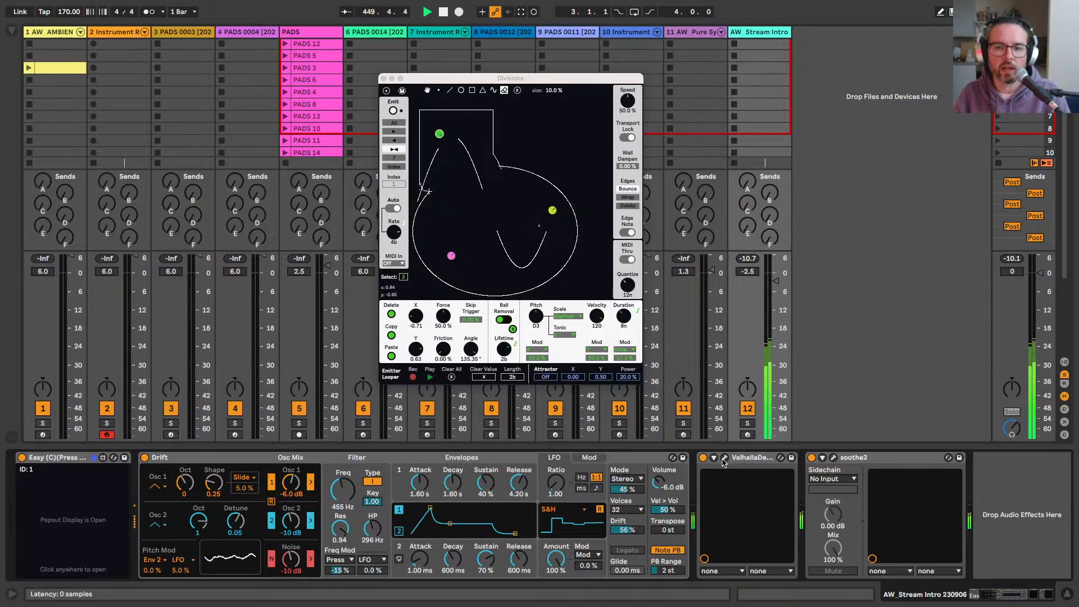
# Step: Open the ValhallaDelay plug-in window and arrange it and the Divisions window so both are accessible
pyautogui.click(724, 458)
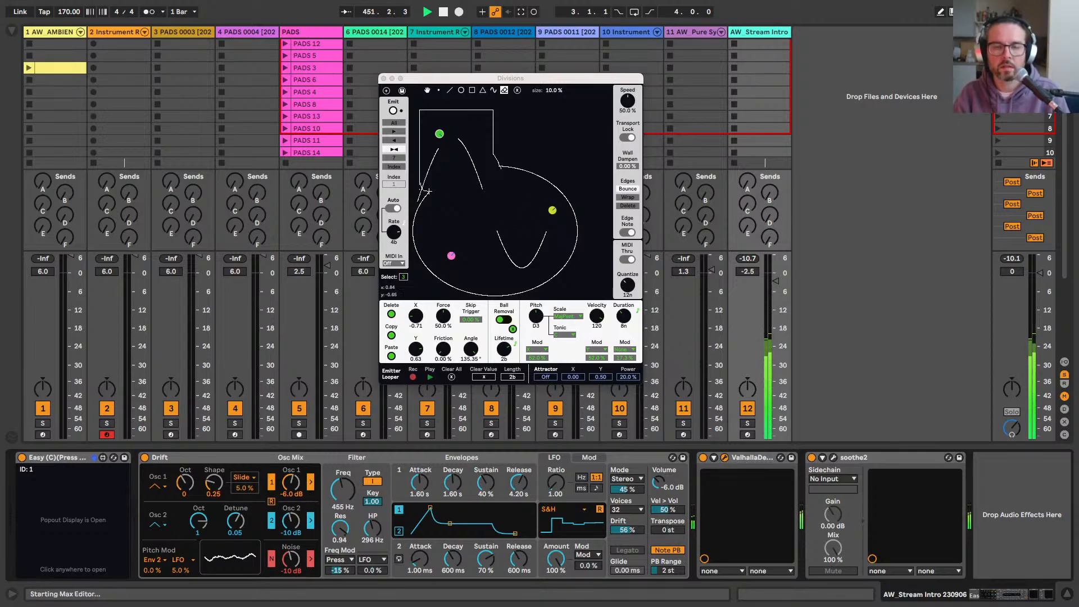
pyautogui.moveTo(890, 165); pyautogui.dragTo(320, 184)
pyautogui.moveTo(456, 79); pyautogui.dragTo(673, 54)
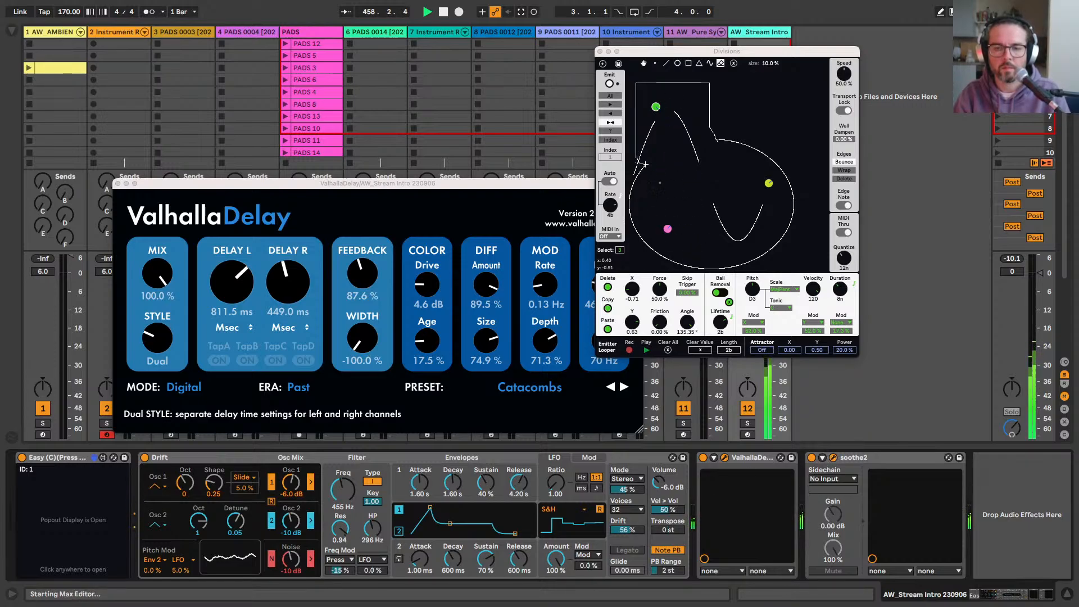
# Step: Open the soothe2 plug-in window and arrange the ValhallaDelay, Divisions and soothe2 windows to reduce their overlap
pyautogui.click(834, 457)
pyautogui.moveTo(655, 133); pyautogui.dragTo(745, 213)
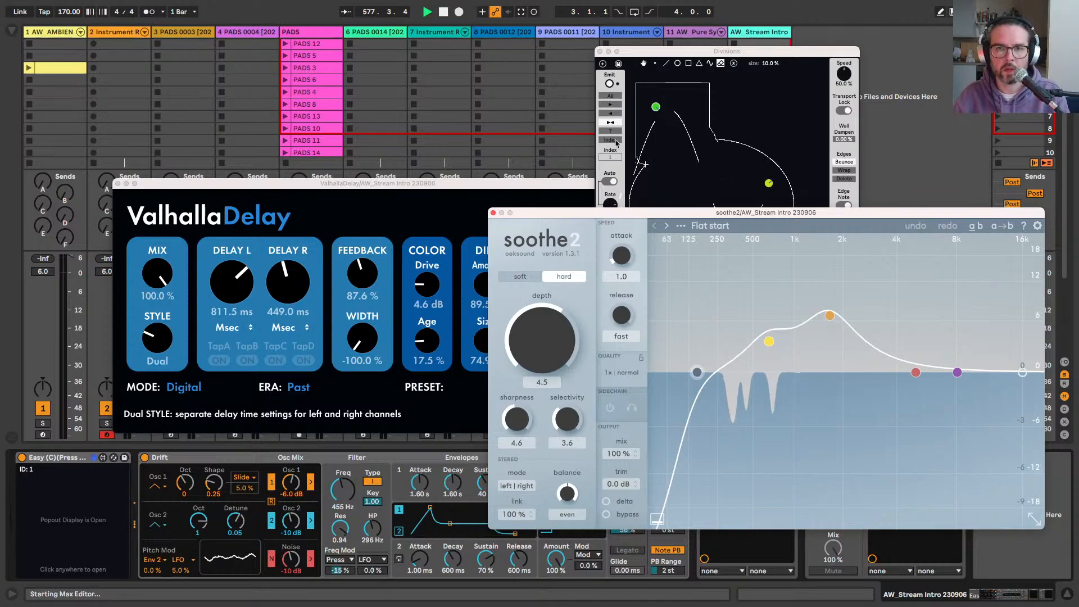
pyautogui.moveTo(674, 51); pyautogui.dragTo(692, 49)
pyautogui.moveTo(388, 183); pyautogui.dragTo(316, 73)
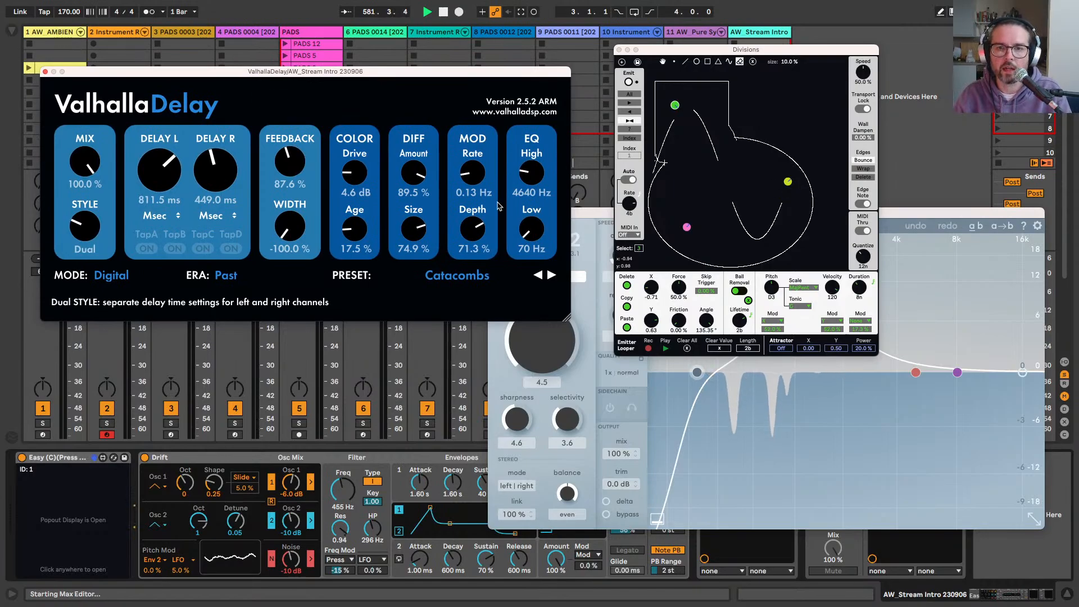
pyautogui.moveTo(578, 209); pyautogui.dragTo(604, 231)
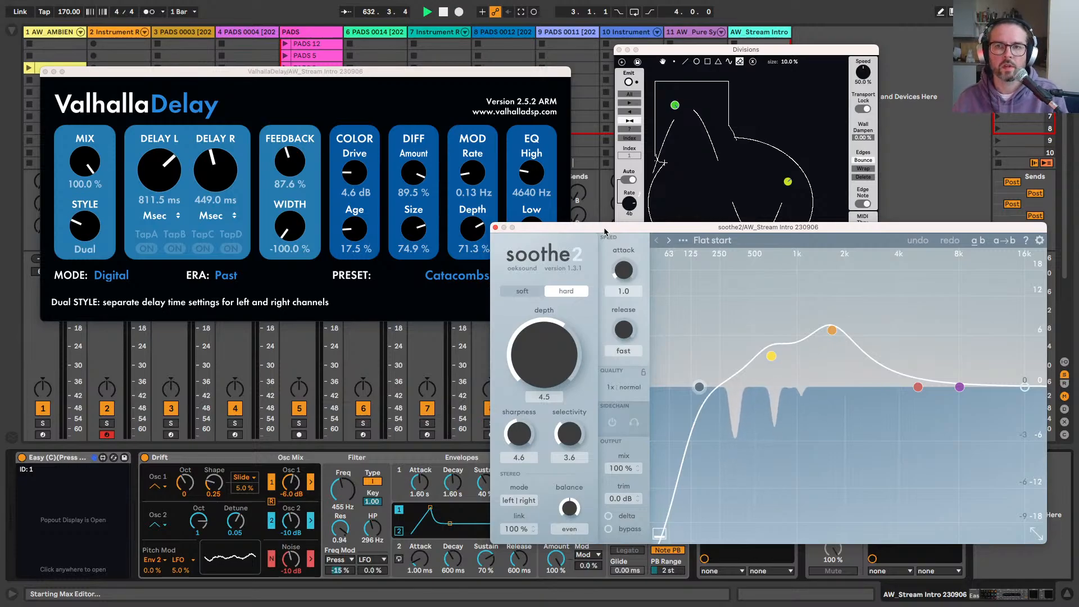
# Step: Erase parts of the drawn walls in Divisions, along a diagonal through the ear, circle and curve shapes
pyautogui.click(740, 51)
pyautogui.moveTo(707, 91)
pyautogui.mouseDown()
pyautogui.moveTo(736, 150)
pyautogui.moveTo(765, 129)
pyautogui.moveTo(671, 186)
pyautogui.moveTo(659, 233)
pyautogui.moveTo(692, 254)
pyautogui.moveTo(728, 110)
pyautogui.moveTo(714, 118)
pyautogui.moveTo(798, 163)
pyautogui.moveTo(814, 186)
pyautogui.mouseUp()
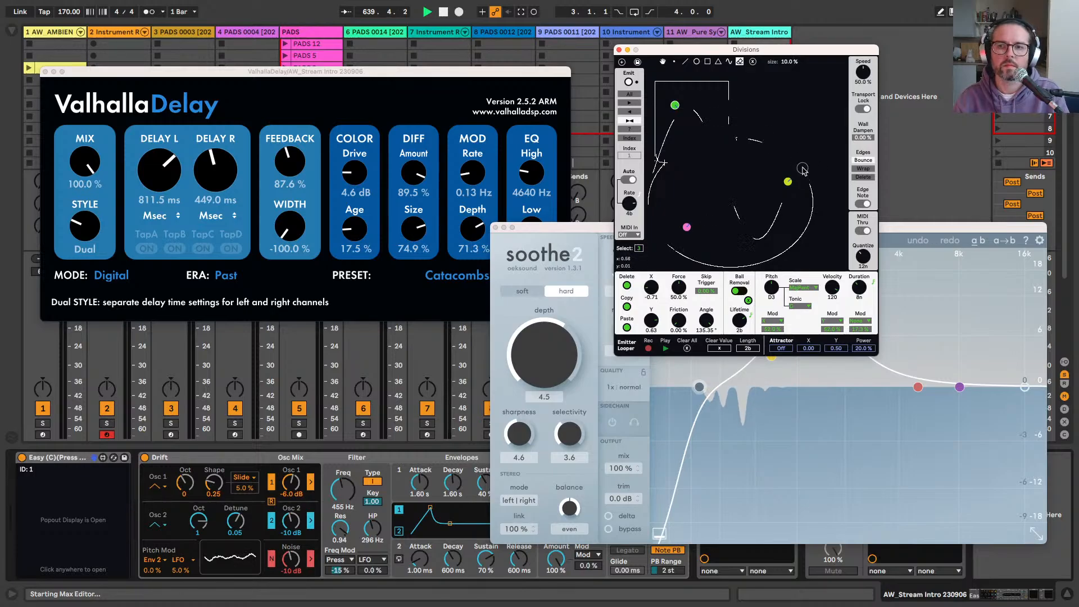
# Step: Bring the ValhallaDelay window forward, and move the Divisions window over it to uncover track 11's header
pyautogui.click(323, 82)
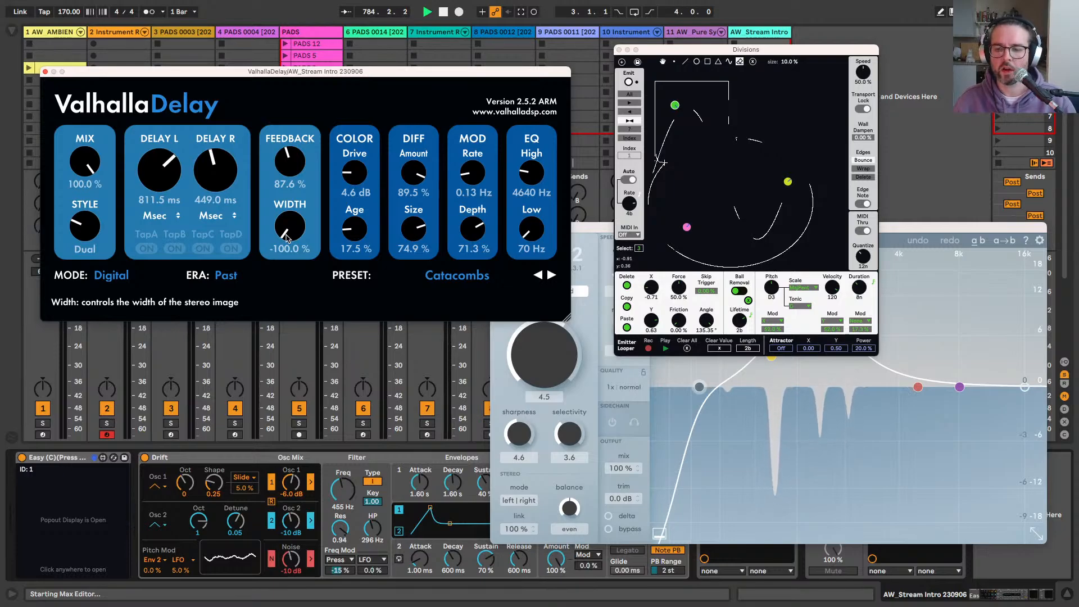
pyautogui.click(742, 50)
pyautogui.moveTo(742, 51); pyautogui.dragTo(532, 60)
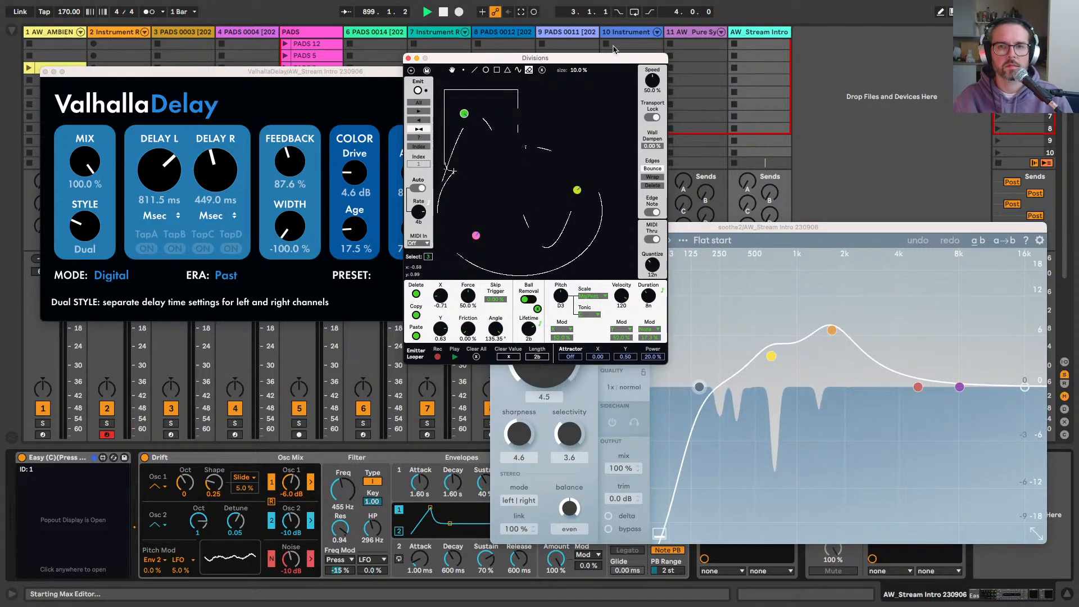
# Step: Select track 1 with the ambient jungle pad generator, stop playback and return the song position to 1.1.1
pyautogui.click(695, 33)
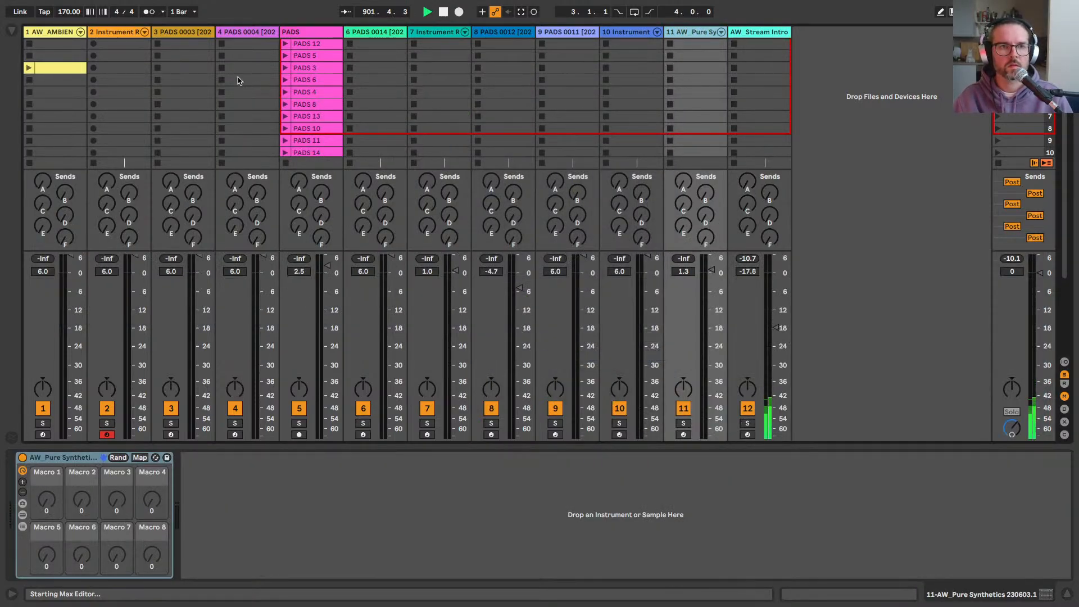
pyautogui.click(63, 35)
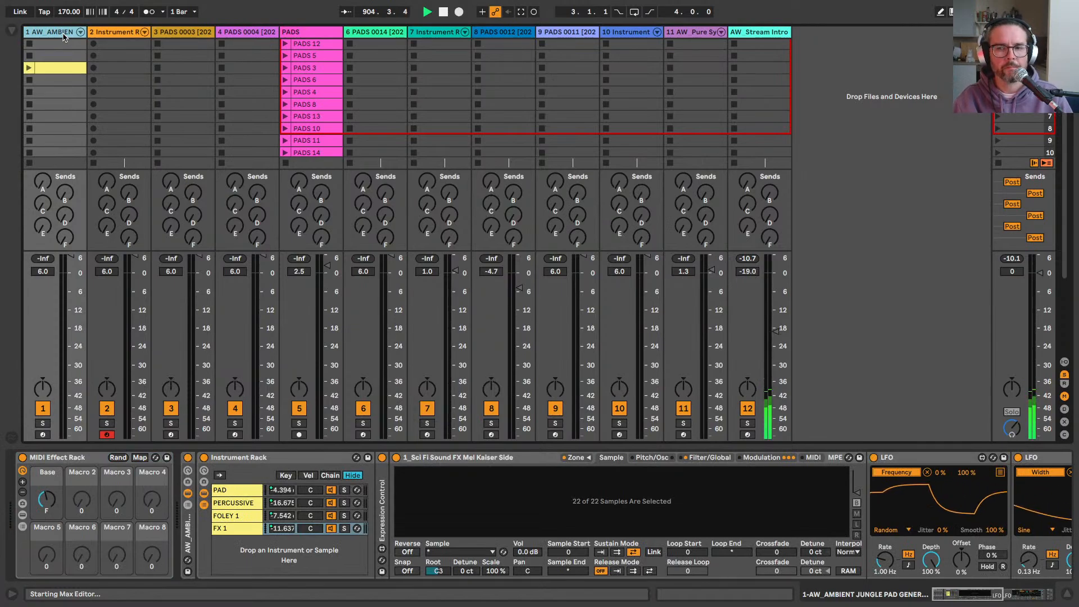
pyautogui.click(443, 12)
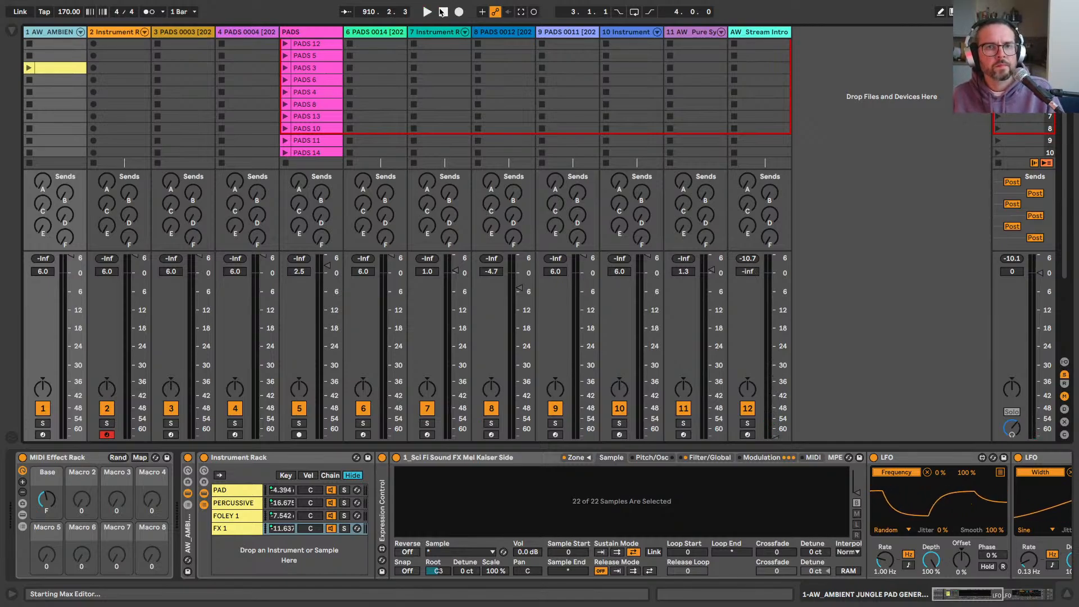
pyautogui.click(443, 12)
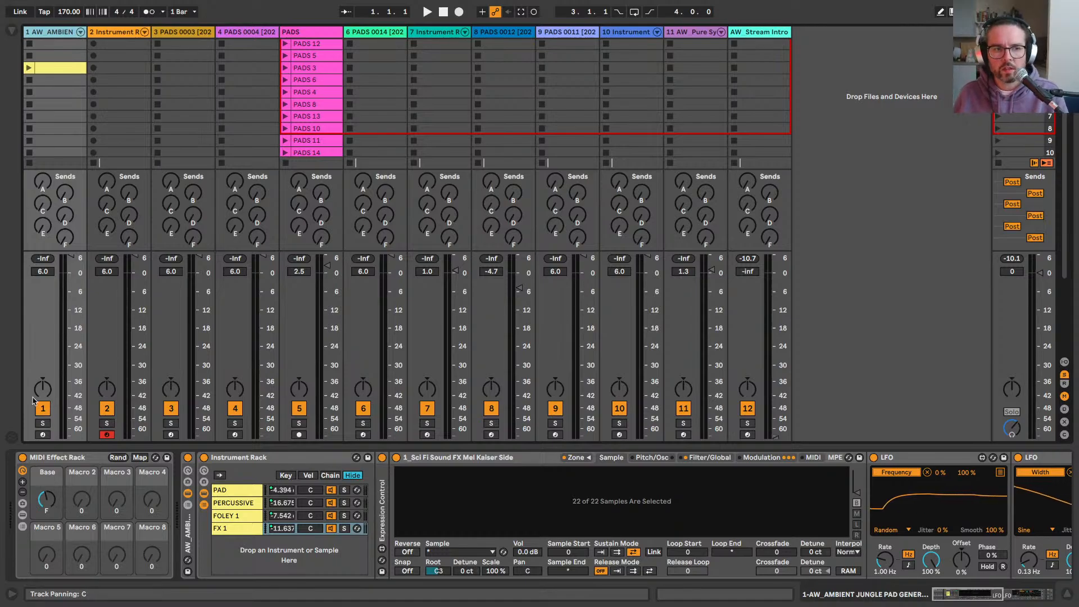
# Step: Arm track 1 and show the Chord and Scale devices inside its MIDI Effect Rack
pyautogui.click(43, 434)
pyautogui.click(23, 515)
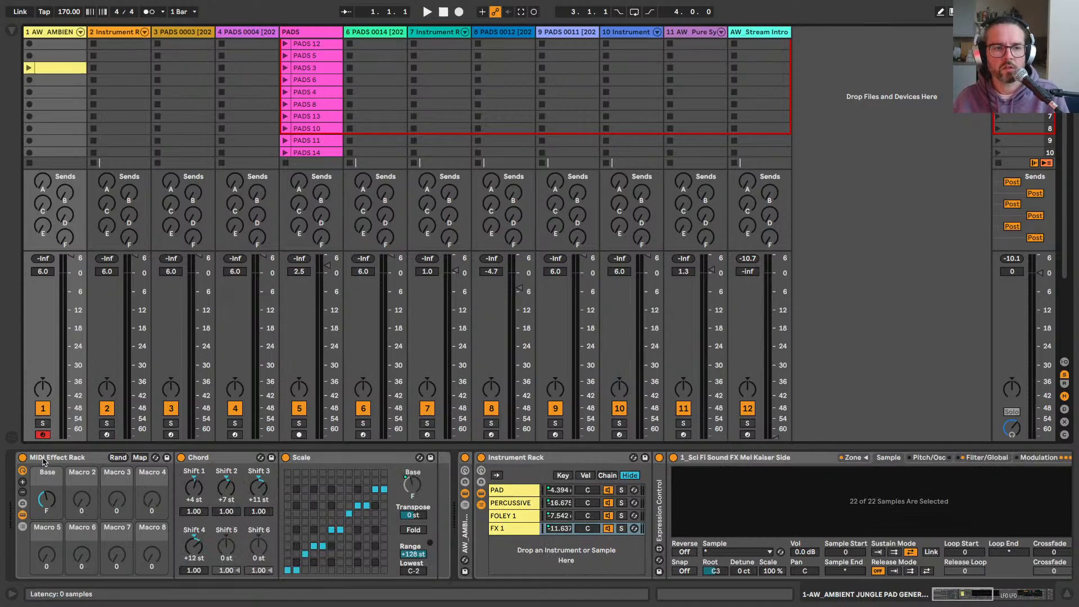
pyautogui.click(223, 459)
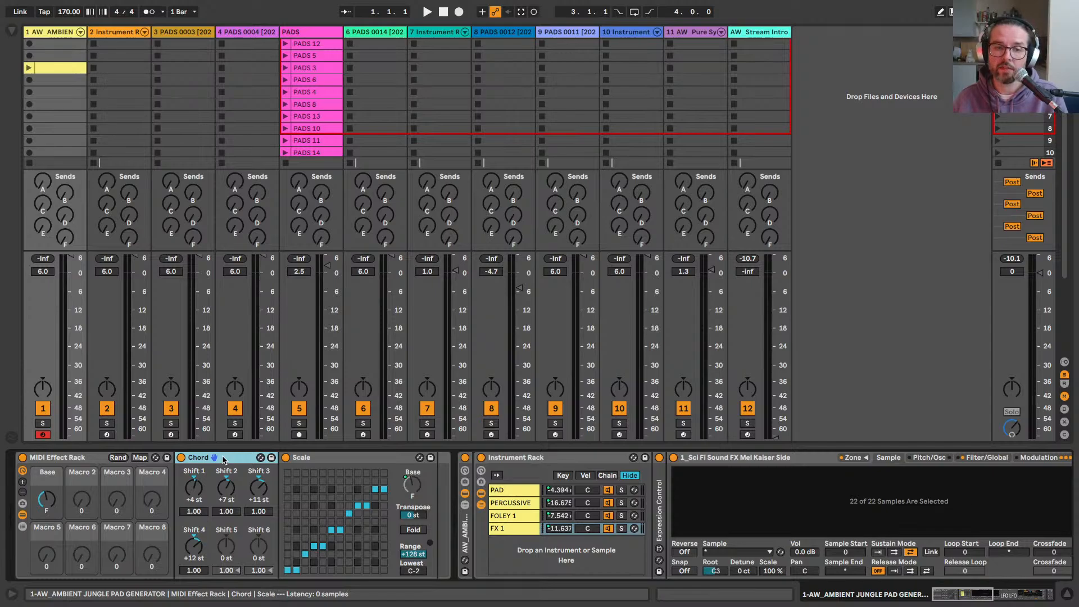
pyautogui.click(326, 462)
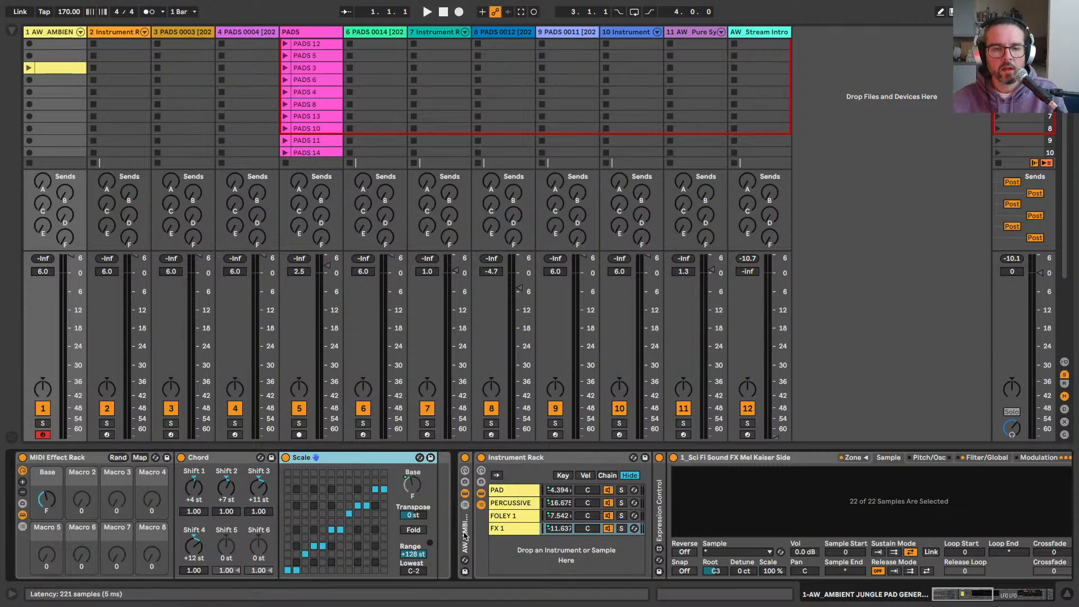
# Step: Show the PAD chain's Wavetable in the Instrument Rack and unfold the AW_AMBIENT JUNGLE PAD GENERATOR macro controls
pyautogui.hscroll(10, 464, 536)
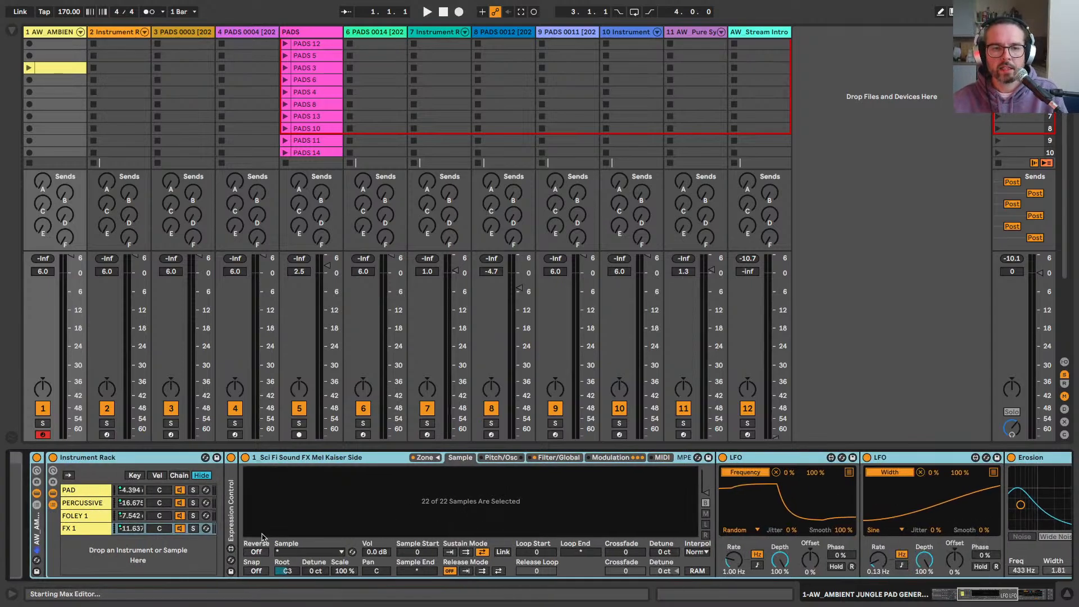
pyautogui.hscroll(2, 262, 537)
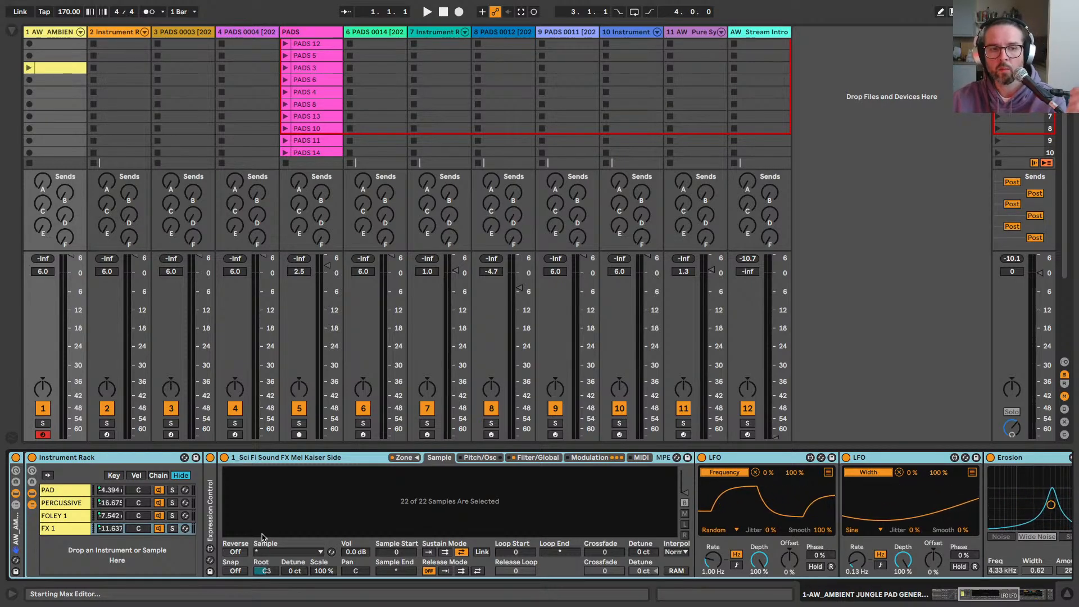
pyautogui.click(63, 493)
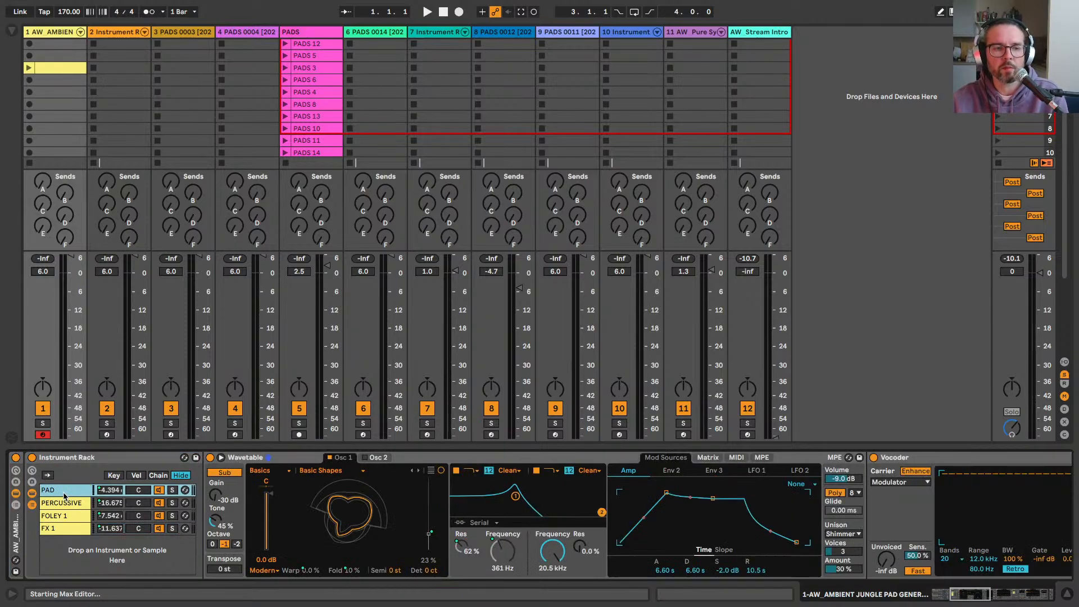
pyautogui.click(264, 456)
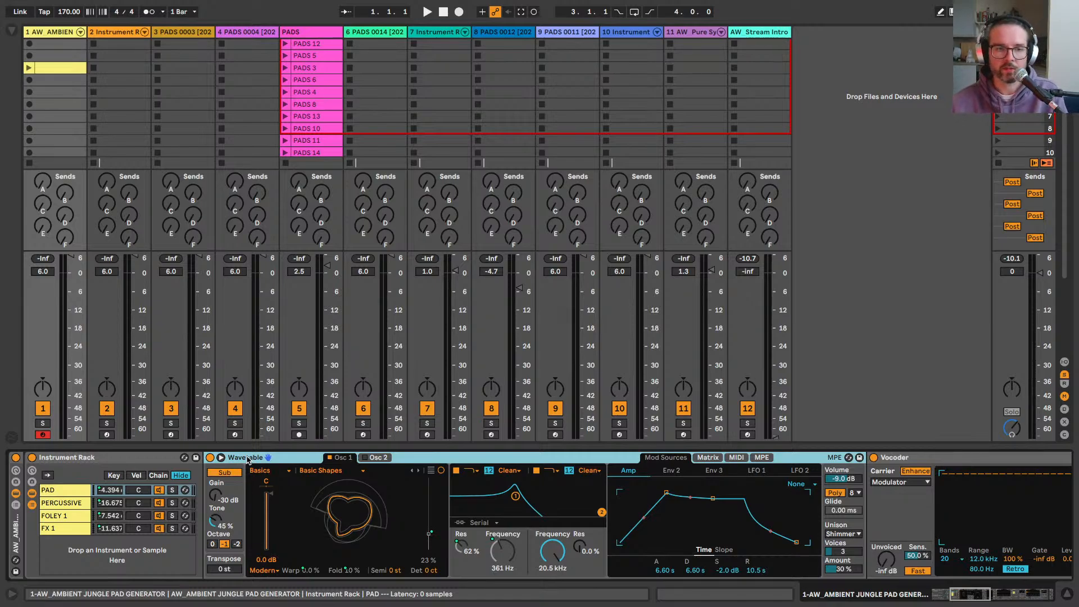
pyautogui.hscroll(-1, 147, 523)
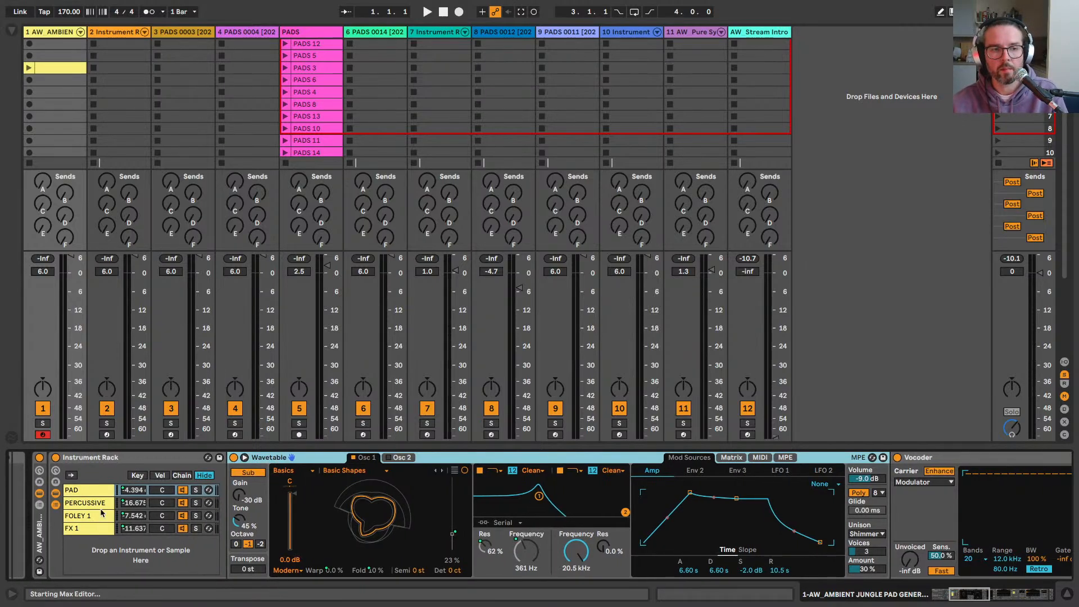
pyautogui.click(38, 472)
pyautogui.click(364, 494)
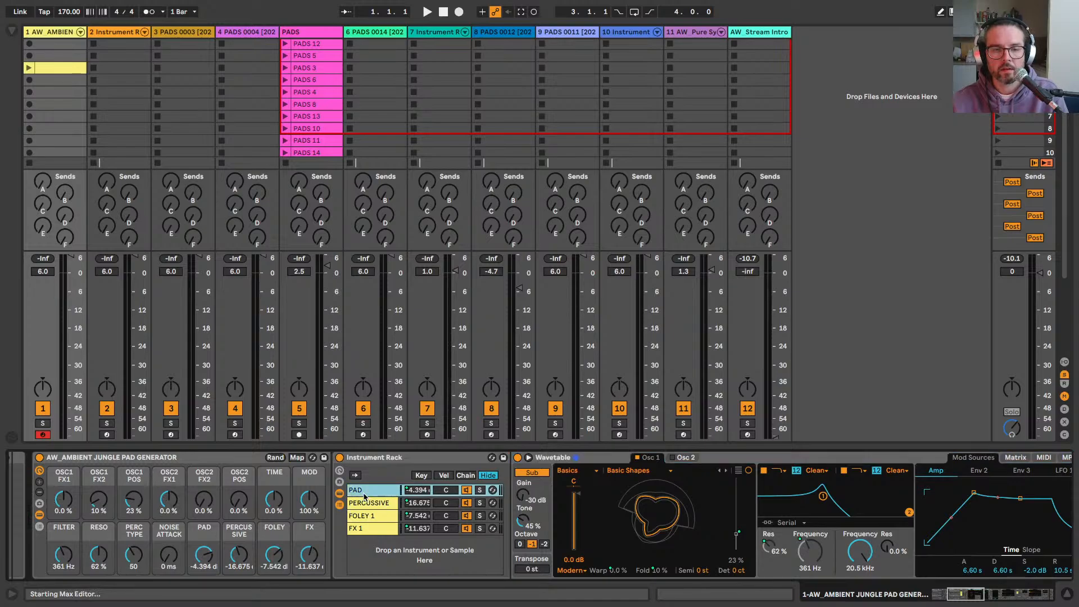
# Step: Examine the PERCUSSIVE chain's devices from Arpeggiator to Utility, including Resonator 1 in Collision
pyautogui.click(368, 502)
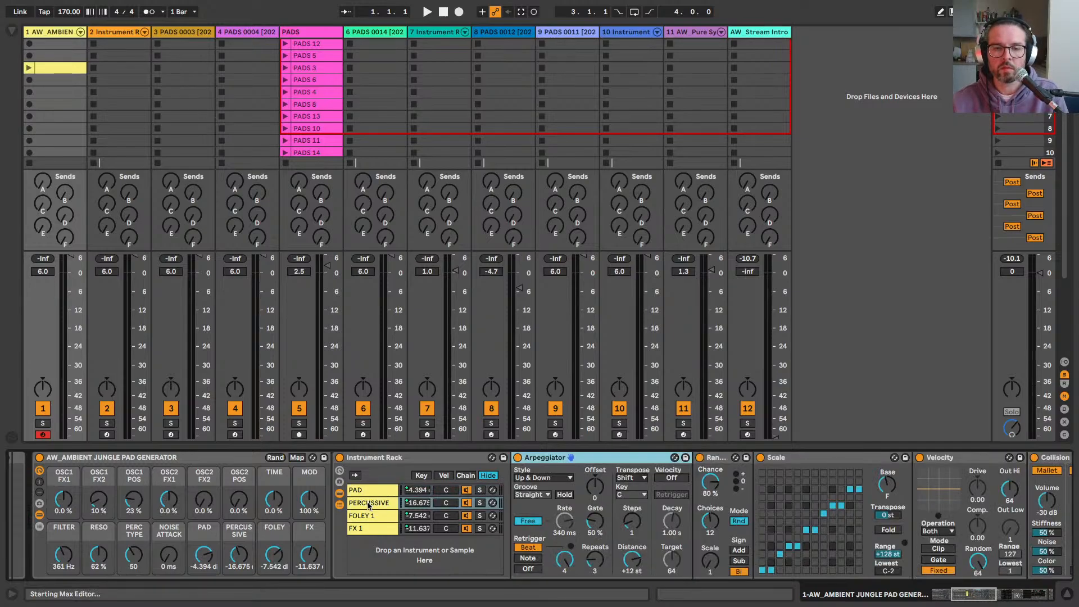
pyautogui.click(368, 502)
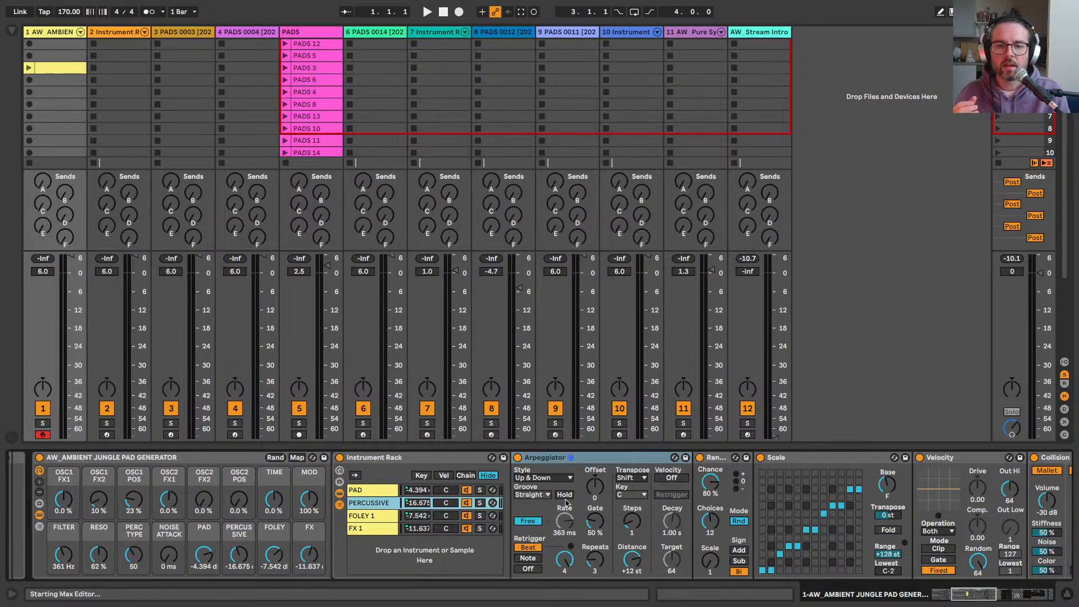
pyautogui.hscroll(5, 566, 503)
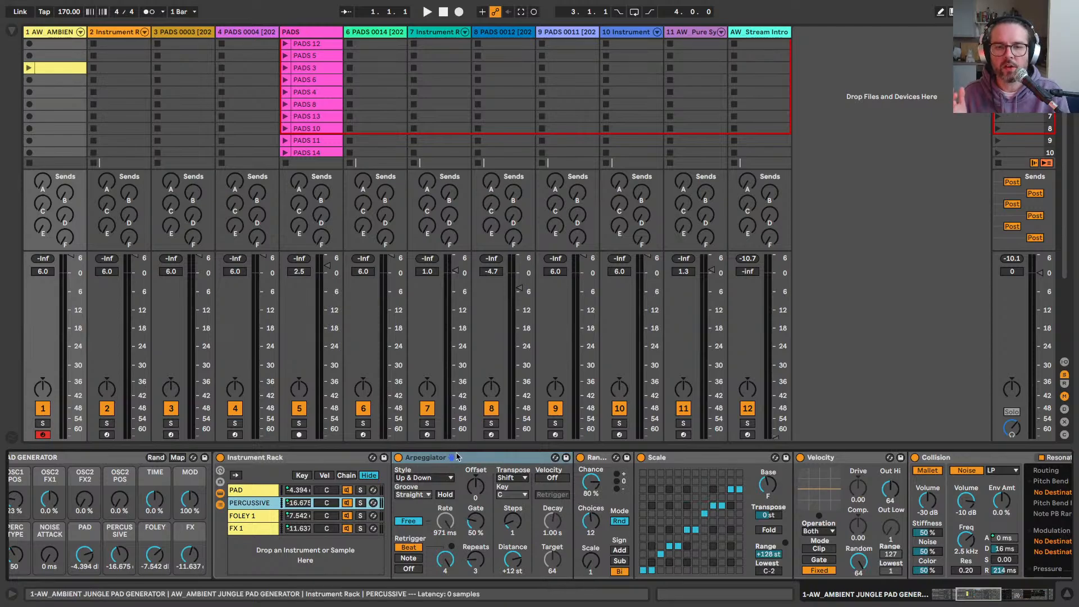
pyautogui.hscroll(10, 392, 464)
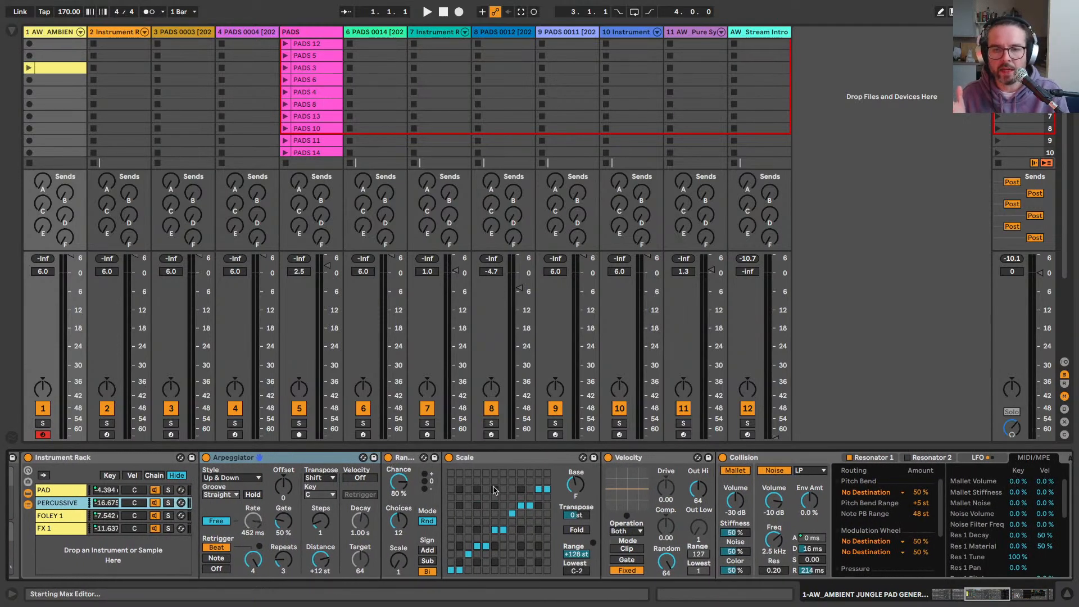
pyautogui.hscroll(7, 495, 490)
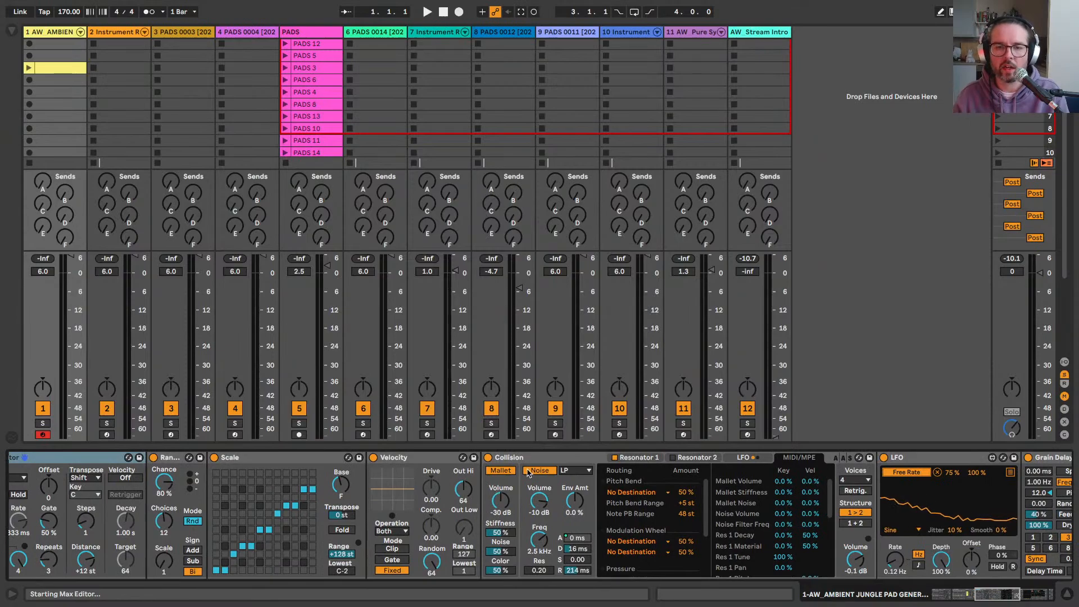
pyautogui.click(635, 457)
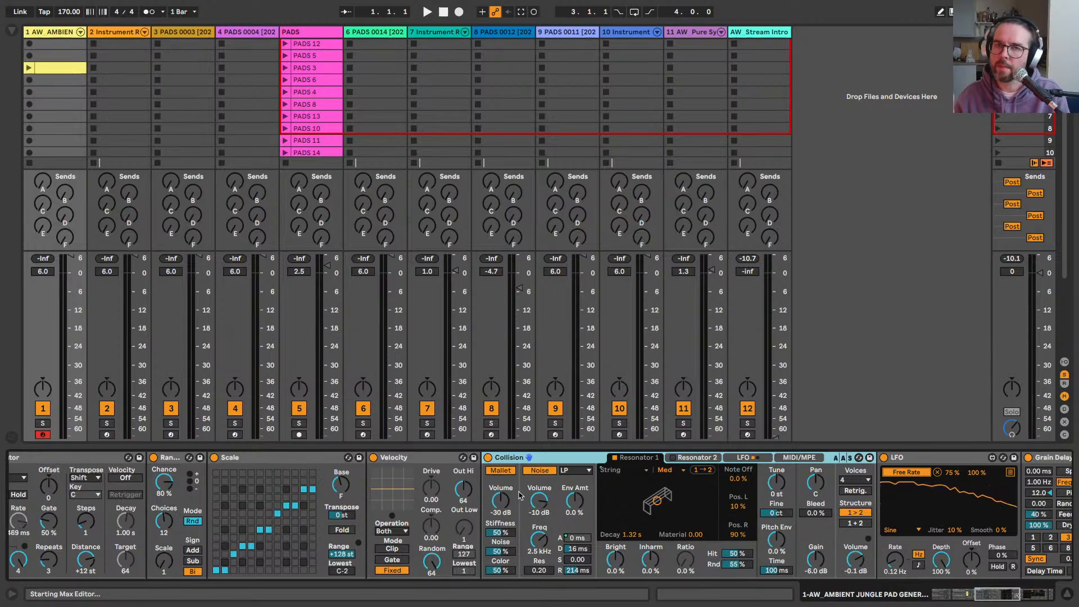
pyautogui.hscroll(10, 682, 493)
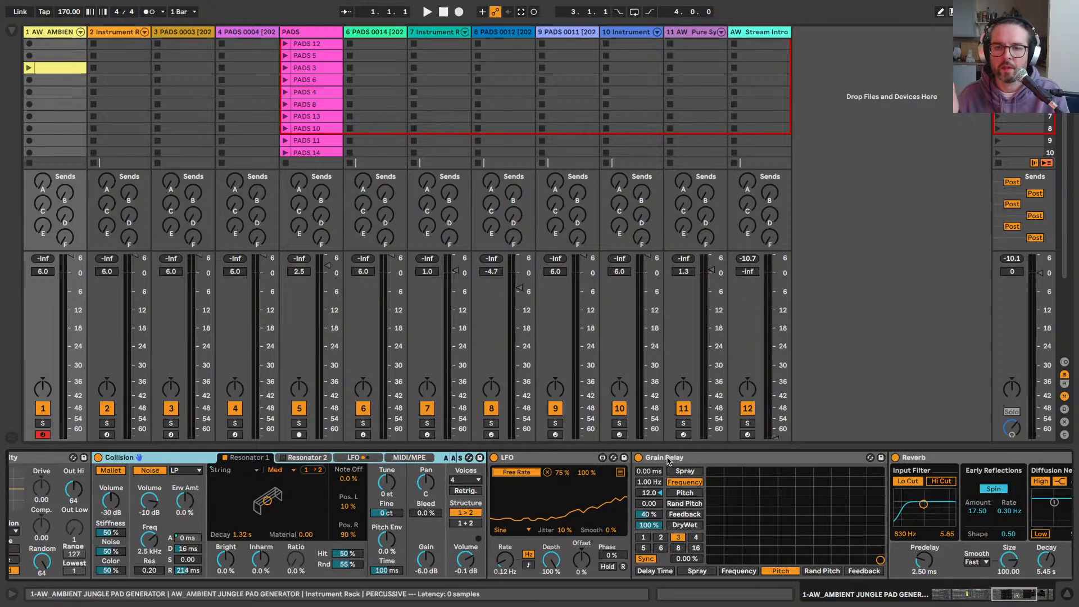
pyautogui.hscroll(8, 667, 461)
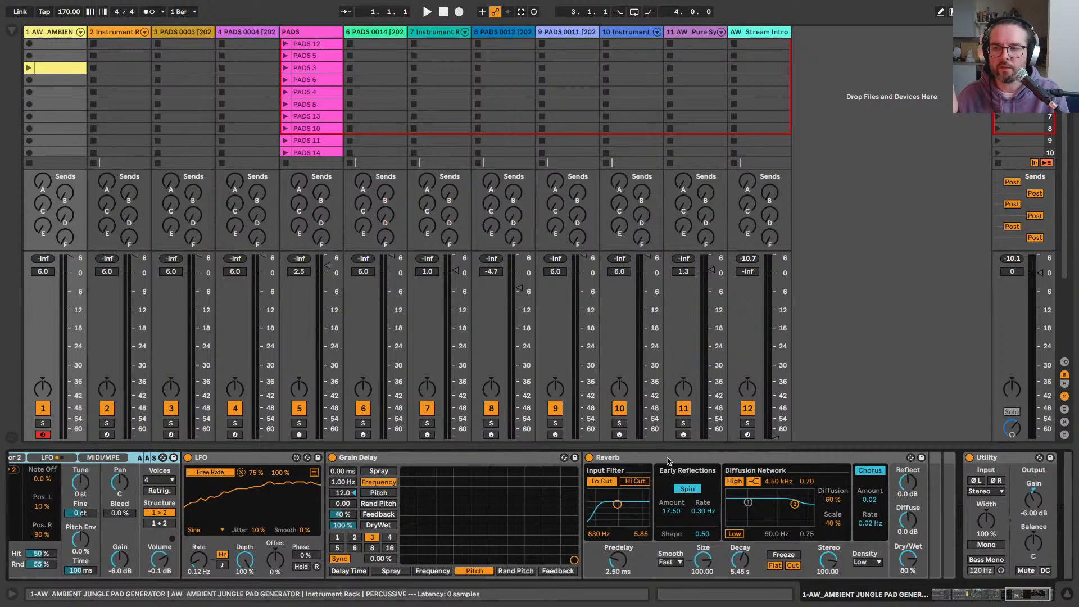
pyautogui.hscroll(-19, 667, 460)
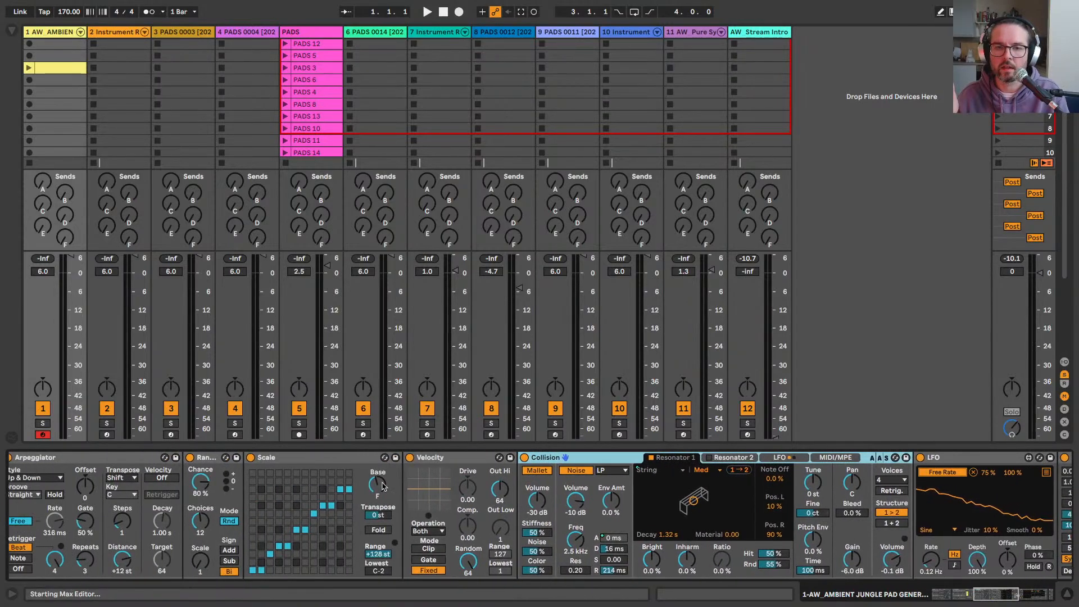
pyautogui.hscroll(-20, 382, 487)
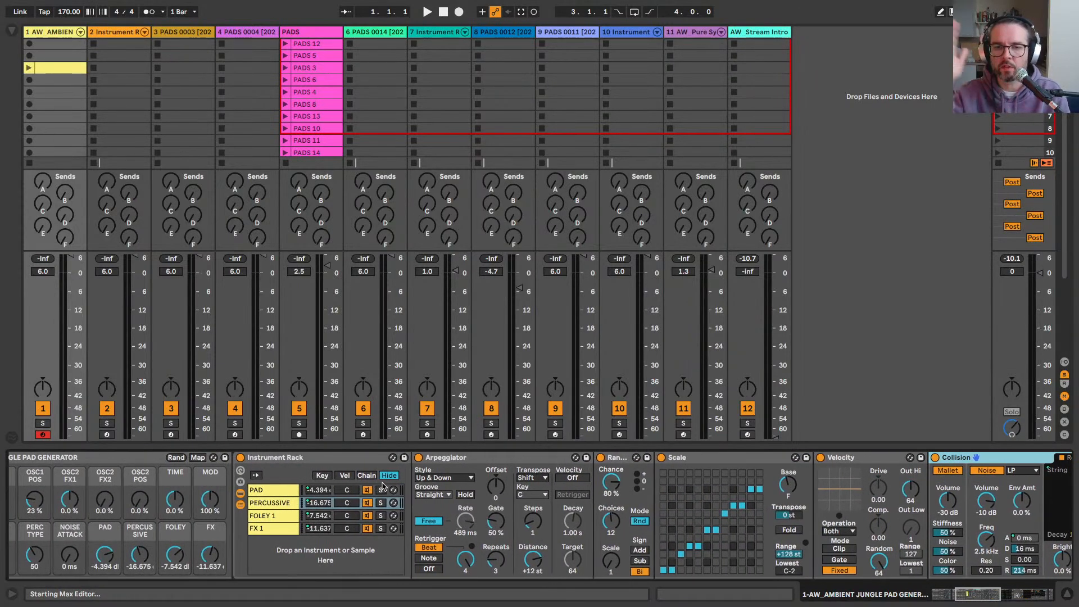
# Step: Show the PAD chain in the Instrument Rack and examine its Wavetable amp envelope, Vocoder and Hybrid Reverb
pyautogui.click(267, 491)
pyautogui.hscroll(8, 578, 520)
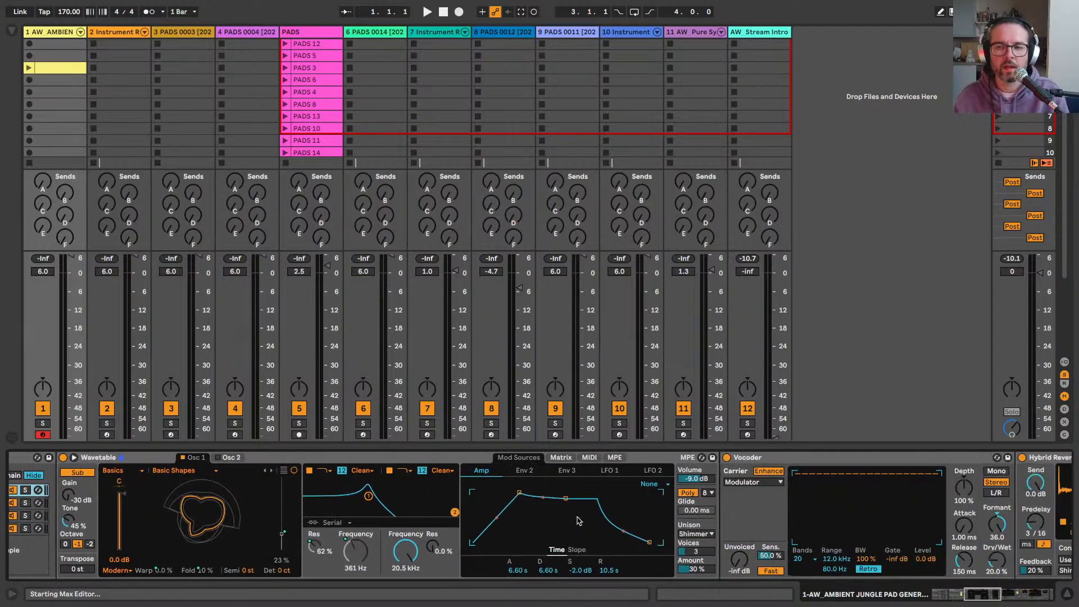
pyautogui.hscroll(10, 578, 519)
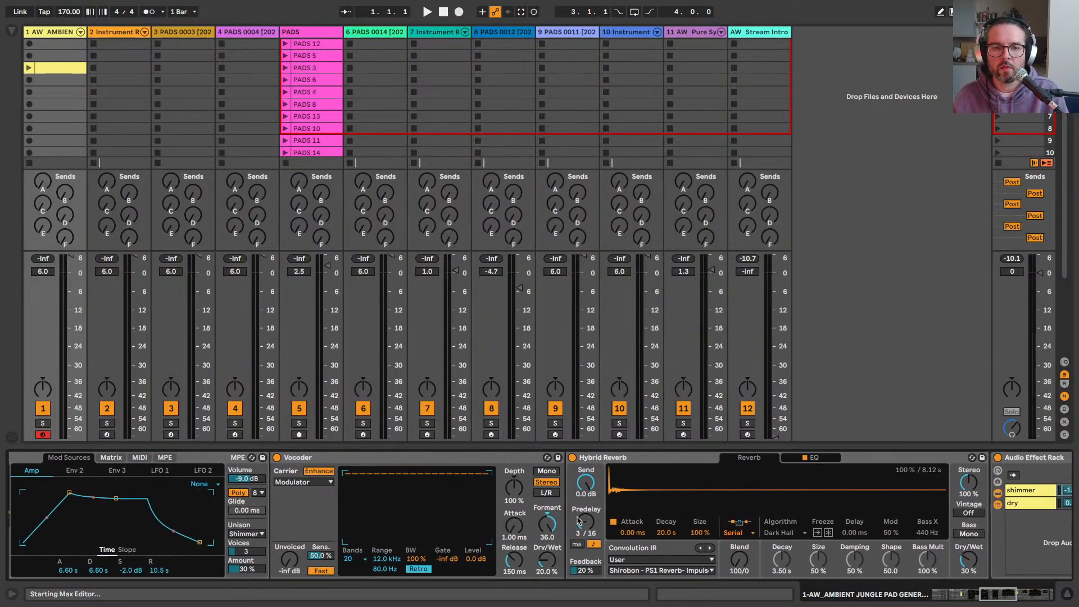
pyautogui.hscroll(1, 579, 519)
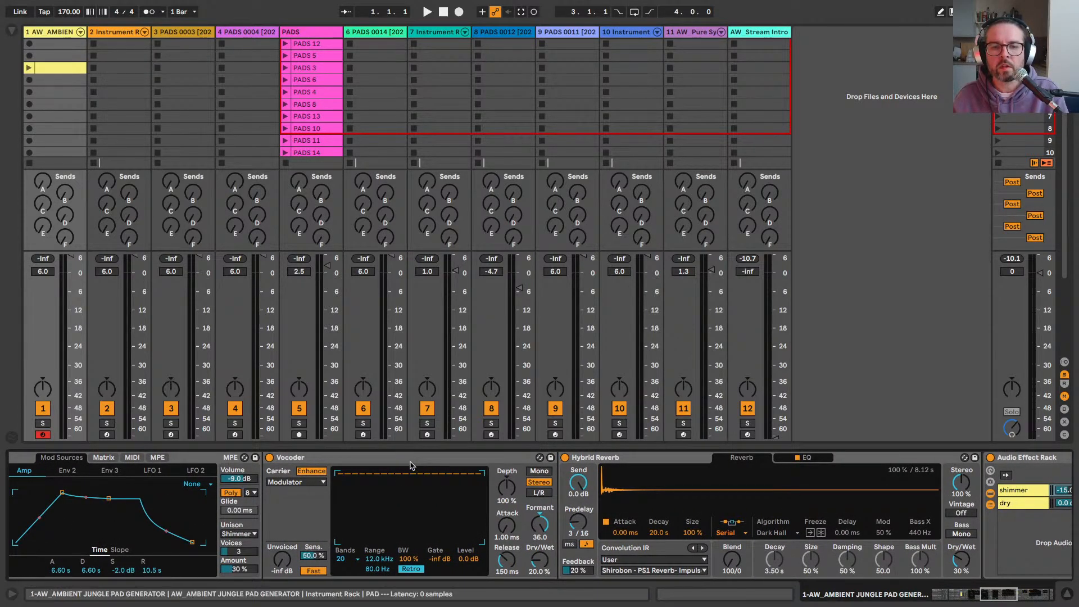
pyautogui.hscroll(4, 596, 476)
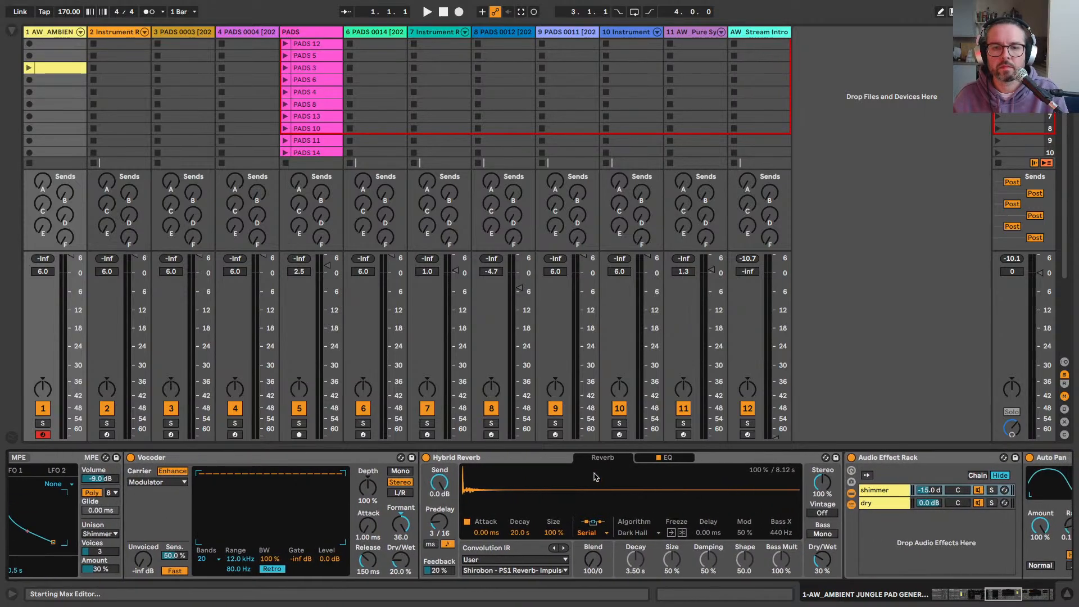
# Step: Look through the PAD chain Hybrid Reverb's list of user convolution impulse responses and close it without choosing another
pyautogui.click(478, 464)
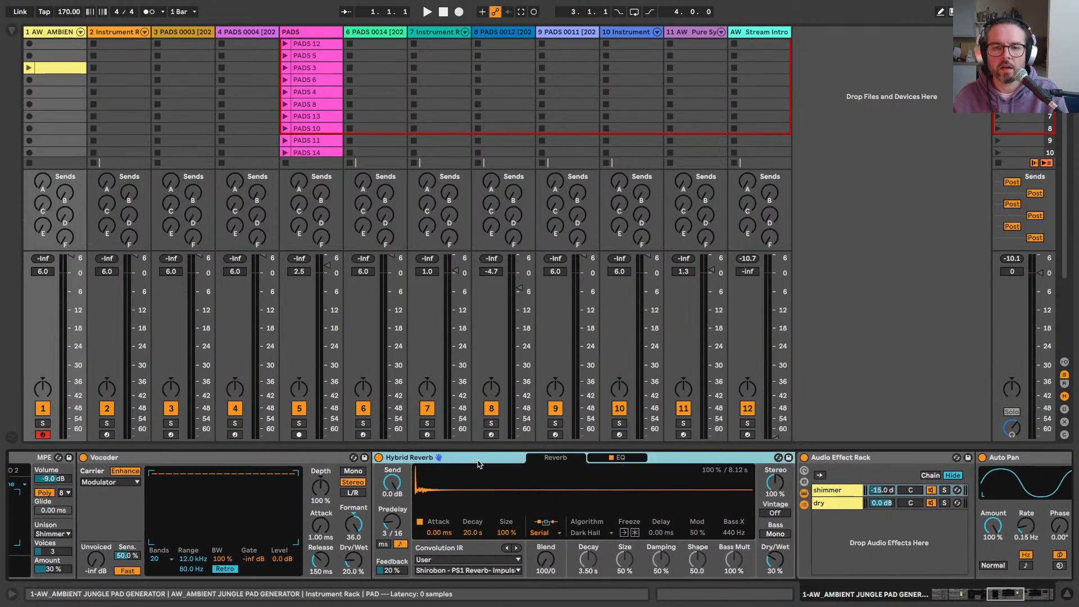
pyautogui.hscroll(2, 534, 492)
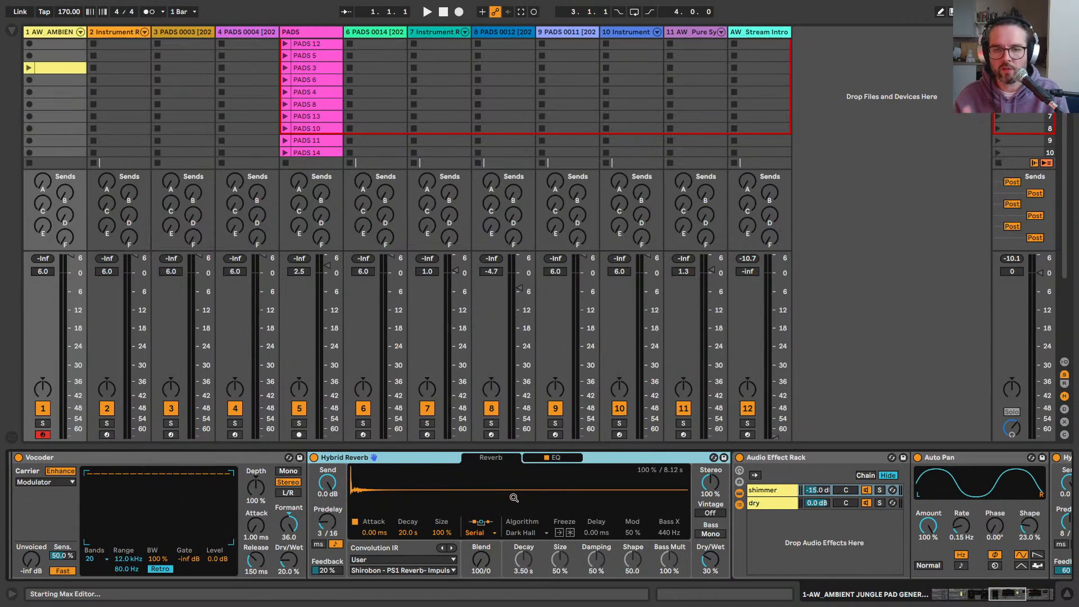
pyautogui.click(395, 570)
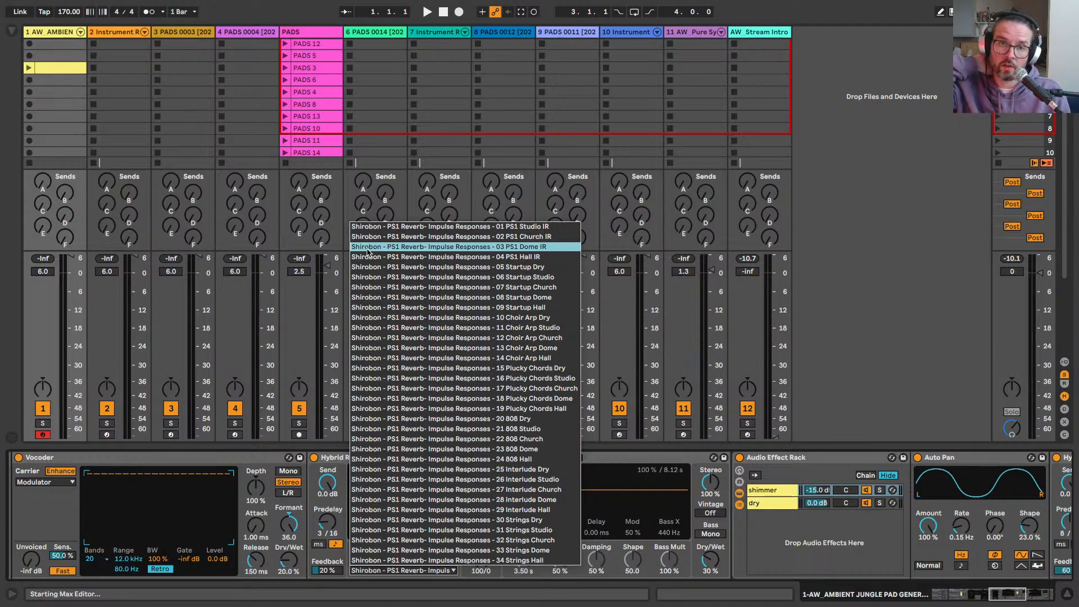
pyautogui.click(857, 251)
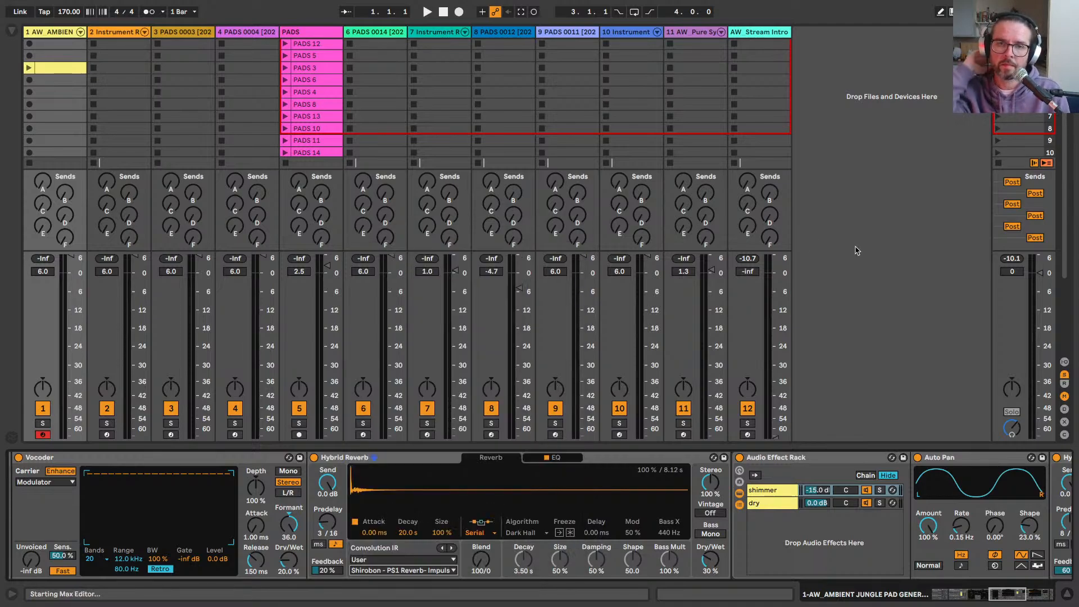
pyautogui.hscroll(1, 530, 483)
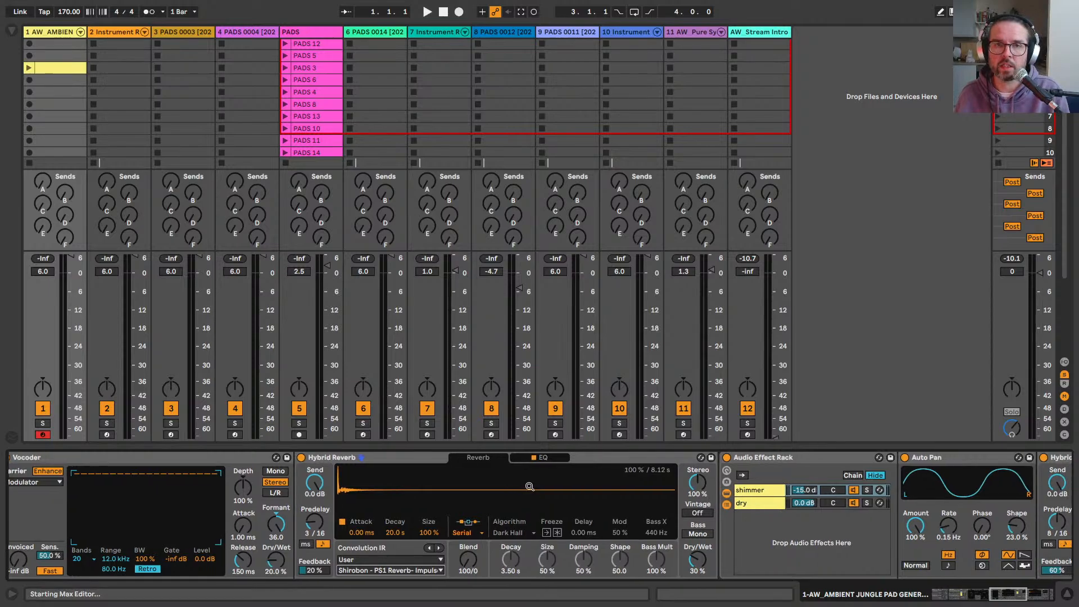
pyautogui.hscroll(8, 530, 486)
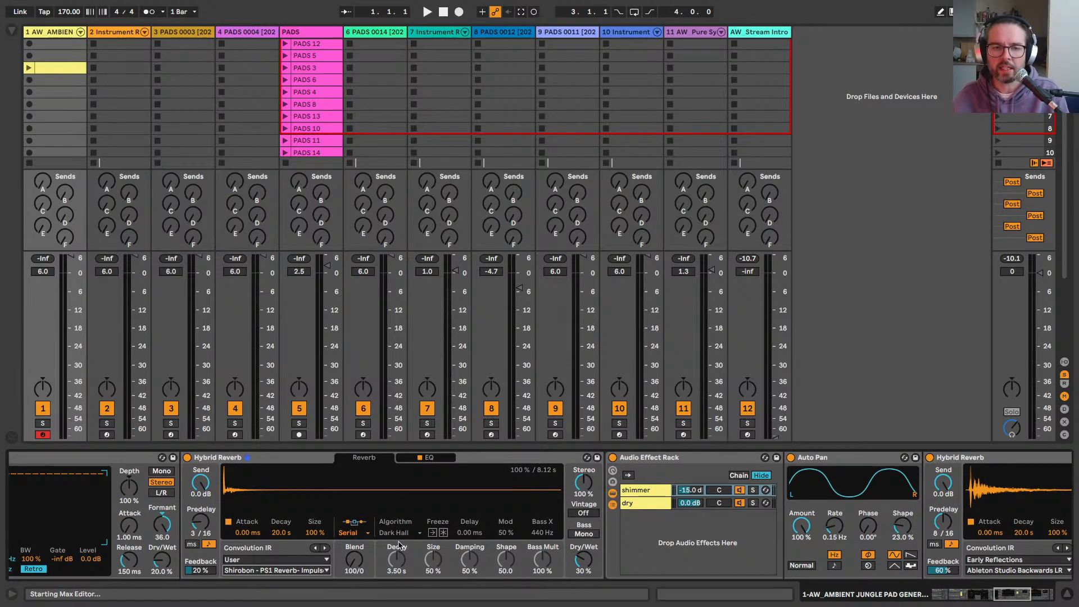
# Step: Show the shimmer chain in the PAD chain's Audio Effect Rack and examine its devices from the first Auto Pan onward
pyautogui.hscroll(6, 487, 548)
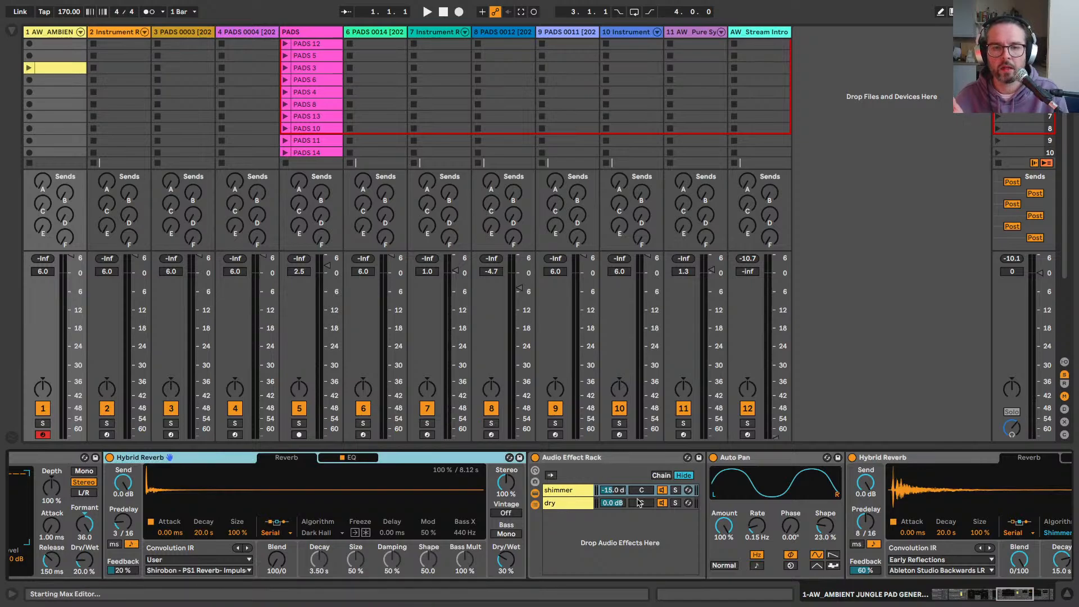
pyautogui.hscroll(3, 591, 534)
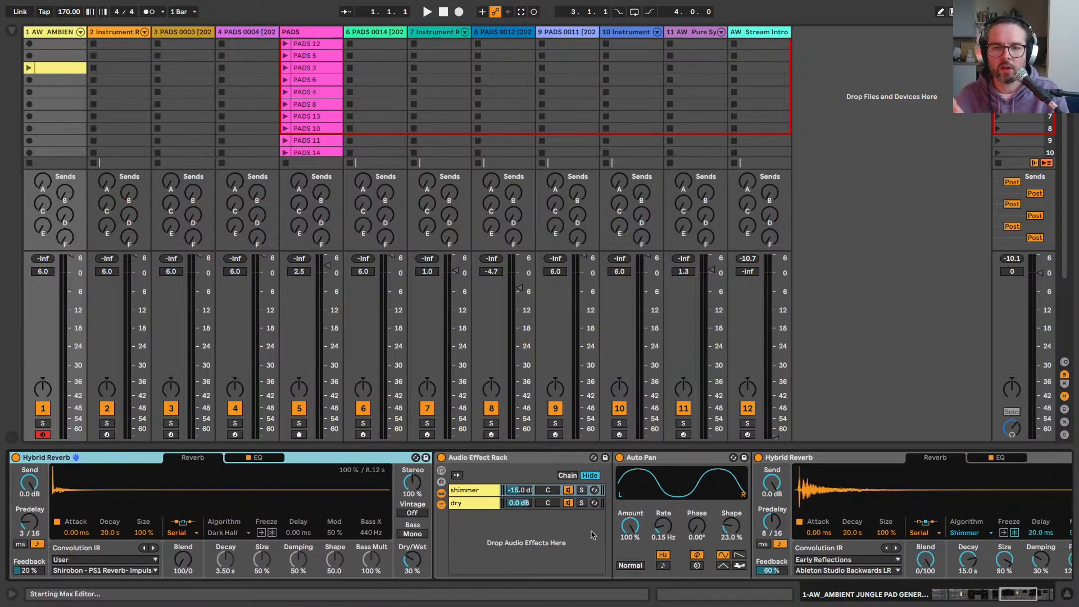
pyautogui.click(460, 492)
pyautogui.hscroll(3, 464, 505)
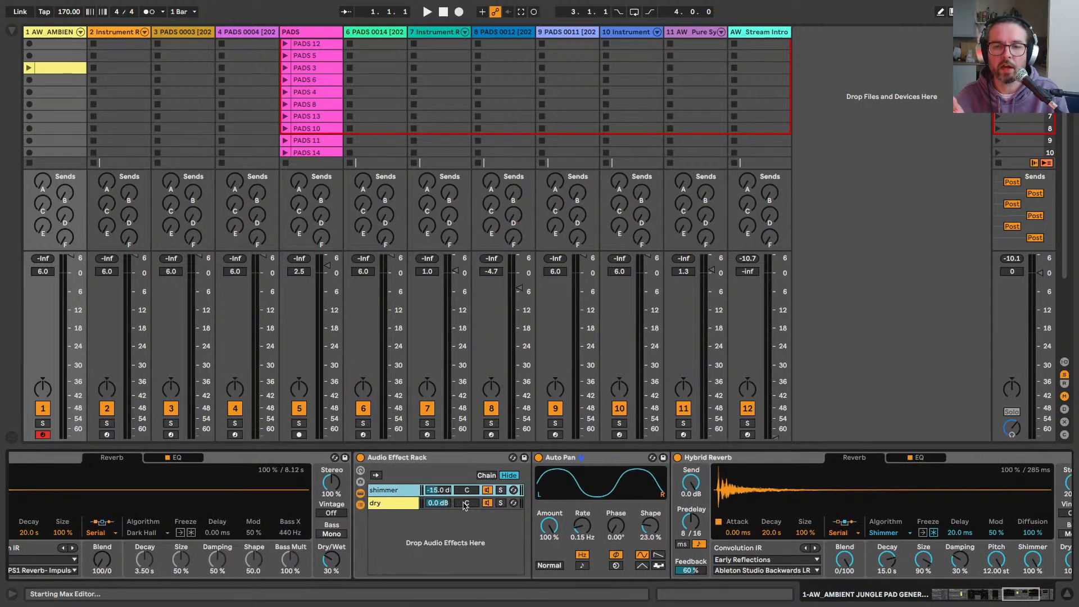
pyautogui.click(560, 459)
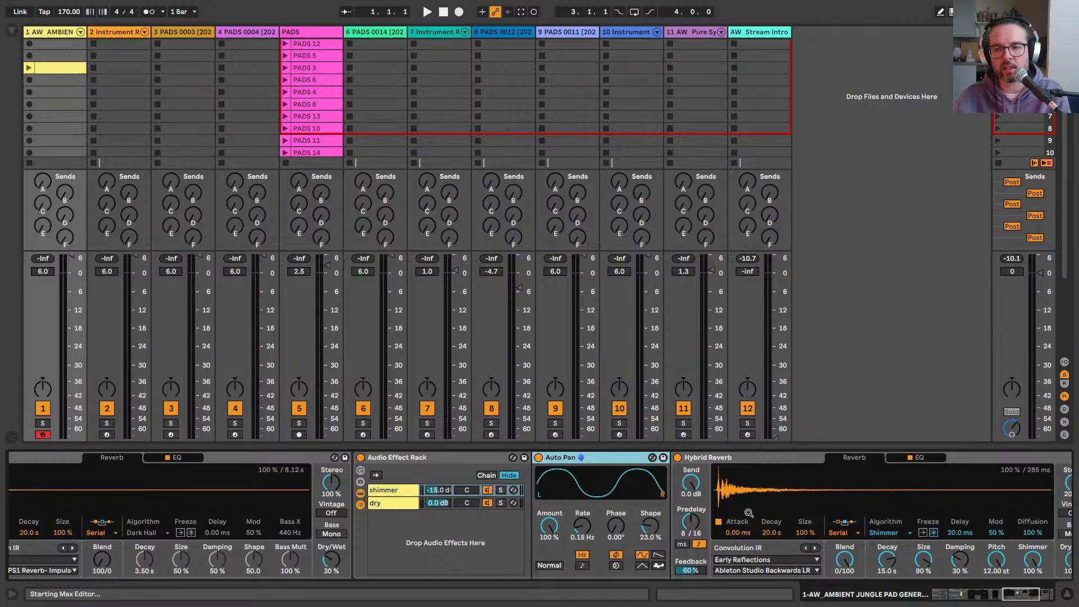
pyautogui.hscroll(5, 748, 512)
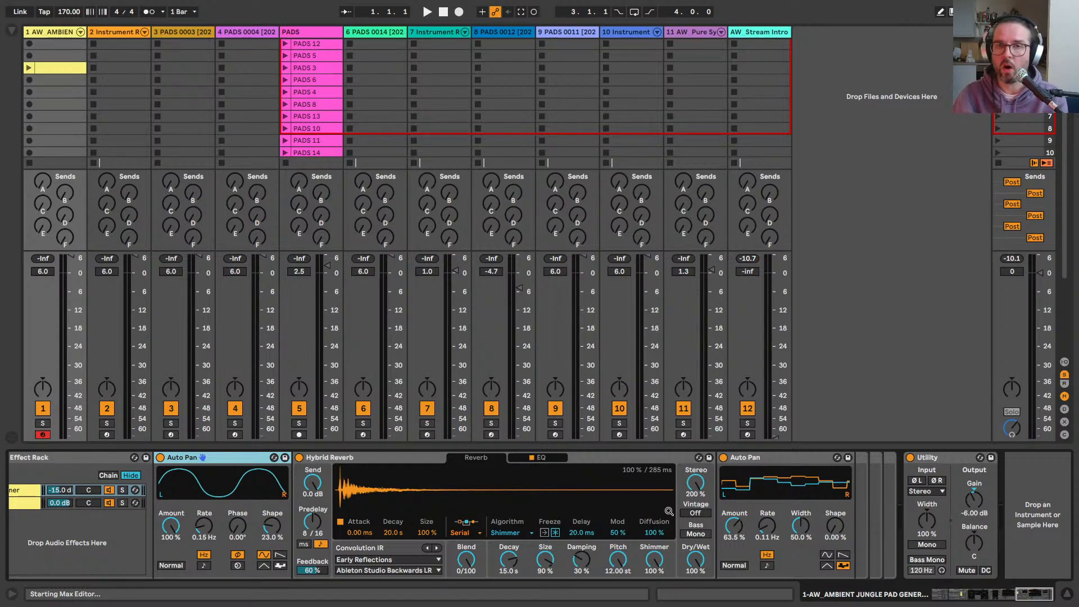
# Step: Return to the Instrument Rack and show the FOLEY 1 chain with its Yellowstone-sample Sampler and Utility
pyautogui.hscroll(-10, 589, 500)
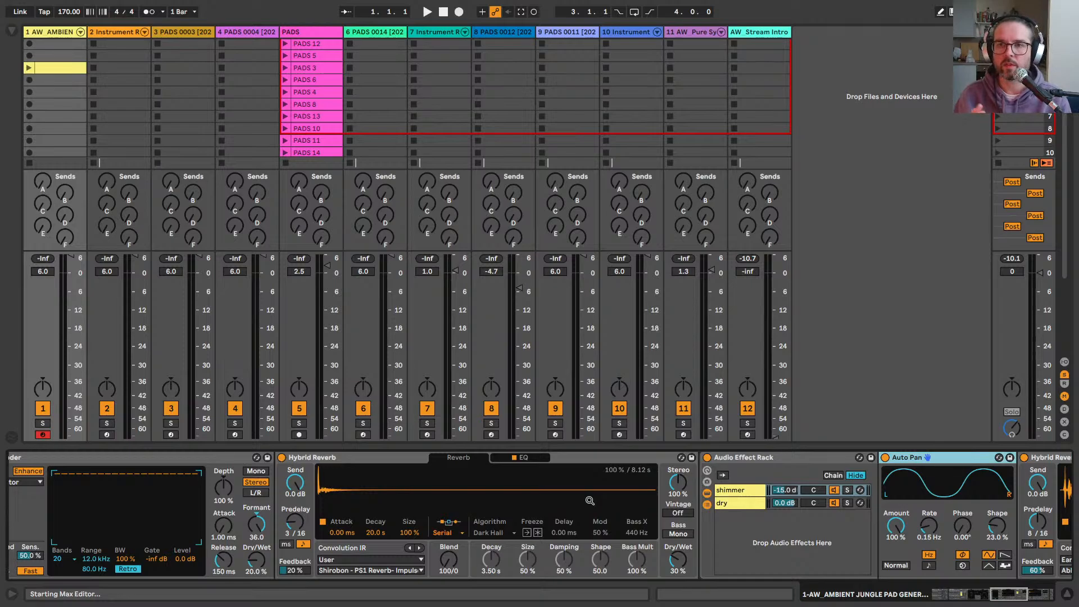
pyautogui.hscroll(-10, 589, 500)
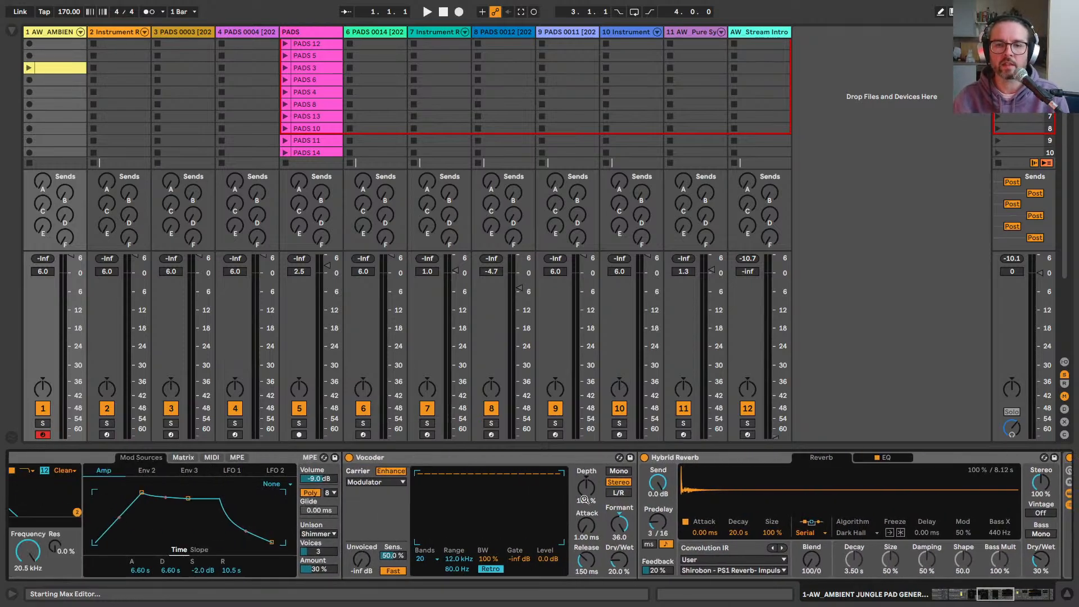
pyautogui.hscroll(-15, 585, 499)
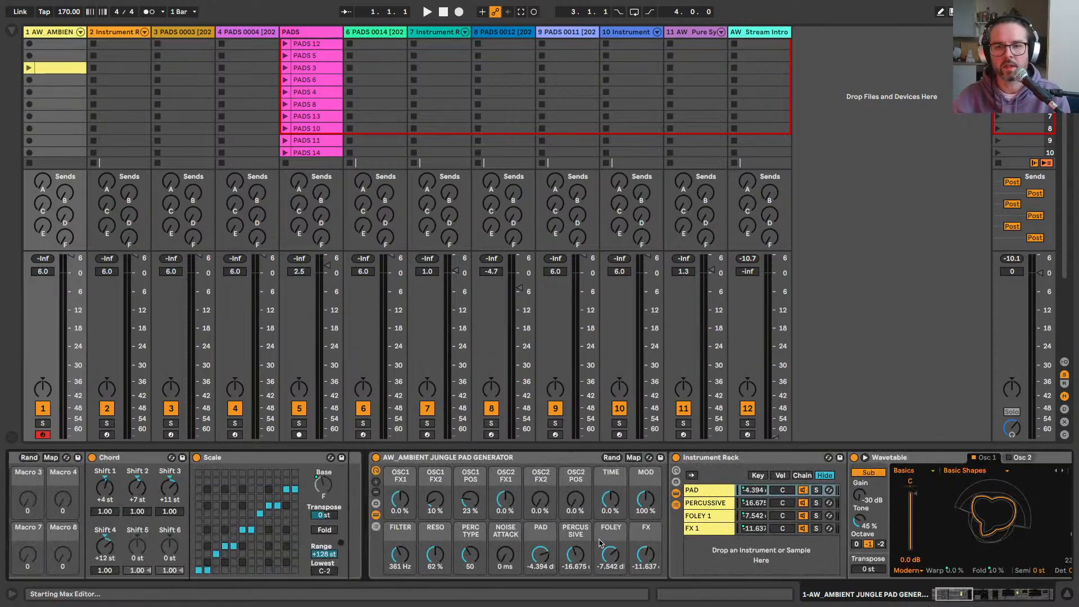
pyautogui.hscroll(1, 680, 561)
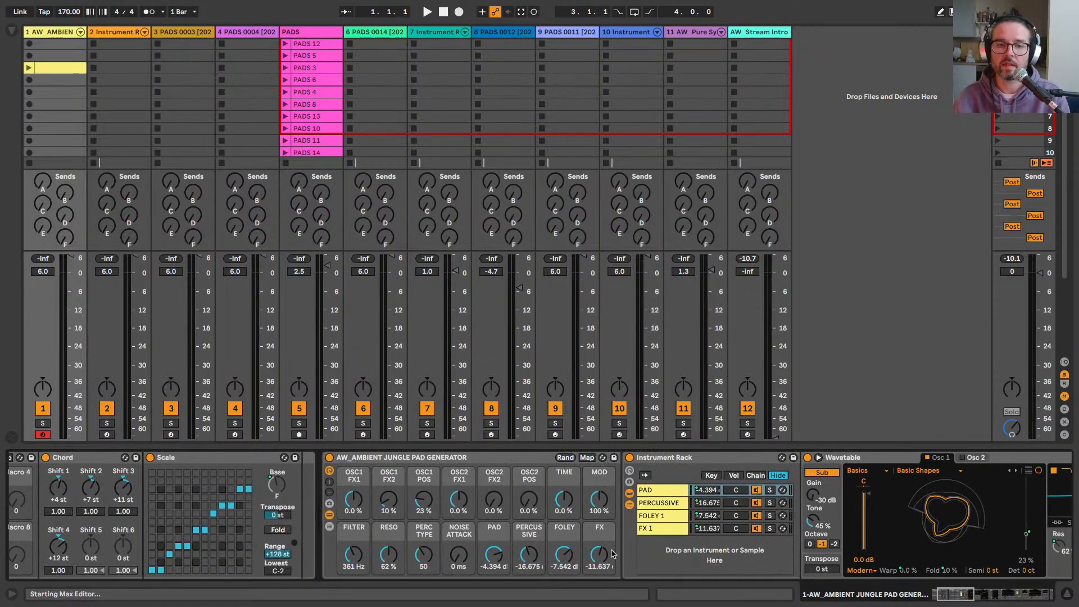
pyautogui.hscroll(2, 613, 553)
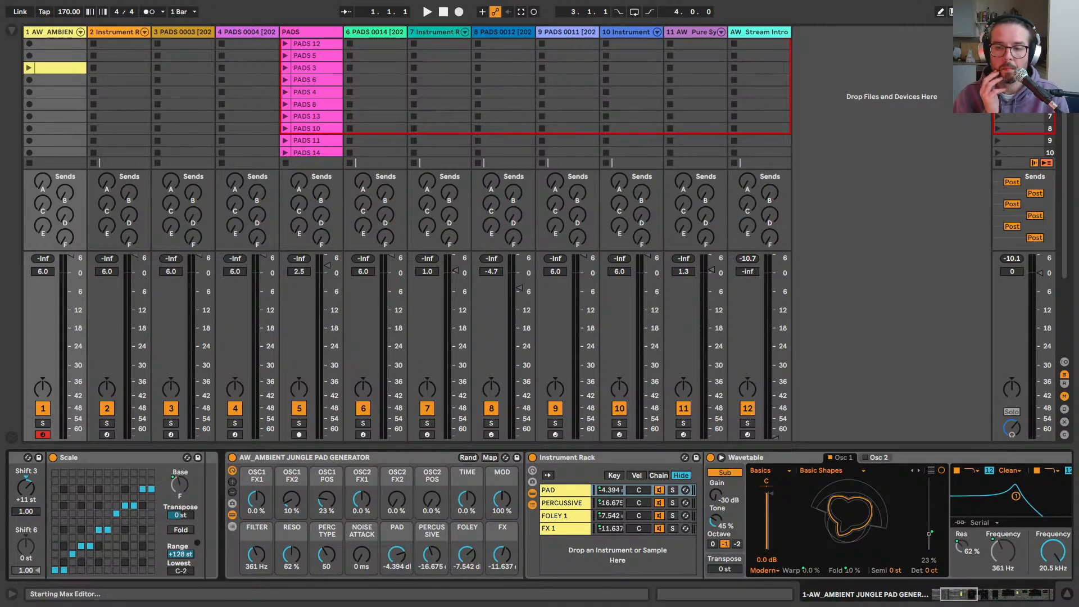
pyautogui.click(557, 523)
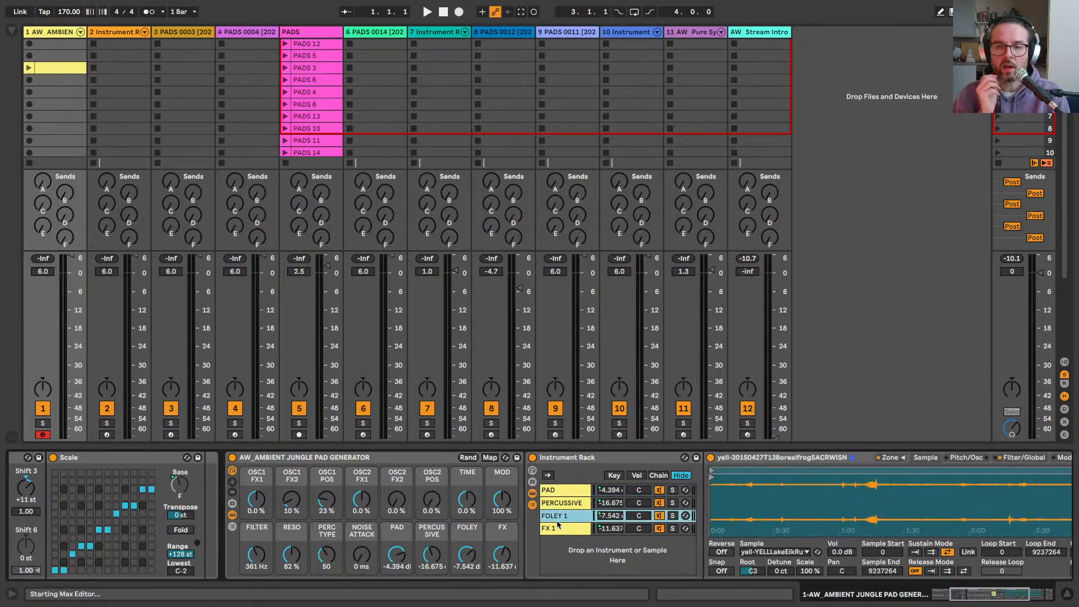
pyautogui.hscroll(10, 558, 524)
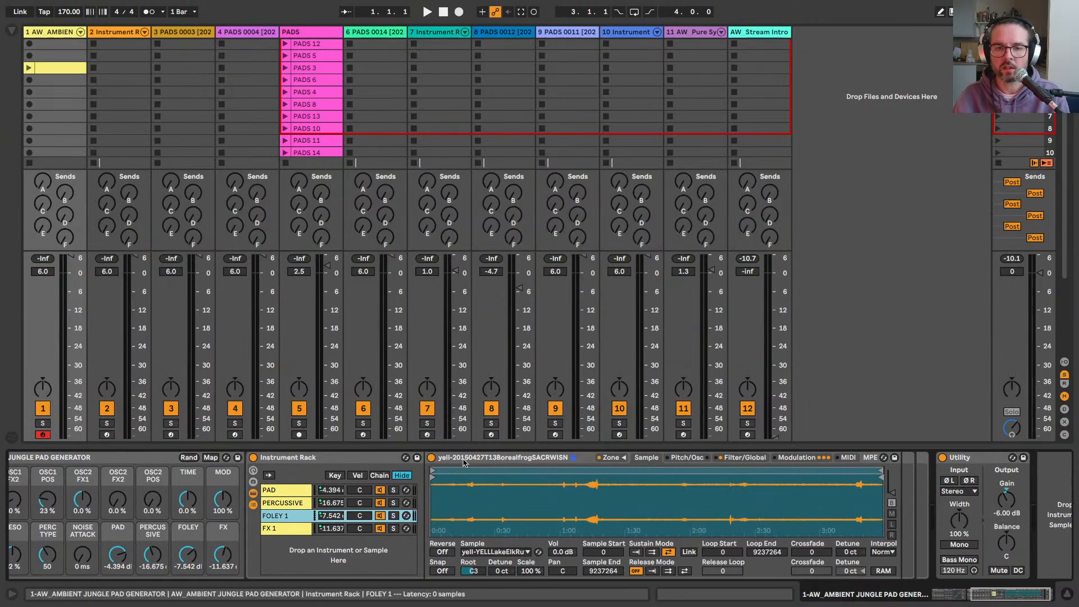
pyautogui.click(396, 514)
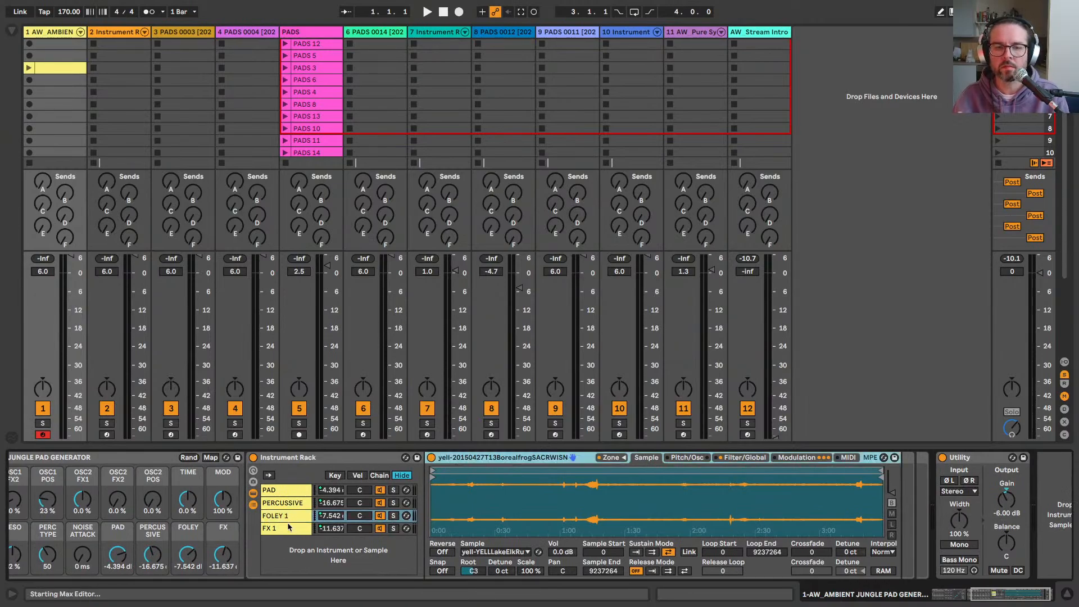
# Step: View the FOLEY 1 Sampler's sample zones, switch on Draw Mode and close the zone editor
pyautogui.click(611, 457)
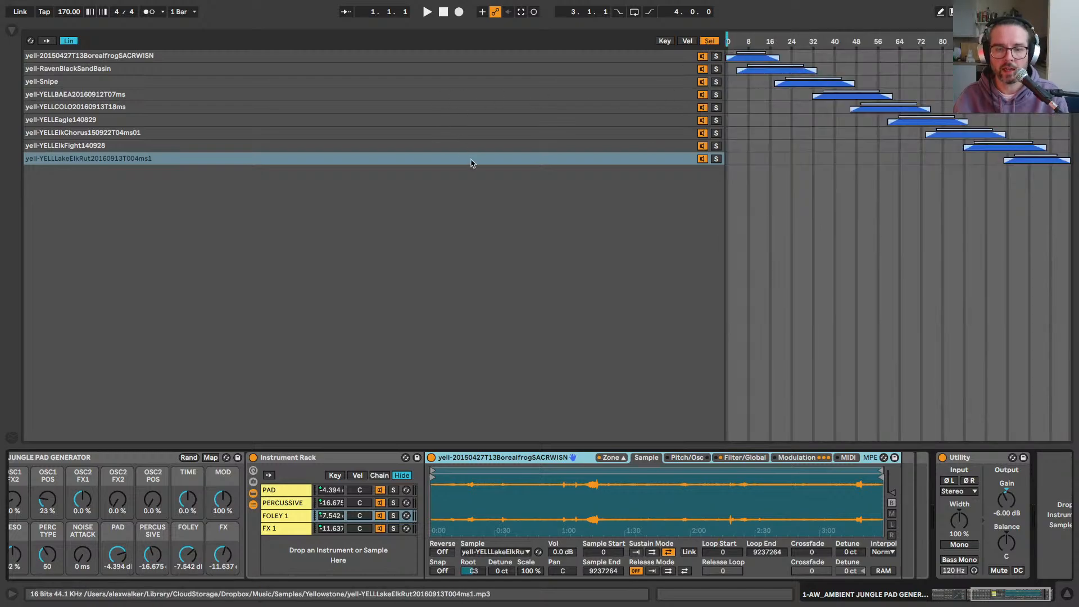
pyautogui.press('b')
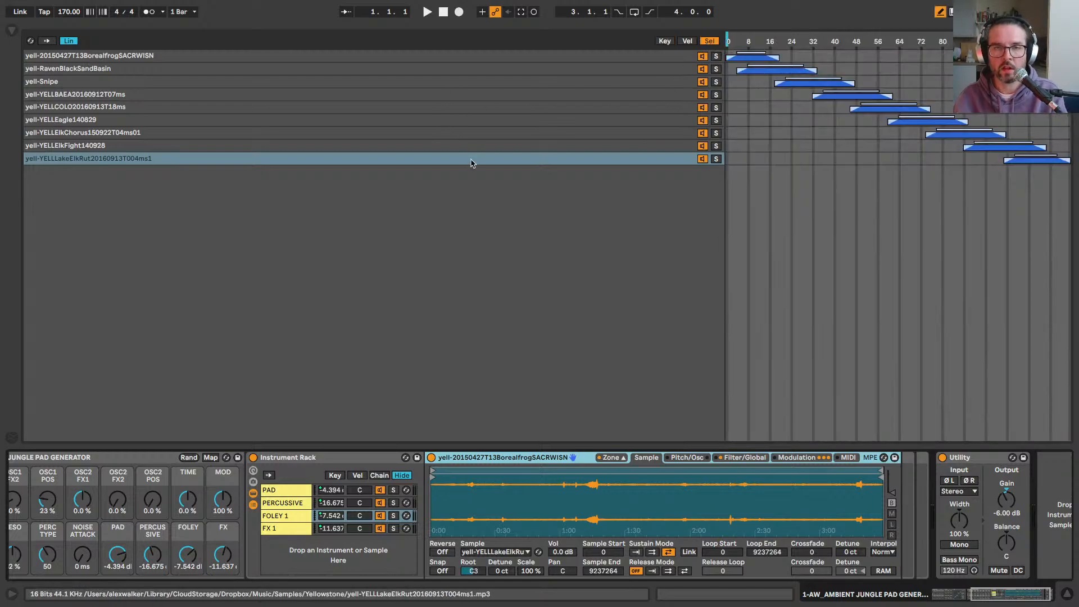
pyautogui.click(610, 457)
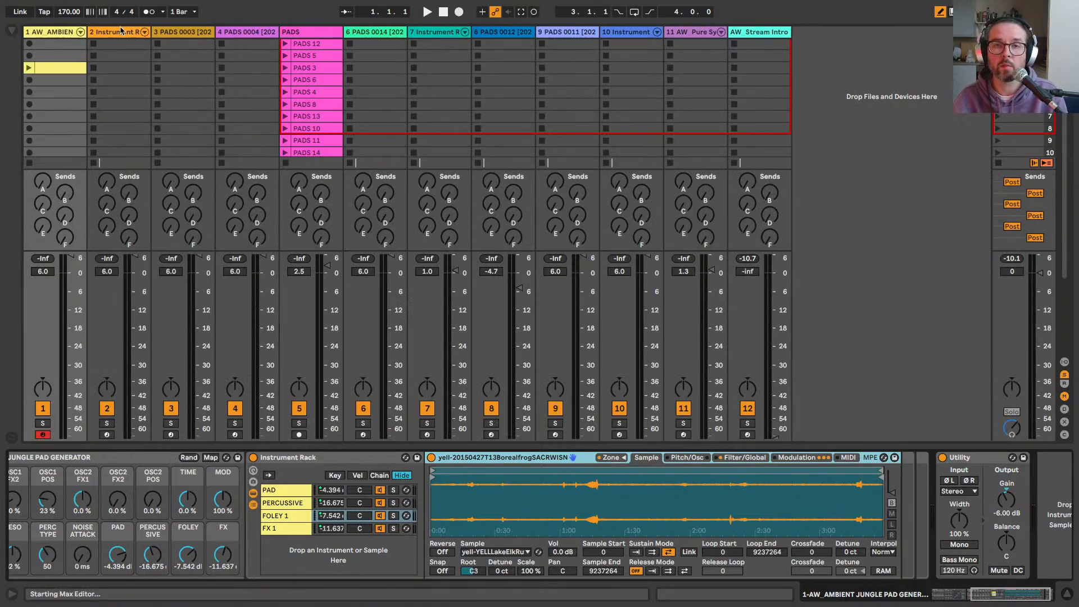
# Step: Show the FX 1 chain, open its Sampler's zone editor and select sample 18_Sci Fi Sound FX Mel Kaiser Side
pyautogui.click(285, 519)
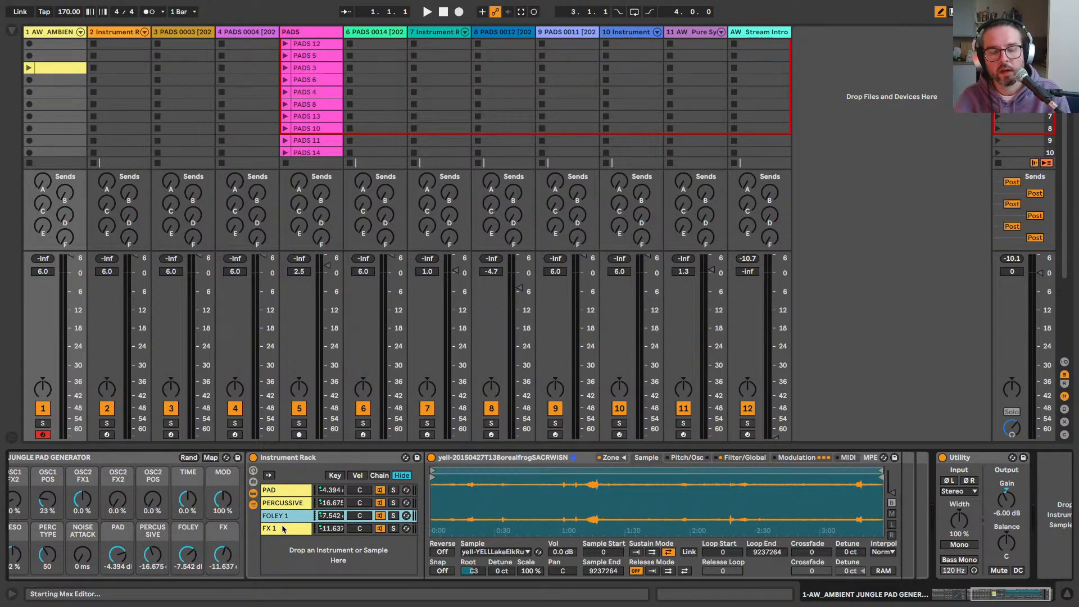
pyautogui.click(282, 530)
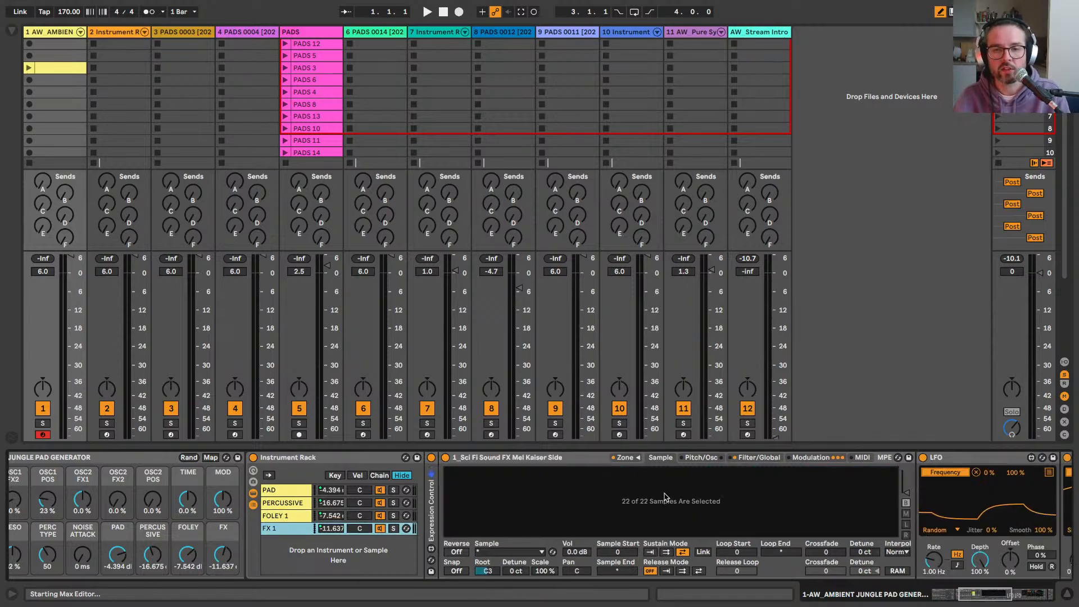
pyautogui.click(625, 458)
pyautogui.click(354, 273)
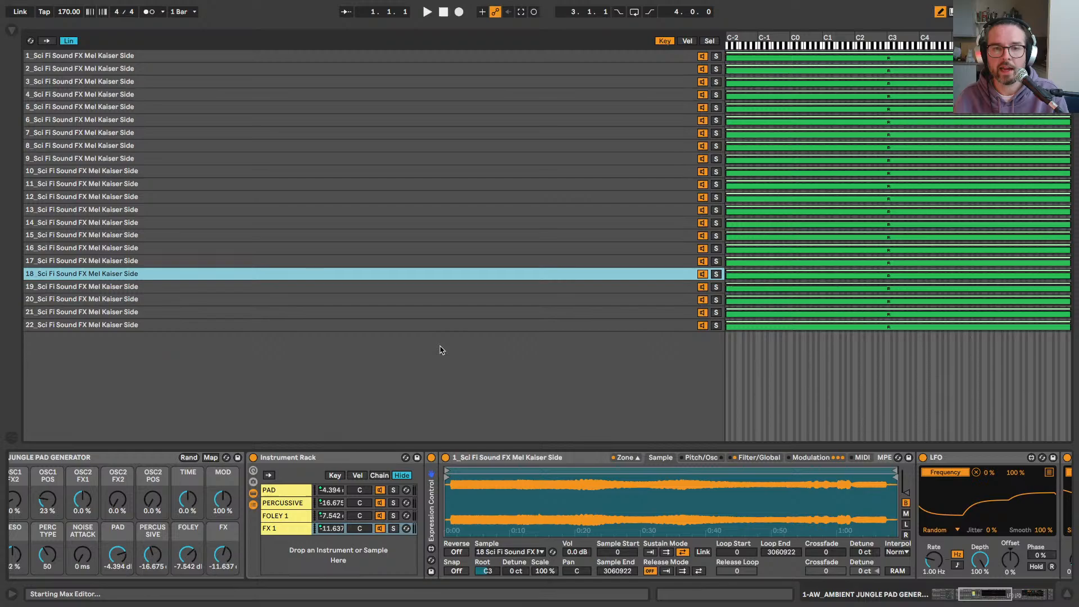
# Step: Examine the FX 1 Sampler's modulation LFOs and its sample select zones, along with the LFO, Erosion and Reverb devices following it
pyautogui.hscroll(4, 561, 505)
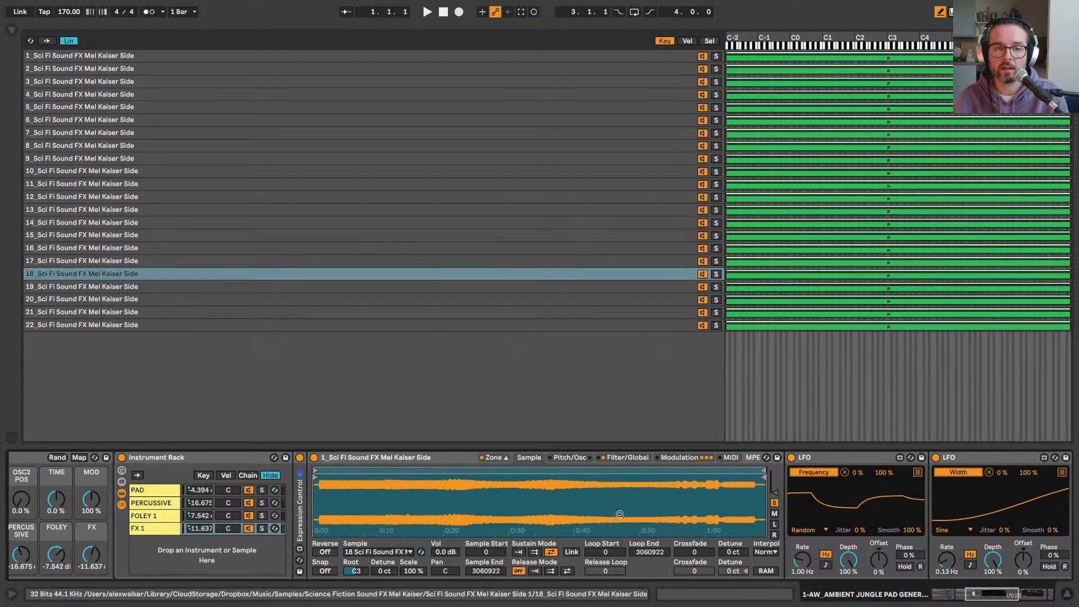
pyautogui.click(679, 458)
pyautogui.hscroll(6, 646, 505)
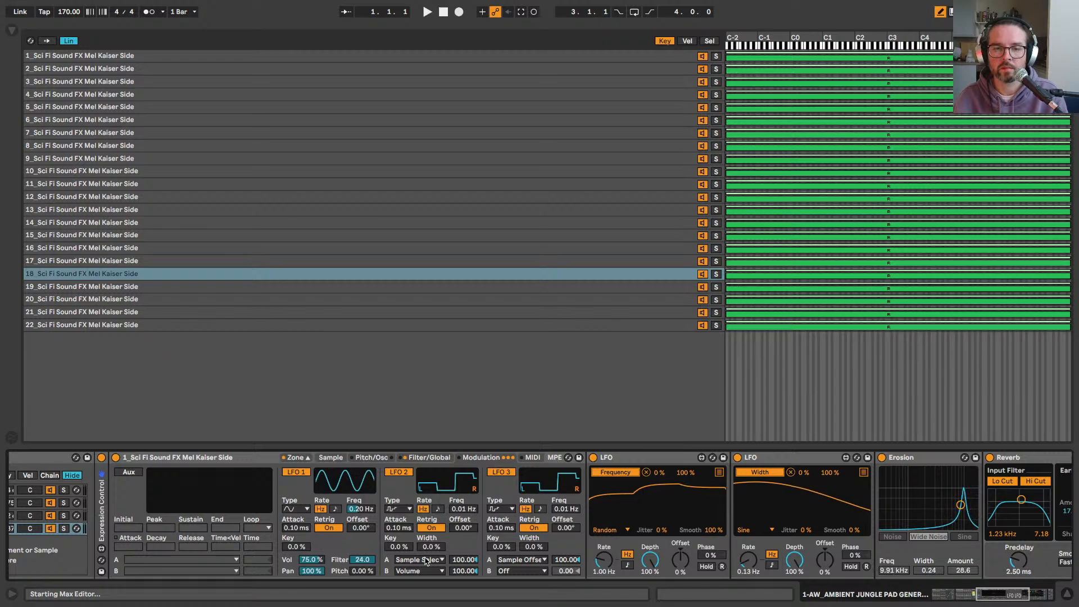
pyautogui.hscroll(-1, 425, 560)
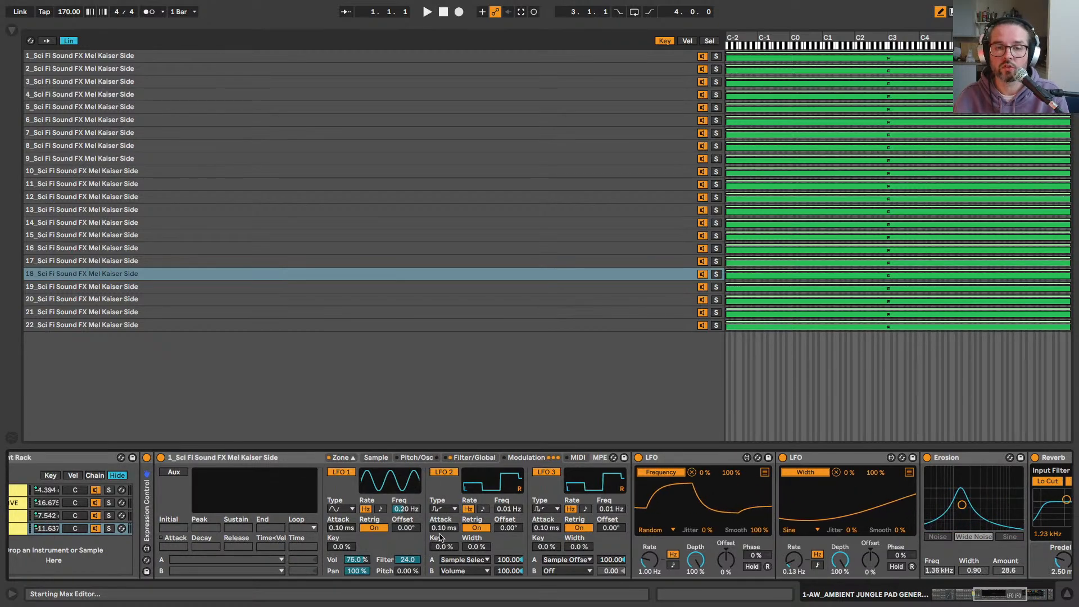
pyautogui.hscroll(-1, 449, 534)
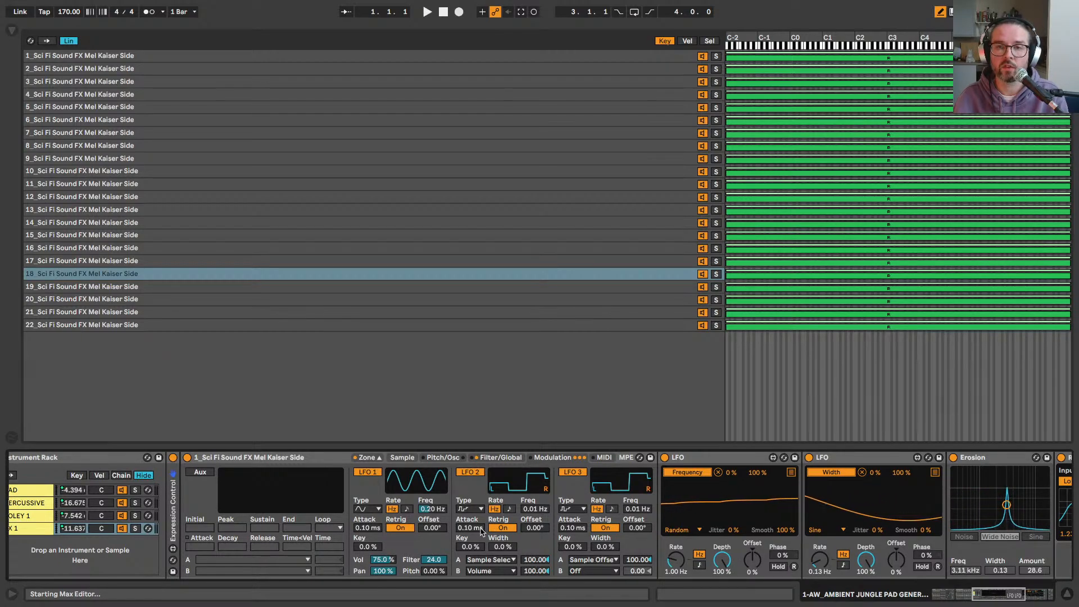
pyautogui.click(709, 41)
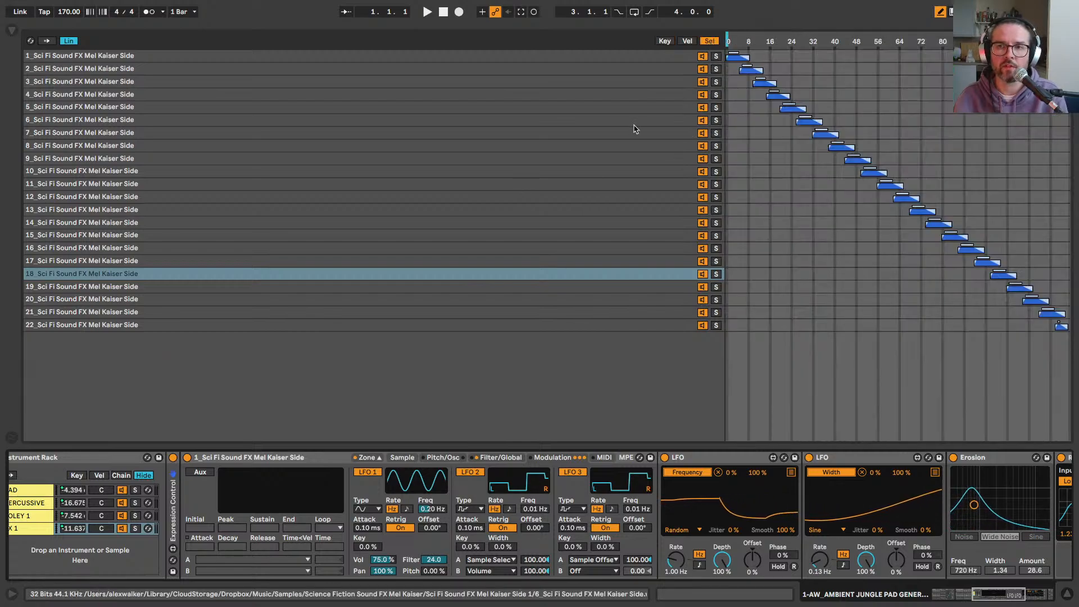
pyautogui.hscroll(5, 692, 523)
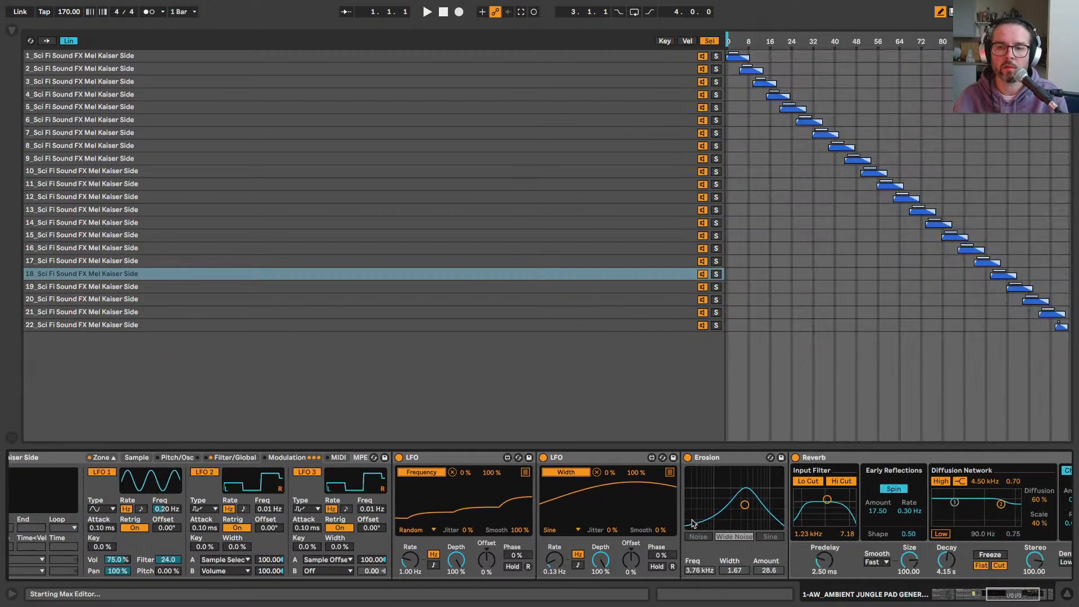
# Step: Collapse the two LFOs, Erosion and Reverb in the FX 1 chain and return to the Instrument Rack's chain list
pyautogui.doubleClick(487, 458)
pyautogui.doubleClick(486, 458)
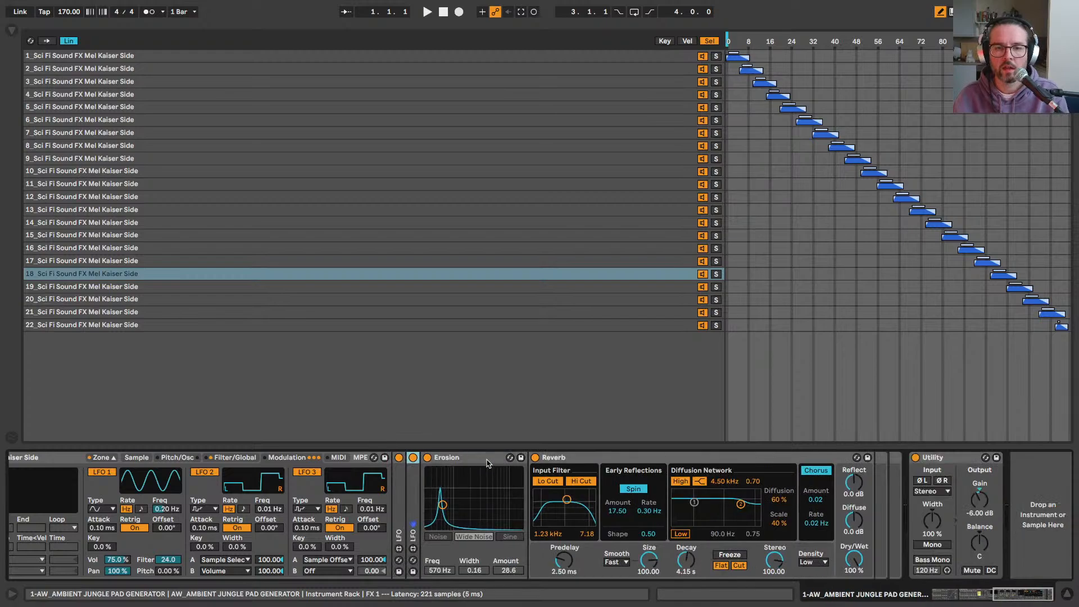
pyautogui.doubleClick(486, 458)
pyautogui.doubleClick(486, 458)
pyautogui.hscroll(-5, 676, 481)
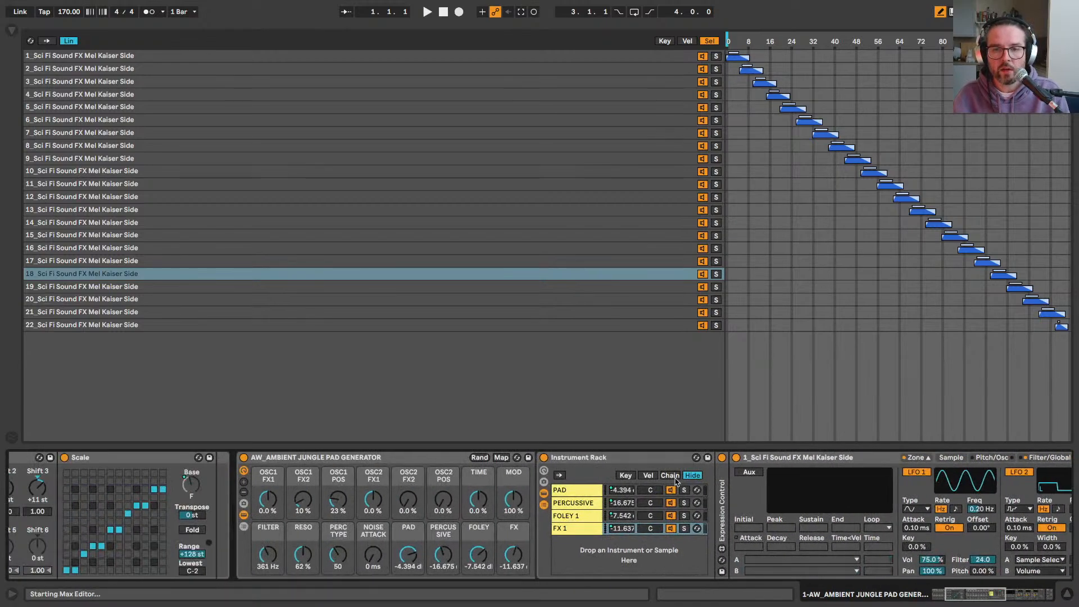
# Step: Fold and unfold the FX 1 chain's Sampler, and switch back to the Session View mixer
pyautogui.click(777, 460)
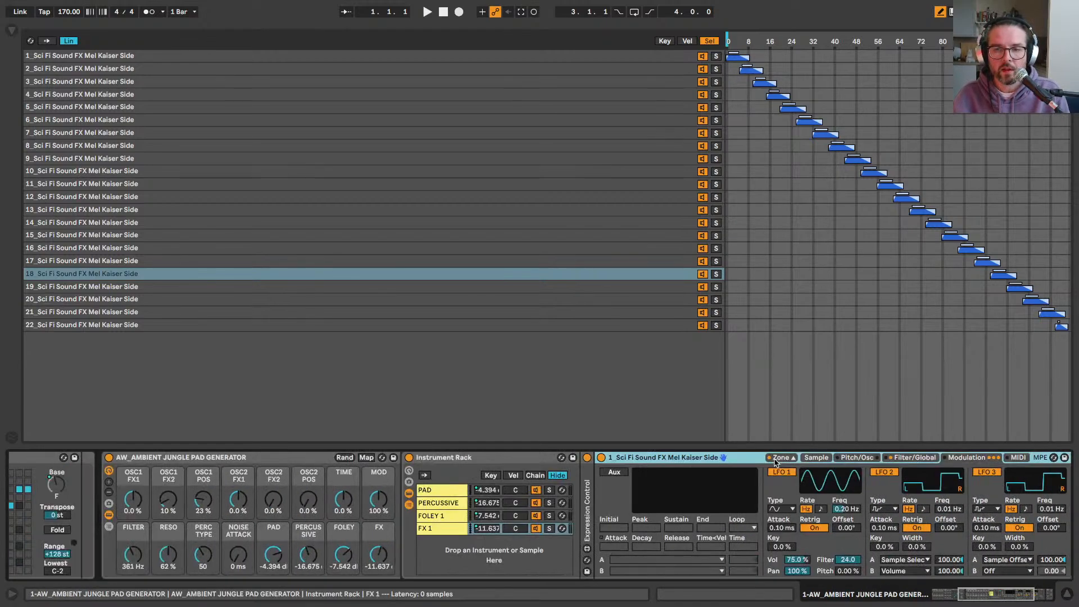
pyautogui.doubleClick(646, 458)
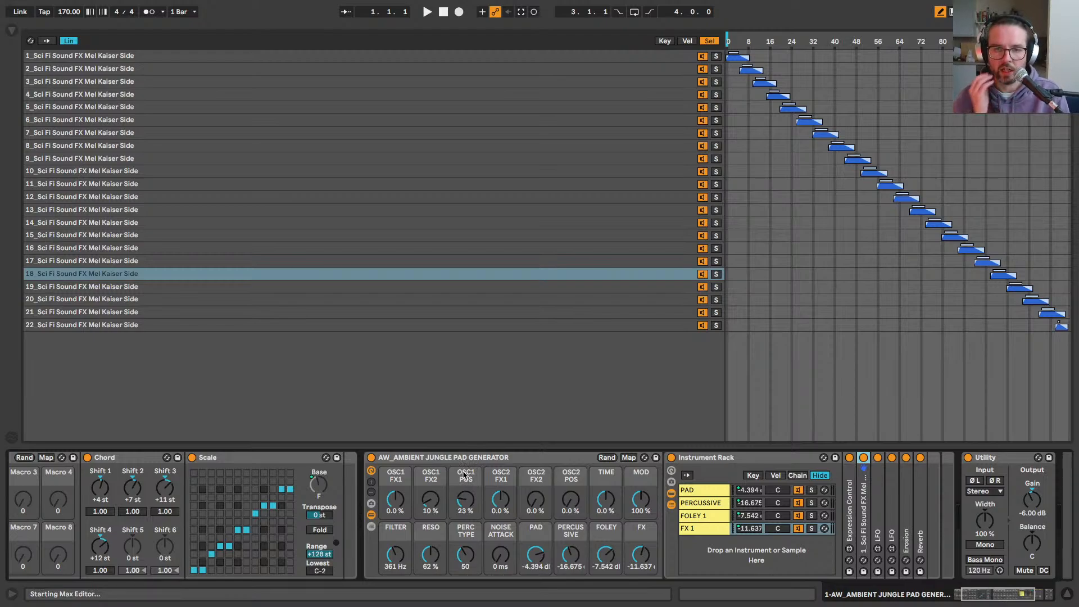
pyautogui.hscroll(5, 826, 514)
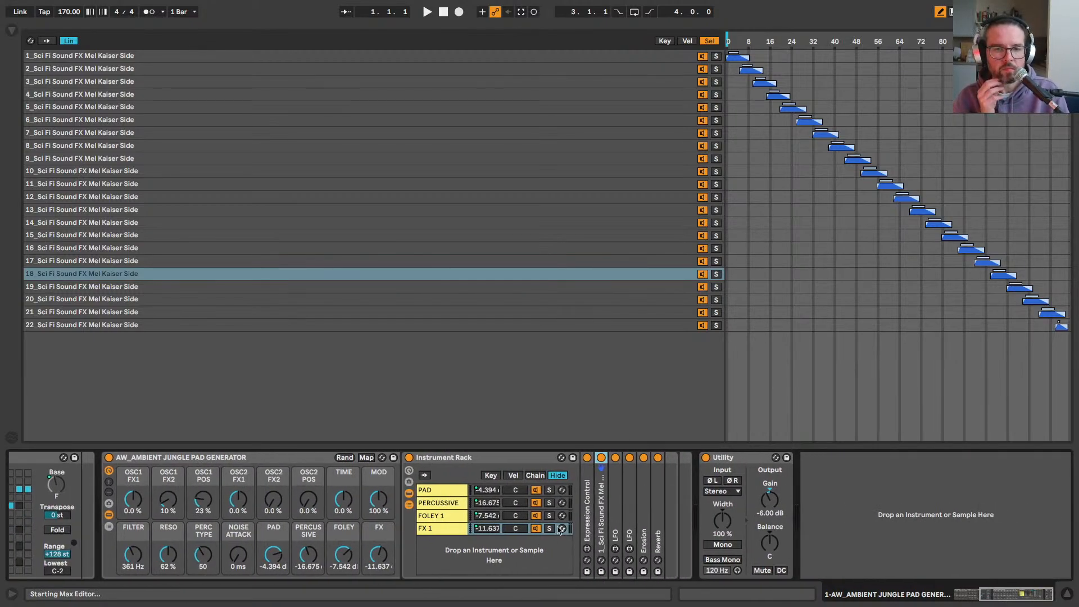
pyautogui.click(446, 530)
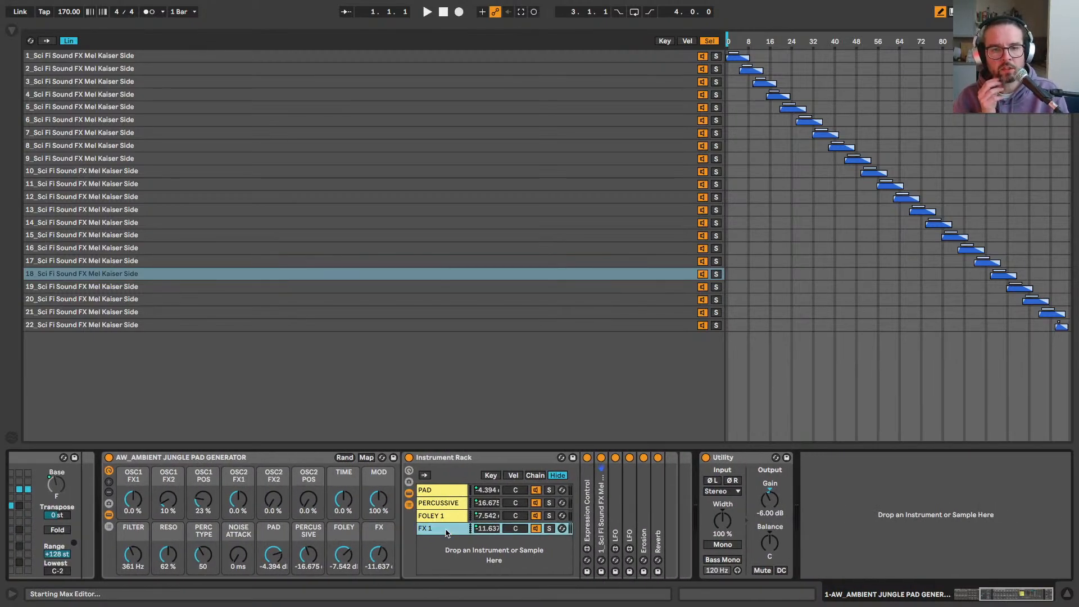
pyautogui.click(602, 512)
pyautogui.click(602, 513)
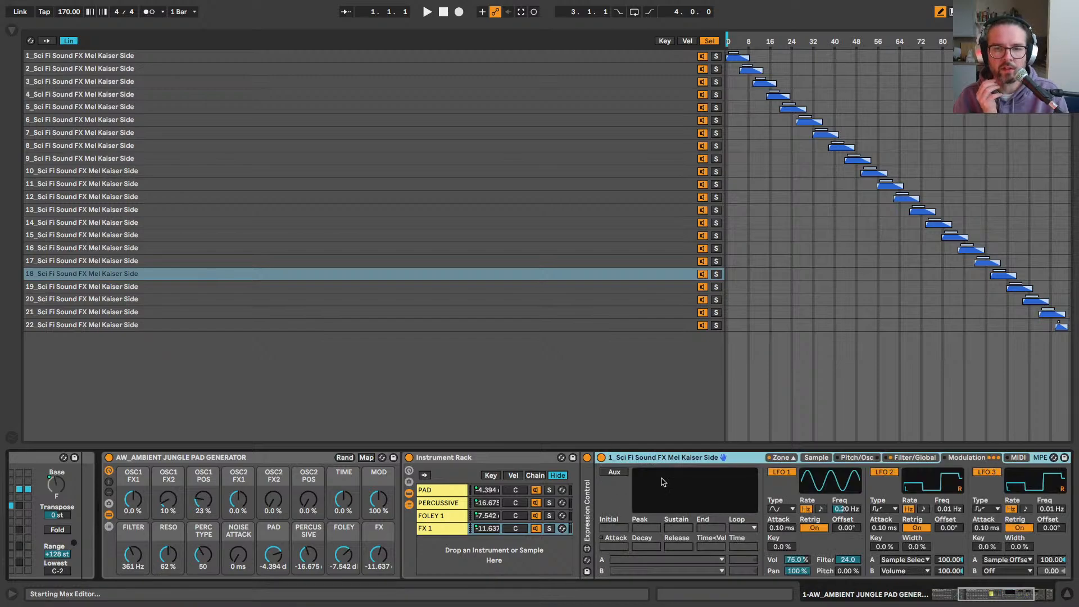
pyautogui.press('Tab')
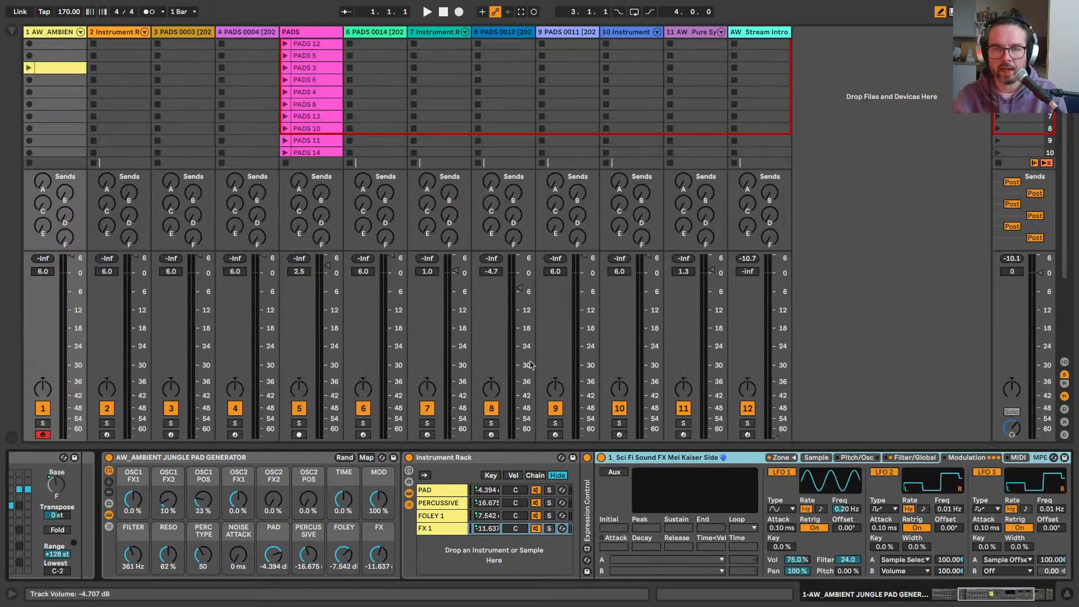
# Step: Set the generator rack's macros: PAD to -8.487 dB, FILTER to 115 Hz, PERCUSSIVE to -13.526 dB, OSC1 POS to 26% and RESO to 34%
pyautogui.hscroll(-5, 371, 497)
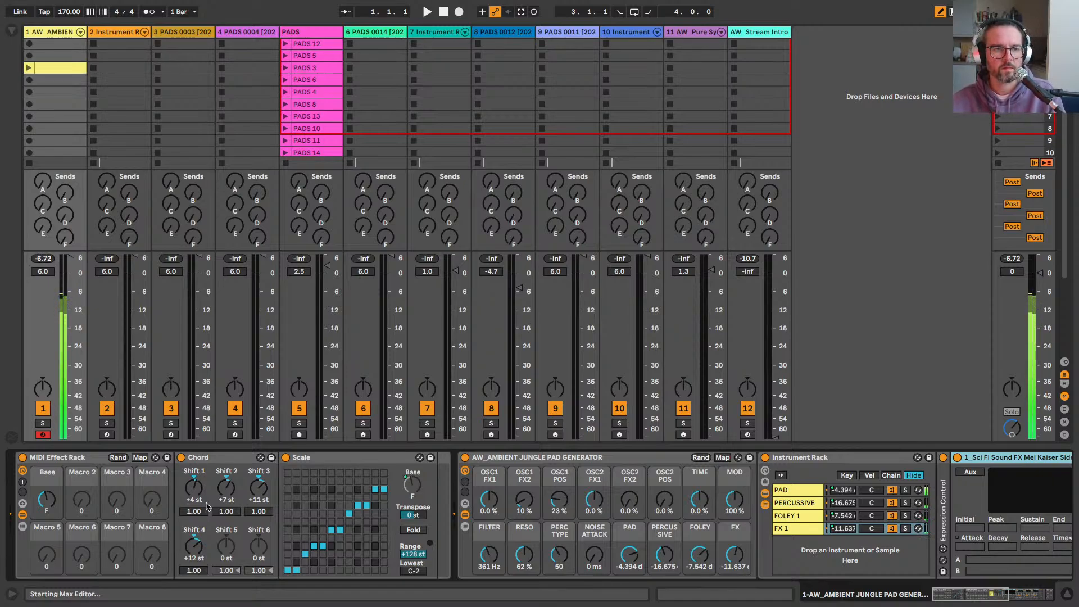
pyautogui.moveTo(621, 560); pyautogui.dragTo(621, 584)
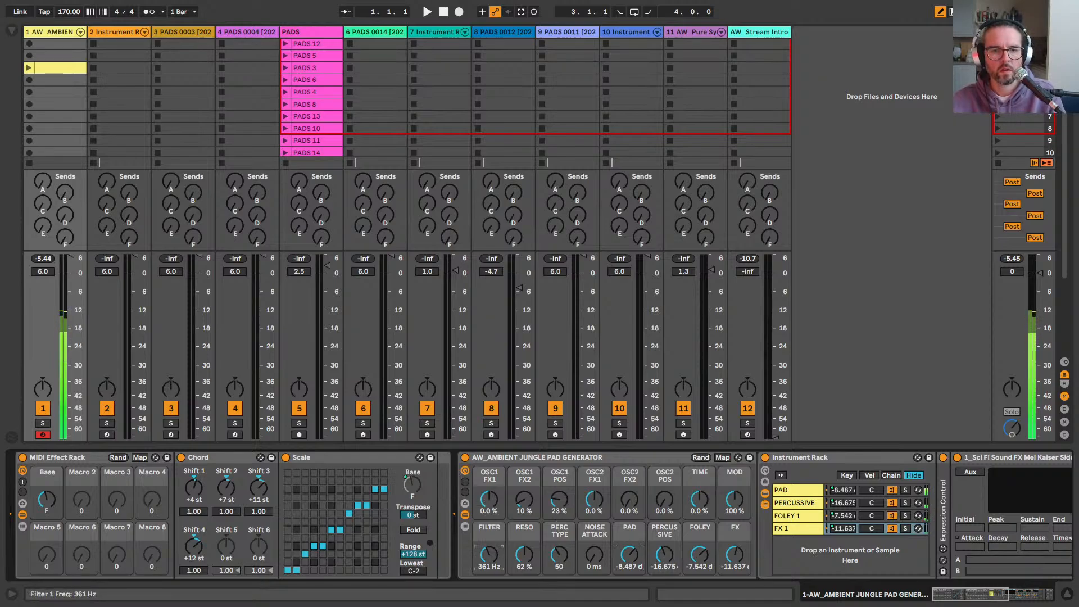
pyautogui.moveTo(489, 554); pyautogui.dragTo(489, 563)
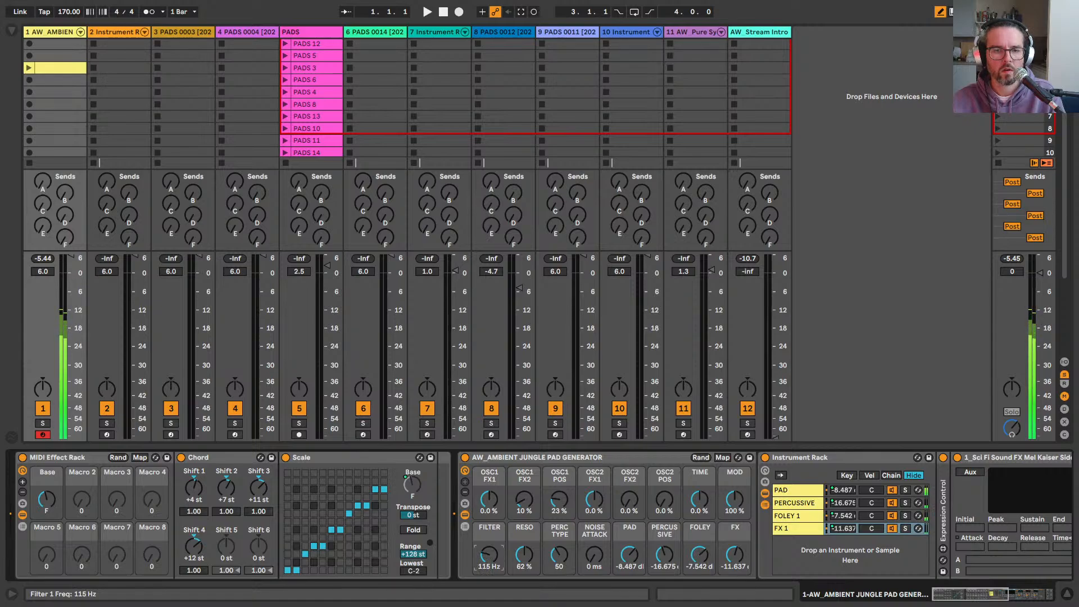
pyautogui.moveTo(664, 556)
pyautogui.mouseDown()
pyautogui.moveTo(664, 547)
pyautogui.moveTo(669, 556)
pyautogui.mouseUp()
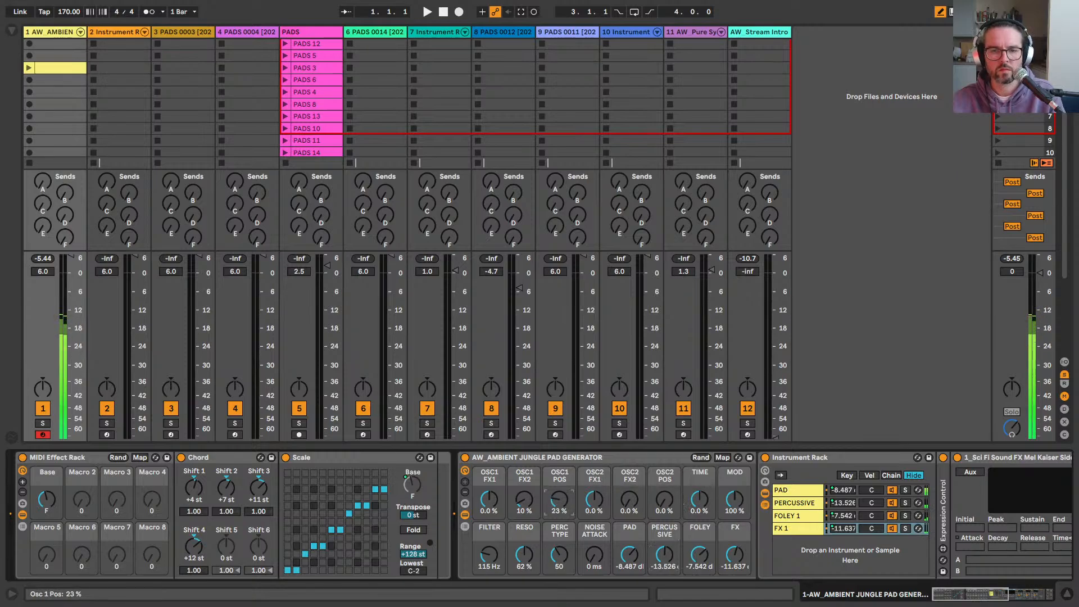
pyautogui.moveTo(524, 555); pyautogui.dragTo(524, 559)
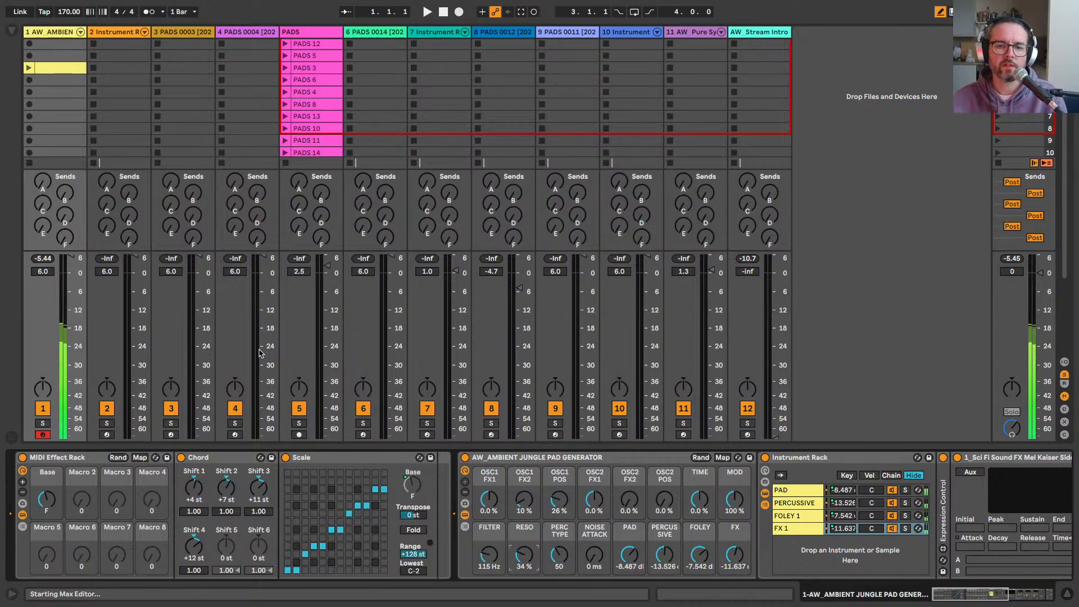
# Step: Randomize the AW_AMBIENT JUNGLE PAD GENERATOR rack's macros twice
pyautogui.hscroll(5, 607, 517)
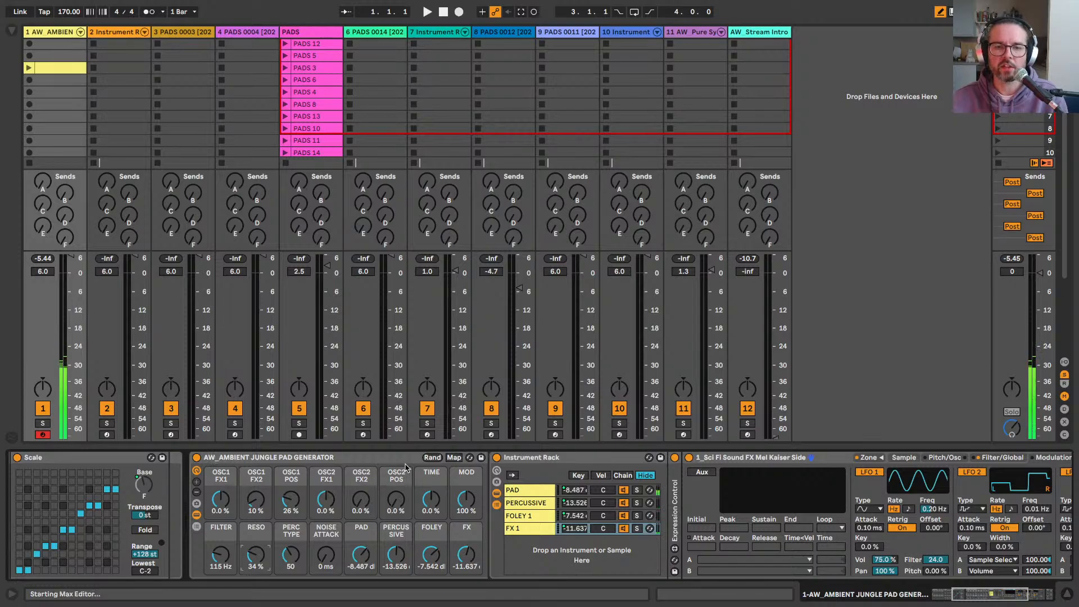
pyautogui.click(431, 457)
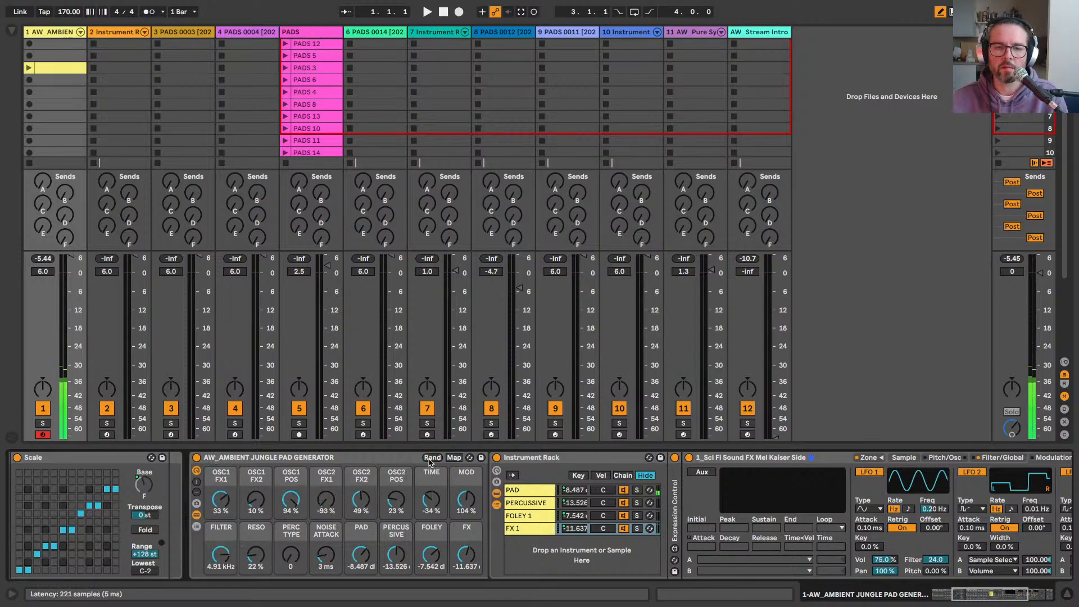
pyautogui.click(432, 458)
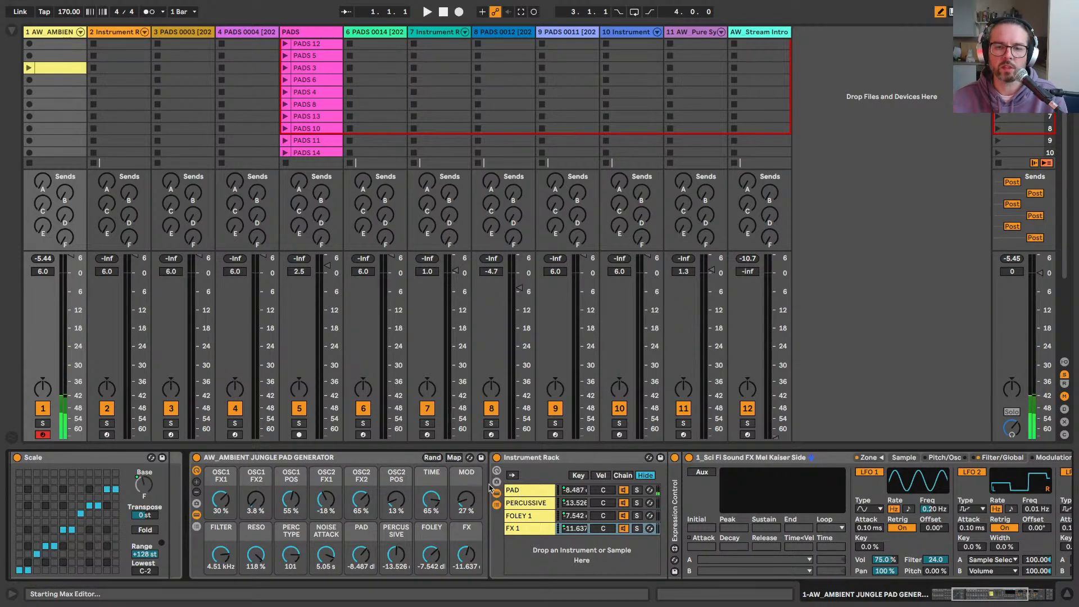
# Step: Show the PAD chain's Wavetable and set the RESO macro to 75% and the FILTER macro to 260 Hz
pyautogui.click(518, 491)
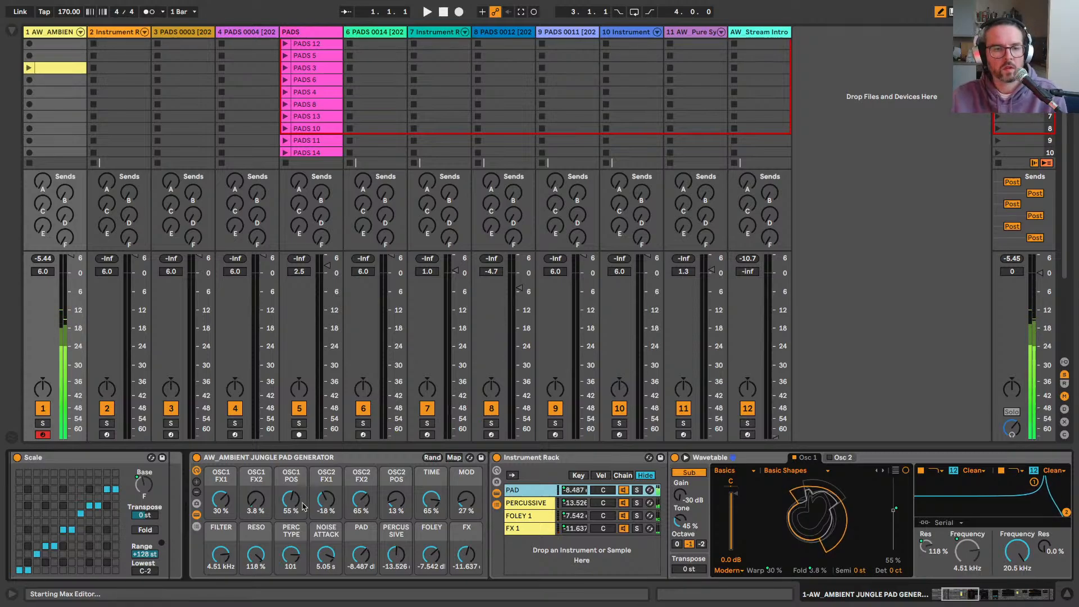
pyautogui.moveTo(256, 555); pyautogui.dragTo(256, 582)
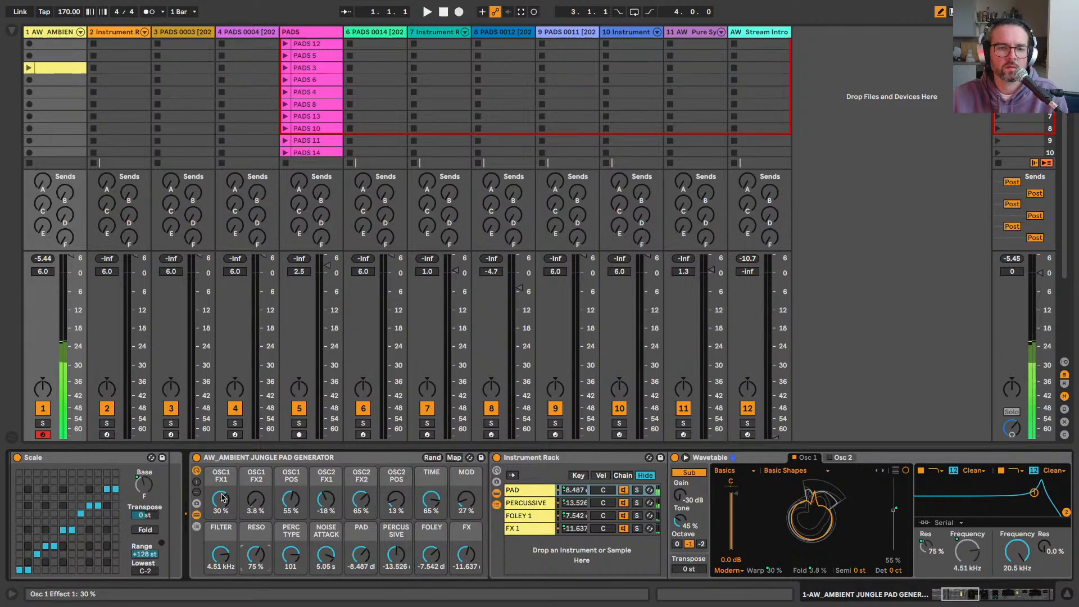
pyautogui.moveTo(221, 555); pyautogui.dragTo(221, 589)
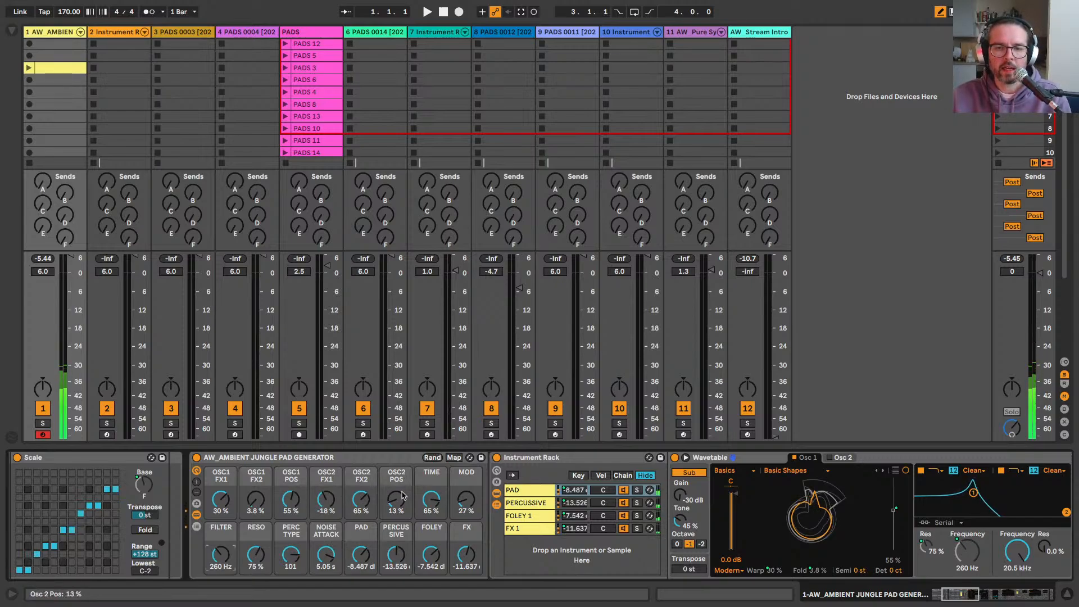
# Step: Solo the FOLEY 1 chain to hear it alone, and switch the solo to the FX 1 chain
pyautogui.click(538, 538)
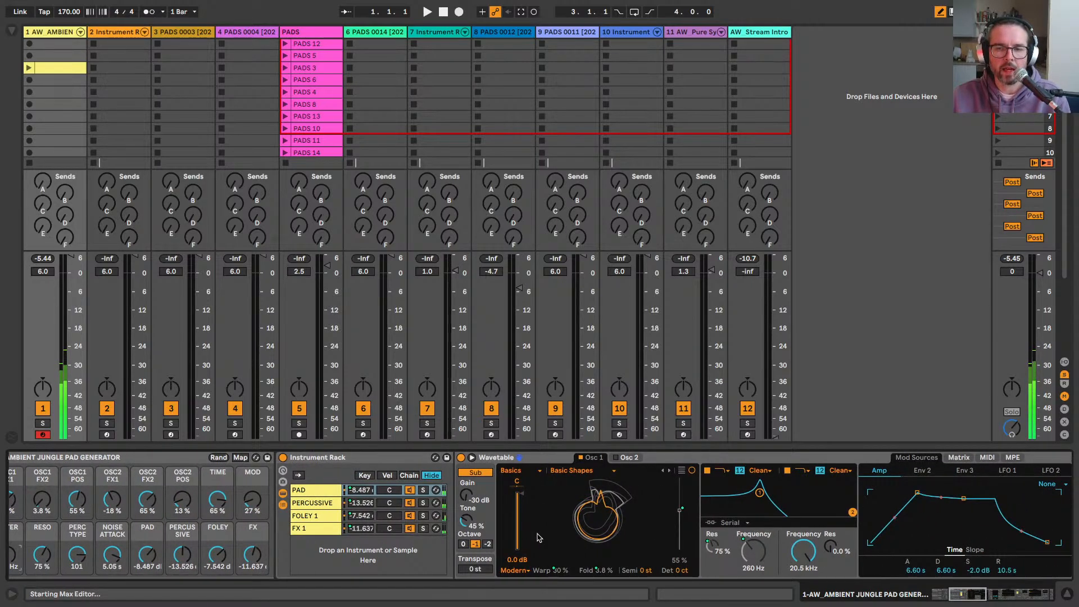
pyautogui.click(309, 519)
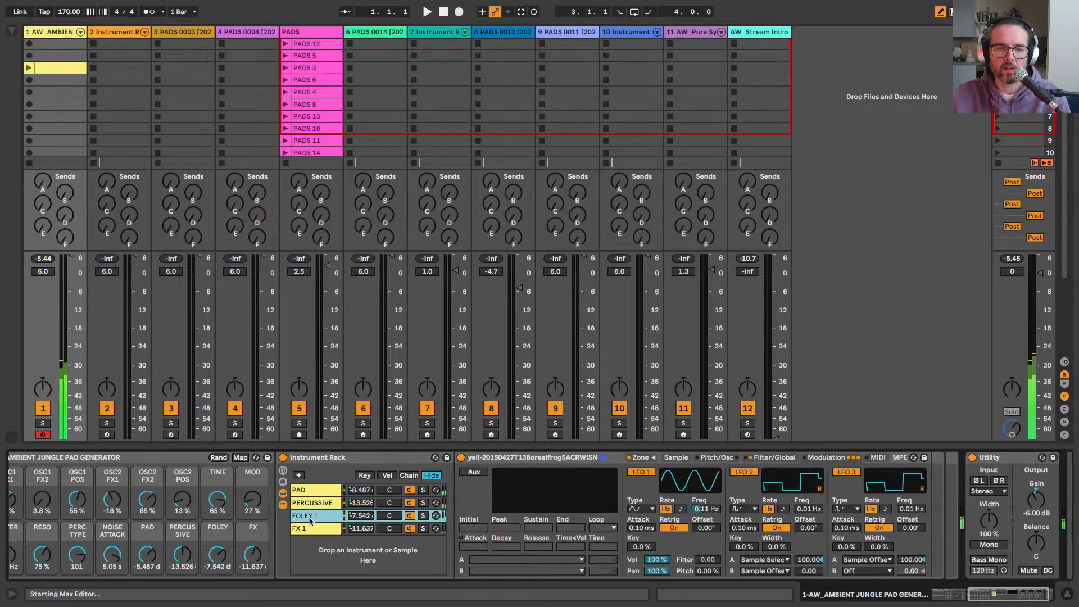
pyautogui.click(421, 516)
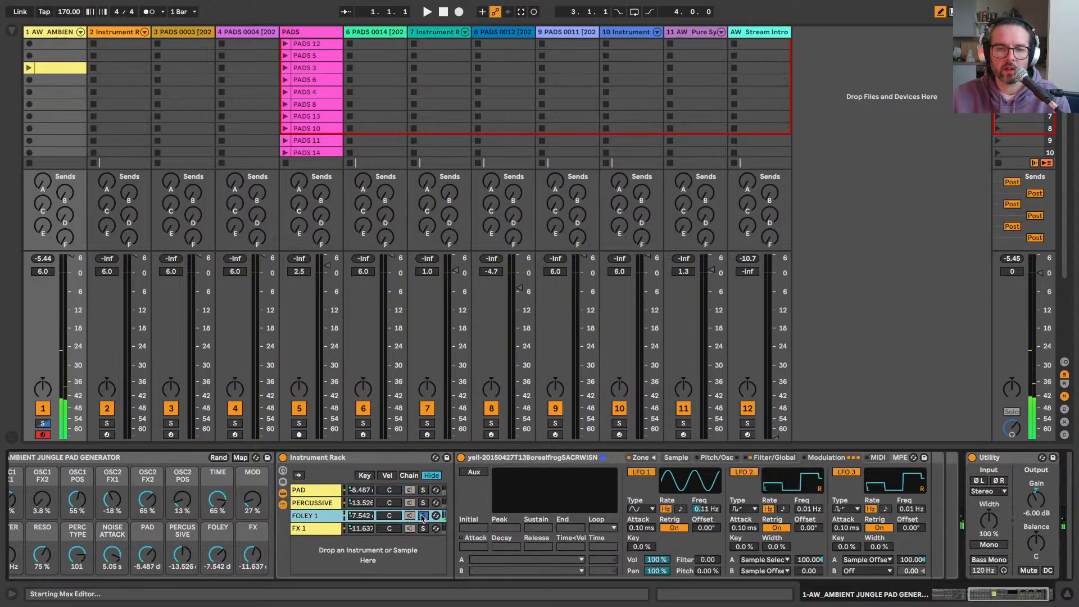
pyautogui.click(422, 528)
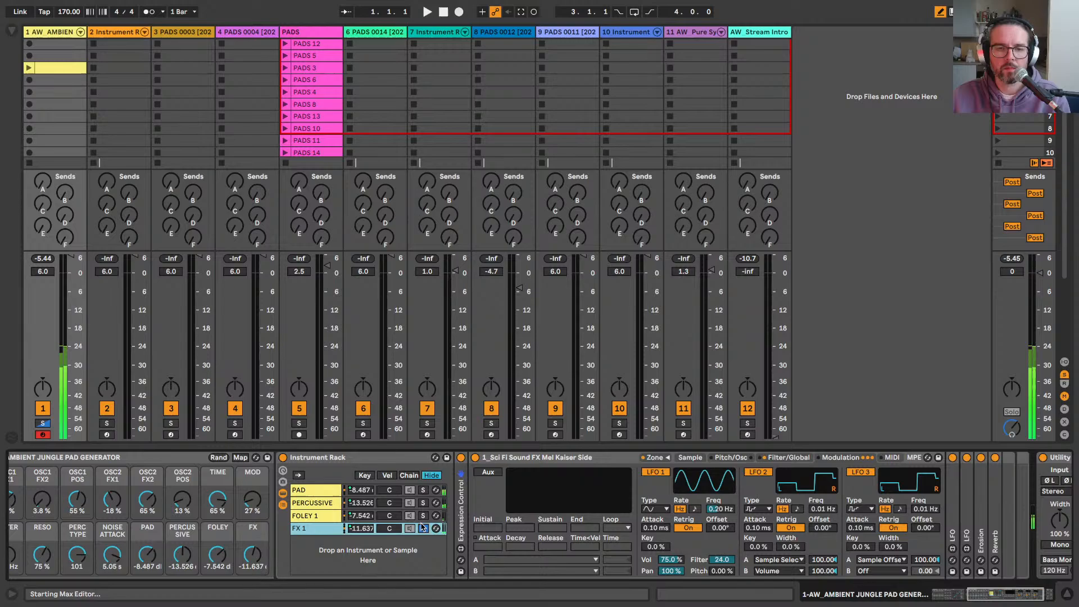
# Step: Expand the FX 1 chain's Erosion device and set it to Wide Noise with an Amount of 194
pyautogui.hscroll(5, 730, 517)
pyautogui.doubleClick(848, 529)
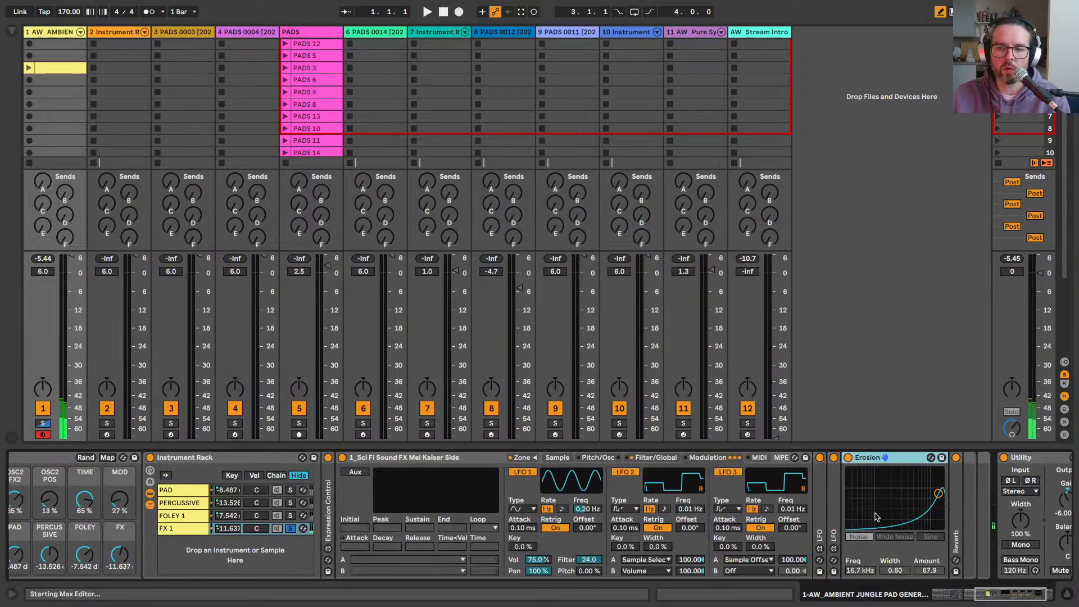
pyautogui.hscroll(2, 876, 516)
pyautogui.moveTo(885, 493); pyautogui.dragTo(797, 494)
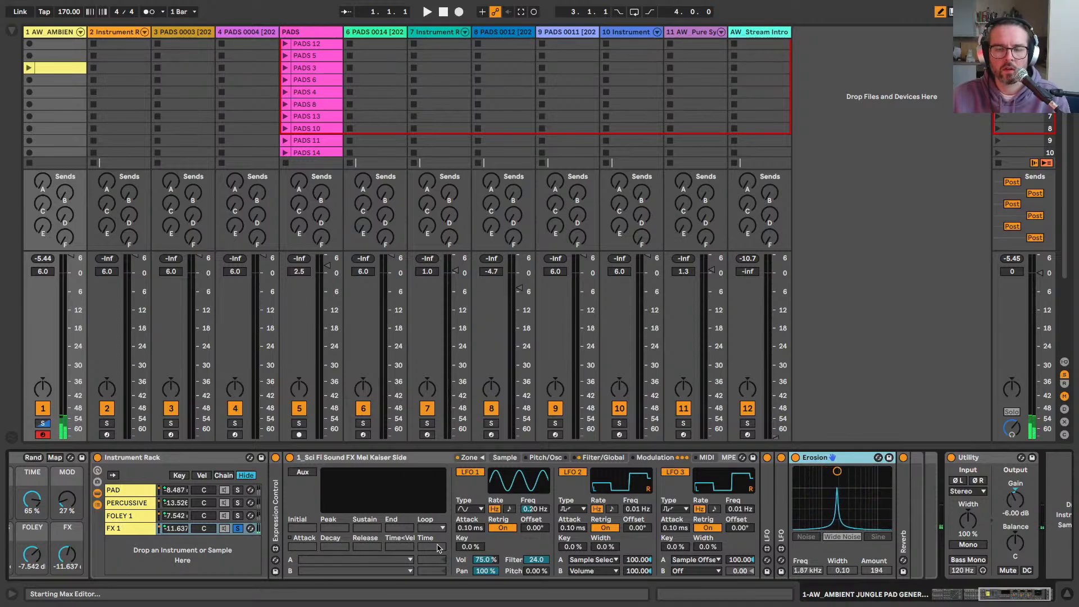
# Step: Raise the generator rack's FX macro to -7.542 dB
pyautogui.hscroll(-1, 168, 545)
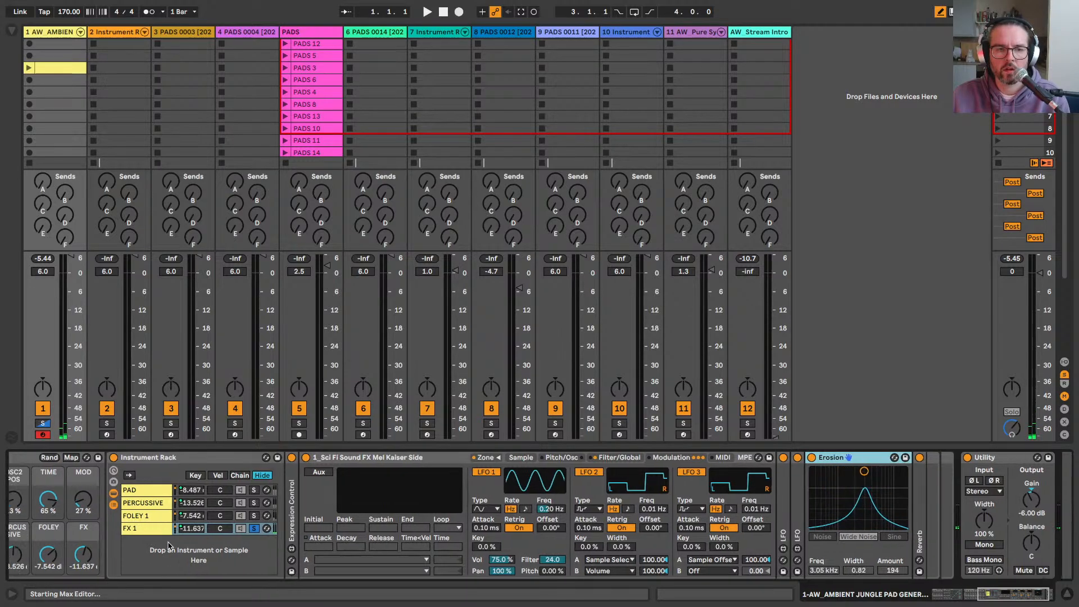
pyautogui.hscroll(-5, 168, 545)
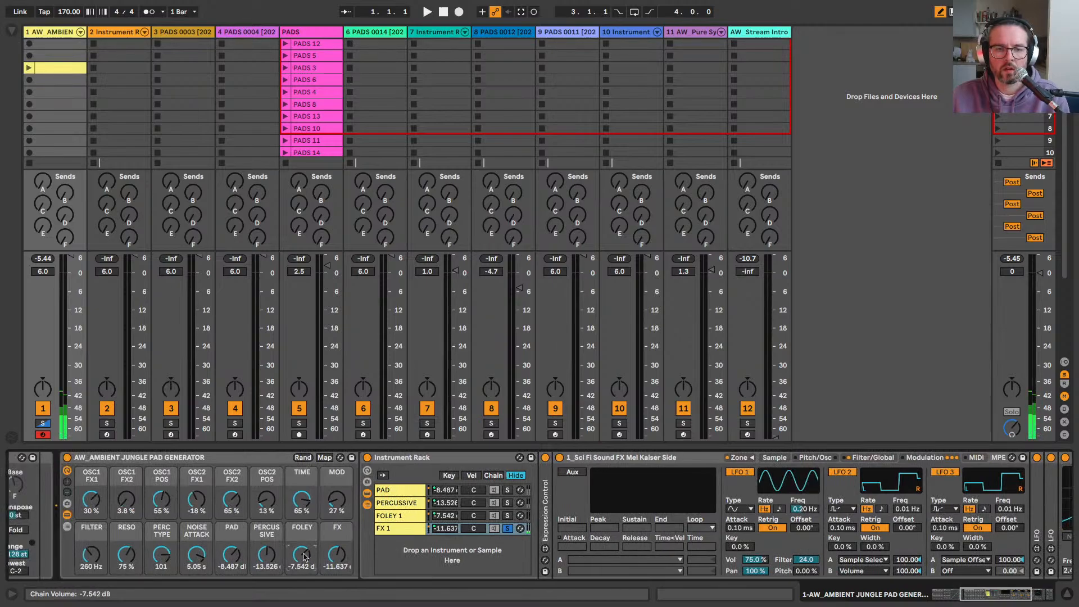
pyautogui.moveTo(336, 556); pyautogui.dragTo(336, 543)
pyautogui.click(545, 547)
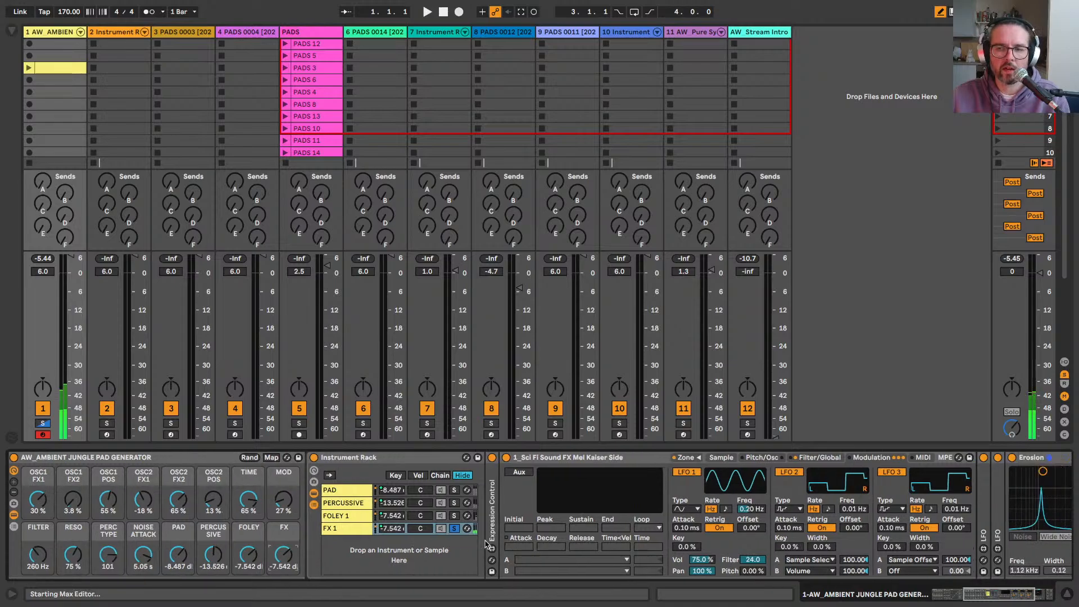
# Step: Expand the FX 1 chain's Reverb device to view its settings, and turn off the FX 1 solo
pyautogui.hscroll(5, 487, 544)
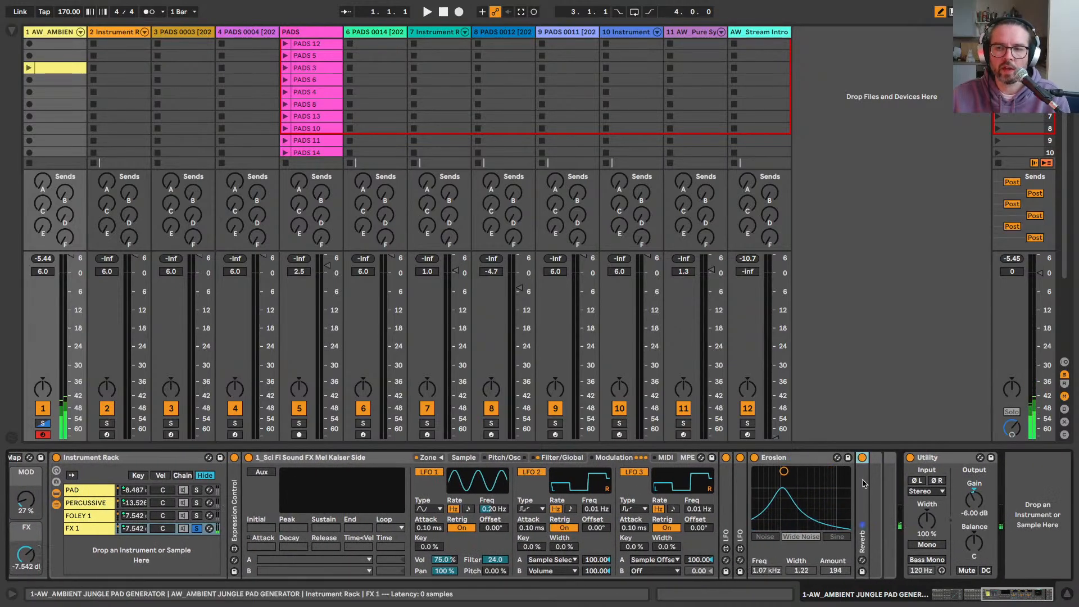
pyautogui.doubleClick(863, 483)
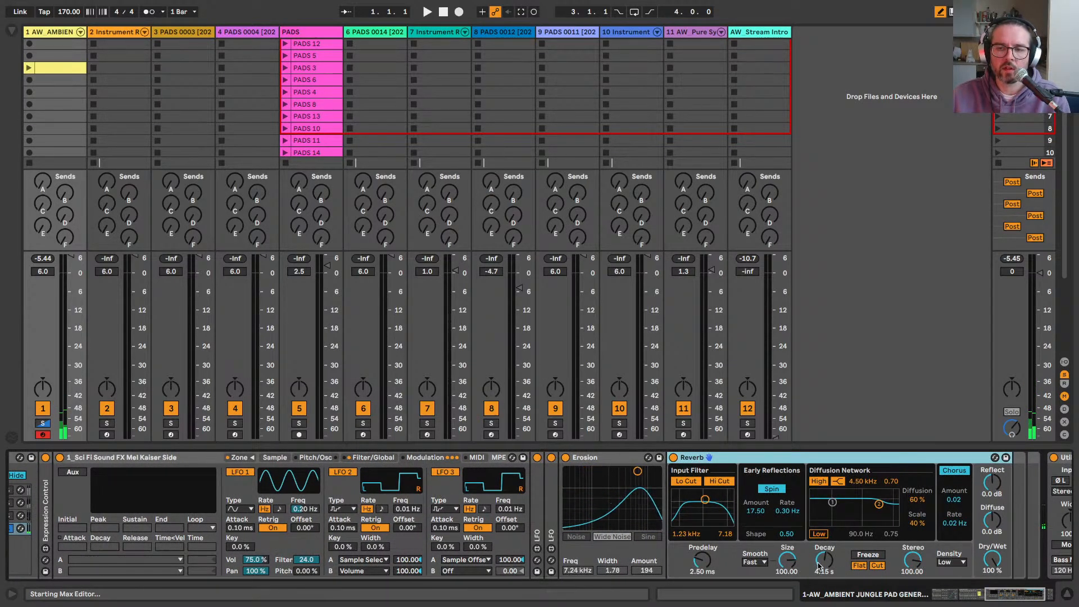
pyautogui.hscroll(-7, 819, 567)
pyautogui.click(385, 528)
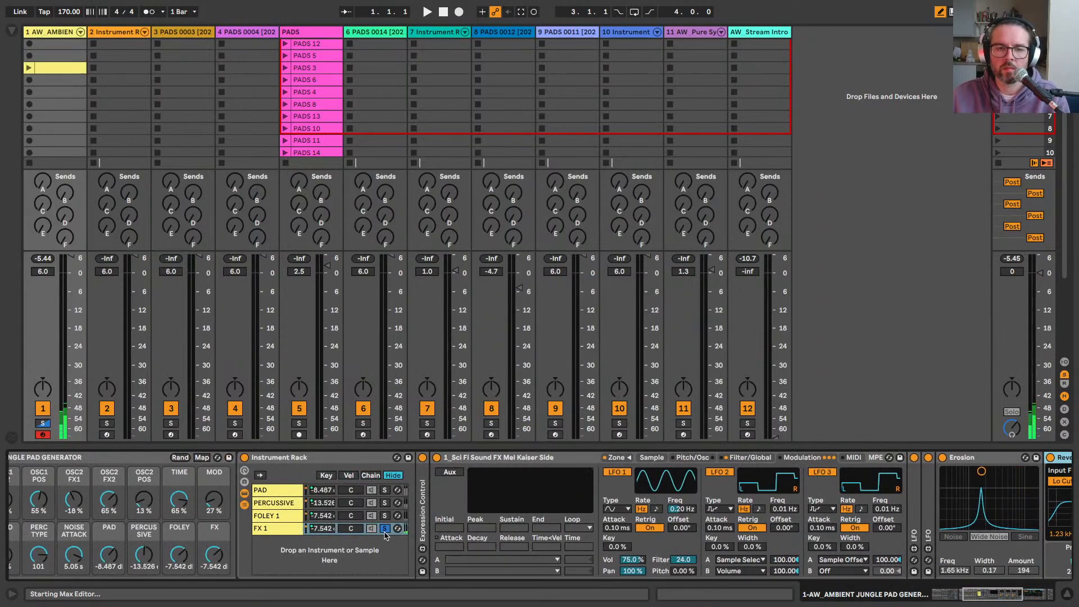
pyautogui.click(385, 528)
# Step: Lower the PAD macro to -11.637 dB, set NOISE ATTACK to 10 ms and select the TIME macro
pyautogui.hscroll(-3, 173, 547)
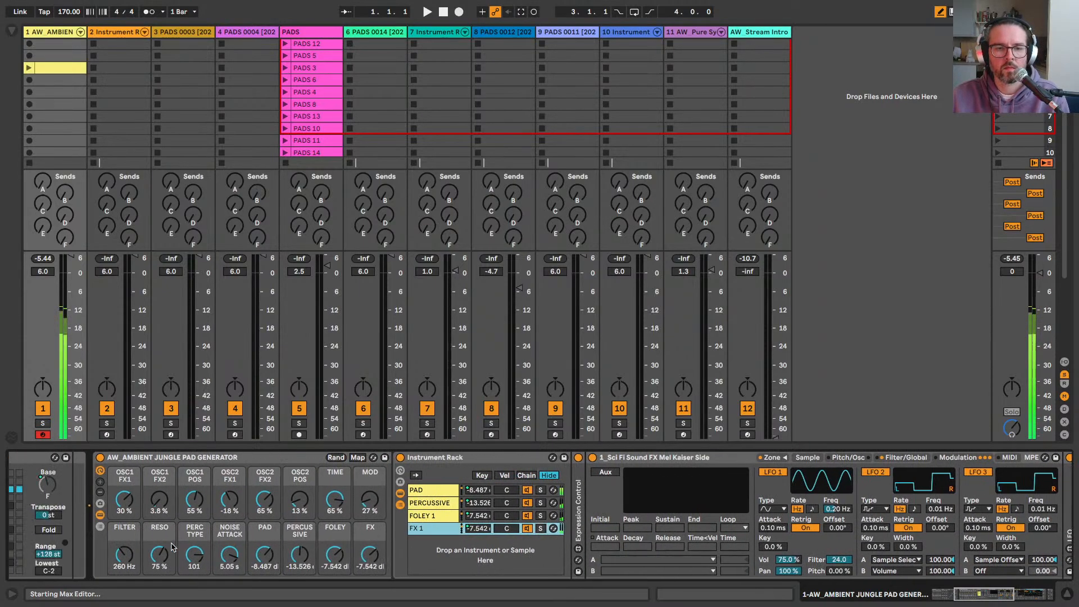
pyautogui.moveTo(254, 557); pyautogui.dragTo(253, 569)
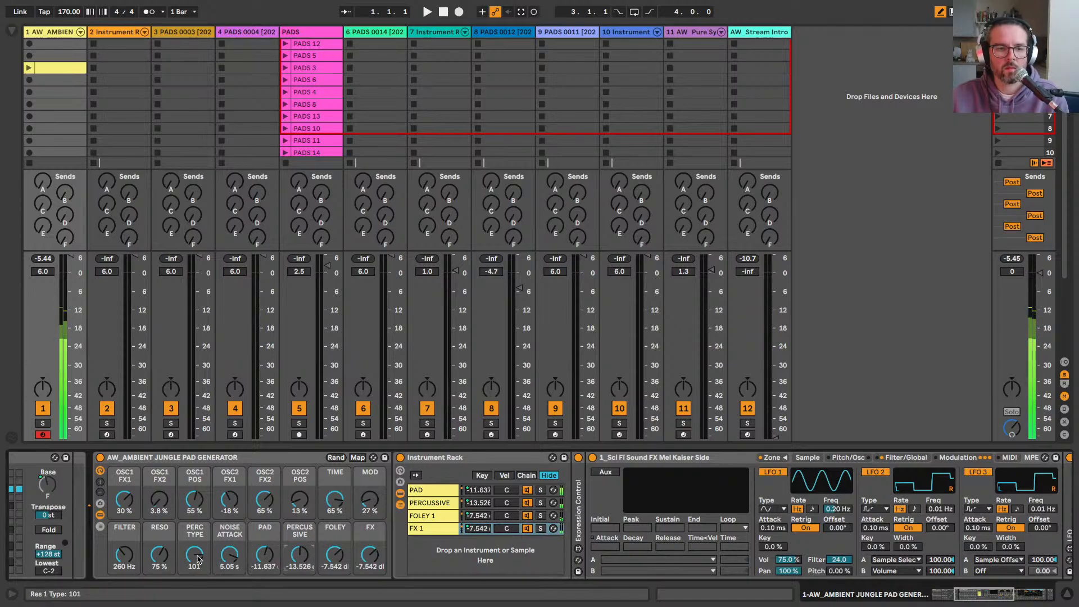
pyautogui.moveTo(229, 555); pyautogui.dragTo(229, 561)
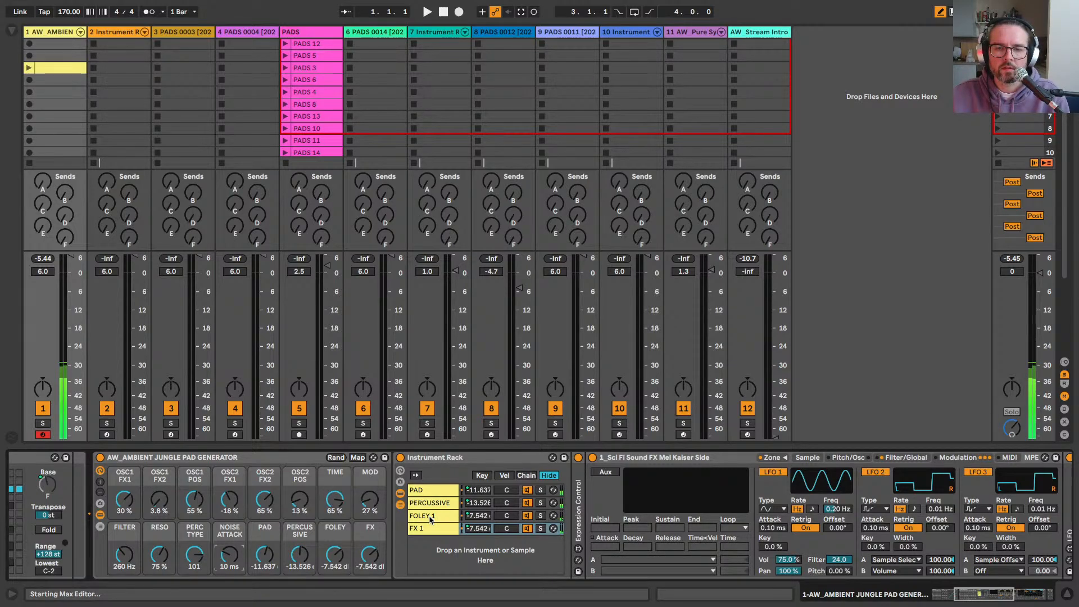
pyautogui.click(331, 504)
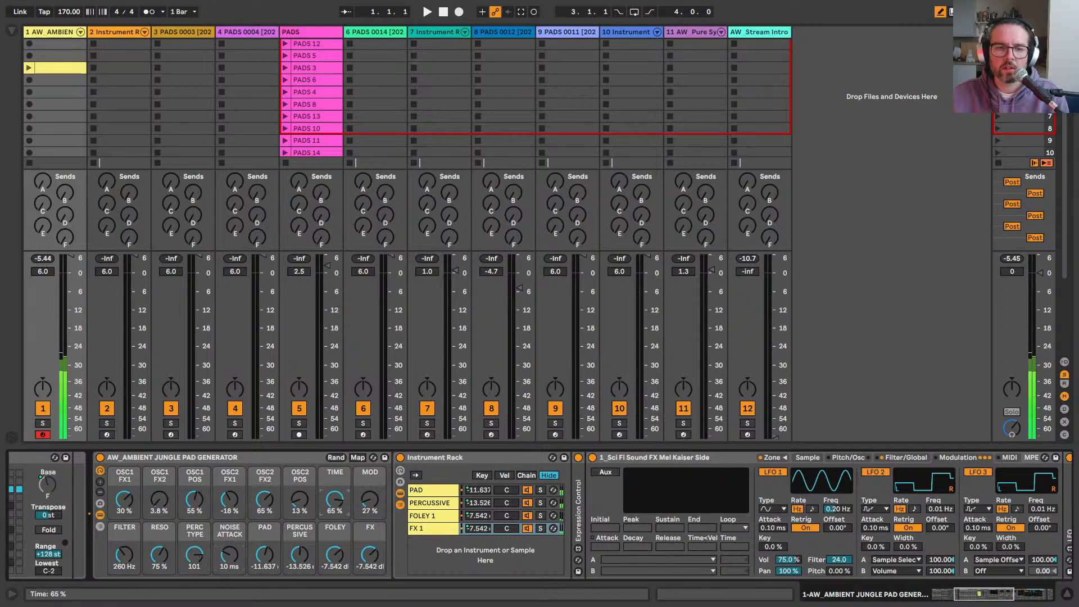
# Step: Lower the TIME macro to 0.8 %, and randomize the generator rack's macros repeatedly to get a new pad variation
pyautogui.moveTo(335, 499); pyautogui.dragTo(333, 509)
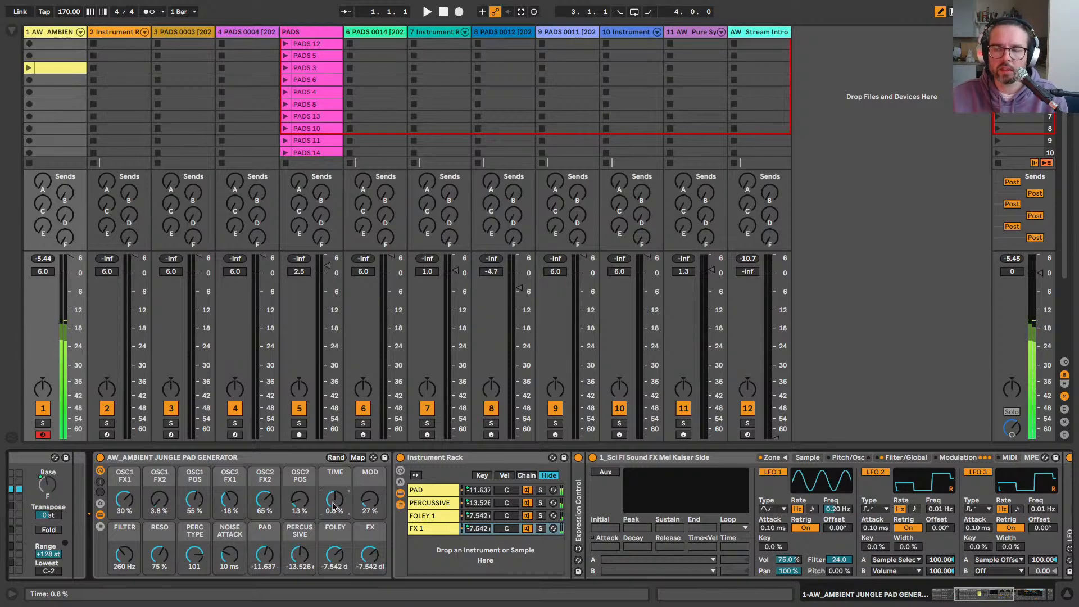
pyautogui.hscroll(-5, 333, 506)
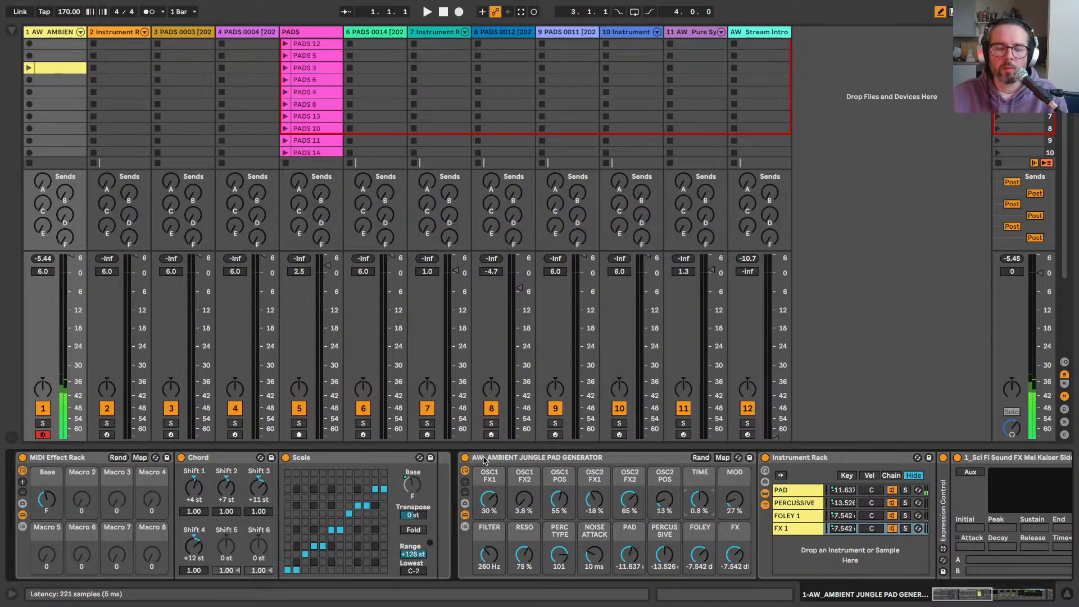
pyautogui.hscroll(5, 484, 461)
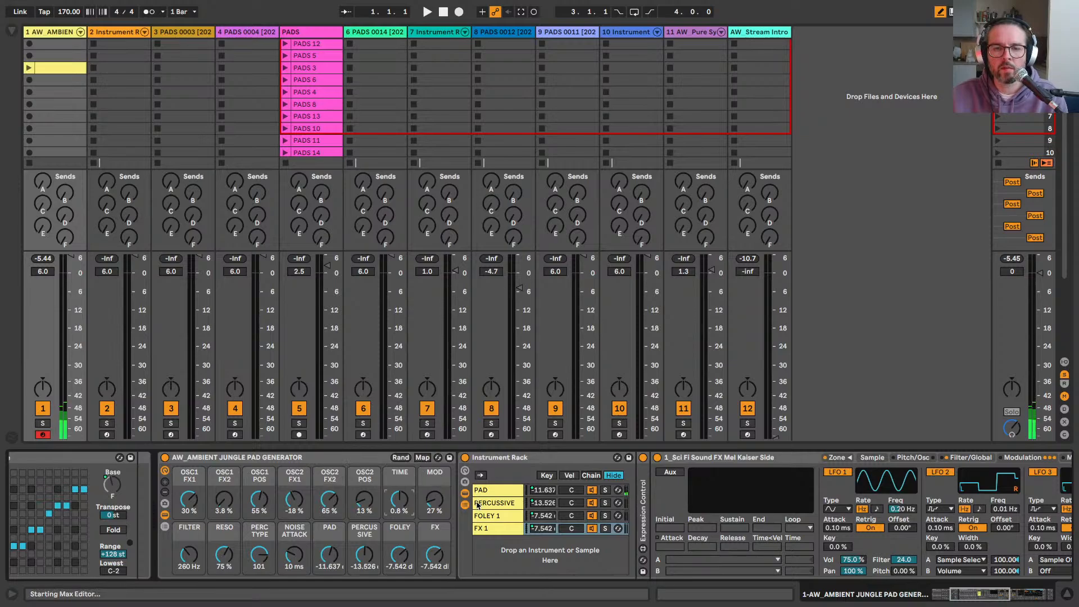
pyautogui.hscroll(1, 371, 497)
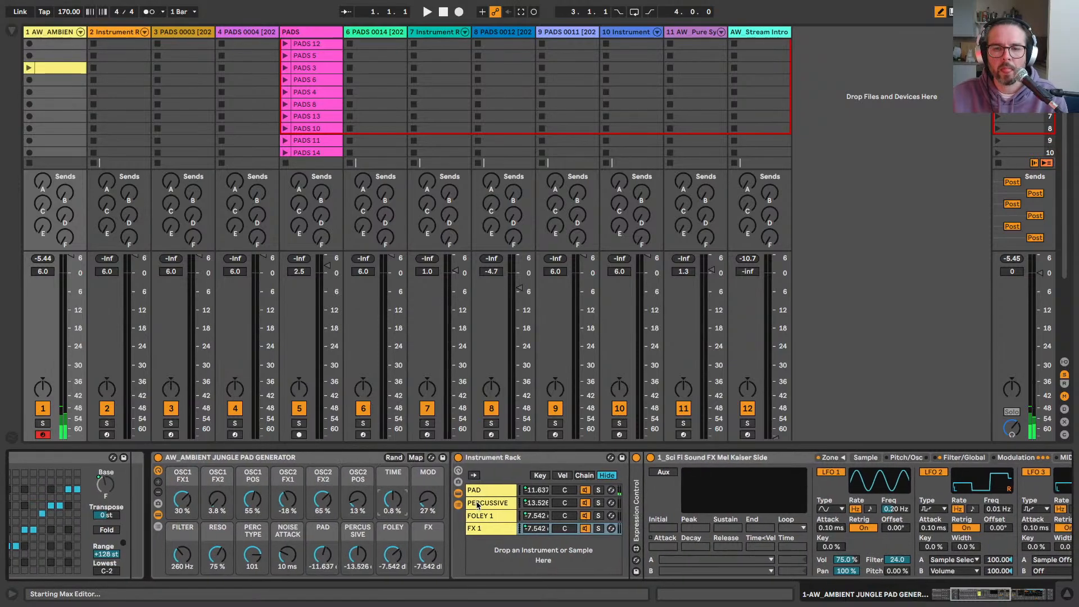
pyautogui.click(393, 458)
pyautogui.click(393, 458)
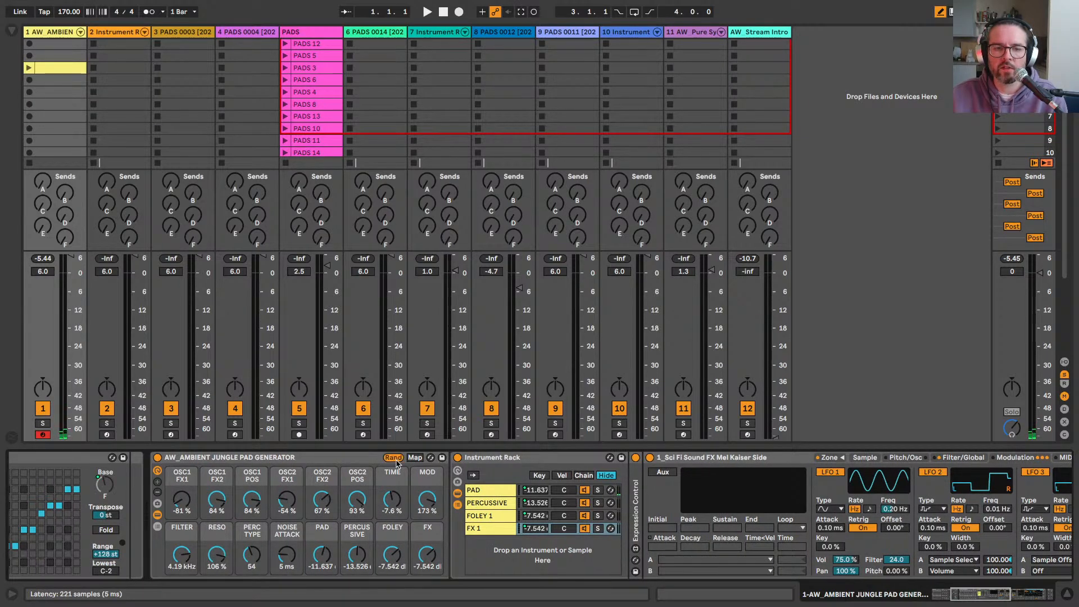
pyautogui.click(394, 458)
pyautogui.click(394, 458)
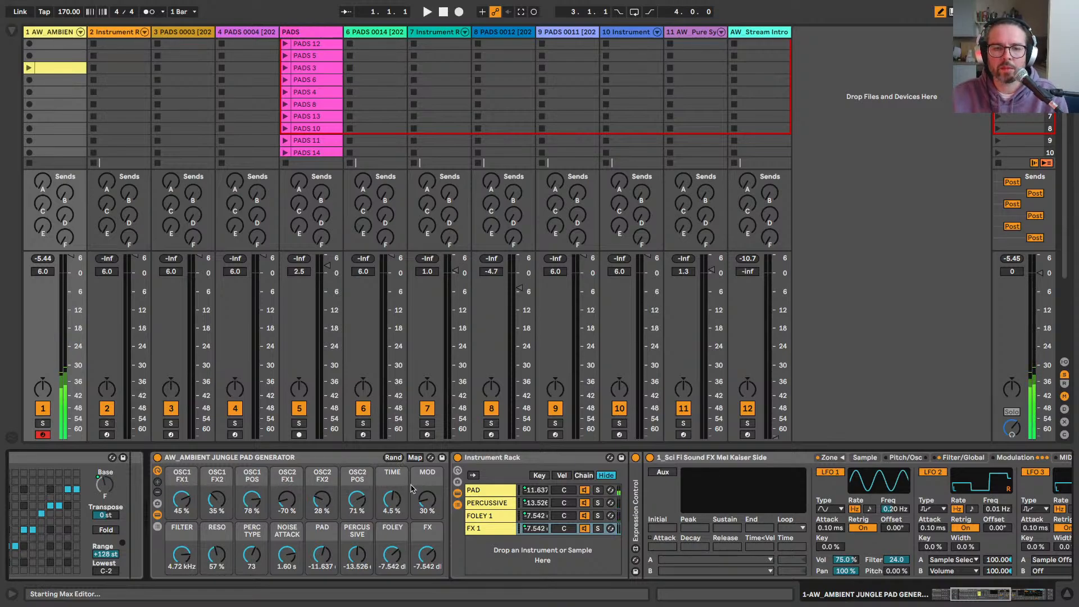
# Step: Inspect the PAD macro's Exclude Macro from Randomization option
pyautogui.rightClick(323, 537)
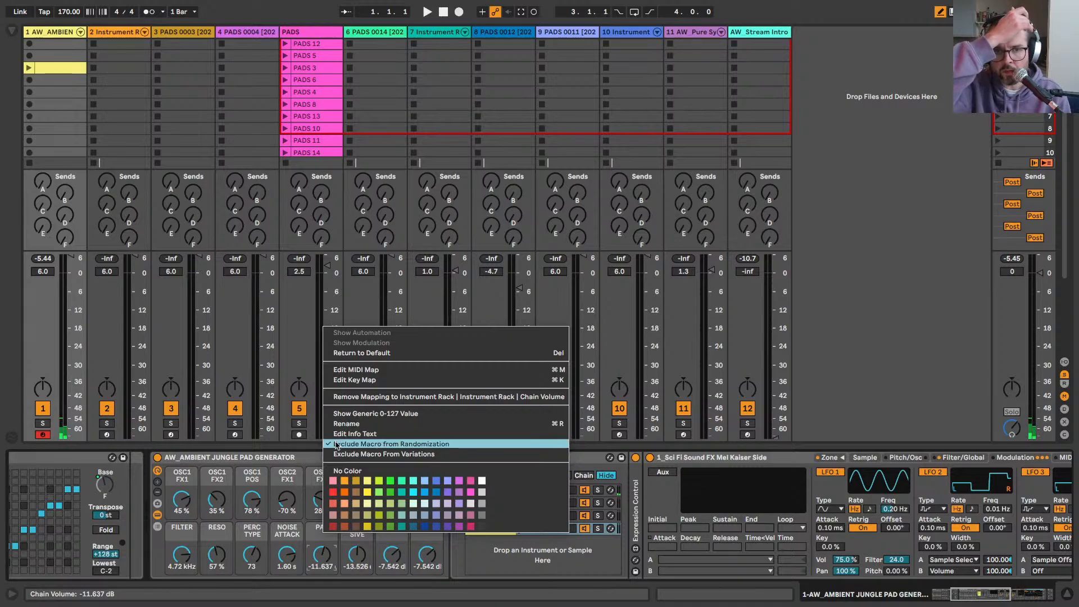
pyautogui.click(350, 446)
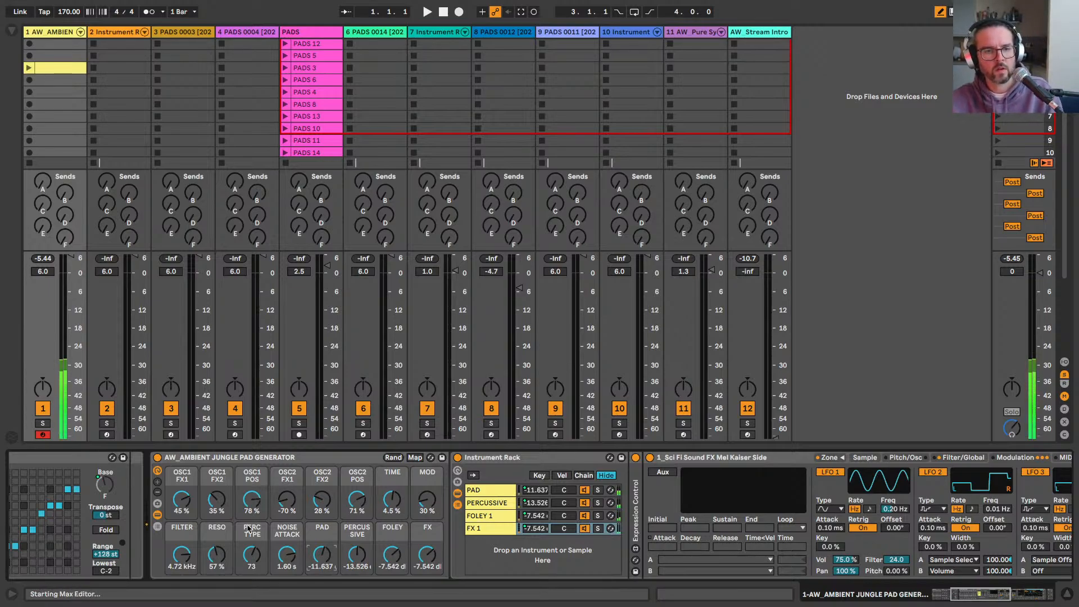
# Step: Set the generator rack's FILTER macro to 342 Hz, PAD to -13.526 dB and NOISE ATTACK to 18 ms
pyautogui.moveTo(178, 561)
pyautogui.mouseDown()
pyautogui.moveTo(178, 585)
pyautogui.moveTo(181, 568)
pyautogui.mouseUp()
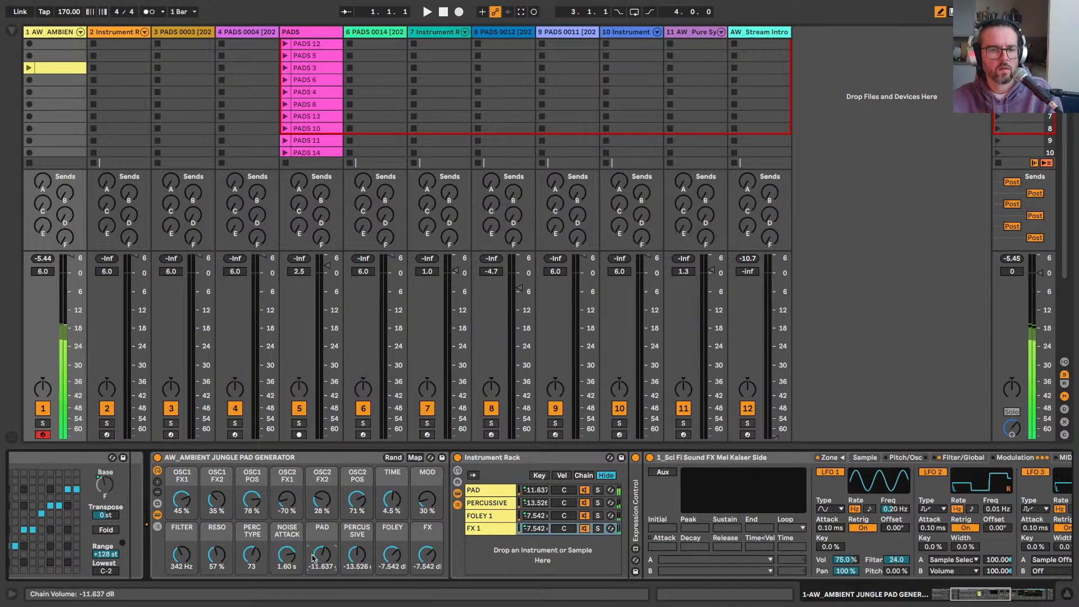
pyautogui.moveTo(321, 555); pyautogui.dragTo(322, 564)
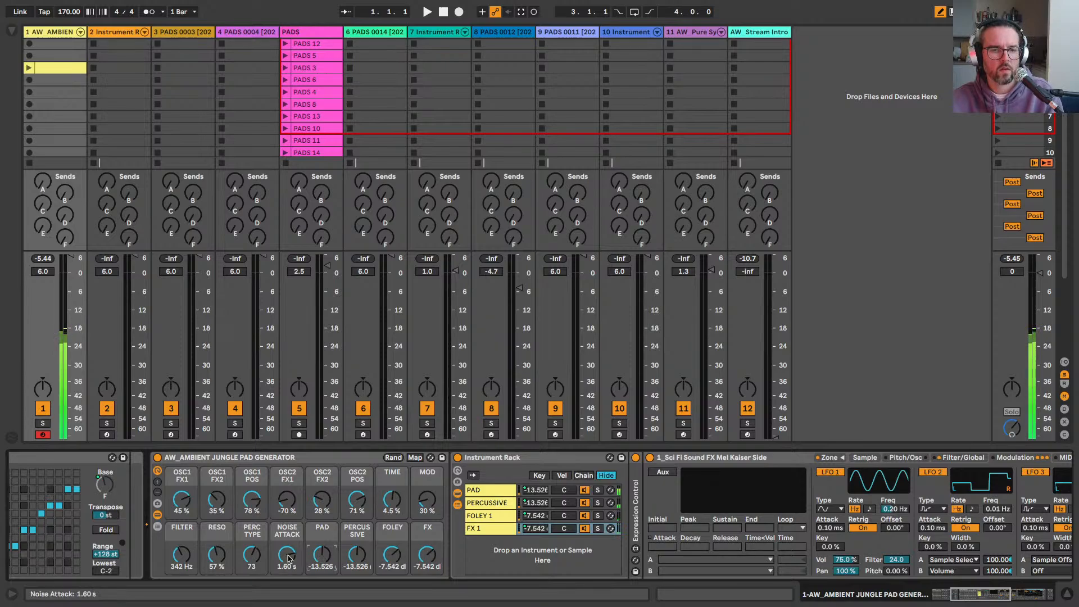
pyautogui.moveTo(286, 555); pyautogui.dragTo(286, 570)
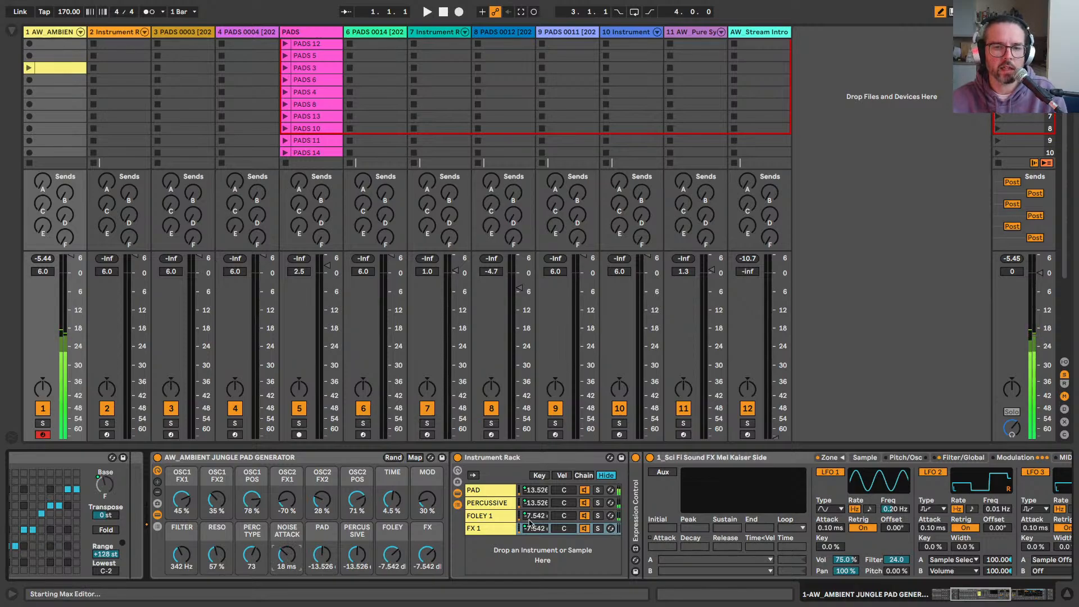
# Step: Solo the PAD chain and turn on Osc 2 in its Wavetable device
pyautogui.click(598, 490)
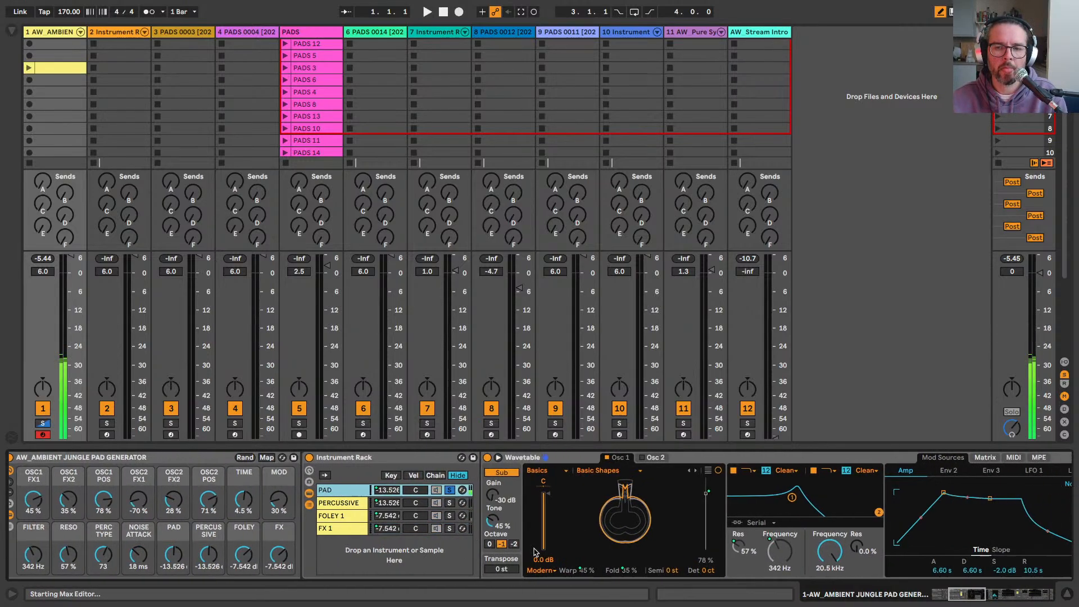
pyautogui.hscroll(10, 534, 553)
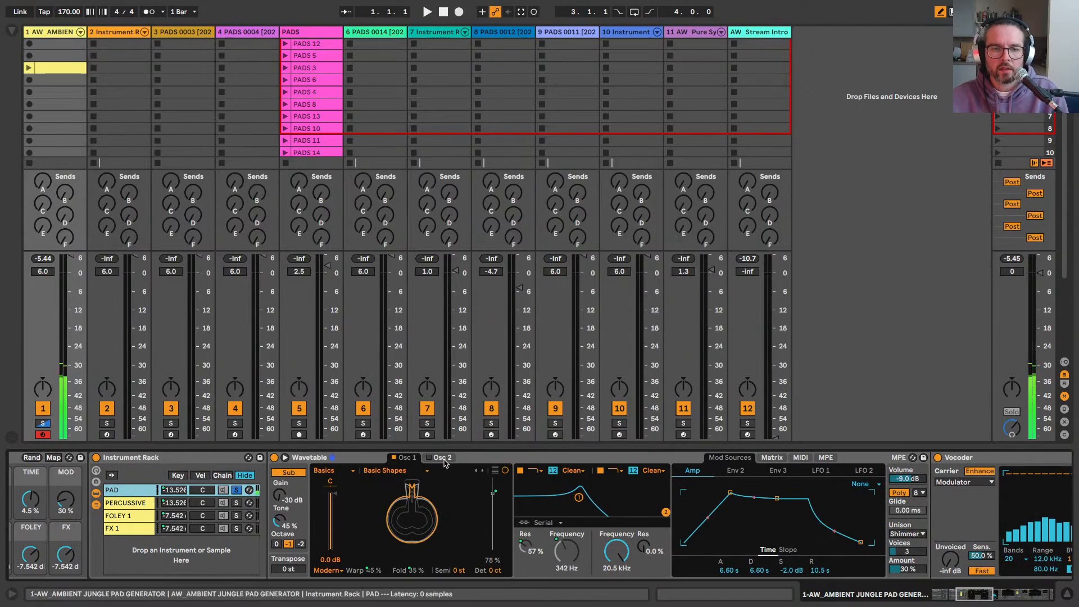
pyautogui.click(443, 459)
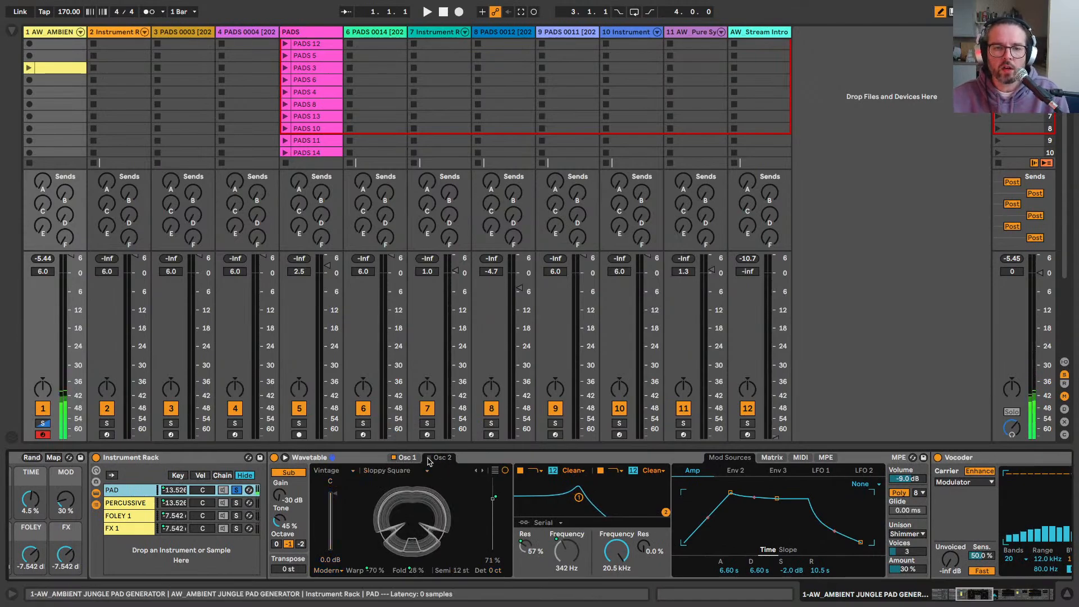
pyautogui.click(423, 475)
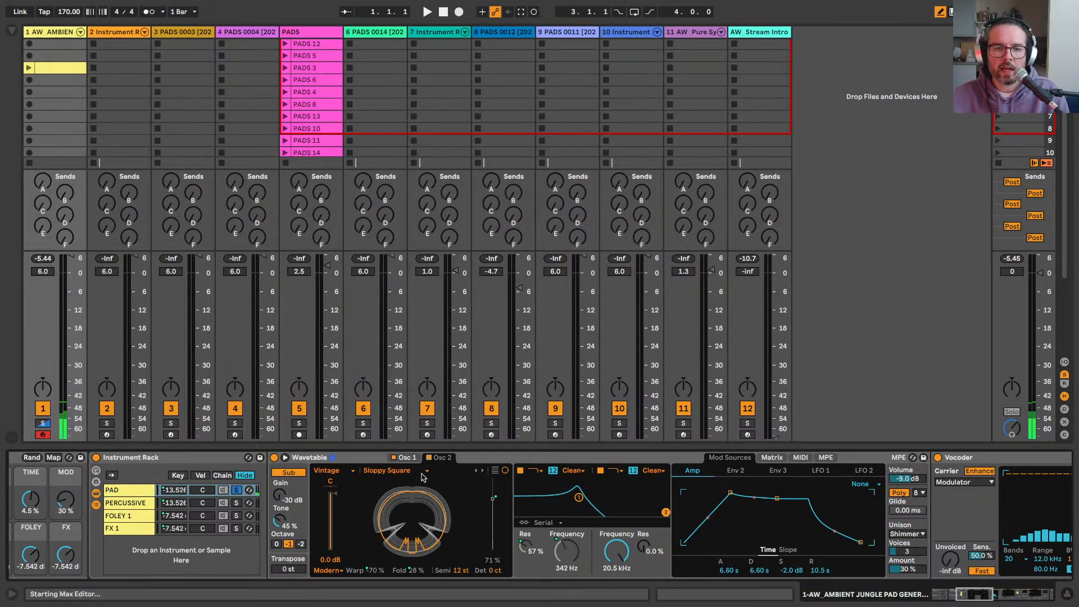
# Step: Set the PAD chain's Wavetable Osc 1 to the Harmonics category with the Sines 1 wavetable
pyautogui.click(384, 470)
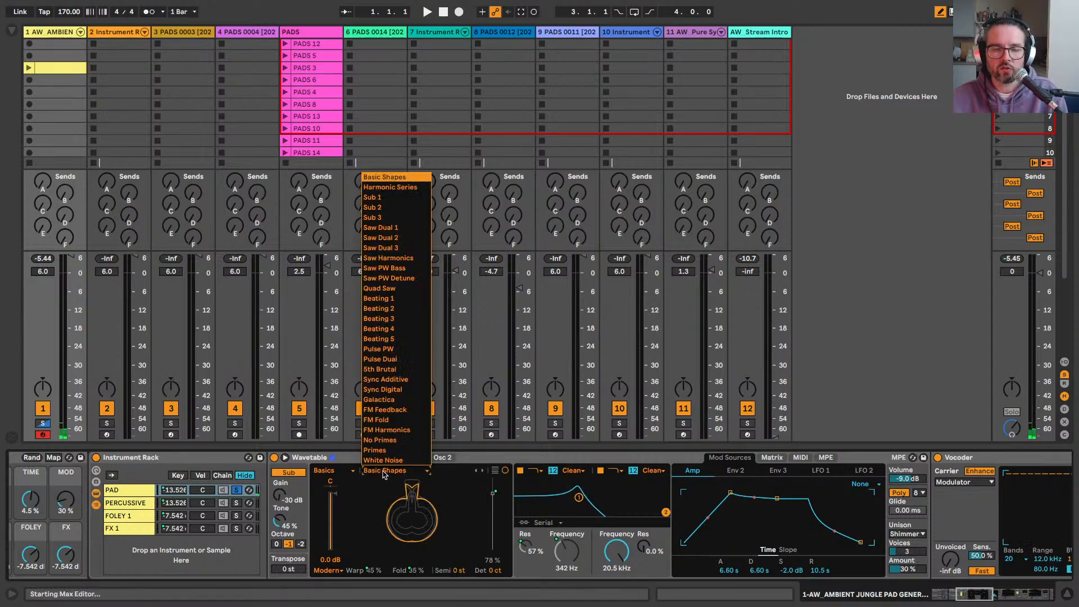
pyautogui.click(383, 473)
pyautogui.click(323, 470)
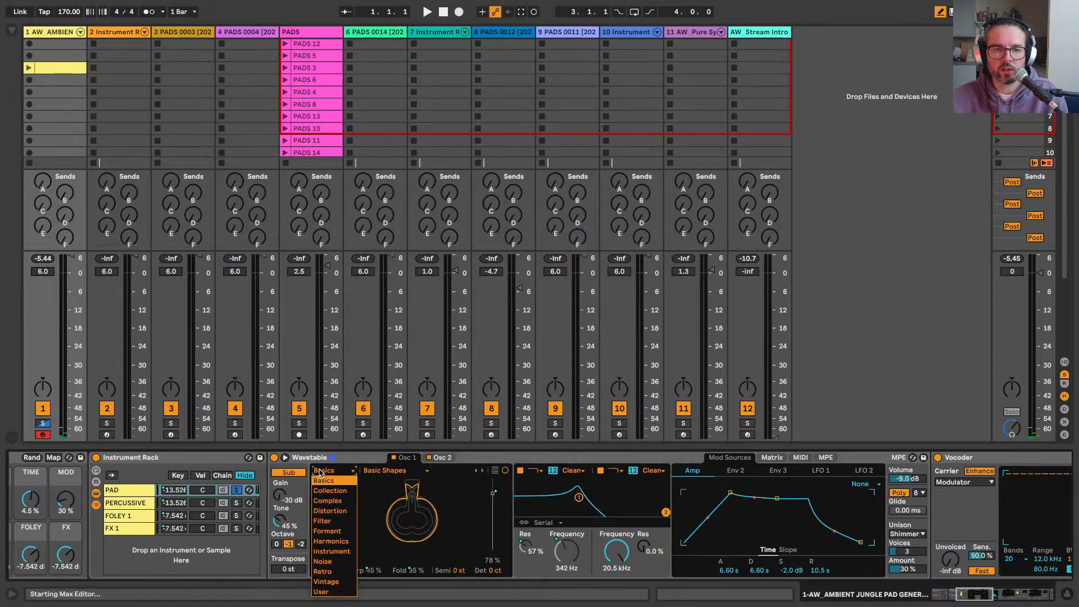
pyautogui.click(330, 541)
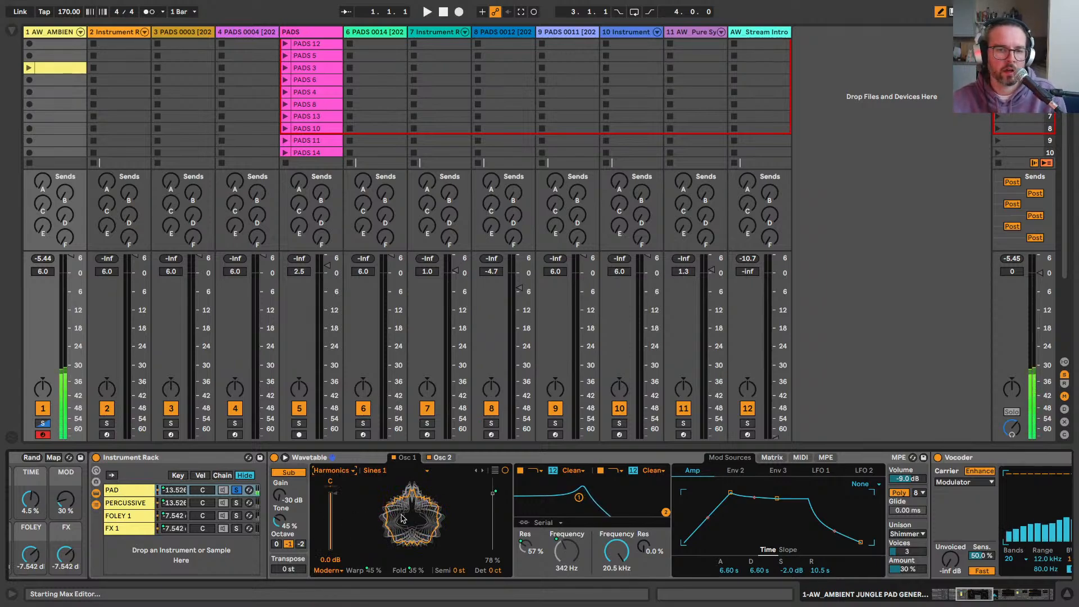
# Step: Set the generator rack's TIME macro to -13 % and show the PAD Wavetable's modulation matrix
pyautogui.hscroll(-5, 402, 518)
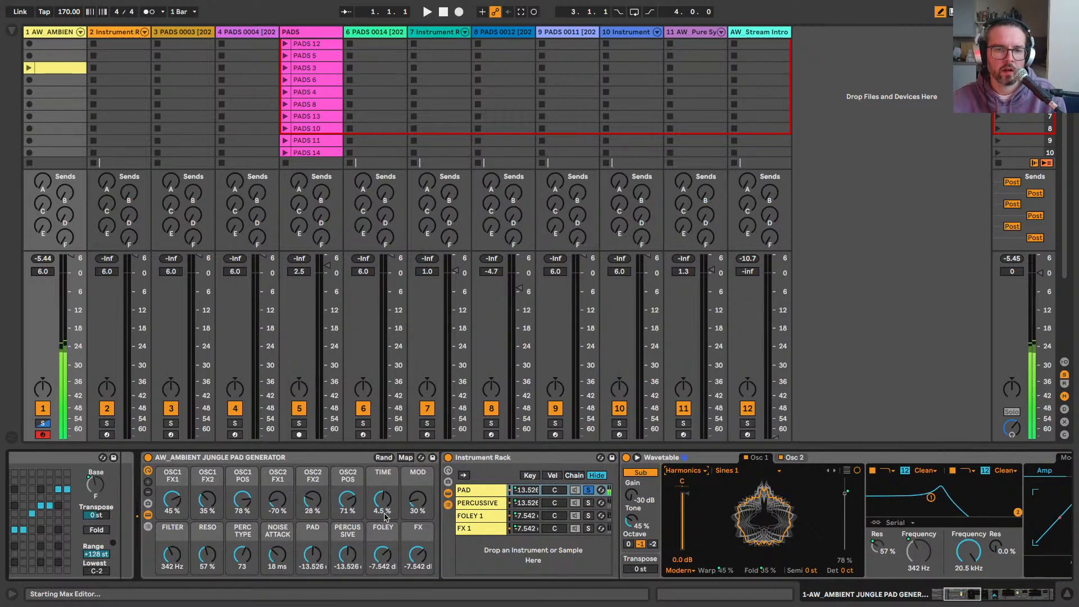
pyautogui.moveTo(382, 501); pyautogui.dragTo(382, 519)
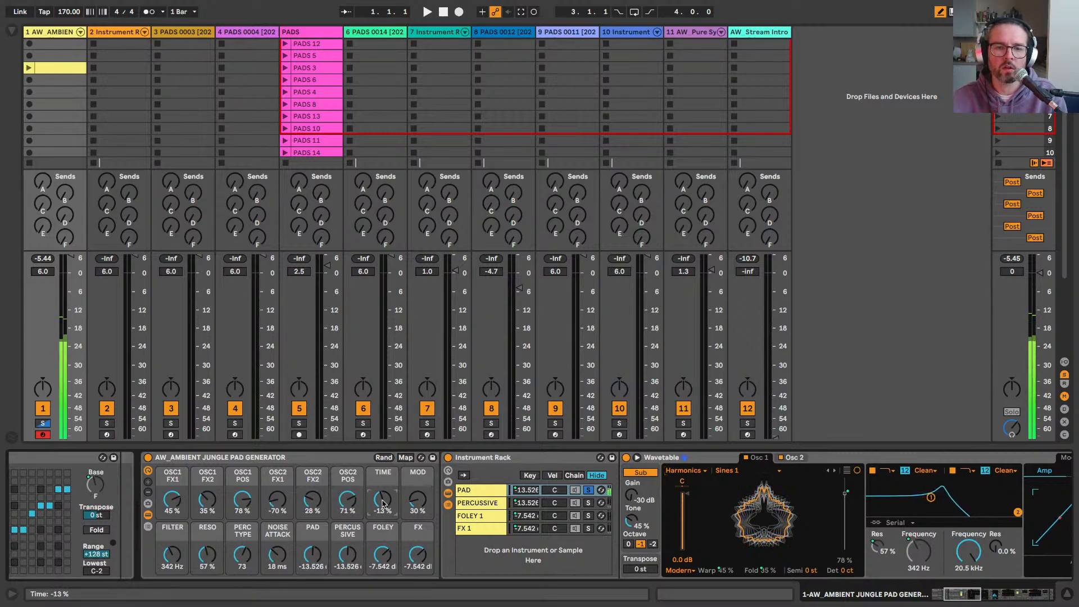
pyautogui.hscroll(6, 764, 466)
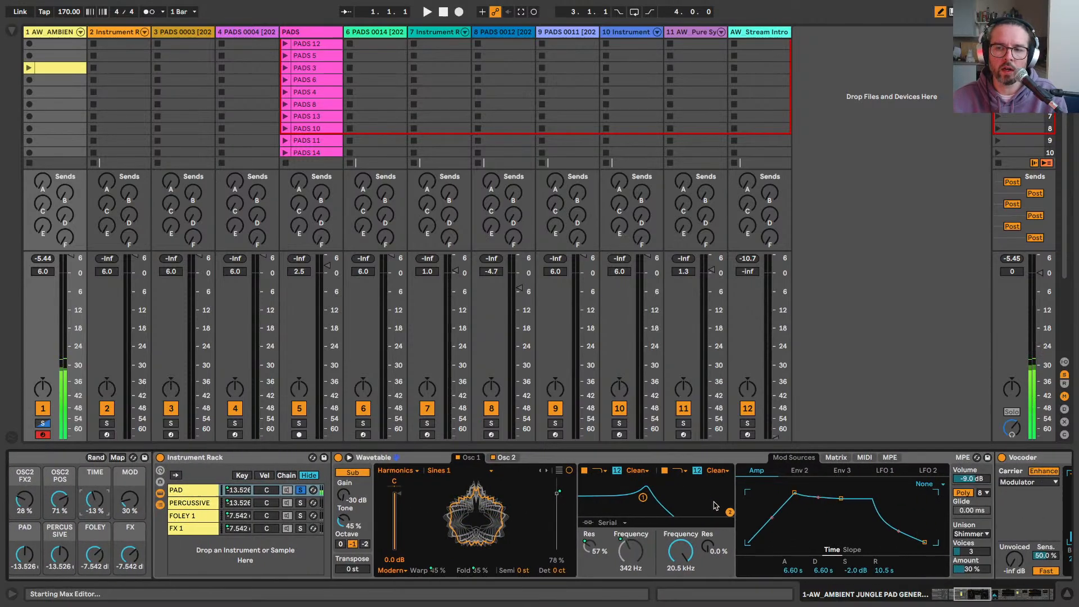
pyautogui.click(776, 458)
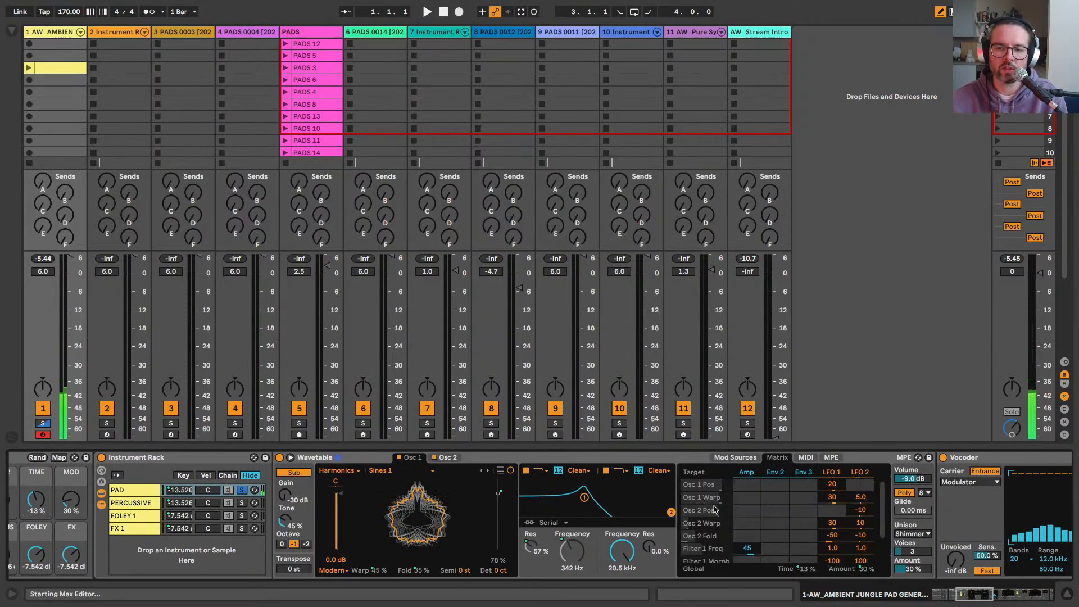
# Step: Raise the generator rack's MOD macro to 63 %
pyautogui.hscroll(-6, 629, 508)
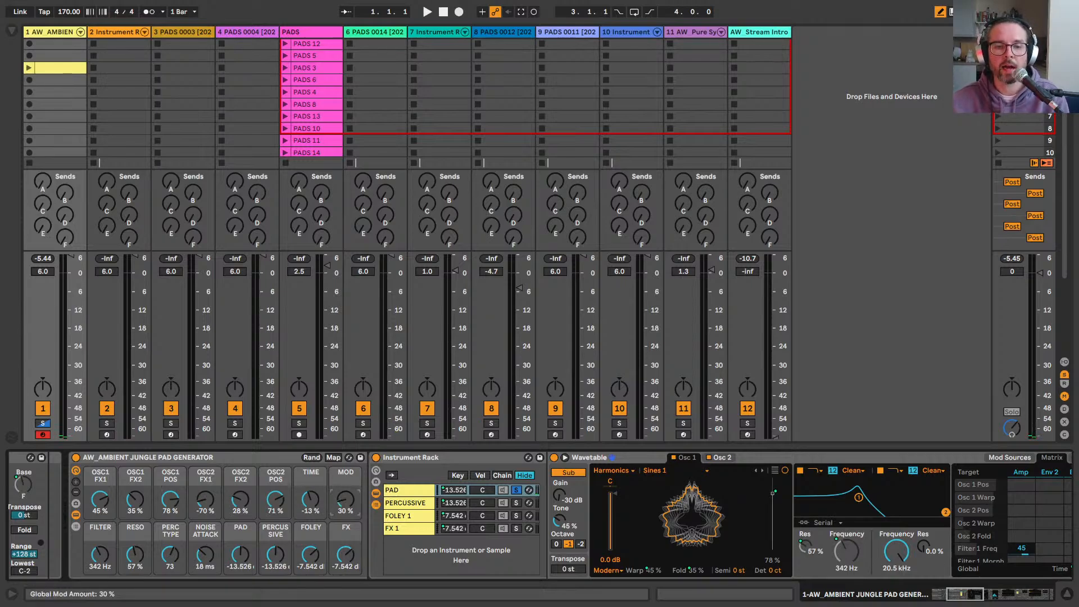
pyautogui.moveTo(346, 499); pyautogui.dragTo(346, 495)
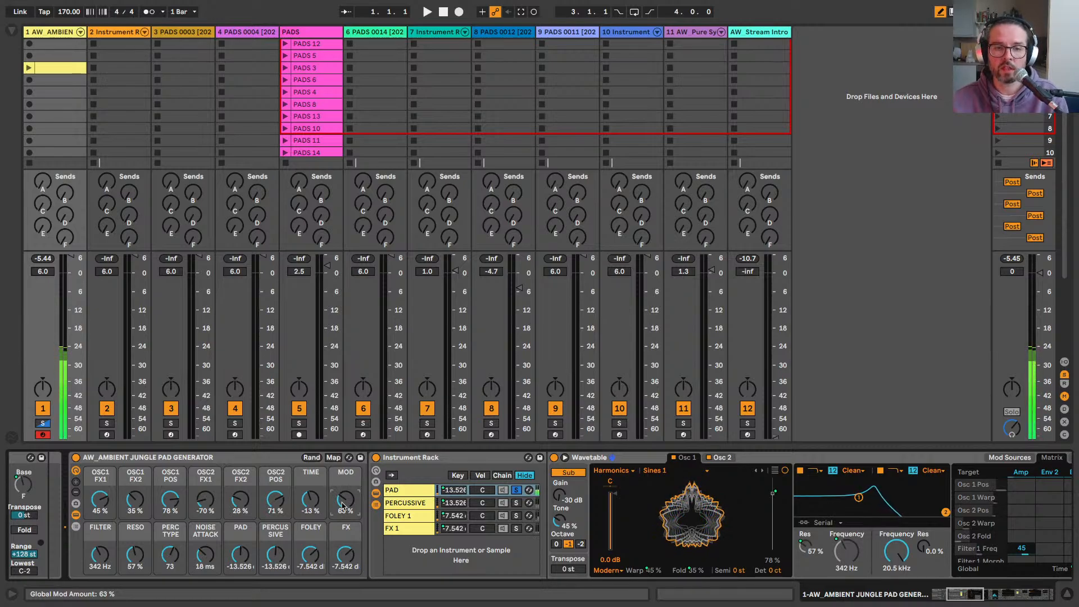
pyautogui.hscroll(3, 495, 528)
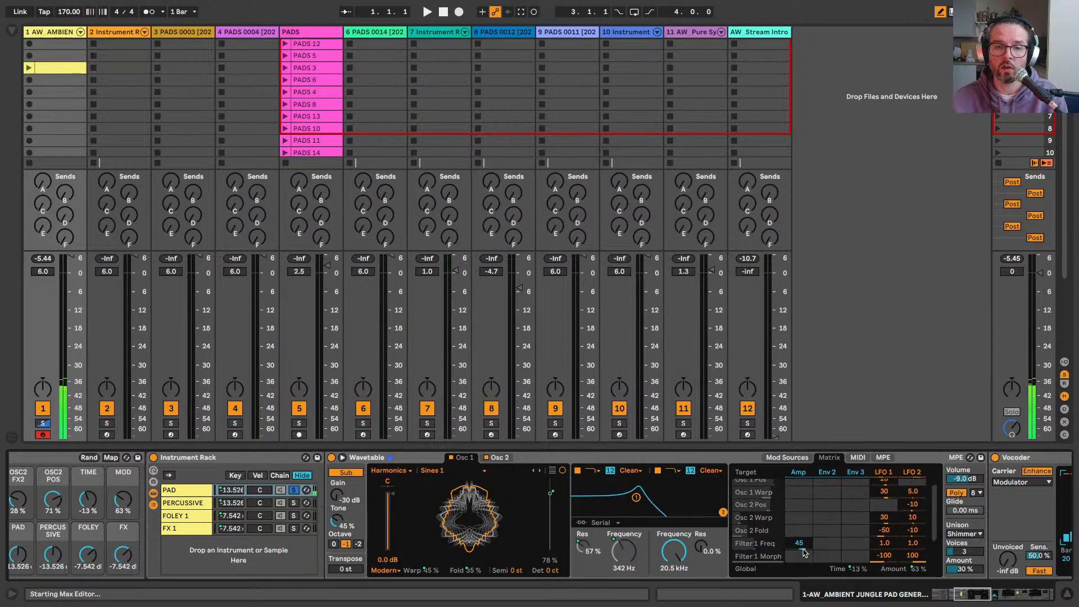
pyautogui.hscroll(-5, 689, 521)
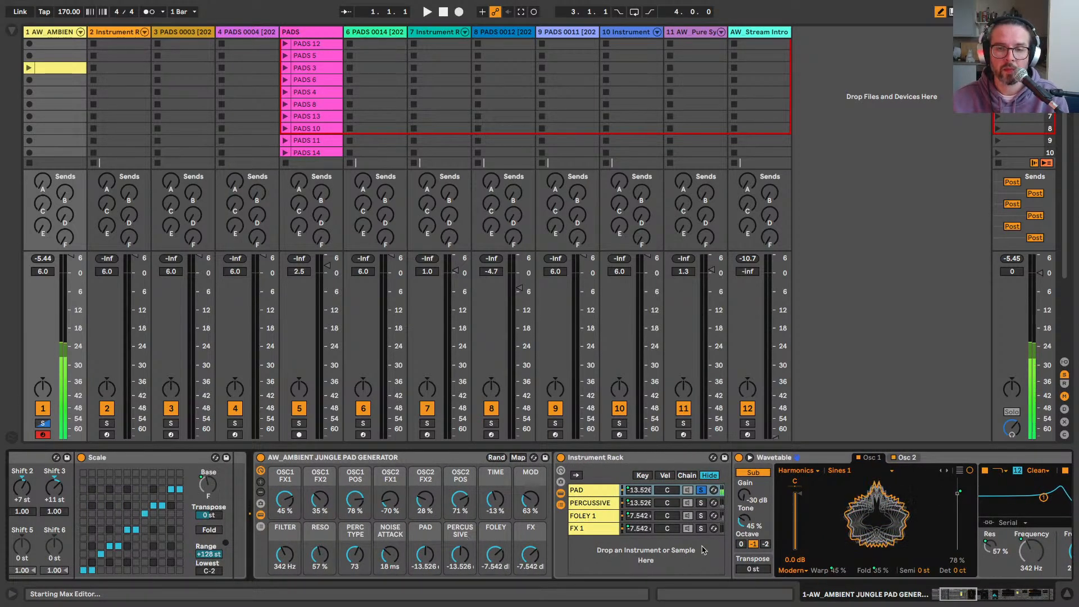
# Step: In the PAD Wavetable's modulation matrix, set the Time target's modulation to 30 from LFO 1 and -25 from LFO 2
pyautogui.hscroll(6, 452, 531)
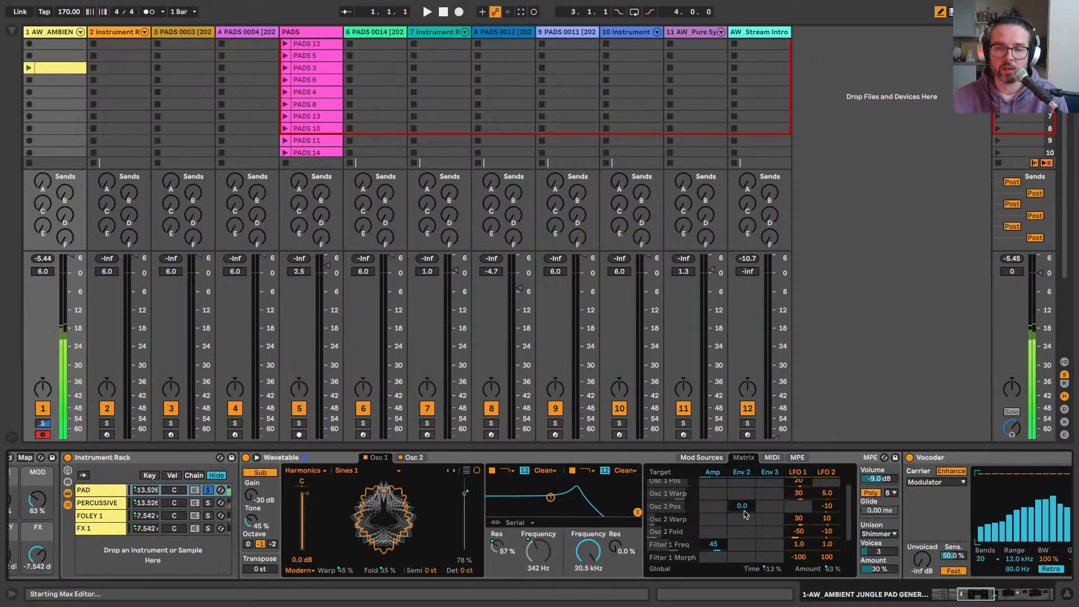
pyautogui.scroll(-3, 755, 514)
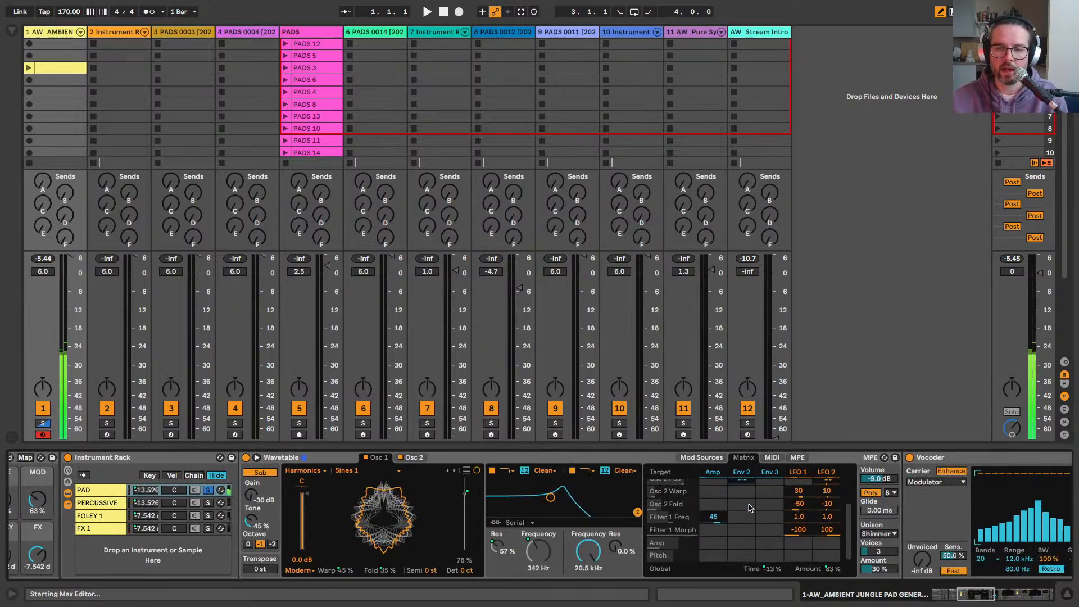
pyautogui.scroll(3, 762, 518)
pyautogui.scroll(2, 767, 523)
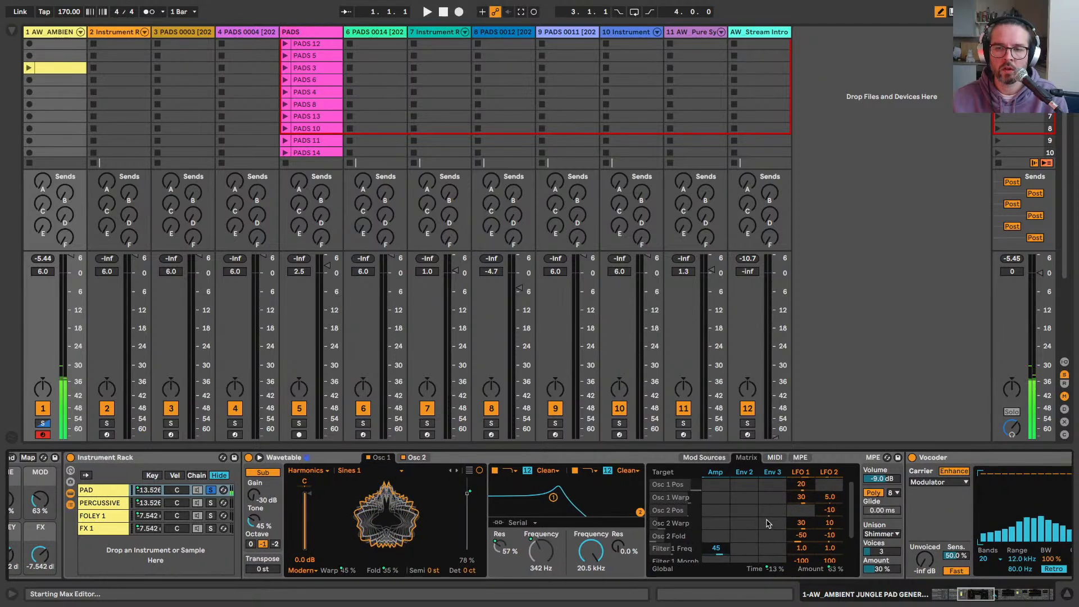
pyautogui.scroll(-3, 766, 526)
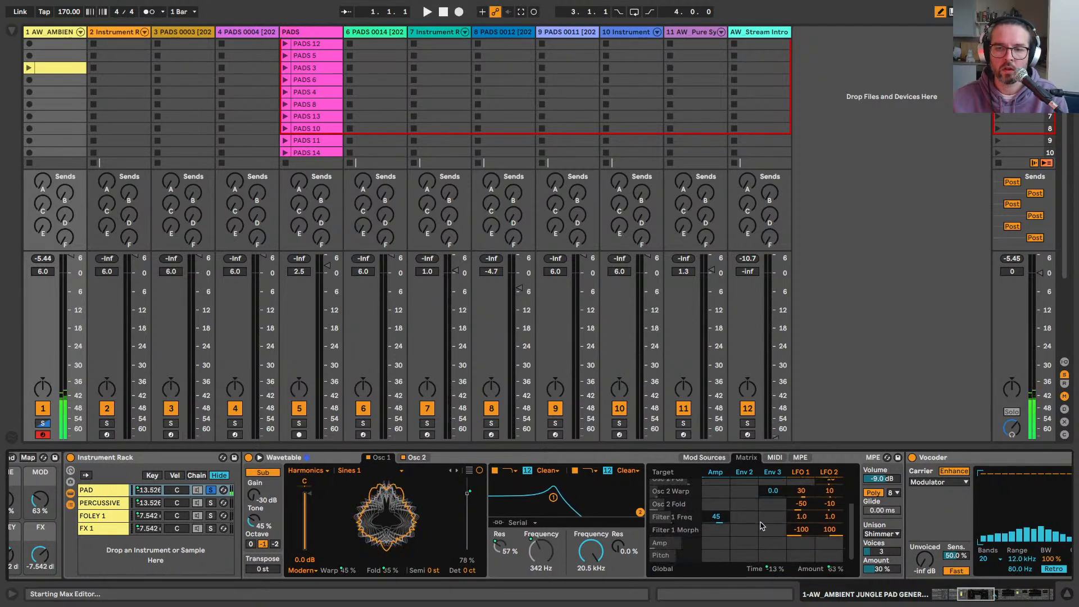
pyautogui.scroll(-1, 787, 553)
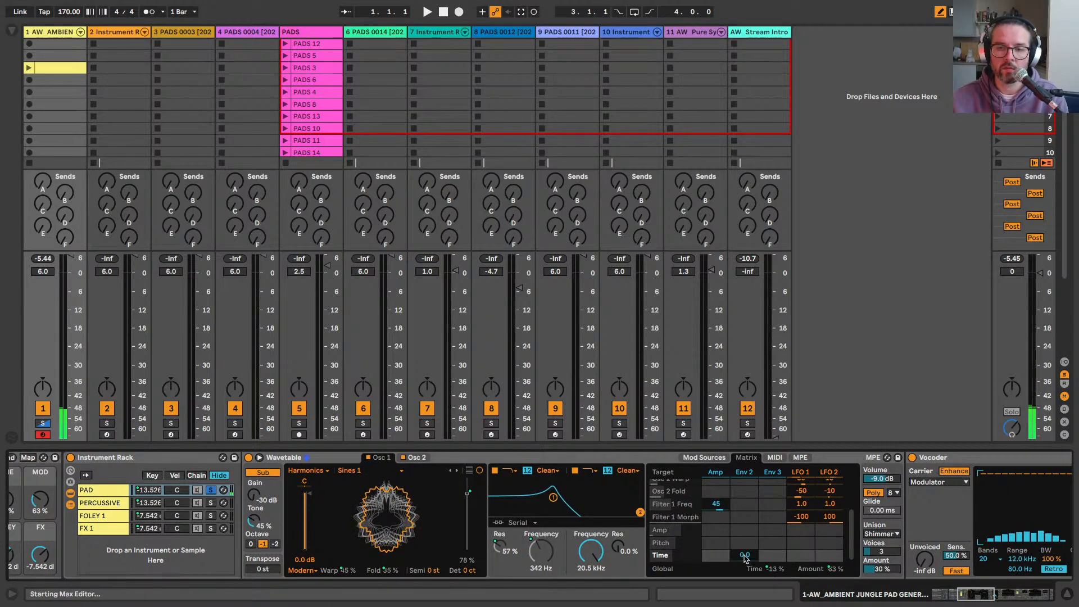
pyautogui.moveTo(804, 555); pyautogui.dragTo(805, 537)
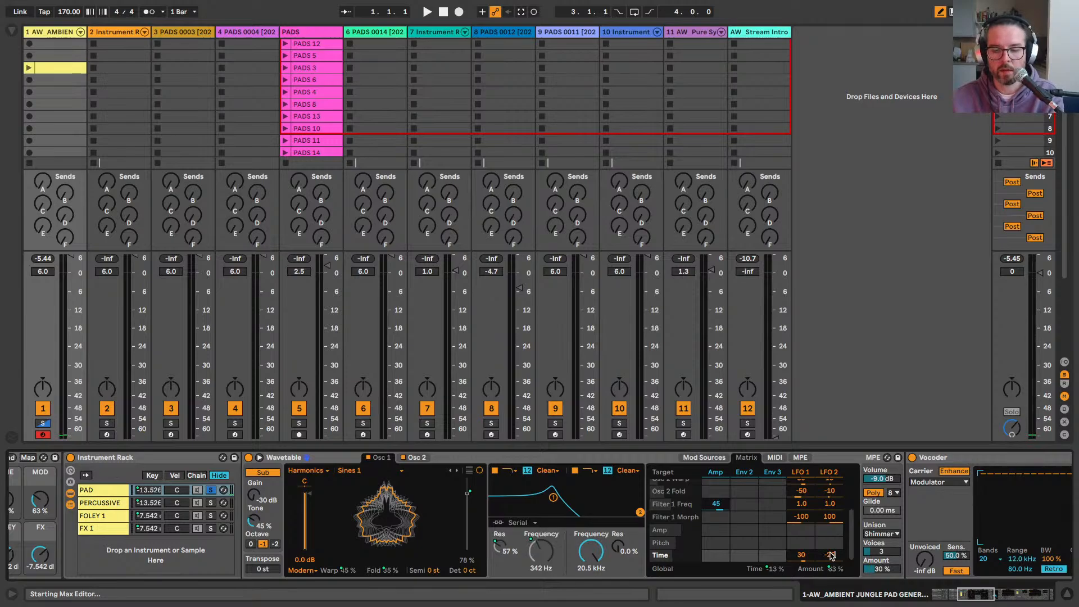
pyautogui.moveTo(830, 556); pyautogui.dragTo(831, 565)
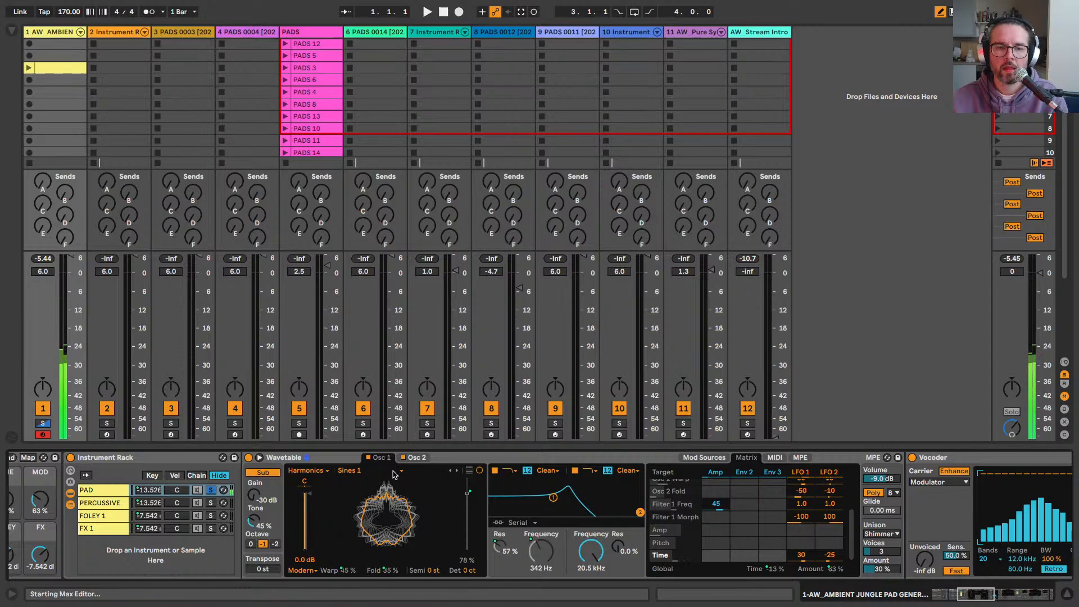
# Step: Lower the generator rack's OSC1 POS macro to 32 %
pyautogui.hscroll(-10, 372, 504)
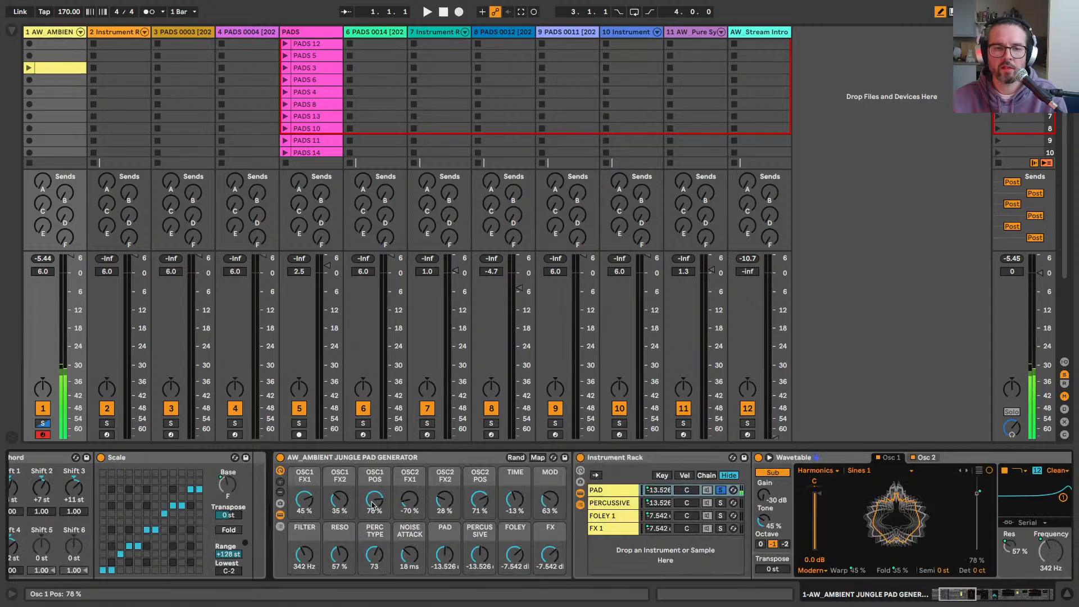
pyautogui.moveTo(373, 503); pyautogui.dragTo(798, 574)
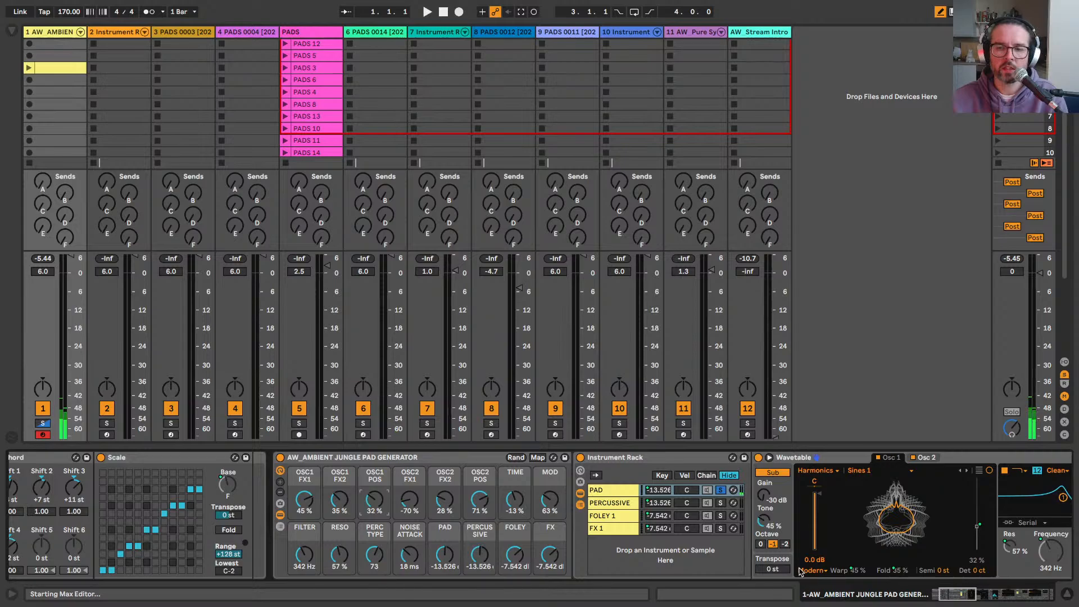
# Step: Lower the generator rack's OSC1 FX1 macro to 23 %
pyautogui.click(805, 571)
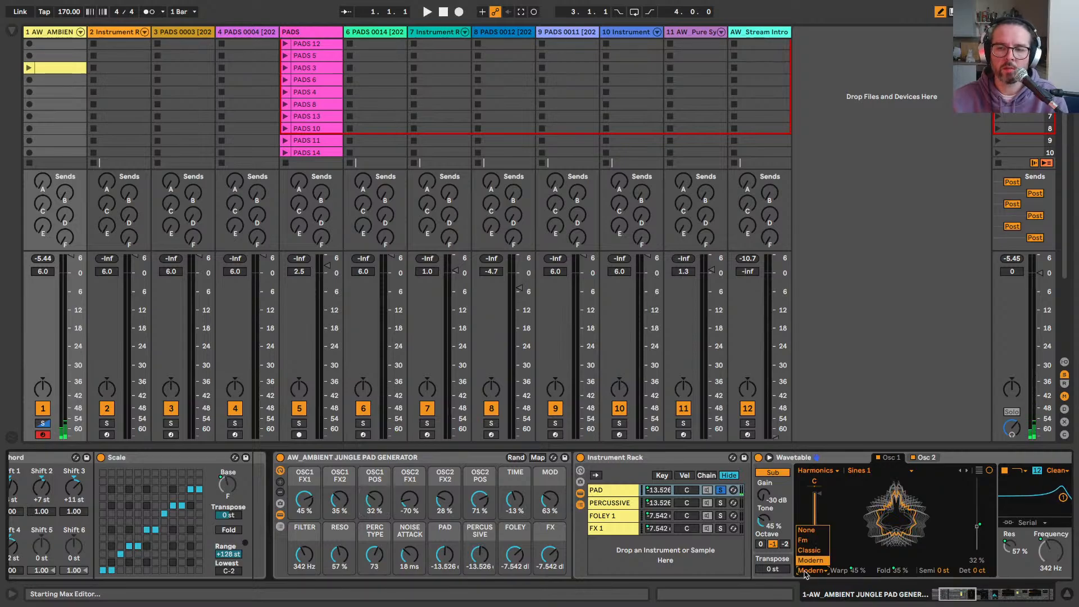
pyautogui.click(805, 571)
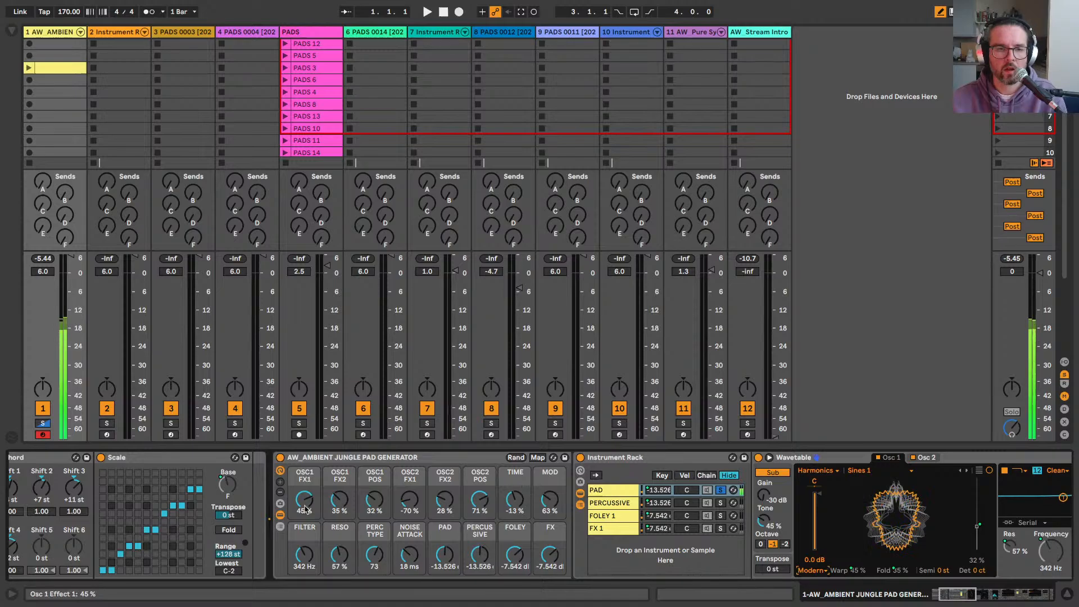
pyautogui.moveTo(305, 508)
pyautogui.mouseDown()
pyautogui.moveTo(305, 523)
pyautogui.moveTo(305, 502)
pyautogui.mouseUp()
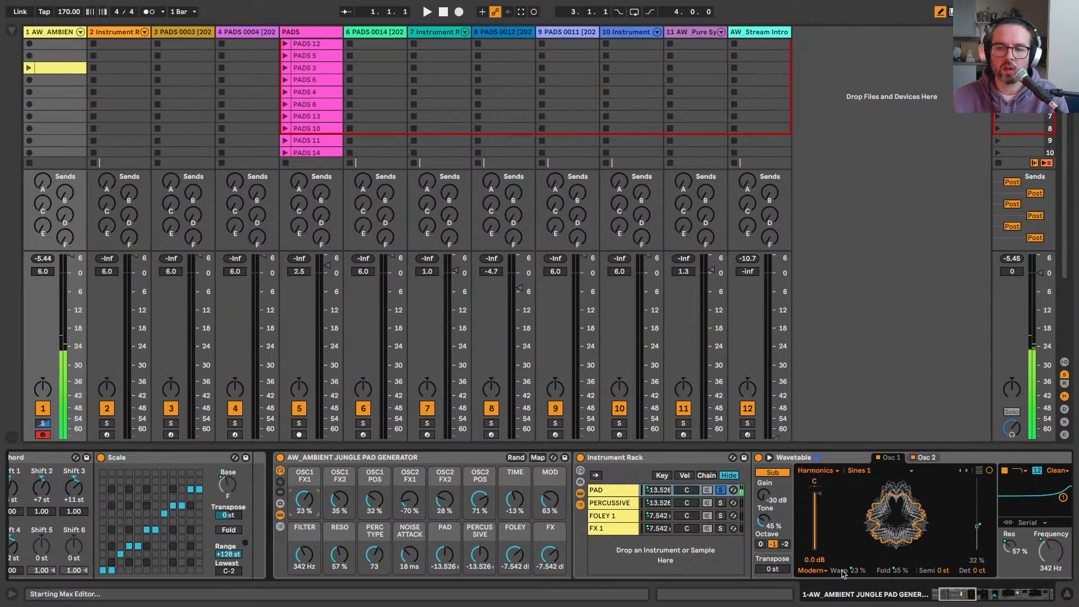
# Step: Try the Classic effect mode on the PAD Wavetable's Osc 1 and switch it back to Modern
pyautogui.click(809, 570)
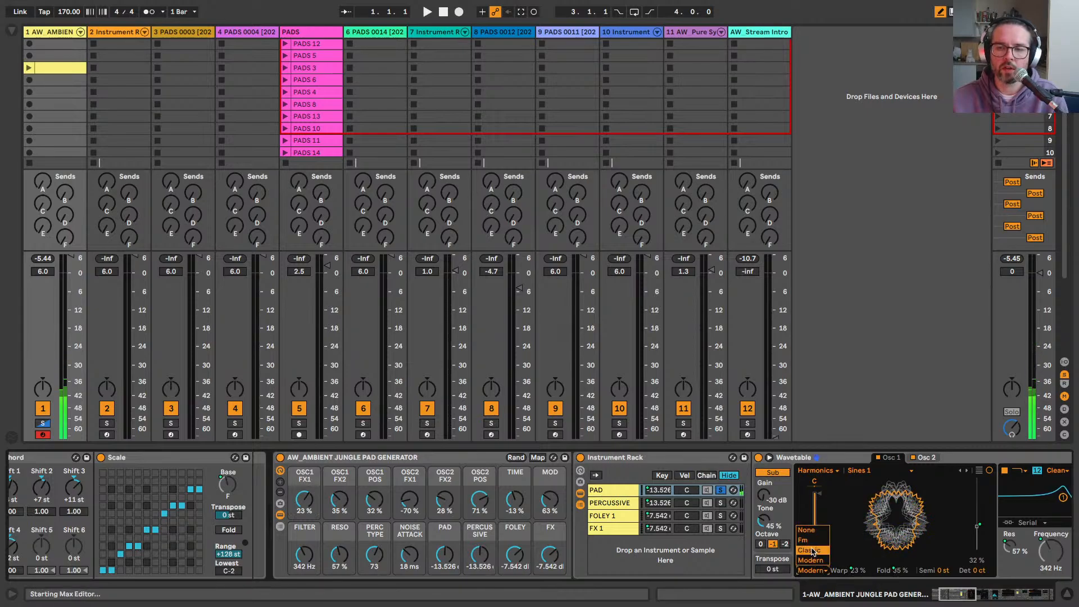
pyautogui.click(811, 553)
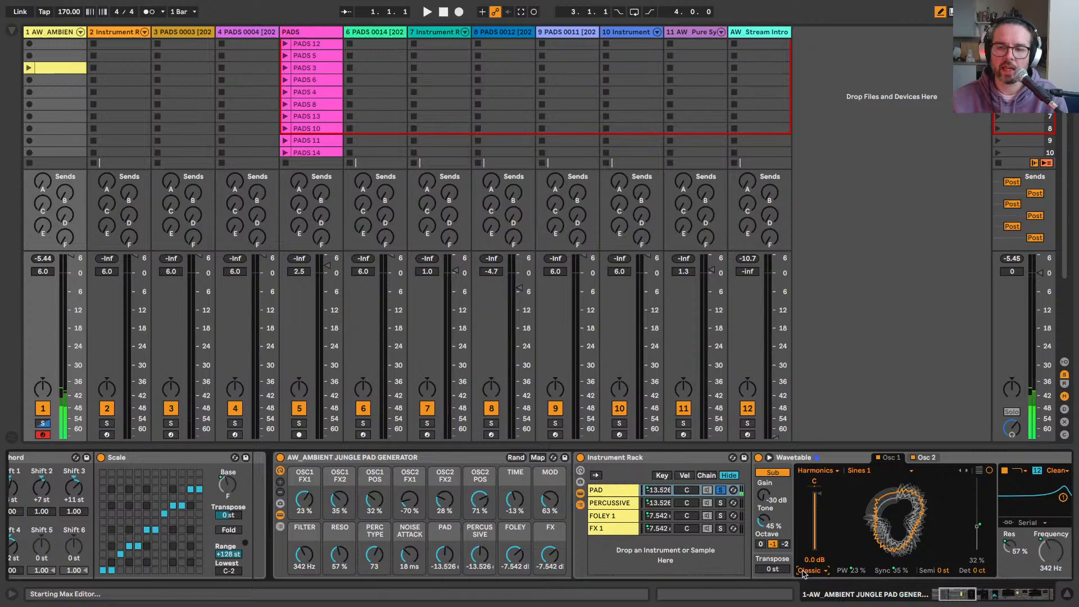
pyautogui.click(805, 570)
pyautogui.click(807, 562)
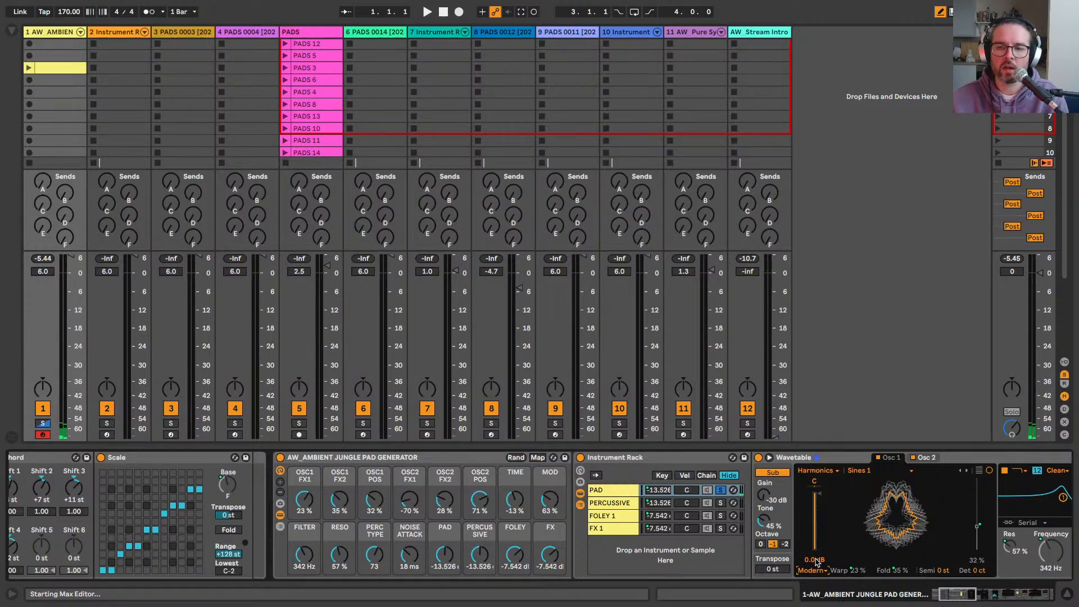
# Step: Reset the generator rack's OSC1 FX1 and OSC1 FX2 macros to 0.0 %
pyautogui.click(304, 499)
pyautogui.press('Delete')
pyautogui.click(338, 499)
pyautogui.press('Delete')
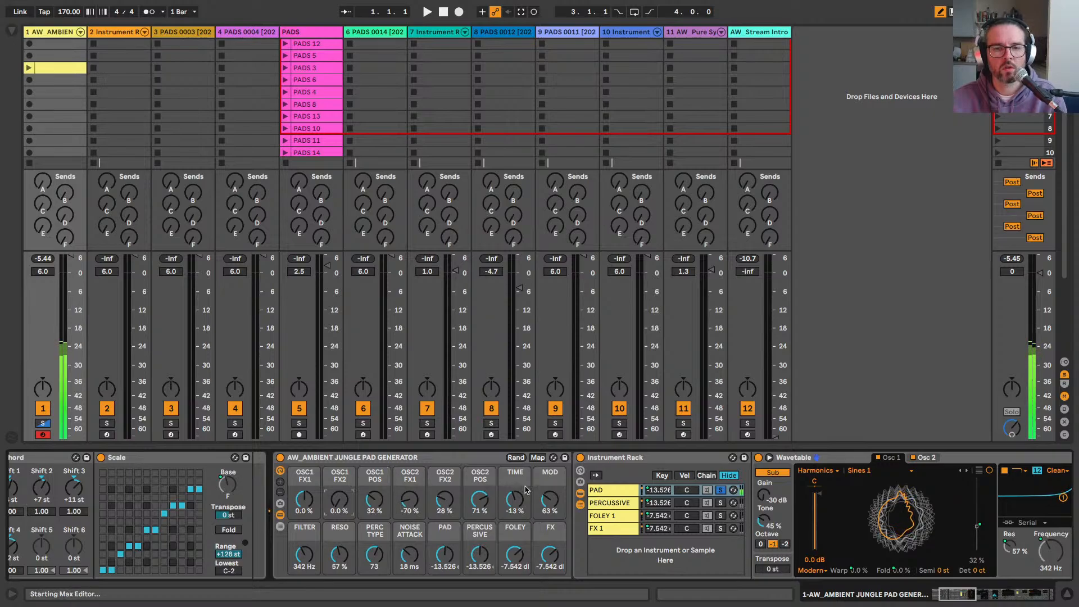
# Step: Examine the PAD Wavetable's Osc 2 settings and the neighbouring devices, and return to Osc 1
pyautogui.click(915, 459)
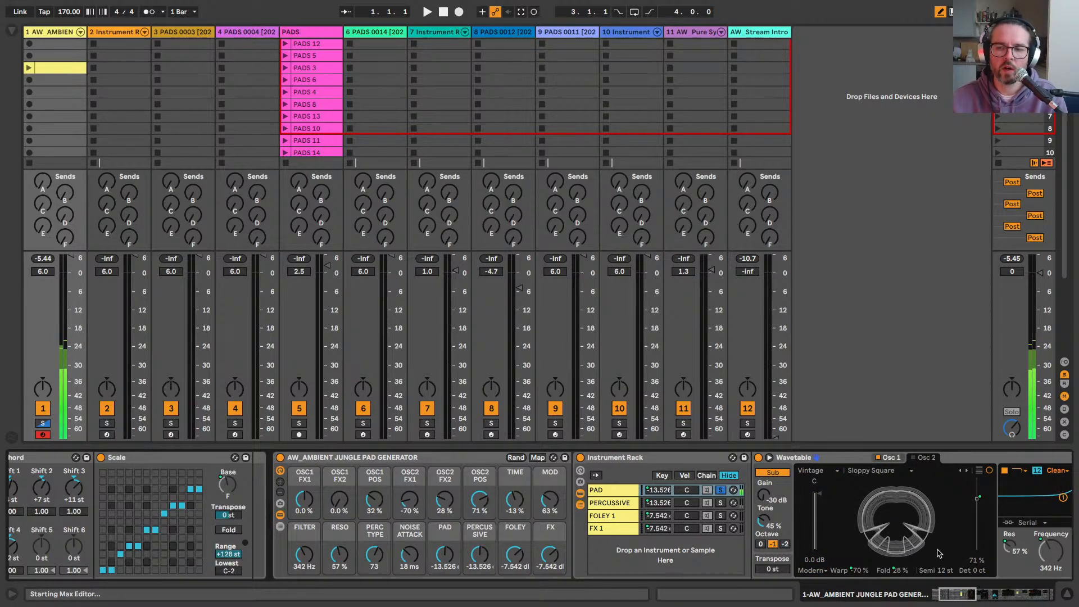
pyautogui.hscroll(3, 826, 565)
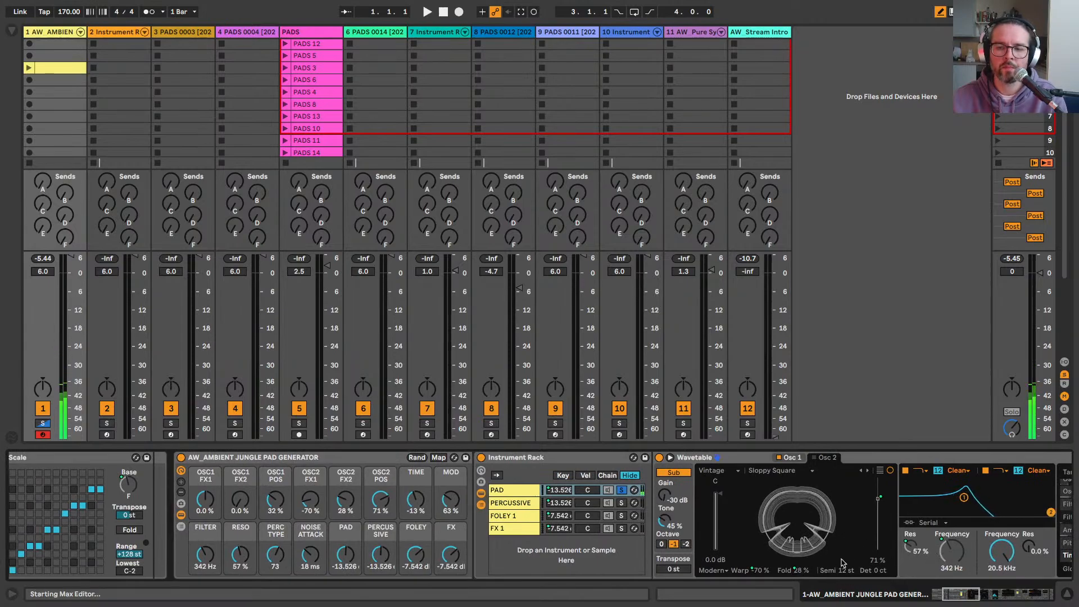
pyautogui.hscroll(-8, 826, 565)
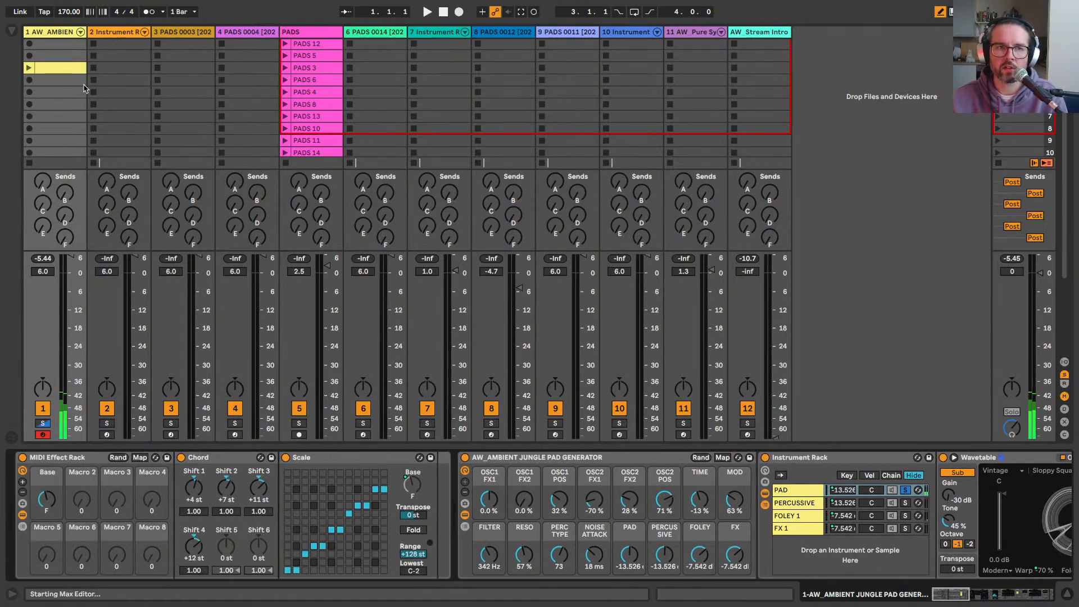
pyautogui.hscroll(13, 747, 509)
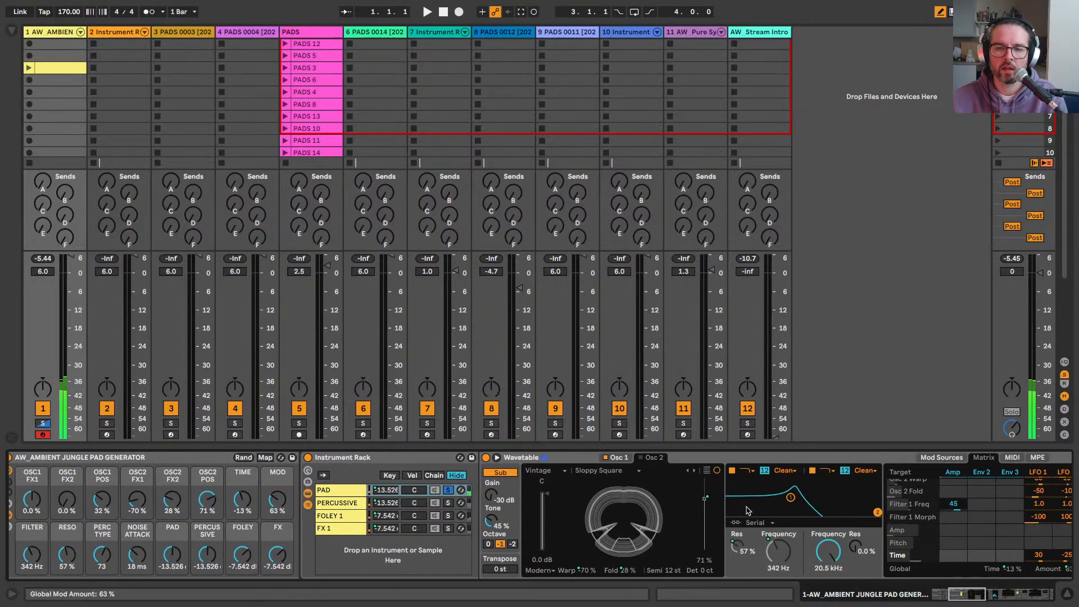
pyautogui.hscroll(-2, 747, 509)
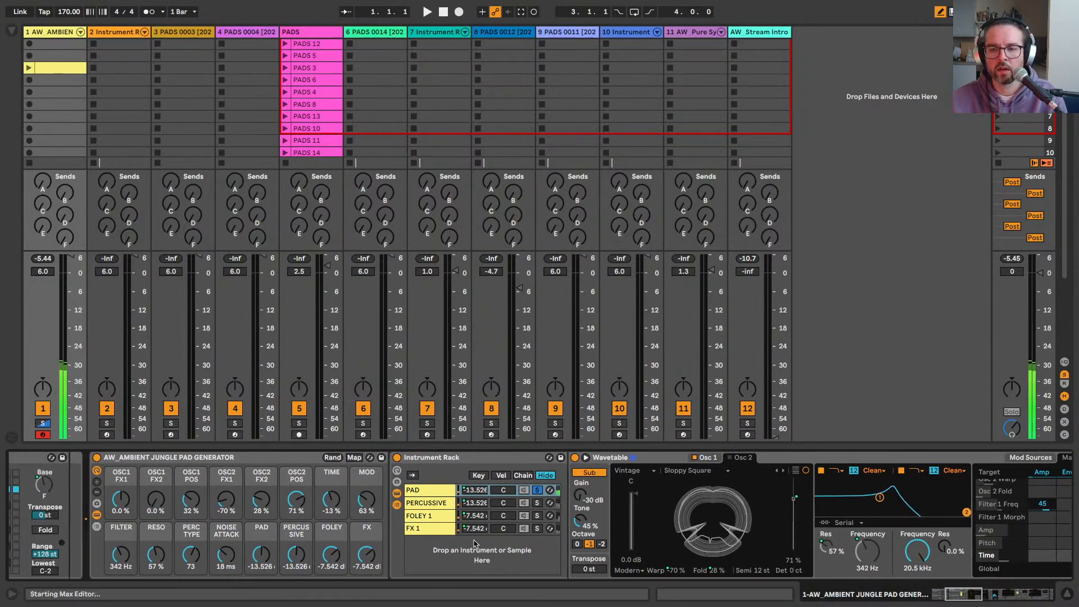
pyautogui.click(705, 458)
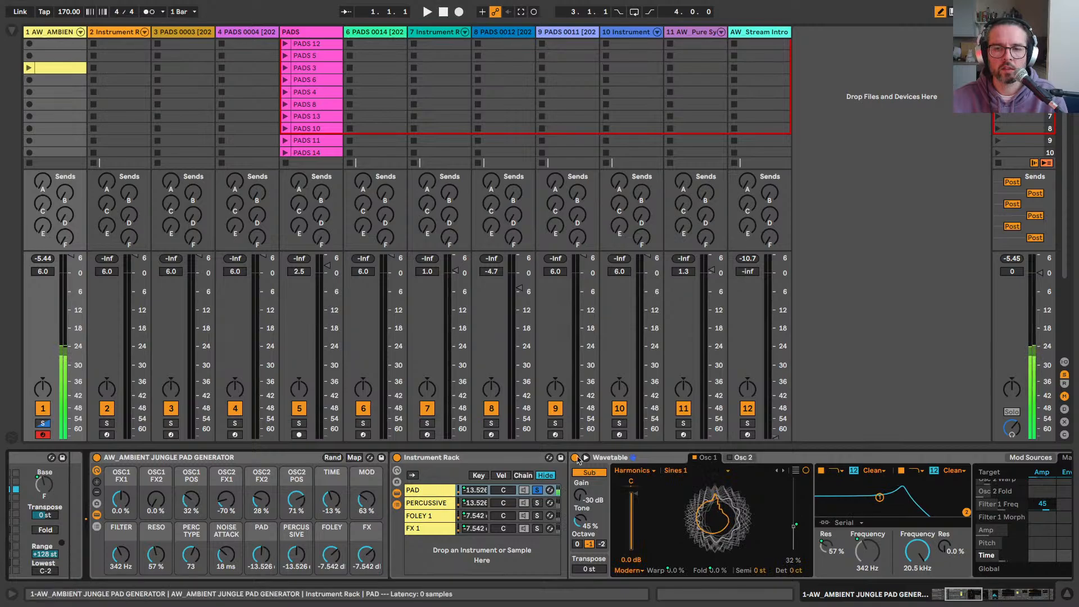
pyautogui.hscroll(-3, 579, 459)
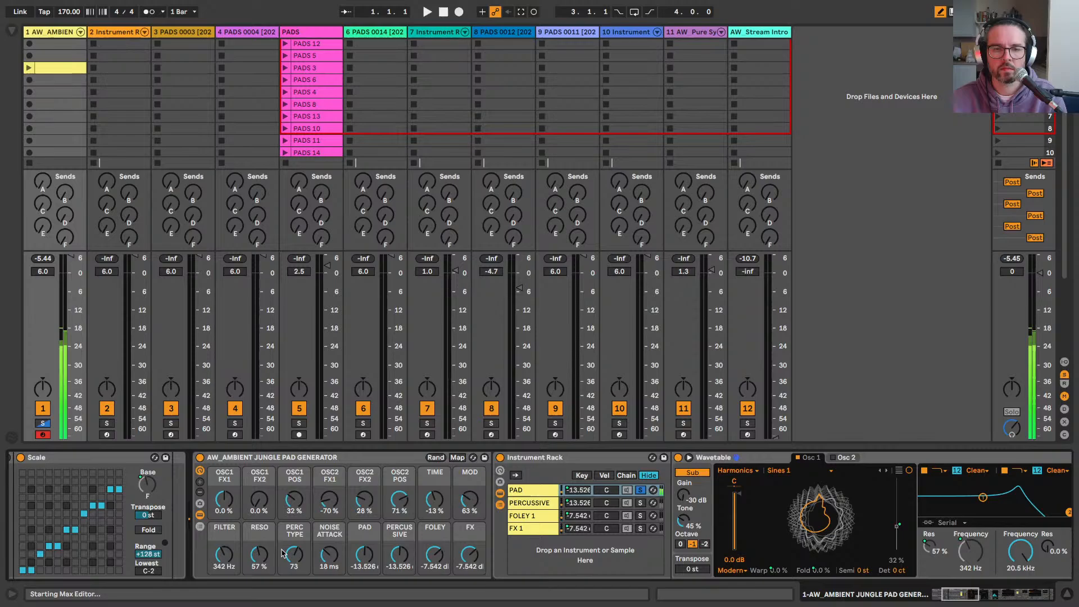
# Step: Bypass and re-enable the PAD chain's Vocoder to compare the sound, and raise its Dry/Wet to 79 %
pyautogui.hscroll(8, 505, 528)
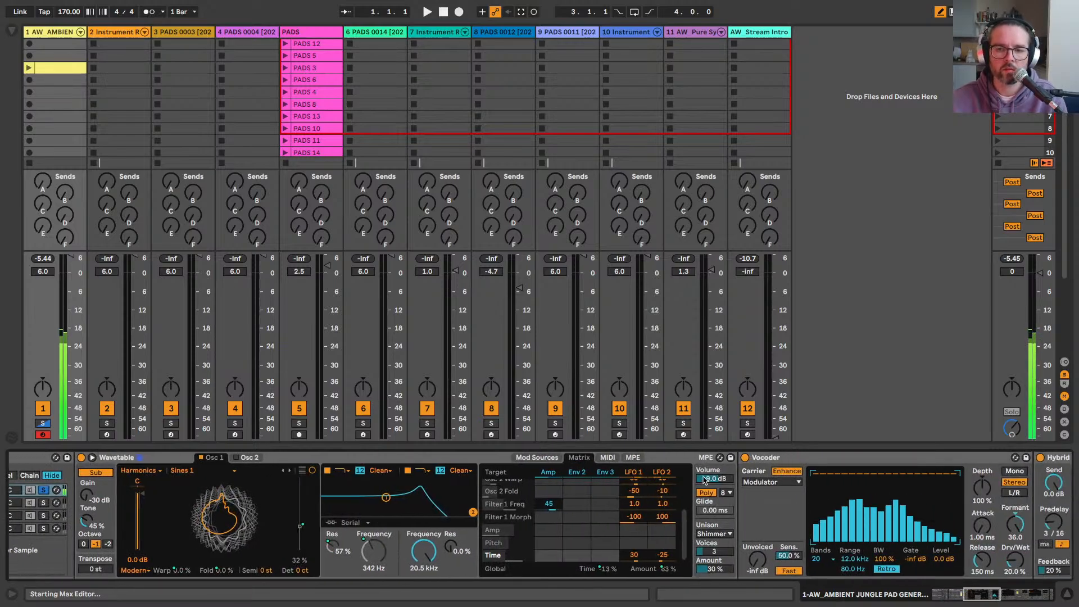
pyautogui.click(744, 457)
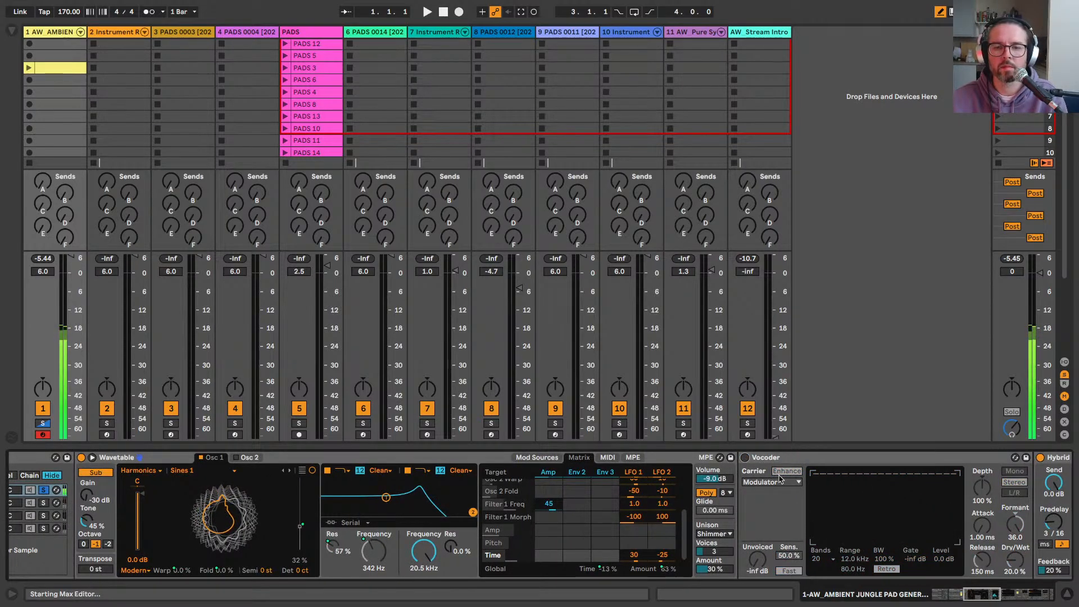
pyautogui.click(744, 458)
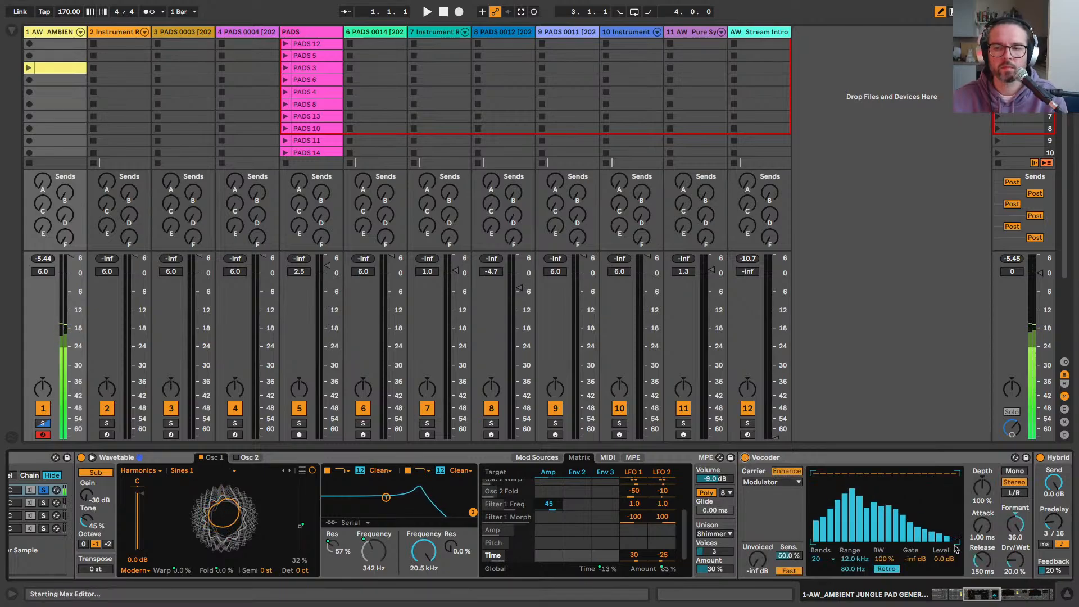
pyautogui.moveTo(1014, 559); pyautogui.dragTo(1015, 550)
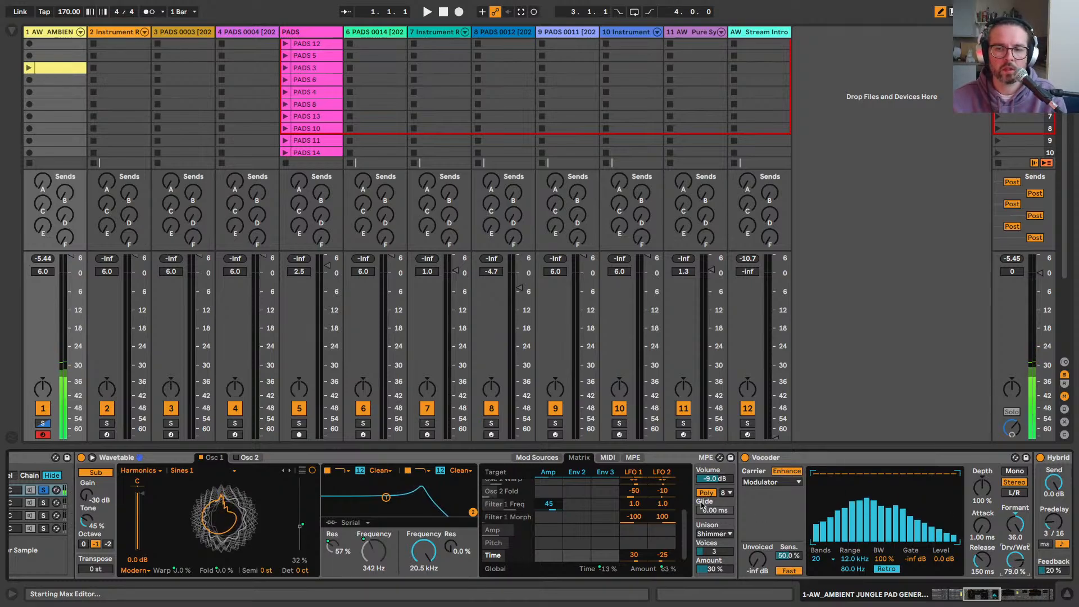
# Step: Try External as the Vocoder's carrier and set the carrier to Noise
pyautogui.click(755, 483)
pyautogui.click(759, 502)
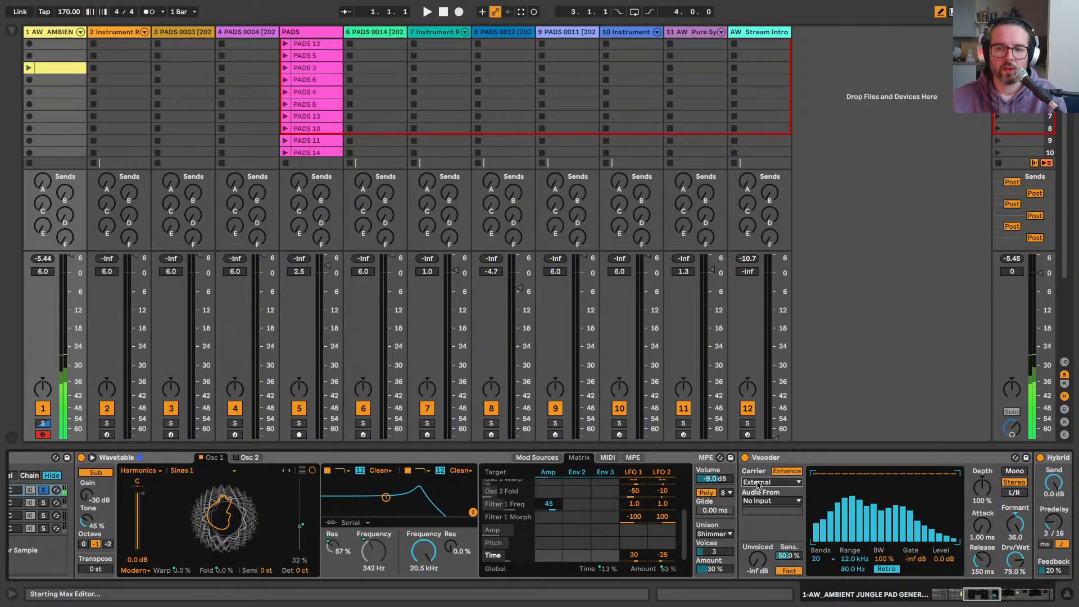
pyautogui.click(757, 484)
pyautogui.click(755, 494)
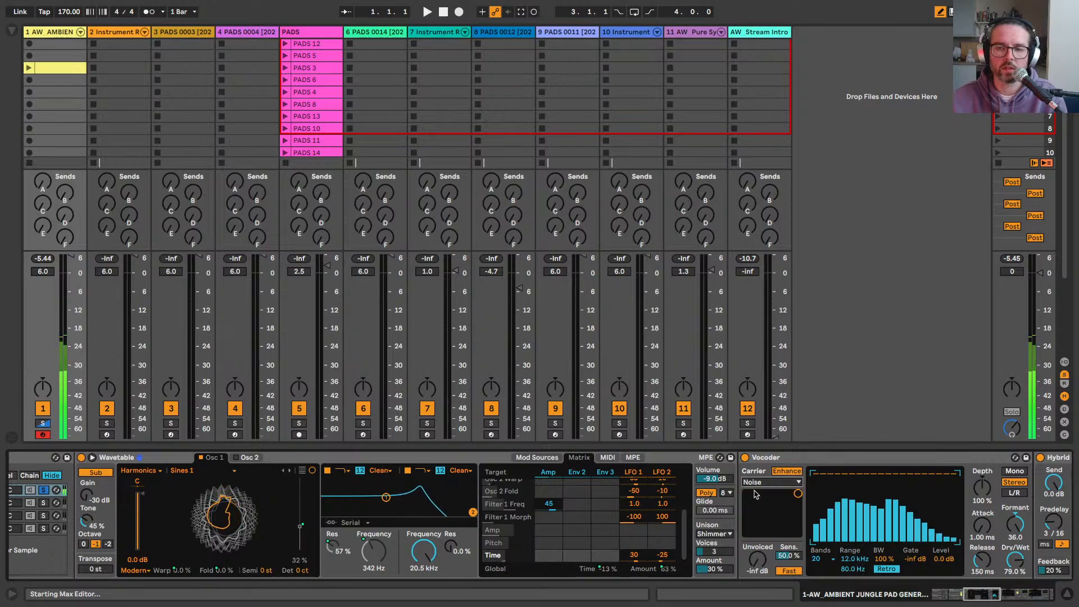
# Step: Set the Vocoder's Dry/Wet to 5.00 % and its Formant to 0.00
pyautogui.moveTo(1014, 559); pyautogui.dragTo(1014, 578)
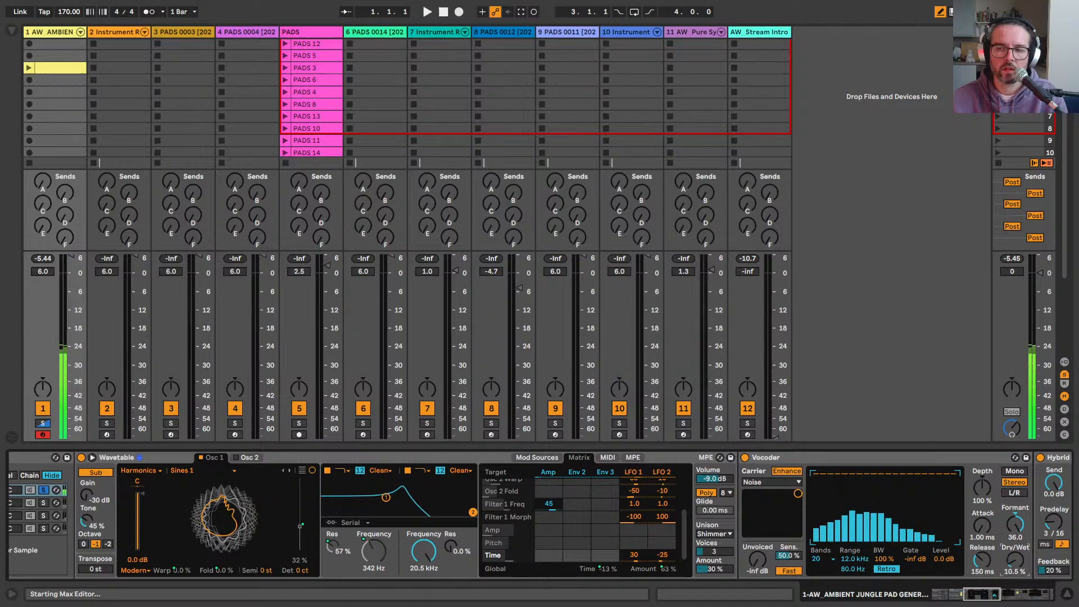
pyautogui.moveTo(1015, 559); pyautogui.dragTo(1015, 564)
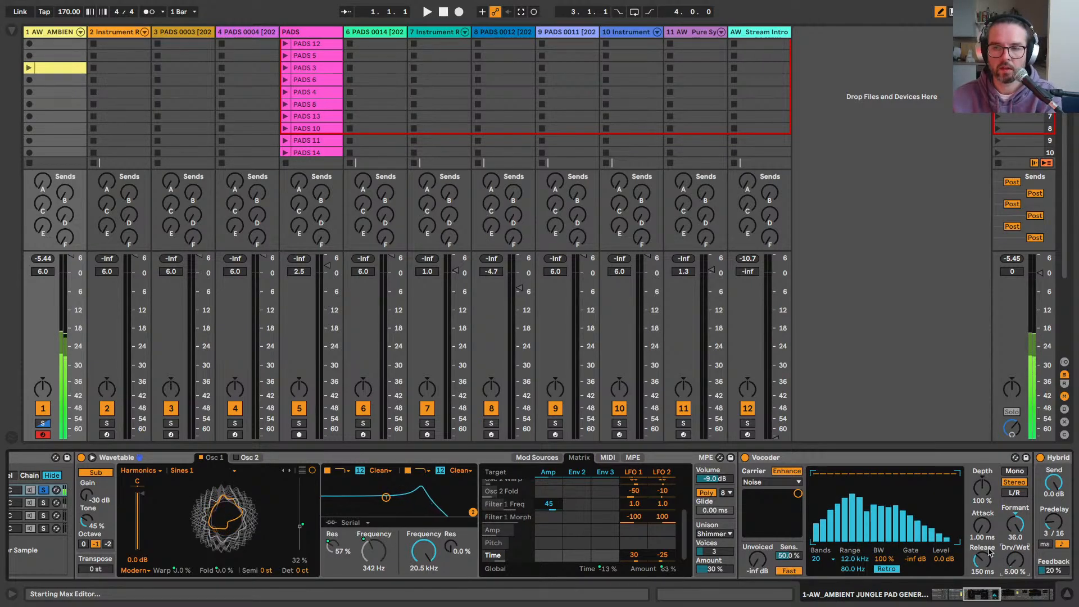
pyautogui.moveTo(1015, 524); pyautogui.dragTo(1016, 528)
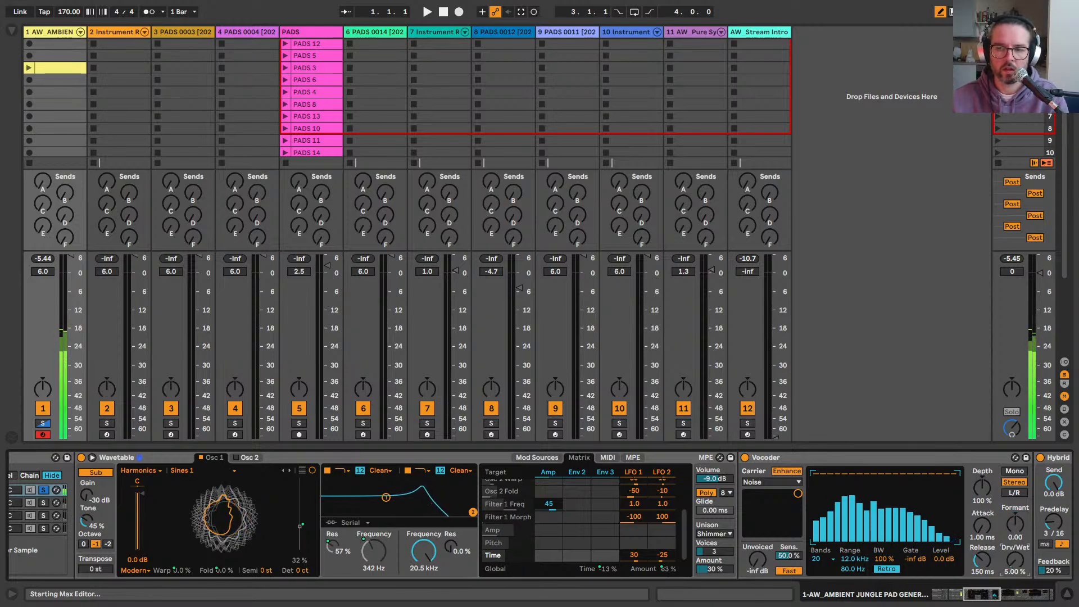
# Step: Audition higher Dry/Wet amounts on the Vocoder, switch it to Precise, and set Dry/Wet to 10 %
pyautogui.moveTo(1011, 566); pyautogui.dragTo(1011, 566)
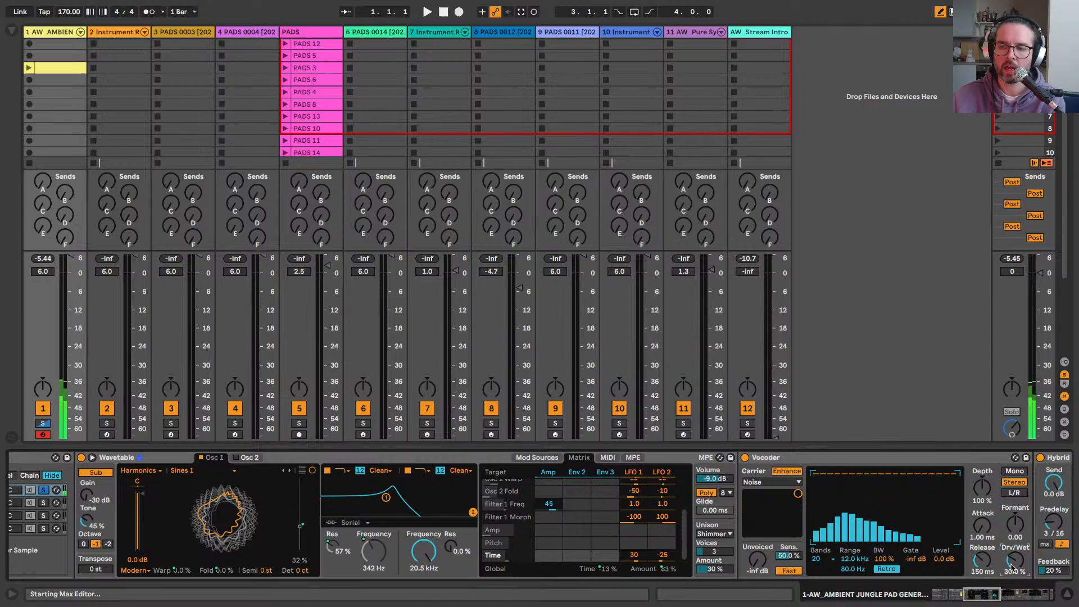
pyautogui.moveTo(1010, 567); pyautogui.dragTo(1010, 554)
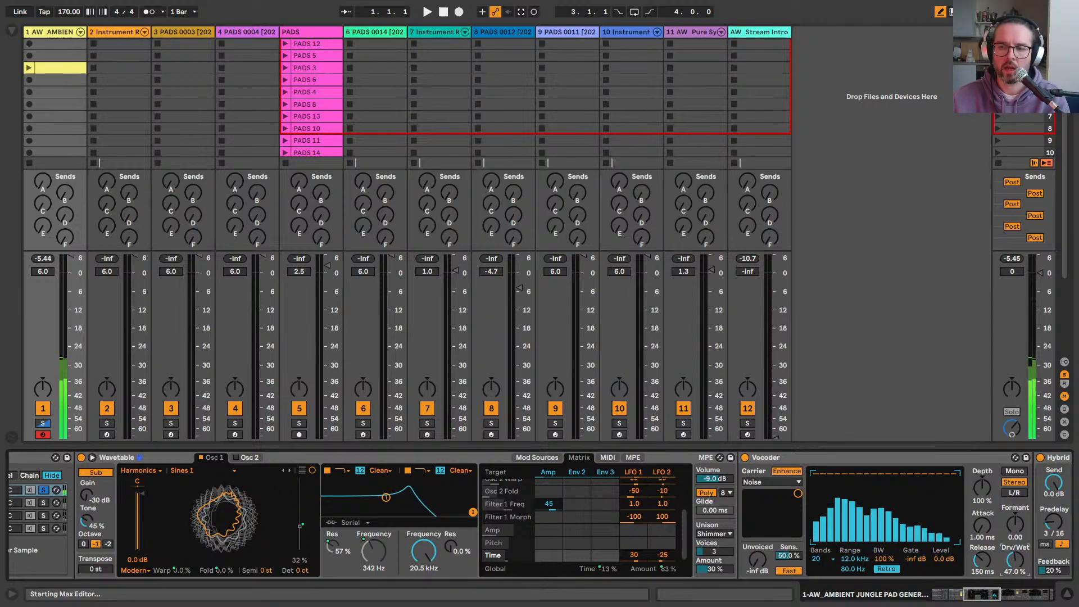
pyautogui.moveTo(1015, 559); pyautogui.dragTo(1015, 582)
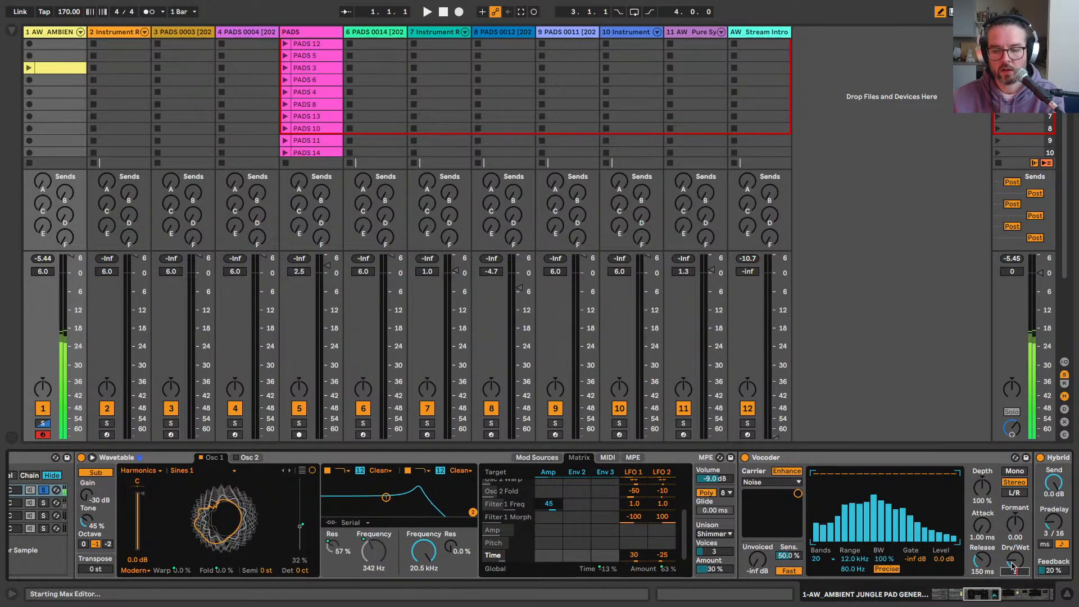
pyautogui.moveTo(1012, 569); pyautogui.dragTo(1012, 579)
# Step: Look over the PAD chain's Hybrid Reverb and change the Wavetable's unison mode to Classic
pyautogui.hscroll(2, 743, 512)
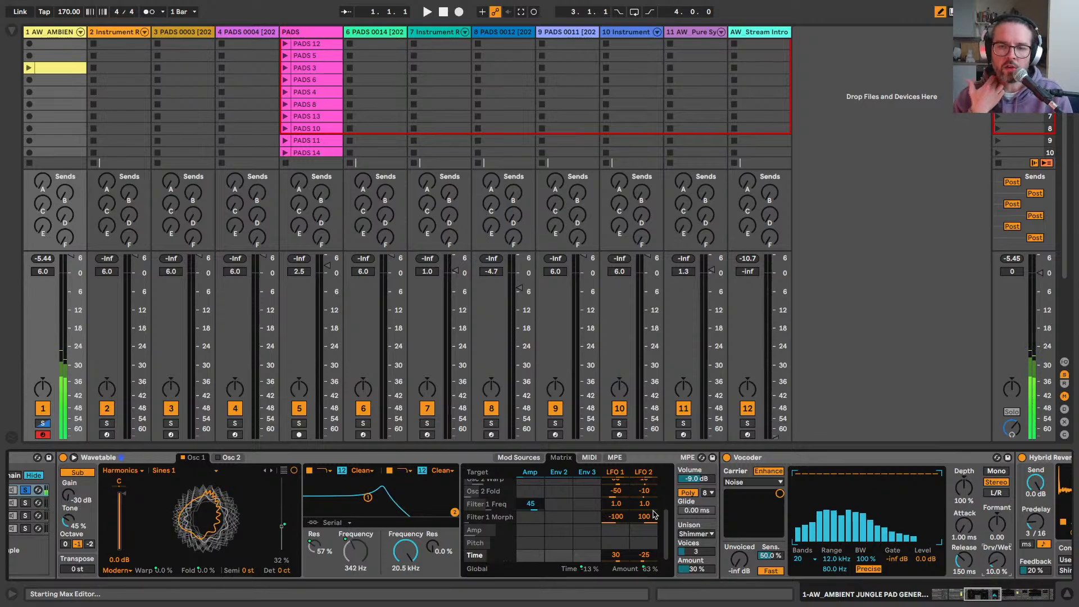
pyautogui.hscroll(10, 730, 513)
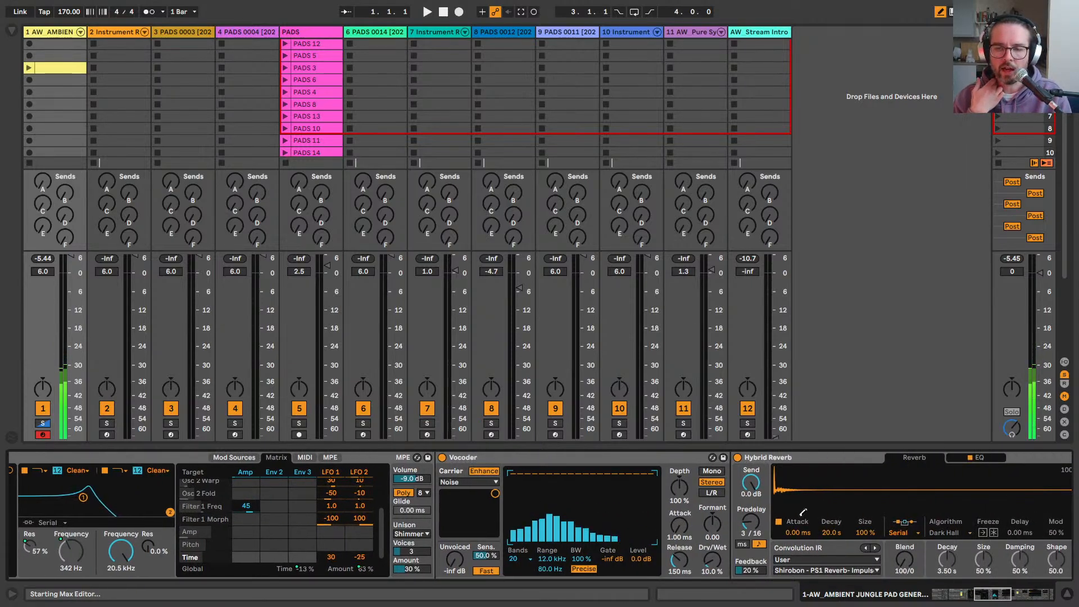
pyautogui.hscroll(2, 787, 509)
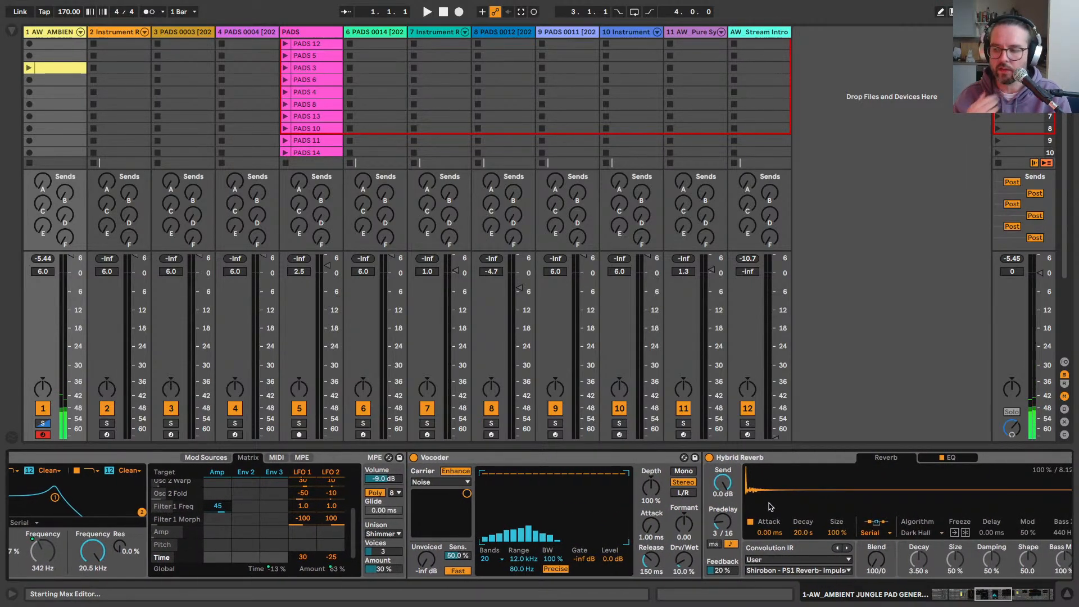
pyautogui.click(371, 534)
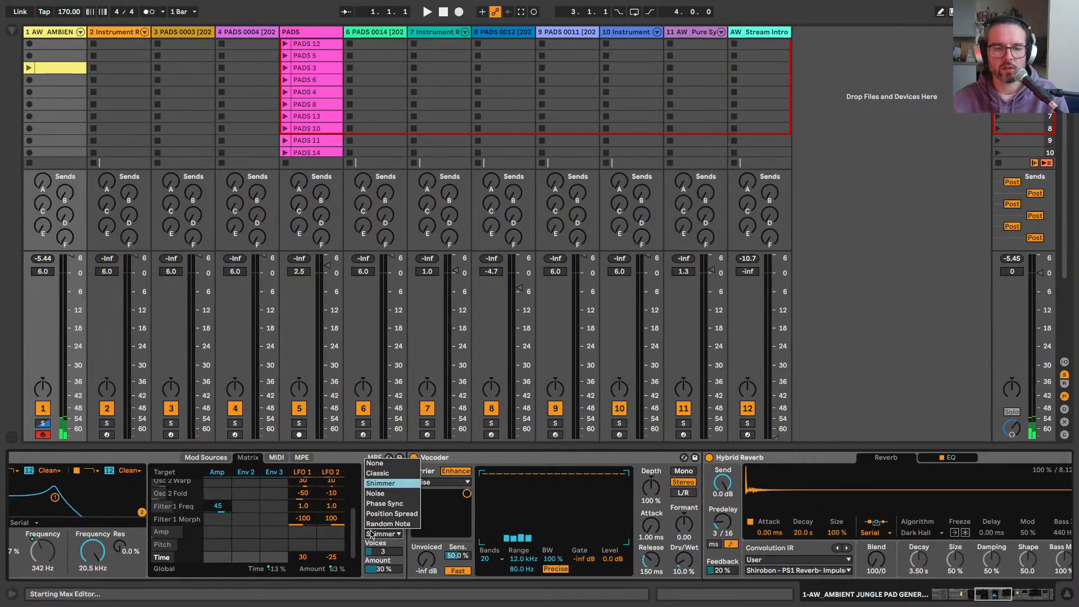
pyautogui.click(372, 474)
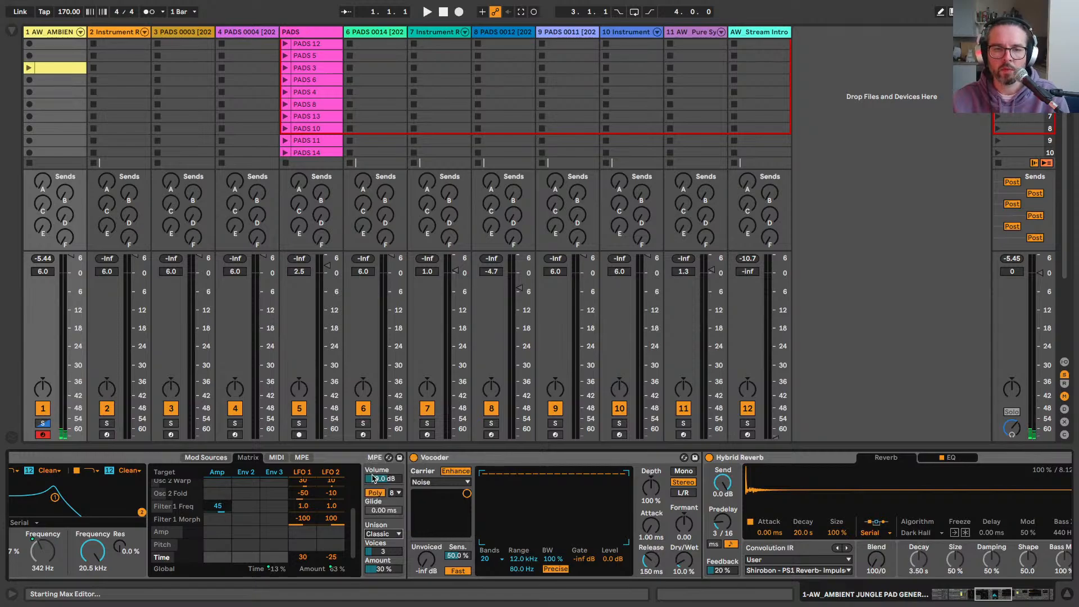
# Step: Set the PAD Wavetable's unison mode to Phase Sync
pyautogui.hscroll(-10, 392, 525)
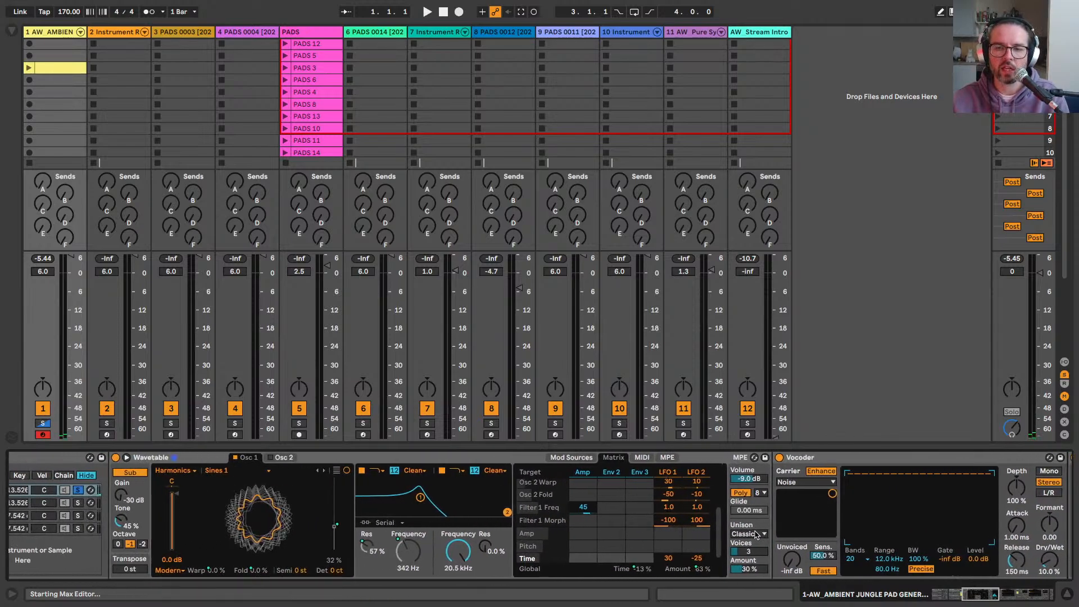
pyautogui.click(756, 534)
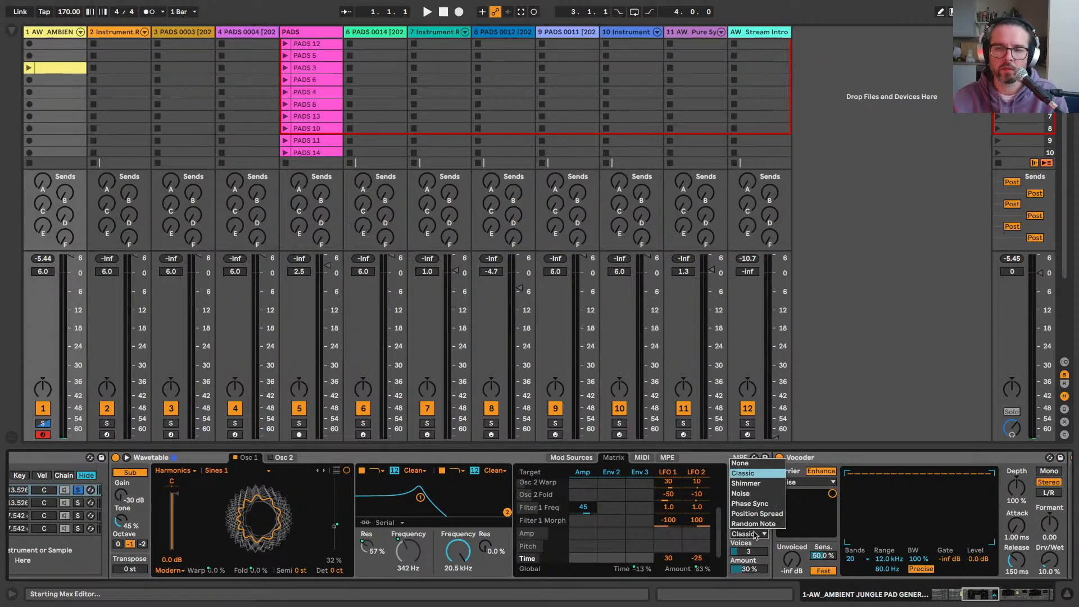
pyautogui.click(756, 535)
pyautogui.click(757, 534)
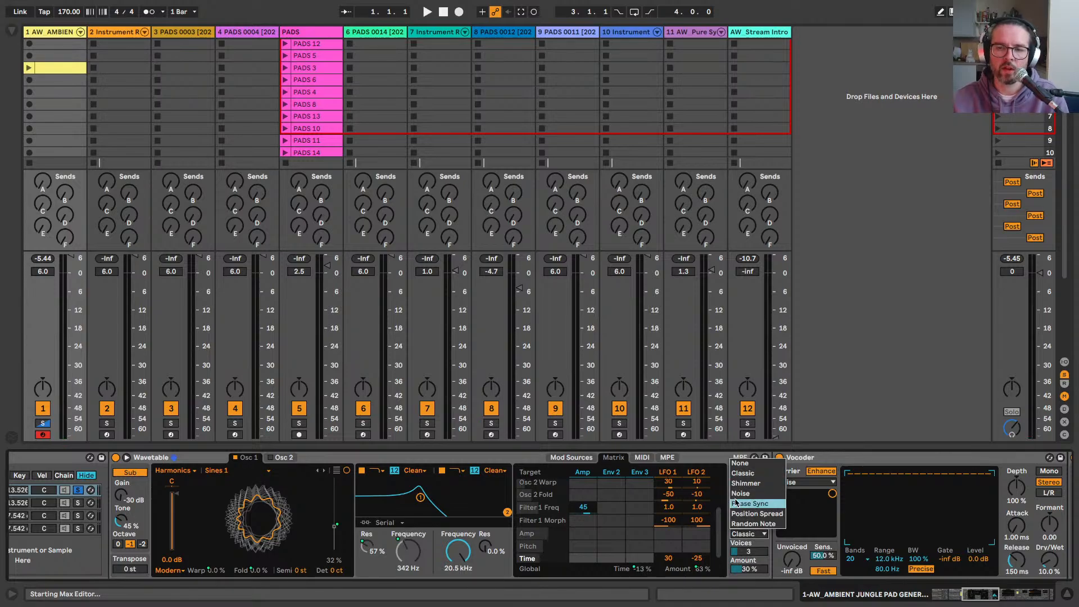
pyautogui.click(750, 503)
pyautogui.hscroll(-10, 450, 516)
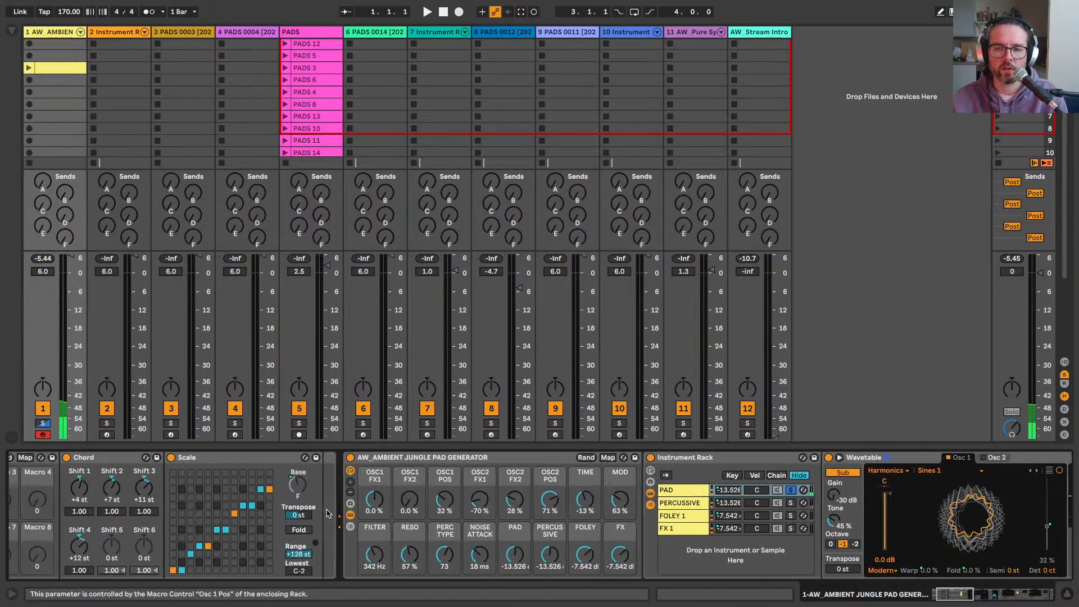
# Step: Set the rack's TIME macro to -40 %, the FILTER macro to 103 Hz and the RESO macro to 50 %
pyautogui.hscroll(6, 681, 464)
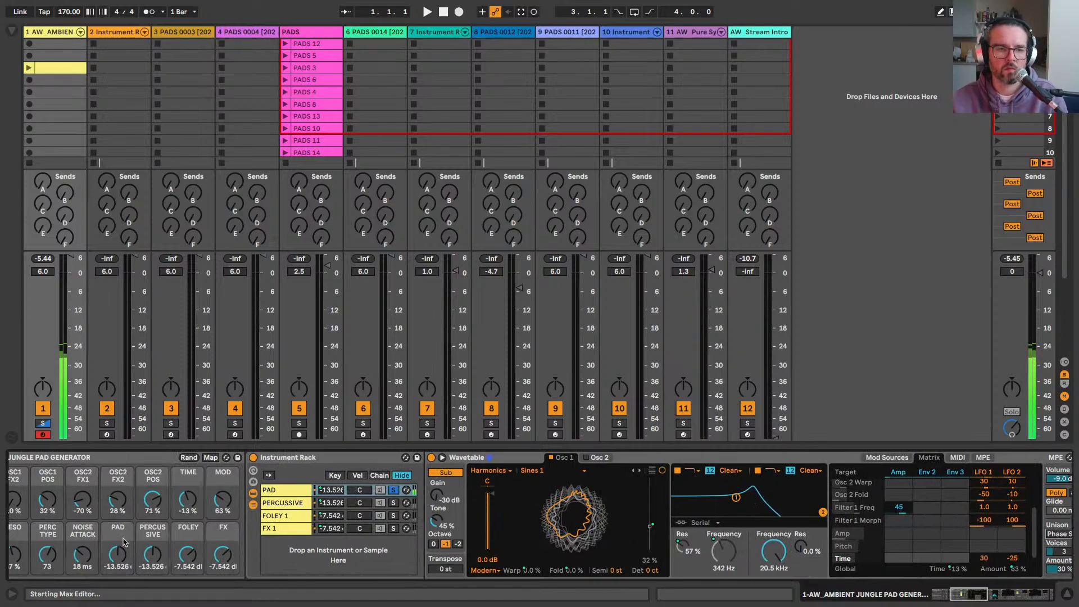
pyautogui.scroll(-5, 191, 500)
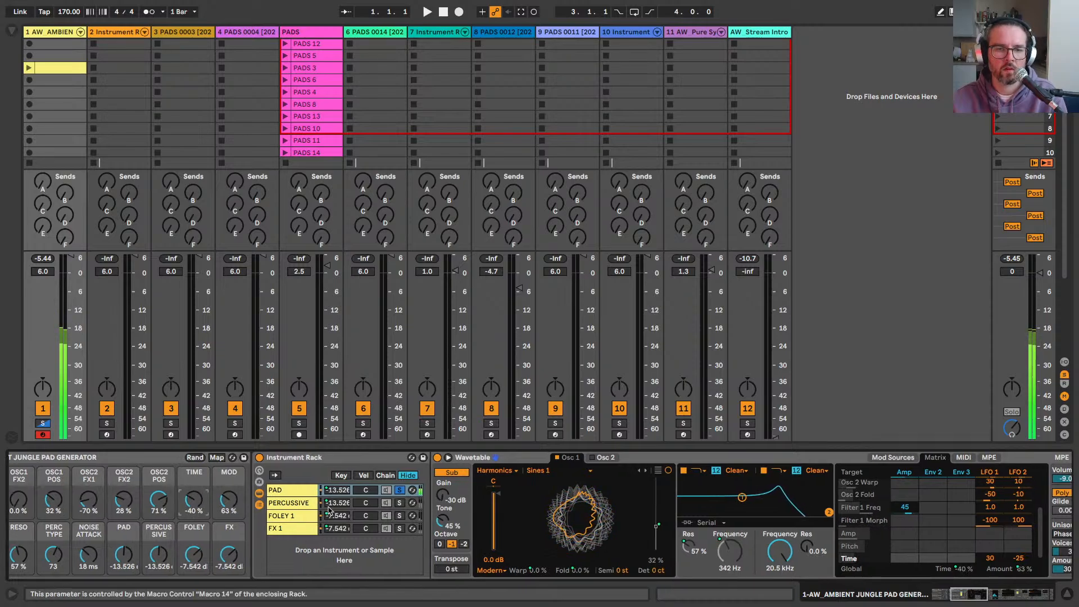
pyautogui.hscroll(-5, 191, 500)
pyautogui.moveTo(267, 555); pyautogui.dragTo(266, 576)
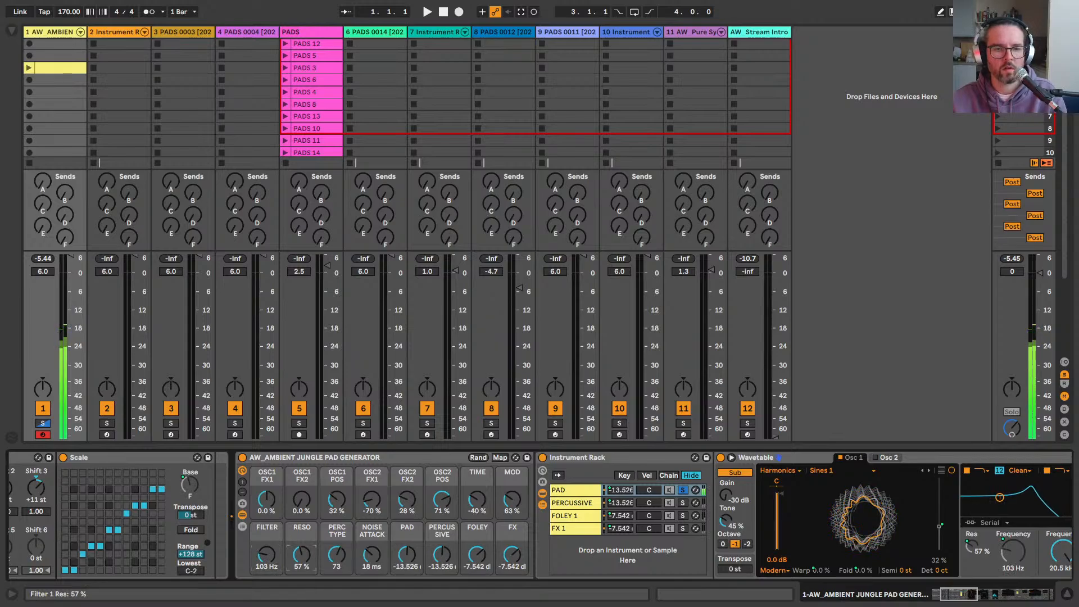
pyautogui.moveTo(288, 554); pyautogui.dragTo(288, 560)
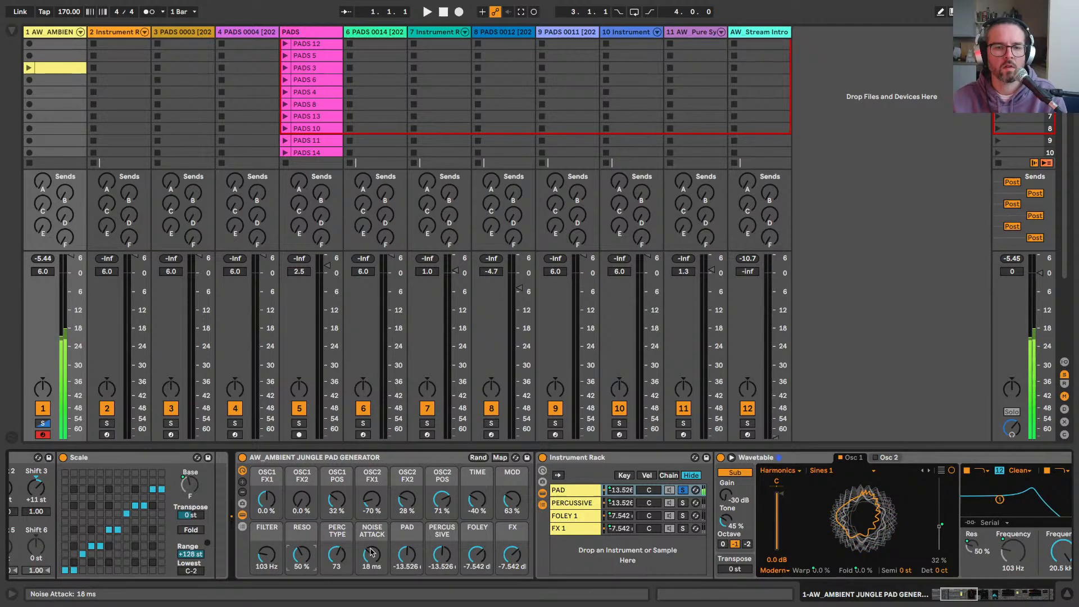
# Step: Set the Amount of the Auto Pan following the shimmer chain's Hybrid Reverb to 100 %
pyautogui.hscroll(10, 683, 479)
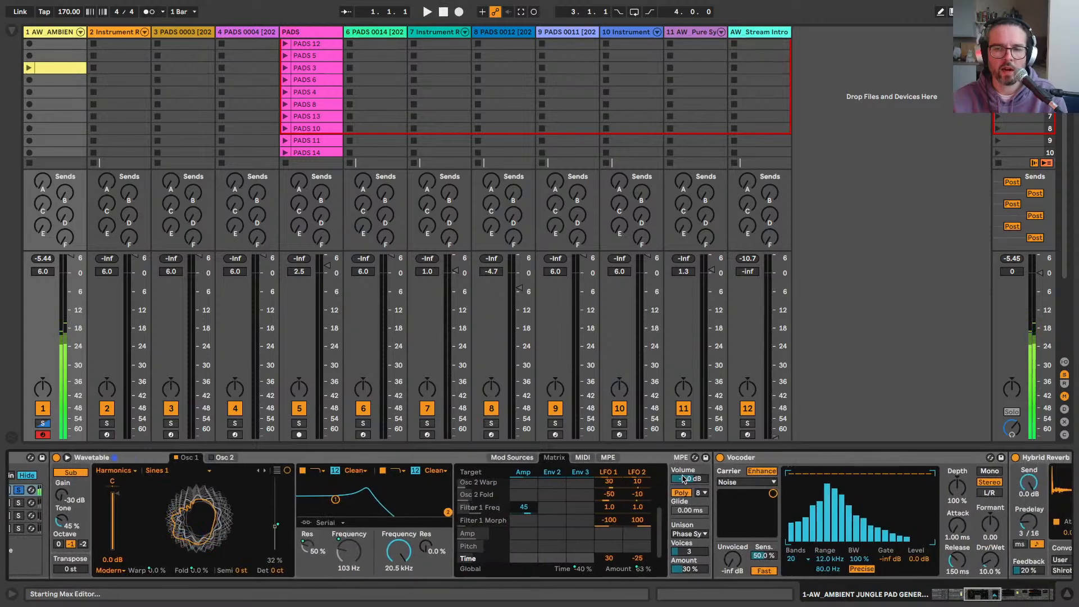
pyautogui.hscroll(10, 683, 478)
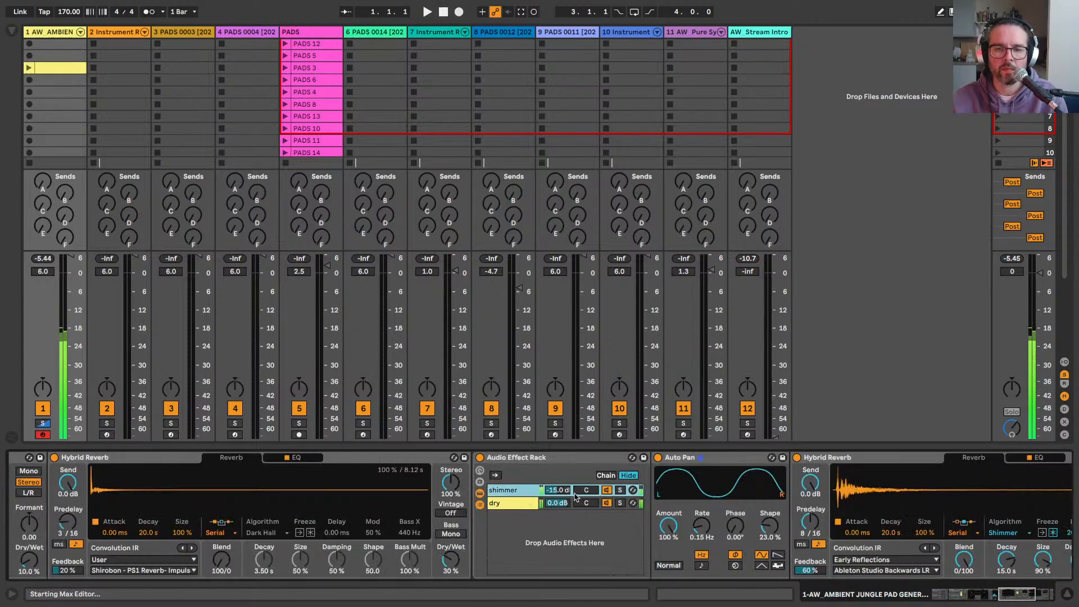
pyautogui.hscroll(10, 720, 552)
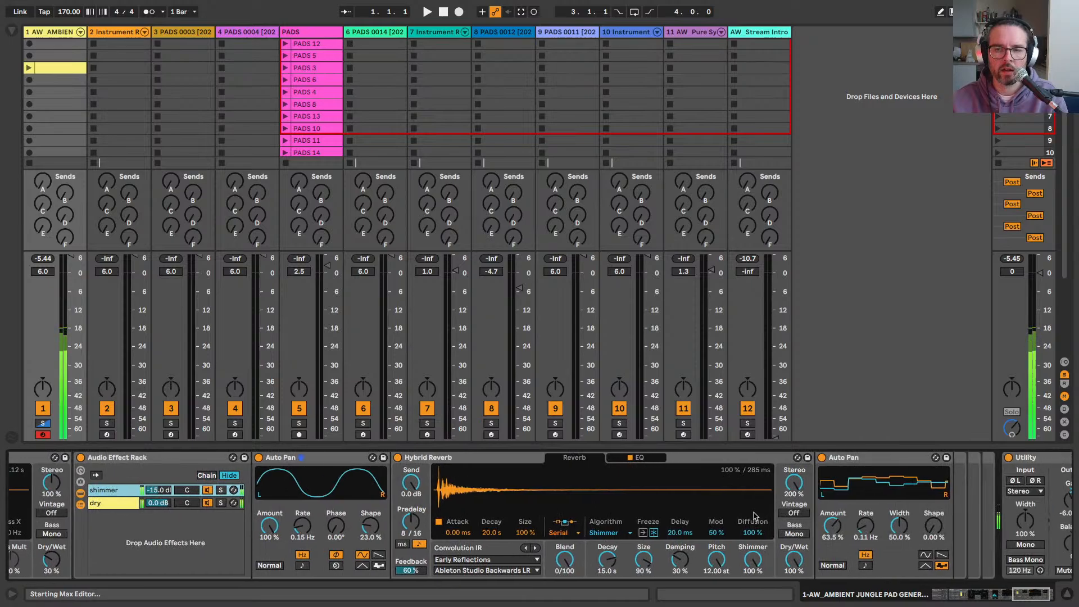
pyautogui.moveTo(832, 529); pyautogui.dragTo(832, 505)
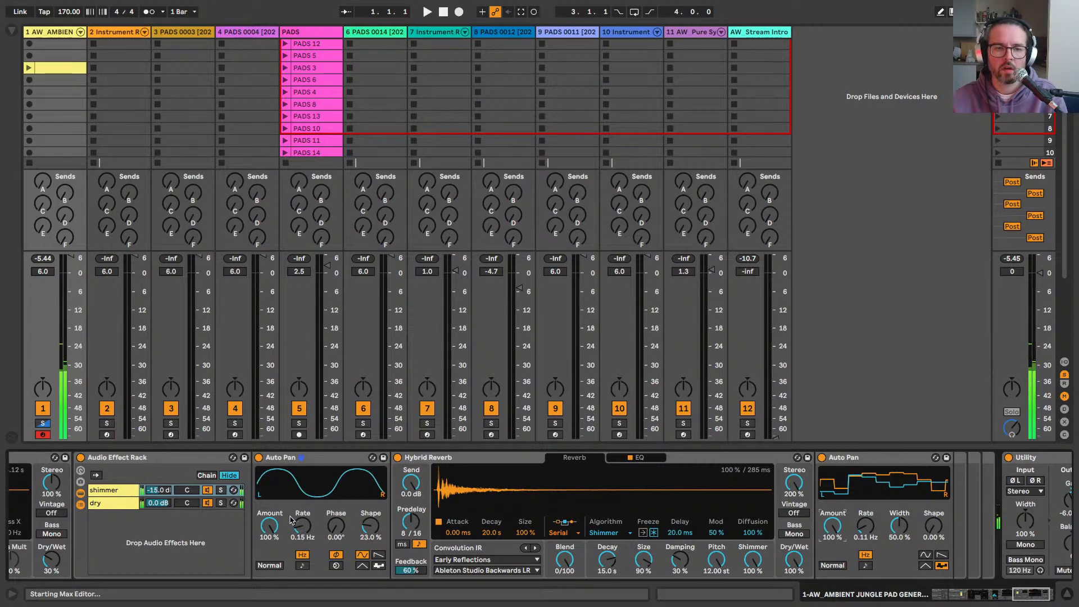
pyautogui.click(11, 29)
pyautogui.click(49, 111)
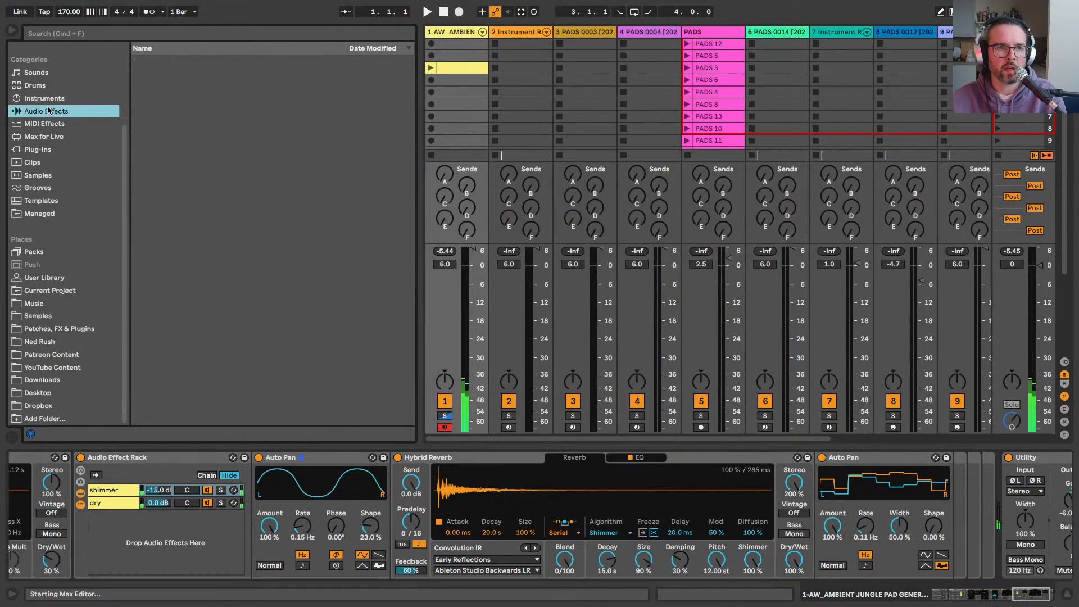
pyautogui.click(12, 30)
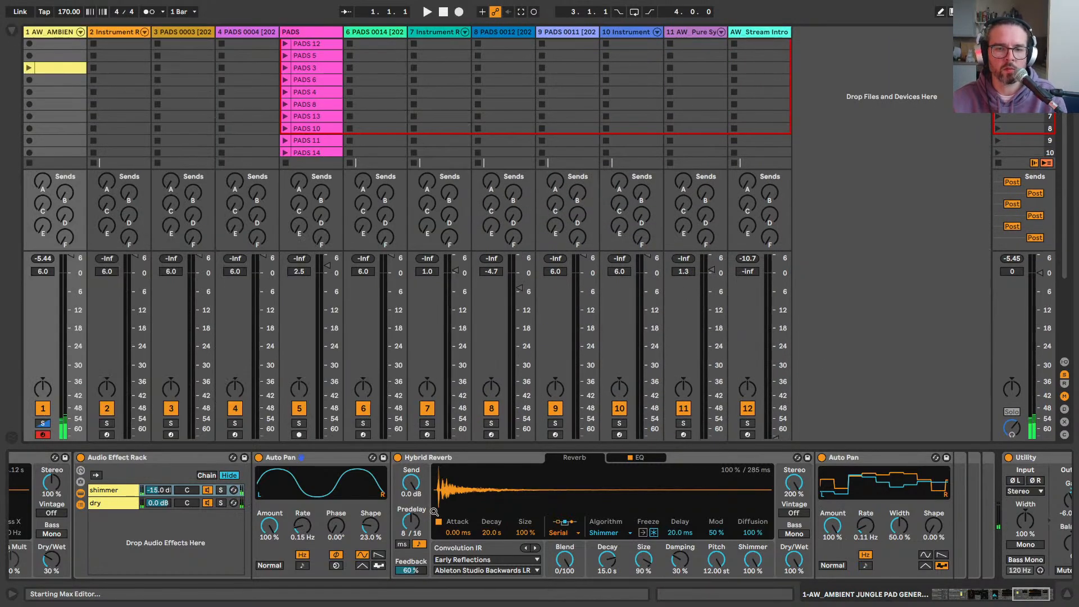
# Step: Solo the PERCUSSIVE chain in the Instrument Rack instead of the PAD chain
pyautogui.hscroll(-10, 434, 511)
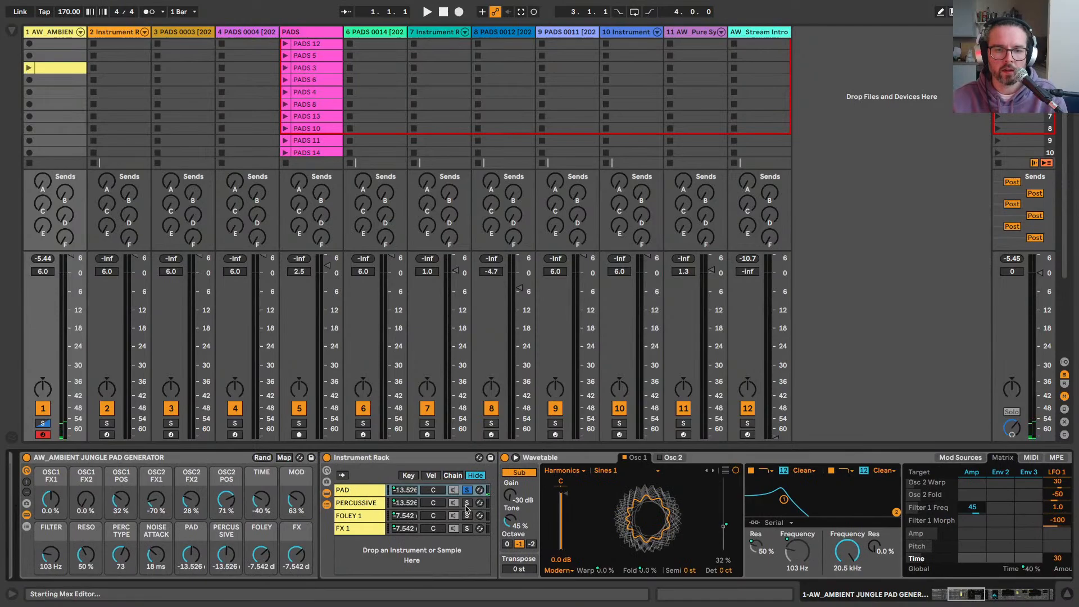
pyautogui.hscroll(10, 662, 526)
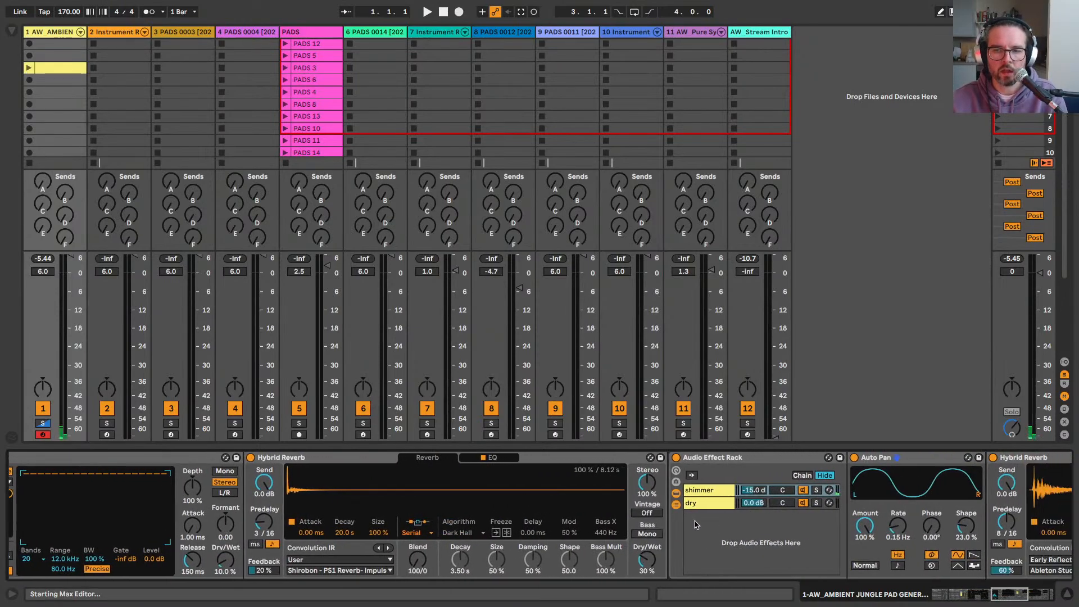
pyautogui.hscroll(-8, 695, 524)
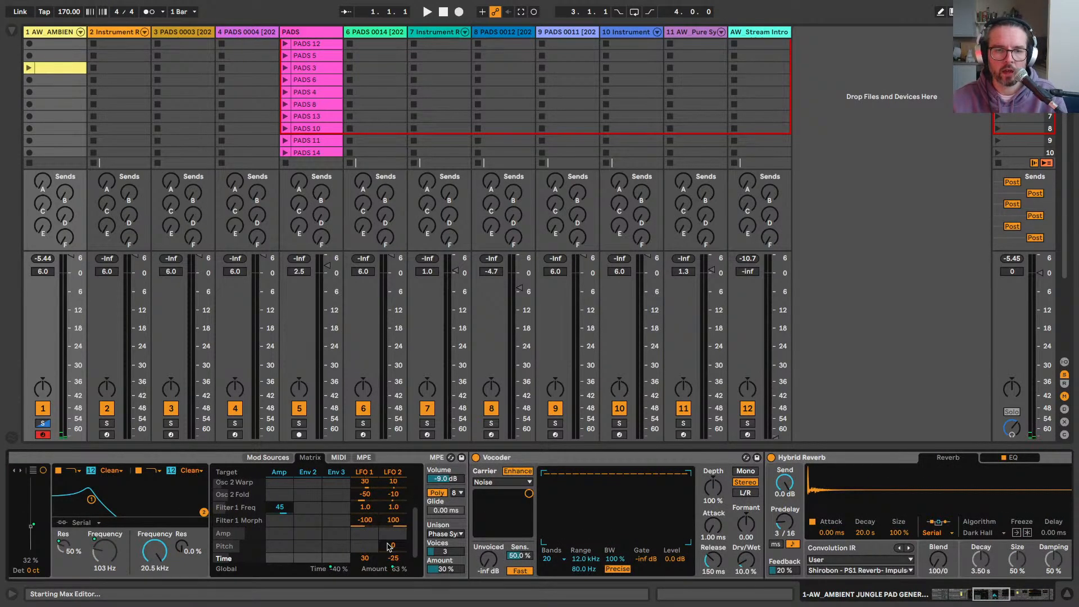
pyautogui.hscroll(-8, 388, 546)
pyautogui.click(503, 504)
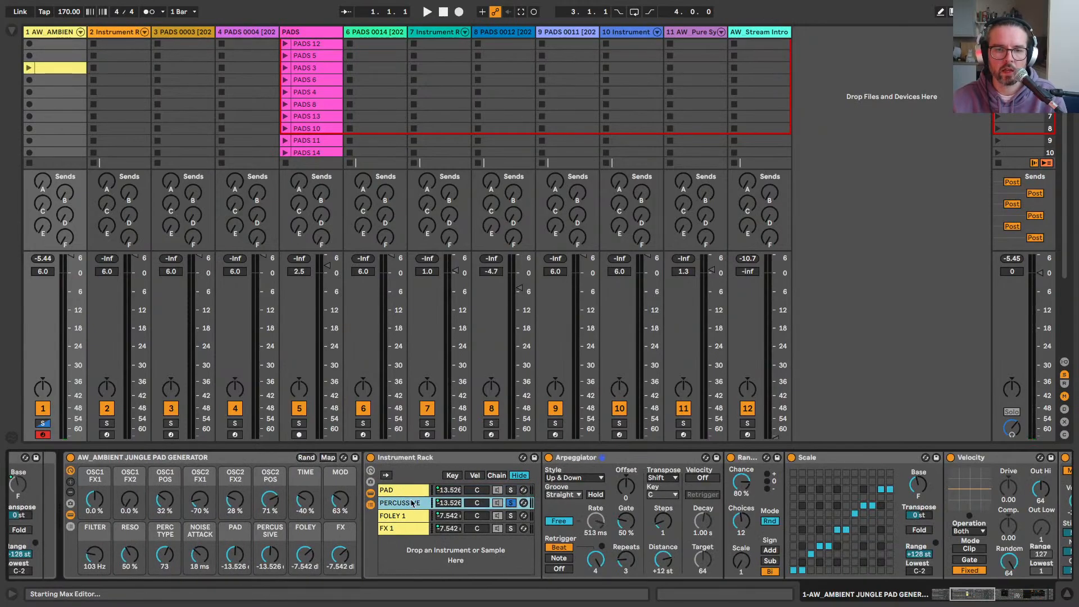
# Step: Look over the PERCUSSIVE chain's devices from the Arpeggiator through Collision to the LFO, and return to the rack's macros
pyautogui.hscroll(4, 682, 511)
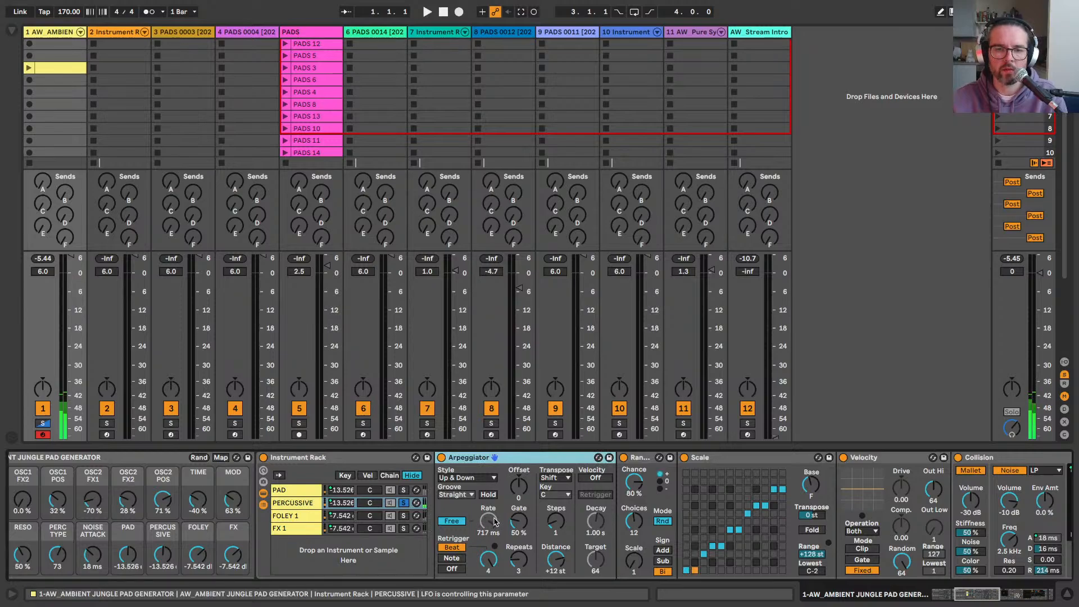
pyautogui.hscroll(6, 495, 522)
pyautogui.hscroll(11, 495, 521)
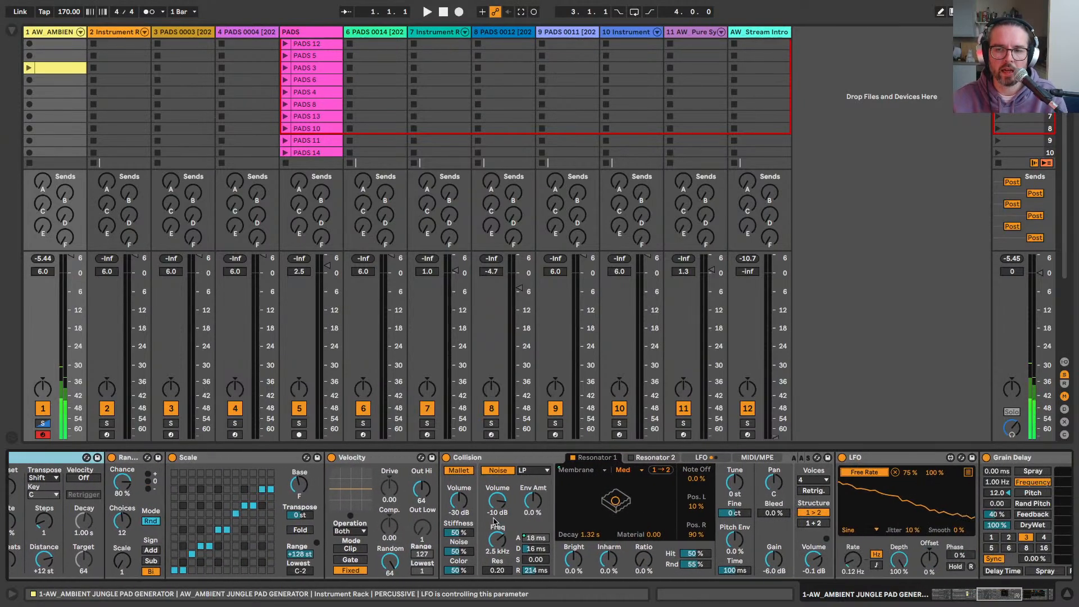
pyautogui.click(963, 457)
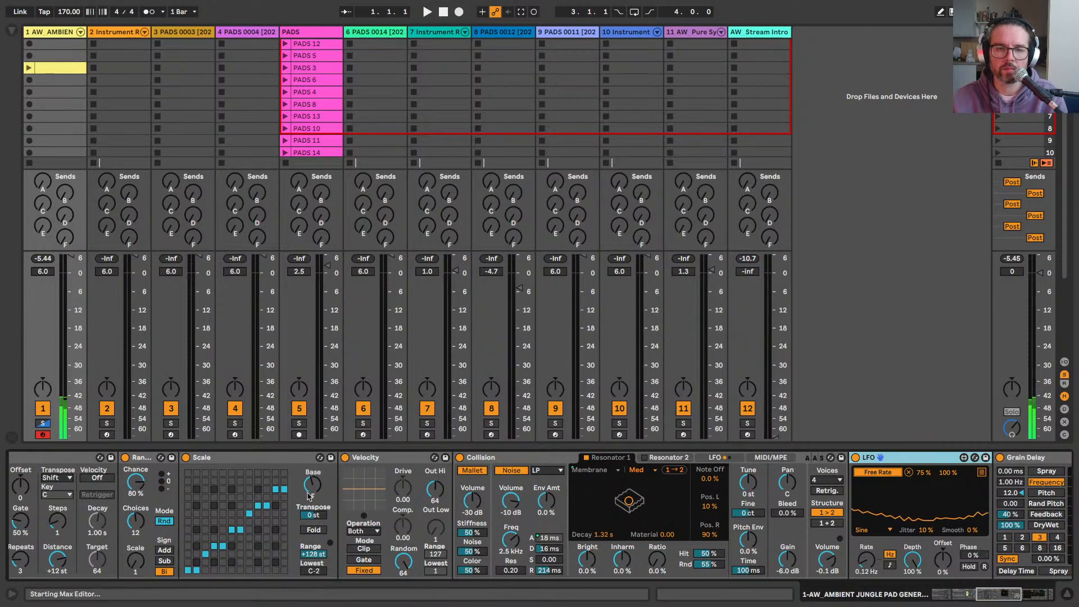
pyautogui.hscroll(-5, 307, 496)
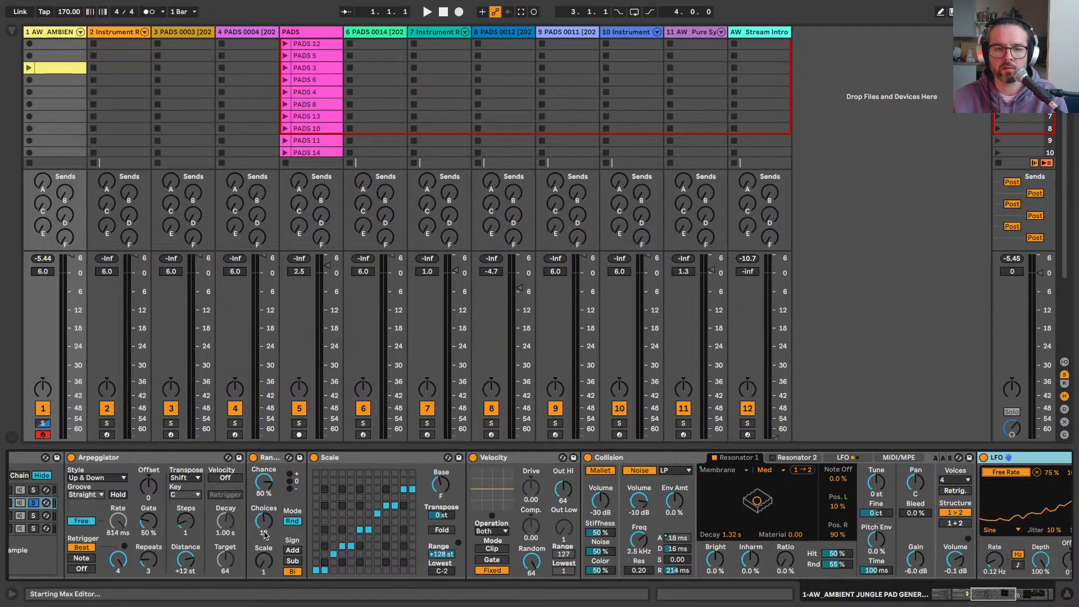
pyautogui.hscroll(-5, 230, 516)
pyautogui.hscroll(-10, 230, 516)
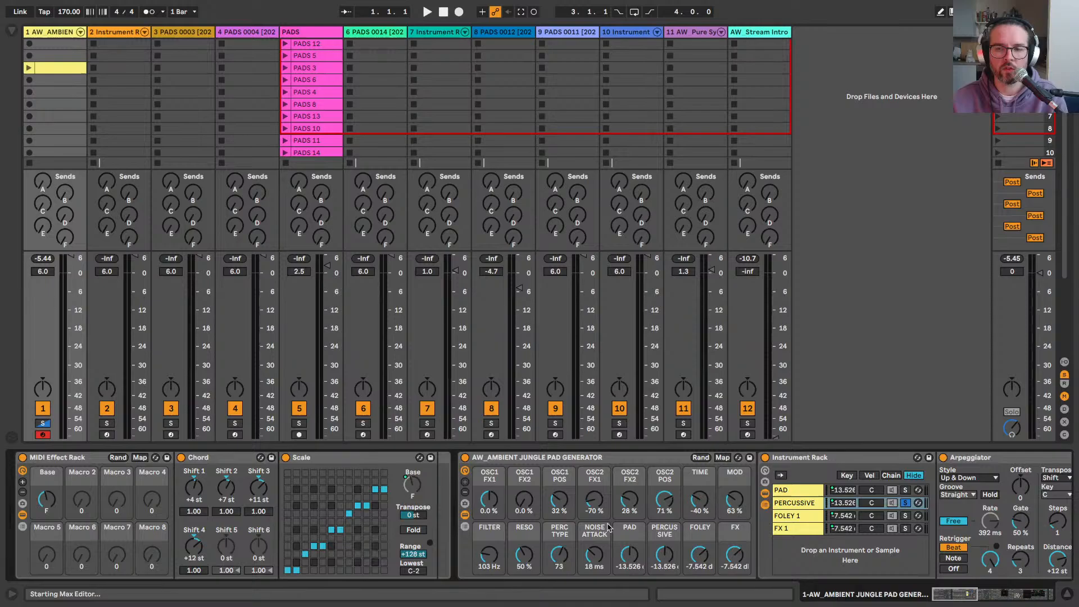
# Step: Examine the PERCUSSIVE chain's Arpeggiator, Random, Scale and Velocity devices that feed Collision
pyautogui.hscroll(10, 609, 527)
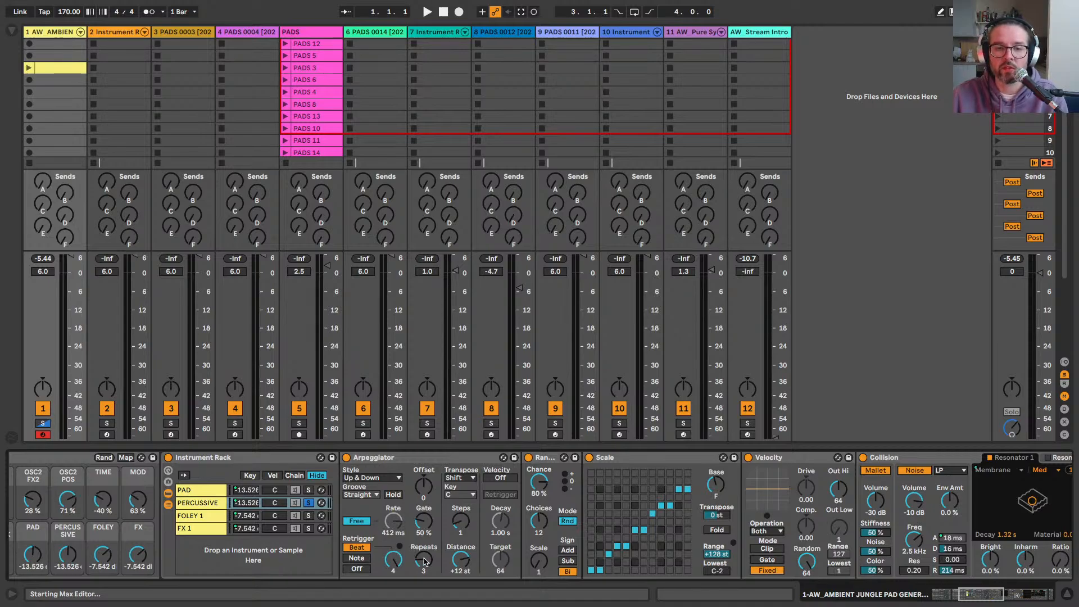
pyautogui.hscroll(3, 544, 527)
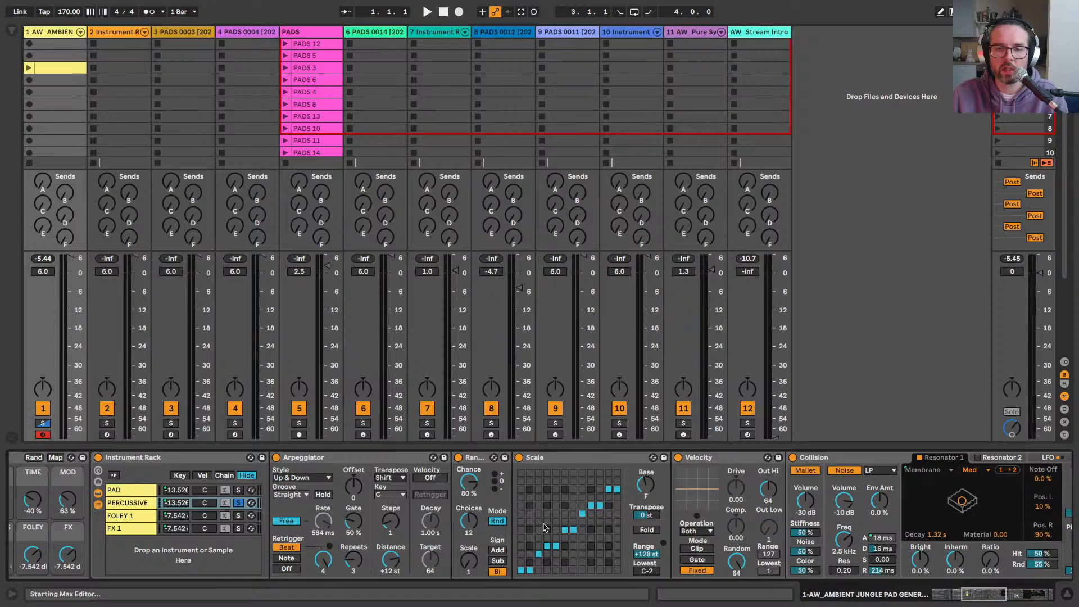
pyautogui.hscroll(3, 544, 527)
pyautogui.click(485, 459)
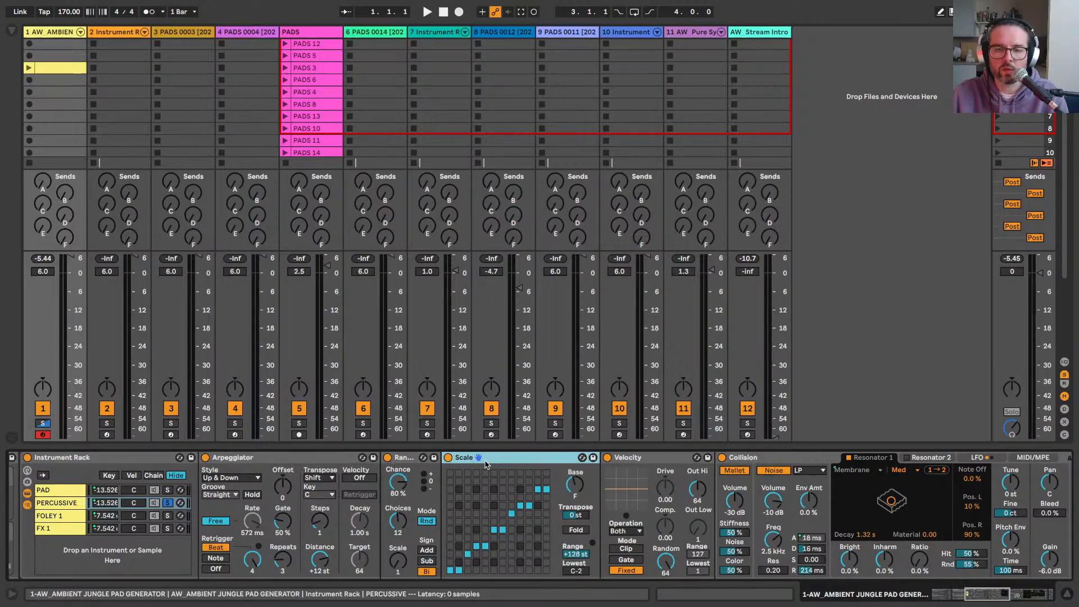
pyautogui.hscroll(-6, 488, 464)
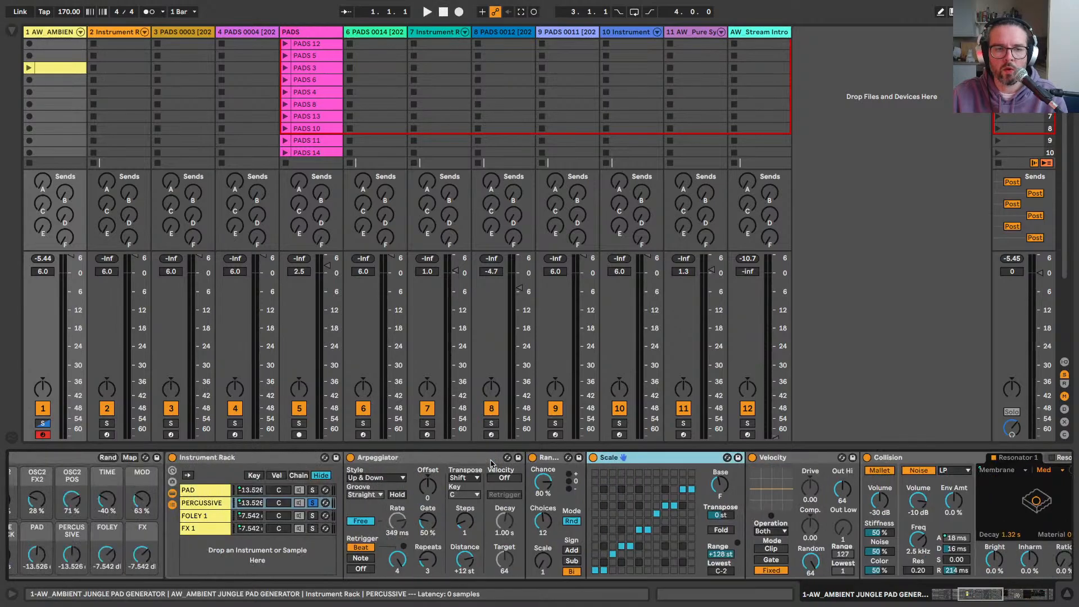
pyautogui.hscroll(6, 491, 463)
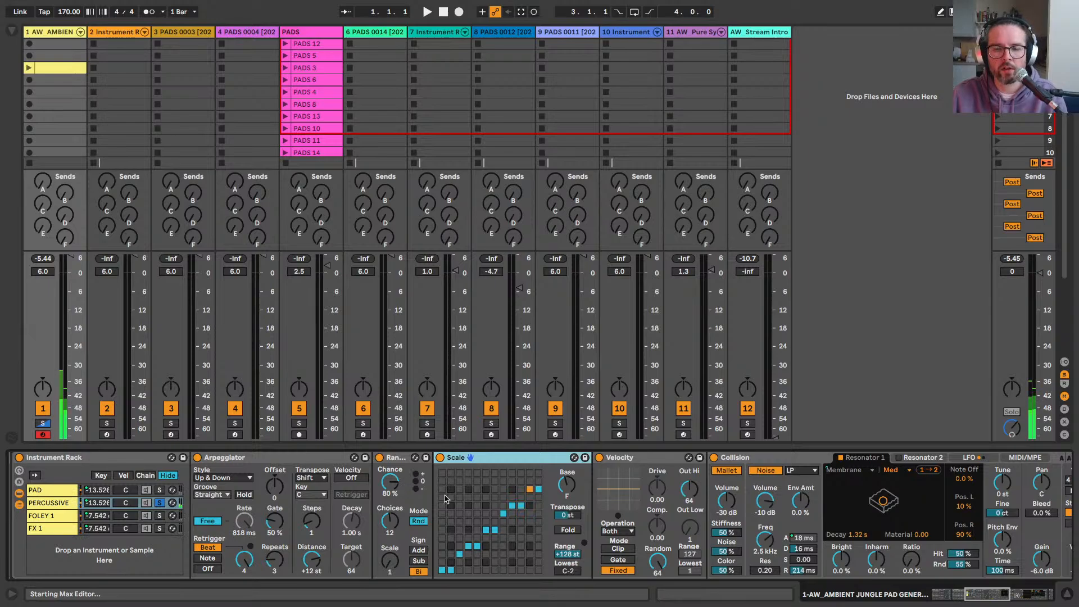
pyautogui.hscroll(6, 444, 498)
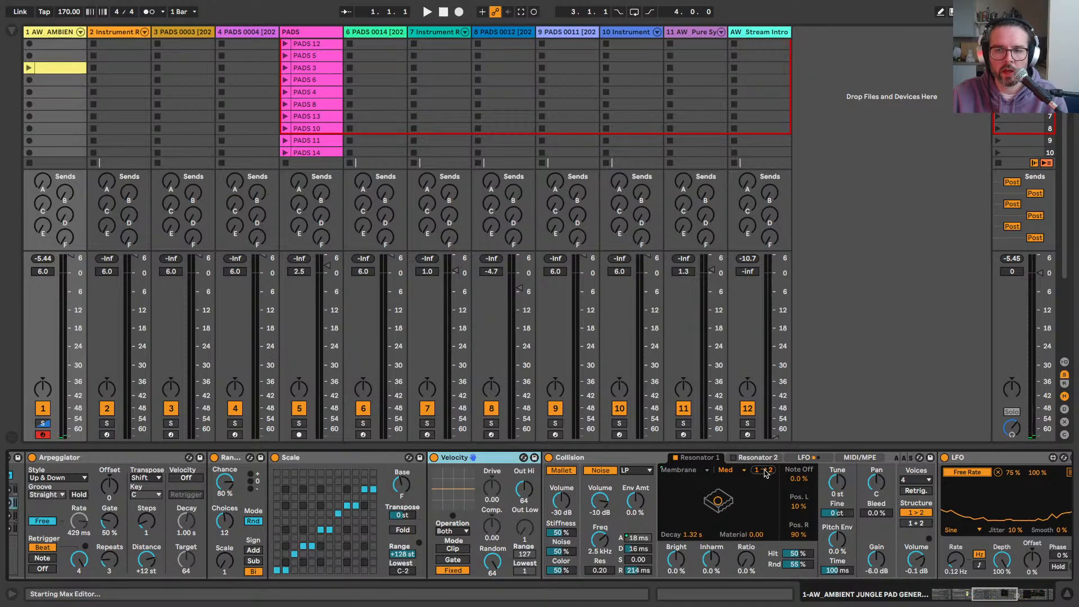
pyautogui.hscroll(5, 325, 459)
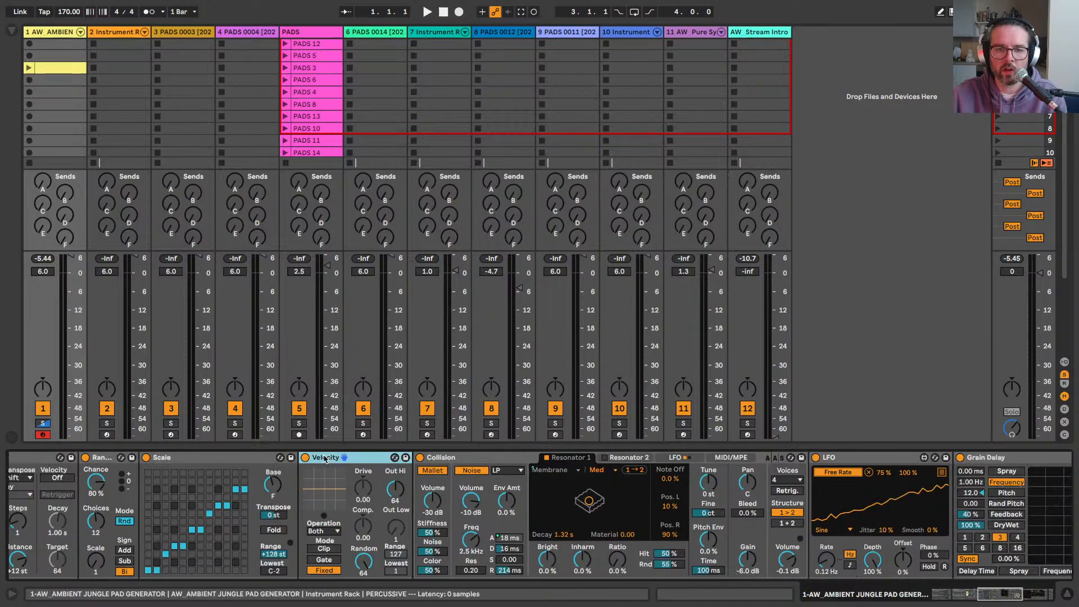
# Step: Load the Total Random.adv preset from the Velocity MIDI effects onto the PERCUSSIVE chain's Velocity device
pyautogui.press('super+alt+b')
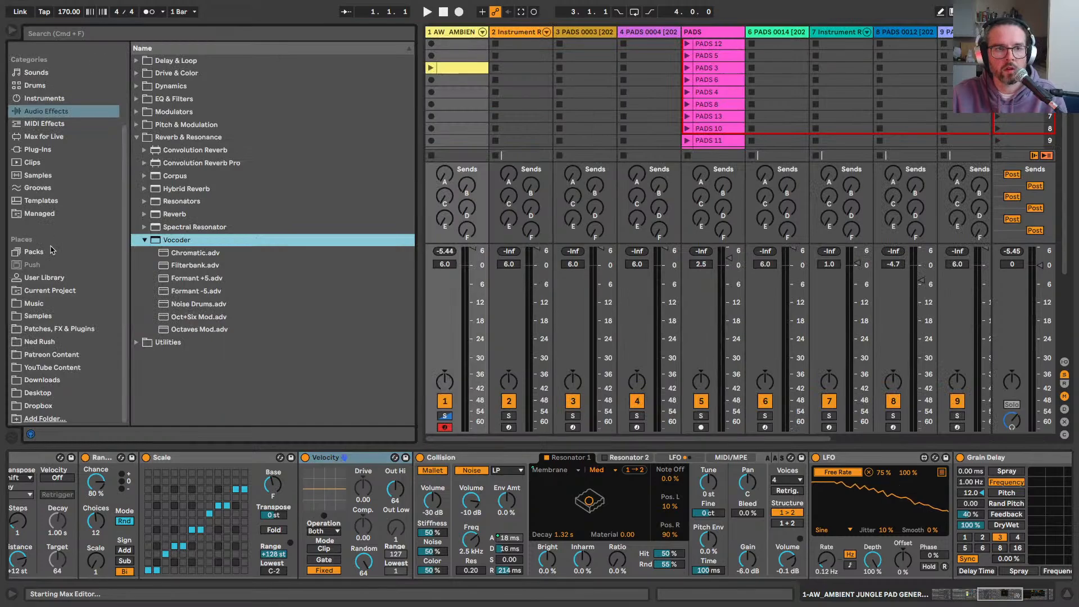
pyautogui.click(136, 137)
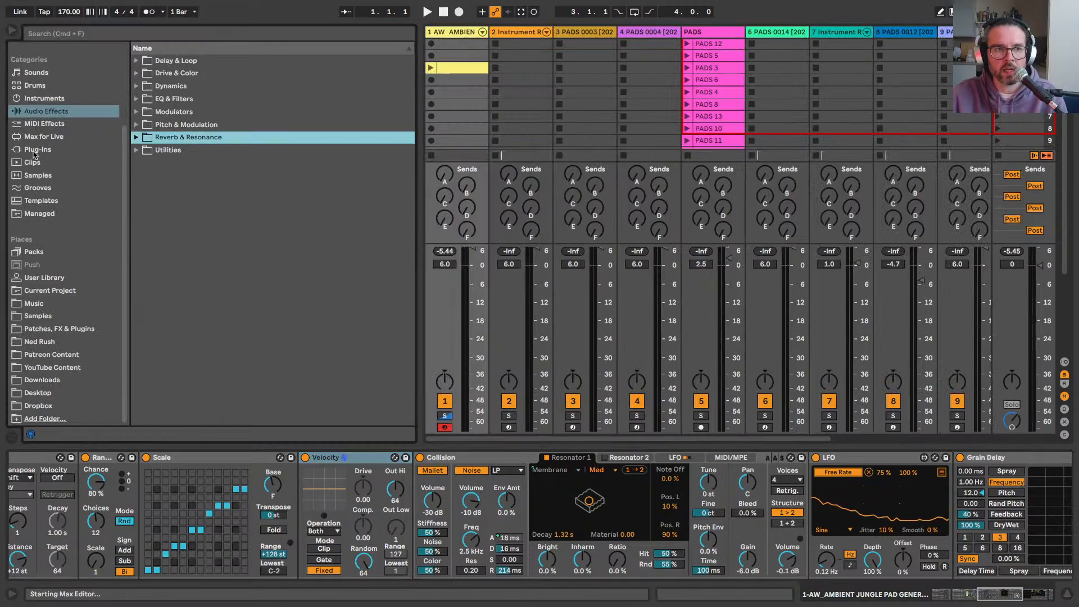
pyautogui.click(39, 124)
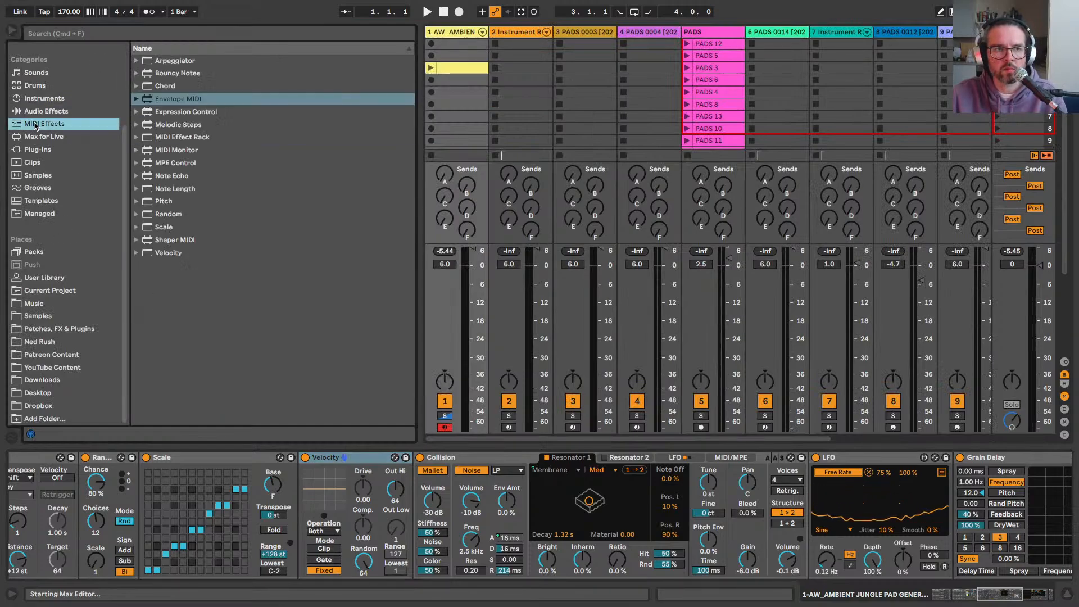
pyautogui.click(136, 253)
pyautogui.scroll(-2, 205, 315)
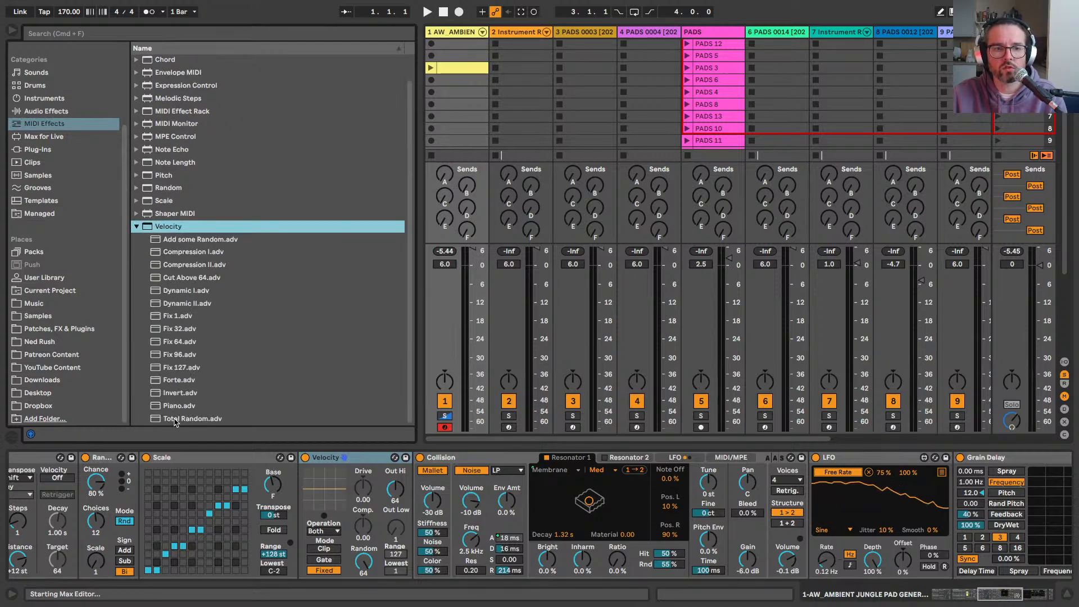
pyautogui.moveTo(175, 422); pyautogui.dragTo(360, 475)
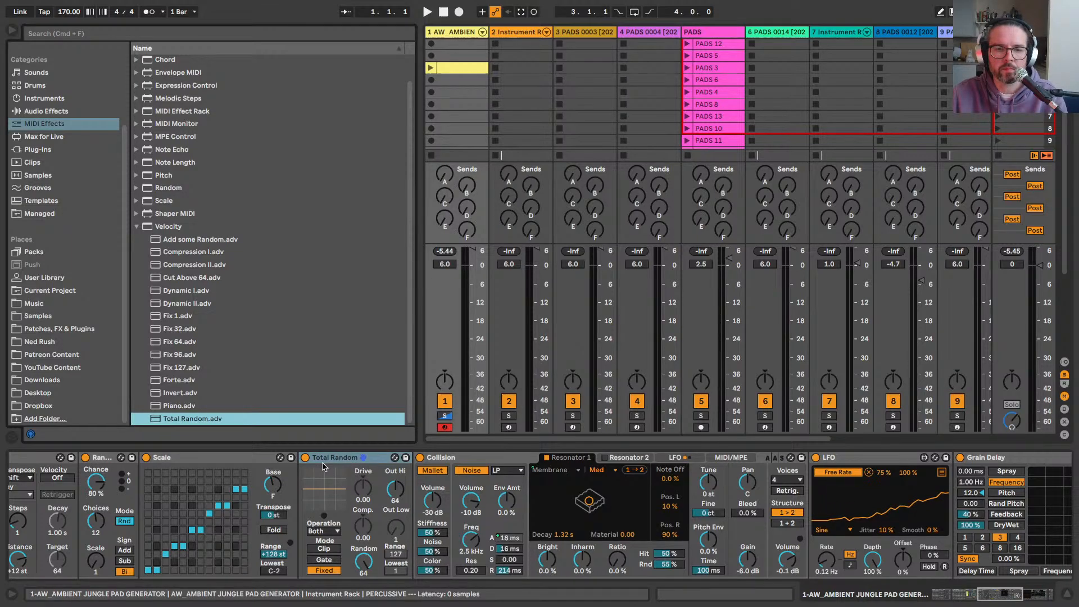
pyautogui.click(11, 30)
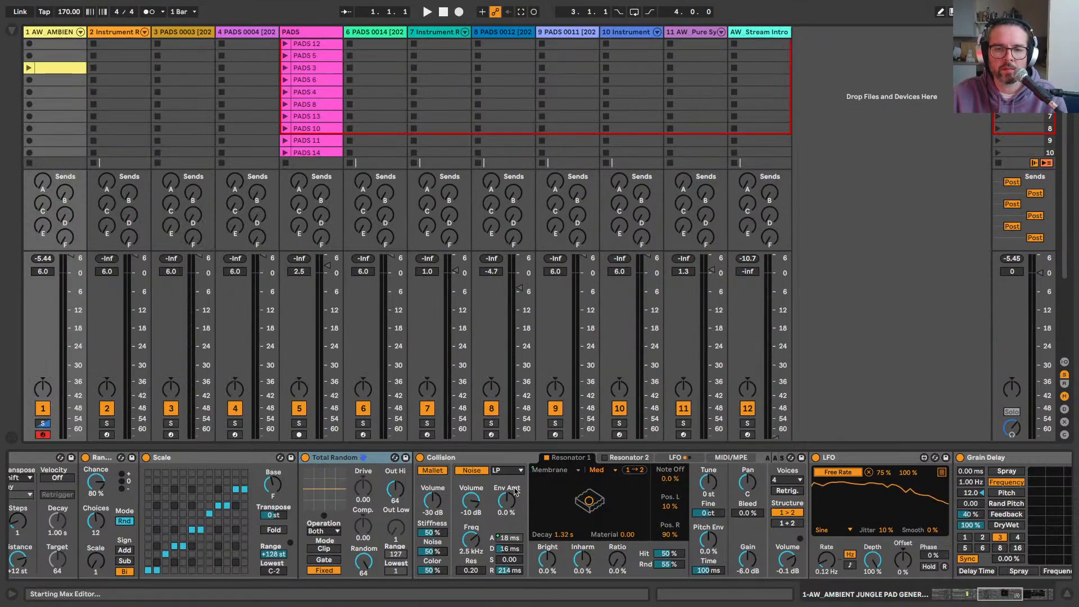
# Step: Review Collision's LFO and MIDI/MPE settings in the PERCUSSIVE chain and return to Resonator 1
pyautogui.click(675, 458)
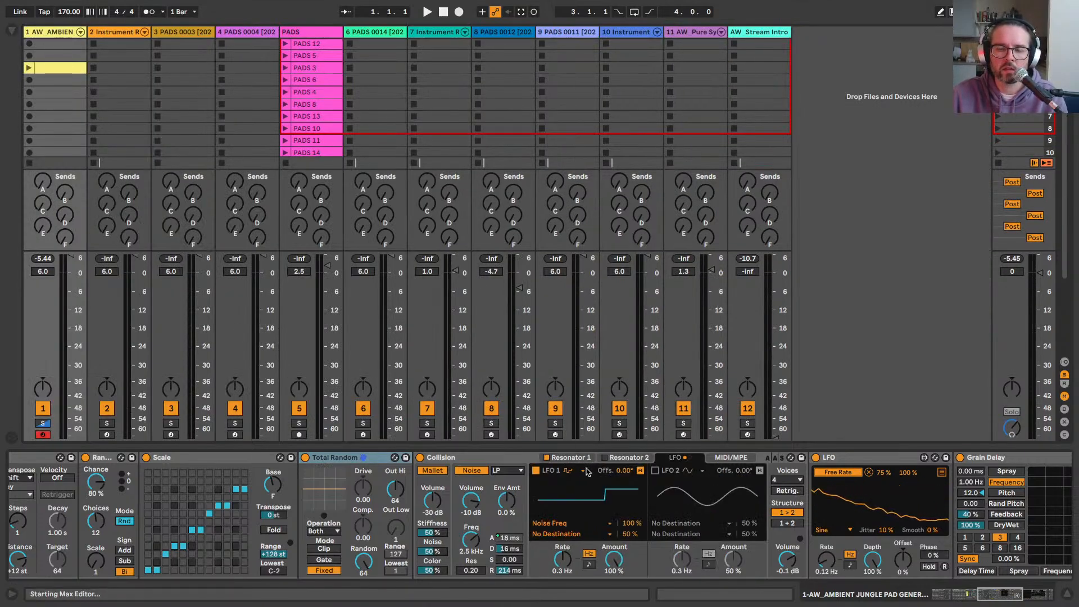
pyautogui.click(732, 457)
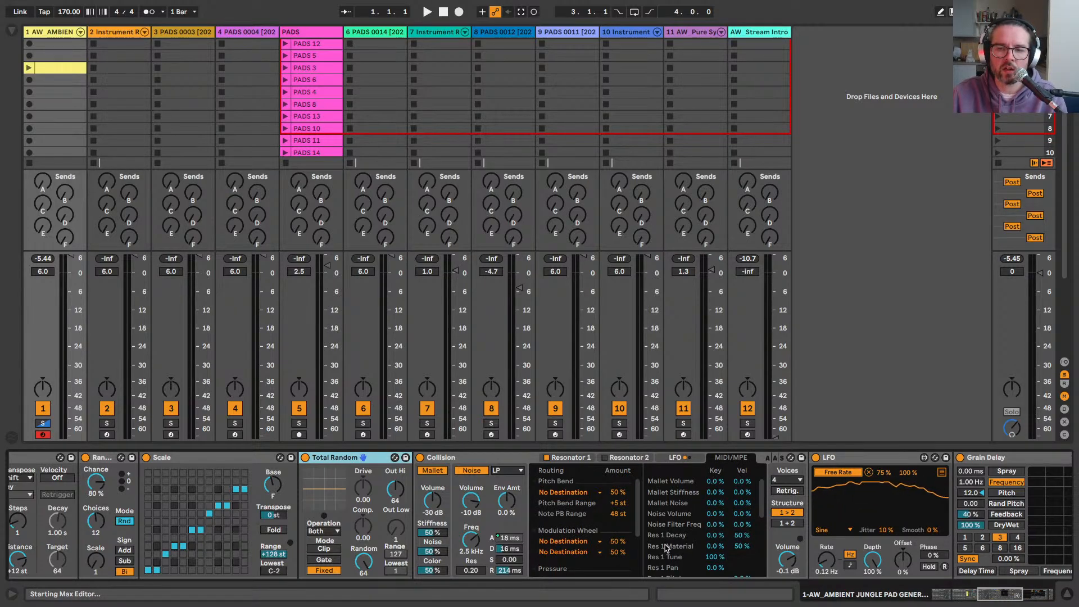
pyautogui.click(571, 458)
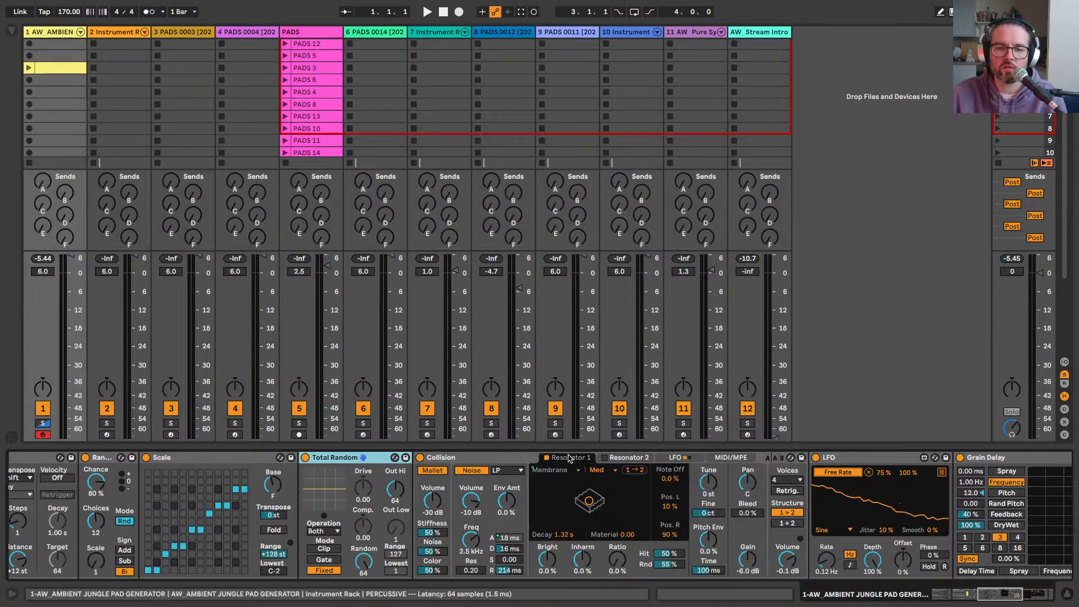
# Step: Compare Collision's LFO modulation and velocity routing with the Decay setting of Resonator 1
pyautogui.click(674, 458)
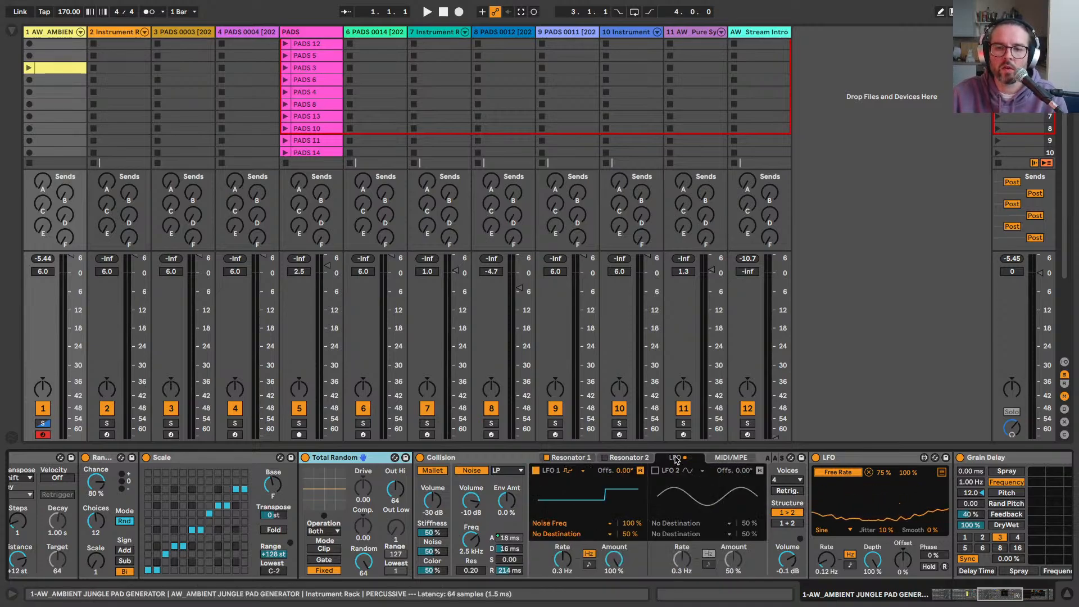
pyautogui.click(730, 457)
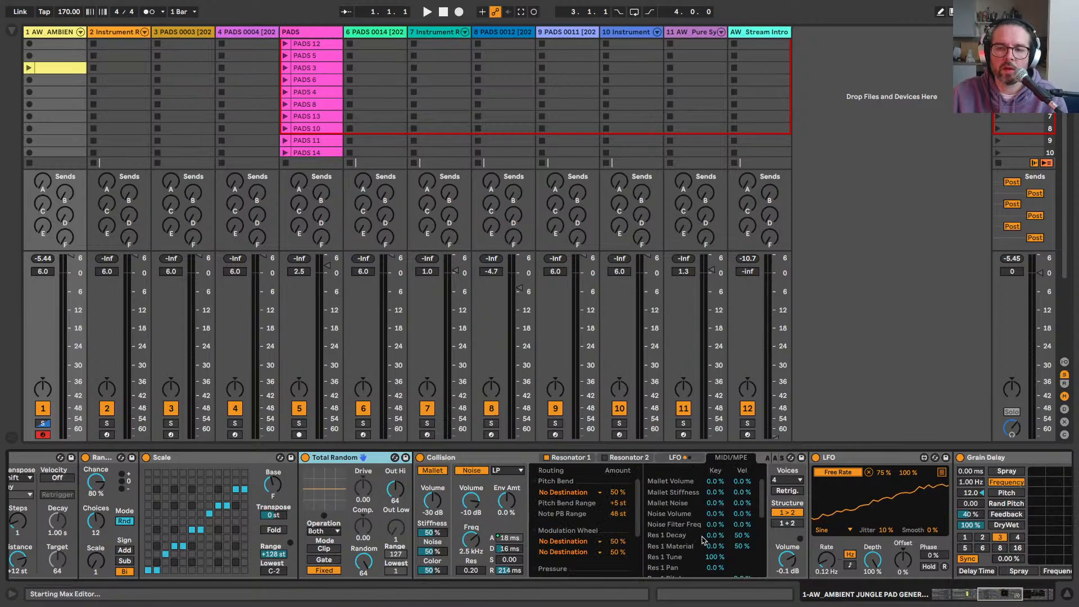
pyautogui.click(561, 464)
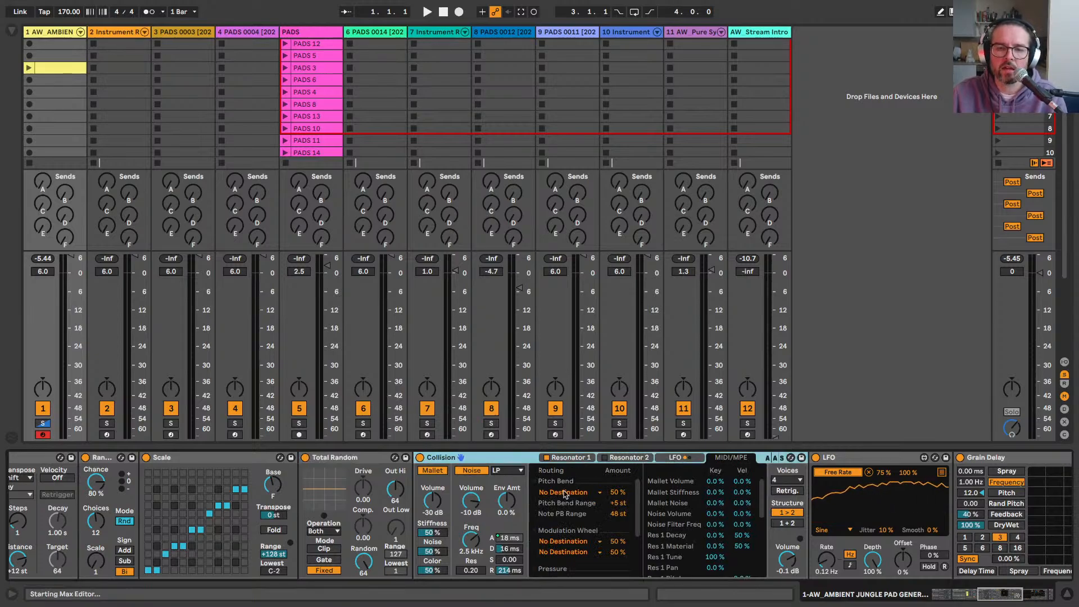
pyautogui.click(565, 458)
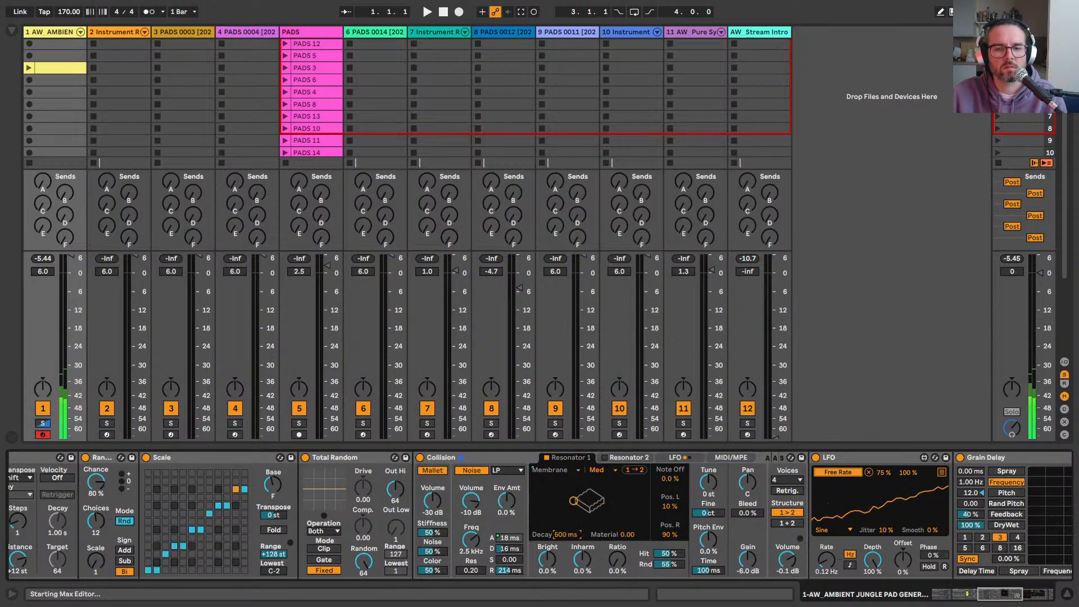
# Step: Set Collision's velocity modulation of Res 1 Decay to 100 % and return to the Resonator 1 settings
pyautogui.click(674, 458)
pyautogui.click(731, 457)
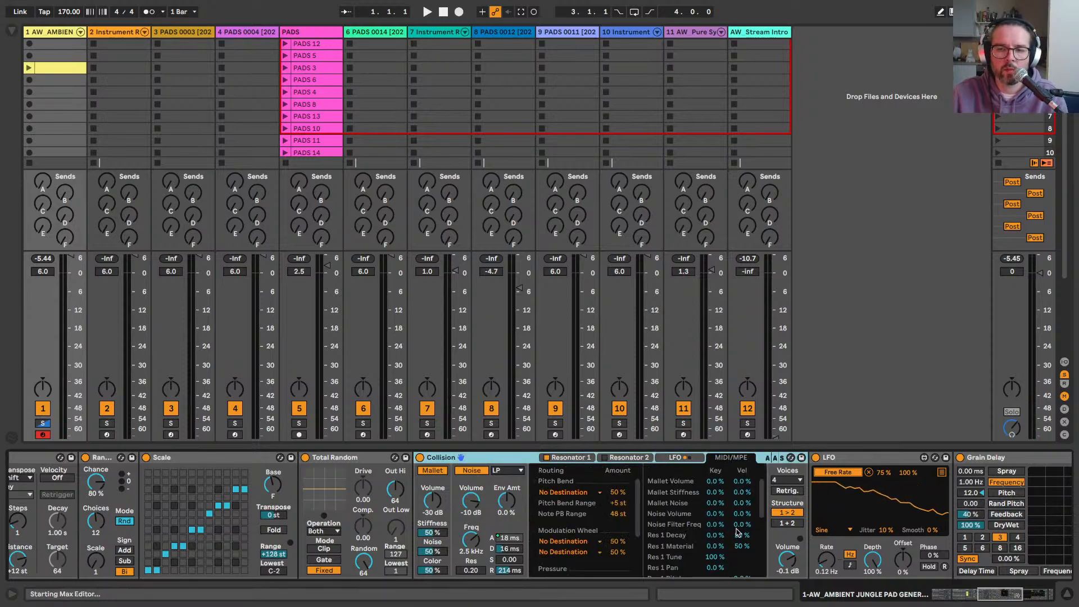
pyautogui.moveTo(740, 536); pyautogui.dragTo(740, 552)
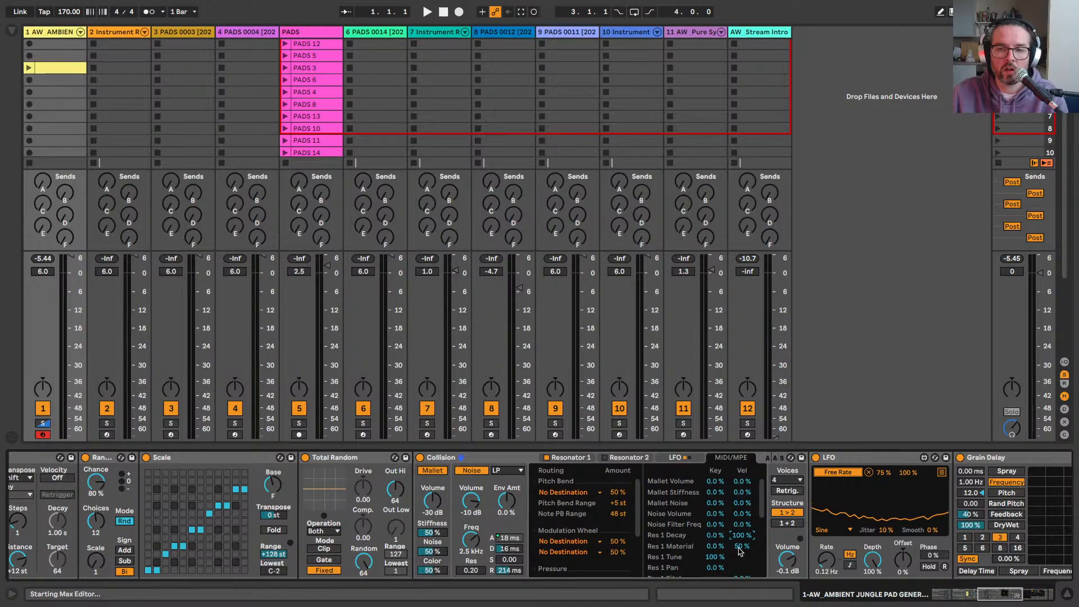
pyautogui.scroll(-3, 691, 557)
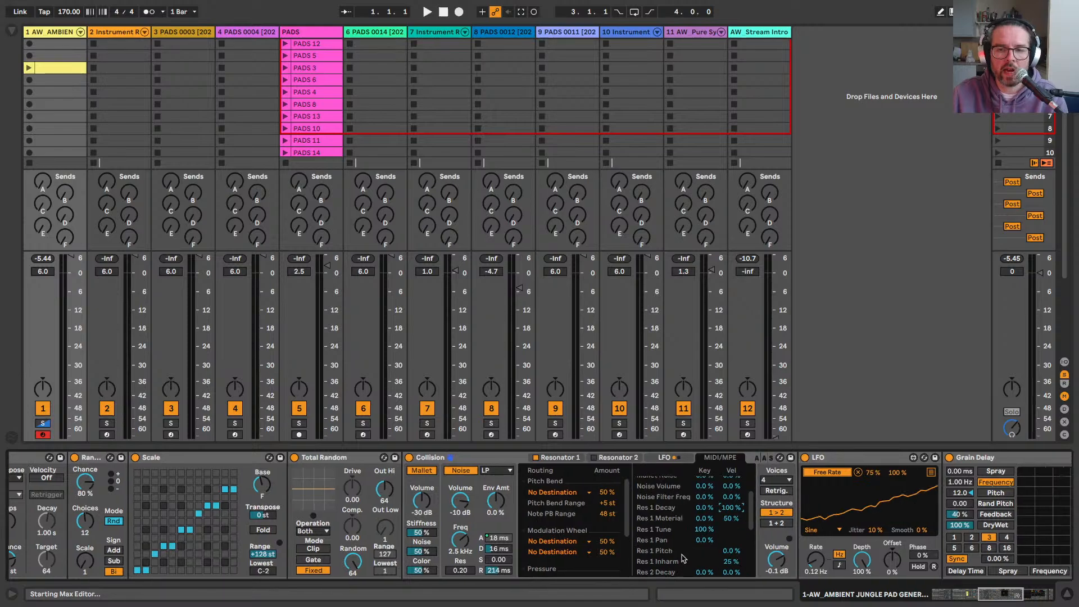
pyautogui.scroll(-2, 683, 558)
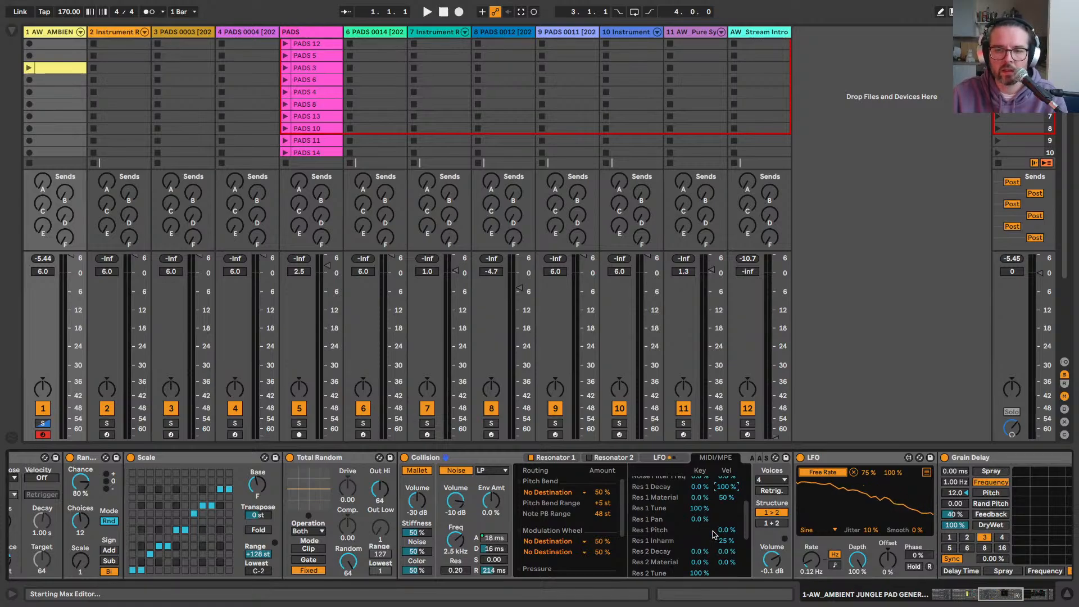
pyautogui.click(556, 461)
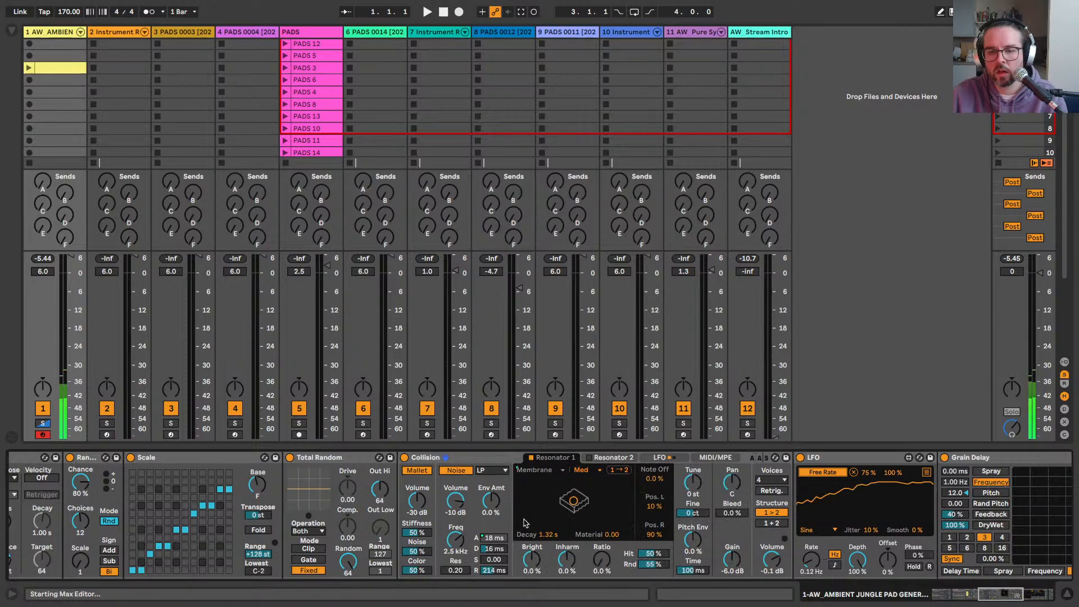
# Step: Set the DryWet of the PERCUSSIVE chain's Grain Delay to 55 % and look at the Reverb after it
pyautogui.hscroll(-5, 523, 523)
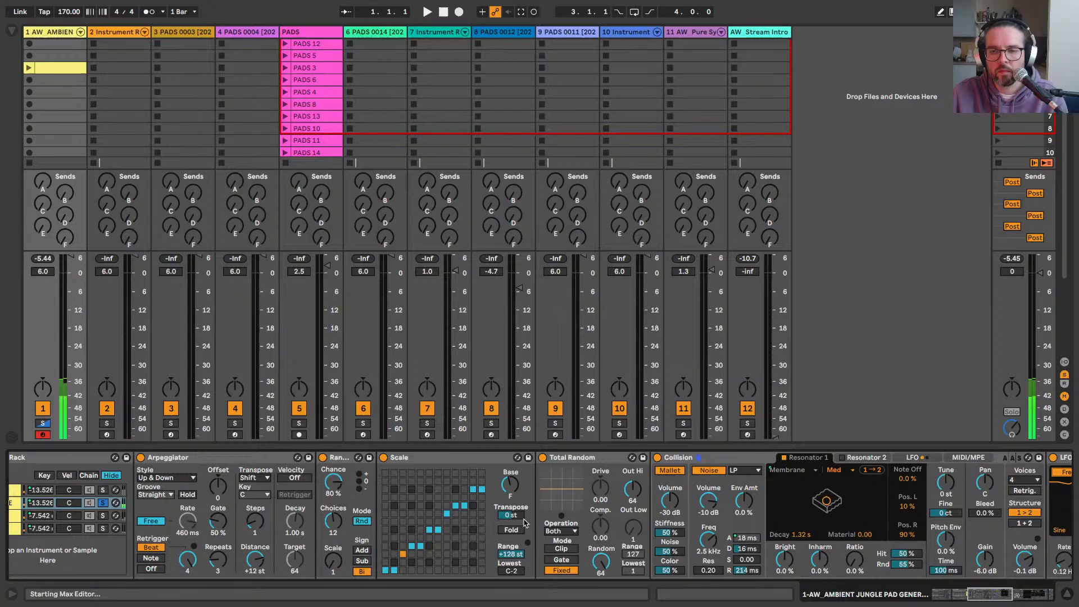
pyautogui.hscroll(8, 524, 523)
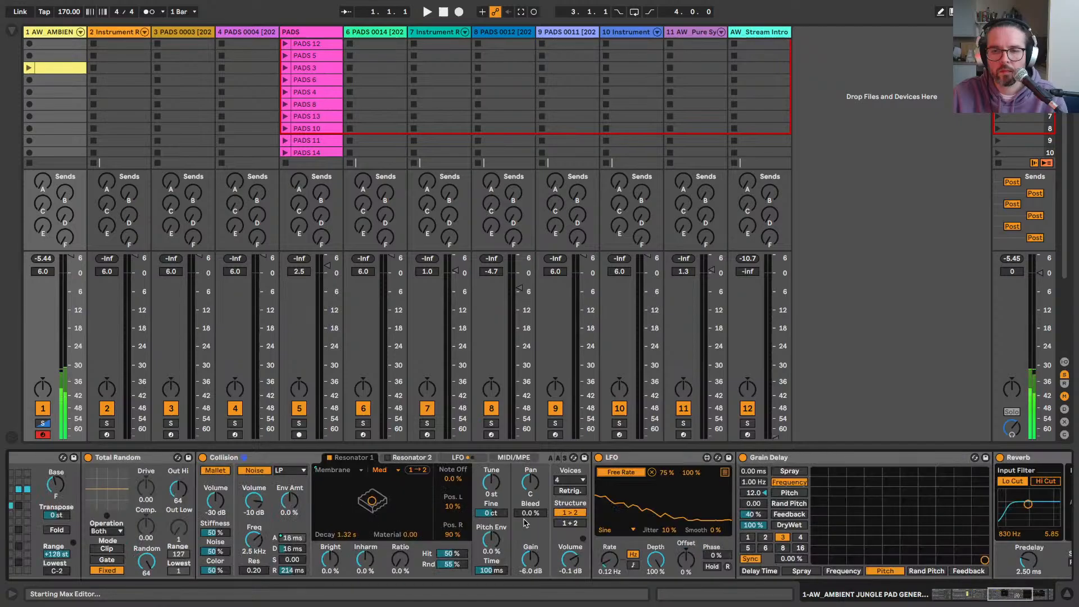
pyautogui.hscroll(4, 524, 522)
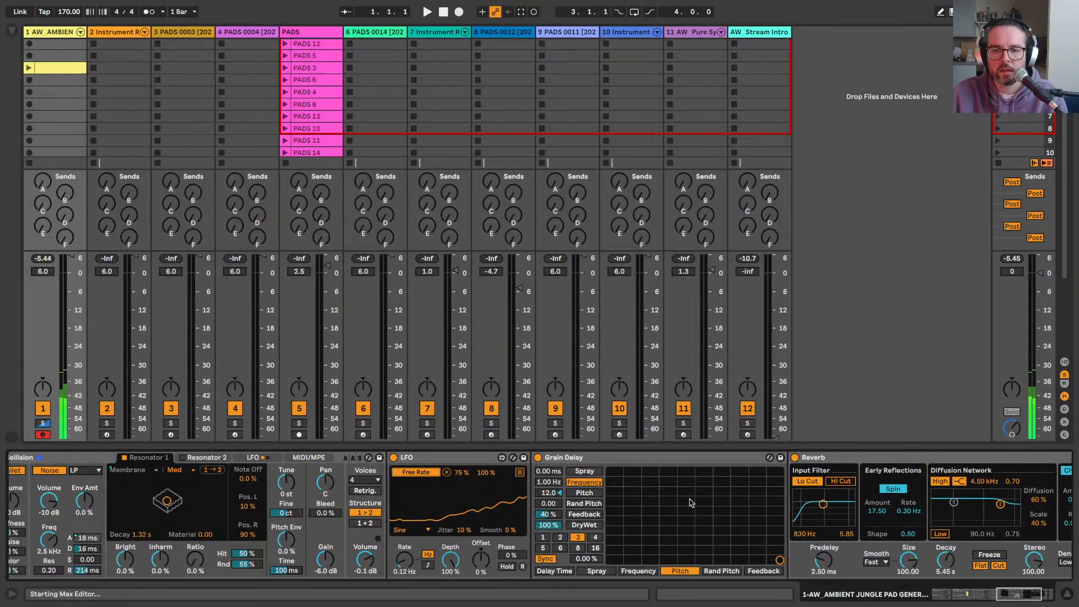
pyautogui.hscroll(1, 691, 502)
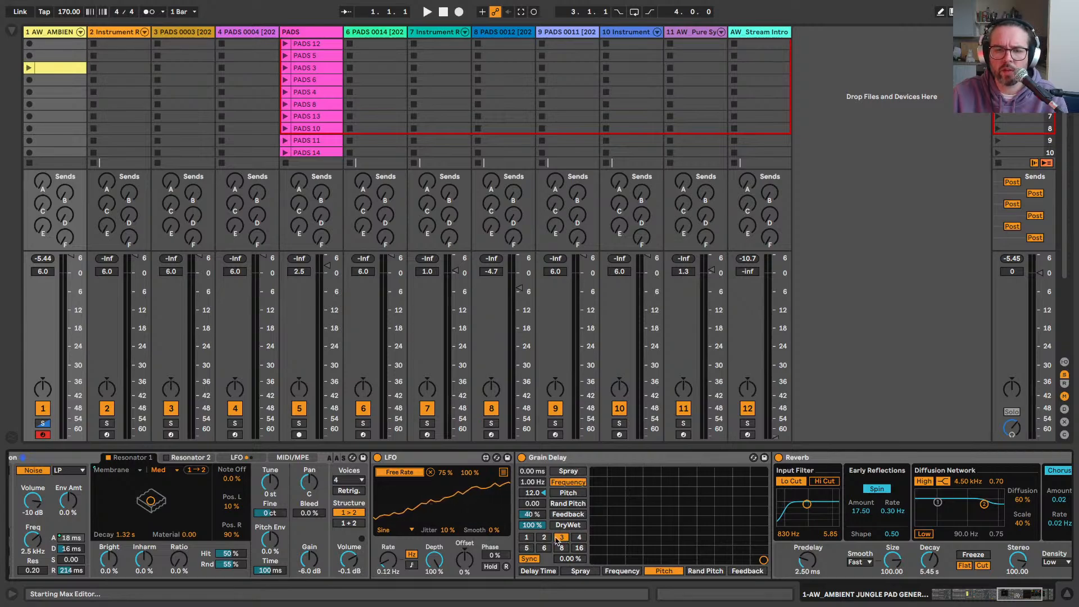
pyautogui.moveTo(530, 525); pyautogui.dragTo(530, 550)
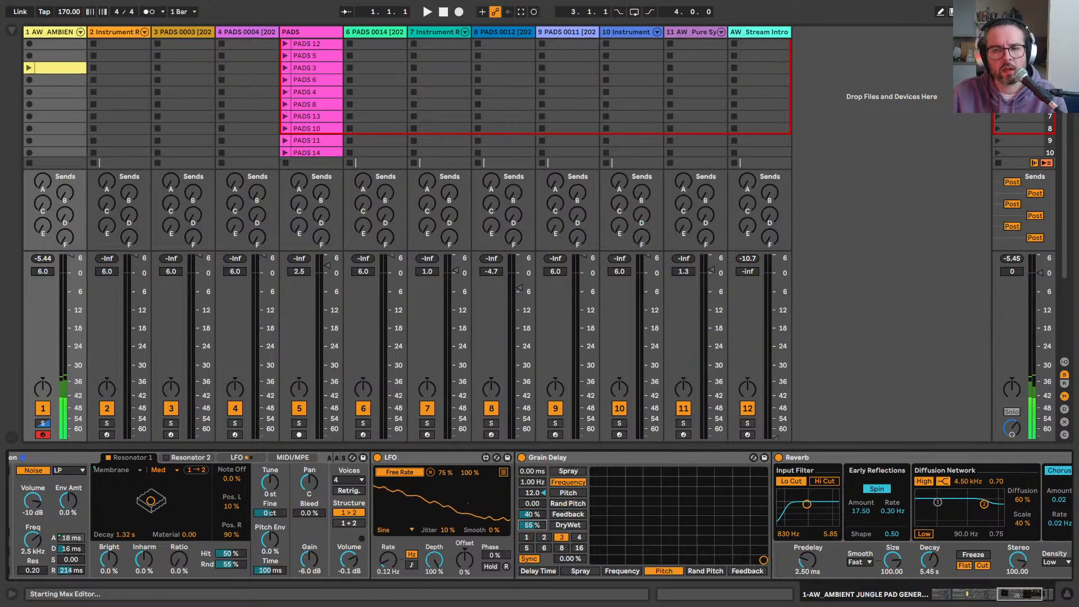
pyautogui.hscroll(5, 577, 501)
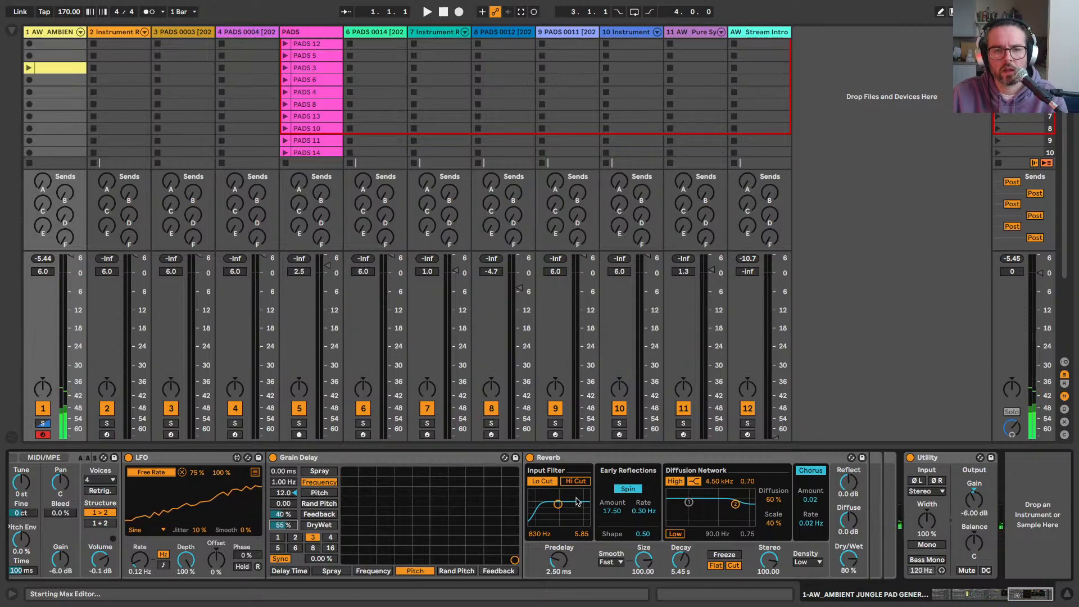
# Step: Examine Collision's key and velocity modulation amounts for both resonators and the LFOs
pyautogui.hscroll(-10, 577, 502)
pyautogui.click(526, 459)
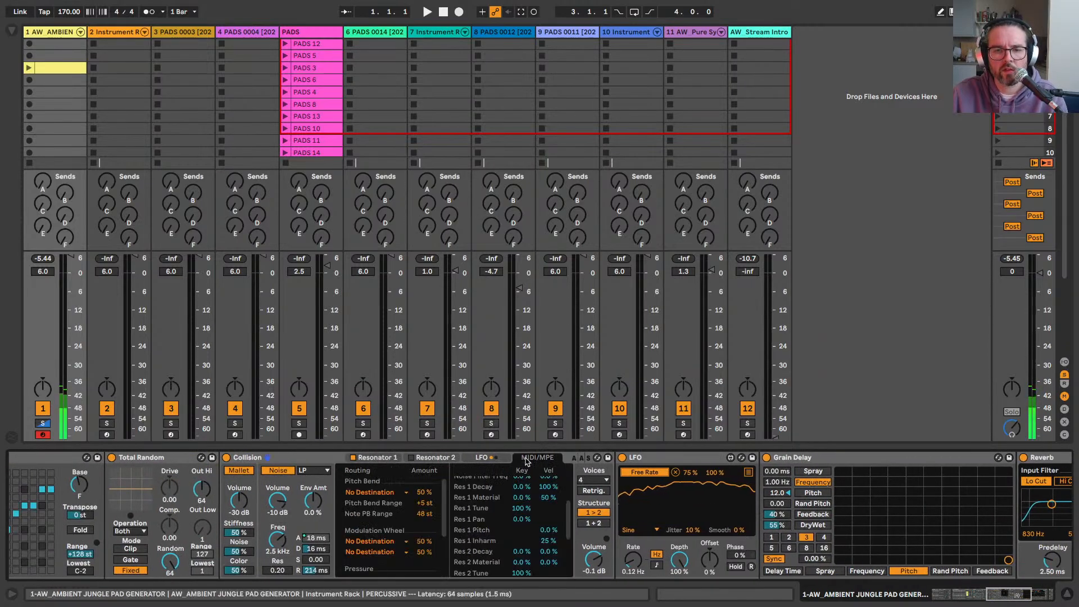
pyautogui.scroll(-5, 487, 549)
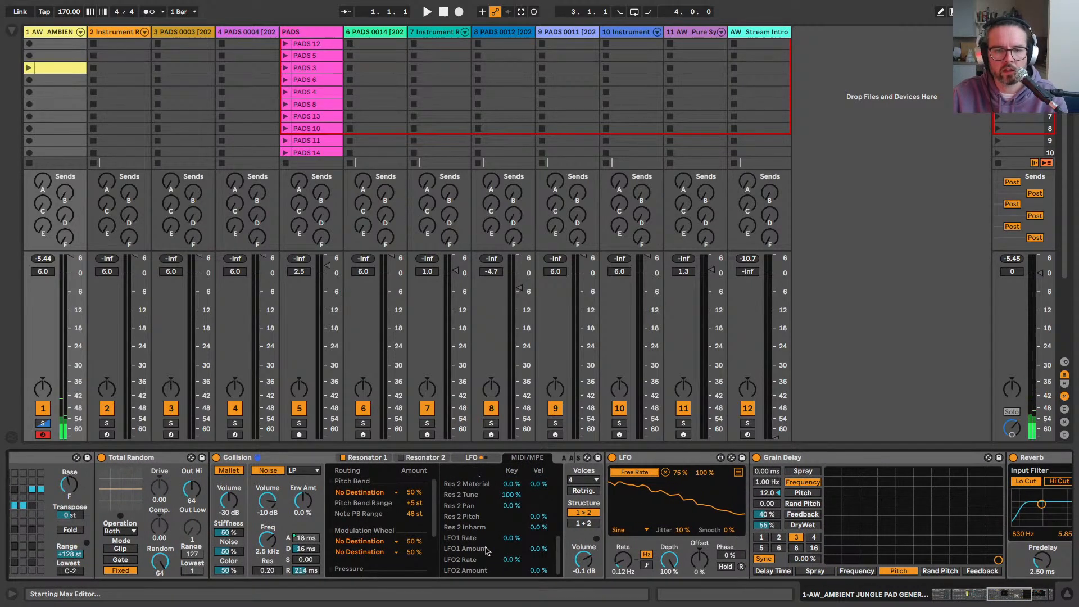
pyautogui.scroll(6, 484, 548)
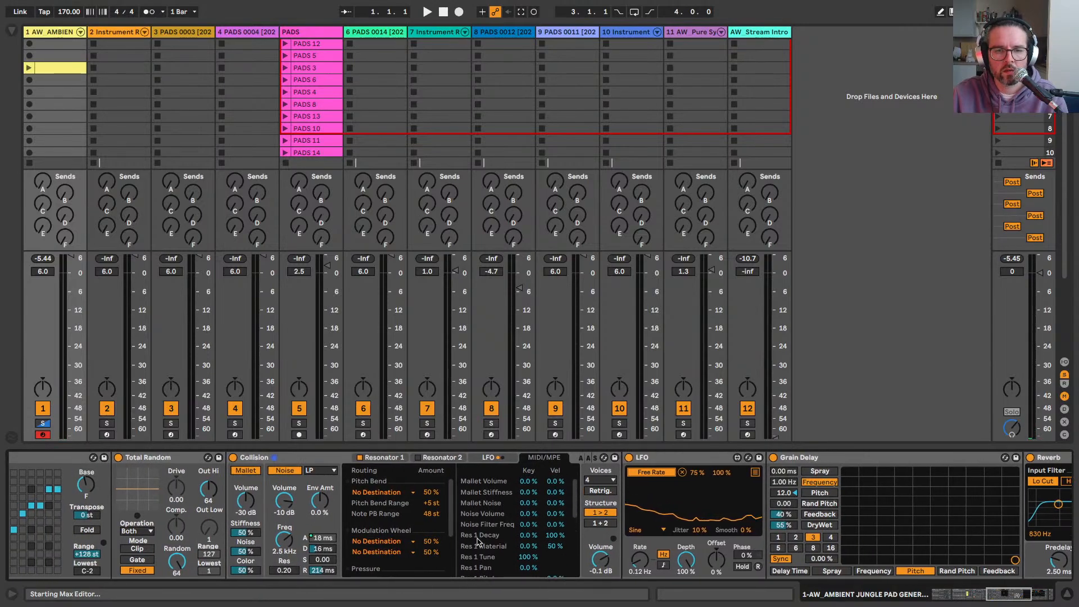
pyautogui.scroll(-2, 478, 539)
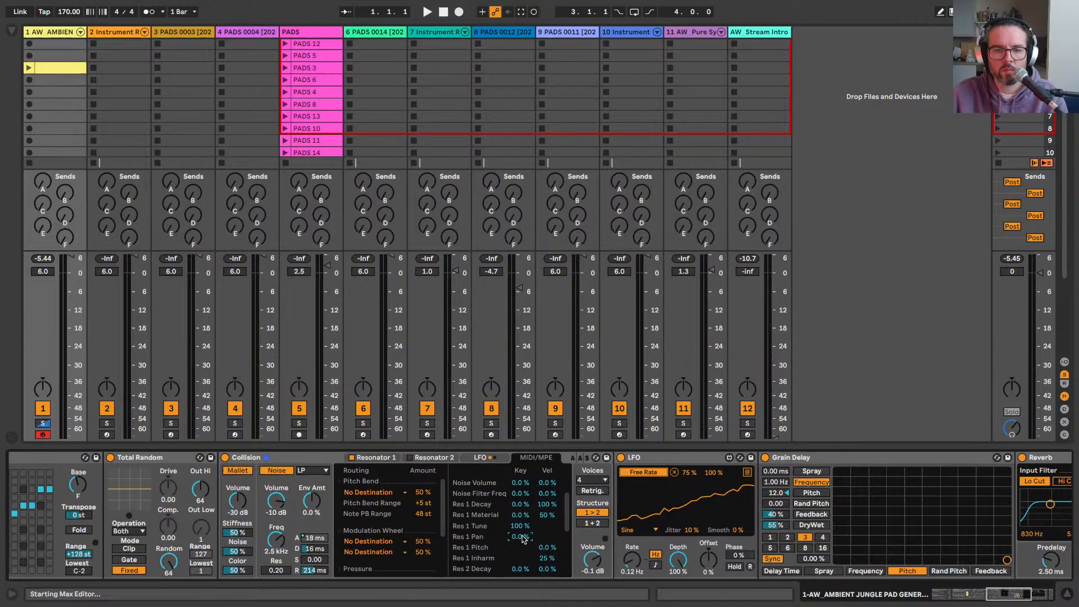
pyautogui.scroll(-4, 497, 535)
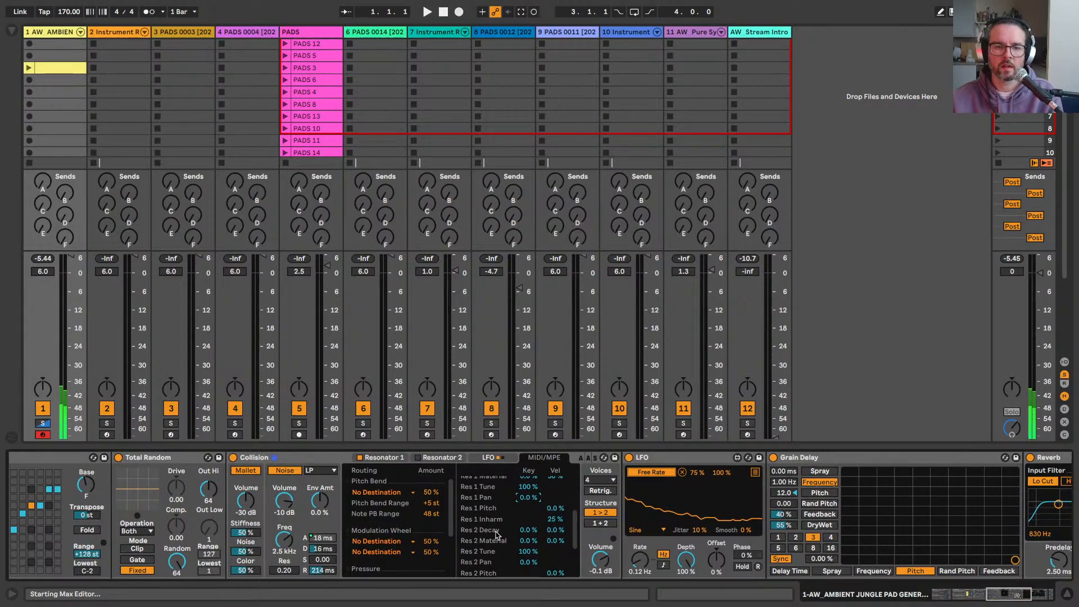
# Step: Set the Grain Delay's Feedback to 50 % and its DryWet to 50 % in the PERCUSSIVE chain
pyautogui.hscroll(-5, 505, 505)
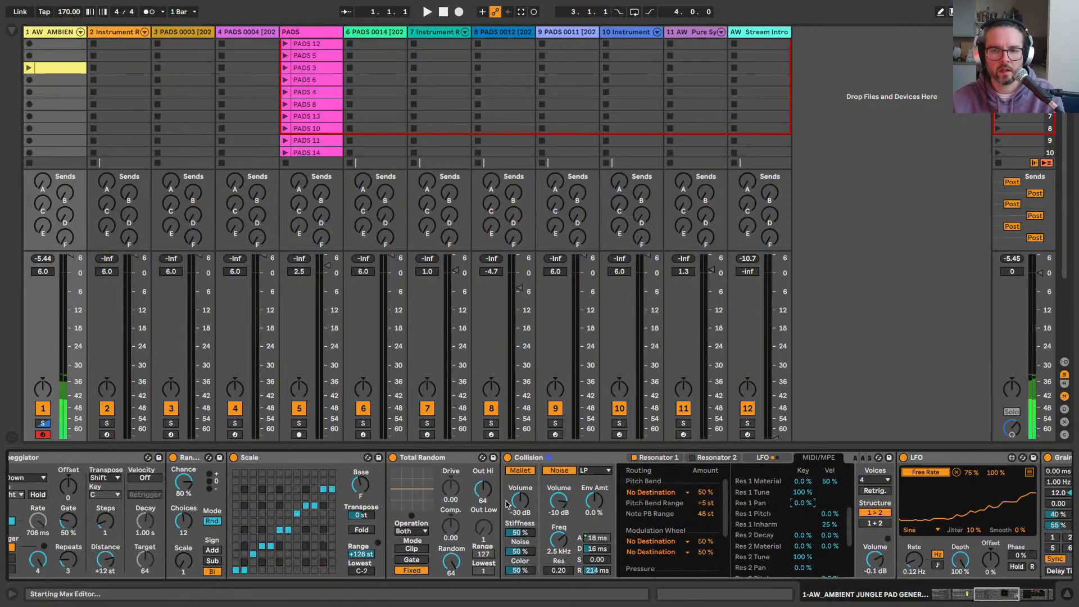
pyautogui.hscroll(10, 506, 503)
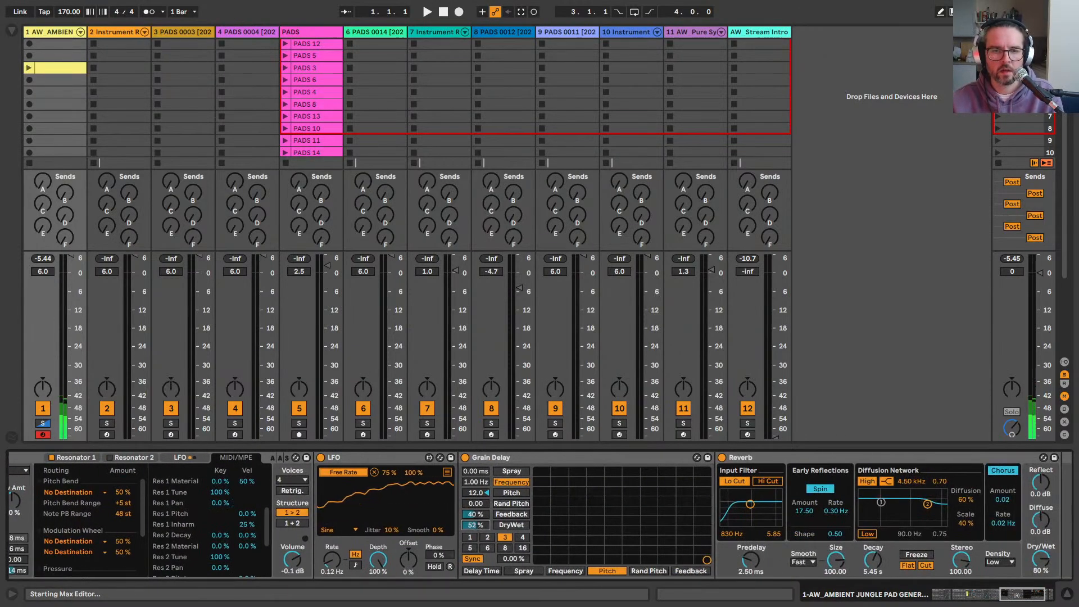
pyautogui.moveTo(475, 524); pyautogui.dragTo(476, 527)
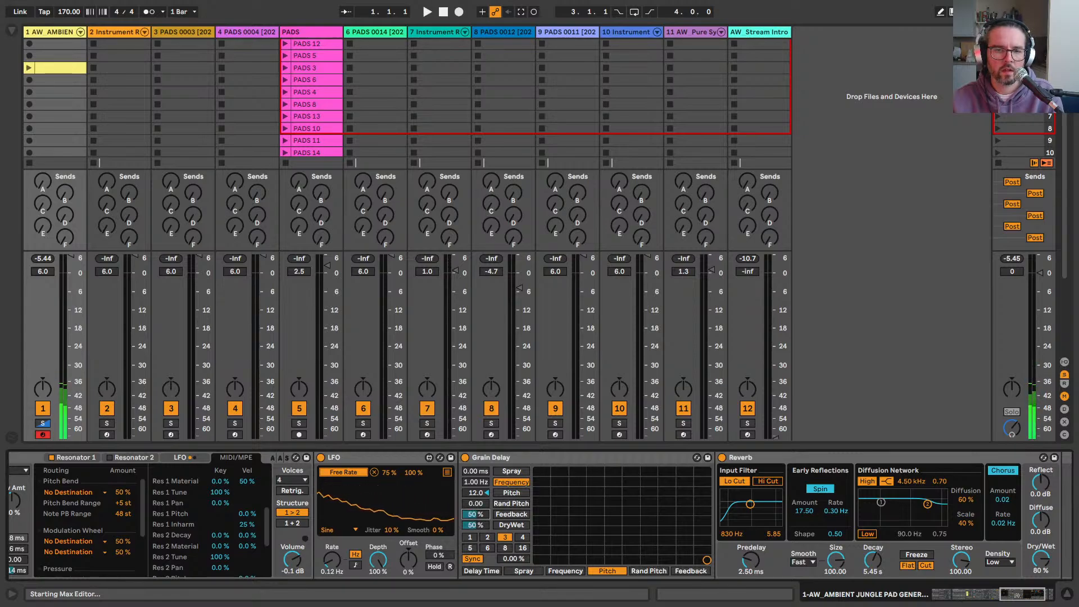
# Step: Solo the rack's FOLEY 1 chain in place of PERCUSSIVE and show its Sampler
pyautogui.hscroll(-10, 477, 515)
pyautogui.hscroll(-15, 477, 516)
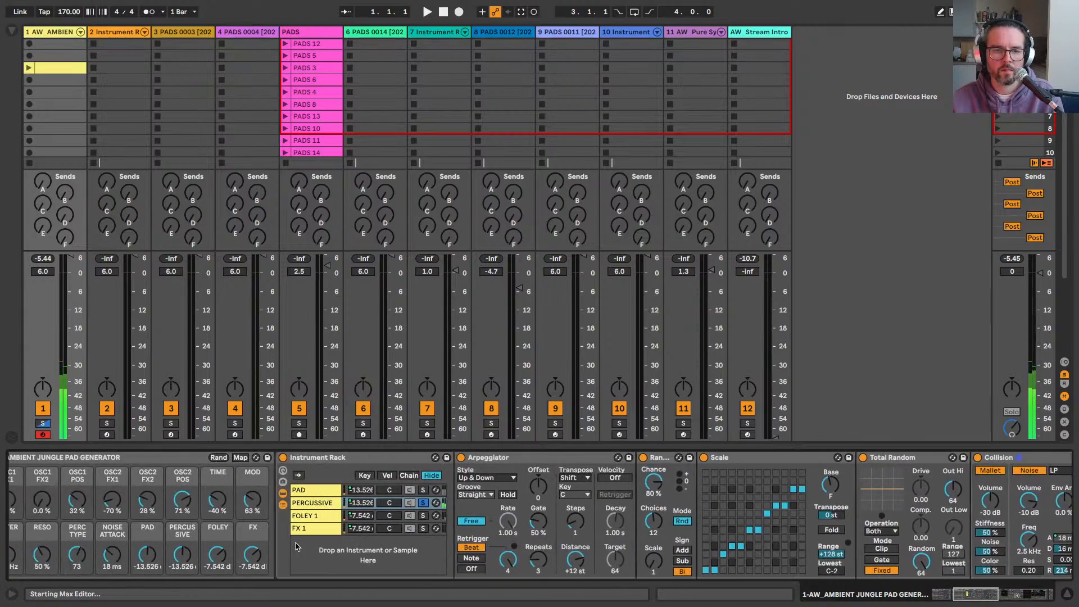
pyautogui.click(315, 502)
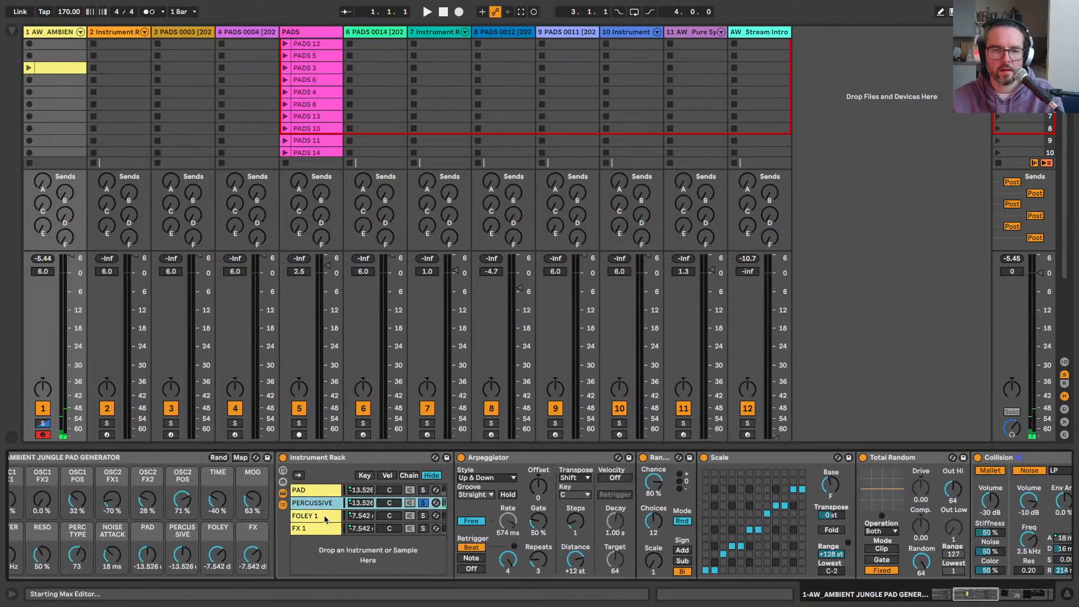
pyautogui.click(424, 516)
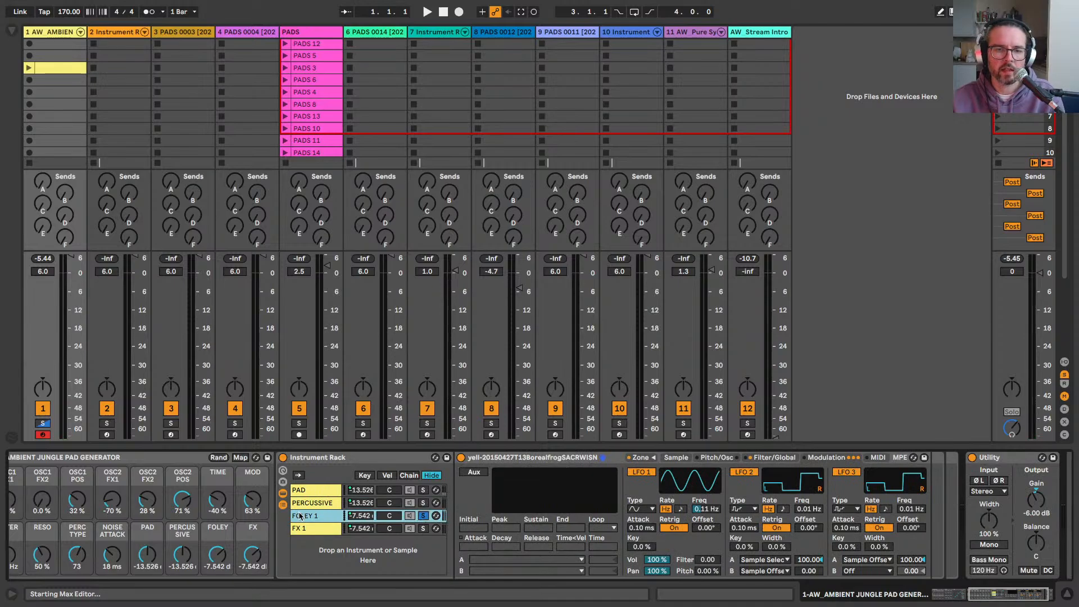
# Step: Examine the FOLEY 1 Sampler's overlapping Yellowstone sample zones and the LFO 2 modulation of sample selection and offset
pyautogui.click(641, 457)
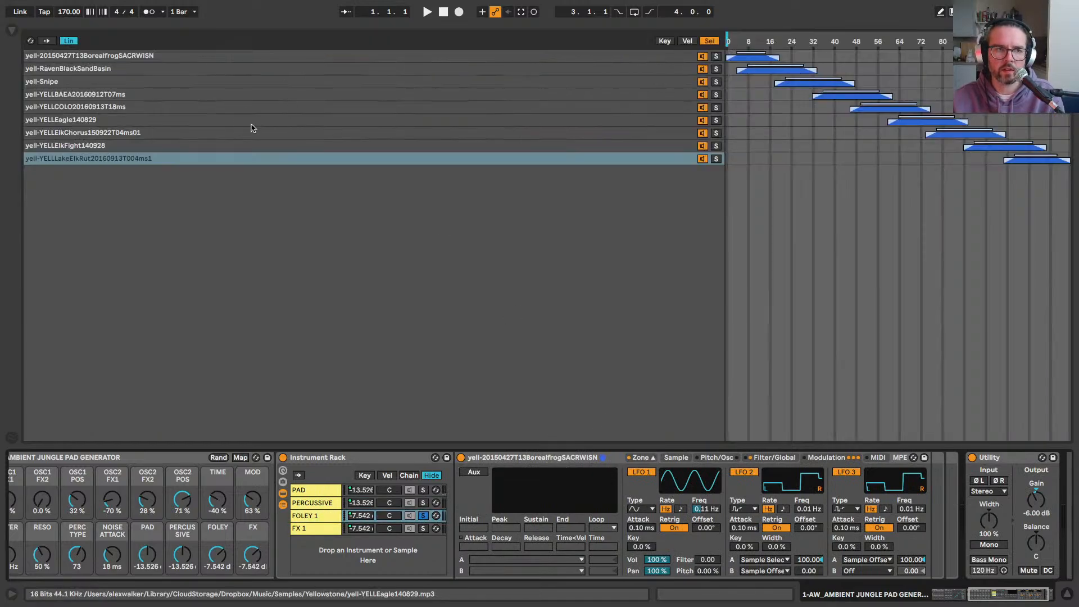
pyautogui.click(132, 57)
pyautogui.click(131, 69)
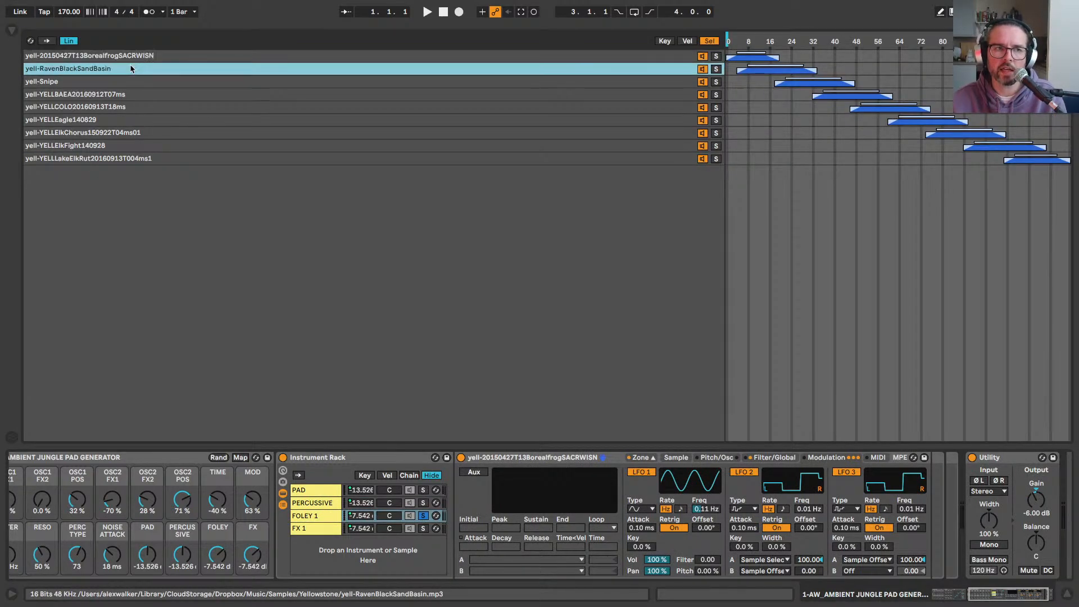
pyautogui.click(127, 82)
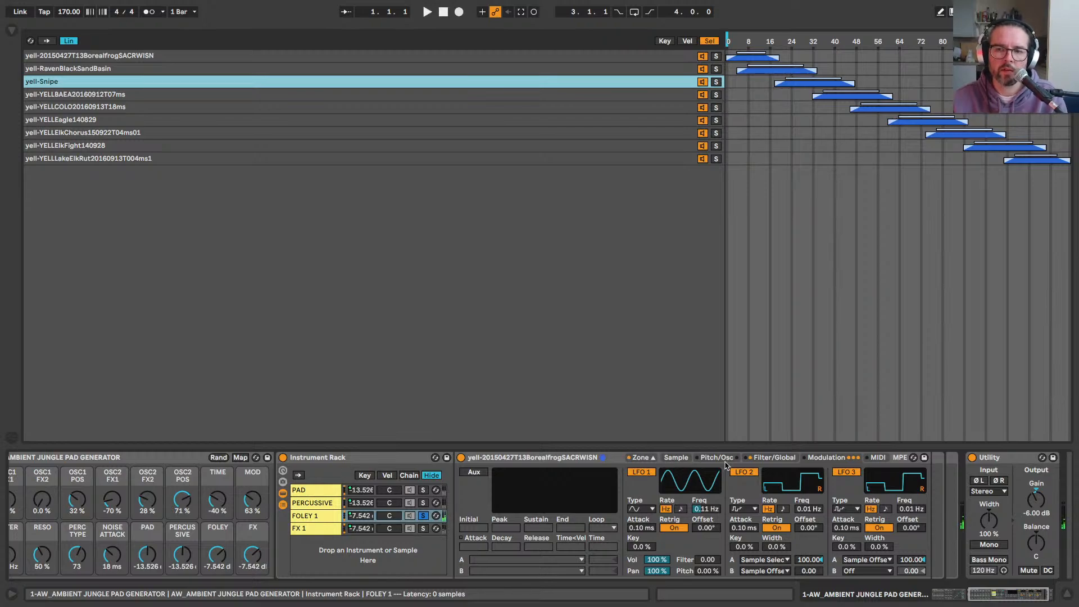
pyautogui.click(806, 571)
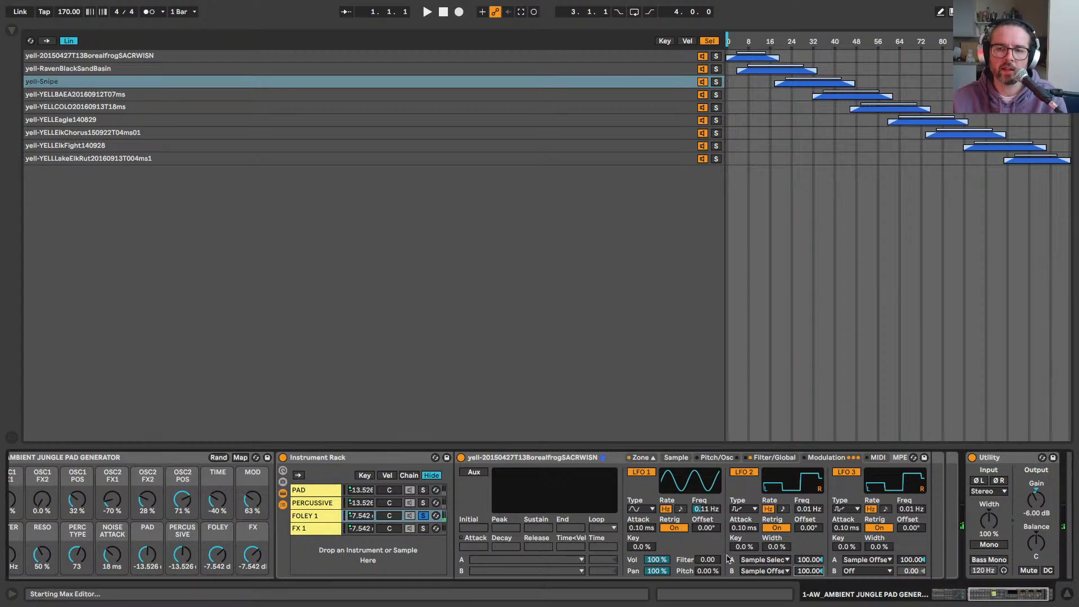
# Step: Limit the FOLEY 1 Sampler to 2 voices with retrigger off, and set its volume envelope's attack to 1.52 s
pyautogui.click(766, 459)
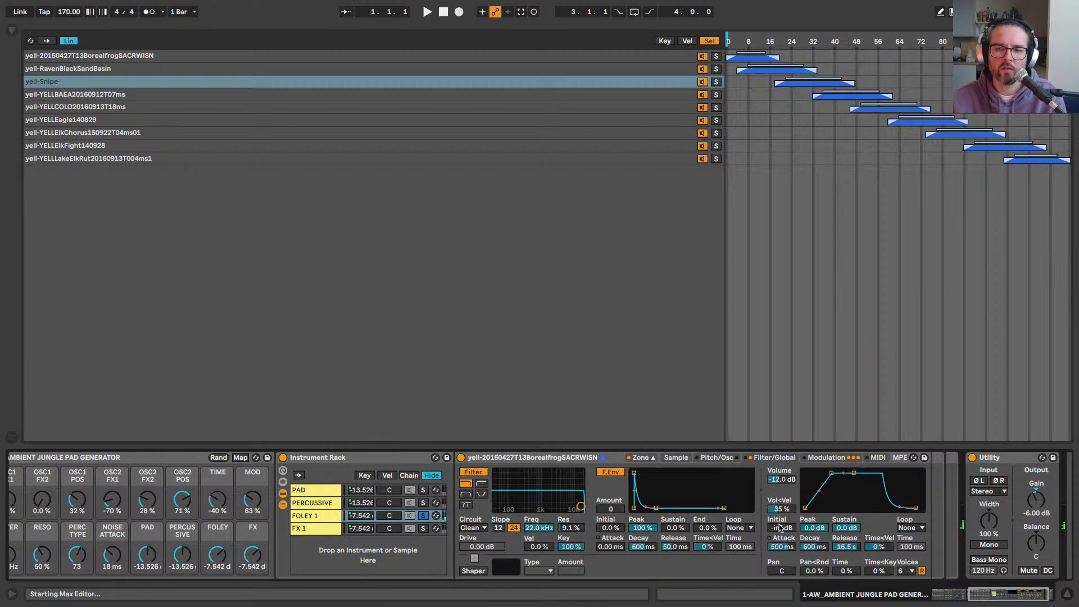
pyautogui.moveTo(781, 546); pyautogui.dragTo(781, 513)
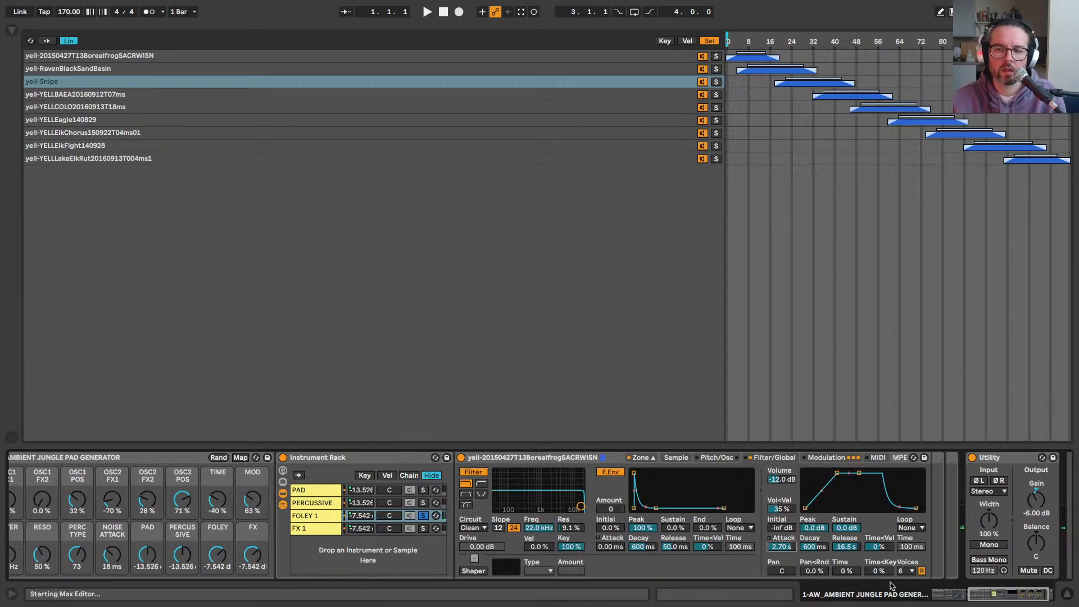
pyautogui.click(904, 572)
pyautogui.click(902, 430)
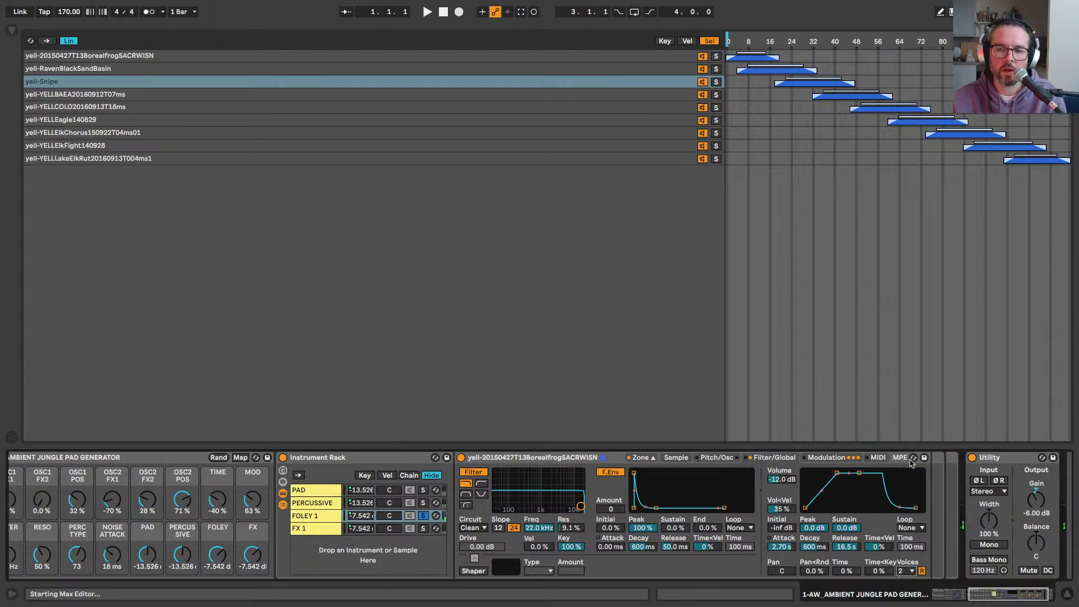
pyautogui.click(922, 571)
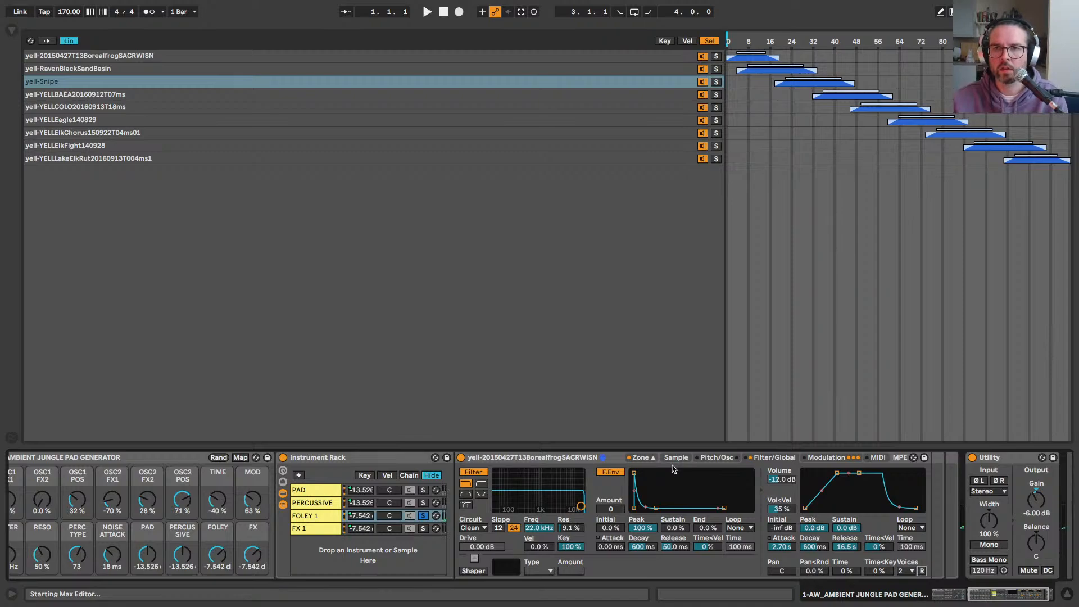
pyautogui.moveTo(783, 546); pyautogui.dragTo(784, 559)
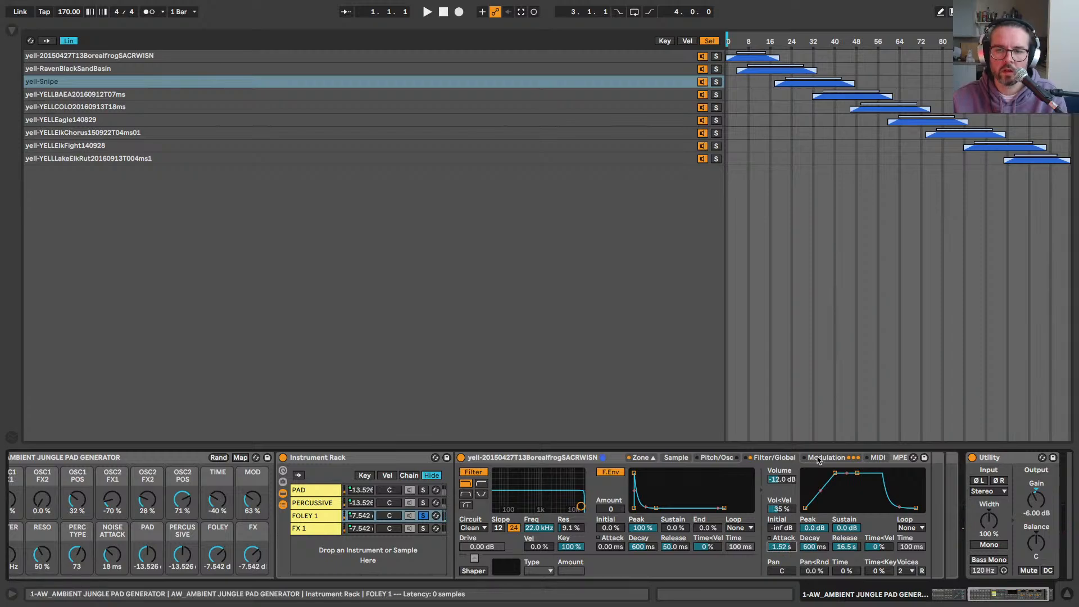
# Step: In FOLEY 1's Sampler, set LFO 1's volume modulation to 62.5 % and turn off LFO 2's second modulation target with its amount at 0
pyautogui.click(823, 457)
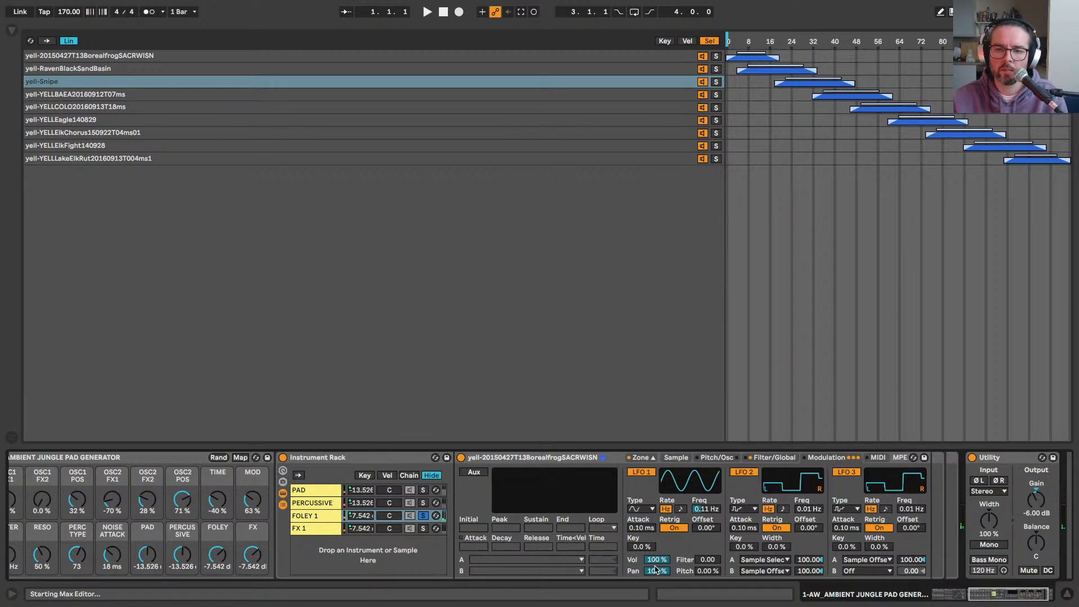
pyautogui.moveTo(654, 560); pyautogui.dragTo(654, 565)
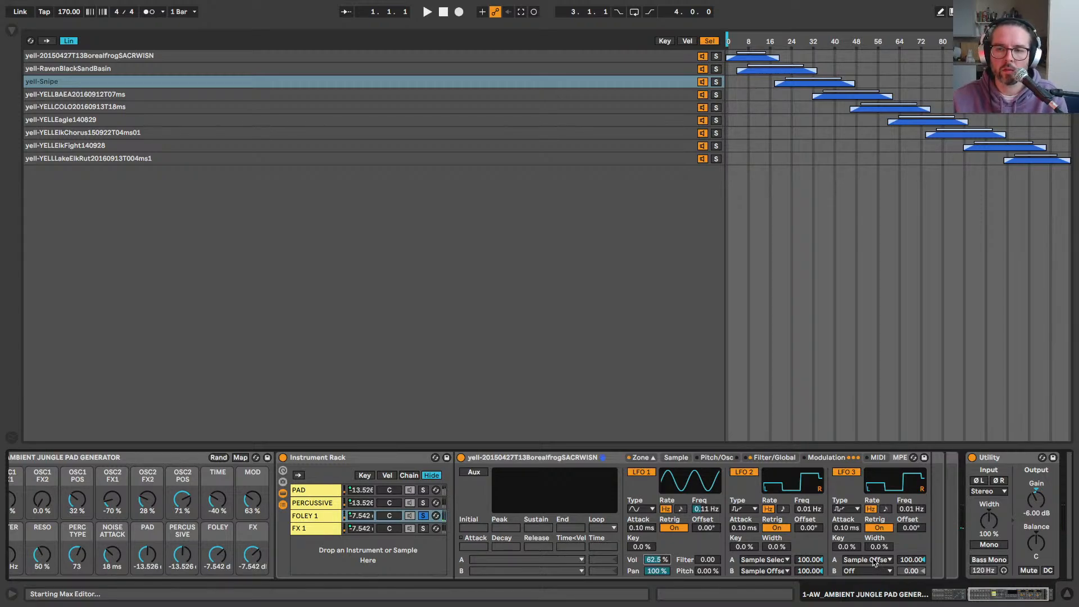
pyautogui.click(801, 571)
pyautogui.press('Delete')
pyautogui.click(764, 571)
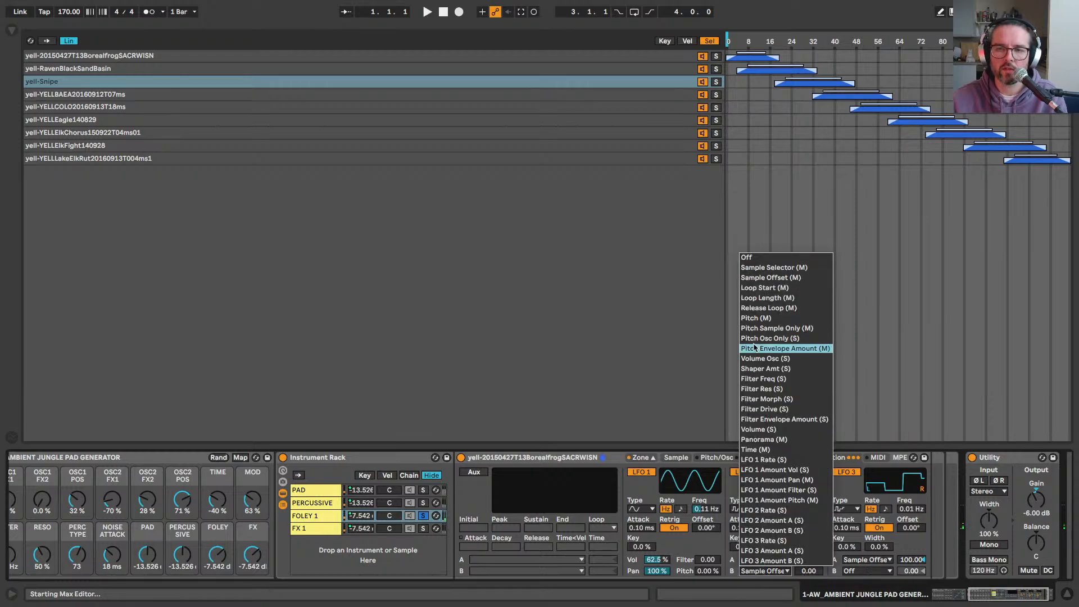
pyautogui.click(747, 256)
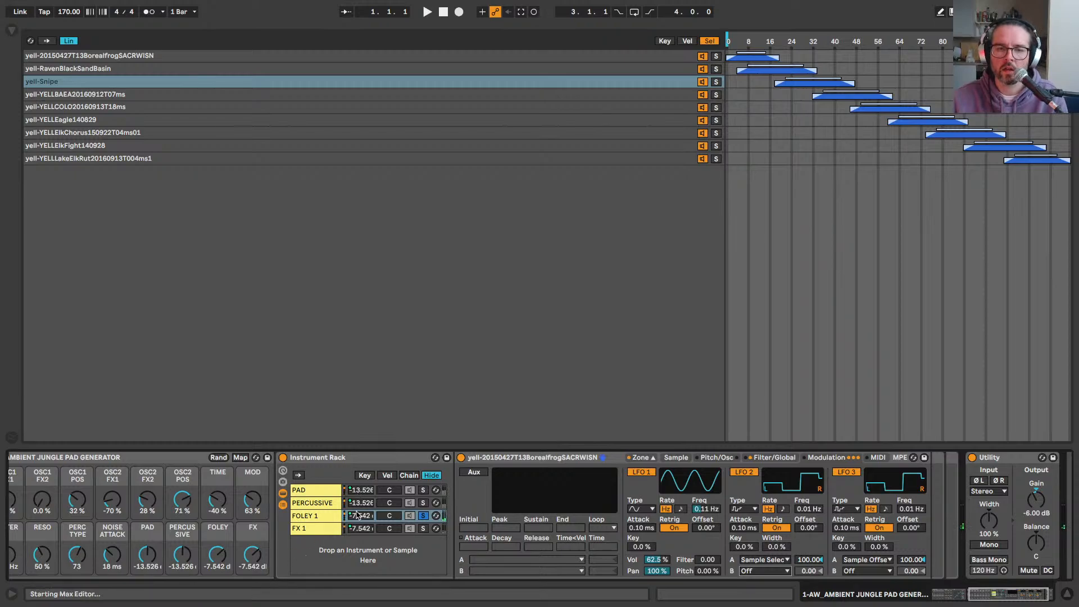
pyautogui.click(676, 458)
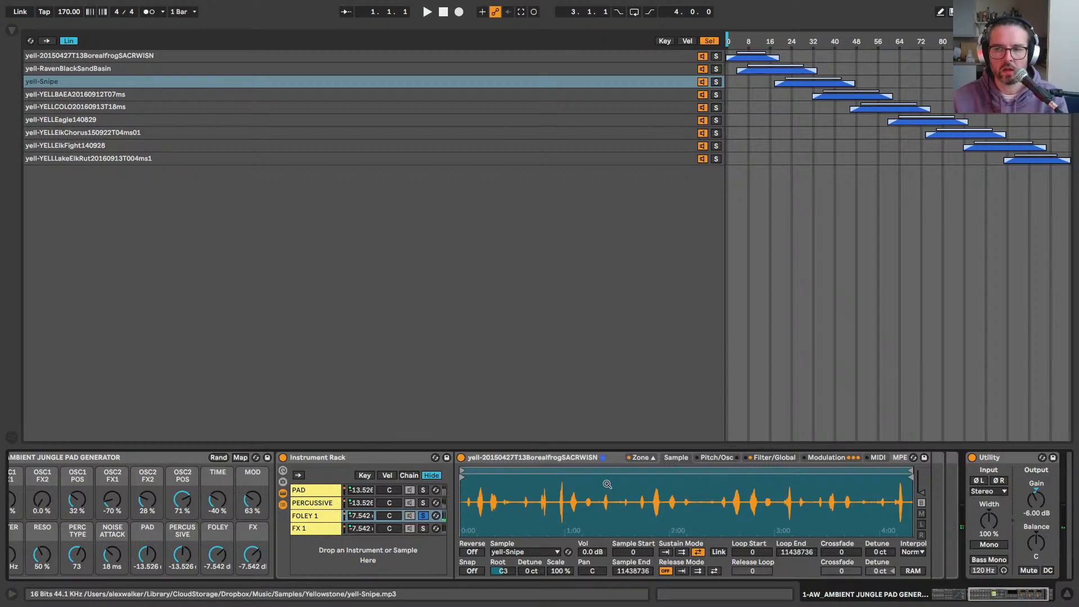
pyautogui.click(825, 457)
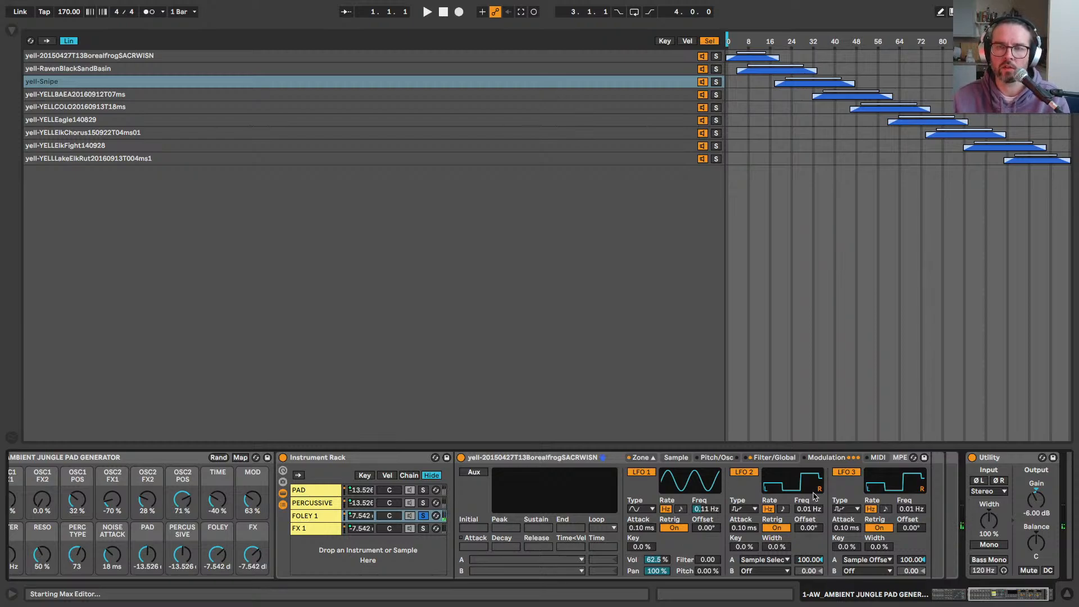
# Step: Solo the rack's FX 1 chain in place of FOLEY 1 and show its Sampler
pyautogui.click(422, 517)
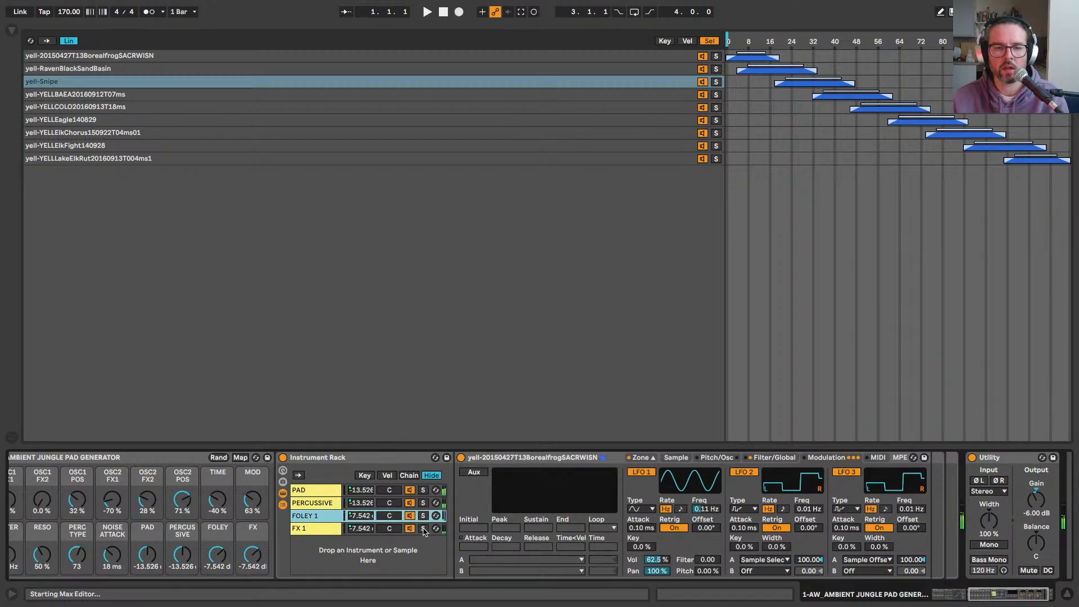
pyautogui.click(423, 528)
pyautogui.click(305, 528)
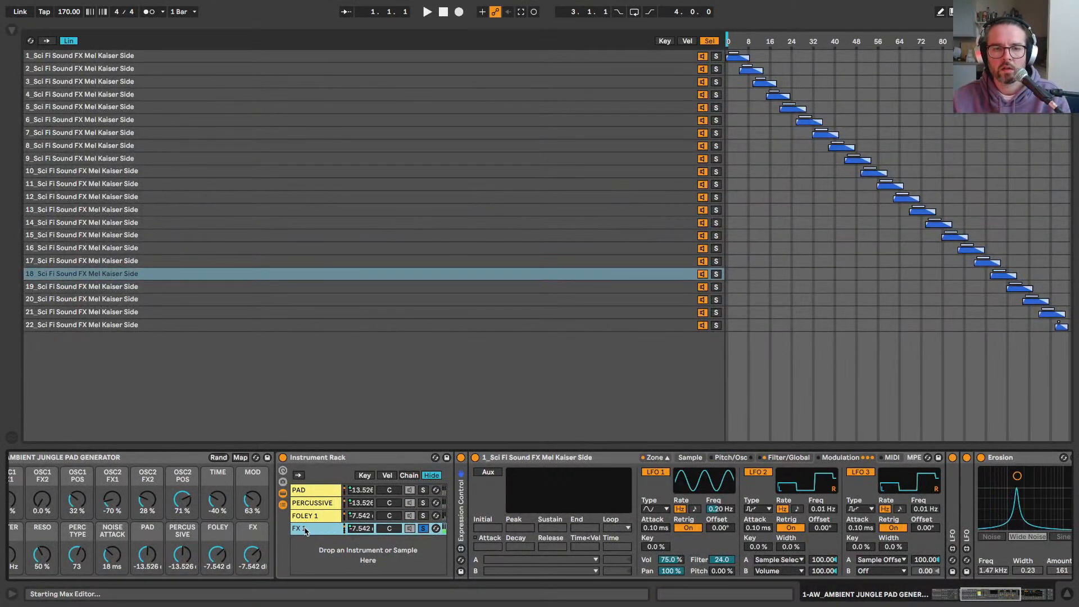
# Step: Examine the FX 1 Sampler's list of Sci Fi Sound FX samples, their overlapping selector zones and the zone distribution options
pyautogui.click(409, 143)
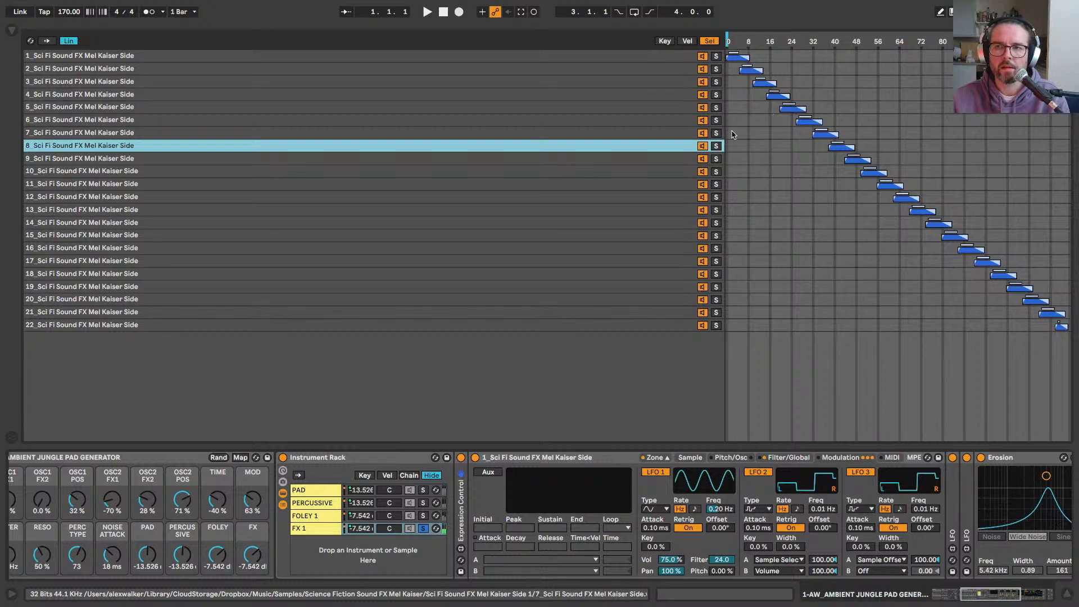
pyautogui.click(764, 310)
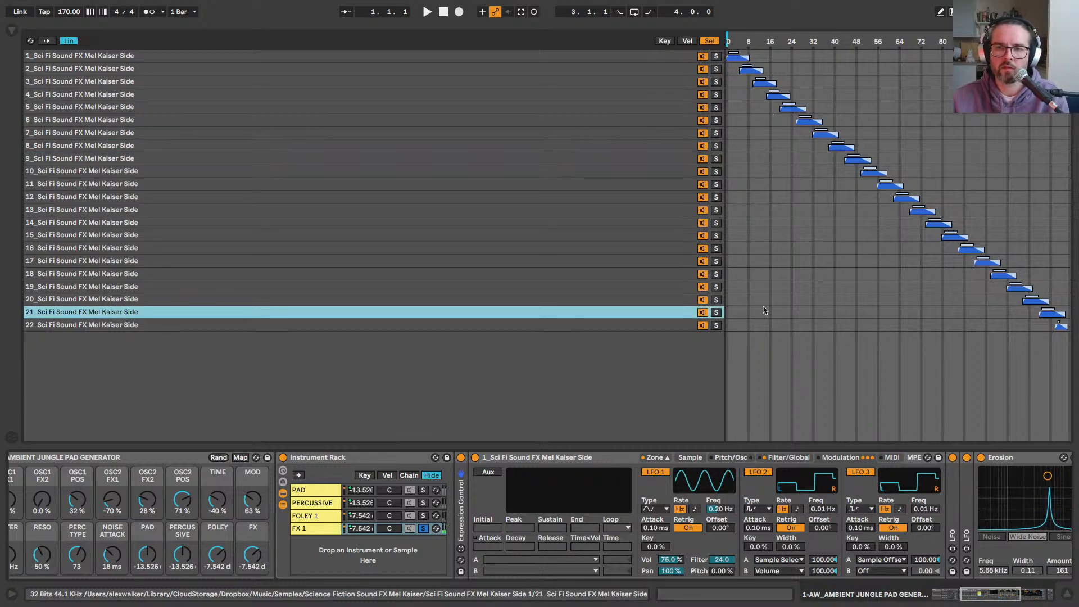
pyautogui.click(674, 252)
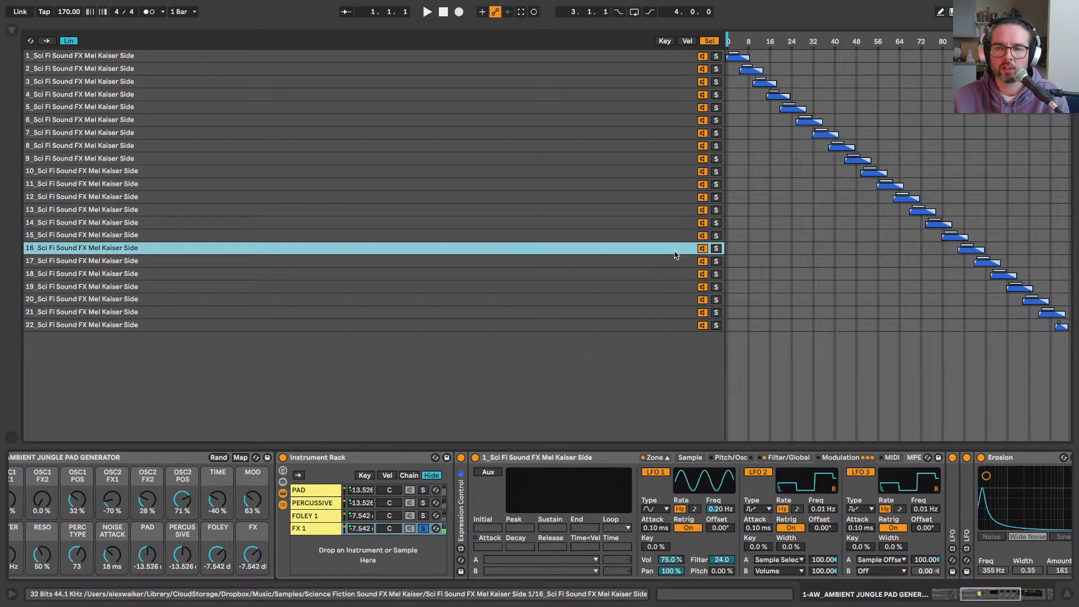
pyautogui.rightClick(827, 247)
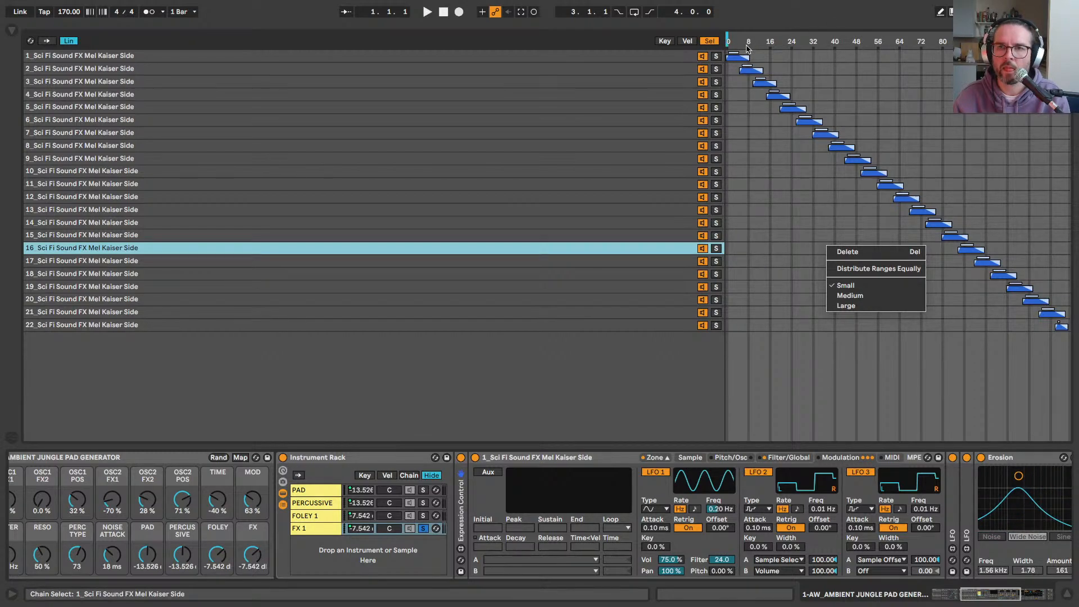
pyautogui.press('Escape')
# Step: Limit the FX 1 Sampler to 2 voices and turn its retrigger off
pyautogui.click(775, 457)
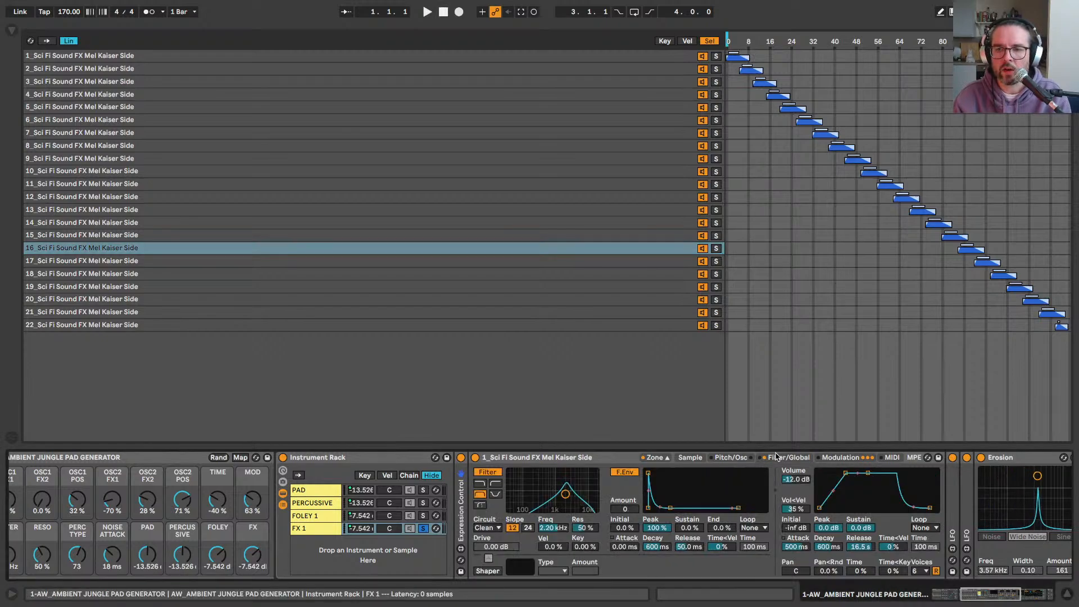
pyautogui.click(919, 570)
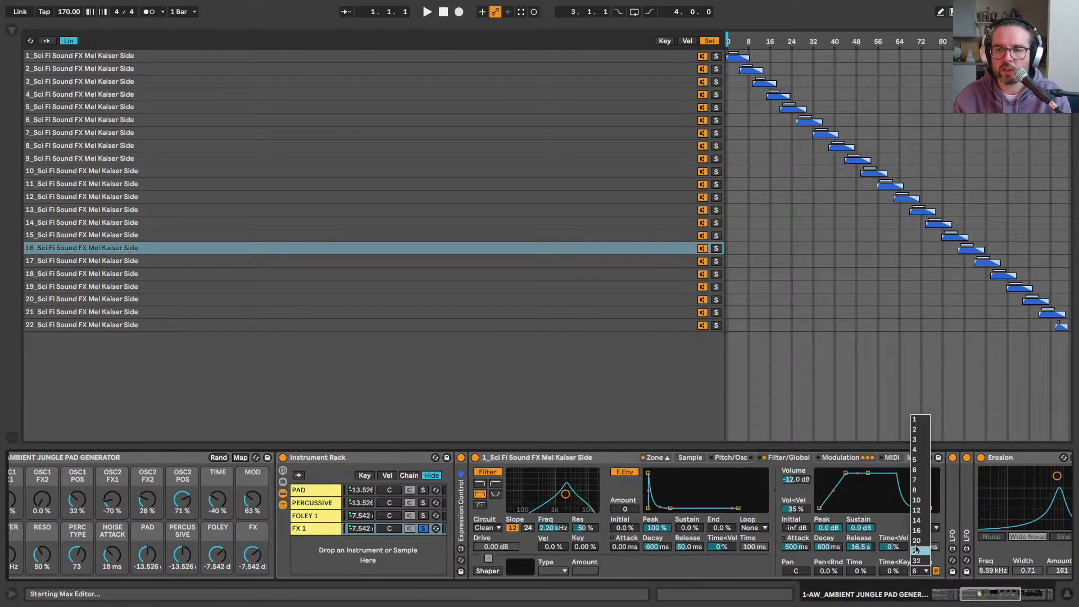
pyautogui.click(915, 430)
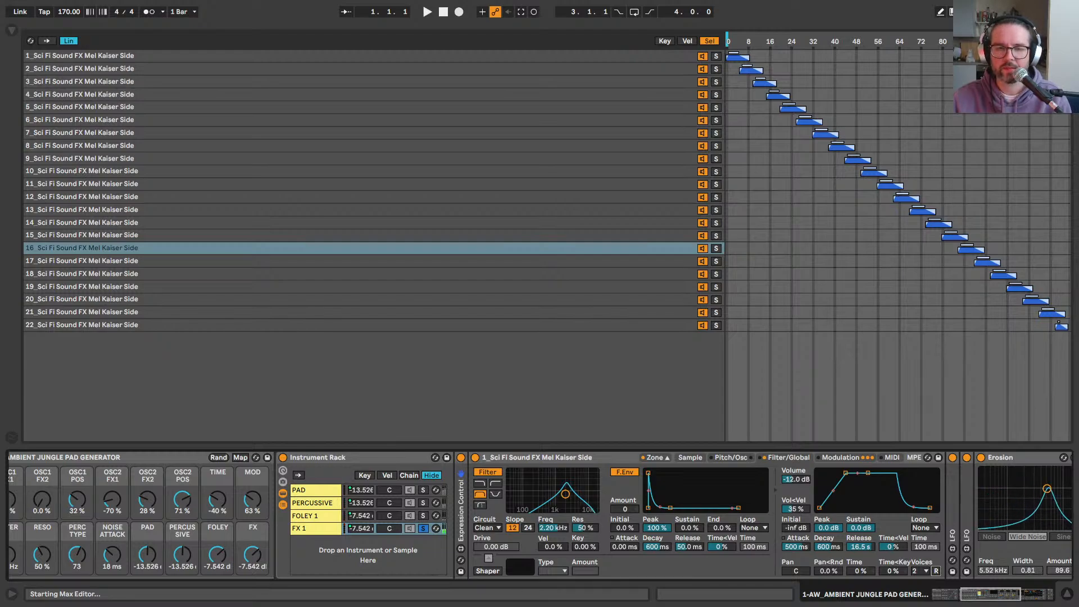
# Step: Unsolo the FX 1 chain and hide the Sampler's zone editor to return to the session's tracks
pyautogui.click(423, 529)
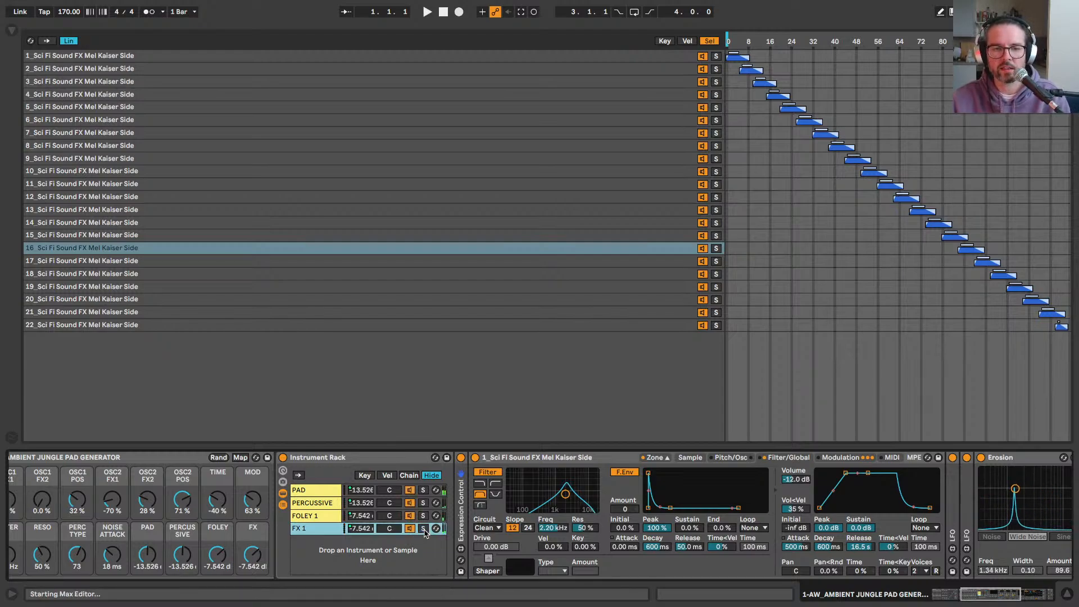
pyautogui.hscroll(-4, 425, 532)
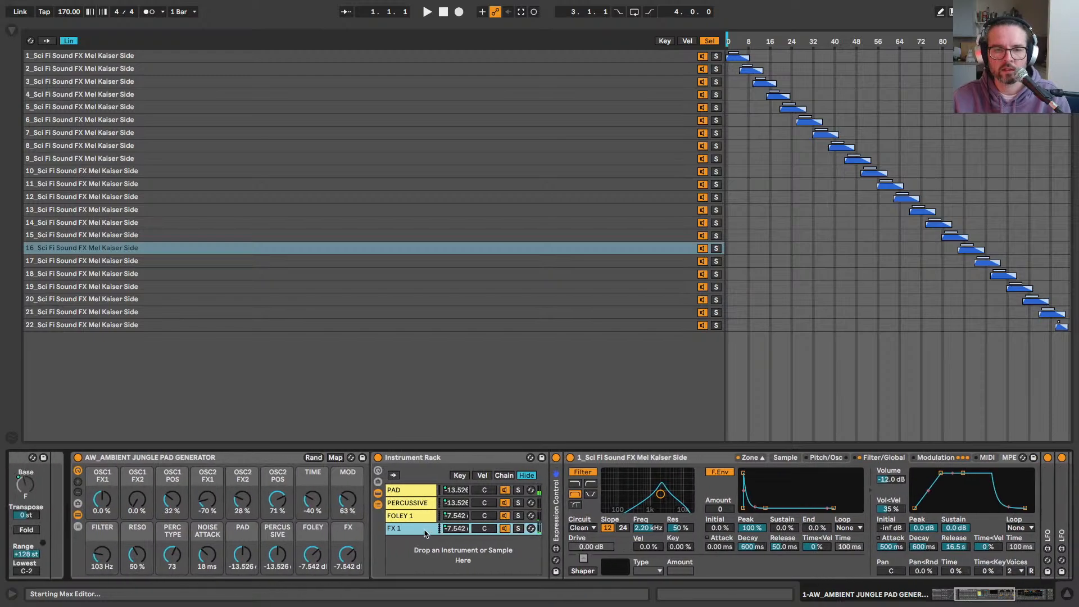
pyautogui.click(756, 457)
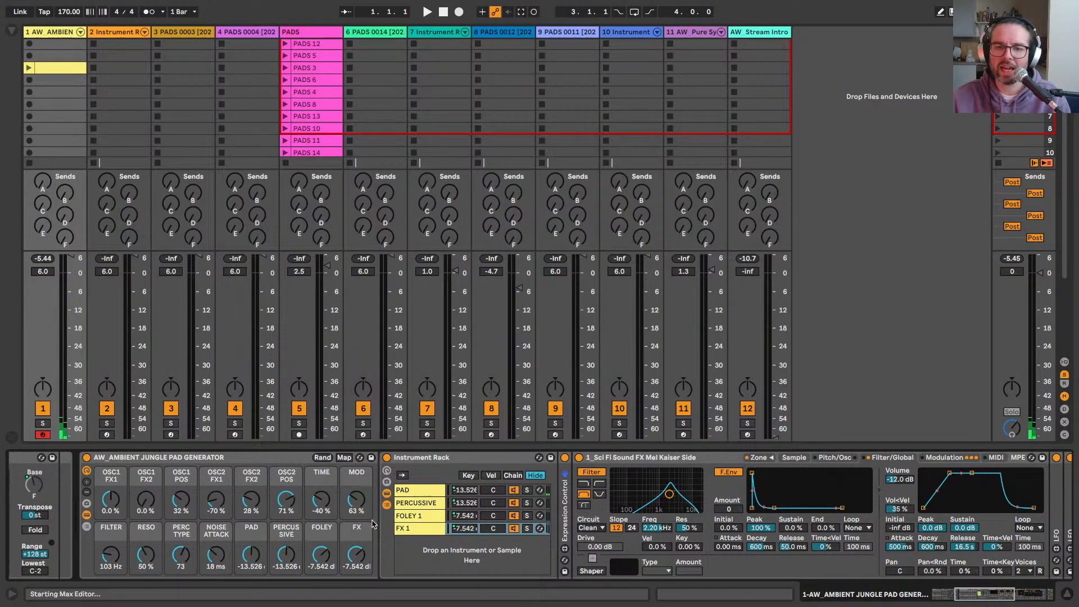
# Step: Set the FILTER macro of the AW_AMBIENT JUNGLE PAD GENERATOR rack to 324 Hz
pyautogui.hscroll(-5, 306, 543)
pyautogui.hscroll(10, 306, 543)
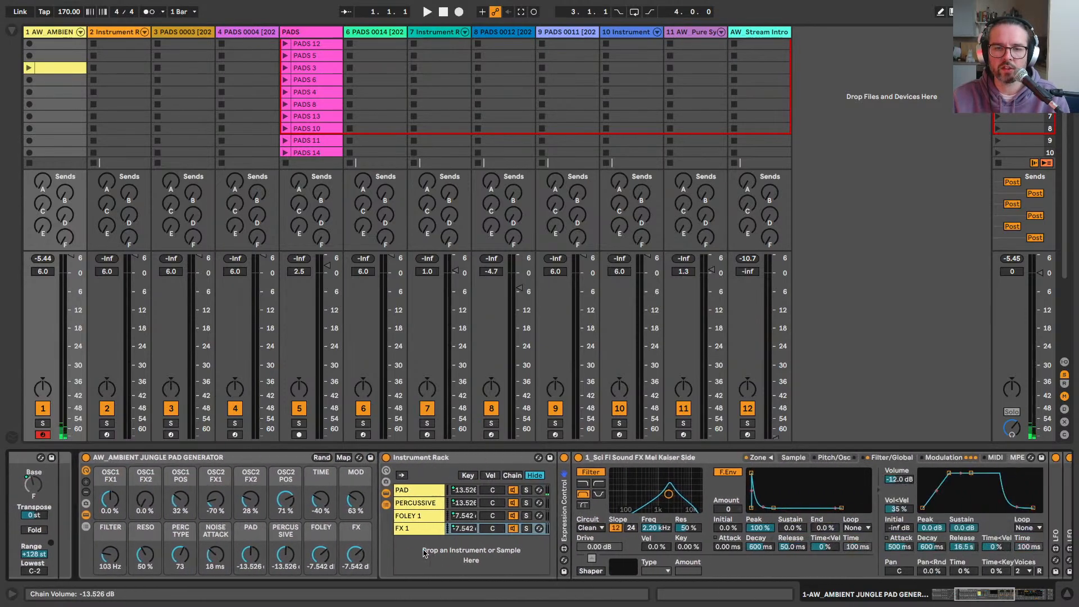
pyautogui.hscroll(-15, 422, 553)
pyautogui.hscroll(10, 423, 553)
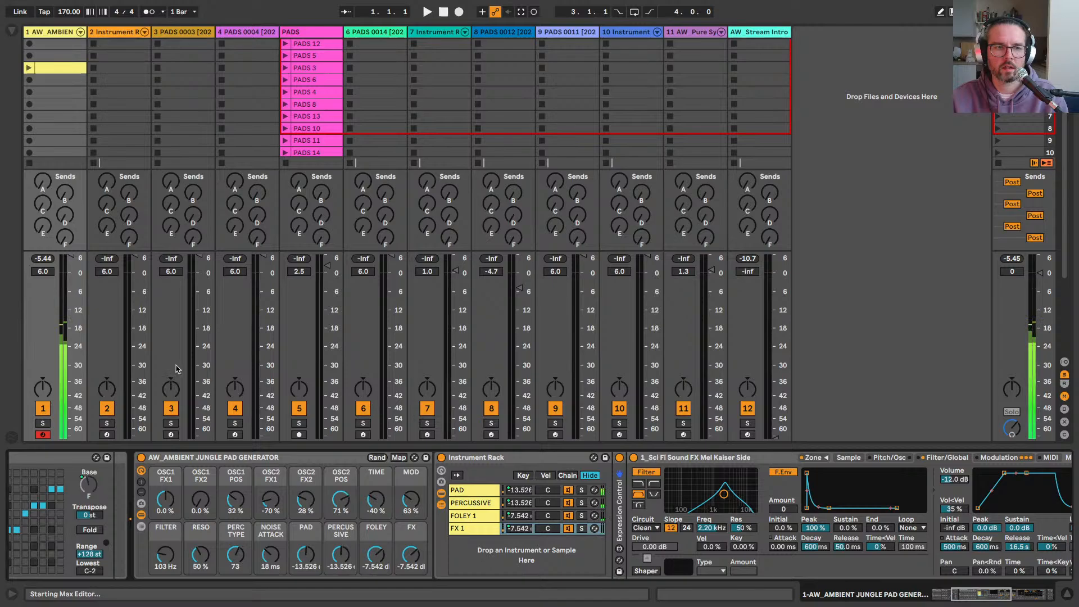
pyautogui.moveTo(165, 554); pyautogui.dragTo(165, 539)
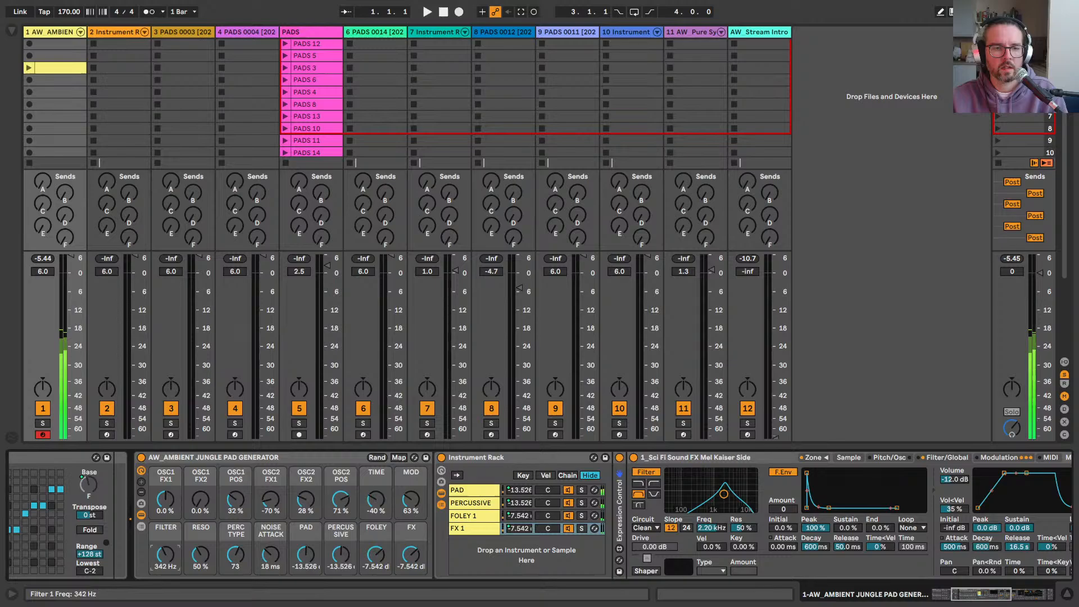
pyautogui.moveTo(165, 540); pyautogui.dragTo(166, 541)
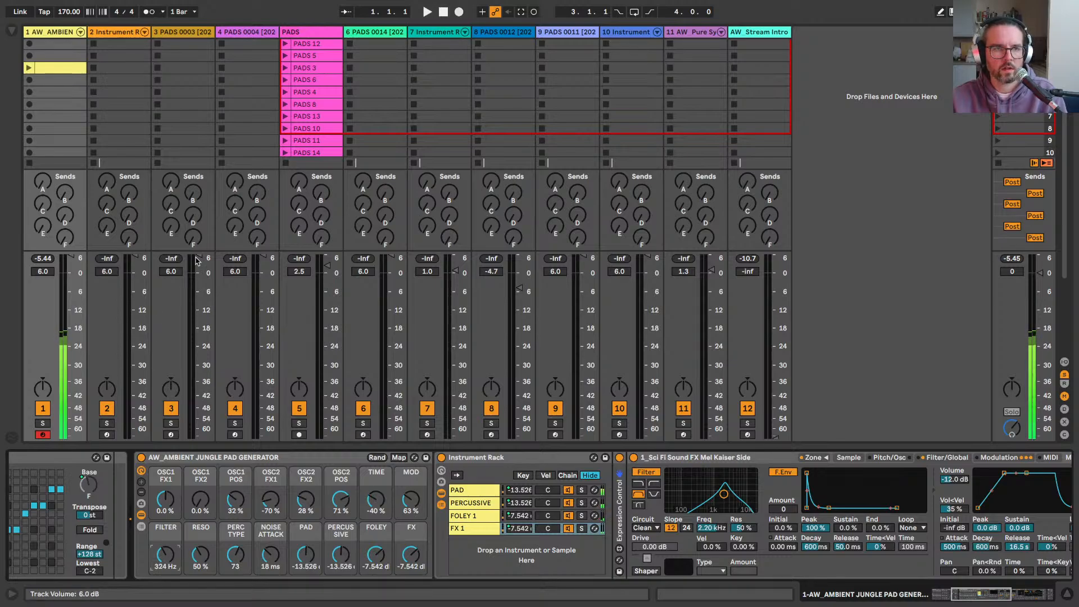
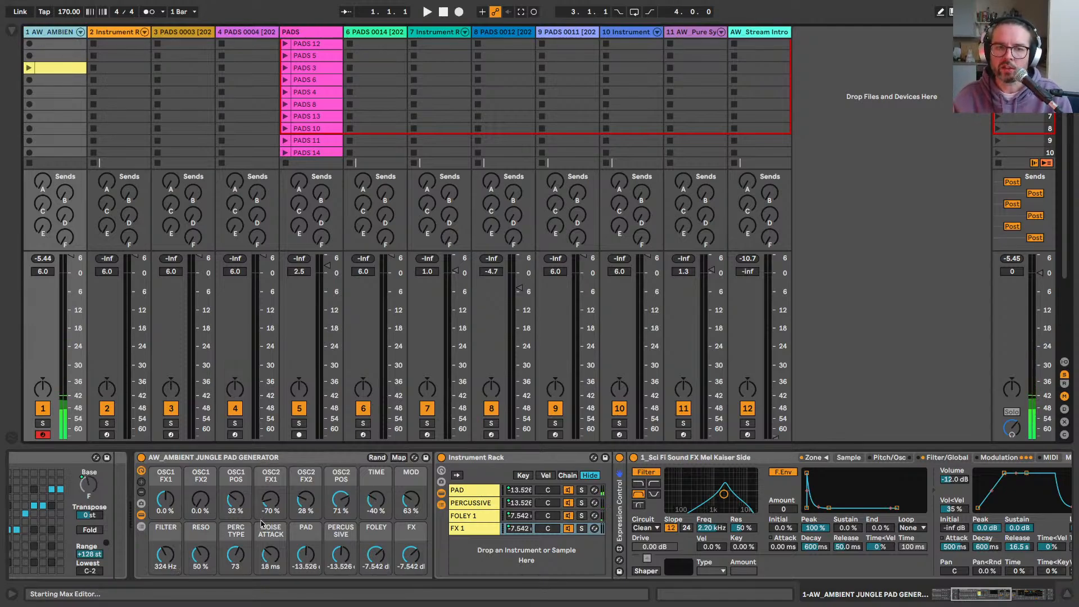
# Step: Collapse the MIDI Effect Rack's devices and randomize the AW_AMBIENT JUNGLE PAD GENERATOR macros several times
pyautogui.hscroll(-5, 225, 517)
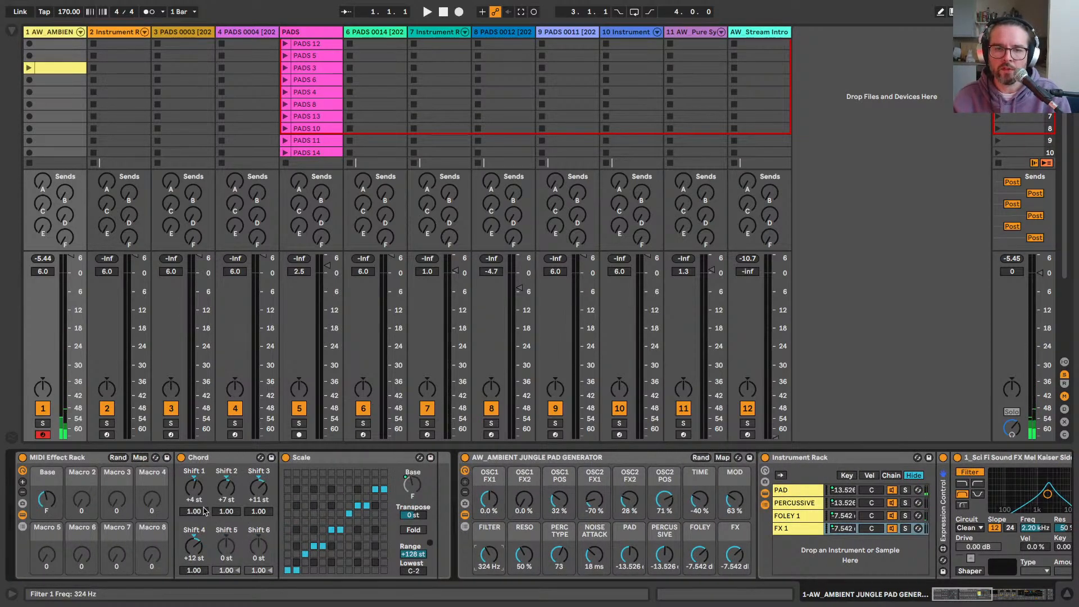
pyautogui.click(23, 515)
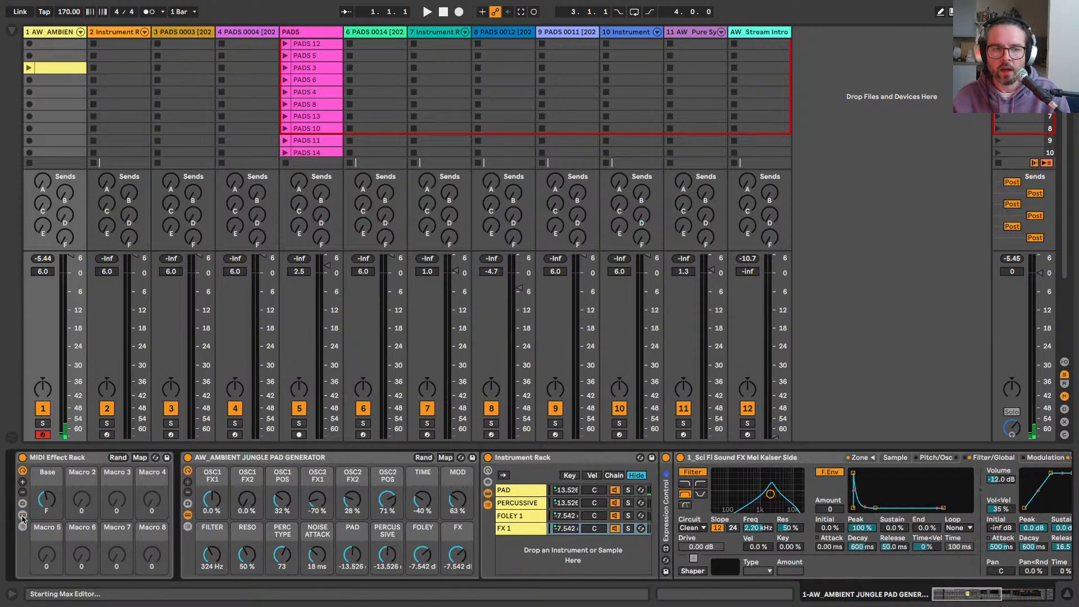
pyautogui.click(424, 458)
pyautogui.click(424, 458)
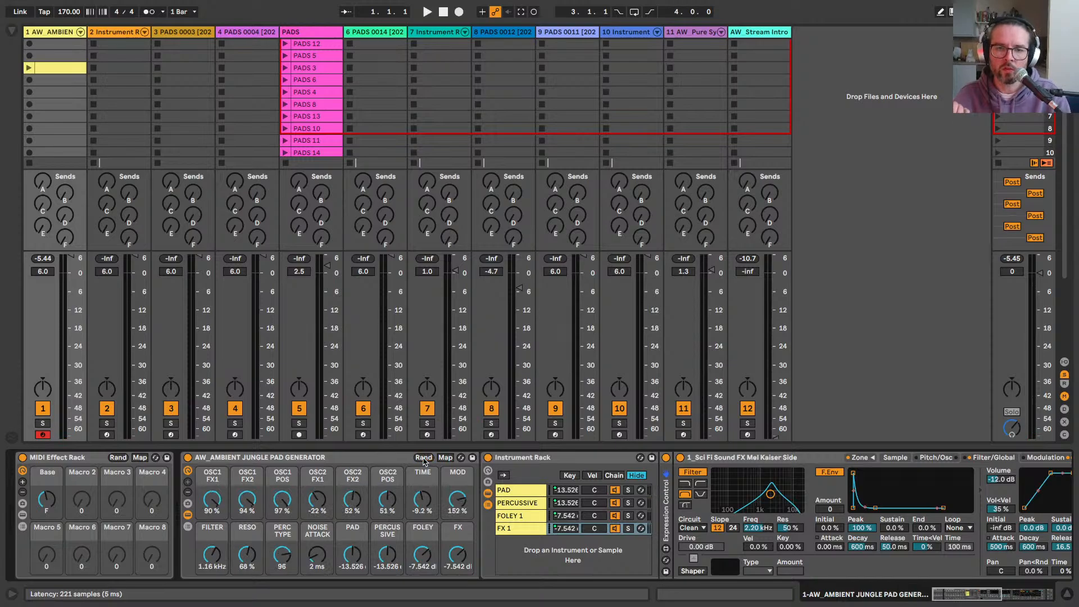
pyautogui.click(423, 457)
pyautogui.click(423, 458)
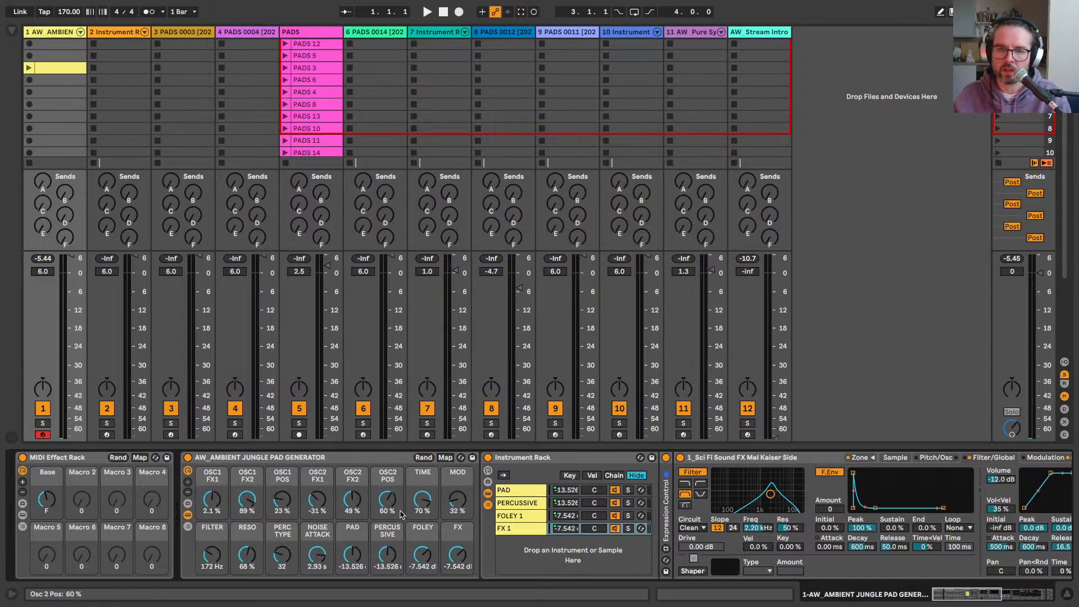
# Step: Look through the devices of the PAD, PERCUSSIVE, FOLEY 1 and FX 1 chains, ending on PAD's Wavetable
pyautogui.click(511, 491)
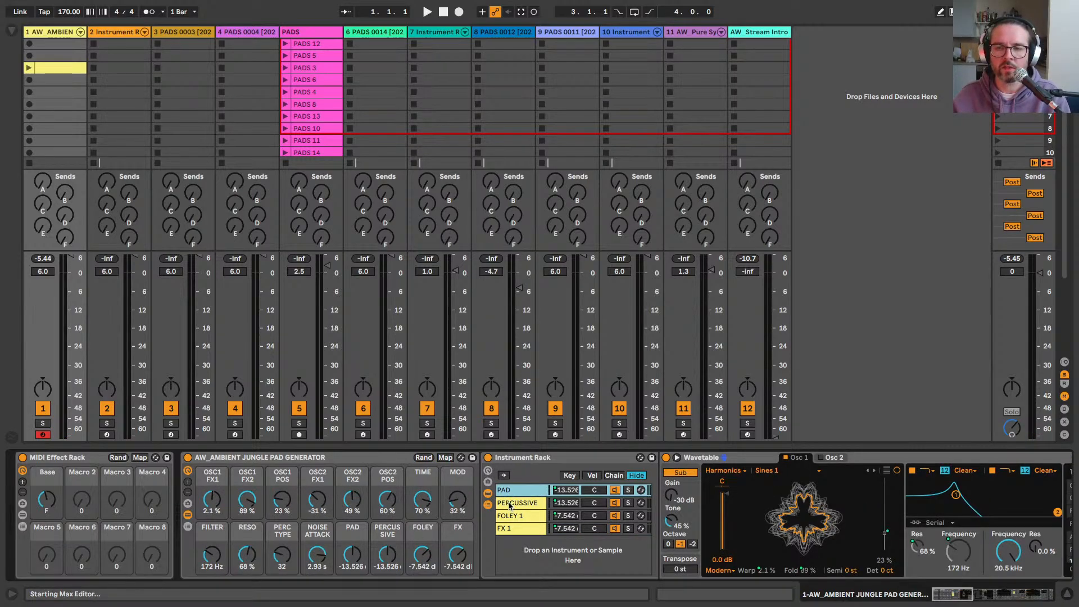
pyautogui.click(511, 503)
pyautogui.click(512, 516)
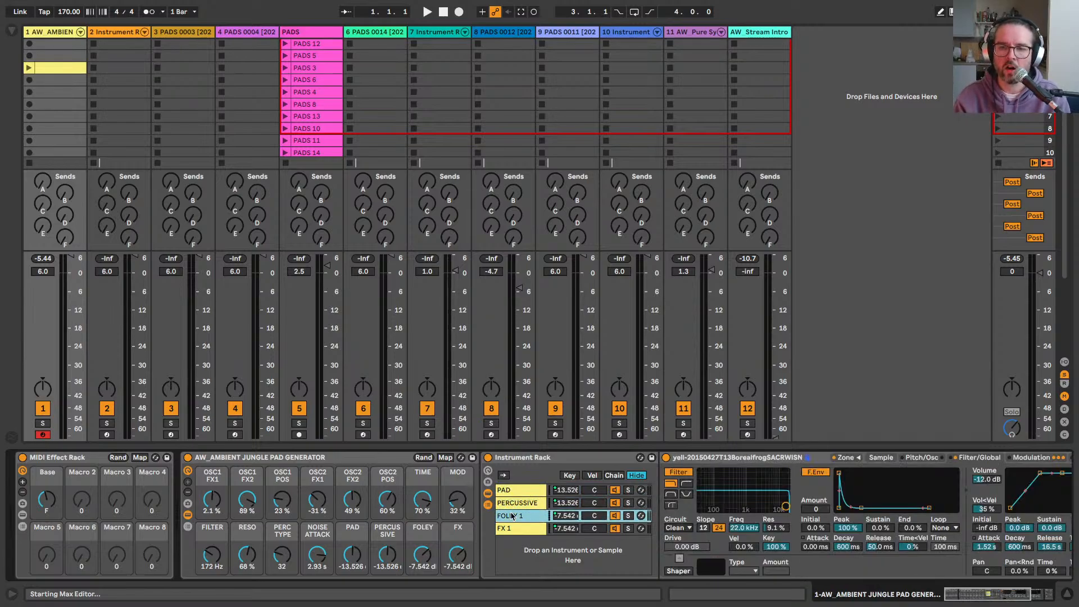
pyautogui.click(510, 528)
pyautogui.click(511, 491)
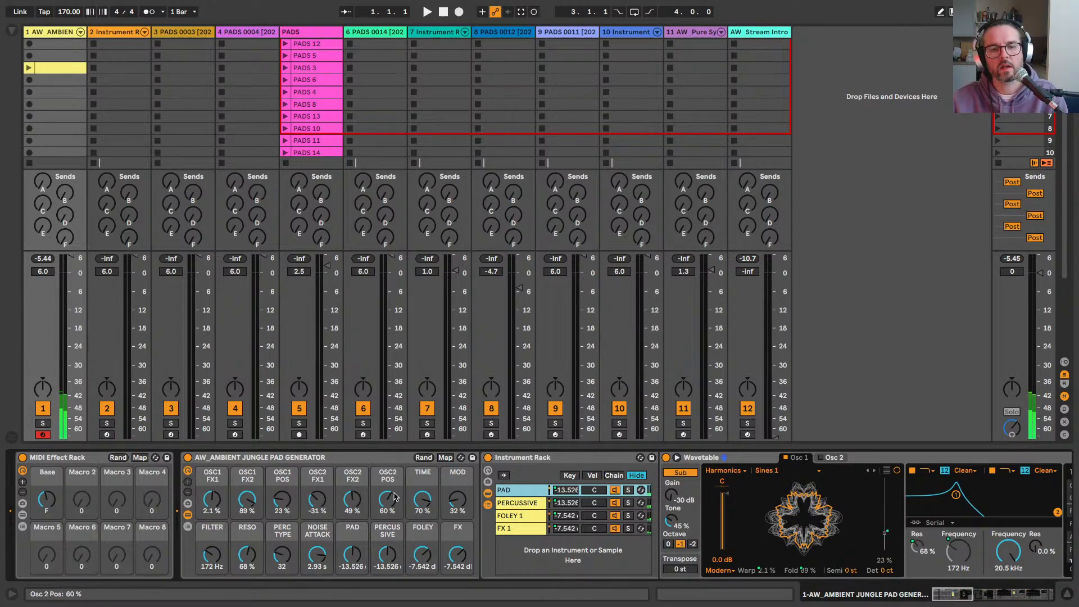
# Step: Set the pad generator rack's TIME macro to -10 % and its MOD macro to 47 %
pyautogui.click(423, 501)
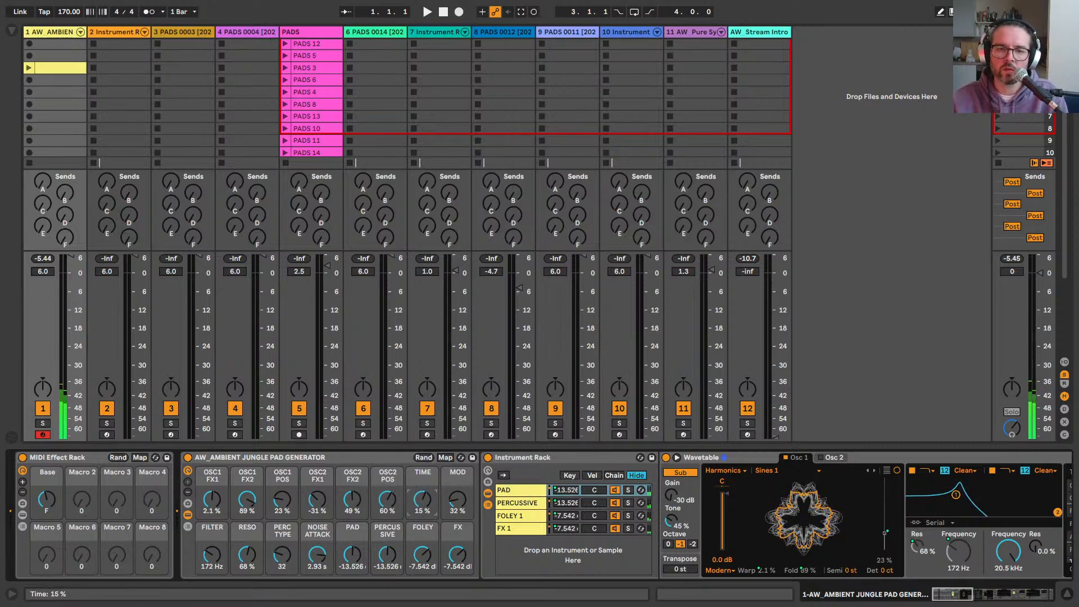
pyautogui.moveTo(423, 500); pyautogui.dragTo(458, 493)
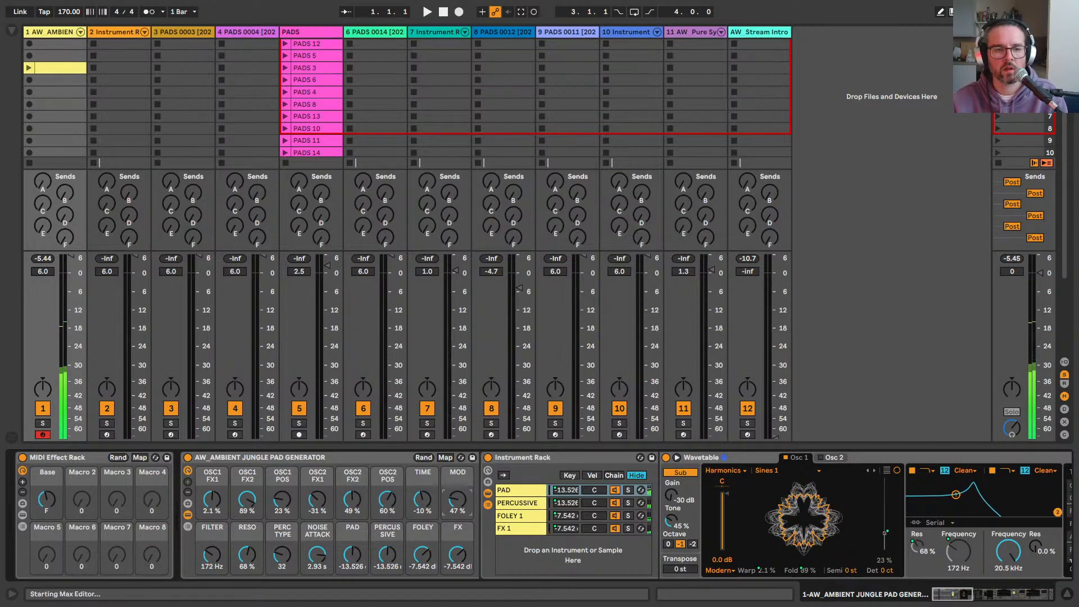
pyautogui.click(211, 556)
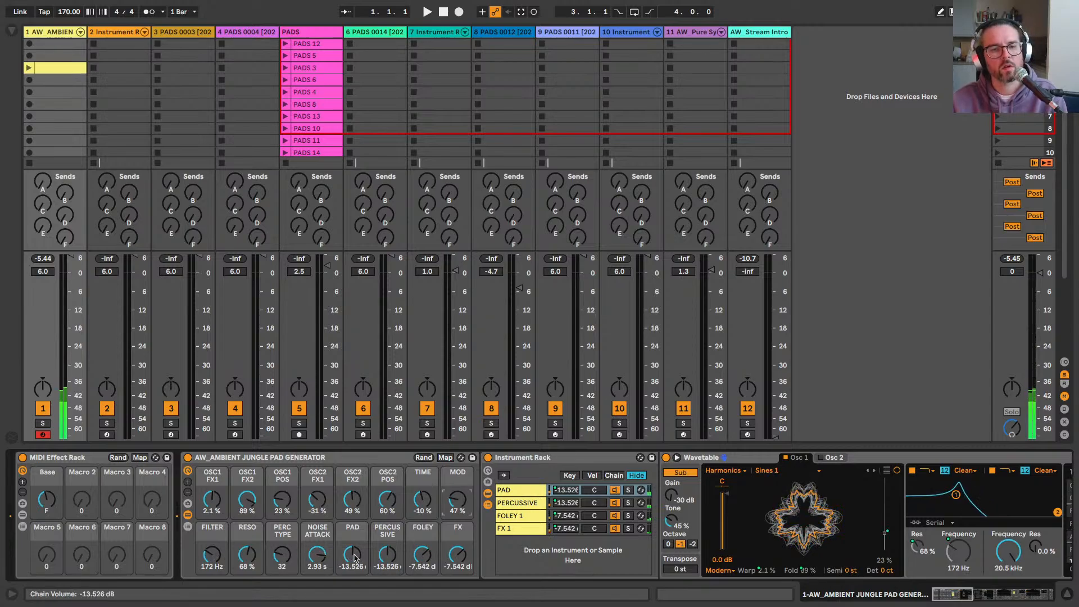
# Step: Rebalance the layer volume macros, with PAD at -14.471 dB and PERCUSSIVE at -19.024 dB
pyautogui.moveTo(353, 555); pyautogui.dragTo(352, 561)
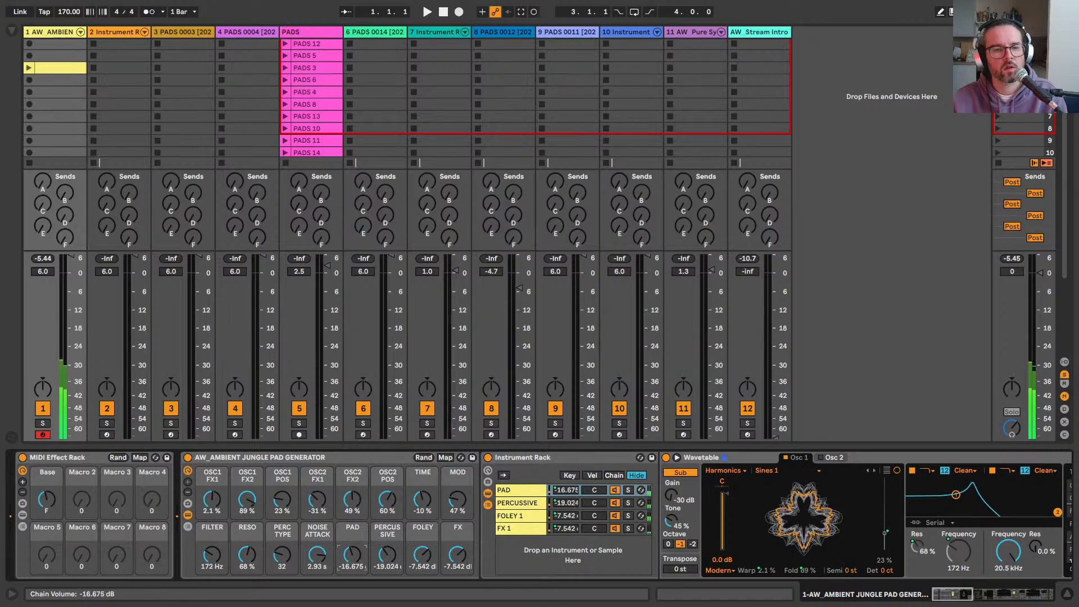
pyautogui.moveTo(352, 560); pyautogui.dragTo(352, 536)
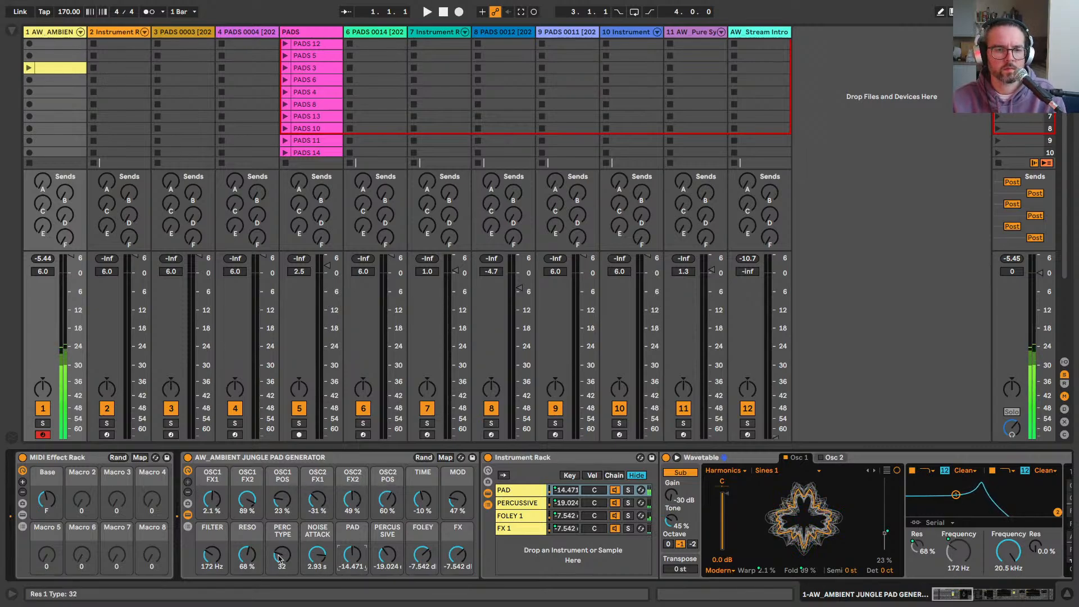
# Step: Set the NOISE ATTACK macro to 2 ms and examine the PERCUSSIVE chain's devices, including Collision's Resonator 1 settings
pyautogui.moveTo(317, 557); pyautogui.dragTo(317, 593)
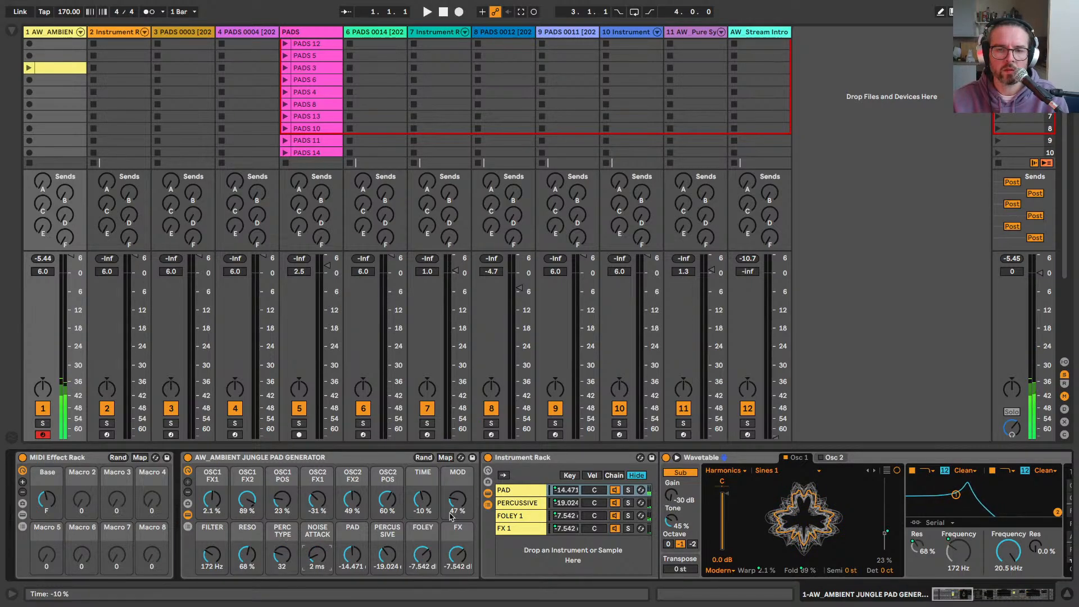
pyautogui.click(517, 502)
pyautogui.hscroll(5, 707, 505)
pyautogui.hscroll(3, 708, 506)
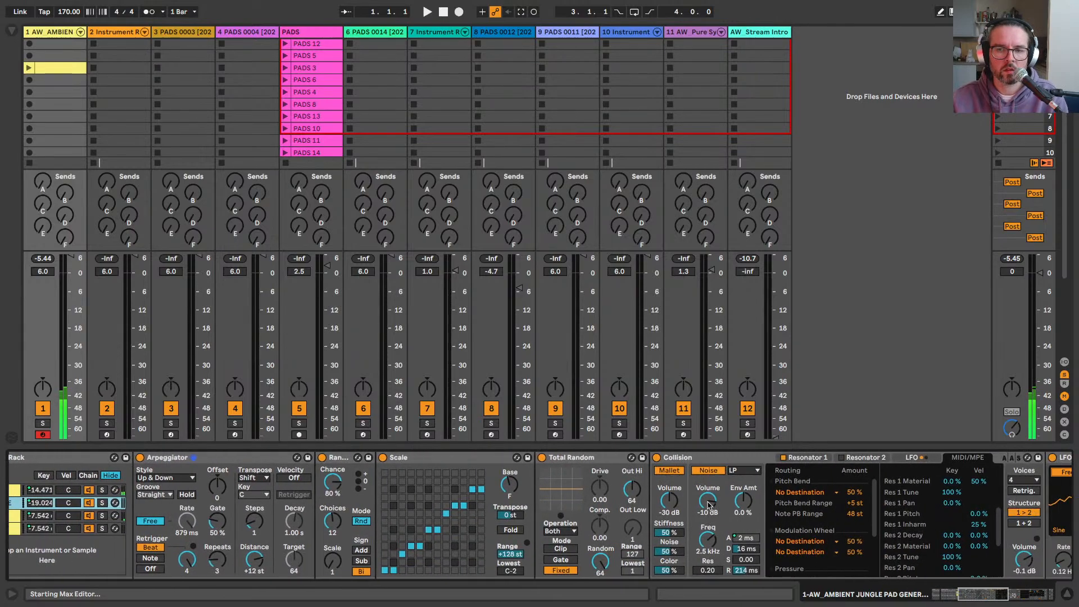
pyautogui.hscroll(-5, 702, 505)
pyautogui.hscroll(8, 691, 503)
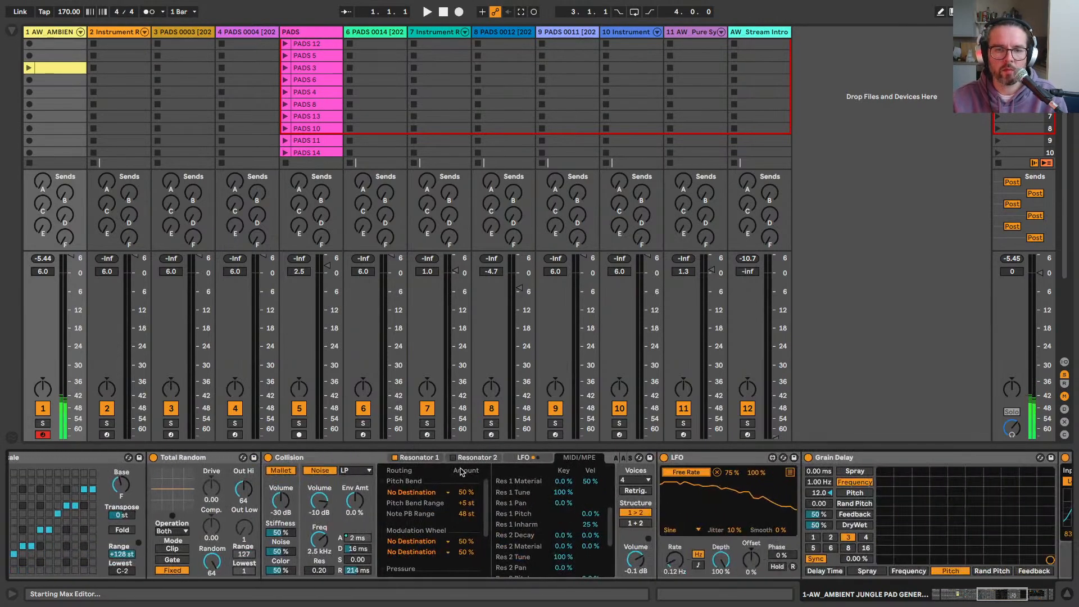
pyautogui.click(416, 458)
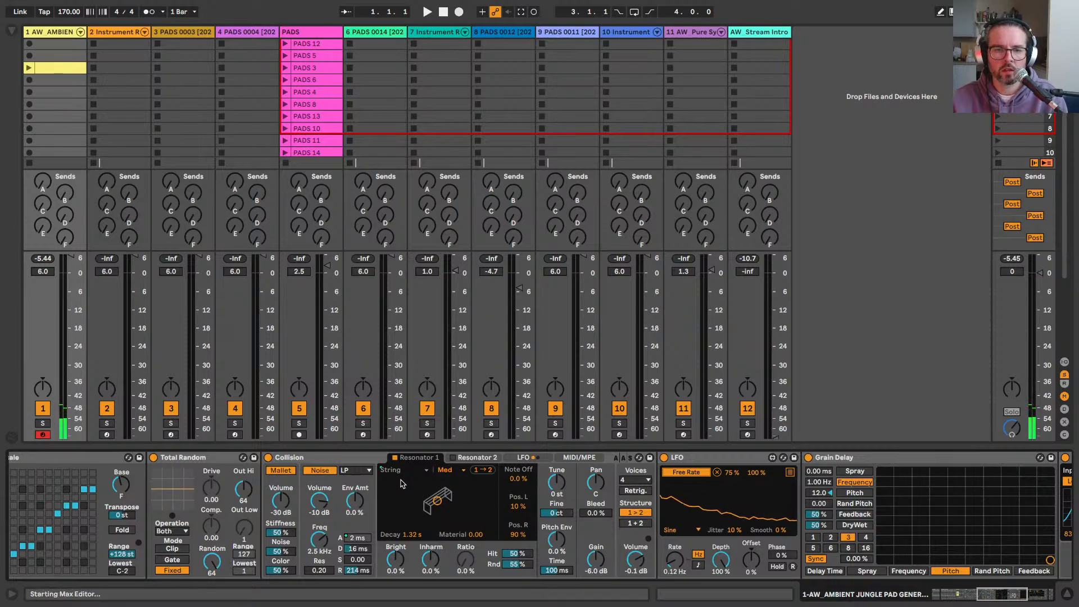
pyautogui.hscroll(-4, 405, 471)
pyautogui.hscroll(-5, 655, 462)
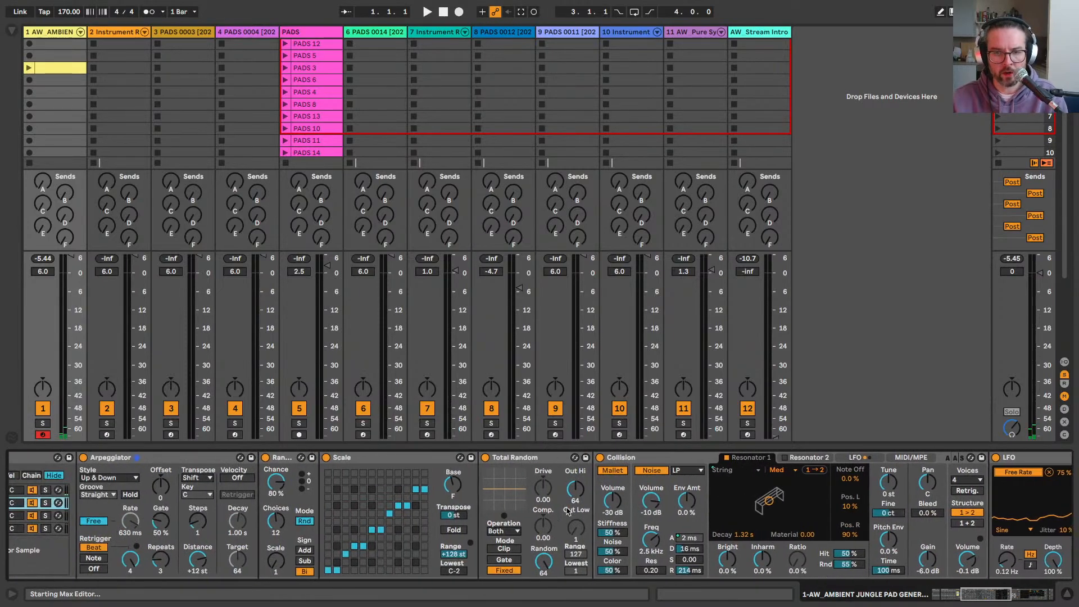
pyautogui.hscroll(-2, 158, 485)
pyautogui.hscroll(9, 158, 485)
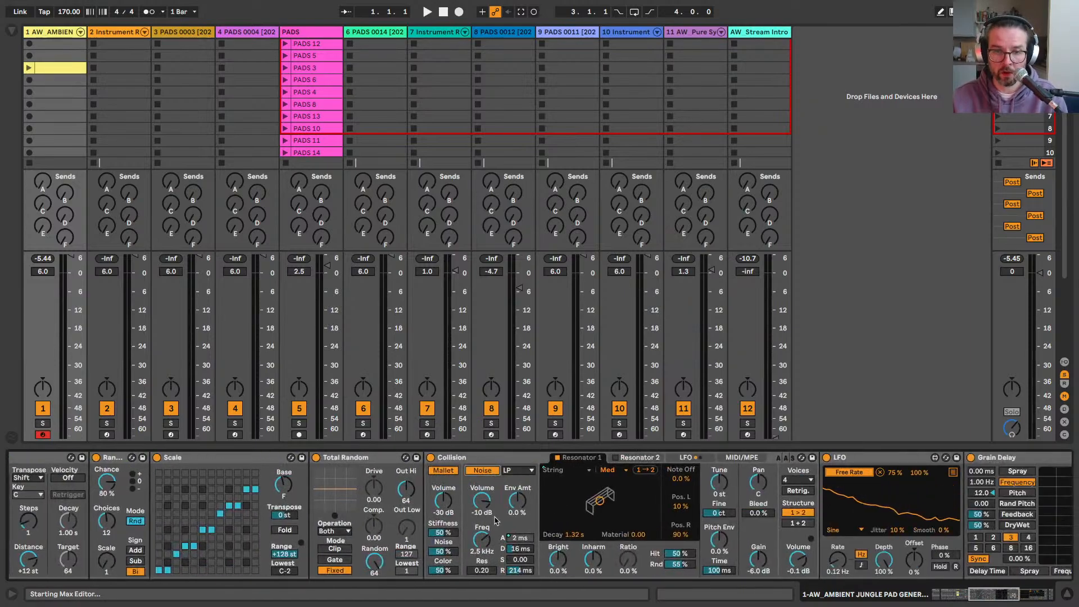
pyautogui.hscroll(-12, 491, 481)
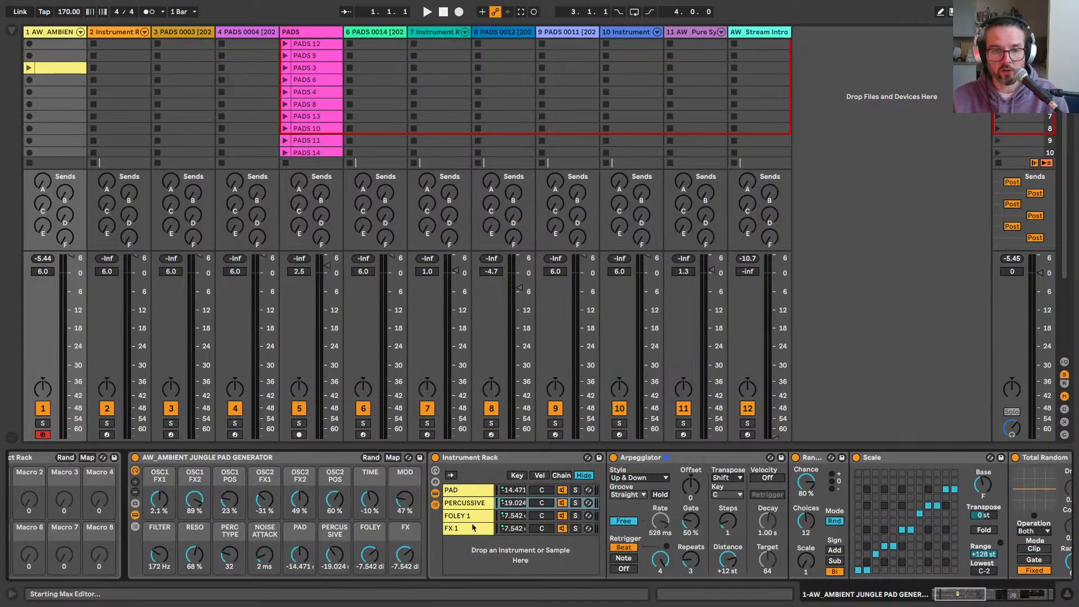
# Step: Solo the PERCUSSIVE chain to set NOISE ATTACK to 1 ms, PERC TYPE to 80 and the PERCUSSIVE volume macro to -16.675 dB
pyautogui.click(575, 503)
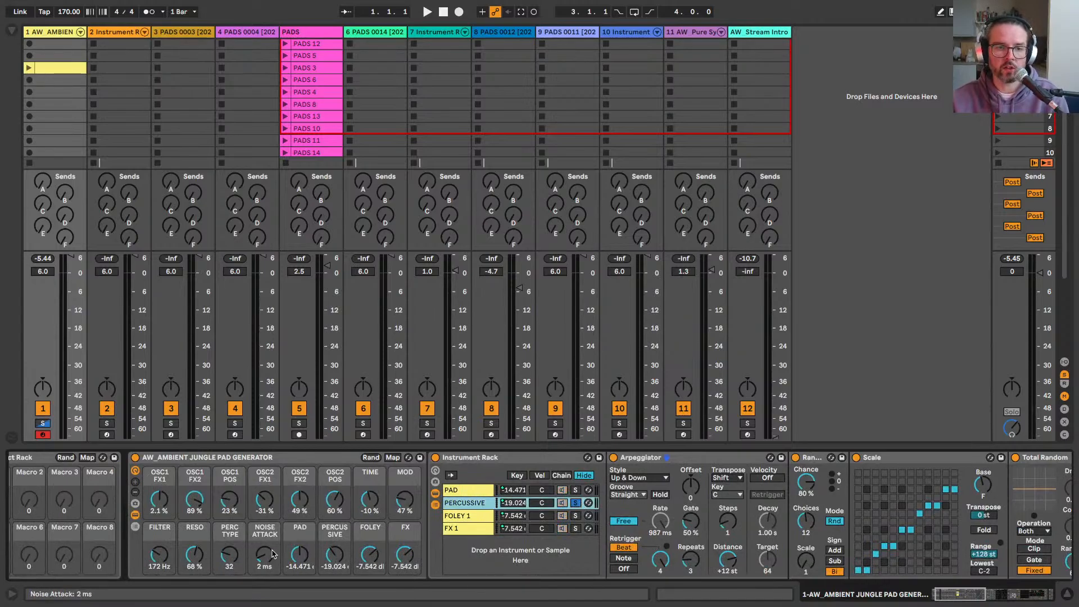
pyautogui.moveTo(269, 559); pyautogui.dragTo(229, 545)
pyautogui.click(229, 556)
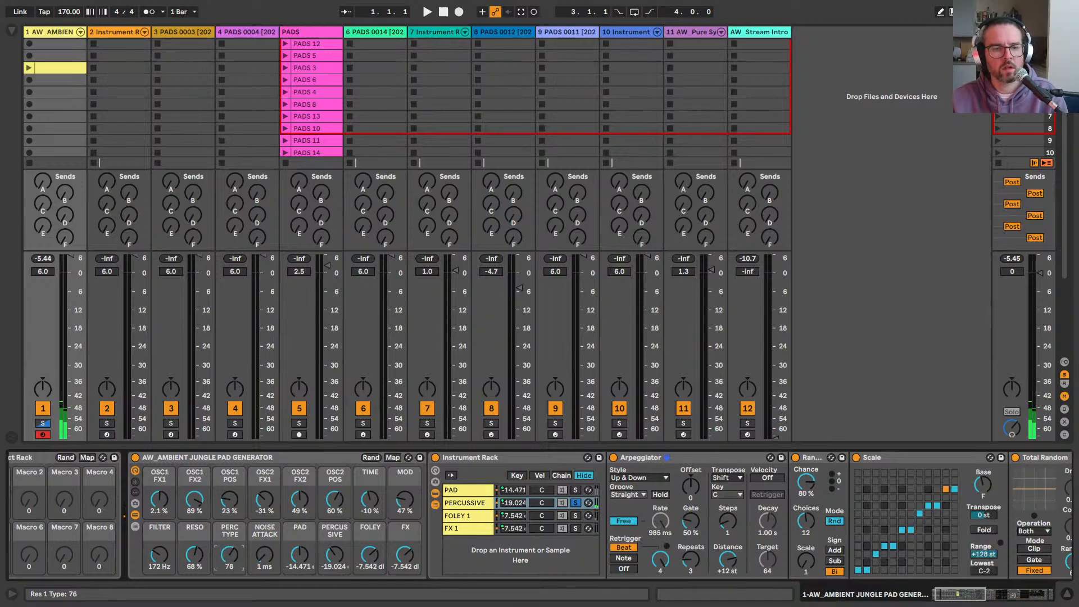
pyautogui.moveTo(335, 556); pyautogui.dragTo(334, 549)
# Step: Set the rack's MOD macro to 100 %, TIME to -39 % and FILTER to 121 Hz
pyautogui.moveTo(369, 499); pyautogui.dragTo(405, 480)
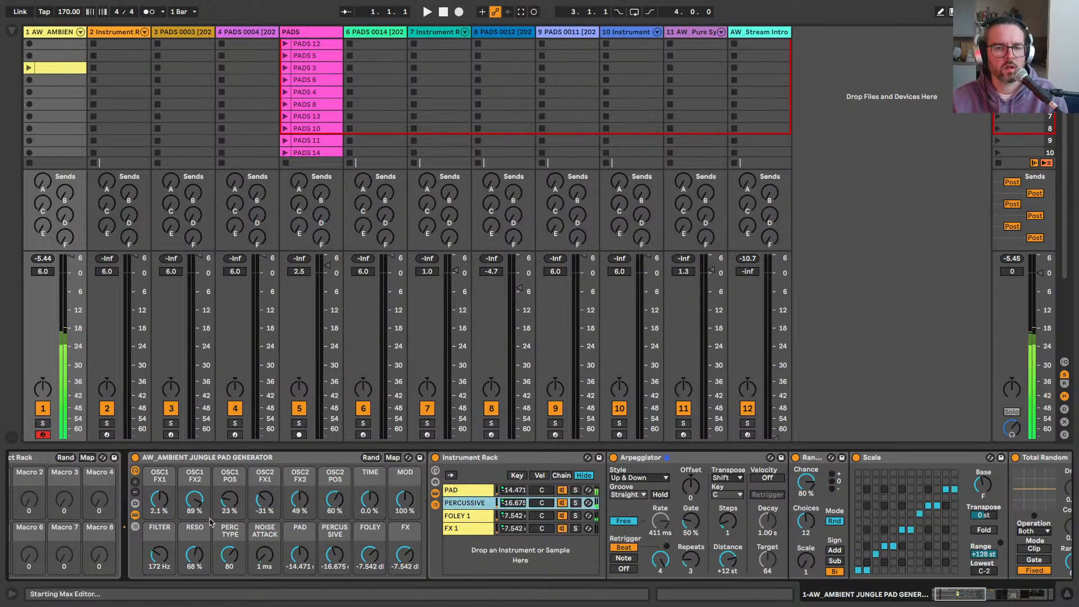
pyautogui.moveTo(159, 555); pyautogui.dragTo(159, 562)
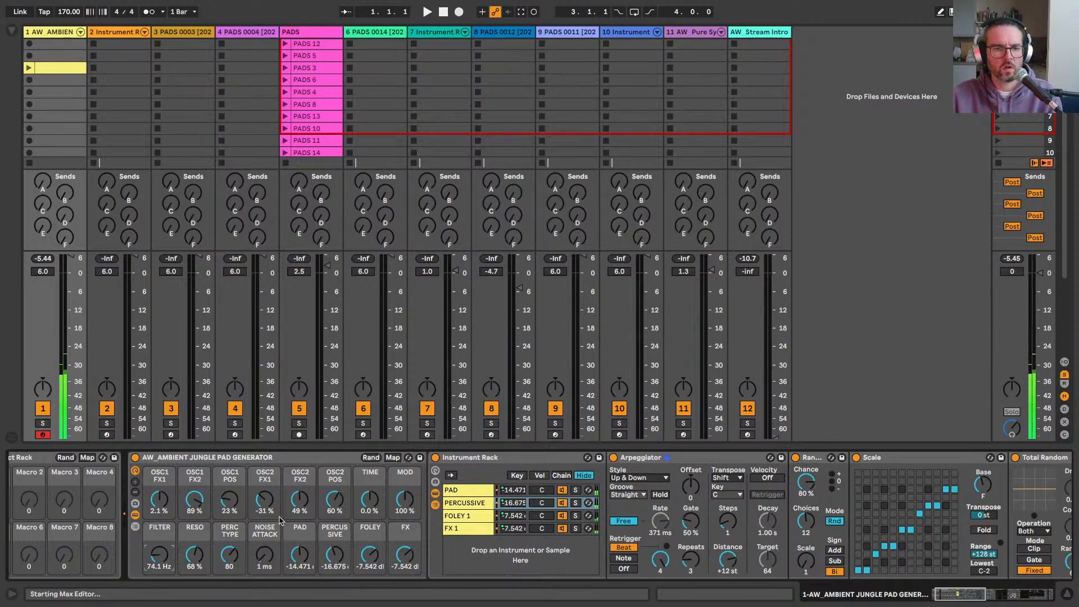
pyautogui.moveTo(371, 499); pyautogui.dragTo(370, 510)
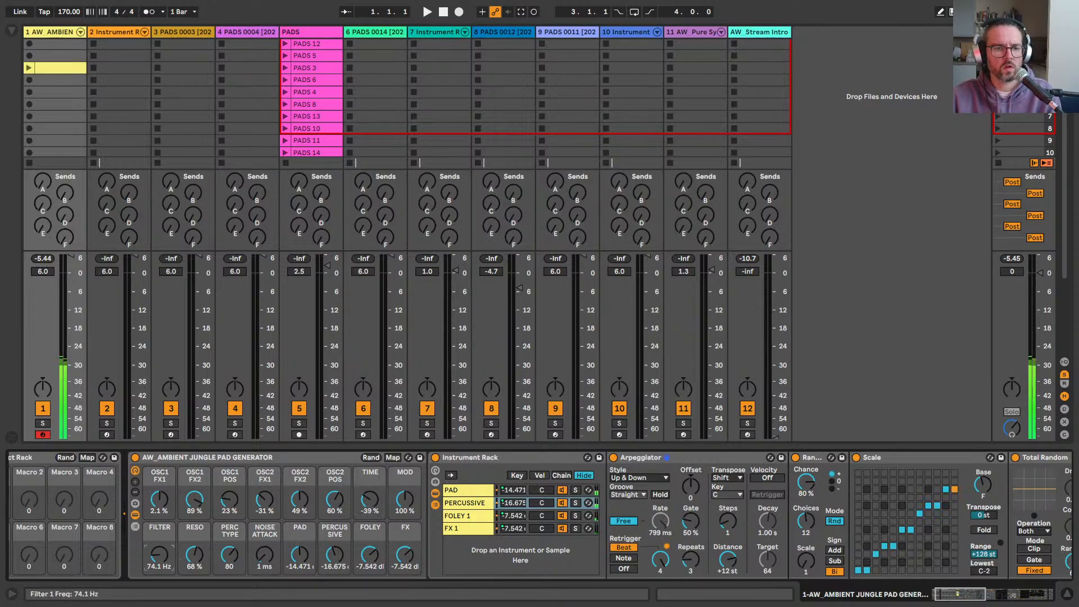
pyautogui.moveTo(159, 555); pyautogui.dragTo(159, 552)
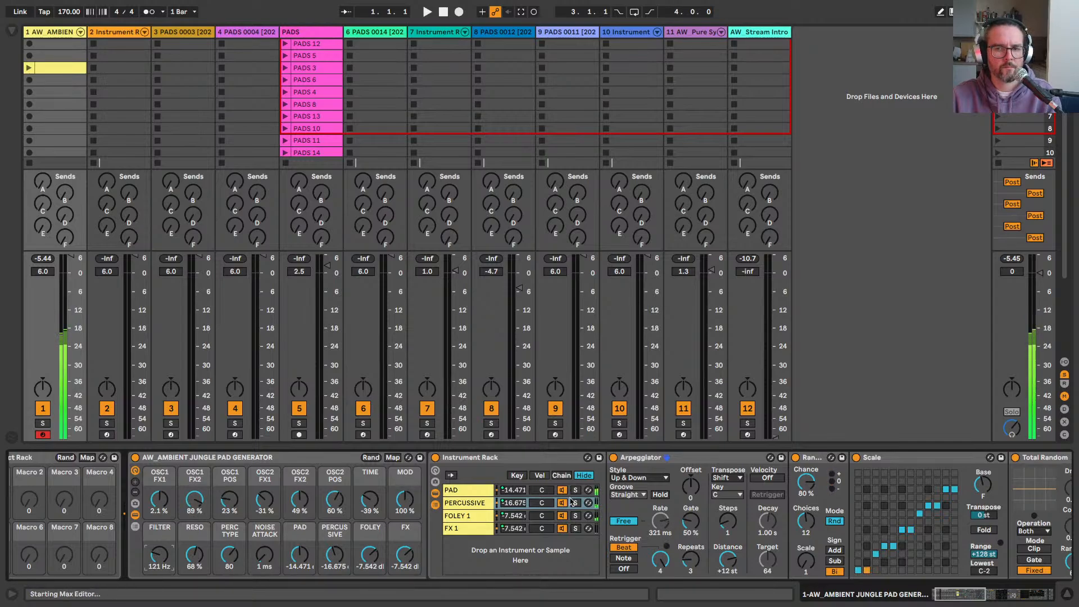
pyautogui.hscroll(5, 570, 502)
pyautogui.hscroll(5, 570, 502)
pyautogui.hscroll(-5, 397, 541)
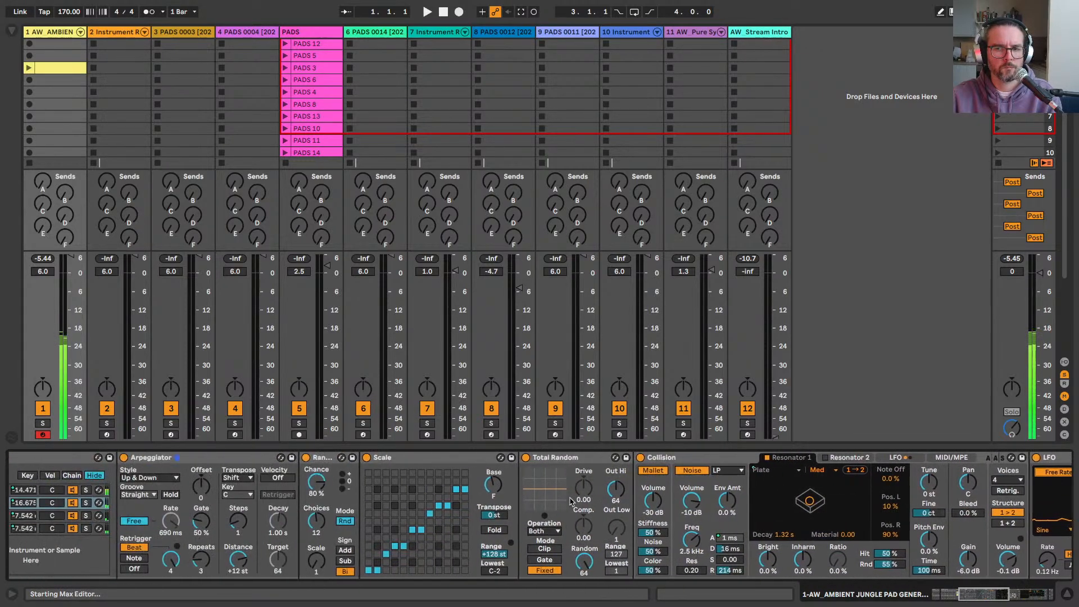
pyautogui.hscroll(-5, 398, 541)
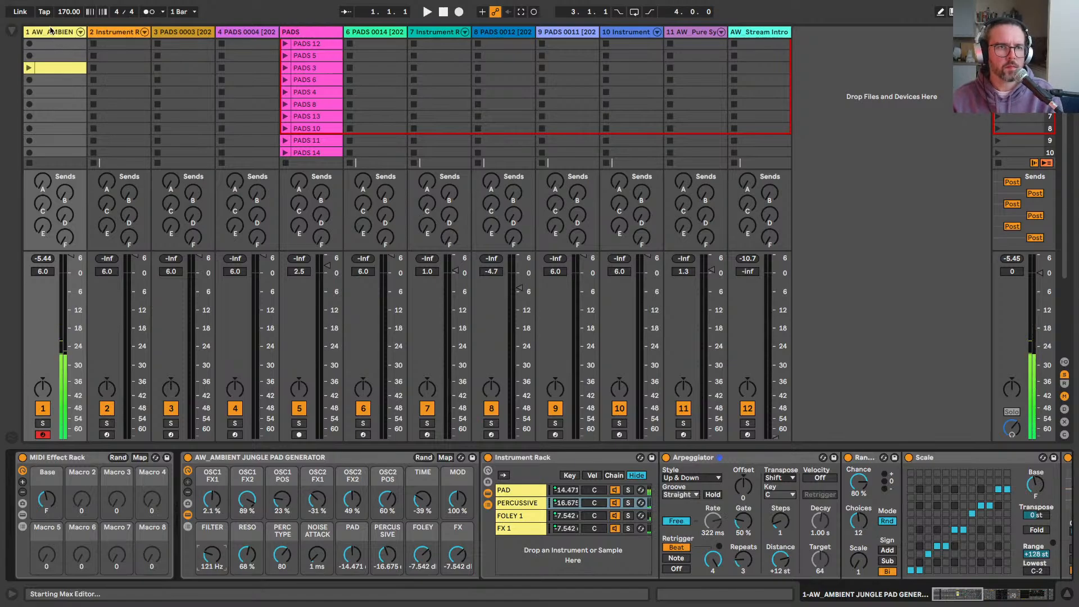
# Step: Insert an audio track named RESAMPLING after the pad generator track and arm it for recording
pyautogui.press('super+t')
pyautogui.press('super+r')
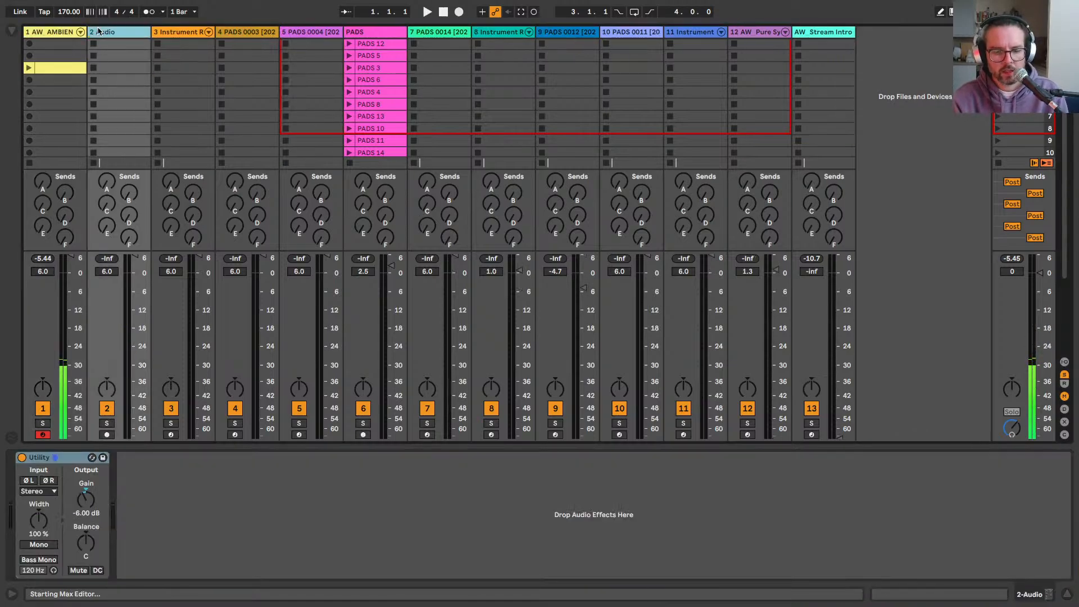
pyautogui.write('RESAMPLE')
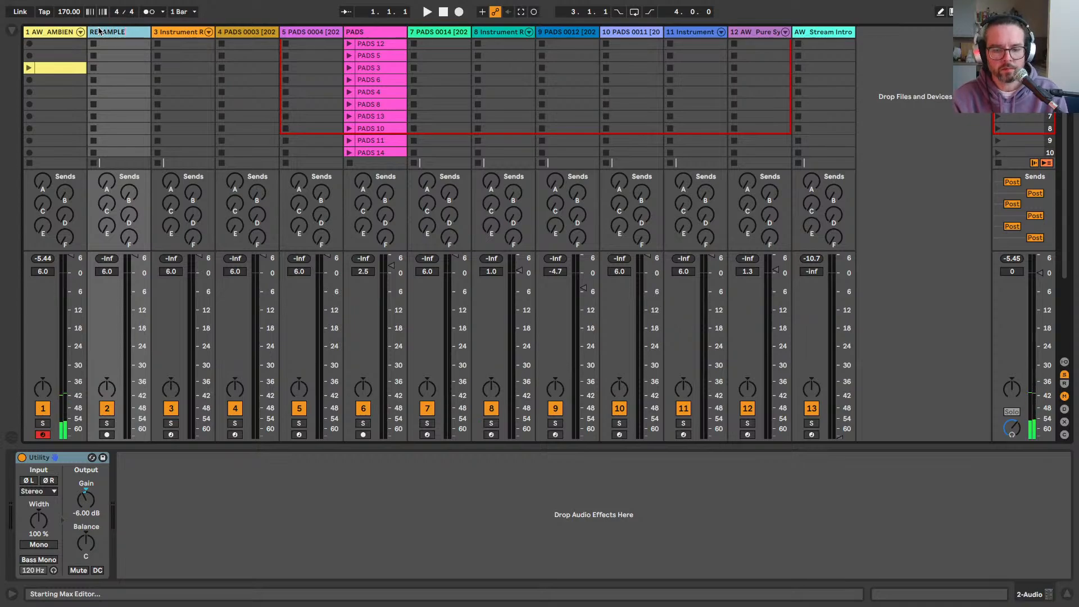
pyautogui.press('BackSpace')
pyautogui.write('ING')
pyautogui.press('Return')
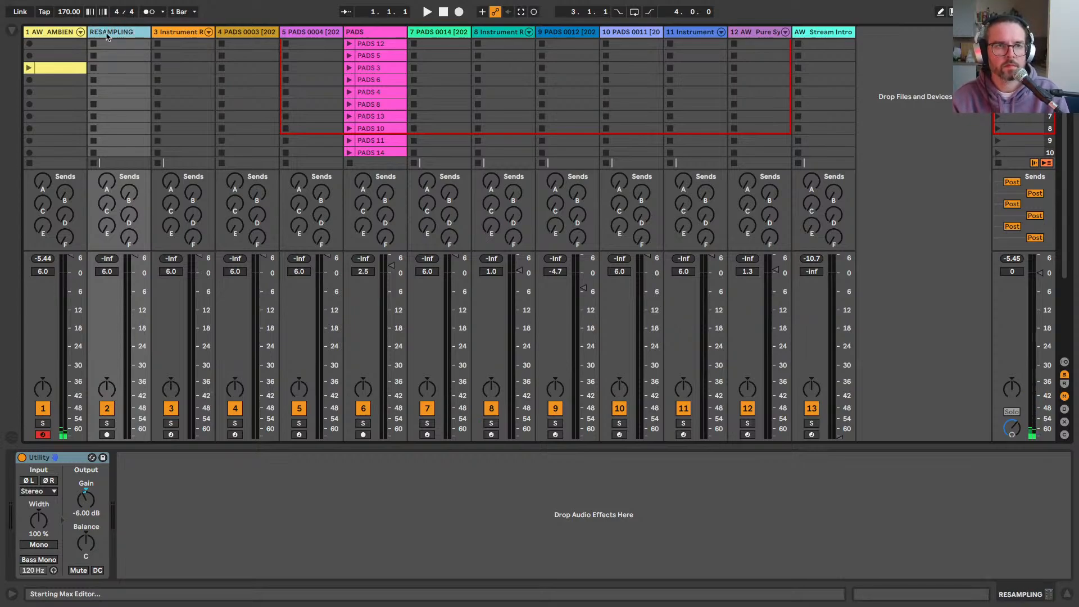
pyautogui.click(107, 434)
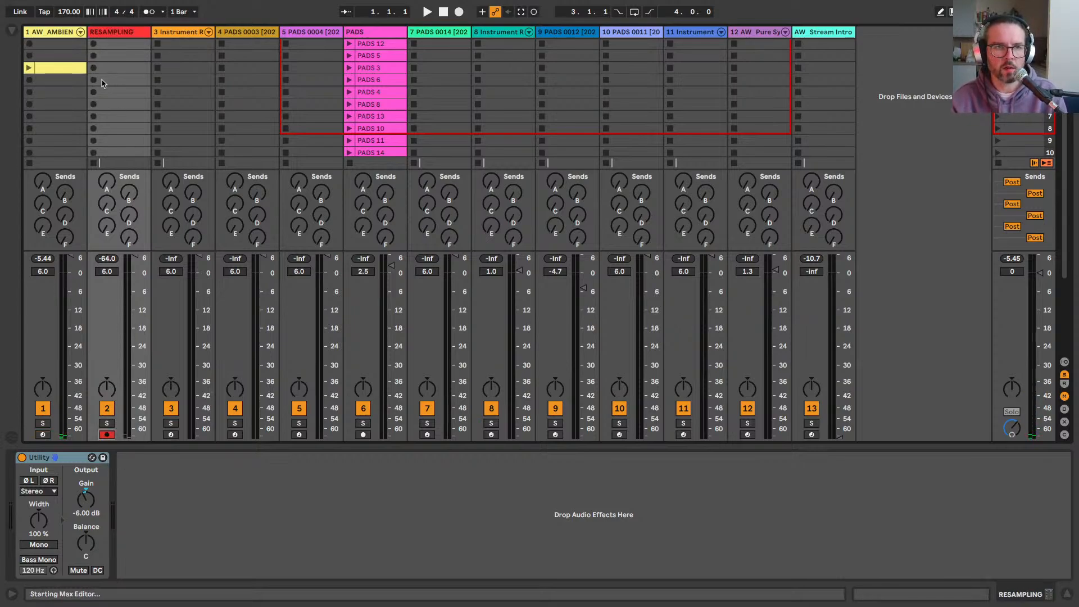
# Step: Record the pad generator's clip into the RESAMPLING track's third slot while bringing FILTER to 361 Hz and RESO to 43 %, and stop playback
pyautogui.click(39, 33)
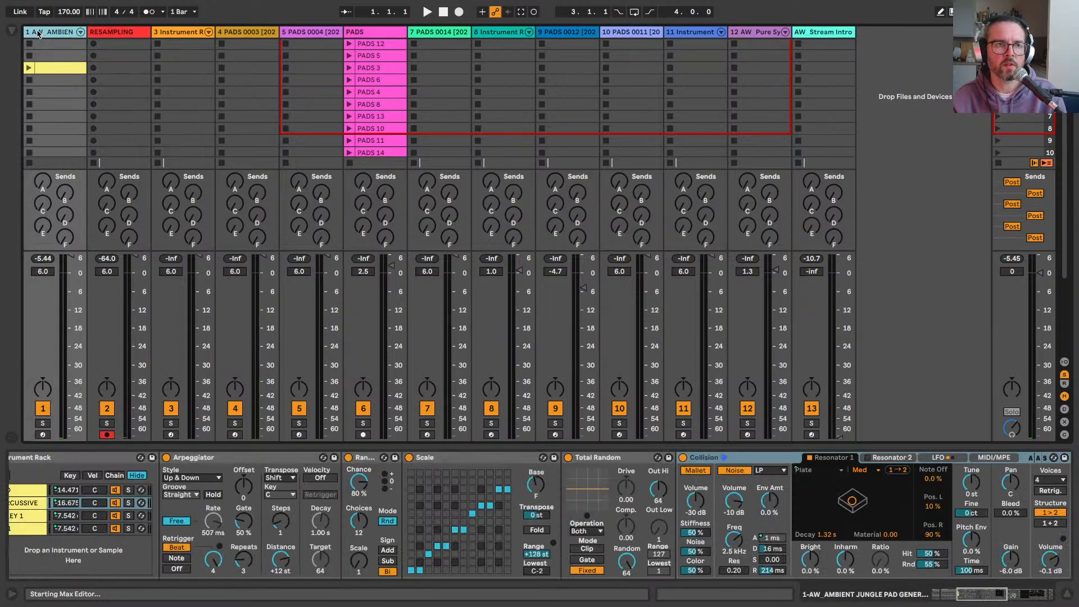
pyautogui.doubleClick(60, 68)
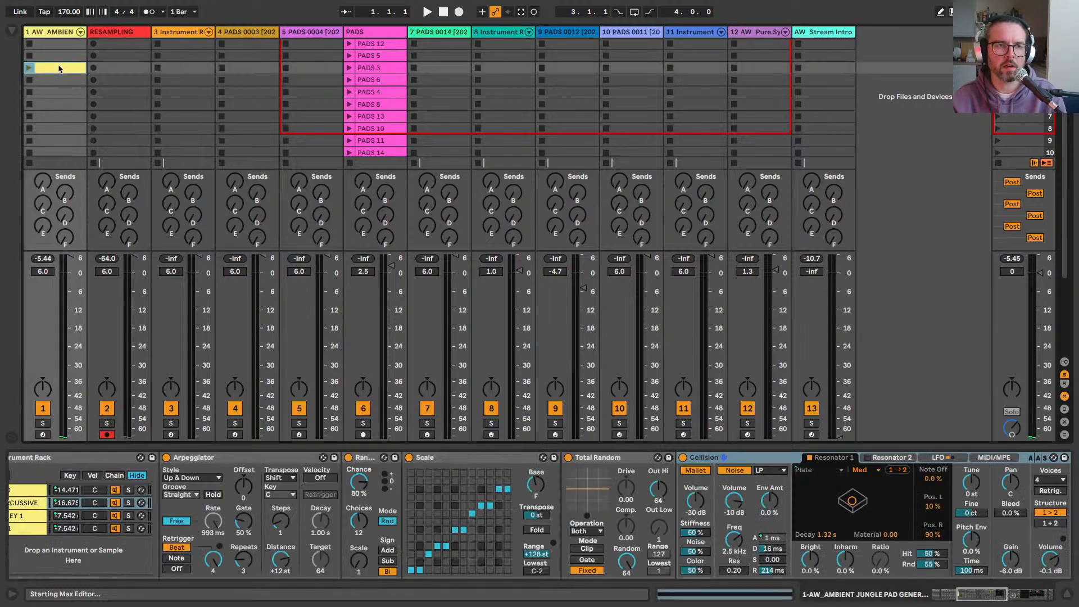
pyautogui.hotkey('shift', 'Tab')
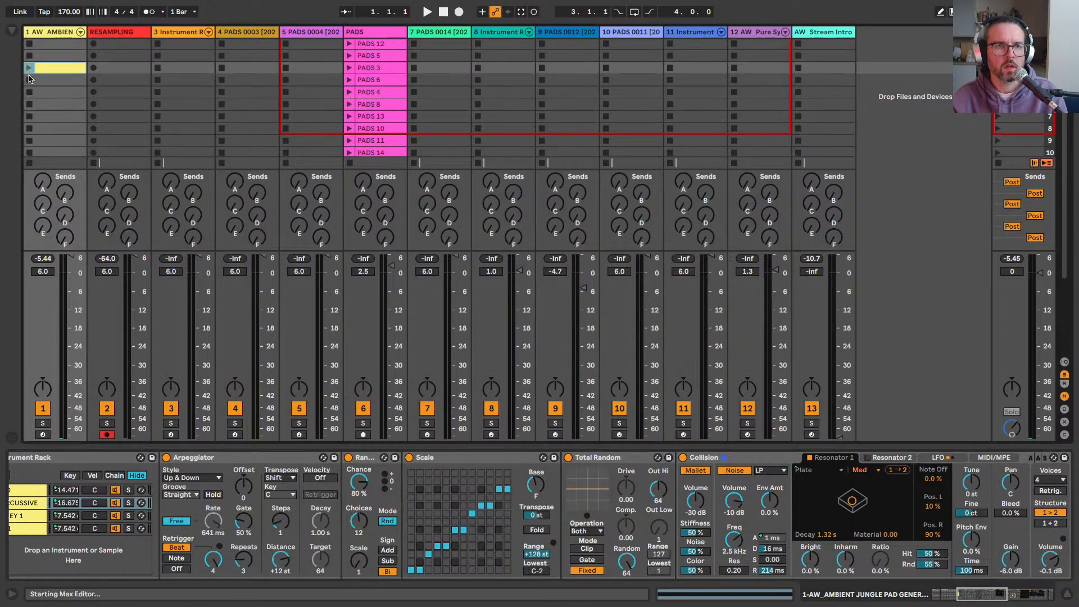
pyautogui.click(95, 68)
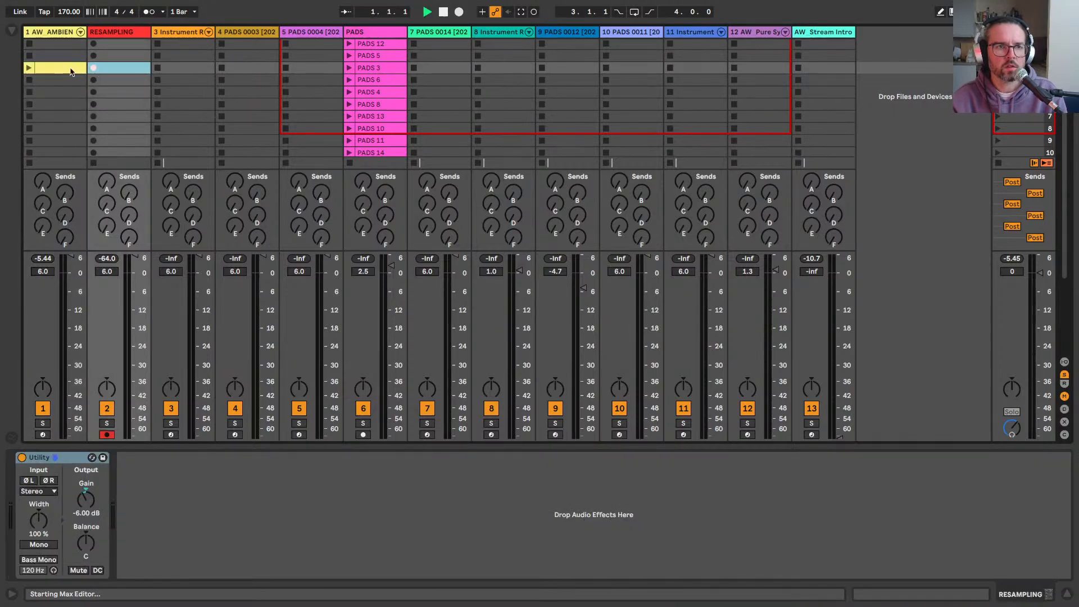
pyautogui.click(27, 68)
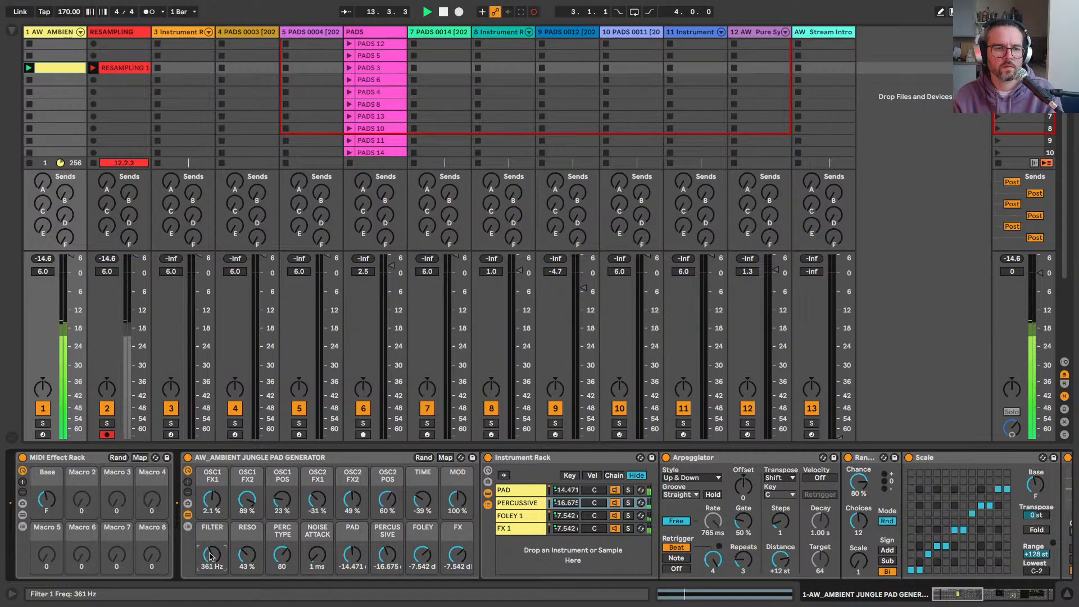
pyautogui.press('space')
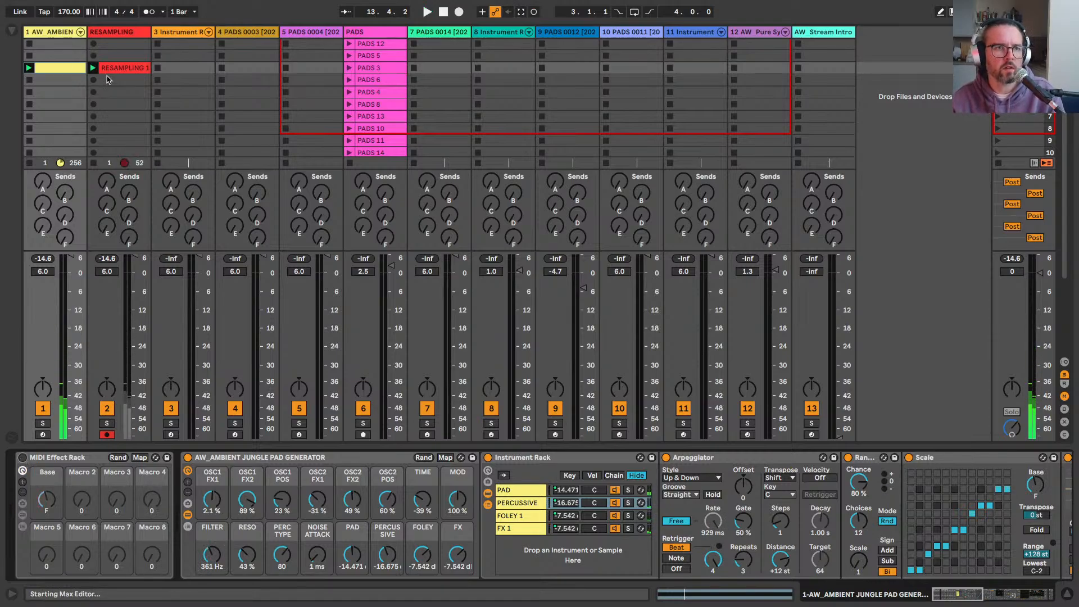
# Step: Start a second resampling take in the fourth slot and set the FILTER macro to 695 Hz and OSC1 FX2 to 50 %
pyautogui.click(93, 80)
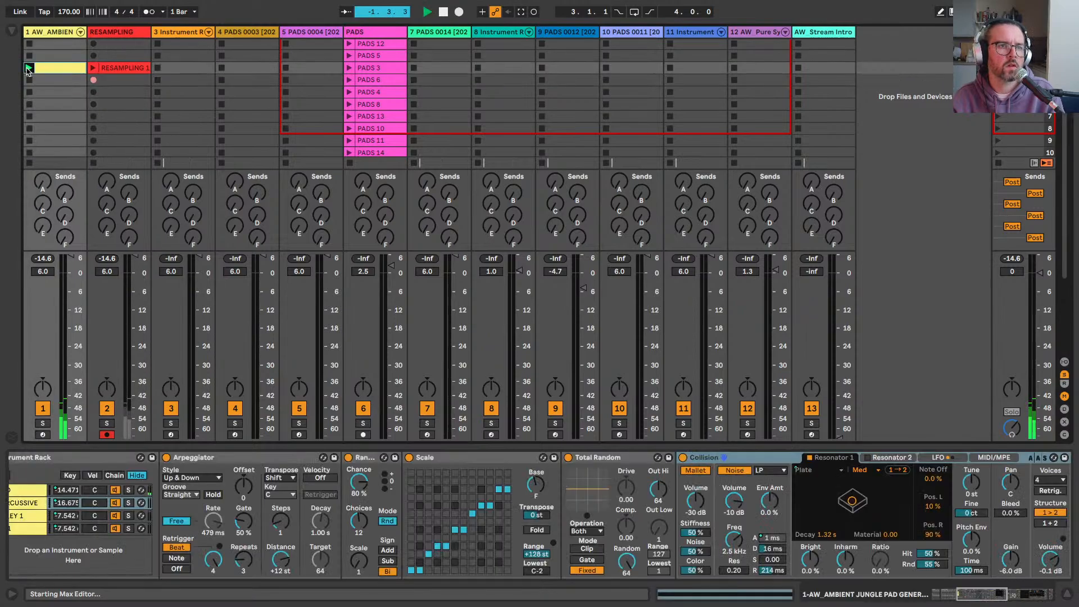
pyautogui.hscroll(-5, 93, 520)
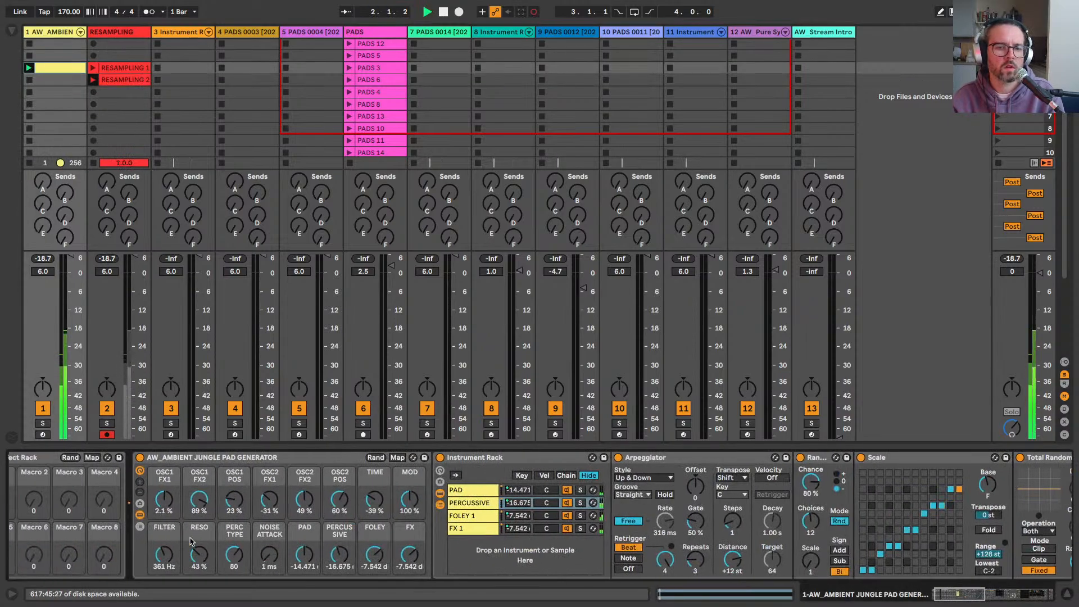
pyautogui.click(165, 555)
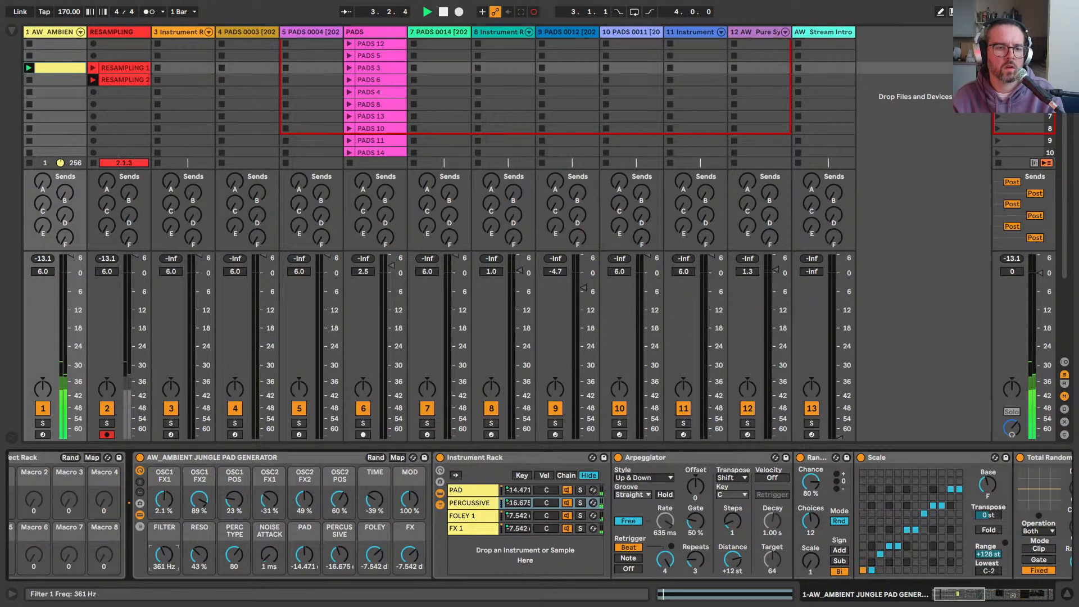
pyautogui.moveTo(164, 555); pyautogui.dragTo(164, 547)
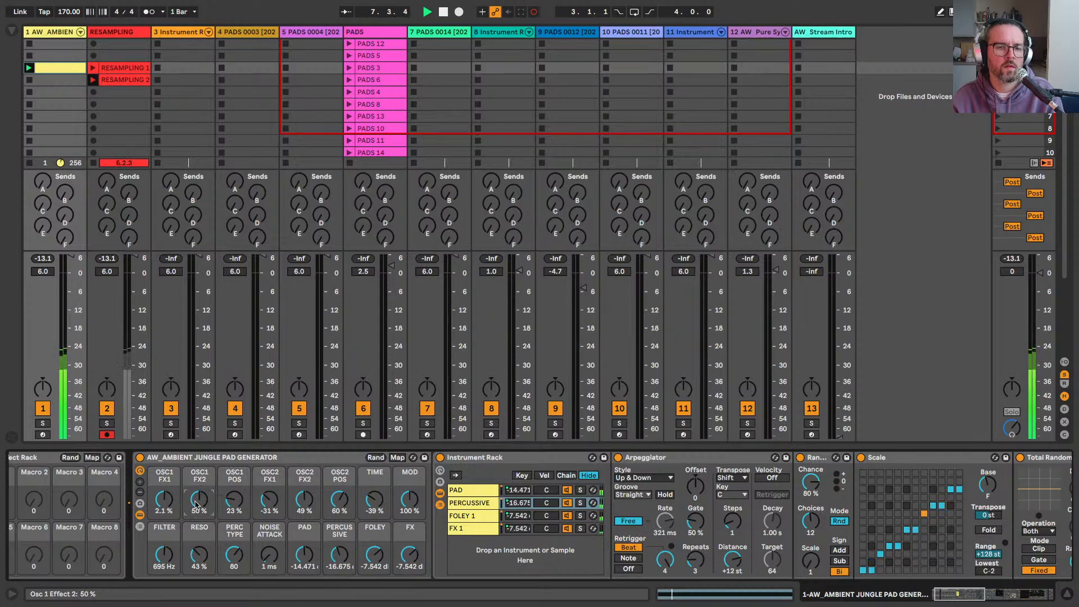
# Step: While recording, set the TIME macro to 0.8 %, FILTER to 913 Hz and NOISE ATTACK to 6 ms
pyautogui.moveTo(374, 499); pyautogui.dragTo(374, 478)
pyautogui.click(147, 565)
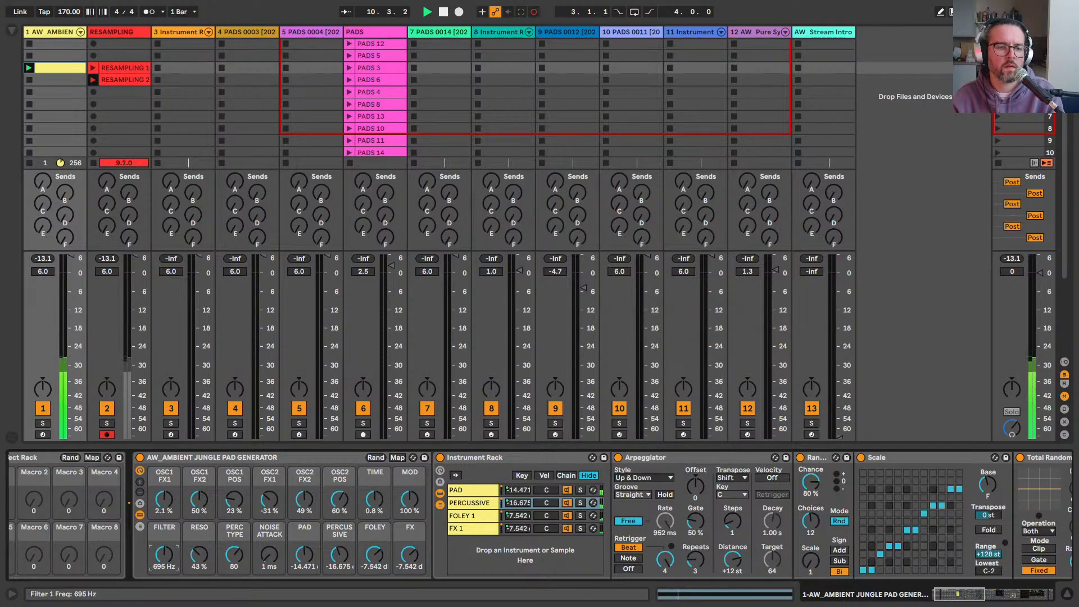
pyautogui.moveTo(148, 565); pyautogui.dragTo(148, 567)
pyautogui.click(269, 555)
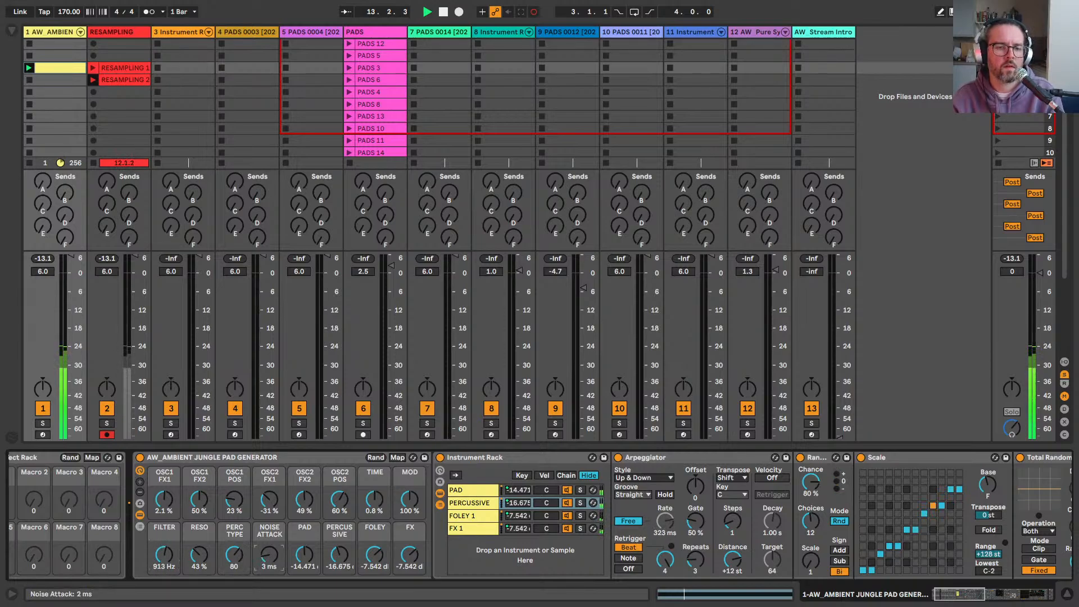
pyautogui.moveTo(269, 555)
pyautogui.mouseDown()
pyautogui.moveTo(269, 546)
pyautogui.moveTo(269, 562)
pyautogui.mouseUp()
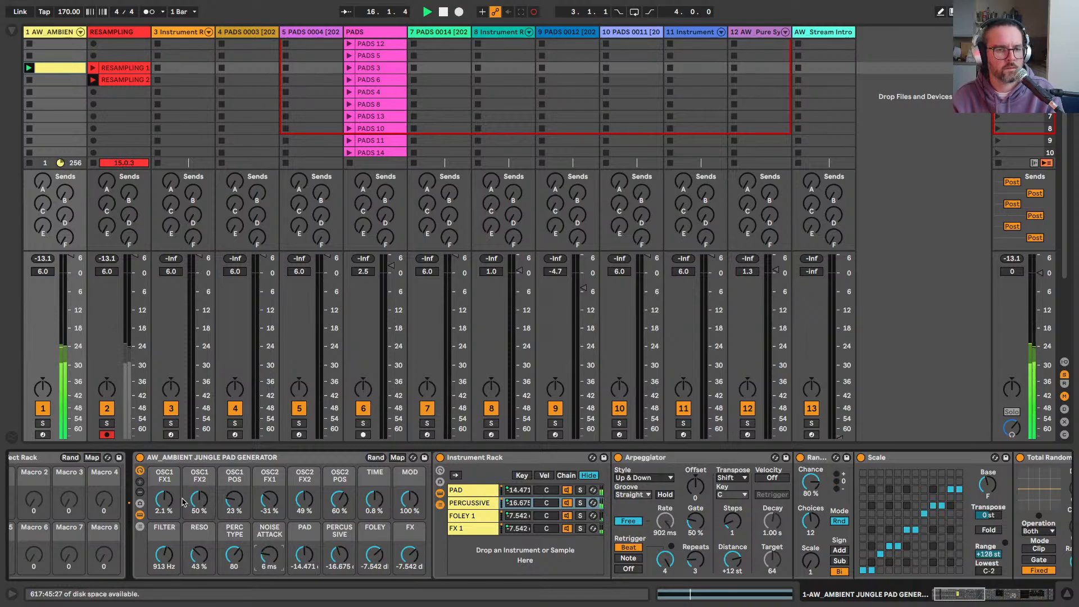
# Step: Set the OSC1 FX1, OSC2 FX1 and OSC2 POS macros to 0.0 % and OSC2 FX2 to 41 % during the take
pyautogui.moveTo(269, 499); pyautogui.dragTo(269, 503)
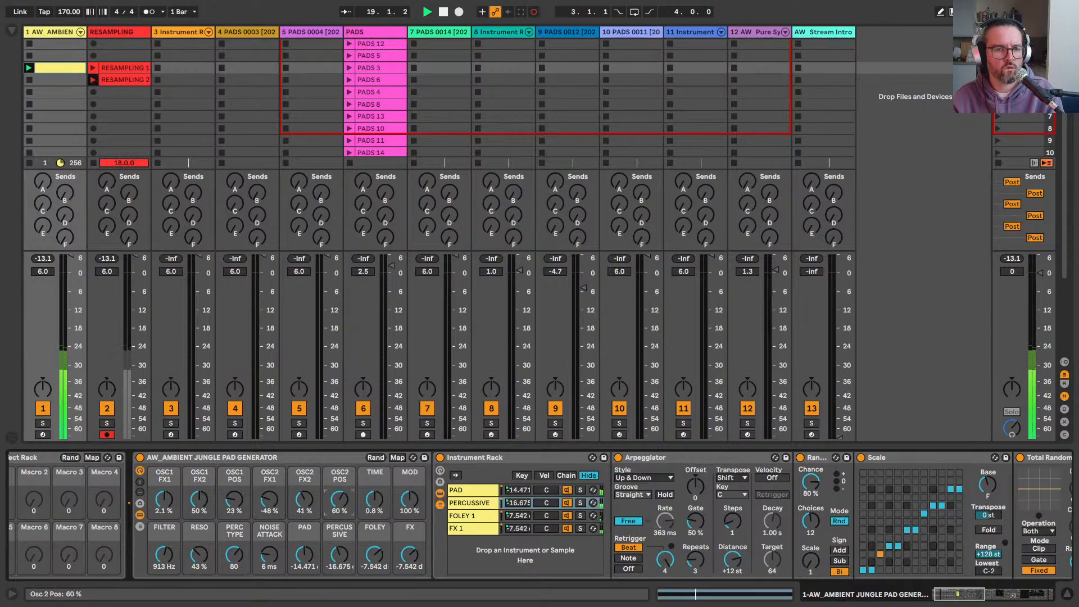
pyautogui.moveTo(339, 502); pyautogui.dragTo(339, 501)
pyautogui.moveTo(164, 499); pyautogui.dragTo(164, 506)
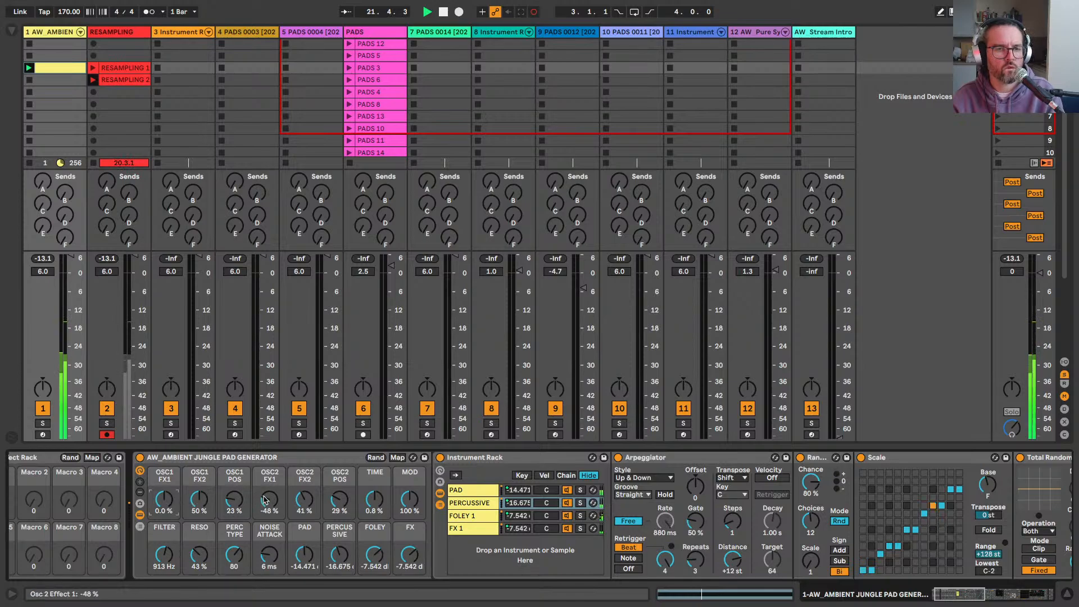
pyautogui.moveTo(269, 499); pyautogui.dragTo(269, 483)
pyautogui.moveTo(348, 500); pyautogui.dragTo(348, 517)
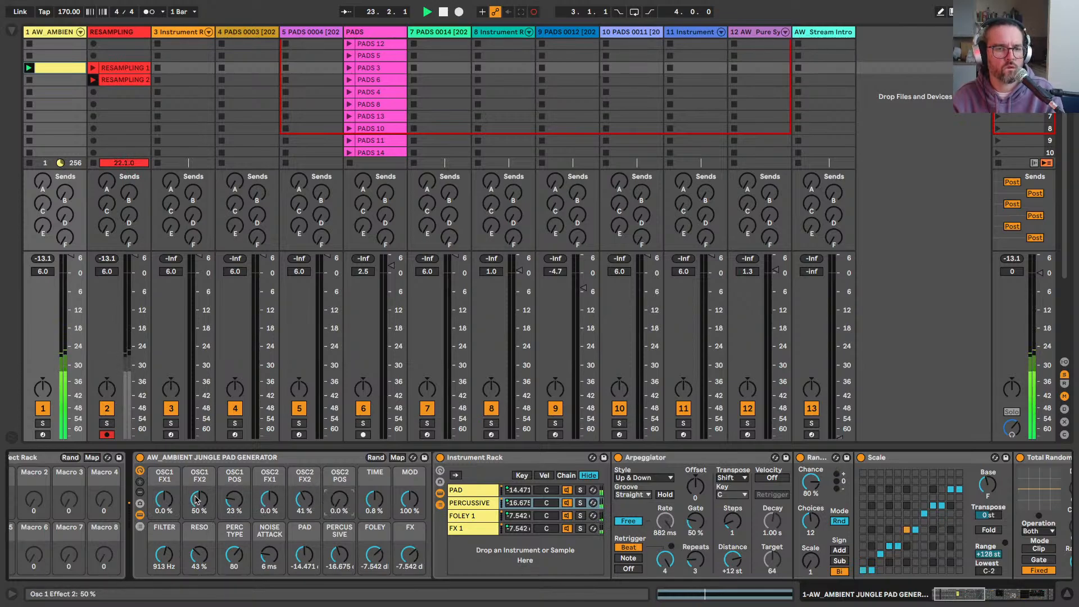
# Step: Bring the OSC1 FX2 macro to 0.0 % during the take and stop the pad generator's clip
pyautogui.moveTo(199, 499)
pyautogui.mouseDown()
pyautogui.moveTo(199, 516)
pyautogui.moveTo(199, 496)
pyautogui.mouseUp()
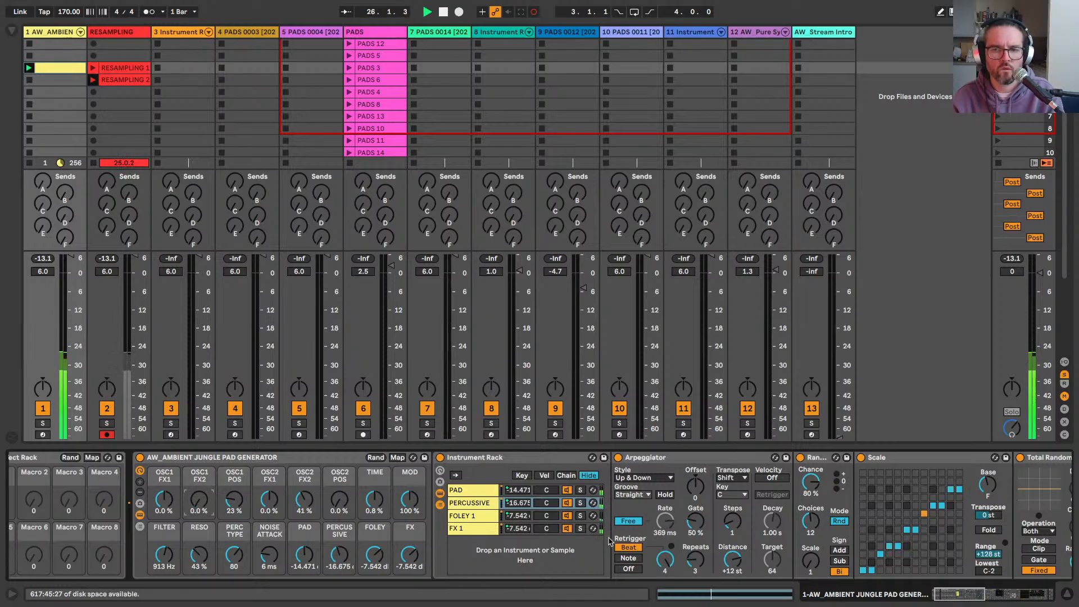
pyautogui.hscroll(10, 563, 534)
pyautogui.hscroll(-10, 563, 534)
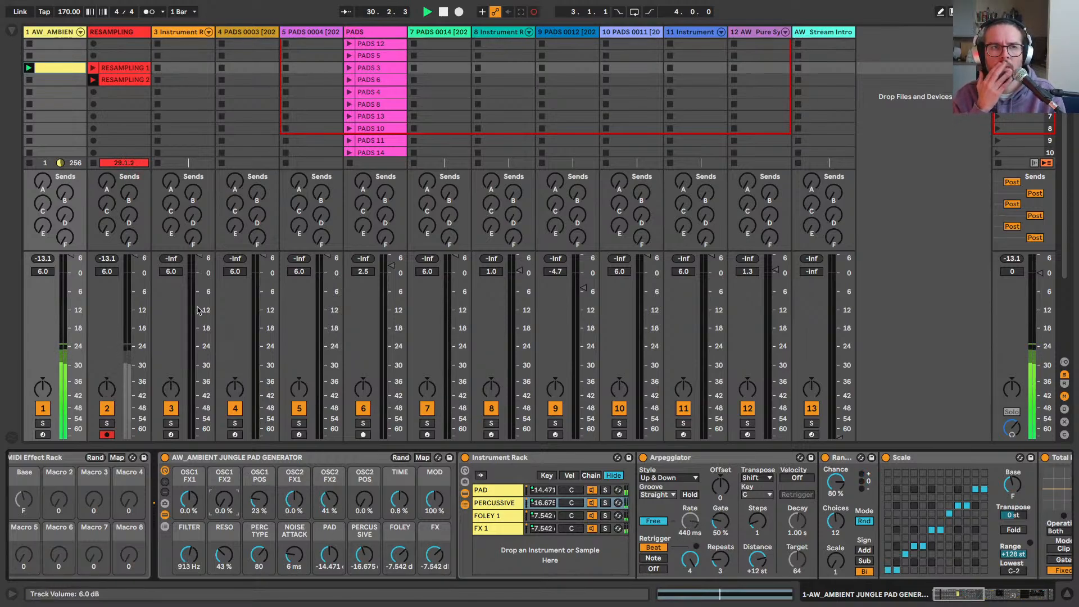
pyautogui.click(27, 164)
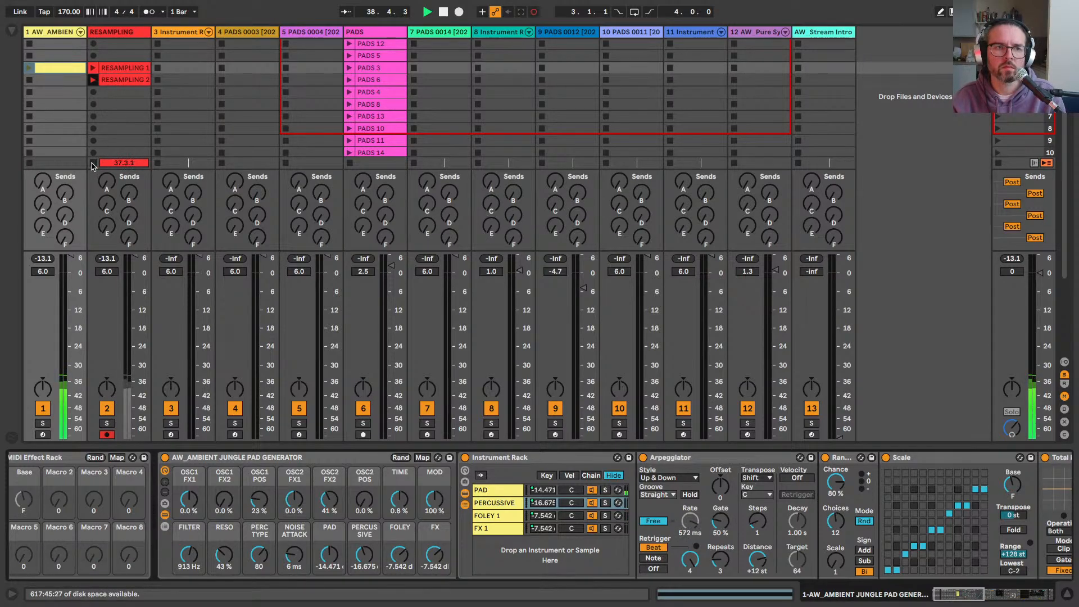
# Step: Load the second resampled take from the RESAMPLING track onto a new instrument track and convert its Simpler to Sampler
pyautogui.click(105, 34)
pyautogui.moveTo(121, 79); pyautogui.dragTo(39, 534)
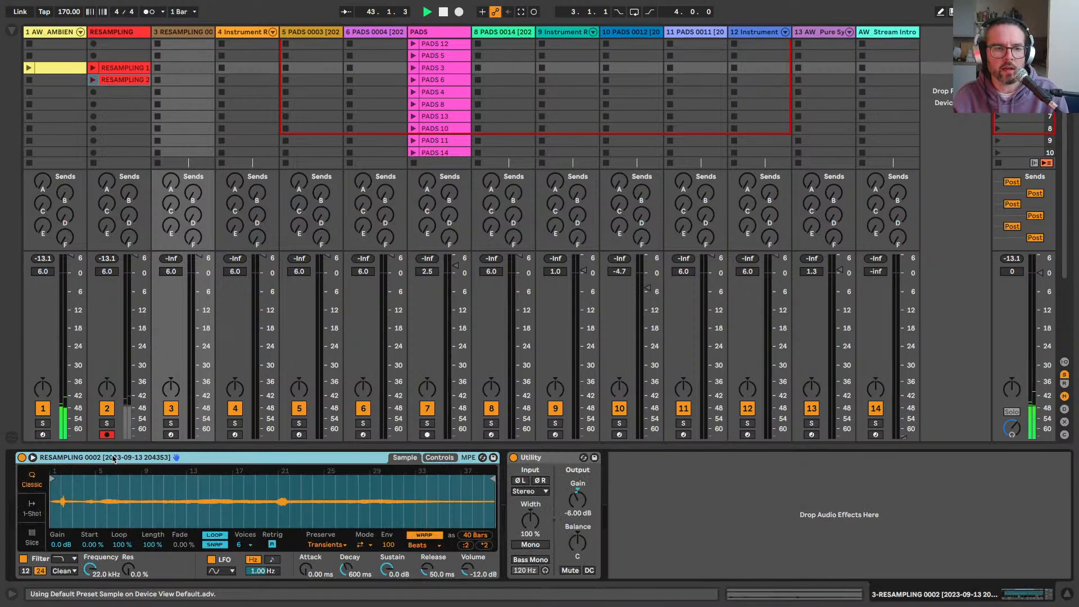
pyautogui.rightClick(113, 492)
pyautogui.click(121, 454)
# Step: Normalize the volume of the resampled take in Sampler
pyautogui.rightClick(142, 497)
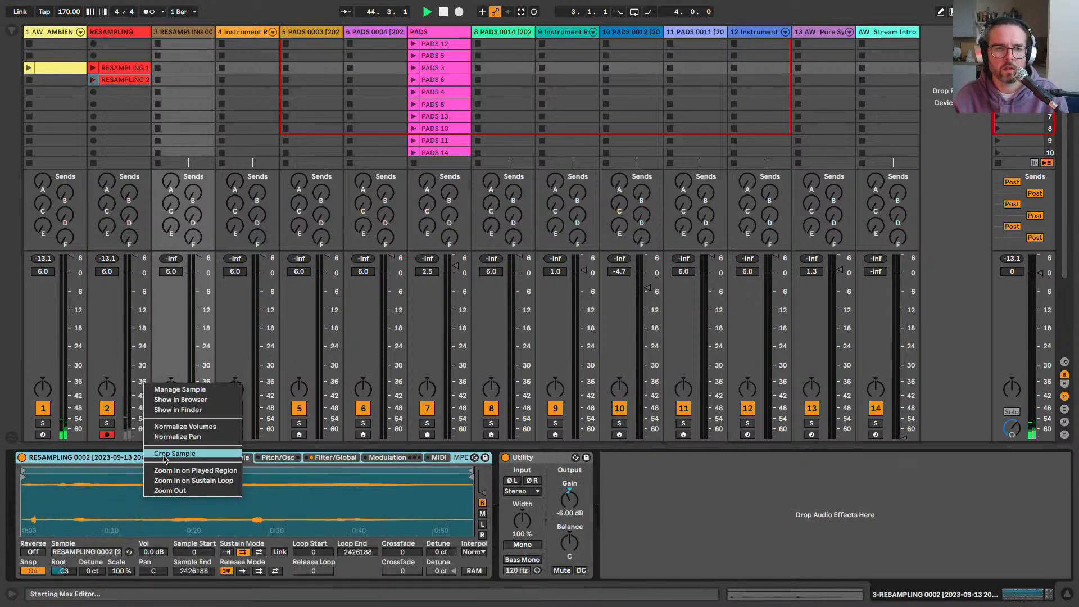
pyautogui.click(169, 426)
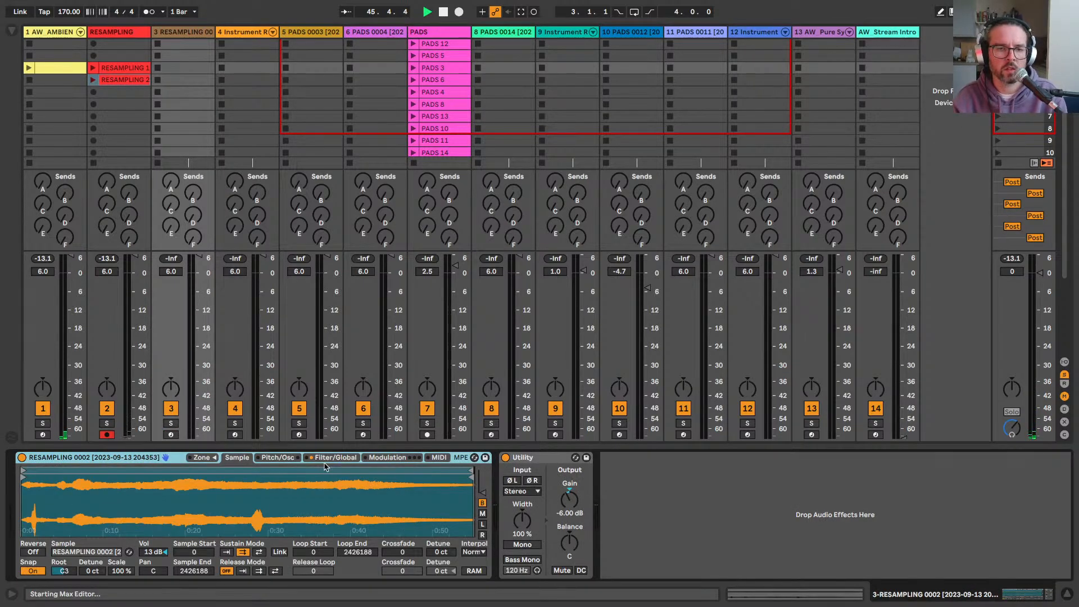
pyautogui.click(299, 458)
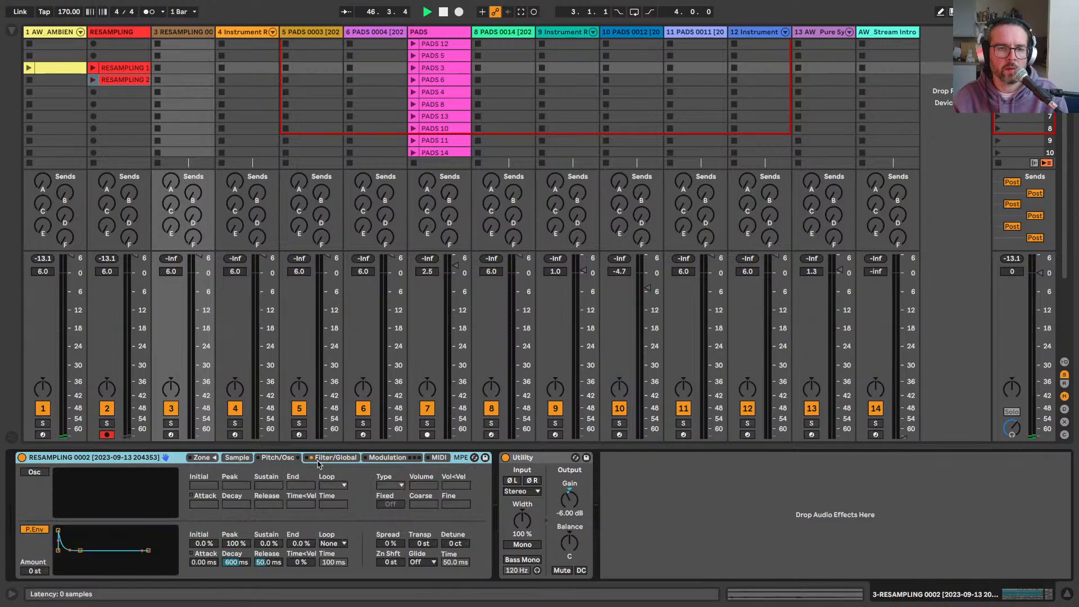
pyautogui.click(239, 458)
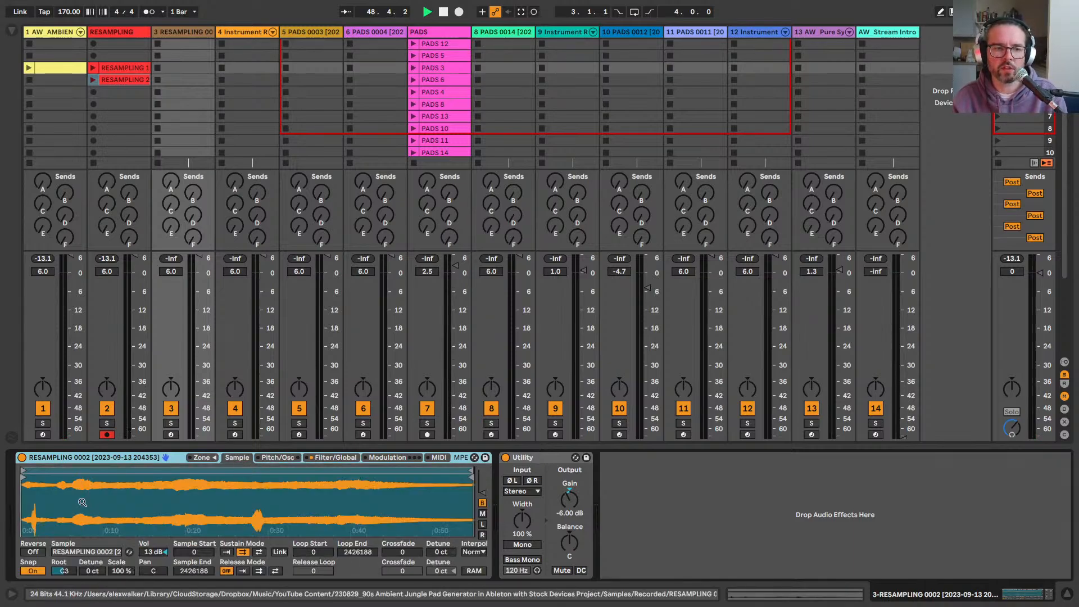
# Step: Route Sampler's LFO 2 destination A to Sample Offset with an amount of 75
pyautogui.click(330, 459)
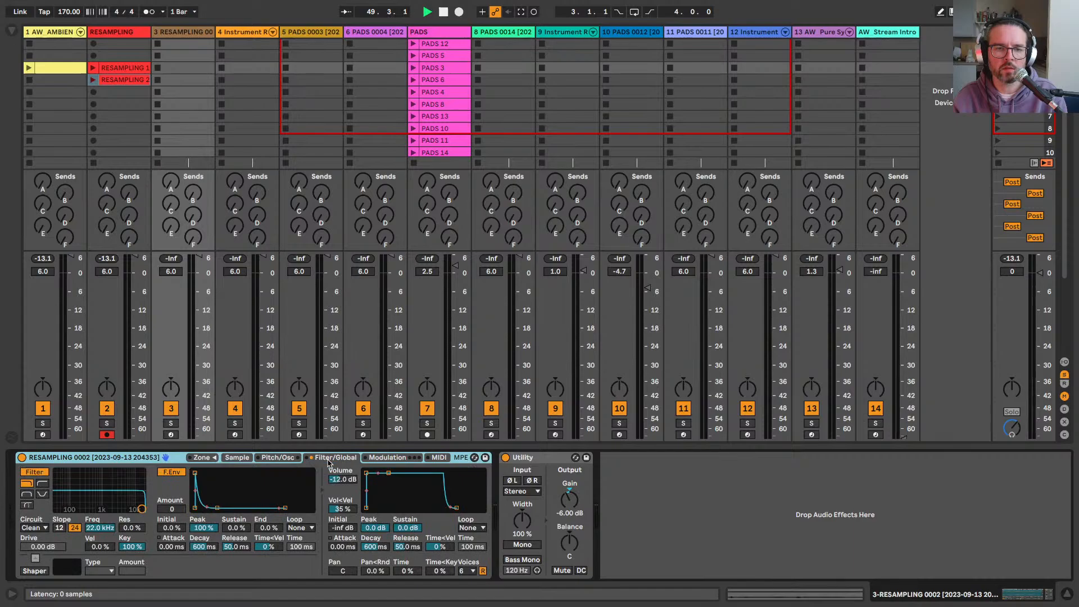
pyautogui.click(387, 457)
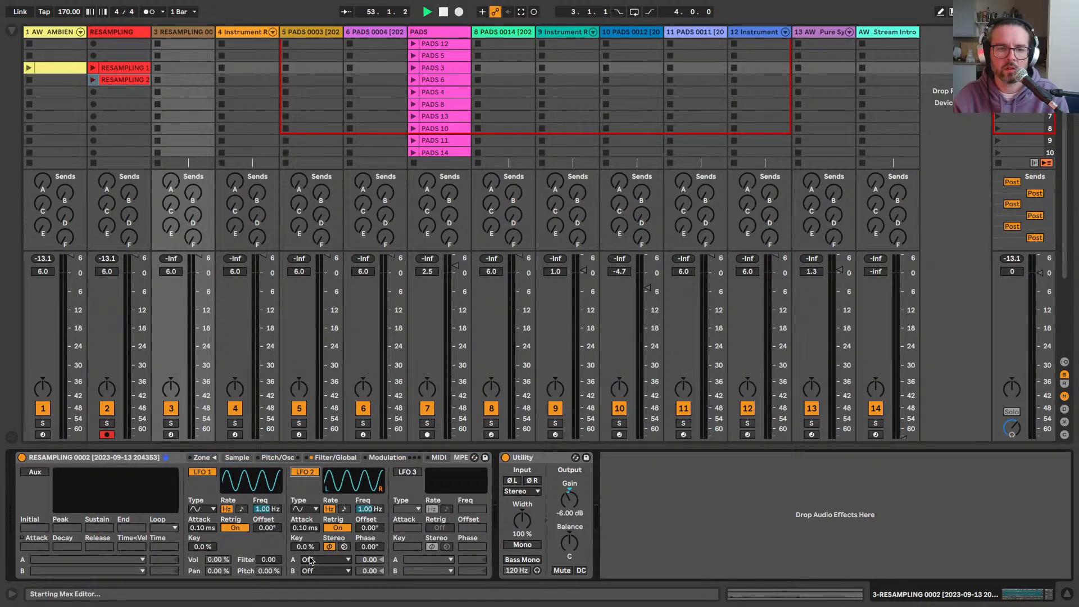
pyautogui.click(313, 560)
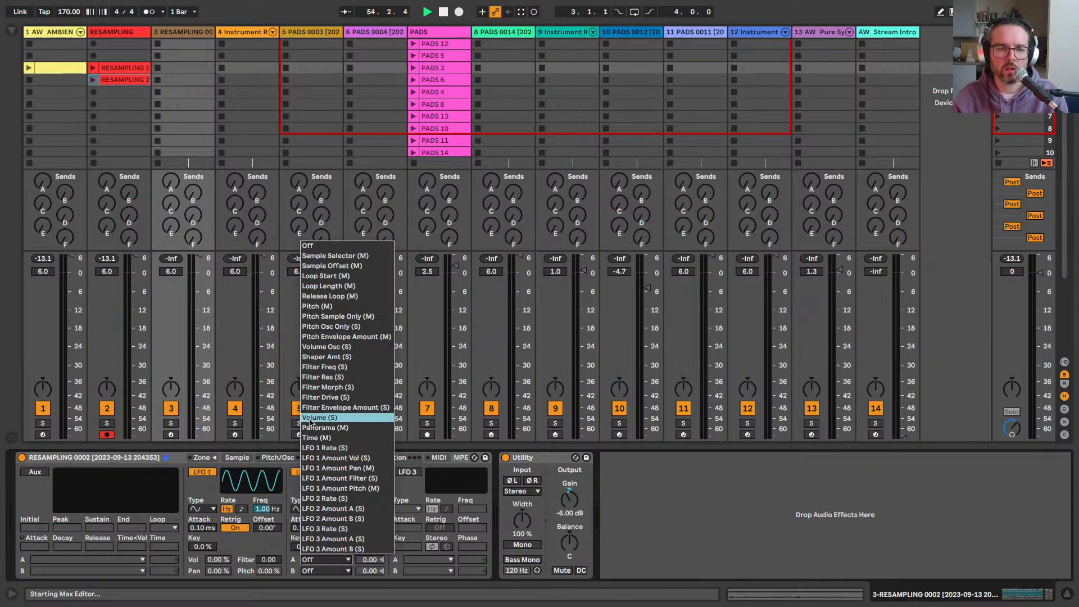
pyautogui.click(326, 266)
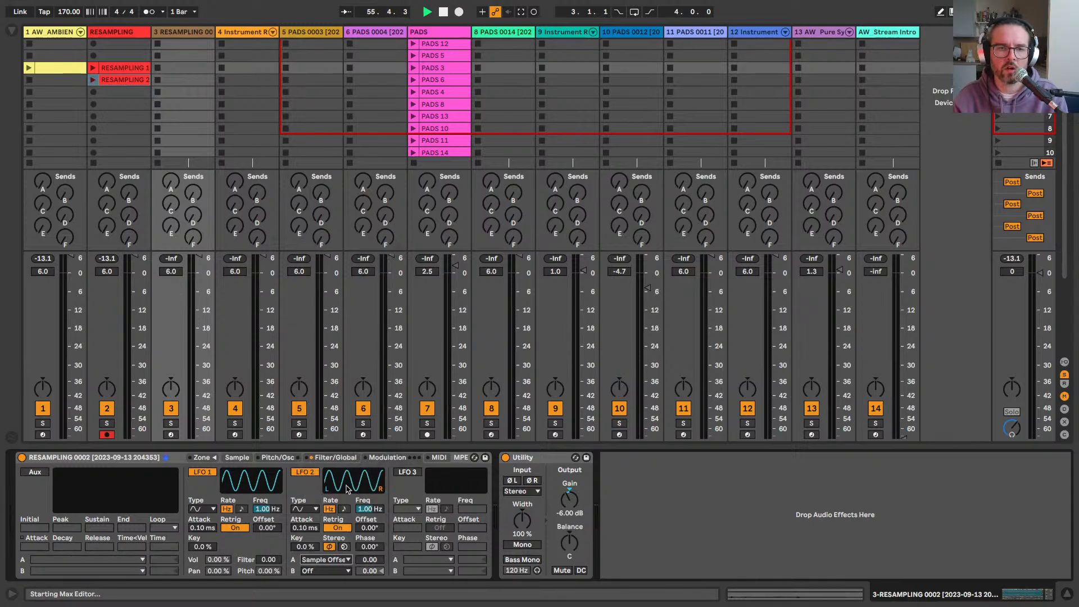
pyautogui.moveTo(362, 560); pyautogui.dragTo(363, 533)
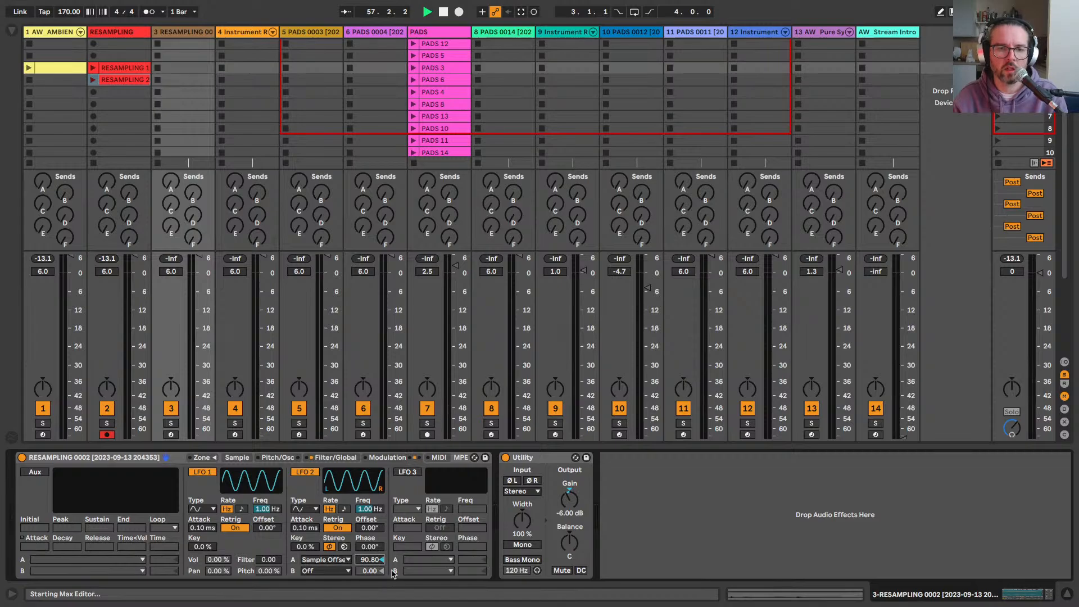
pyautogui.write('75')
pyautogui.press('Return')
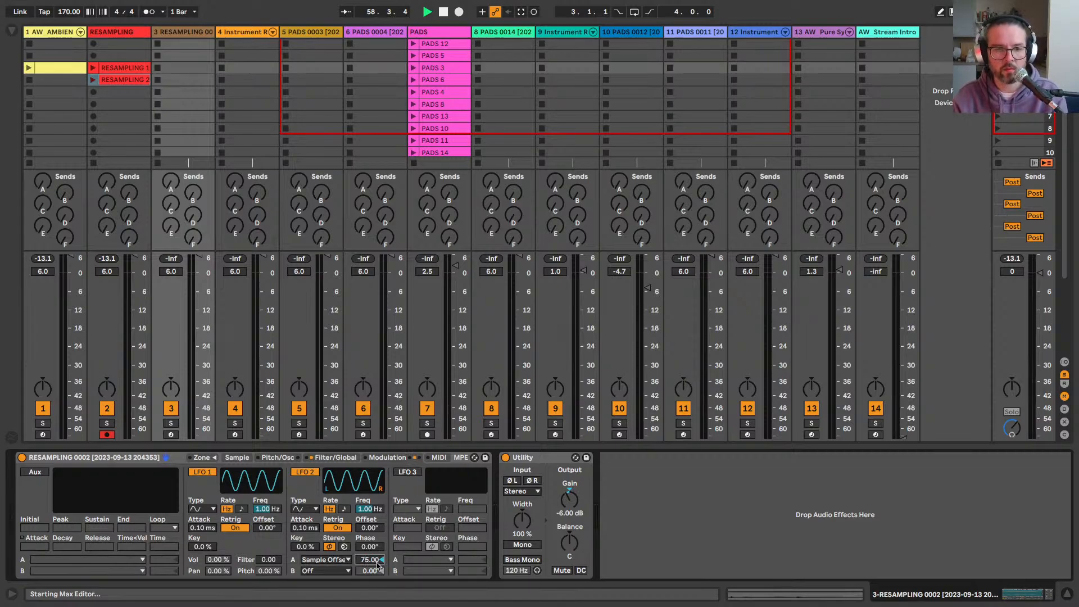
# Step: Change LFO 2 to the stepped sample-and-hold waveform and set its frequency to 0.01 Hz
pyautogui.click(303, 509)
pyautogui.click(305, 571)
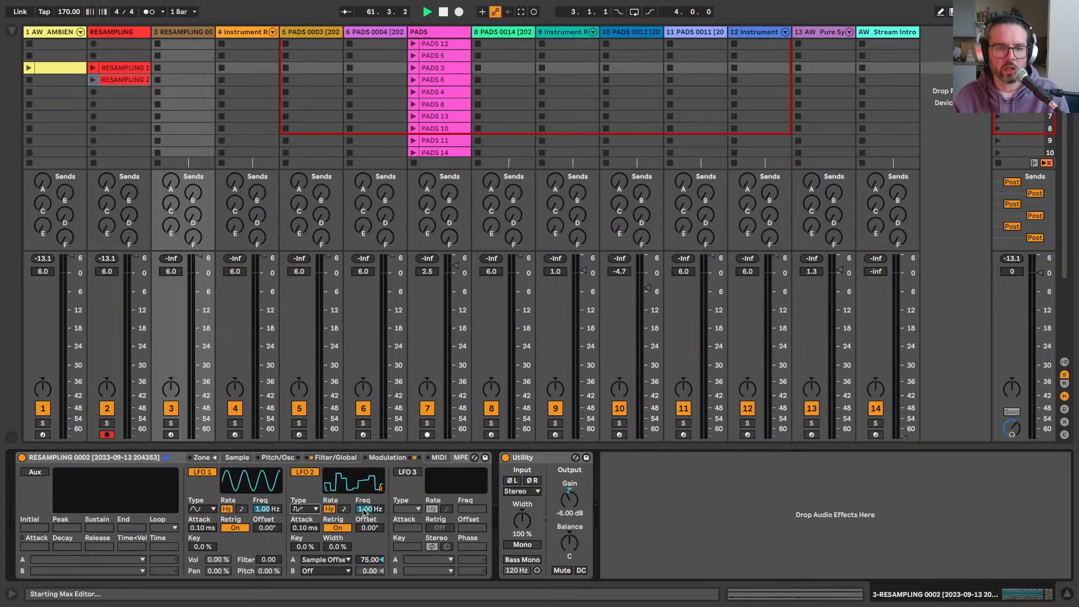
pyautogui.moveTo(364, 509); pyautogui.dragTo(364, 556)
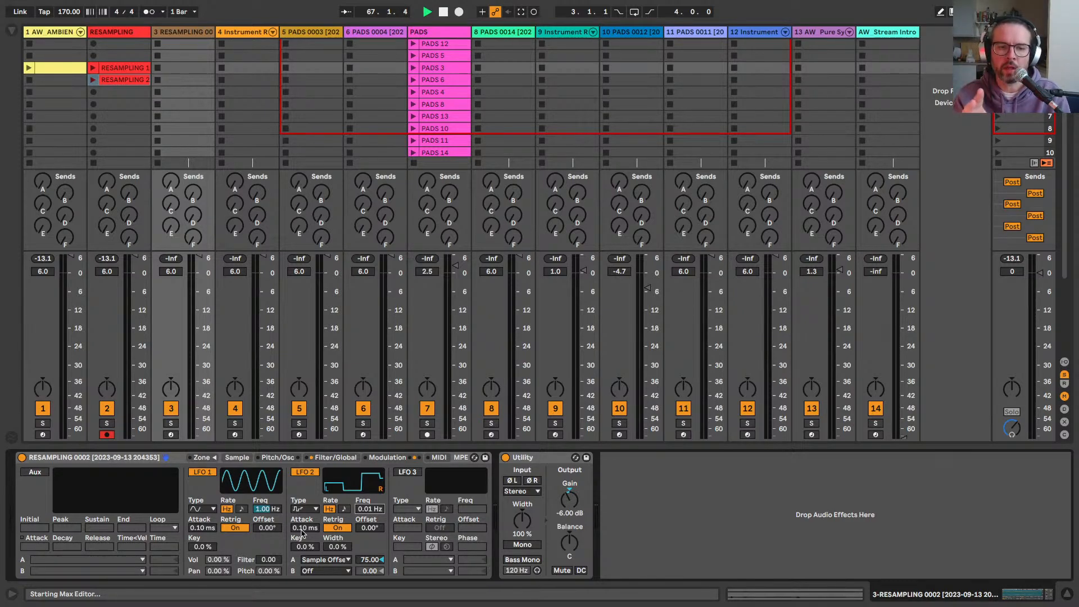
# Step: Set the sample's sustain mode to back-and-forth looping and the volume envelope's attack to 2.45 s
pyautogui.click(236, 456)
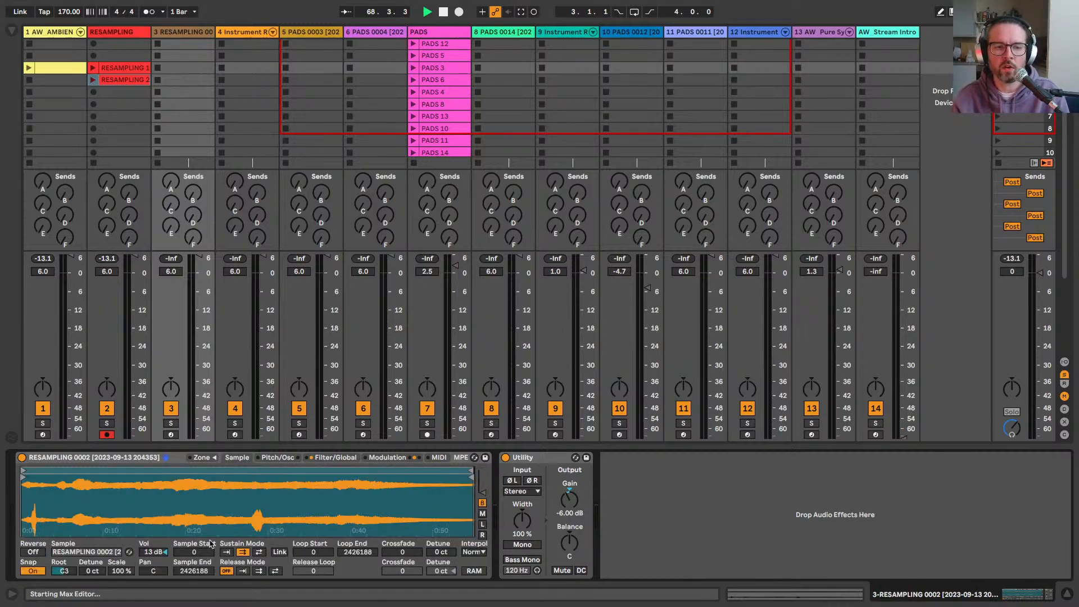
pyautogui.click(258, 552)
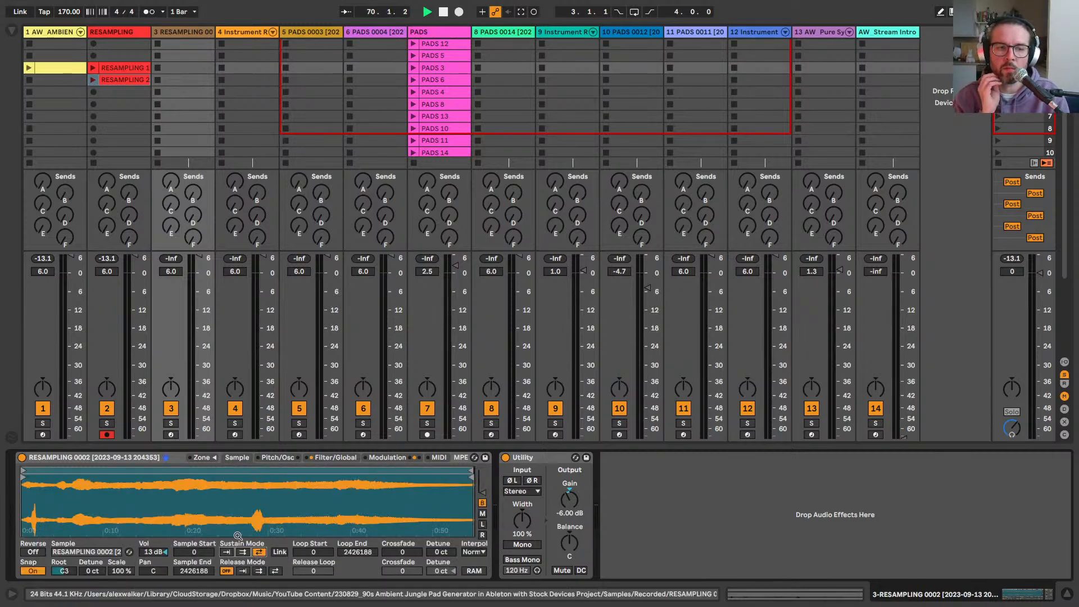
pyautogui.click(385, 459)
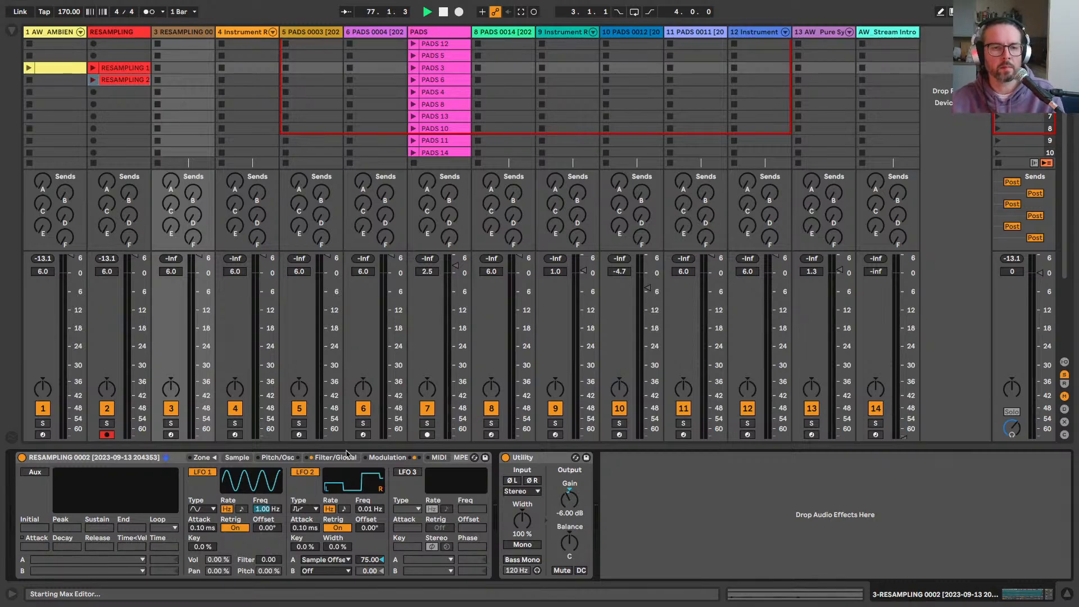
pyautogui.click(336, 458)
pyautogui.moveTo(342, 546)
pyautogui.mouseDown()
pyautogui.moveTo(342, 524)
pyautogui.moveTo(343, 546)
pyautogui.mouseUp()
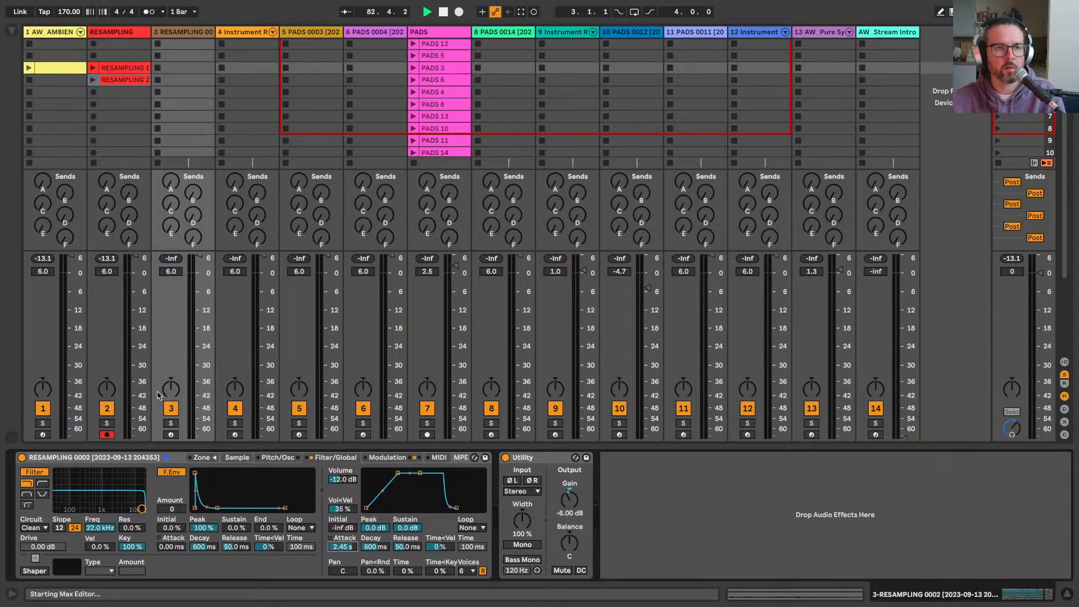
# Step: Arm the new sampler track 3 and set the sample's root key to C4
pyautogui.click(171, 435)
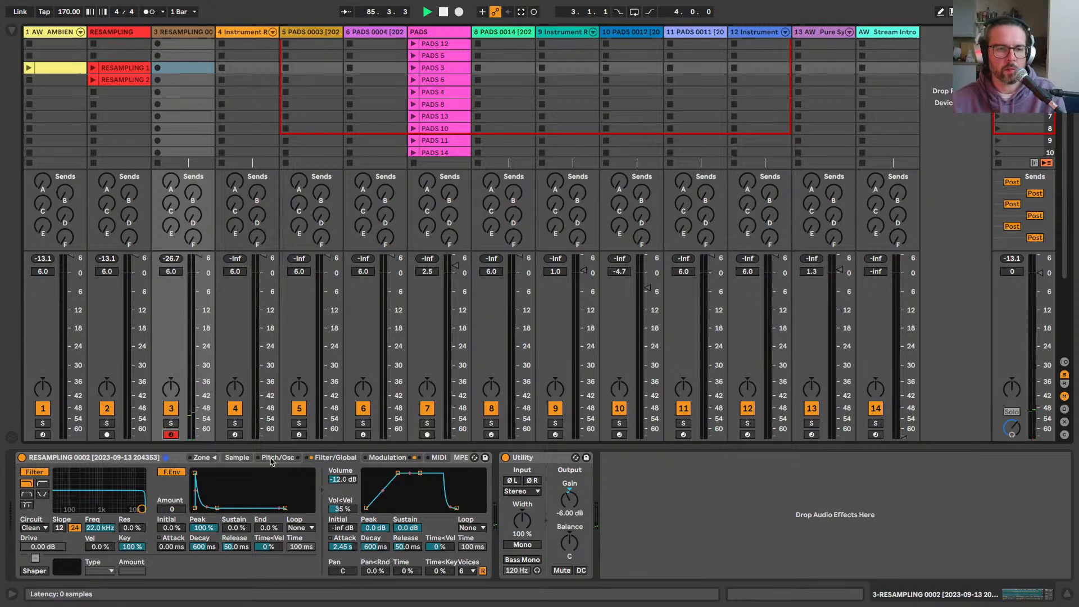
pyautogui.click(237, 458)
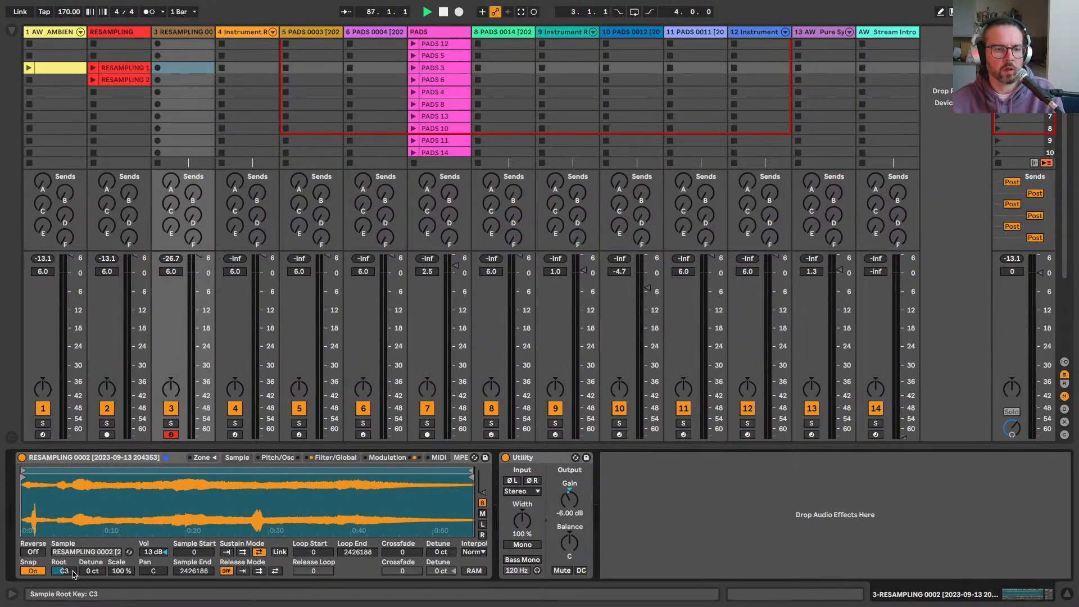
pyautogui.scroll(4, 72, 573)
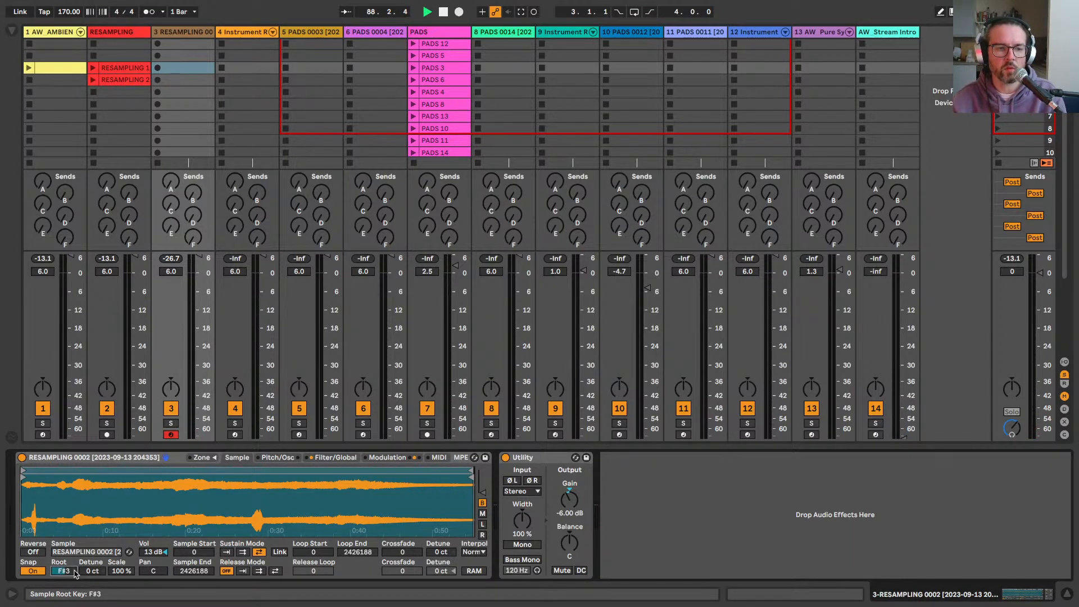
pyautogui.scroll(6, 75, 573)
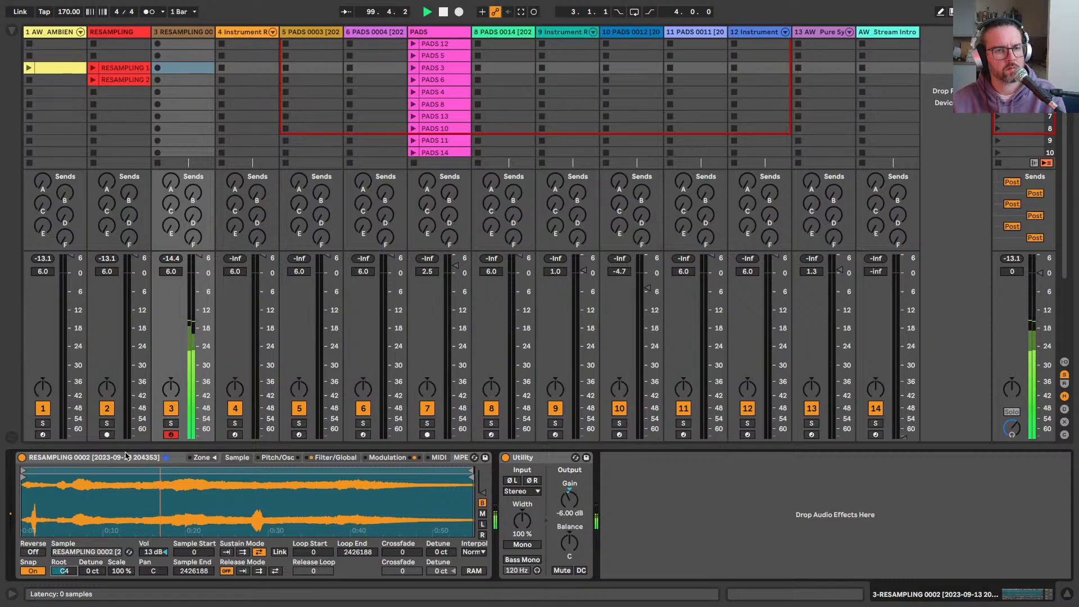
# Step: Lower Sampler's filter frequency to 2.85 kHz and turn off voice retriggering
pyautogui.click(315, 456)
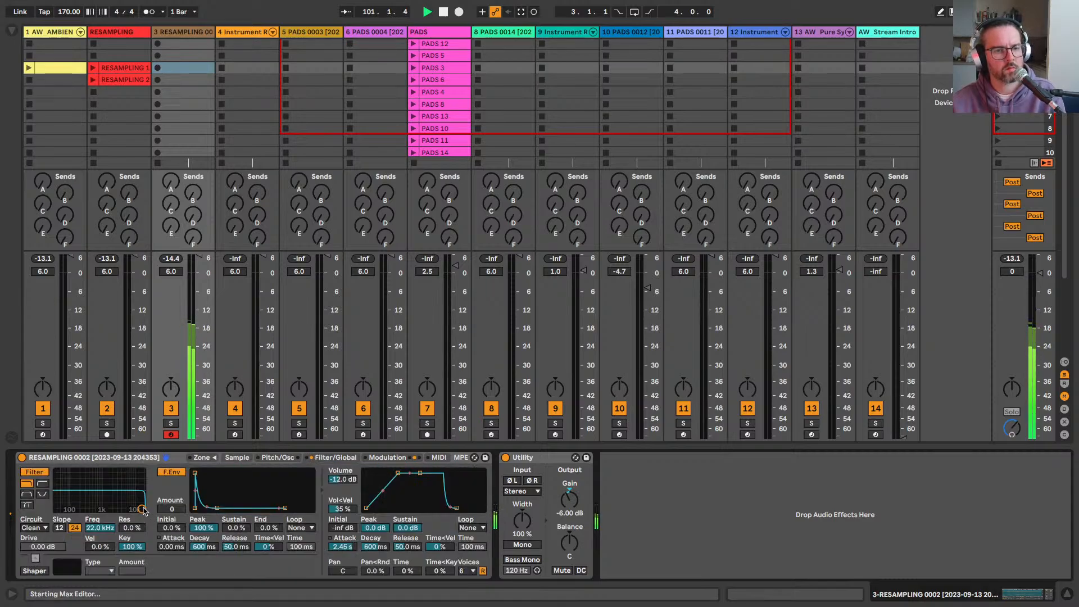
pyautogui.moveTo(141, 508); pyautogui.dragTo(115, 508)
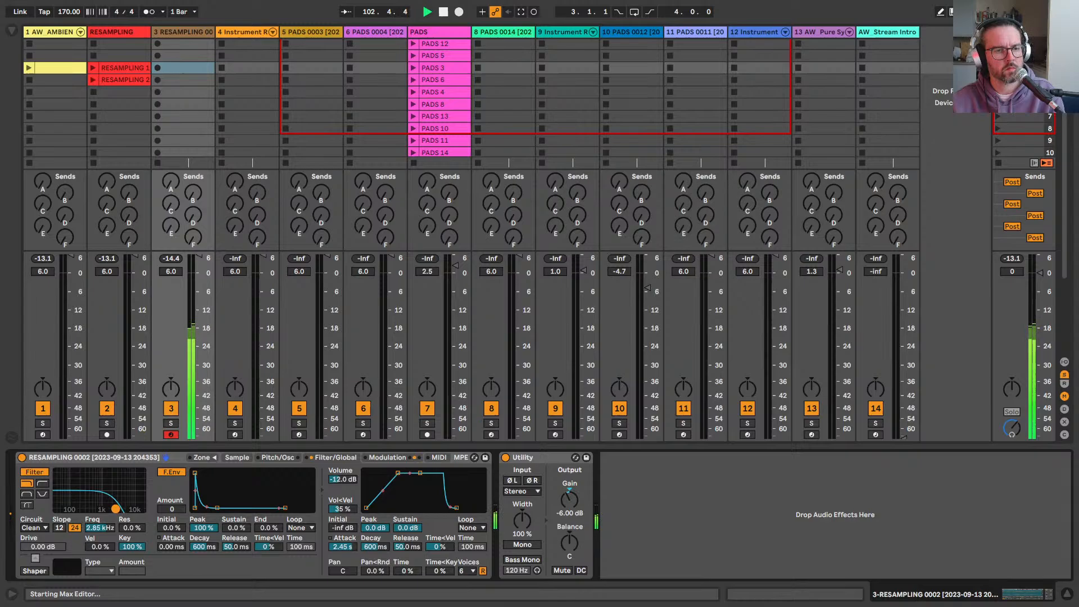
pyautogui.click(471, 570)
pyautogui.click(488, 568)
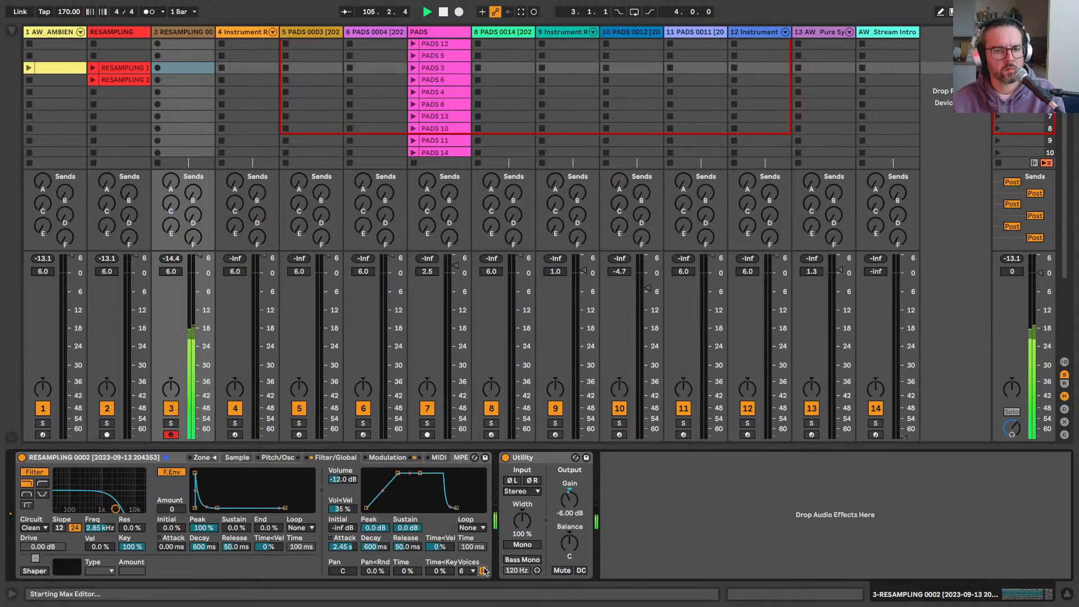
# Step: Set the volume envelope's release to 9.06 s and reopen the filter to 22.0 kHz
pyautogui.moveTo(407, 546); pyautogui.dragTo(407, 515)
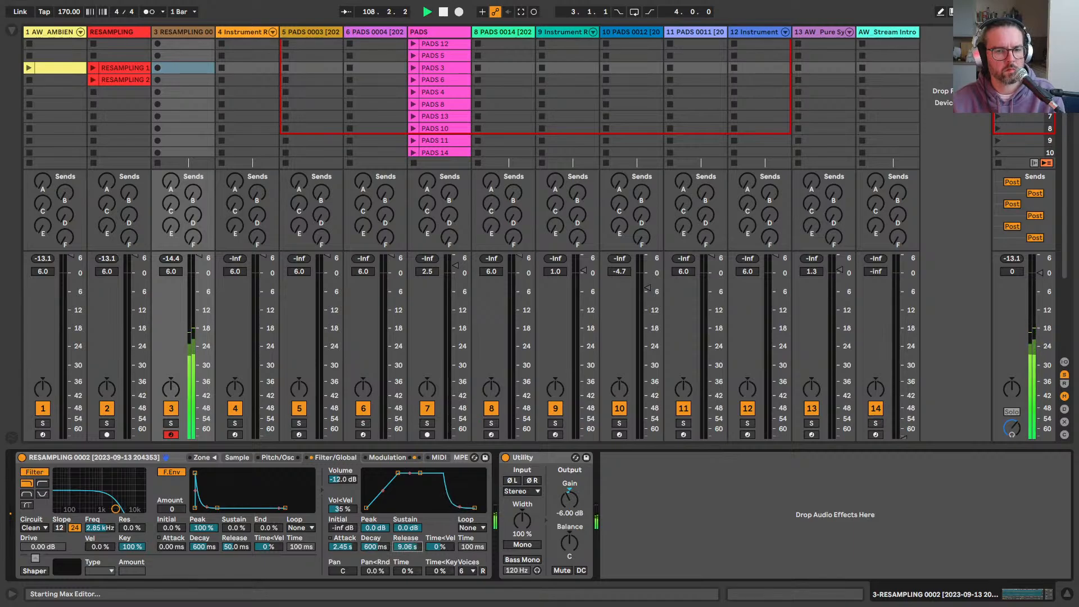
pyautogui.moveTo(116, 509); pyautogui.dragTo(142, 510)
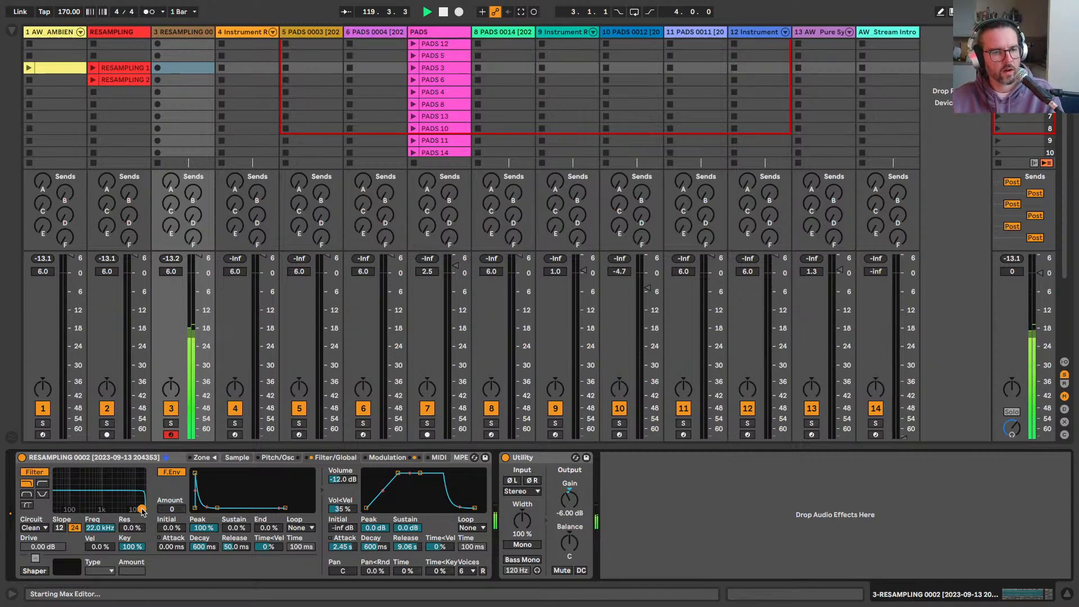
# Step: Route Sampler's LFO 2 destination B to Panorama with an amount of 25
pyautogui.click(278, 457)
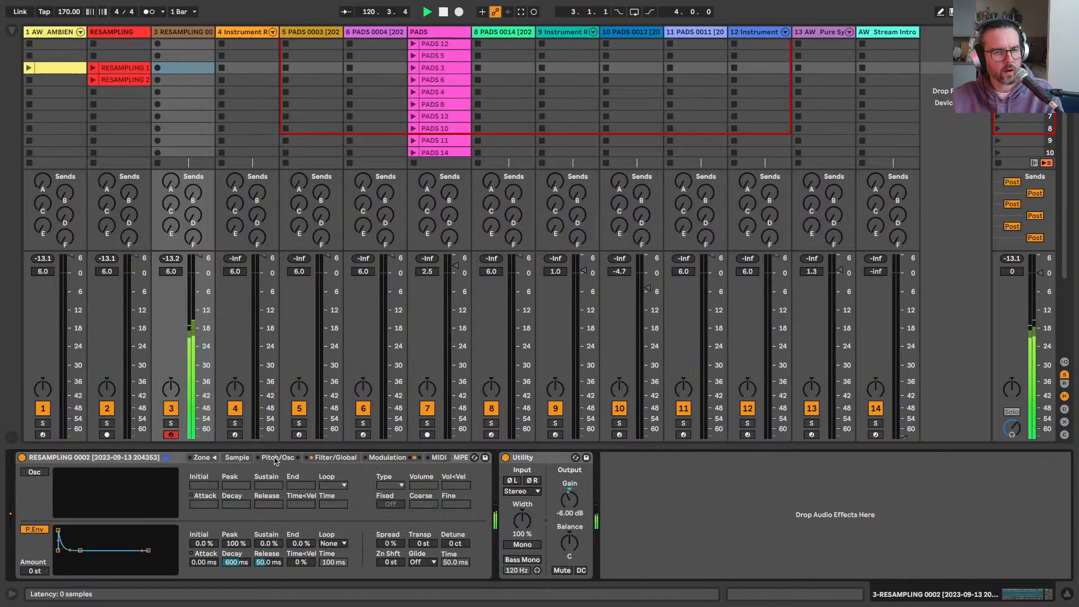
pyautogui.click(338, 457)
pyautogui.click(387, 458)
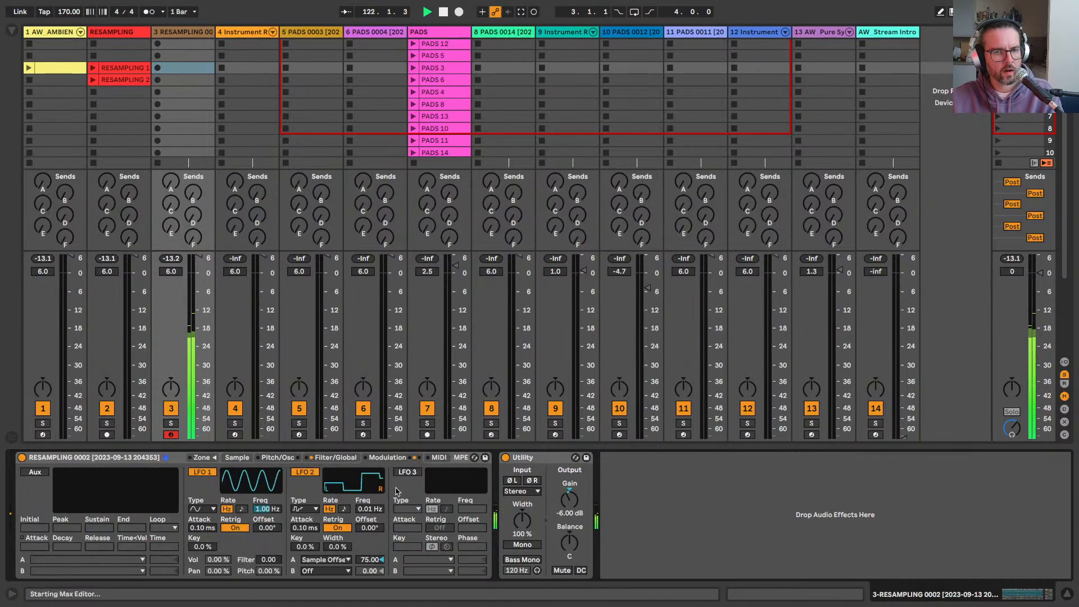
pyautogui.click(326, 571)
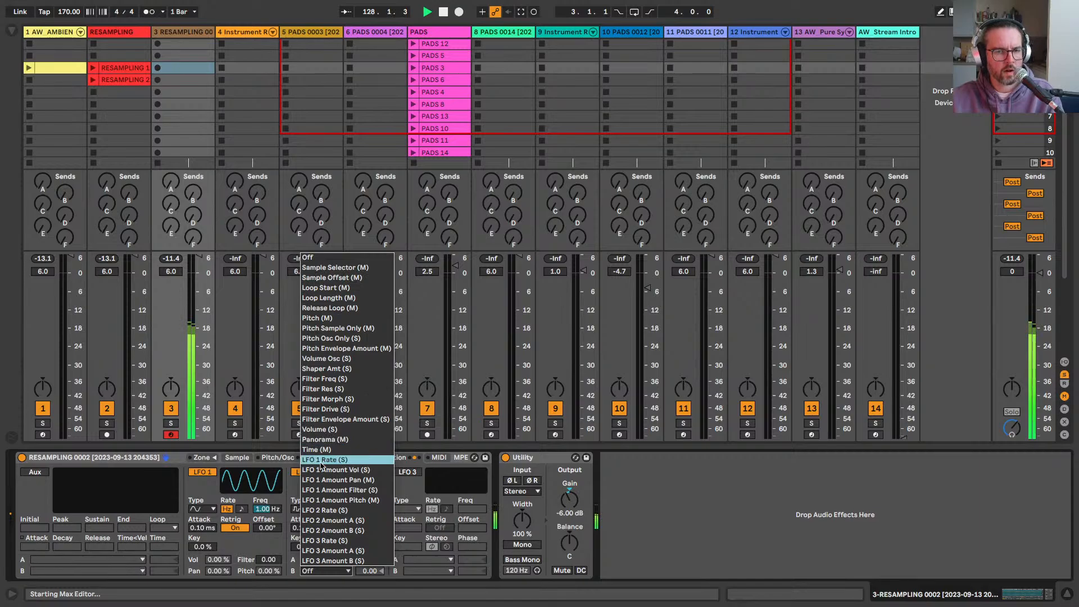
pyautogui.click(324, 439)
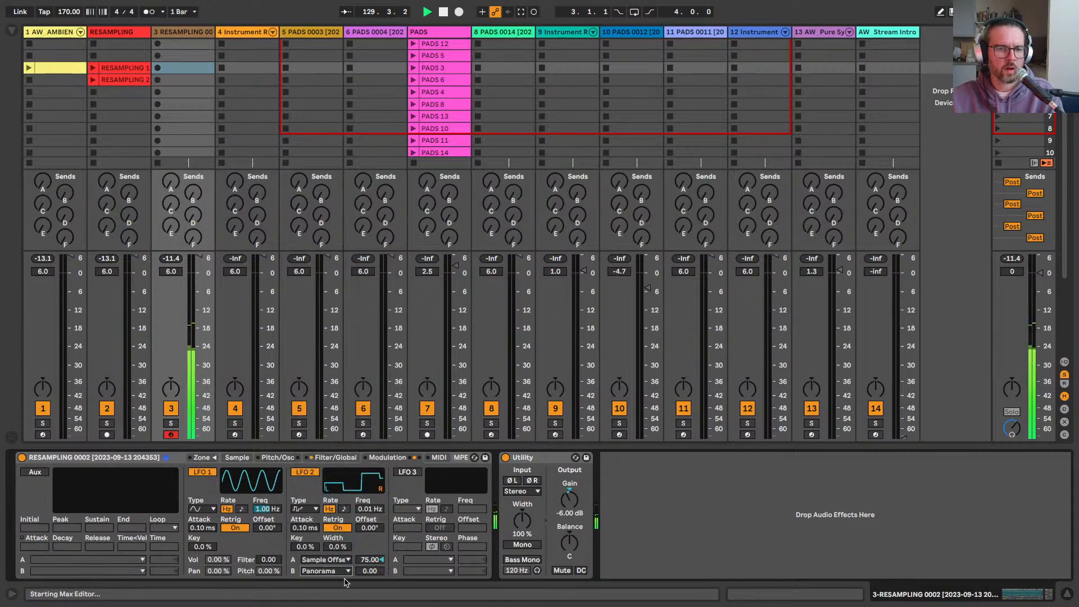
pyautogui.click(362, 571)
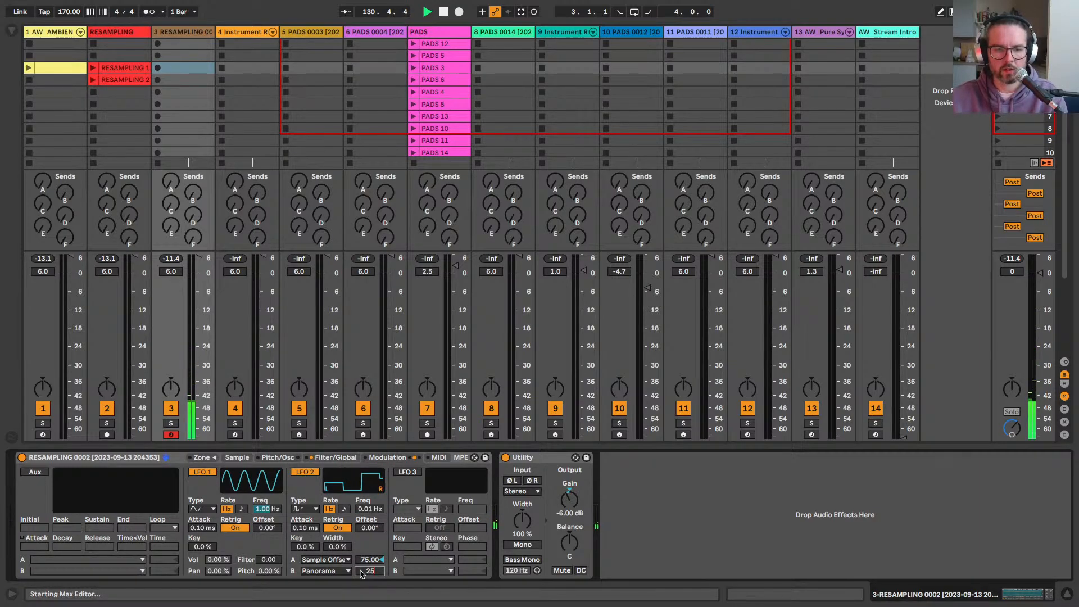
pyautogui.write('25')
pyautogui.press('Return')
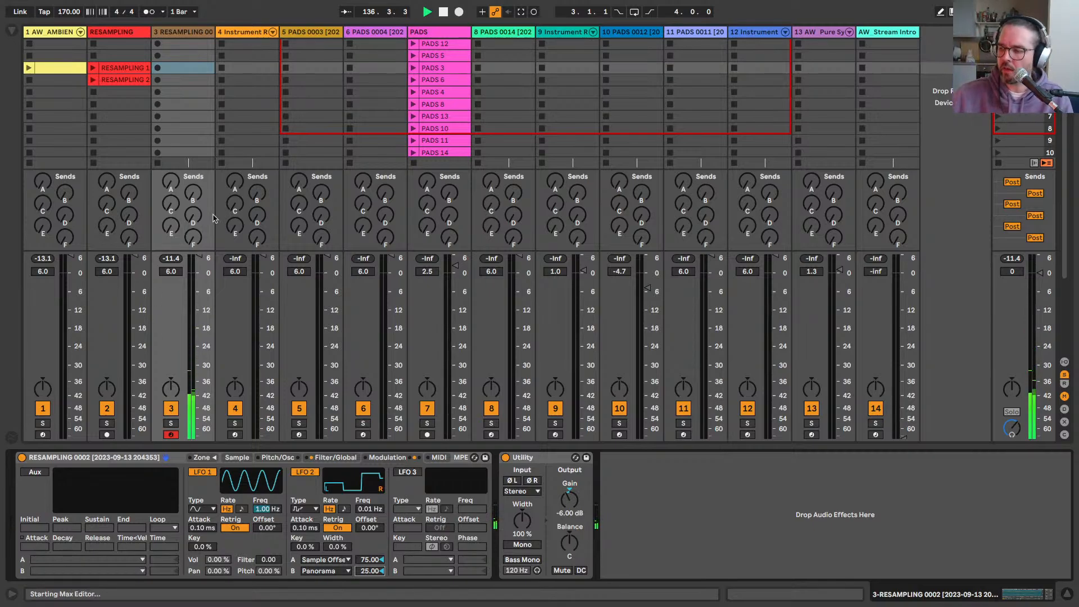
# Step: Show the device chain of the Instrument Rack on track 4 and arm that track for playing
pyautogui.click(118, 41)
pyautogui.click(171, 32)
pyautogui.click(254, 35)
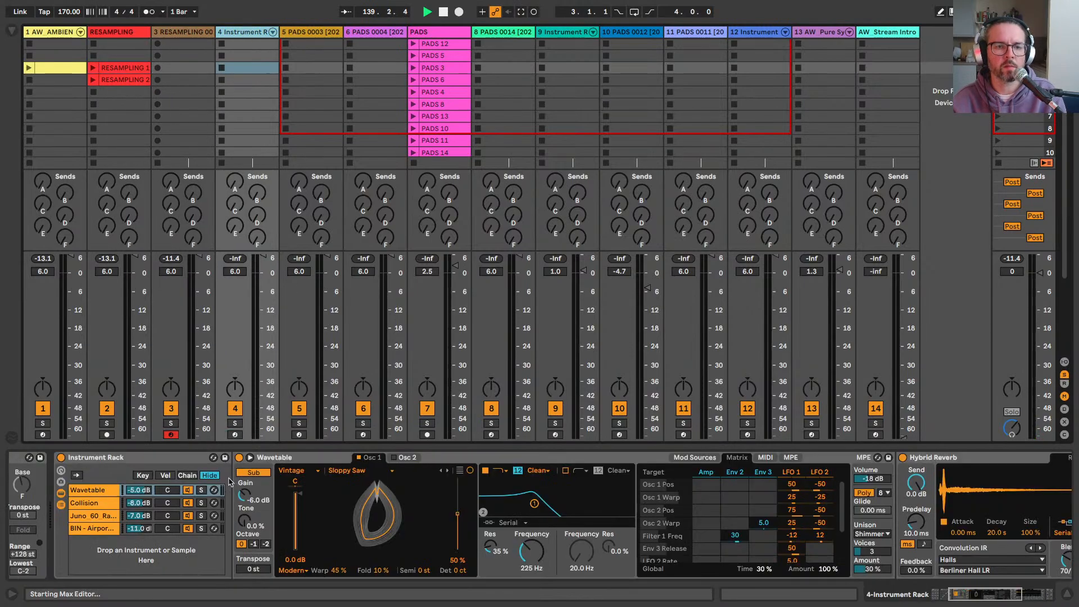
pyautogui.hscroll(-5, 315, 548)
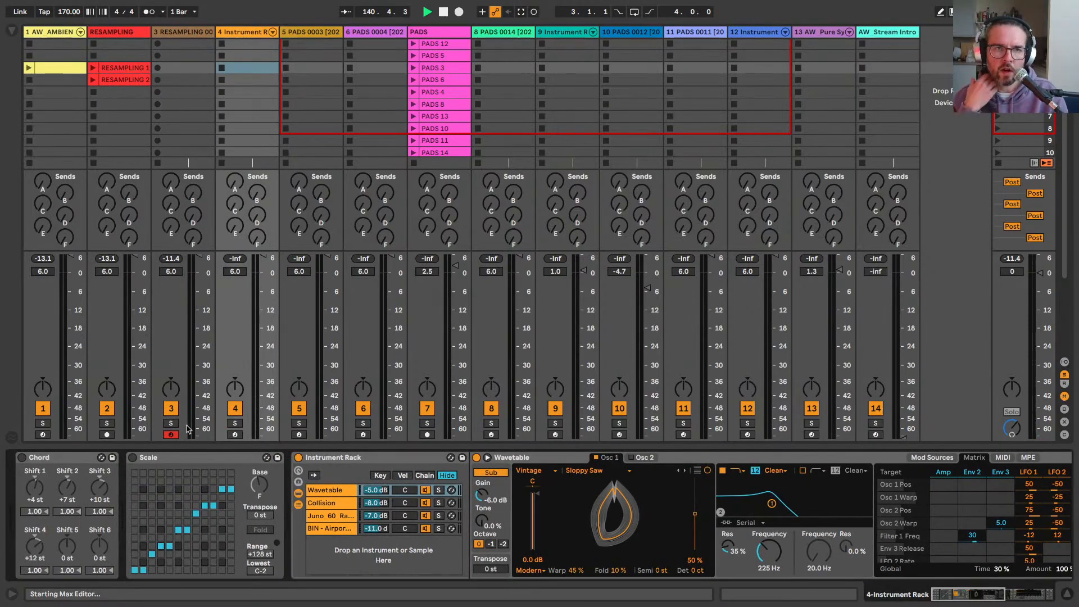
pyautogui.click(235, 435)
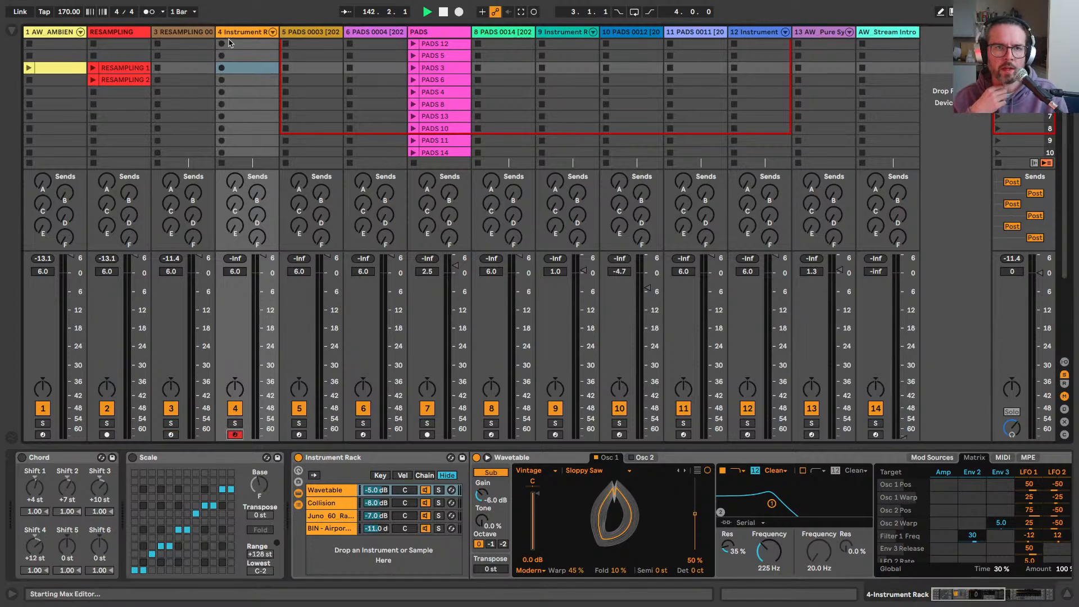
# Step: Show the sampler on the PADS 0003 track
pyautogui.click(309, 33)
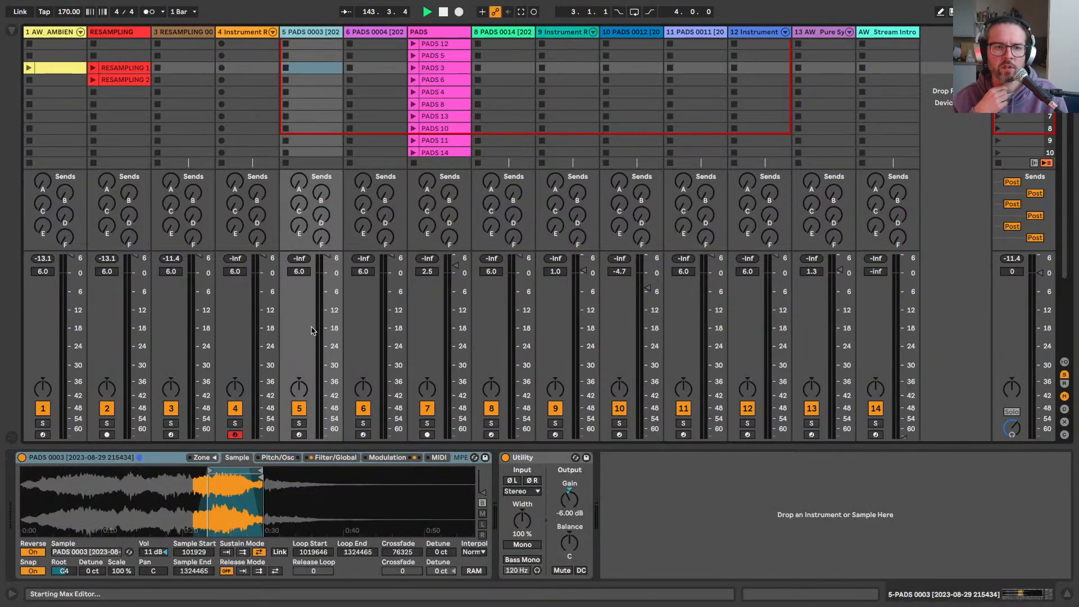
# Step: Stop playback and arm the PADS 0003 track for live playing
pyautogui.click(366, 32)
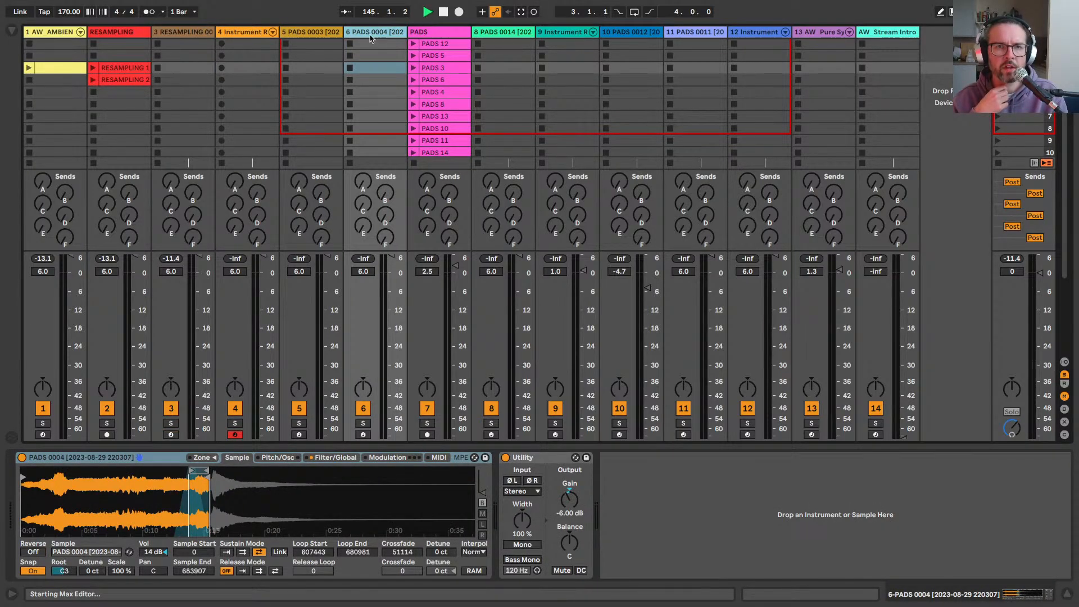
pyautogui.click(325, 39)
pyautogui.click(442, 11)
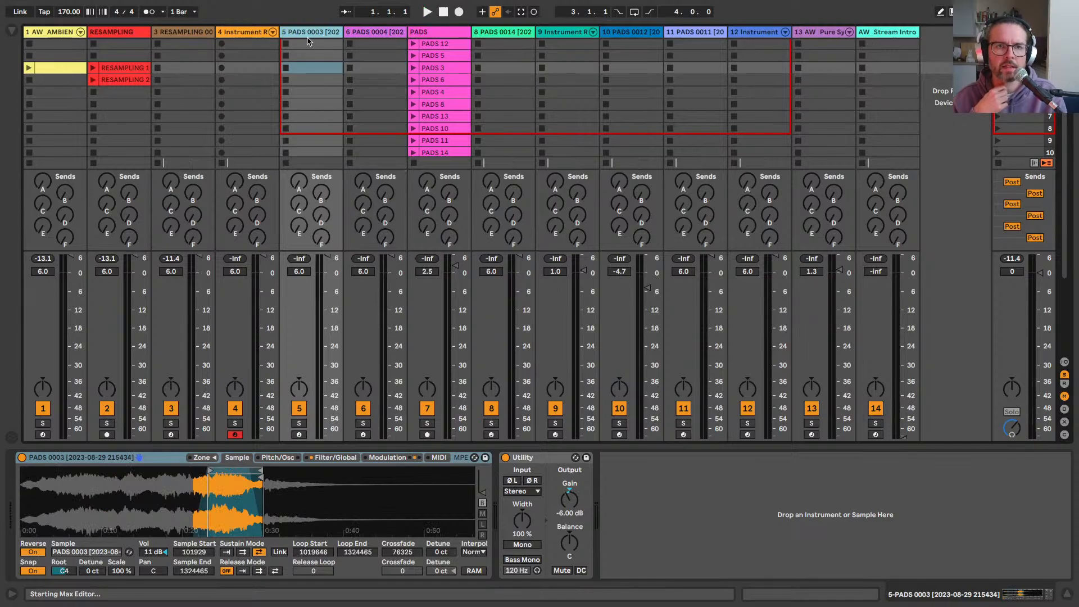
pyautogui.click(299, 434)
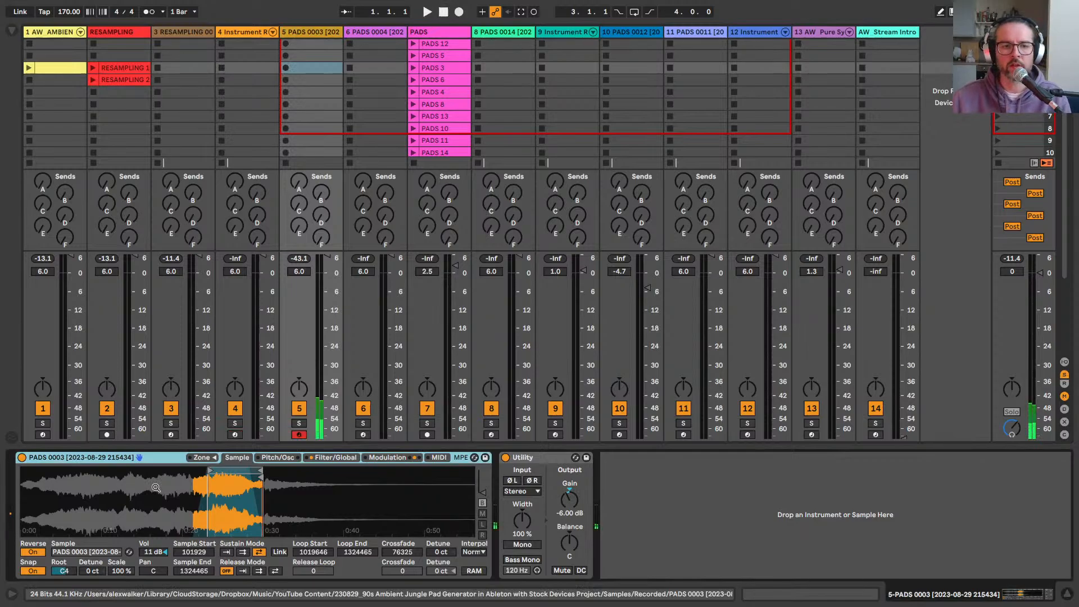
# Step: Review the sample, filter and modulation settings of the PADS 0003 Sampler, glancing at the ambient jungle pad generator track's devices in between
pyautogui.click(335, 456)
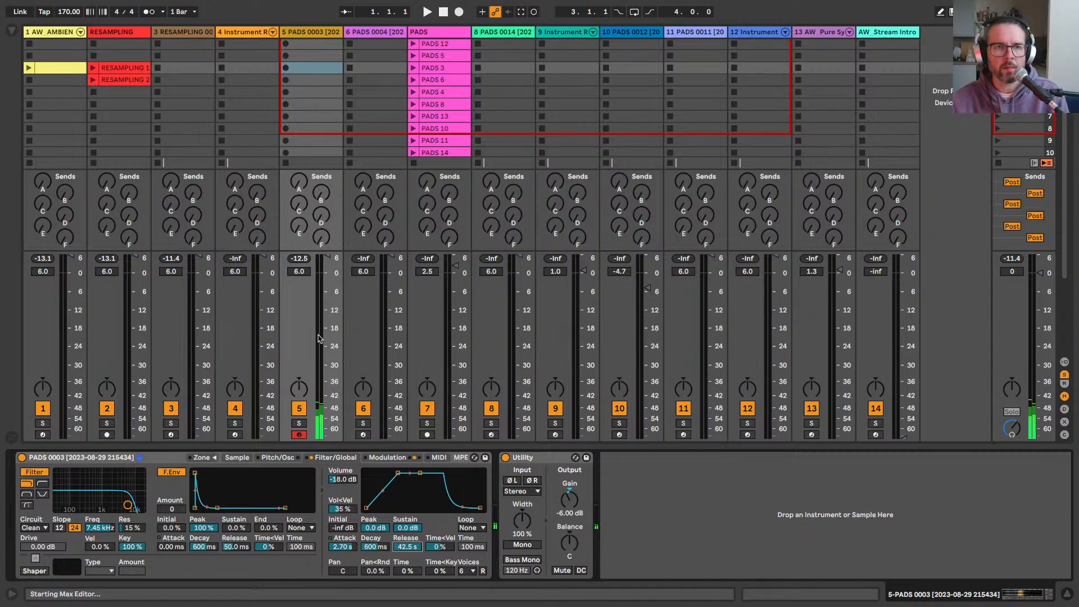
pyautogui.click(49, 36)
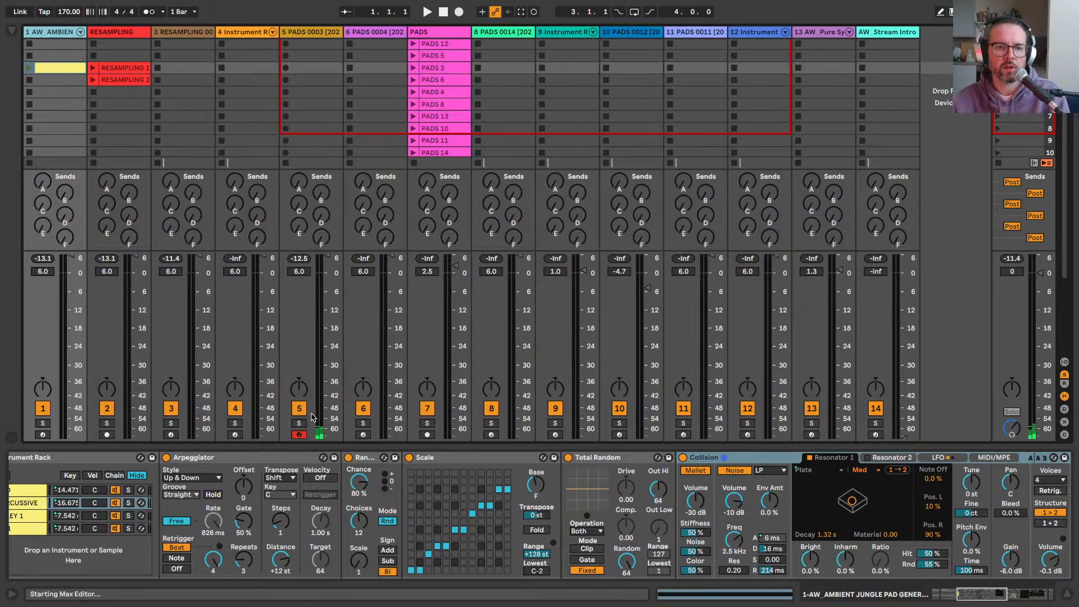
pyautogui.click(291, 34)
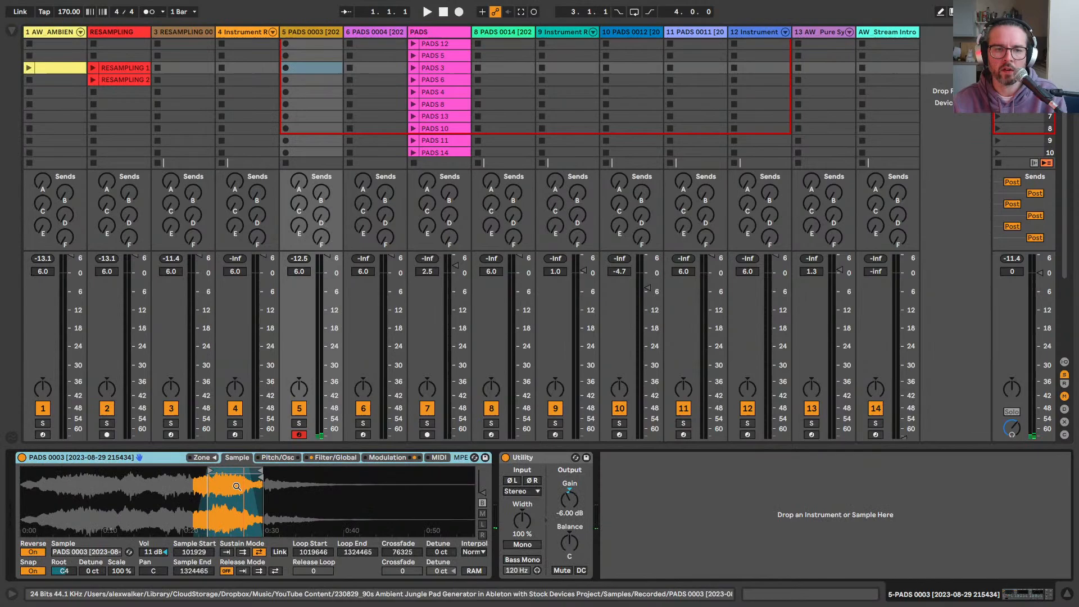
pyautogui.click(336, 458)
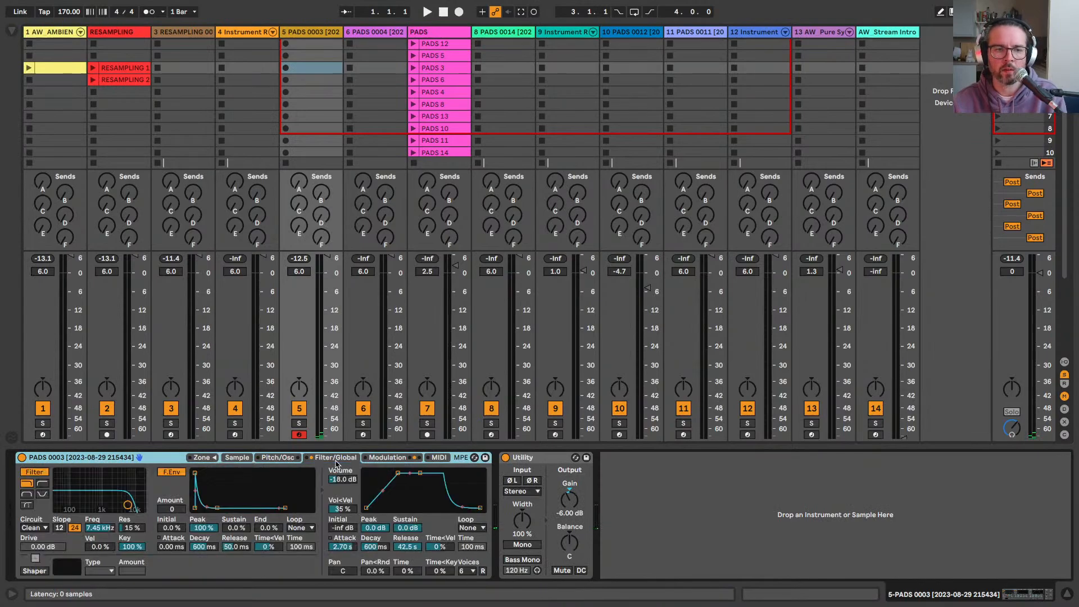
pyautogui.click(387, 457)
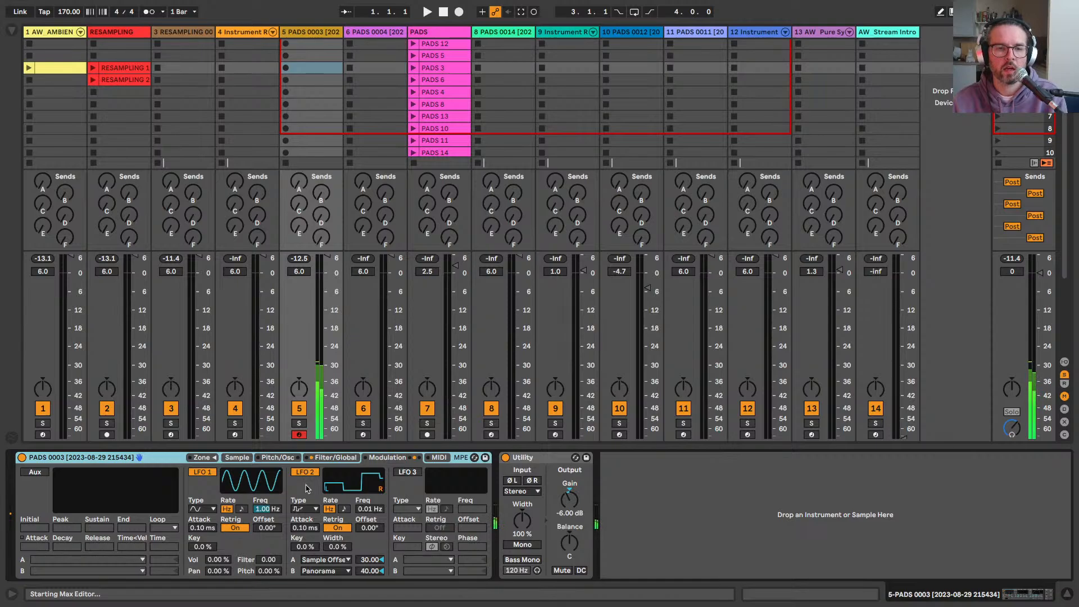
# Step: Set the PADS 0003 Sampler's filter frequency to 12.5 kHz and its voice count to 12
pyautogui.click(335, 457)
pyautogui.moveTo(116, 504); pyautogui.dragTo(126, 504)
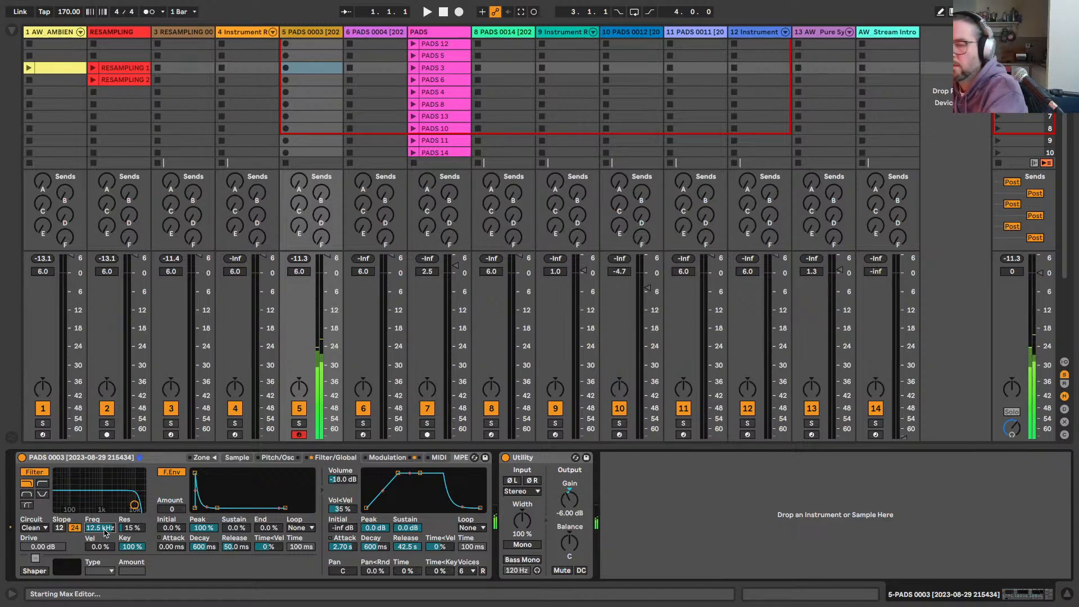
pyautogui.click(467, 571)
pyautogui.click(464, 510)
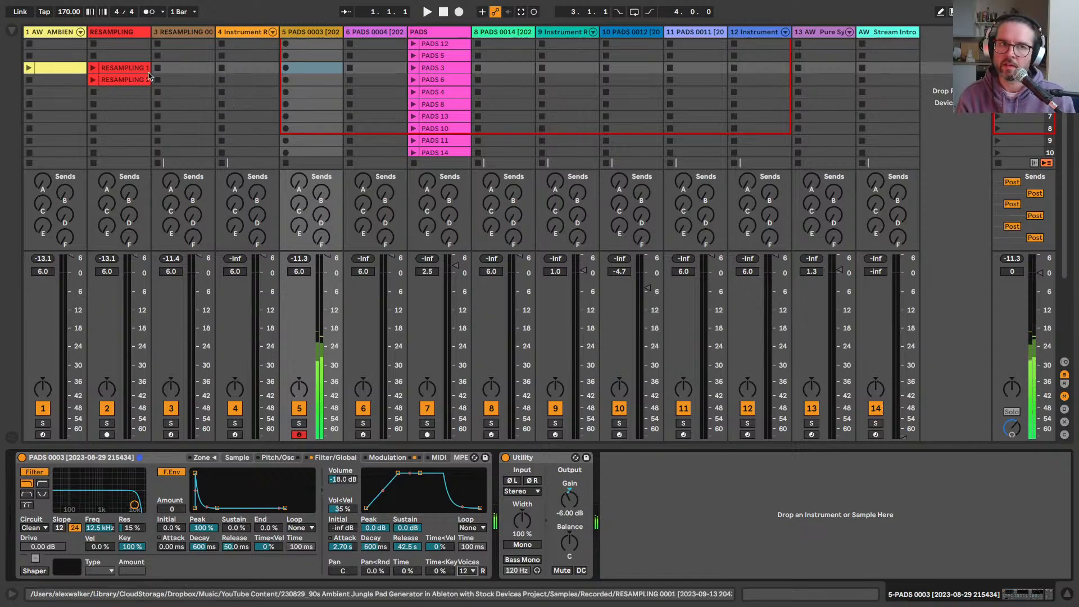
# Step: Arm the AW_AMBIENT JUNGLE PAD GENERATOR track and set the PAD chain's Wavetable Osc 1 to the Strong Seventh wavetable
pyautogui.click(66, 35)
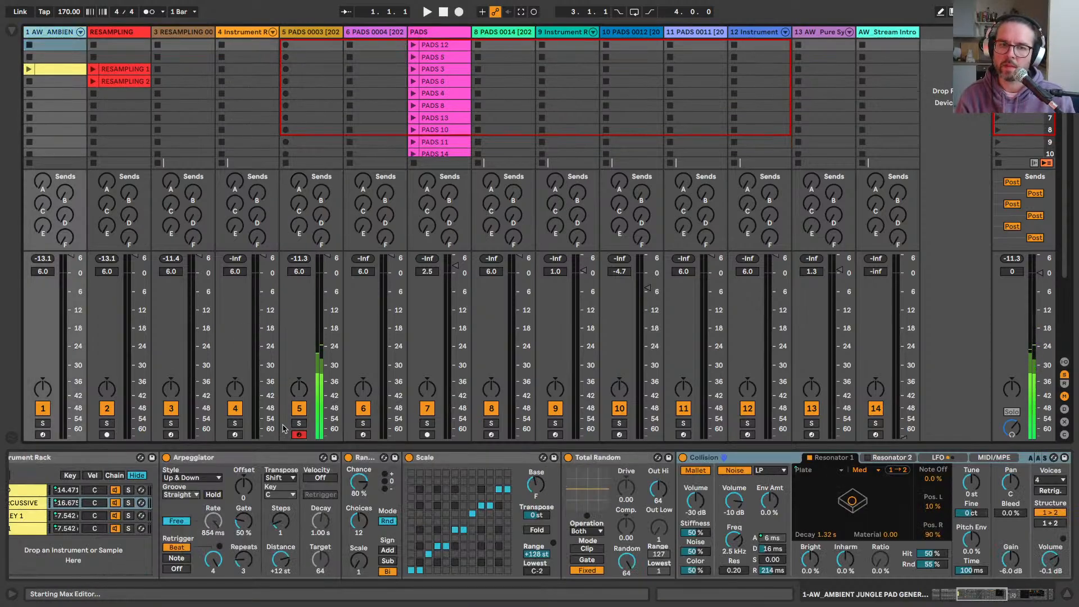
pyautogui.click(43, 434)
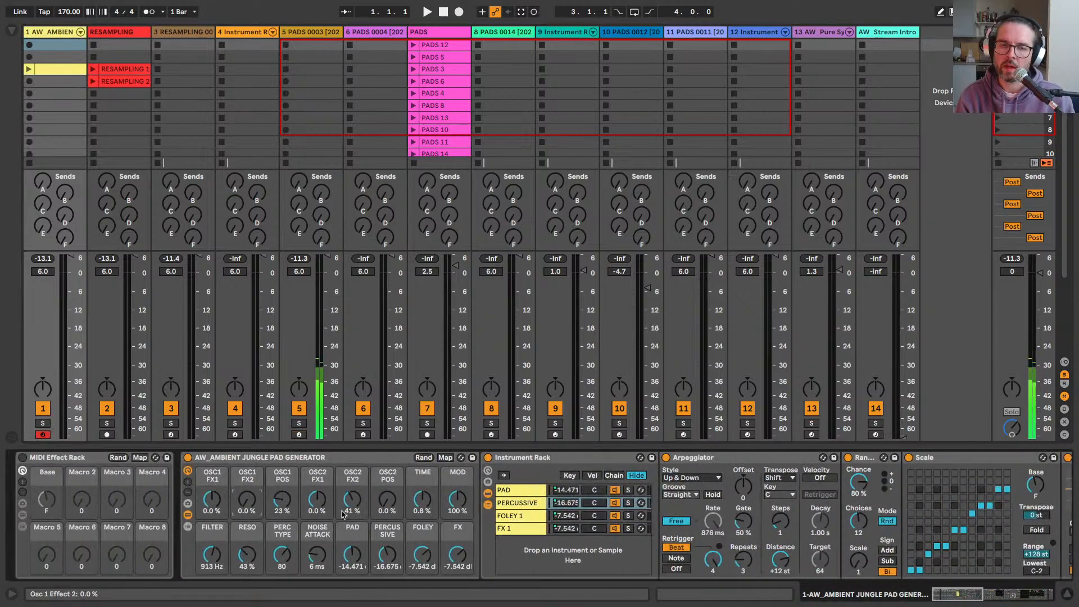
pyautogui.click(522, 489)
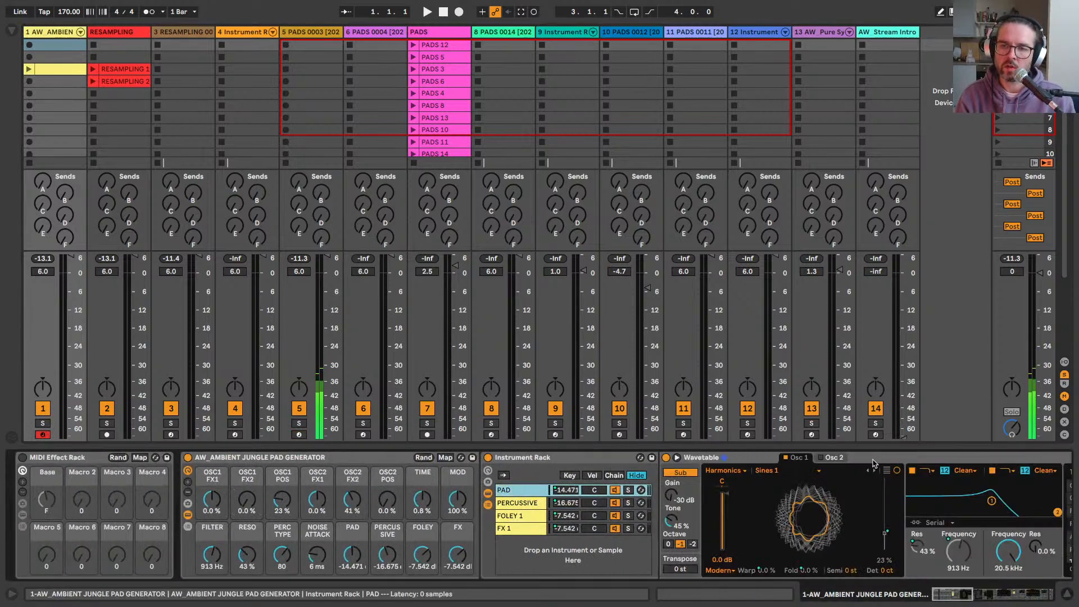
pyautogui.click(782, 471)
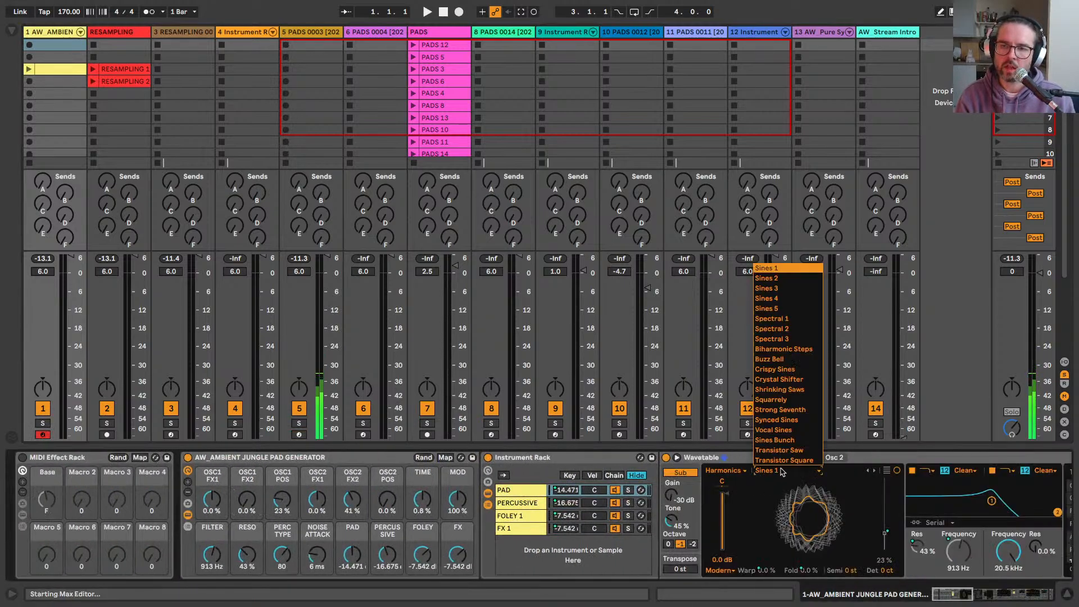
pyautogui.click(767, 410)
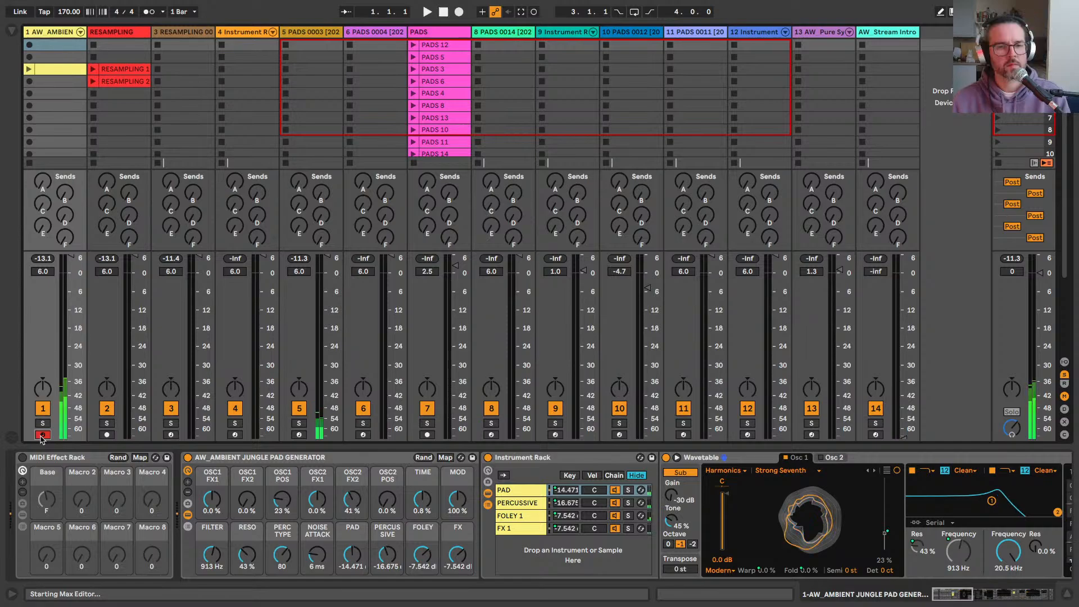
# Step: Set the FOLEY 1 chain's volume envelope attack to 4.35 s and raise the rack's PAD macro to about -8.8 dB
pyautogui.click(521, 516)
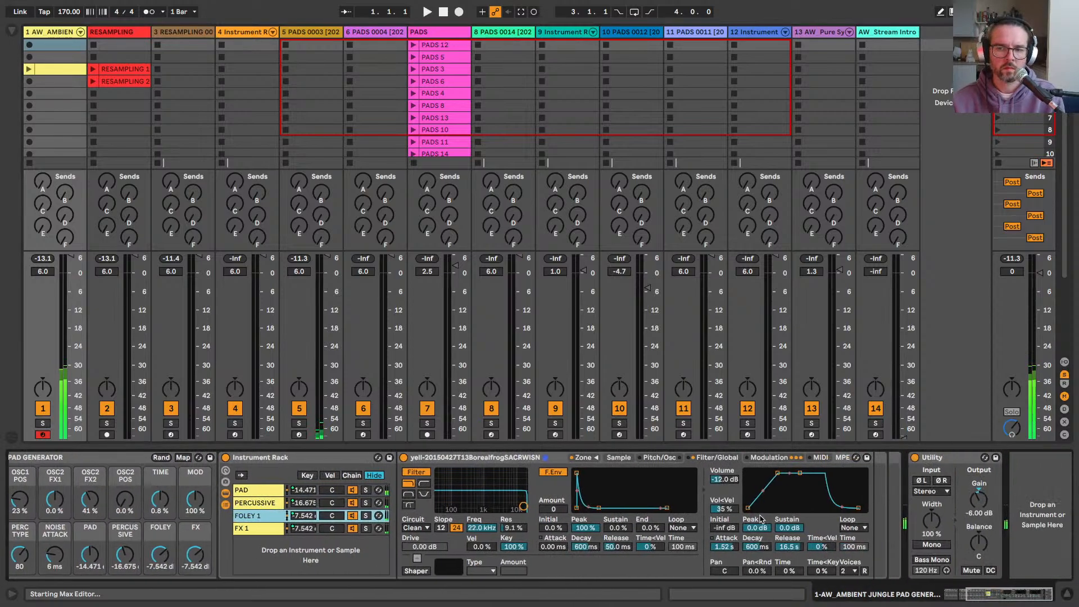
pyautogui.moveTo(723, 547); pyautogui.dragTo(723, 522)
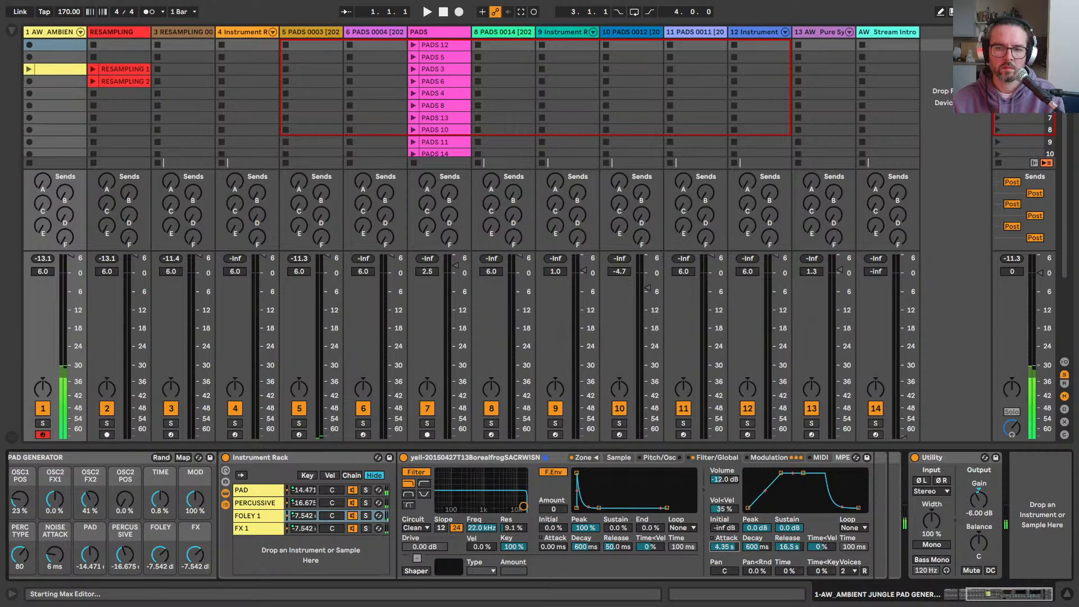
pyautogui.hscroll(-5, 408, 493)
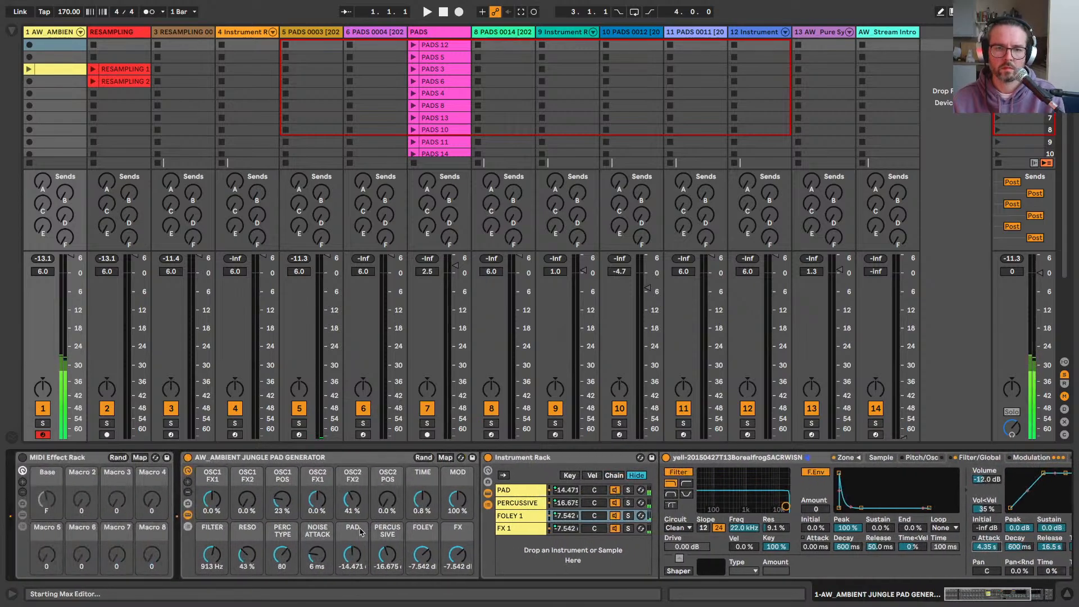
pyautogui.moveTo(353, 557); pyautogui.dragTo(353, 548)
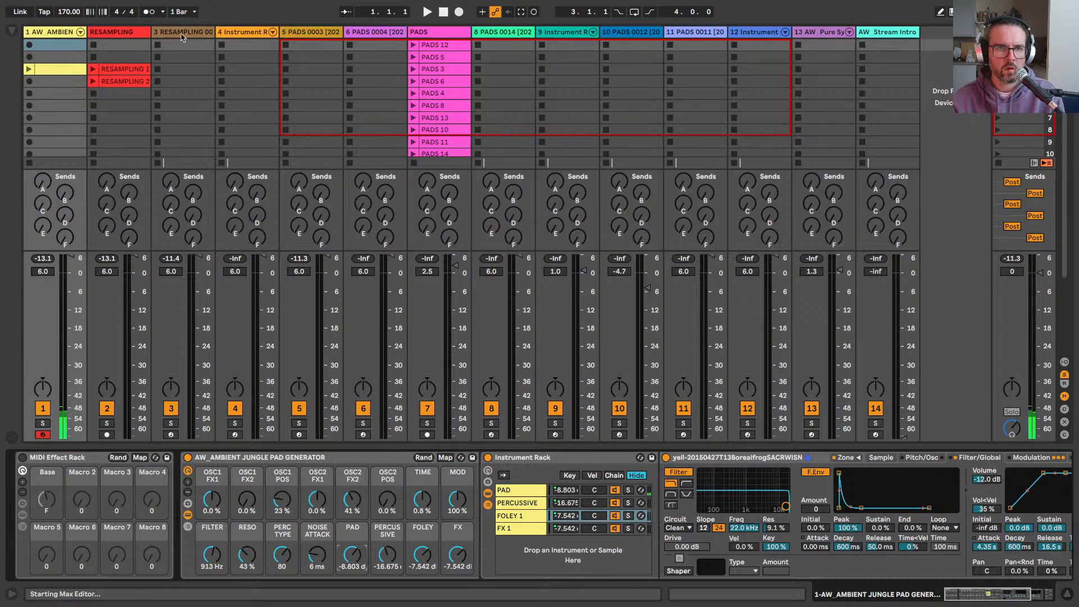
# Step: Arm the track 4 Instrument Rack, the PADS 0003 track and the PADS 0004 track one after another for auditioning
pyautogui.click(241, 32)
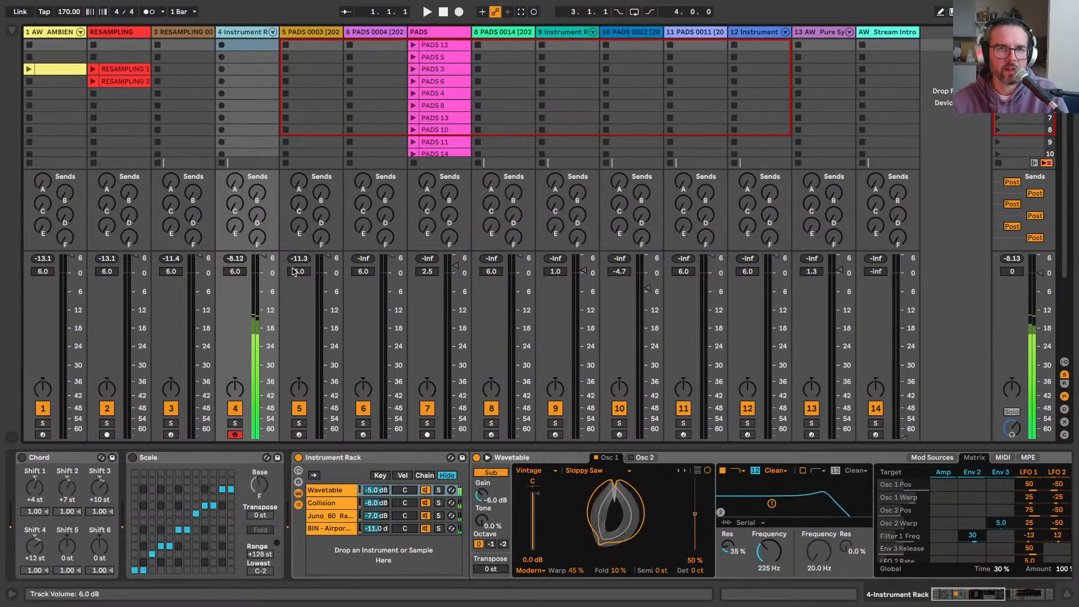
pyautogui.click(299, 434)
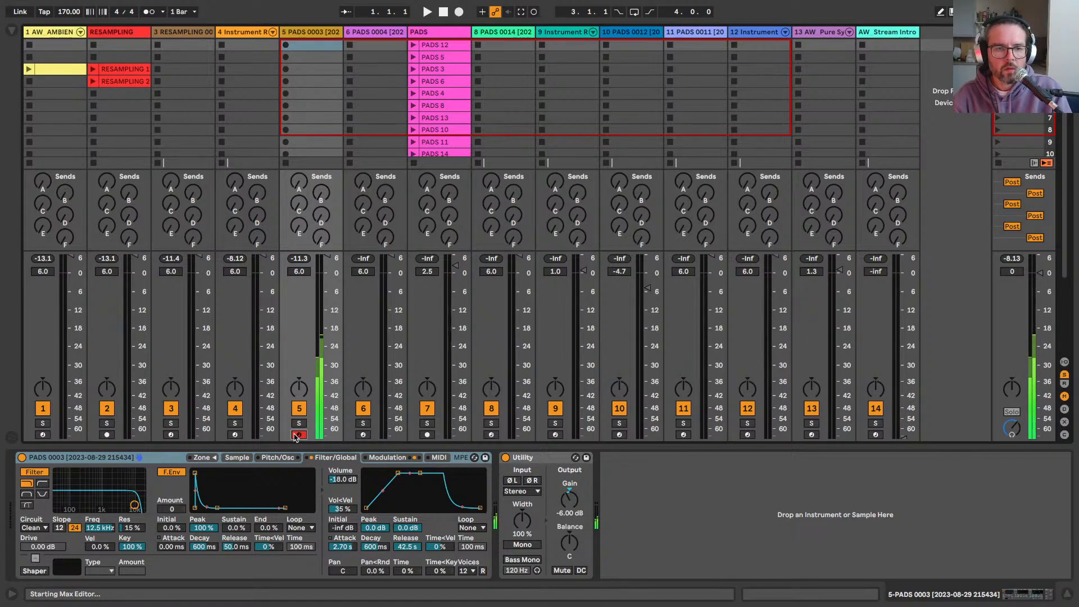
pyautogui.click(363, 434)
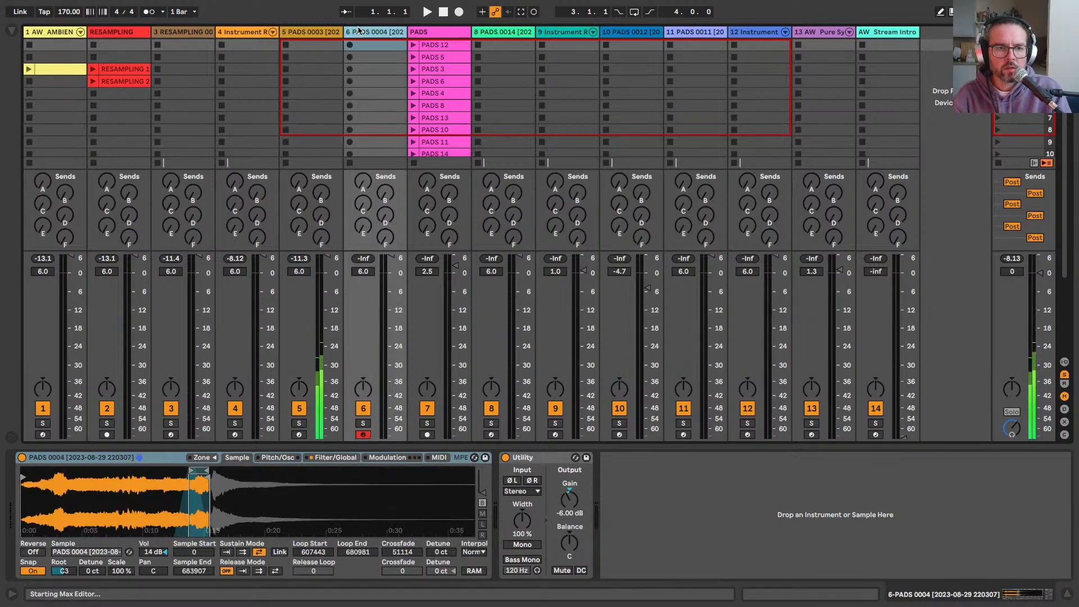
# Step: Compare the PADS 0003 sample waveform with the PADS 0004 Sampler's sample, filter and modulation settings
pyautogui.click(299, 35)
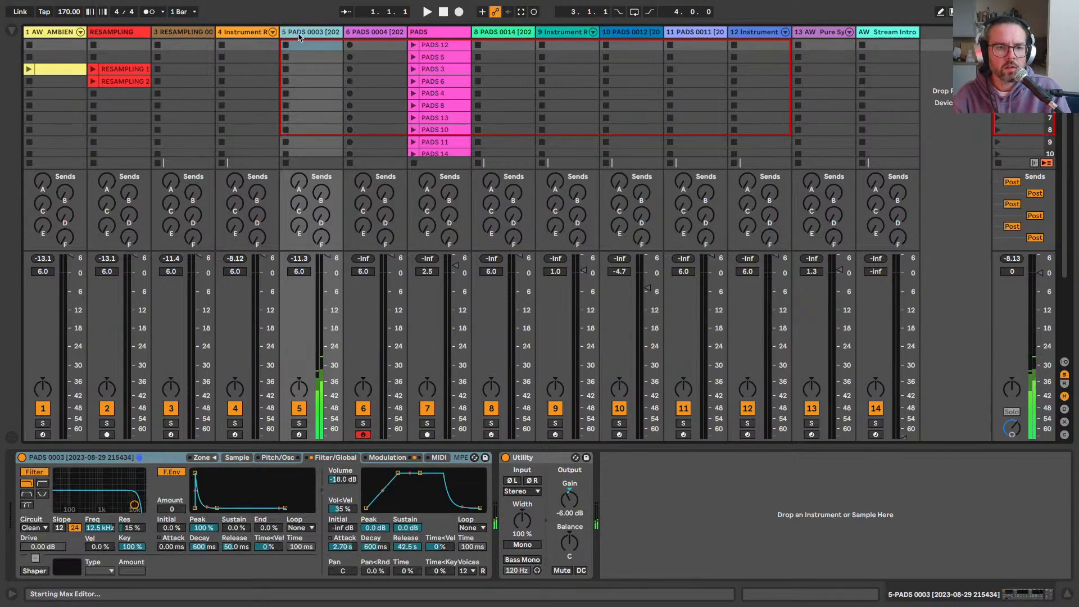
pyautogui.click(236, 457)
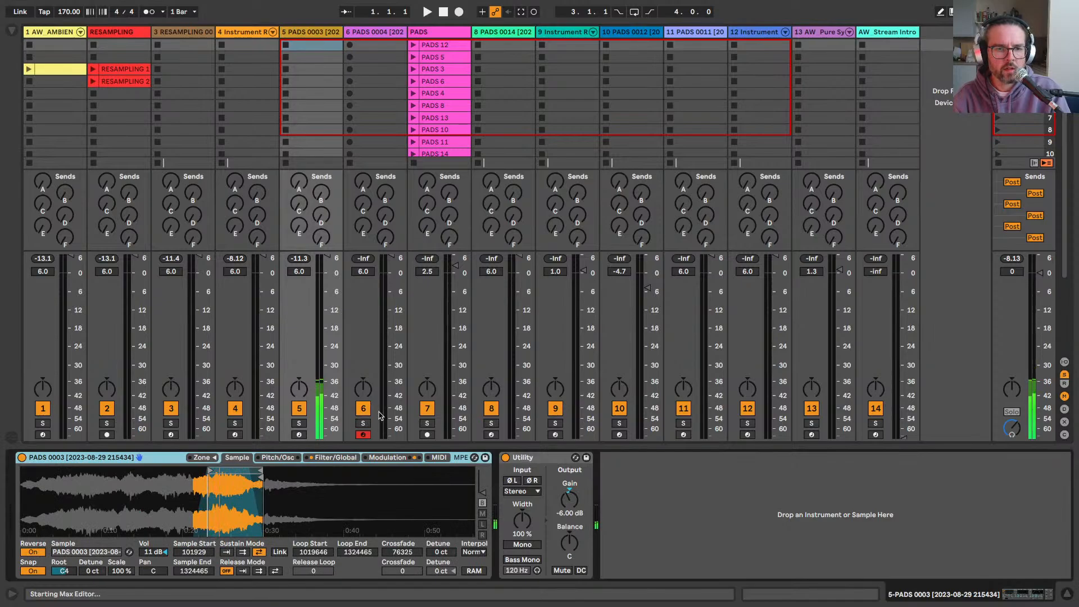
pyautogui.click(365, 32)
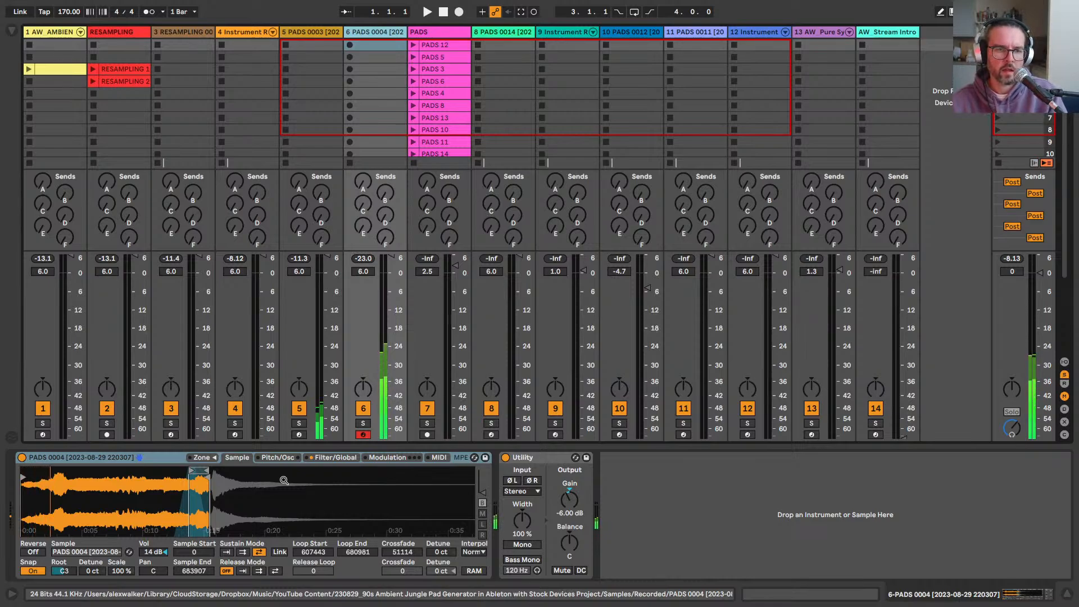
pyautogui.click(328, 458)
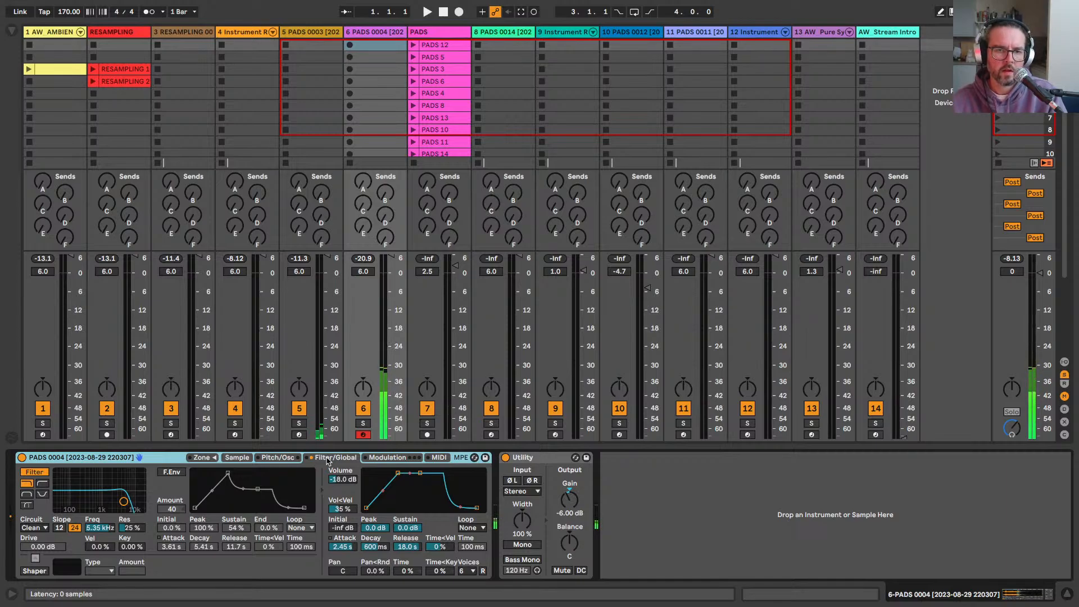
pyautogui.click(376, 458)
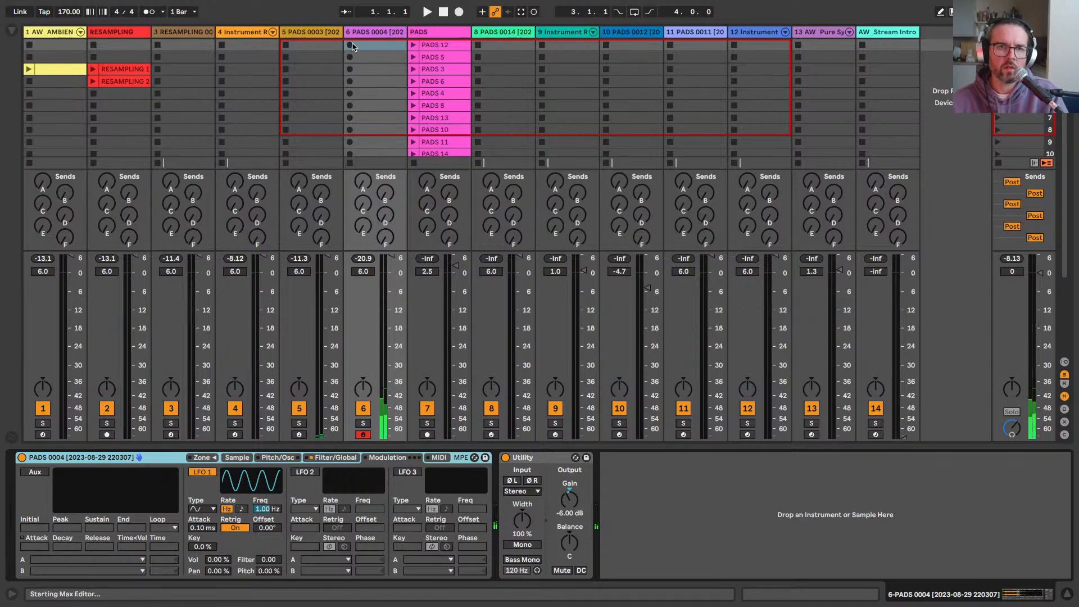
# Step: Rename the PADS 0003 track as AW_90s Ambient Pad
pyautogui.click(311, 35)
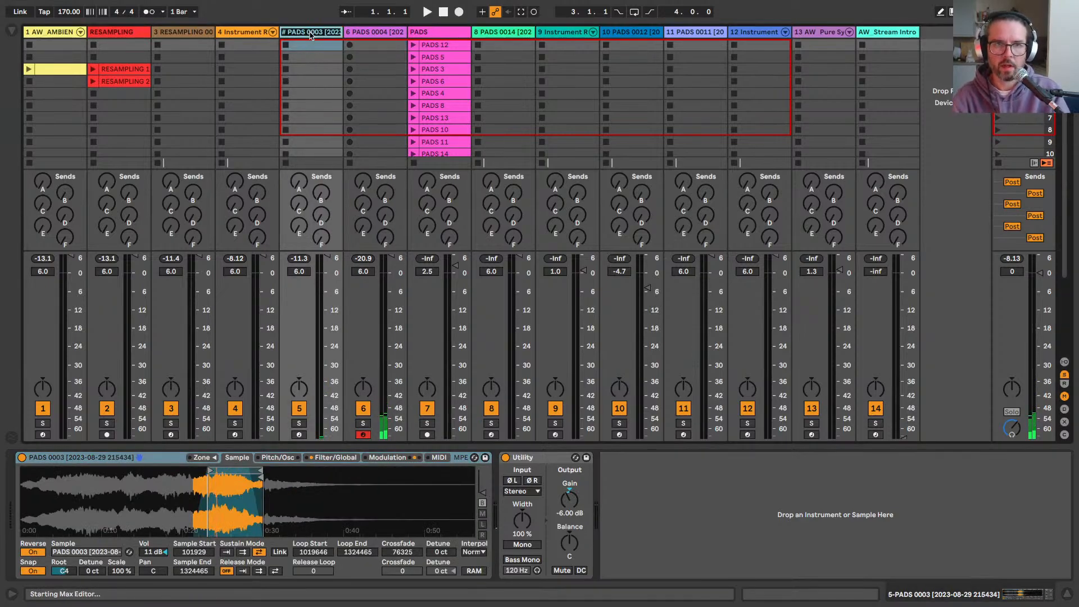
pyautogui.hotkey('ctrl', 'r')
pyautogui.write('23')
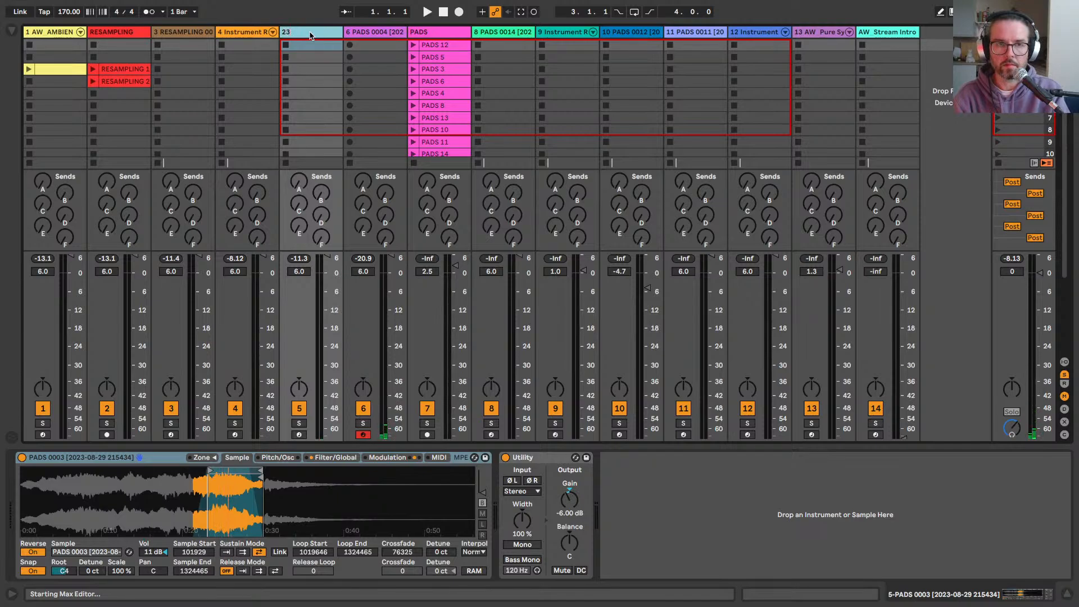
pyautogui.press('BackSpace')
pyautogui.write('AW')
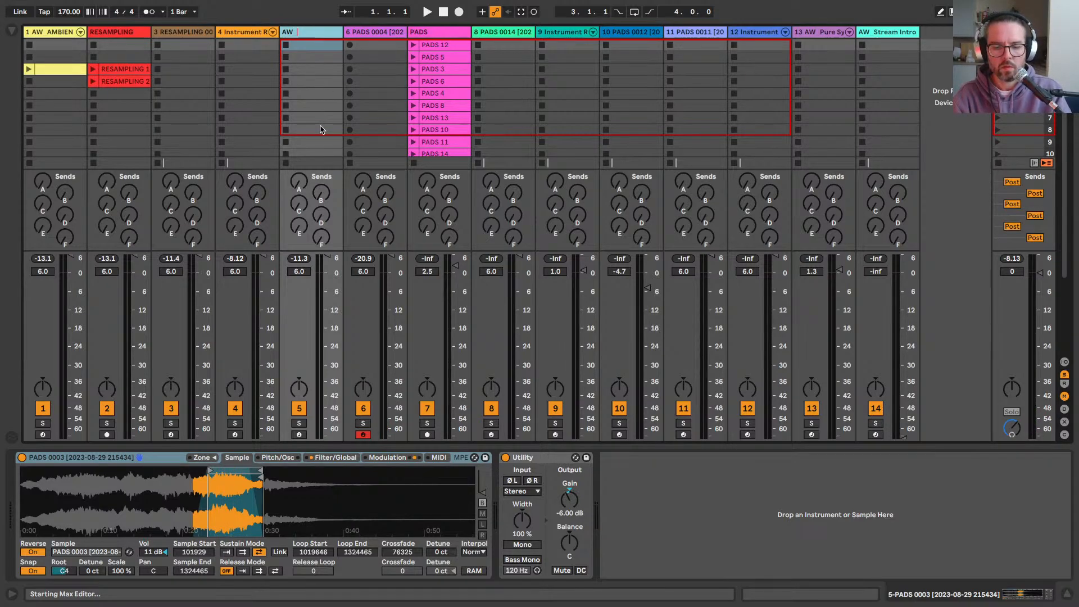
pyautogui.write('_9')
pyautogui.press('BackSpace')
pyautogui.write('80')
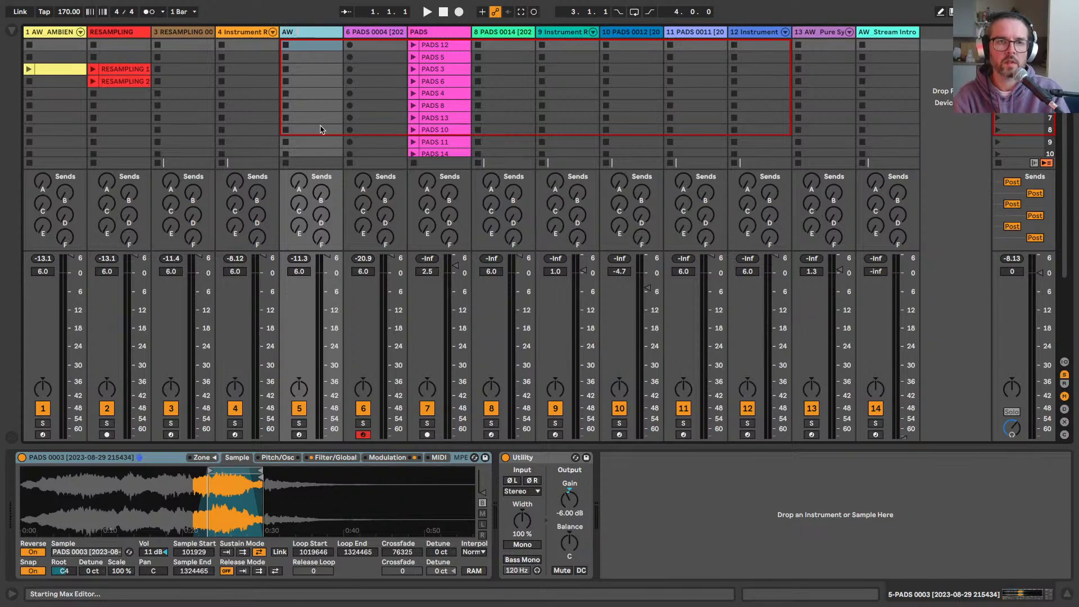
pyautogui.write('90')
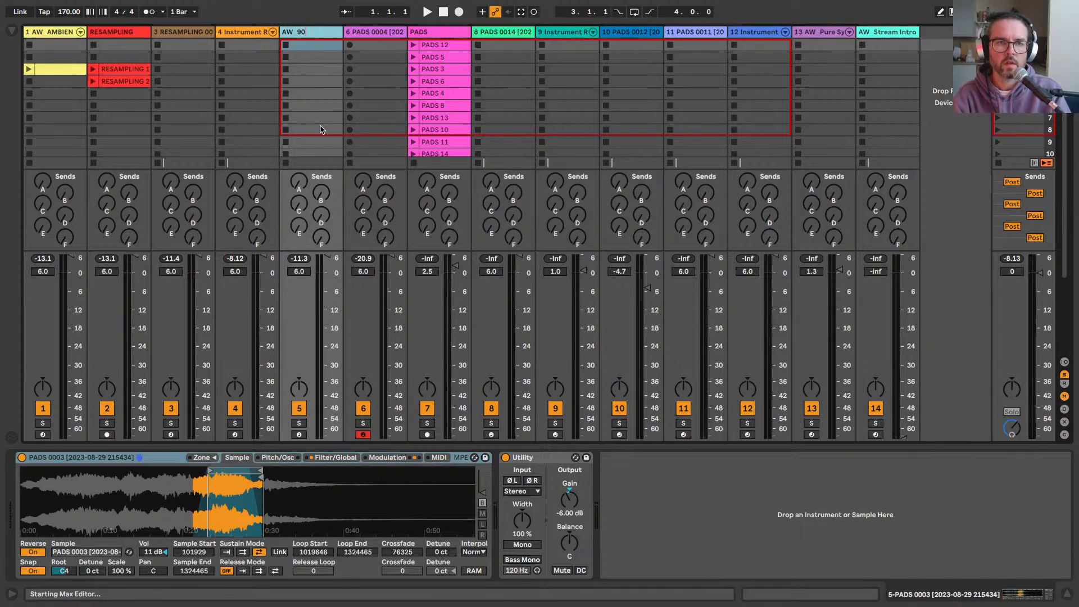
pyautogui.write('9s Ambient Pad')
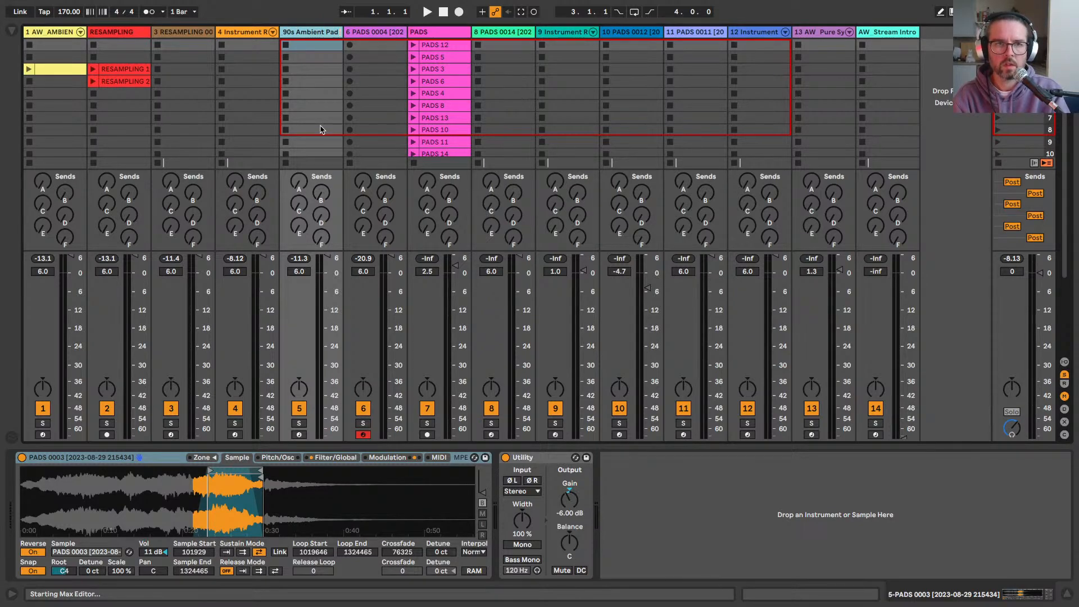
pyautogui.press('Return')
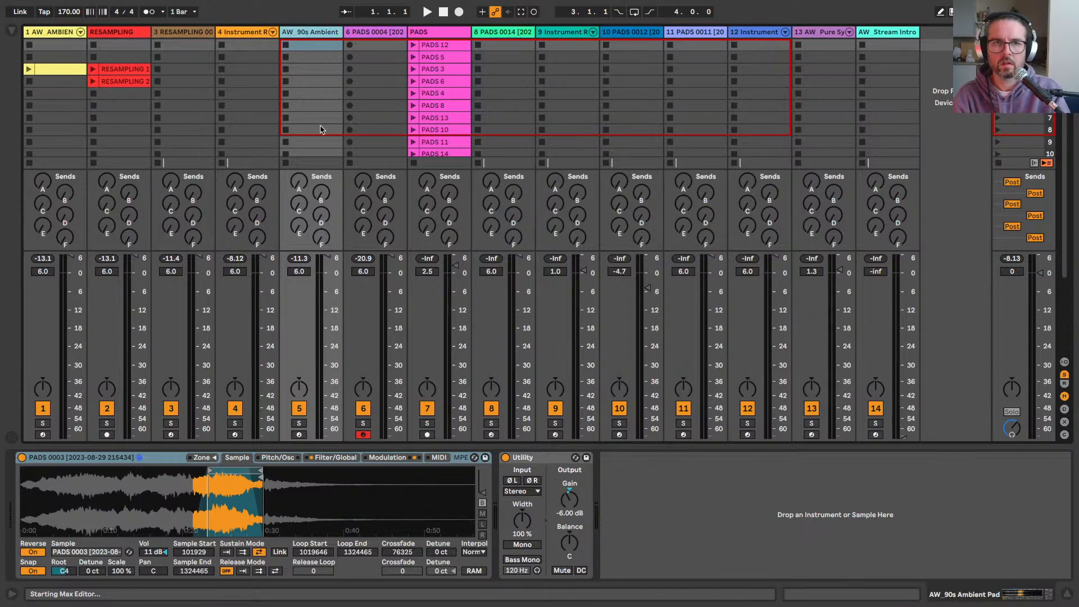
# Step: Select the PADS 0014 track and arm it for auditioning
pyautogui.click(359, 45)
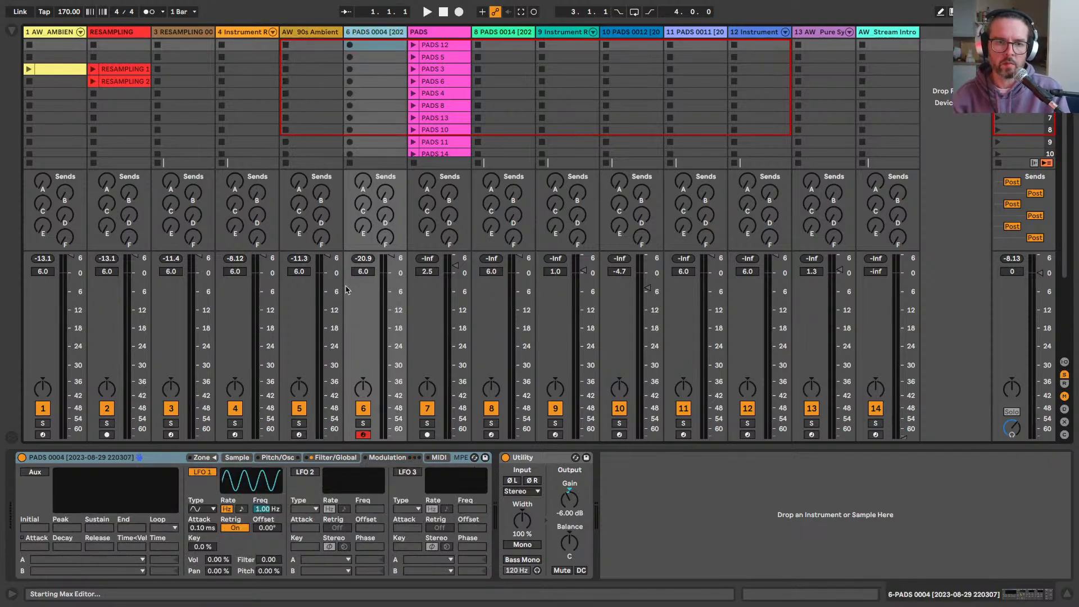
pyautogui.click(426, 36)
pyautogui.click(514, 30)
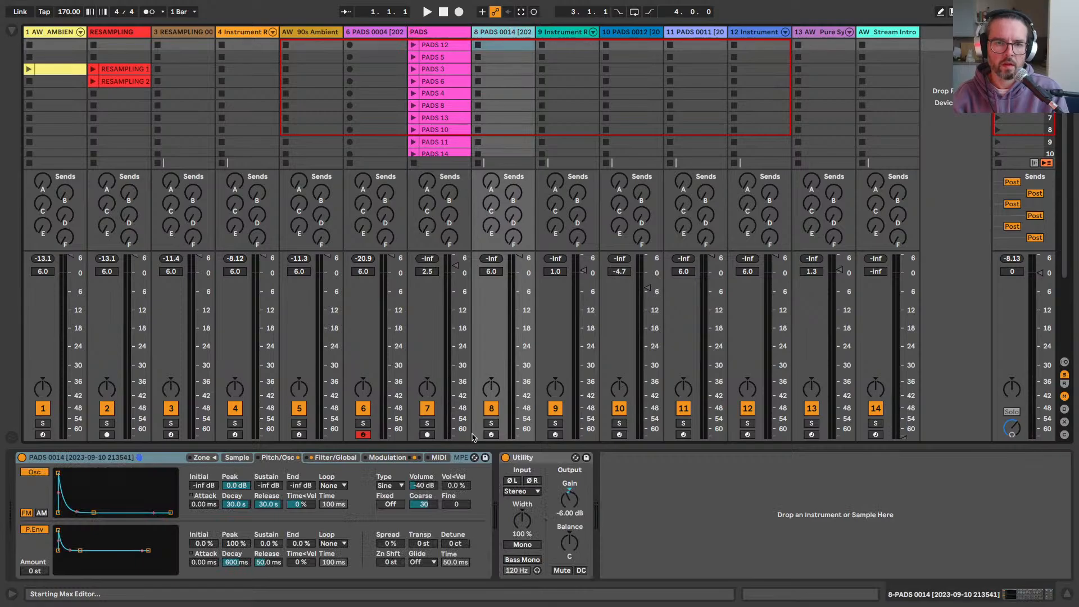
pyautogui.click(491, 435)
# Step: Review the PADS 0014 Sampler's sample, zone and modulation settings, and raise its filter frequency to 5.20 kHz
pyautogui.click(236, 458)
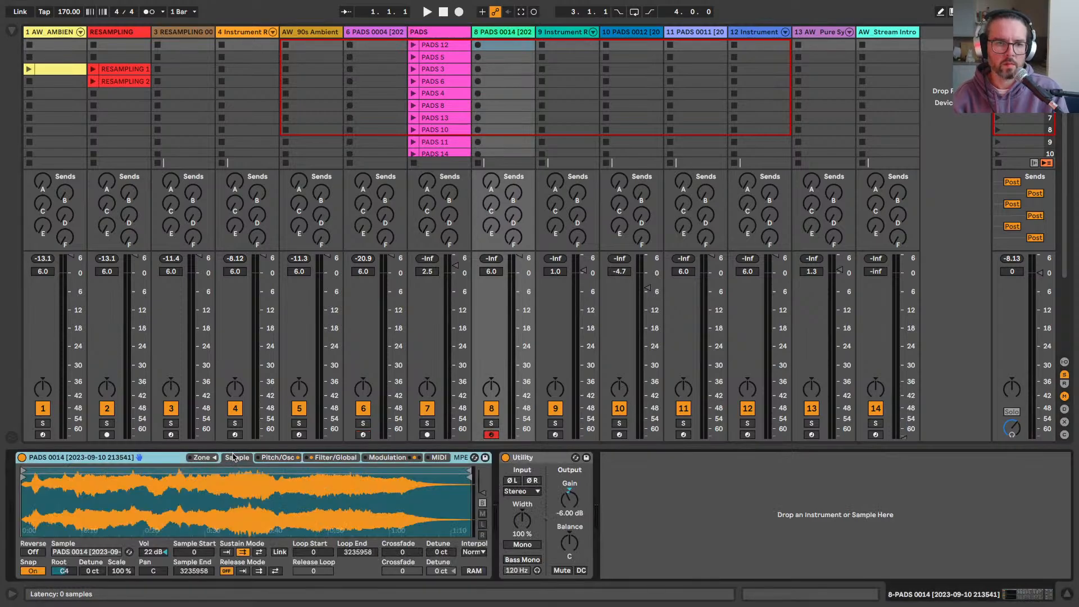
pyautogui.click(200, 457)
pyautogui.click(200, 457)
pyautogui.click(336, 457)
pyautogui.click(385, 457)
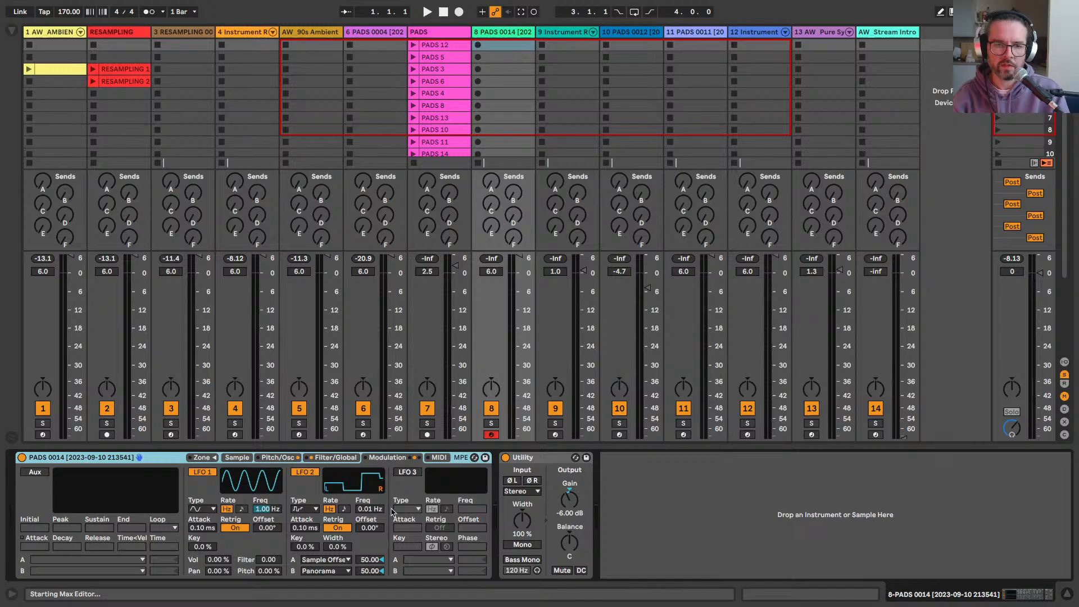
pyautogui.click(335, 457)
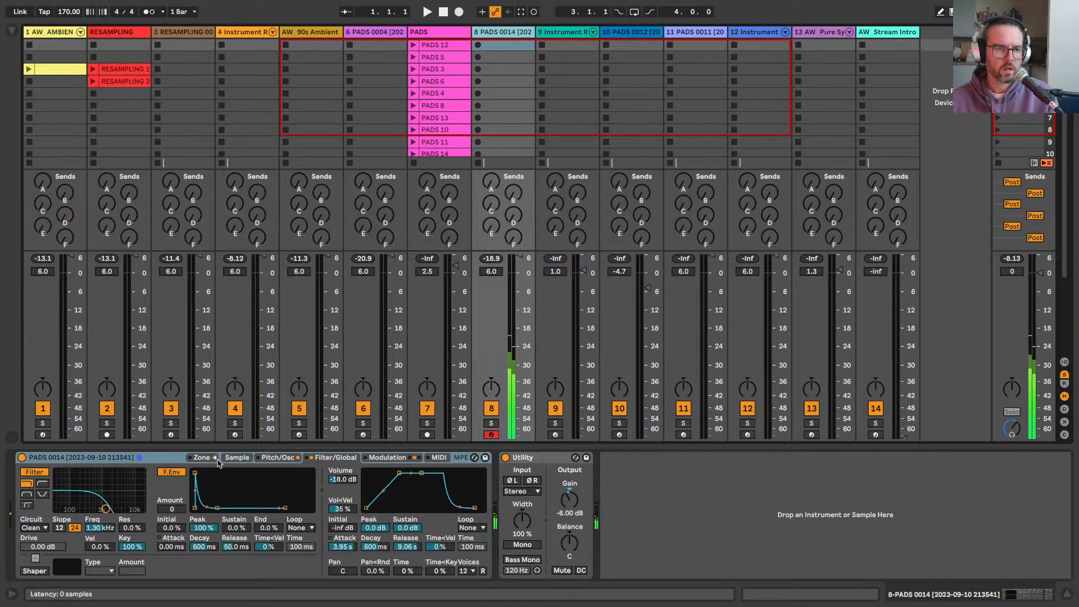
pyautogui.moveTo(100, 528); pyautogui.dragTo(100, 503)
pyautogui.moveTo(118, 508); pyautogui.dragTo(123, 508)
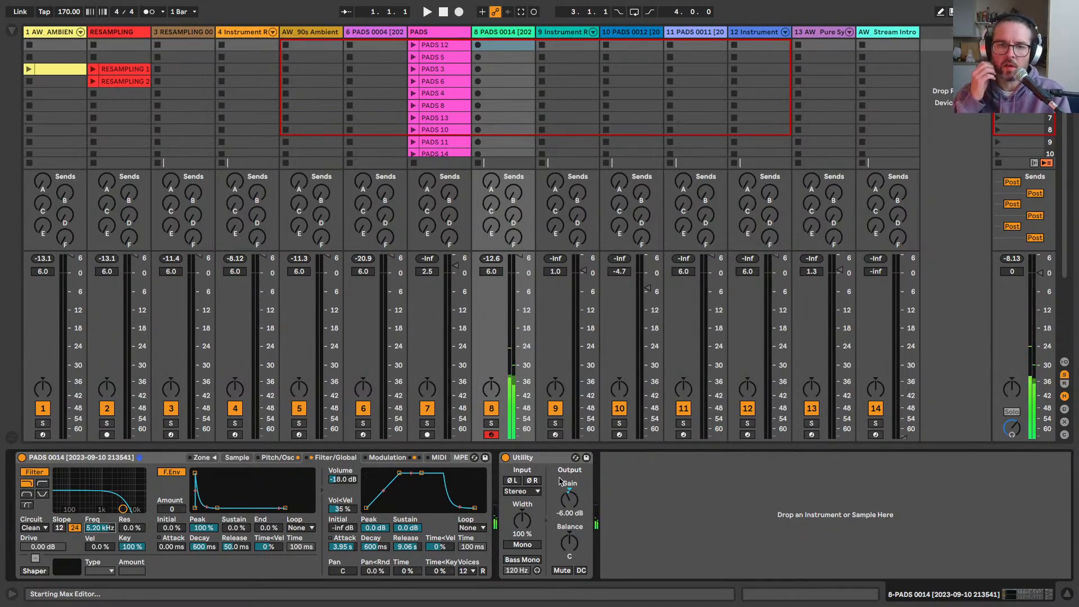
# Step: Arm the track 9 Instrument Rack and compare the Sampler settings of its PADS 0013 and PADS 0010 chains
pyautogui.click(556, 435)
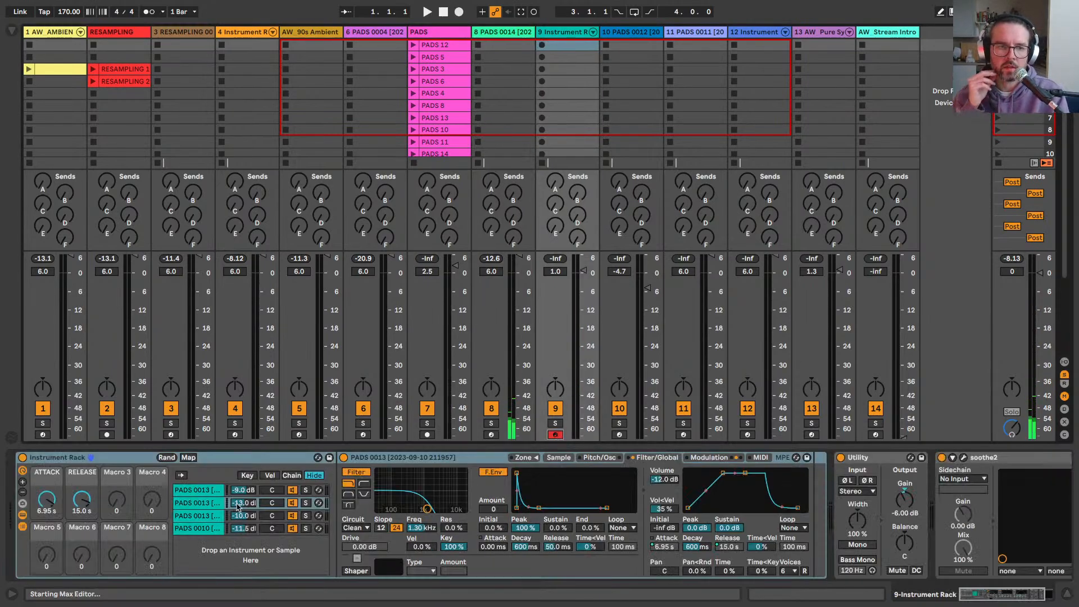
pyautogui.hscroll(5, 279, 521)
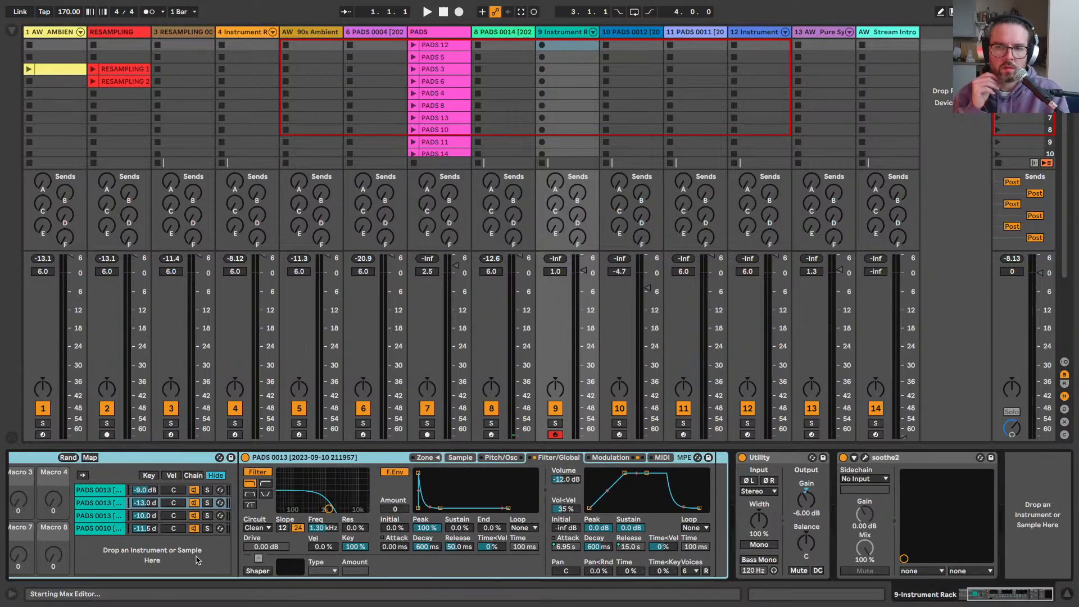
pyautogui.hscroll(-2, 443, 537)
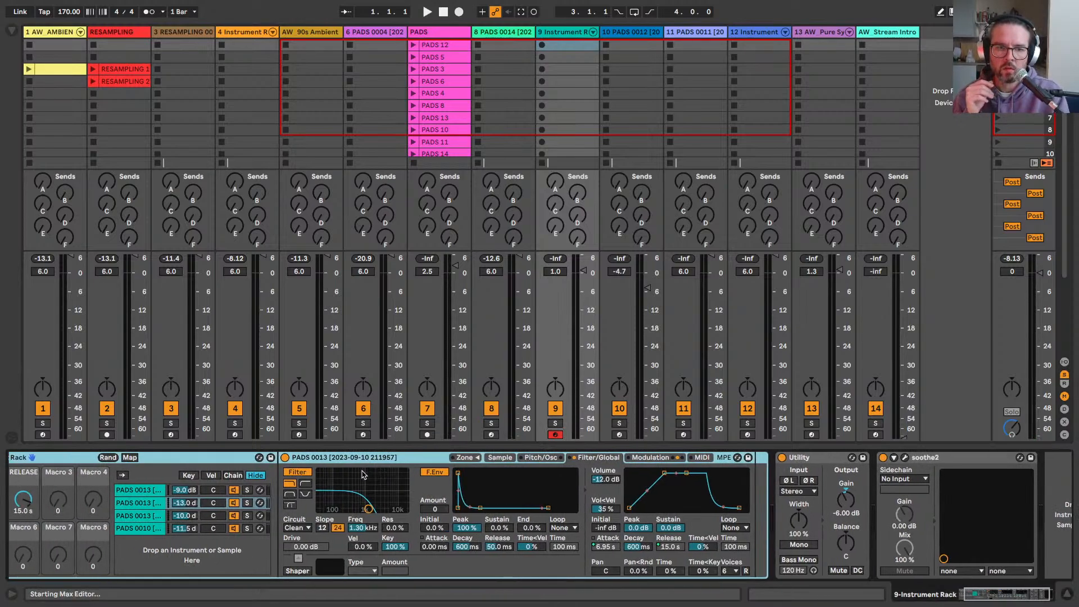
pyautogui.click(143, 504)
pyautogui.click(139, 515)
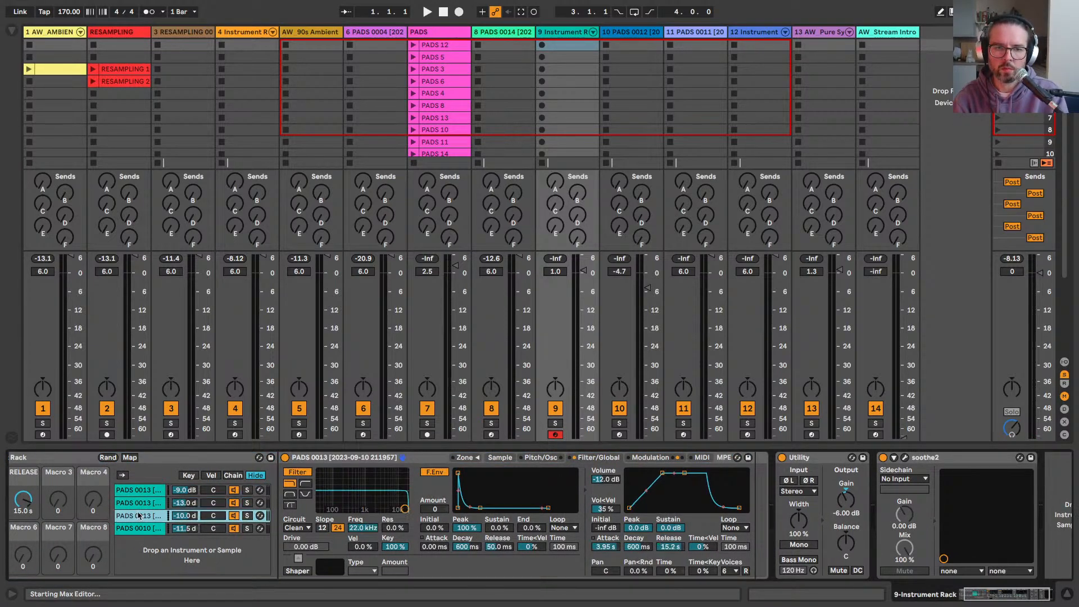
pyautogui.press('Down')
pyautogui.press('Up')
pyautogui.press('Up')
pyautogui.press('Up')
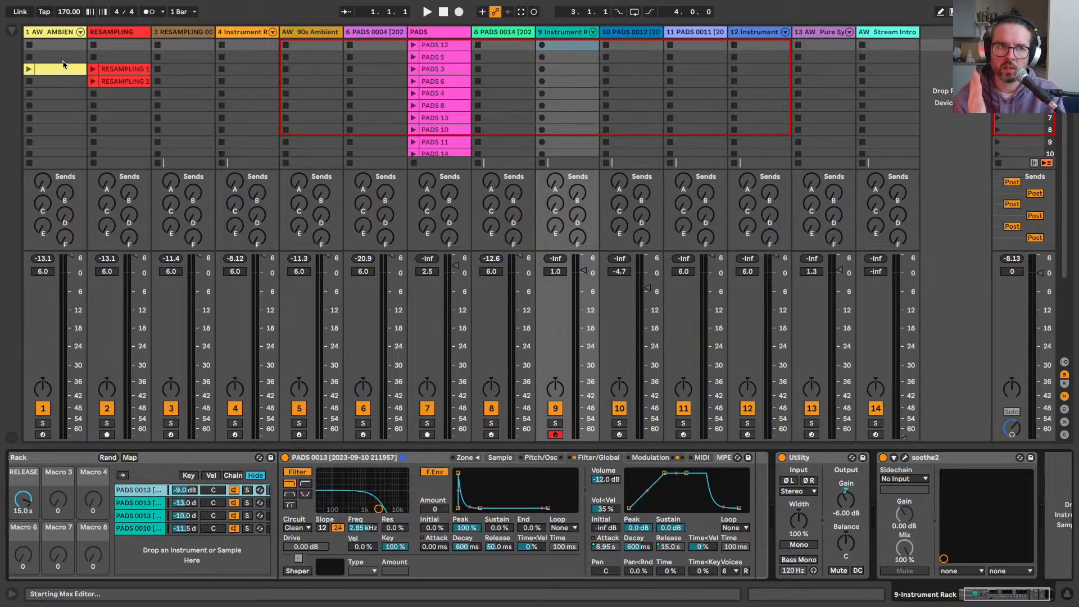
# Step: Show the AW_AMBIENT JUNGLE PAD GENERATOR devices on track 1, and reset the track 9 volume to 0 dB
pyautogui.click(67, 34)
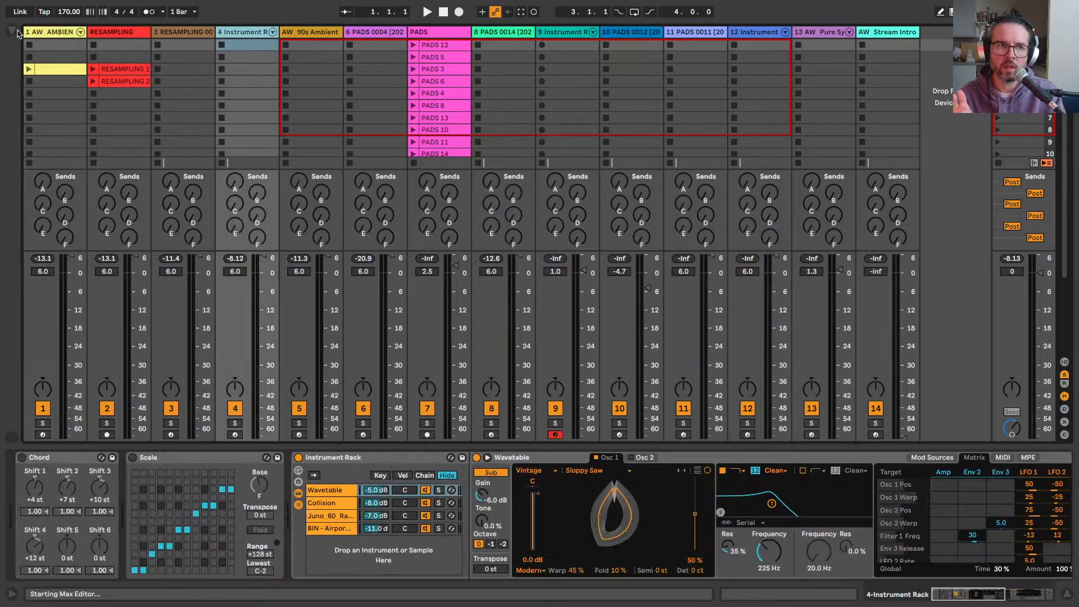
pyautogui.click(41, 34)
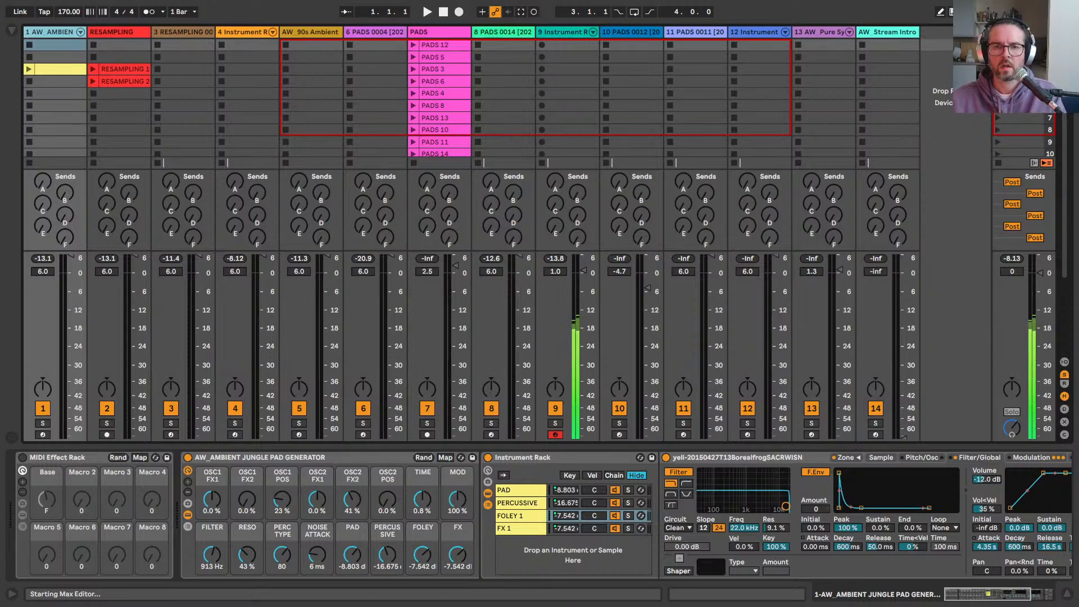
pyautogui.doubleClick(553, 272)
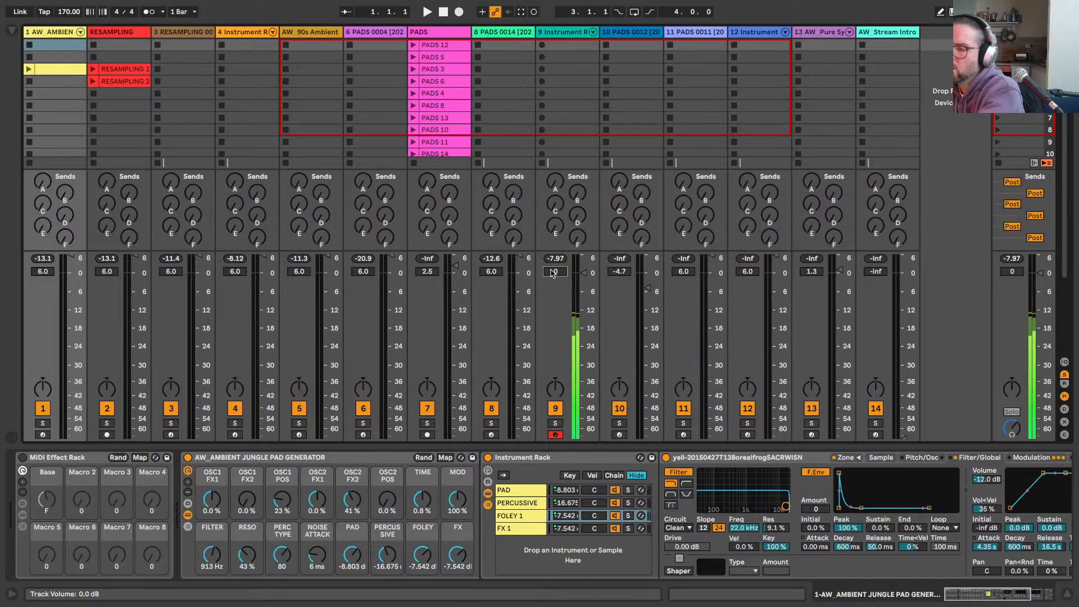
# Step: Arm the PADS 0012 track, switch off its Sampler's filter and reset the filter frequency to 22.0 kHz
pyautogui.press('Right')
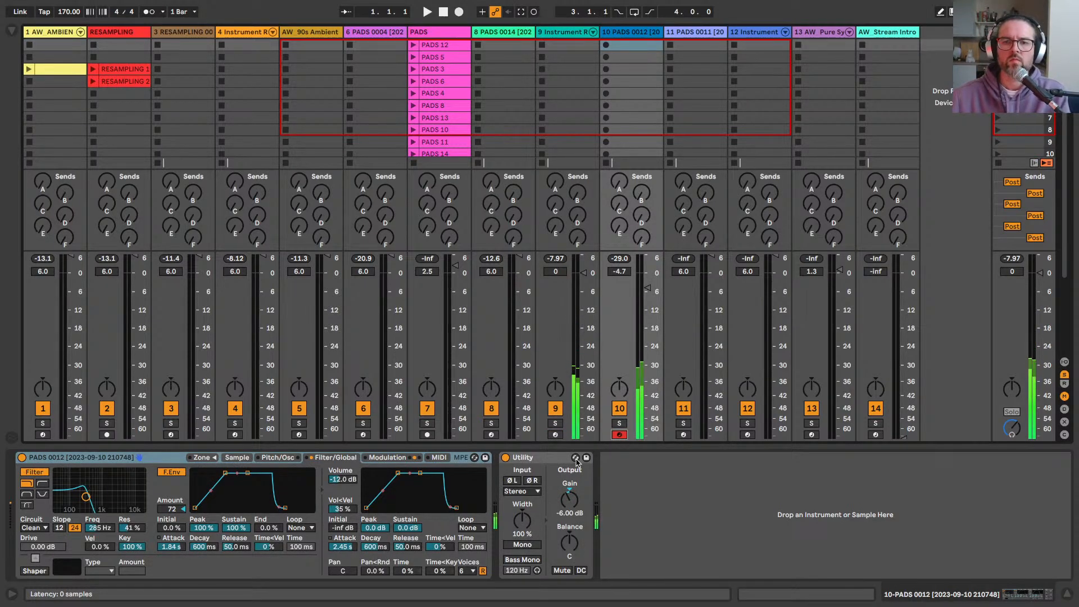
pyautogui.click(575, 458)
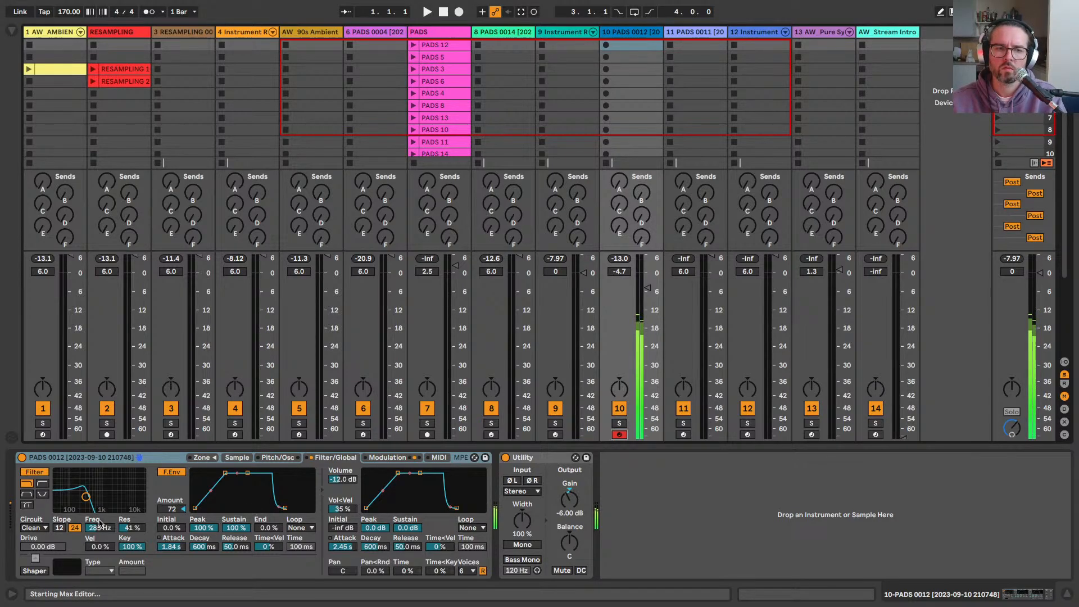
pyautogui.click(34, 472)
pyautogui.click(34, 472)
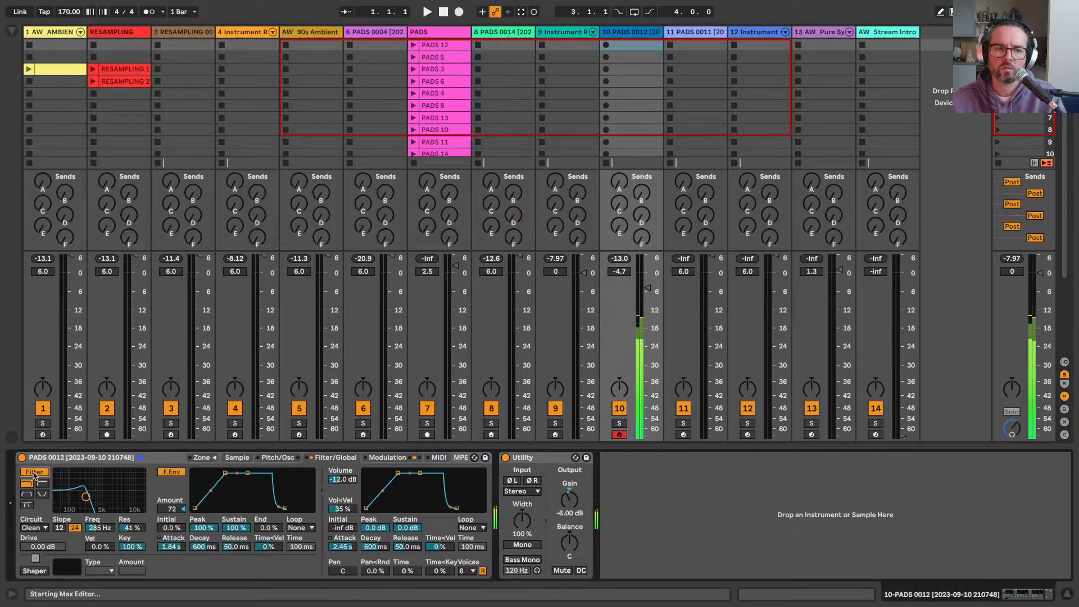
pyautogui.click(34, 471)
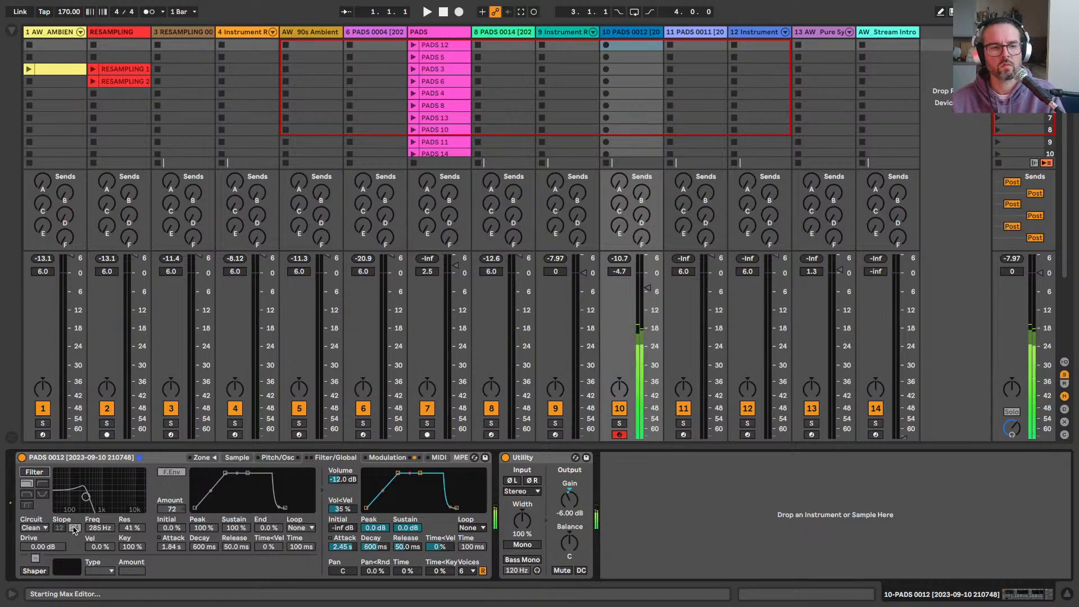
pyautogui.doubleClick(94, 529)
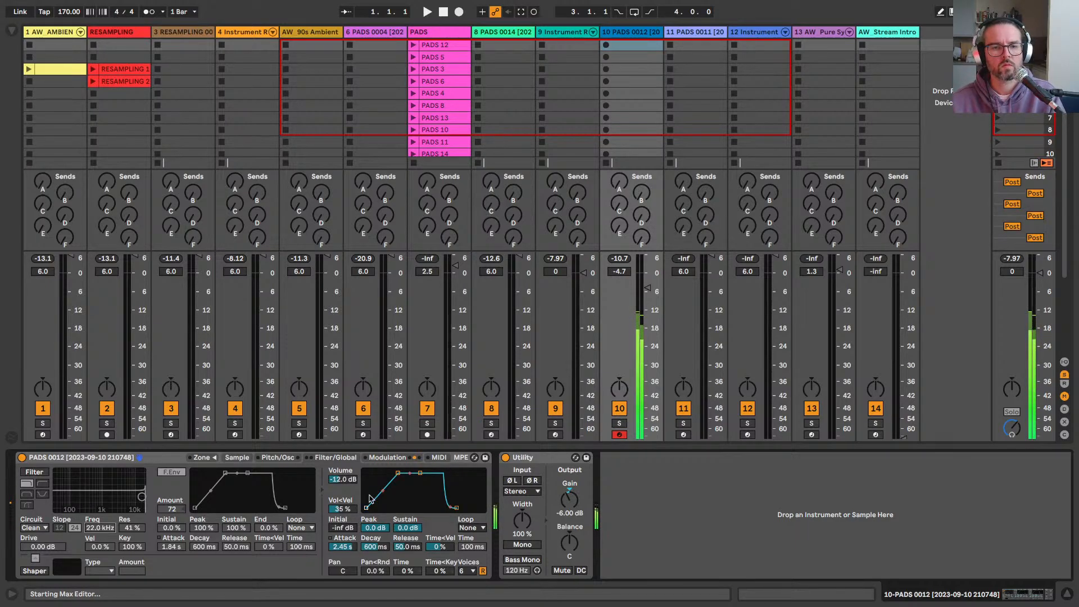
# Step: Check the PADS 0012 sample waveform and set its LFO 2 Sample Offset modulation amount to 50
pyautogui.click(387, 457)
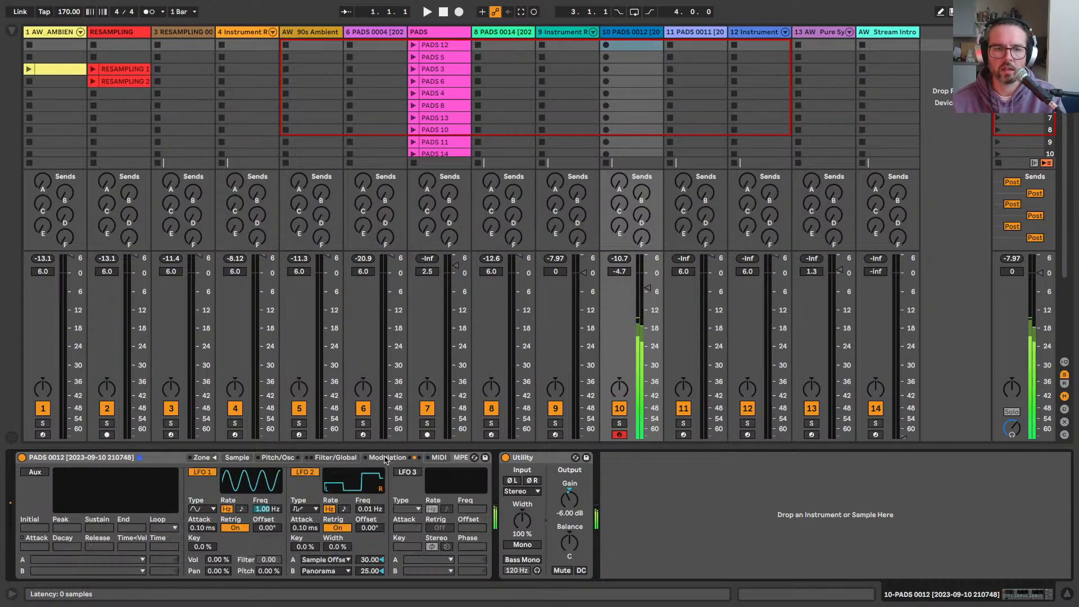
pyautogui.click(285, 458)
pyautogui.click(241, 460)
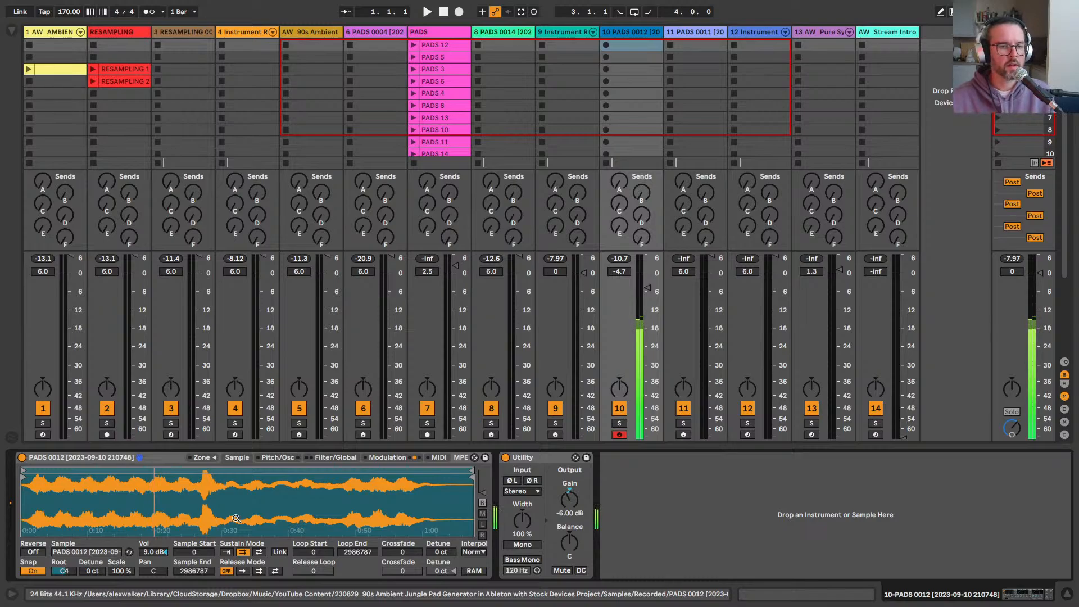
pyautogui.click(378, 458)
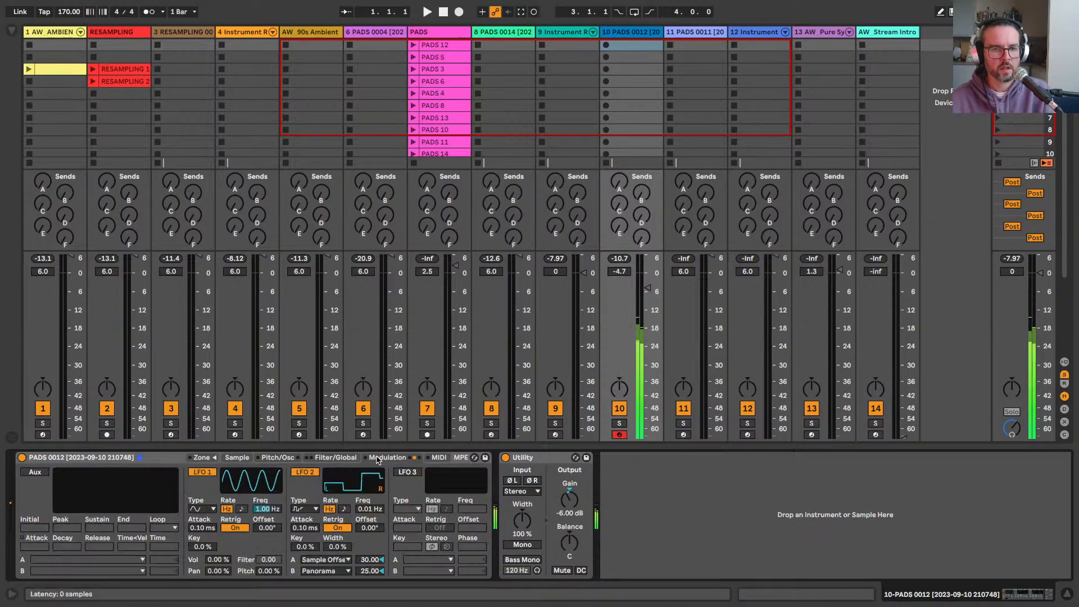
pyautogui.moveTo(369, 559); pyautogui.dragTo(369, 531)
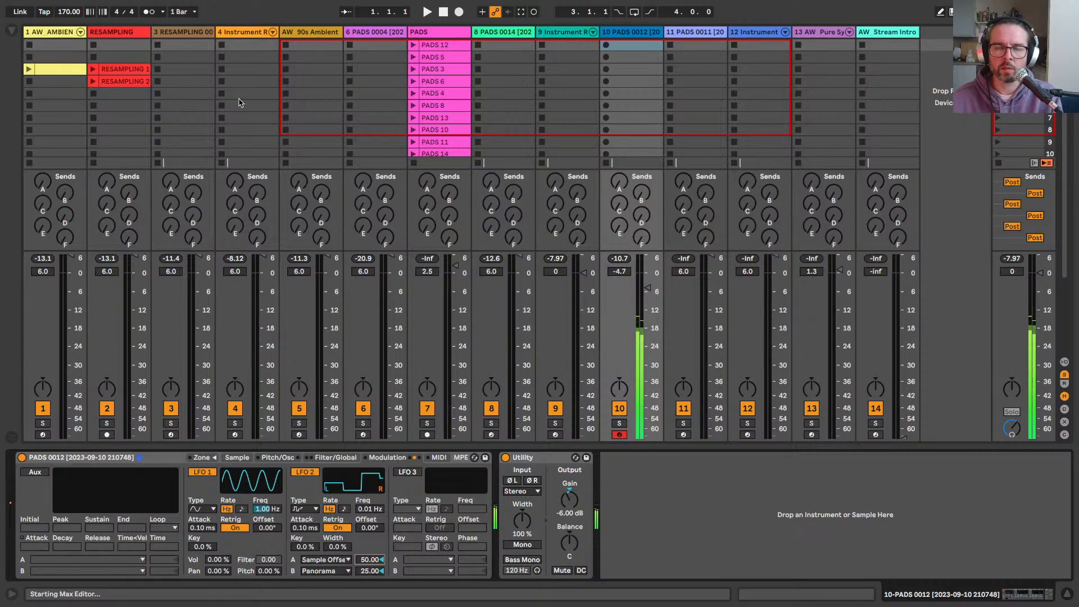
# Step: Arm the PADS 0011 track and reset its volume to 0 dB
pyautogui.click(37, 34)
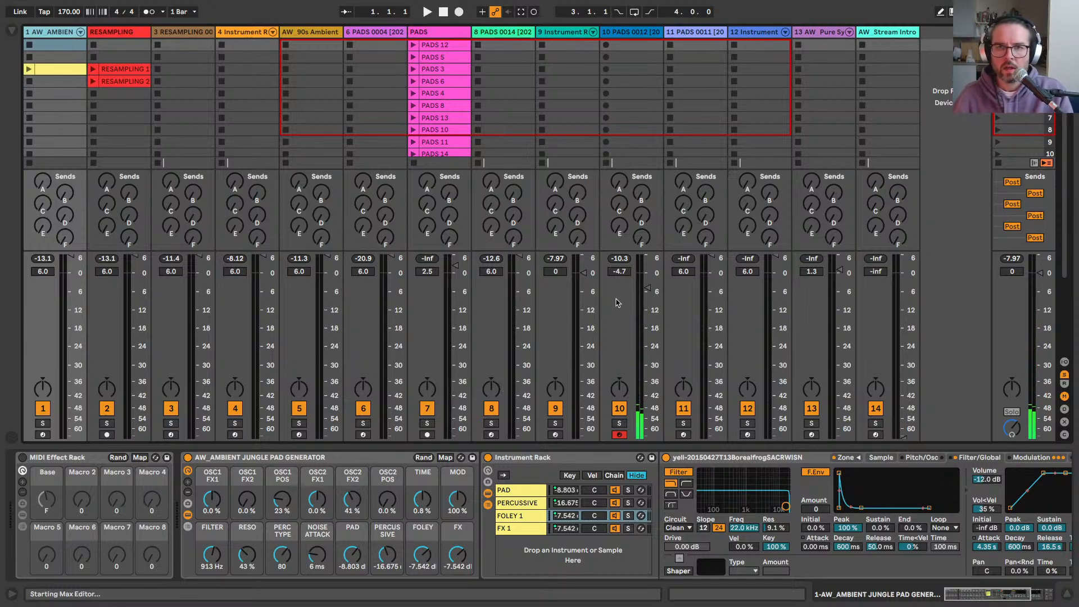
pyautogui.click(671, 45)
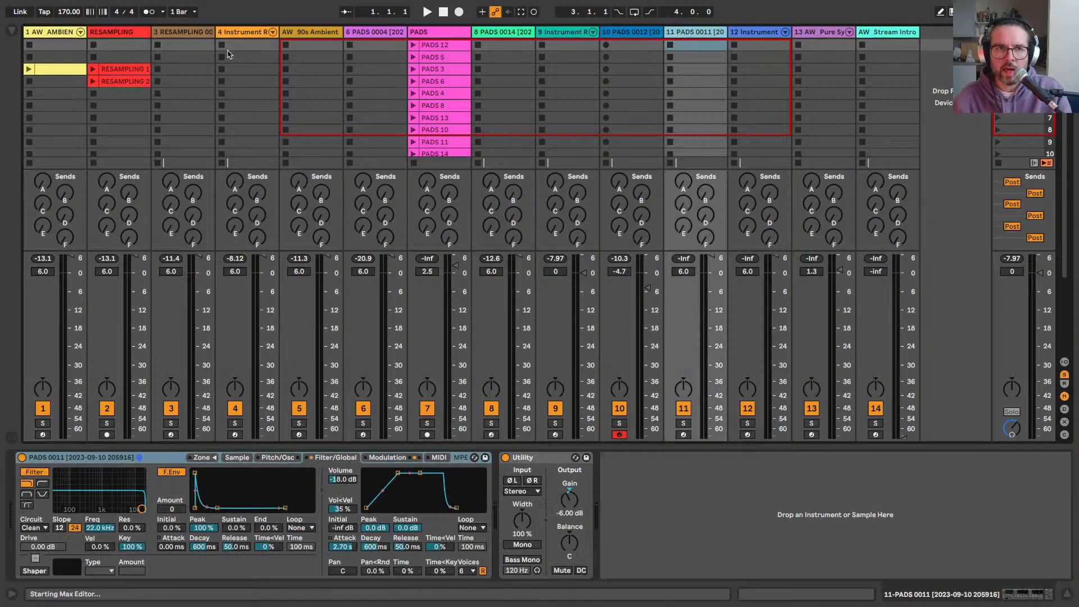
pyautogui.click(683, 434)
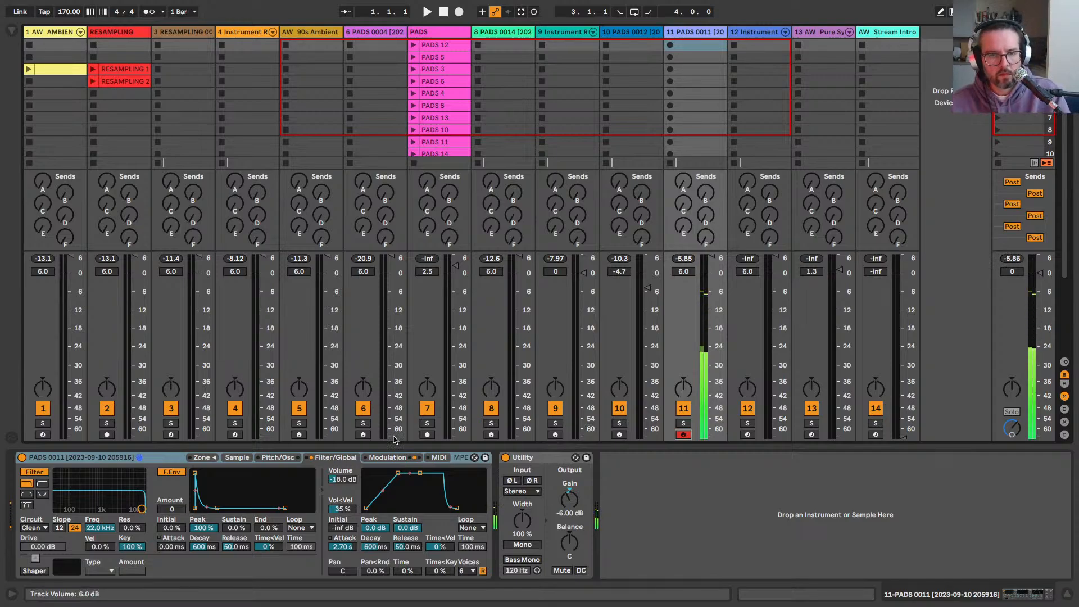
pyautogui.click(683, 271)
pyautogui.press('Delete')
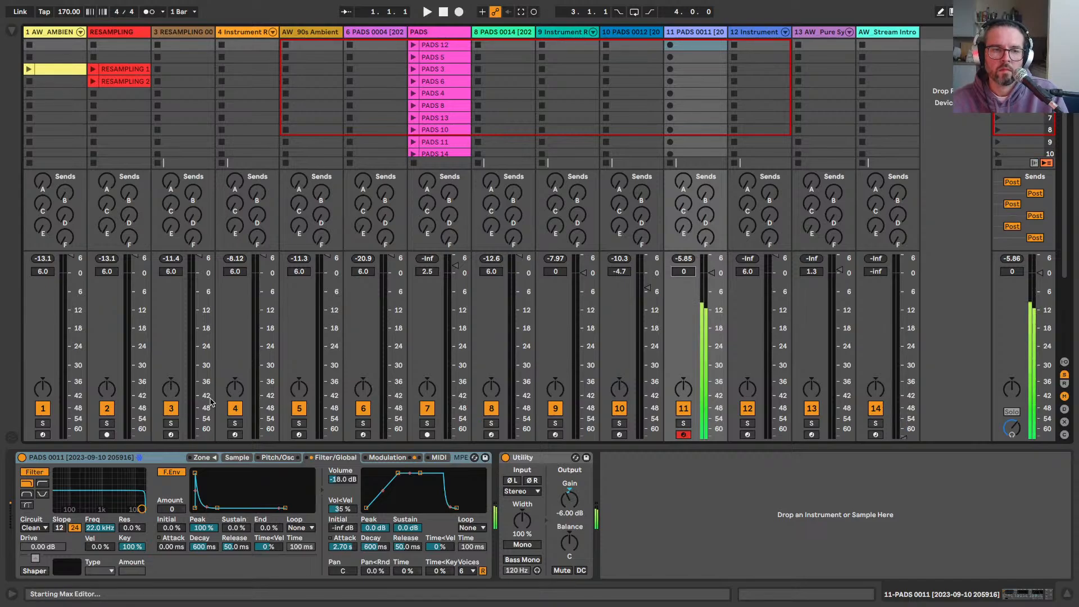
# Step: Set the PADS 0011 Sampler's LFO 2 Sample Offset modulation amount to 100
pyautogui.click(237, 457)
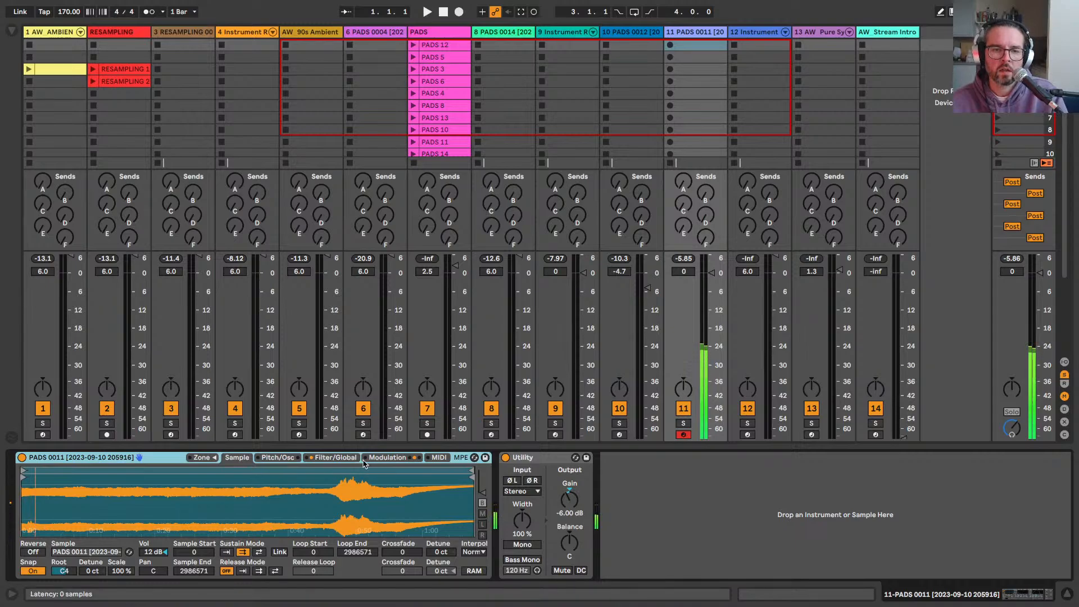
pyautogui.click(382, 458)
pyautogui.moveTo(361, 571); pyautogui.dragTo(360, 572)
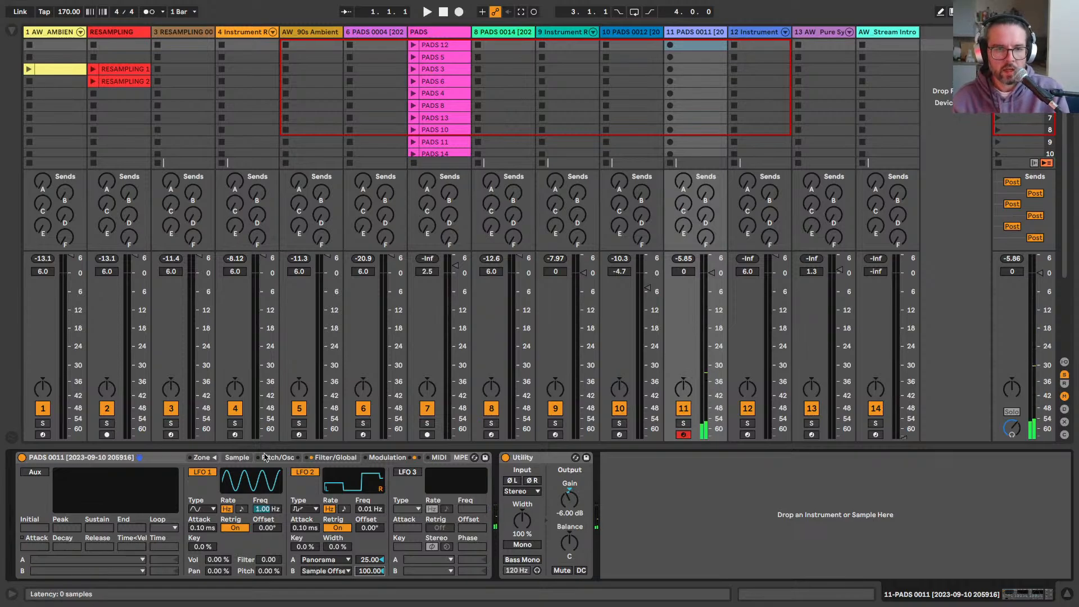
# Step: Set the PADS 0011 Sampler's volume envelope release to 9.87 s and its voice count to 12
pyautogui.click(241, 456)
pyautogui.click(242, 456)
pyautogui.click(241, 456)
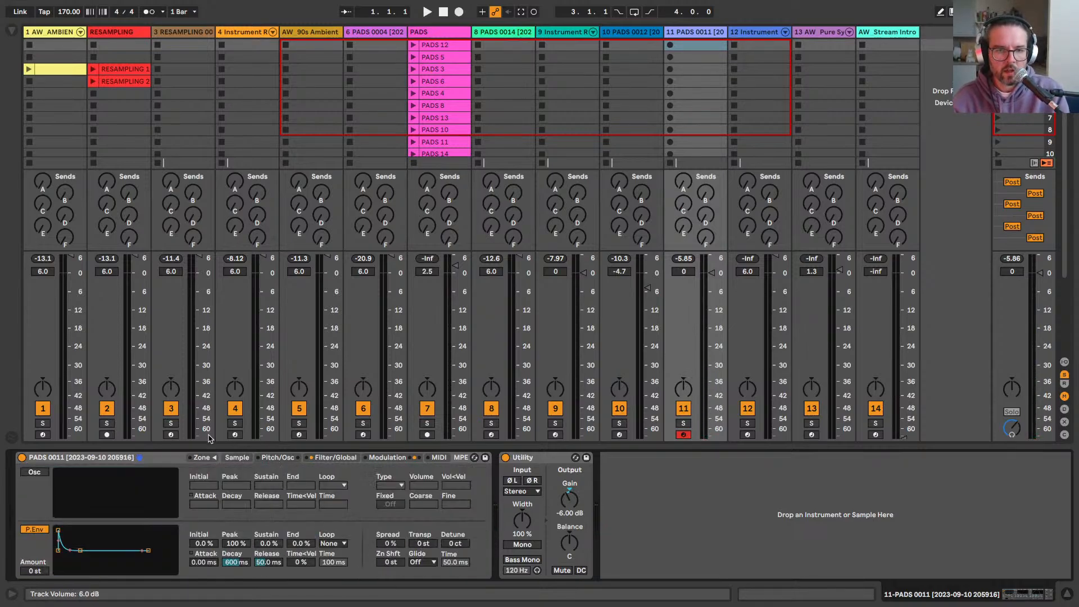
pyautogui.click(242, 458)
pyautogui.click(325, 458)
pyautogui.click(394, 458)
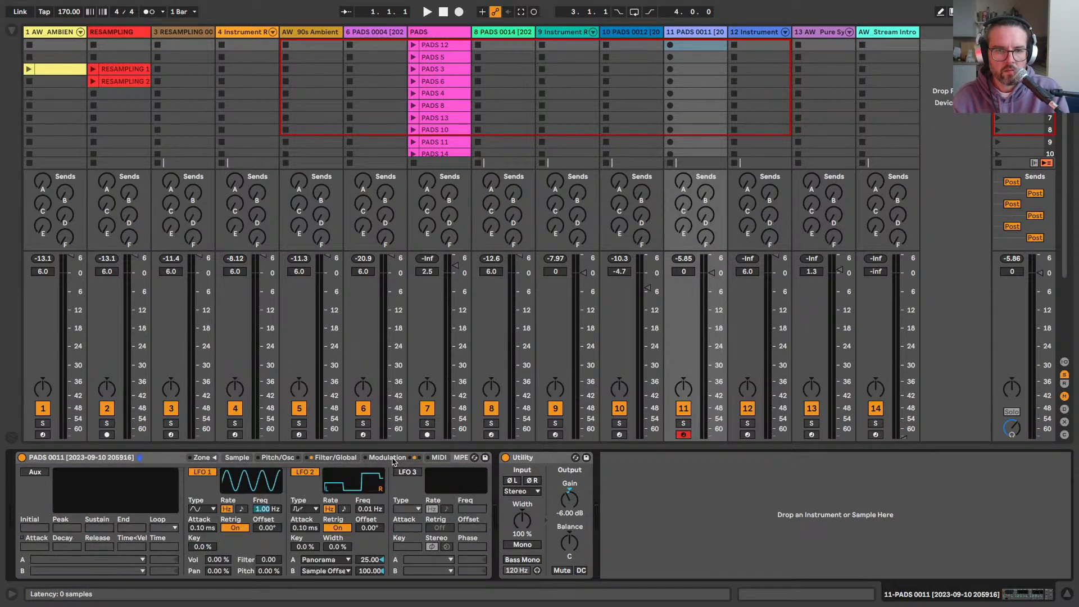
pyautogui.click(351, 458)
pyautogui.moveTo(405, 546); pyautogui.dragTo(406, 488)
pyautogui.click(466, 570)
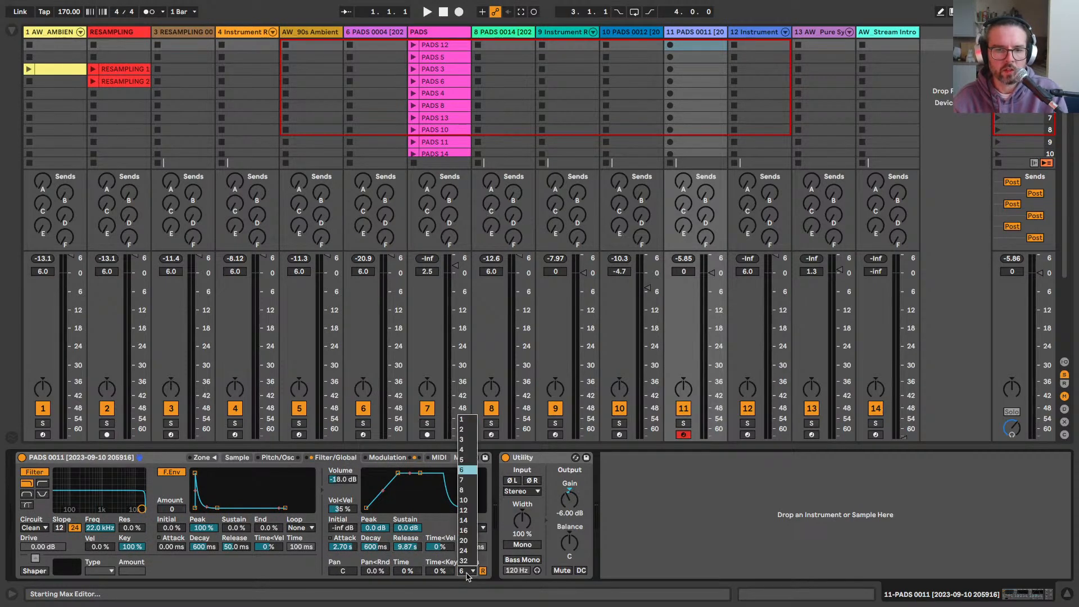
pyautogui.click(466, 516)
# Step: Lower the PADS 0011 Sampler's filter frequency to about 3.01 kHz
pyautogui.click(11, 593)
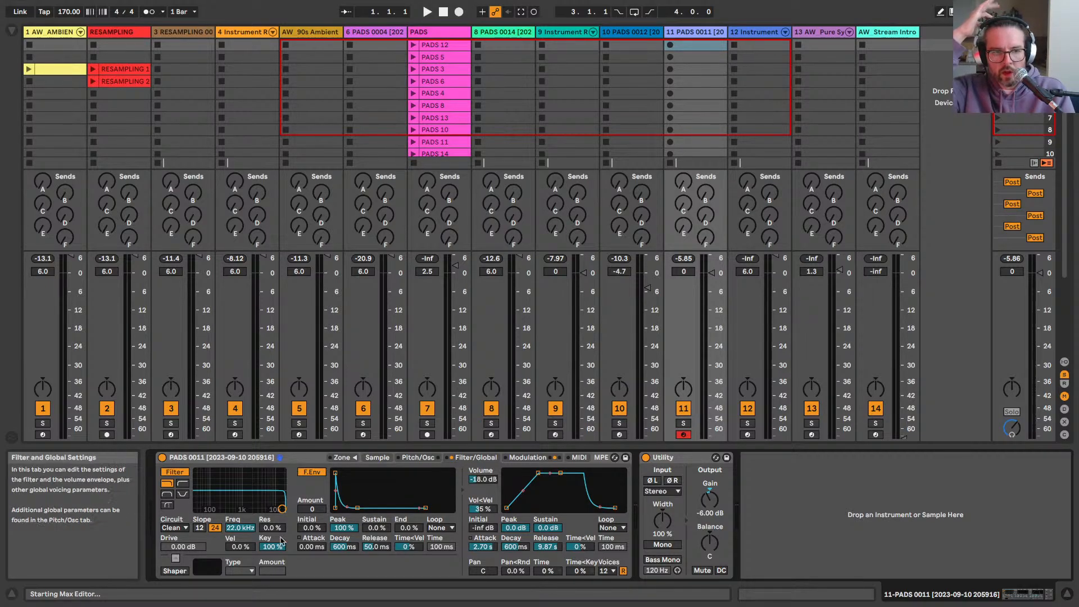
pyautogui.click(13, 593)
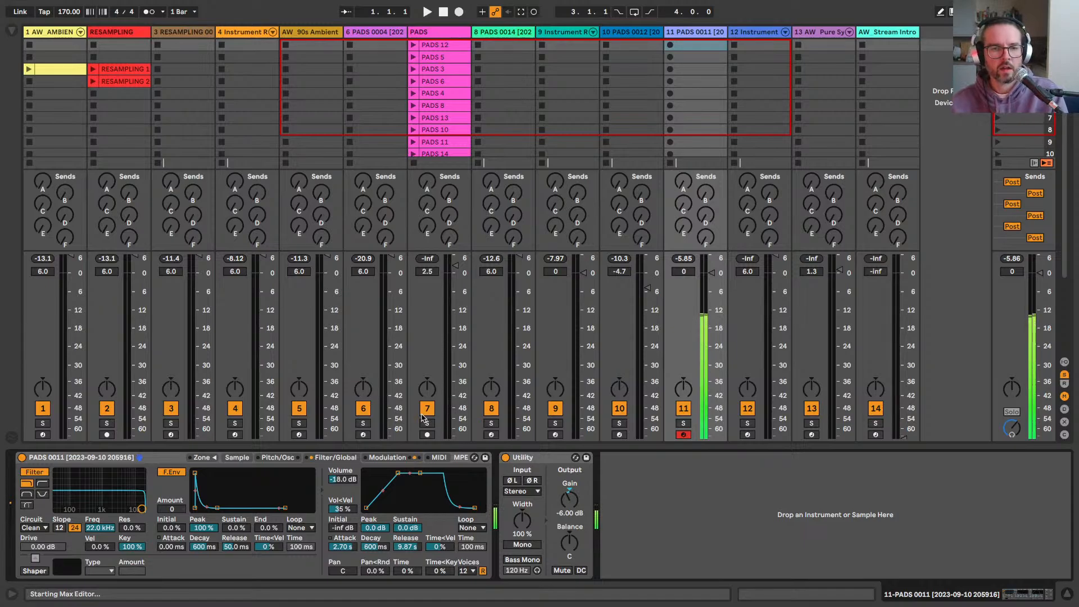
pyautogui.moveTo(141, 508); pyautogui.dragTo(115, 509)
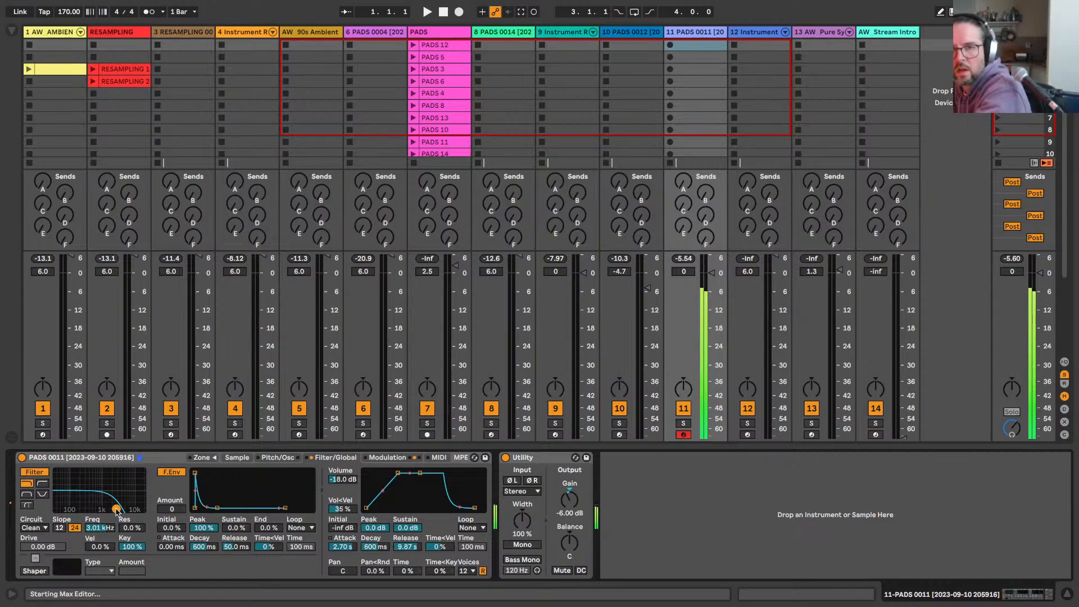
# Step: Raise the PADS 0011 Sampler's filter frequency to 22.0 kHz
pyautogui.moveTo(115, 508); pyautogui.dragTo(142, 508)
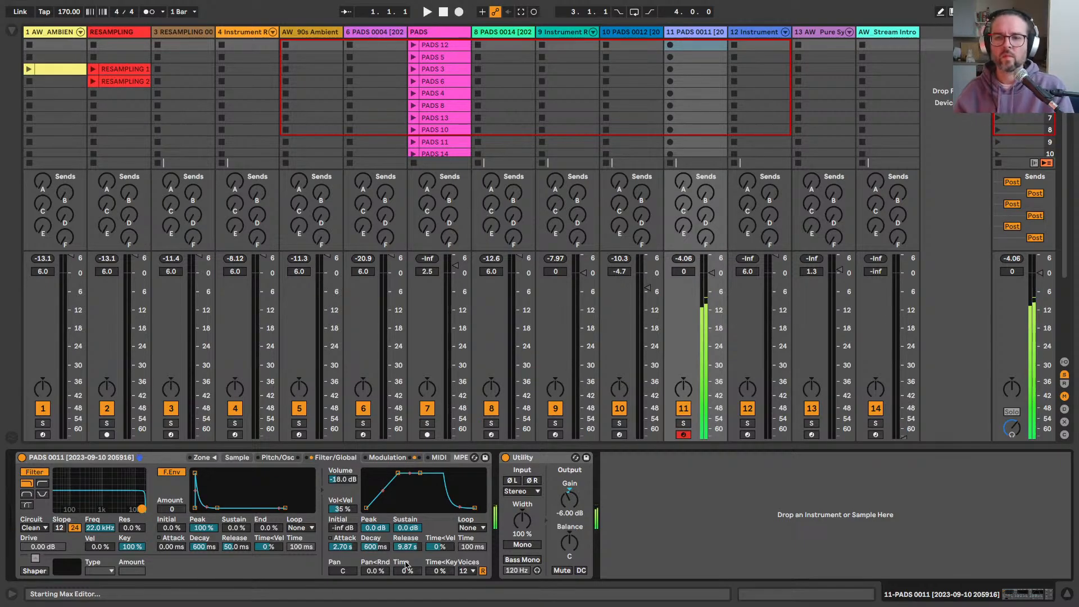
# Step: Arm track 12 and audition its PADS 0010 and PADS 0008 chains, soloing PADS 0008 briefly and checking both samples
pyautogui.click(747, 435)
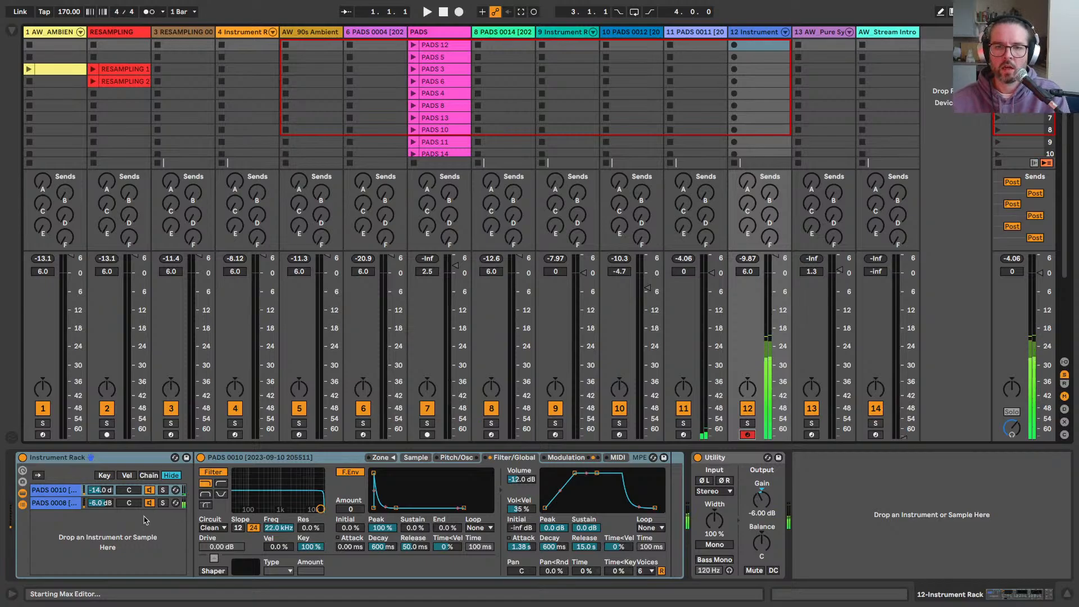
pyautogui.click(66, 502)
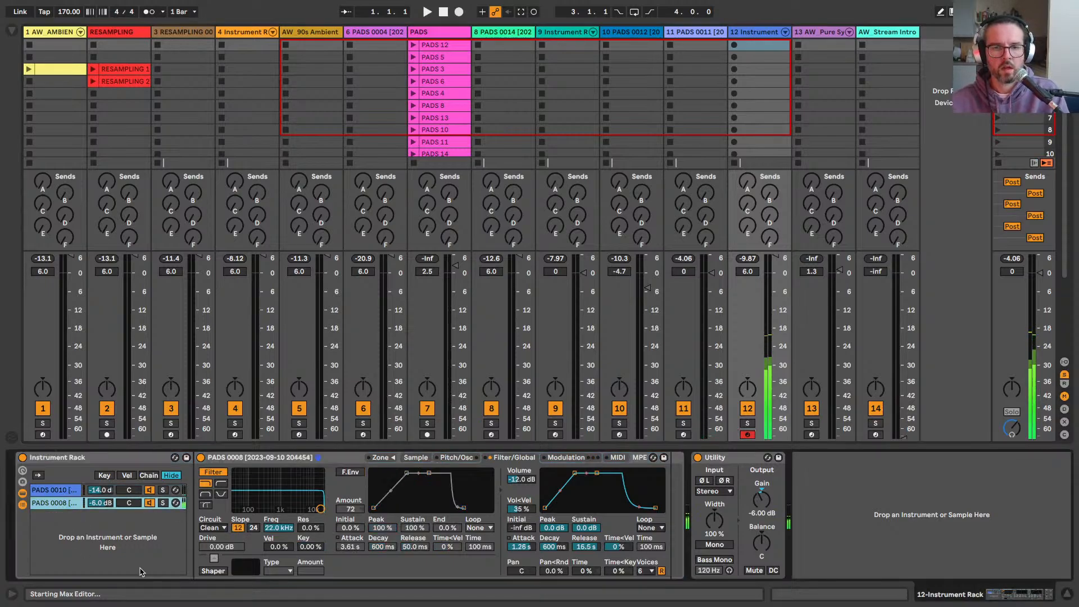
pyautogui.click(415, 457)
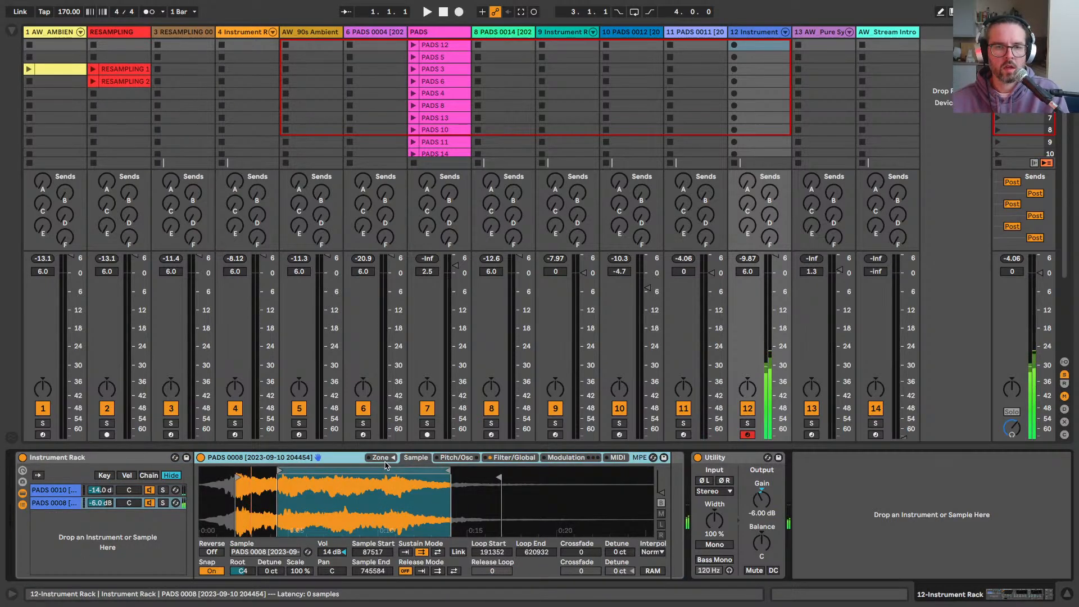
pyautogui.click(52, 490)
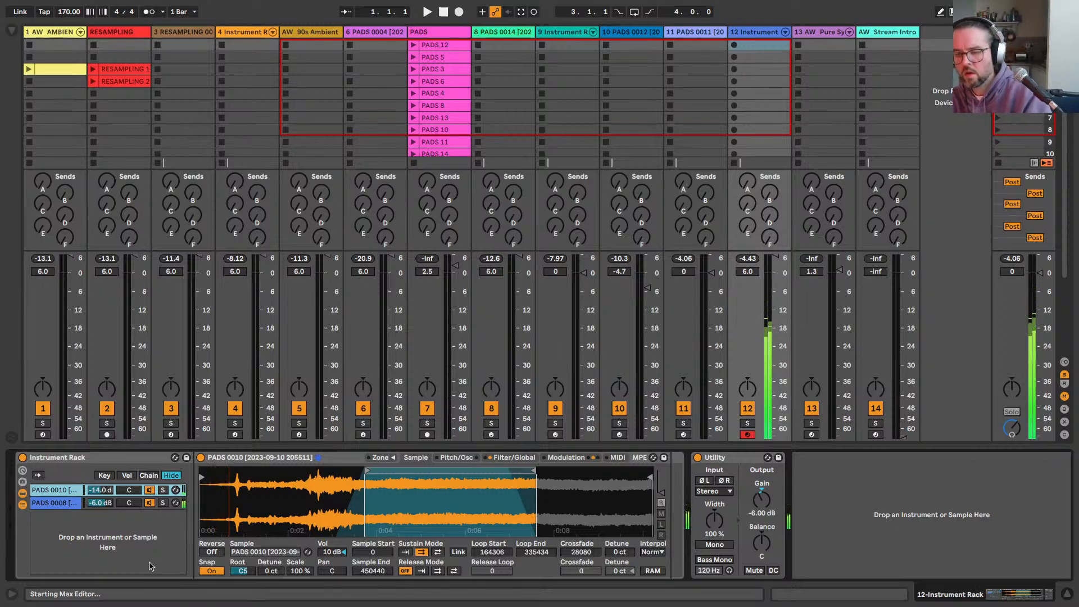
pyautogui.click(89, 502)
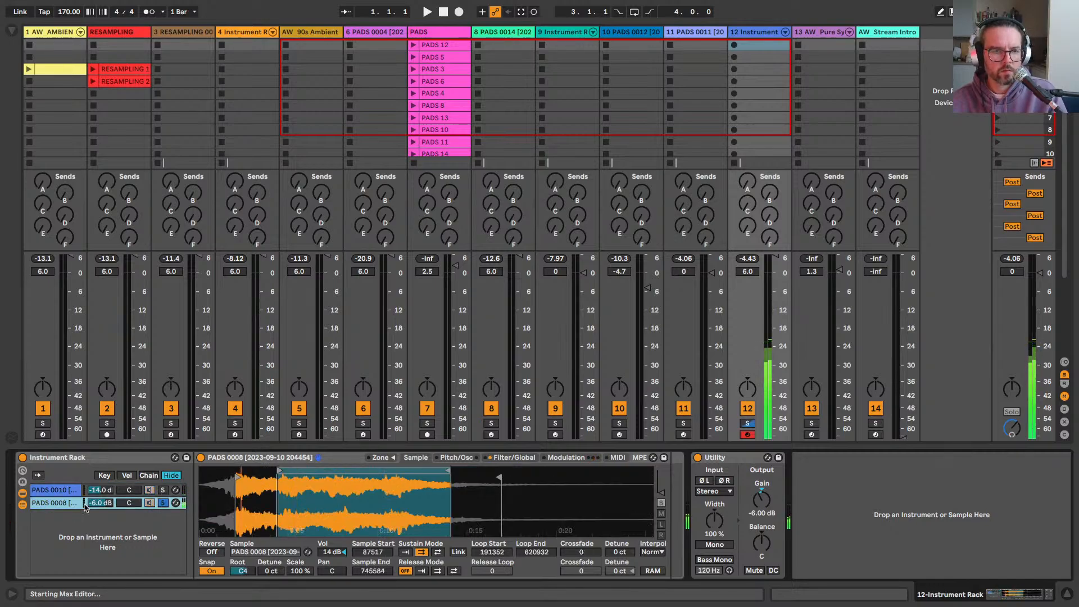
pyautogui.click(164, 503)
pyautogui.click(164, 502)
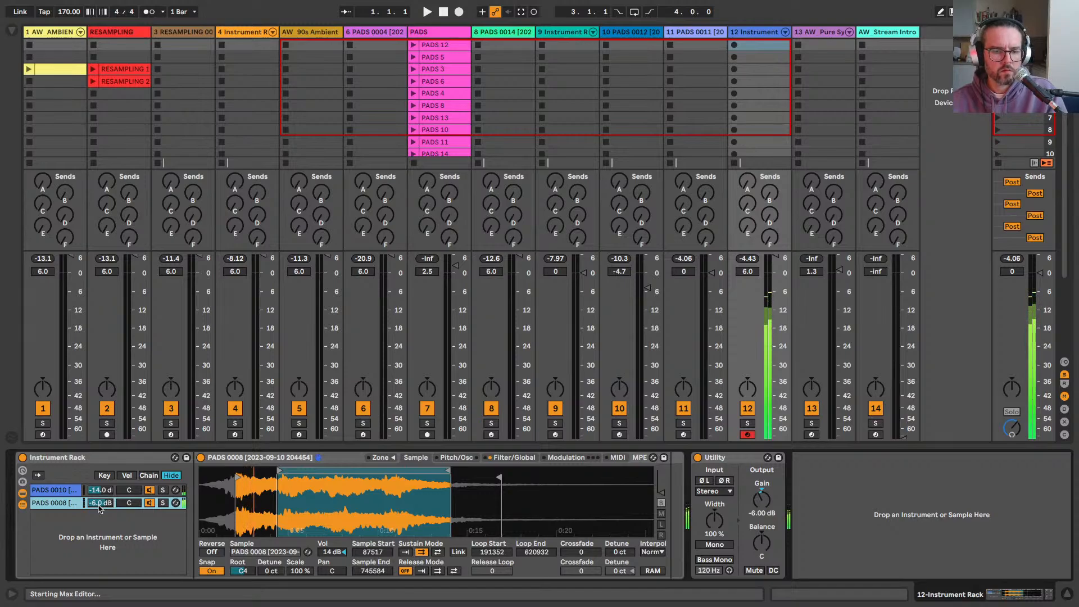
# Step: Lower the PADS 0008 Sampler's volume to -22.5 dB in track 12's rack
pyautogui.click(519, 458)
pyautogui.moveTo(521, 479); pyautogui.dragTo(521, 491)
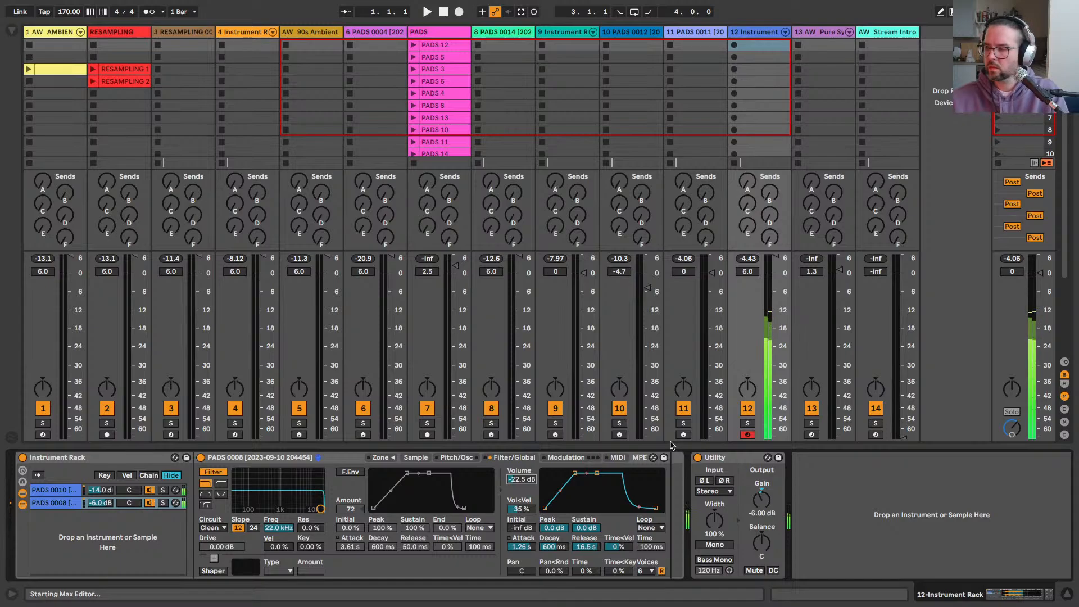
# Step: Examine the Wavetable and Collision chains in track 4's Instrument Rack, including Collision's MIDI devices, LFOs, Auto Pans, Grain Delays and Reverb
pyautogui.click(235, 32)
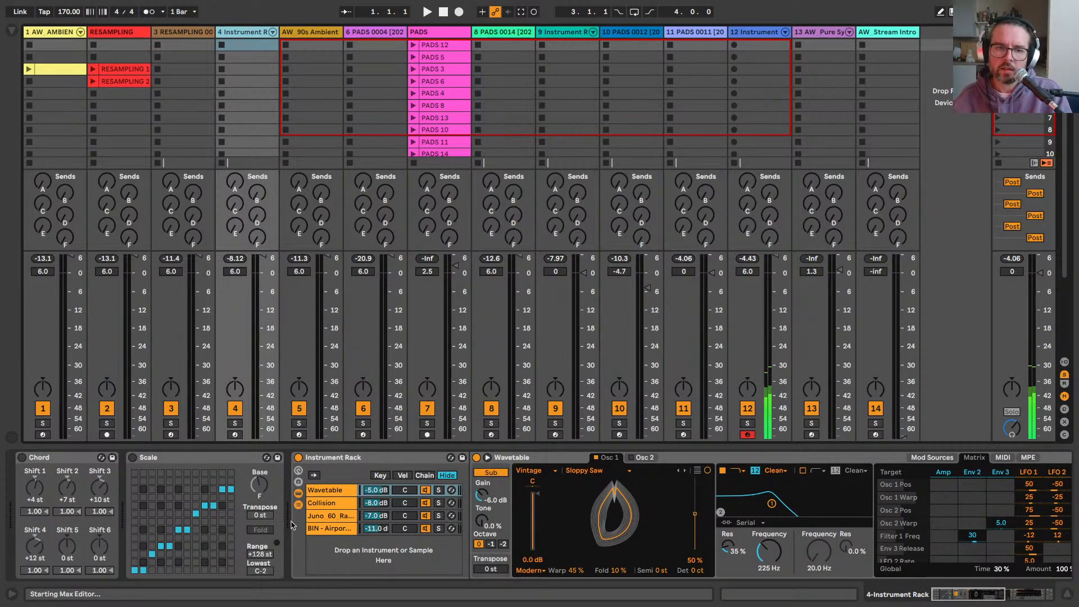
pyautogui.hscroll(5, 328, 465)
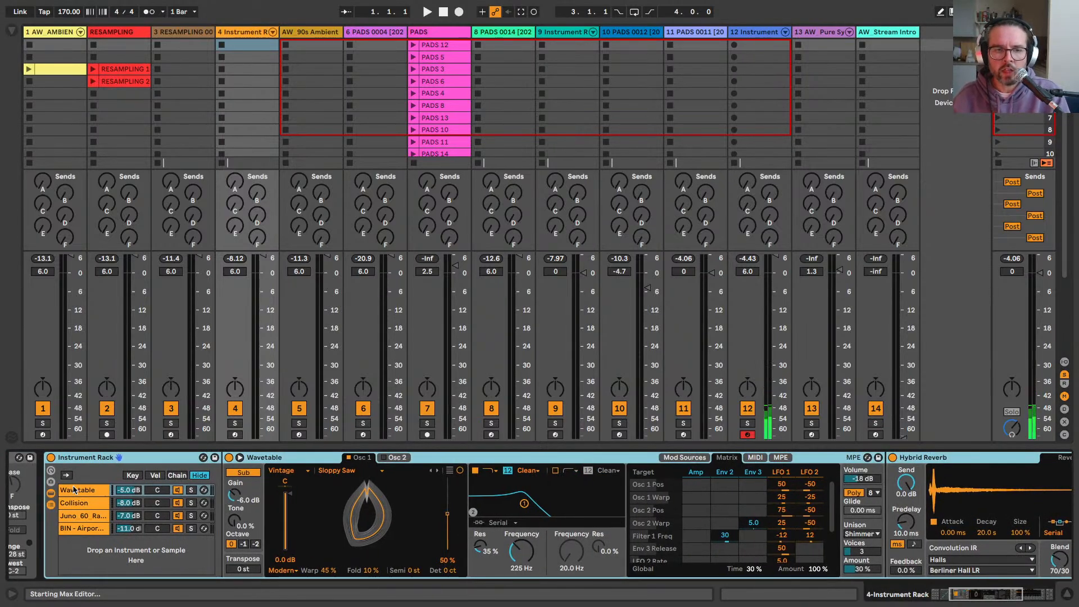
pyautogui.hscroll(-2, 75, 489)
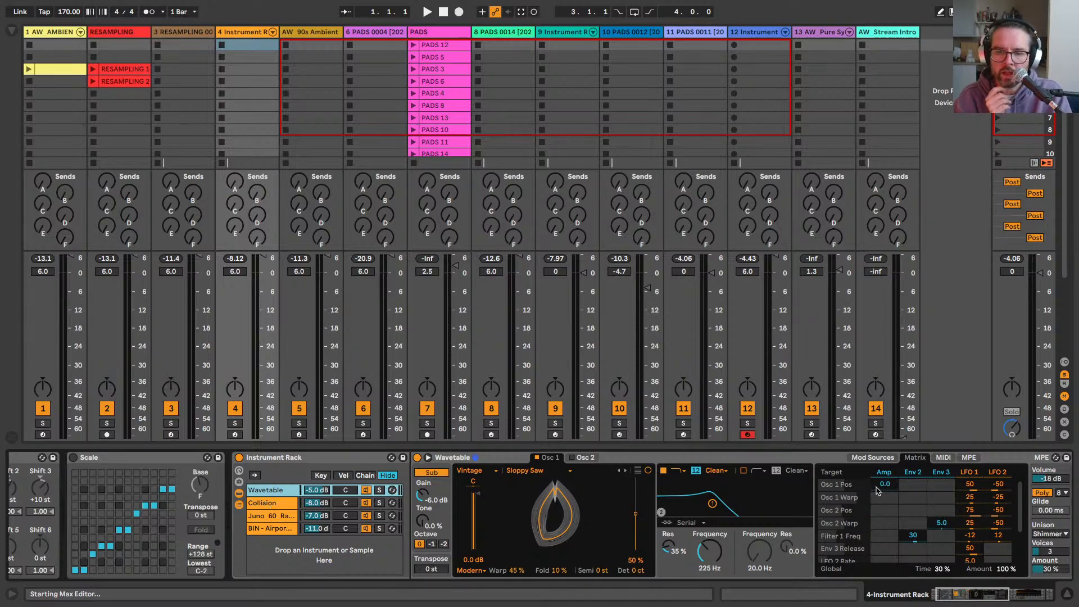
pyautogui.click(254, 505)
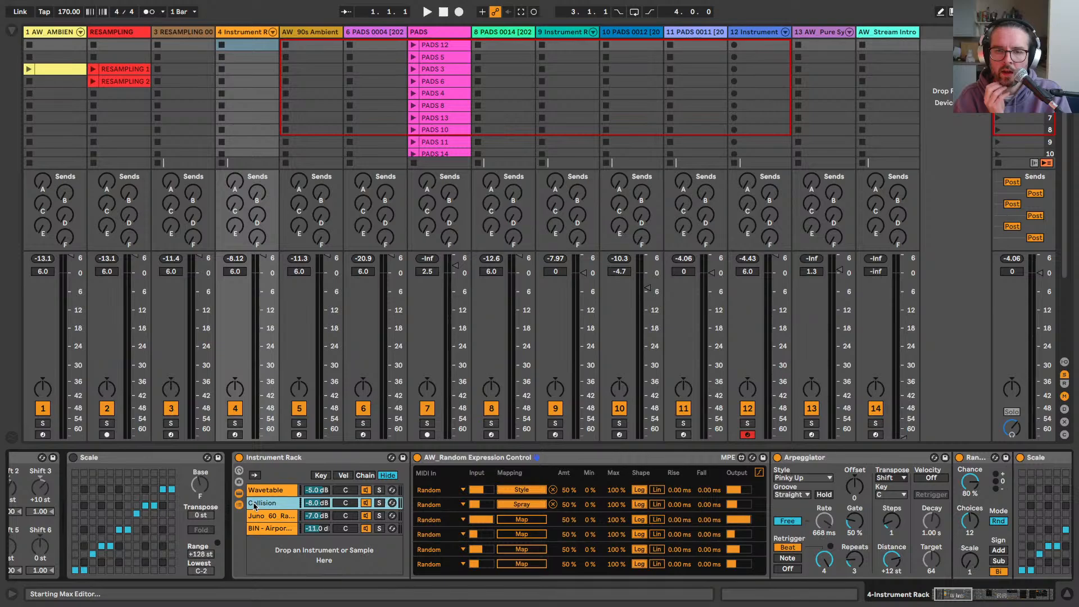
pyautogui.hscroll(10, 515, 508)
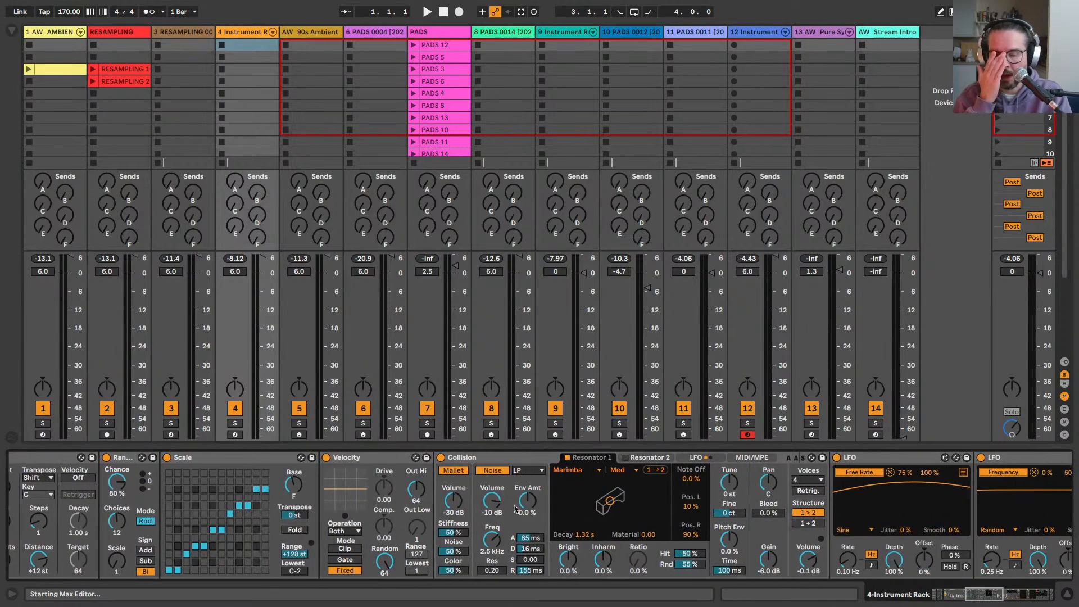
pyautogui.hscroll(2, 515, 508)
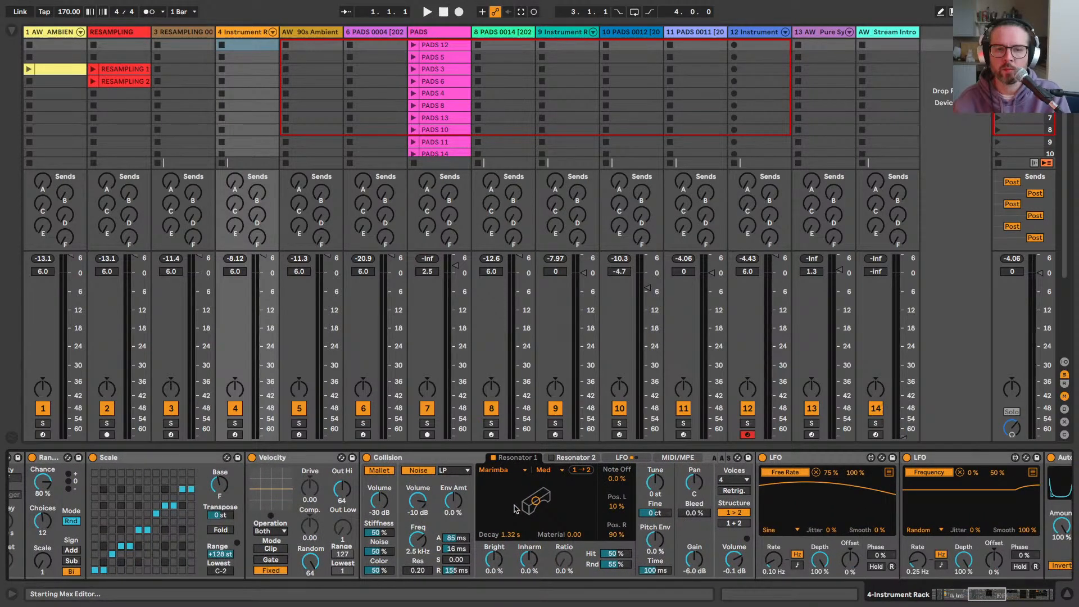
pyautogui.hscroll(20, 514, 509)
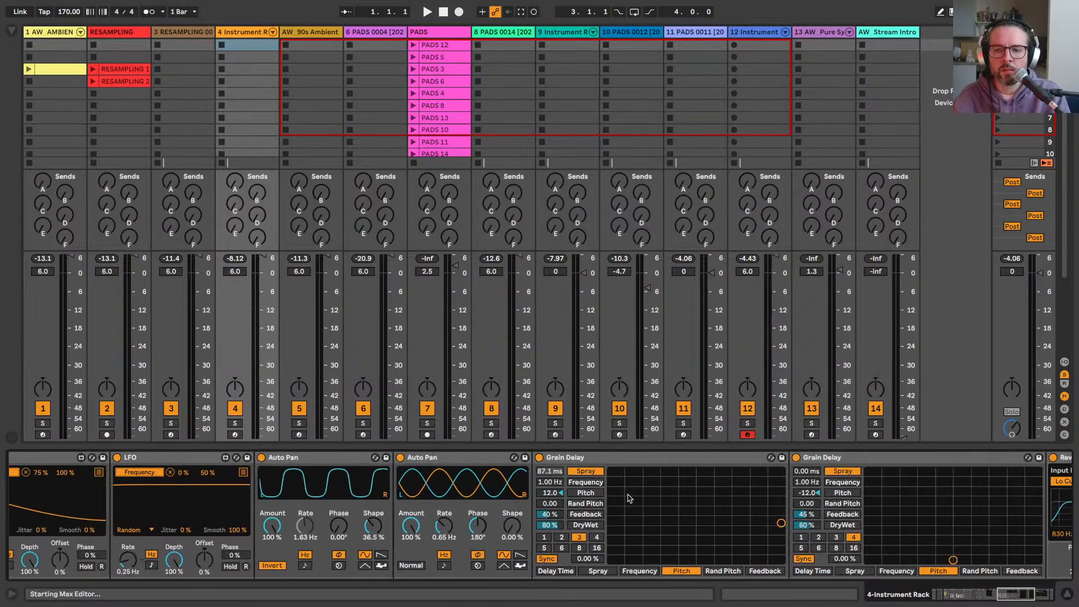
pyautogui.hscroll(8, 628, 497)
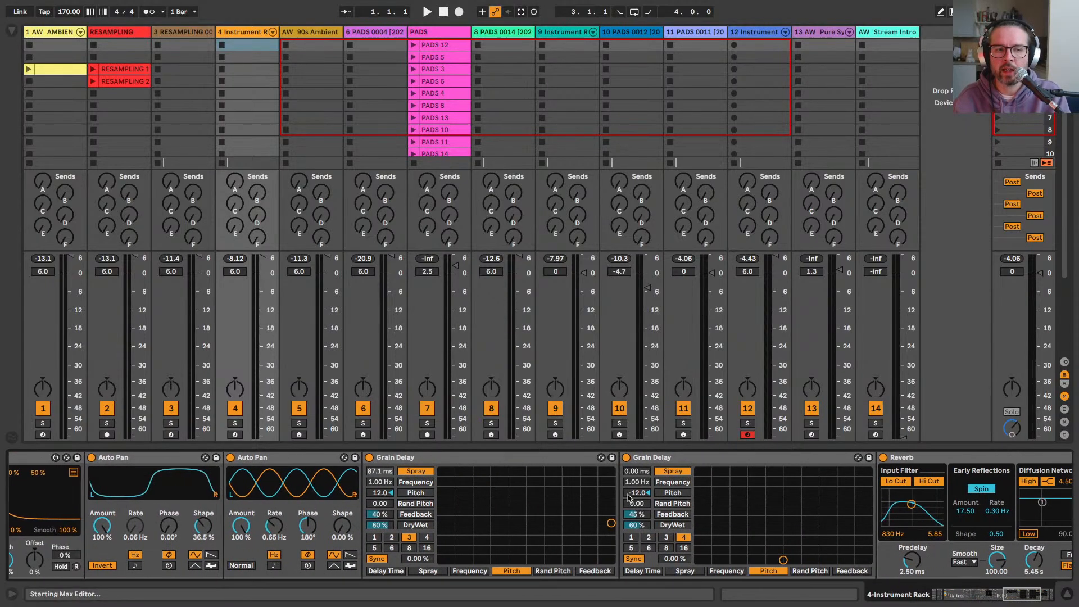
pyautogui.hscroll(-15, 628, 497)
pyautogui.hscroll(20, 628, 498)
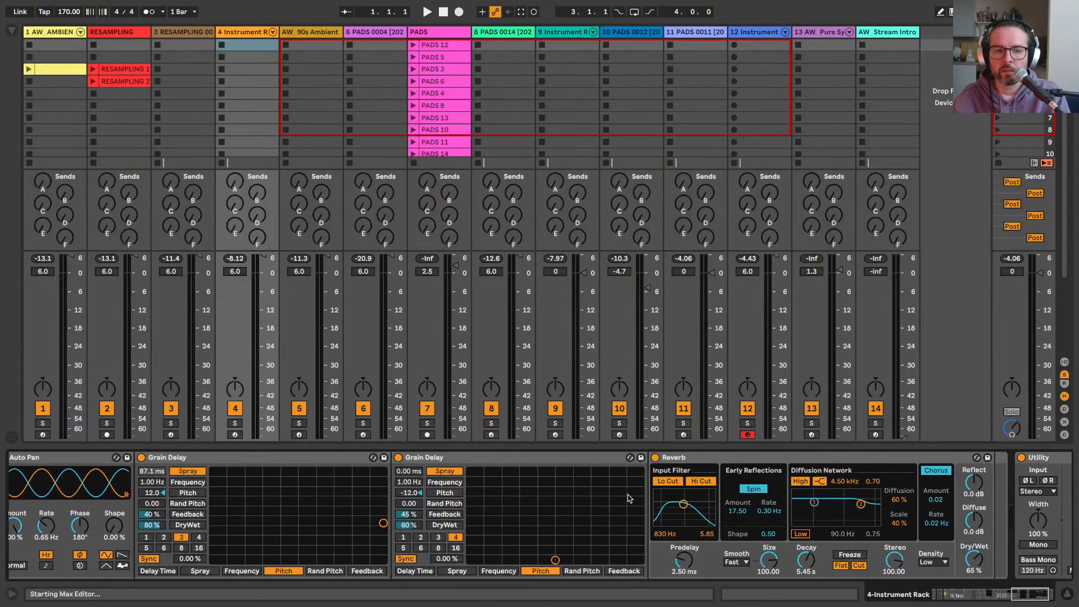
pyautogui.hscroll(-20, 628, 498)
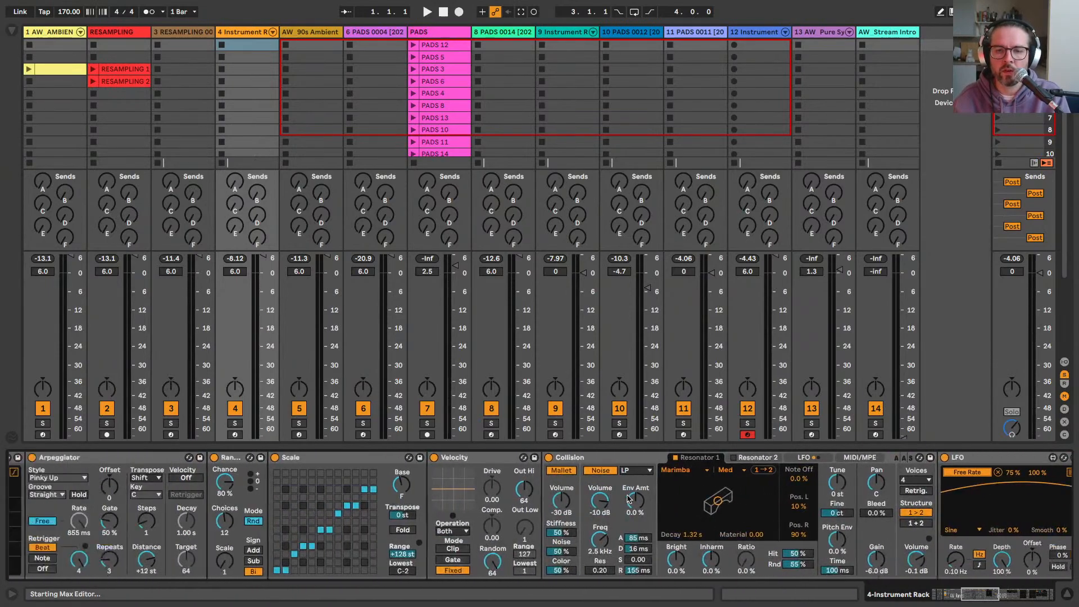
# Step: Examine the sample zone lists of the Juno 60 Raw and BIN - Airport Atmosphere Samplers in track 4's rack
pyautogui.click(331, 515)
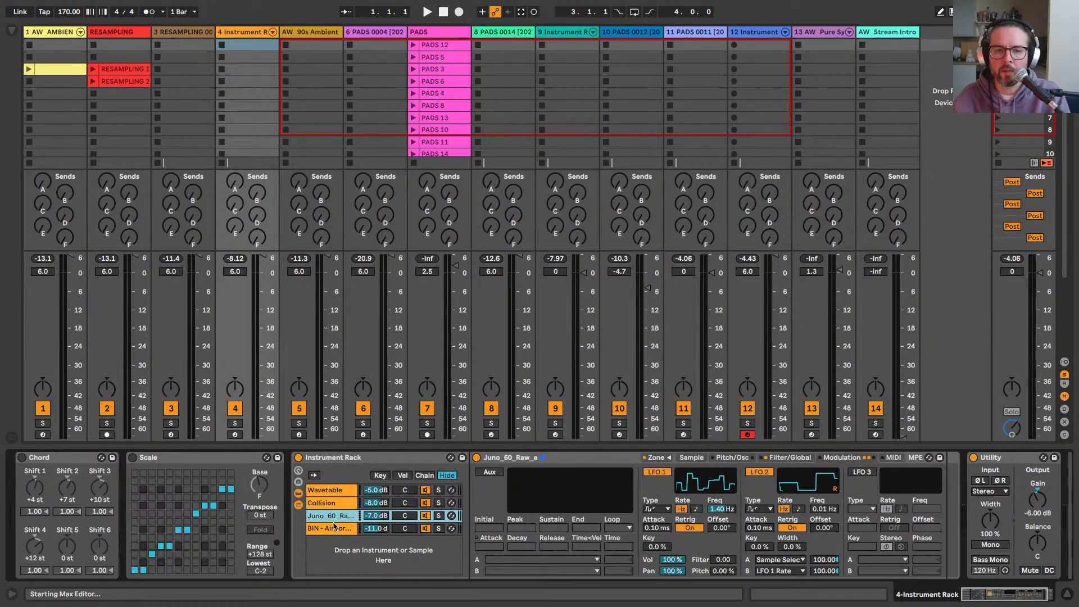
pyautogui.click(656, 458)
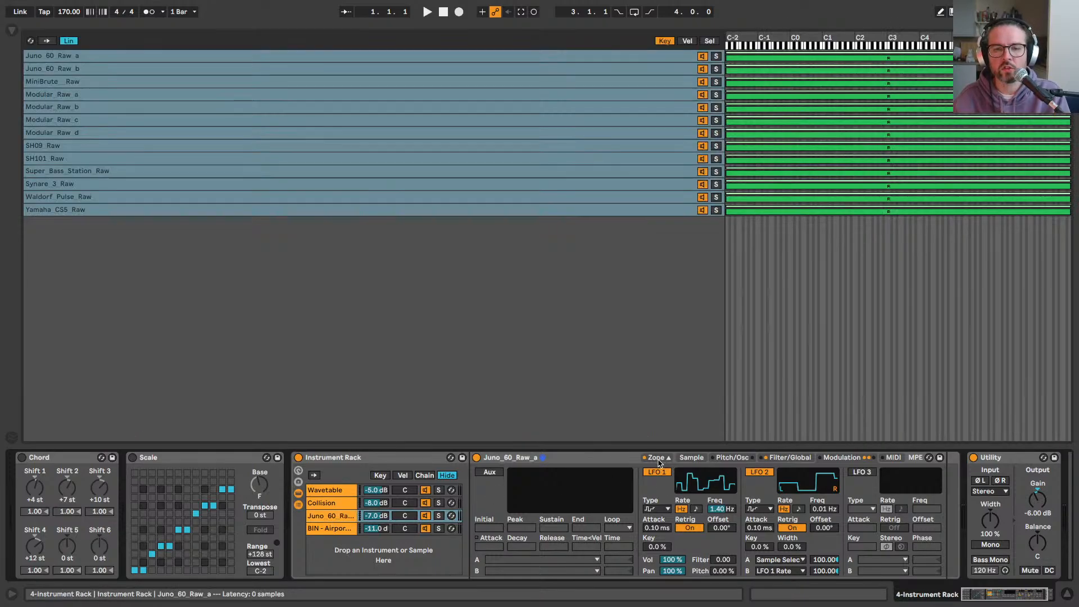
pyautogui.click(658, 458)
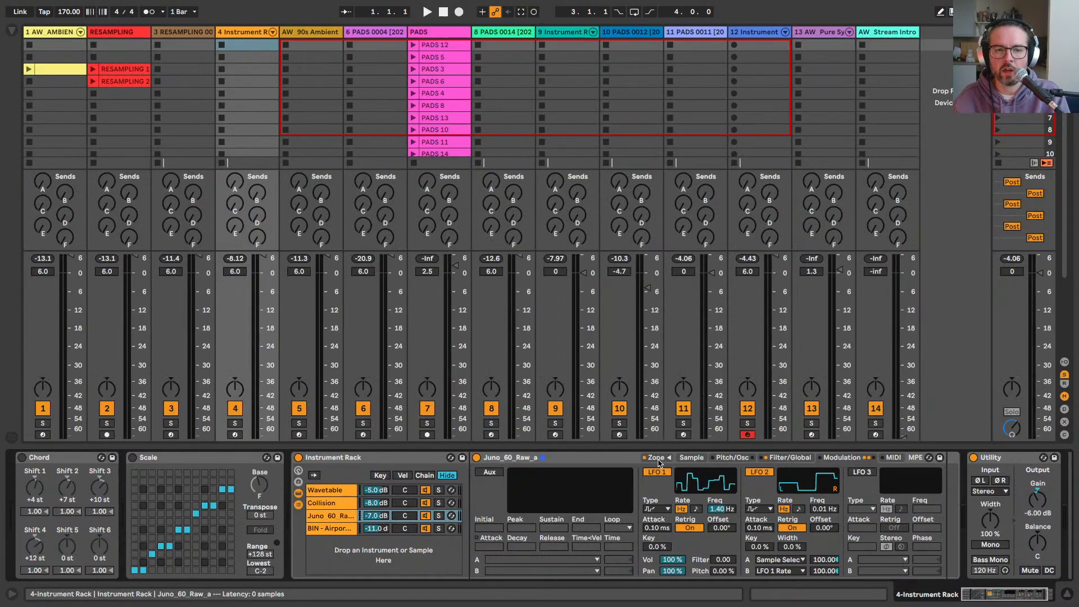
pyautogui.click(313, 528)
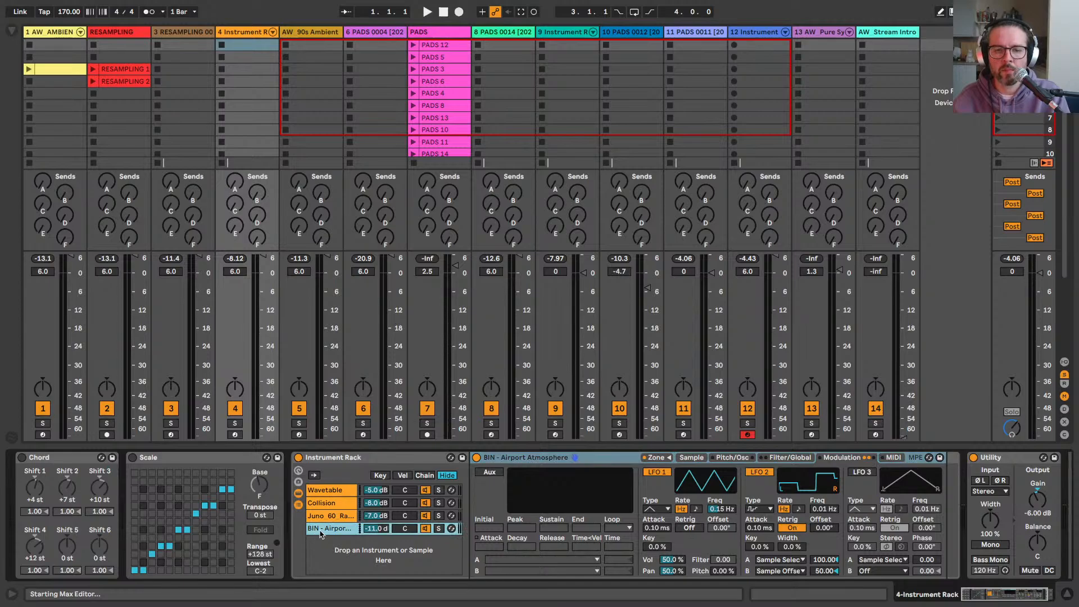
pyautogui.click(657, 458)
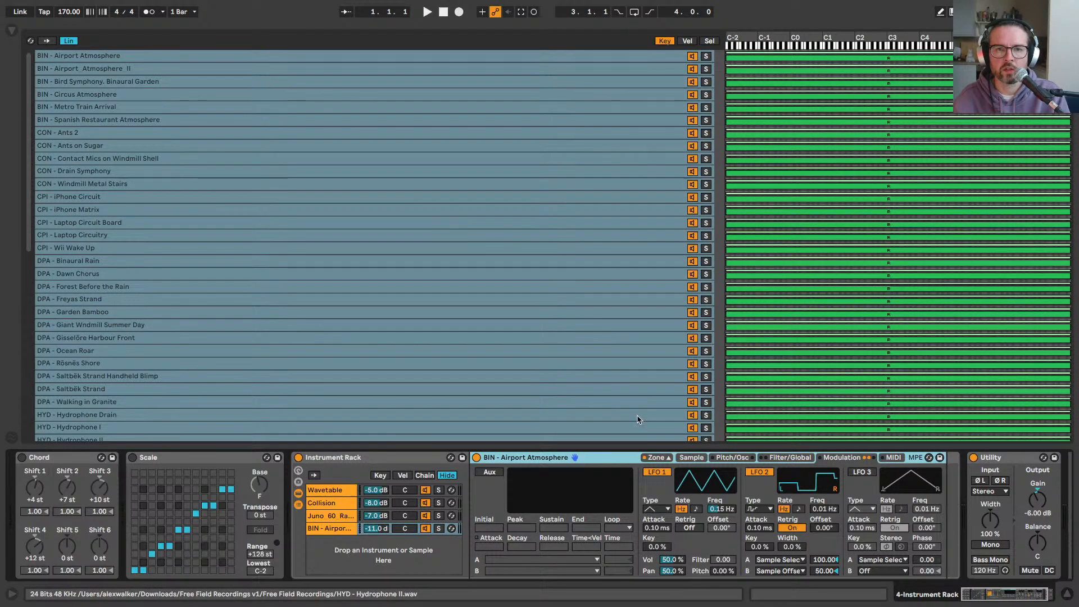
pyautogui.click(370, 185)
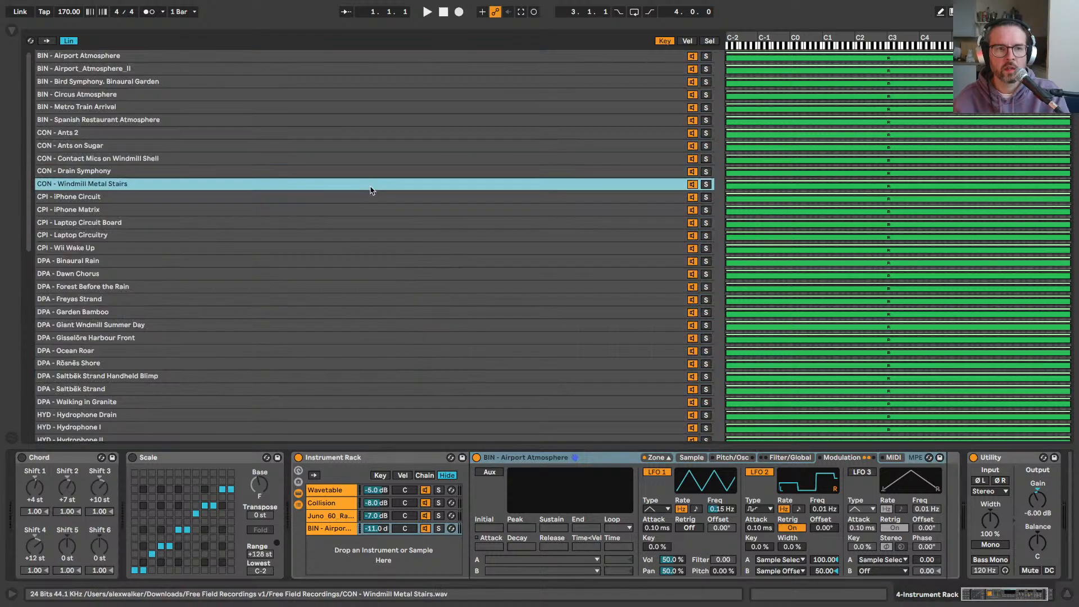
pyautogui.press('Tab')
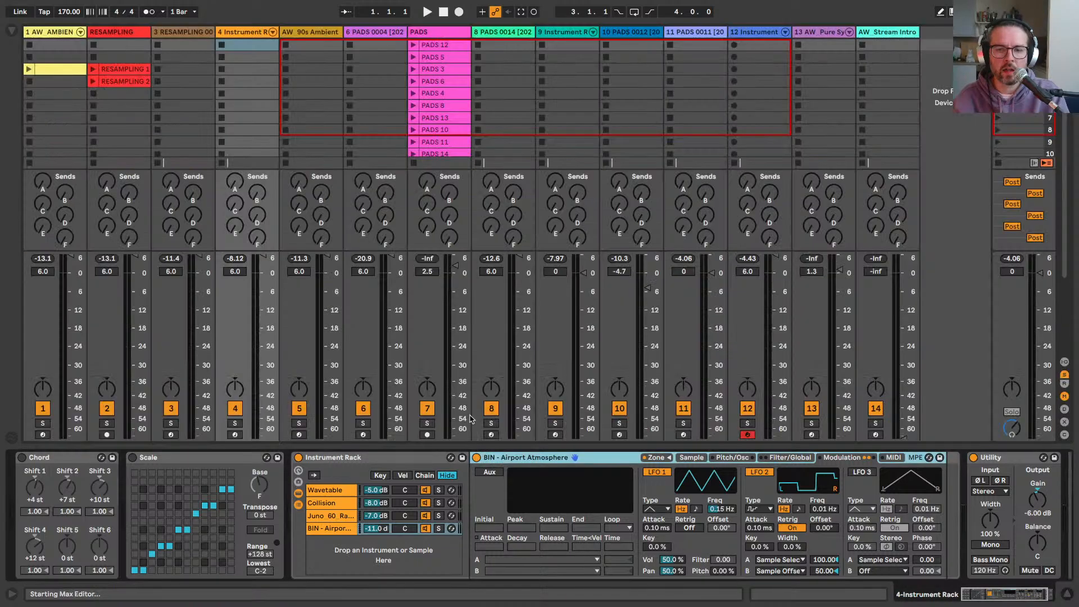
pyautogui.press('Tab')
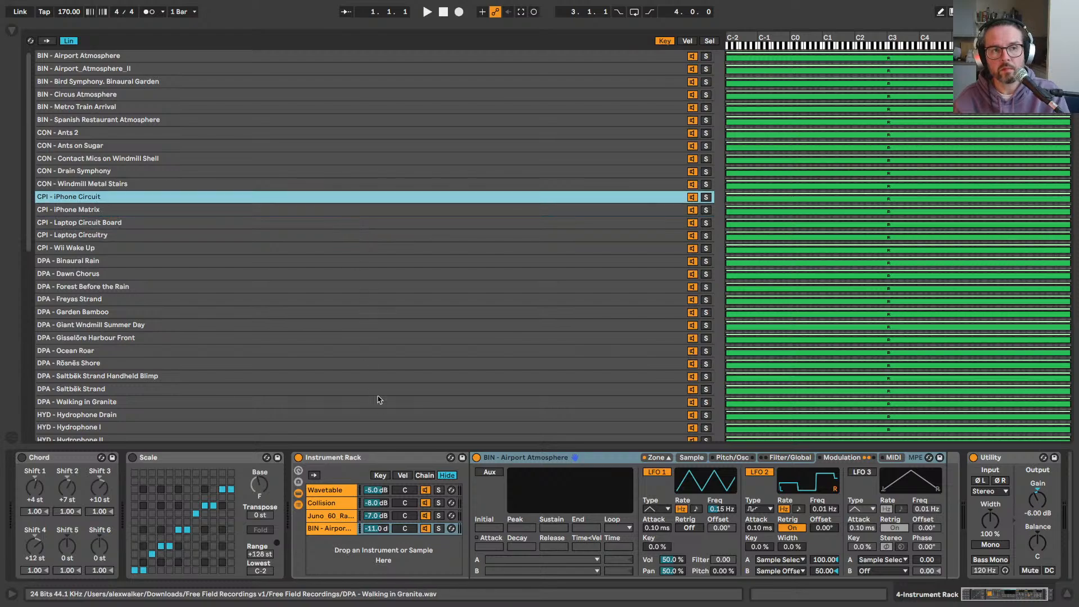
pyautogui.press('Tab')
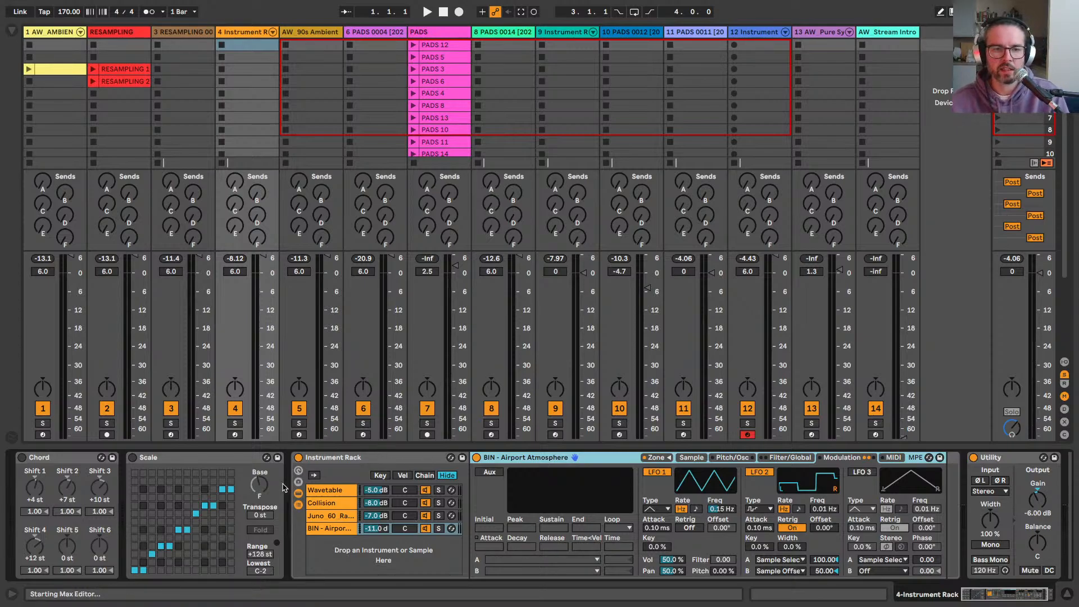
# Step: Arm track 4 and lower its BIN - Airport Atmosphere chain to -26.0 dB, soloing the chain while adjusting it
pyautogui.click(235, 435)
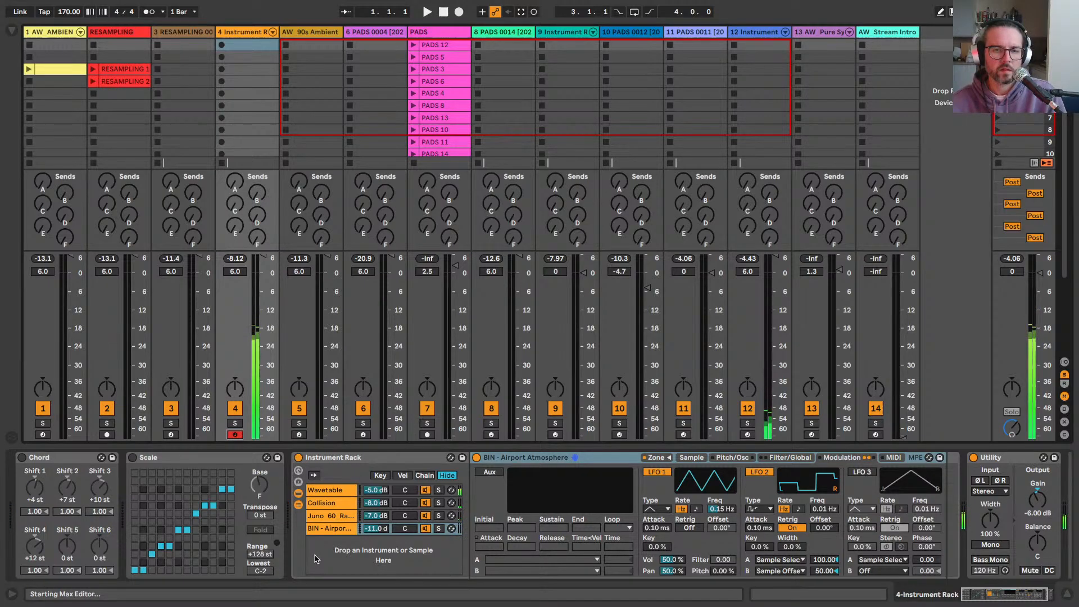
pyautogui.click(439, 528)
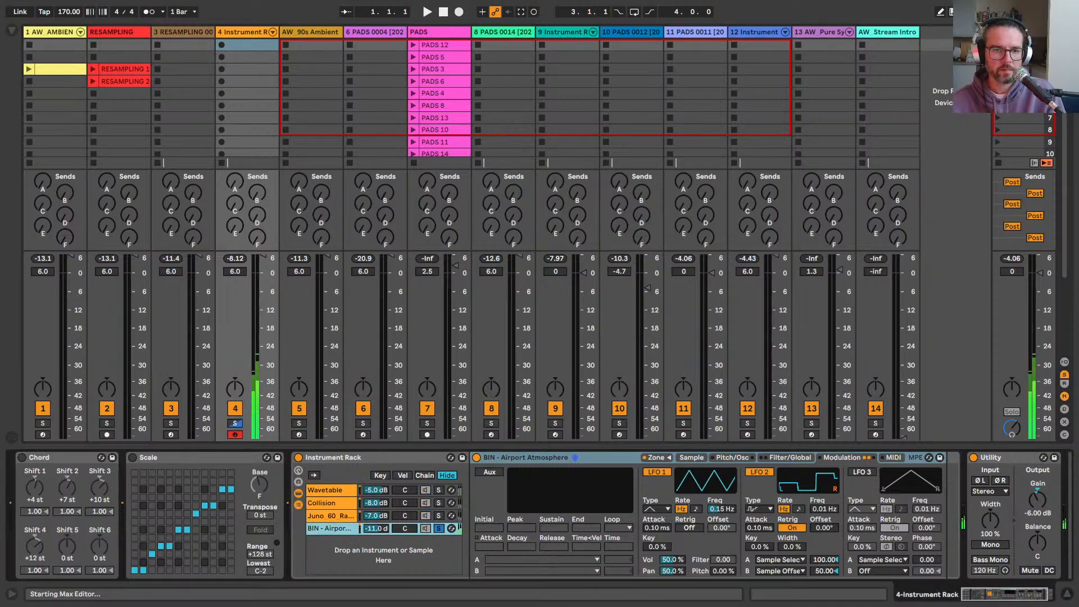
pyautogui.moveTo(375, 528)
pyautogui.mouseDown()
pyautogui.moveTo(375, 563)
pyautogui.moveTo(361, 536)
pyautogui.mouseUp()
pyautogui.click(439, 528)
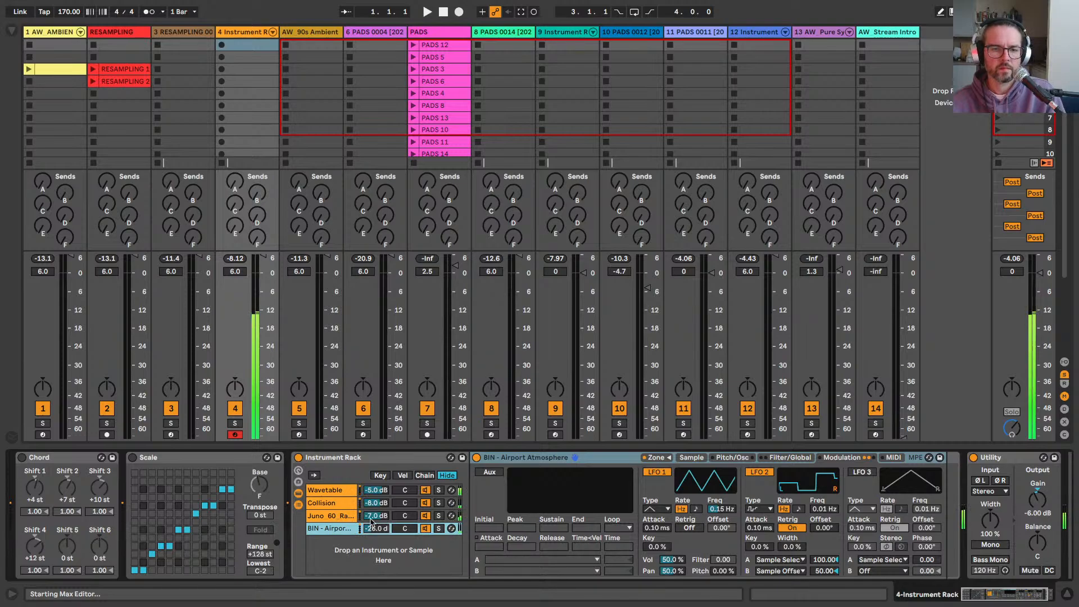
# Step: Lower the Juno 60 chain to -14.0 dB and the Collision chain to -12.0 dB in track 4's rack
pyautogui.click(371, 520)
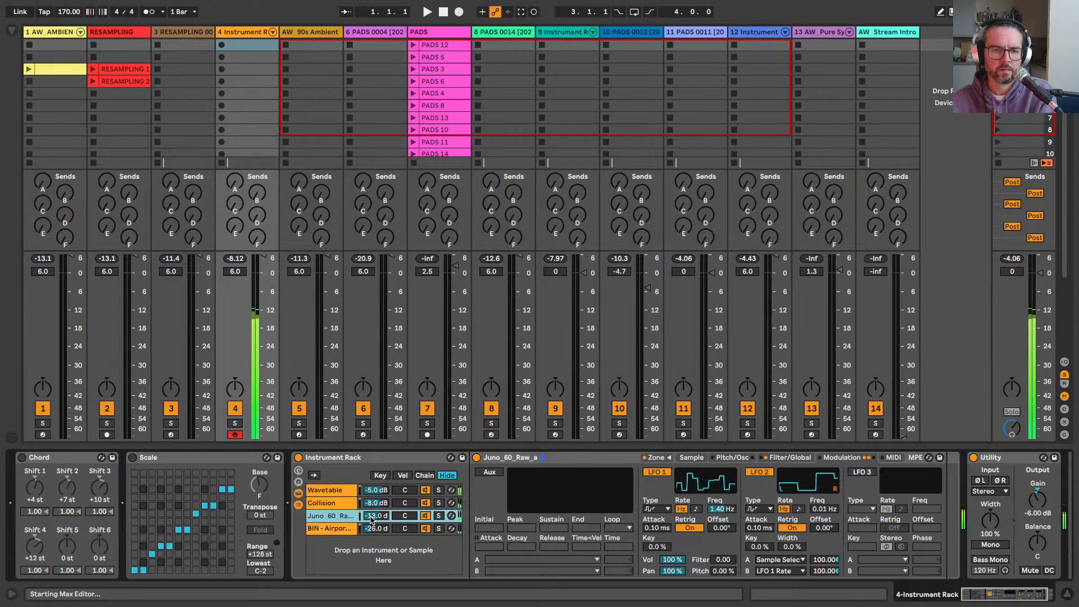
pyautogui.click(374, 505)
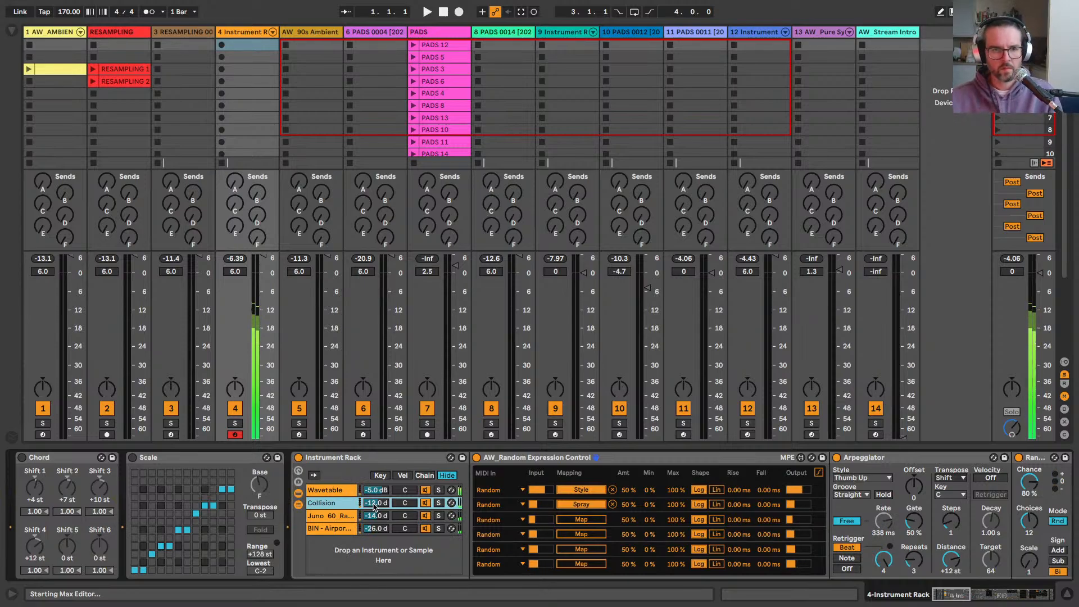
# Step: Set the BIN - Airport Atmosphere Sampler's volume attack to 2.45 s and release to 5.41 s, and lengthen the Juno 60 Sampler's release to 7.00 s
pyautogui.click(322, 529)
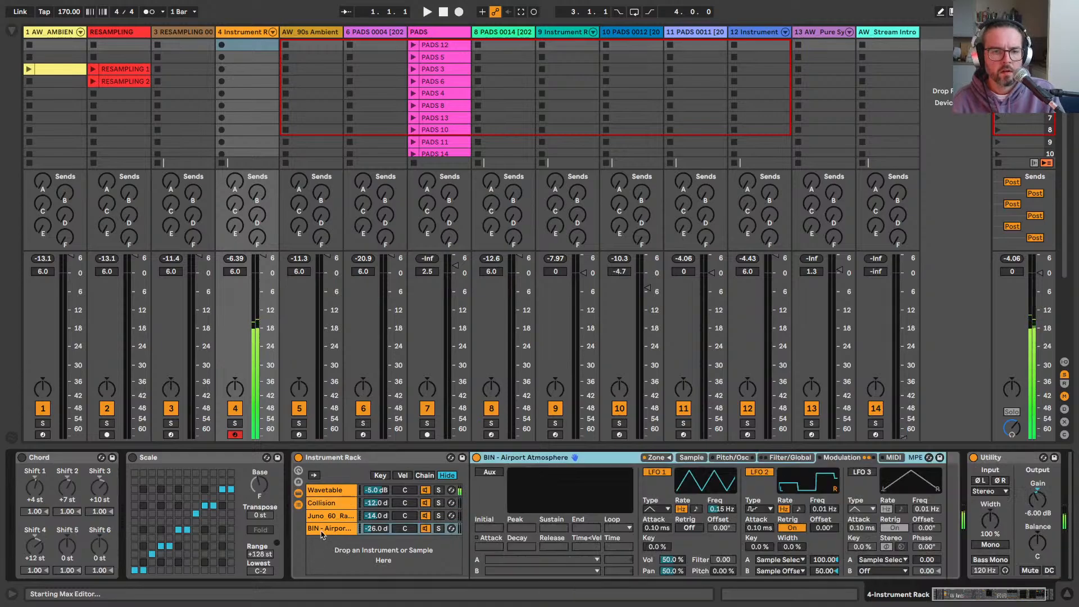
pyautogui.click(376, 529)
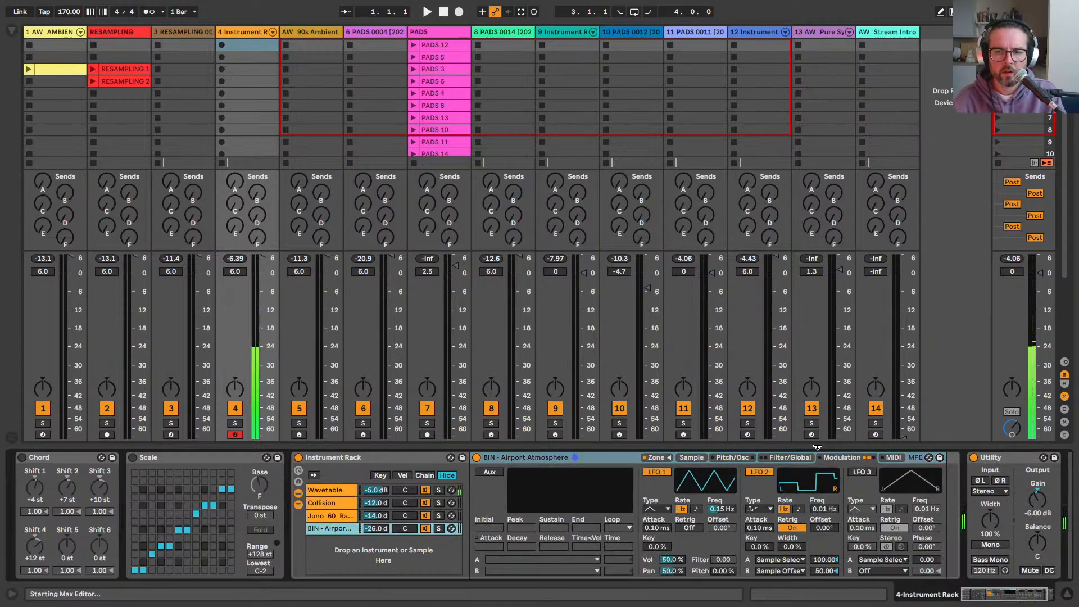
pyautogui.click(791, 457)
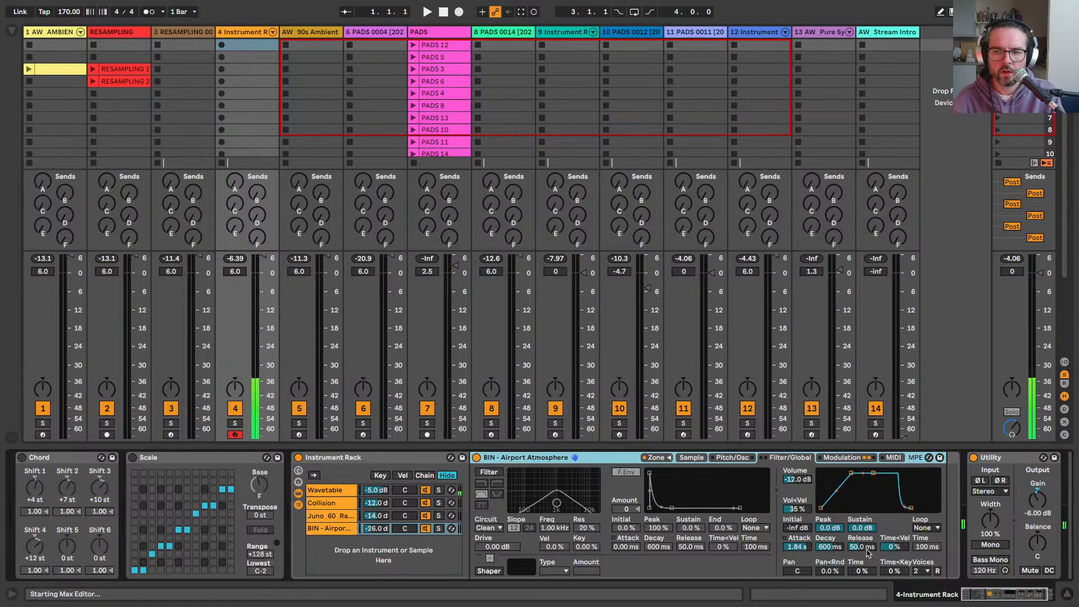
pyautogui.moveTo(868, 551); pyautogui.dragTo(868, 539)
pyautogui.moveTo(795, 552); pyautogui.dragTo(795, 545)
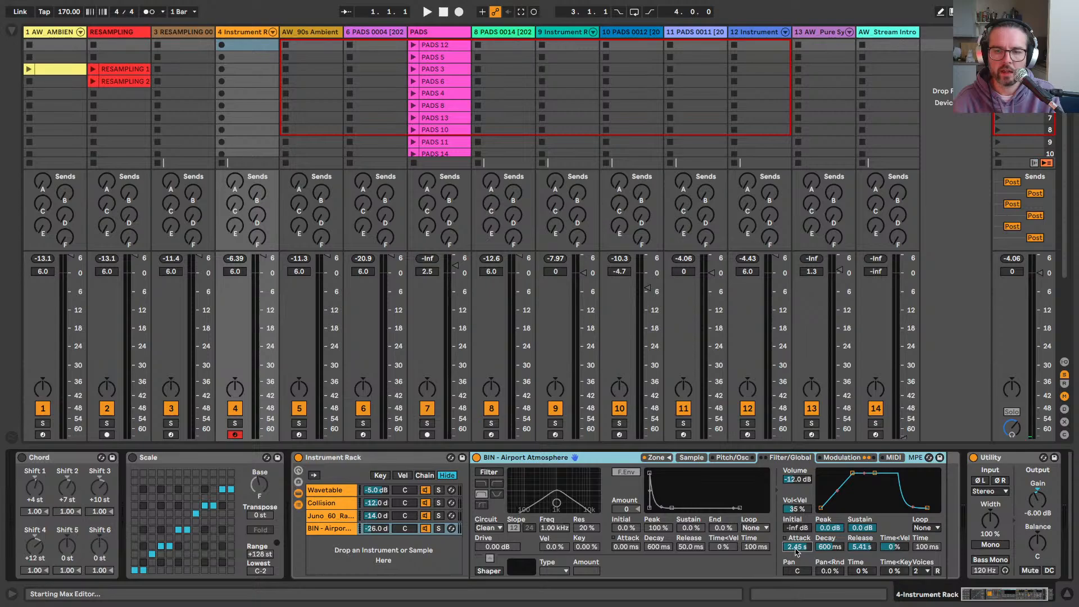
pyautogui.press('Up')
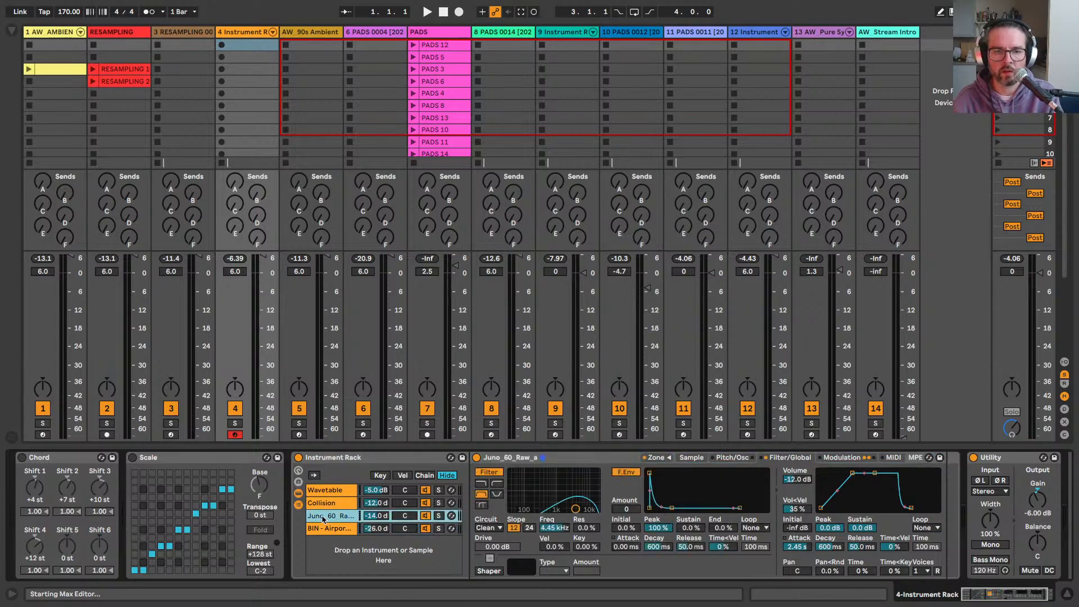
pyautogui.moveTo(868, 544); pyautogui.dragTo(868, 529)
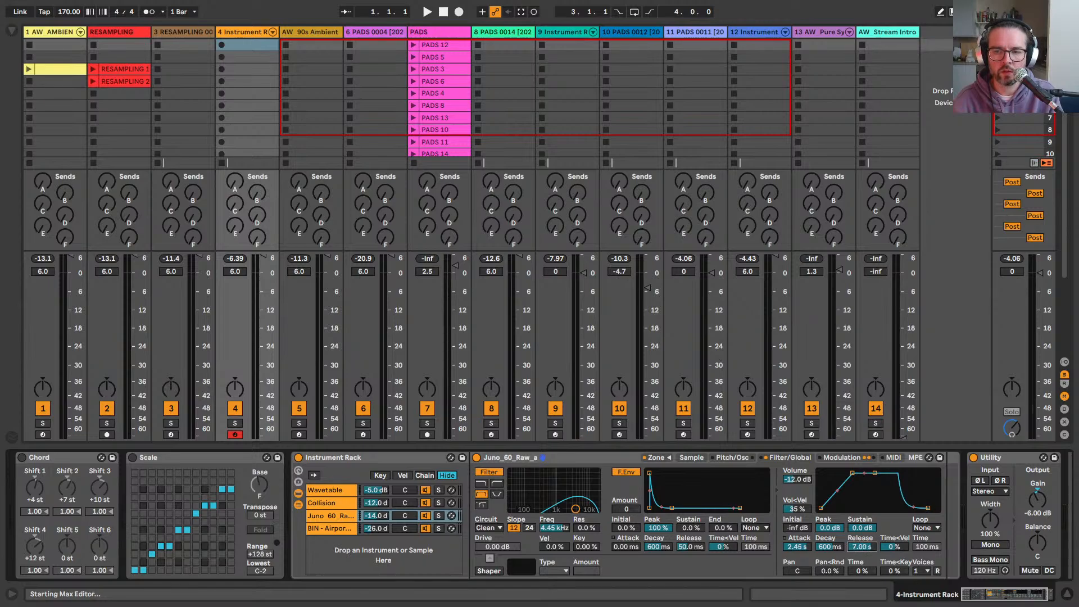
# Step: Check the Collision chain's MIDI devices, then set the Wavetable chain's unison mode to Position Spread
pyautogui.click(329, 503)
pyautogui.hscroll(15, 521, 517)
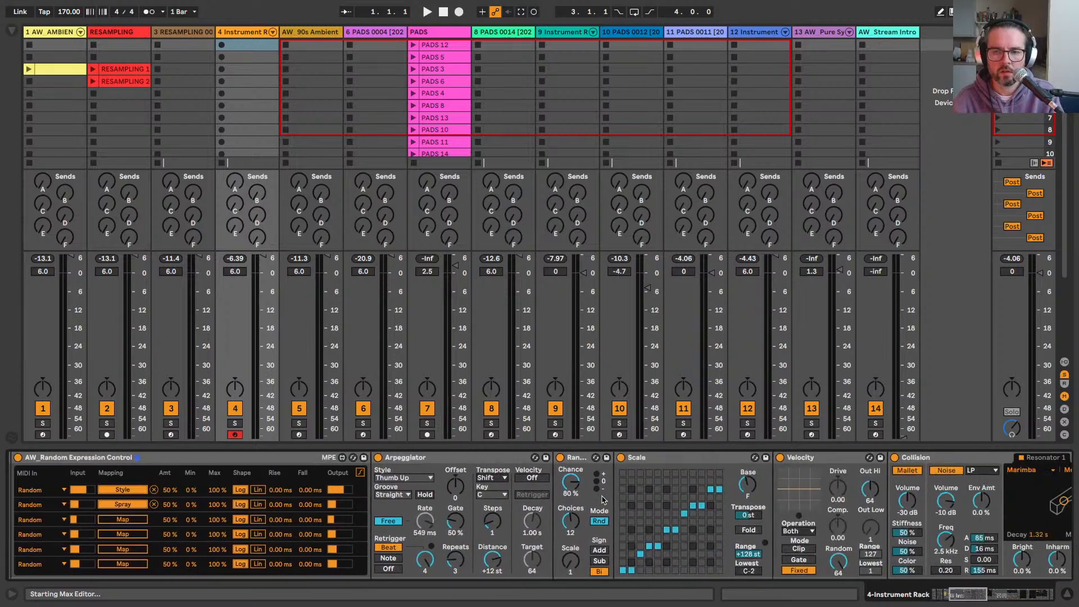
pyautogui.hscroll(-15, 521, 516)
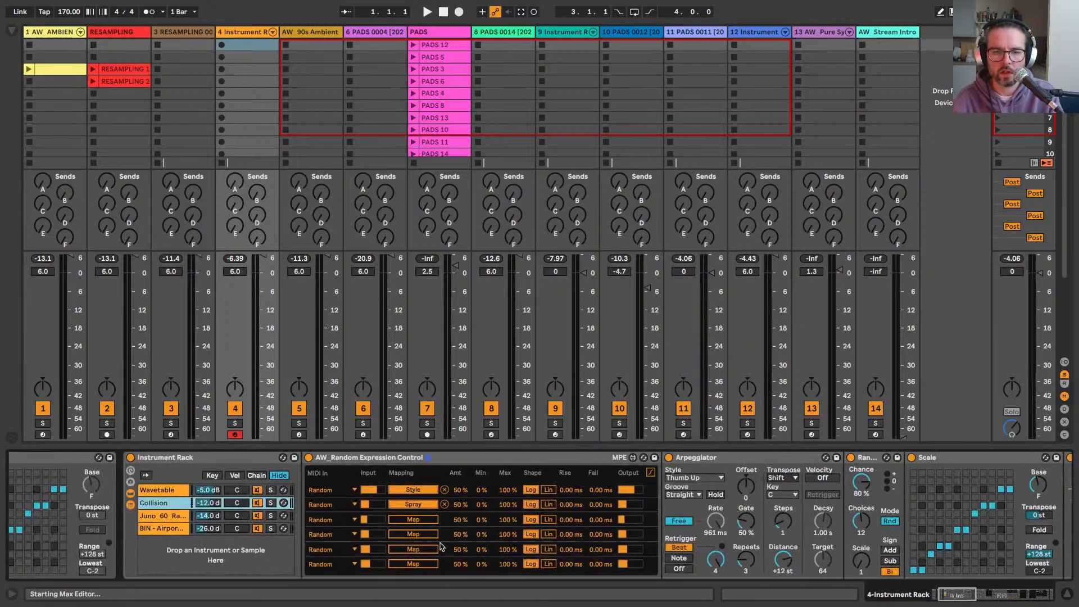
pyautogui.hscroll(-10, 600, 545)
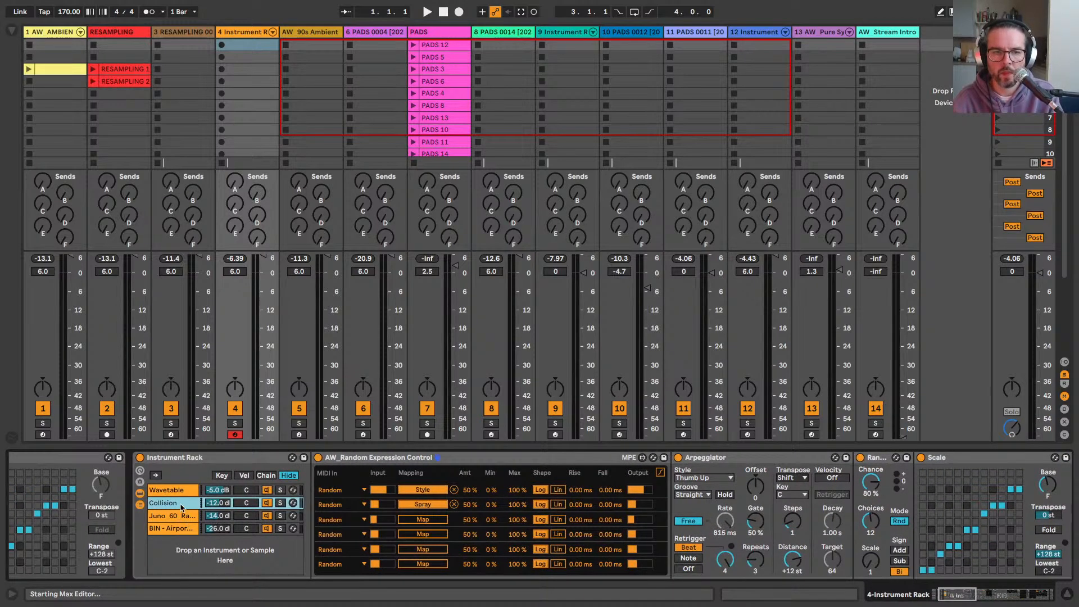
pyautogui.click(184, 492)
pyautogui.hscroll(-2, 224, 545)
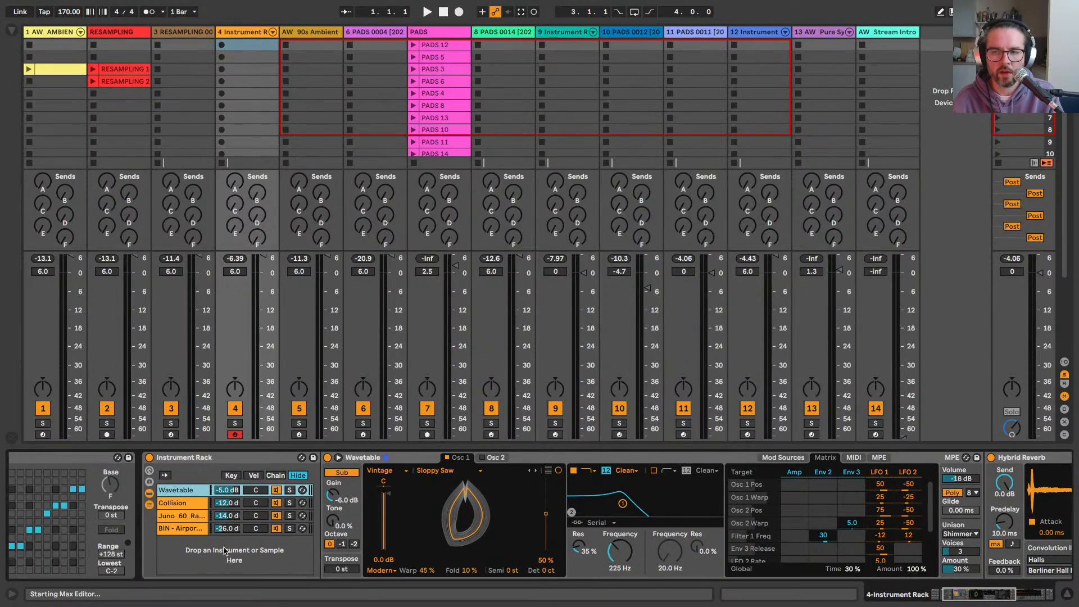
pyautogui.hscroll(-10, 224, 550)
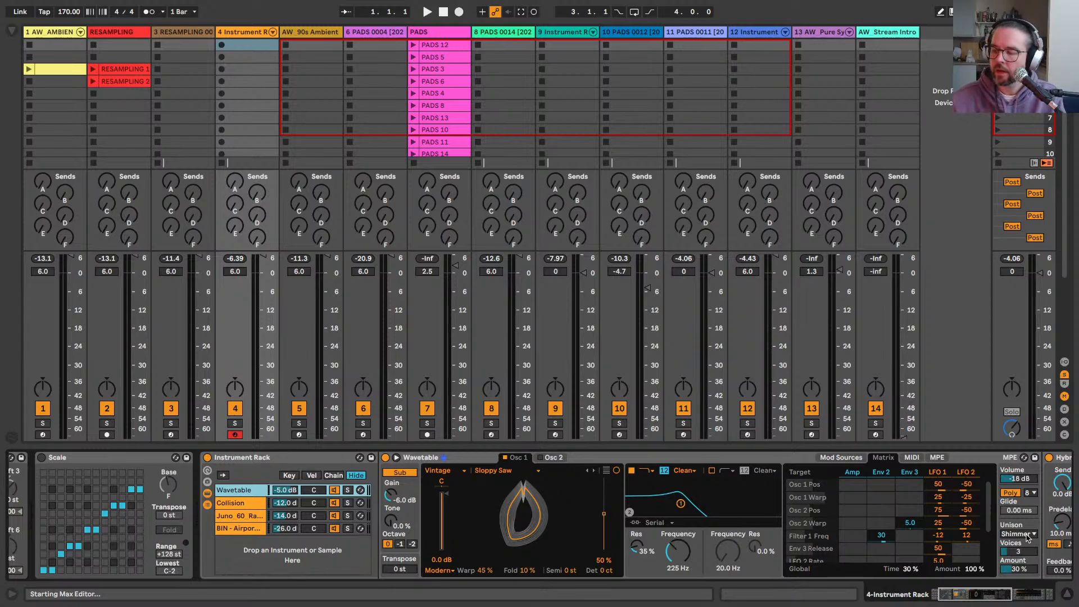
pyautogui.click(1006, 536)
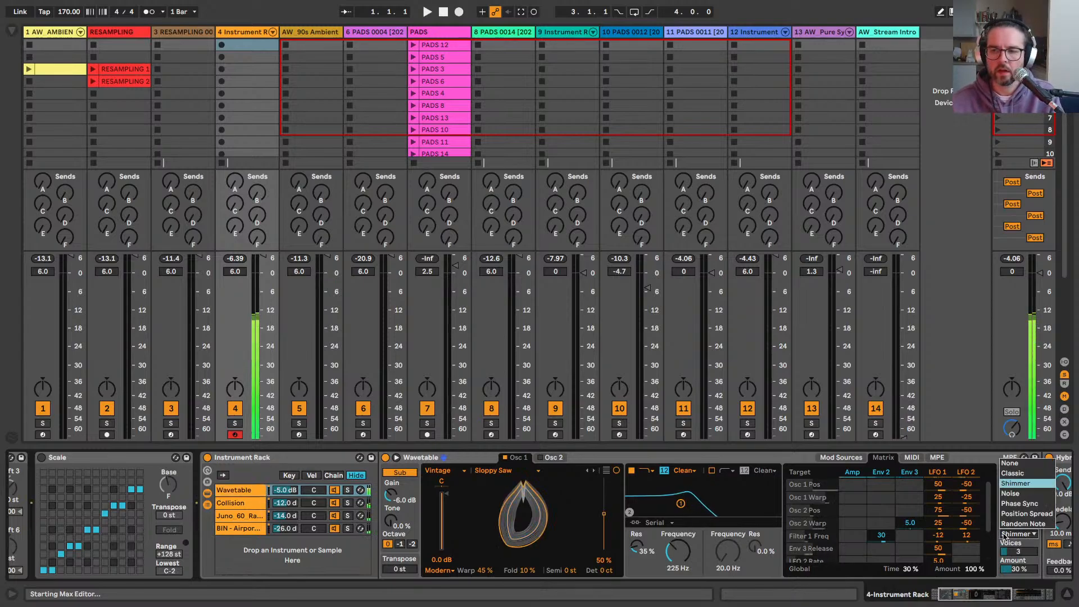
pyautogui.click(1026, 514)
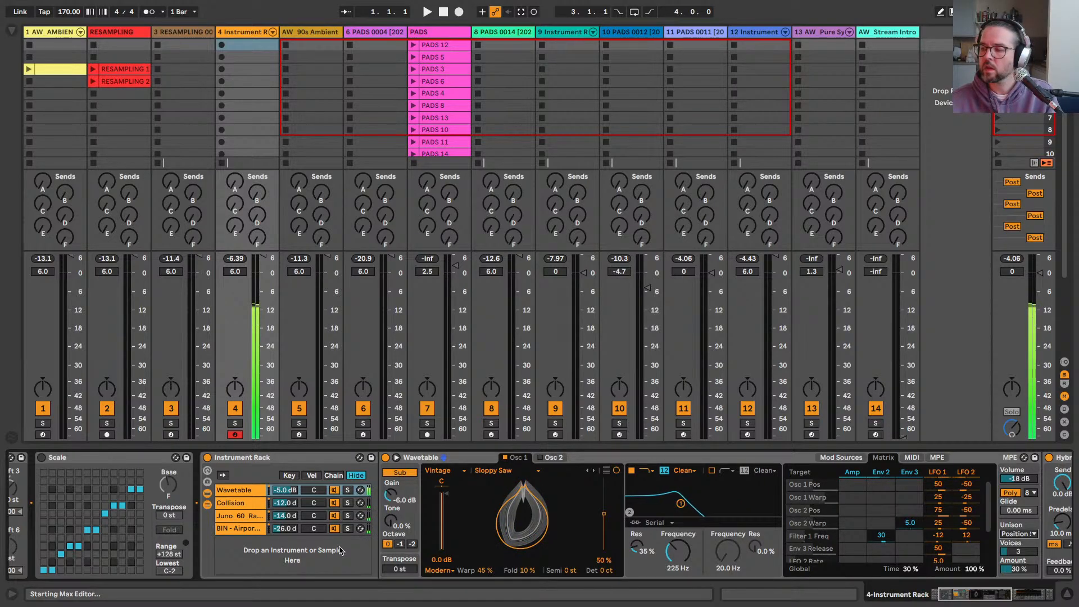
# Step: Examine the Wavetable chain's oscillator, filter and modulation matrix together with its Hybrid Reverb settings
pyautogui.hscroll(-3, 233, 475)
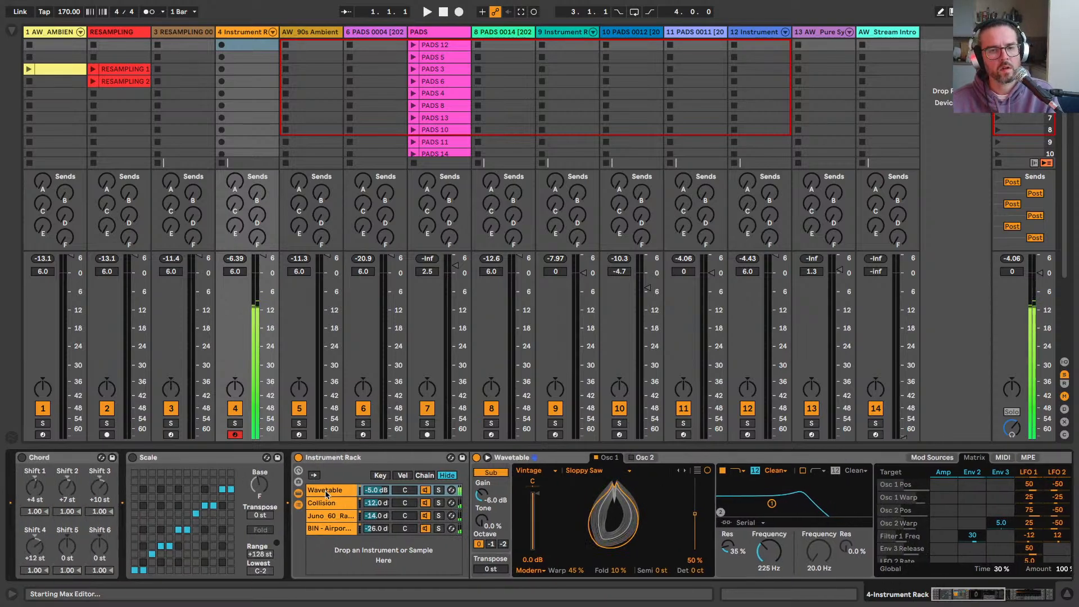
pyautogui.click(342, 492)
pyautogui.hscroll(20, 628, 502)
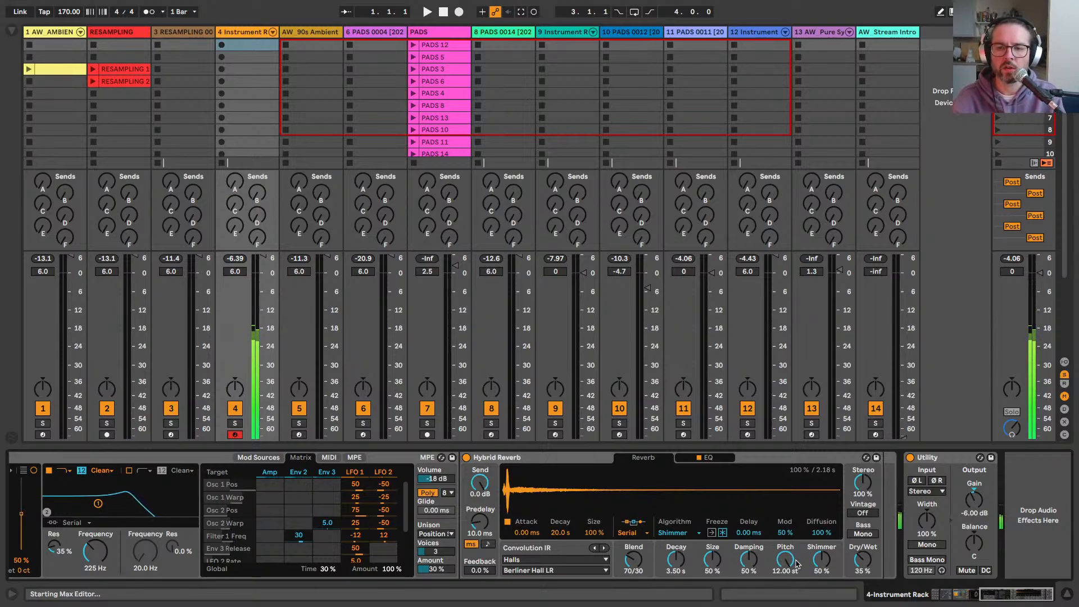
pyautogui.hscroll(-5, 786, 506)
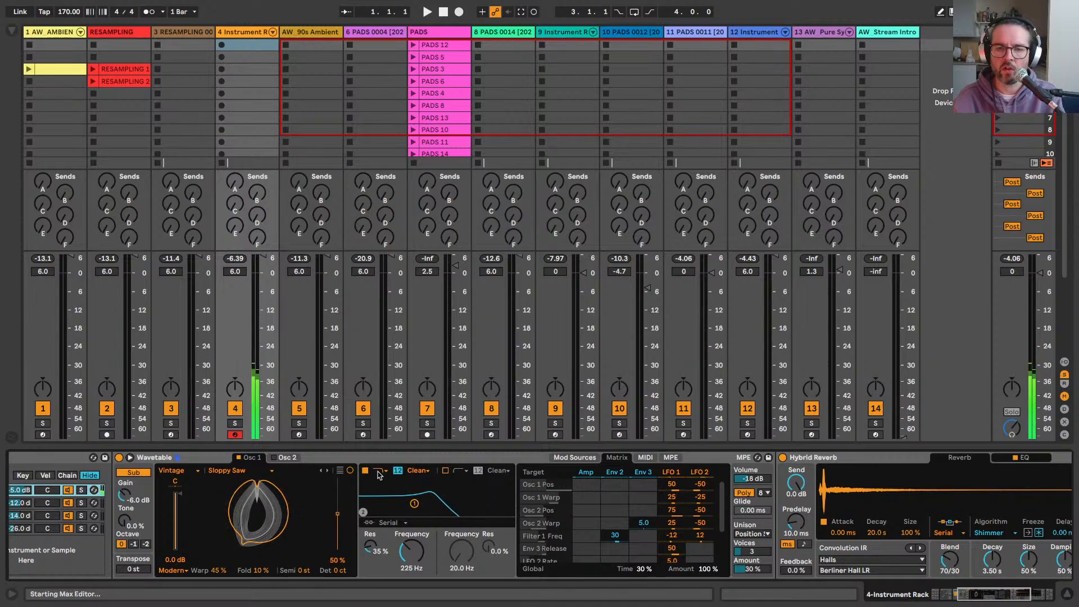
pyautogui.hscroll(-5, 320, 483)
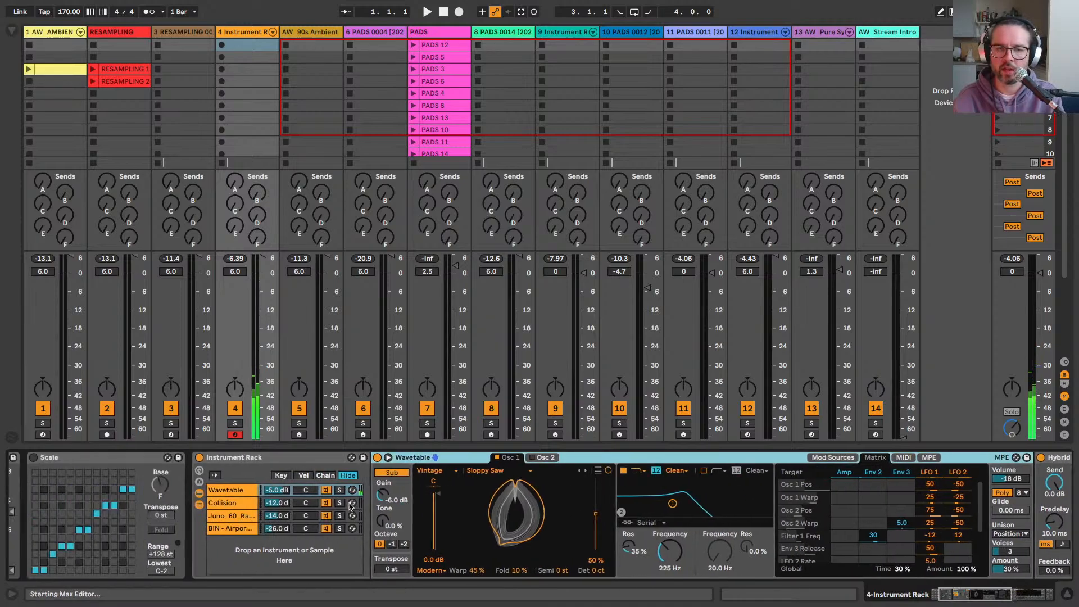
pyautogui.click(322, 490)
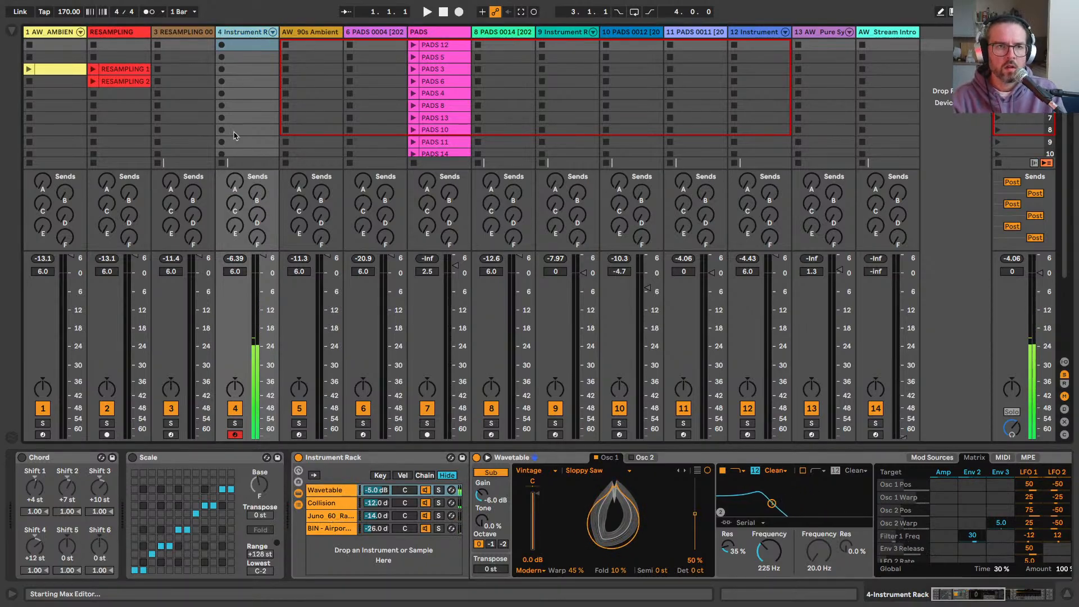
pyautogui.click(106, 434)
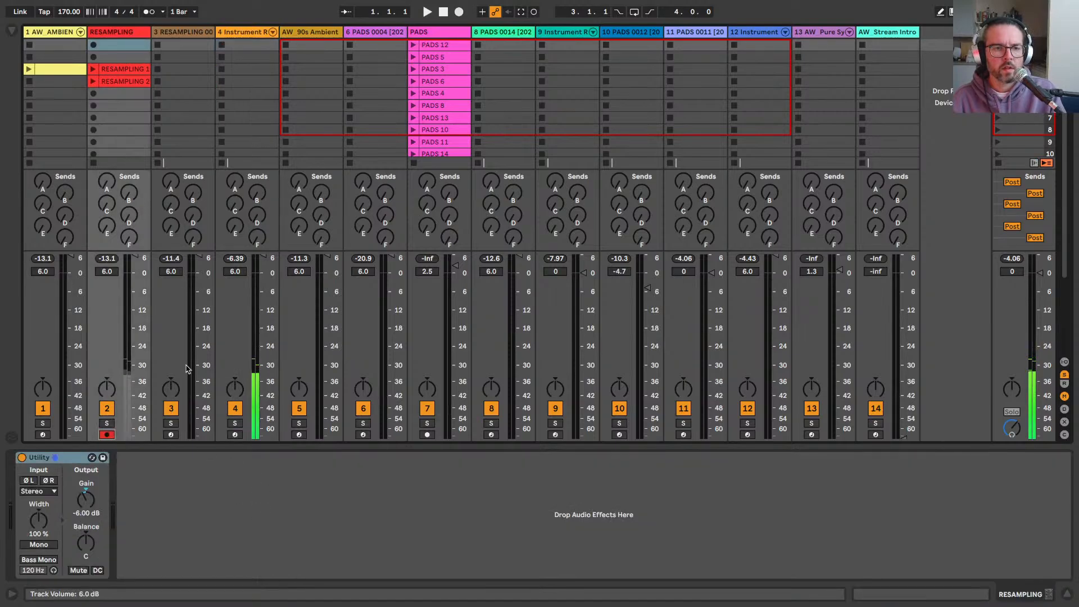
pyautogui.click(219, 245)
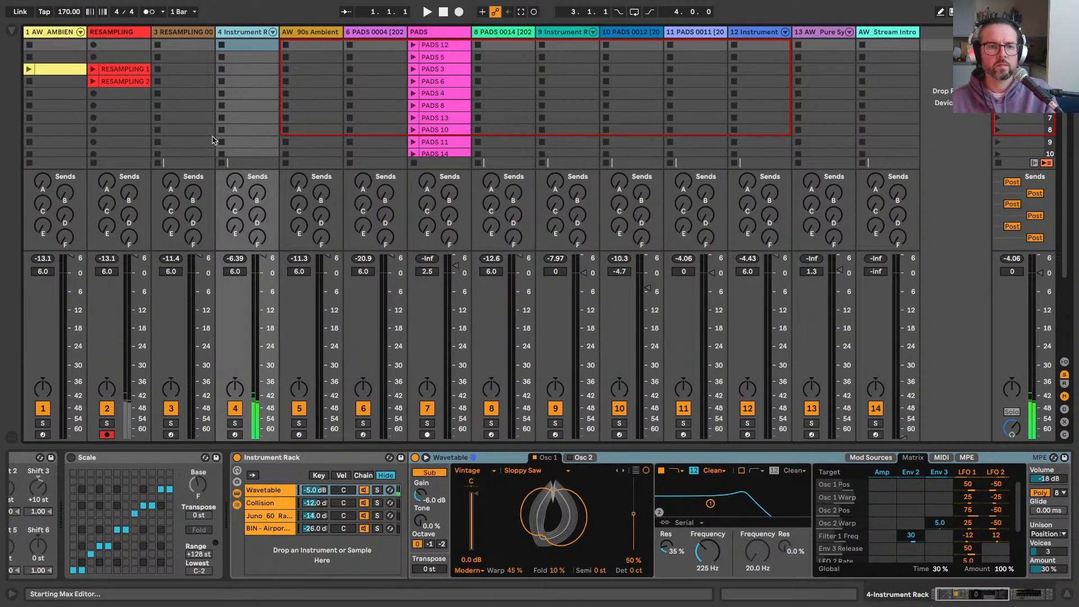
pyautogui.click(235, 435)
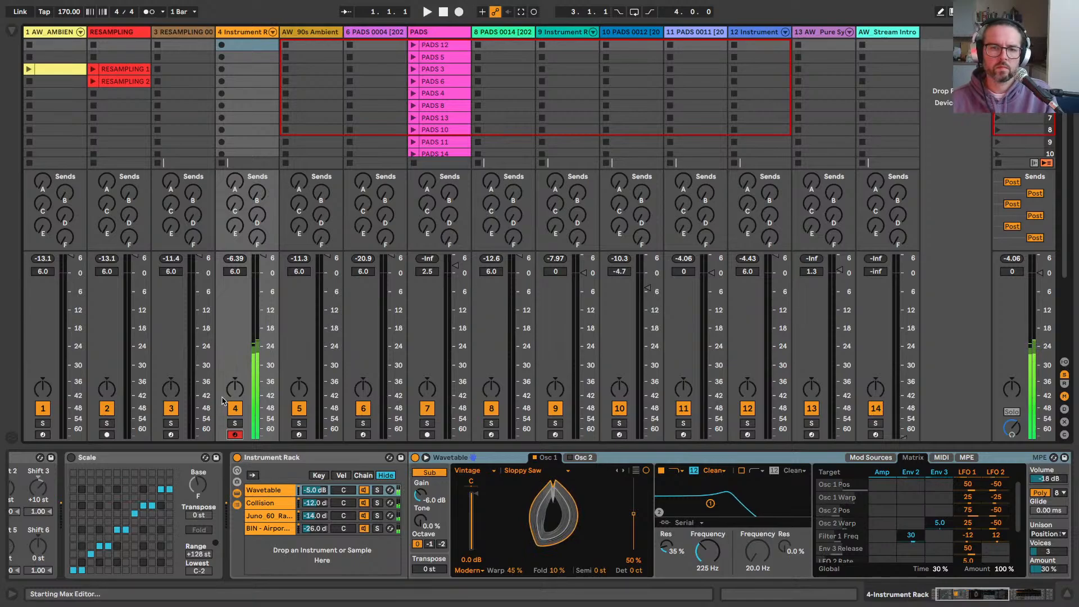
# Step: Copy track 1's MIDI clip to track 4's third slot and record its playback into the fifth slot of the armed RESAMPLING track
pyautogui.click(262, 516)
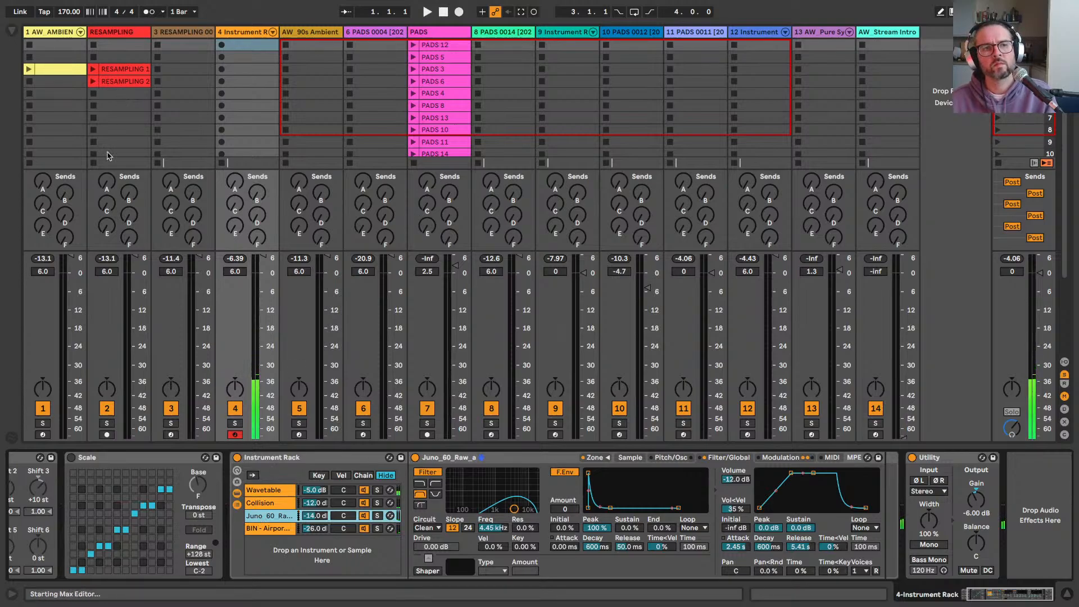
pyautogui.click(51, 73)
pyautogui.click(267, 67)
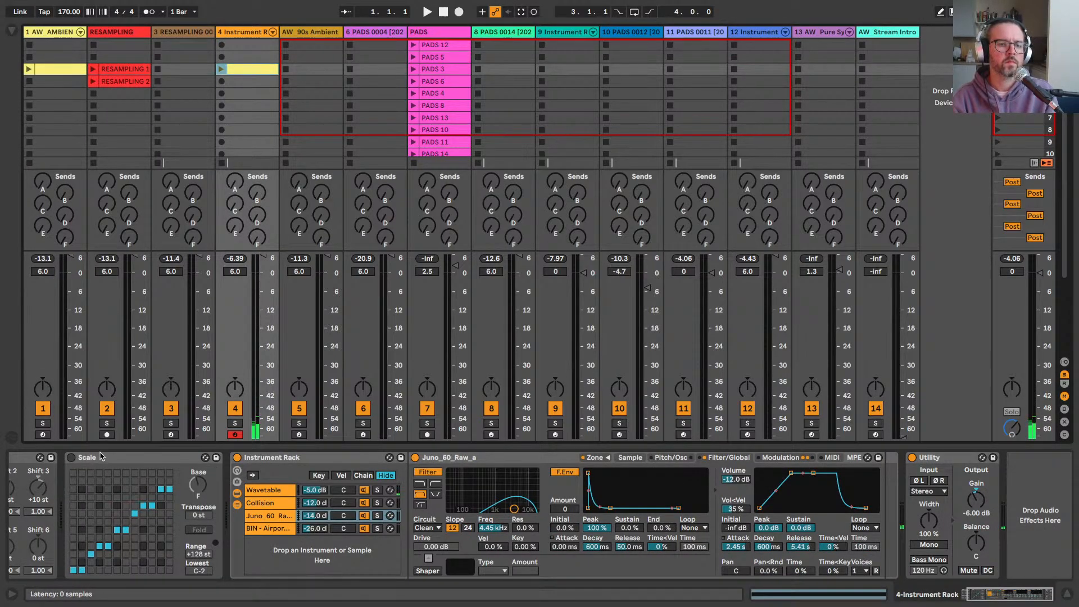
pyautogui.click(106, 435)
pyautogui.click(93, 98)
pyautogui.click(221, 68)
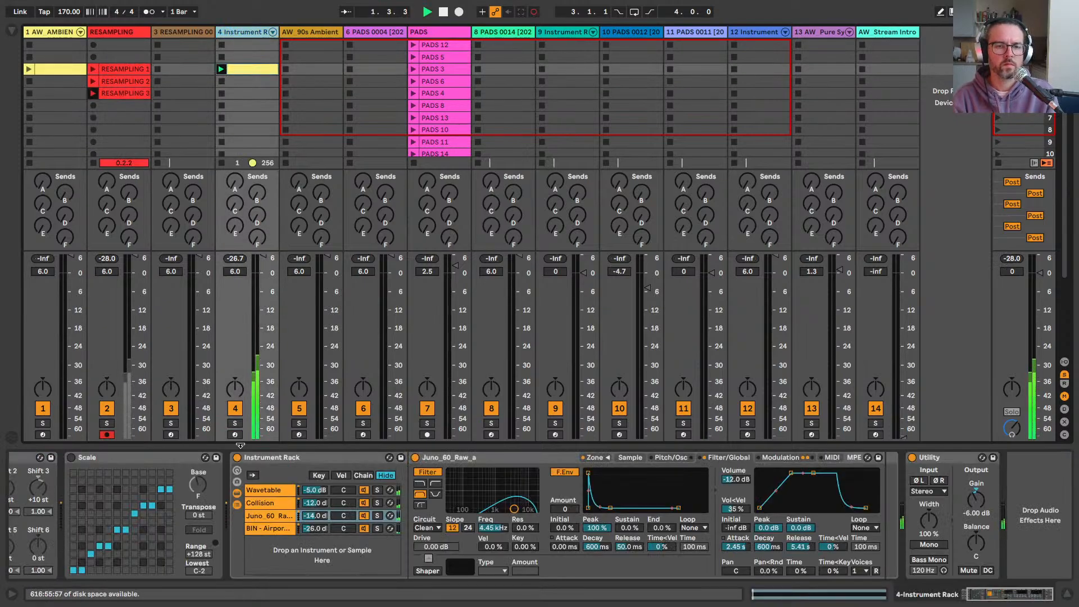
# Step: Examine the Collision chain's Random Expression Control, Arpeggiator, Random, Scale, Velocity and Collision devices while resampling
pyautogui.click(253, 503)
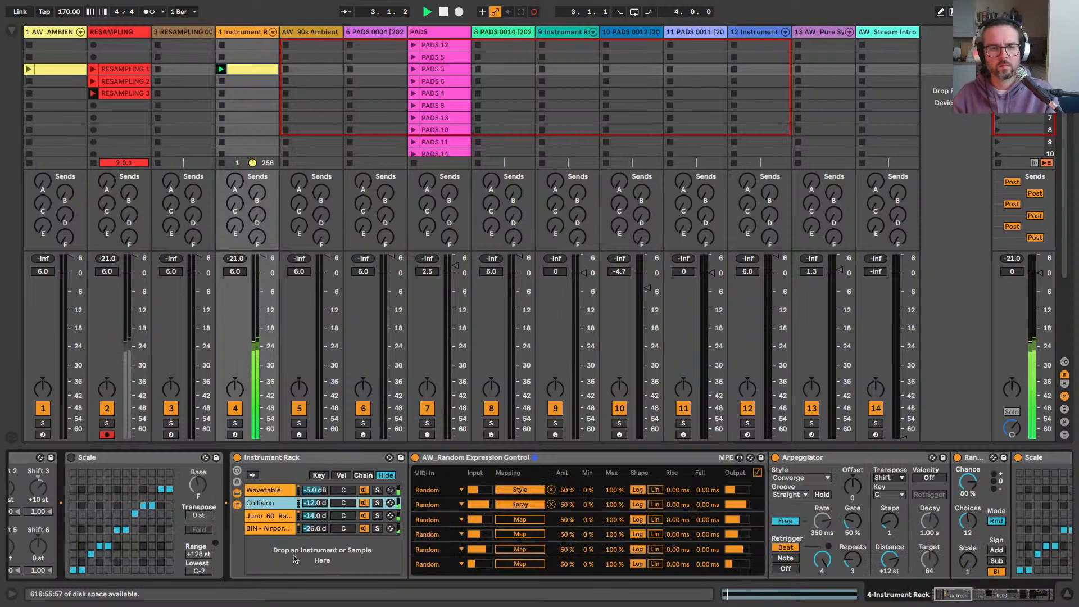
pyautogui.hscroll(10, 810, 542)
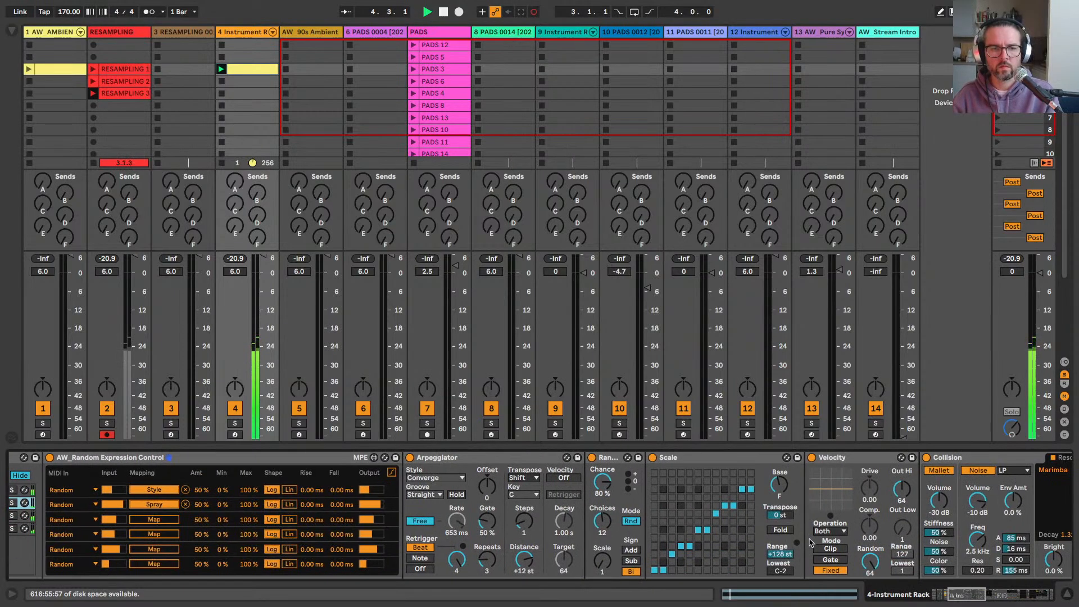
pyautogui.hscroll(1, 810, 542)
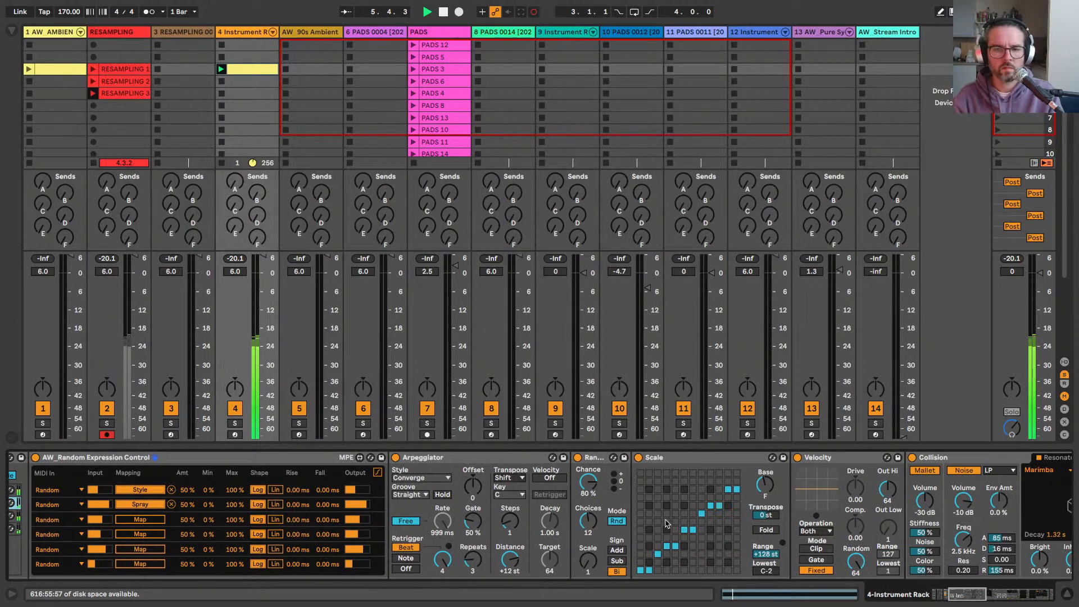
pyautogui.hscroll(9, 596, 538)
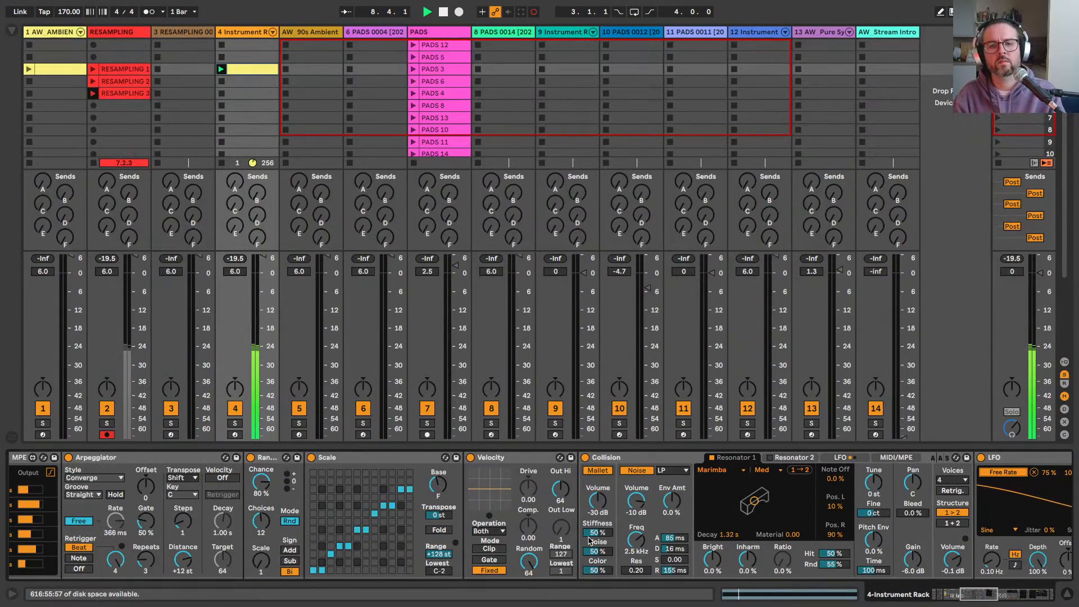
pyautogui.hscroll(-20, 337, 514)
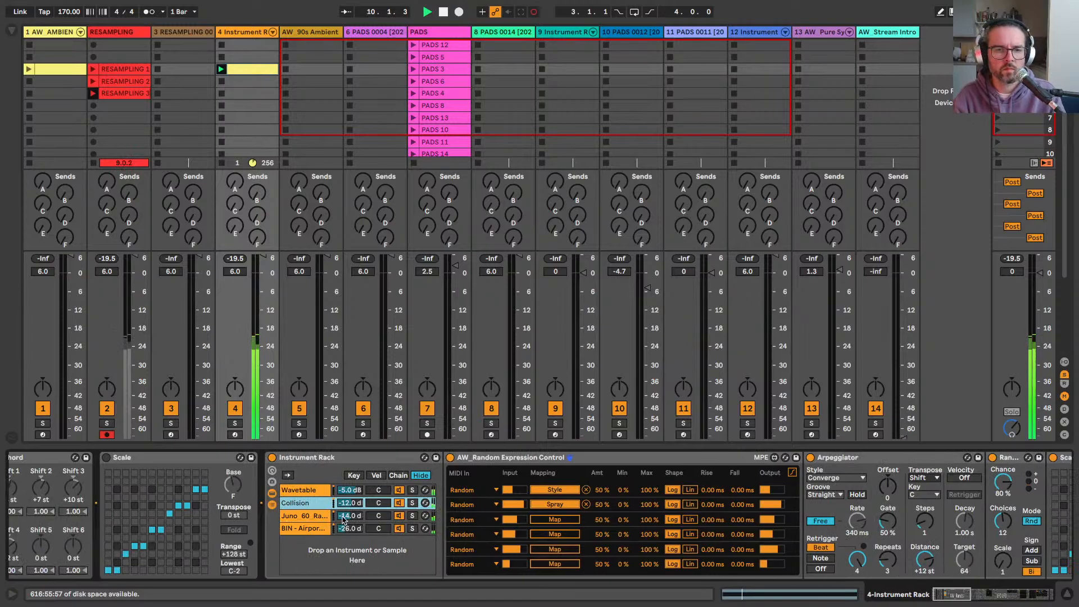
# Step: Lower the Juno 60 chain to -21.0 dB and inspect the modulation LFOs of the Juno 60 and BIN - Airport Atmosphere Samplers
pyautogui.click(332, 514)
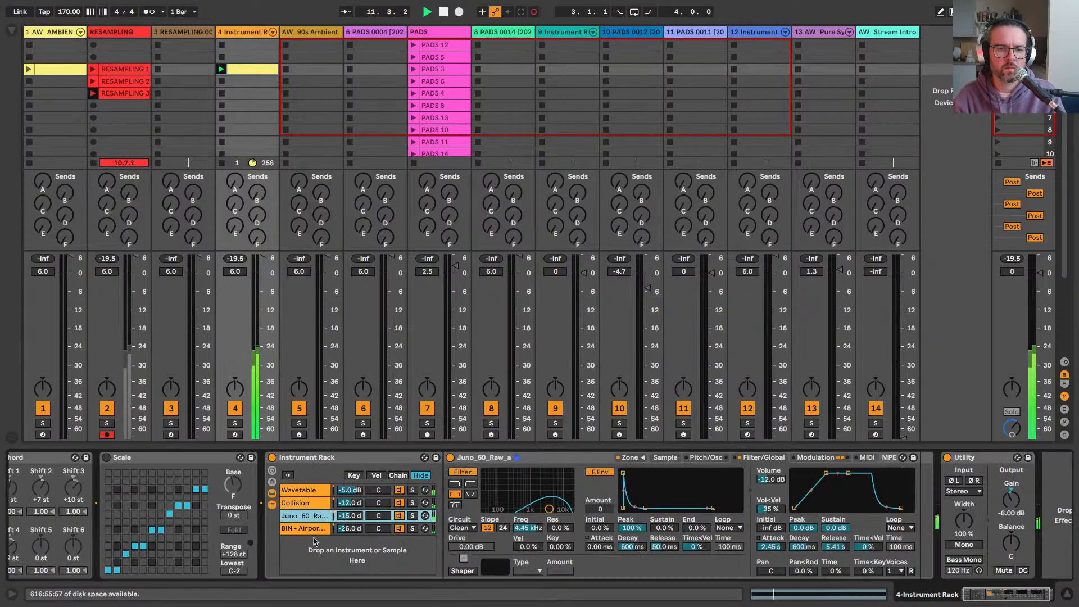
pyautogui.moveTo(344, 518); pyautogui.dragTo(311, 528)
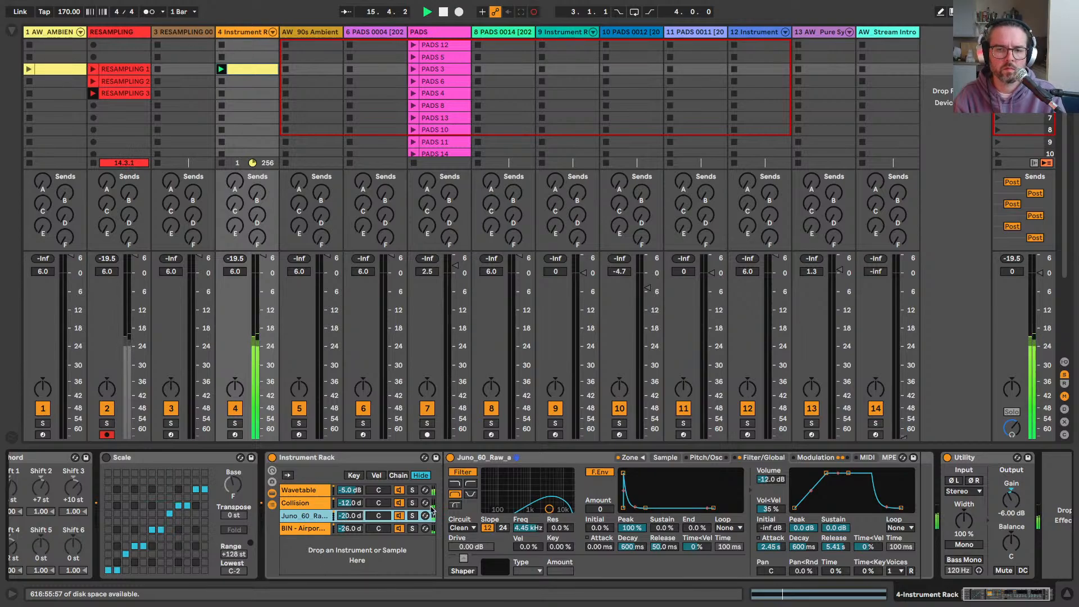
pyautogui.click(841, 458)
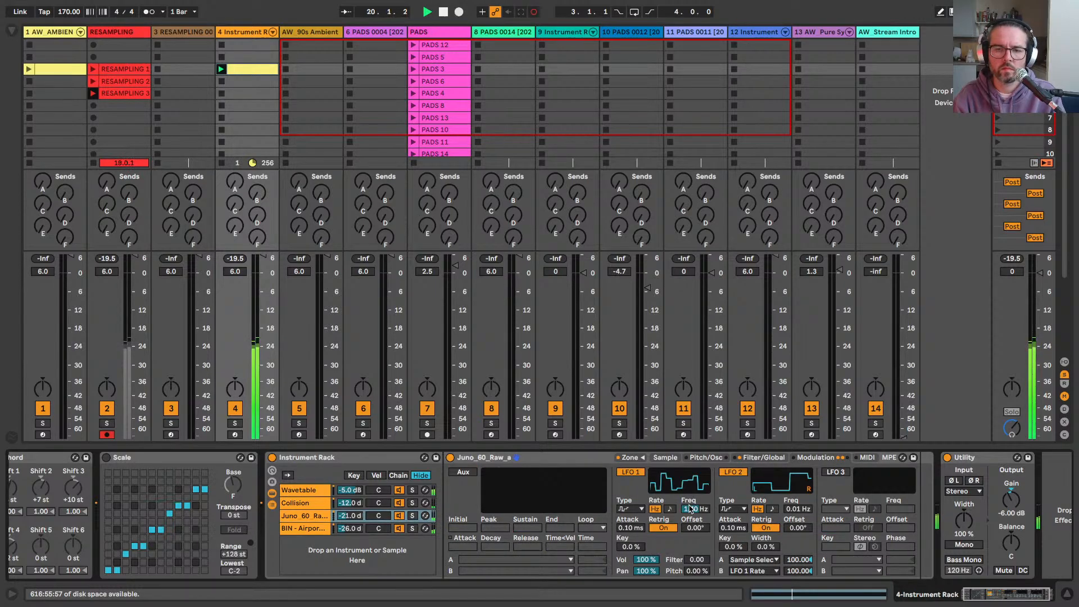
pyautogui.click(303, 531)
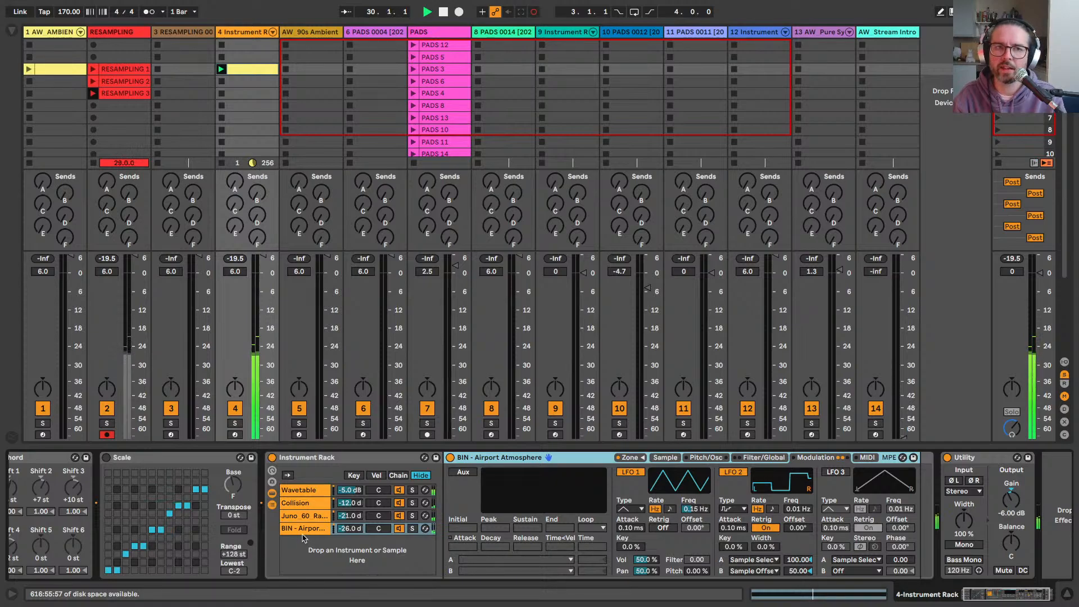
# Step: Stop the clip playing on track 4 and insert a new MIDI track directly after the RESAMPLING track
pyautogui.click(221, 83)
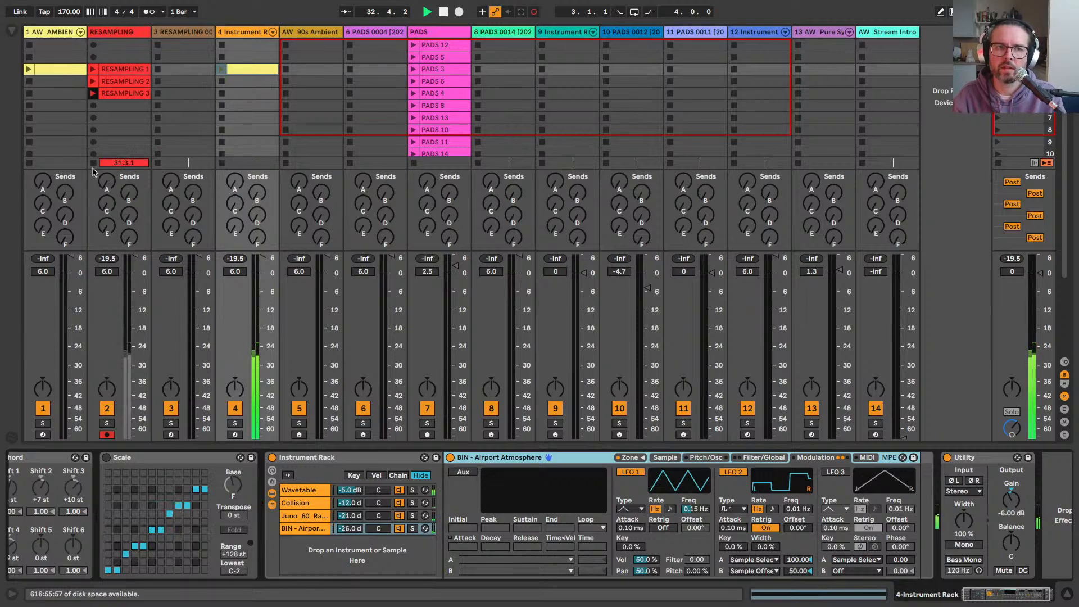
pyautogui.click(109, 33)
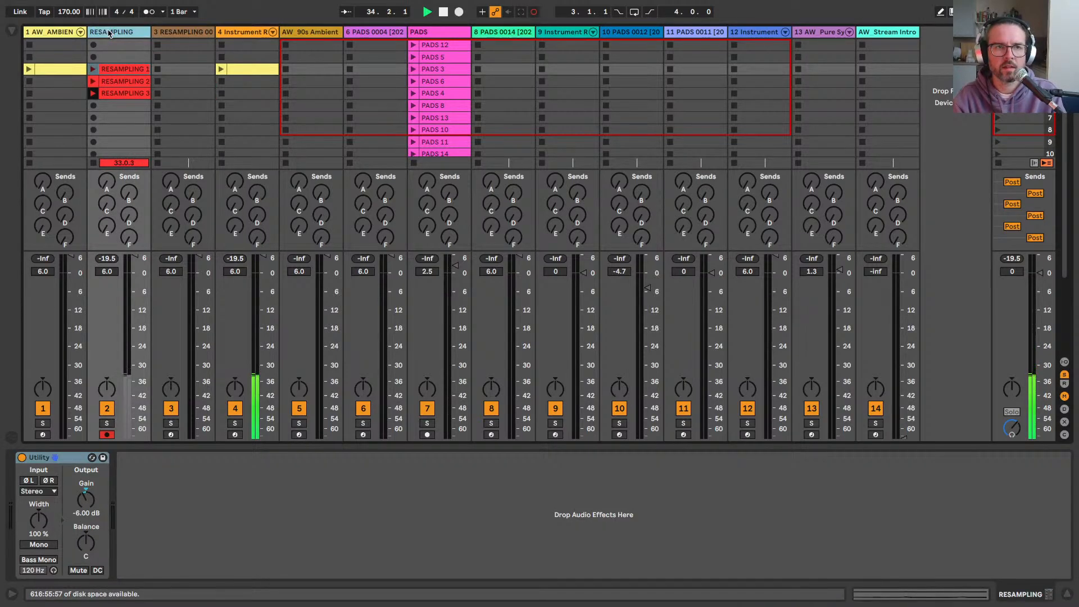
pyautogui.press('super+shift+t')
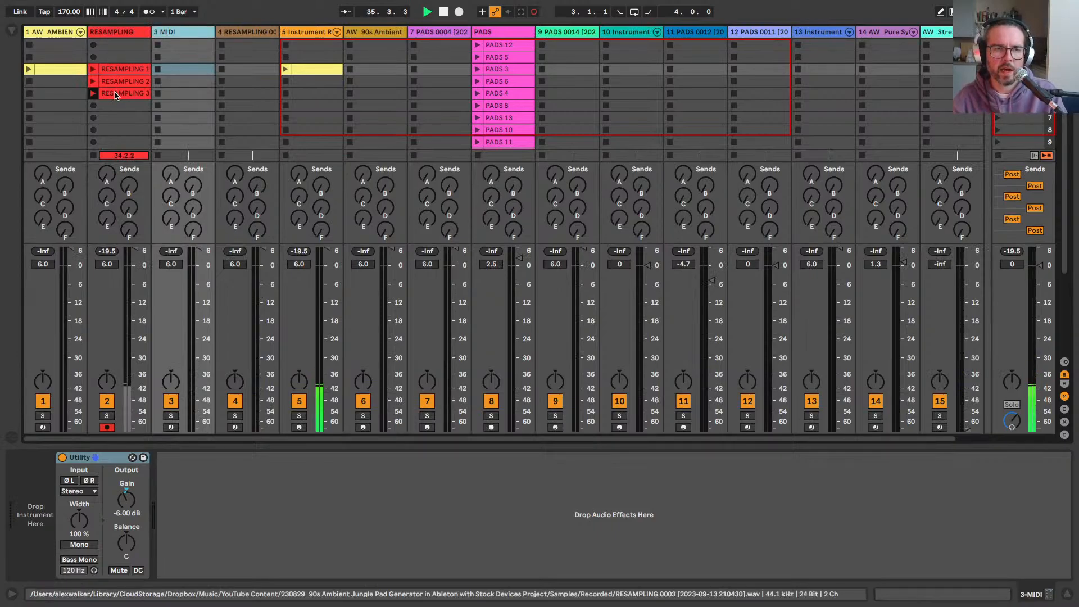
# Step: End the resampling recording and load the RESAMPLING 3 clip into the new MIDI track as its instrument sample
pyautogui.click(115, 95)
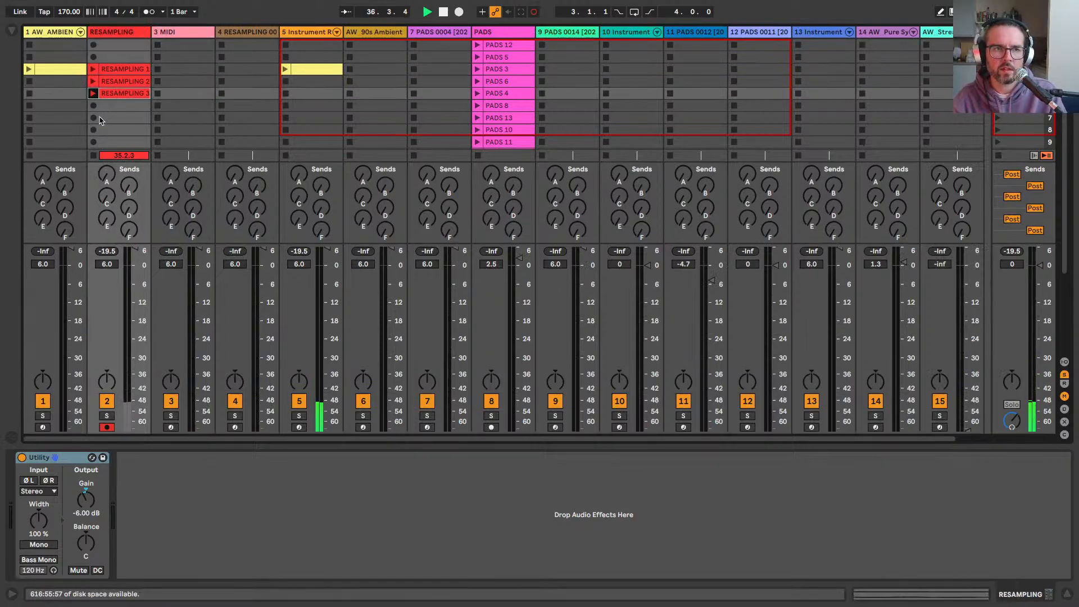
pyautogui.click(94, 157)
pyautogui.press('Right')
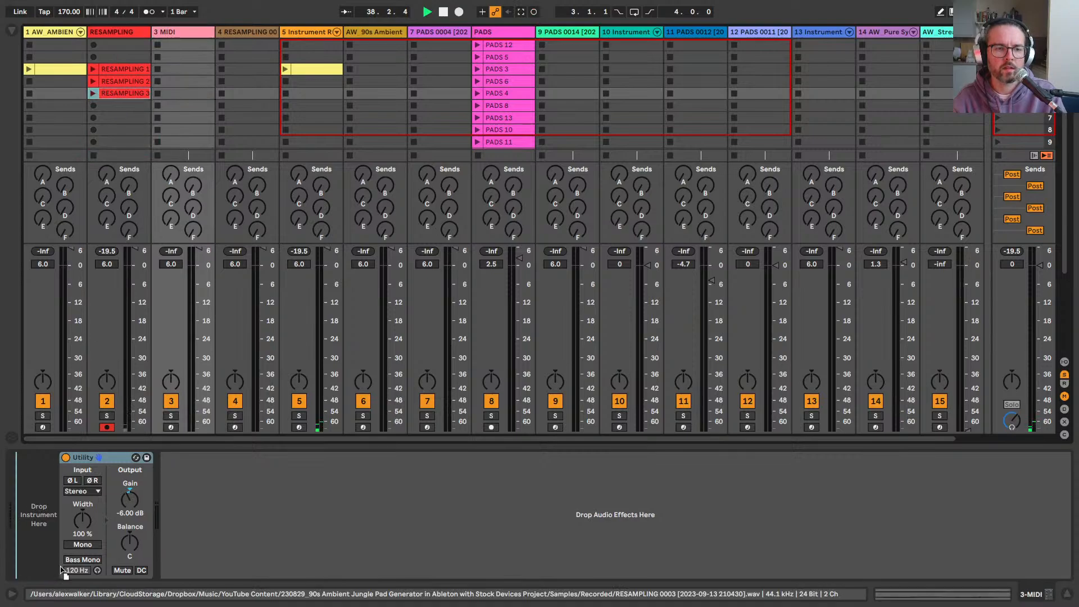
pyautogui.moveTo(62, 570); pyautogui.dragTo(35, 523)
# Step: Convert the new track's Simpler to Sampler and normalize the sample's volume
pyautogui.rightClick(79, 458)
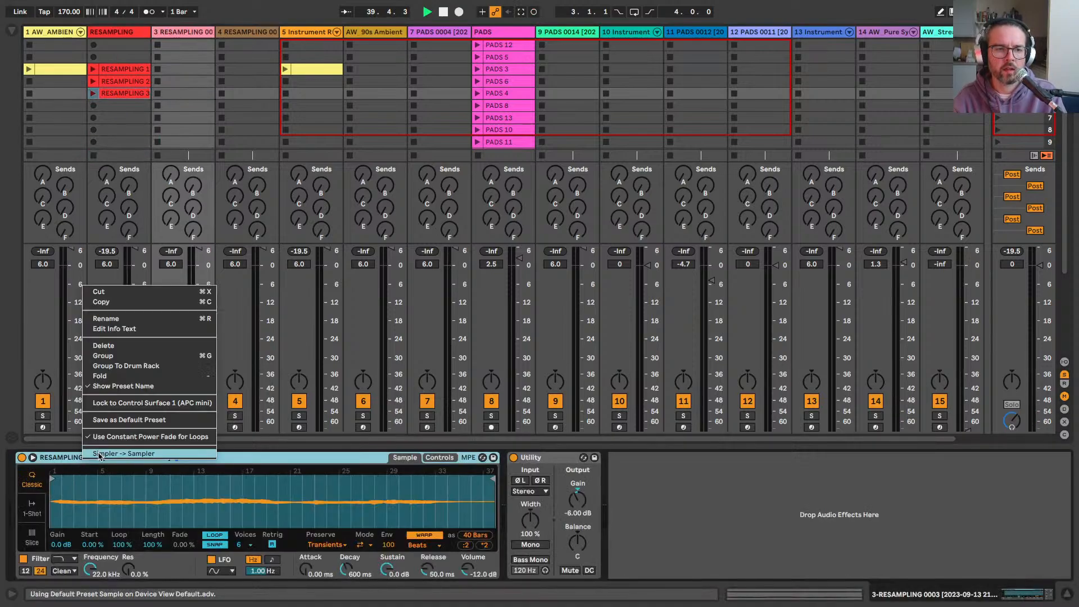
pyautogui.click(99, 454)
pyautogui.rightClick(162, 490)
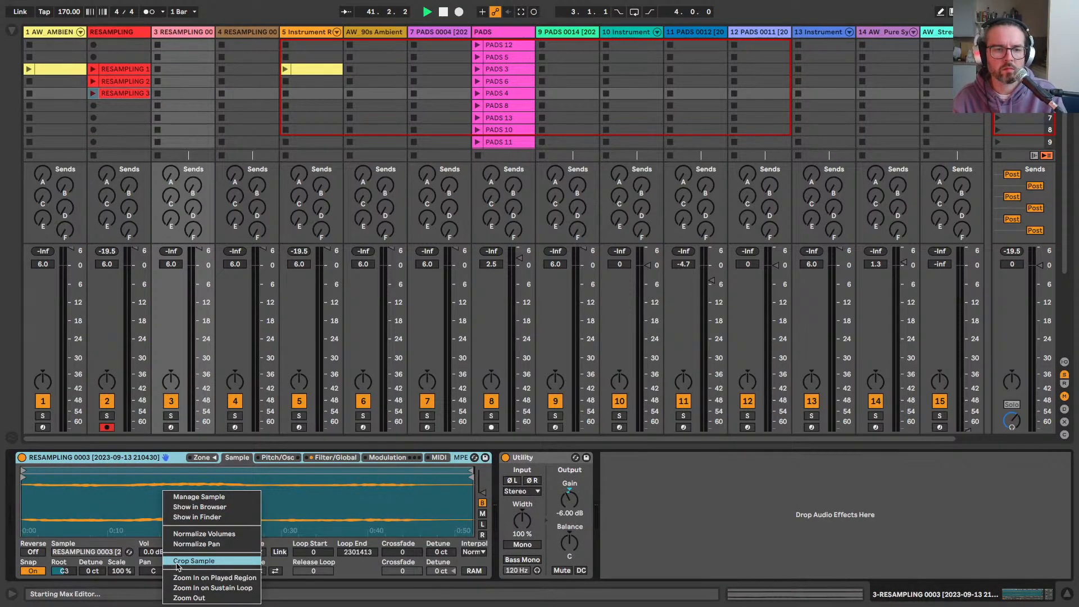
pyautogui.click(182, 536)
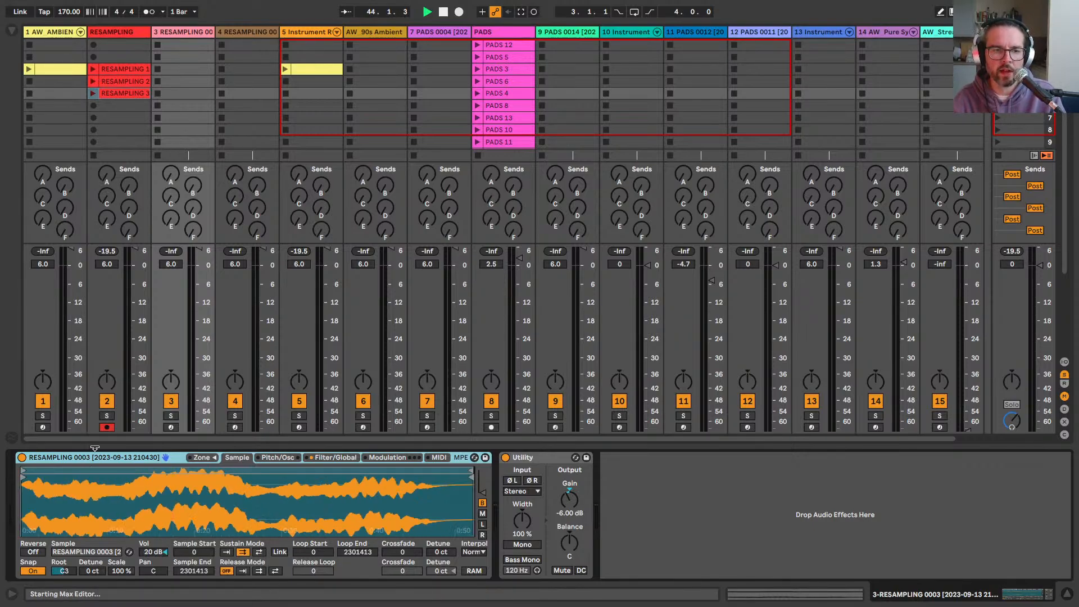
# Step: Set the Sampler's volume envelope to 2.23 s attack and 11.7 s release, with 12 voices and voice retrigger off
pyautogui.click(326, 460)
pyautogui.click(380, 458)
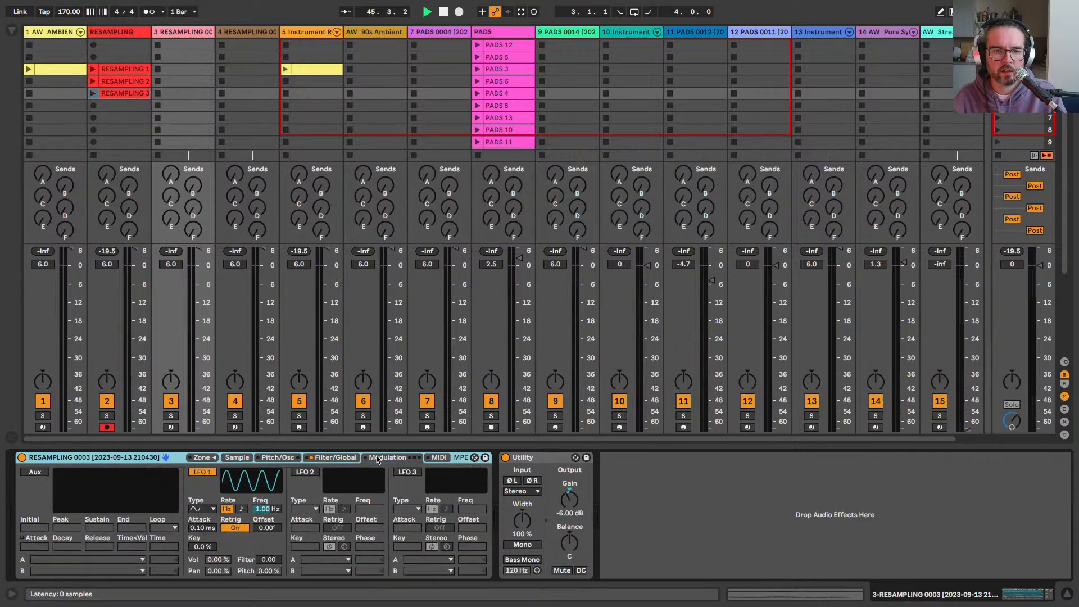
pyautogui.click(334, 460)
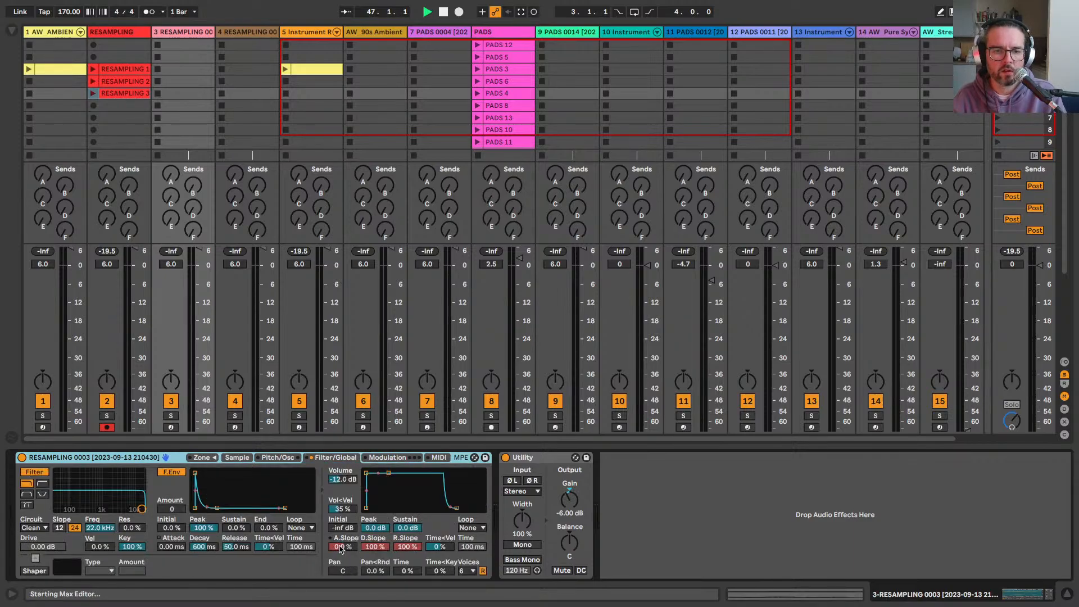
pyautogui.click(341, 545)
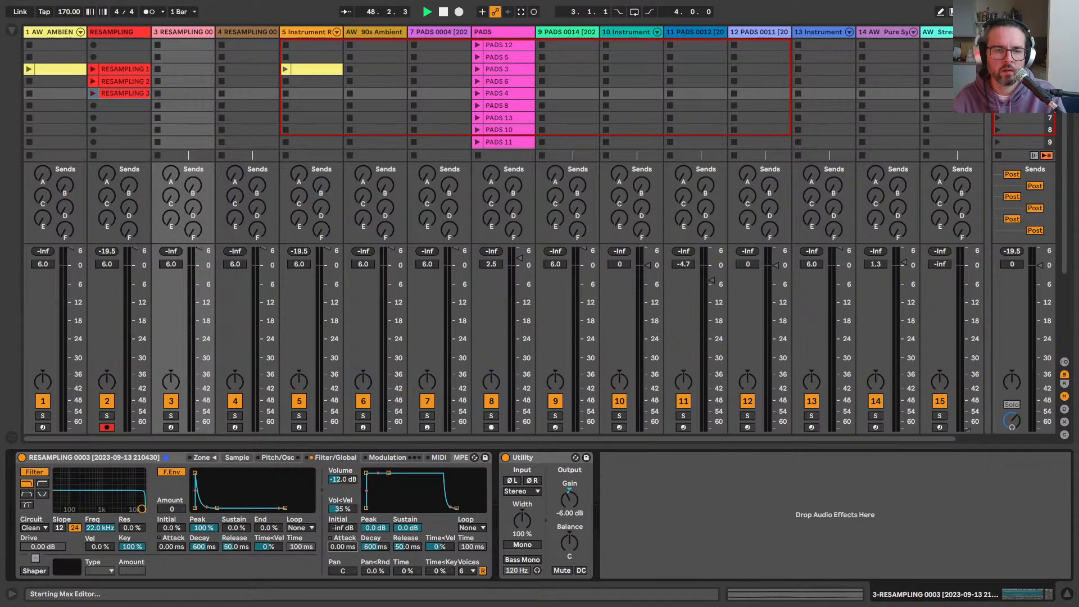
pyautogui.moveTo(341, 545); pyautogui.dragTo(340, 506)
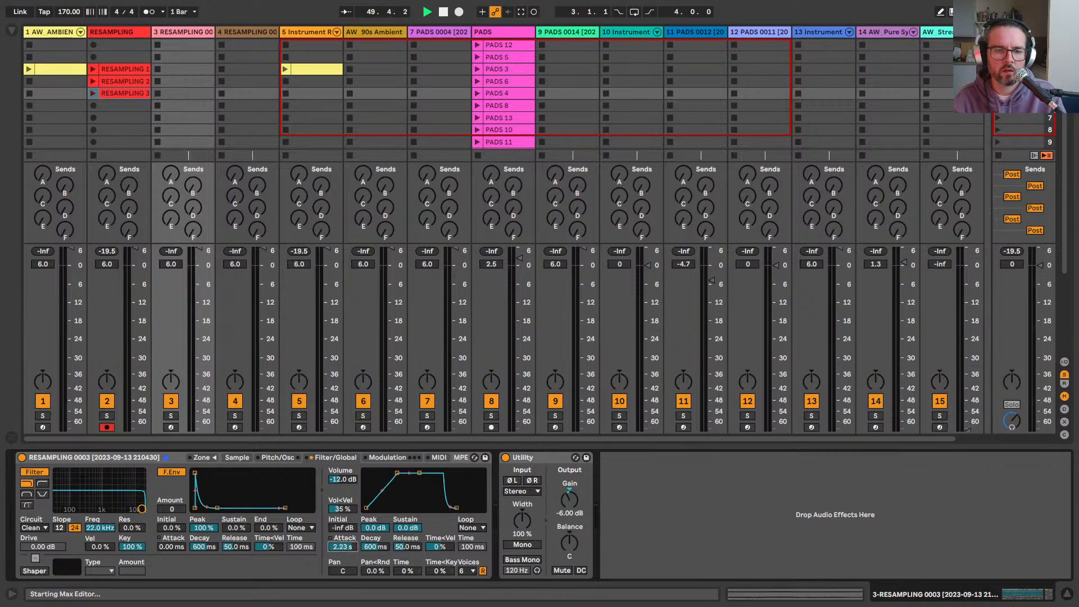
pyautogui.moveTo(406, 547); pyautogui.dragTo(405, 505)
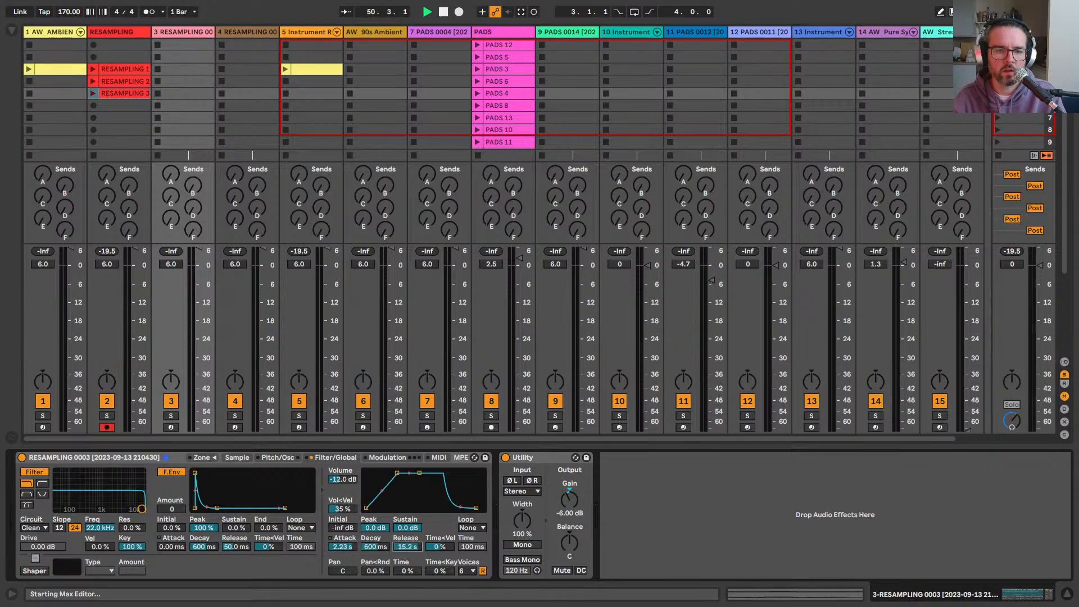
pyautogui.click(466, 572)
pyautogui.click(464, 510)
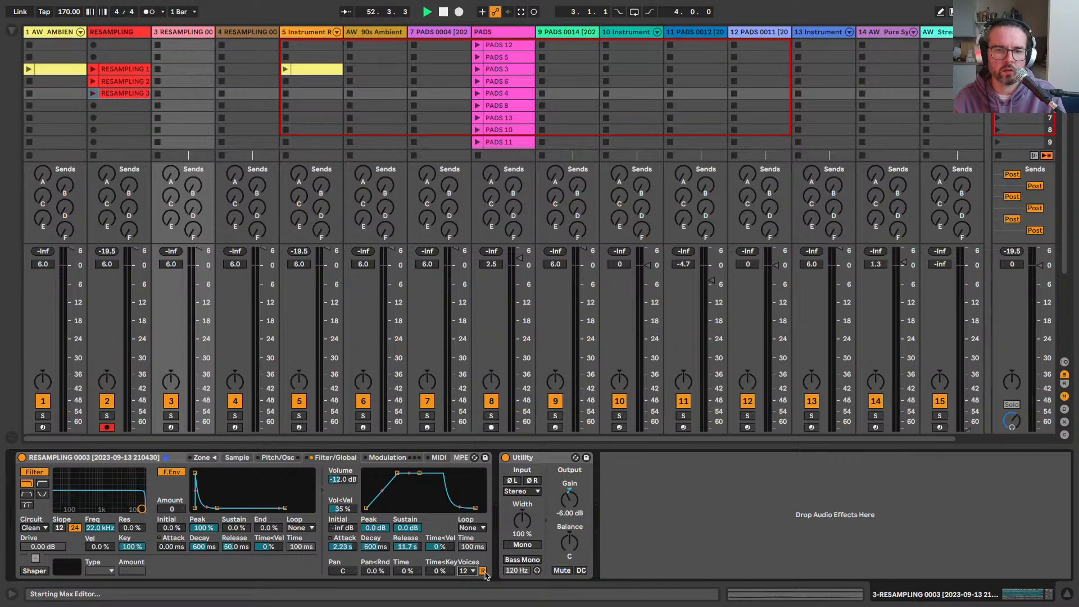
# Step: Enable the Sampler's LFO 2 with a random stepped waveform at 0.01 Hz, modulating Sample Offset by 50
pyautogui.click(378, 460)
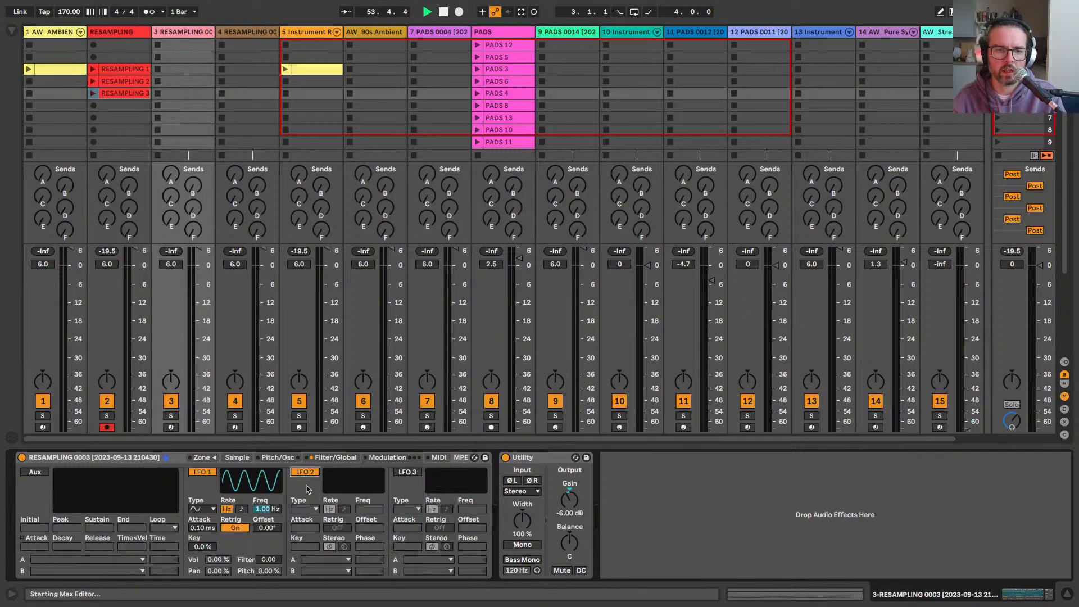
pyautogui.click(308, 473)
pyautogui.click(312, 561)
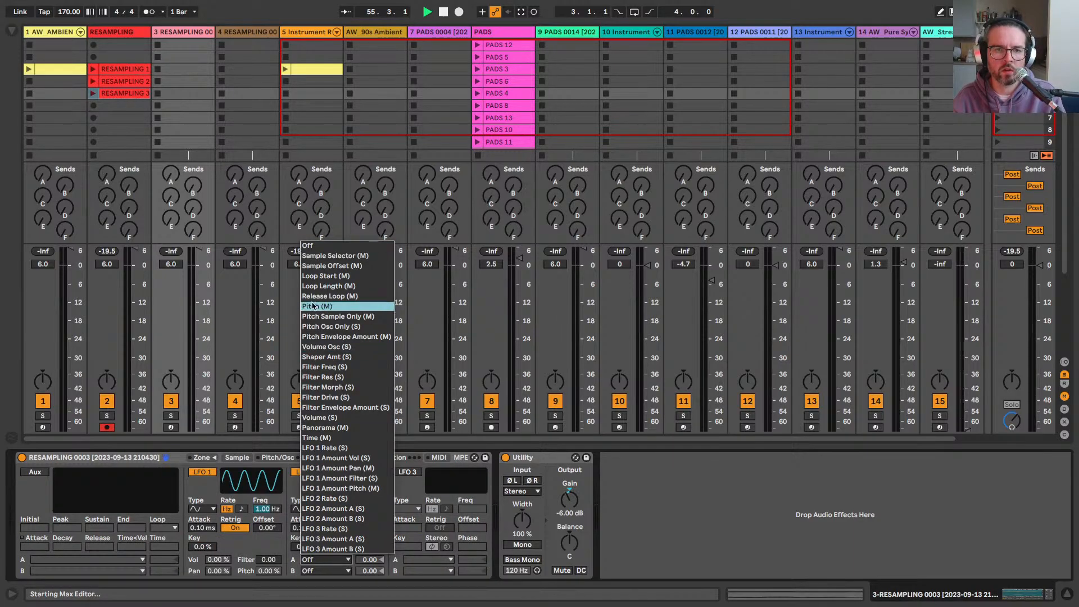
pyautogui.click(326, 266)
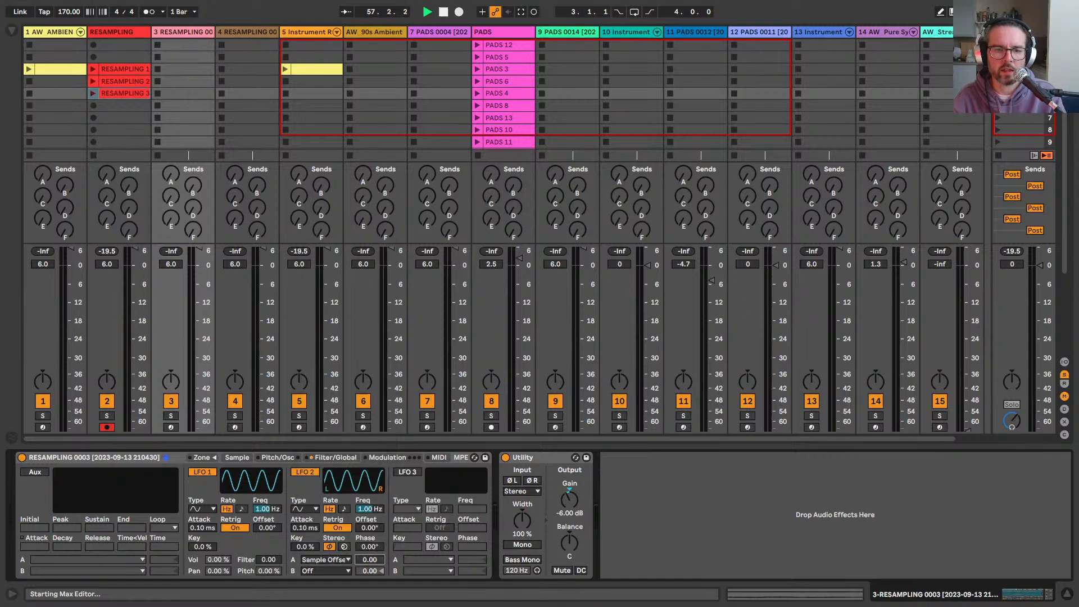
pyautogui.click(304, 508)
pyautogui.moveTo(369, 559); pyautogui.dragTo(347, 519)
pyautogui.click(306, 561)
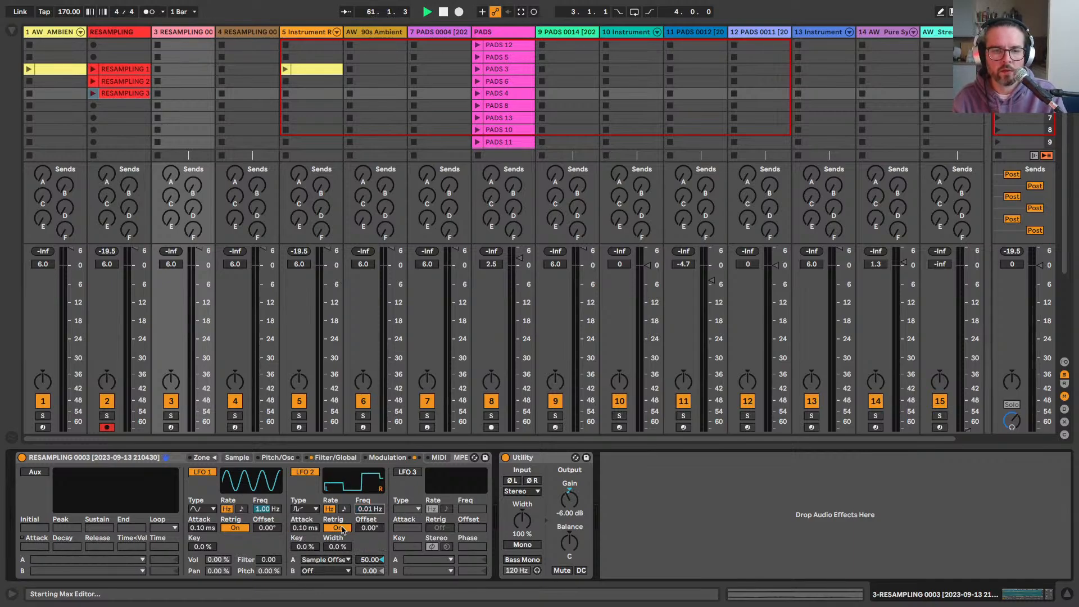
# Step: Assign LFO 2's second destination to Panorama with an amount of 75
pyautogui.click(326, 569)
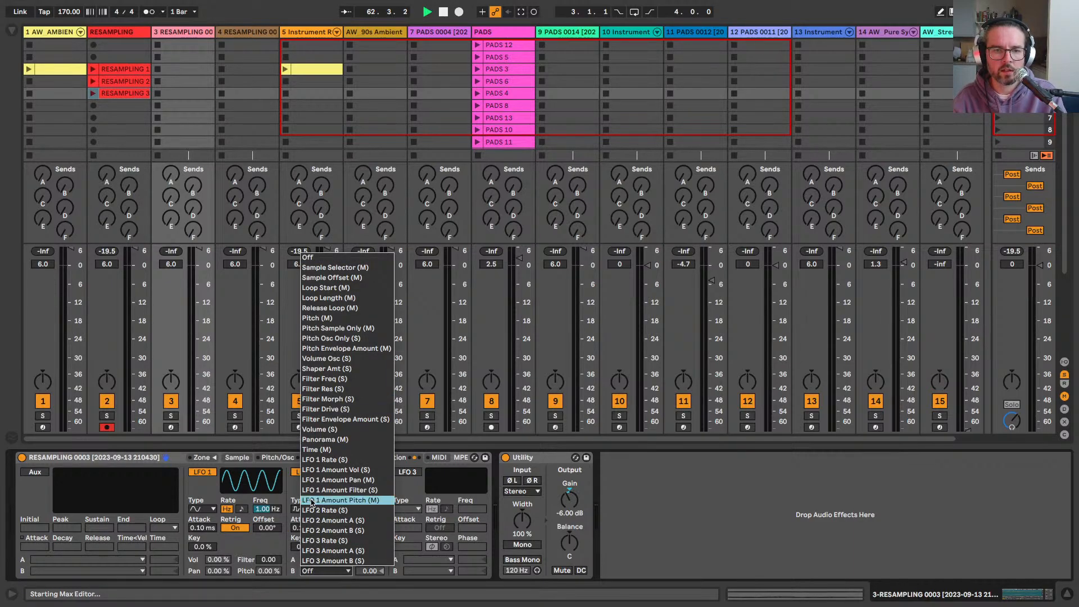
pyautogui.click(314, 439)
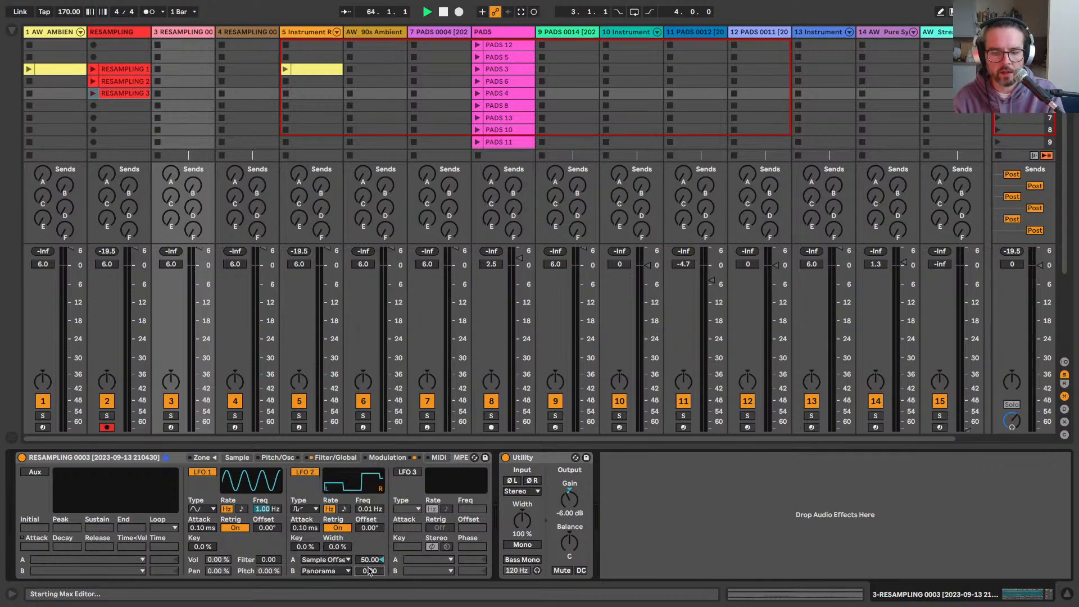
pyautogui.moveTo(369, 570); pyautogui.dragTo(370, 550)
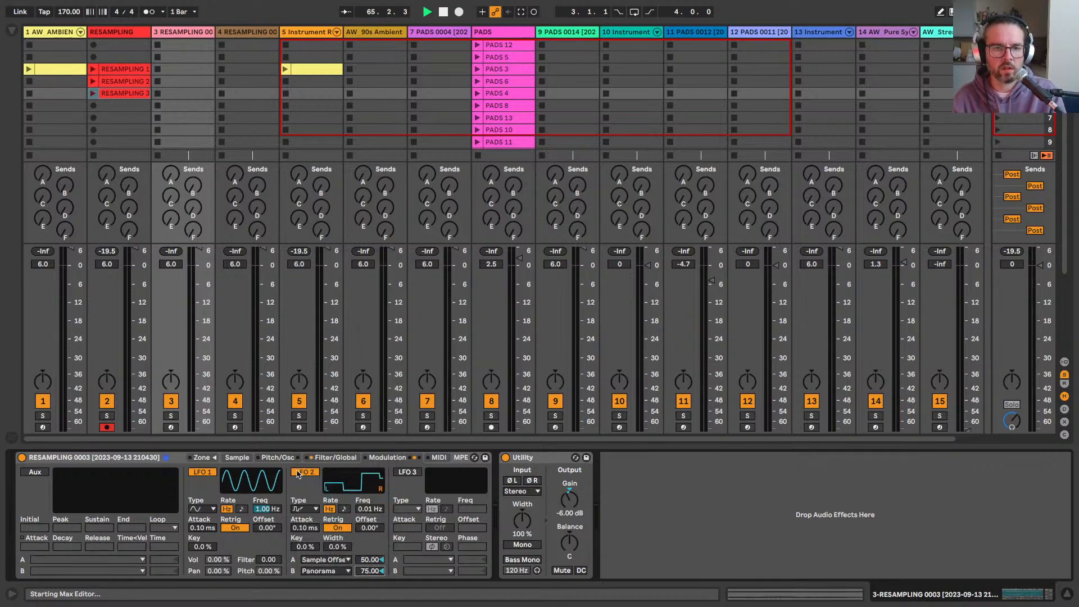
# Step: Set the resampled sample's root key to C4 and arm track 3 for playing
pyautogui.click(238, 458)
pyautogui.click(330, 457)
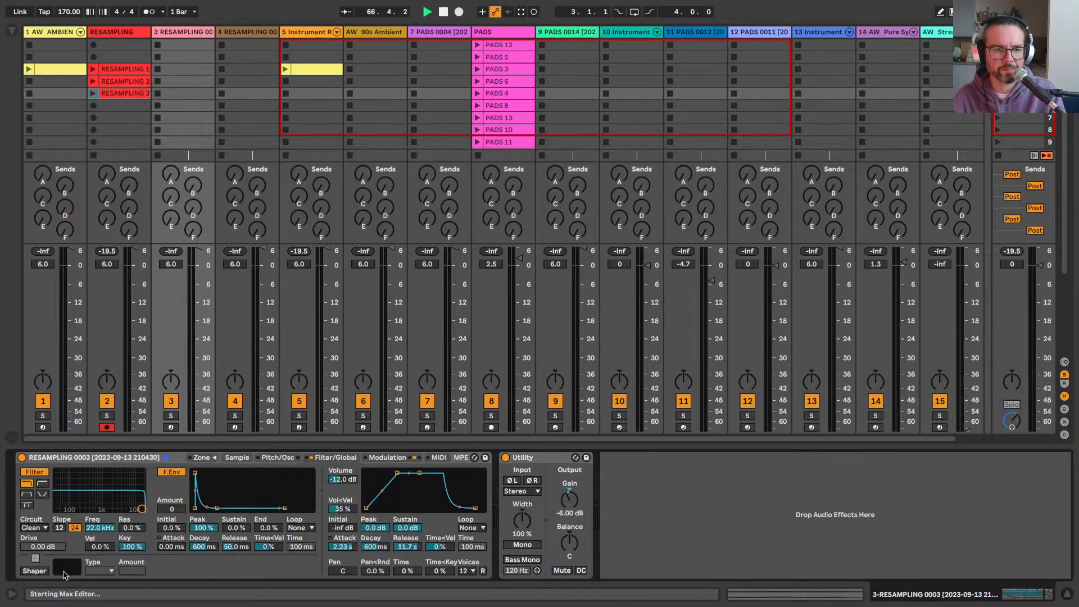
pyautogui.click(275, 457)
pyautogui.click(242, 459)
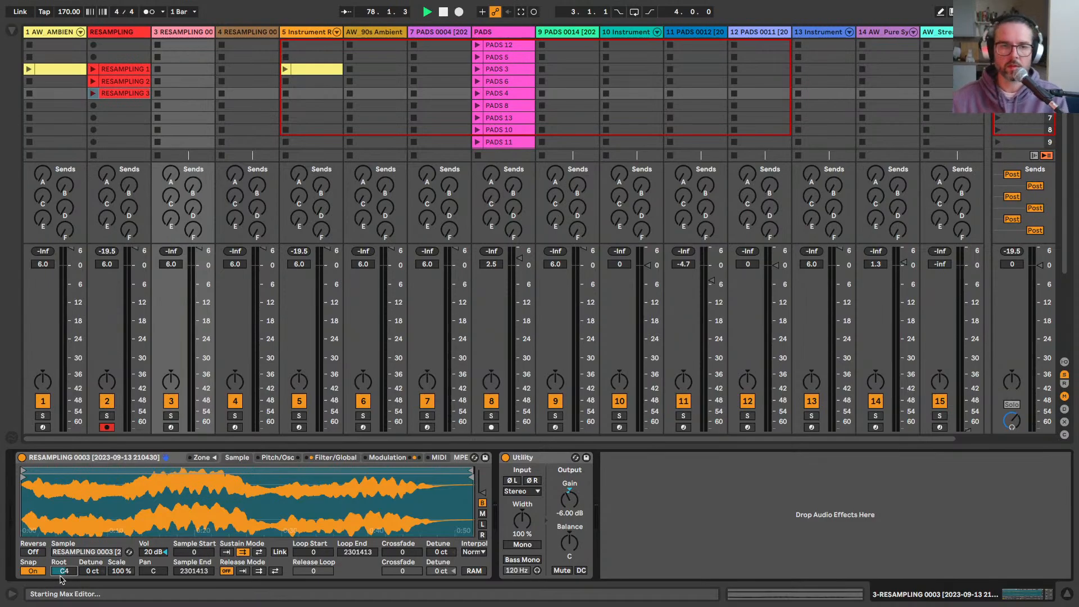
pyautogui.click(171, 427)
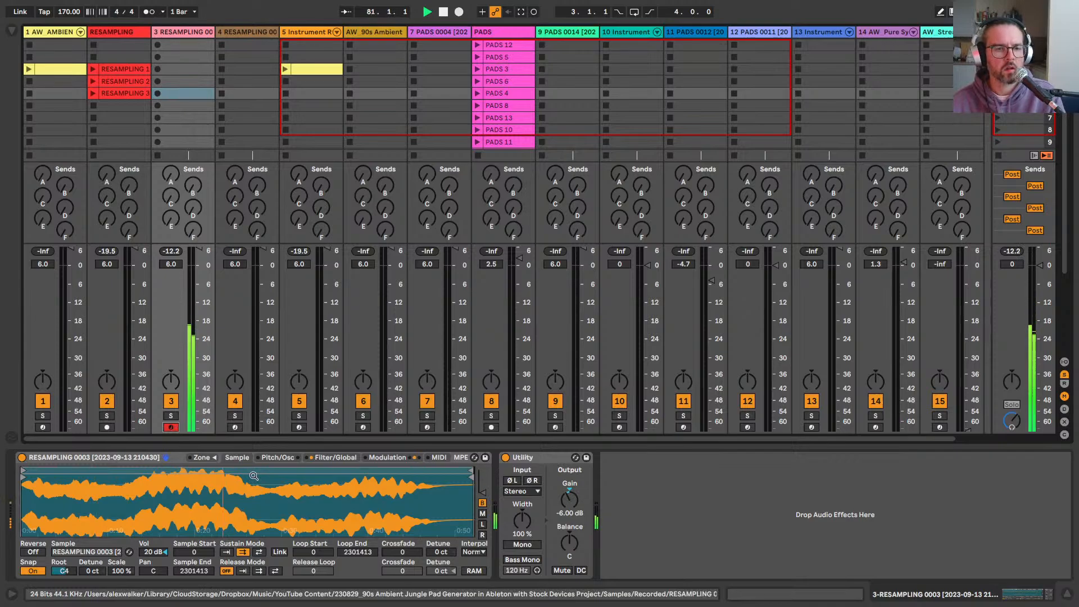
# Step: Lengthen the attack of the Sampler's volume envelope to 13.7 s while playing it
pyautogui.click(335, 456)
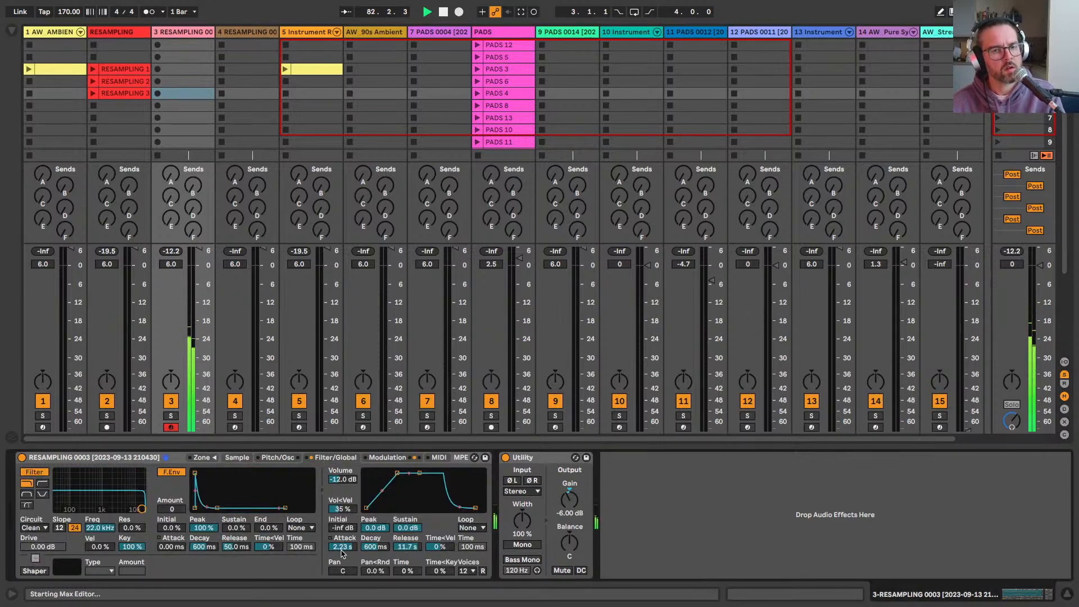
pyautogui.moveTo(342, 553)
pyautogui.mouseDown()
pyautogui.moveTo(342, 514)
pyautogui.moveTo(342, 543)
pyautogui.mouseUp()
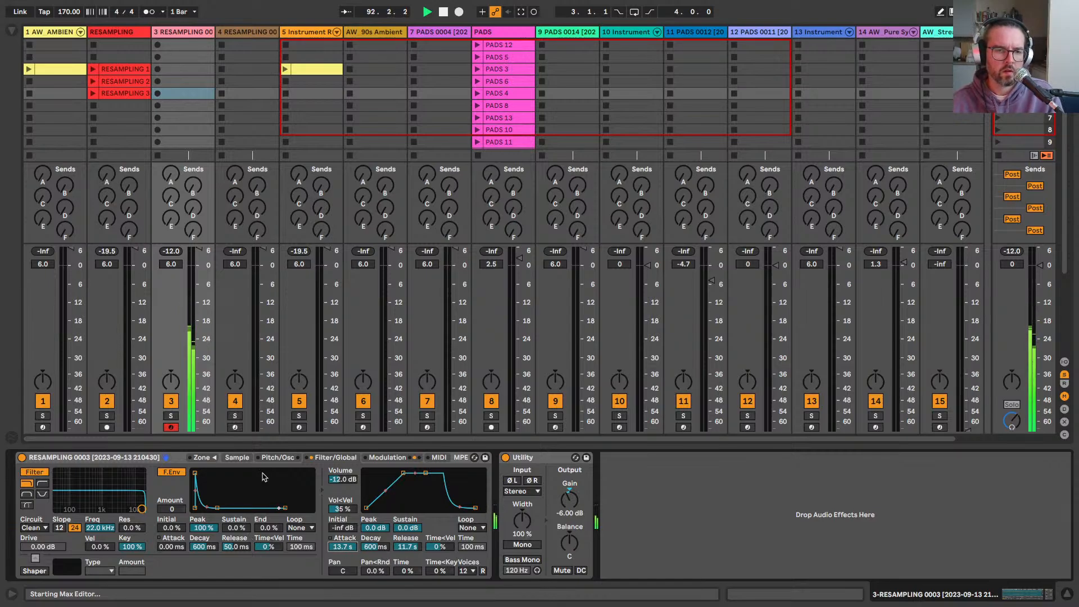
pyautogui.click(236, 458)
pyautogui.click(237, 458)
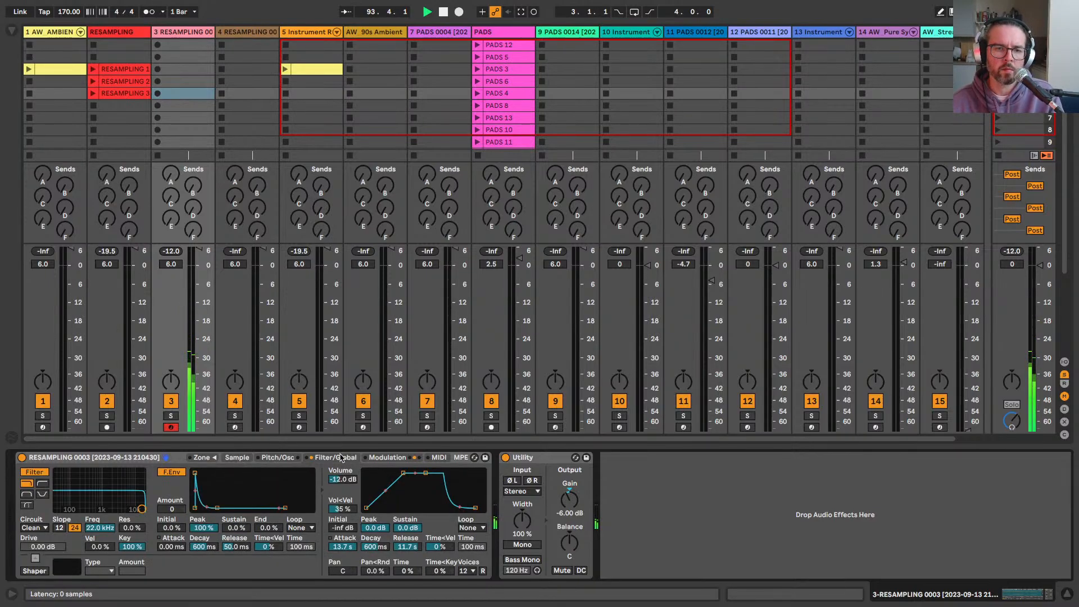
# Step: Lower the Sampler's low-pass filter cutoff to 6.95 kHz and its volume to -18 dB
pyautogui.moveTo(137, 508)
pyautogui.mouseDown()
pyautogui.moveTo(110, 509)
pyautogui.moveTo(123, 511)
pyautogui.mouseUp()
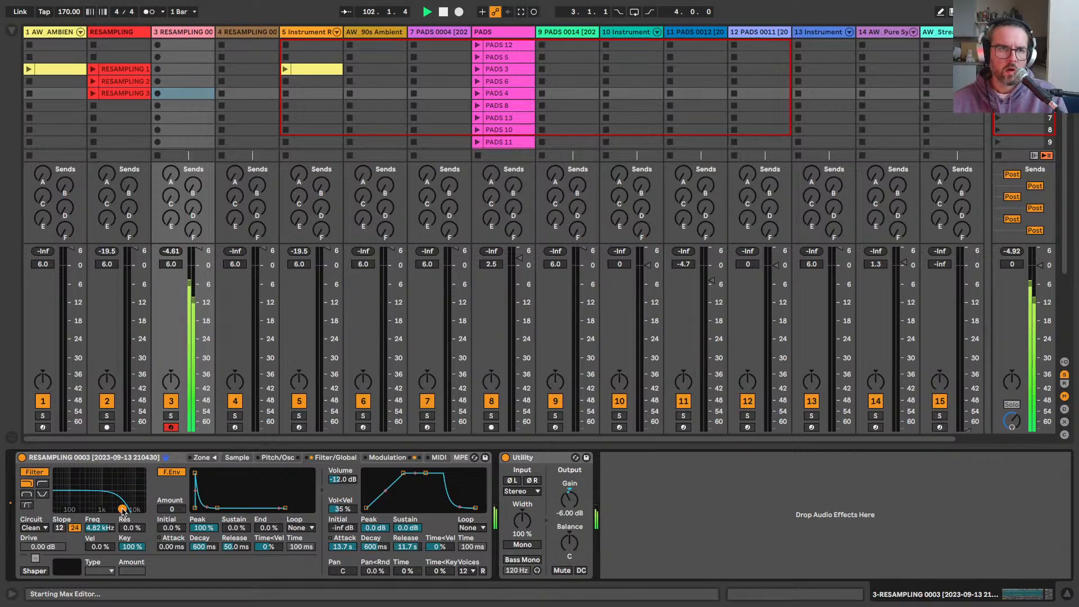
pyautogui.moveTo(123, 509); pyautogui.dragTo(128, 511)
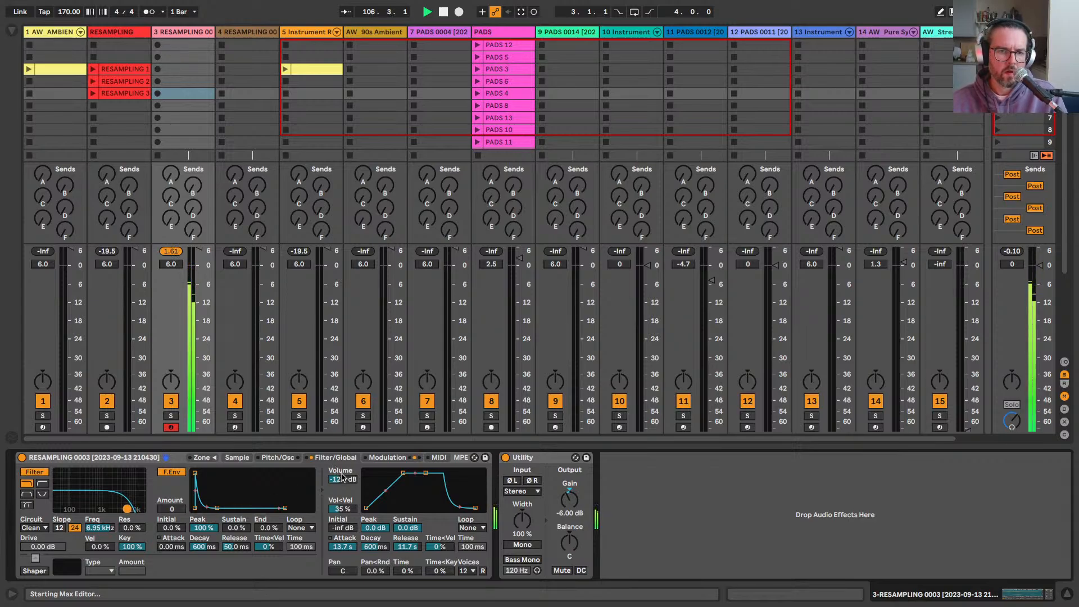
pyautogui.click(342, 479)
pyautogui.write('-18')
pyautogui.press('Return')
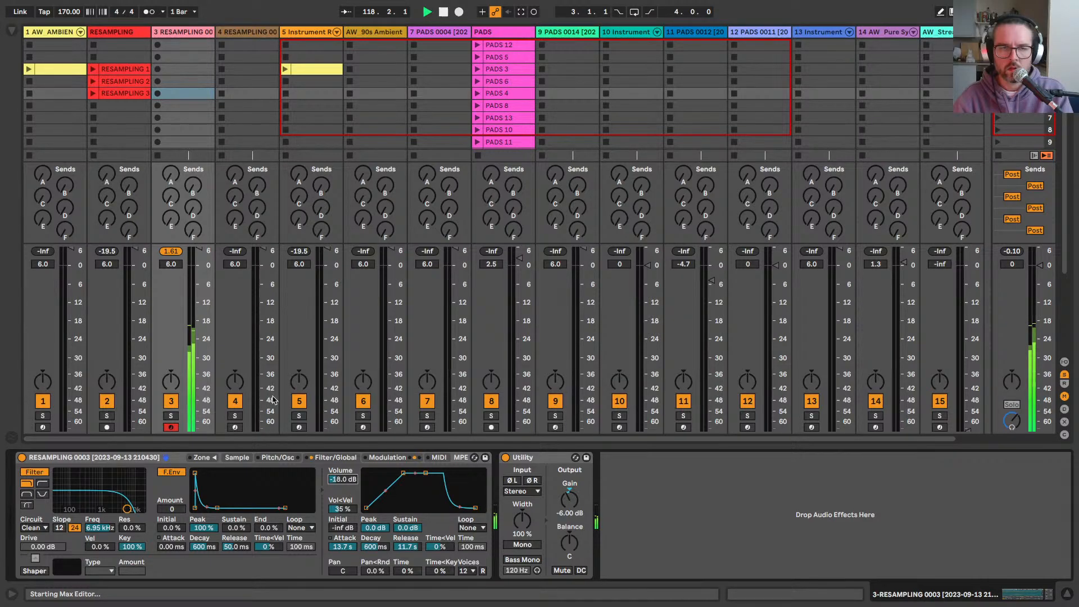
# Step: Examine the zone list and sample settings of the Juno 60 chain's Sampler on track 5
pyautogui.click(305, 33)
pyautogui.click(190, 33)
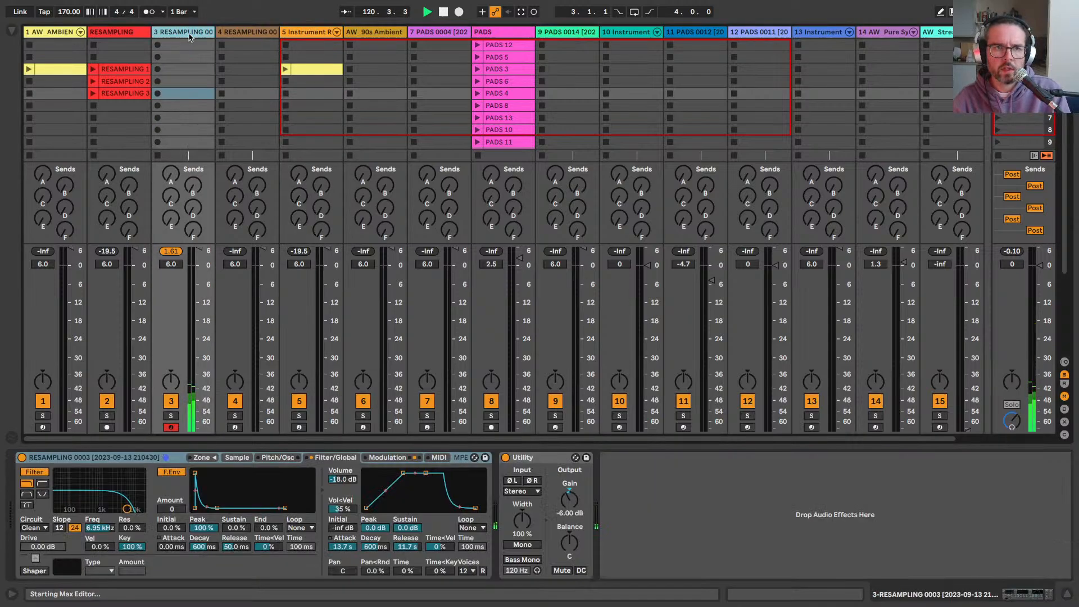
pyautogui.click(286, 34)
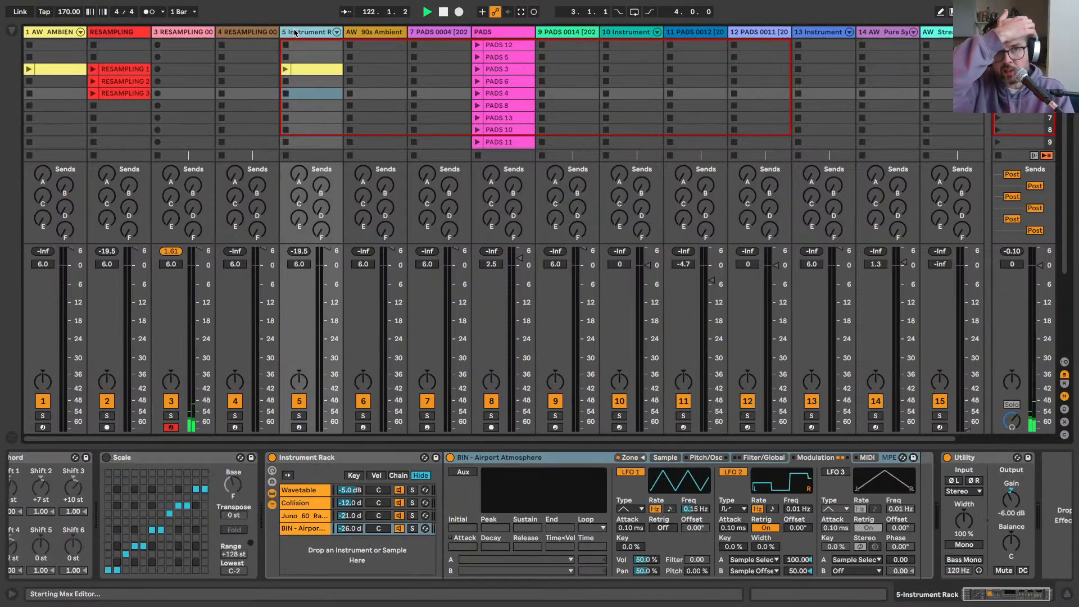
pyautogui.click(304, 517)
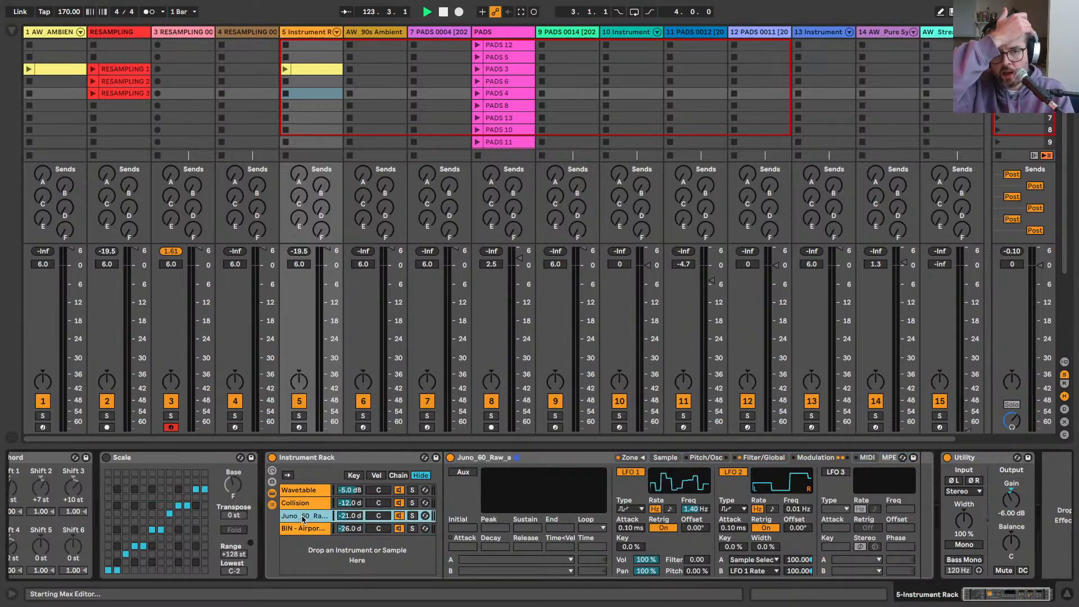
pyautogui.click(631, 458)
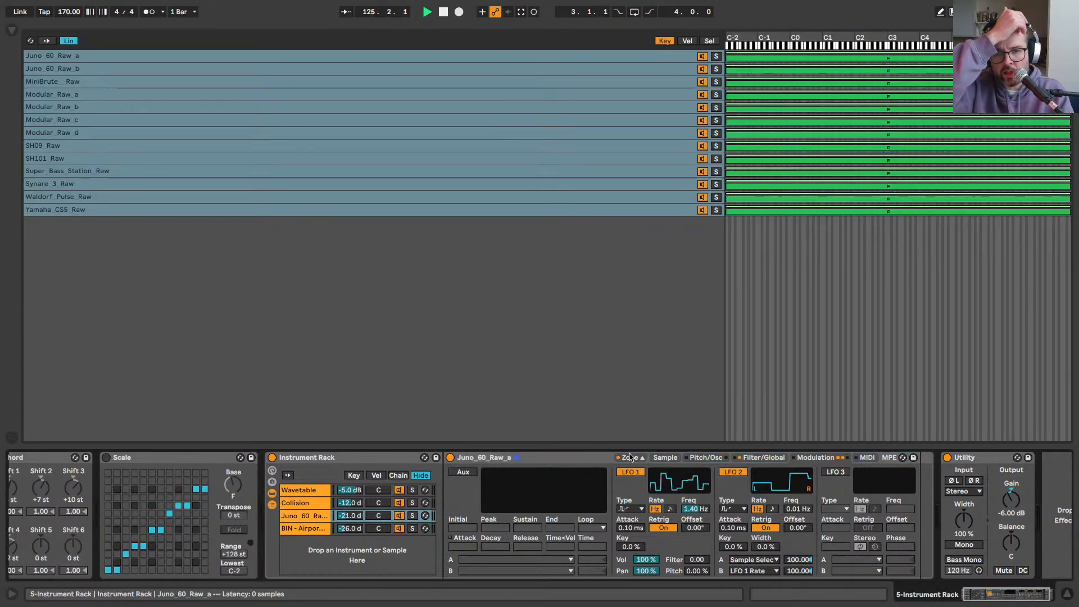
pyautogui.click(665, 457)
pyautogui.click(631, 457)
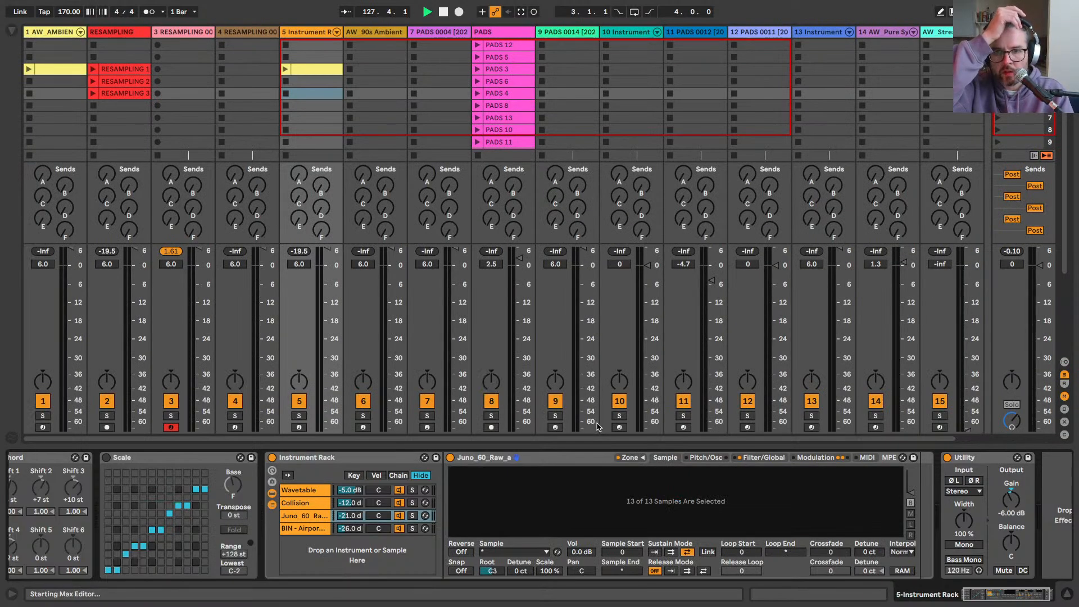
# Step: Examine the raw synth samples in the Juno 60 Sampler's zone list one by one, comparing their waveforms
pyautogui.click(626, 457)
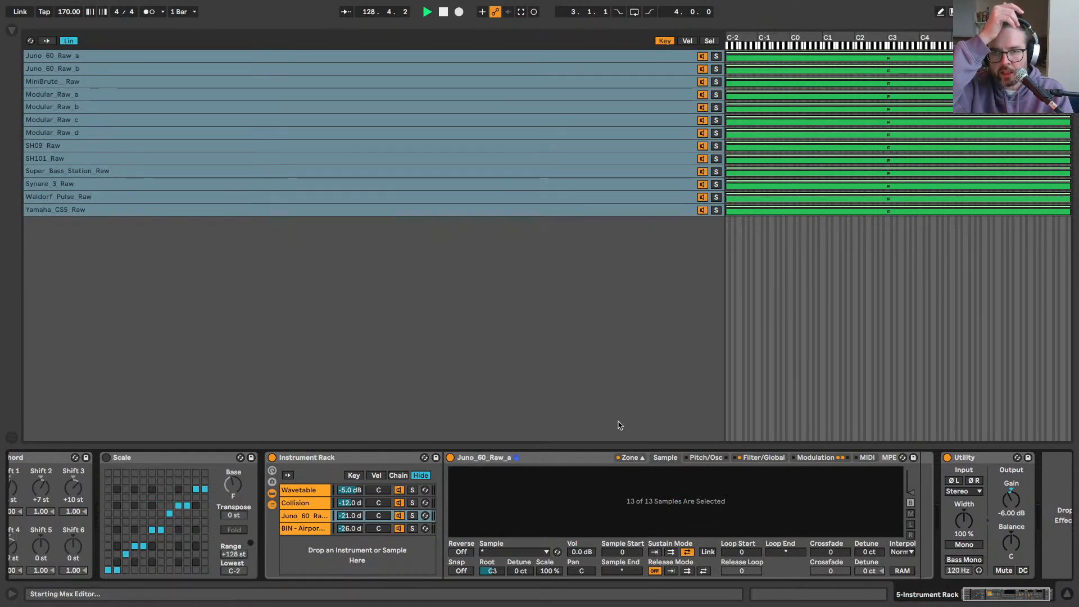
pyautogui.click(630, 61)
pyautogui.press('Down')
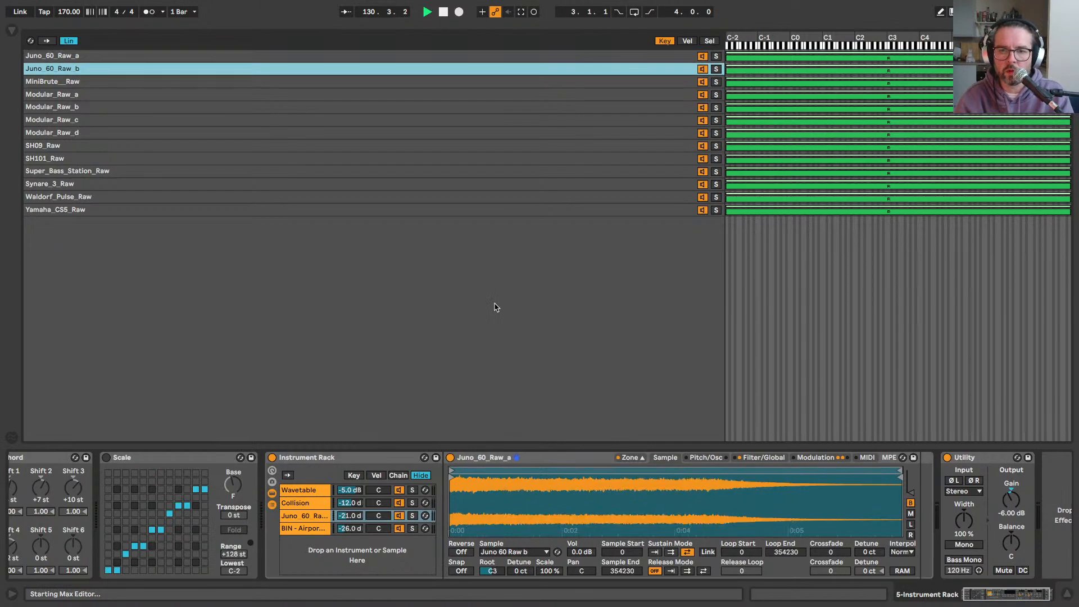
pyautogui.press('Down')
pyautogui.press('Down')
pyautogui.press('Down')
pyautogui.press('Down')
pyautogui.press('Up')
pyautogui.press('Up')
pyautogui.press('Up')
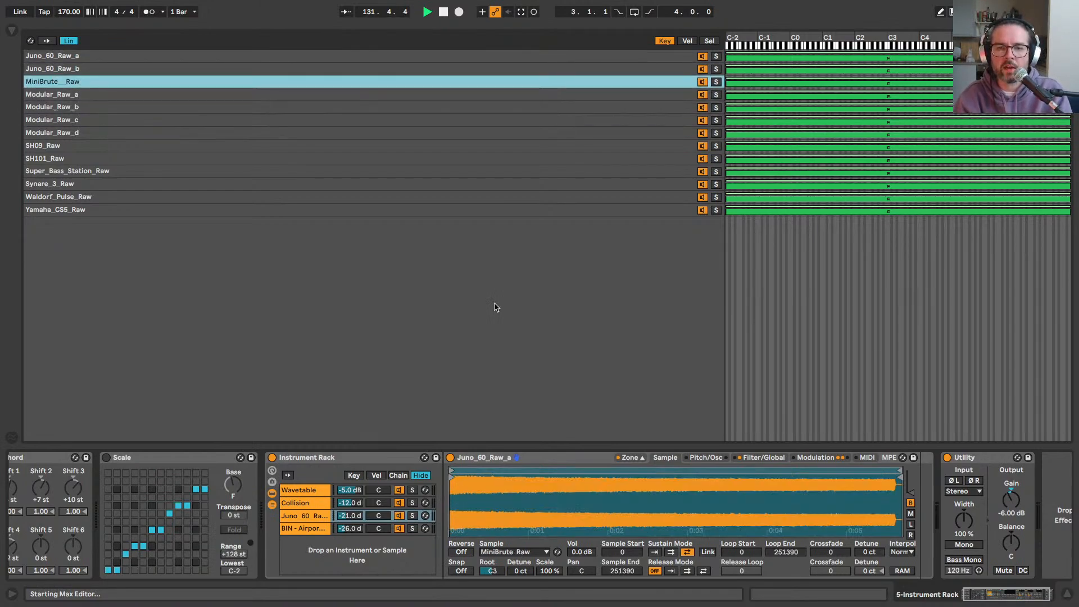
pyautogui.press('Up')
pyautogui.press('Up')
pyautogui.press('Down')
pyautogui.press('Down')
pyautogui.press('Down')
pyautogui.press('Down')
pyautogui.press('Down')
pyautogui.press('Down')
pyautogui.press('Down')
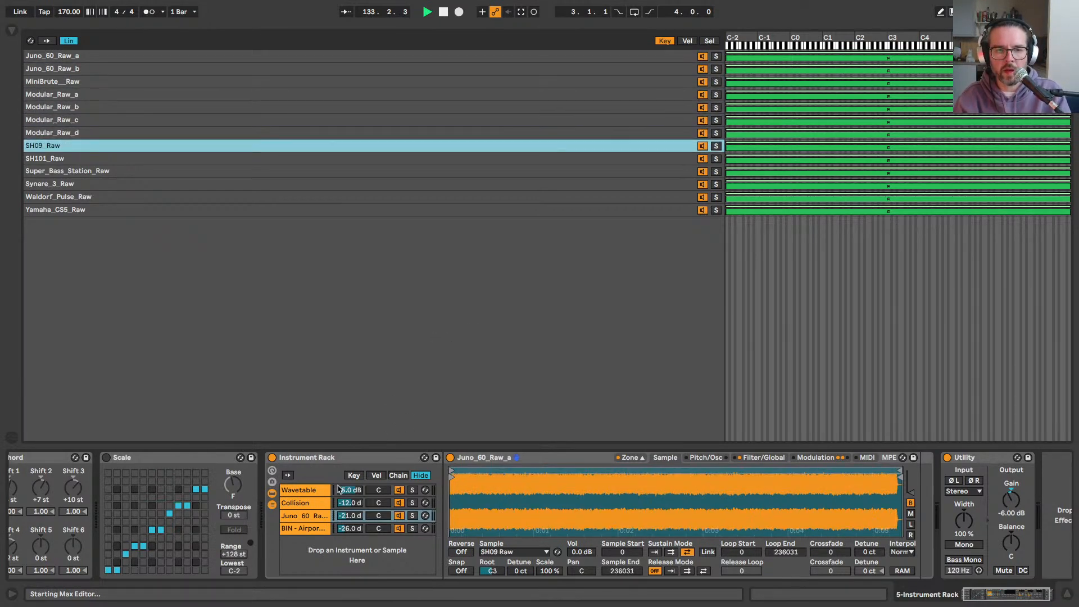
# Step: Set the volume of the Juno 60 chain in track 5's Instrument Rack to -22 dB
pyautogui.moveTo(344, 515); pyautogui.dragTo(344, 514)
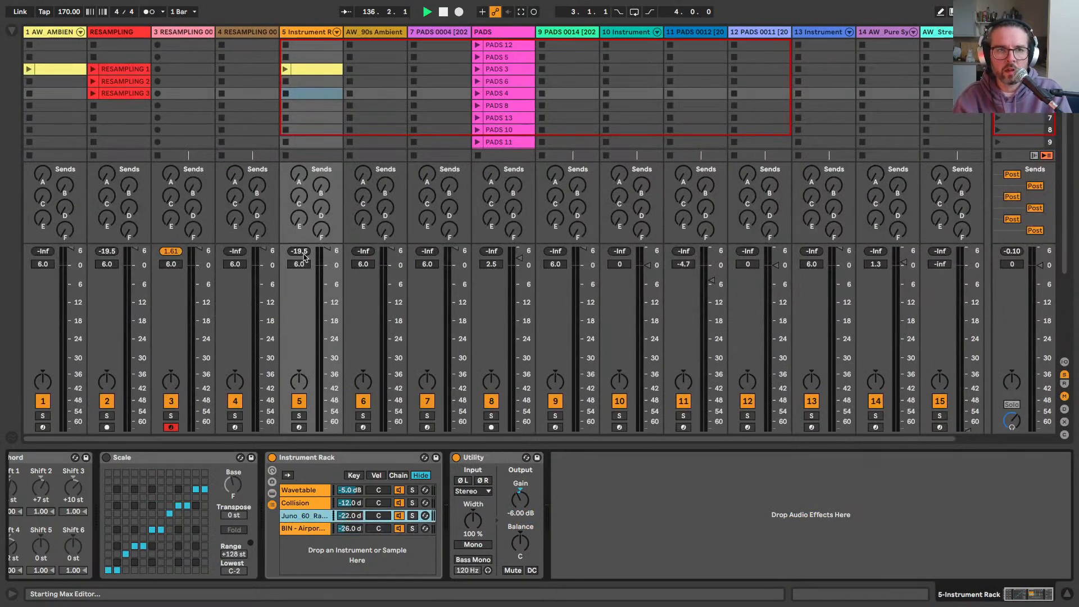
pyautogui.click(309, 531)
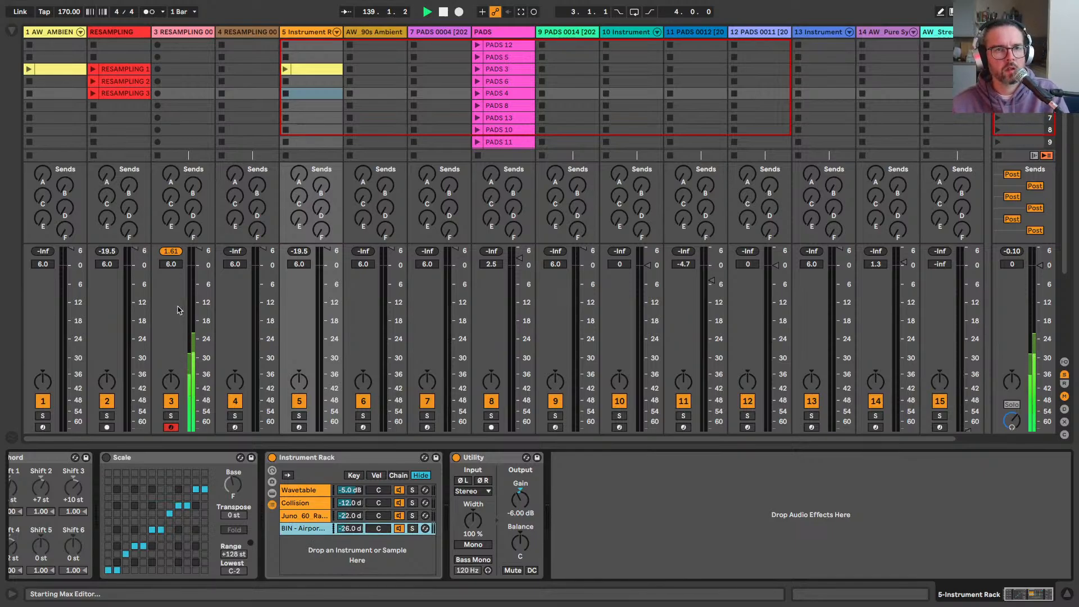
pyautogui.click(294, 491)
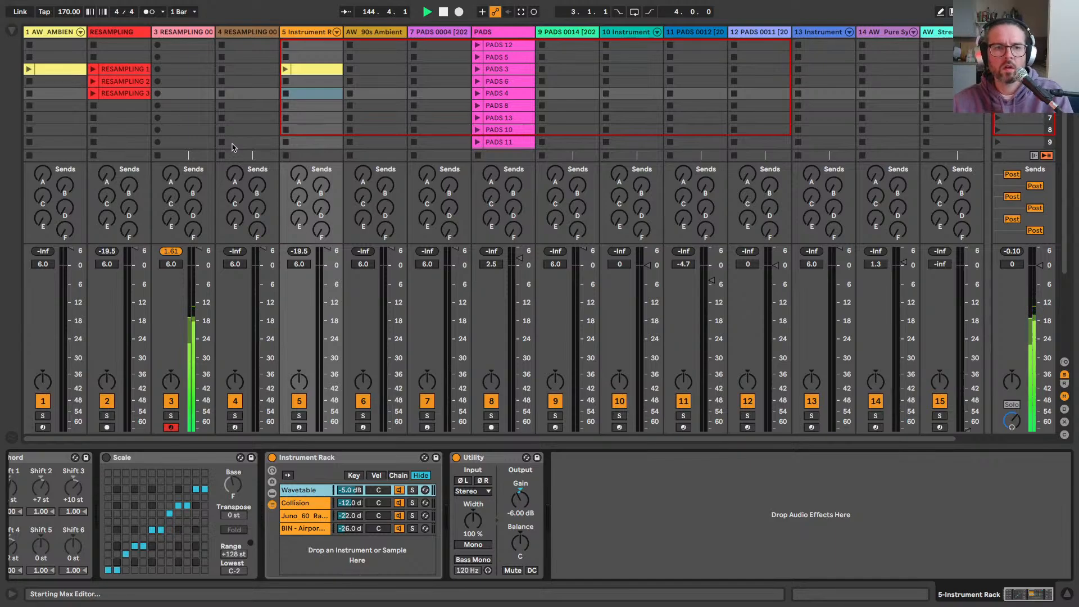
# Step: Lower the filter cutoff of track 3's resampled Sampler to 625 Hz and switch the filter to band-pass
pyautogui.click(192, 36)
pyautogui.moveTo(128, 509); pyautogui.dragTo(100, 505)
pyautogui.moveTo(100, 500); pyautogui.dragTo(98, 500)
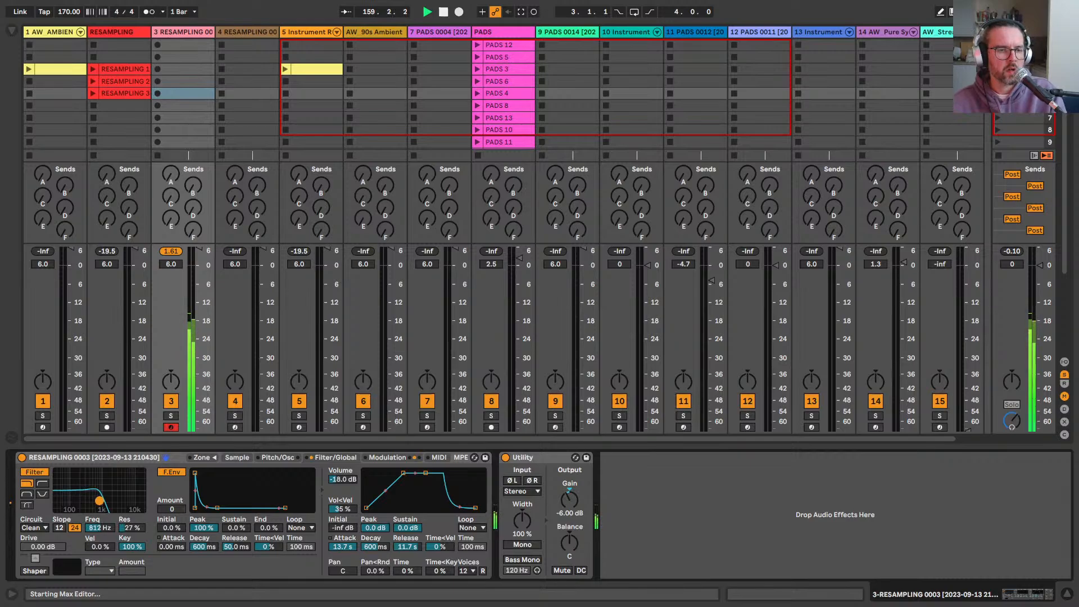
pyautogui.moveTo(99, 500); pyautogui.dragTo(97, 501)
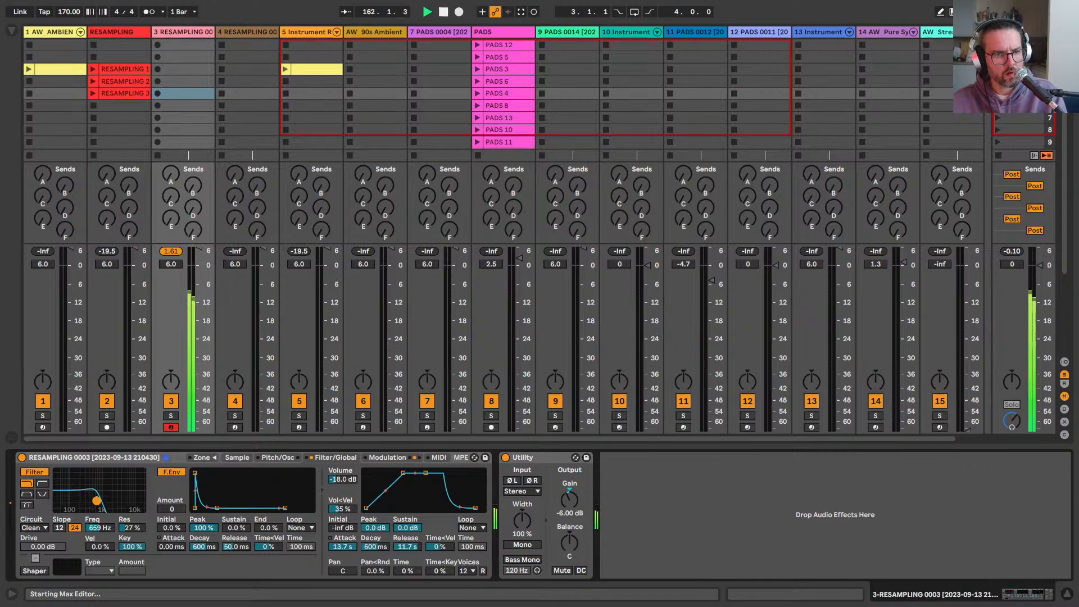
pyautogui.moveTo(96, 501); pyautogui.dragTo(96, 501)
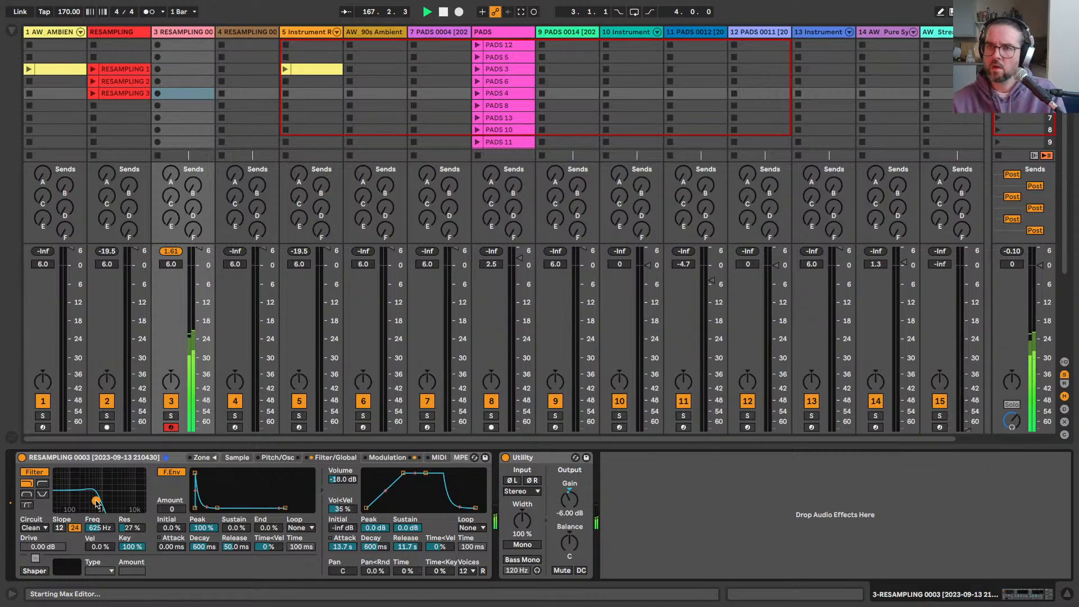
pyautogui.moveTo(97, 502); pyautogui.dragTo(97, 504)
pyautogui.click(26, 494)
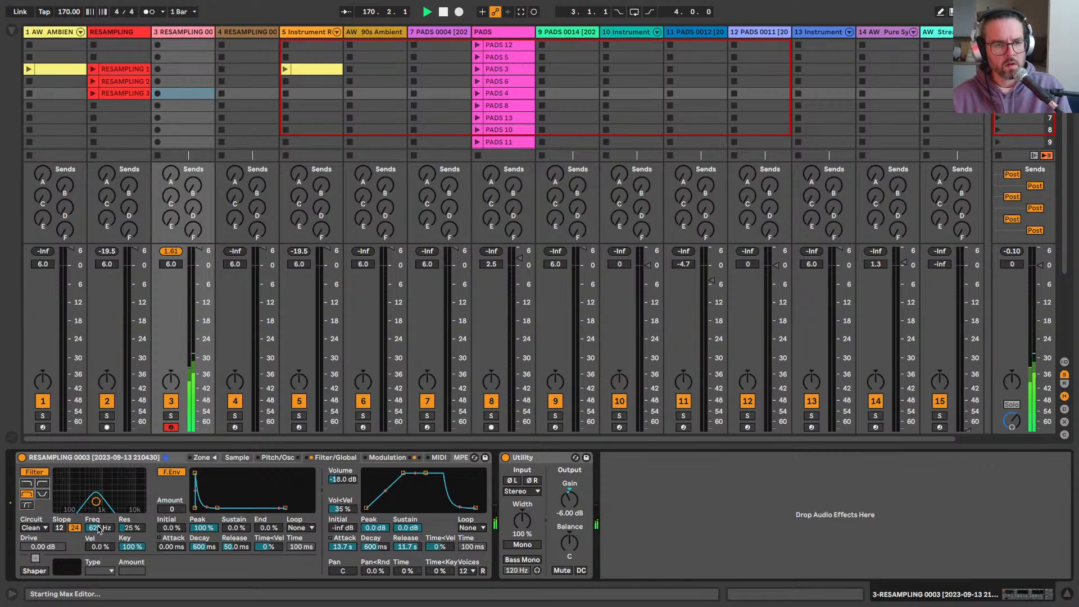
# Step: Set the Sampler's LFO 1 rate to 0.10 Hz, with a filter modulation amount of 21 and pan modulation of 50%
pyautogui.click(386, 457)
pyautogui.moveTo(265, 559)
pyautogui.mouseDown()
pyautogui.moveTo(265, 542)
pyautogui.moveTo(270, 561)
pyautogui.mouseUp()
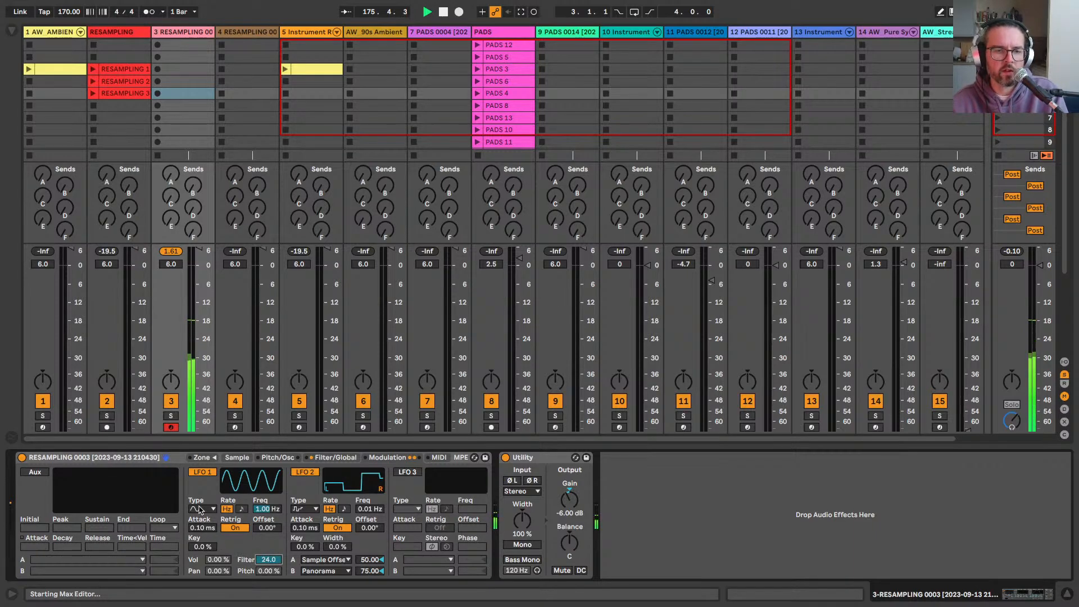
pyautogui.moveTo(267, 508)
pyautogui.mouseDown()
pyautogui.moveTo(267, 531)
pyautogui.moveTo(266, 500)
pyautogui.moveTo(262, 511)
pyautogui.mouseUp()
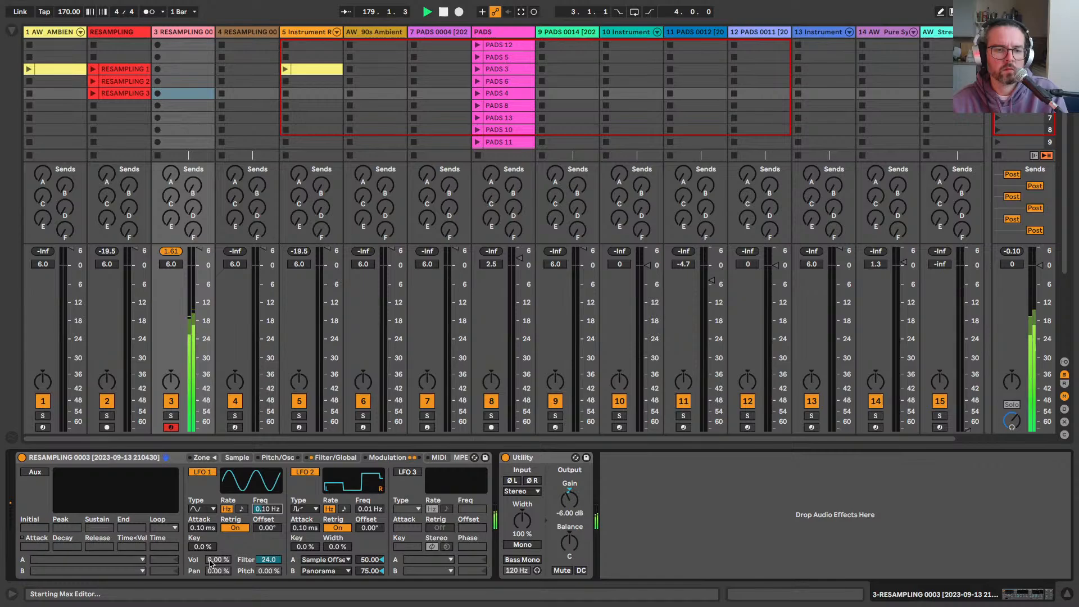
pyautogui.moveTo(217, 571); pyautogui.dragTo(217, 542)
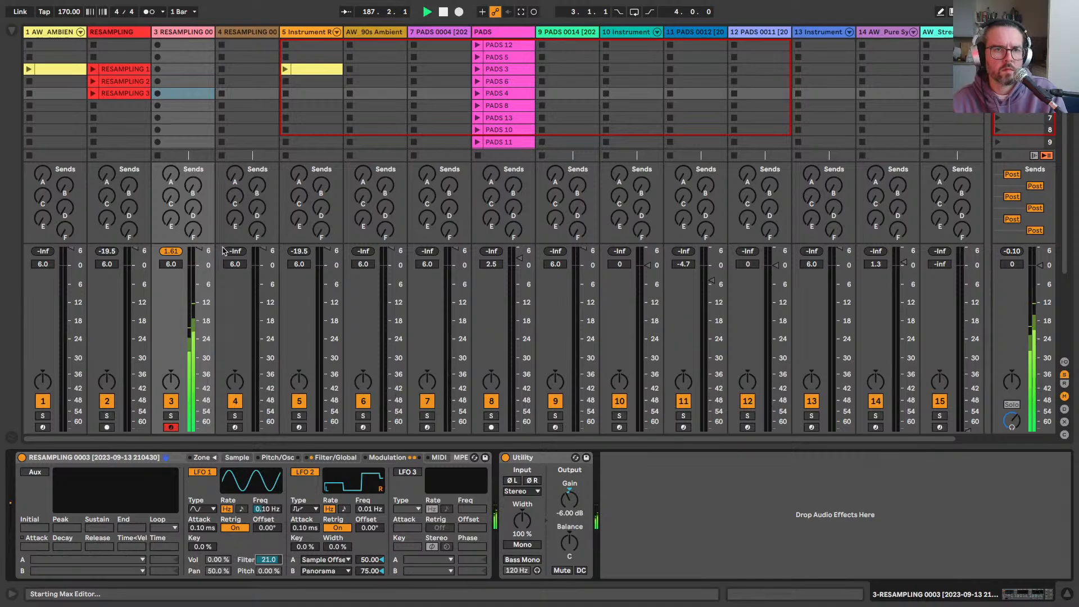
# Step: Group the PADS 0003 Sampler on the AW_90s Ambient Pad track into an Instrument Rack and move track 3's resampled Sampler in as a second chain
pyautogui.click(373, 33)
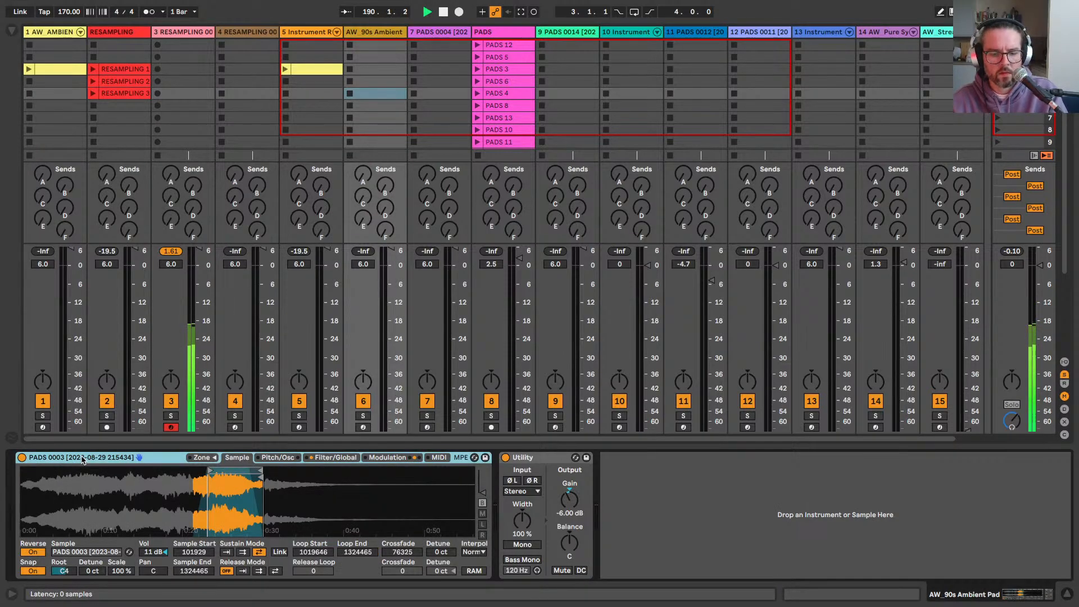
pyautogui.press('super+g')
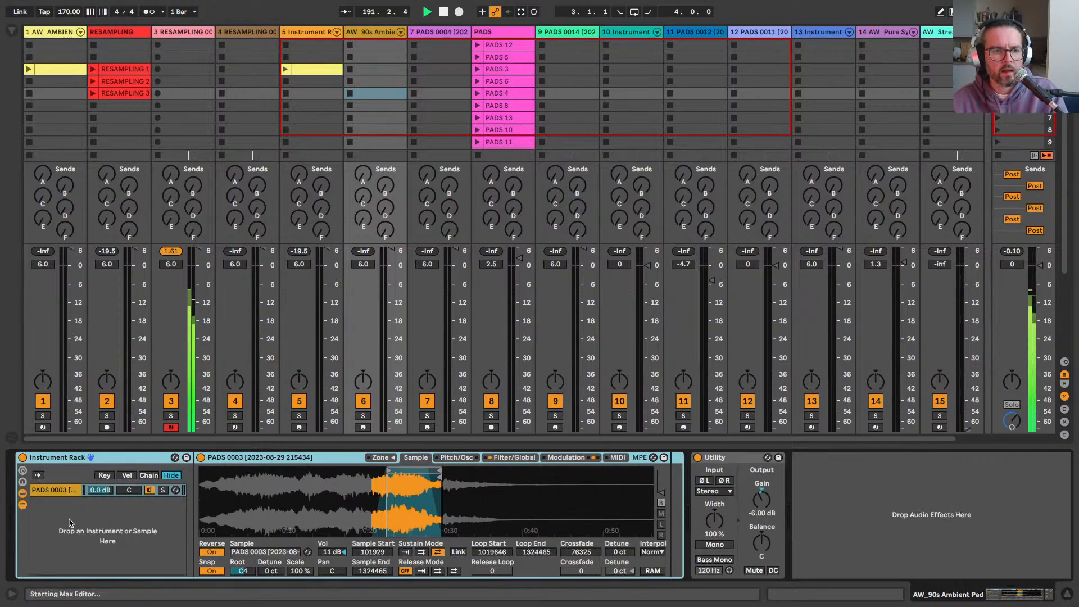
pyautogui.click(197, 34)
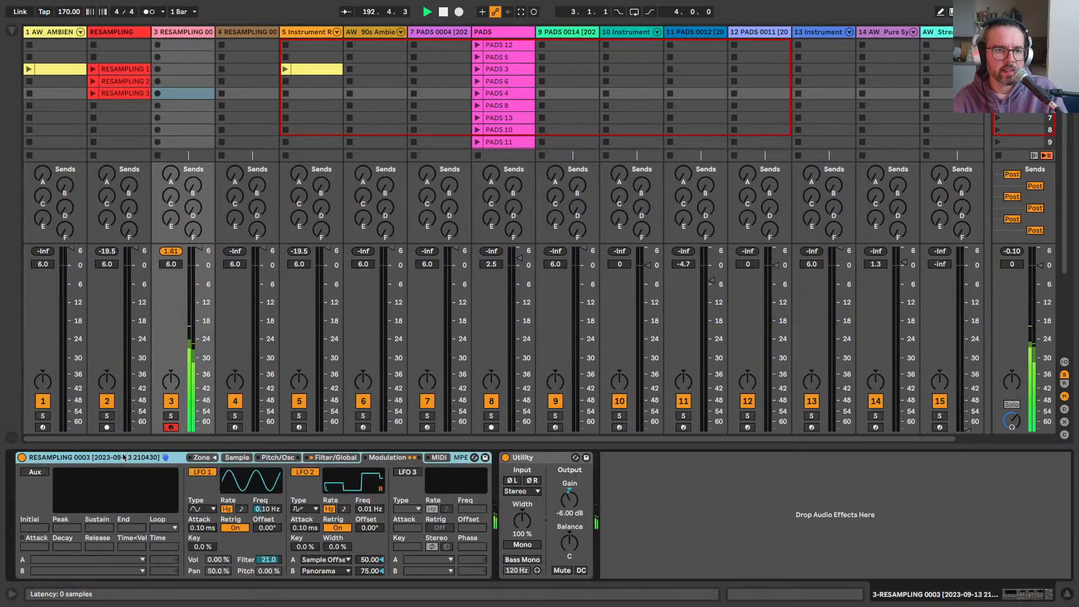
pyautogui.click(373, 33)
pyautogui.moveTo(373, 67); pyautogui.dragTo(97, 519)
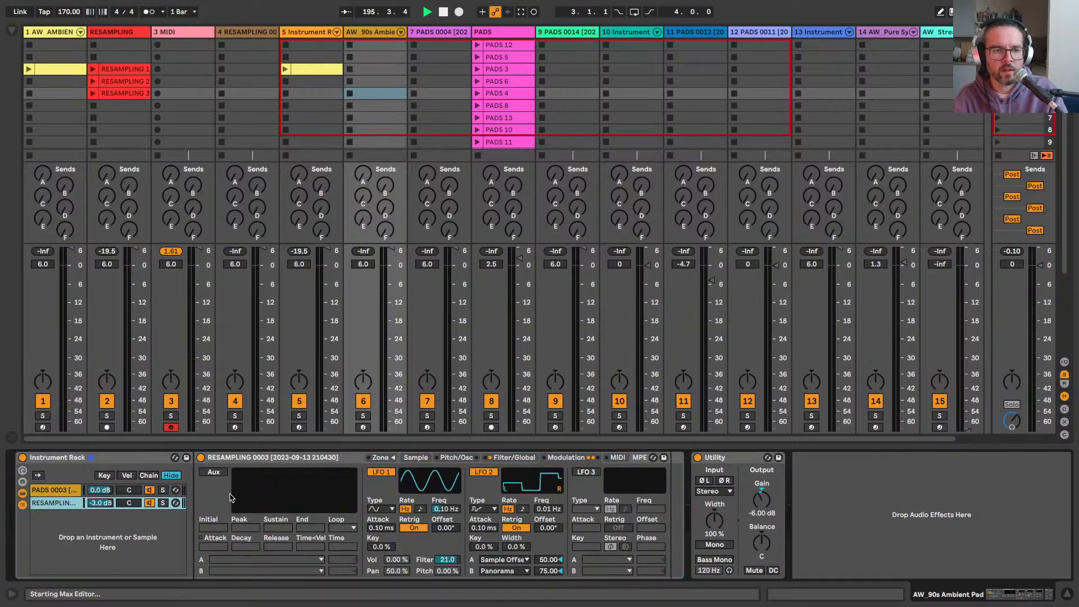
# Step: Add an EQ Eight after the resampled Sampler in its chain and set band 1 to a low cut at 255 Hz
pyautogui.click(12, 29)
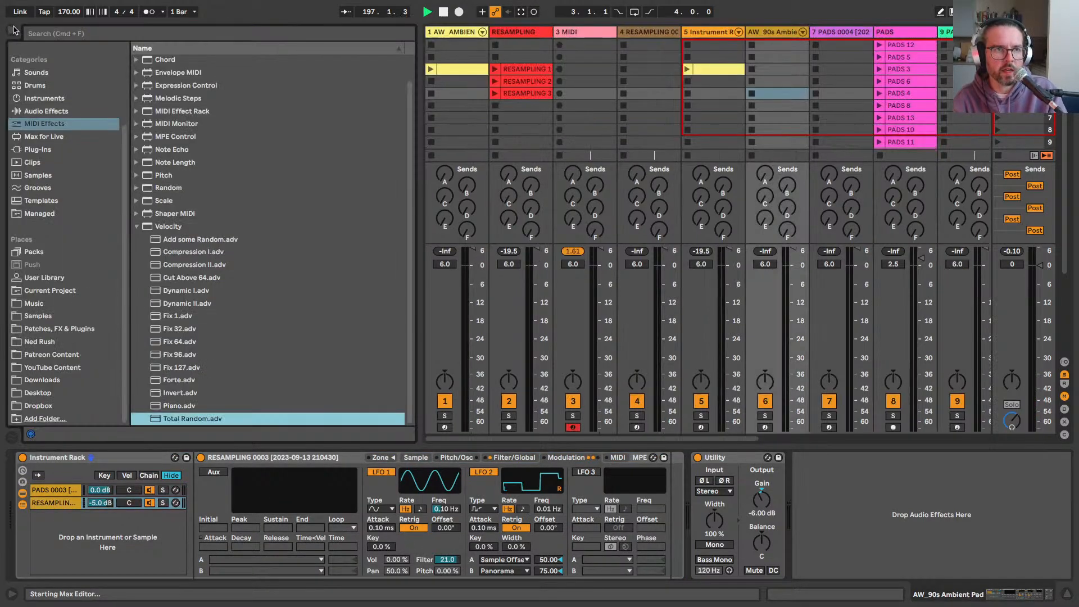
pyautogui.click(56, 116)
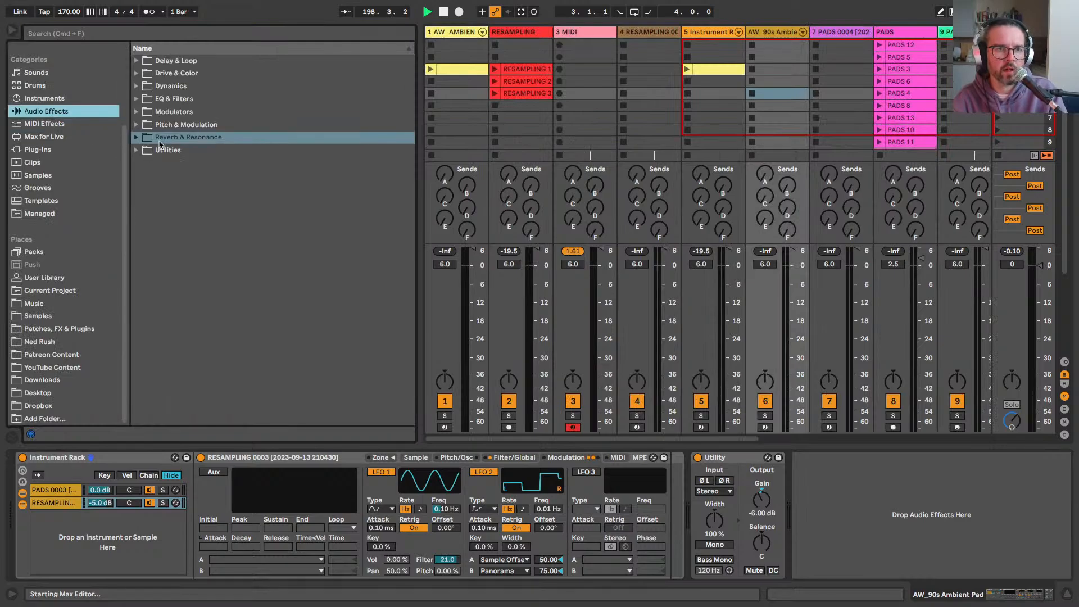
pyautogui.click(137, 99)
pyautogui.moveTo(169, 140); pyautogui.dragTo(668, 541)
pyautogui.click(706, 562)
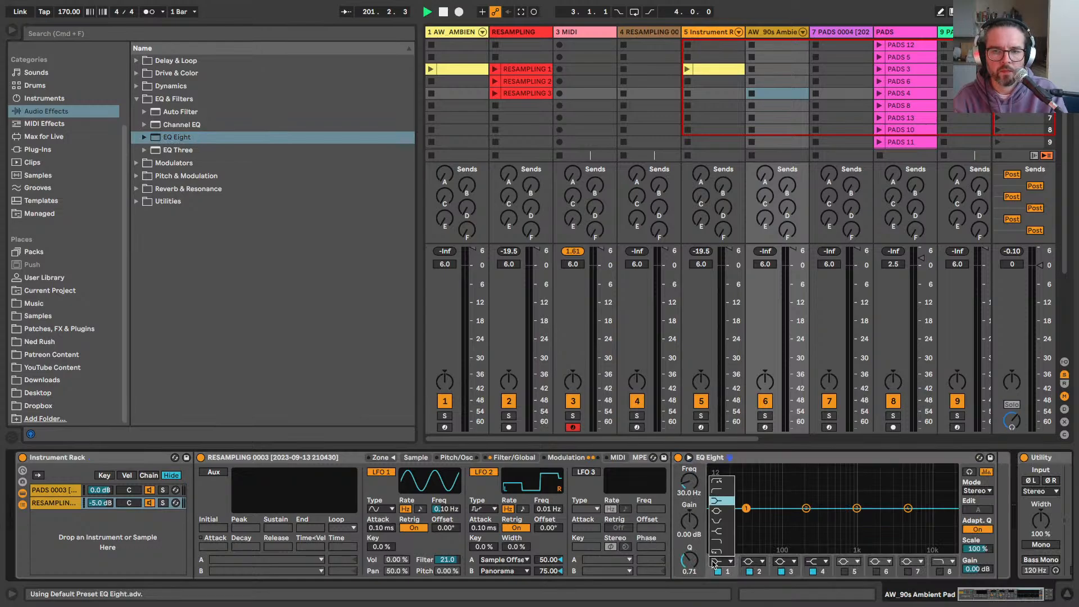
pyautogui.click(716, 490)
pyautogui.moveTo(689, 481); pyautogui.dragTo(688, 455)
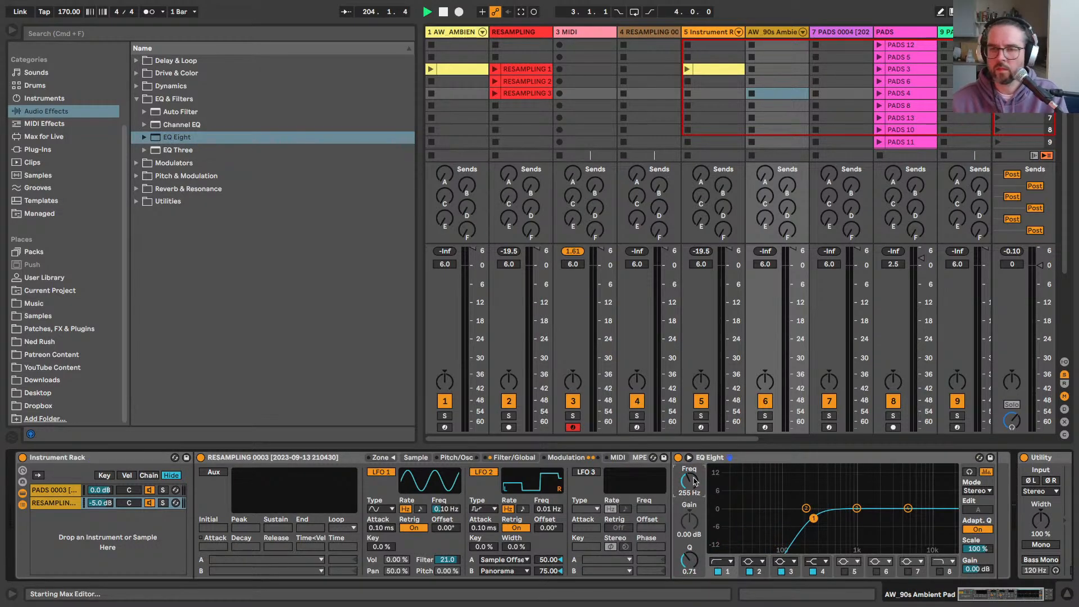
# Step: Arm track 6 for playing and set the resampled chain's volume to -5 dB
pyautogui.click(765, 427)
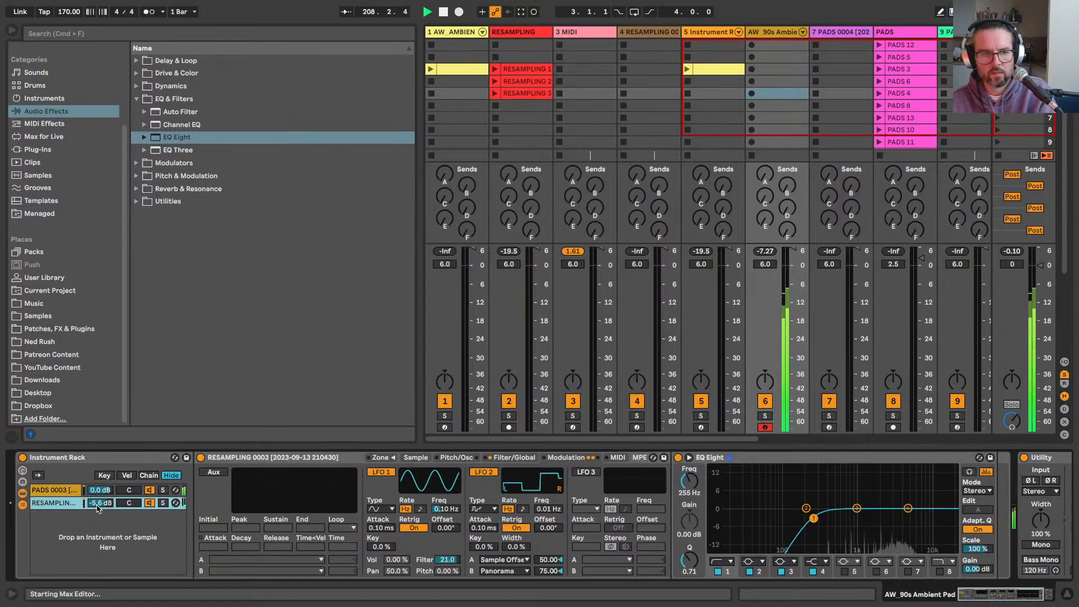
pyautogui.moveTo(99, 503); pyautogui.dragTo(98, 509)
pyautogui.write('-5')
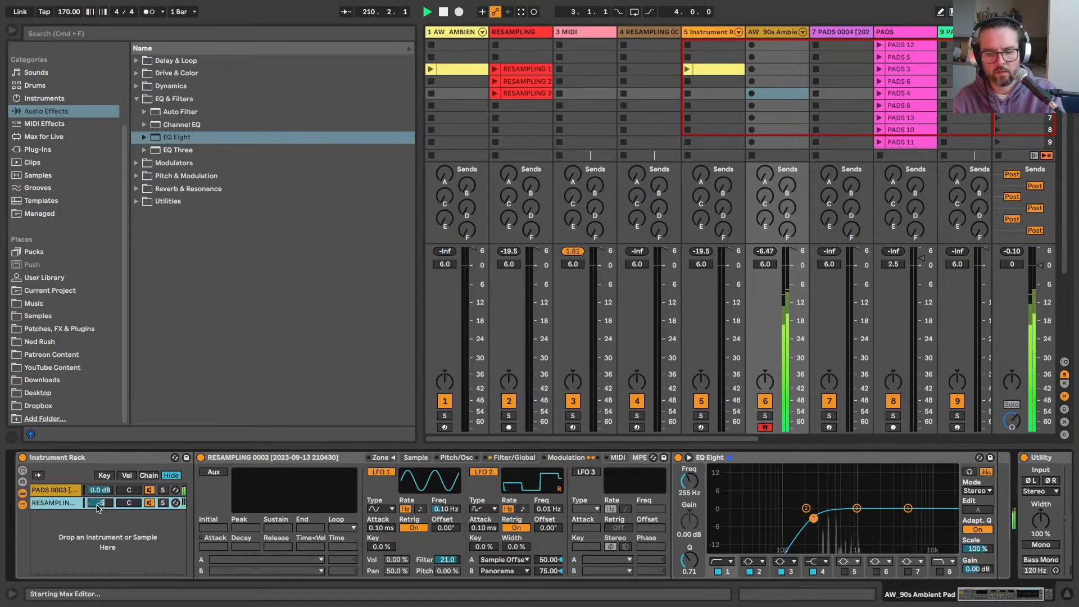
pyautogui.press('Return')
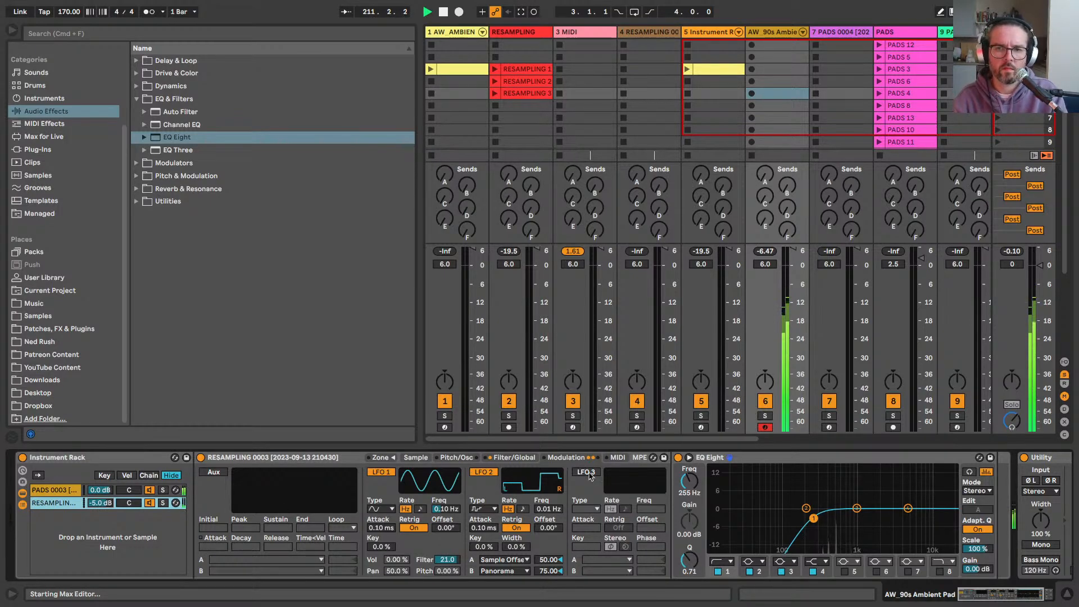
# Step: Reset the mixer volumes of tracks 6 and 5 to 0 dB
pyautogui.click(765, 264)
pyautogui.press('Delete')
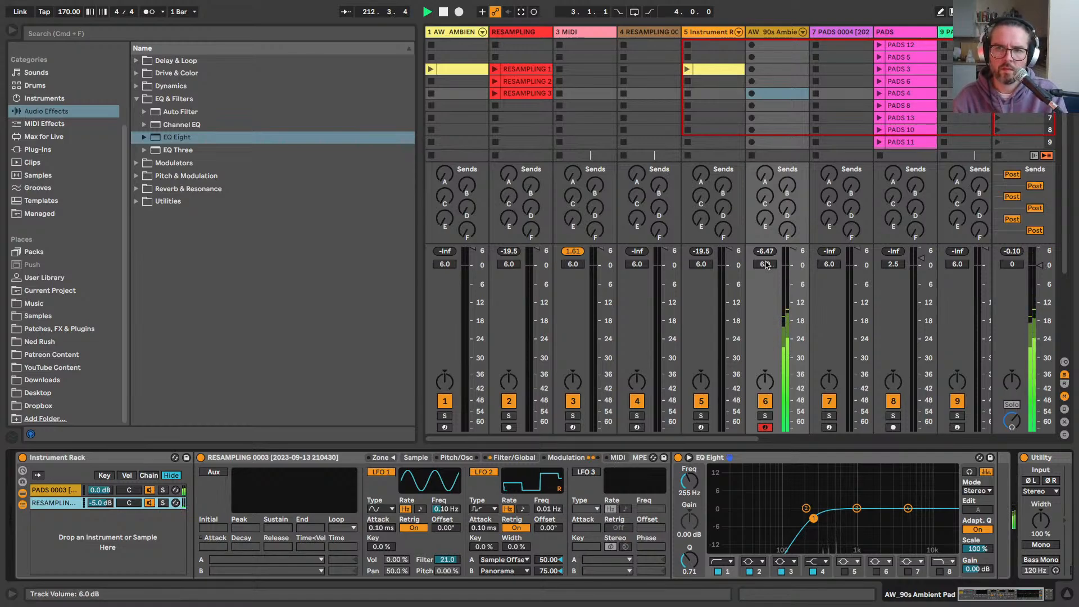
pyautogui.click(705, 264)
pyautogui.press('Delete')
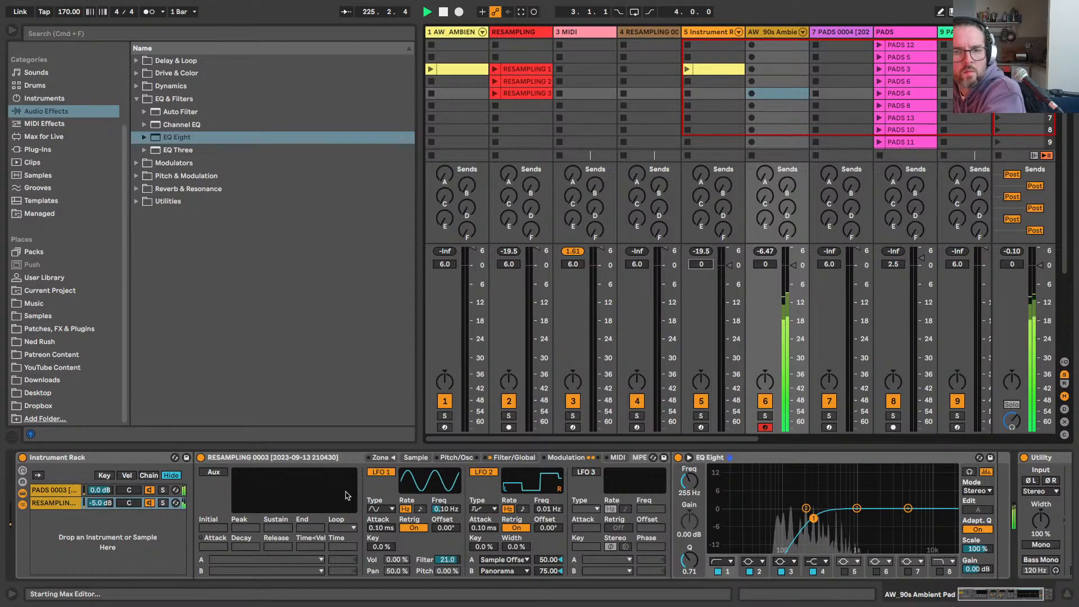
# Step: Raise LFO 1's pan modulation to 100% on the resampled Sampler and set both rack chains' volumes to -6 dB
pyautogui.moveTo(397, 570); pyautogui.dragTo(396, 556)
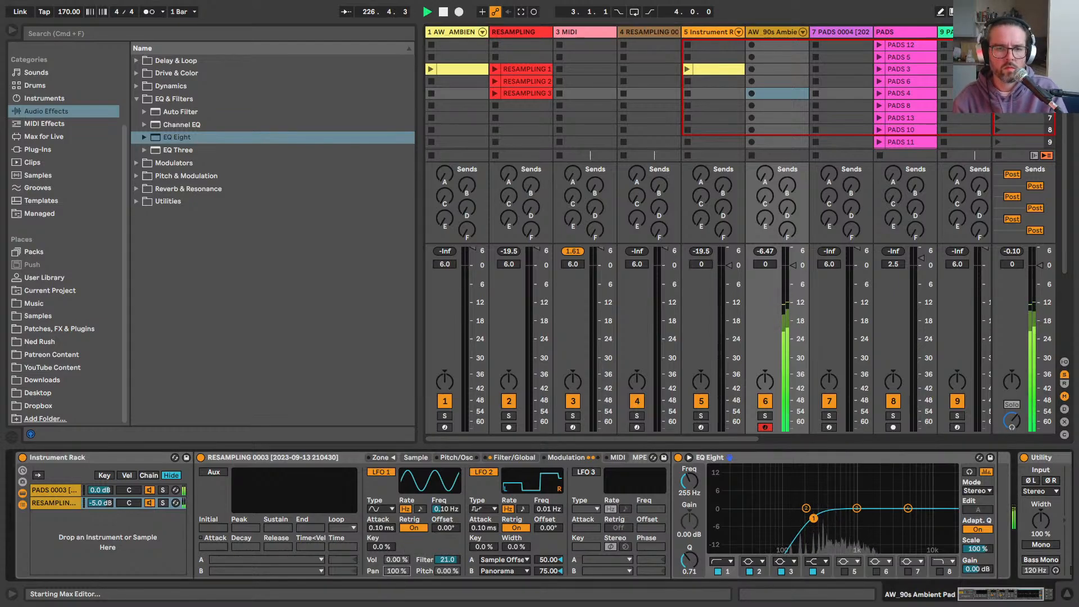
pyautogui.click(97, 505)
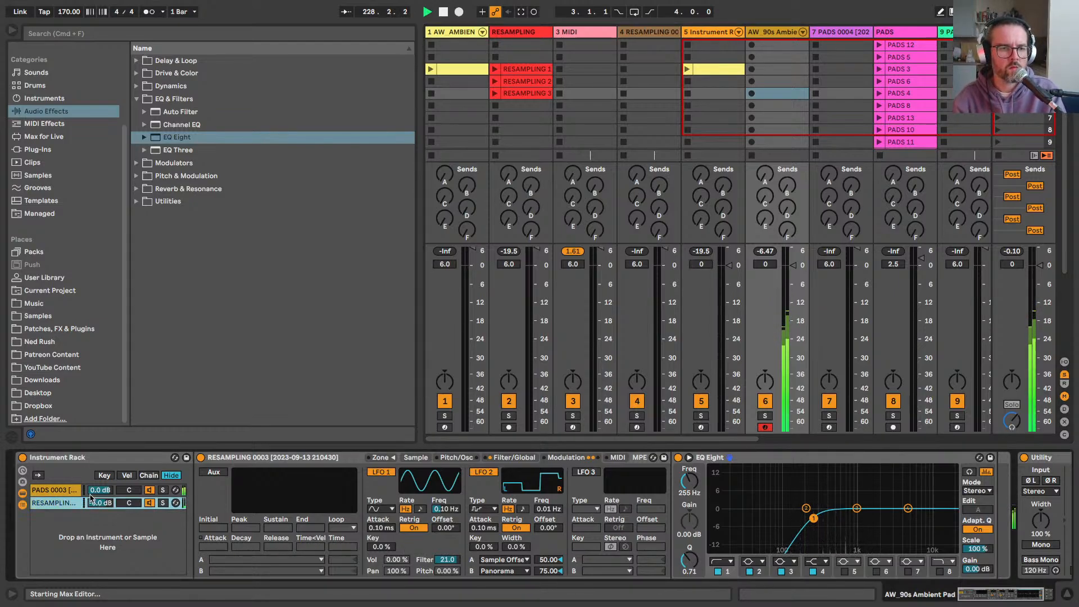
pyautogui.click(90, 493)
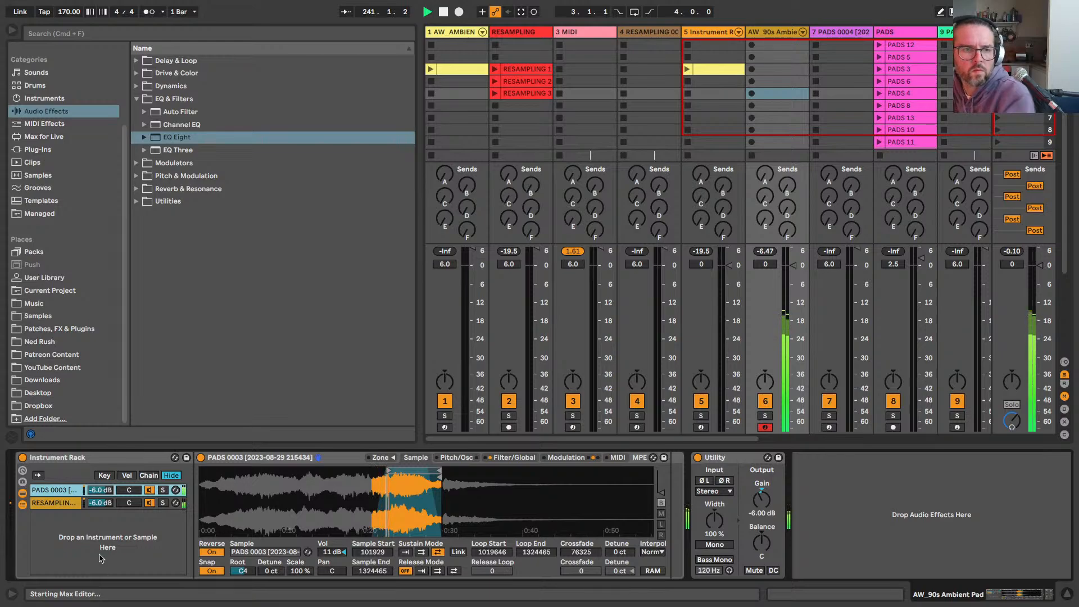
# Step: Set the resampled Sampler's band-pass filter to 50% resonance and 1.05 kHz cutoff, then return to its modulation settings
pyautogui.click(99, 502)
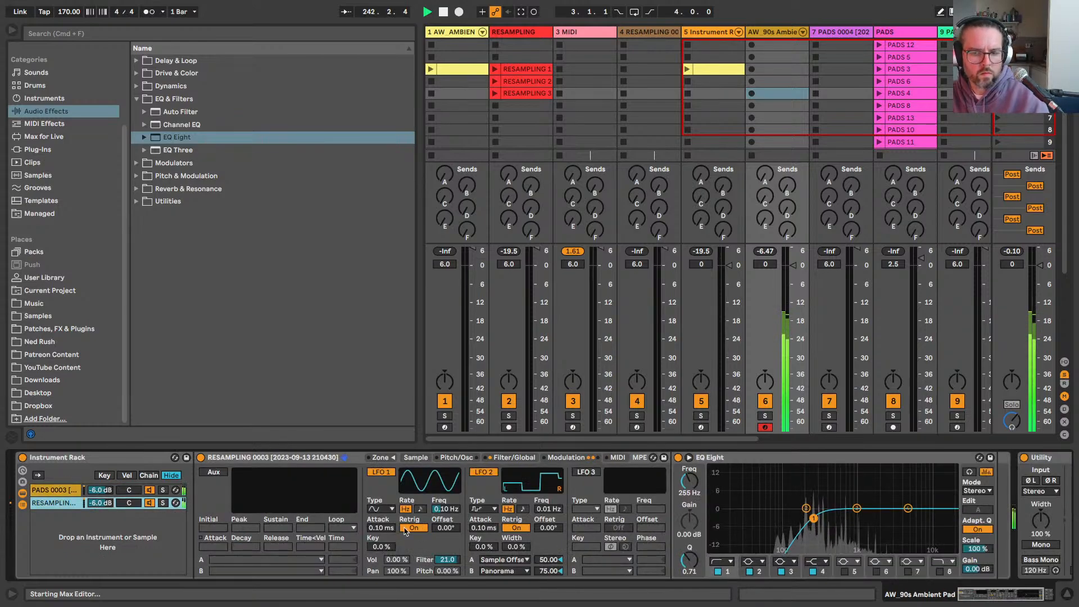
pyautogui.click(513, 457)
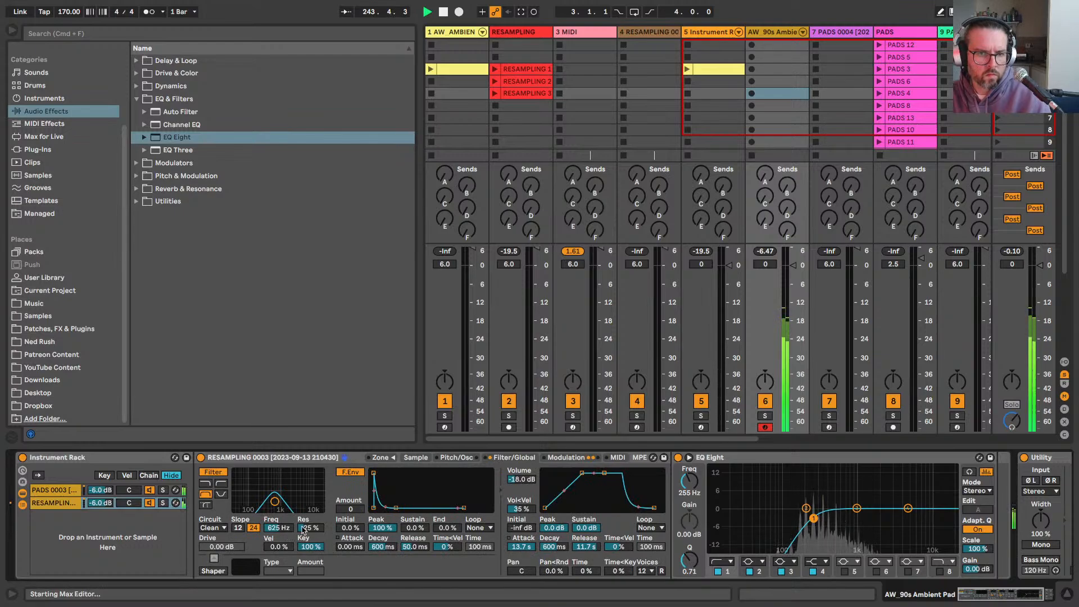
pyautogui.moveTo(304, 529)
pyautogui.mouseDown()
pyautogui.moveTo(303, 501)
pyautogui.moveTo(289, 516)
pyautogui.mouseUp()
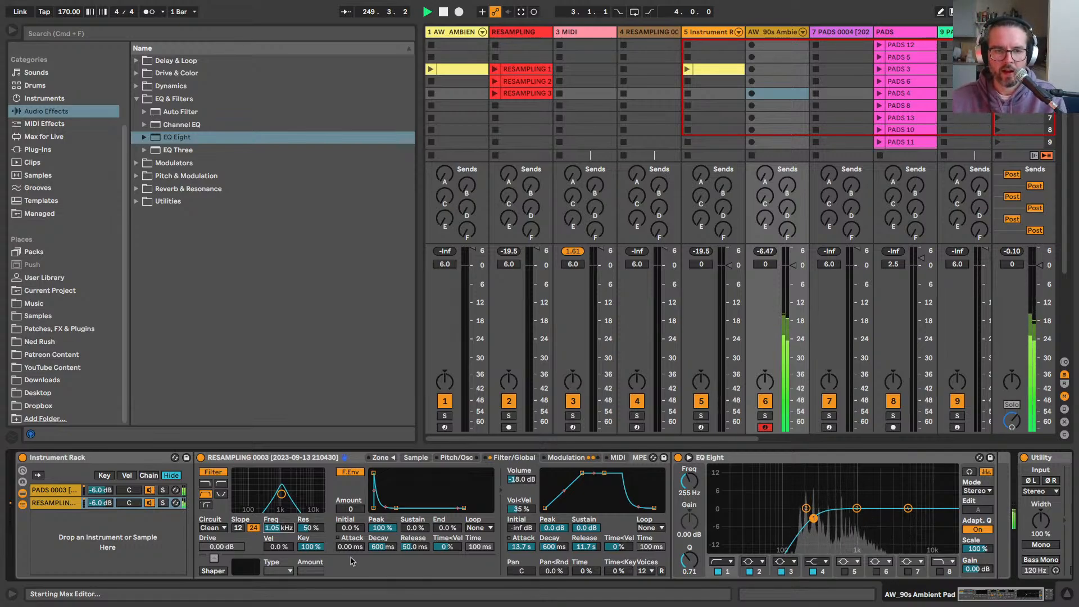
pyautogui.click(562, 458)
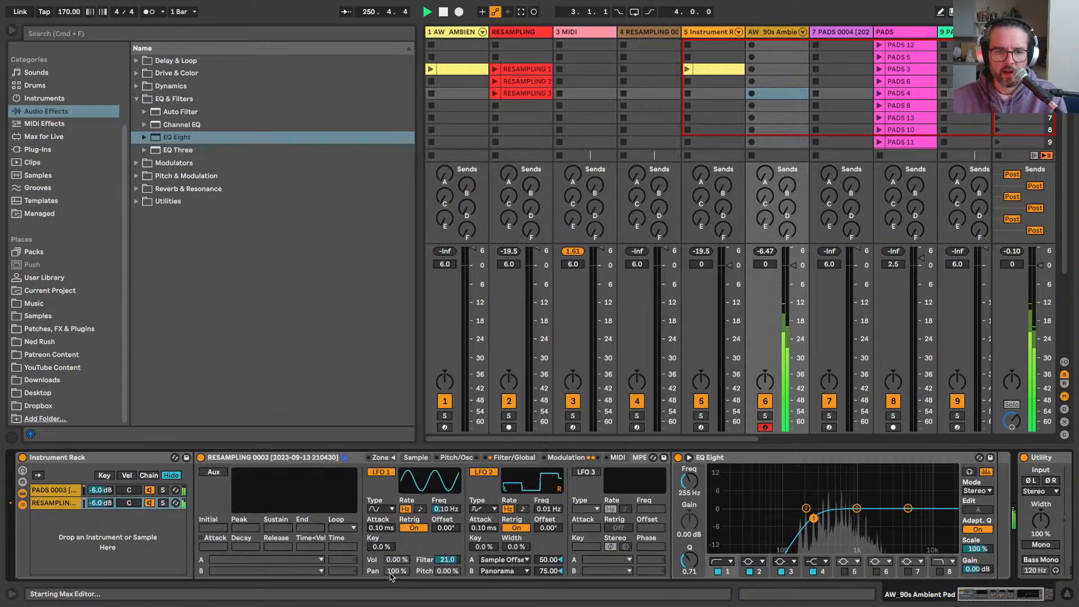
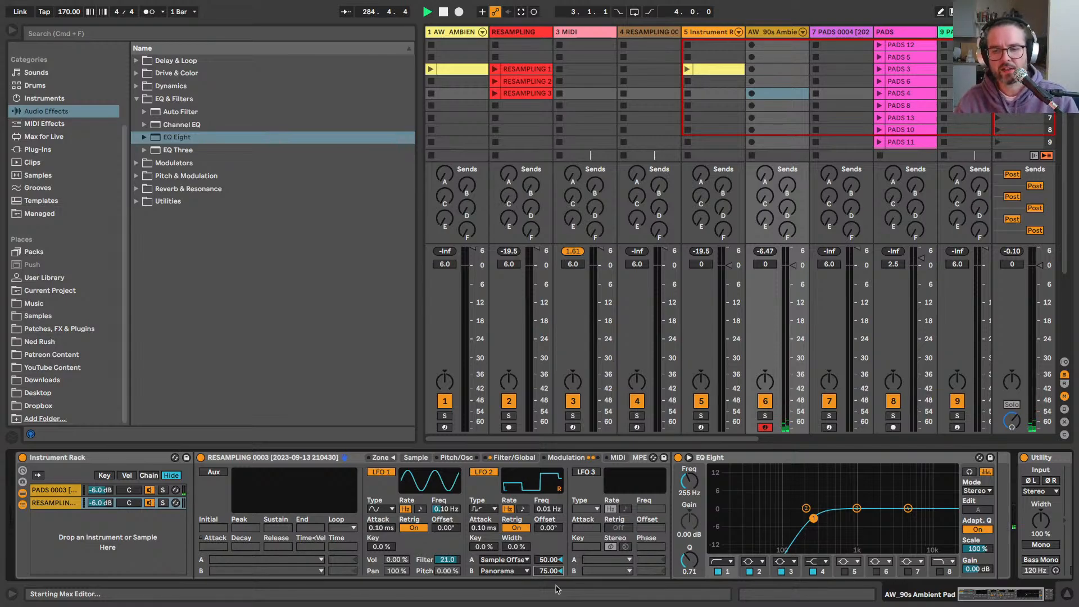
# Step: Stop playback and select the empty MIDI track 3
pyautogui.press('super+alt+b')
pyautogui.click(444, 12)
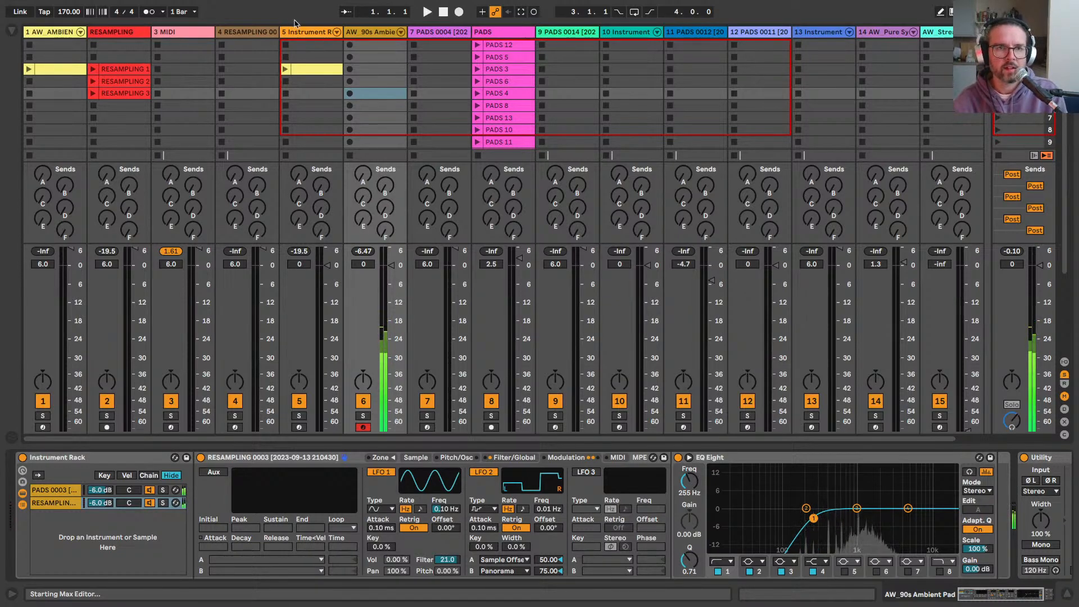
pyautogui.click(238, 35)
pyautogui.click(184, 35)
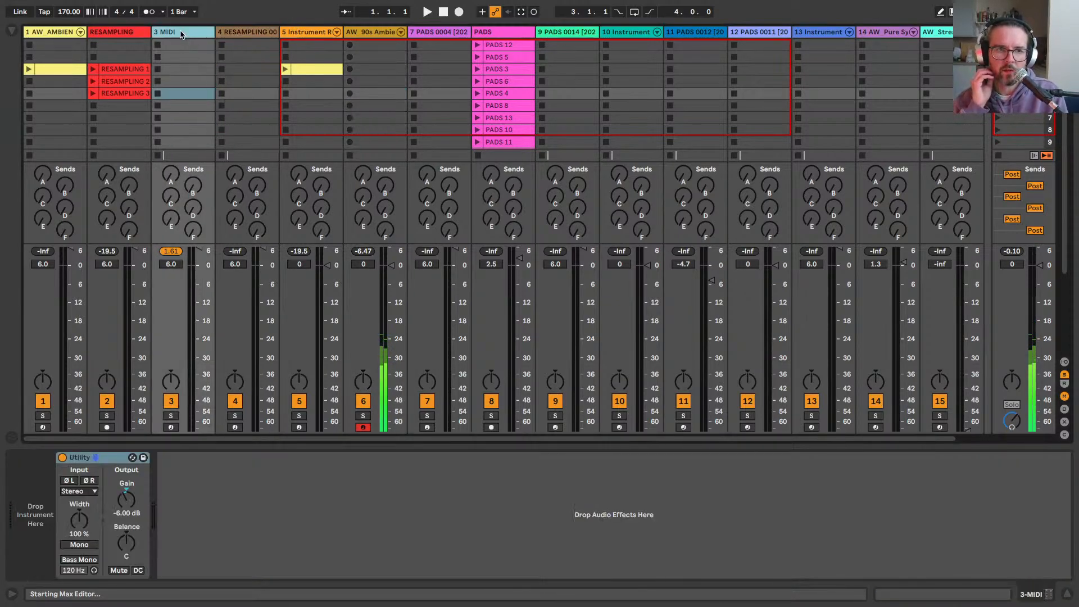
# Step: Load a Wavetable instrument onto MIDI track 3 and set its unison mode to Shimmer
pyautogui.click(10, 30)
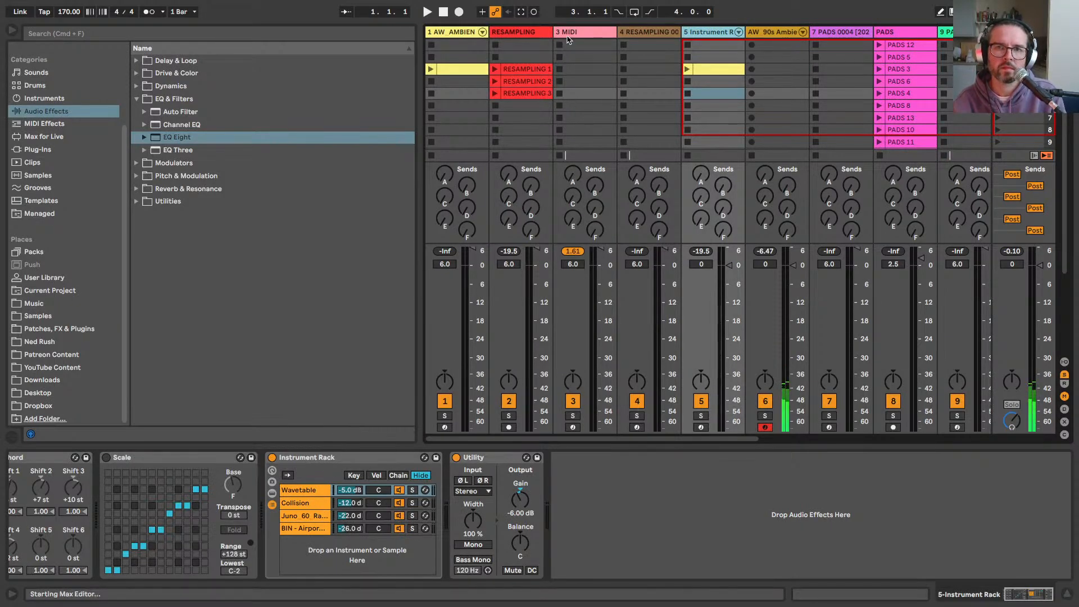
pyautogui.press('Left')
pyautogui.press('Left')
pyautogui.click(45, 98)
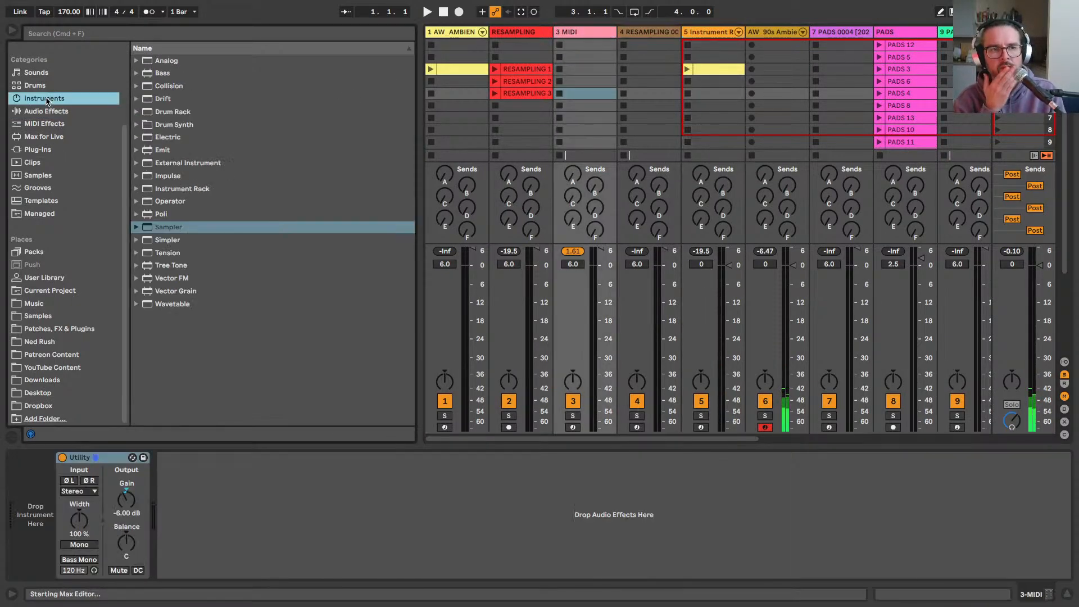
pyautogui.moveTo(166, 304); pyautogui.dragTo(32, 544)
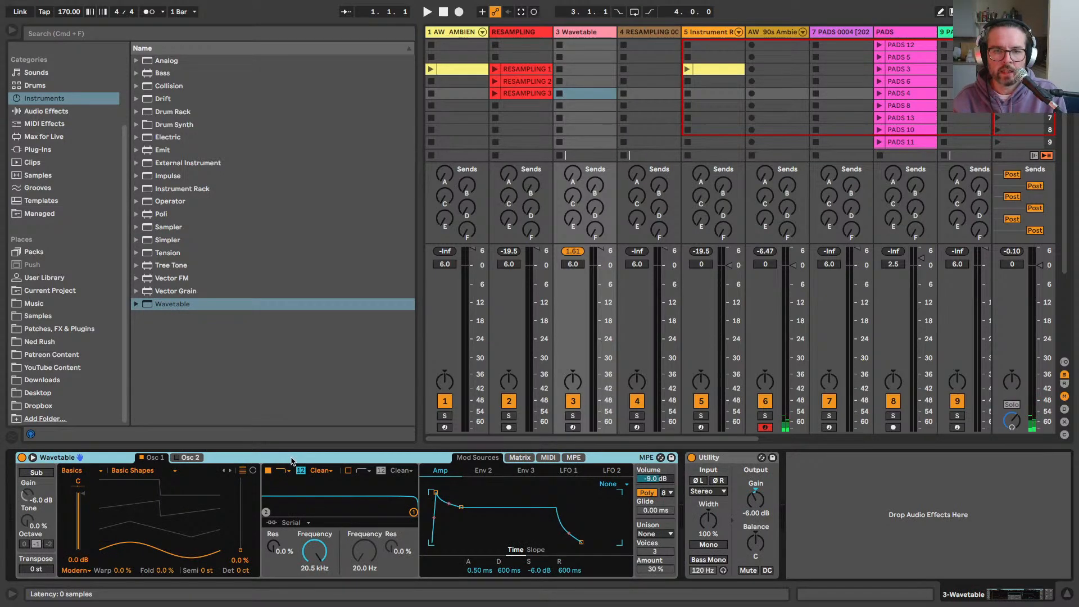
pyautogui.click(647, 534)
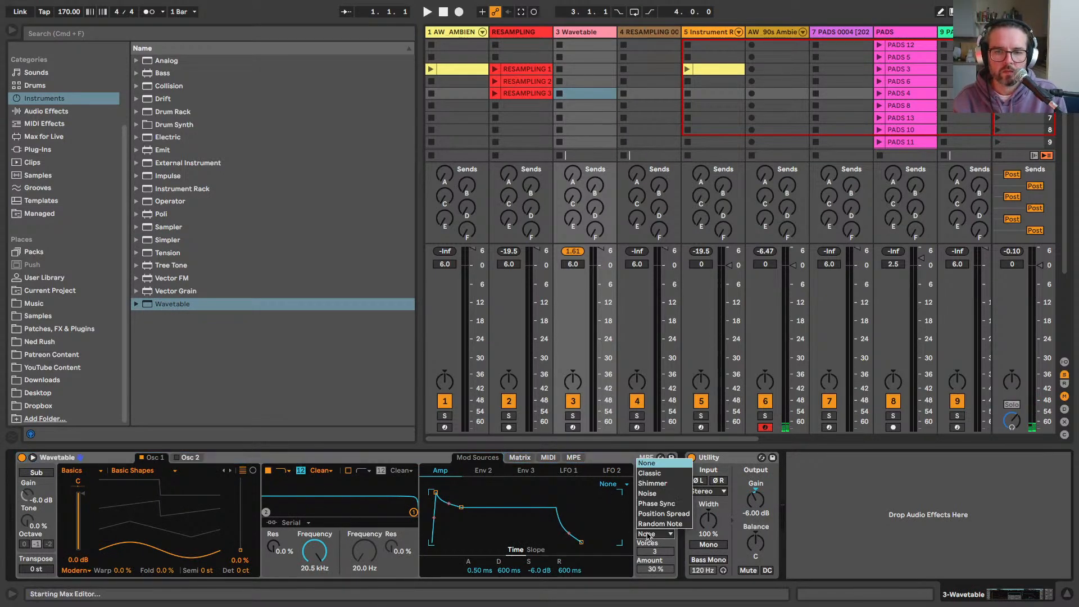
pyautogui.click(652, 483)
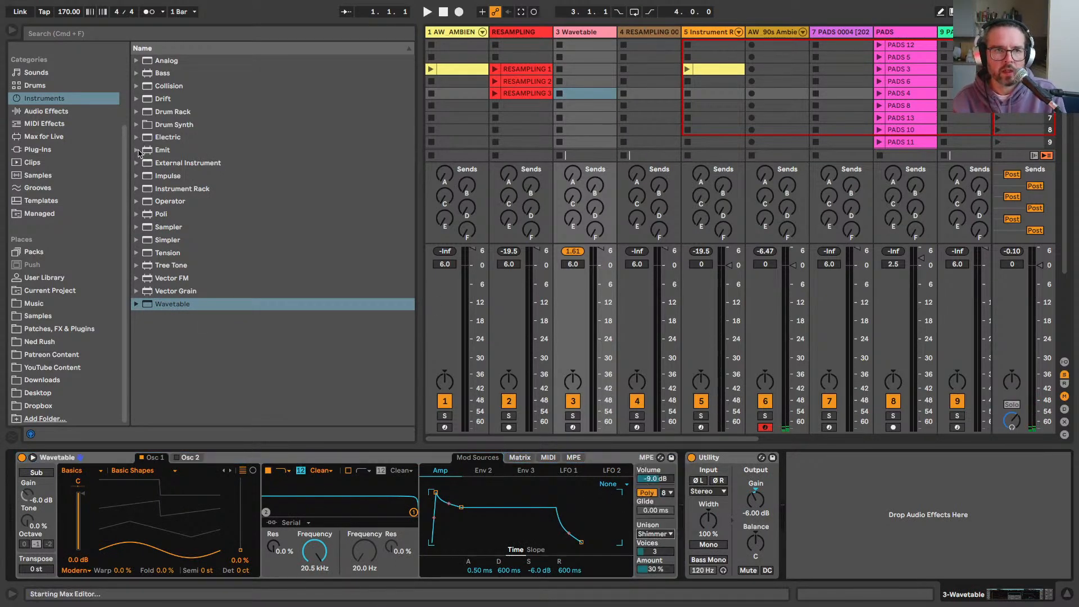
# Step: Collapse the Velocity presets in the MIDI effects list and narrow the browser to show more tracks
pyautogui.click(38, 125)
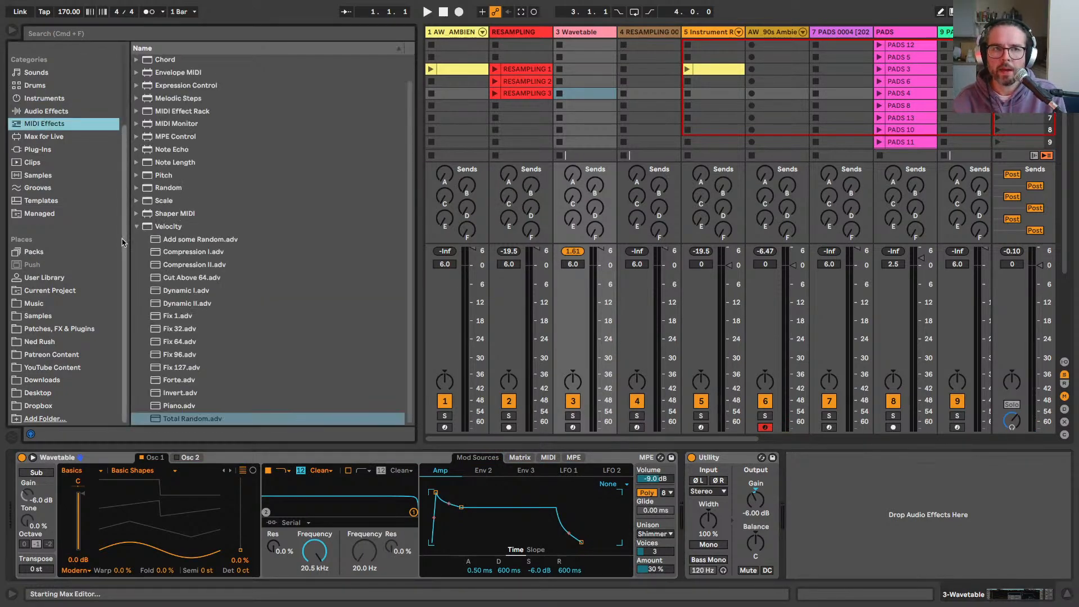
pyautogui.scroll(2, 187, 223)
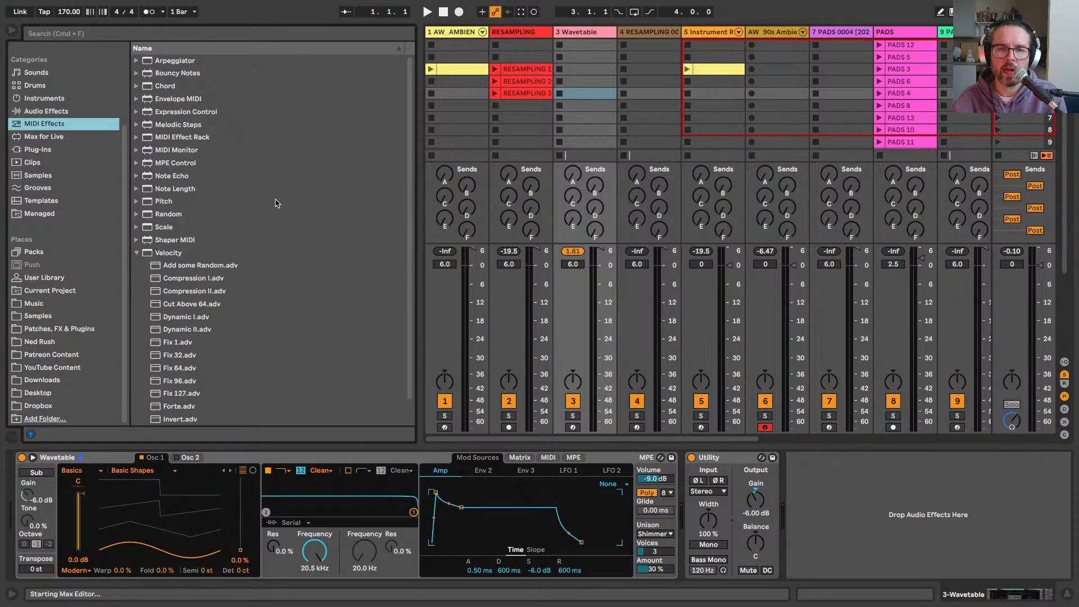
pyautogui.moveTo(420, 142); pyautogui.dragTo(396, 142)
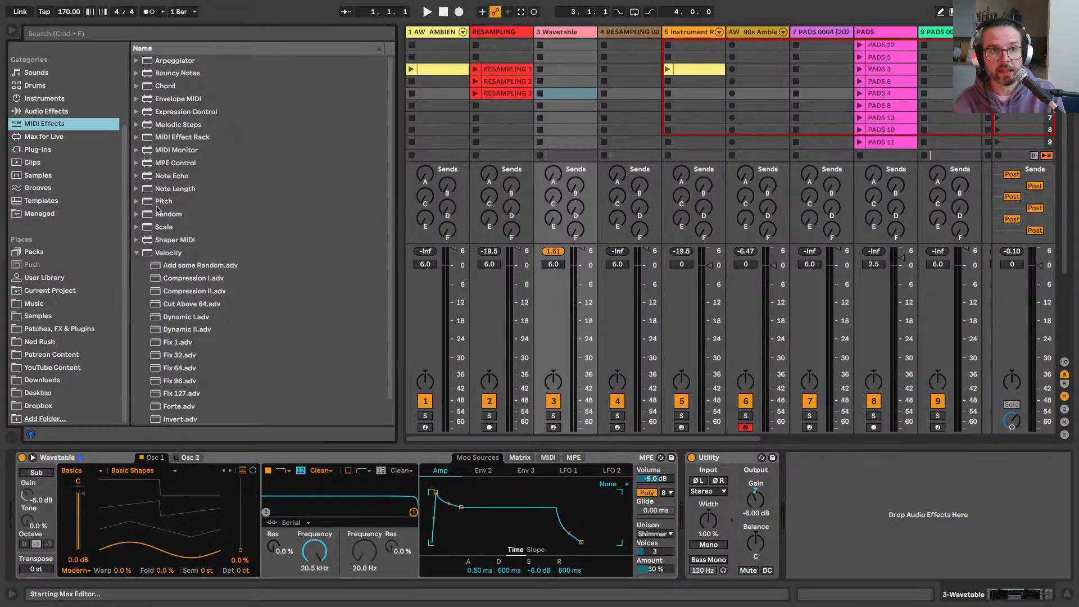
pyautogui.click(137, 252)
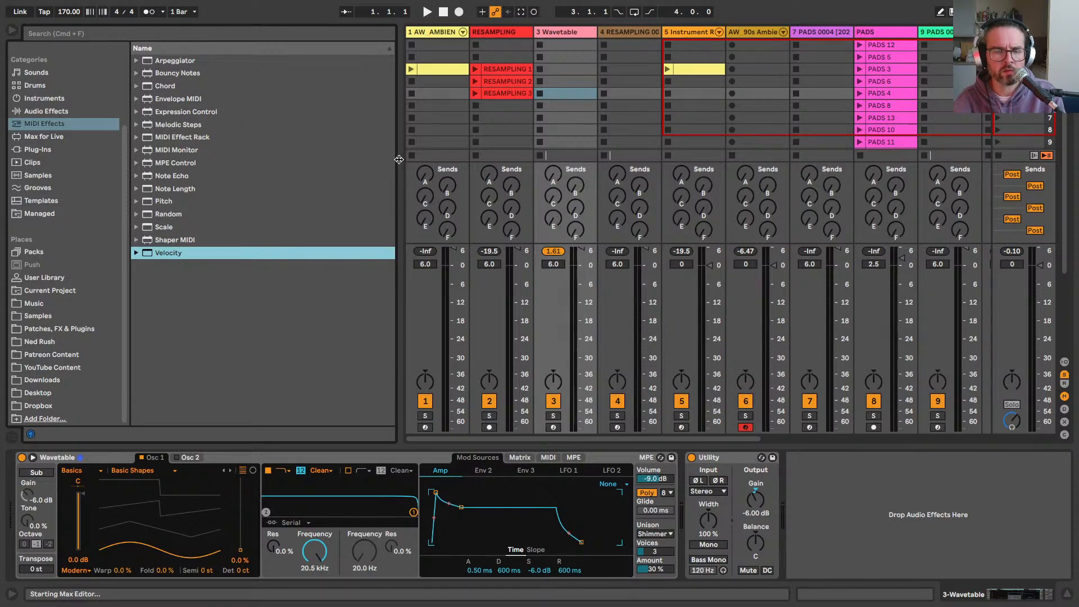
pyautogui.moveTo(398, 157); pyautogui.dragTo(311, 156)
# Step: Arm the Wavetable track for playing and set Wavetable's volume to -18 dB
pyautogui.click(475, 37)
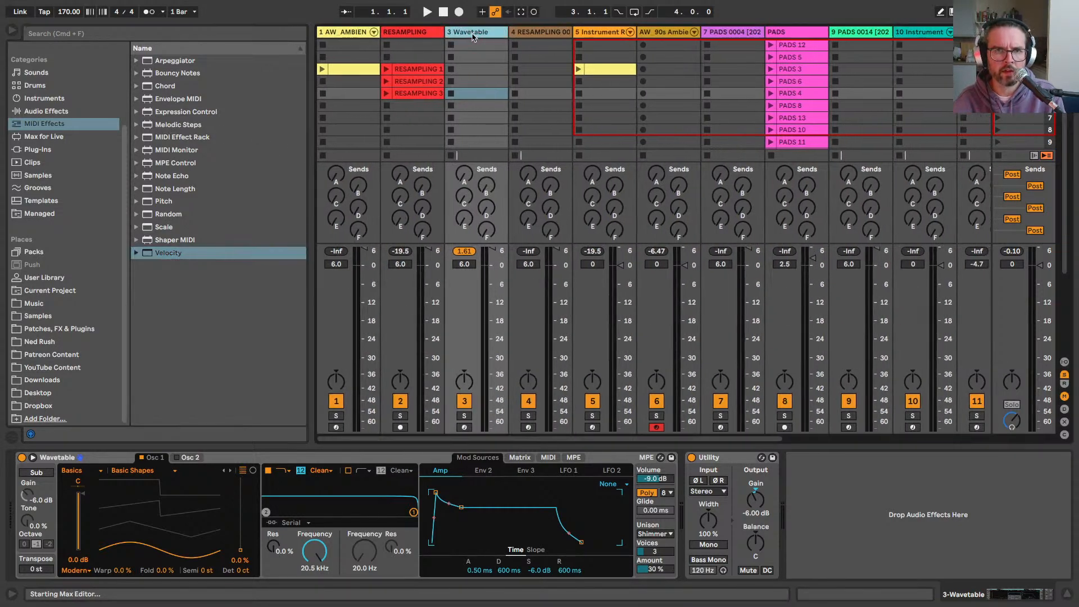
pyautogui.click(86, 459)
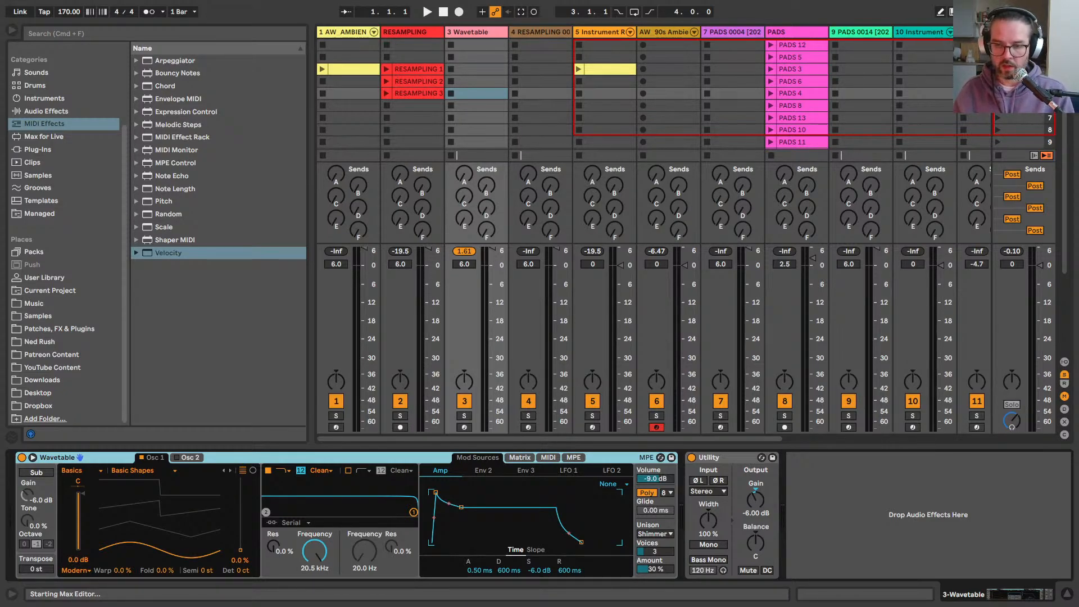
pyautogui.click(457, 510)
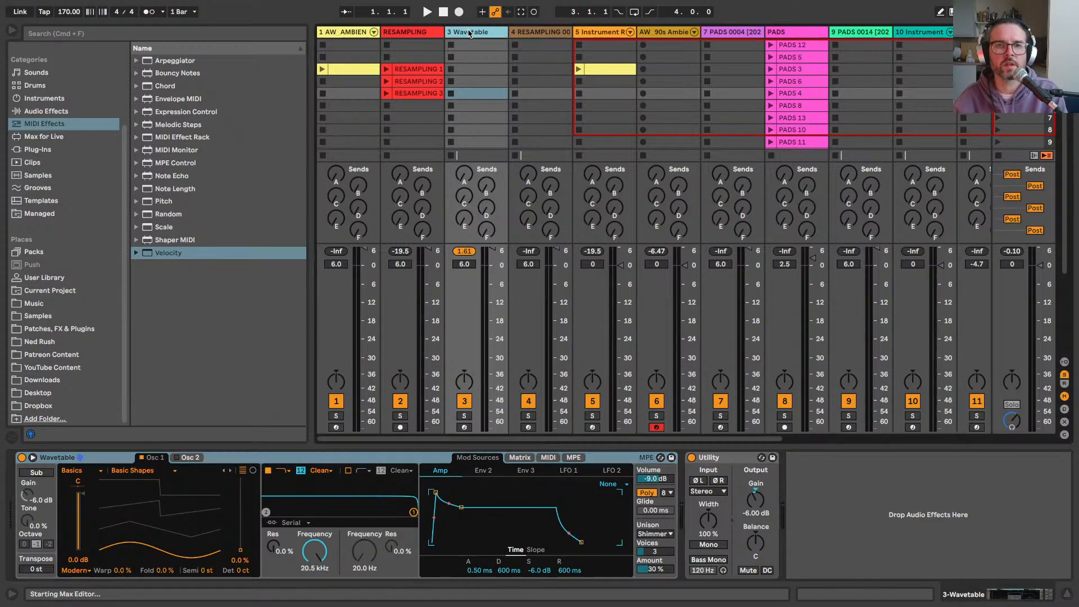
pyautogui.click(464, 427)
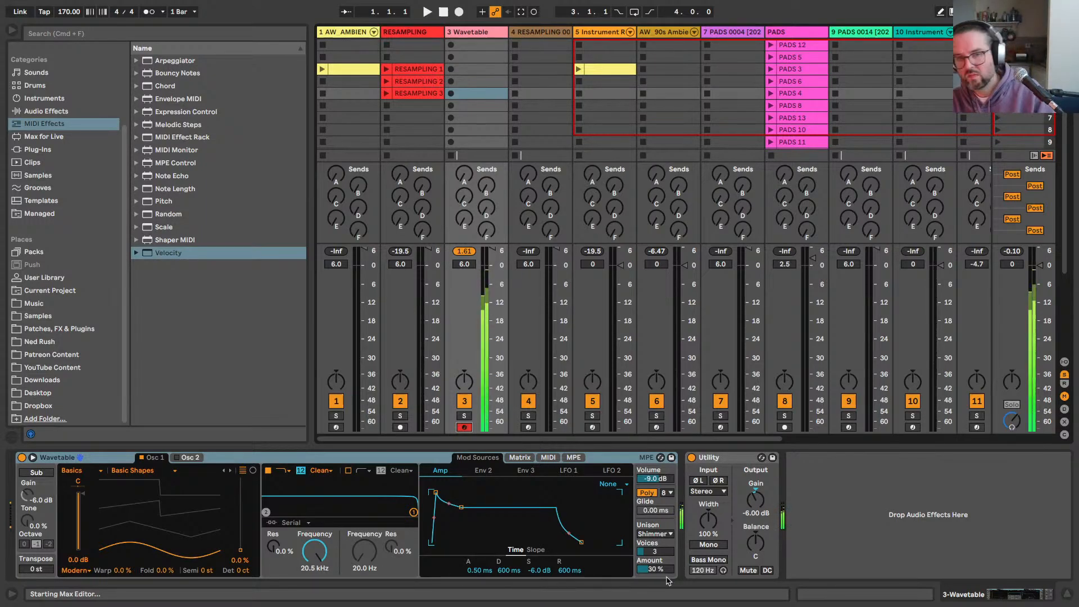
pyautogui.click(651, 479)
pyautogui.write('-1')
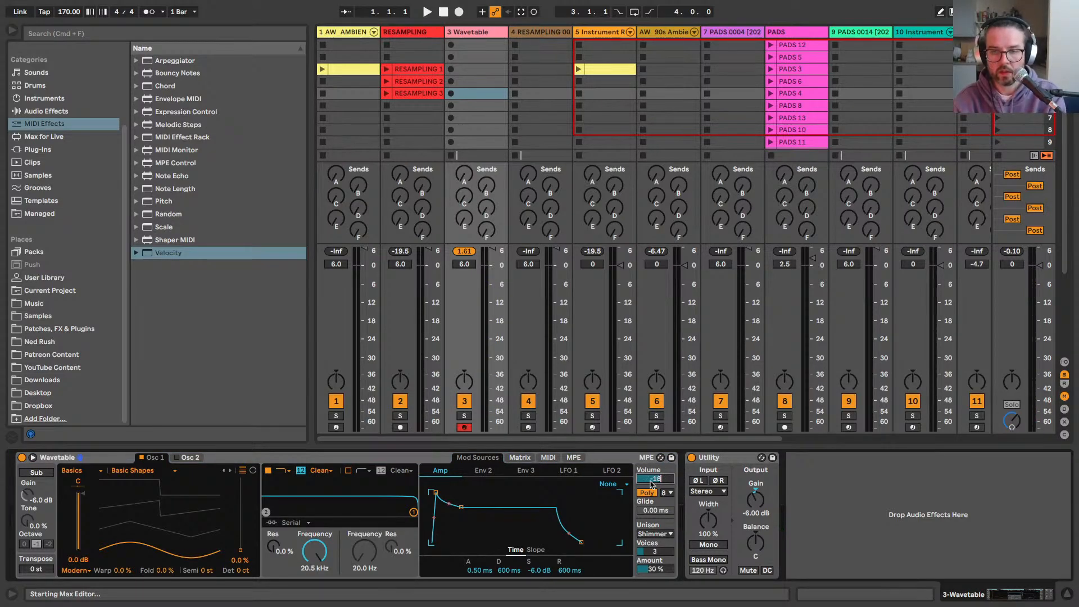
pyautogui.write('8')
pyautogui.press('Return')
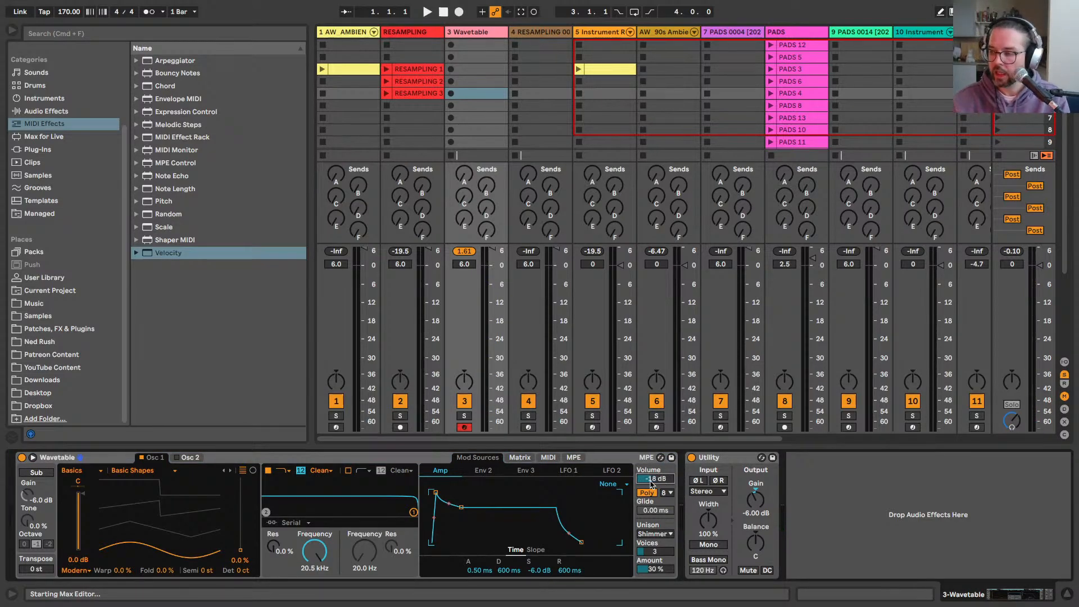
# Step: Try Wavetable's Noise and Phase Sync unison modes, then set the unison mode to Position Spread
pyautogui.moveTo(647, 568)
pyautogui.mouseDown()
pyautogui.moveTo(647, 540)
pyautogui.moveTo(647, 568)
pyautogui.mouseUp()
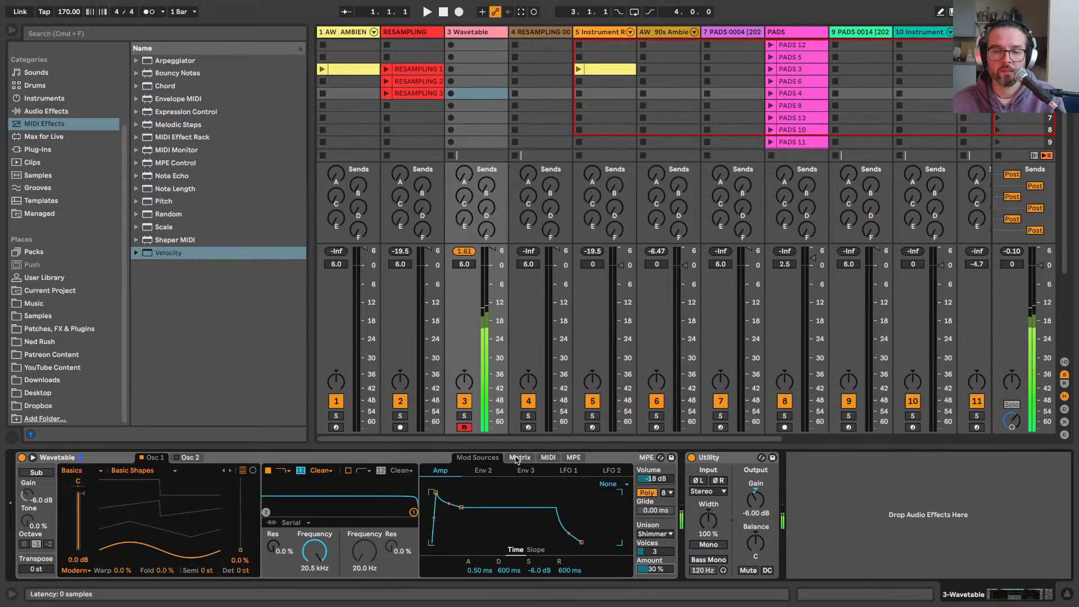
pyautogui.click(654, 534)
pyautogui.click(647, 498)
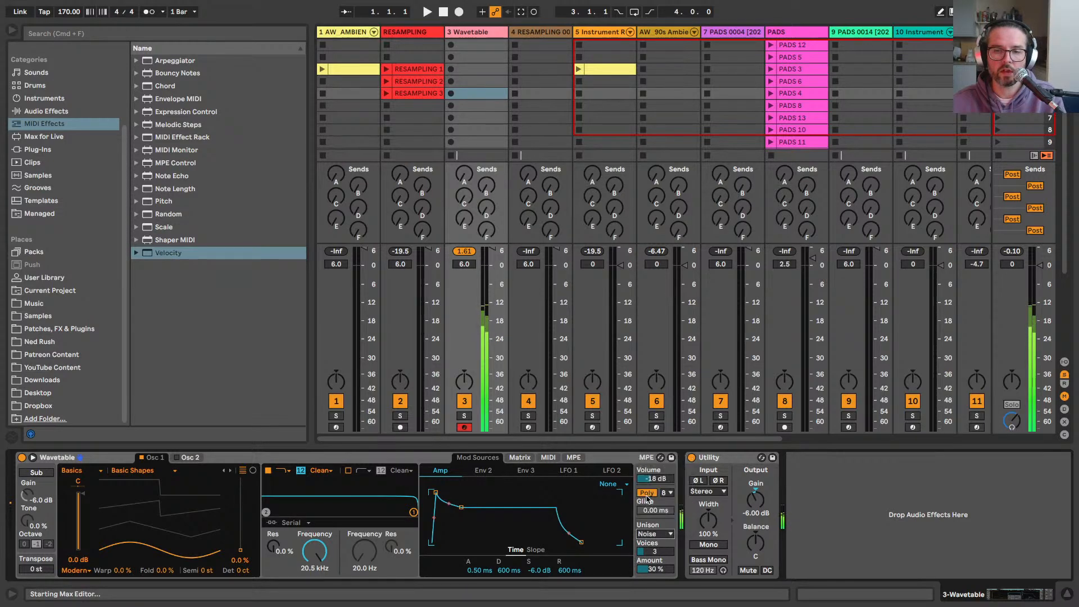
pyautogui.click(647, 535)
pyautogui.click(648, 508)
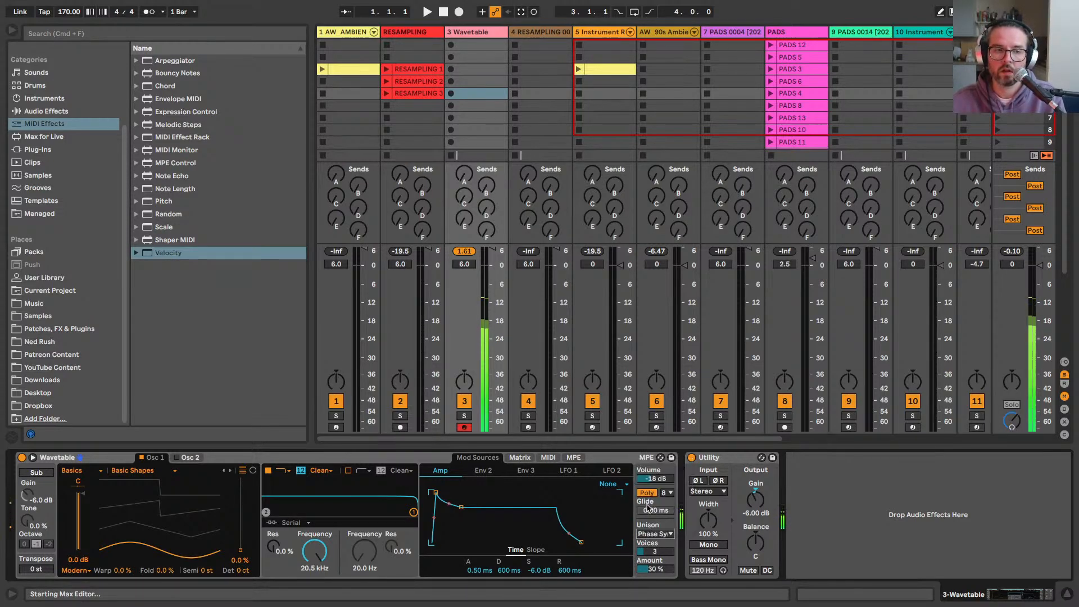
pyautogui.click(652, 535)
pyautogui.click(647, 513)
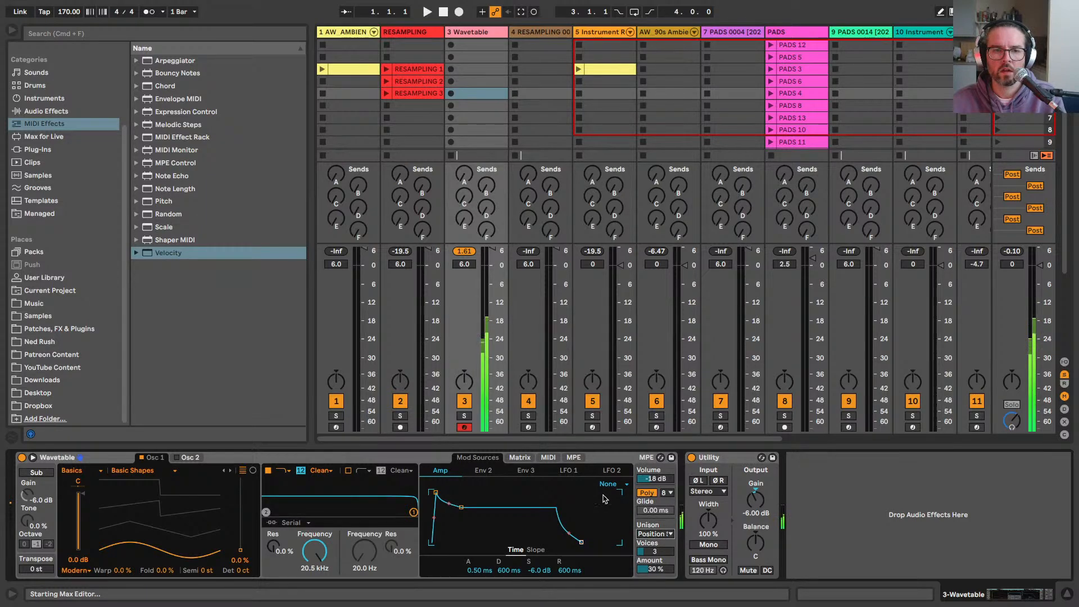
# Step: Modulate oscillator 1's wavetable position with LFO 1 by 25 in Wavetable's modulation matrix
pyautogui.click(513, 460)
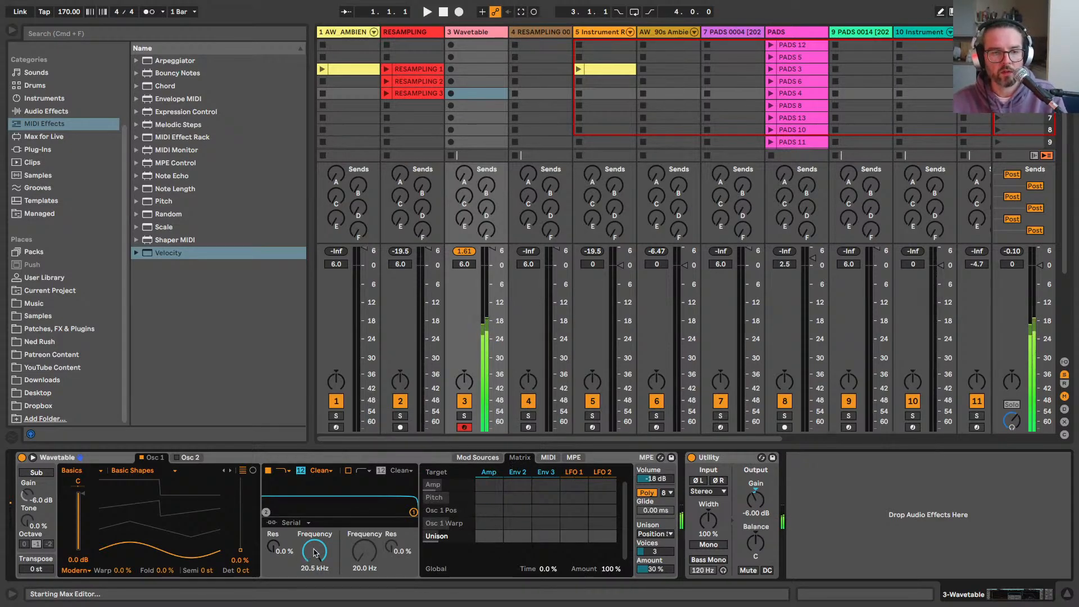
pyautogui.click(485, 511)
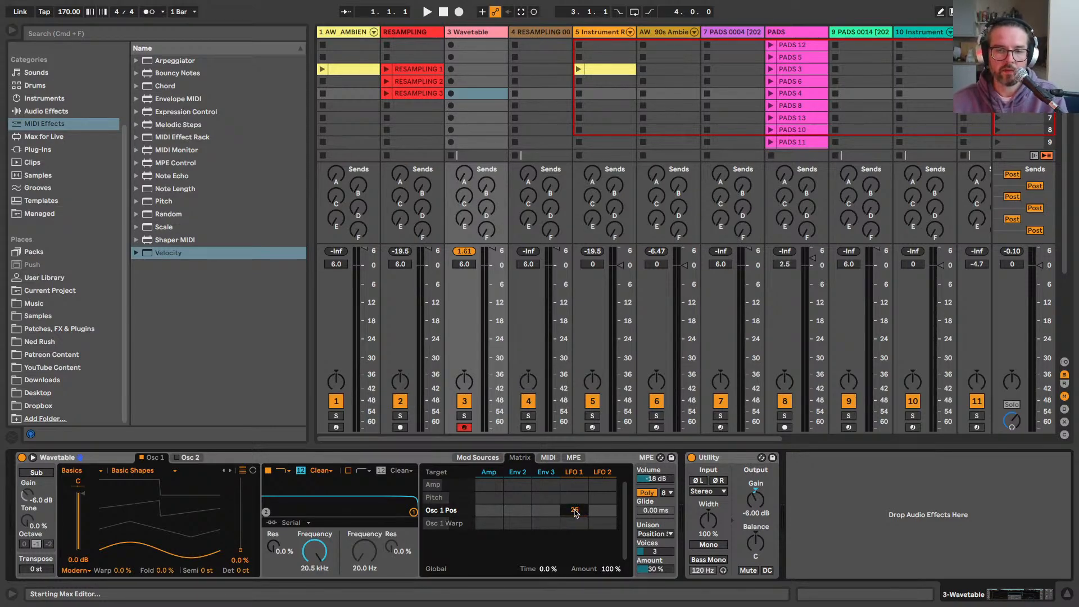
# Step: Group Wavetable into an Instrument Rack and map the matrix's global Time to Macro 1 and global Amount to Macro 2
pyautogui.click(545, 569)
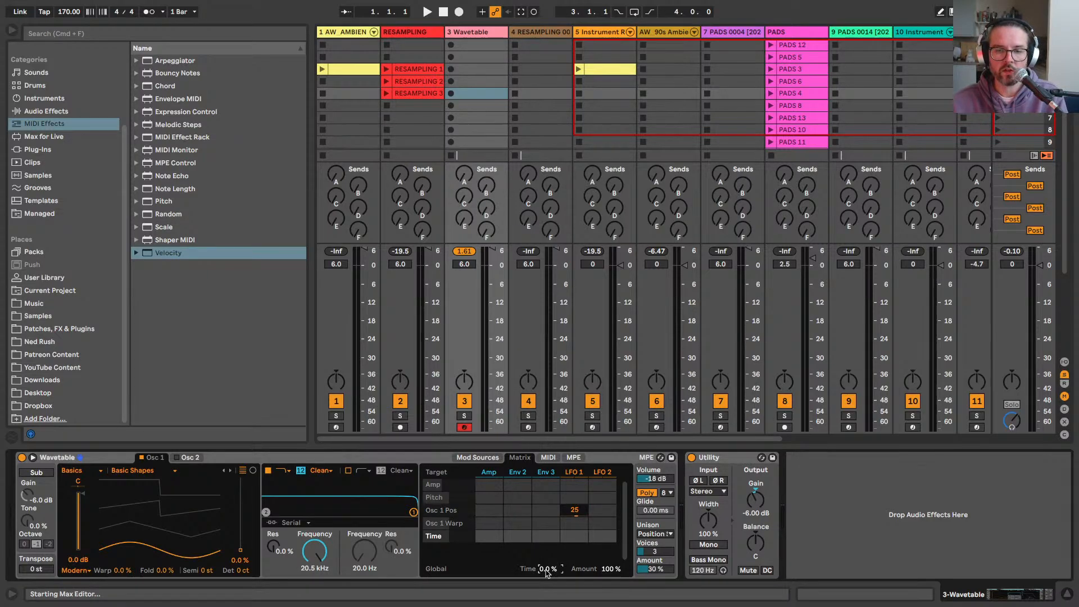
pyautogui.click(283, 461)
pyautogui.press('super+g')
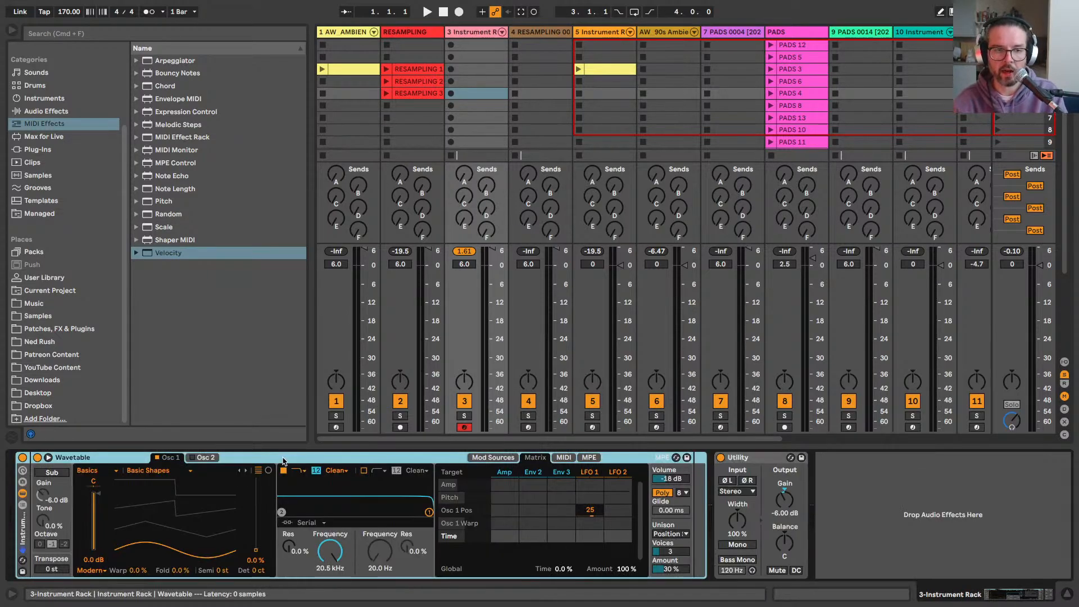
pyautogui.rightClick(561, 569)
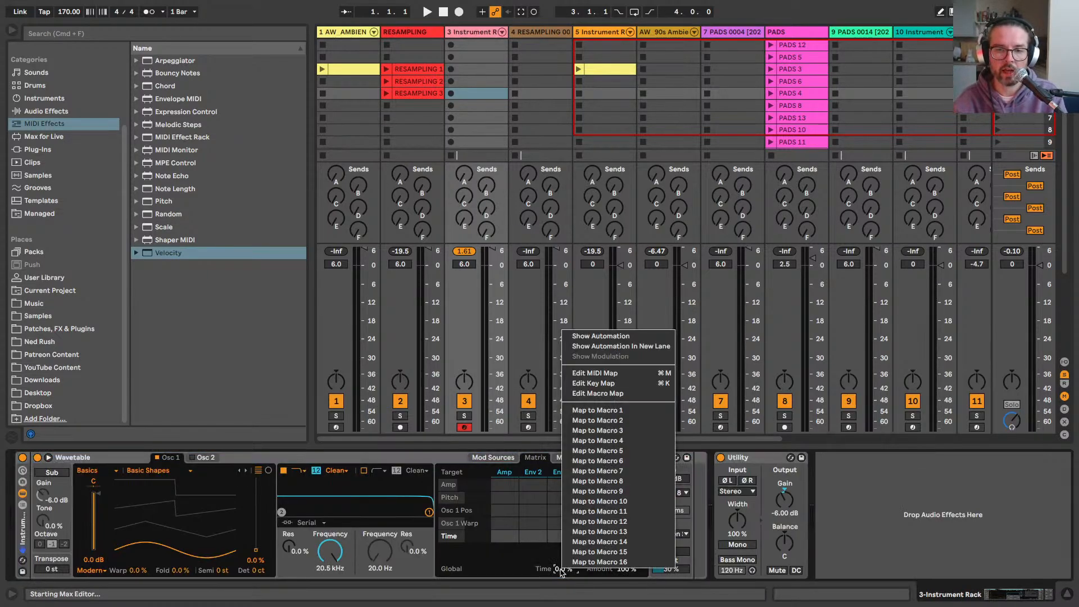
pyautogui.click(586, 410)
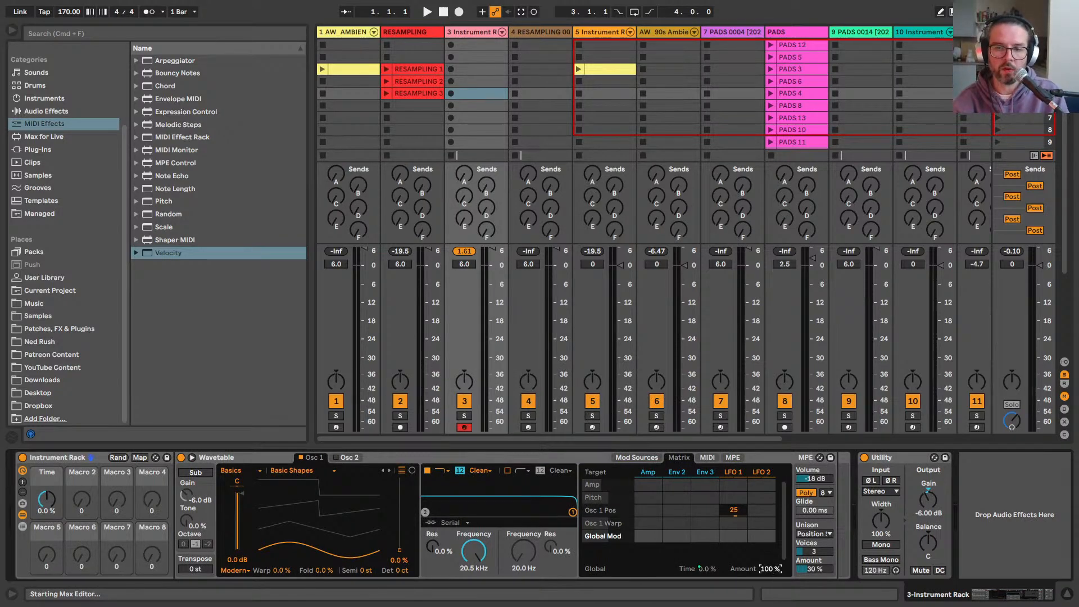
pyautogui.rightClick(770, 569)
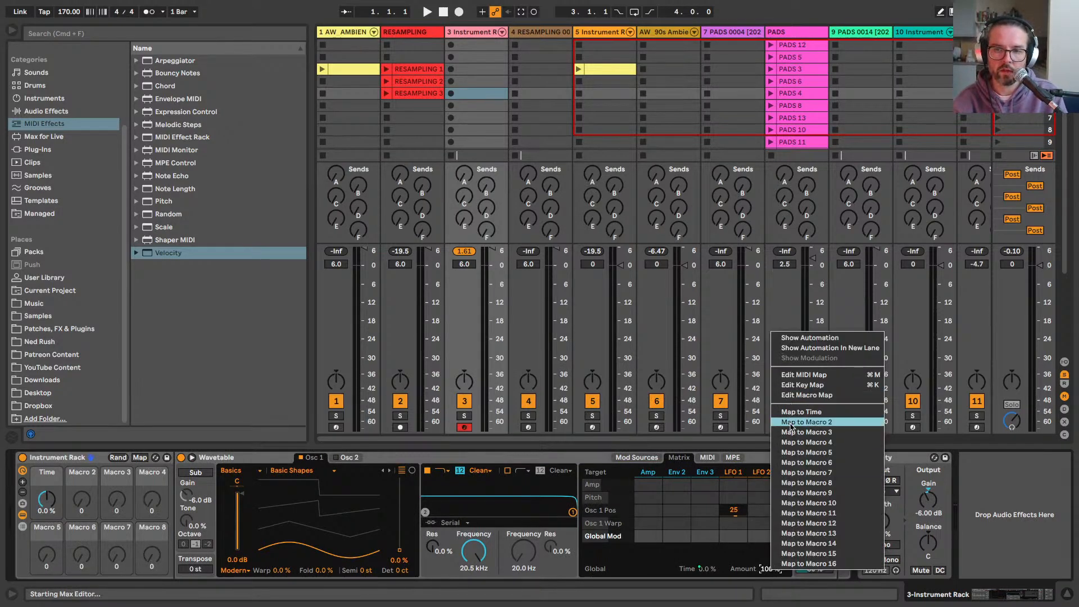
pyautogui.click(786, 422)
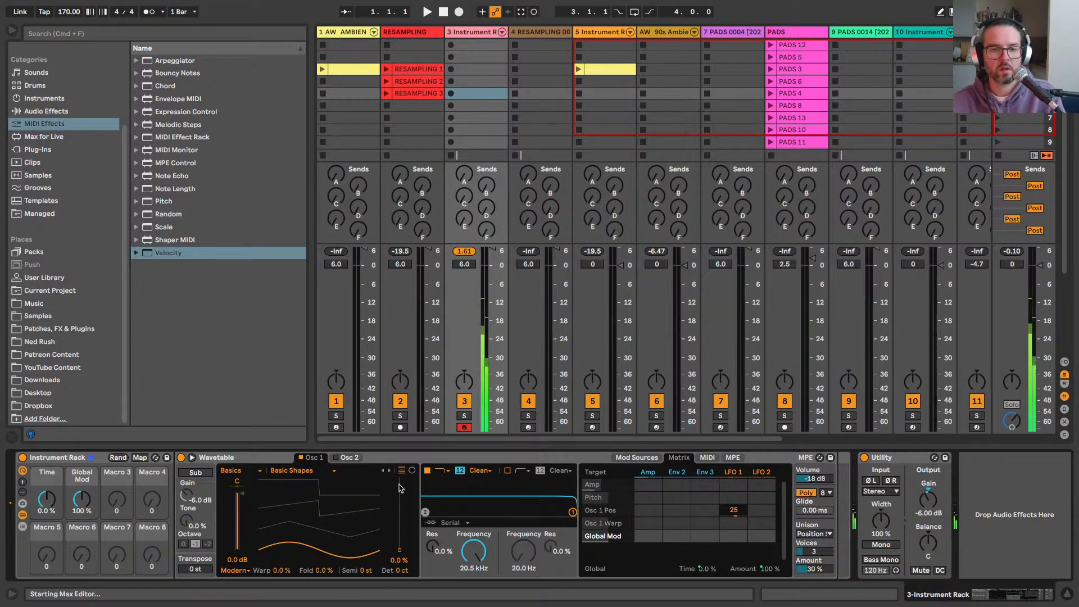
# Step: Try raising oscillator 1's warp, then return it to 0%
pyautogui.moveTo(286, 578)
pyautogui.mouseDown()
pyautogui.moveTo(286, 556)
pyautogui.moveTo(277, 573)
pyautogui.mouseUp()
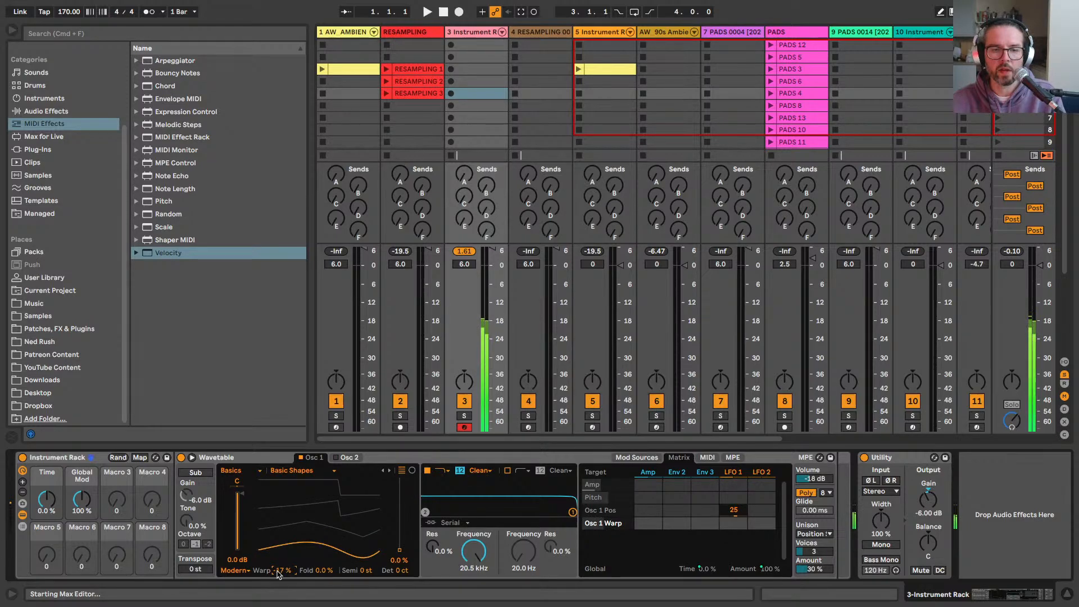
pyautogui.moveTo(278, 574); pyautogui.dragTo(277, 587)
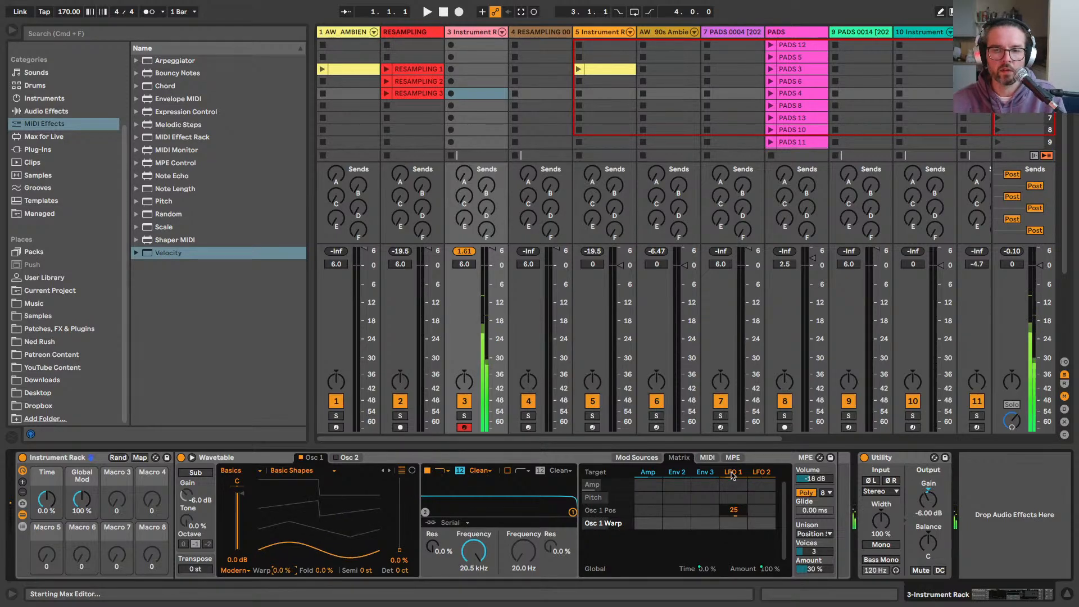
# Step: Slow LFO 1's rate to 0.11 Hz and return to Wavetable's modulation matrix
pyautogui.click(733, 473)
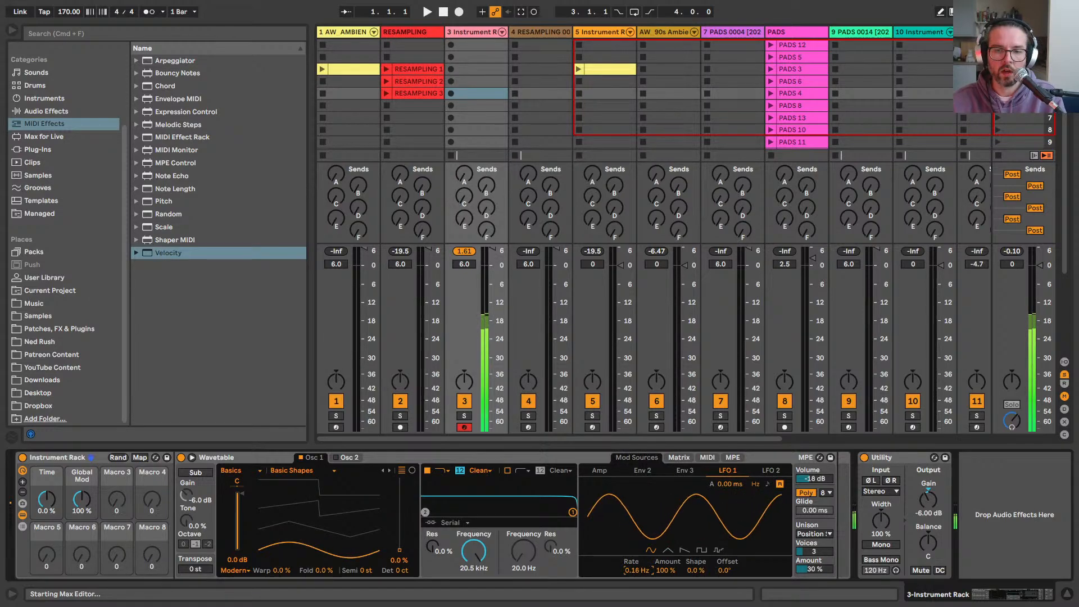
pyautogui.moveTo(637, 570); pyautogui.dragTo(637, 573)
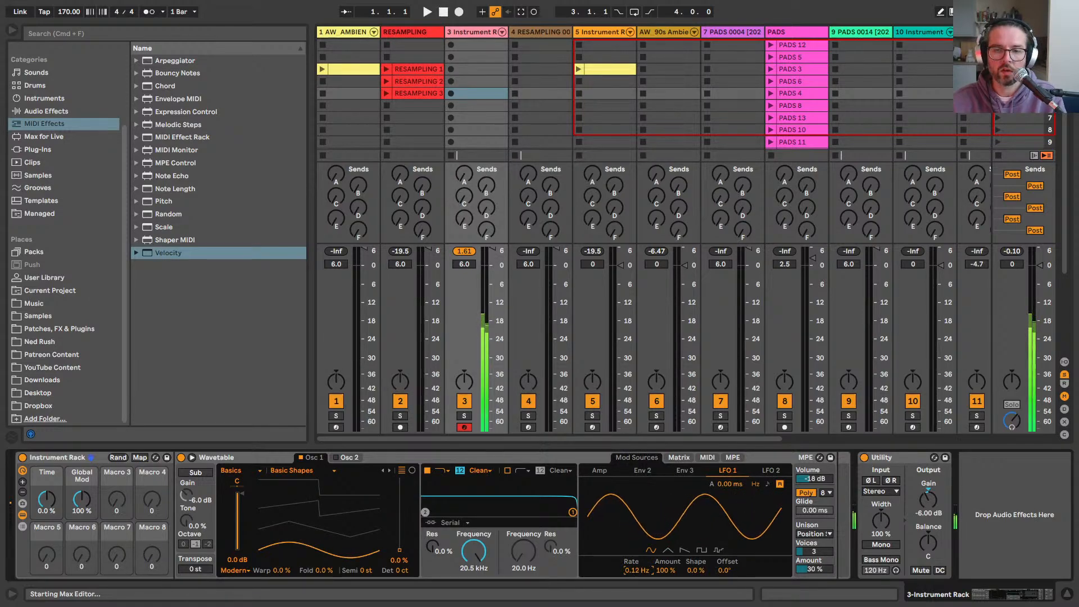
pyautogui.moveTo(636, 574); pyautogui.dragTo(637, 576)
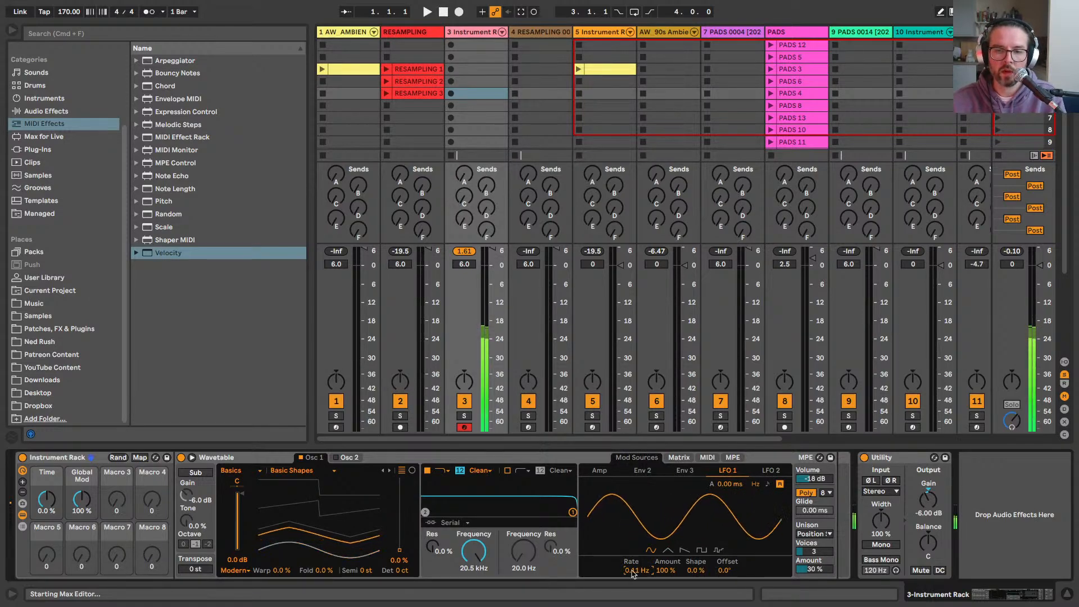
pyautogui.click(679, 457)
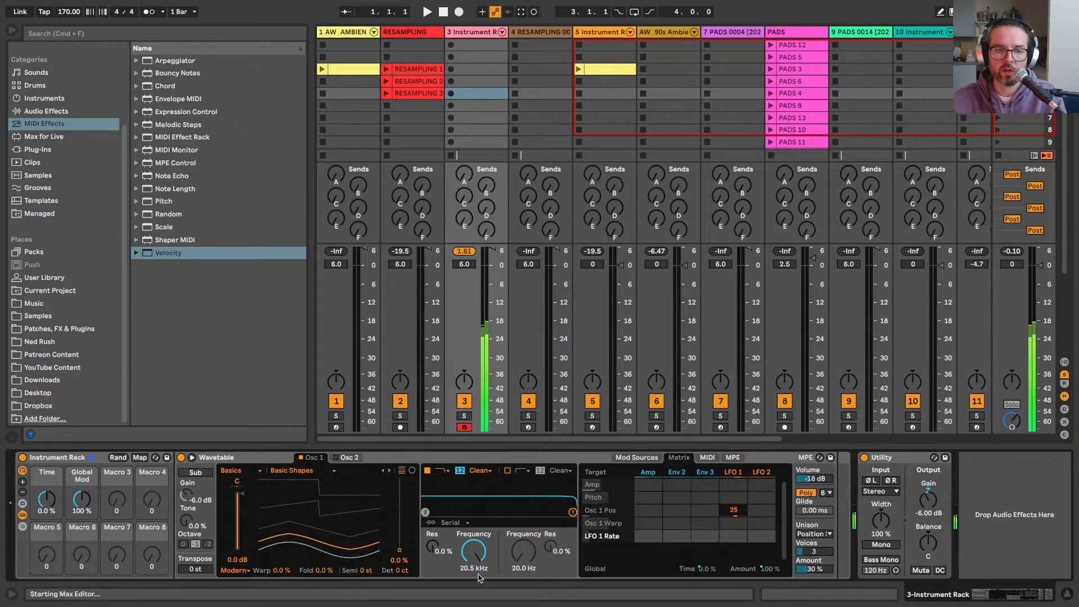
# Step: Try the rack's macros with Time lowered to -91% and Global Mod Amount raised to 200%
pyautogui.click(82, 498)
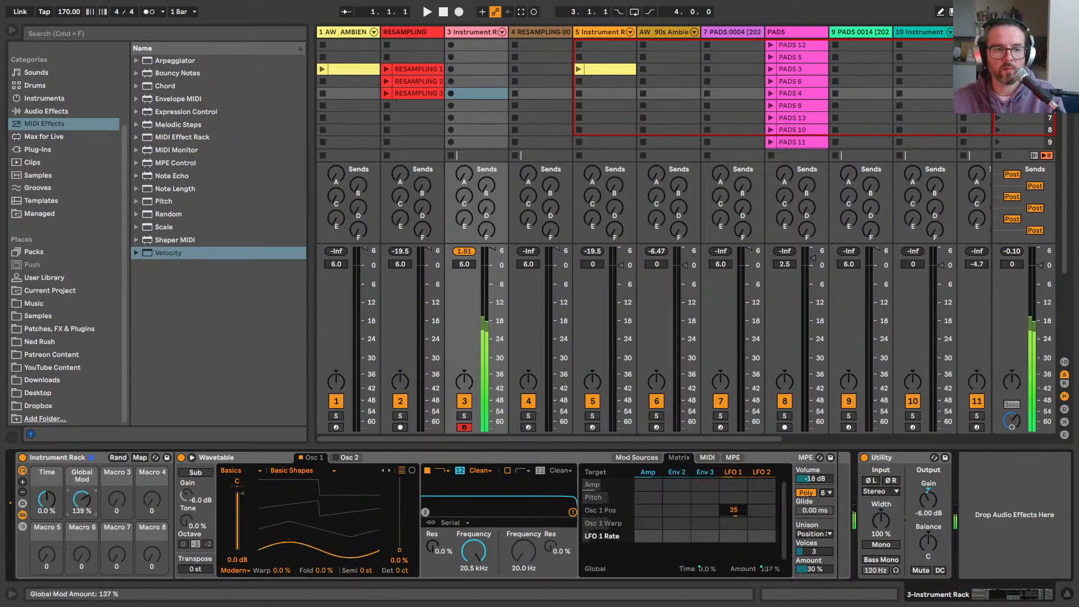
pyautogui.moveTo(81, 497); pyautogui.dragTo(47, 538)
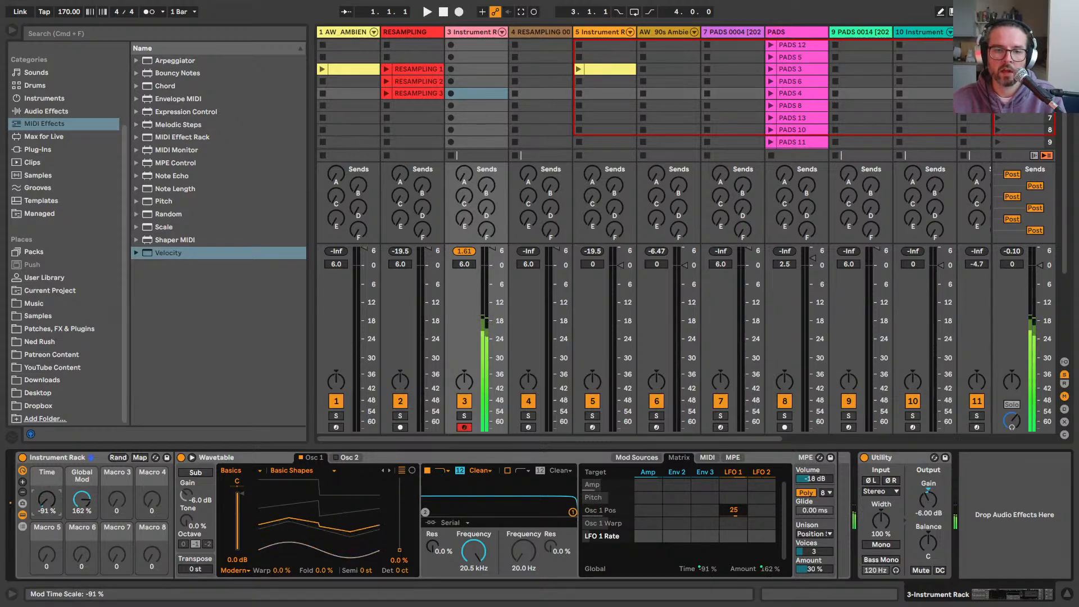
pyautogui.moveTo(82, 501); pyautogui.dragTo(82, 483)
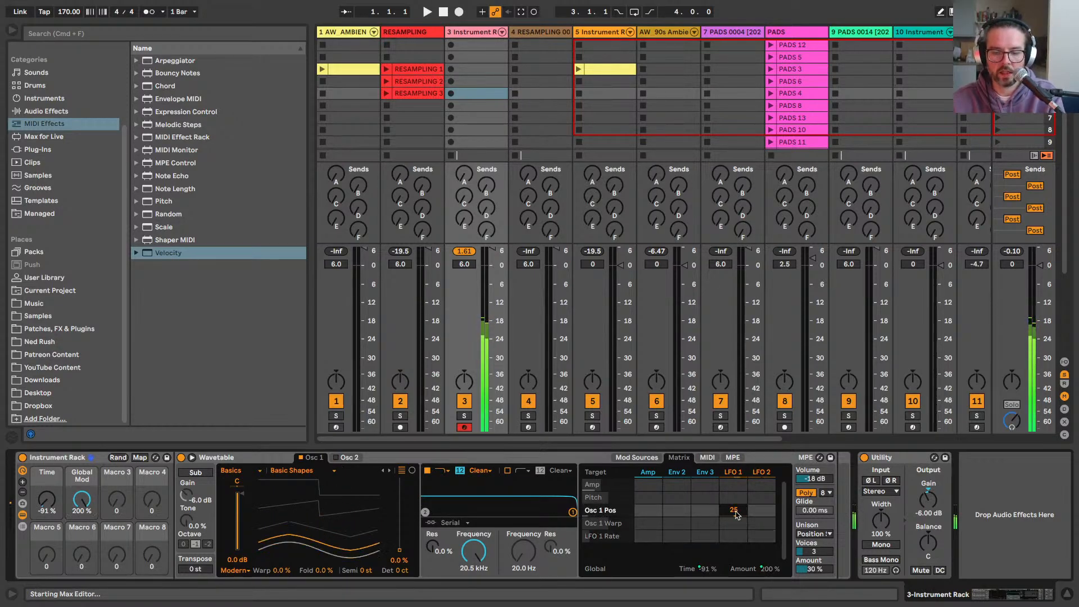
# Step: Set LFO 1's modulation of oscillator 1's position to 50, and return the macros to 0% Time and 100% Global Mod
pyautogui.moveTo(737, 514); pyautogui.dragTo(737, 500)
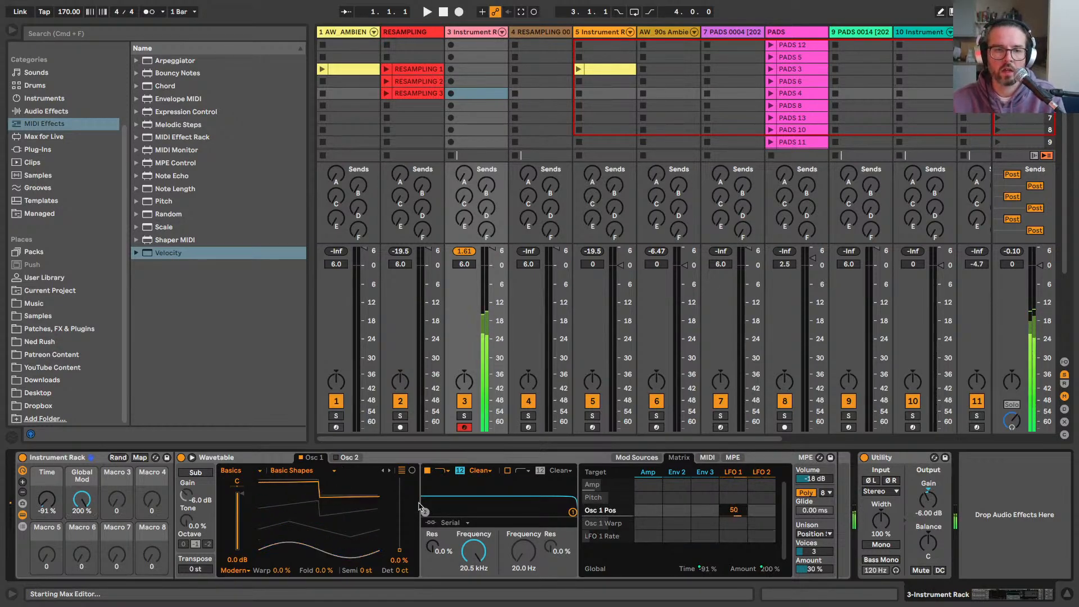
pyautogui.moveTo(82, 499); pyautogui.dragTo(81, 511)
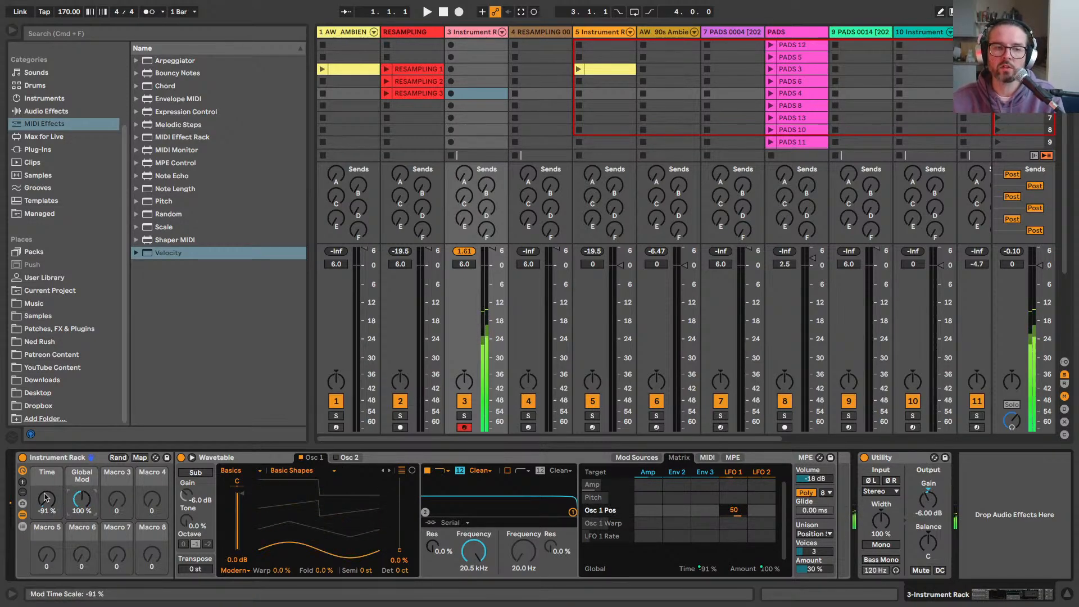
pyautogui.doubleClick(47, 497)
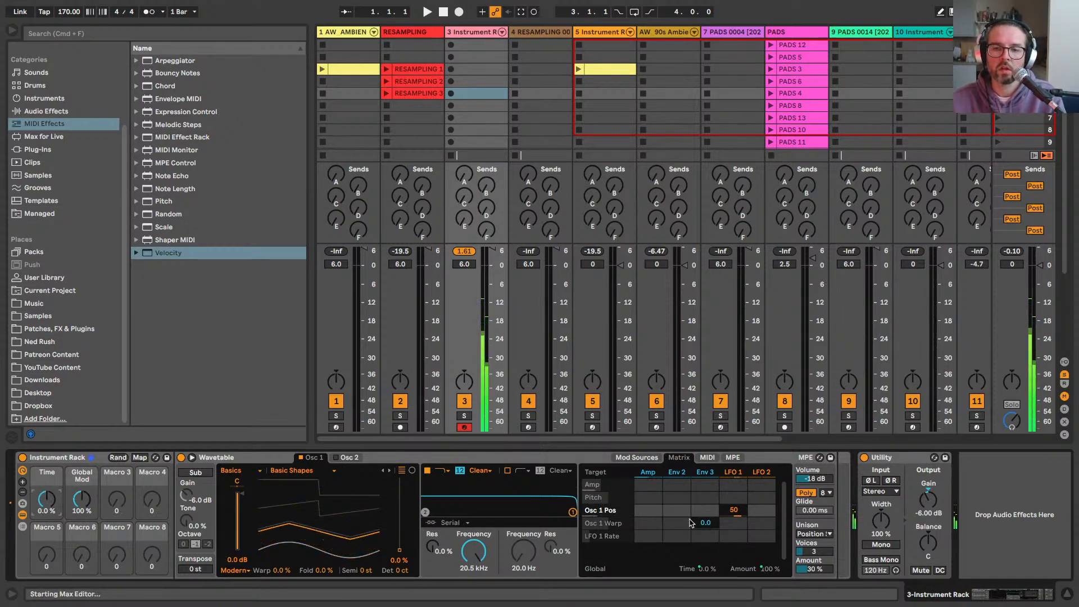
# Step: Set LFO 2's rate to 0.22 Hz and change its waveform to a triangle
pyautogui.click(733, 471)
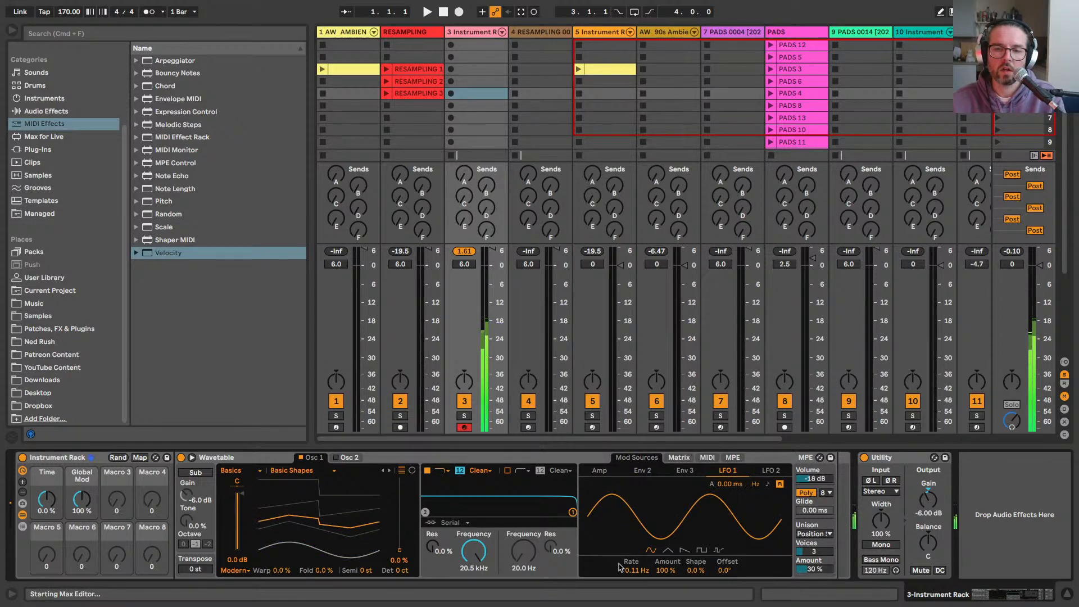
pyautogui.click(765, 475)
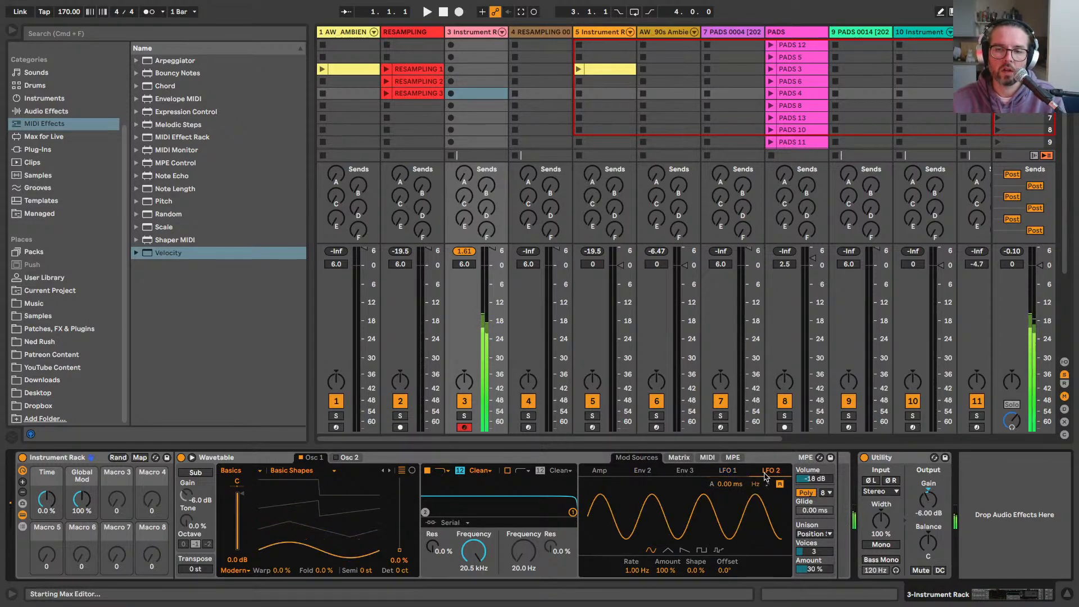
pyautogui.click(727, 471)
pyautogui.click(771, 472)
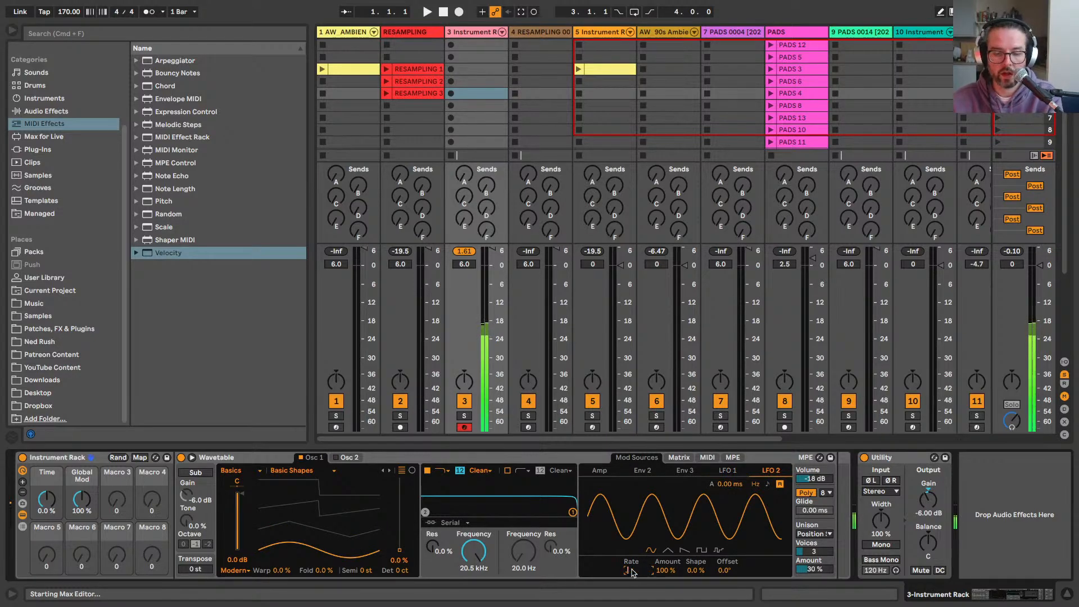
pyautogui.write('0.22')
pyautogui.press('Return')
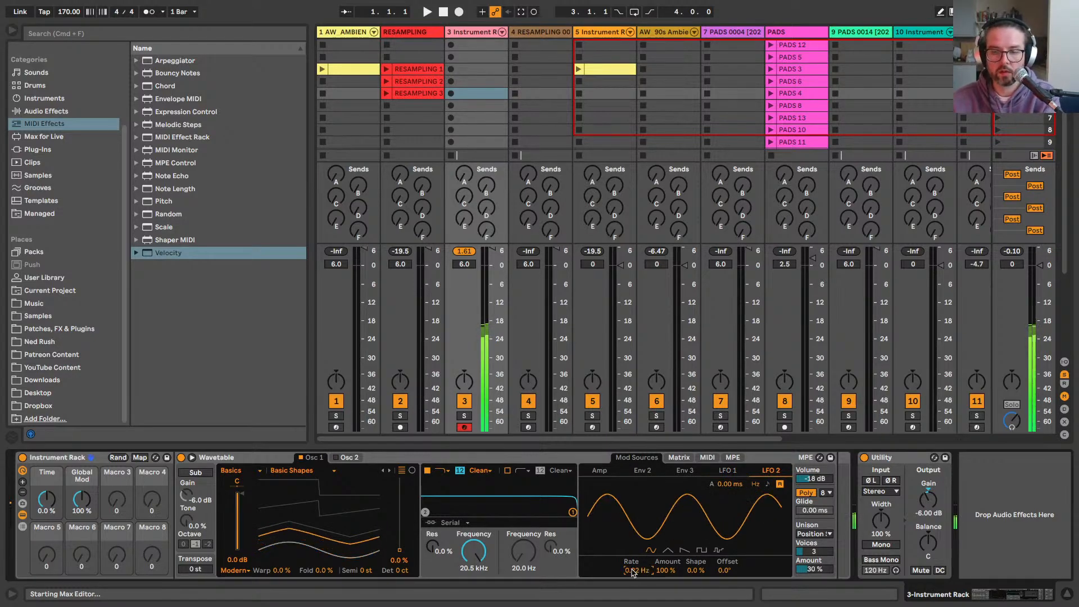
pyautogui.click(670, 552)
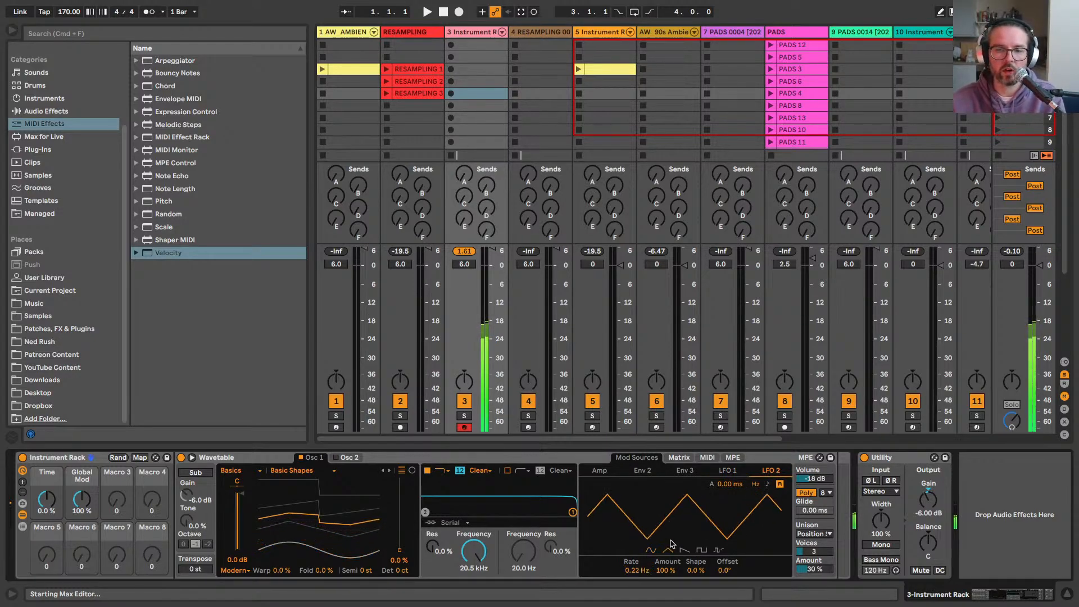
# Step: Modulate oscillator 1's wavetable position with LFO 2 by -25 in the modulation matrix
pyautogui.click(723, 473)
pyautogui.click(679, 457)
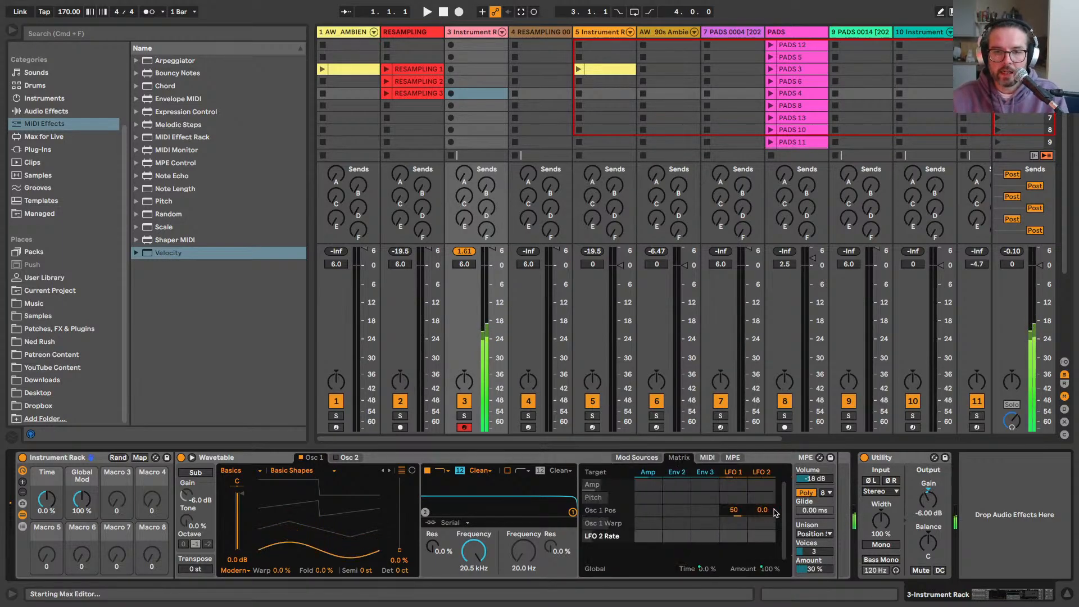
pyautogui.click(774, 512)
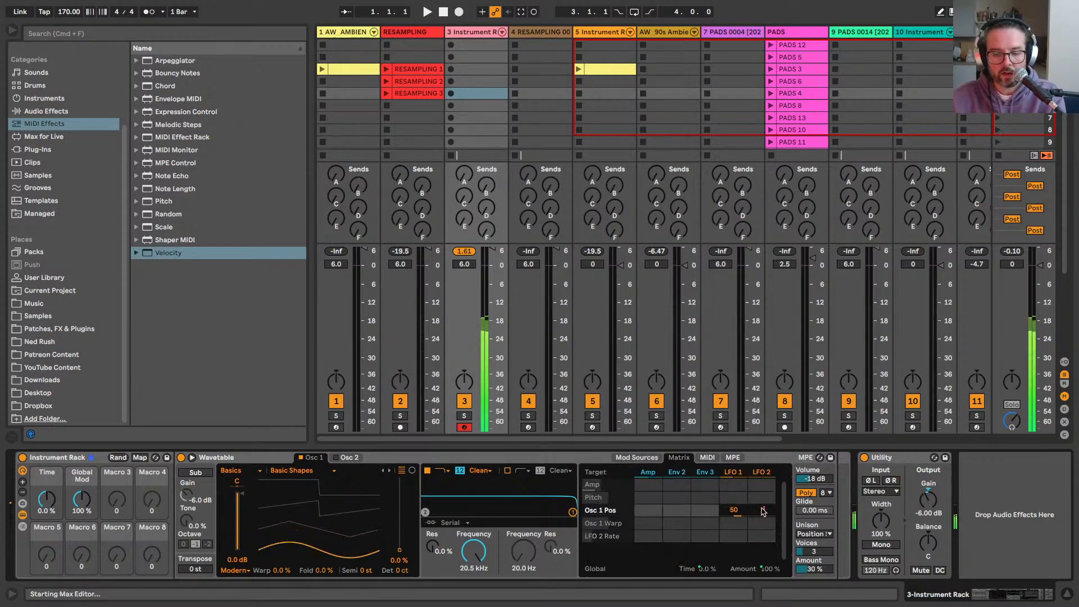
pyautogui.moveTo(763, 510); pyautogui.dragTo(763, 524)
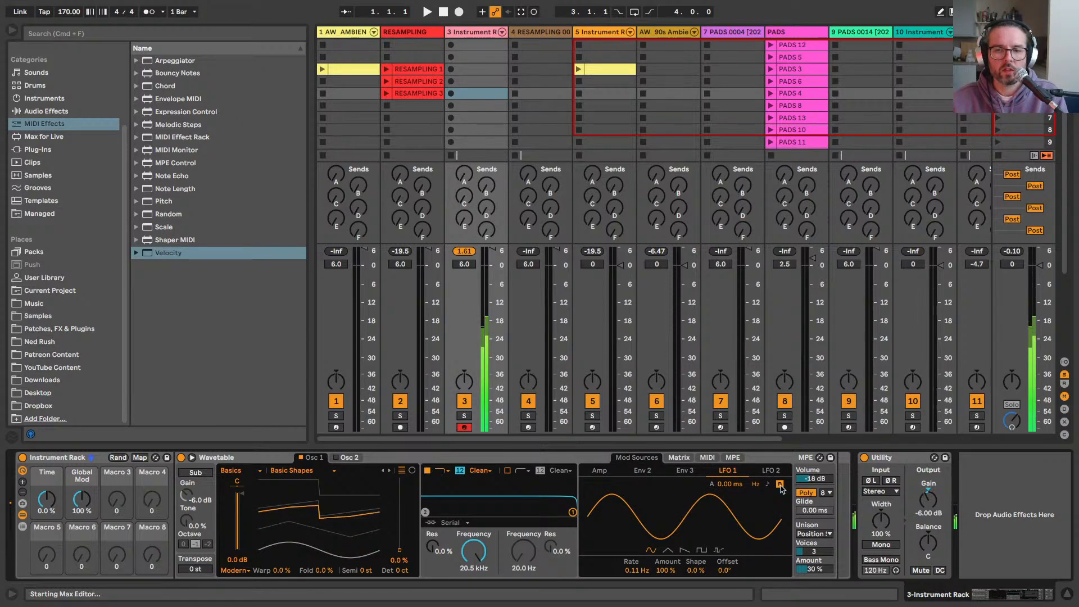
# Step: Modulate oscillator 1's warp by -25 from LFO 1 and by 5.0 from LFO 2 in the matrix
pyautogui.click(770, 471)
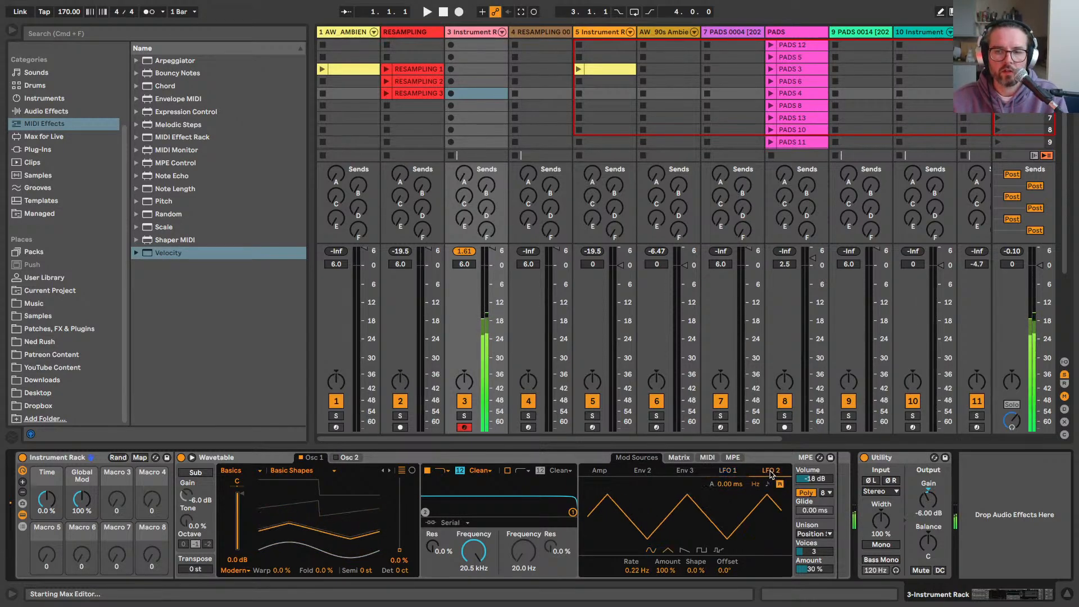
pyautogui.click(678, 457)
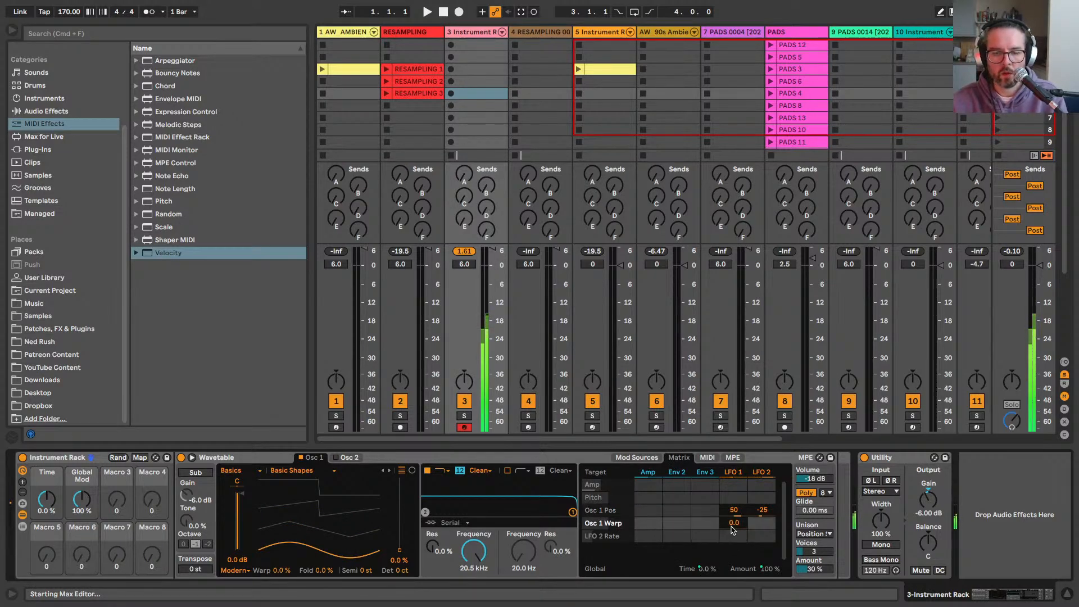
pyautogui.write('5')
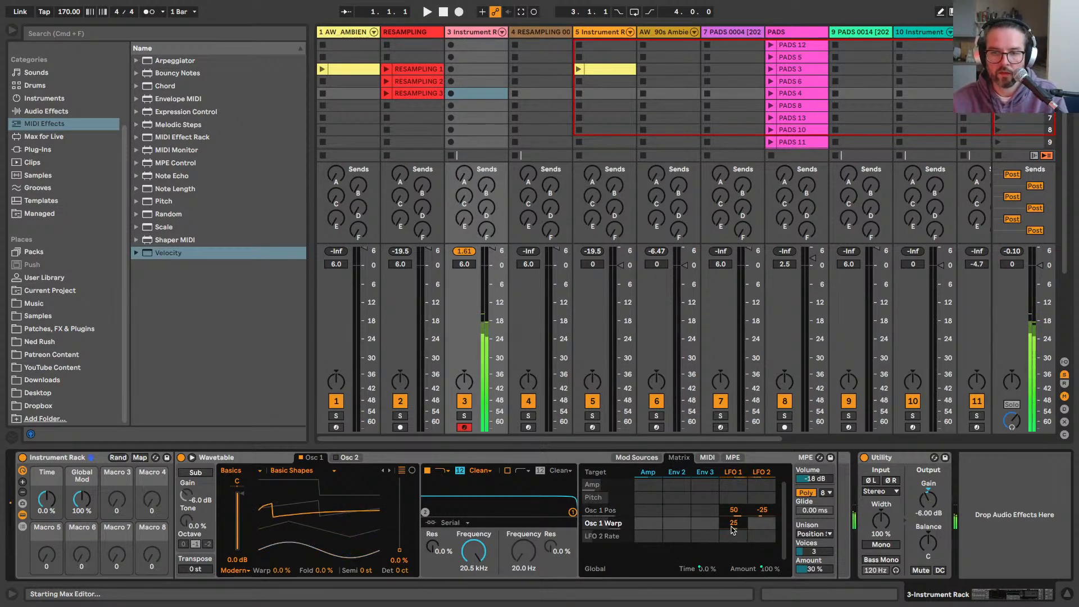
pyautogui.write('-25')
pyautogui.press('Return')
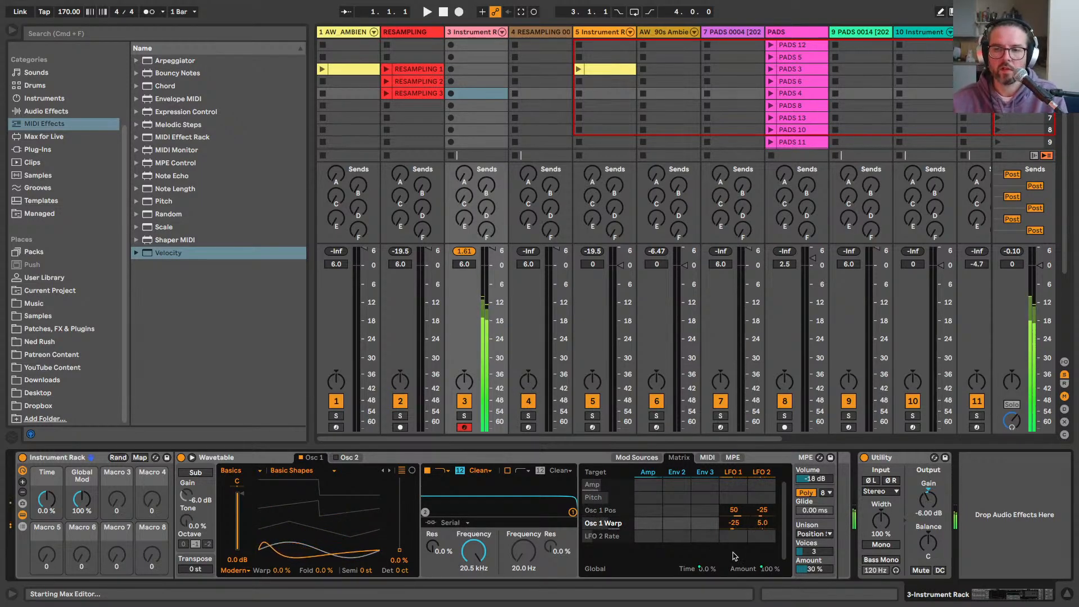
# Step: Switch Wavetable's unison mode to Shimmer and give the amp envelope 0.0 dB sustain with an attack of about 2.12 s
pyautogui.click(800, 533)
pyautogui.click(812, 483)
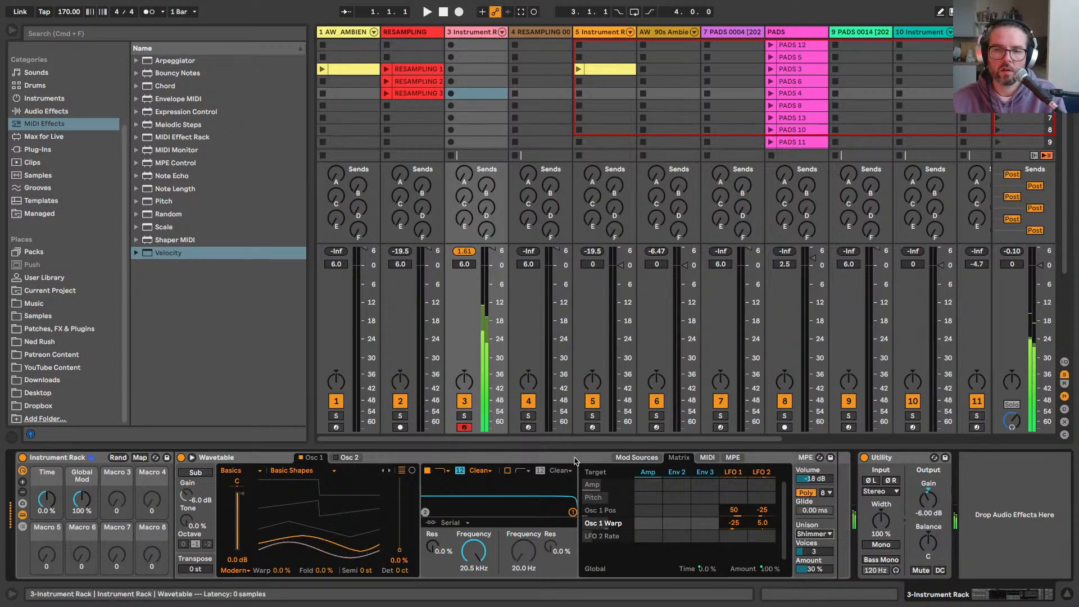
pyautogui.click(646, 472)
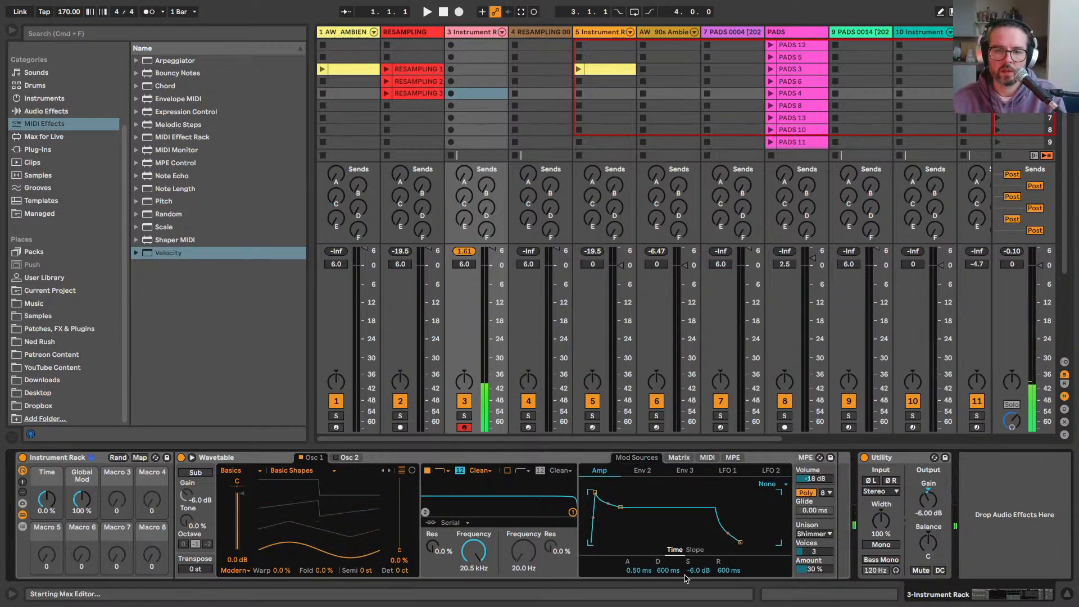
pyautogui.moveTo(621, 507); pyautogui.dragTo(620, 493)
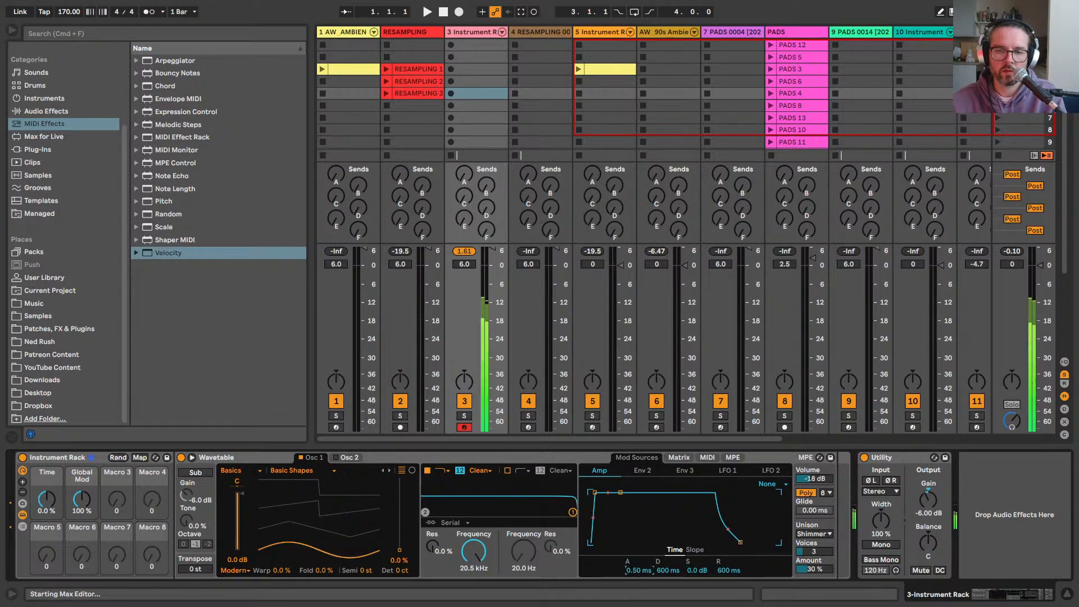
pyautogui.moveTo(634, 571); pyautogui.dragTo(634, 528)
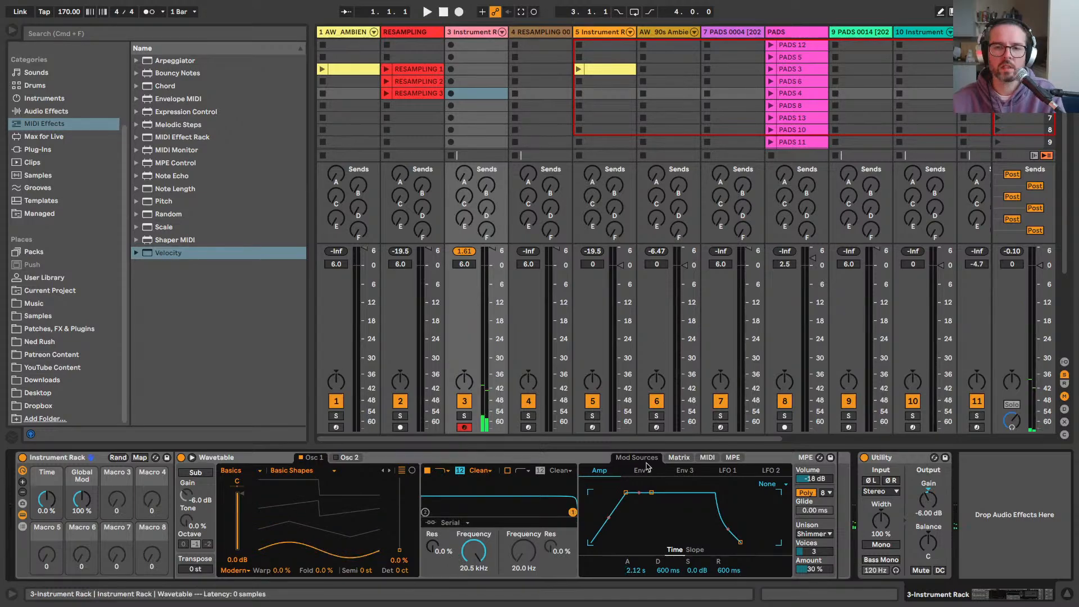
# Step: Modulate filter 1's frequency with Env 2 by 50 and lower its cutoff to about 390 Hz
pyautogui.click(679, 457)
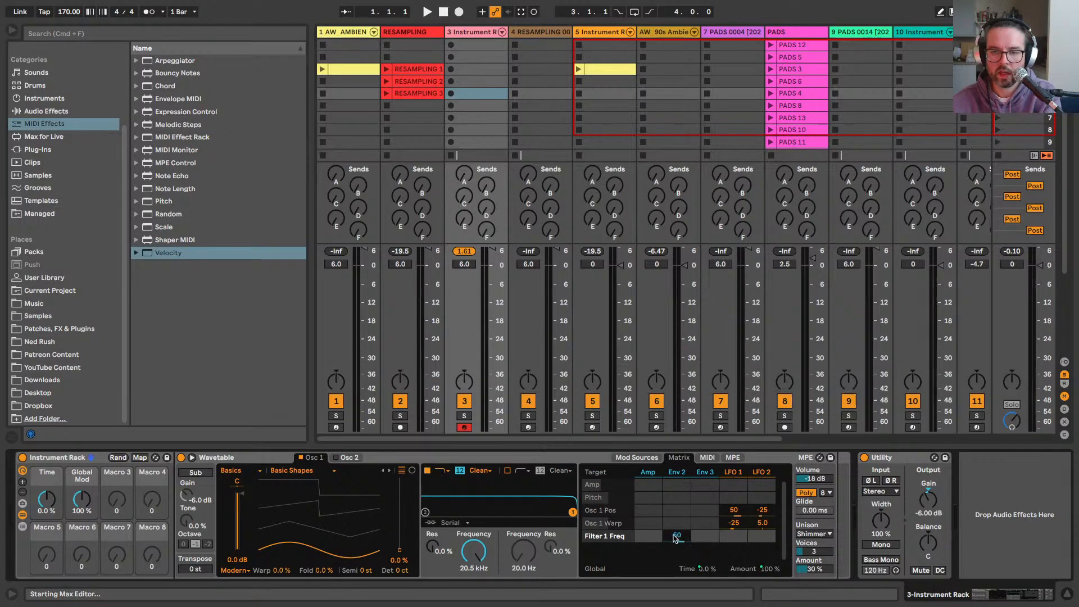
pyautogui.moveTo(474, 552); pyautogui.dragTo(474, 579)
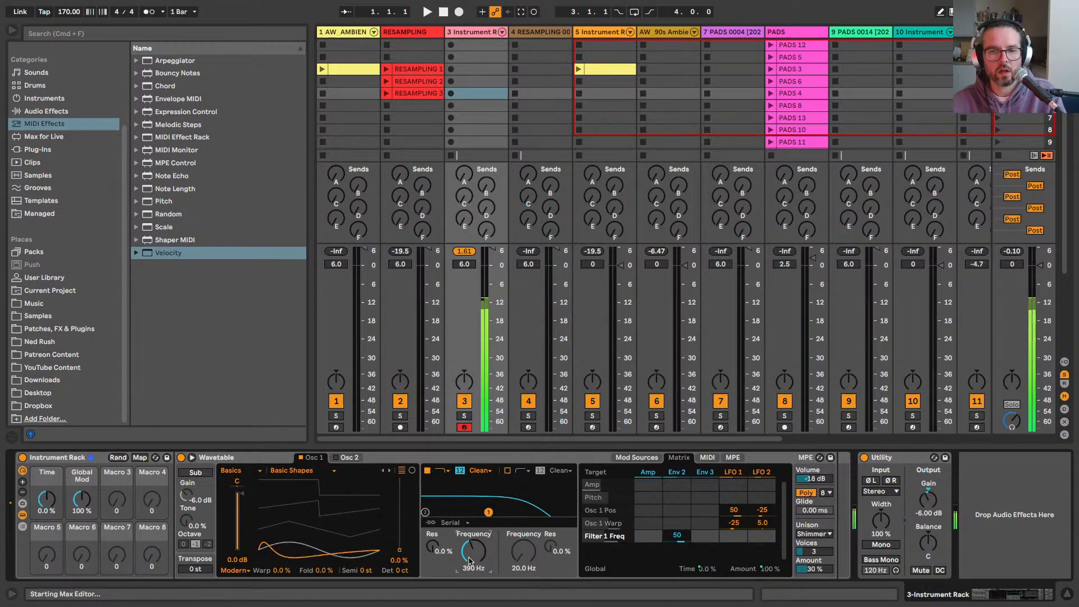
# Step: Shape Env 2 with 2.90 s attack, 1.36 s decay, 66% sustain and 4.08 s release, and raise filter 1's resonance to 25%
pyautogui.click(677, 471)
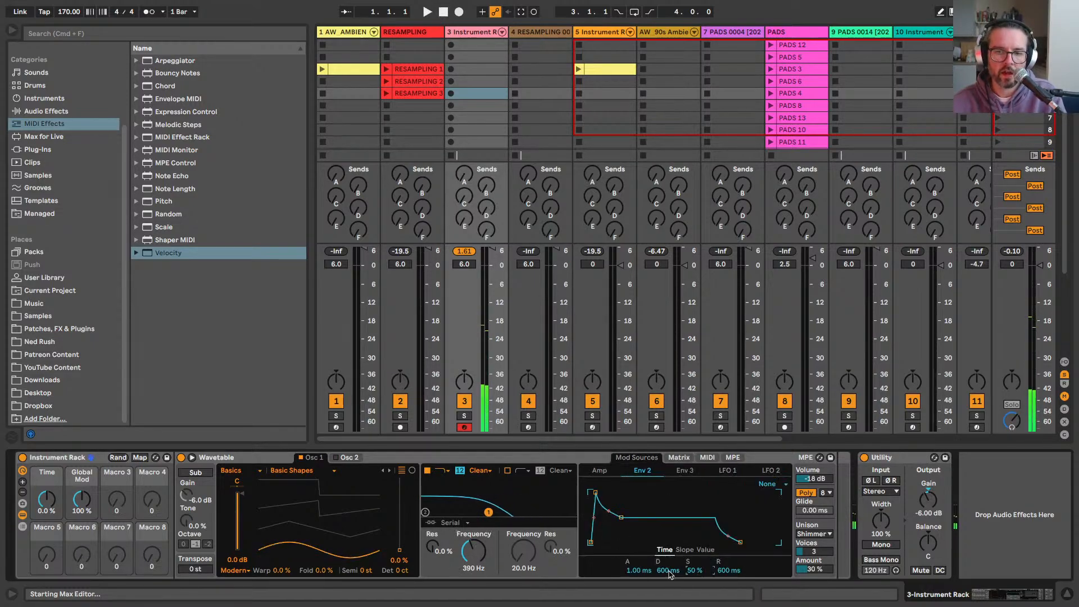
pyautogui.moveTo(624, 574); pyautogui.dragTo(660, 509)
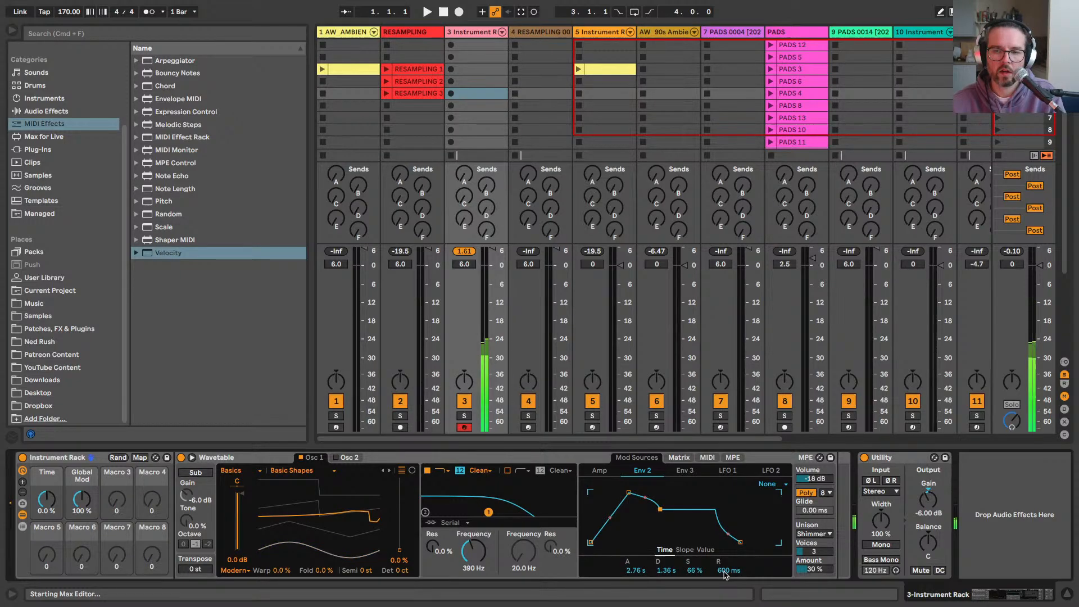
pyautogui.moveTo(725, 570); pyautogui.dragTo(725, 539)
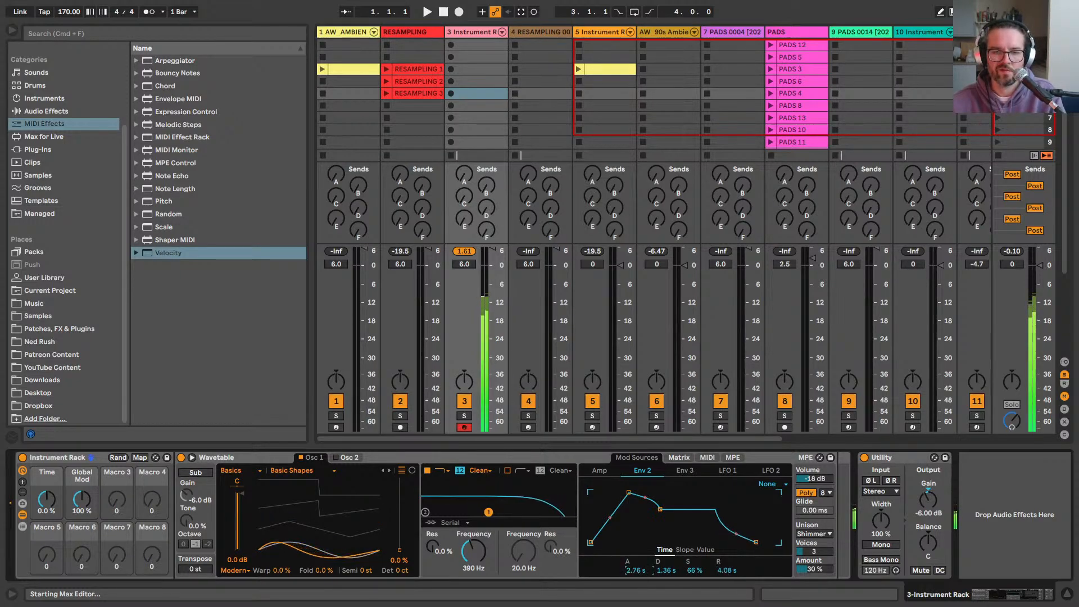
pyautogui.click(635, 570)
pyautogui.moveTo(432, 546); pyautogui.dragTo(432, 539)
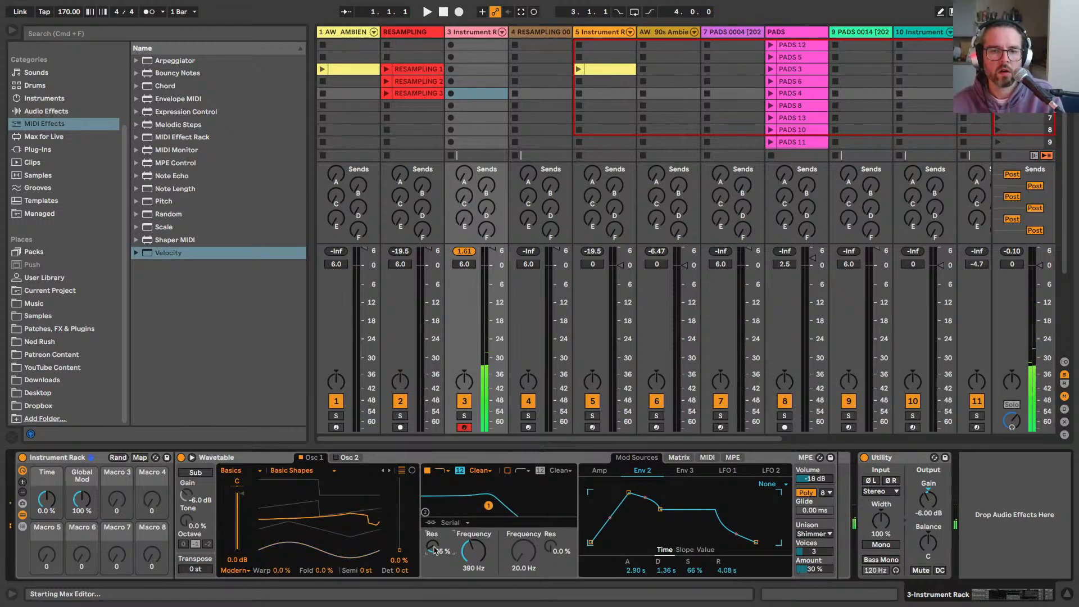
pyautogui.click(679, 457)
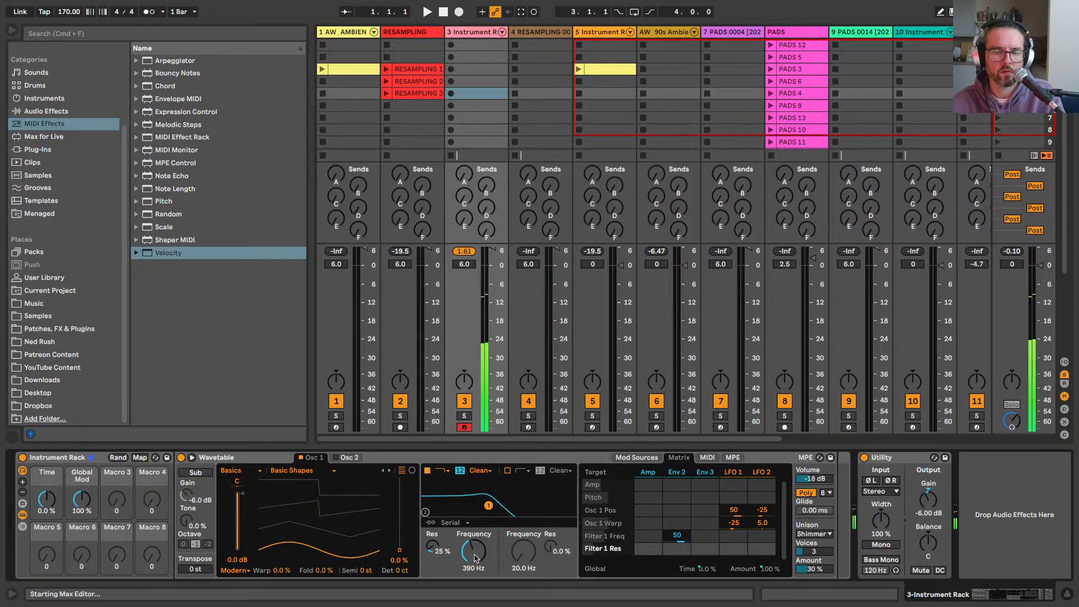
# Step: Turn on Wavetable's filter 2 as a 24 dB band-pass and set the filter routing to Parallel
pyautogui.click(508, 470)
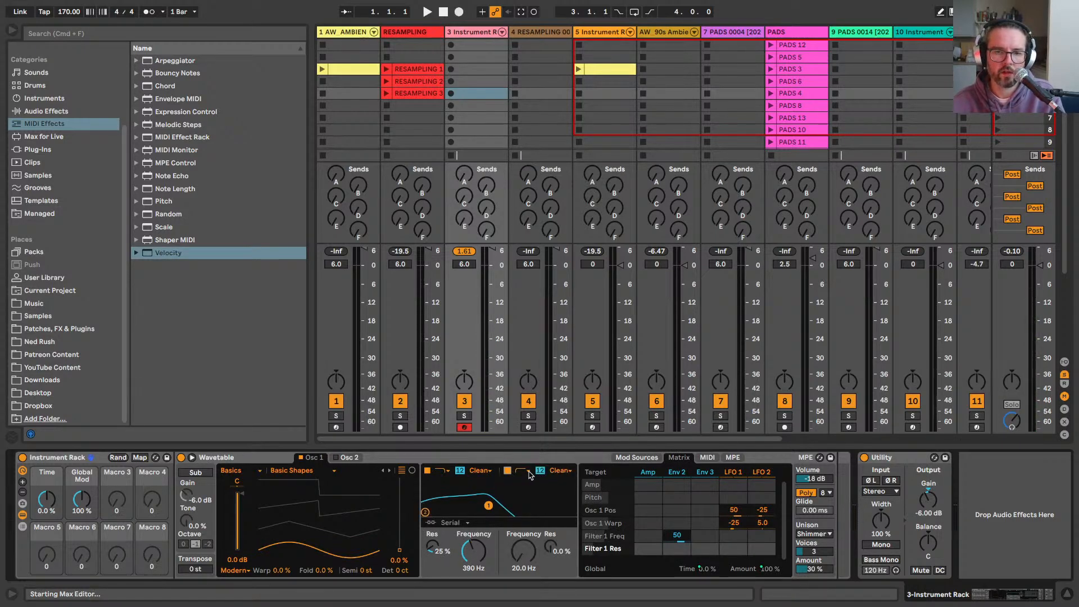
pyautogui.click(450, 523)
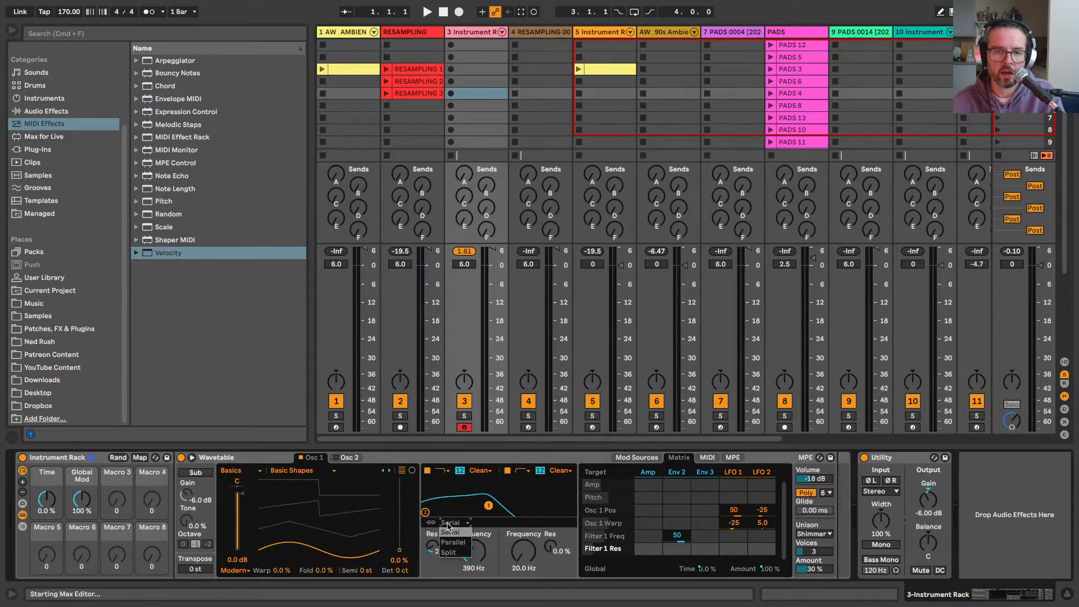
pyautogui.click(450, 542)
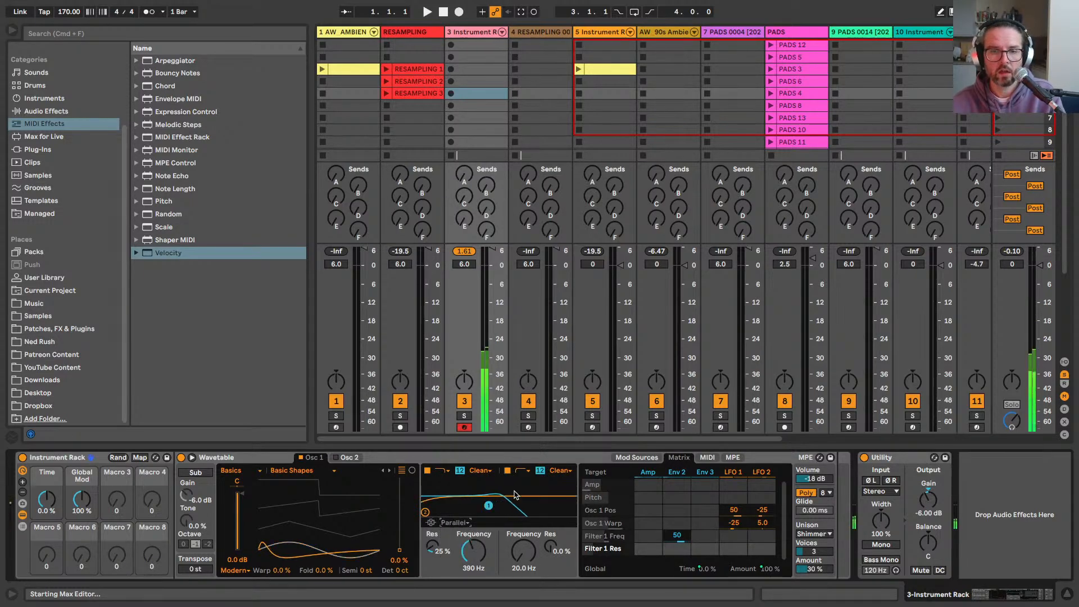
pyautogui.click(522, 470)
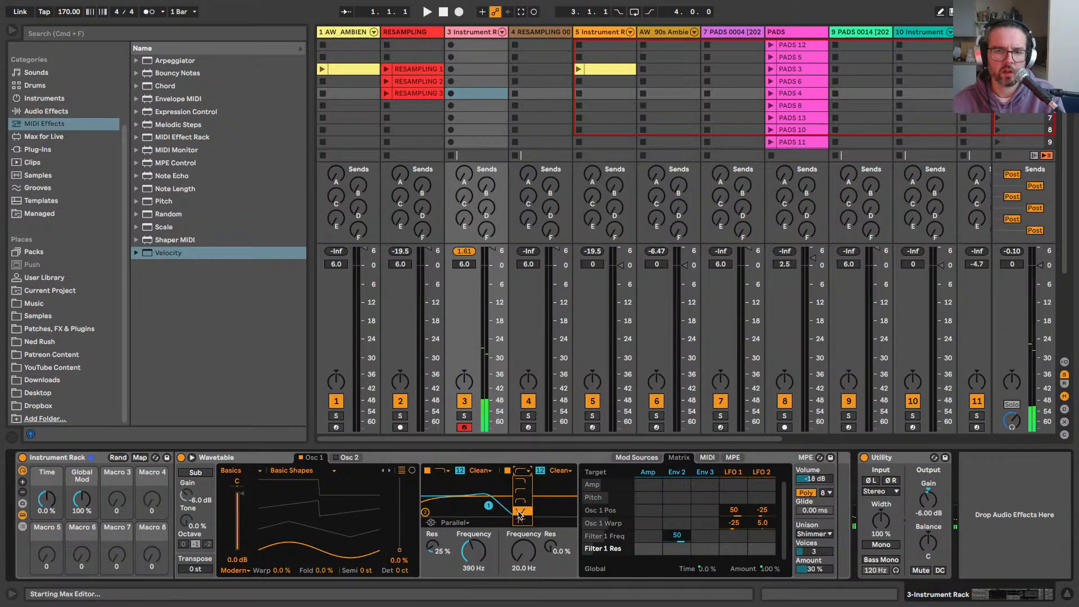
pyautogui.click(521, 502)
pyautogui.click(540, 470)
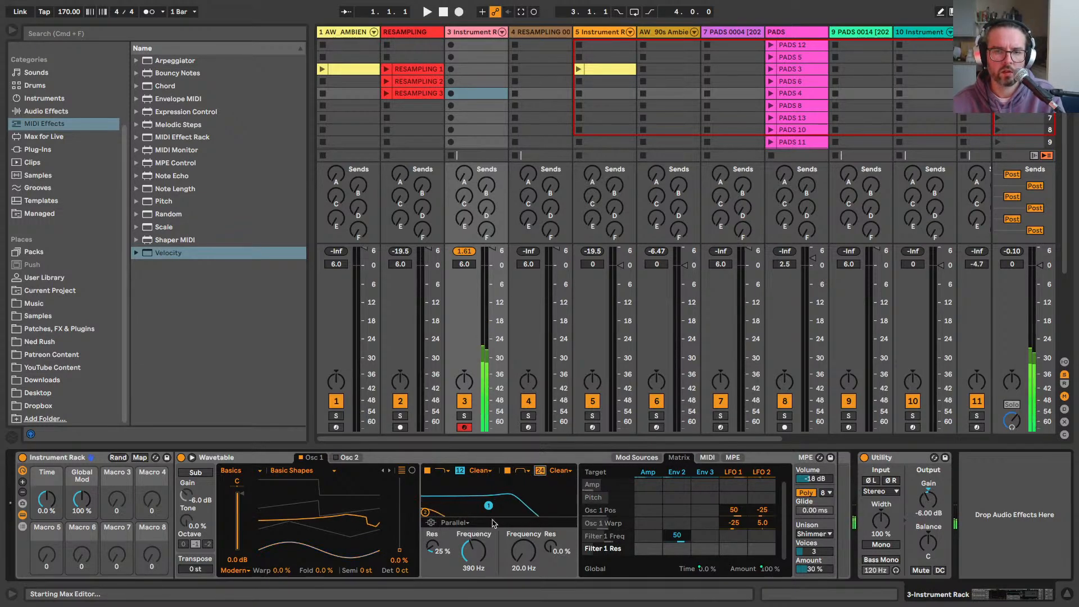
# Step: Switch the filter routing to Split and set filter 2 to 1.05 kHz with 50% resonance
pyautogui.click(523, 553)
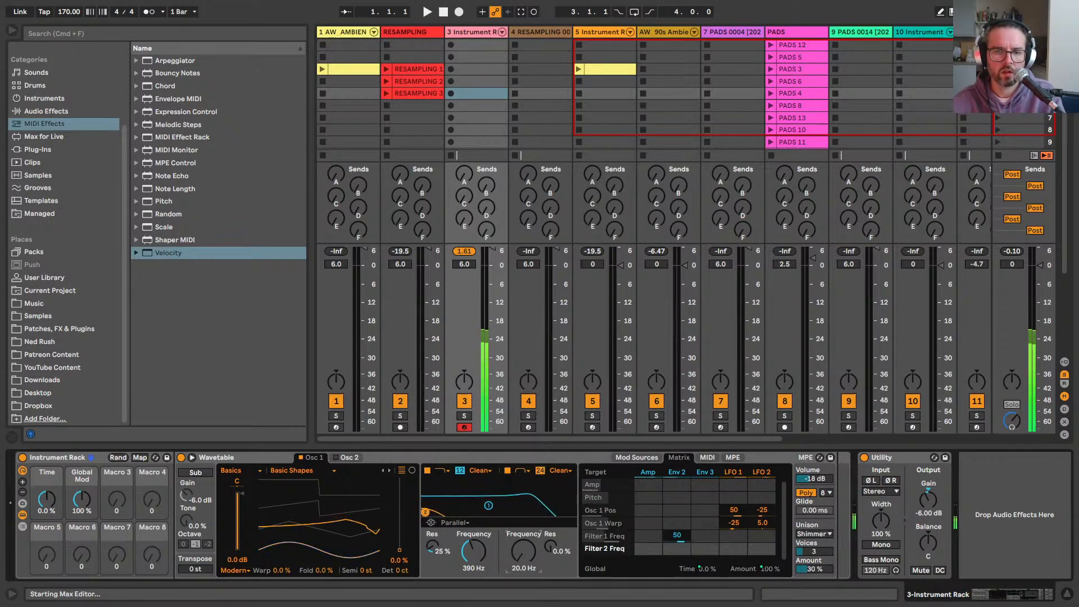
pyautogui.moveTo(523, 553); pyautogui.dragTo(549, 549)
pyautogui.click(454, 522)
pyautogui.click(455, 554)
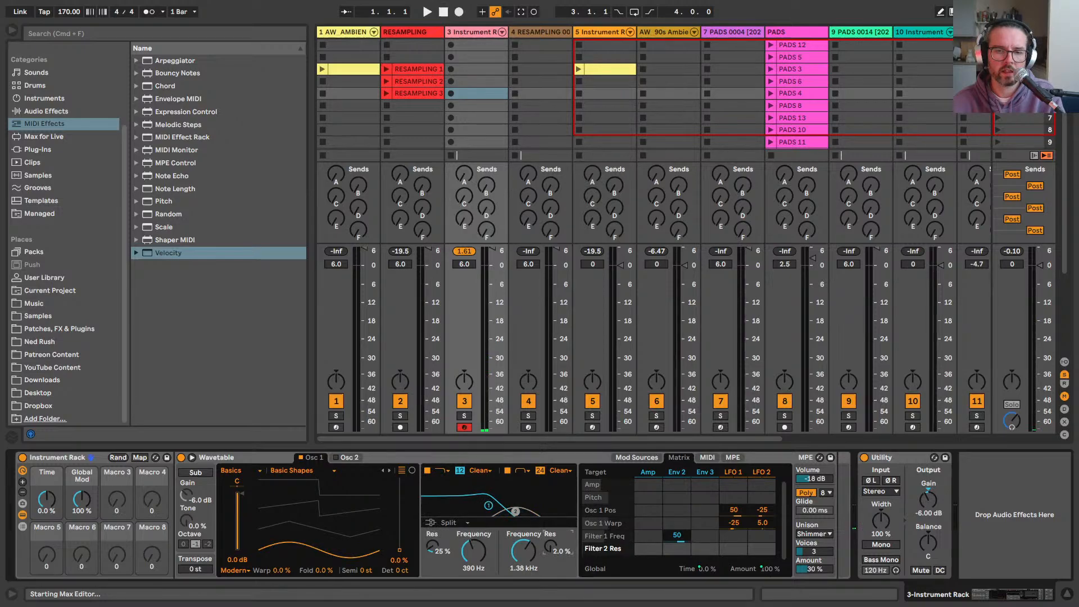
pyautogui.moveTo(514, 511); pyautogui.dragTo(509, 499)
# Step: Modulate oscillator 2's position by -25 from LFO 1 and by 25 from LFO 2 in the matrix
pyautogui.click(339, 457)
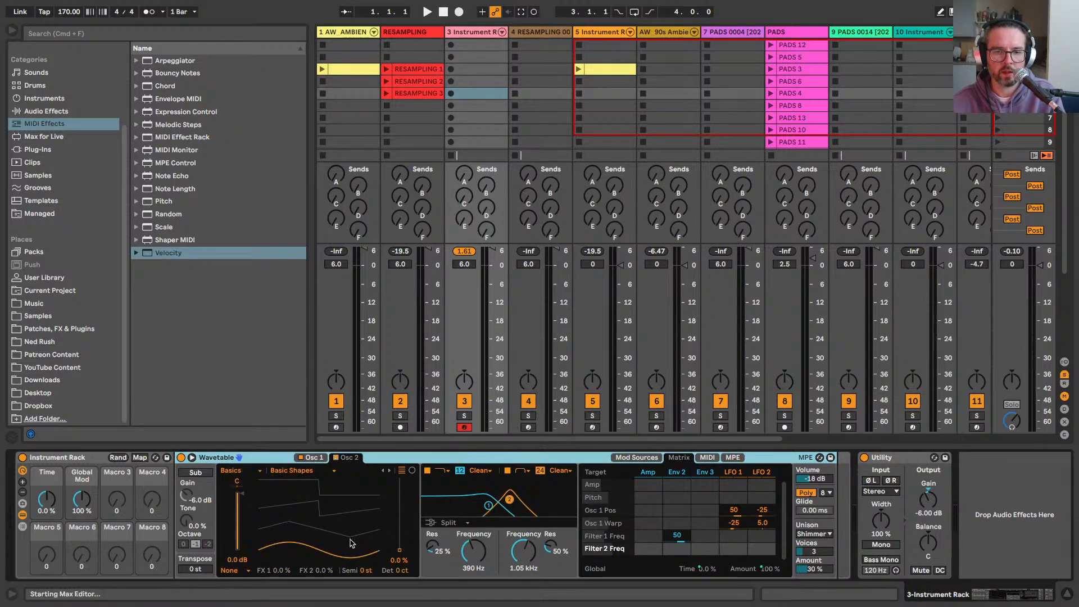
pyautogui.click(399, 560)
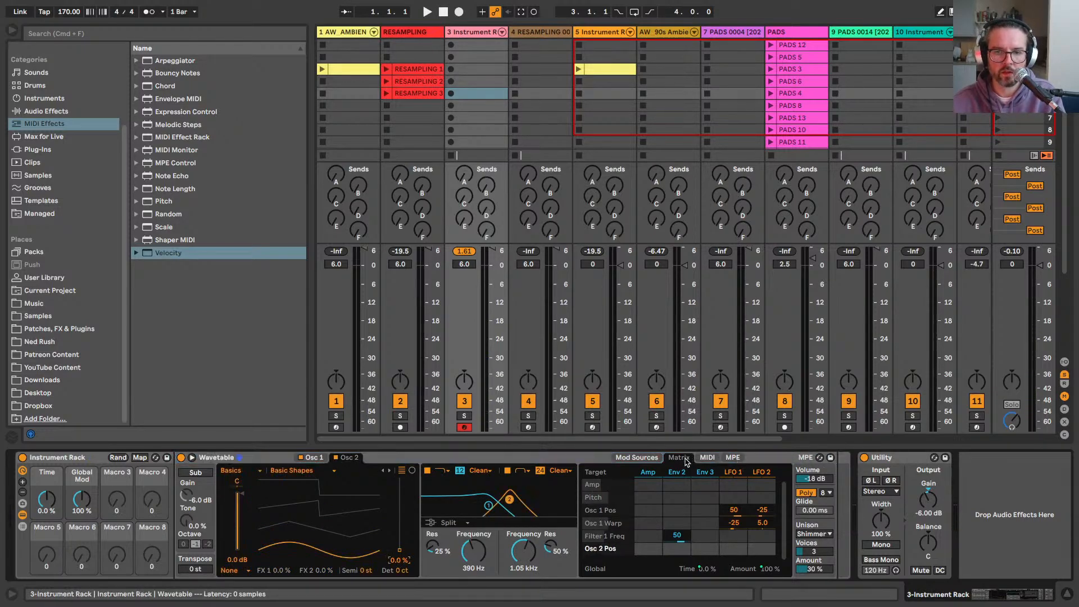
pyautogui.click(734, 549)
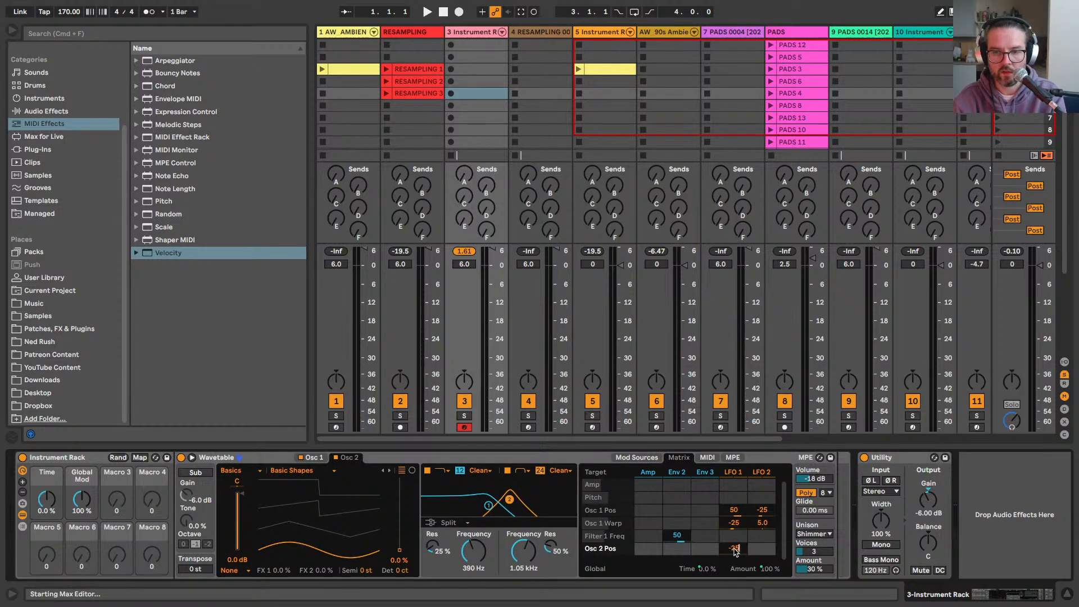
pyautogui.click(762, 552)
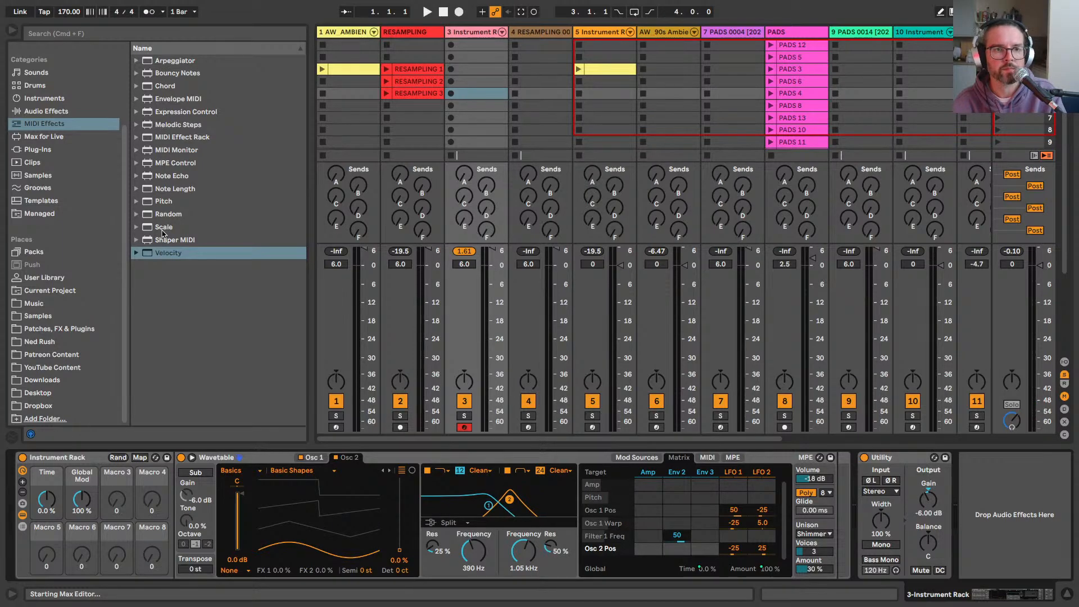
# Step: Insert a Scale MIDI effect ahead of the Instrument Rack and a Chord MIDI effect before the Scale
pyautogui.moveTo(163, 229)
pyautogui.mouseDown()
pyautogui.moveTo(52, 496)
pyautogui.moveTo(16, 517)
pyautogui.mouseUp()
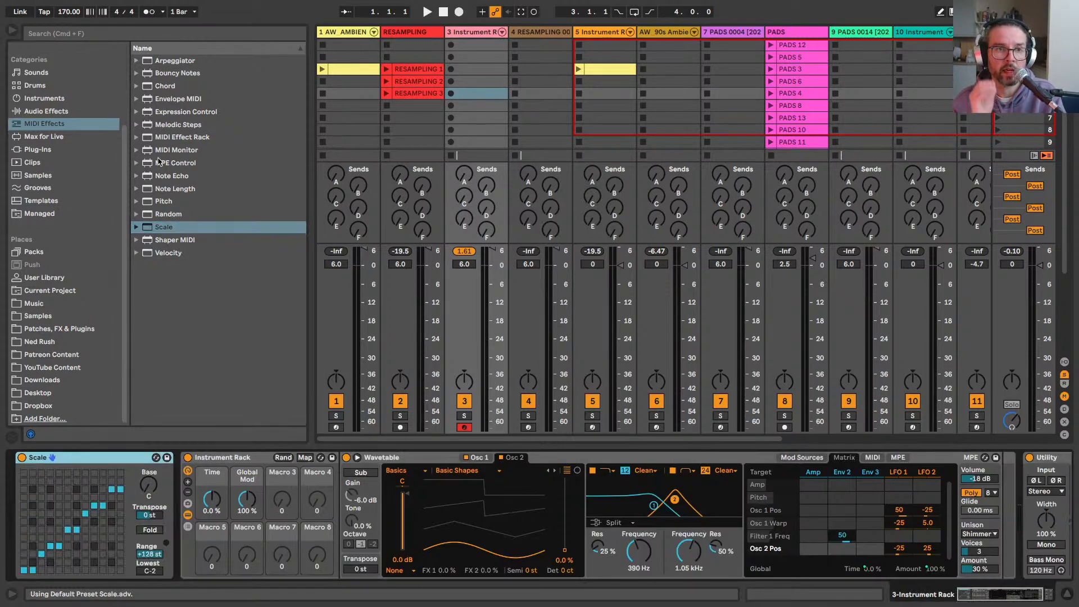
pyautogui.moveTo(163, 87)
pyautogui.mouseDown()
pyautogui.moveTo(23, 482)
pyautogui.moveTo(93, 475)
pyautogui.mouseUp()
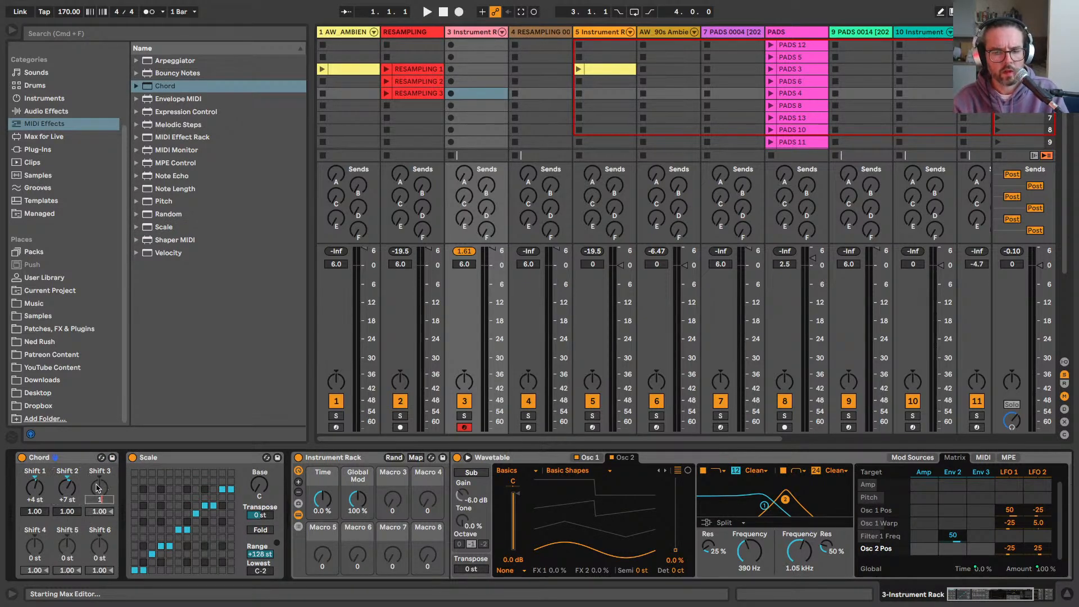
# Step: Set Chord's first four shifts to +4, +7, +11 and +12 st, and change the Scale's base to F
pyautogui.write('11')
pyautogui.press('Return')
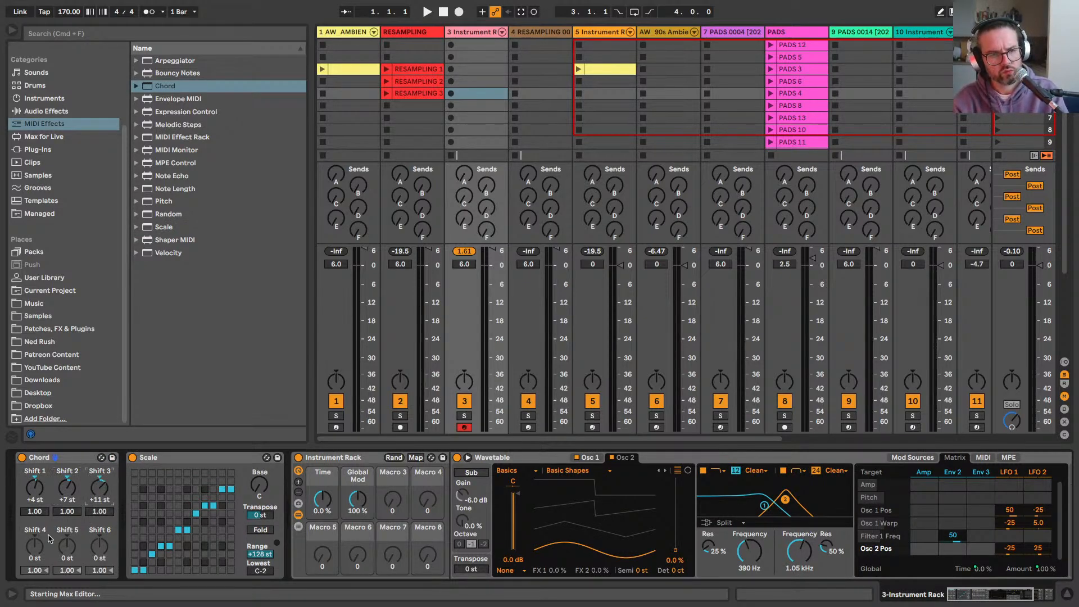
pyautogui.write('12')
pyautogui.press('Return')
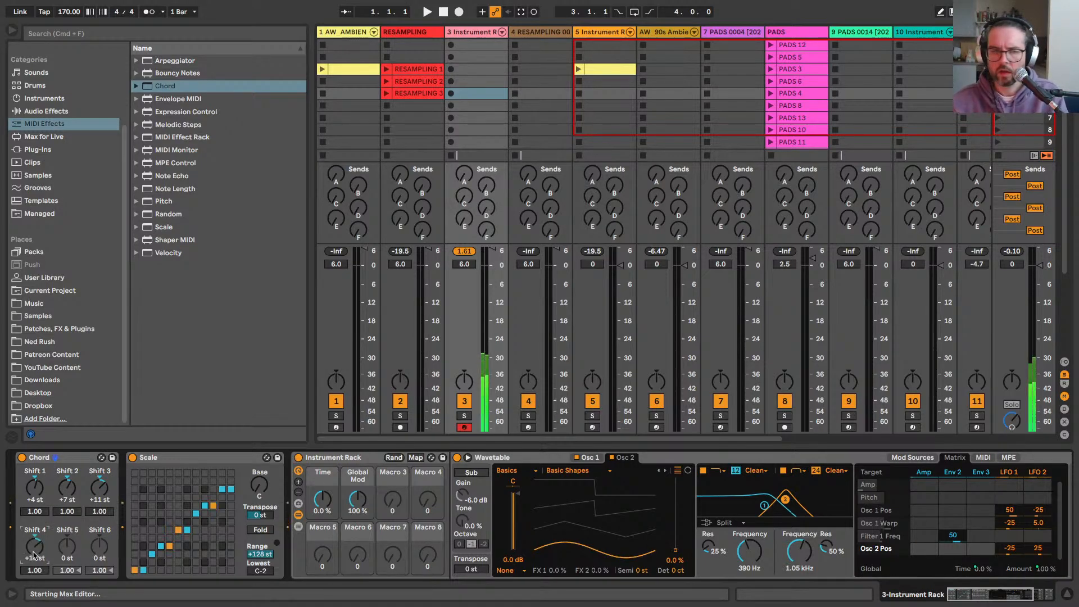
pyautogui.scroll(-1, 100, 487)
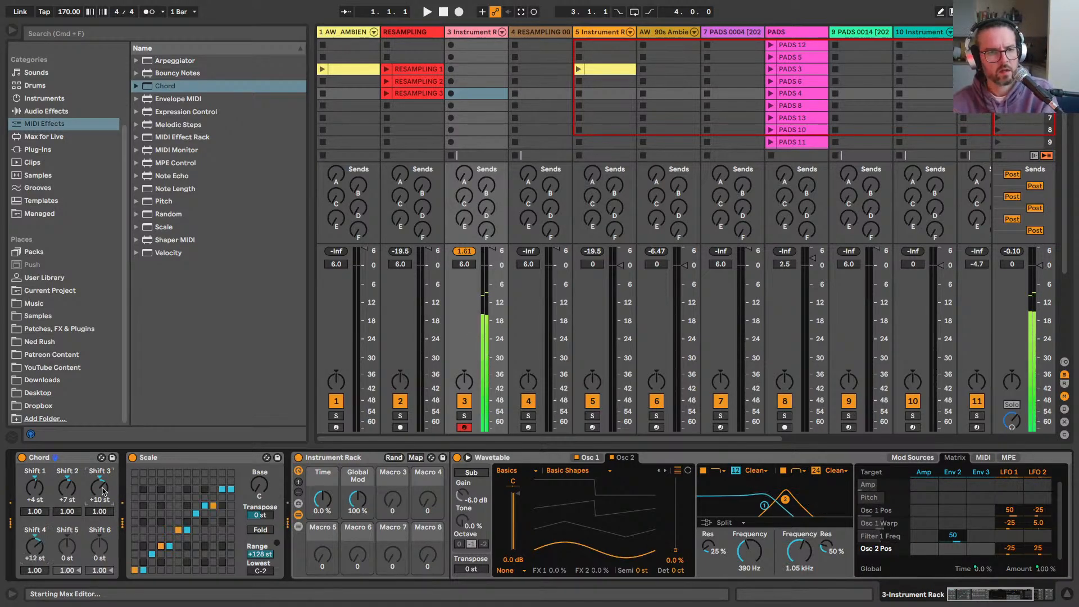
pyautogui.scroll(1, 102, 490)
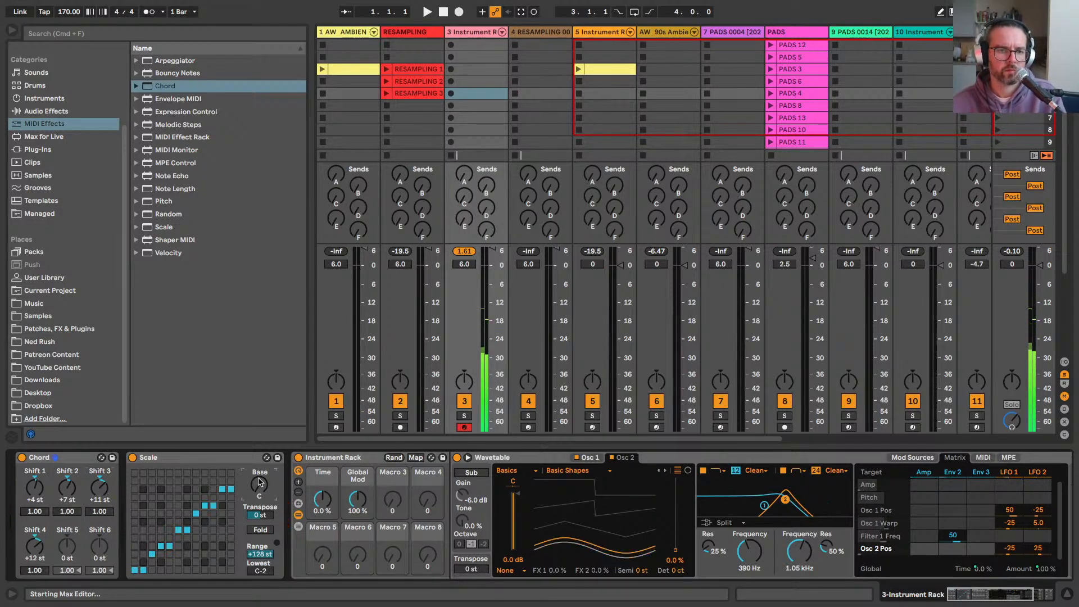
pyautogui.scroll(4, 260, 481)
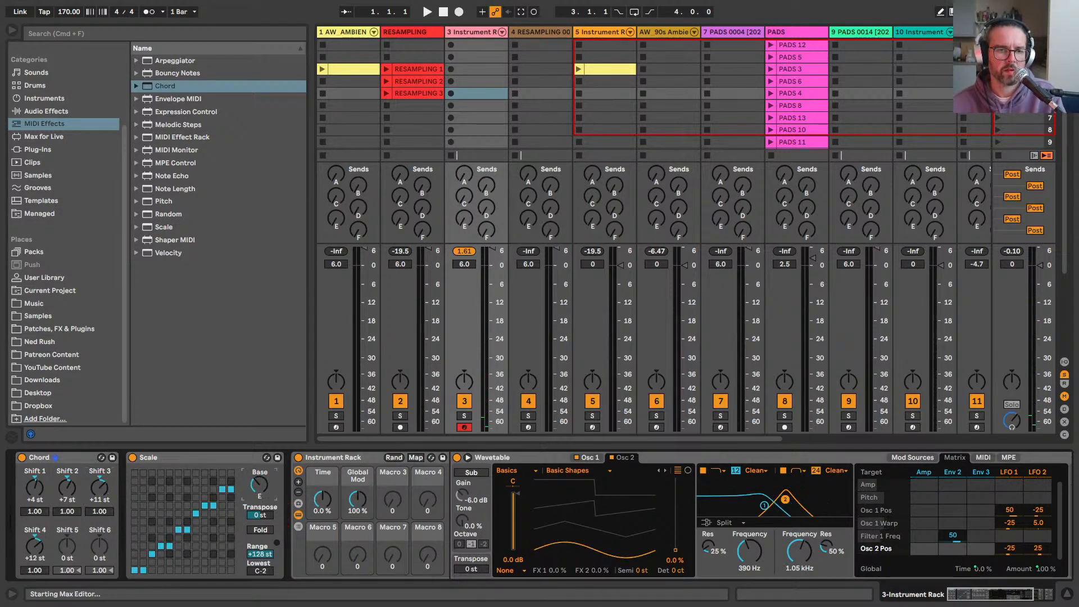
pyautogui.scroll(1, 260, 482)
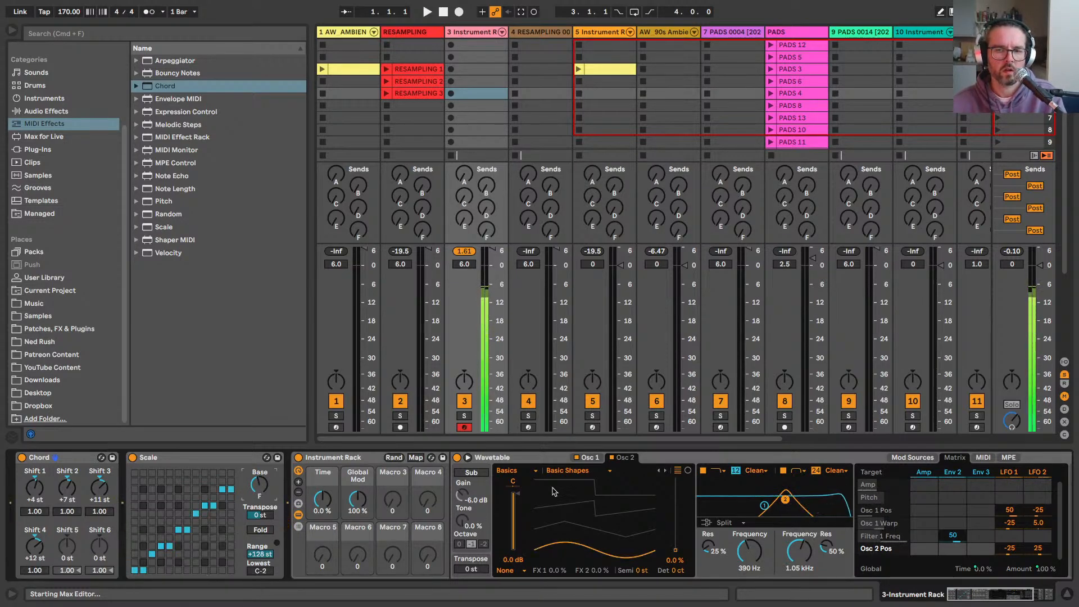
# Step: Modulate filter 2's frequency with Env 3 by 50, raise its cutoff to 20.5 kHz and give Env 3 a 5.97 s attack
pyautogui.hscroll(5, 540, 505)
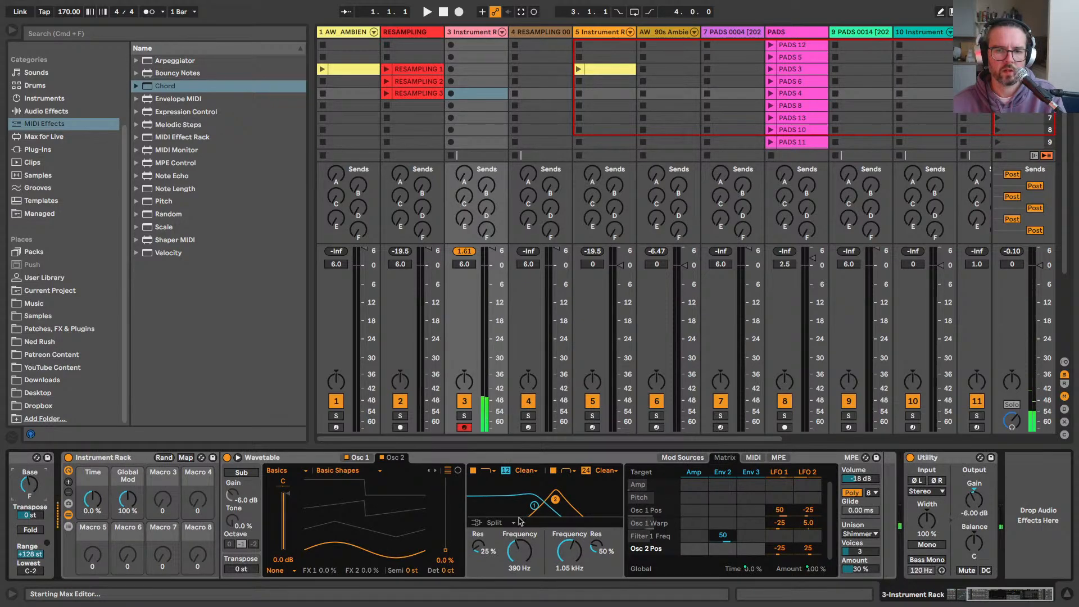
pyautogui.click(555, 502)
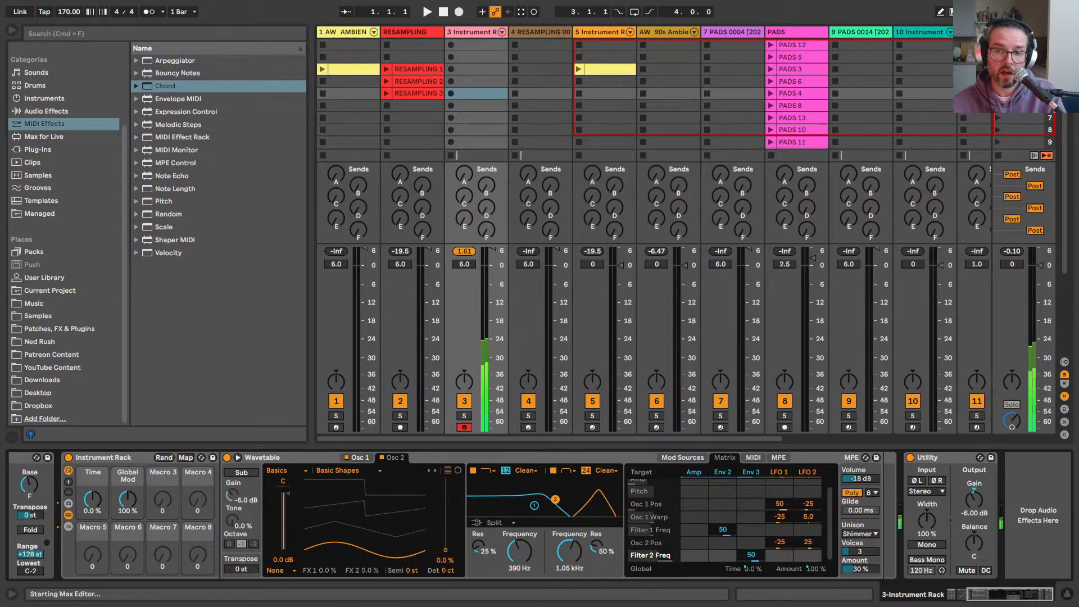
pyautogui.click(747, 473)
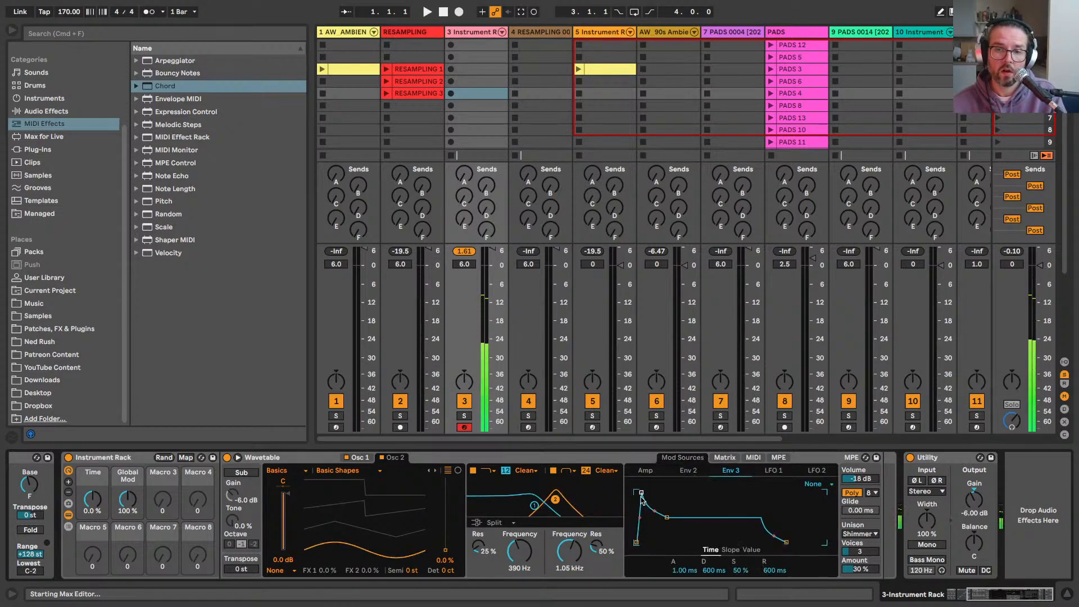
pyautogui.moveTo(641, 493); pyautogui.dragTo(682, 492)
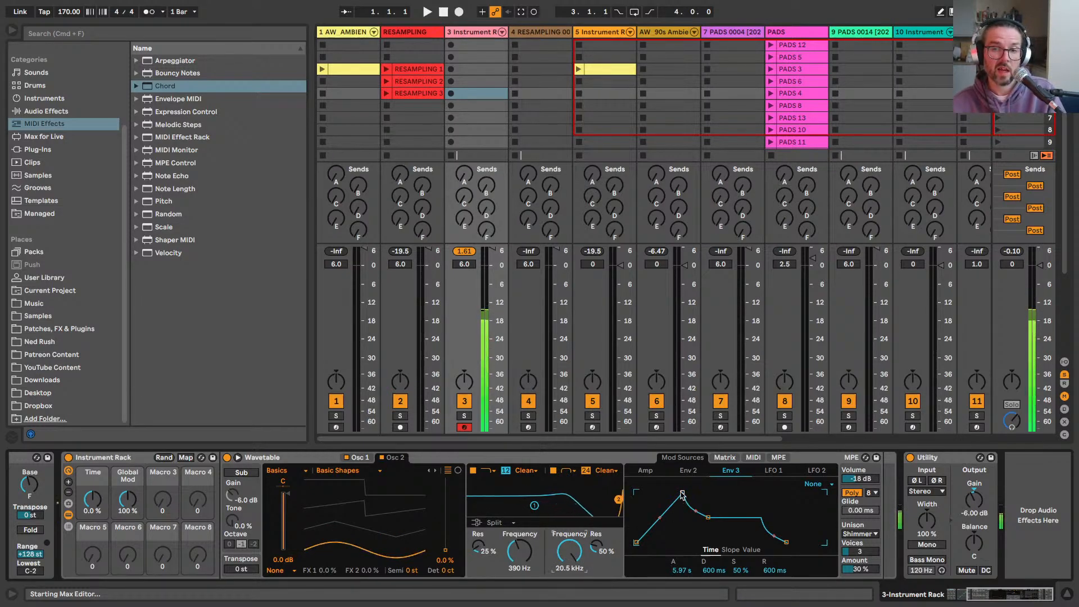
# Step: Try an inverted Env 3 shape with a 1.50 s attack, and restore the envelope's rising attack shape
pyautogui.moveTo(682, 492); pyautogui.dragTo(679, 534)
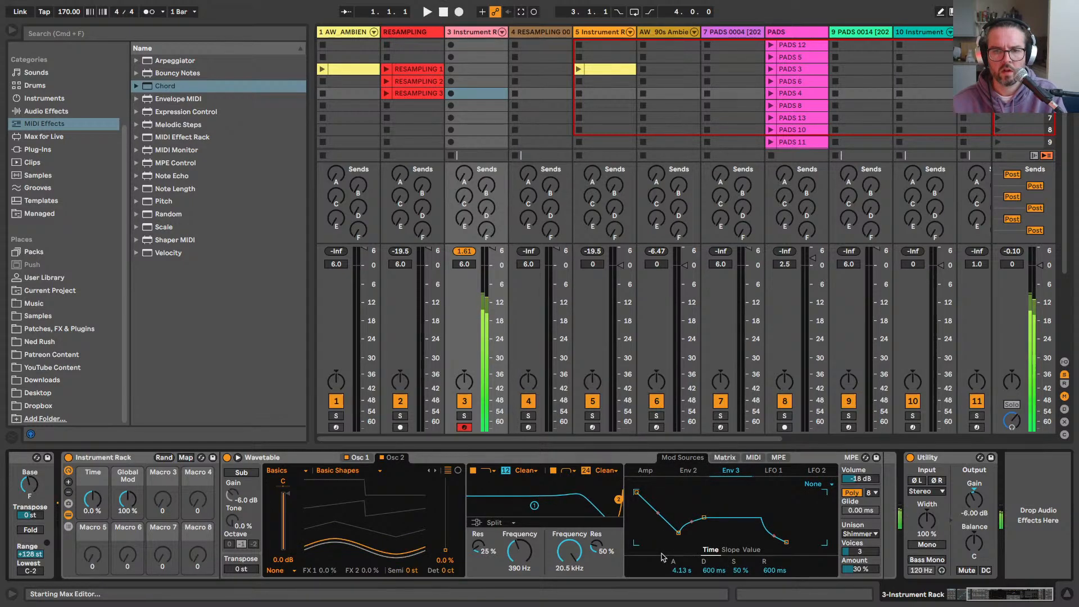
pyautogui.moveTo(681, 570); pyautogui.dragTo(681, 590)
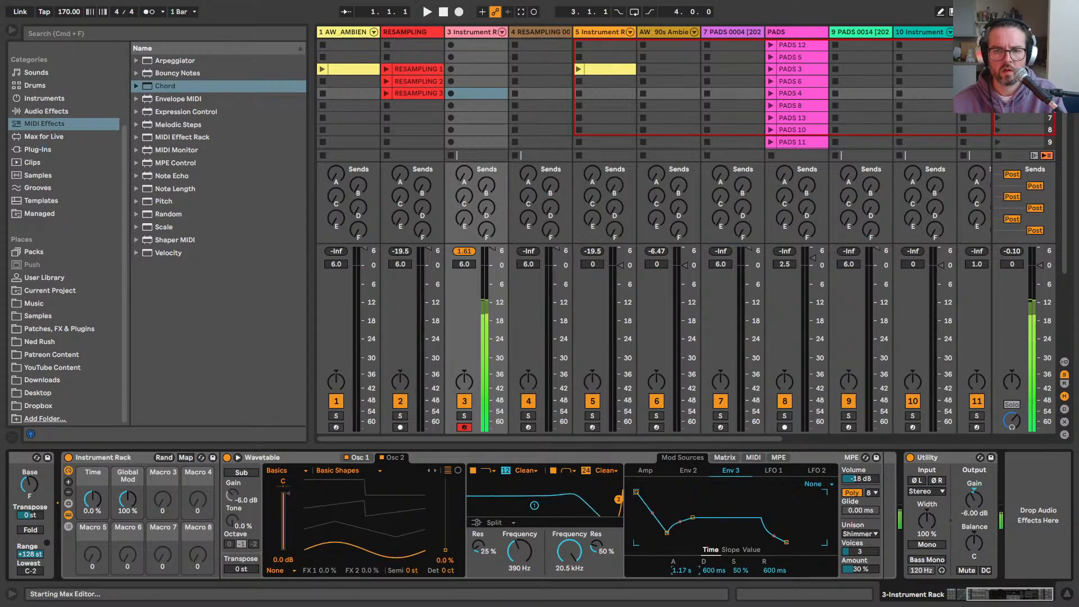
pyautogui.moveTo(680, 570); pyautogui.dragTo(680, 560)
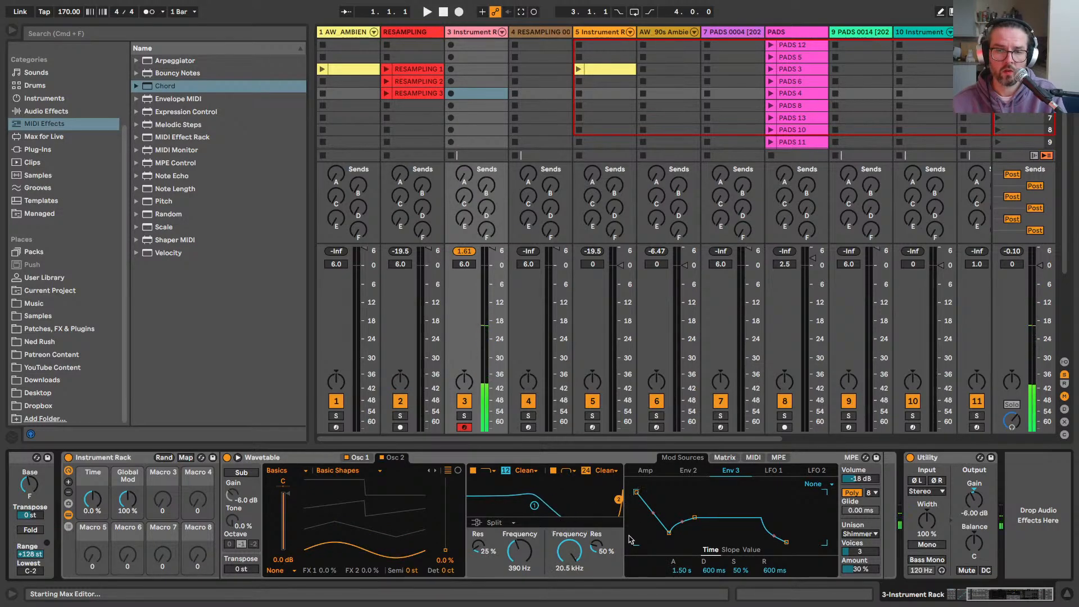
pyautogui.moveTo(635, 493); pyautogui.dragTo(670, 494)
# Step: Set Env 3's modulation of filter 2's frequency to -100, trying a 20.0 Hz cutoff and undoing it
pyautogui.click(724, 457)
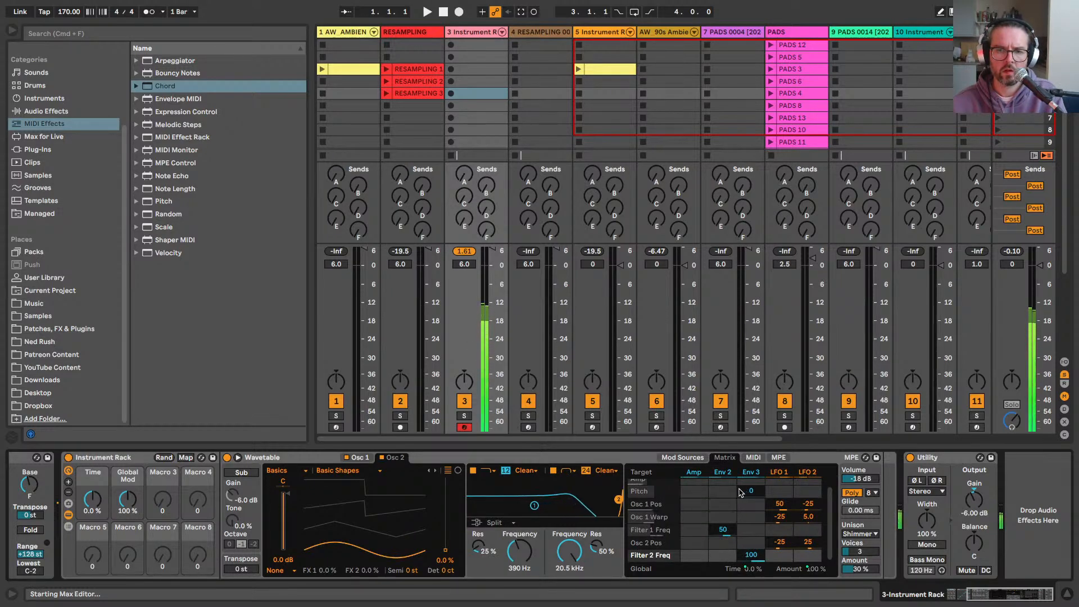
pyautogui.moveTo(575, 548); pyautogui.dragTo(575, 584)
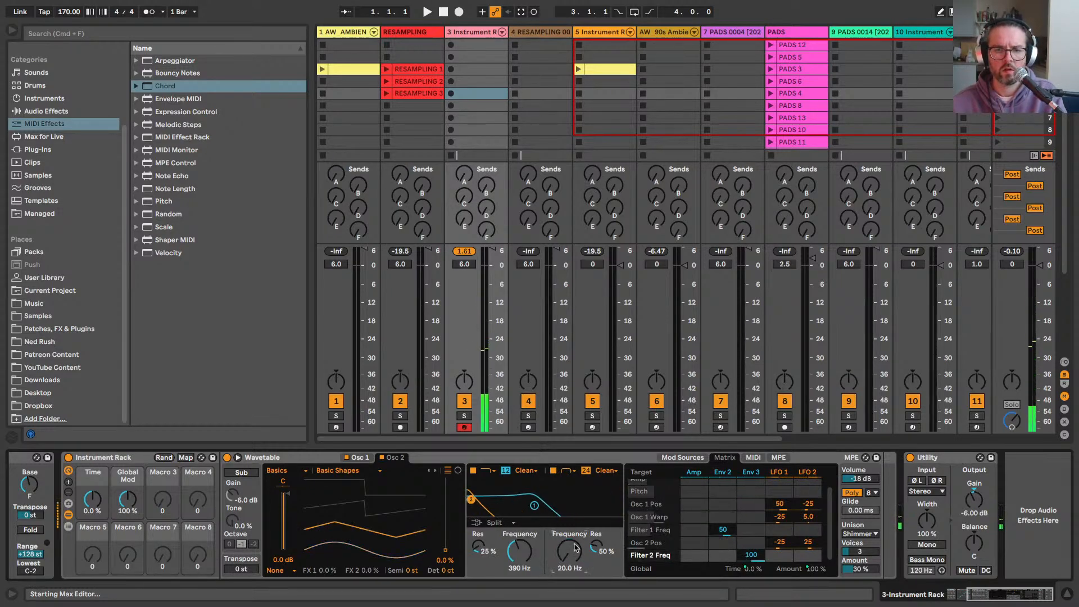
pyautogui.press('super+z')
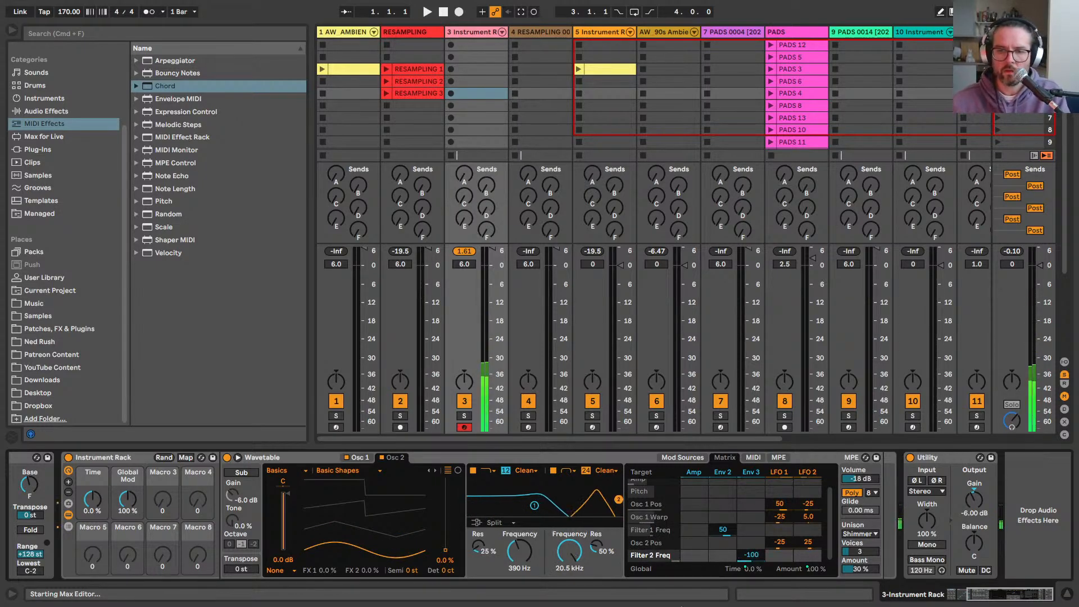
# Step: Set Env 3's attack to about 5.30 s and raise filter 2's resonance to 70%
pyautogui.click(680, 458)
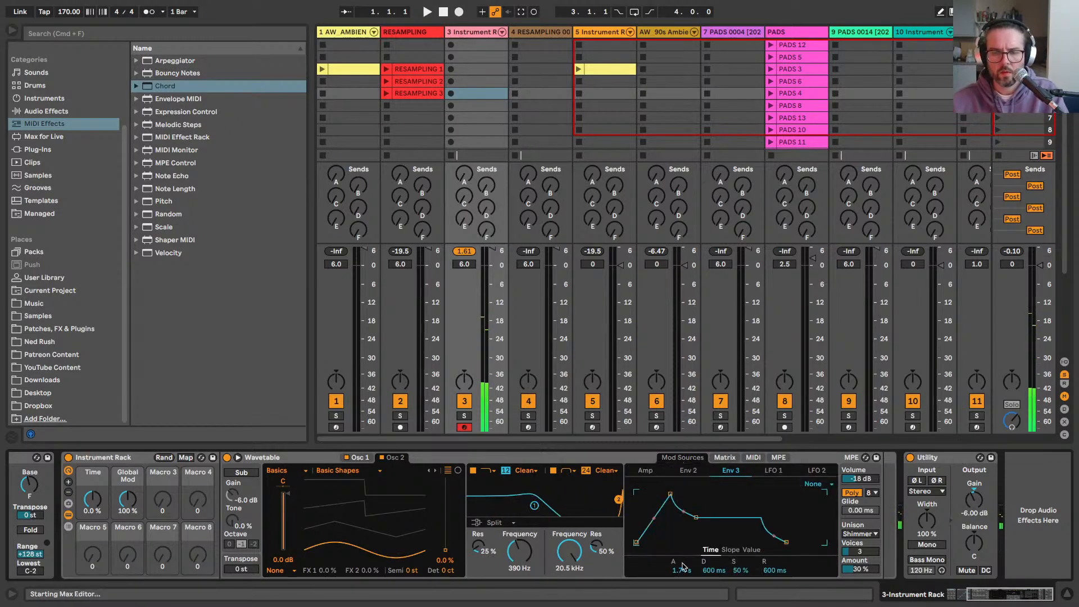
pyautogui.moveTo(670, 496); pyautogui.dragTo(682, 493)
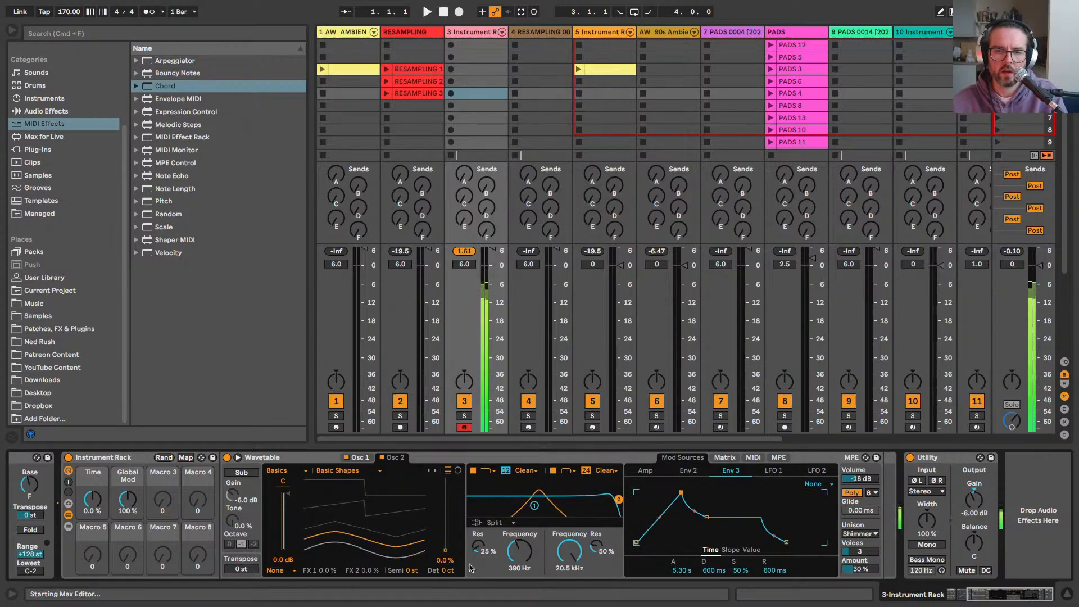
pyautogui.moveTo(596, 548); pyautogui.dragTo(597, 537)
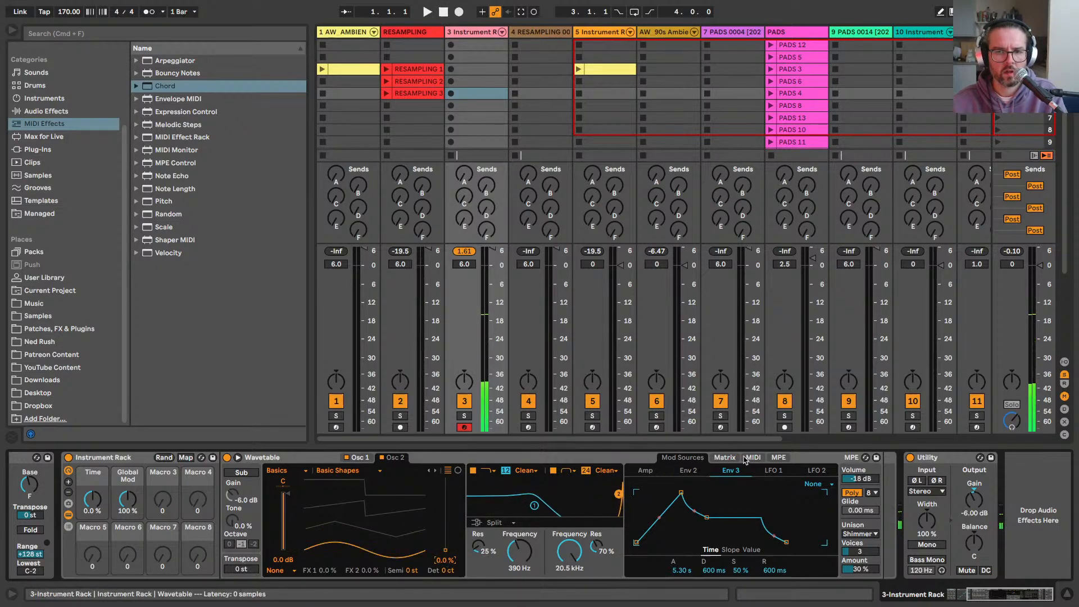
# Step: Set oscillator 2's effect to Modern and modulate its warp by 50 from LFO 1 and by -25 from LFO 2
pyautogui.click(725, 458)
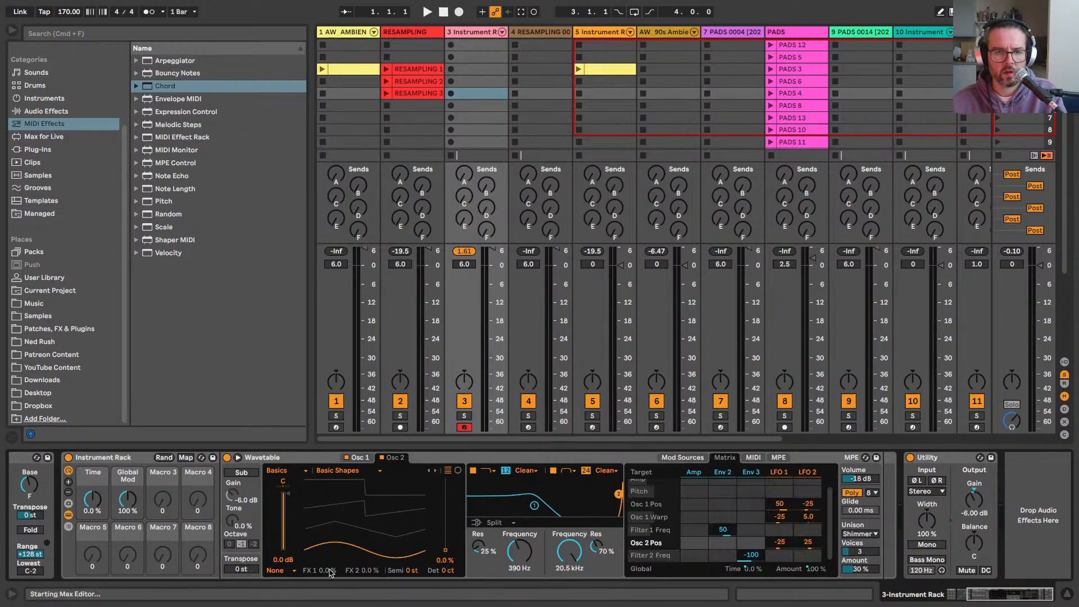
pyautogui.click(278, 570)
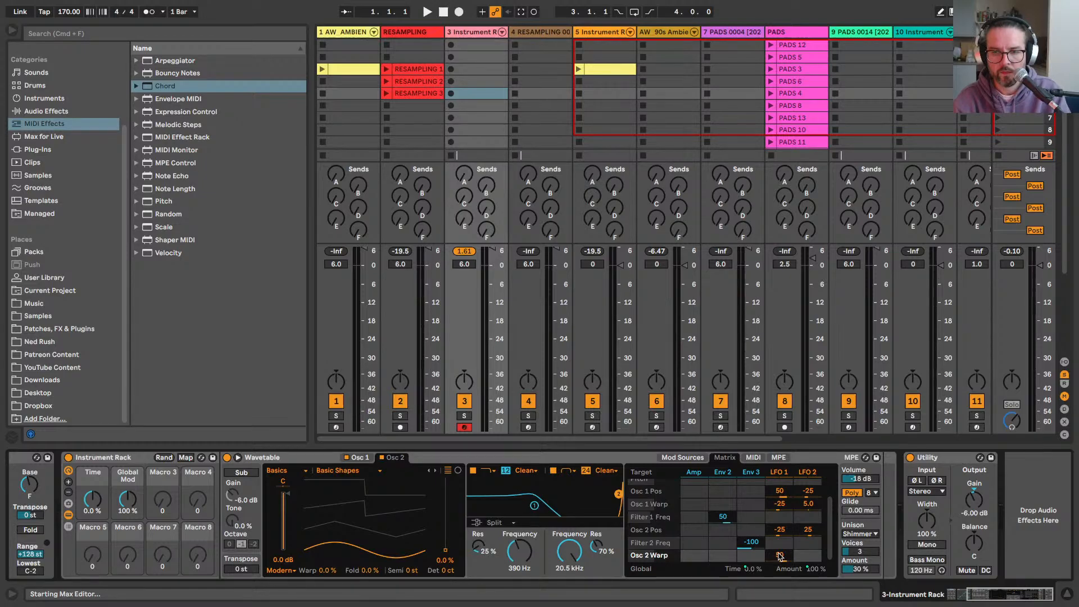
pyautogui.moveTo(779, 555); pyautogui.dragTo(780, 539)
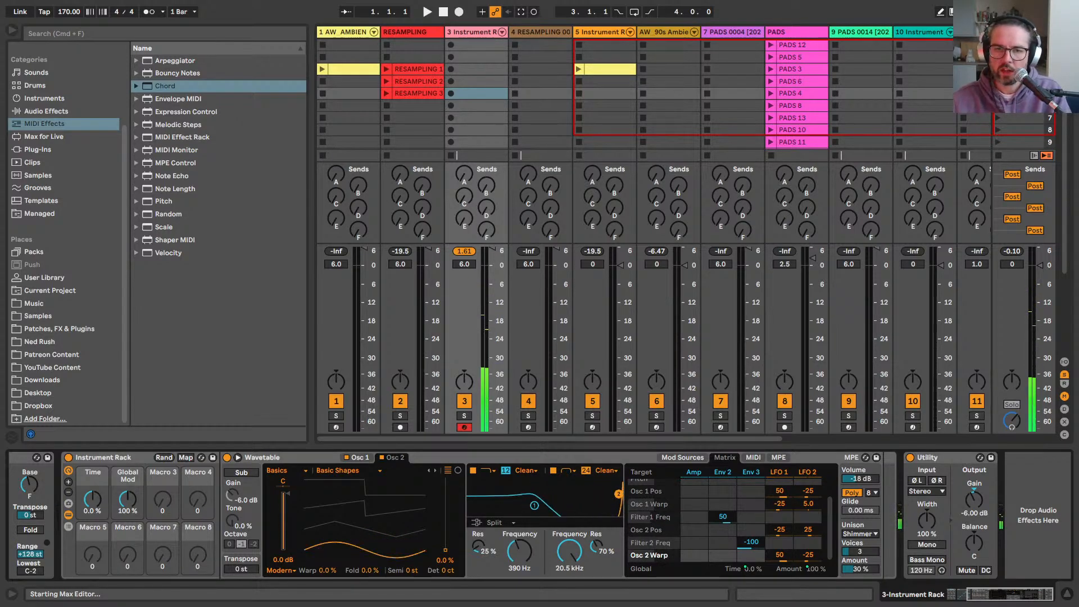
# Step: Try reducing Env 3's modulation of filter 2's frequency to -5.0
pyautogui.click(466, 458)
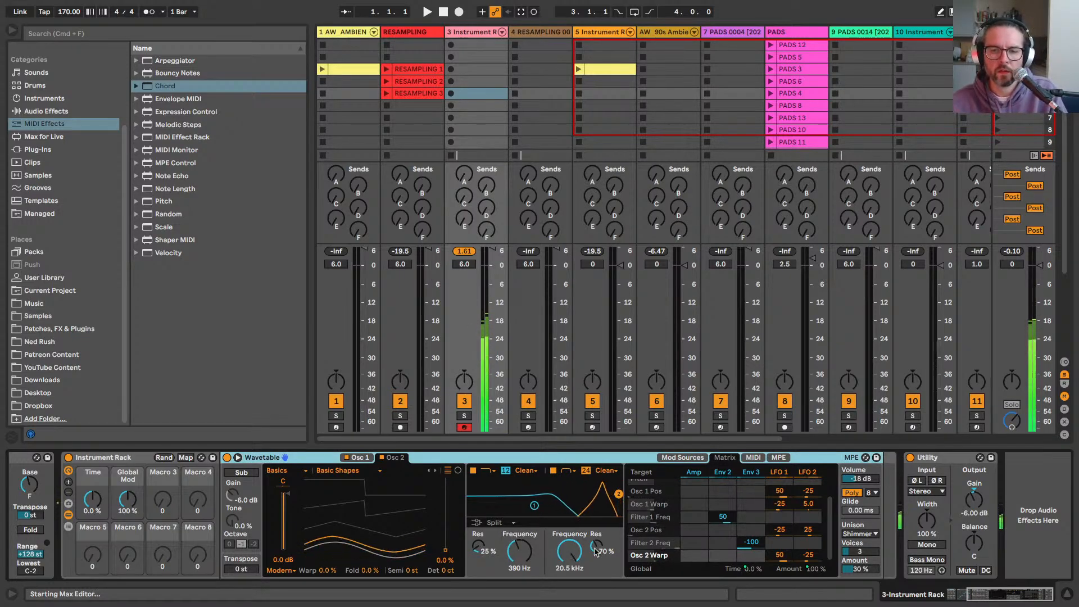
pyautogui.moveTo(751, 542); pyautogui.dragTo(755, 548)
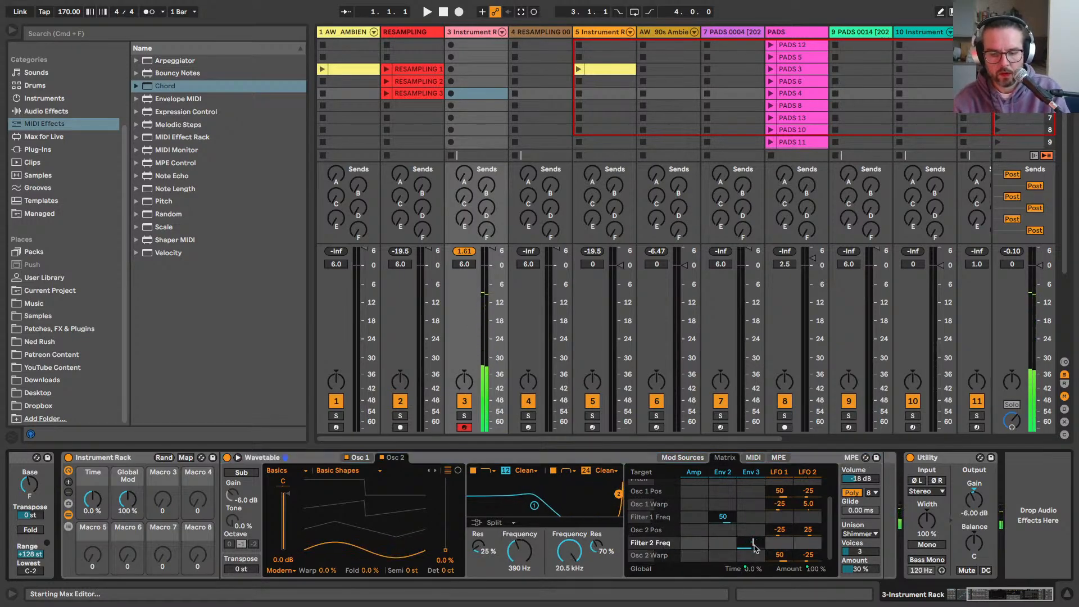
pyautogui.click(718, 545)
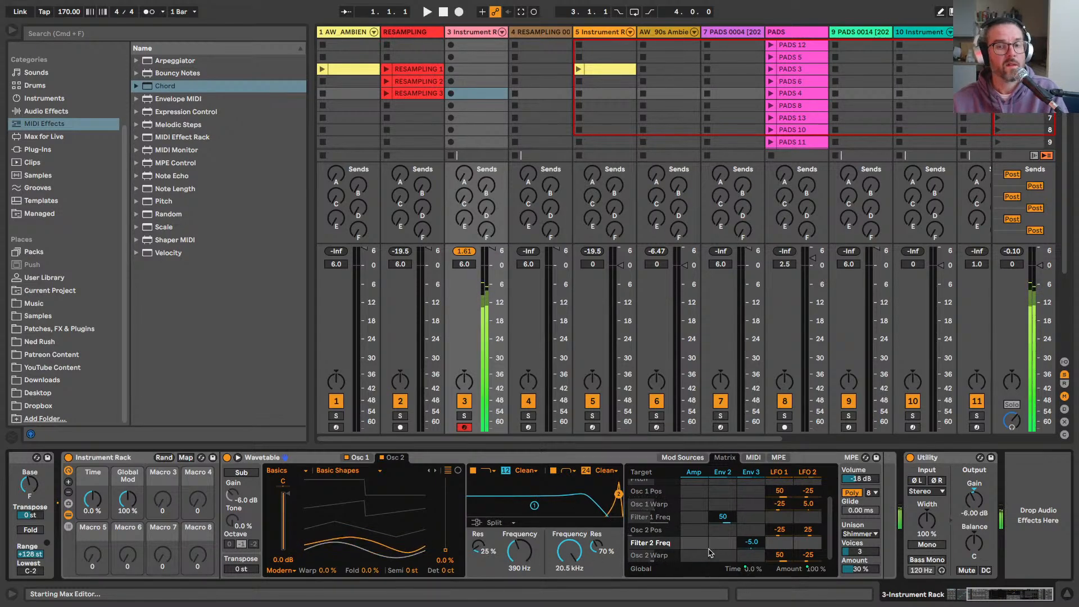
# Step: Set Env 3's attack to about 3.05 s, decay to 600 ms and sustain to 100%
pyautogui.click(749, 472)
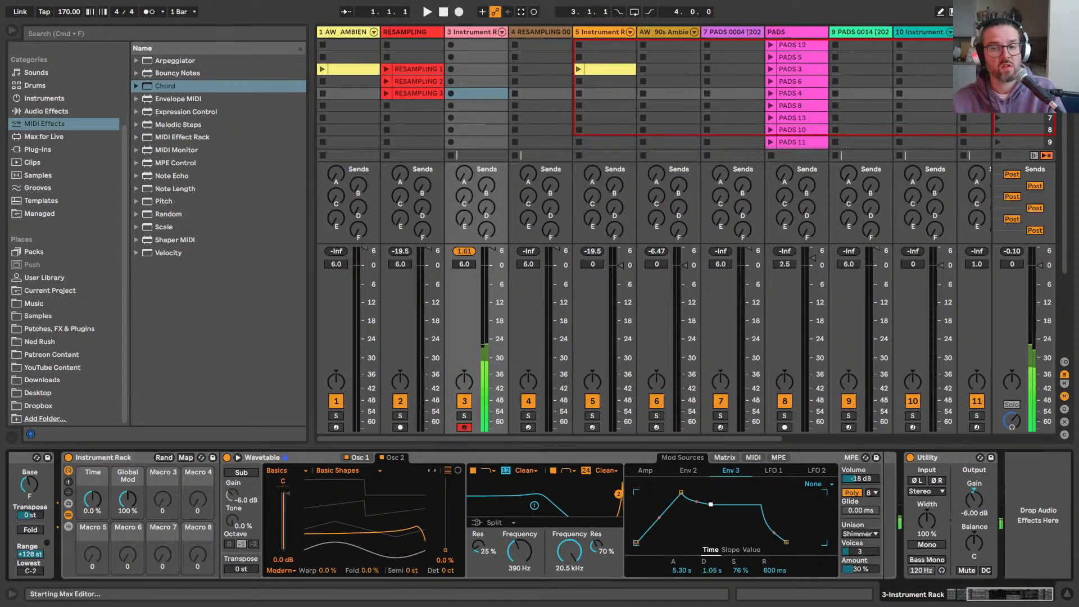
pyautogui.moveTo(711, 505); pyautogui.dragTo(672, 492)
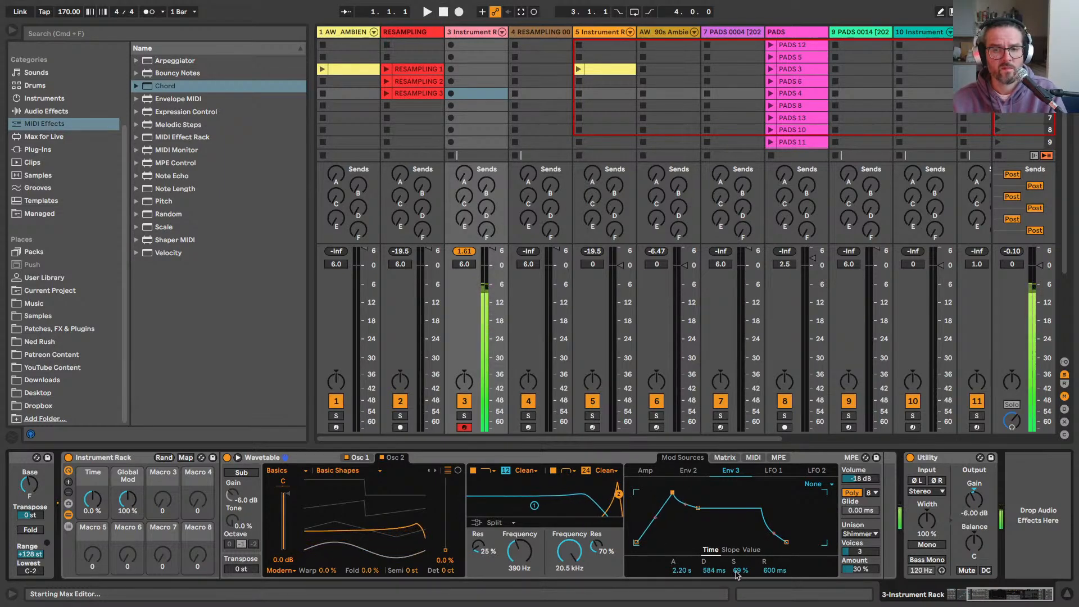
pyautogui.moveTo(734, 570); pyautogui.dragTo(734, 539)
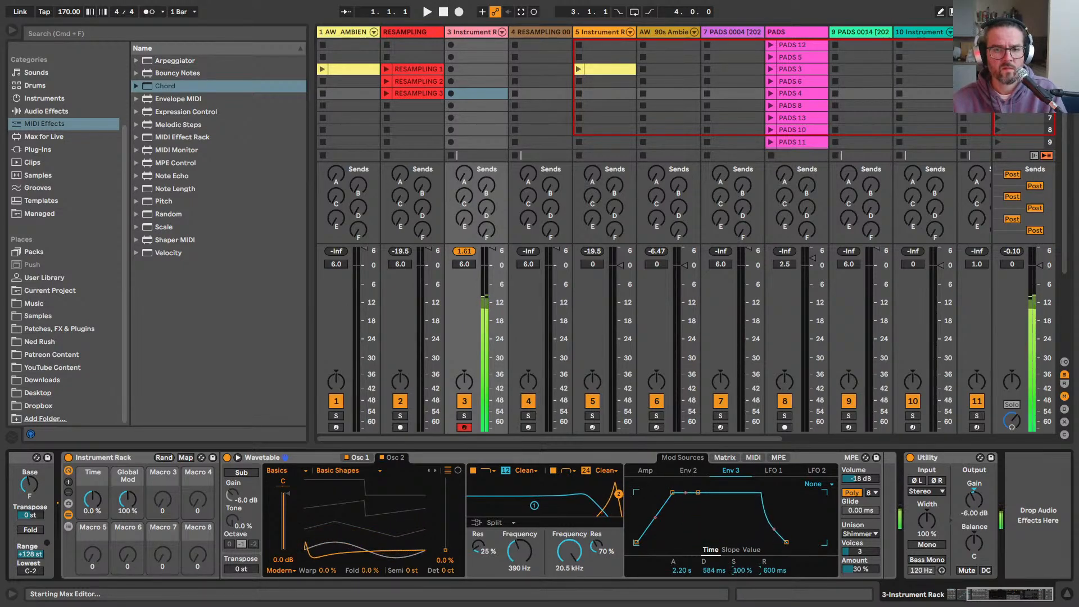
pyautogui.moveTo(713, 570); pyautogui.dragTo(682, 557)
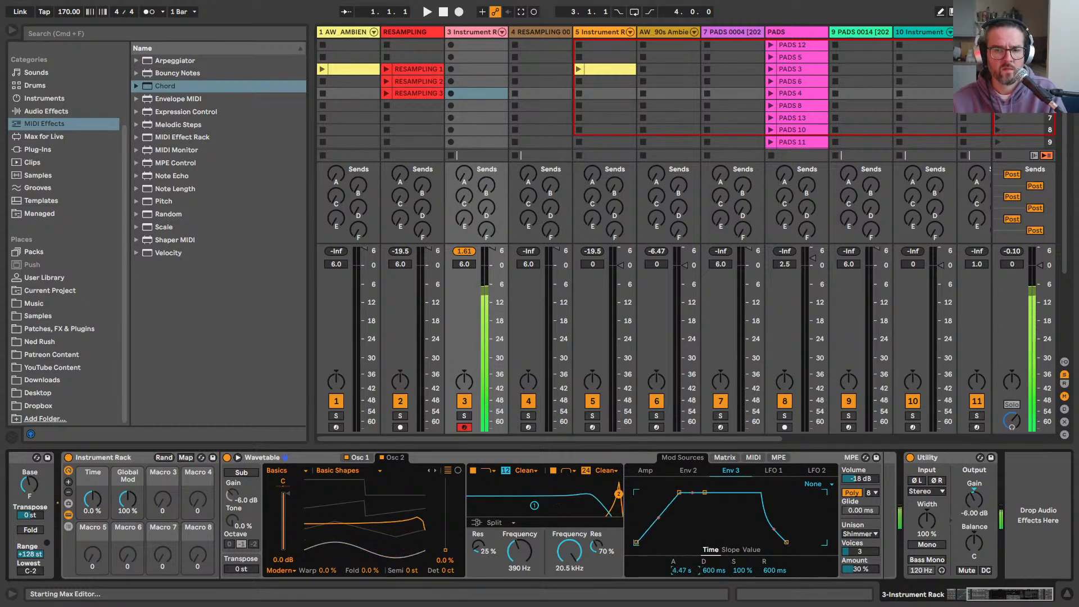
pyautogui.moveTo(682, 557); pyautogui.dragTo(681, 566)
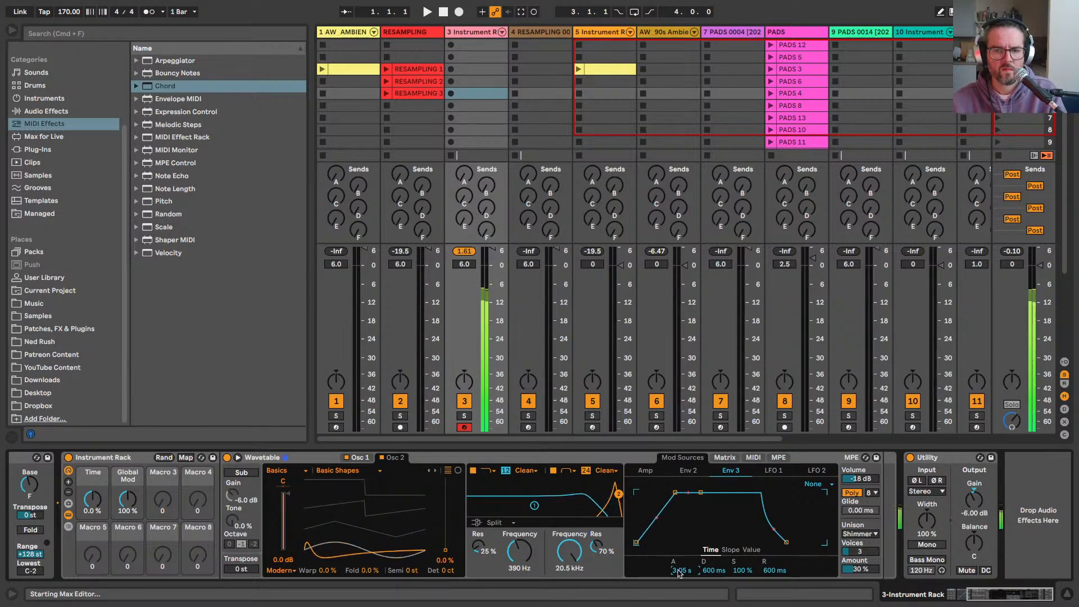
# Step: Set Env 3's modulation of filter 2's frequency to -50 and lower filter 1's frequency to 280 Hz
pyautogui.click(724, 457)
pyautogui.moveTo(750, 529); pyautogui.dragTo(750, 553)
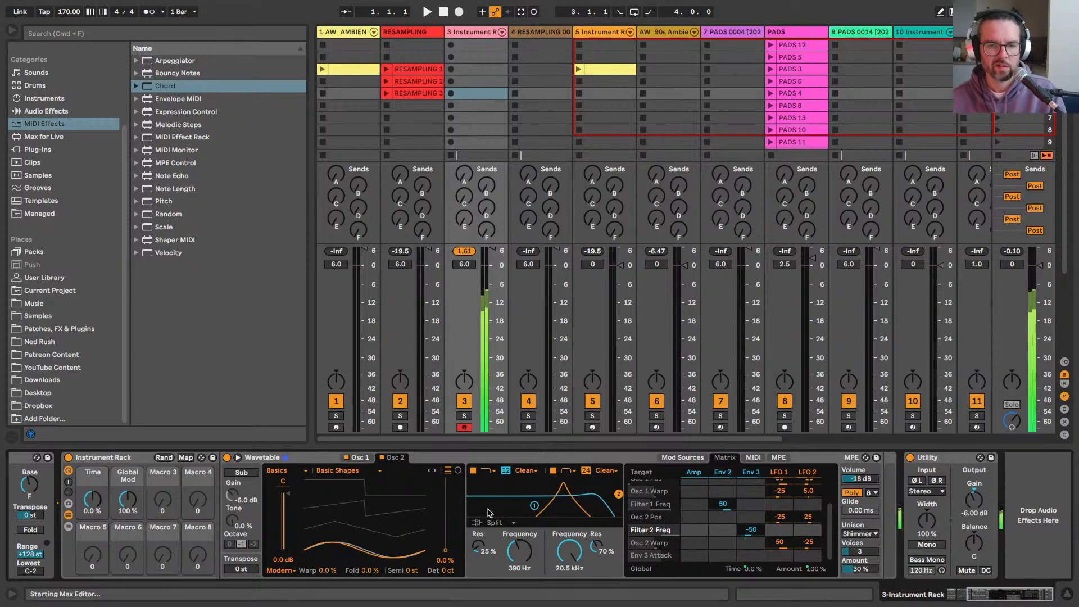
pyautogui.moveTo(534, 505); pyautogui.dragTo(527, 505)
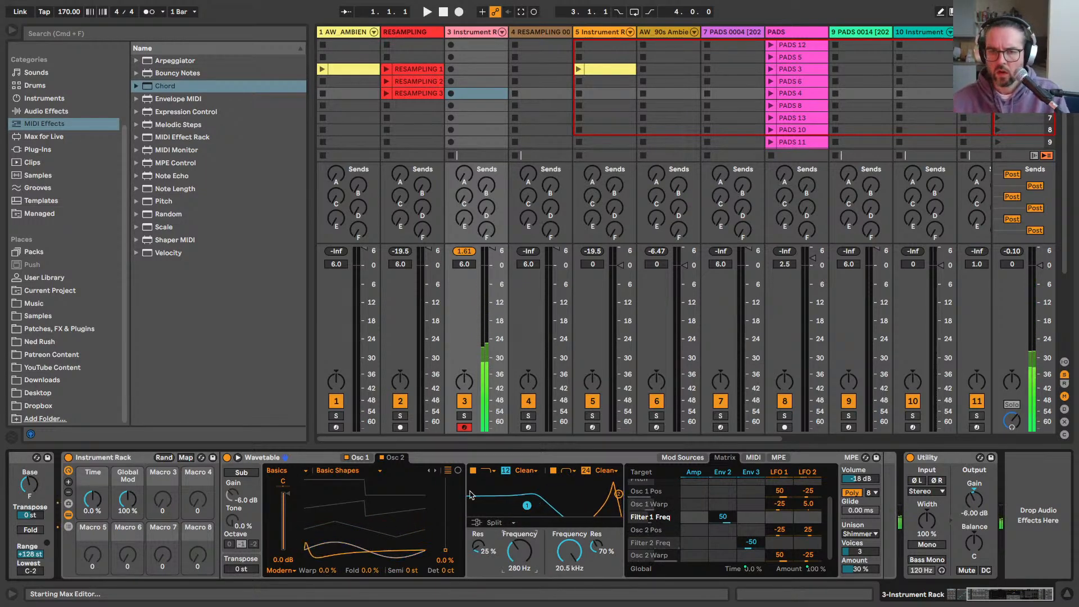
# Step: Lengthen Env 3's release to about 2.75 s and raise the envelope's final level to its peak
pyautogui.click(723, 473)
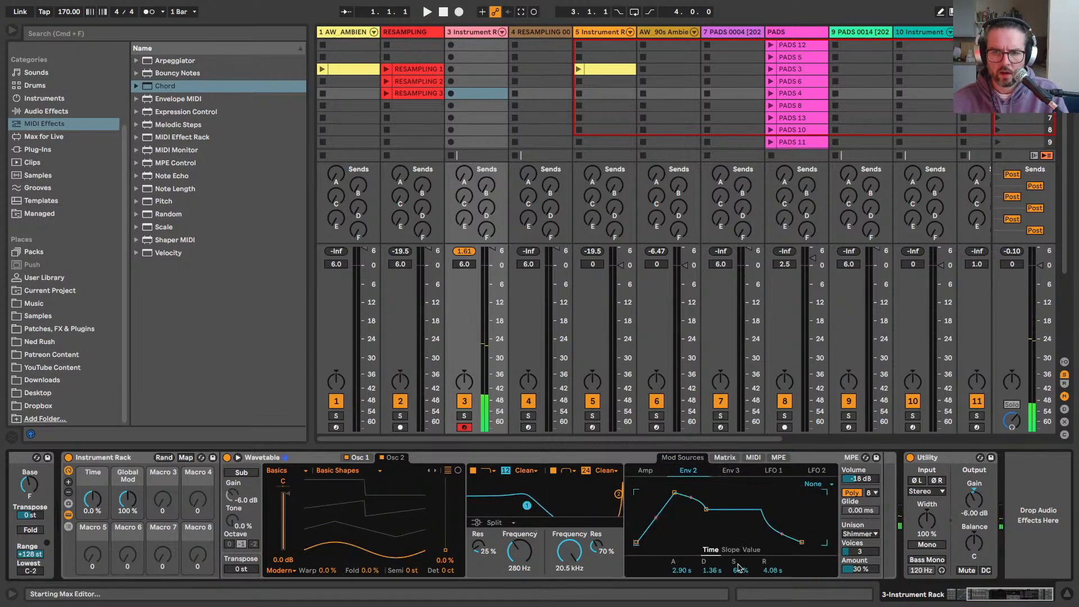
pyautogui.click(731, 471)
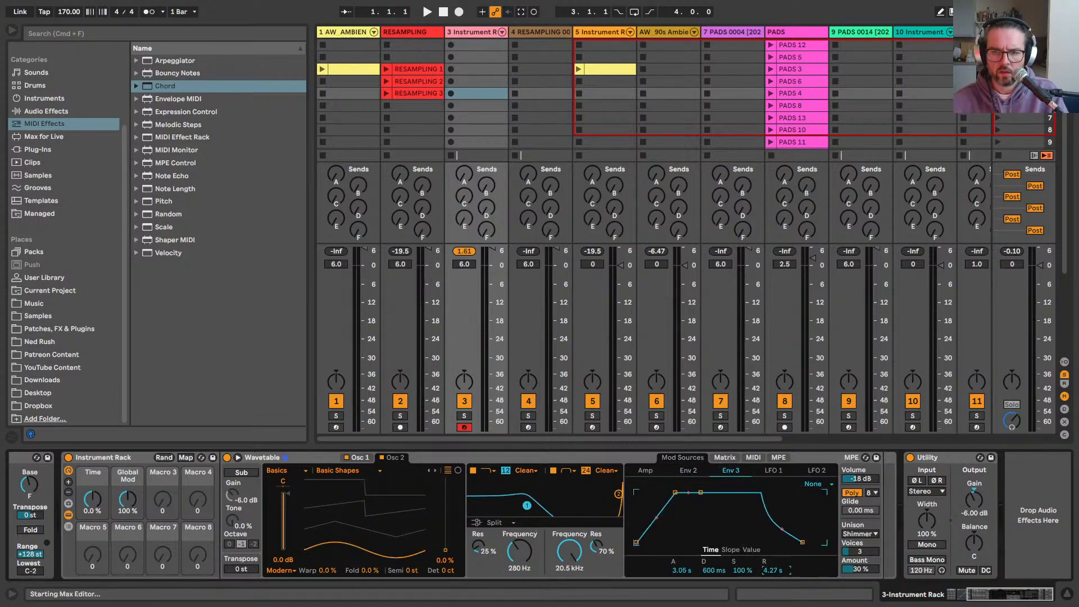
pyautogui.moveTo(772, 569)
pyautogui.mouseDown()
pyautogui.moveTo(772, 550)
pyautogui.moveTo(772, 568)
pyautogui.mouseUp()
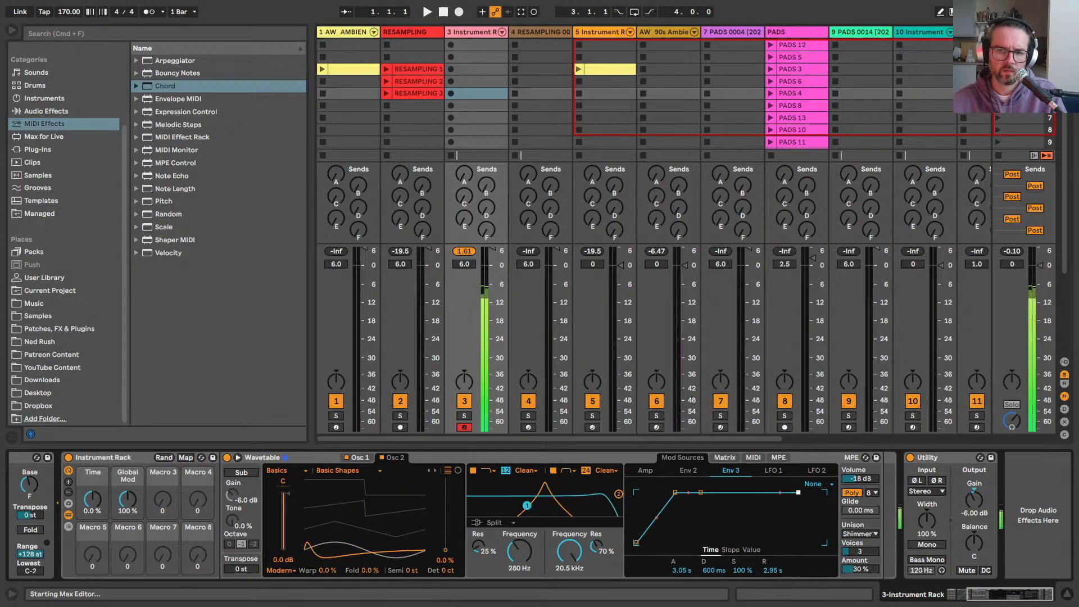
pyautogui.moveTo(797, 493); pyautogui.dragTo(800, 497)
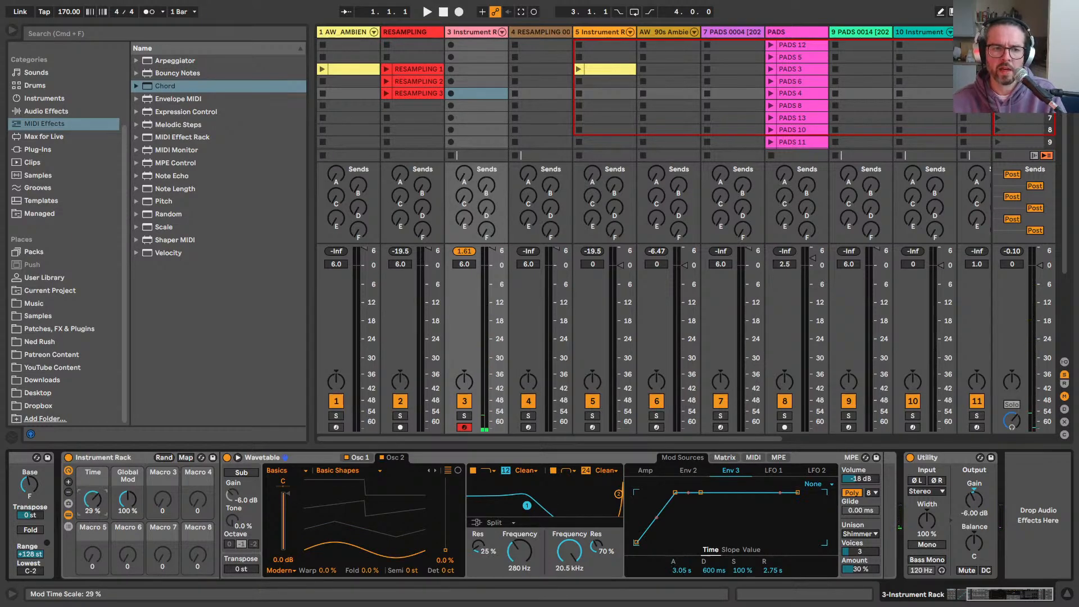
# Step: Try the Time macro at up to 50% and return it to 0%
pyautogui.moveTo(93, 498); pyautogui.dragTo(93, 494)
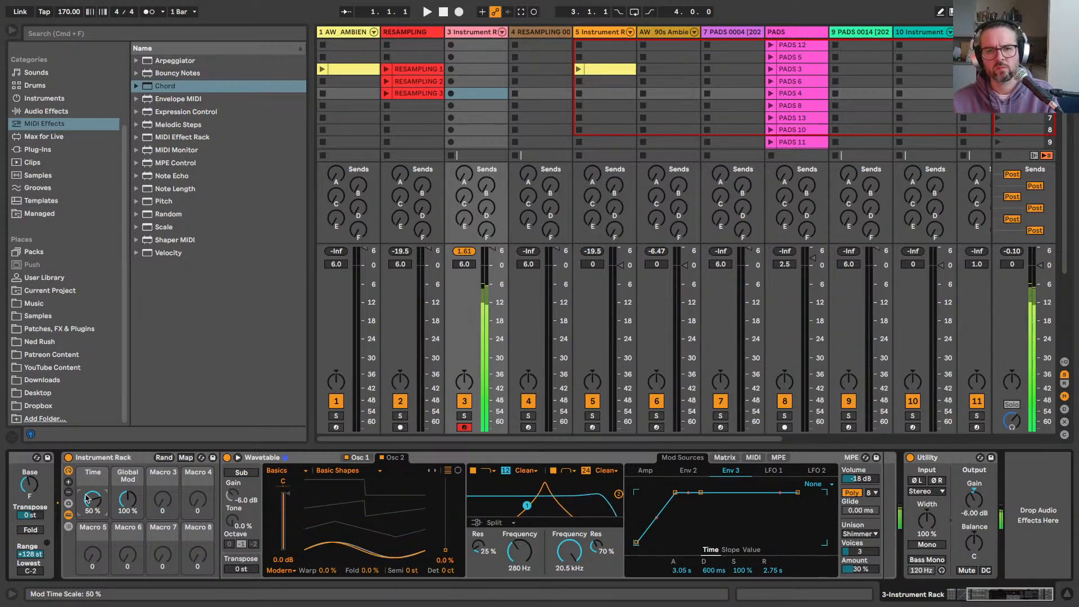
pyautogui.moveTo(87, 499); pyautogui.dragTo(87, 540)
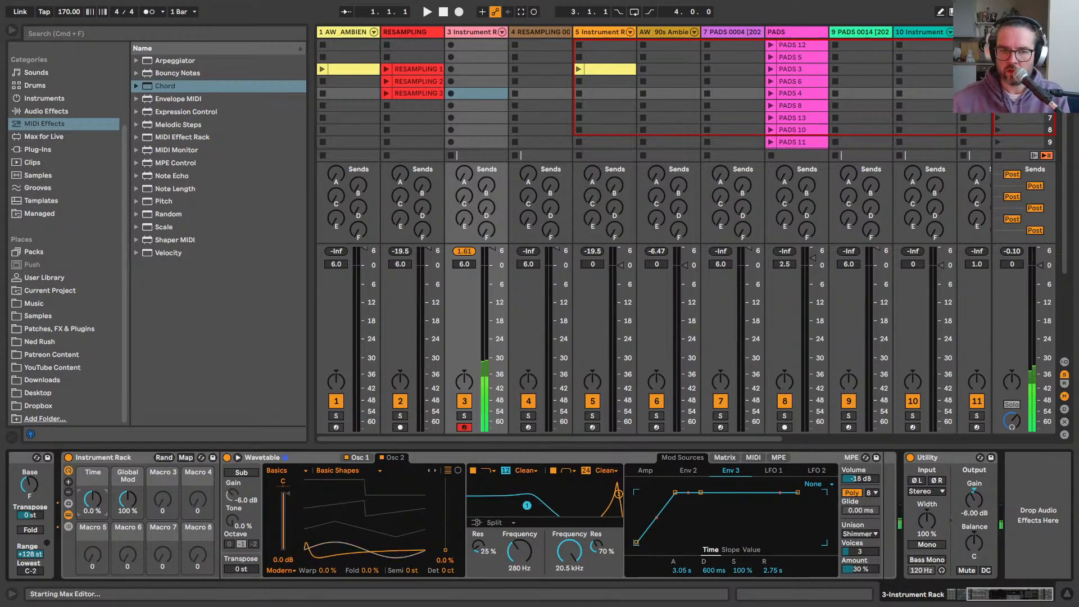
# Step: Enable Wavetable's sub oscillator and set its octave to 0
pyautogui.click(228, 473)
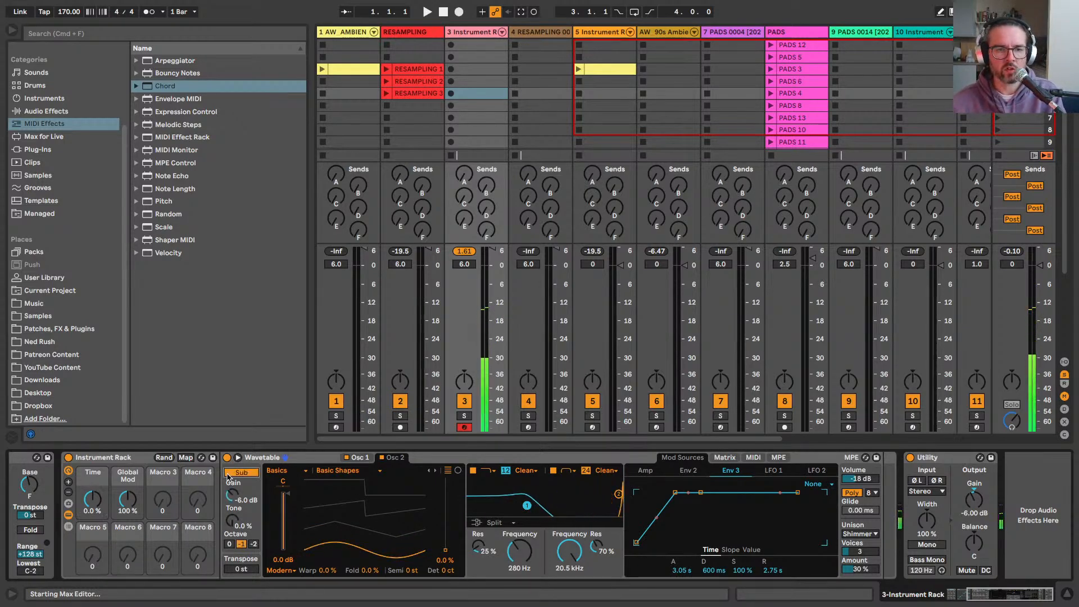
pyautogui.click(229, 544)
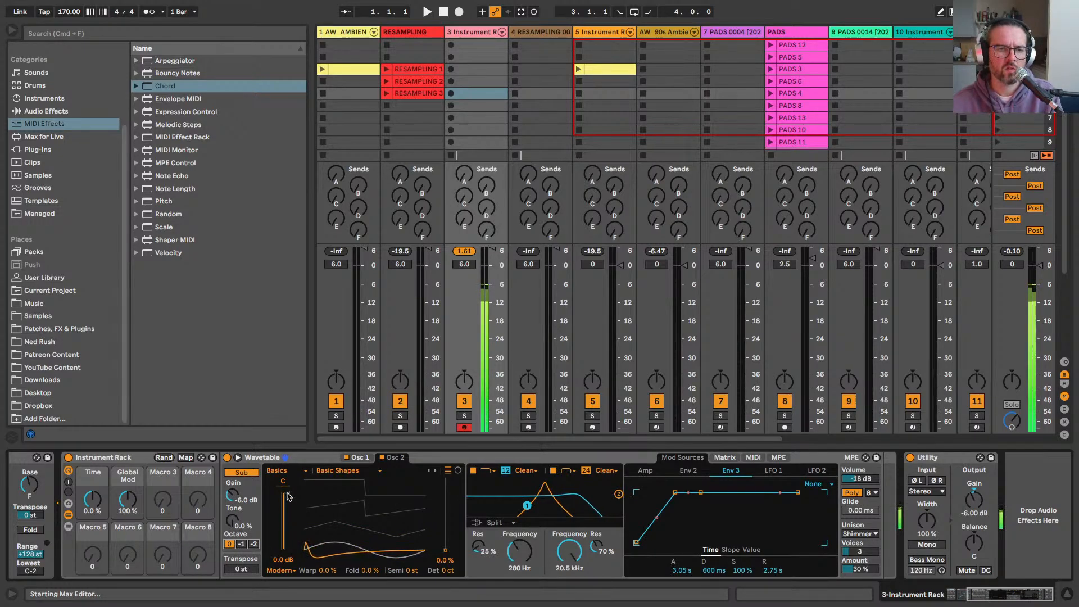
# Step: Set the Time macro to 12% and the Global Mod Amount macro to 135%
pyautogui.moveTo(288, 495); pyautogui.dragTo(278, 517)
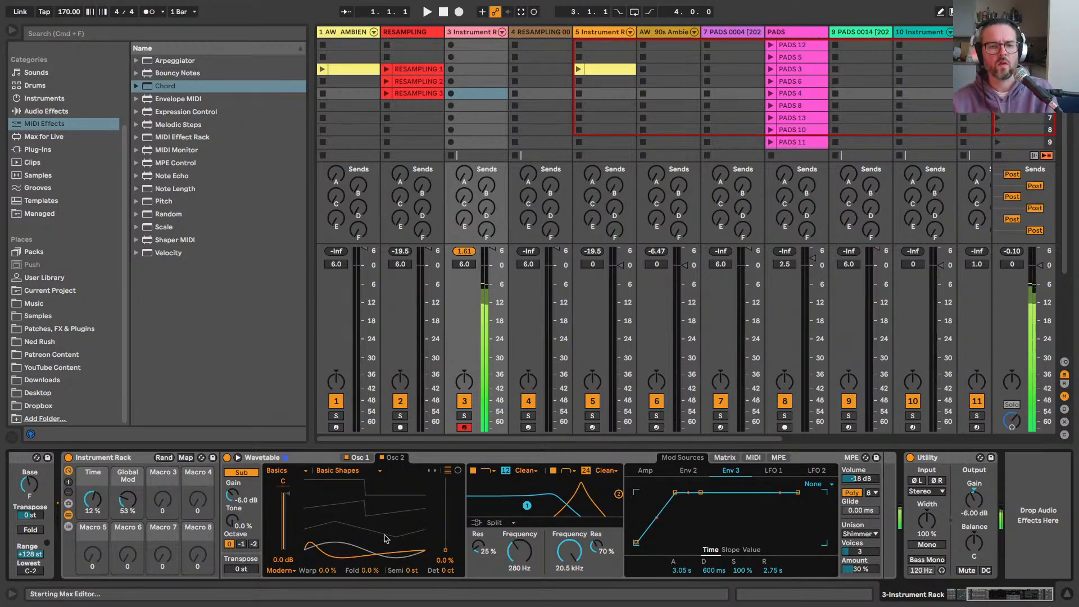
pyautogui.click(725, 457)
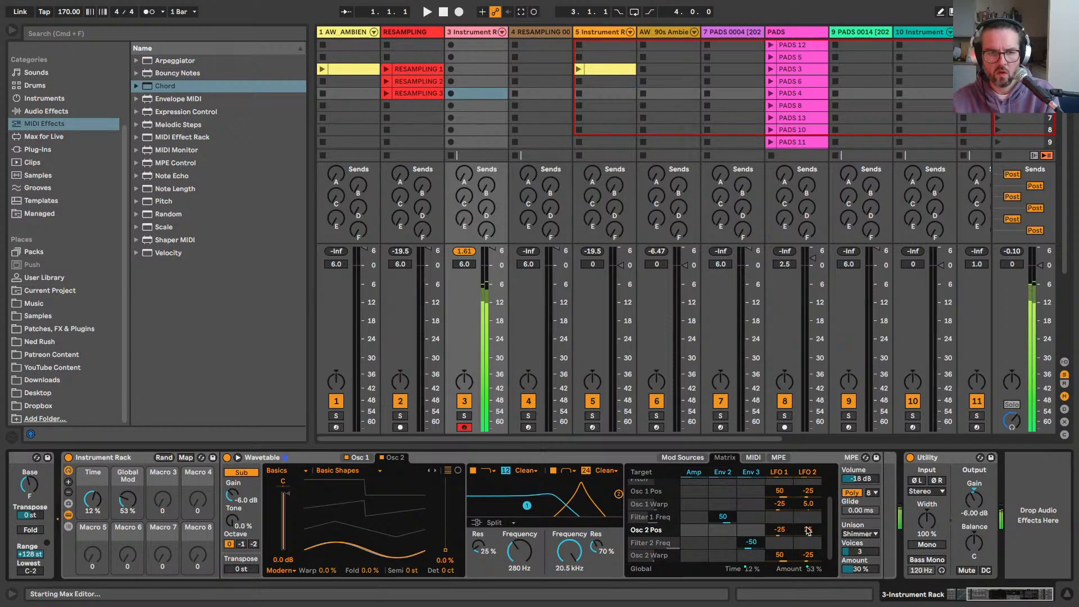
pyautogui.moveTo(807, 530); pyautogui.dragTo(807, 520)
pyautogui.moveTo(811, 569); pyautogui.dragTo(811, 539)
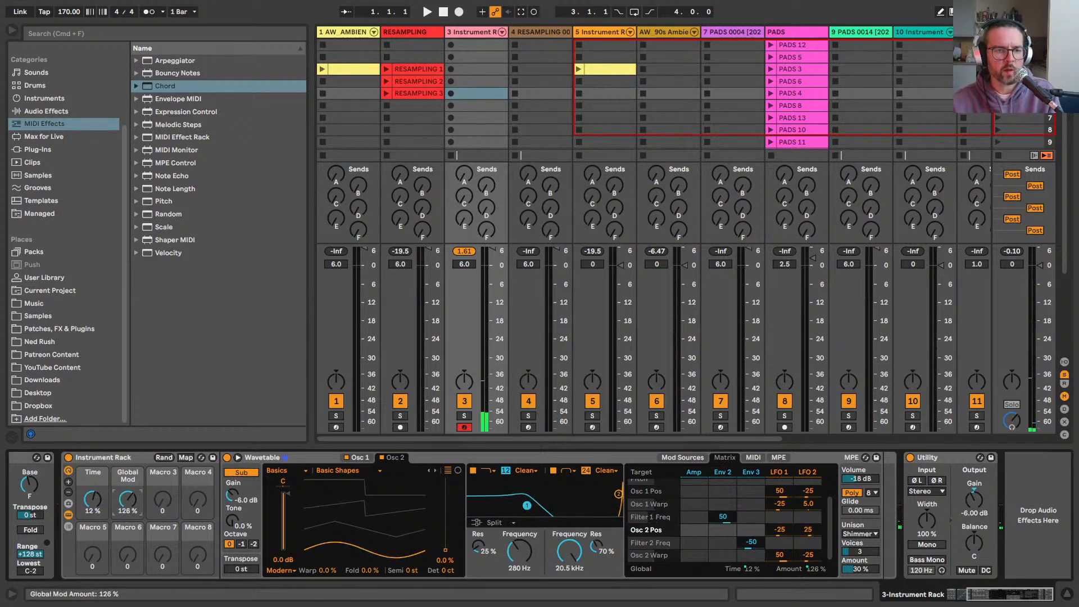
pyautogui.moveTo(125, 504); pyautogui.dragTo(124, 497)
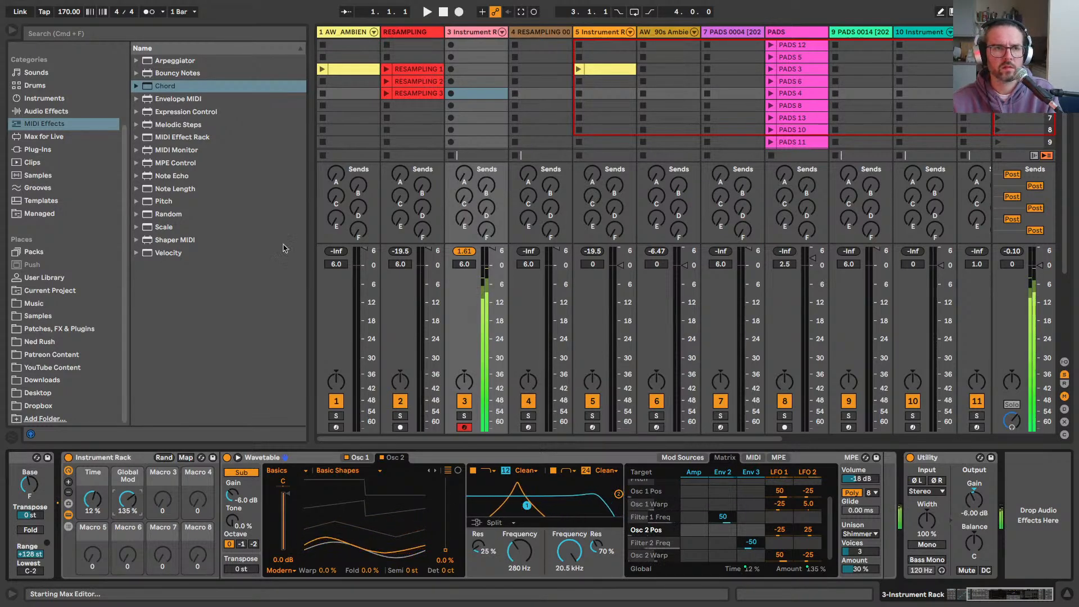
# Step: Add an Auto Filter after Wavetable in the rack and map its frequency and resonance to Macros 3 and 4
pyautogui.click(46, 111)
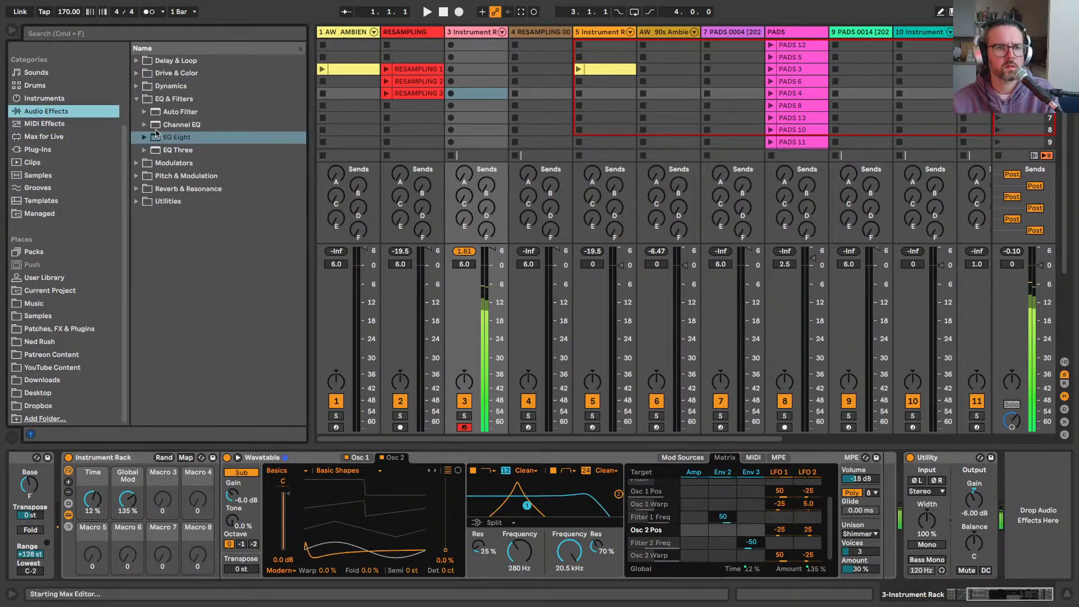
pyautogui.moveTo(143, 111); pyautogui.dragTo(882, 520)
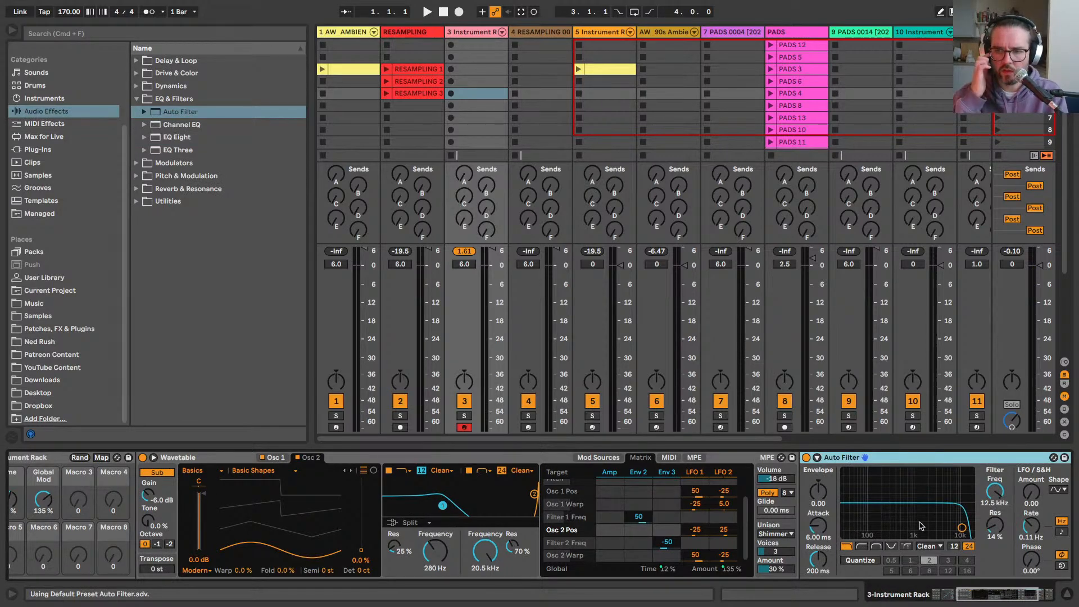
pyautogui.rightClick(993, 491)
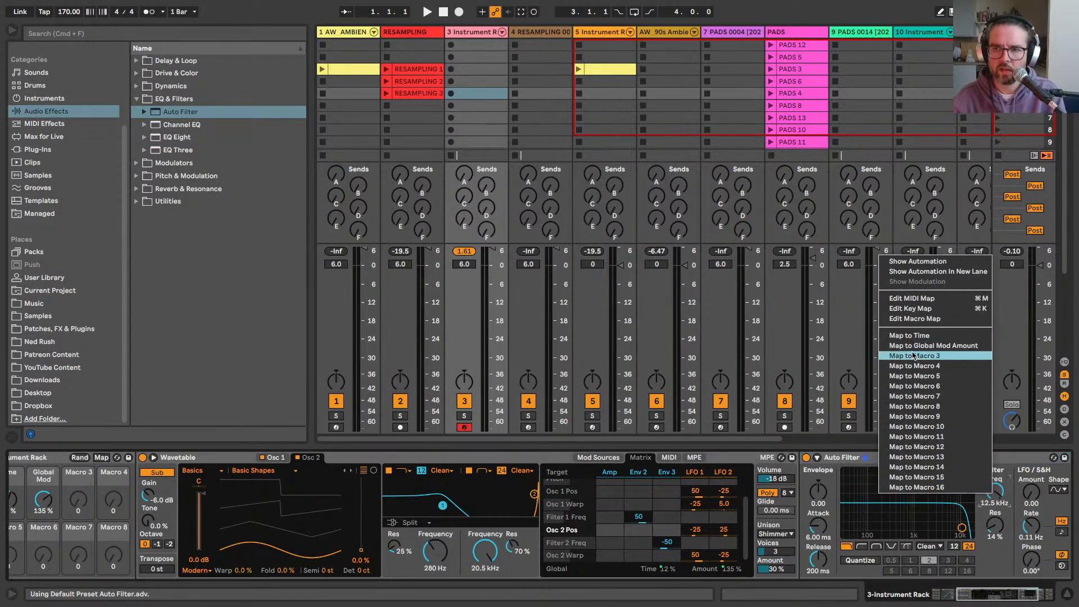
pyautogui.click(930, 393)
pyautogui.rightClick(994, 524)
pyautogui.click(936, 396)
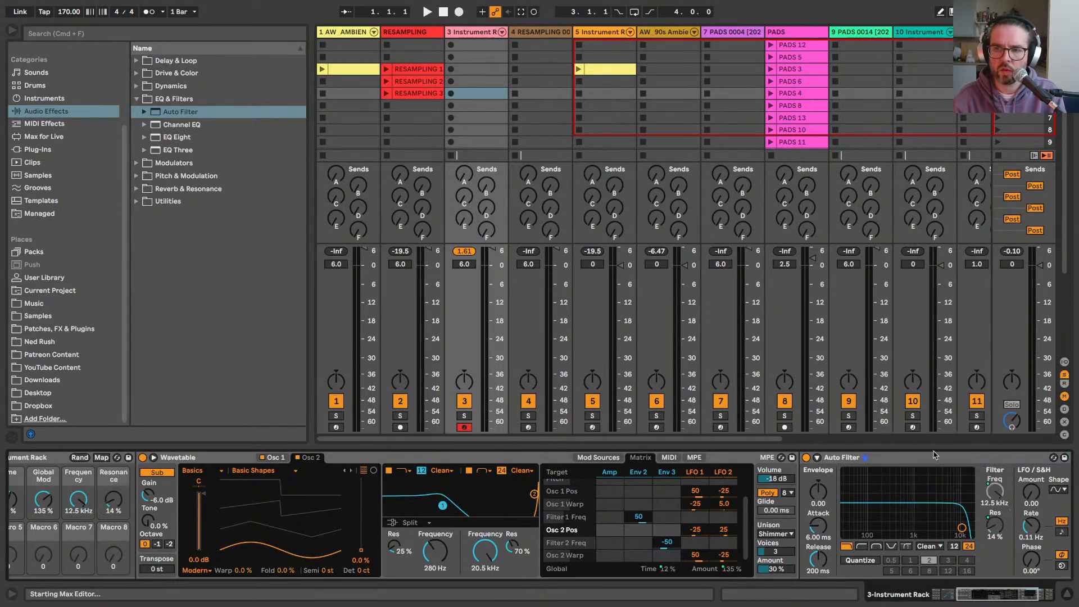
# Step: Try to map the Auto Filter's LFO amount to Macro 5
pyautogui.rightClick(1031, 494)
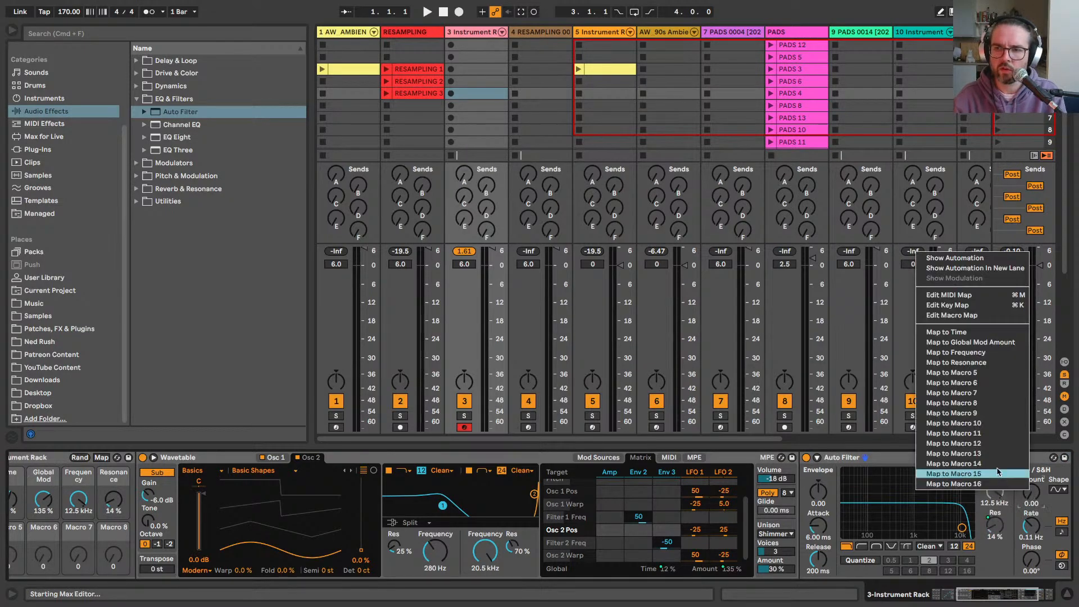
pyautogui.click(951, 373)
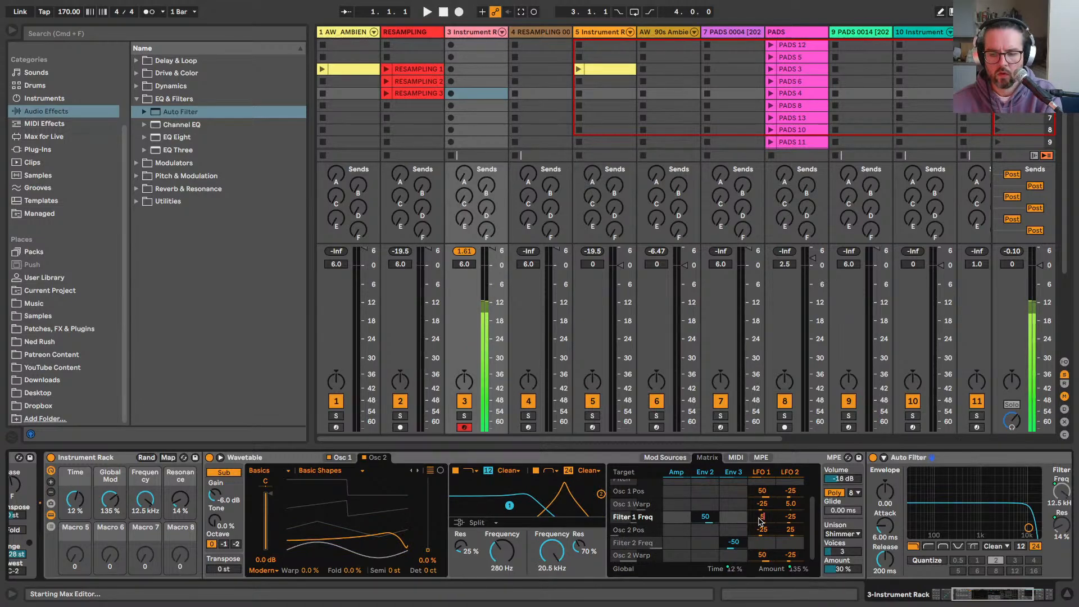
# Step: Modulate filter 1's frequency by 5.0 from LFO 1 and by -12 from LFO 2
pyautogui.press('Return')
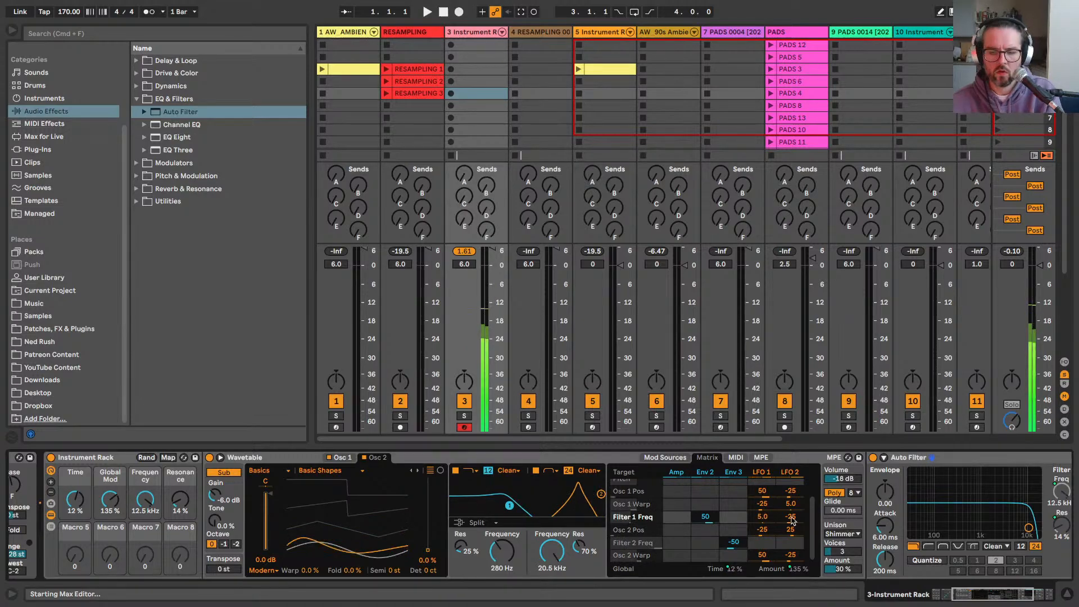
pyautogui.click(790, 516)
pyautogui.write('-12')
pyautogui.press('Return')
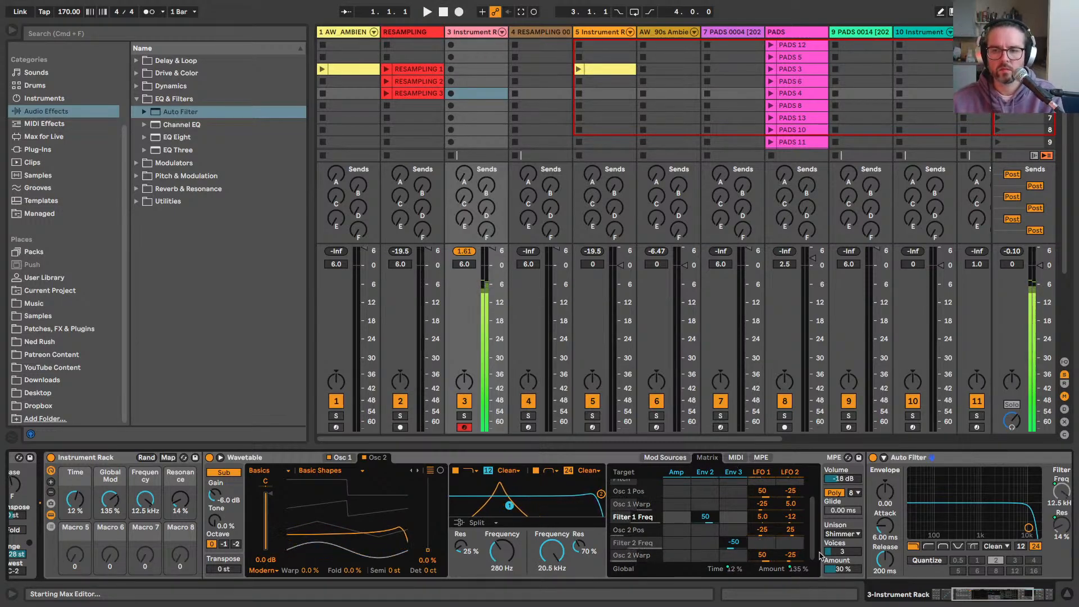
# Step: Set Unison to 4 voices, and set the Auto Filter's frequency to 1.25 kHz and resonance to 30%
pyautogui.moveTo(830, 553); pyautogui.dragTo(834, 550)
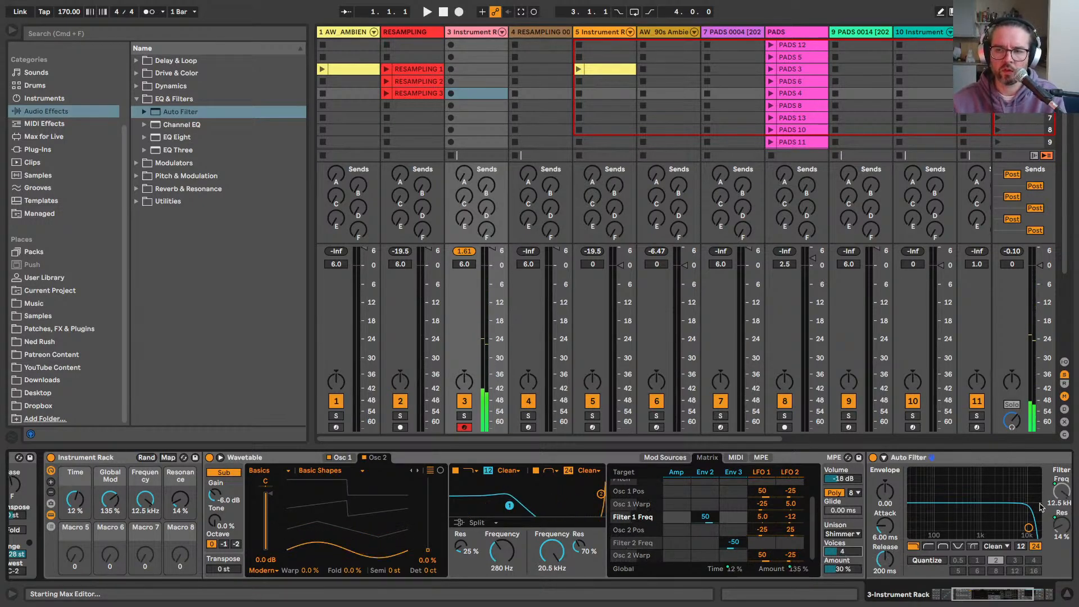
pyautogui.moveTo(1040, 507); pyautogui.dragTo(997, 500)
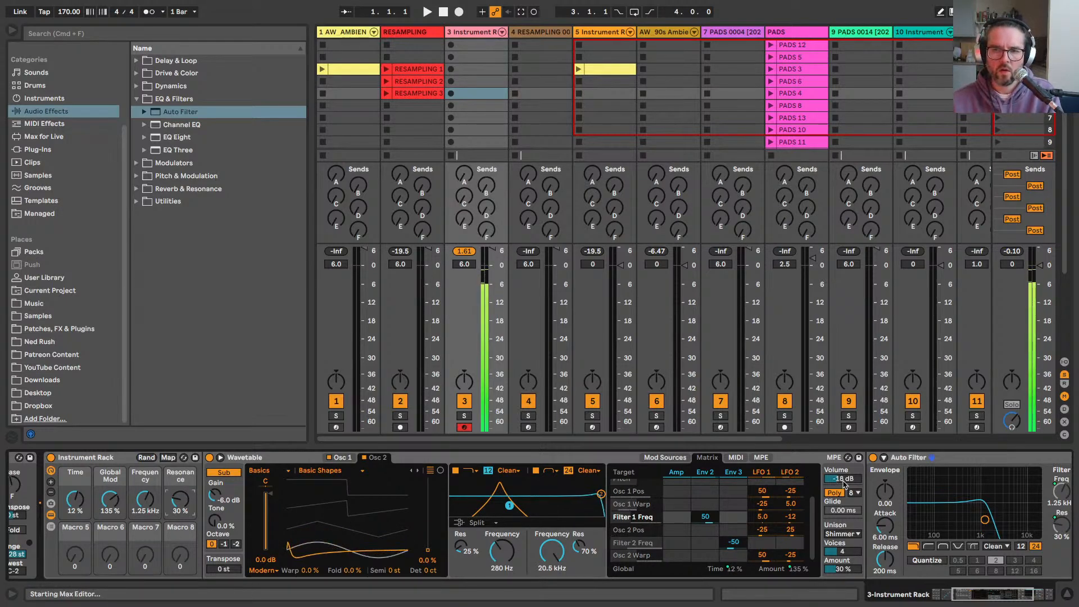
# Step: Lower Wavetable's volume to -25 dB and set the Amp envelope's release to about 5.11 s
pyautogui.scroll(-5, 843, 483)
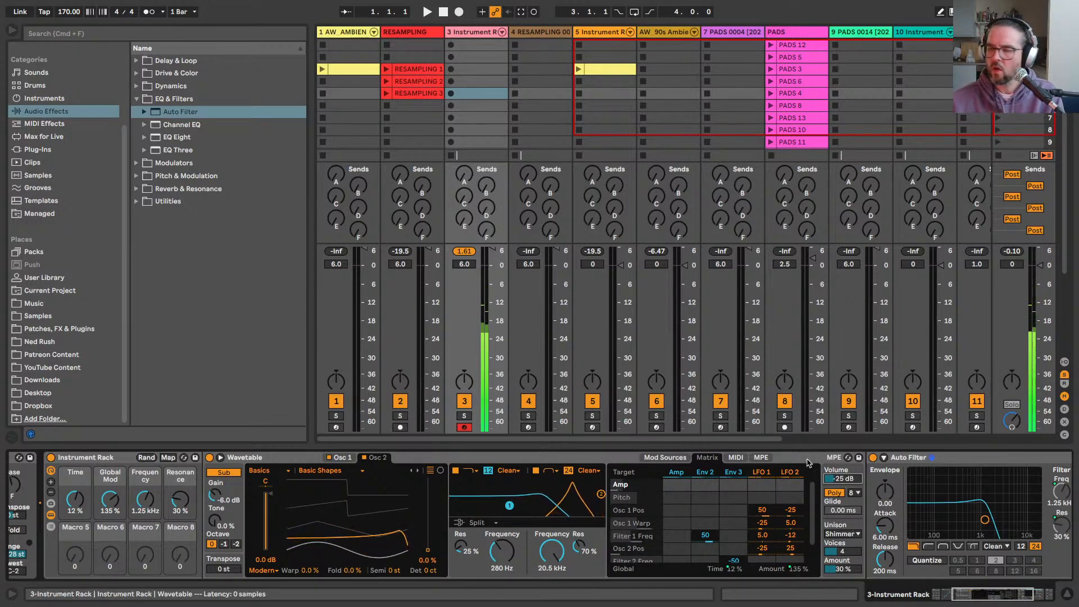
pyautogui.scroll(-2, 841, 479)
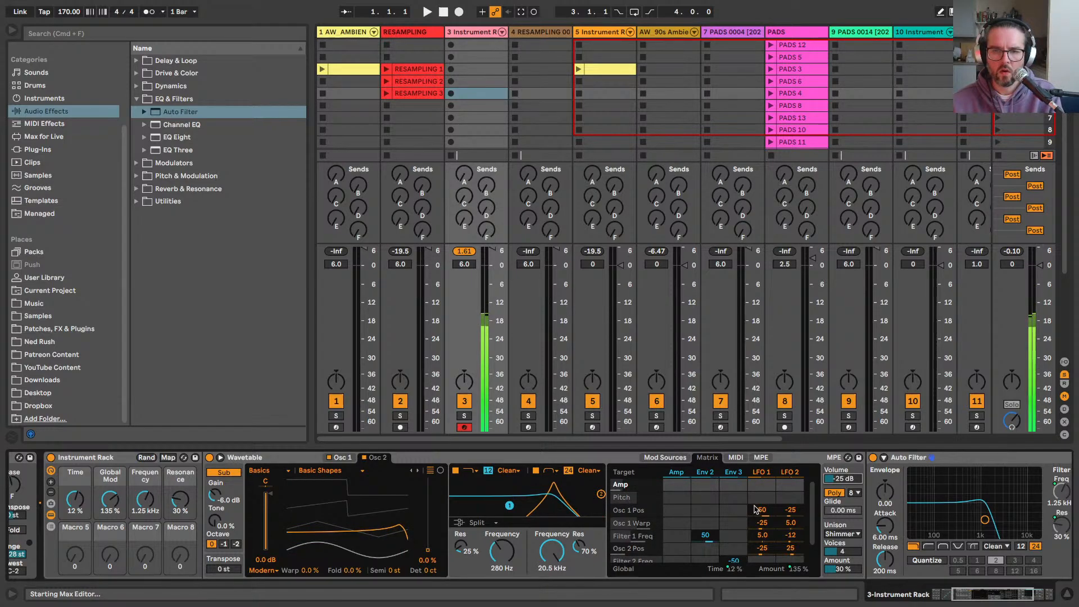
pyautogui.click(665, 457)
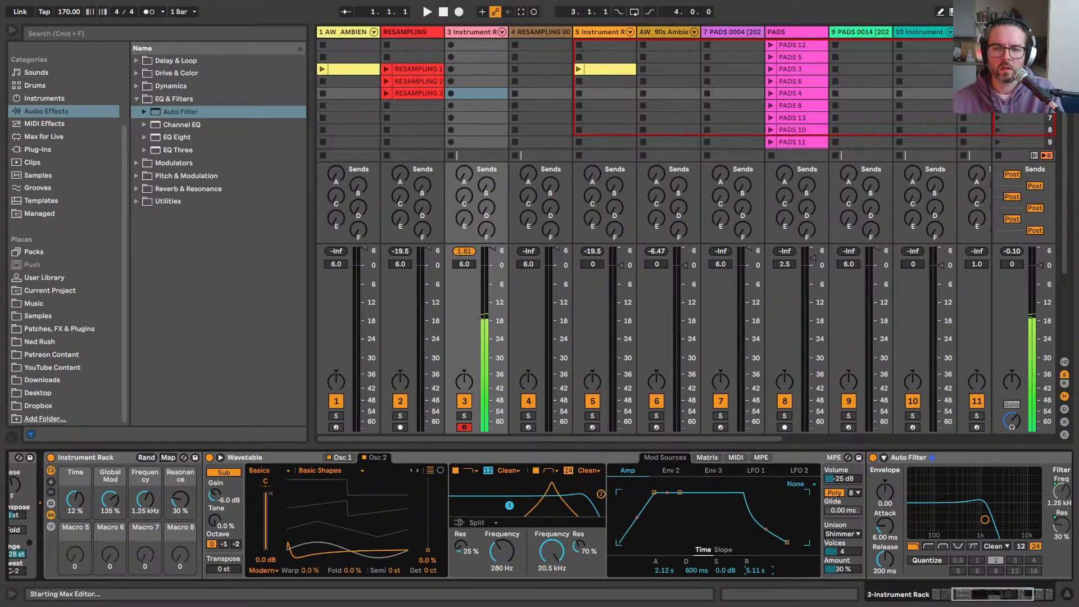
# Step: Lengthen Wavetable's Amp release to about 7.45 s, and set the rack's Frequency macro to 3.36 kHz and Global Mod Amount to 50%
pyautogui.moveTo(755, 570); pyautogui.dragTo(755, 564)
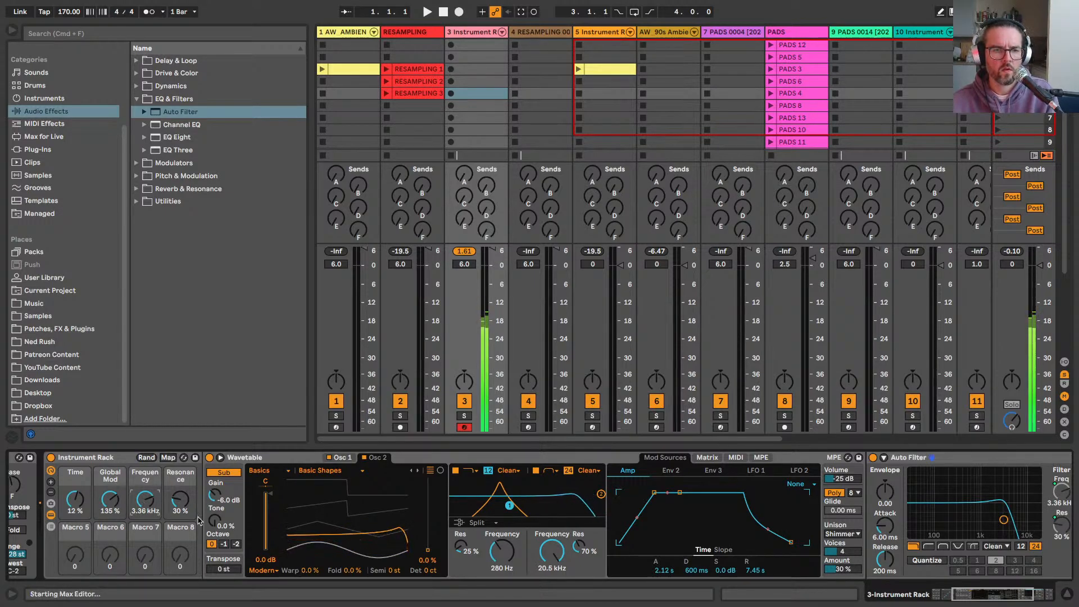
pyautogui.moveTo(110, 499); pyautogui.dragTo(110, 491)
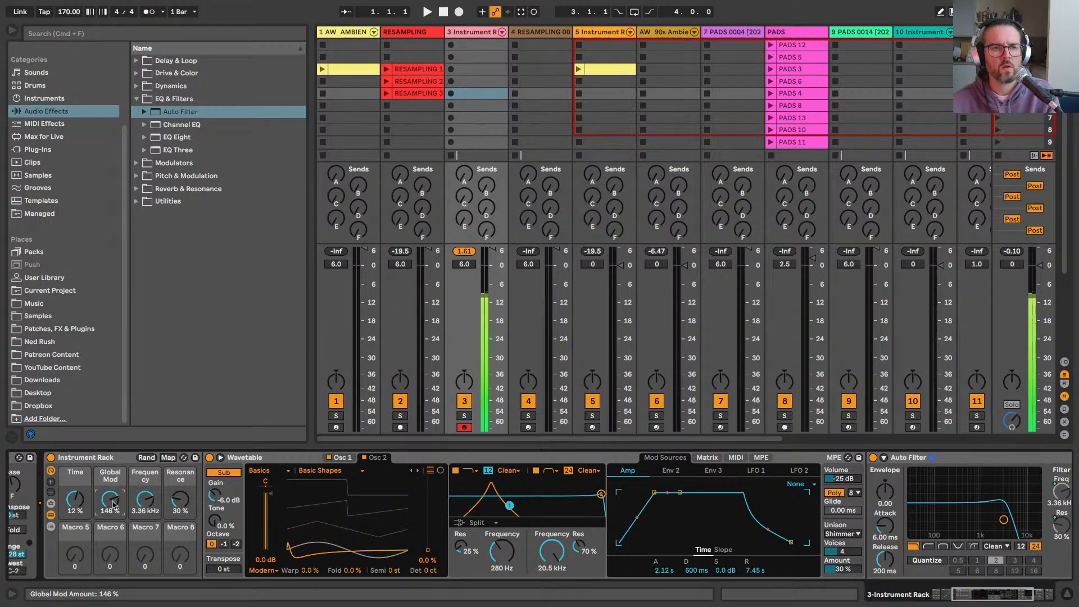
pyautogui.moveTo(111, 499); pyautogui.dragTo(110, 550)
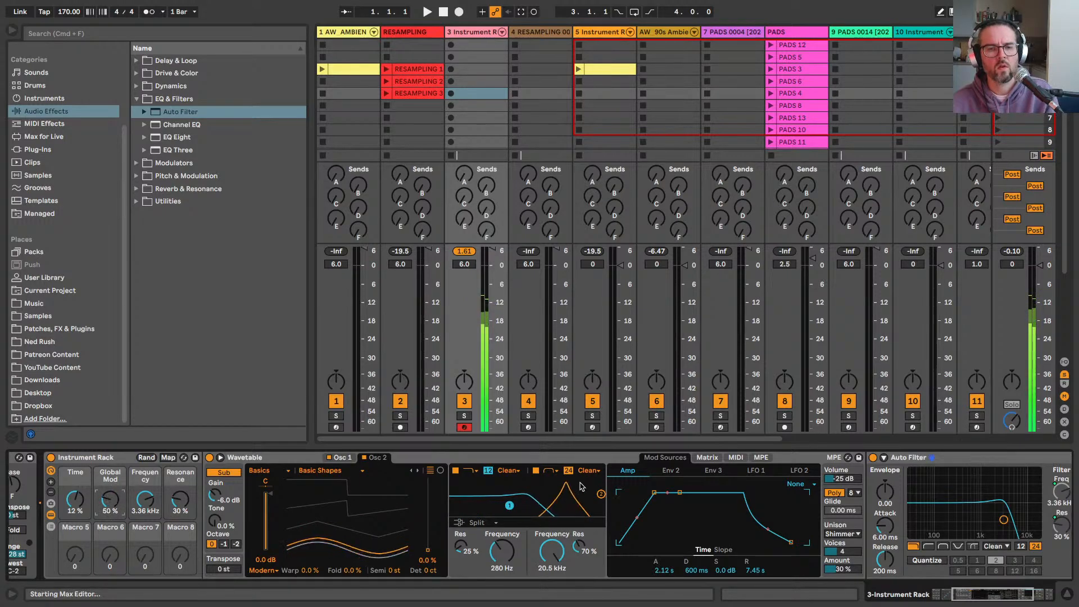
# Step: Set the Auto Filter's LFO amount to 30.0 and its LFO phase to 180°
pyautogui.hscroll(5, 582, 487)
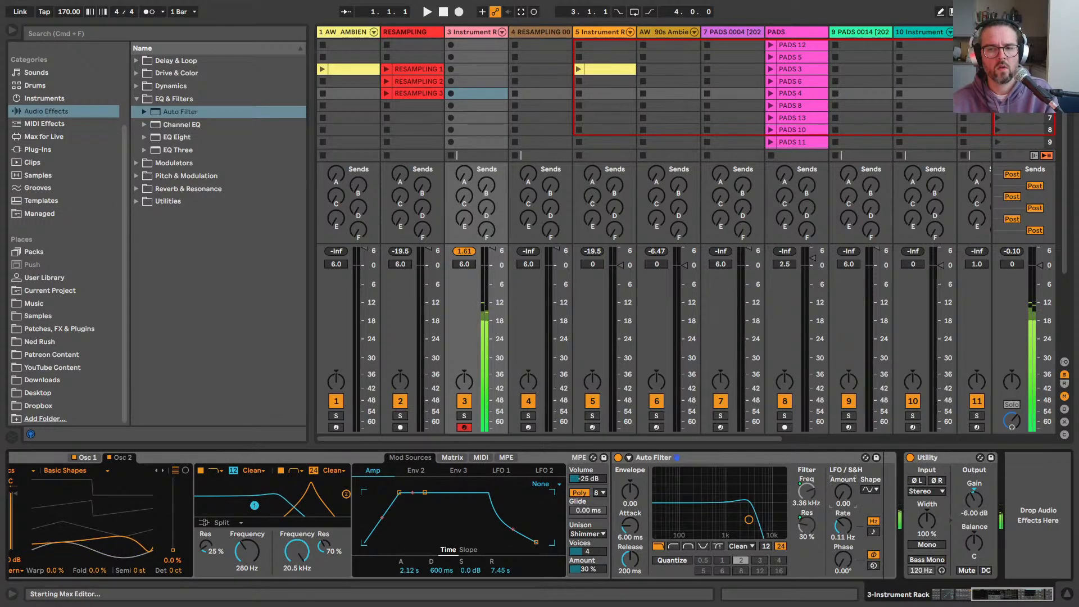
pyautogui.moveTo(843, 493); pyautogui.dragTo(843, 497)
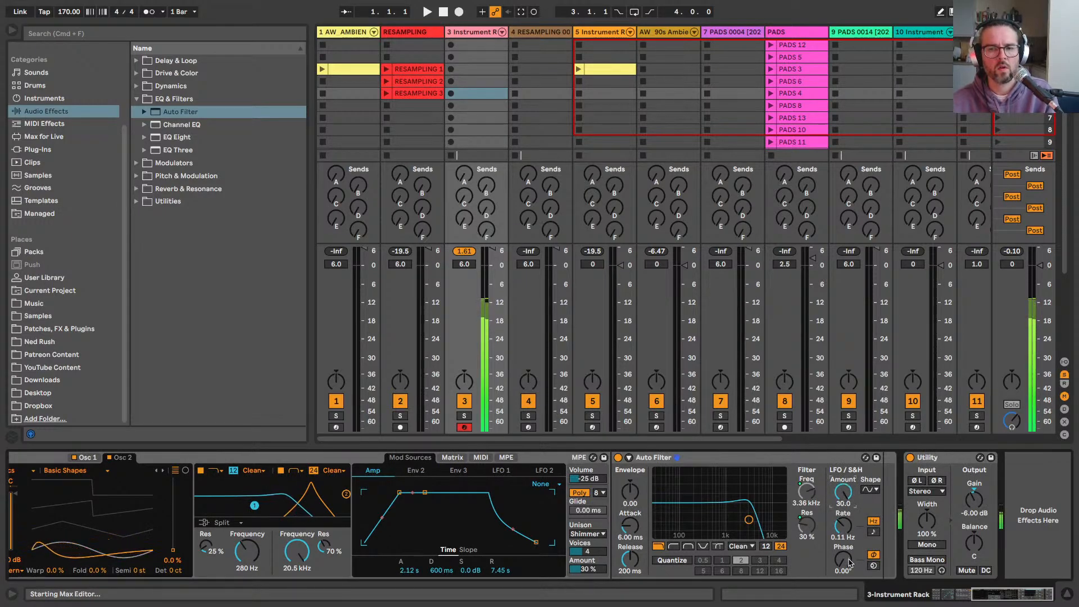
pyautogui.moveTo(849, 563); pyautogui.dragTo(844, 559)
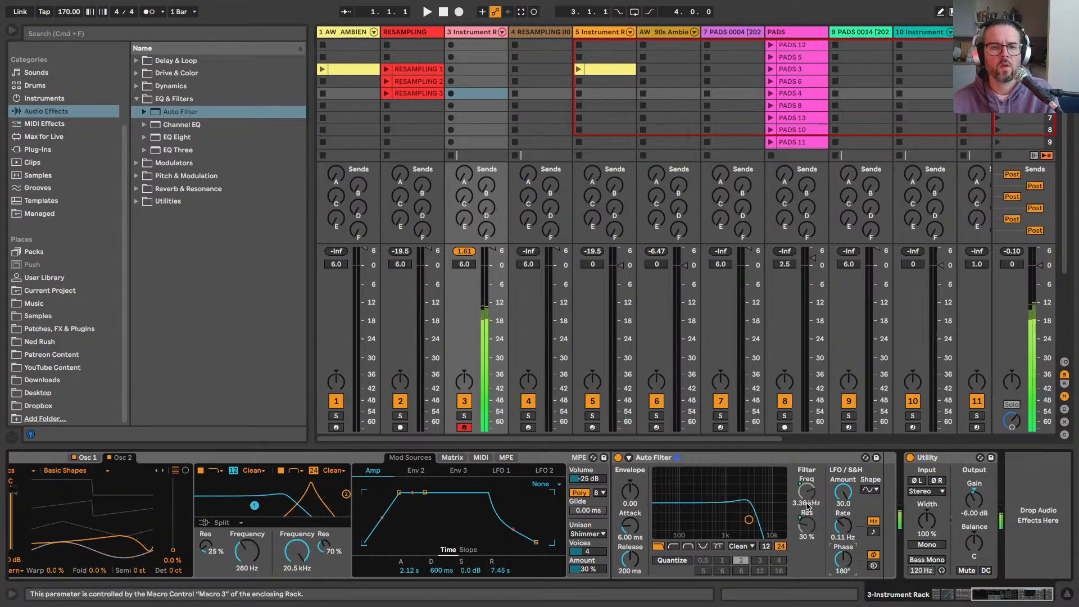
# Step: Map the Auto Filter's LFO amount to Macro 5 of the Instrument Rack
pyautogui.hscroll(-5, 781, 523)
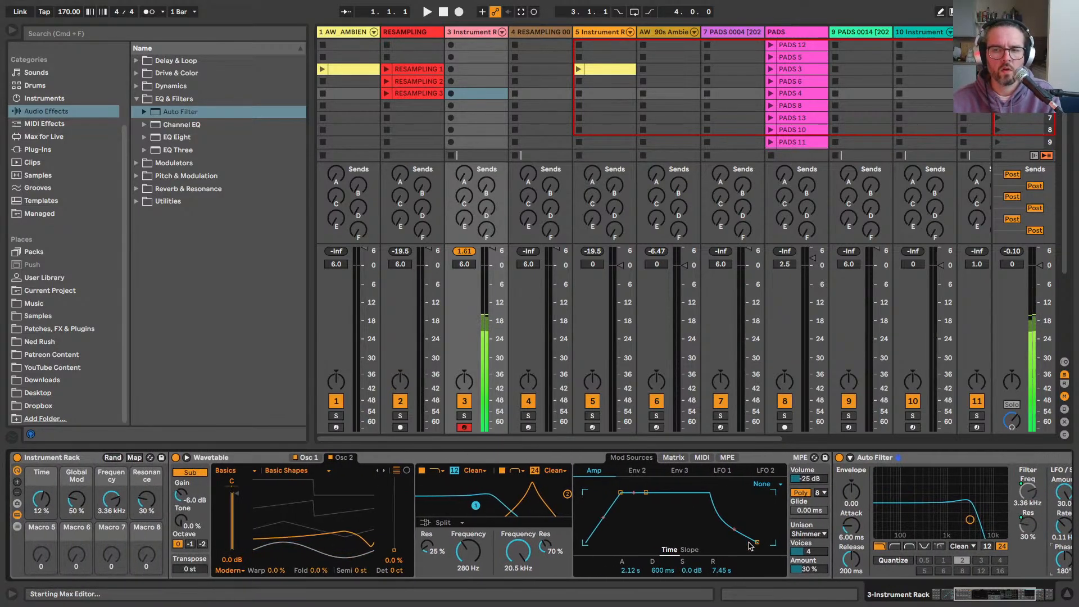
pyautogui.hscroll(3, 750, 545)
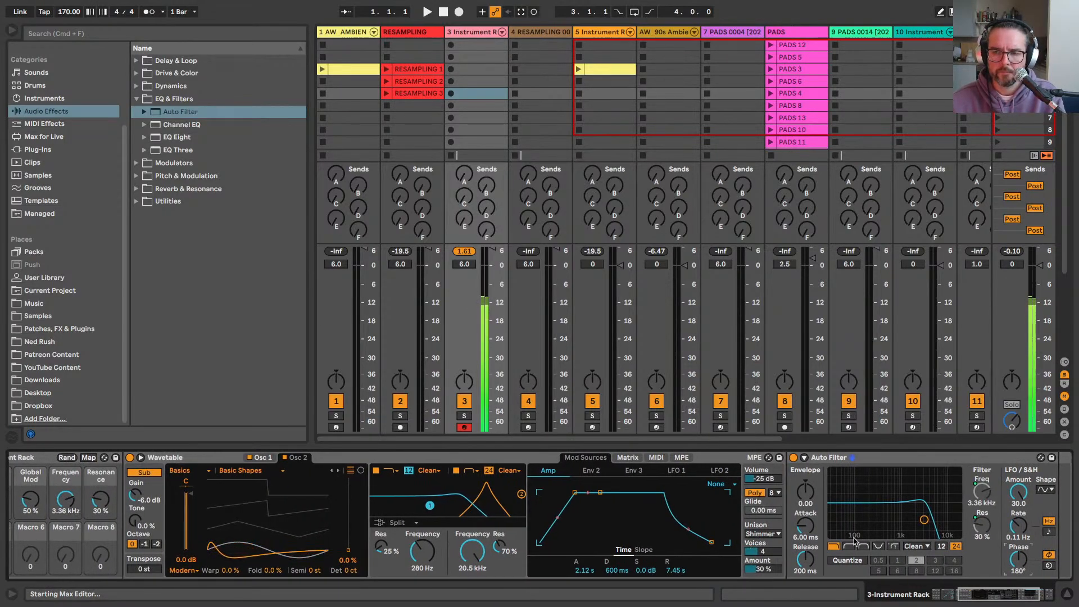
pyautogui.rightClick(1018, 494)
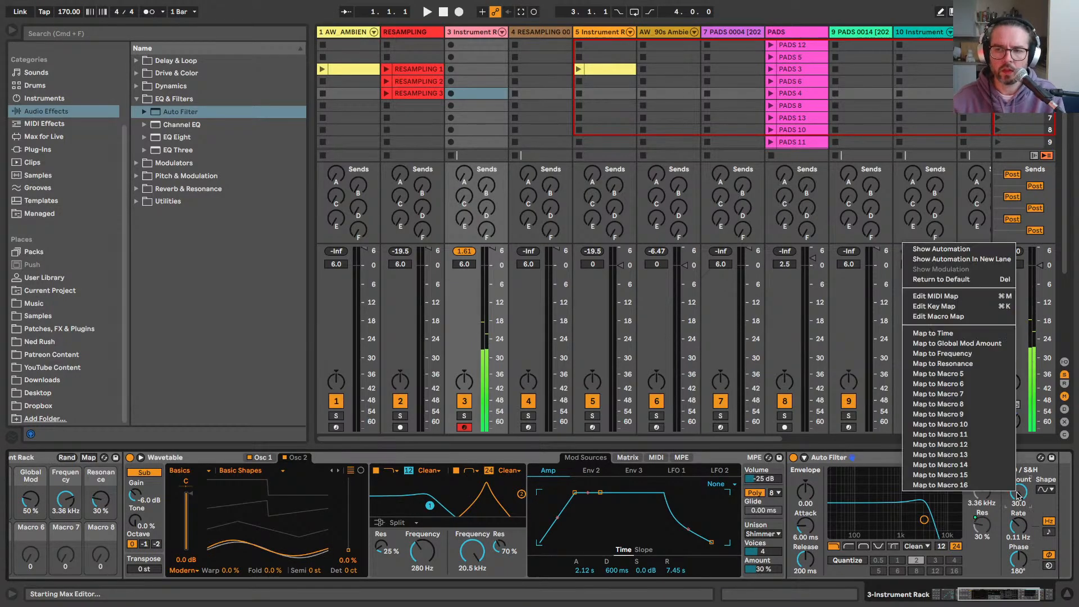
pyautogui.click(938, 373)
# Step: Try to map the Auto Filter's LFO rate to Macro 6 of the Instrument Rack
pyautogui.rightClick(1018, 527)
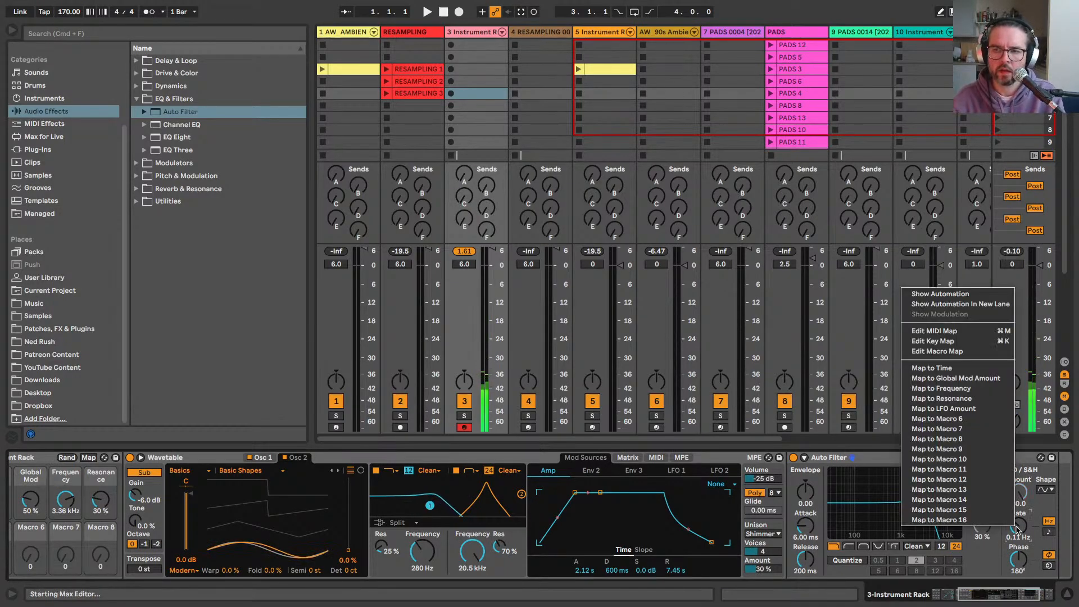
pyautogui.click(1016, 527)
pyautogui.rightClick(1021, 527)
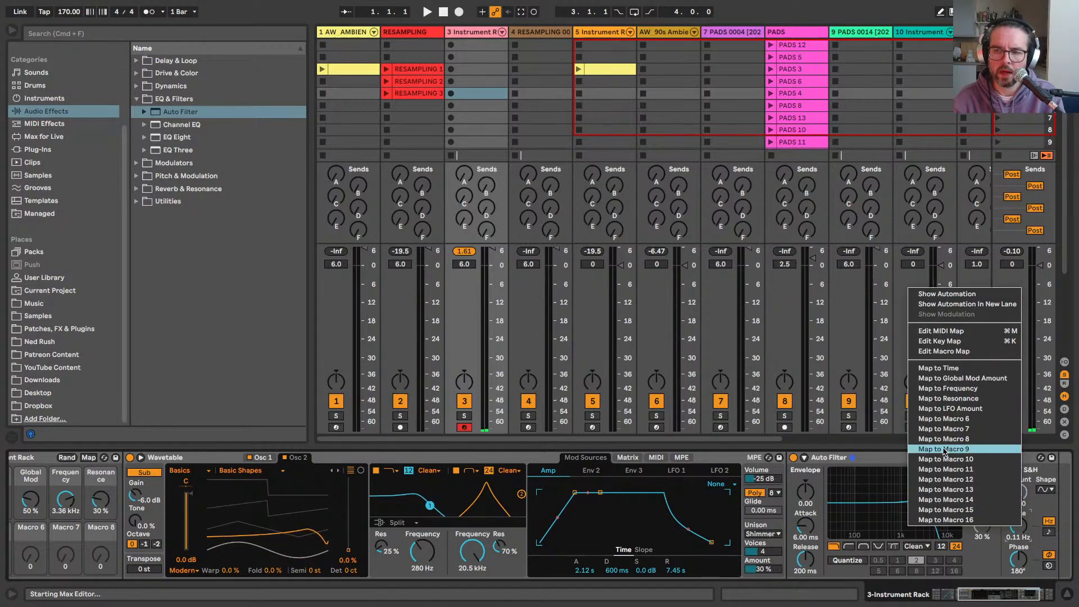
pyautogui.click(942, 419)
# Step: Randomize the macro values of the Instrument Rack holding Wavetable
pyautogui.hscroll(-5, 699, 501)
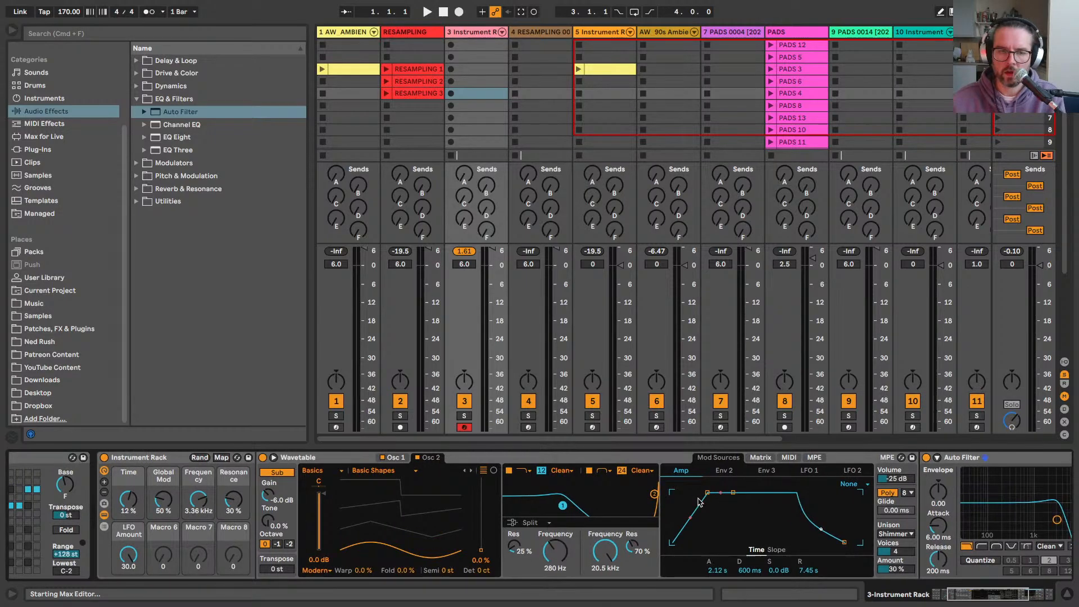
pyautogui.hscroll(-3, 700, 502)
pyautogui.click(342, 458)
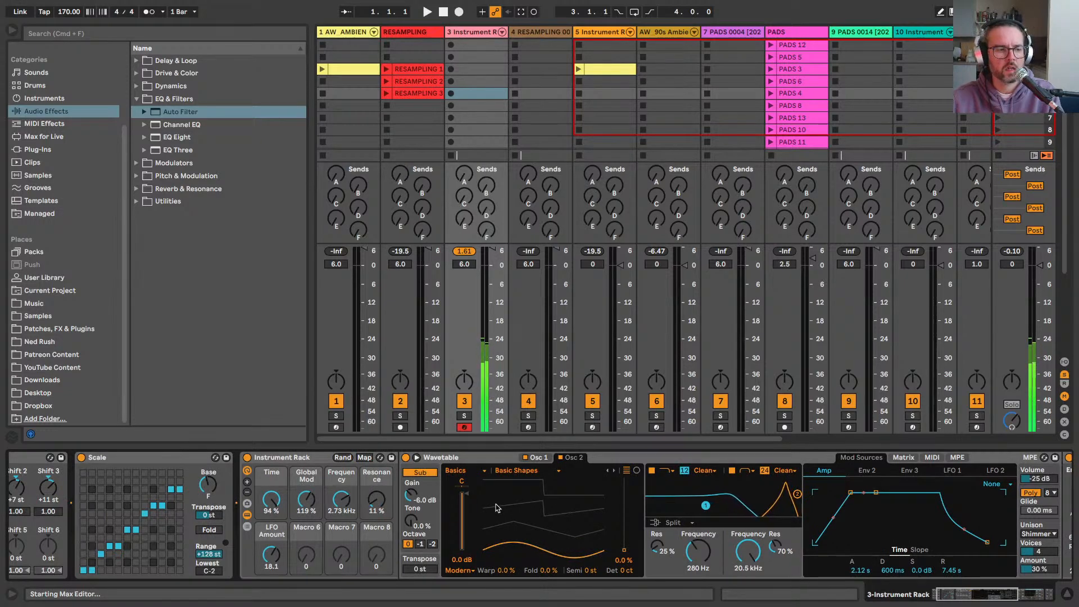
# Step: Insert a Hybrid Reverb between the Auto Filter and the Utility on the third track
pyautogui.hscroll(5, 496, 507)
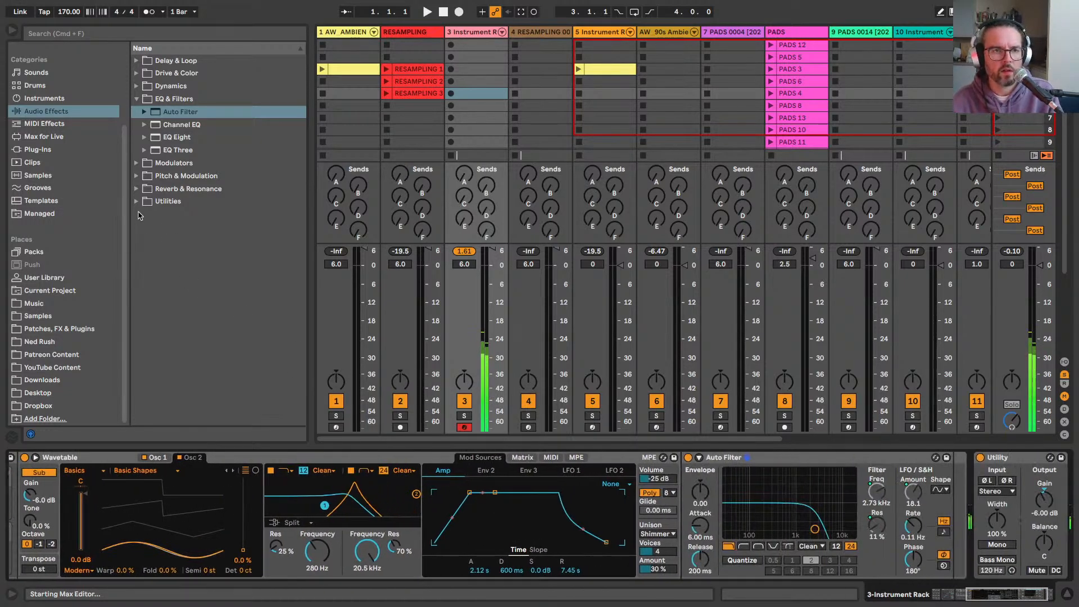
pyautogui.click(136, 188)
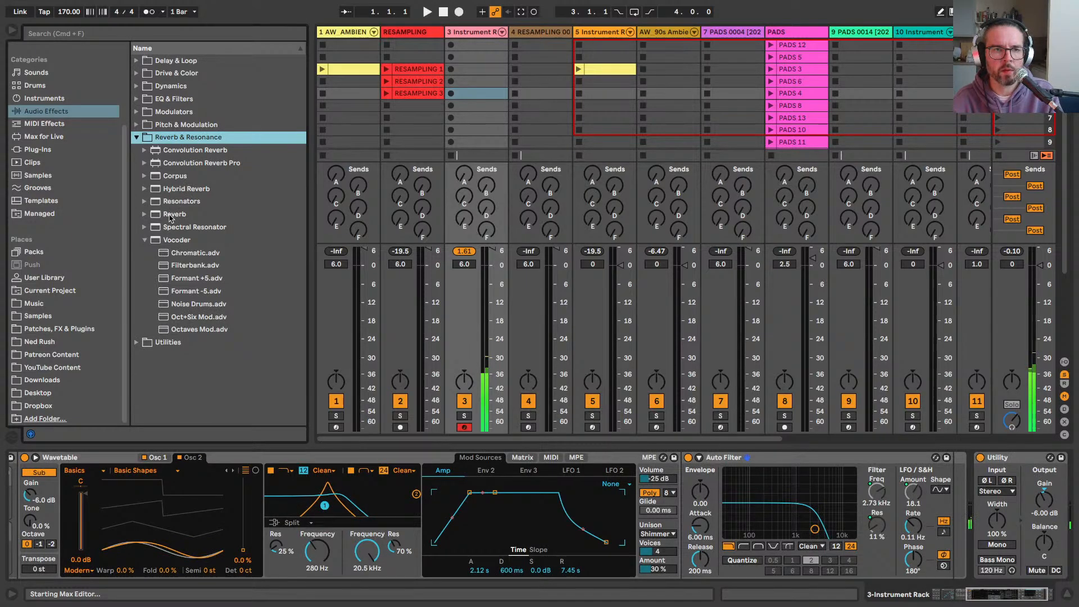
pyautogui.moveTo(167, 189); pyautogui.dragTo(964, 498)
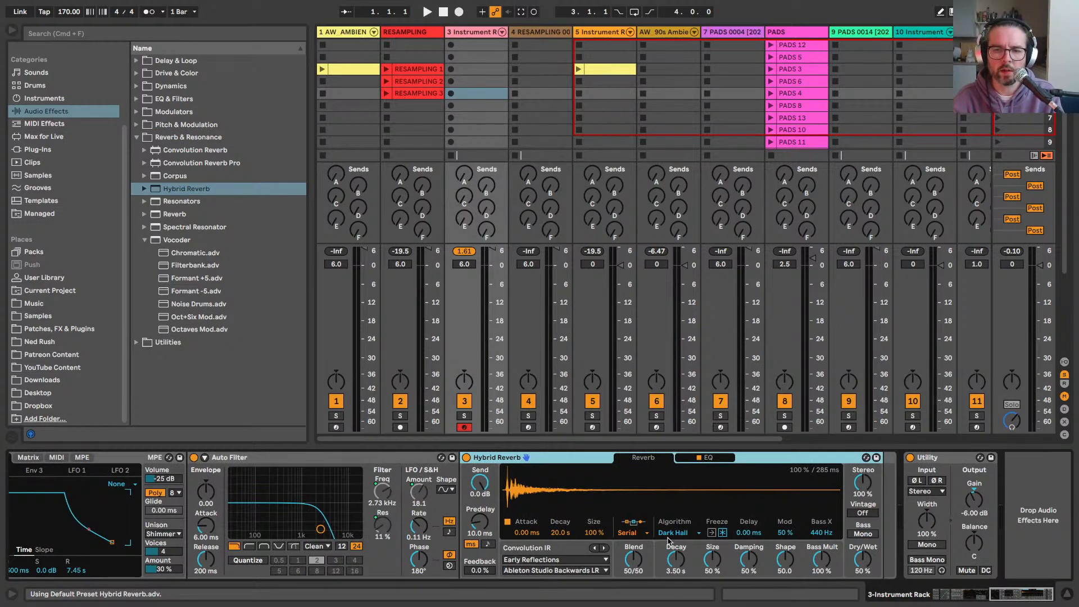
# Step: Set the Hybrid Reverb's algorithm to Shimmer and its convolution IR category to User
pyautogui.click(670, 537)
pyautogui.click(671, 561)
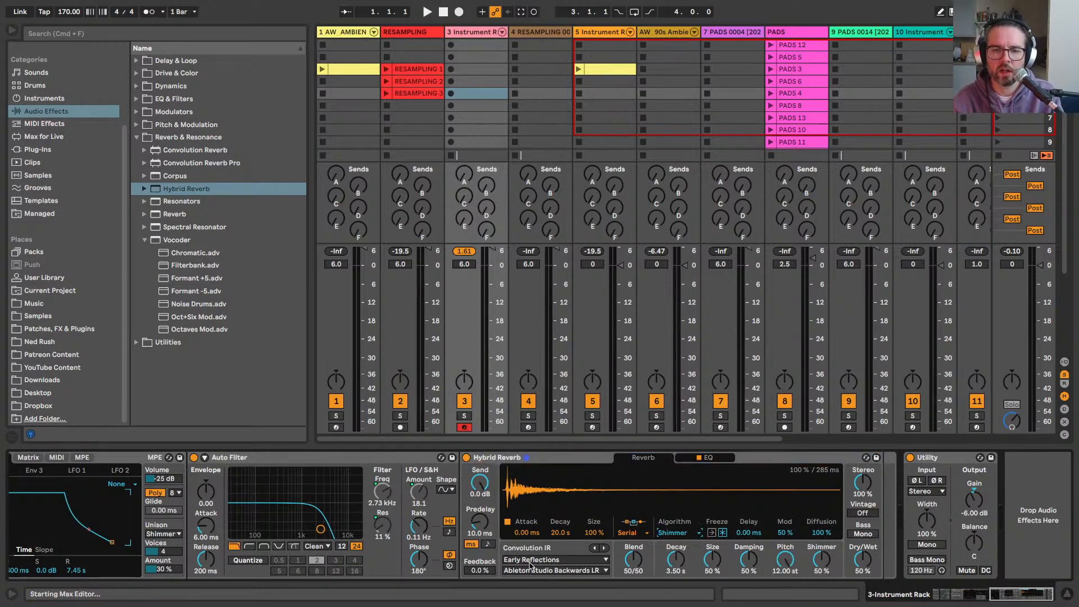
pyautogui.click(529, 560)
pyautogui.click(523, 549)
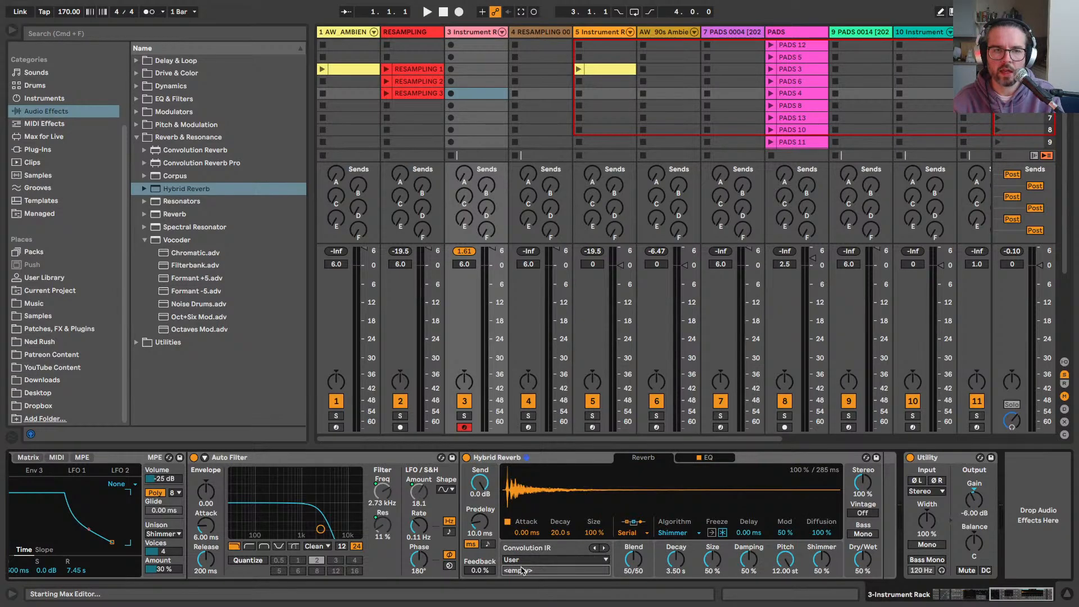
# Step: Widen the browser and search the Samples place for "ps"
pyautogui.click(35, 318)
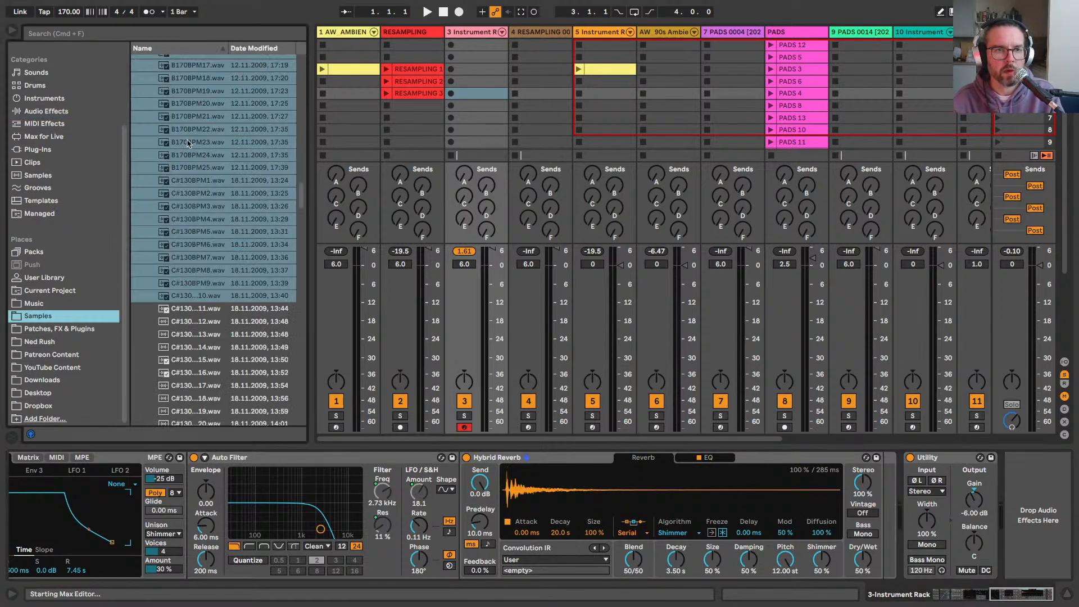
pyautogui.moveTo(308, 162); pyautogui.dragTo(482, 180)
pyautogui.click(131, 35)
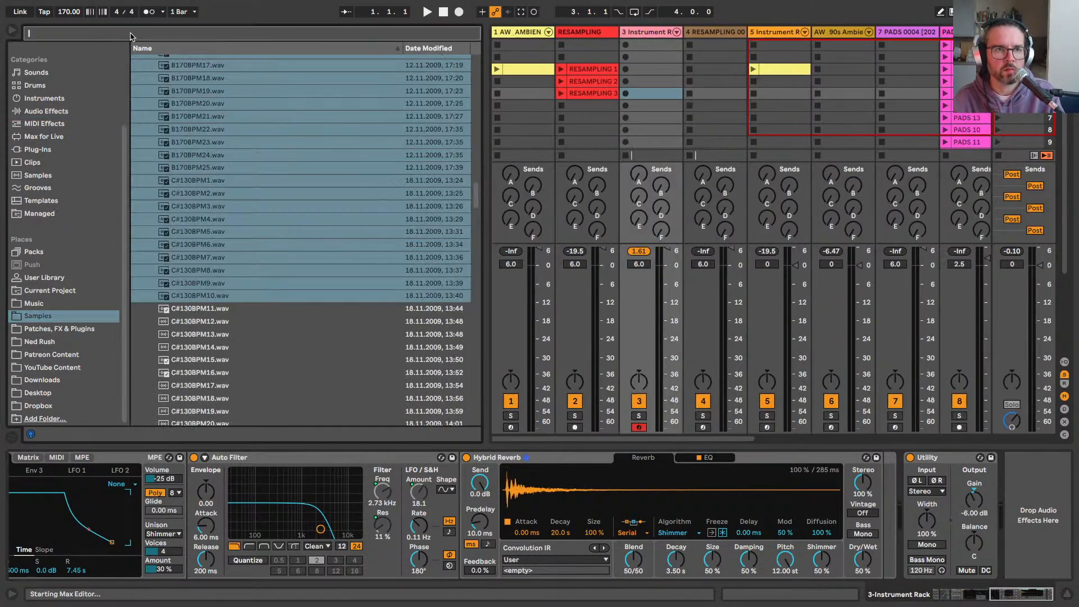
pyautogui.write('ps')
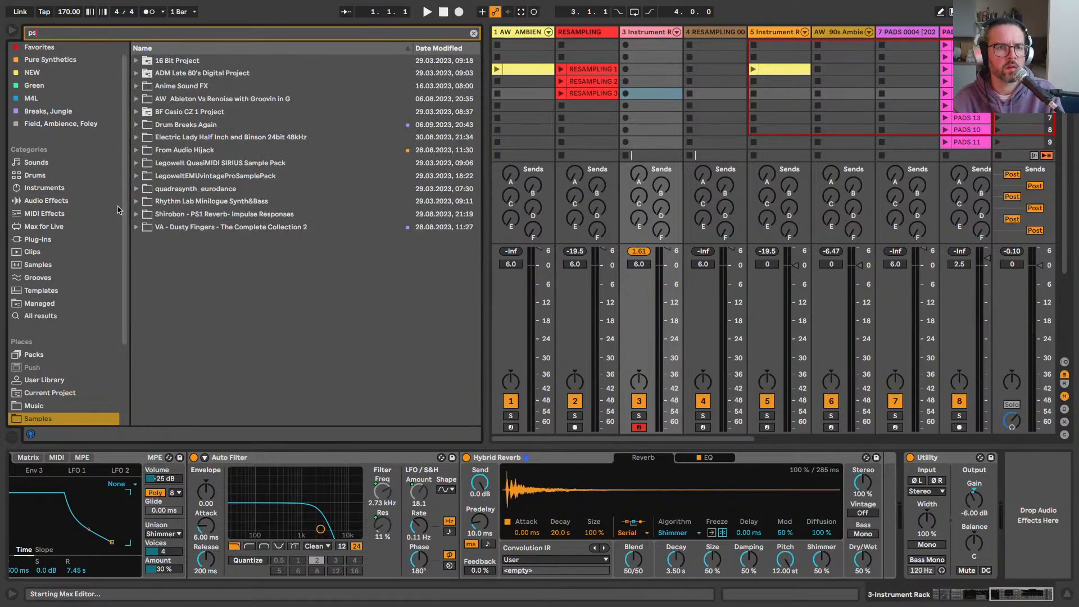
# Step: Tag the PS1 Reverb Impulse Responses folder with the Field, Ambience, Foley collection colour
pyautogui.rightClick(167, 214)
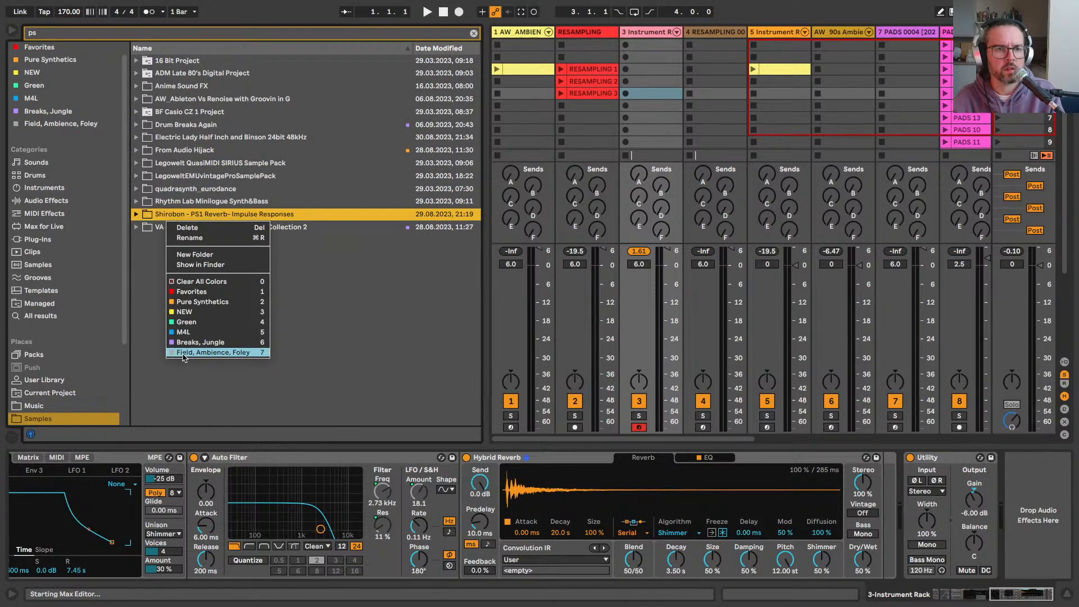
pyautogui.click(183, 354)
pyautogui.rightClick(192, 221)
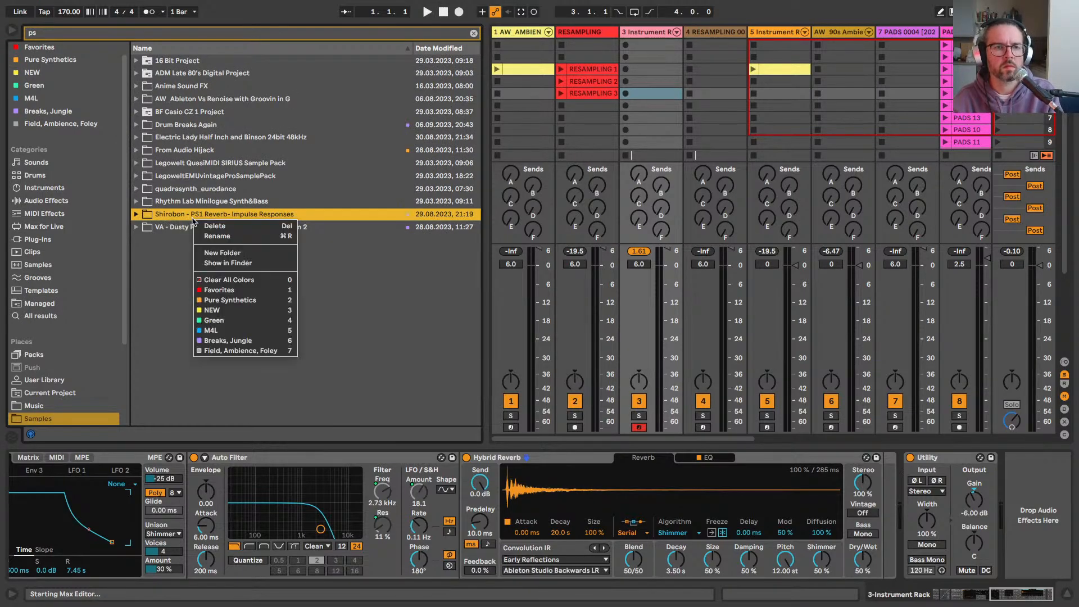
pyautogui.click(219, 347)
pyautogui.rightClick(189, 223)
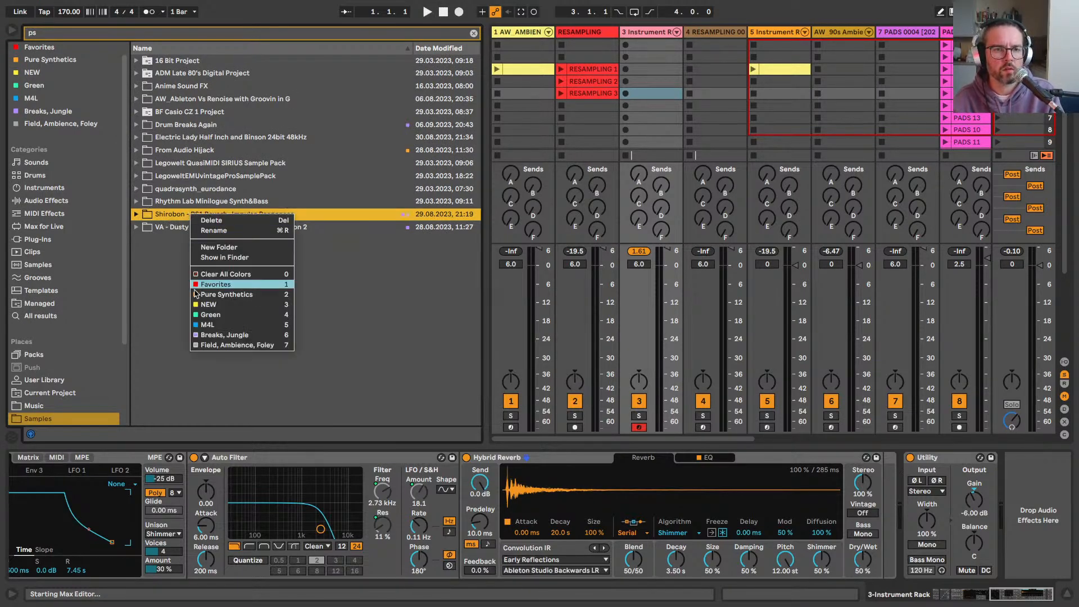
pyautogui.click(168, 335)
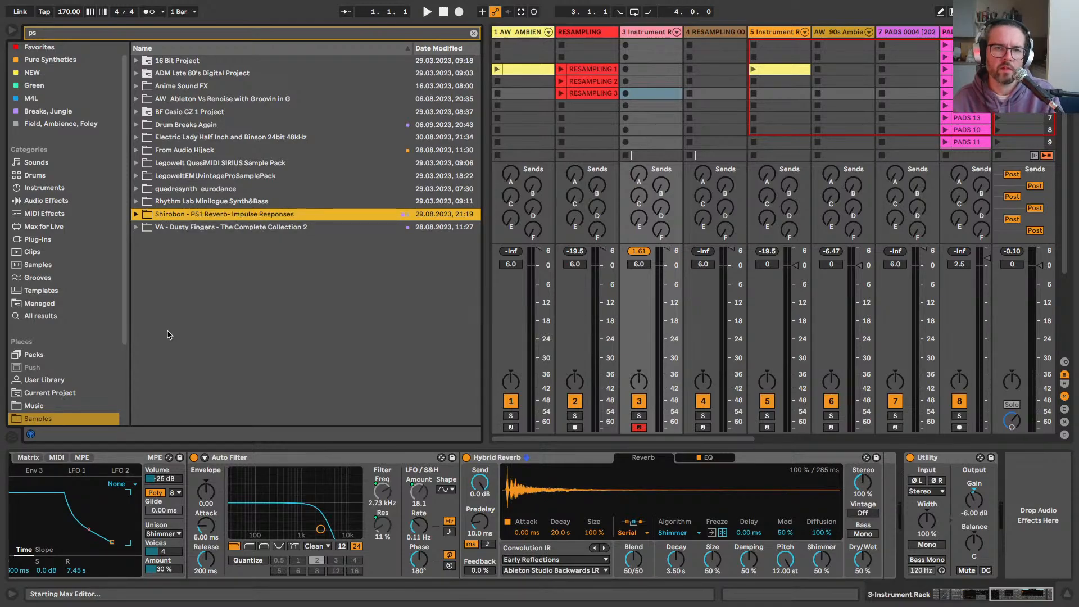
# Step: Load the 03 PS1 Dome IR.wav sample from the PS1 Reverb folder as the Hybrid Reverb's impulse response
pyautogui.click(136, 215)
pyautogui.scroll(-2, 187, 266)
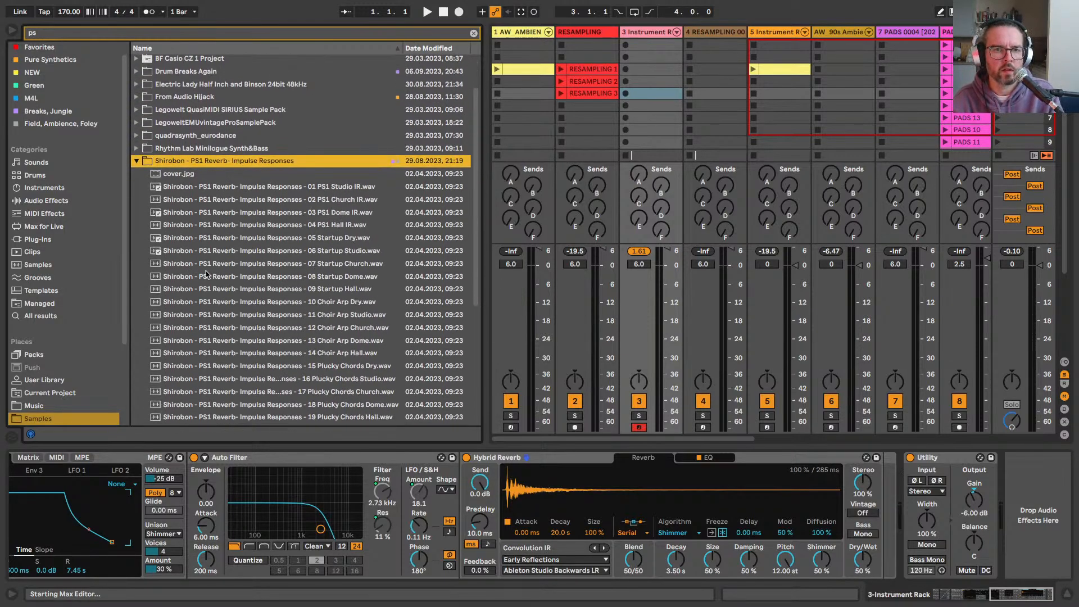
pyautogui.click(255, 214)
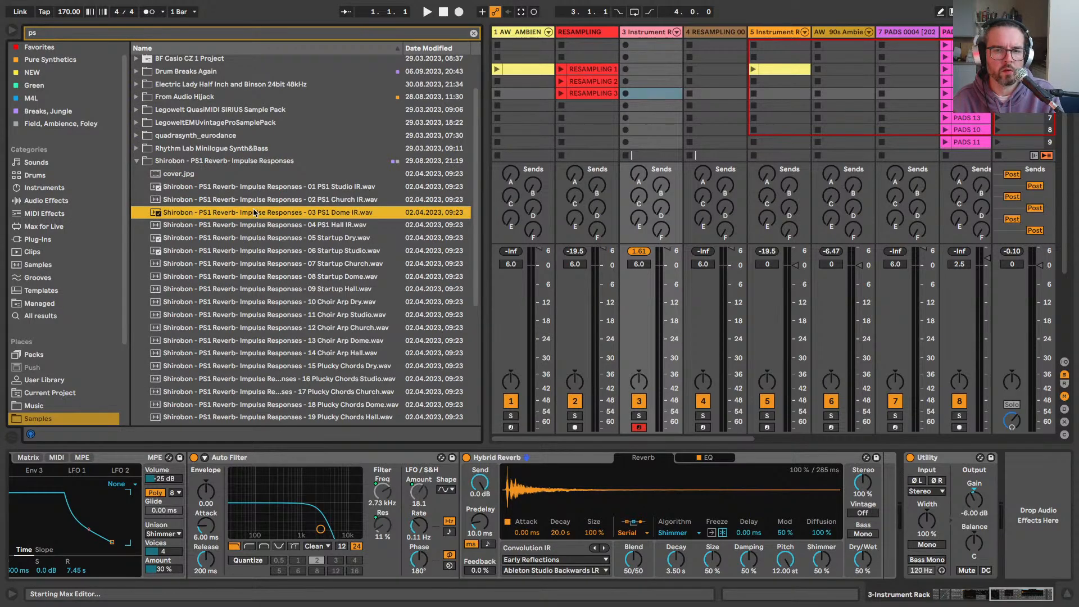
pyautogui.moveTo(255, 213); pyautogui.dragTo(541, 499)
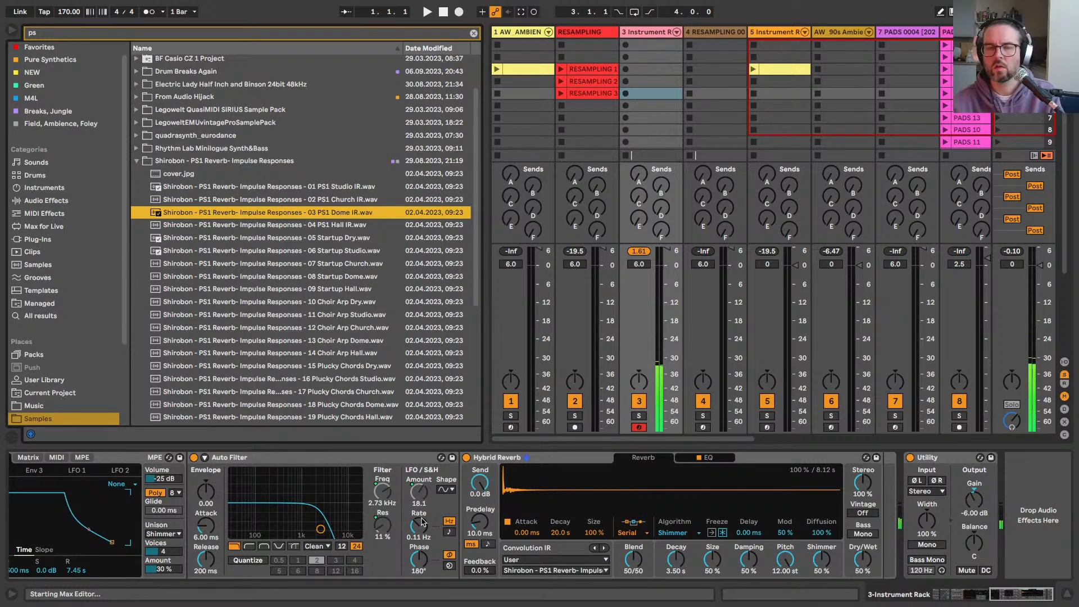
# Step: Hide the browser and raise the Wavetable's volume to -23 dB
pyautogui.click(11, 30)
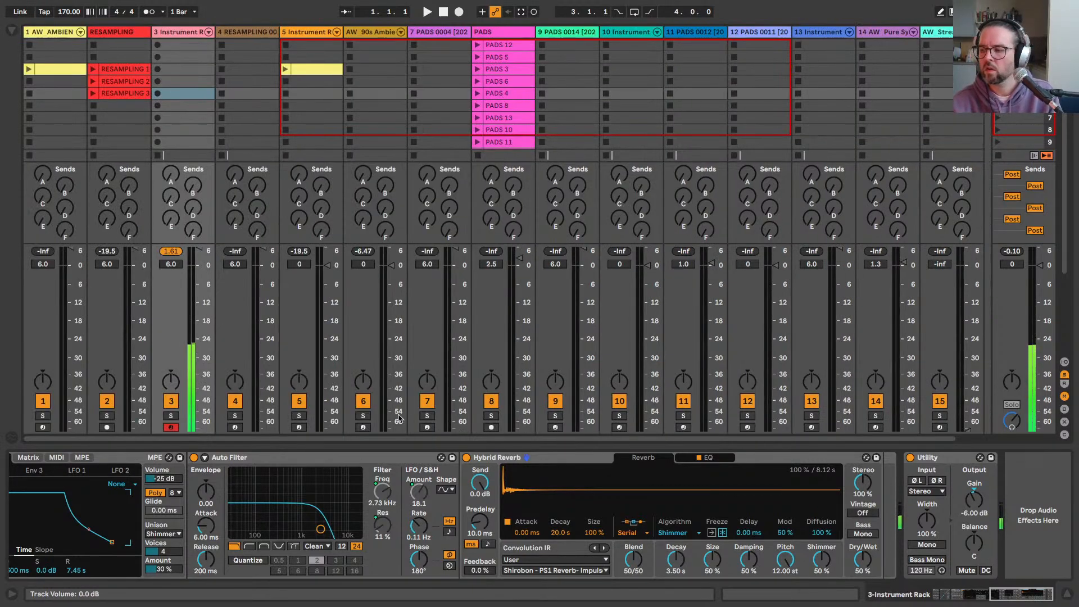
pyautogui.hscroll(-10, 487, 532)
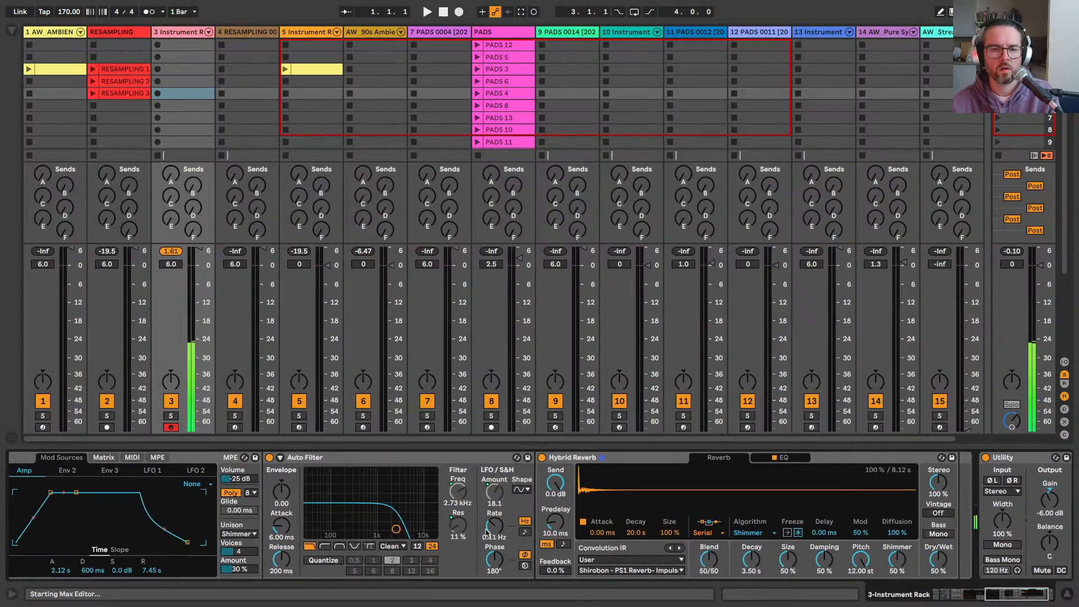
pyautogui.hscroll(-5, 487, 533)
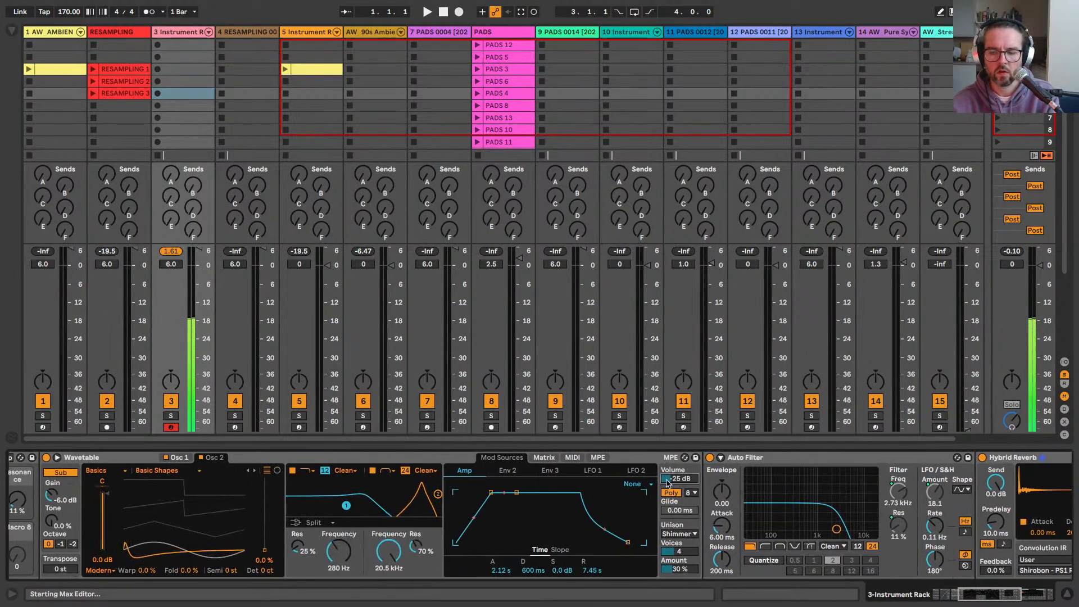
pyautogui.scroll(2, 666, 482)
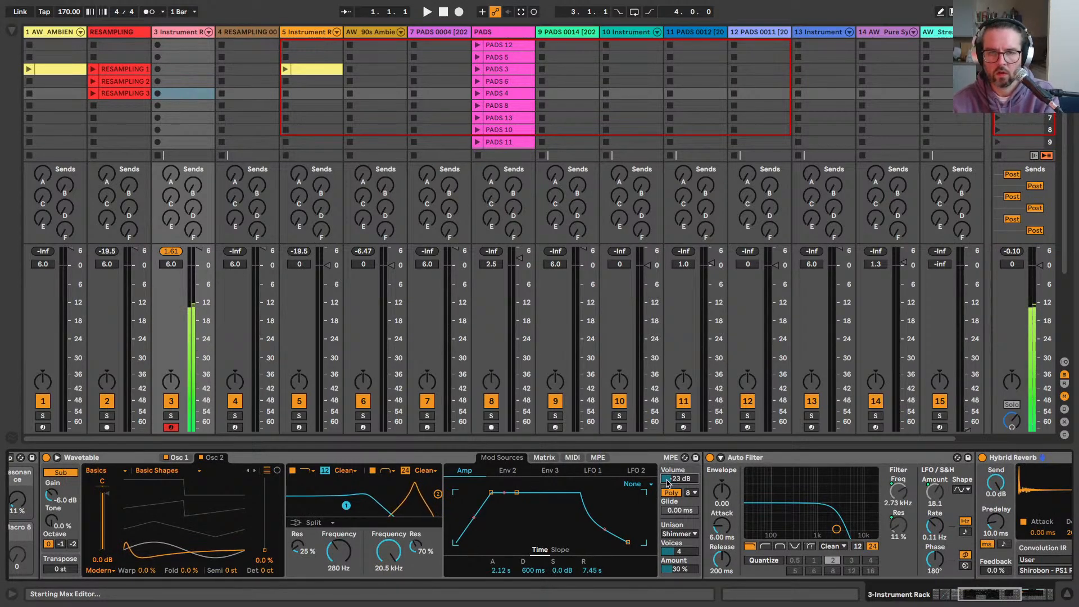
# Step: Randomize the Instrument Rack's macros three times to audition different pad variations
pyautogui.hscroll(-15, 557, 472)
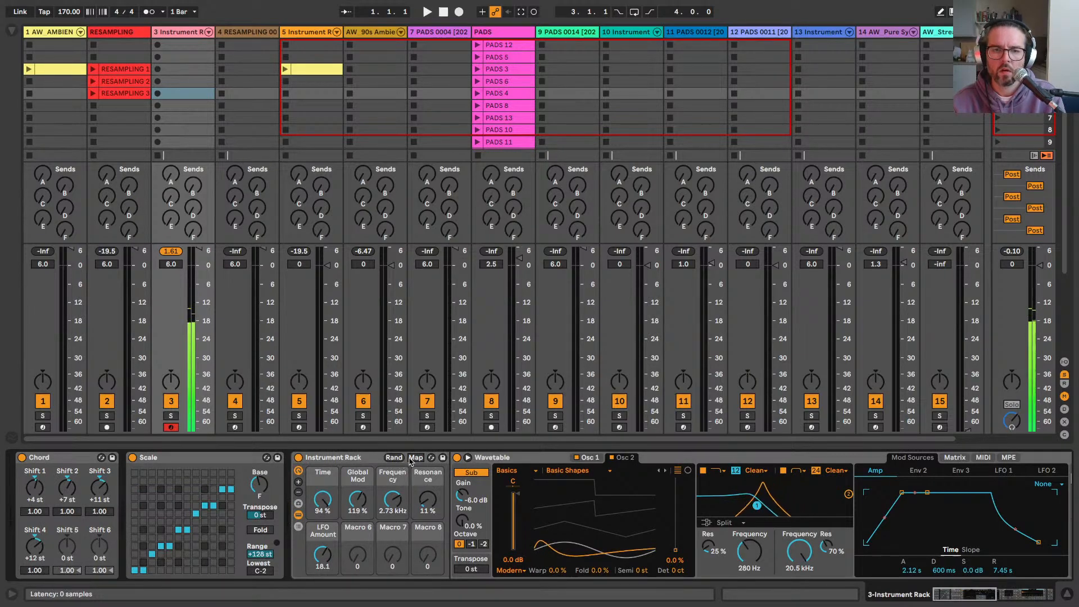
pyautogui.click(393, 458)
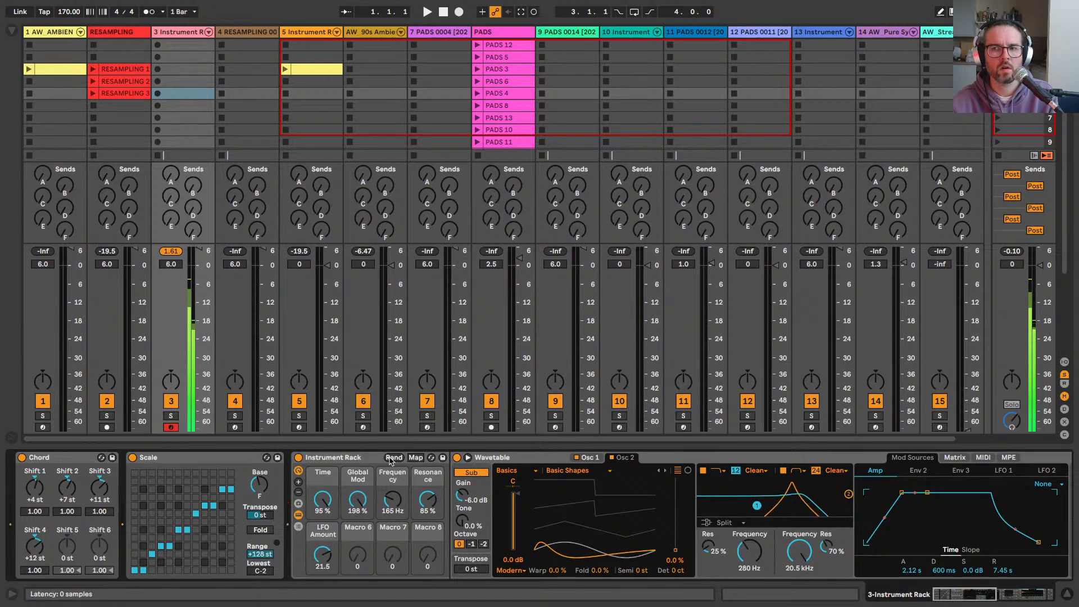
pyautogui.click(393, 458)
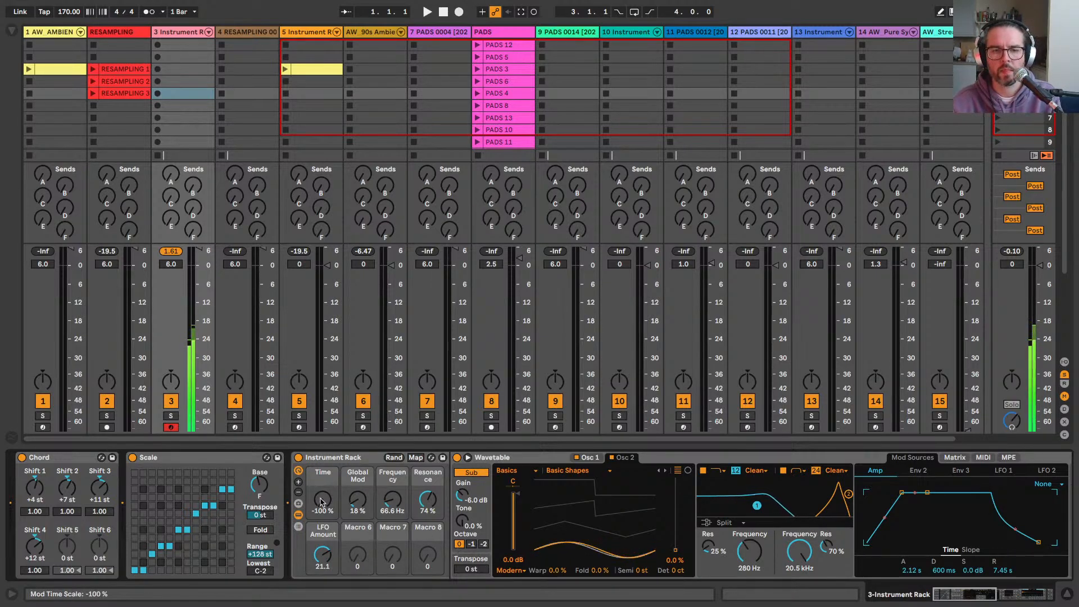
pyautogui.click(394, 459)
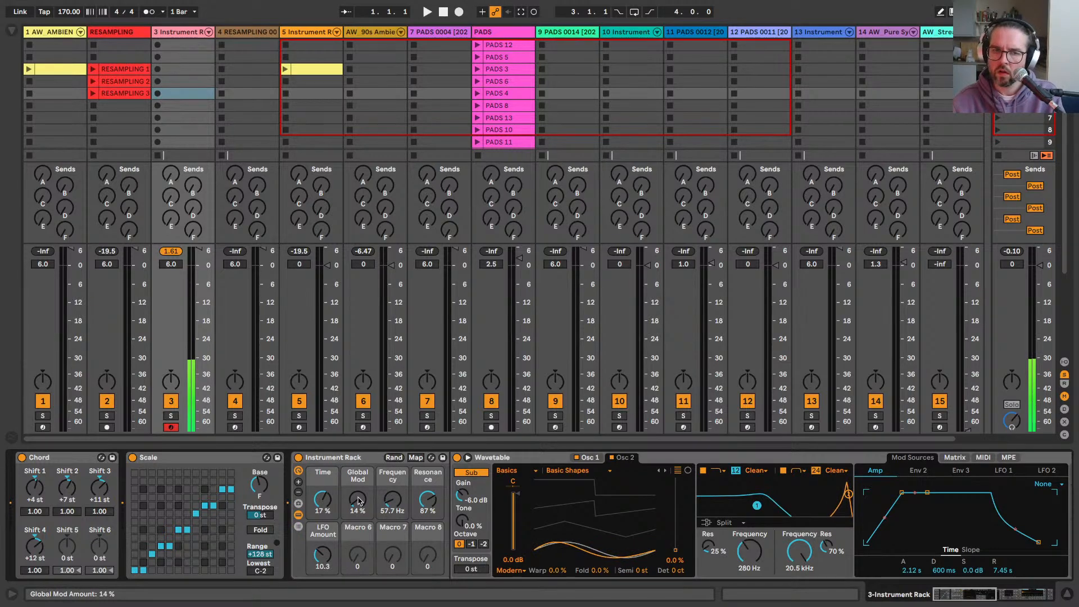
# Step: Set the rack's Global Mod macro to 57 %, Resonance to 0 % and Frequency to about 1.31 kHz
pyautogui.moveTo(358, 500); pyautogui.dragTo(358, 457)
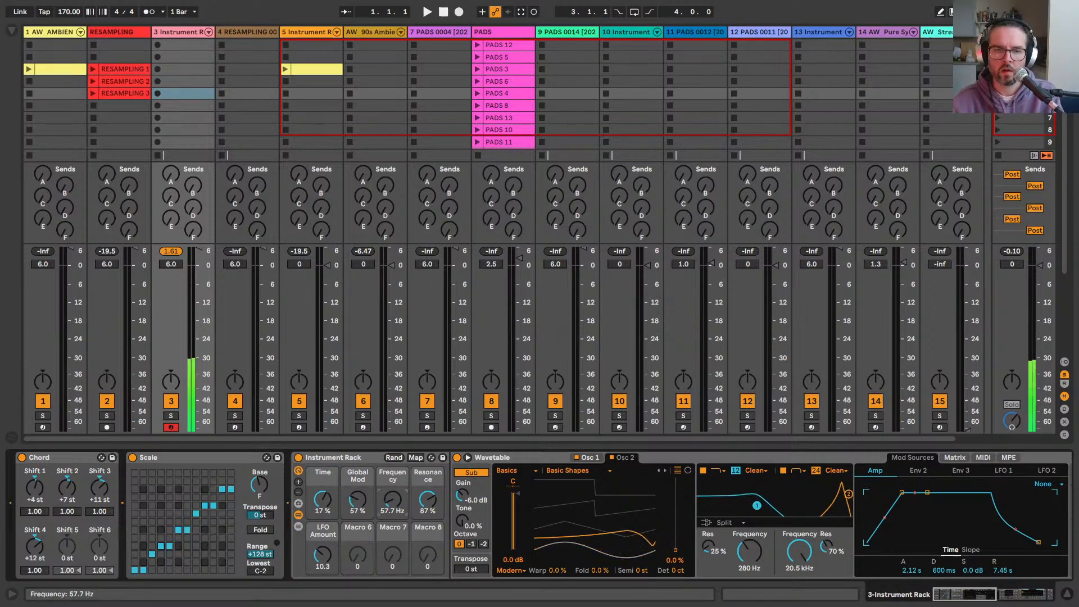
pyautogui.moveTo(428, 499); pyautogui.dragTo(428, 540)
pyautogui.moveTo(392, 498); pyautogui.dragTo(392, 459)
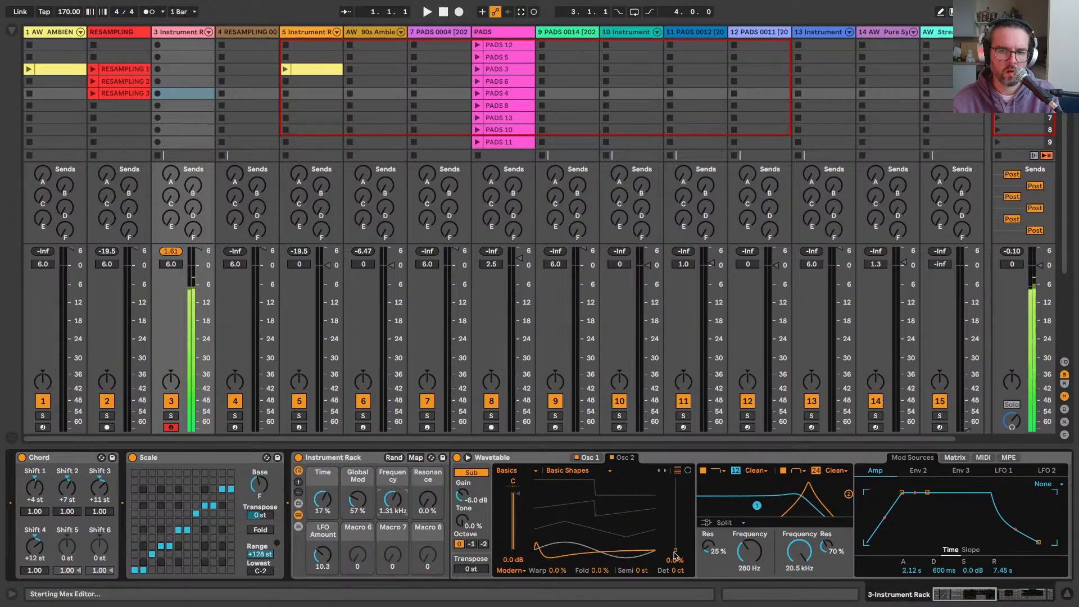
pyautogui.moveTo(673, 553)
pyautogui.mouseDown()
pyautogui.moveTo(675, 519)
pyautogui.moveTo(675, 549)
pyautogui.mouseUp()
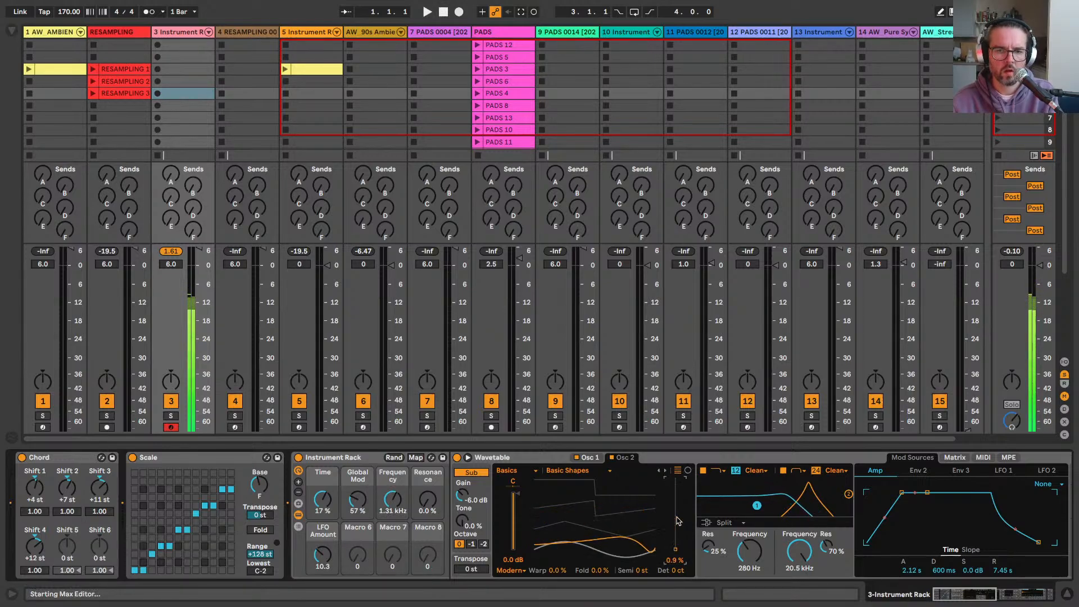
pyautogui.rightClick(676, 547)
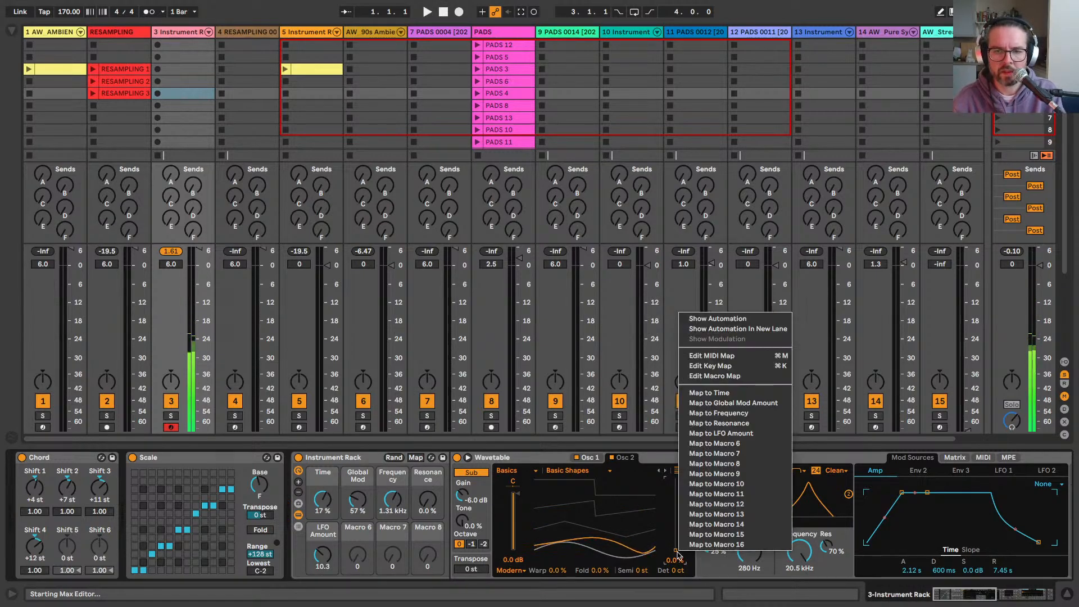
pyautogui.click(699, 444)
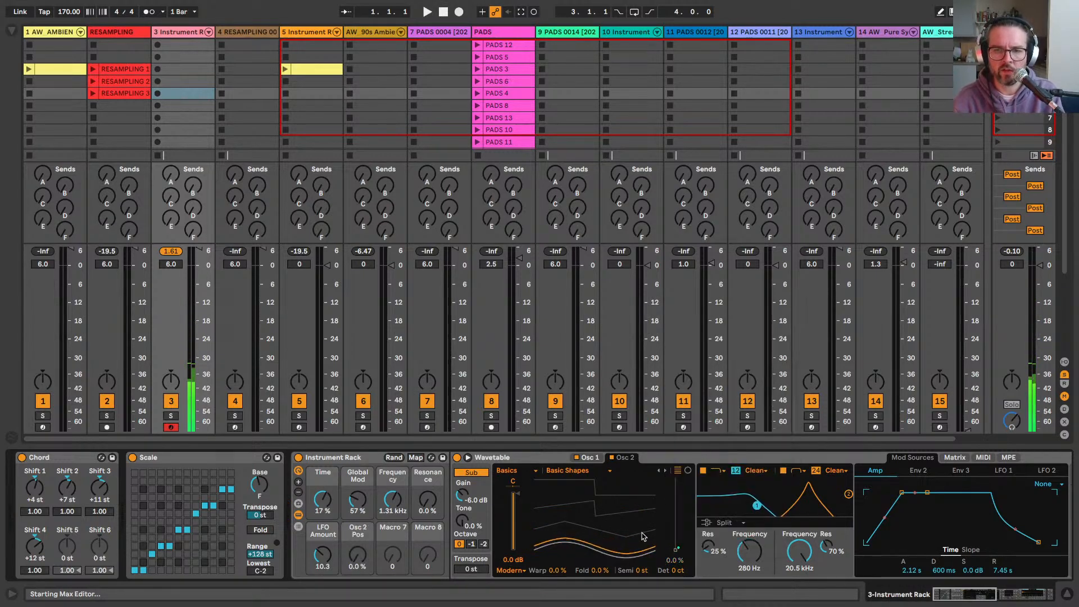
pyautogui.hotkey('ctrl', 'z')
# Step: Map the Wavetable's Osc 1 position to Macro 6 and its Osc 2 position to Macro 7
pyautogui.click(588, 457)
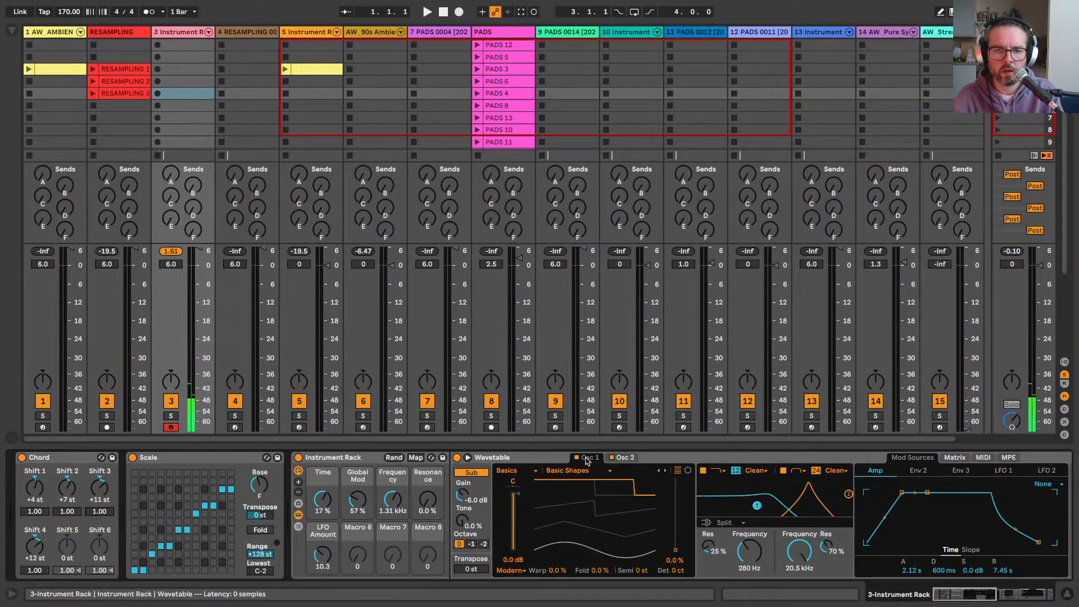
pyautogui.rightClick(676, 554)
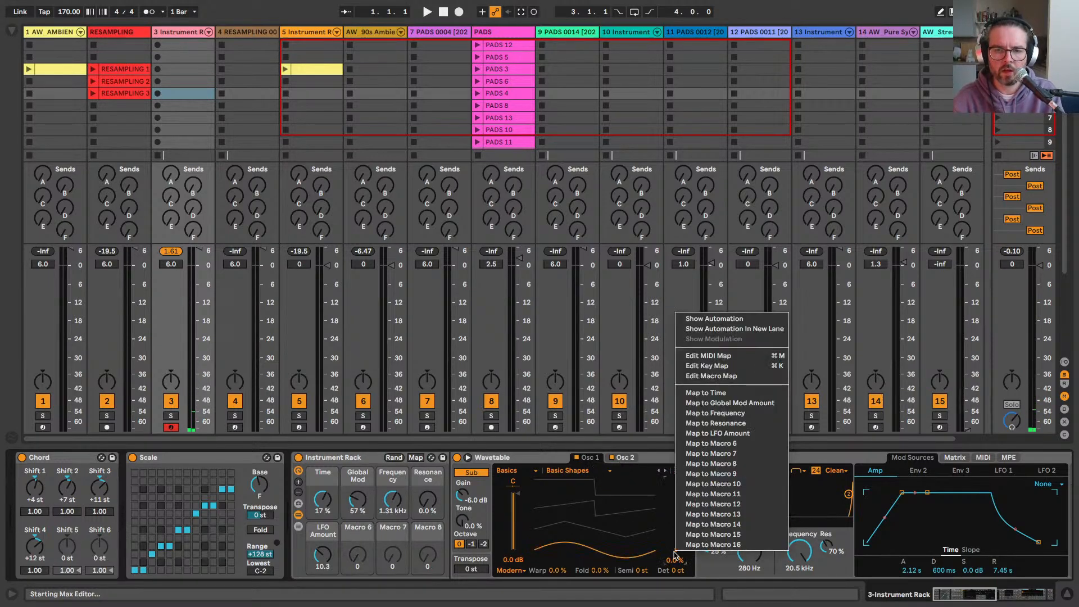
pyautogui.click(699, 444)
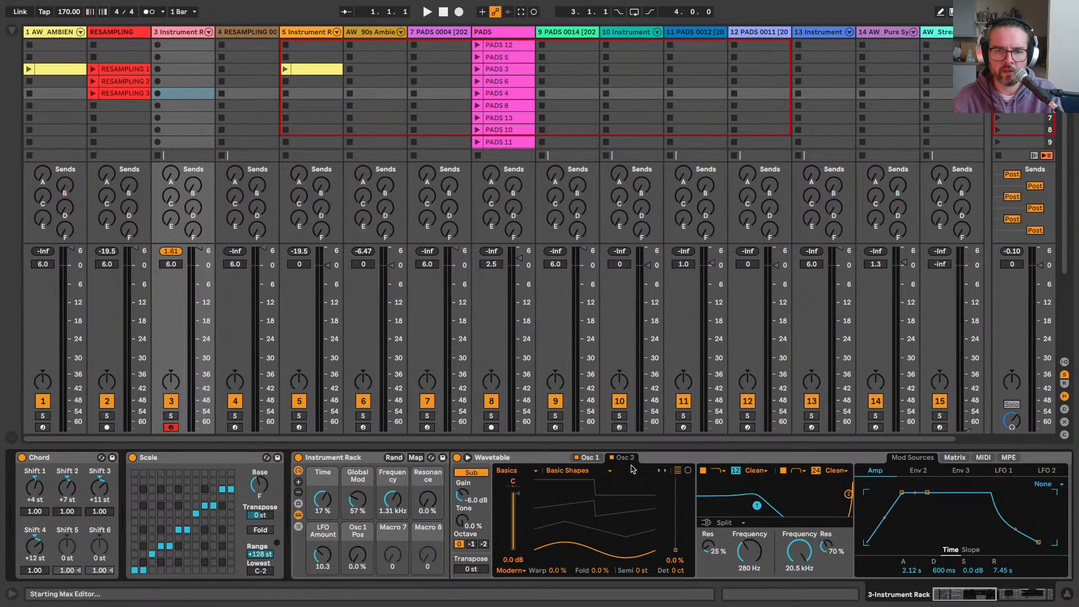
pyautogui.rightClick(677, 554)
pyautogui.click(703, 451)
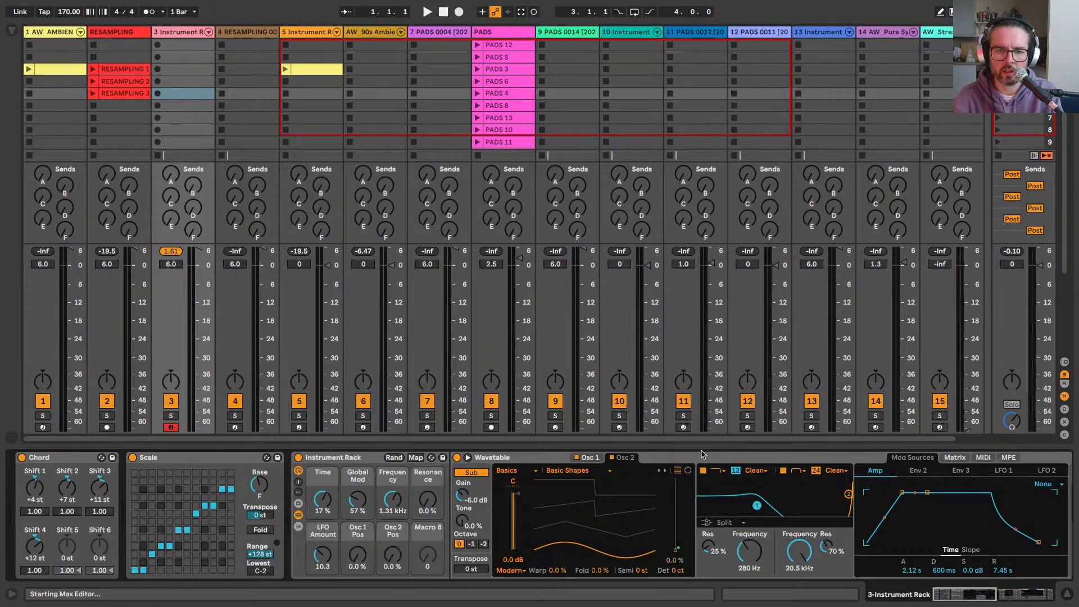
# Step: Randomize the rack's macros once, then set Resonance to 0 % and Frequency to about 1.7 kHz
pyautogui.click(394, 458)
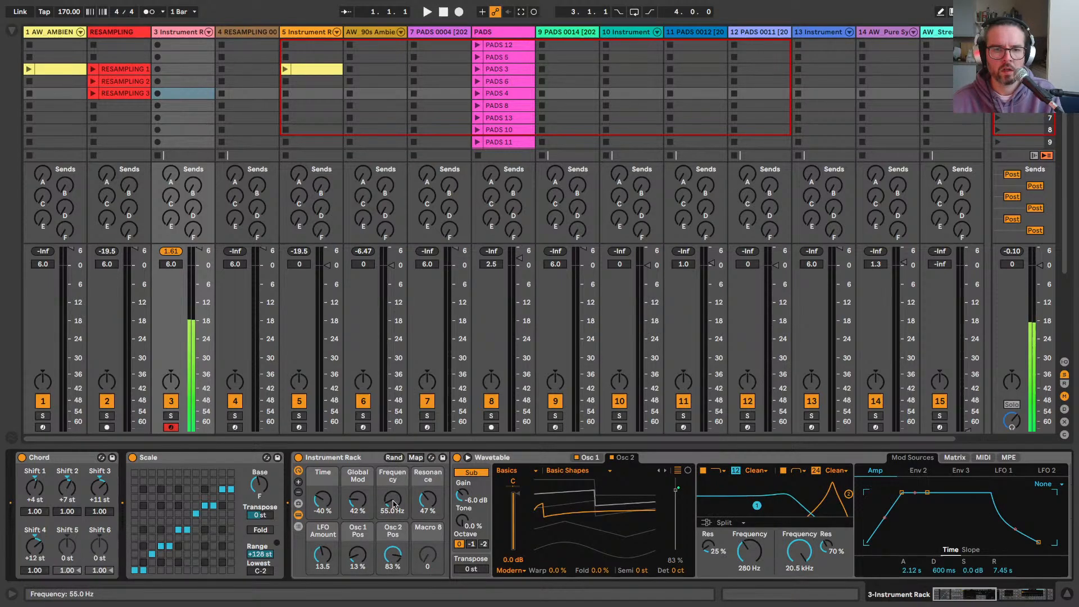
pyautogui.moveTo(394, 503); pyautogui.dragTo(393, 483)
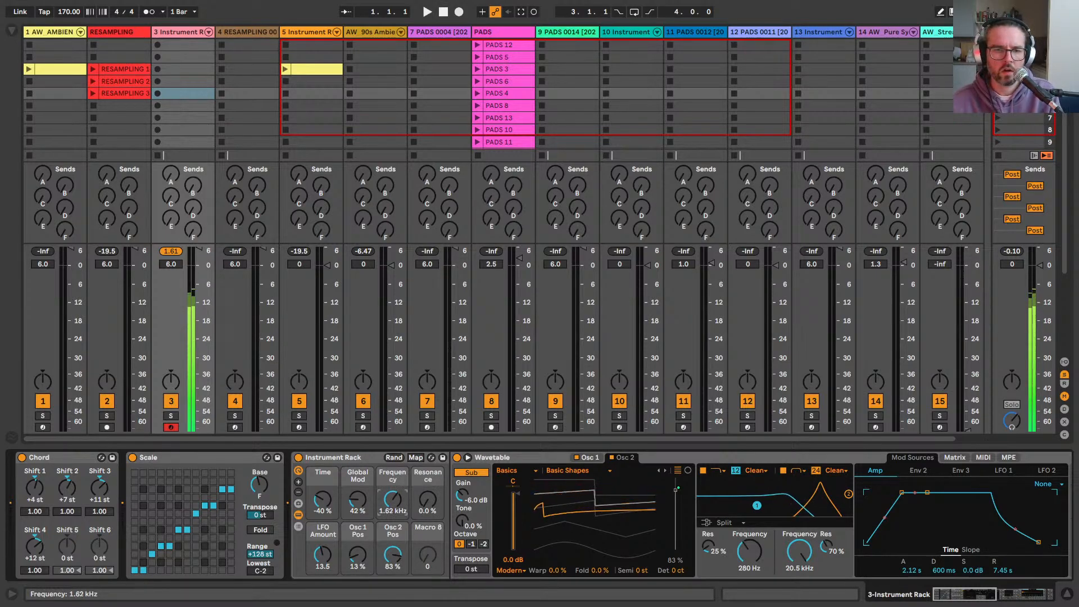
pyautogui.moveTo(398, 502); pyautogui.dragTo(398, 499)
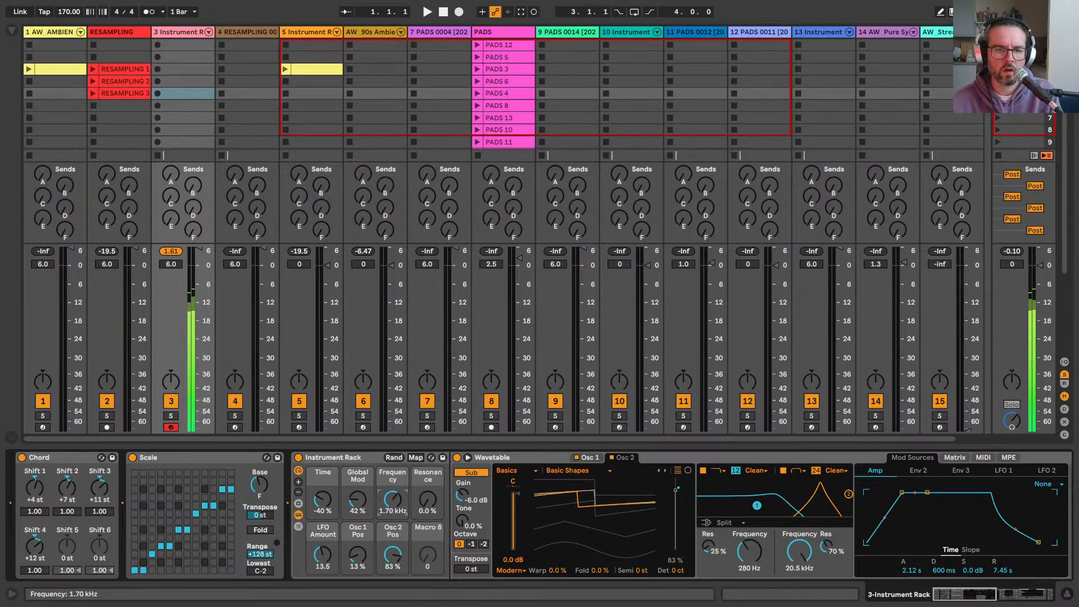
# Step: Exclude the rack's Resonance macro from randomization and set it to 35 %
pyautogui.rightClick(420, 481)
pyautogui.click(489, 388)
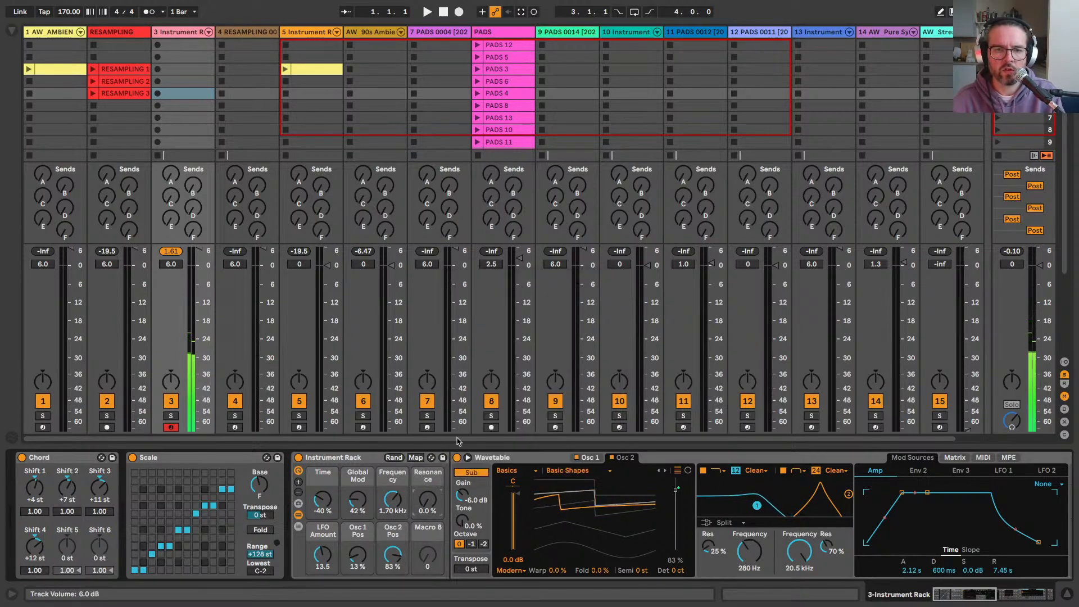
pyautogui.moveTo(426, 502); pyautogui.dragTo(426, 484)
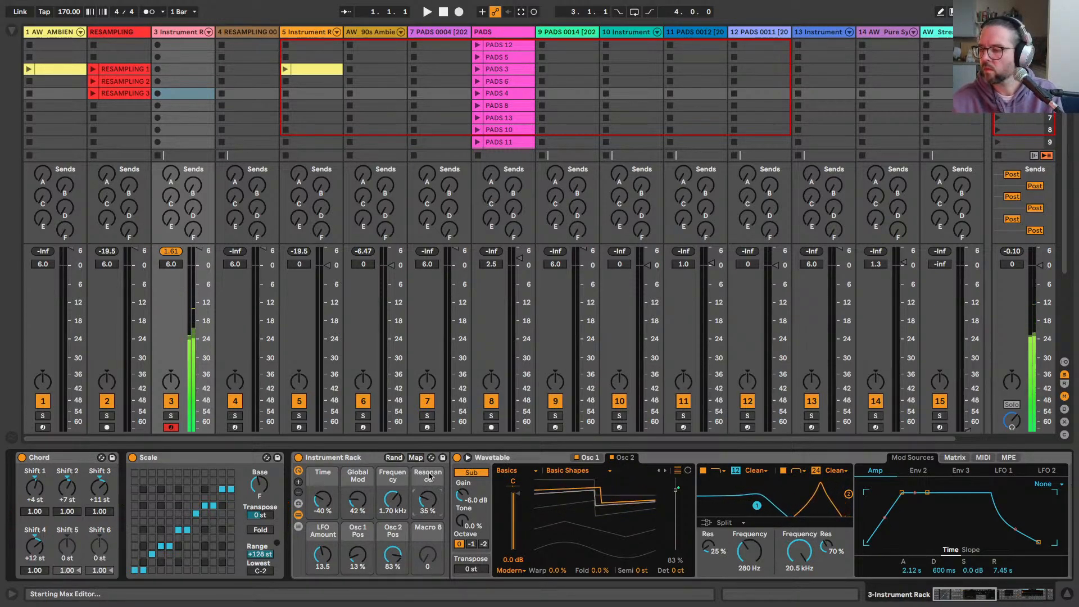
# Step: Randomize the rack's macros once, then set Global Mod to 90 %, Time to 12 %, Frequency to 1.89 kHz and LFO Amount to 18.0
pyautogui.click(393, 457)
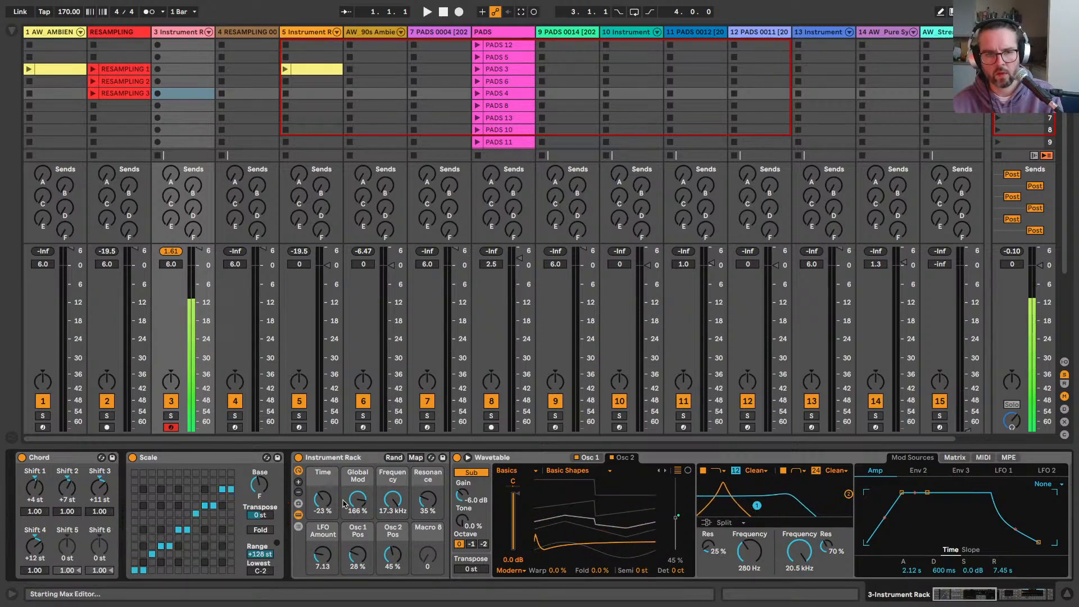
pyautogui.moveTo(345, 503); pyautogui.dragTo(344, 540)
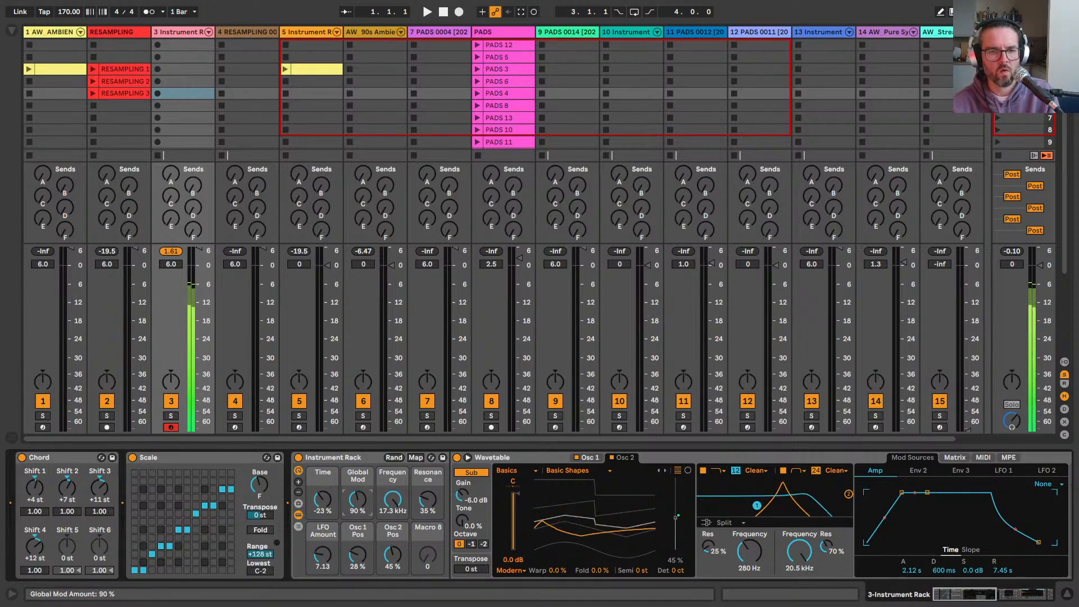
pyautogui.click(323, 499)
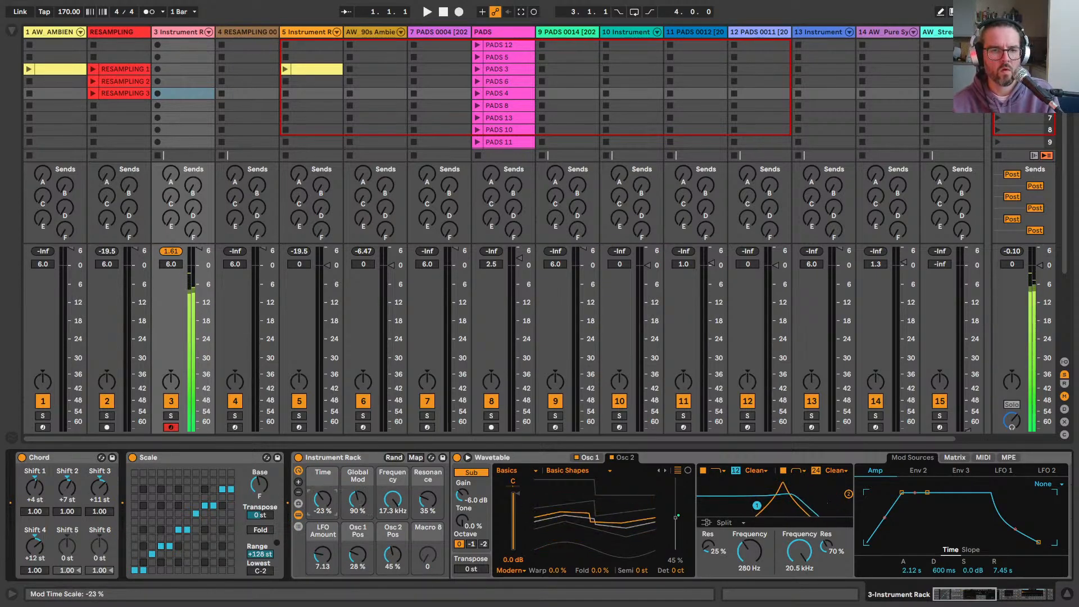
pyautogui.moveTo(322, 499); pyautogui.dragTo(322, 488)
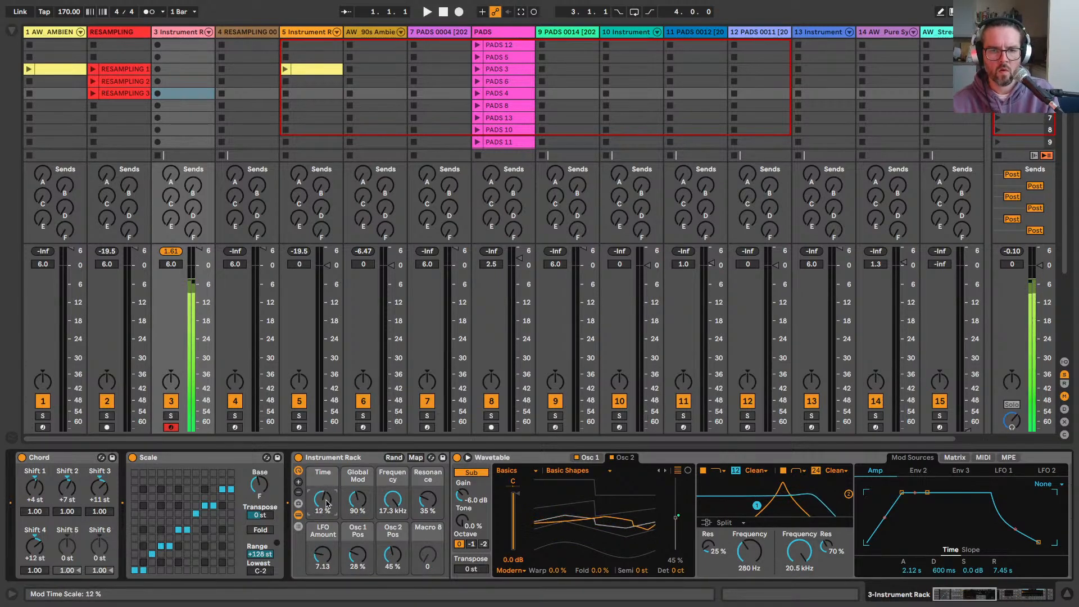
pyautogui.moveTo(392, 499); pyautogui.dragTo(392, 521)
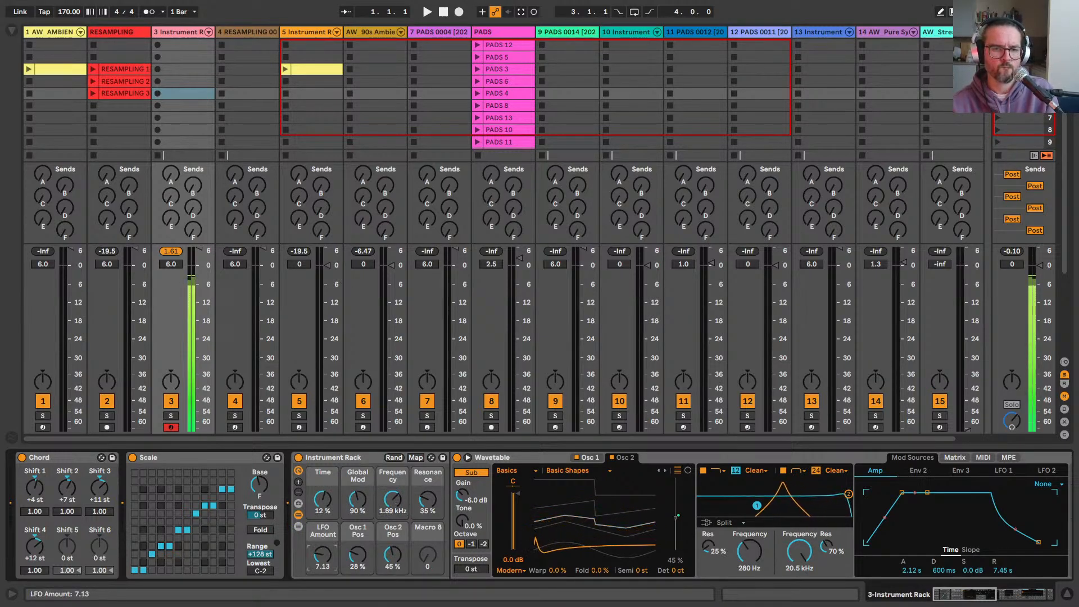
pyautogui.moveTo(322, 556); pyautogui.dragTo(323, 552)
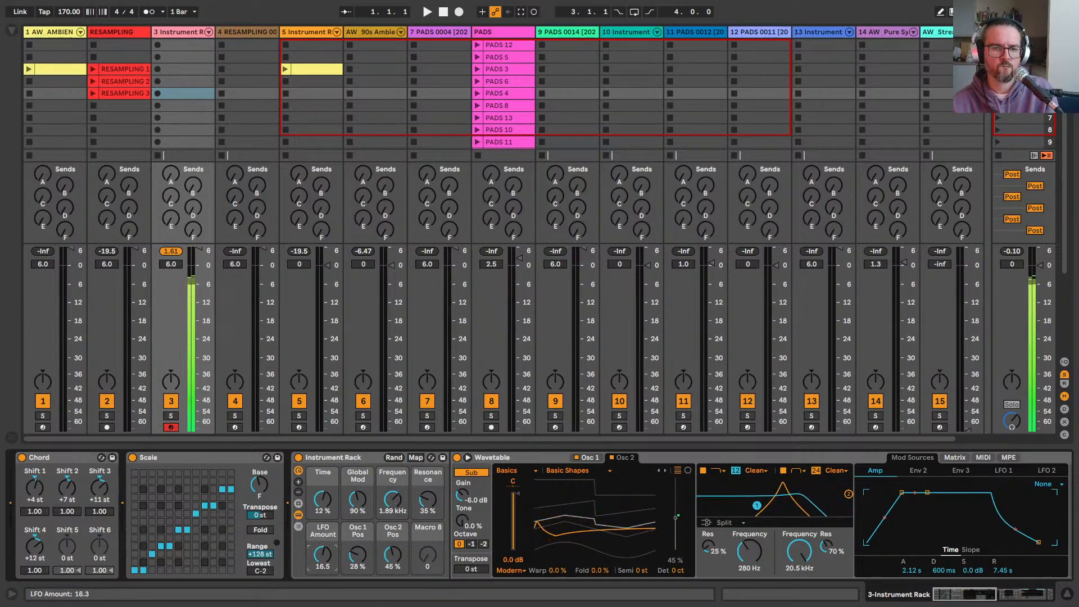
pyautogui.moveTo(322, 554); pyautogui.dragTo(323, 554)
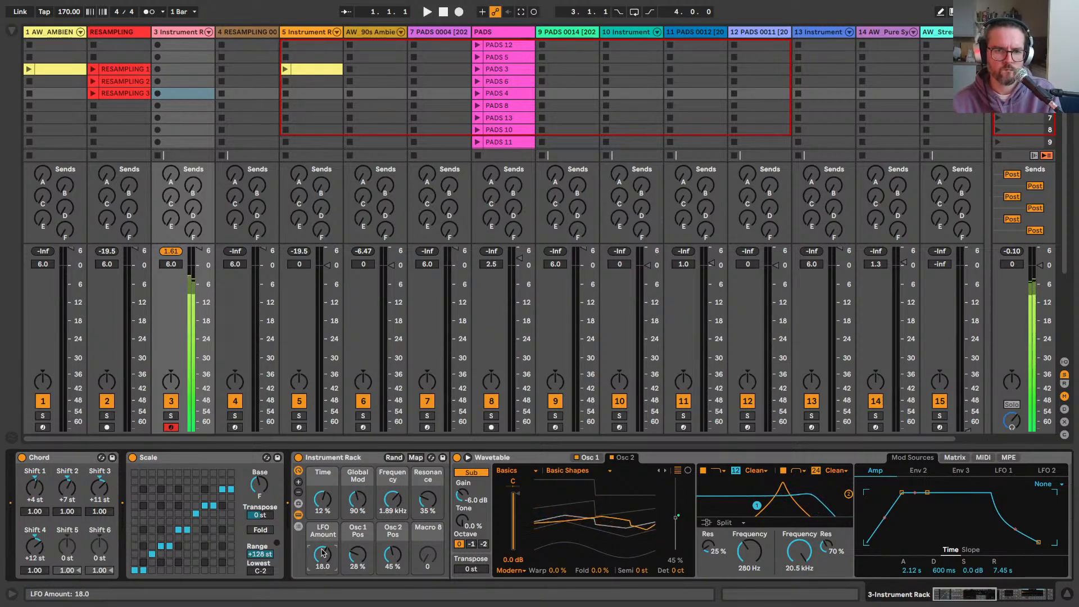
# Step: Unmap Wavetable's Osc 1 and Osc 2 positions from the Osc 1 Pos and Osc 2 Pos macros
pyautogui.rightClick(356, 555)
pyautogui.press('Escape')
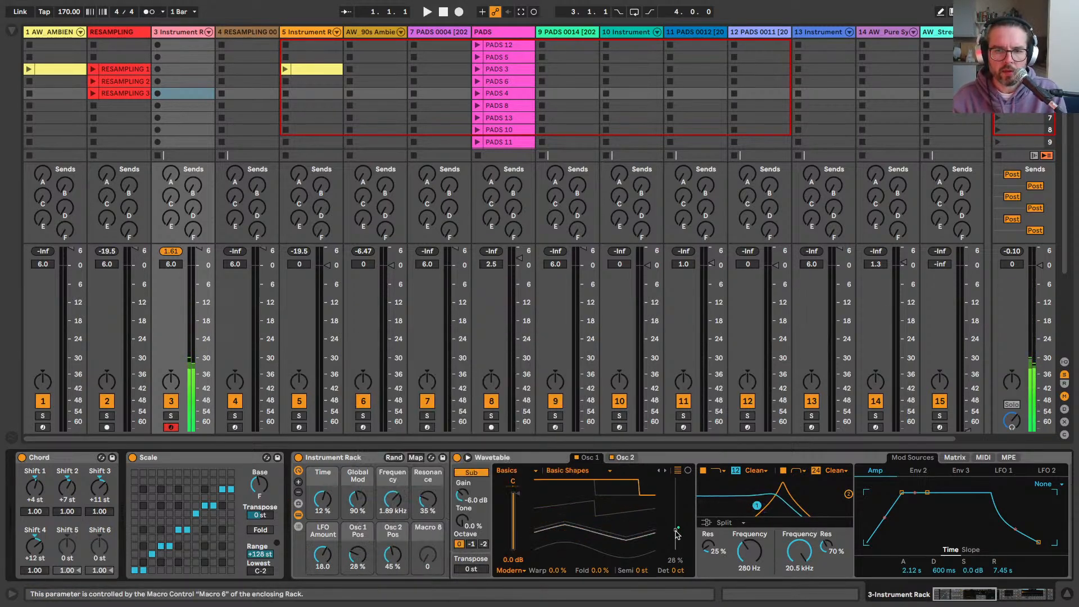
pyautogui.rightClick(675, 528)
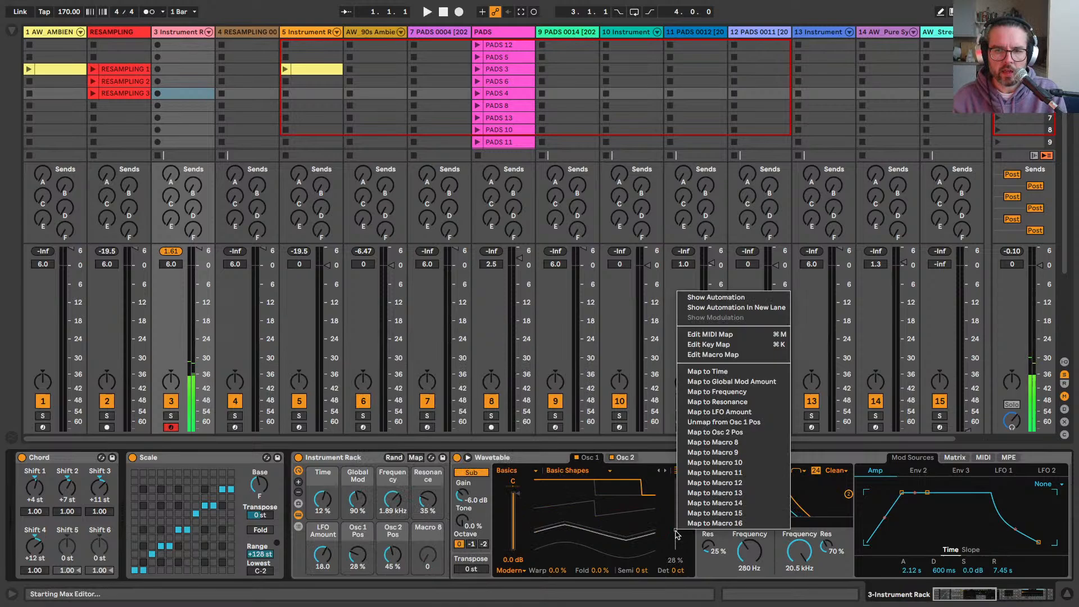
pyautogui.click(709, 421)
pyautogui.rightClick(401, 545)
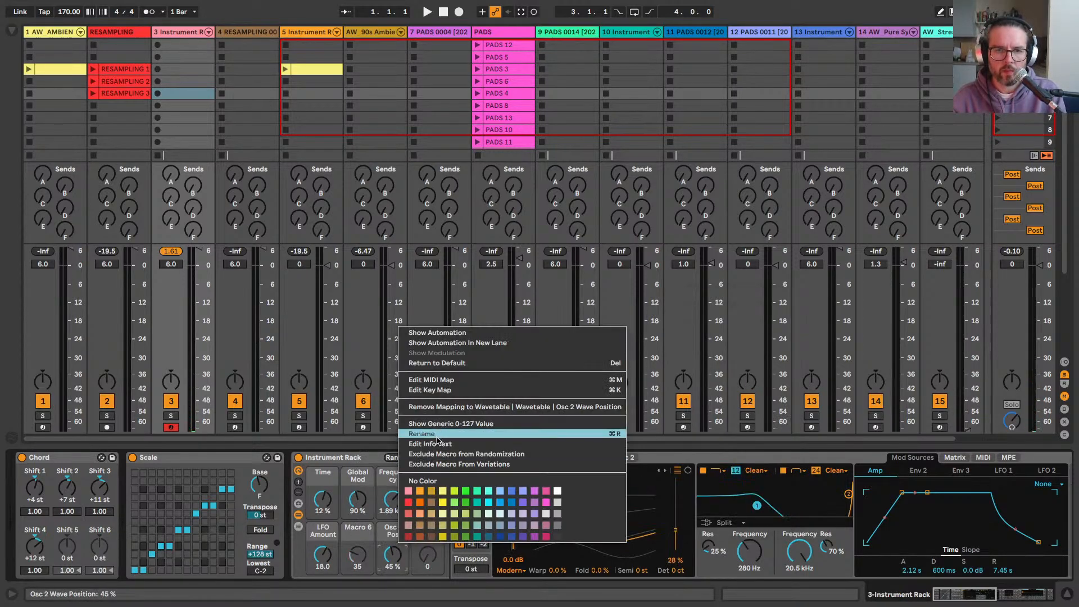
pyautogui.click(654, 520)
pyautogui.click(622, 457)
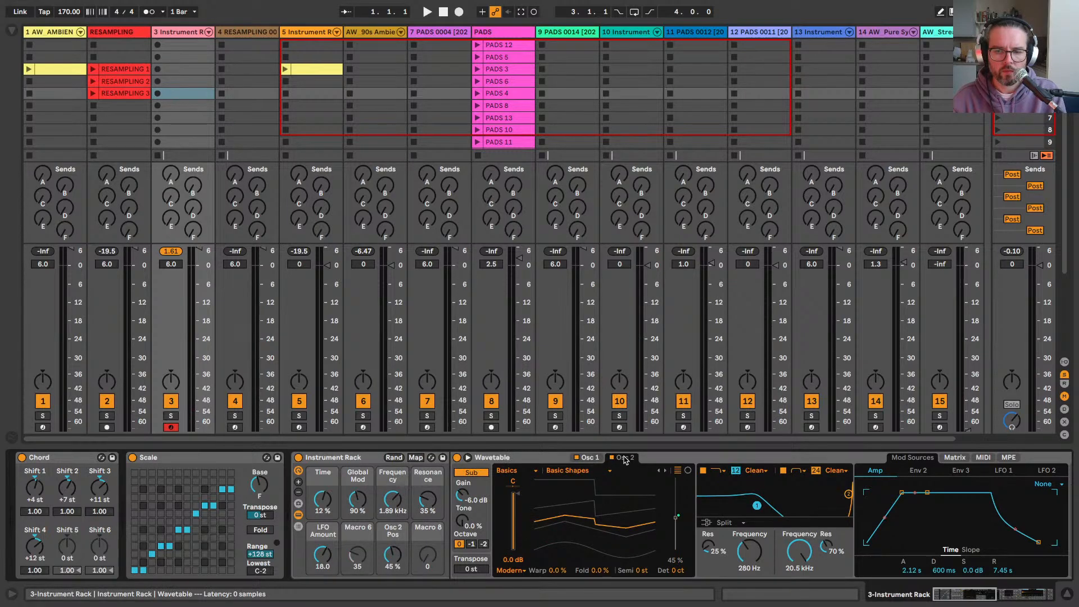
pyautogui.rightClick(676, 521)
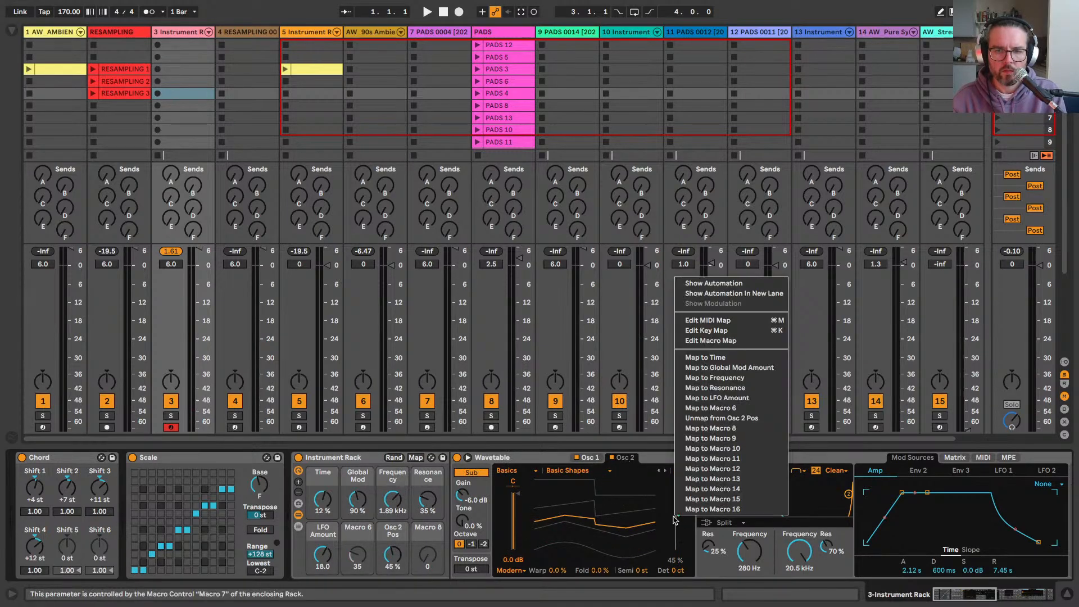
pyautogui.click(696, 424)
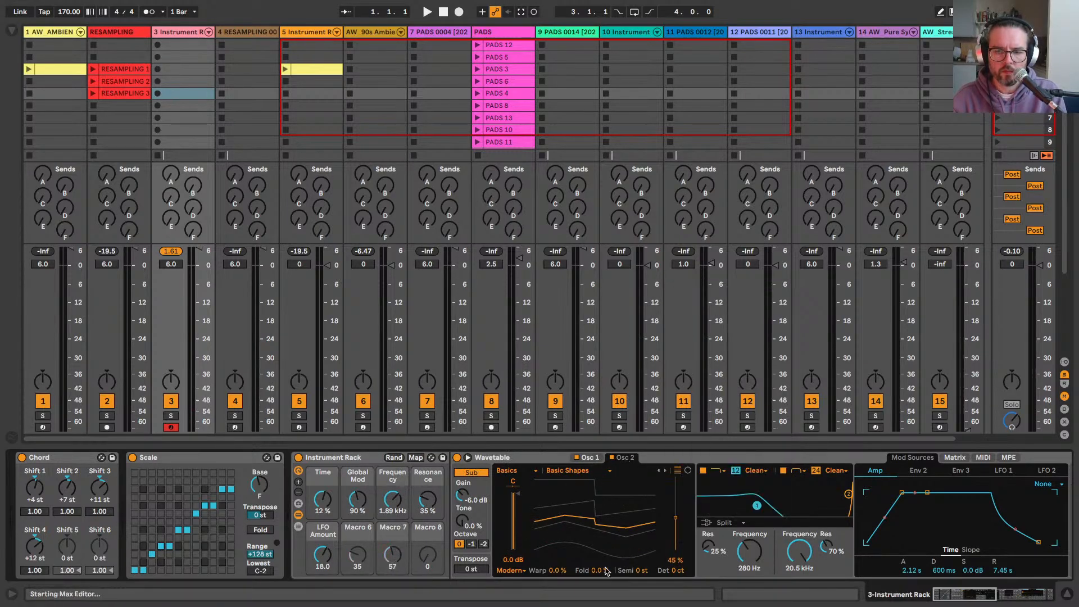
# Step: Map the Auto Filter's LFO Rate to Macro 6 and exclude that macro from randomization
pyautogui.hscroll(5, 606, 570)
pyautogui.hscroll(2, 607, 571)
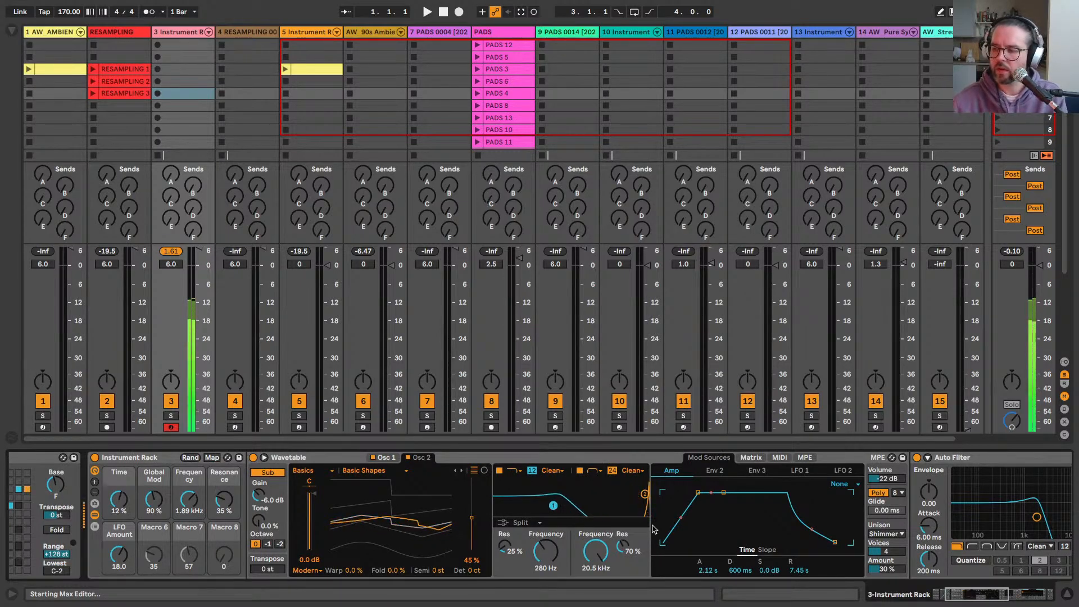
pyautogui.hscroll(10, 797, 509)
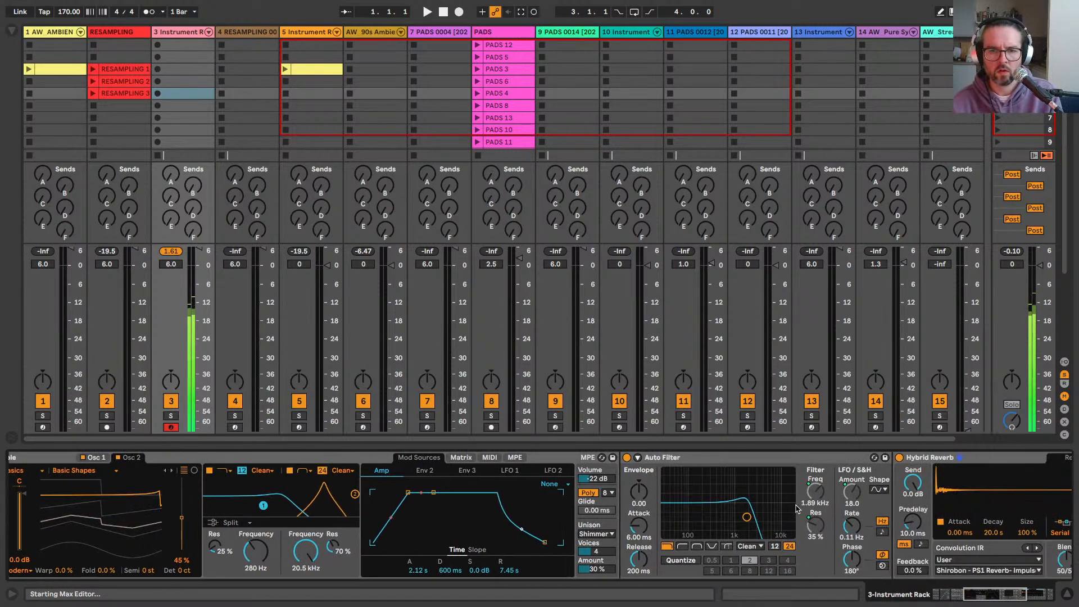
pyautogui.hscroll(3, 787, 517)
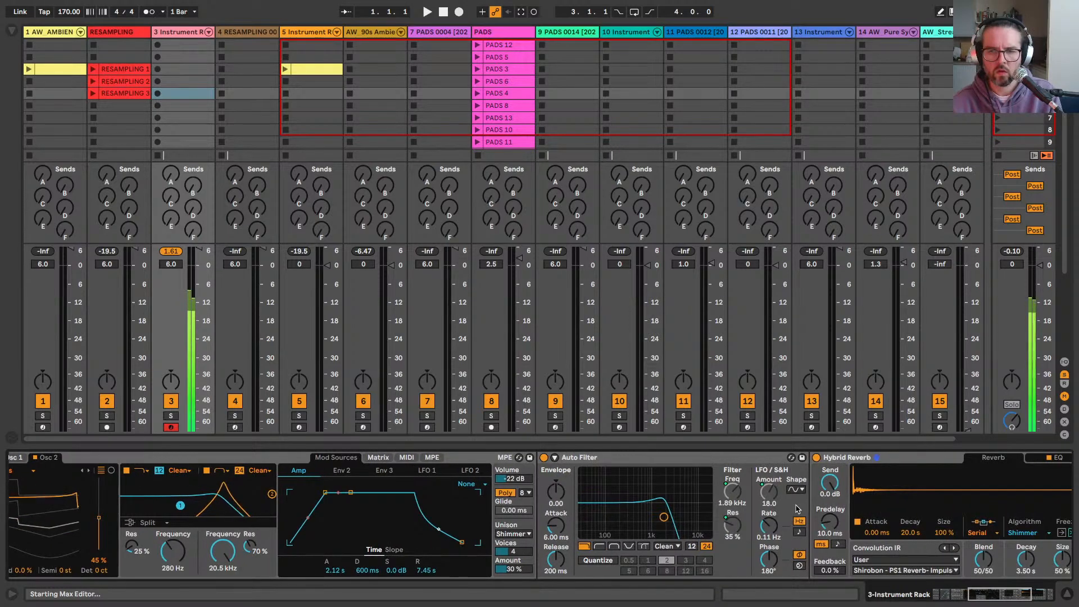
pyautogui.rightClick(772, 529)
pyautogui.click(792, 421)
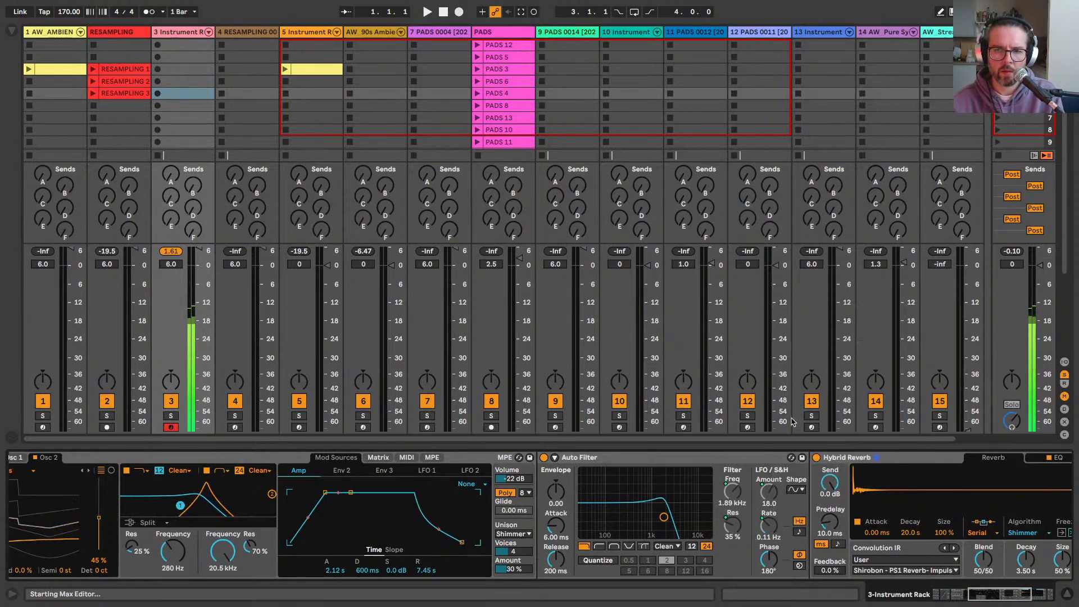
pyautogui.hscroll(-13, 539, 517)
pyautogui.rightClick(349, 532)
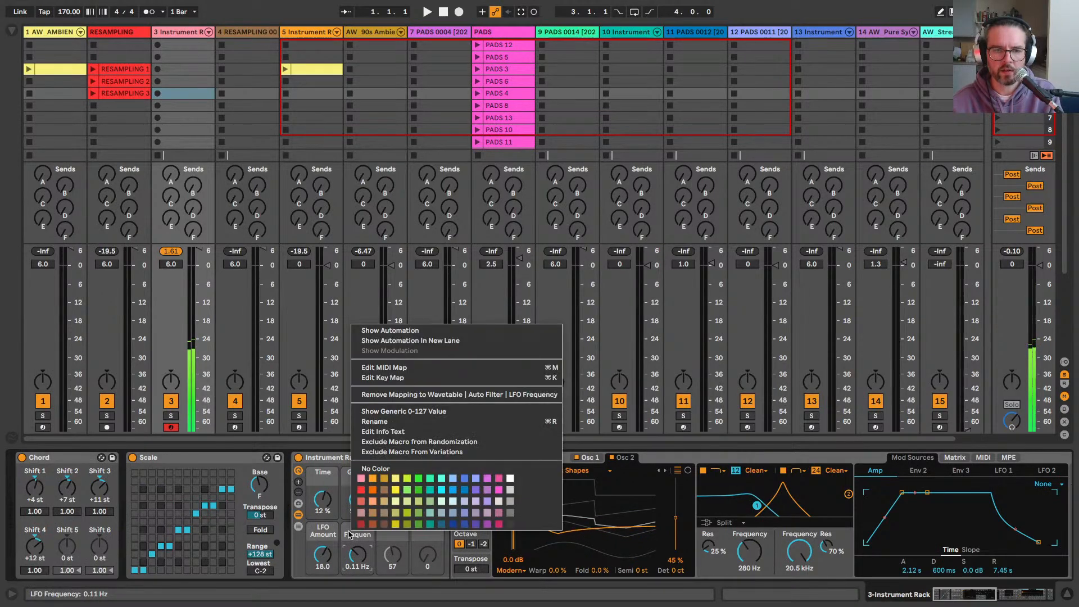
pyautogui.click(394, 442)
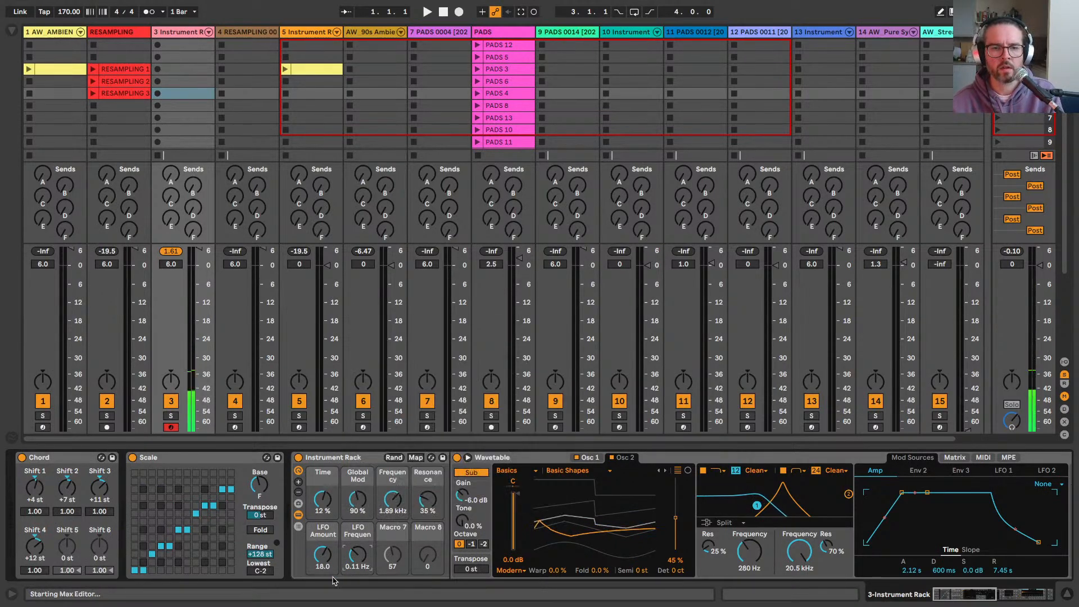
# Step: Set the rack's LFO Amount macro to 18.4, LFO Frequency to 0.70 Hz and filter Frequency to 599 Hz
pyautogui.moveTo(323, 559); pyautogui.dragTo(357, 552)
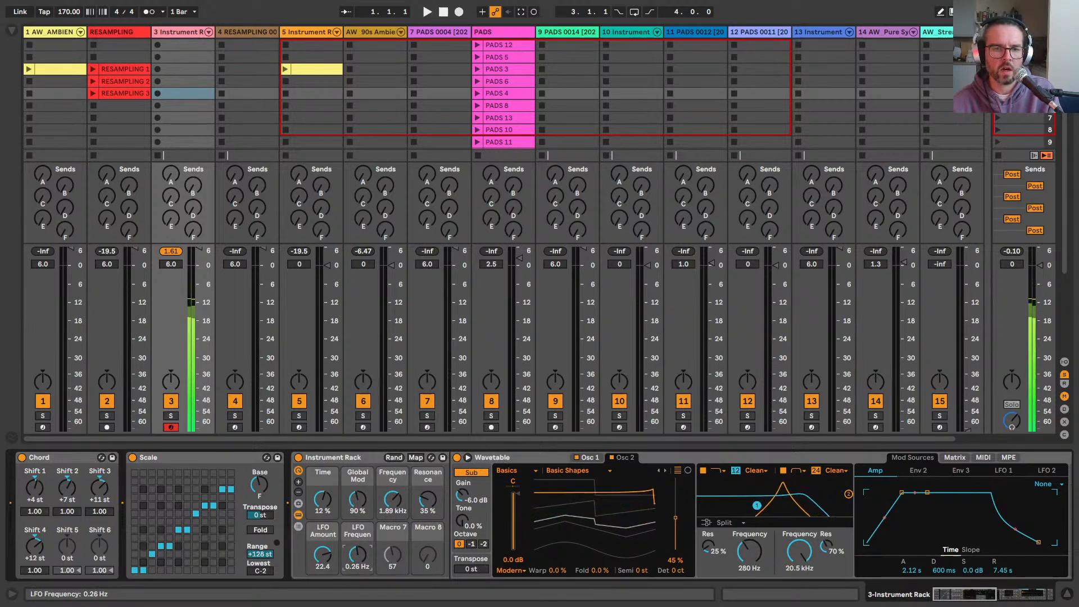
pyautogui.moveTo(357, 555); pyautogui.dragTo(358, 544)
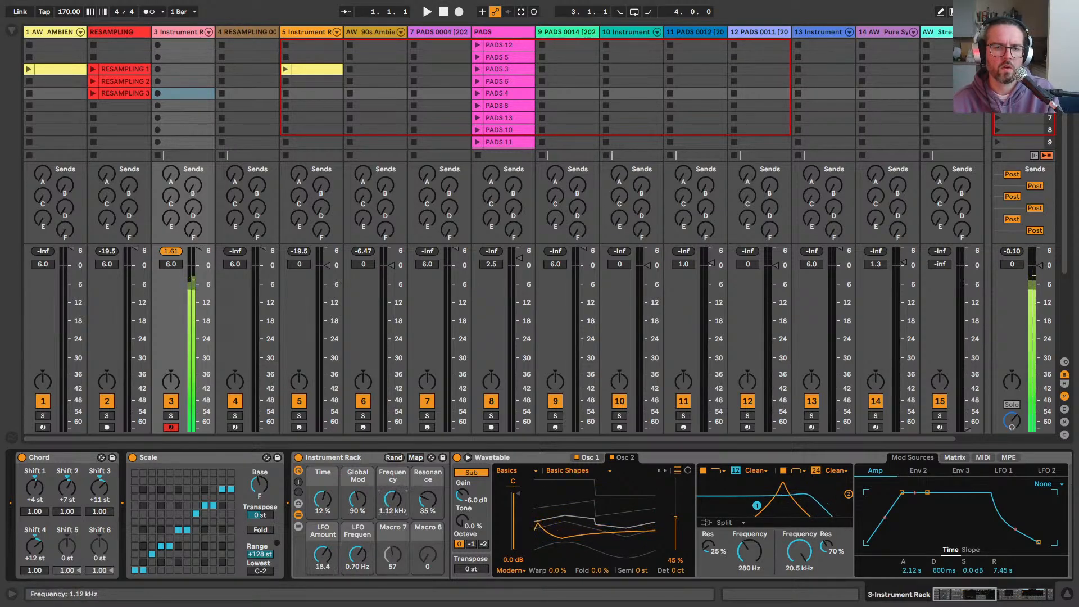
pyautogui.moveTo(393, 499); pyautogui.dragTo(392, 504)
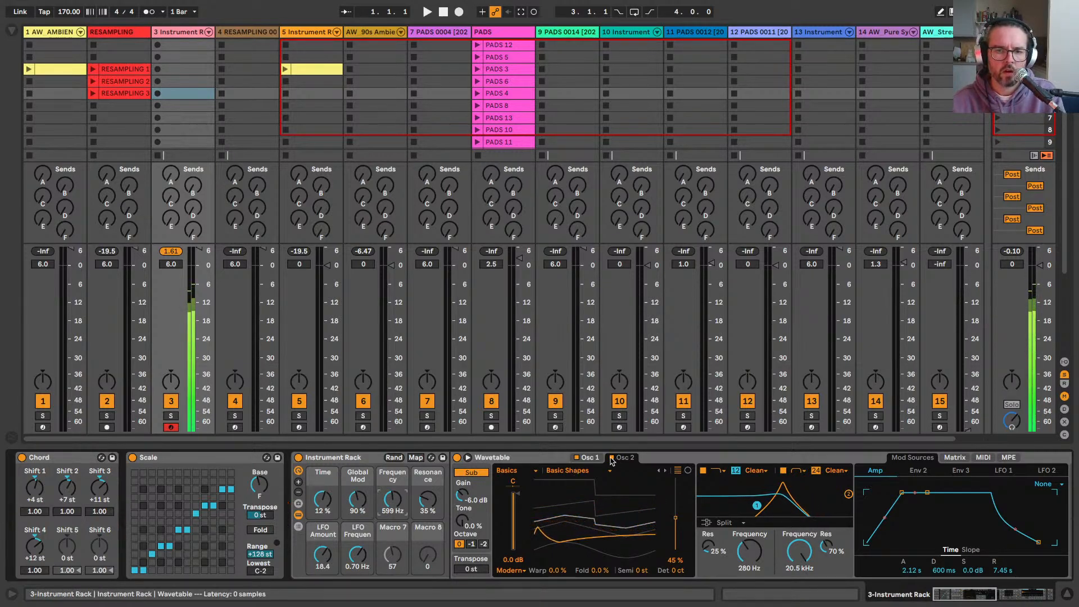
# Step: Turn off Wavetable's Osc 2 and set the rack's LFO Amount to 10.9 and LFO Frequency to 0.15 Hz
pyautogui.click(588, 460)
pyautogui.click(617, 458)
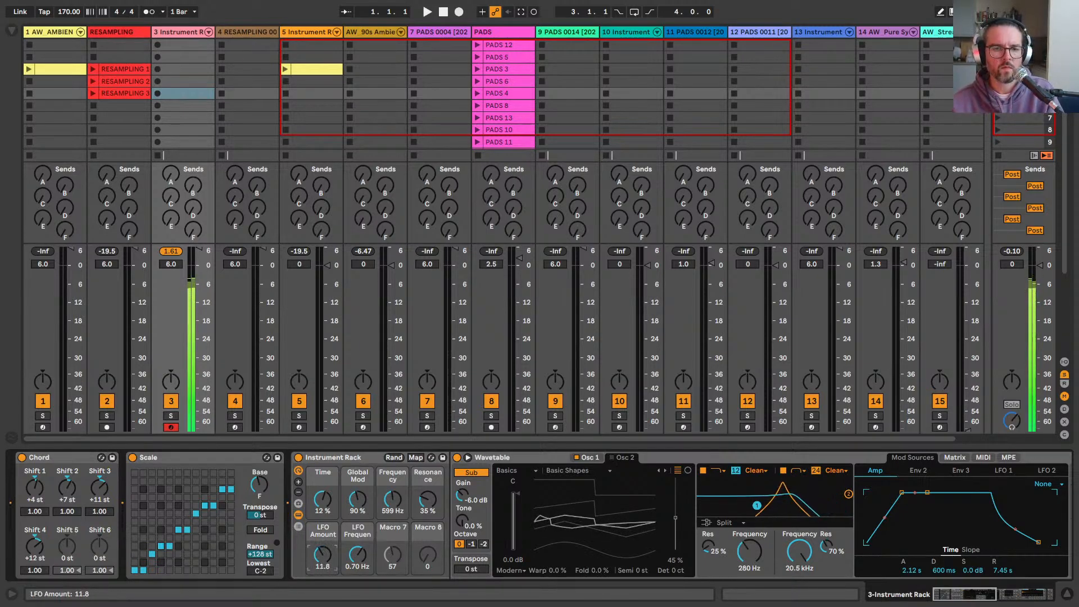
pyautogui.moveTo(357, 555); pyautogui.dragTo(358, 552)
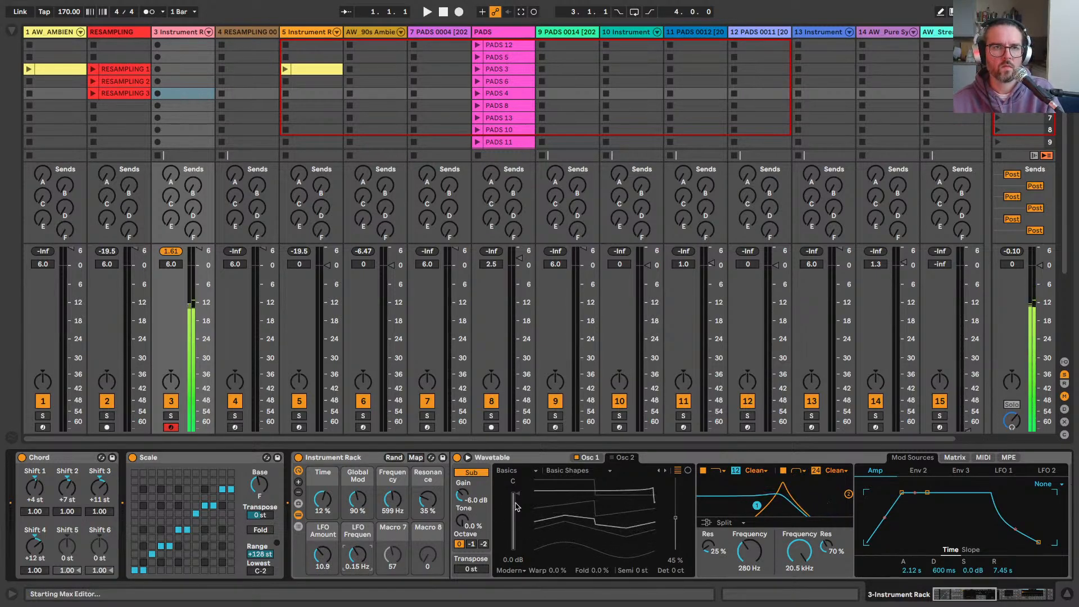
# Step: Change Wavetable's unison mode to Phase Sync
pyautogui.hscroll(5, 515, 505)
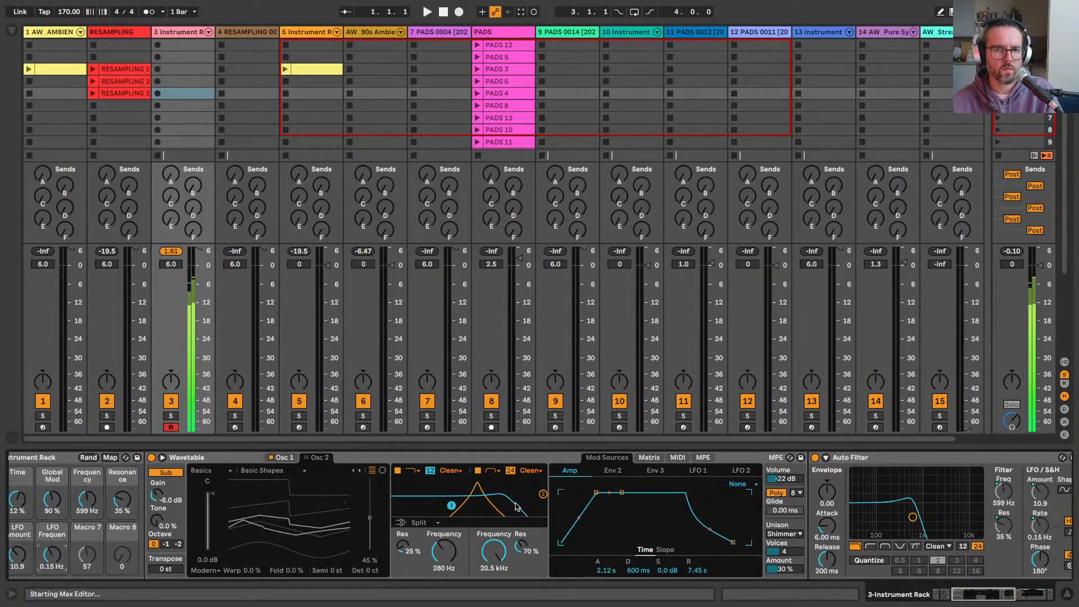
pyautogui.hscroll(2, 516, 506)
pyautogui.hscroll(5, 516, 506)
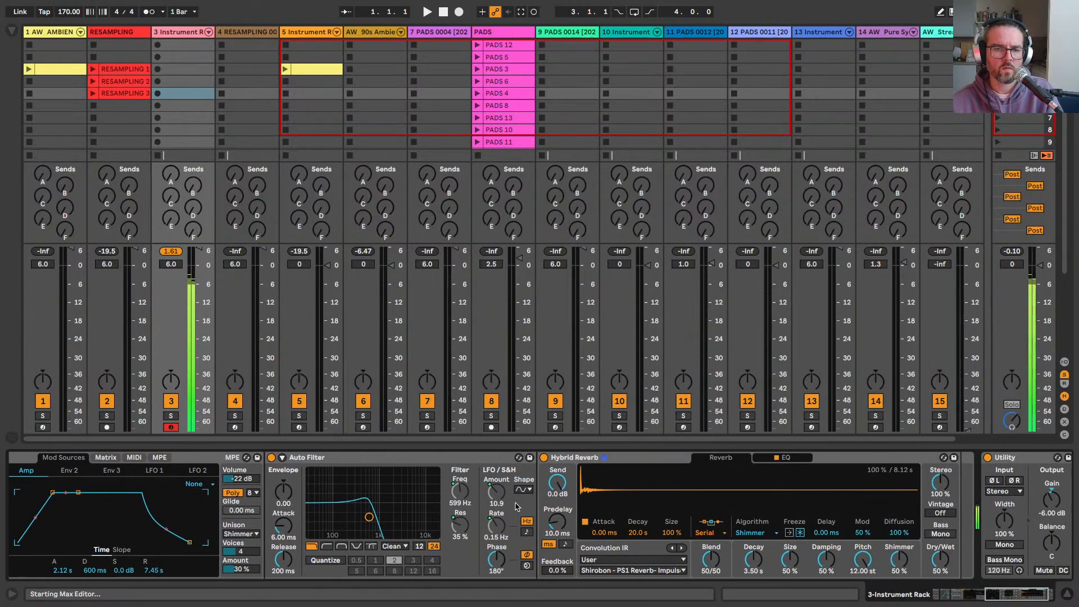
pyautogui.click(233, 534)
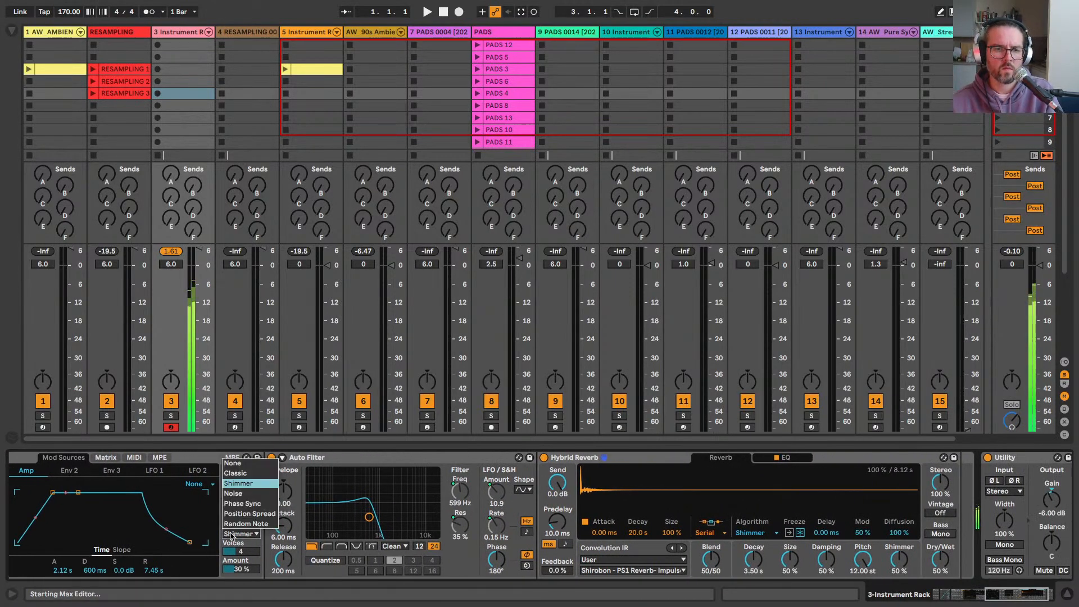
pyautogui.click(235, 507)
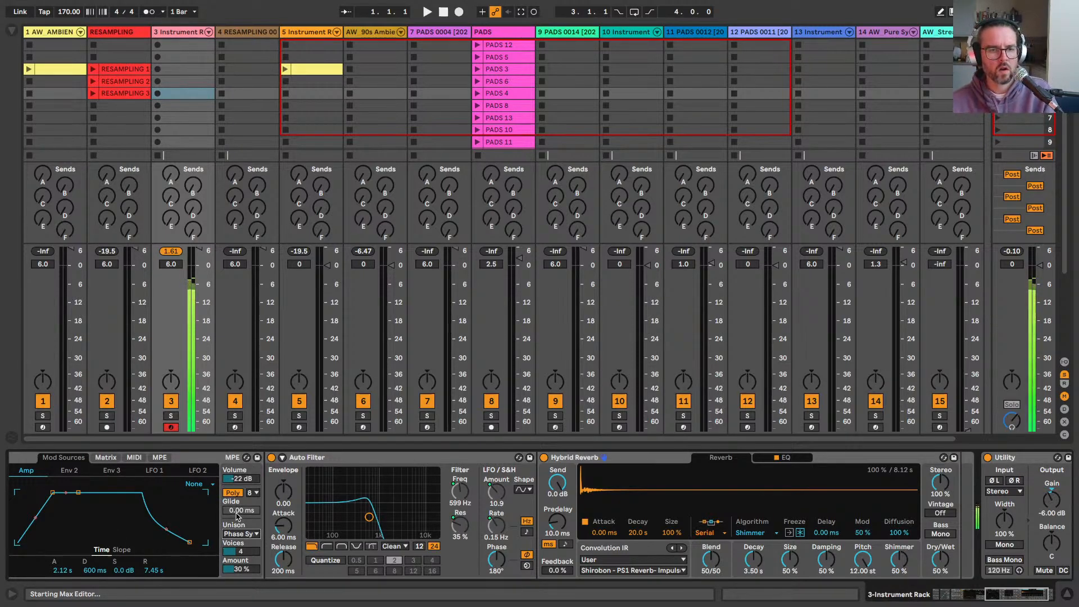
# Step: Step Osc 1 through the Basics wavetables to Saw Harmonics
pyautogui.hscroll(-10, 236, 516)
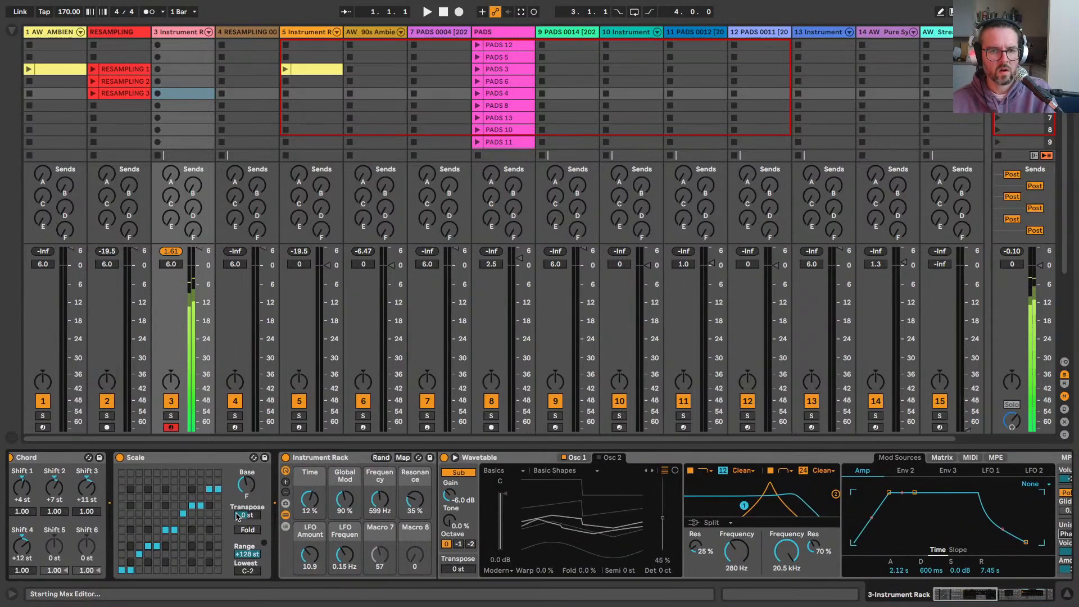
pyautogui.hscroll(3, 237, 515)
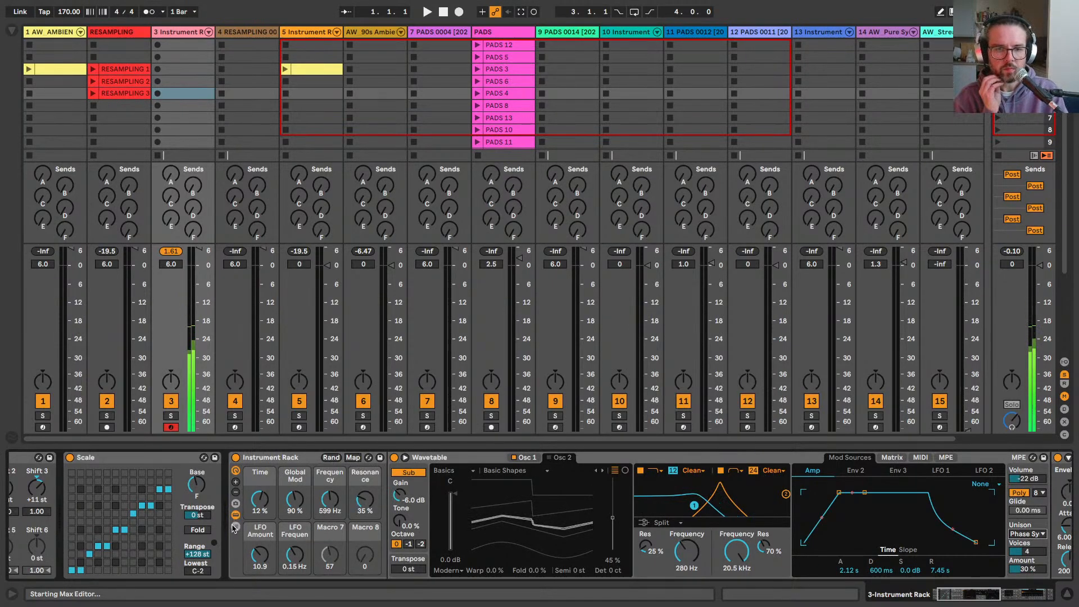
pyautogui.click(528, 458)
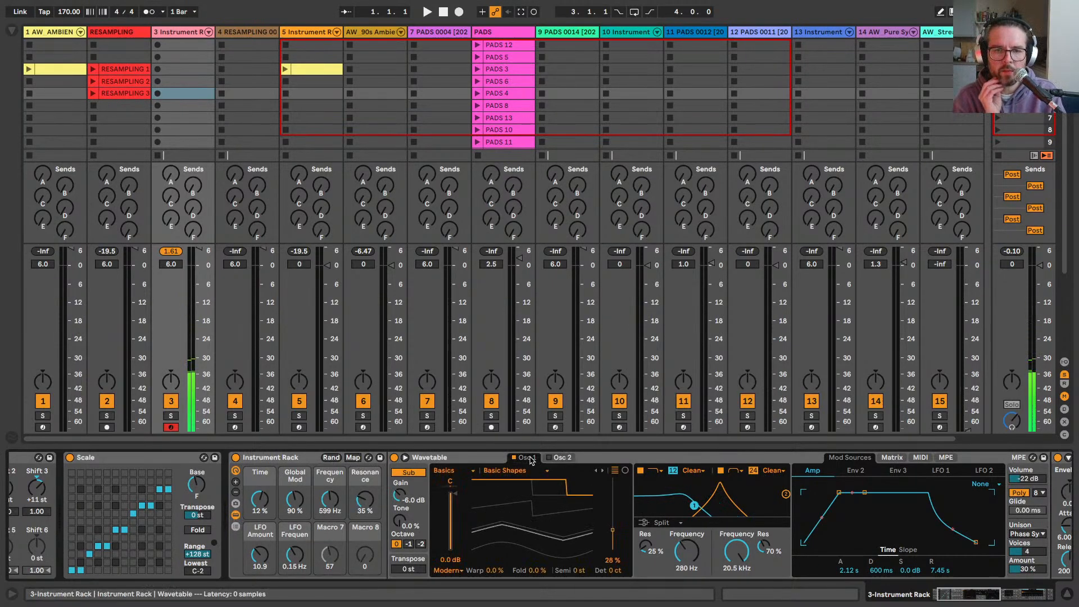
pyautogui.click(602, 471)
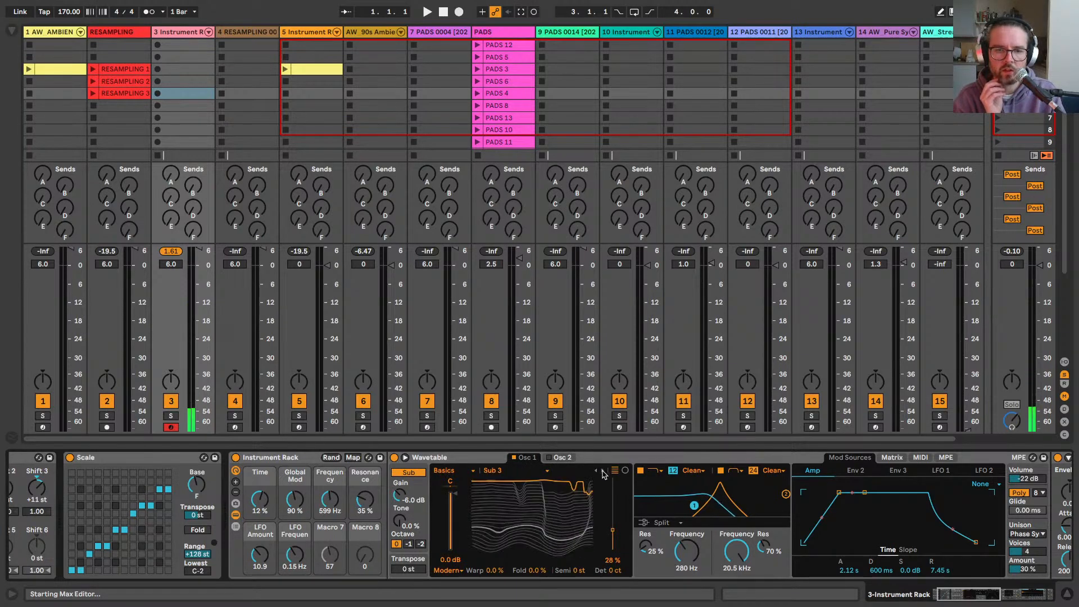
pyautogui.click(602, 471)
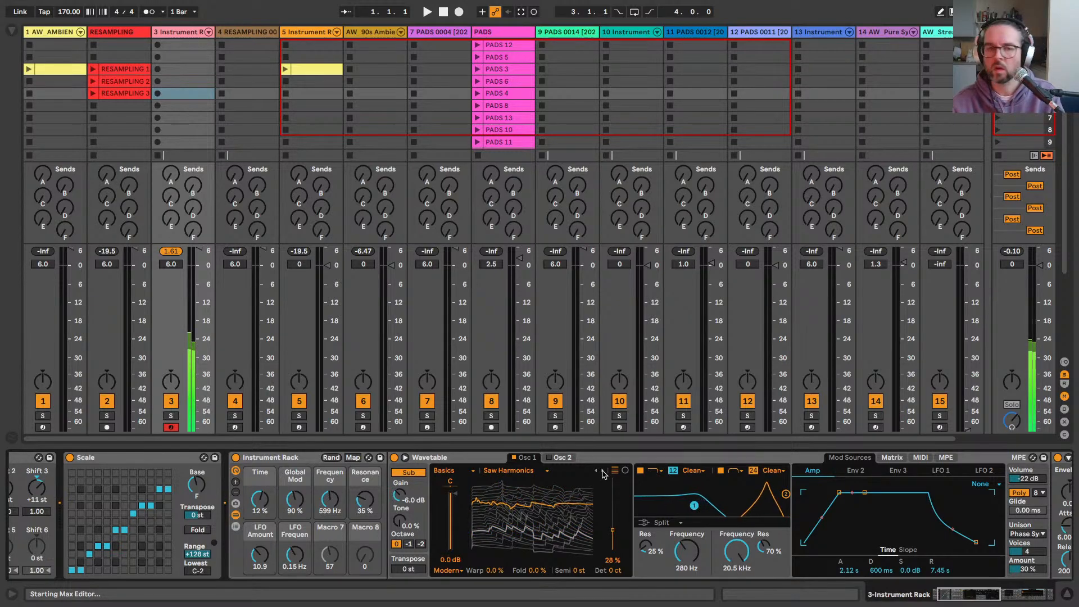
# Step: Switch Wavetable's Osc 1 from the Basics category to the Formant category's Digital Ah wavetable
pyautogui.click(450, 470)
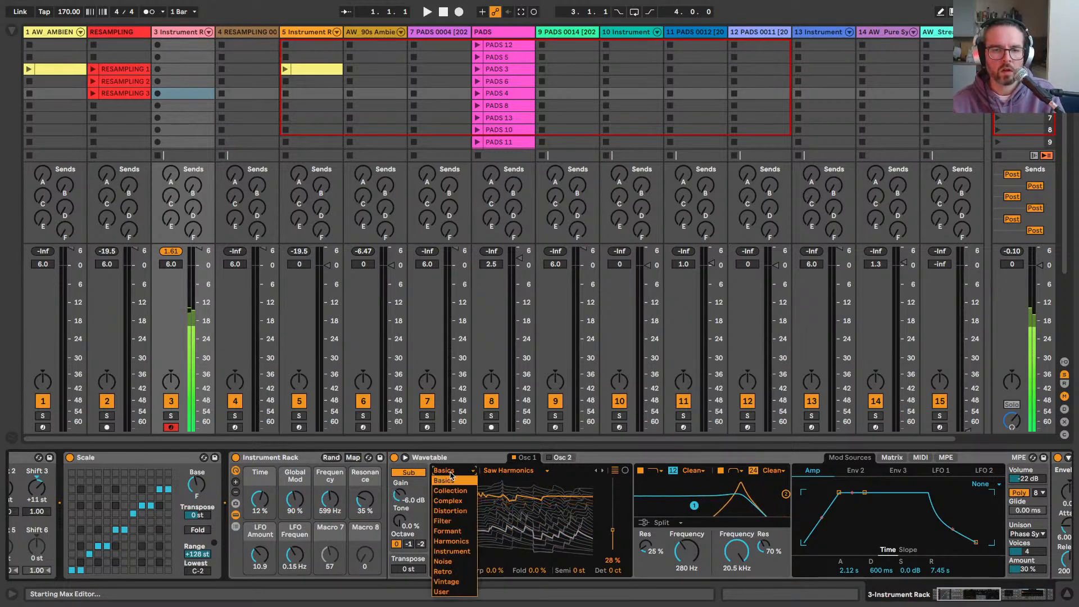
pyautogui.click(441, 548)
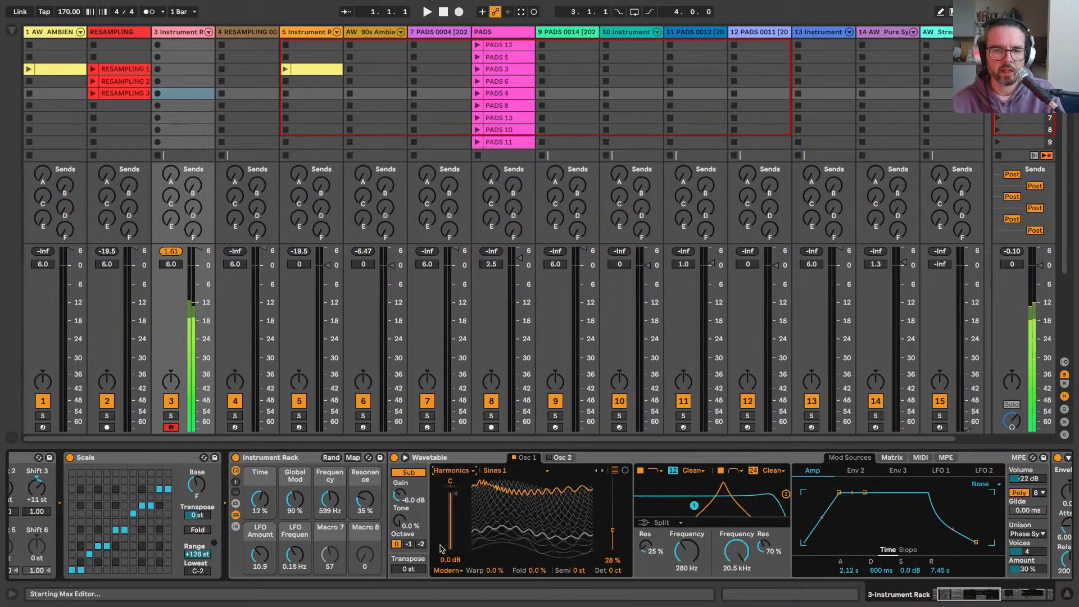
pyautogui.click(595, 471)
pyautogui.click(595, 471)
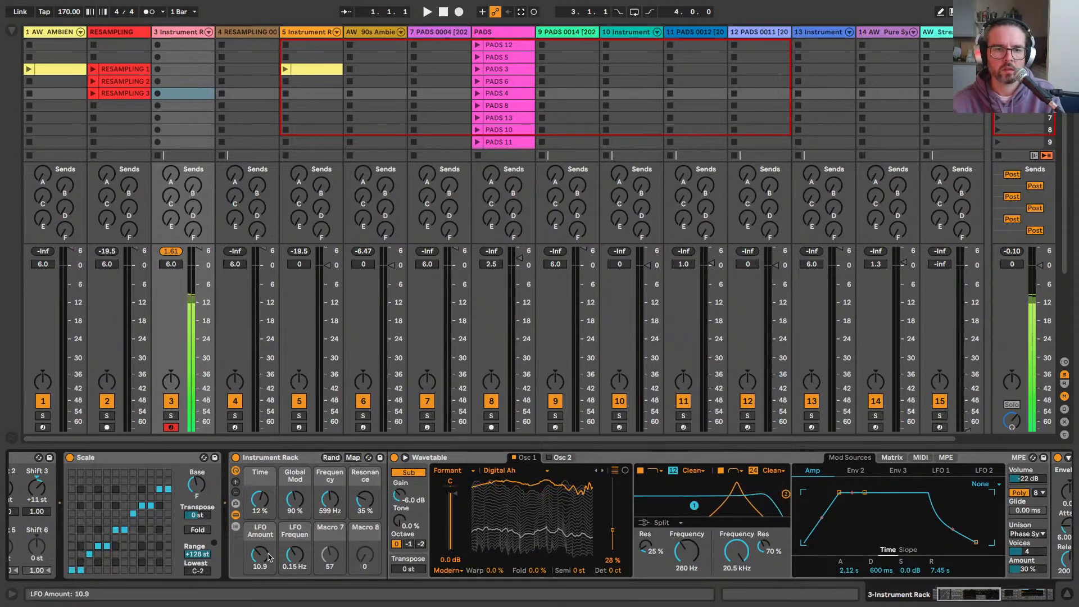
# Step: Map Wavetable's Osc 1 position to the rack's Macro 7 and its Osc 2 position to Macro 8
pyautogui.rightClick(612, 532)
pyautogui.click(646, 441)
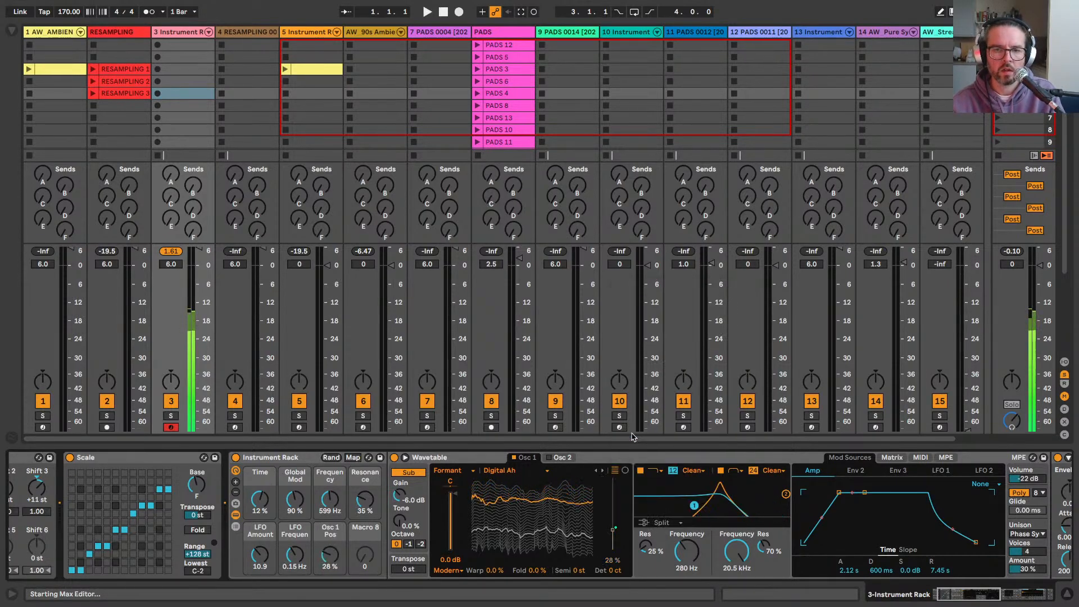
pyautogui.click(568, 460)
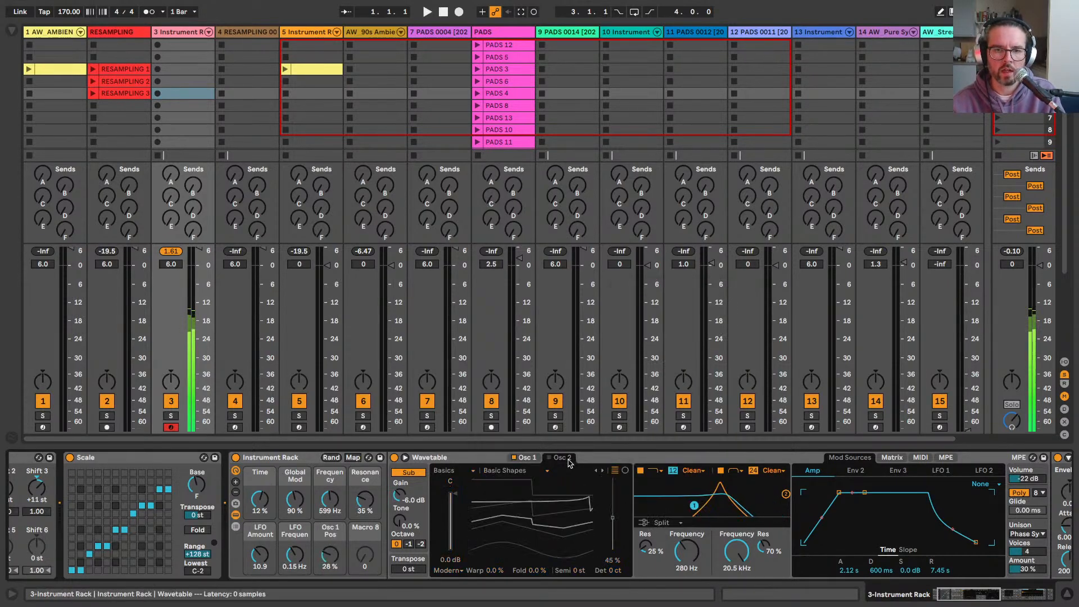
pyautogui.rightClick(612, 522)
pyautogui.click(646, 430)
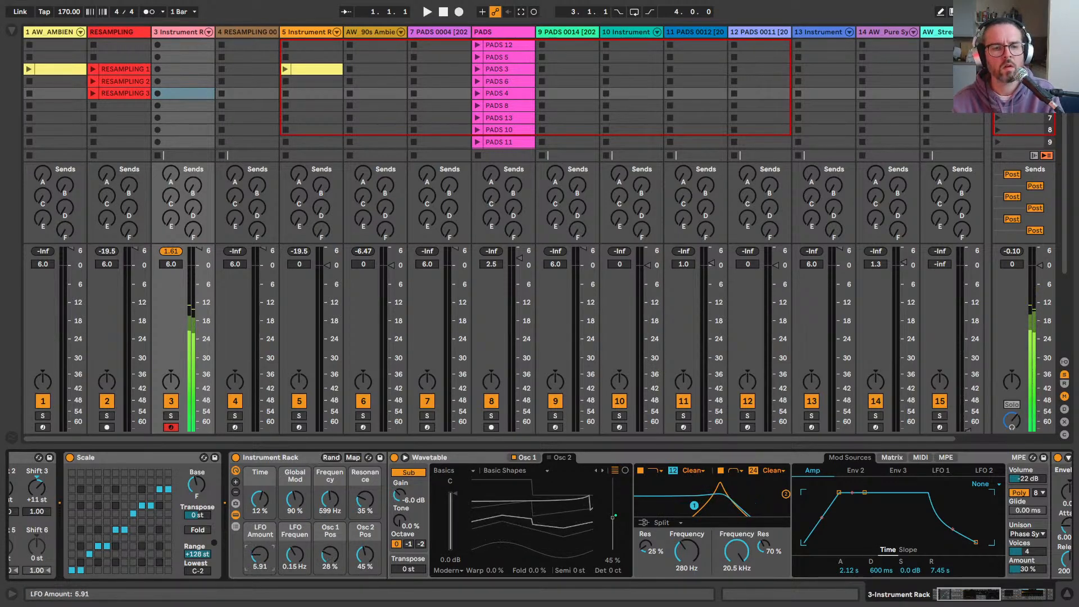
# Step: Set the rack's LFO Amount macro to 6.14 and Frequency to 910 Hz, and show the rack's chain list
pyautogui.moveTo(260, 553); pyautogui.dragTo(259, 549)
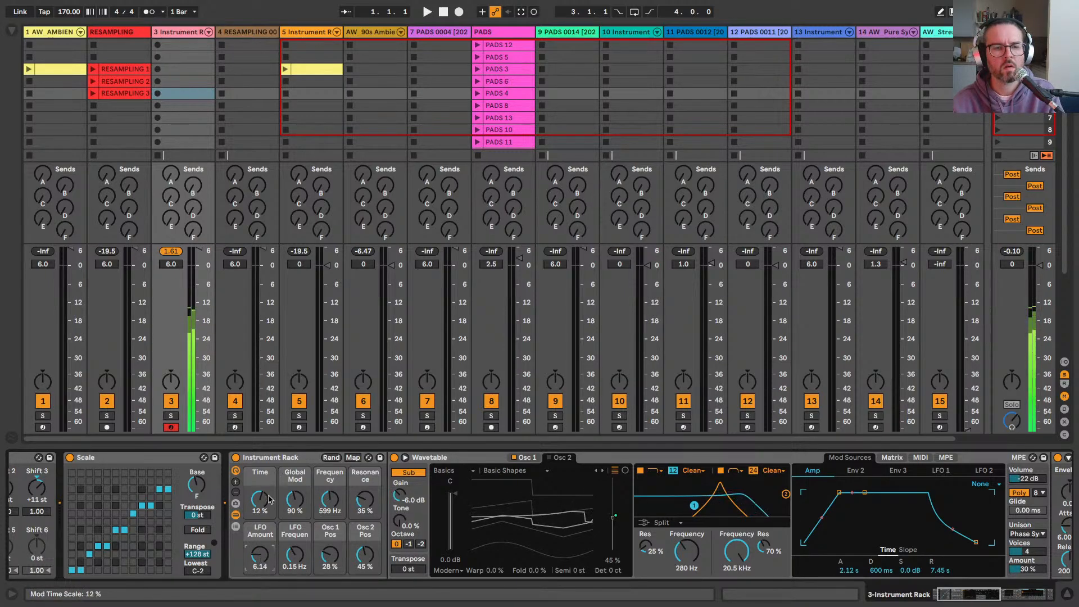
pyautogui.moveTo(330, 498); pyautogui.dragTo(329, 474)
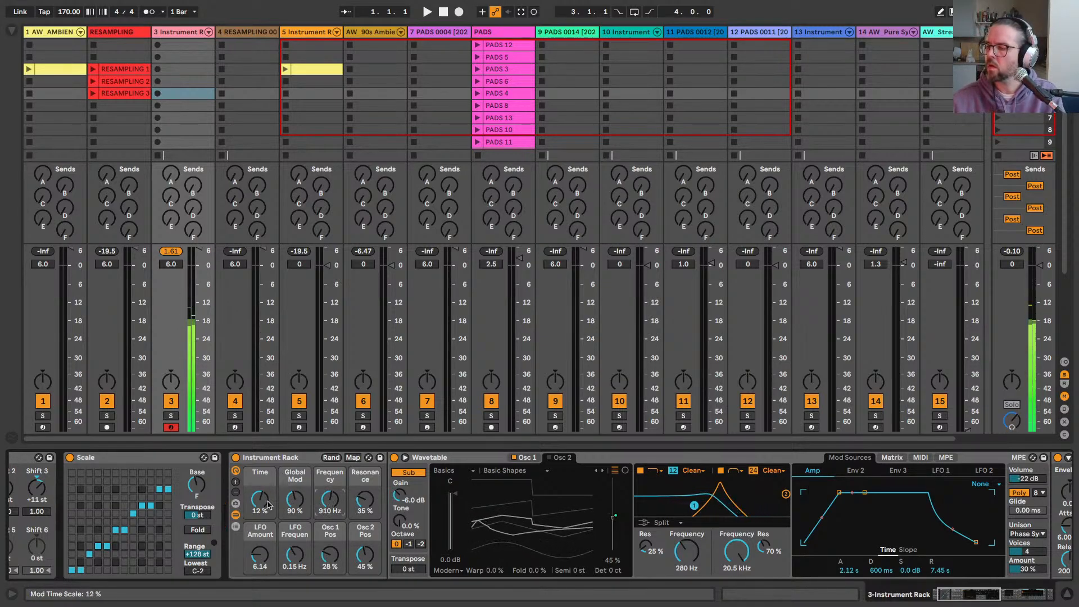
pyautogui.click(235, 528)
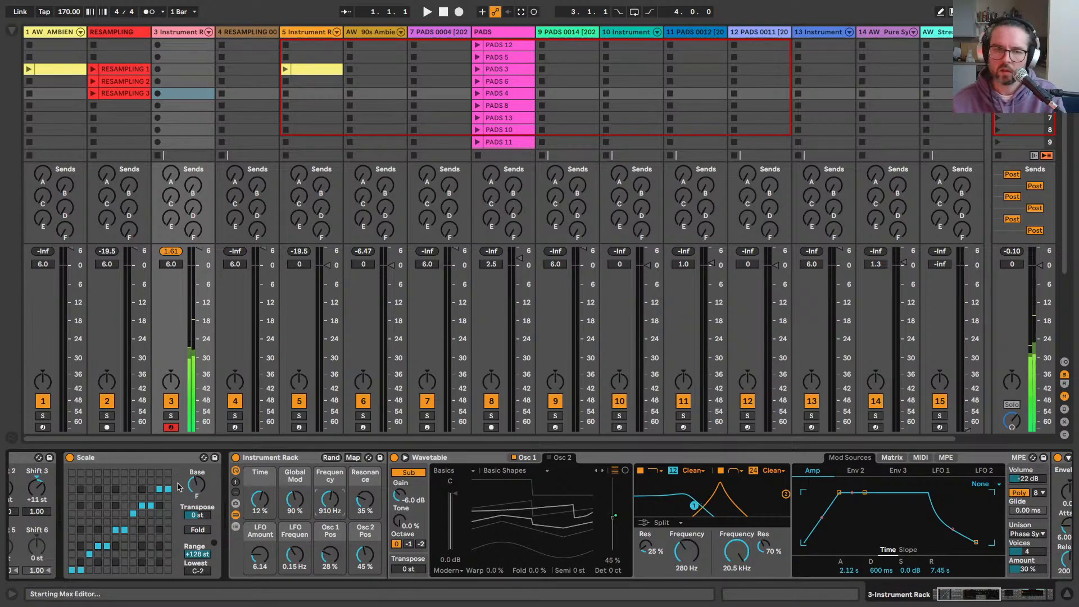
pyautogui.click(235, 528)
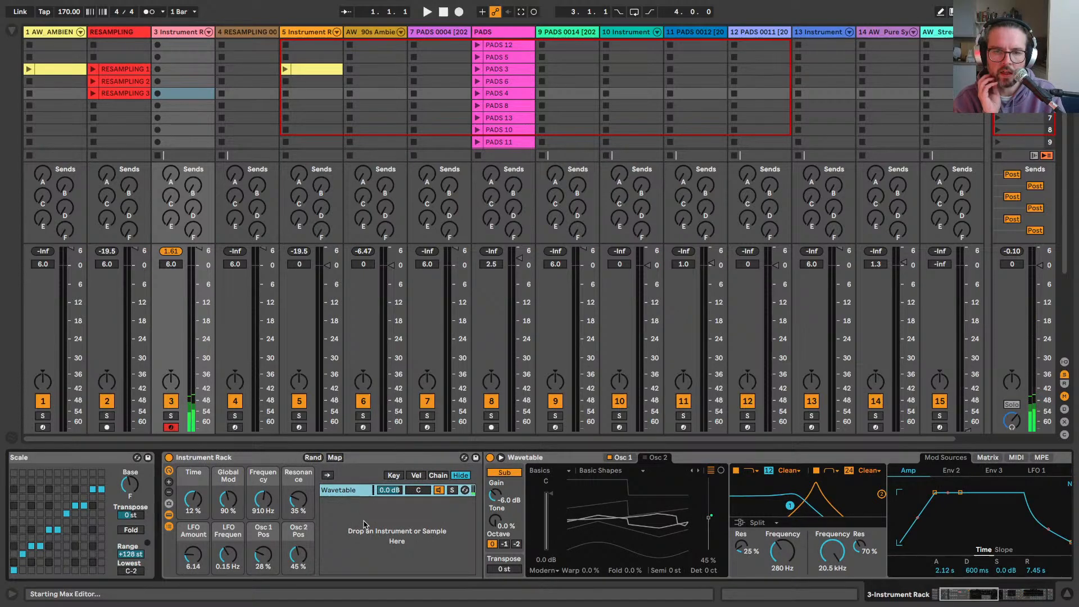
# Step: Switch Osc 1 to the Harsh Vowel wavetable with Warp 20 % and Fold 10 %, and set the Global Mod macro to 118 %
pyautogui.click(578, 472)
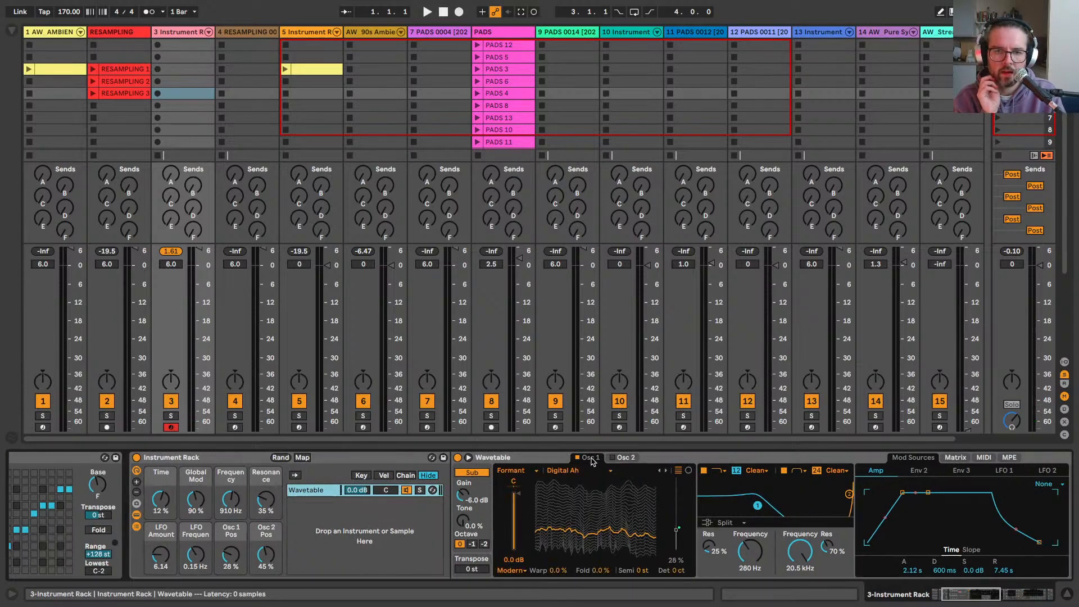
pyautogui.click(659, 471)
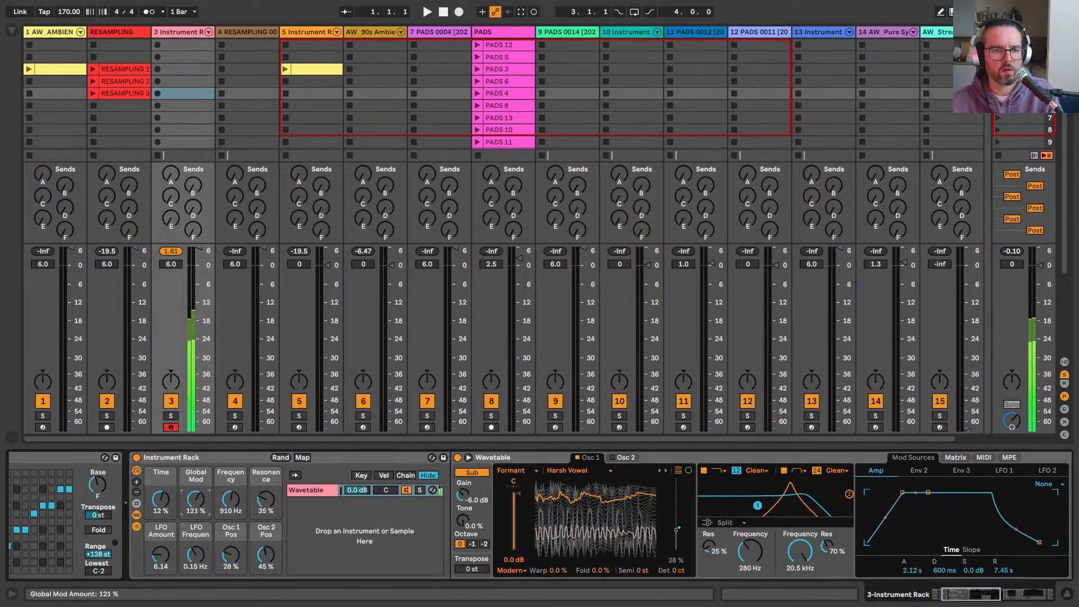
pyautogui.moveTo(195, 499); pyautogui.dragTo(195, 483)
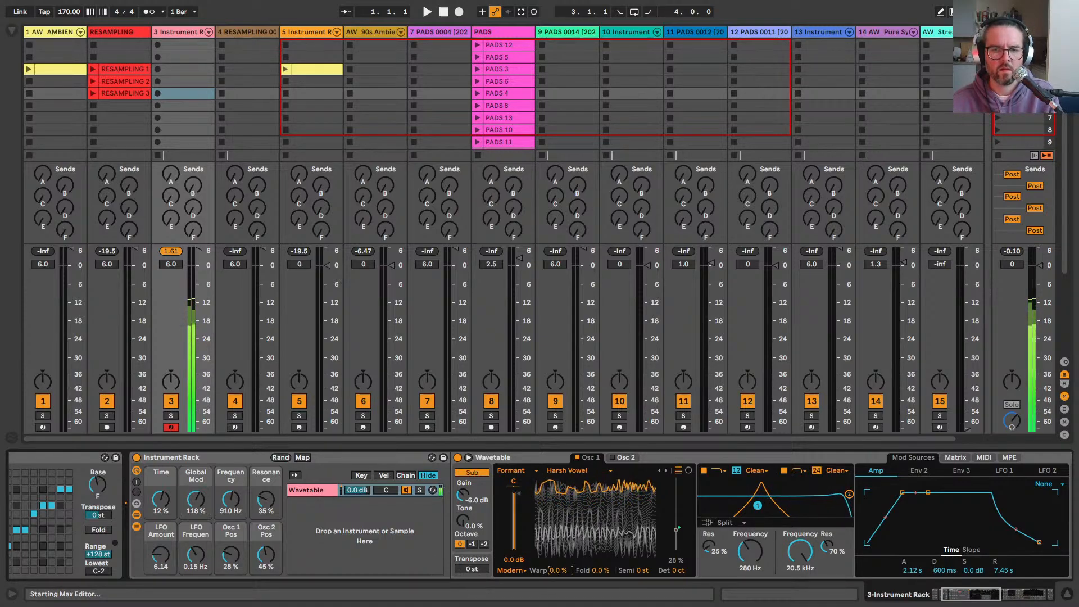
pyautogui.moveTo(558, 570); pyautogui.dragTo(601, 559)
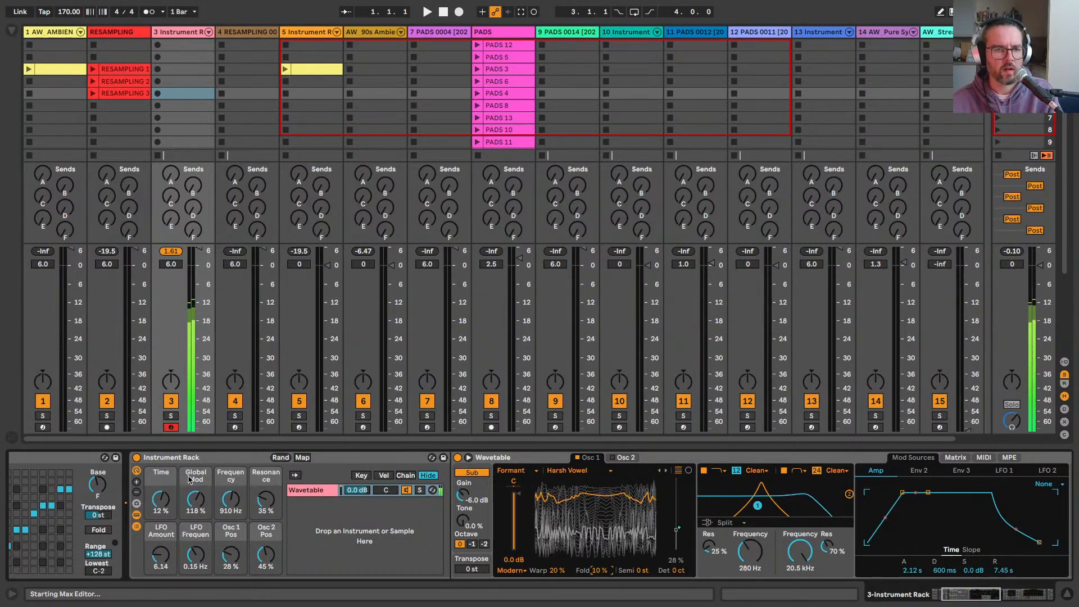
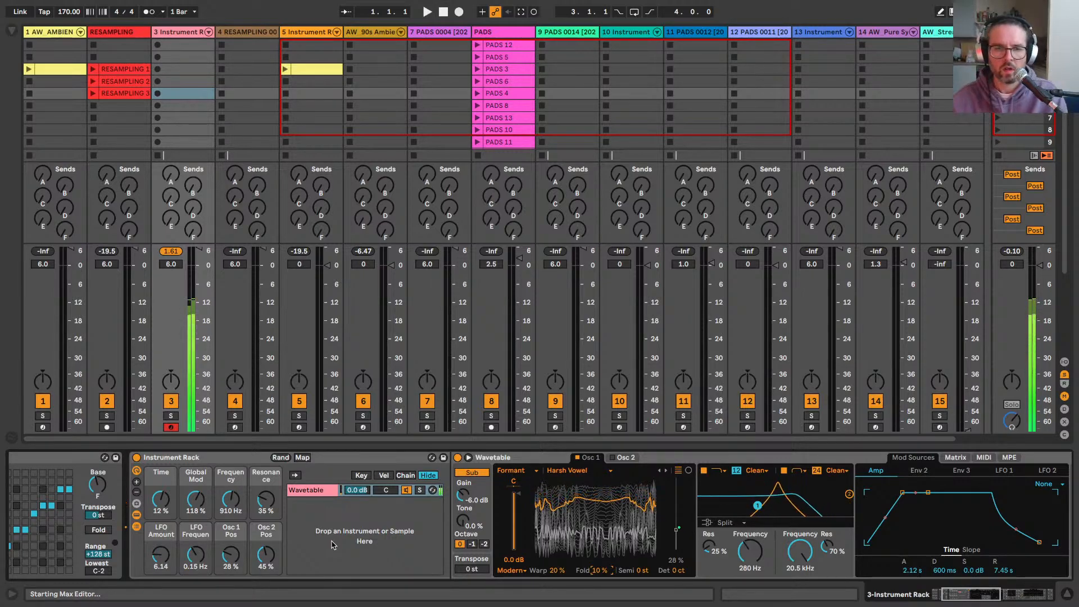
pyautogui.hscroll(4, 332, 544)
pyautogui.click(894, 493)
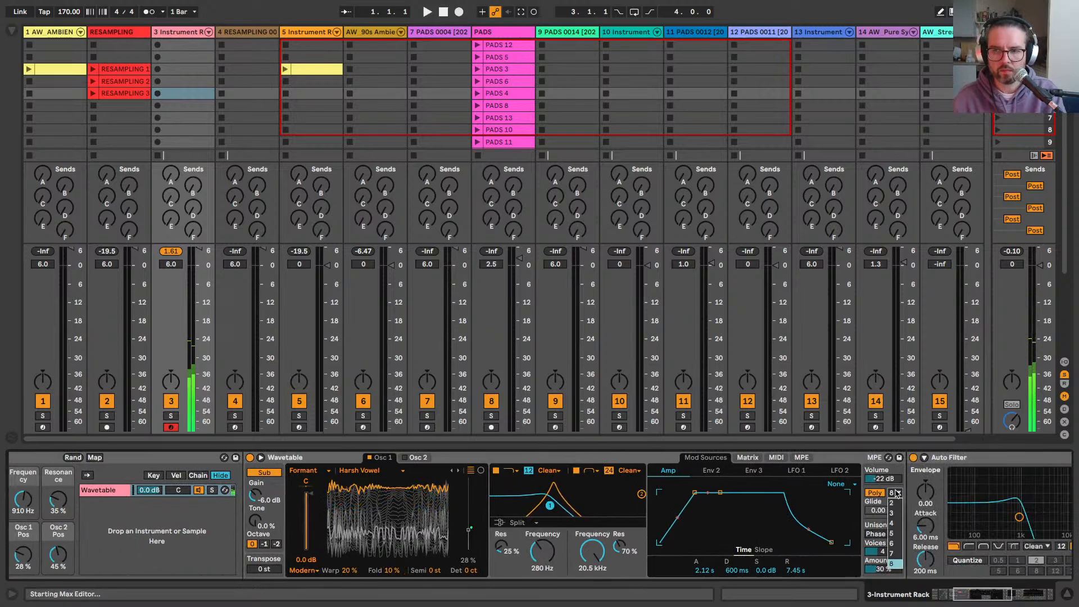
pyautogui.click(869, 552)
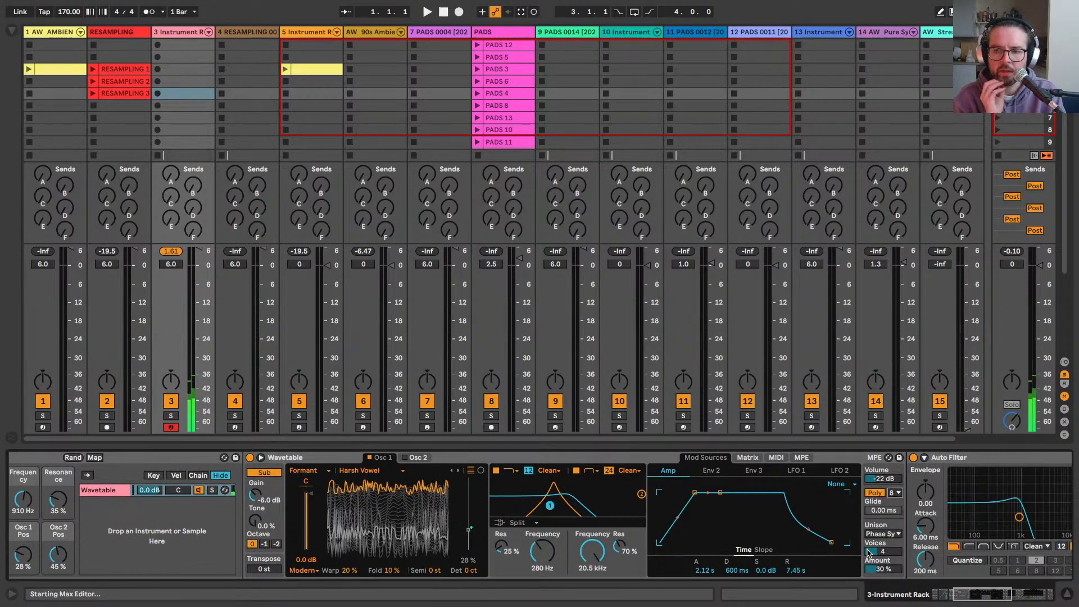
pyautogui.hscroll(3, 649, 557)
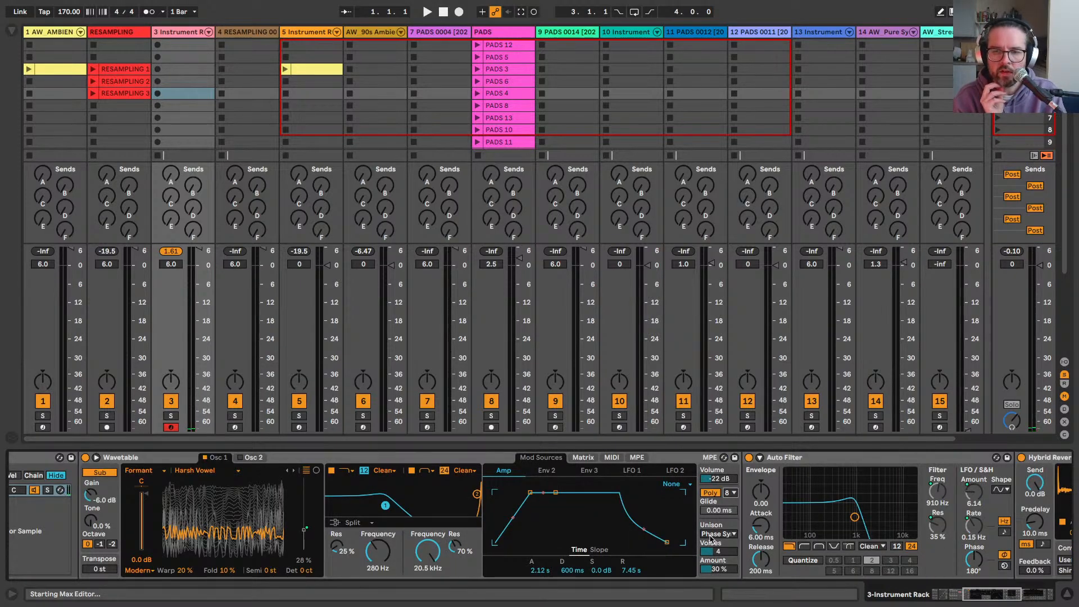
pyautogui.hscroll(-1, 583, 516)
pyautogui.hscroll(-10, 494, 533)
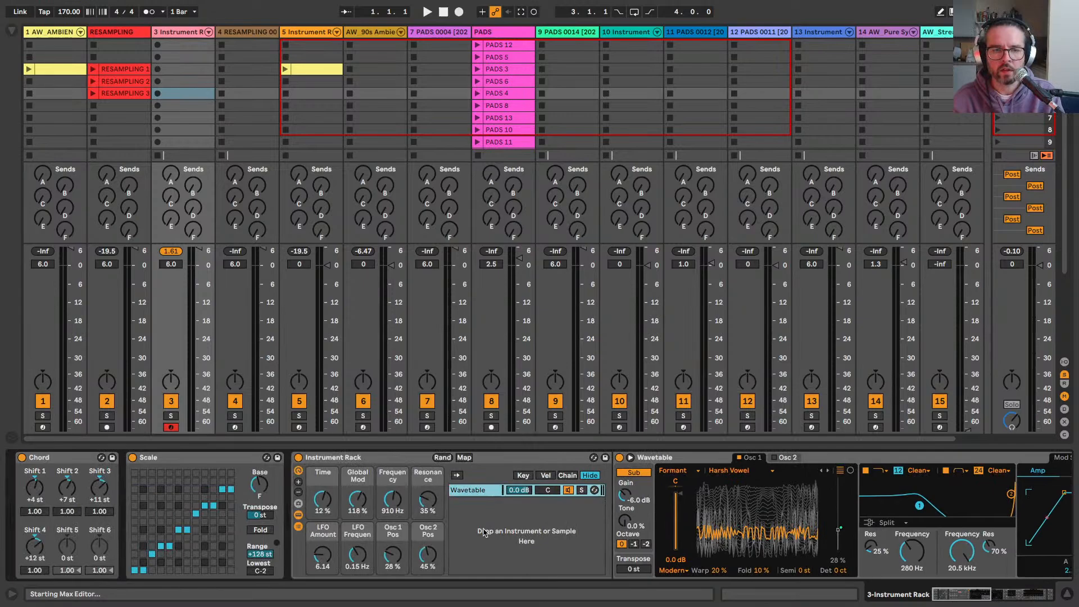
# Step: Show the browser and clear the search term from it
pyautogui.hotkey('ctrl', 'alt', 'b')
pyautogui.click(136, 163)
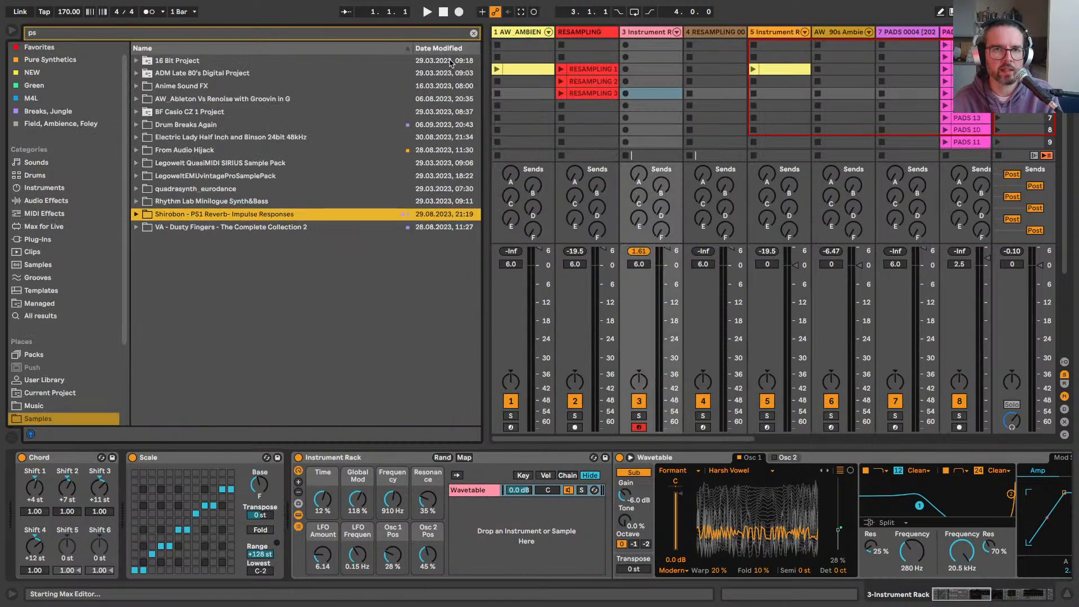
pyautogui.click(473, 33)
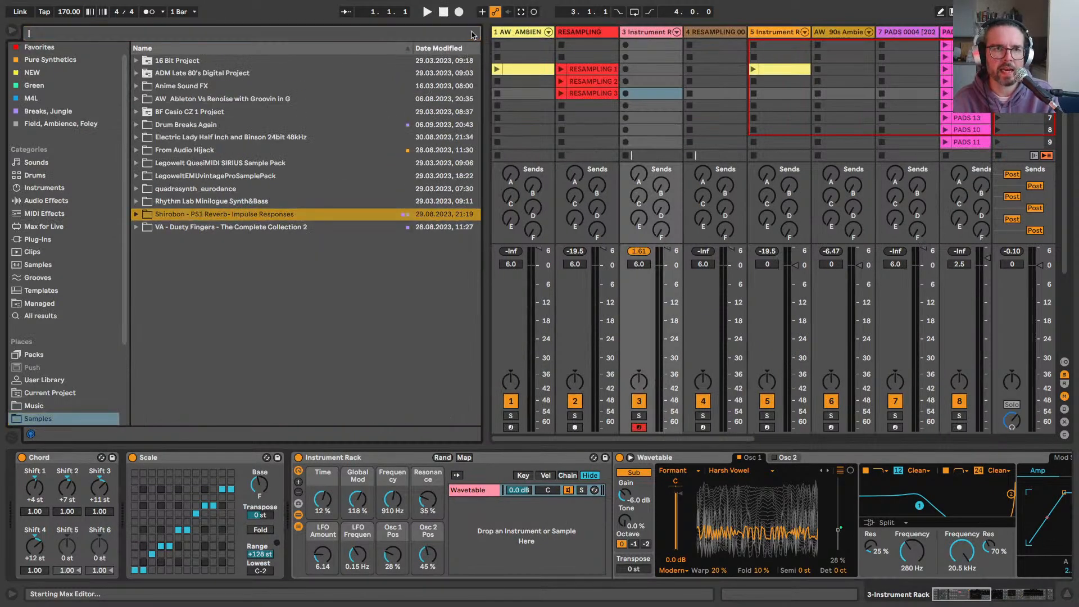
# Step: Look through the sample library's folders for material to layer in the rack
pyautogui.click(136, 350)
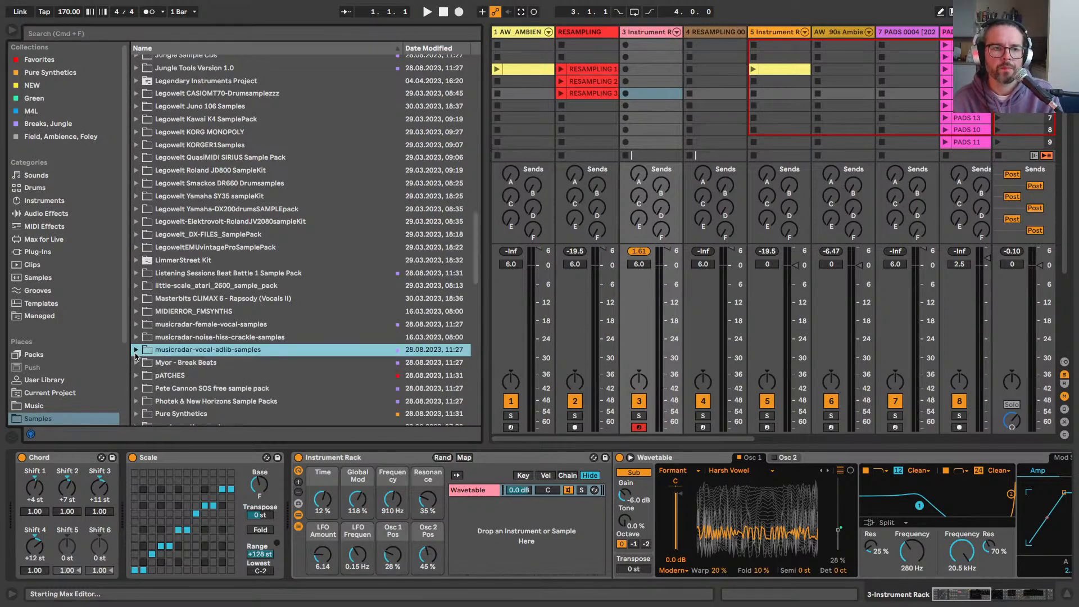
pyautogui.scroll(-5, 175, 365)
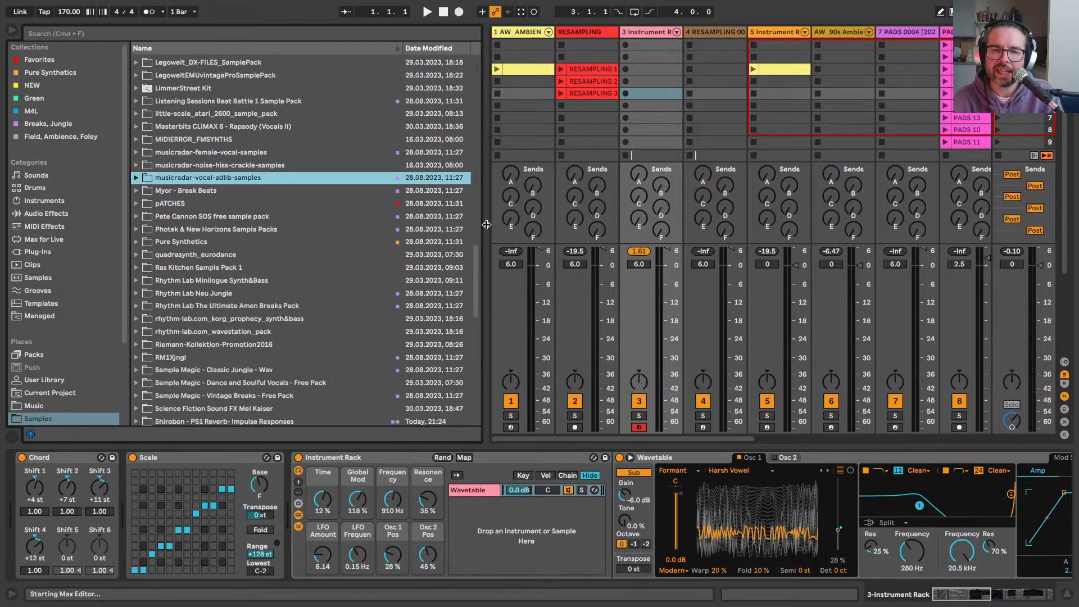
pyautogui.moveTo(487, 224); pyautogui.dragTo(474, 225)
pyautogui.click(474, 546)
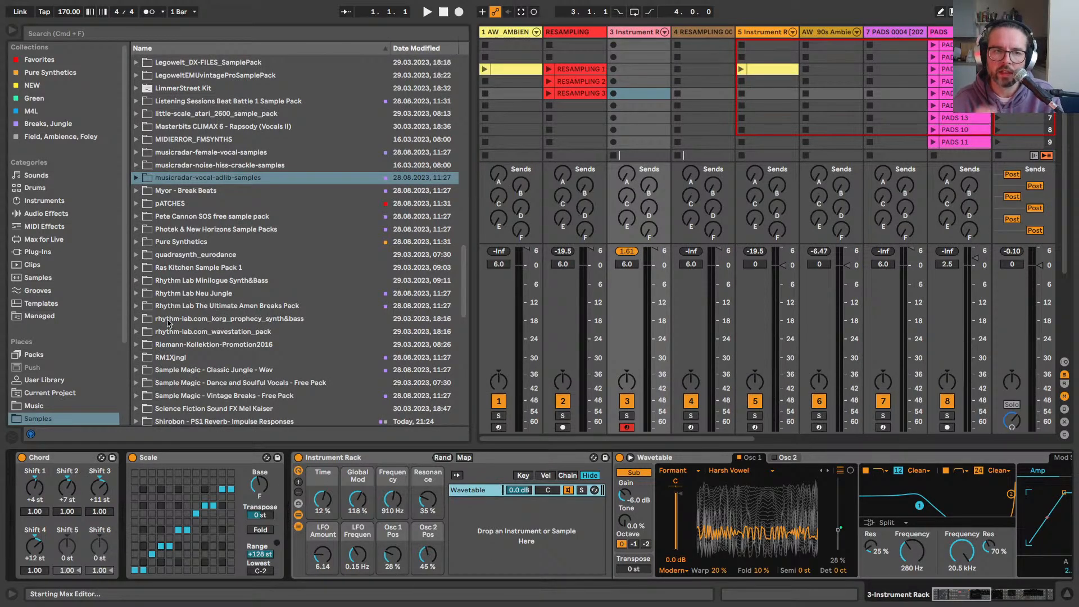
pyautogui.scroll(2, 167, 323)
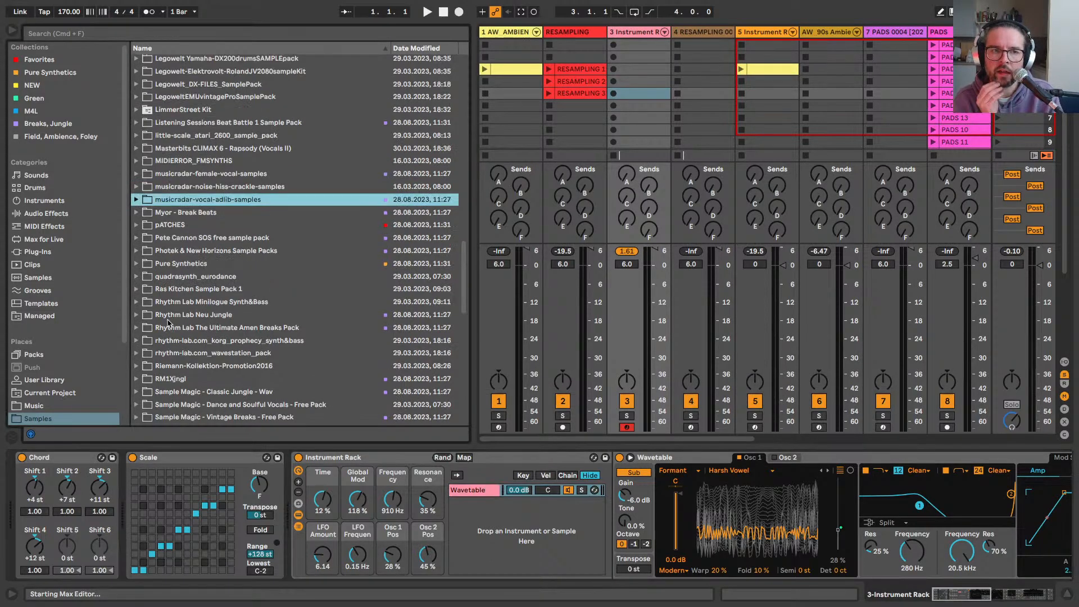
pyautogui.scroll(10, 167, 323)
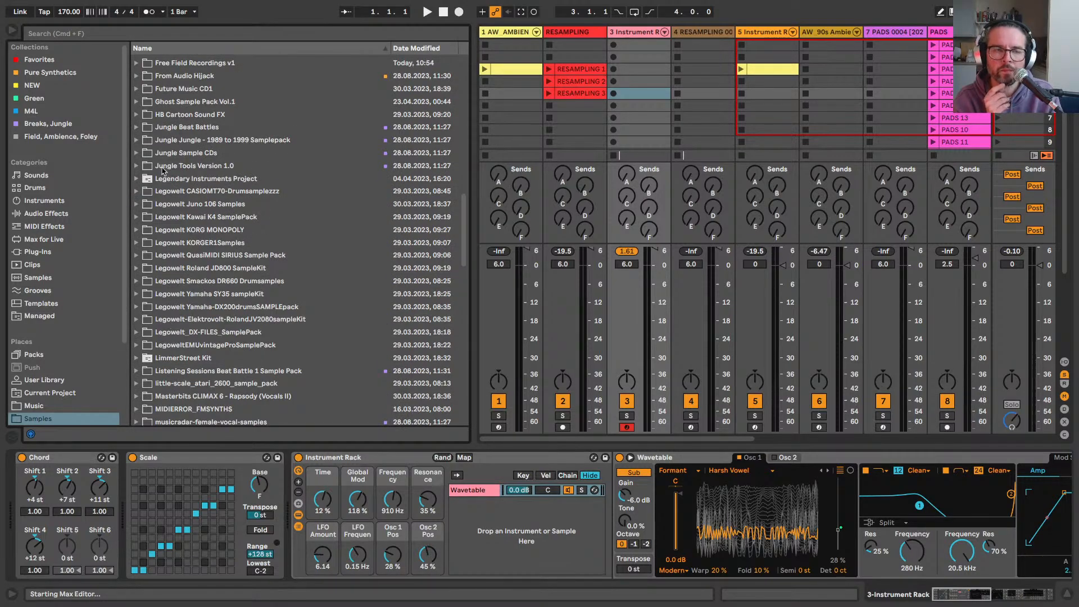
pyautogui.scroll(11, 162, 170)
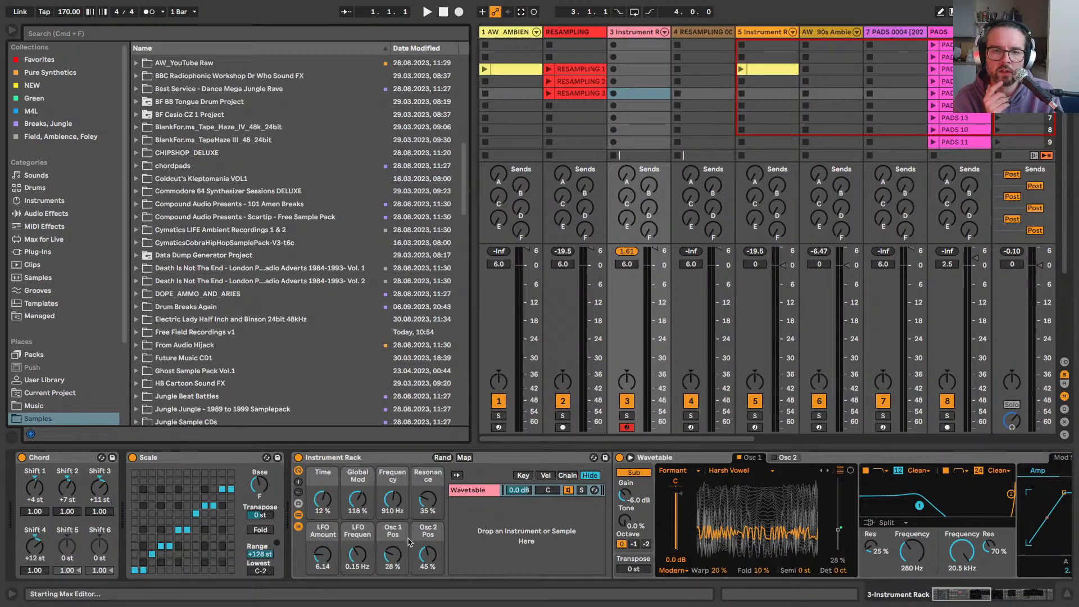
pyautogui.click(487, 533)
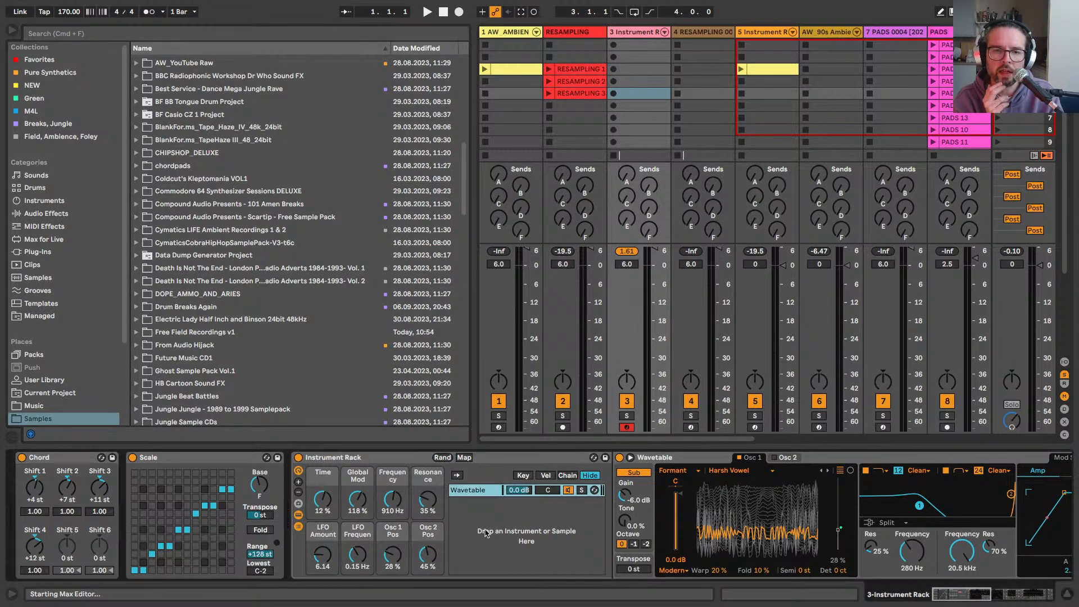
# Step: Add the Collision instrument as a second chain in the Instrument Rack and solo that chain
pyautogui.click(42, 201)
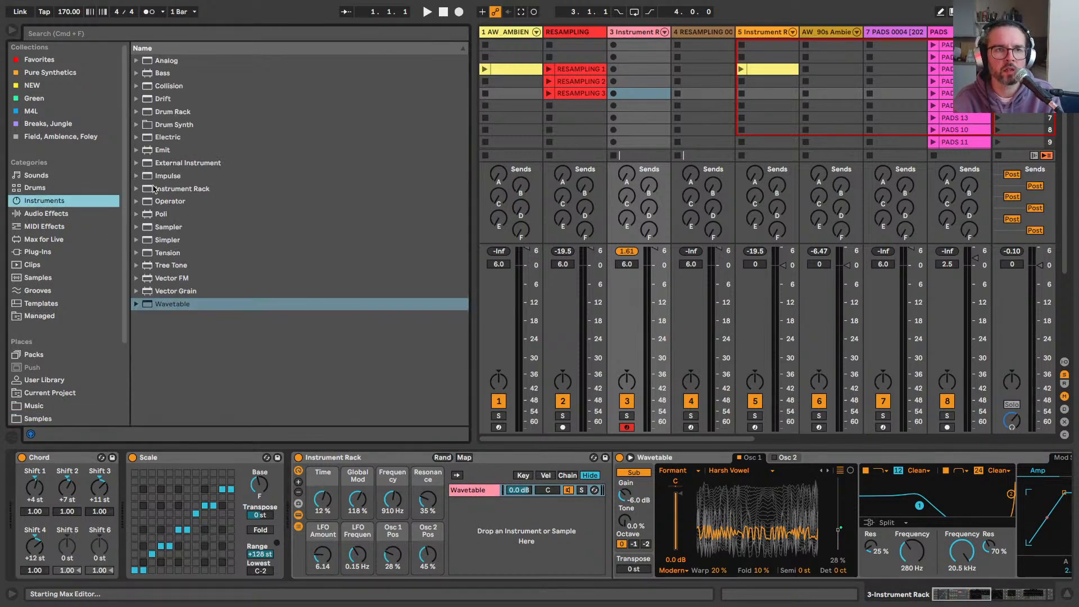
pyautogui.moveTo(161, 88); pyautogui.dragTo(570, 534)
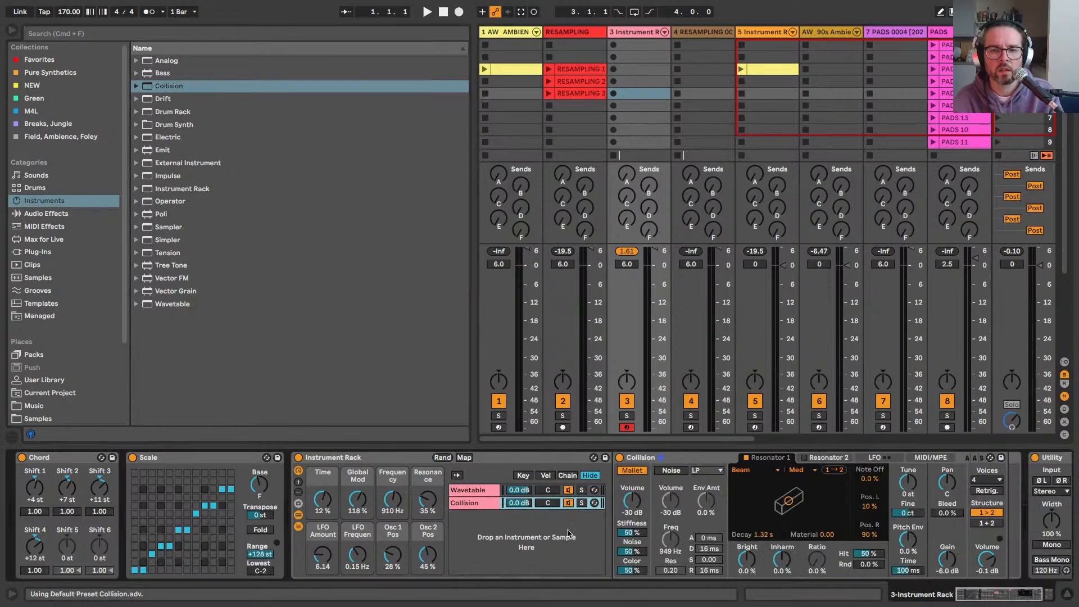
pyautogui.click(474, 503)
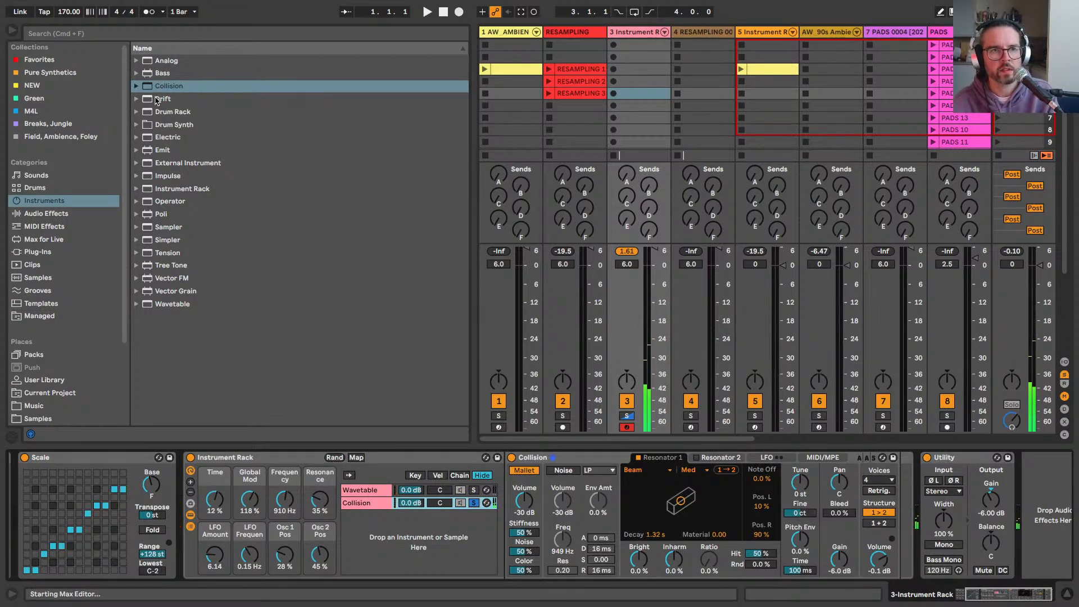
# Step: Insert an Arpeggiator before Collision in its chain and unsolo the Collision chain
pyautogui.click(44, 226)
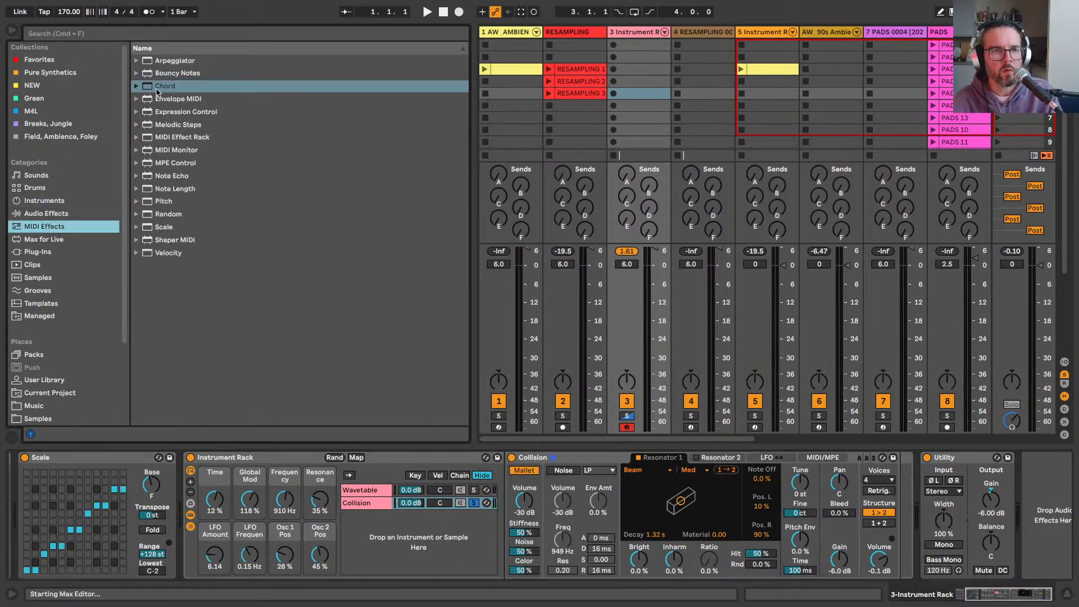
pyautogui.click(161, 60)
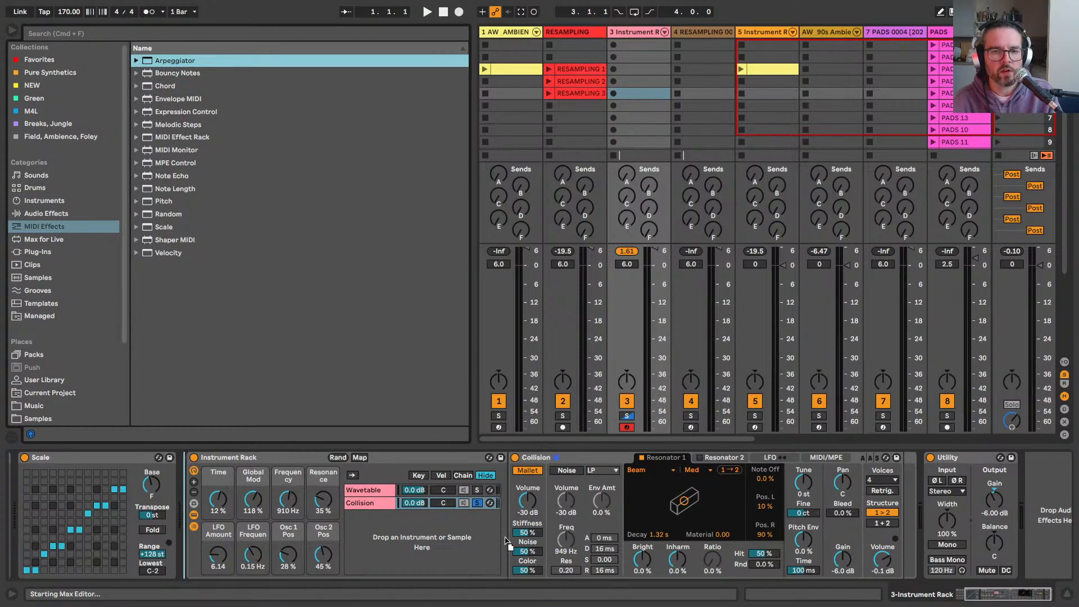
pyautogui.moveTo(509, 537); pyautogui.dragTo(509, 538)
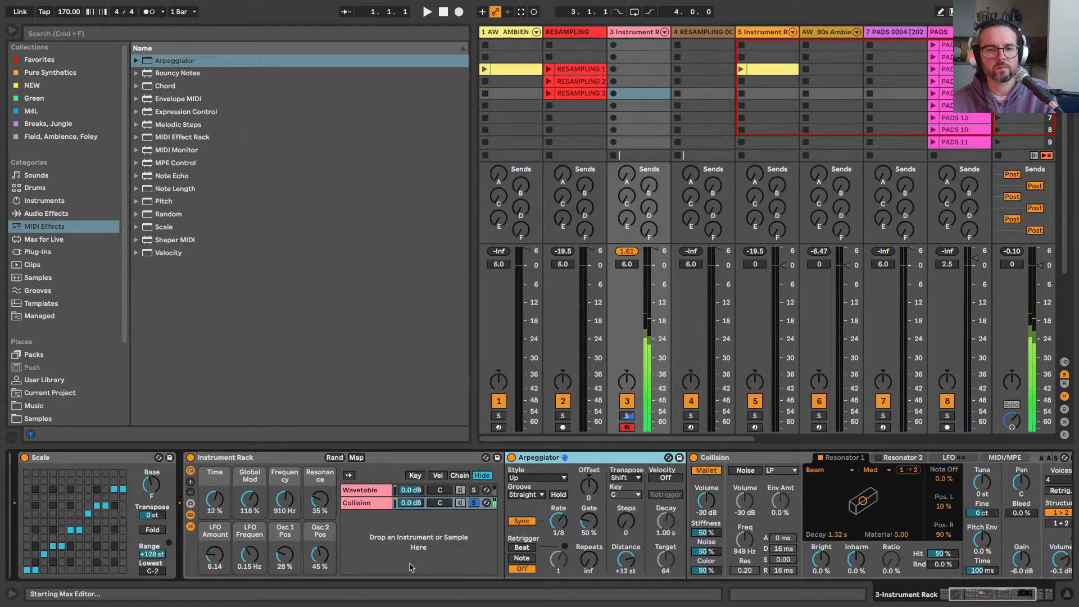
pyautogui.click(475, 505)
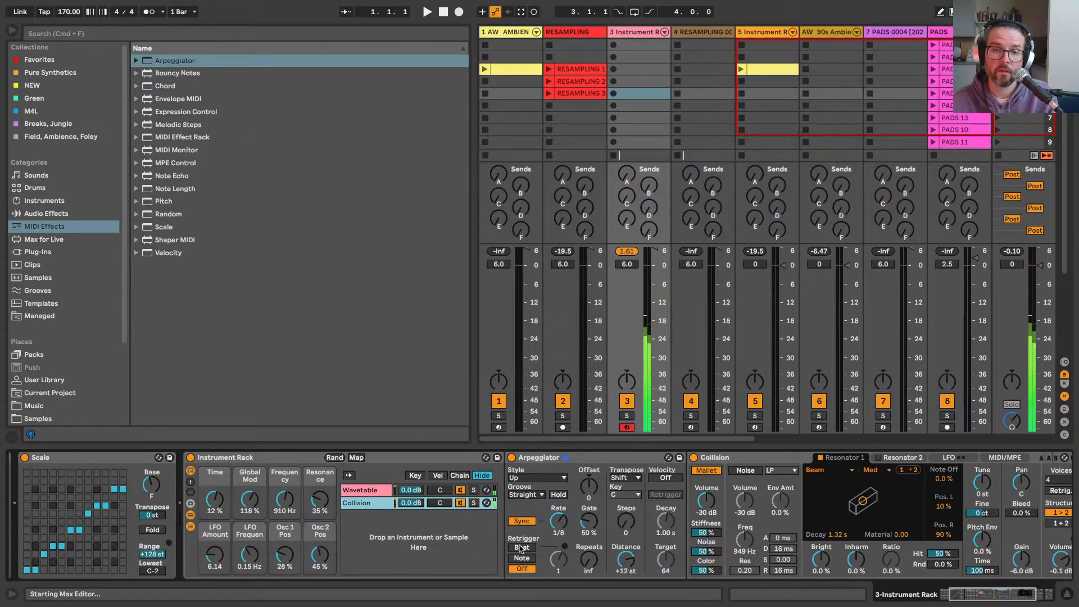
# Step: Set the Arpeggiator's rate to 1/3, its retrigger to every 4 beats, repeats to 2 and transpose steps to 1
pyautogui.moveTo(553, 524); pyautogui.dragTo(554, 510)
pyautogui.scroll(-1, 554, 524)
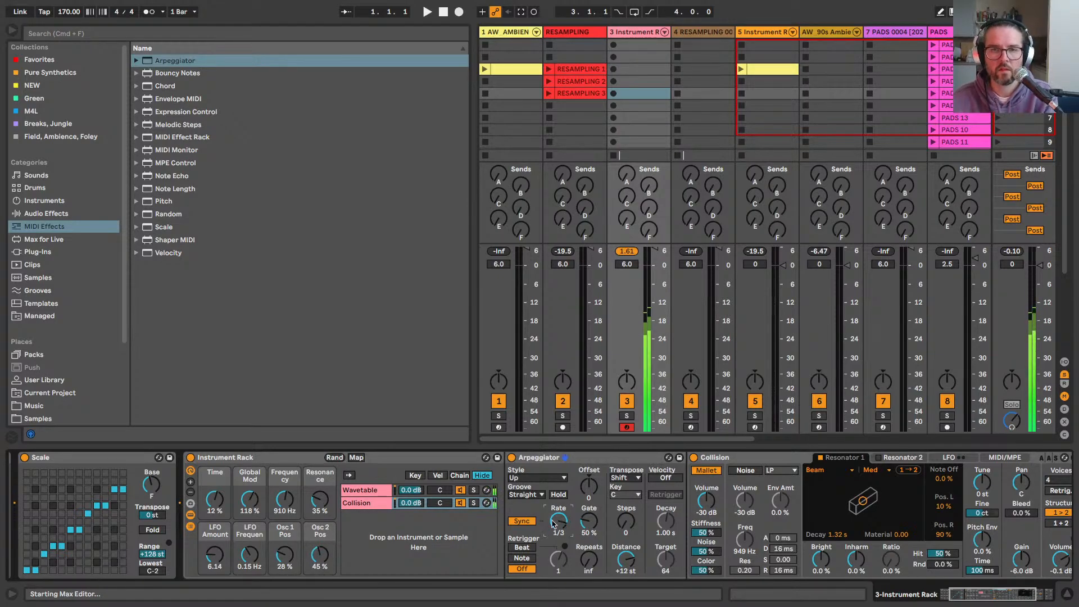
pyautogui.click(522, 547)
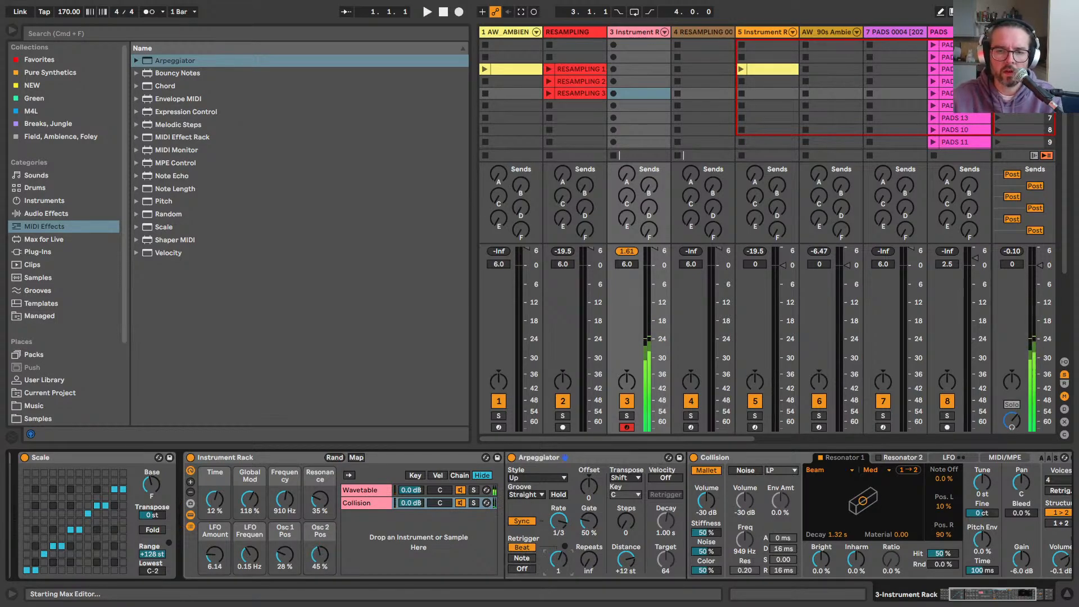
pyautogui.scroll(4, 559, 560)
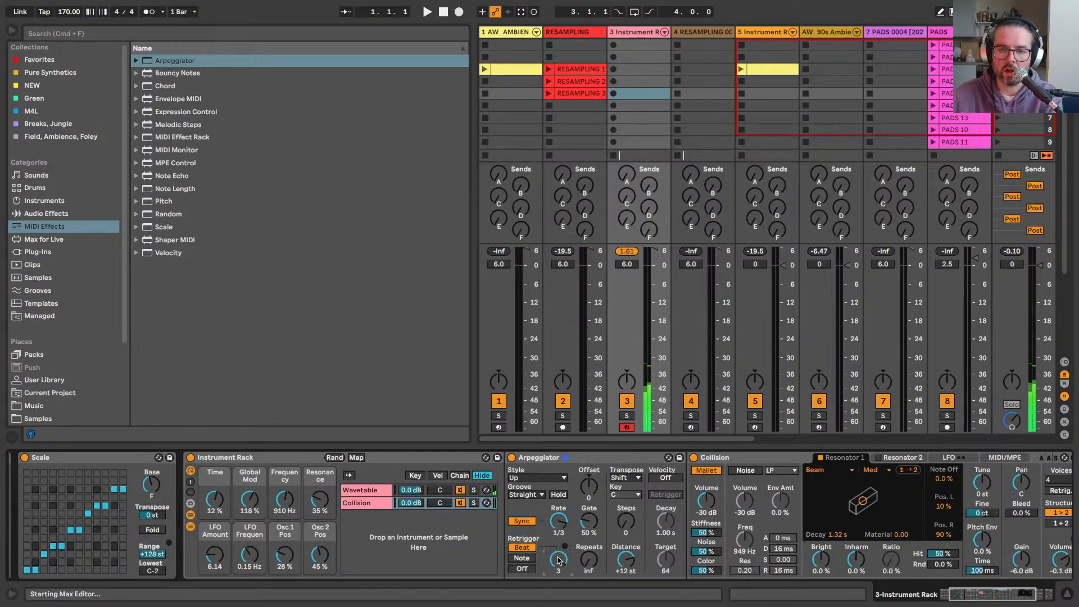
pyautogui.moveTo(584, 562); pyautogui.dragTo(584, 595)
pyautogui.click(625, 521)
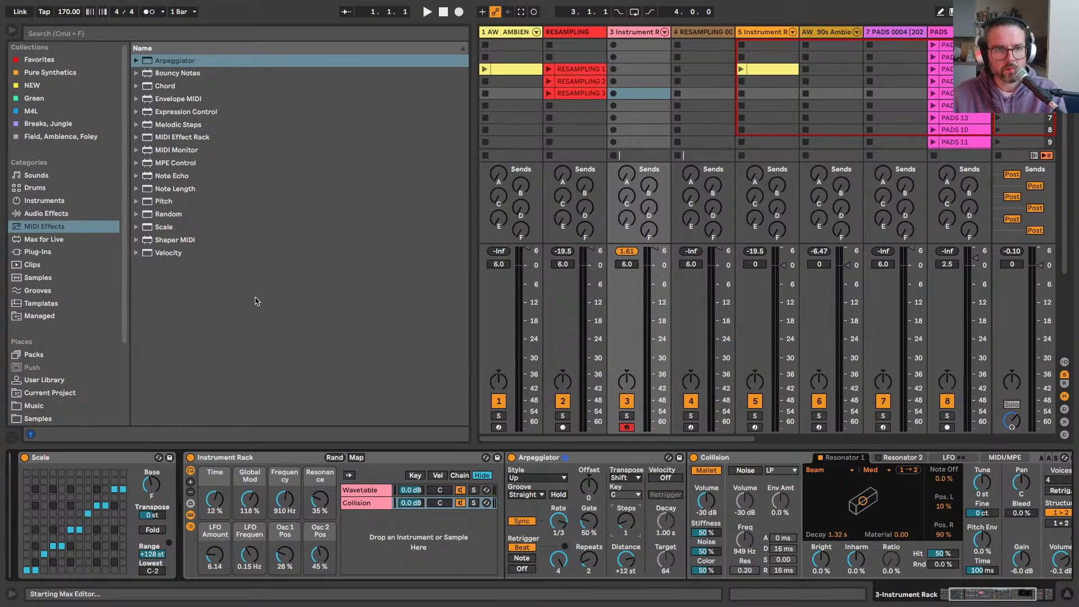
# Step: Insert a Scale MIDI effect between the Arpeggiator and Collision and compare the Wavetable and Collision chains
pyautogui.moveTo(150, 231); pyautogui.dragTo(686, 486)
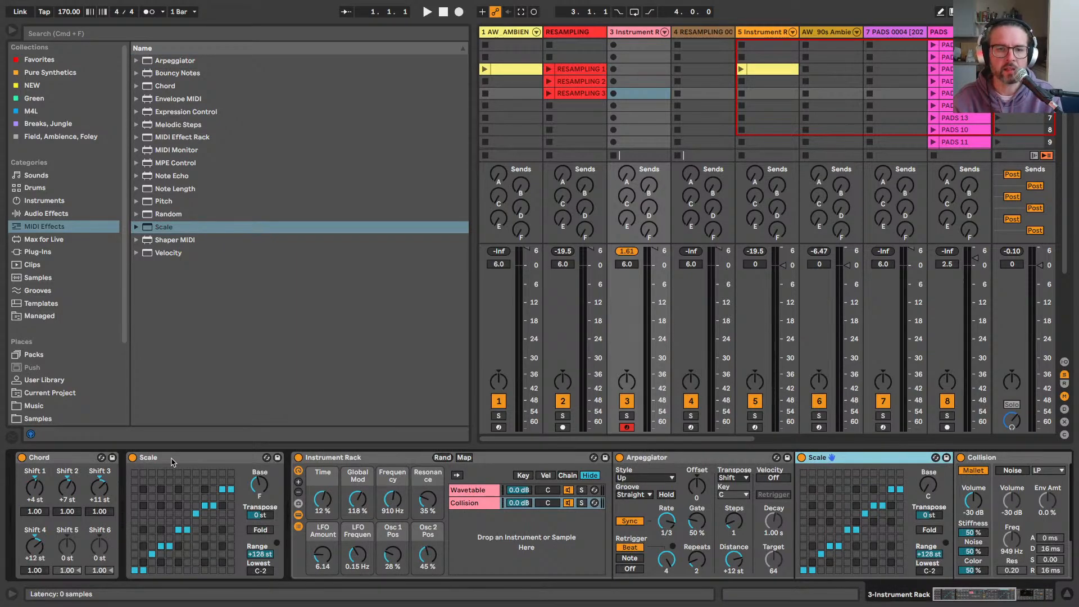
pyautogui.click(469, 502)
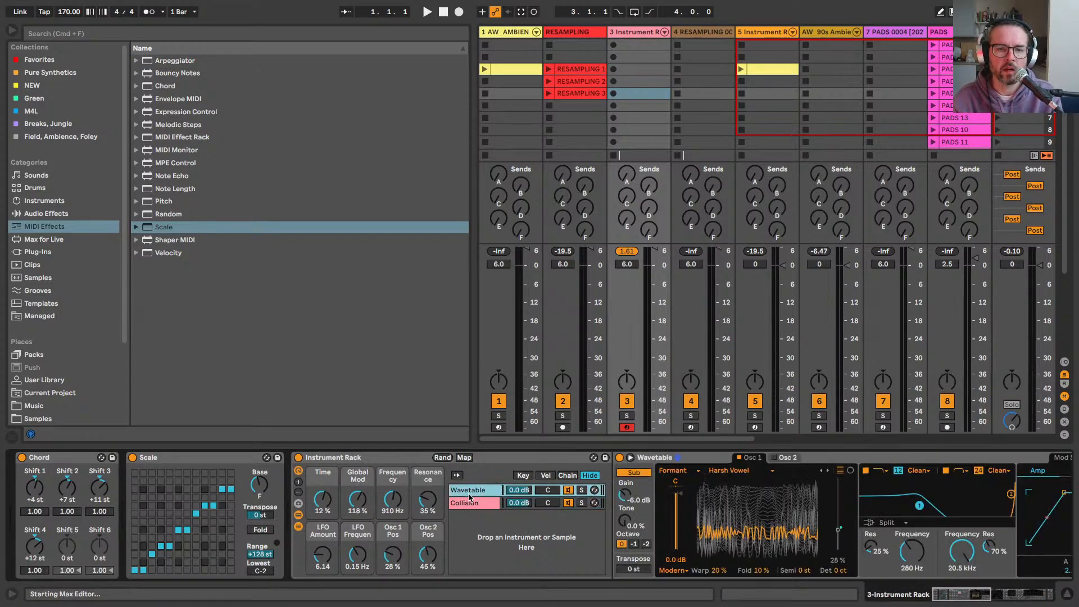
pyautogui.click(466, 492)
pyautogui.click(466, 502)
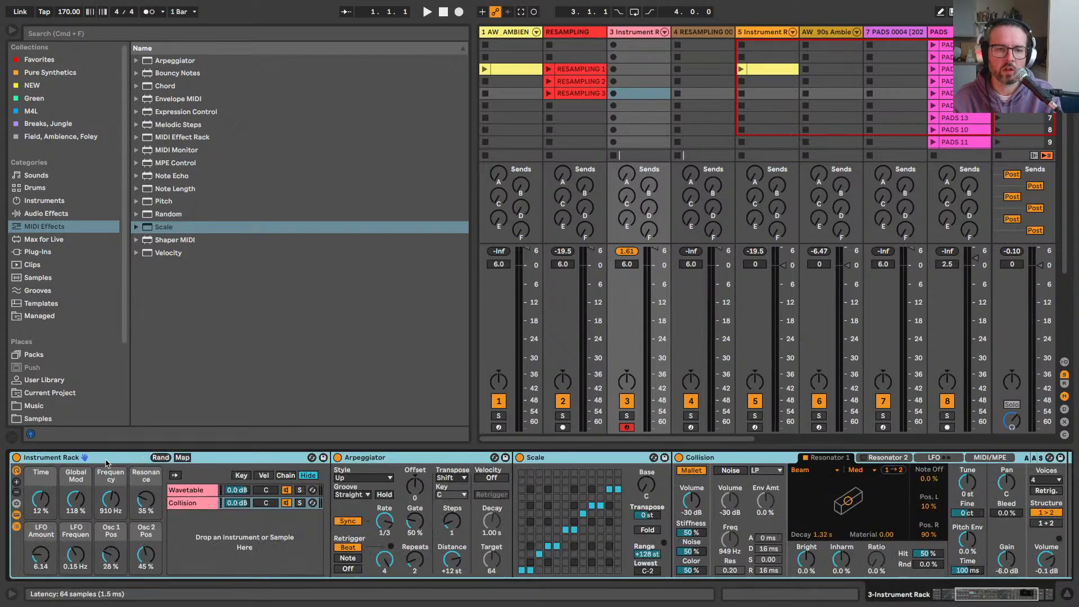
# Step: Group the Chord, Scale and Instrument Rack devices into a new outer Instrument Rack with its macros shown
pyautogui.click(101, 458)
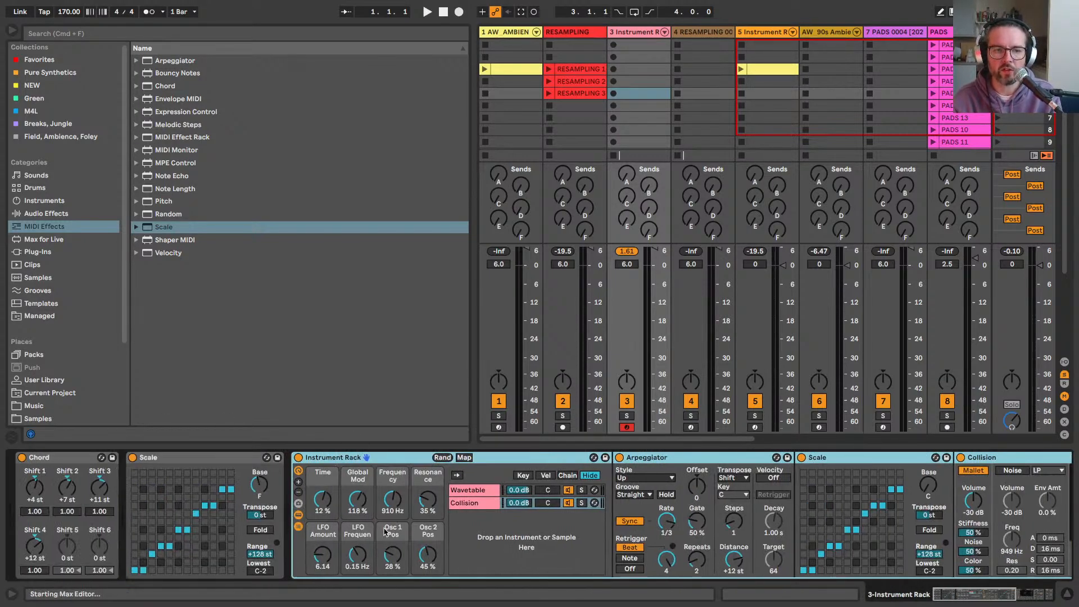
pyautogui.click(86, 461)
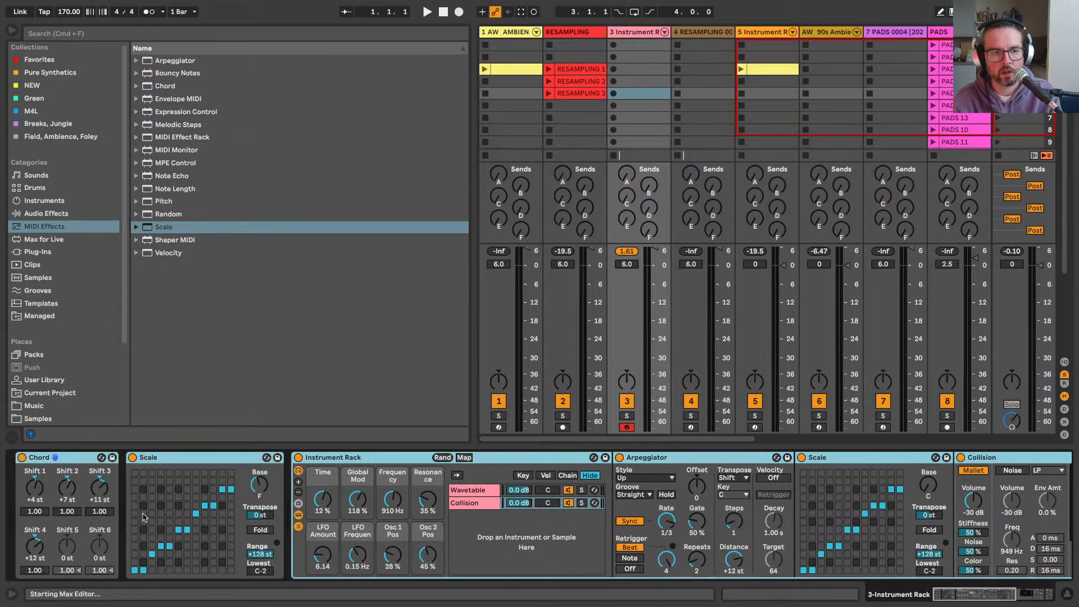
pyautogui.press('super+g')
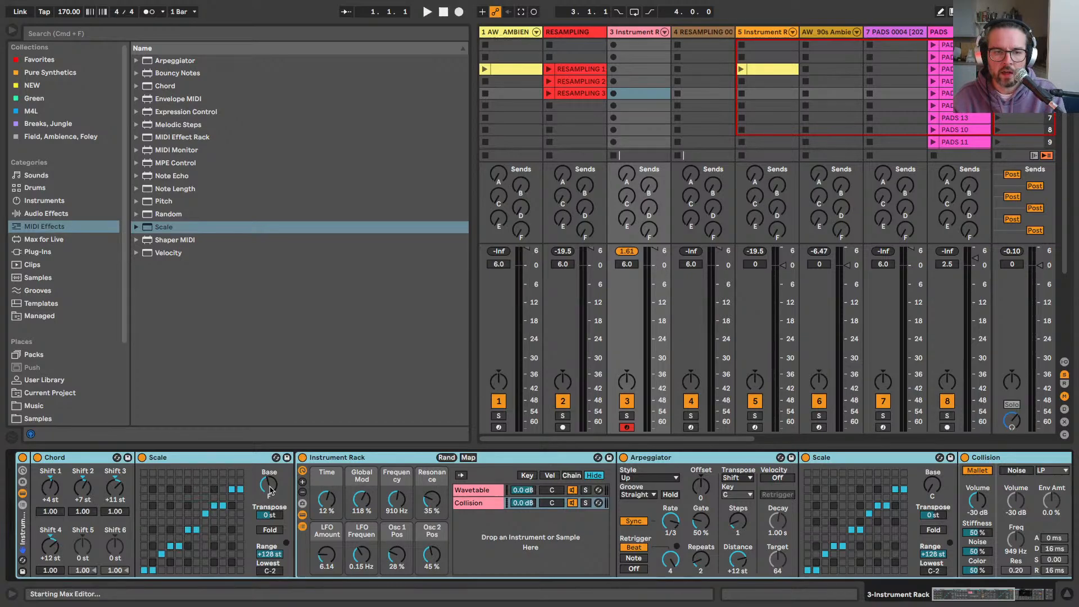
pyautogui.press('super+g')
# Step: Map the inner rack's Time, Global Mod Amount, Frequency and Resonance macros to outer macros 1 to 4
pyautogui.rightClick(471, 486)
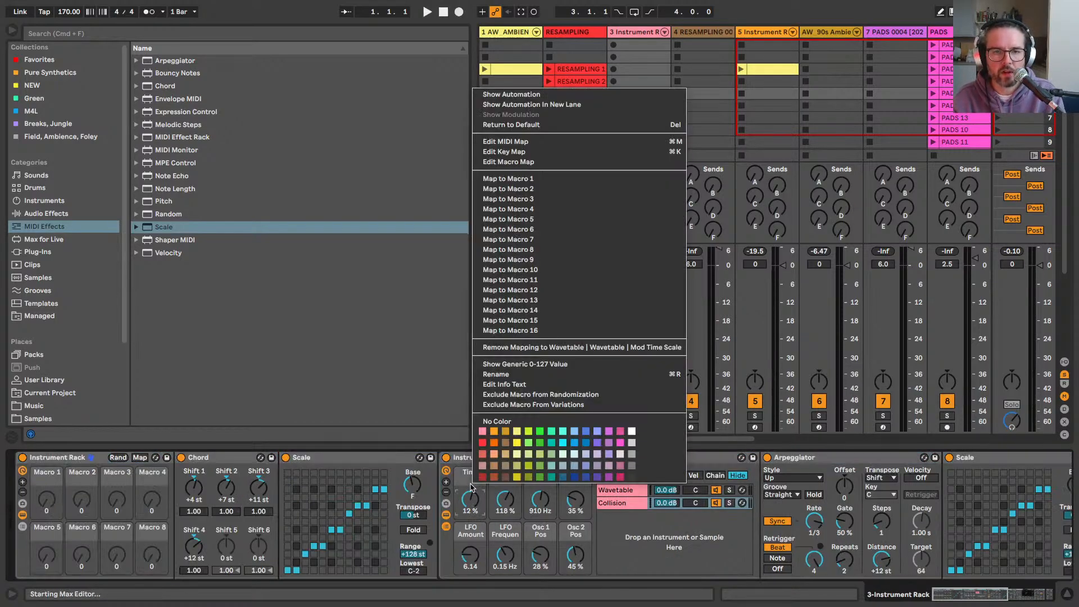
pyautogui.click(499, 179)
pyautogui.rightClick(505, 498)
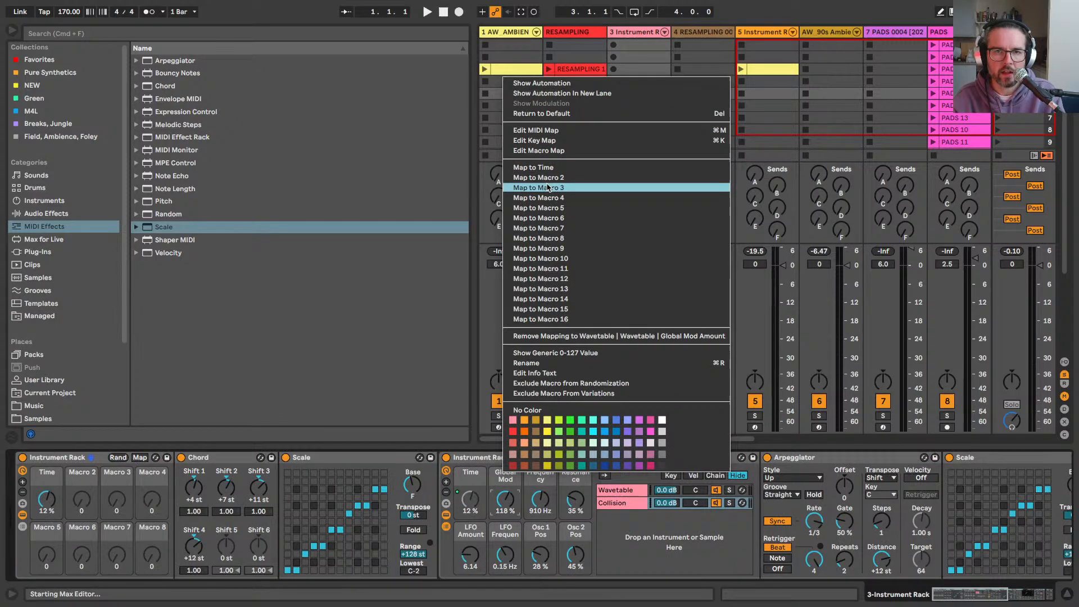
pyautogui.click(538, 178)
pyautogui.rightClick(539, 498)
pyautogui.click(562, 188)
pyautogui.rightClick(575, 498)
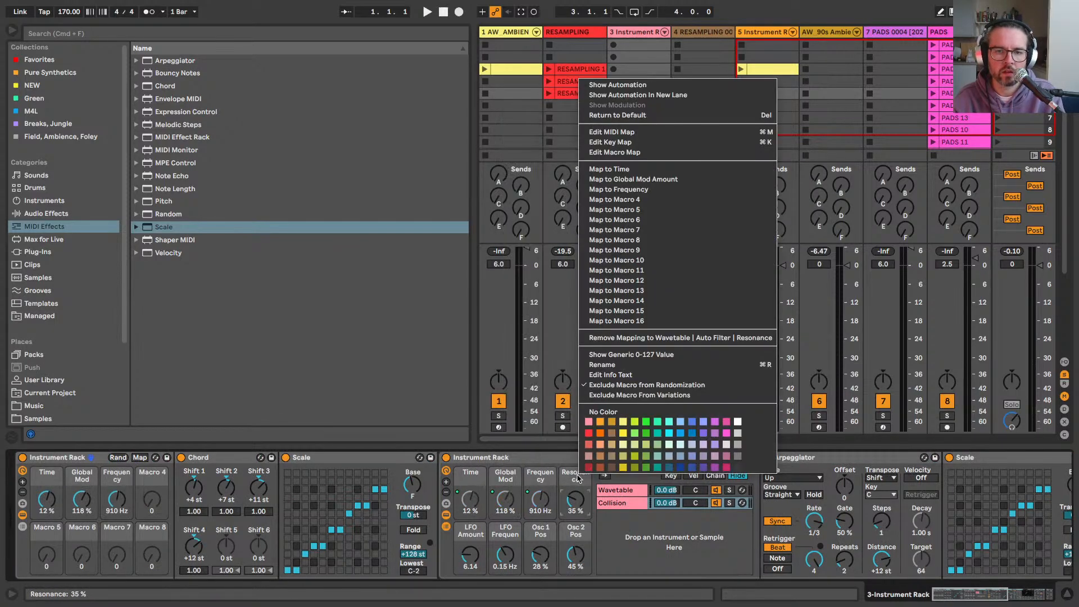
pyautogui.click(612, 199)
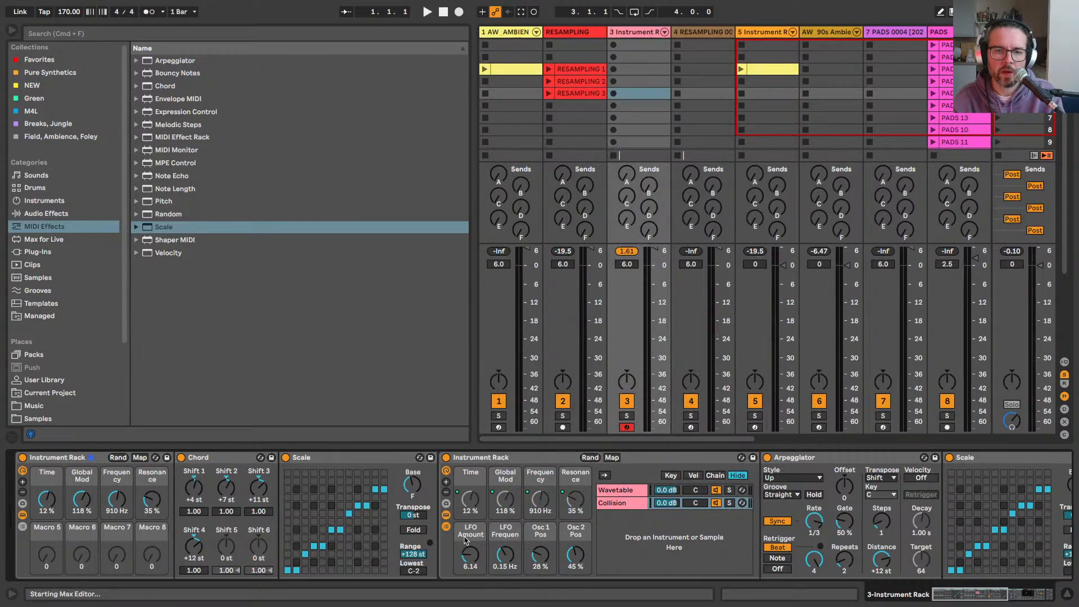
# Step: Map the inner rack's LFO Amount, LFO Frequency, Osc 1 Pos and Osc 2 Pos macros to outer macros 5 to 8
pyautogui.rightClick(465, 554)
pyautogui.click(510, 272)
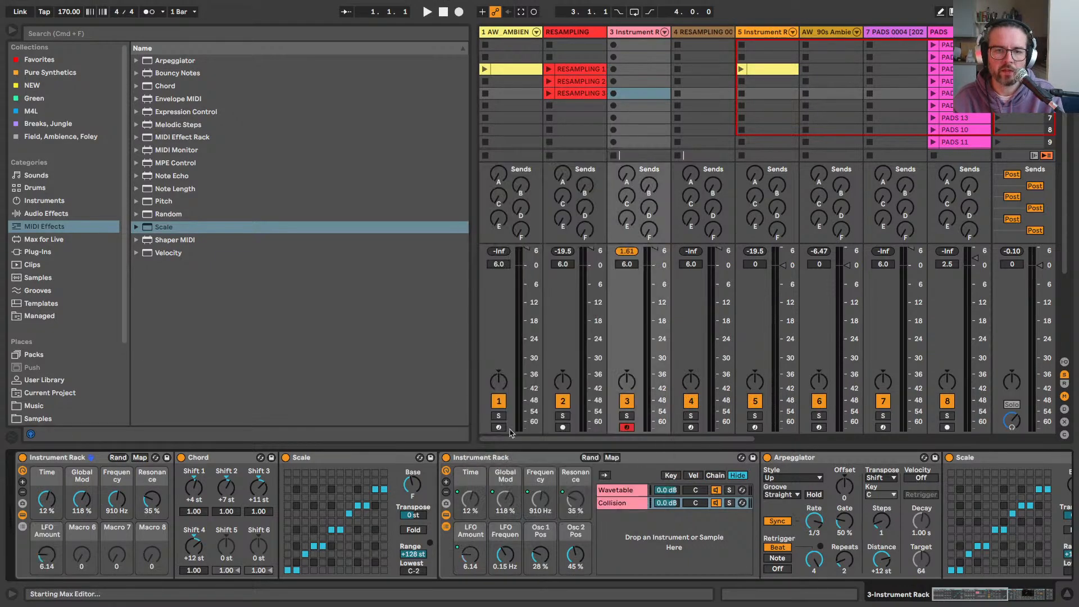
pyautogui.rightClick(503, 548)
pyautogui.click(533, 274)
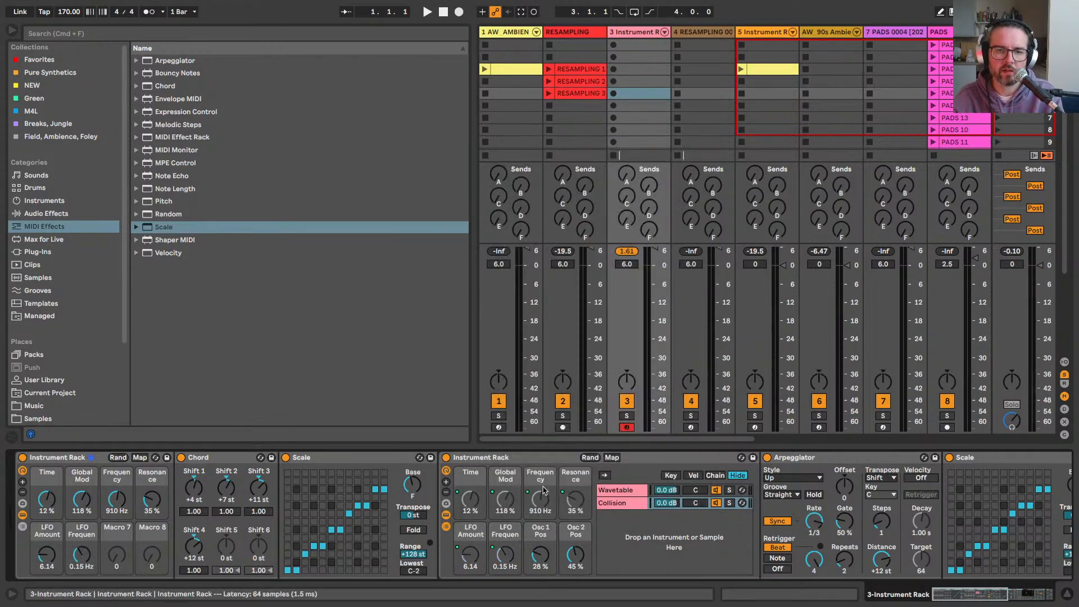
pyautogui.rightClick(539, 523)
pyautogui.click(567, 279)
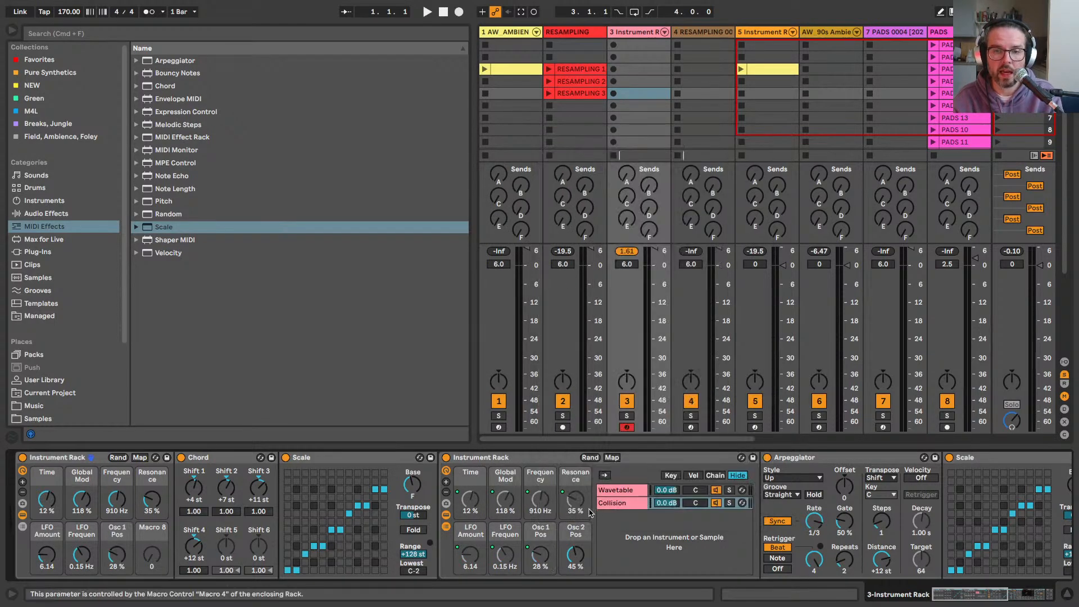
pyautogui.rightClick(579, 525)
pyautogui.click(615, 288)
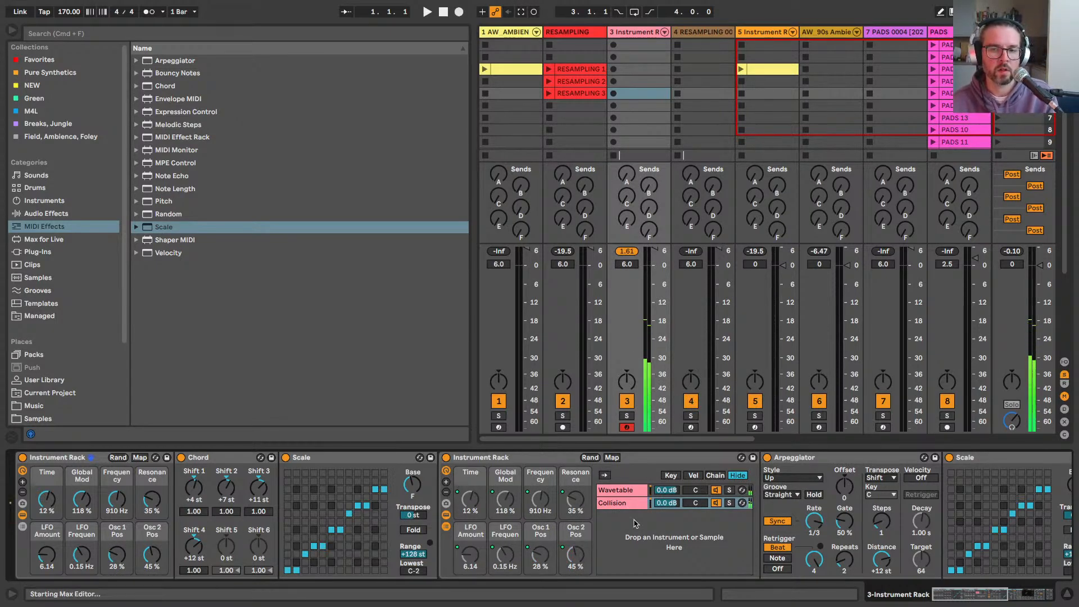
# Step: Switch the Arpeggiator's rate from synced to free and set it to about 334 ms
pyautogui.hscroll(5, 633, 523)
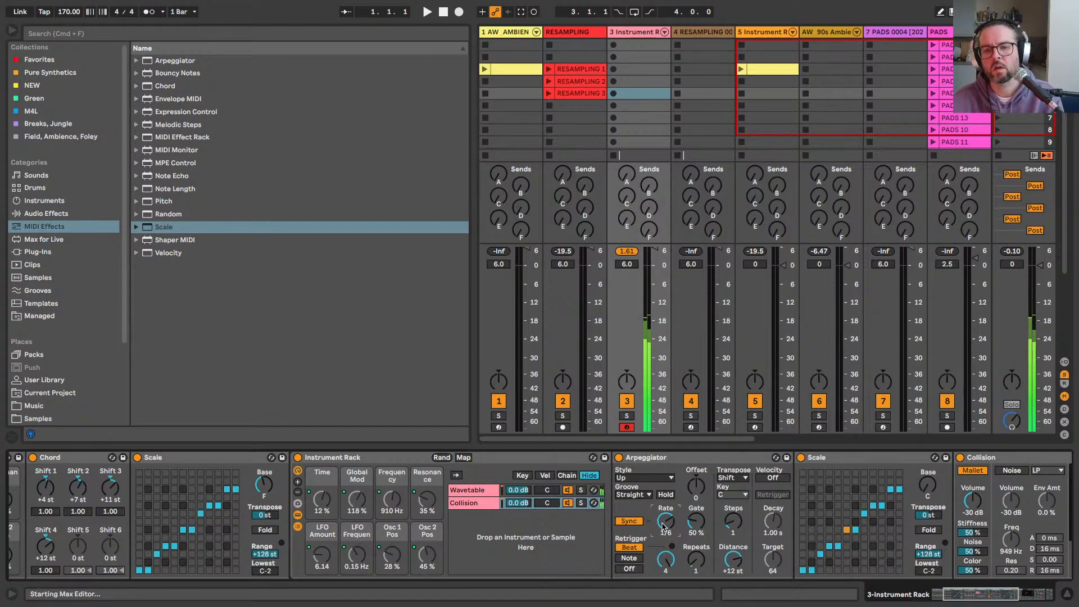
pyautogui.click(629, 521)
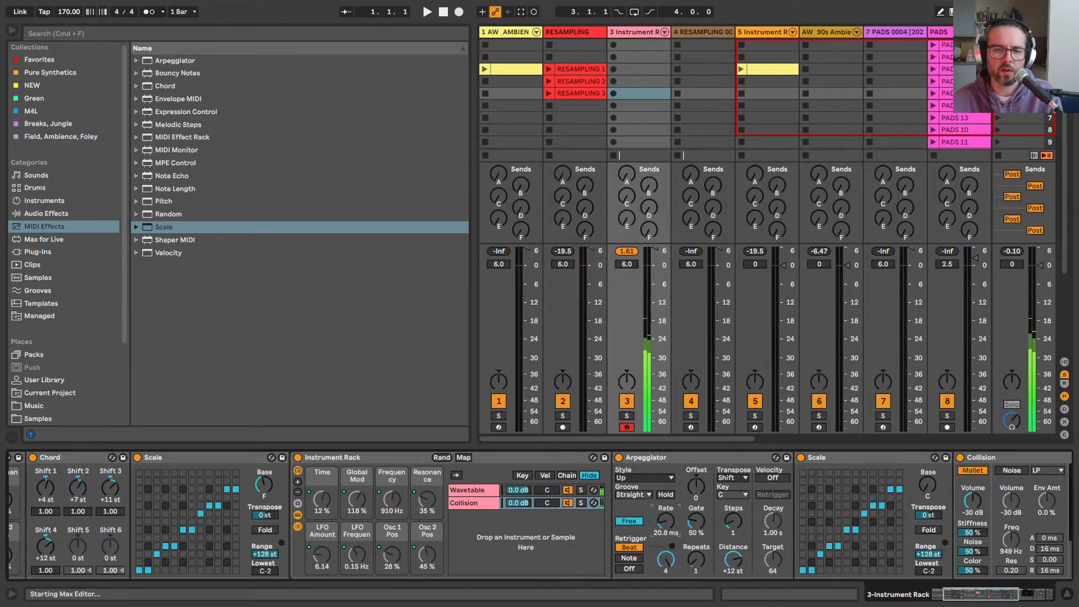
pyautogui.moveTo(665, 521); pyautogui.dragTo(665, 513)
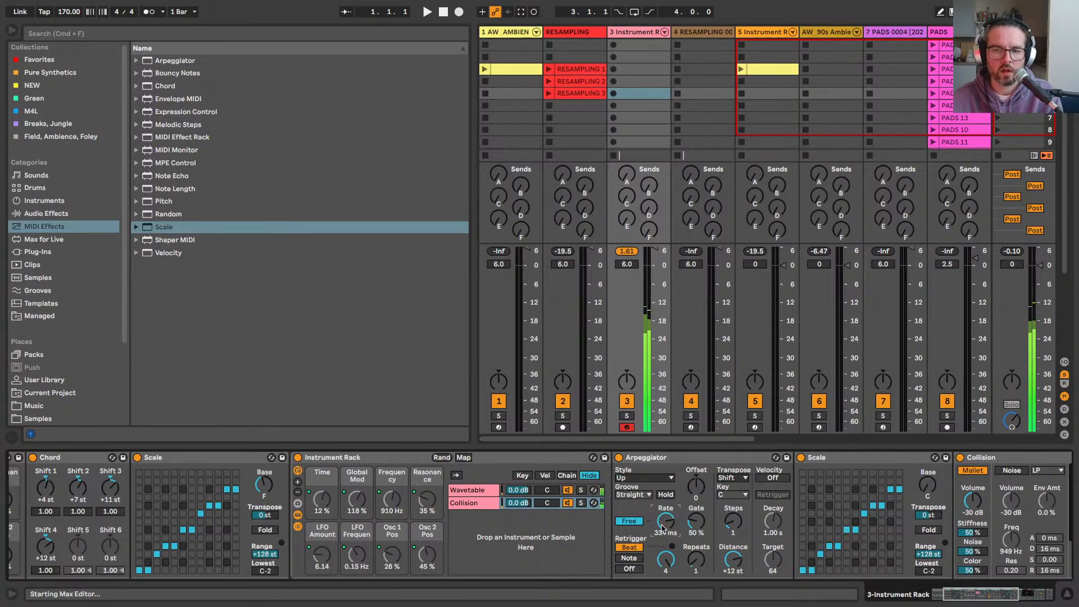
# Step: Add an LFO modulator after Collision and map it to the Arpeggiator's free rate
pyautogui.hscroll(10, 573, 513)
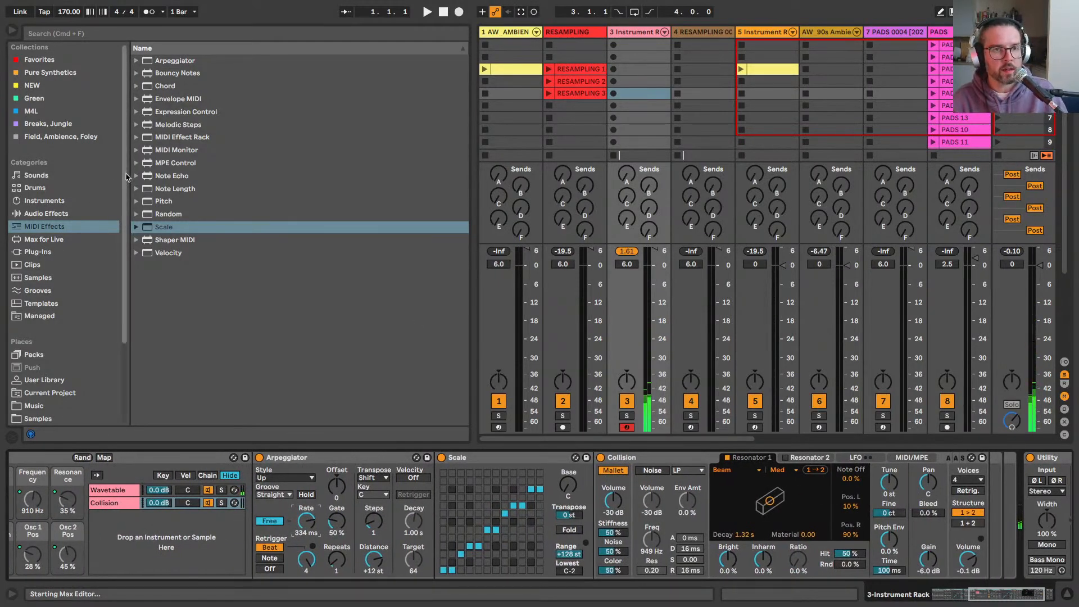
pyautogui.click(63, 214)
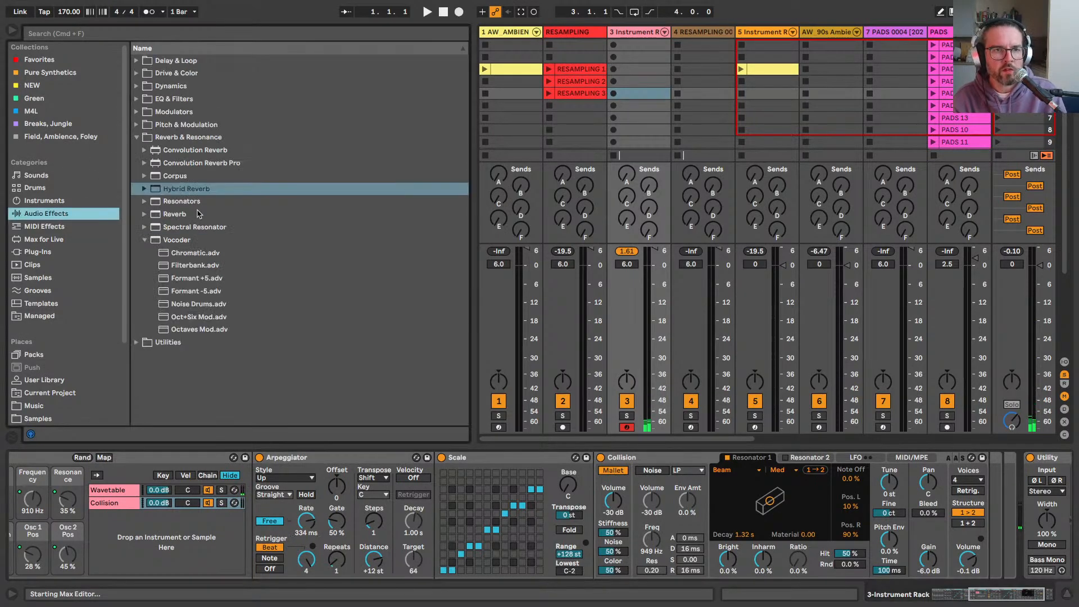
pyautogui.click(141, 111)
pyautogui.moveTo(171, 138); pyautogui.dragTo(992, 497)
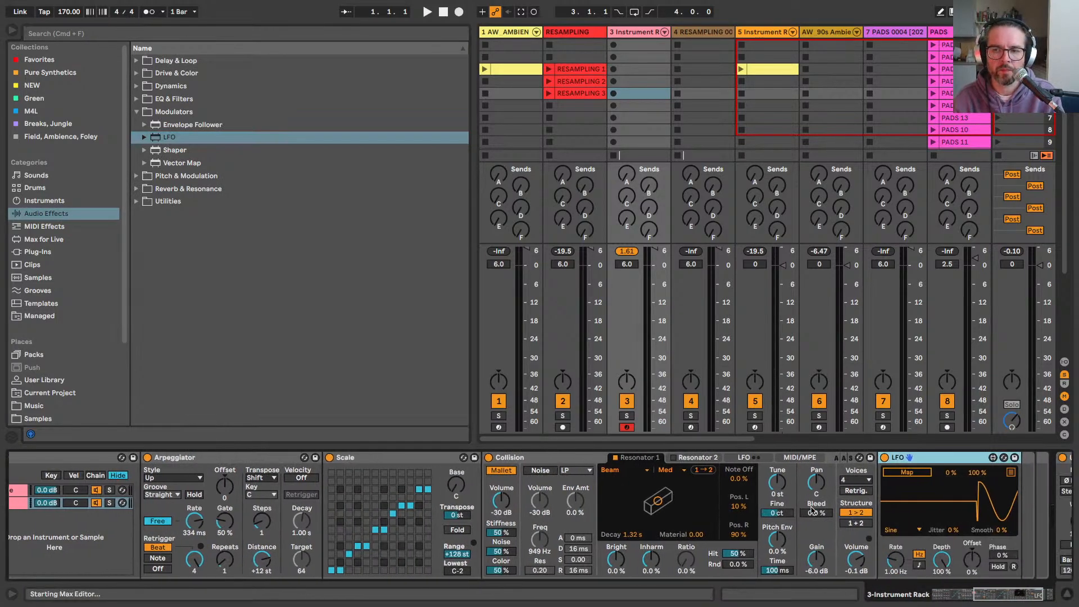
pyautogui.click(890, 475)
pyautogui.hscroll(-3, 506, 517)
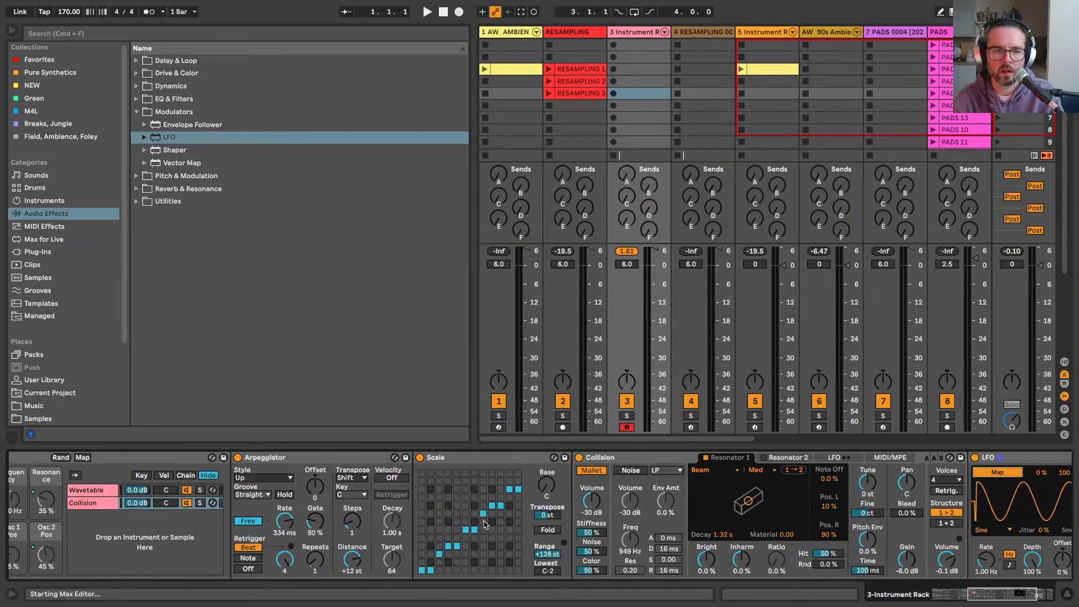
pyautogui.click(287, 522)
# Step: Set the minimum of the LFO's modulation range on the Arpeggiator's rate to 60%
pyautogui.hscroll(5, 779, 516)
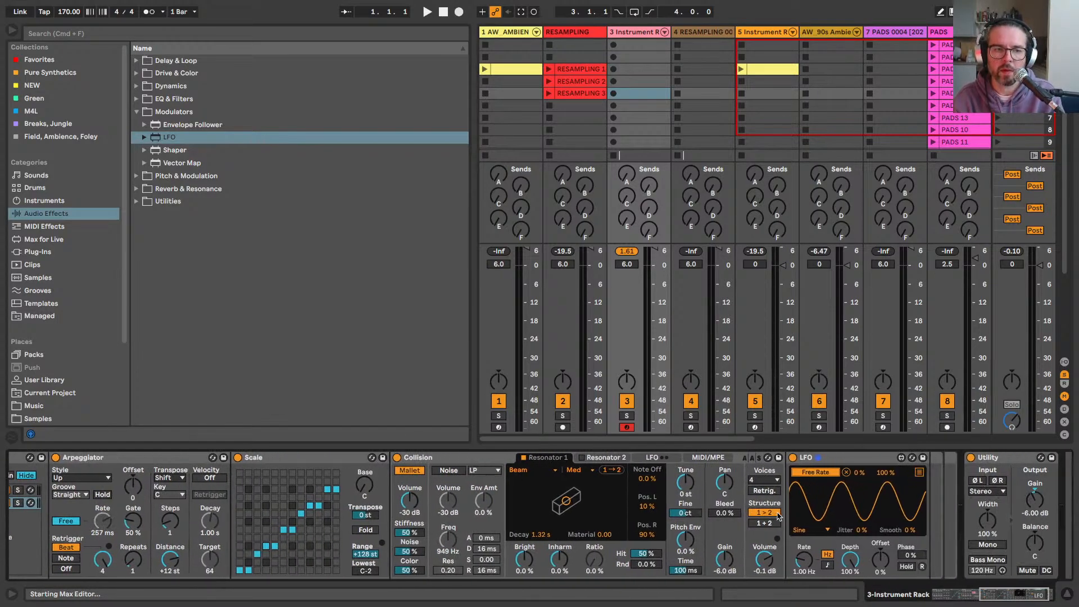
pyautogui.click(859, 472)
pyautogui.write('5')
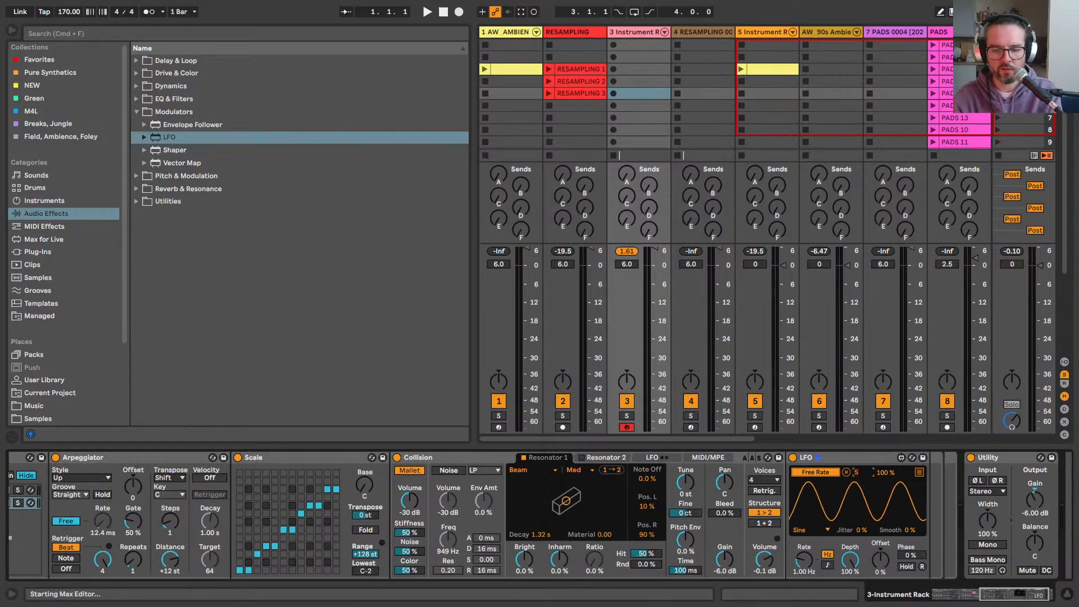
pyautogui.write('0')
pyautogui.press('Return')
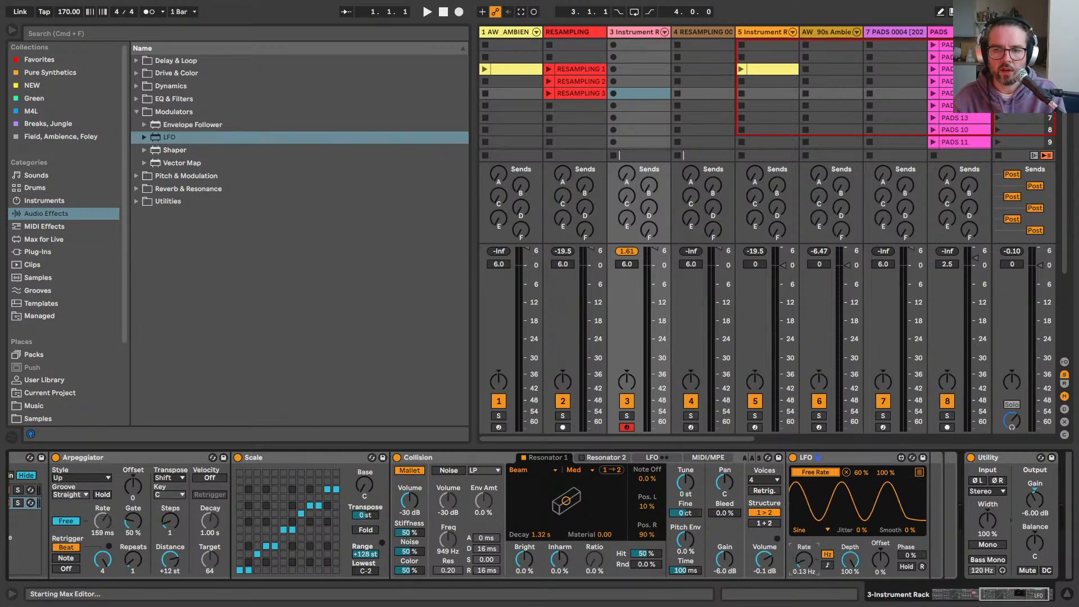
# Step: Slow the LFO to 0.06 Hz and give it a Random waveform with 100% smoothing
pyautogui.moveTo(803, 559); pyautogui.dragTo(803, 587)
pyautogui.click(808, 530)
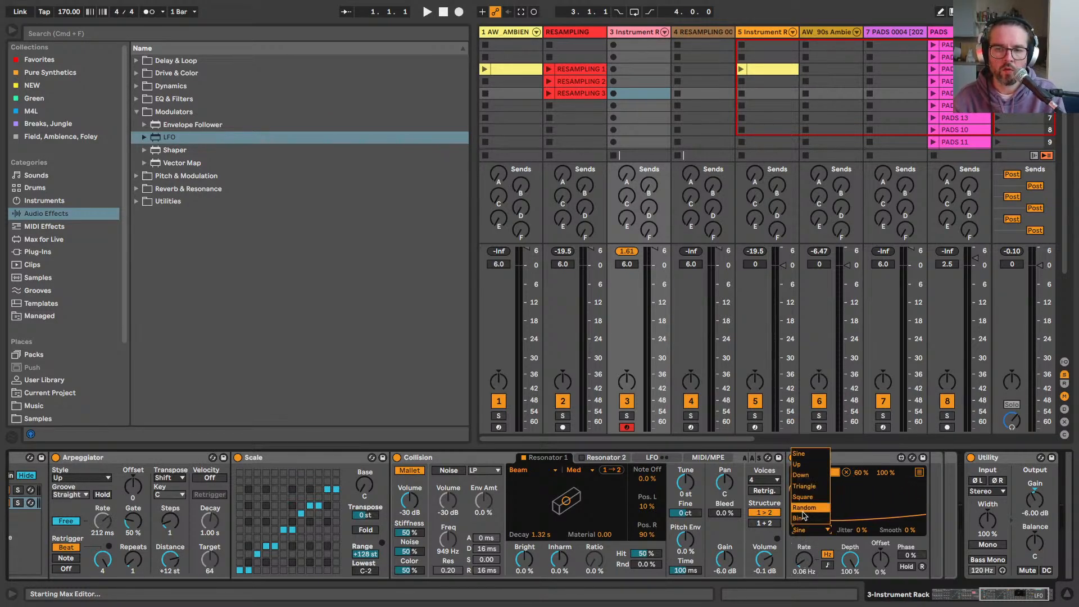
pyautogui.click(804, 514)
pyautogui.moveTo(909, 530); pyautogui.dragTo(909, 496)
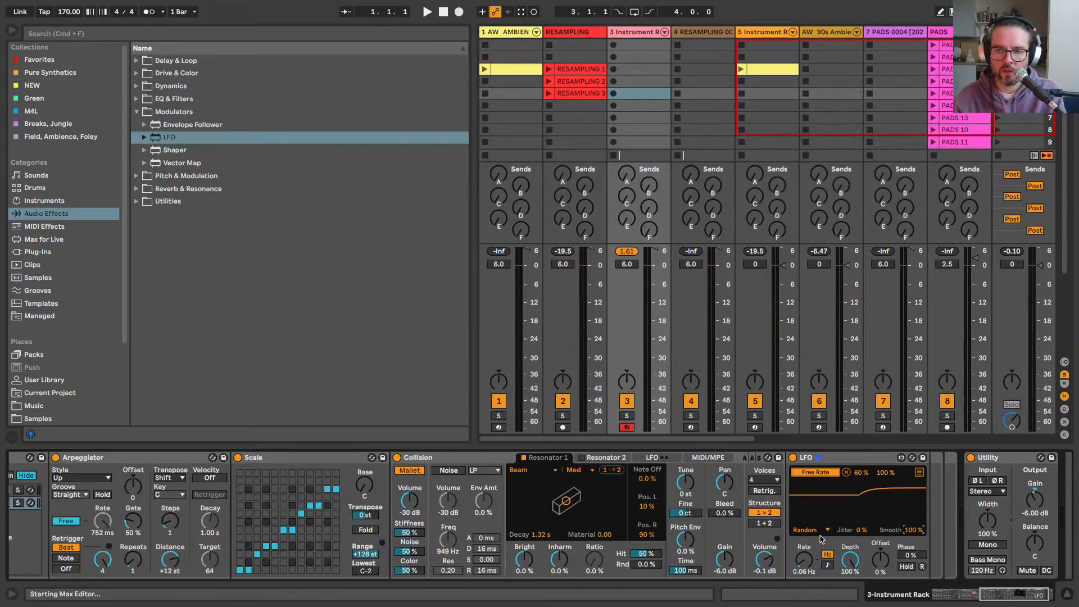
# Step: Fine-tune the LFO's rate by ear, ending at about 0.37 Hz
pyautogui.moveTo(802, 558); pyautogui.dragTo(802, 562)
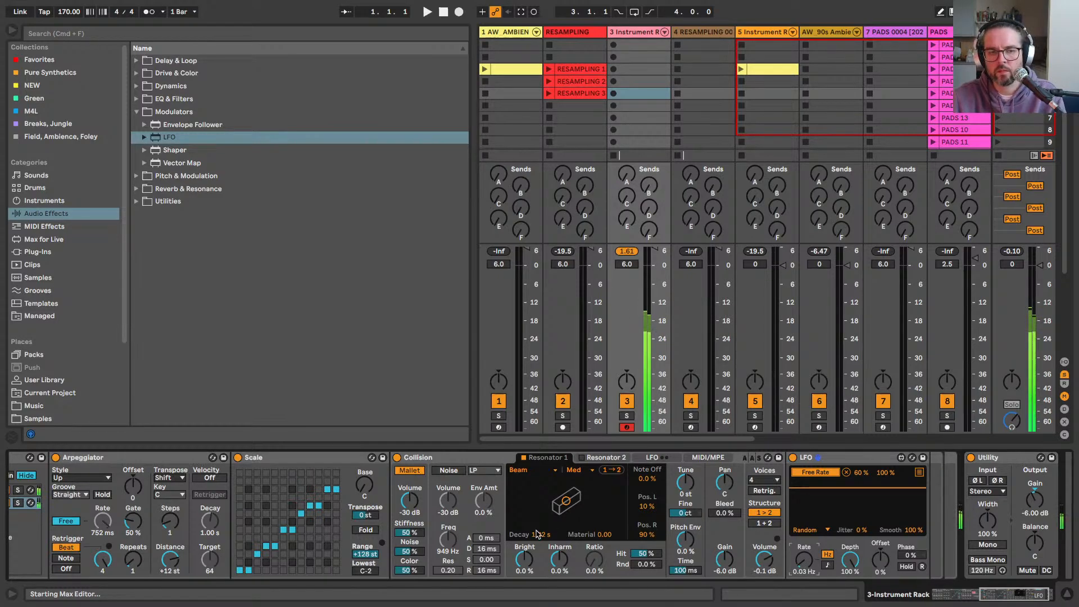
pyautogui.moveTo(802, 565); pyautogui.dragTo(800, 562)
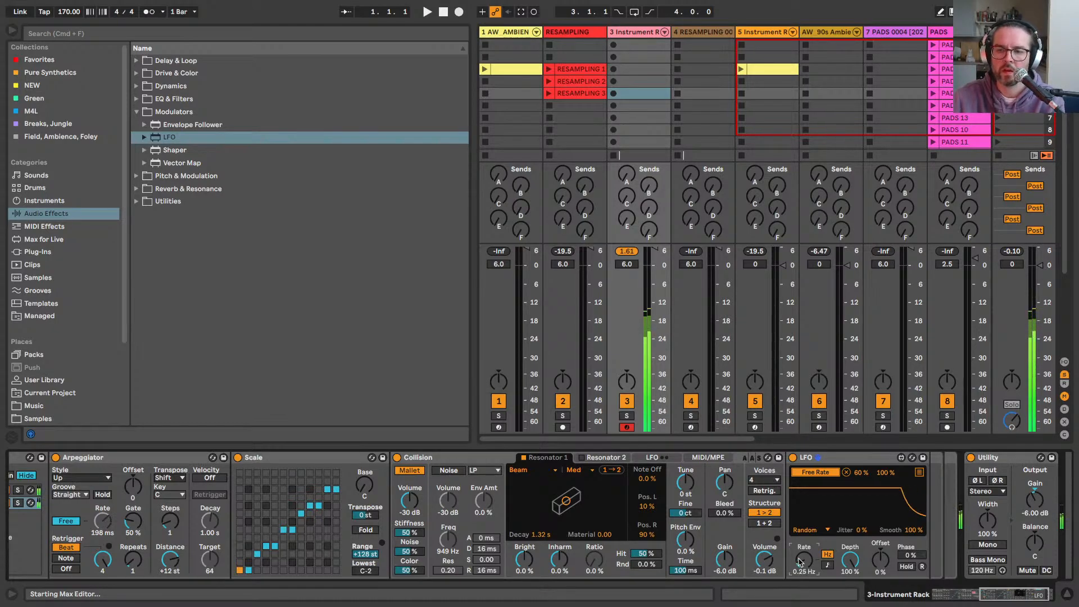
pyautogui.moveTo(801, 562); pyautogui.dragTo(800, 562)
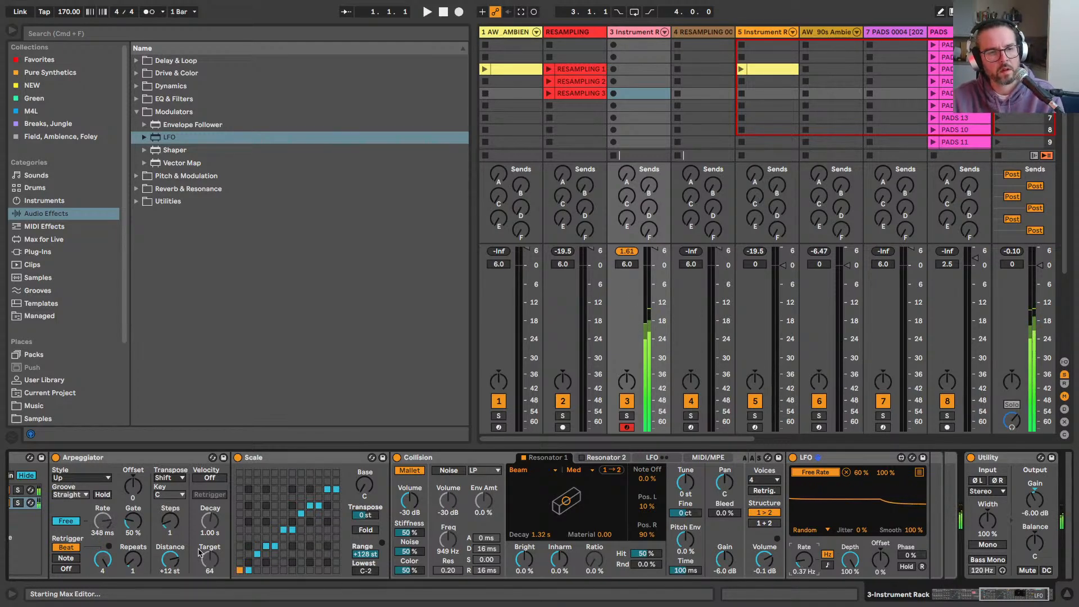
pyautogui.click(133, 523)
pyautogui.write('99')
pyautogui.press('Escape')
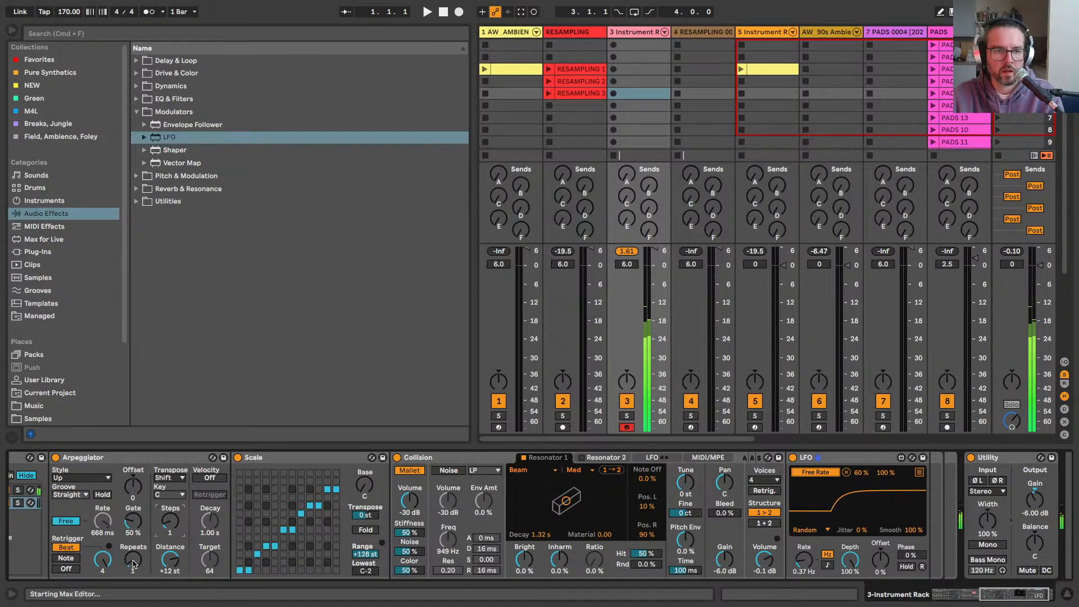
# Step: Set the Arpeggiator's repeats to 3
pyautogui.moveTo(133, 568); pyautogui.dragTo(134, 564)
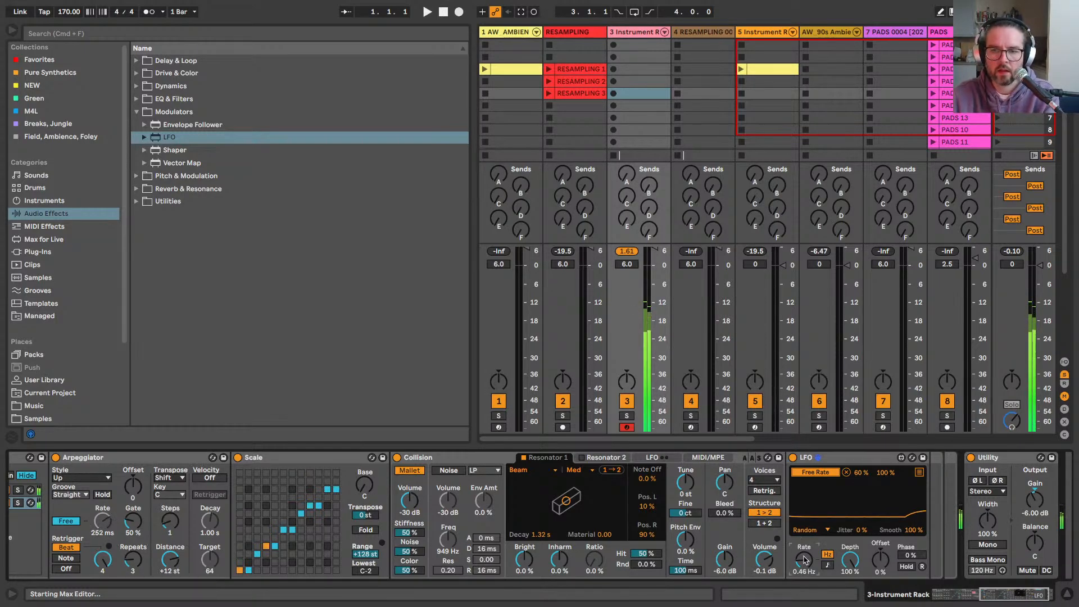
# Step: Try the LFO with a Triangle waveform, 100% jitter and a rate of 0.16 Hz
pyautogui.moveTo(804, 560); pyautogui.dragTo(804, 539)
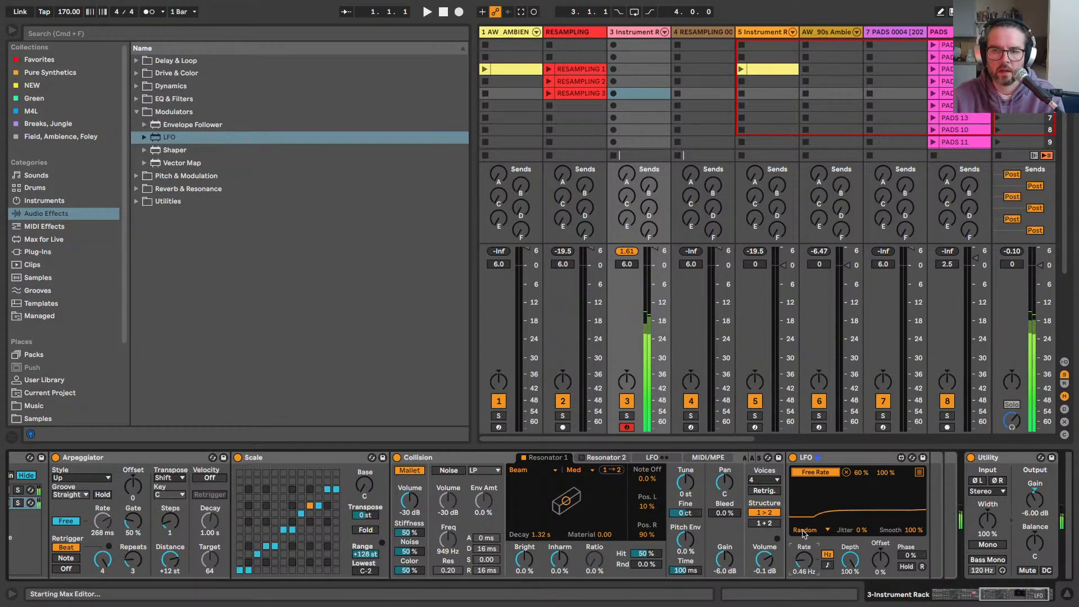
pyautogui.click(804, 530)
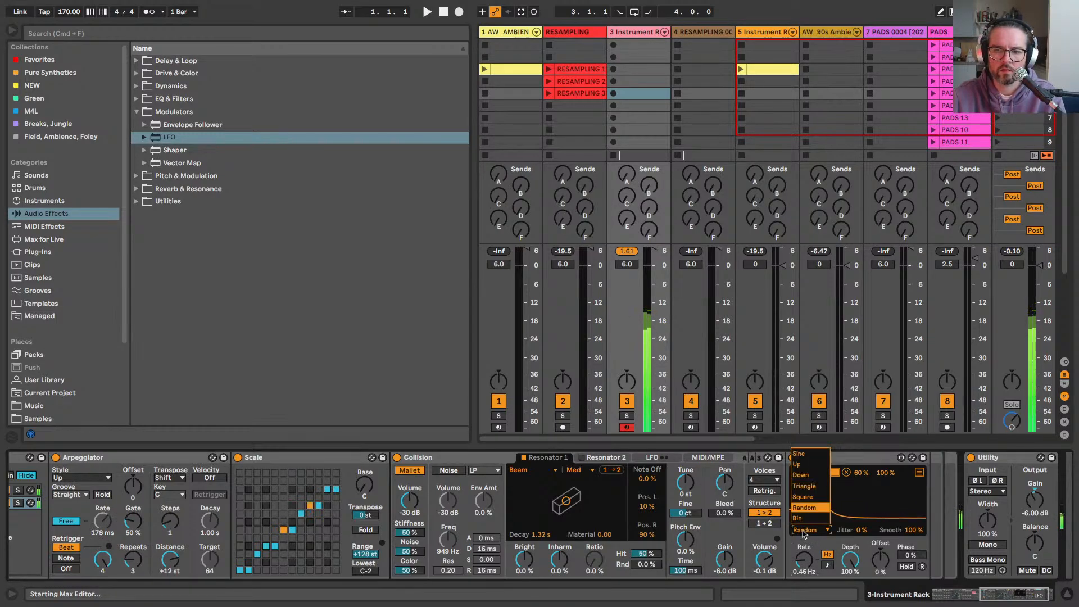
pyautogui.click(804, 486)
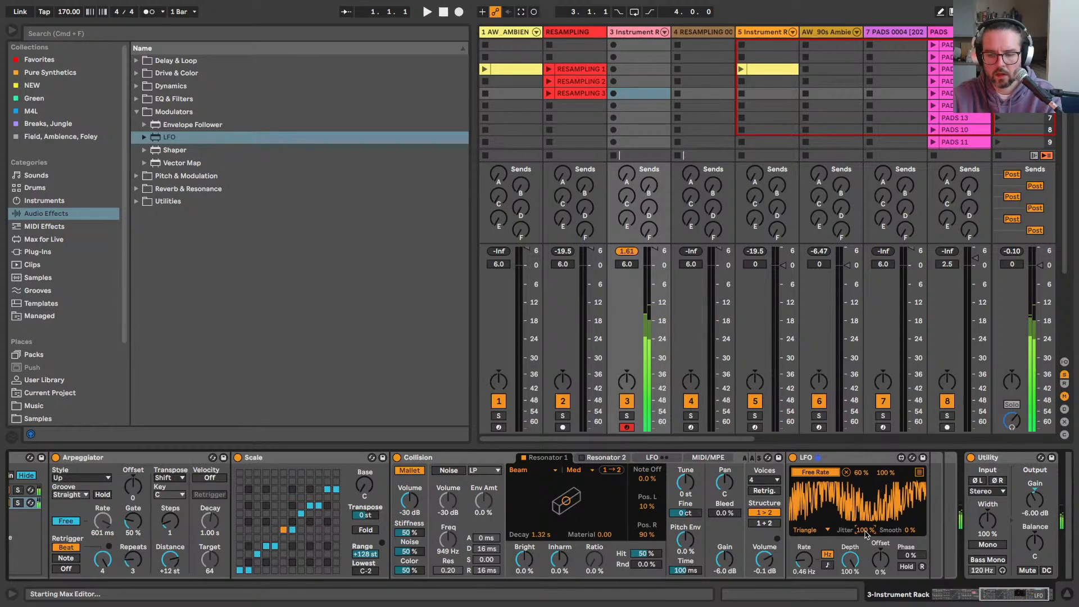
pyautogui.moveTo(804, 559); pyautogui.dragTo(803, 573)
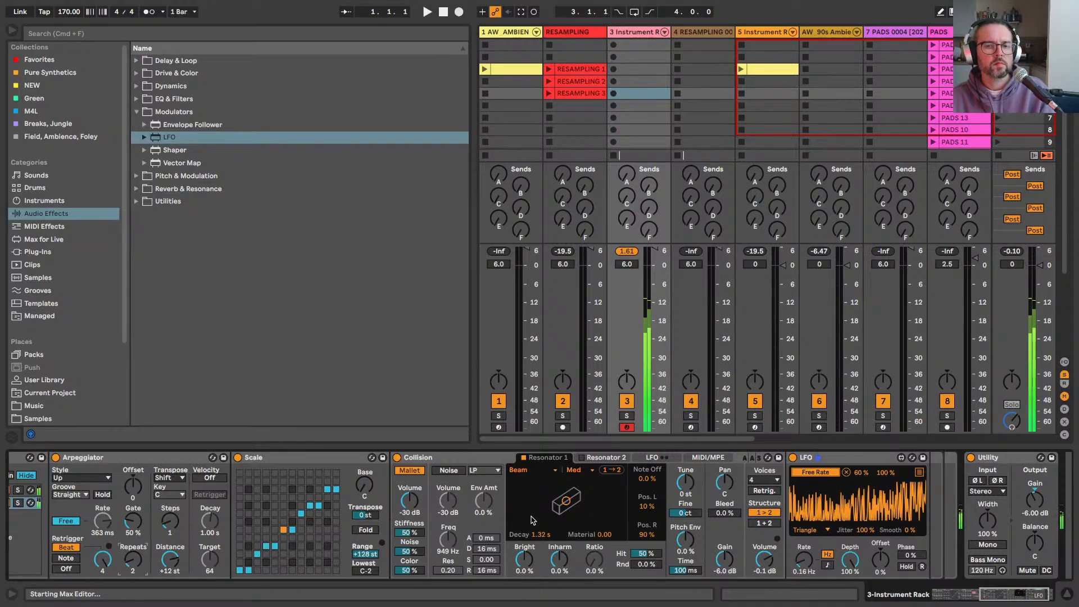
# Step: Turn on Collision's Noise exciter and change Resonator 1's type to Membrane
pyautogui.click(449, 471)
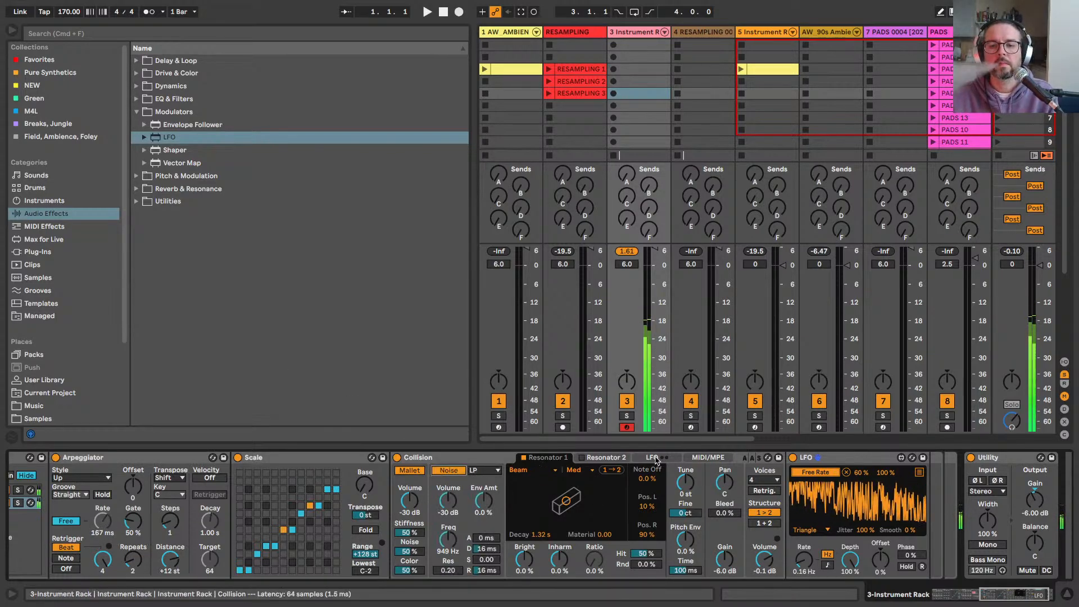
pyautogui.moveTo(479, 538); pyautogui.dragTo(479, 528)
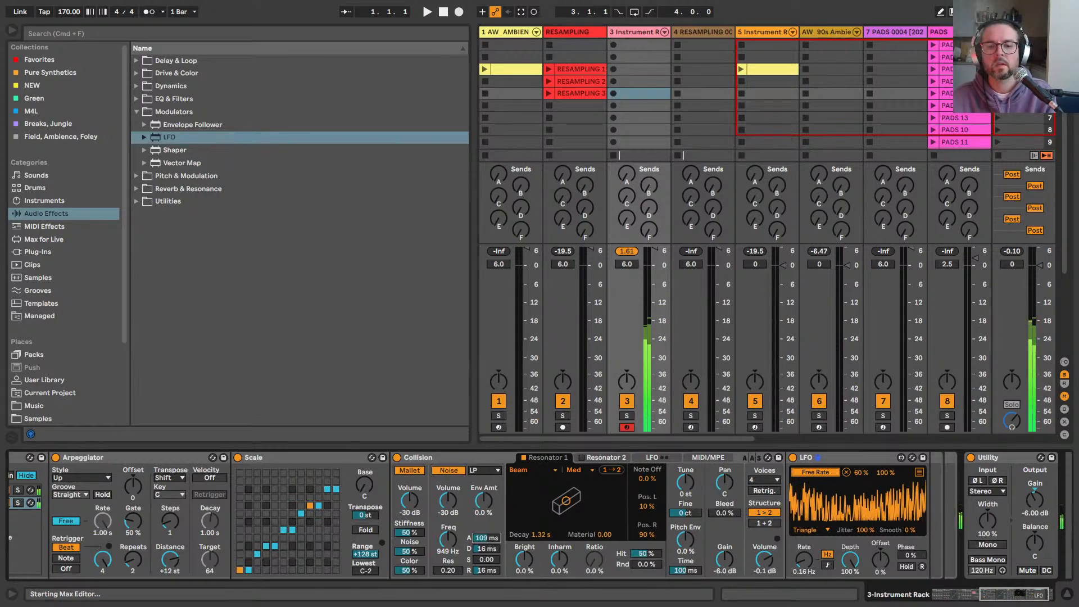
pyautogui.click(526, 470)
pyautogui.click(527, 512)
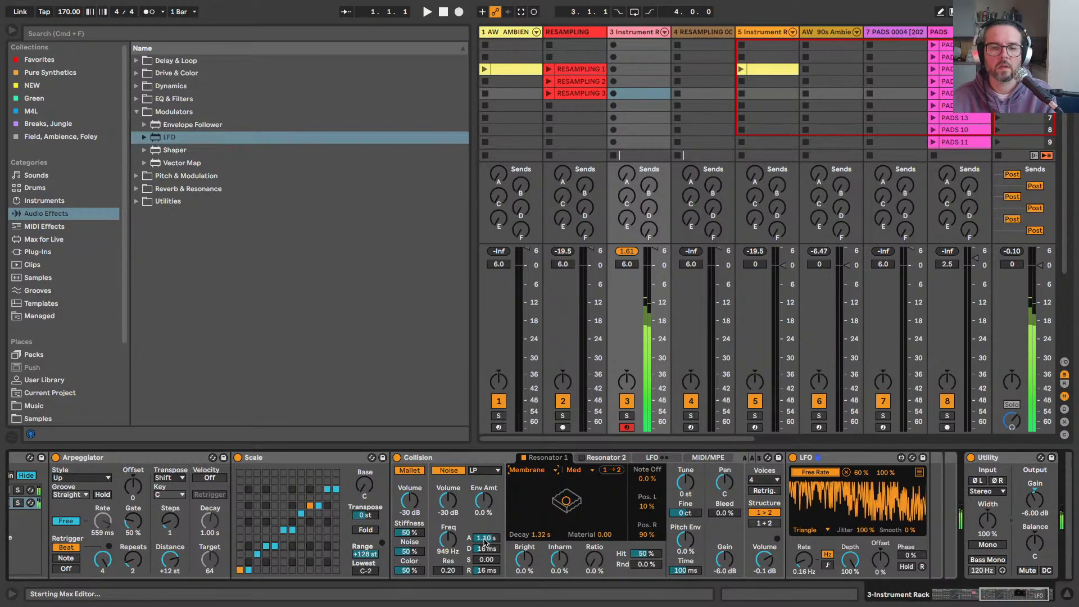
# Step: Set the Noise envelope's release to 320 ms and the Noise volume to -20 dB
pyautogui.moveTo(485, 541); pyautogui.dragTo(485, 568)
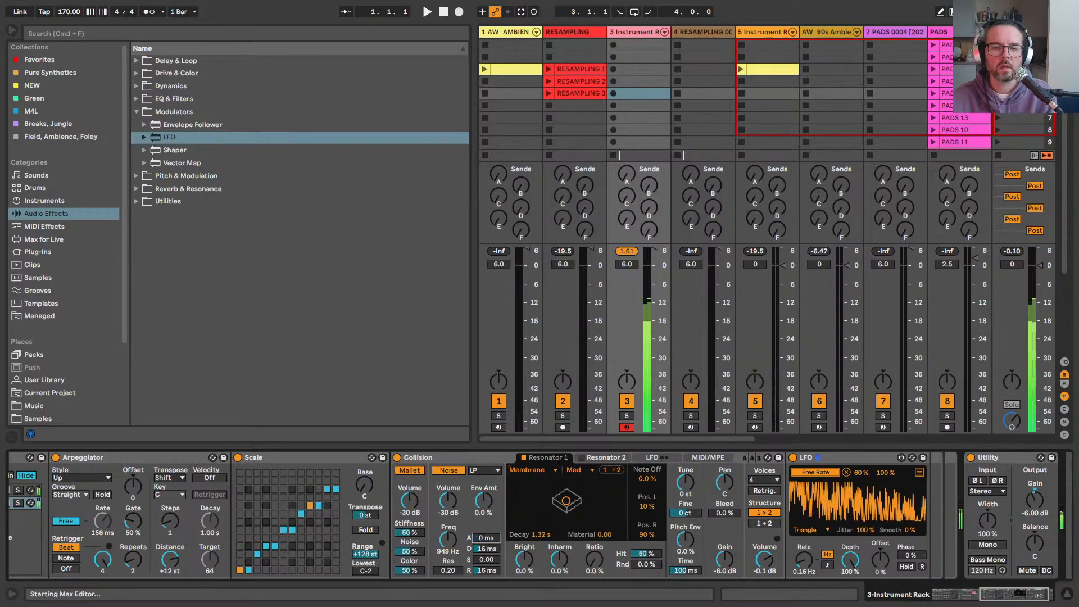
pyautogui.click(486, 572)
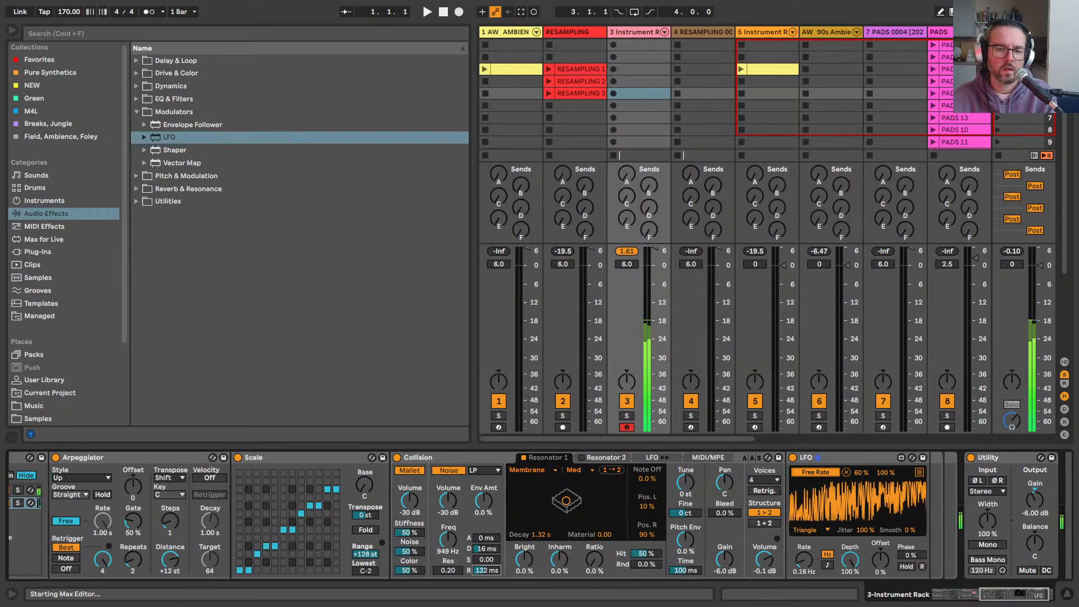
pyautogui.moveTo(484, 541); pyautogui.dragTo(484, 537)
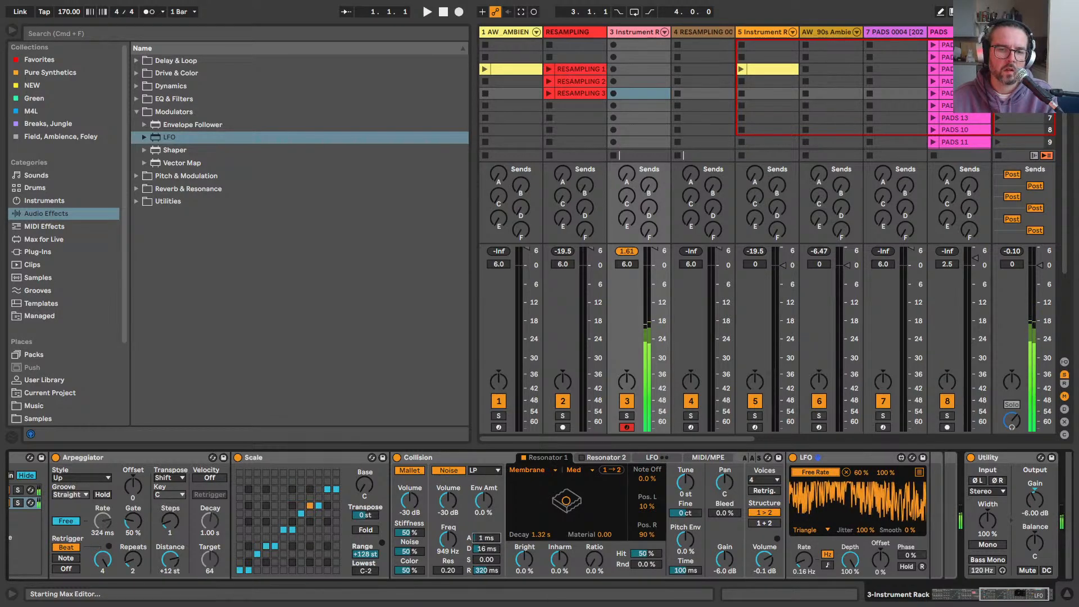
pyautogui.click(447, 511)
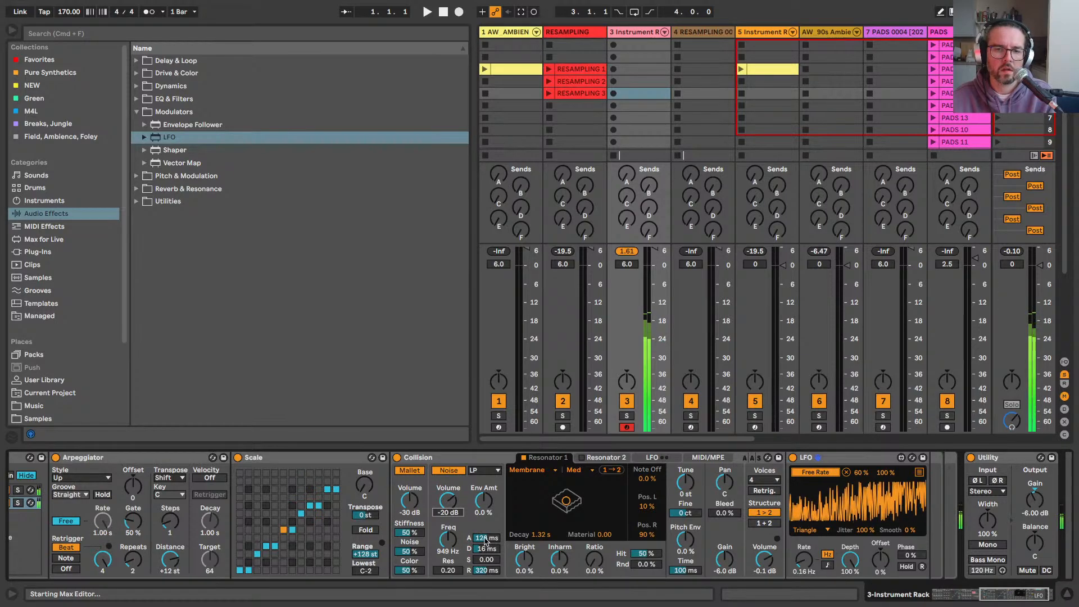
# Step: Set the Noise envelope's attack to 0 ms and Resonator 1's hit position randomness to 100%
pyautogui.moveTo(486, 539); pyautogui.dragTo(486, 528)
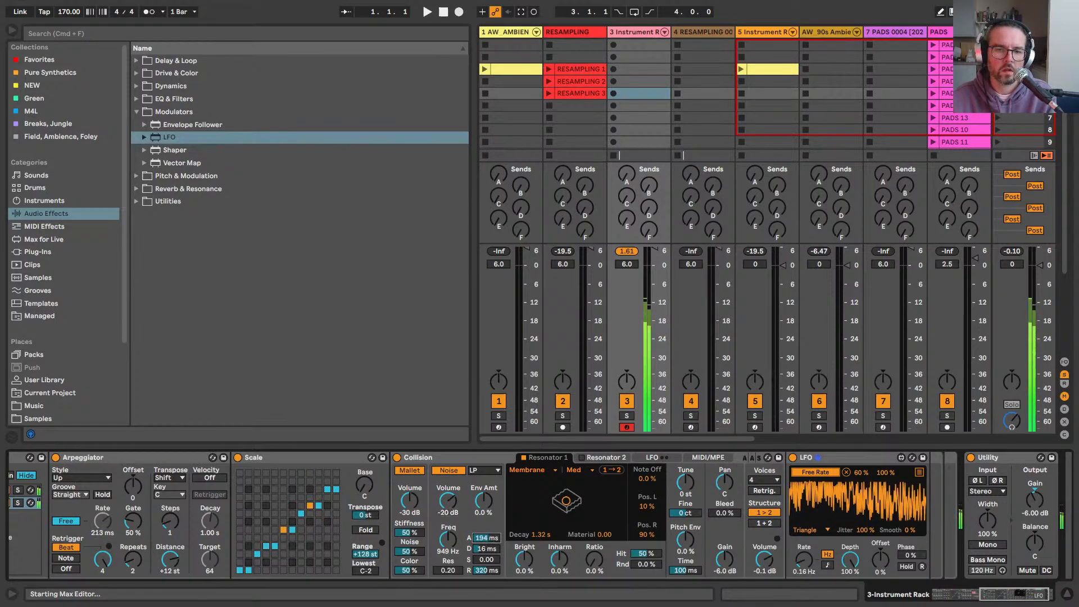
pyautogui.moveTo(486, 538); pyautogui.dragTo(485, 557)
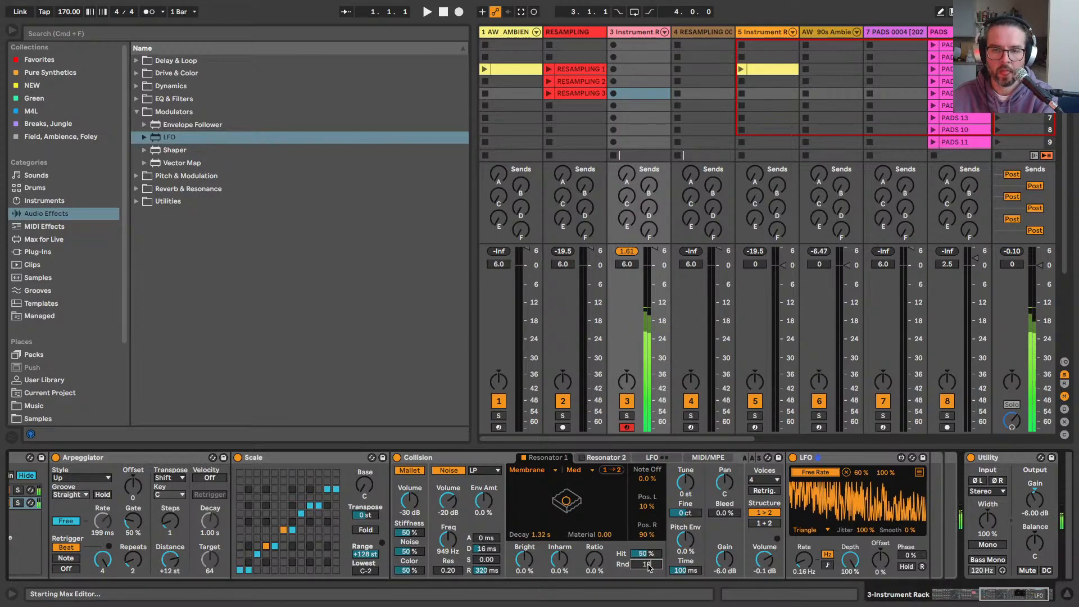
pyautogui.moveTo(648, 566); pyautogui.dragTo(648, 540)
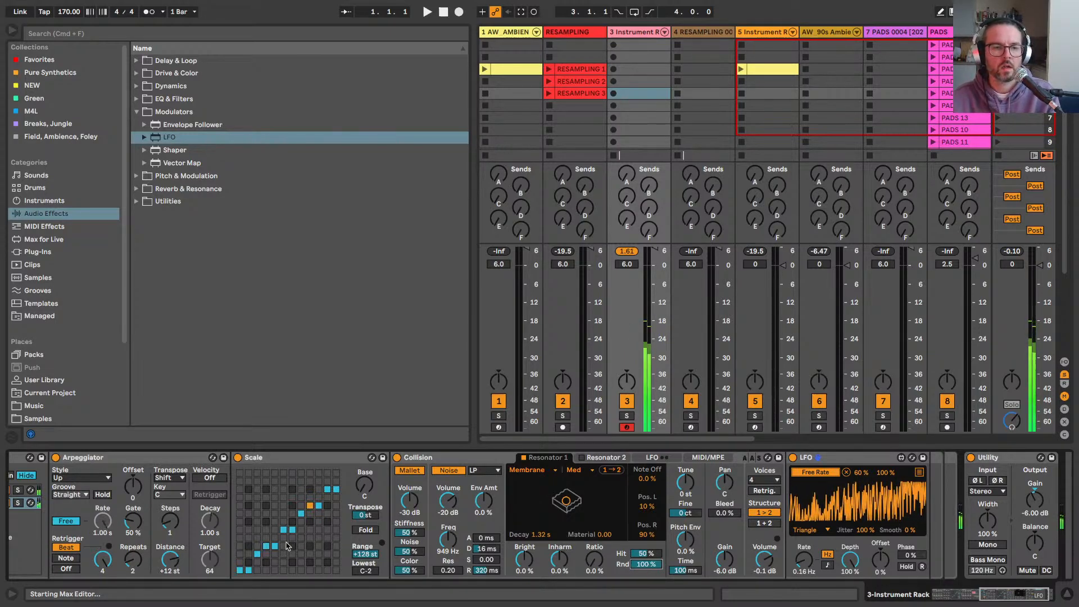
# Step: Switch the LFO's waveform to Random and set its rate to 0.46 Hz
pyautogui.click(803, 530)
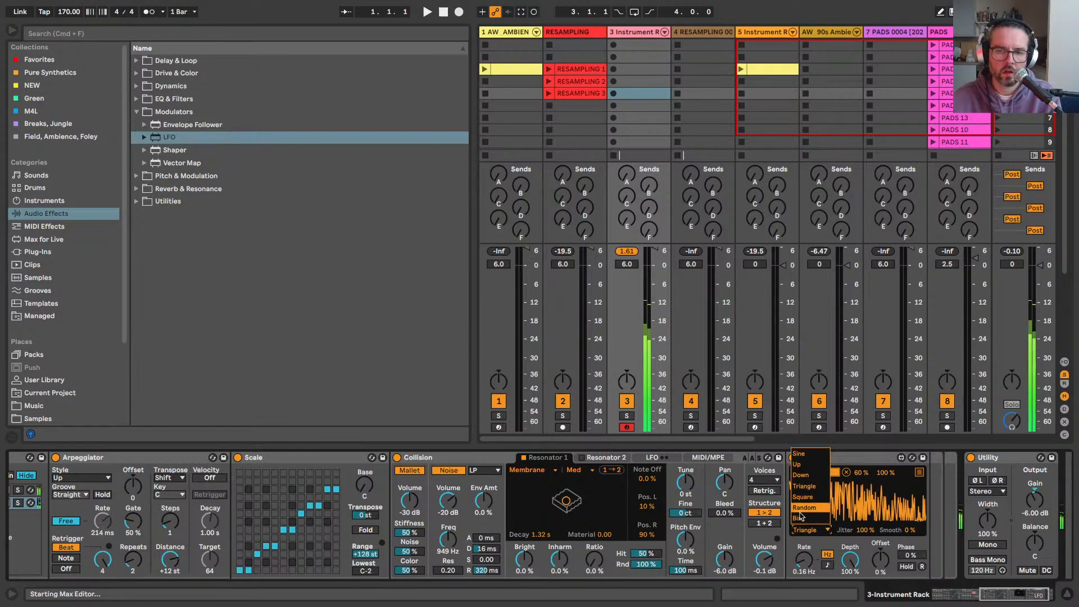
pyautogui.click(800, 509)
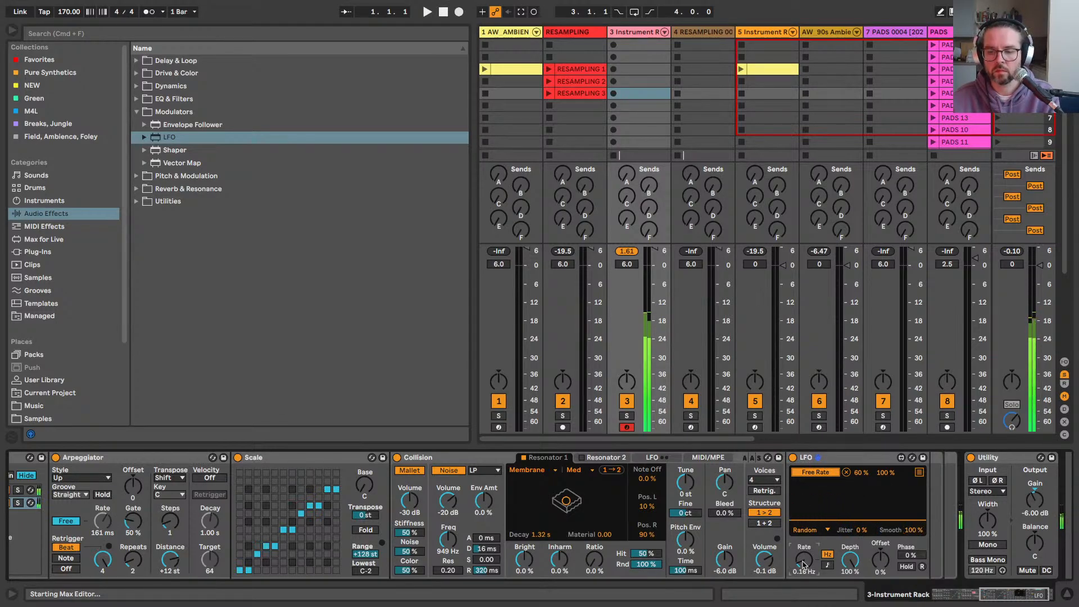
pyautogui.moveTo(804, 564); pyautogui.dragTo(804, 553)
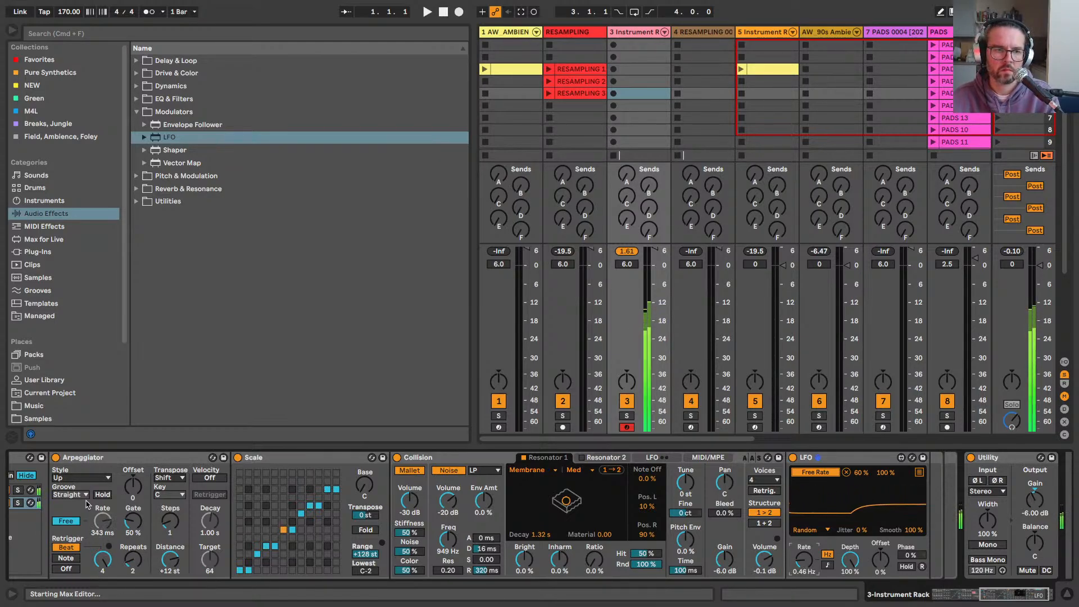
# Step: Add Expression Control before the Arpeggiator on the Collision chain and load its AW_Random Expression Control preset
pyautogui.hscroll(-2, 90, 508)
pyautogui.hscroll(-4, 90, 508)
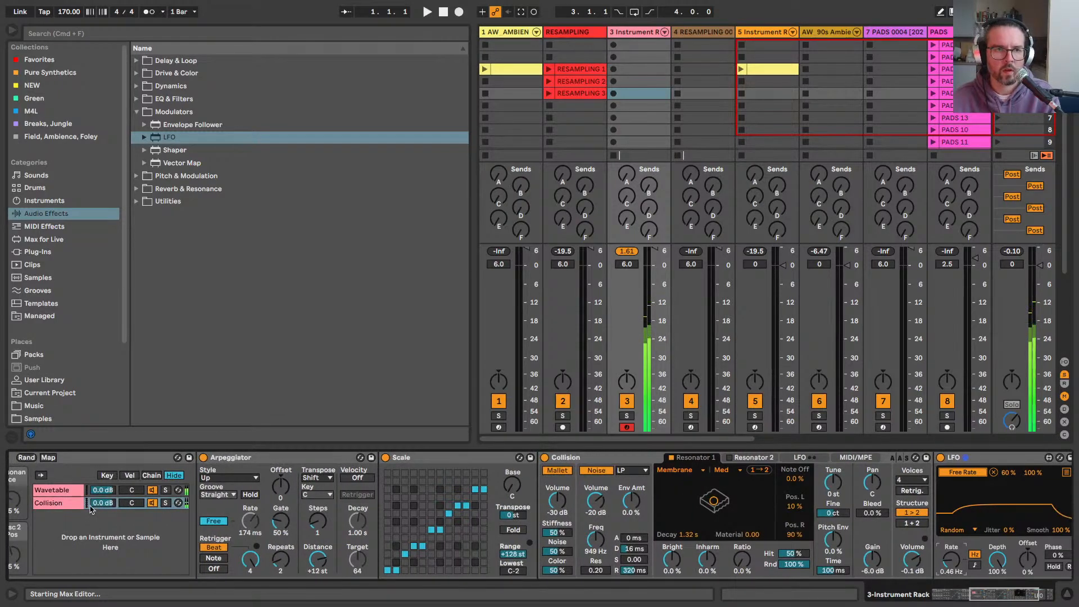
pyautogui.click(136, 112)
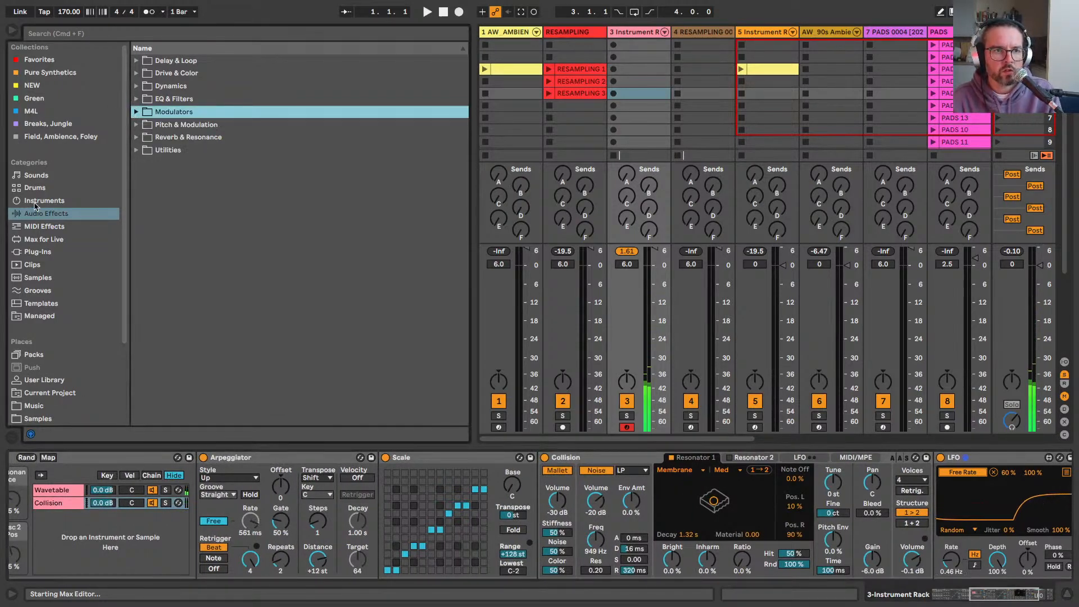
pyautogui.press('Left')
pyautogui.press('Down')
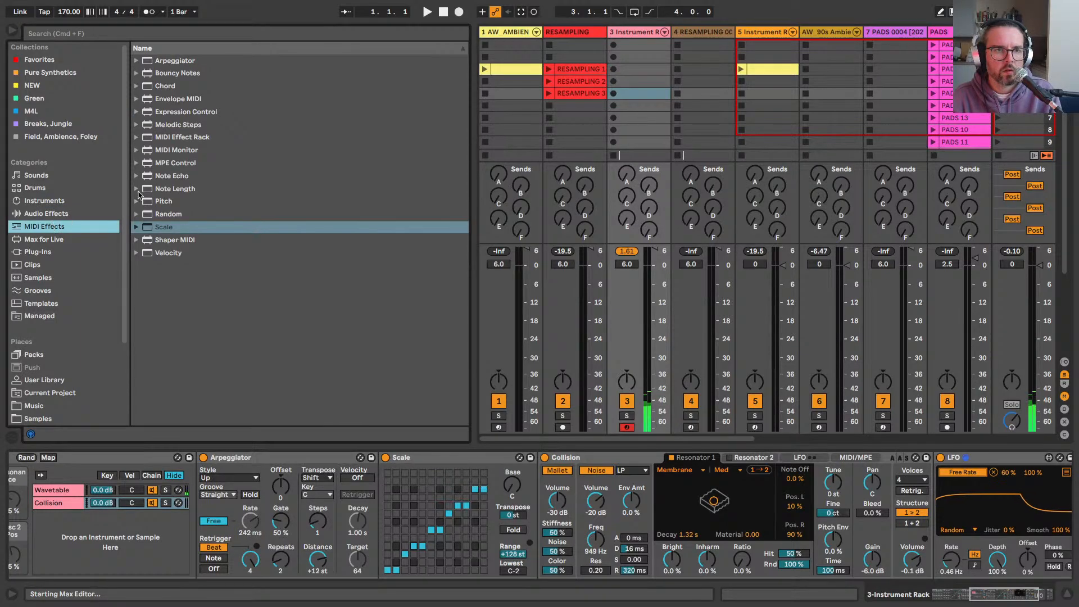
pyautogui.moveTo(156, 115)
pyautogui.mouseDown()
pyautogui.moveTo(197, 313)
pyautogui.moveTo(200, 477)
pyautogui.moveTo(246, 494)
pyautogui.mouseUp()
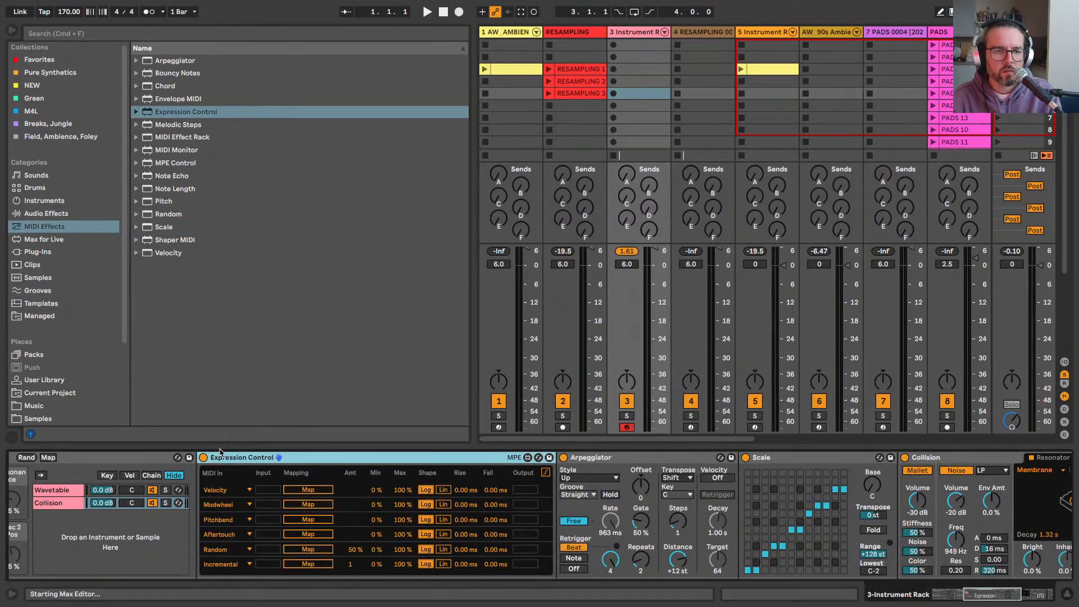
pyautogui.click(136, 112)
pyautogui.click(177, 137)
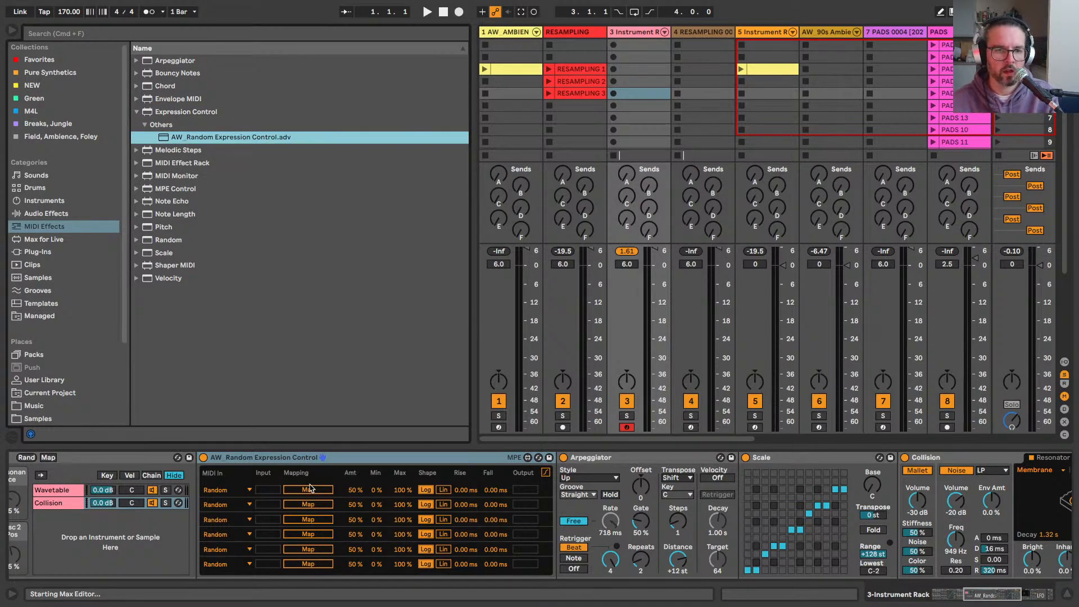
# Step: Map Expression Control's first Random source to the Arpeggiator's Style
pyautogui.hscroll(5, 564, 486)
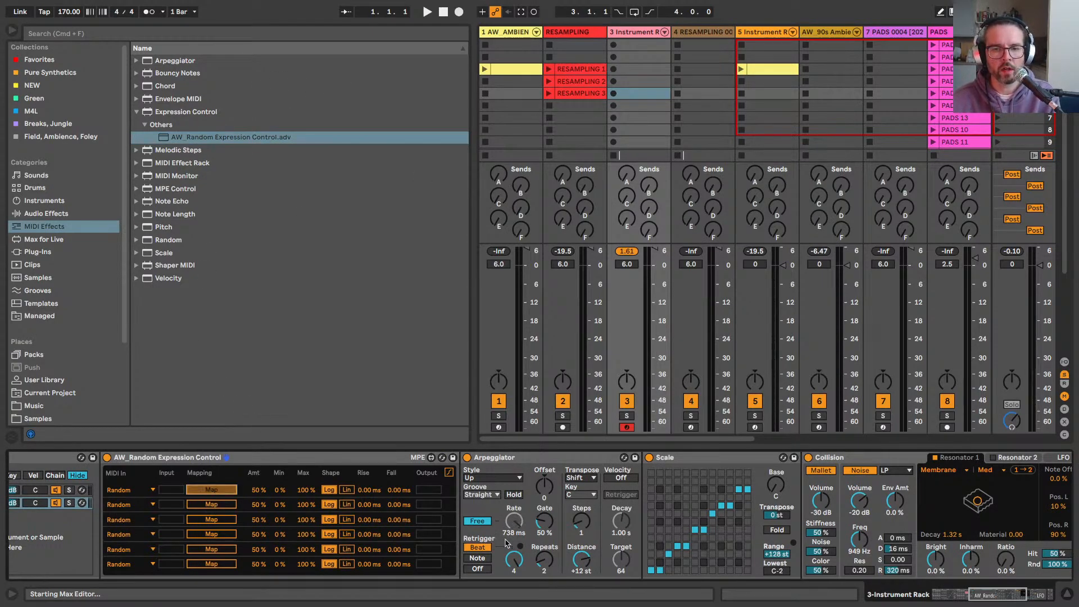
pyautogui.hscroll(7, 536, 546)
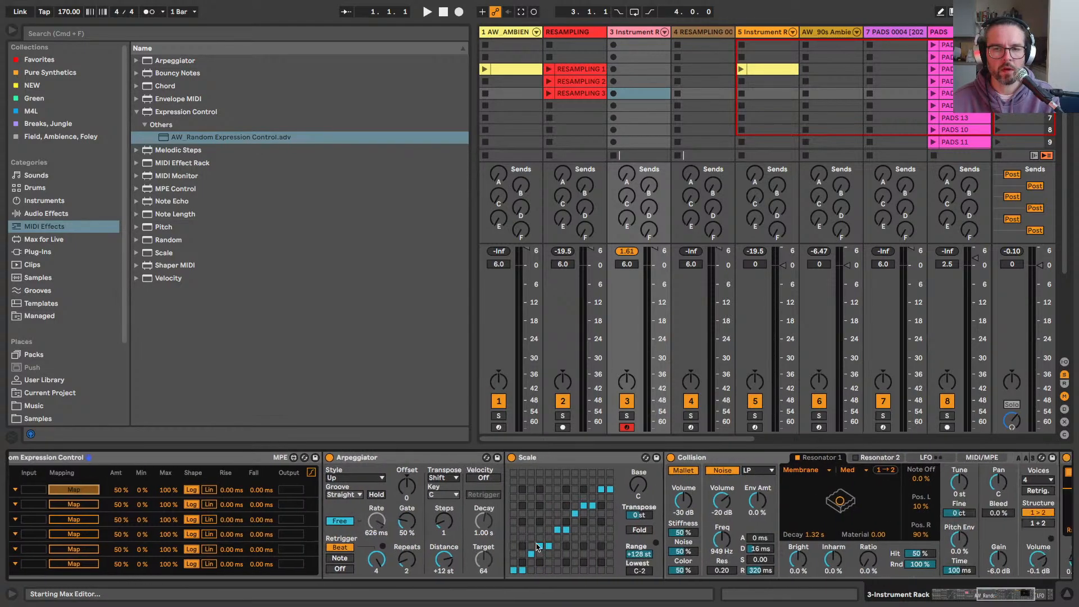
pyautogui.click(355, 477)
pyautogui.click(354, 449)
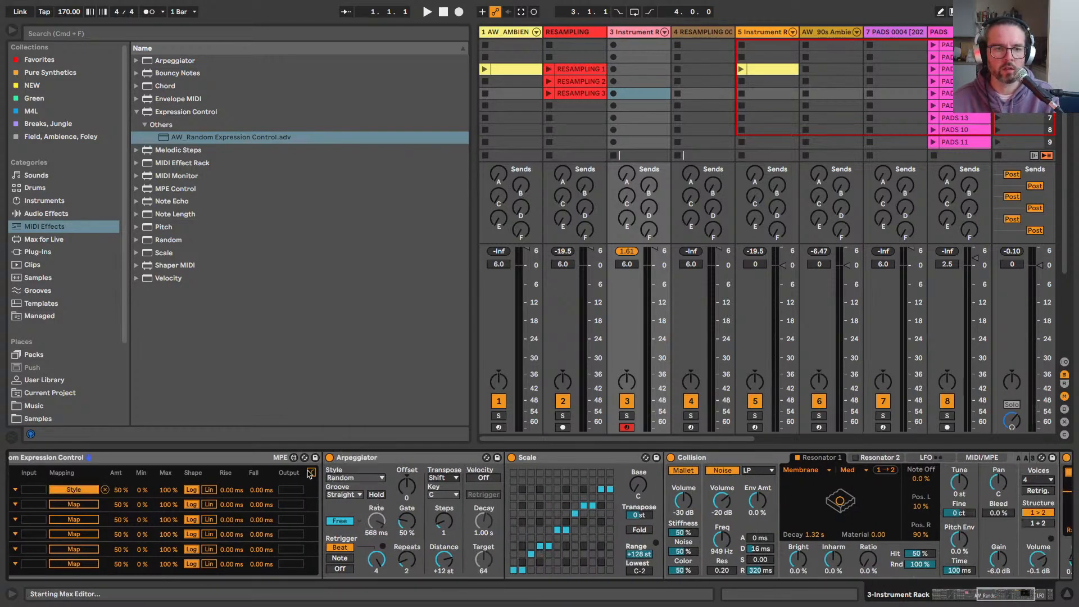
# Step: Insert a Random MIDI effect between the Arpeggiator and Scale, with its sign set to Bi and its chance to 50%
pyautogui.hscroll(-7, 354, 495)
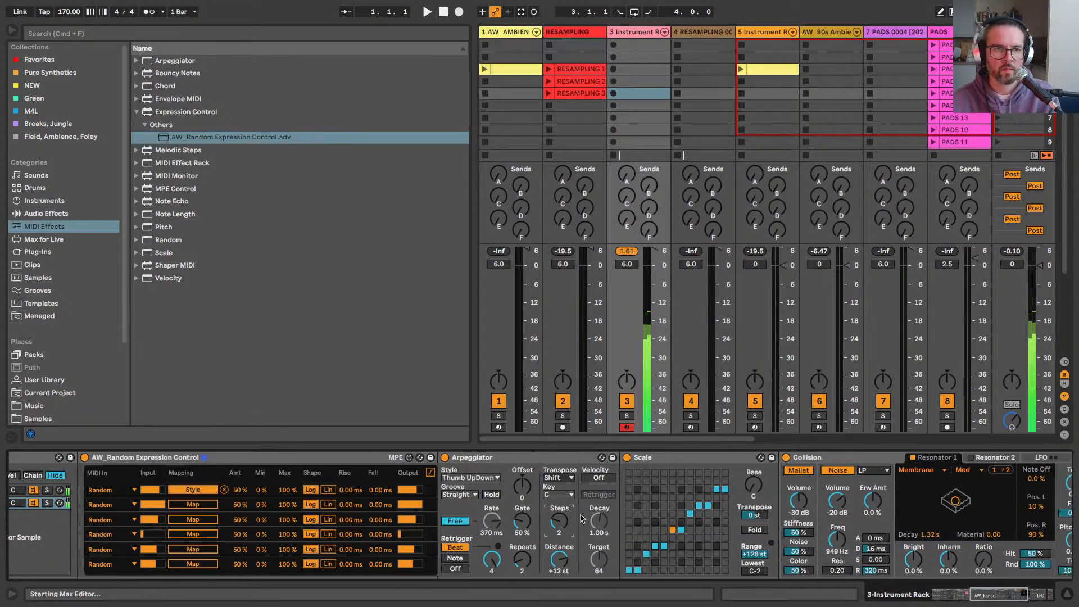
pyautogui.hscroll(3, 581, 518)
pyautogui.moveTo(168, 242); pyautogui.dragTo(590, 543)
pyautogui.click(626, 571)
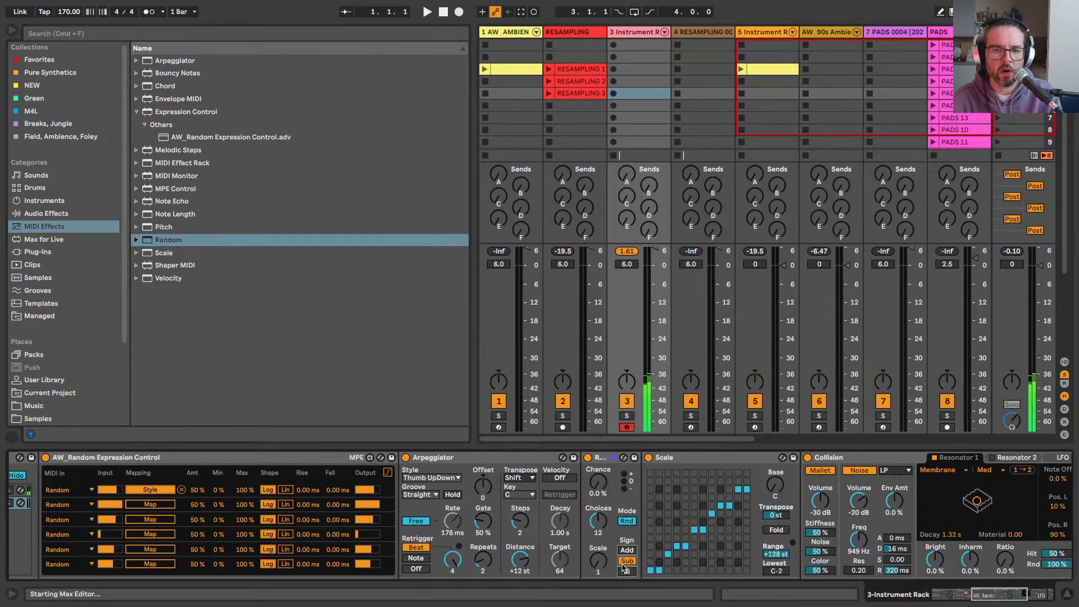
pyautogui.doubleClick(597, 482)
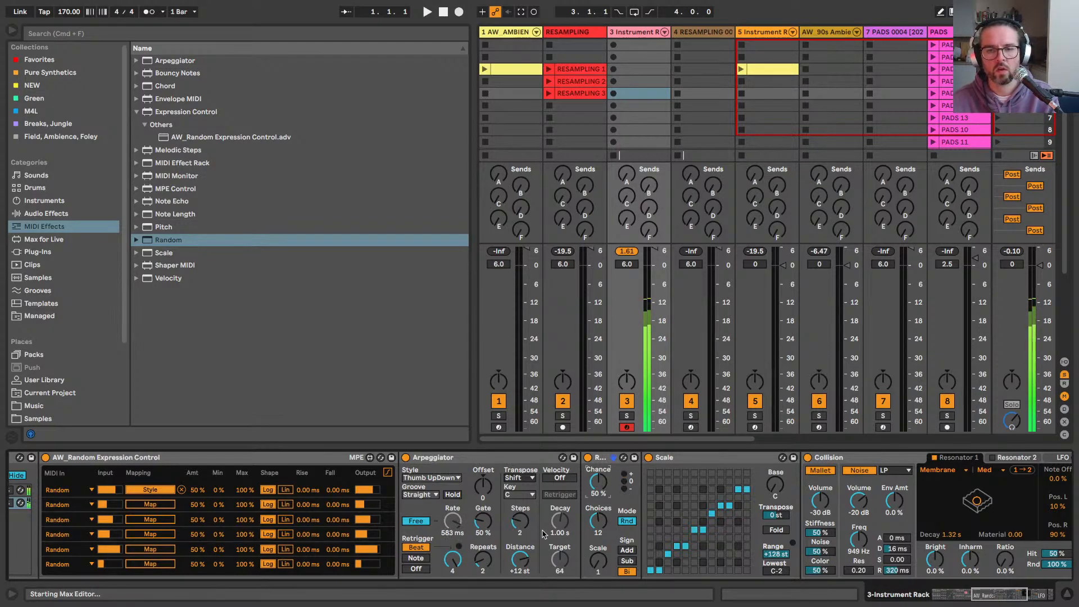
# Step: Map Collision's Resonator 1 type to Macro 9
pyautogui.hscroll(5, 543, 533)
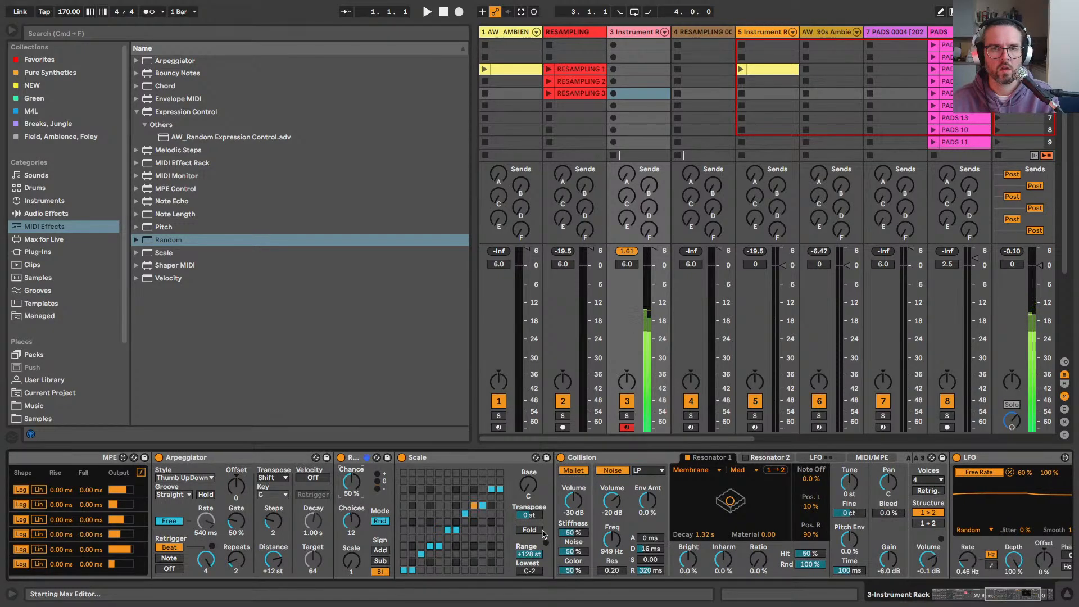
pyautogui.hscroll(3, 542, 533)
pyautogui.hscroll(1, 542, 533)
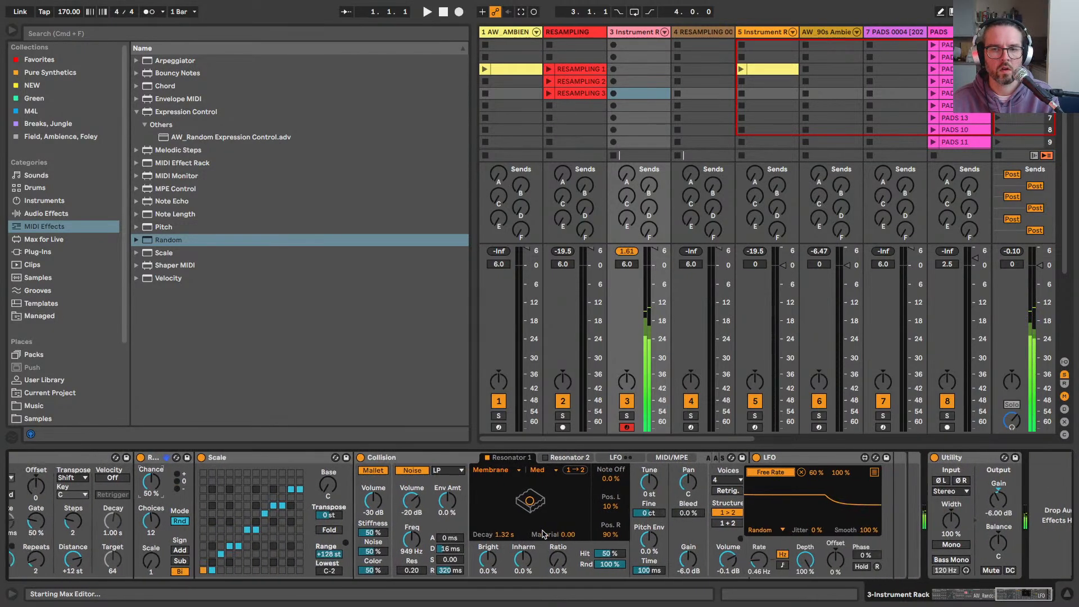
pyautogui.hscroll(-6, 542, 533)
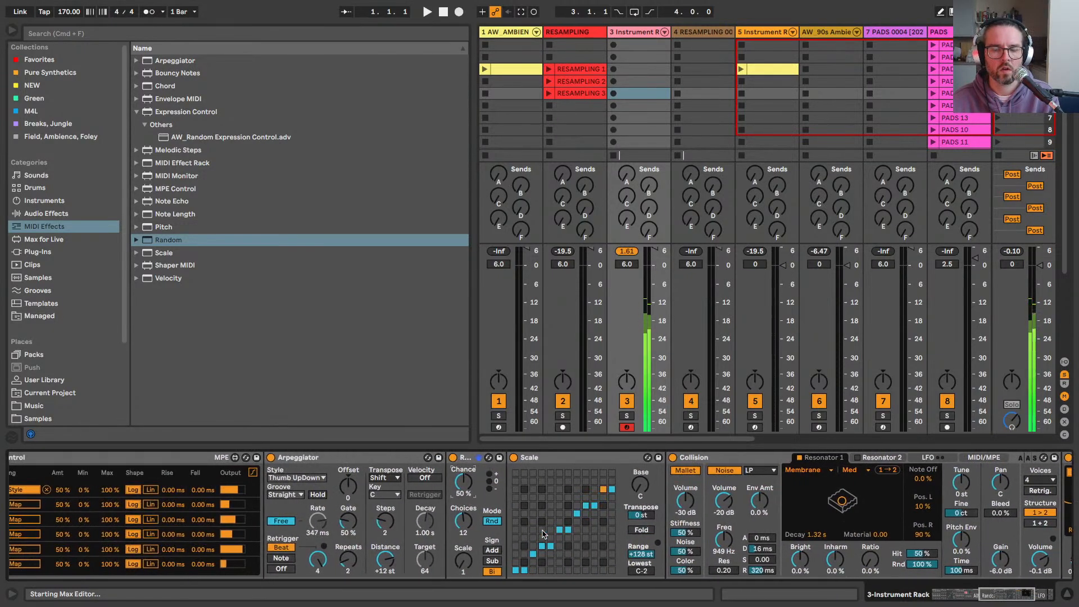
pyautogui.hscroll(6, 543, 533)
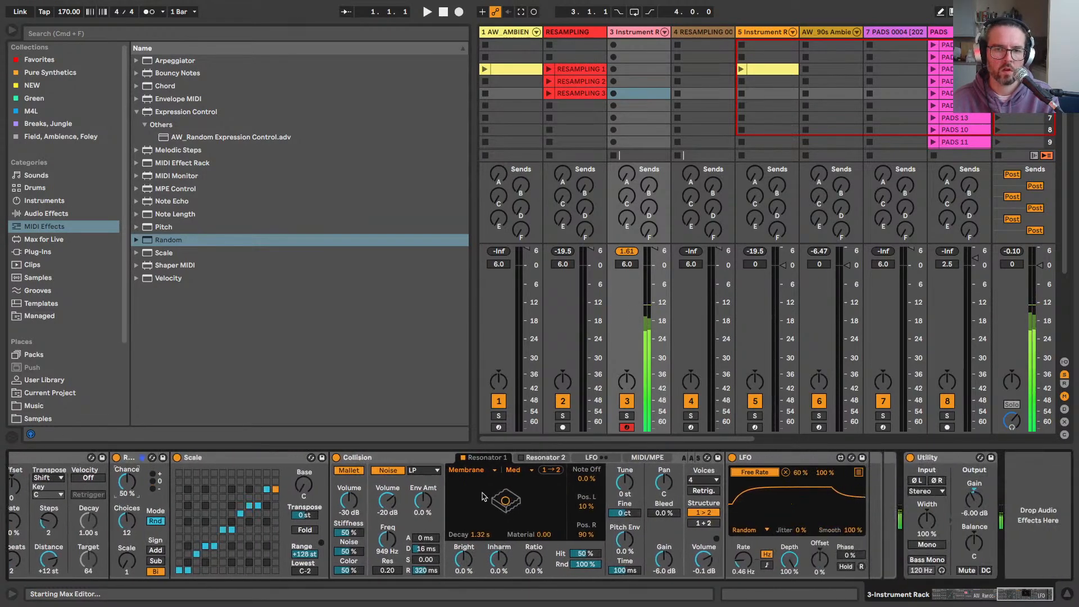
pyautogui.click(469, 471)
pyautogui.rightClick(470, 471)
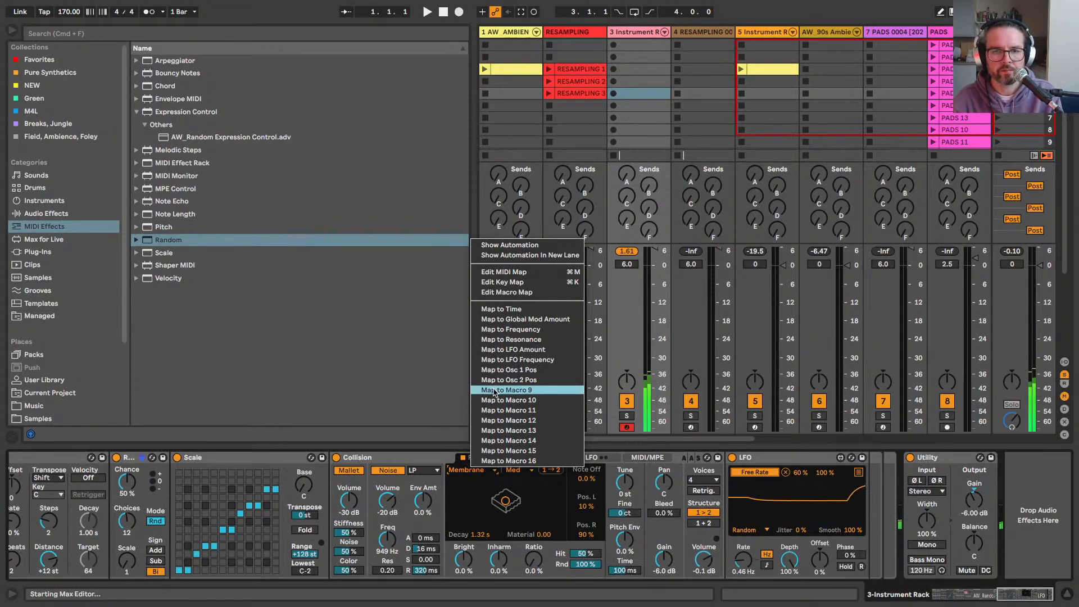
pyautogui.click(494, 390)
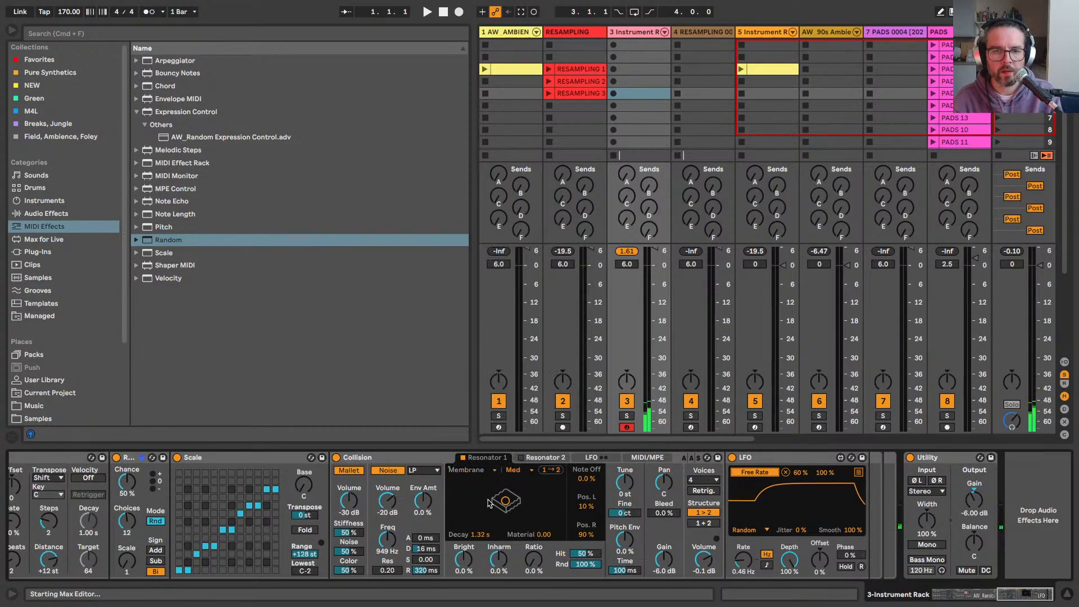
# Step: Map the attack of Collision's noise envelope to Macro 10 of the inner rack
pyautogui.rightClick(416, 543)
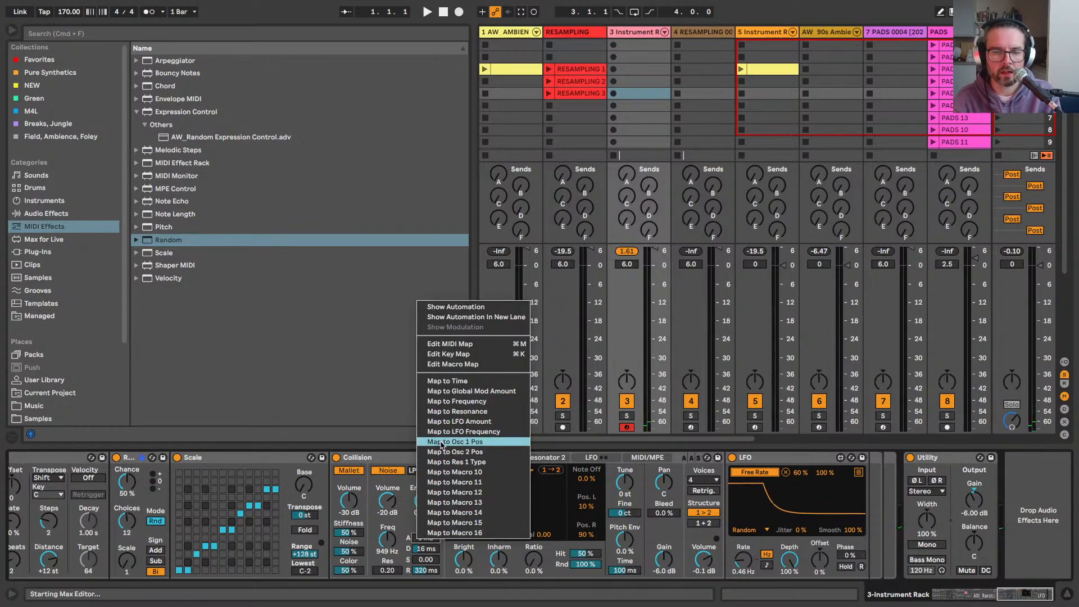
pyautogui.click(441, 472)
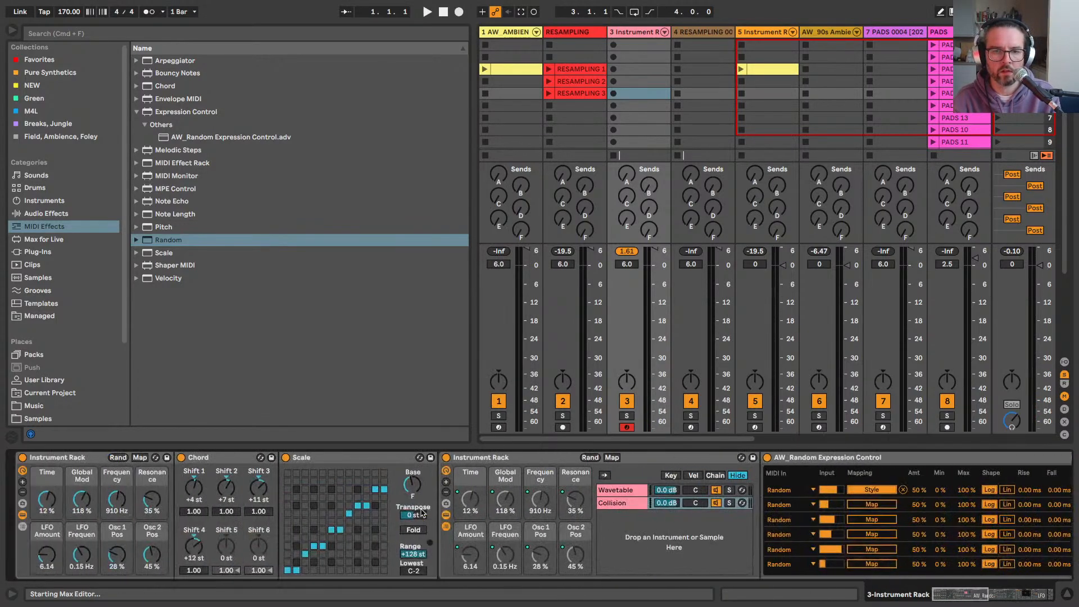
# Step: Show more macros on both racks and map the inner rack's Res 1 Type and Noise Attack to the outer rack's Macros 9 and 10
pyautogui.click(22, 482)
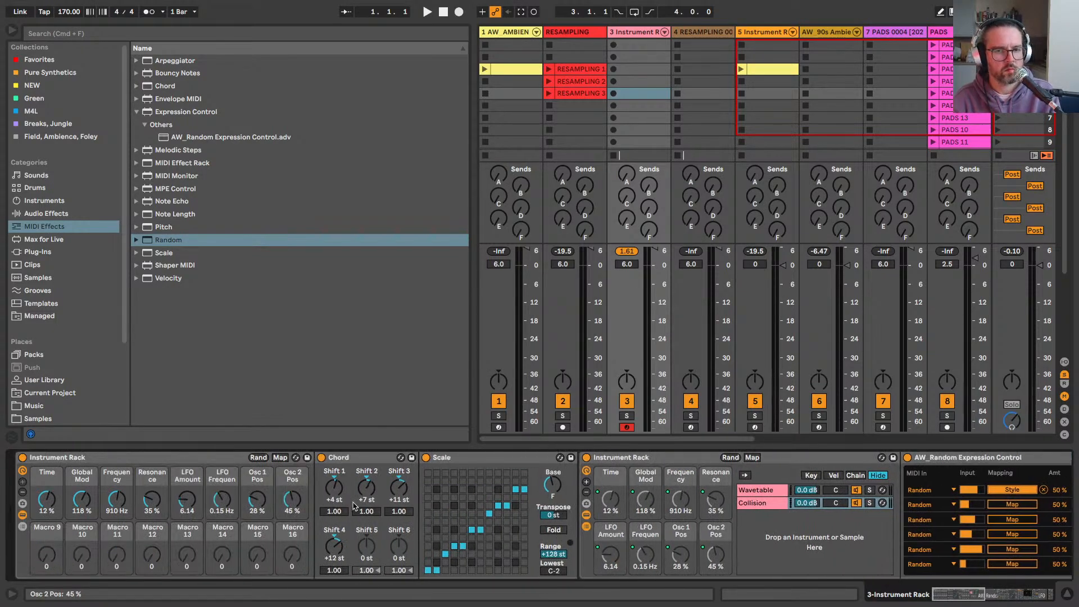
pyautogui.click(587, 482)
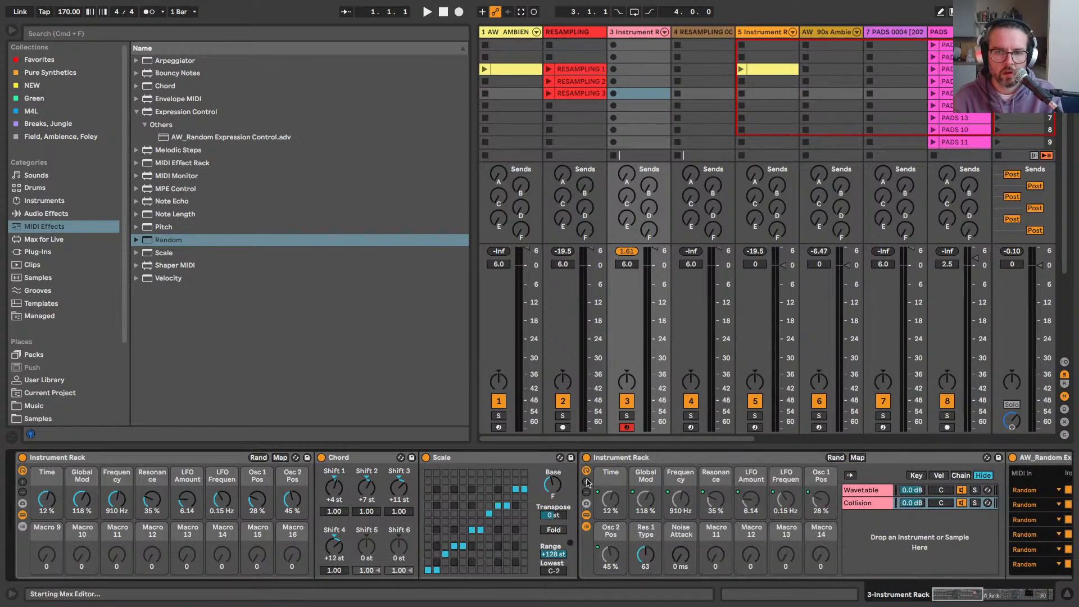
pyautogui.rightClick(652, 551)
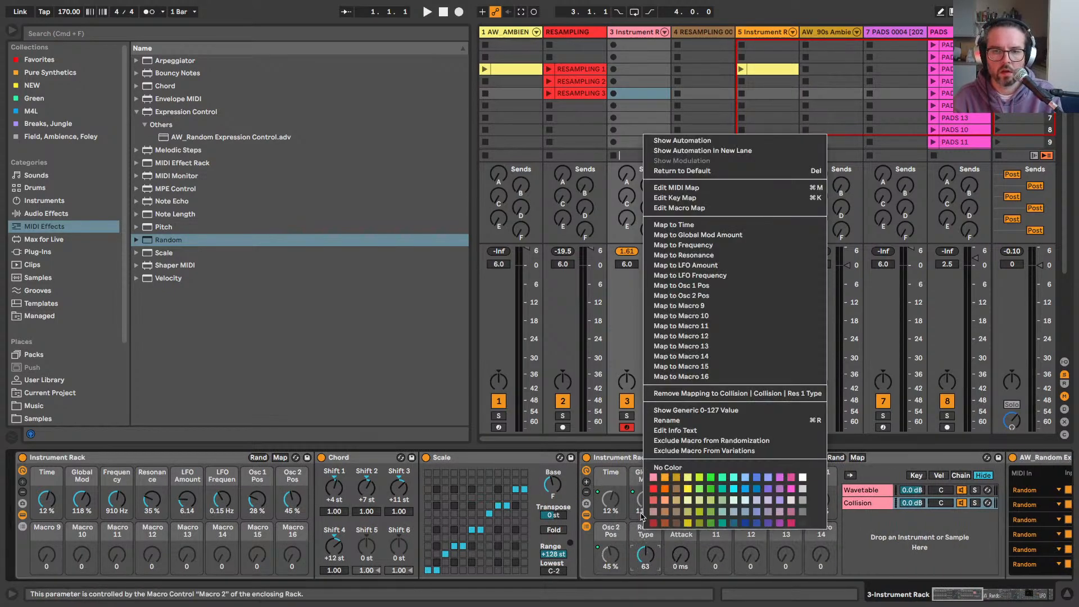
pyautogui.click(674, 306)
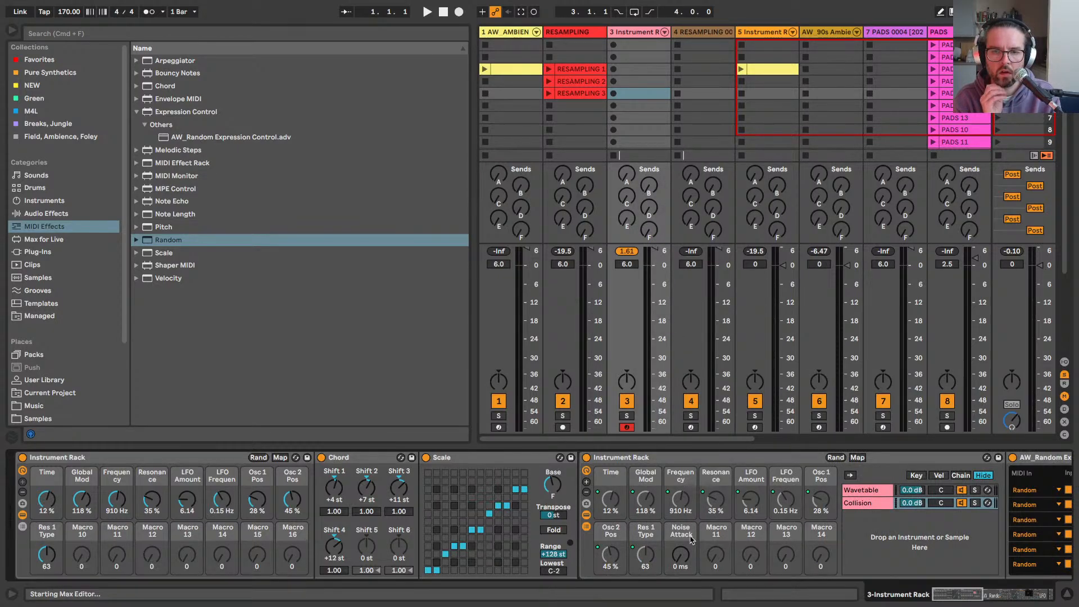
pyautogui.rightClick(683, 554)
pyautogui.click(713, 313)
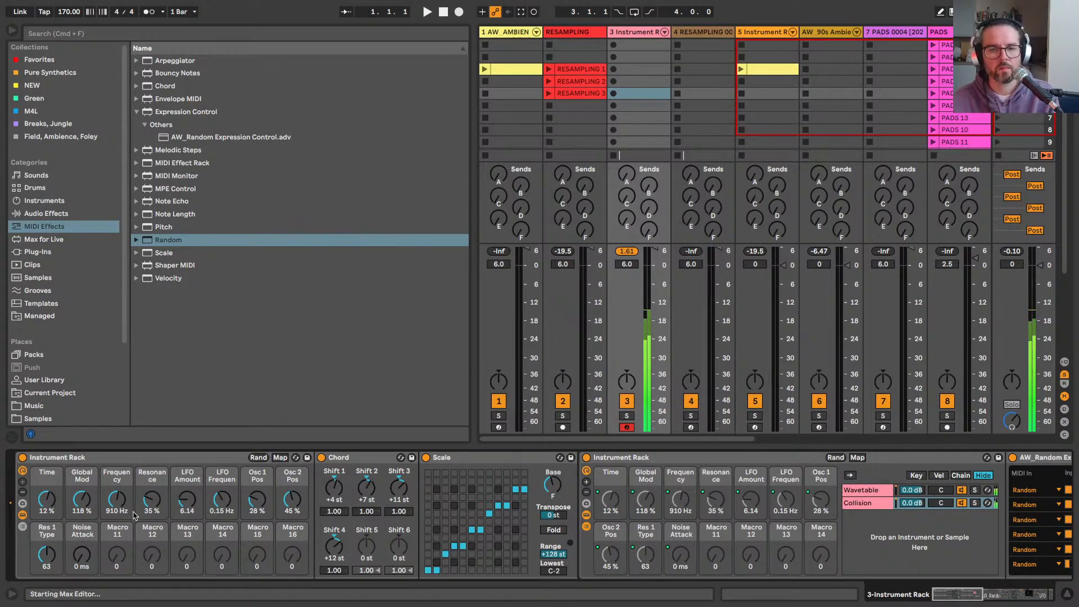
# Step: Raise the outer rack's Noise Attack to 240 ms, and randomize all of that rack's macros
pyautogui.moveTo(82, 555); pyautogui.dragTo(82, 528)
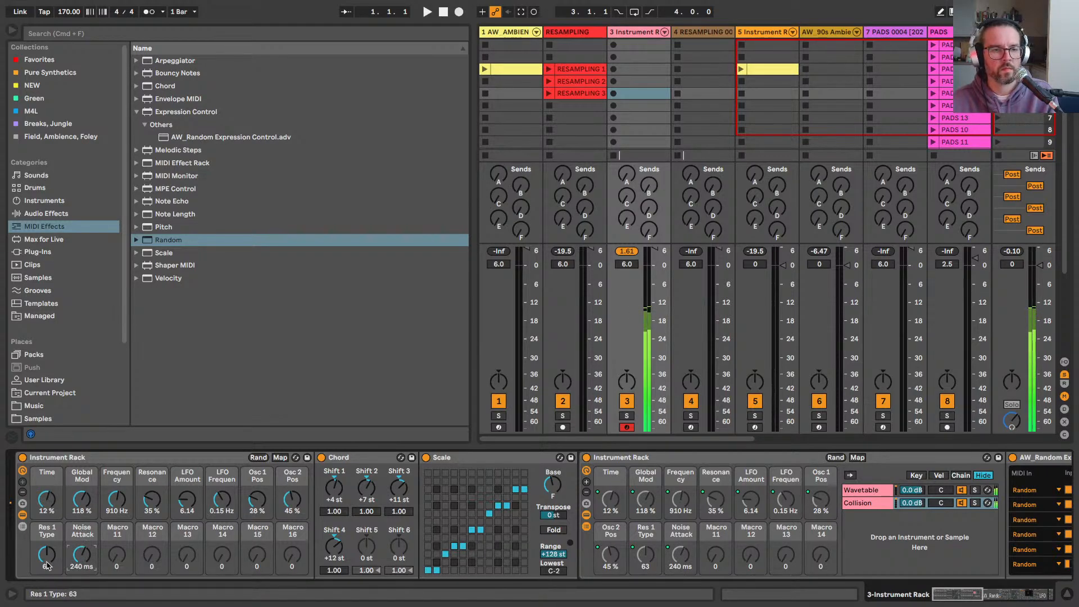
pyautogui.click(258, 457)
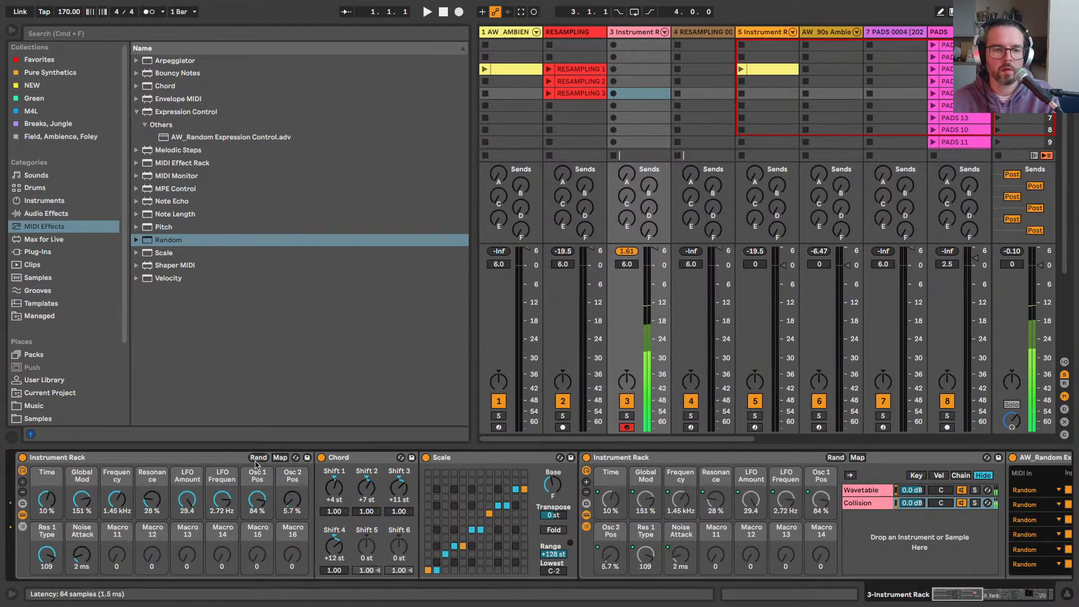
# Step: Insert an Auto Pan from the Pitch & Modulation effects between Collision and the LFO
pyautogui.hscroll(5, 405, 488)
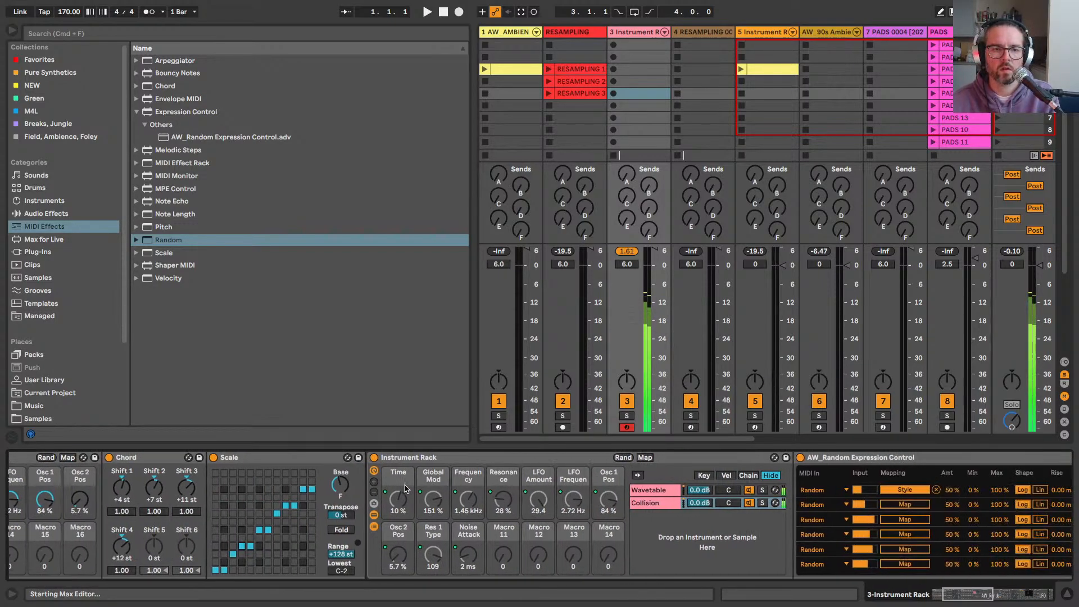
pyautogui.hscroll(3, 405, 488)
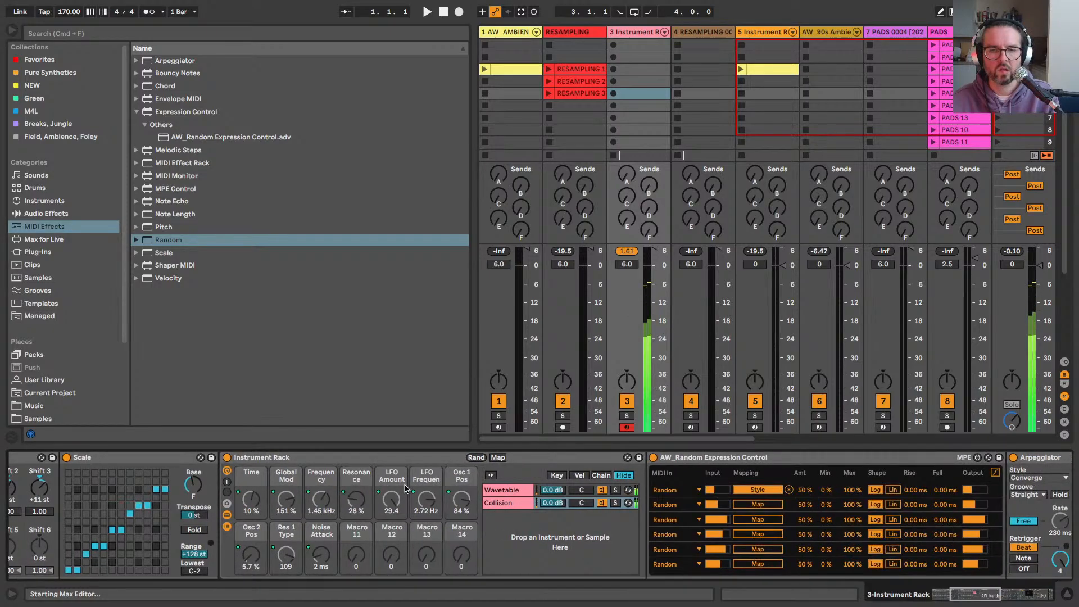
pyautogui.hscroll(7, 406, 488)
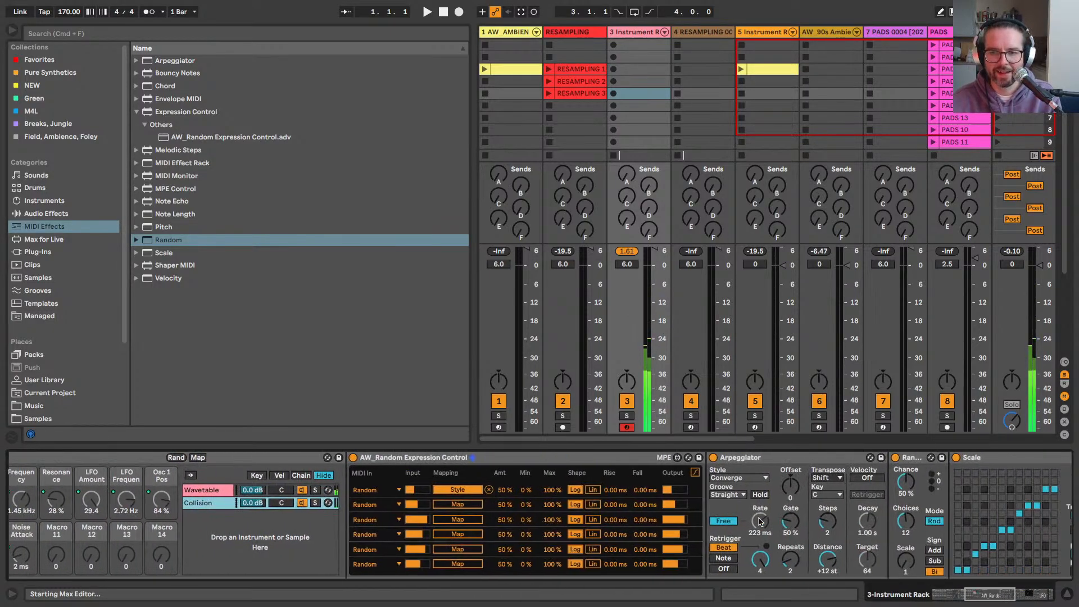
pyautogui.hscroll(15, 759, 521)
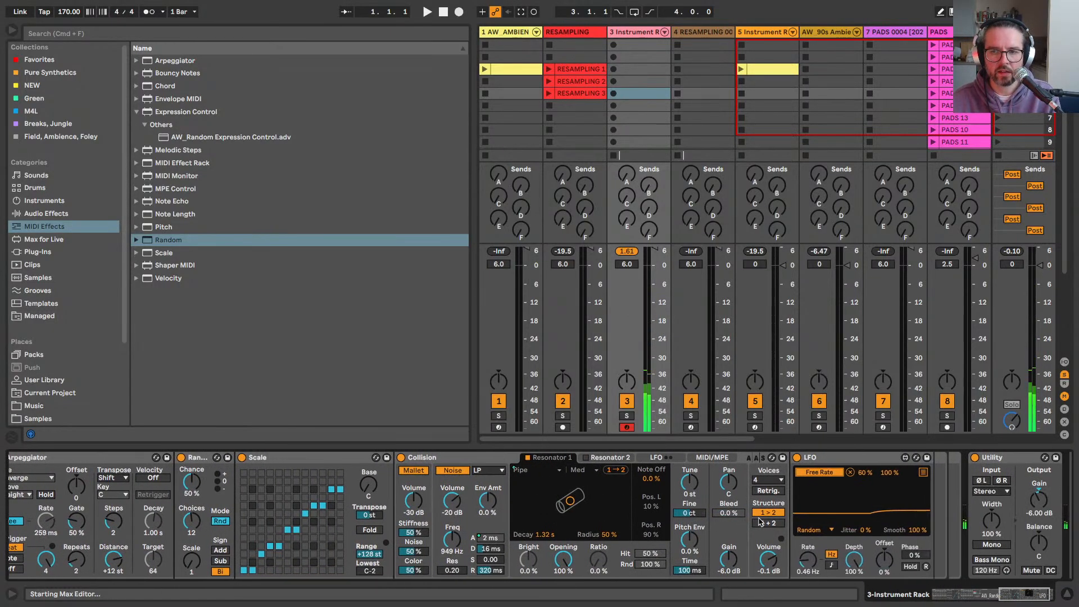
pyautogui.click(45, 213)
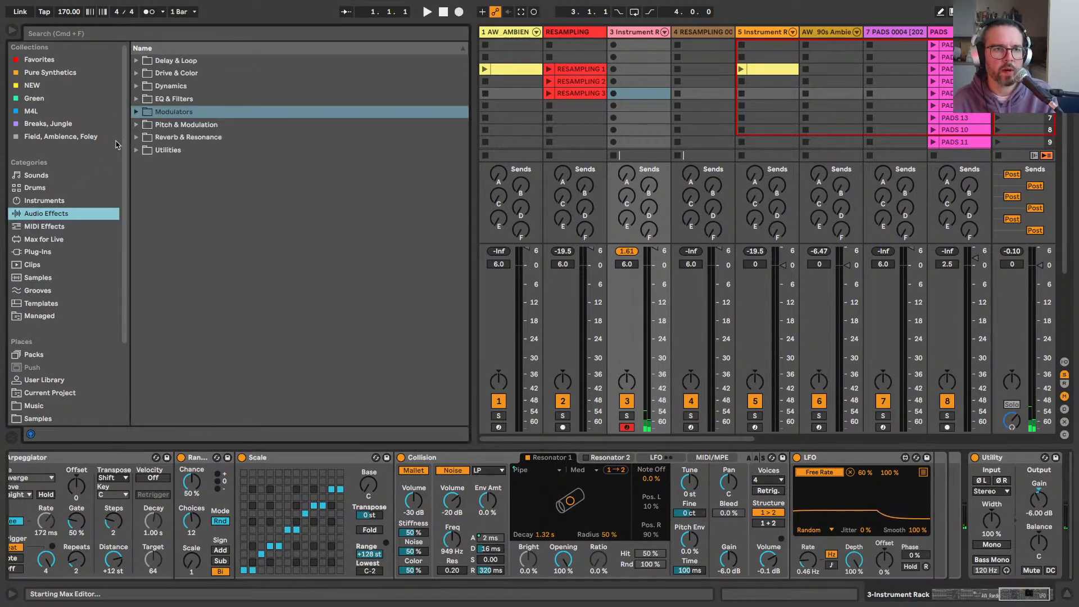
pyautogui.click(135, 124)
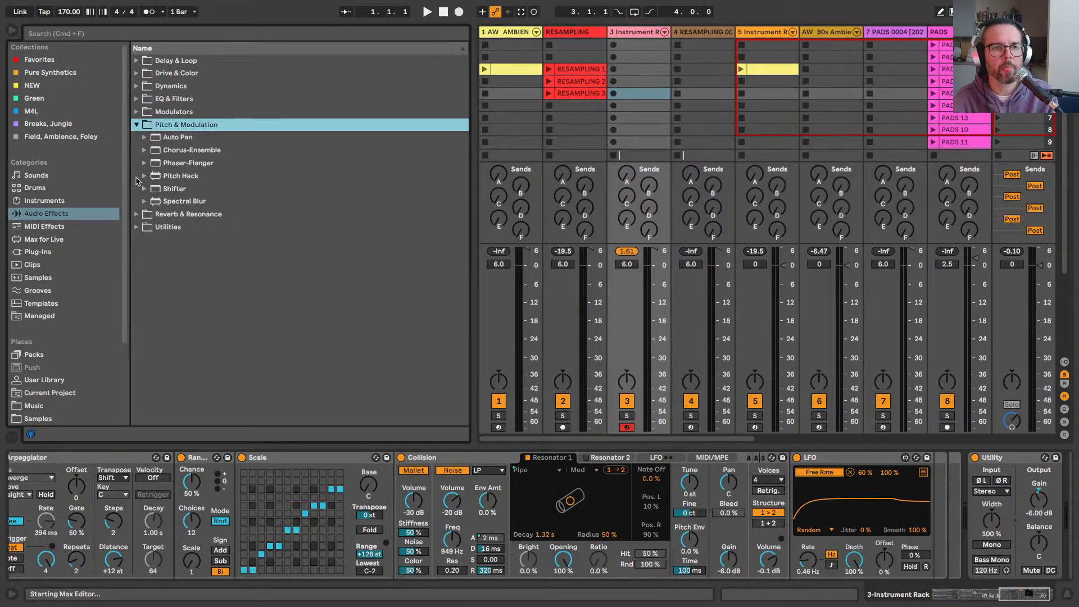
pyautogui.moveTo(169, 137); pyautogui.dragTo(788, 509)
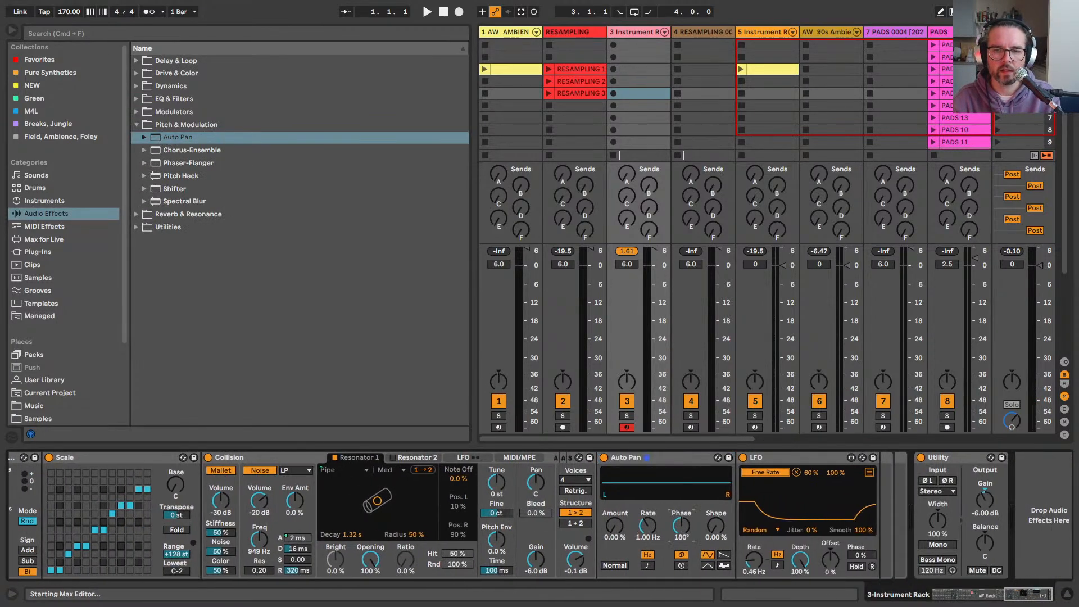
# Step: Set Auto Pan to 0° phase, 100% amount, 0.20 Hz rate and 25% shape, with its waveform inverted
pyautogui.moveTo(681, 525); pyautogui.dragTo(681, 548)
pyautogui.moveTo(614, 525); pyautogui.dragTo(614, 495)
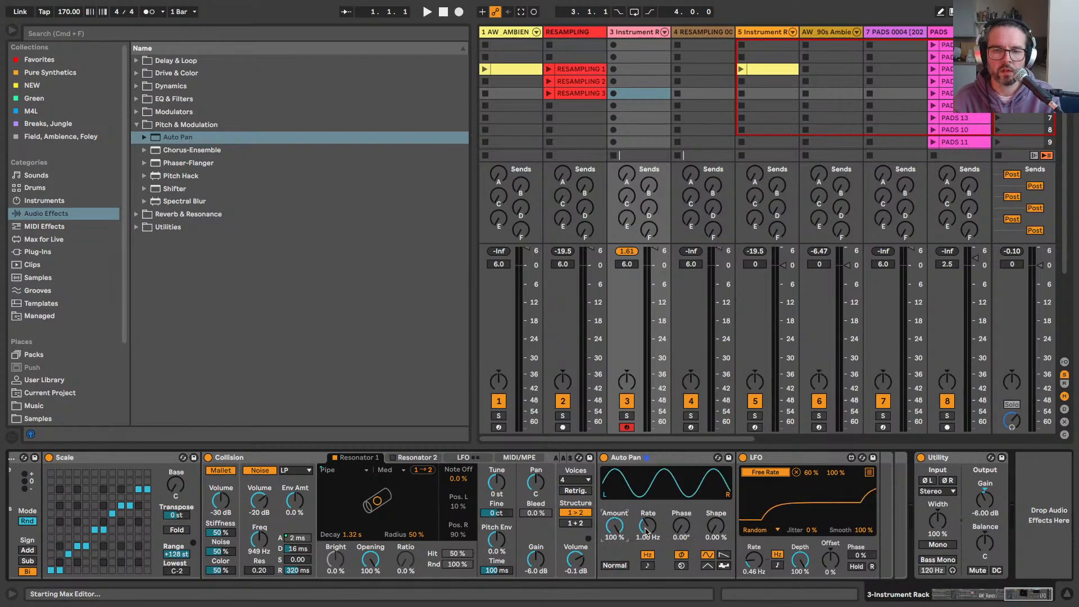
pyautogui.moveTo(646, 530)
pyautogui.mouseDown()
pyautogui.moveTo(646, 556)
pyautogui.moveTo(644, 530)
pyautogui.mouseUp()
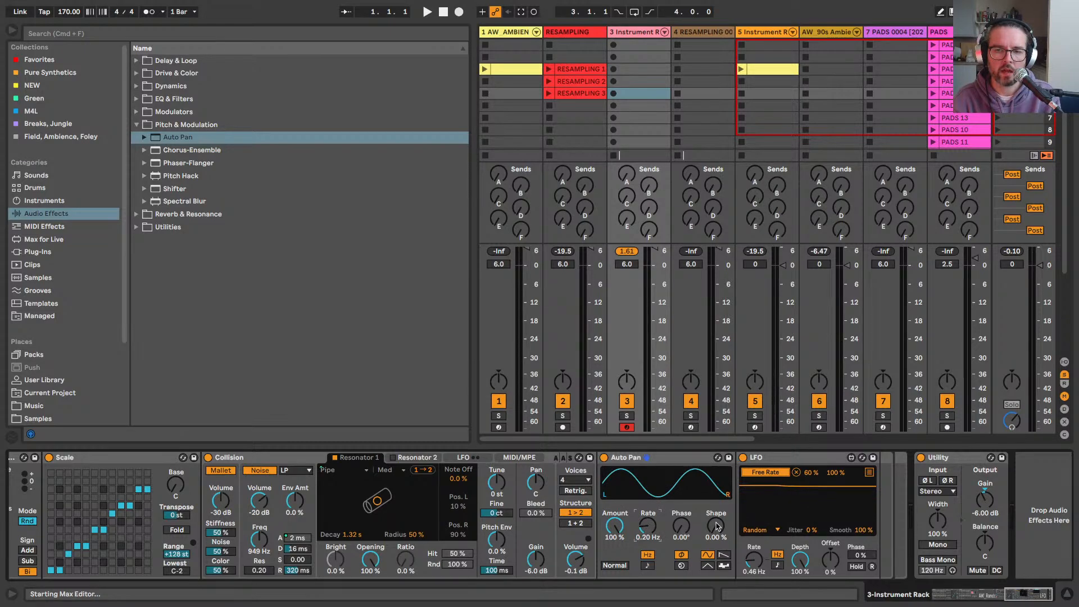
pyautogui.moveTo(716, 525); pyautogui.dragTo(714, 535)
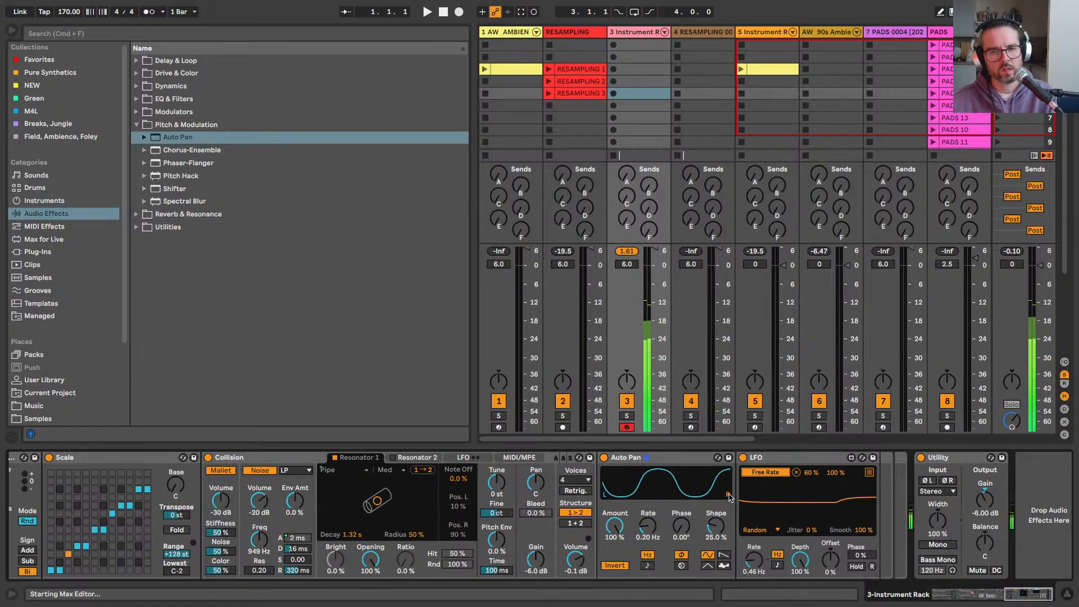
# Step: Try Auto Pan's tempo-synced rate, return it to free-running hertz, and set the rate to 0.25 Hz
pyautogui.click(647, 565)
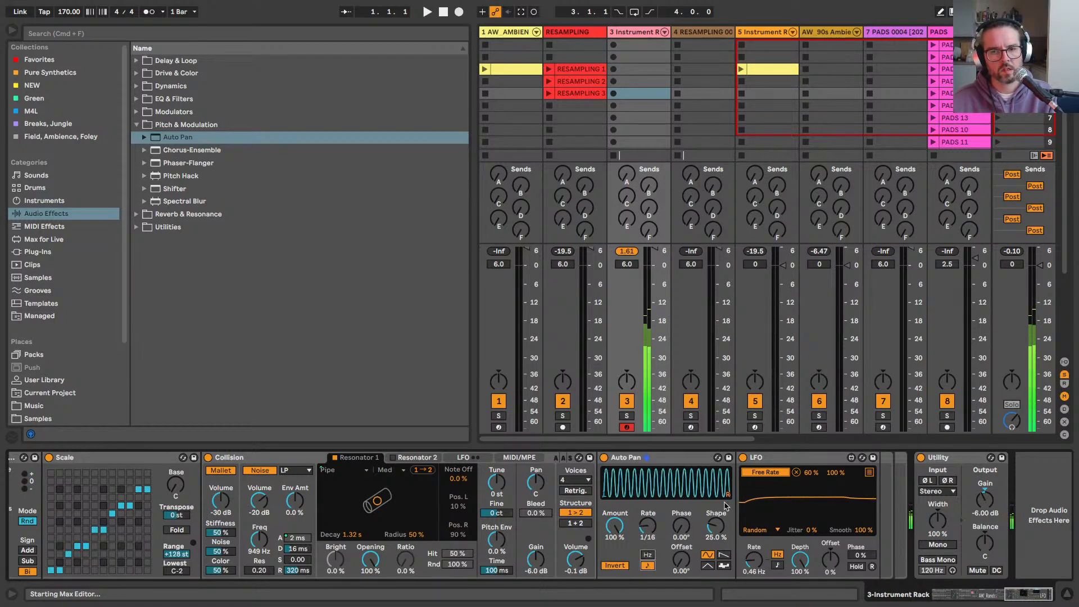
pyautogui.click(648, 554)
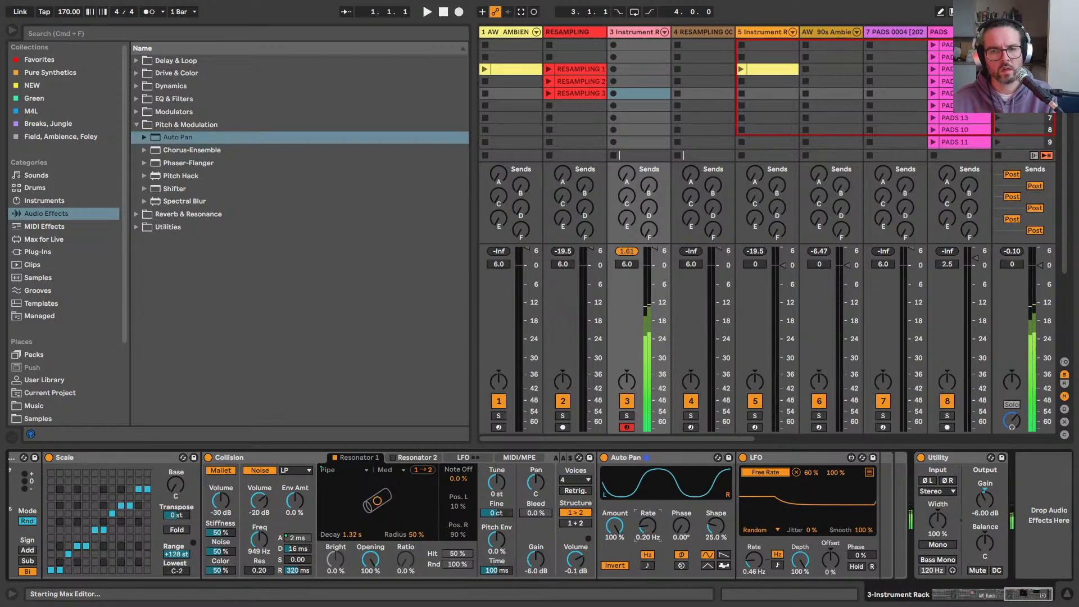
pyautogui.scroll(1, 646, 528)
pyautogui.press('Up')
pyautogui.press('Up')
pyautogui.press('Up')
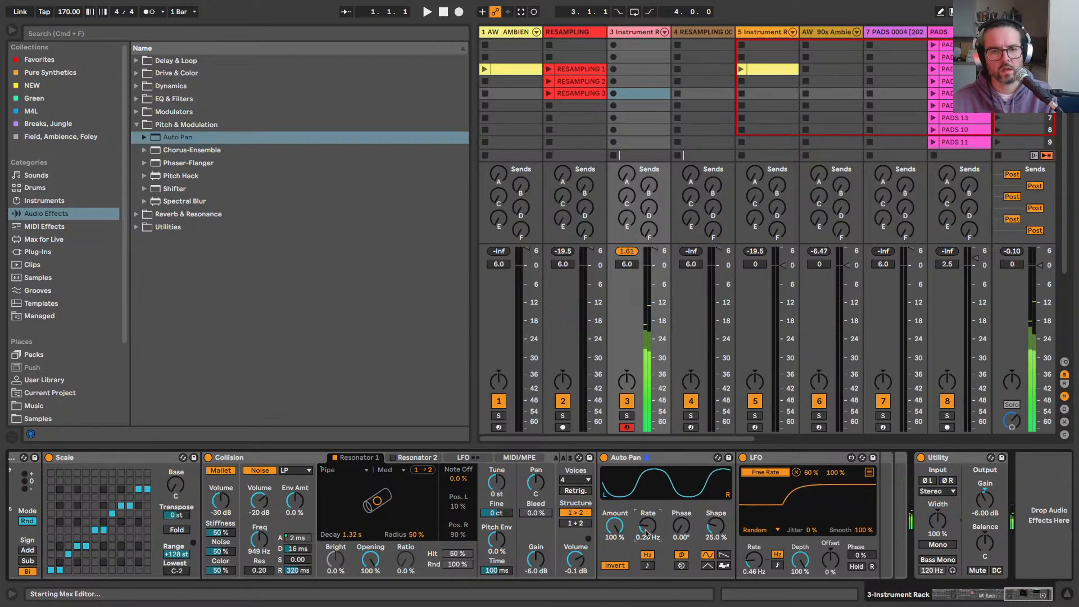
# Step: Set the outer rack's Noise Attack to 13 ms, Global Mod to 110%, LFO Frequency to 0.34 Hz and LFO Amount to 14.2
pyautogui.hscroll(-10, 337, 517)
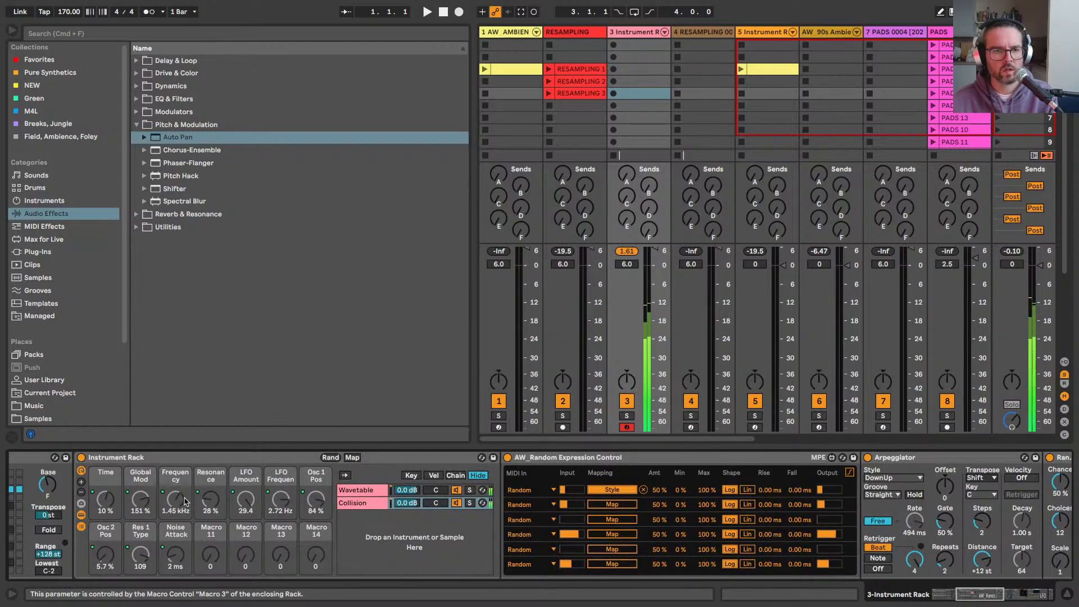
pyautogui.hscroll(-10, 136, 511)
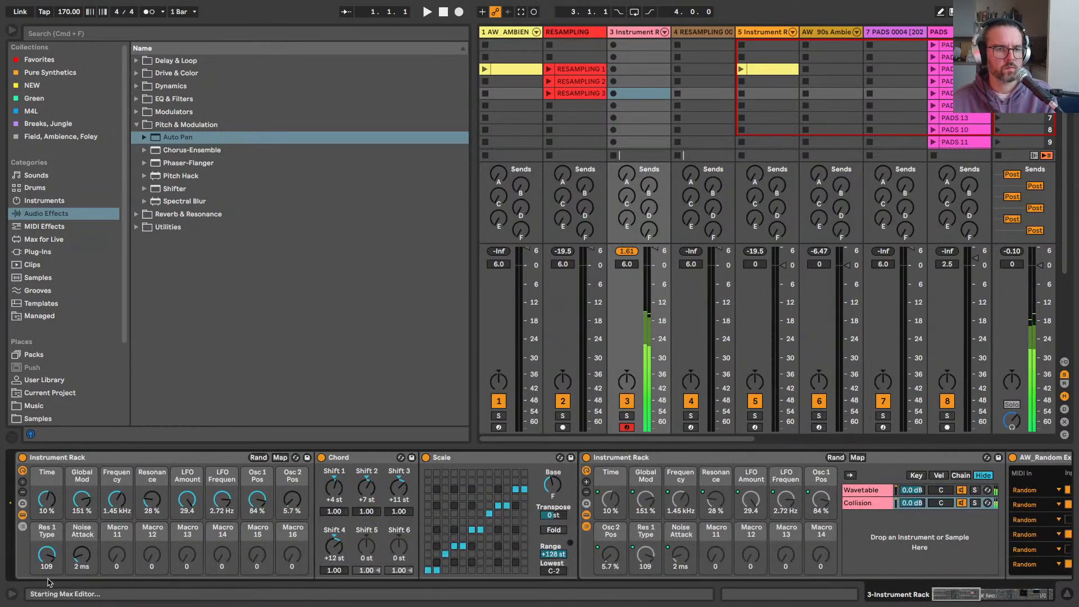
pyautogui.click(82, 555)
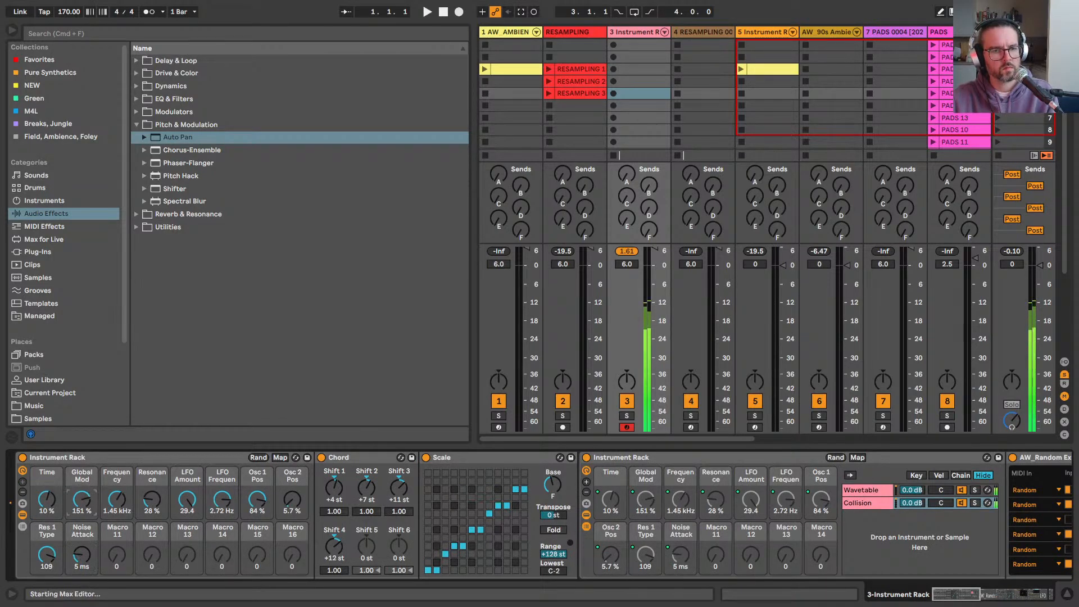
pyautogui.moveTo(82, 498); pyautogui.dragTo(82, 518)
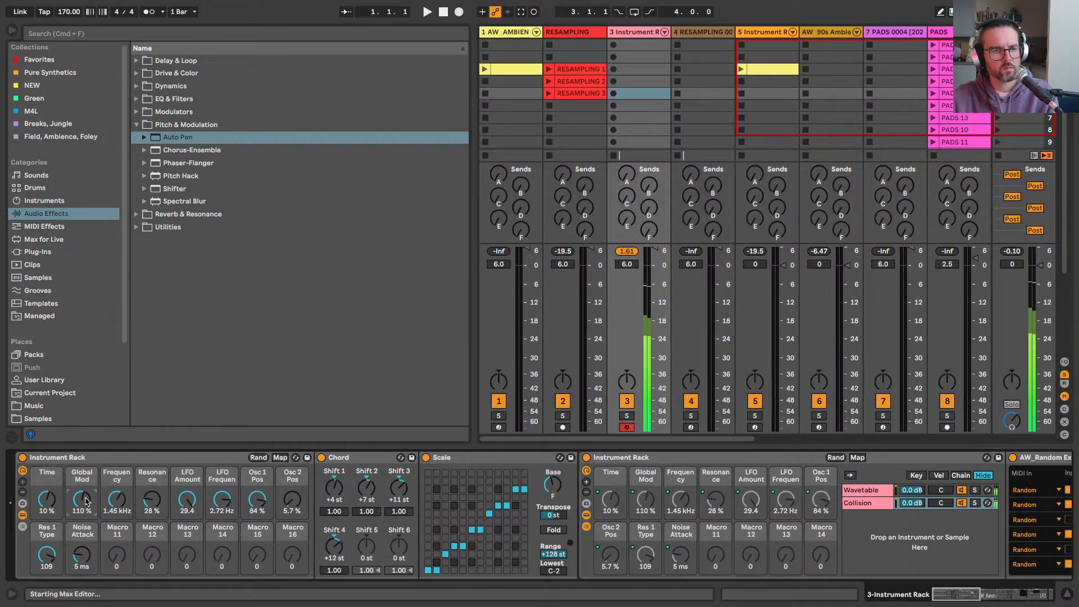
pyautogui.moveTo(222, 499); pyautogui.dragTo(222, 512)
pyautogui.click(187, 498)
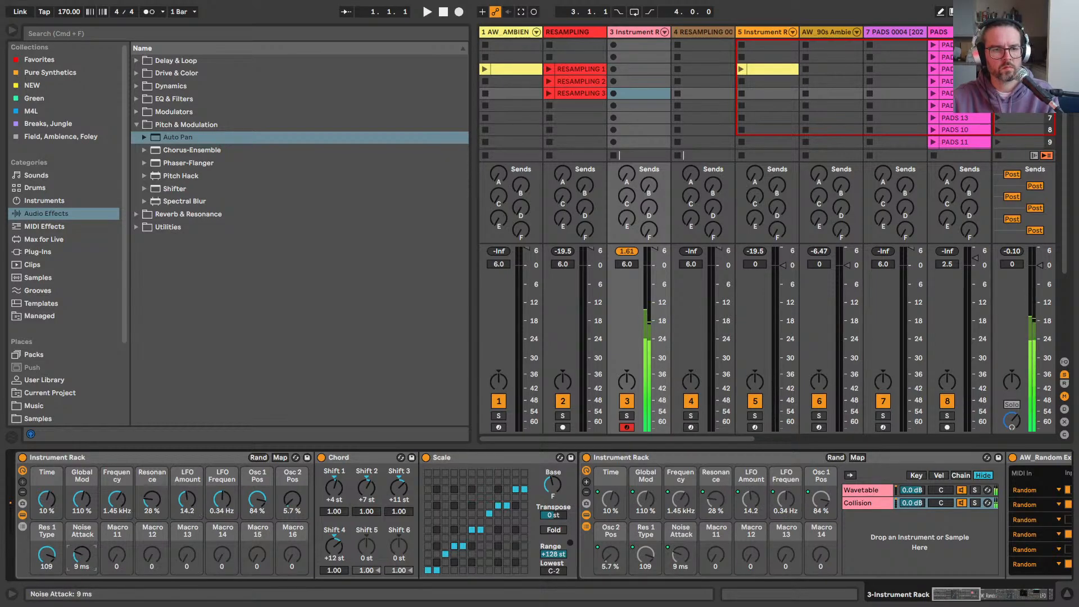
pyautogui.moveTo(81, 556); pyautogui.dragTo(82, 554)
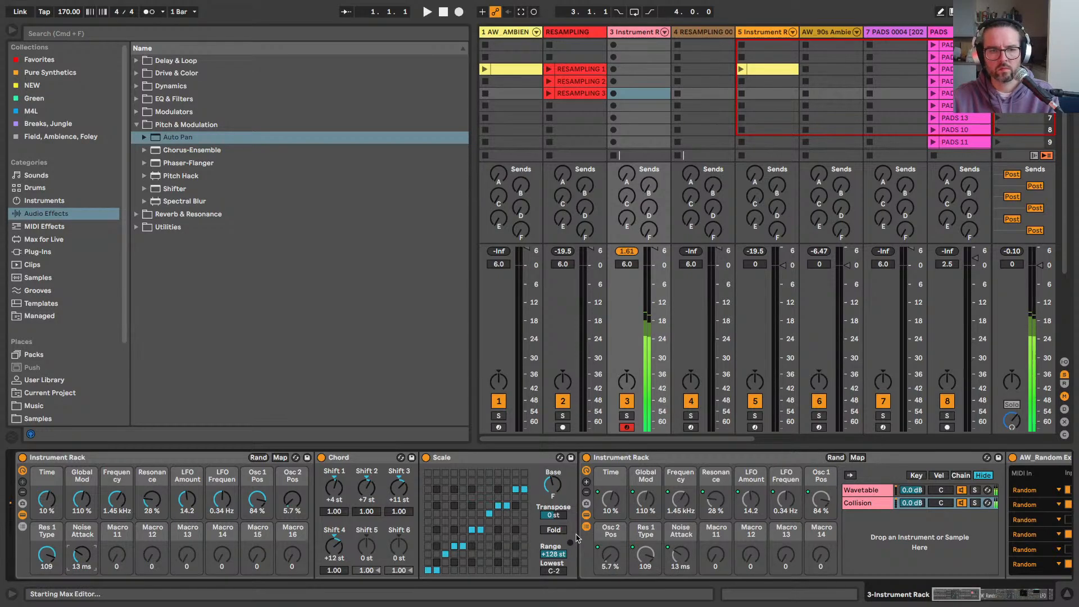
# Step: Review the Collision chain's devices and raise Auto Pan's rate to 0.40 Hz
pyautogui.hscroll(10, 576, 538)
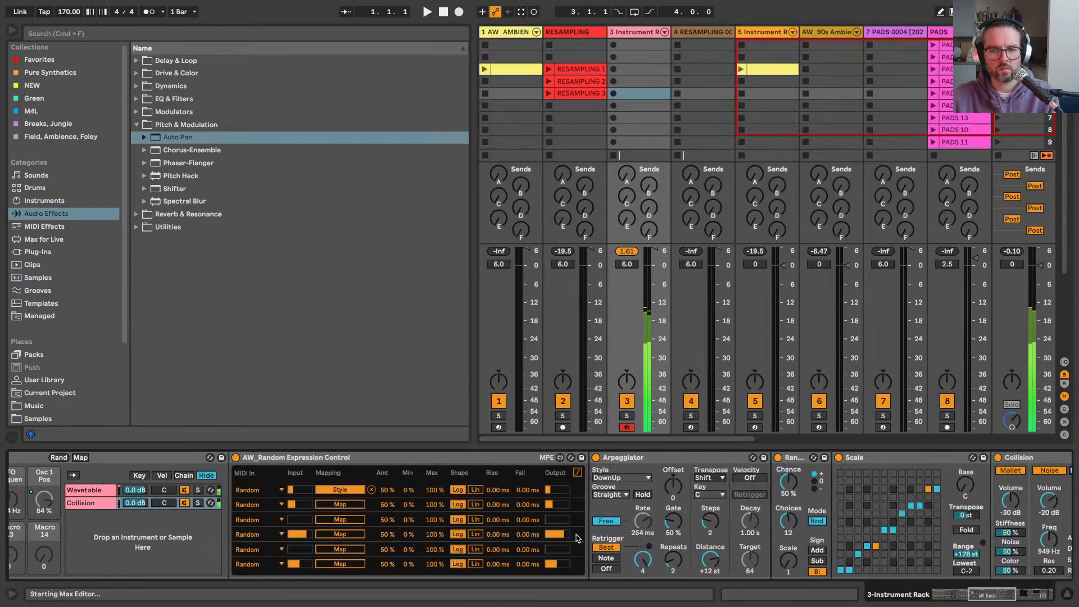
pyautogui.hscroll(8, 669, 520)
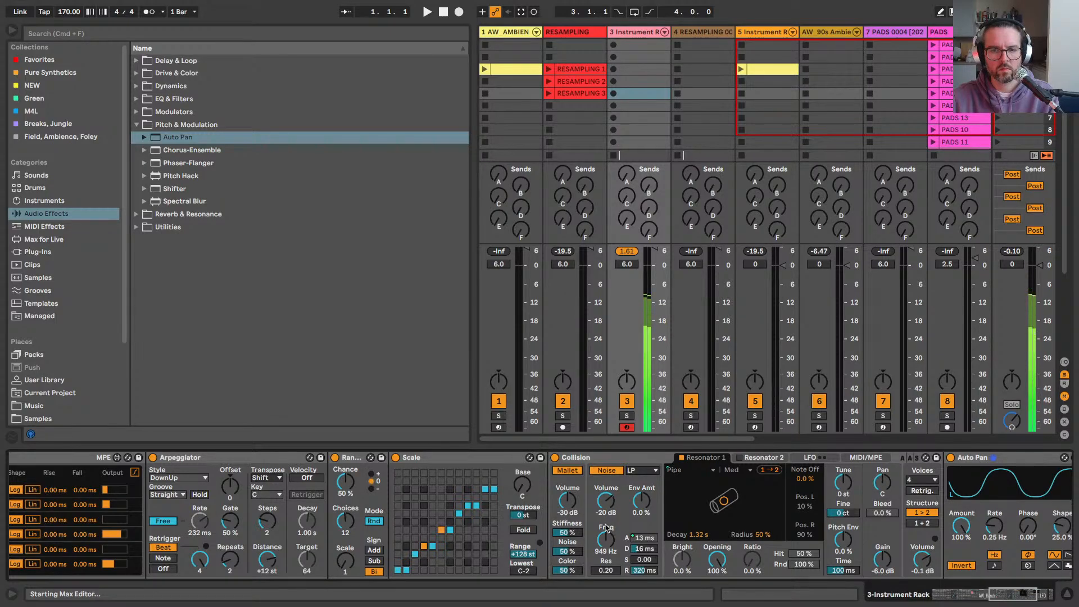
pyautogui.hscroll(-15, 606, 527)
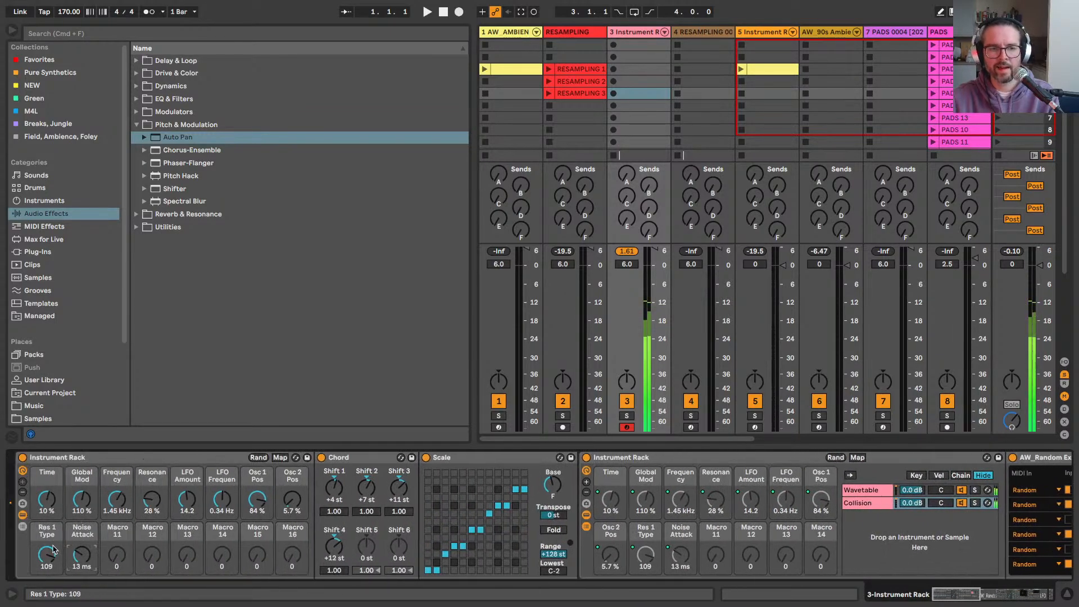
pyautogui.hscroll(15, 409, 500)
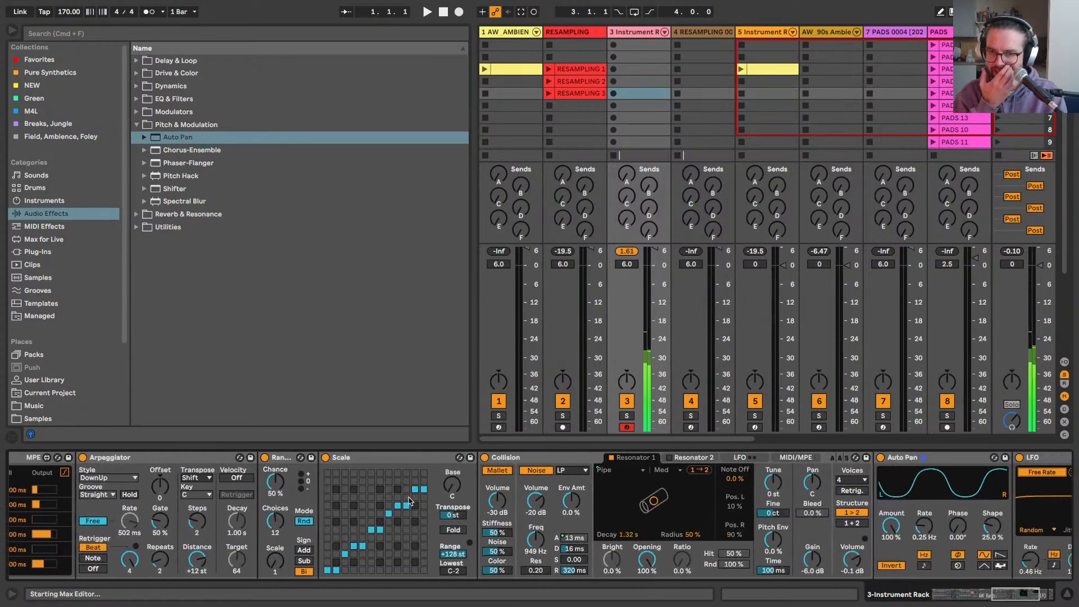
pyautogui.hscroll(5, 409, 501)
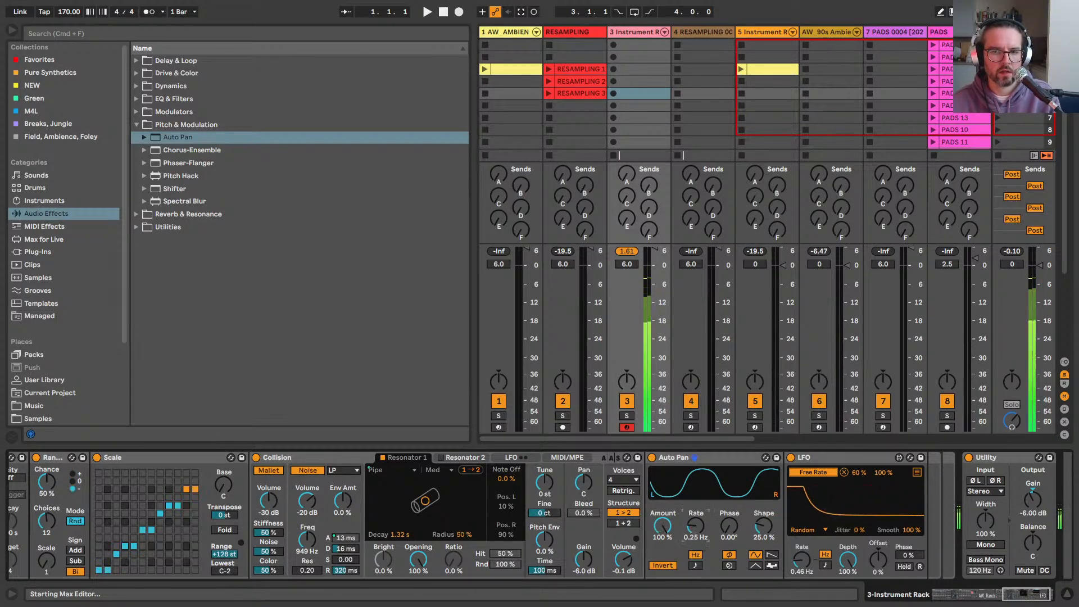
pyautogui.moveTo(695, 525); pyautogui.dragTo(695, 516)
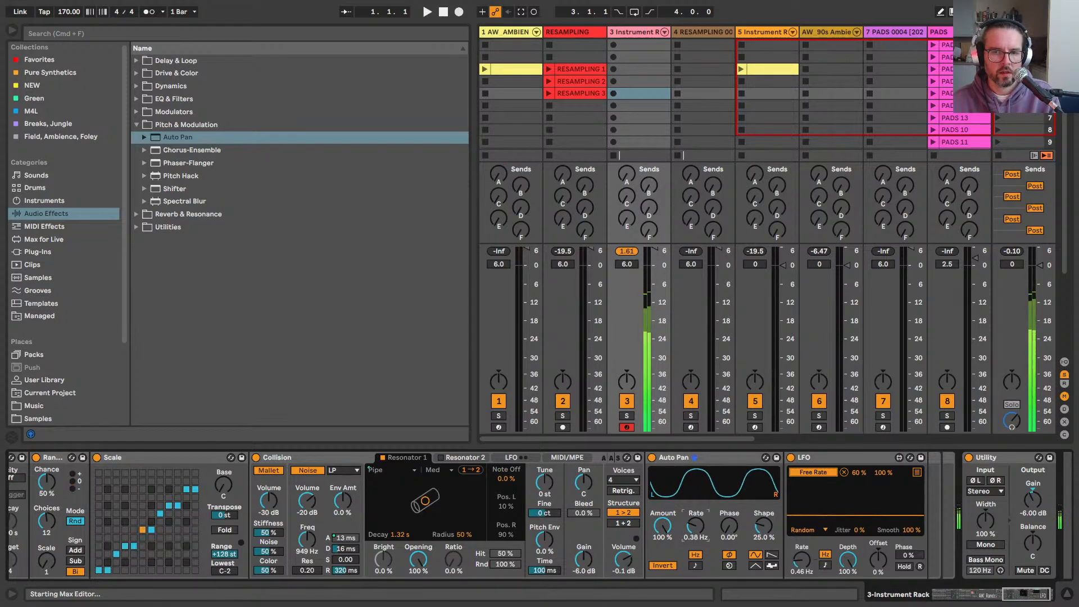
pyautogui.click(732, 528)
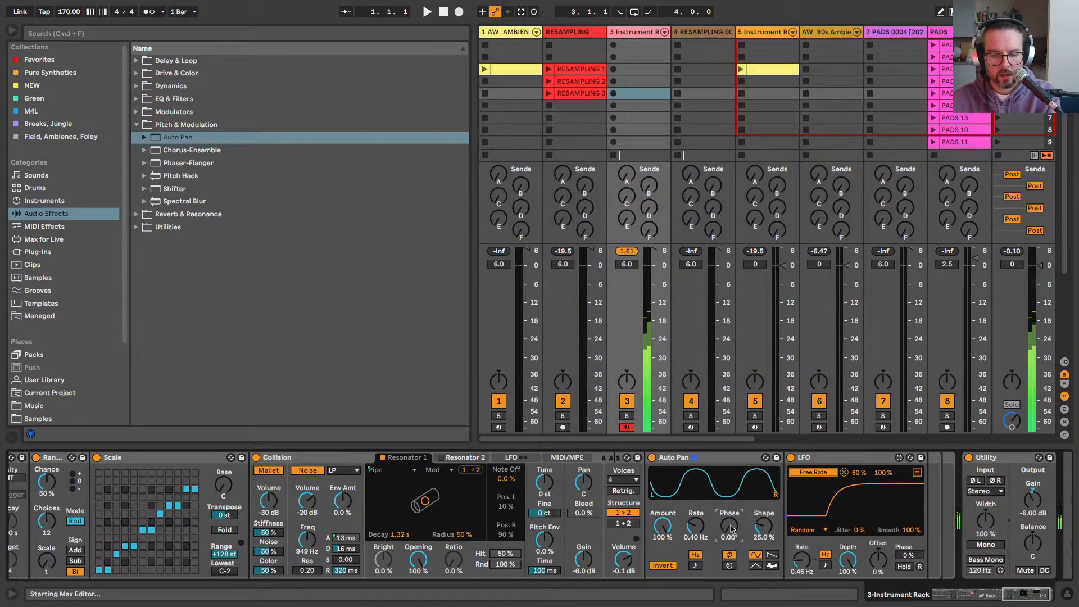
# Step: Set Auto Pan's phase to 90°, and set the outer rack's Res 1 Type to 50 and Noise Attack to 5 ms
pyautogui.write('90')
pyautogui.press('Return')
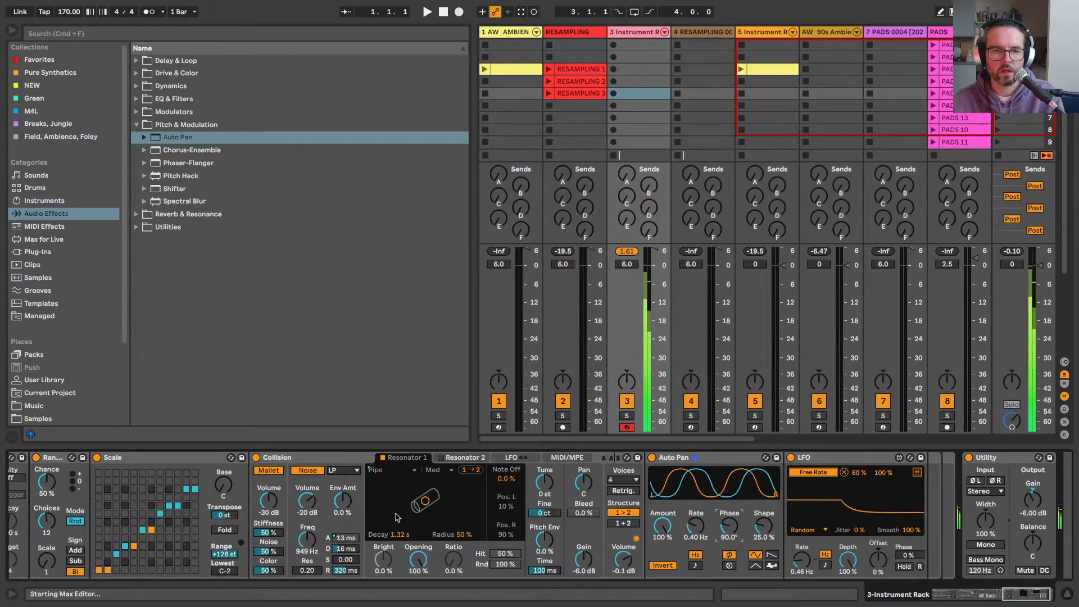
pyautogui.hscroll(-10, 396, 517)
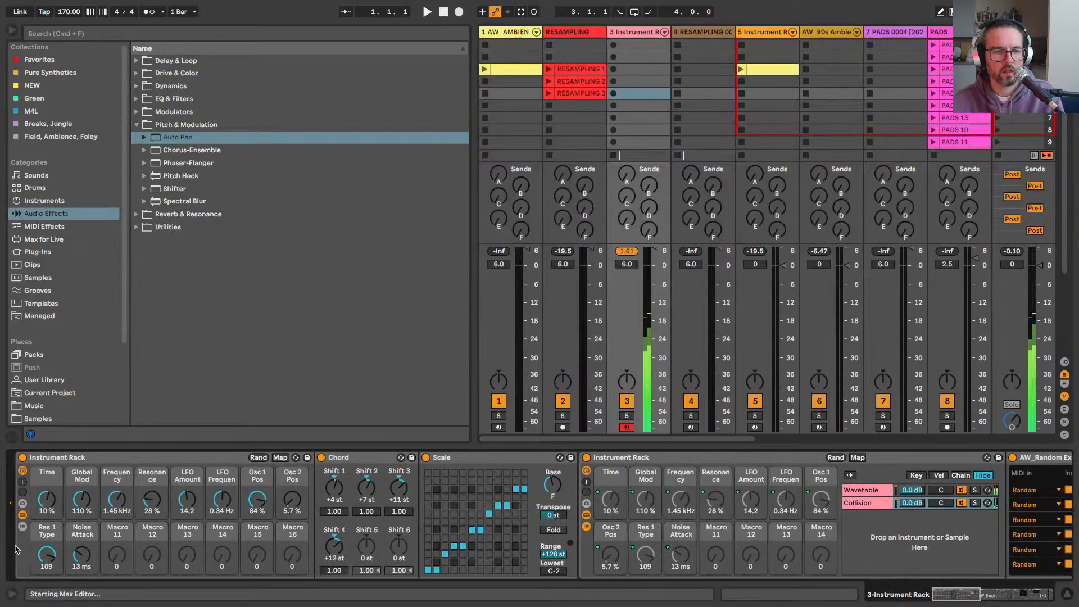
pyautogui.moveTo(46, 555); pyautogui.dragTo(81, 576)
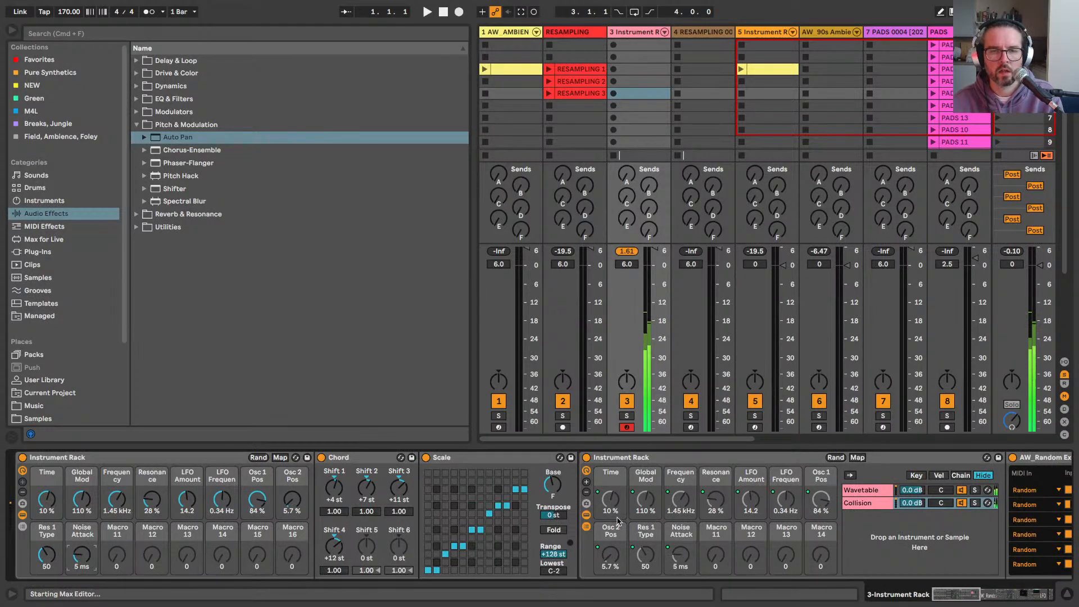
# Step: Add Grain Delay after the LFO on the Collision chain and set its frequency to 1.00 Hz and pitch to 12.0
pyautogui.hscroll(10, 706, 522)
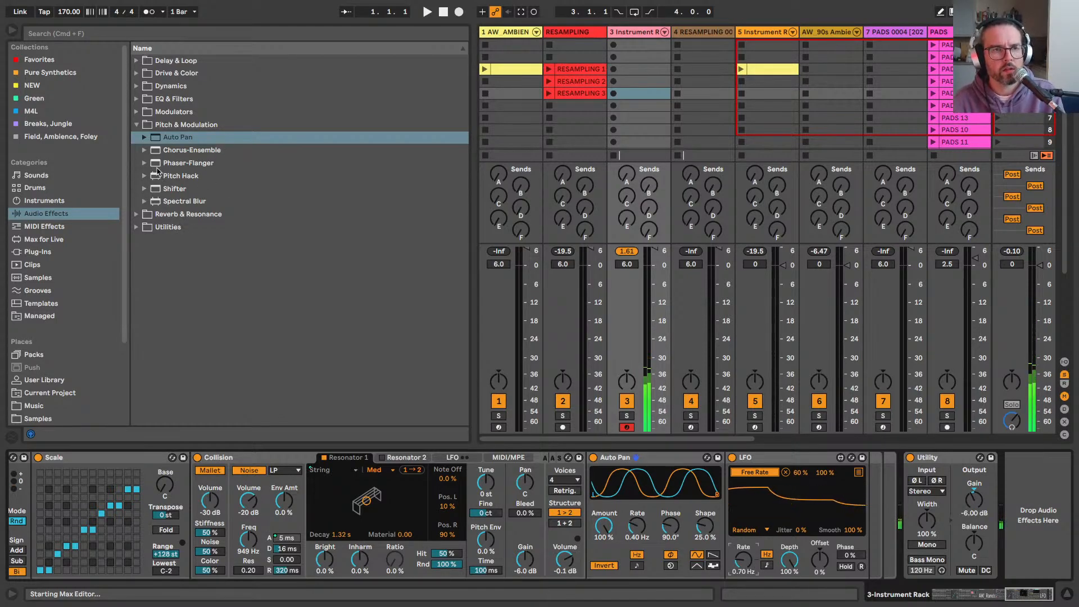
pyautogui.click(135, 124)
pyautogui.click(136, 60)
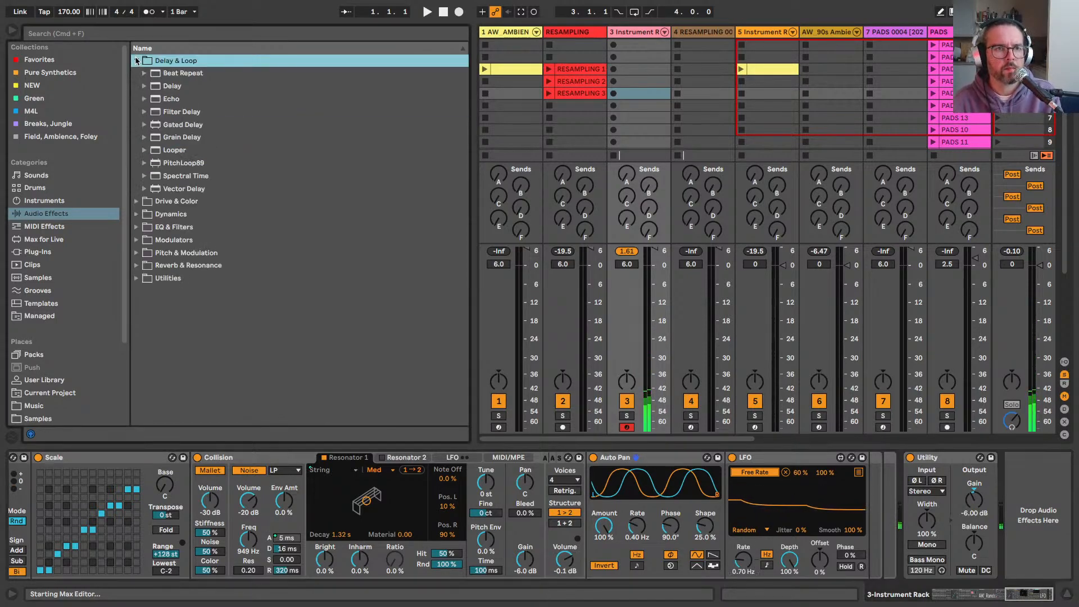
pyautogui.moveTo(178, 137)
pyautogui.mouseDown()
pyautogui.moveTo(562, 394)
pyautogui.moveTo(880, 554)
pyautogui.moveTo(935, 458)
pyautogui.moveTo(887, 495)
pyautogui.mouseUp()
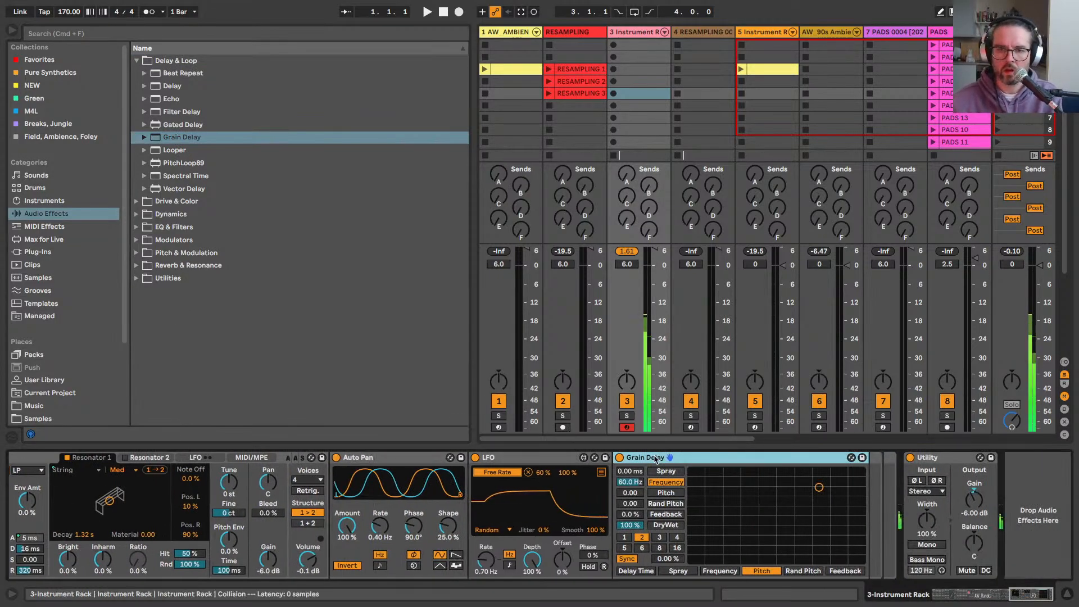
pyautogui.click(629, 493)
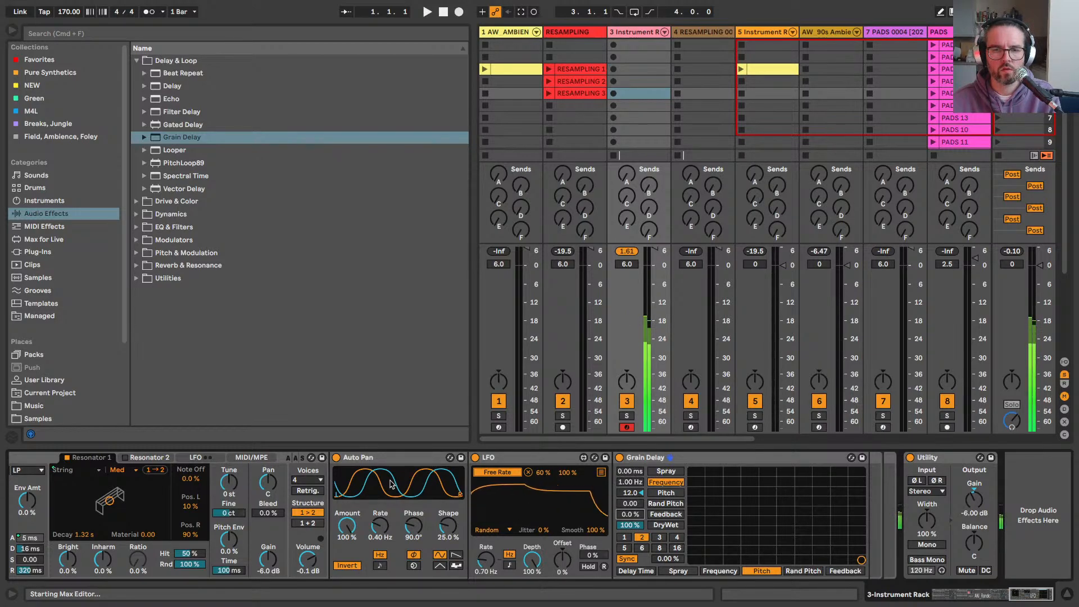
# Step: Set Auto Pan's rate to 0.25 Hz and phase to 0°, then duplicate it and set the copy's phase to 180°
pyautogui.moveTo(380, 526); pyautogui.dragTo(413, 548)
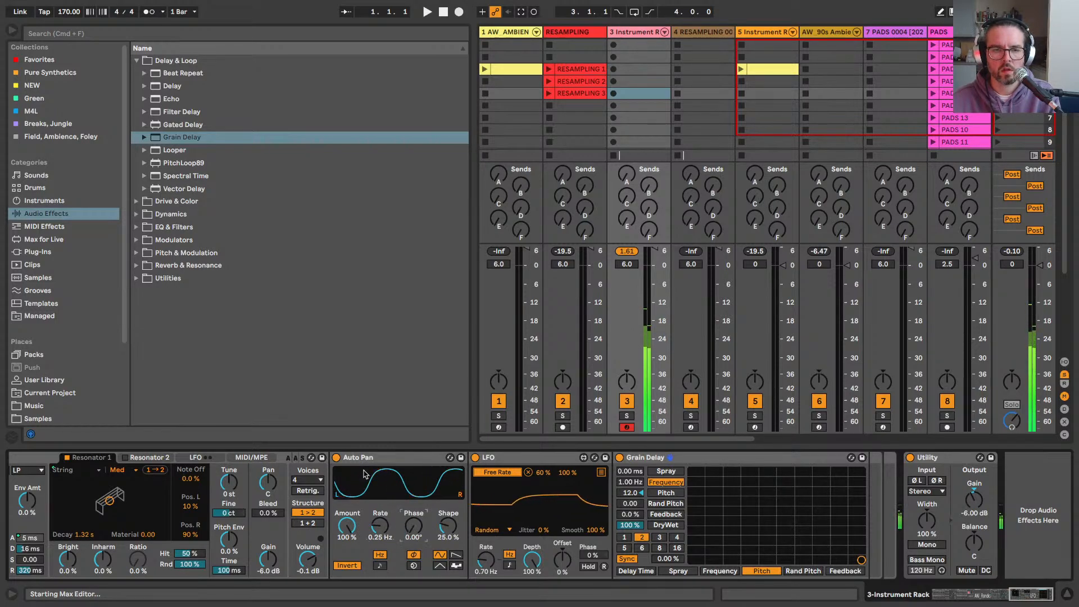
pyautogui.click(359, 458)
pyautogui.press('super+d')
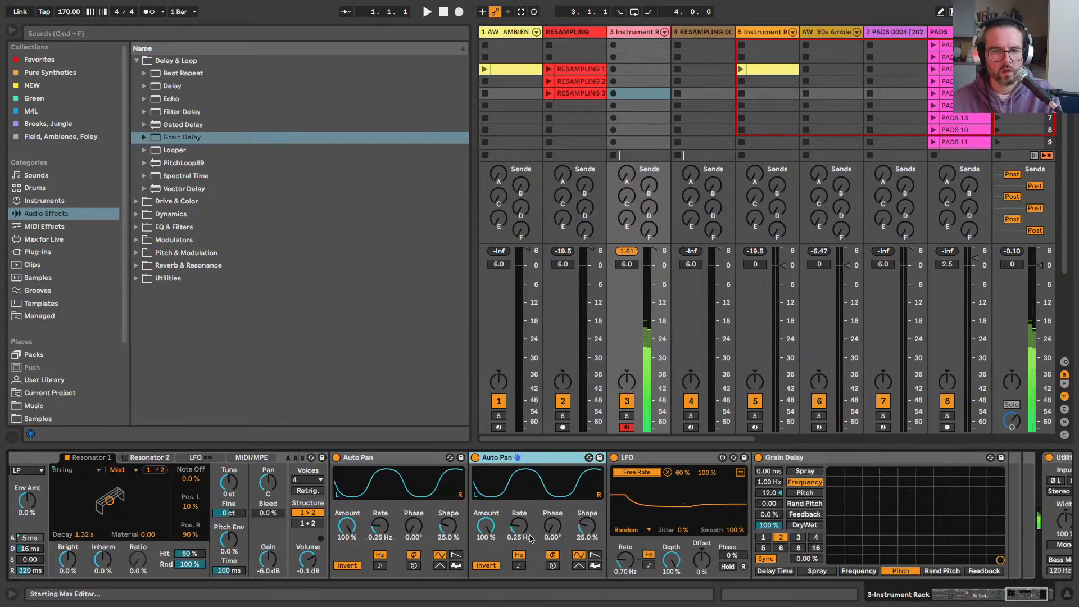
pyautogui.moveTo(552, 526); pyautogui.dragTo(549, 533)
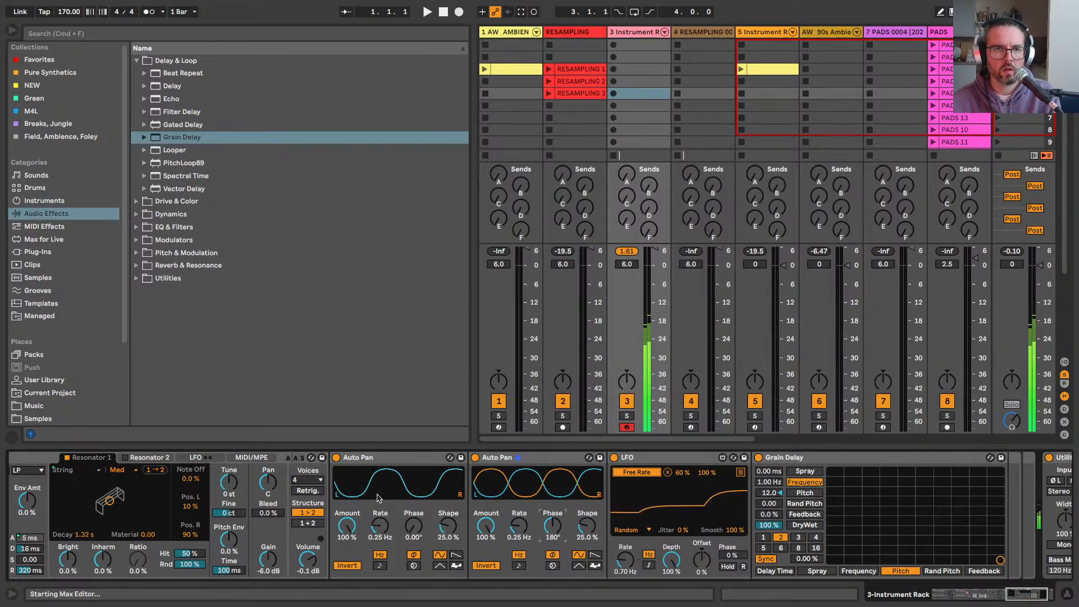
# Step: Set Grain Delay's dry/wet mix to 90%
pyautogui.hscroll(3, 465, 504)
pyautogui.hscroll(5, 465, 503)
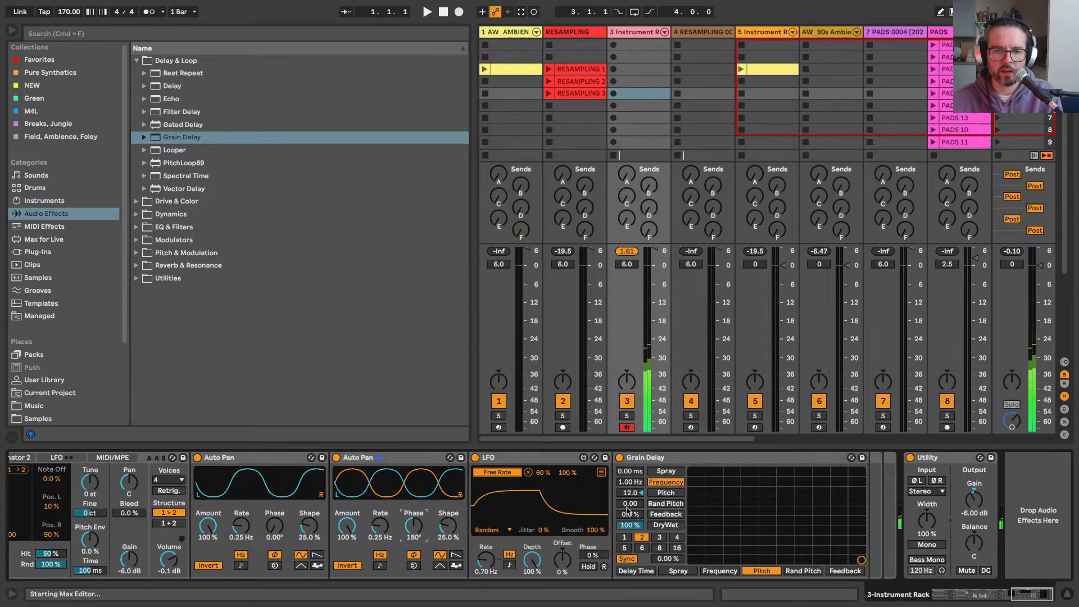
pyautogui.click(641, 456)
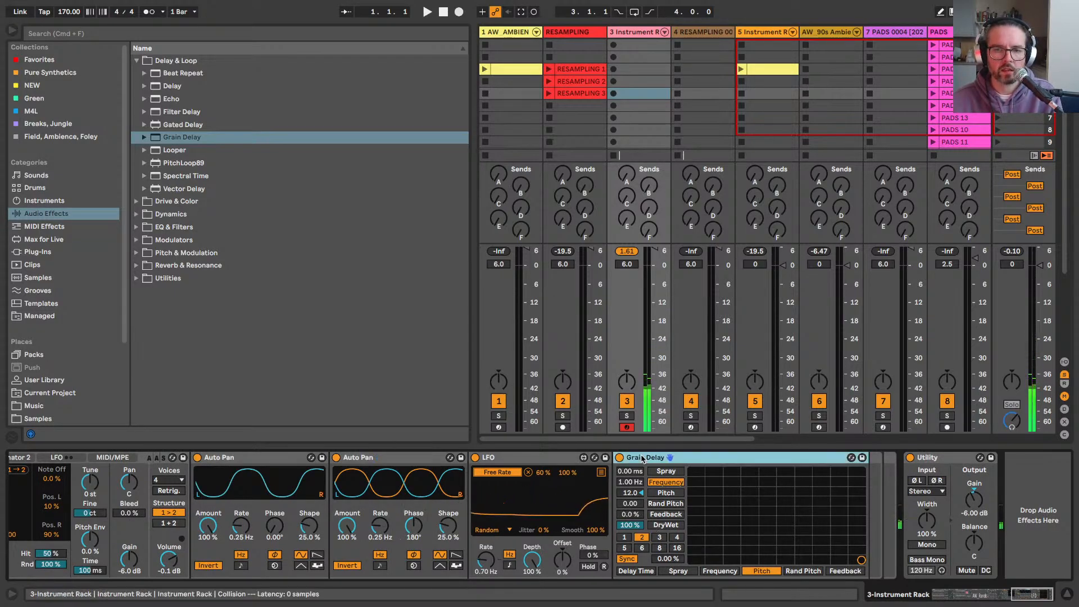
pyautogui.moveTo(630, 525); pyautogui.dragTo(630, 529)
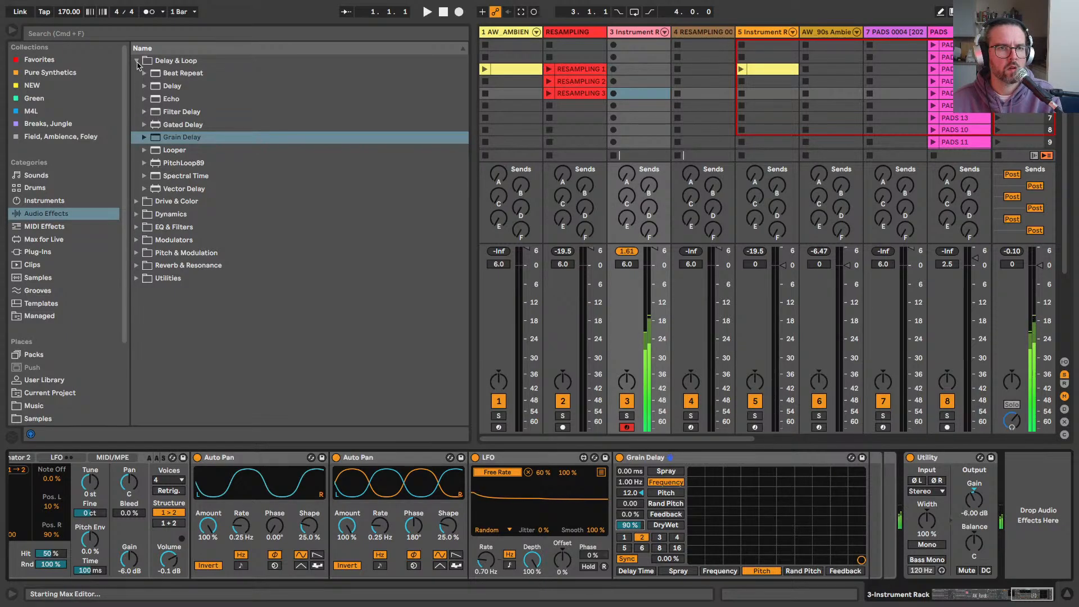
# Step: Add Echo after Grain Delay with both delay times synced to straight 1/2 notes and feedback at 65%
pyautogui.click(171, 98)
pyautogui.moveTo(863, 500); pyautogui.dragTo(846, 461)
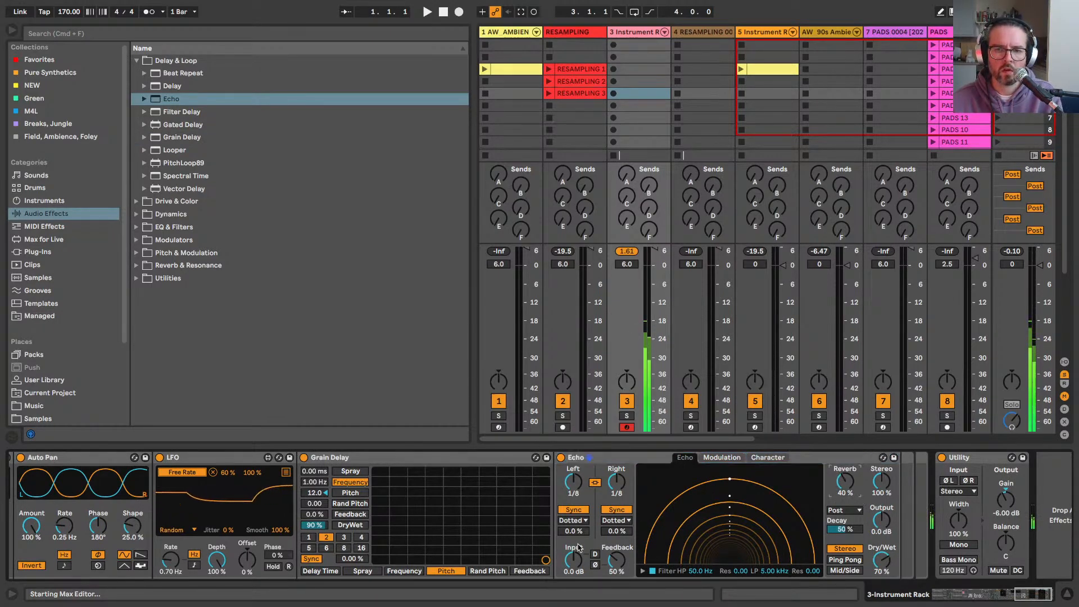
pyautogui.click(574, 520)
pyautogui.click(572, 537)
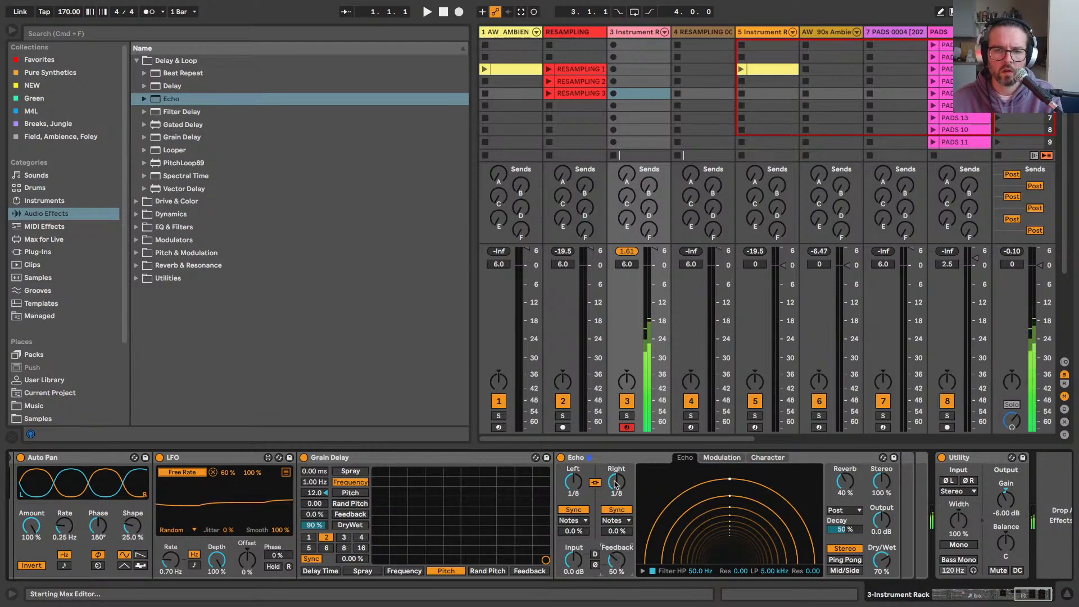
pyautogui.moveTo(616, 483); pyautogui.dragTo(616, 476)
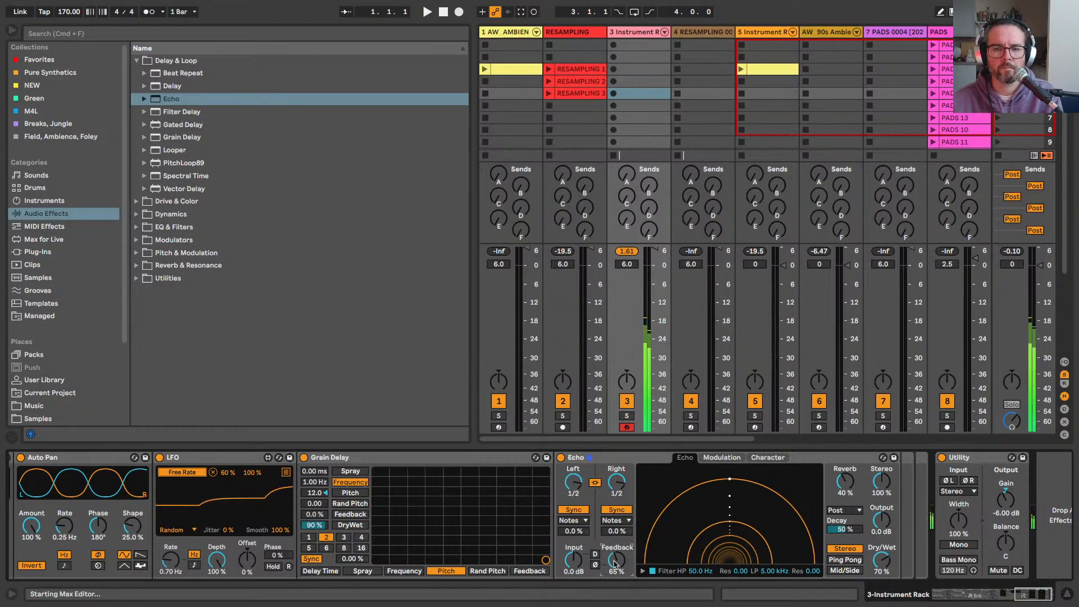
# Step: Narrow Echo's filter to a 325 Hz high-pass and a 7.05 kHz low-pass
pyautogui.click(642, 571)
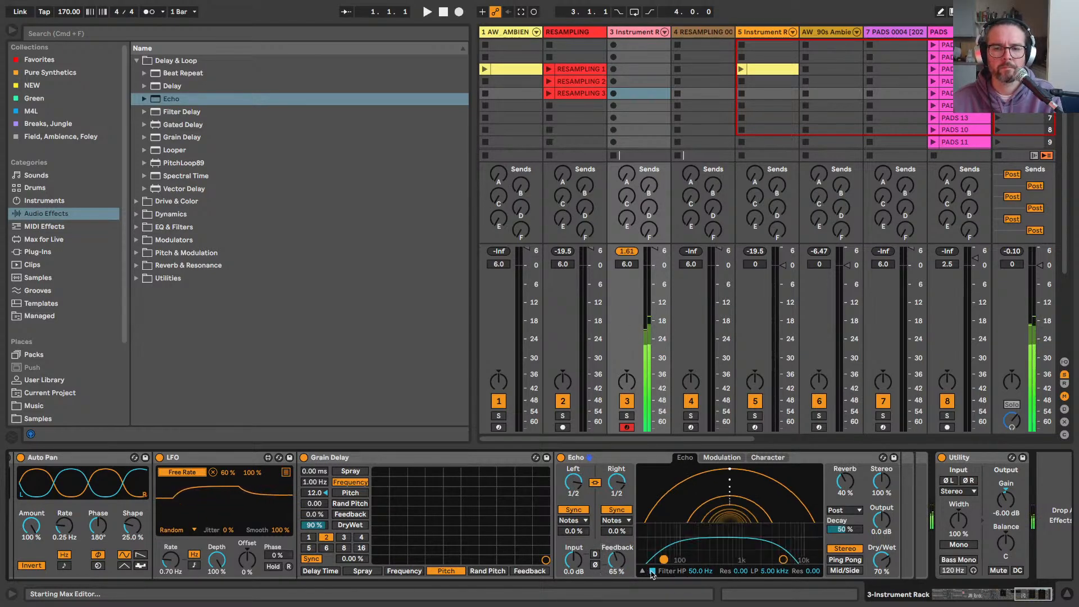
pyautogui.moveTo(663, 560); pyautogui.dragTo(712, 559)
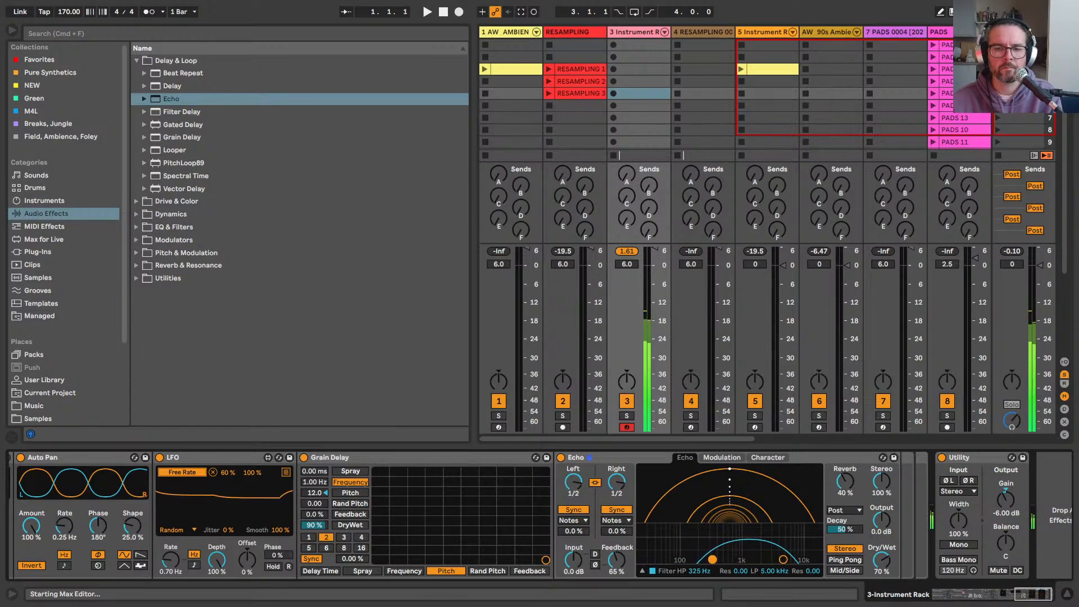
pyautogui.moveTo(783, 560); pyautogui.dragTo(792, 560)
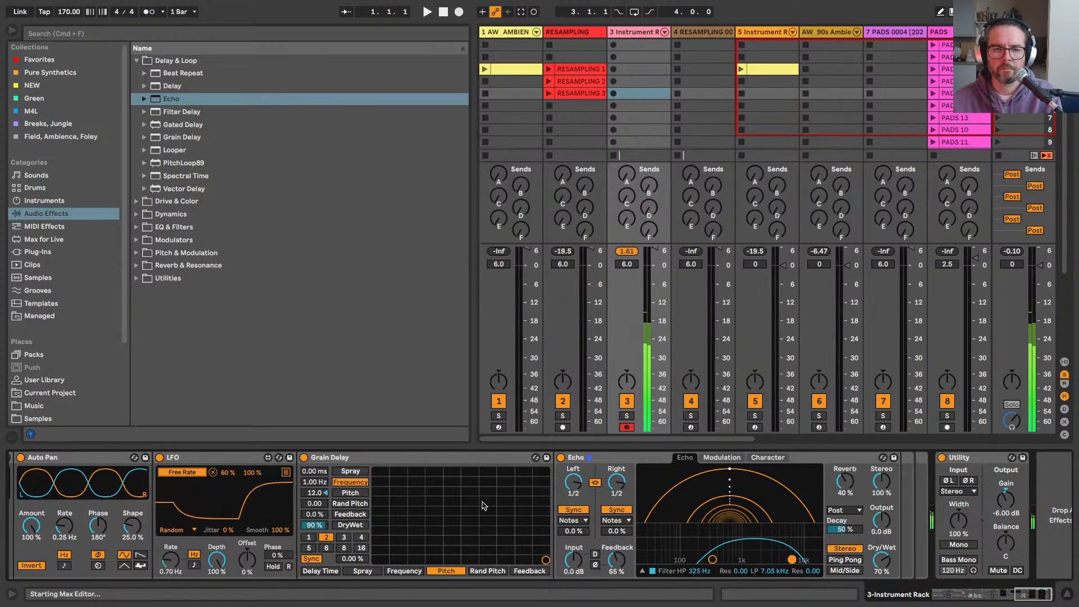
# Step: Expand the inner Instrument Rack that holds the Wavetable and Collision chains to show 16 macros
pyautogui.hscroll(-10, 482, 505)
pyautogui.hscroll(-15, 482, 505)
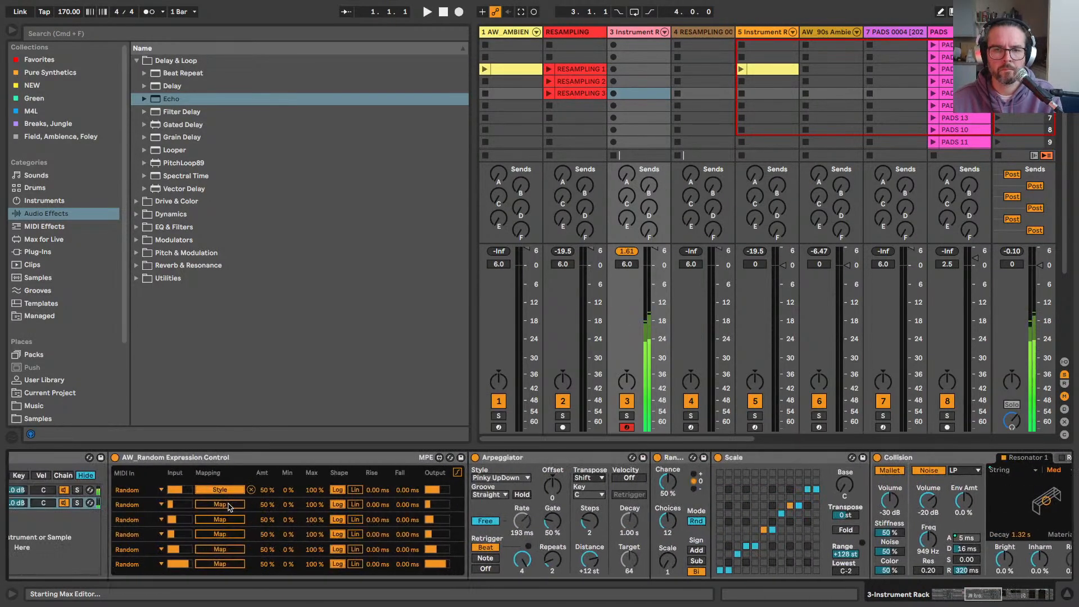
pyautogui.hscroll(-15, 229, 506)
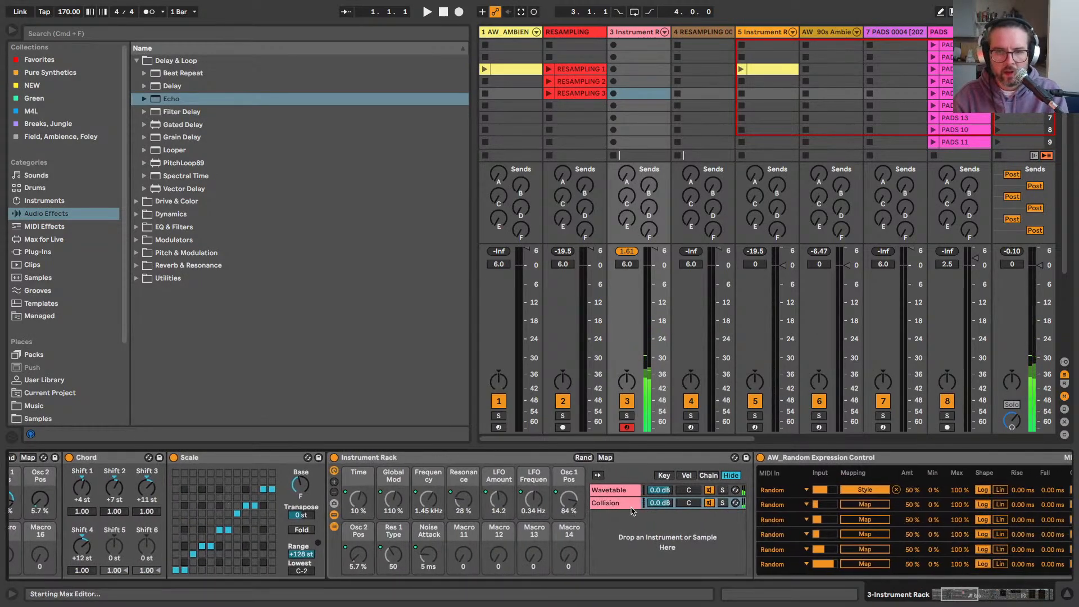
pyautogui.rightClick(655, 493)
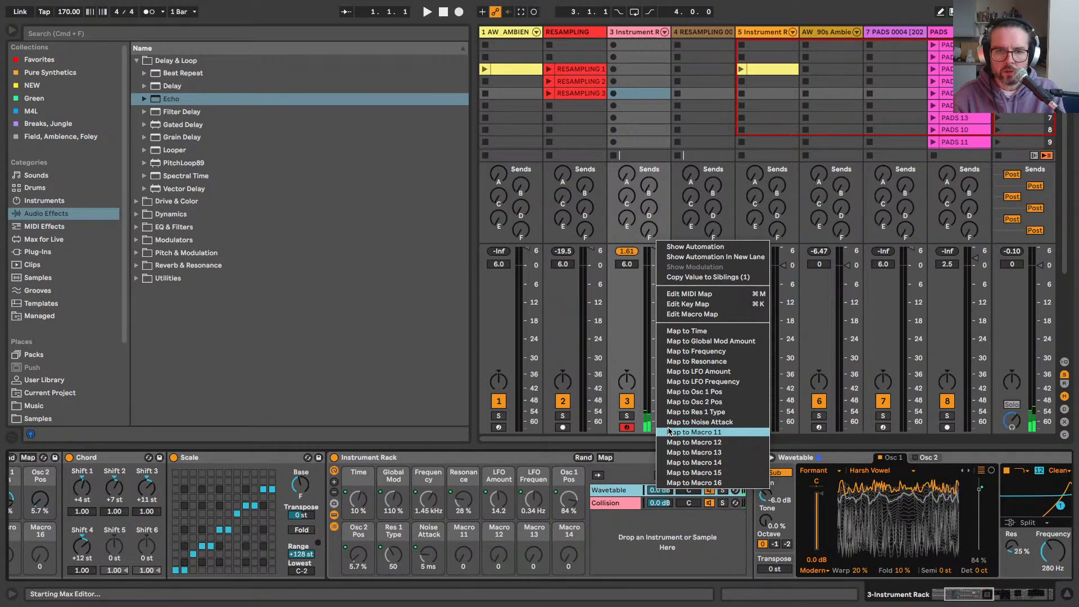
pyautogui.click(559, 586)
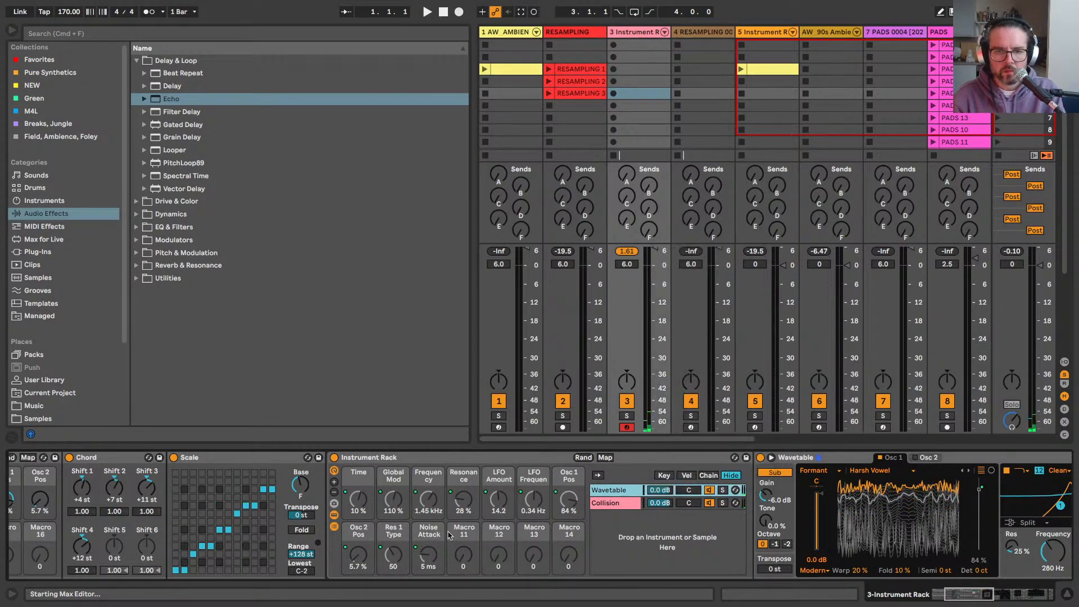
pyautogui.click(334, 483)
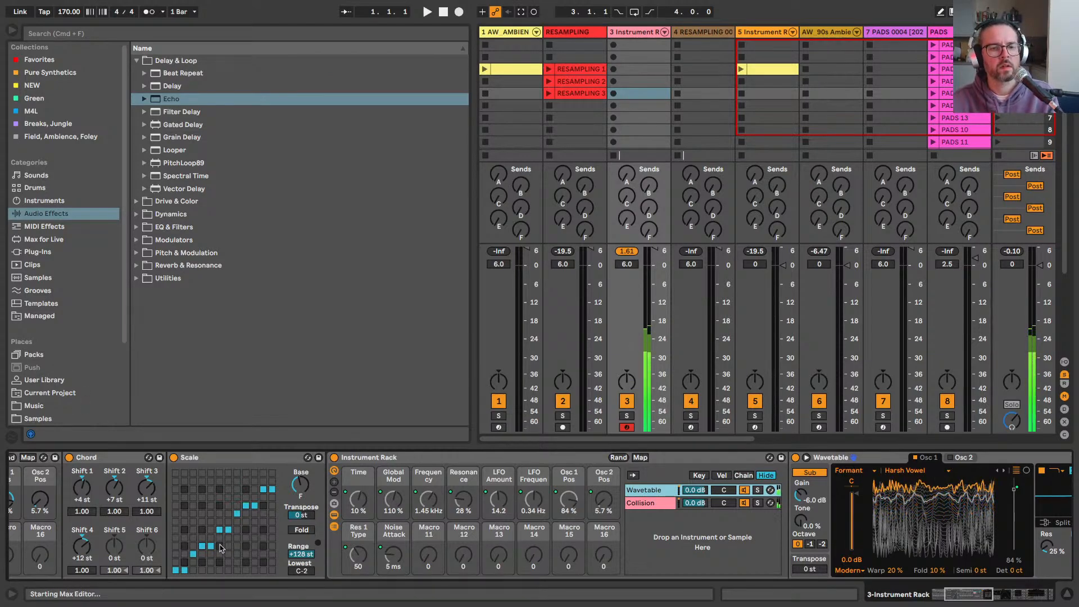
# Step: Map the second random slot of AW_Random Expression Control to Grain Delay's Spray on the Collision chain
pyautogui.hscroll(15, 472, 516)
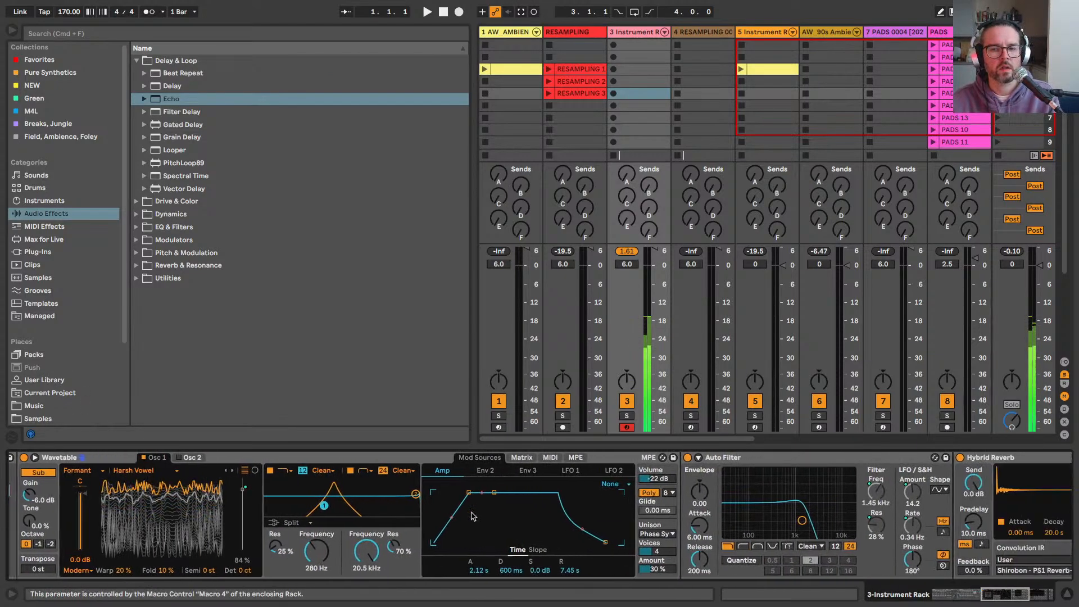
pyautogui.hscroll(-10, 506, 511)
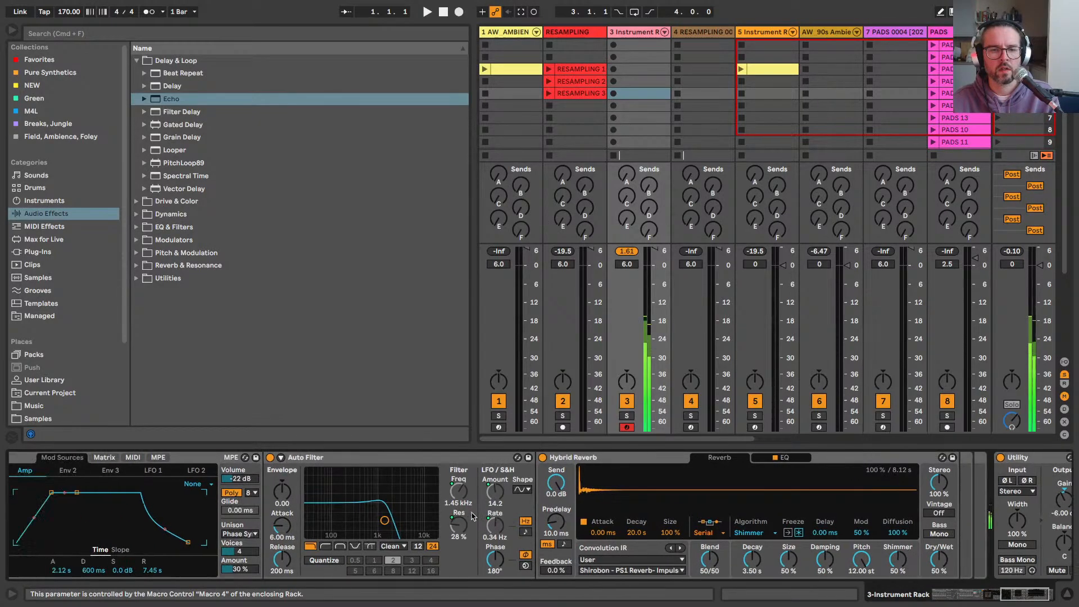
pyautogui.hscroll(10, 595, 504)
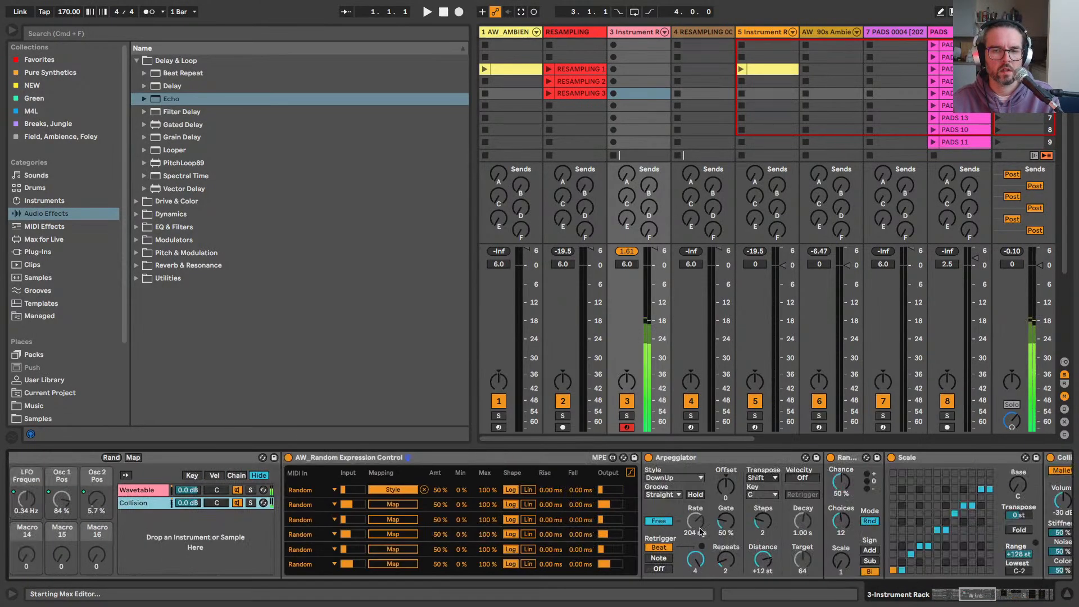
pyautogui.hscroll(10, 701, 532)
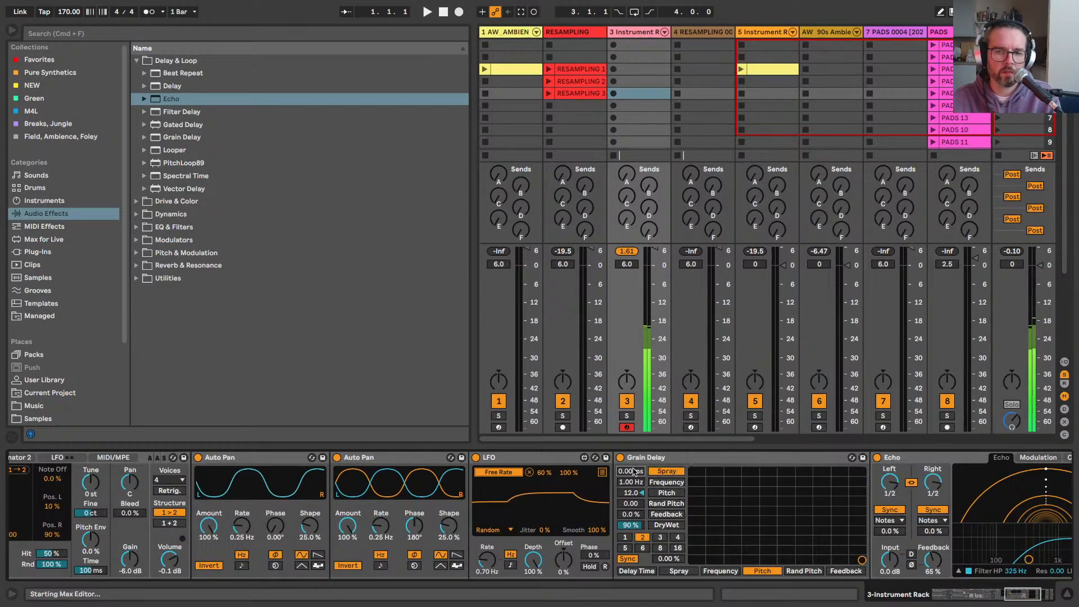
pyautogui.hscroll(-8, 634, 472)
pyautogui.hscroll(-10, 623, 483)
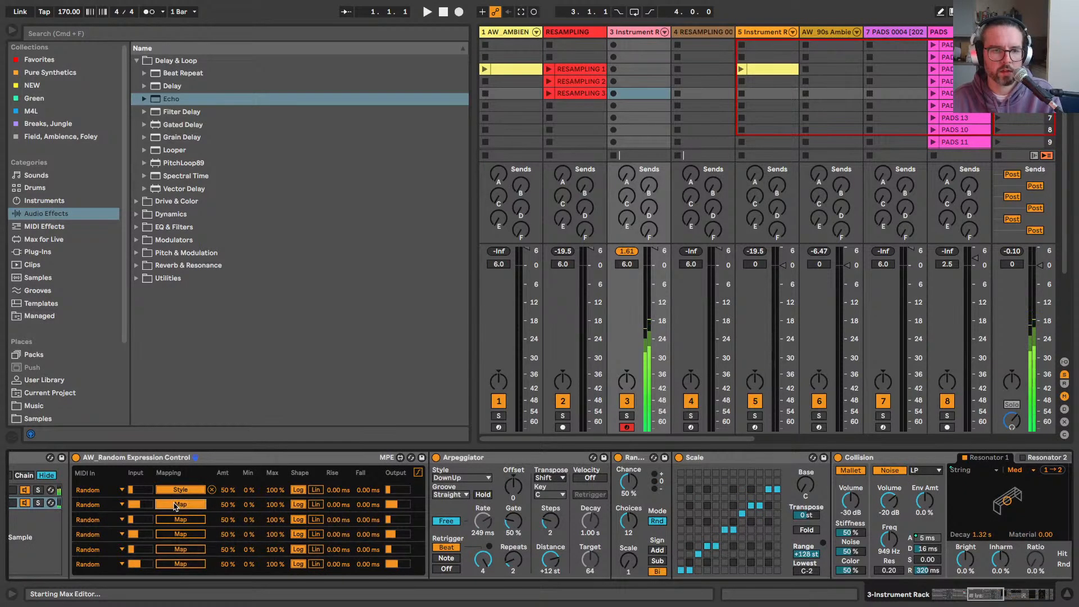
pyautogui.hscroll(4, 564, 528)
pyautogui.hscroll(8, 563, 529)
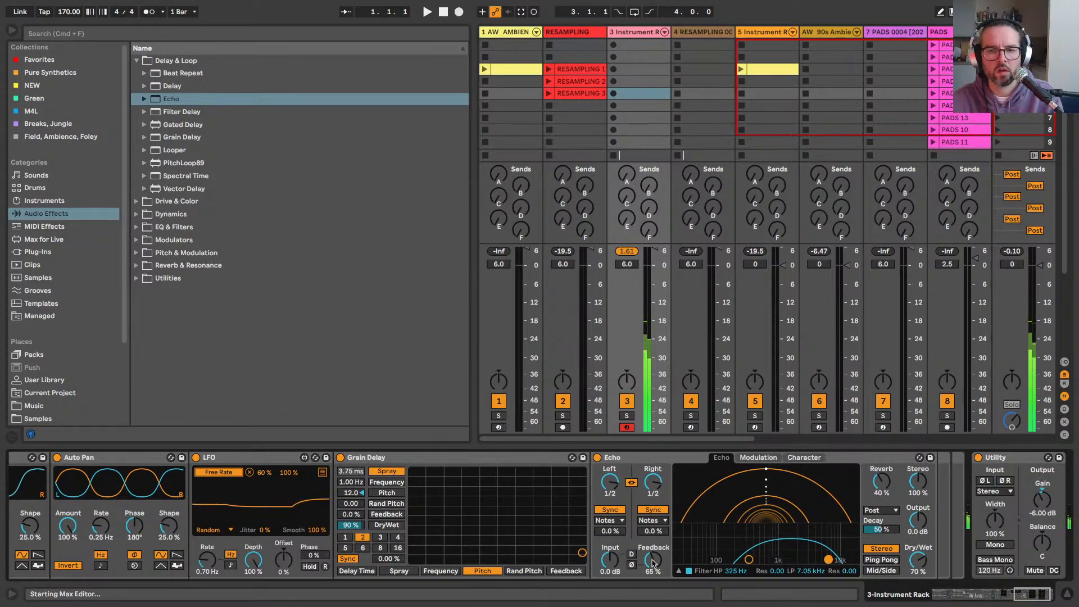
# Step: Switch Echo to Ping Pong mode and set its dry/wet to 45% and feedback to 75%
pyautogui.click(874, 560)
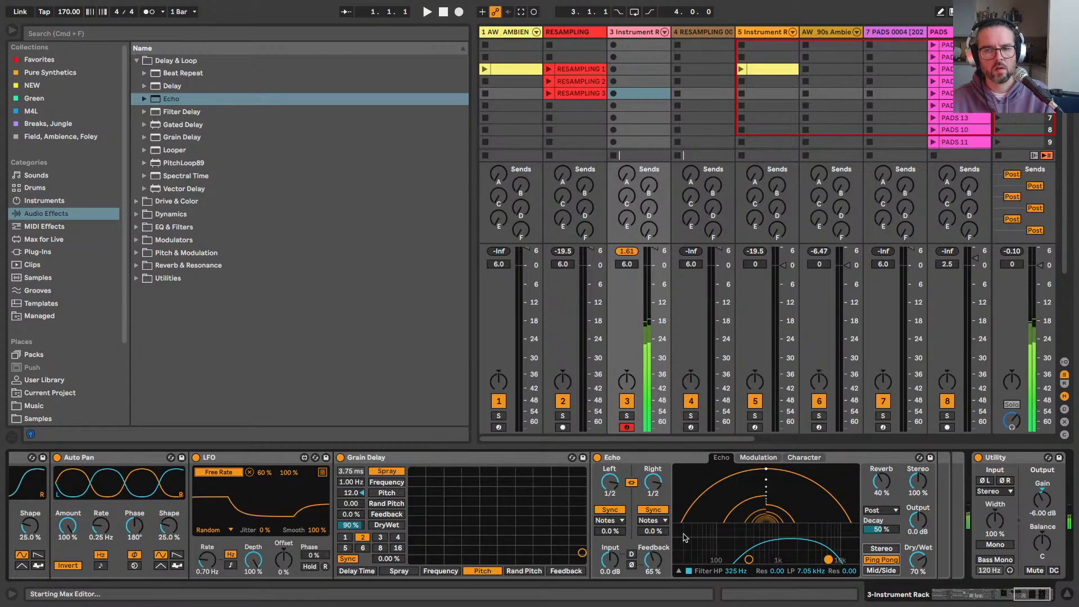
pyautogui.hscroll(-10, 684, 538)
pyautogui.hscroll(10, 785, 522)
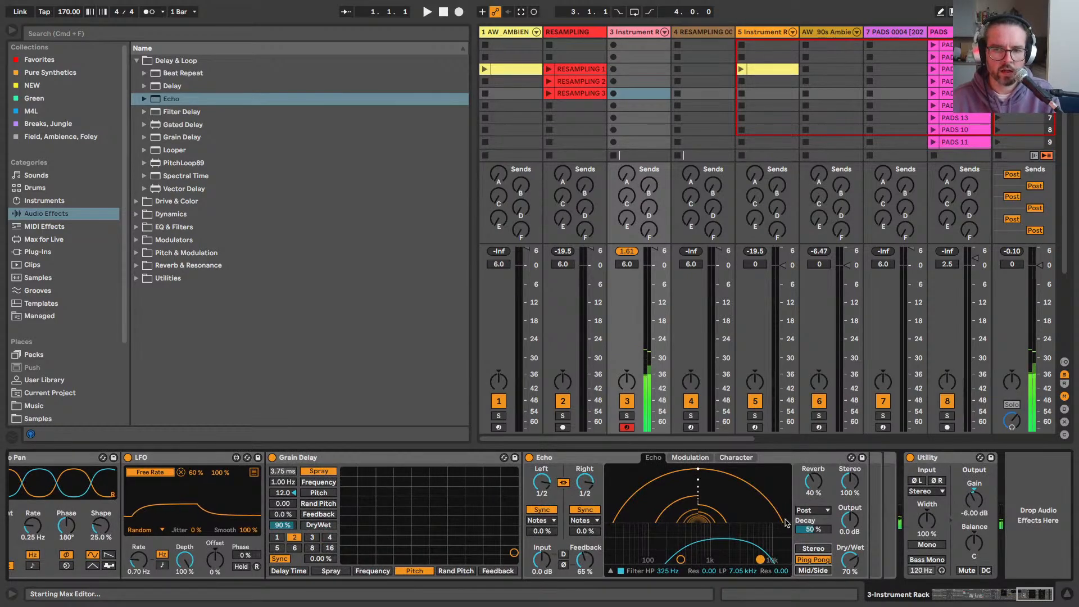
pyautogui.moveTo(849, 560); pyautogui.dragTo(849, 582)
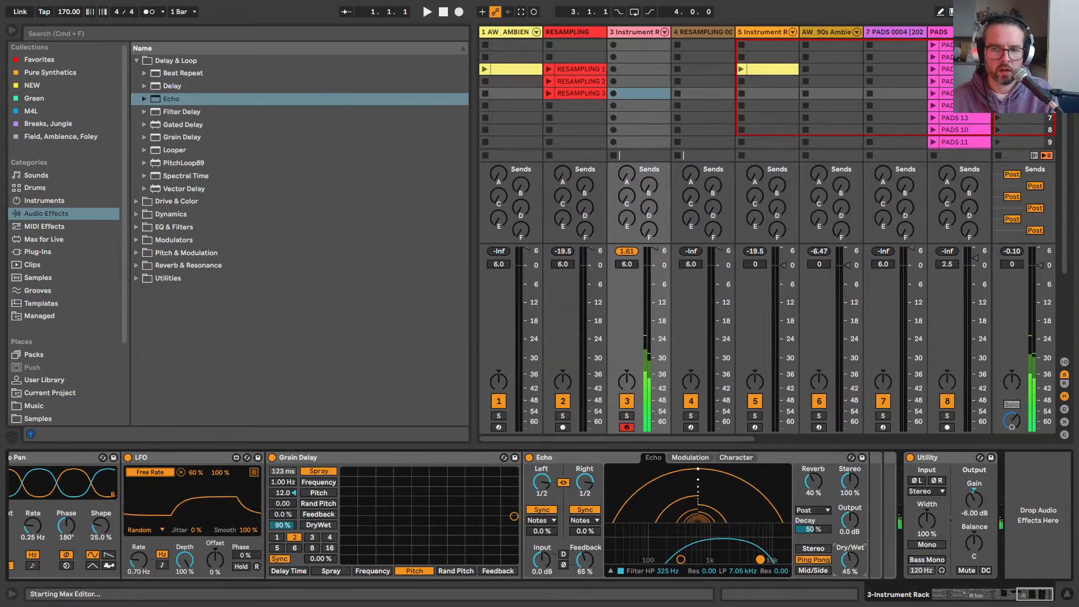
pyautogui.moveTo(584, 559); pyautogui.dragTo(585, 558)
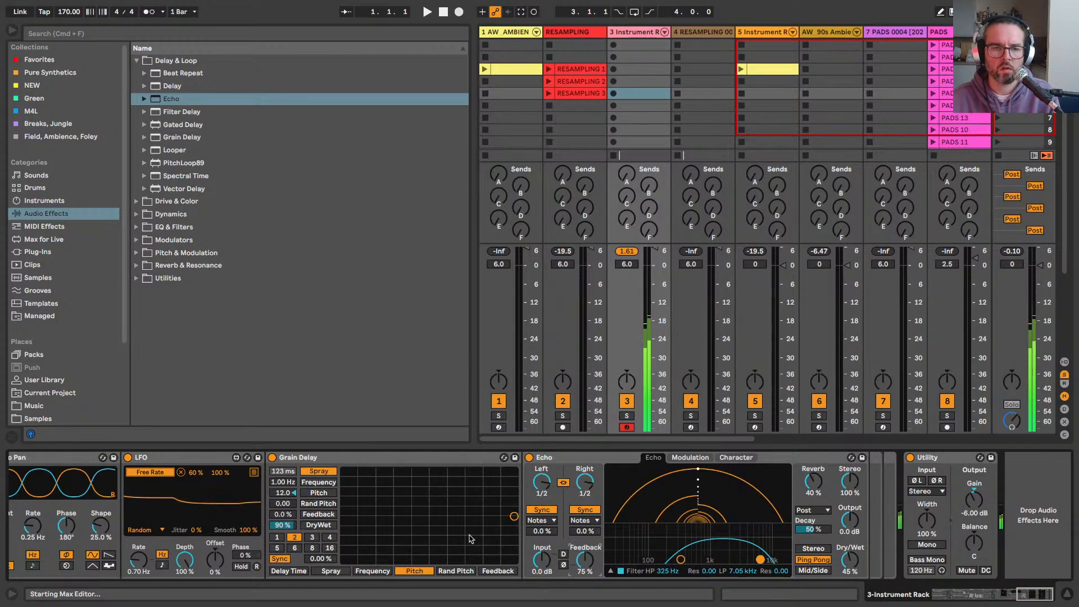
pyautogui.hscroll(-8, 471, 538)
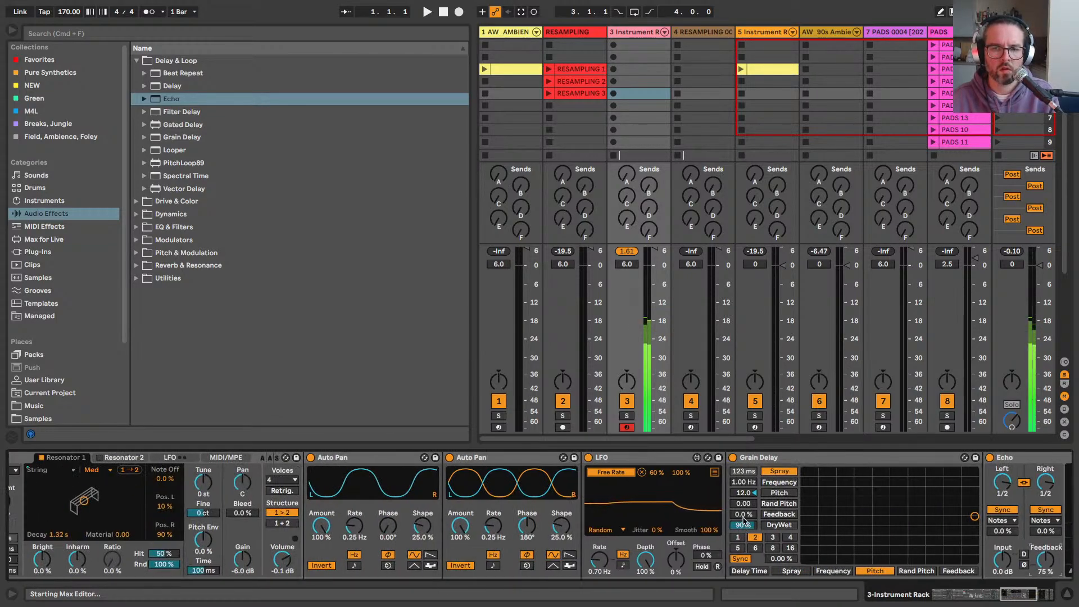
# Step: Set the Grain Delay's feedback to 30% and dry/wet to 70%, and duplicate the device
pyautogui.moveTo(742, 515); pyautogui.dragTo(742, 493)
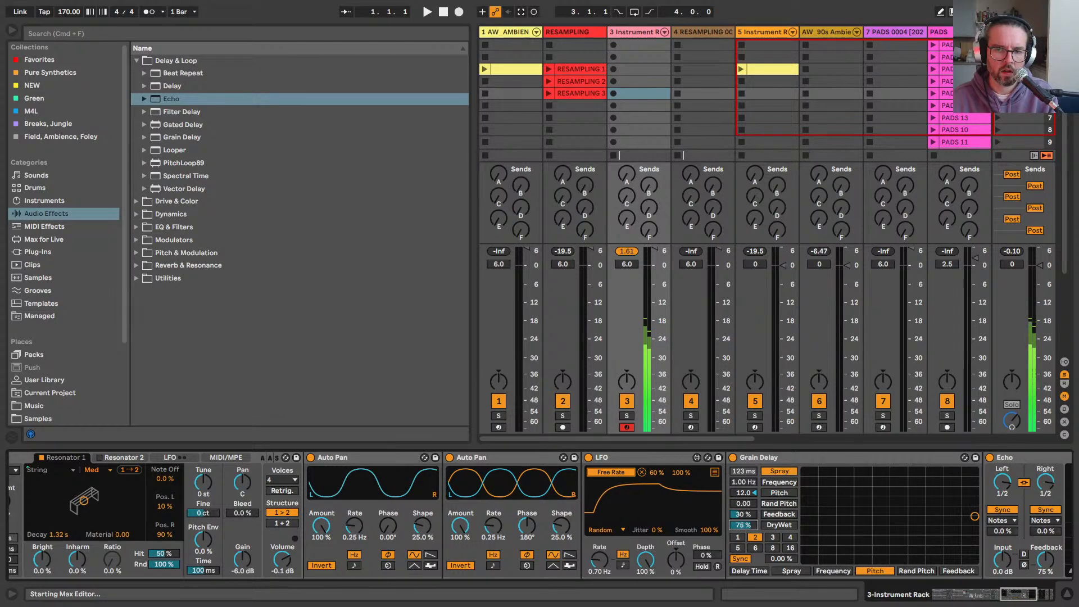
pyautogui.click(756, 457)
pyautogui.press('super+d')
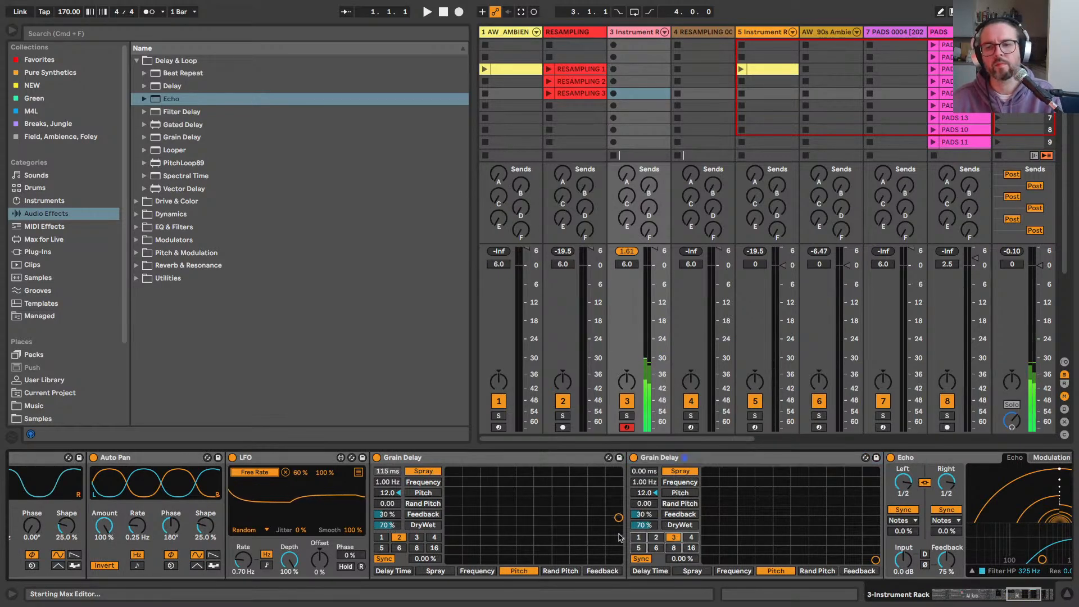
# Step: Set the duplicated Grain Delay to a delay time of 3, pitch -5, feedback 50% and dry/wet 80%
pyautogui.click(639, 493)
pyautogui.press('Delete')
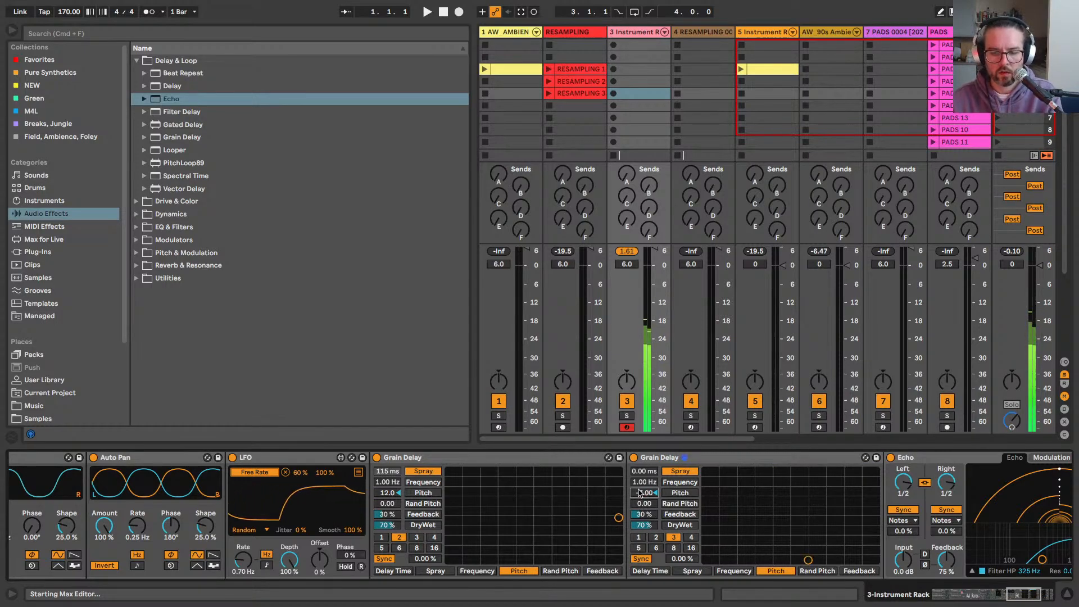
pyautogui.write('-5')
pyautogui.press('Return')
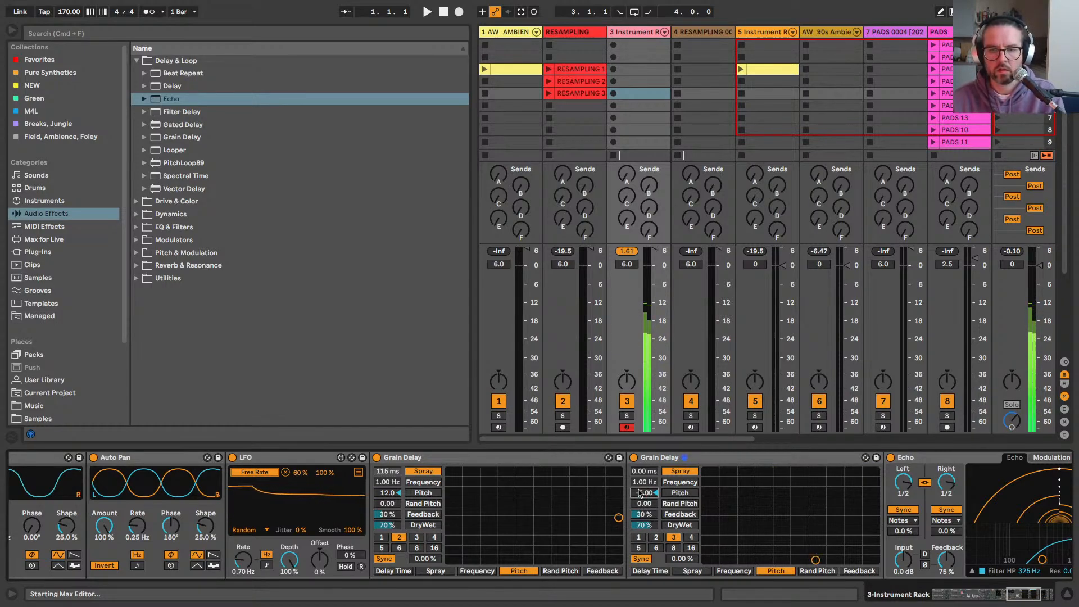
pyautogui.moveTo(639, 516); pyautogui.dragTo(639, 508)
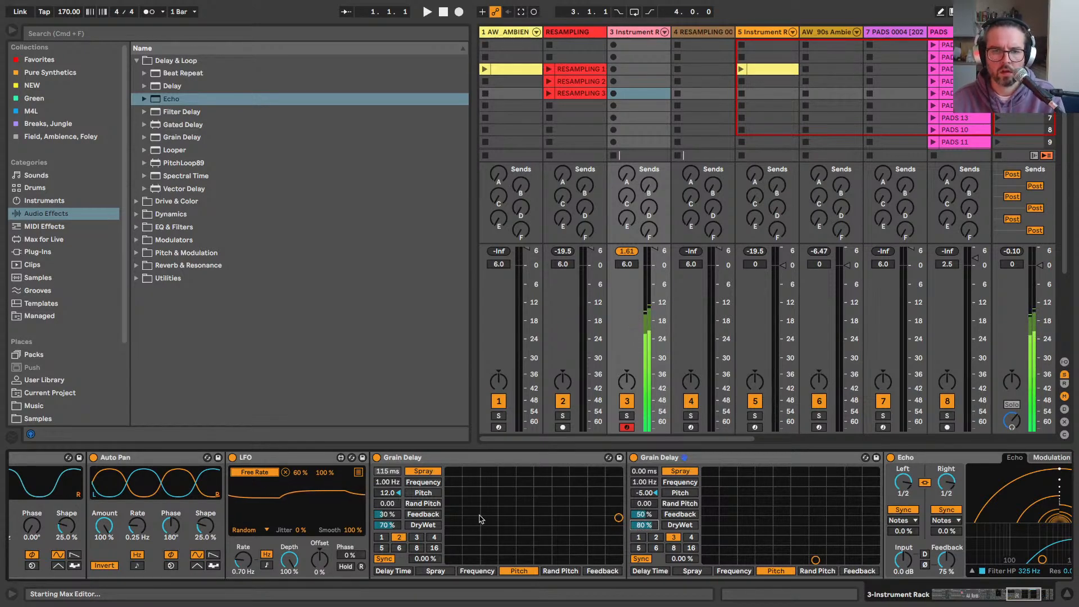
# Step: Raise Echo's dry/wet to 51% on the Collision chain
pyautogui.hscroll(5, 480, 519)
pyautogui.click(849, 559)
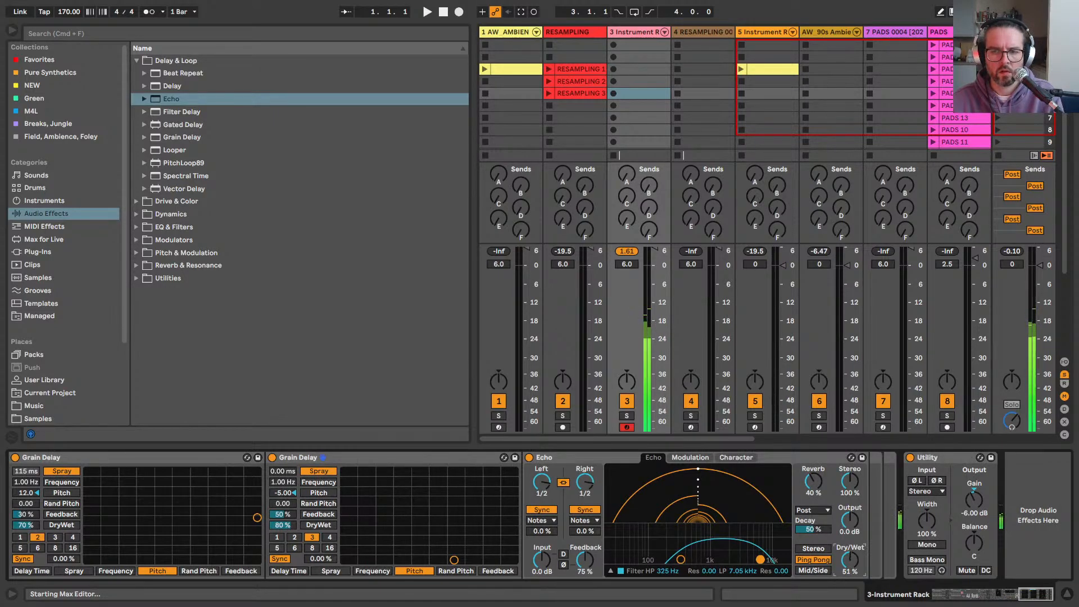
# Step: Set the first Auto Pan's shape to 50% and its rate to 0.15 Hz
pyautogui.hscroll(-8, 487, 555)
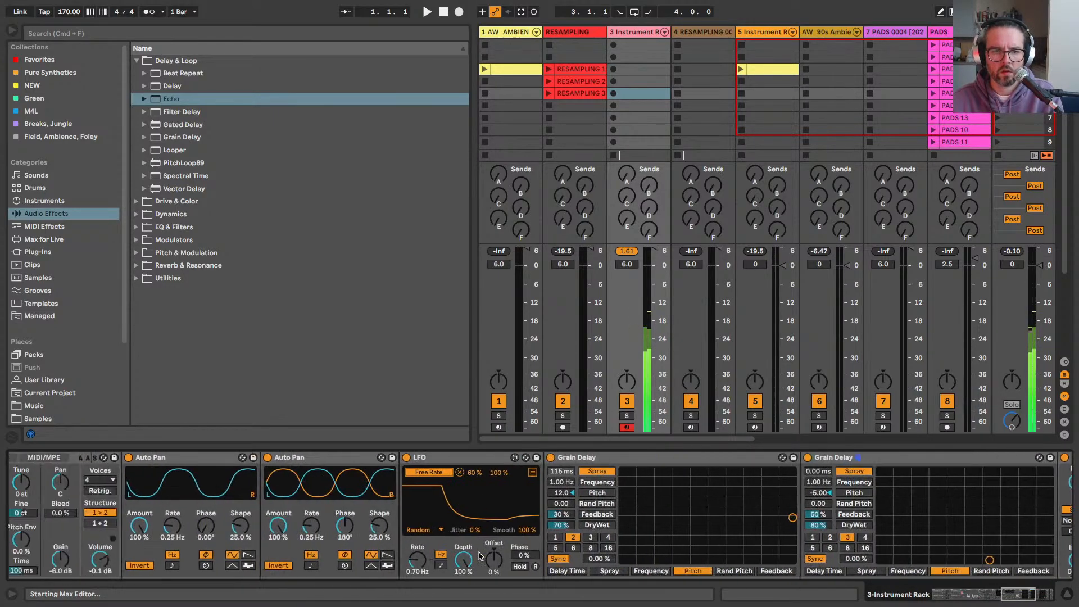
pyautogui.moveTo(467, 528); pyautogui.dragTo(467, 516)
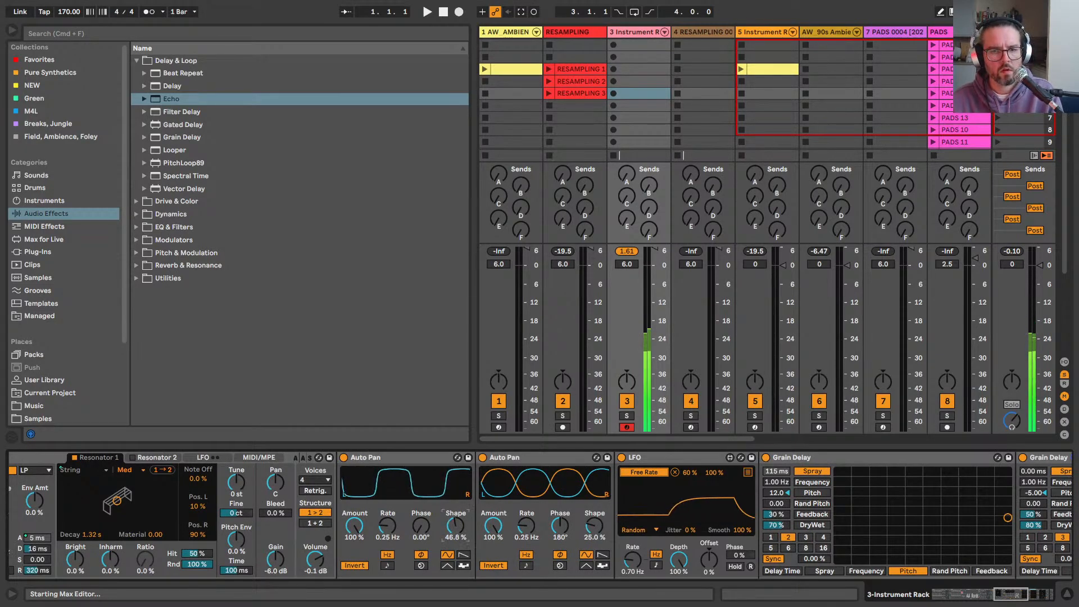
pyautogui.write('50')
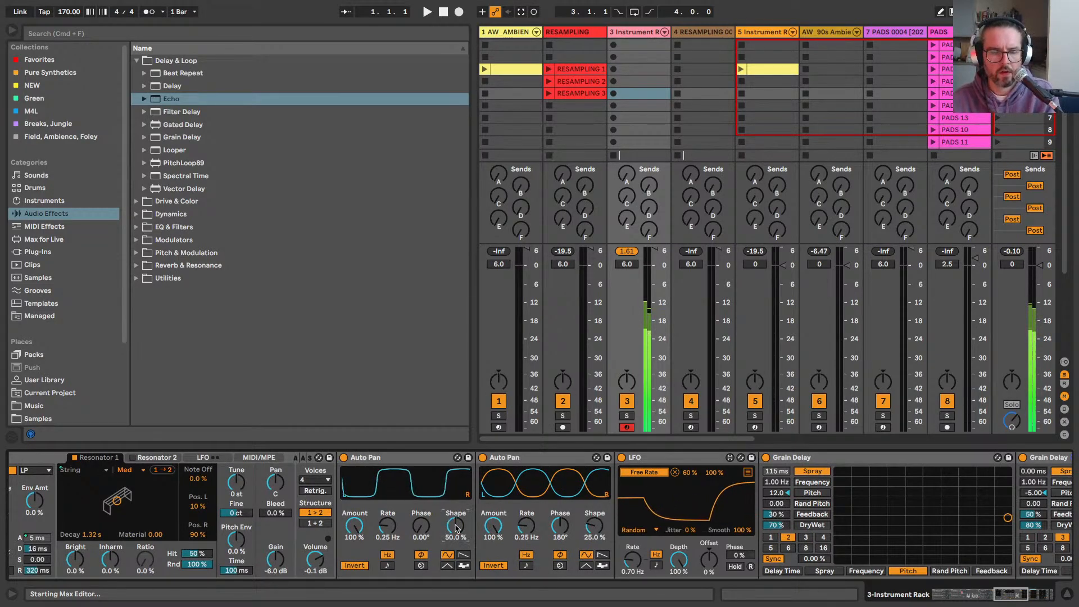
pyautogui.click(387, 527)
pyautogui.moveTo(387, 526); pyautogui.dragTo(387, 520)
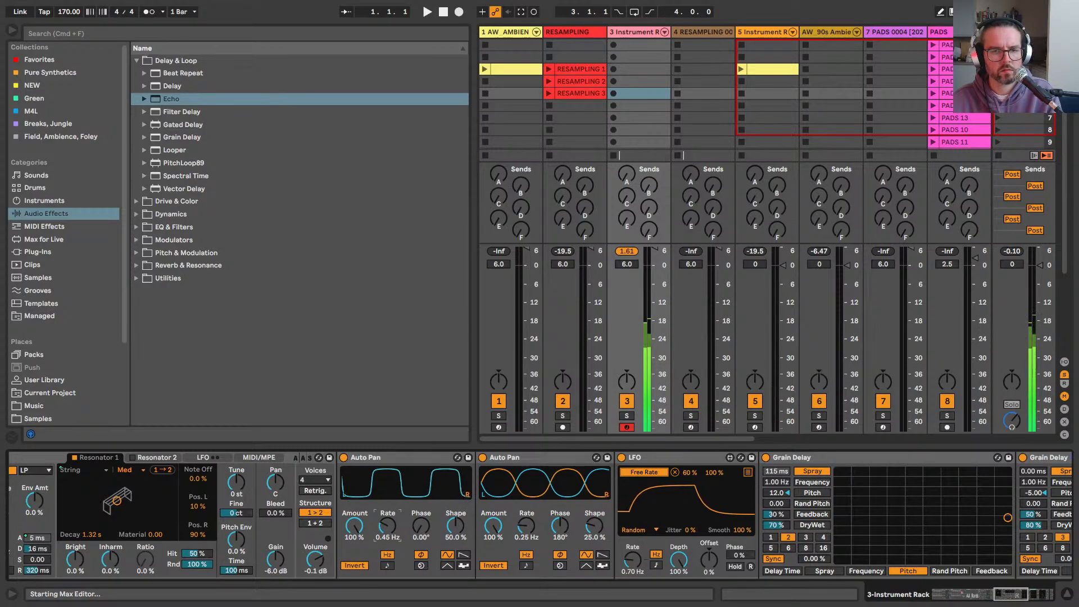
pyautogui.moveTo(385, 527); pyautogui.dragTo(385, 541)
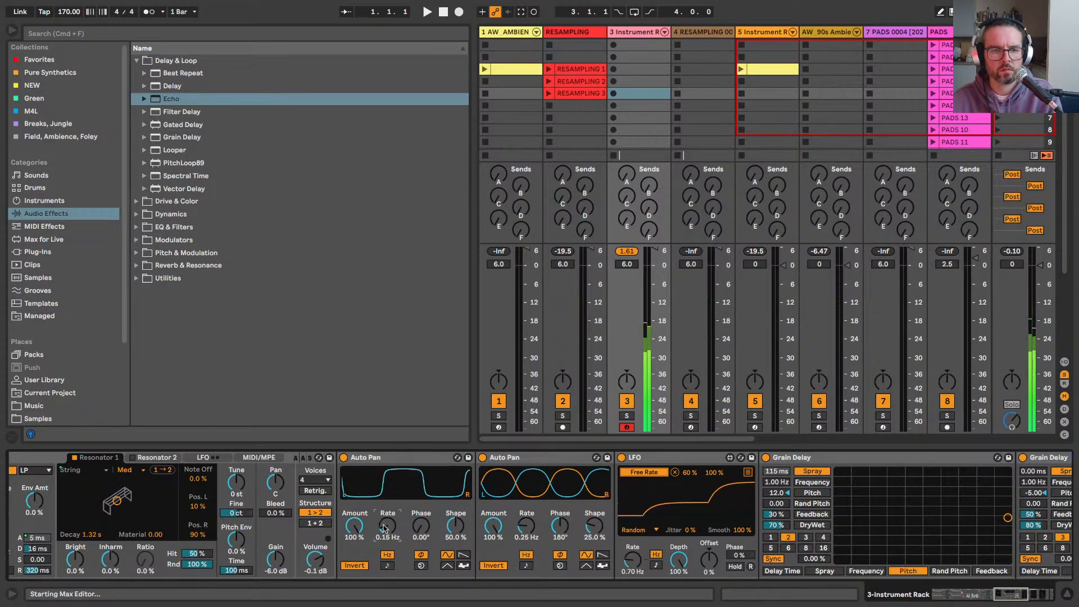
# Step: Set the outer Instrument Rack's Res 1 Type macro to 33 and its Noise Attack macro to 240 ms
pyautogui.hscroll(-6, 385, 528)
pyautogui.hscroll(-10, 385, 528)
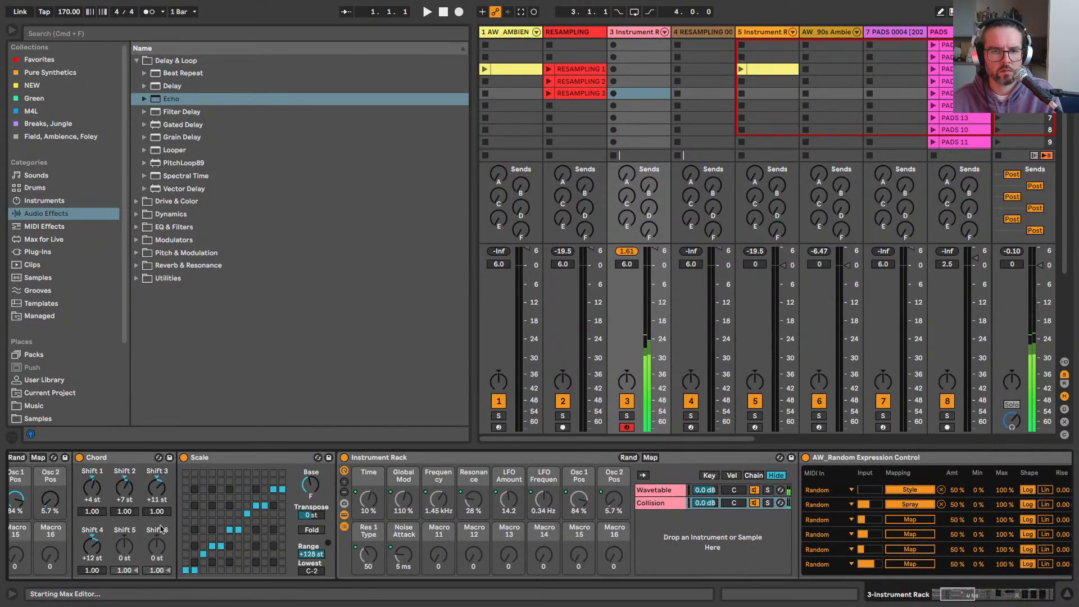
pyautogui.hscroll(-6, 160, 528)
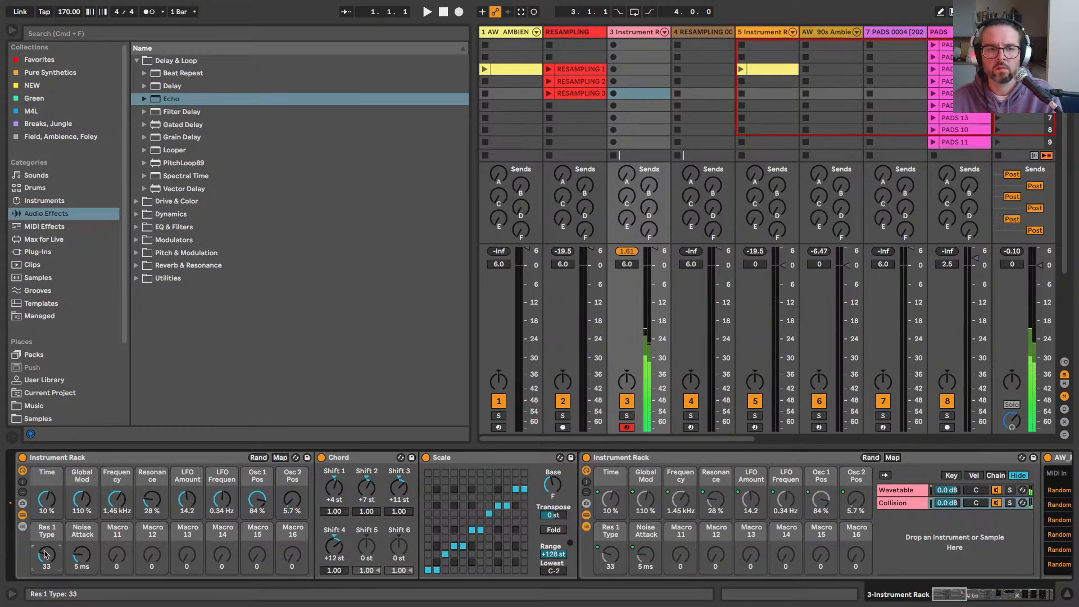
pyautogui.moveTo(82, 556); pyautogui.dragTo(81, 531)
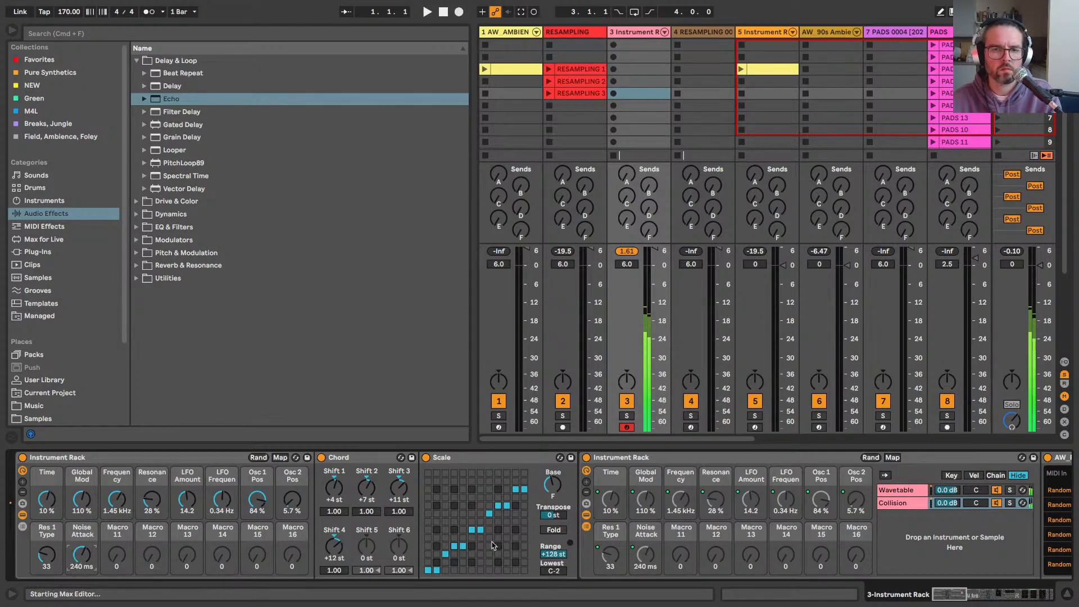
# Step: Slow the LFO's rate to 0.25 Hz and raise Collision's noise volume to -15 dB
pyautogui.hscroll(15, 492, 545)
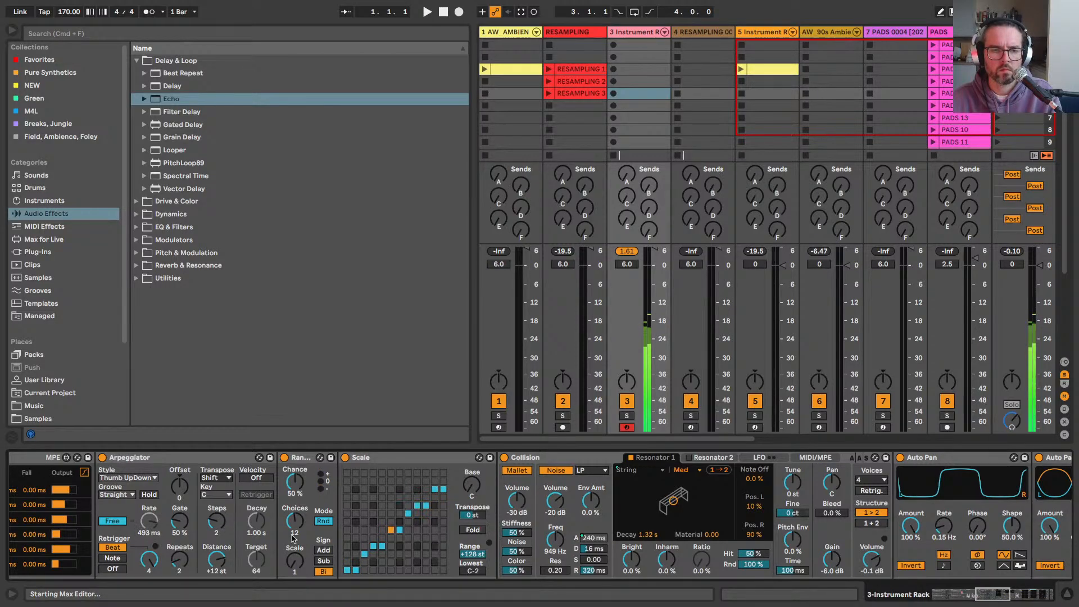
pyautogui.hscroll(20, 292, 538)
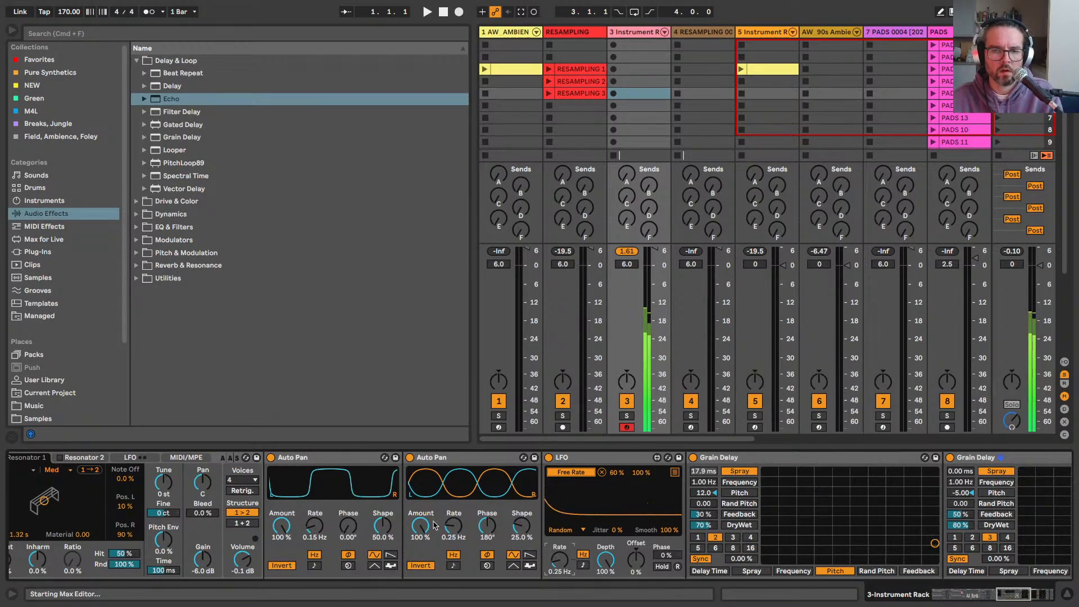
pyautogui.hscroll(-5, 434, 525)
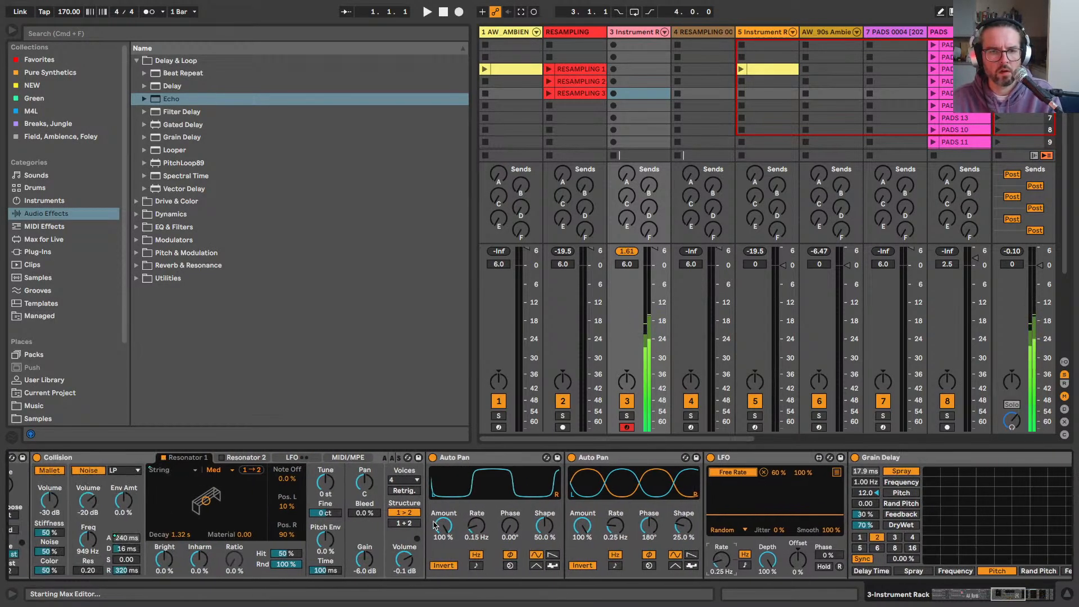
pyautogui.hscroll(-10, 263, 556)
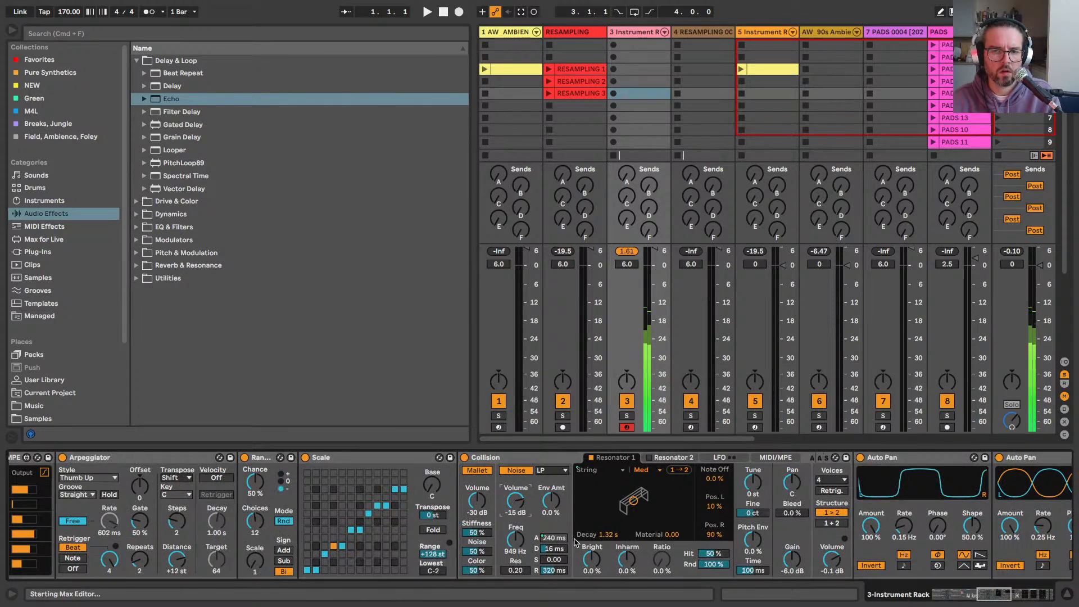
pyautogui.hscroll(10, 574, 541)
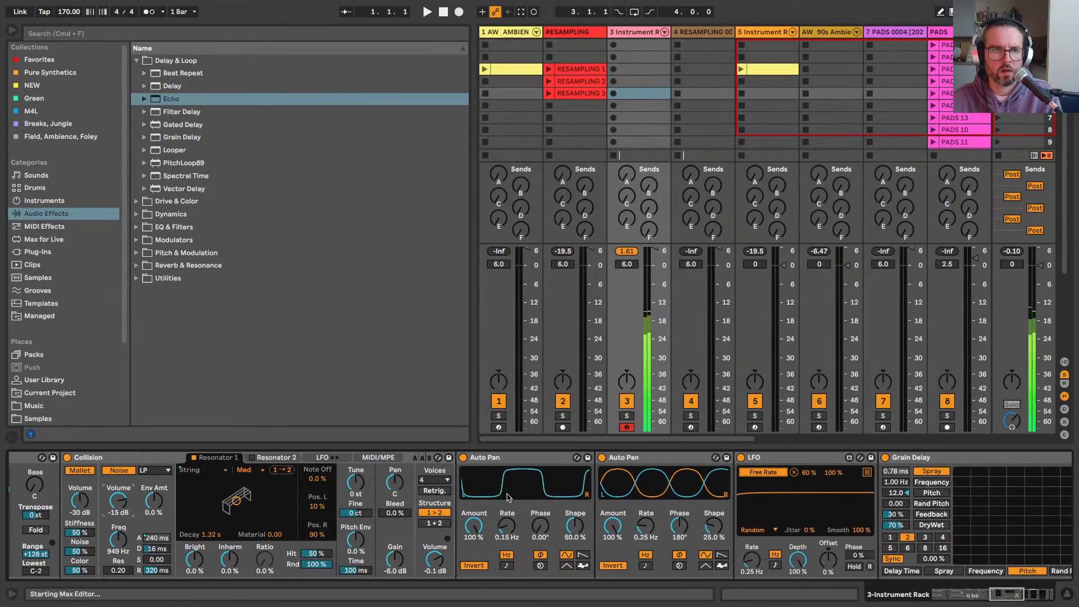
pyautogui.hscroll(5, 484, 424)
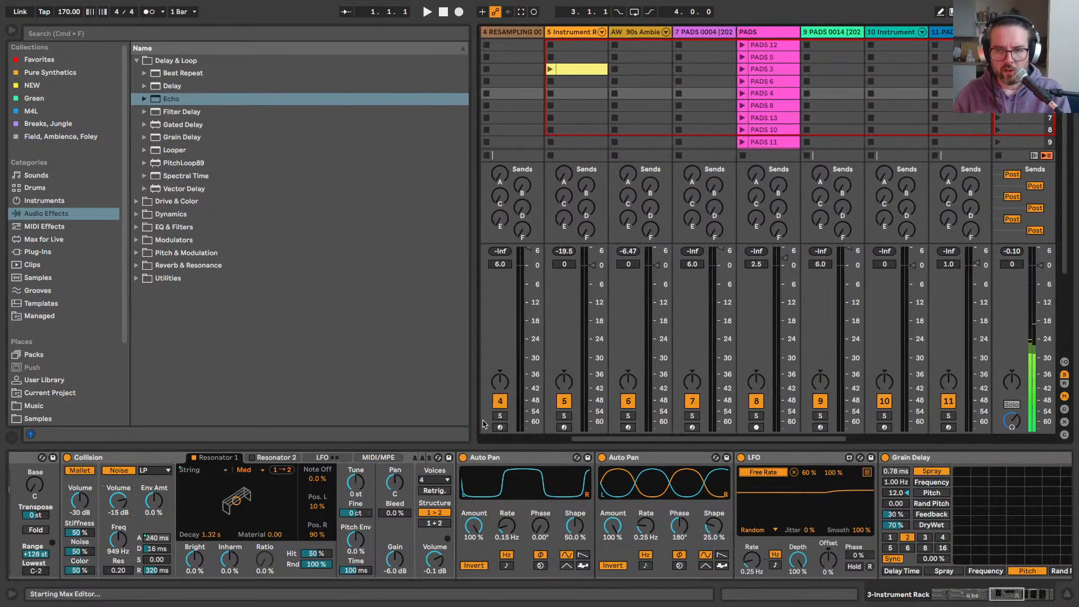
pyautogui.hscroll(-5, 483, 425)
pyautogui.hscroll(-15, 481, 461)
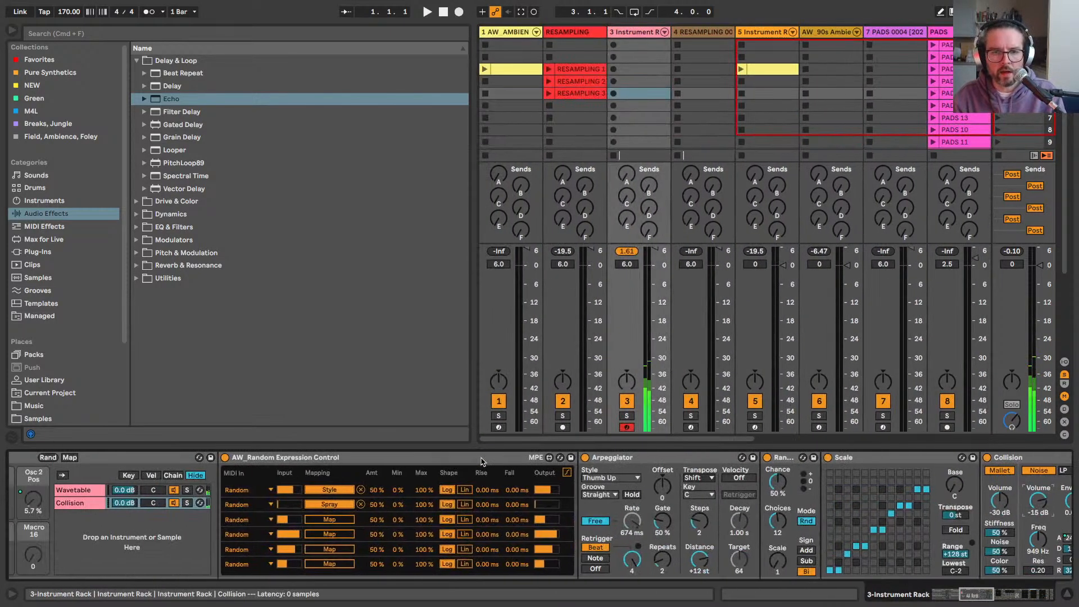
pyautogui.hscroll(-8, 481, 460)
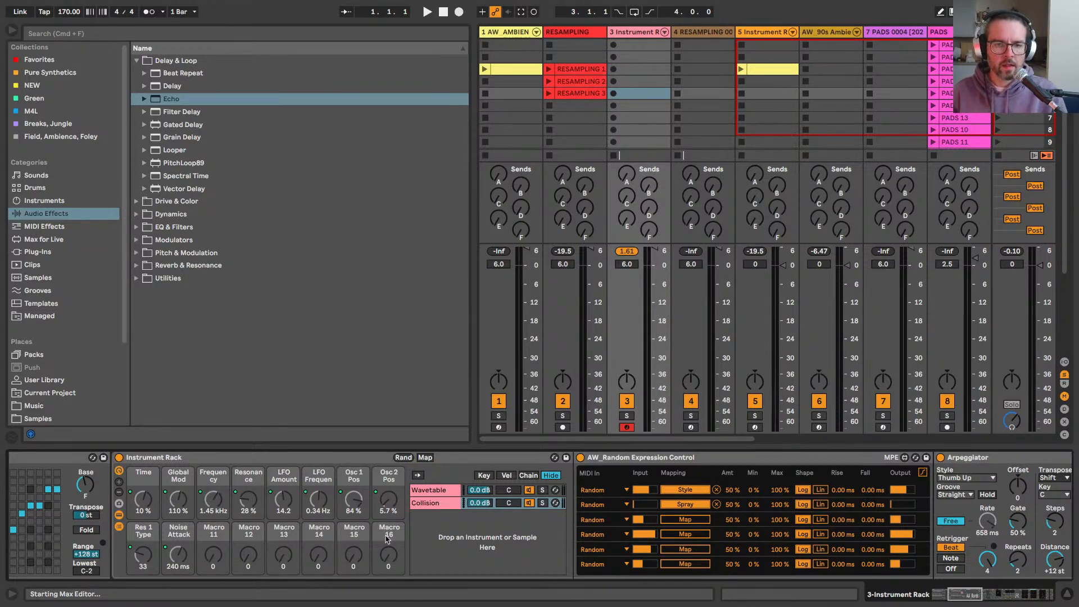
# Step: Show the Samples place in the browser, sorted by date modified with the newest folders first
pyautogui.scroll(-2, 18, 371)
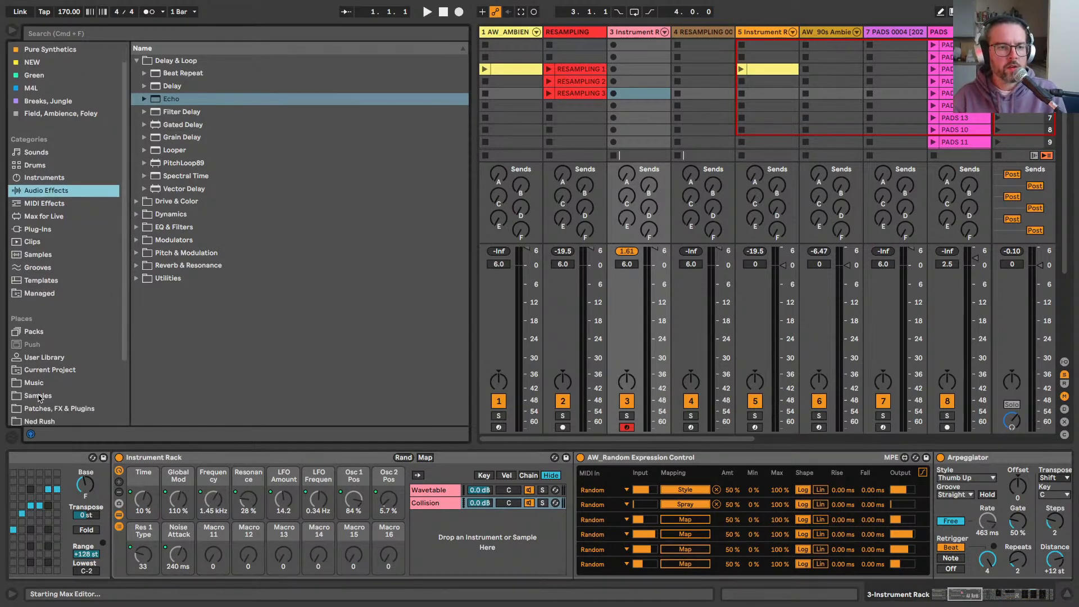
pyautogui.click(37, 393)
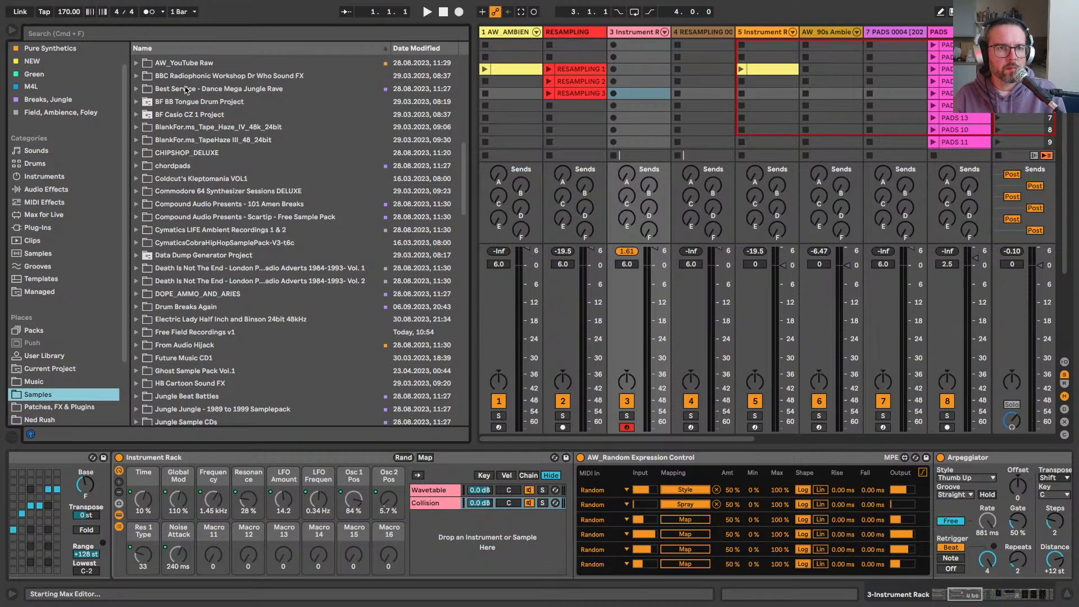
pyautogui.click(416, 49)
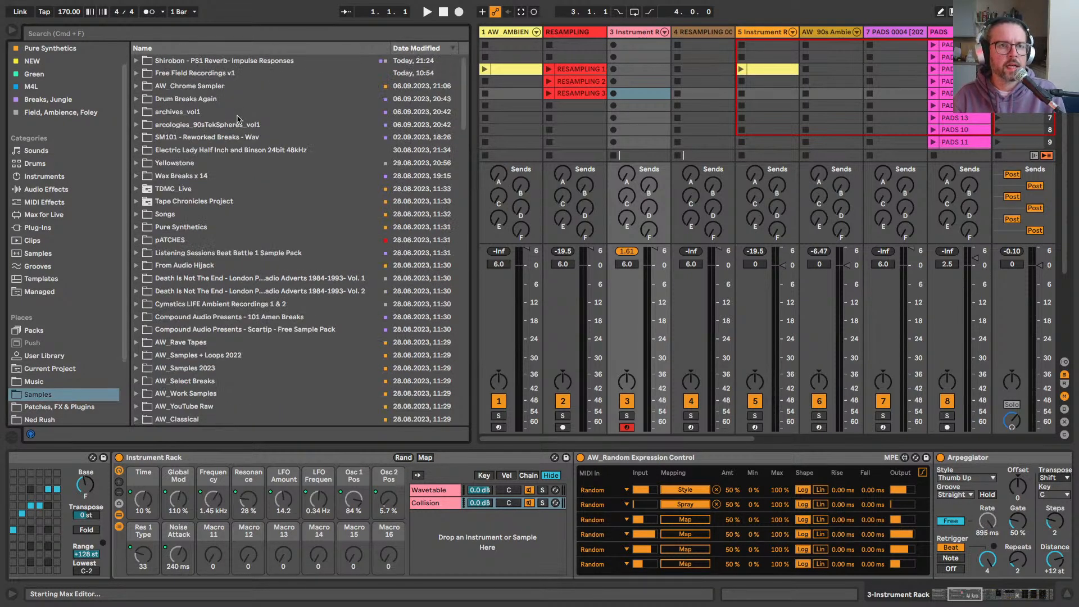
# Step: Expand the Free Field Recordings v1 folder and assign it to the Field, Ambience, Foley collection
pyautogui.click(136, 74)
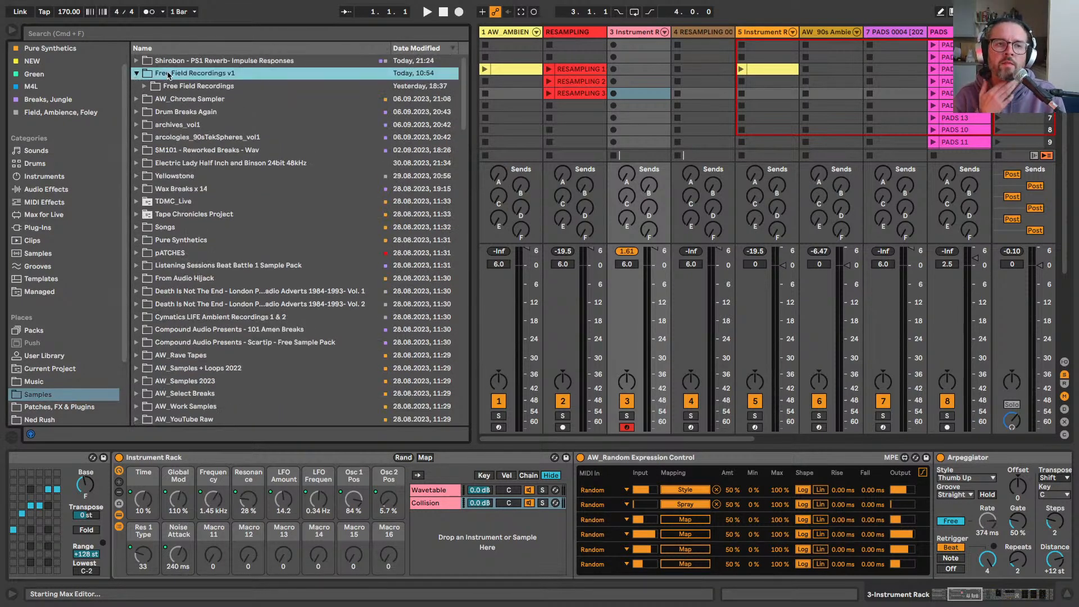
pyautogui.rightClick(168, 73)
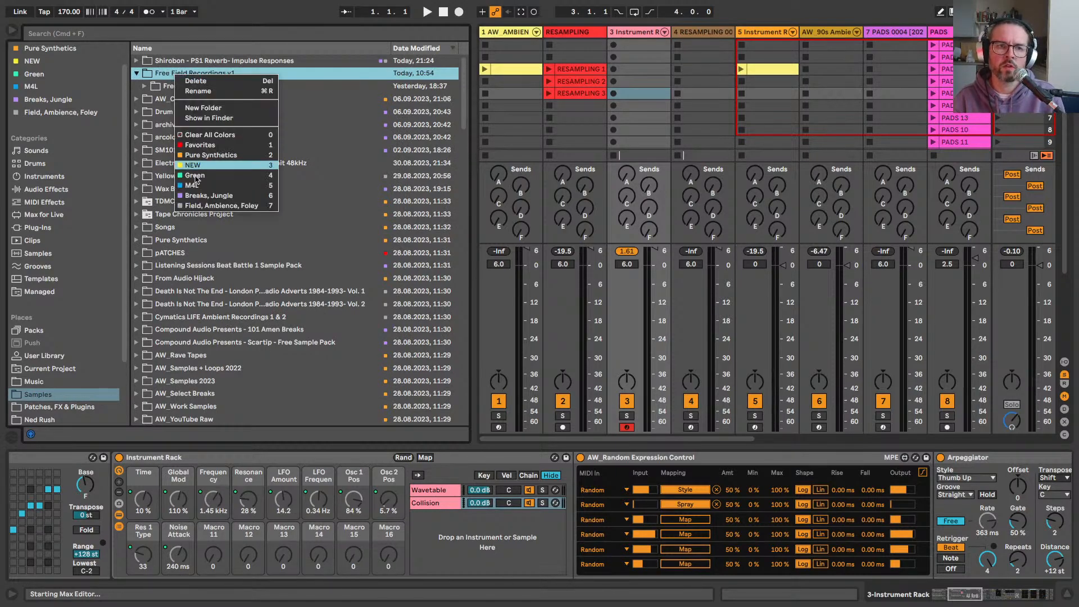
pyautogui.click(196, 205)
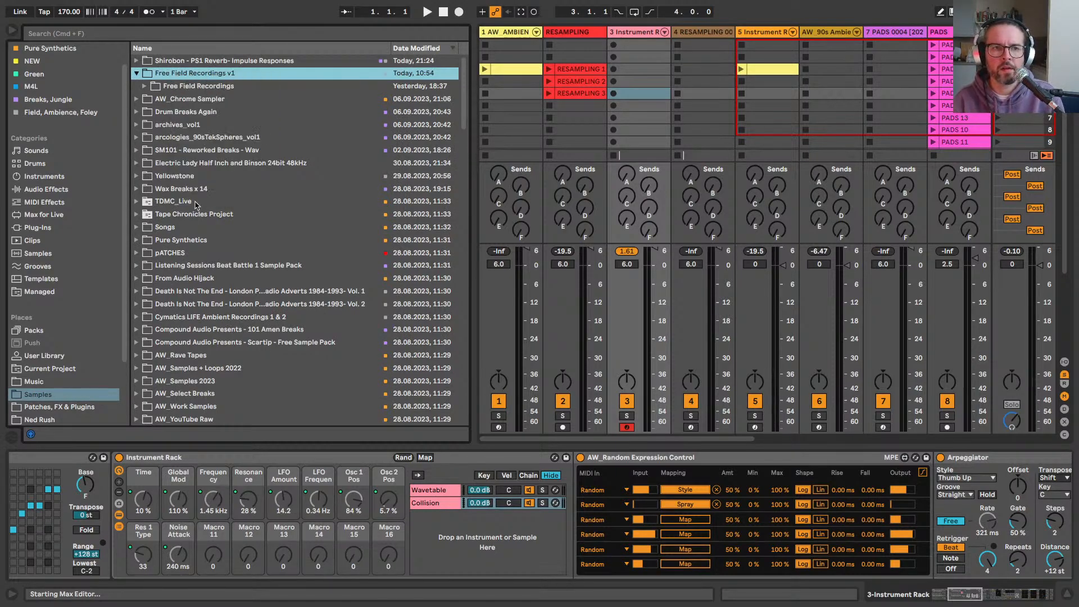
# Step: Expand the Free Field Recordings subfolder, preview ZH2 - Forest Surroundings.wav and look through the available recordings
pyautogui.click(144, 87)
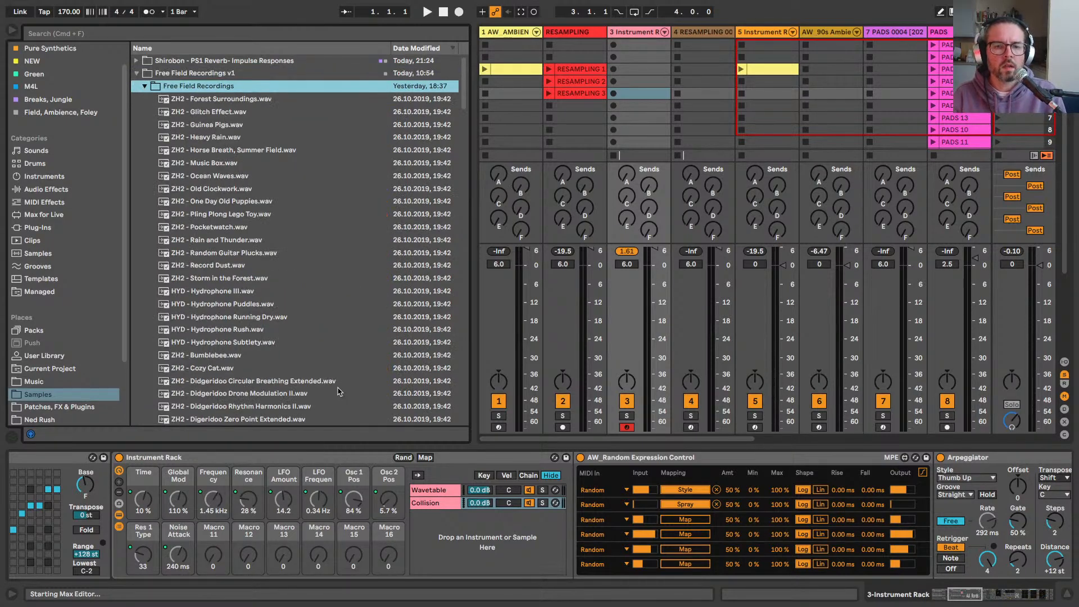
pyautogui.click(460, 556)
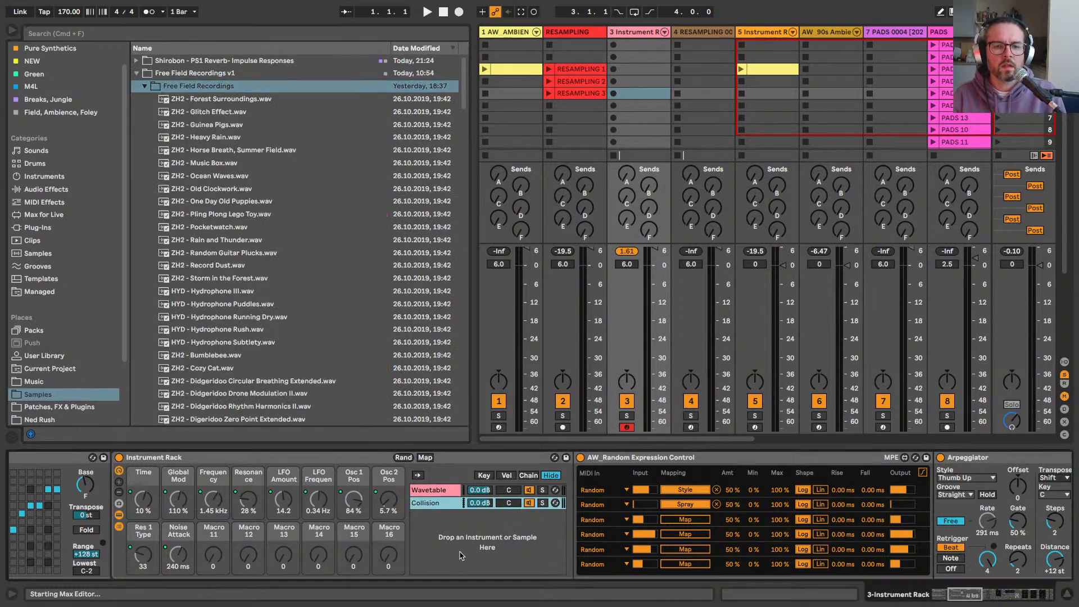
pyautogui.click(230, 104)
pyautogui.scroll(-8, 253, 306)
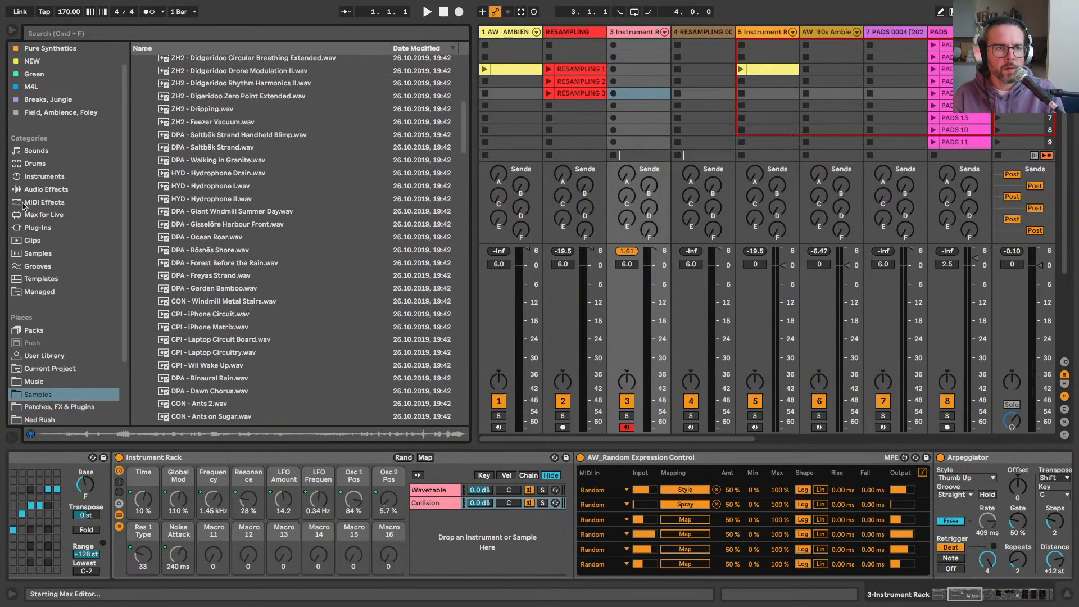
# Step: Add a Sampler instrument as a third chain in the inner Instrument Rack below Wavetable and Collision
pyautogui.click(21, 180)
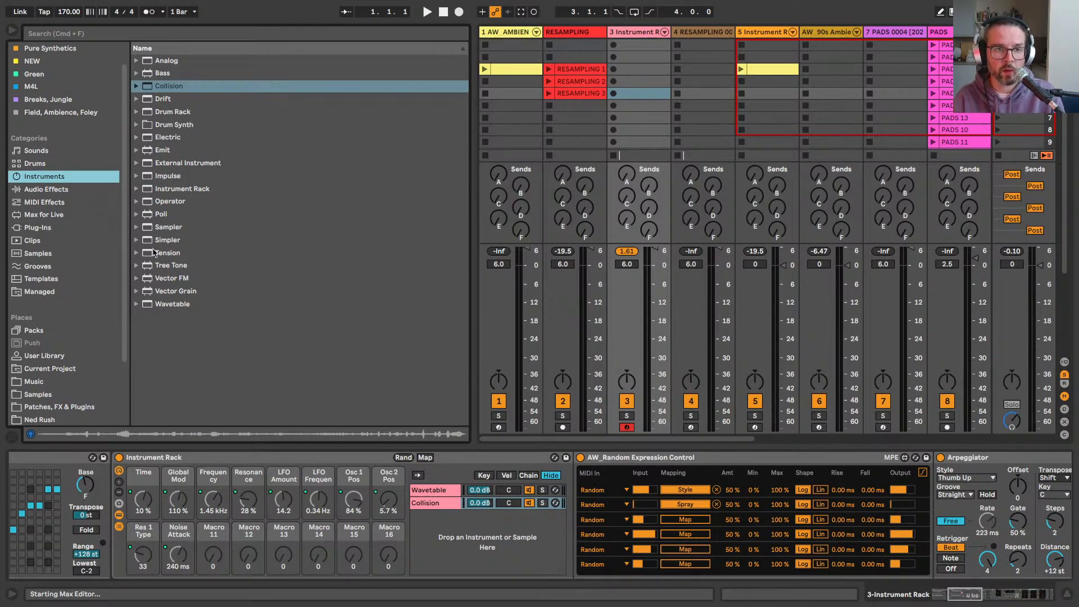
pyautogui.moveTo(166, 227); pyautogui.dragTo(451, 542)
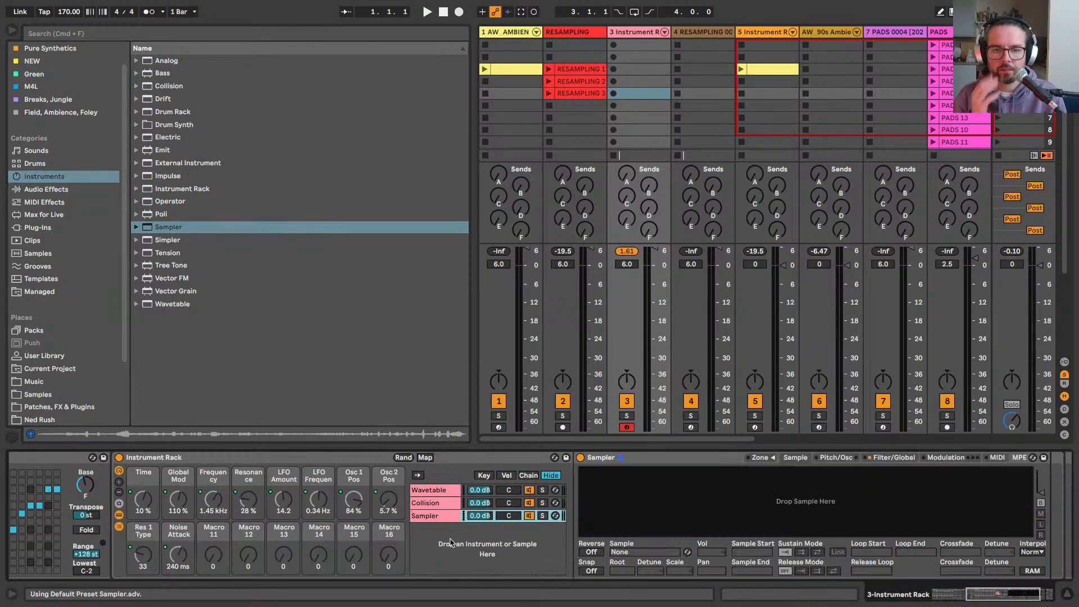
# Step: Open the new Sampler's zone editor and bring the Free Field Recordings samples back up in the browser
pyautogui.click(427, 515)
pyautogui.click(770, 457)
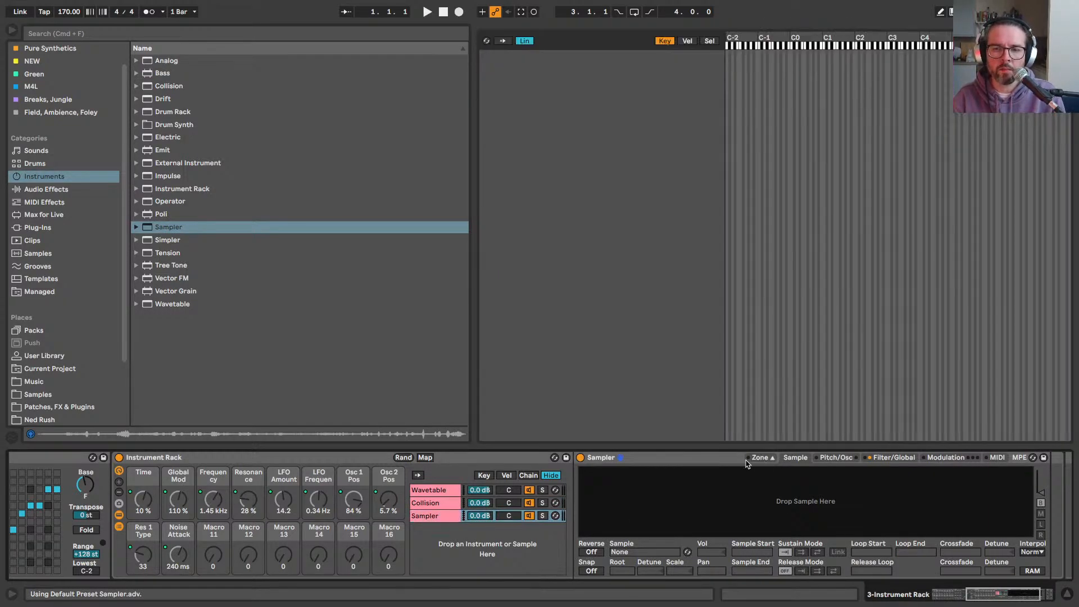
pyautogui.click(30, 395)
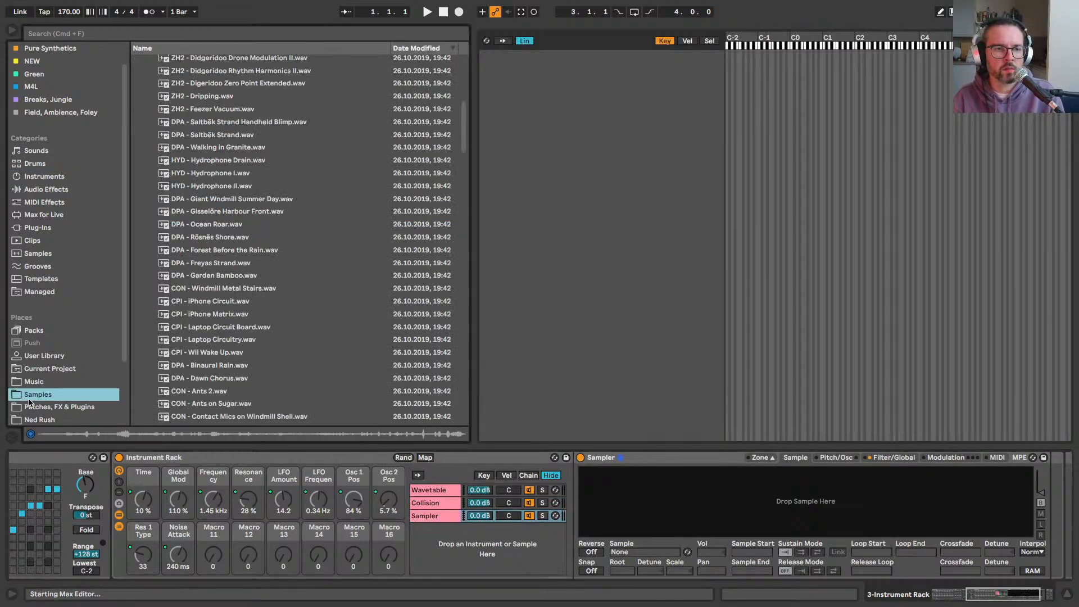
# Step: Load ZH2 - Forest Surroundings, ZH2 - Glitch Effect and ZH2 - Heavy Rain into the Sampler's zone list
pyautogui.scroll(-10, 216, 294)
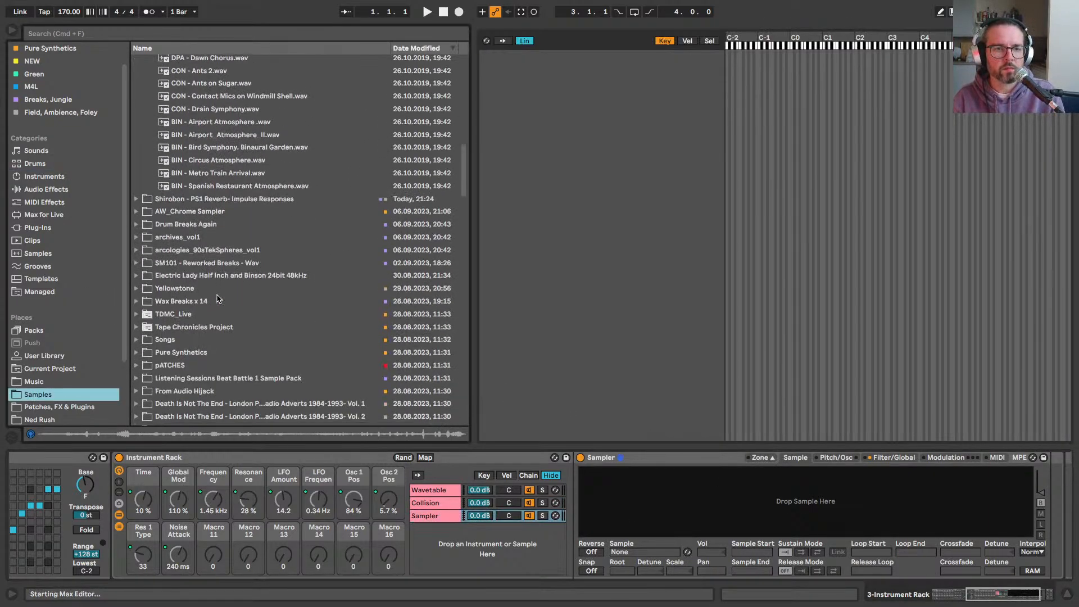
pyautogui.click(214, 182)
pyautogui.scroll(15, 230, 197)
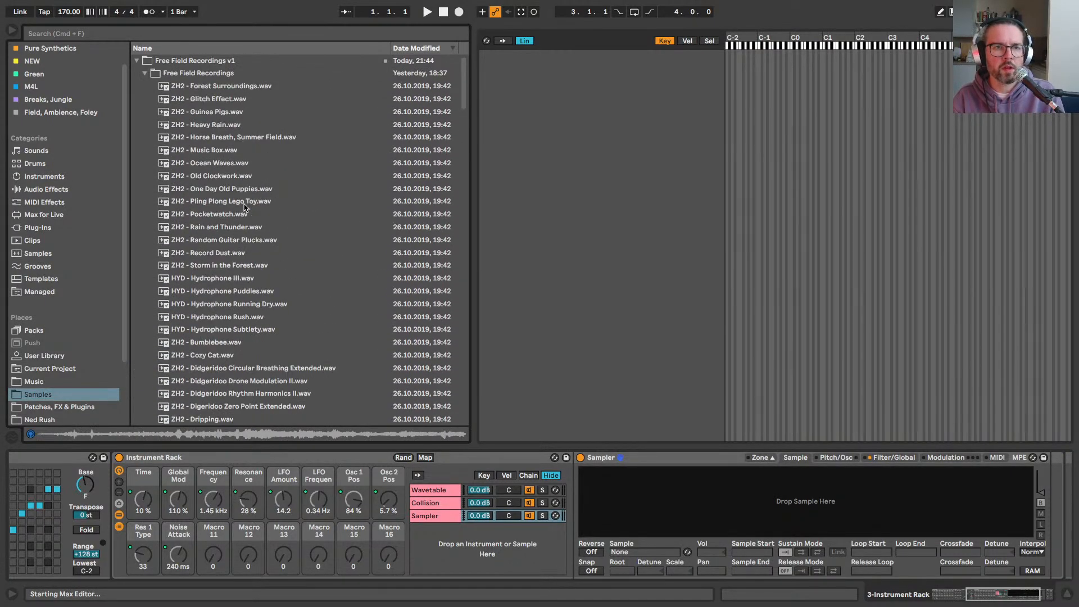
pyautogui.click(217, 89)
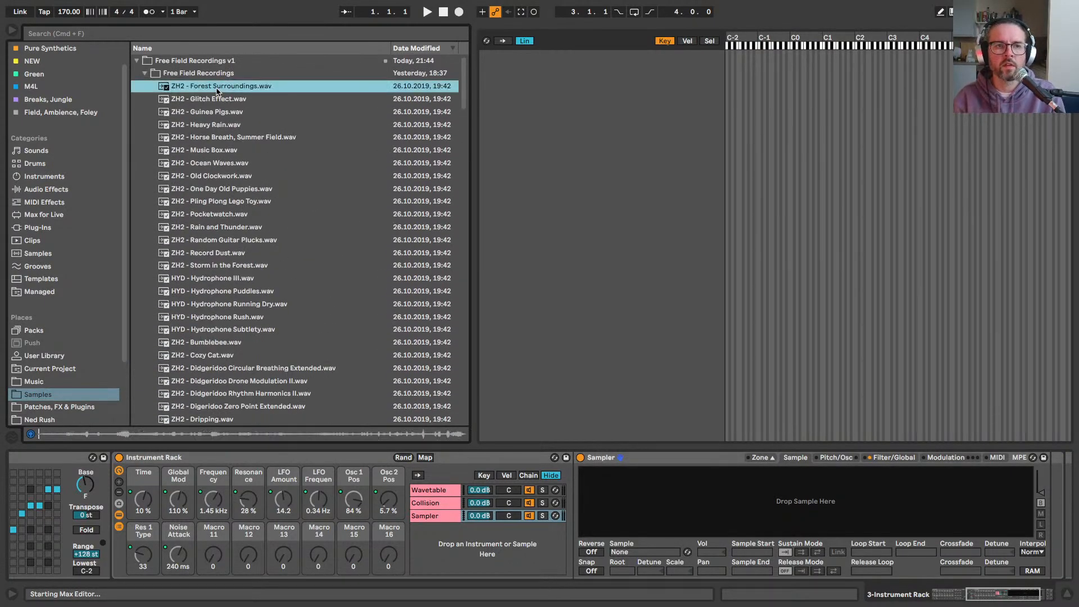
pyautogui.moveTo(216, 91); pyautogui.dragTo(512, 149)
pyautogui.moveTo(203, 101); pyautogui.dragTo(514, 168)
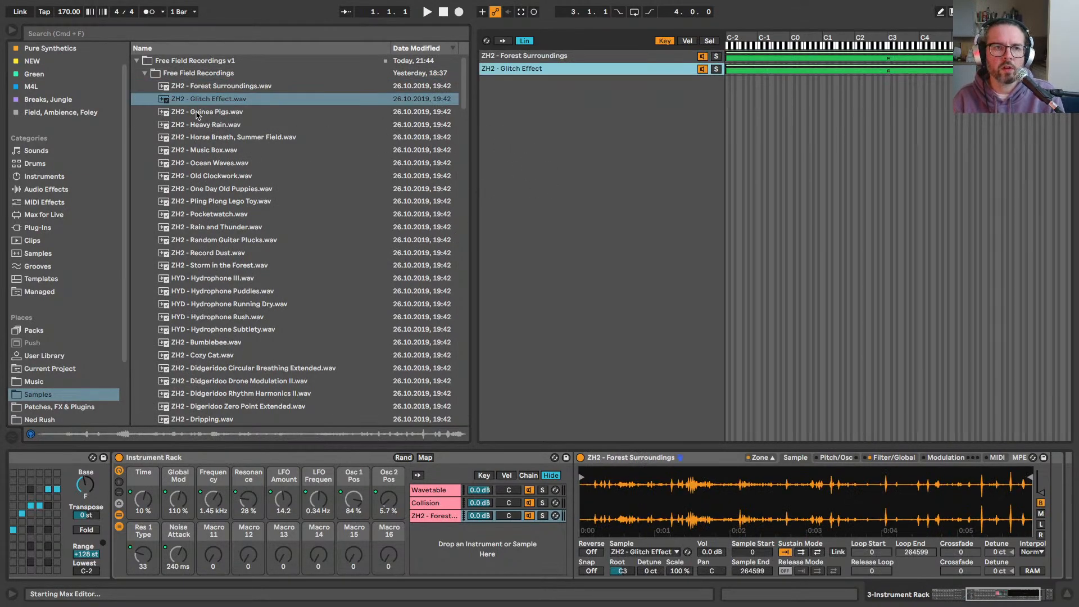
pyautogui.moveTo(197, 128); pyautogui.dragTo(481, 180)
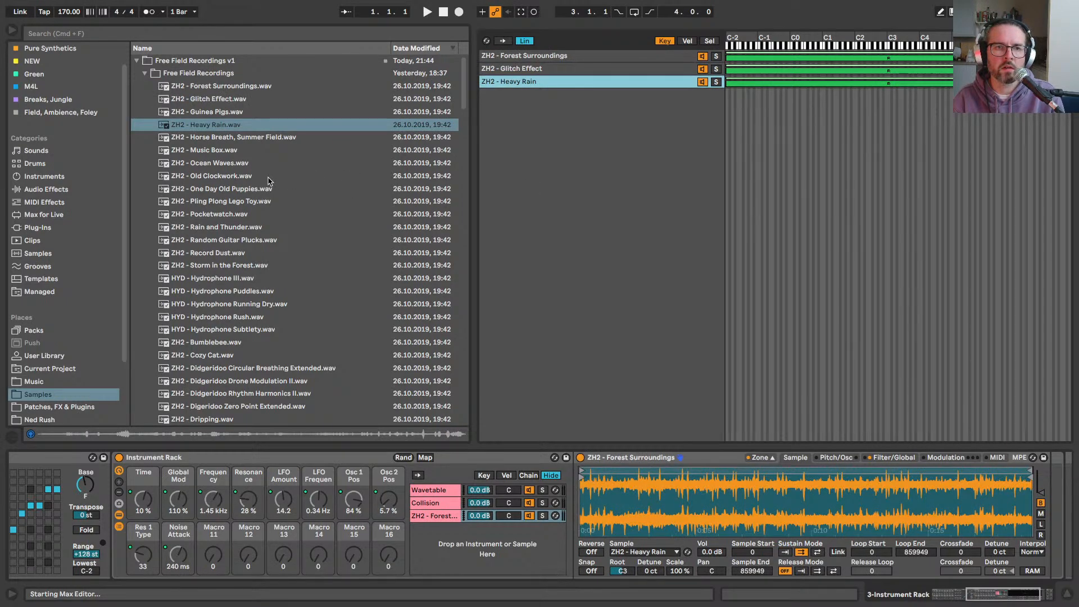
# Step: Add the ZH2 recordings Music Box, Ocean Waves, Pling Plong Lego Toy, Rain and Thunder, and Random Guitar Plucks to the Sampler's zone list
pyautogui.doubleClick(203, 150)
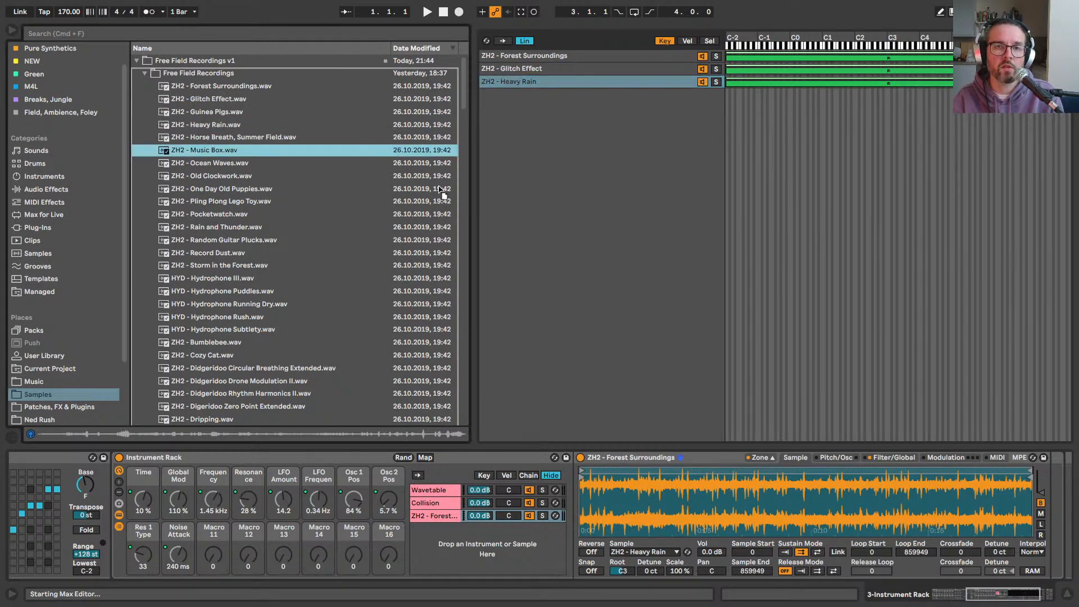
pyautogui.moveTo(208, 162); pyautogui.dragTo(561, 191)
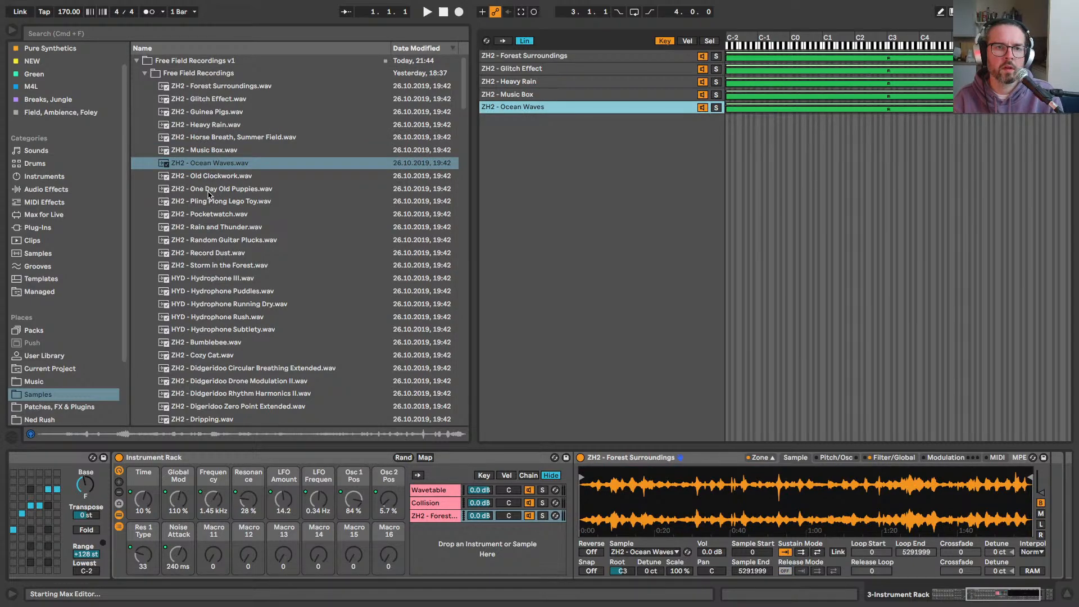
pyautogui.scroll(-1, 208, 192)
pyautogui.moveTo(208, 167); pyautogui.dragTo(593, 204)
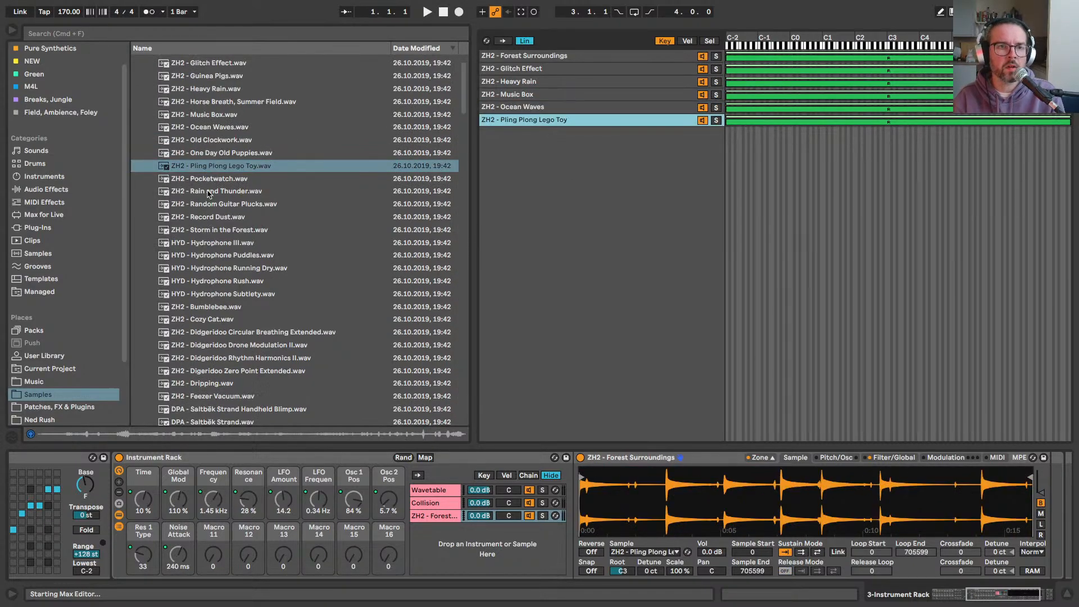
pyautogui.moveTo(208, 191); pyautogui.dragTo(646, 294)
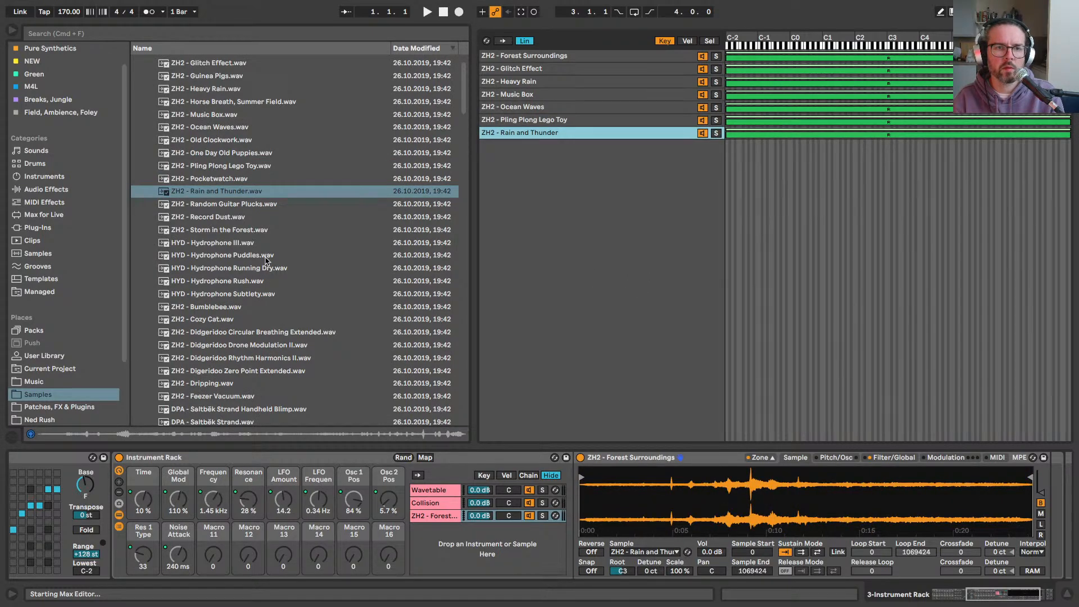
pyautogui.moveTo(219, 205); pyautogui.dragTo(621, 219)
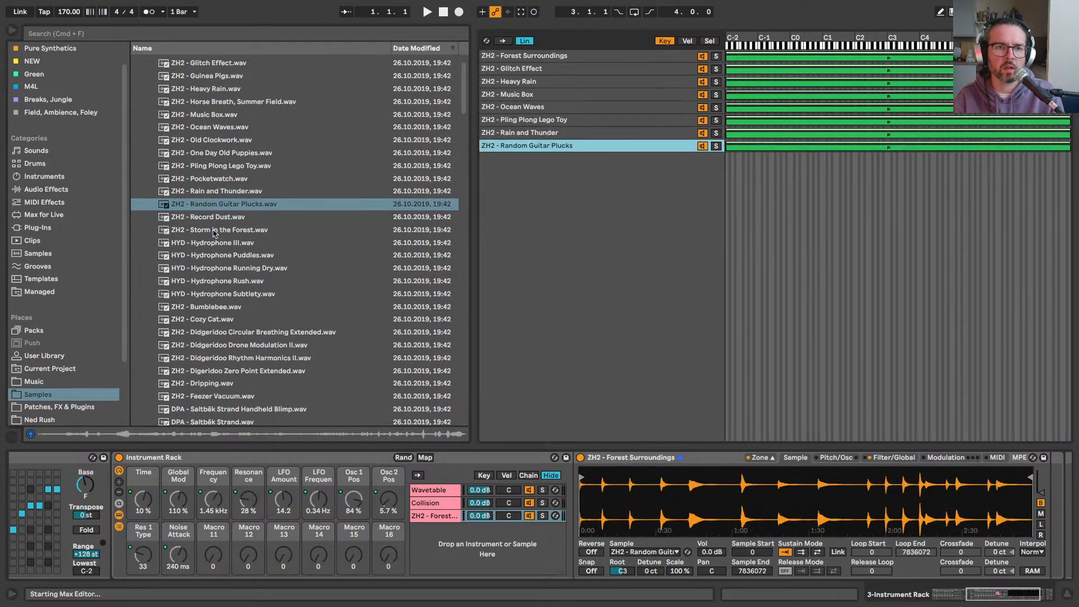
# Step: Add ZH2 - Record Dust, ZH2 - Storm in the Forest and the five recordings from Hydrophone III to Hydrophone Subtlety to the zone list
pyautogui.click(236, 218)
pyautogui.moveTo(237, 220); pyautogui.dragTo(540, 250)
pyautogui.moveTo(250, 235); pyautogui.dragTo(568, 247)
pyautogui.click(225, 243)
pyautogui.keyDown('shift'); pyautogui.click(217, 294); pyautogui.keyUp('shift')
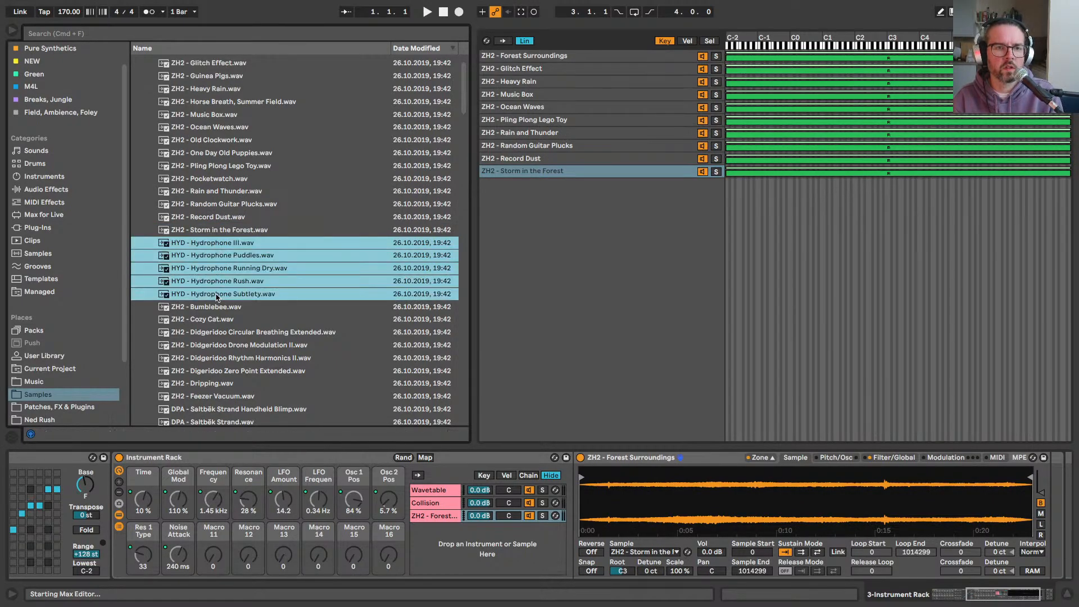
pyautogui.moveTo(224, 280); pyautogui.dragTo(602, 264)
# Step: Add the four Didgeridoo recordings, from Circular Breathing Extended to Zero Point Extended, to the Sampler's zone list
pyautogui.scroll(-3, 211, 256)
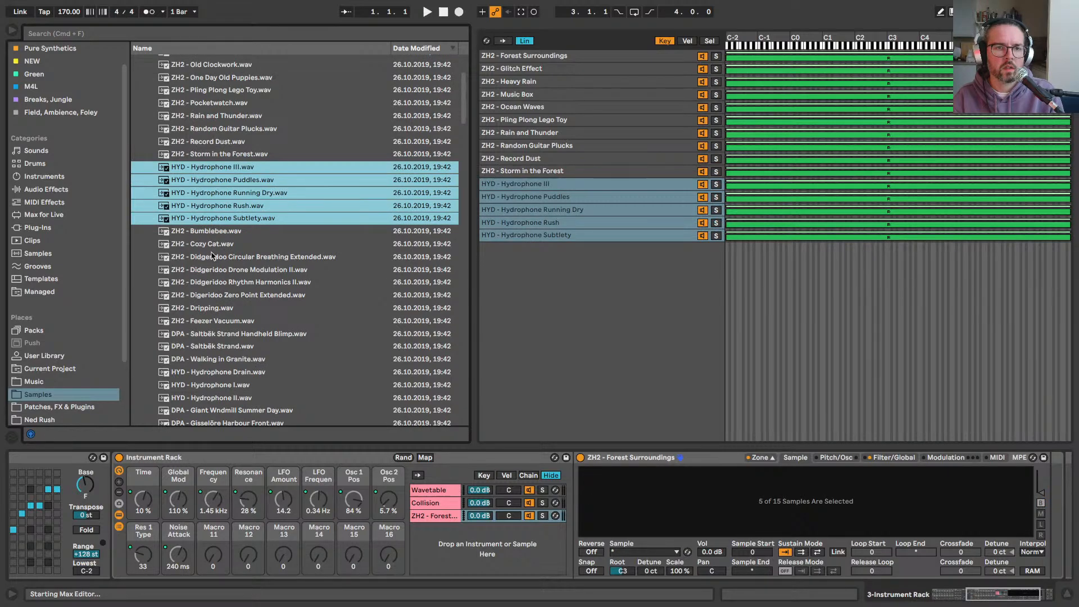
pyautogui.click(212, 256)
pyautogui.keyDown('shift'); pyautogui.click(224, 294); pyautogui.keyUp('shift')
pyautogui.moveTo(225, 295); pyautogui.dragTo(538, 323)
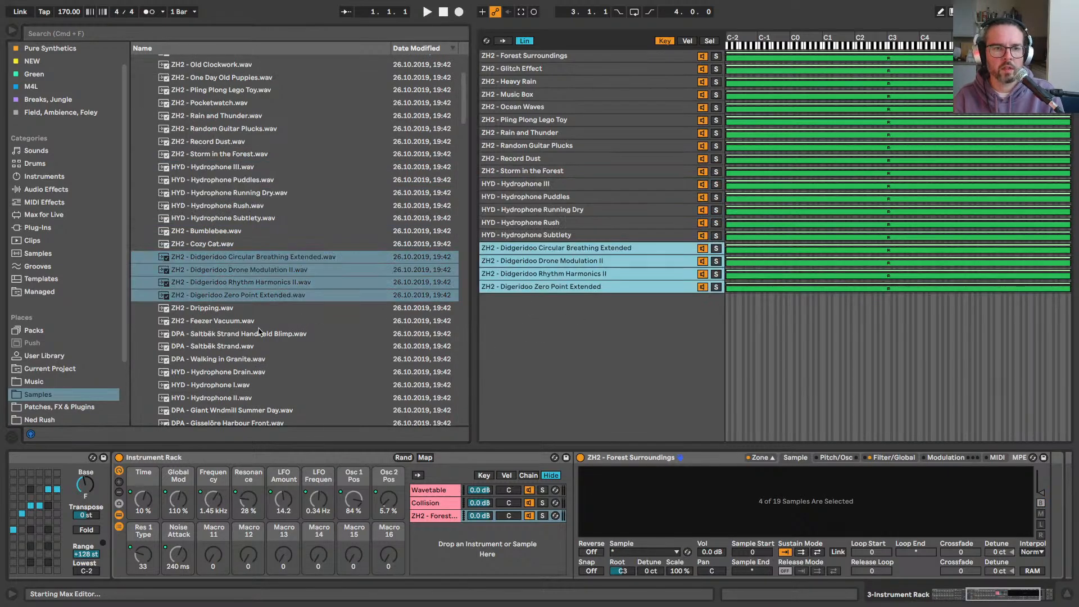
# Step: Add the consecutive recordings from ZH2 - Dripping to DPA - Giant Windmill Summer Day to the Sampler's zone list
pyautogui.scroll(-7, 260, 331)
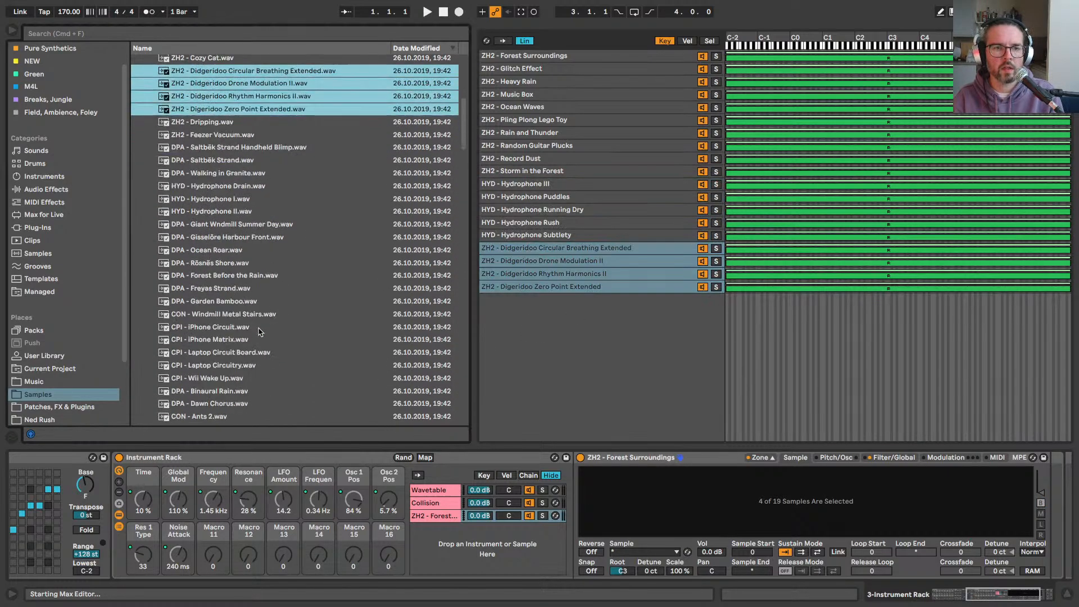
pyautogui.click(201, 123)
pyautogui.keyDown('shift'); pyautogui.click(230, 224); pyautogui.keyUp('shift')
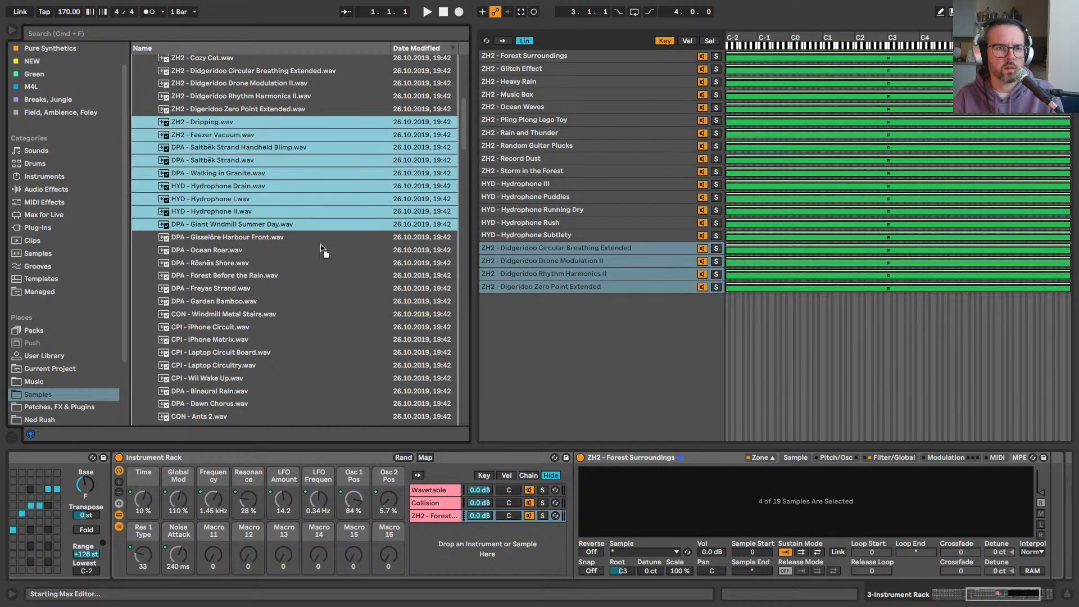
pyautogui.moveTo(235, 201); pyautogui.dragTo(540, 400)
# Step: Add the consecutive recordings from DPA - Ocean Roar to CON - Windmill Metal Stairs to the Sampler's zone list
pyautogui.scroll(-2, 225, 276)
pyautogui.click(205, 218)
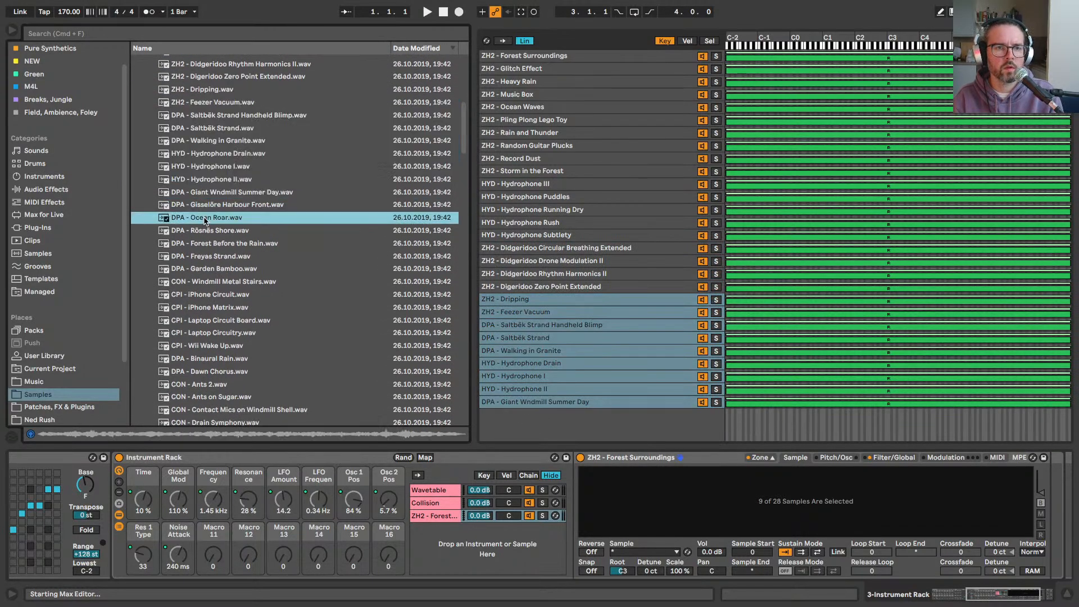
pyautogui.keyDown('shift'); pyautogui.click(208, 282); pyautogui.keyUp('shift')
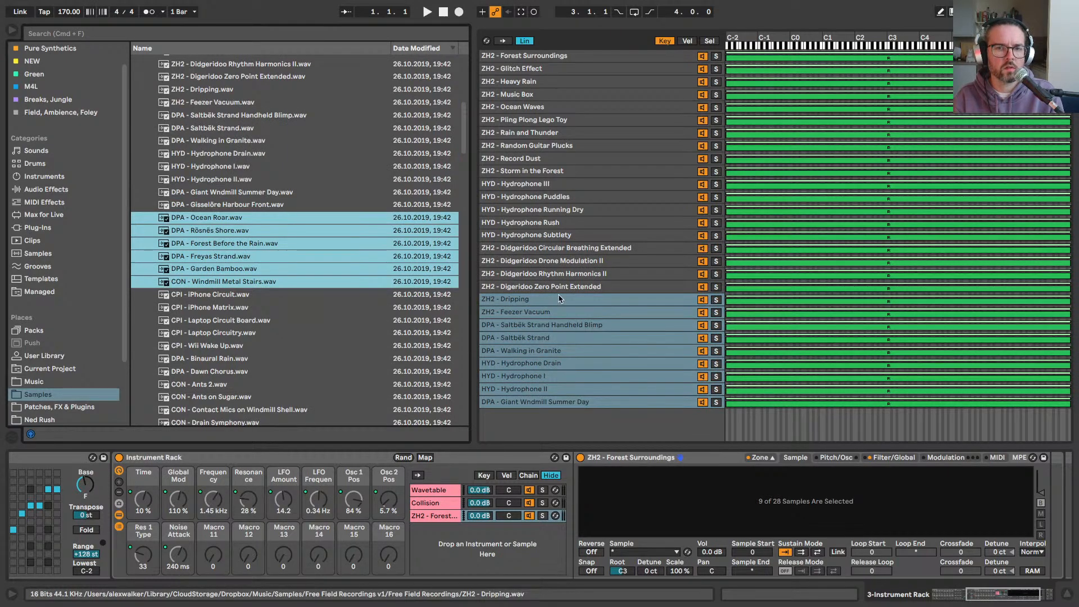
pyautogui.moveTo(262, 274); pyautogui.dragTo(541, 430)
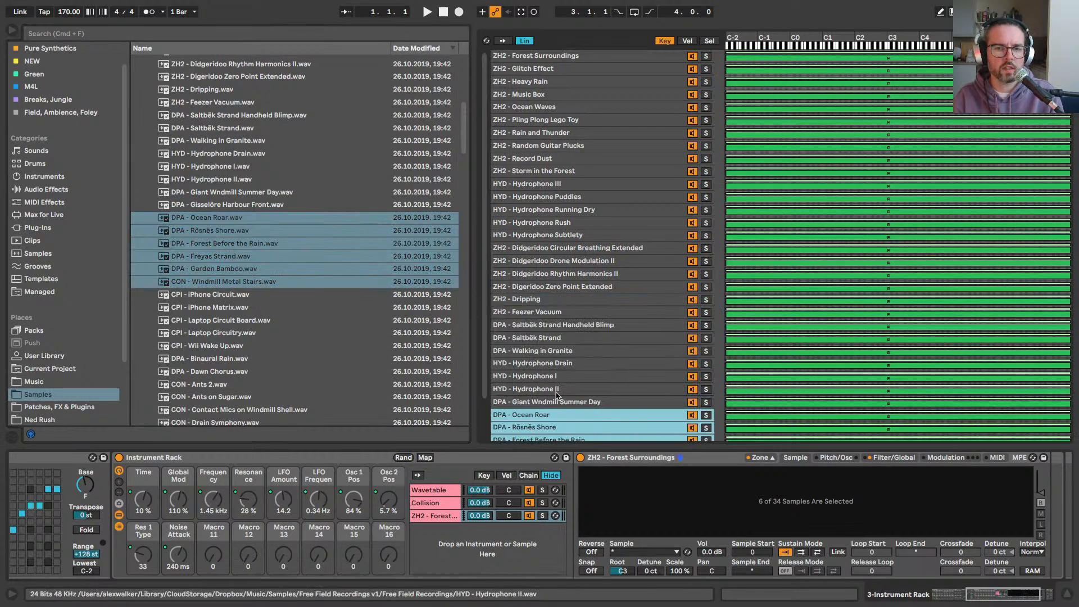
# Step: Add the recordings from CPI - iPhone Circuit to DPA - Dawn Chorus to the zone list and hide the browser
pyautogui.scroll(-3, 208, 285)
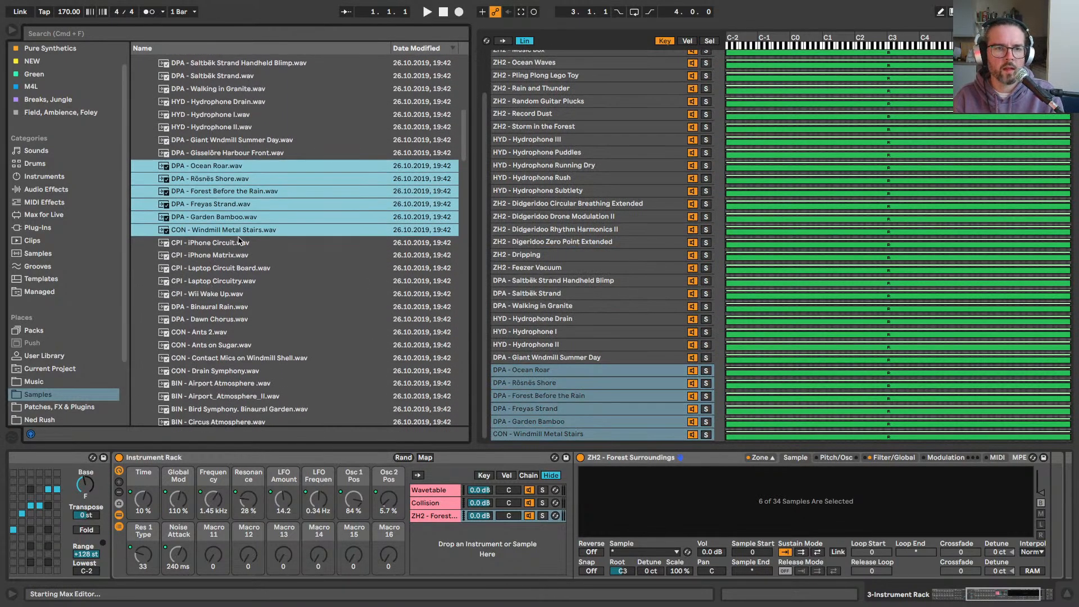
pyautogui.click(217, 242)
pyautogui.keyDown('shift'); pyautogui.click(214, 320); pyautogui.keyUp('shift')
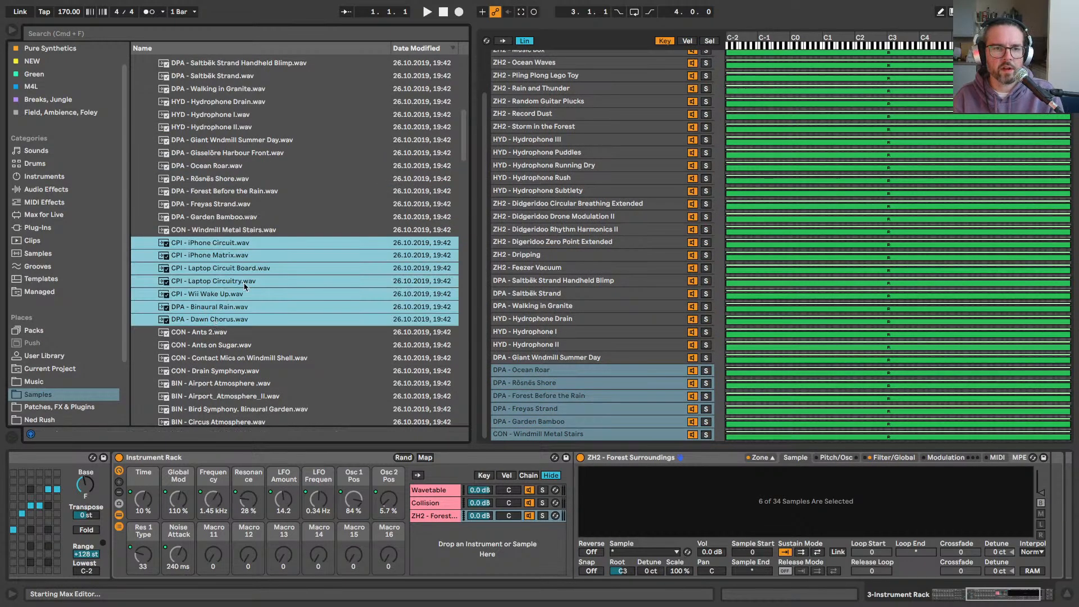
pyautogui.moveTo(234, 282); pyautogui.dragTo(579, 442)
pyautogui.click(12, 31)
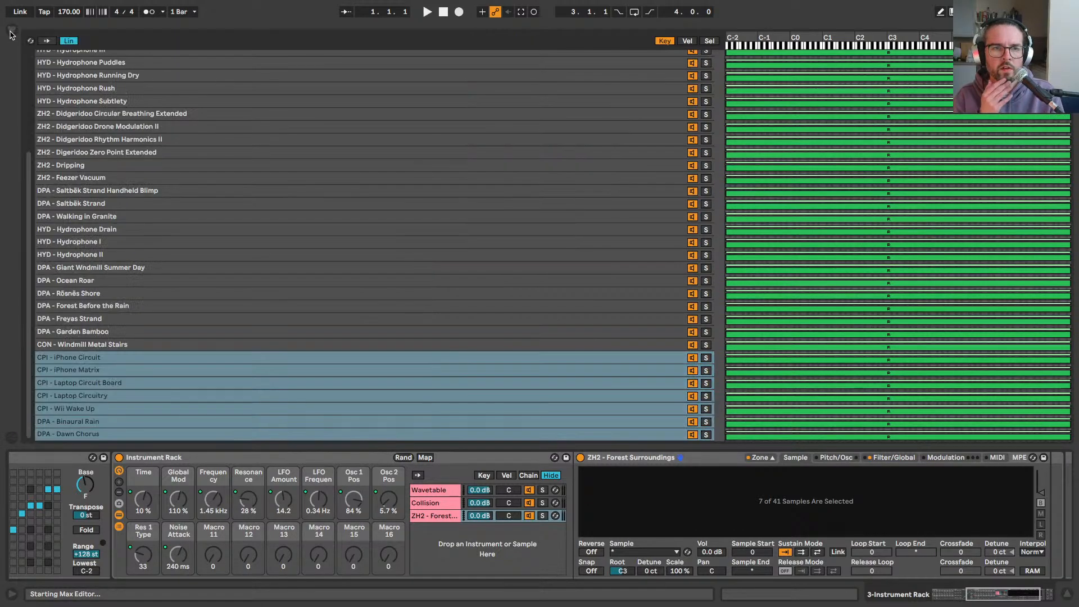
# Step: Close the zone editor and lengthen the Sampler's volume envelope attack to about 2.70 s
pyautogui.click(760, 457)
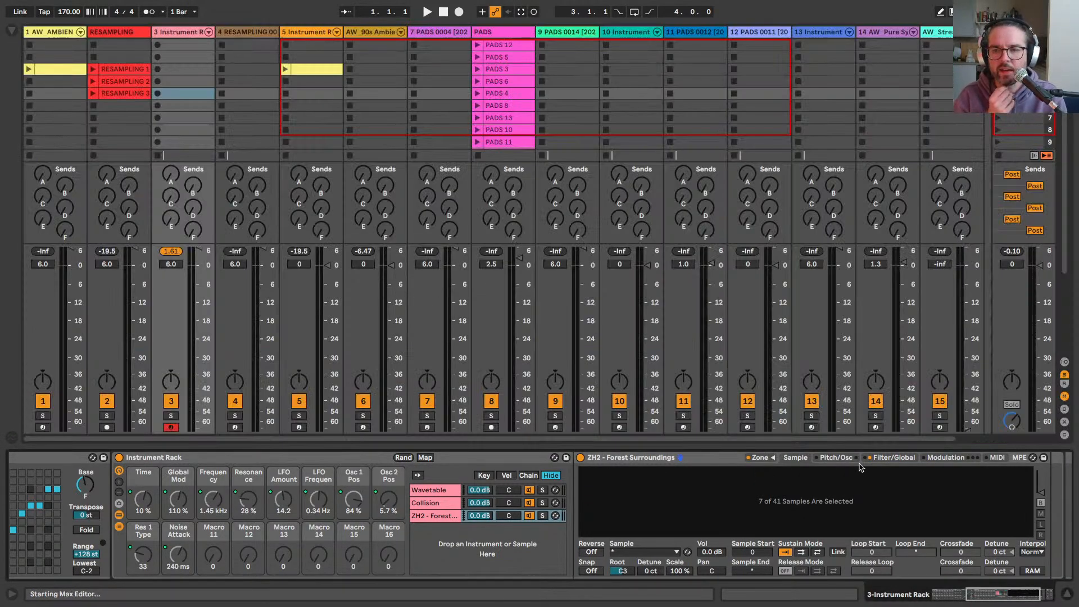
pyautogui.click(886, 458)
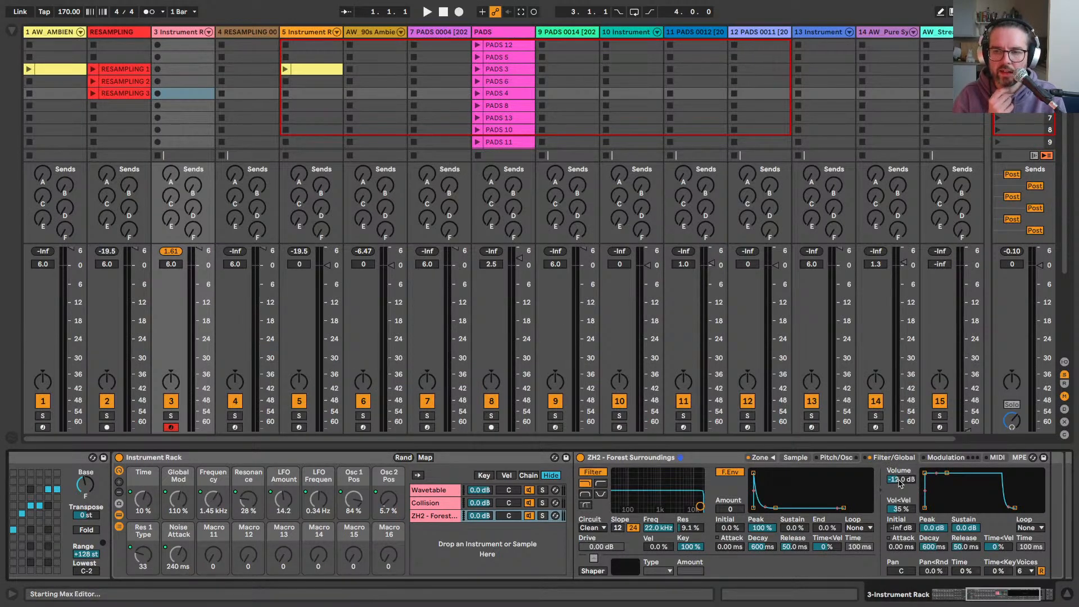
pyautogui.hscroll(5, 622, 472)
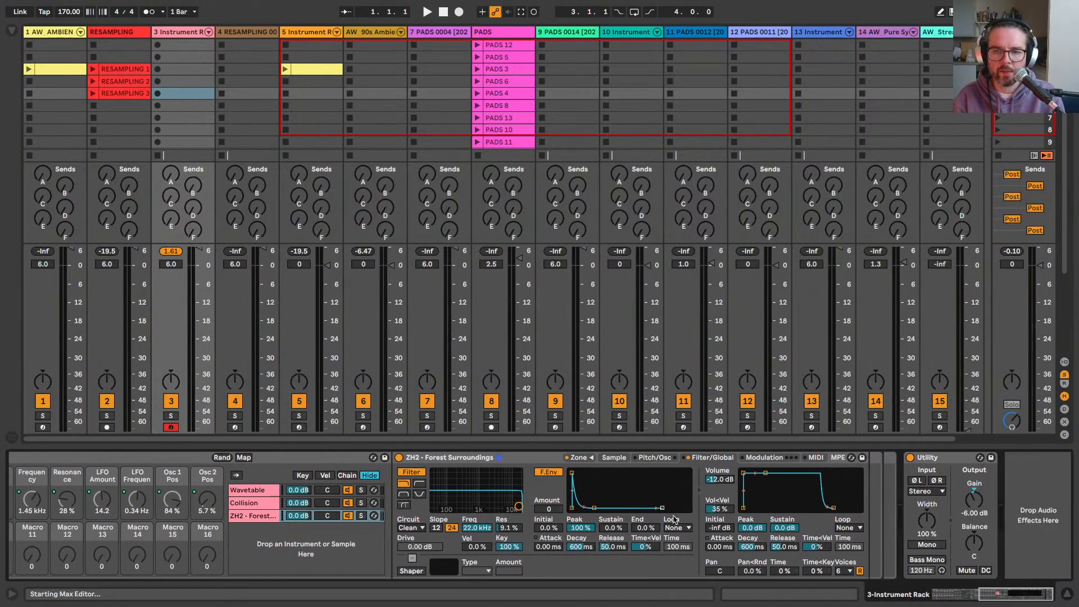
pyautogui.moveTo(721, 548); pyautogui.dragTo(721, 483)
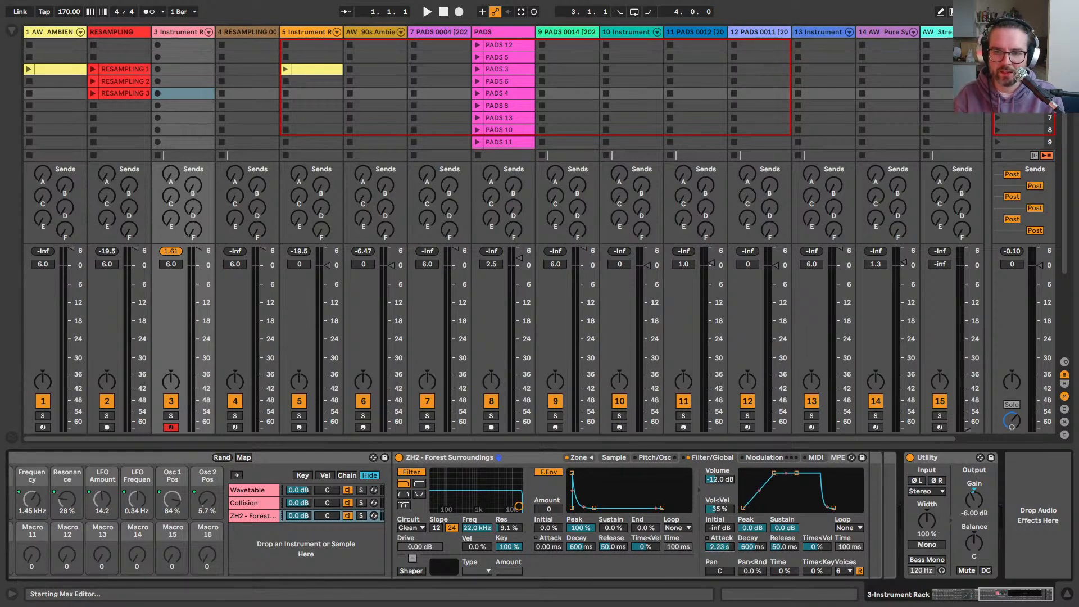
# Step: Solo the Sampler chain in the rack and limit the Sampler to 2 voices
pyautogui.click(360, 515)
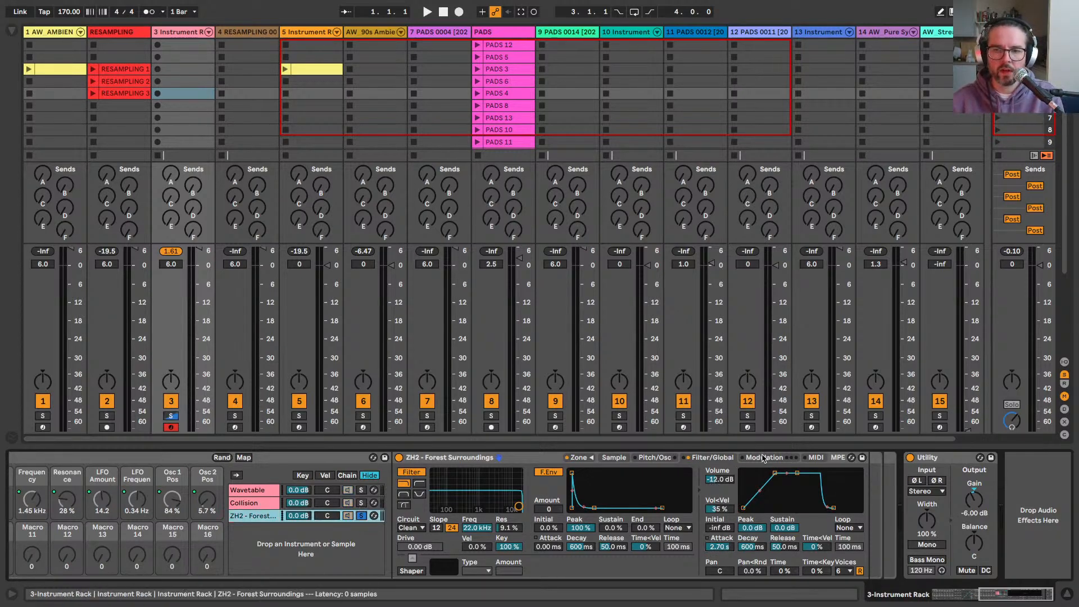
pyautogui.click(841, 571)
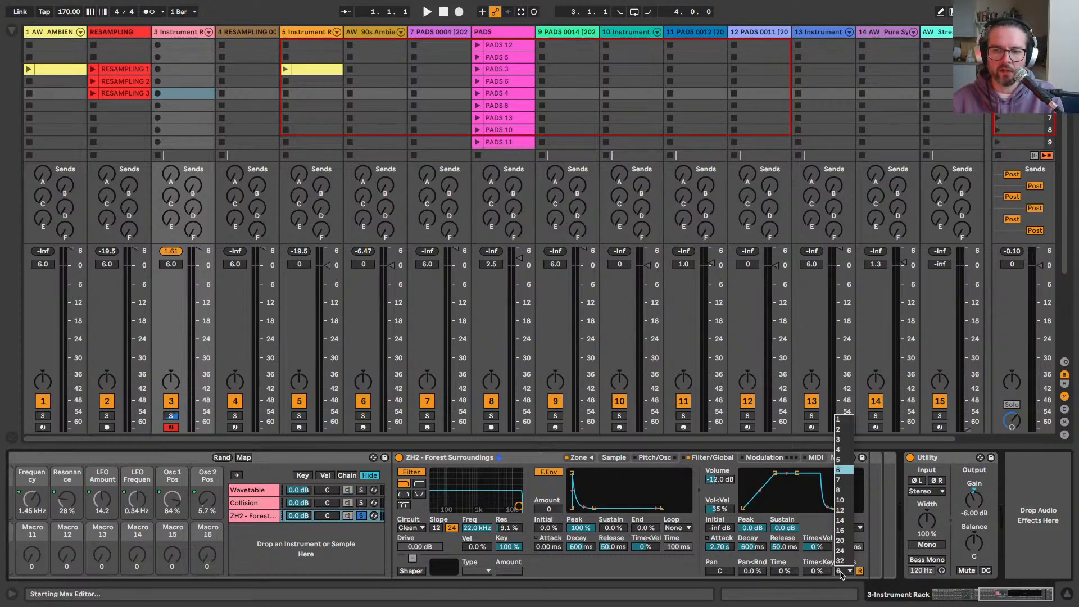
pyautogui.click(838, 428)
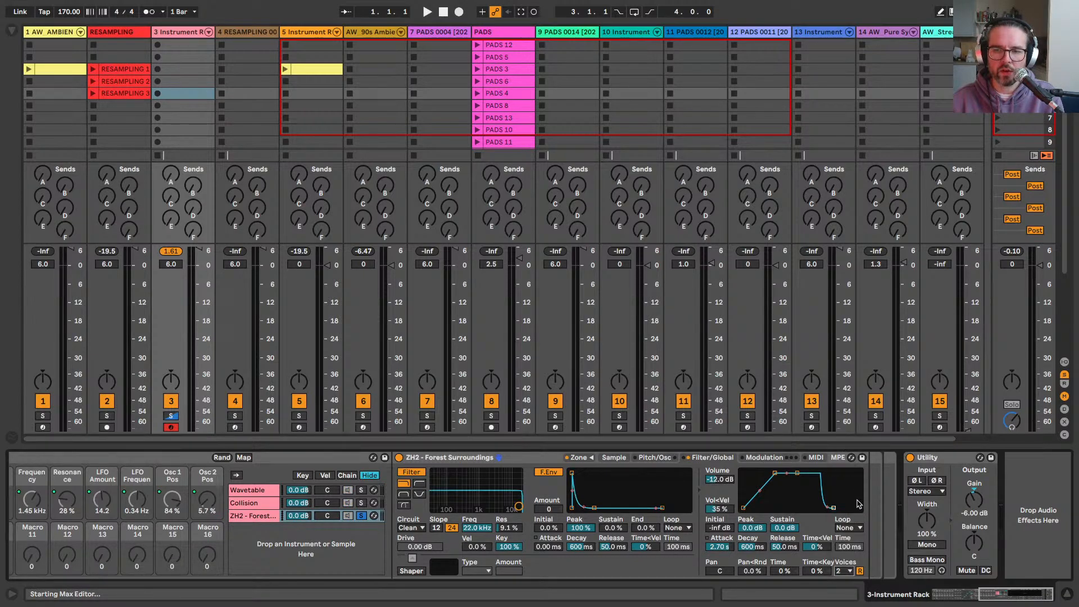
# Step: Show the sample select zones, select all samples and distribute their ranges evenly along the selector
pyautogui.click(765, 458)
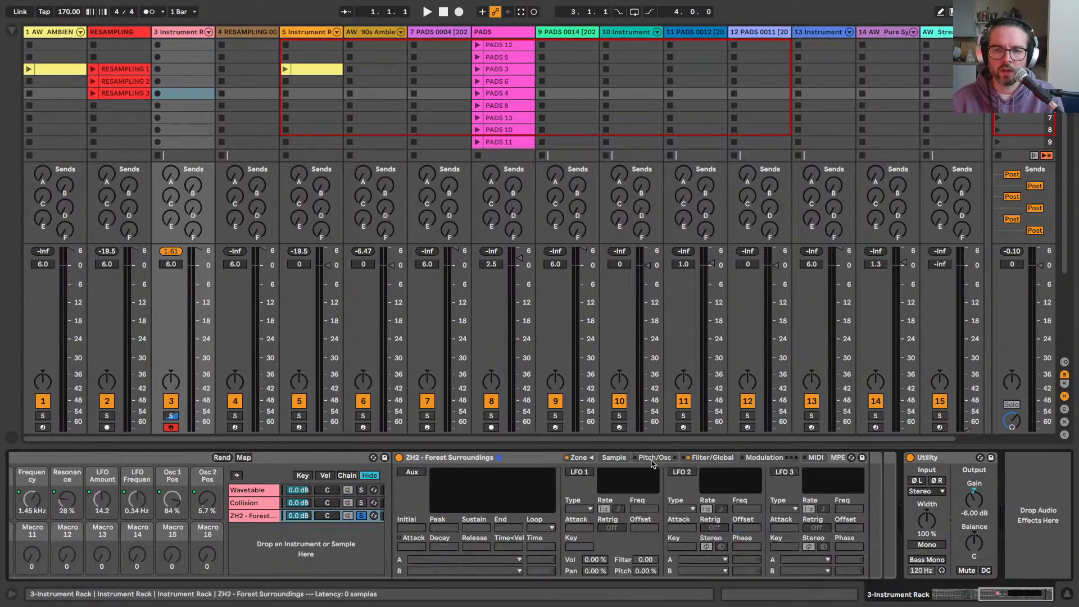
pyautogui.click(615, 458)
pyautogui.click(584, 459)
pyautogui.click(709, 40)
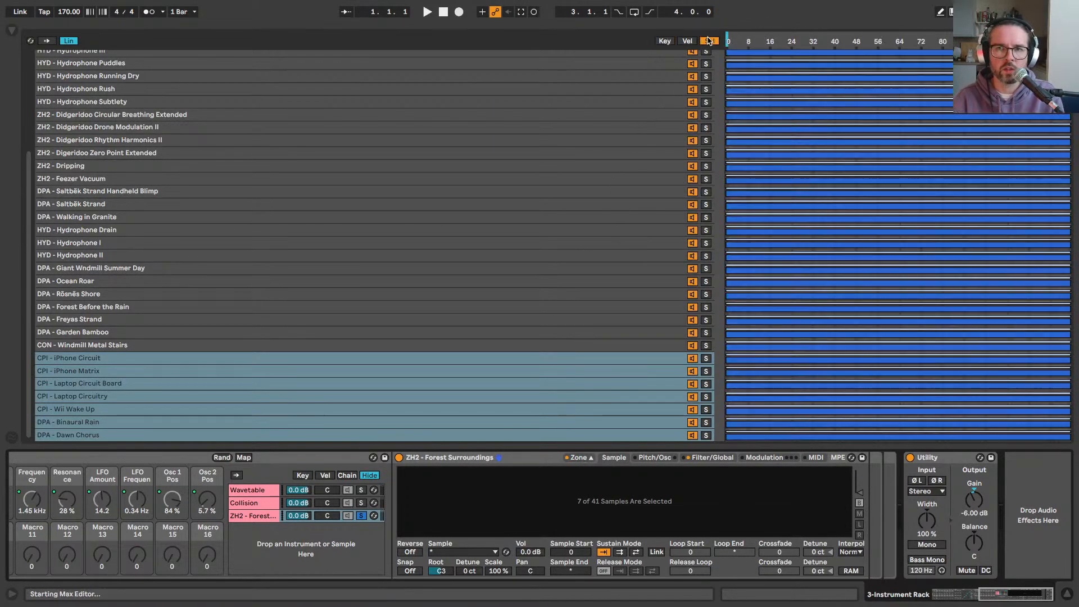
pyautogui.click(632, 193)
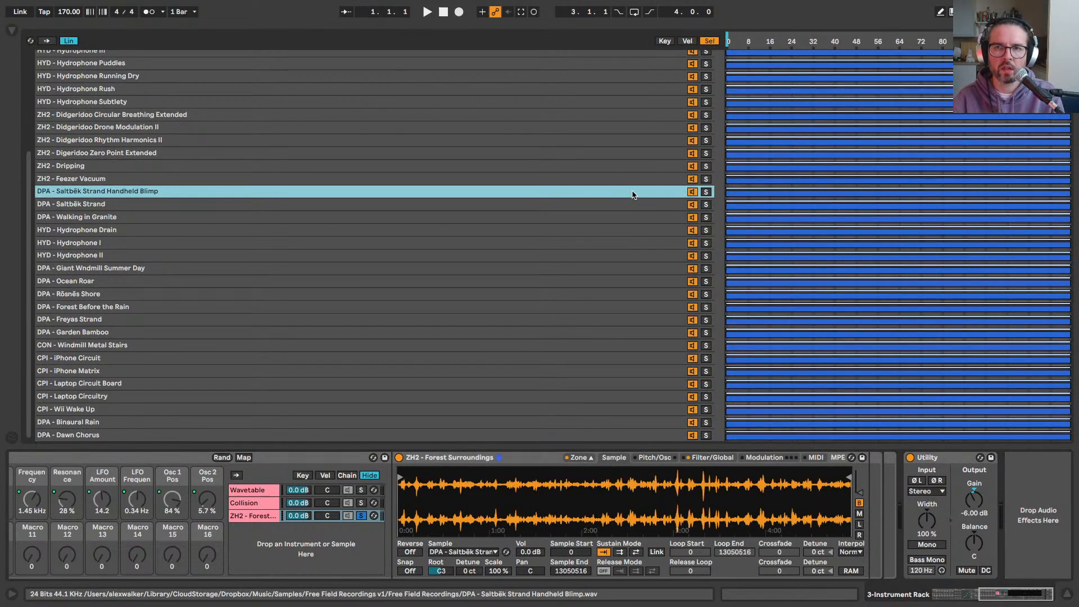
pyautogui.press('super+a')
pyautogui.scroll(5, 753, 244)
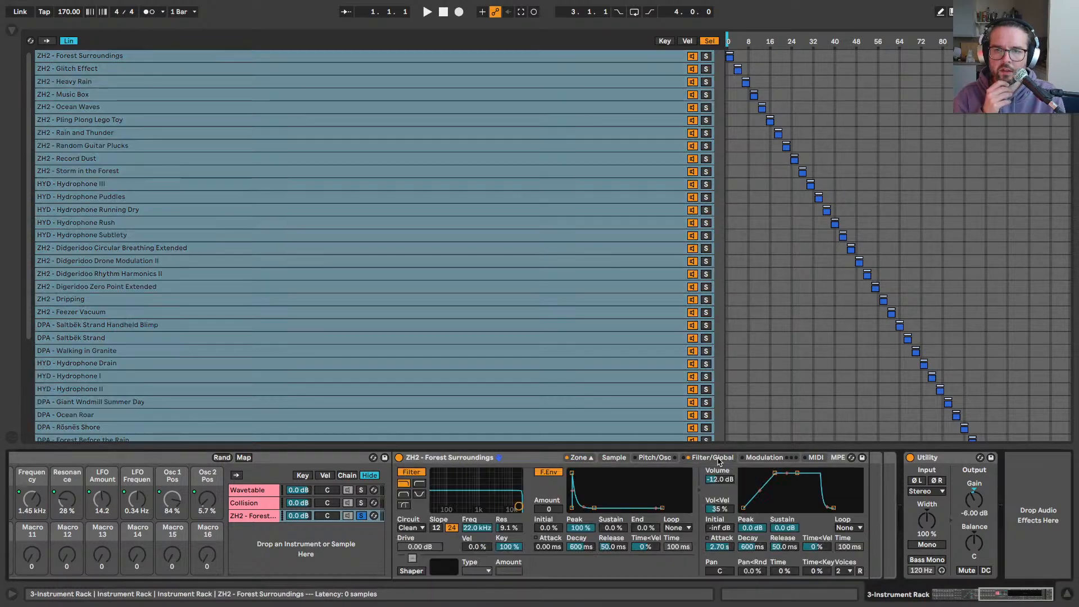
# Step: Enable the Sampler's LFO 2 and route its destination A to Sample Selector with an amount of 100
pyautogui.click(712, 457)
pyautogui.click(764, 458)
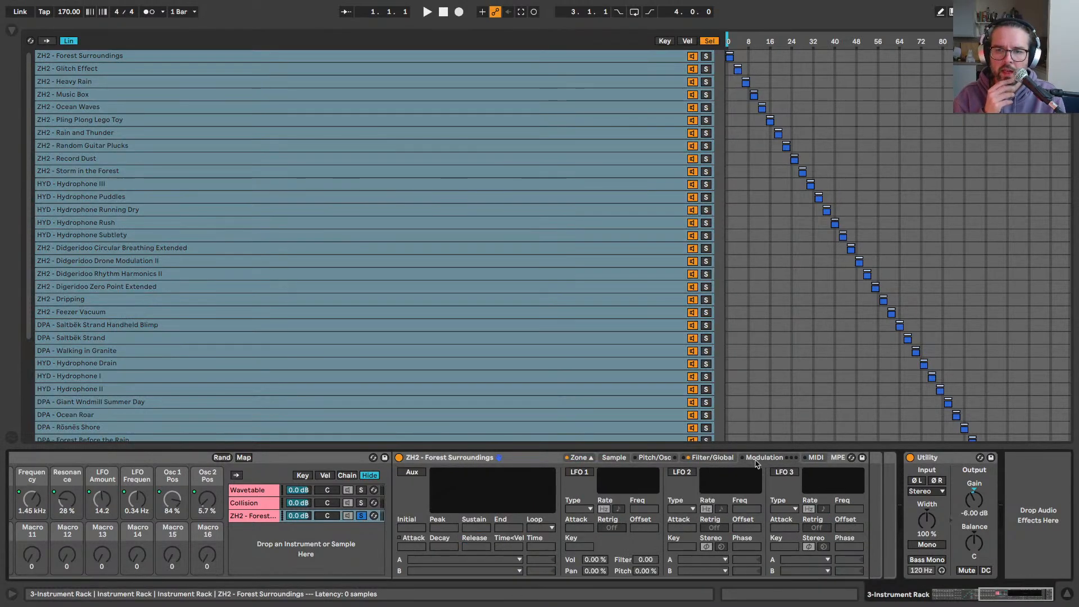
pyautogui.click(673, 472)
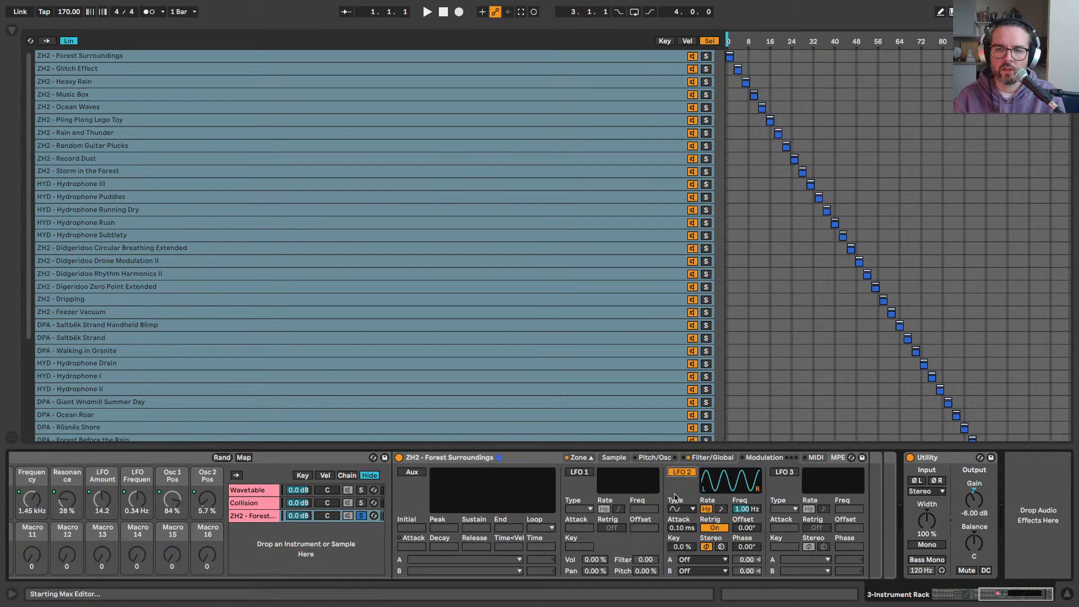
pyautogui.click(696, 559)
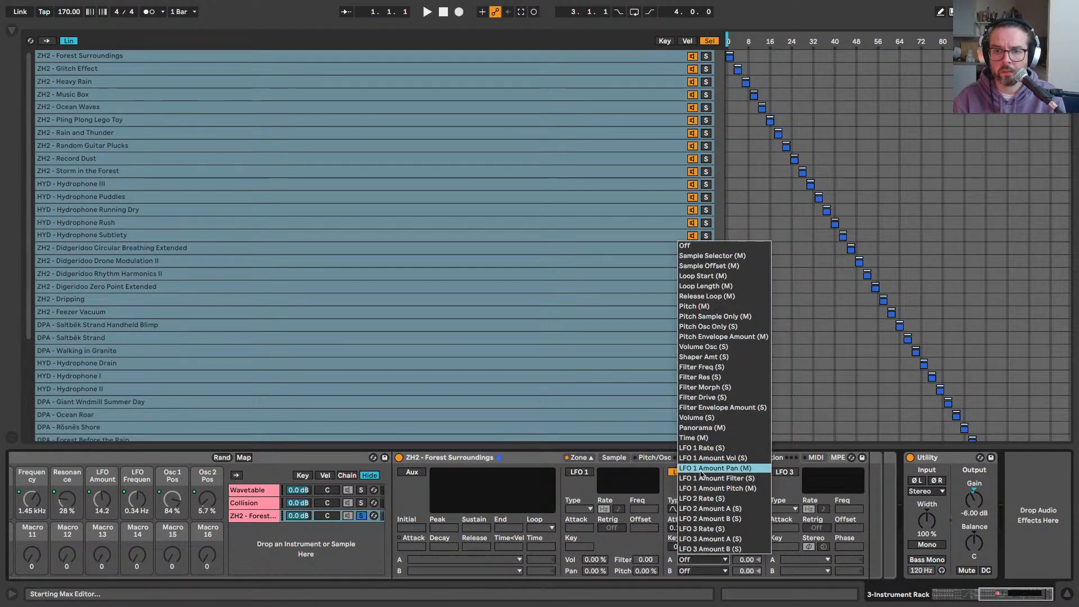
pyautogui.click(705, 266)
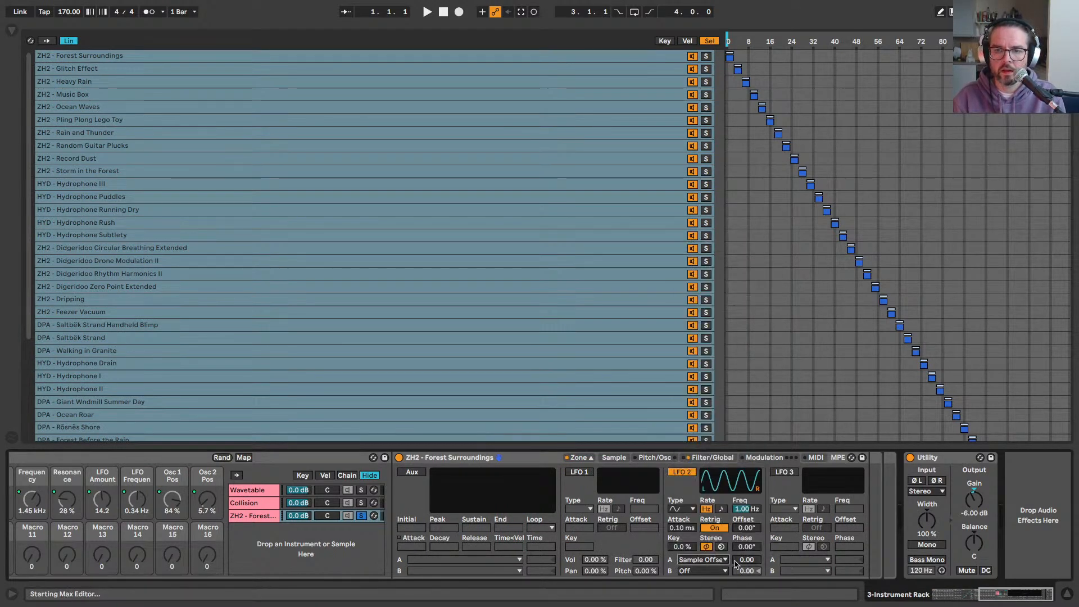
pyautogui.click(713, 560)
pyautogui.click(711, 258)
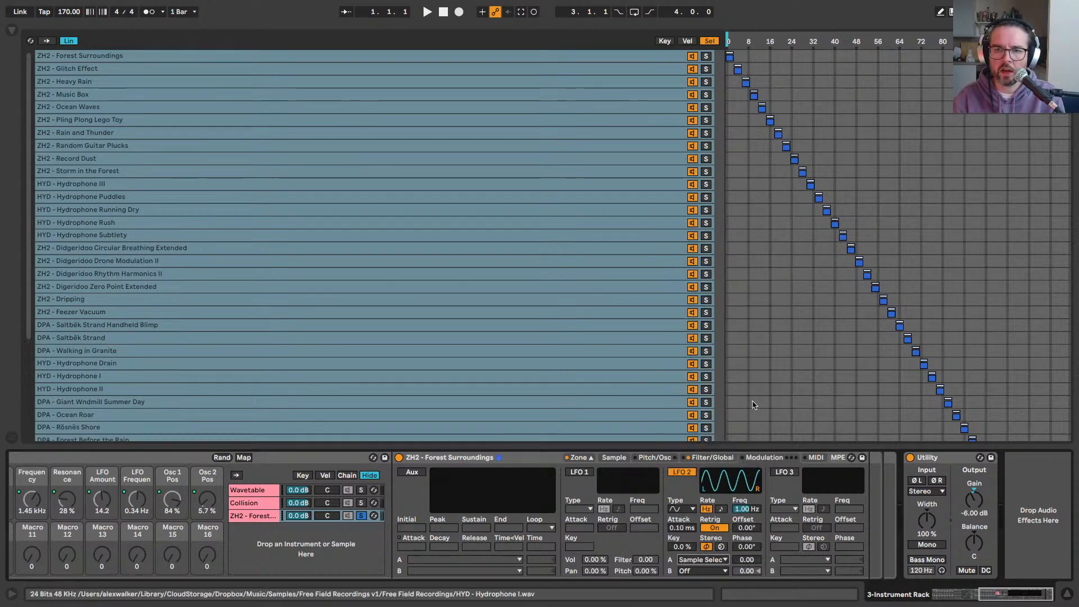
pyautogui.moveTo(746, 560); pyautogui.dragTo(746, 528)
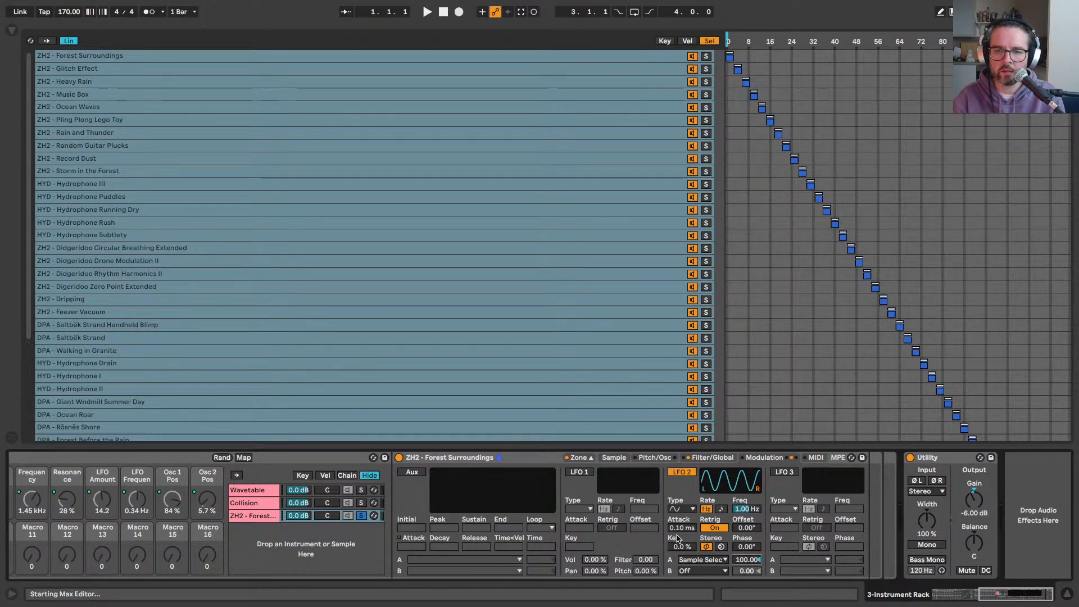
# Step: Give LFO 2 a random sample-and-hold waveform and slow its frequency to 0.01 Hz
pyautogui.click(681, 508)
pyautogui.click(695, 558)
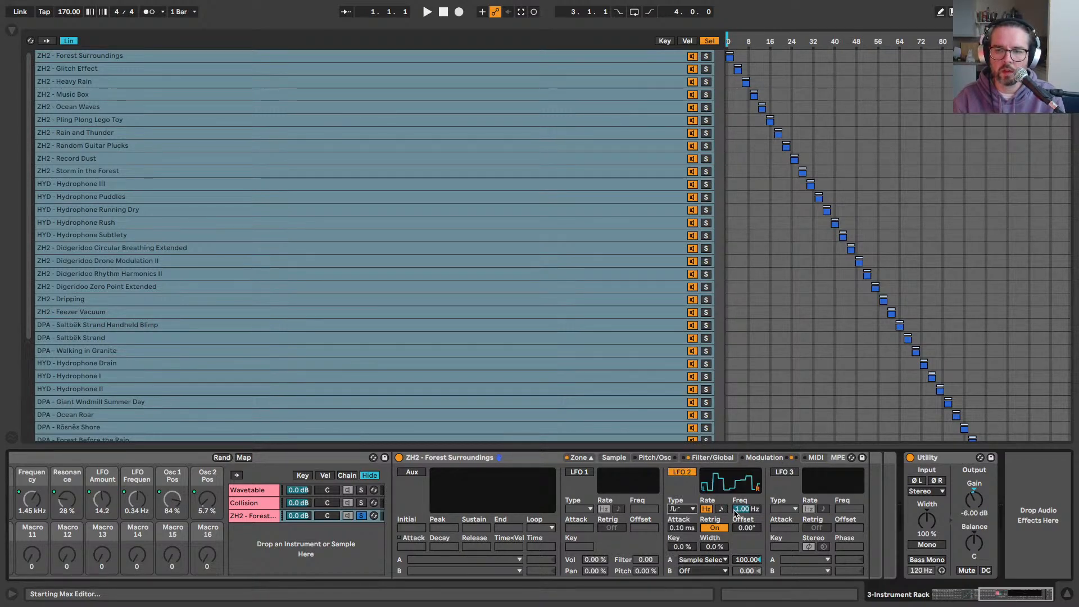
pyautogui.moveTo(735, 509); pyautogui.dragTo(728, 576)
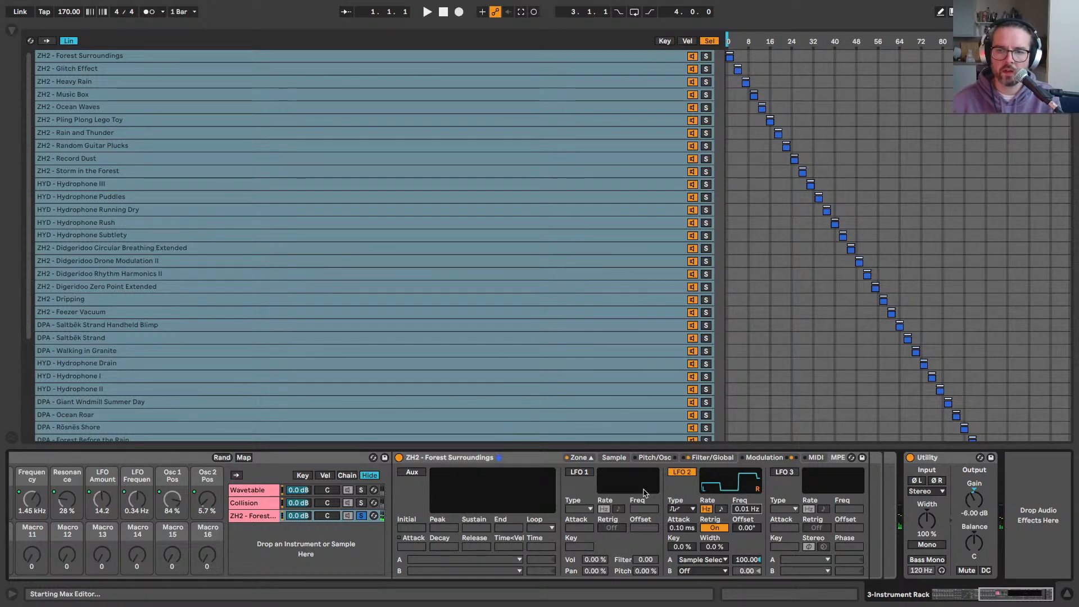
# Step: Set the sustain mode of all the selected samples to the back-and-forth loop
pyautogui.click(592, 459)
pyautogui.press('Tab')
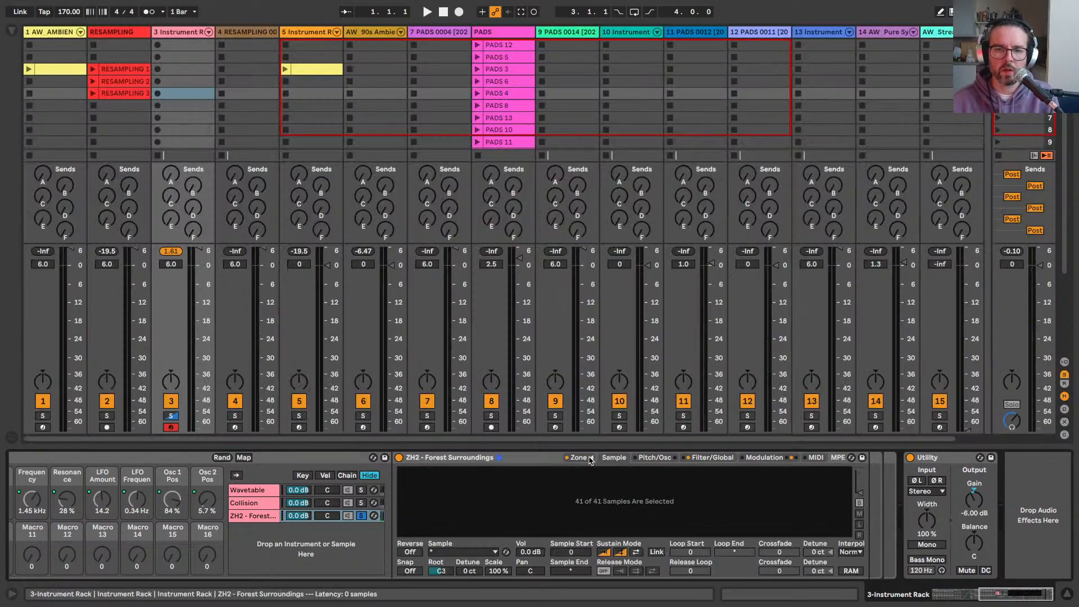
pyautogui.press('Tab')
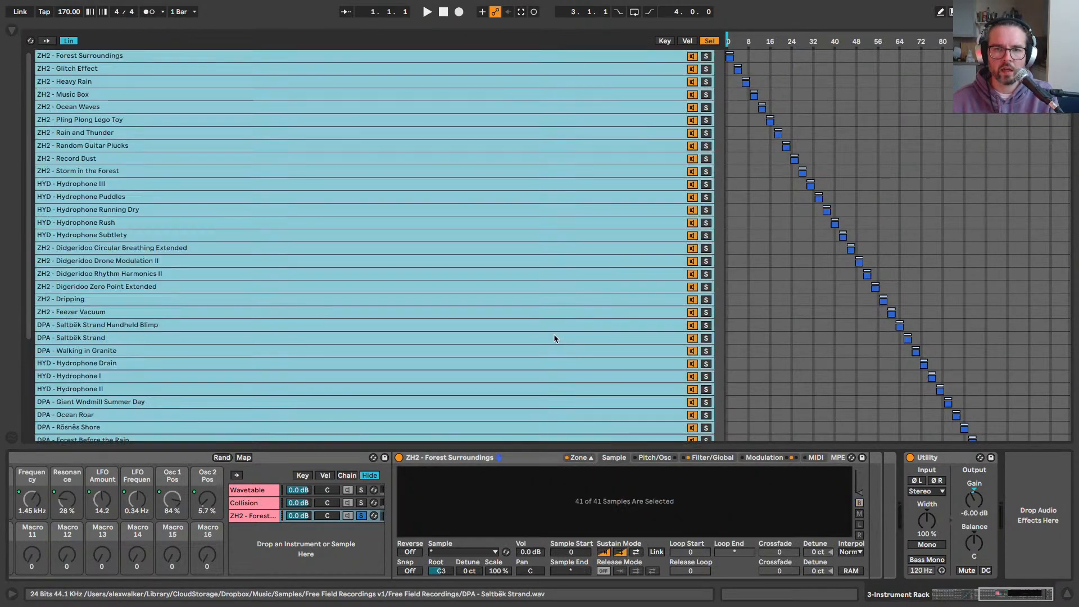
pyautogui.click(636, 552)
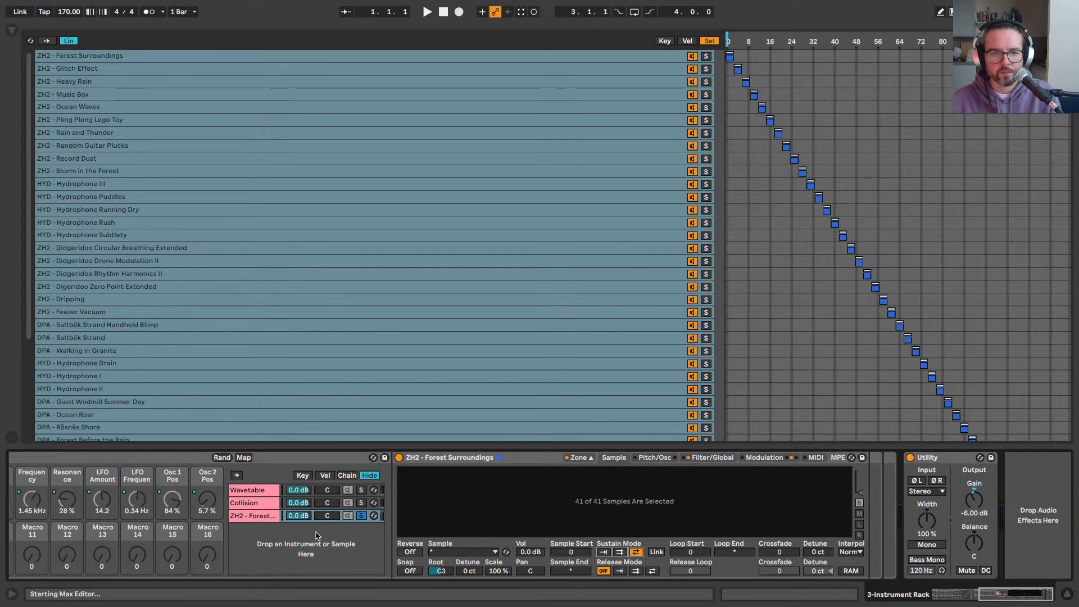
# Step: Change the Sampler's filter to a 12 dB band-pass at about 2.85 kHz with 20 % resonance
pyautogui.click(696, 458)
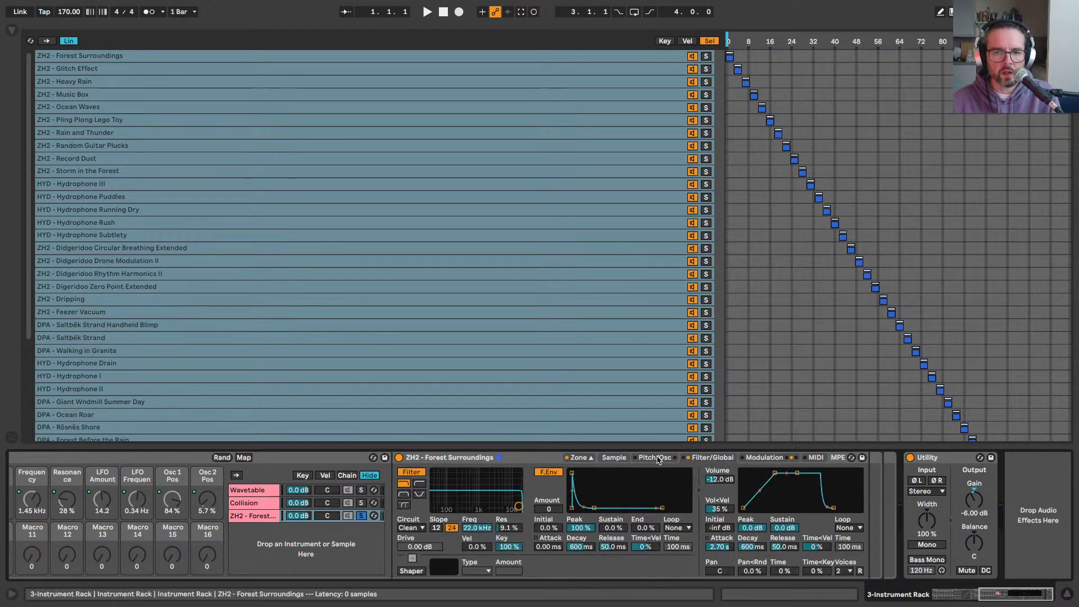
pyautogui.click(419, 483)
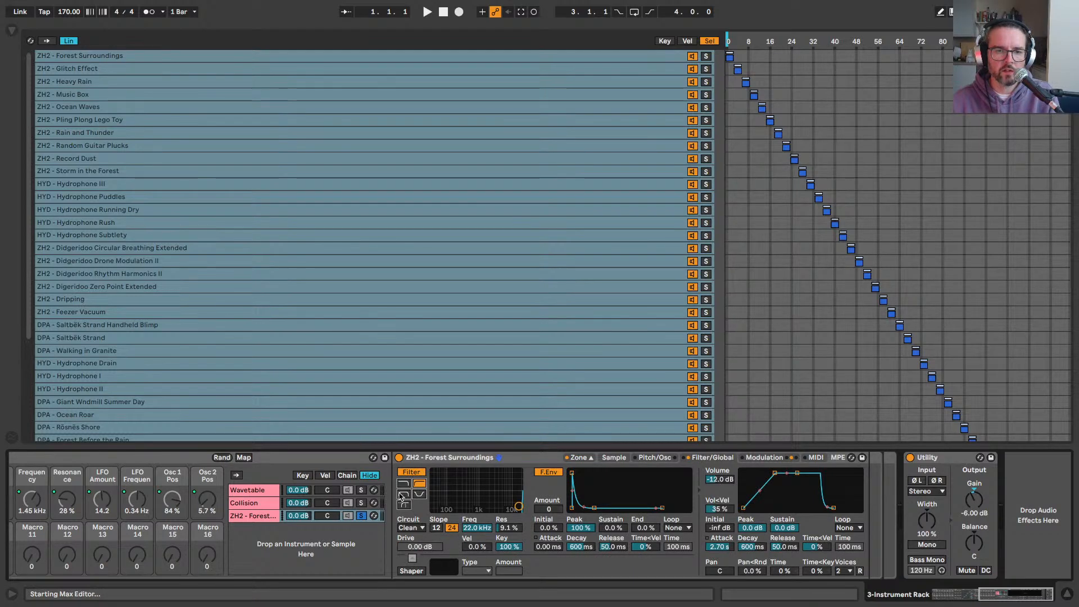
pyautogui.click(402, 495)
pyautogui.moveTo(505, 528); pyautogui.dragTo(505, 548)
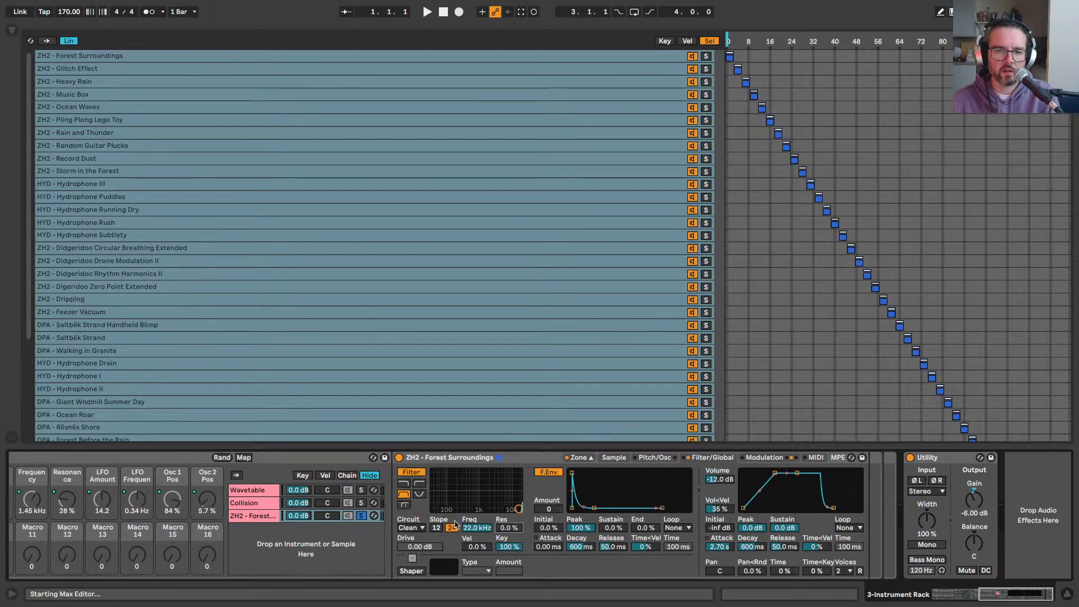
pyautogui.click(441, 529)
pyautogui.moveTo(519, 509); pyautogui.dragTo(492, 499)
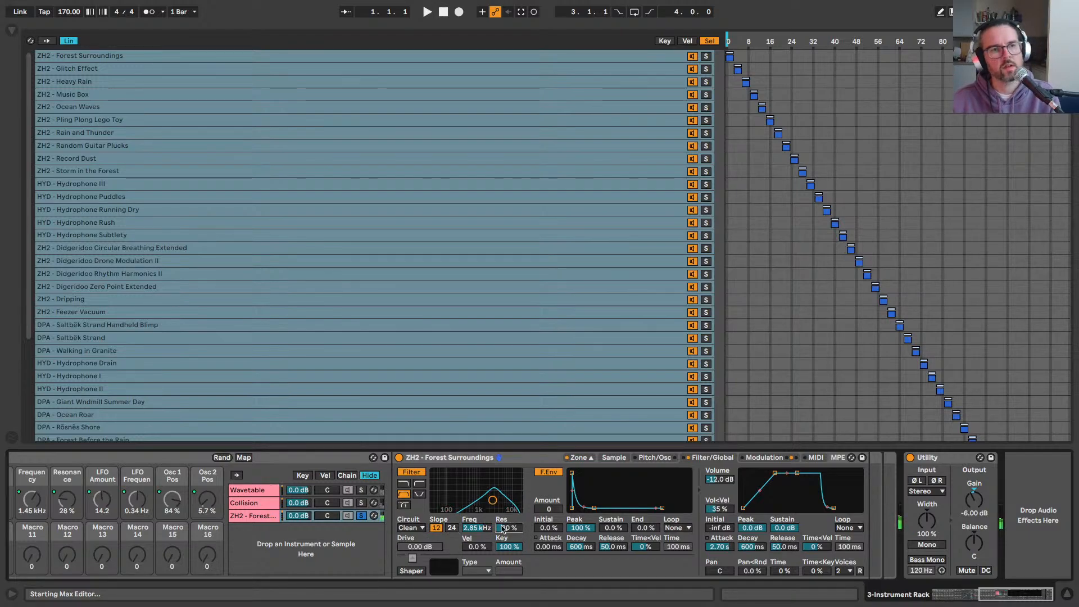
pyautogui.moveTo(503, 528); pyautogui.dragTo(503, 538)
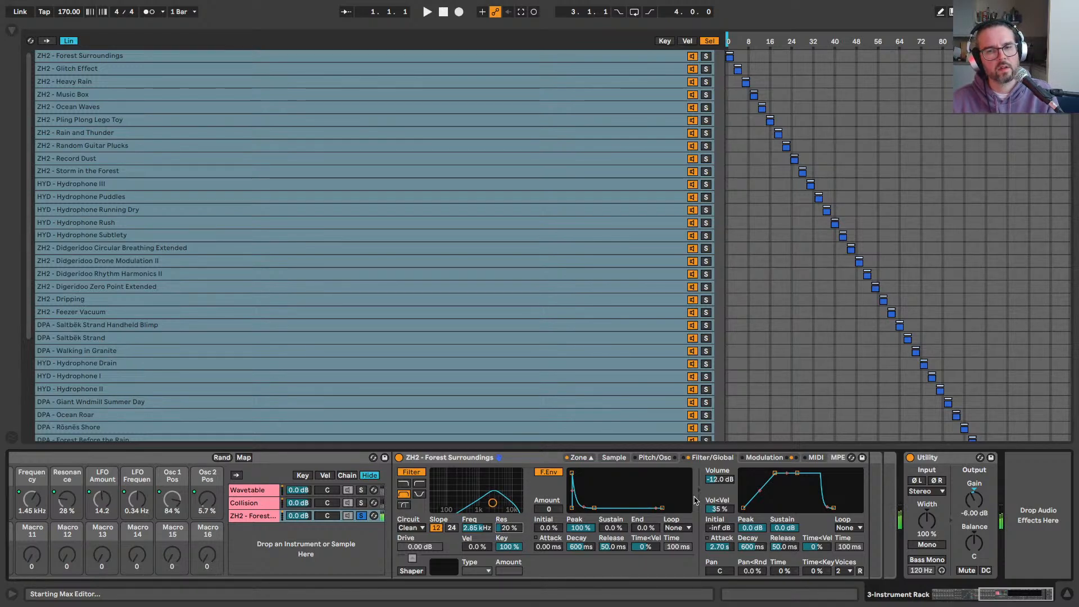
# Step: Lower the Sampler's global volume to -20 dB
pyautogui.click(719, 479)
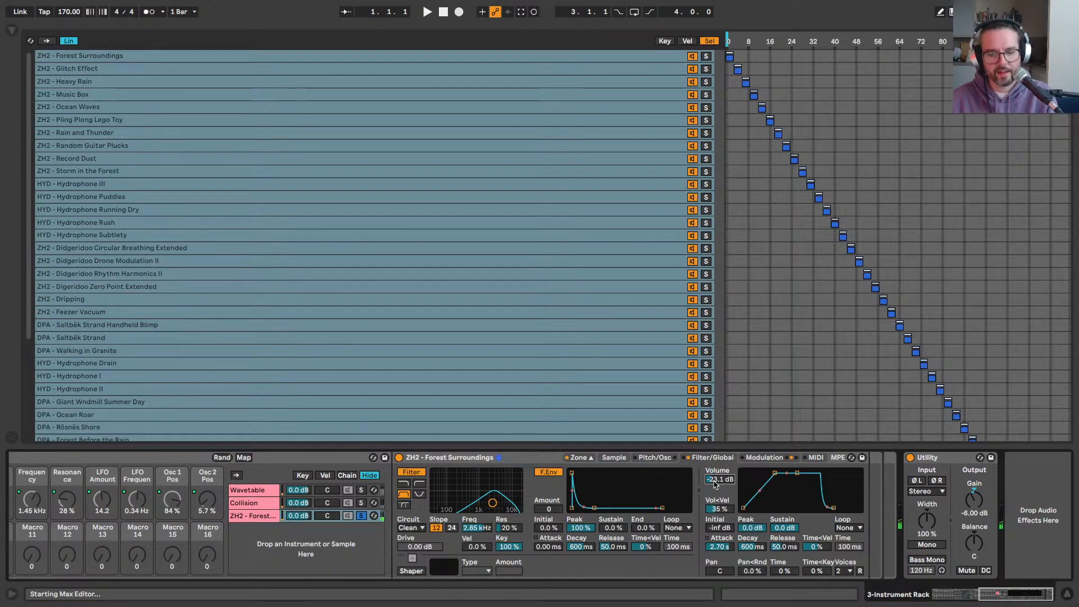
pyautogui.press('BackSpace')
pyautogui.write('-20')
pyautogui.press('Return')
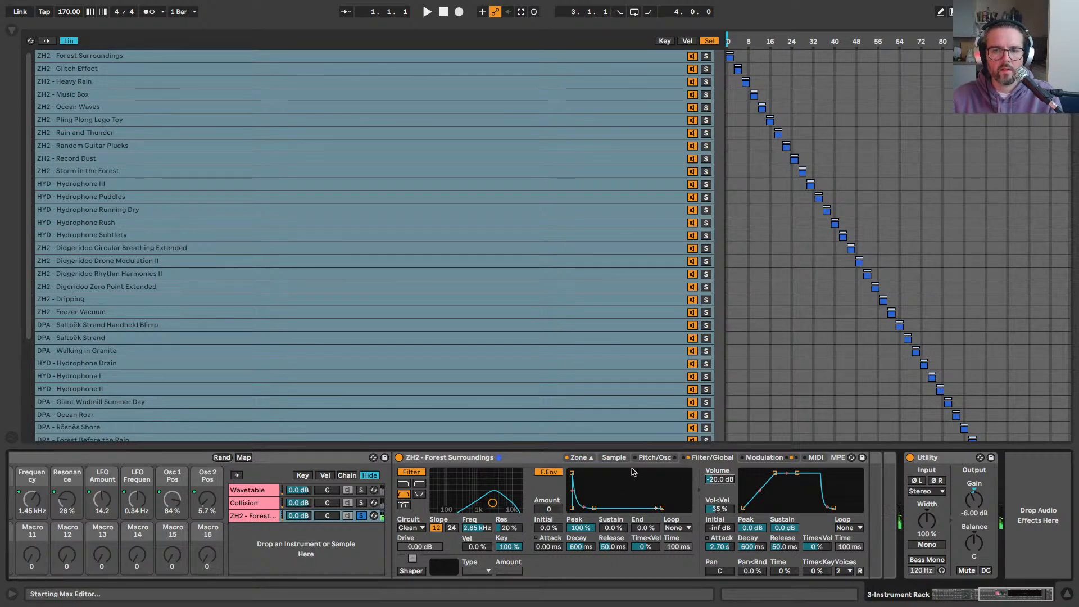
# Step: Route LFO 2's destination B to Panorama with an amount of 75
pyautogui.click(764, 457)
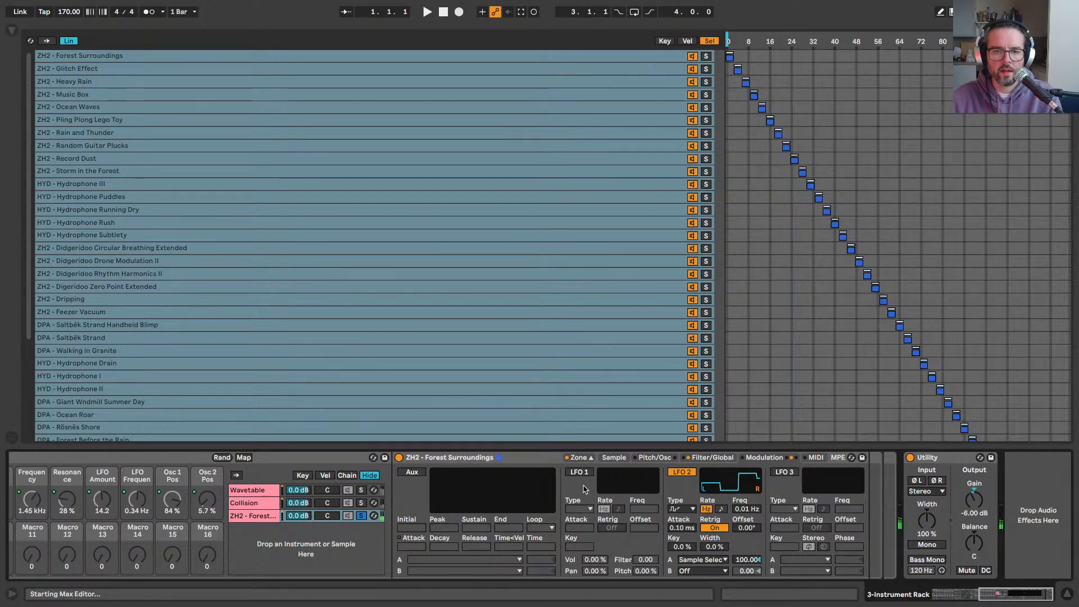
pyautogui.click(699, 570)
pyautogui.click(698, 441)
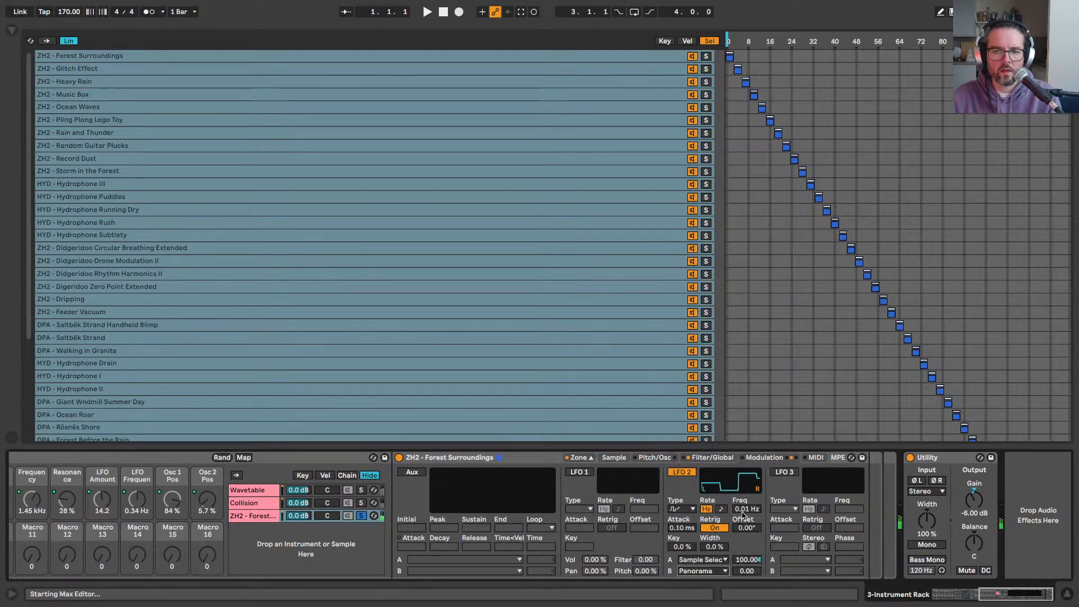
pyautogui.moveTo(742, 576); pyautogui.dragTo(743, 548)
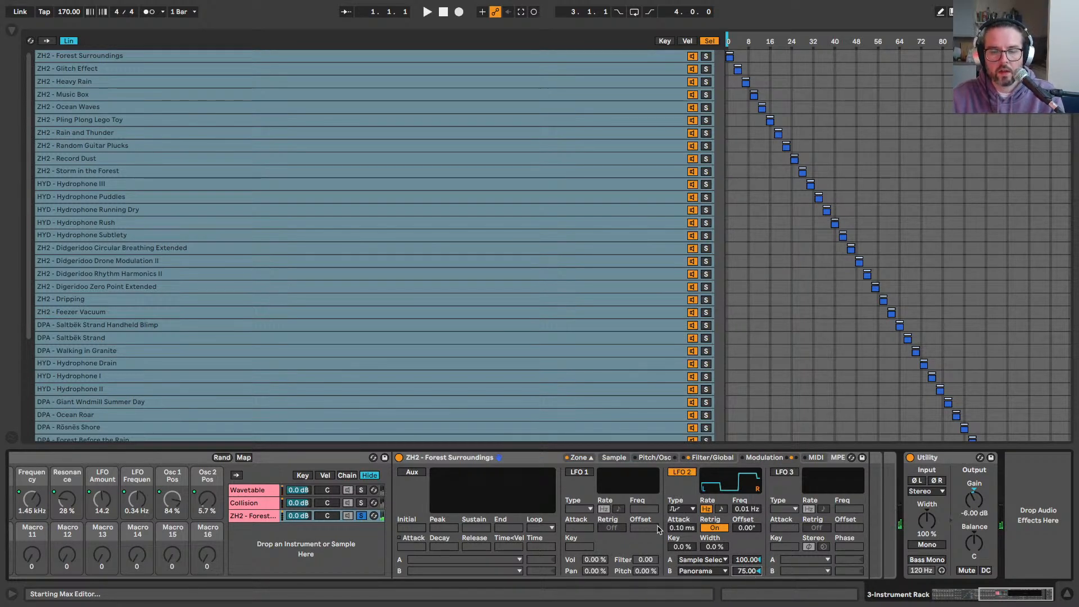
# Step: Enable LFO 1 at 0.10 Hz with 50 % pan modulation and turn off its retrigger
pyautogui.click(571, 480)
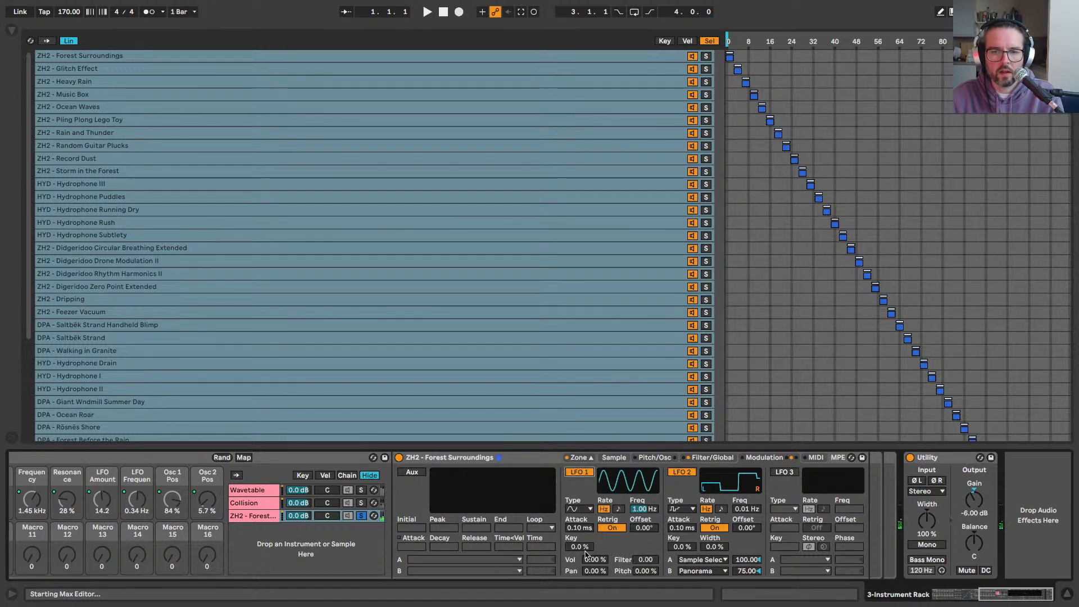
pyautogui.moveTo(592, 573); pyautogui.dragTo(592, 561)
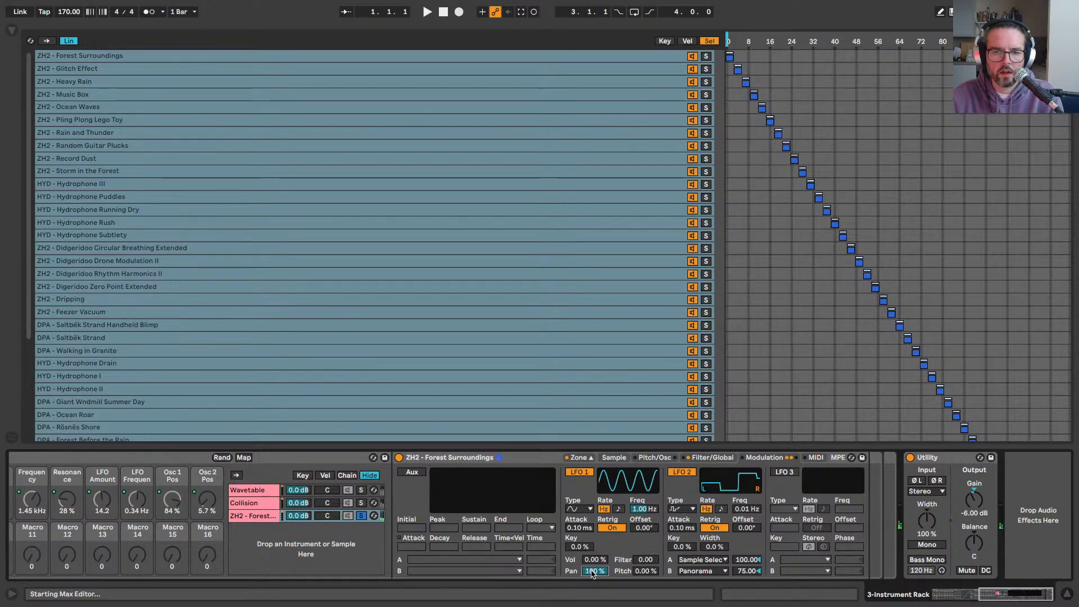
pyautogui.moveTo(639, 508); pyautogui.dragTo(639, 536)
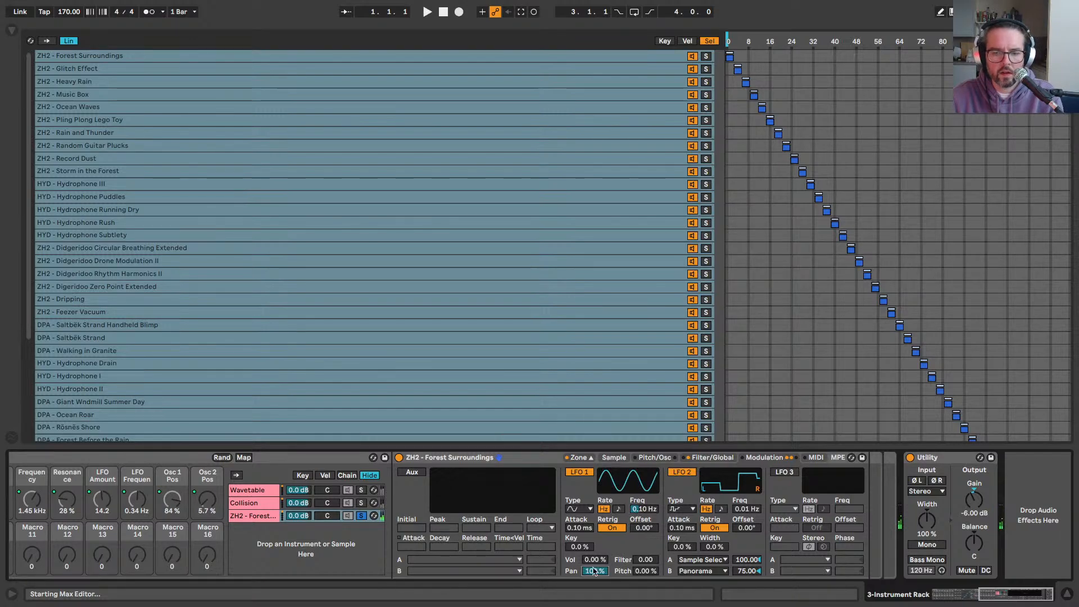
pyautogui.write('50')
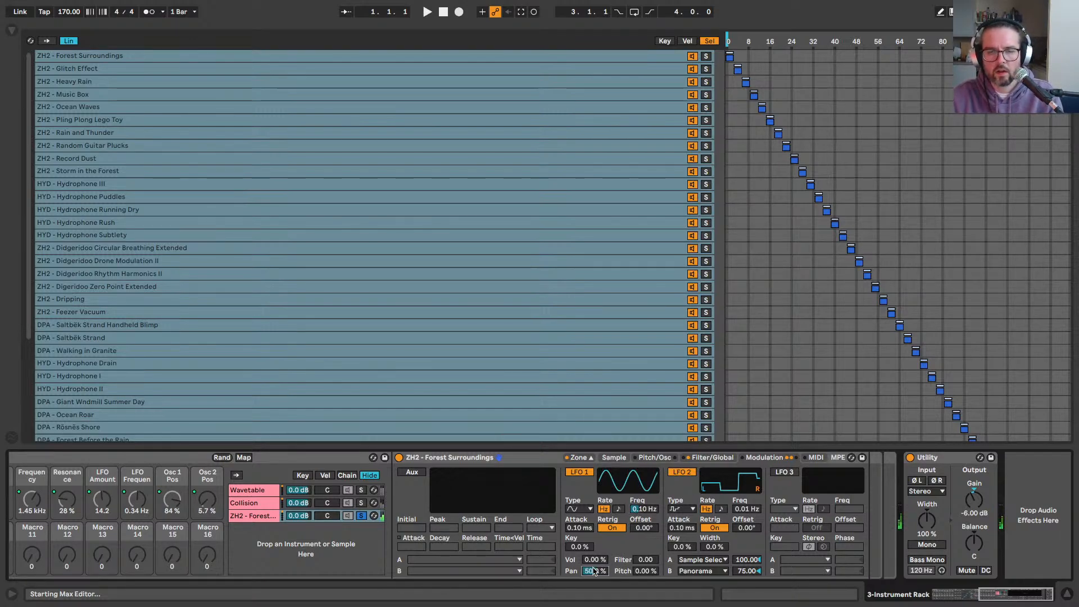
pyautogui.click(604, 530)
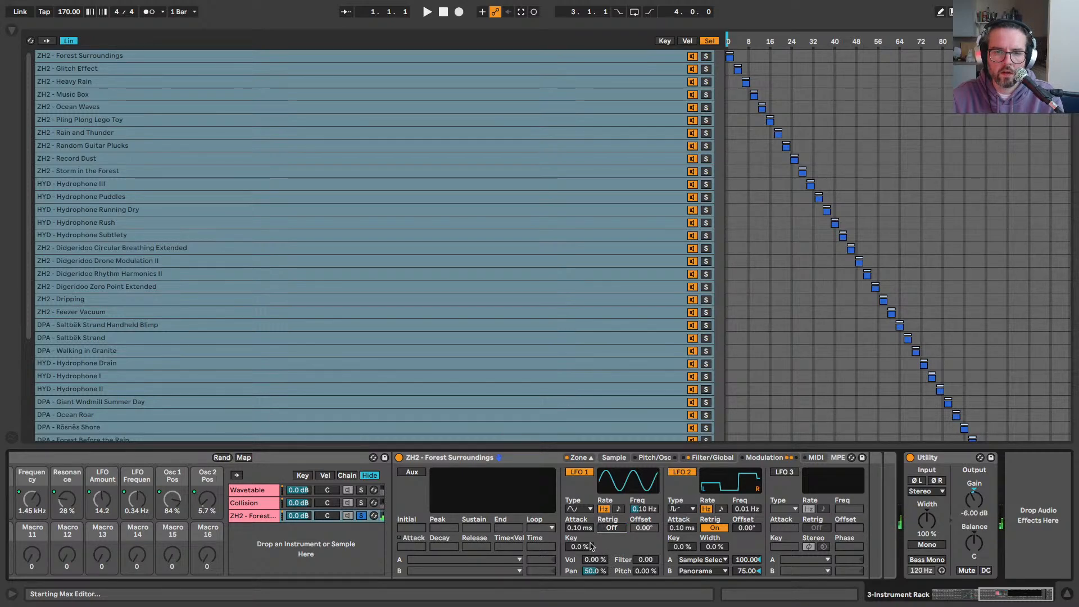
# Step: Enable LFO 3 and route its destination A to Sample Selector with an amount of 100
pyautogui.click(784, 471)
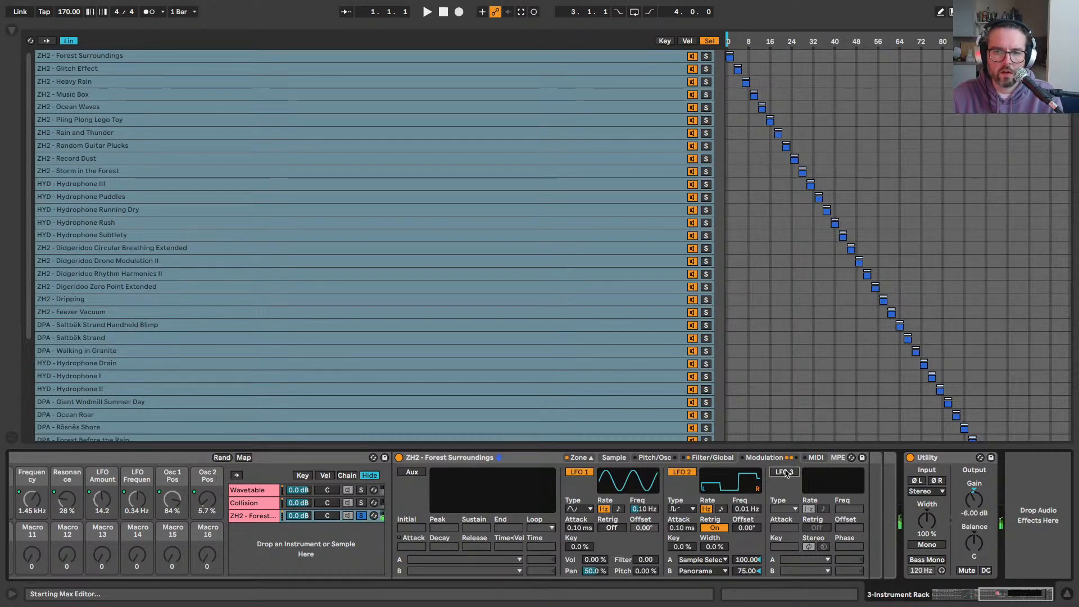
pyautogui.click(792, 559)
pyautogui.click(814, 255)
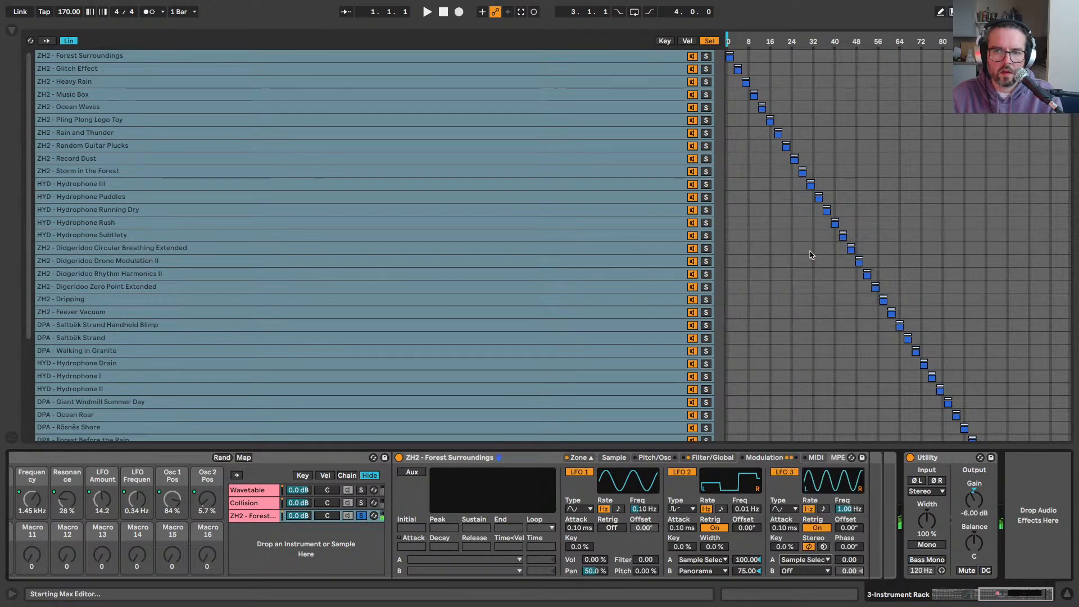
pyautogui.write('100')
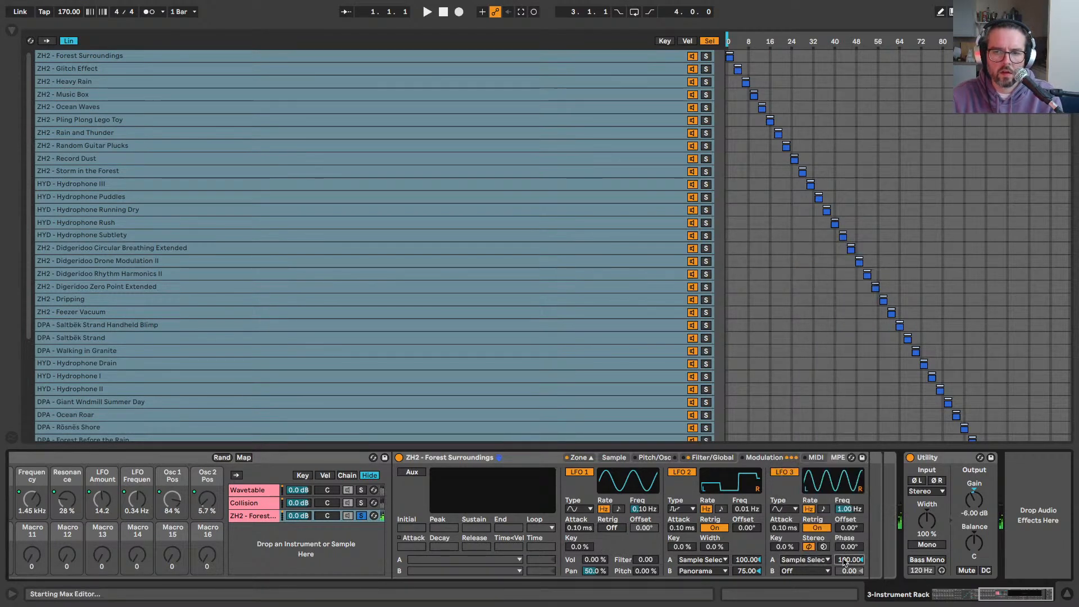
pyautogui.press('Return')
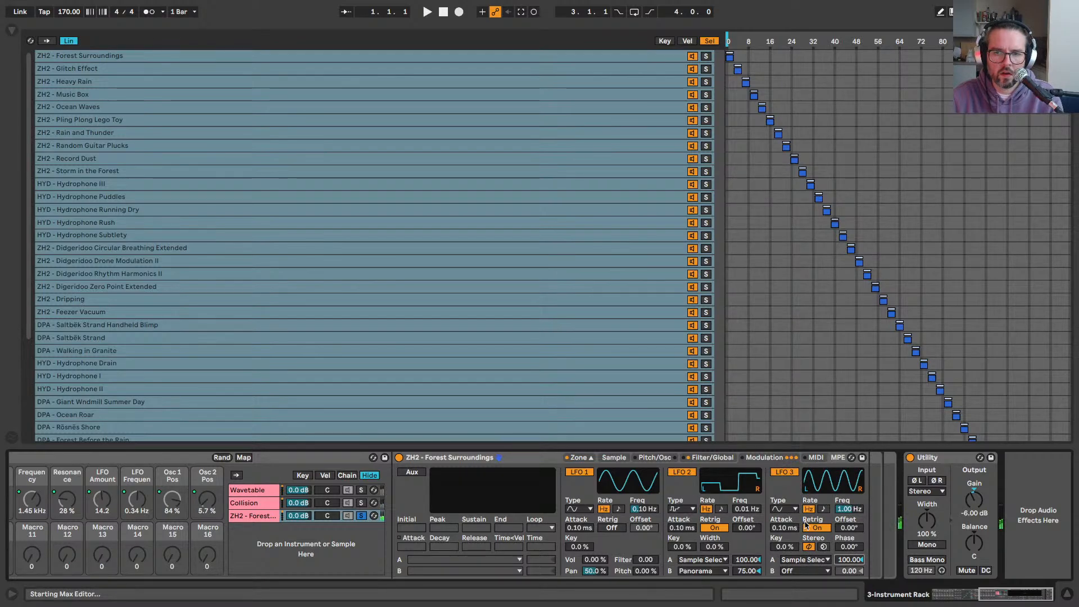
# Step: Turn off LFO 3's retrigger, reset its frequency to the default 1.00 Hz and disable LFO 3
pyautogui.click(808, 527)
pyautogui.moveTo(844, 508); pyautogui.dragTo(844, 528)
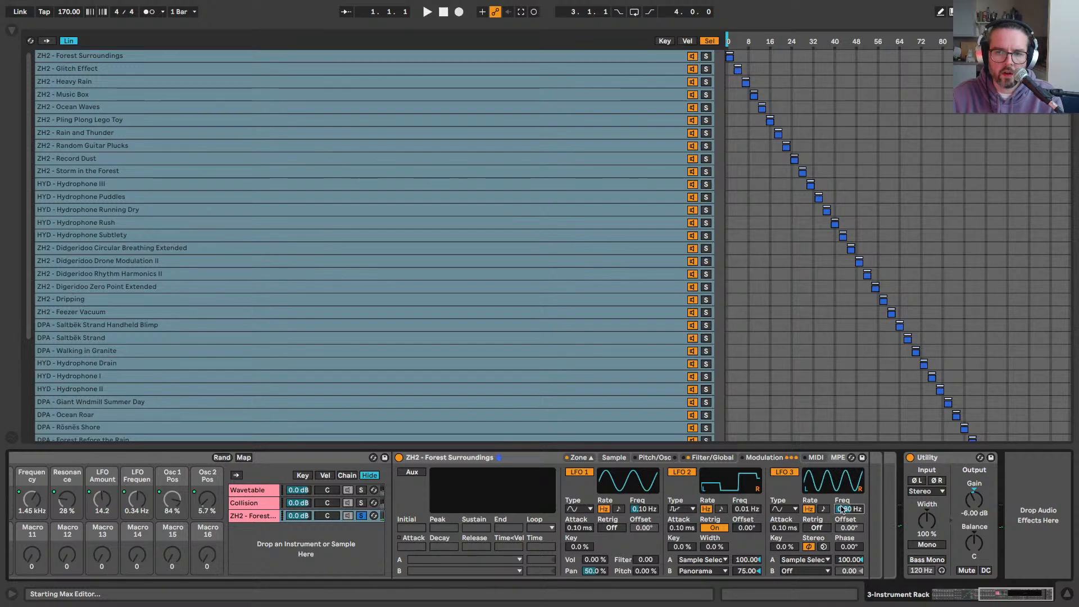
pyautogui.click(841, 509)
pyautogui.press('Delete')
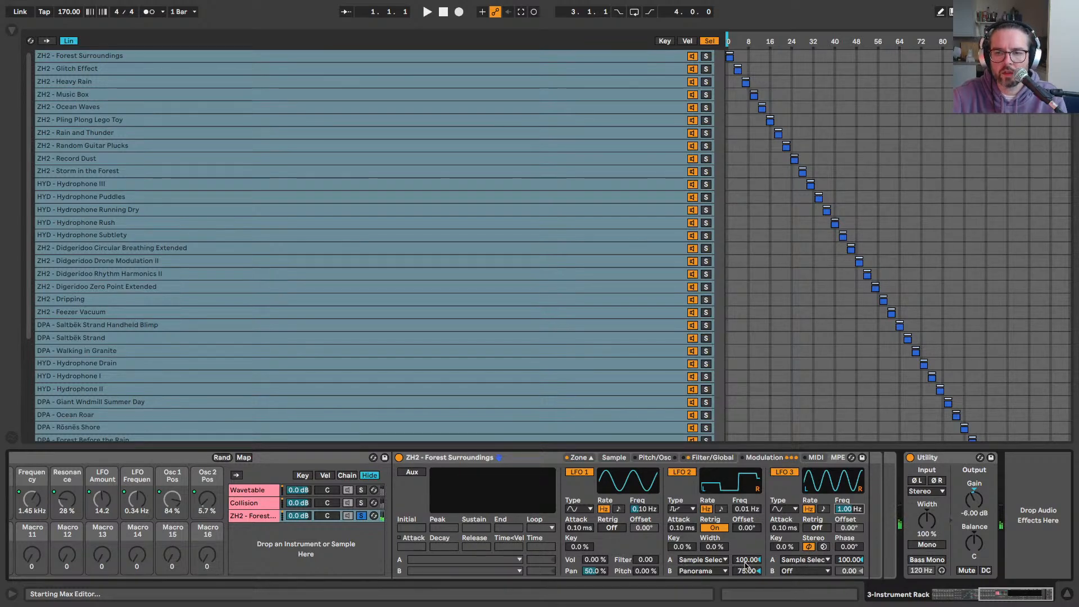
pyautogui.click(784, 472)
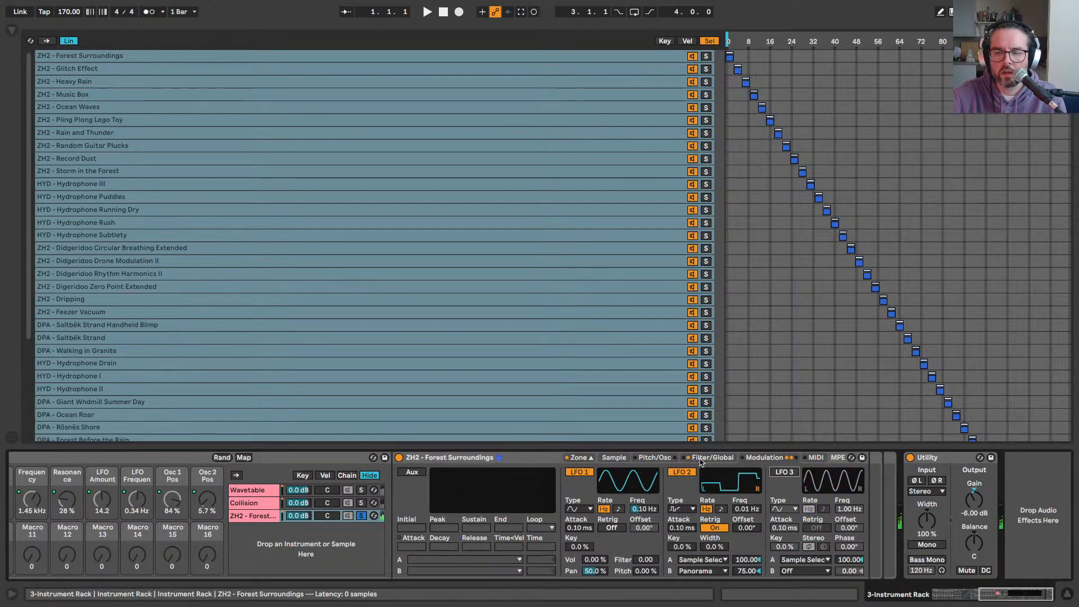
# Step: Return LFO 1's filter amount to 0 after a brief trial and route LFO 3's destination A to Filter Freq
pyautogui.moveTo(645, 559); pyautogui.dragTo(645, 551)
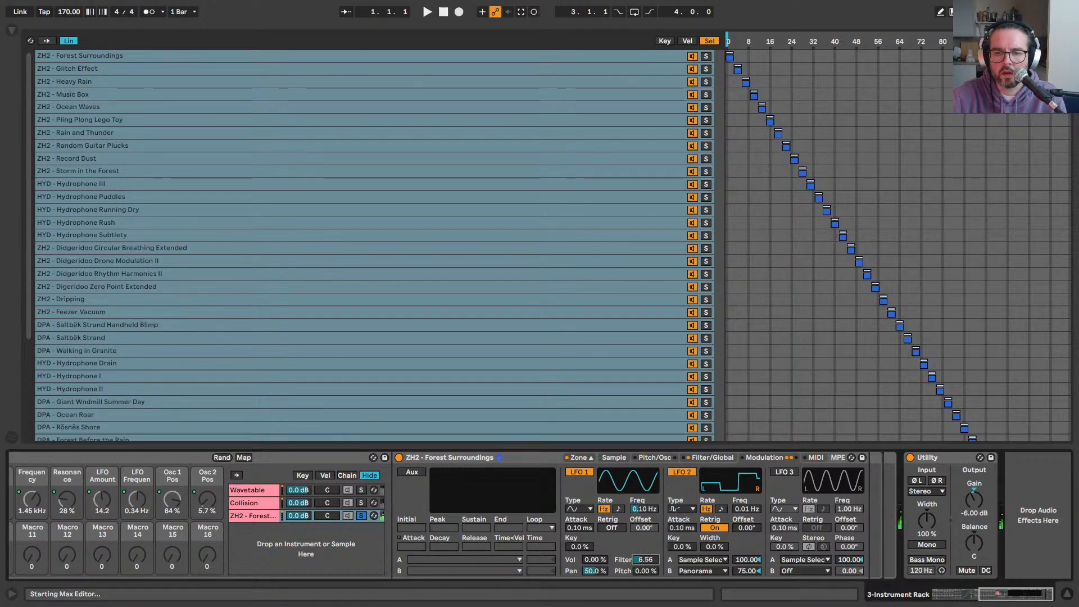
pyautogui.moveTo(645, 551); pyautogui.dragTo(645, 568)
pyautogui.click(791, 560)
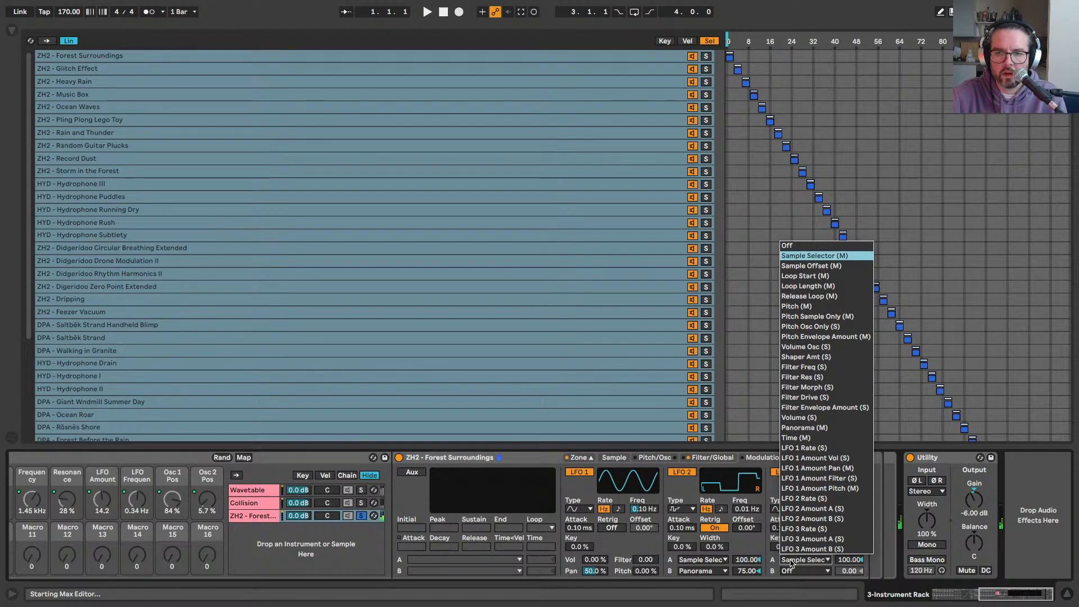
pyautogui.click(798, 366)
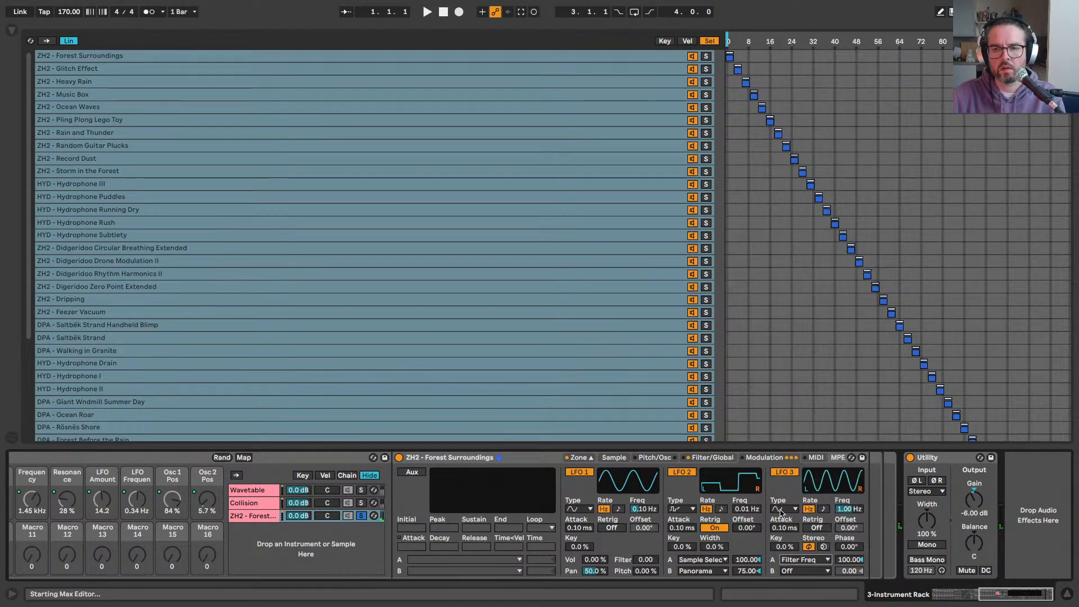
# Step: Give LFO 3 a triangle waveform and slow its frequency to about 0.10 Hz
pyautogui.click(782, 509)
pyautogui.click(779, 556)
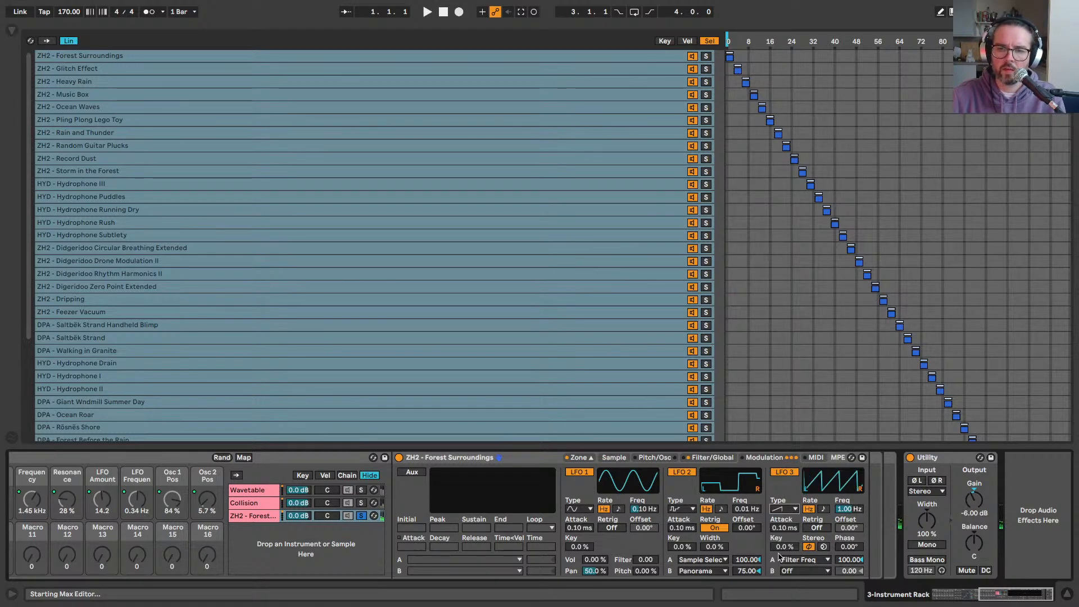
pyautogui.click(782, 509)
pyautogui.click(780, 544)
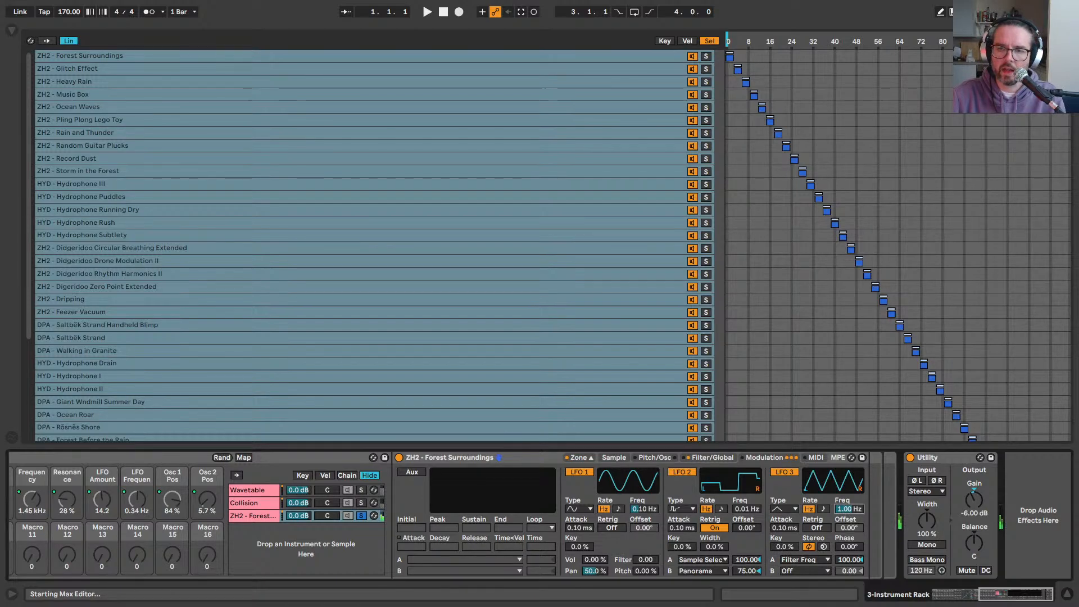
pyautogui.moveTo(845, 508); pyautogui.dragTo(846, 545)
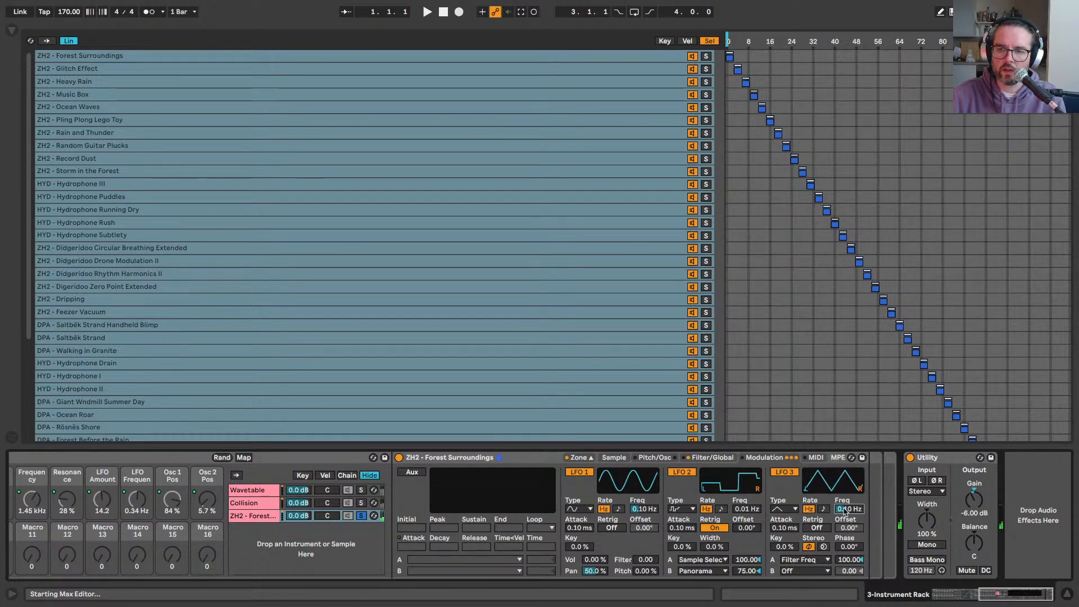
# Step: Set LFO 3's Filter Freq modulation amount to 10 and change its waveform to the random stepped shape
pyautogui.click(844, 560)
pyautogui.write('1')
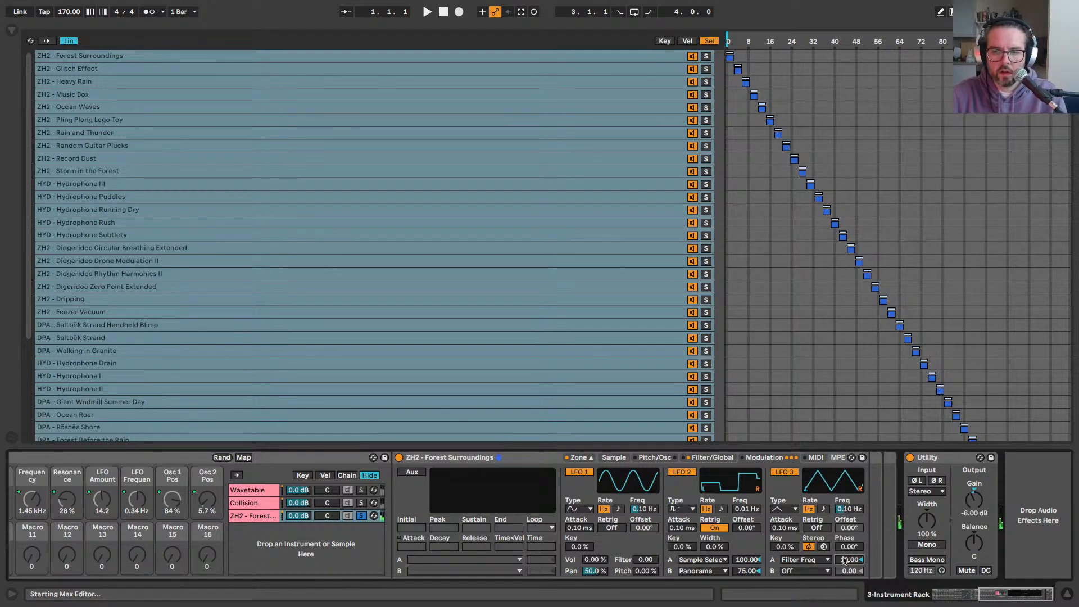
pyautogui.click(784, 508)
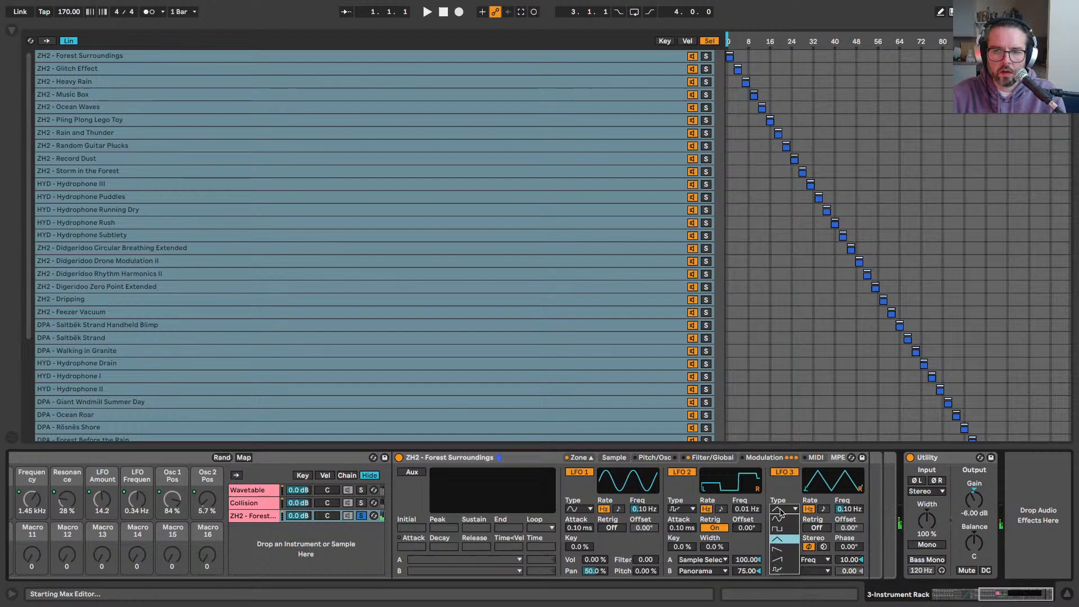
pyautogui.click(781, 565)
pyautogui.click(784, 508)
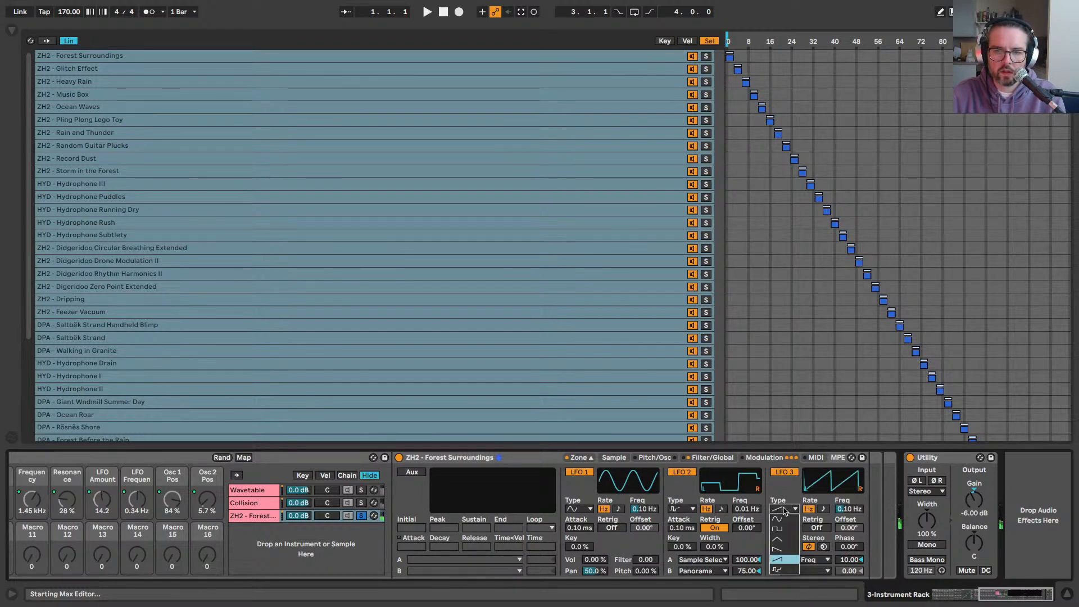
pyautogui.click(780, 567)
# Step: Set LFO 3's frequency to 1.00 Hz and its Filter Freq modulation amount to 100
pyautogui.click(846, 508)
pyautogui.write('1')
pyautogui.press('Return')
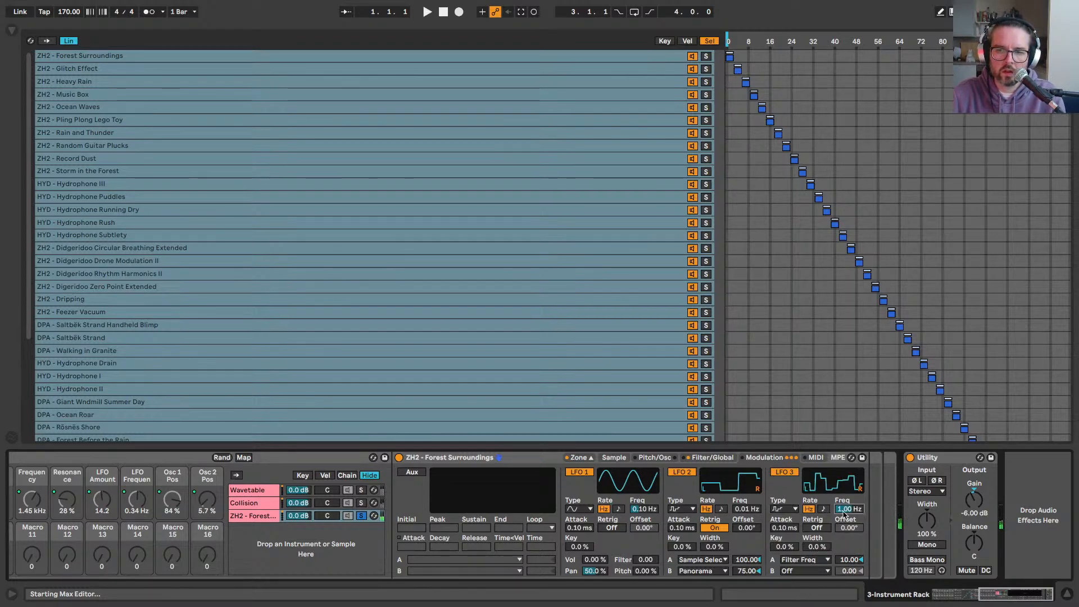
pyautogui.click(846, 559)
pyautogui.write('100')
pyautogui.press('Return')
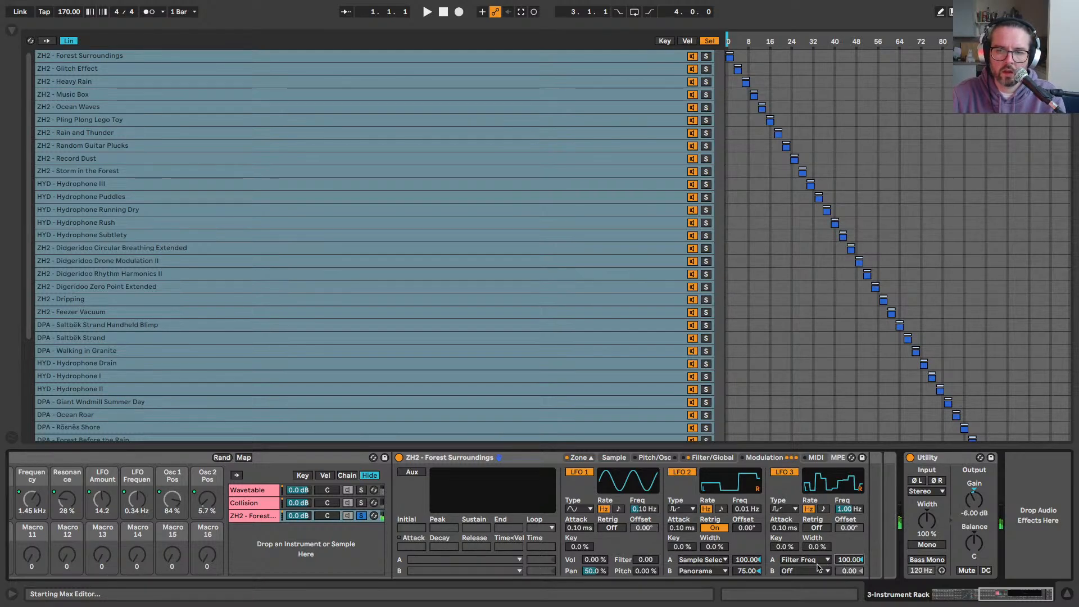
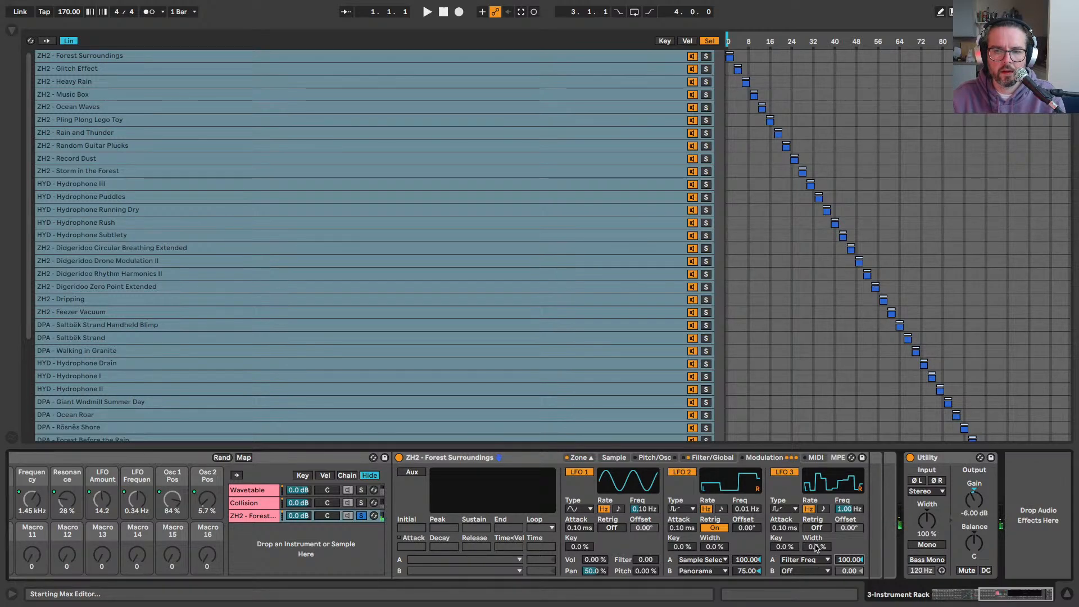
# Step: Widen LFO 3 to 100 % and assign its B modulation slot to Panorama with an amount of 100
pyautogui.moveTo(816, 548)
pyautogui.mouseDown()
pyautogui.moveTo(816, 517)
pyautogui.moveTo(817, 528)
pyautogui.mouseUp()
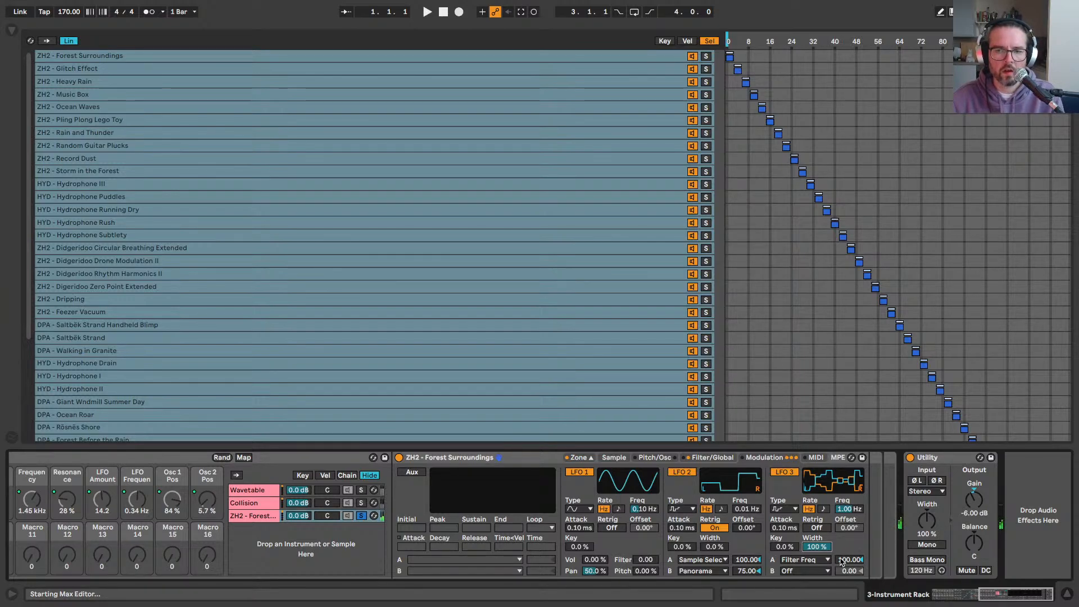
pyautogui.click(784, 571)
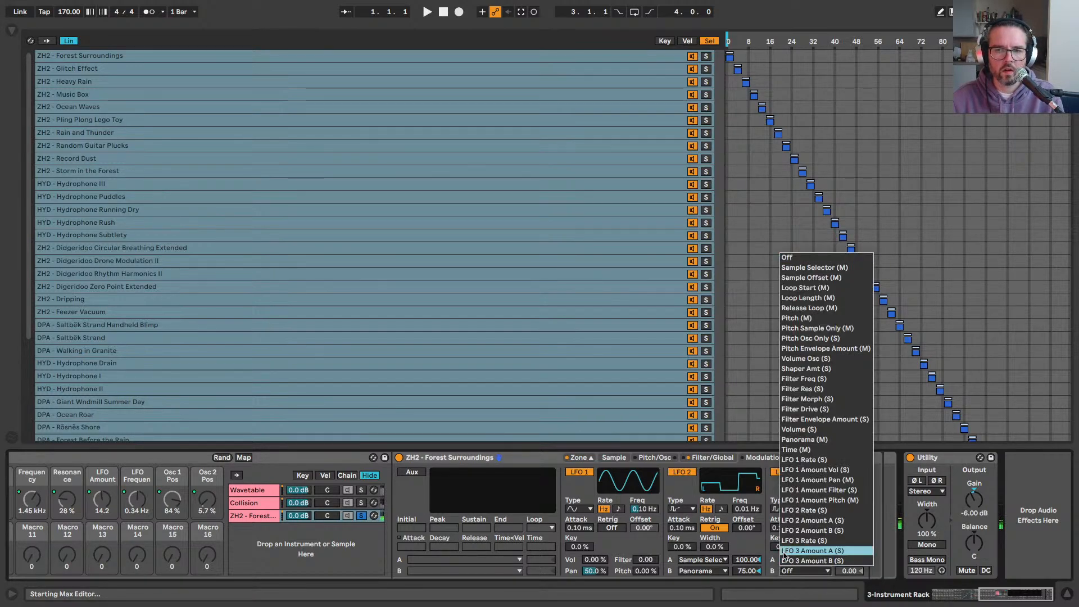
pyautogui.click(790, 439)
pyautogui.moveTo(849, 570); pyautogui.dragTo(852, 574)
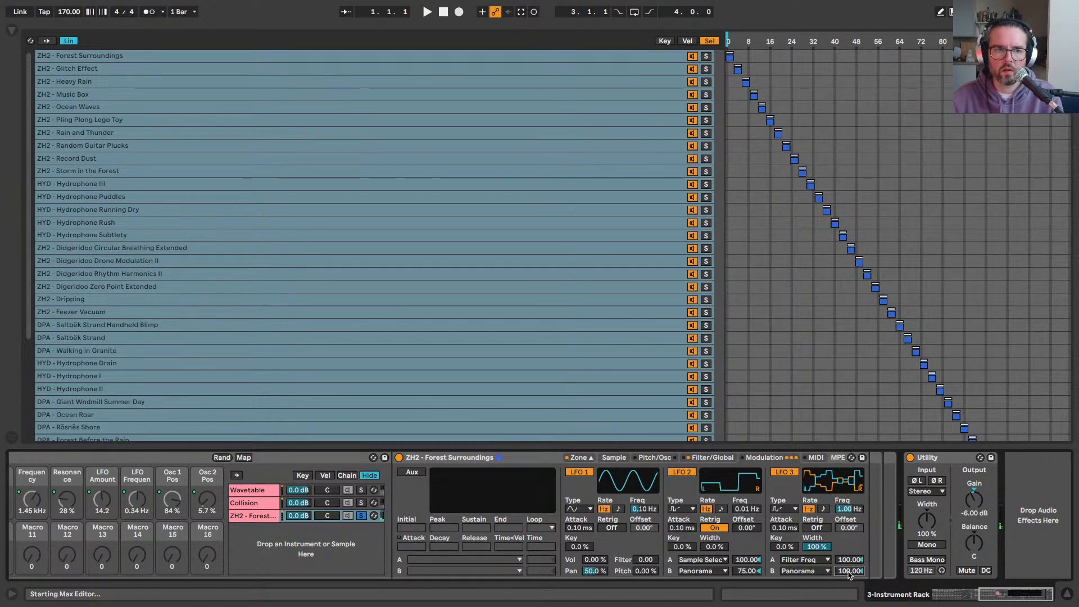
# Step: Switch LFO 3 from a free-running to a tempo-synced rate and set its beats value to 1/4
pyautogui.moveTo(846, 508)
pyautogui.mouseDown()
pyautogui.moveTo(847, 489)
pyautogui.moveTo(846, 498)
pyautogui.mouseUp()
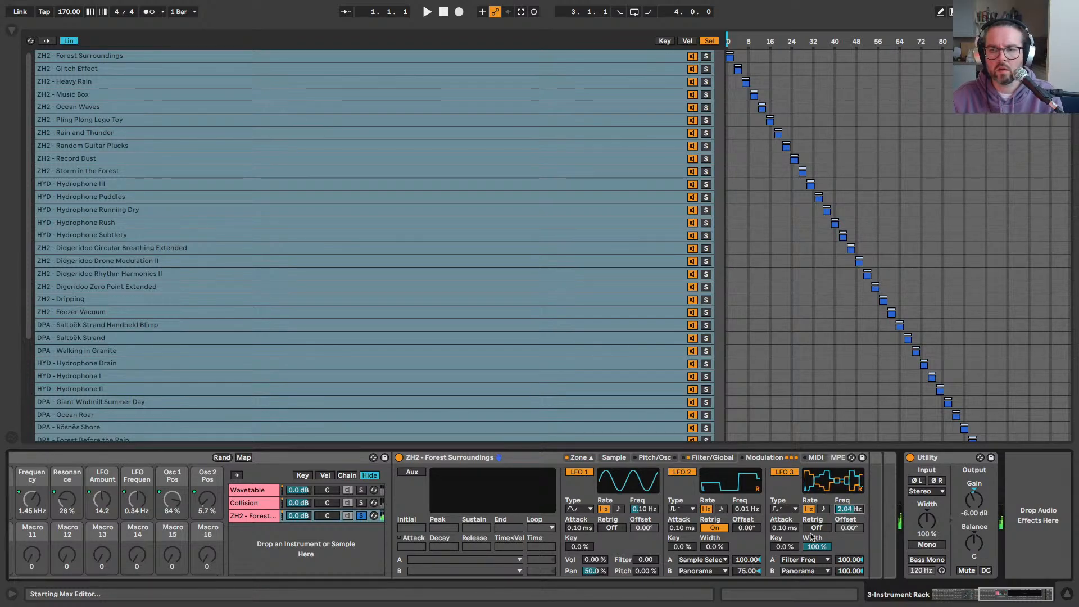
pyautogui.click(823, 509)
pyautogui.click(848, 509)
pyautogui.press('Down')
pyautogui.press('Down')
pyautogui.press('Down')
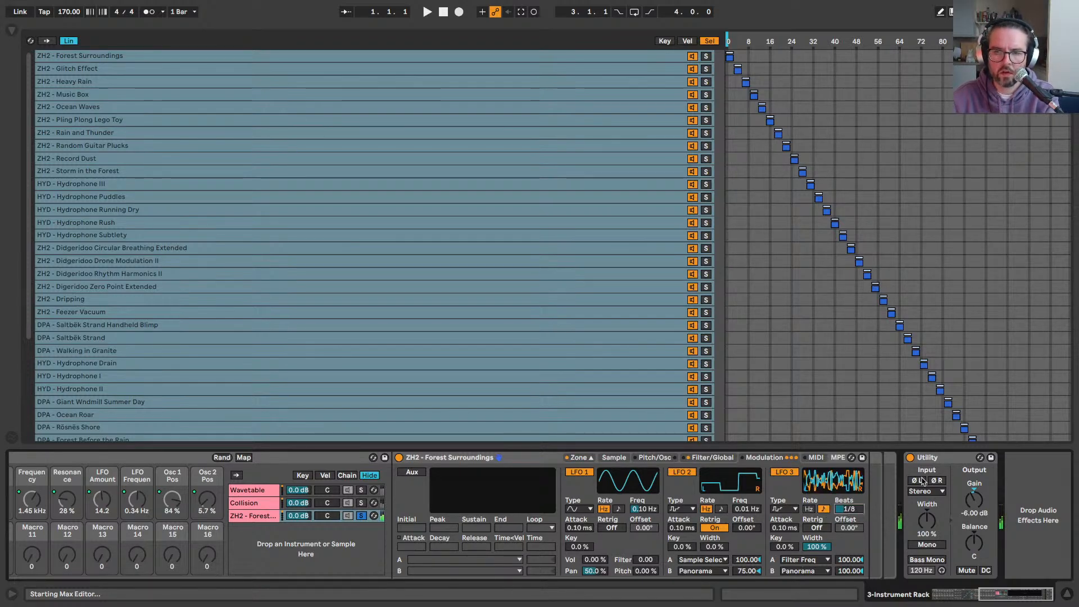
pyautogui.press('Up')
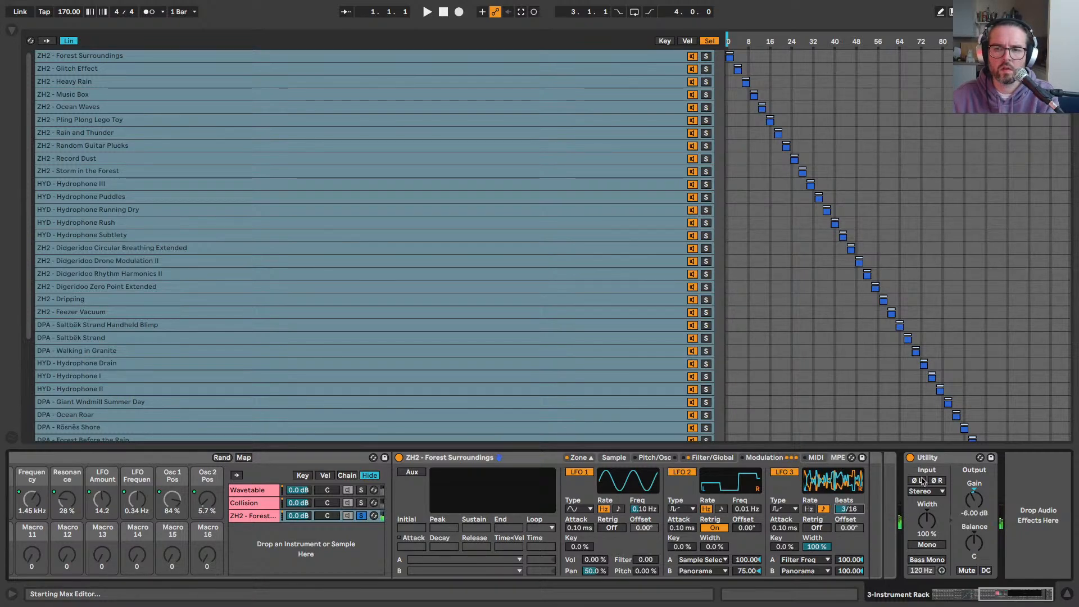
pyautogui.press('Up')
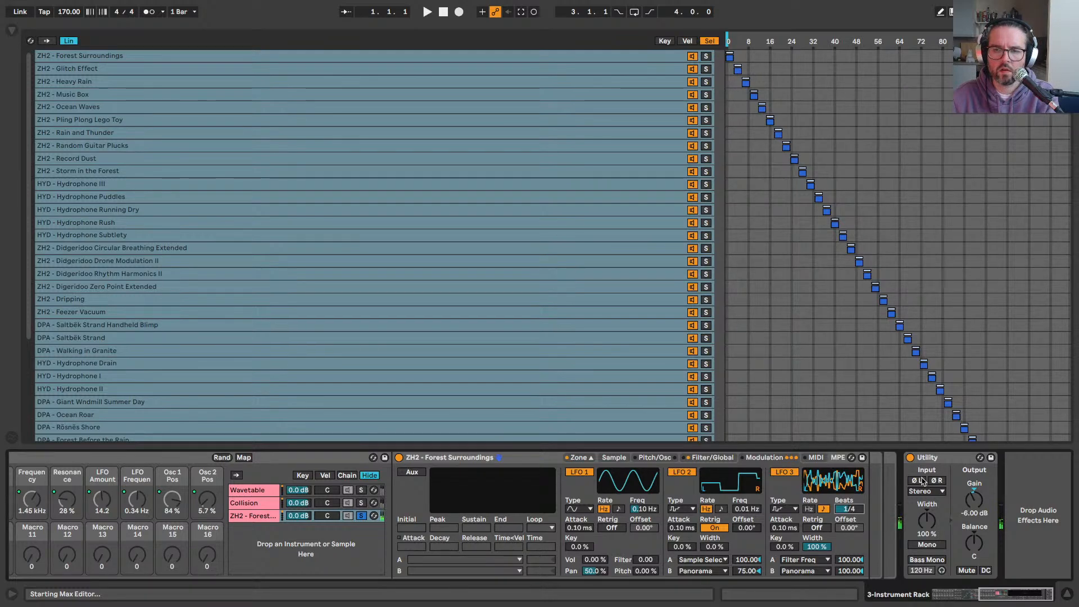
# Step: Set LFO 3's Filter Freq and Panorama modulation amounts to 25 each
pyautogui.click(851, 560)
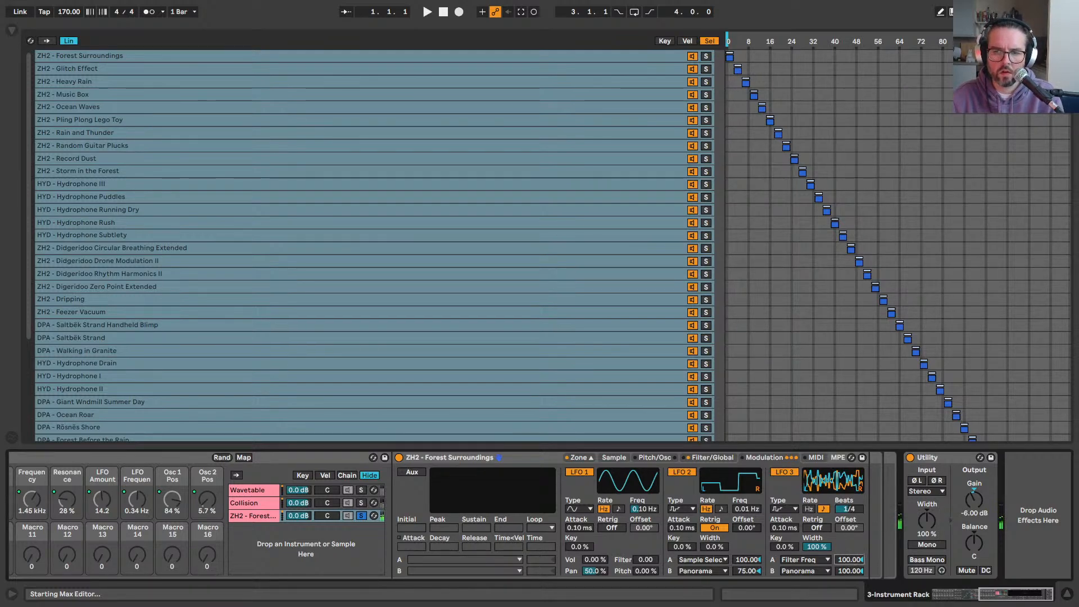
pyautogui.write('25')
pyautogui.press('Return')
pyautogui.click(853, 571)
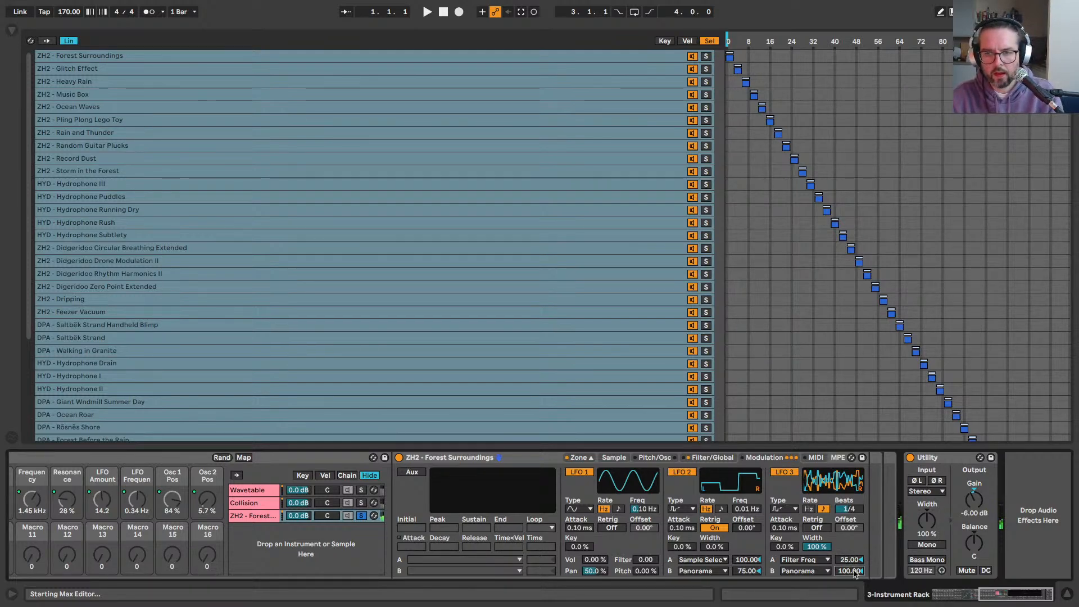
pyautogui.write('25')
pyautogui.press('Return')
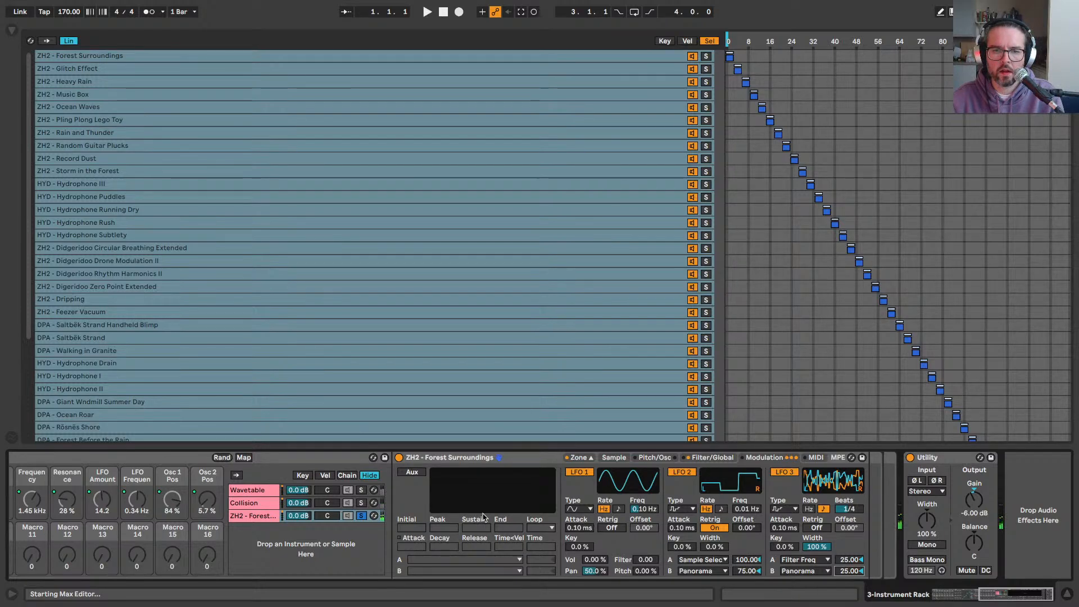
# Step: Unsolo the ZH2 - Forest Surroundings chain in the Instrument Rack
pyautogui.click(360, 516)
pyautogui.hscroll(-5, 677, 539)
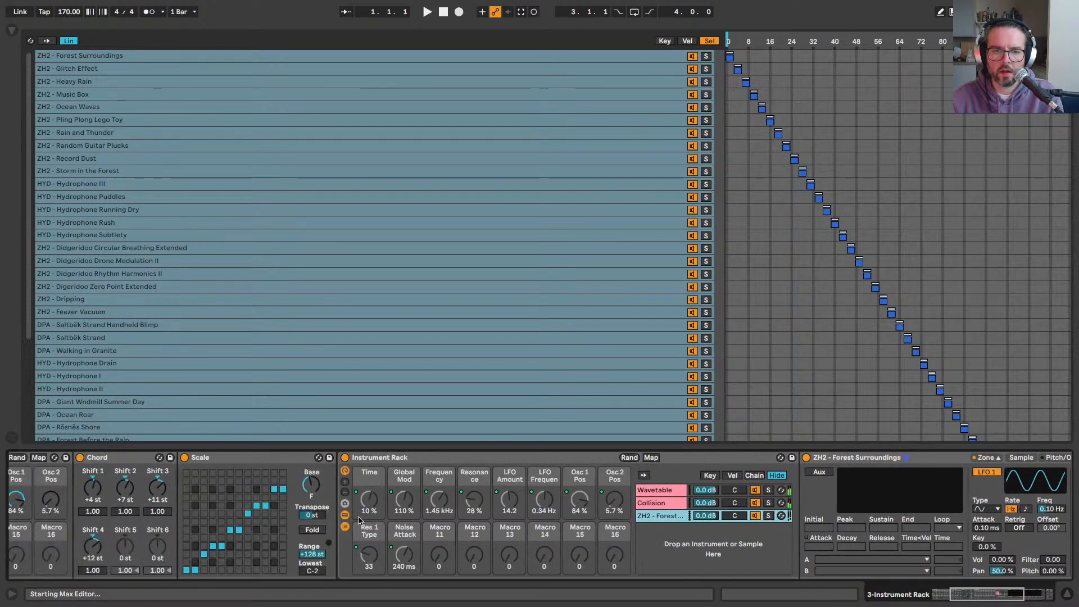
pyautogui.hscroll(5, 901, 520)
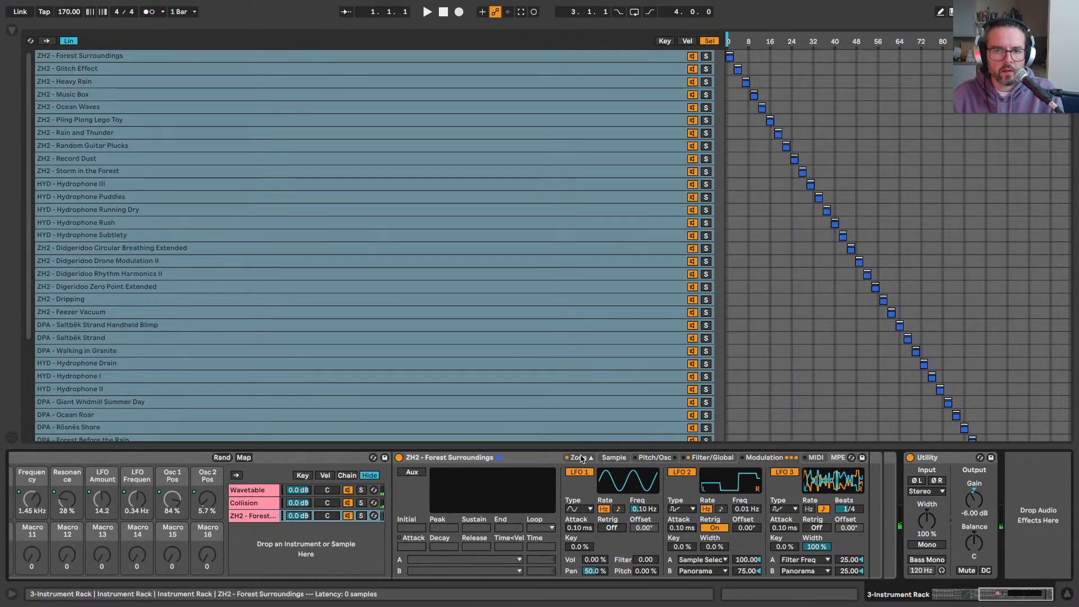
# Step: Switch to Session View, show the browser and expand the Reverb & Resonance folder of the audio effects
pyautogui.press('Tab')
pyautogui.click(12, 31)
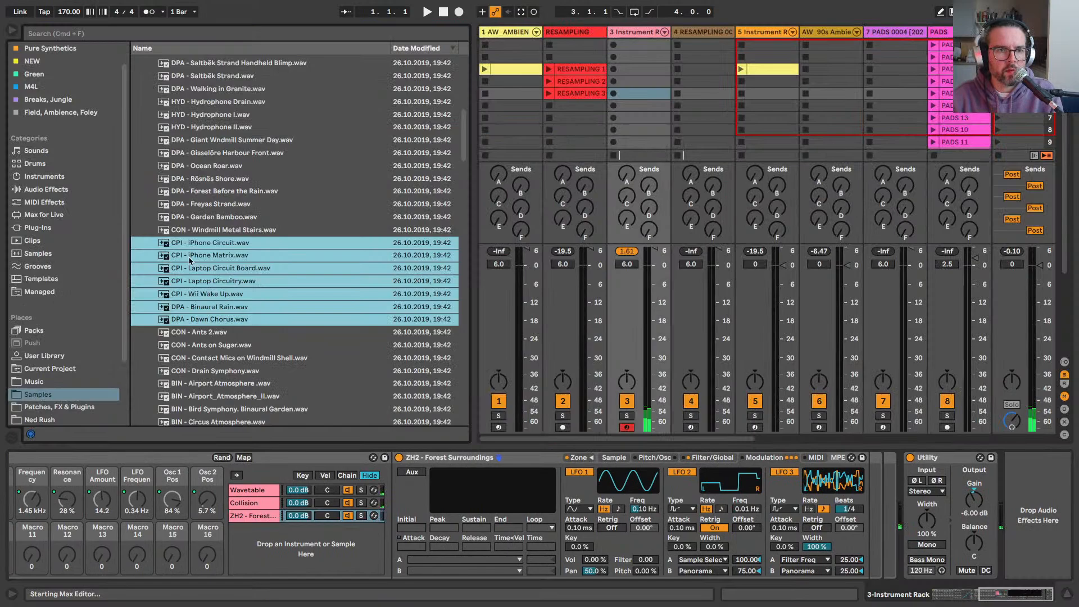
pyautogui.click(45, 191)
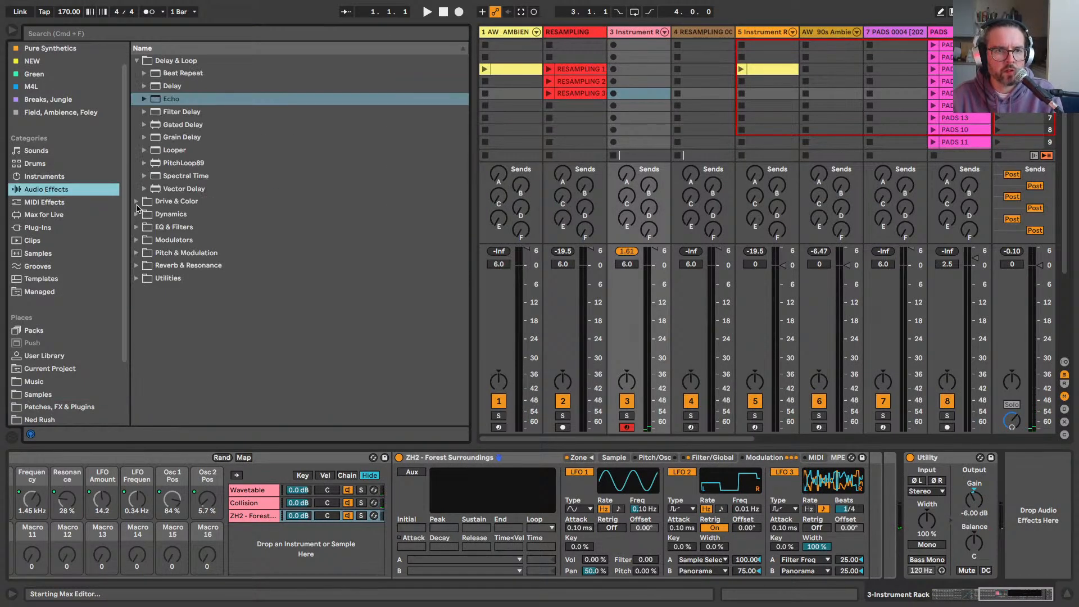
pyautogui.click(136, 60)
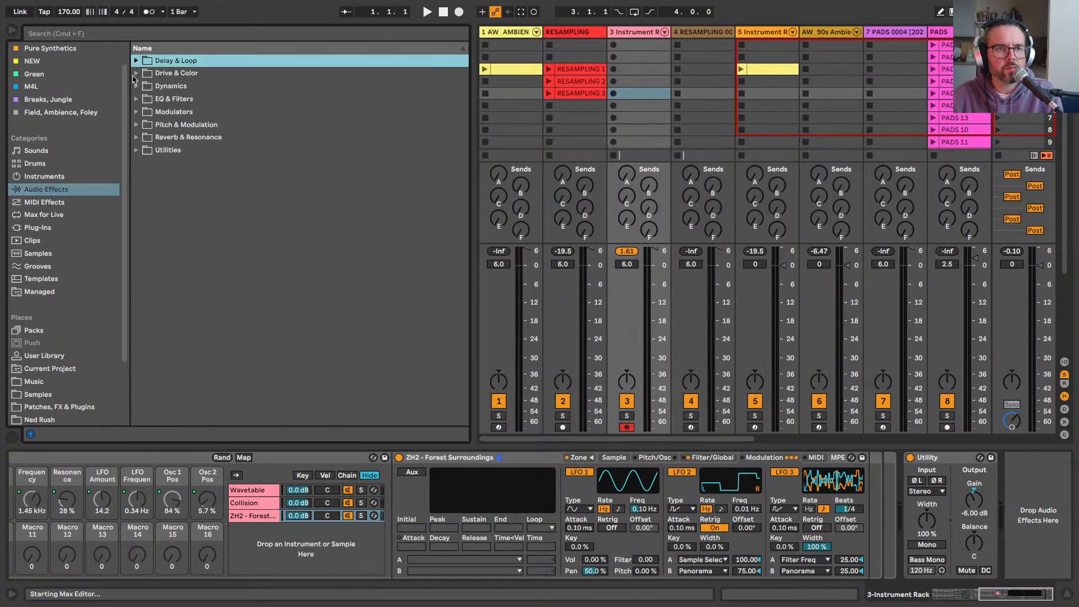
pyautogui.click(136, 99)
pyautogui.click(136, 111)
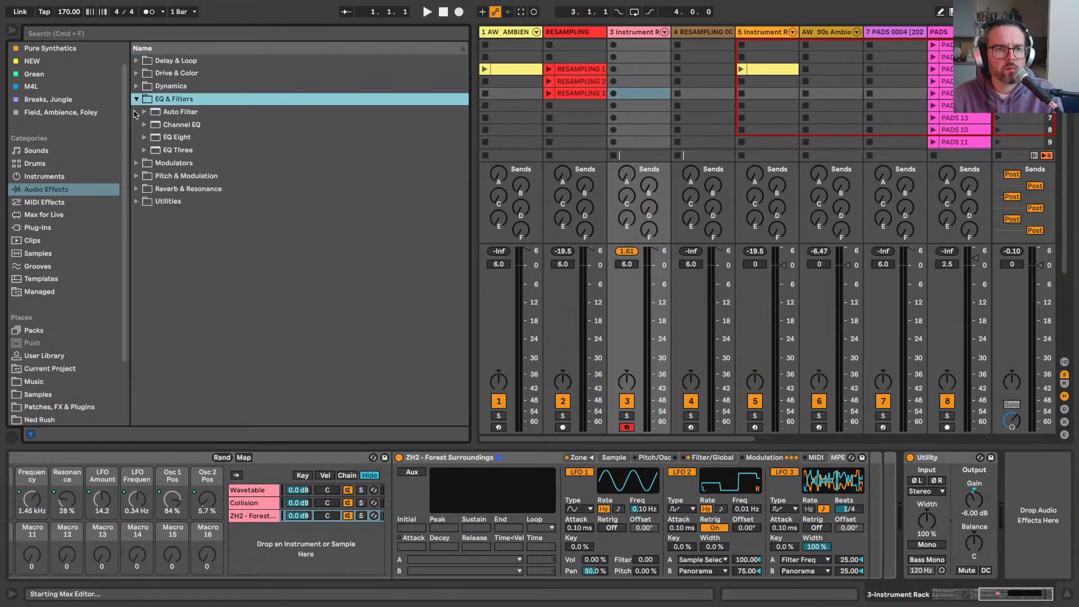
pyautogui.click(136, 188)
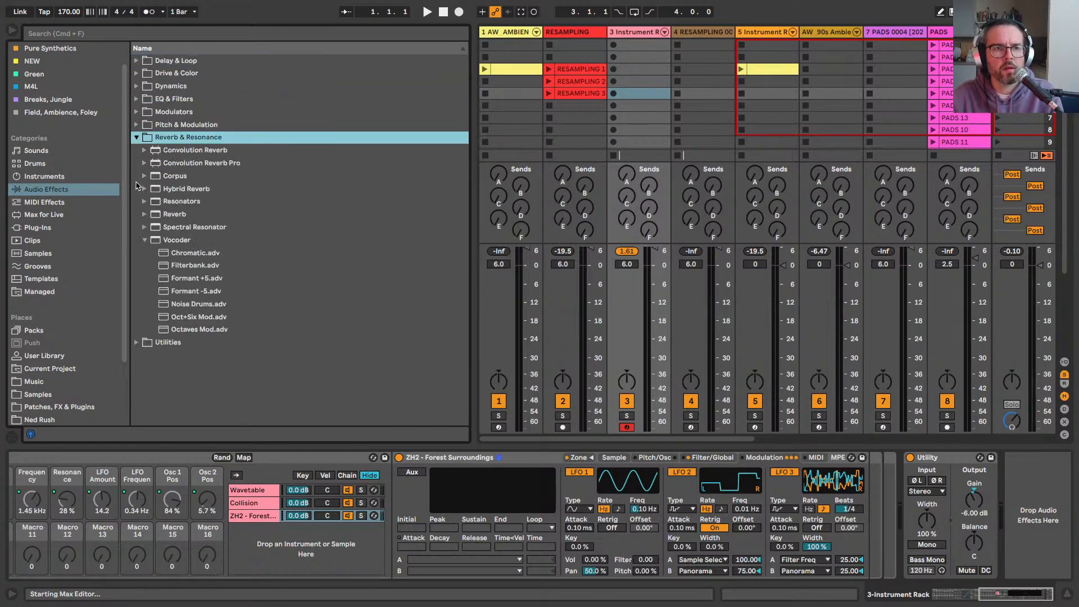
pyautogui.click(135, 138)
pyautogui.click(135, 138)
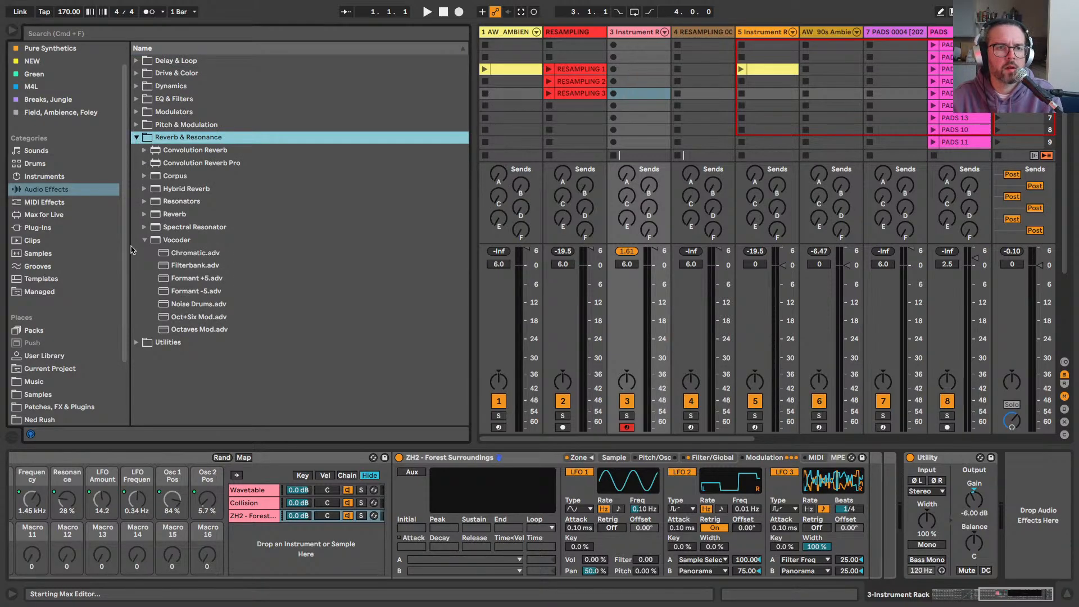
pyautogui.click(163, 214)
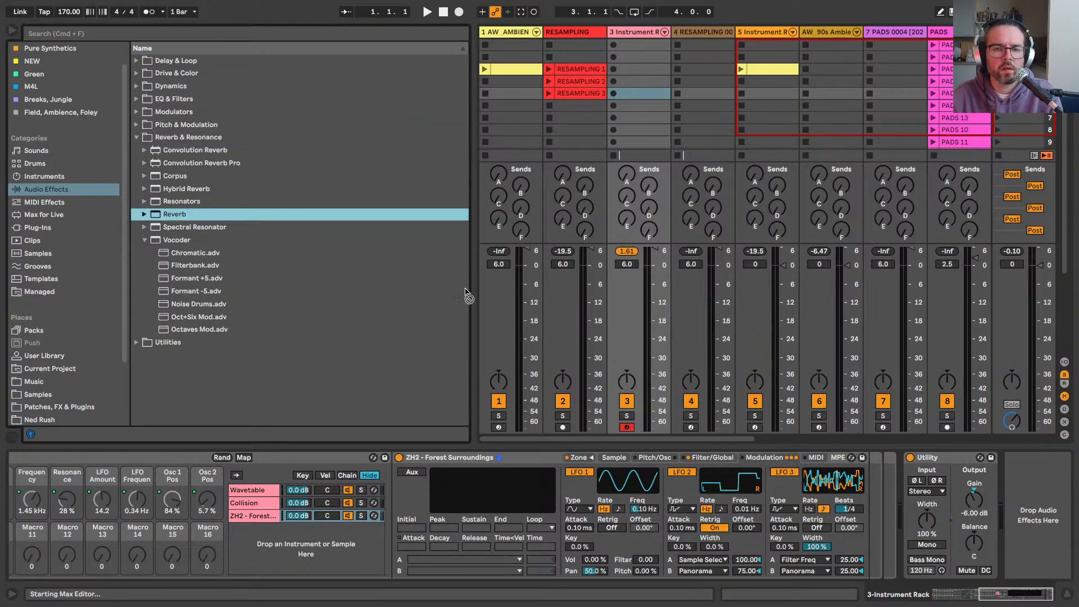
pyautogui.moveTo(172, 188); pyautogui.dragTo(732, 422)
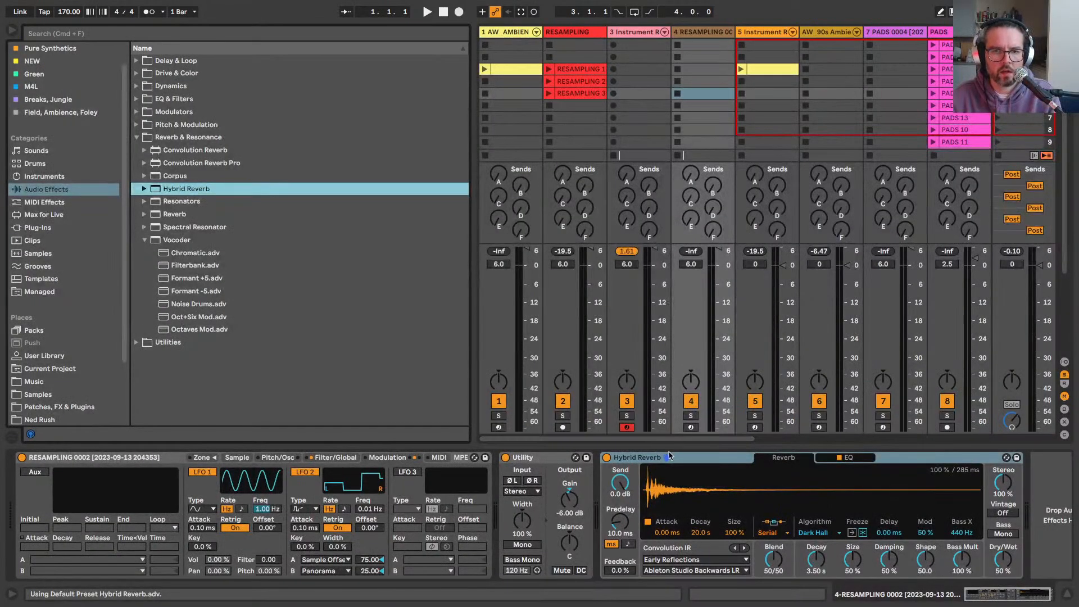
pyautogui.press('Delete')
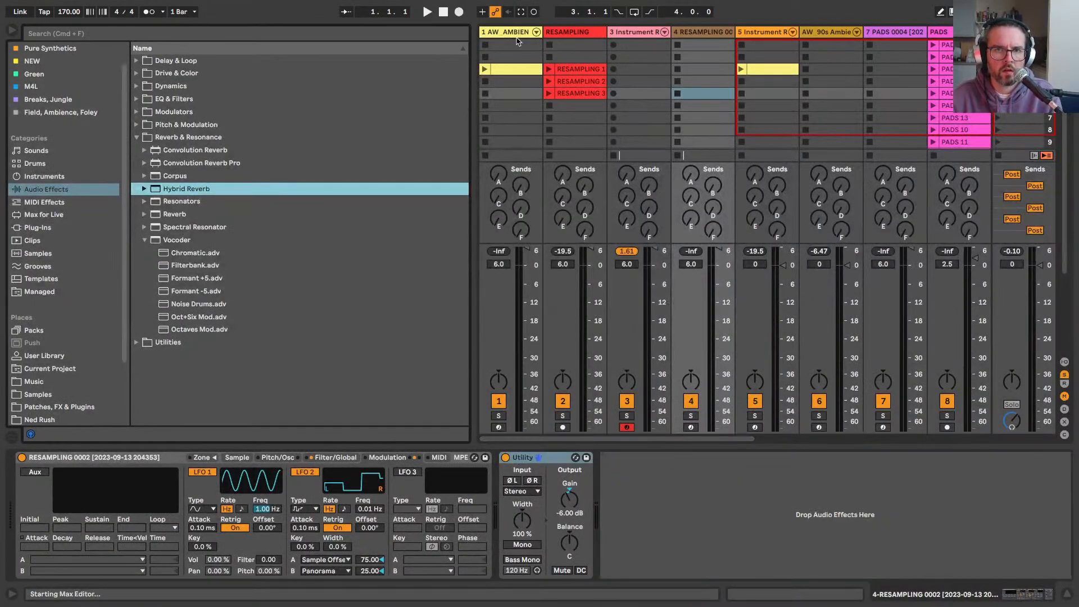
pyautogui.click(769, 33)
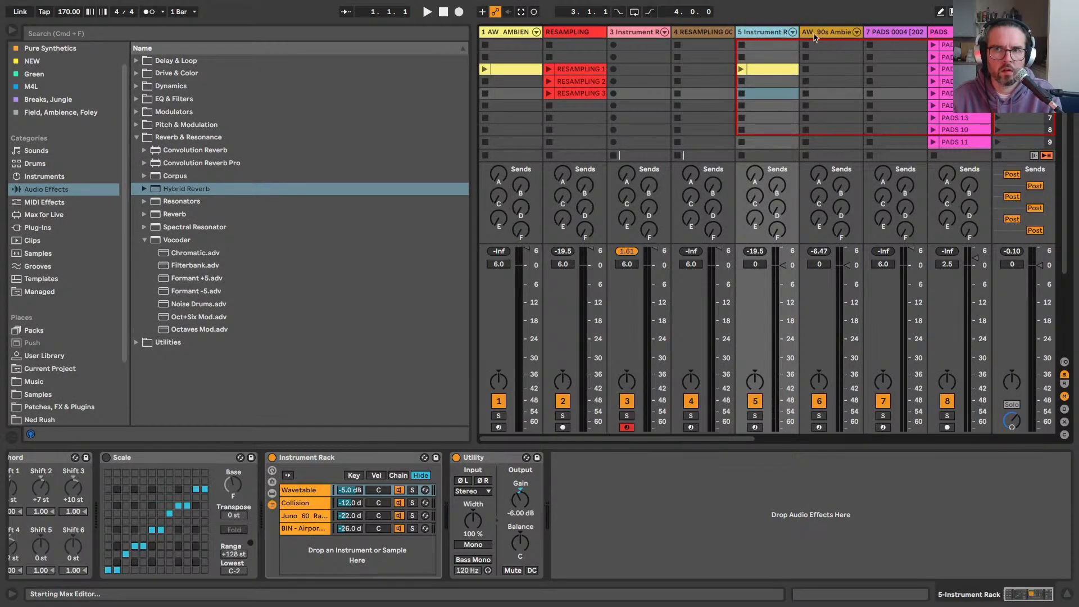
# Step: Add Hybrid Reverb after the ZH2 - Forest Surroundings sampler in track 3's rack and solo that chain
pyautogui.click(643, 33)
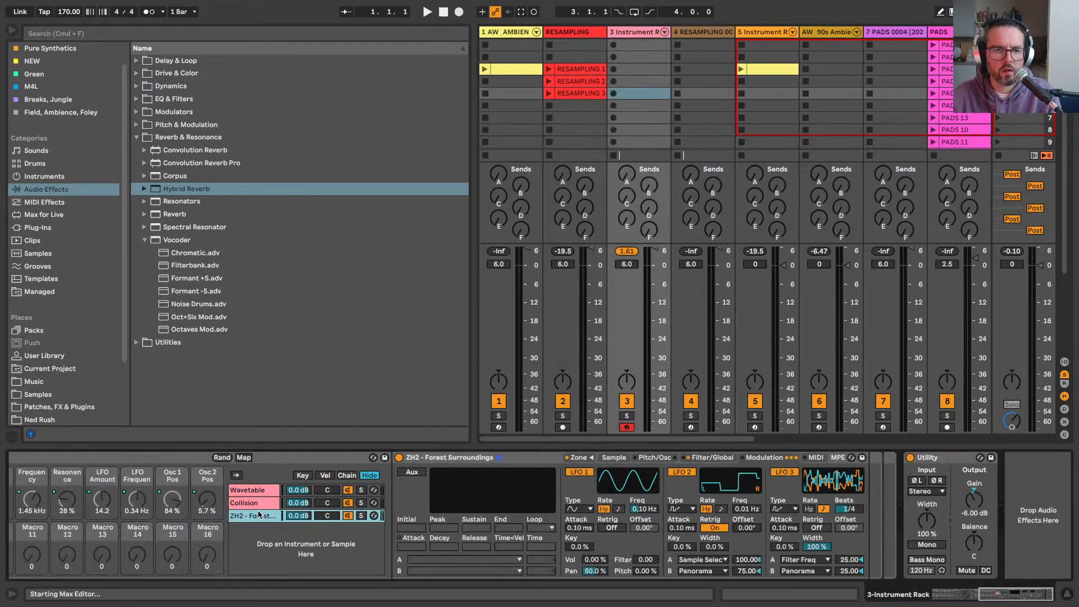
pyautogui.press('Return')
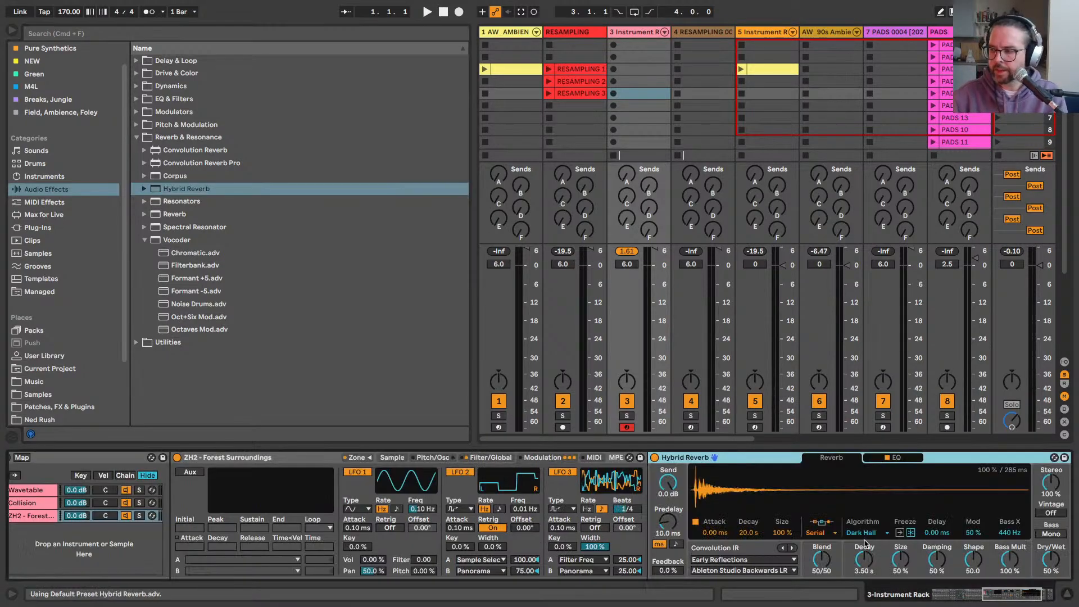
pyautogui.hscroll(-5, 321, 521)
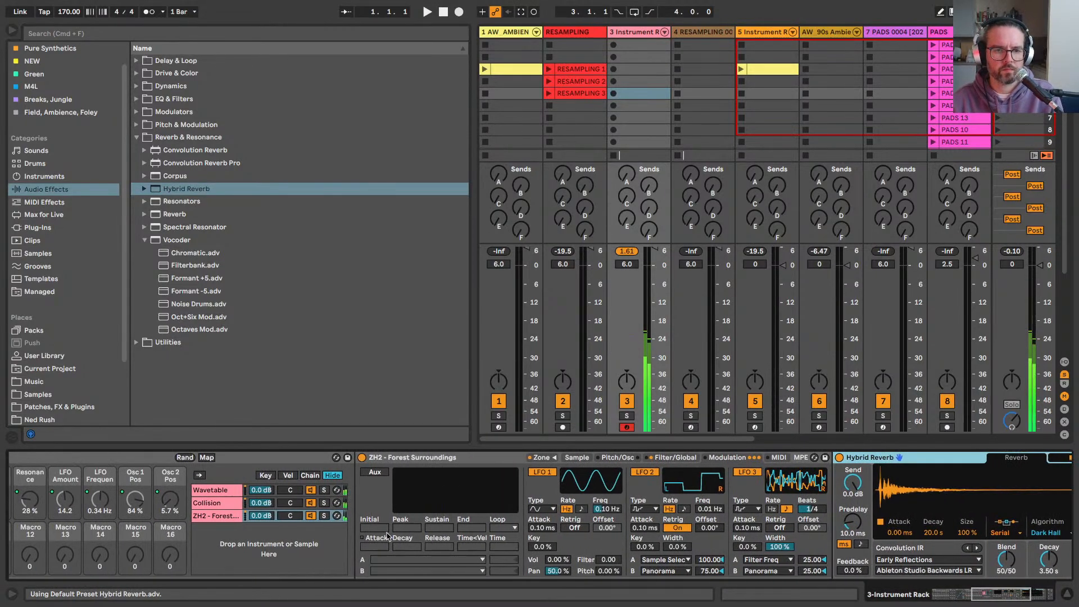
pyautogui.hscroll(8, 349, 505)
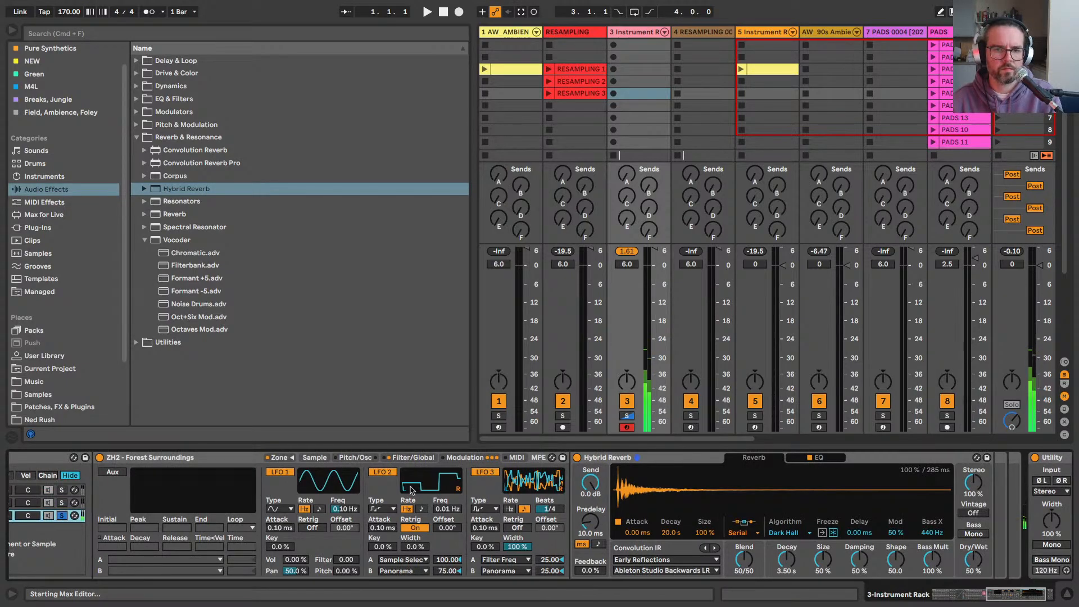
# Step: Set the Forest Surroundings sampler's volume envelope attack to 3.95 s and release to 18.0 s
pyautogui.click(411, 458)
pyautogui.moveTo(420, 546); pyautogui.dragTo(420, 536)
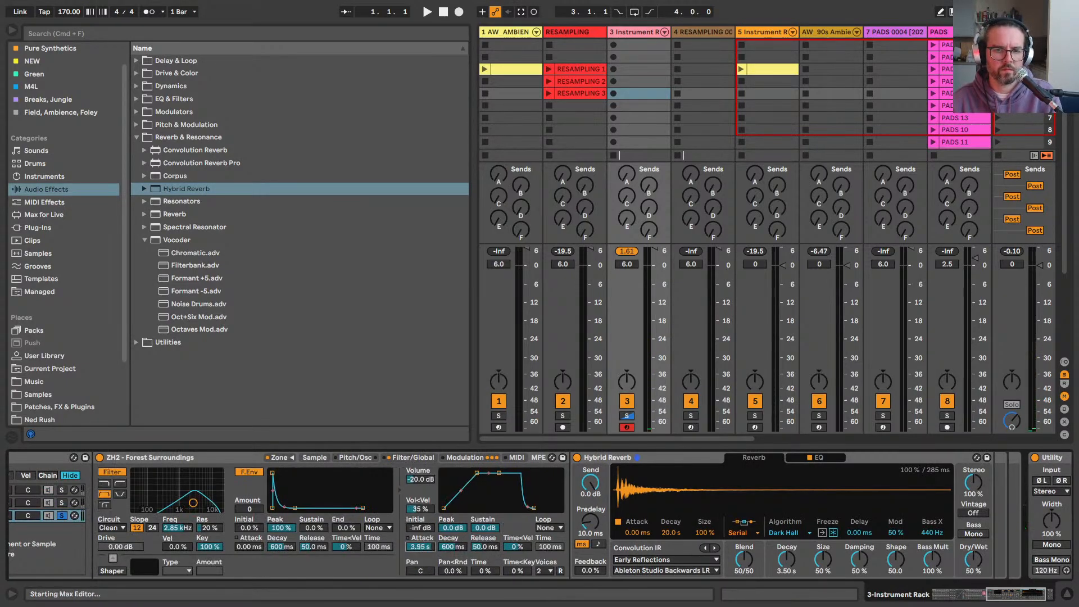
pyautogui.moveTo(484, 546)
pyautogui.mouseDown()
pyautogui.moveTo(485, 517)
pyautogui.moveTo(487, 552)
pyautogui.mouseUp()
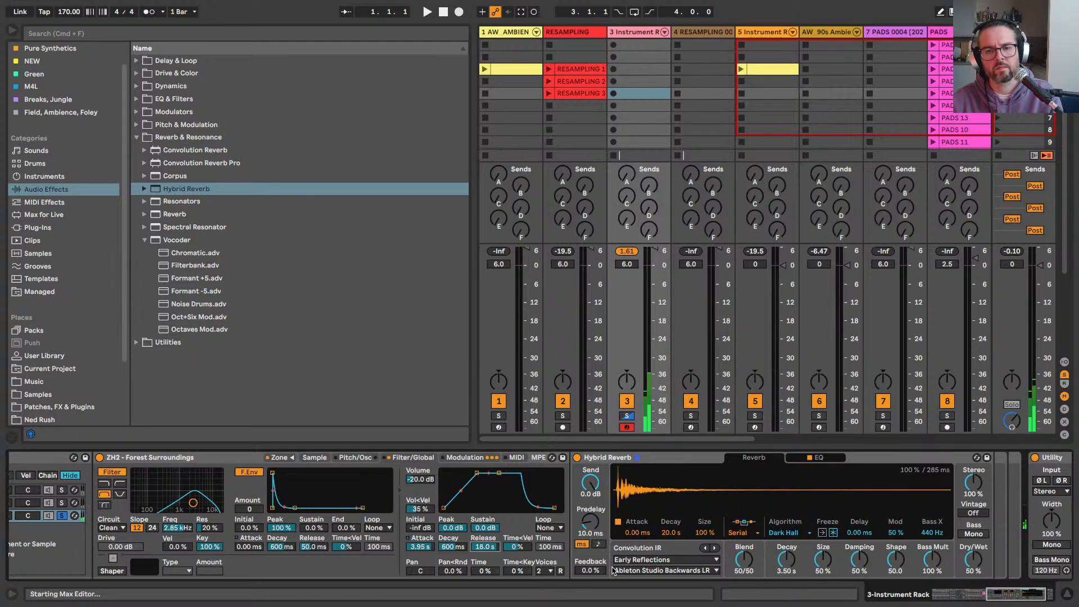
# Step: Set the Hybrid Reverb's Dry/Wet amount to 100 %
pyautogui.moveTo(973, 559); pyautogui.dragTo(973, 522)
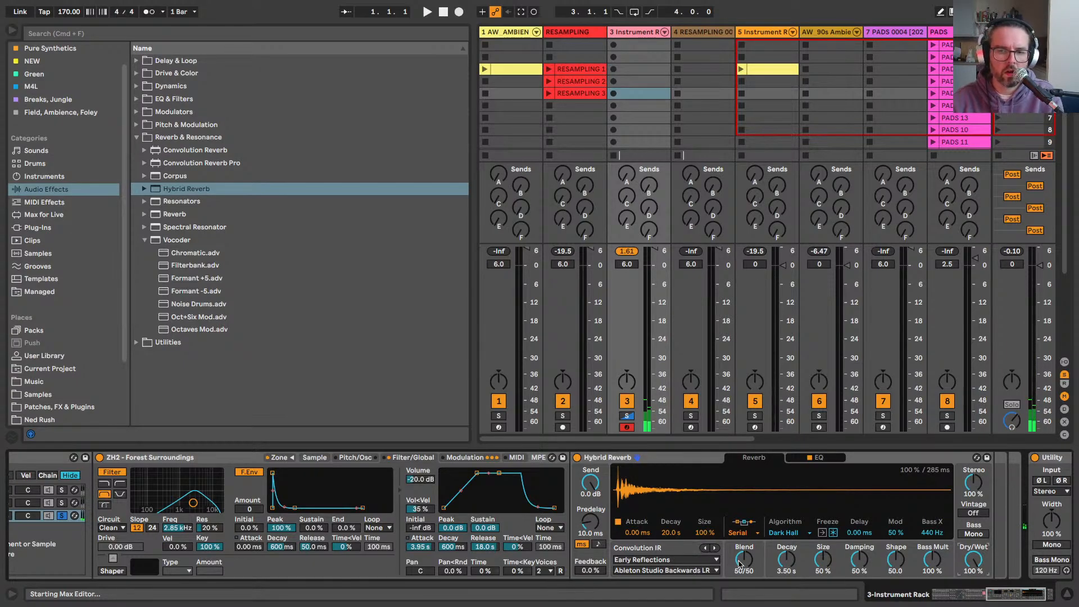
# Step: Set the Hybrid Reverb's Blend to 0/100 and audition the Quartz, Prism and Dark Hall algorithms
pyautogui.moveTo(744, 559); pyautogui.dragTo(740, 563)
pyautogui.click(775, 533)
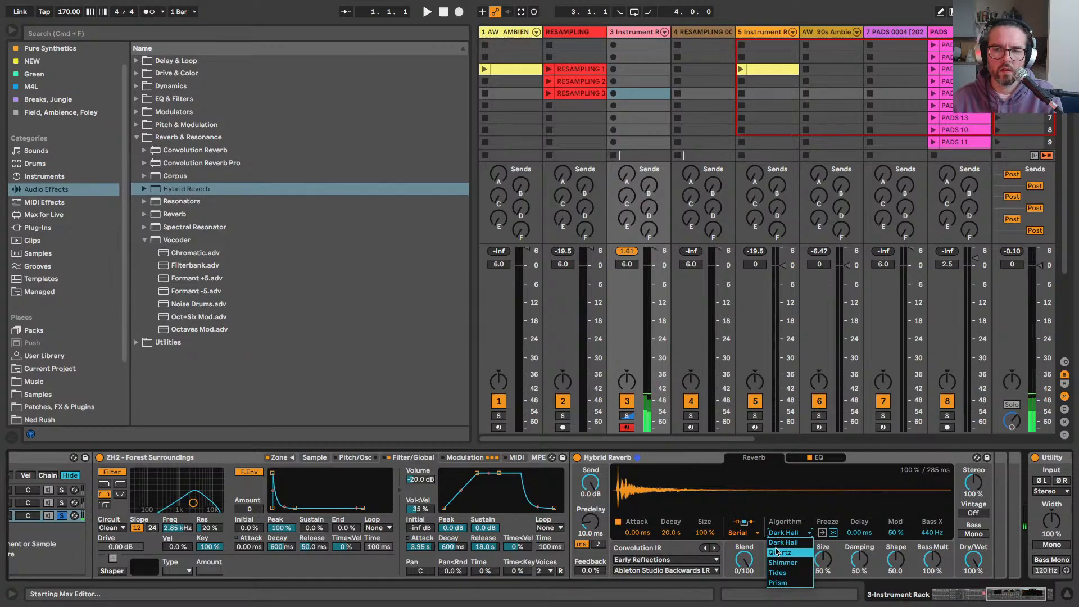
pyautogui.click(775, 552)
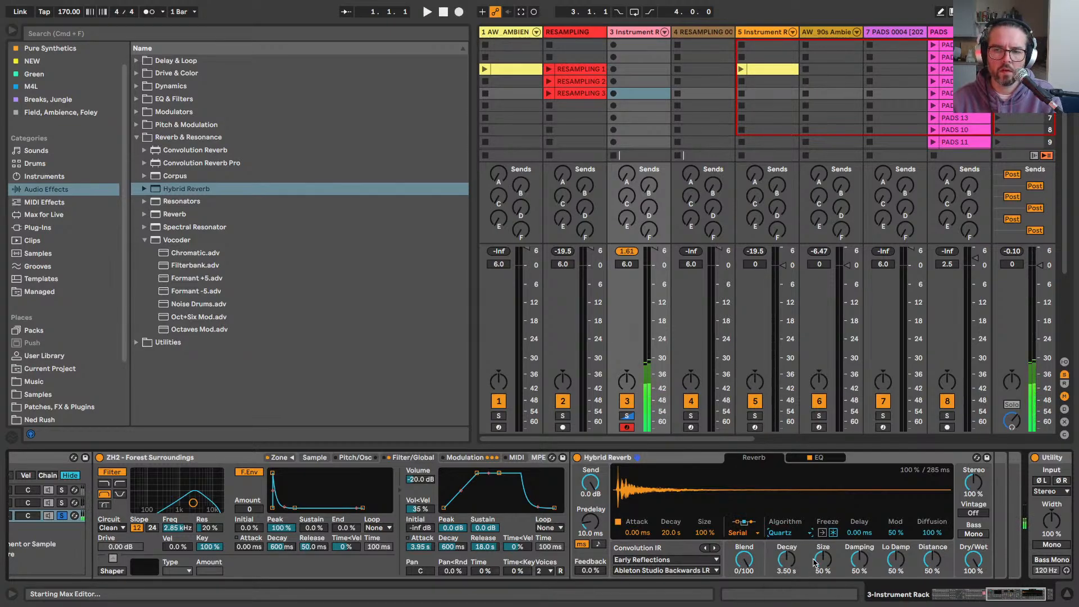
pyautogui.click(782, 533)
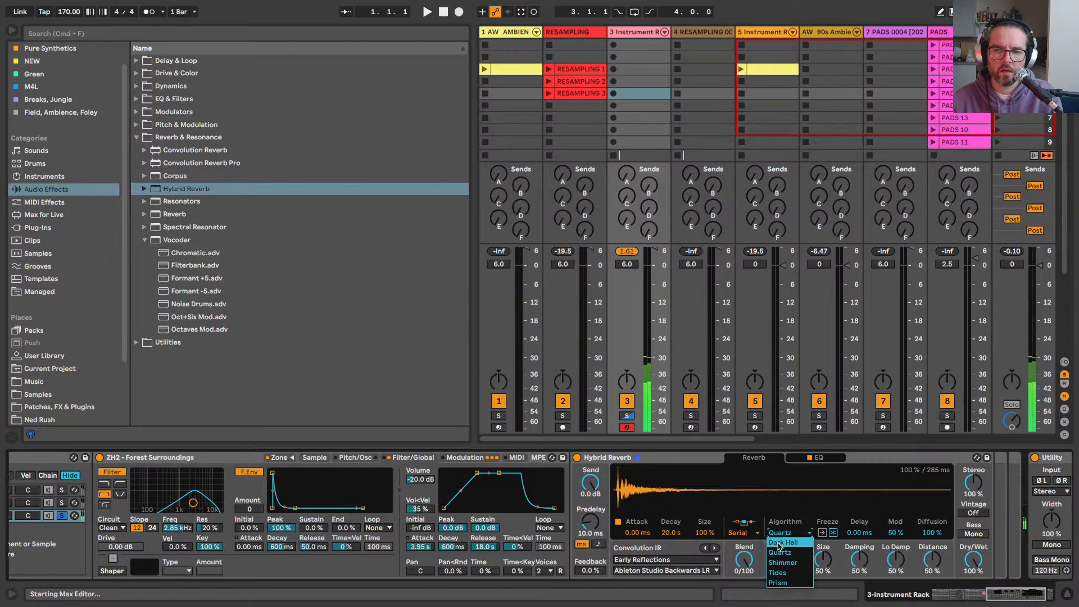
pyautogui.click(778, 582)
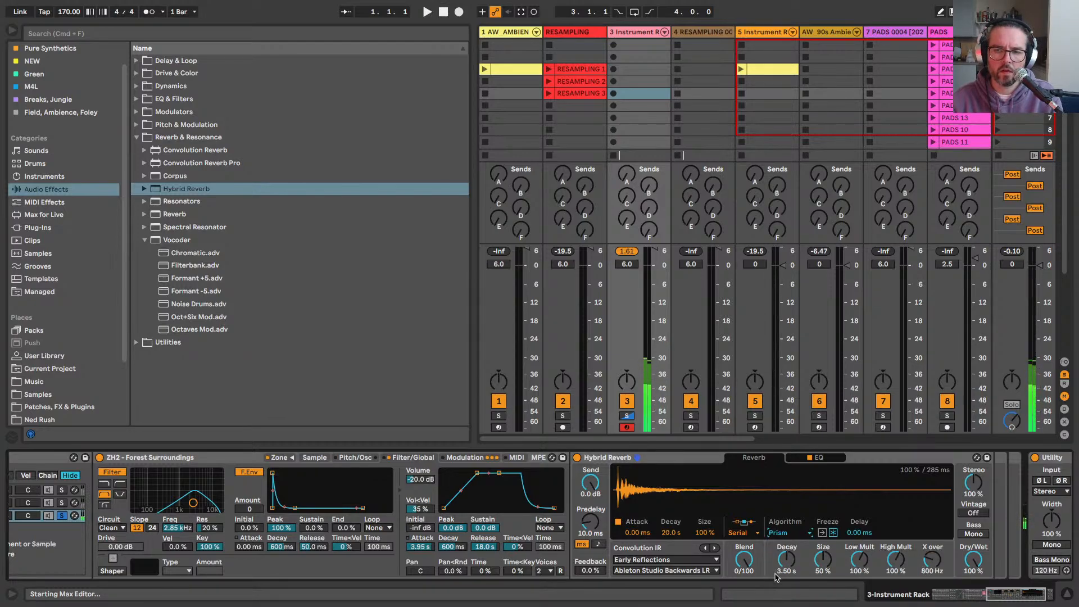
pyautogui.click(784, 533)
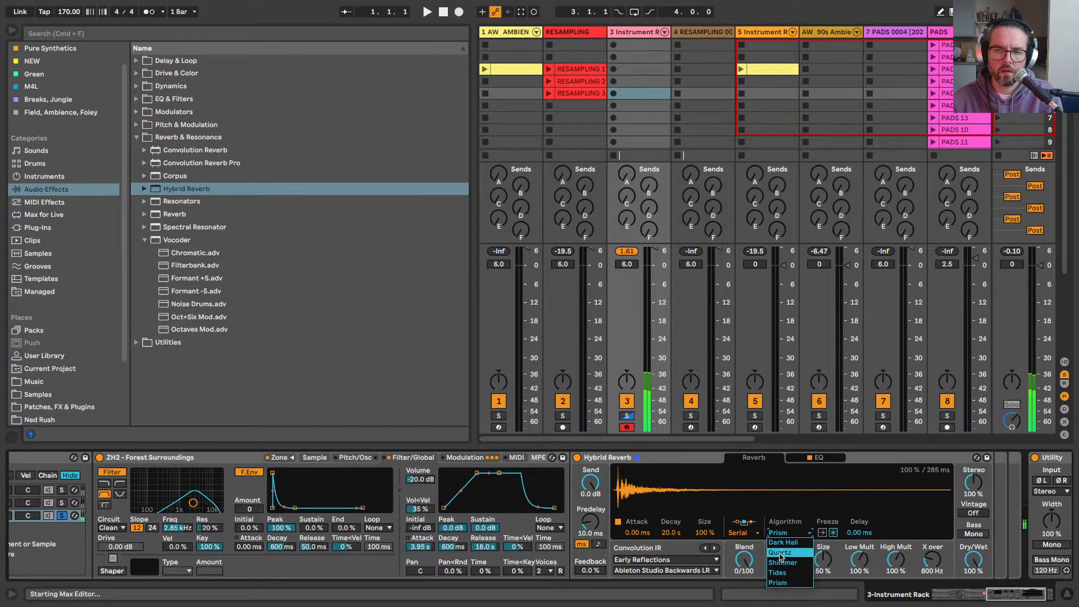
pyautogui.click(781, 543)
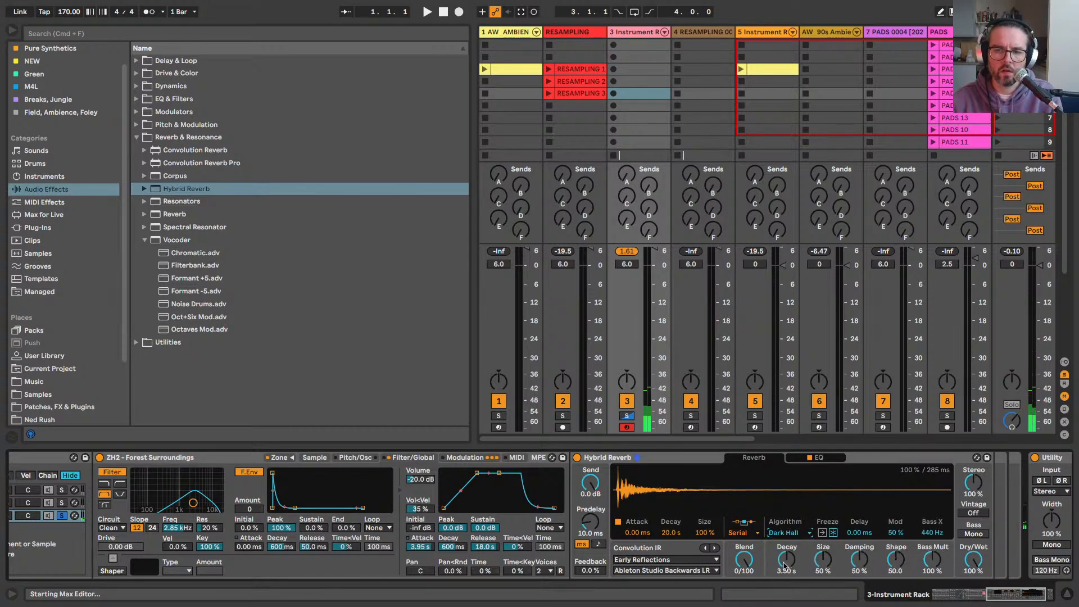
# Step: Switch the Hybrid Reverb to the Quartz algorithm with Decay 514 ms, Size 70 % and Distance 80 %
pyautogui.moveTo(783, 565); pyautogui.dragTo(823, 553)
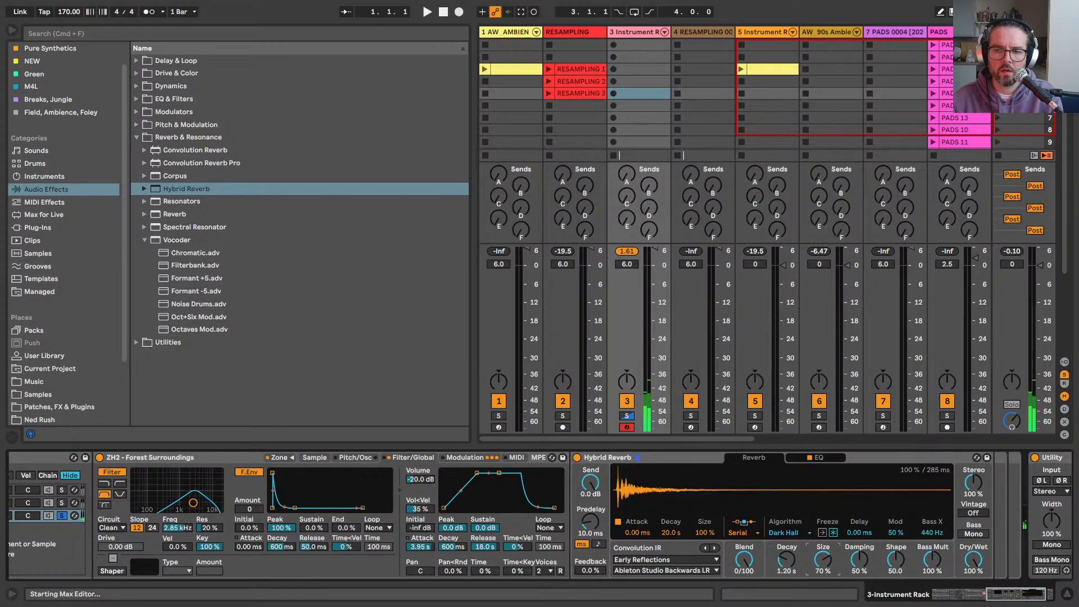
pyautogui.click(786, 534)
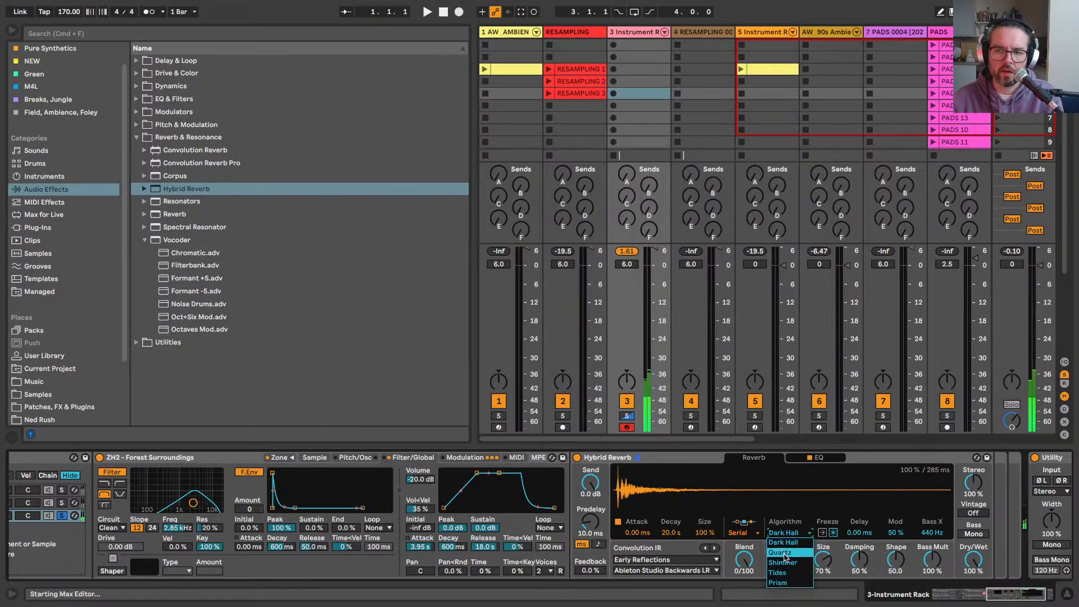
pyautogui.click(781, 553)
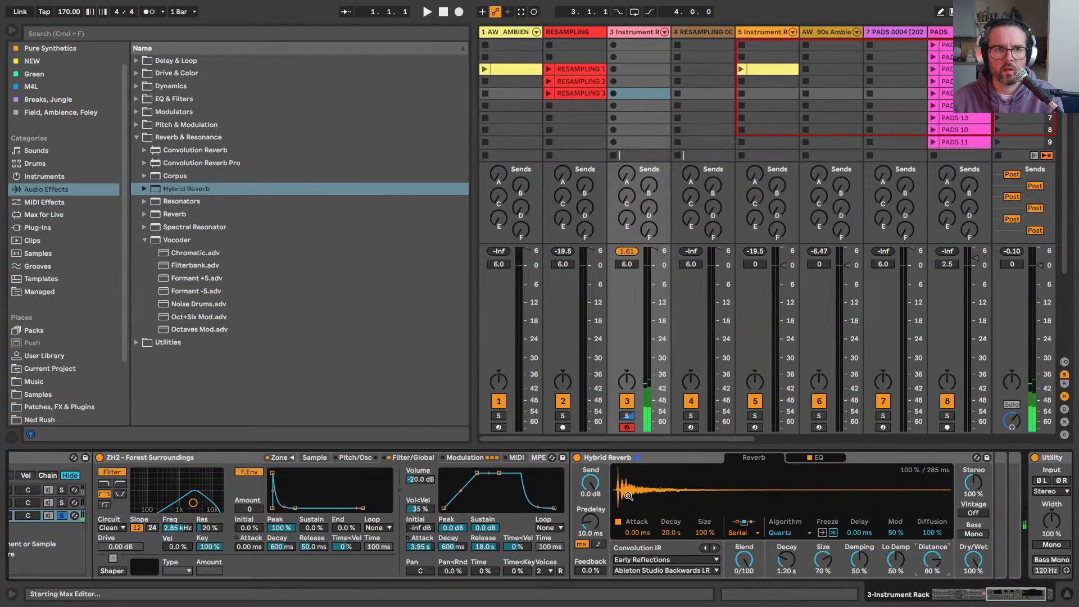
pyautogui.moveTo(786, 561); pyautogui.dragTo(786, 576)
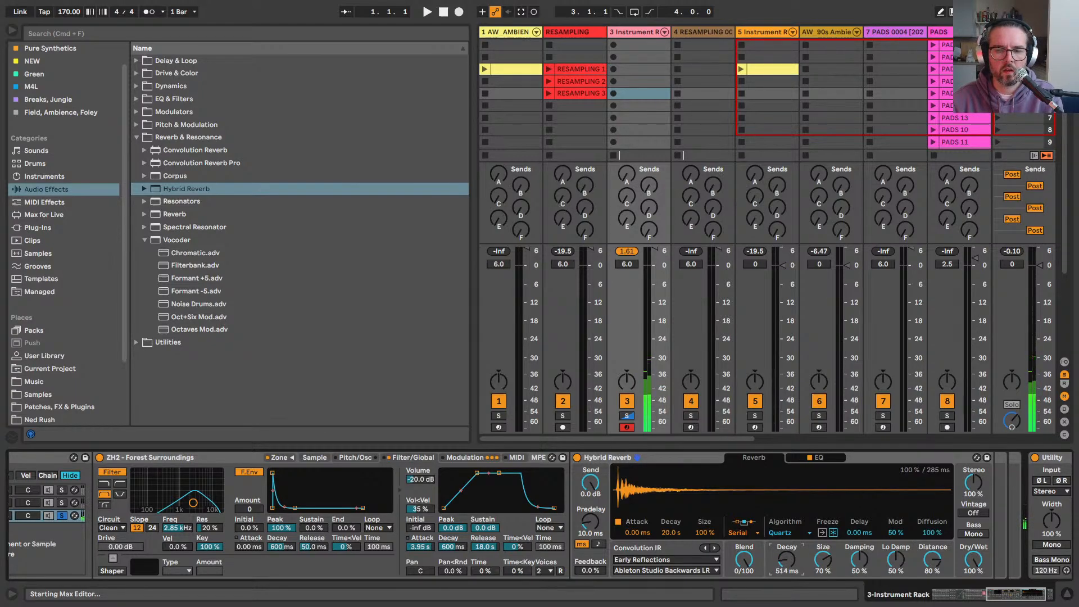
# Step: Raise the low-cut band in the Hybrid Reverb's EQ to 790 Hz
pyautogui.click(813, 457)
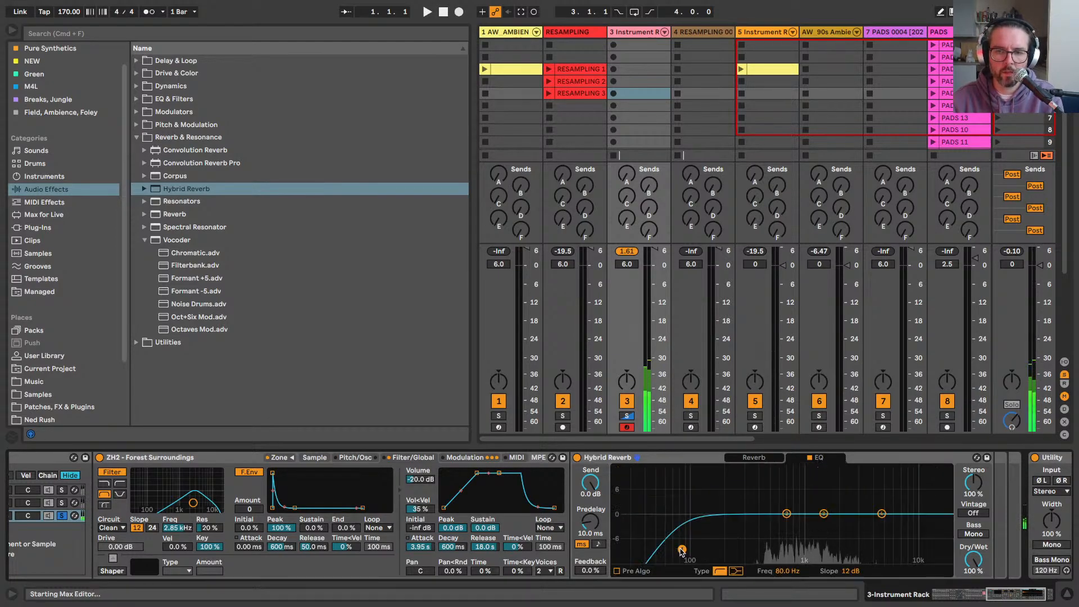
pyautogui.moveTo(682, 549); pyautogui.dragTo(792, 549)
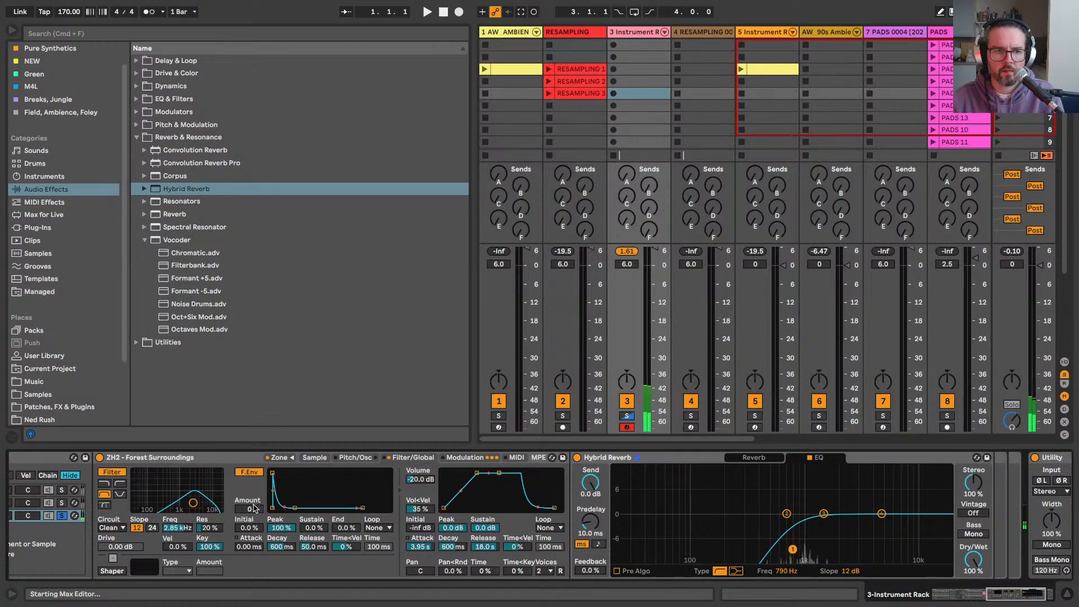
# Step: Unsolo the Forest Surroundings chain, try its chain volume at -4.0 dB and reset it to 0.0 dB
pyautogui.hscroll(-5, 254, 508)
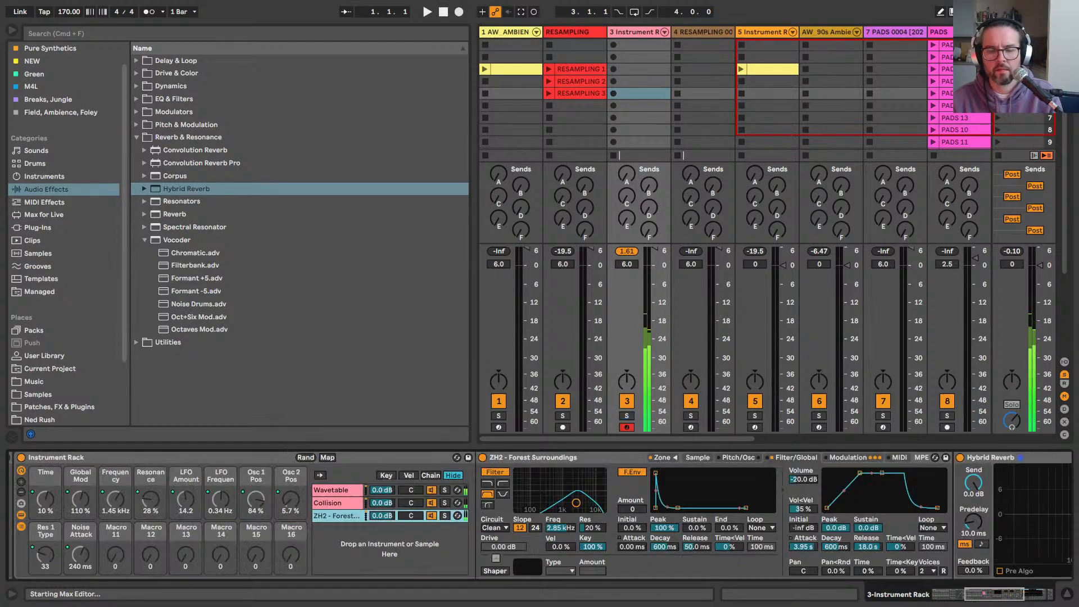
pyautogui.moveTo(381, 516); pyautogui.dragTo(382, 516)
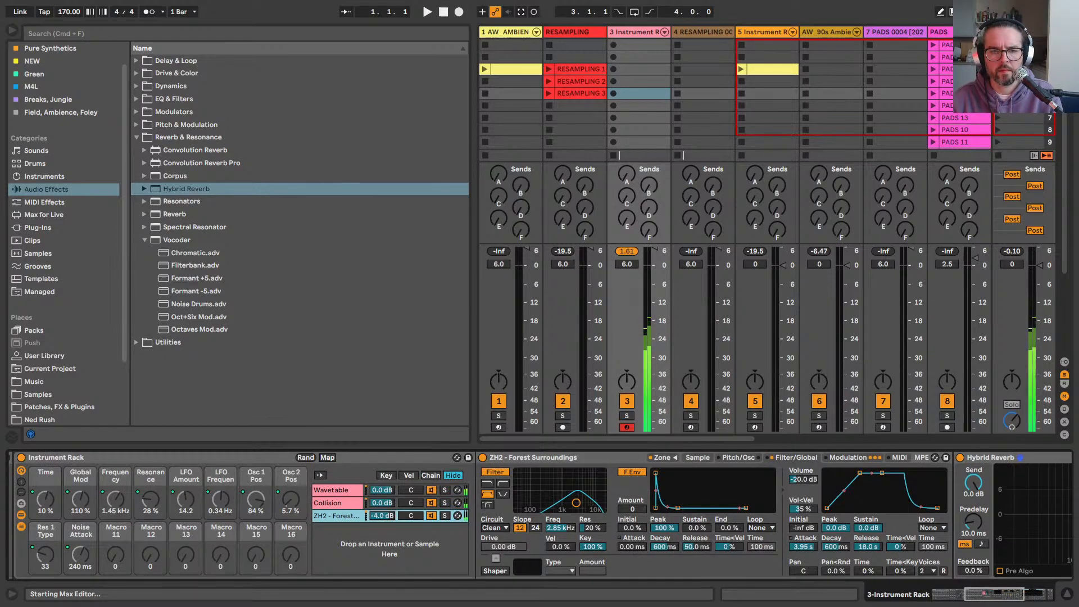
pyautogui.press('Delete')
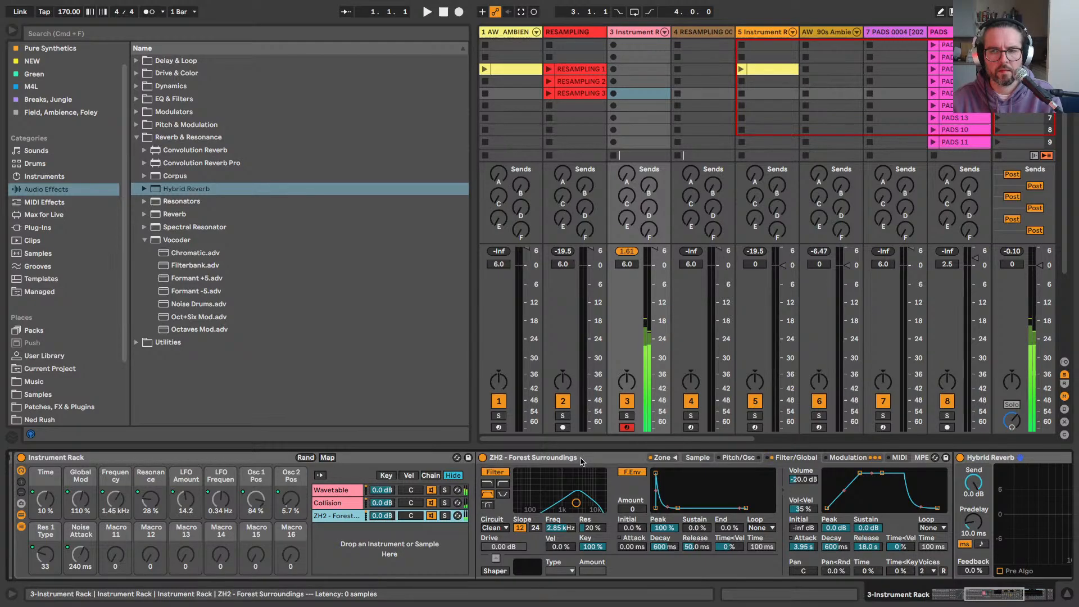
pyautogui.click(582, 462)
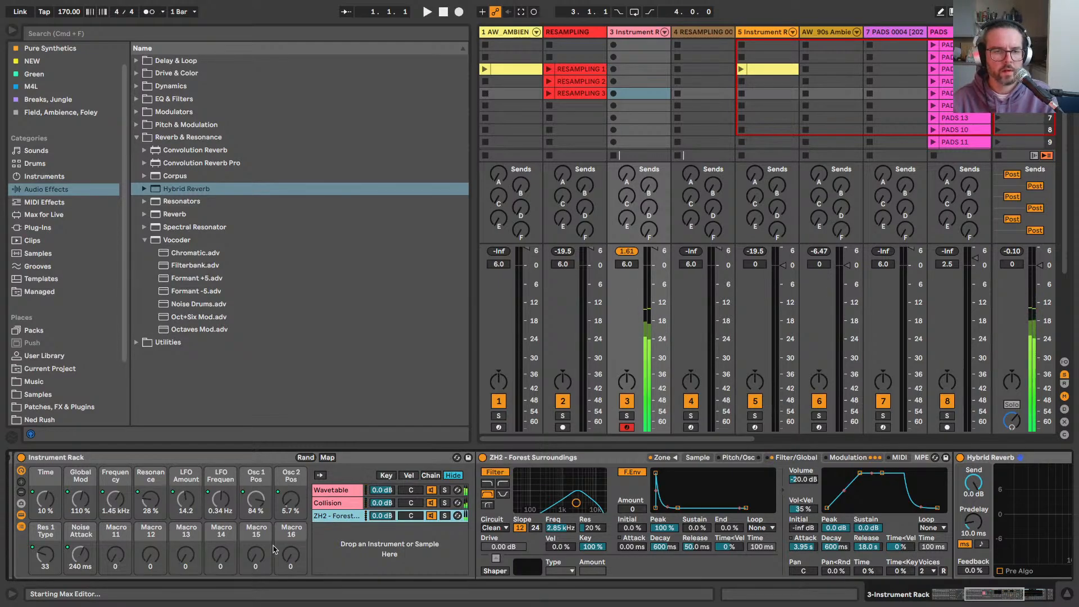
# Step: Copy the Juno_60_Raw_a sampler from track 5's rack into track 3's rack as a new chain below Forest Surroundings
pyautogui.hscroll(-10, 383, 565)
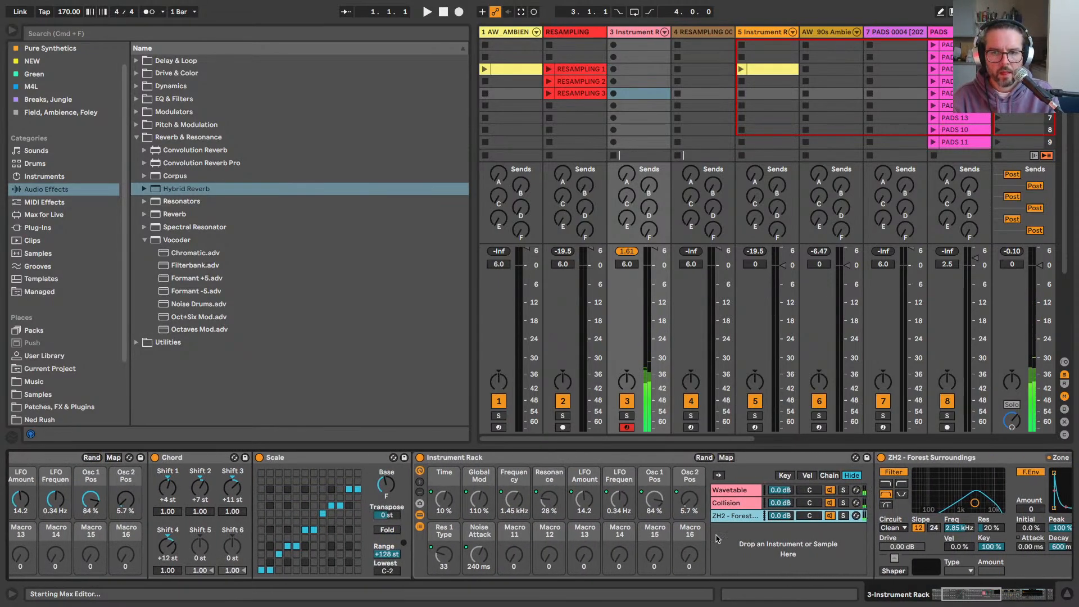
pyautogui.click(702, 33)
pyautogui.click(778, 32)
pyautogui.click(311, 515)
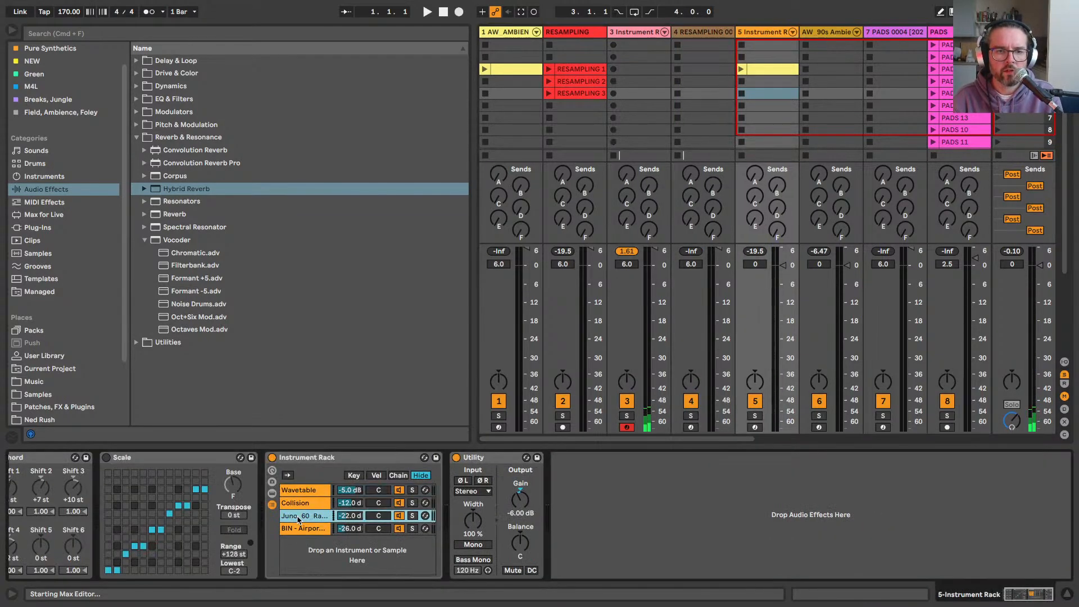
pyautogui.click(517, 457)
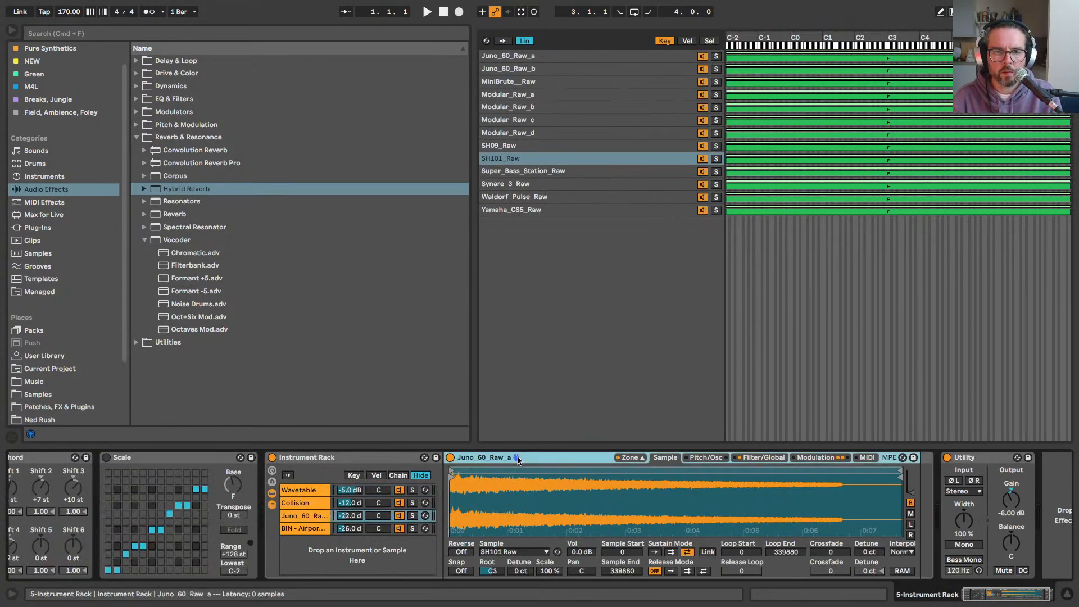
pyautogui.click(630, 458)
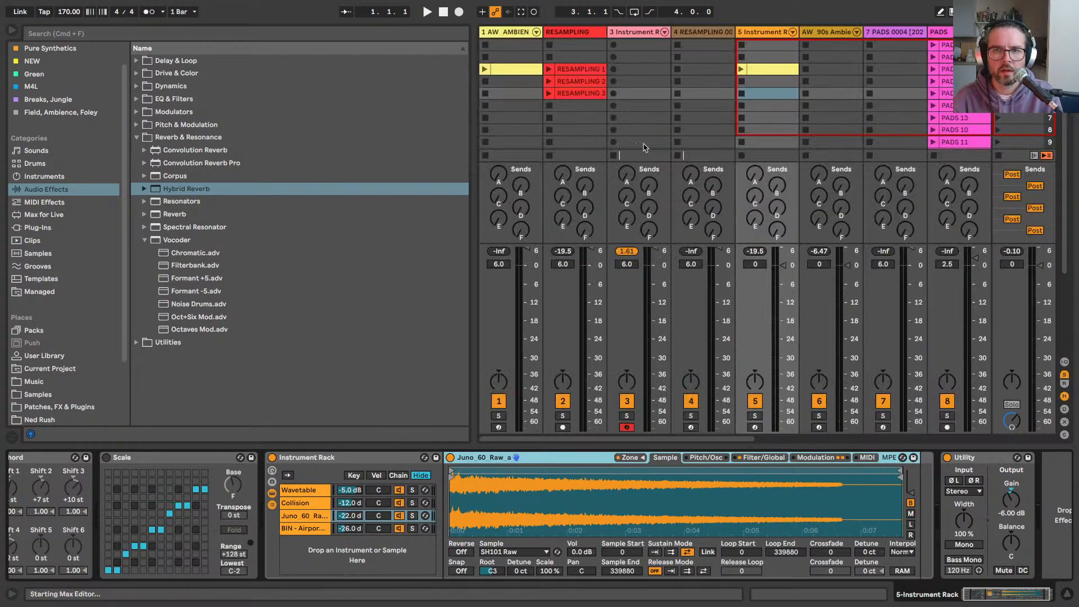
pyautogui.click(641, 35)
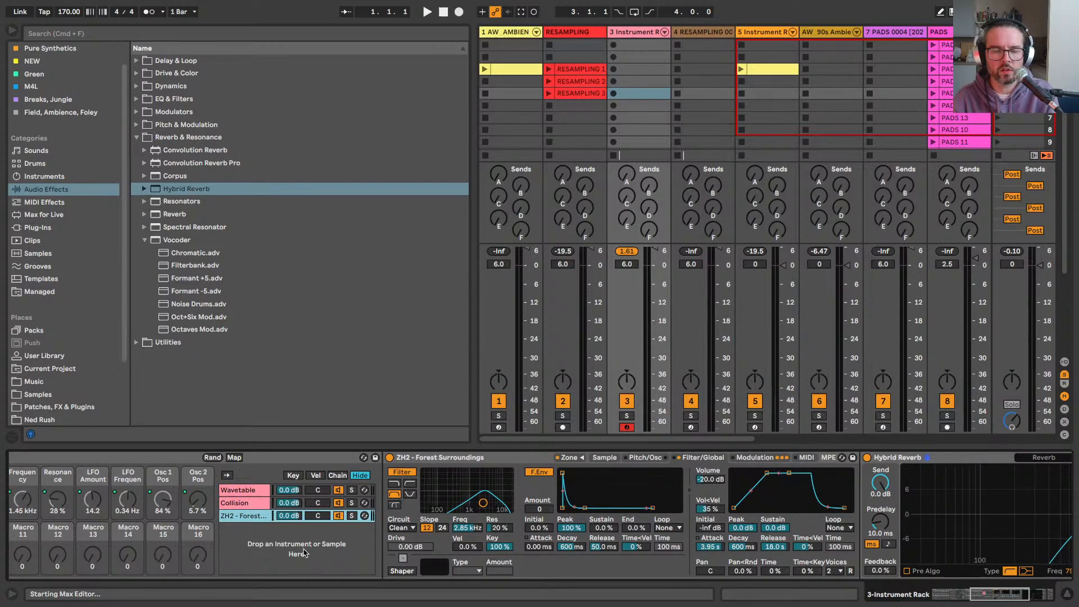
pyautogui.press('super+v')
pyautogui.click(240, 529)
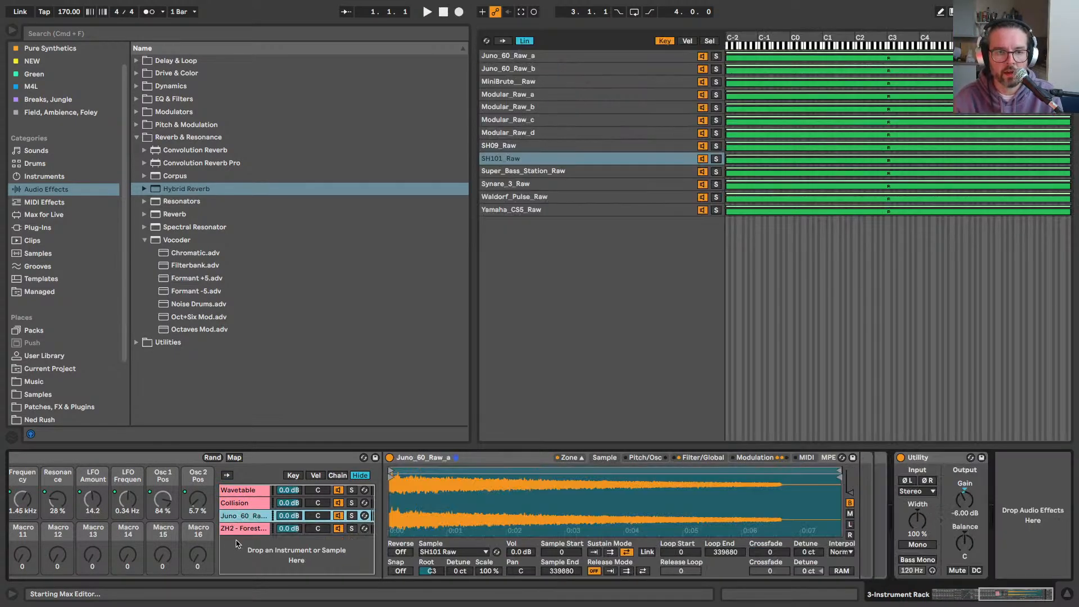
# Step: Set the volume envelope release of the copied Juno_60_Raw_a sampler to 7.00 s
pyautogui.click(702, 457)
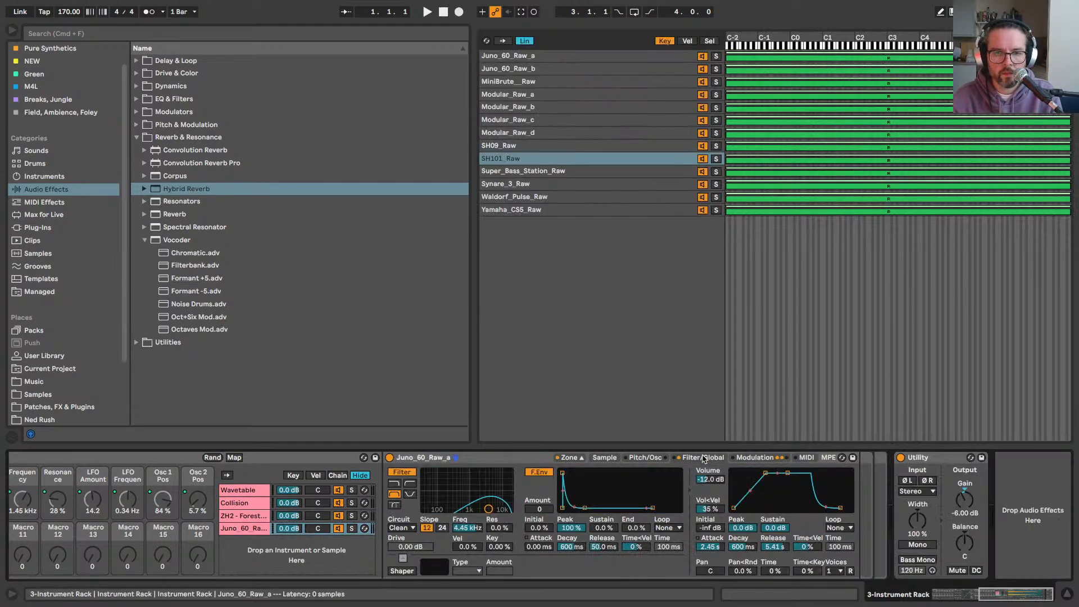
pyautogui.click(709, 547)
pyautogui.moveTo(786, 549); pyautogui.dragTo(786, 540)
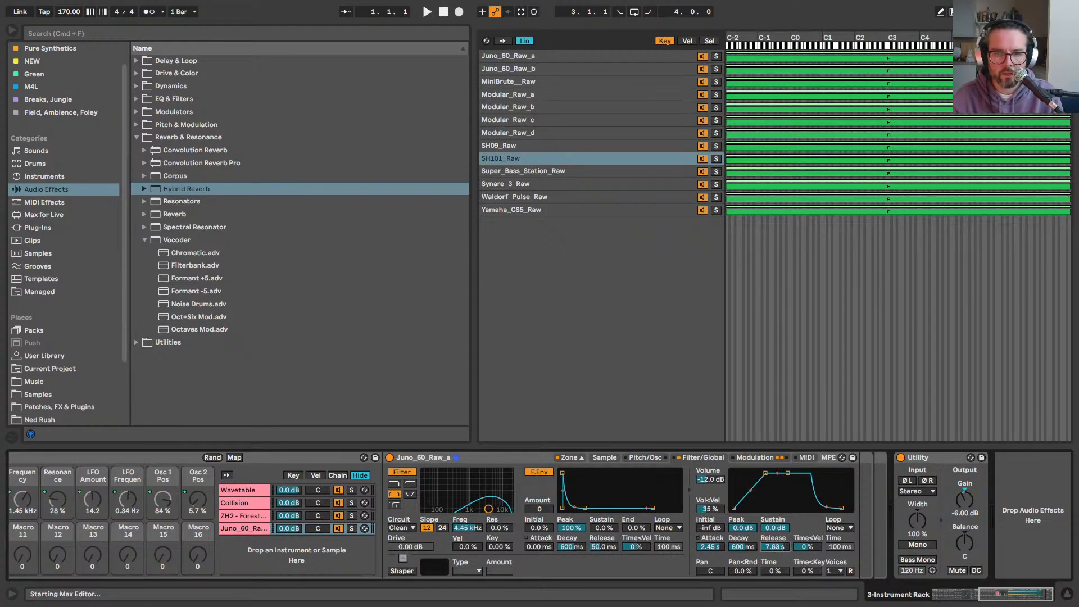
# Step: Limit the Forest Surroundings sampler to 1 voice
pyautogui.click(244, 515)
pyautogui.click(830, 571)
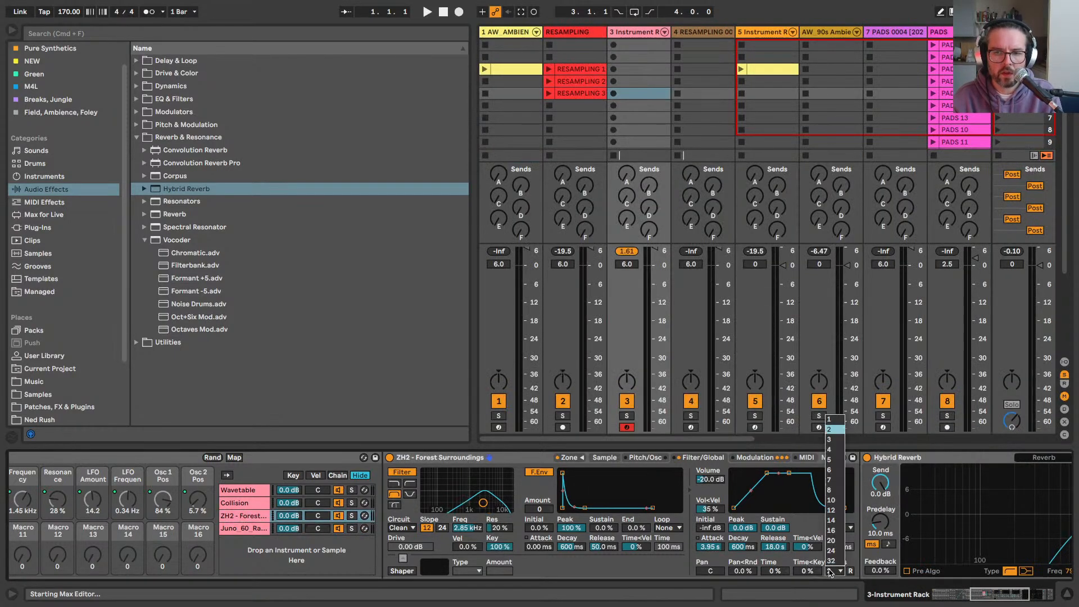
pyautogui.click(829, 419)
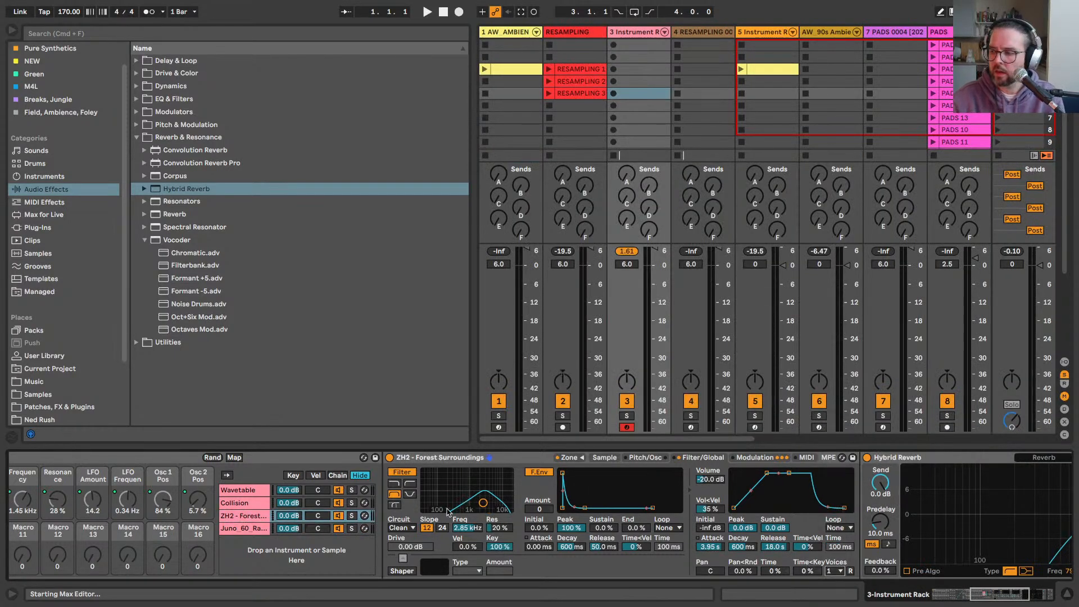
# Step: Set the Juno_60_Raw_a sampler's filter to 2.05 kHz with 0.0 % resonance and its volume to -23.0 dB
pyautogui.click(269, 532)
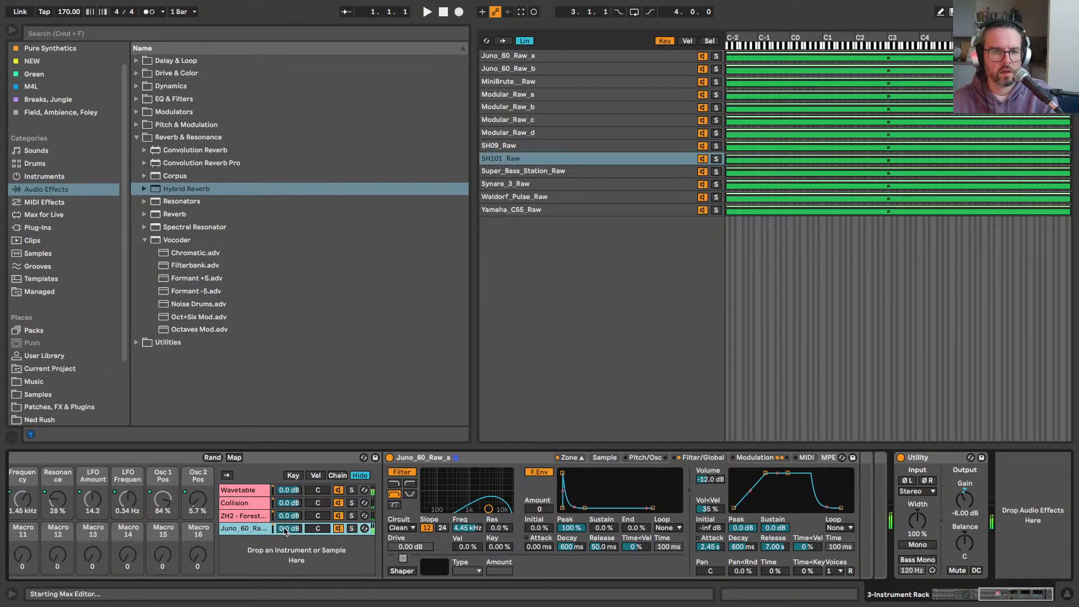
pyautogui.moveTo(288, 528); pyautogui.dragTo(288, 562)
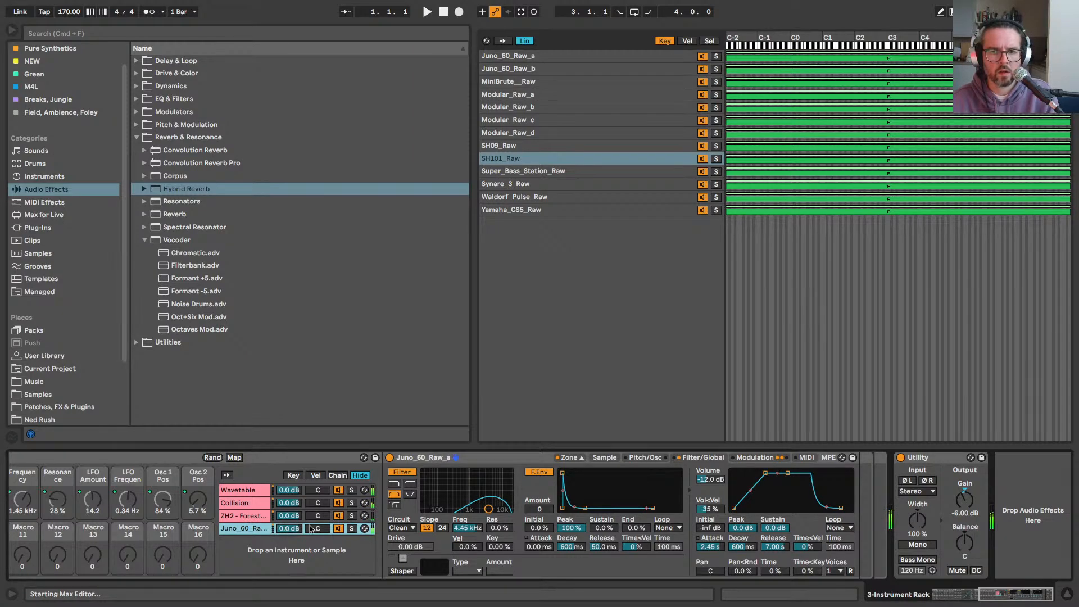
pyautogui.press('Delete')
pyautogui.moveTo(711, 479); pyautogui.dragTo(710, 505)
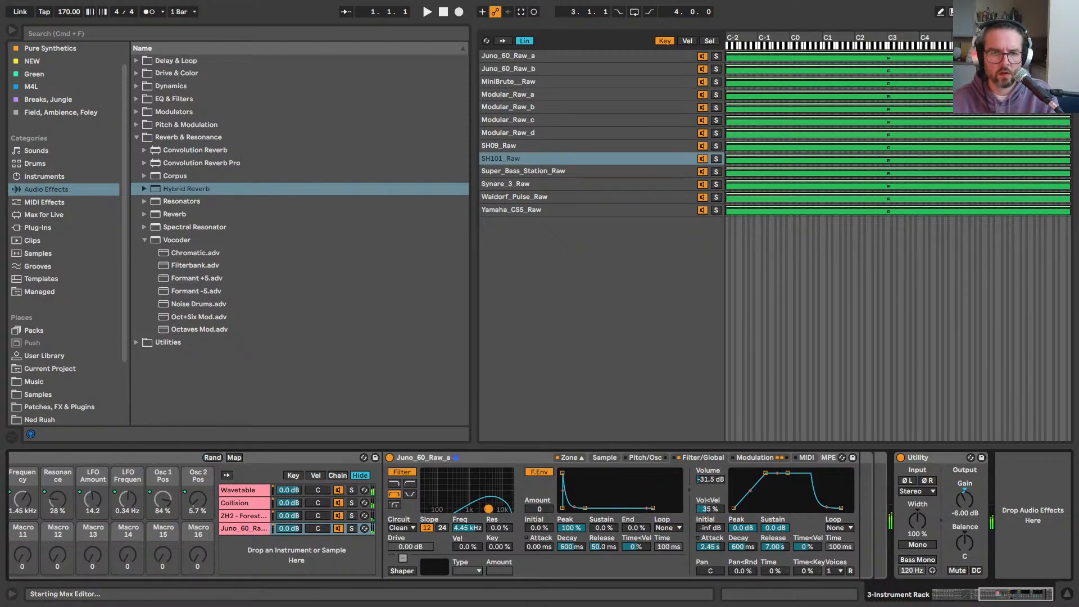
pyautogui.moveTo(489, 509)
pyautogui.mouseDown()
pyautogui.moveTo(458, 507)
pyautogui.moveTo(474, 497)
pyautogui.mouseUp()
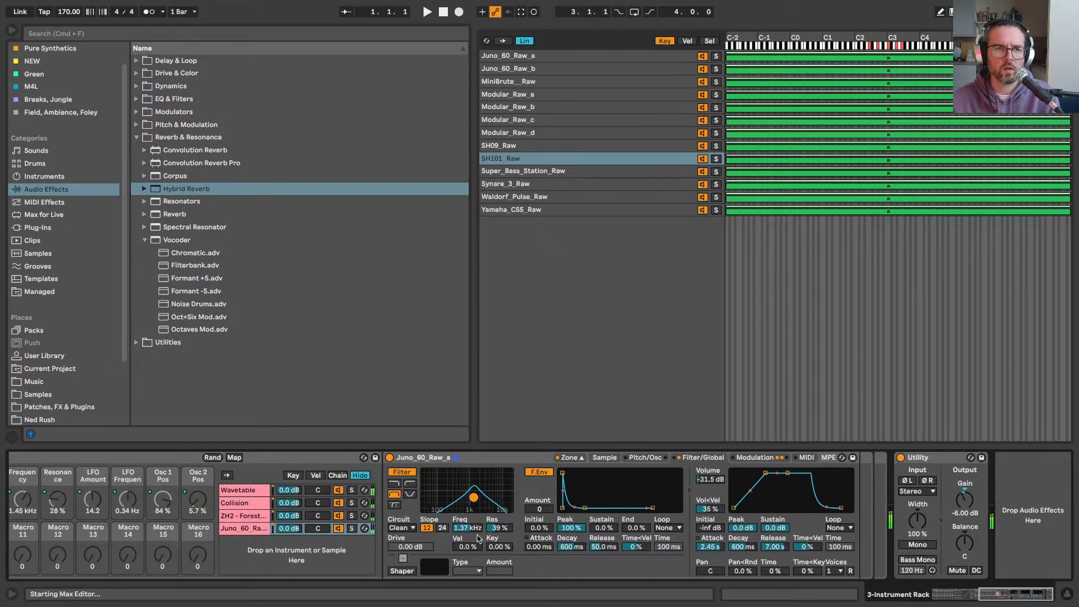
pyautogui.moveTo(474, 497); pyautogui.dragTo(479, 508)
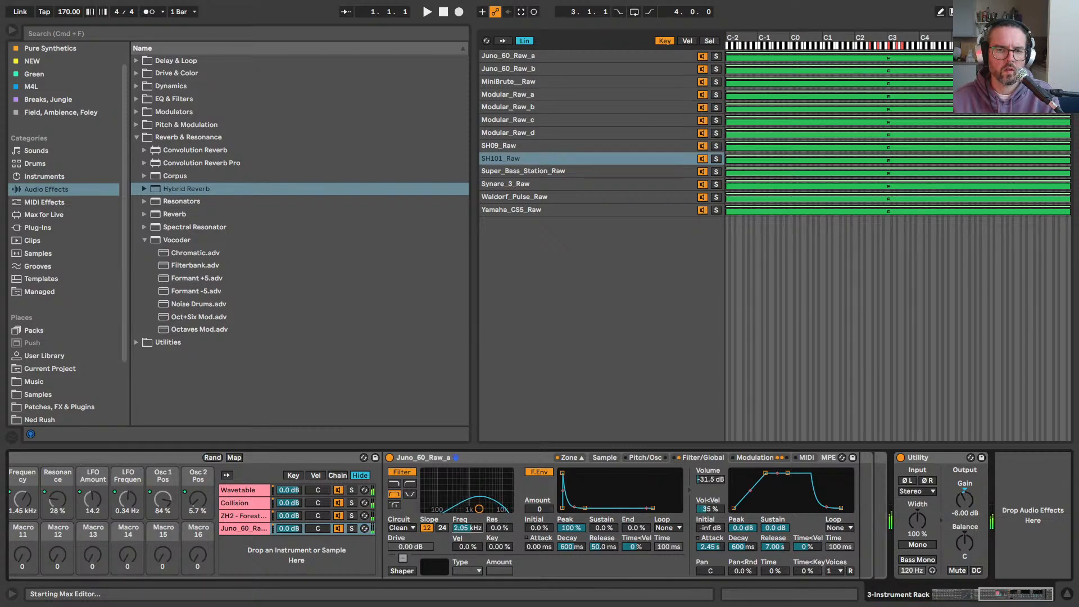
pyautogui.moveTo(709, 478); pyautogui.dragTo(710, 460)
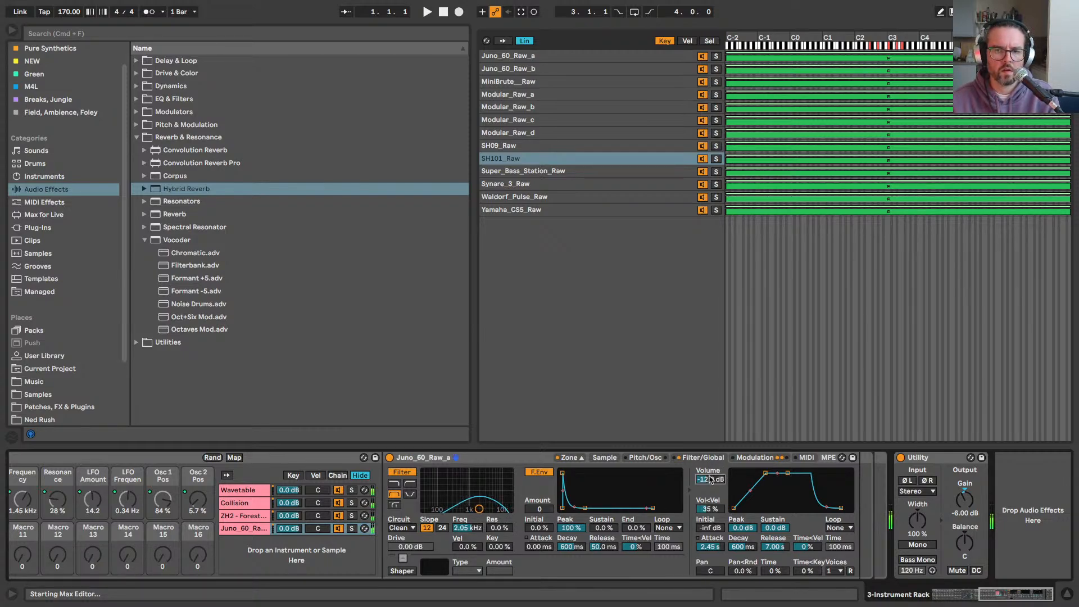
pyautogui.scroll(-2, 709, 479)
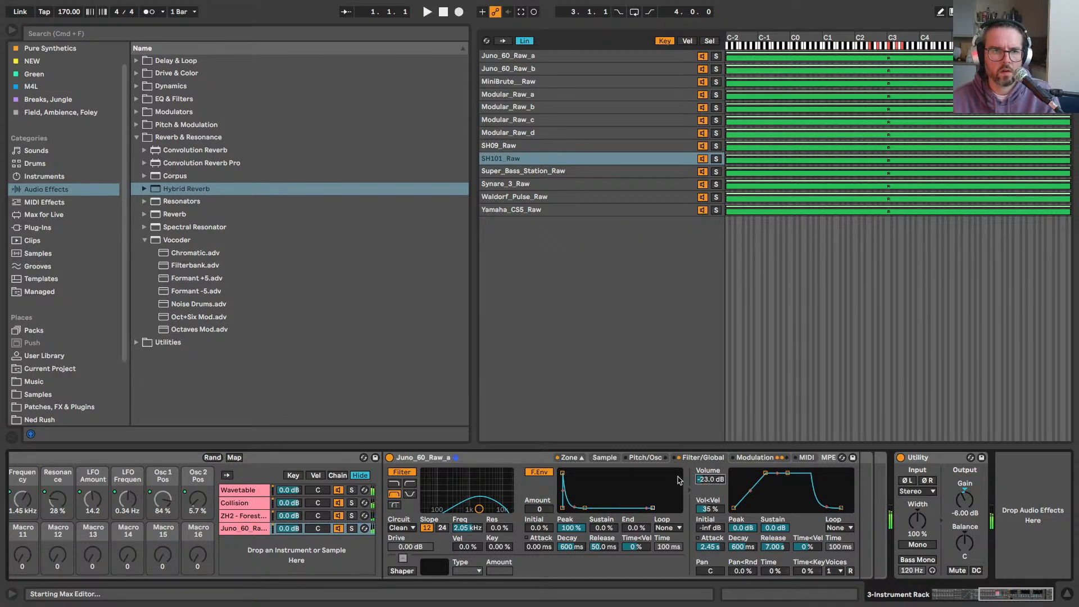
# Step: Add EQ Eight after the Juno_60_Raw_a sampler and low-cut it with band 1 at 765 Hz
pyautogui.click(136, 100)
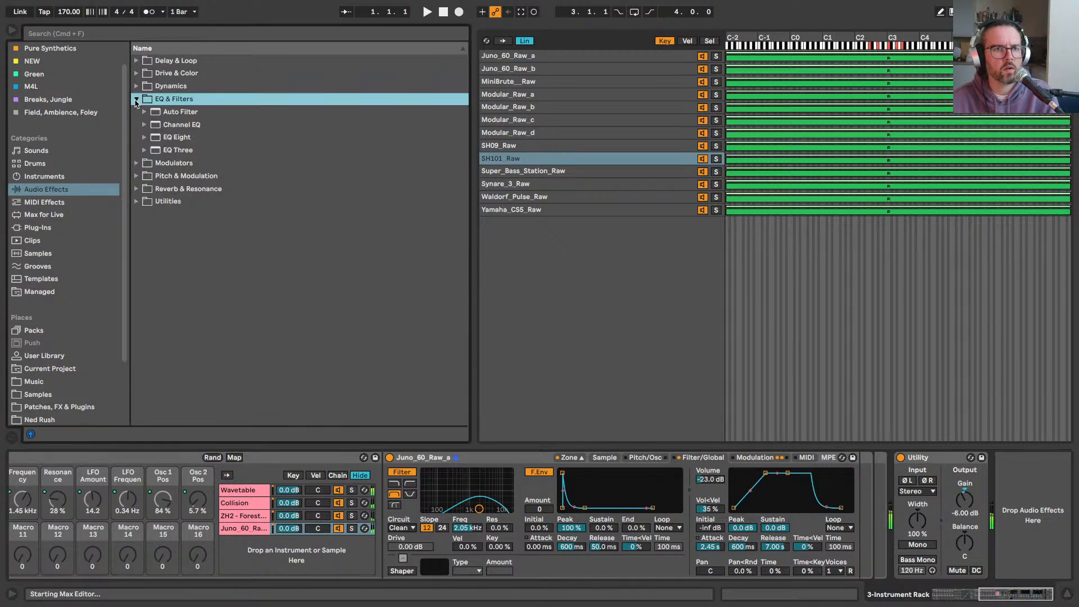
pyautogui.moveTo(170, 141)
pyautogui.mouseDown()
pyautogui.moveTo(699, 306)
pyautogui.moveTo(910, 523)
pyautogui.moveTo(863, 521)
pyautogui.moveTo(922, 517)
pyautogui.mouseUp()
pyautogui.click(792, 561)
pyautogui.click(795, 493)
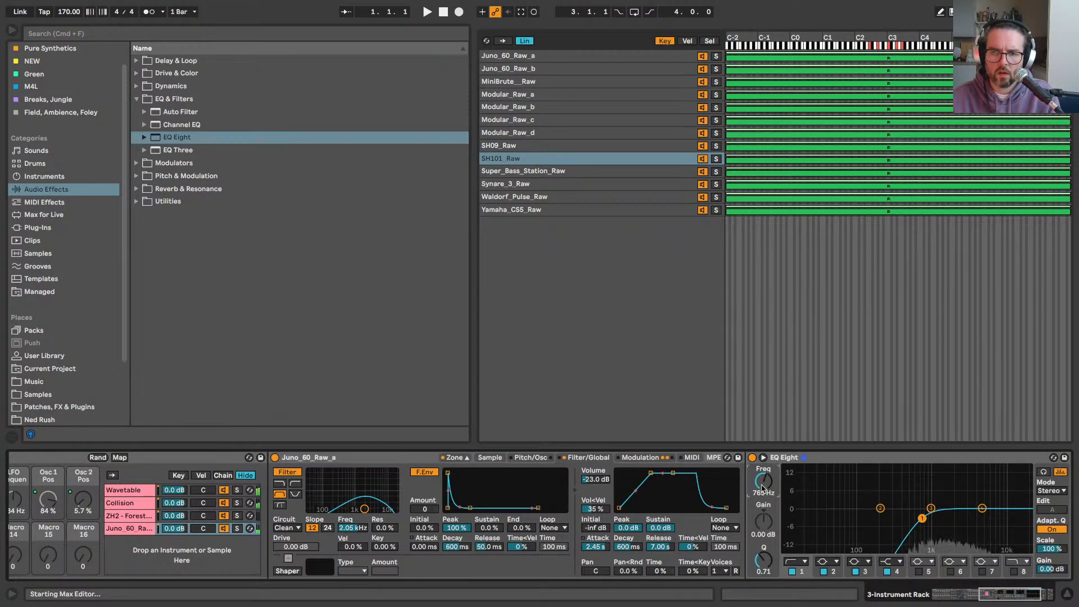
# Step: Fold the EQ Eight device after the Juno_60_Raw_a sampler and collapse the EQ & Filters browser folder
pyautogui.doubleClick(832, 457)
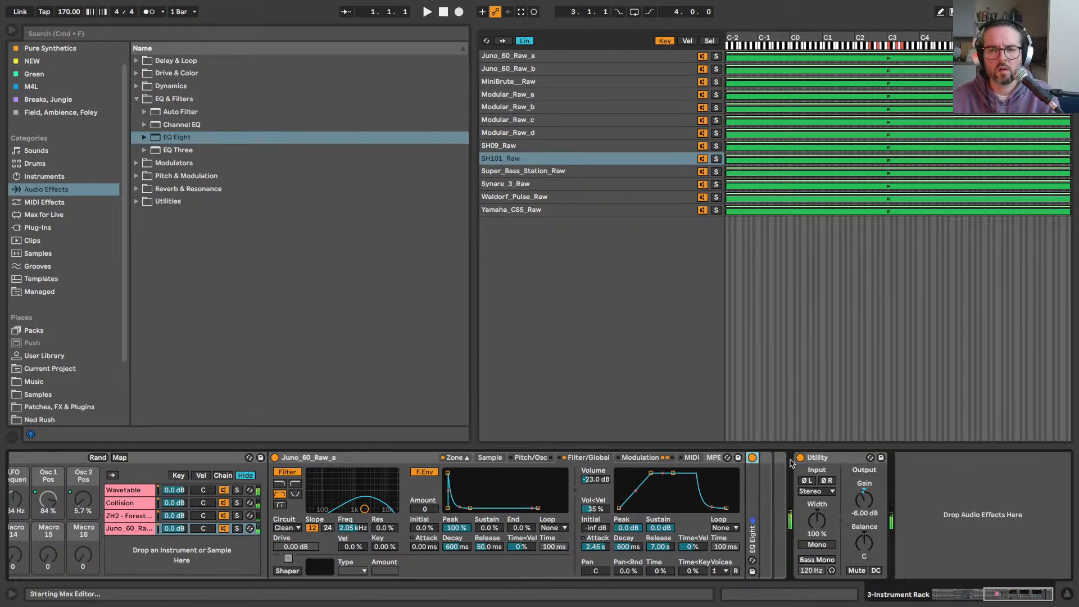
pyautogui.click(136, 99)
pyautogui.click(167, 531)
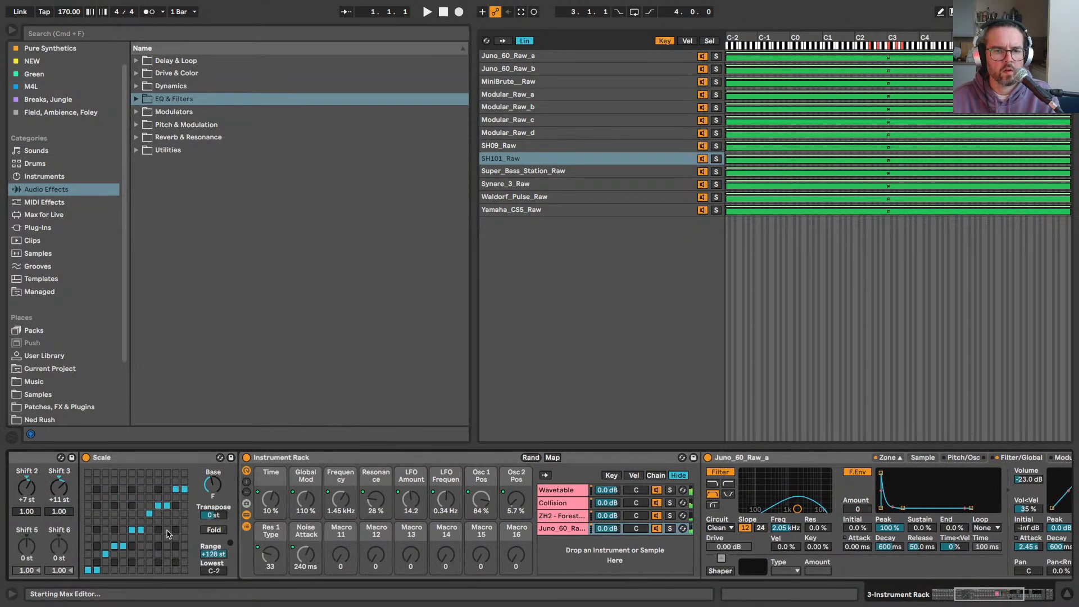
# Step: Map the Wavetable, Collision, Forest Surroundings and Juno chain volumes to macros 13, 14, 15 and 16 of the inner Instrument Rack
pyautogui.rightClick(609, 492)
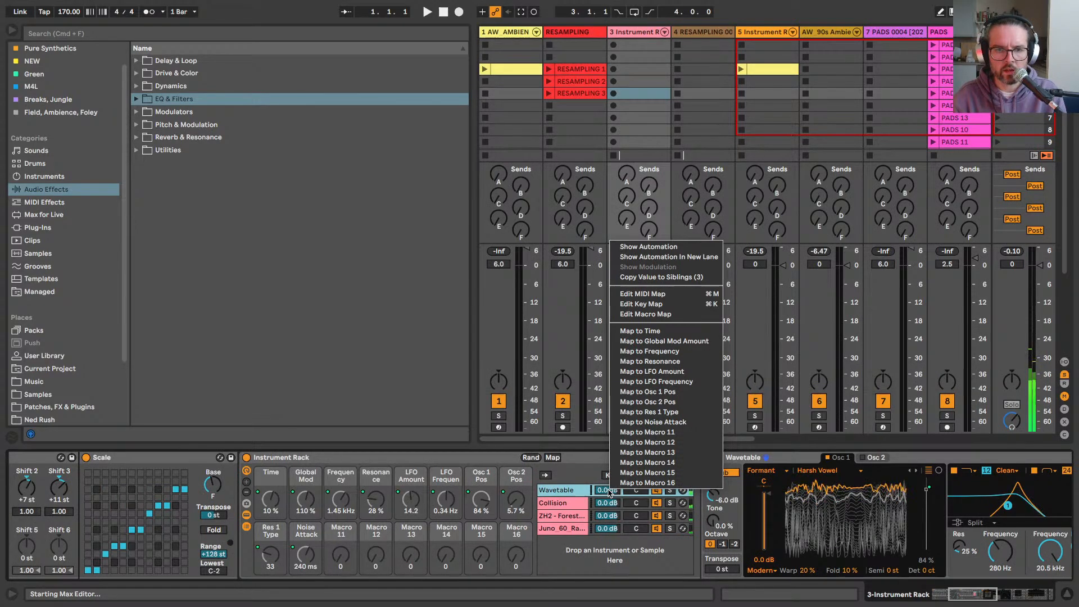
pyautogui.click(622, 462)
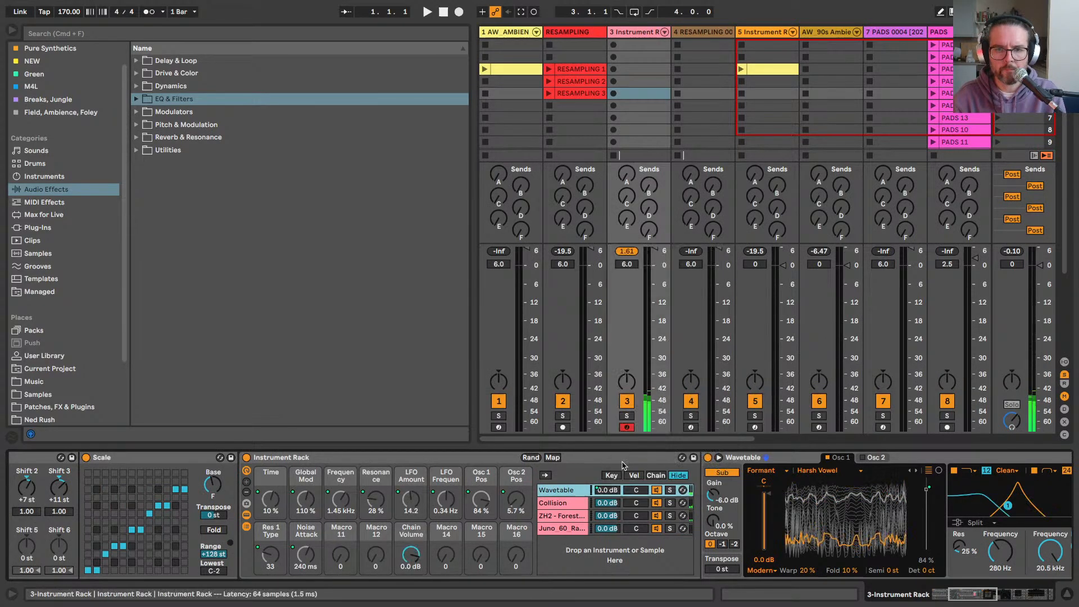
pyautogui.click(607, 516)
pyautogui.rightClick(606, 515)
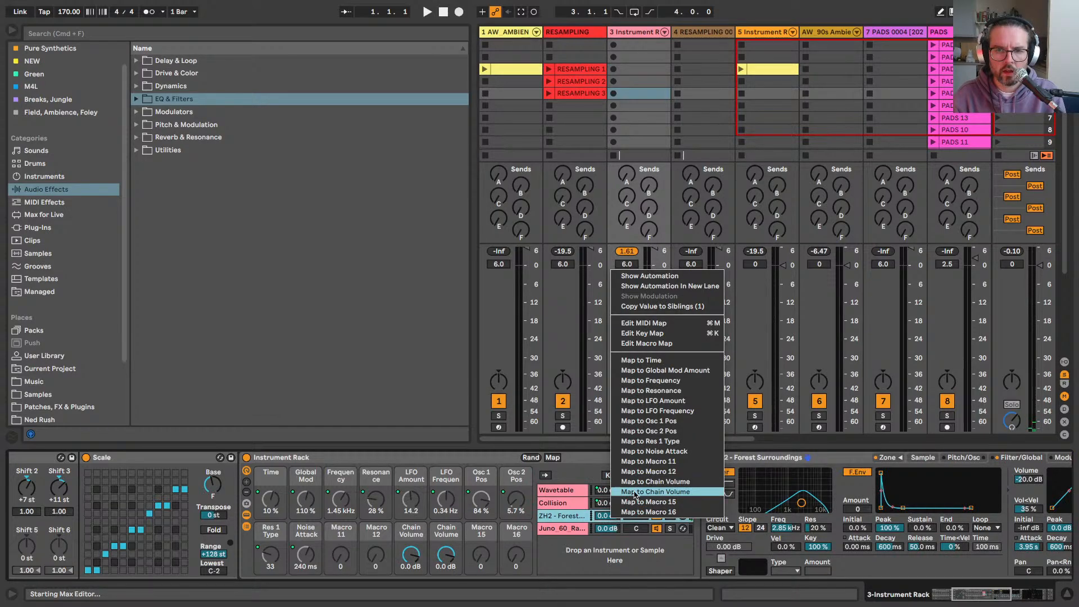
pyautogui.click(635, 501)
pyautogui.click(613, 528)
pyautogui.rightClick(613, 528)
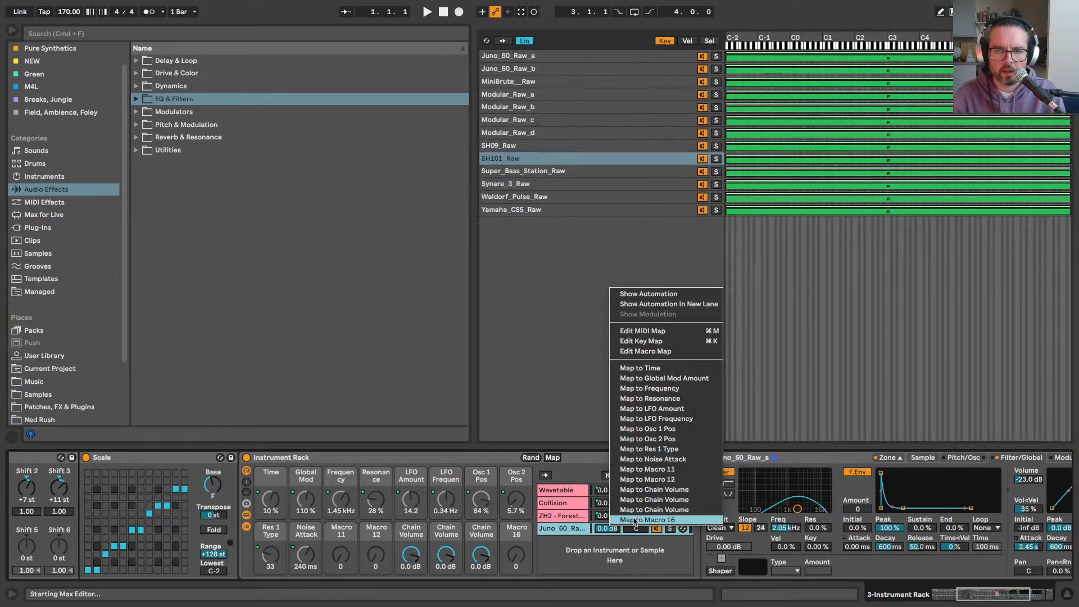
pyautogui.click(634, 520)
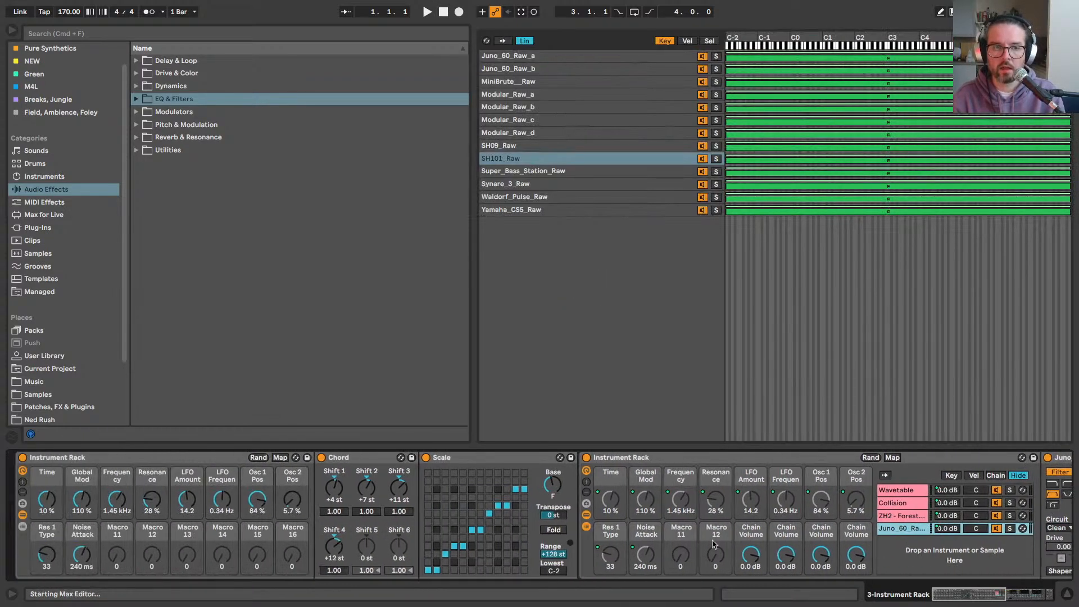
# Step: Map the inner rack's four Chain Volume macros to macros 13, 14, 15 and 16 of the outer Instrument Rack
pyautogui.rightClick(750, 534)
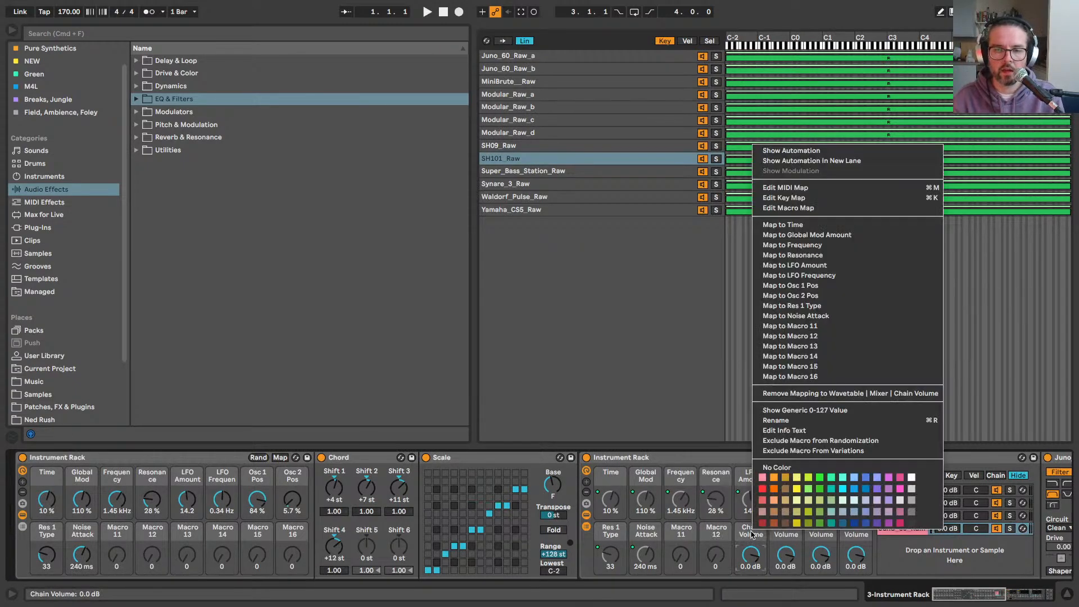
pyautogui.click(786, 355)
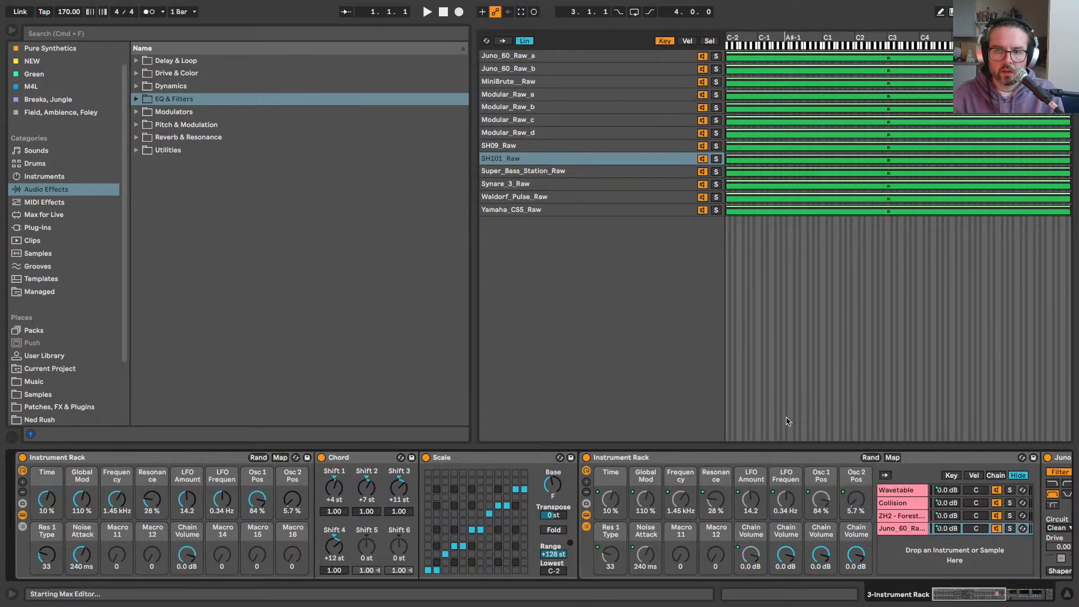
pyautogui.rightClick(785, 534)
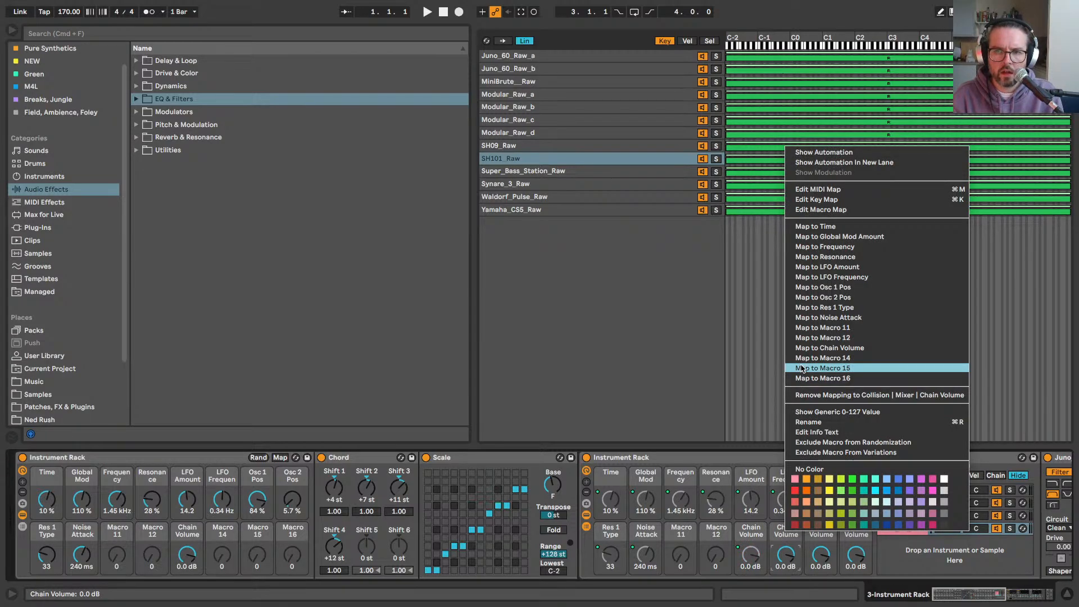
pyautogui.click(804, 358)
pyautogui.rightClick(822, 537)
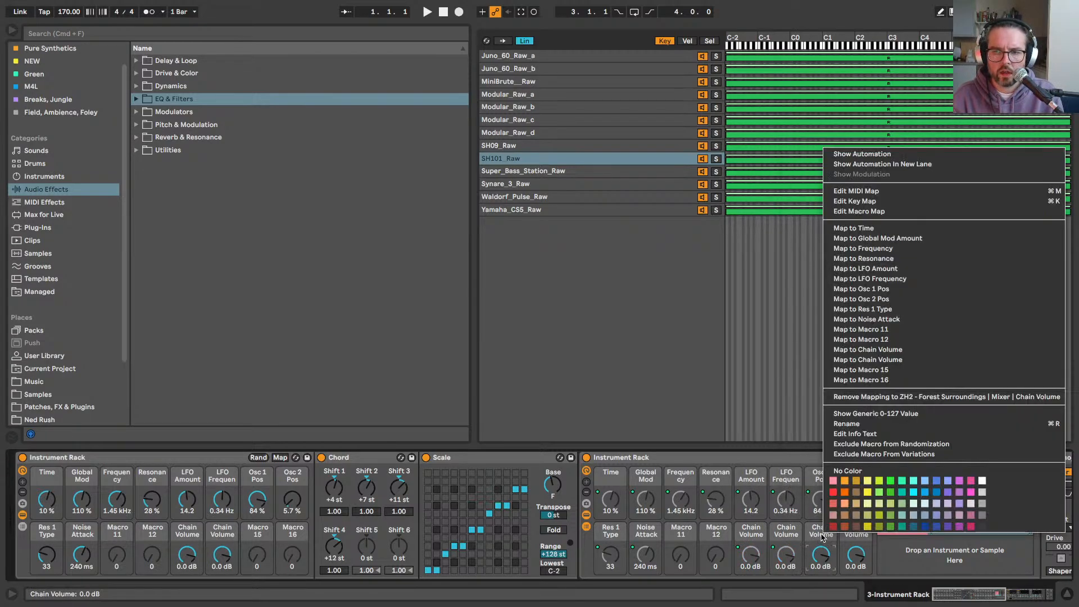
pyautogui.click(859, 370)
pyautogui.rightClick(854, 534)
pyautogui.click(868, 379)
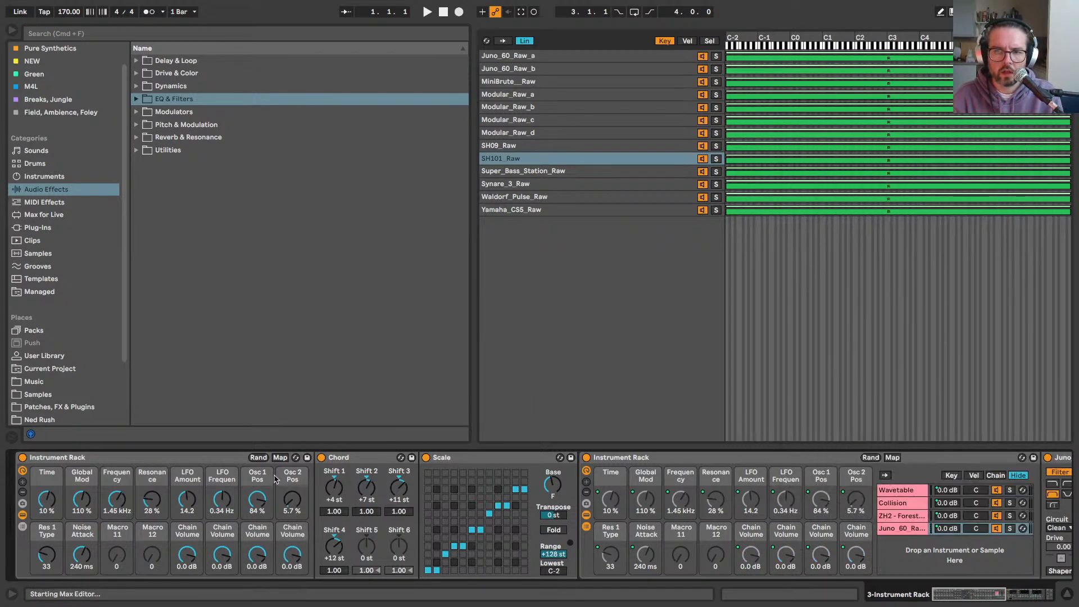
# Step: Rename the outer rack's four Chain Volume macros as PAD LAYER, CHIME LAYER, FOLEY LAYER and NOISE LAYER
pyautogui.click(182, 538)
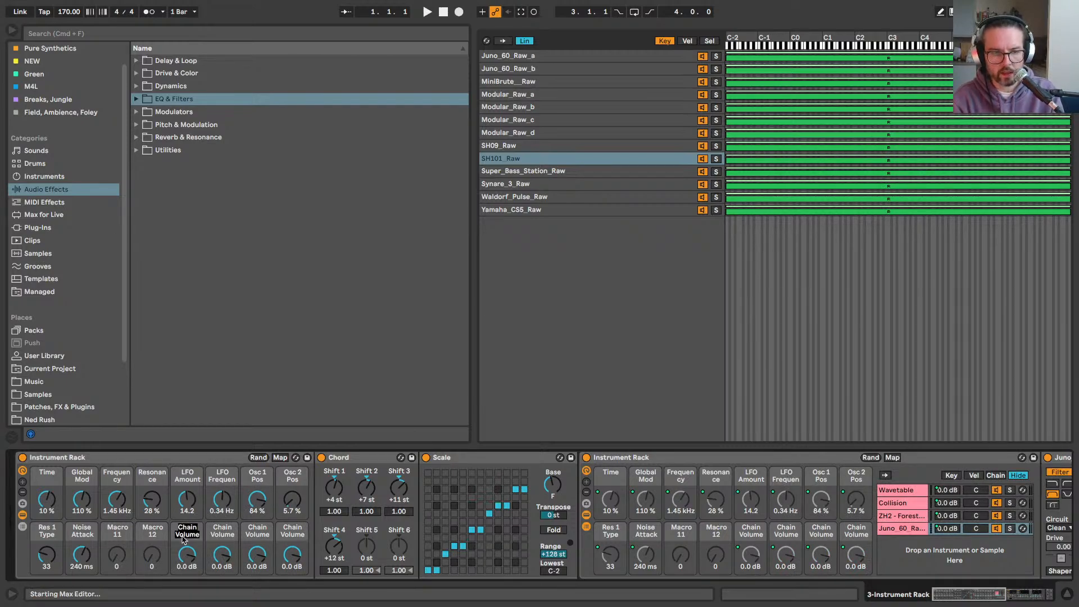
pyautogui.press('super+r')
pyautogui.write('PAD LAYER')
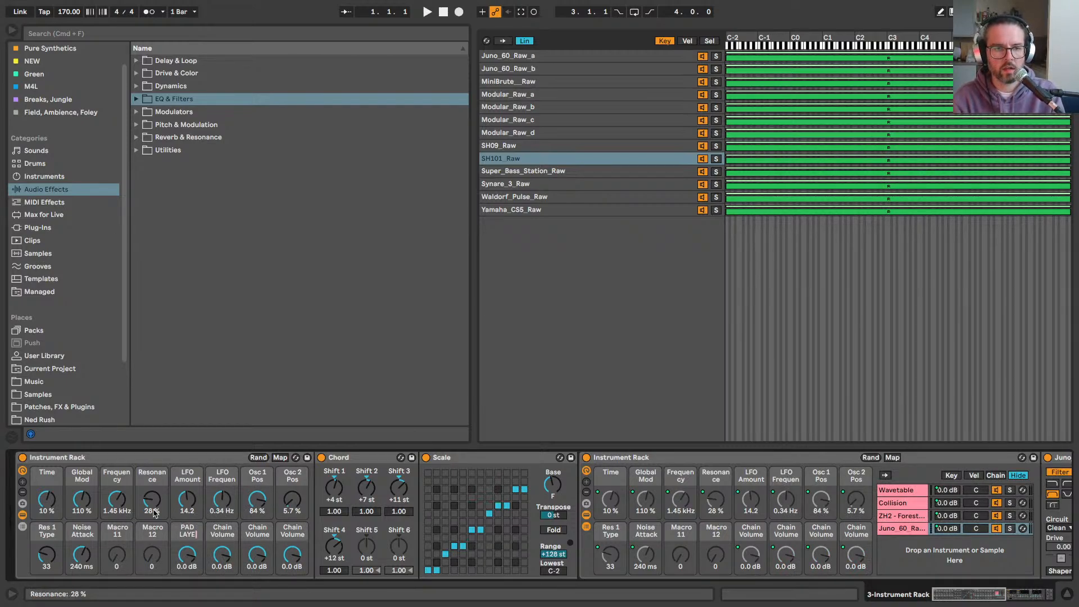
pyautogui.press('Tab')
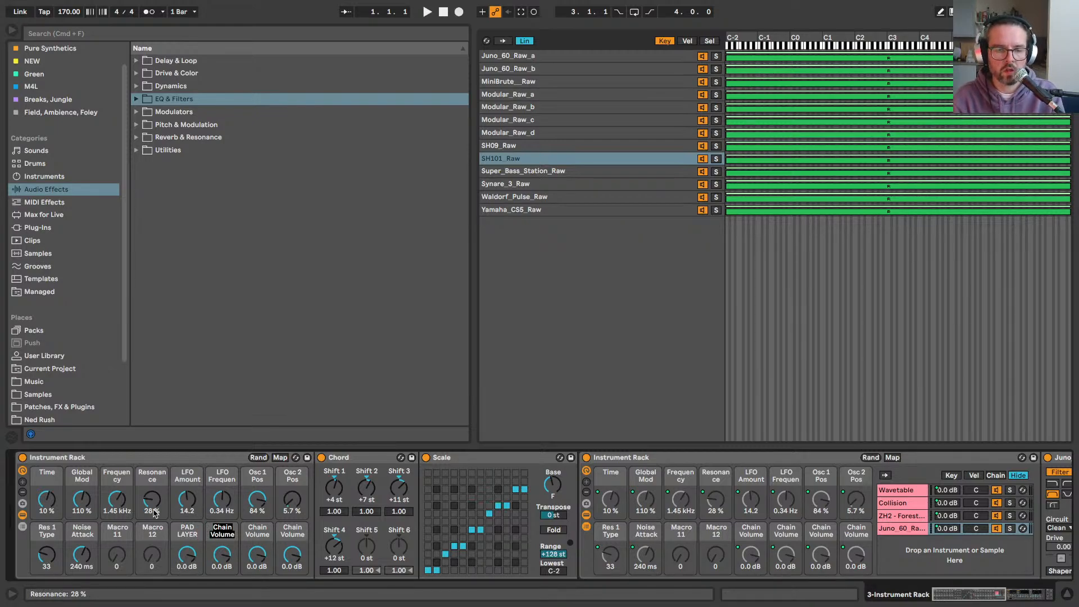
pyautogui.write('CHIME LAYER')
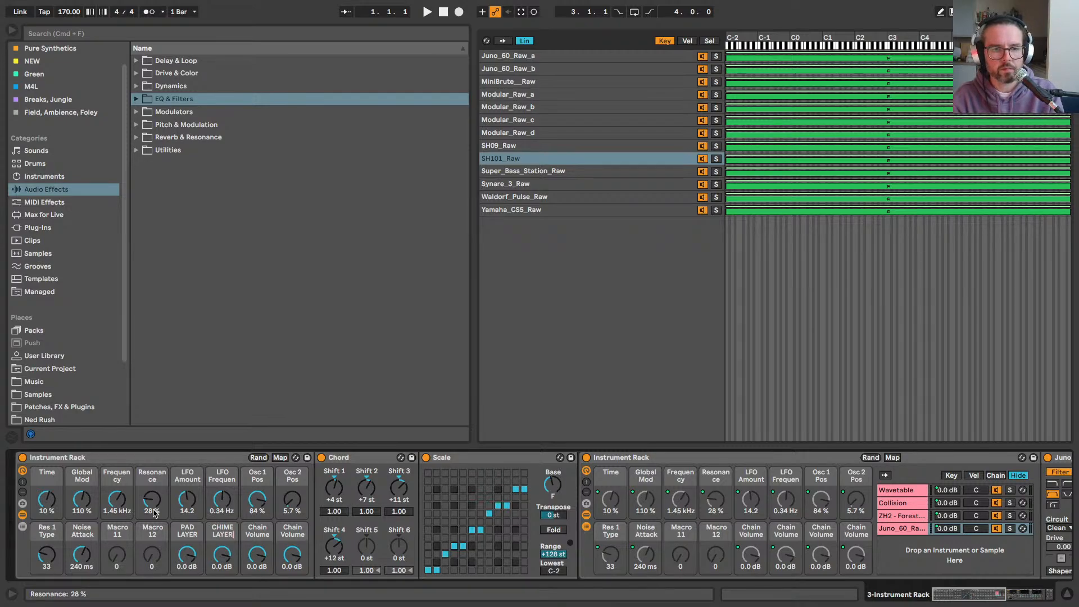
pyautogui.press('Tab')
pyautogui.write('F')
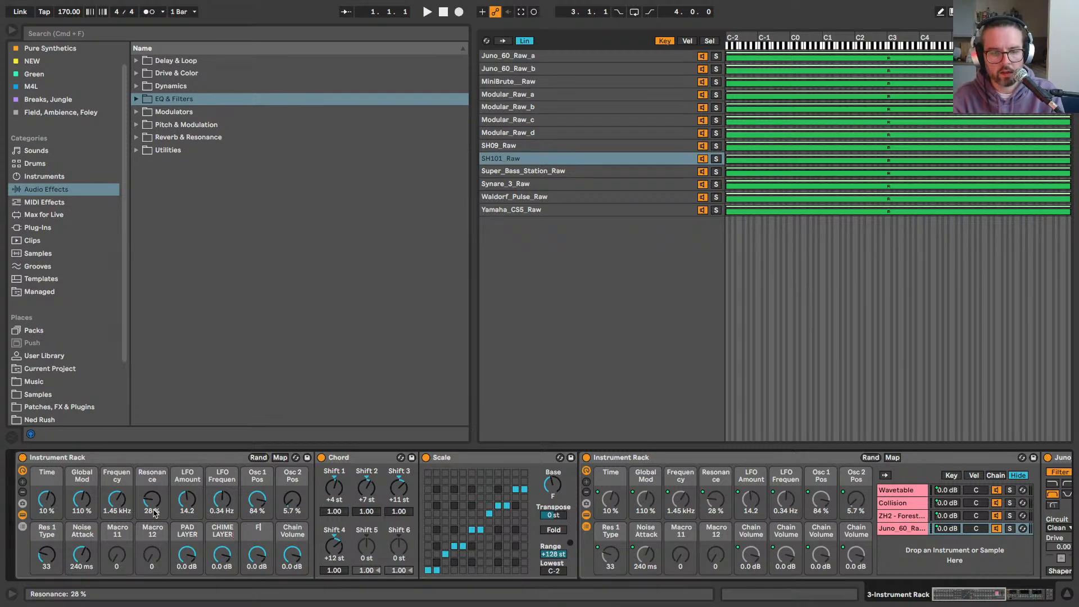
pyautogui.write('OLEY LAYER')
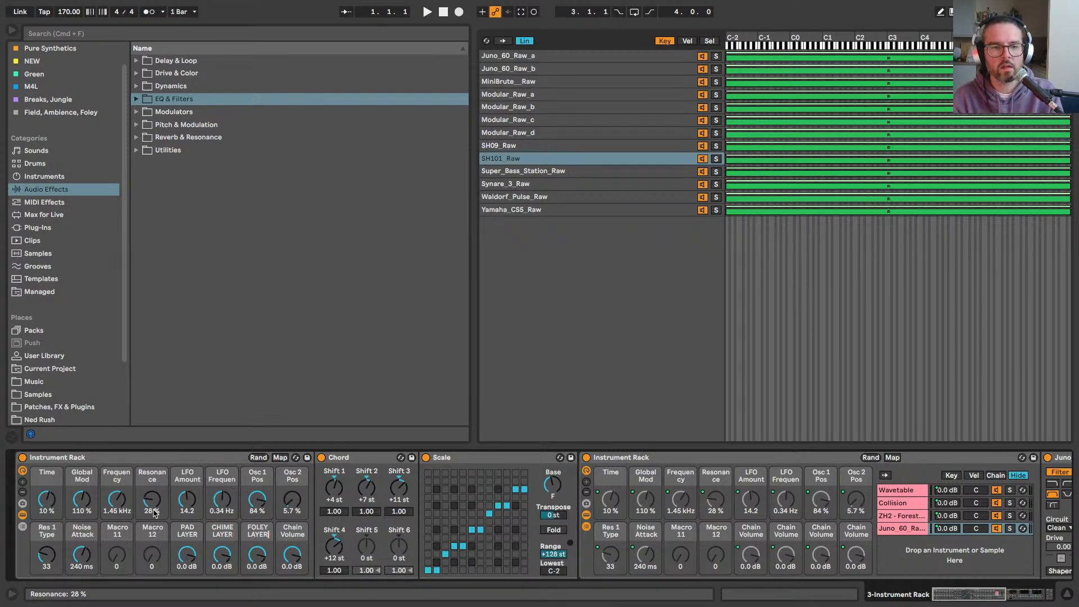
pyautogui.press('Tab')
pyautogui.write('M')
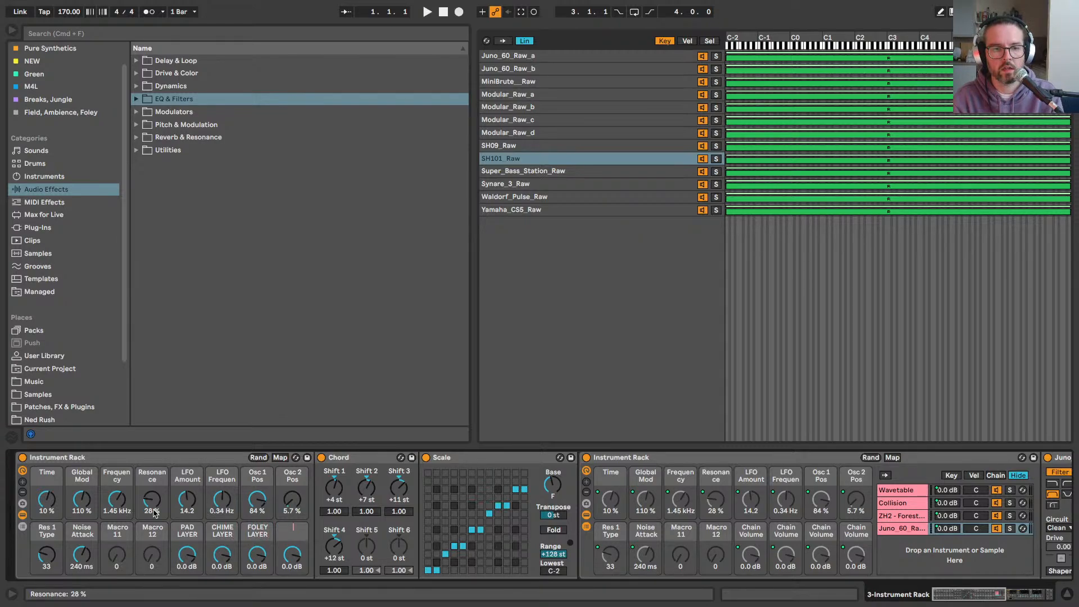
pyautogui.write('OISE LAYER')
pyautogui.press('Return')
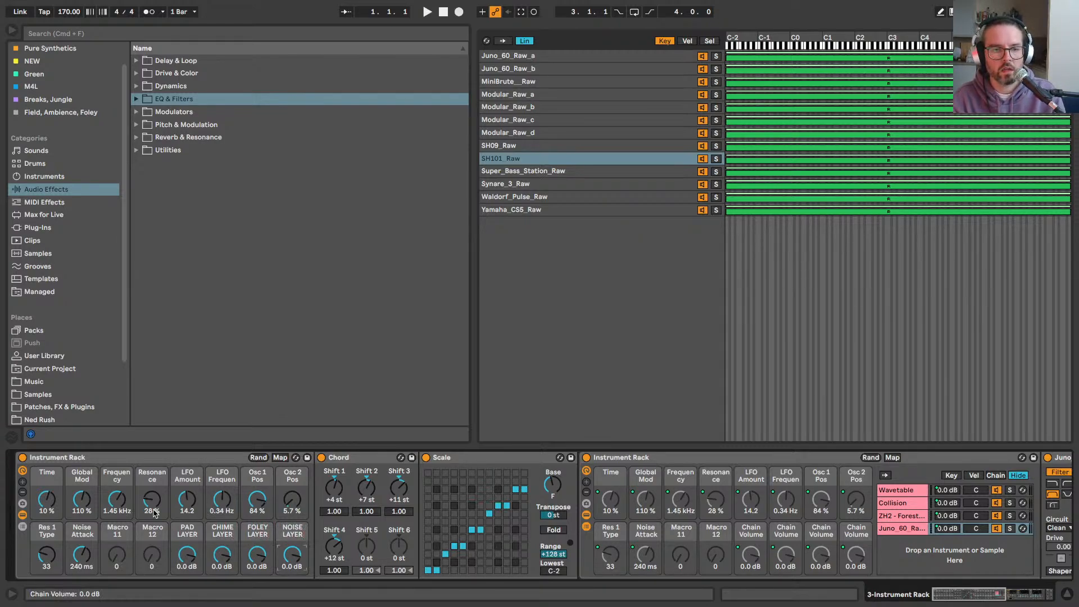
# Step: Rename the outer rack's Time, Global Mod, Frequency and Resonance macros as TIME, GLOBAL, F and R
pyautogui.click(117, 541)
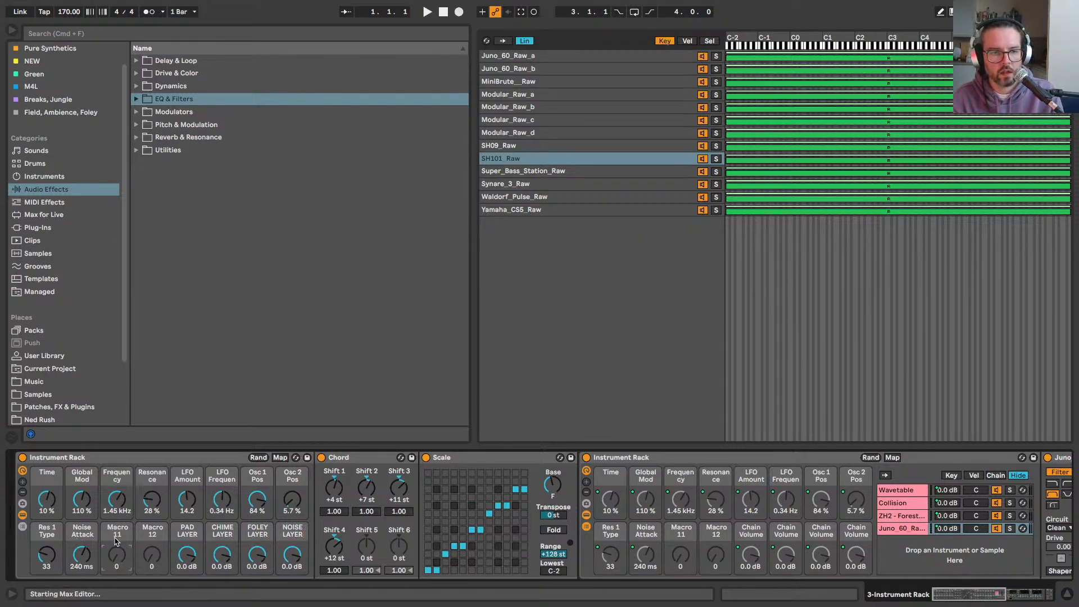
pyautogui.click(46, 476)
pyautogui.press('super+r')
pyautogui.write('time')
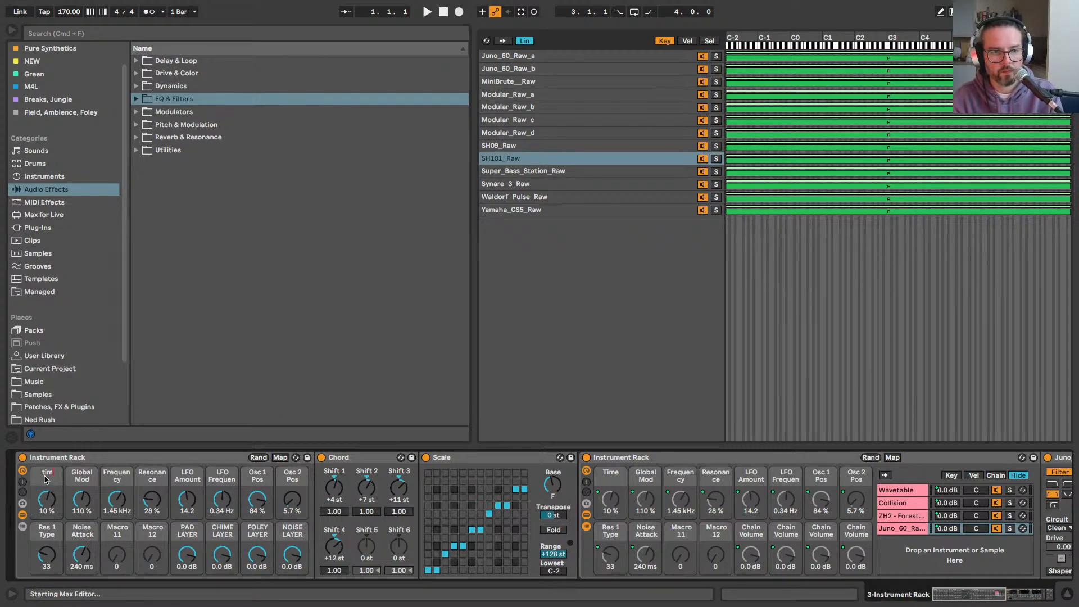
pyautogui.press('Tab')
pyautogui.write('GLOBAL')
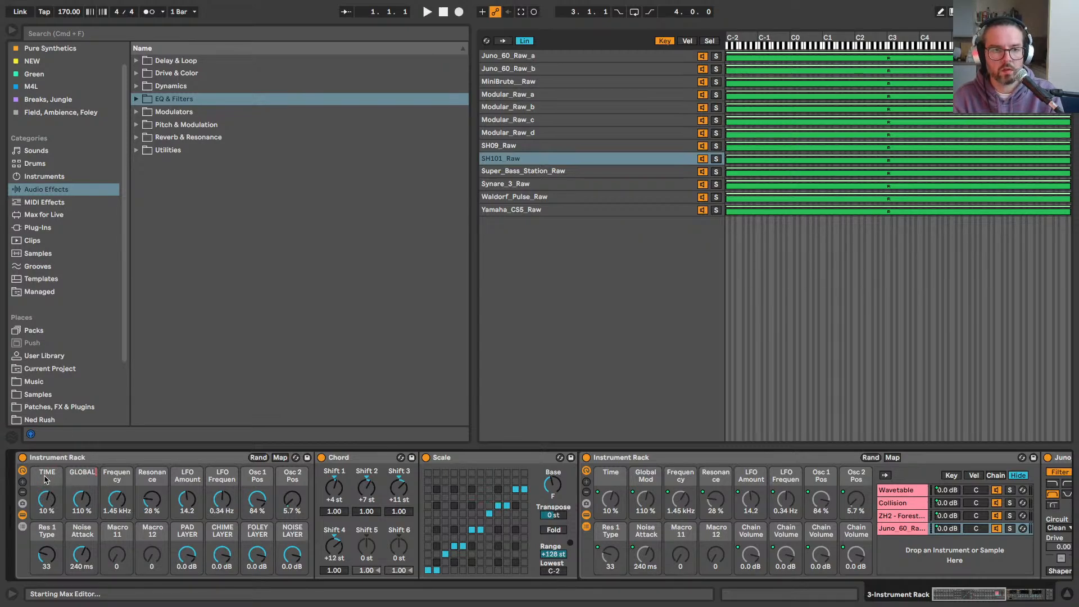
pyautogui.press('Tab')
pyautogui.write('F')
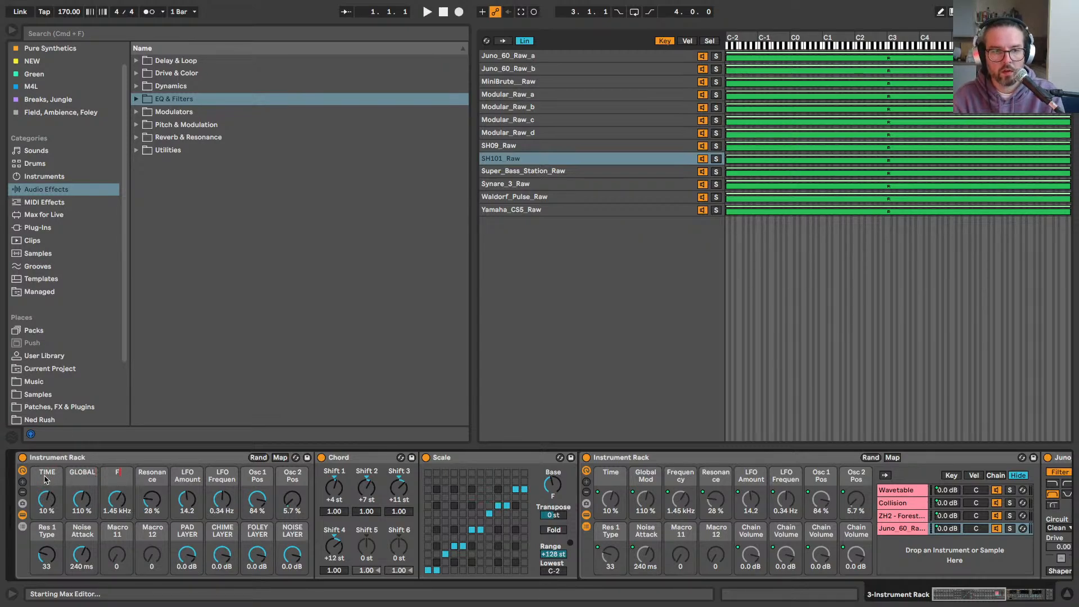
pyautogui.press('Tab')
pyautogui.write('R')
pyautogui.press('Tab')
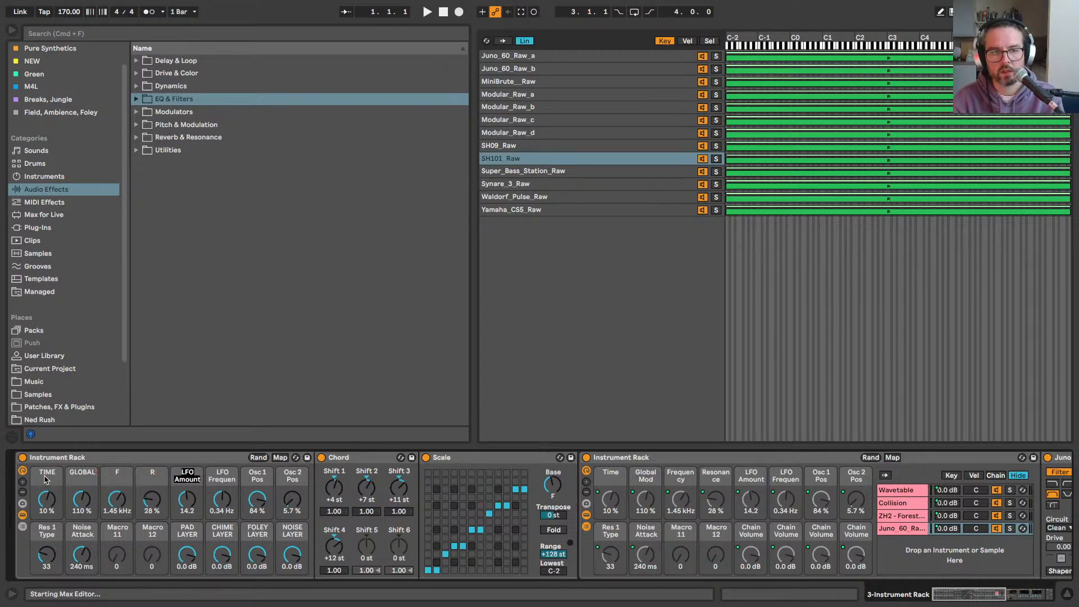
# Step: Rename the outer rack's LFO Amount, LFO Frequency, Osc 1 Pos and Osc 2 Pos macros as LFO AMOUNT, LFO F, OSC1 POS and OSC2 POS
pyautogui.write('LFO')
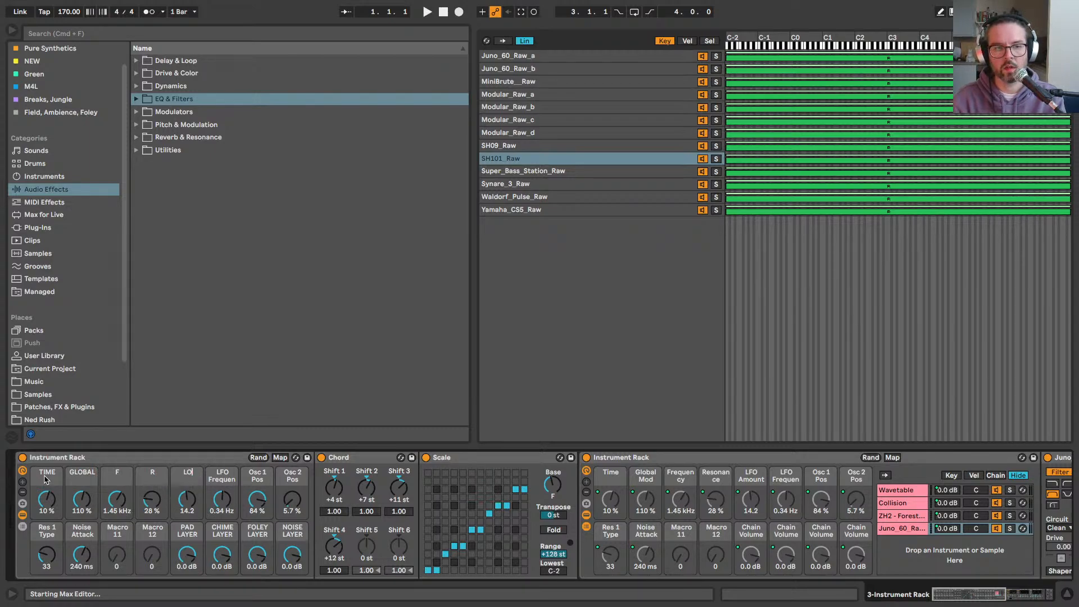
pyautogui.write(' AMOUNT')
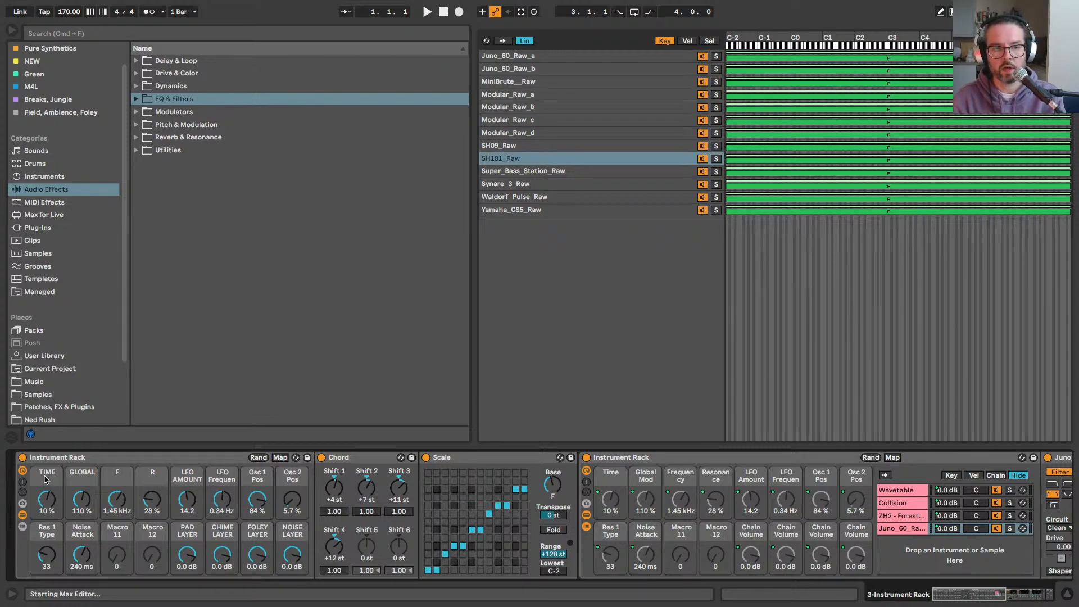
pyautogui.press('Tab')
pyautogui.write('LFO F')
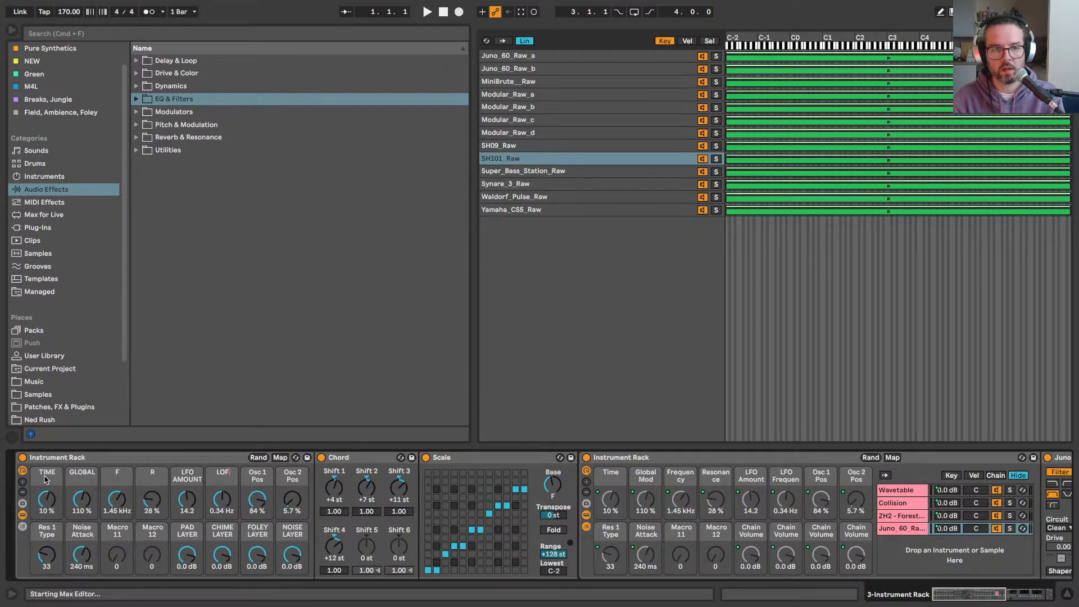
pyautogui.press('Tab')
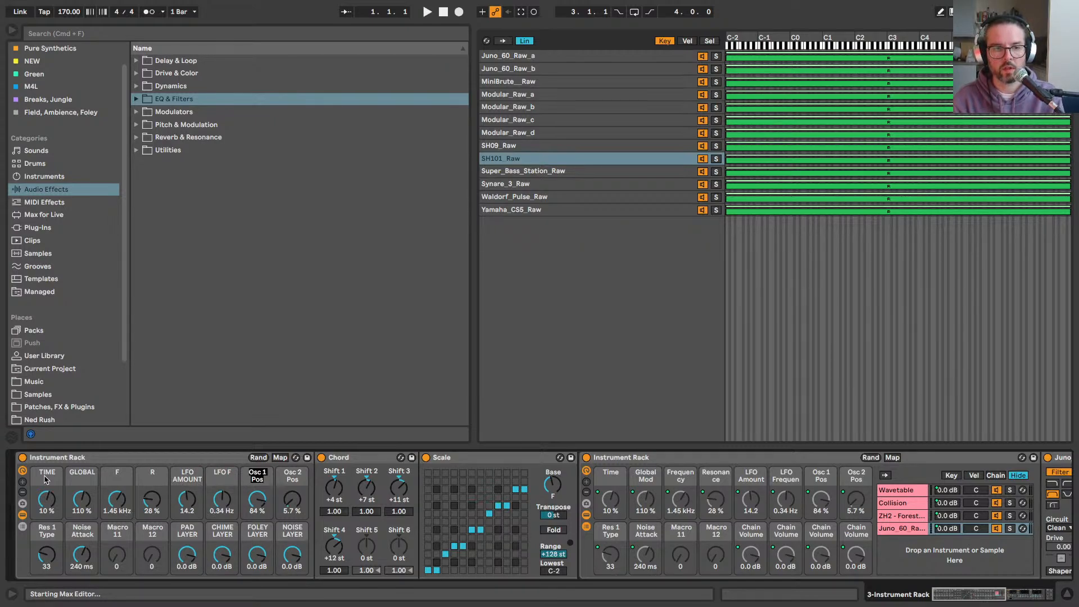
pyautogui.write('OSC1')
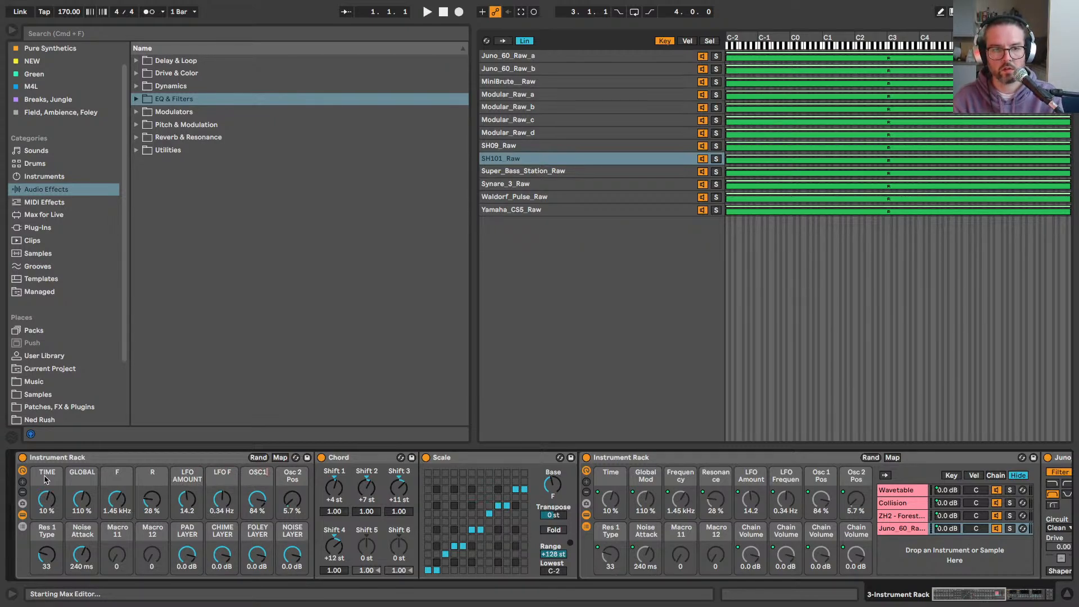
pyautogui.write(' POS')
pyautogui.press('Tab')
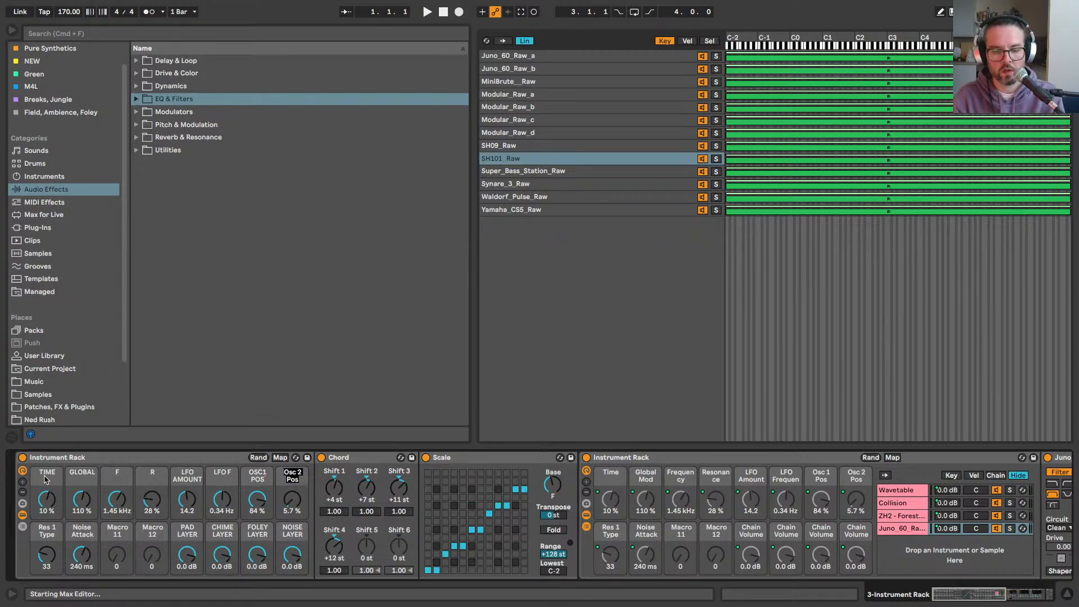
pyautogui.write('O')
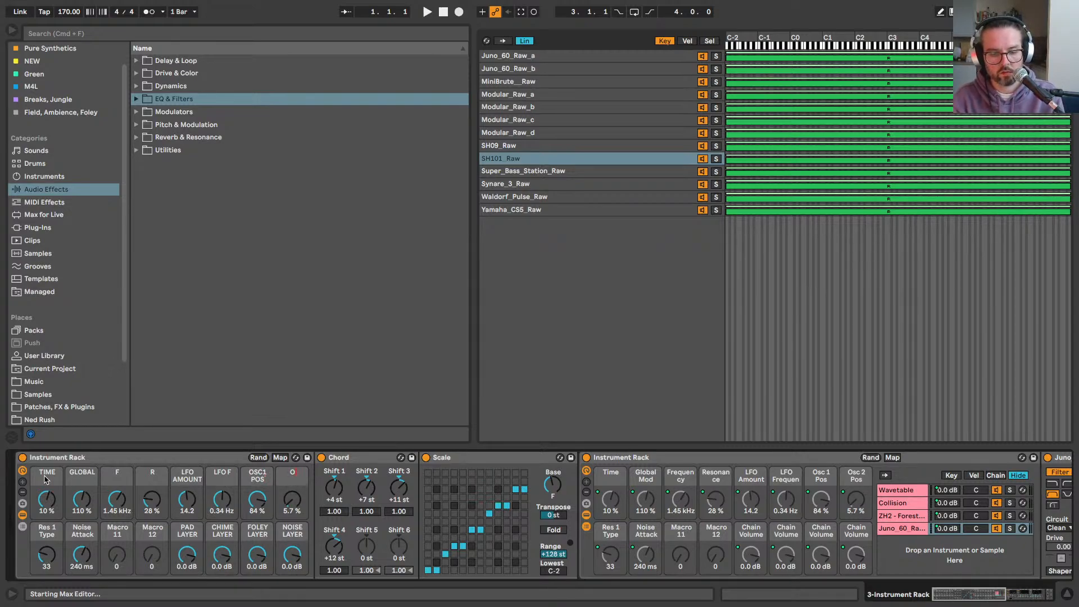
pyautogui.write('SC2')
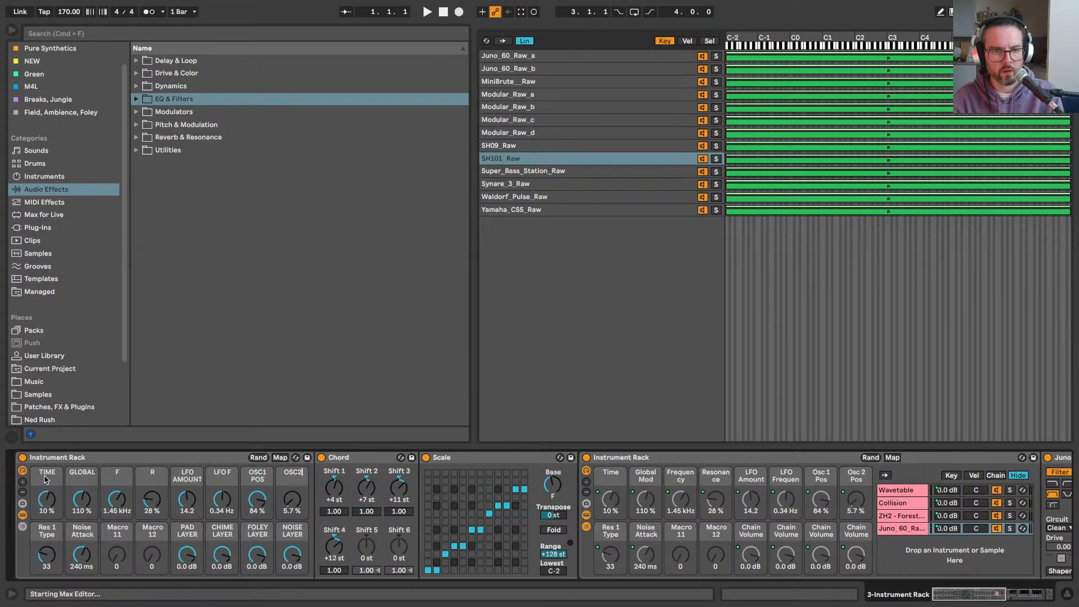
pyautogui.write(' PO')
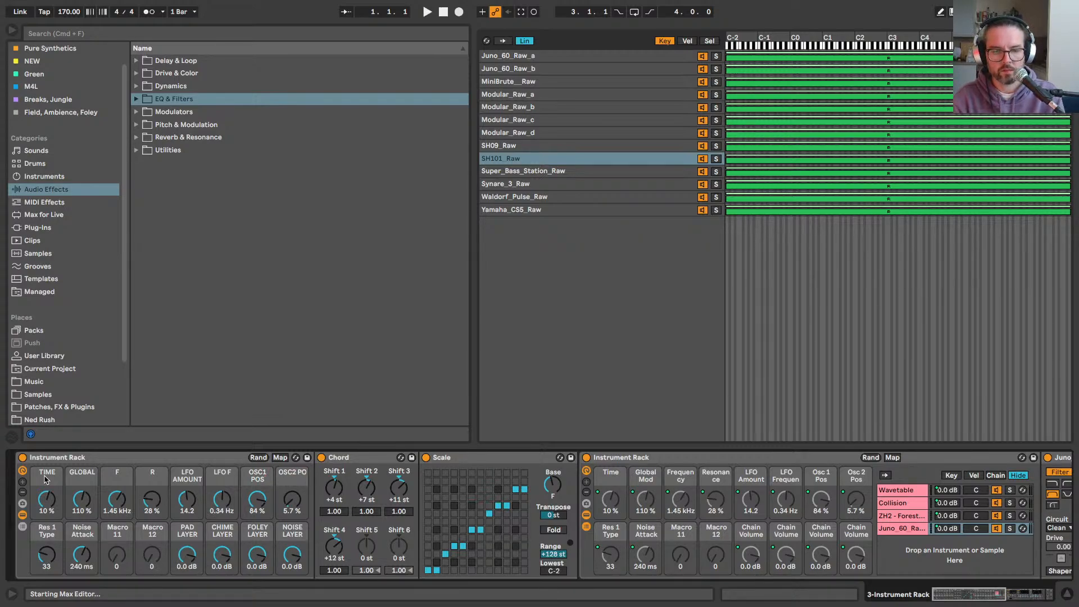
pyautogui.write('S')
pyautogui.press('Return')
pyautogui.press('Tab')
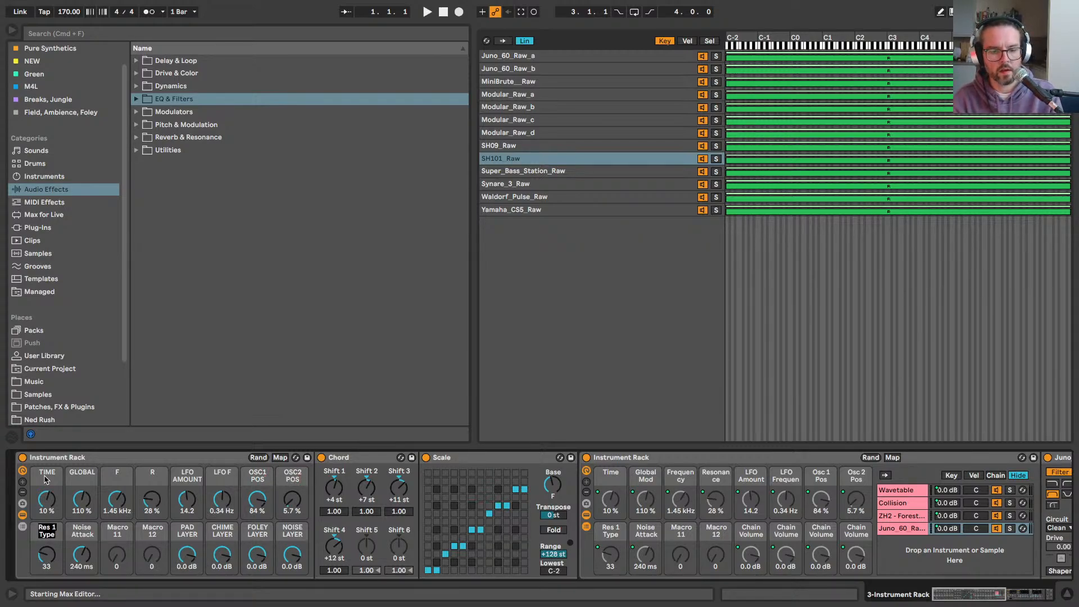
# Step: Rename the outer rack's Res 1 Type and Noise Attack macros as RESO MATER and NOISE ATTACK, and label macros 11 and 12 "-"
pyautogui.write('RESO')
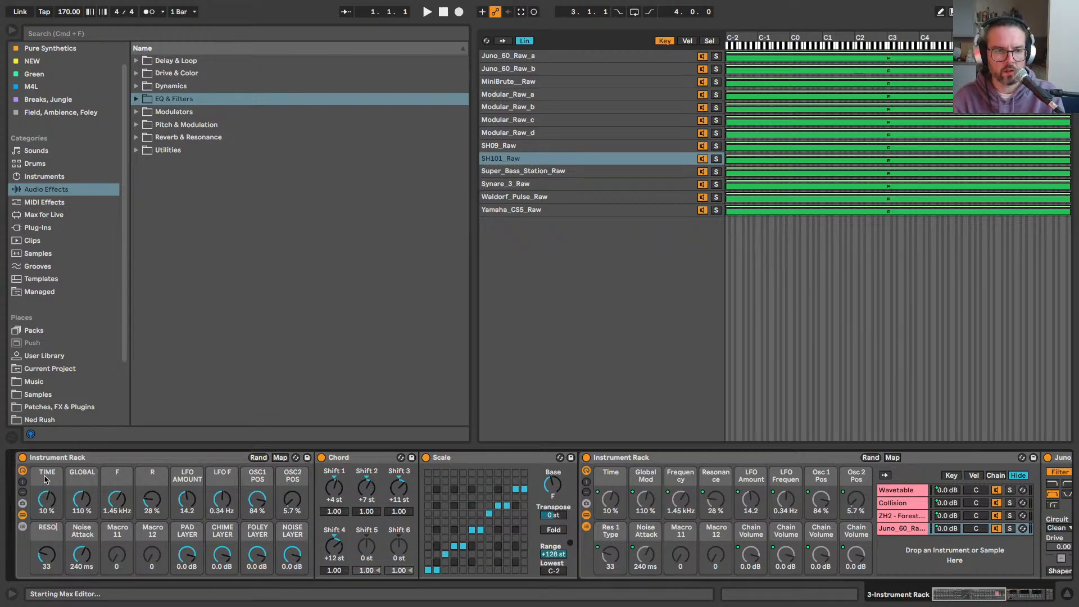
pyautogui.write(' MATER')
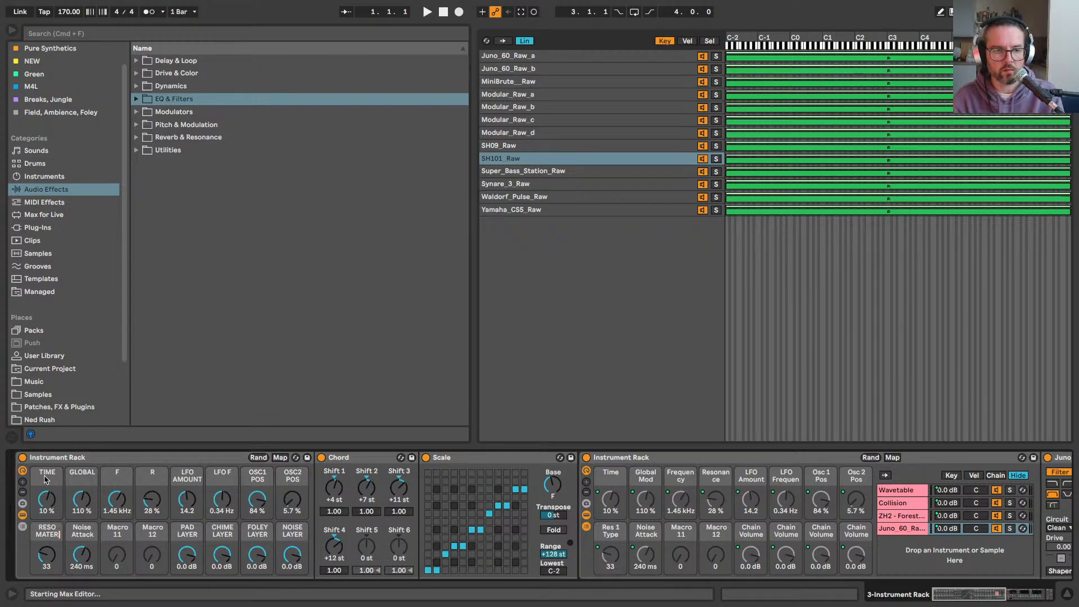
pyautogui.press('Tab')
pyautogui.write('N')
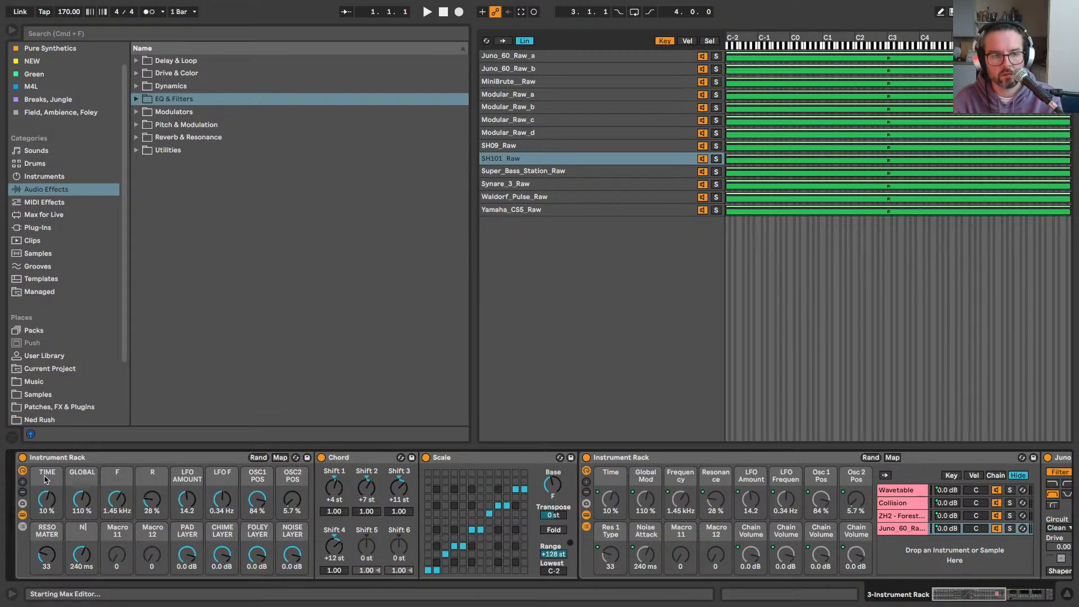
pyautogui.write('OISE ATTAC')
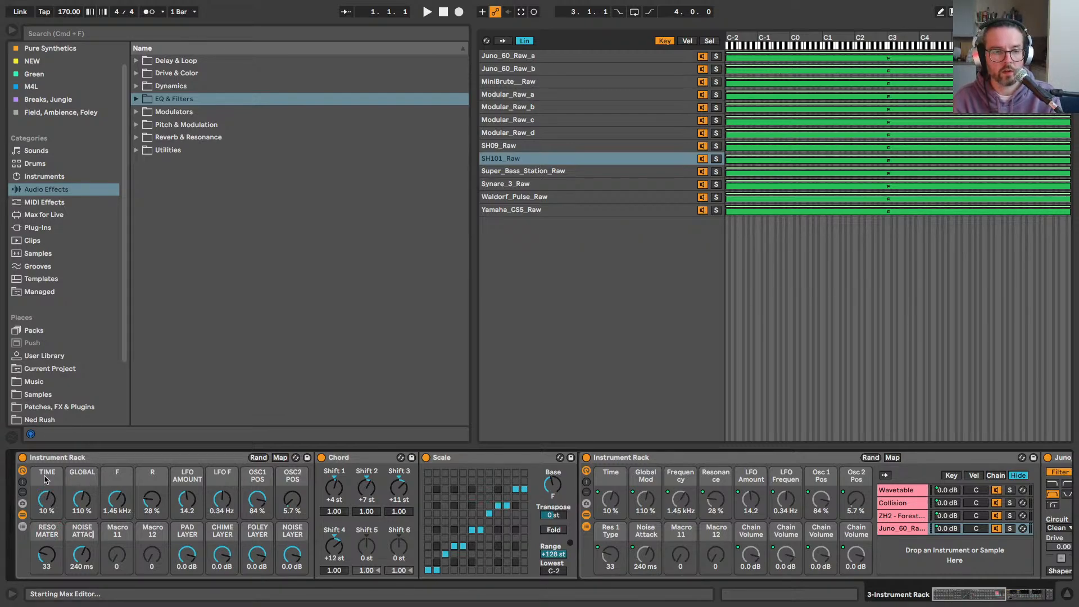
pyautogui.write('K')
pyautogui.press('Tab')
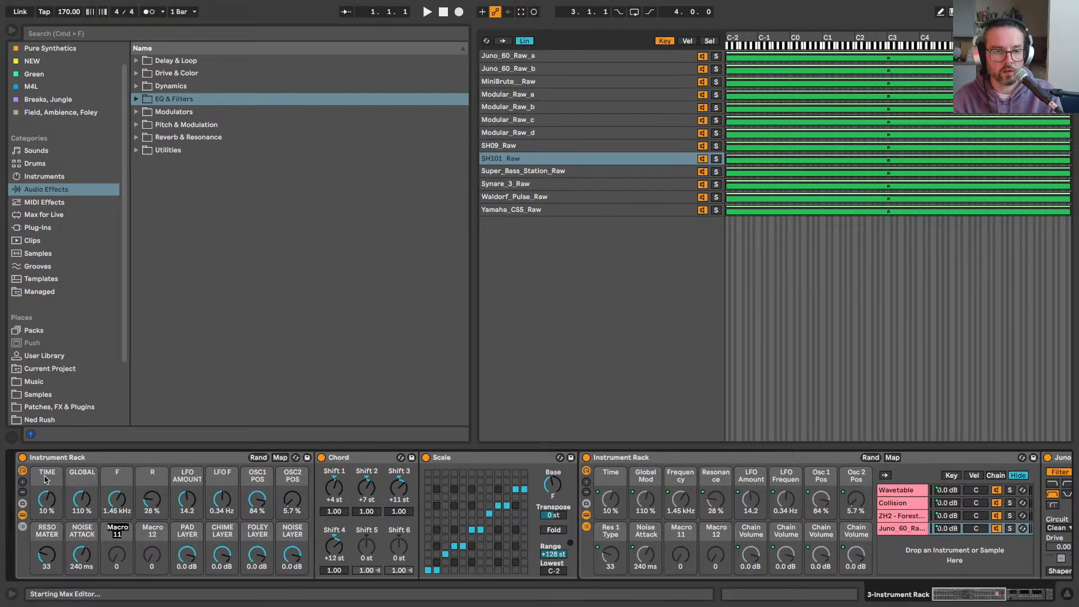
pyautogui.write('-')
pyautogui.press('Tab')
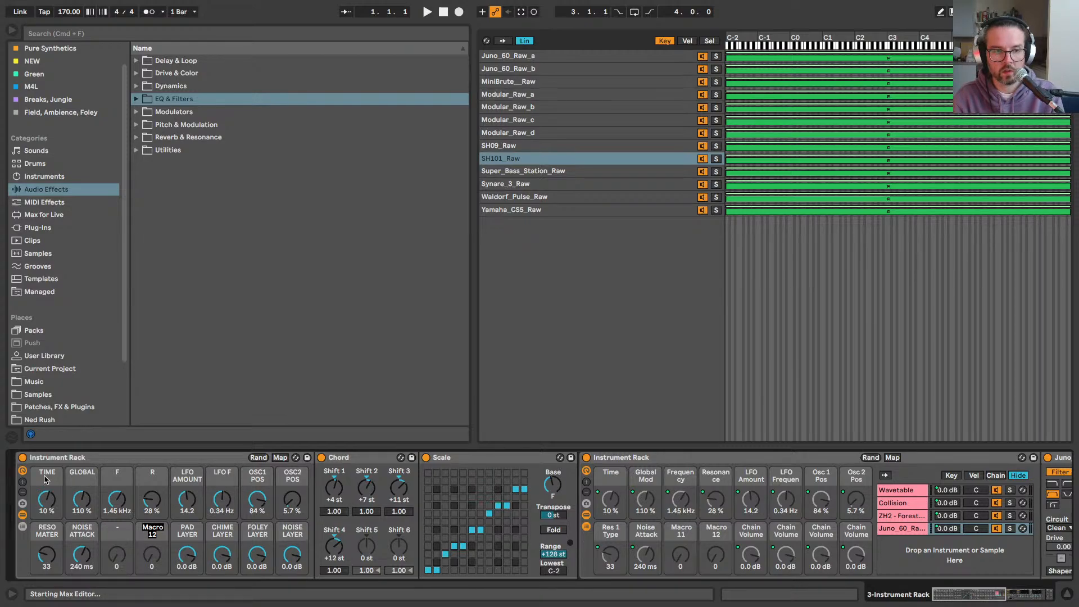
pyautogui.write('-')
# Step: Rename the outer Instrument Rack as AW_90s Ambient Jungle Pad Generator 230913
pyautogui.click(53, 458)
pyautogui.press('super+r')
pyautogui.write('aw')
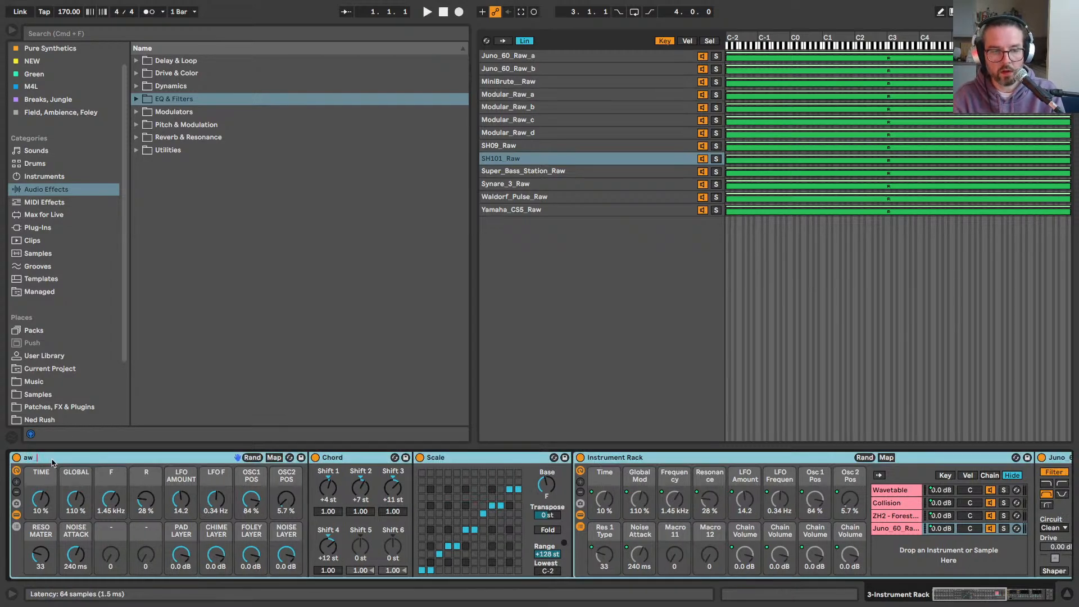
pyautogui.write('W_90s')
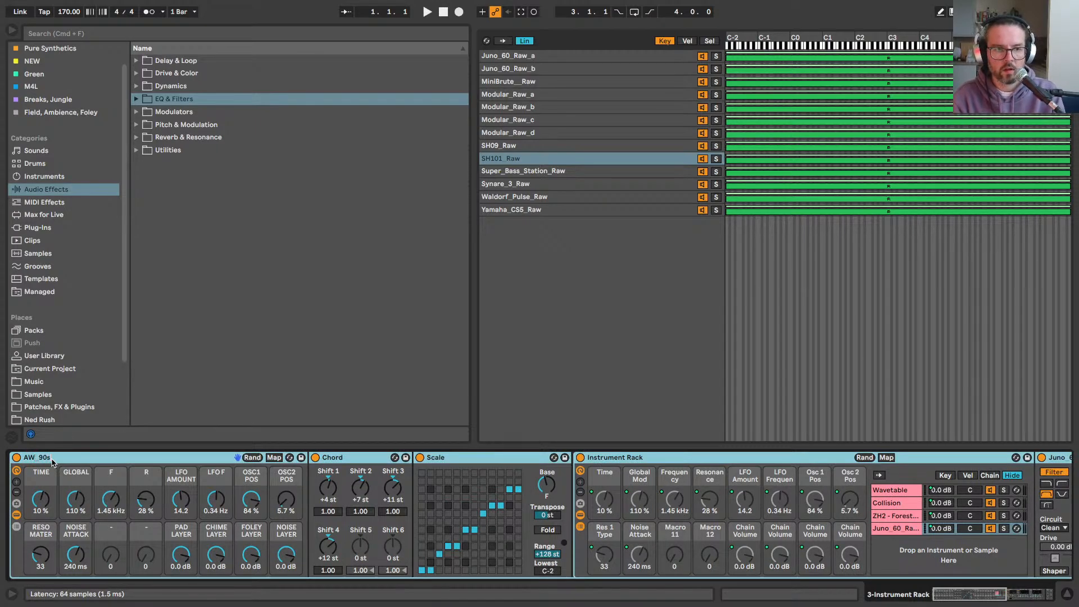
pyautogui.write(' Ambe')
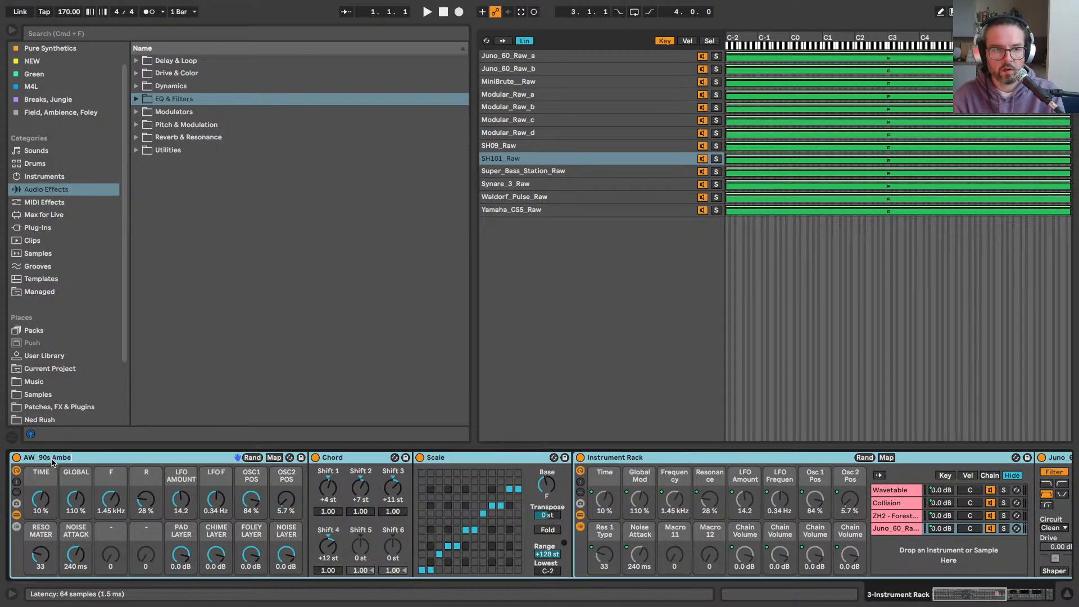
pyautogui.write('in')
pyautogui.press('BackSpace')
pyautogui.press('BackSpace')
pyautogui.press('BackSpace')
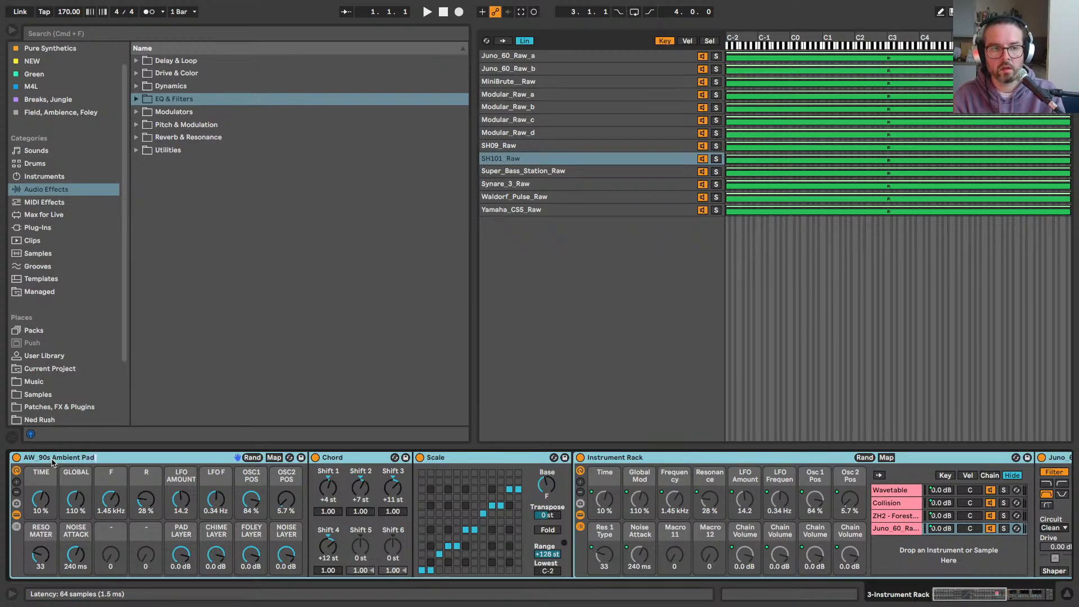
pyautogui.press('BackSpace')
pyautogui.write('Jung')
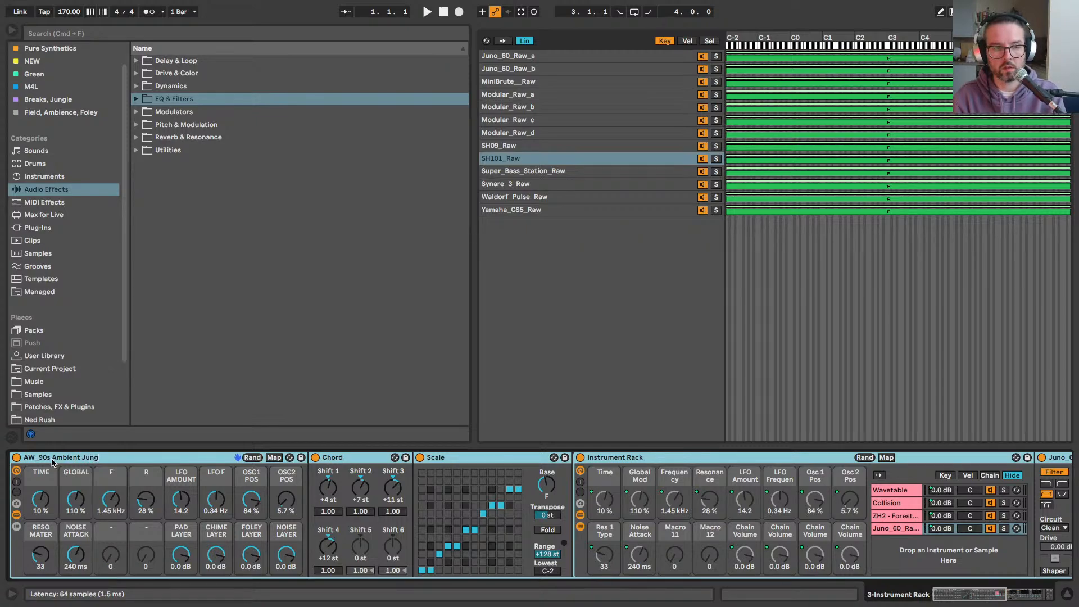
pyautogui.write('le Pad')
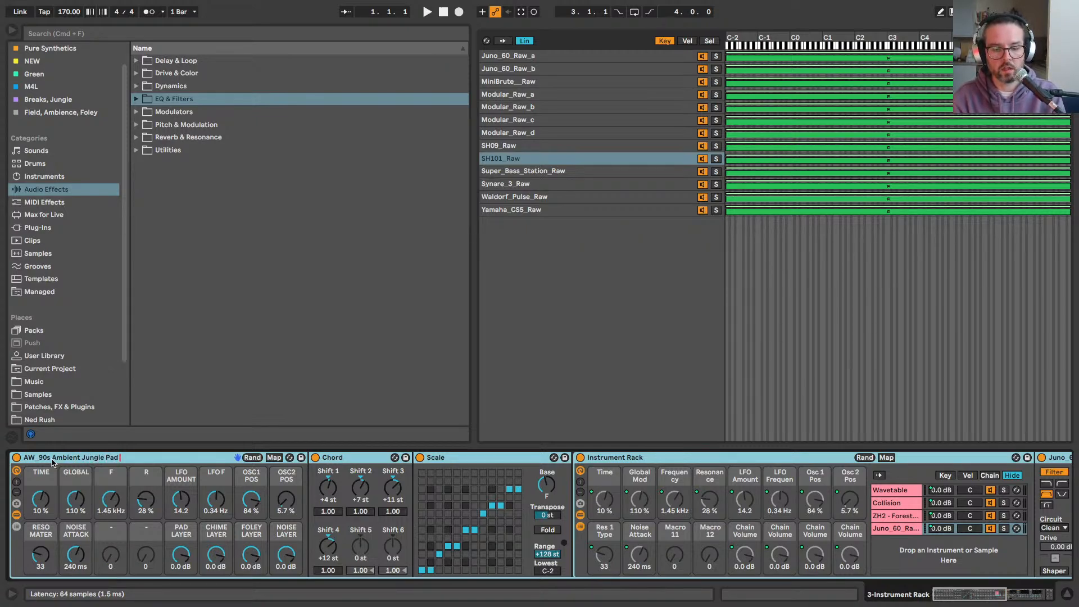
pyautogui.write(' Generator')
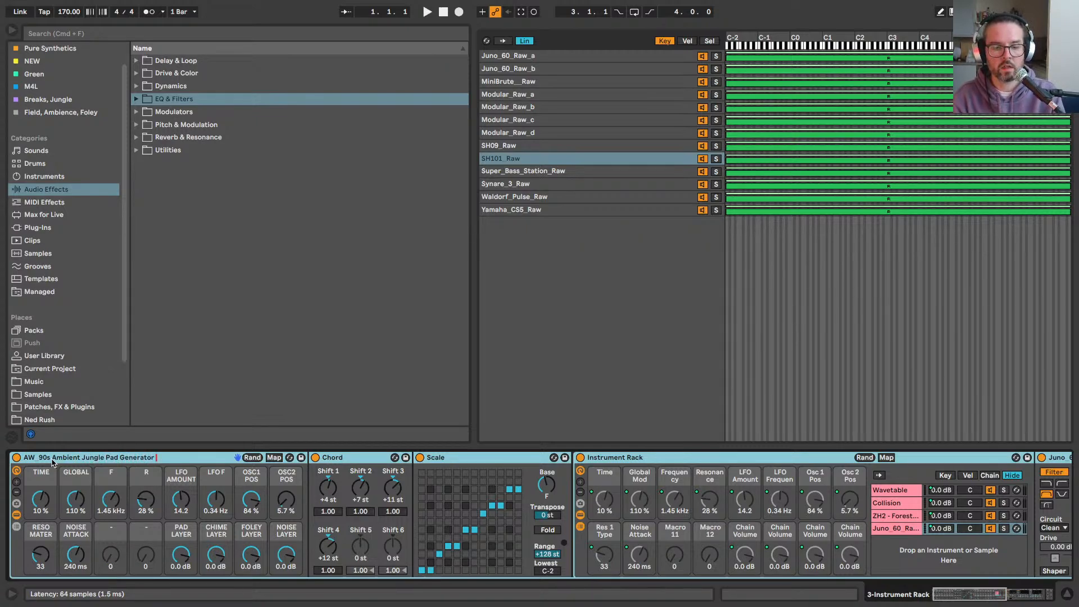
pyautogui.write(' 23')
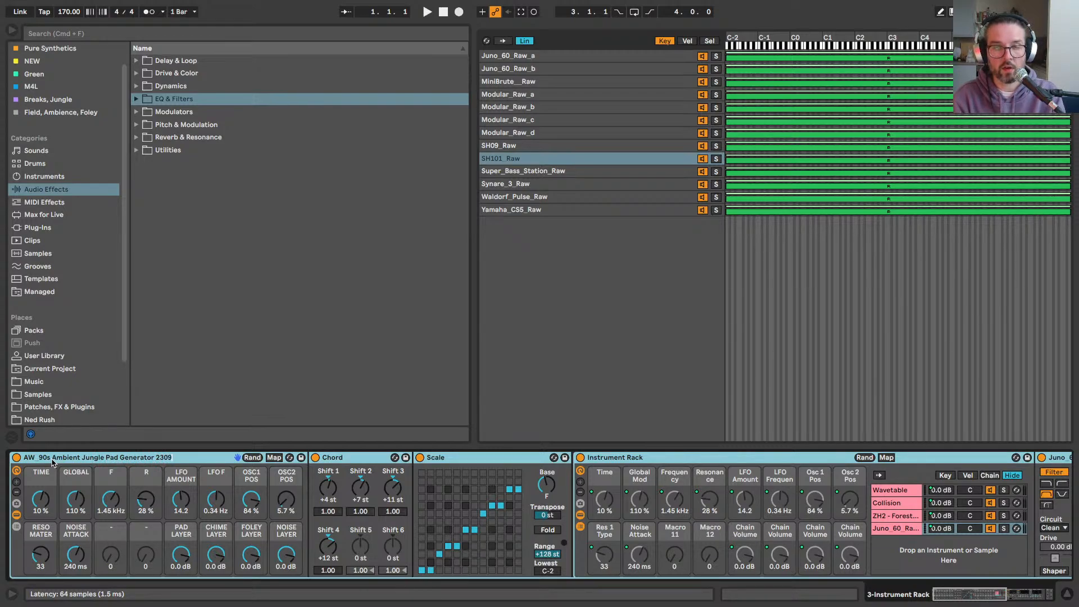
pyautogui.write('09')
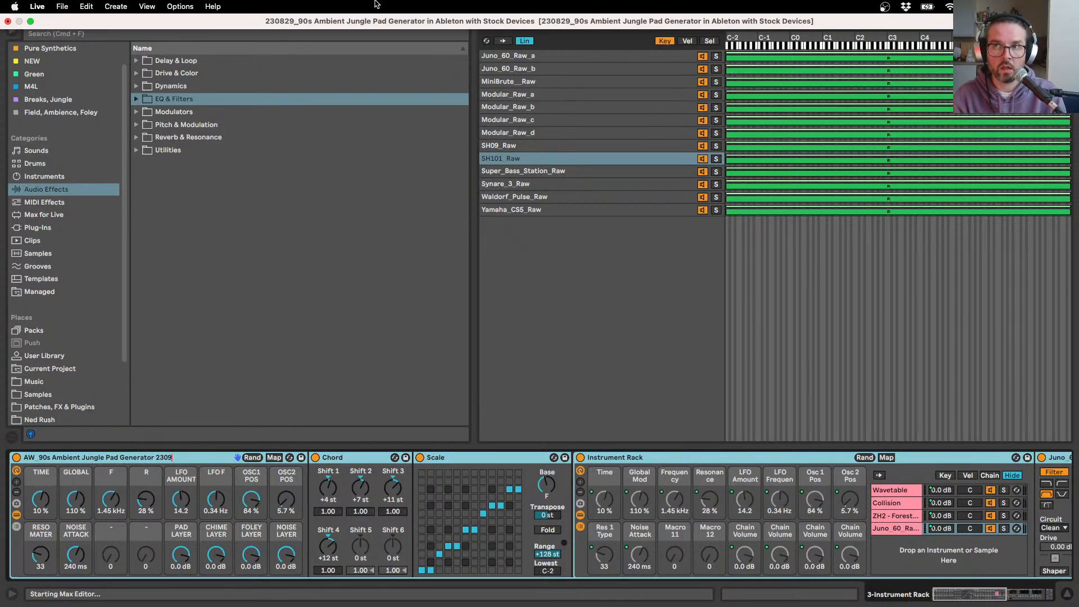
pyautogui.write('13')
pyautogui.press('Return')
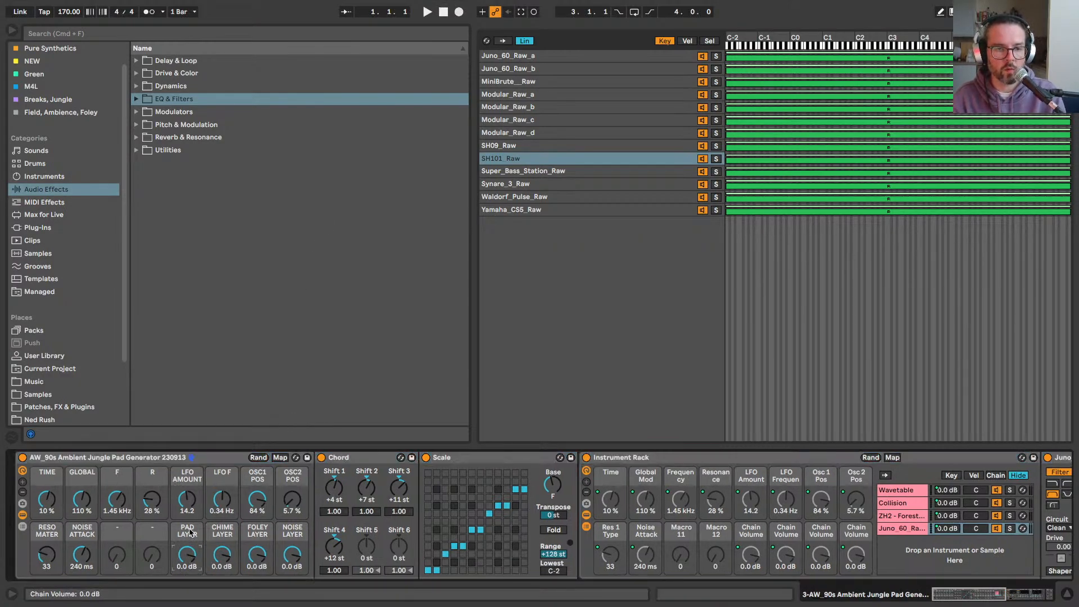
# Step: Exclude the outer rack's PAD, CHIME, FOLEY and NOISE LAYER macros from randomization
pyautogui.rightClick(190, 531)
pyautogui.click(256, 530)
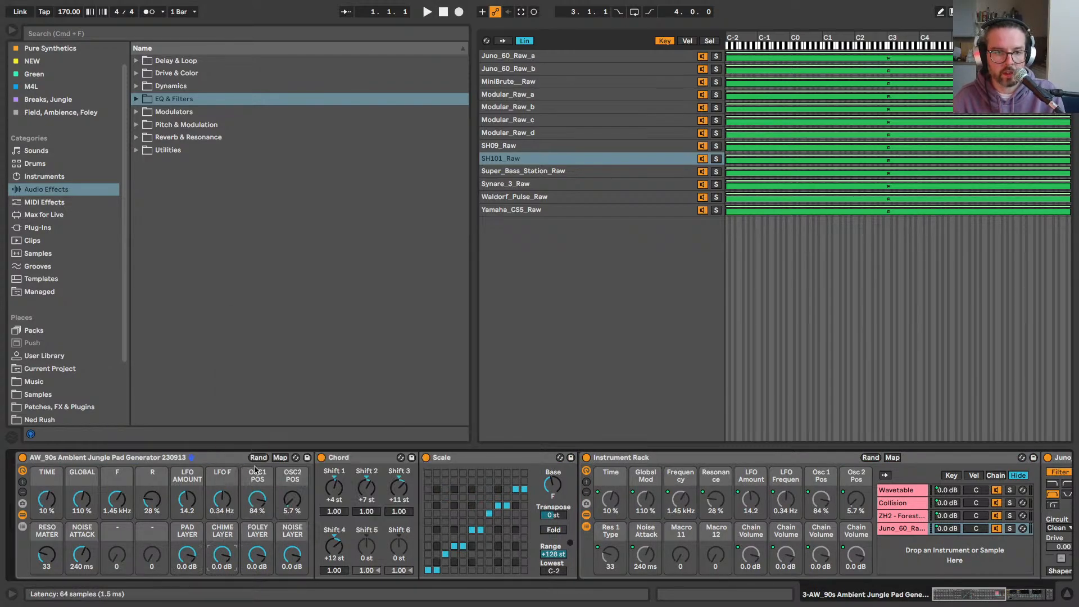
pyautogui.rightClick(256, 530)
pyautogui.click(296, 530)
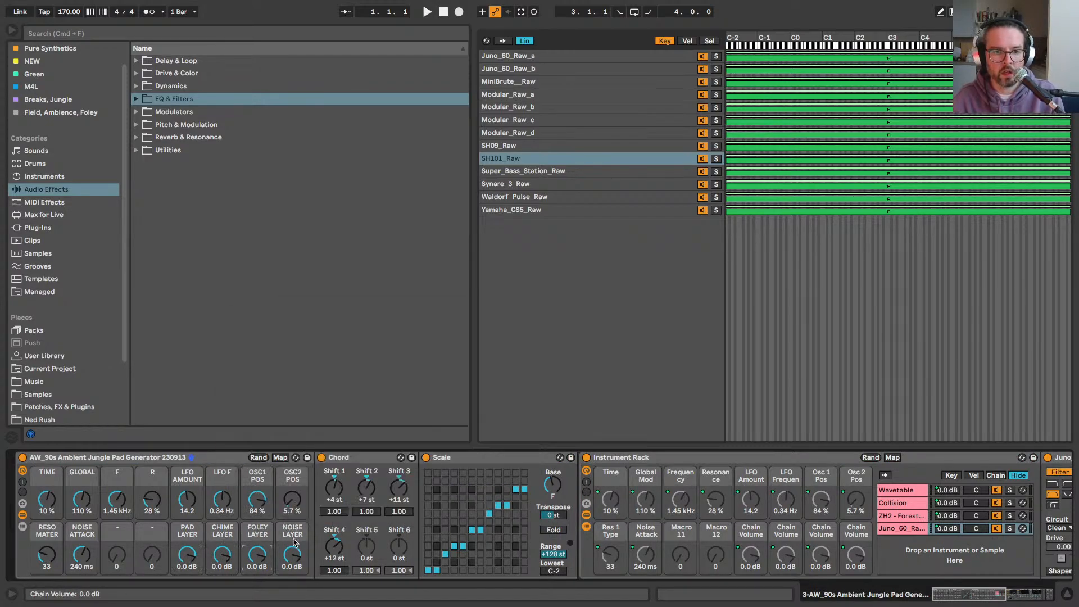
pyautogui.rightClick(296, 529)
pyautogui.click(329, 444)
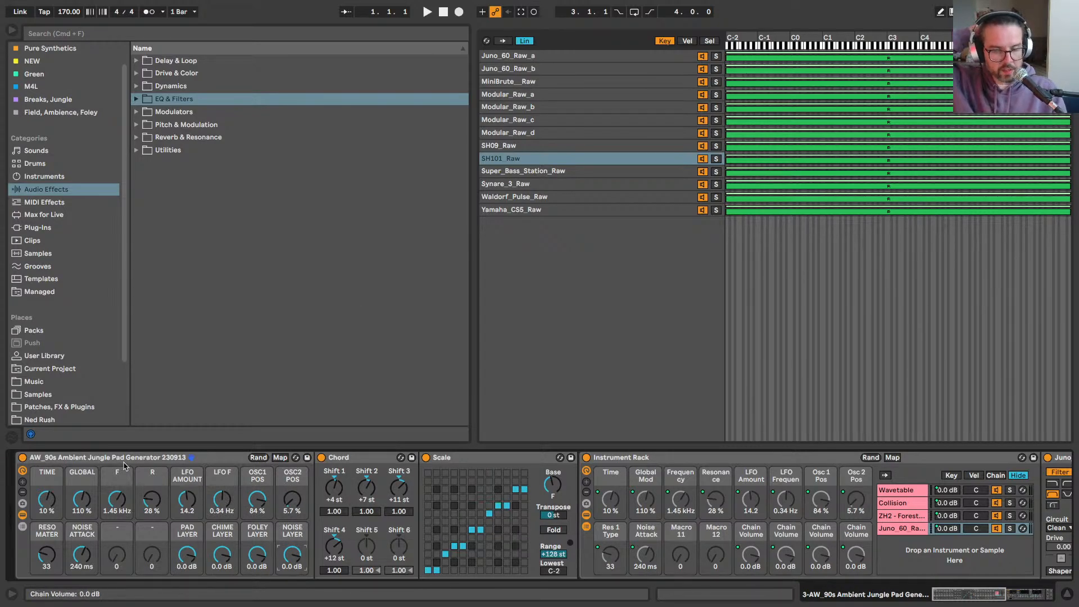
# Step: On the Wavetable pad layer, set the unison mode to Position Spread and choose the Gremlin wavetable for Osc 1
pyautogui.hscroll(2, 473, 466)
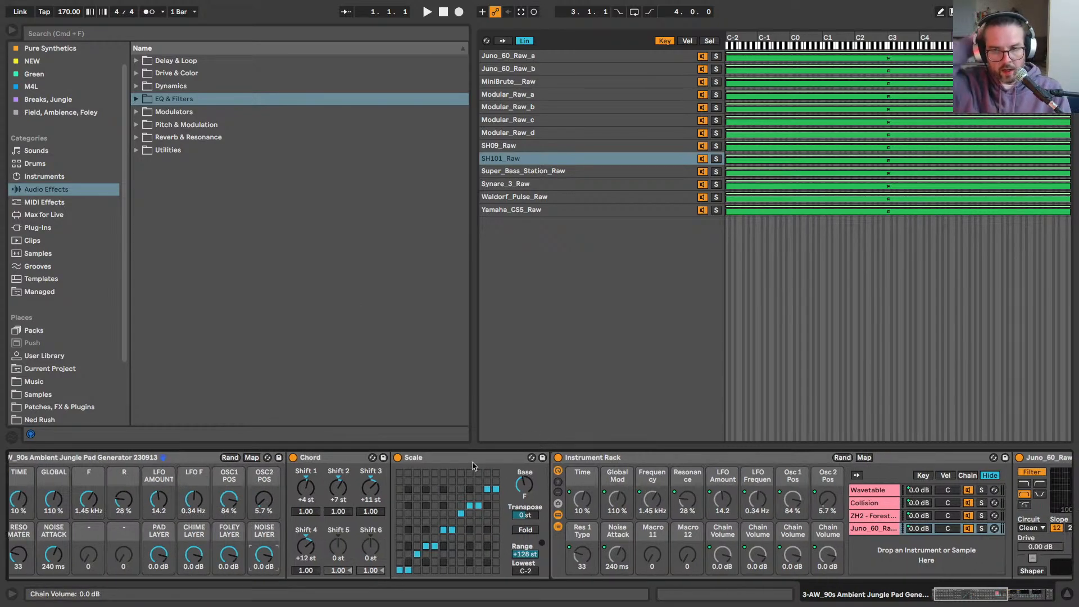
pyautogui.hscroll(3, 473, 465)
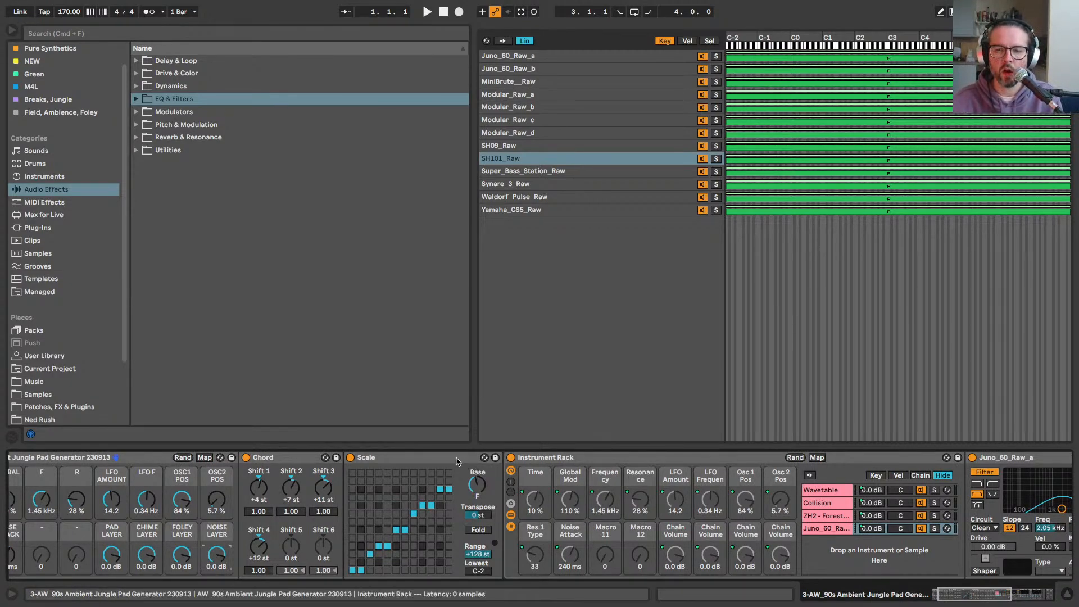
pyautogui.hscroll(20, 644, 524)
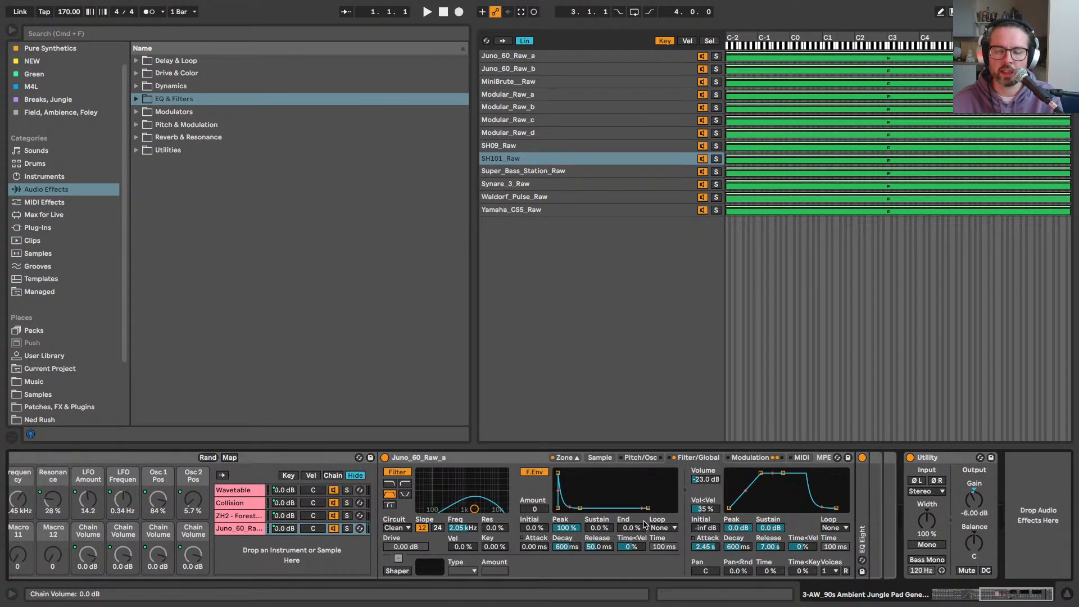
pyautogui.click(236, 489)
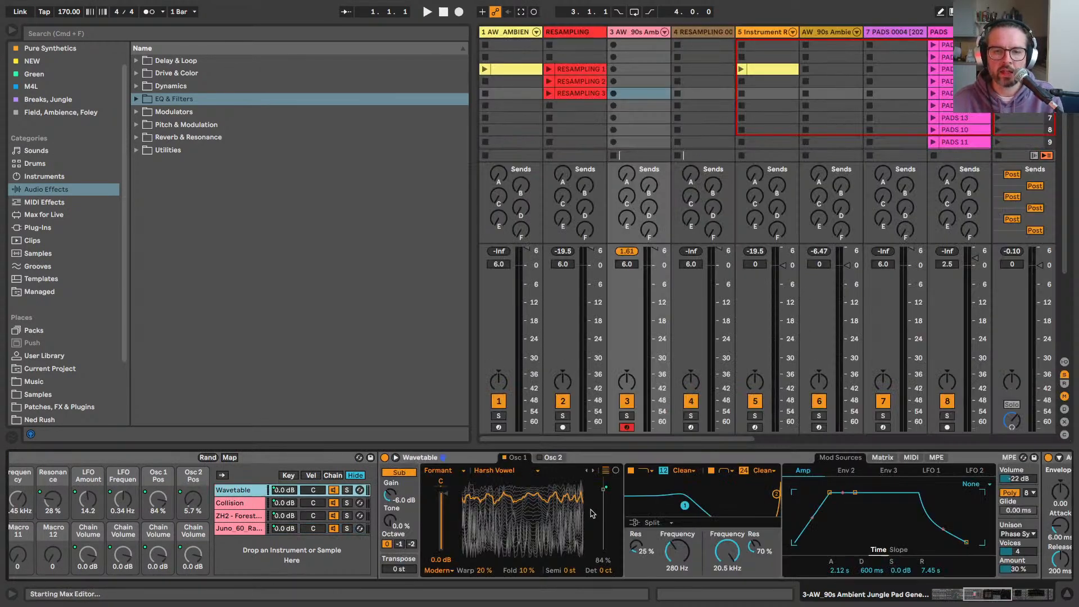
pyautogui.hscroll(10, 702, 523)
pyautogui.click(787, 533)
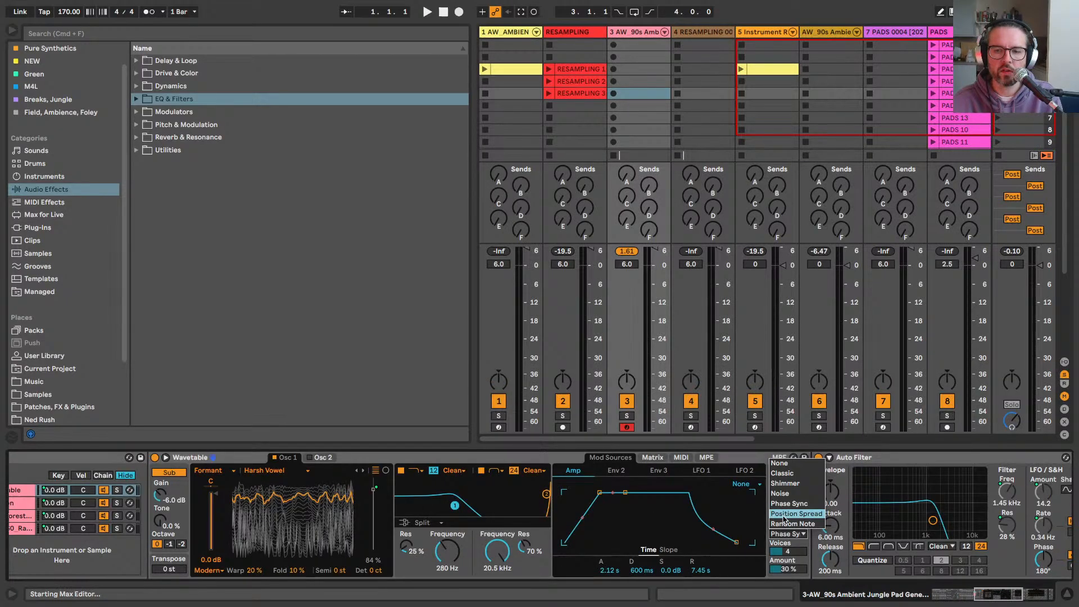
pyautogui.click(785, 514)
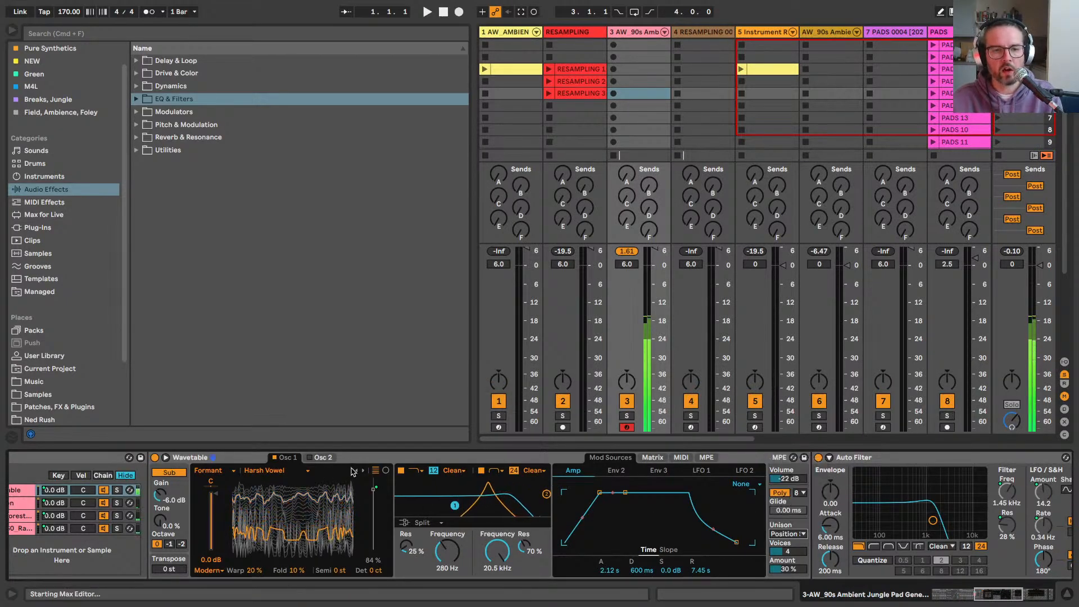
pyautogui.click(354, 470)
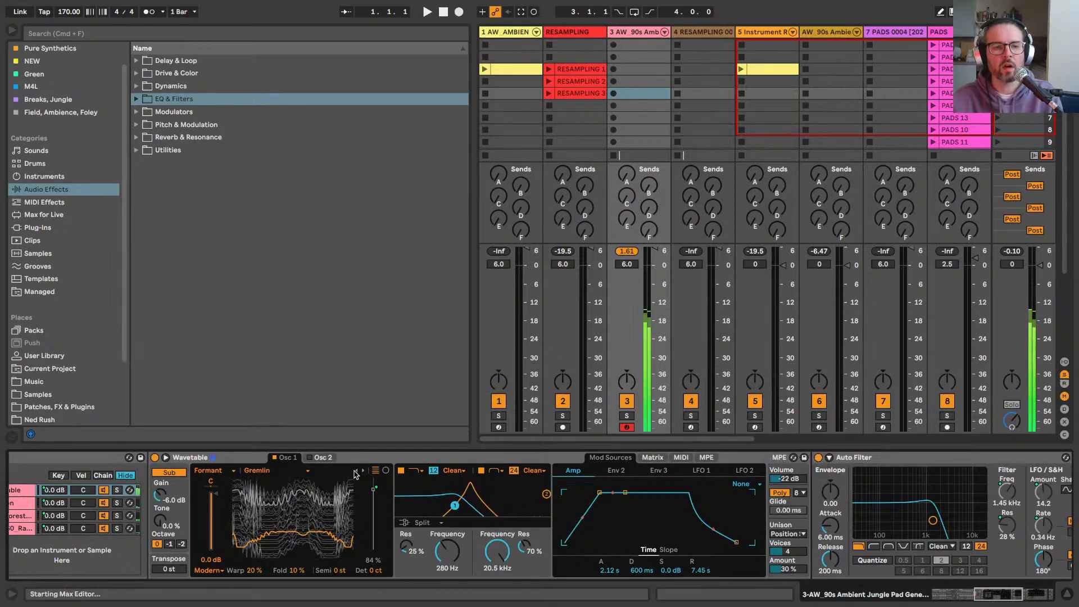
pyautogui.click(309, 457)
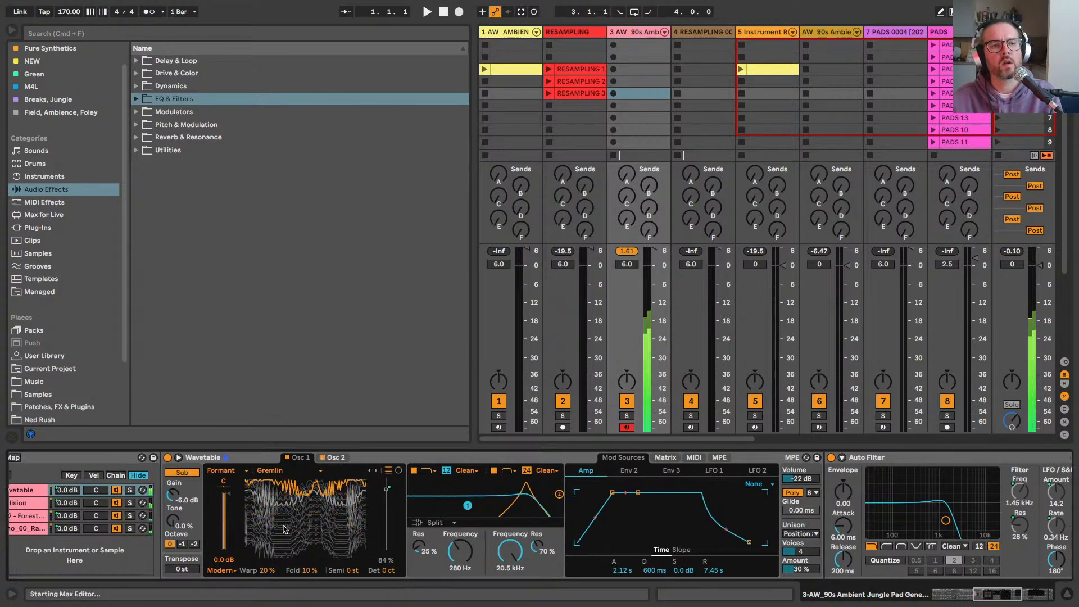
# Step: Set the outer rack's NOISE LAYER macro to -6 dB
pyautogui.hscroll(-15, 285, 529)
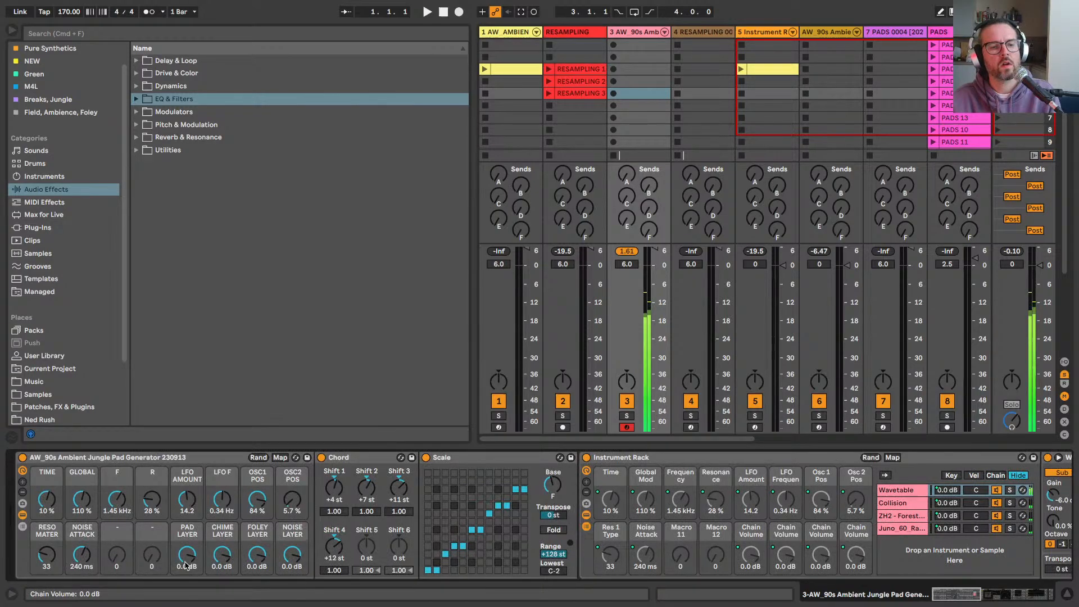
pyautogui.moveTo(293, 556); pyautogui.dragTo(292, 571)
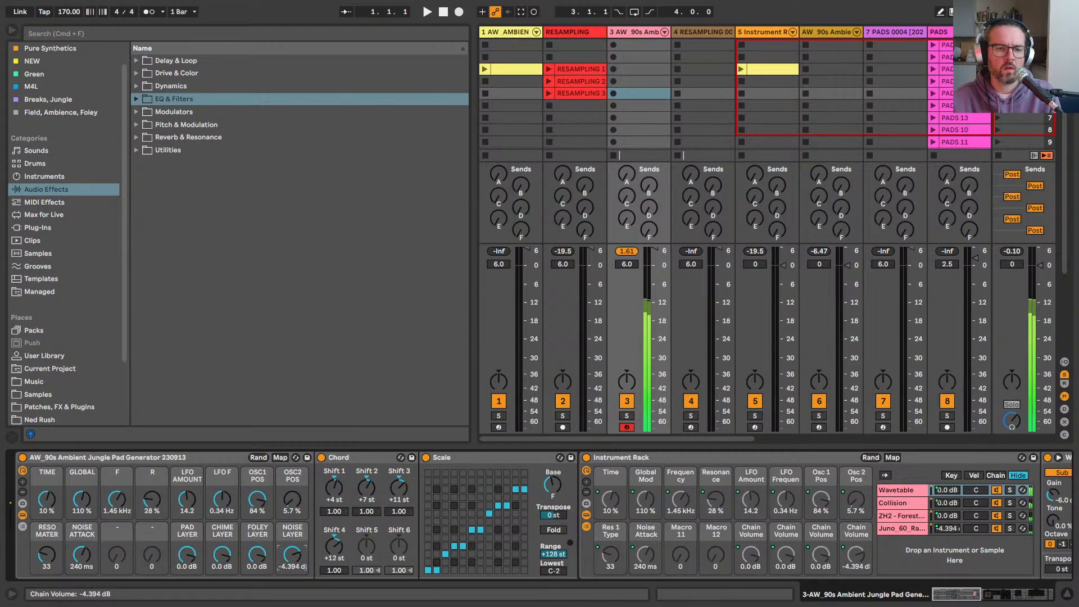
pyautogui.write('-6')
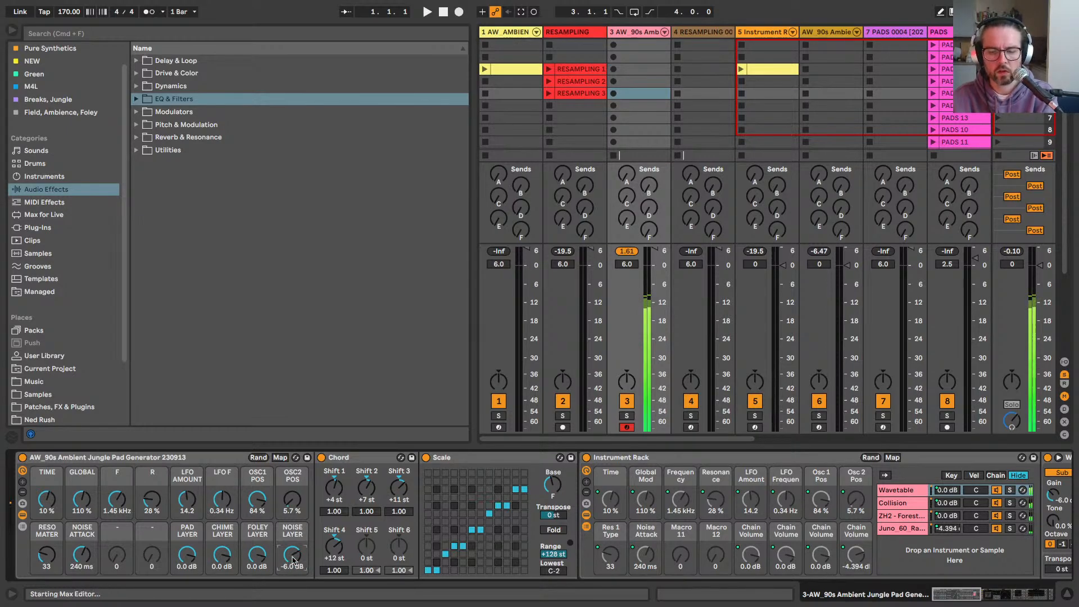
pyautogui.press('Return')
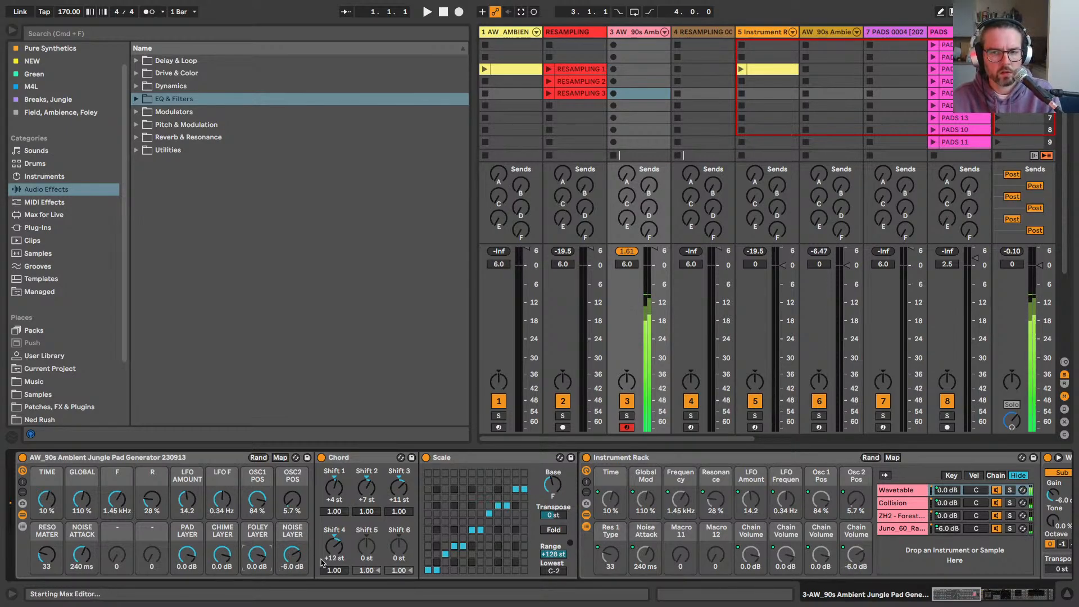
# Step: Check the ZH2 - Forest Surroundings layer's volume and set the Juno_60_Raw_a noise sampler's volume to -20 dB
pyautogui.click(890, 518)
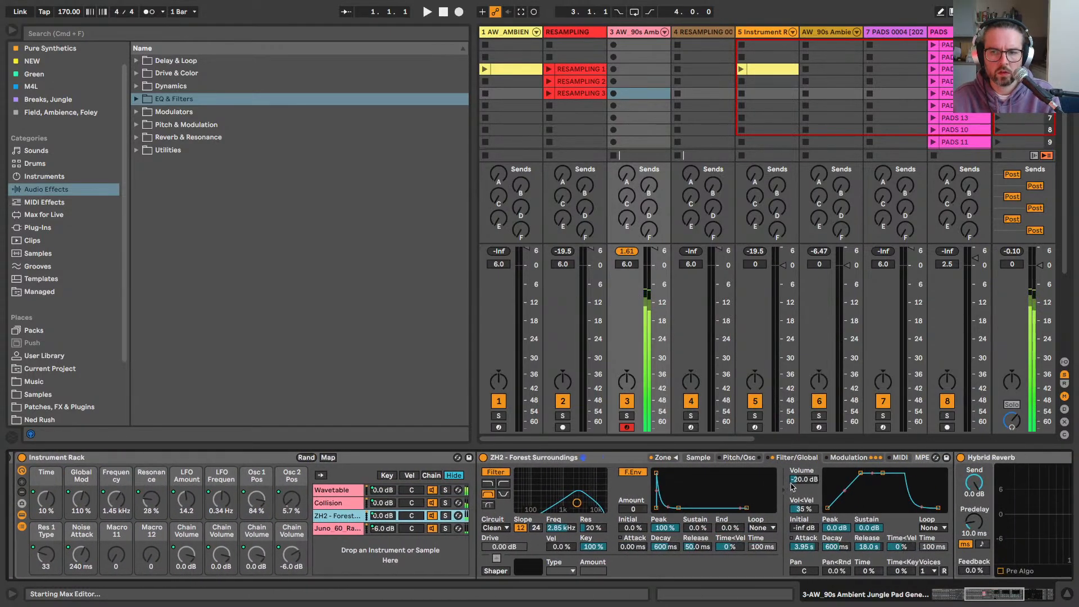
pyautogui.click(798, 482)
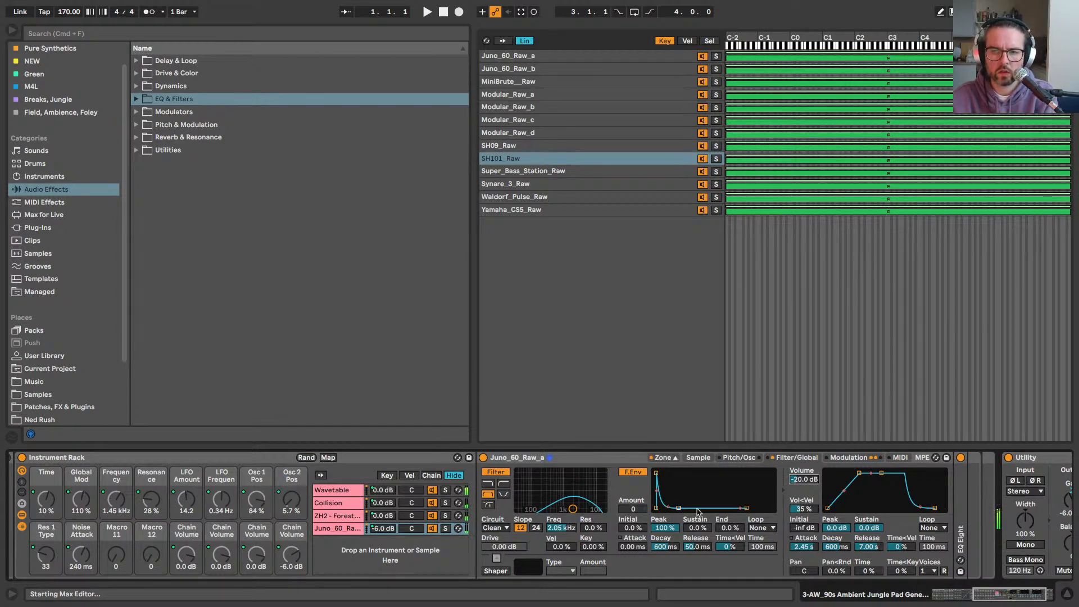
# Step: Randomize the macros of the AW_90s Ambient Jungle Pad Generator rack
pyautogui.hscroll(-10, 362, 538)
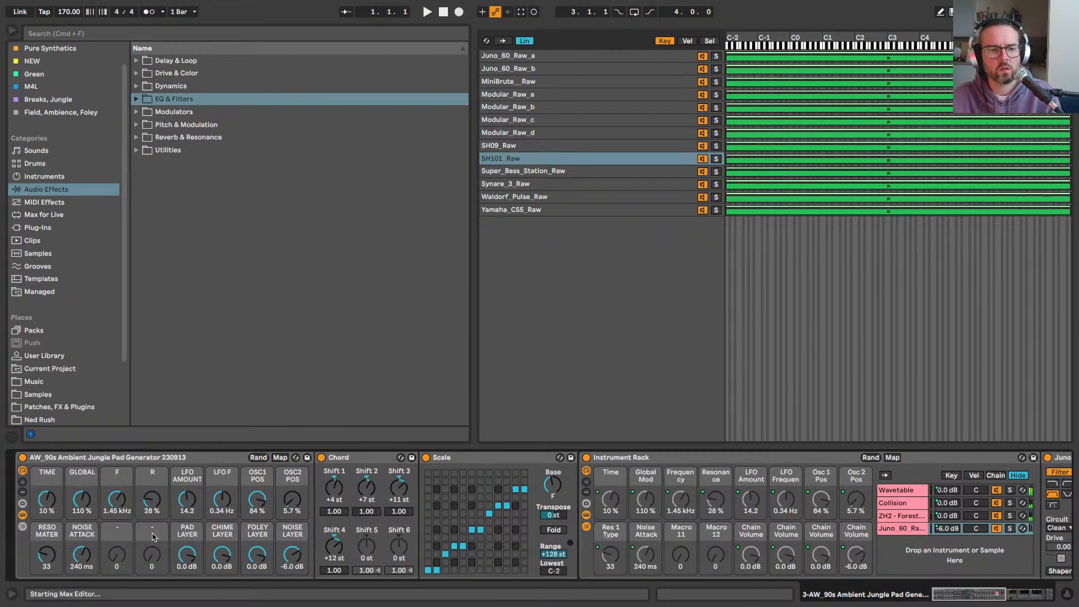
pyautogui.click(258, 457)
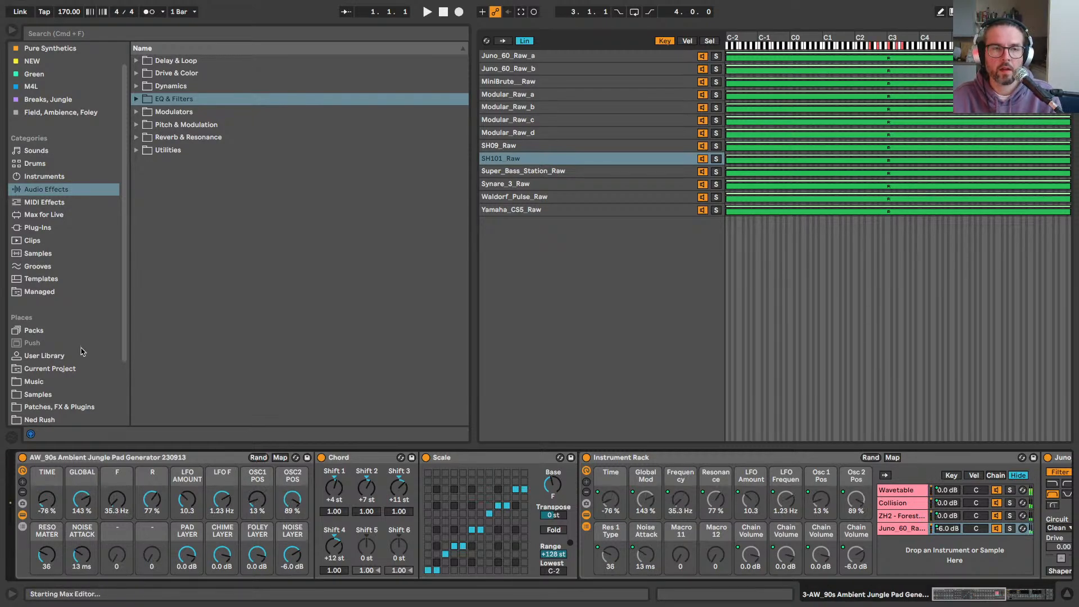
# Step: Set the pad generator rack's F macro to 355 Hz and R macro to 20 %, and switch to the Session View
pyautogui.click(11, 31)
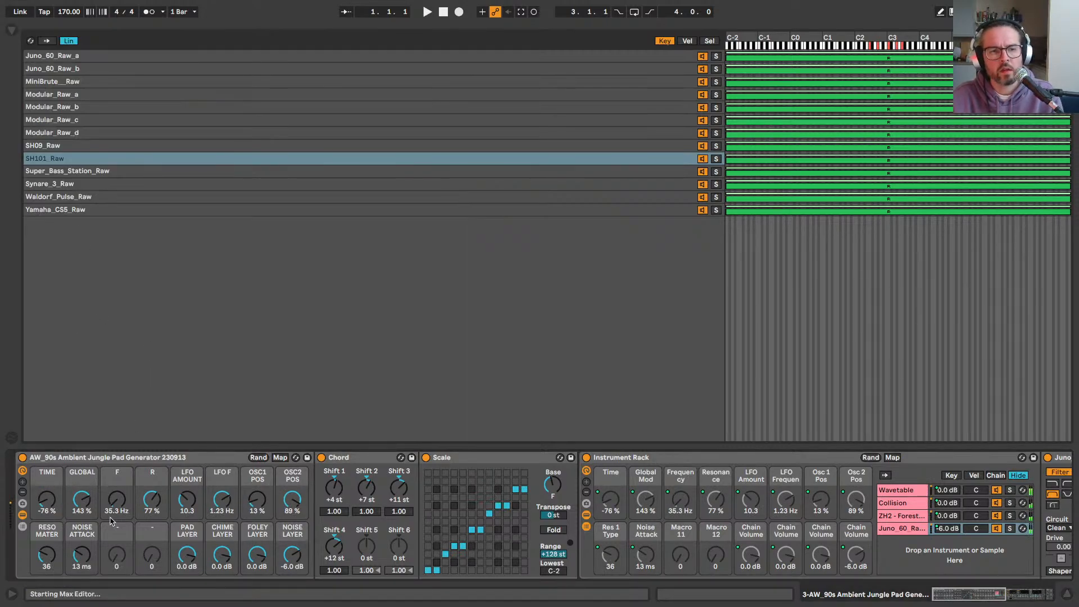
pyautogui.moveTo(114, 522); pyautogui.dragTo(152, 518)
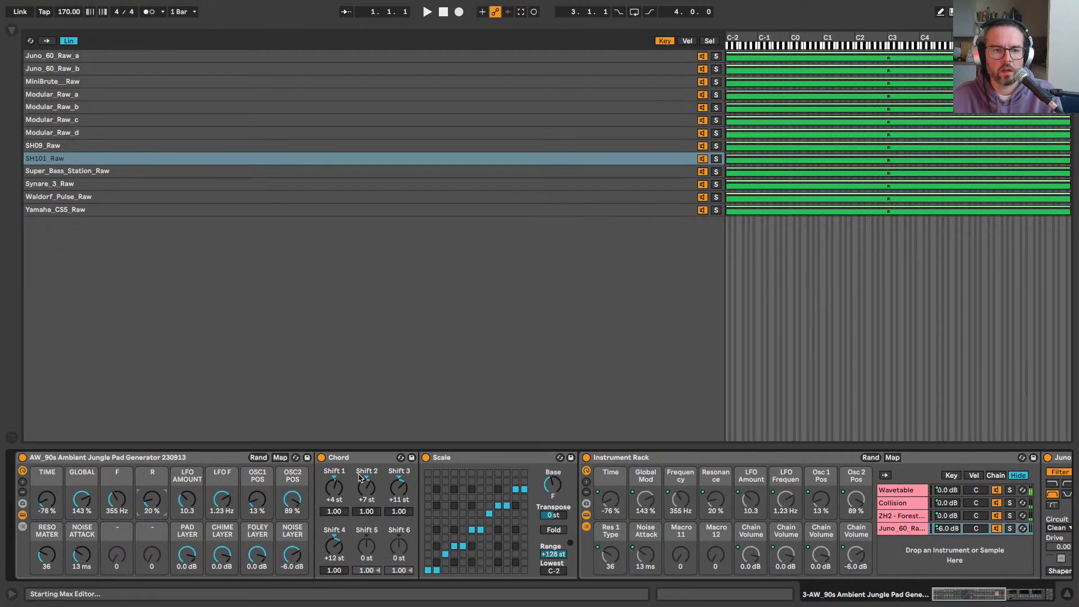
pyautogui.click(23, 515)
pyautogui.press('Tab')
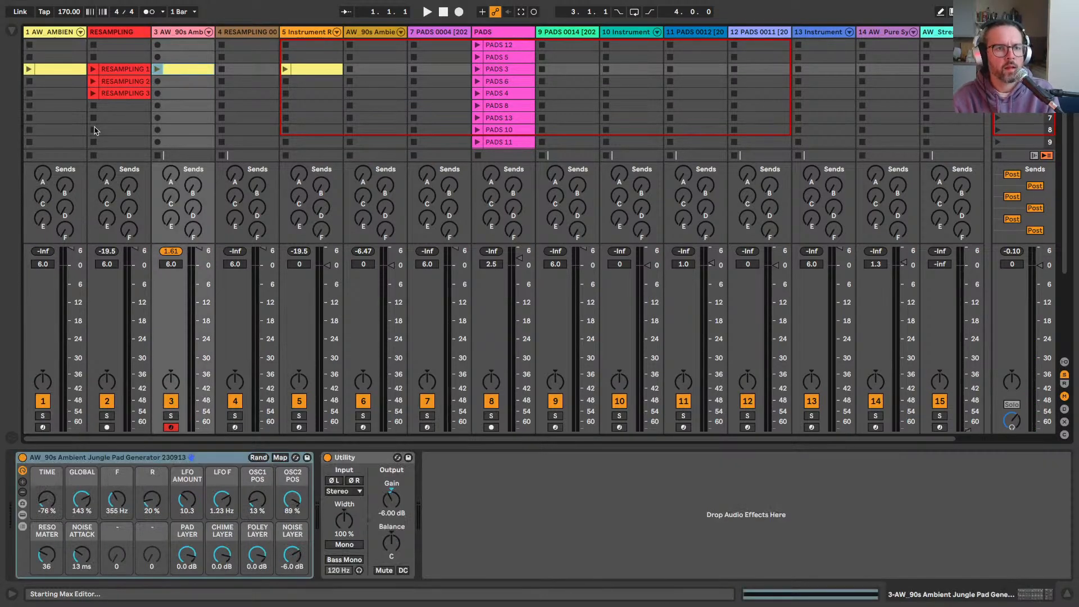
# Step: Arm the RESAMPLING track and record into its next empty slot while playing the AW_90s Ambient Jungle track's clip
pyautogui.click(106, 427)
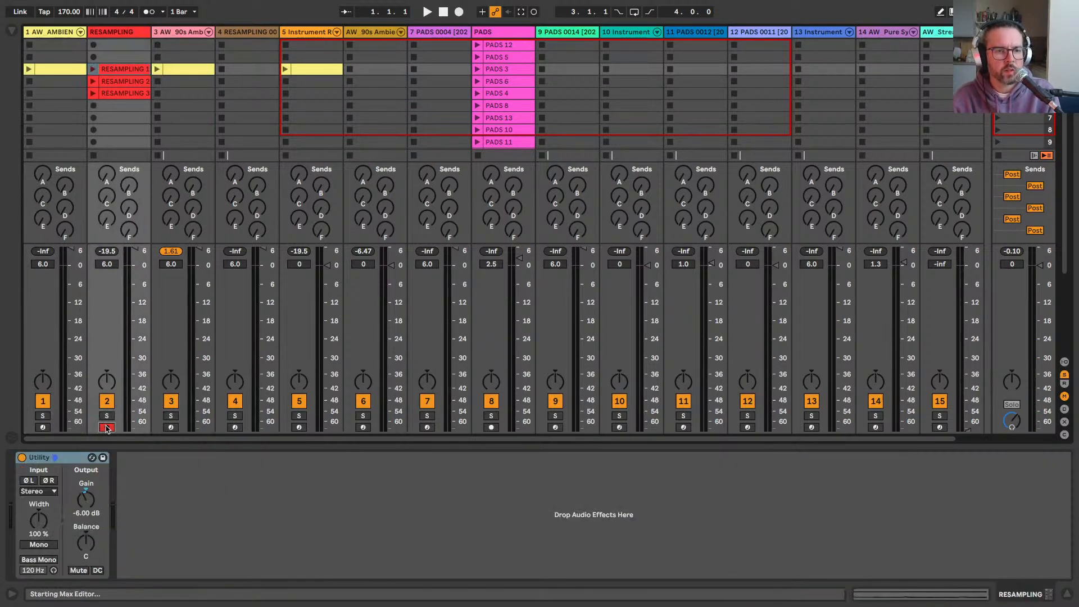
pyautogui.click(93, 105)
pyautogui.click(157, 69)
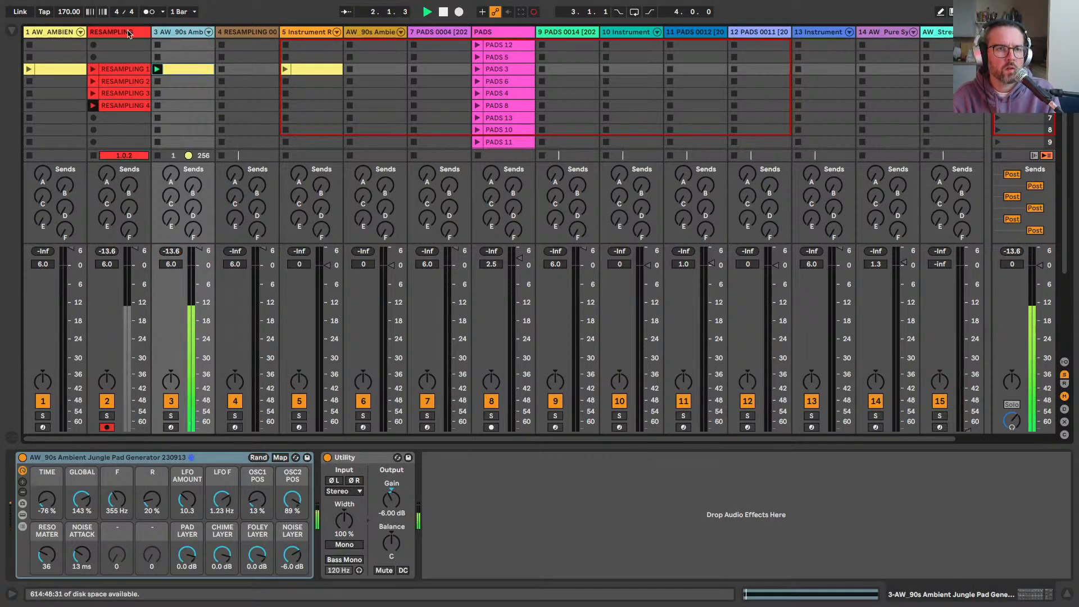
pyautogui.click(111, 32)
pyautogui.click(180, 32)
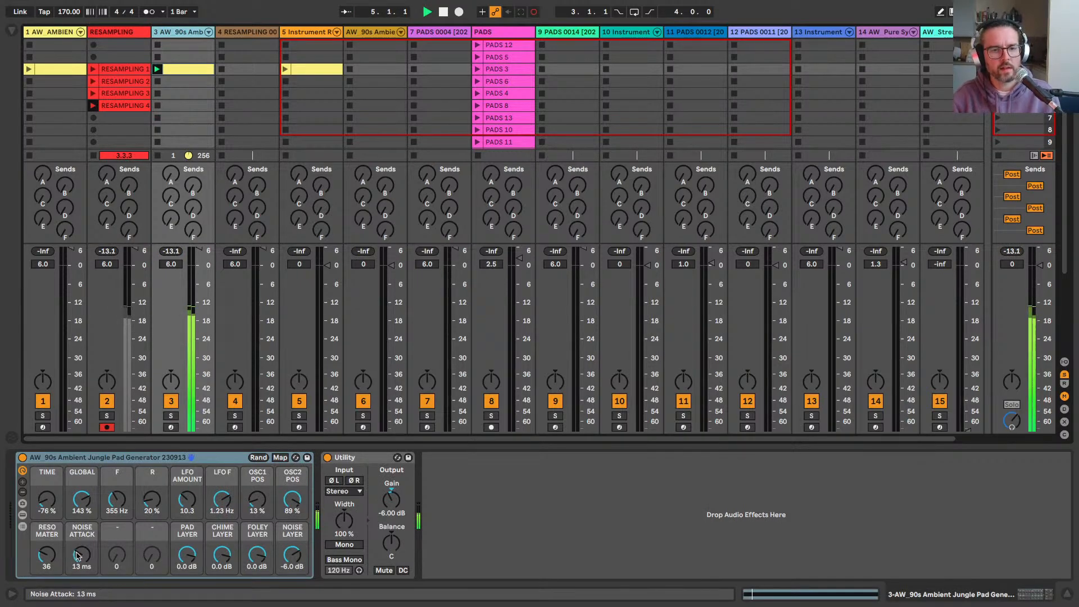
# Step: During the recording, set NOISE ATTACK to 187 ms, CHIME LAYER to about -13.5 dB, FOLEY LAYER to -7.856 dB and OSC1 POS to 53 %
pyautogui.moveTo(78, 556)
pyautogui.mouseDown()
pyautogui.moveTo(78, 571)
pyautogui.moveTo(78, 543)
pyautogui.mouseUp()
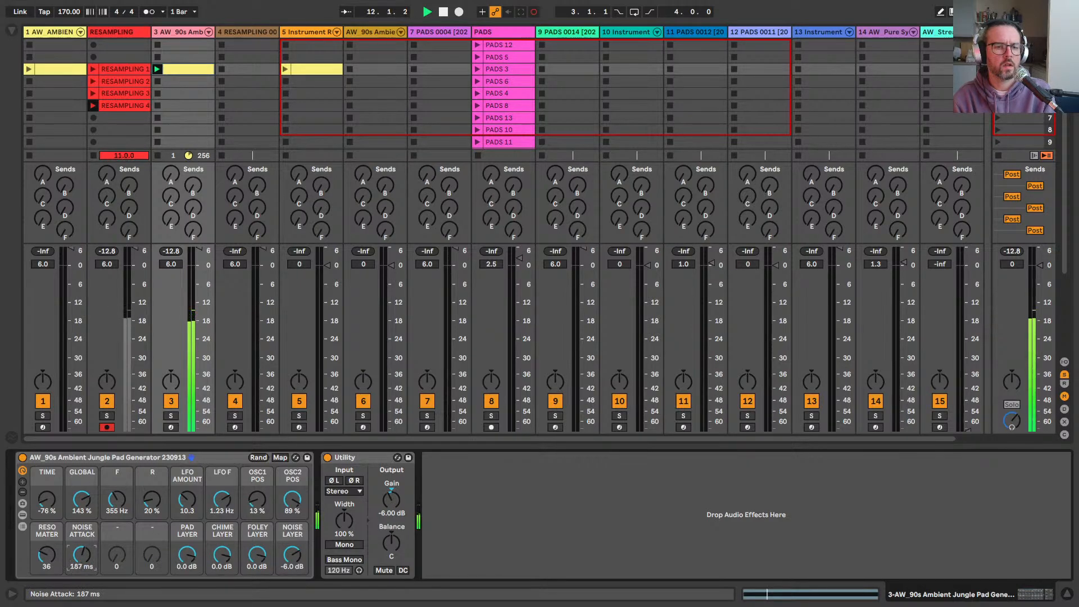
pyautogui.moveTo(221, 555); pyautogui.dragTo(258, 567)
pyautogui.click(292, 555)
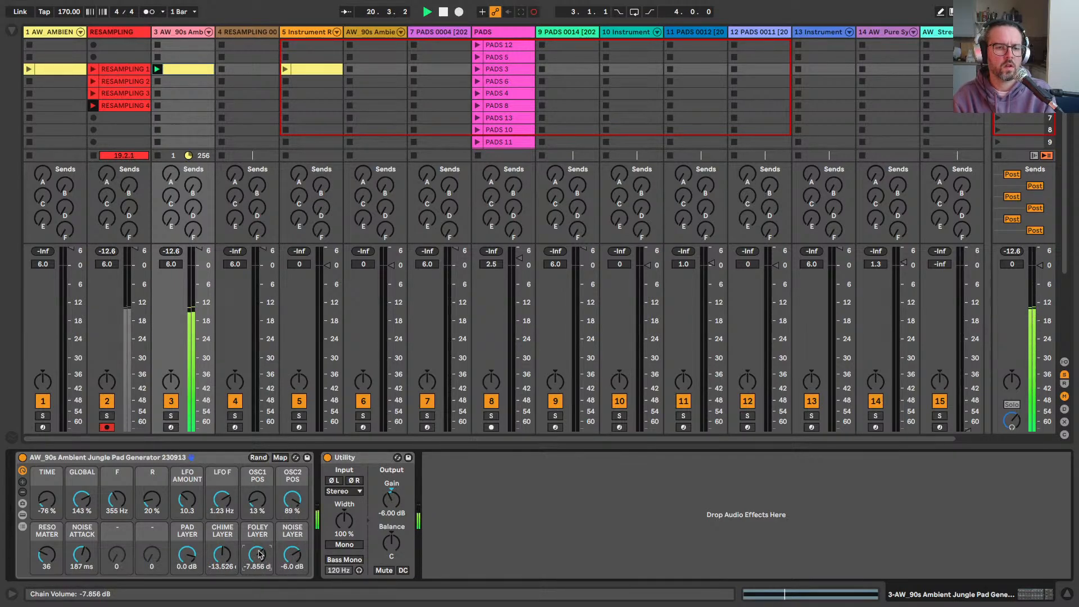
pyautogui.moveTo(257, 499); pyautogui.dragTo(257, 481)
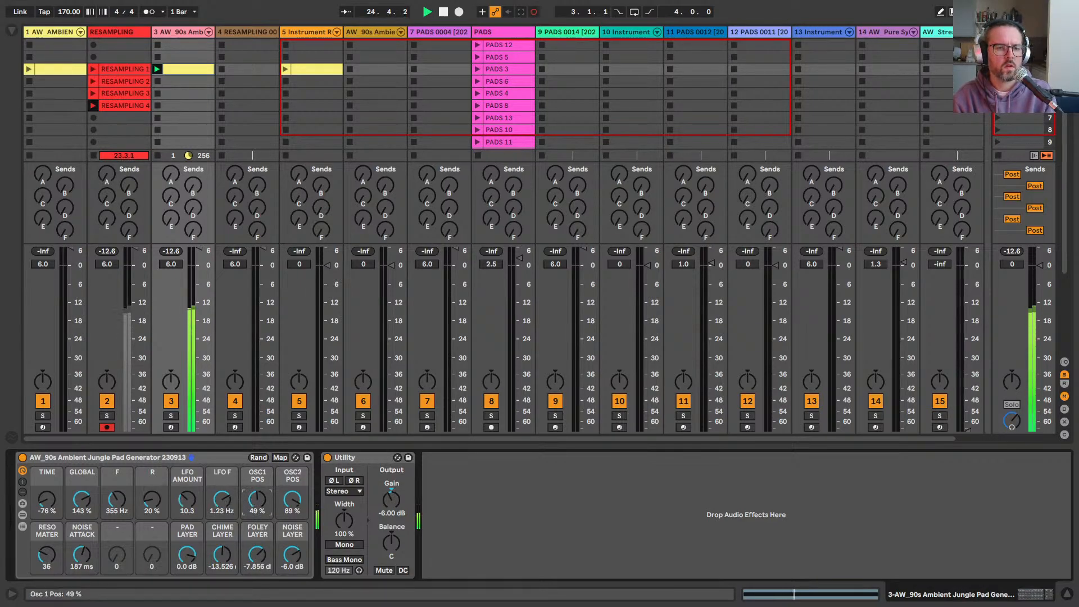
pyautogui.moveTo(257, 498); pyautogui.dragTo(257, 496)
# Step: Sweep the rack's F macro up and down, ending at 189 Hz, and raise TIME to -29 % during the recording
pyautogui.moveTo(117, 498); pyautogui.dragTo(117, 485)
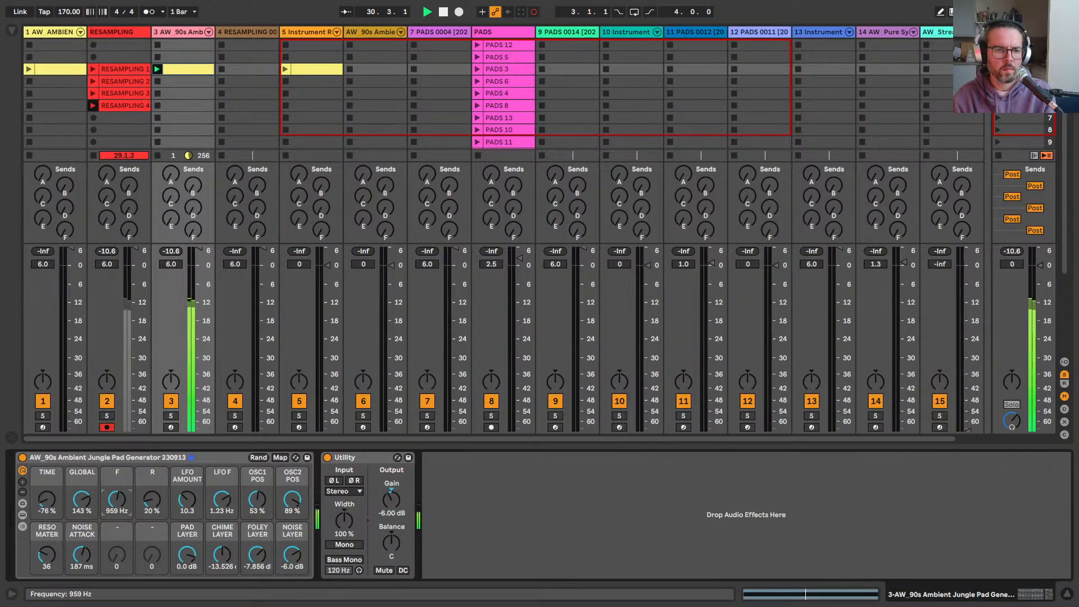
pyautogui.moveTo(117, 484); pyautogui.dragTo(117, 507)
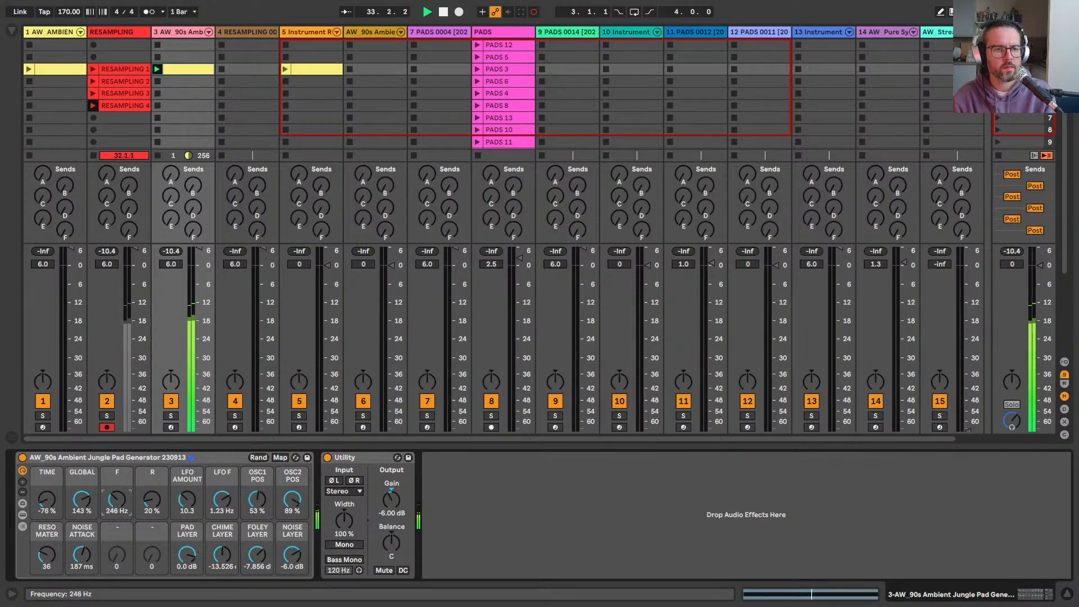
pyautogui.moveTo(47, 499); pyautogui.dragTo(47, 490)
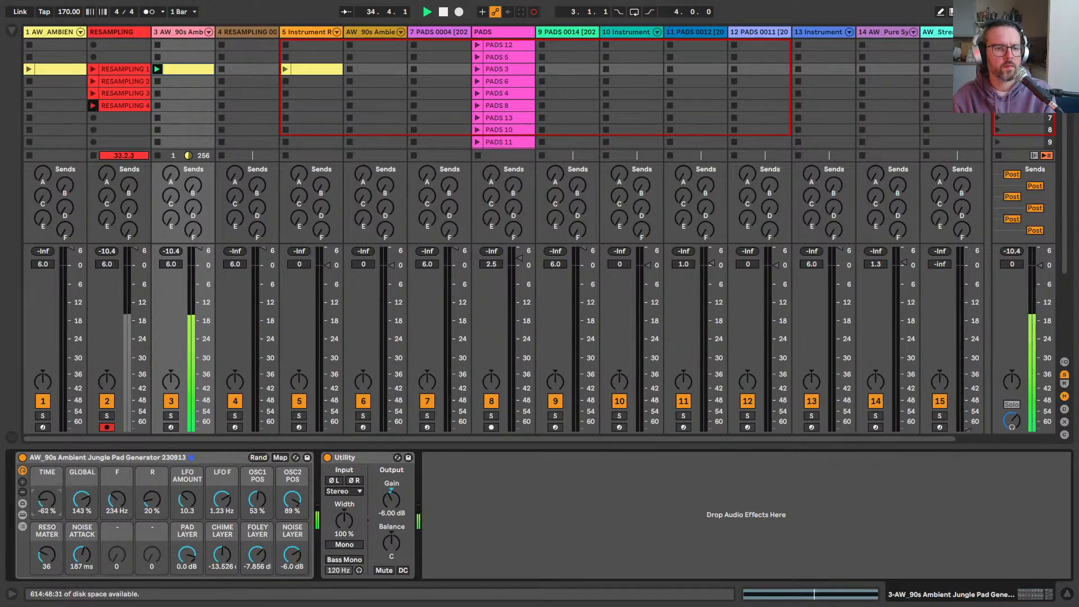
pyautogui.moveTo(116, 500); pyautogui.dragTo(116, 470)
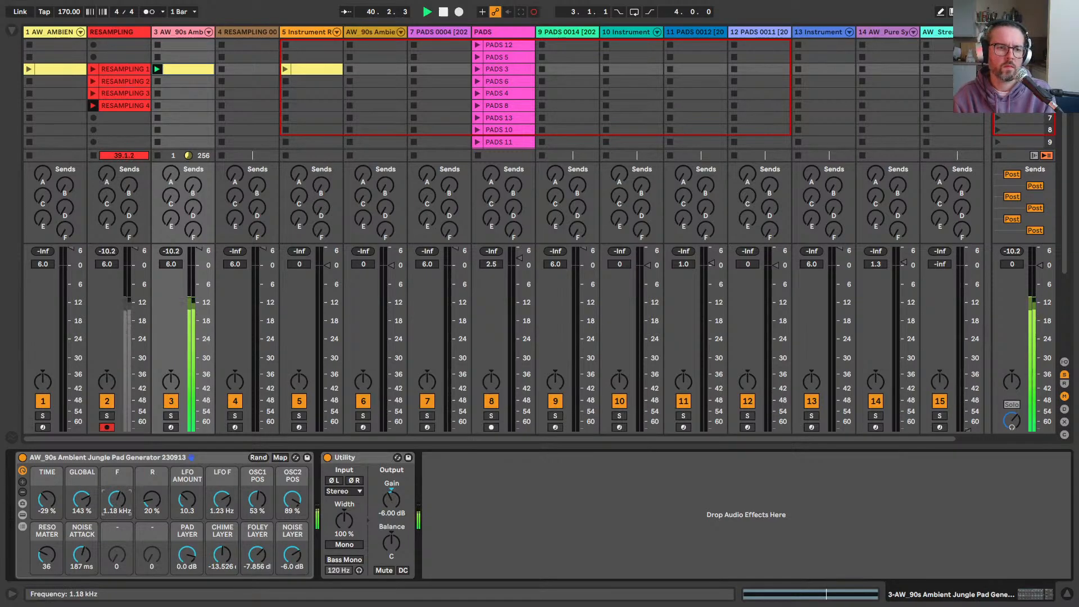
pyautogui.moveTo(116, 470); pyautogui.dragTo(115, 486)
# Step: Stop the pad clip, the RESAMPLING recording and the transport
pyautogui.click(158, 156)
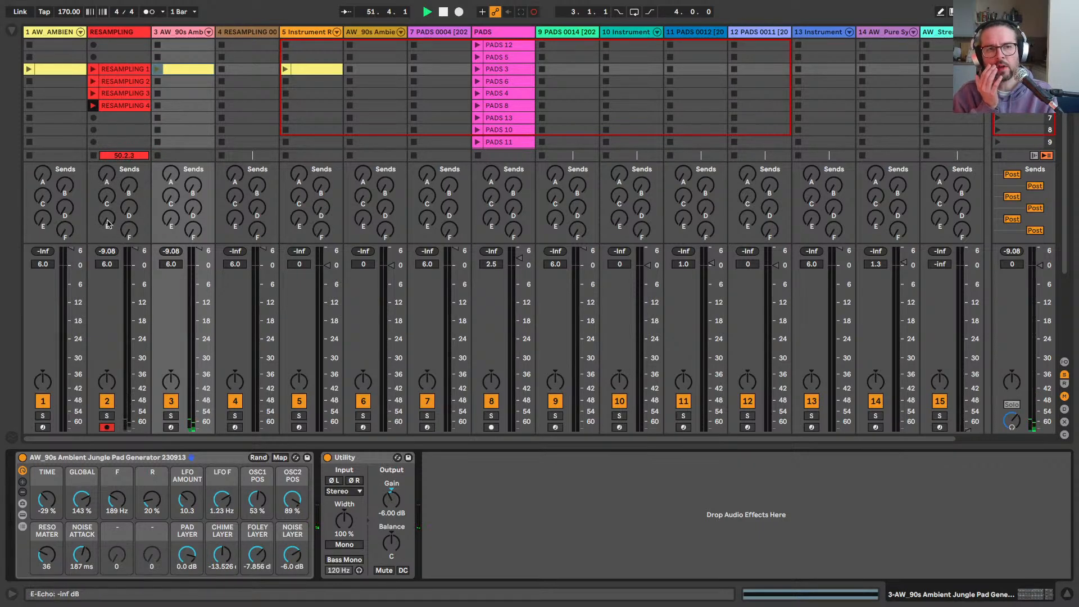
pyautogui.click(93, 156)
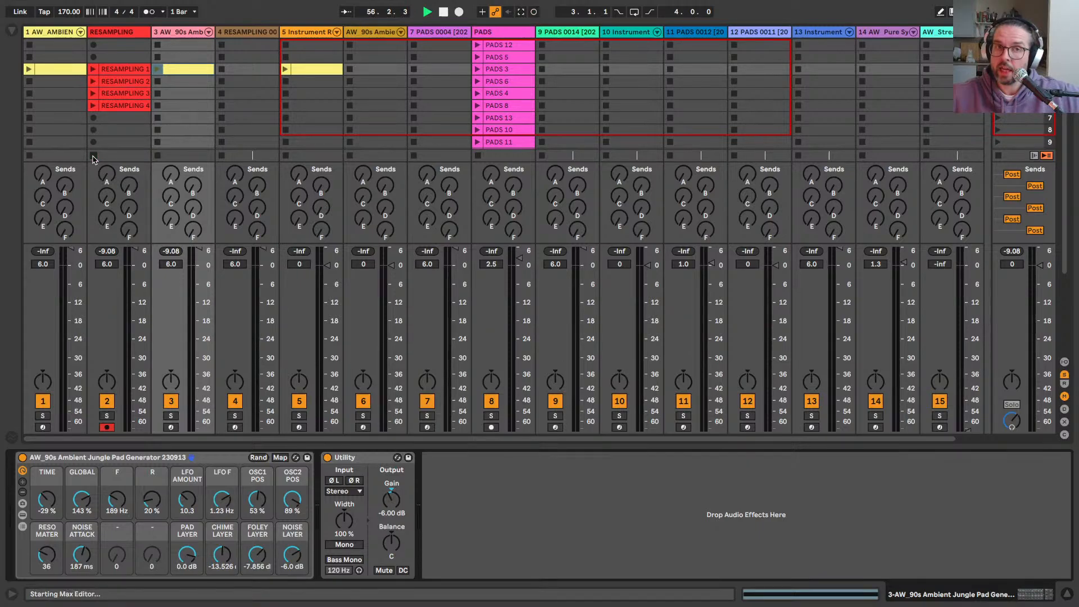
pyautogui.click(444, 13)
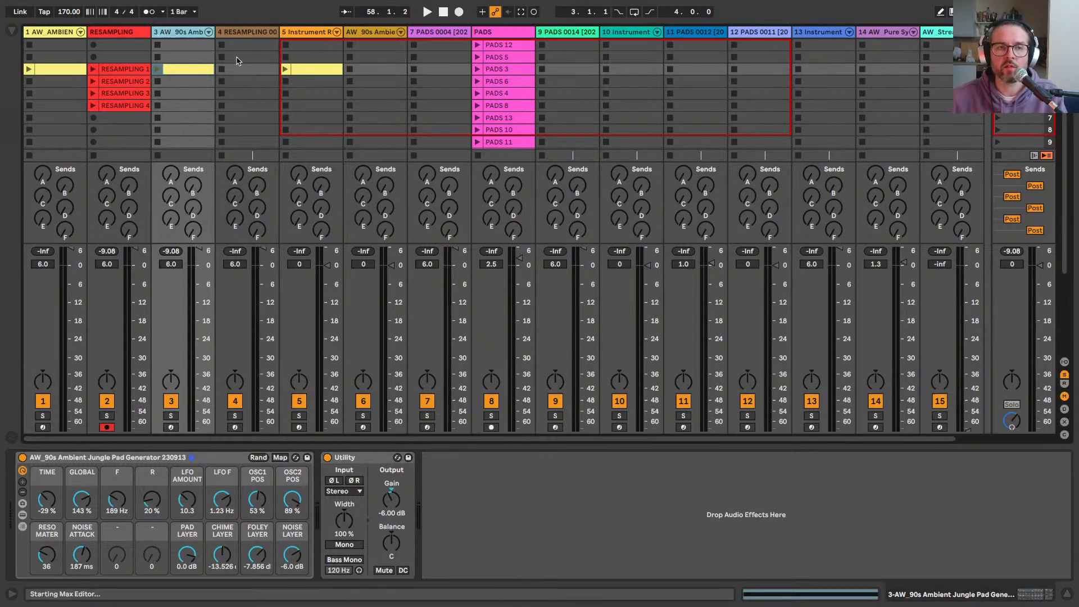
pyautogui.click(235, 32)
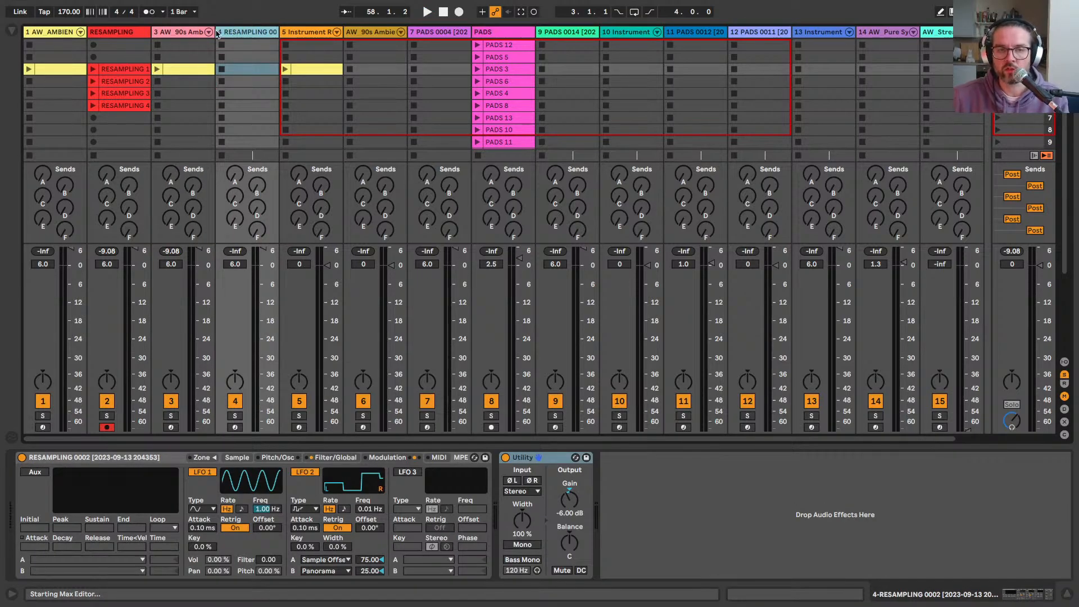
pyautogui.click(184, 33)
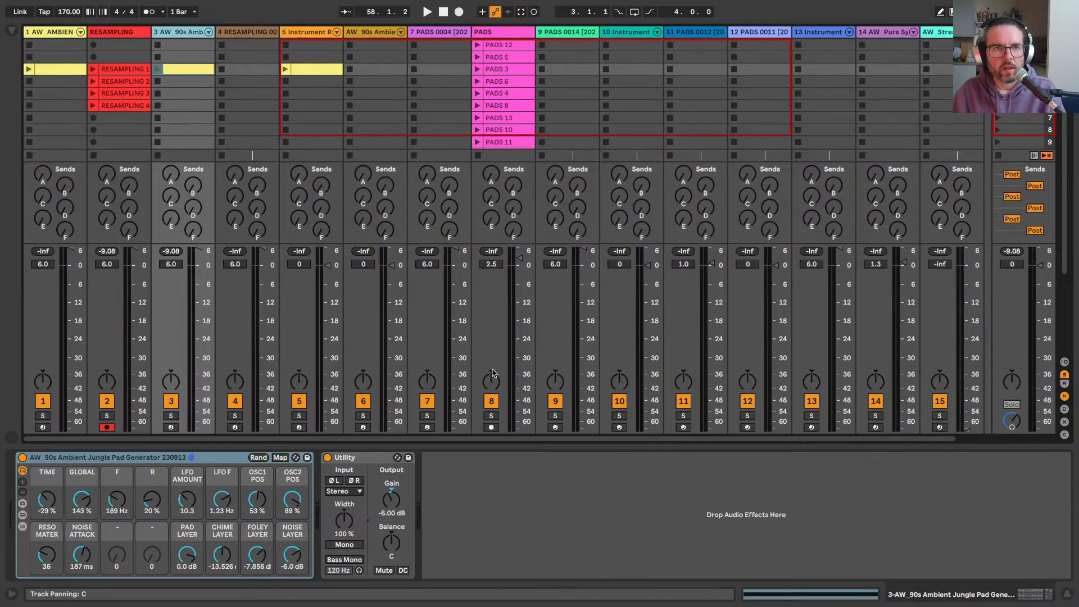
pyautogui.click(118, 32)
pyautogui.click(176, 32)
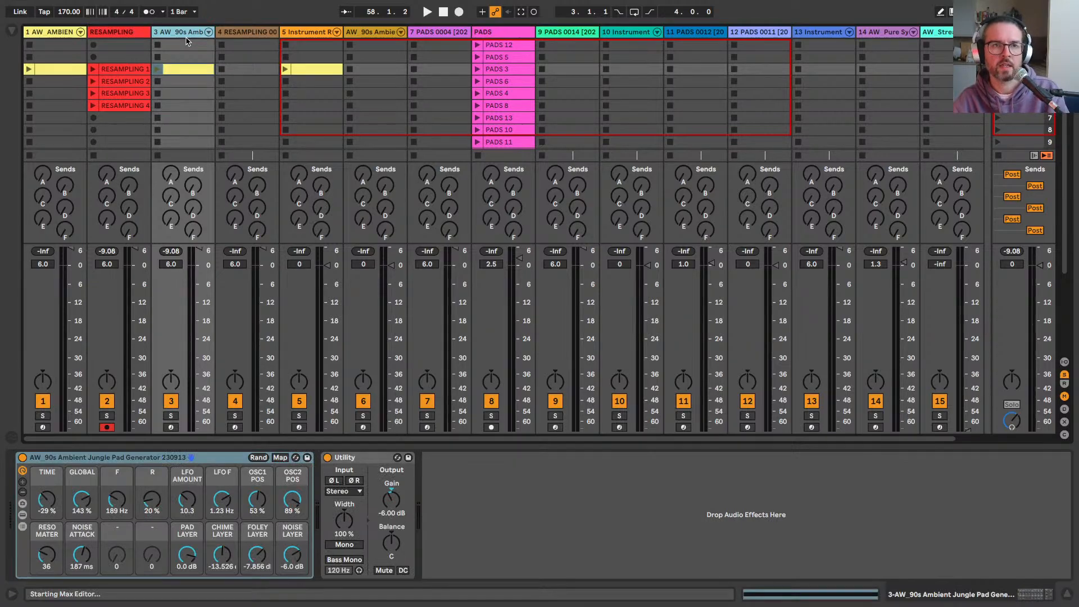
pyautogui.click(229, 35)
pyautogui.click(156, 35)
# Step: Insert a new MIDI track after RESAMPLING and load the RESAMPLING 4 recording into a Simpler on it
pyautogui.click(122, 34)
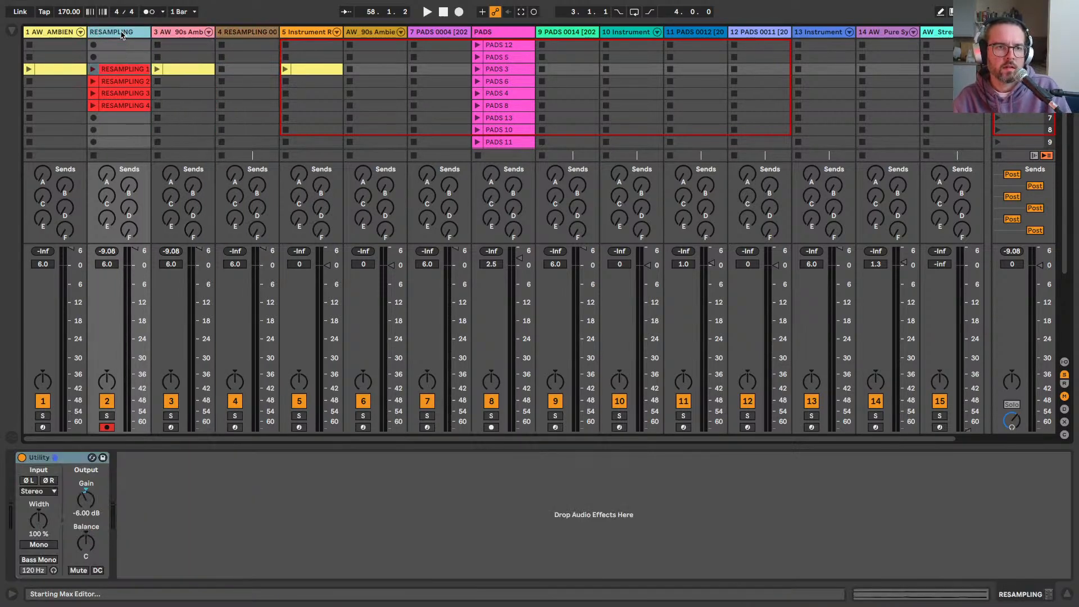
pyautogui.click(165, 35)
pyautogui.click(131, 32)
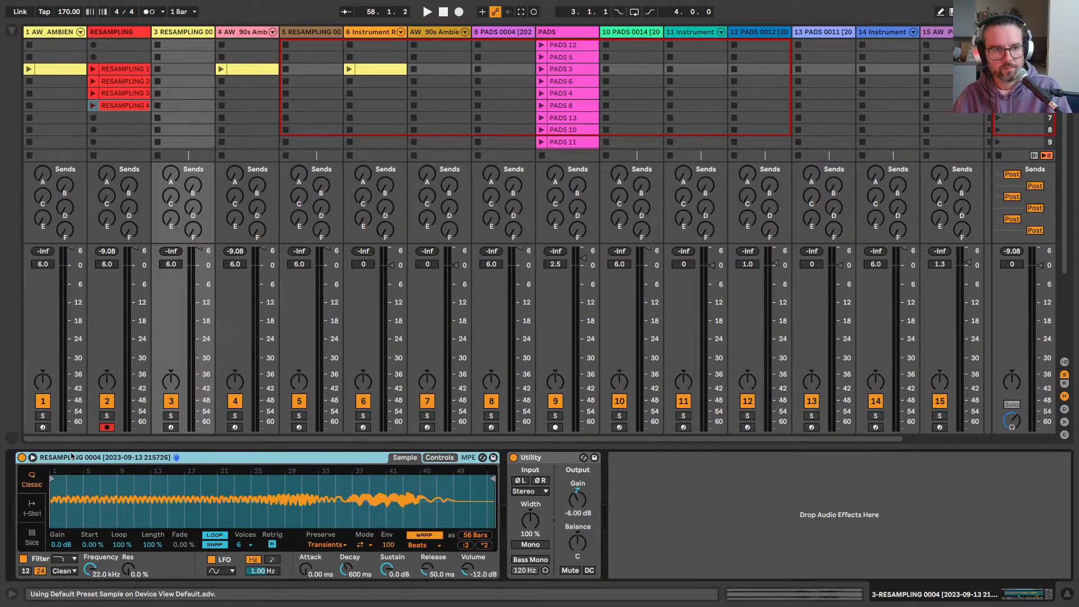
# Step: Convert the new track's Simpler to Sampler and normalize the sample's volume
pyautogui.rightClick(80, 459)
pyautogui.click(86, 447)
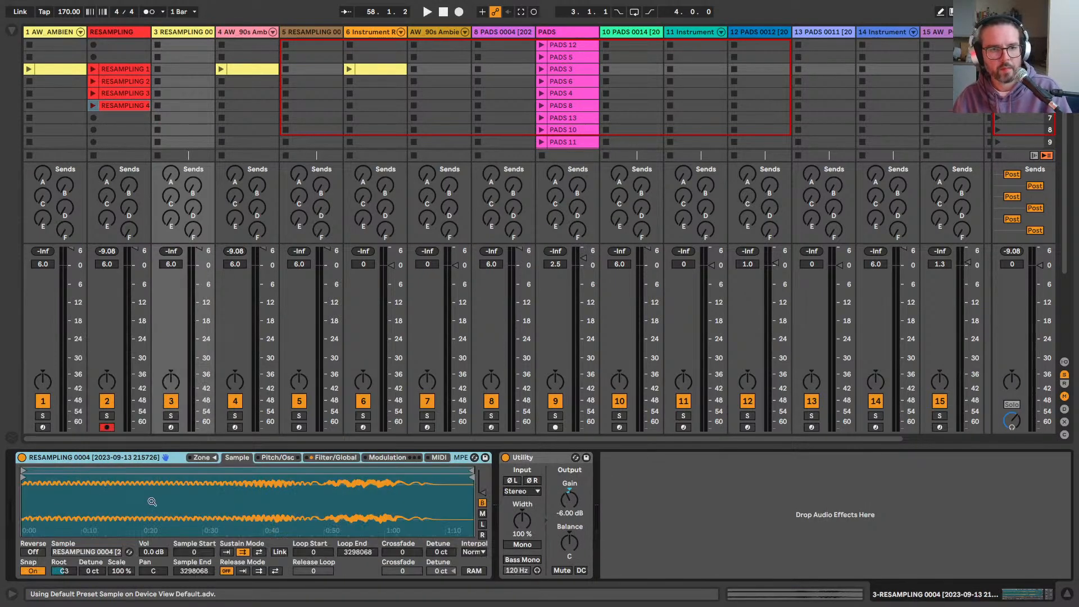
pyautogui.rightClick(152, 501)
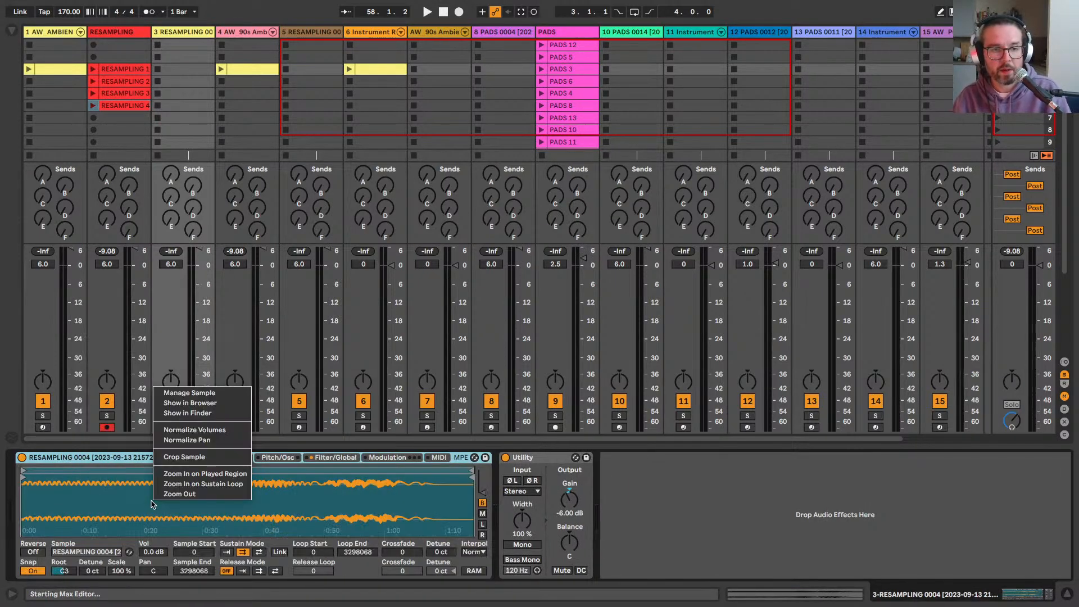
pyautogui.click(172, 430)
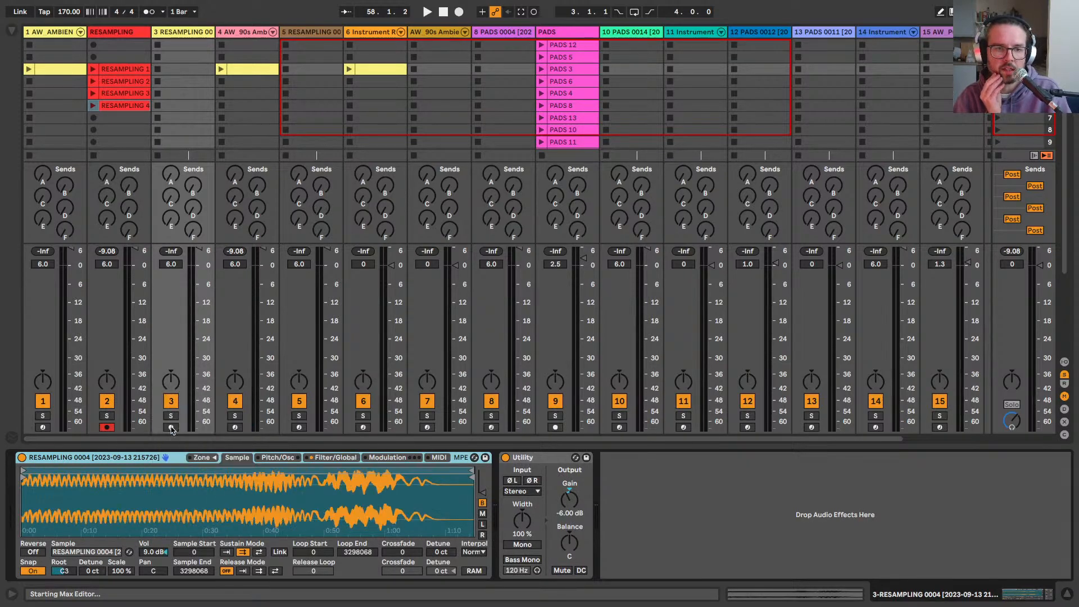
# Step: Set the Sampler's volume envelope to 2.45 s attack and 7.00 s release, with 12 voices and retrigger off
pyautogui.click(341, 458)
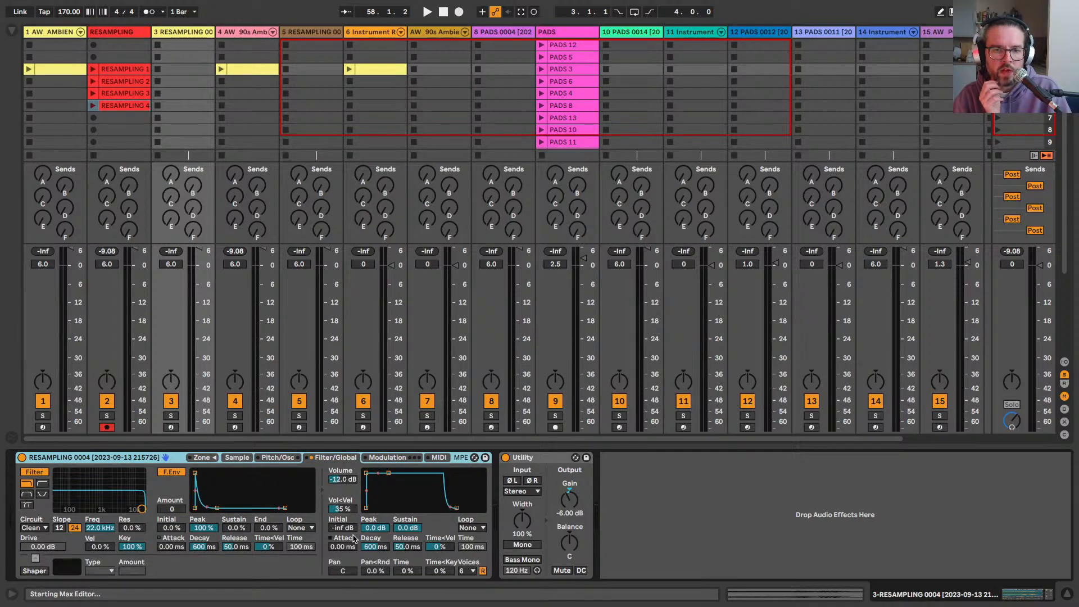
pyautogui.moveTo(344, 547); pyautogui.dragTo(344, 511)
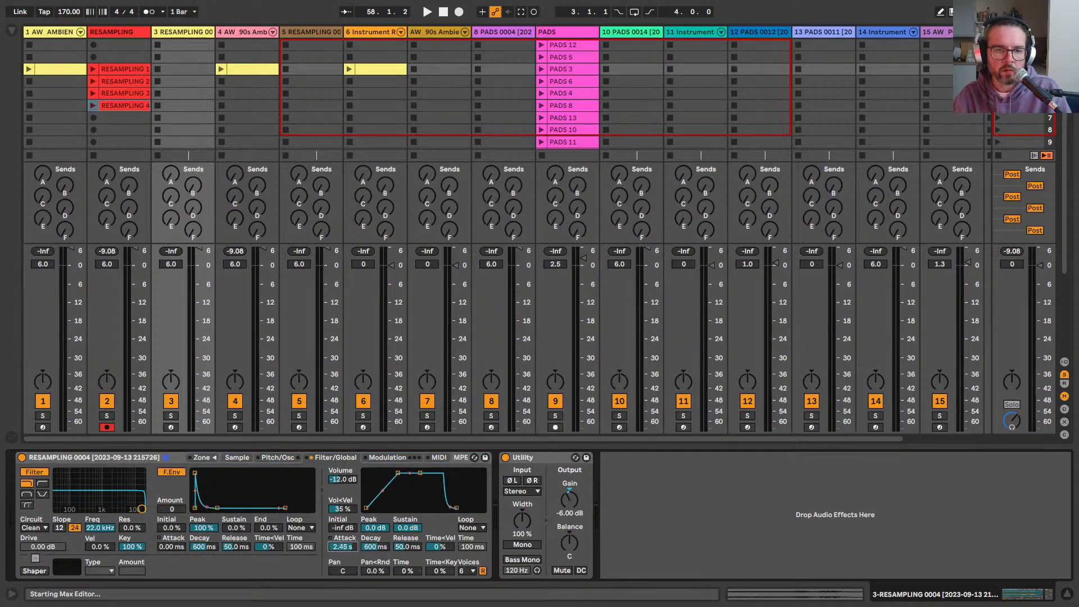
pyautogui.moveTo(407, 547); pyautogui.dragTo(406, 513)
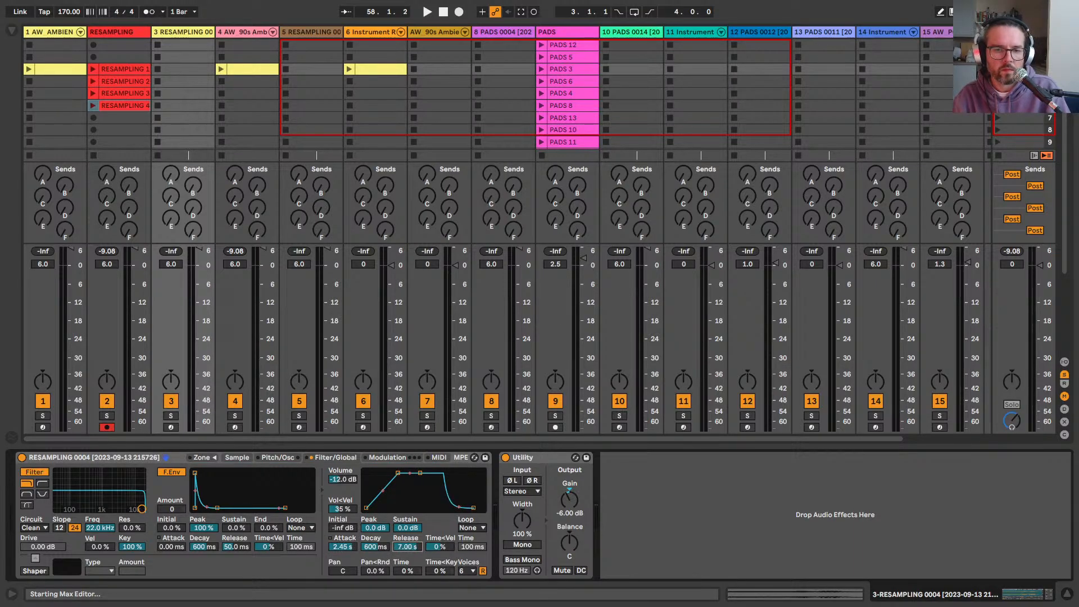
pyautogui.click(464, 571)
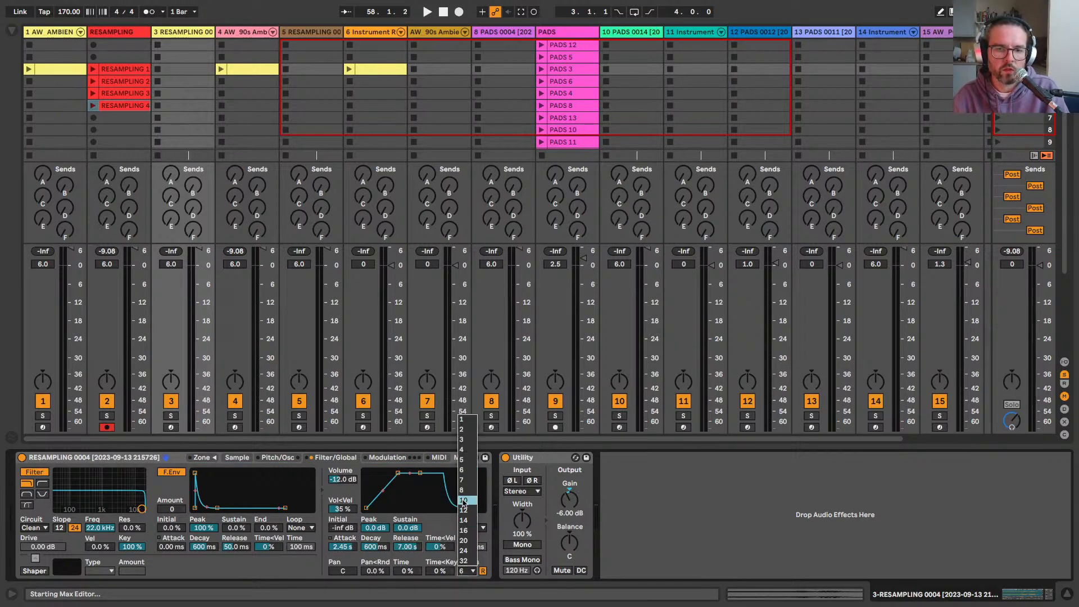
pyautogui.click(464, 510)
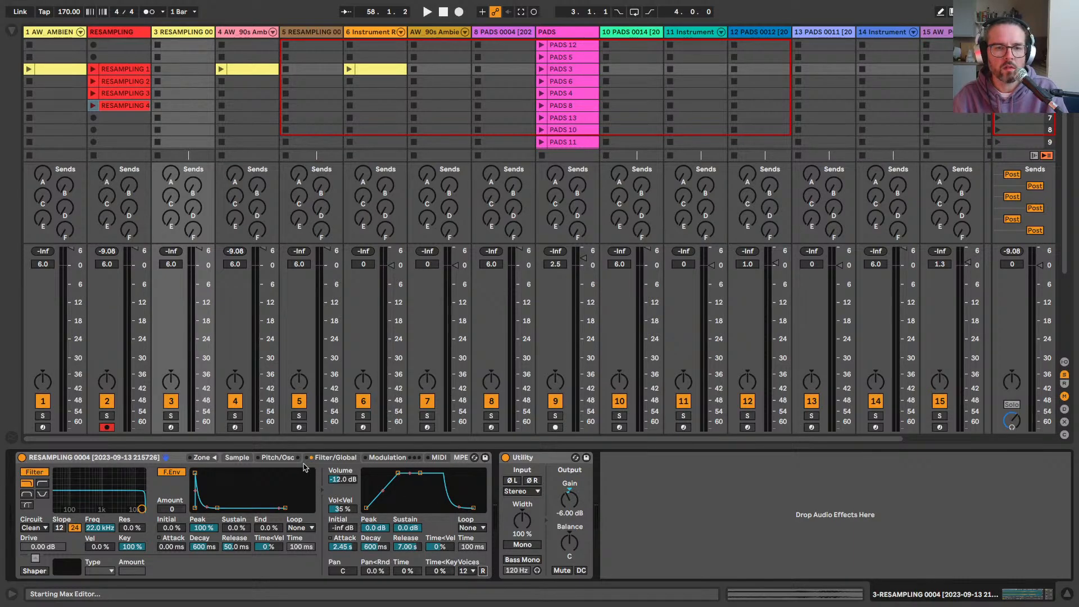
# Step: Enable the Sampler's LFO 2 and route its destination A to Sample Offset with an amount of 100
pyautogui.click(280, 459)
pyautogui.click(389, 461)
pyautogui.click(345, 460)
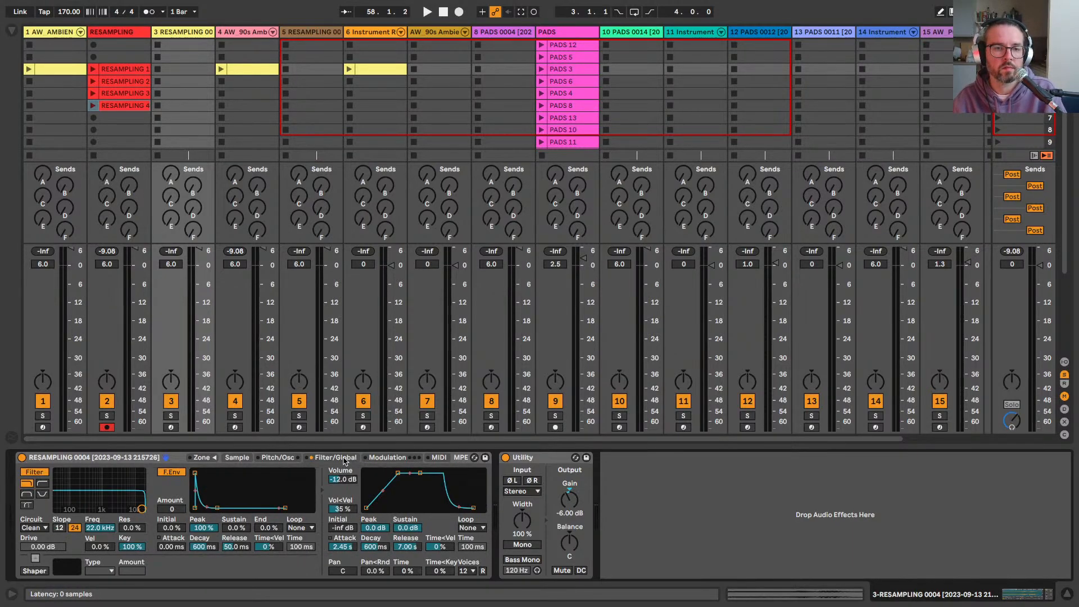
pyautogui.click(397, 460)
pyautogui.click(305, 472)
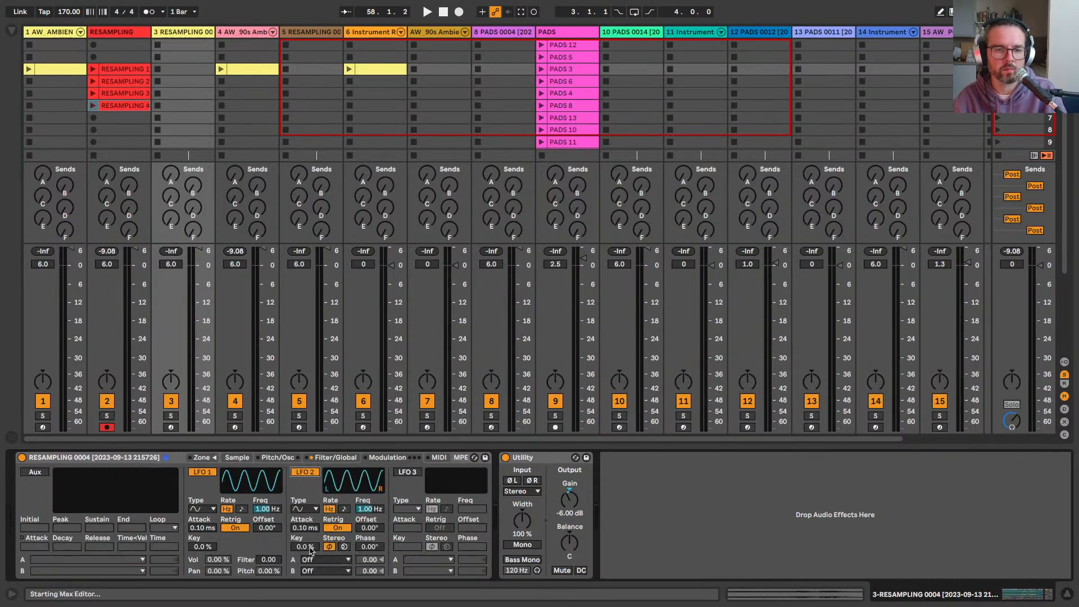
pyautogui.click(313, 560)
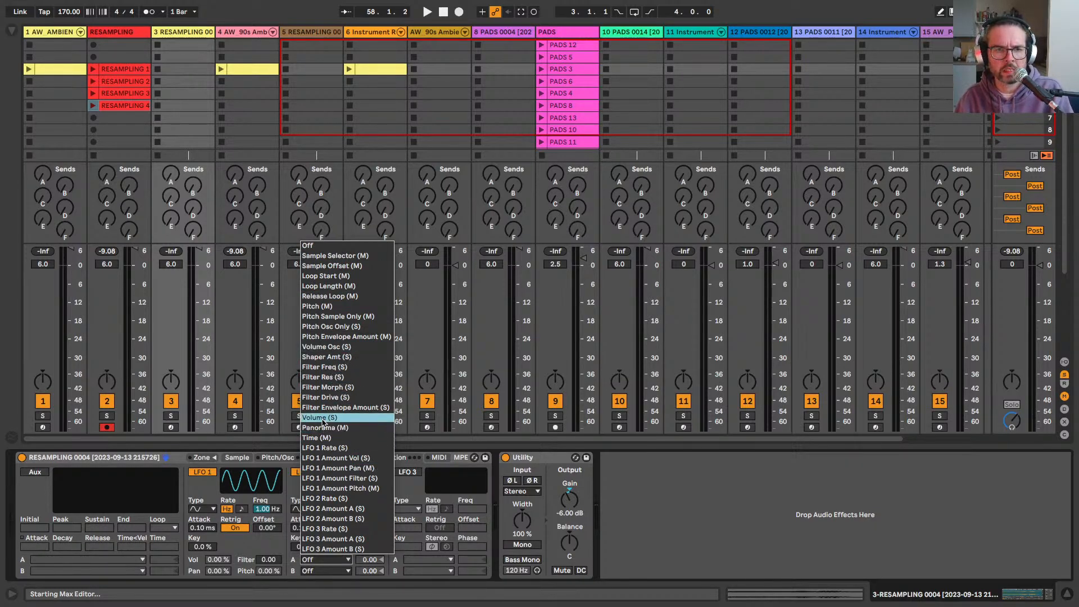
pyautogui.click(332, 265)
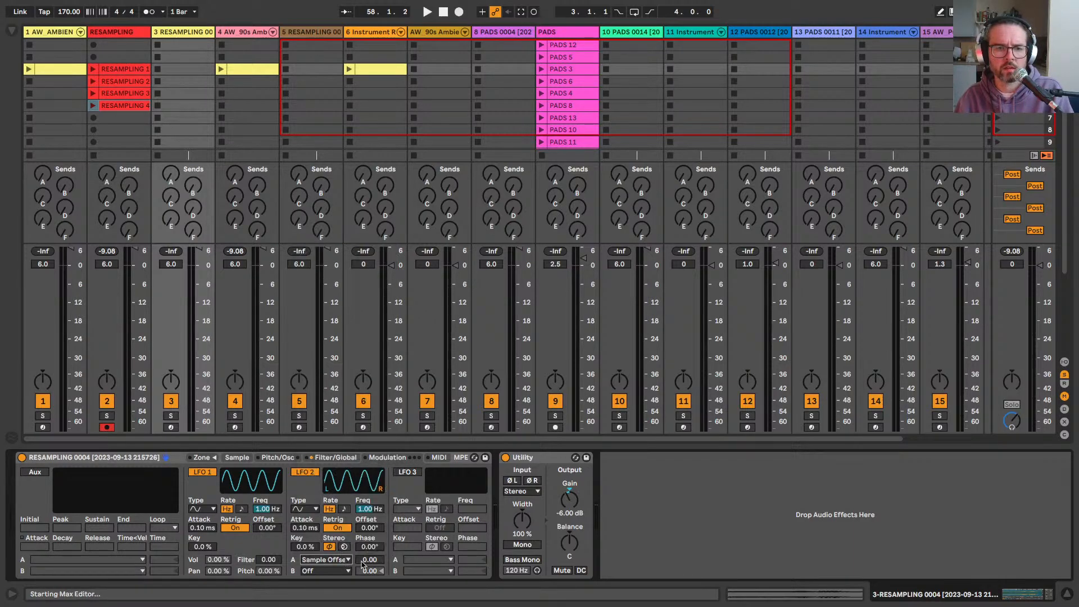
pyautogui.moveTo(365, 560); pyautogui.dragTo(365, 534)
# Step: Change the Sampler's LFO 2 to the random stepped waveform at a rate of 0.01 Hz
pyautogui.click(305, 508)
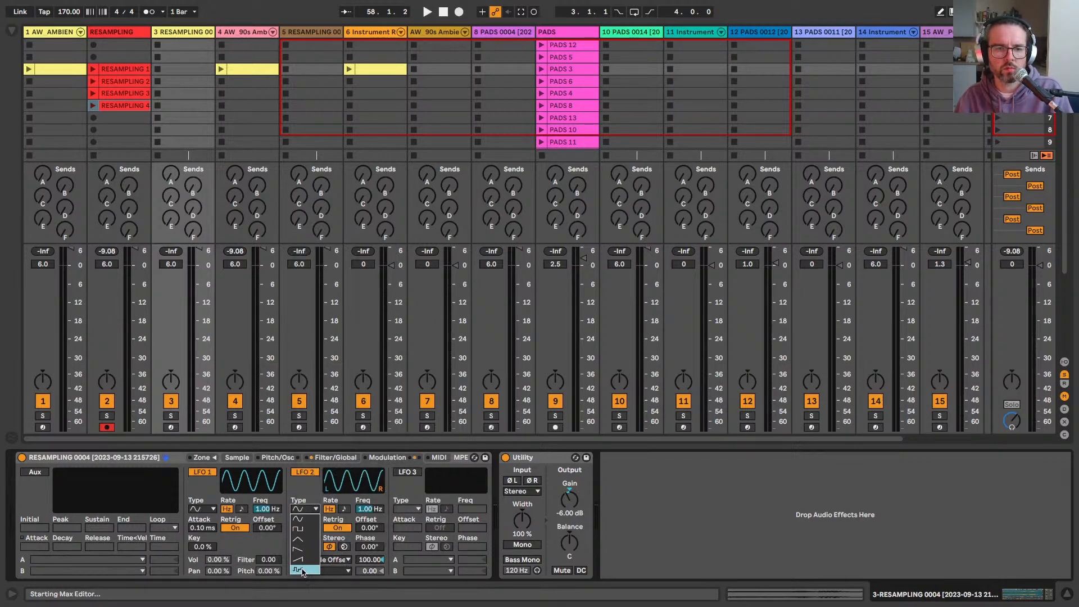
pyautogui.click(302, 569)
pyautogui.moveTo(364, 510); pyautogui.dragTo(364, 539)
# Step: Route LFO 2 destination B to Panorama with an amount of 50
pyautogui.click(326, 570)
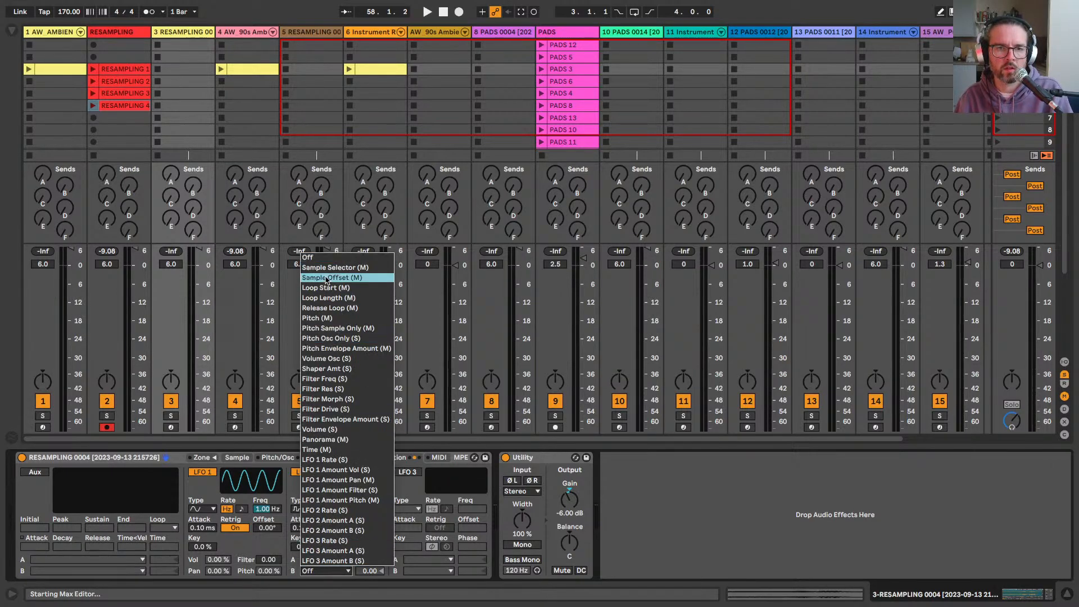
pyautogui.click(322, 439)
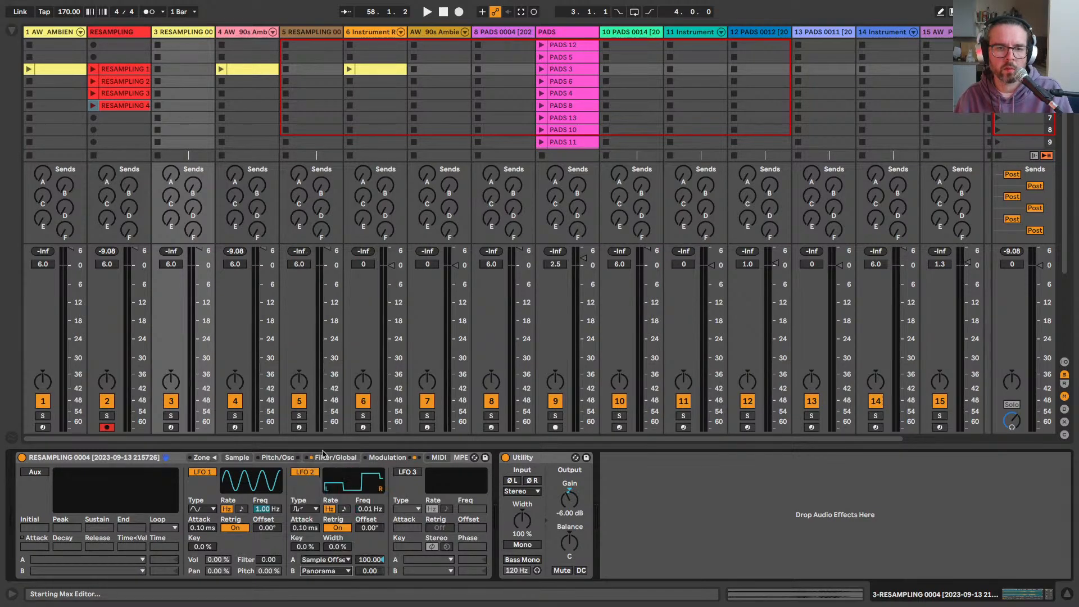
pyautogui.click(365, 570)
pyautogui.write('50')
pyautogui.press('Return')
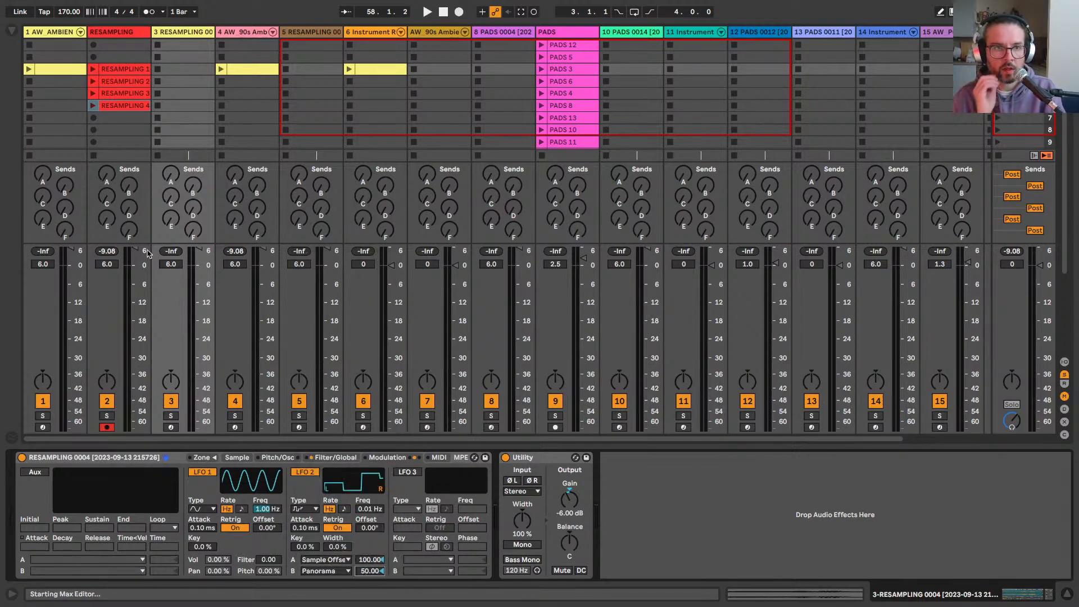
# Step: Arm track 3 to play the Sampler and set the sample's root key to C4
pyautogui.click(170, 427)
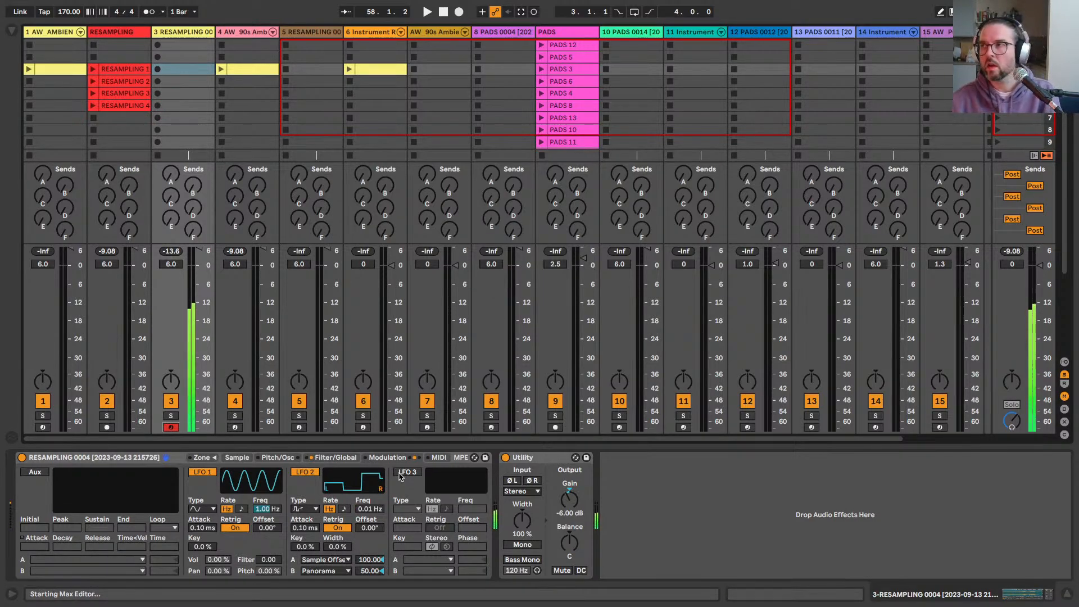
pyautogui.click(278, 458)
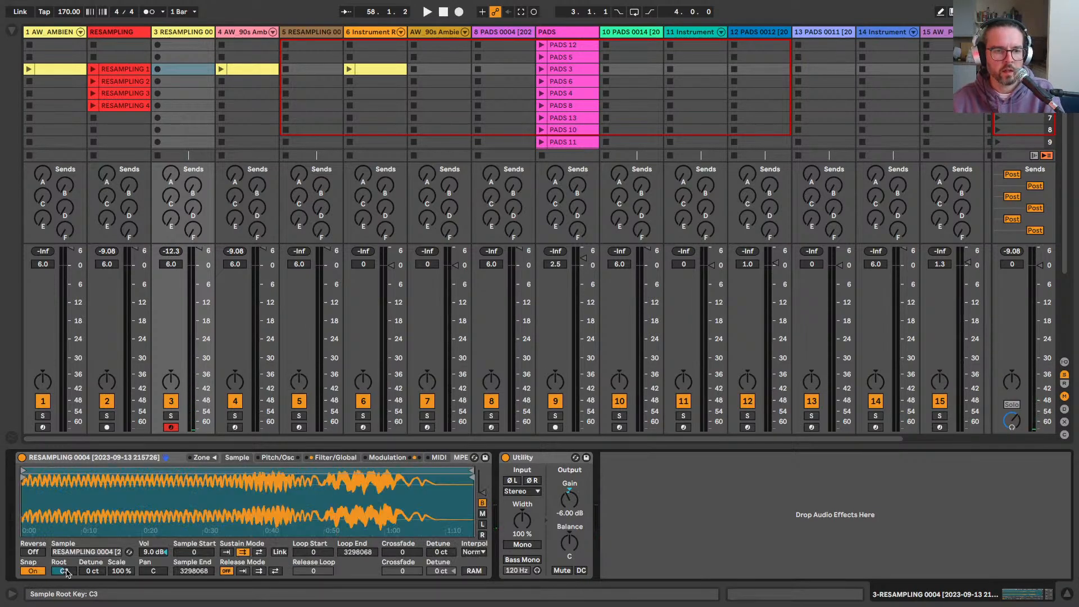
pyautogui.click(67, 571)
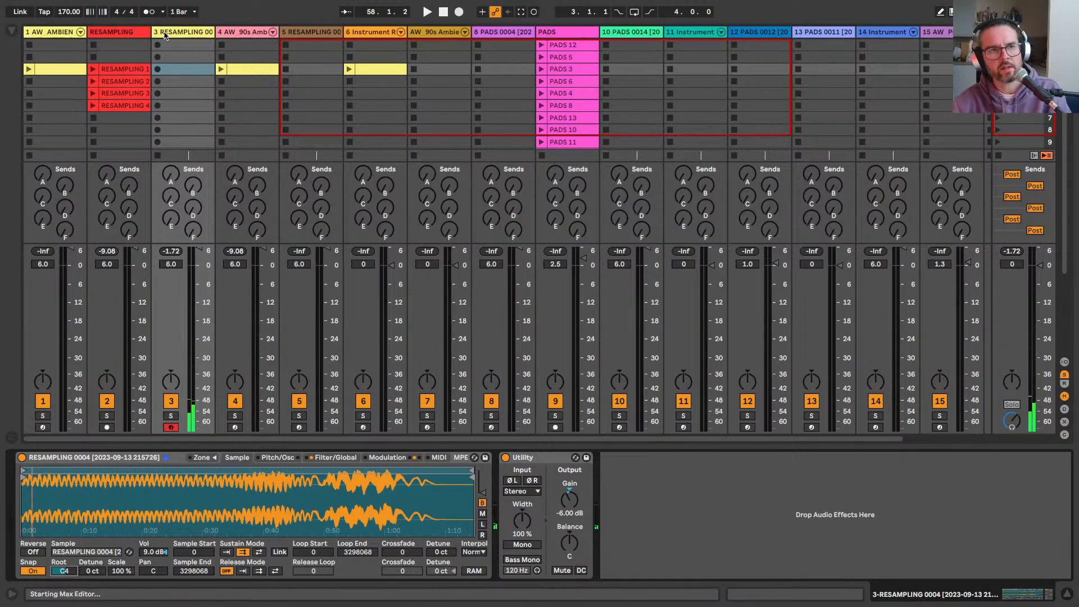
# Step: Expand the Ambient Jungle Pad Generator rack on track 4 and examine its device chain
pyautogui.click(122, 32)
pyautogui.click(176, 33)
pyautogui.click(231, 34)
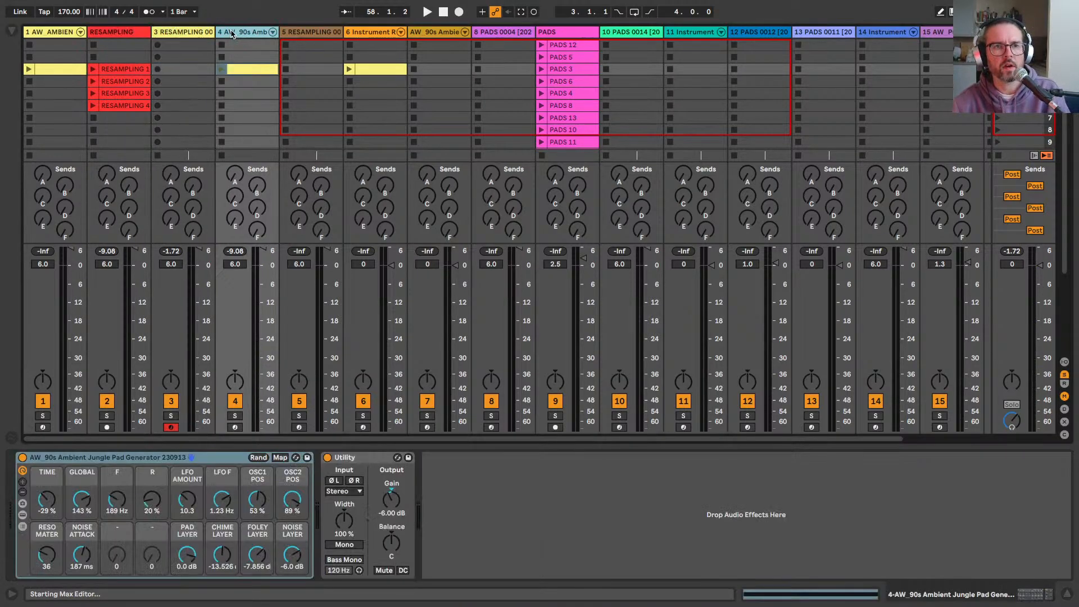
pyautogui.click(63, 459)
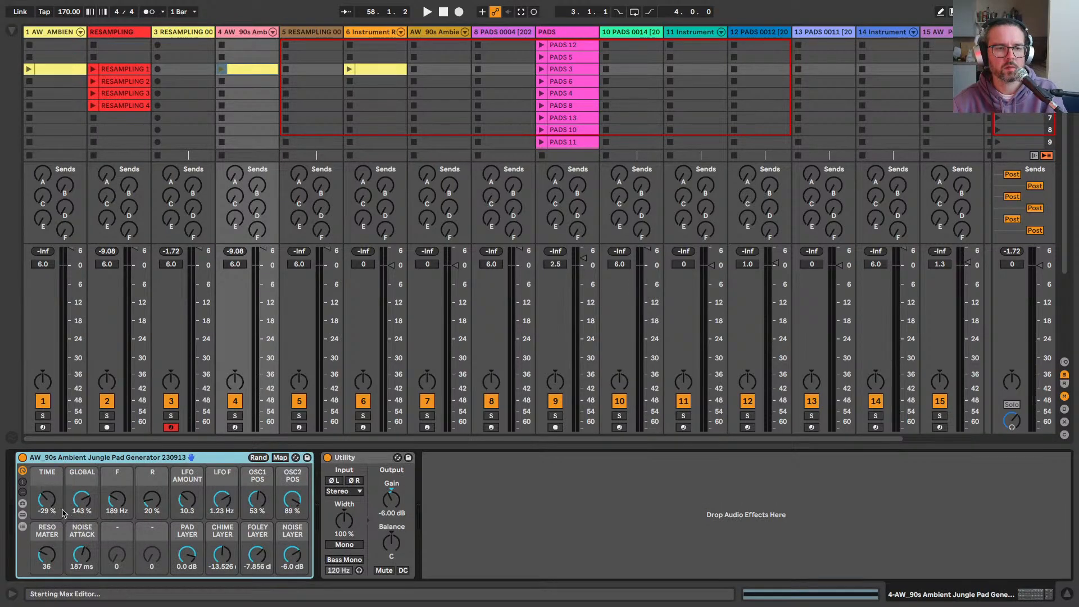
pyautogui.click(22, 516)
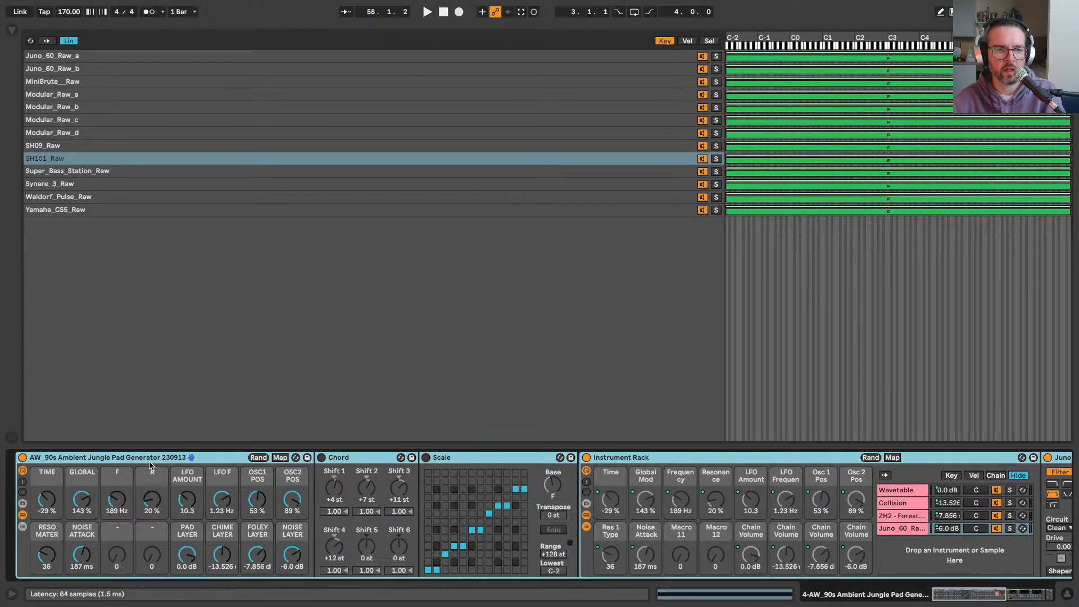
pyautogui.hscroll(5, 535, 486)
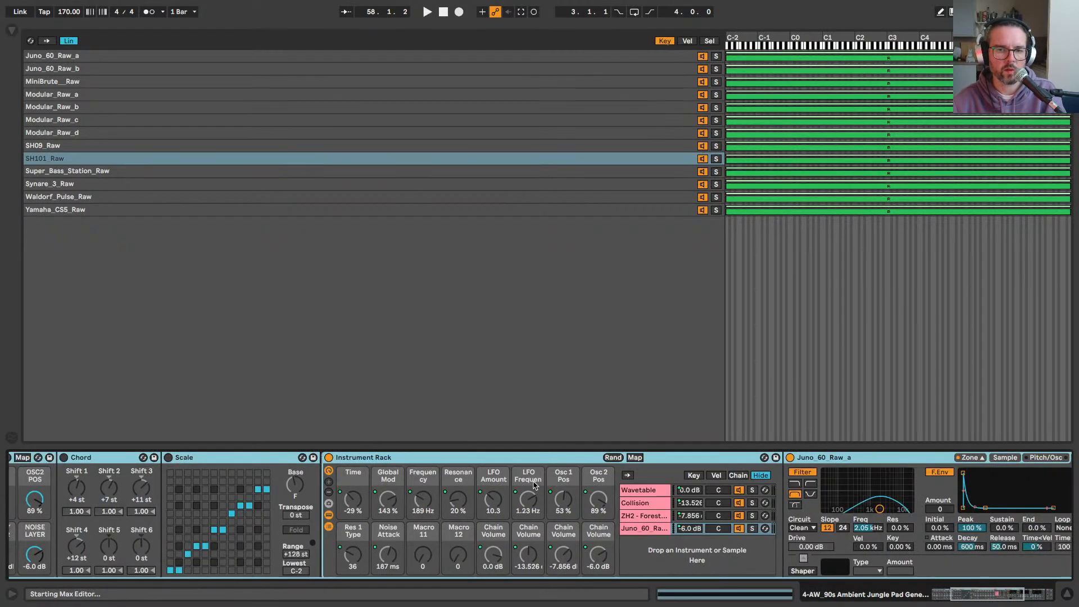
pyautogui.hscroll(6, 534, 486)
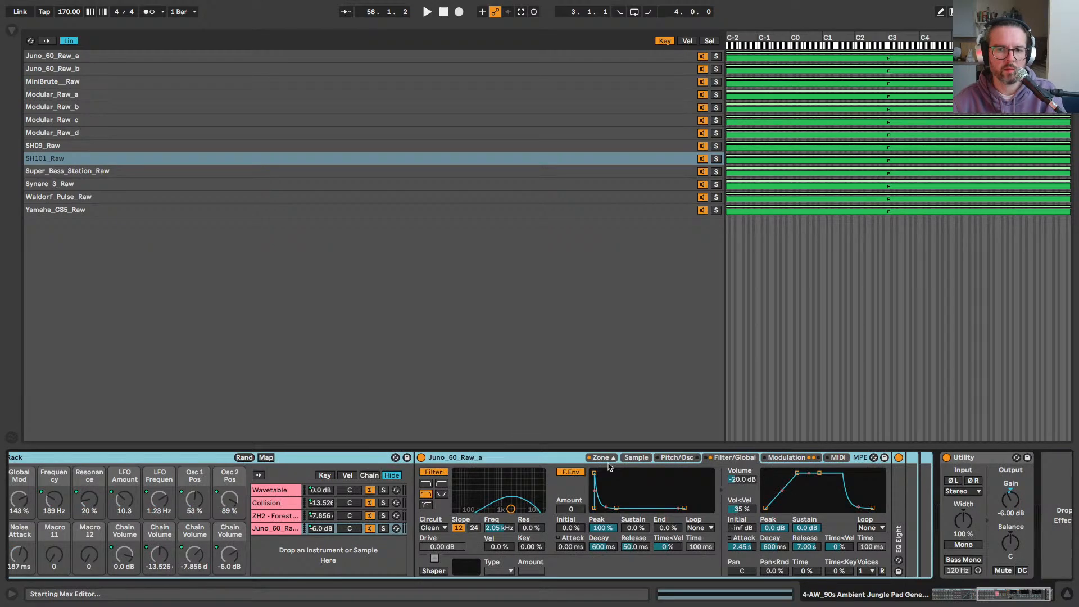
pyautogui.press('Tab')
# Step: Record track 4's clip below RESAMPLING 4 while setting F to 959 Hz, the chime layer to -8.803 dB and TIME to -61 %
pyautogui.click(93, 118)
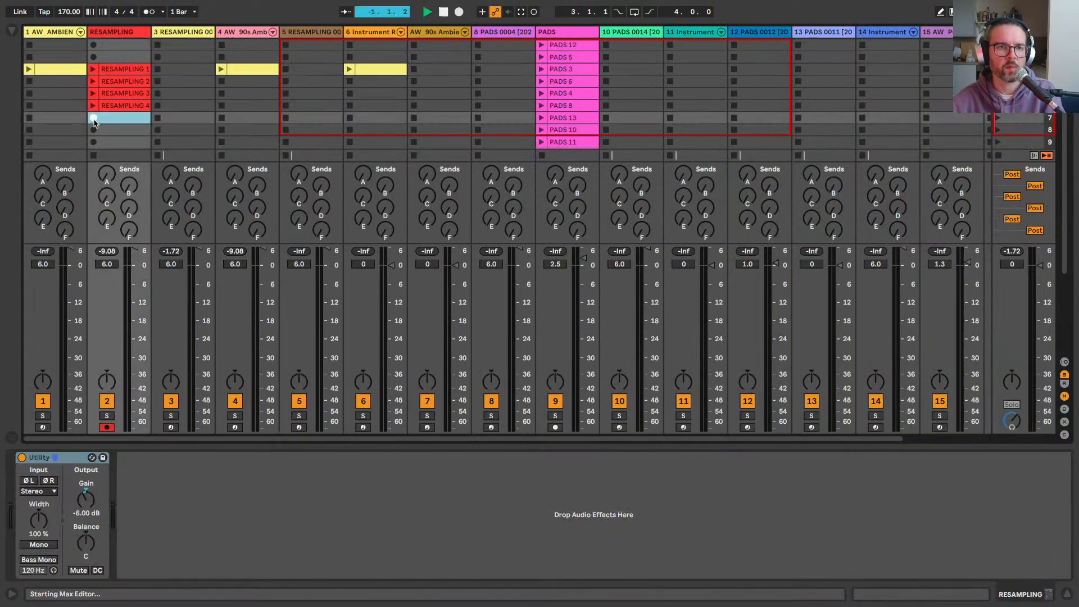
pyautogui.click(221, 69)
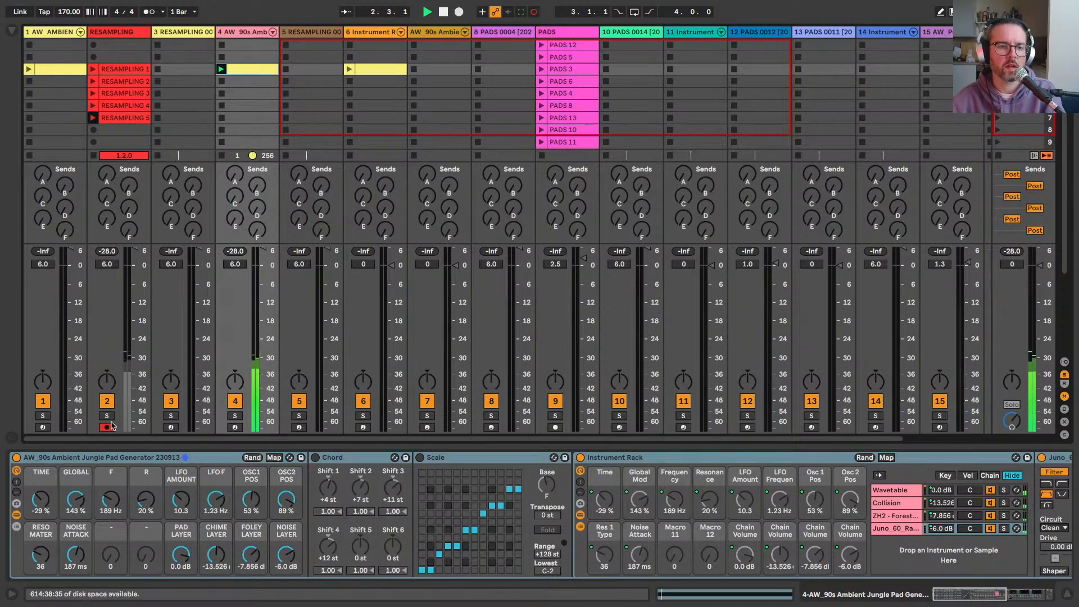
pyautogui.moveTo(110, 508); pyautogui.dragTo(109, 476)
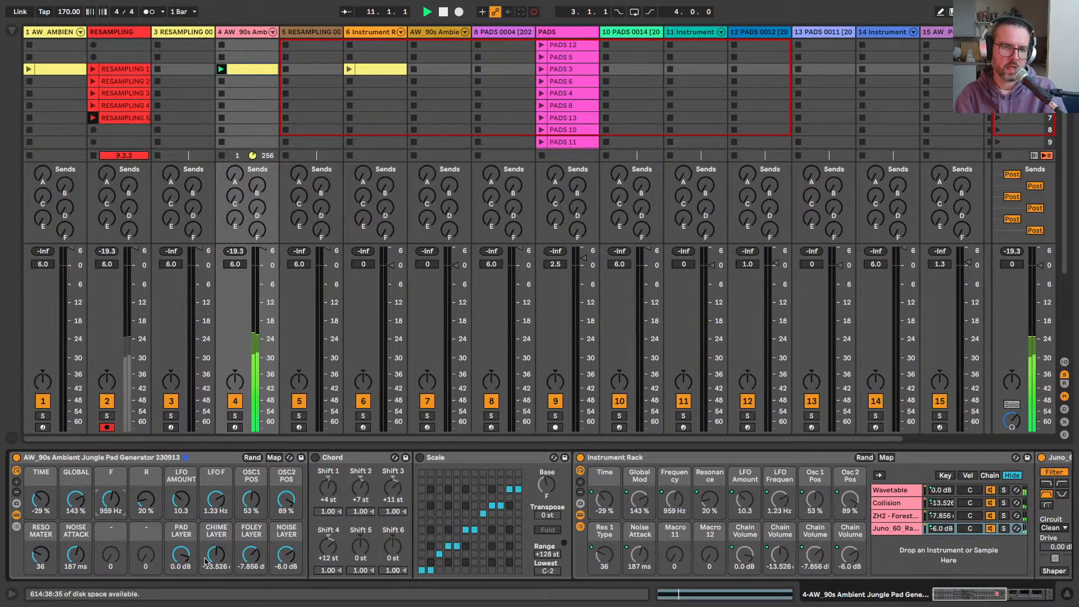
pyautogui.moveTo(216, 554); pyautogui.dragTo(216, 548)
pyautogui.moveTo(41, 498)
pyautogui.mouseDown()
pyautogui.moveTo(40, 469)
pyautogui.moveTo(40, 511)
pyautogui.mouseUp()
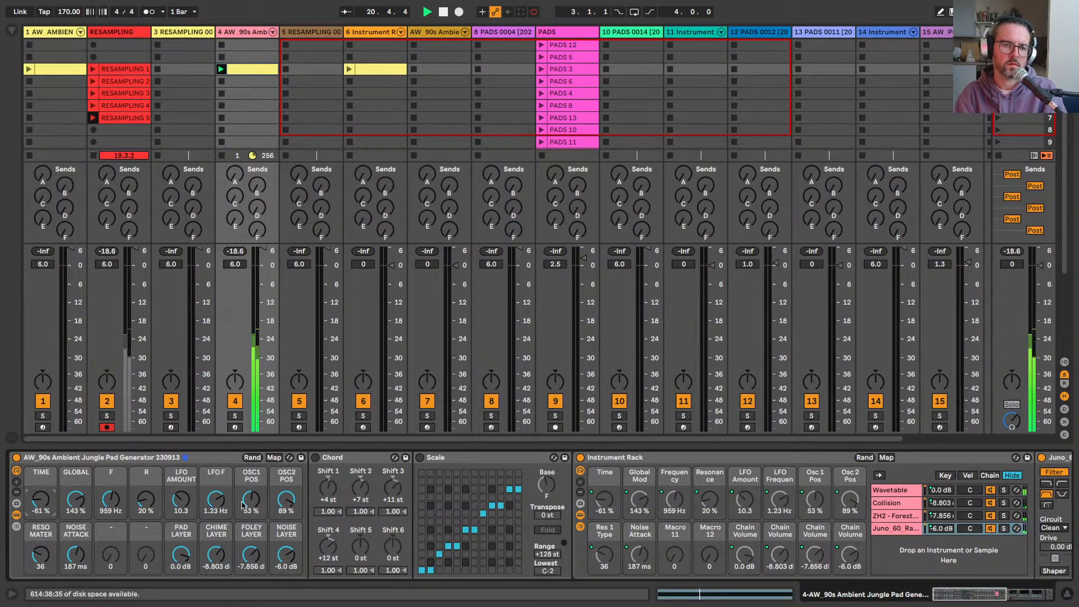
# Step: Set the rack's OSC1 POS to 12 %, OSC2 POS to 20 %, LFO amount to 21.5 and noise attack to 2 ms while recording
pyautogui.moveTo(243, 504); pyautogui.dragTo(286, 537)
pyautogui.click(181, 488)
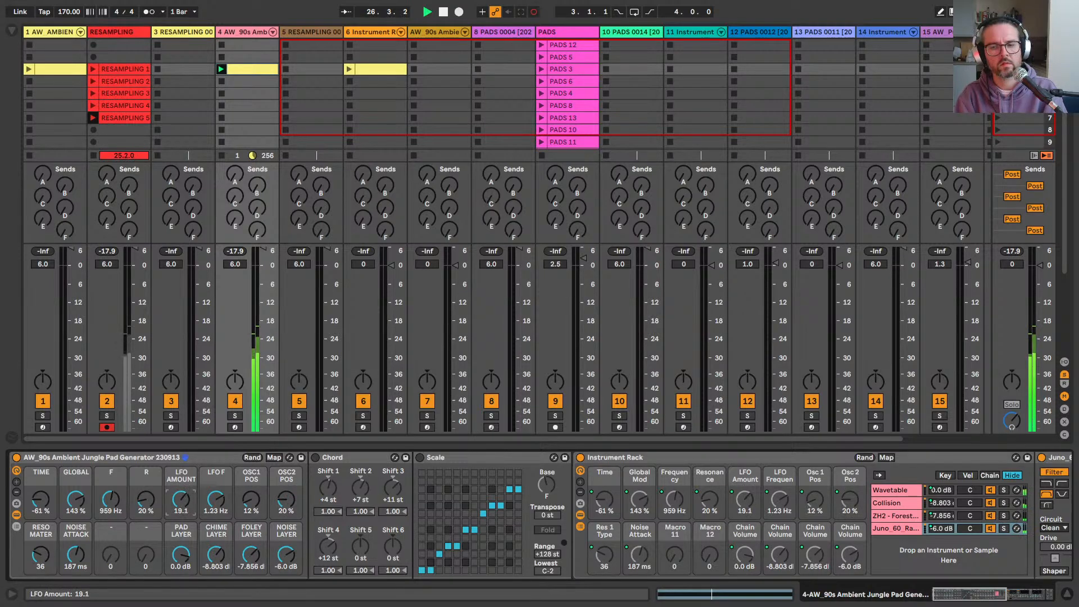
pyautogui.moveTo(182, 489); pyautogui.dragTo(182, 488)
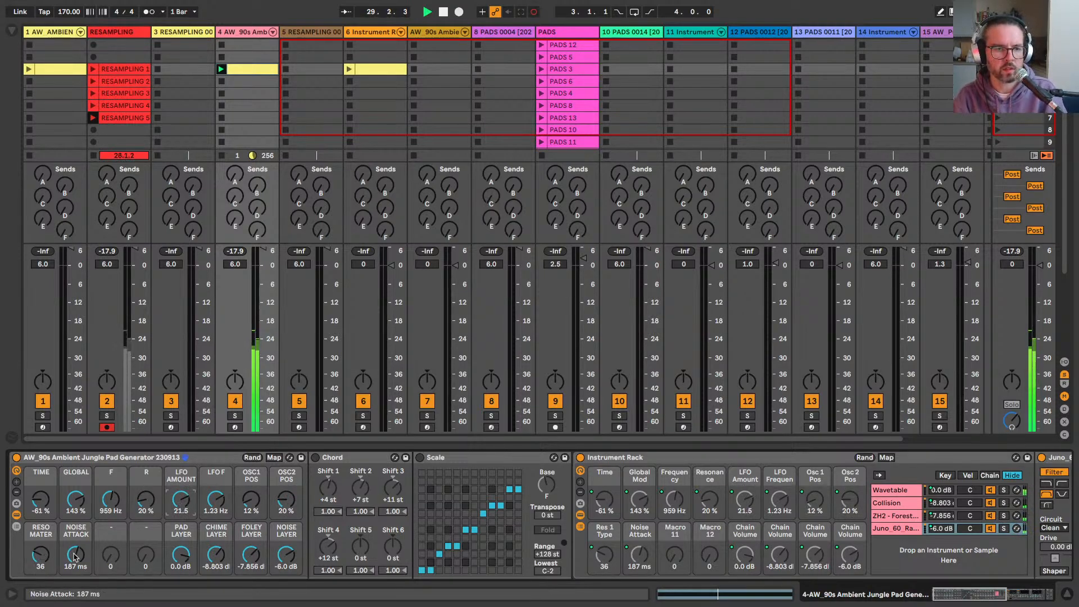
pyautogui.moveTo(75, 556); pyautogui.dragTo(75, 581)
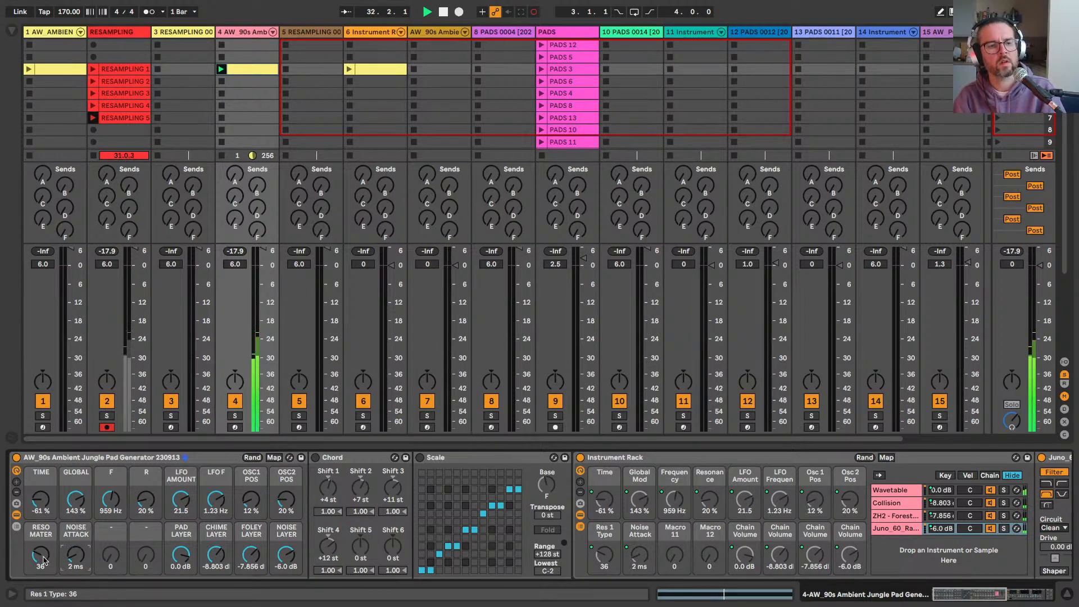
# Step: Set the rack's chime layer to -4.394 dB, TIME to 59 %, F to 273 Hz and R to 48 % while recording
pyautogui.moveTo(216, 556); pyautogui.dragTo(216, 541)
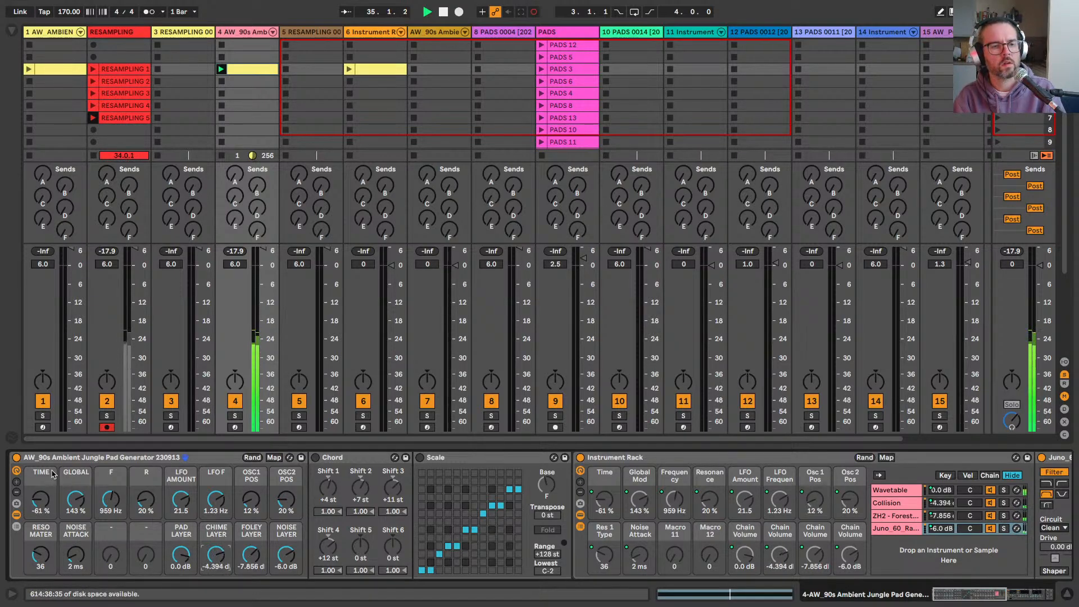
pyautogui.moveTo(40, 498); pyautogui.dragTo(41, 469)
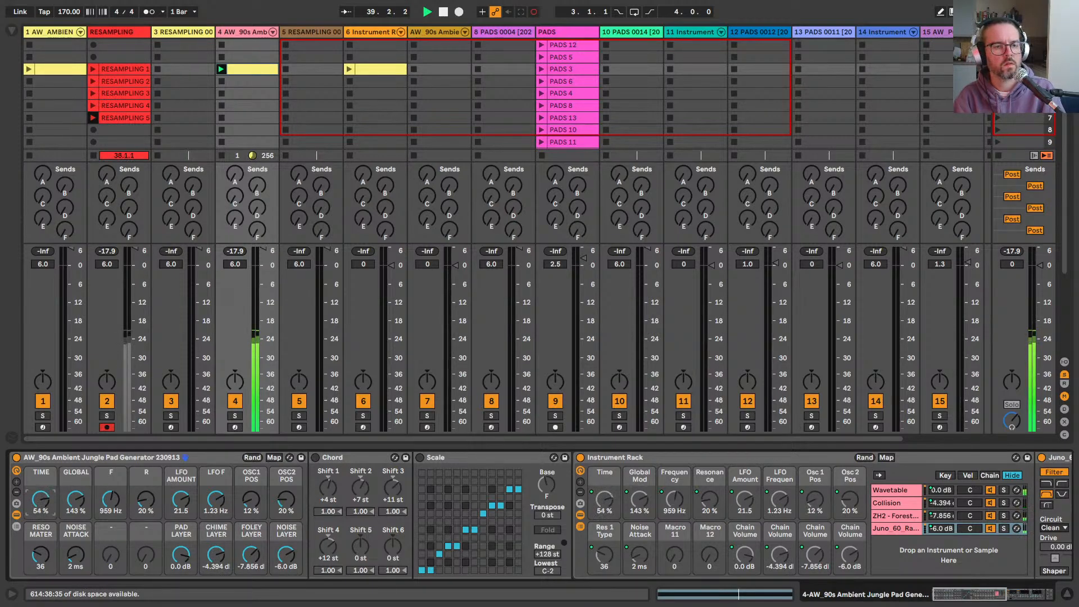
pyautogui.moveTo(111, 499); pyautogui.dragTo(146, 488)
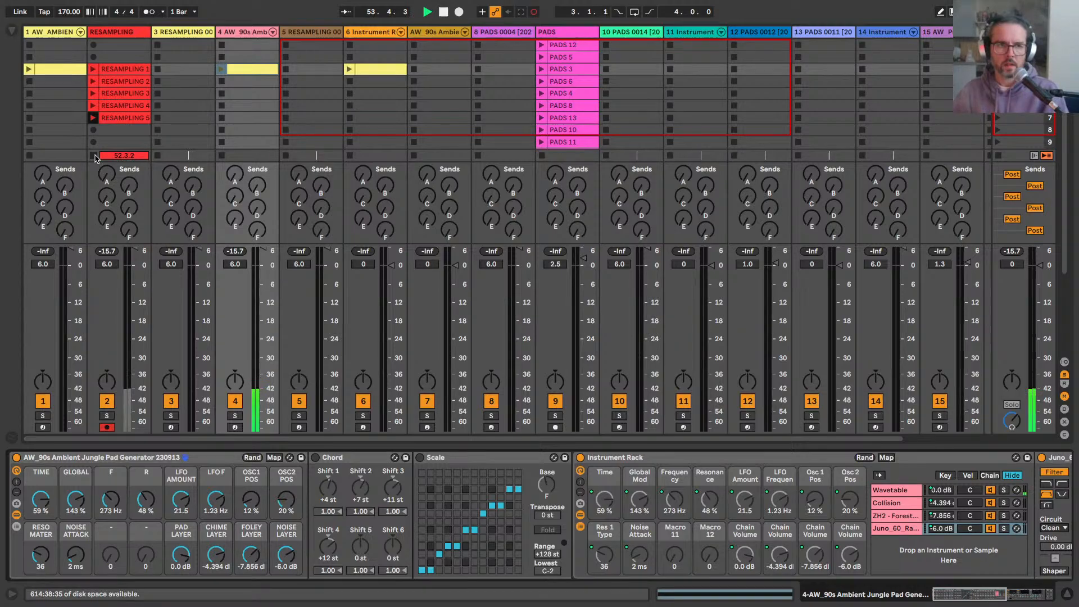
# Step: Finish the recording, load RESAMPLING 5 into track 3's Sampler and normalize the sample's volume
pyautogui.click(169, 158)
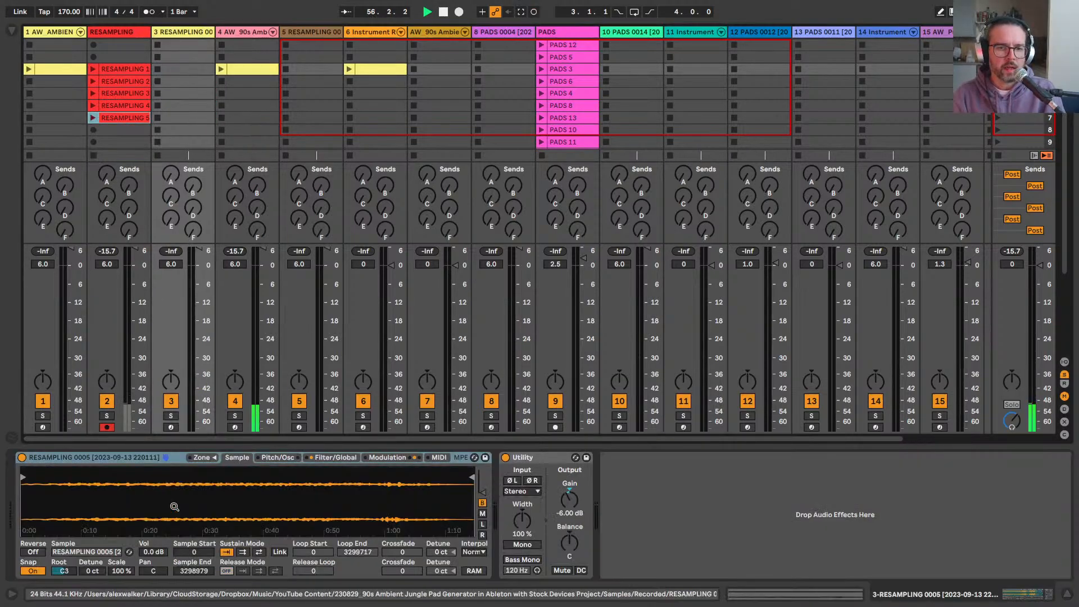
pyautogui.rightClick(191, 500)
pyautogui.click(197, 445)
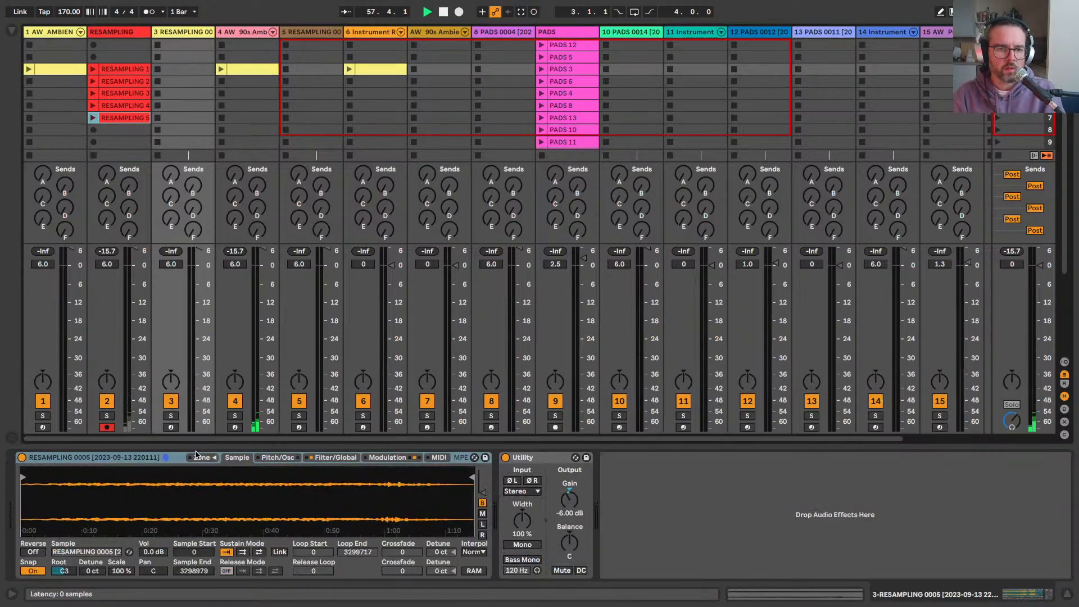
pyautogui.rightClick(214, 482)
pyautogui.click(237, 536)
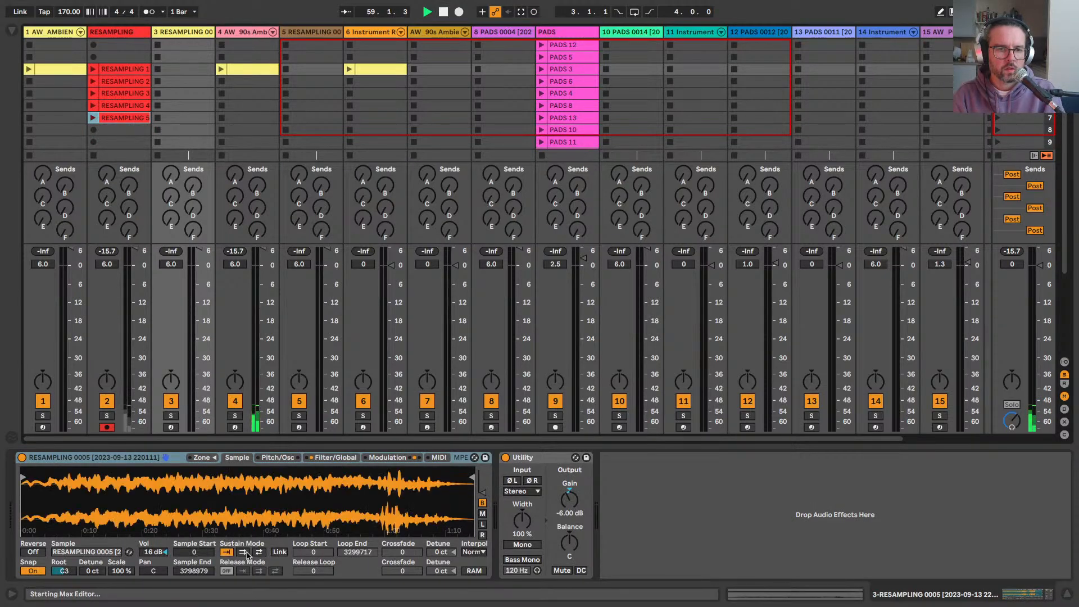
# Step: Lower the Sampler's volume to -17.0 dB and check its LFO modulation settings
pyautogui.click(334, 457)
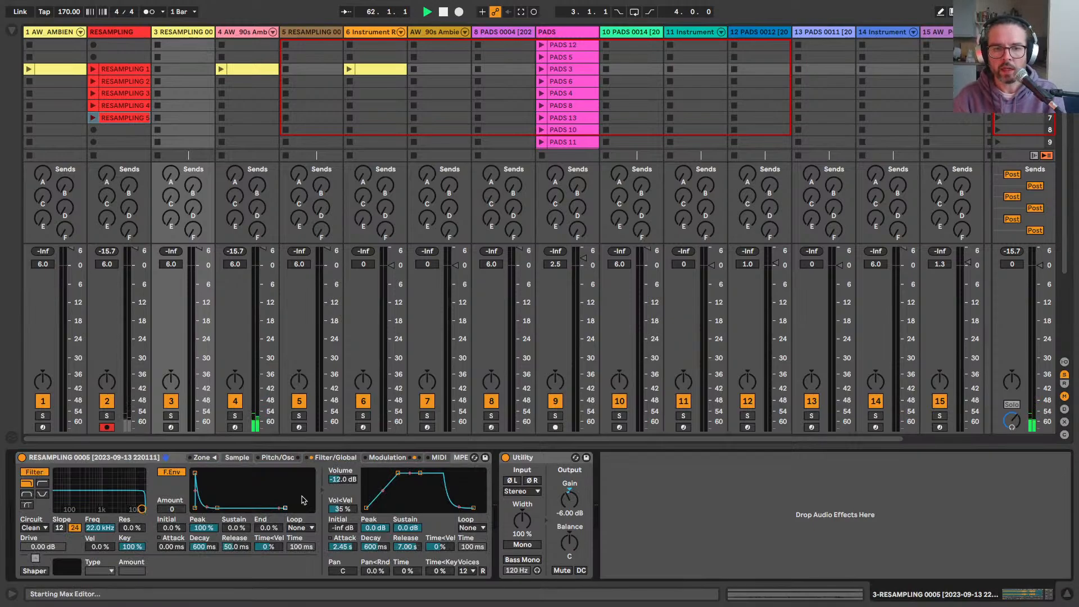
pyautogui.moveTo(336, 484)
pyautogui.mouseDown()
pyautogui.moveTo(331, 497)
pyautogui.moveTo(325, 481)
pyautogui.mouseUp()
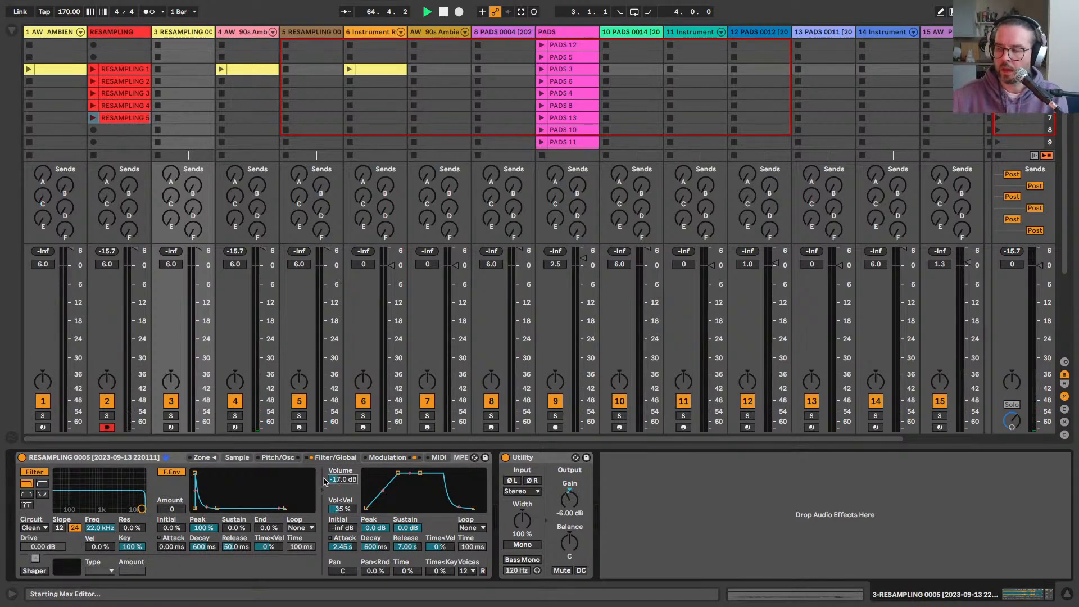
pyautogui.click(387, 457)
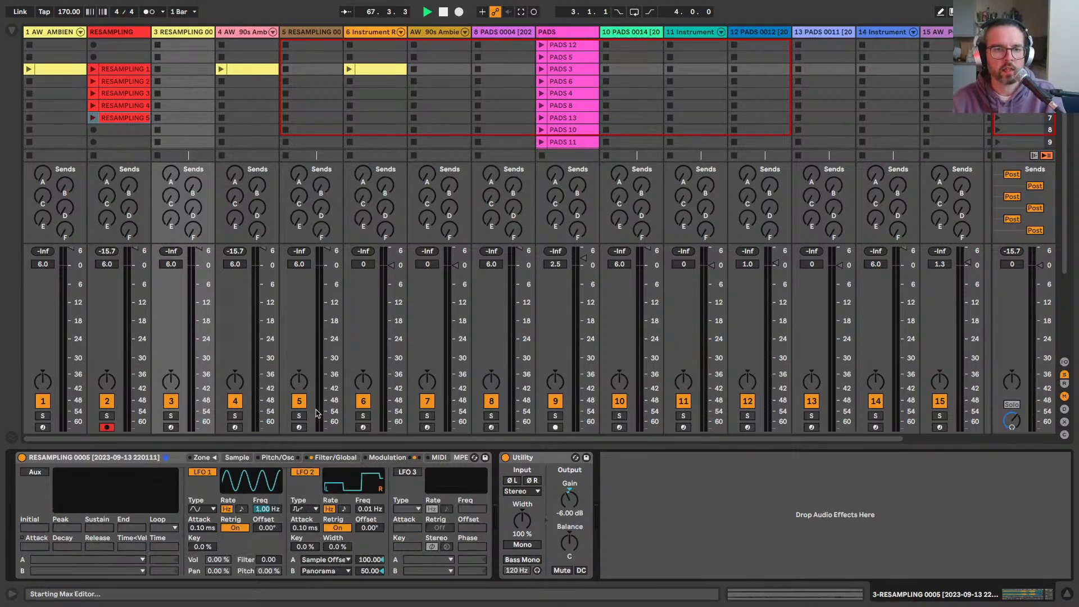
# Step: Arm track 3, set the Sampler to back-and-forth sustain looping with root key C4, and lengthen its volume attack
pyautogui.click(171, 427)
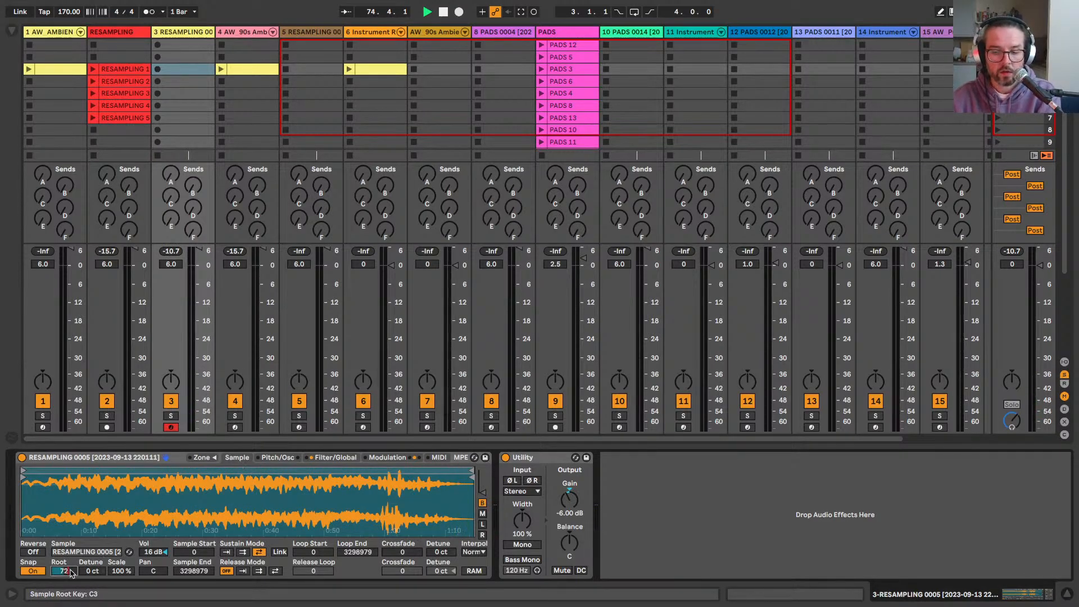
pyautogui.press('Return')
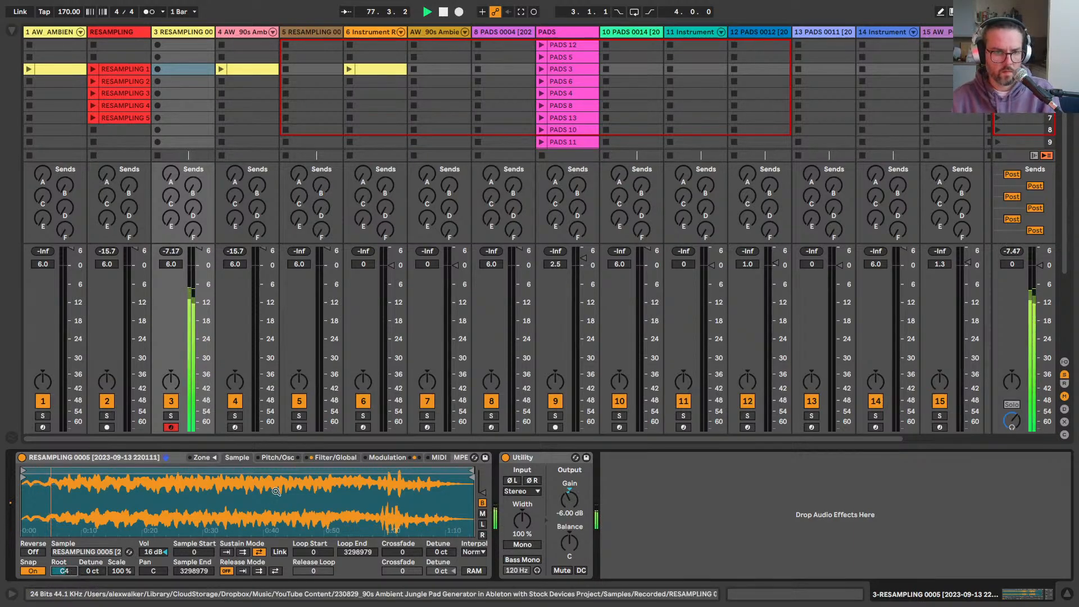
pyautogui.click(322, 458)
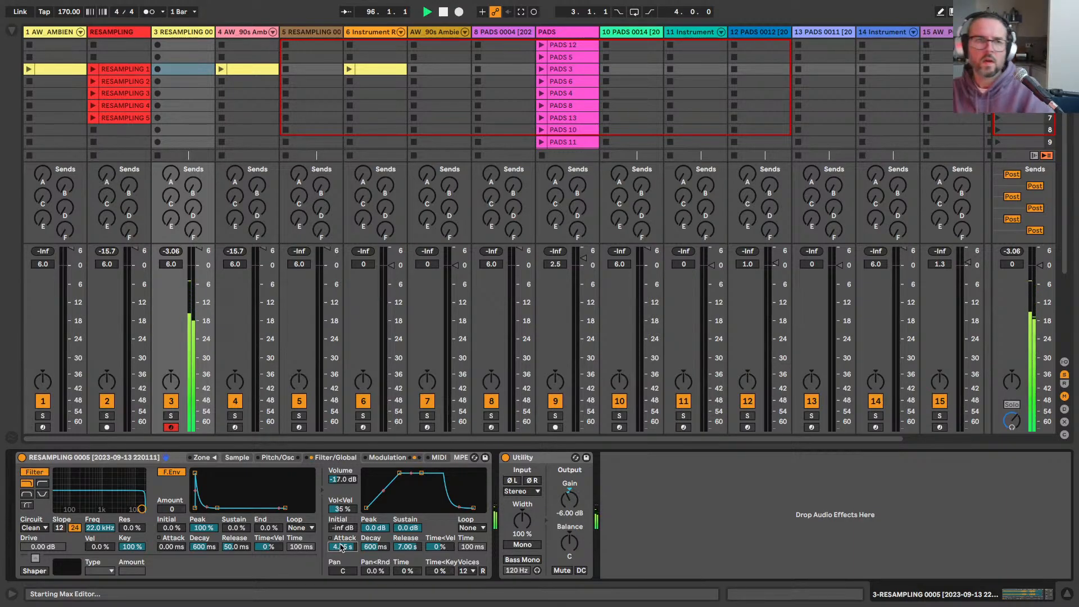
# Step: Lower the noise layer of track 4's pad generator rack to -10.691 dB and randomize the rack's macros
pyautogui.click(143, 253)
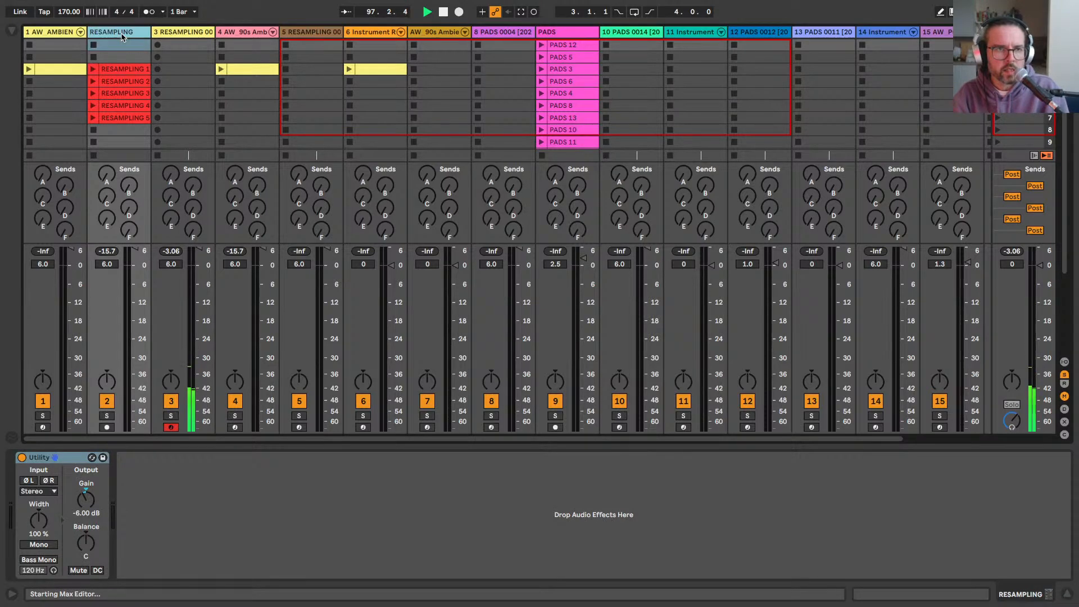
pyautogui.click(182, 32)
pyautogui.click(135, 34)
pyautogui.click(228, 32)
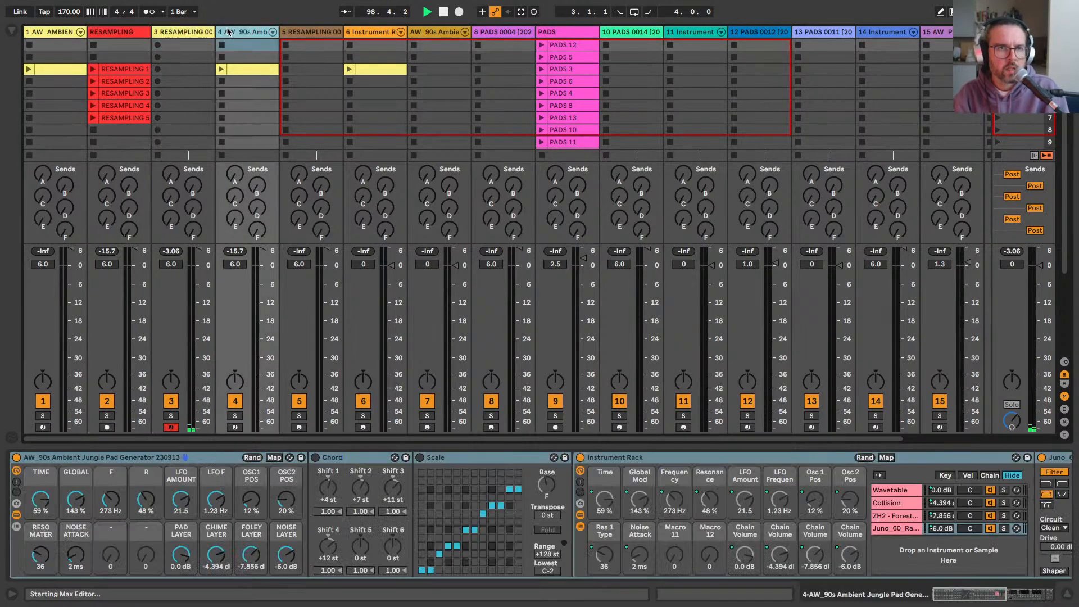
pyautogui.moveTo(286, 554); pyautogui.dragTo(286, 565)
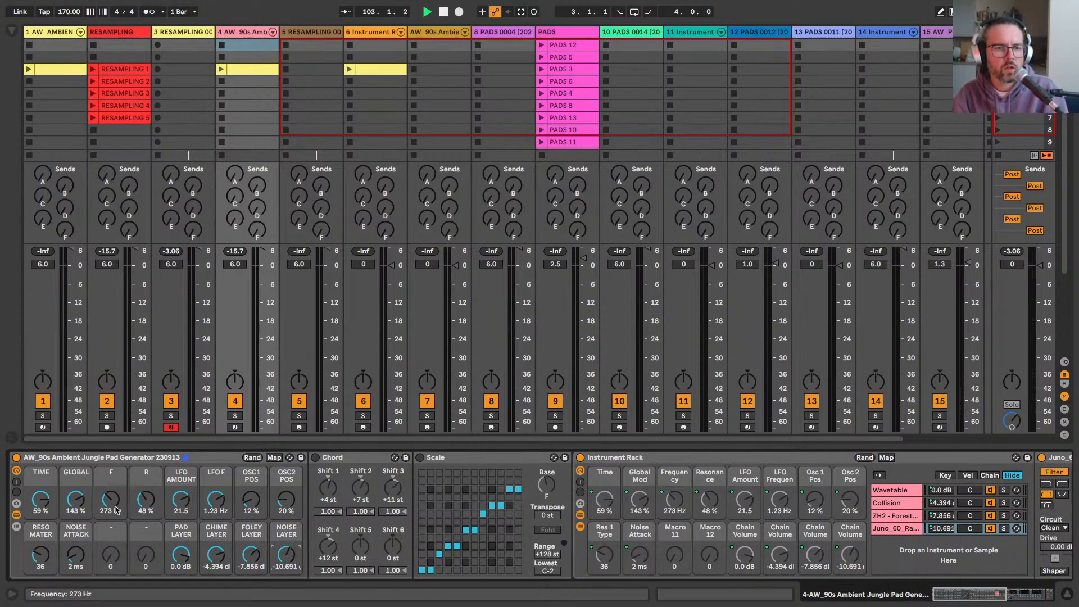
pyautogui.click(252, 457)
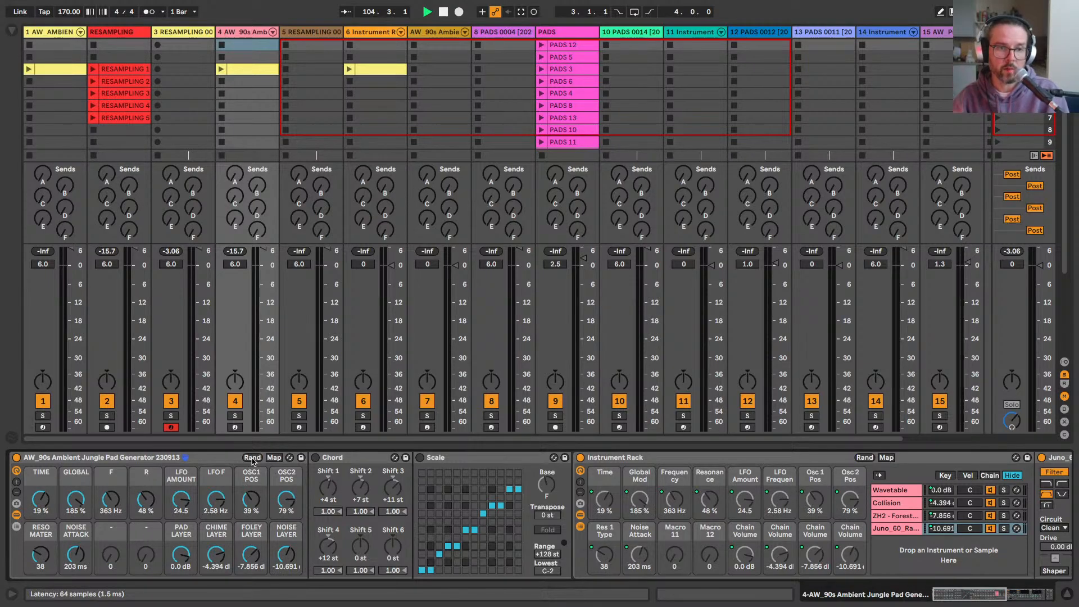
# Step: Audition track 4's pad clip, then record it into the RESAMPLING track's empty slot below RESAMPLING 5
pyautogui.click(221, 69)
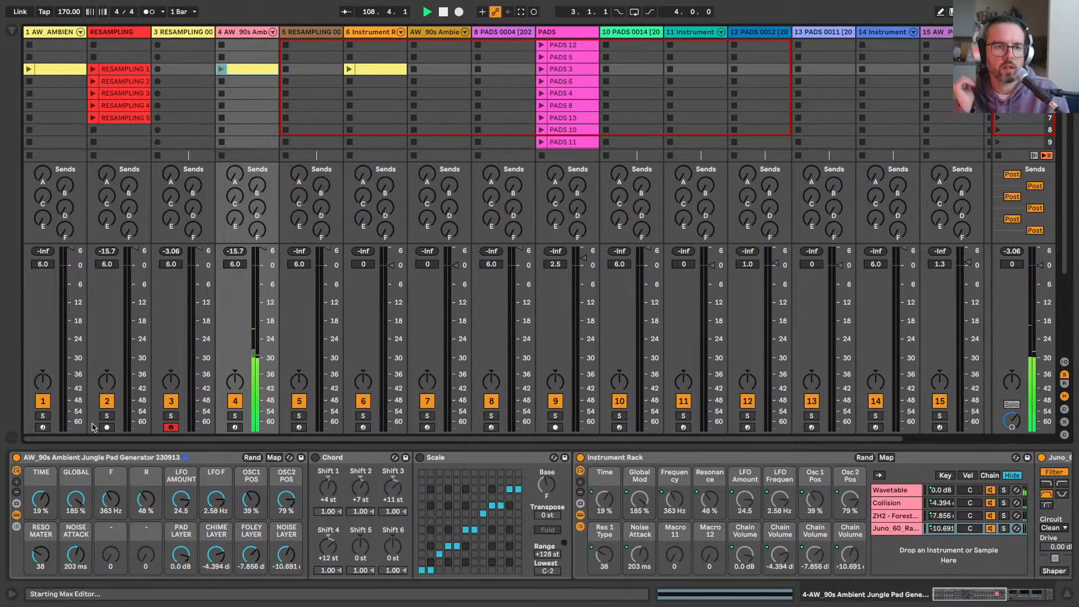
pyautogui.click(106, 129)
pyautogui.click(94, 130)
pyautogui.press('space')
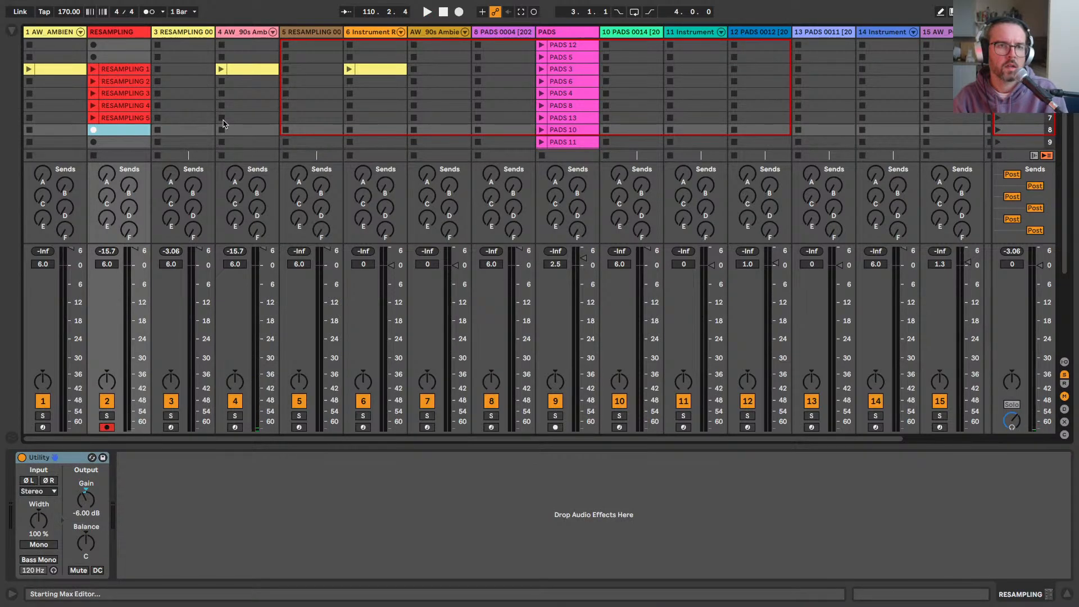
pyautogui.click(221, 69)
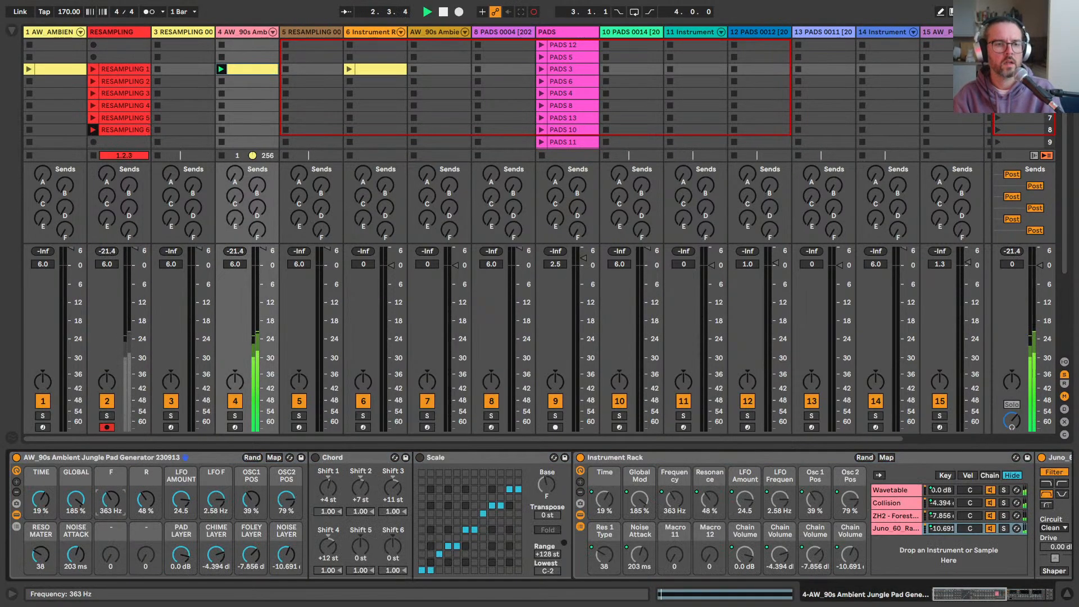
# Step: While recording, lower the generator rack's chime layer to -9.746 dB, LFO amount to 8.50 and noise layer to -20.821 dB
pyautogui.moveTo(216, 560); pyautogui.dragTo(216, 581)
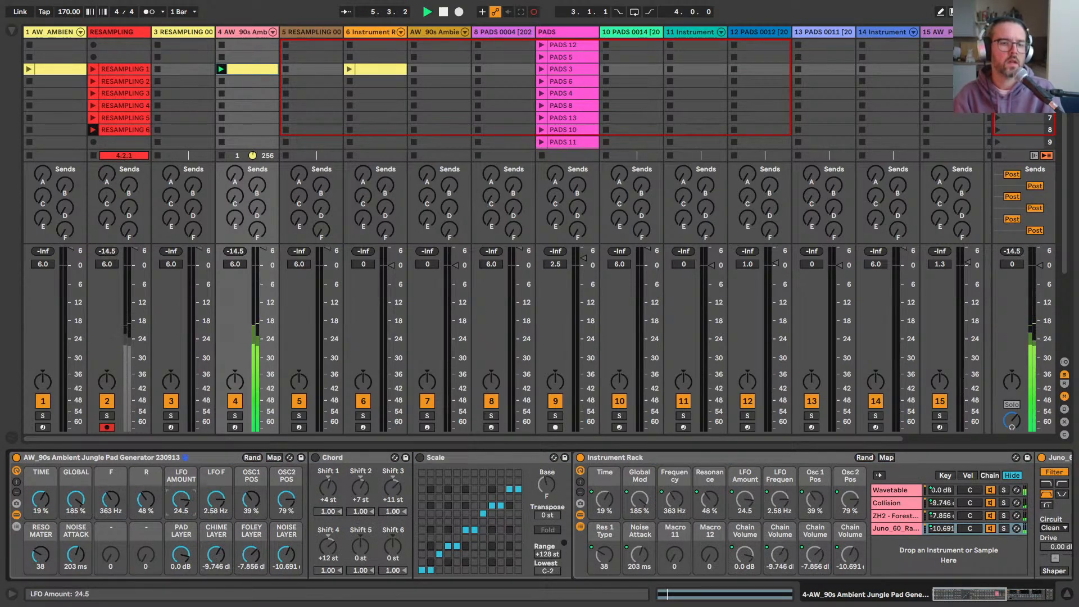
pyautogui.moveTo(181, 499); pyautogui.dragTo(181, 525)
pyautogui.moveTo(286, 555); pyautogui.dragTo(287, 576)
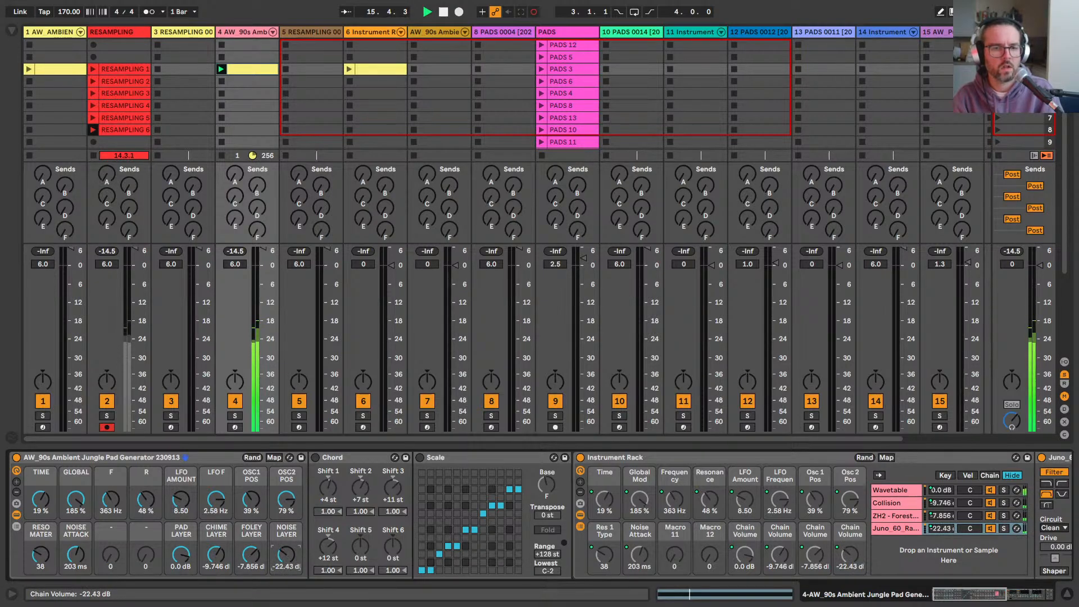
pyautogui.moveTo(287, 576); pyautogui.dragTo(286, 573)
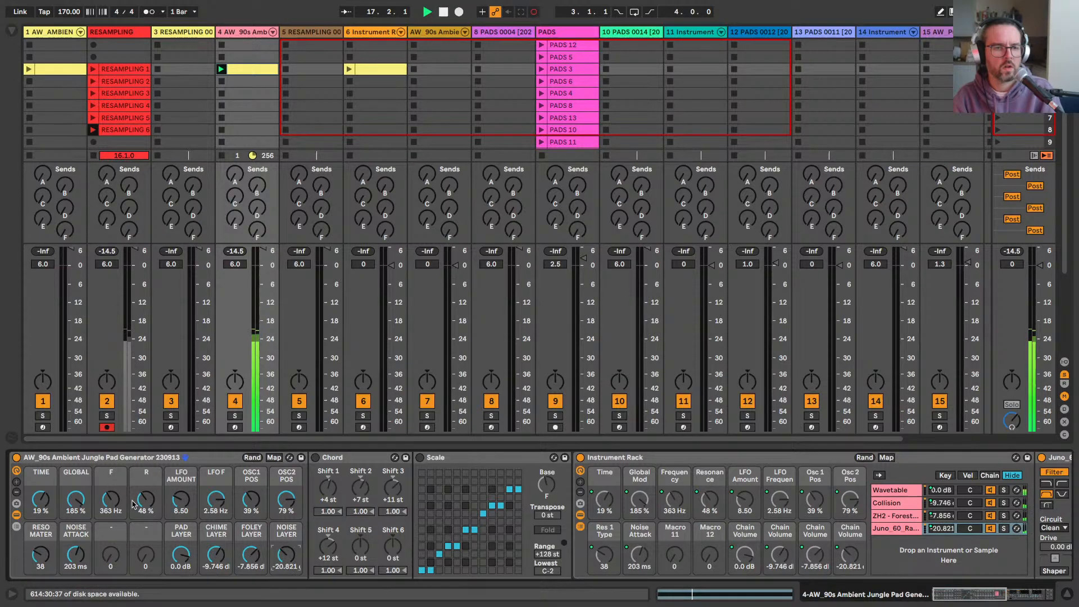
# Step: During the recording, lower the Global macro to 104 % and R to 27 %, raise Time, and open the F macro to about 3.5 kHz
pyautogui.moveTo(111, 499); pyautogui.dragTo(86, 517)
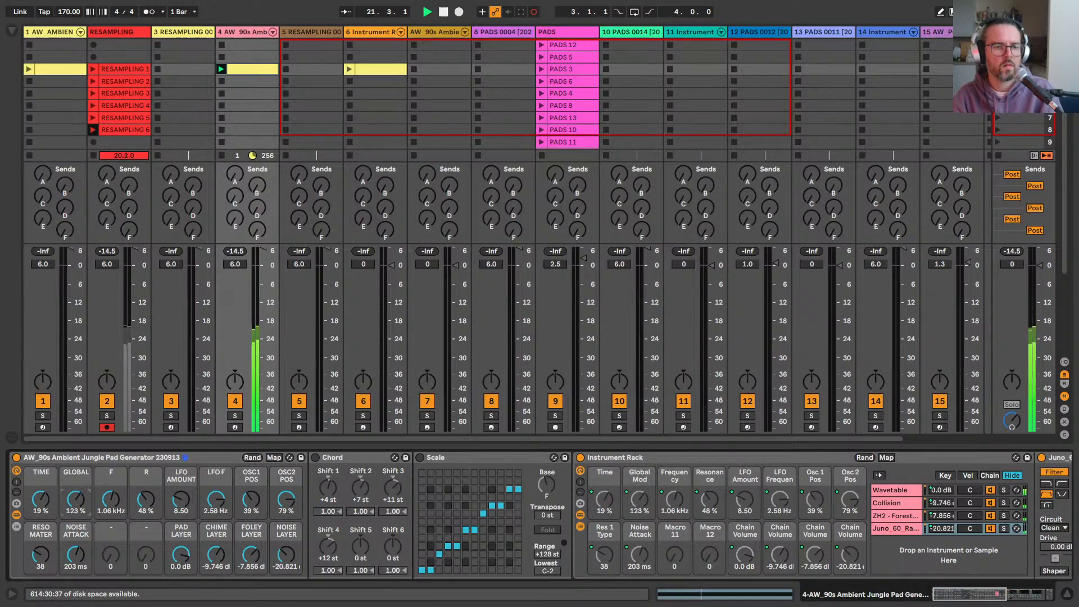
pyautogui.moveTo(86, 517); pyautogui.dragTo(86, 525)
pyautogui.moveTo(41, 499); pyautogui.dragTo(40, 485)
pyautogui.moveTo(146, 499); pyautogui.dragTo(146, 509)
pyautogui.click(111, 499)
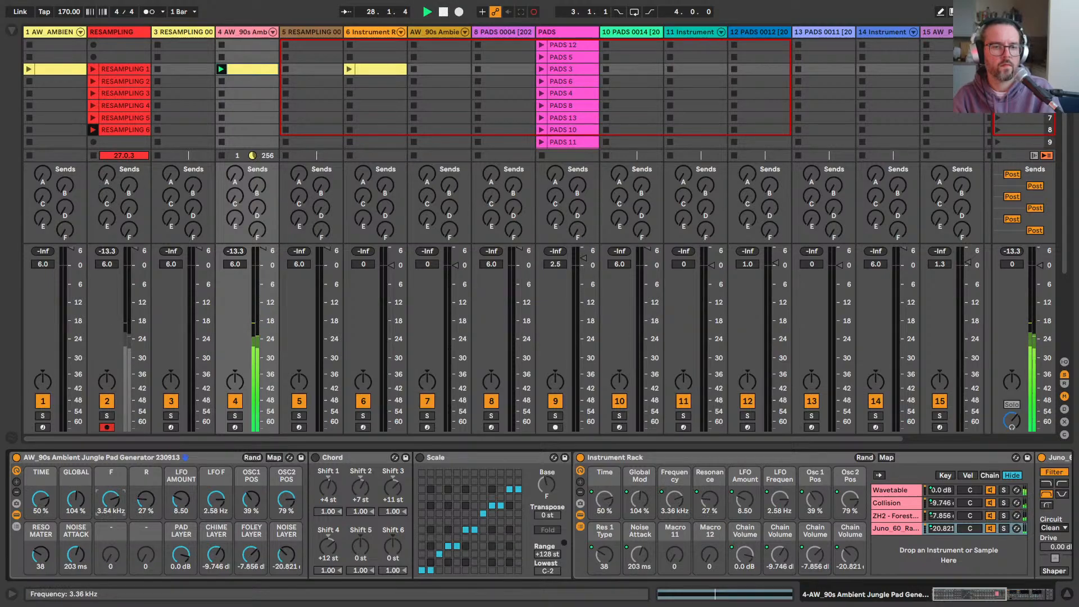
# Step: Sweep the F macro down and back to 1.06 kHz, lowering the foley layer to -11.006 dB and noise attack to 3 ms
pyautogui.moveTo(111, 499); pyautogui.dragTo(110, 522)
pyautogui.moveTo(251, 555); pyautogui.dragTo(251, 560)
pyautogui.moveTo(111, 522); pyautogui.dragTo(111, 507)
pyautogui.moveTo(76, 554); pyautogui.dragTo(76, 566)
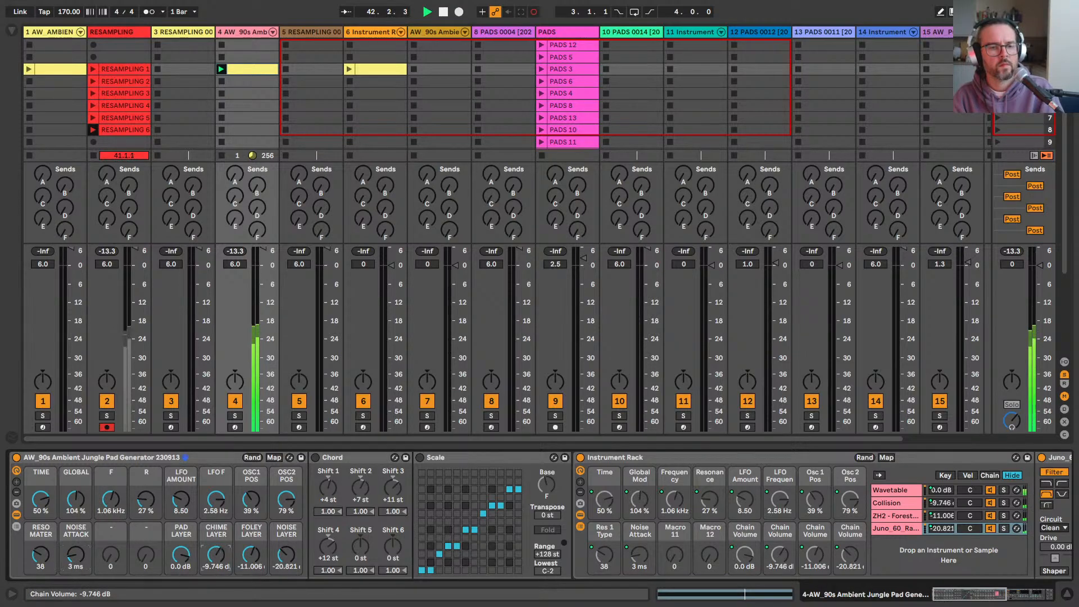
# Step: Raise the chime layer to -7.542 dB, sweep the F macro up and down to 118 Hz, and stop track 4's clip
pyautogui.moveTo(217, 553); pyautogui.dragTo(217, 552)
pyautogui.moveTo(110, 499); pyautogui.dragTo(110, 497)
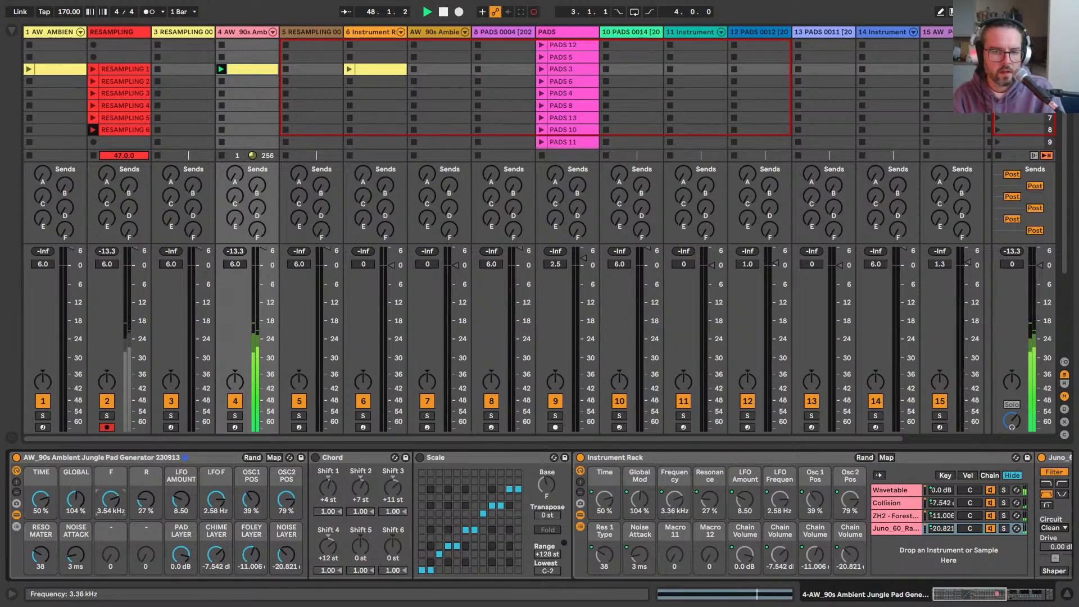
pyautogui.moveTo(110, 498); pyautogui.dragTo(111, 531)
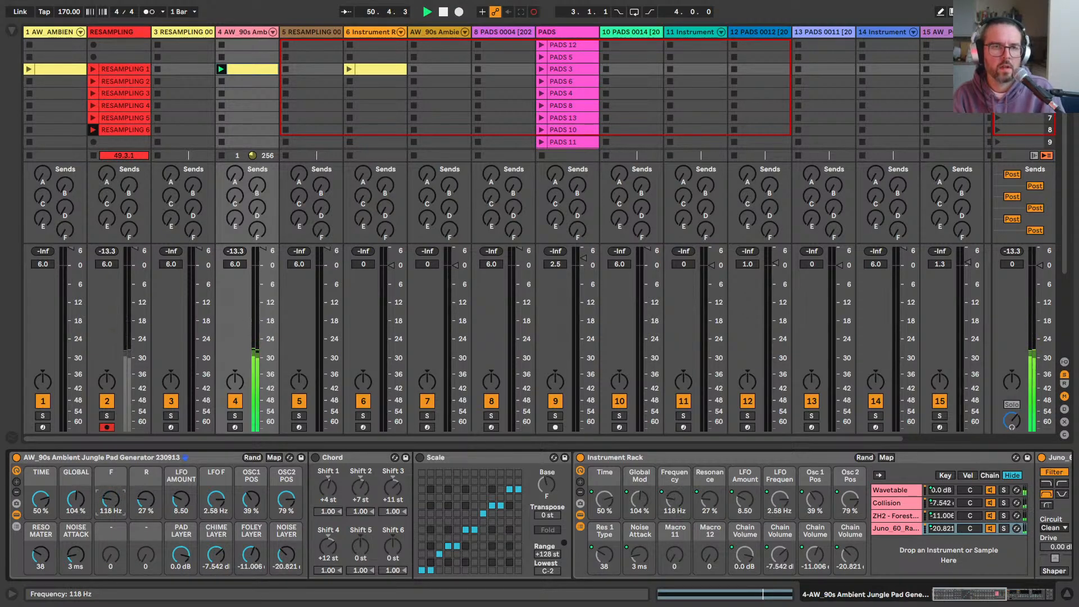
pyautogui.click(223, 156)
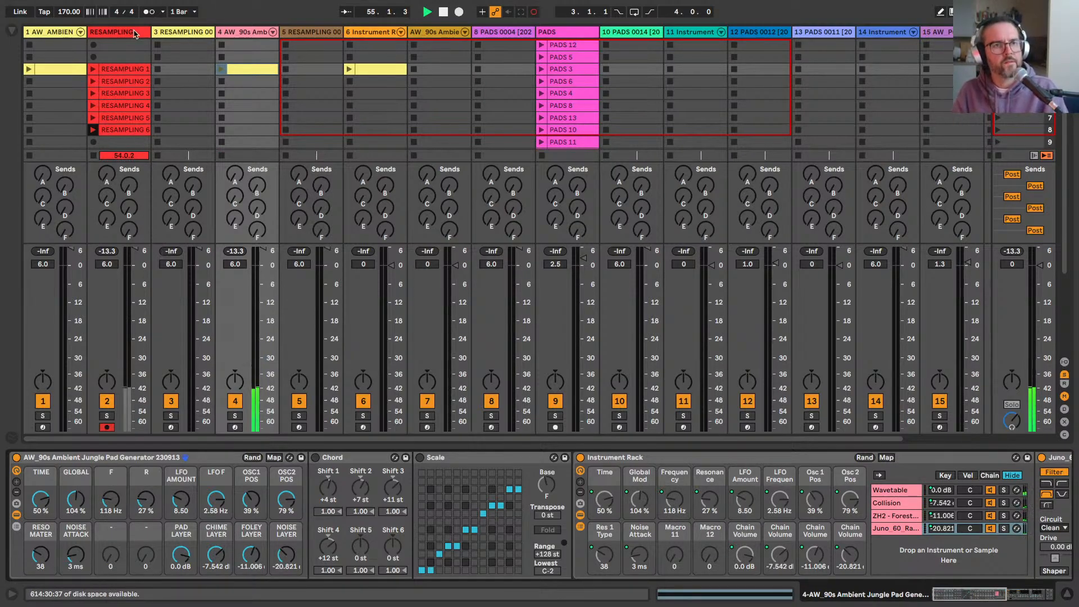
# Step: Insert a MIDI track after the RESAMPLING track, finish the recording and load the RESAMPLING 6 clip into the new track
pyautogui.click(135, 32)
pyautogui.press('super+shift+t')
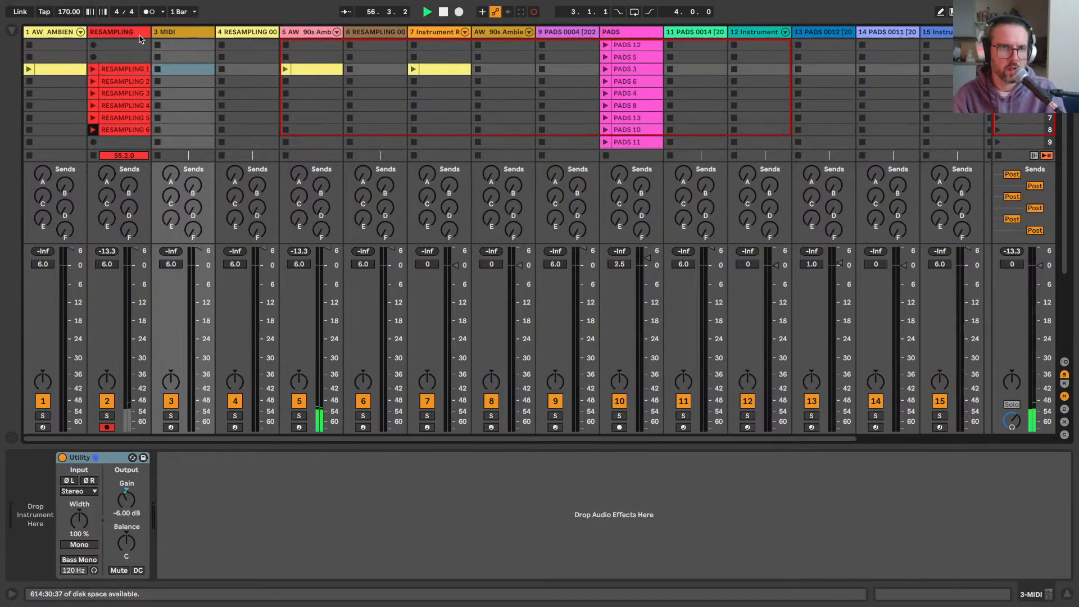
pyautogui.click(122, 131)
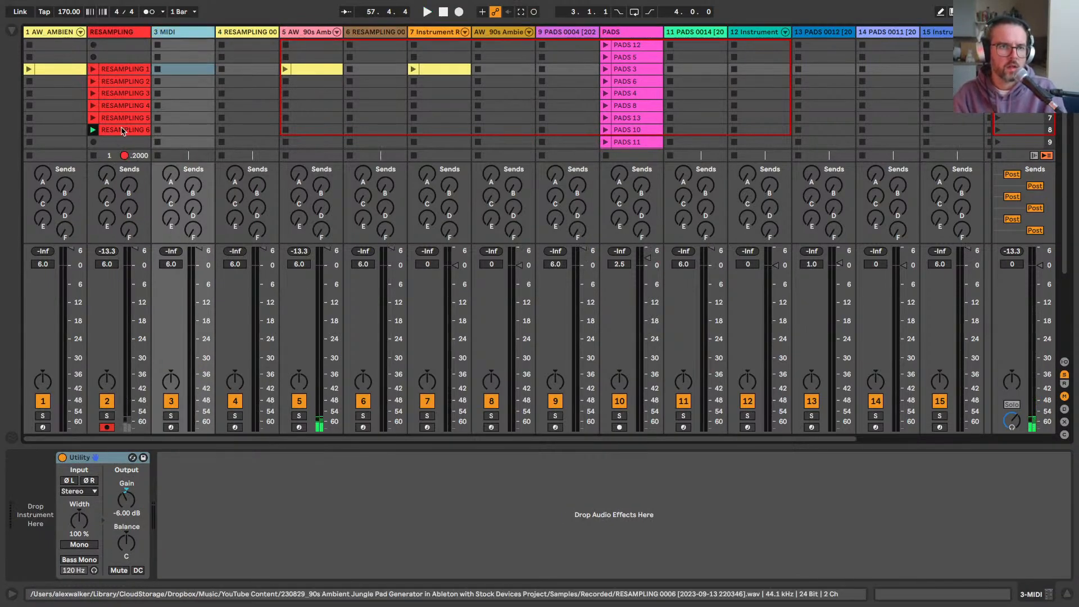
pyautogui.moveTo(123, 130); pyautogui.dragTo(23, 534)
# Step: Convert track 3's Simpler to a Sampler and normalize the sample's volume
pyautogui.rightClick(130, 493)
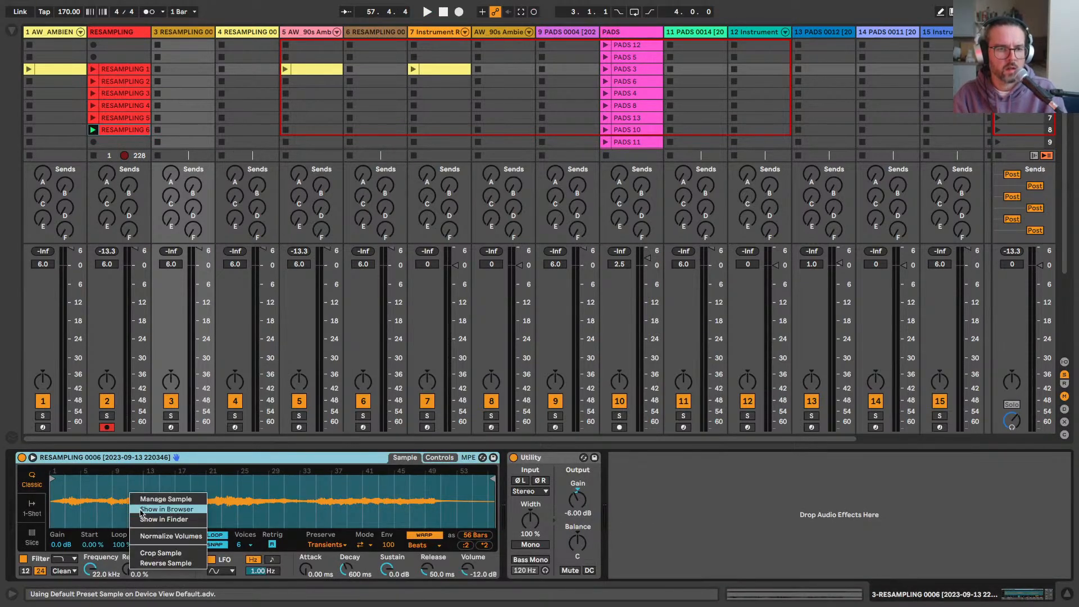
pyautogui.click(146, 455)
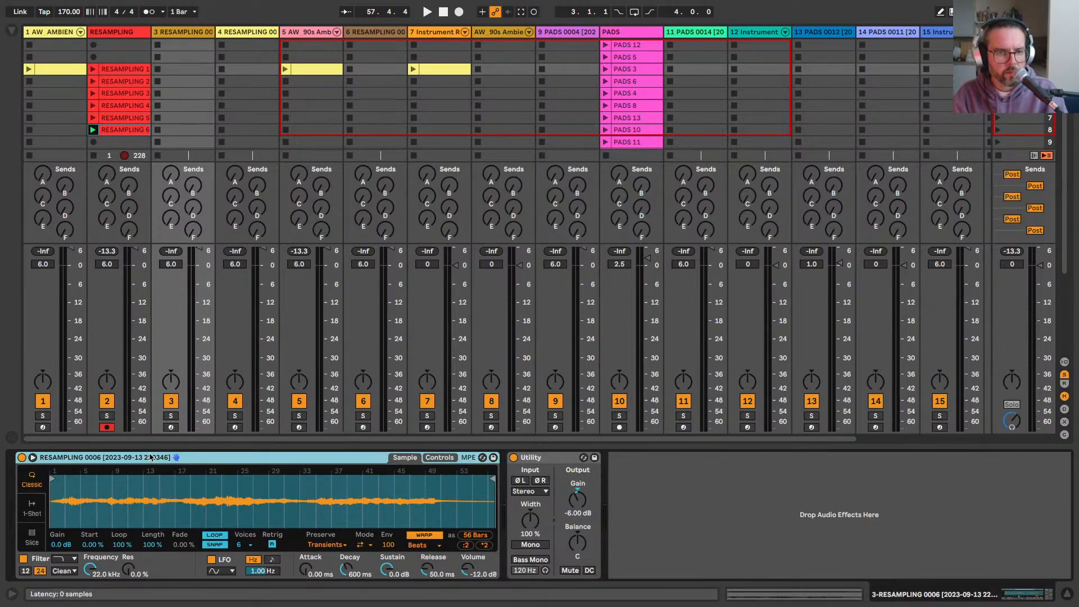
pyautogui.rightClick(150, 456)
pyautogui.click(169, 478)
pyautogui.rightClick(261, 511)
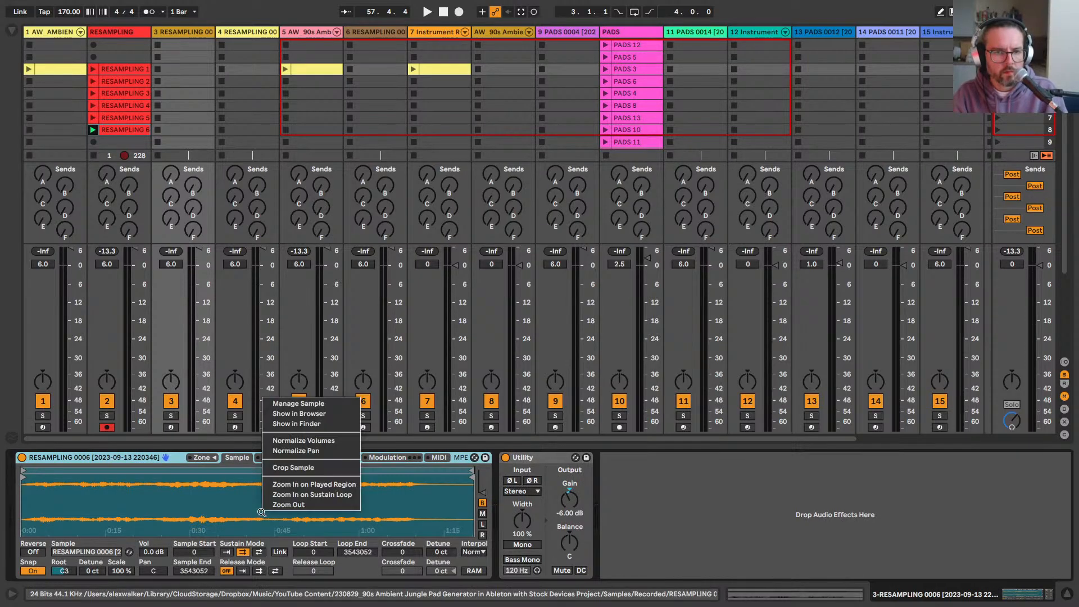
pyautogui.click(290, 441)
# Step: Set the Sampler's volume envelope to 5.26 s attack and 6.42 s release, with 12 voices
pyautogui.click(347, 458)
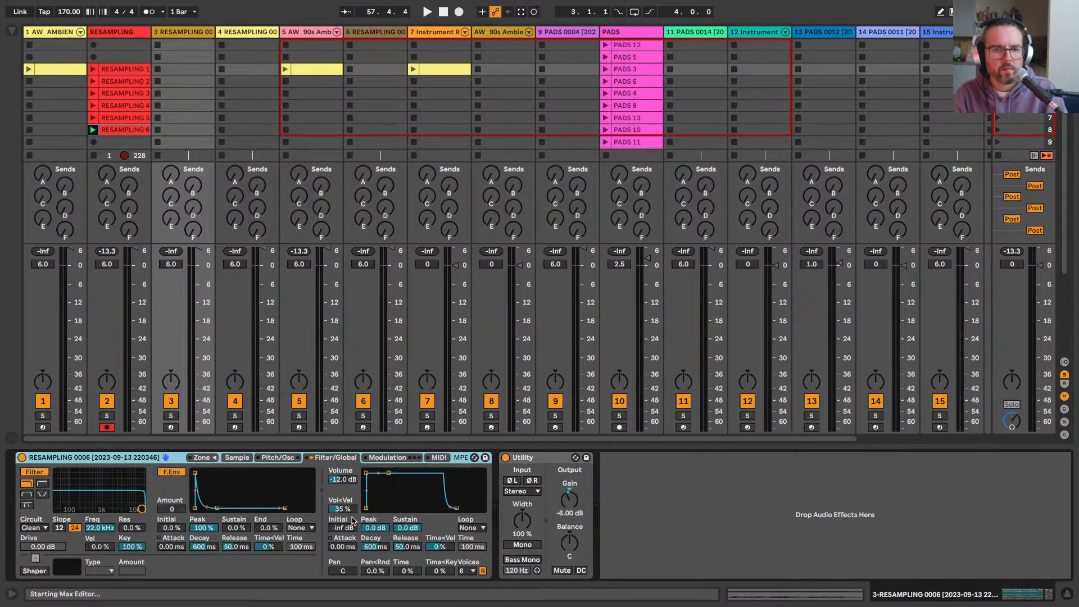
pyautogui.moveTo(351, 547); pyautogui.dragTo(351, 489)
pyautogui.moveTo(405, 547); pyautogui.dragTo(405, 500)
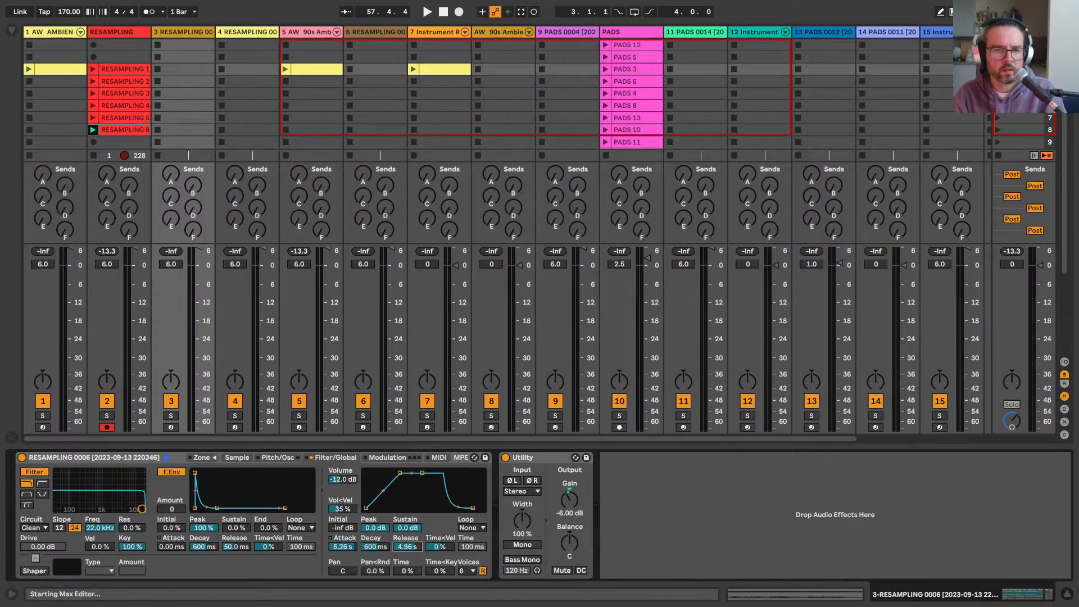
pyautogui.click(467, 571)
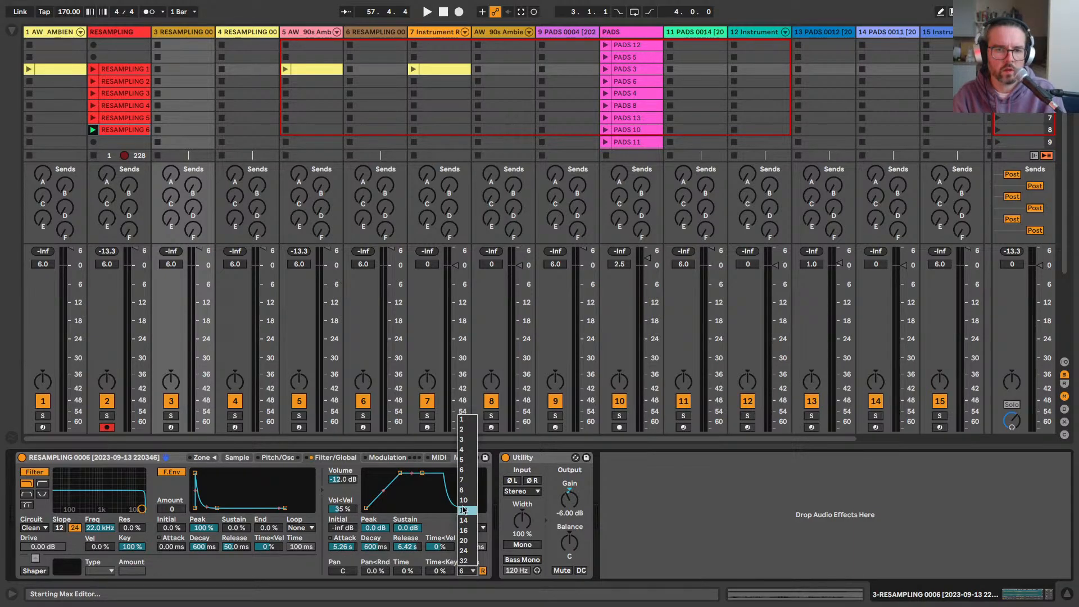
pyautogui.click(467, 509)
# Step: Enable the Sampler's LFO 2 with a random stepped waveform and route destination A to Sample Offset at 100
pyautogui.click(387, 457)
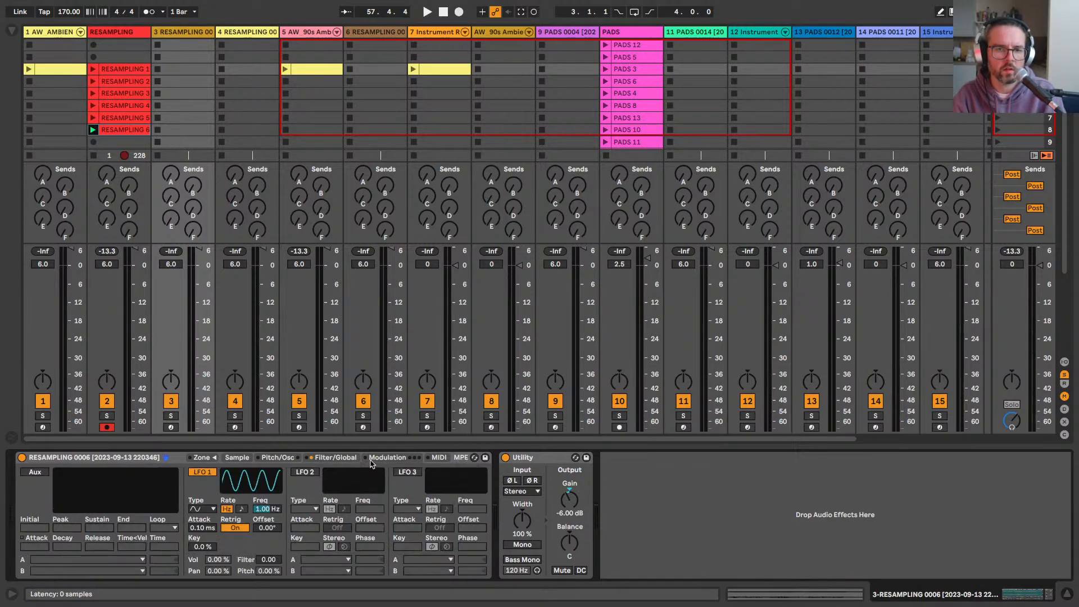
pyautogui.click(304, 472)
pyautogui.click(317, 560)
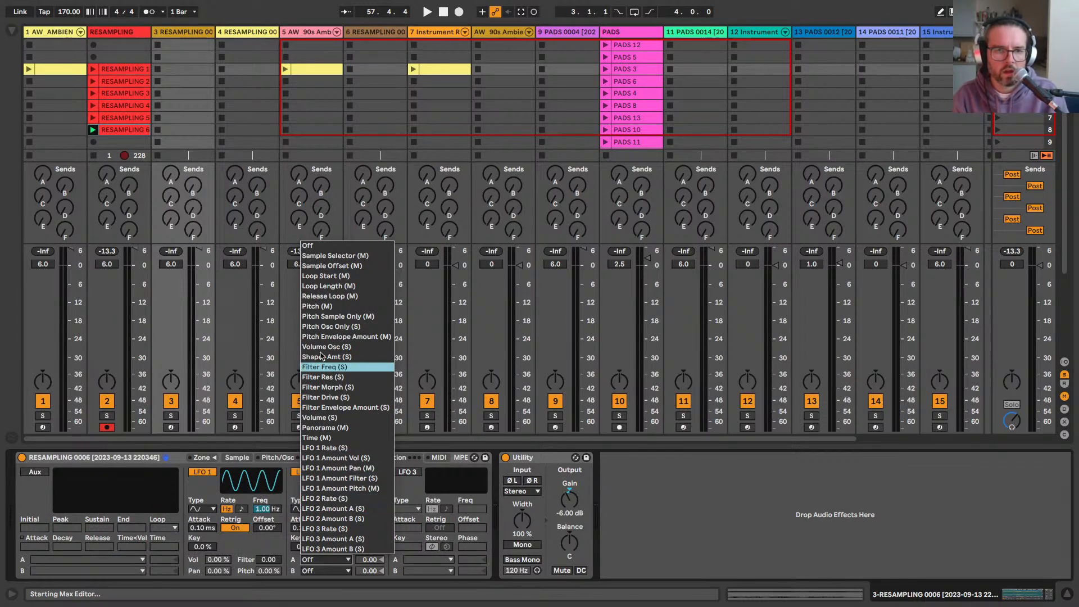
pyautogui.click(331, 266)
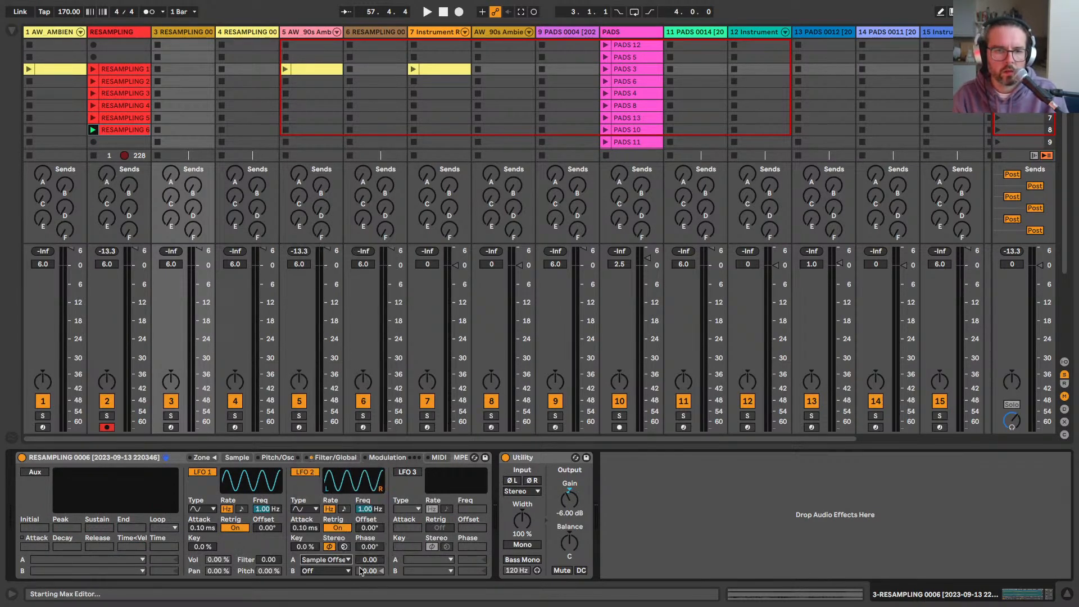
pyautogui.moveTo(369, 559); pyautogui.dragTo(369, 517)
pyautogui.click(308, 508)
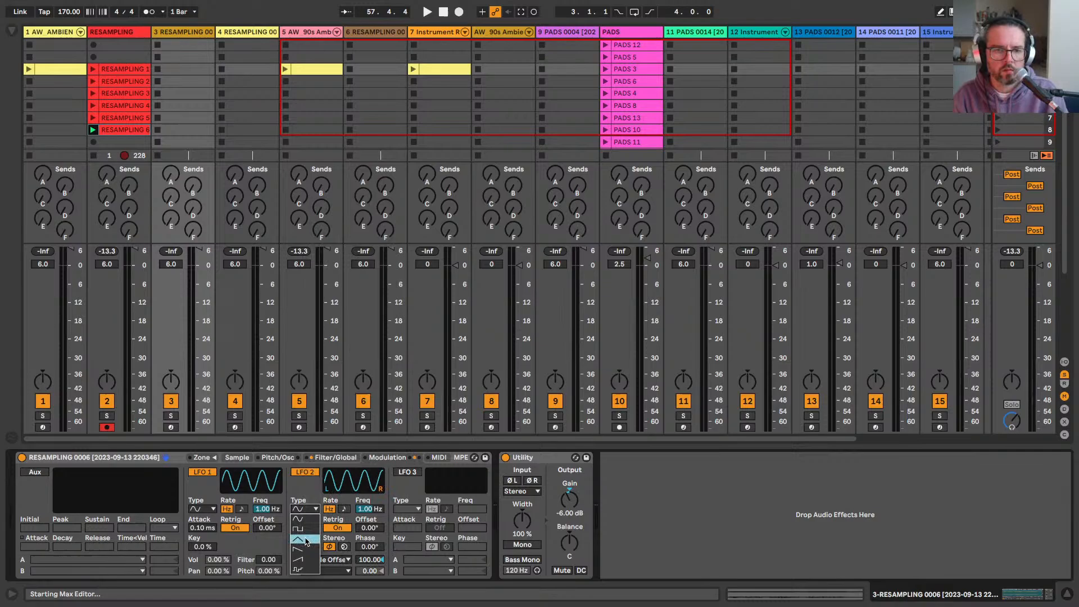
pyautogui.click(301, 568)
# Step: Route LFO 2's destination B to Panorama at 50 and set its frequency to 0.01 Hz
pyautogui.click(315, 570)
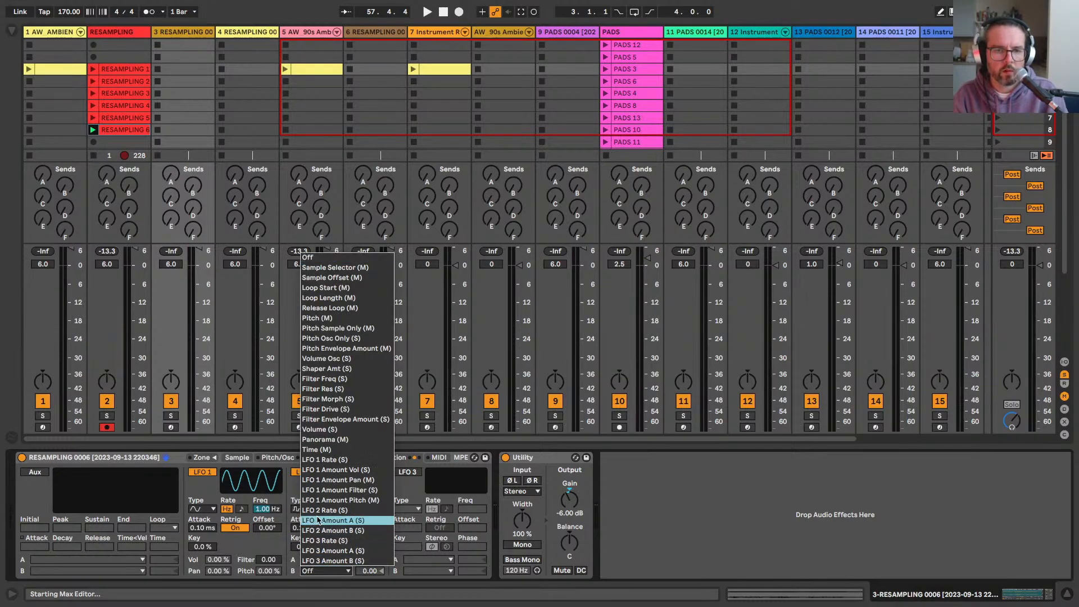
pyautogui.click(317, 454)
pyautogui.click(366, 571)
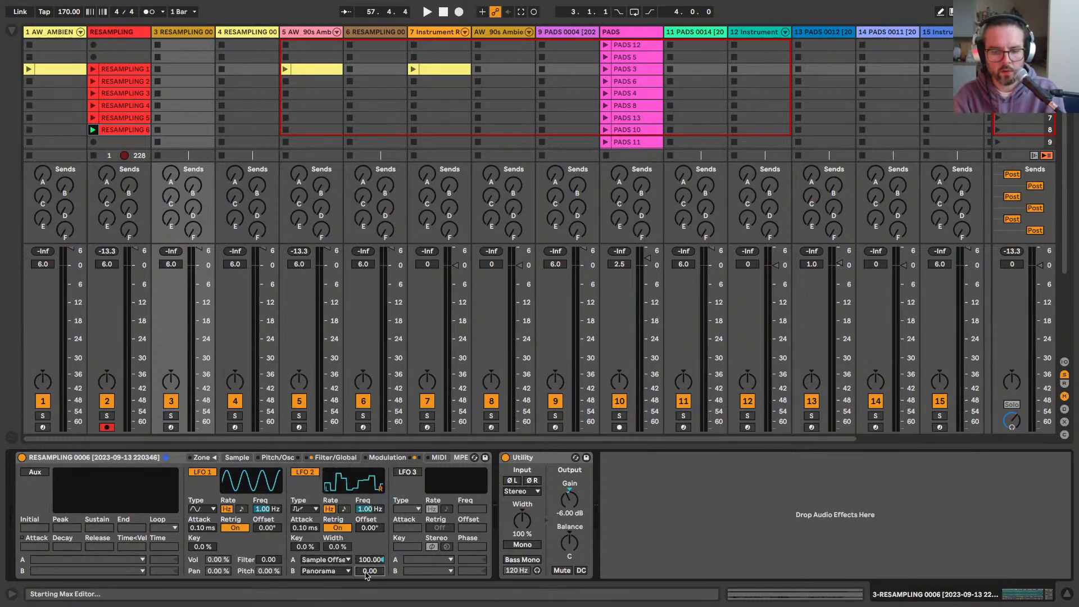
pyautogui.write('50')
pyautogui.press('Return')
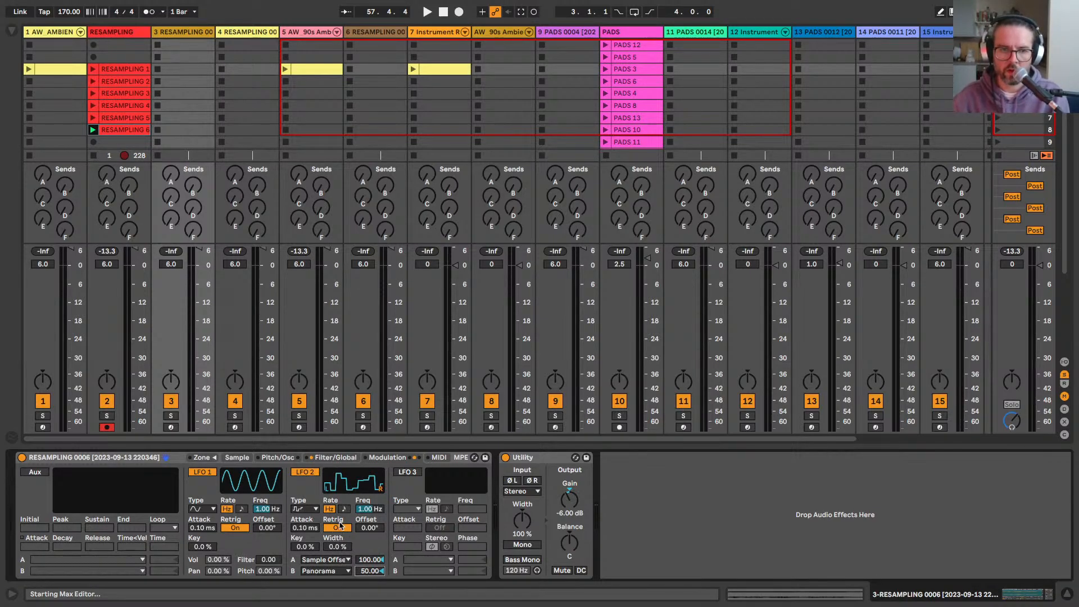
pyautogui.moveTo(372, 512); pyautogui.dragTo(372, 512)
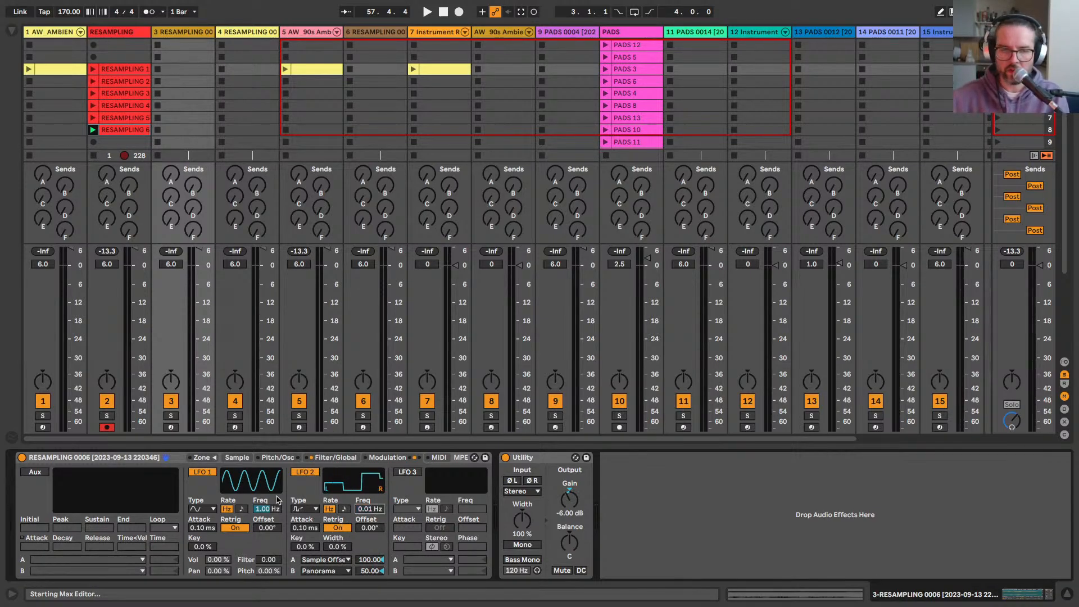
# Step: Set the sample's root key to C4 and arm track 3 to play the new pad
pyautogui.click(232, 459)
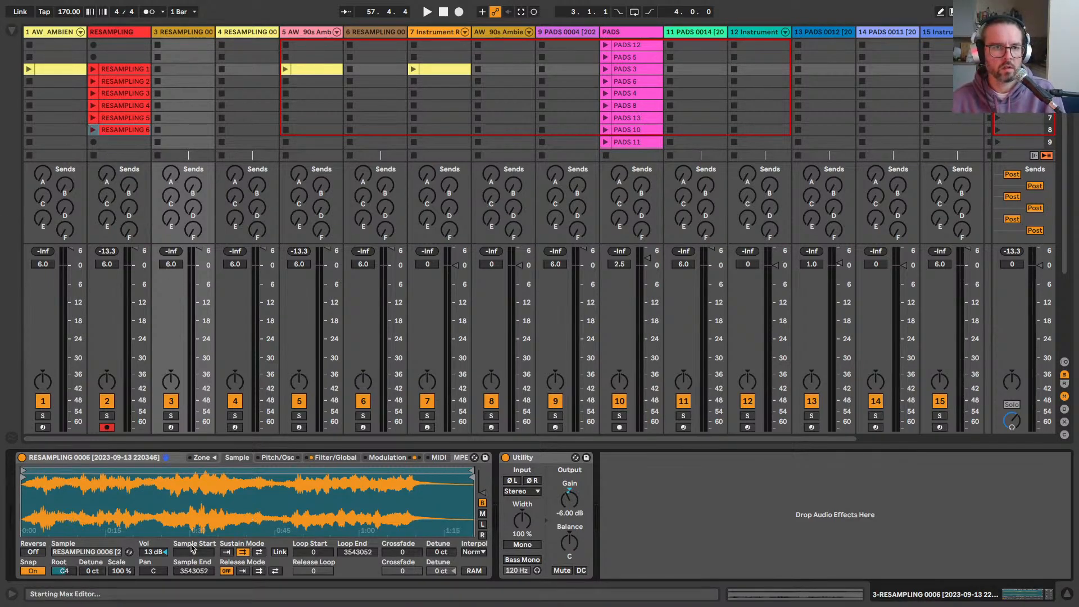
pyautogui.click(171, 429)
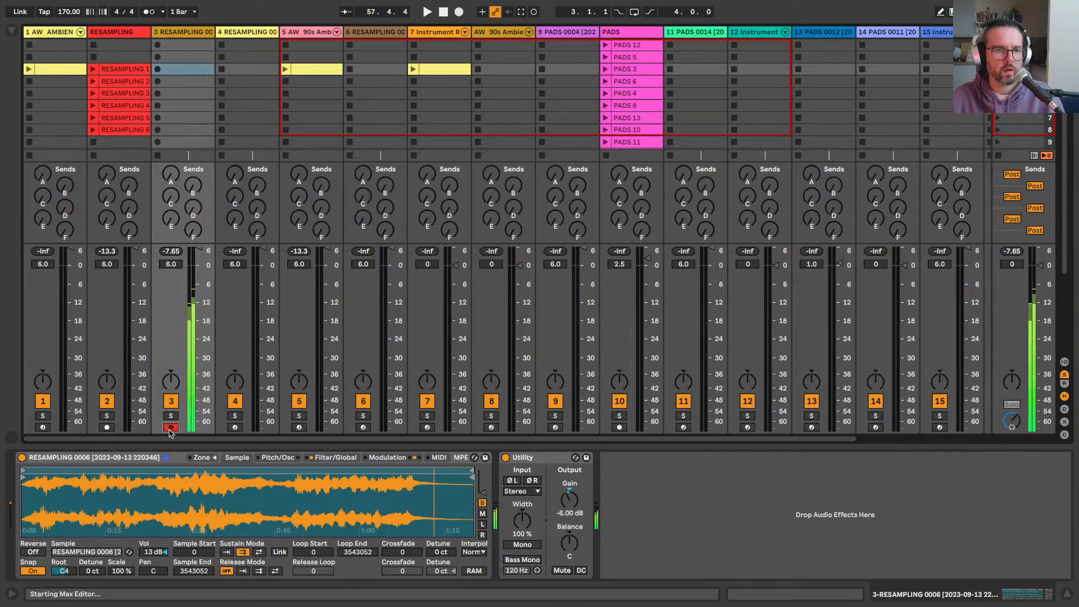
pyautogui.click(126, 34)
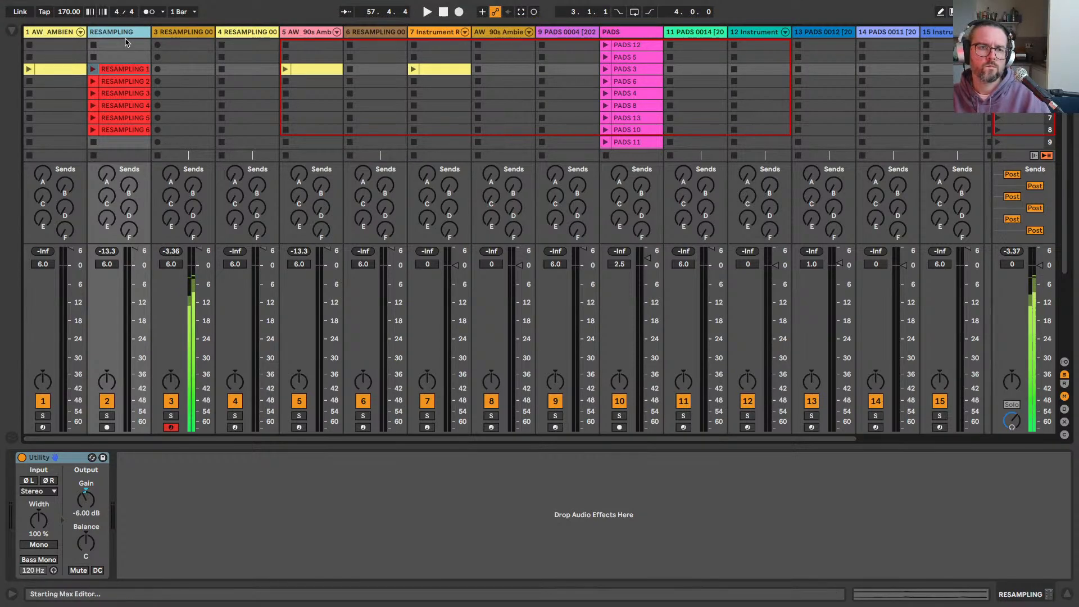
pyautogui.click(160, 32)
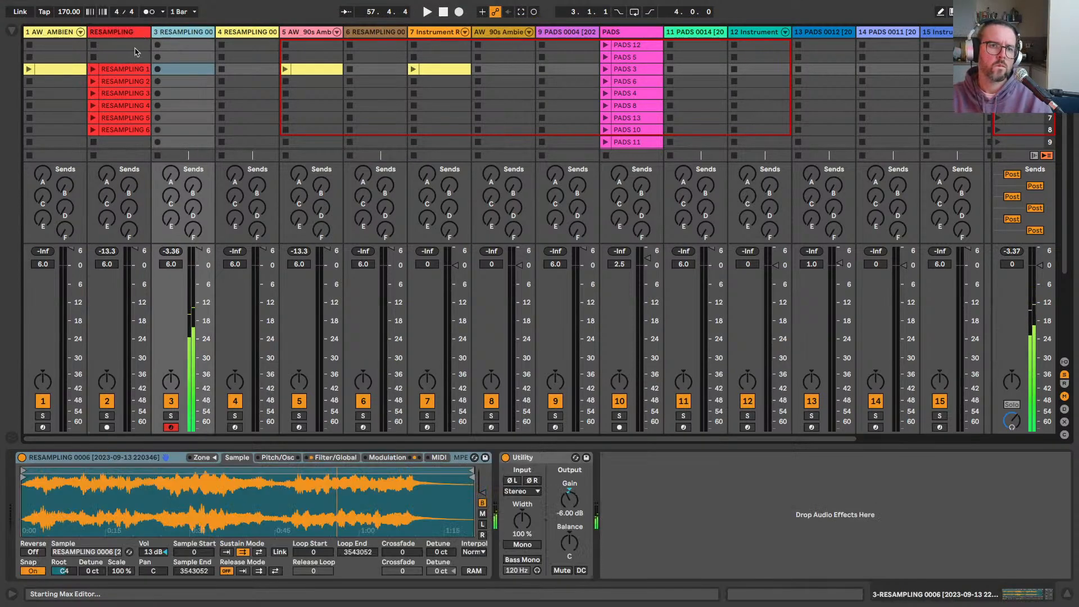
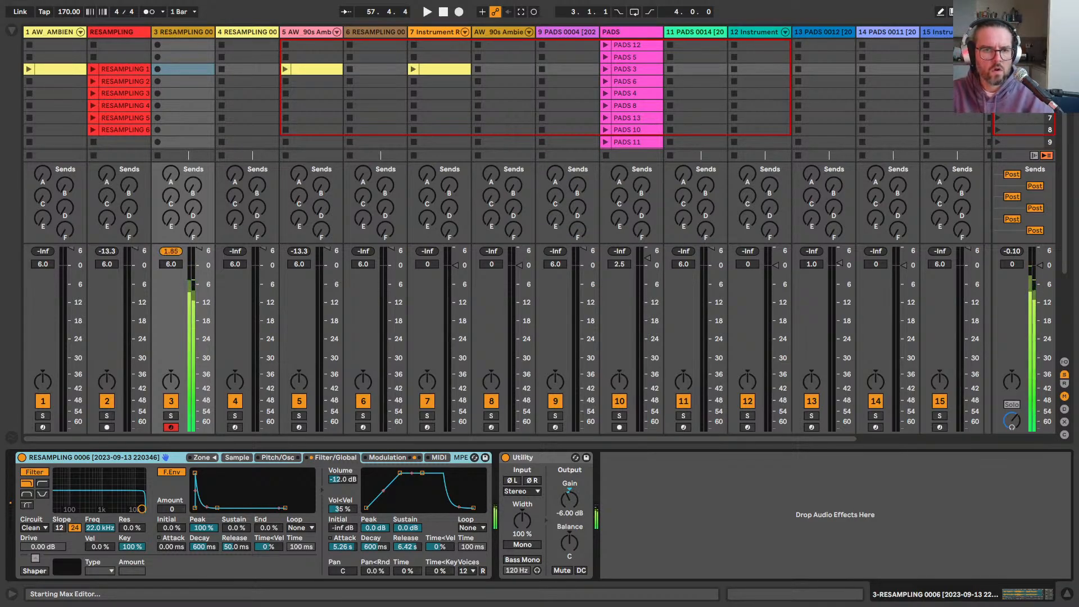
# Step: Lower track 3's Sampler volume to -18.0 dB and arm track 4 to play the RESAMPLING 5 pad
pyautogui.click(339, 479)
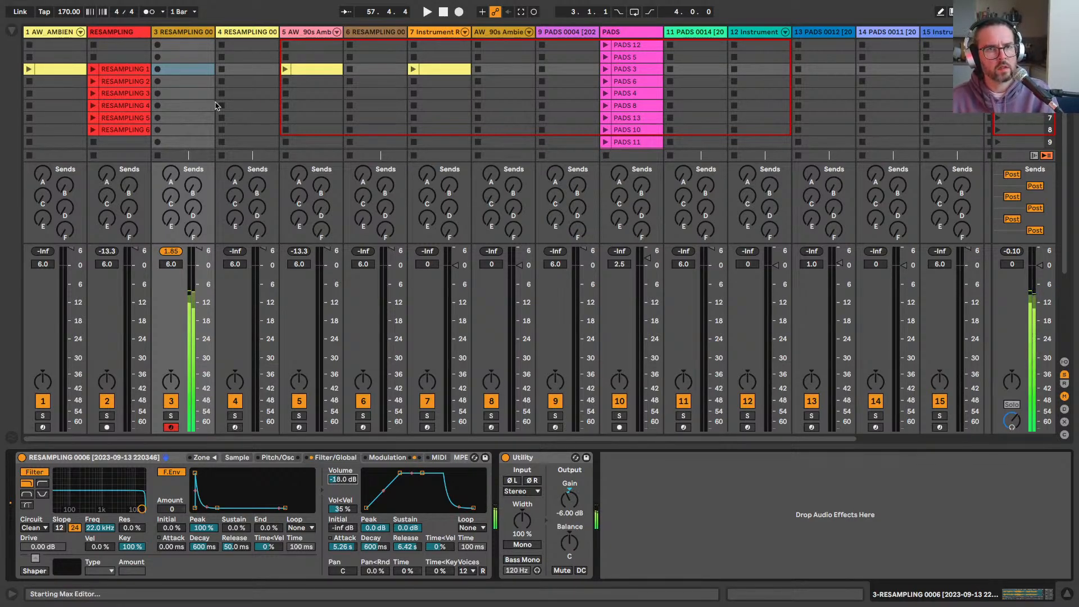
pyautogui.click(235, 427)
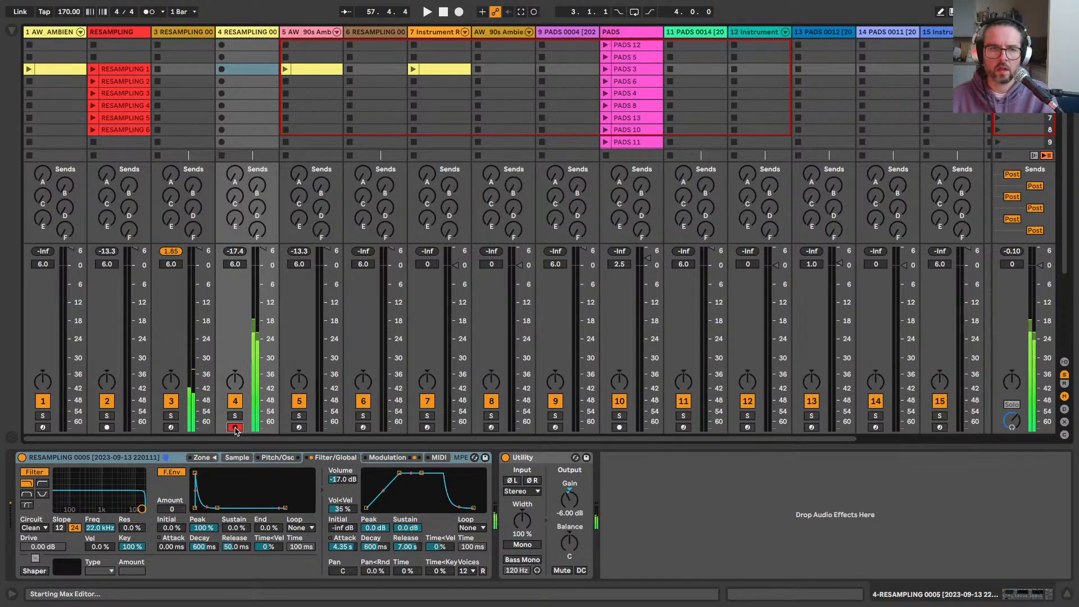
# Step: Delete track 4 holding the RESAMPLING 0005 Sampler and arm the Instrument Rack pad on track 6
pyautogui.click(166, 459)
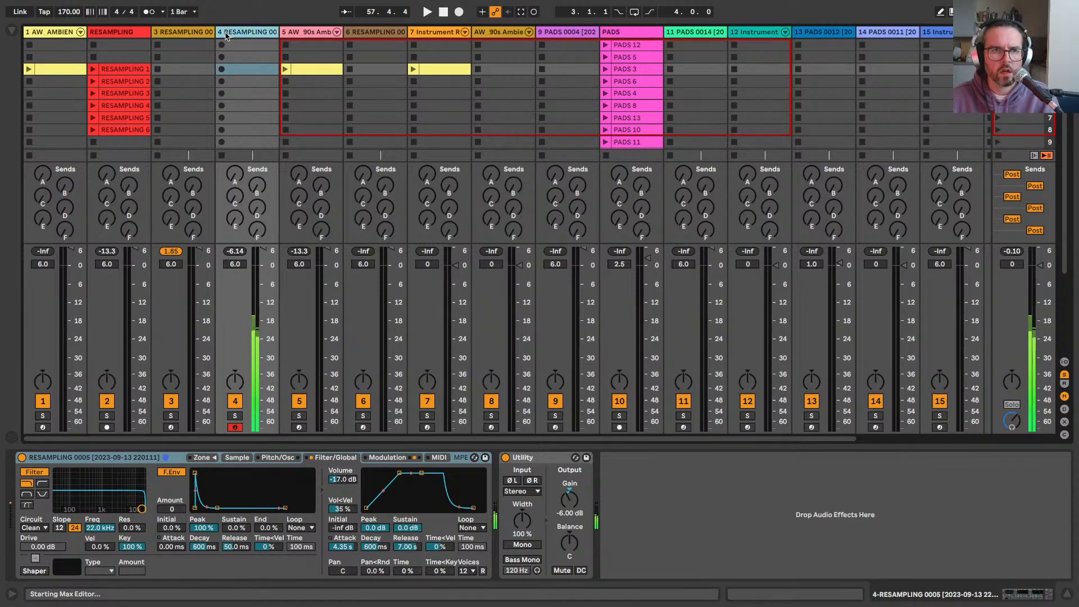
pyautogui.press('Delete')
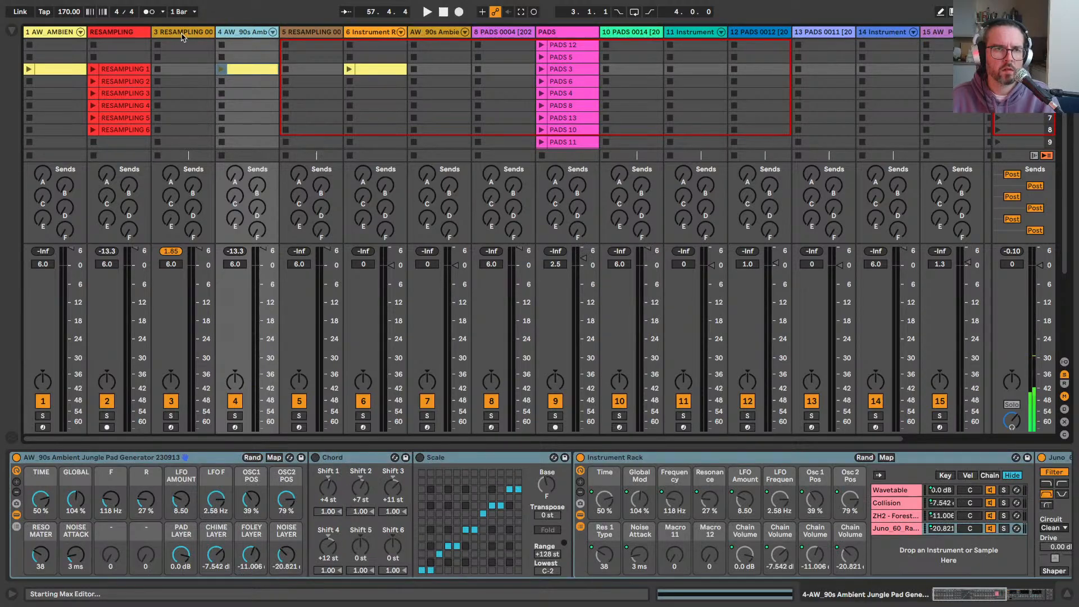
pyautogui.click(371, 32)
pyautogui.click(363, 427)
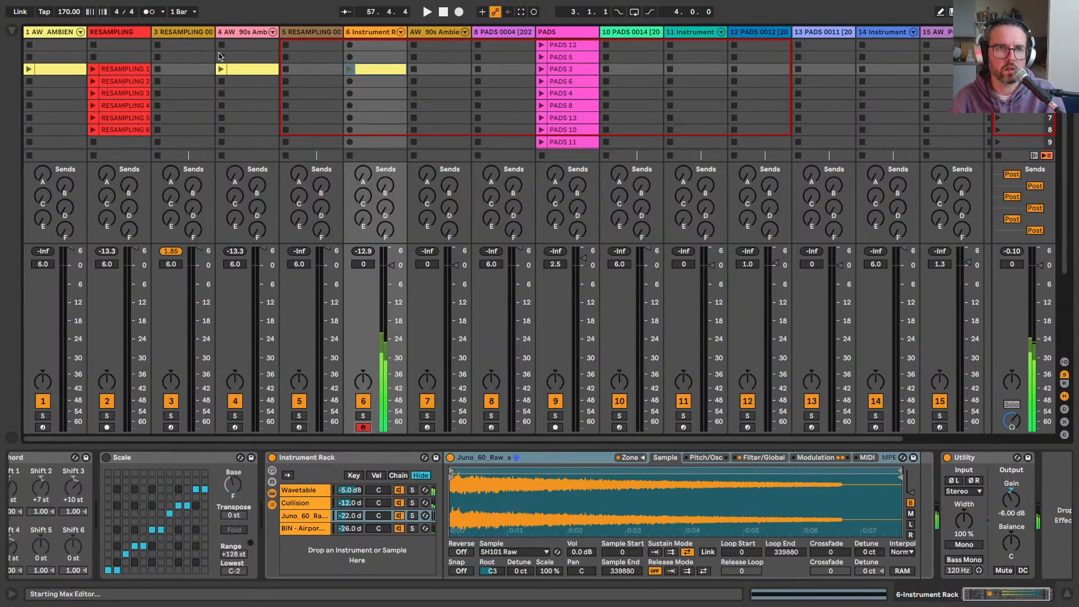
# Step: Randomize the macros of track 4's 90s Ambient Jungle Pad Generator and arm that track for playing
pyautogui.click(224, 34)
pyautogui.click(252, 457)
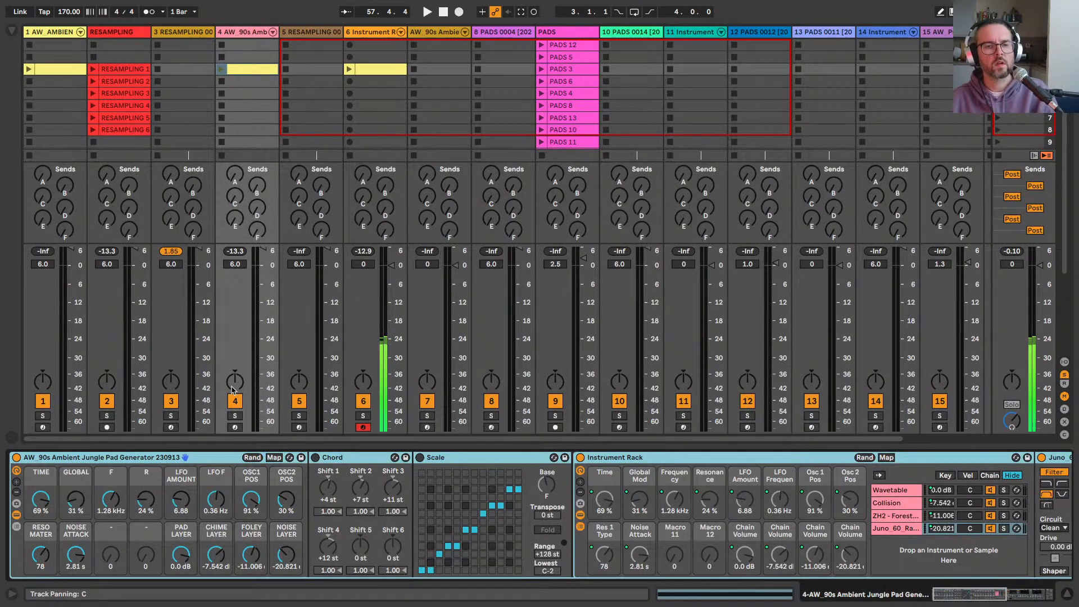
pyautogui.click(235, 427)
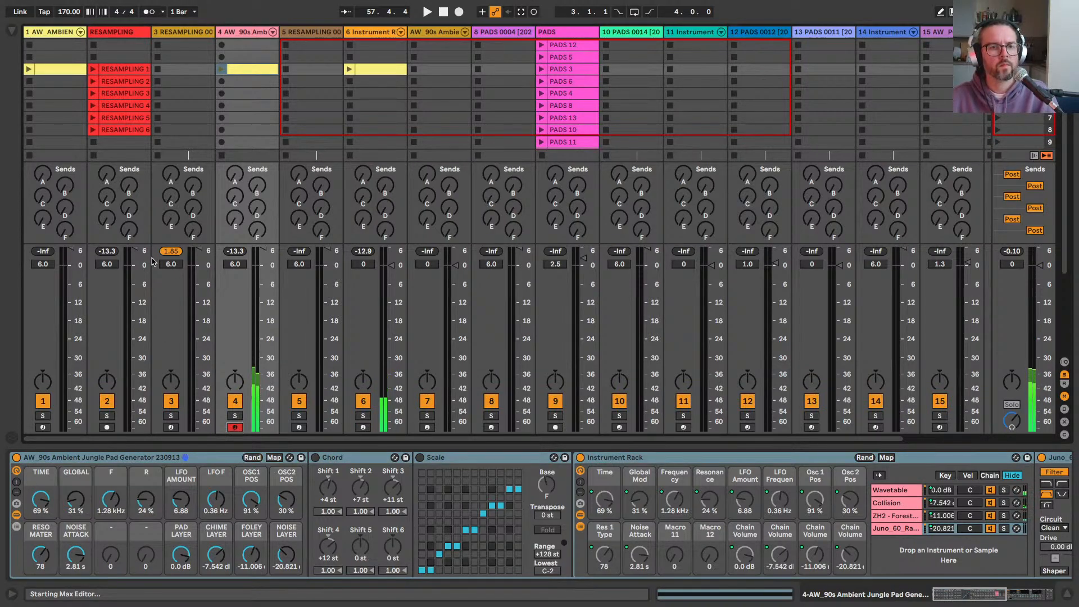
# Step: Set the pad generator's Chime Layer to -6 dB, Foley Layer to -12 dB and Noise Layer to -20 dB
pyautogui.moveTo(251, 555); pyautogui.dragTo(252, 564)
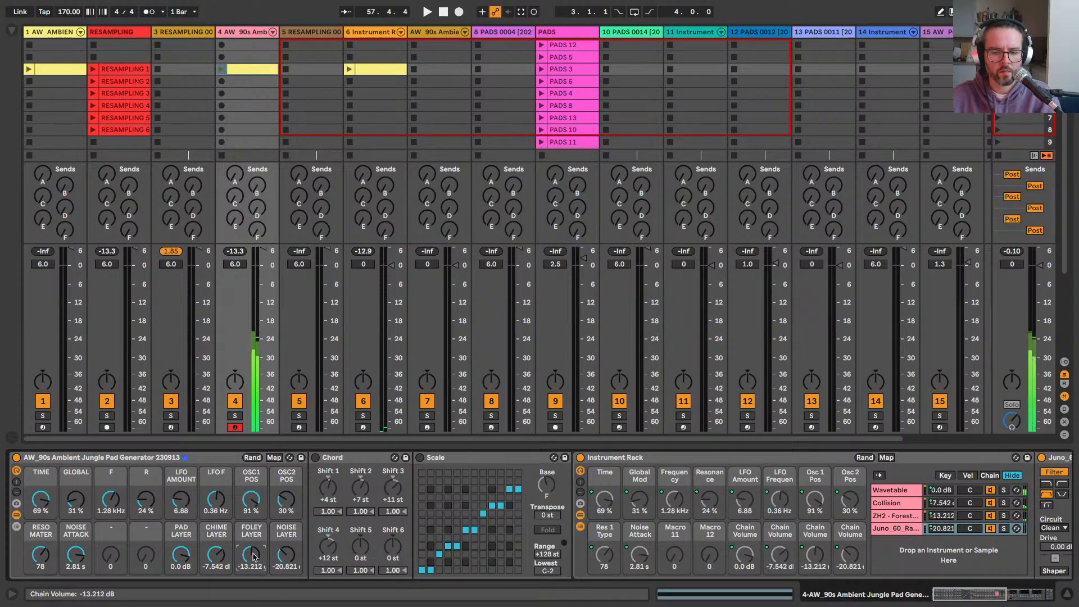
pyautogui.moveTo(216, 555); pyautogui.dragTo(216, 552)
pyautogui.write('-')
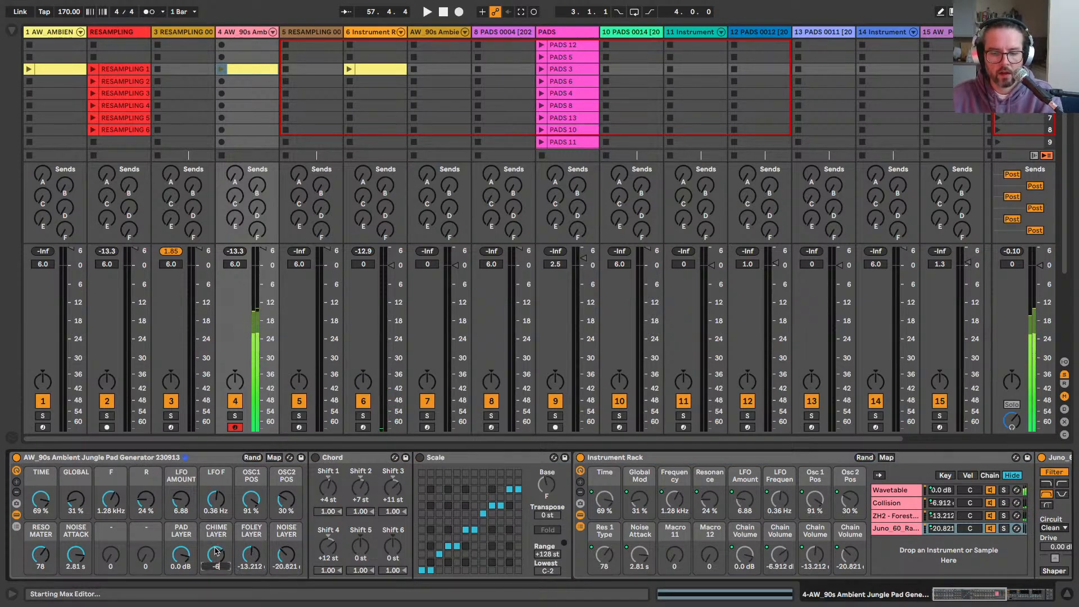
pyautogui.write('6')
pyautogui.press('Return')
pyautogui.write('-12')
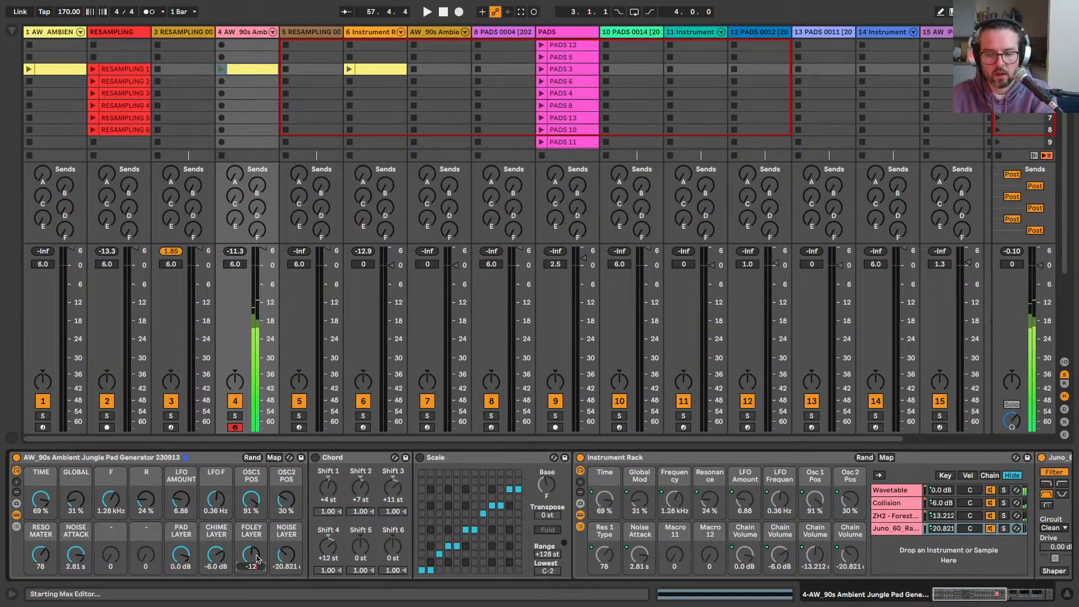
pyautogui.press('Return')
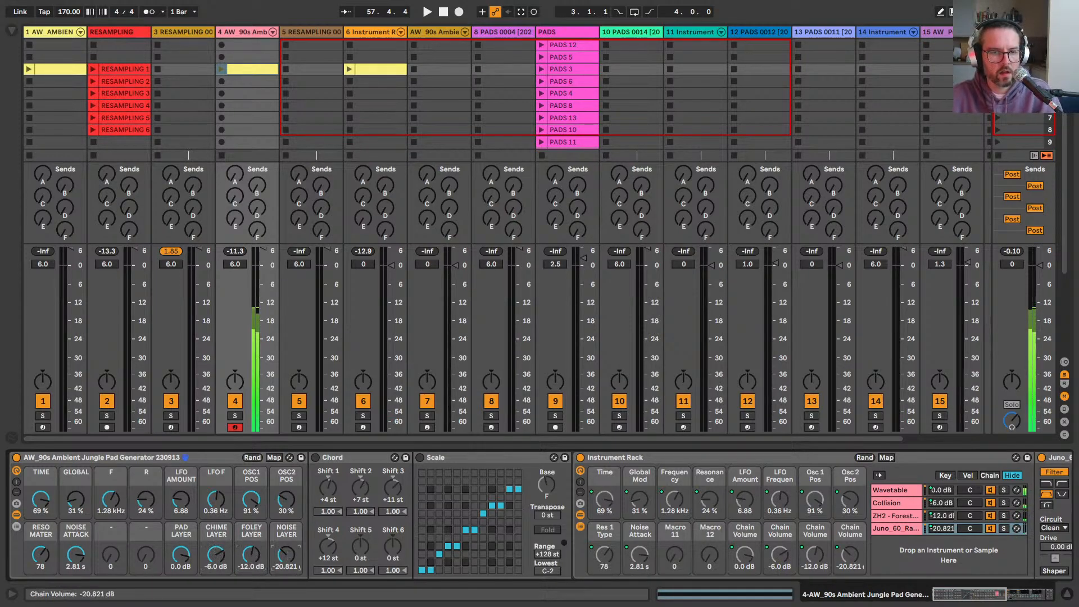
pyautogui.write('-20')
pyautogui.press('Return')
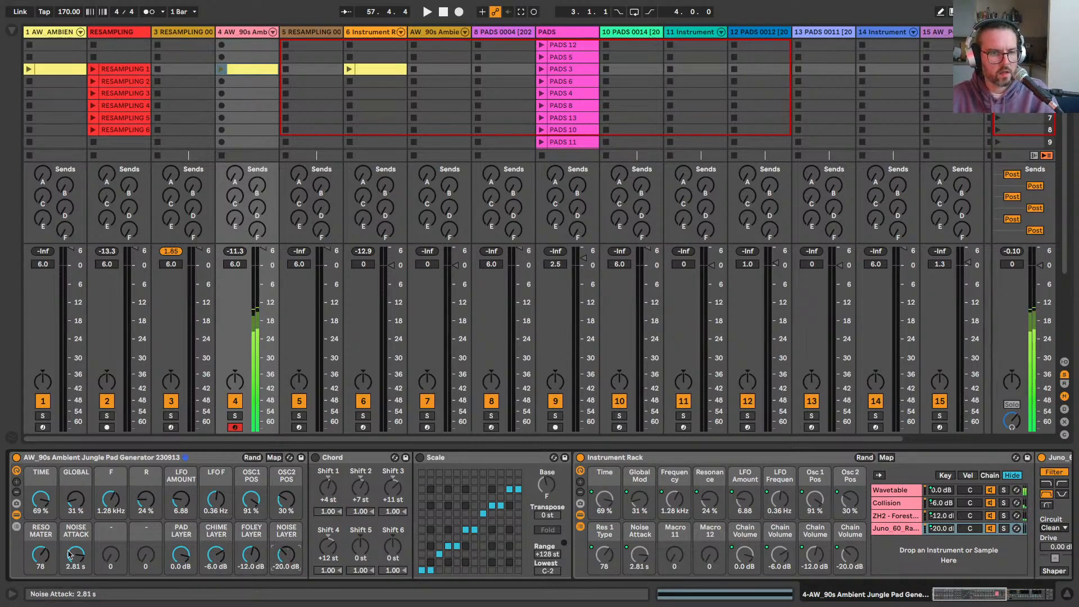
# Step: Shorten the generator's Noise Attack to 4 ms and set the Foley Layer to -10 dB and Noise Layer to -18 dB
pyautogui.moveTo(76, 554); pyautogui.dragTo(76, 587)
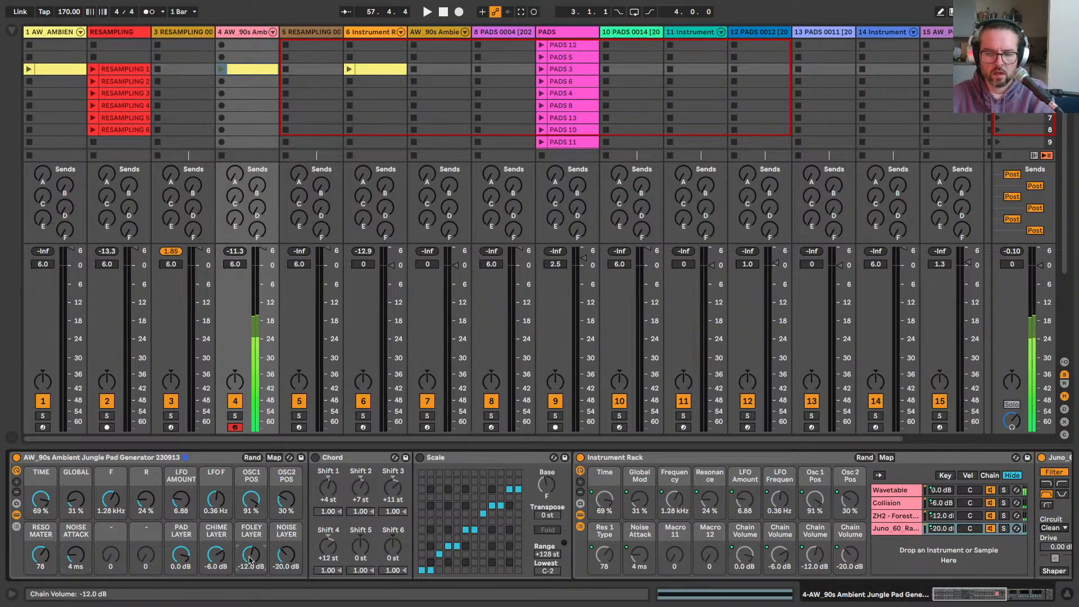
pyautogui.scroll(5, 250, 560)
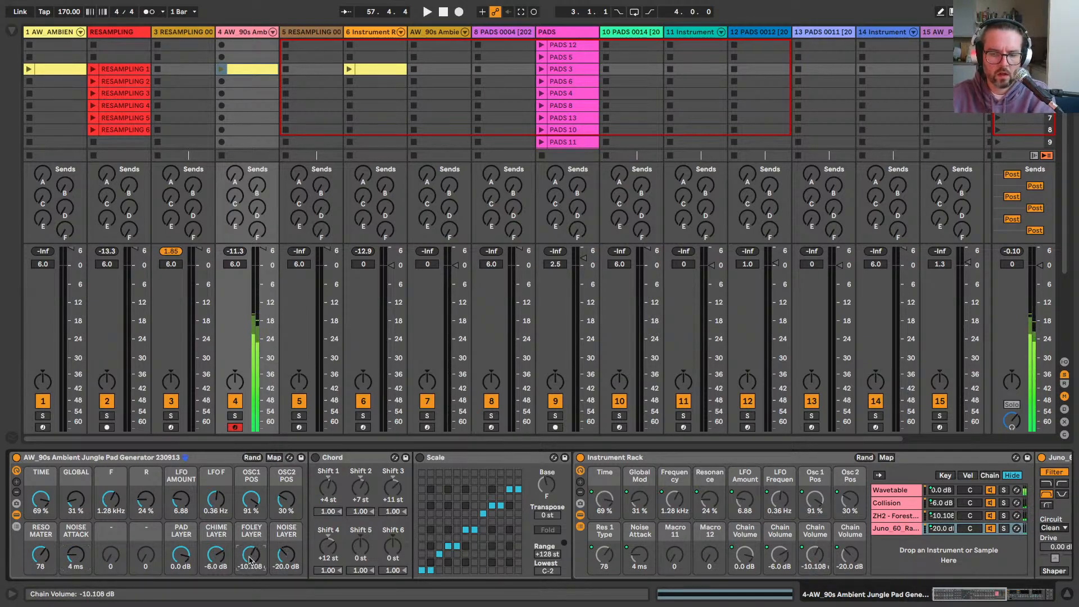
pyautogui.click(250, 560)
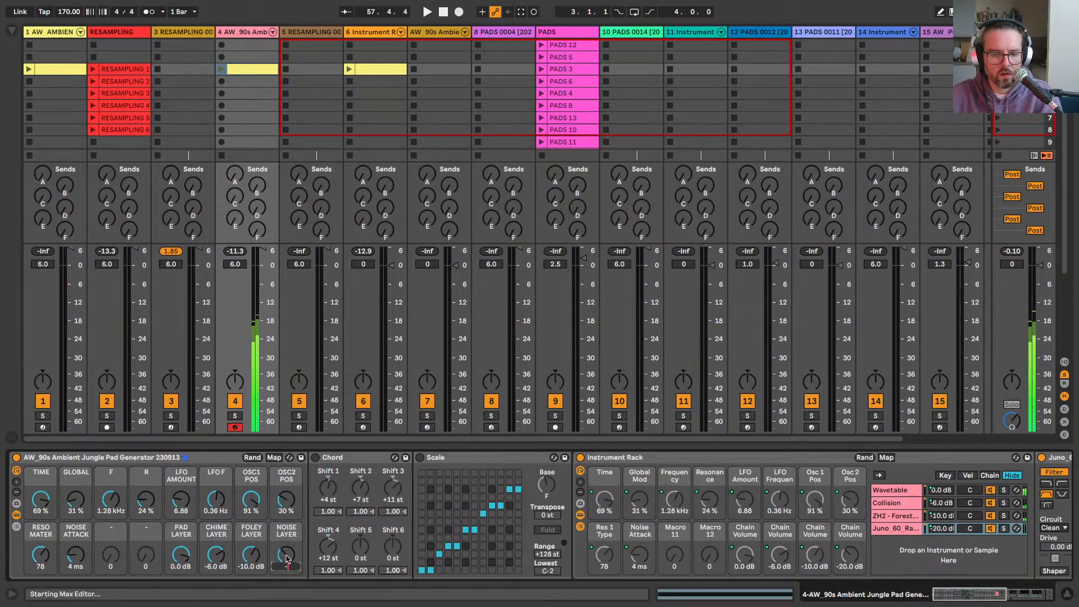
pyautogui.write('8')
pyautogui.press('Return')
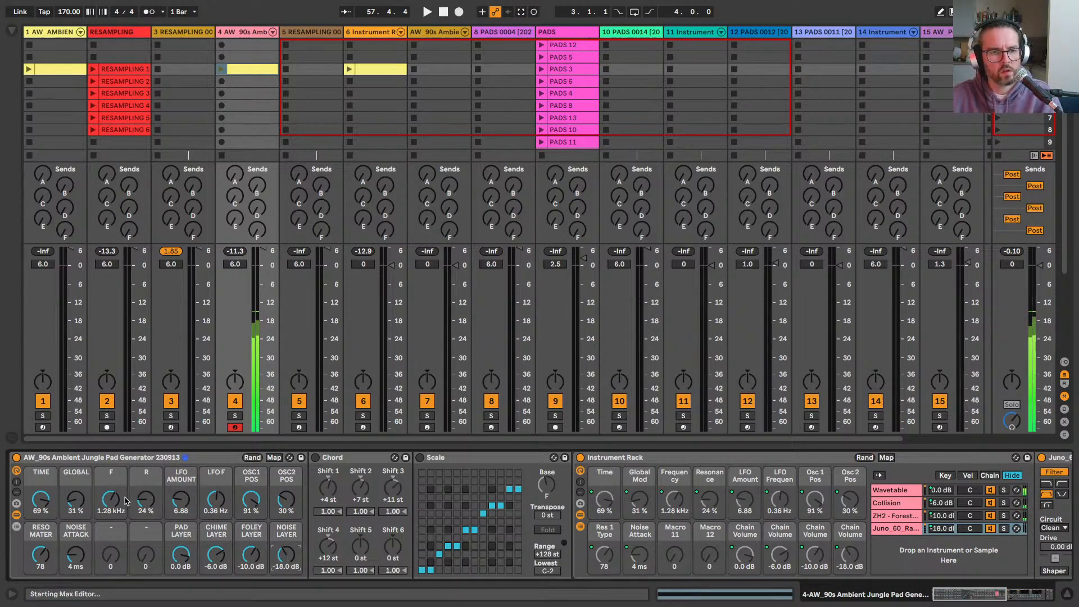
# Step: Randomize the pad generator's macros three times to find a new pad variation
pyautogui.click(249, 458)
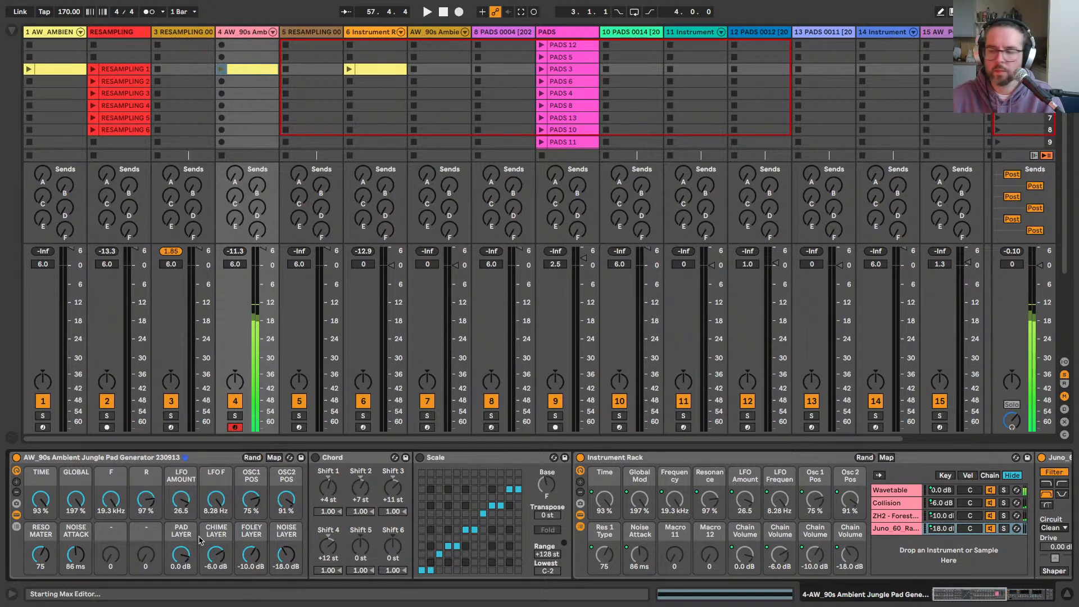
pyautogui.click(245, 459)
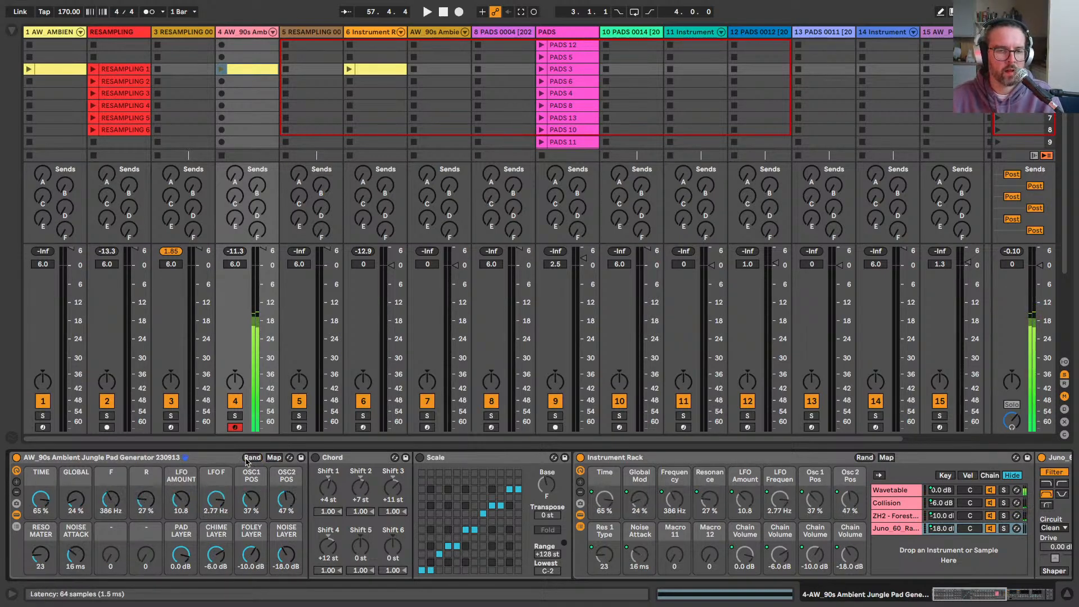
pyautogui.click(245, 459)
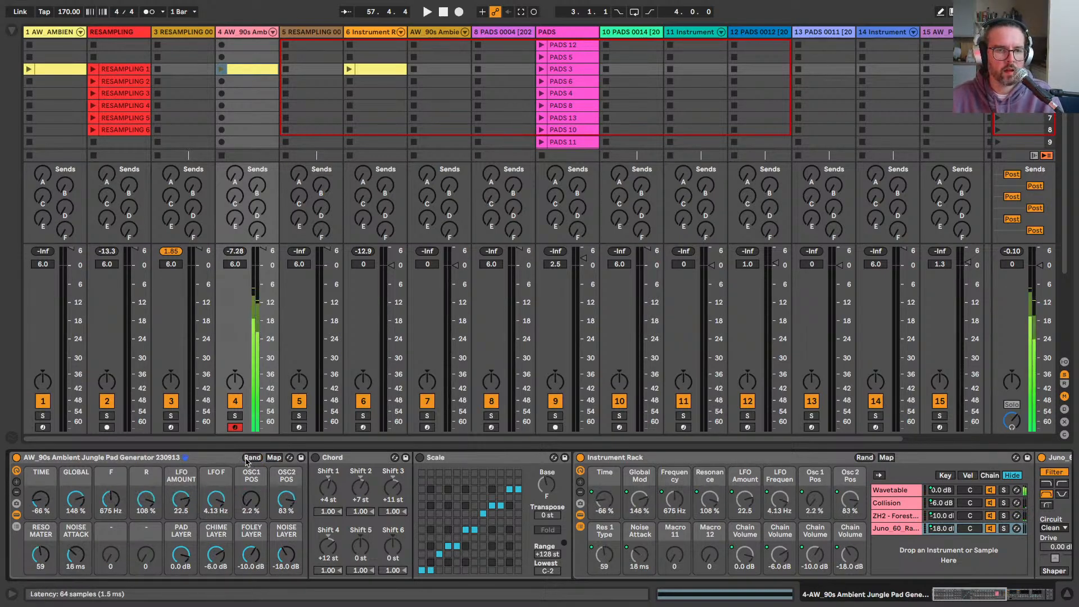
# Step: Set the generator's R macro to 46%, LFO F to 0.12 Hz, LFO Amount to 8.50 and Noise Attack to 7 ms
pyautogui.moveTo(146, 498); pyautogui.dragTo(146, 531)
pyautogui.moveTo(215, 499); pyautogui.dragTo(216, 547)
pyautogui.click(181, 498)
pyautogui.moveTo(181, 500); pyautogui.dragTo(181, 512)
pyautogui.moveTo(76, 555); pyautogui.dragTo(76, 559)
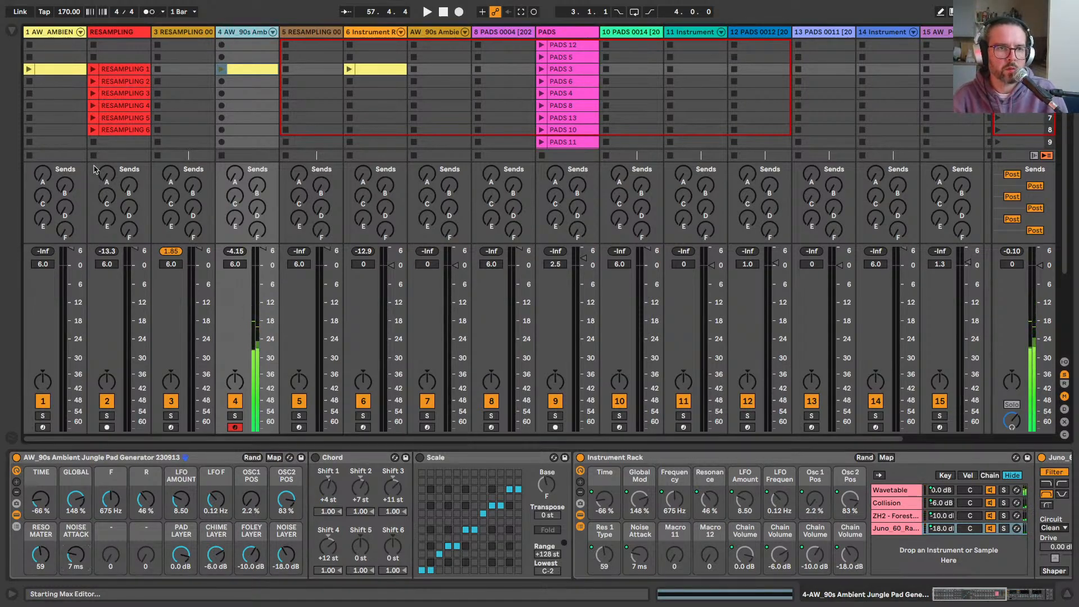
# Step: Lengthen the volume envelope attack of track 3's RESAMPLING 0006 Sampler to 5.79 s
pyautogui.click(167, 34)
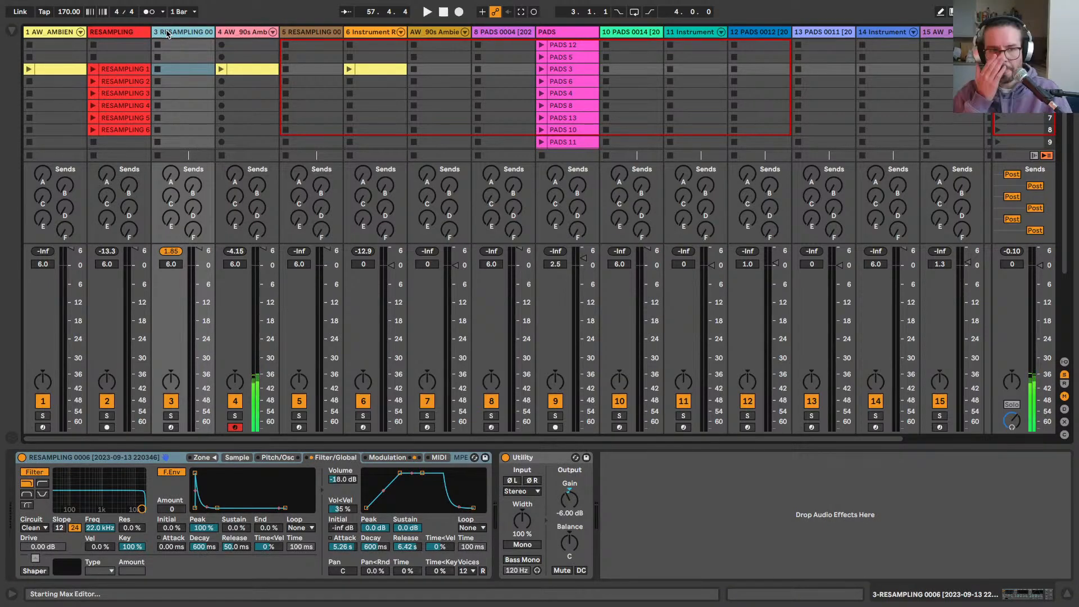
pyautogui.moveTo(342, 546)
pyautogui.mouseDown()
pyautogui.moveTo(342, 529)
pyautogui.moveTo(342, 556)
pyautogui.mouseUp()
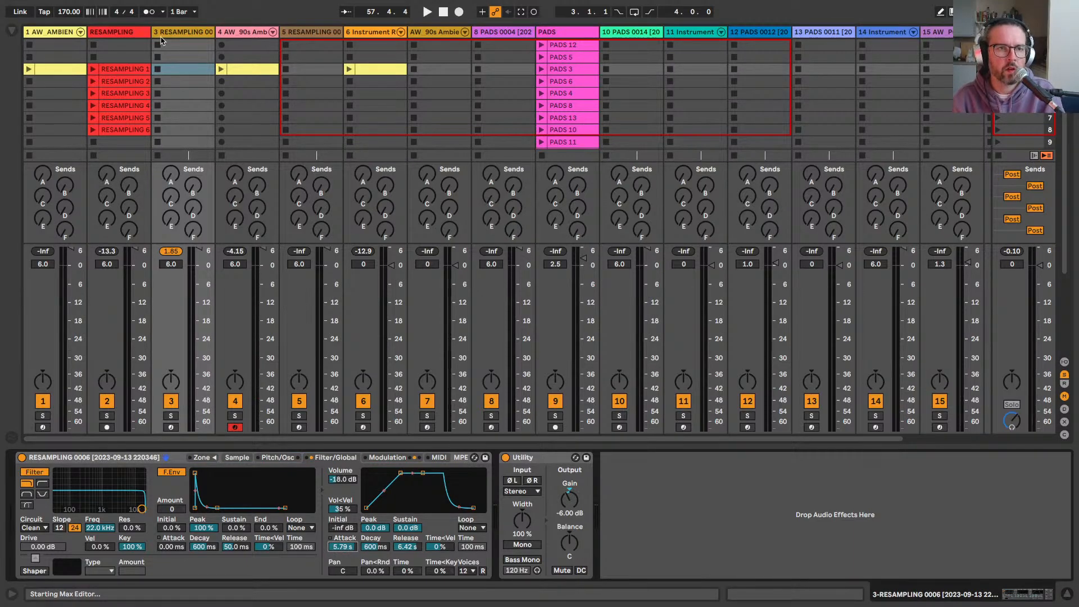
# Step: Set the volume envelope of the Juno_60_Raw chain in track 4's Instrument Rack to 4.78 s attack and 7.63 s release
pyautogui.click(228, 34)
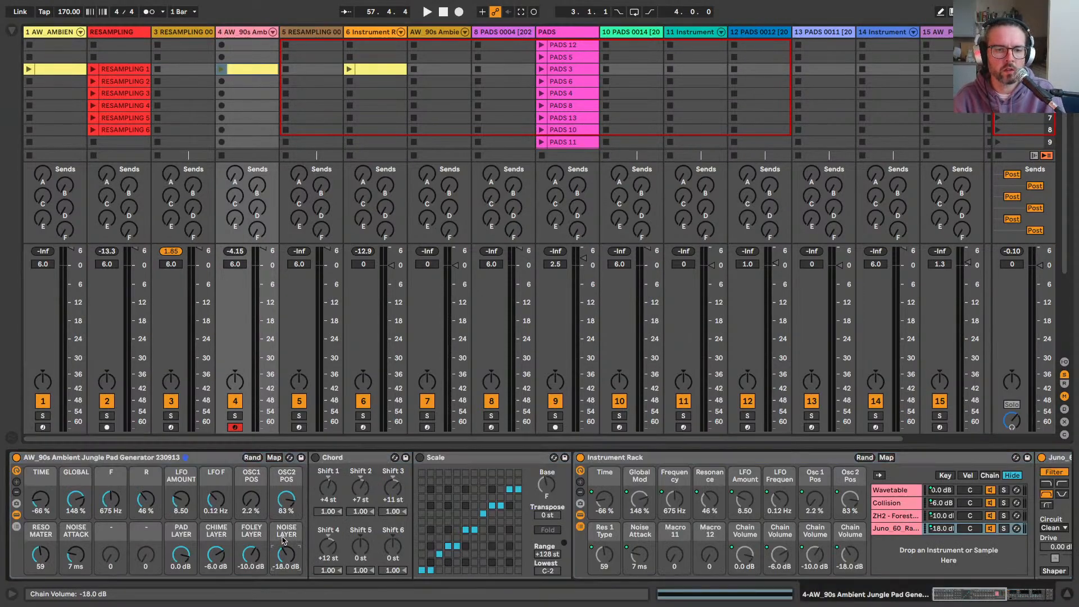
pyautogui.hscroll(5, 543, 530)
pyautogui.click(472, 529)
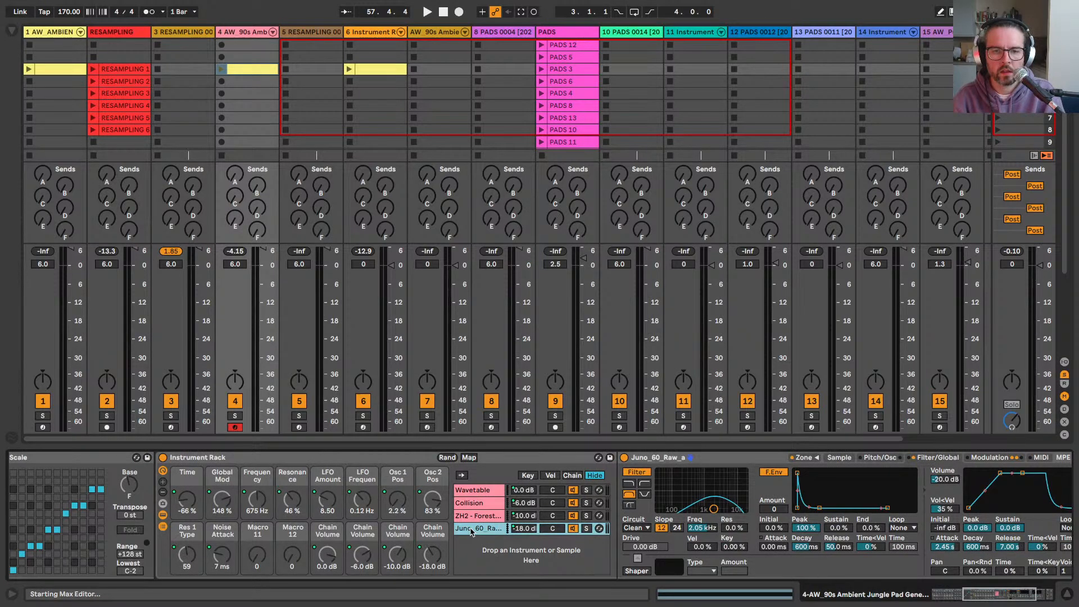
pyautogui.click(469, 517)
pyautogui.click(470, 530)
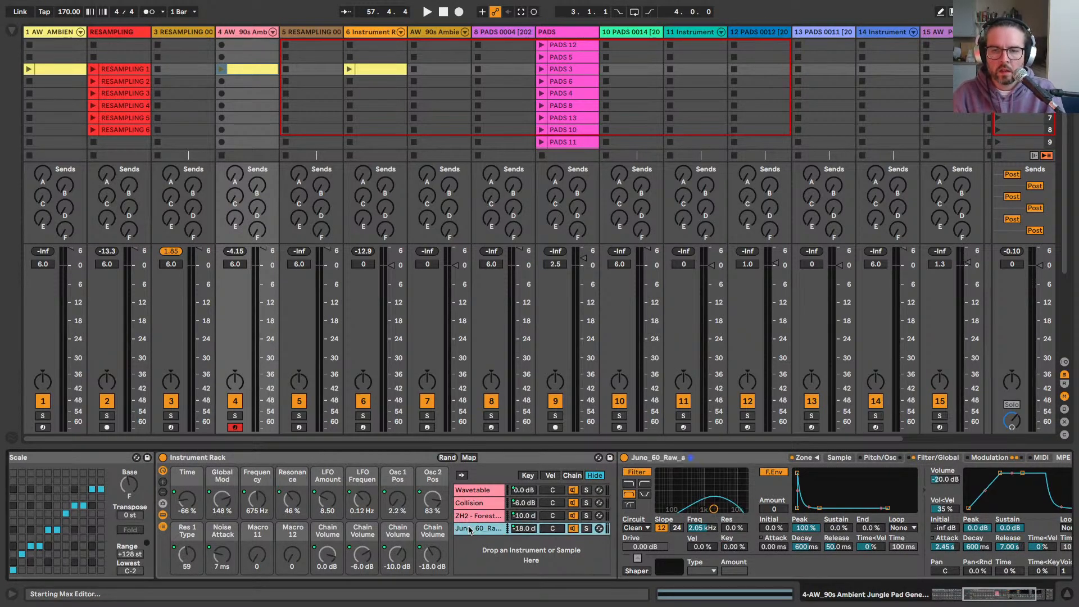
pyautogui.moveTo(705, 546); pyautogui.dragTo(705, 538)
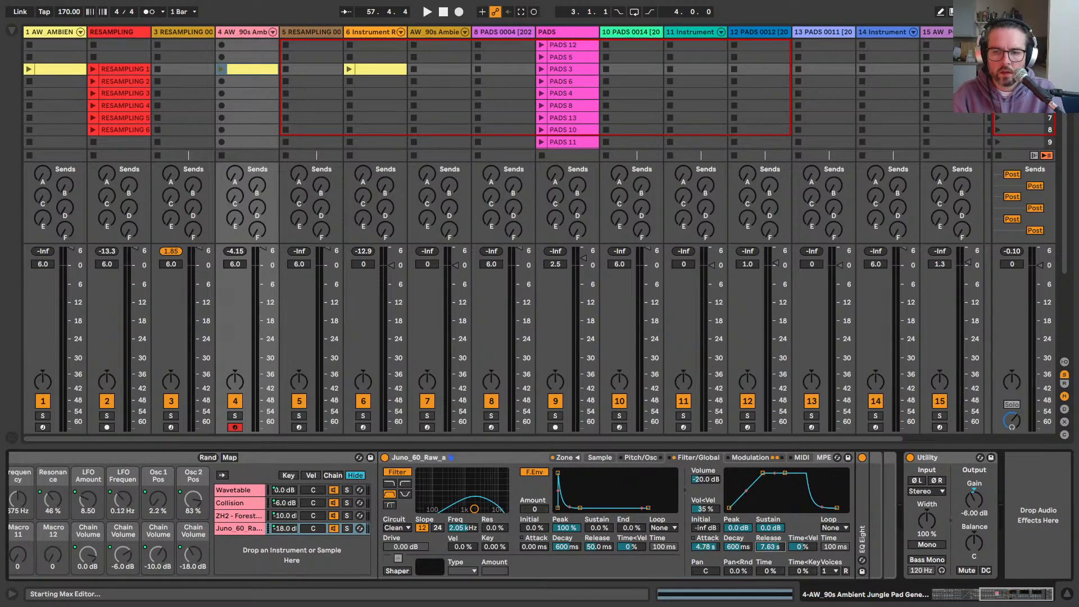
pyautogui.hscroll(-10, 255, 548)
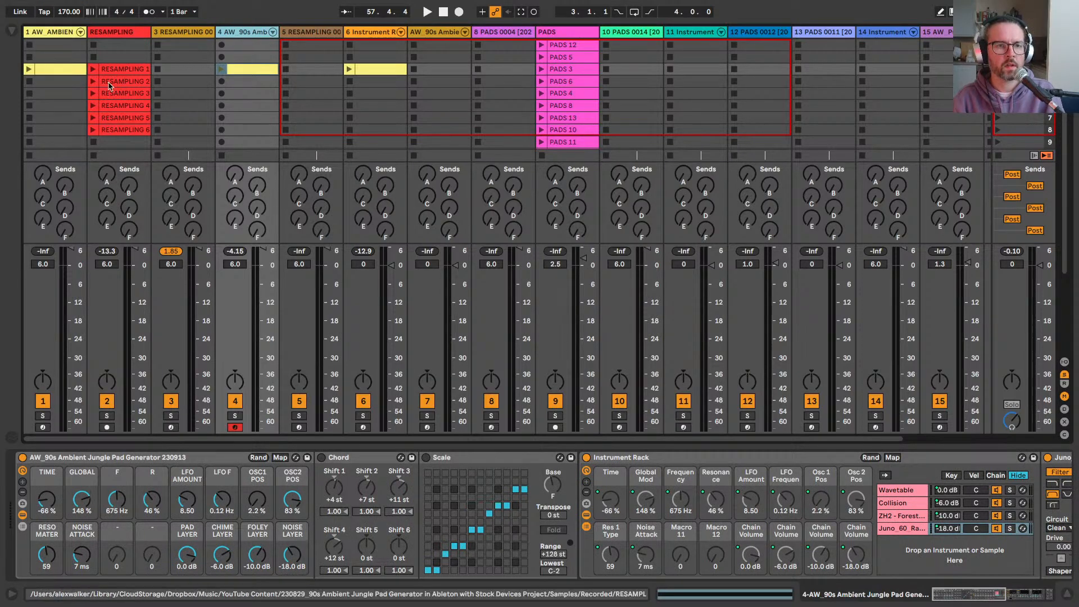
# Step: Arm the RESAMPLING track, record into the empty slot below RESAMPLING 6 and launch the pad generator's clip on track 4
pyautogui.click(106, 427)
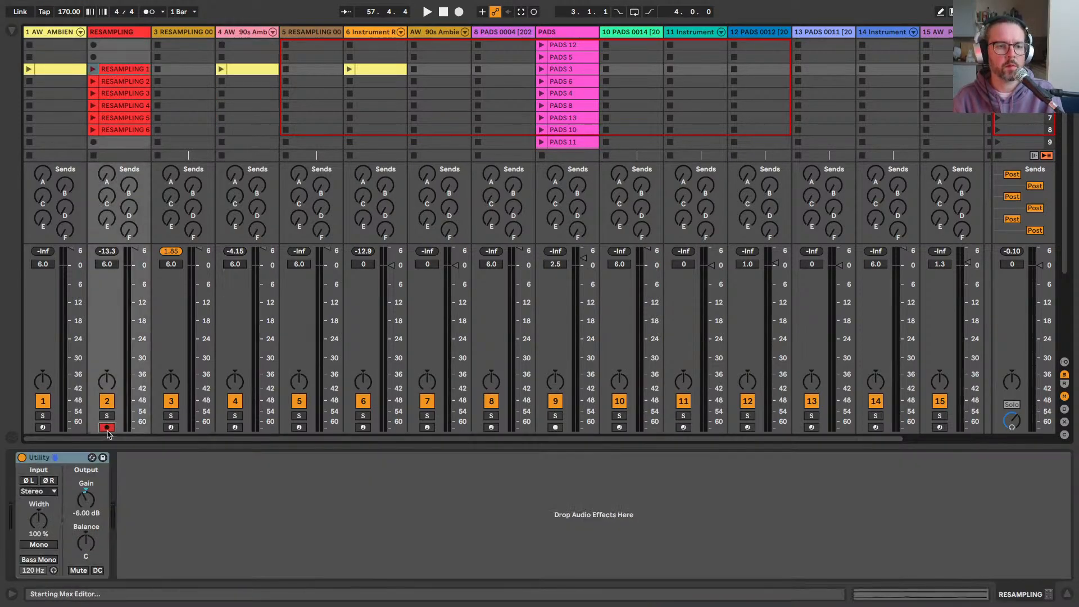
pyautogui.click(93, 142)
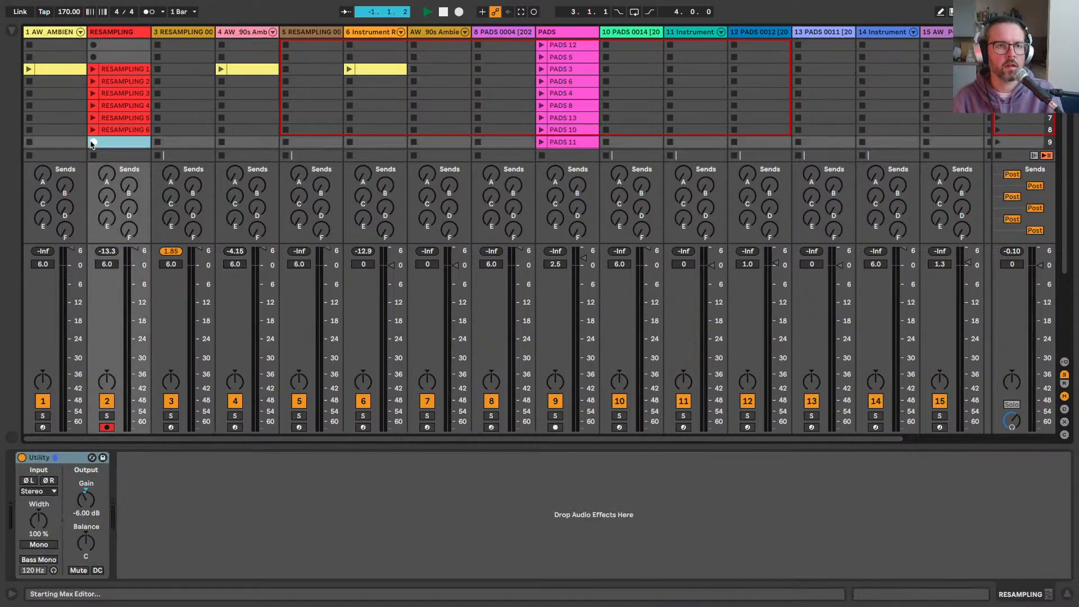
pyautogui.click(223, 71)
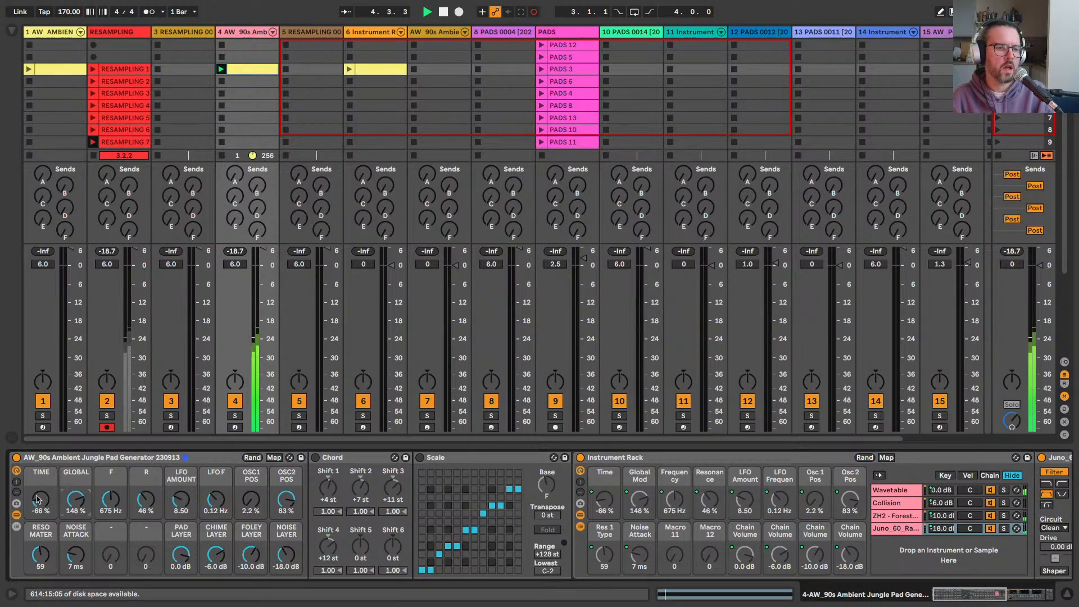
# Step: While recording, sweep the generator's Time macro to -70%, F to 1.18 kHz and LFO Amount to 20.8
pyautogui.moveTo(38, 499)
pyautogui.mouseDown()
pyautogui.moveTo(38, 478)
pyautogui.moveTo(38, 500)
pyautogui.mouseUp()
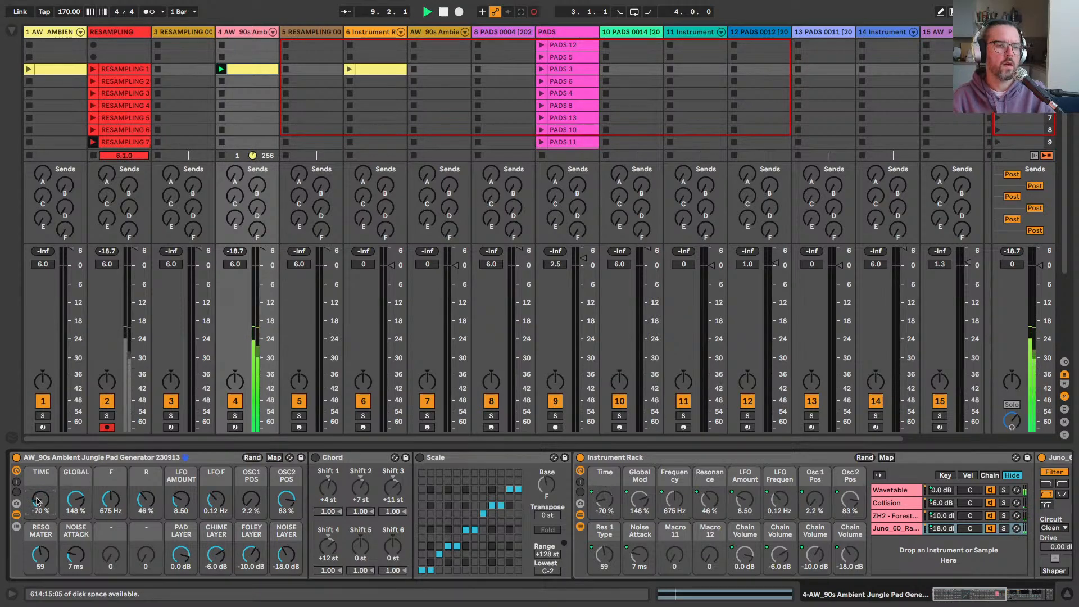
pyautogui.moveTo(111, 498); pyautogui.dragTo(111, 494)
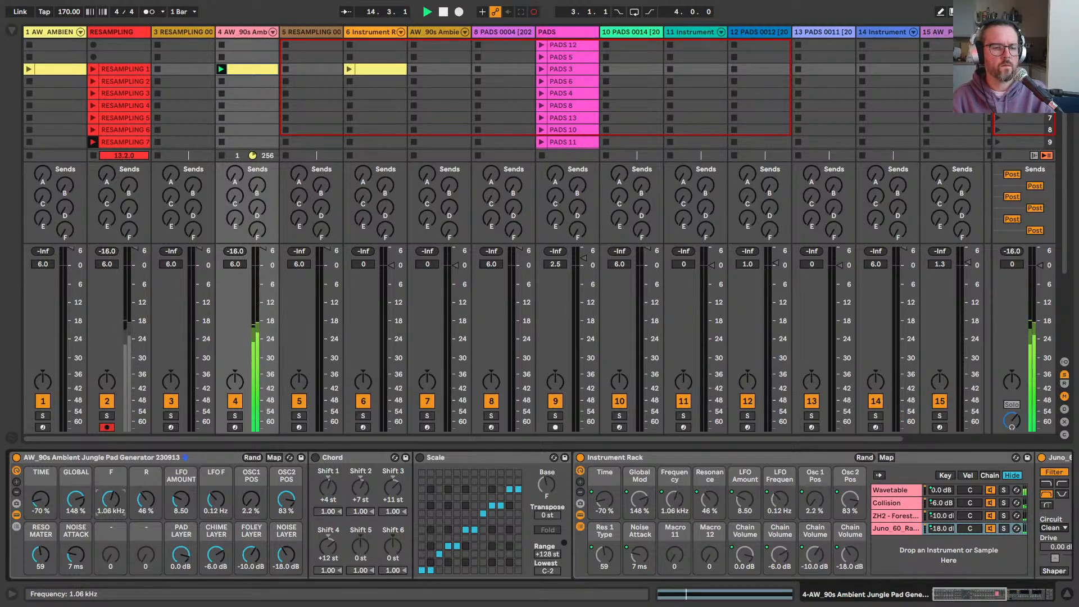
pyautogui.moveTo(181, 498); pyautogui.dragTo(181, 495)
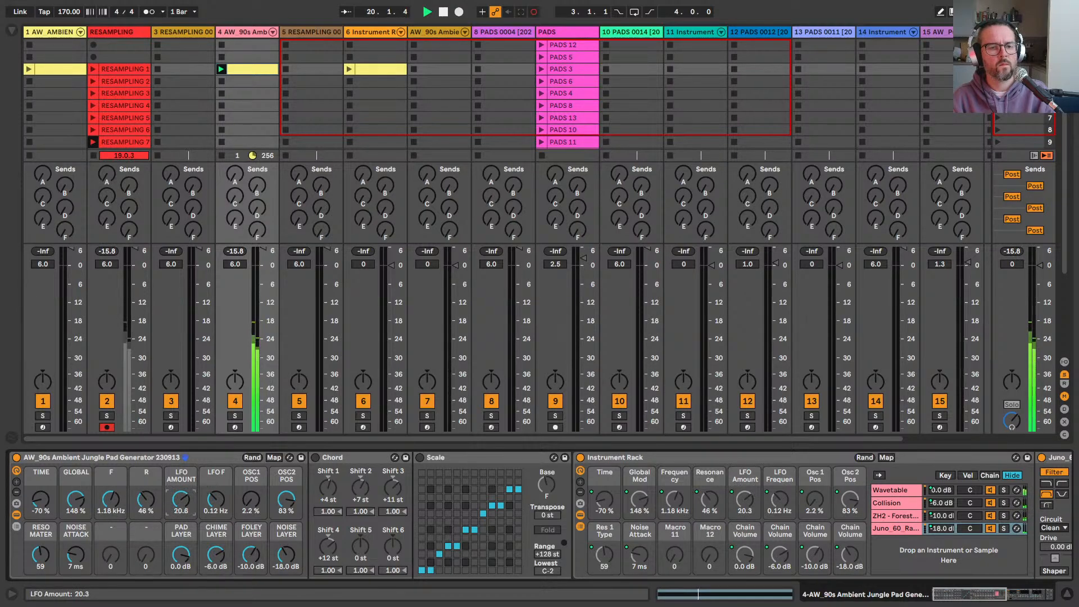
# Step: While recording, sweep the generator's Reso Mater macro to 88, Global to 74% and Noise Attack to 0 ms
pyautogui.moveTo(76, 555)
pyautogui.mouseDown()
pyautogui.moveTo(40, 552)
pyautogui.moveTo(76, 546)
pyautogui.mouseUp()
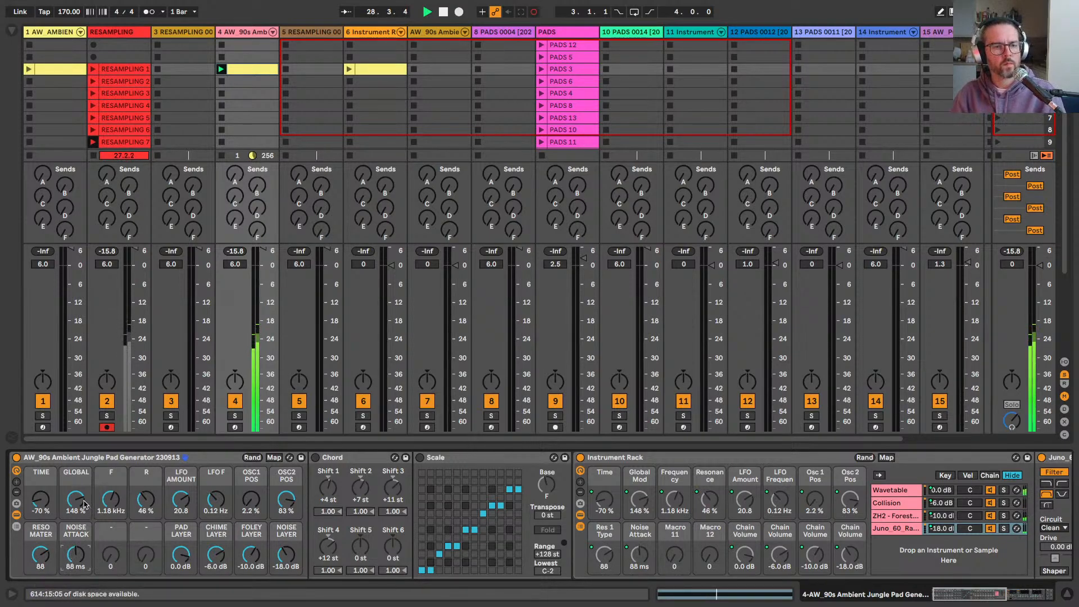
pyautogui.moveTo(76, 499)
pyautogui.mouseDown()
pyautogui.moveTo(76, 523)
pyautogui.moveTo(82, 504)
pyautogui.mouseUp()
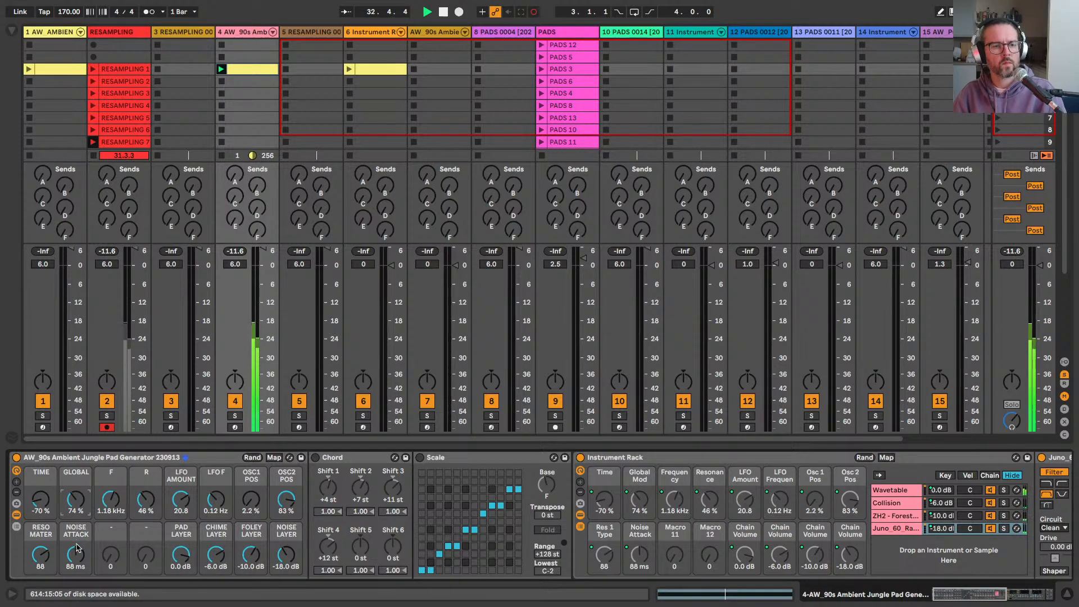
pyautogui.moveTo(76, 554)
pyautogui.mouseDown()
pyautogui.moveTo(75, 517)
pyautogui.moveTo(76, 533)
pyautogui.mouseUp()
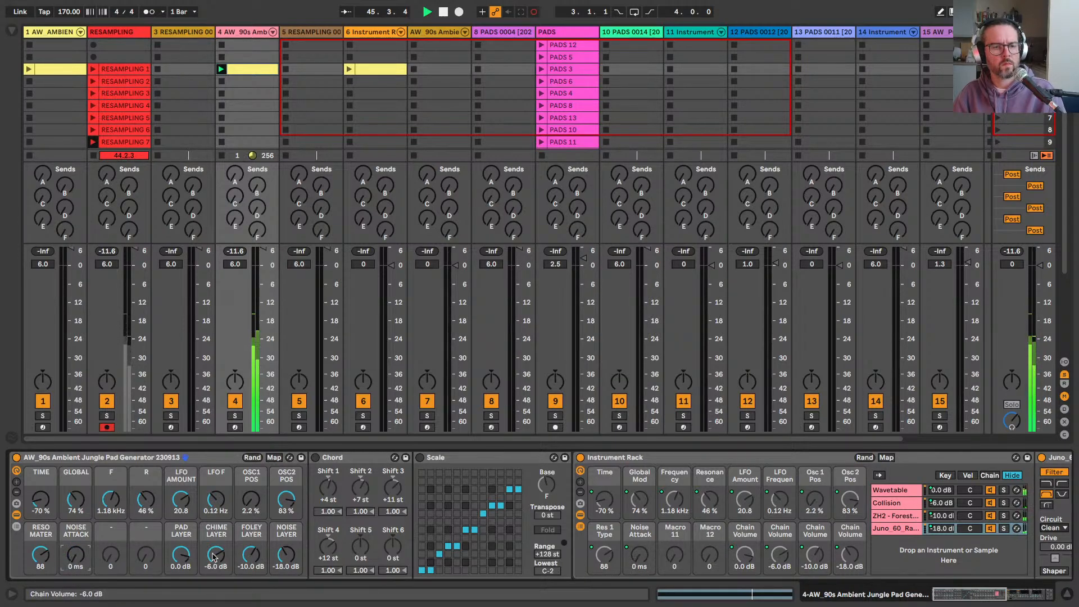
# Step: Lower the generator's F macro to 162 Hz and stop the RESAMPLING recording
pyautogui.click(107, 498)
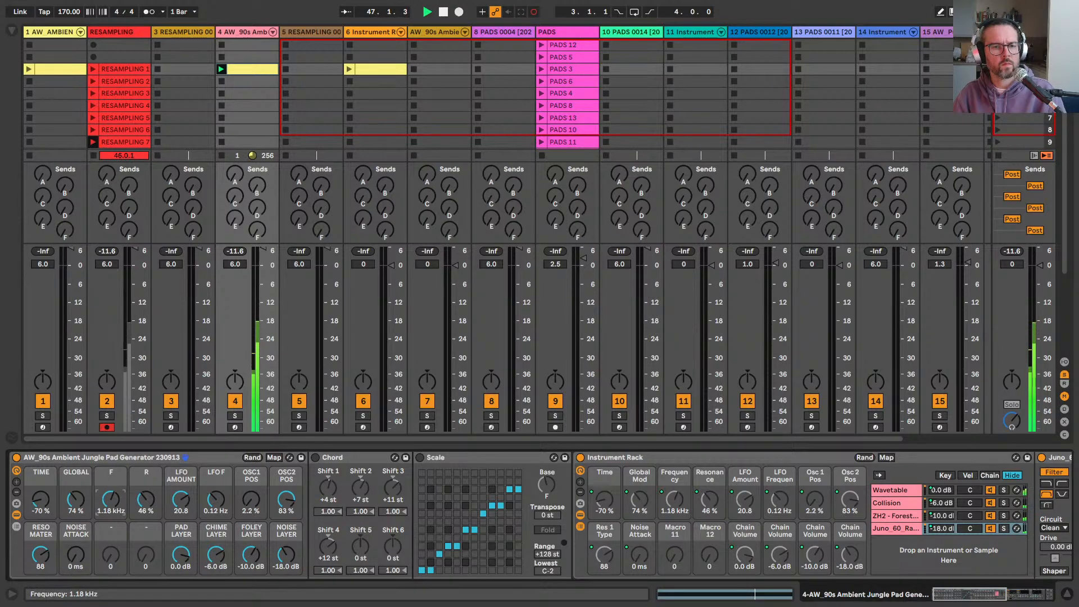
pyautogui.moveTo(111, 498); pyautogui.dragTo(111, 522)
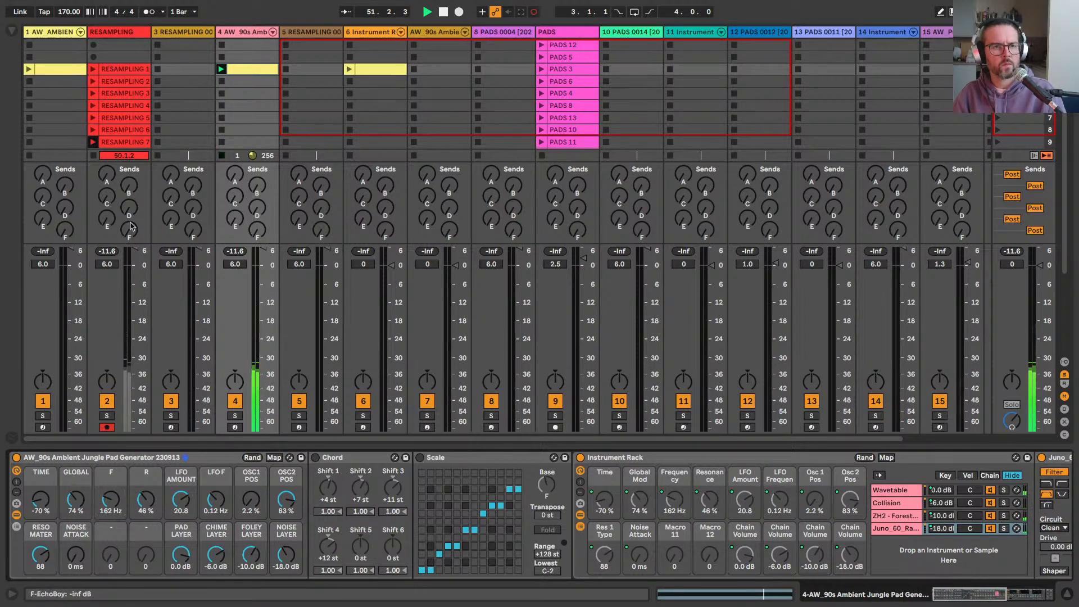
pyautogui.click(93, 157)
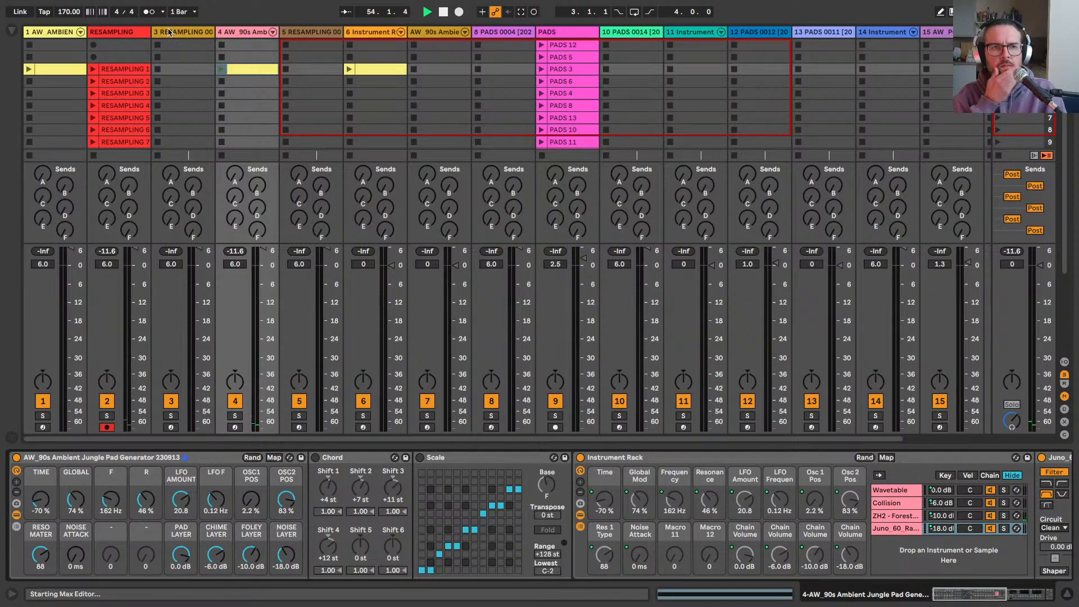
# Step: Group track 3's RESAMPLING 0006 Sampler into an Instrument Rack
pyautogui.click(169, 32)
pyautogui.click(104, 33)
pyautogui.click(156, 35)
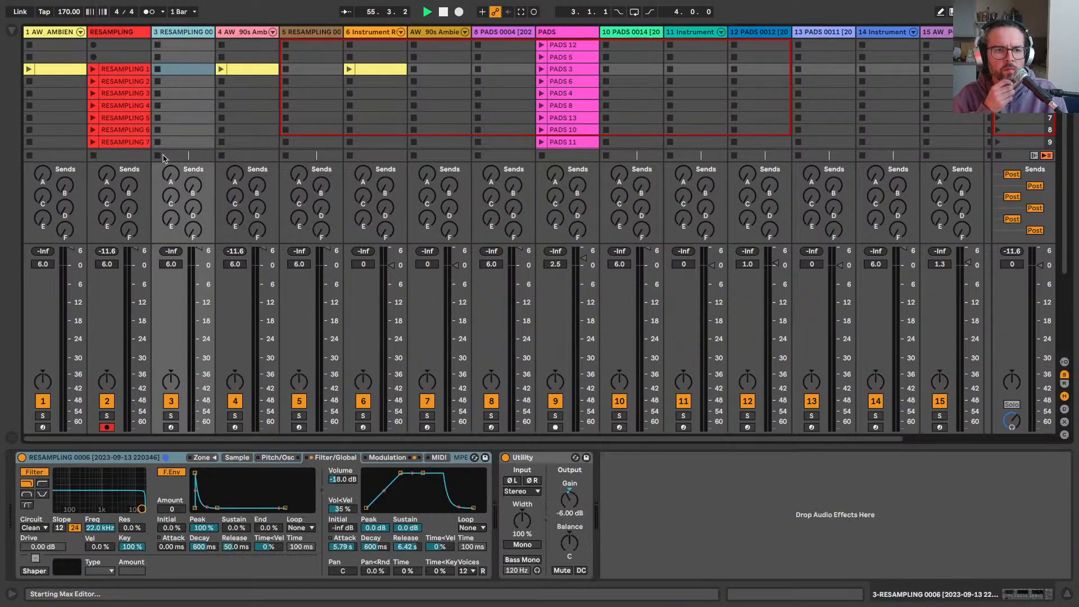
pyautogui.click(91, 460)
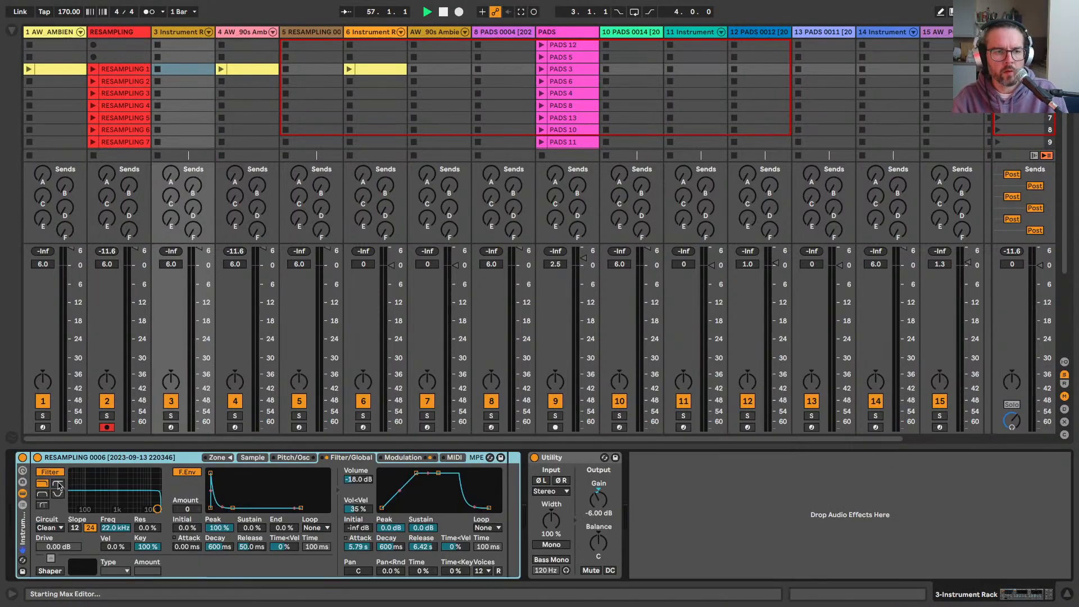
pyautogui.hotkey('ctrl', 'g')
# Step: Show the chain list of track 3's Instrument Rack and duplicate the RESAMPLING 0006 chain
pyautogui.moveTo(120, 142); pyautogui.dragTo(125, 114)
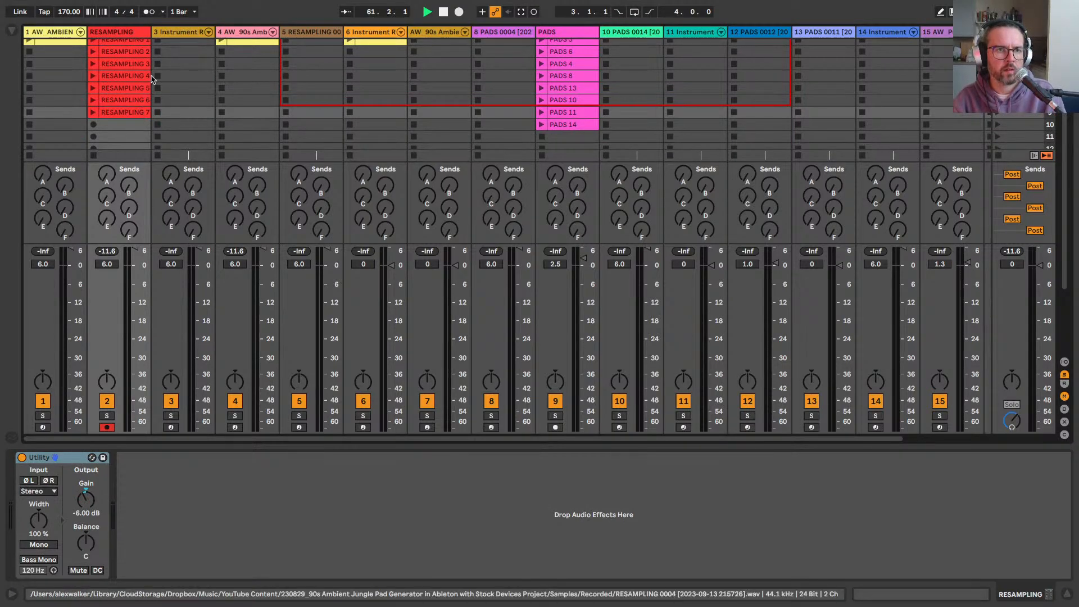
pyautogui.press('Right')
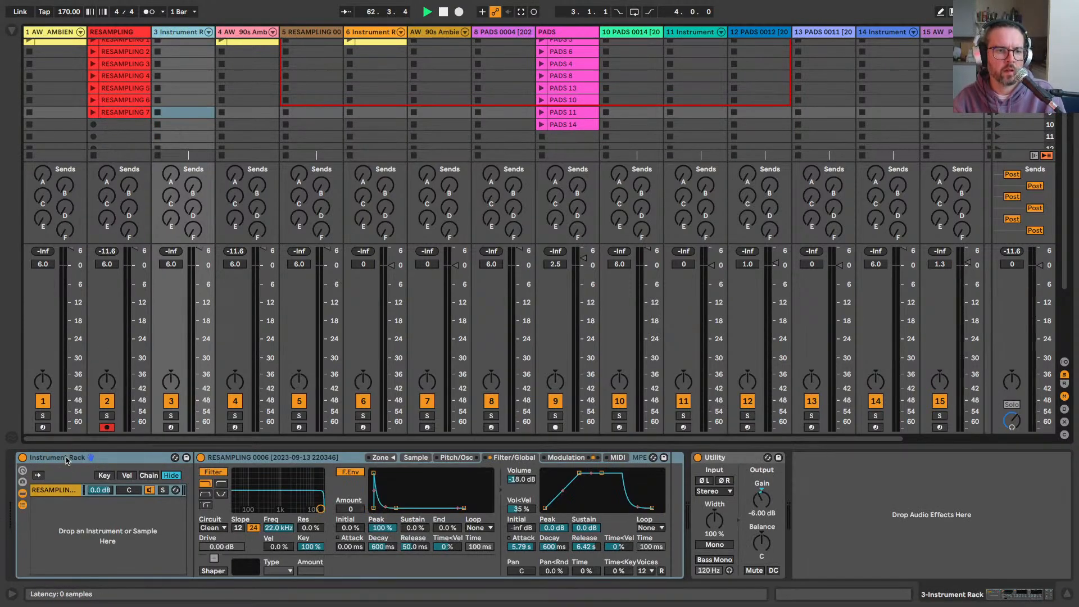
pyautogui.click(68, 489)
pyautogui.hotkey('ctrl', 'd')
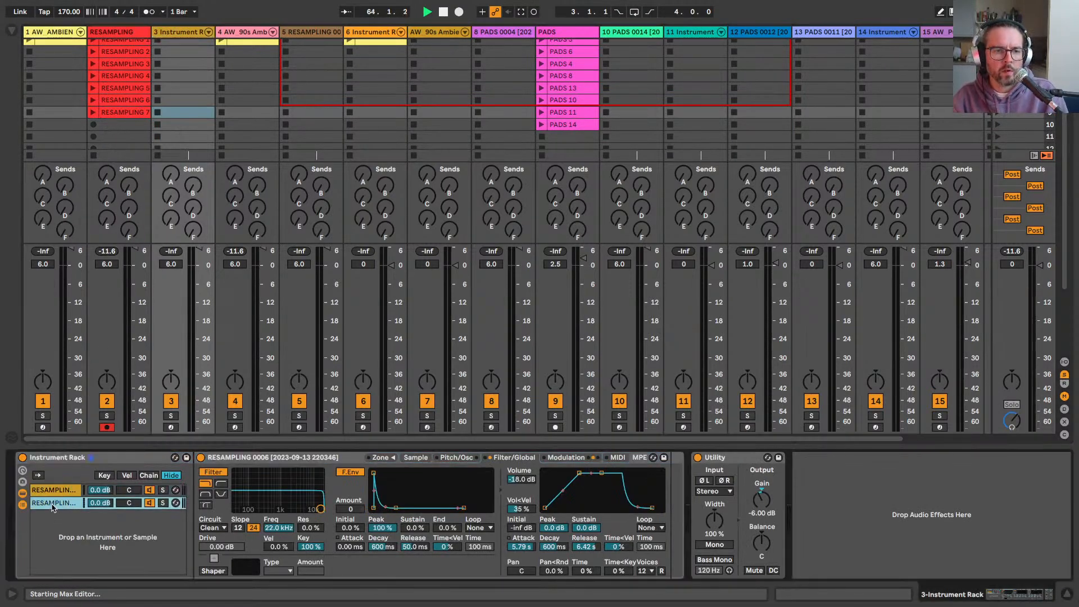
# Step: Replace the sample in the rack's second chain on track 3 with the RESAMPLING 7 recording
pyautogui.click(229, 37)
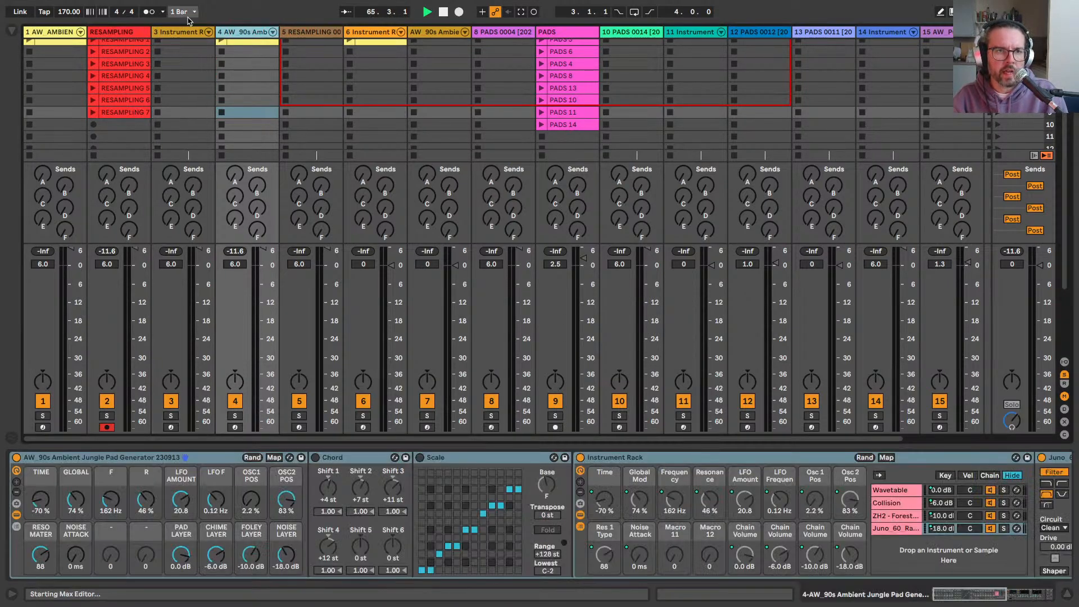
pyautogui.click(183, 35)
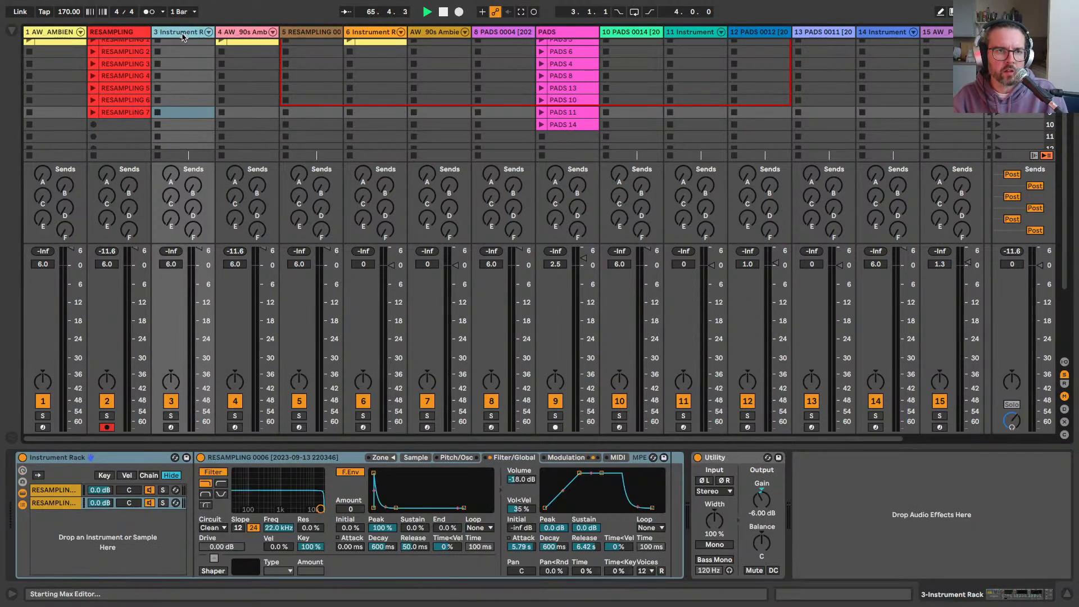
pyautogui.click(56, 503)
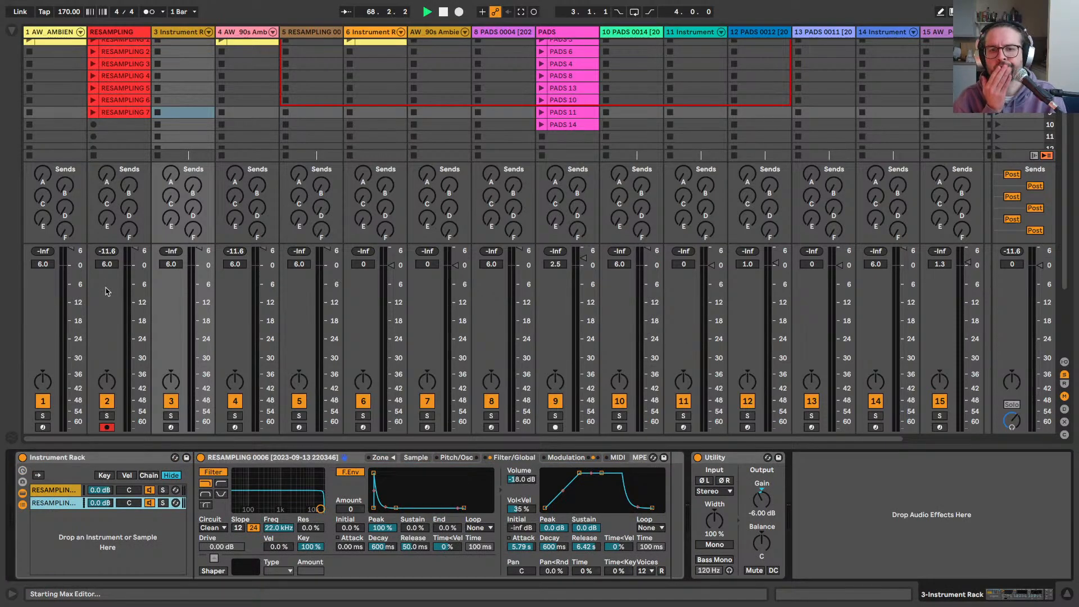
pyautogui.click(111, 114)
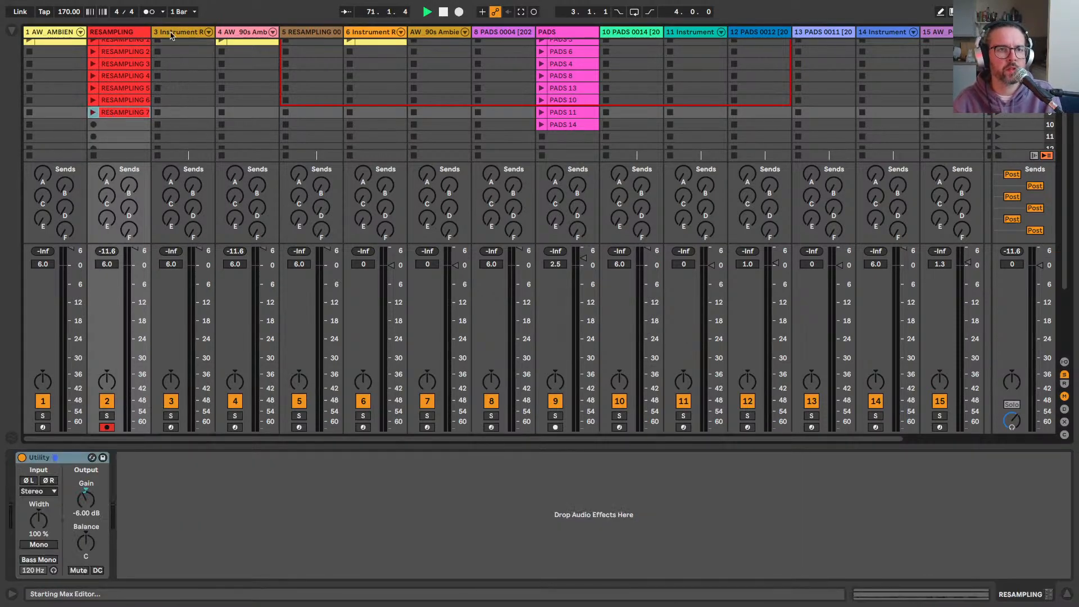
pyautogui.press('Right')
pyautogui.click(118, 117)
pyautogui.click(167, 33)
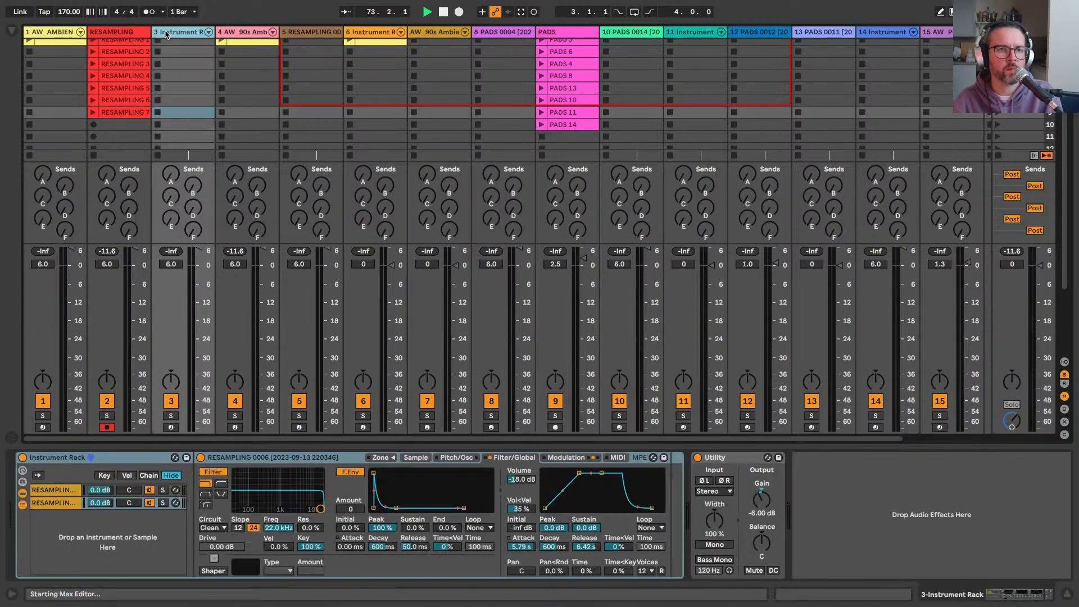
pyautogui.click(416, 458)
pyautogui.moveTo(118, 112); pyautogui.dragTo(361, 503)
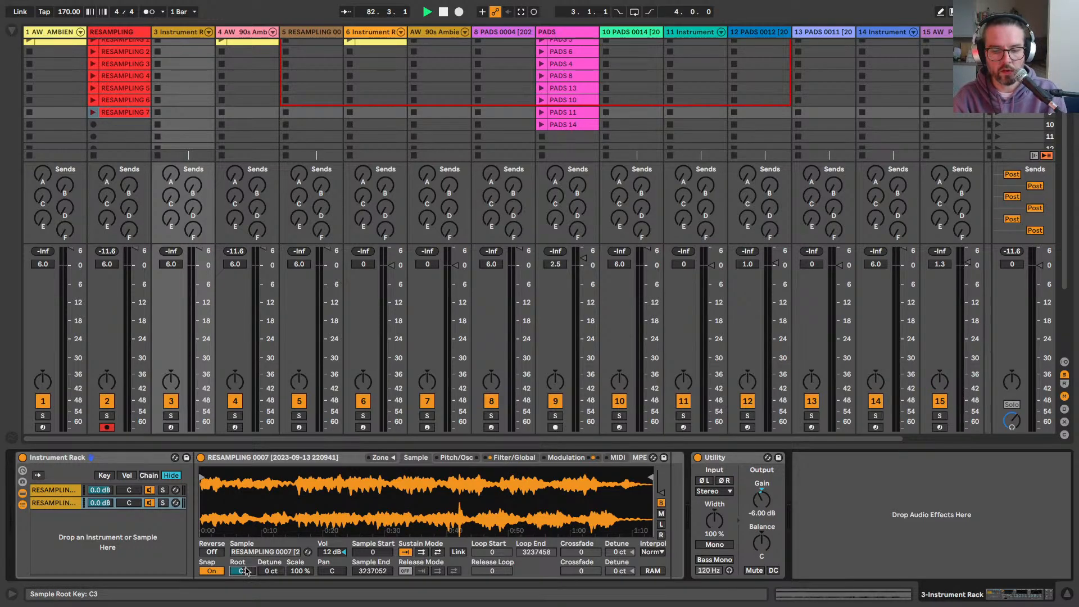
# Step: Set the second chain's Sampler root key to C5 and its LFO 2 Panorama modulation to 100
pyautogui.moveTo(245, 571); pyautogui.dragTo(357, 526)
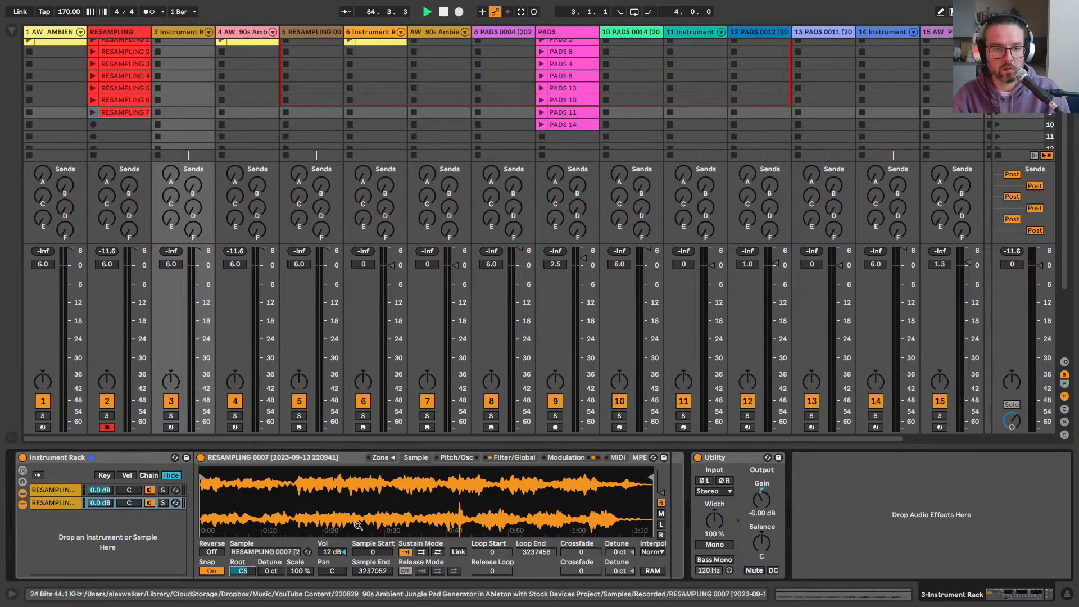
pyautogui.click(513, 458)
pyautogui.click(564, 457)
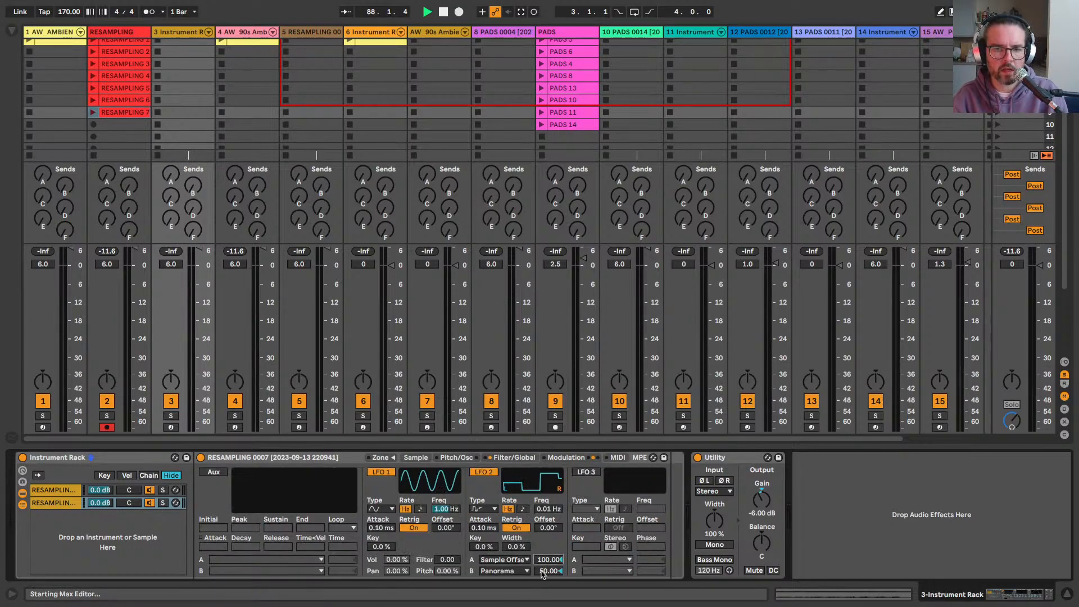
pyautogui.moveTo(543, 573); pyautogui.dragTo(543, 557)
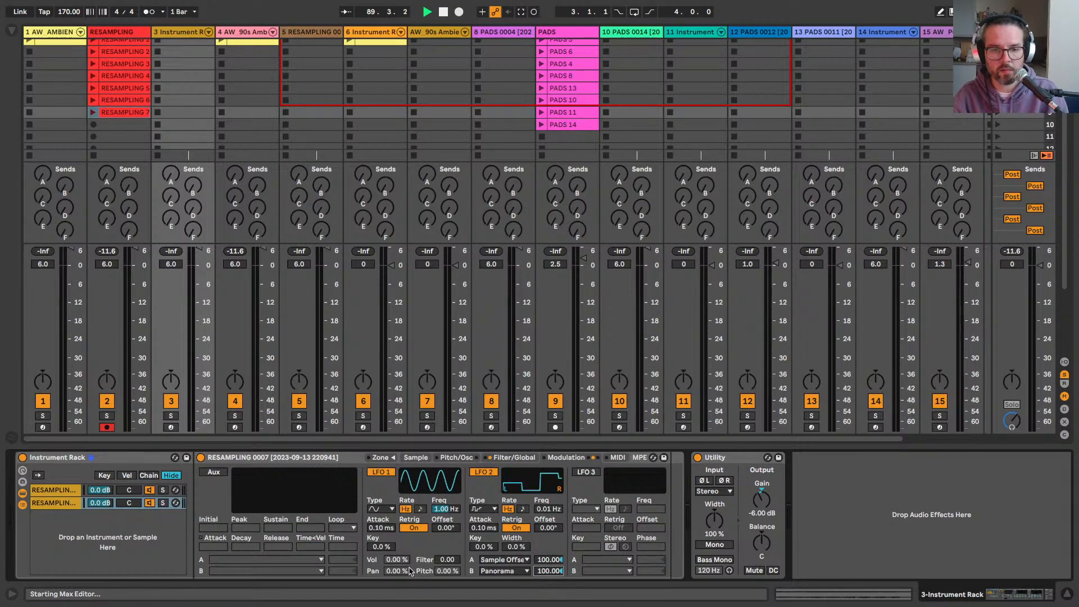
# Step: Set the volume of both chains in track 3's Instrument Rack to -6 dB
pyautogui.click(99, 505)
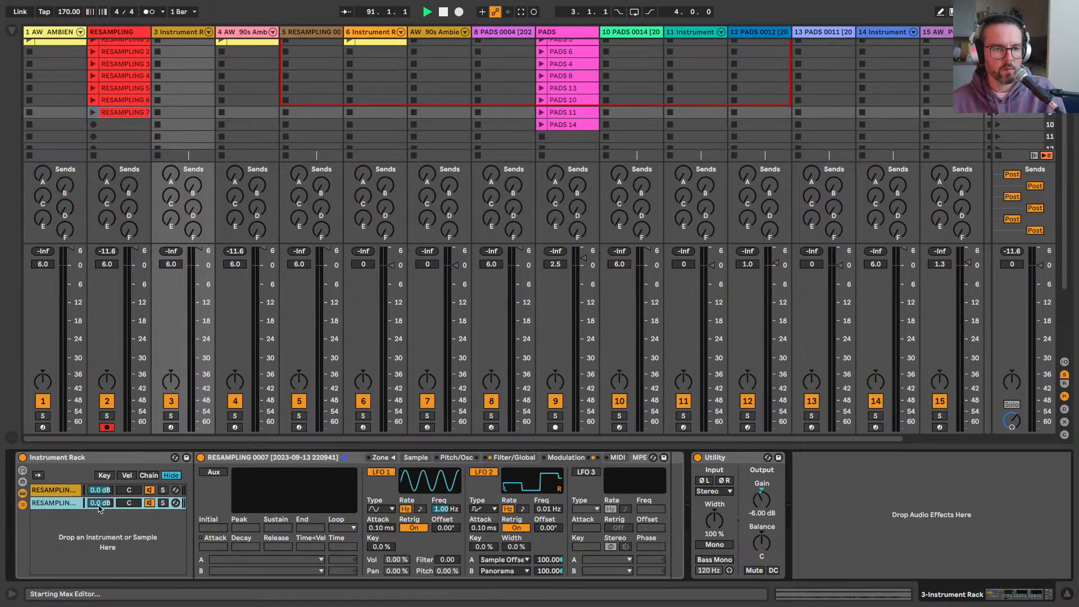
pyautogui.write('-6')
pyautogui.press('Return')
pyautogui.click(101, 491)
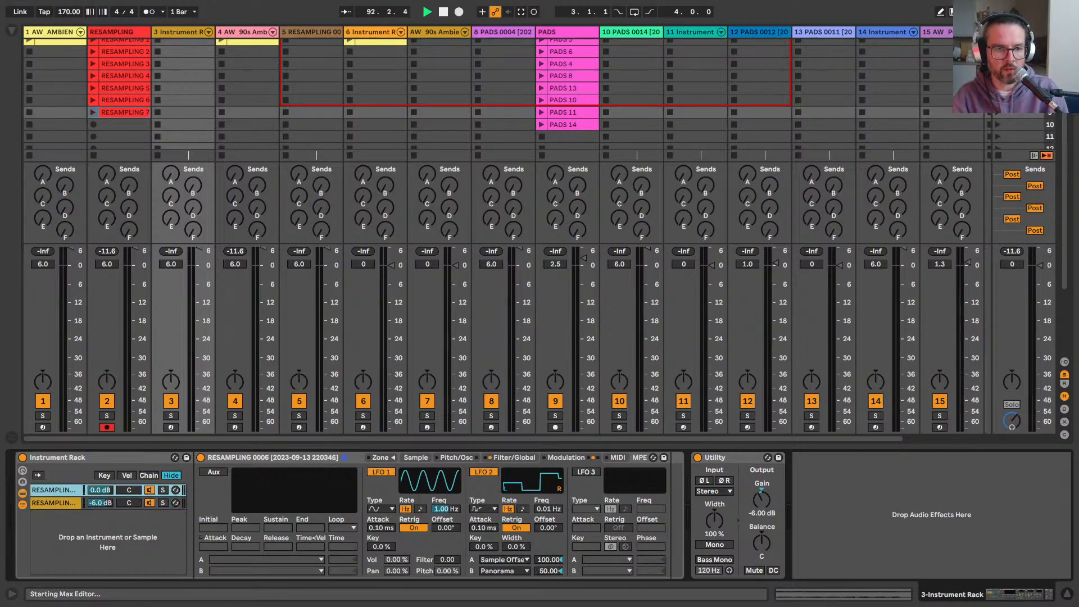
pyautogui.write('-6')
pyautogui.press('Return')
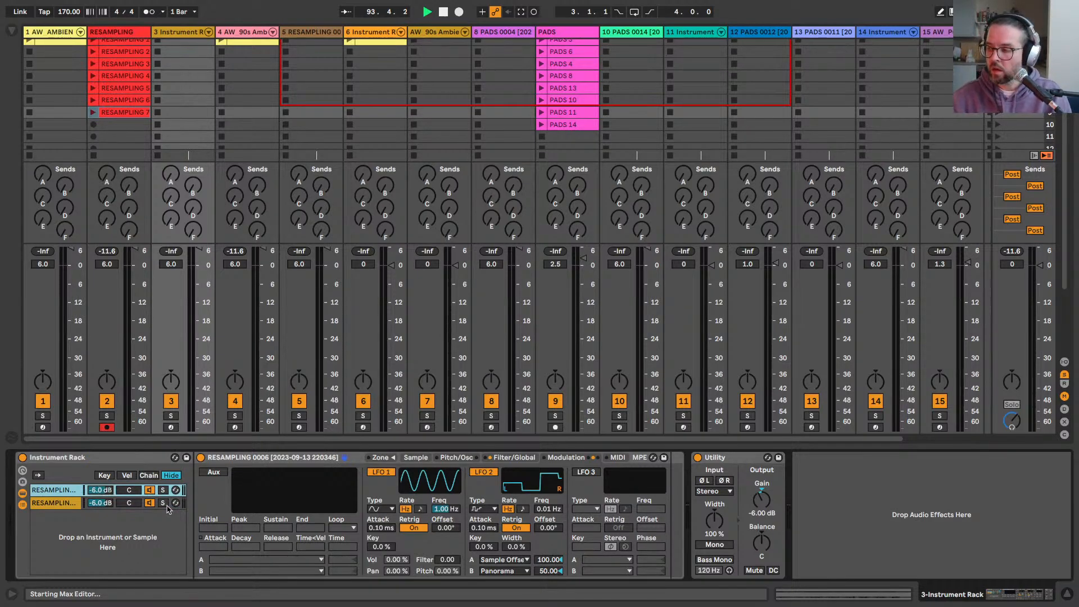
# Step: With track 3 armed, duplicate the RESAMPLING 0007 chain and set the third chain's sample root key to C3
pyautogui.click(171, 427)
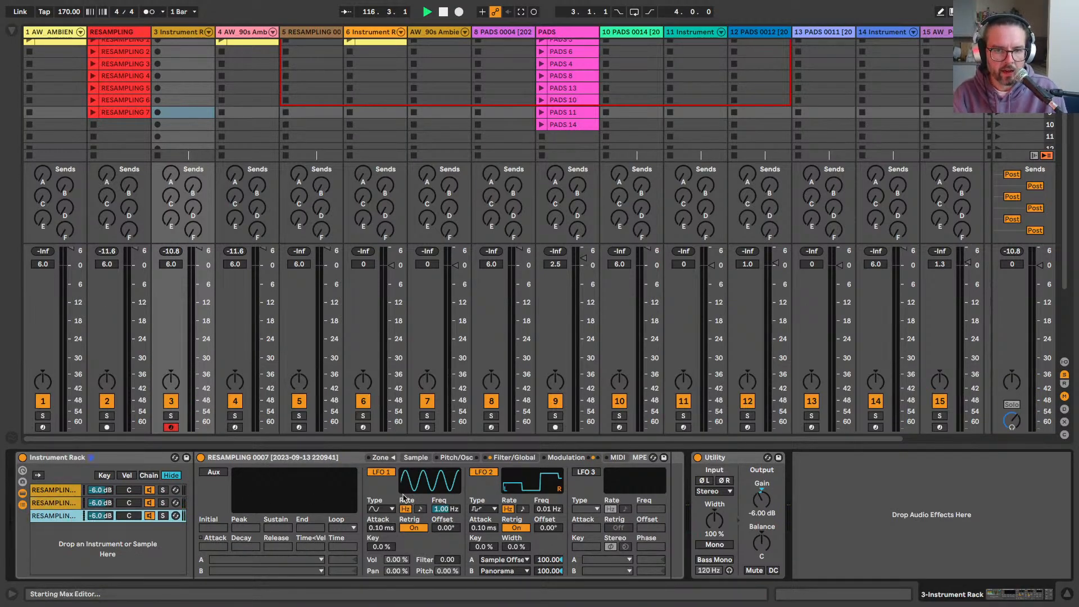
pyautogui.click(416, 457)
pyautogui.click(447, 457)
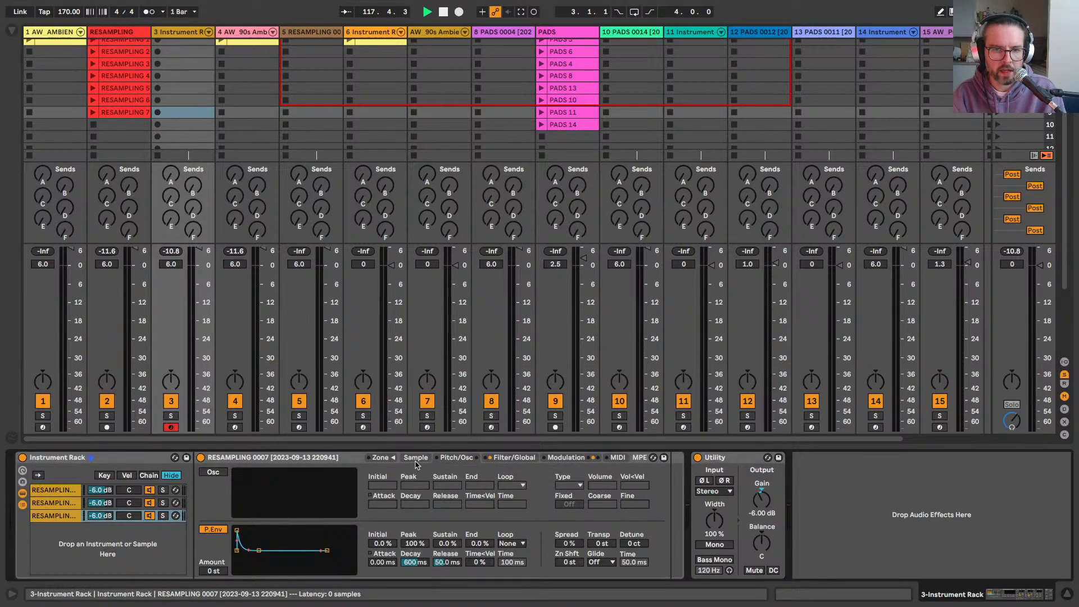
pyautogui.click(417, 457)
pyautogui.click(247, 573)
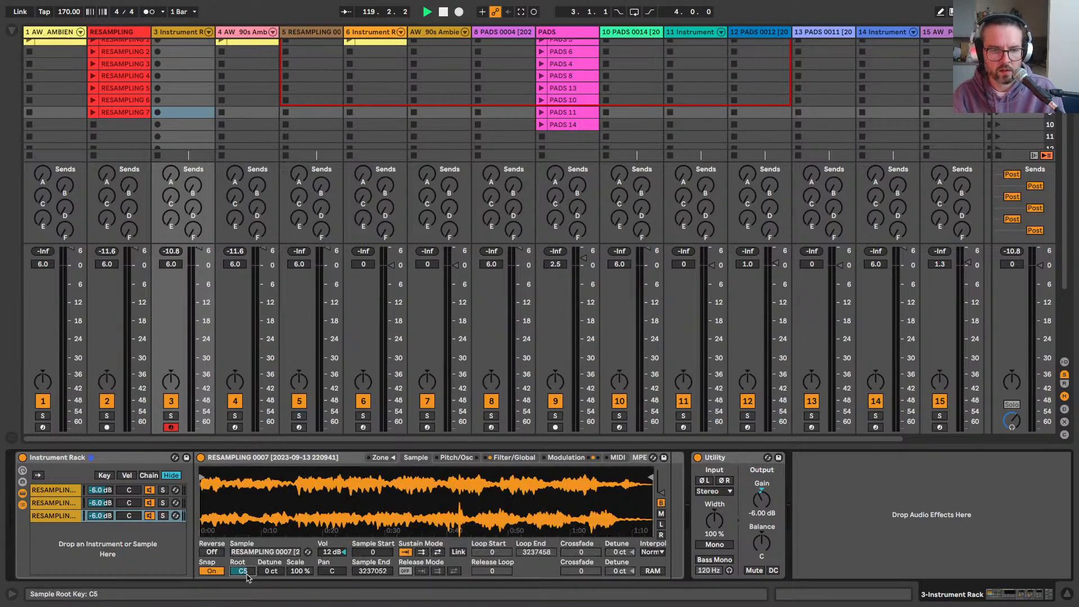
pyautogui.moveTo(247, 577); pyautogui.dragTo(197, 605)
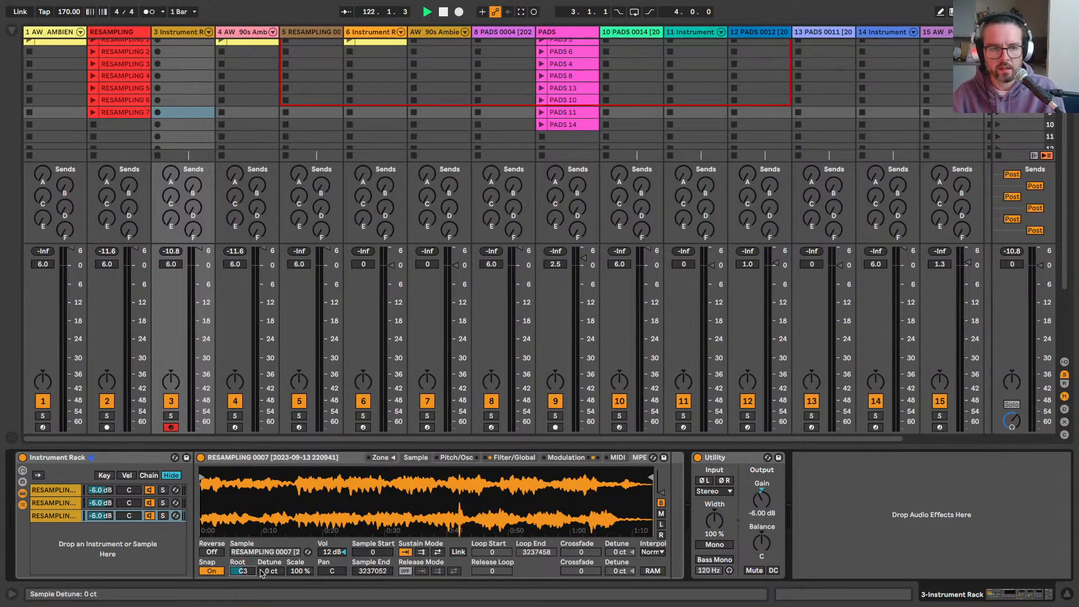
# Step: Audition the third chain soloed and set both RESAMPLING 0007 Samplers' sustain mode to back-and-forth looping
pyautogui.click(163, 515)
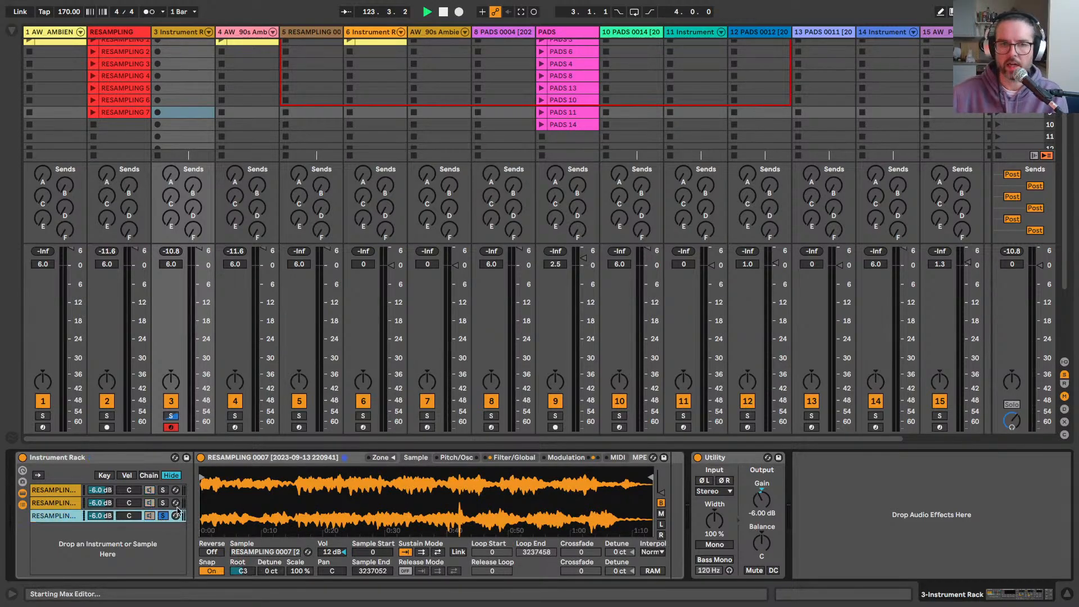
pyautogui.click(97, 513)
pyautogui.click(54, 512)
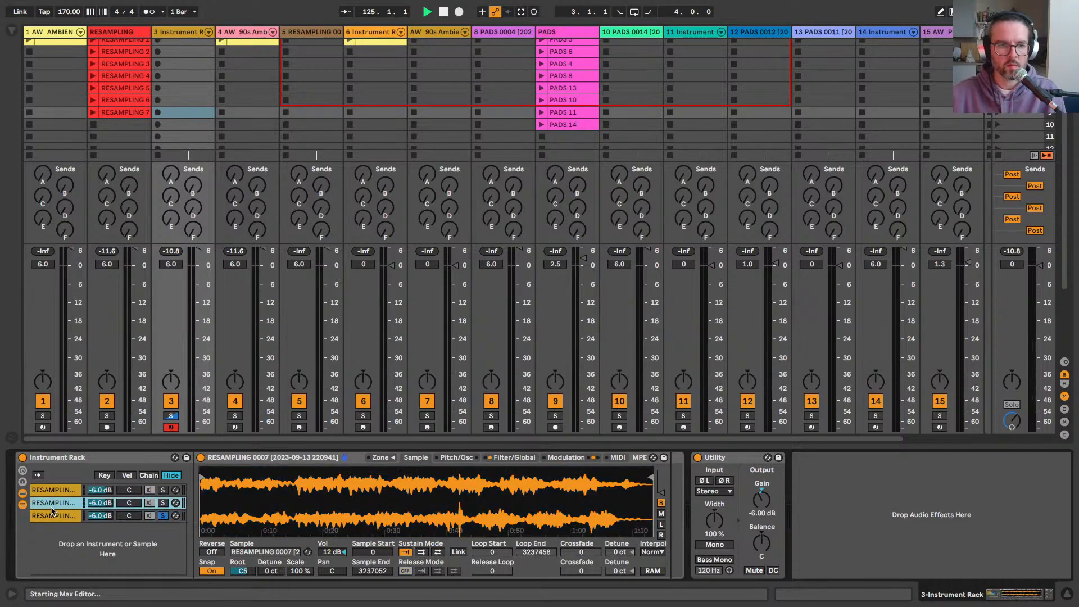
pyautogui.press('Up')
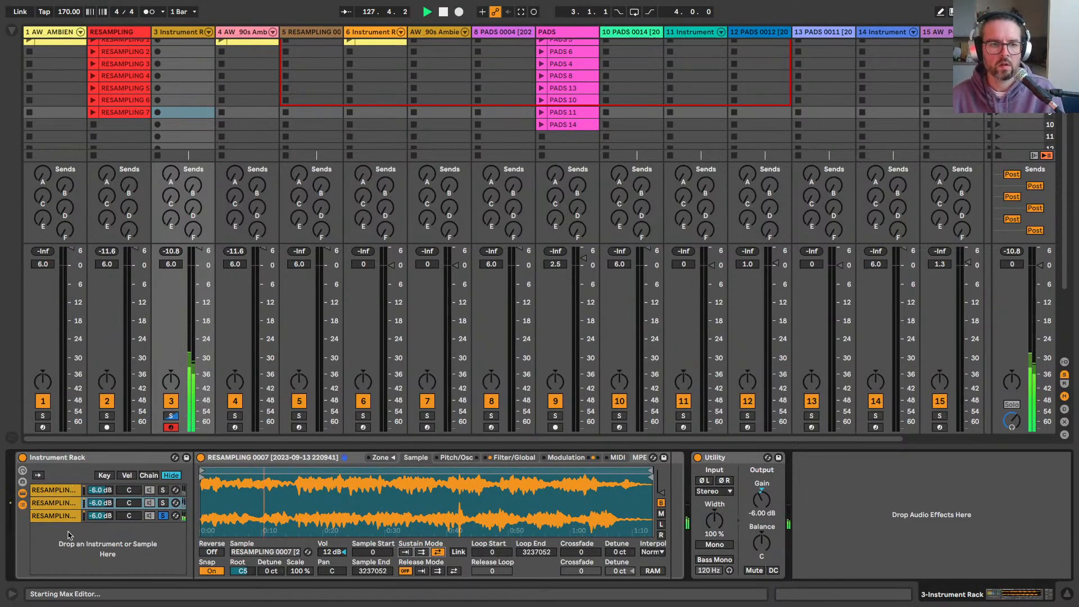
pyautogui.click(163, 516)
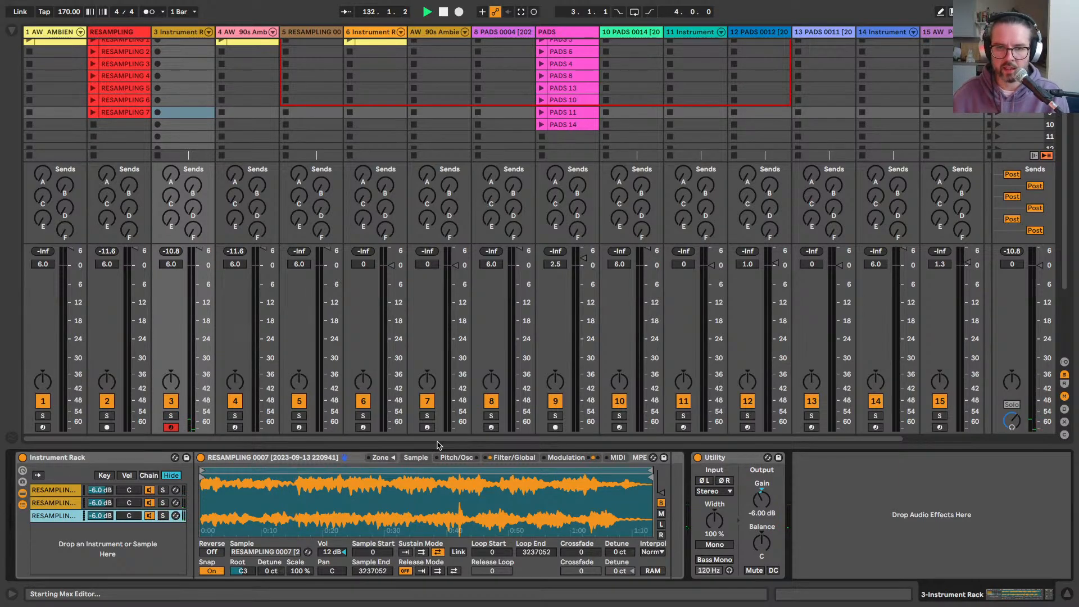
# Step: Set the third chain's LFO 1 to 0.10 Hz with 100% pan modulation, and select the rack's first chain
pyautogui.click(566, 456)
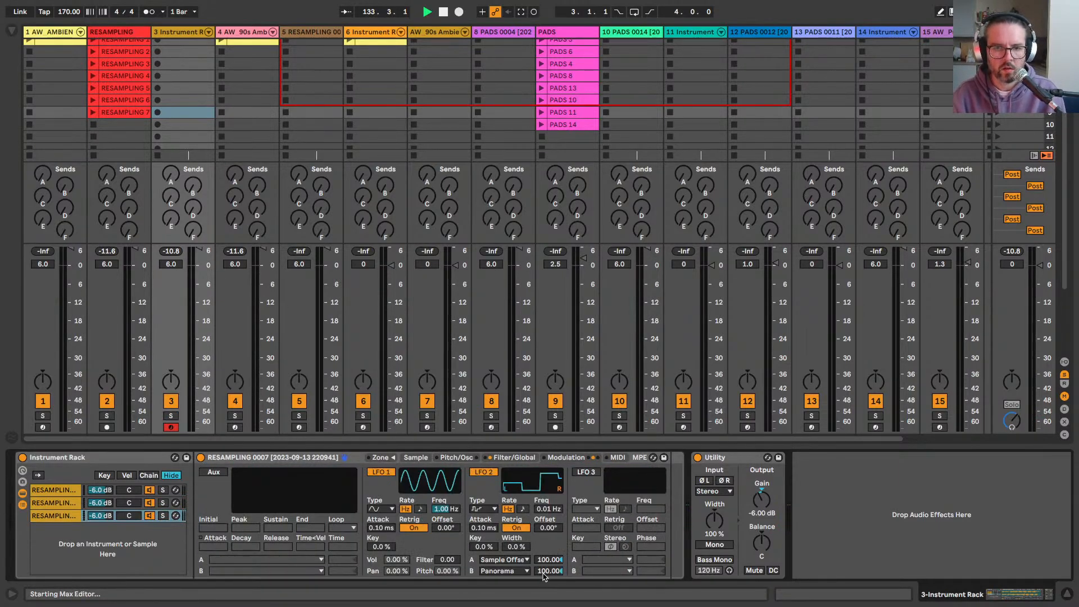
pyautogui.click(393, 571)
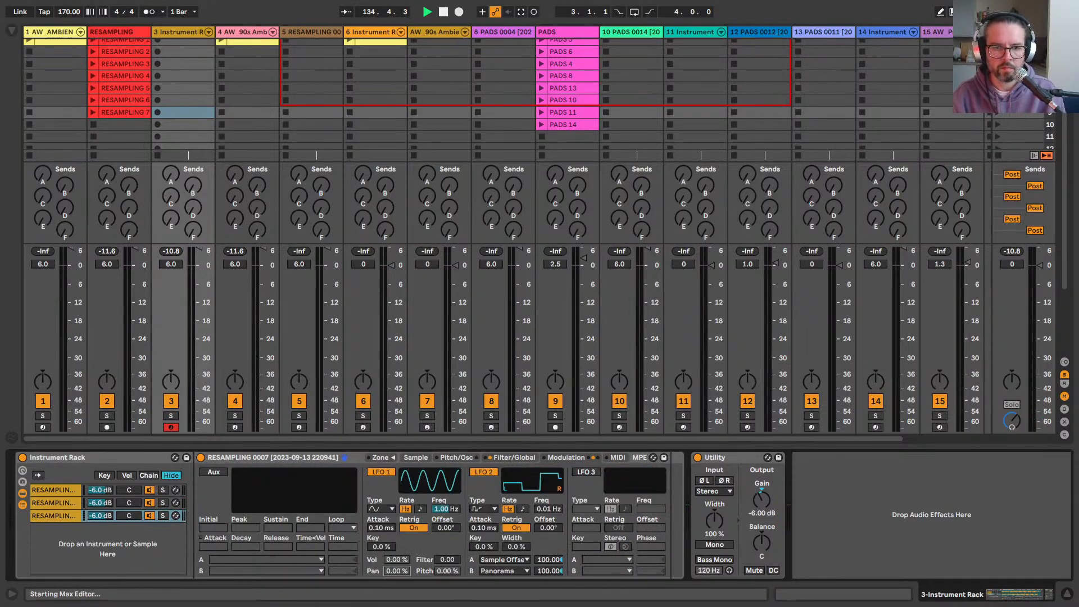
pyautogui.moveTo(393, 570); pyautogui.dragTo(441, 565)
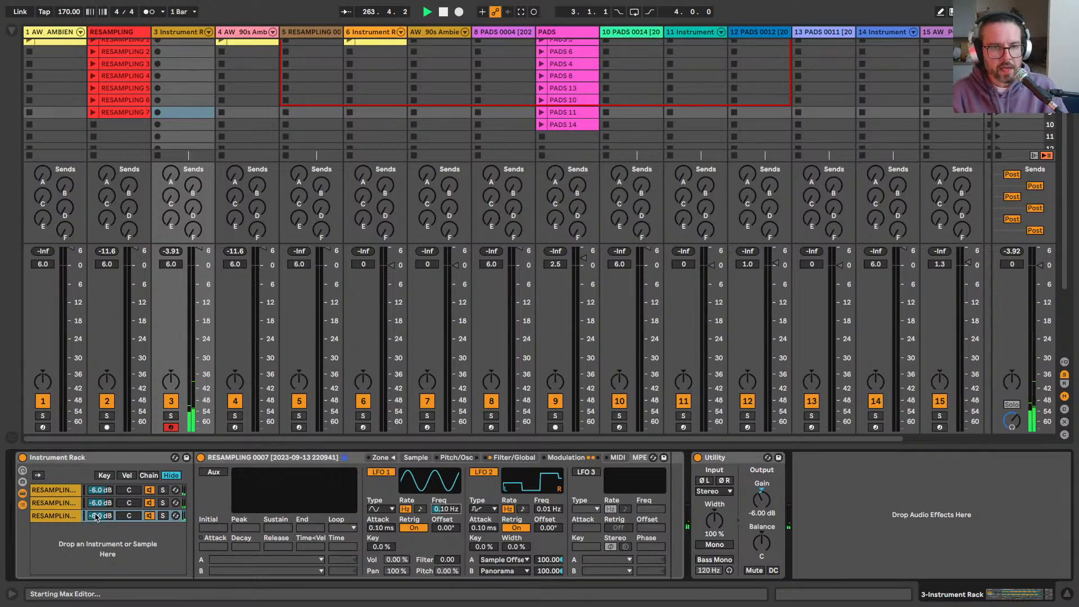
pyautogui.click(54, 492)
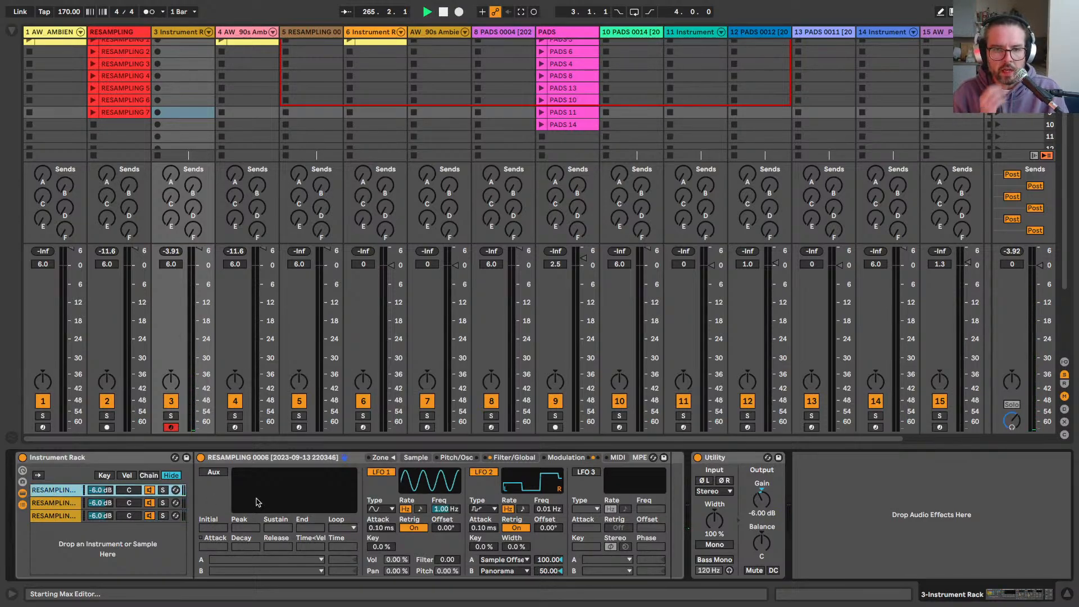
# Step: Set the volume envelope release to 10.8 s, 12.8 s and 13.9 s on the first, second and third Sampler chains of track 3's rack
pyautogui.click(513, 457)
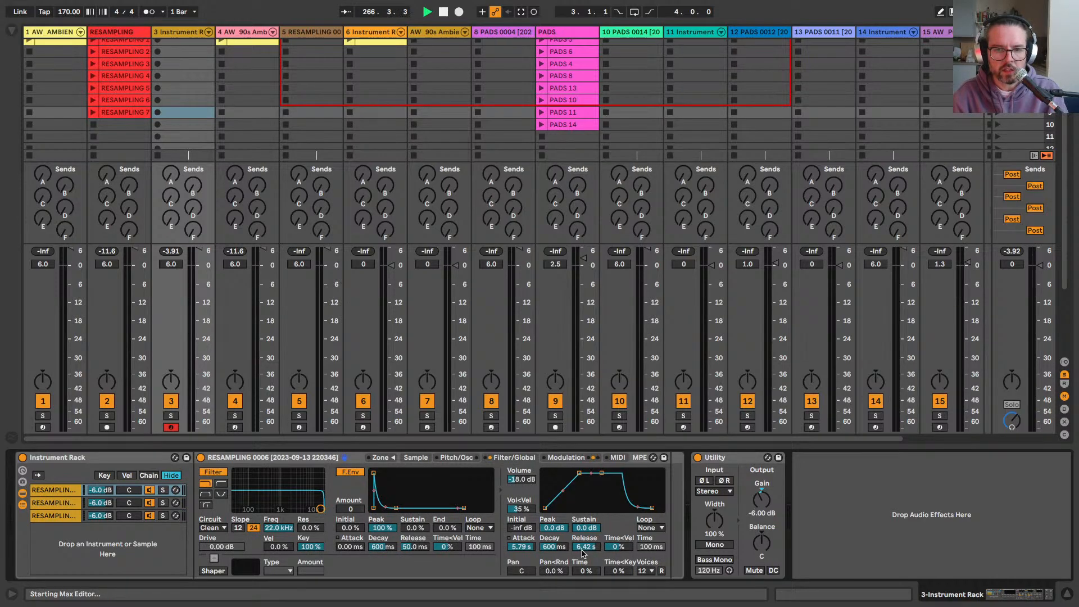
pyautogui.moveTo(583, 553); pyautogui.dragTo(583, 534)
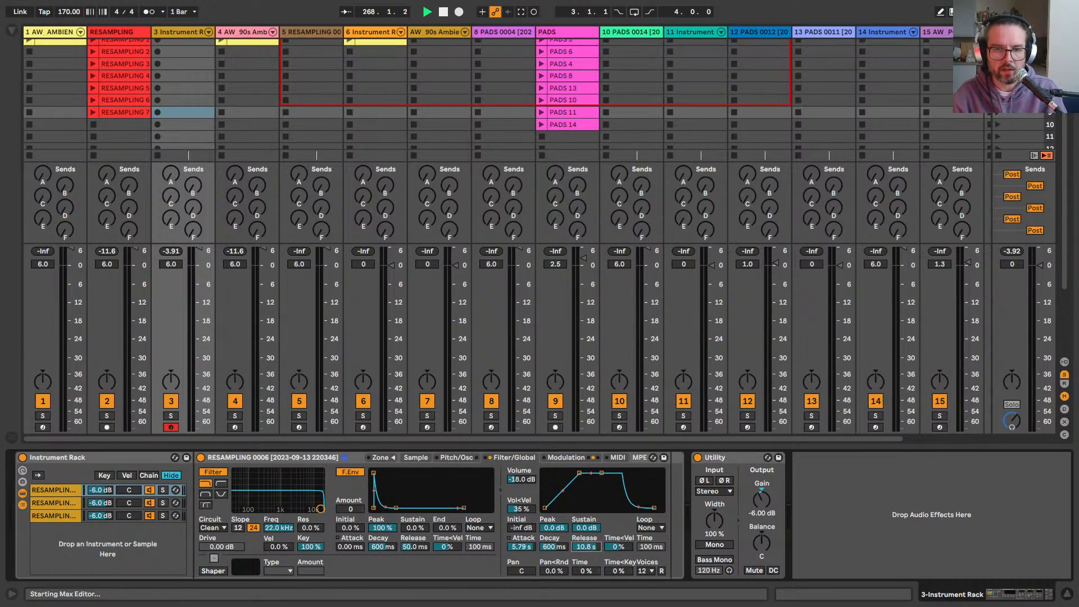
pyautogui.click(37, 503)
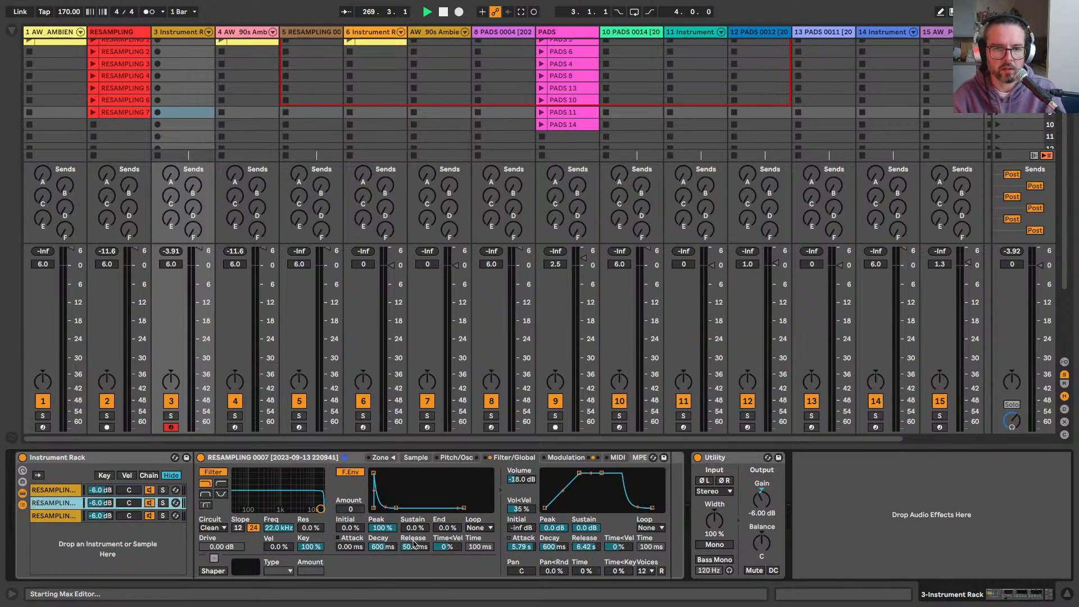
pyautogui.moveTo(585, 547); pyautogui.dragTo(585, 528)
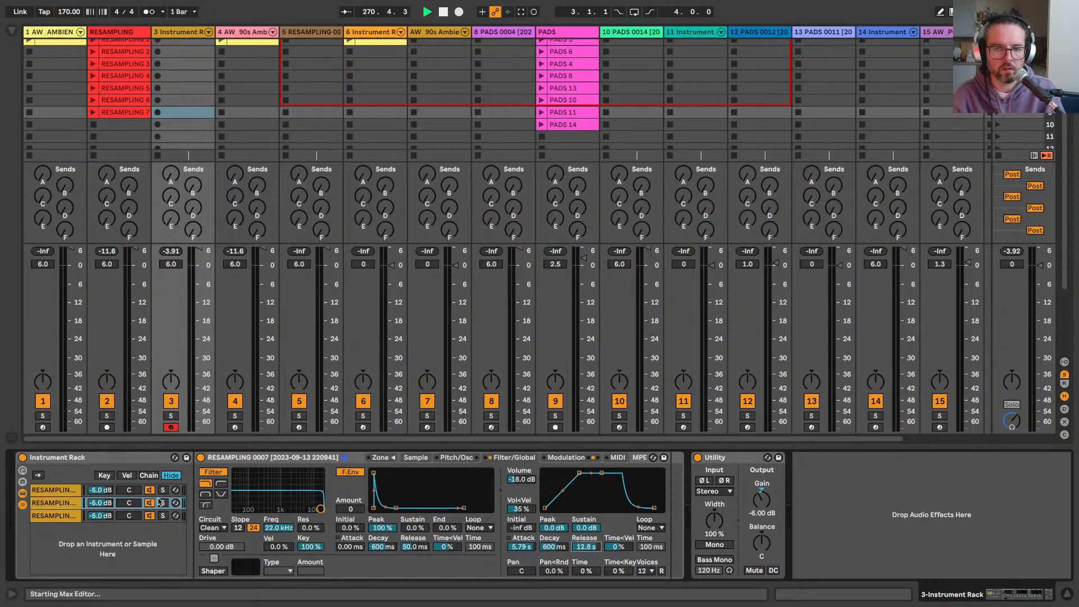
pyautogui.click(47, 518)
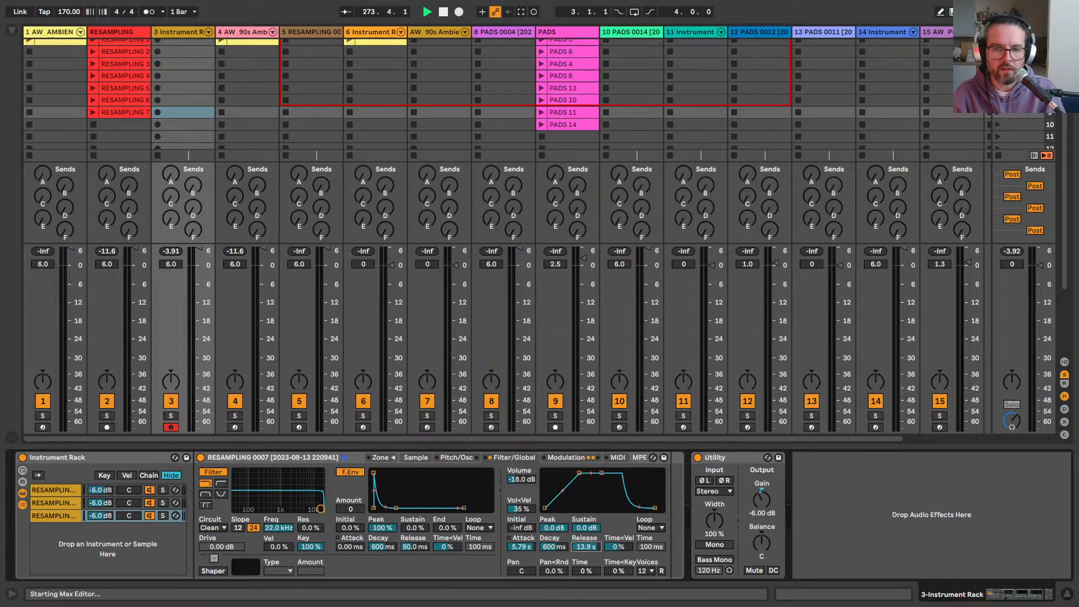
pyautogui.scroll(3, 230, 107)
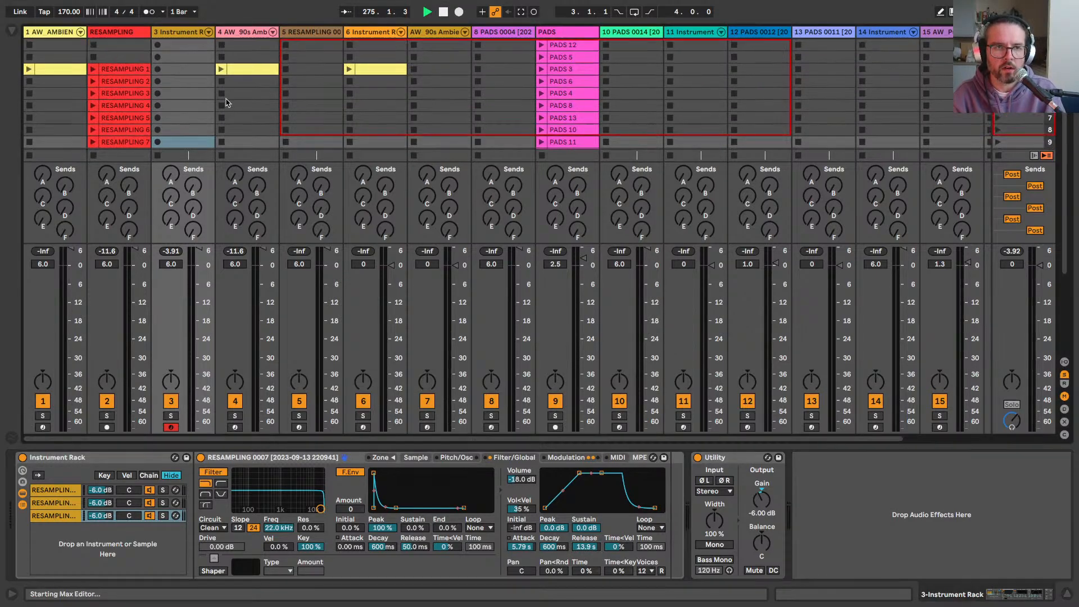
pyautogui.click(230, 32)
pyautogui.scroll(-3, 124, 140)
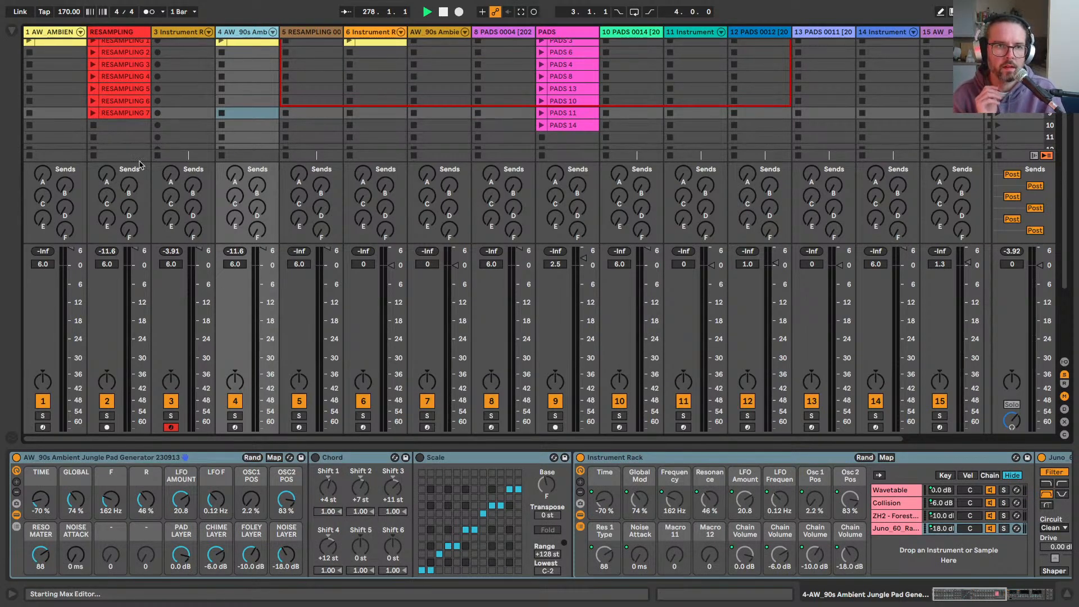
pyautogui.scroll(3, 207, 70)
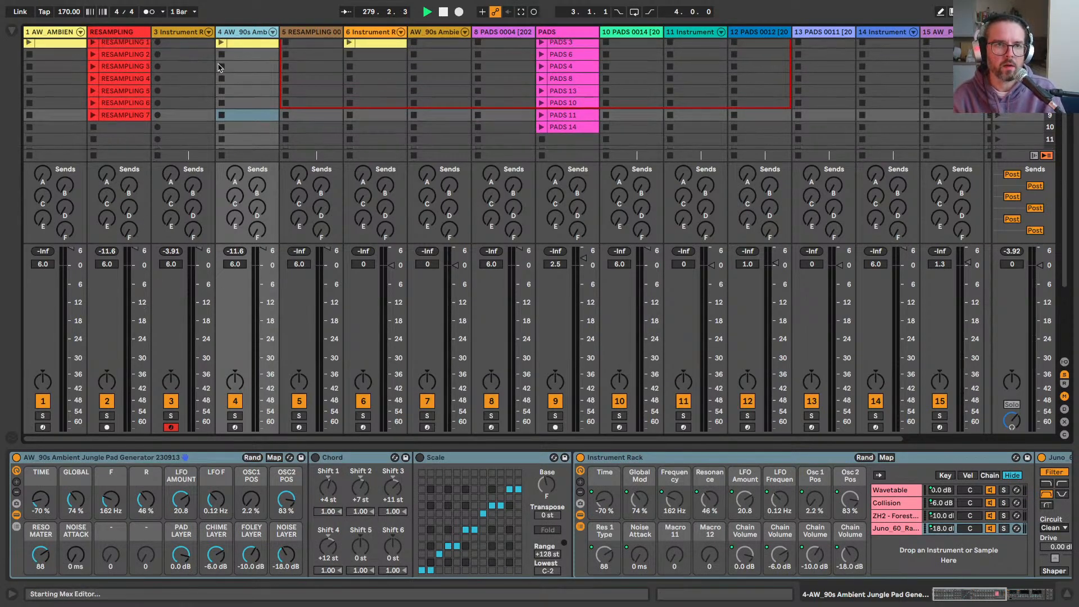
pyautogui.click(167, 29)
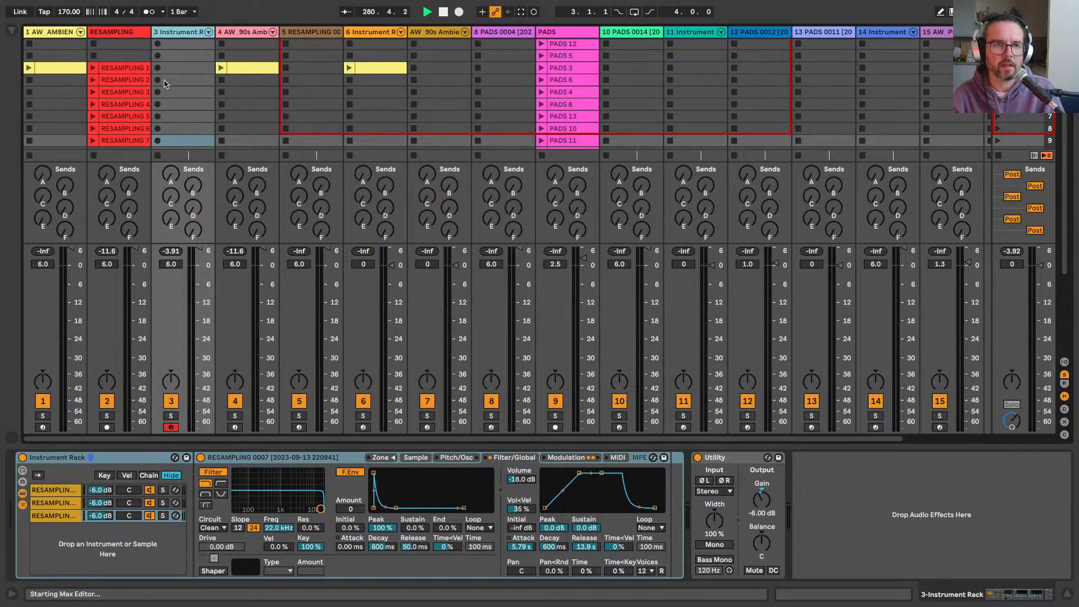
pyautogui.click(235, 35)
pyautogui.scroll(-1, 157, 82)
pyautogui.scroll(-3, 158, 82)
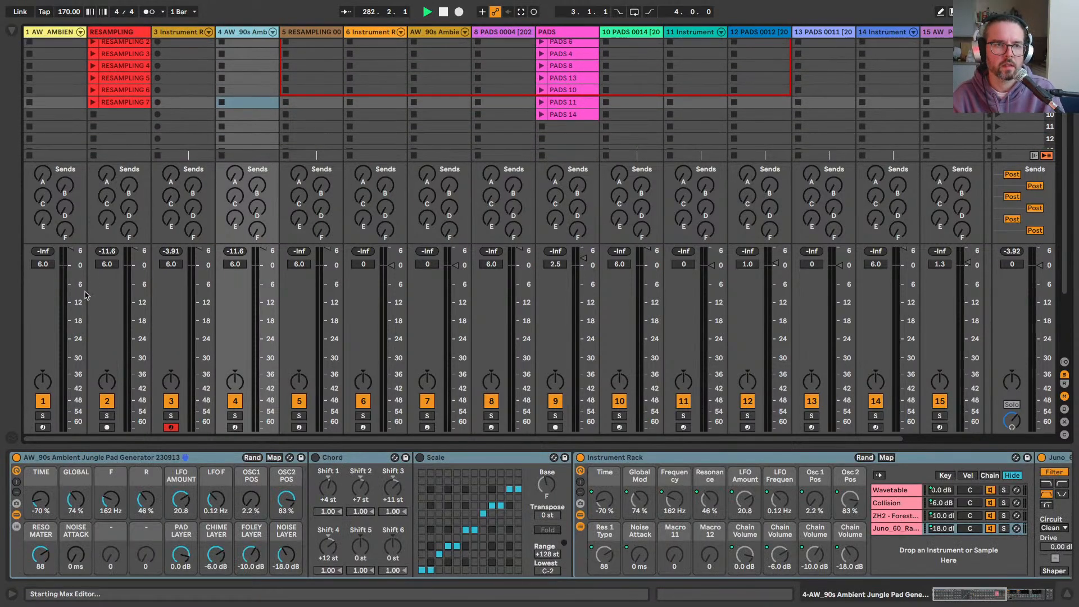
pyautogui.click(106, 427)
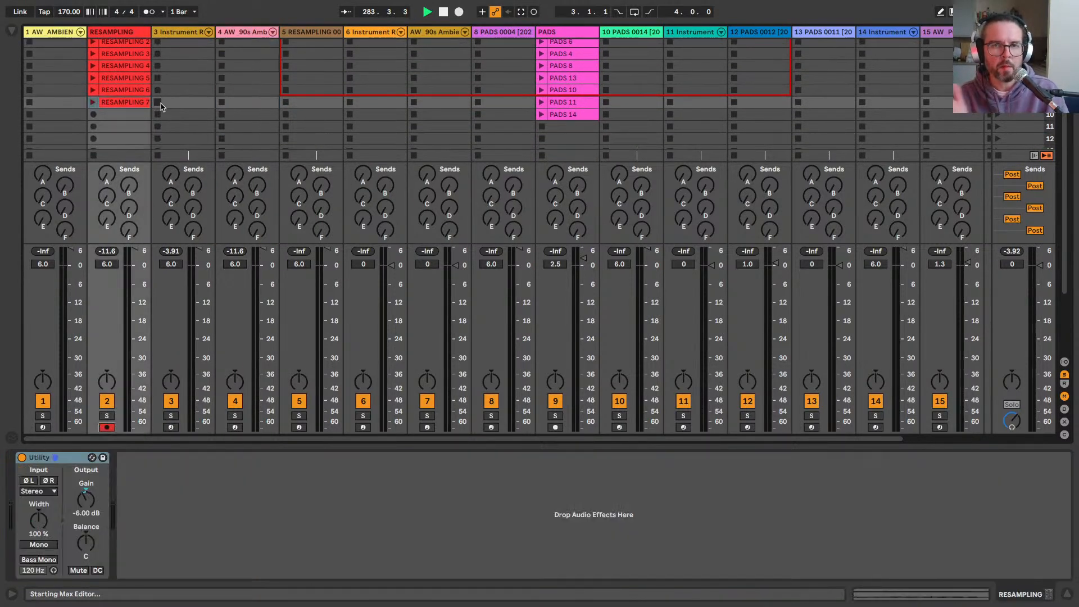
pyautogui.scroll(3, 243, 46)
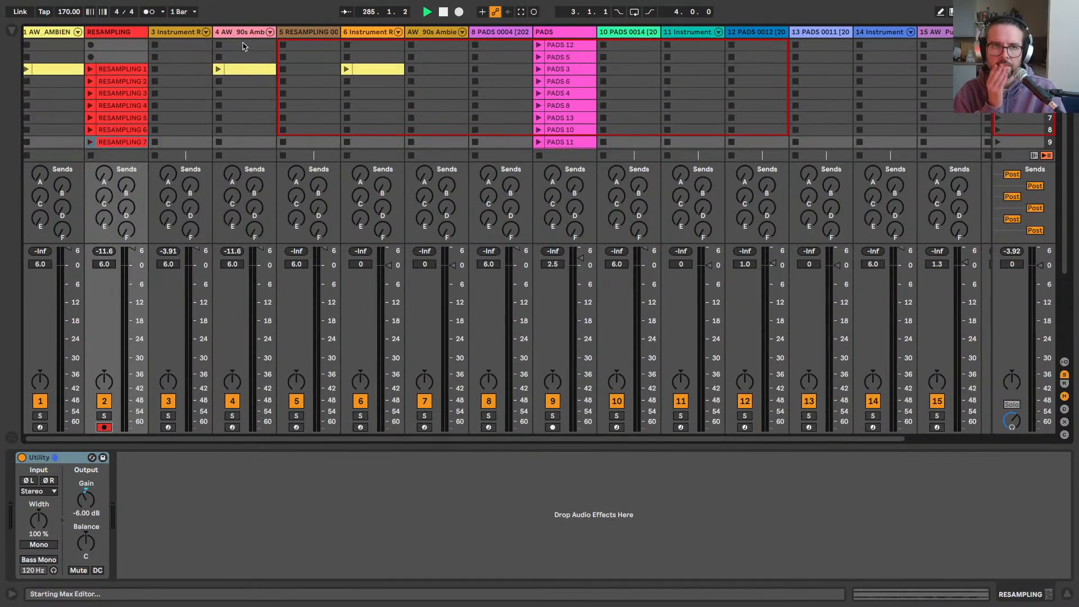
pyautogui.scroll(-3, 243, 46)
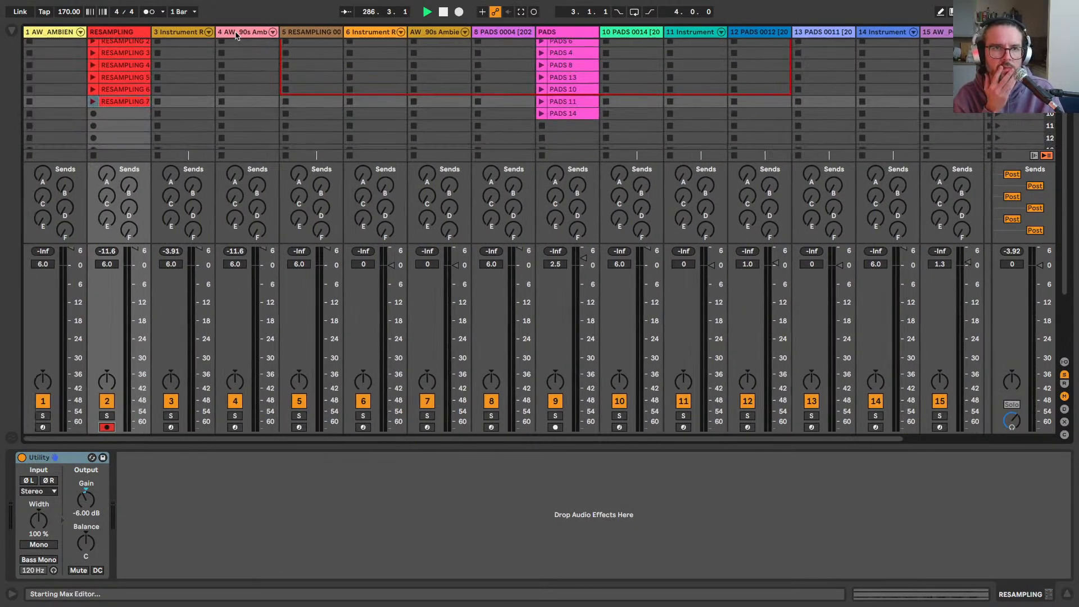
# Step: Arm track 4 with the 90s Ambient Jungle Pad Generator and randomize its macros repeatedly while auditioning the pad
pyautogui.click(236, 34)
pyautogui.scroll(3, 227, 128)
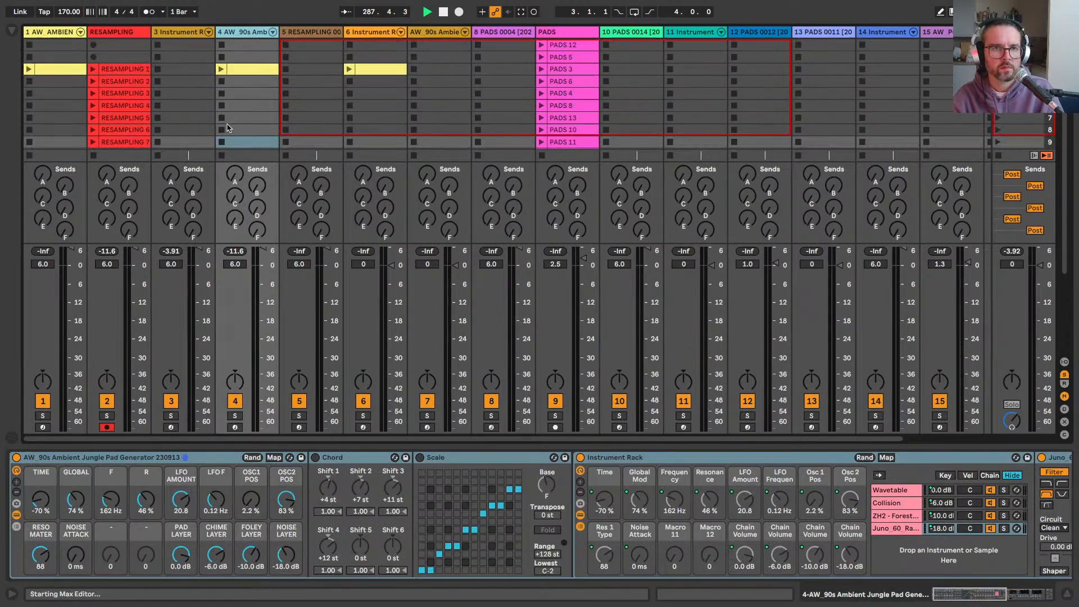
pyautogui.click(235, 427)
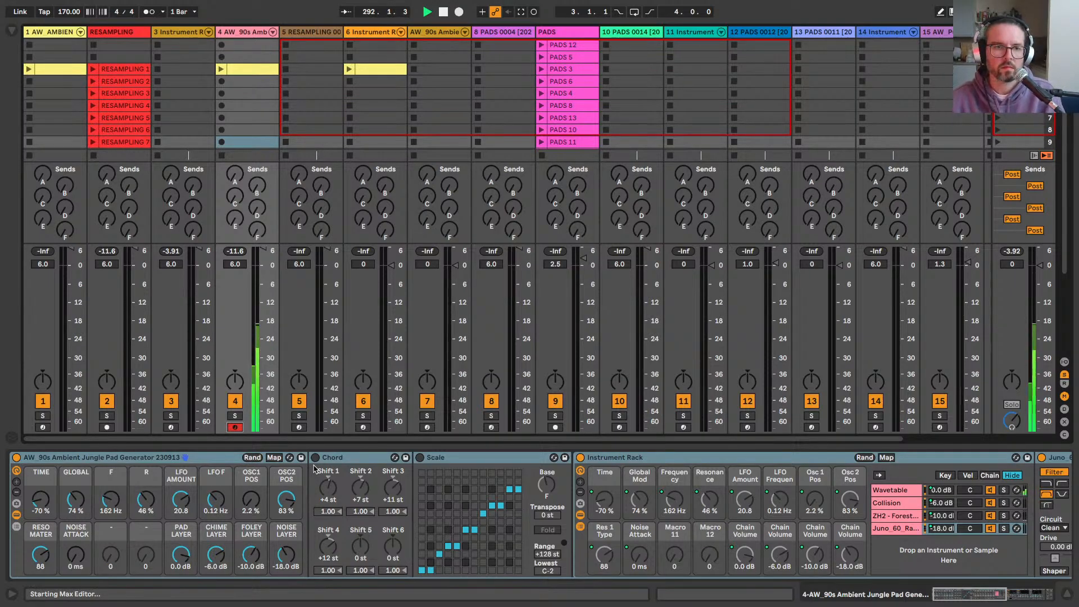
pyautogui.click(251, 456)
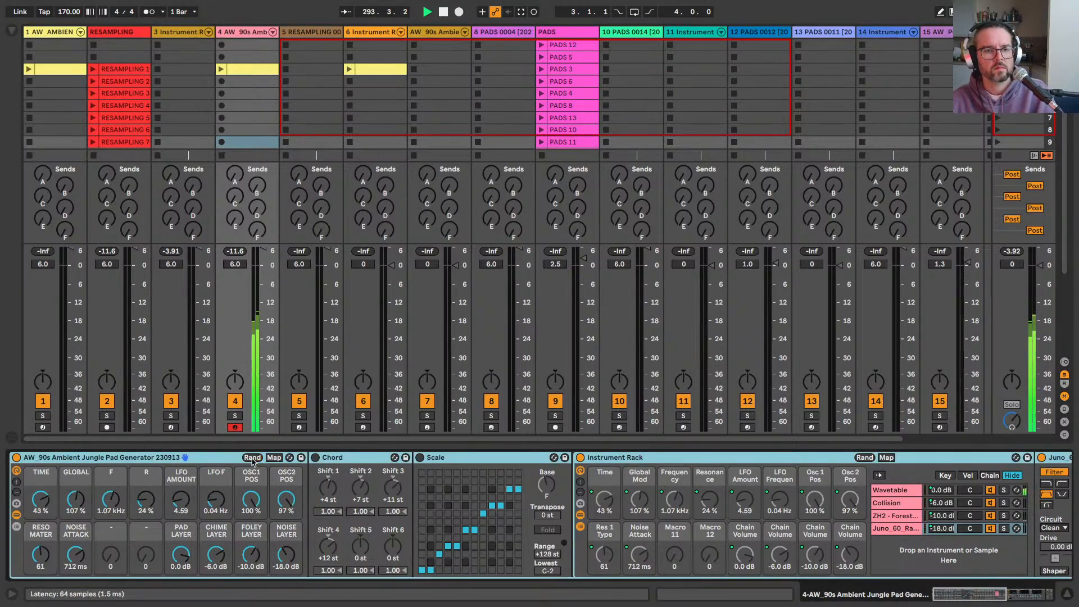
pyautogui.click(251, 457)
pyautogui.click(251, 457)
pyautogui.click(289, 457)
# Step: Examine the Wavetable chain's oscillator and filter settings inside the generator's nested Instrument Rack, and return to the main macros
pyautogui.hscroll(5, 532, 475)
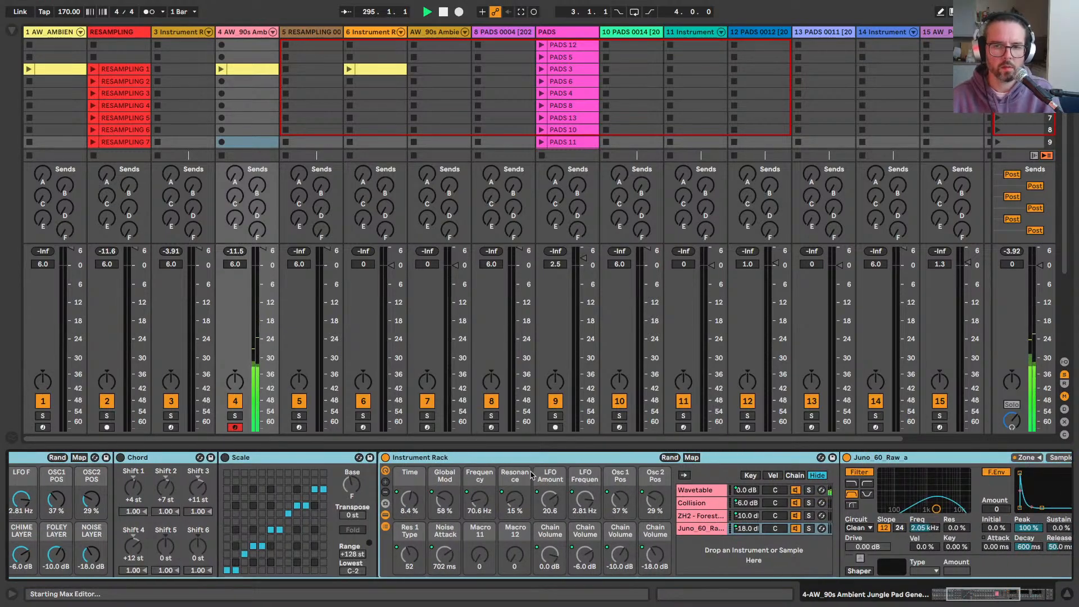
pyautogui.click(696, 491)
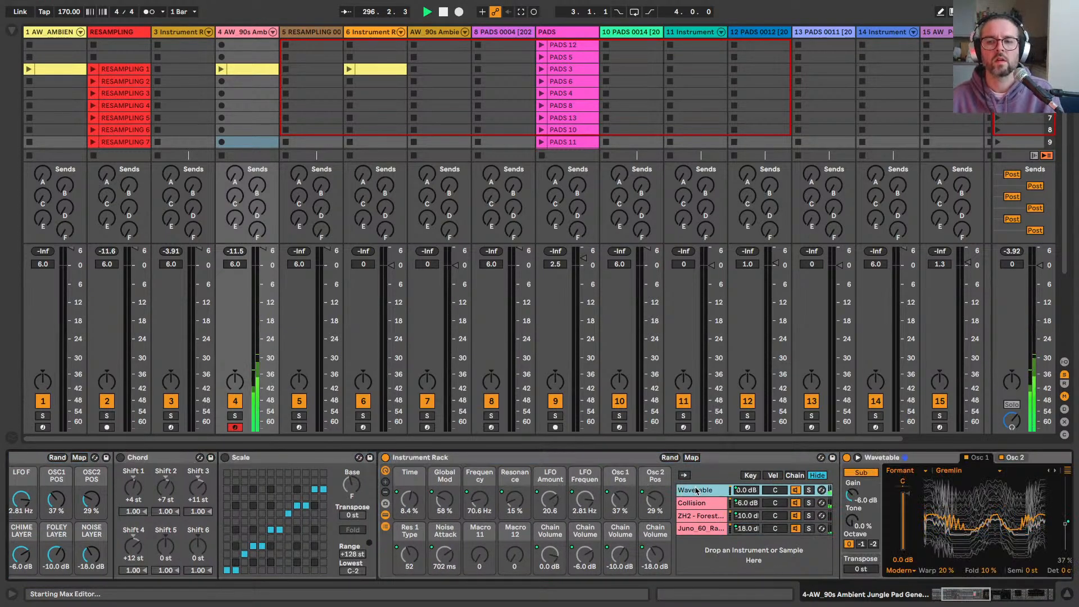
pyautogui.hscroll(5, 697, 490)
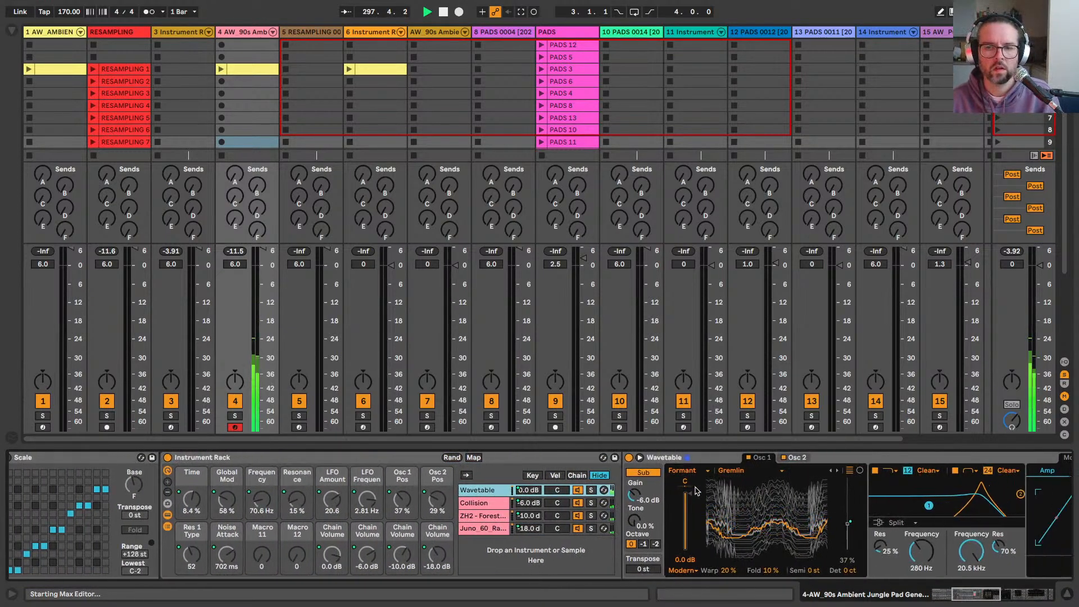
pyautogui.hscroll(-10, 123, 495)
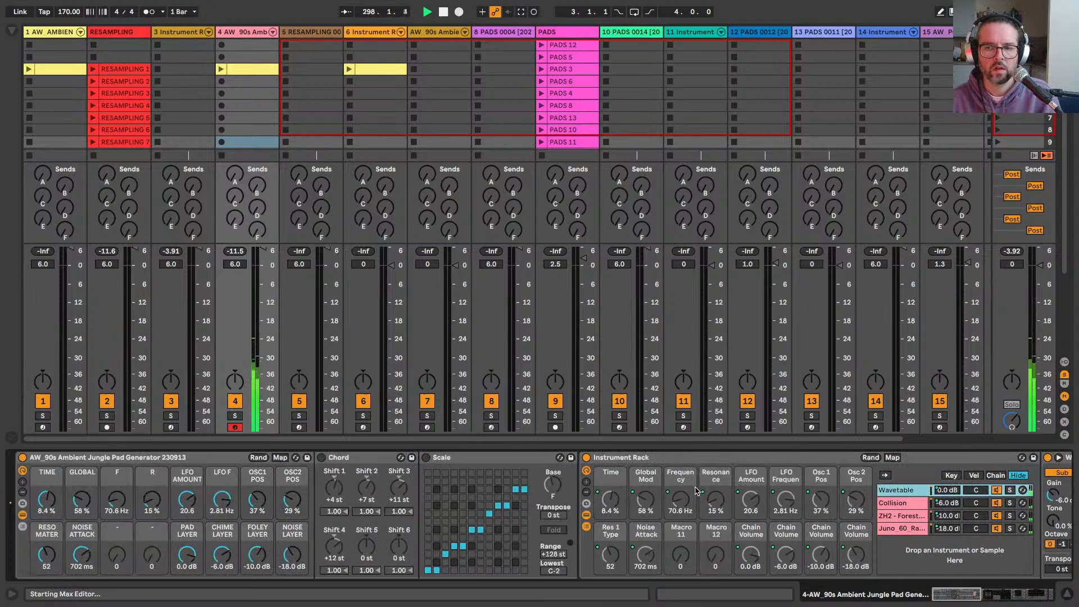
pyautogui.click(117, 500)
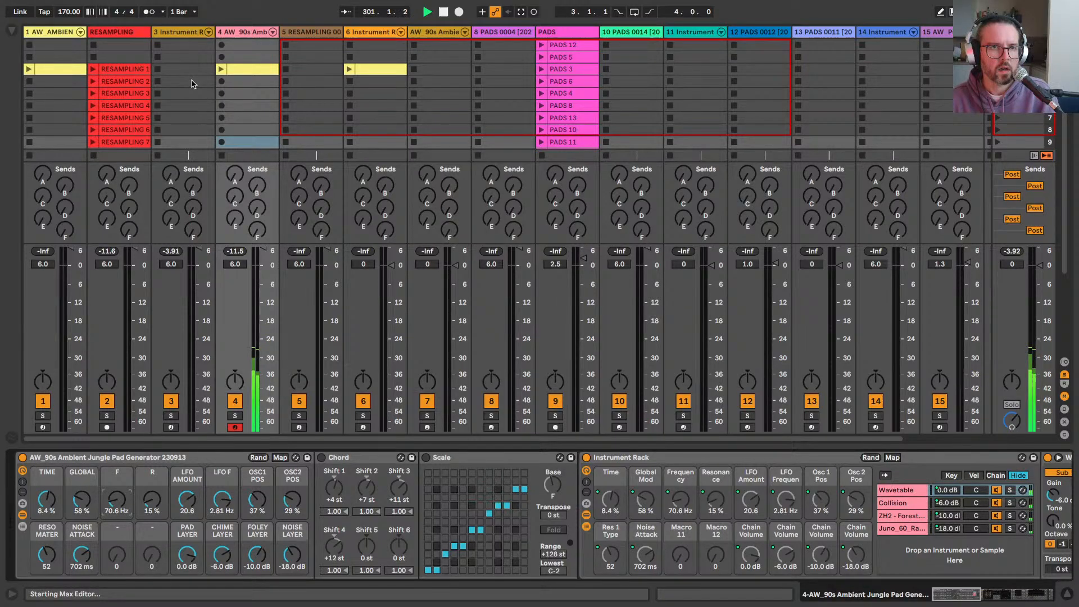
# Step: Arm the RESAMPLING track, start recording into the empty slot below RESAMPLING 7, and launch track 4's clip
pyautogui.scroll(-3, 125, 128)
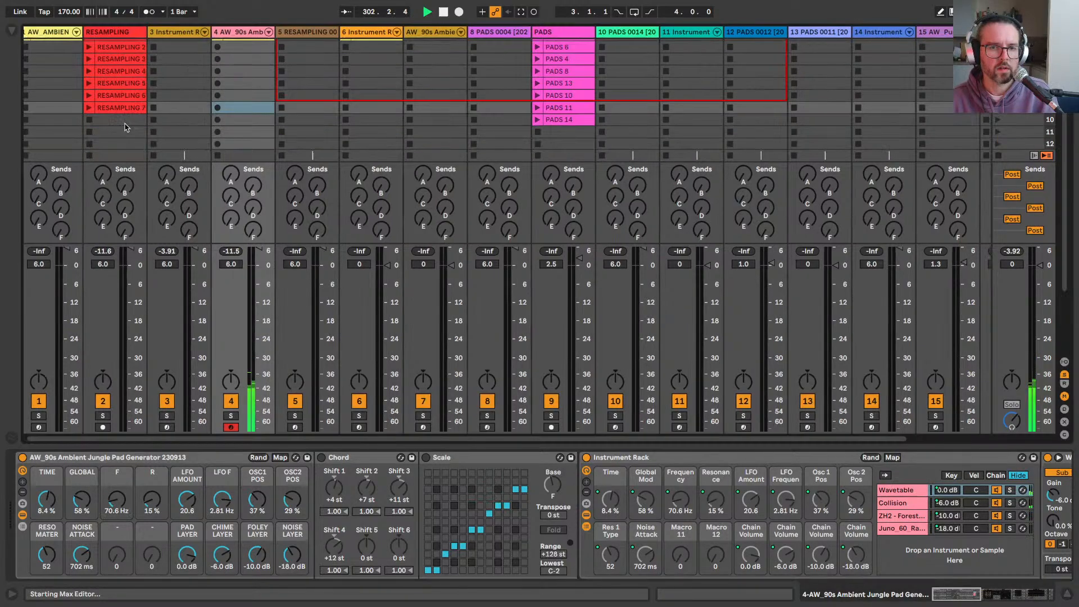
pyautogui.click(103, 427)
pyautogui.click(90, 119)
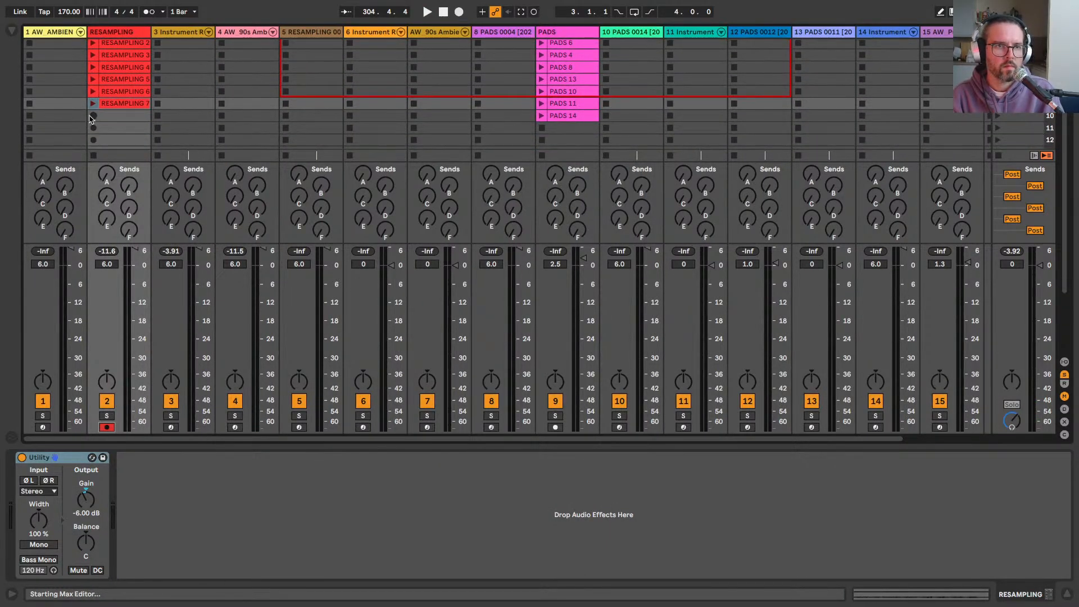
pyautogui.click(221, 68)
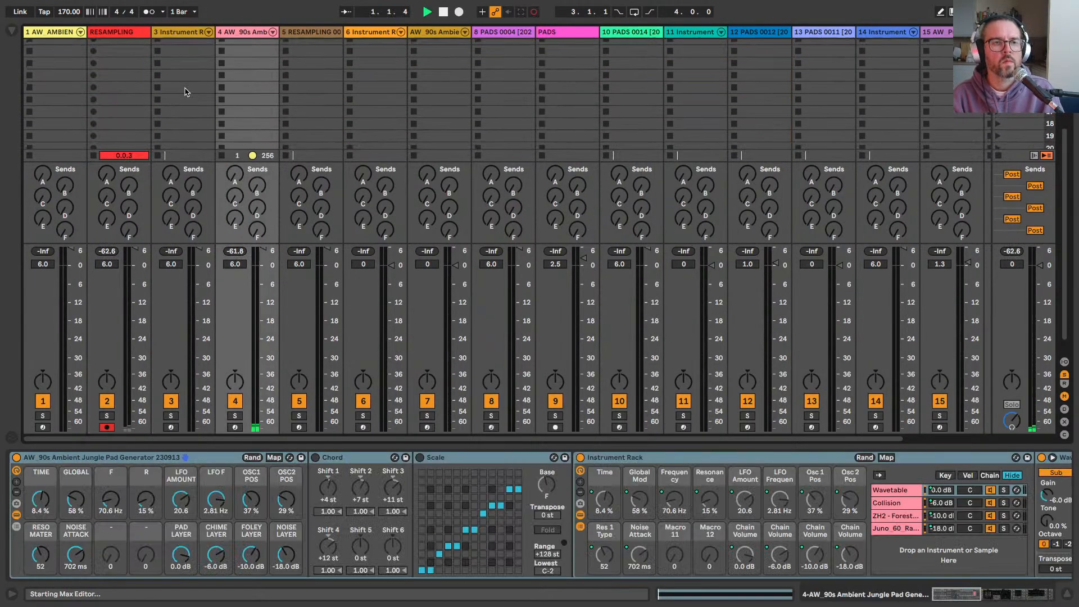
pyautogui.scroll(2, 187, 91)
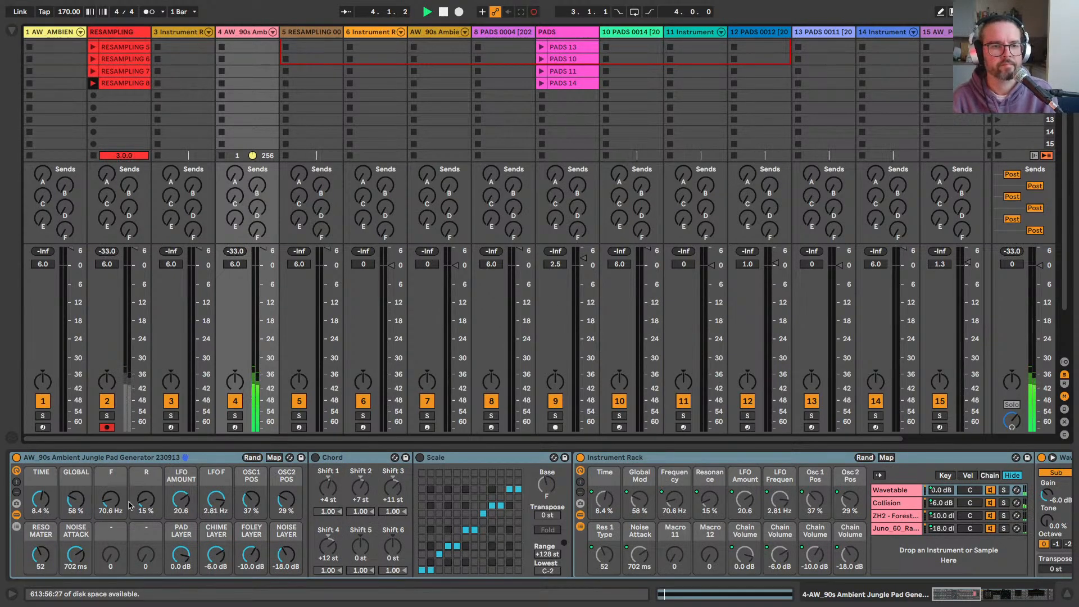
# Step: While resampling, gradually sweep the pad generator's F (filter frequency) macro up to 1.89 kHz
pyautogui.moveTo(109, 501); pyautogui.dragTo(109, 493)
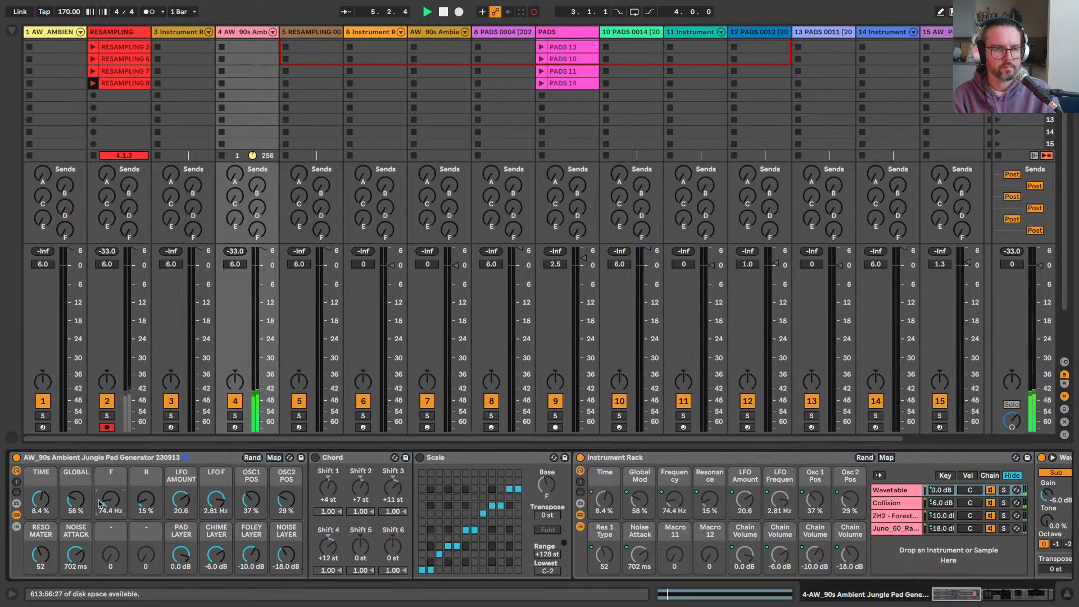
pyautogui.scroll(4, 100, 503)
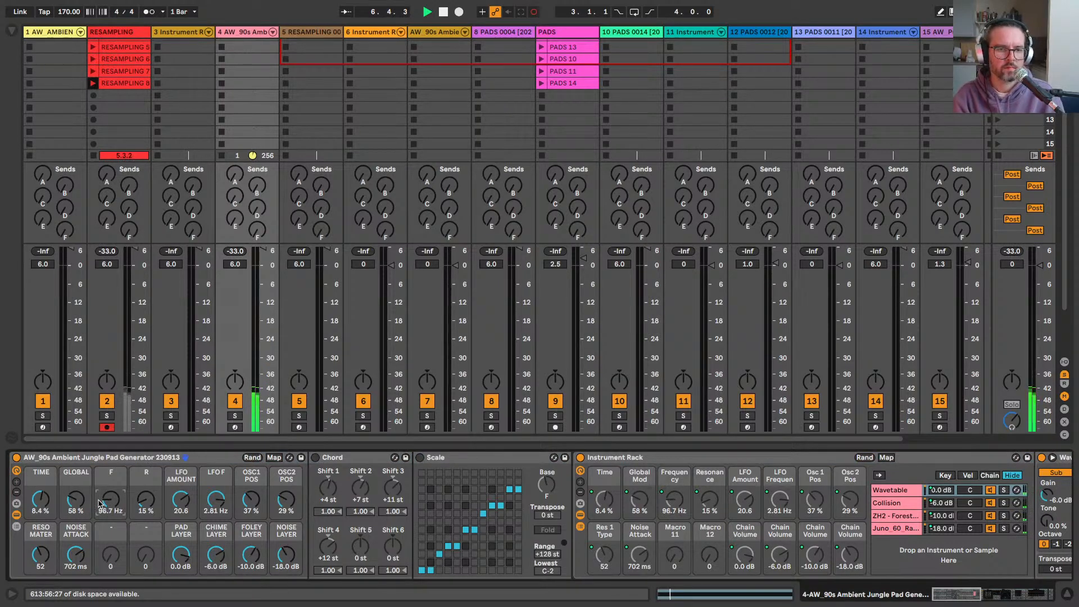
pyautogui.scroll(3, 99, 503)
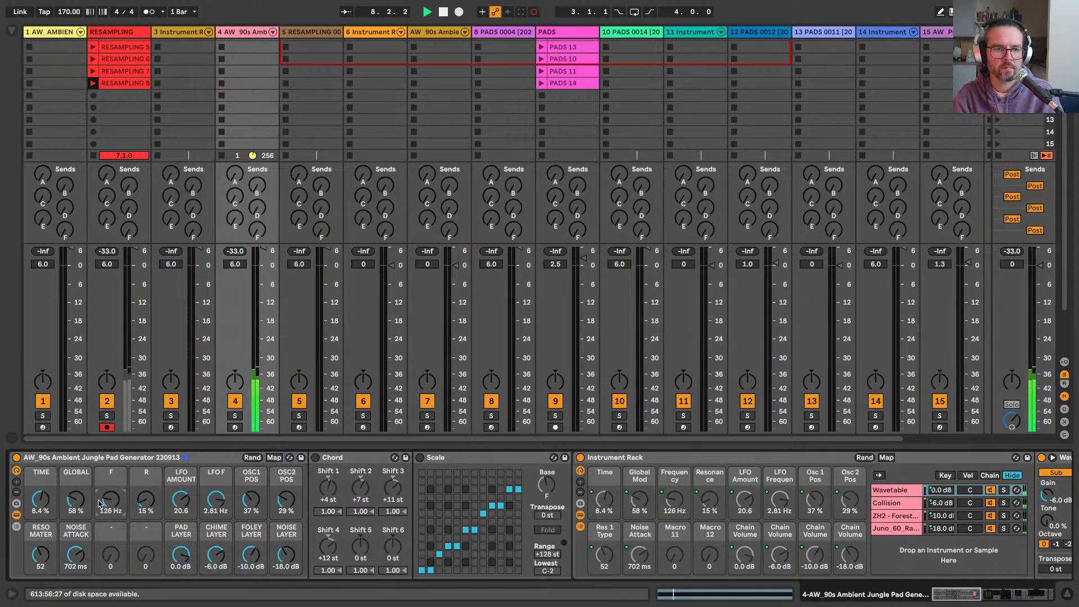
pyautogui.scroll(1, 99, 503)
pyautogui.scroll(5, 99, 503)
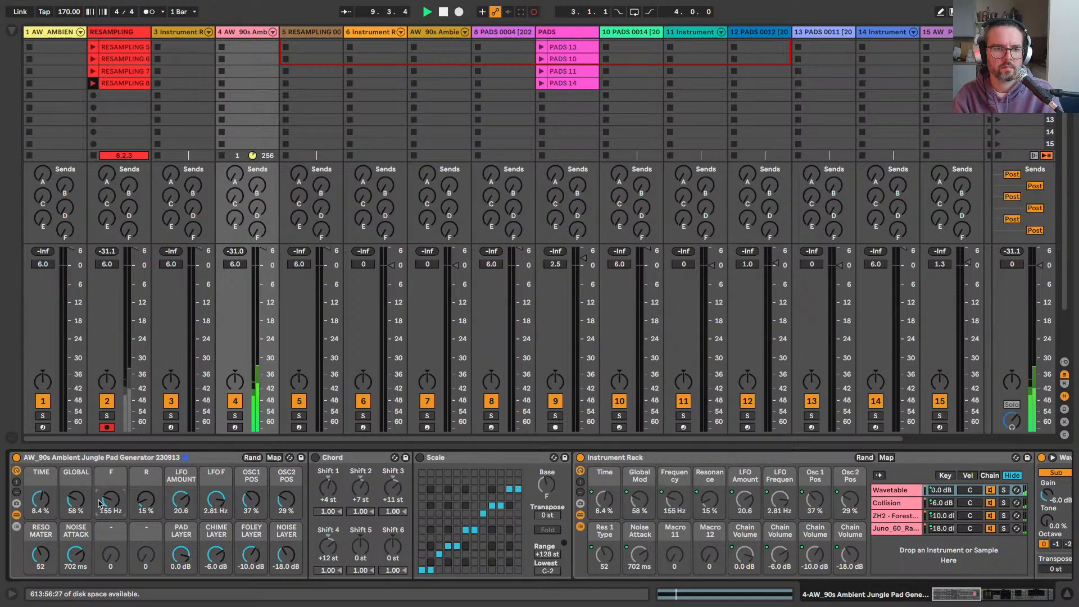
pyautogui.scroll(2, 99, 503)
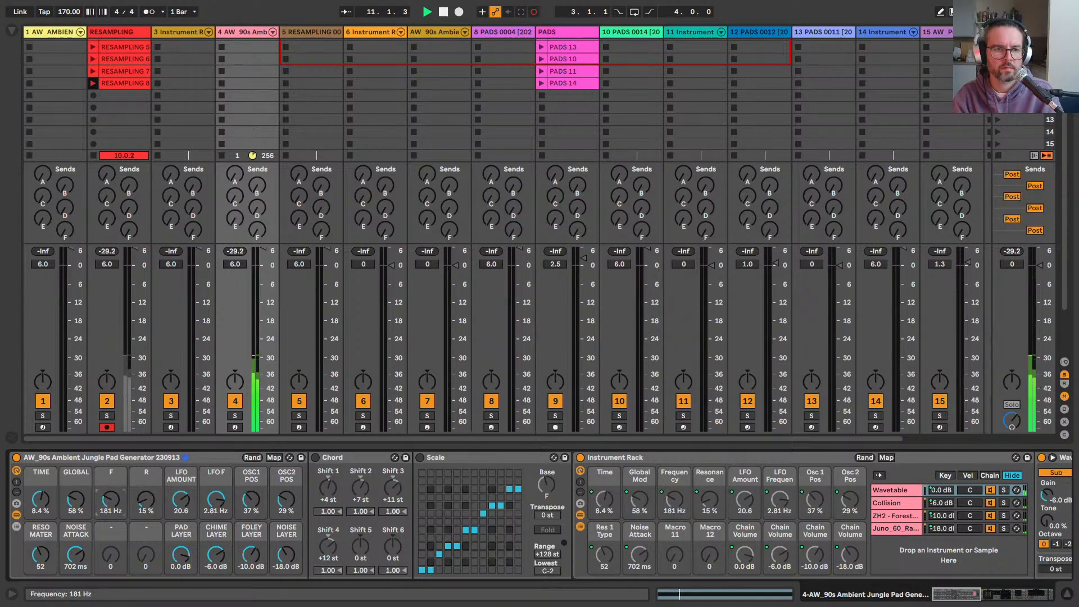
pyautogui.scroll(10, 99, 503)
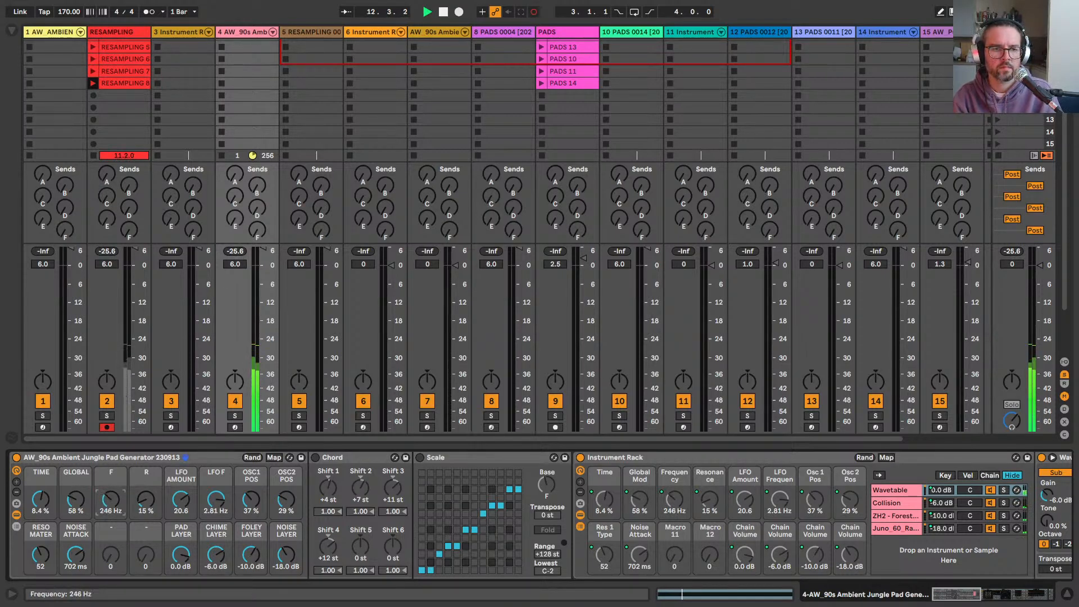
pyautogui.scroll(6, 99, 503)
pyautogui.scroll(7, 111, 498)
pyautogui.scroll(18, 110, 499)
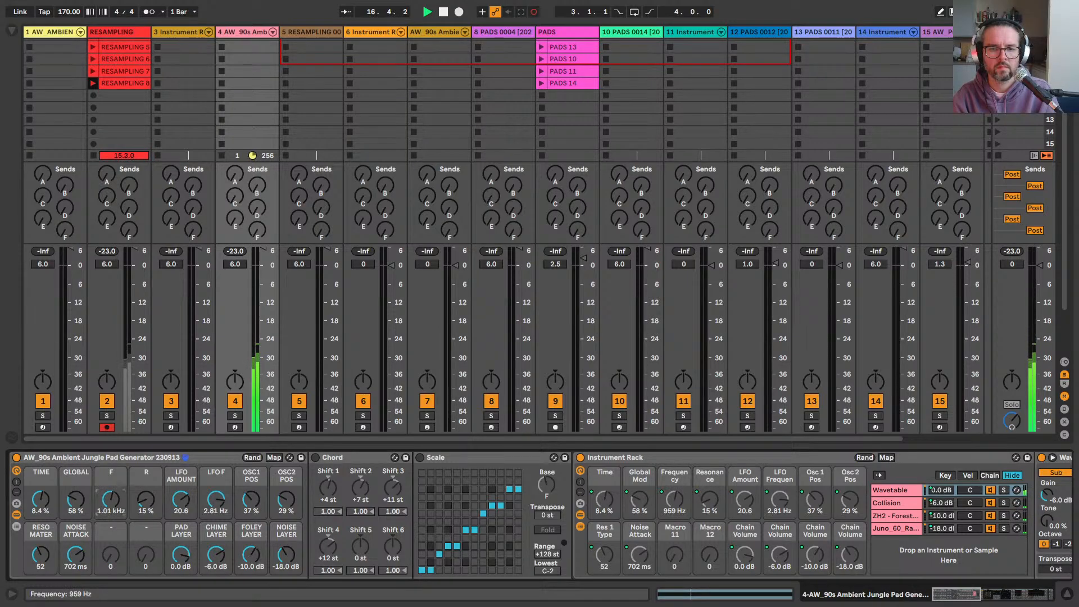
pyautogui.scroll(3, 111, 498)
pyautogui.scroll(5, 111, 499)
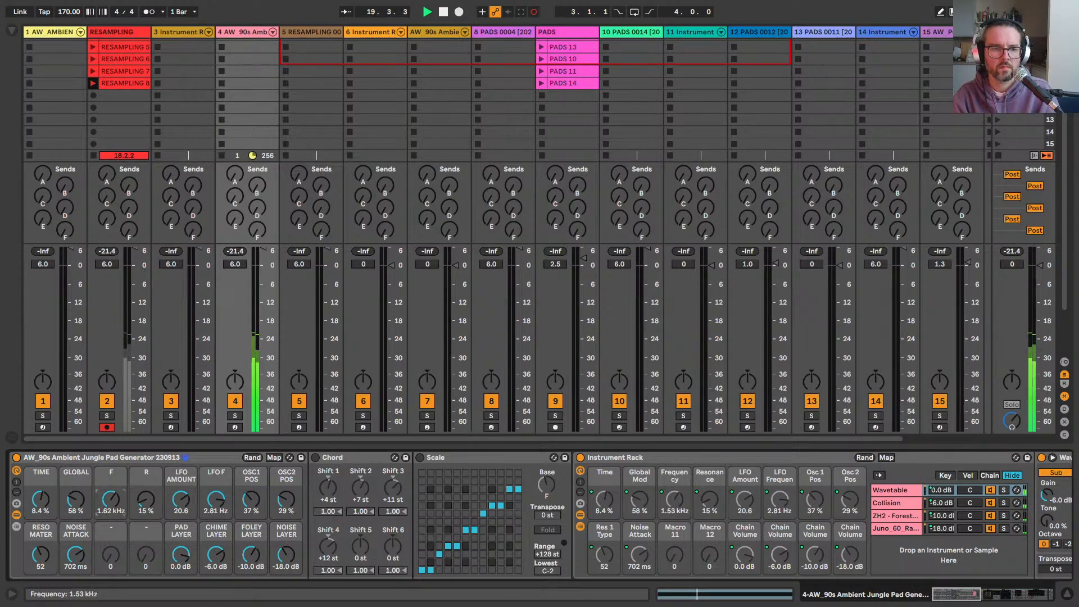
pyautogui.scroll(7, 110, 499)
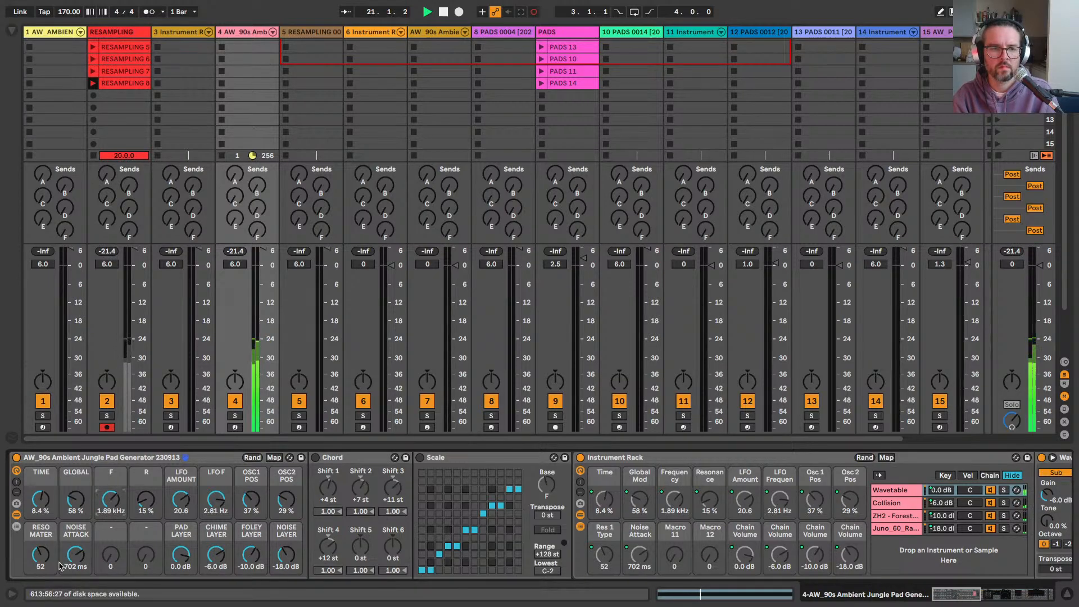
# Step: While resampling, gradually lower the pad generator's Noise Attack macro to 2 ms
pyautogui.scroll(-8, 76, 554)
pyautogui.scroll(-10, 76, 555)
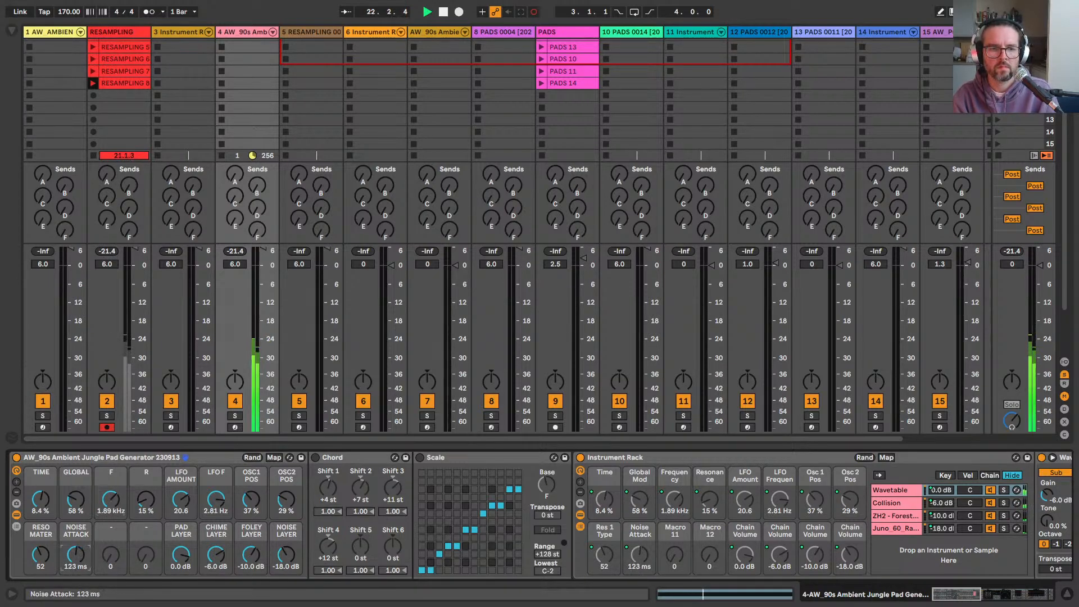
pyautogui.scroll(-2, 76, 554)
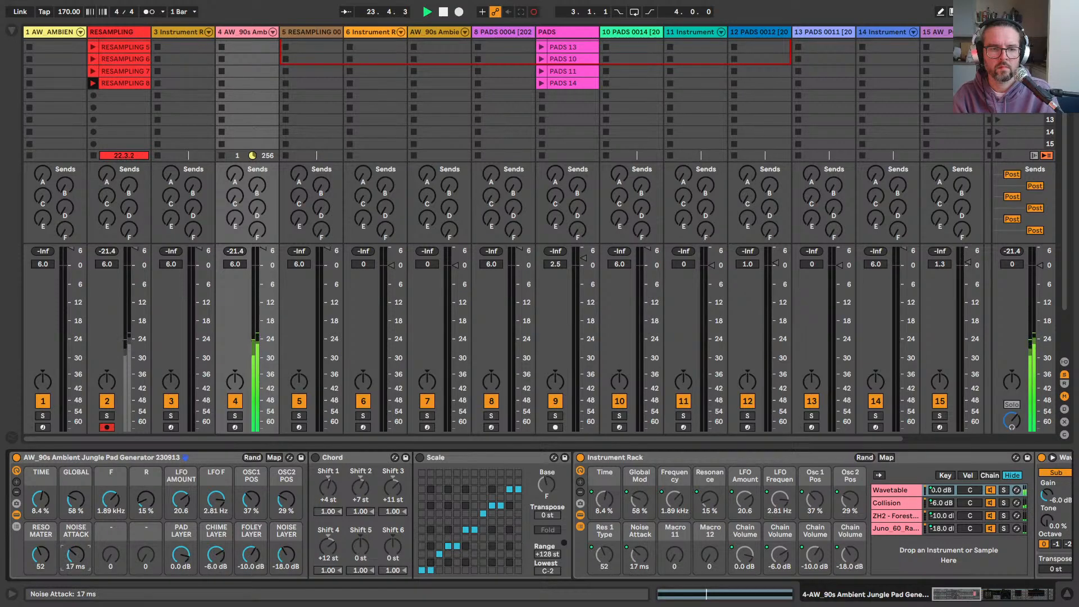
pyautogui.scroll(-3, 76, 555)
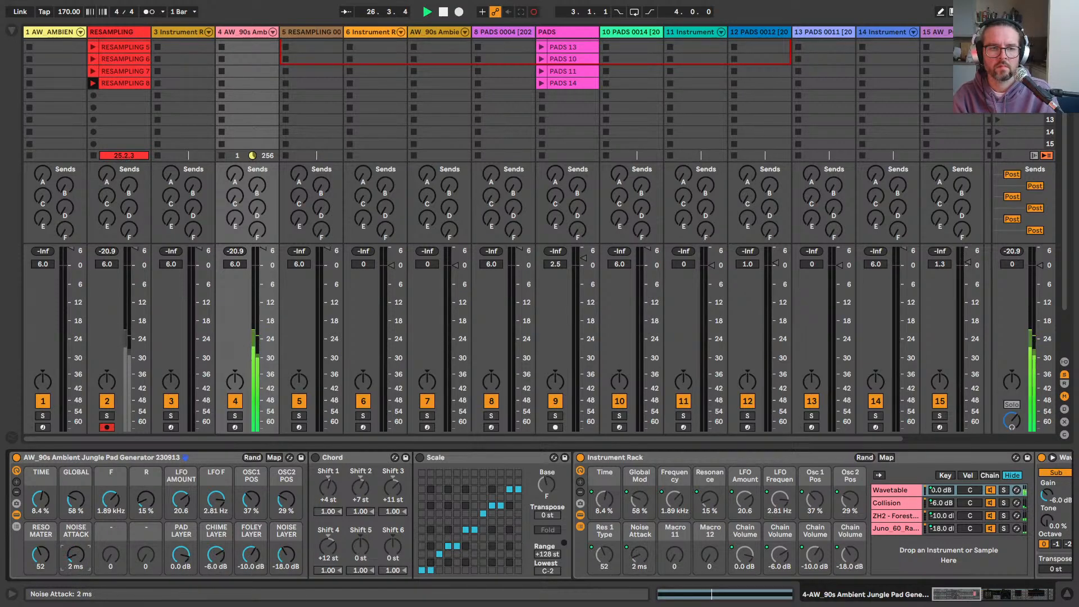
# Step: Raise the pad generator's F macro to 2.33 kHz, LFO Amount to 22.2 and R (resonance) to 34% during the recording
pyautogui.scroll(3, 110, 498)
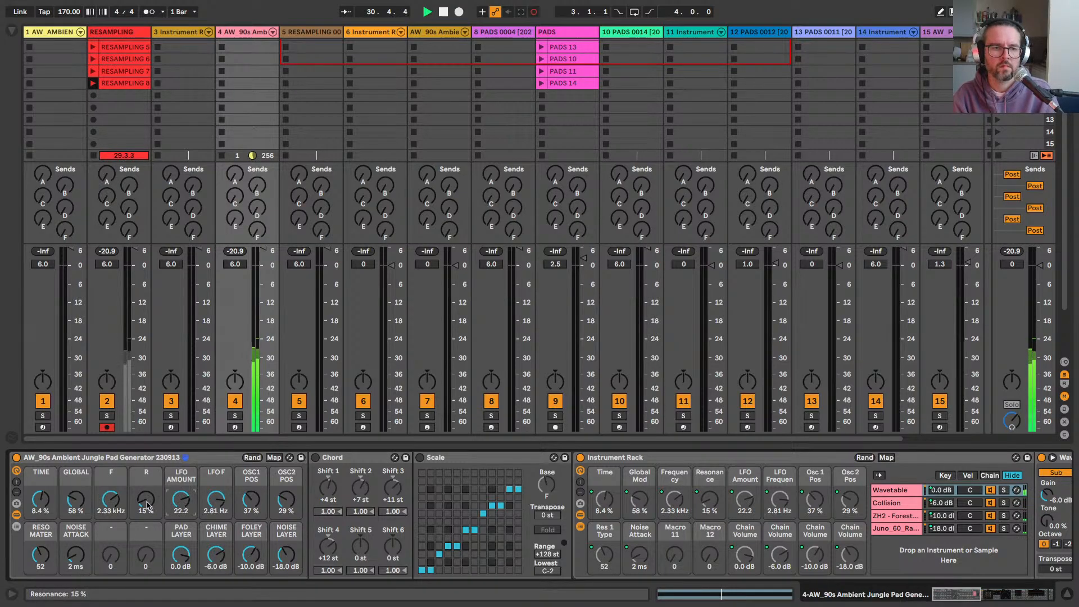
pyautogui.scroll(4, 146, 498)
pyautogui.scroll(1, 145, 498)
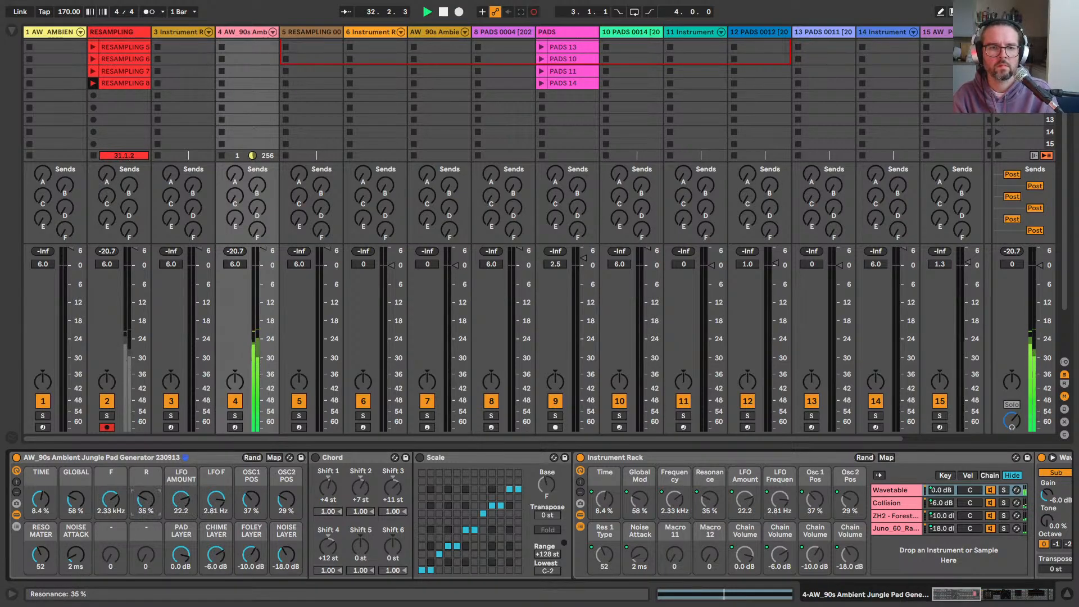
pyautogui.scroll(-1, 145, 498)
# Step: Raise the pad generator's Global macro to 80% and sweep its F macro down to 959 Hz while resampling
pyautogui.scroll(5, 76, 498)
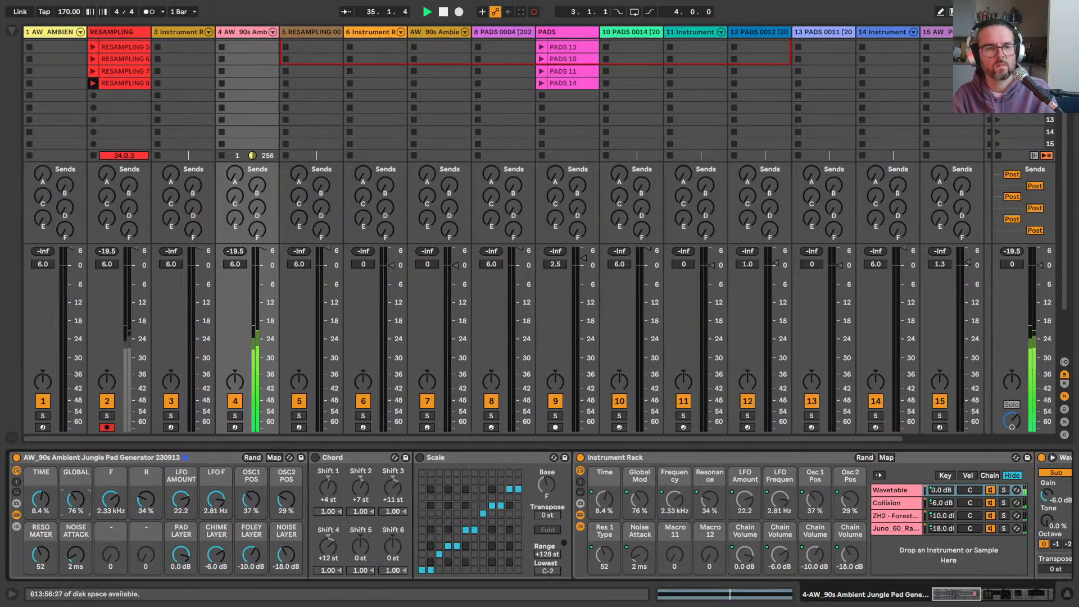
pyautogui.scroll(4, 76, 498)
pyautogui.scroll(-5, 111, 499)
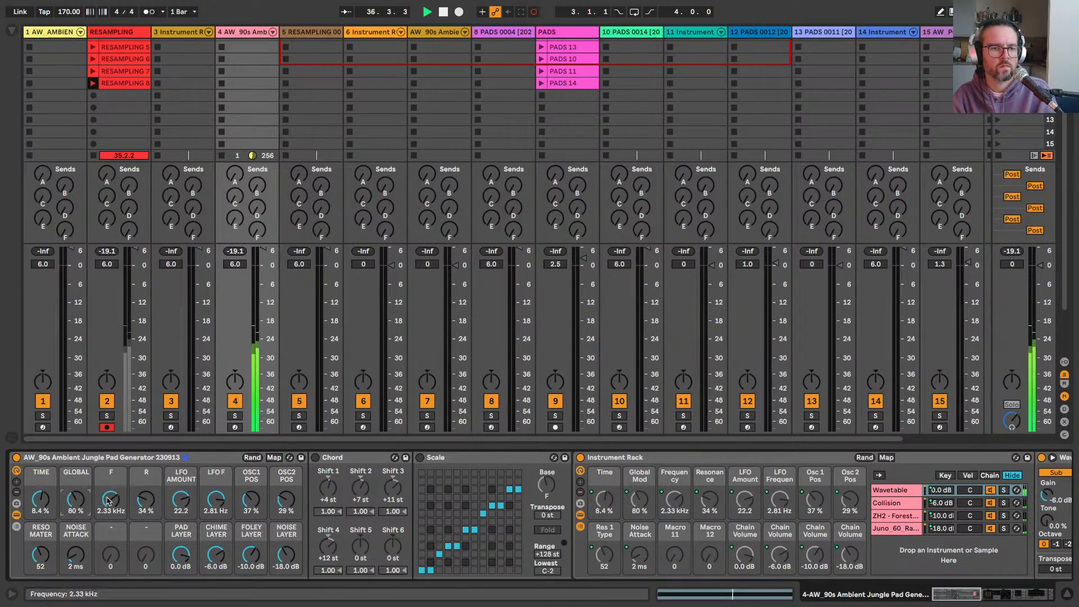
pyautogui.scroll(-5, 111, 498)
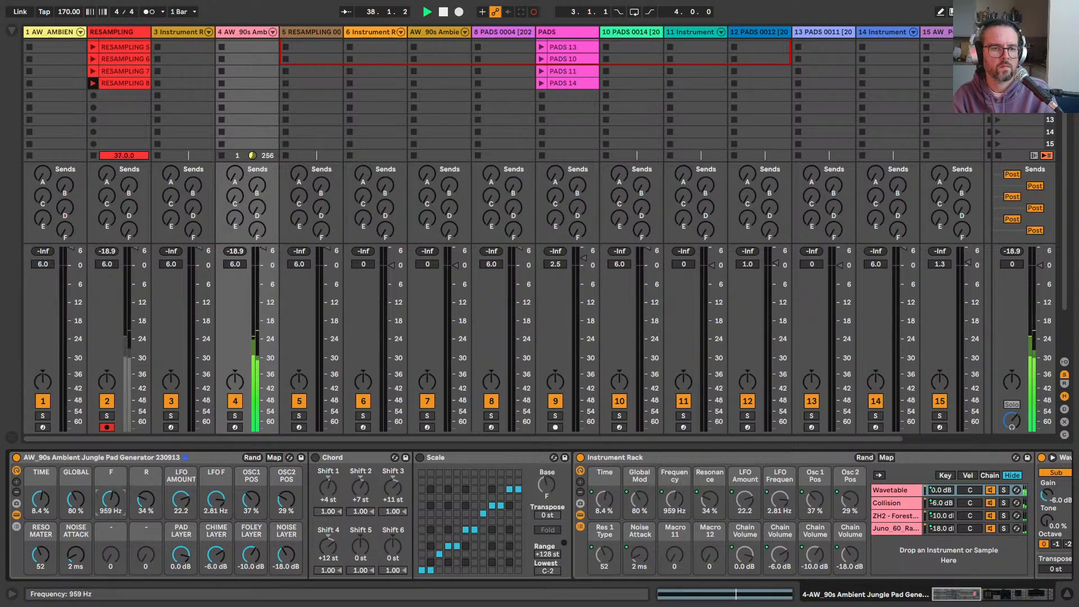
# Step: During the recording, bring the F macro to 512 Hz and sweep the Time macro up to 62 % and down to -70 %
pyautogui.scroll(-1, 111, 499)
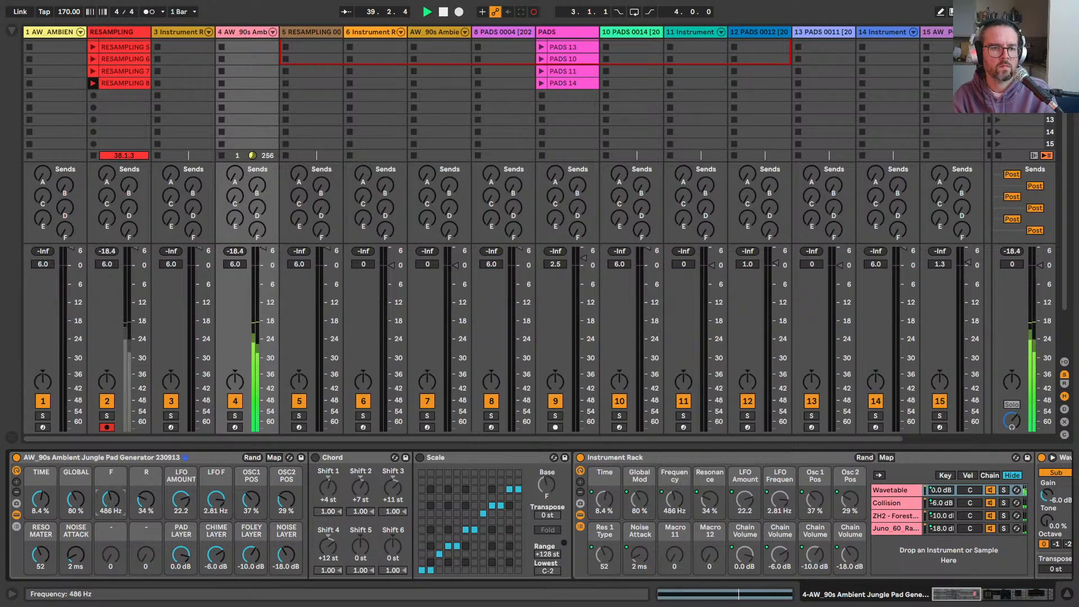
pyautogui.scroll(2, 110, 498)
pyautogui.scroll(2, 40, 499)
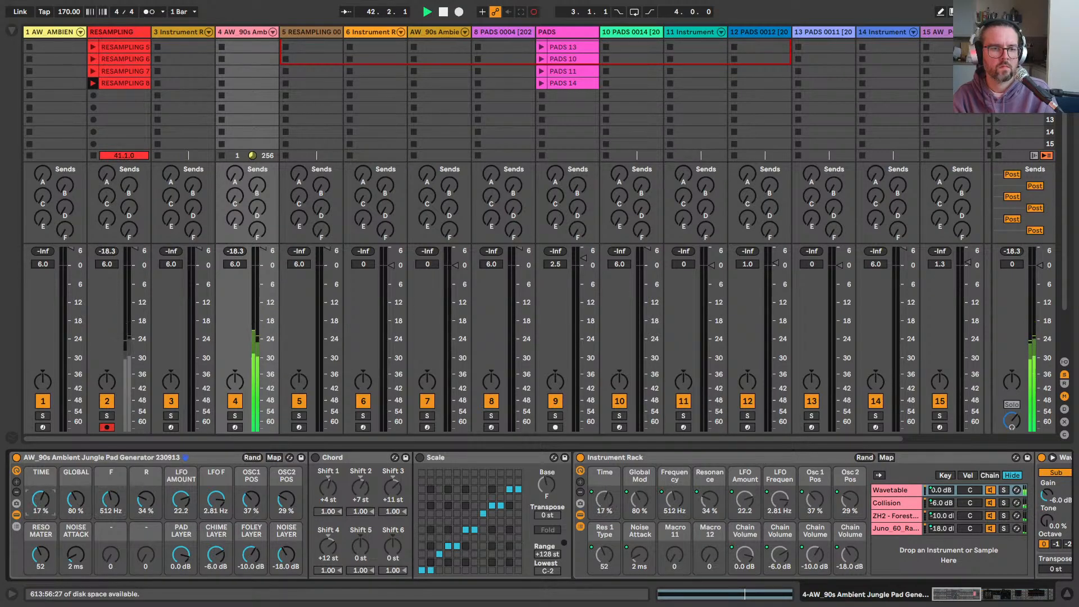
pyautogui.scroll(2, 41, 498)
pyautogui.scroll(3, 40, 498)
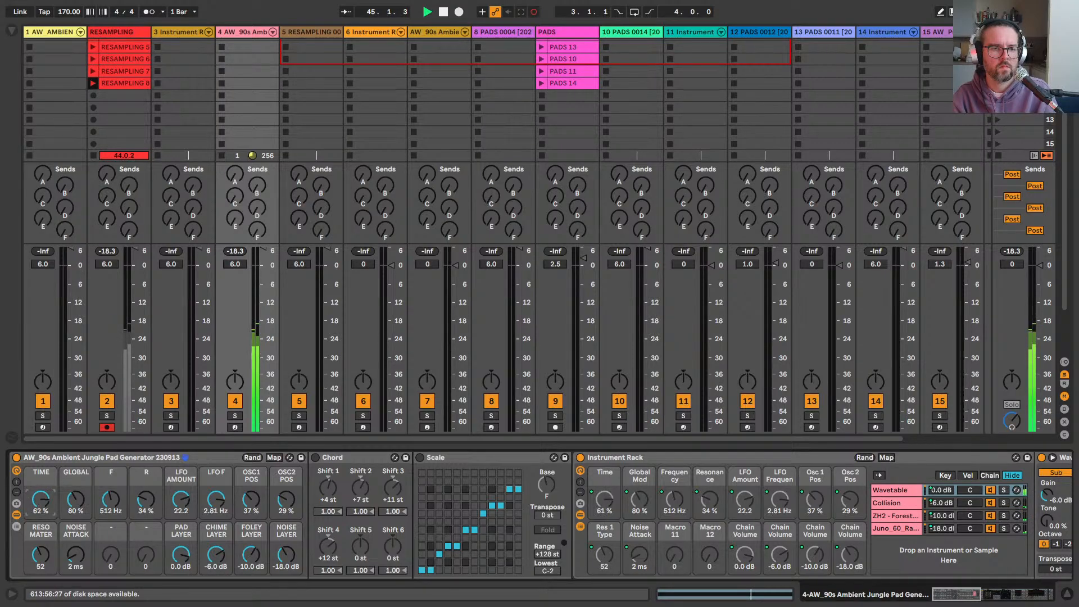
pyautogui.scroll(-15, 40, 498)
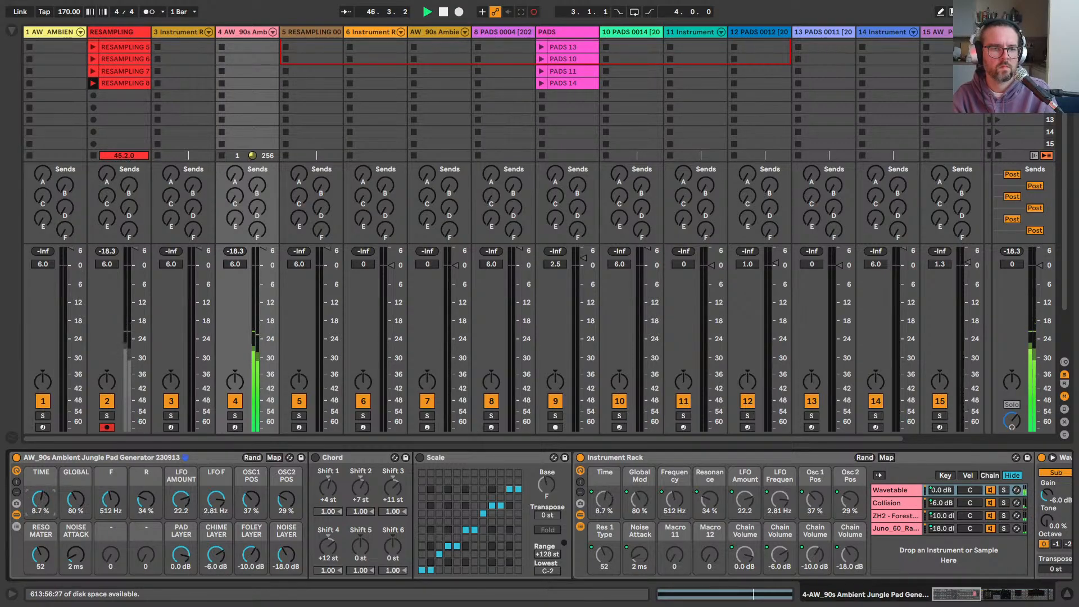
pyautogui.scroll(-3, 40, 498)
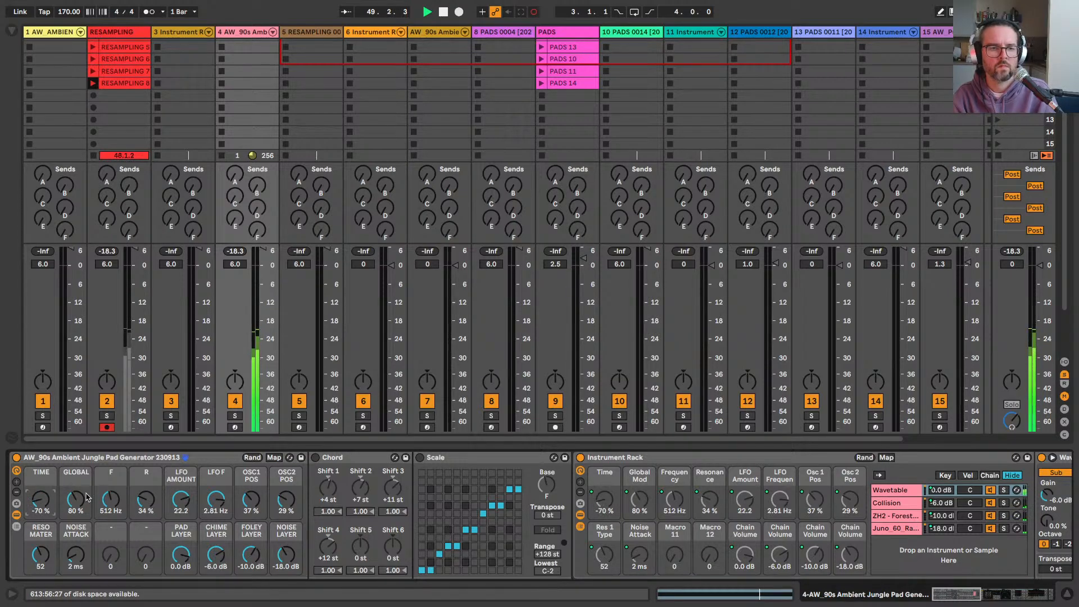
# Step: Raise the pad generator's F macro to 959 Hz and lower the LFO F macro to about 1.57 Hz
pyautogui.scroll(2, 110, 498)
pyautogui.scroll(8, 110, 499)
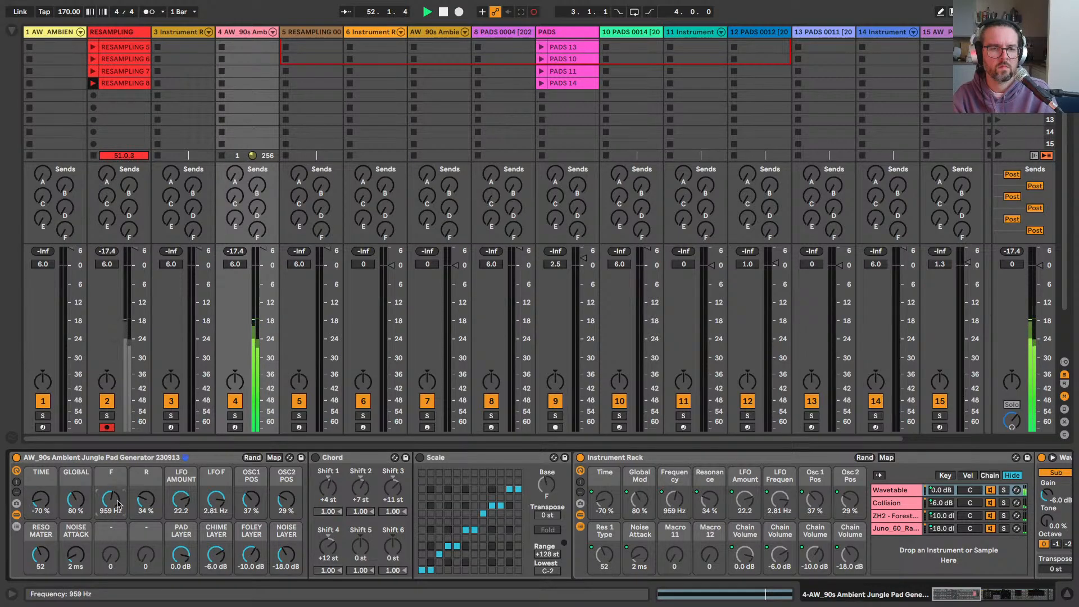
pyautogui.scroll(-5, 216, 499)
pyautogui.scroll(4, 216, 499)
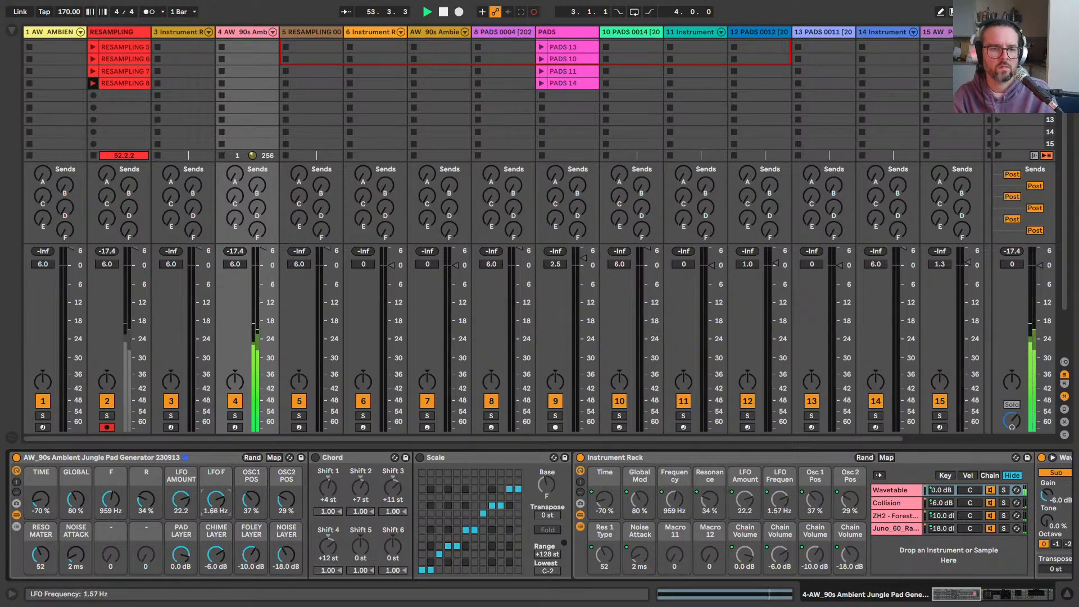
# Step: Set the LFO F macro to 2.07 Hz and bring the LFO Amount macro down to 5.91
pyautogui.scroll(-1, 215, 499)
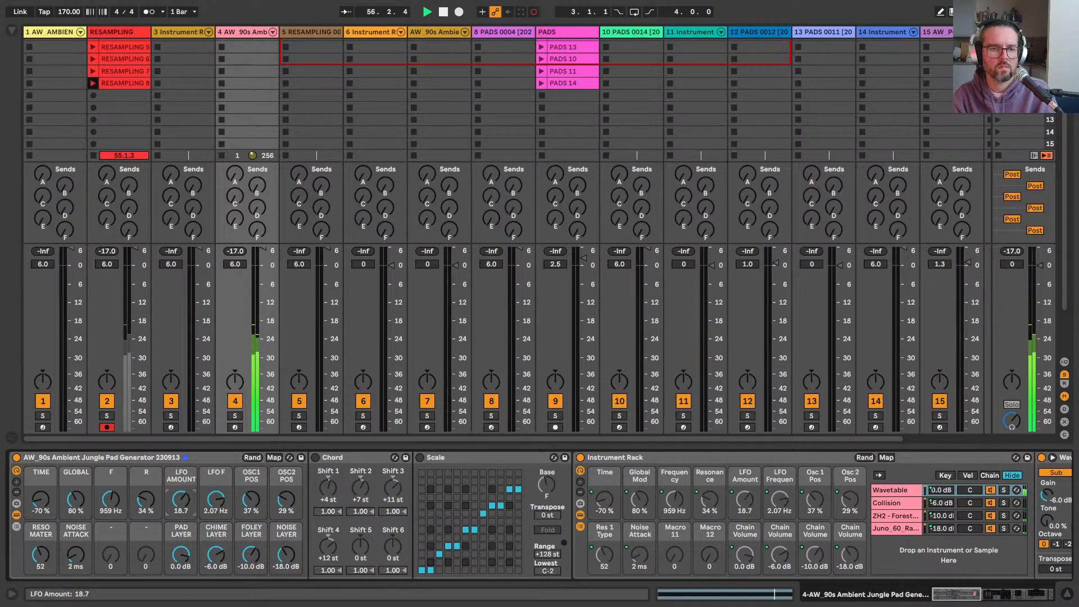
pyautogui.scroll(-3, 181, 498)
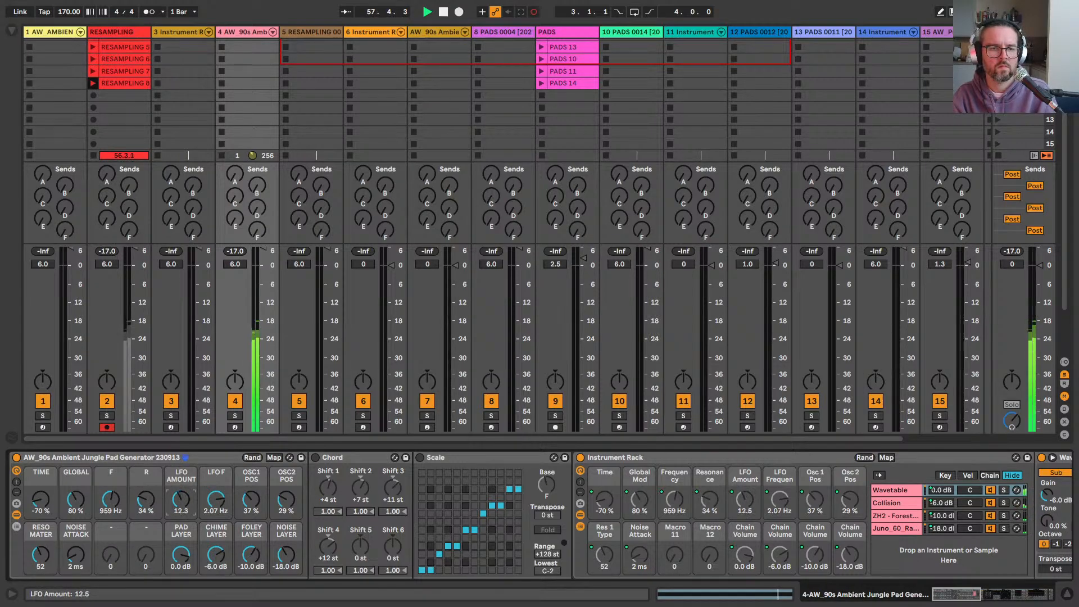
pyautogui.scroll(-4, 180, 498)
pyautogui.moveTo(181, 498); pyautogui.dragTo(181, 504)
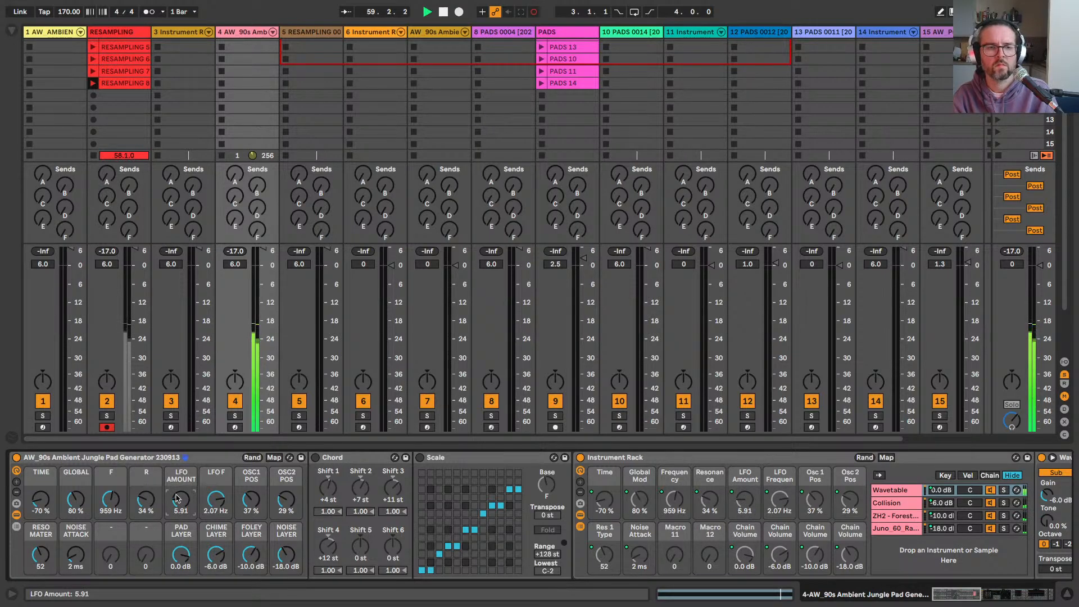
# Step: Sweep the F macro up to 2.88 kHz, raise Noise Attack to 335 ms, and sweep F down to 118 Hz
pyautogui.moveTo(110, 498); pyautogui.dragTo(111, 488)
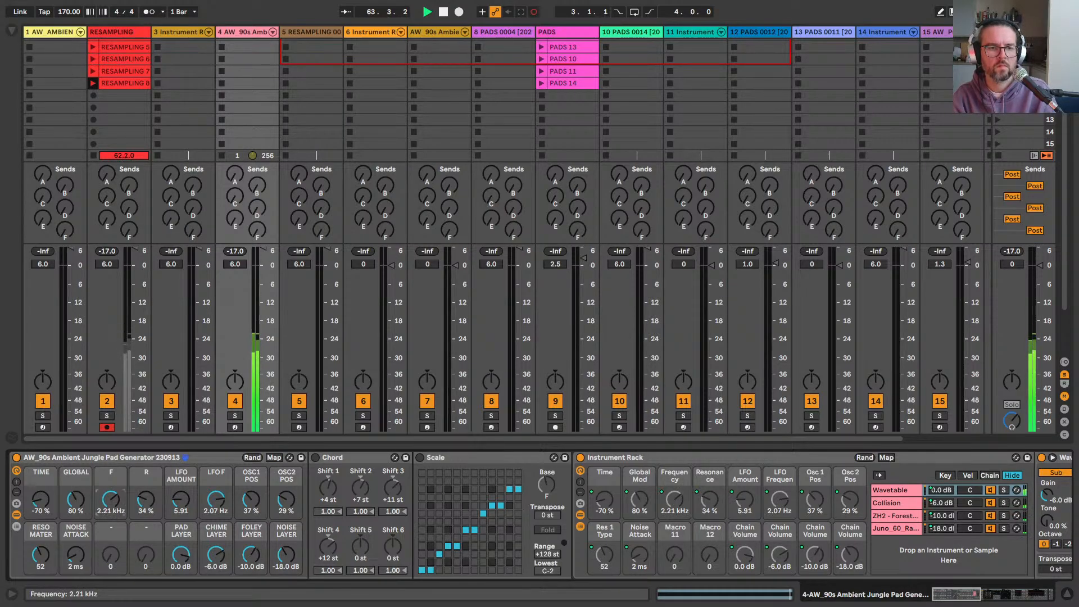
pyautogui.moveTo(111, 486); pyautogui.dragTo(111, 482)
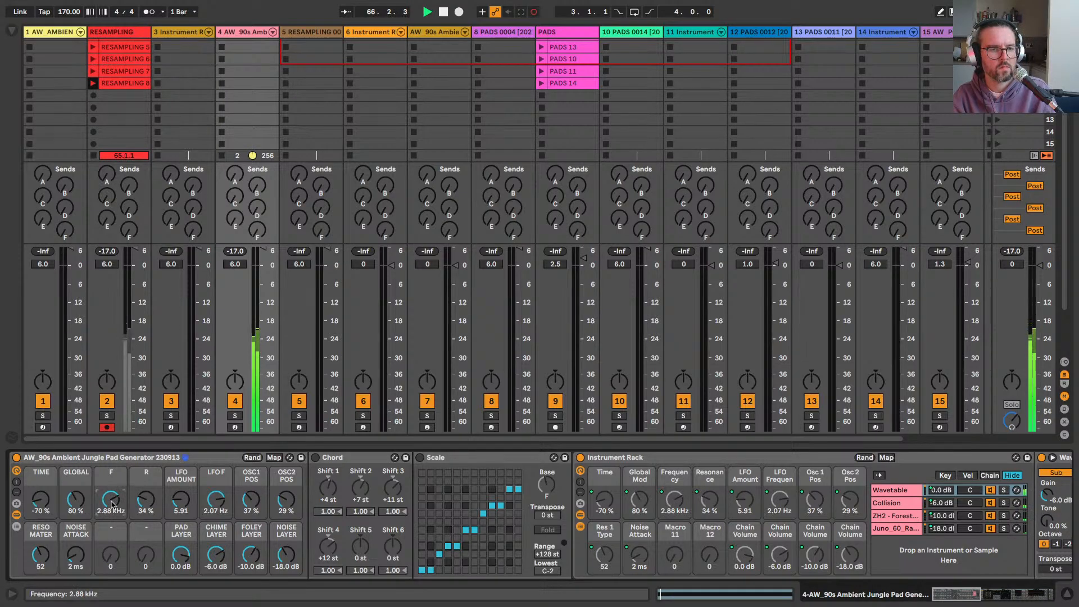
pyautogui.click(76, 550)
pyautogui.moveTo(77, 550); pyautogui.dragTo(76, 539)
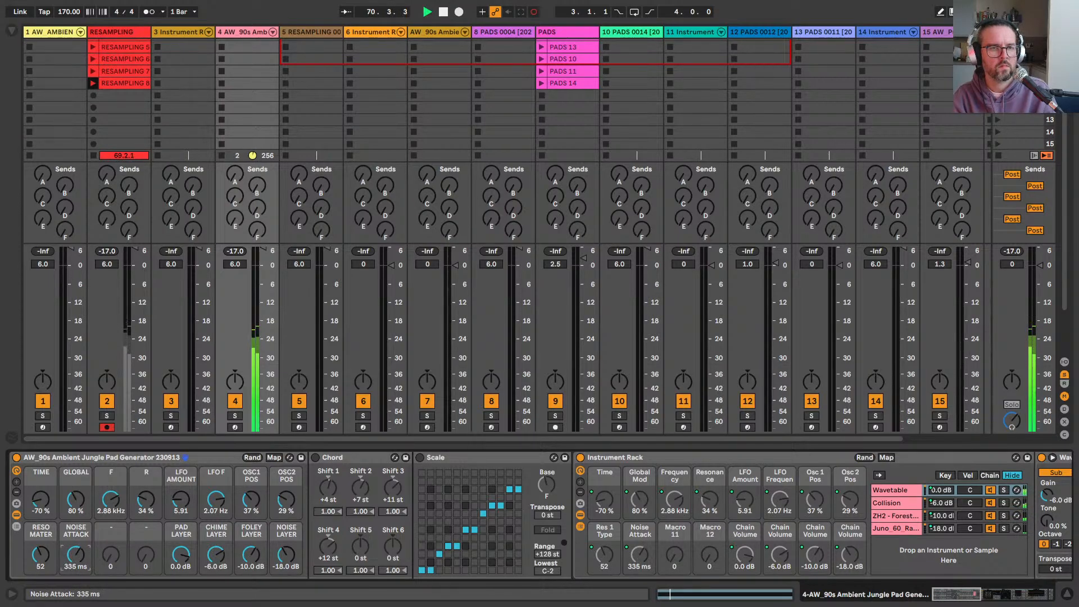
pyautogui.click(111, 499)
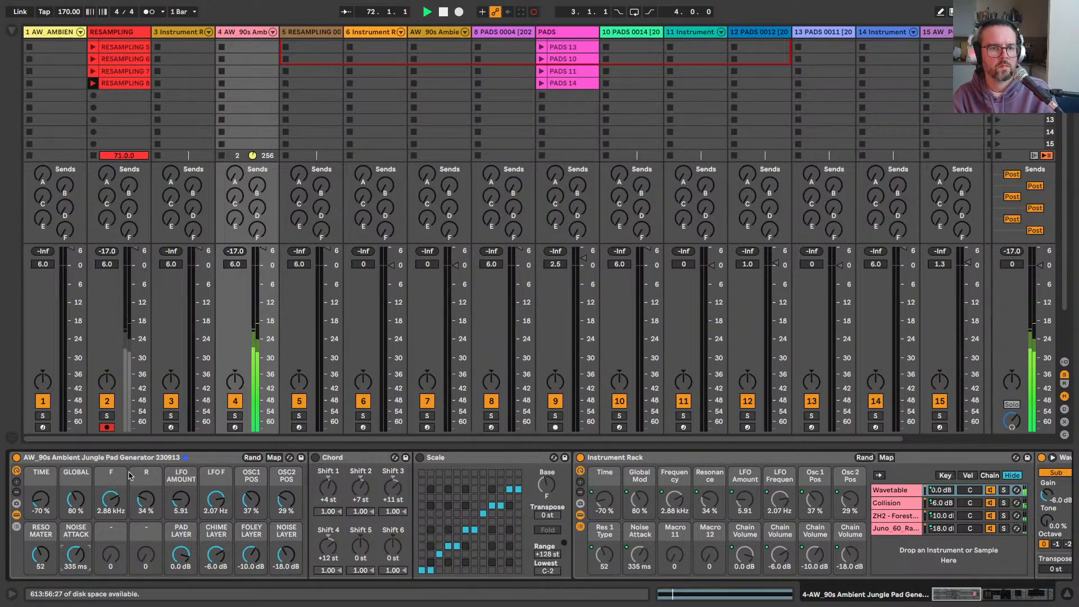
pyautogui.moveTo(111, 499); pyautogui.dragTo(111, 517)
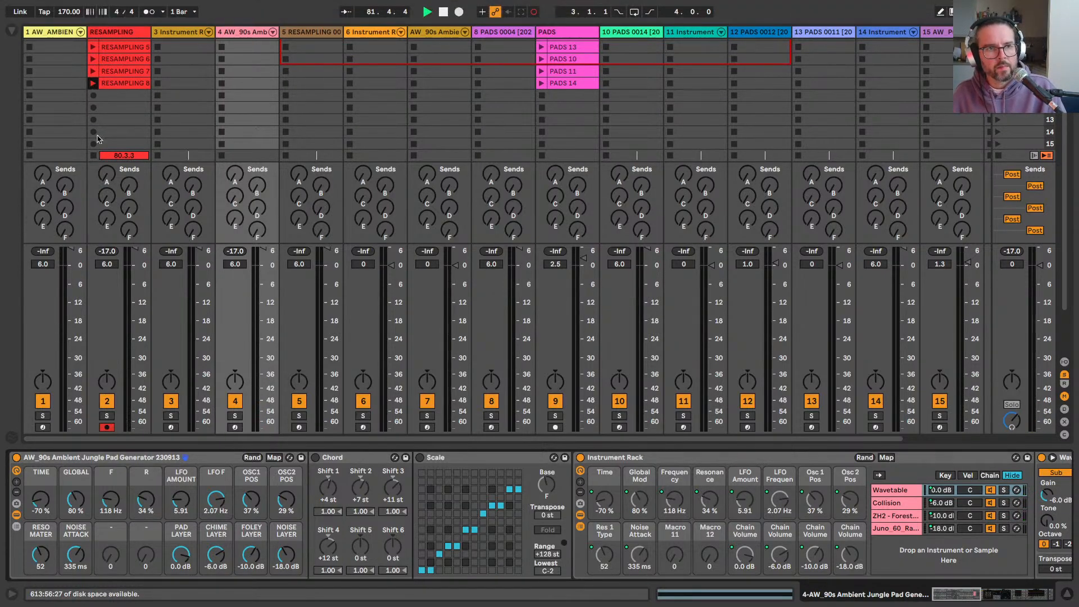
# Step: Stop the recording on the RESAMPLING track and move the RESAMPLING 8 clip down one slot
pyautogui.click(97, 155)
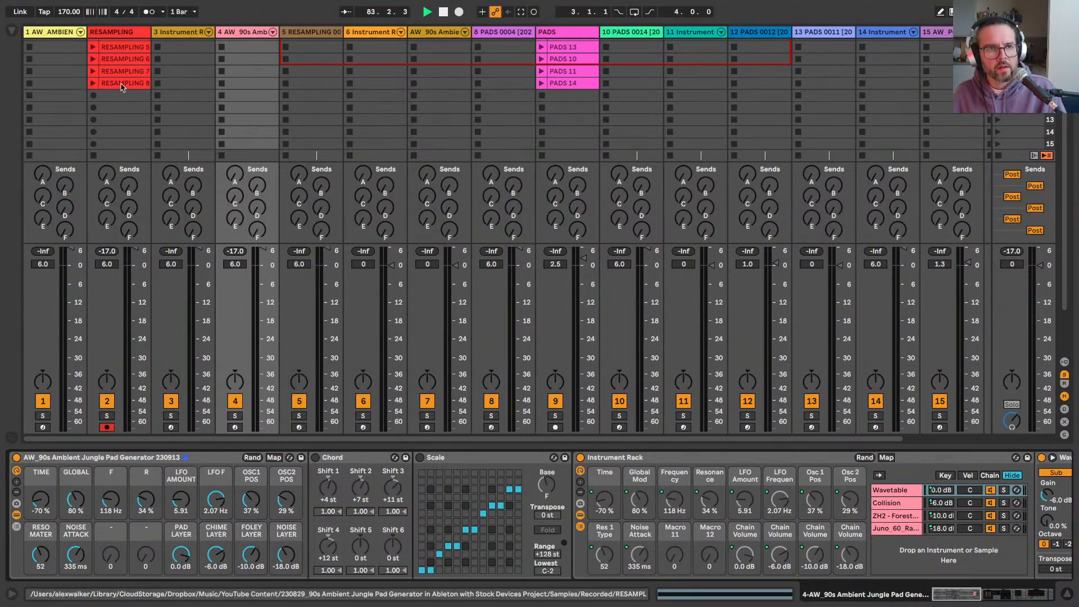
pyautogui.moveTo(121, 86); pyautogui.dragTo(122, 95)
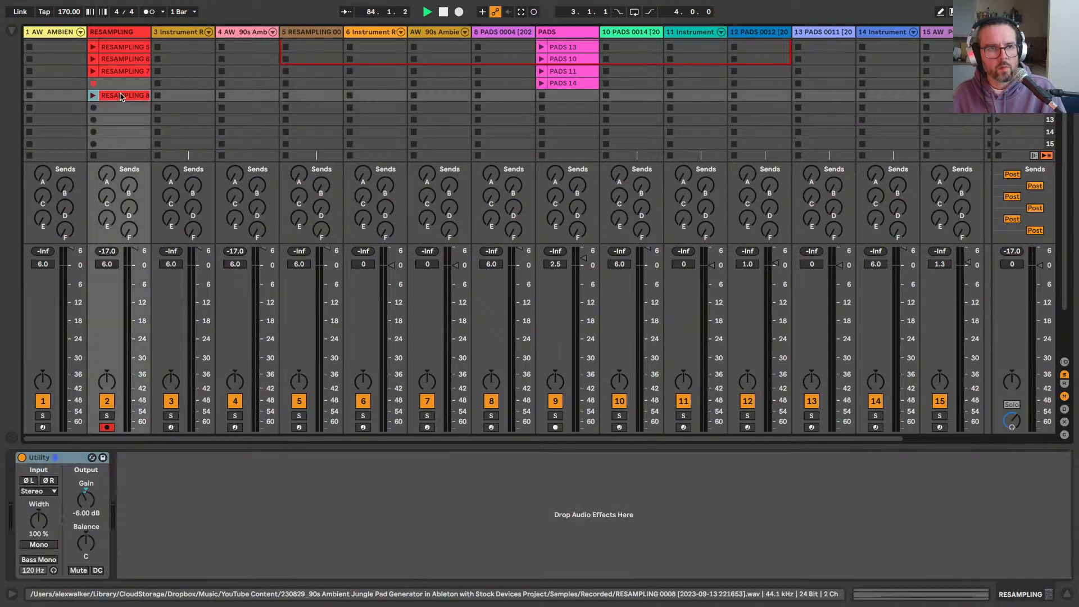
# Step: Randomize the macros of the Ambient Jungle Pad Generator rack on track 4
pyautogui.click(229, 34)
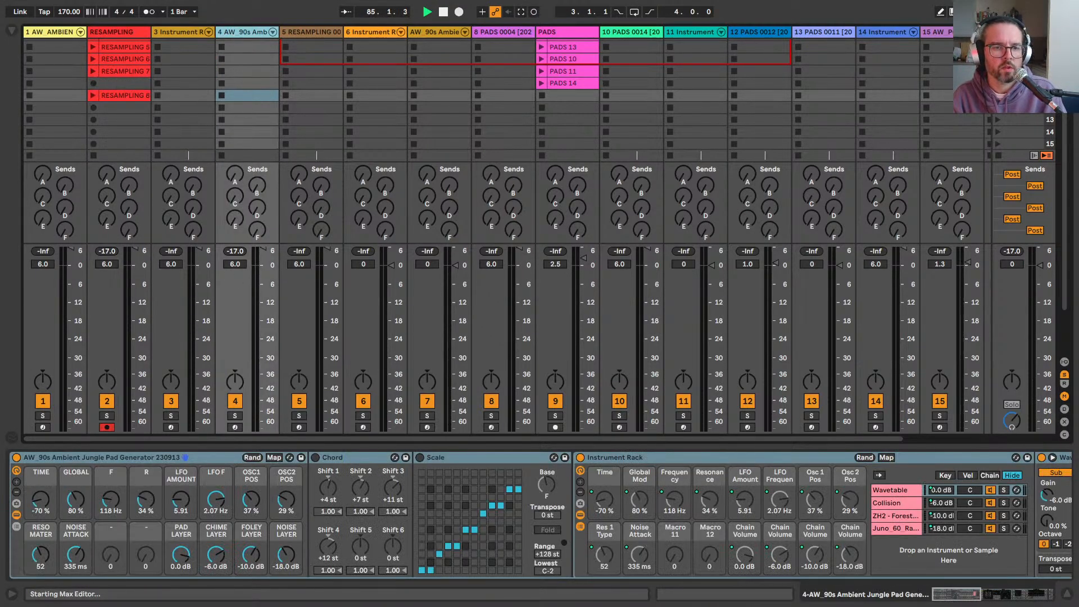
pyautogui.click(251, 458)
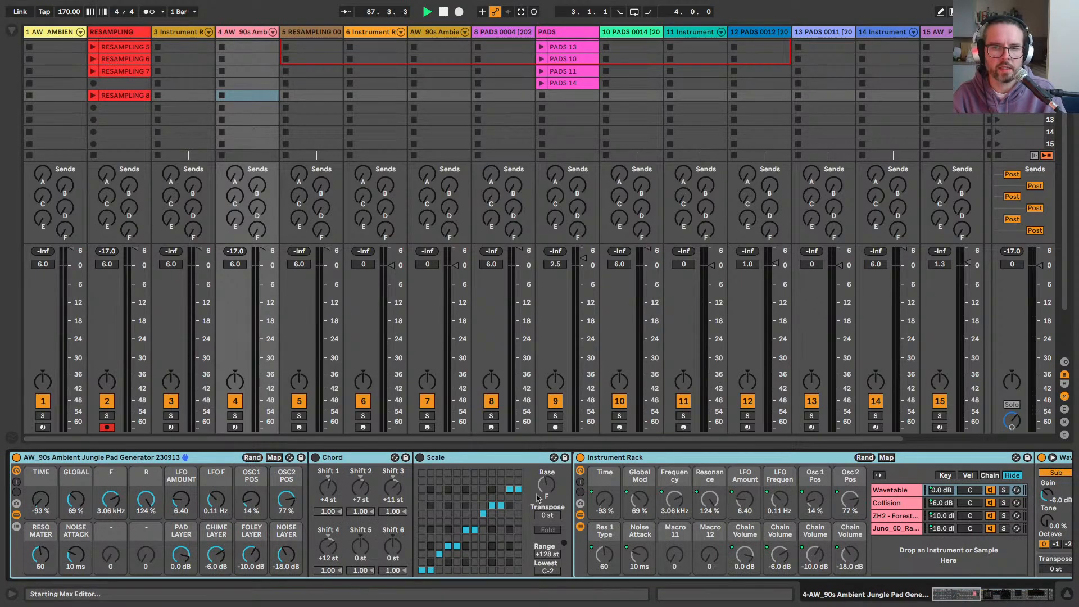
# Step: Change Wavetable's oscillator 1 from the Formant category to the Slate wavetable in the Collection category
pyautogui.hscroll(10, 537, 497)
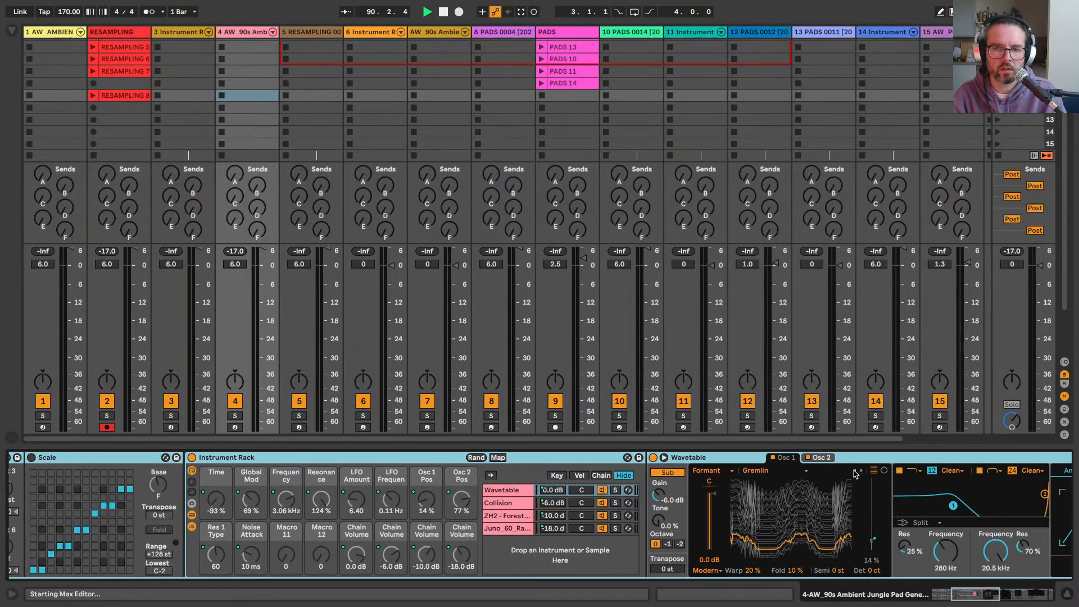
pyautogui.click(706, 471)
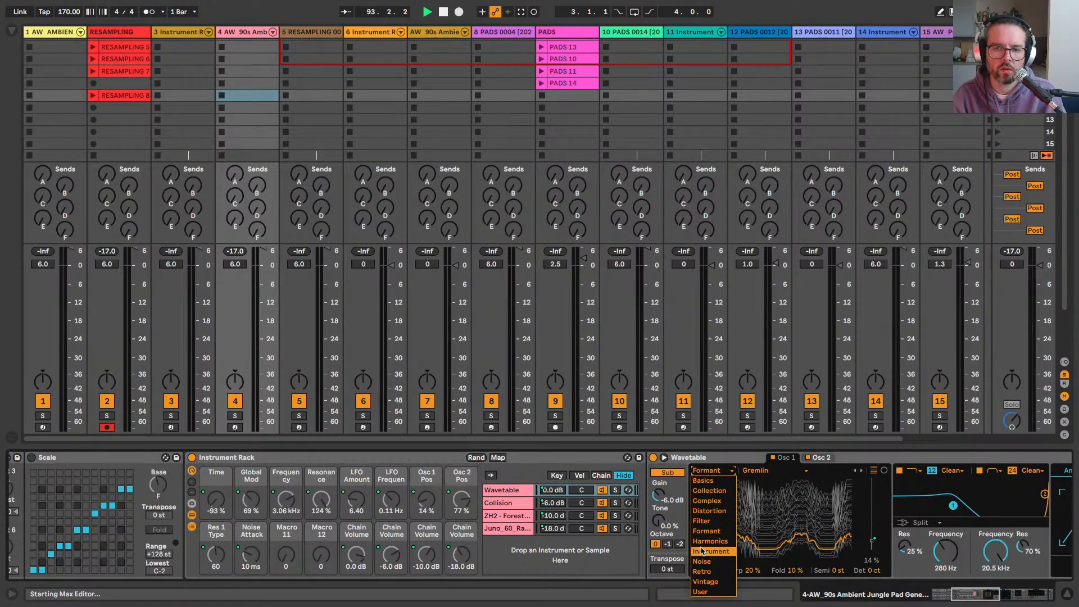
pyautogui.click(709, 500)
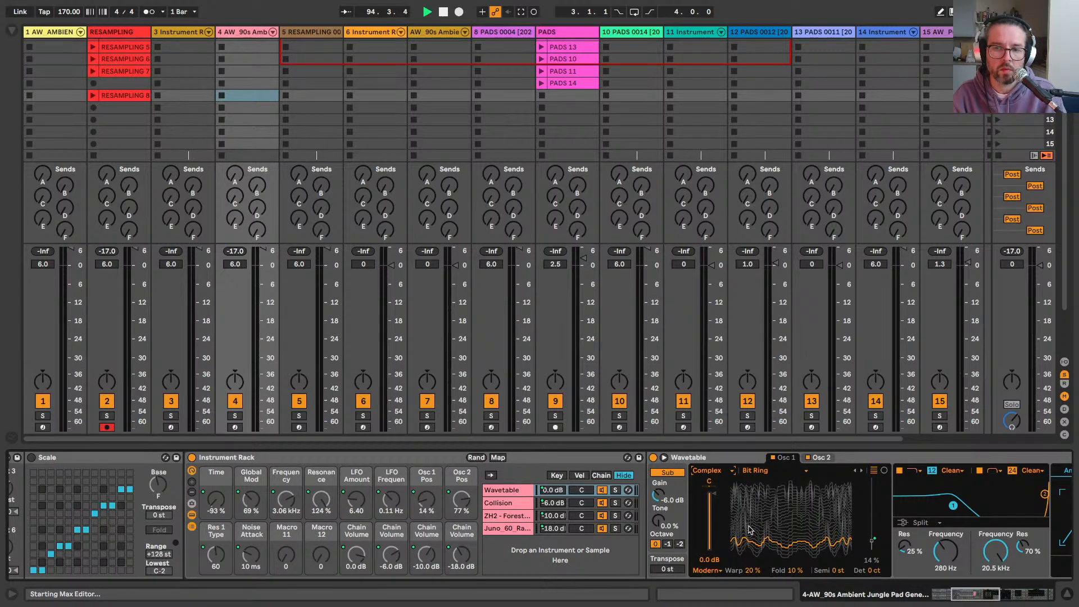
pyautogui.click(854, 470)
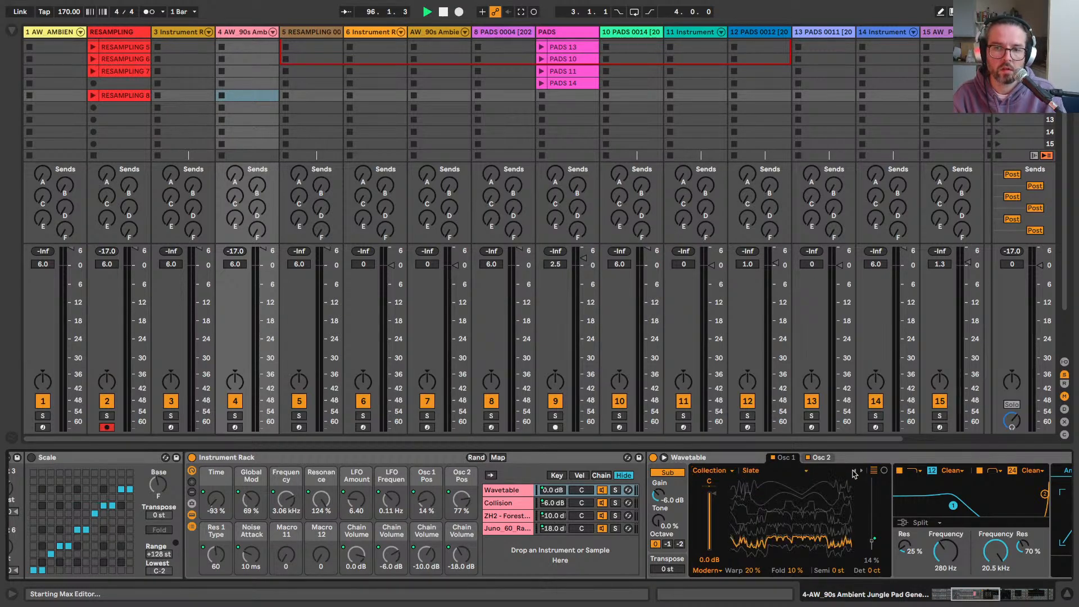
# Step: Arm track 4 for playing and reset the pad generator's Time macro to 0 %
pyautogui.hscroll(-5, 582, 507)
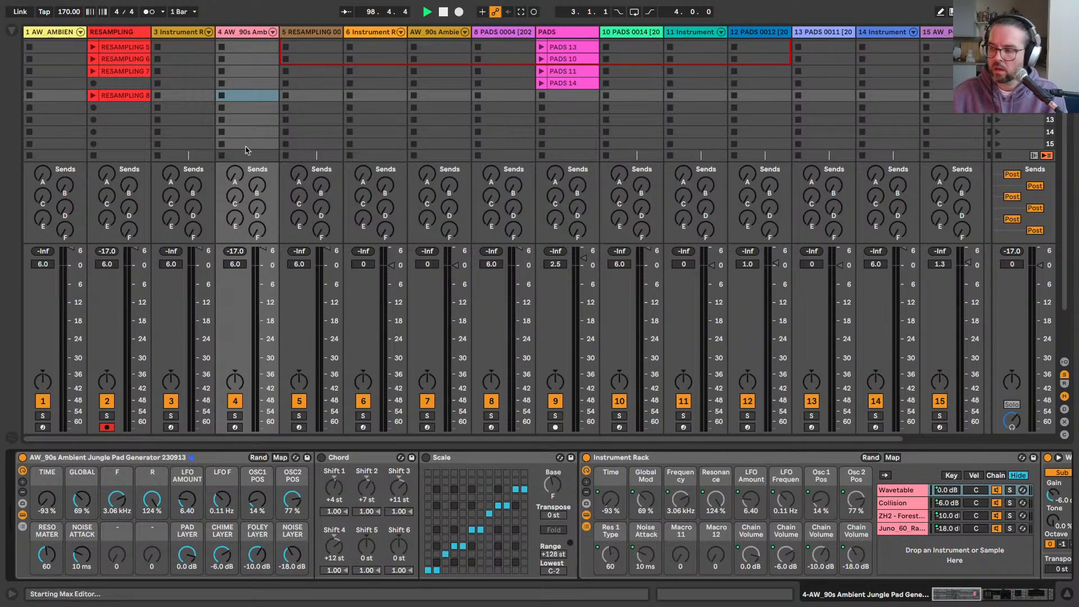
pyautogui.click(234, 428)
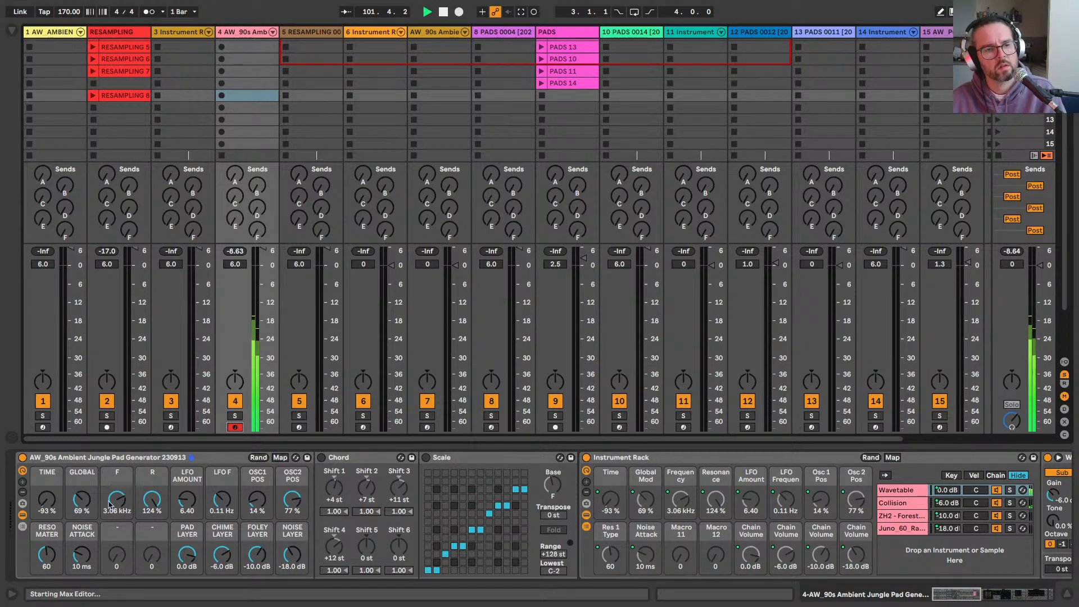
pyautogui.click(46, 498)
pyautogui.press('Delete')
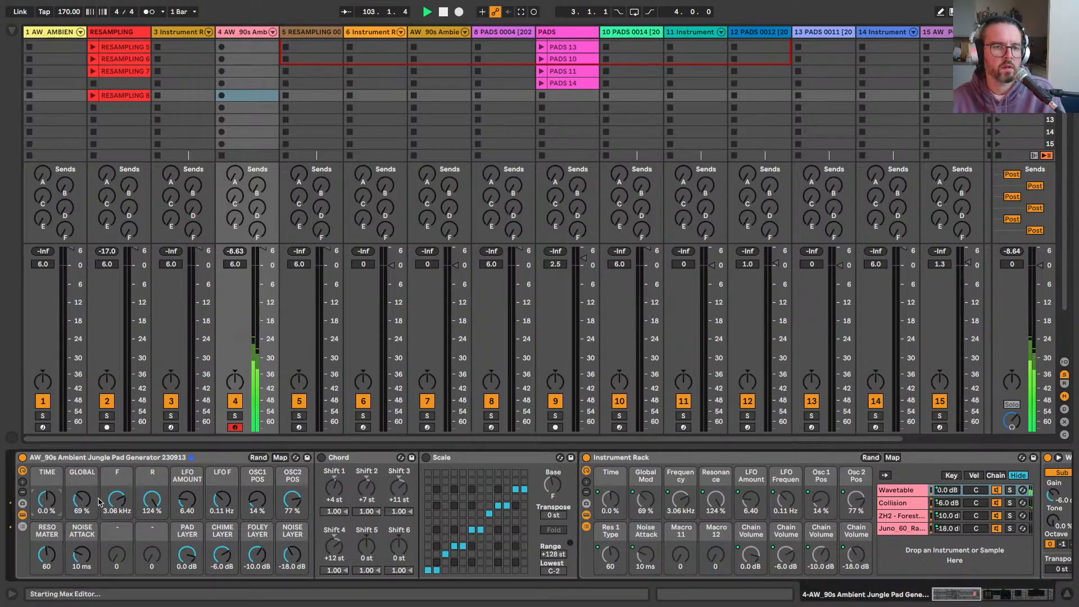
# Step: Reset the pad generator's R macro to 0 % and set its F macro to 665 Hz
pyautogui.moveTo(117, 498); pyautogui.dragTo(117, 523)
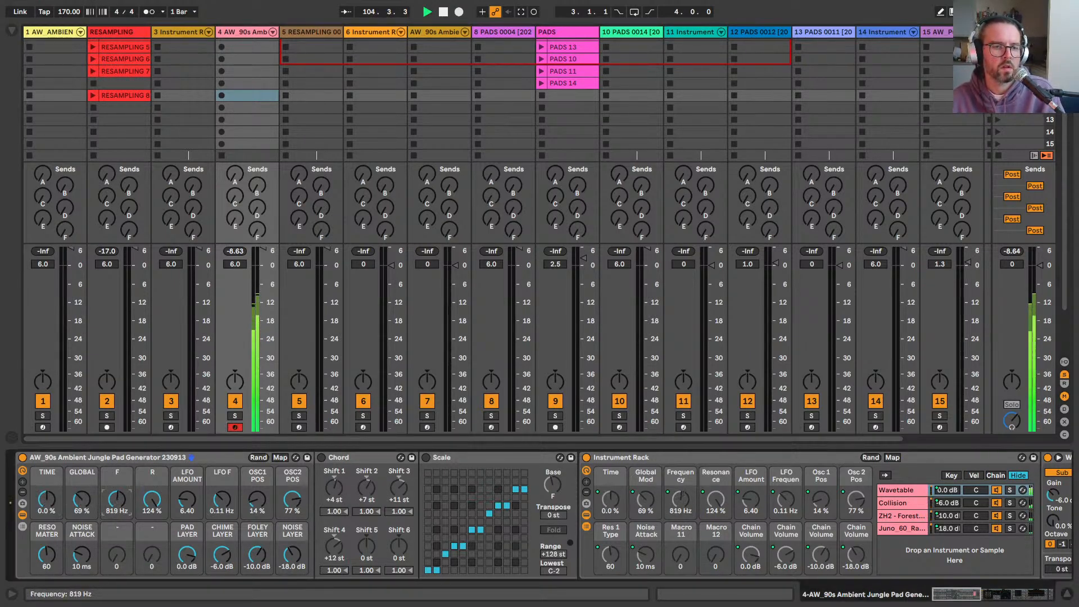
pyautogui.click(152, 498)
pyautogui.press('Delete')
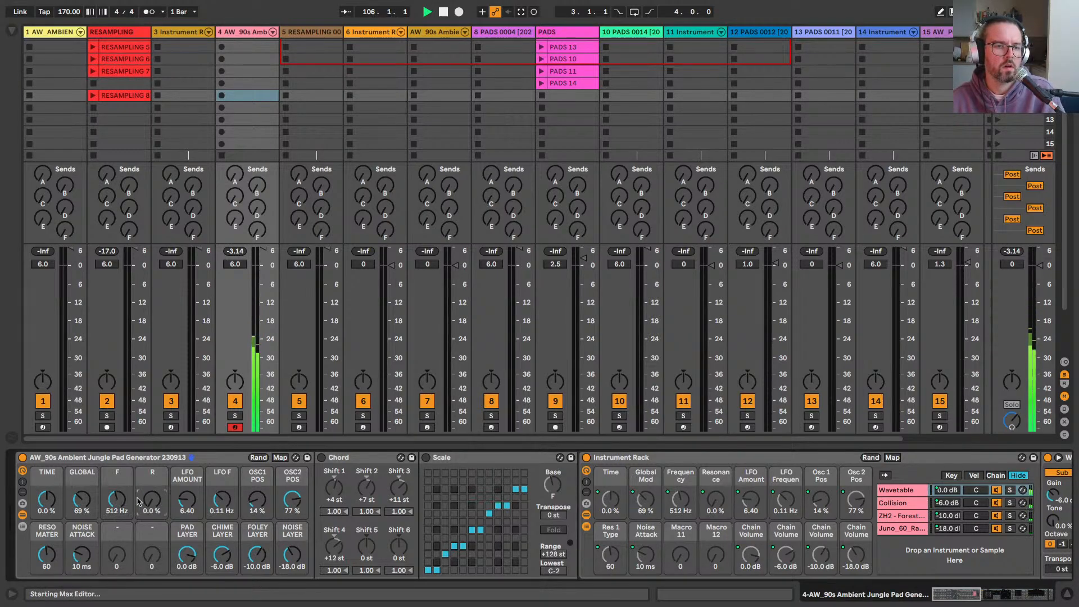
pyautogui.moveTo(117, 500); pyautogui.dragTo(117, 490)
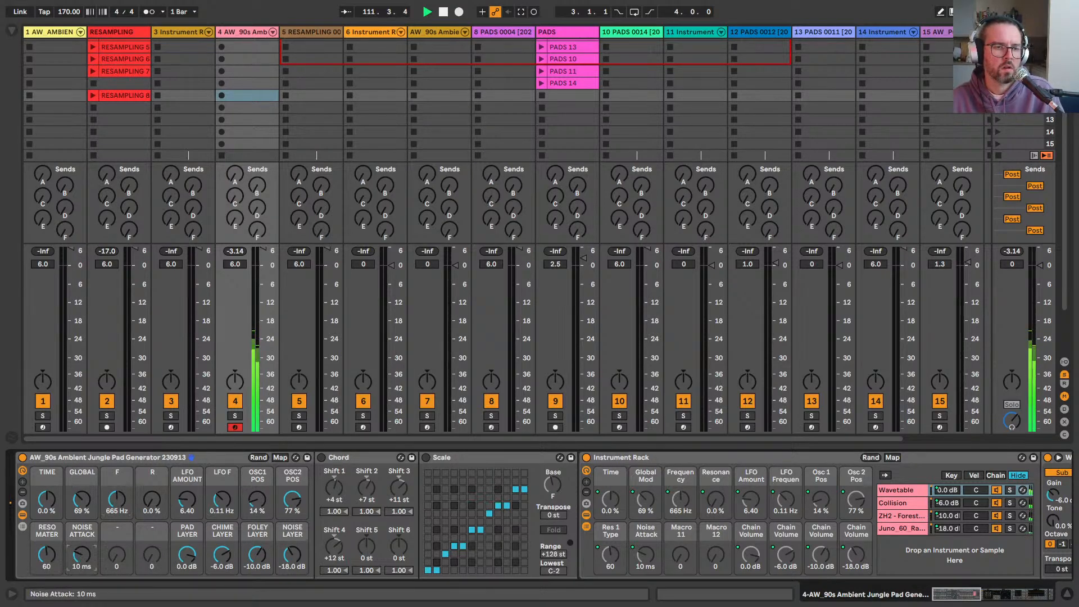
# Step: Set the pad generator's Noise Attack macro to 710 ms, Time to -31 % and R to 33 %
pyautogui.moveTo(81, 555); pyautogui.dragTo(82, 535)
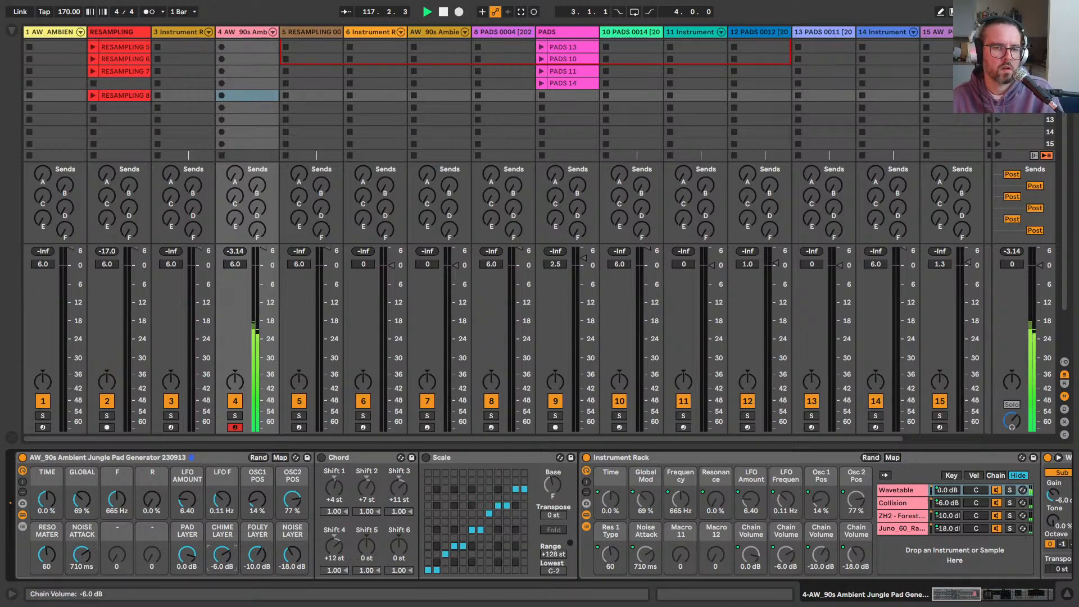
pyautogui.moveTo(222, 556); pyautogui.dragTo(222, 565)
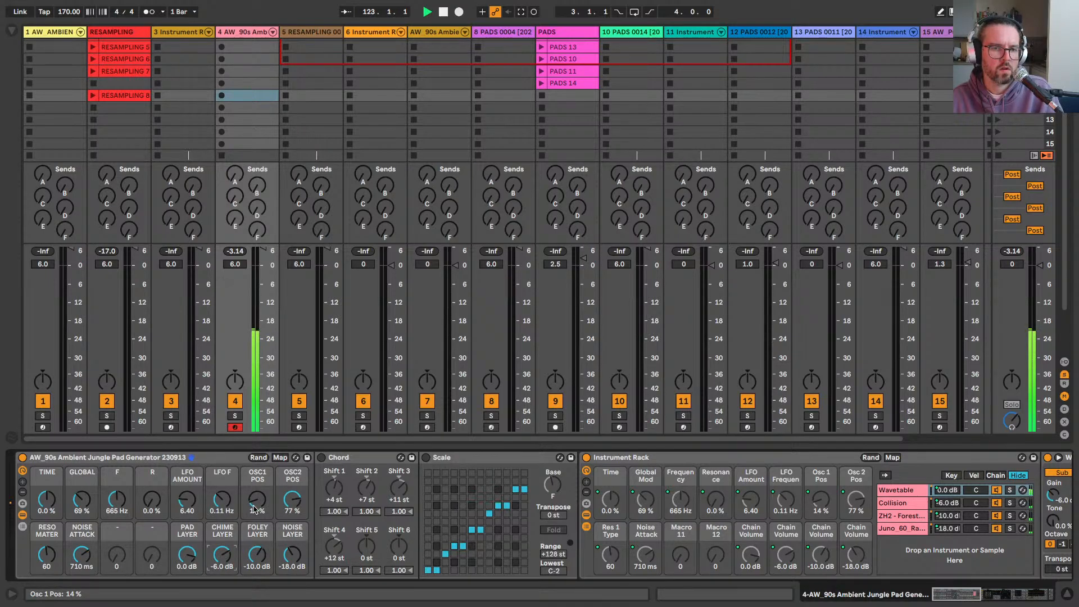
pyautogui.moveTo(47, 498); pyautogui.dragTo(47, 506)
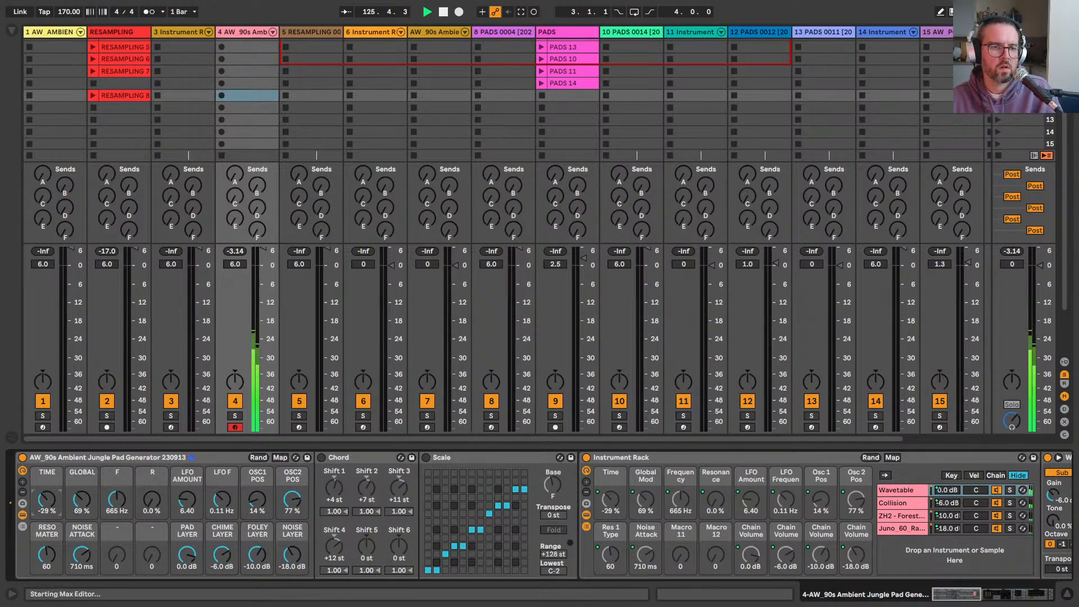
pyautogui.moveTo(152, 499); pyautogui.dragTo(152, 493)
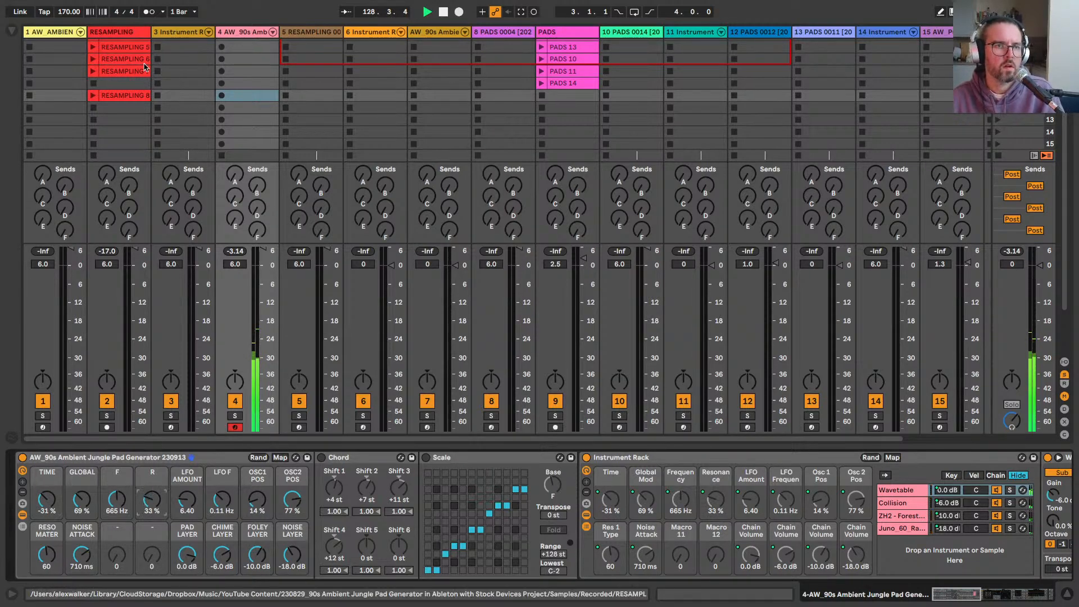
# Step: Arm the RESAMPLING track and select the empty slot below the RESAMPLING 8 clip
pyautogui.click(107, 427)
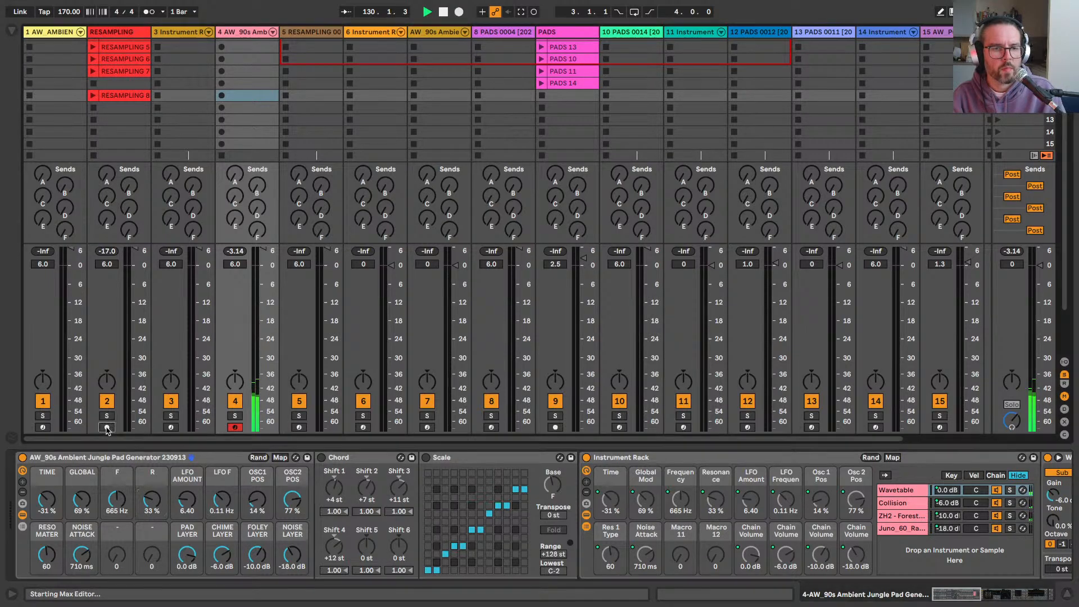
pyautogui.scroll(3, 139, 112)
pyautogui.scroll(-1, 140, 112)
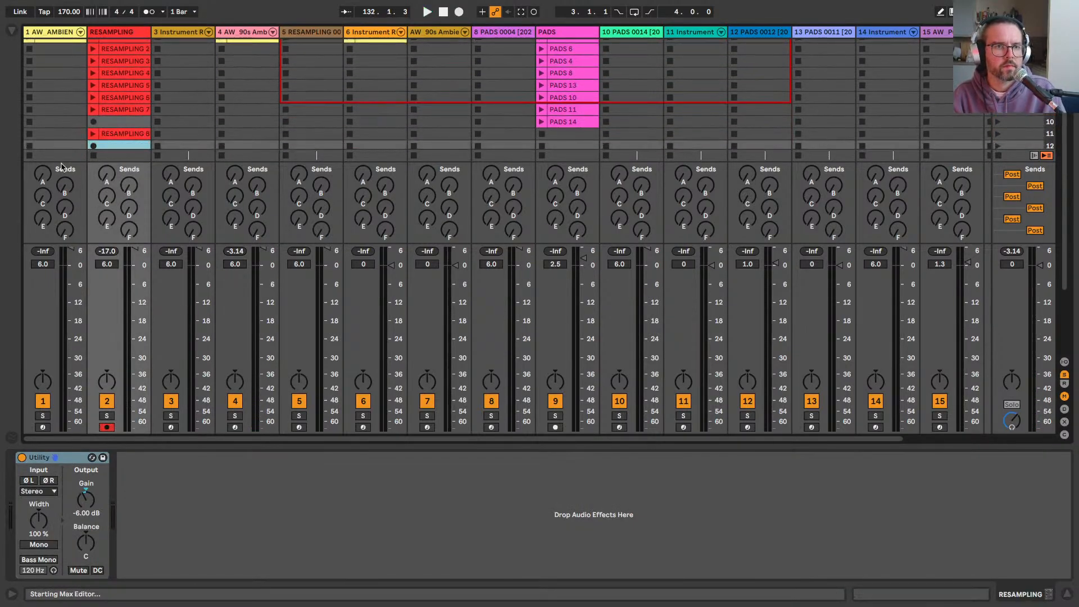
# Step: Launch the track 4 pad clip while resampling, sweeping the pad generator's Noise Attack to 1 ms and F to 3.03 kHz
pyautogui.scroll(-2, 225, 93)
pyautogui.scroll(2, 223, 91)
pyautogui.click(221, 59)
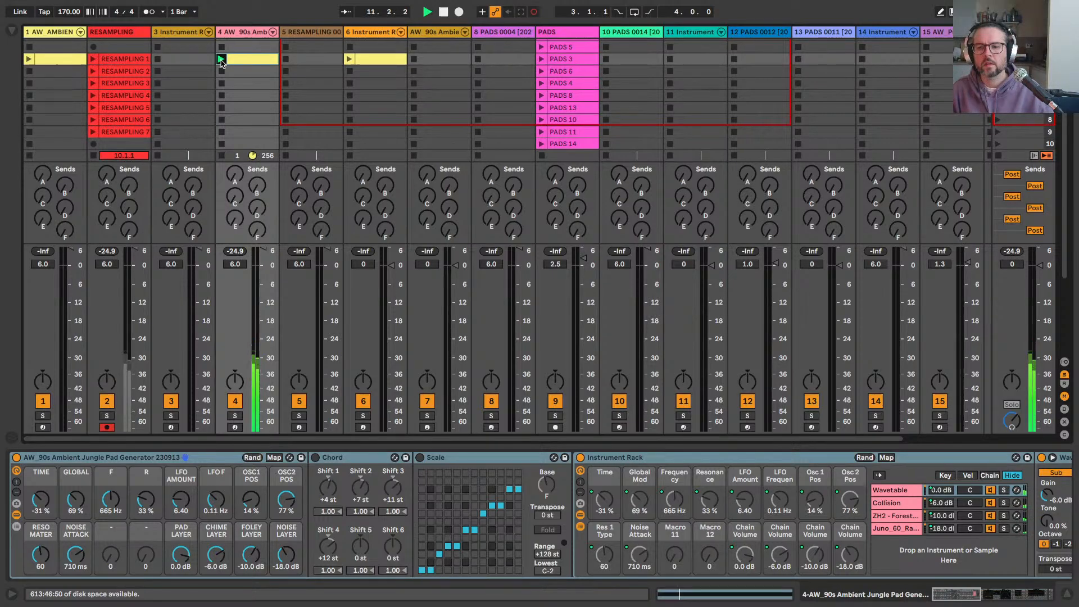
pyautogui.moveTo(77, 574); pyautogui.dragTo(77, 606)
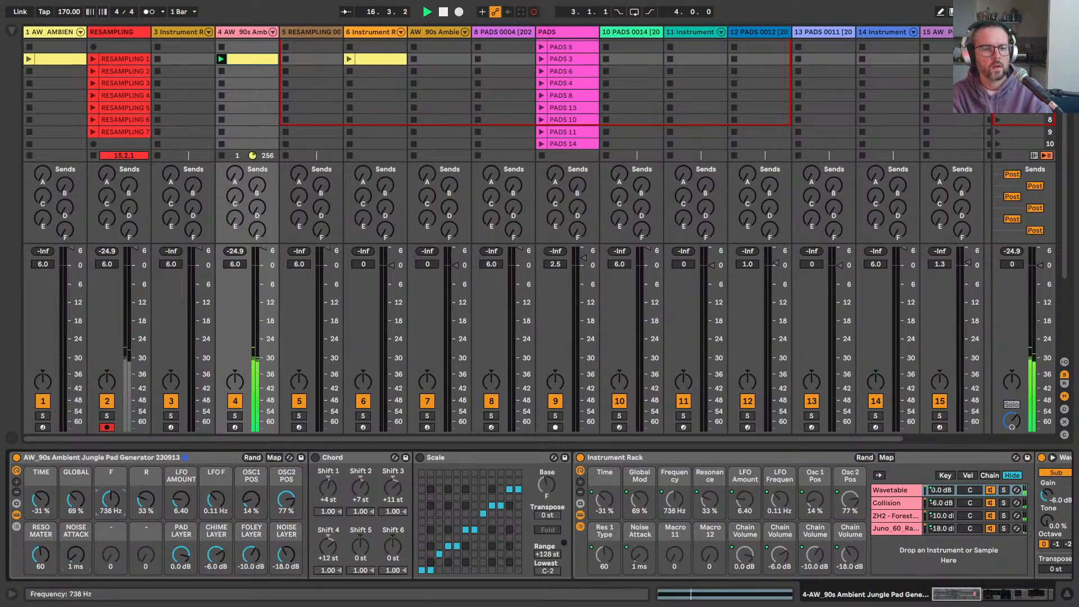
pyautogui.moveTo(110, 499); pyautogui.dragTo(111, 473)
# Step: Set the pad generator's Foley Layer to -17.305 dB, Osc1 Pos to 67 %, Osc2 Pos to 17 % and Time to -29 %
pyautogui.moveTo(251, 554)
pyautogui.mouseDown()
pyautogui.moveTo(251, 569)
pyautogui.moveTo(251, 555)
pyautogui.mouseUp()
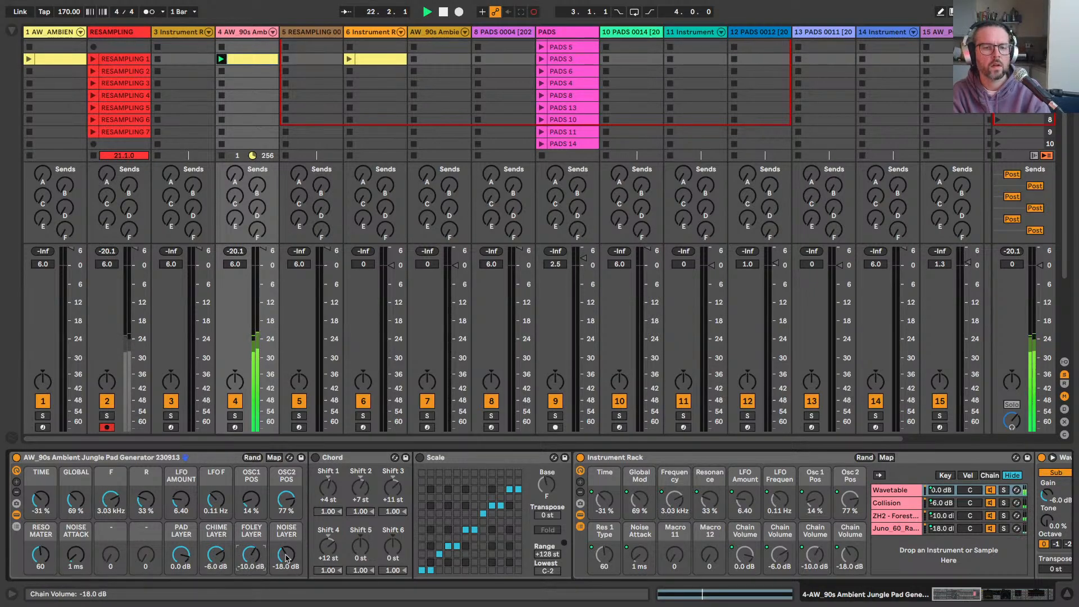
pyautogui.moveTo(238, 565); pyautogui.dragTo(237, 579)
pyautogui.moveTo(251, 499); pyautogui.dragTo(251, 497)
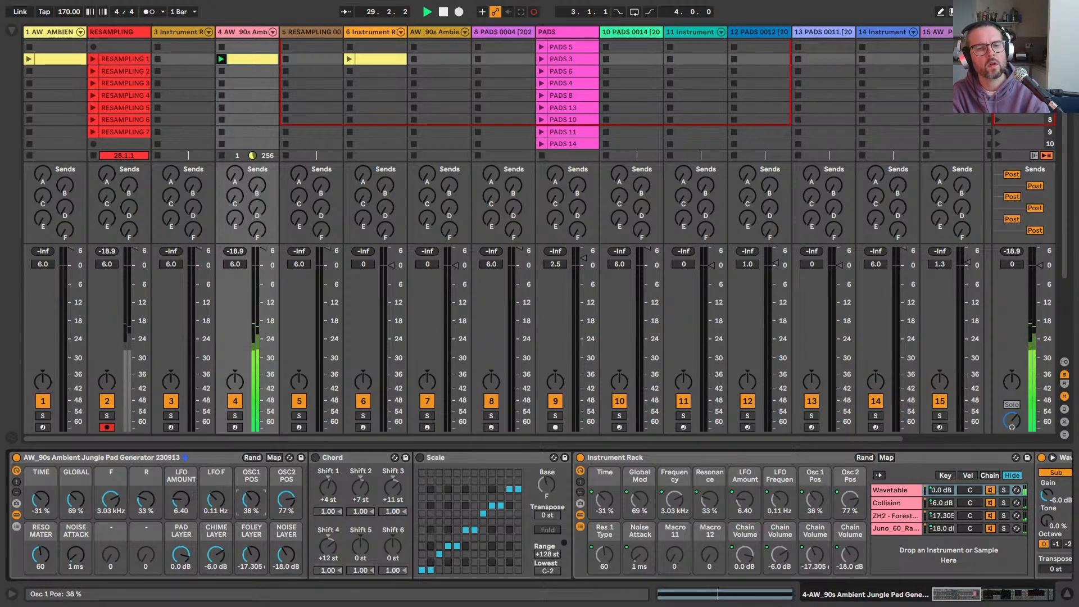
pyautogui.moveTo(286, 499); pyautogui.dragTo(286, 524)
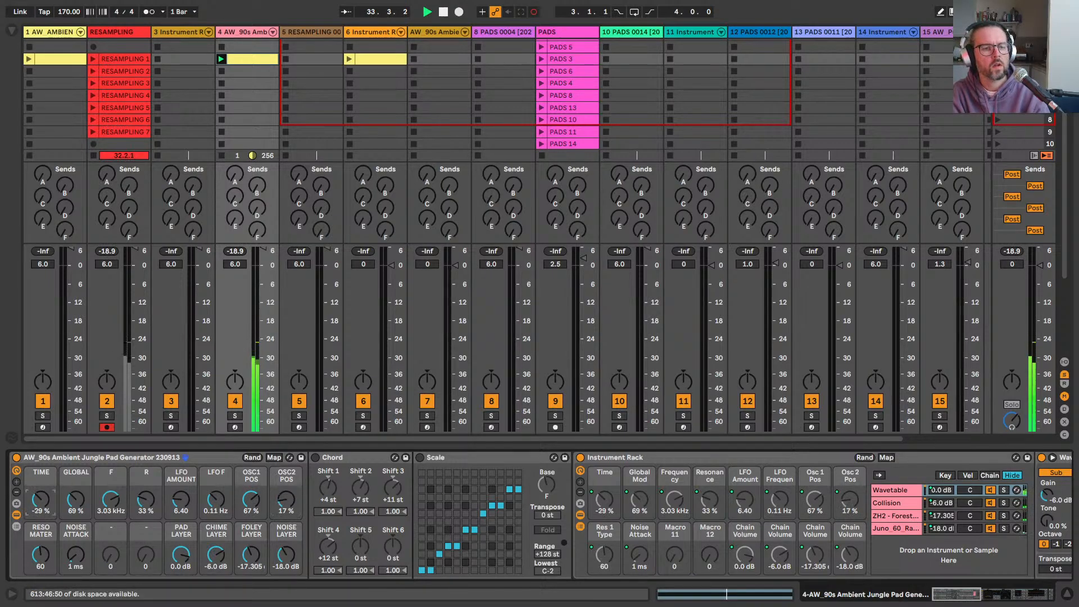
# Step: Set the pad generator's Global macro to 140 % and LFO Amount to 23.6, and close the F macro to 101 Hz
pyautogui.moveTo(76, 499); pyautogui.dragTo(110, 509)
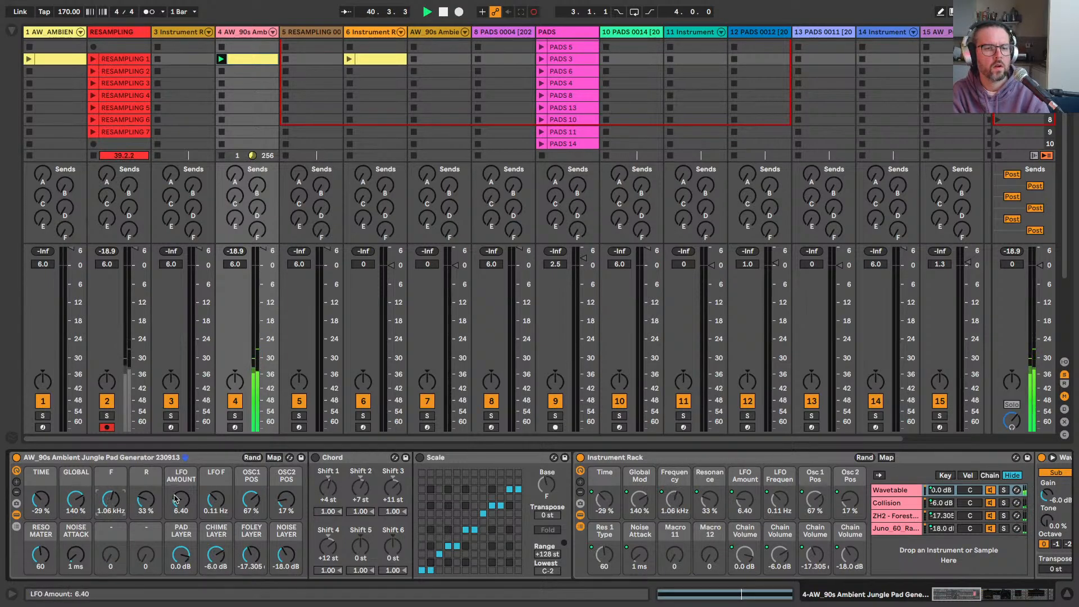
pyautogui.moveTo(181, 498); pyautogui.dragTo(181, 495)
pyautogui.moveTo(110, 502); pyautogui.dragTo(110, 525)
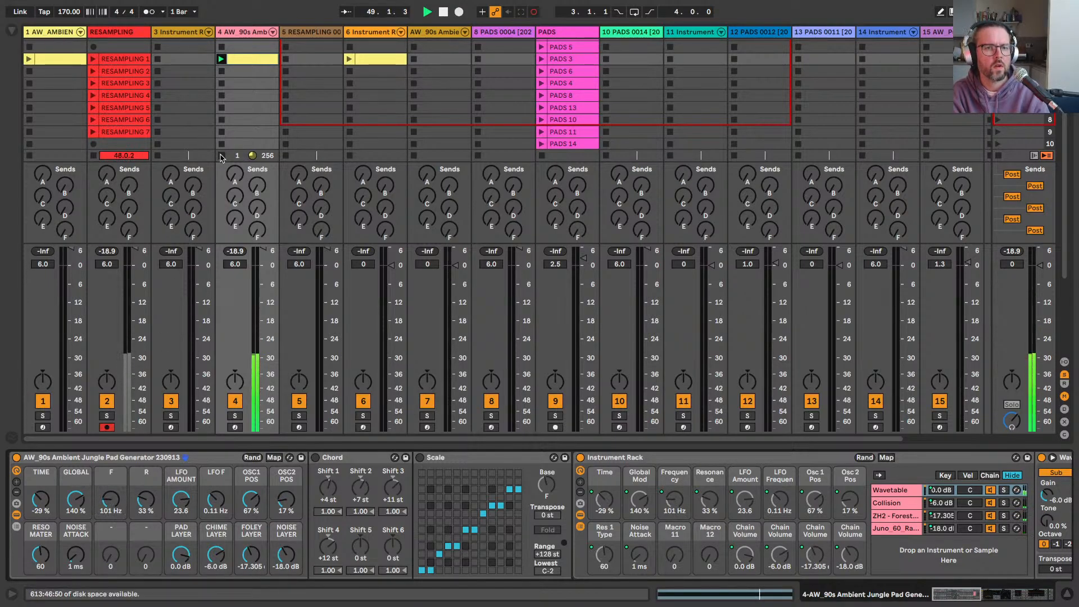
# Step: Stop the resampling recording and randomize the pad generator's macros with track 4 armed for playing
pyautogui.scroll(-4, 105, 144)
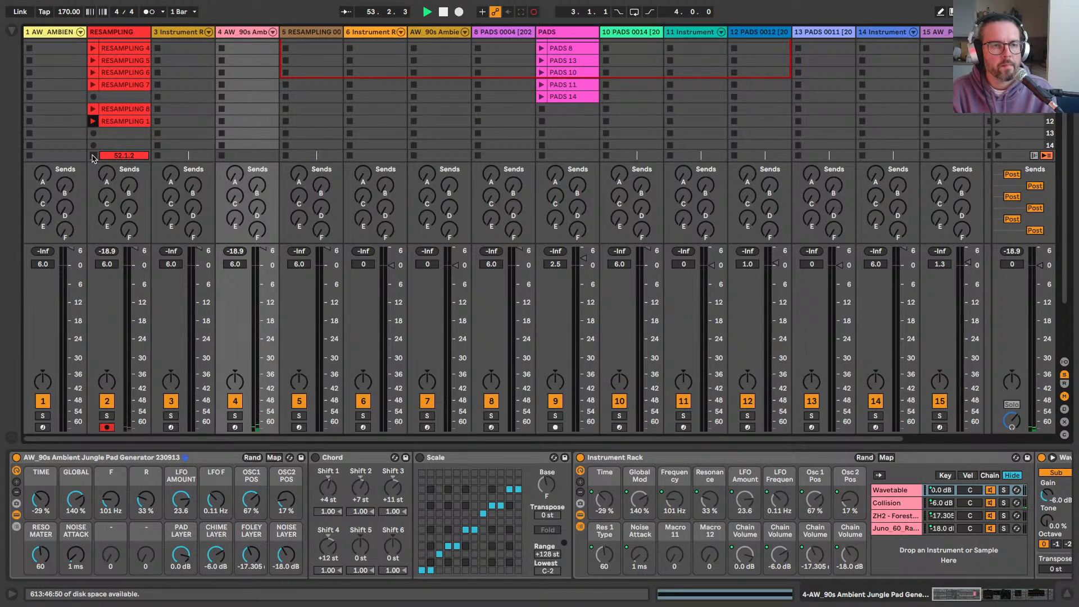
pyautogui.click(93, 155)
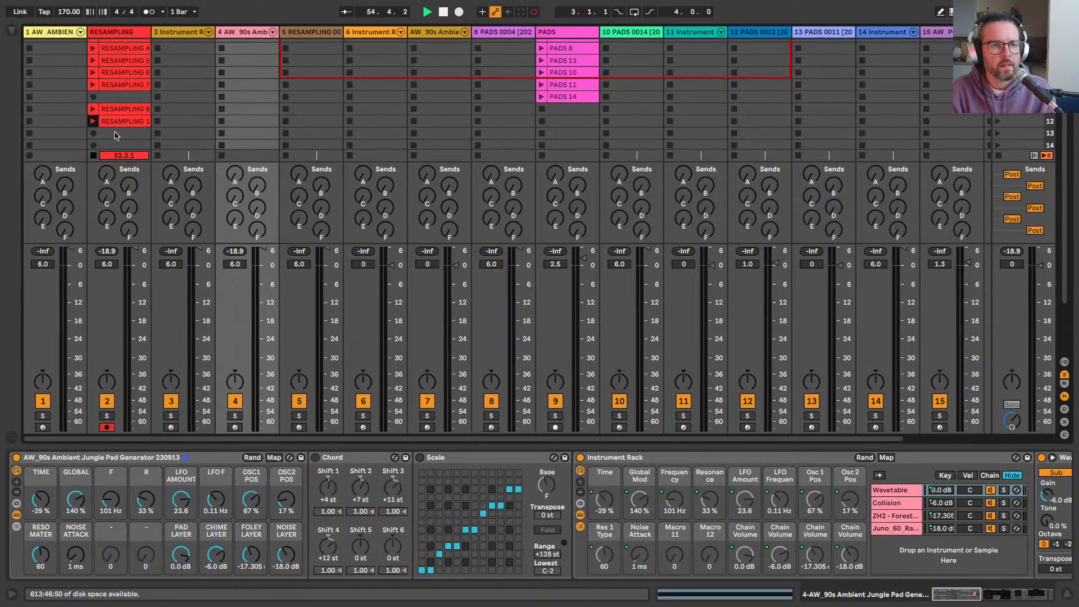
pyautogui.hotkey('ctrl', 'z')
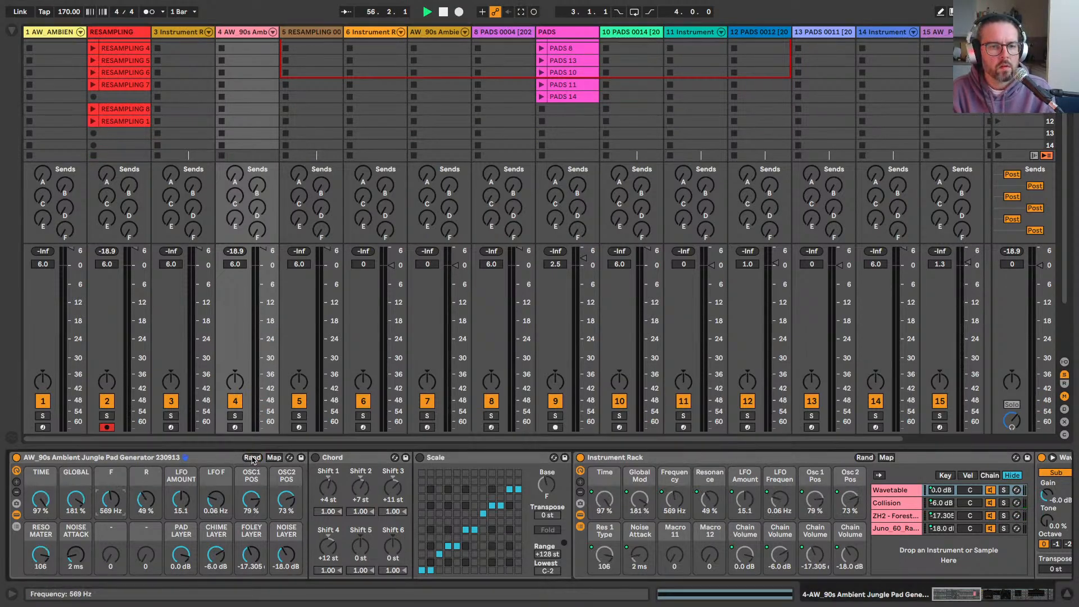
pyautogui.click(235, 428)
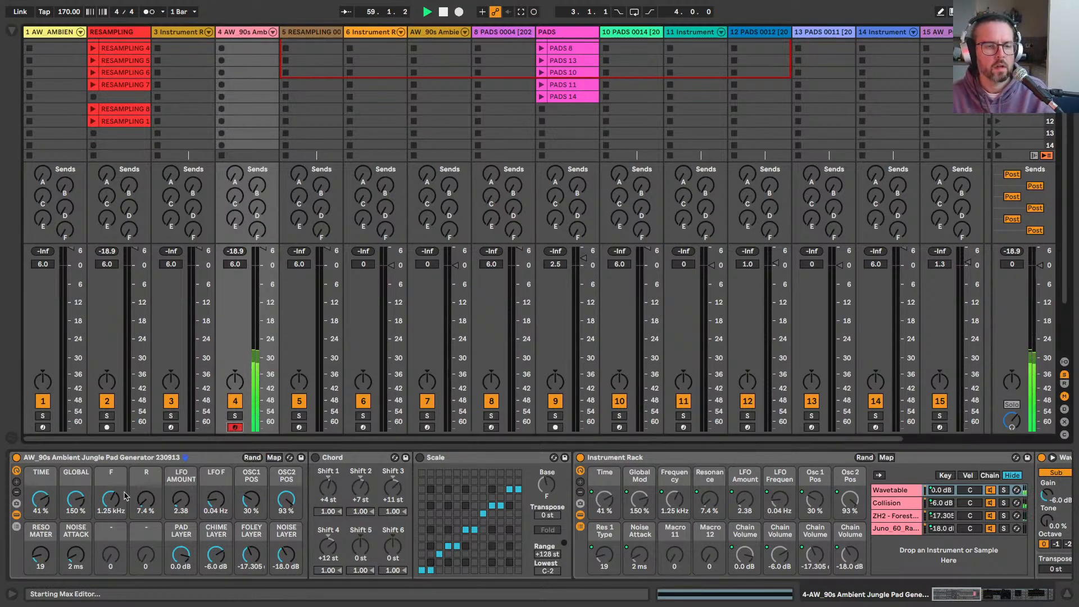
# Step: Load the 5th Brutal wavetable into oscillator 2 of the pad generator's Wavetable
pyautogui.hscroll(5, 521, 466)
pyautogui.hscroll(1, 521, 467)
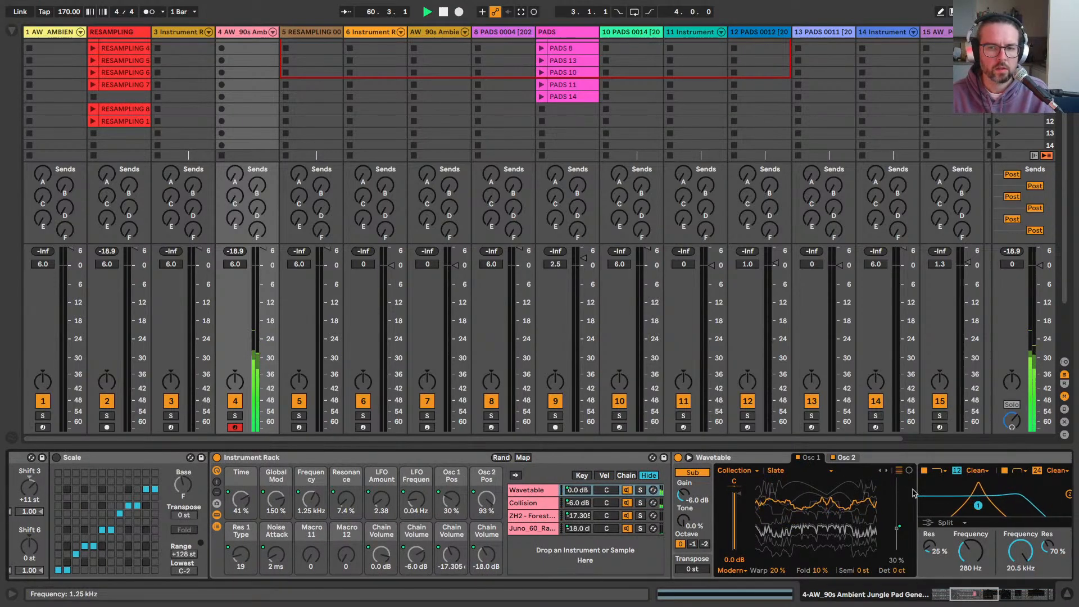
pyautogui.click(846, 458)
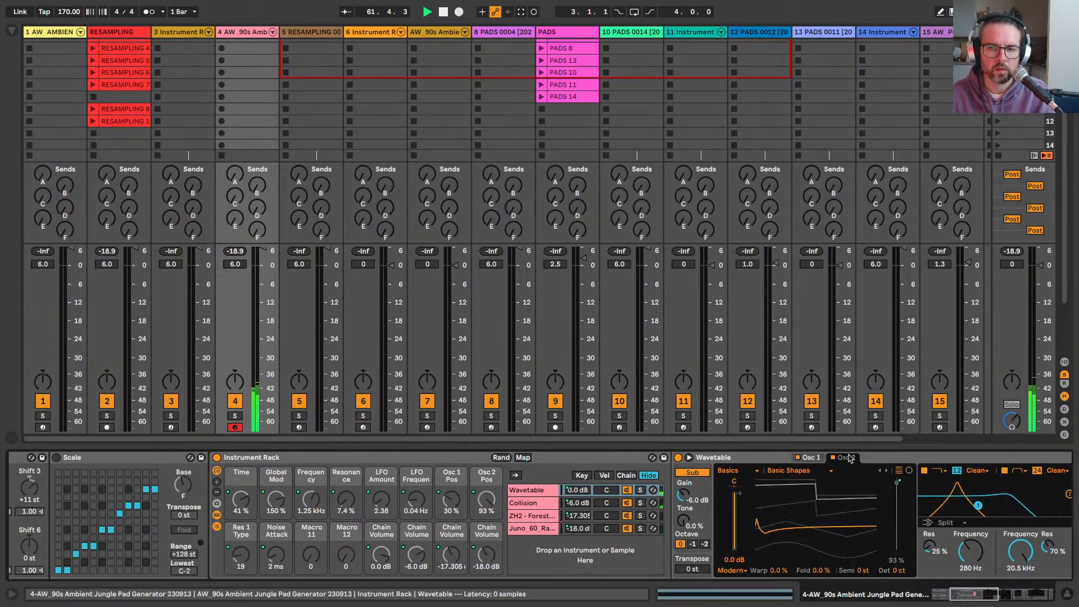
pyautogui.click(786, 470)
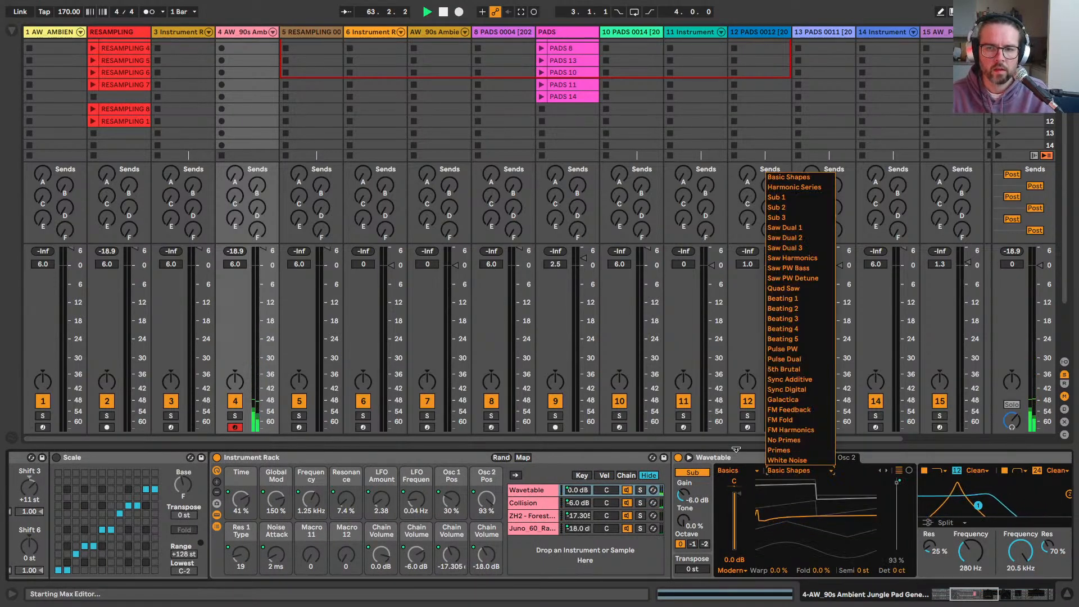
pyautogui.click(784, 369)
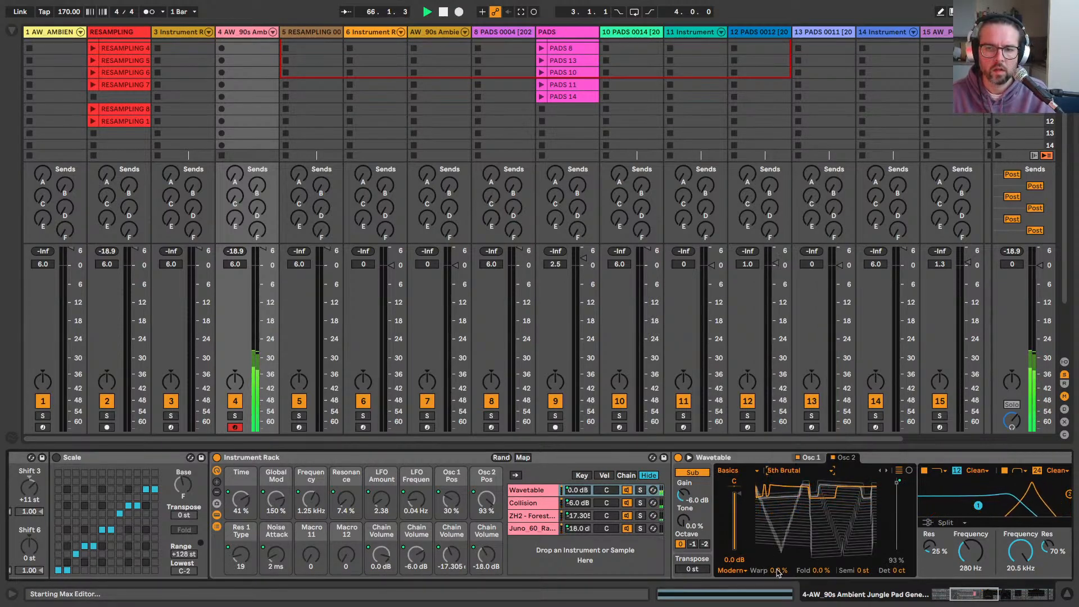
# Step: Set oscillator 2's Warp to 30 % and Fold to 20 % in Wavetable
pyautogui.click(809, 459)
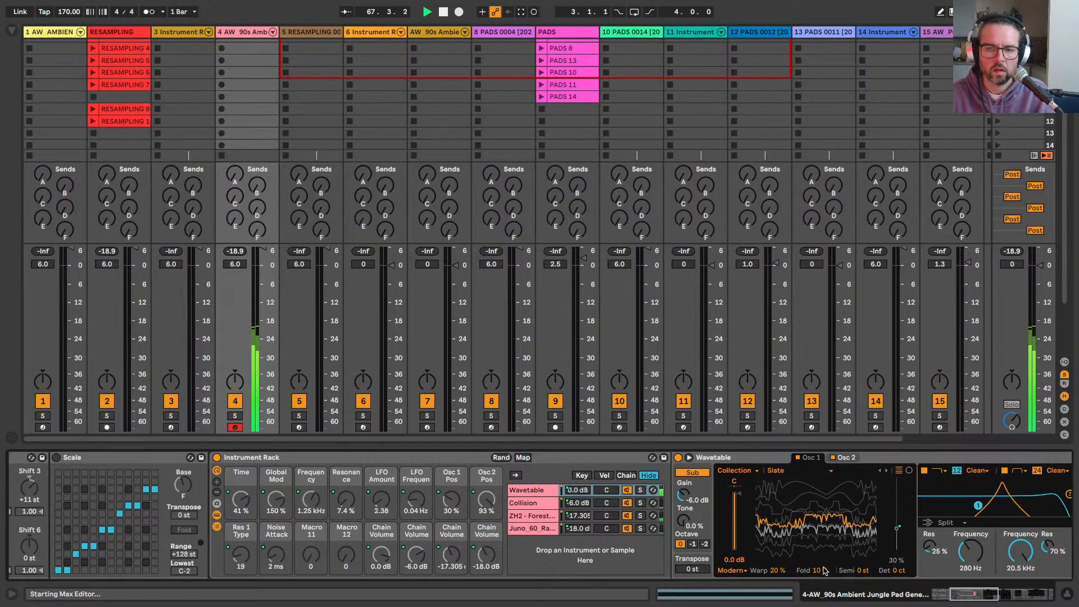
pyautogui.click(842, 458)
pyautogui.moveTo(778, 576); pyautogui.dragTo(812, 558)
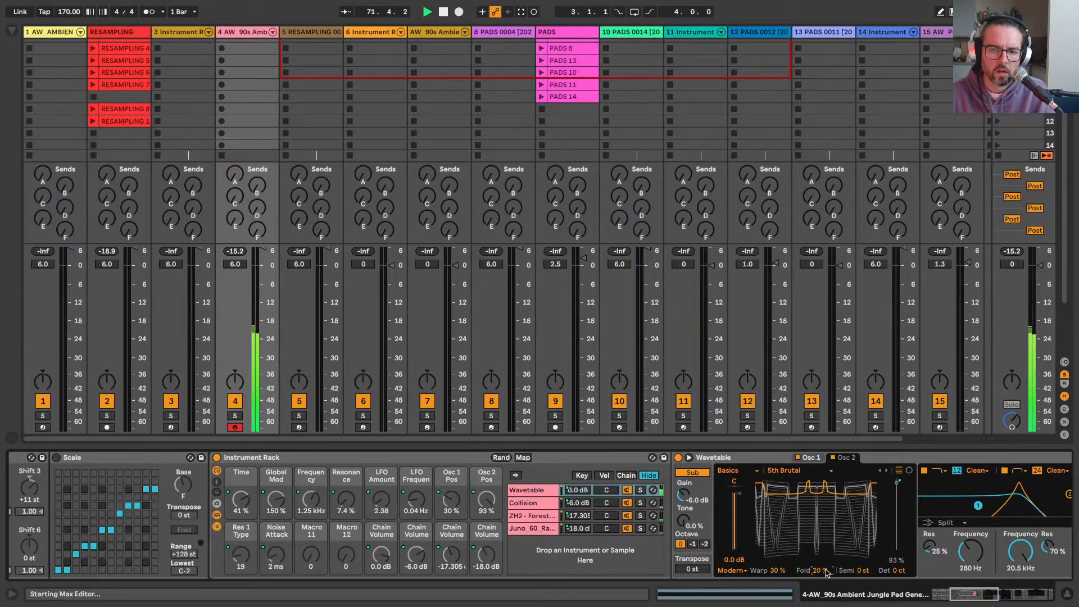
# Step: Change Wavetable's unison mode to Phase Sync
pyautogui.hscroll(5, 1016, 539)
pyautogui.click(990, 534)
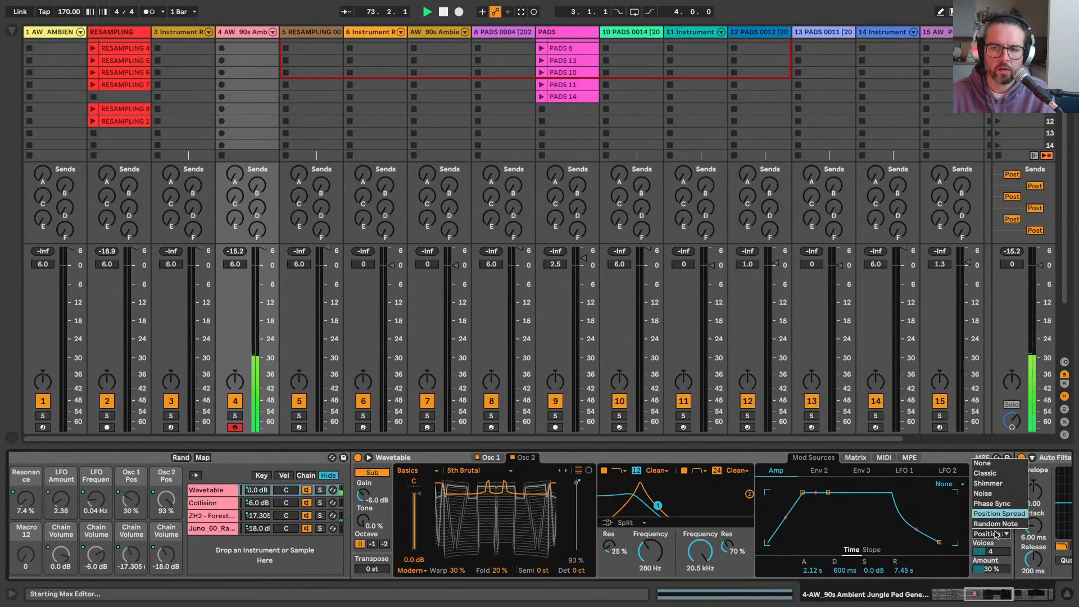
pyautogui.click(989, 513)
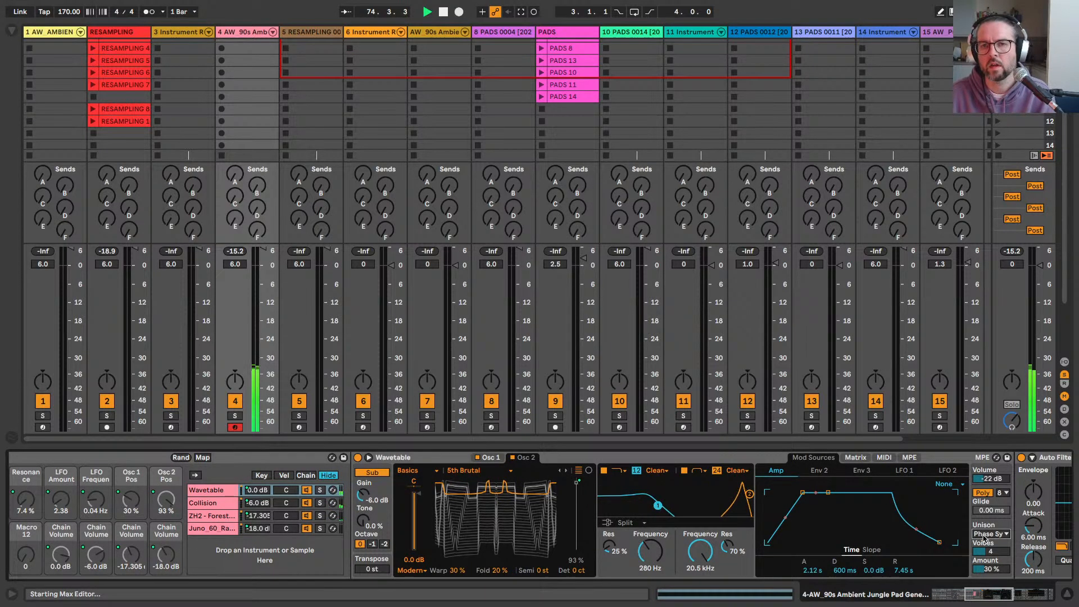
# Step: Arm the RESAMPLING track and select the empty slot below its last recorded clip
pyautogui.hscroll(-8, 756, 494)
pyautogui.hscroll(-1, 762, 494)
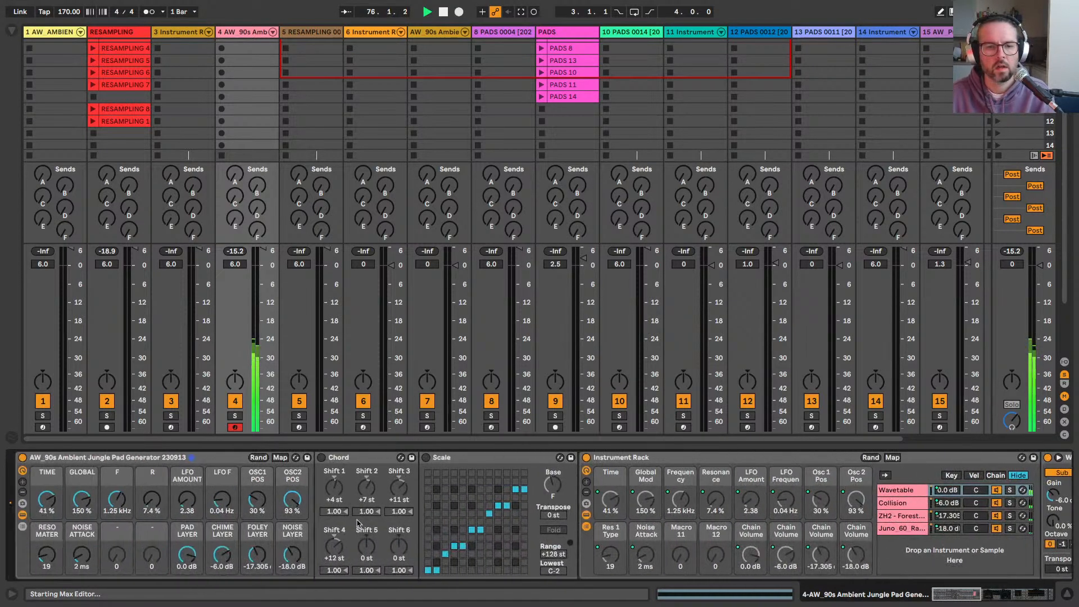
pyautogui.click(106, 428)
pyautogui.scroll(2, 186, 109)
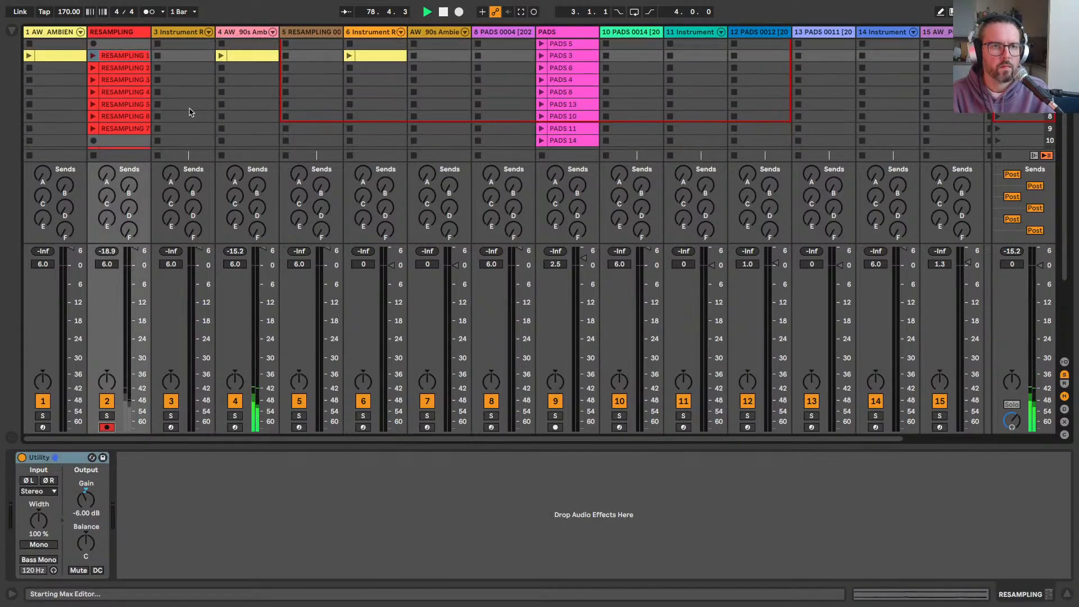
pyautogui.scroll(-2, 189, 112)
pyautogui.click(113, 128)
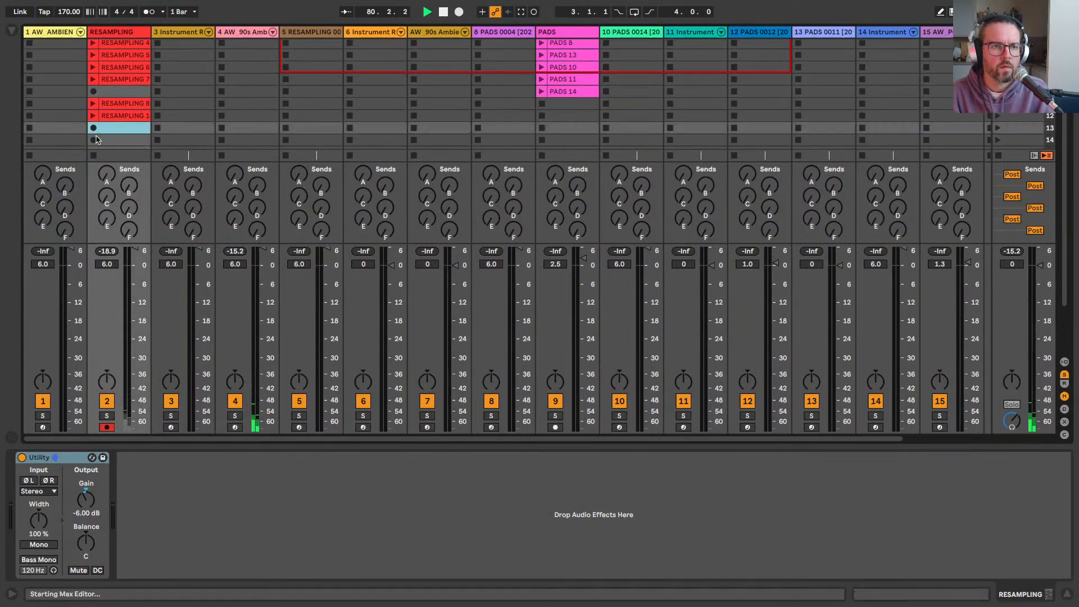
# Step: Resample the track 4 pad clip from the start, raising the pad generator's LFO F to 1.20 Hz and F to 3.93 kHz
pyautogui.scroll(5, 224, 91)
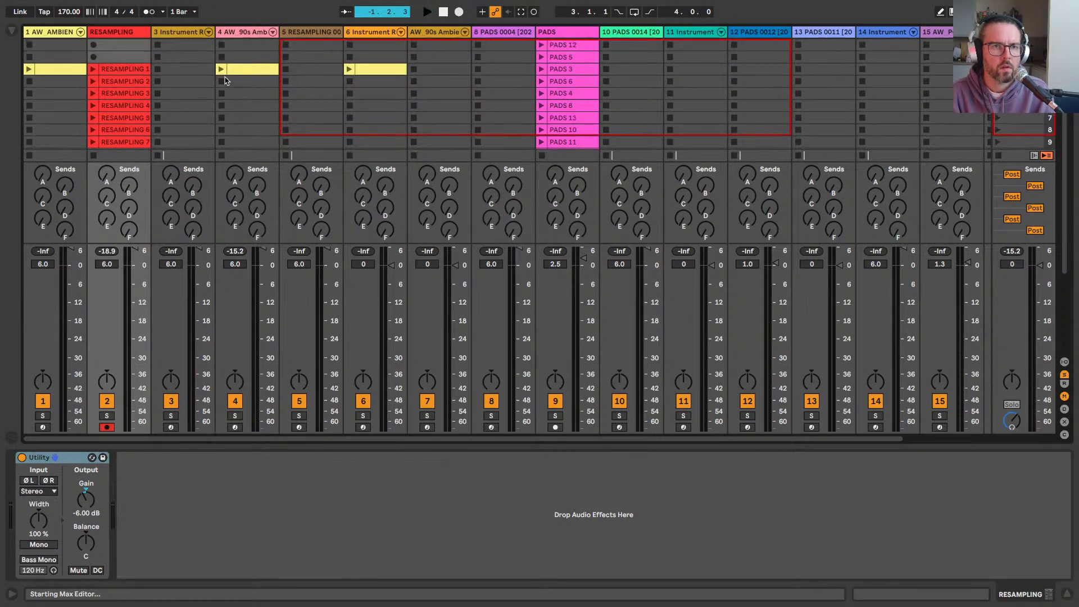
pyautogui.click(219, 69)
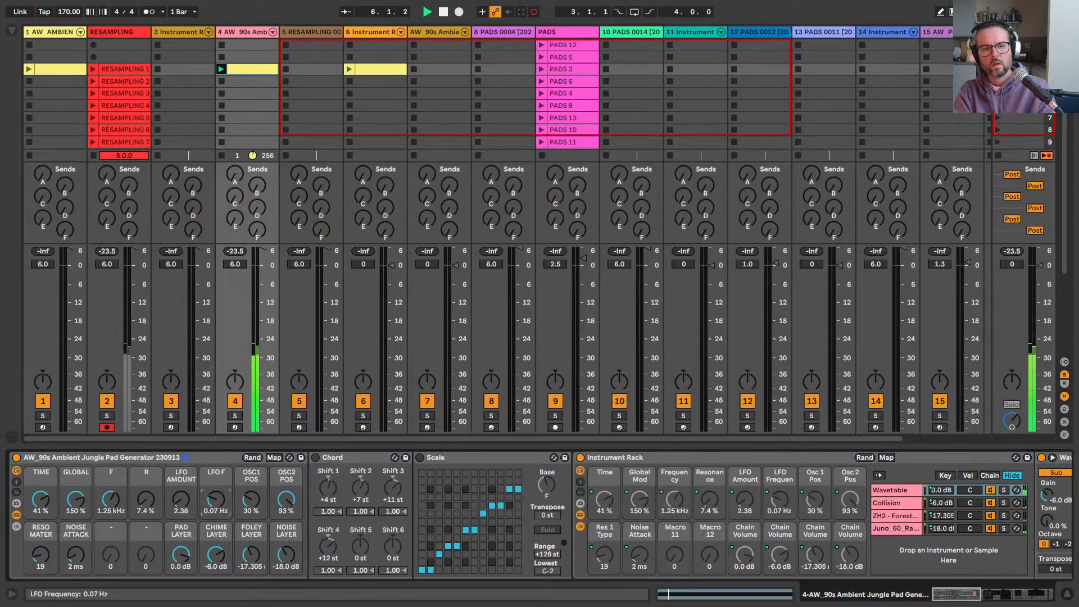
pyautogui.moveTo(216, 499); pyautogui.dragTo(216, 495)
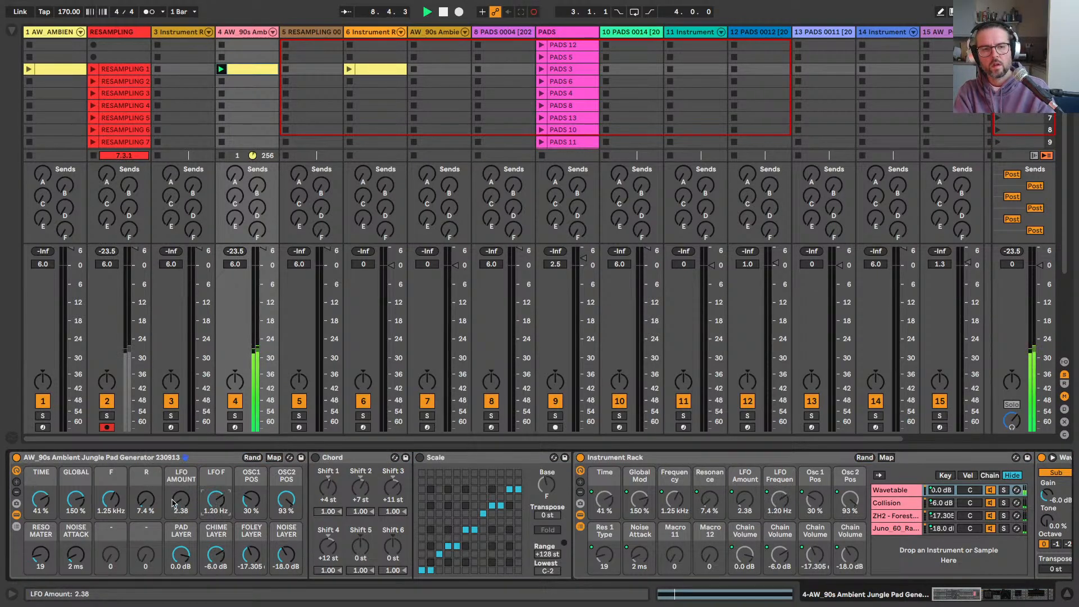
pyautogui.moveTo(121, 500); pyautogui.dragTo(121, 479)
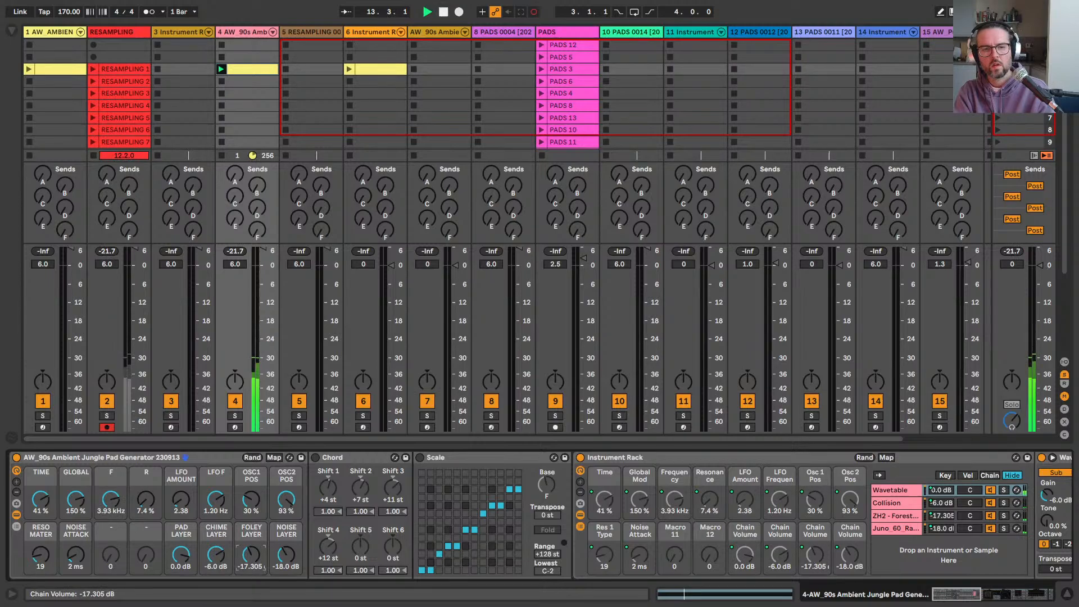
# Step: Set the pad generator's Foley Layer to -14.471 dB, R to 40 %, LFO Amount to 20.6 and F to 1.53 kHz
pyautogui.moveTo(251, 555); pyautogui.dragTo(251, 550)
pyautogui.moveTo(145, 499); pyautogui.dragTo(145, 493)
pyautogui.moveTo(111, 499); pyautogui.dragTo(111, 517)
pyautogui.moveTo(181, 499); pyautogui.dragTo(181, 484)
pyautogui.moveTo(111, 506); pyautogui.dragTo(111, 495)
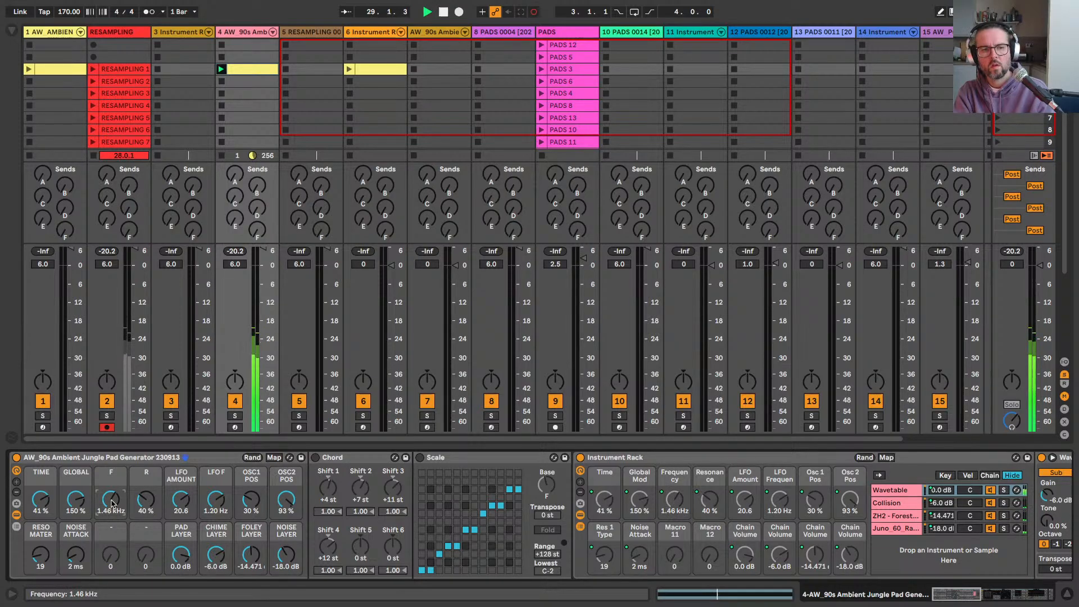
pyautogui.moveTo(111, 502); pyautogui.dragTo(112, 499)
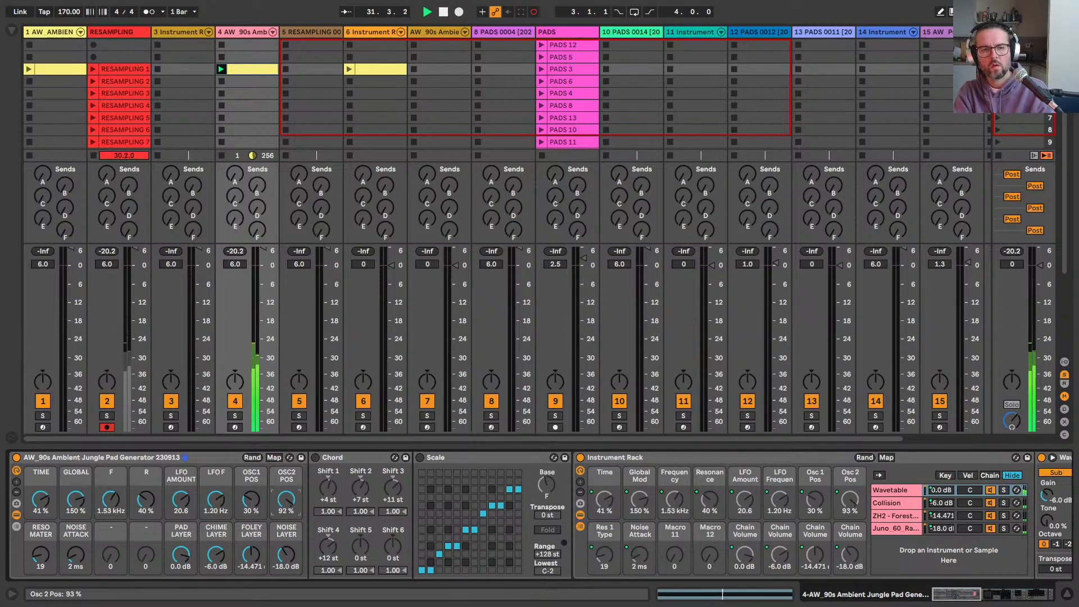
# Step: Set the pad generator's Osc2 Pos to 13 %, Time to -39 %, Global to 159 % and R to 14 %
pyautogui.moveTo(286, 500); pyautogui.dragTo(286, 562)
pyautogui.moveTo(41, 498); pyautogui.dragTo(40, 531)
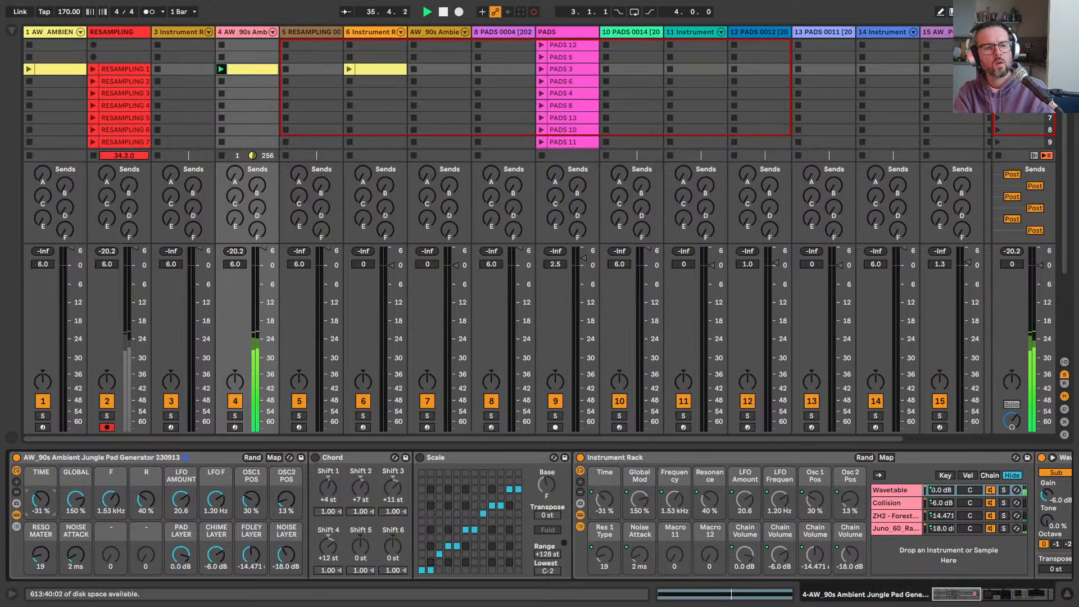
pyautogui.moveTo(76, 499); pyautogui.dragTo(76, 497)
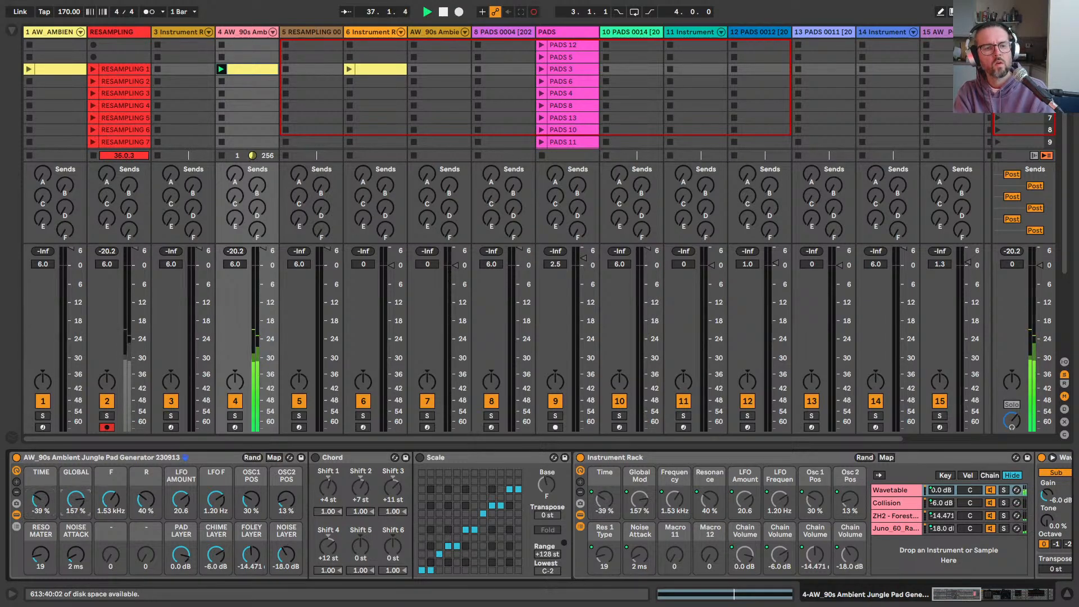
pyautogui.moveTo(146, 499); pyautogui.dragTo(146, 502)
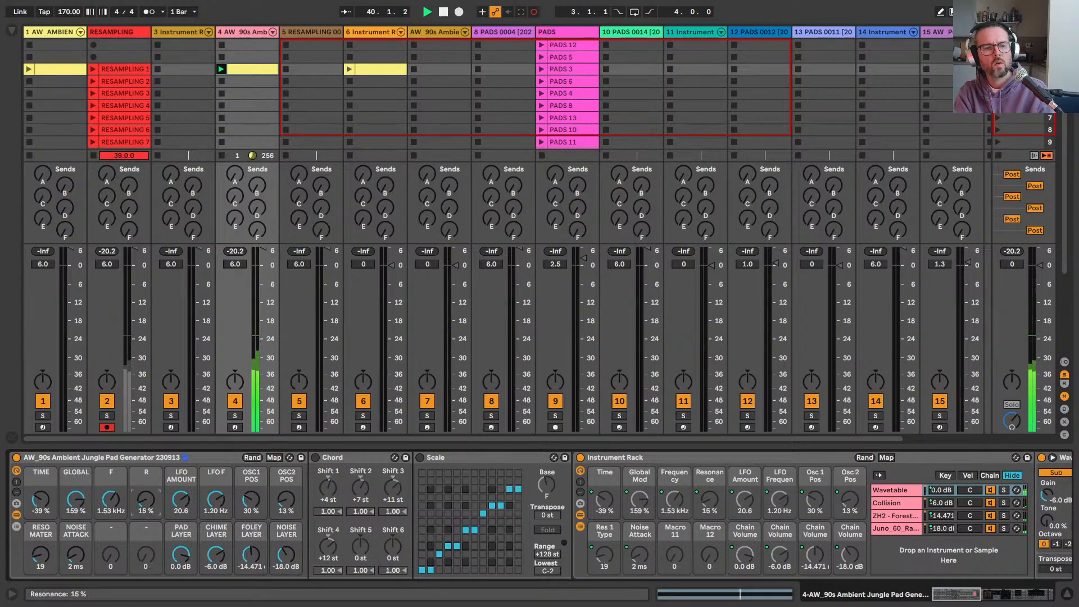
# Step: Sweep the pad generator's F down to 246 Hz and up to 3.19 kHz, with Noise Attack at 1.39 s and LFO Amount at 2.36
pyautogui.click(102, 496)
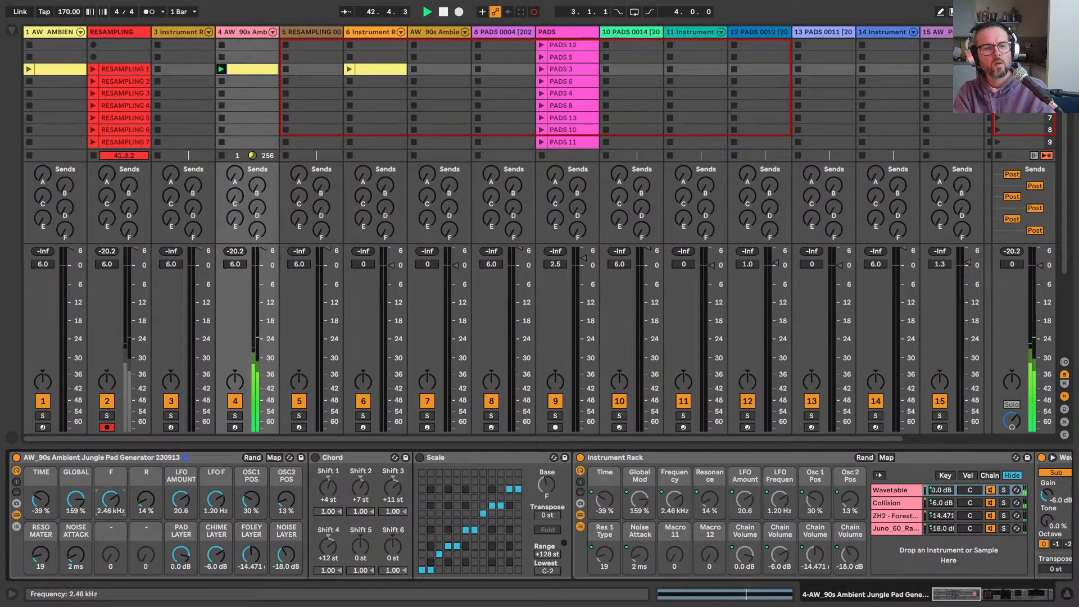
pyautogui.moveTo(111, 499); pyautogui.dragTo(111, 511)
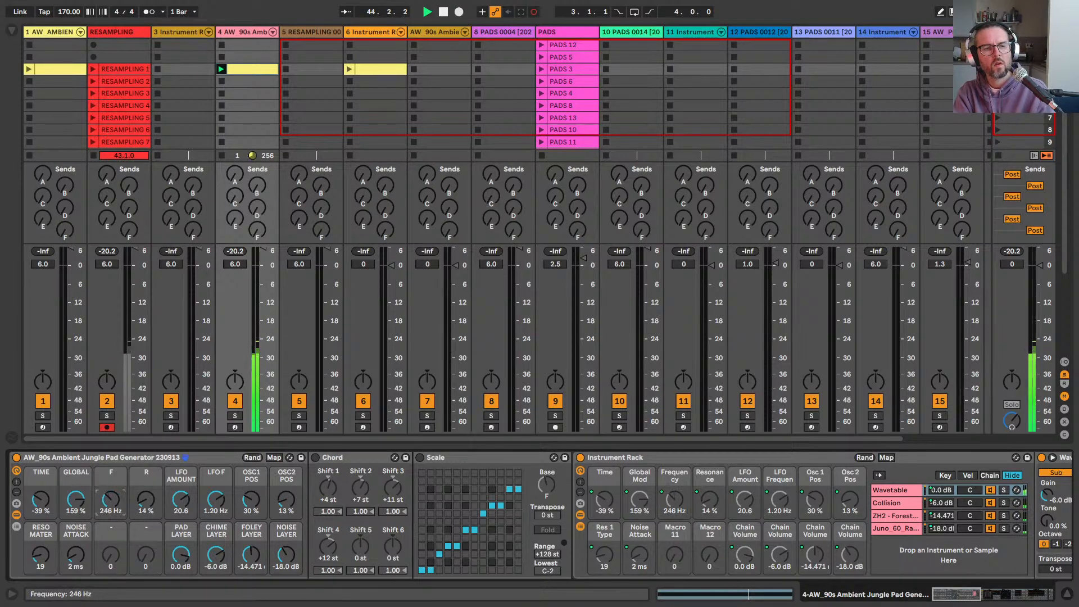
pyautogui.moveTo(75, 556); pyautogui.dragTo(111, 478)
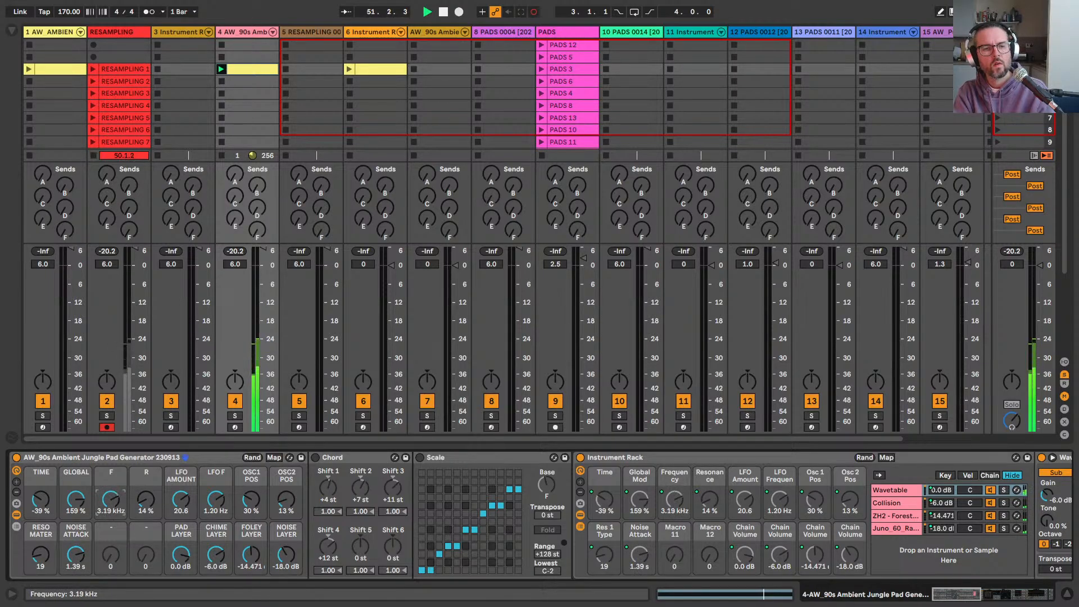
pyautogui.moveTo(180, 498); pyautogui.dragTo(180, 514)
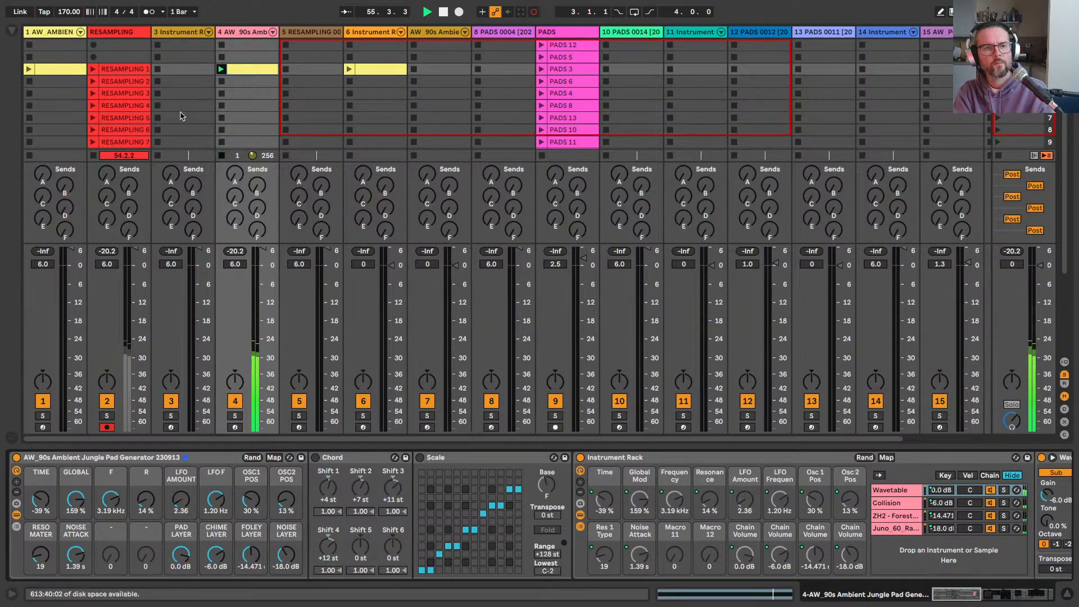
# Step: Stop the resampling recording and insert a new MIDI track directly after the RESAMPLING track
pyautogui.scroll(-3, 178, 113)
pyautogui.scroll(-3, 141, 130)
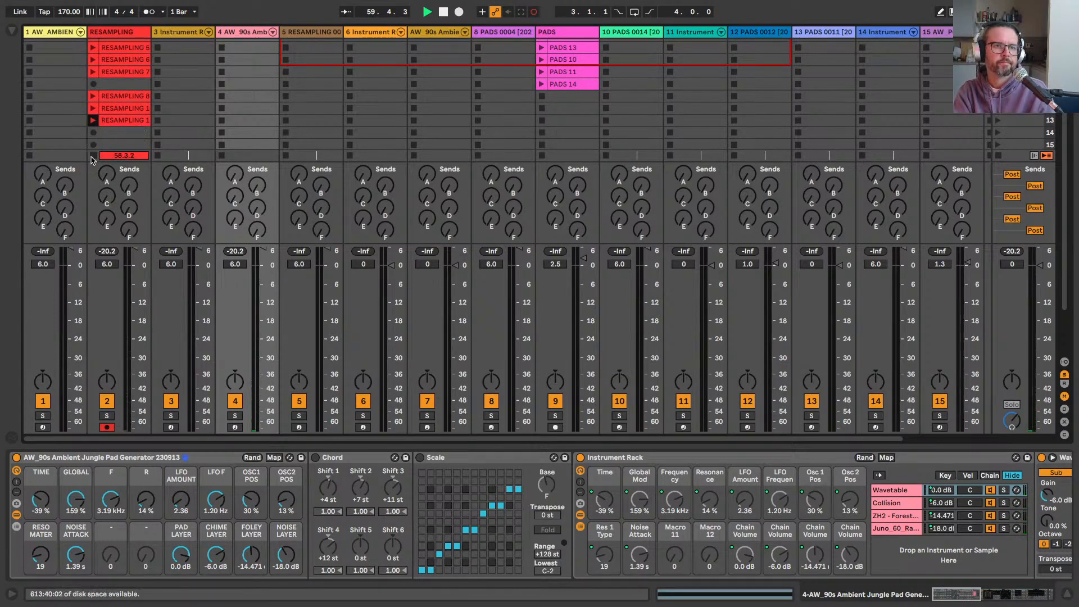
pyautogui.click(157, 32)
pyautogui.hotkey('ctrl', 'shift', 't')
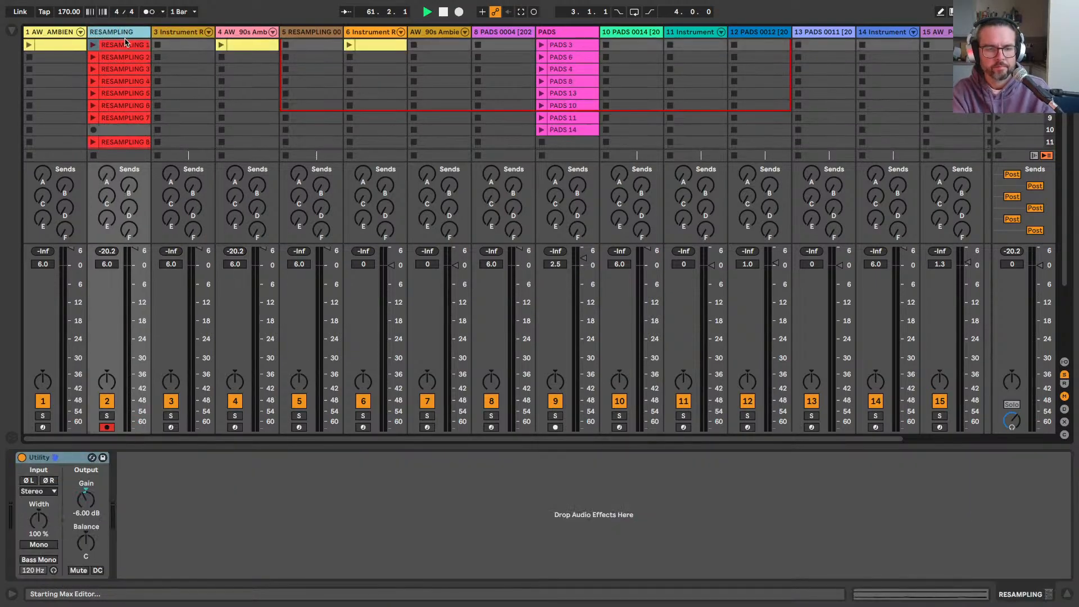
pyautogui.scroll(-3, 167, 39)
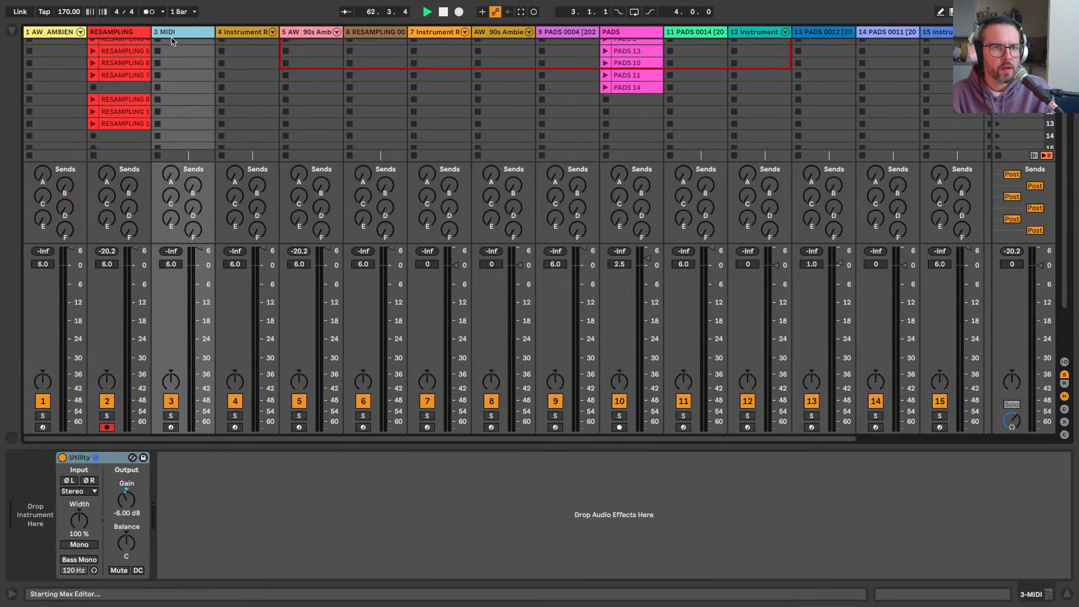
# Step: Load a Sampler instrument onto the new MIDI track, ahead of its Utility effect
pyautogui.click(12, 30)
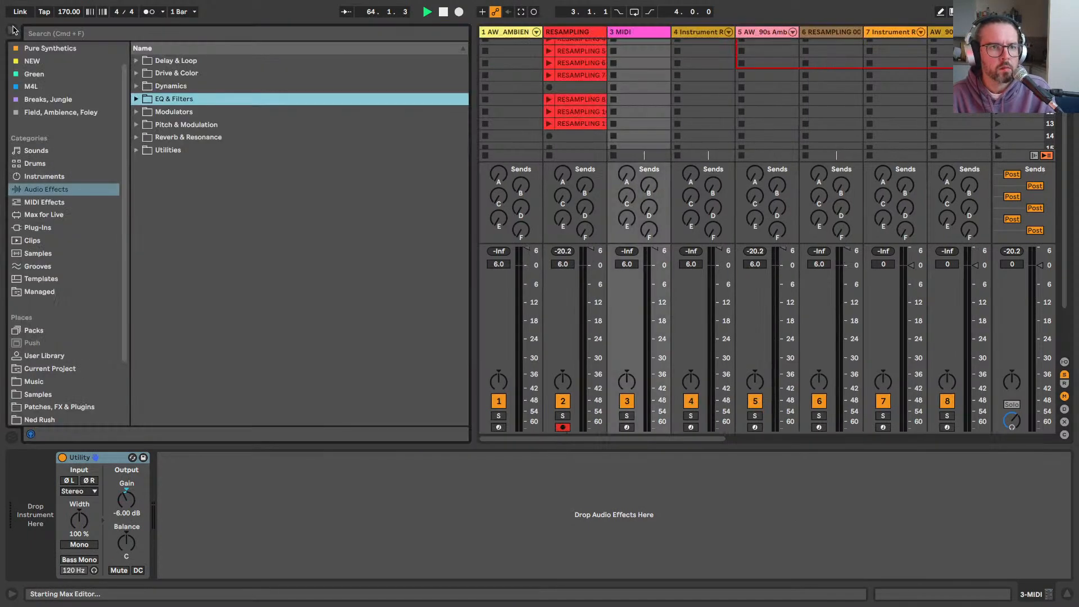
pyautogui.click(45, 177)
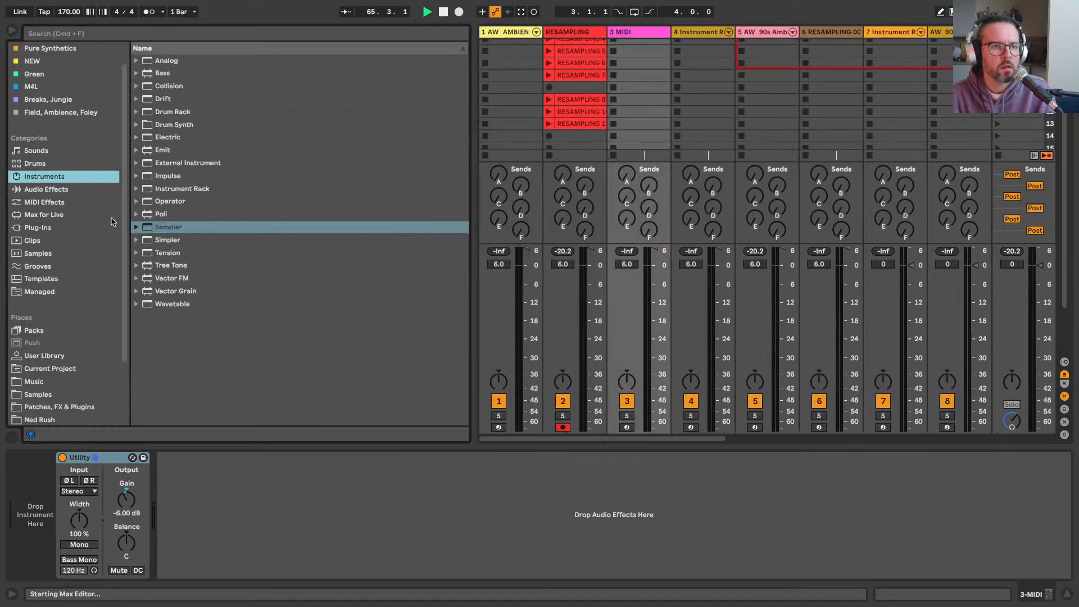
pyautogui.moveTo(159, 231); pyautogui.dragTo(48, 506)
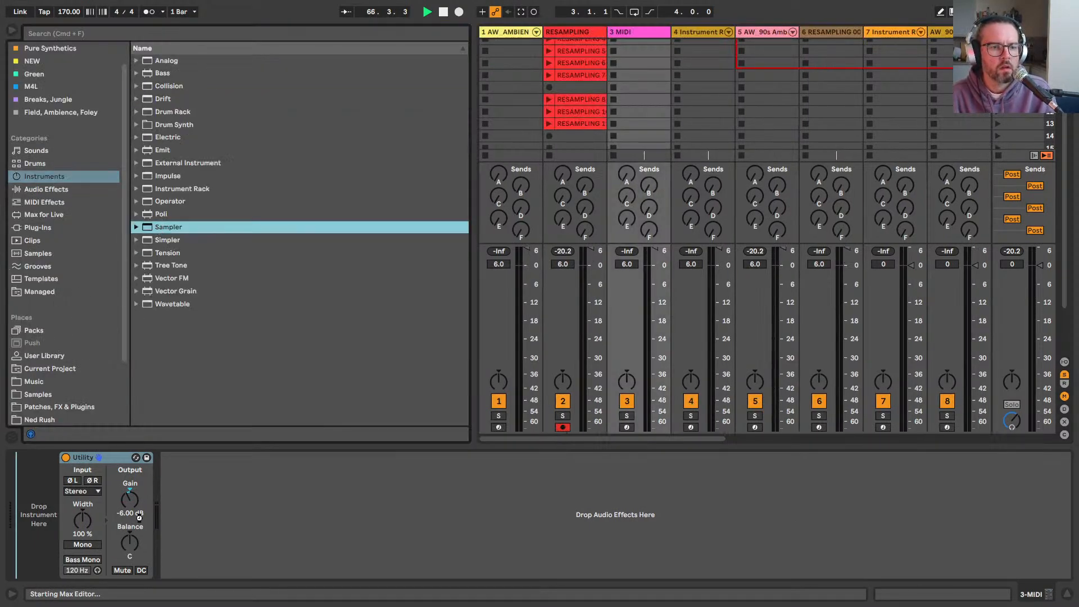
pyautogui.moveTo(138, 517); pyautogui.dragTo(149, 471)
pyautogui.click(573, 101)
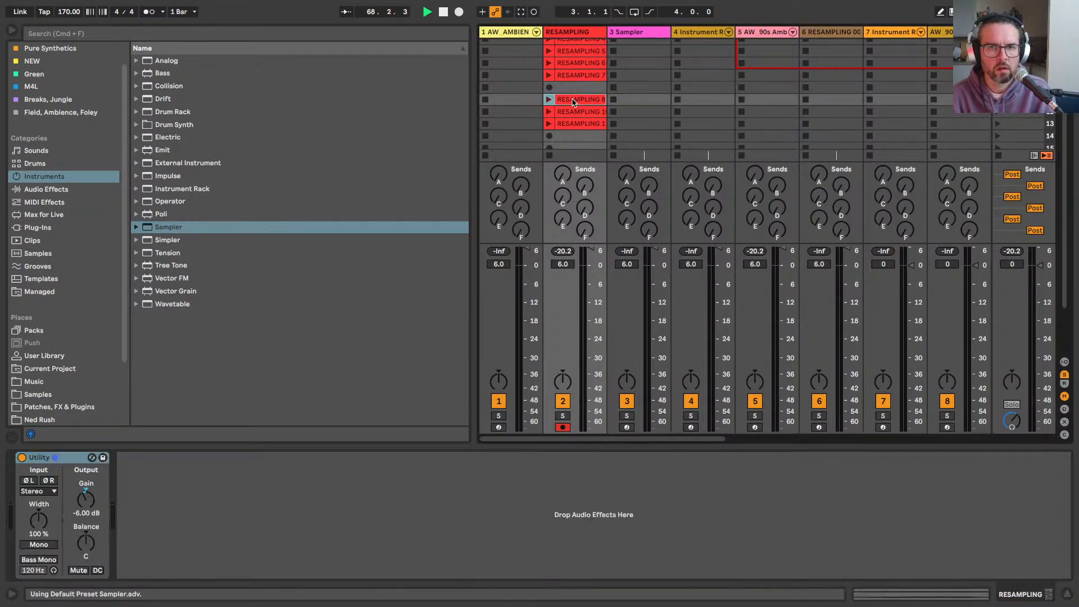
pyautogui.keyDown('shift'); pyautogui.click(579, 124); pyautogui.keyUp('shift')
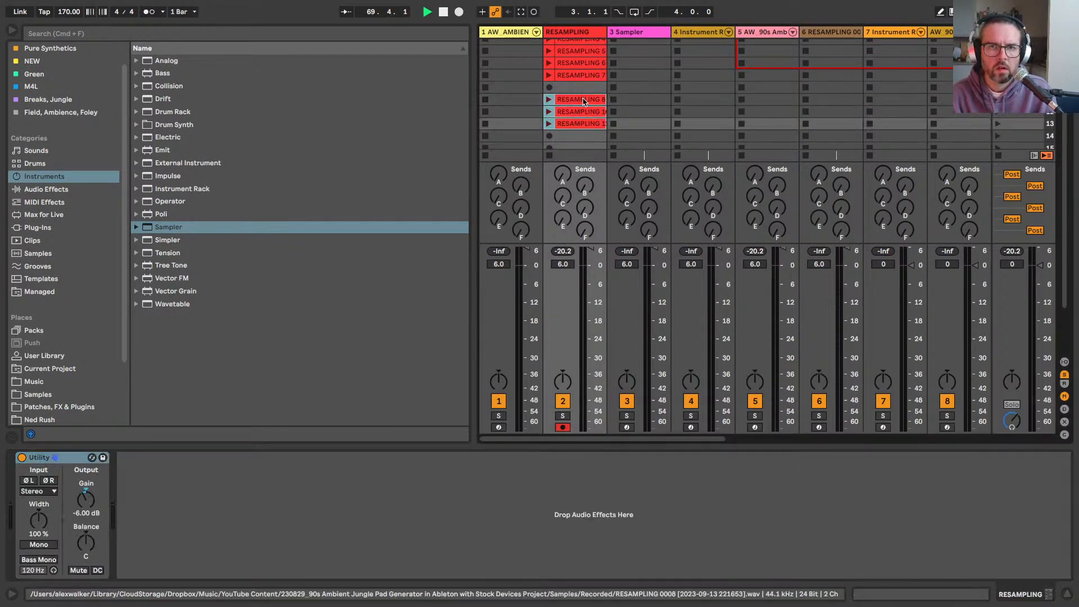
pyautogui.moveTo(595, 100); pyautogui.dragTo(639, 123)
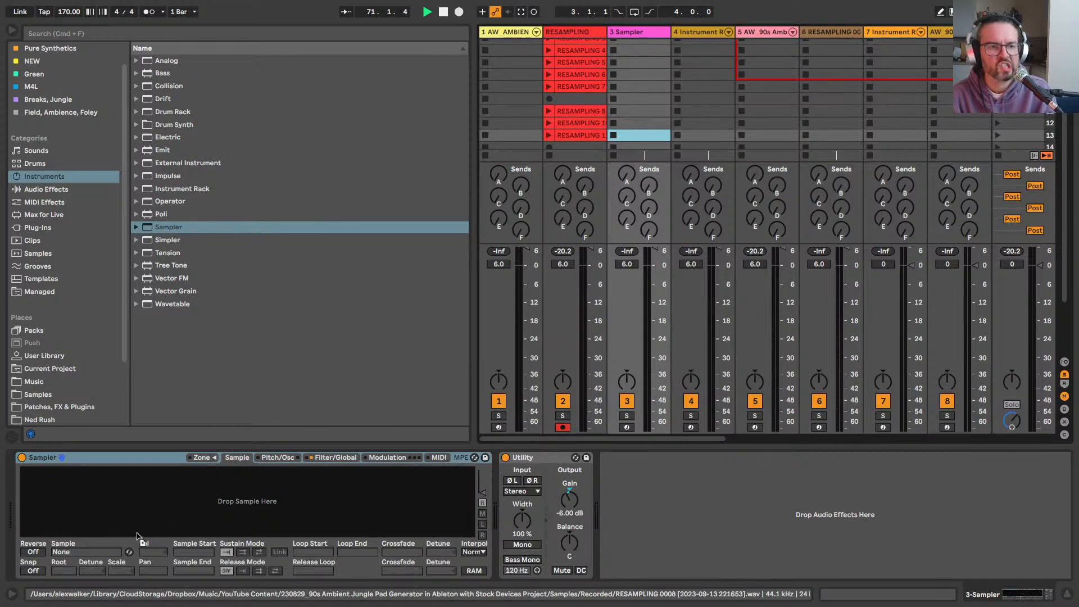
pyautogui.moveTo(134, 531); pyautogui.dragTo(567, 116)
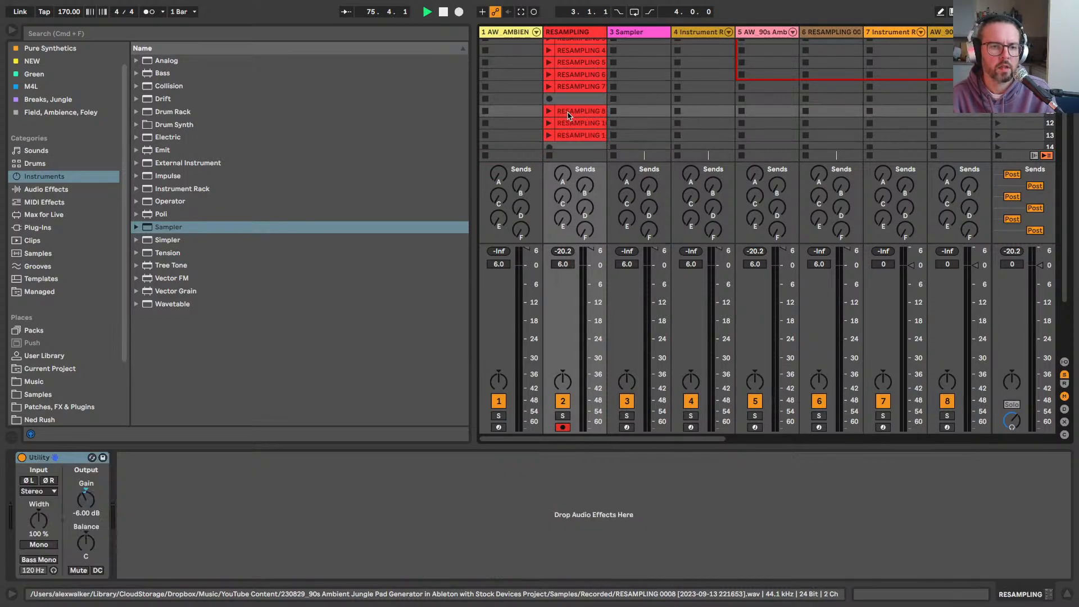
# Step: Group track 3's Sampler into an Instrument Rack and load the RESAMPLING 8 clip into it as its sample
pyautogui.click(622, 37)
pyautogui.click(142, 458)
pyautogui.press('super+g')
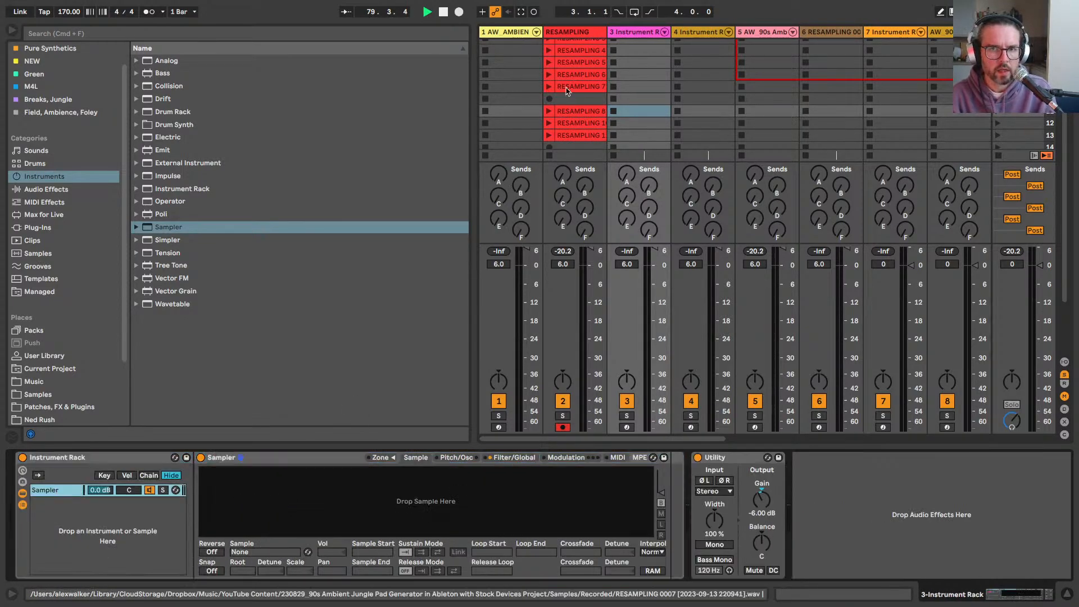
pyautogui.moveTo(573, 111); pyautogui.dragTo(364, 502)
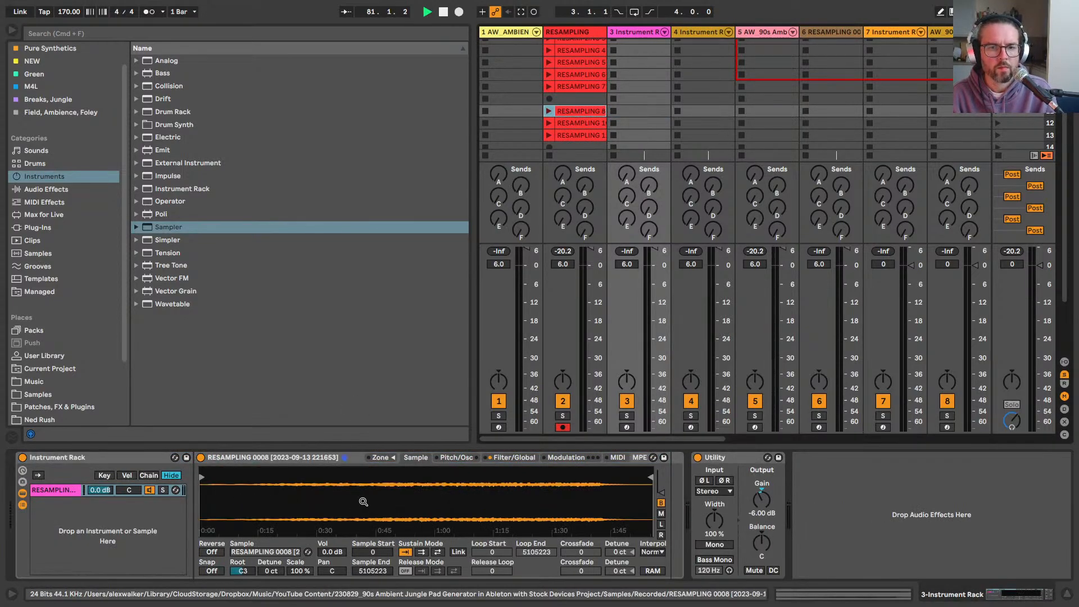
# Step: Normalize the loaded sample's volume to 17 dB and set its root key to C4
pyautogui.rightClick(363, 502)
pyautogui.click(393, 447)
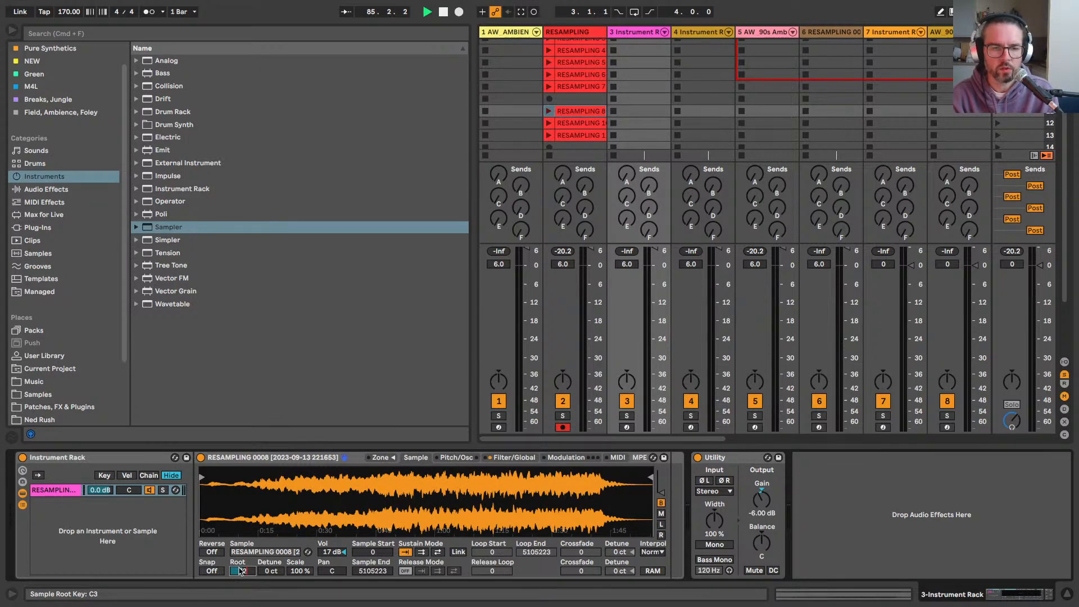
pyautogui.moveTo(240, 571); pyautogui.dragTo(236, 556)
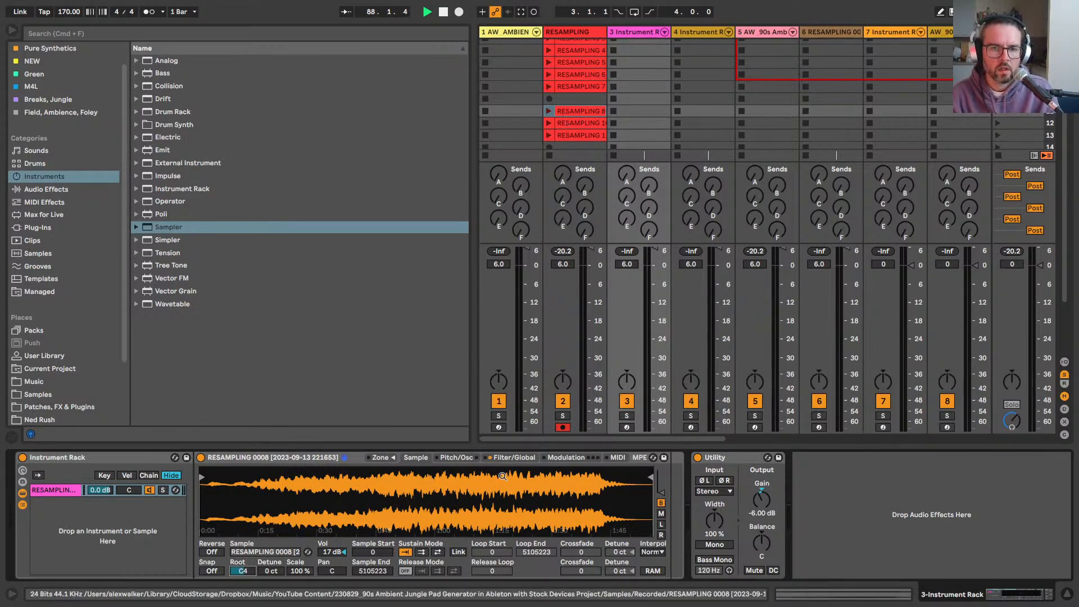
# Step: Set the Sampler's volume to -18 dB and map its volume envelope's attack to Macro 1 and release to Macro 2
pyautogui.click(504, 459)
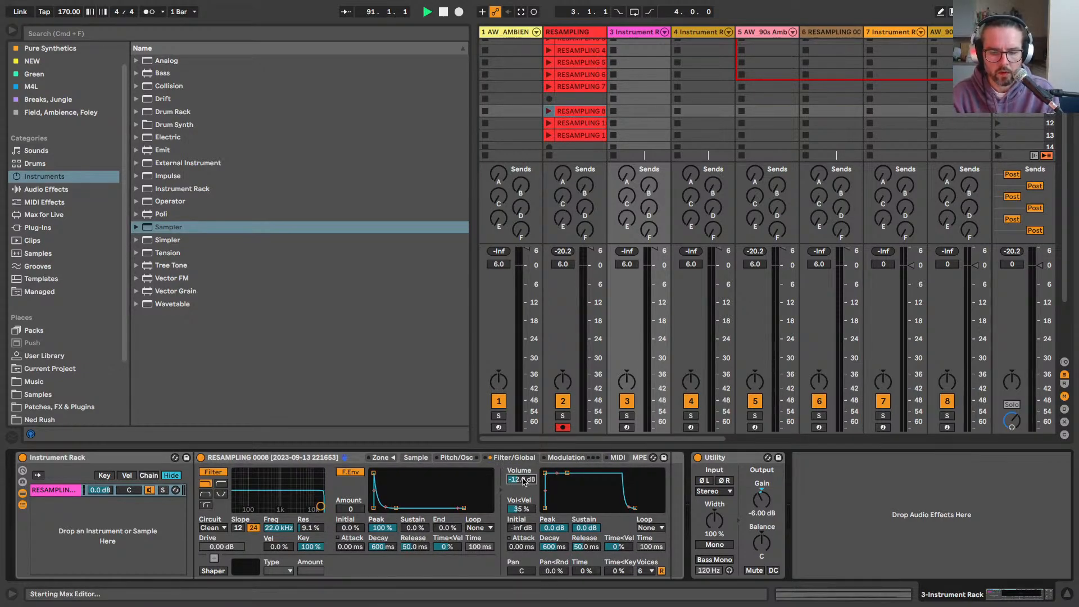
pyautogui.moveTo(522, 482); pyautogui.dragTo(522, 505)
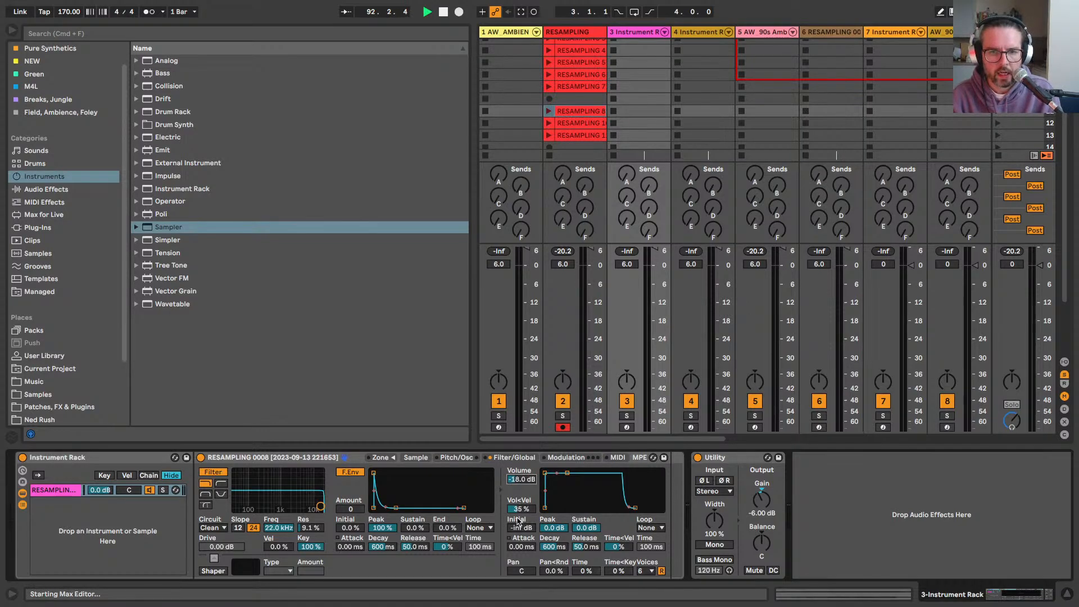
pyautogui.rightClick(522, 548)
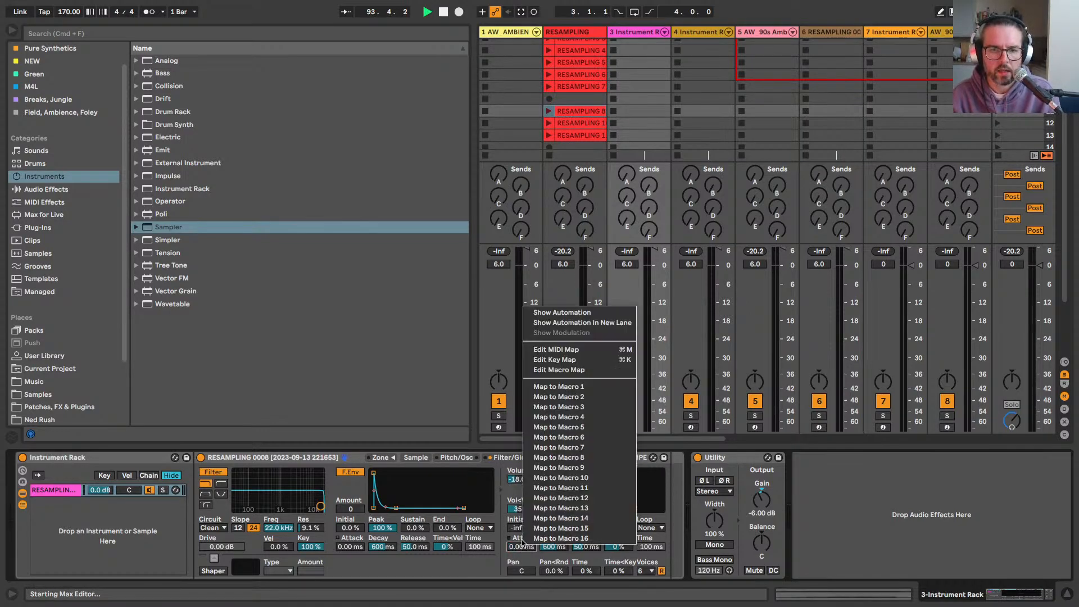
pyautogui.click(539, 387)
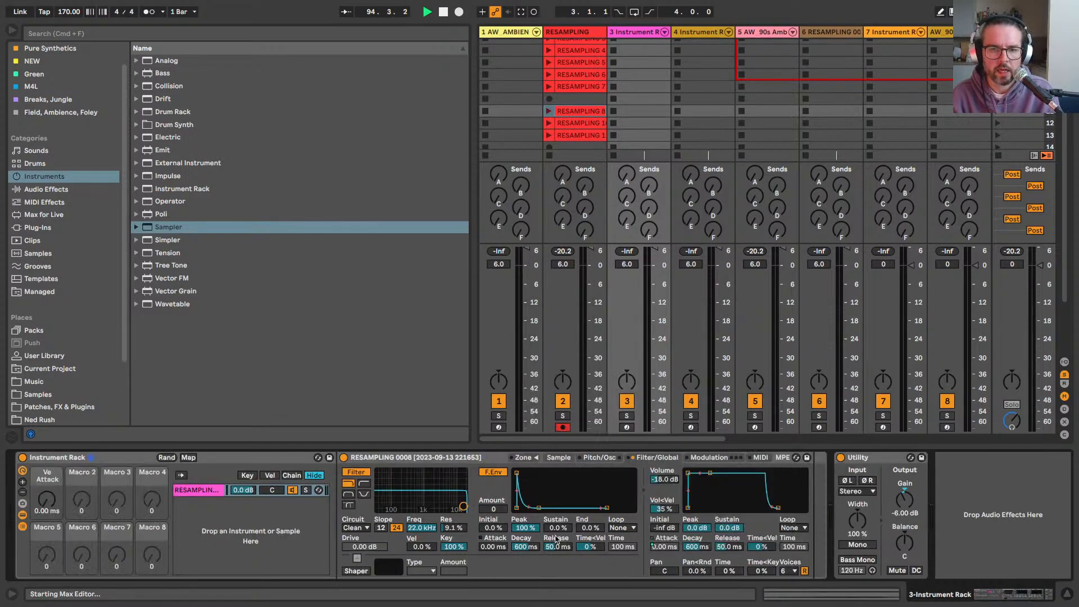
pyautogui.rightClick(745, 546)
pyautogui.click(751, 402)
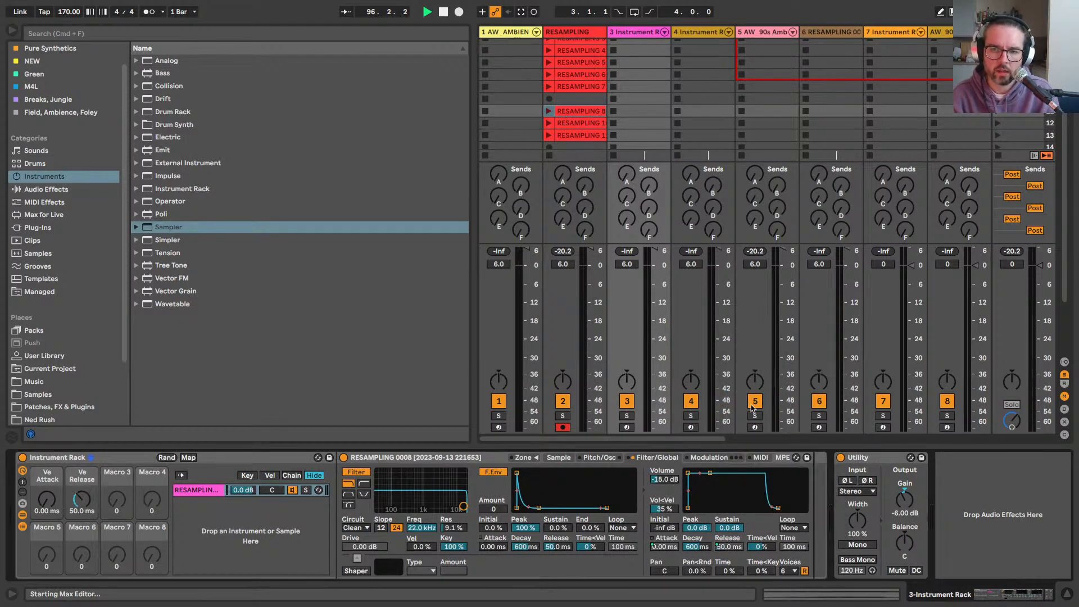
# Step: Set the Sampler's voice count to 12 and turn off voice retriggering
pyautogui.click(789, 571)
pyautogui.click(788, 515)
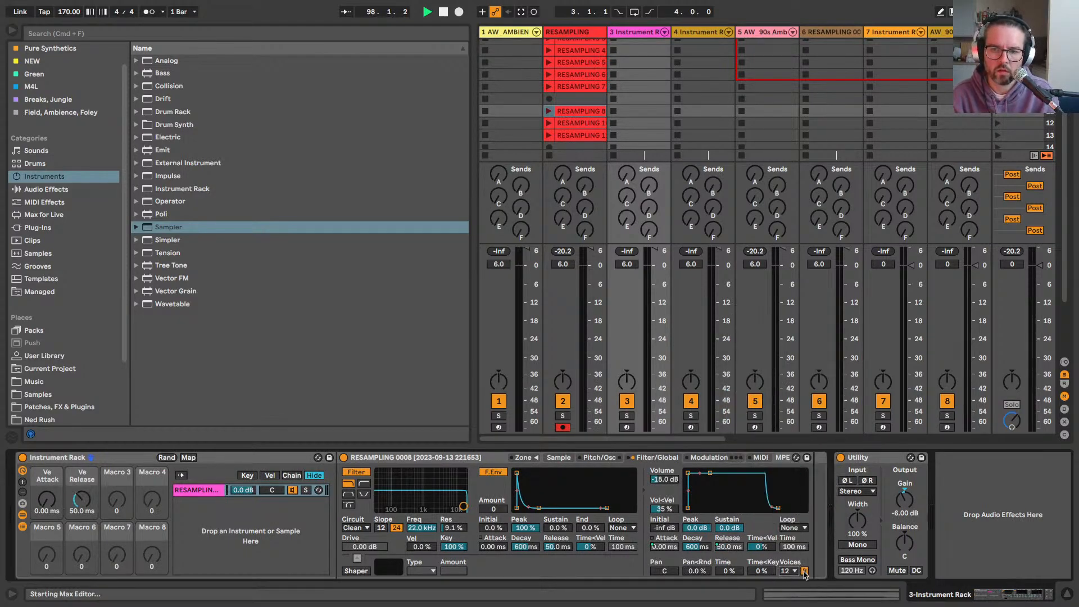
pyautogui.click(804, 572)
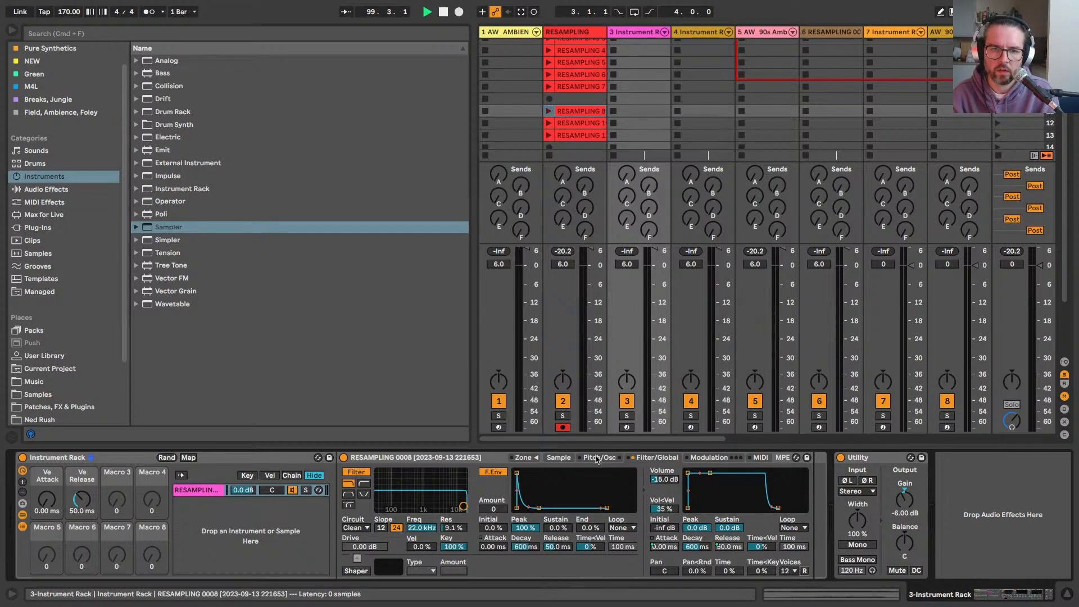
# Step: Enable the Sampler's LFO 2 as a random stepped wave at 0.01 Hz, modulating Sample Offset by 100
pyautogui.click(703, 457)
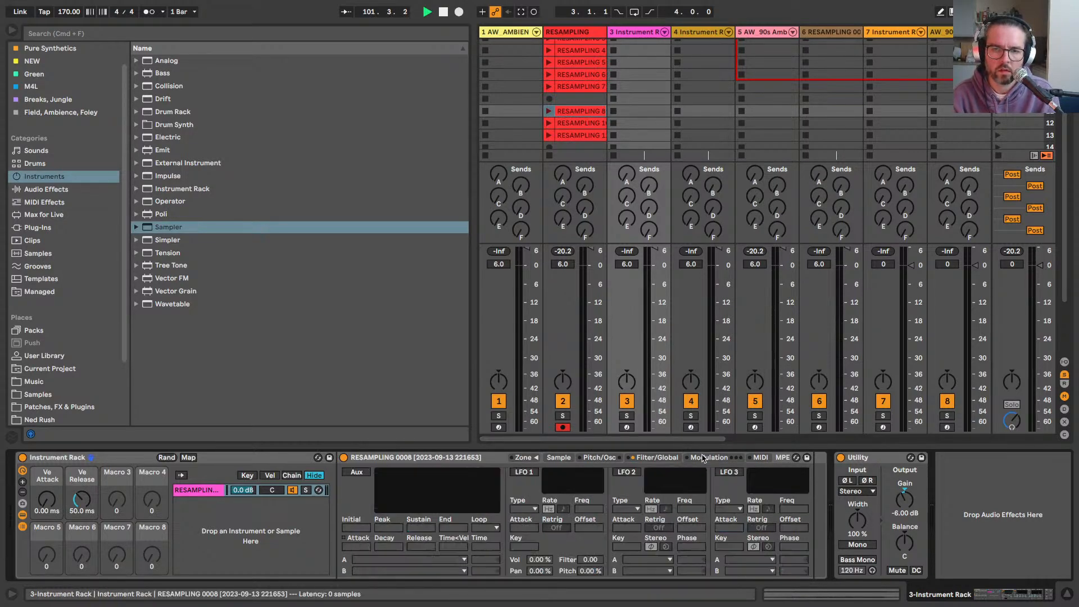
pyautogui.click(618, 472)
pyautogui.click(646, 559)
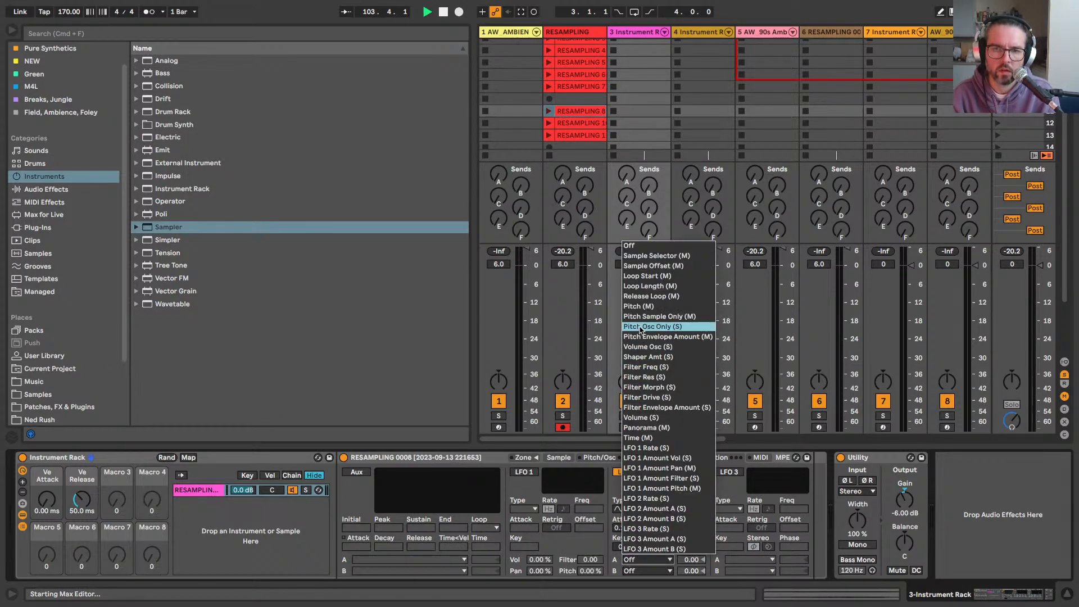
pyautogui.click(647, 266)
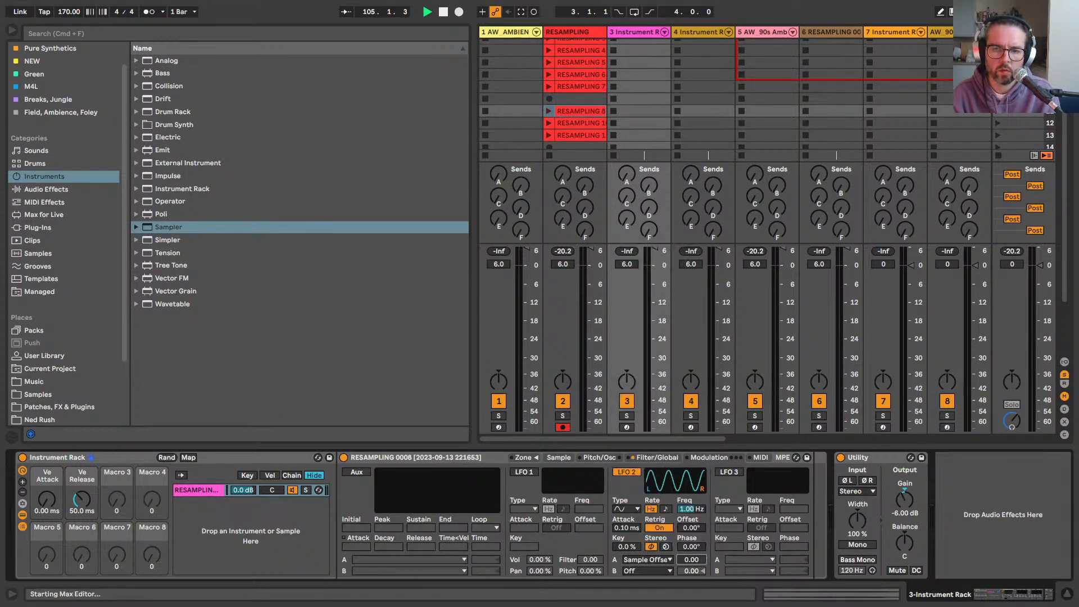
pyautogui.click(627, 509)
pyautogui.click(622, 572)
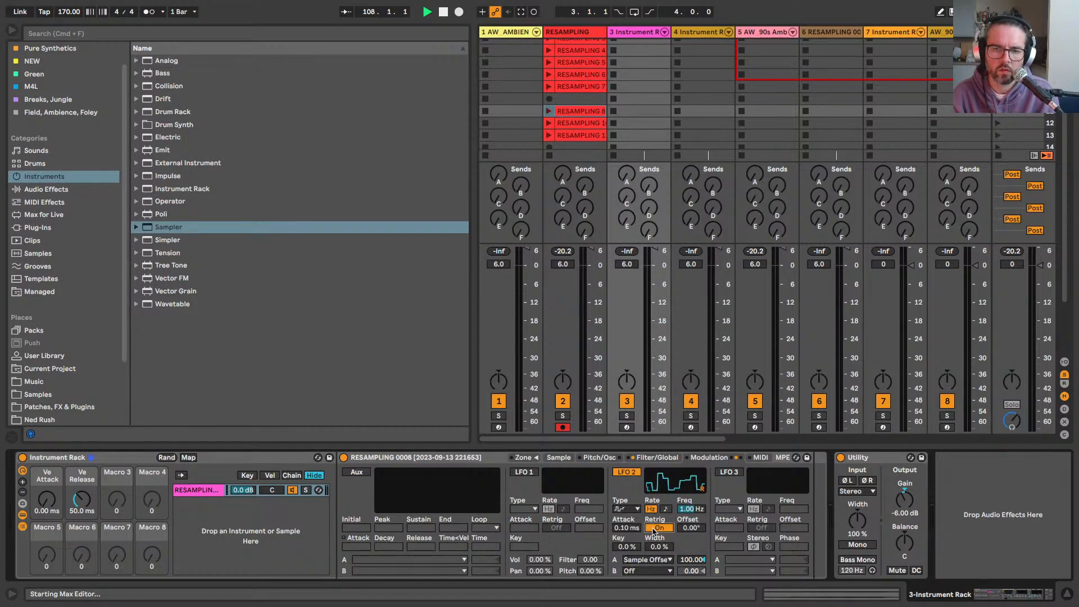
pyautogui.write('0.01')
pyautogui.press('Return')
# Step: Assign LFO 2's second destination to Panorama with an amount of 50
pyautogui.click(643, 570)
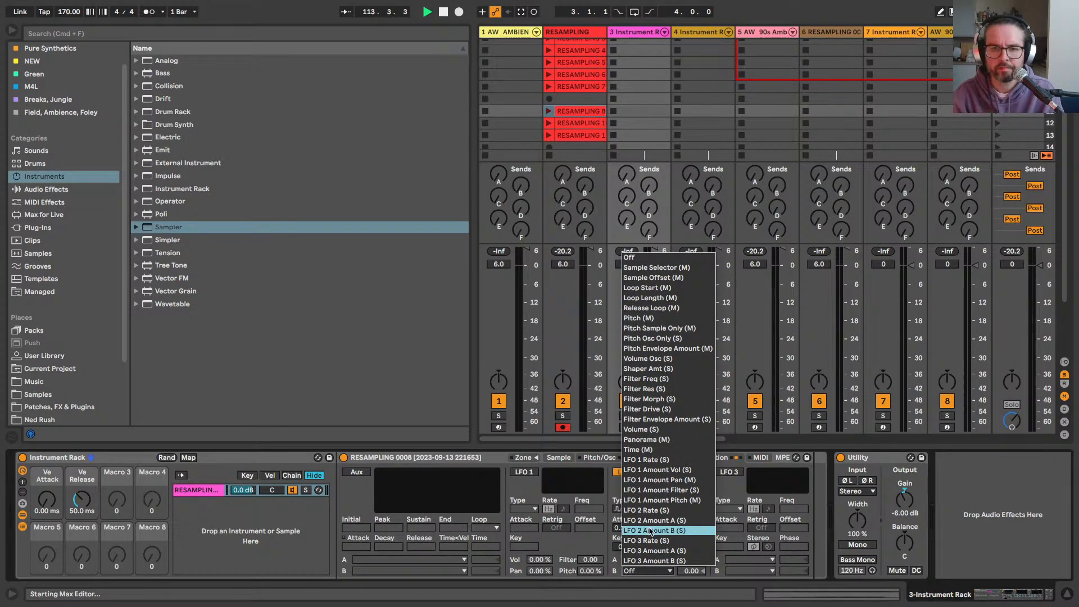
pyautogui.click(644, 439)
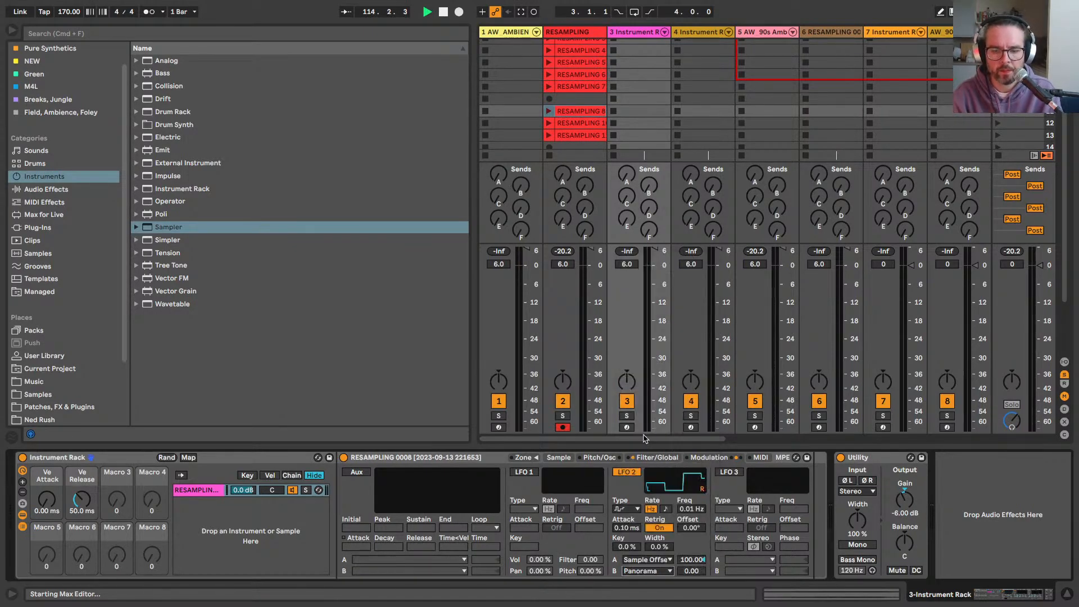
pyautogui.click(686, 571)
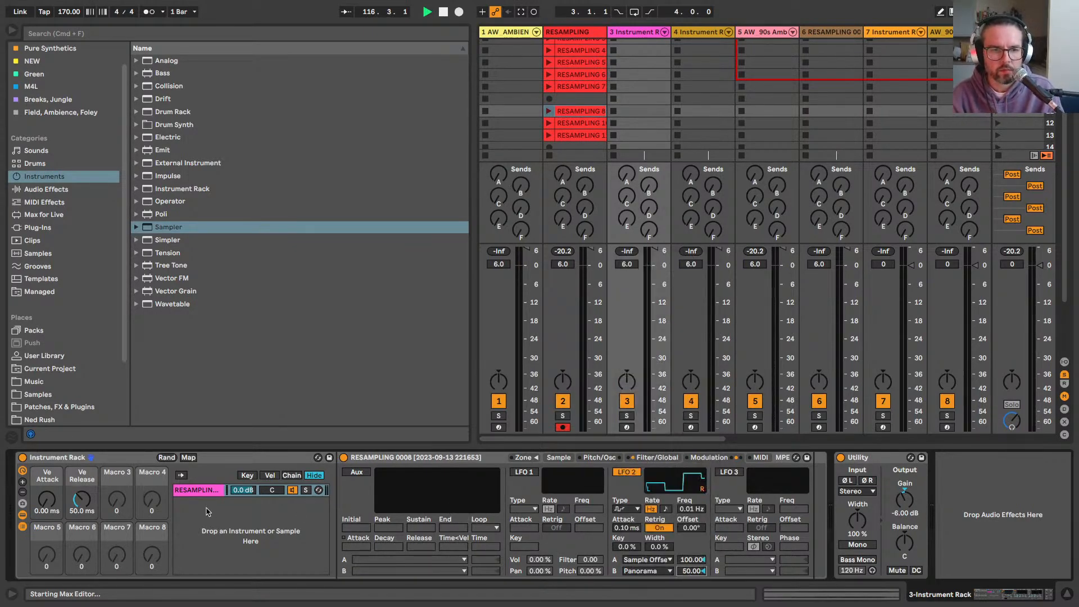
# Step: Rename the rack's sampler chain as 1, and its attack and release macros as A and R
pyautogui.click(197, 492)
pyautogui.press('super+r')
pyautogui.write('1')
pyautogui.press('Return')
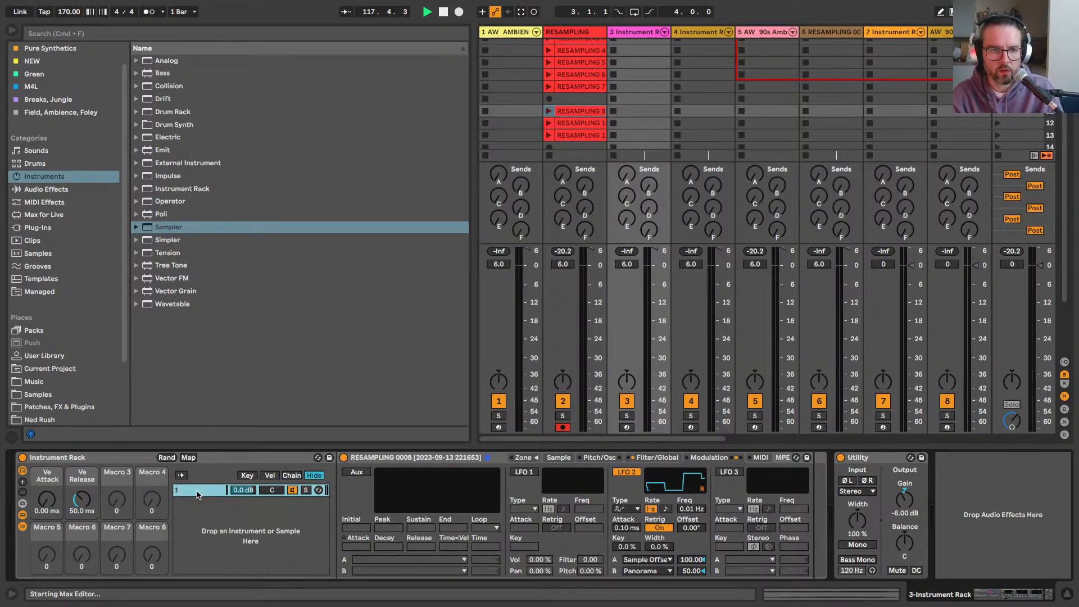
pyautogui.click(46, 482)
pyautogui.press('super+r')
pyautogui.write('A')
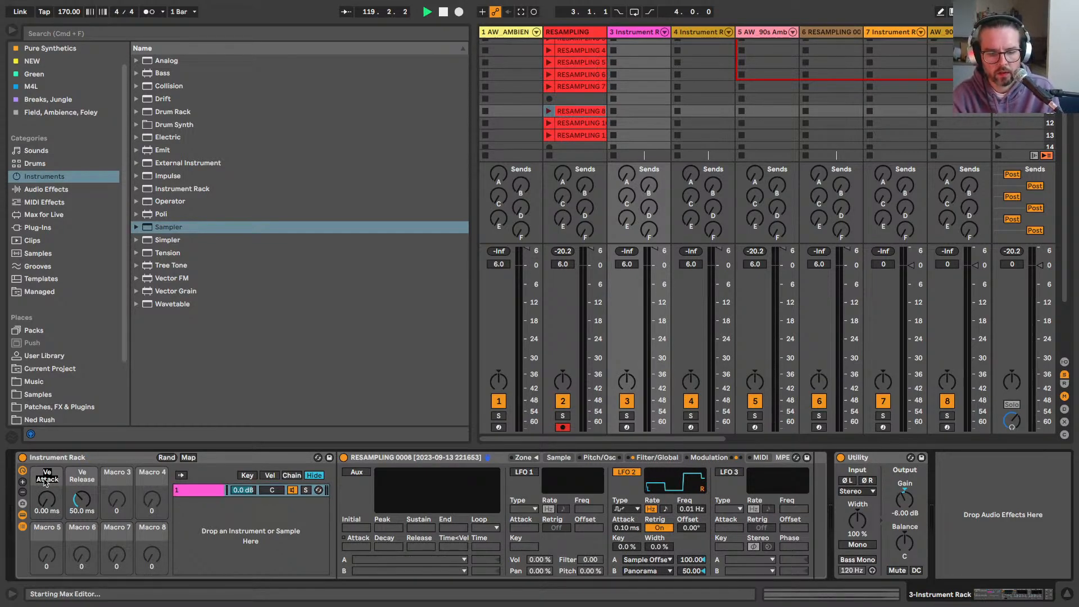
pyautogui.press('Tab')
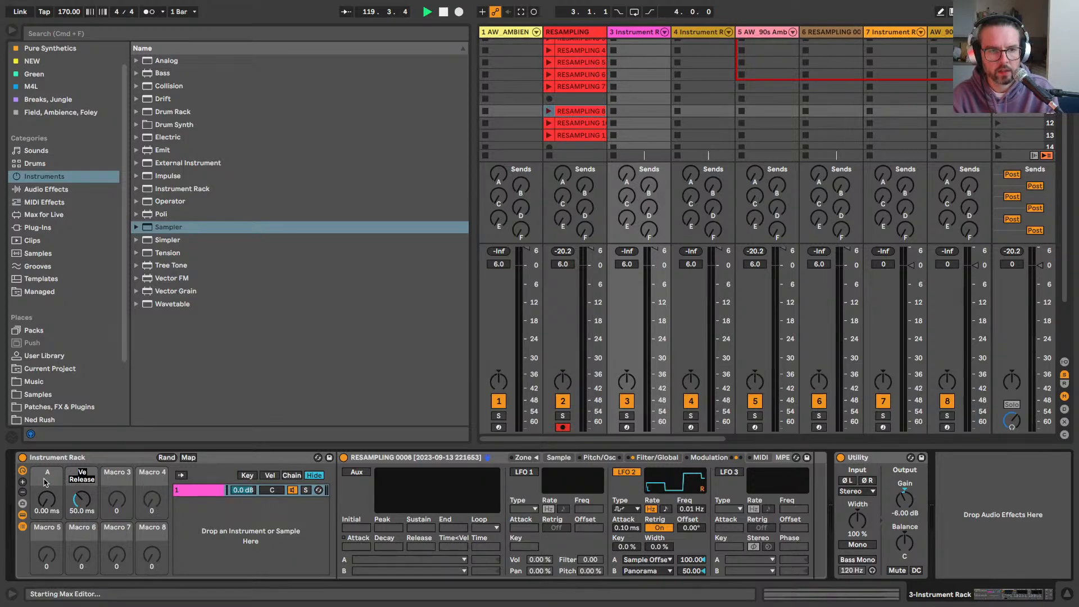
pyautogui.write('R')
pyautogui.press('Return')
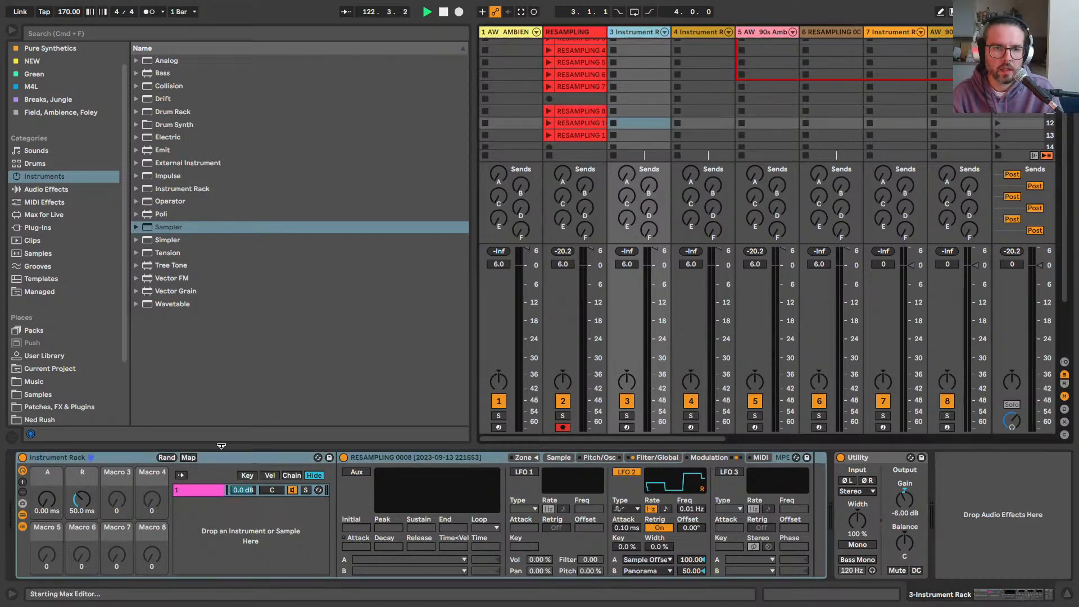
# Step: Duplicate the sampler chain as chain 2 and set the Sampler's sustain mode to a back-and-forth loop
pyautogui.moveTo(221, 446); pyautogui.dragTo(185, 510)
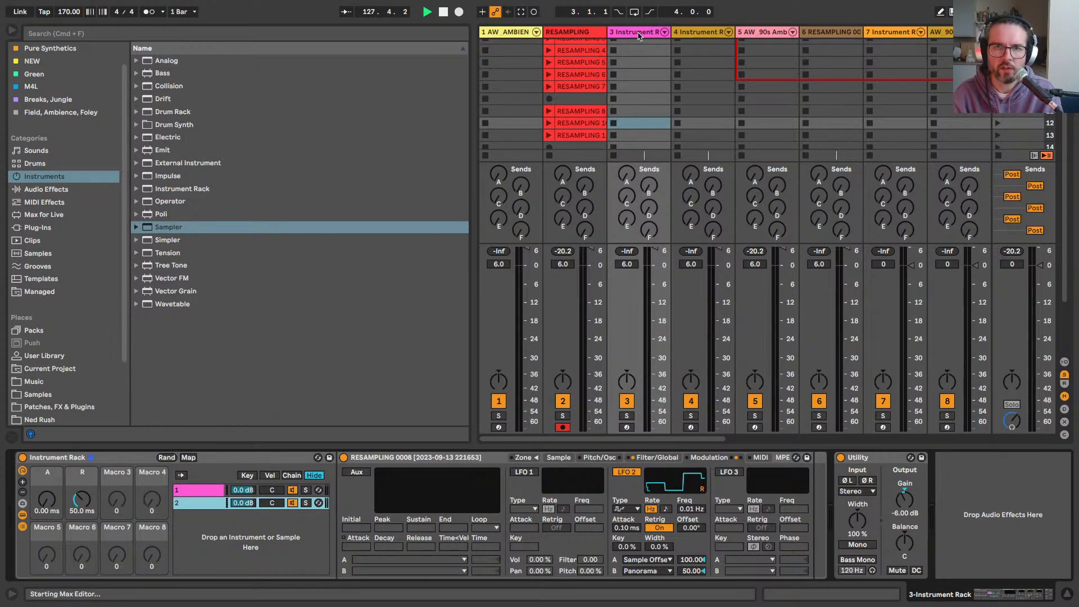
pyautogui.click(558, 461)
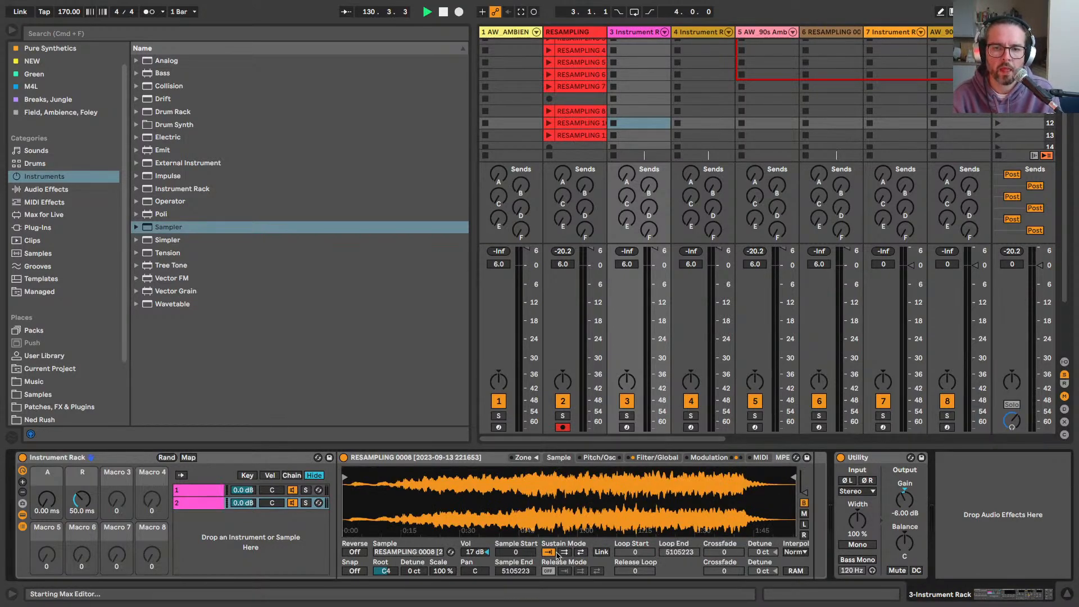
pyautogui.click(579, 553)
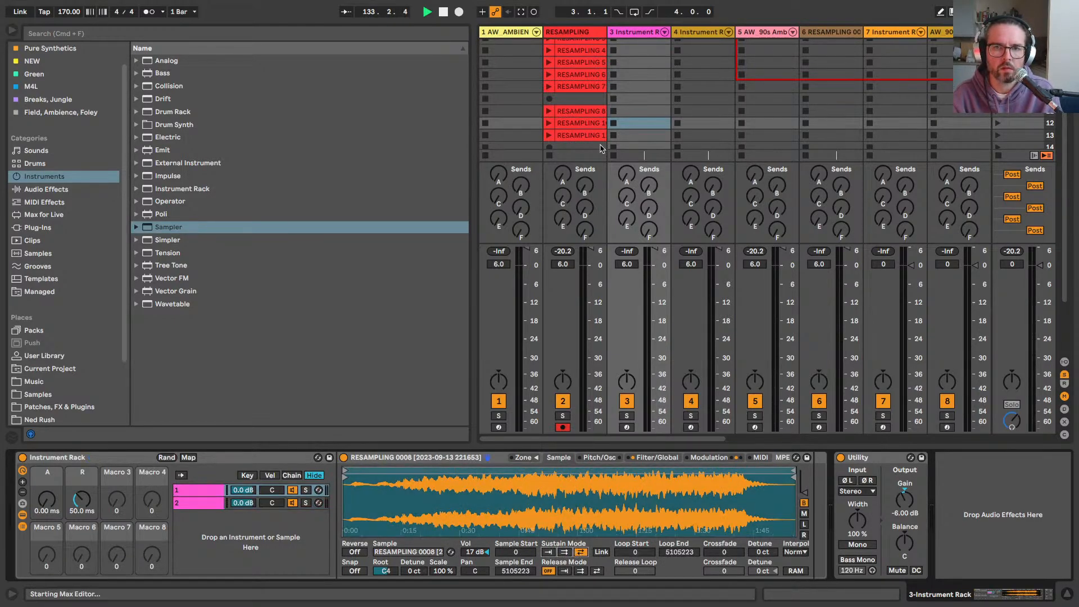
# Step: Load the RESAMPLING 0010 recording into chain 2's Sampler, normalize its volume and set a back-and-forth sustain loop
pyautogui.click(578, 122)
pyautogui.click(627, 35)
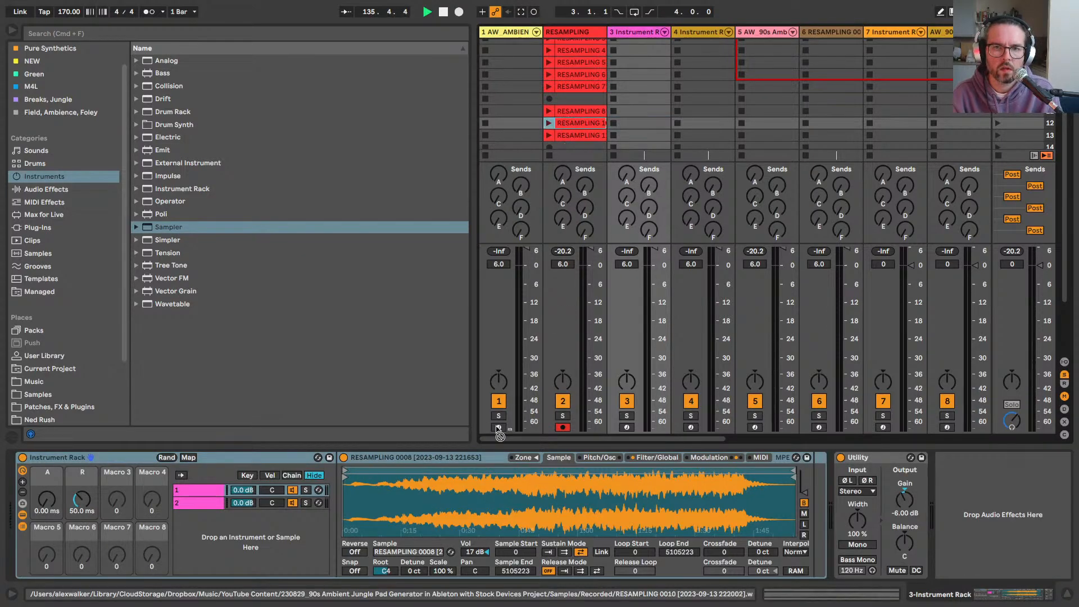
pyautogui.click(584, 124)
pyautogui.click(633, 38)
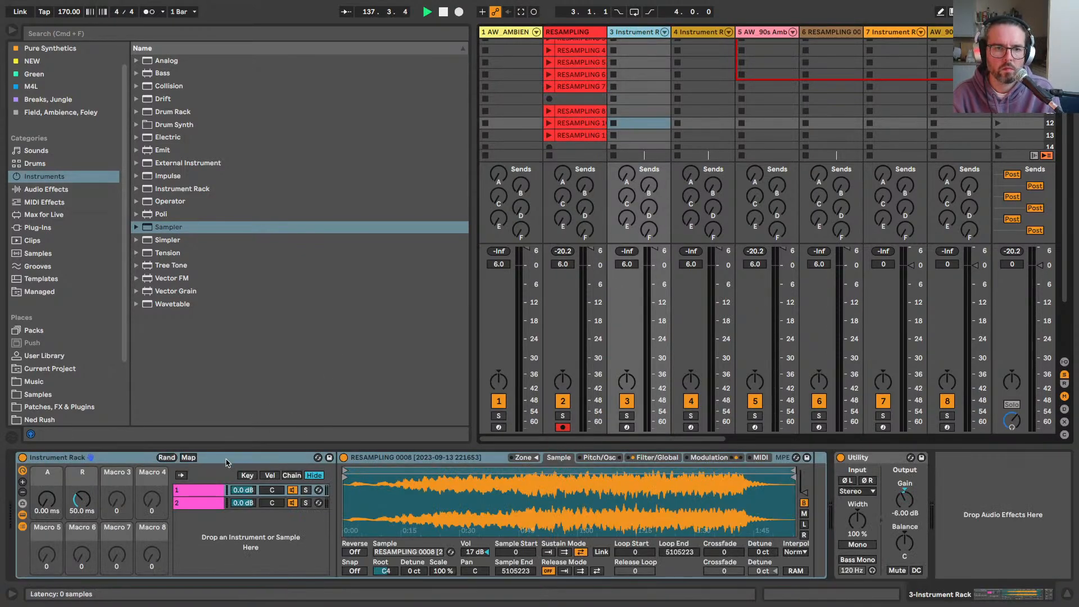
pyautogui.moveTo(576, 128); pyautogui.dragTo(568, 506)
pyautogui.rightClick(568, 505)
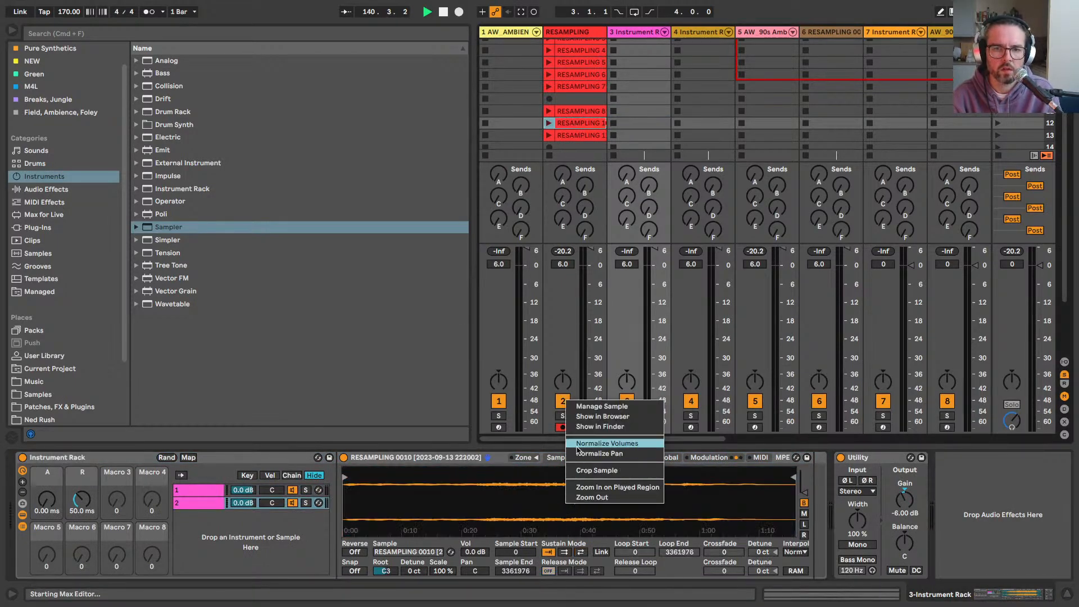
pyautogui.click(579, 470)
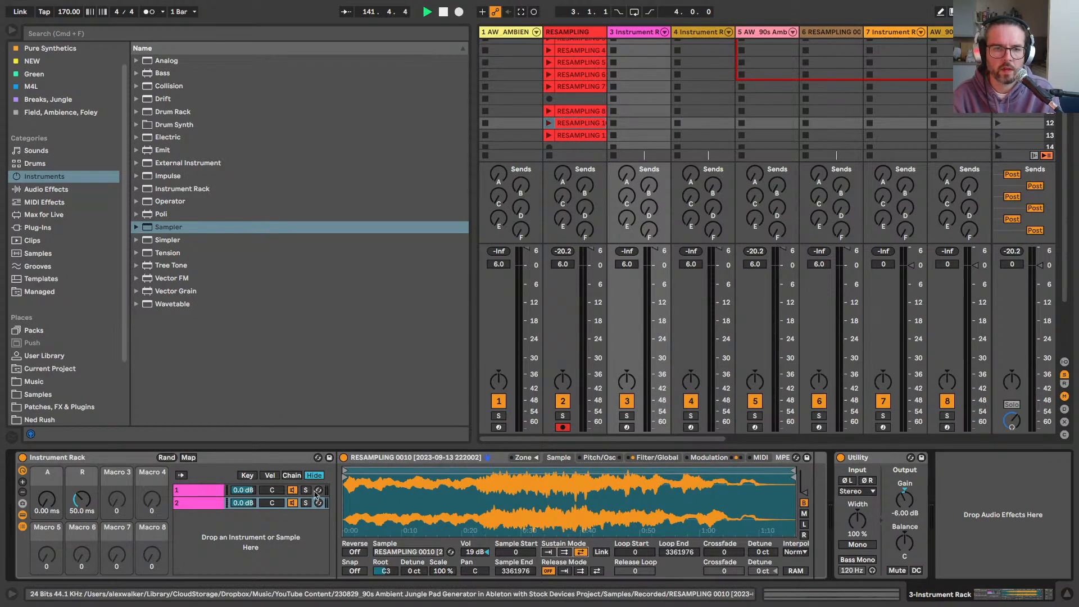
# Step: Duplicate chain 2 as chain 3, load RESAMPLING 0011 into it, normalize its volume and set a back-and-forth sustain loop
pyautogui.click(193, 502)
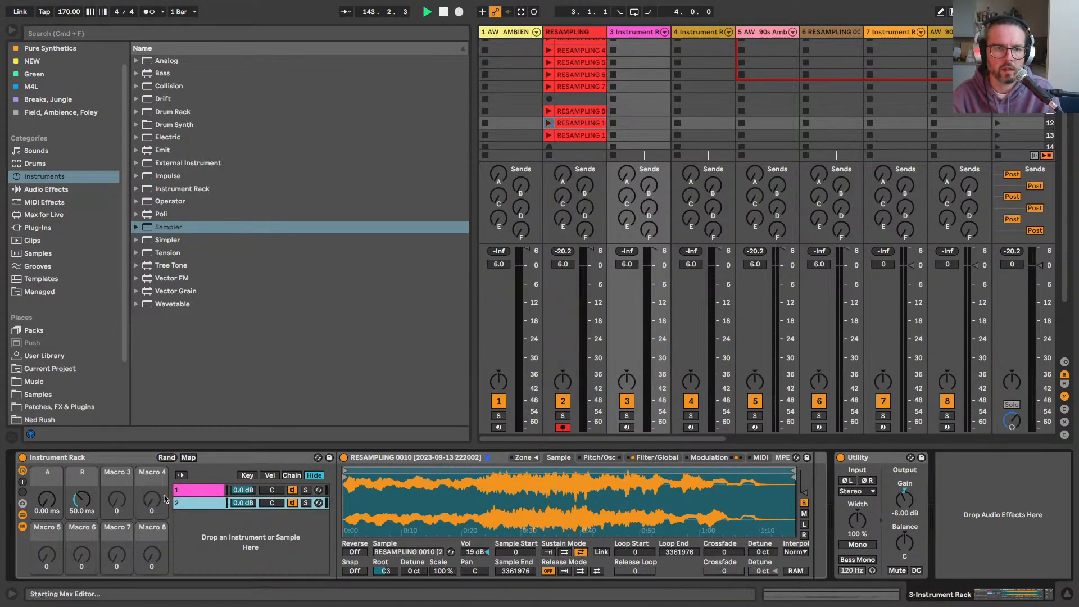
pyautogui.press('super+d')
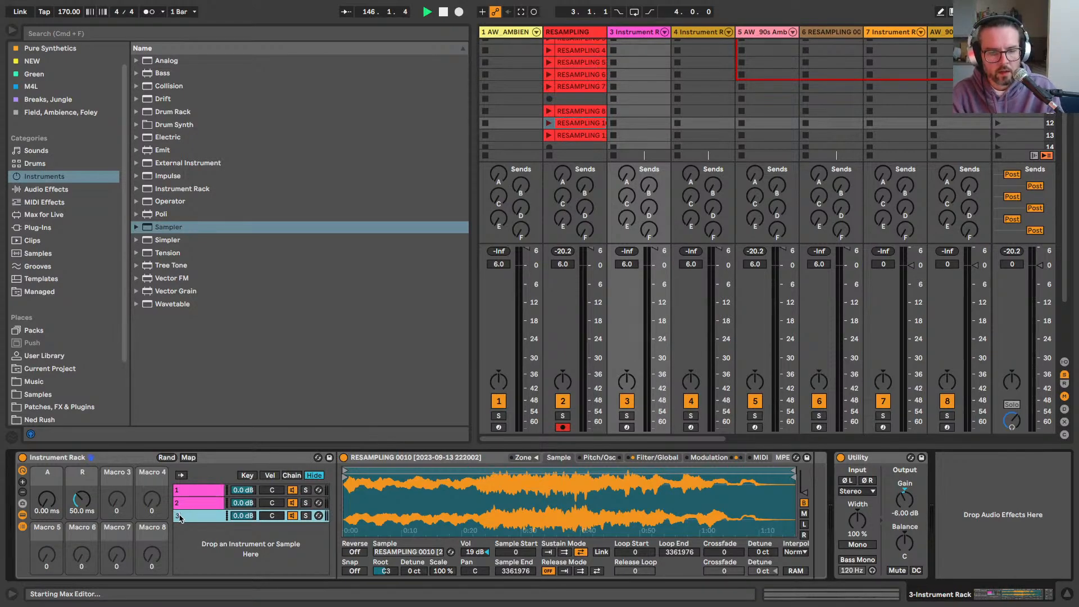
pyautogui.moveTo(580, 136); pyautogui.dragTo(494, 525)
pyautogui.rightClick(494, 527)
pyautogui.click(521, 464)
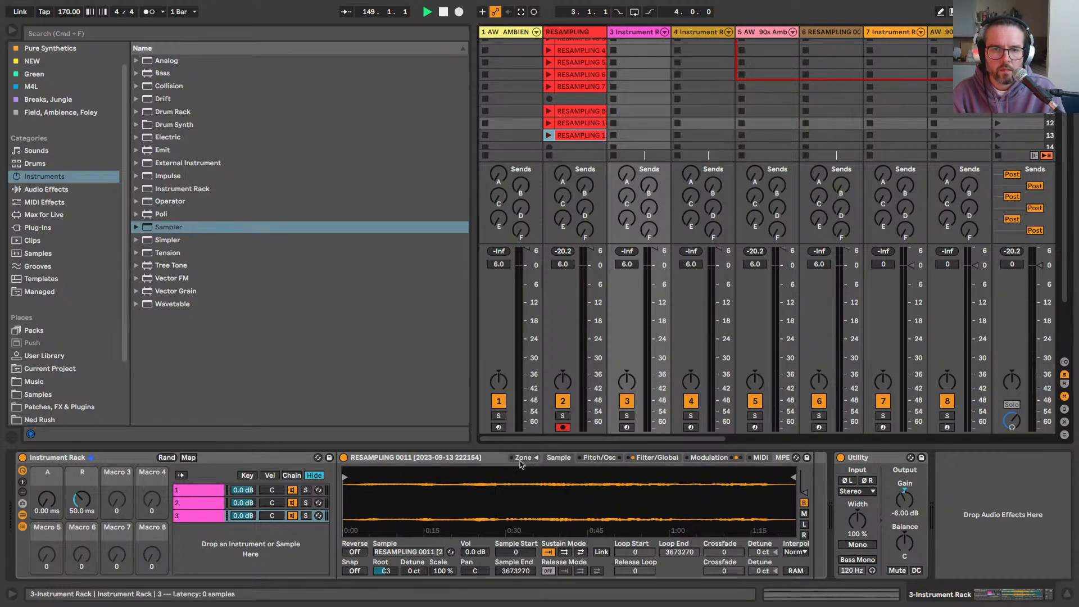
pyautogui.click(552, 507)
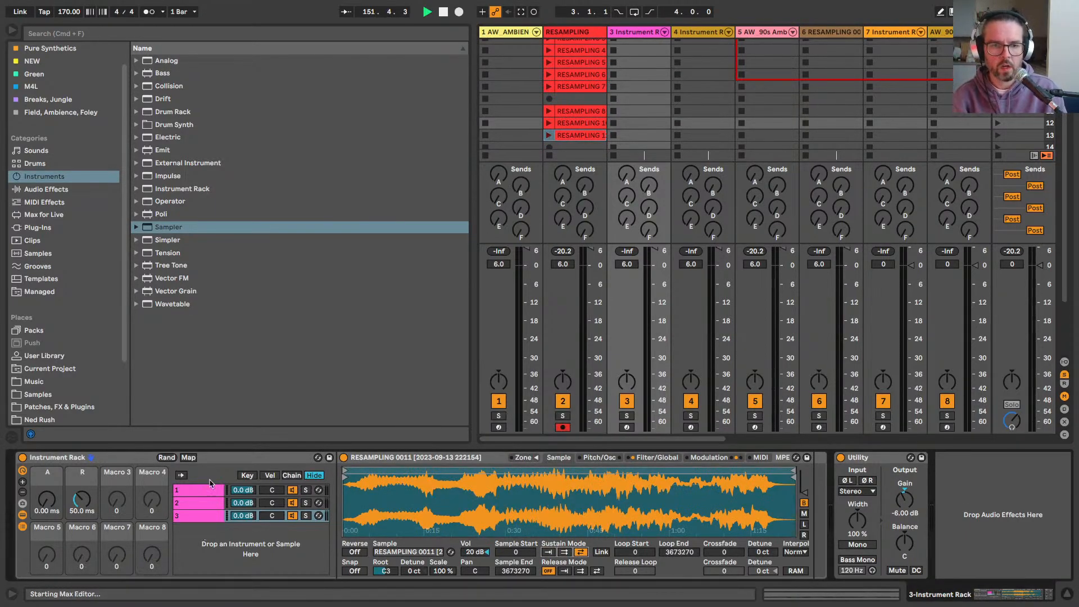
# Step: Set the root key of chain 2's sample to C5 and compare the root keys across the three chains
pyautogui.click(205, 502)
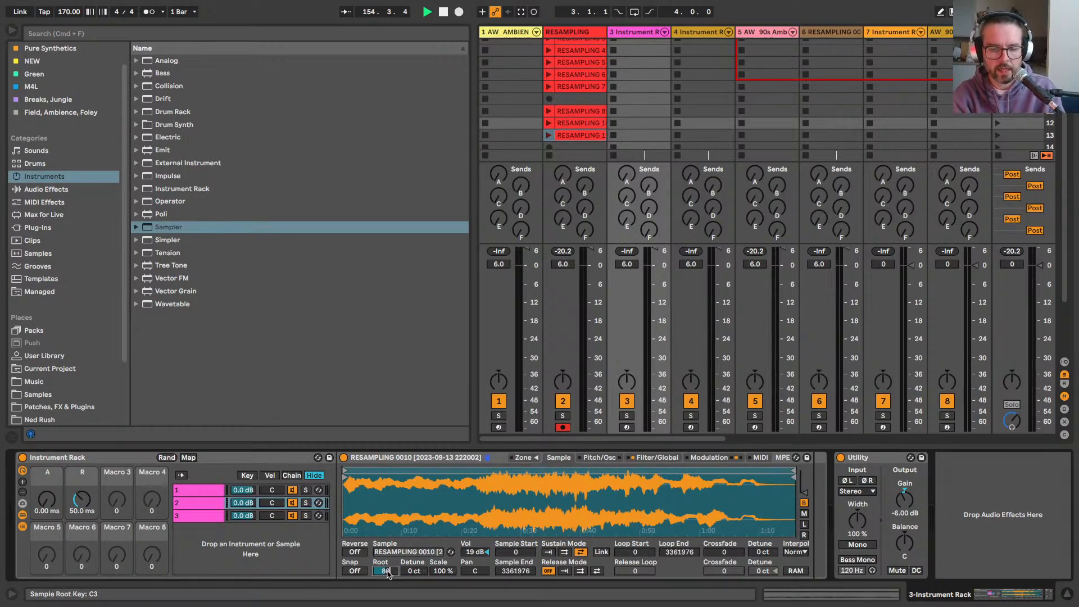
pyautogui.moveTo(387, 573)
pyautogui.mouseDown()
pyautogui.moveTo(382, 548)
pyautogui.moveTo(379, 574)
pyautogui.mouseUp()
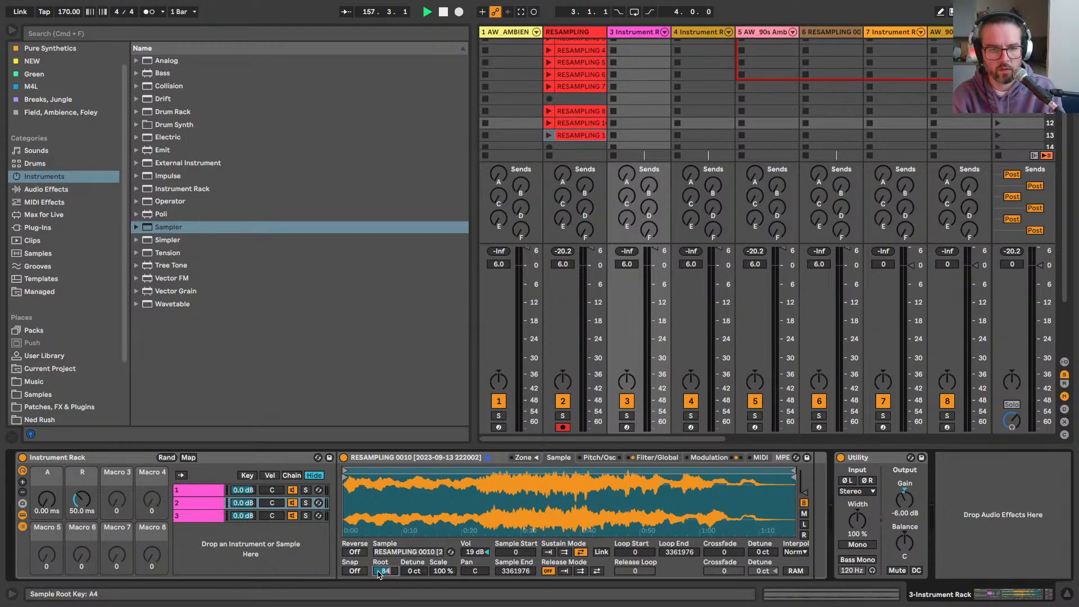
pyautogui.click(195, 515)
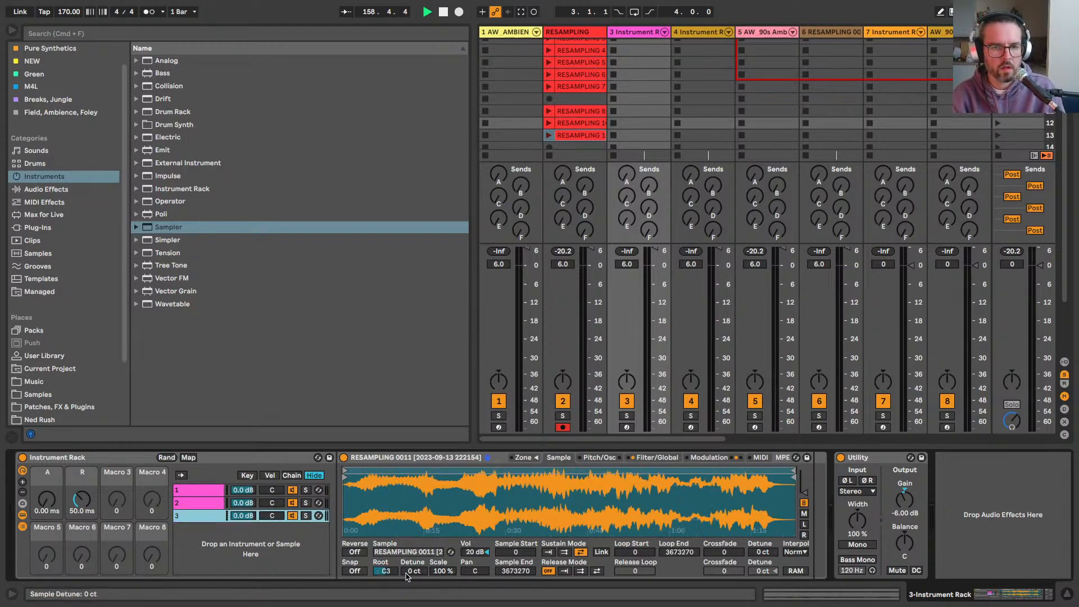
pyautogui.click(178, 491)
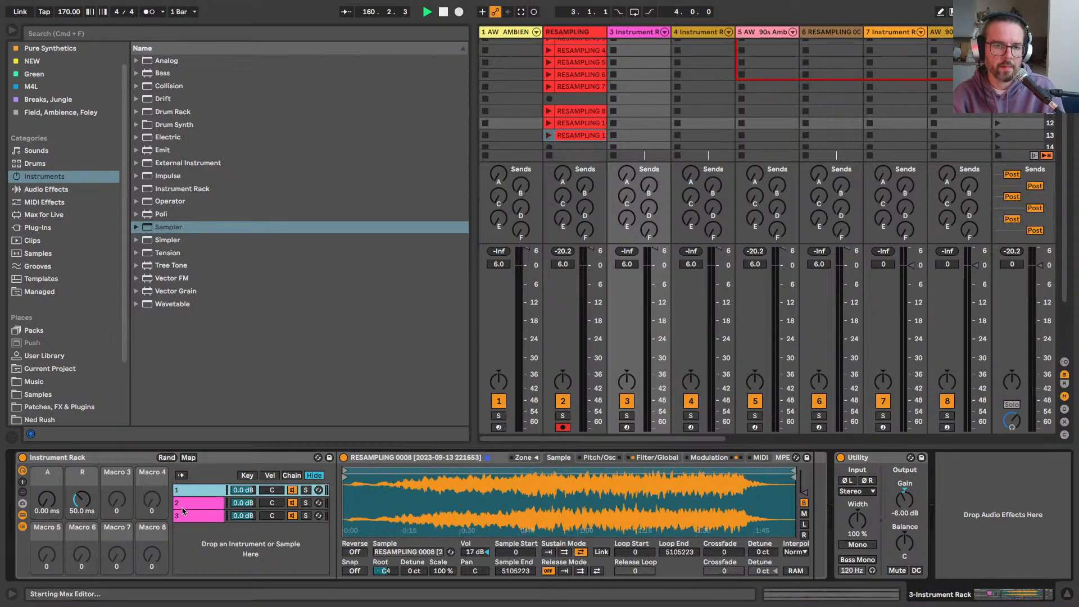
pyautogui.press('Down')
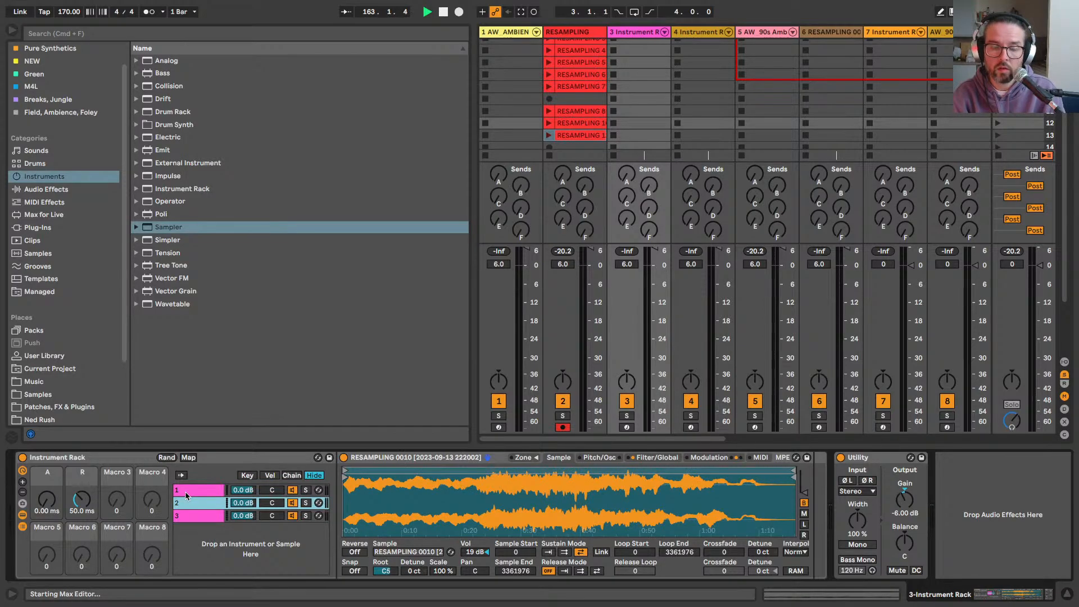
pyautogui.press('Down')
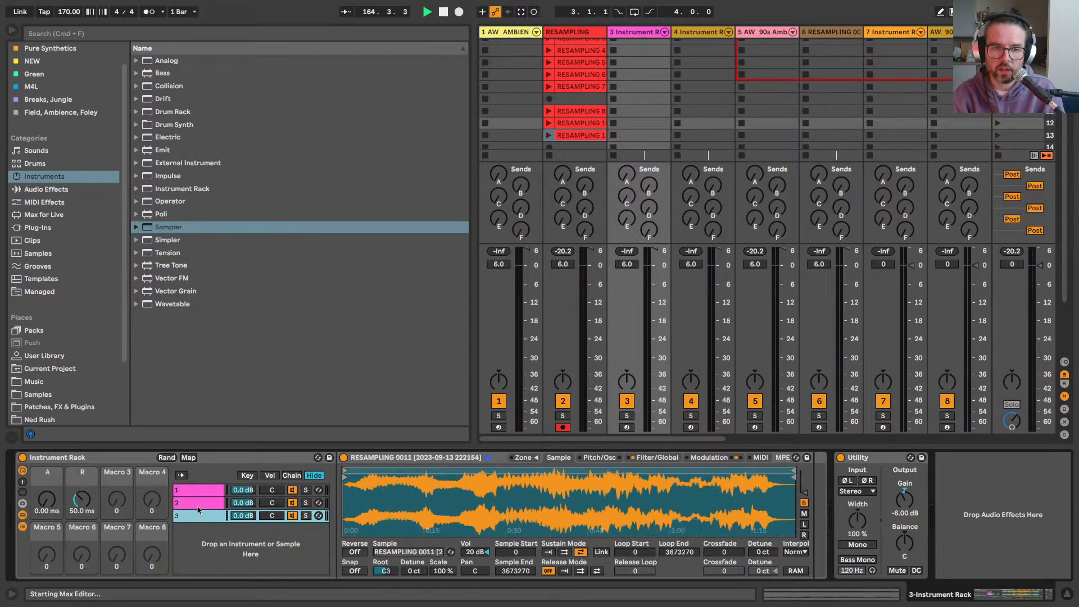
pyautogui.click(187, 494)
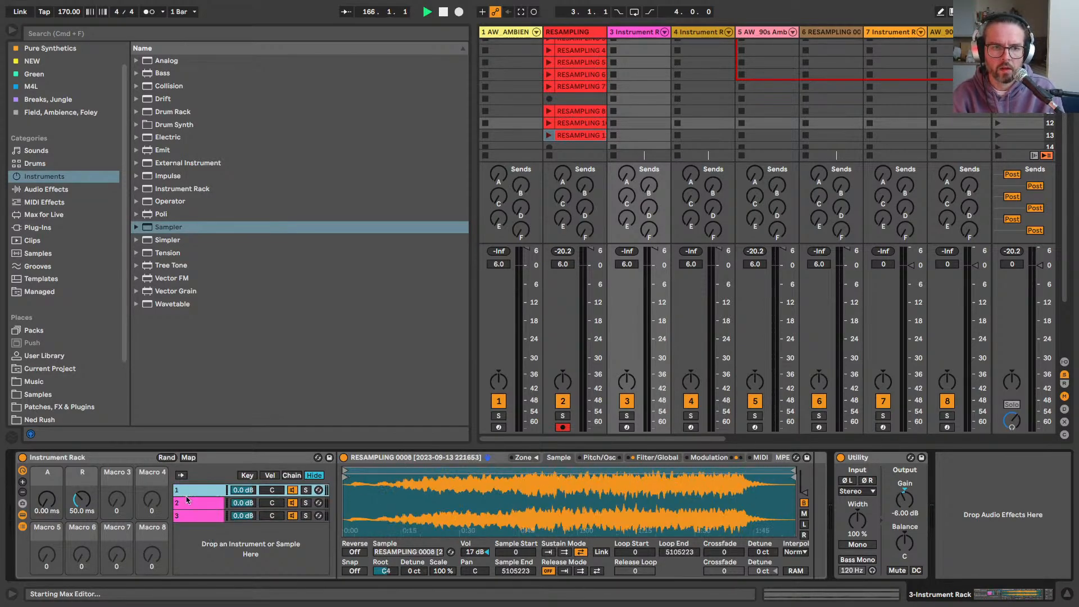
# Step: Reorder chain 2 above chain 1 and rename the three chains LOW, MID and HIGH from first to last
pyautogui.moveTo(187, 502); pyautogui.dragTo(185, 490)
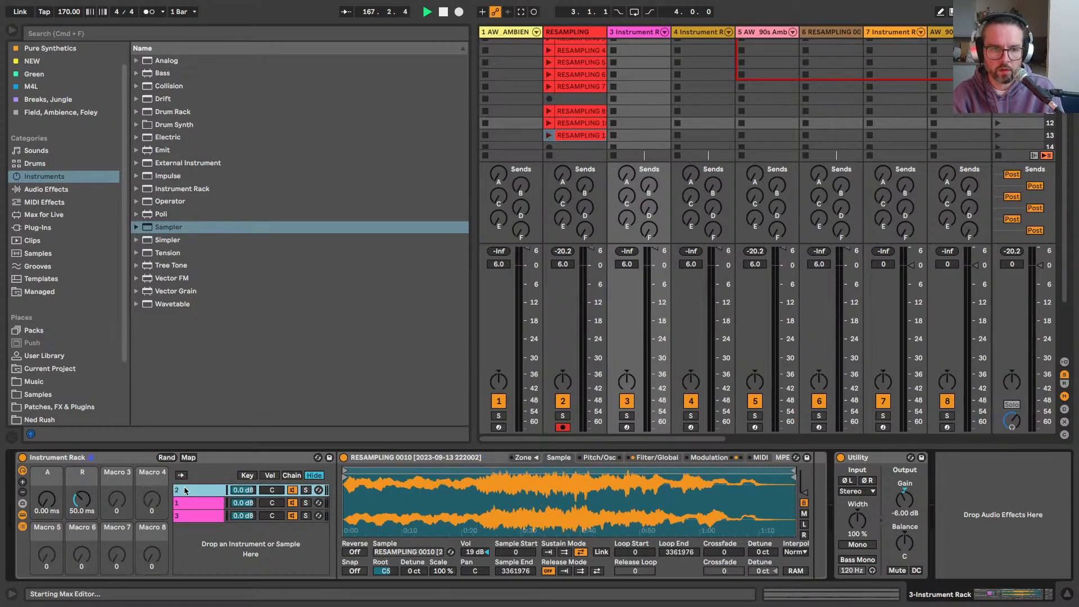
pyautogui.write('O')
pyautogui.press('Tab')
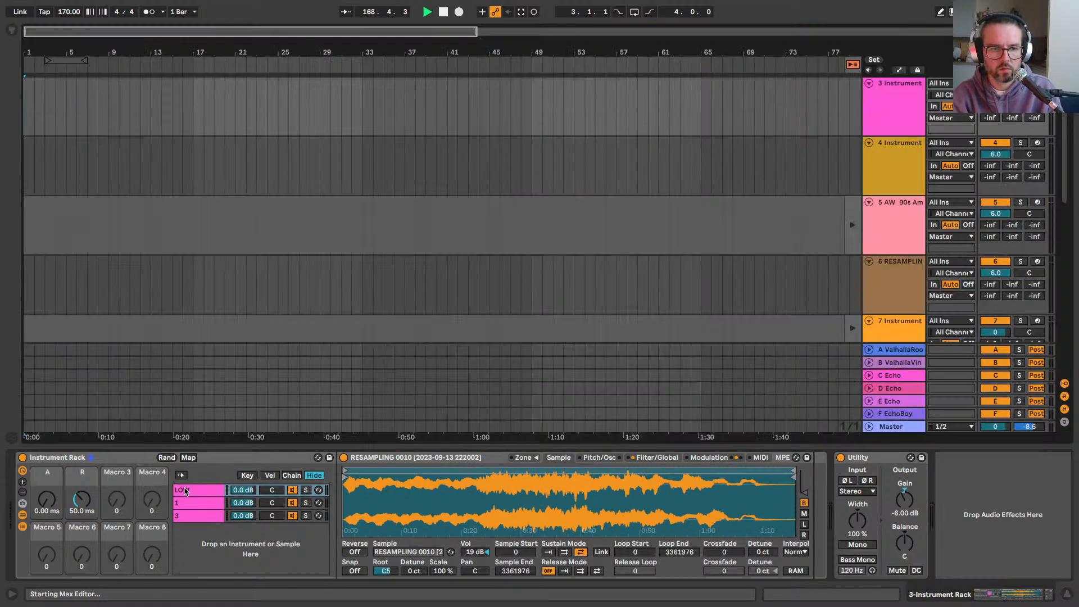
pyautogui.write('W')
pyautogui.press('Tab')
pyautogui.write('M')
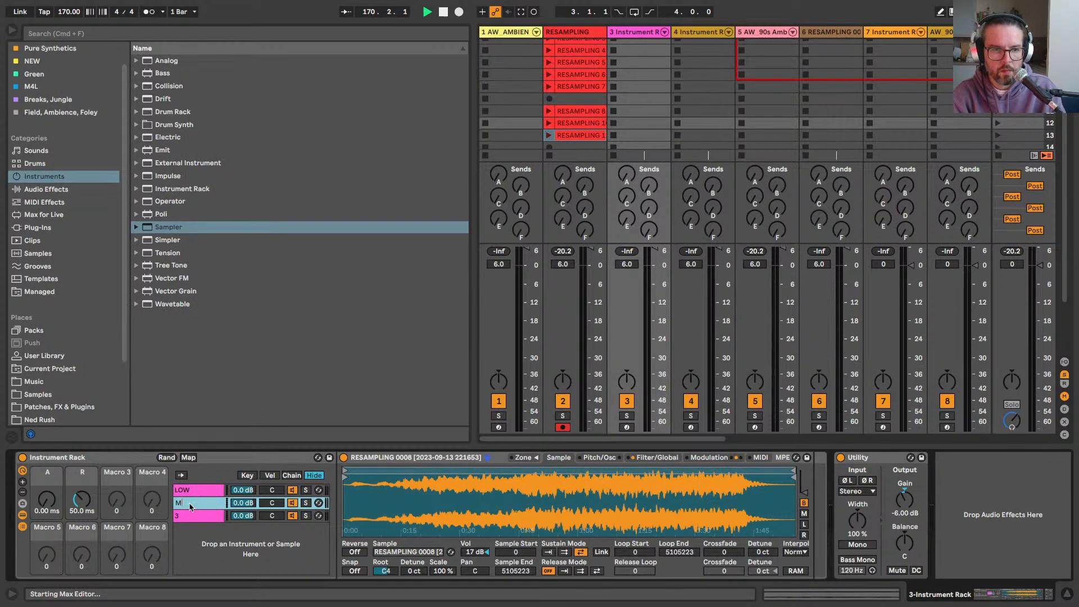
pyautogui.click(180, 517)
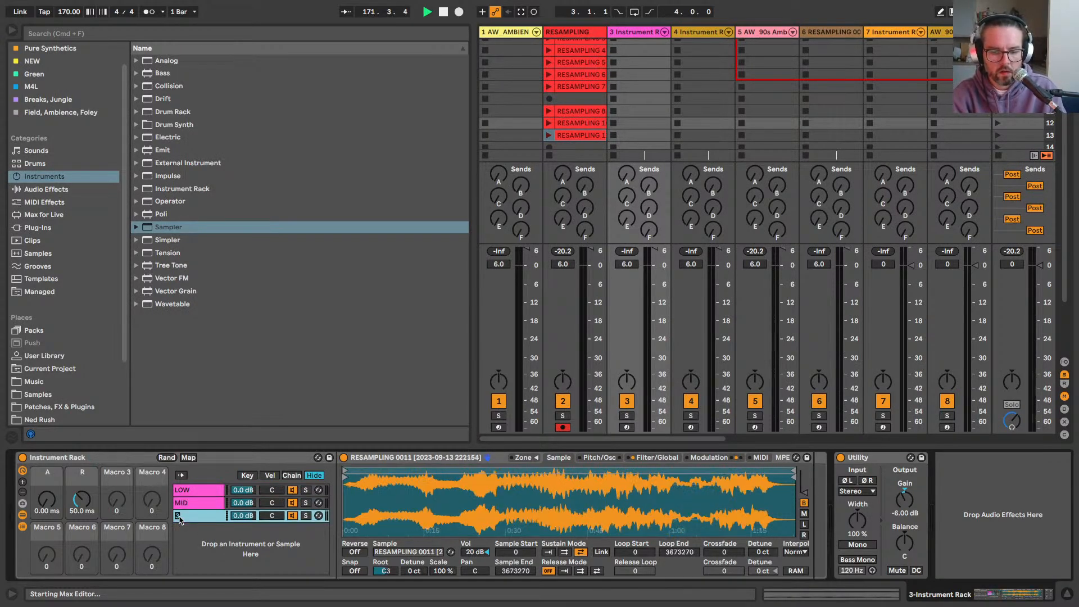
pyautogui.write('HIGH')
# Step: Set the rack's A macro to 6.95 s and R macro to 15.0 s, and arm track 3 to audition the pad
pyautogui.moveTo(46, 499); pyautogui.dragTo(46, 458)
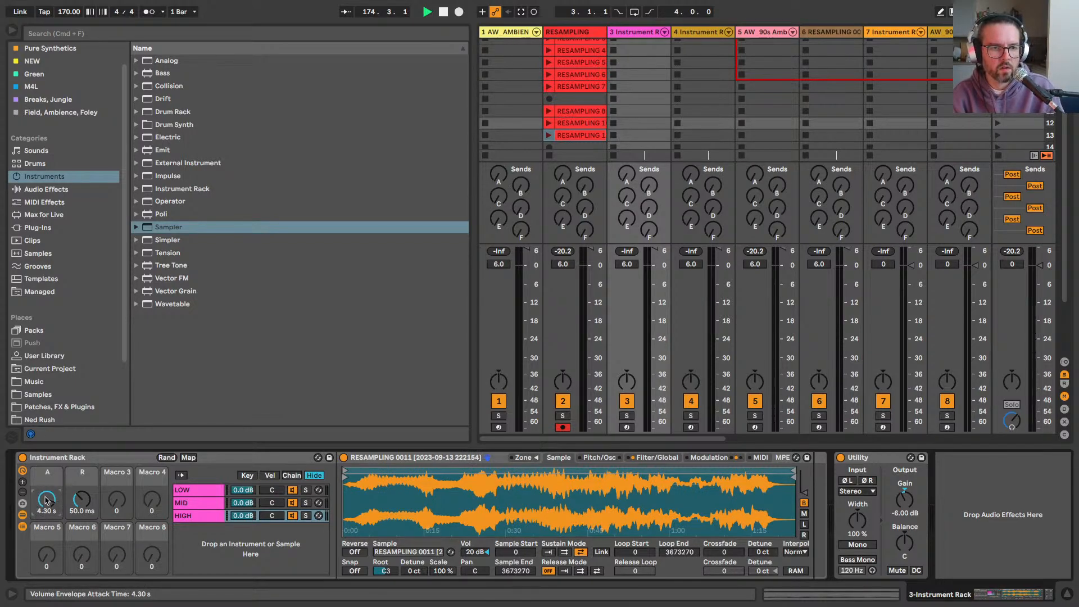
pyautogui.moveTo(81, 499); pyautogui.dragTo(81, 461)
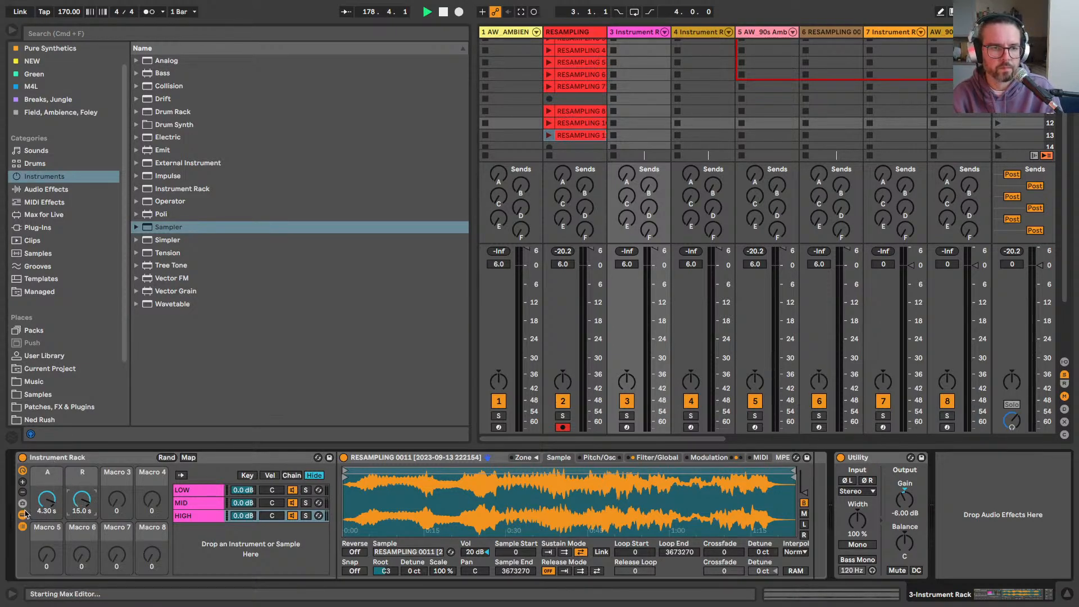
pyautogui.click(22, 527)
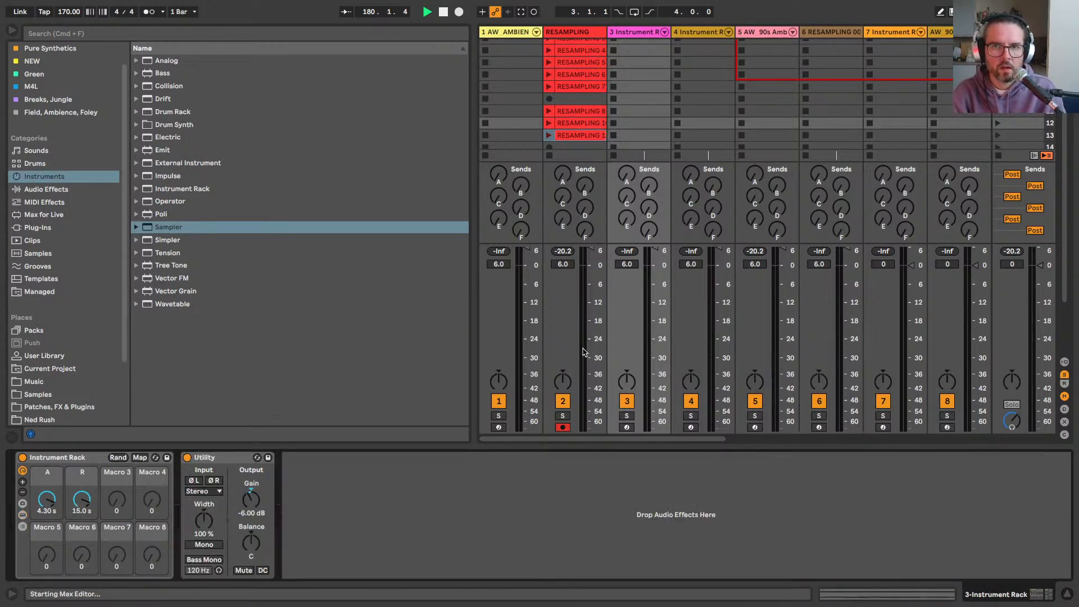
pyautogui.click(627, 428)
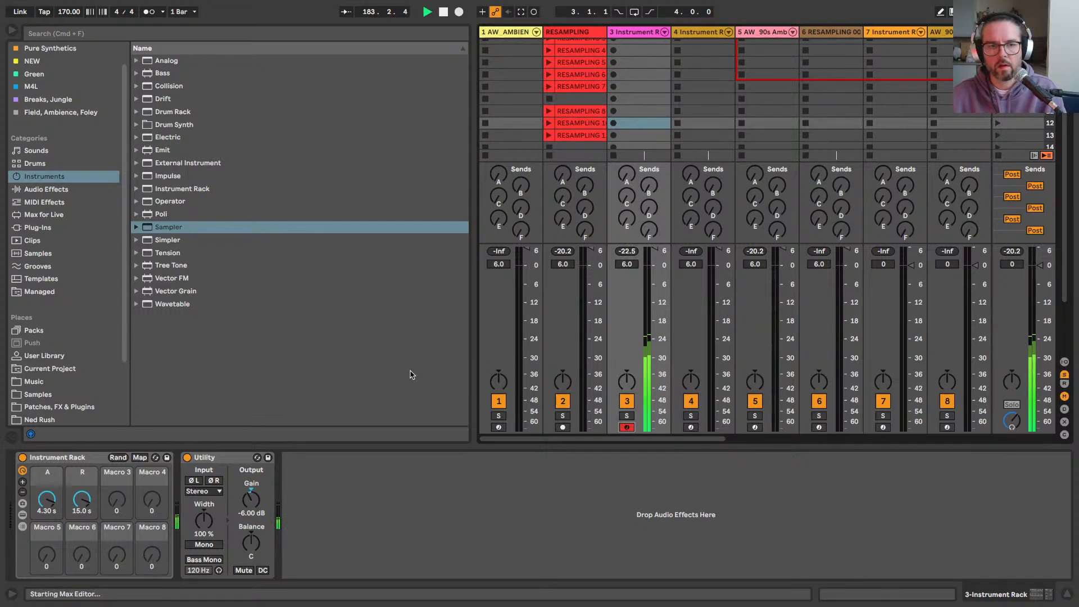
pyautogui.moveTo(46, 499); pyautogui.dragTo(47, 483)
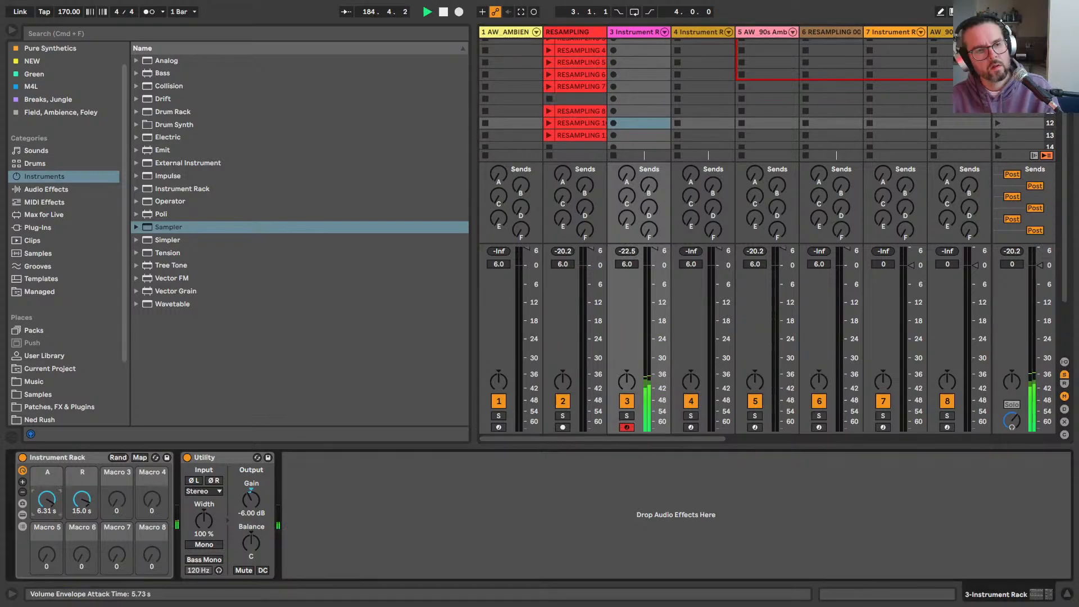
# Step: Reveal the rack's chains and set the volume of LOW, MID and HIGH to -6 dB each
pyautogui.click(23, 514)
pyautogui.click(662, 458)
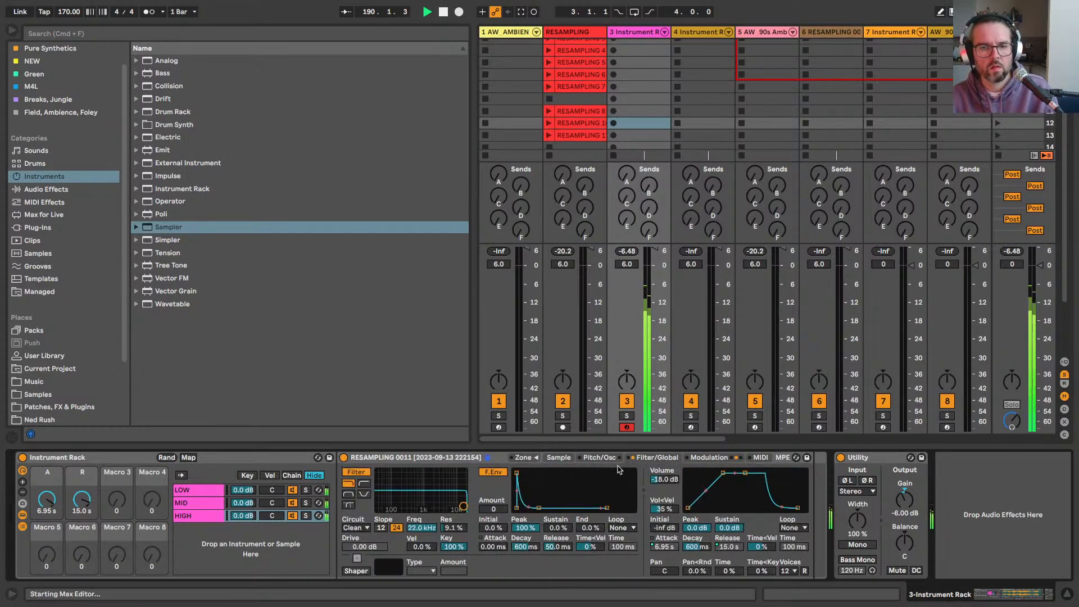
pyautogui.click(241, 490)
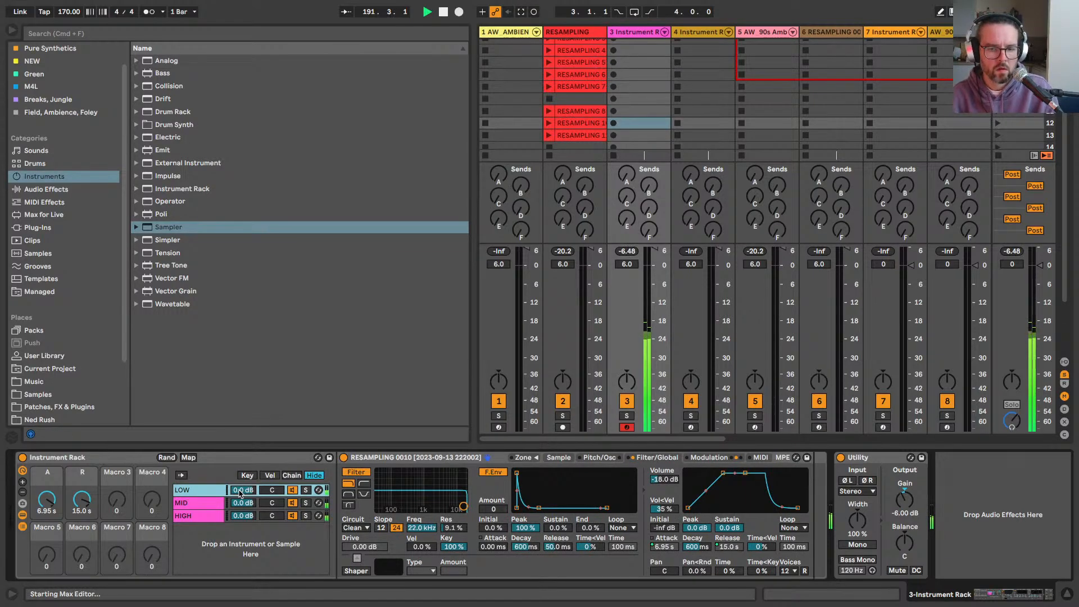
pyautogui.write('-6')
pyautogui.click(240, 503)
pyautogui.write('-6')
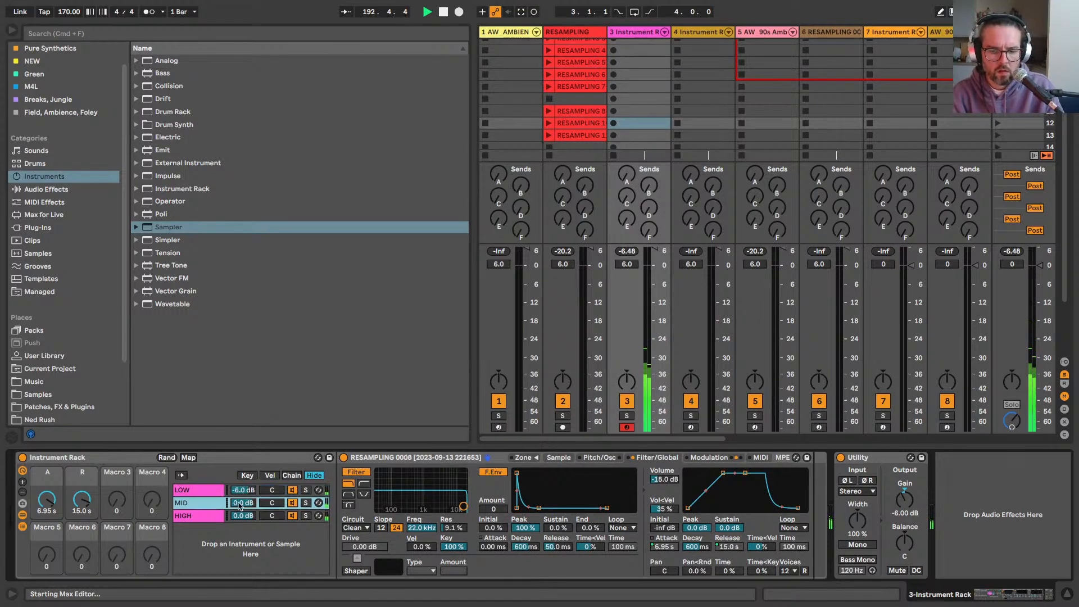
pyautogui.press('Return')
pyautogui.click(241, 515)
pyautogui.write('-6')
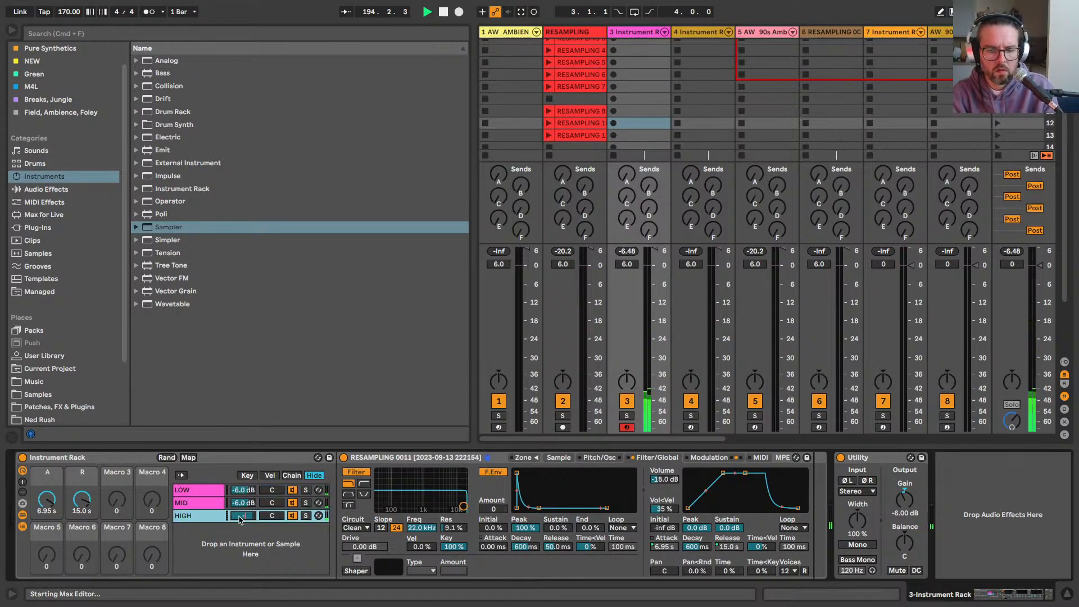
pyautogui.press('Return')
# Step: Audition the HIGH, LOW and MID chains one at a time in solo, and restore playback of all three
pyautogui.click(305, 516)
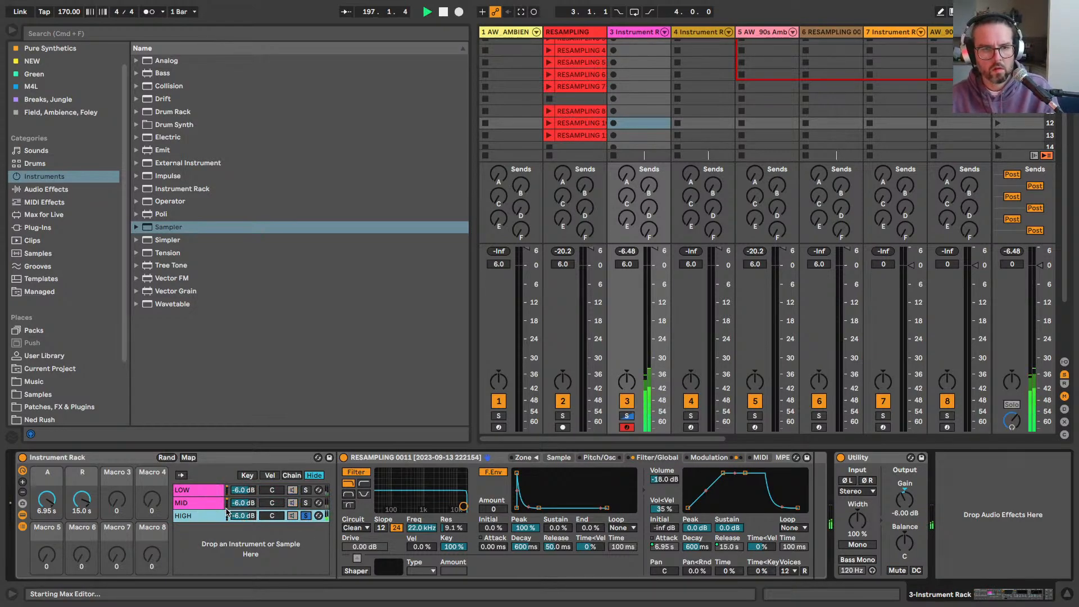
pyautogui.click(558, 457)
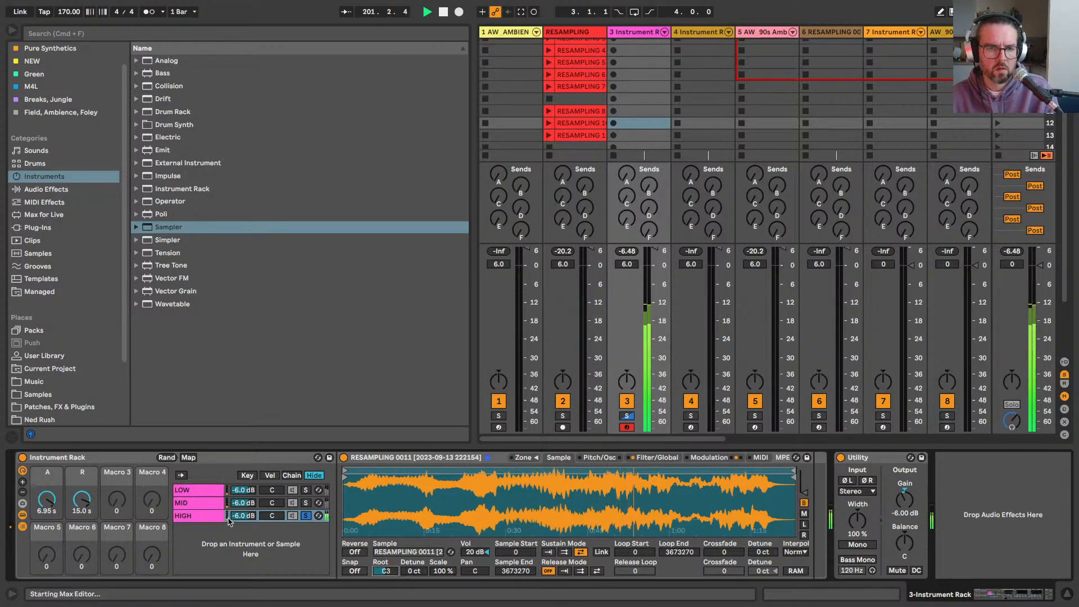
pyautogui.click(306, 489)
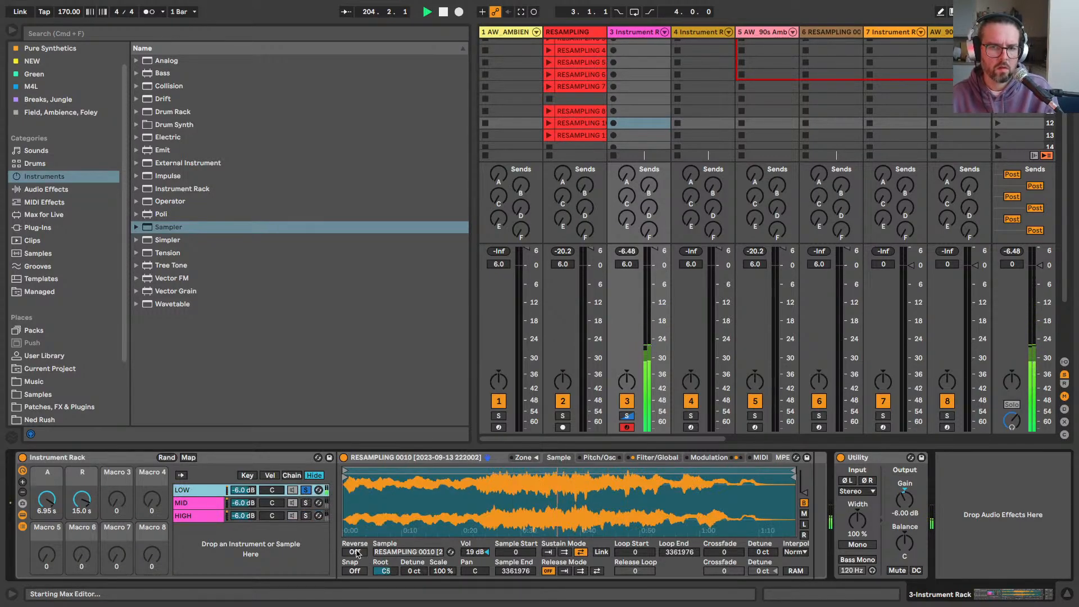
pyautogui.click(305, 503)
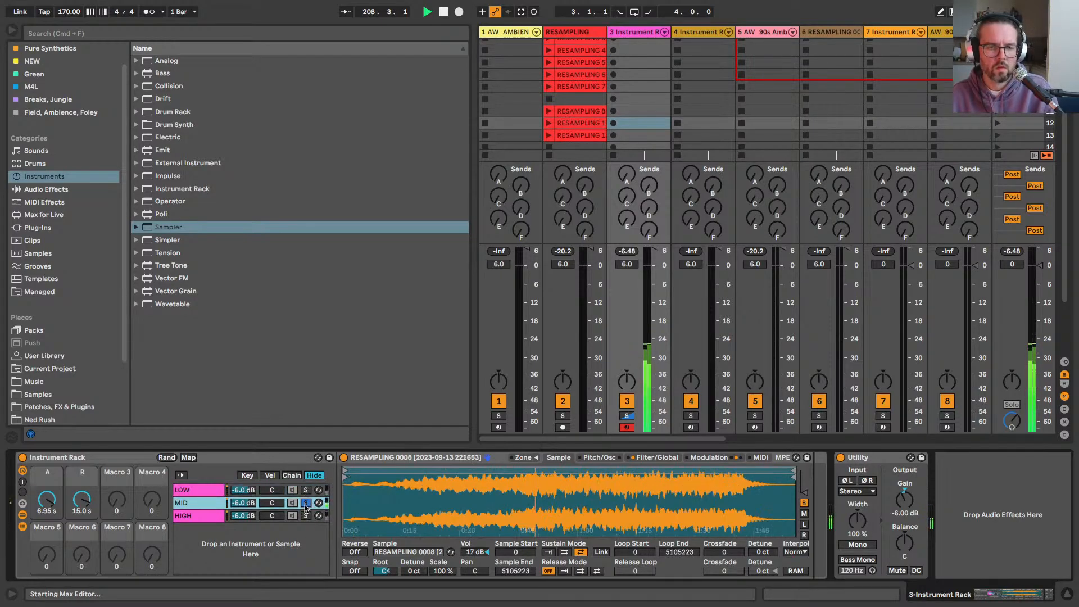
pyautogui.click(306, 503)
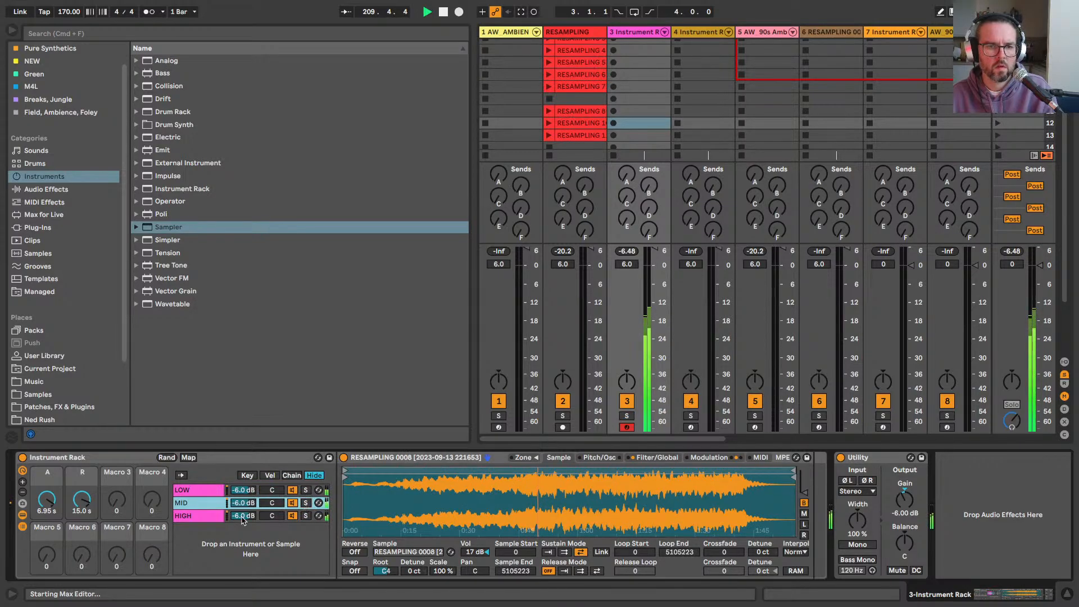
# Step: Lower the HIGH chain's volume to -10 dB and show its Sampler's filter and global settings
pyautogui.moveTo(243, 516); pyautogui.dragTo(242, 523)
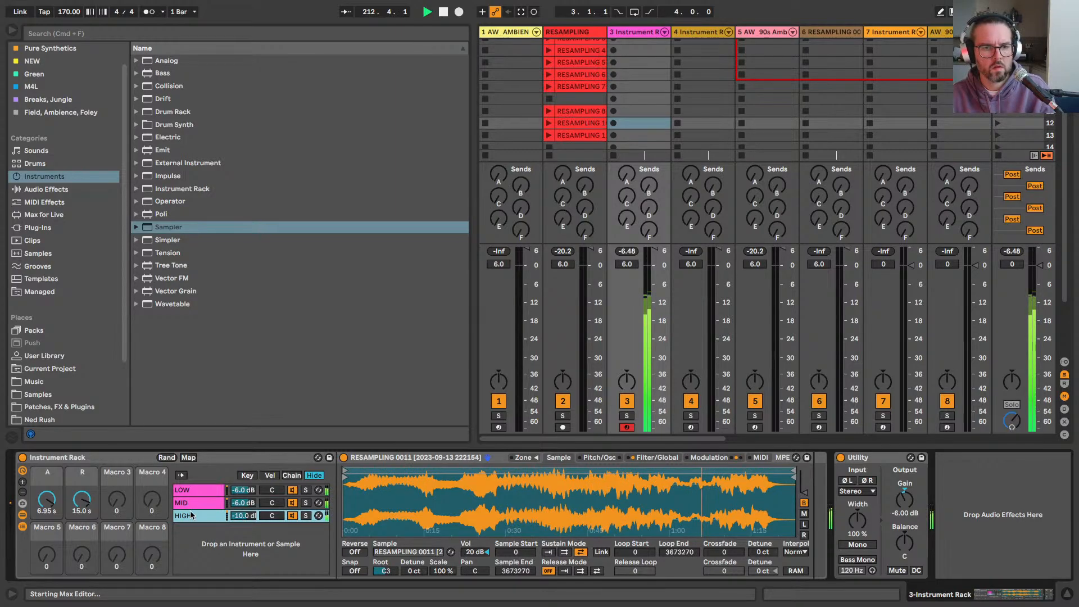
pyautogui.click(653, 458)
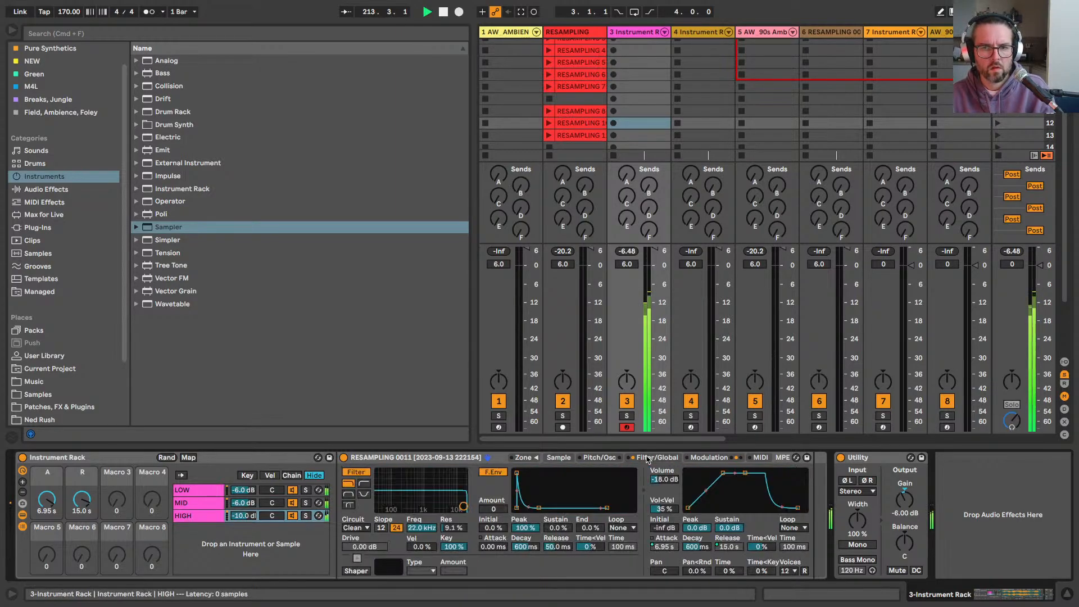
# Step: In the HIGH Sampler, set LFO 2's Panorama amount to 100 and enable LFO 1 at 0.11 Hz, retrigger off, Vol and Pan at 75%
pyautogui.click(695, 457)
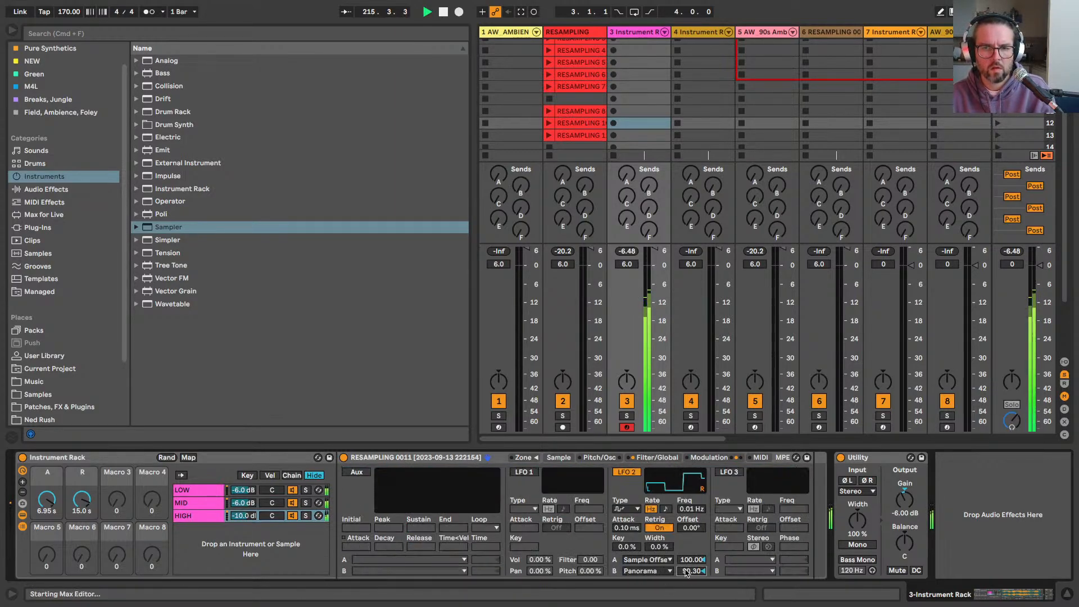
pyautogui.moveTo(686, 572); pyautogui.dragTo(686, 566)
pyautogui.click(524, 472)
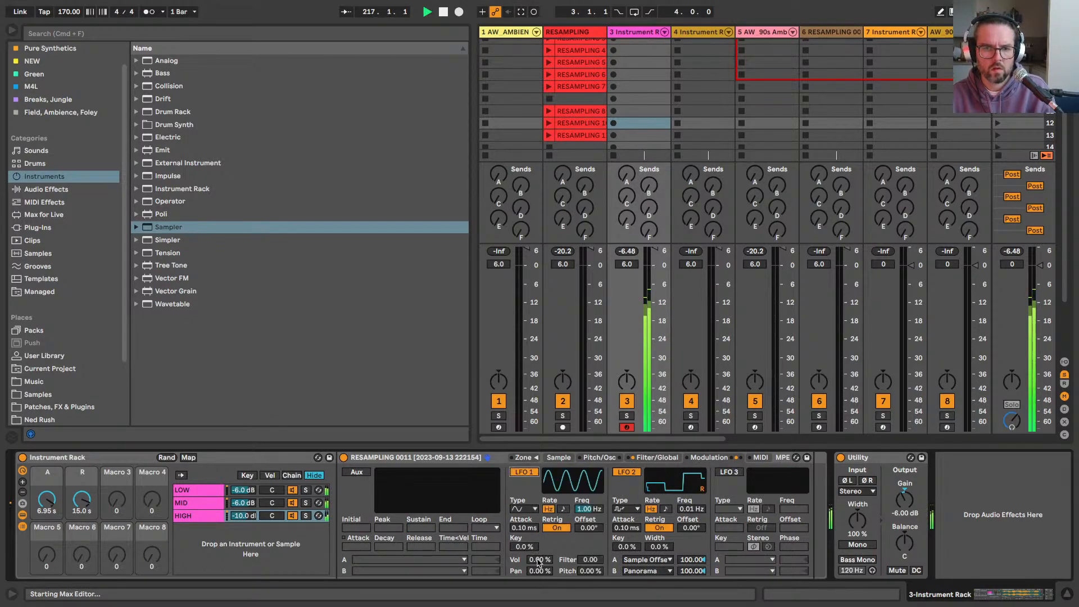
pyautogui.moveTo(538, 561); pyautogui.dragTo(537, 528)
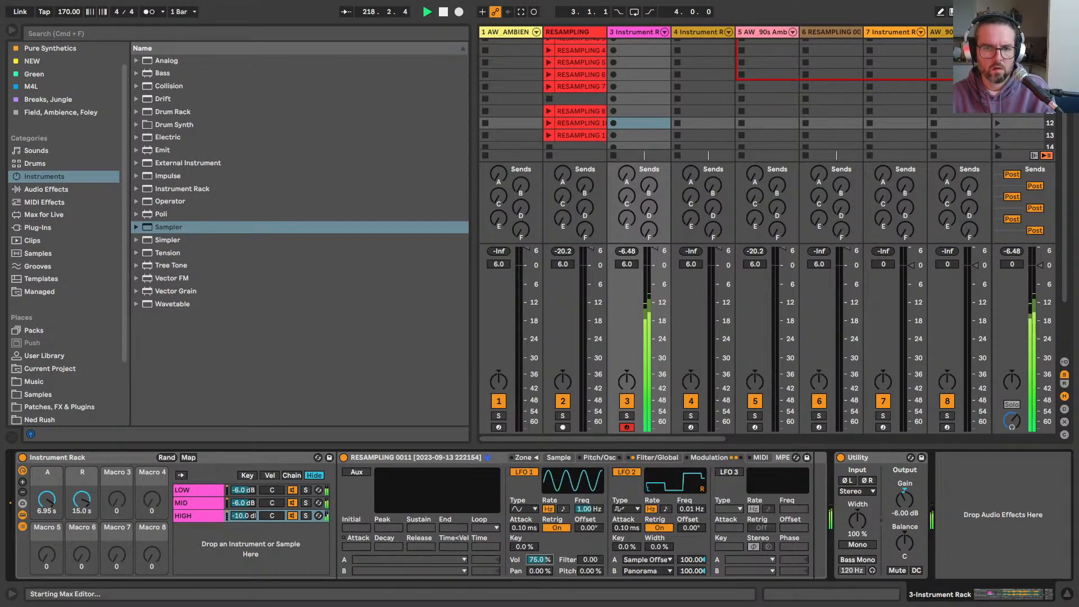
pyautogui.moveTo(539, 570); pyautogui.dragTo(540, 540)
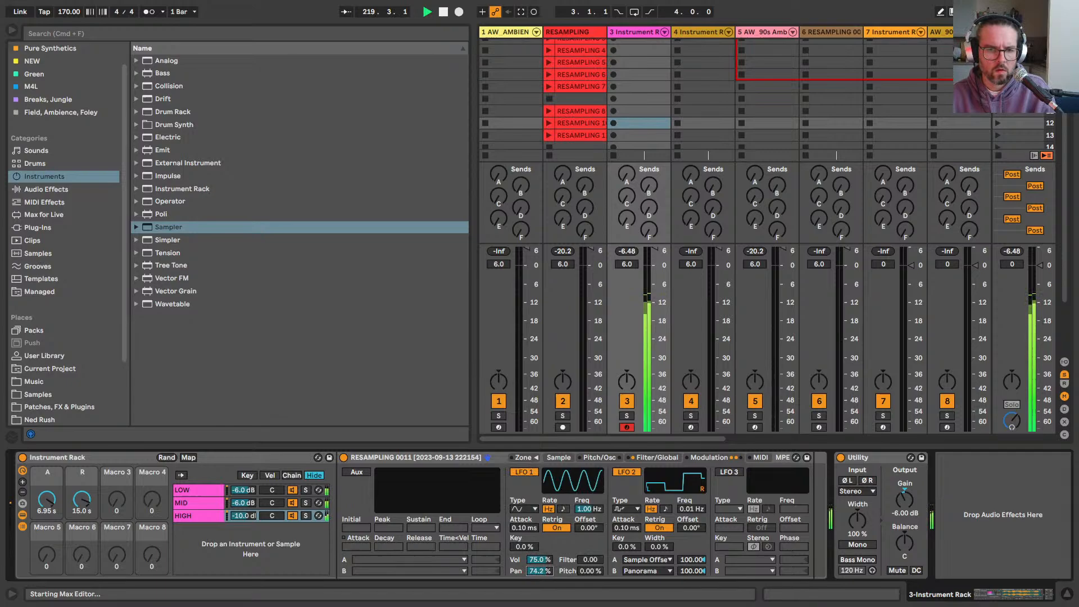
pyautogui.click(557, 527)
pyautogui.moveTo(574, 510); pyautogui.dragTo(574, 554)
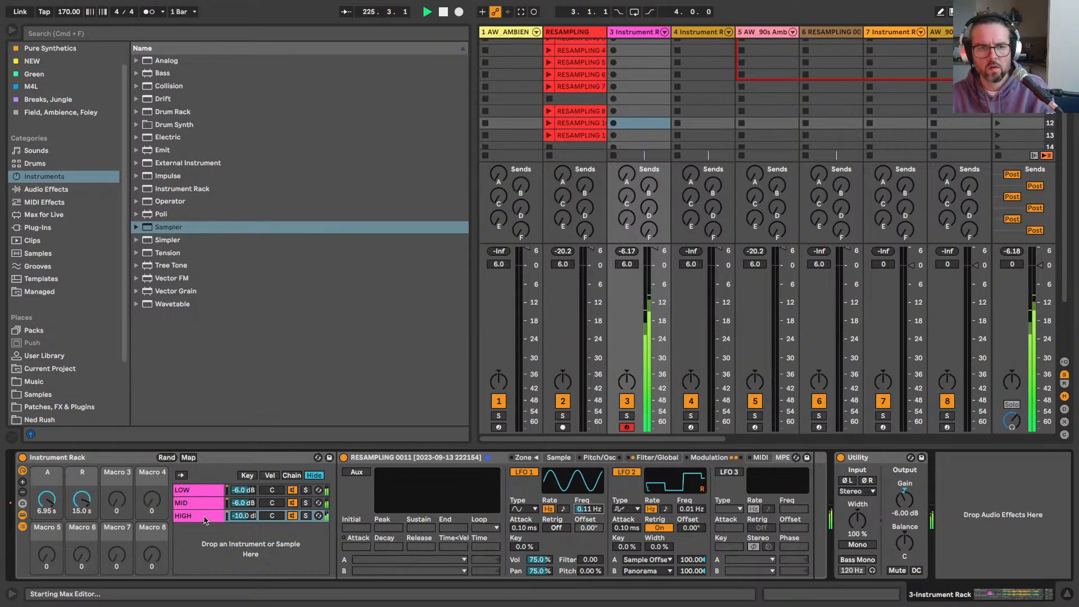
# Step: Show the MID chain's Sampler modulation settings, and arm track 4 to audition its instrument rack
pyautogui.click(191, 506)
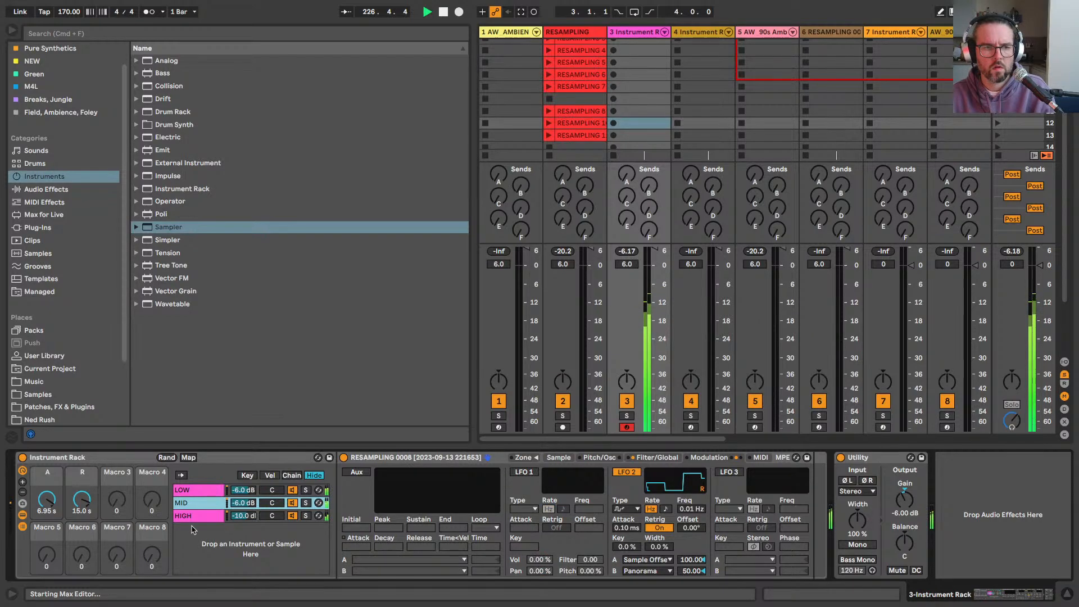
pyautogui.click(46, 499)
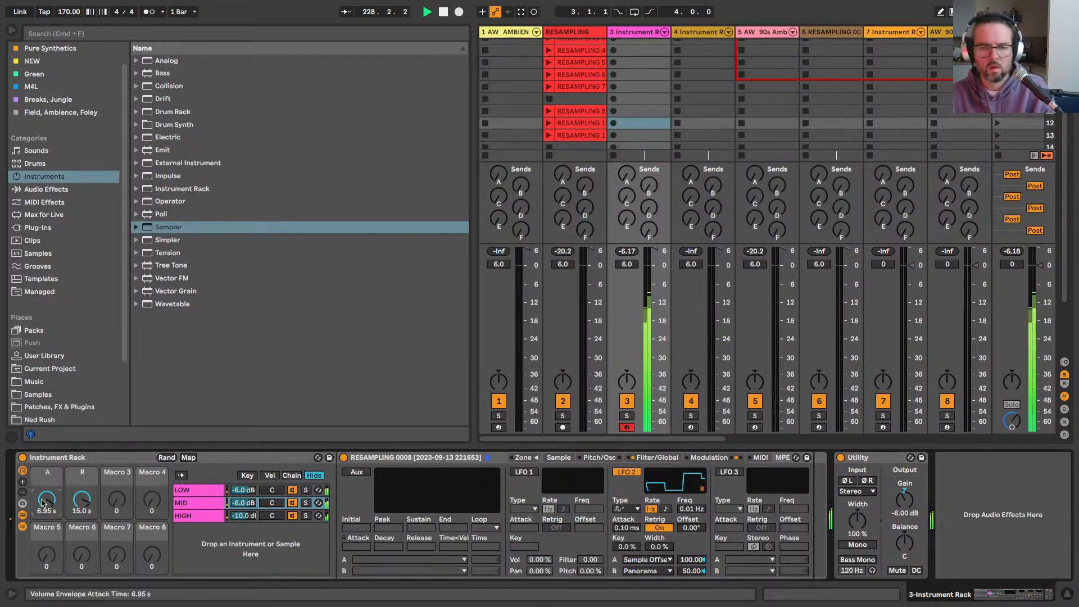
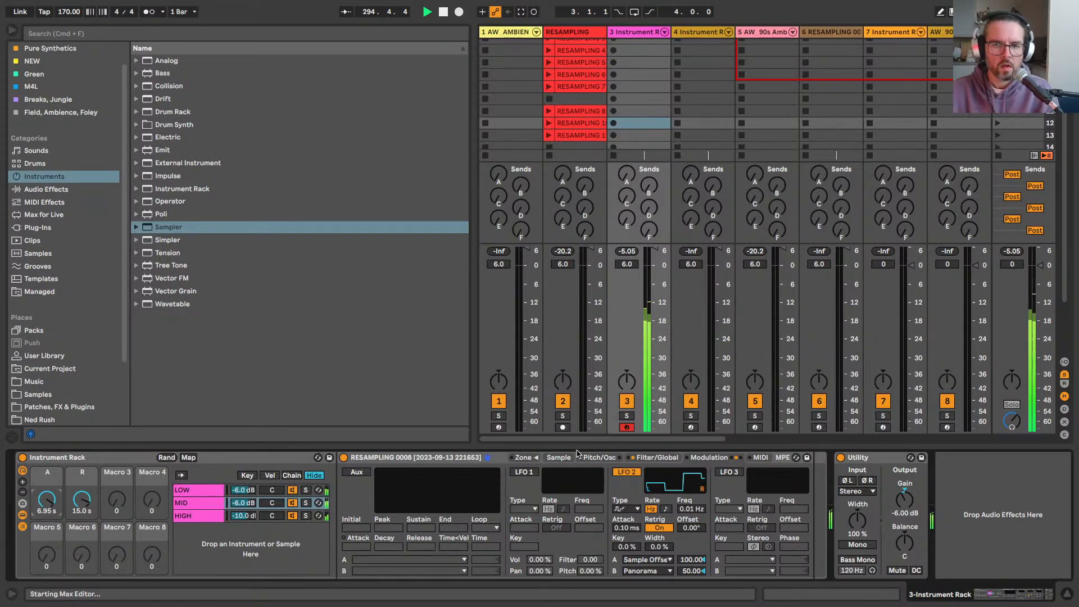
pyautogui.click(694, 427)
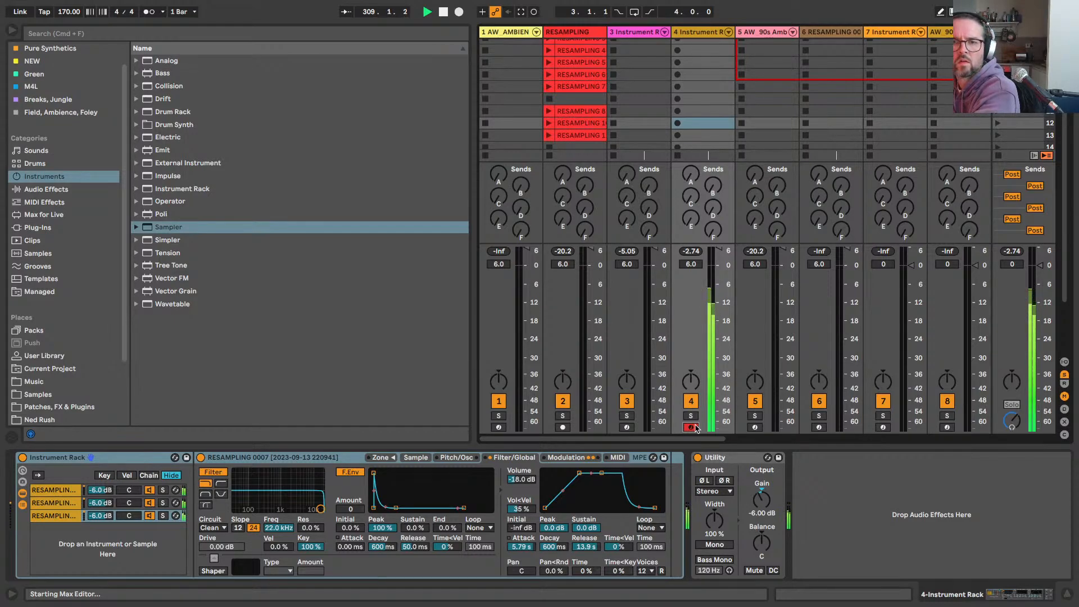
# Step: Hide the browser and rename the Instrument Rack tracks 3 and 4 as PAD1 and PAD2
pyautogui.click(12, 29)
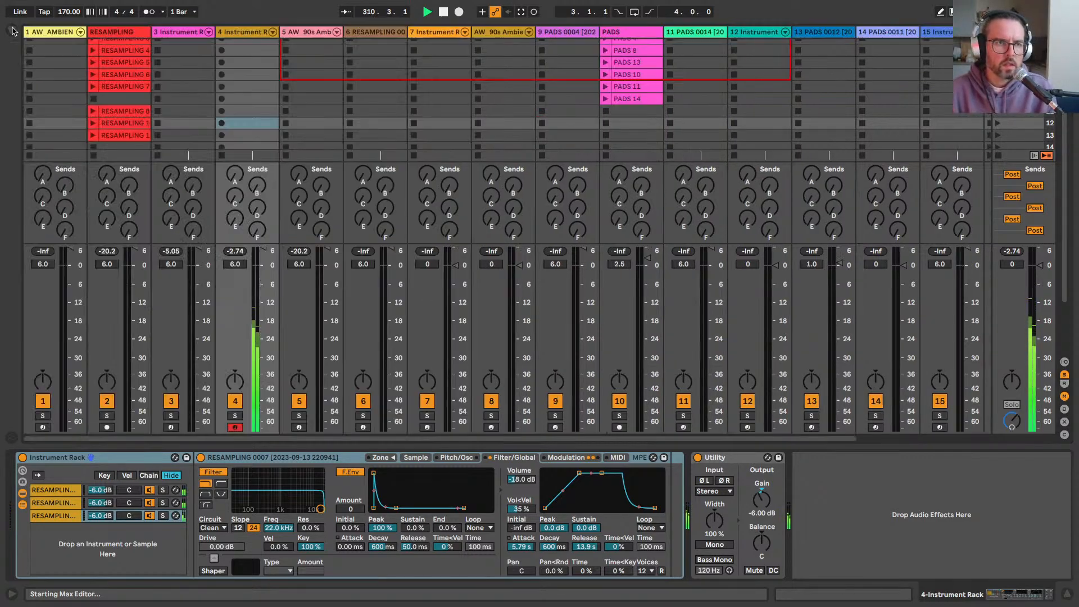
pyautogui.click(155, 309)
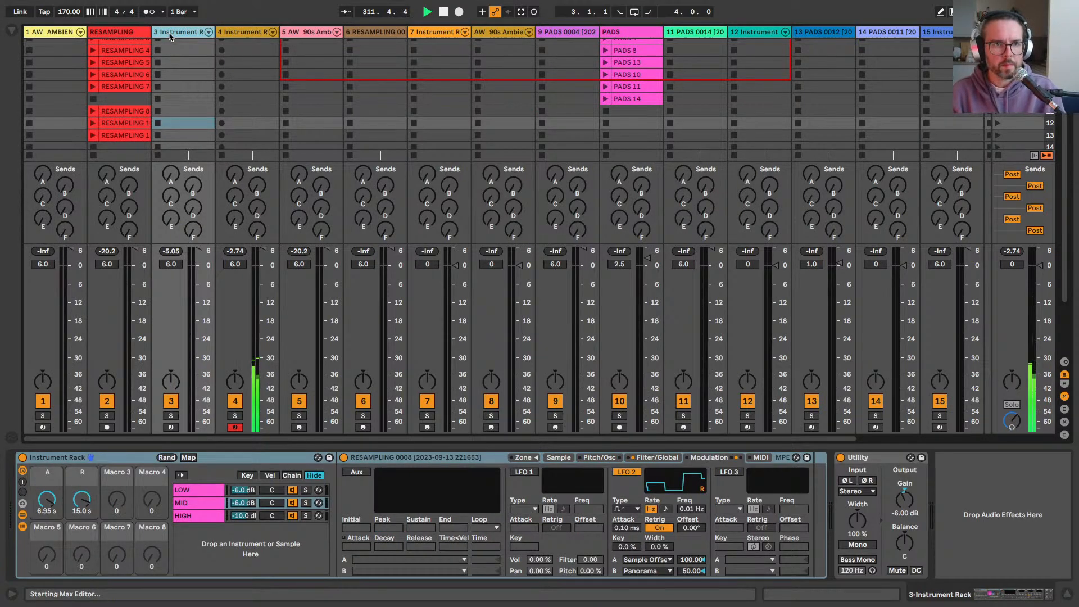
pyautogui.hotkey('ctrl', 'r')
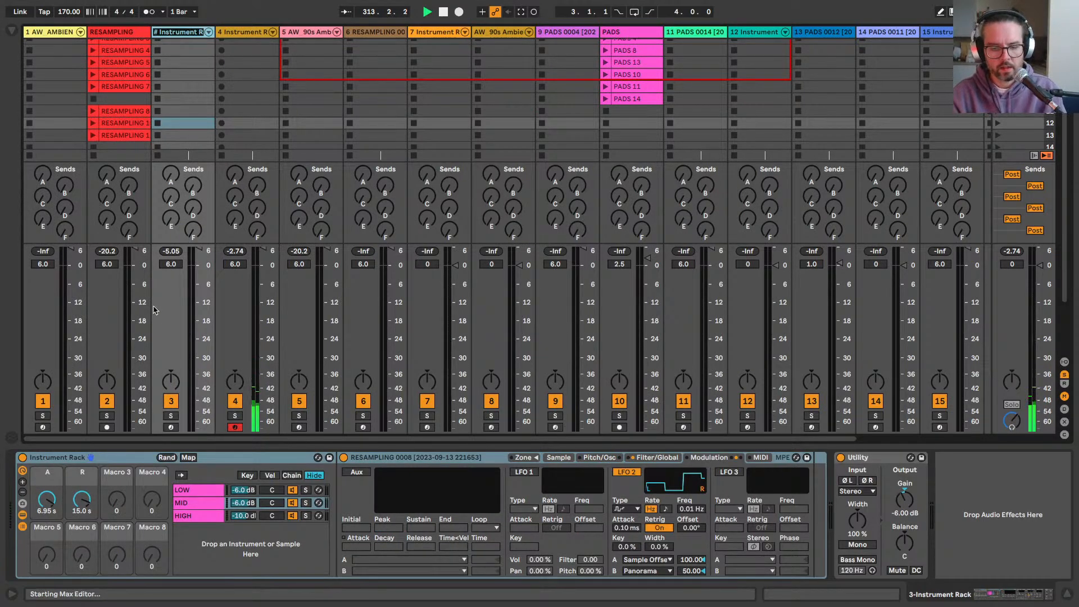
pyautogui.write('PAD1')
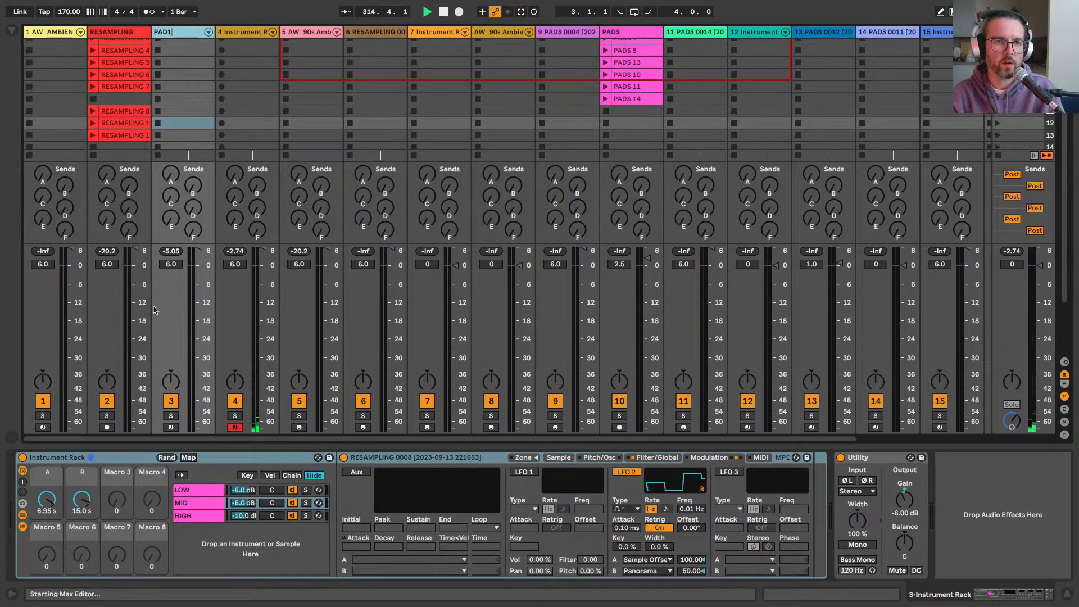
pyautogui.press('Tab')
pyautogui.write('PAD')
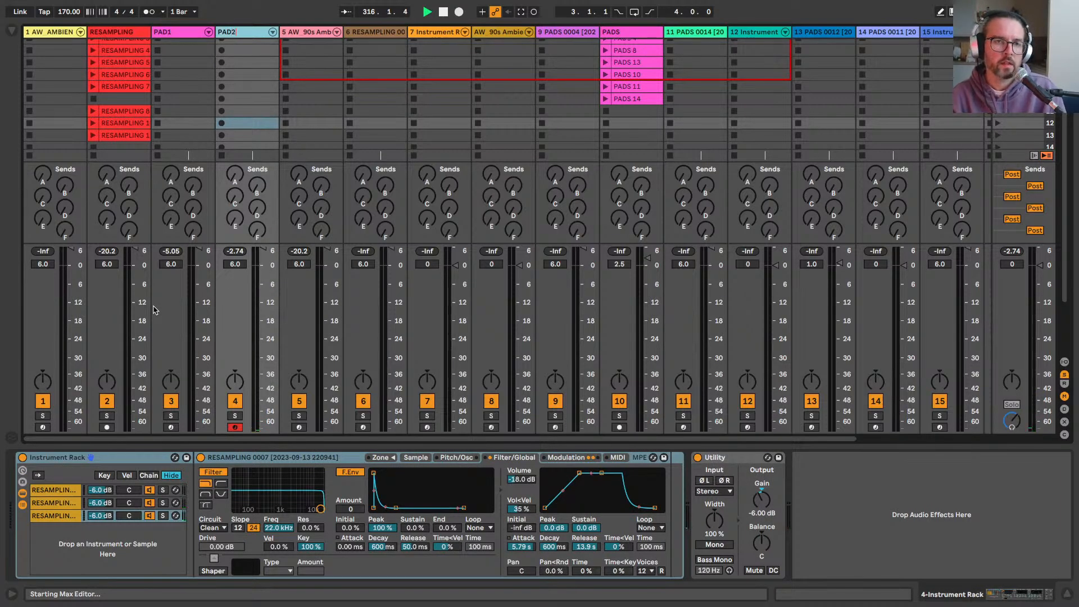
pyautogui.write('2')
pyautogui.press('Return')
# Step: Move the RESAMPLING track directly before the PADS track and group the two tracks
pyautogui.click(172, 35)
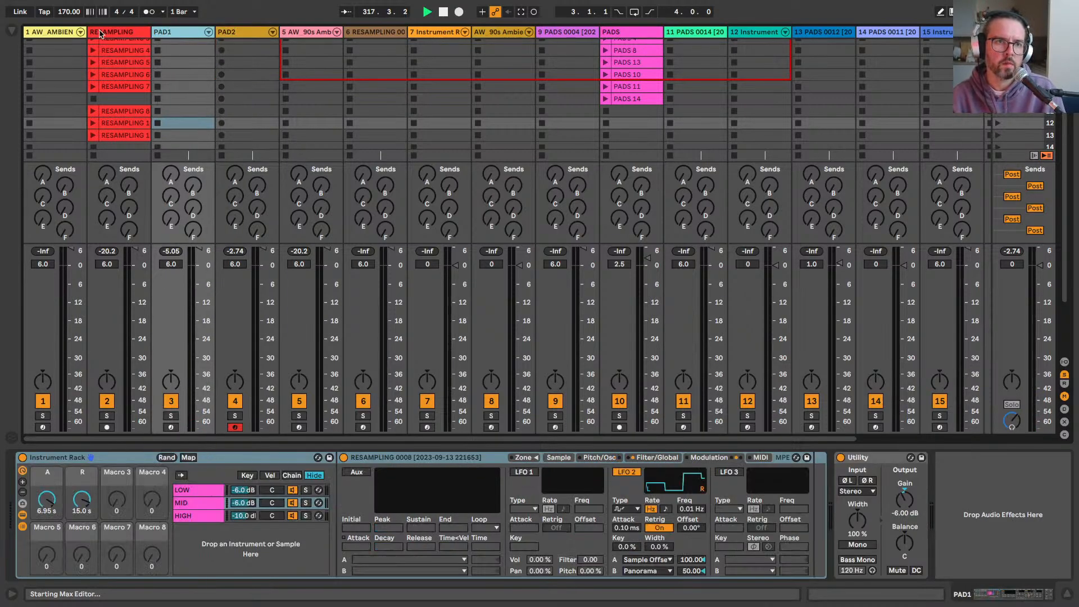
pyautogui.click(101, 33)
pyautogui.moveTo(599, 49); pyautogui.dragTo(596, 45)
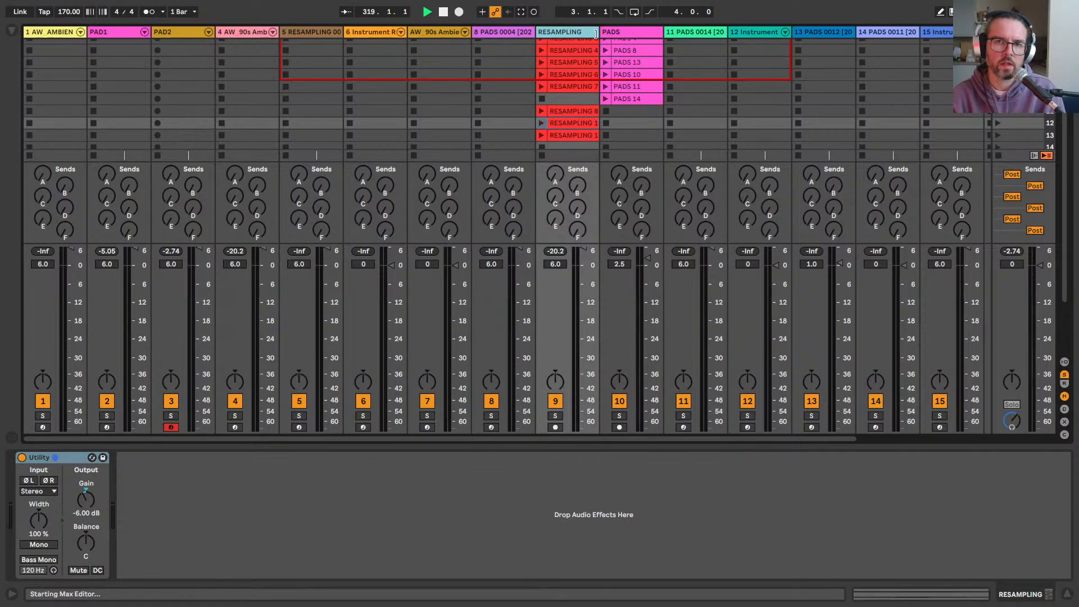
pyautogui.click(633, 35)
pyautogui.press('super+g')
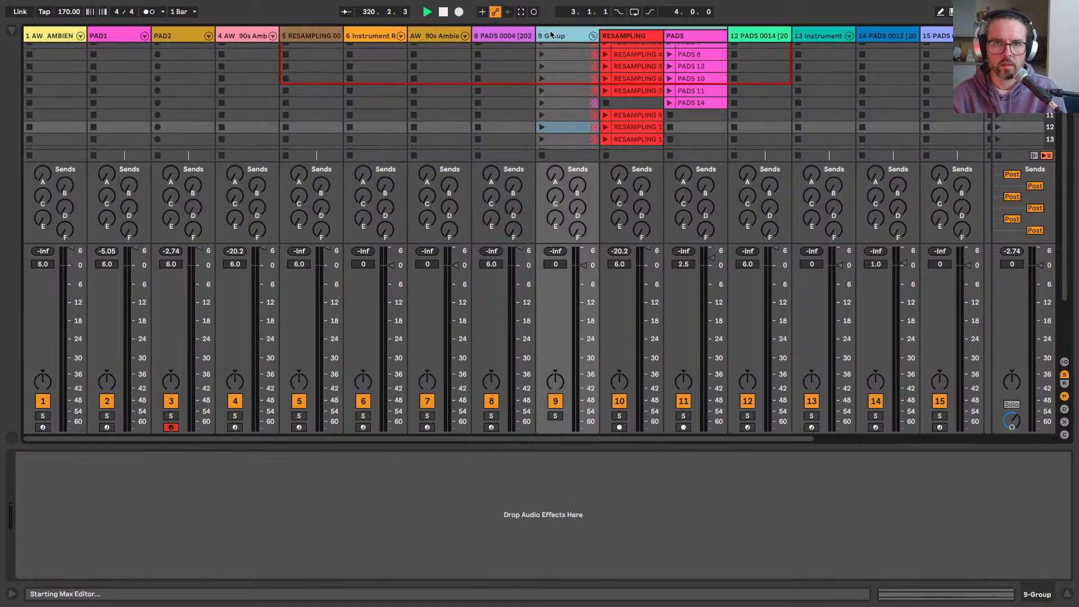
# Step: Rename the new group RESAMPLING and fold it
pyautogui.press('super+r')
pyautogui.write('R')
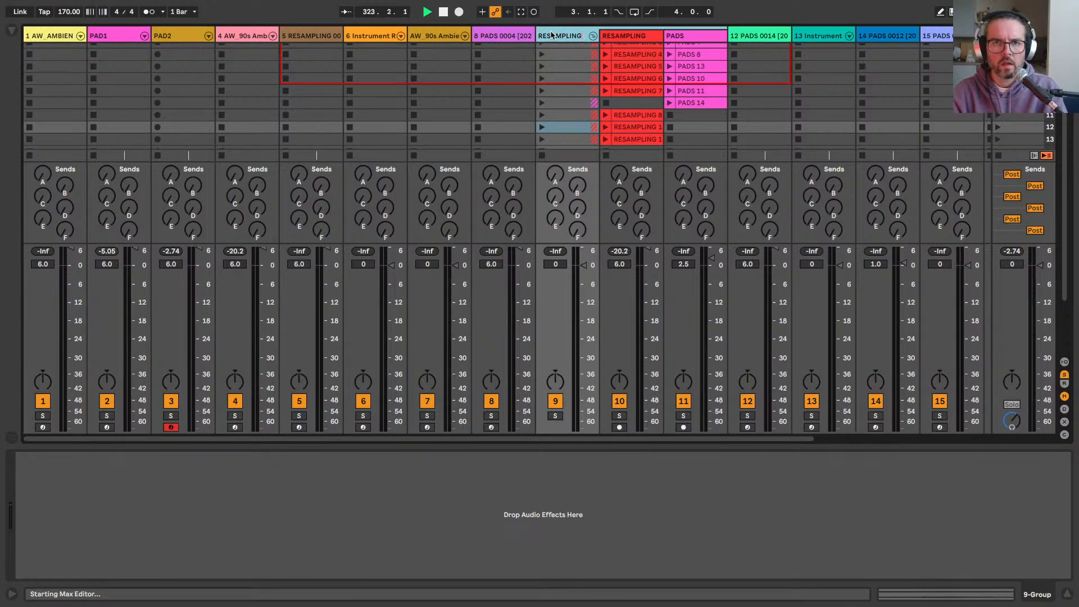
pyautogui.press('Return')
pyautogui.click(592, 36)
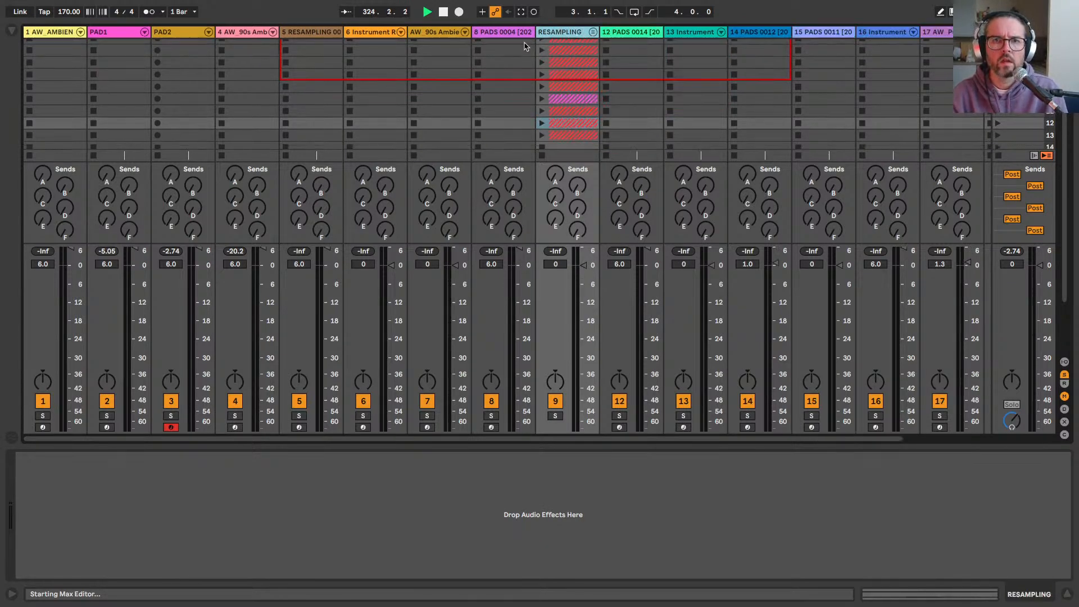
# Step: Reorder the clip-holding source tracks, placing the AW_90s Ambient track second and the Instrument Rack track third
pyautogui.click(493, 32)
pyautogui.click(434, 34)
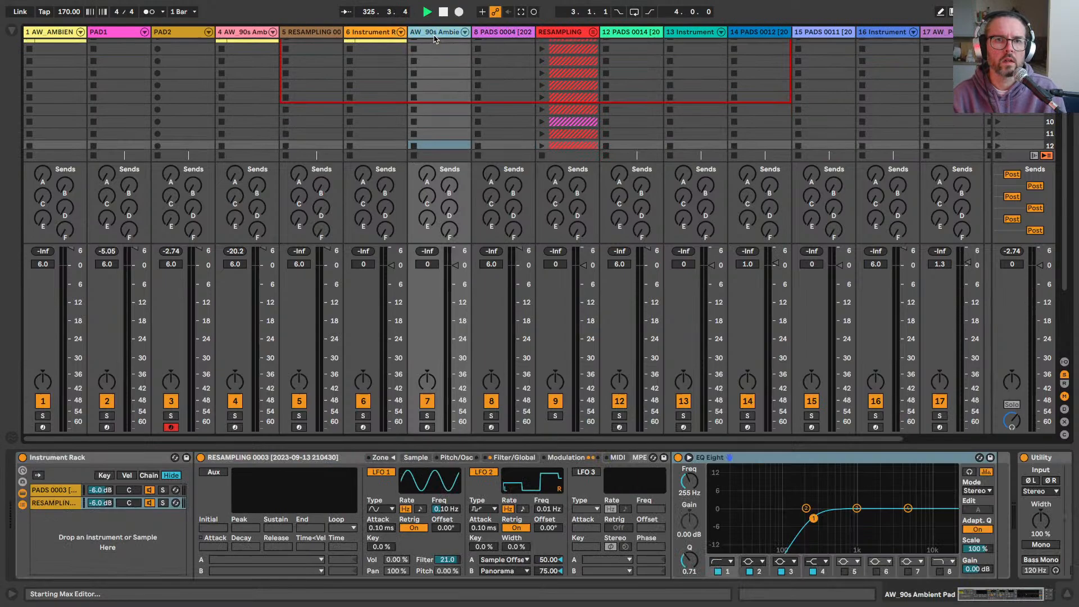
pyautogui.click(81, 49)
pyautogui.scroll(3, 79, 90)
pyautogui.click(254, 32)
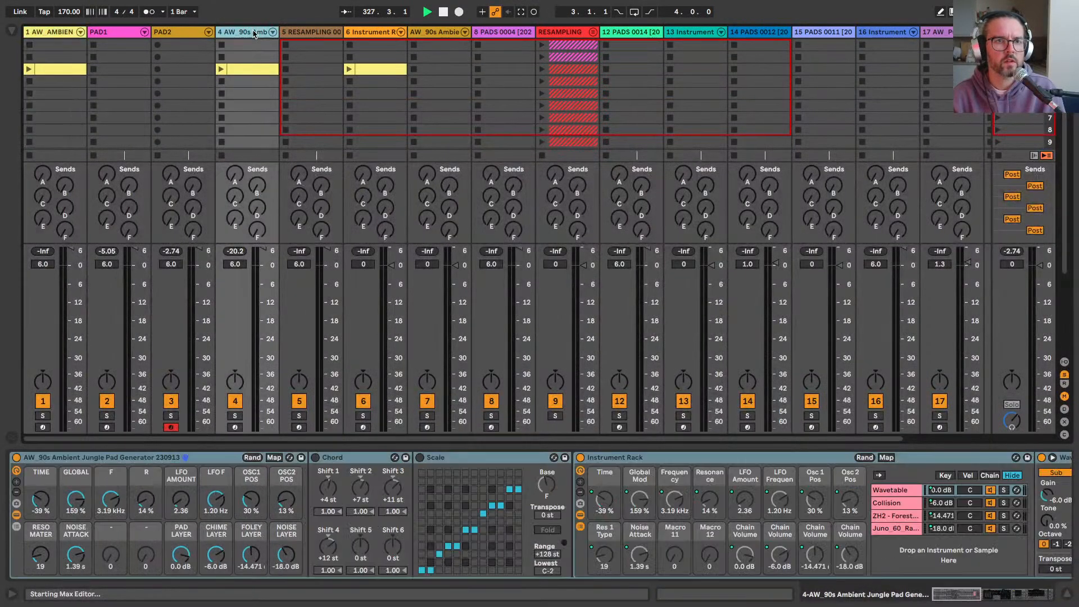
pyautogui.moveTo(242, 32); pyautogui.dragTo(89, 32)
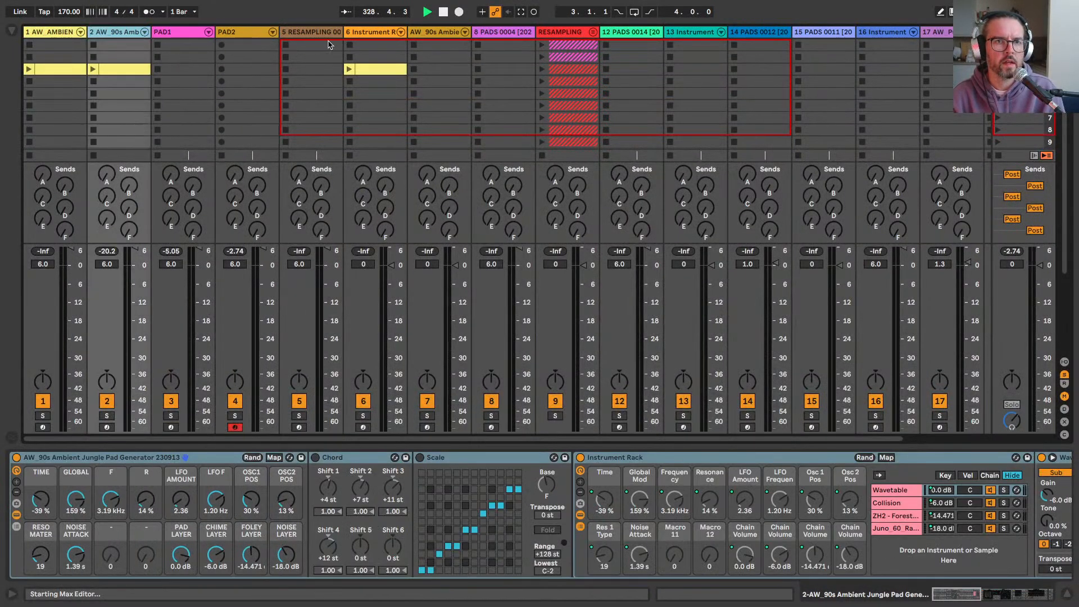
pyautogui.moveTo(360, 32); pyautogui.dragTo(187, 48)
# Step: Delete the RESAMPLING 0002 track, and arm the AW_90s Ambient Pad track that follows it and rename it PAD3
pyautogui.click(369, 35)
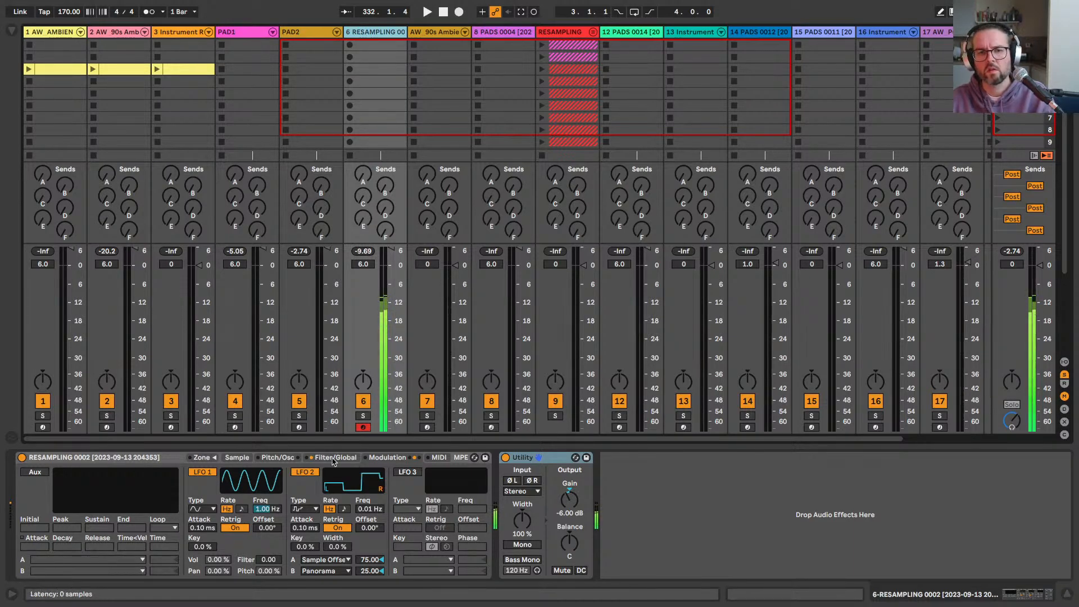
pyautogui.press('Delete')
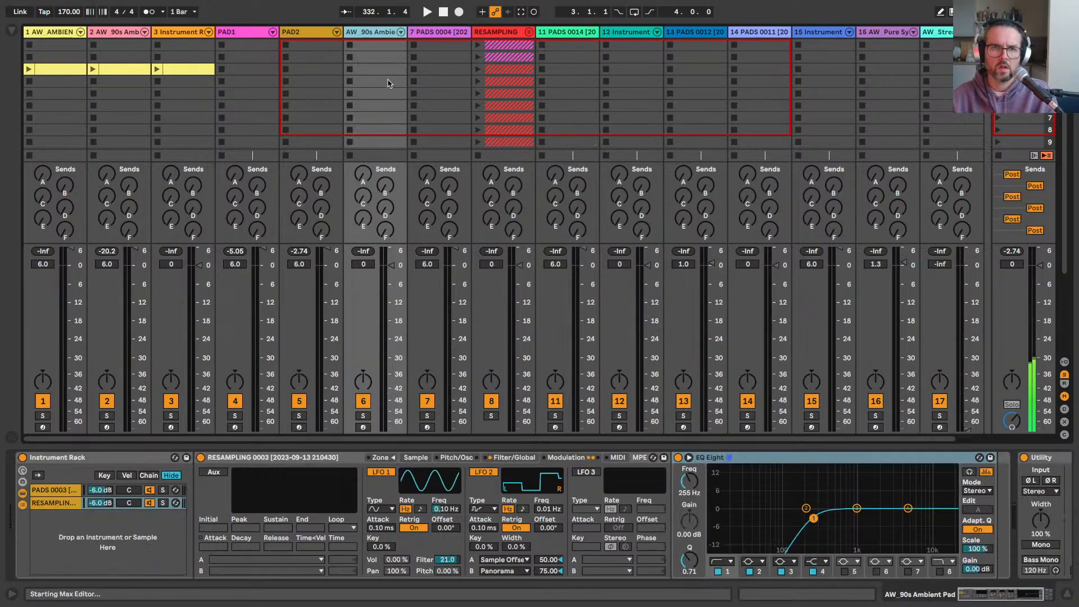
pyautogui.click(363, 427)
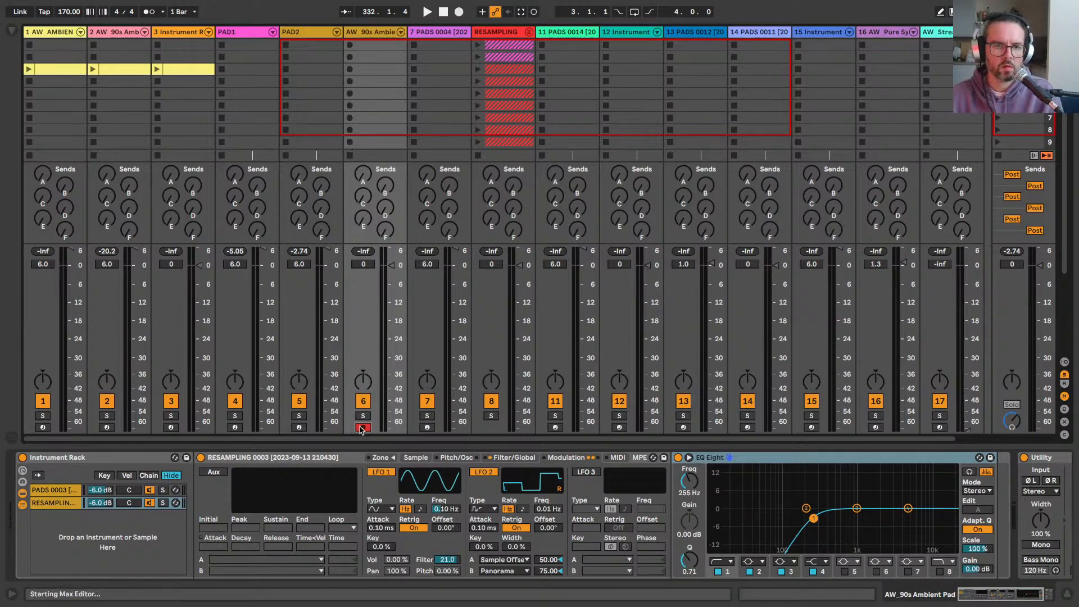
pyautogui.click(358, 32)
pyautogui.write('PAD3')
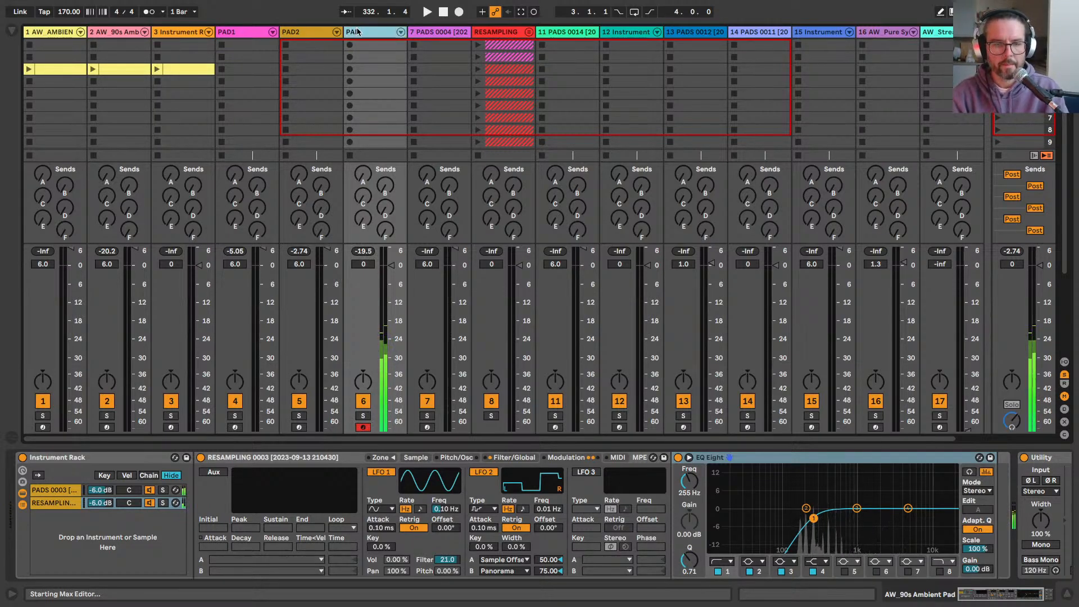
pyautogui.press('Return')
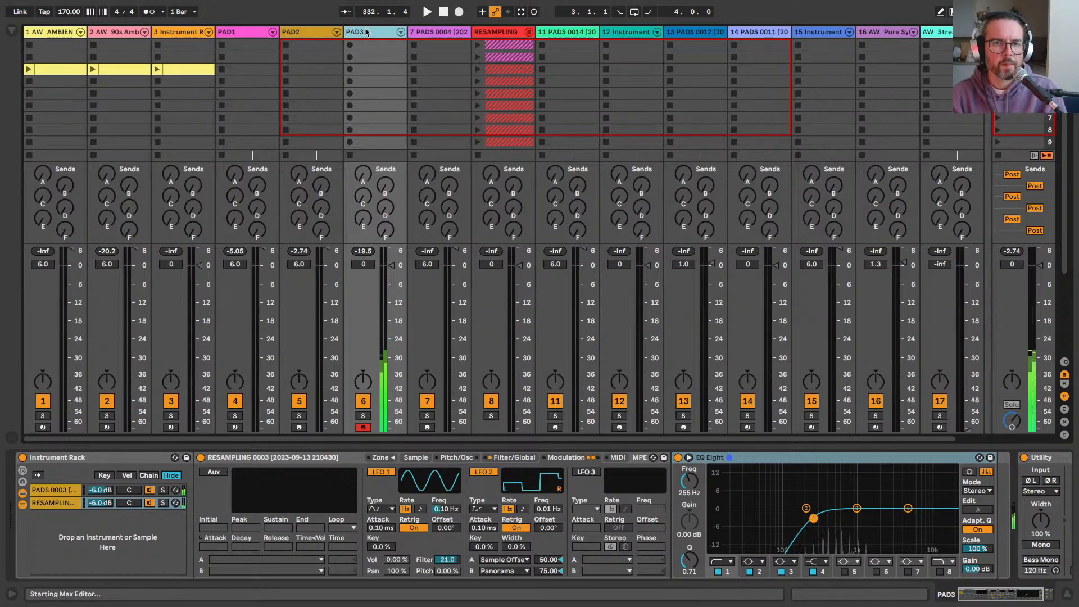
# Step: Arm the PADS 0004 track and set its Sampler's filter resonance to 0%
pyautogui.click(414, 32)
pyautogui.click(427, 427)
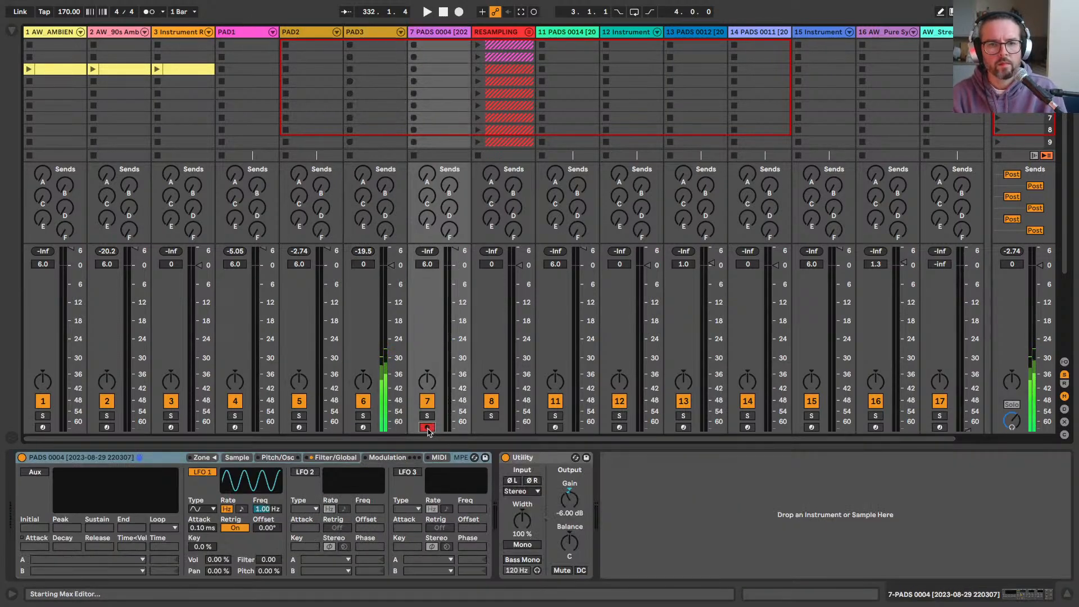
pyautogui.click(324, 458)
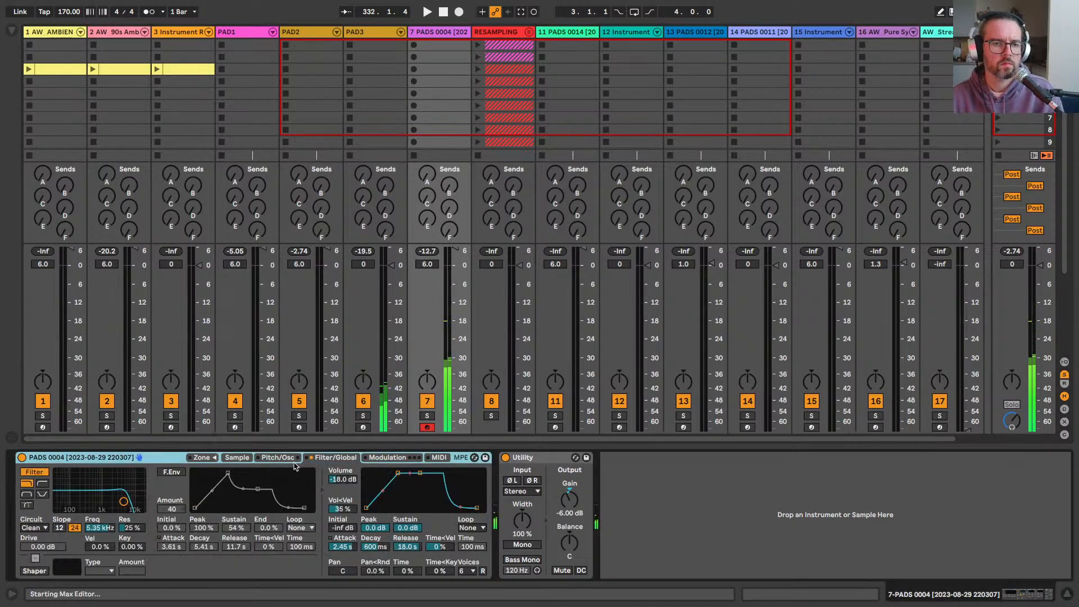
pyautogui.moveTo(132, 527); pyautogui.dragTo(132, 554)
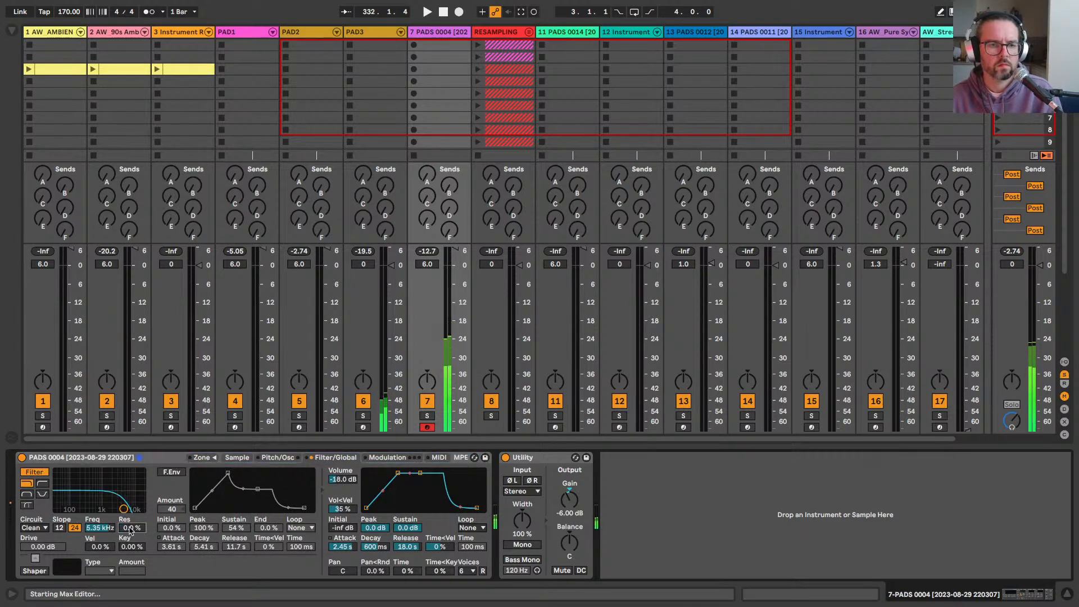
# Step: Enable LFO 2 in the PADS 0004 Sampler and assign its destination A to Sample Offset with an amount of 100
pyautogui.click(387, 457)
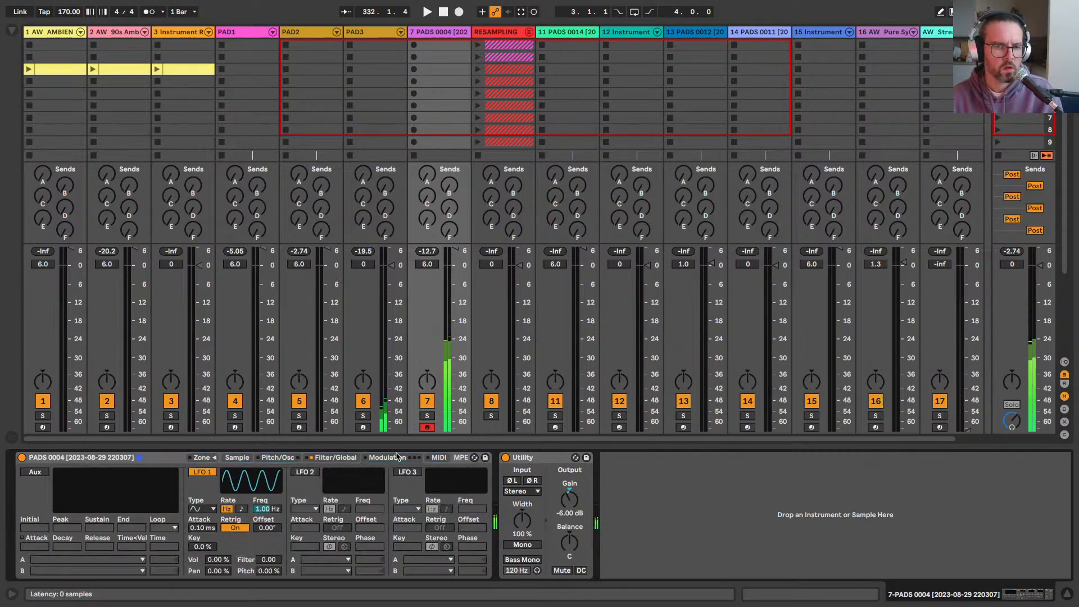
pyautogui.click(296, 472)
pyautogui.click(304, 559)
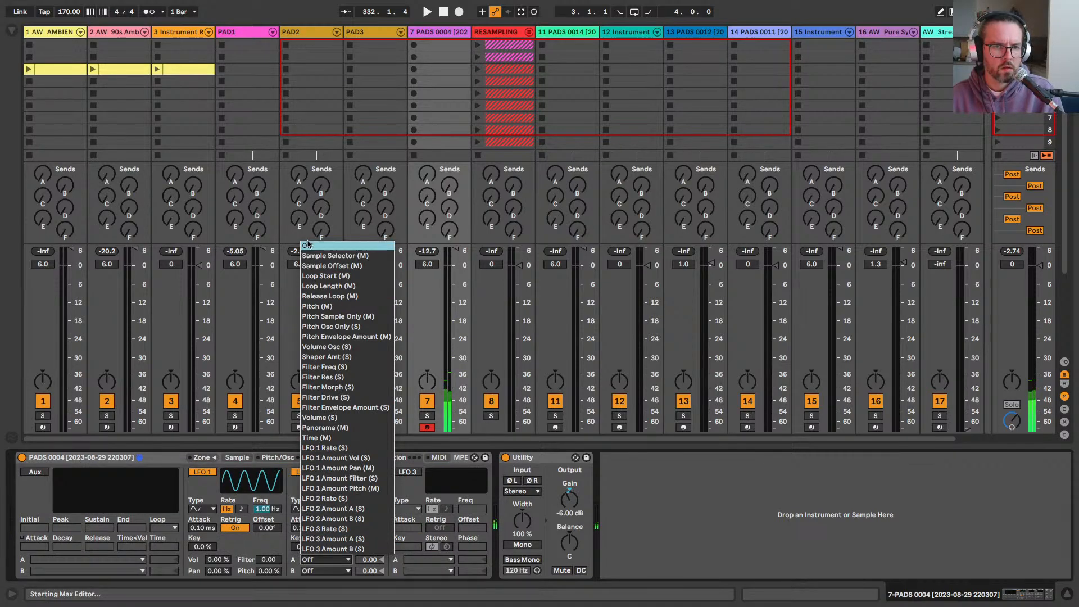
pyautogui.click(331, 266)
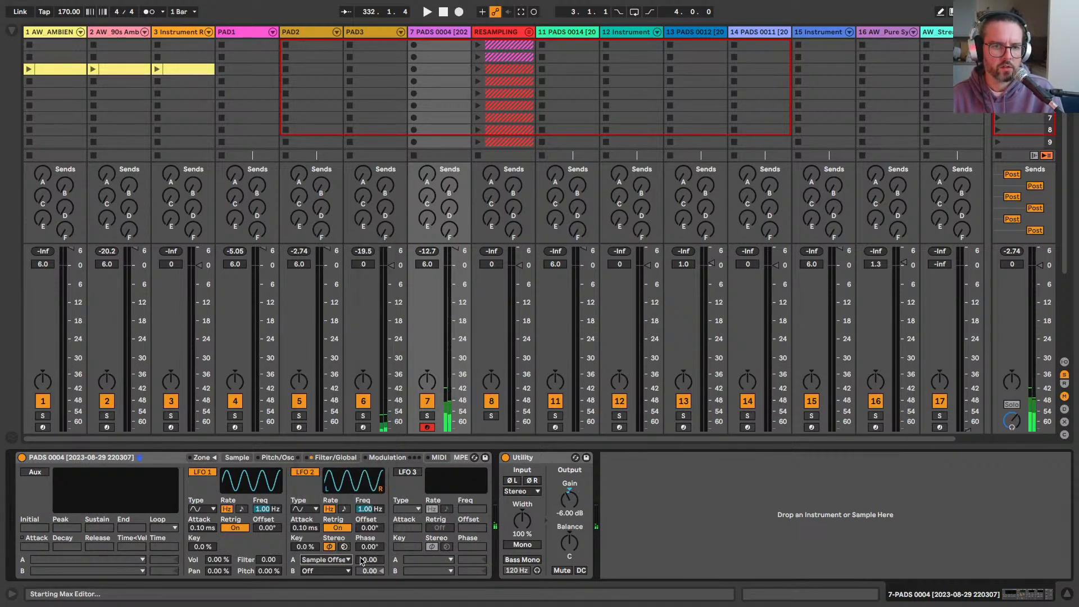
pyautogui.moveTo(368, 559); pyautogui.dragTo(368, 528)
# Step: Give the PADS 0004 Sampler's LFO 2 the random stepped waveform at 0.01 Hz with retrigger on
pyautogui.click(300, 509)
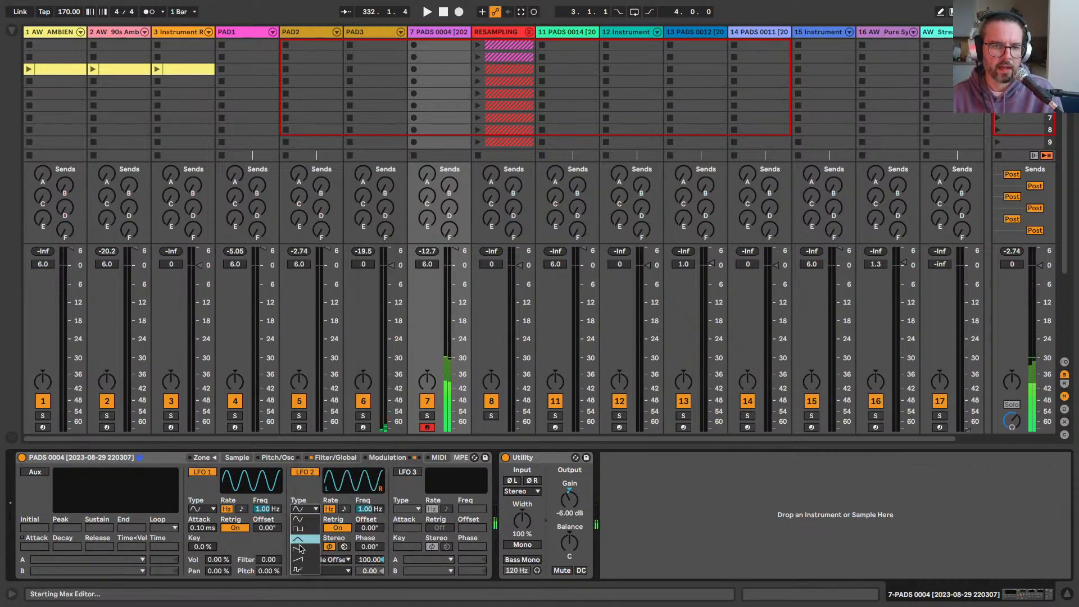
pyautogui.click(299, 569)
pyautogui.click(345, 526)
pyautogui.moveTo(365, 509); pyautogui.dragTo(343, 551)
pyautogui.click(336, 527)
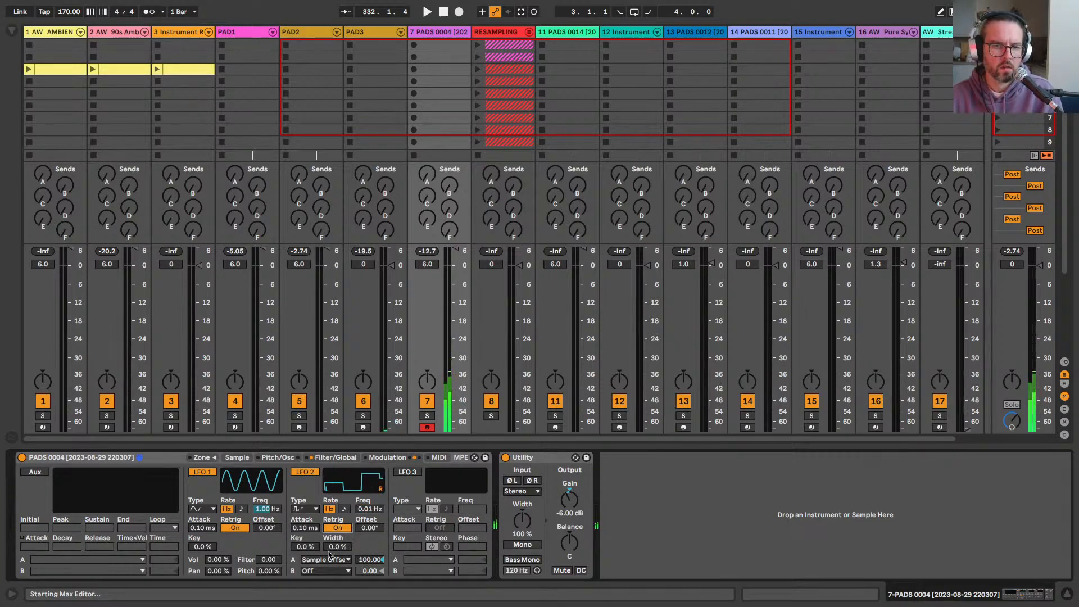
# Step: Assign destination B of the PADS 0004 Sampler's LFO 2 to Panorama with an amount of 50
pyautogui.click(326, 571)
pyautogui.click(321, 440)
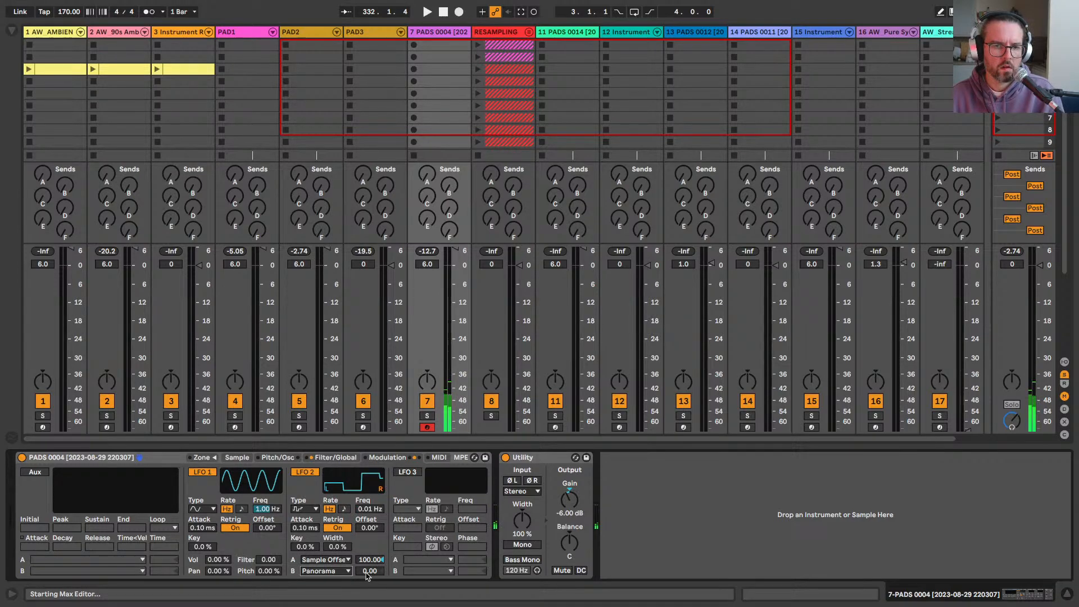
pyautogui.moveTo(367, 570); pyautogui.dragTo(366, 551)
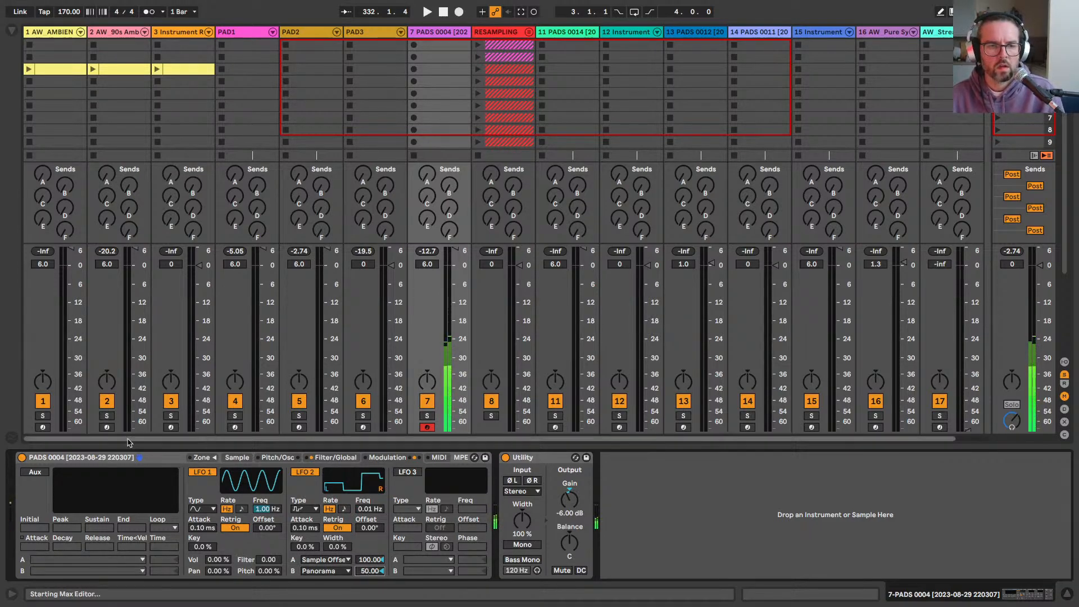
pyautogui.click(186, 460)
pyautogui.click(229, 460)
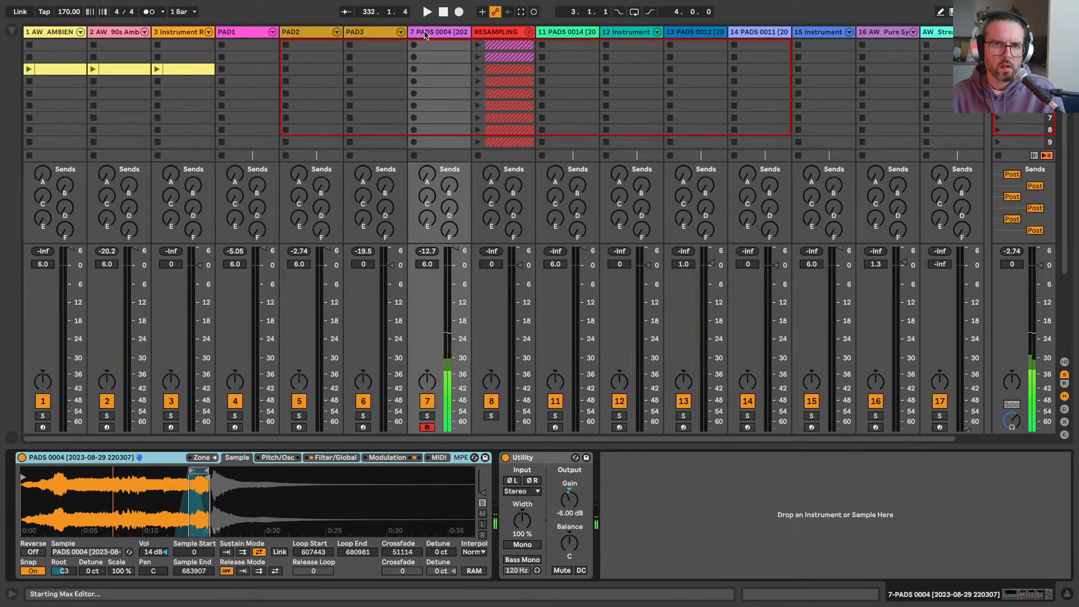
# Step: Delete the PADS 0004 track and arm the PADS 0014 track
pyautogui.press('Delete')
pyautogui.click(490, 337)
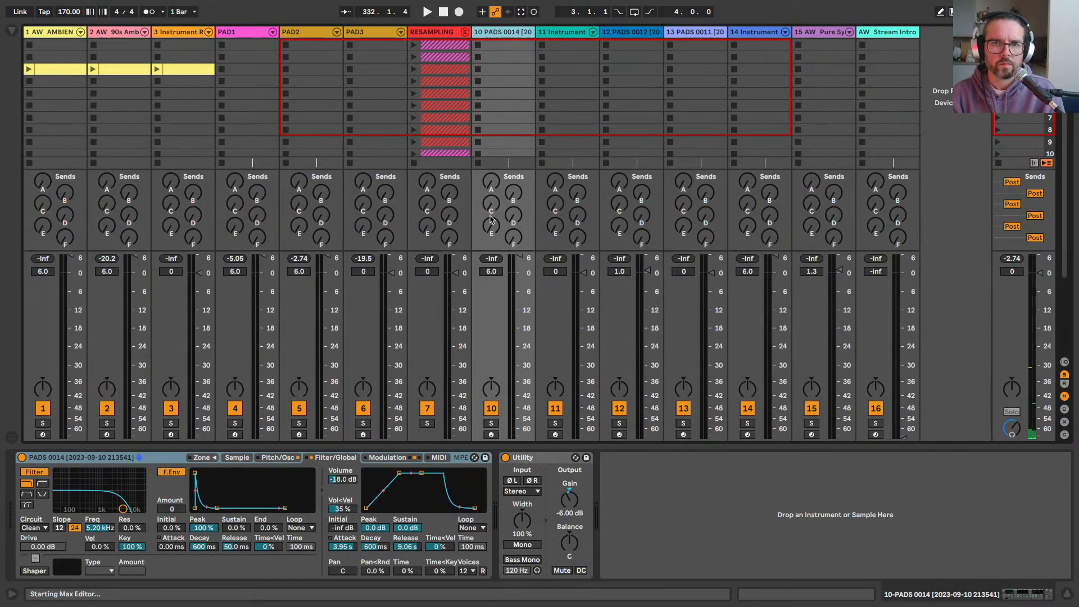
pyautogui.click(491, 435)
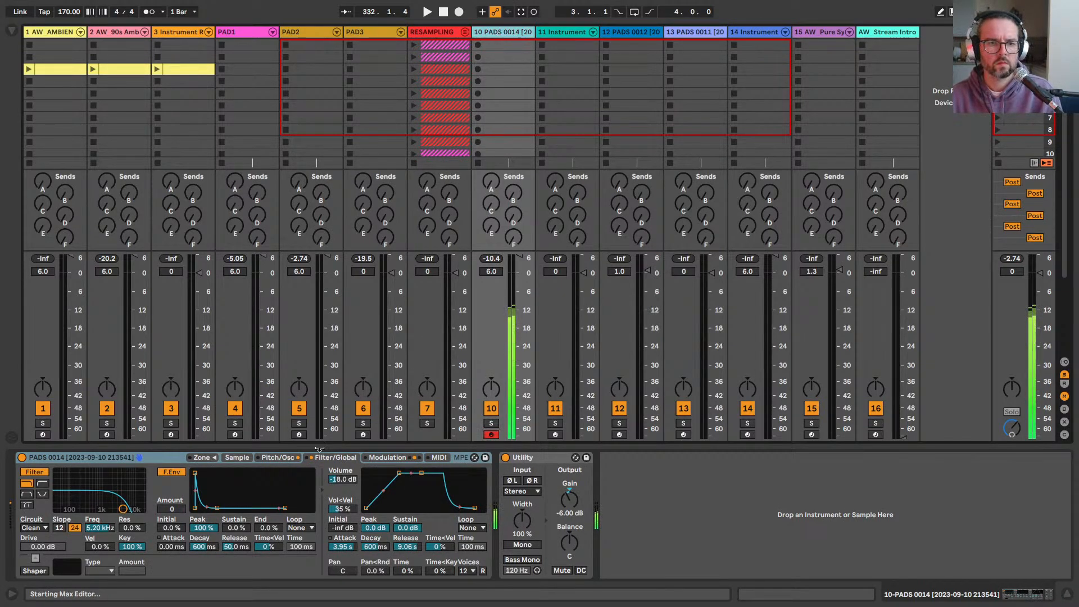
# Step: Group the PADS 0014 Sampler into an Instrument Rack and duplicate its chain
pyautogui.click(281, 458)
pyautogui.click(384, 458)
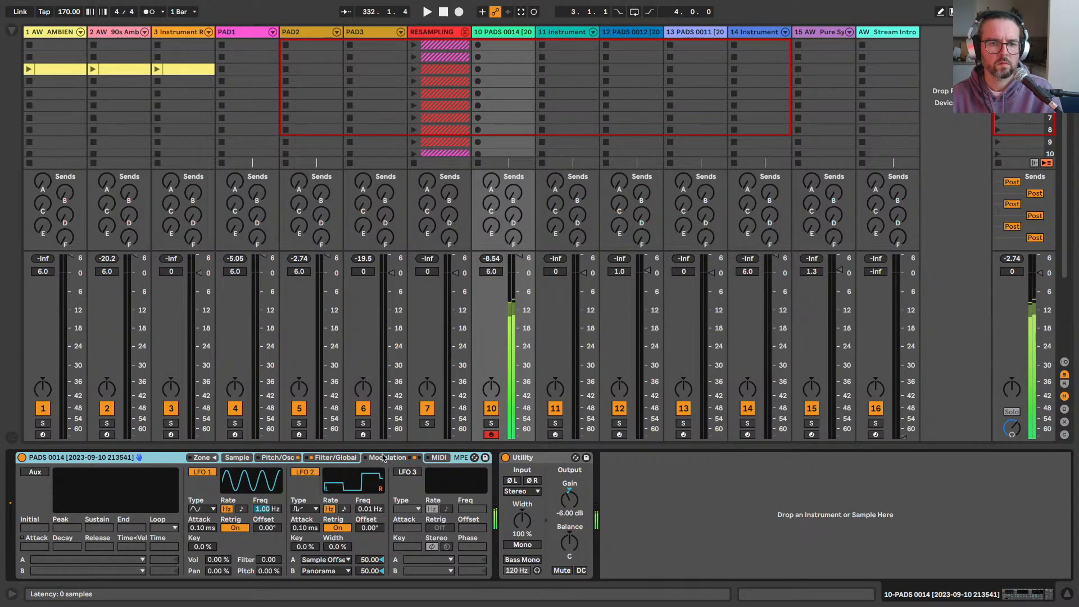
pyautogui.click(276, 457)
pyautogui.click(235, 457)
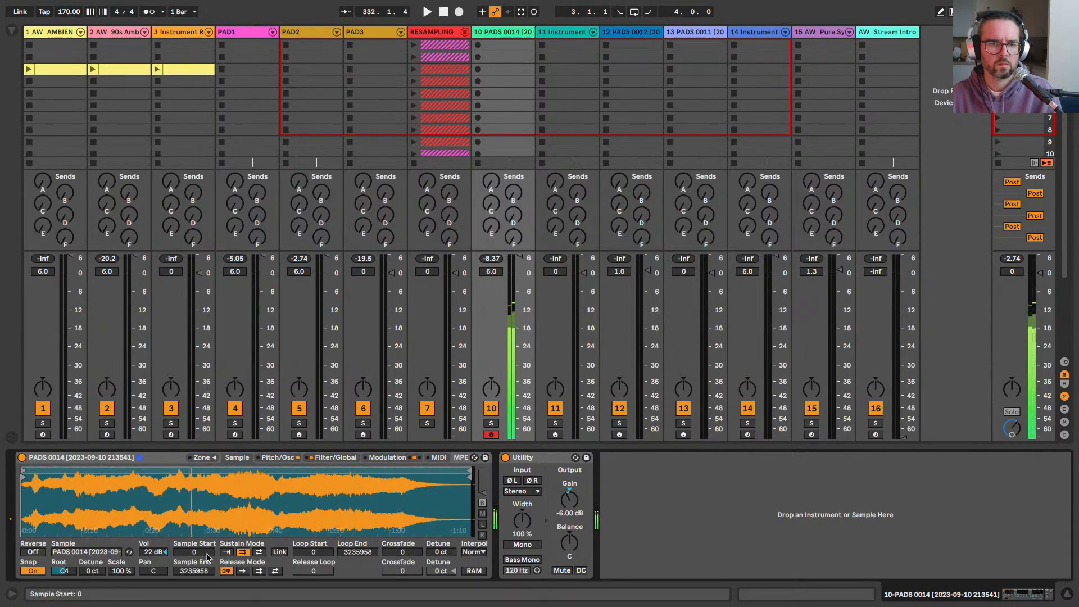
pyautogui.click(67, 456)
pyautogui.press('super+g')
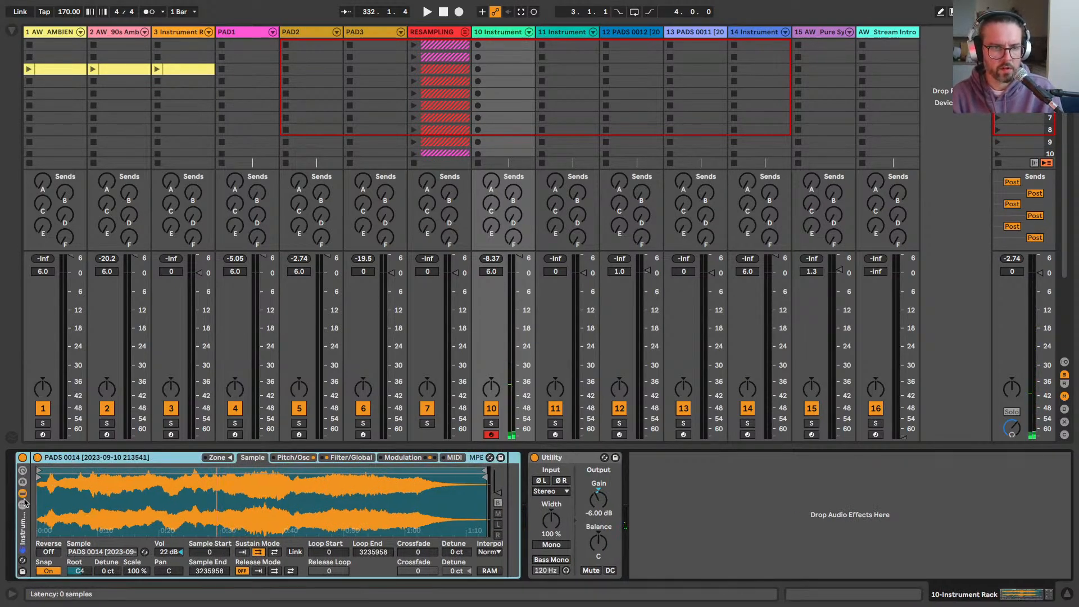
pyautogui.press('super+d')
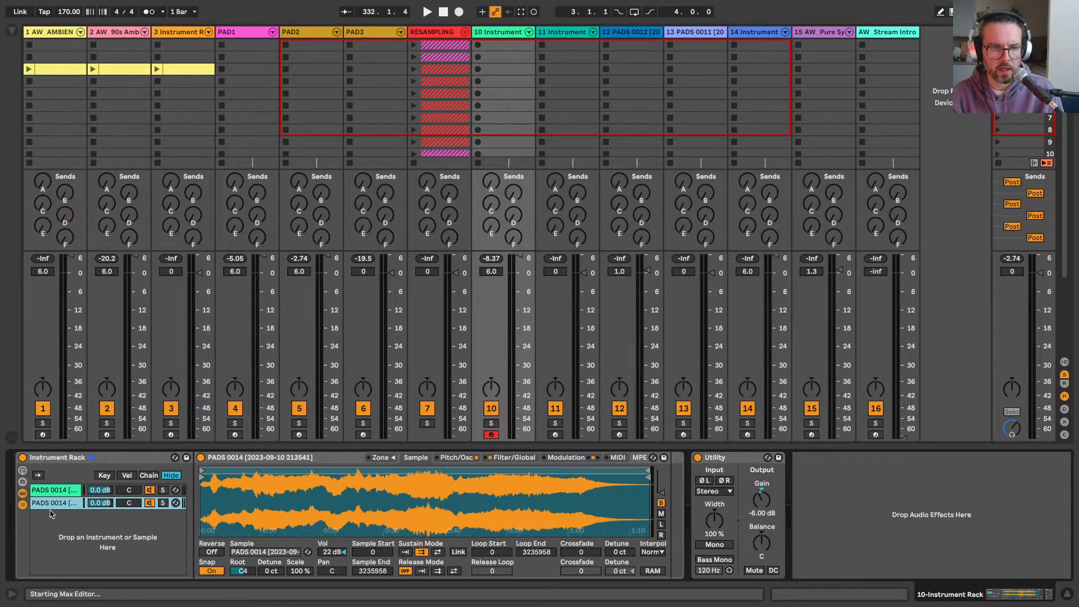
pyautogui.click(247, 569)
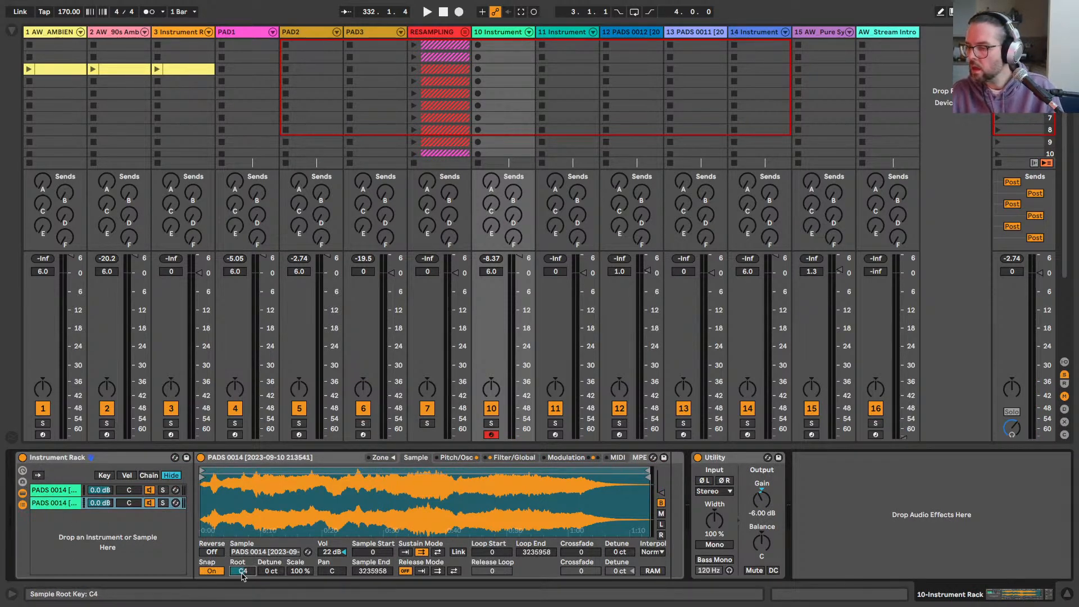
# Step: Set both rack chains' volumes to -6 dB and the second chain's LFO 2 Sample Offset amount to 100
pyautogui.click(94, 494)
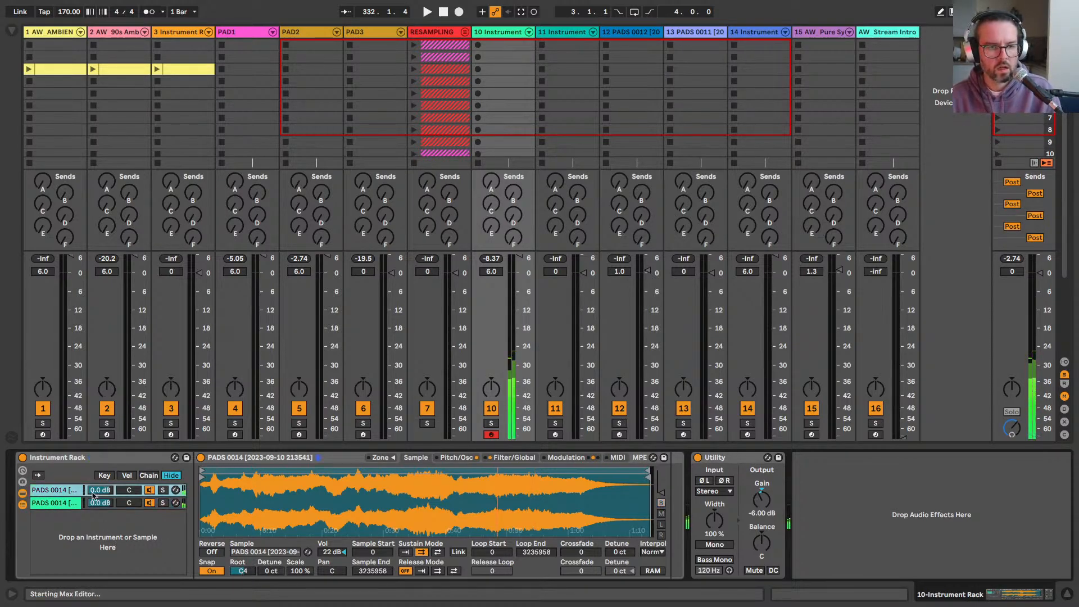
pyautogui.write('-6')
pyautogui.press('Return')
pyautogui.click(97, 504)
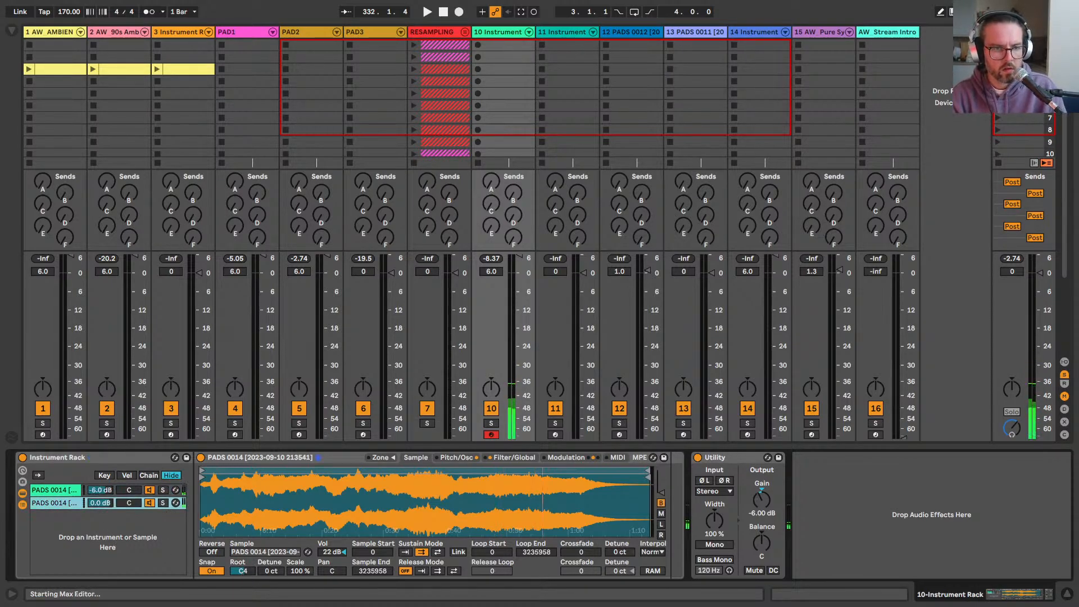
pyautogui.write('-6')
pyautogui.press('Return')
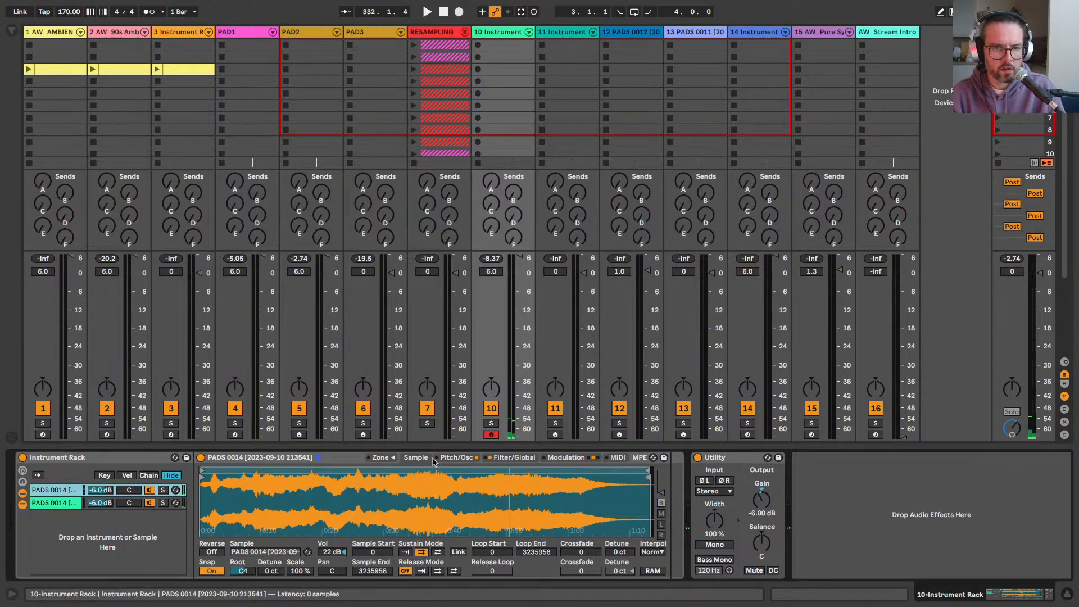
pyautogui.click(556, 458)
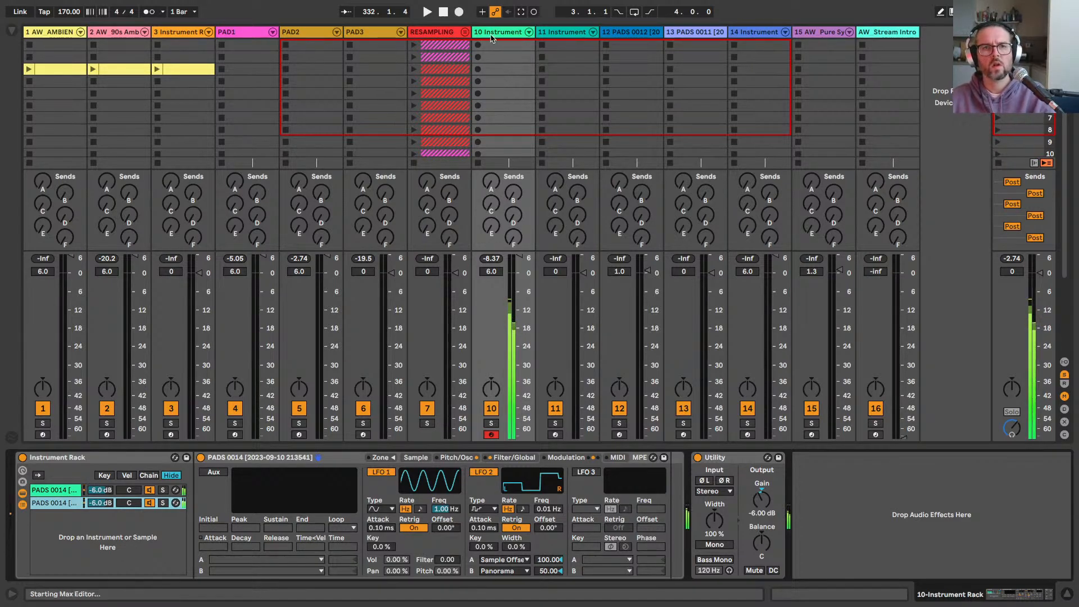
# Step: Rename the PADS 0014 rack track to PAD4 and place it directly before the RESAMPLING track
pyautogui.press('super+r')
pyautogui.write('4')
pyautogui.press('Return')
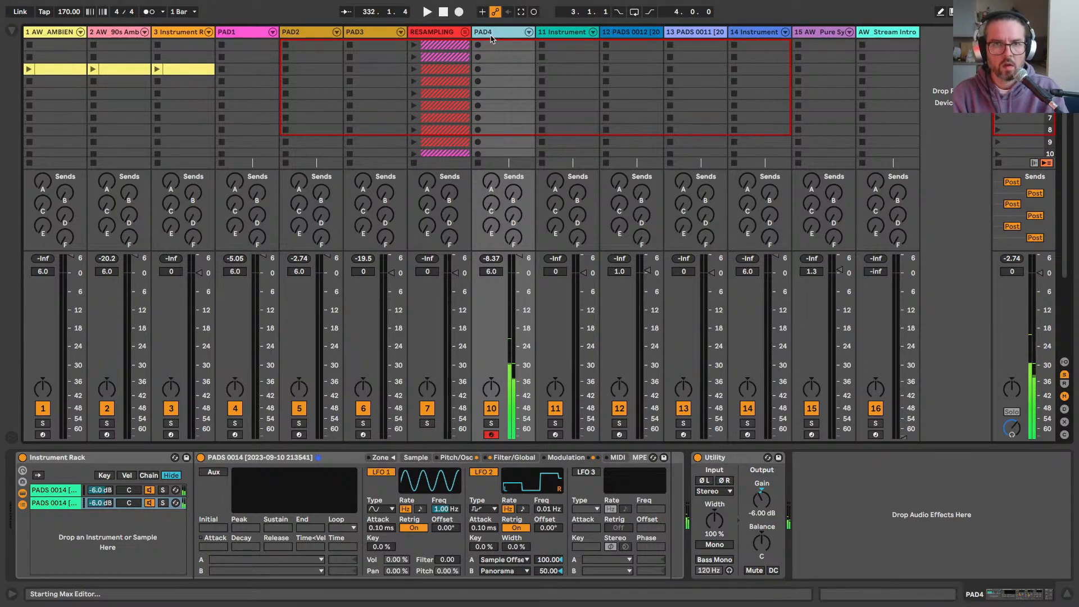
pyautogui.moveTo(412, 32); pyautogui.dragTo(531, 32)
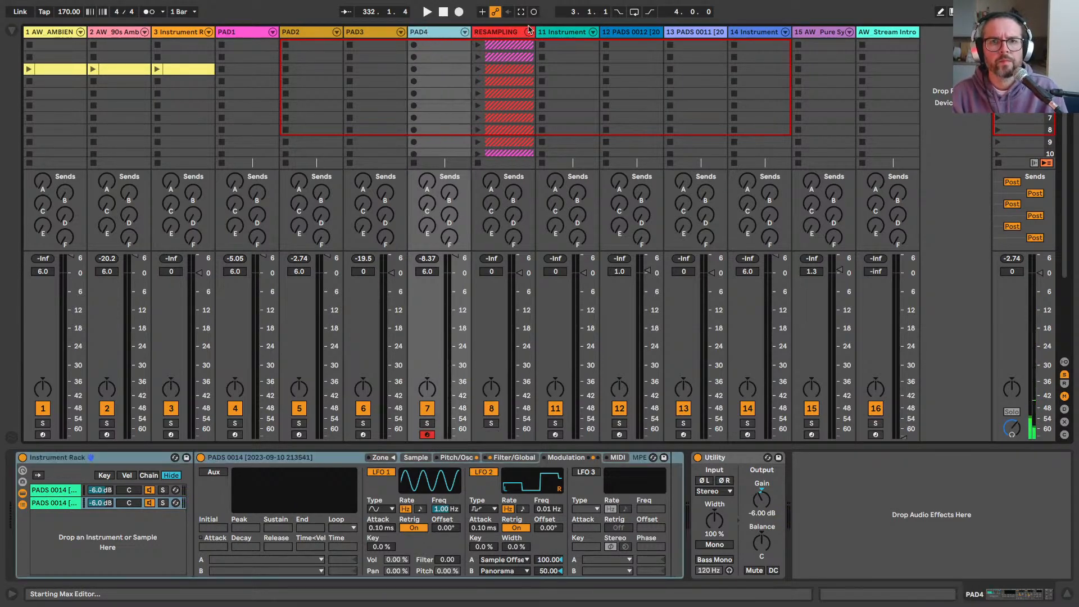
# Step: Arm the Instrument Rack track that follows RESAMPLING and set the Samplers in its first two chains to 12 voices
pyautogui.click(551, 33)
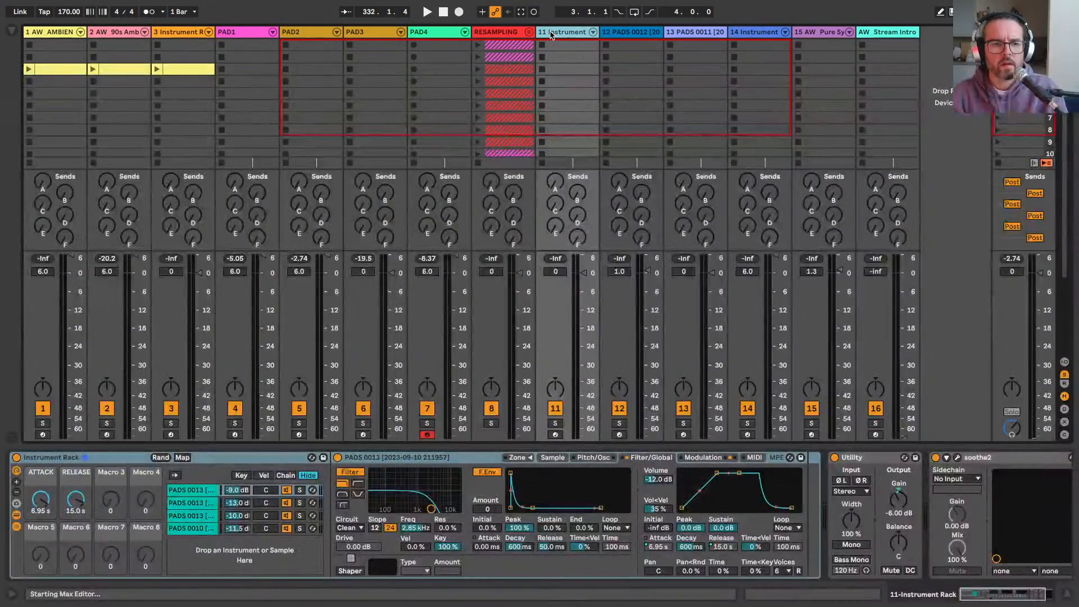
pyautogui.click(554, 434)
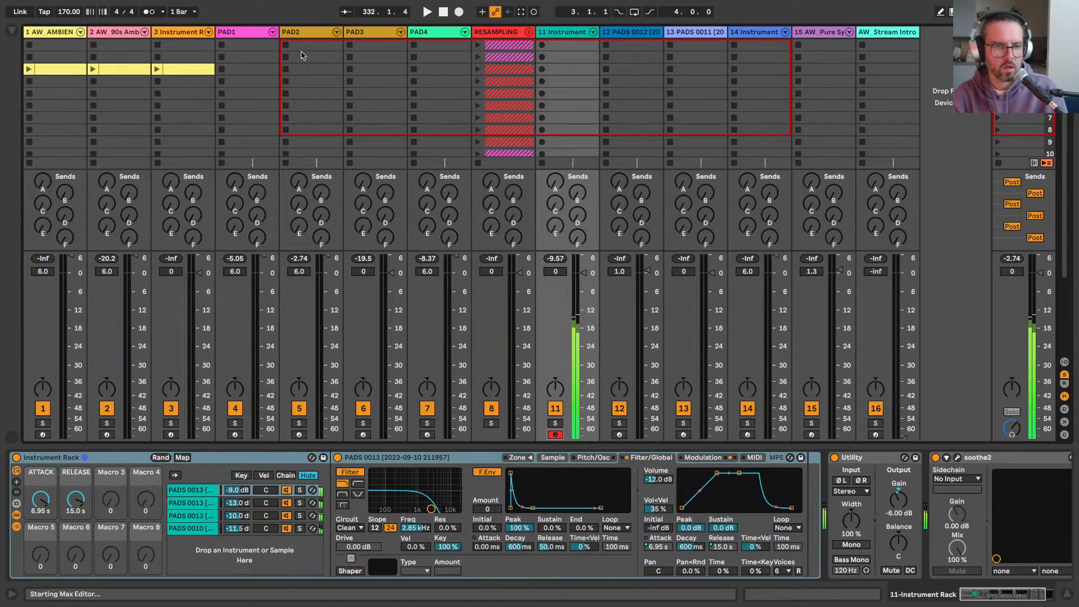
pyautogui.hscroll(1, 494, 527)
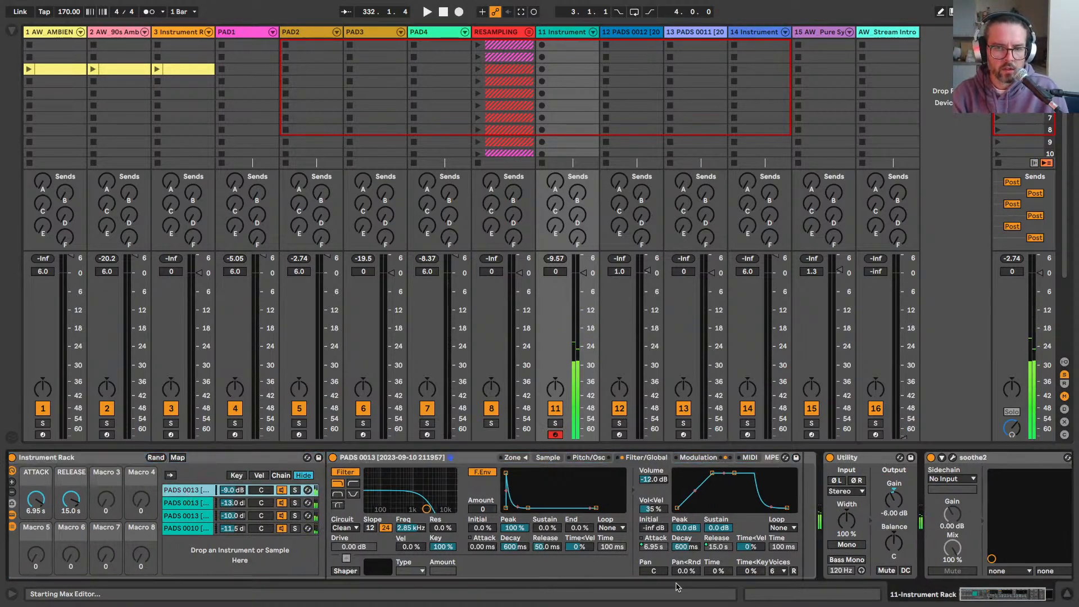
pyautogui.click(774, 571)
pyautogui.click(778, 515)
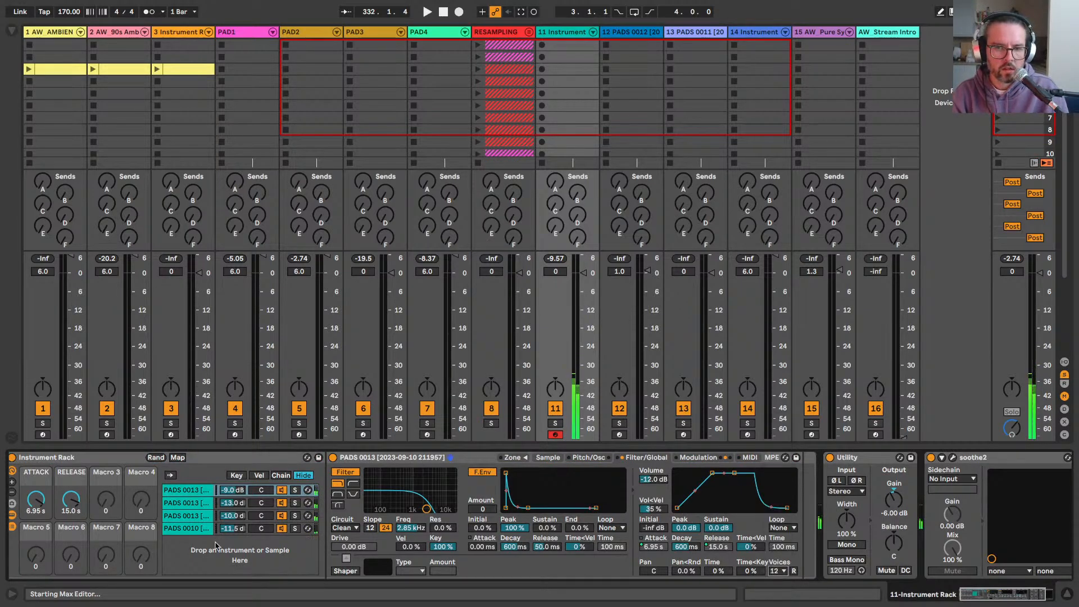
pyautogui.click(171, 502)
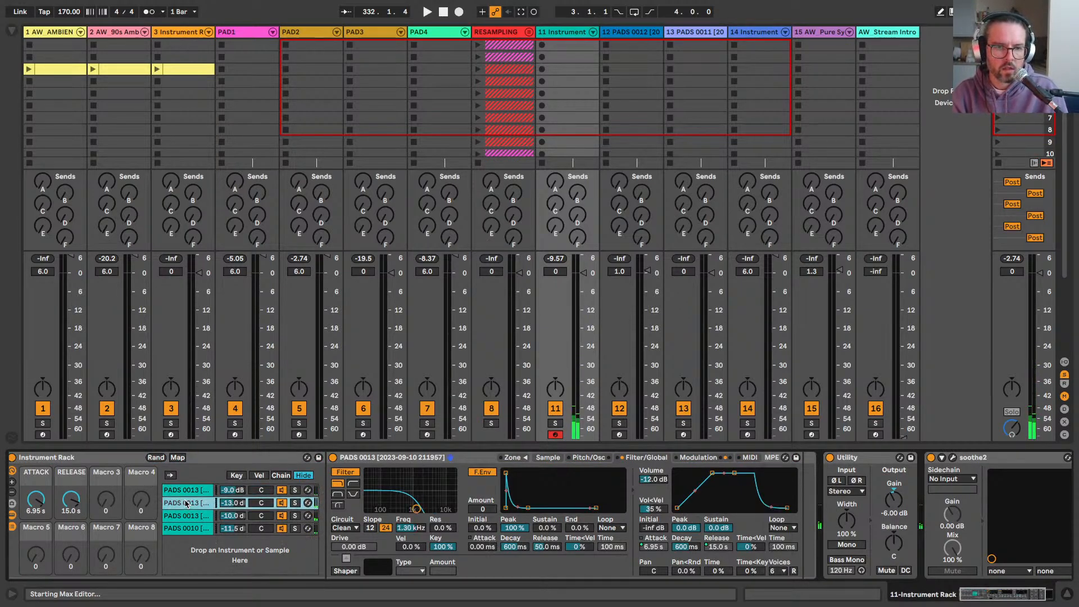
pyautogui.click(777, 570)
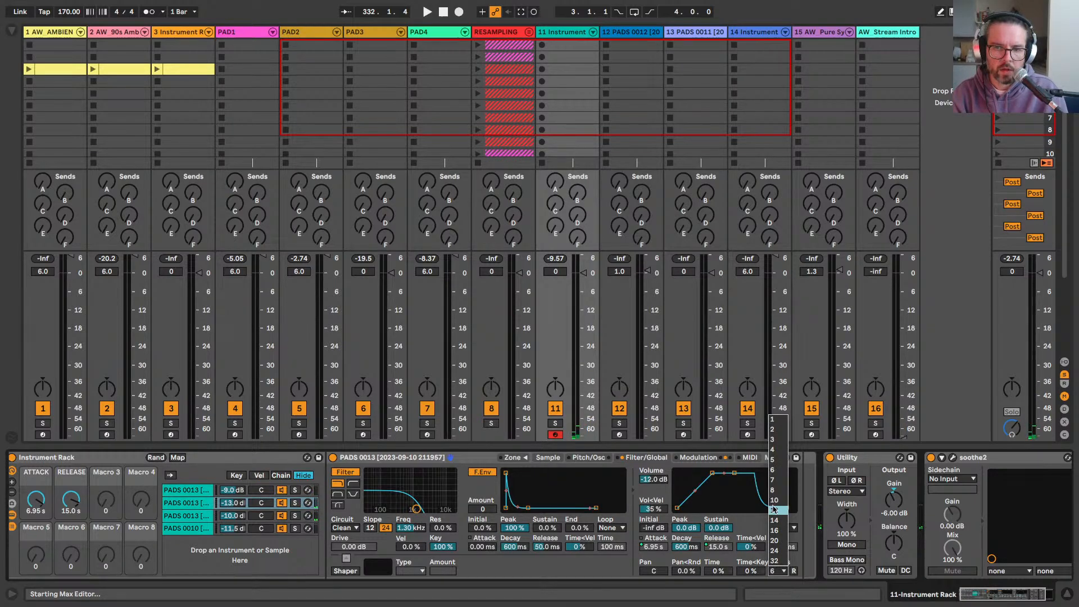
pyautogui.click(774, 511)
# Step: Set the Samplers in the rack's third and fourth chains to 12 voices
pyautogui.click(164, 516)
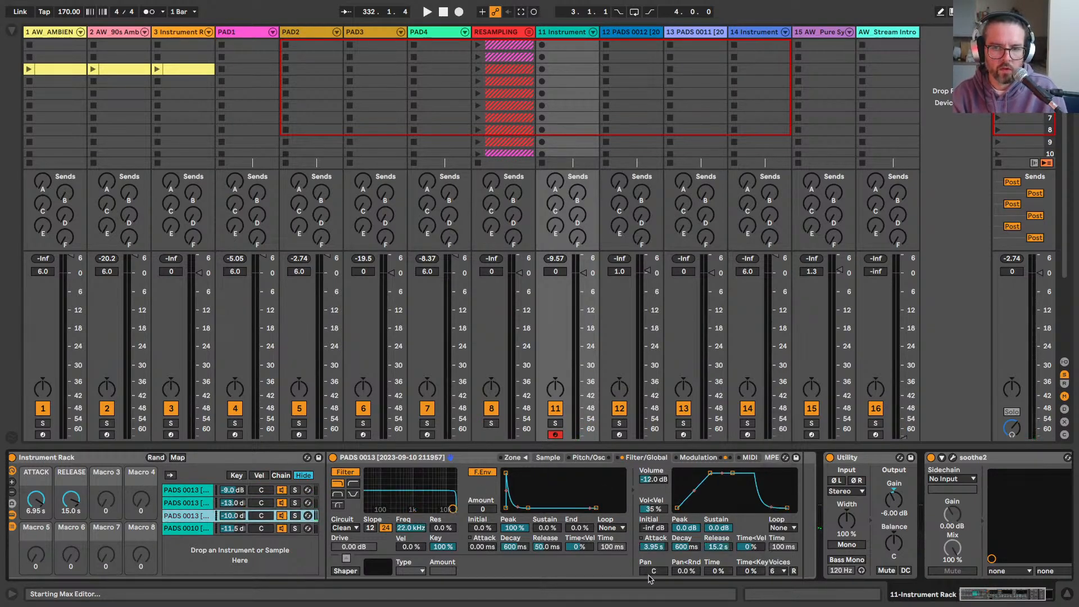
pyautogui.click(783, 571)
pyautogui.click(781, 511)
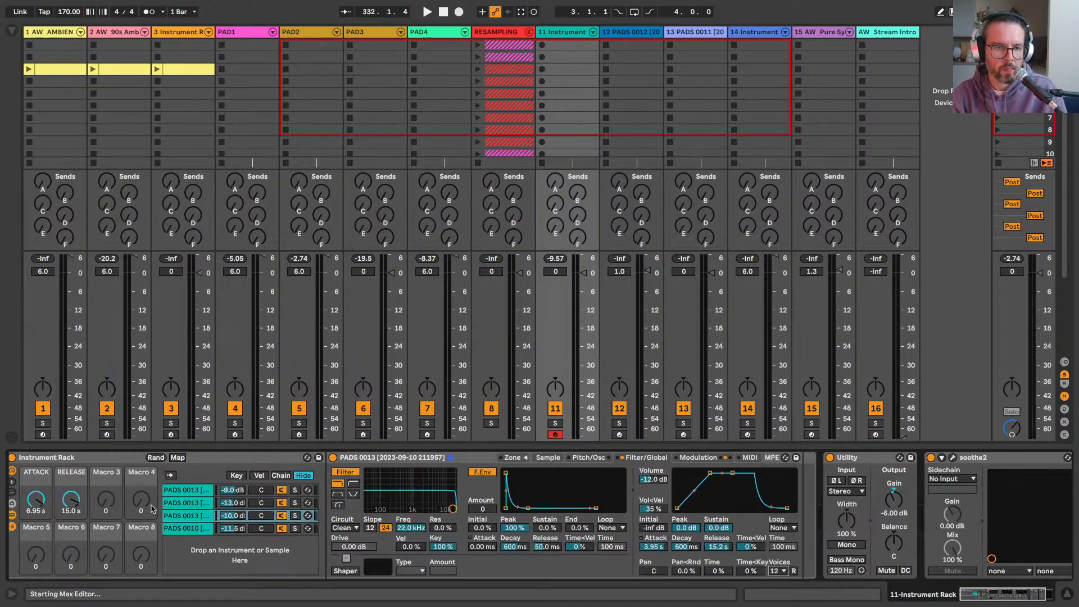
pyautogui.click(170, 528)
pyautogui.click(780, 570)
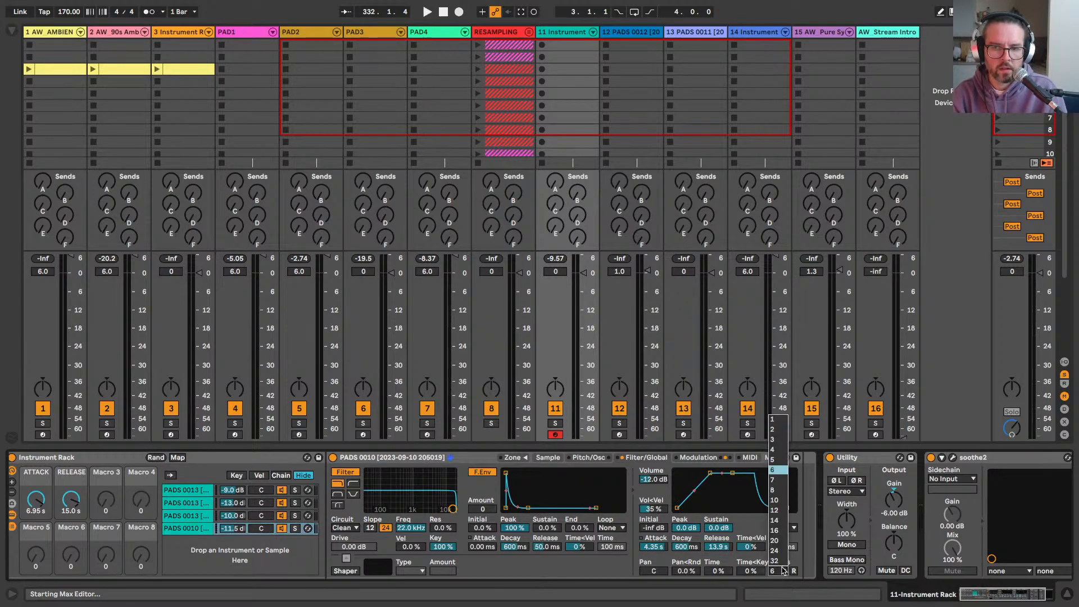
pyautogui.click(774, 510)
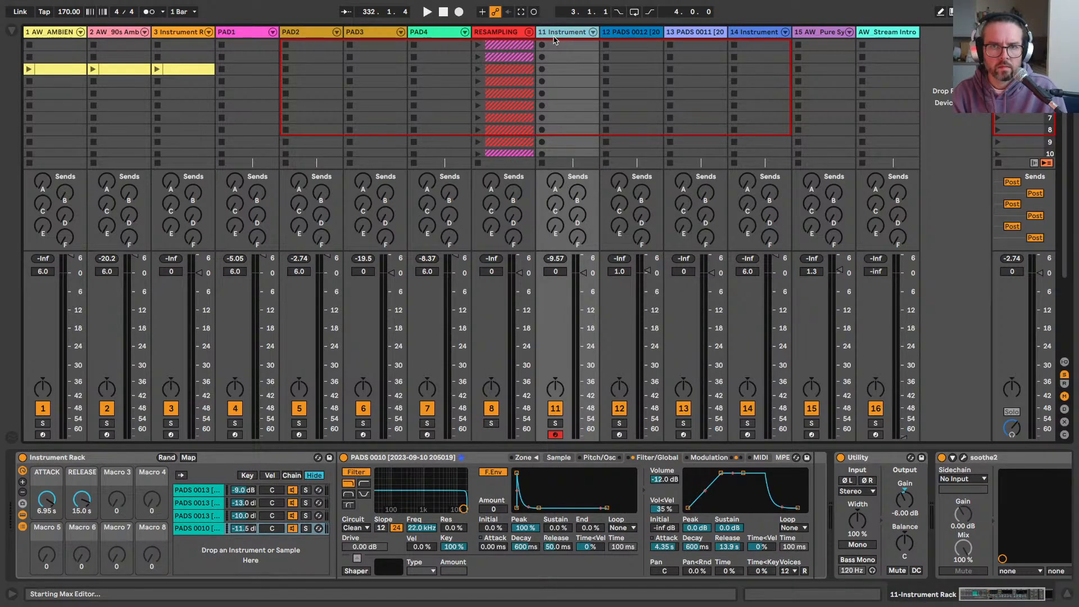
# Step: Rename the four-chain Instrument Rack track to PAD5 and place it directly before the RESAMPLING track
pyautogui.press('super+r')
pyautogui.write('PAD5')
pyautogui.press('Return')
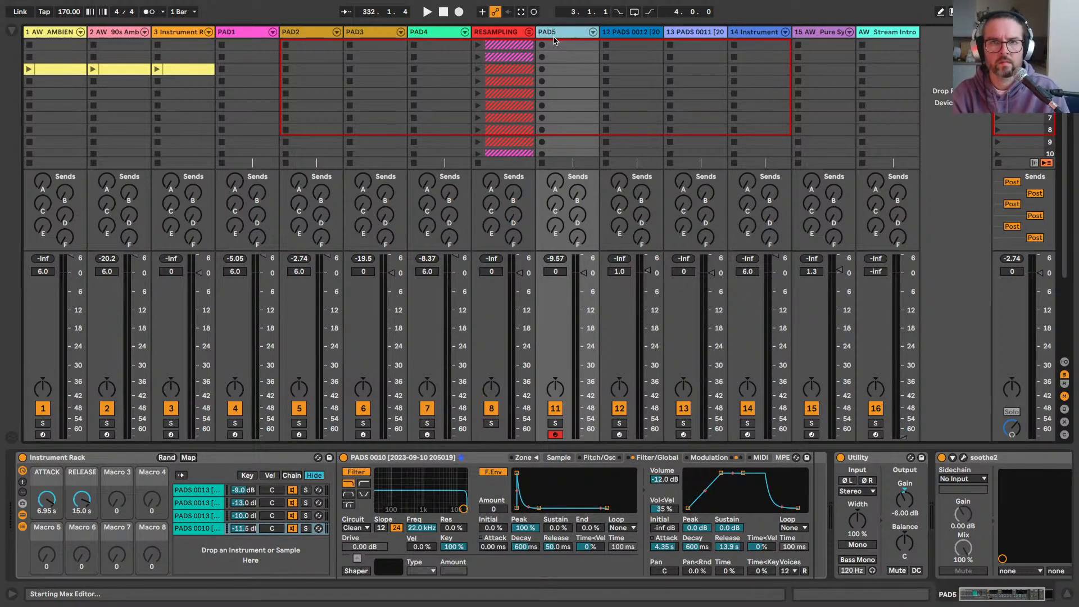
pyautogui.moveTo(552, 35); pyautogui.dragTo(487, 36)
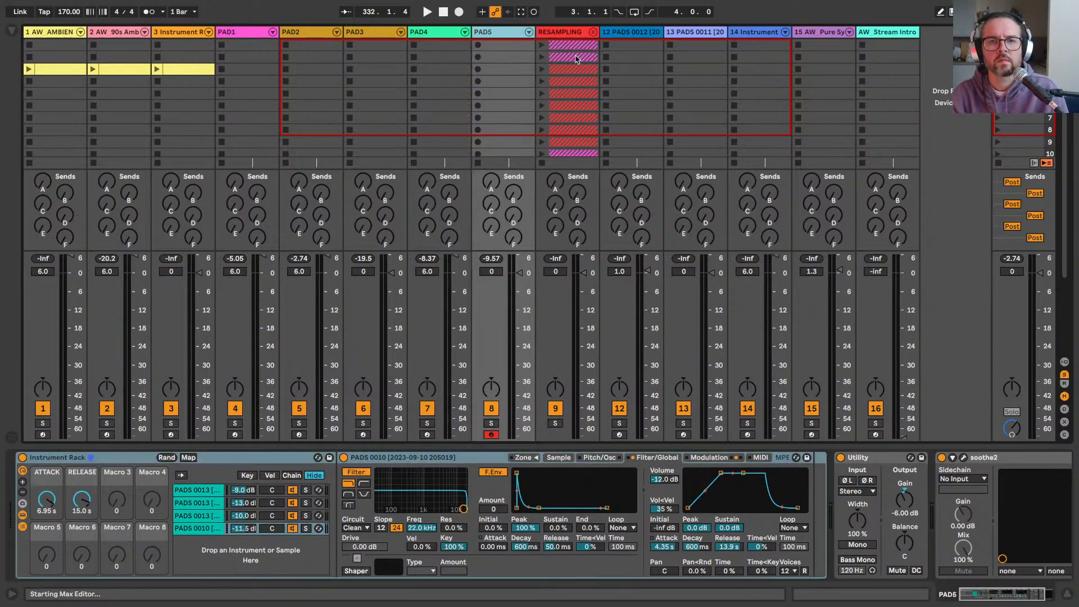
# Step: Arm the PADS 0012 track and set its Sampler's LFO 2 Sample Offset amount to 100
pyautogui.click(621, 35)
pyautogui.click(504, 104)
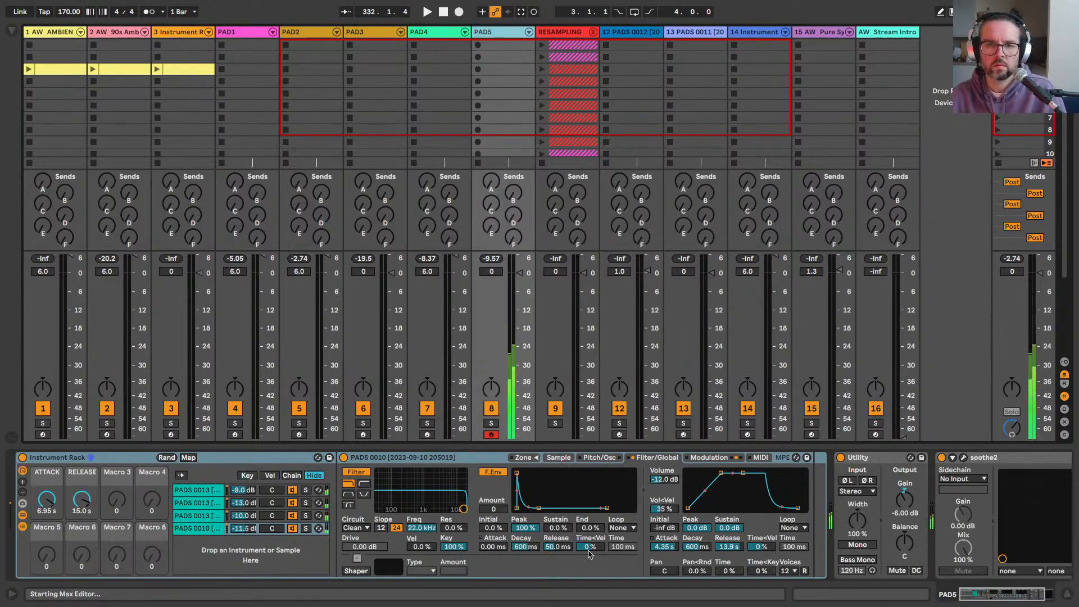
pyautogui.click(619, 434)
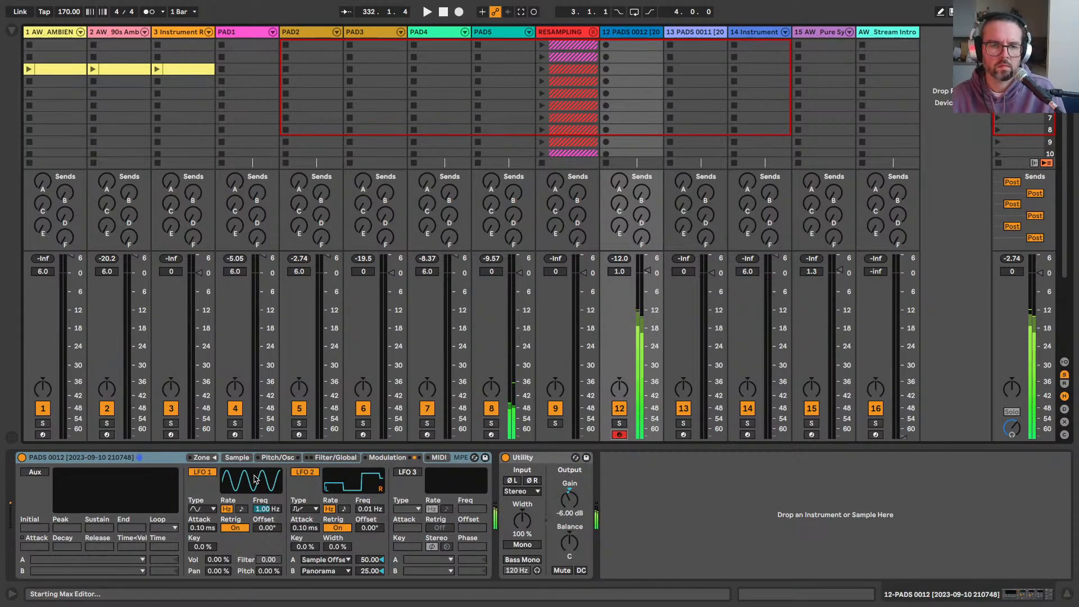
pyautogui.click(290, 458)
pyautogui.click(388, 457)
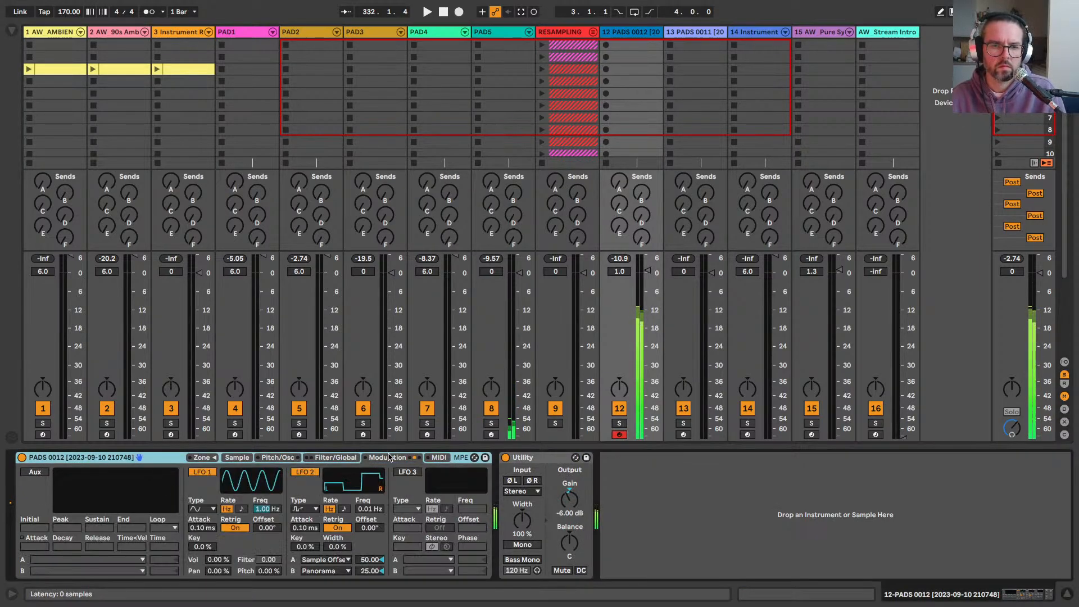
pyautogui.moveTo(368, 559); pyautogui.dragTo(368, 534)
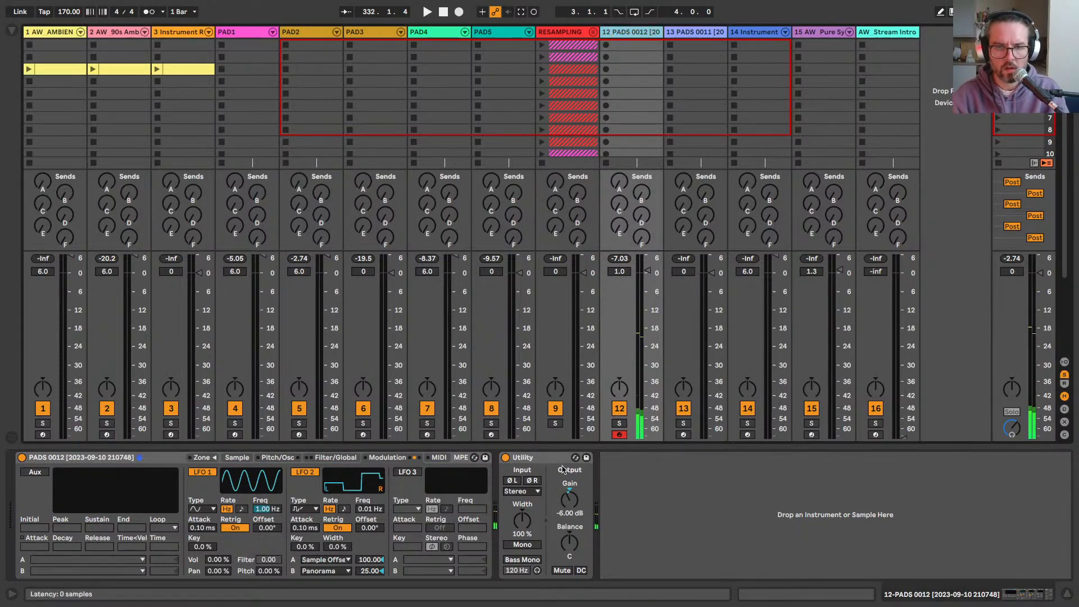
pyautogui.click(336, 457)
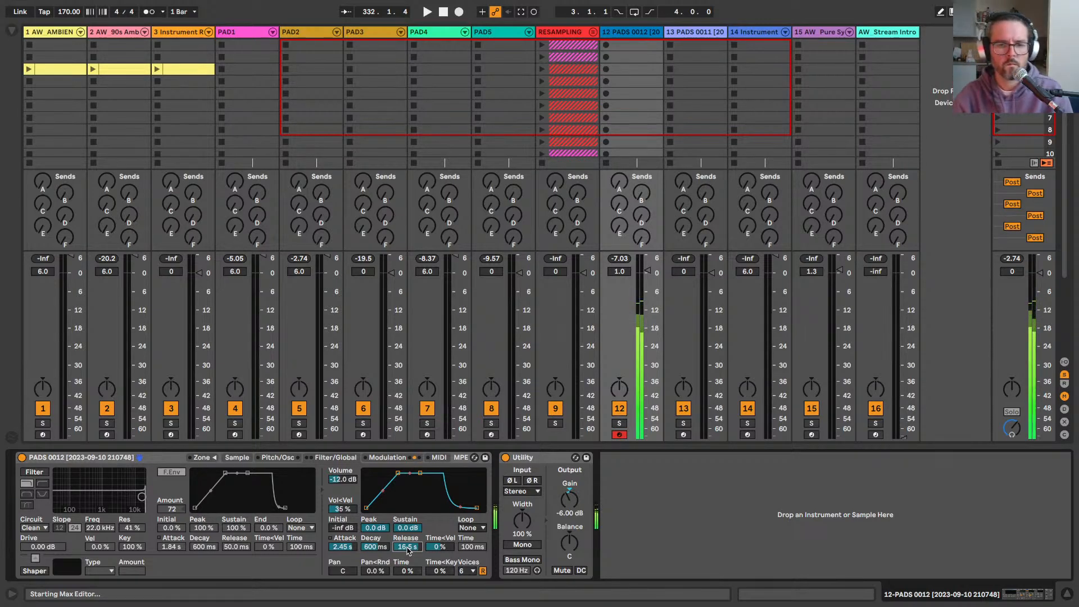
# Step: Rename the PADS 0012 track to PAD6
pyautogui.click(623, 34)
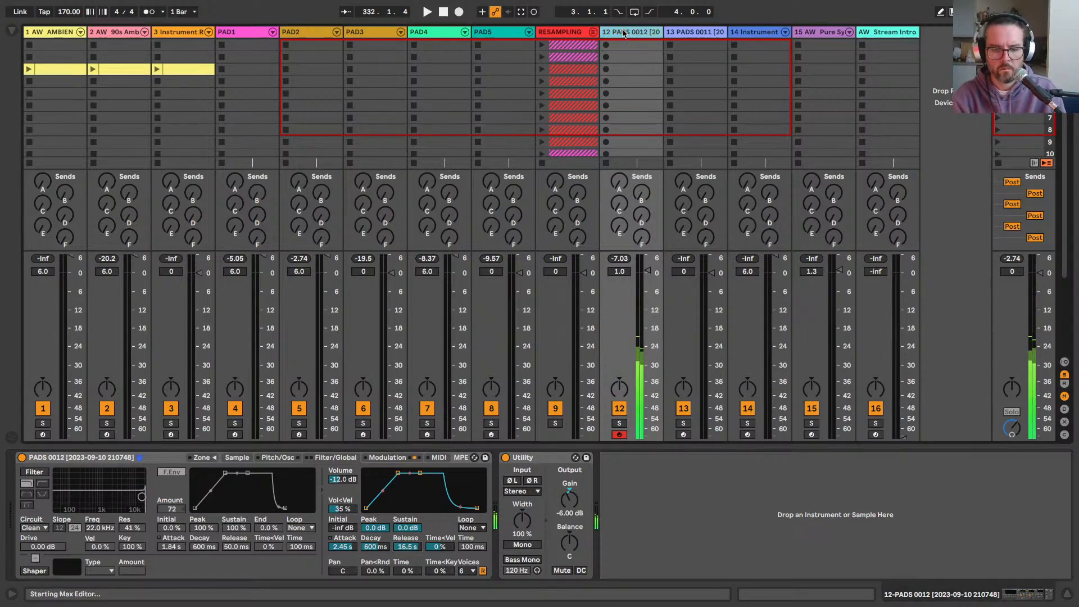
pyautogui.press('super+r')
pyautogui.write('PAD')
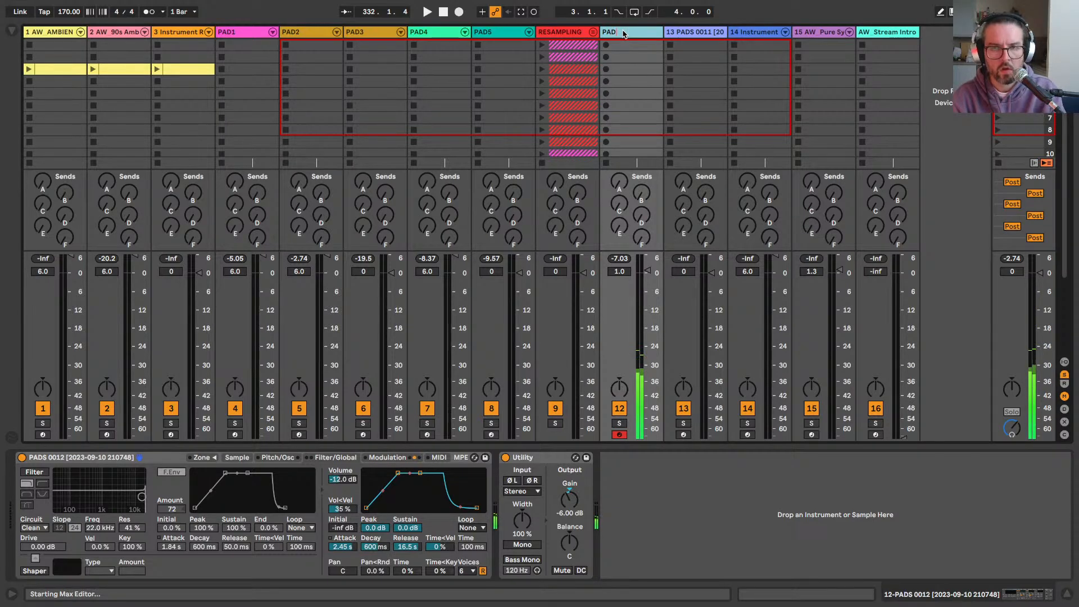
pyautogui.write('6')
# Step: Arm the PADS 0011 track, check its Sampler's LFO 2 Sample Offset amount, and rename the track to PAD7
pyautogui.click(684, 434)
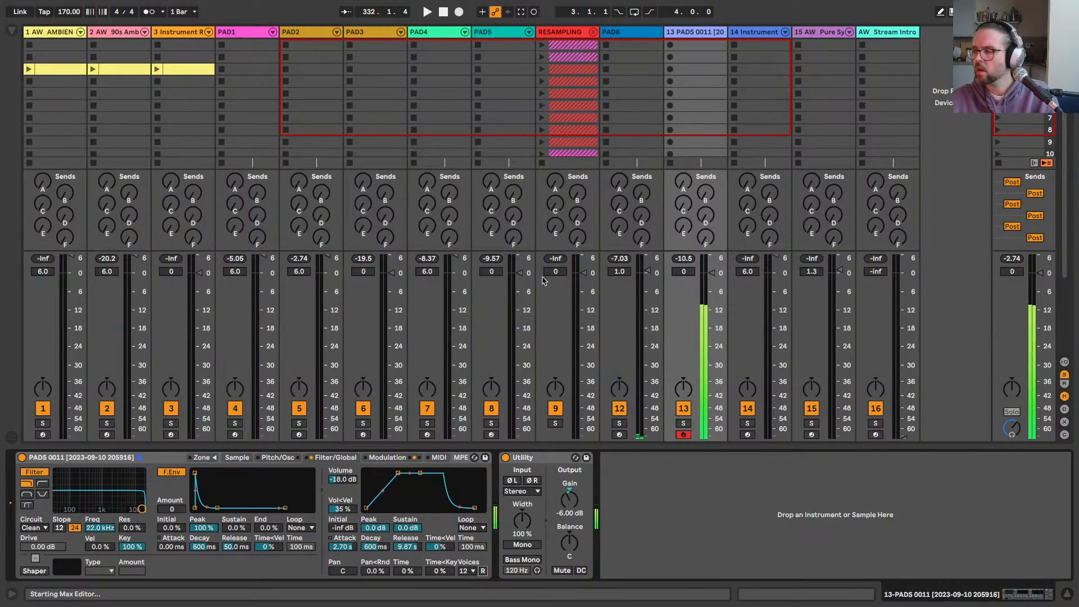
pyautogui.click(387, 456)
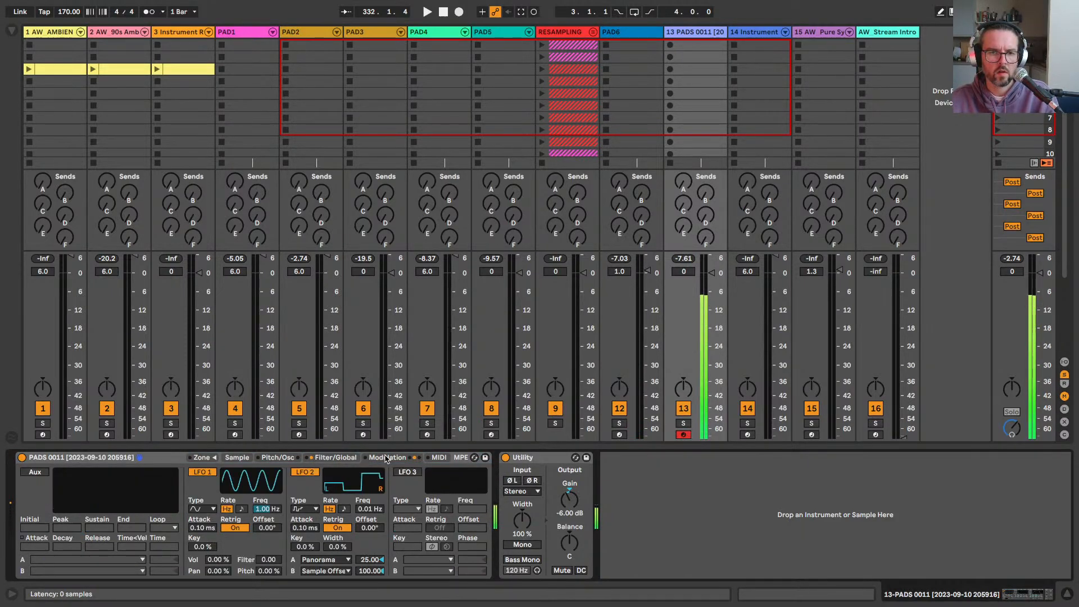
pyautogui.click(369, 571)
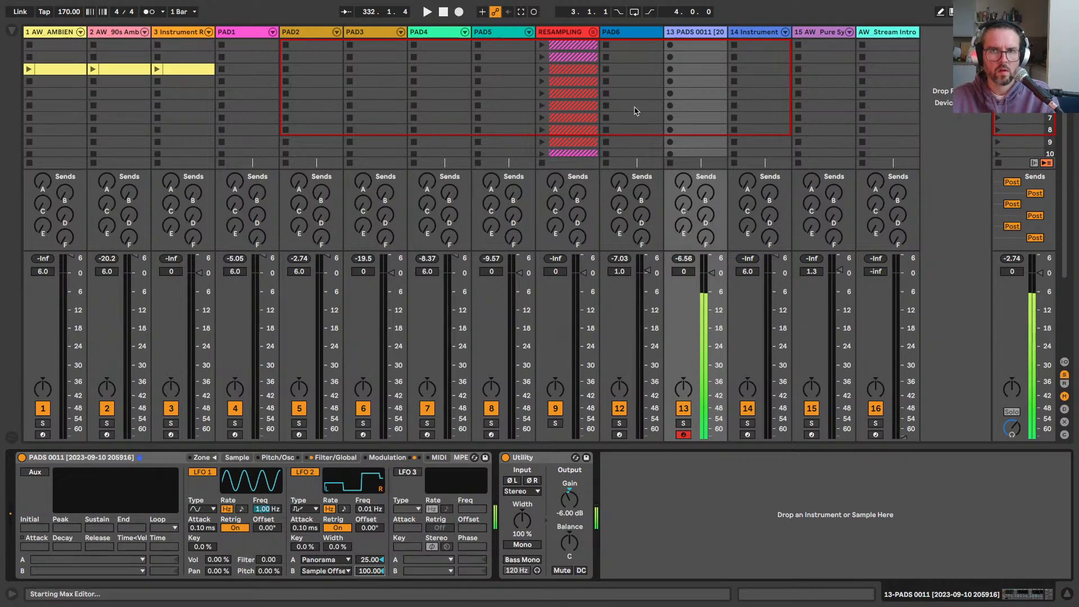
pyautogui.press('super+r')
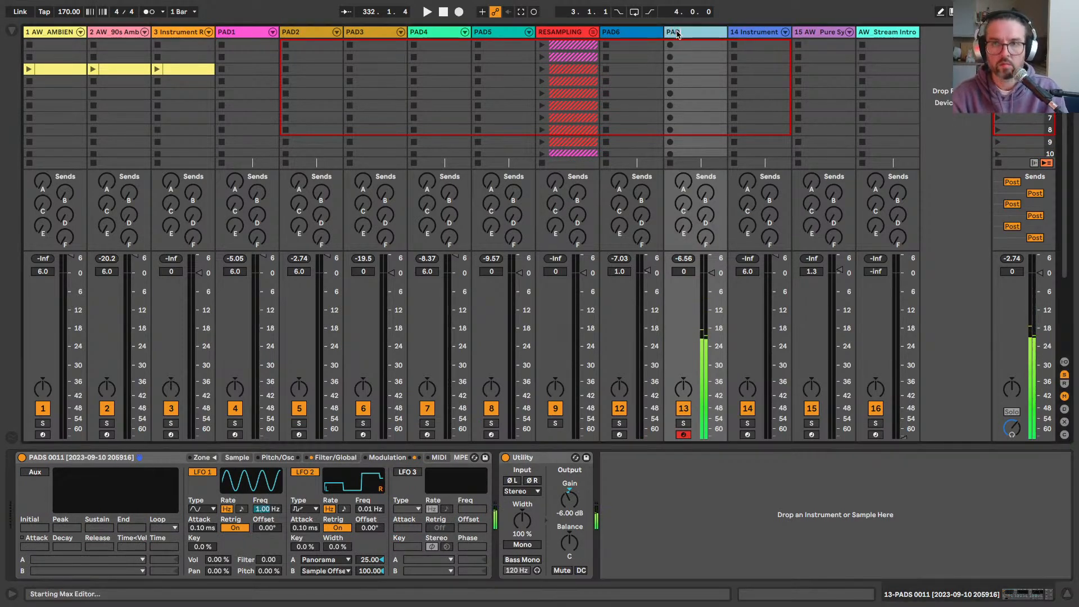
pyautogui.write('PAD7')
pyautogui.press('Return')
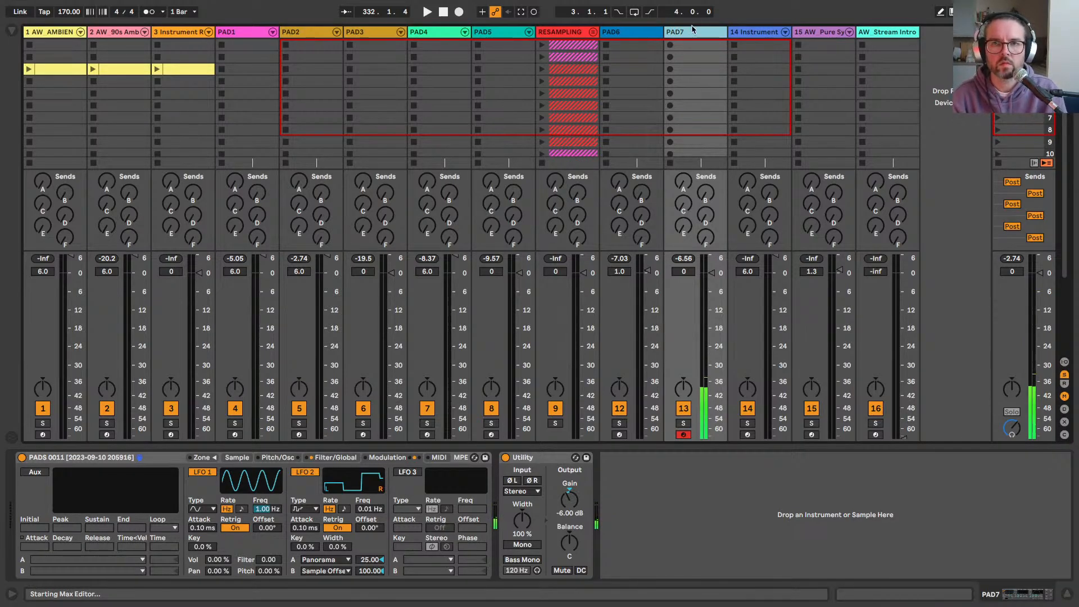
# Step: Arm the remaining Instrument Rack track, duplicate its PADS 0010 chain, and set both PADS 0010 chains to -17 dB
pyautogui.click(739, 32)
pyautogui.click(747, 435)
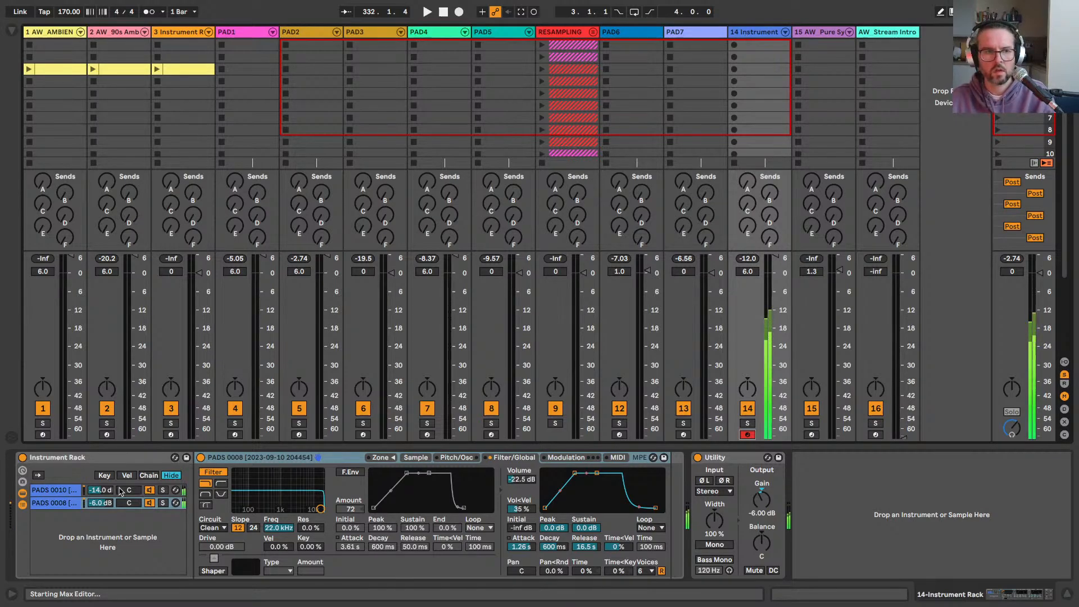
pyautogui.moveTo(121, 492); pyautogui.dragTo(52, 506)
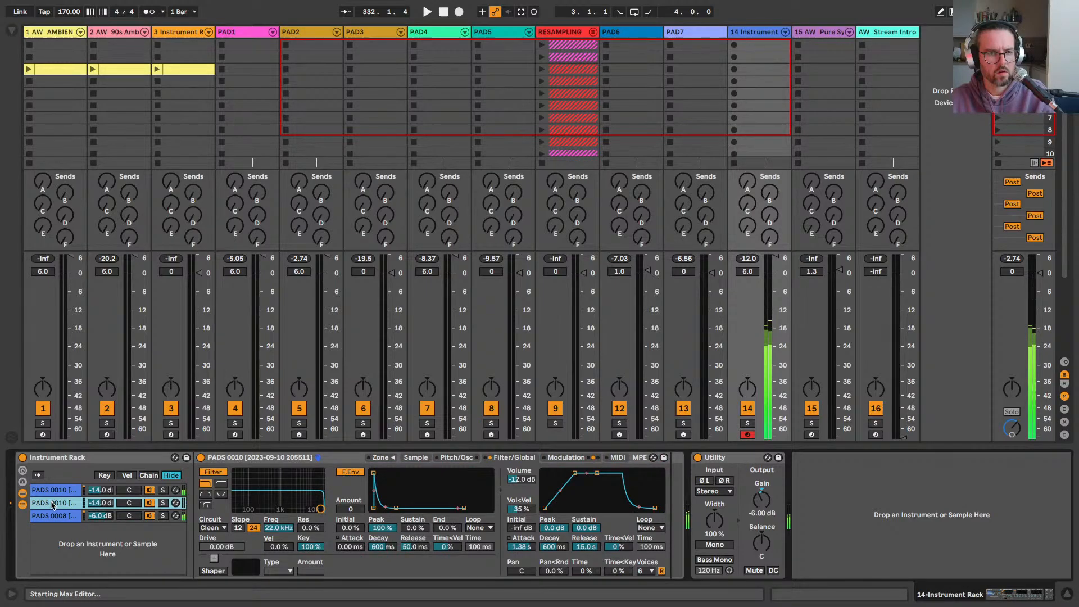
pyautogui.click(53, 490)
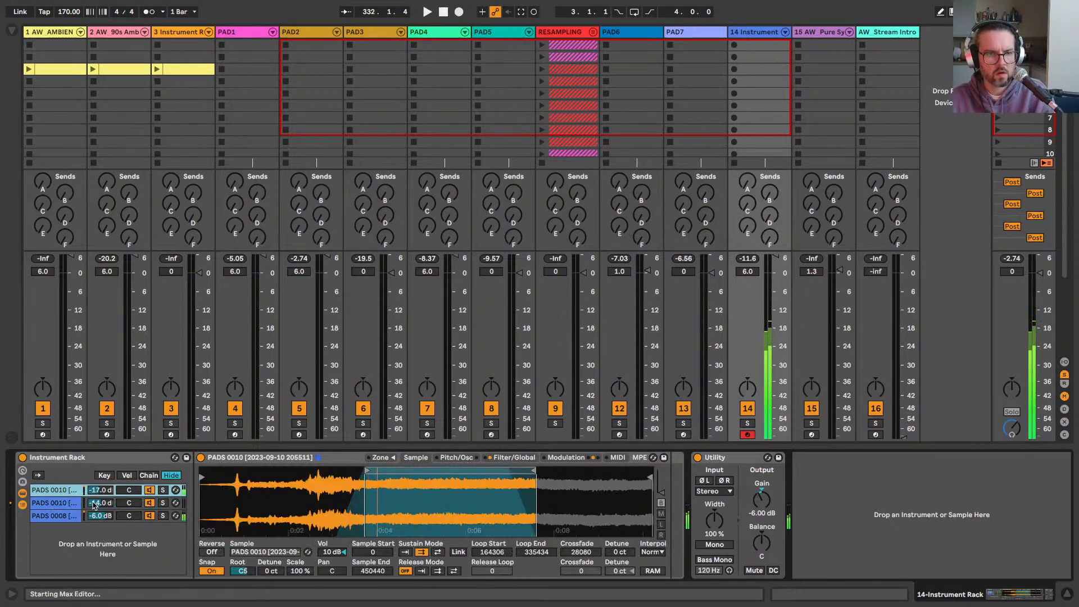
pyautogui.click(94, 503)
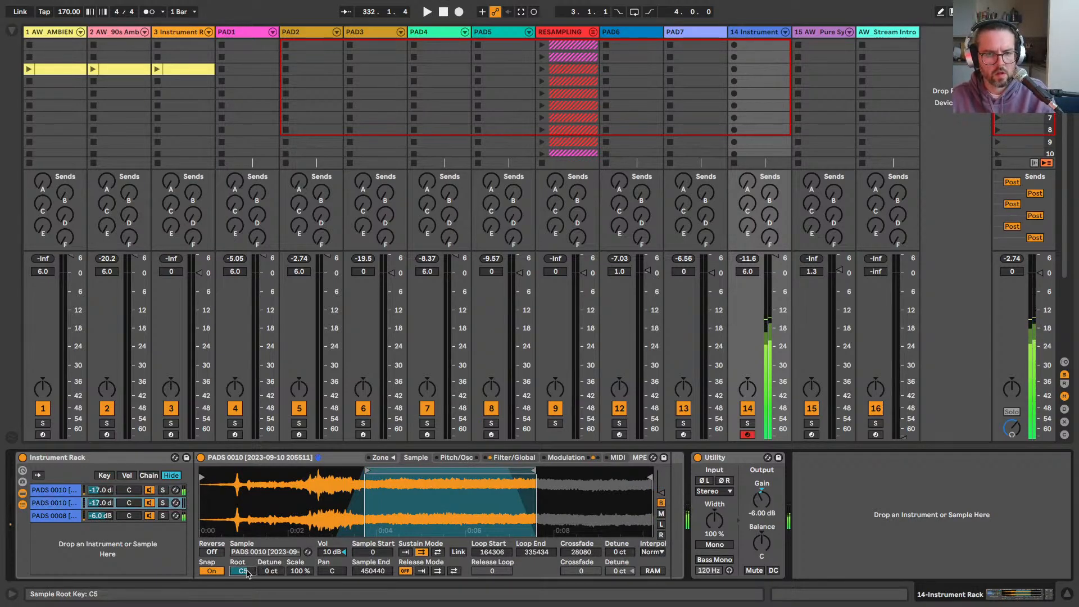
# Step: In the second PADS 0010 chain's Sampler, set the root key to C3 and the LFO 2 Panorama and Sample Offset amounts to 100
pyautogui.moveTo(247, 573); pyautogui.dragTo(247, 590)
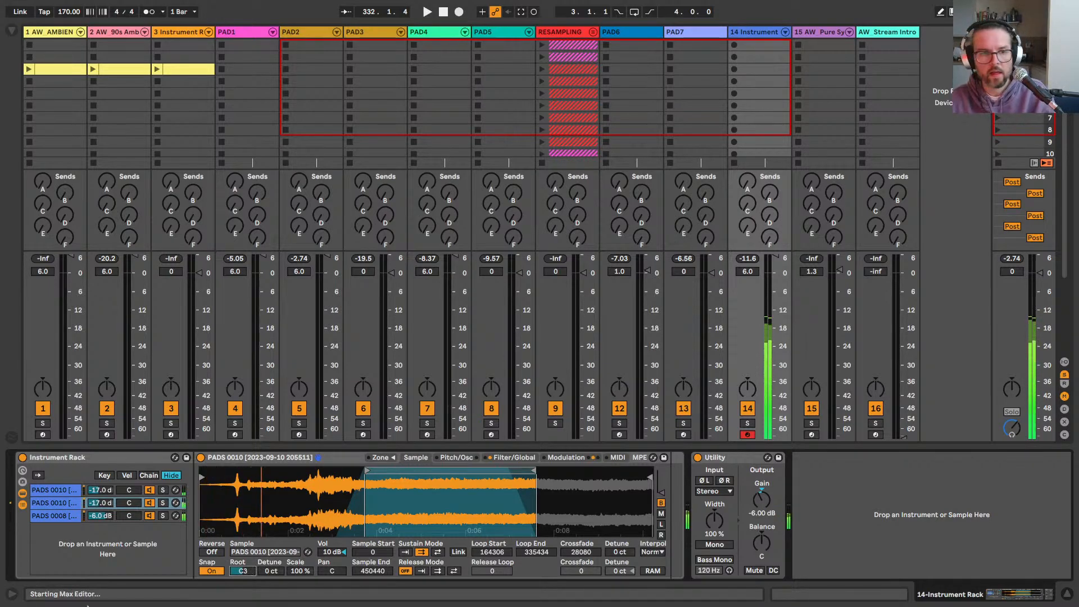
pyautogui.click(56, 504)
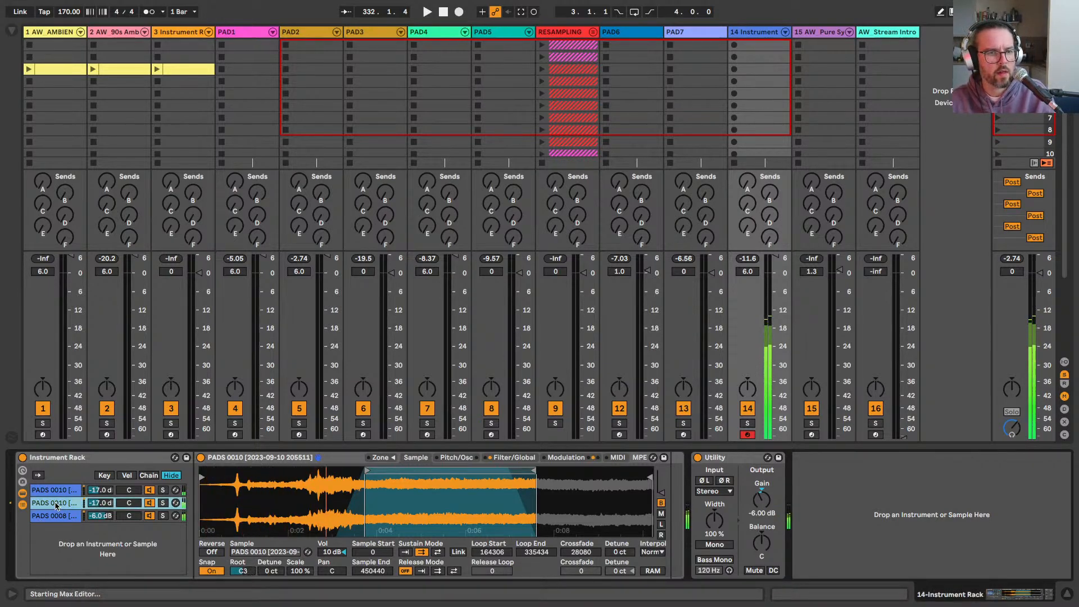
pyautogui.click(556, 458)
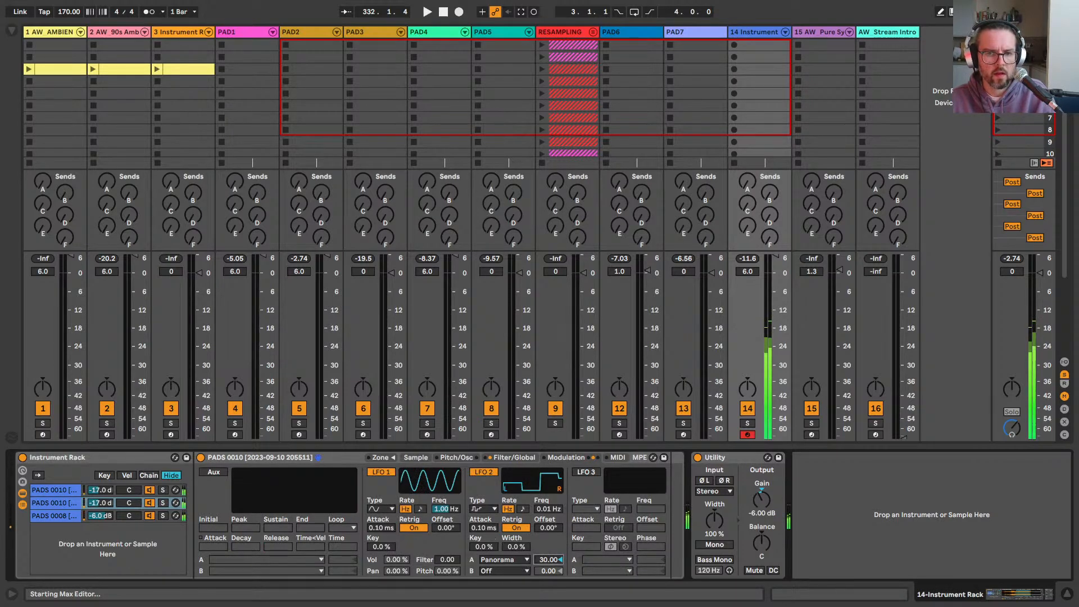
pyautogui.click(495, 570)
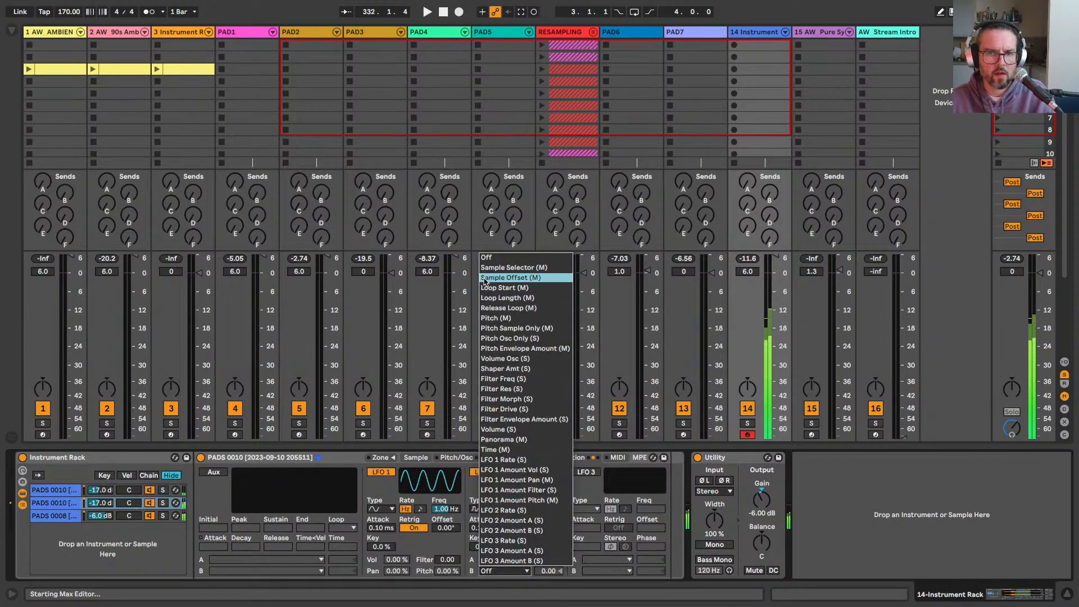
pyautogui.click(500, 278)
pyautogui.moveTo(546, 570); pyautogui.dragTo(546, 506)
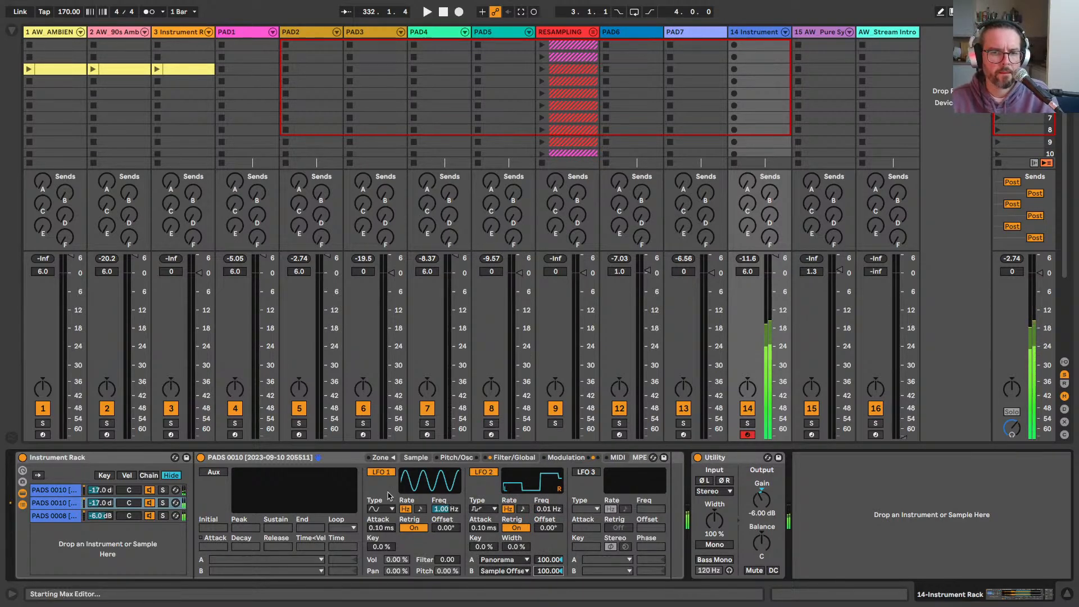
# Step: Solo the PADS 0008 chain and enable LFO 2 in its Sampler
pyautogui.click(61, 492)
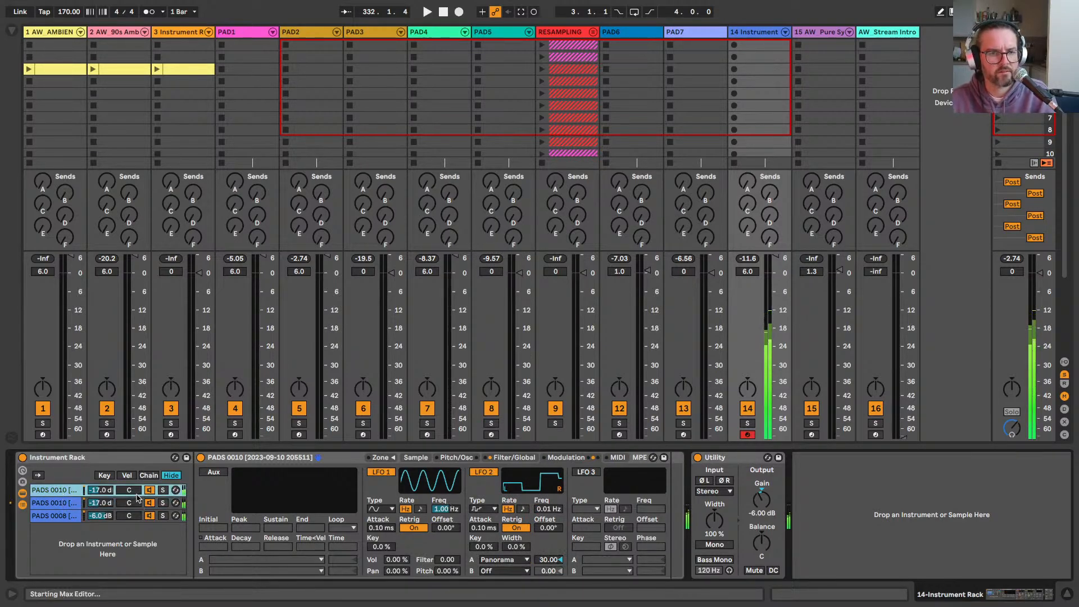
pyautogui.click(162, 515)
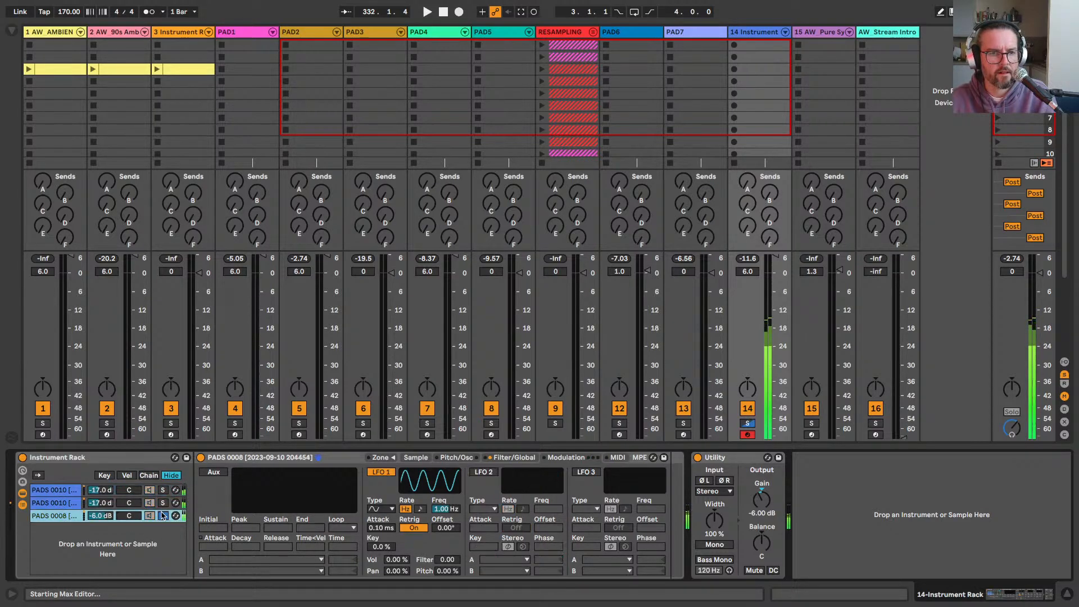
pyautogui.click(416, 456)
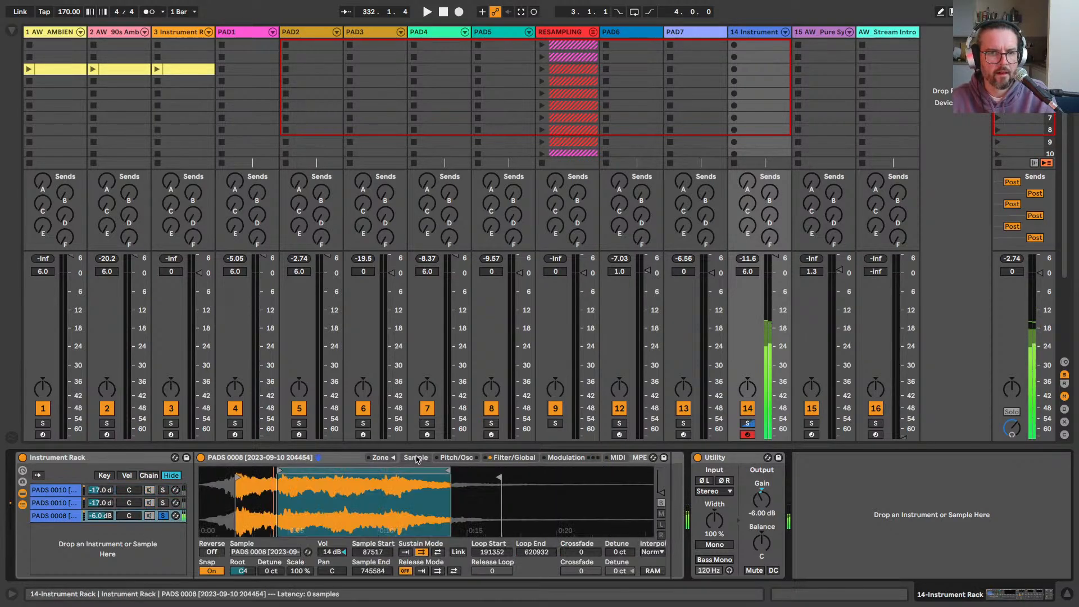
pyautogui.click(529, 457)
pyautogui.click(565, 456)
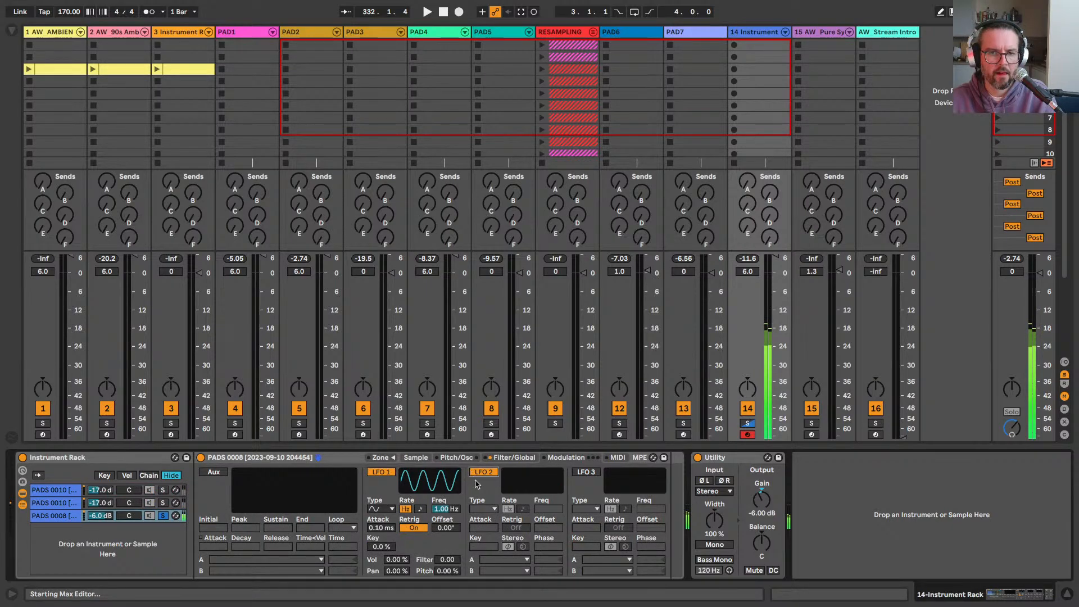
# Step: Give the PADS 0008 Sampler's LFO 2 a stepped random waveform at 0.01 Hz that modulates Sample Offset by 100
pyautogui.click(490, 559)
pyautogui.click(490, 265)
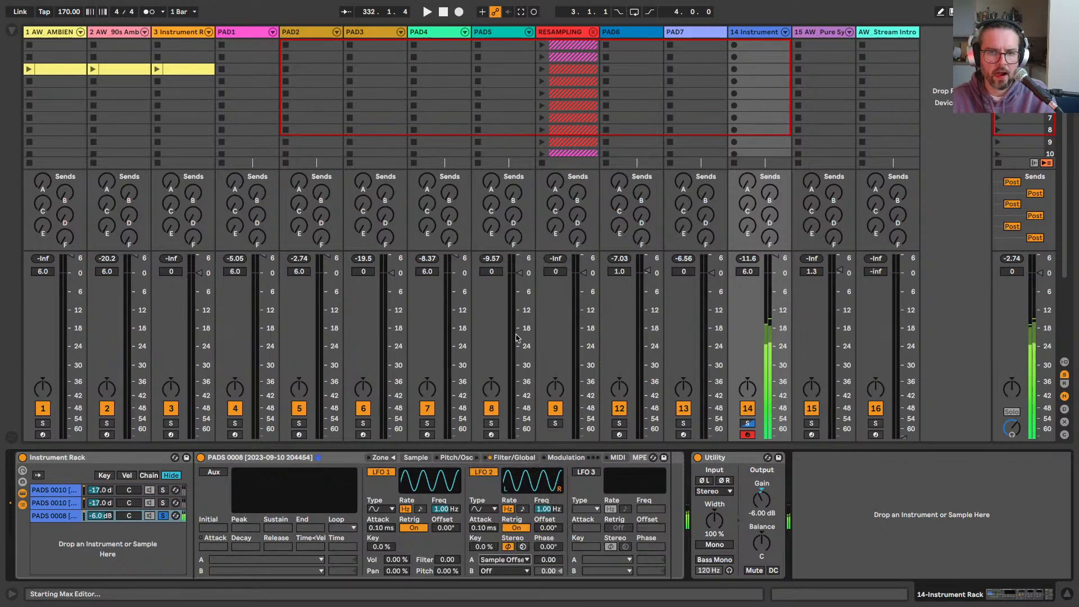
pyautogui.click(479, 509)
pyautogui.click(483, 571)
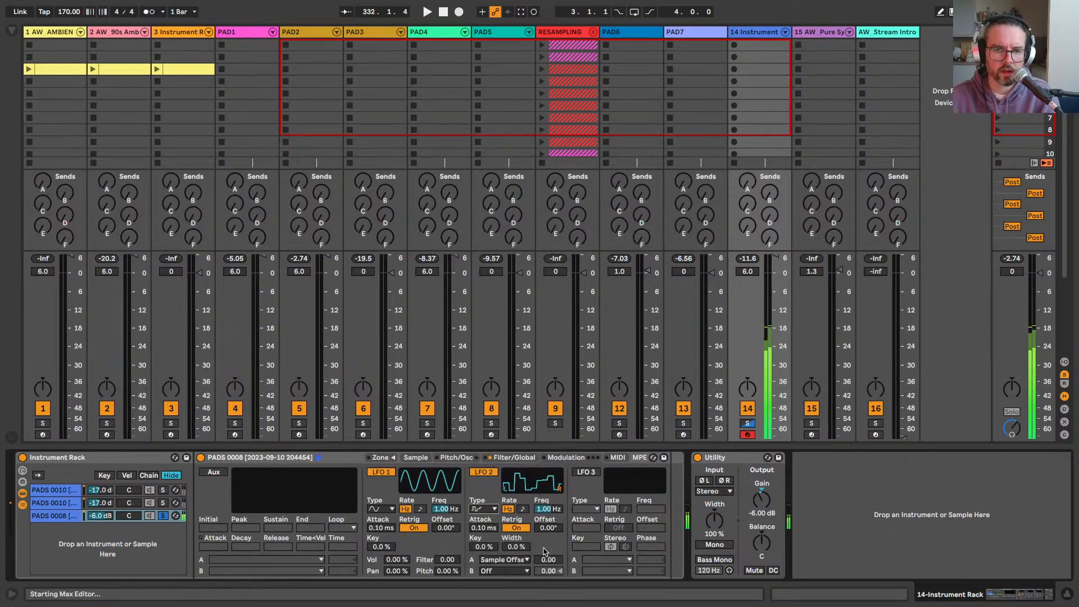
pyautogui.moveTo(548, 559); pyautogui.dragTo(548, 533)
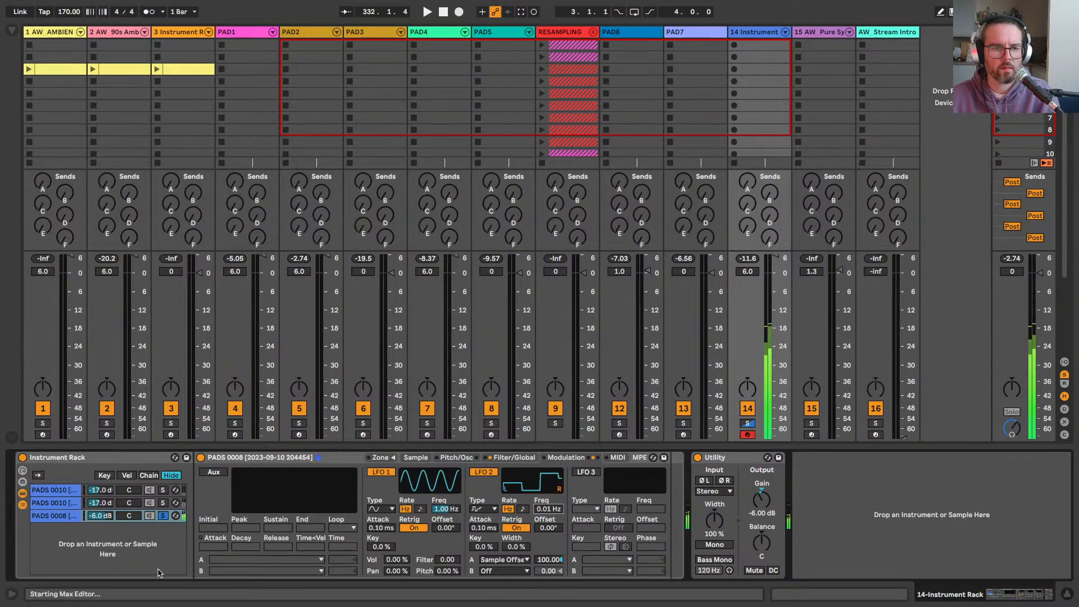
# Step: Set the PADS 0008 chain's Sampler to 12 voices
pyautogui.click(514, 457)
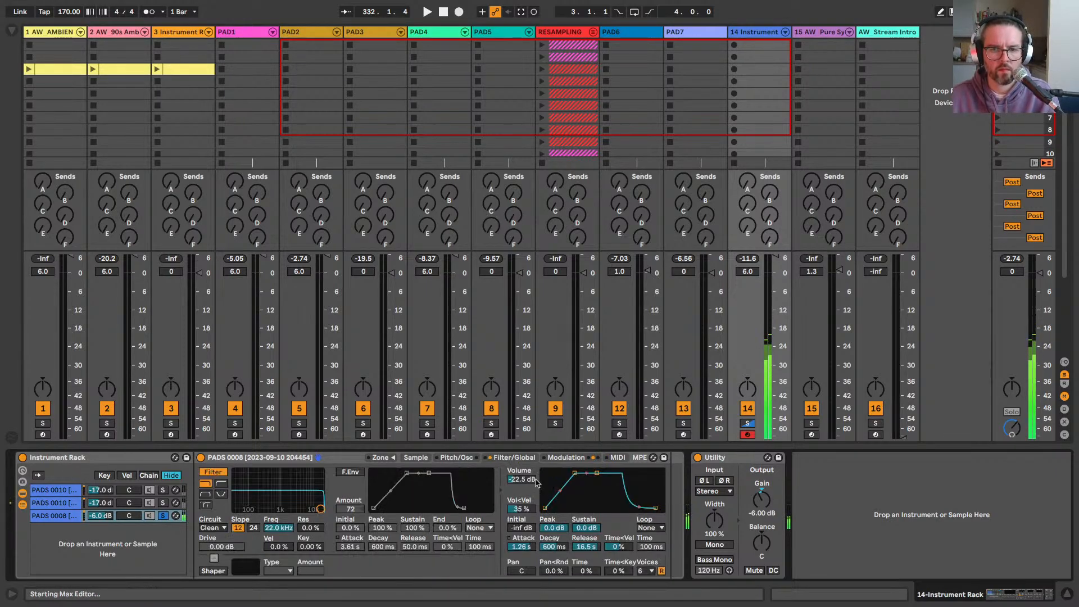
pyautogui.click(646, 570)
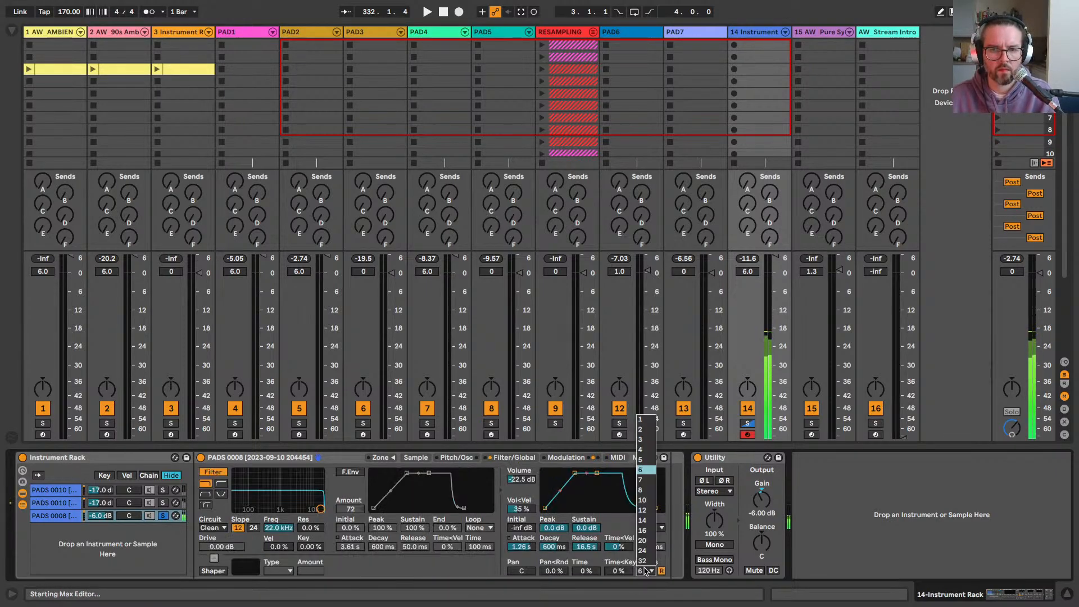
pyautogui.click(642, 510)
# Step: Set the Samplers in both PADS 0010 chains to 12 voices and turn off their voice retriggering
pyautogui.click(54, 491)
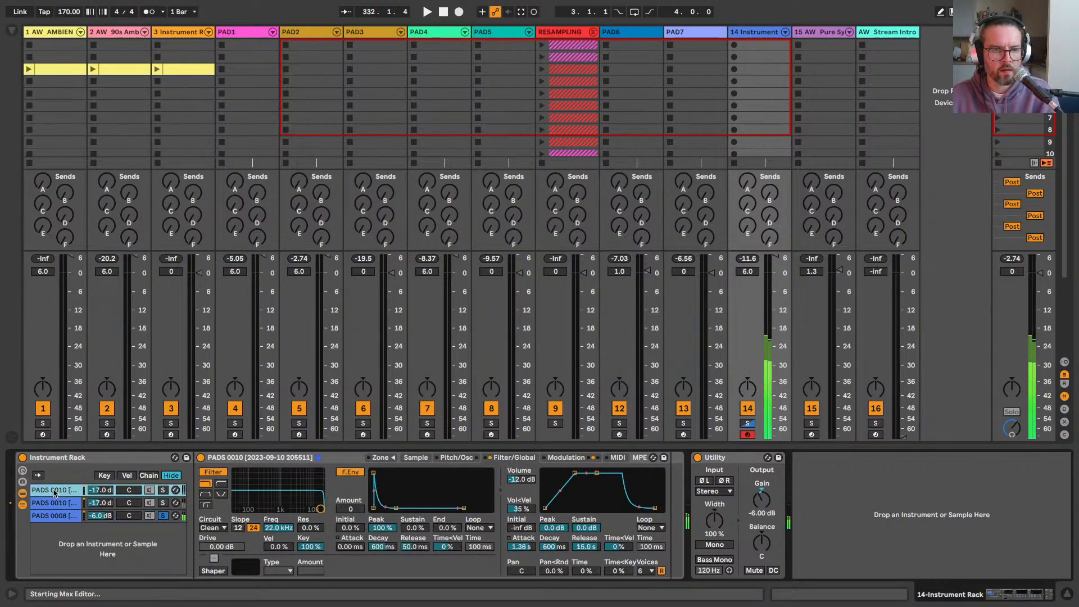
pyautogui.click(643, 571)
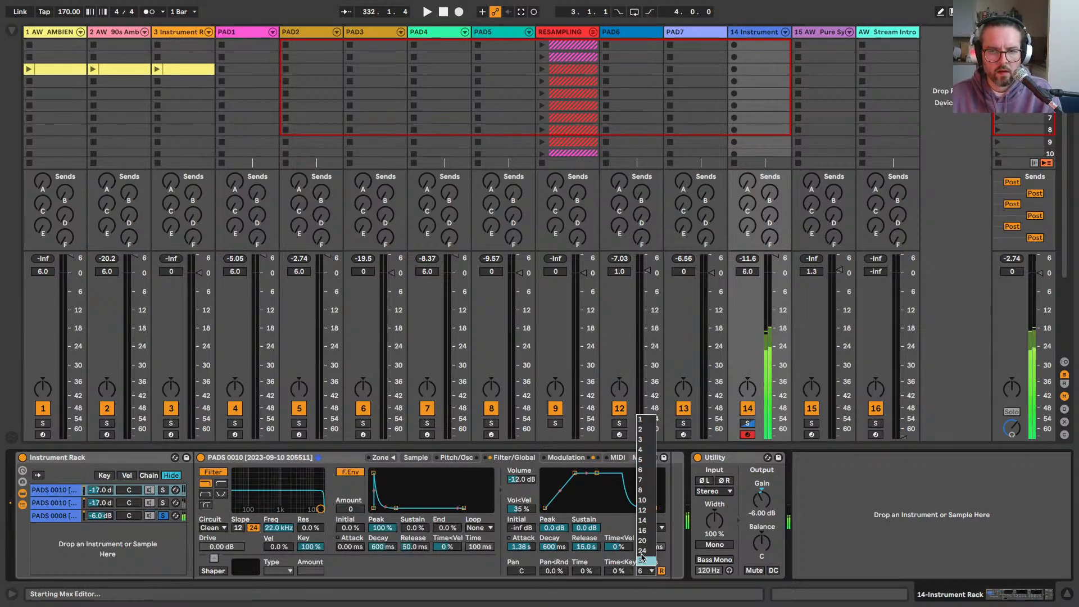
pyautogui.click(644, 511)
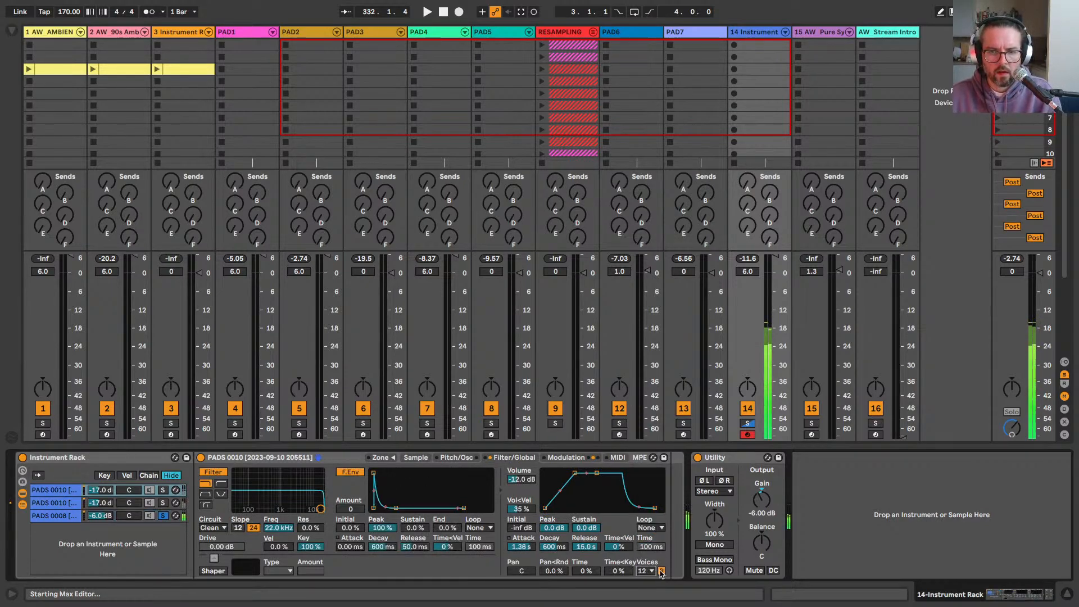
pyautogui.click(66, 502)
pyautogui.click(644, 571)
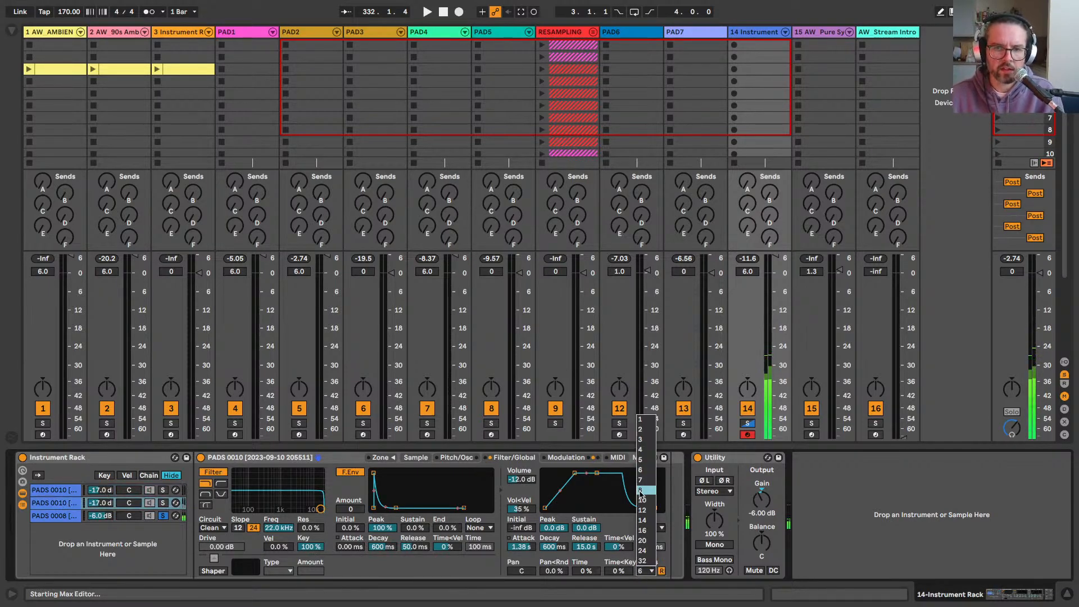
pyautogui.click(645, 510)
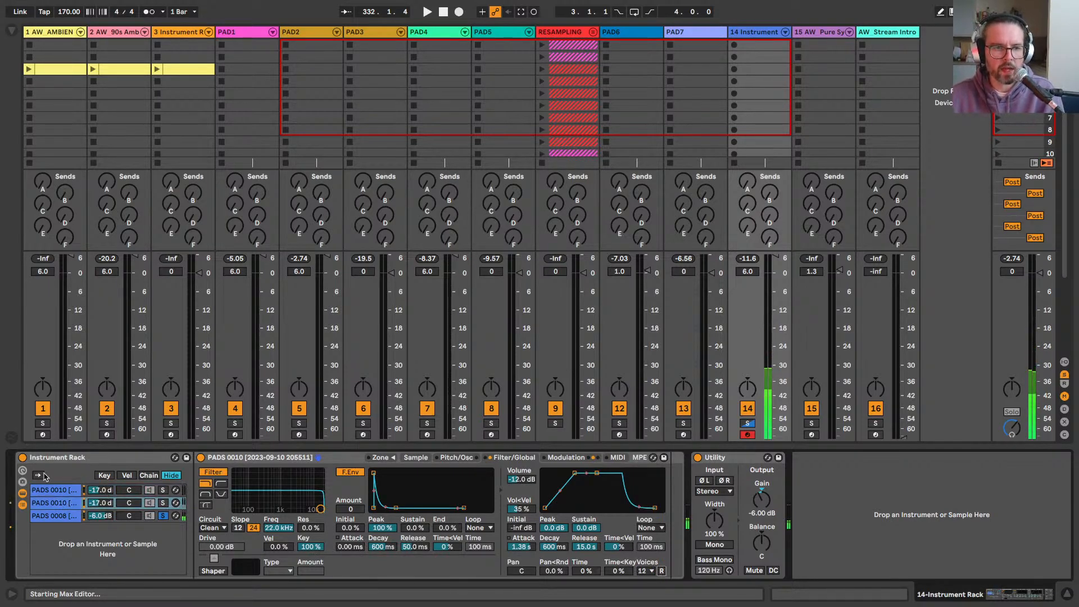
# Step: Unsolo the PADS 0008 chain and lower both PADS 0010 chains to -25 dB
pyautogui.click(134, 516)
pyautogui.click(90, 505)
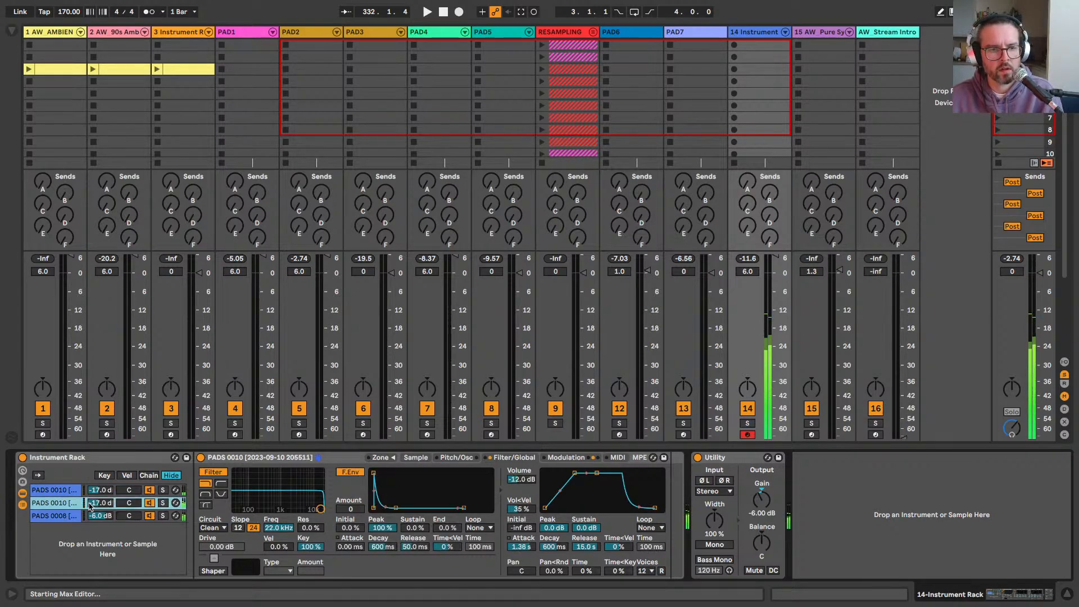
pyautogui.scroll(-1, 90, 507)
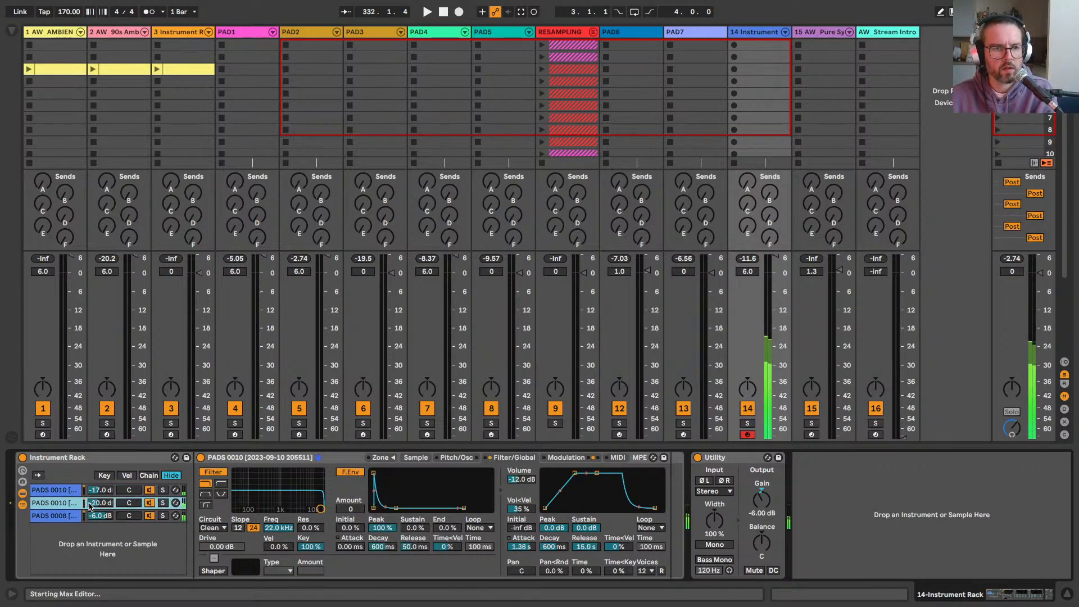
pyautogui.press('Up')
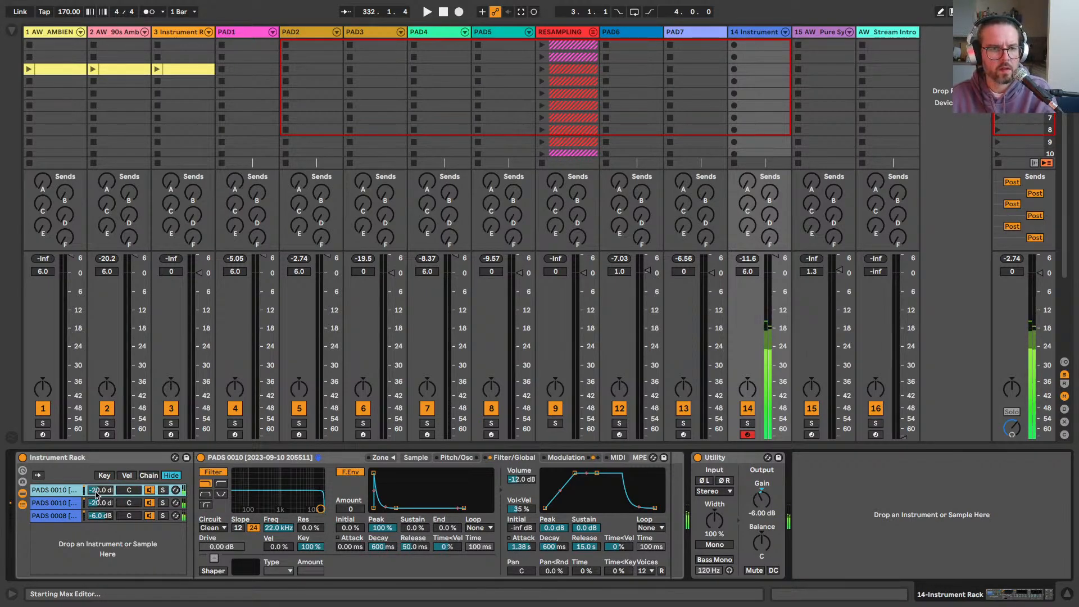
pyautogui.click(98, 504)
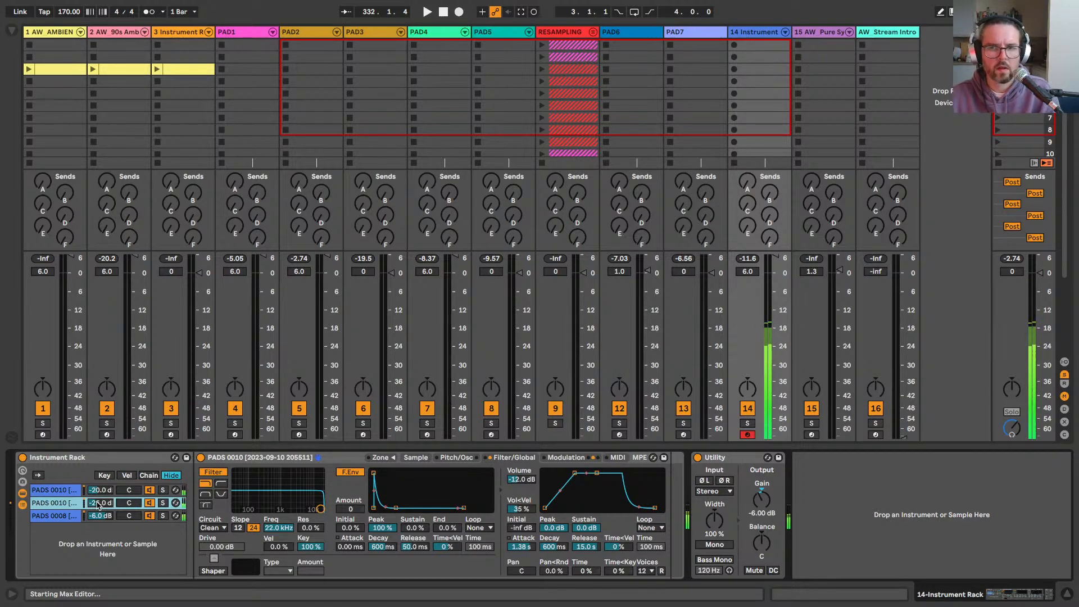
pyautogui.click(101, 493)
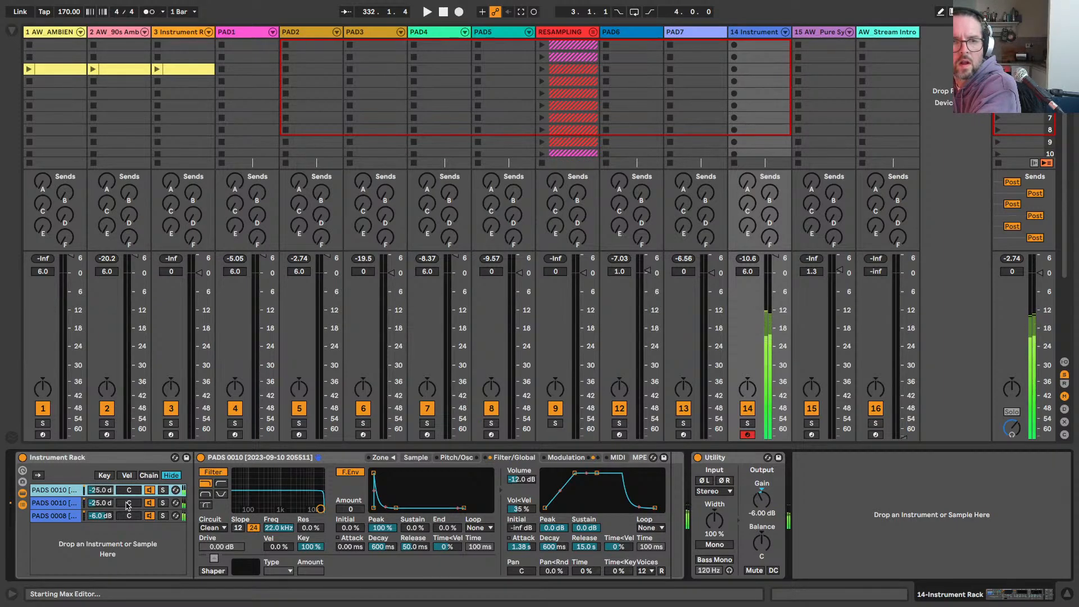
# Step: In the second PADS 0010 chain's Sampler, set LFO 1 to modulate Pan by 100% at 0.10 Hz
pyautogui.click(65, 503)
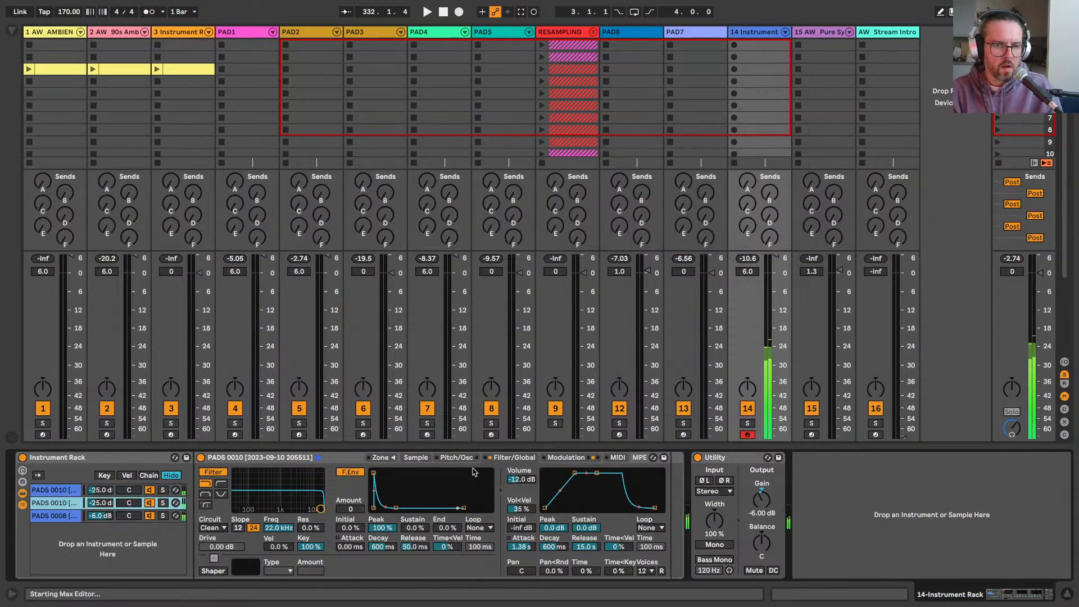
pyautogui.click(544, 459)
pyautogui.moveTo(396, 571); pyautogui.dragTo(391, 534)
pyautogui.moveTo(443, 509); pyautogui.dragTo(444, 557)
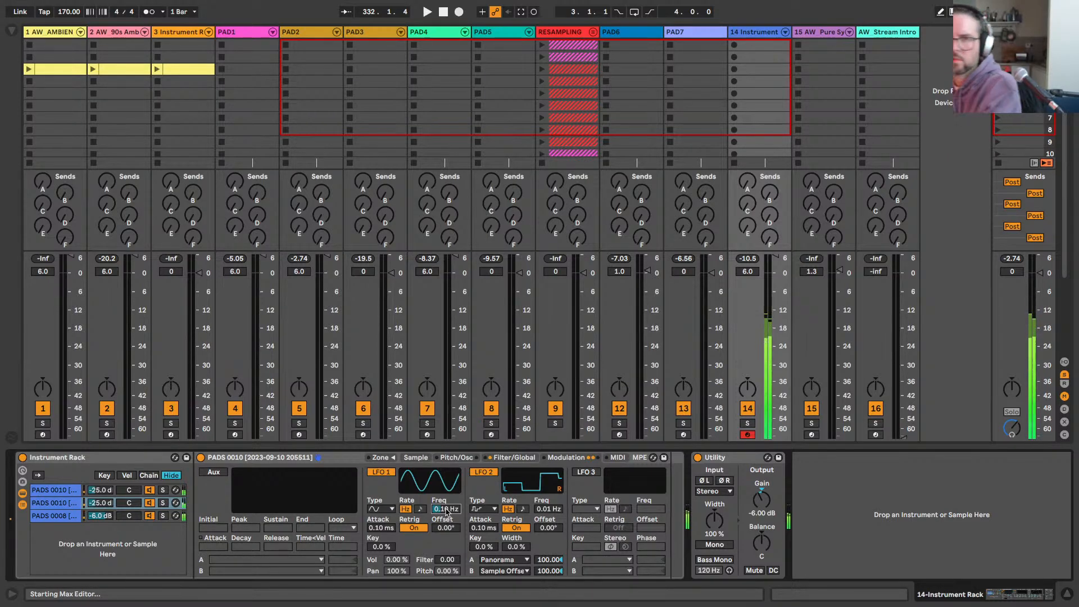
# Step: Rename track 14, which holds the layered PADS Instrument Rack, as PAD8
pyautogui.doubleClick(740, 32)
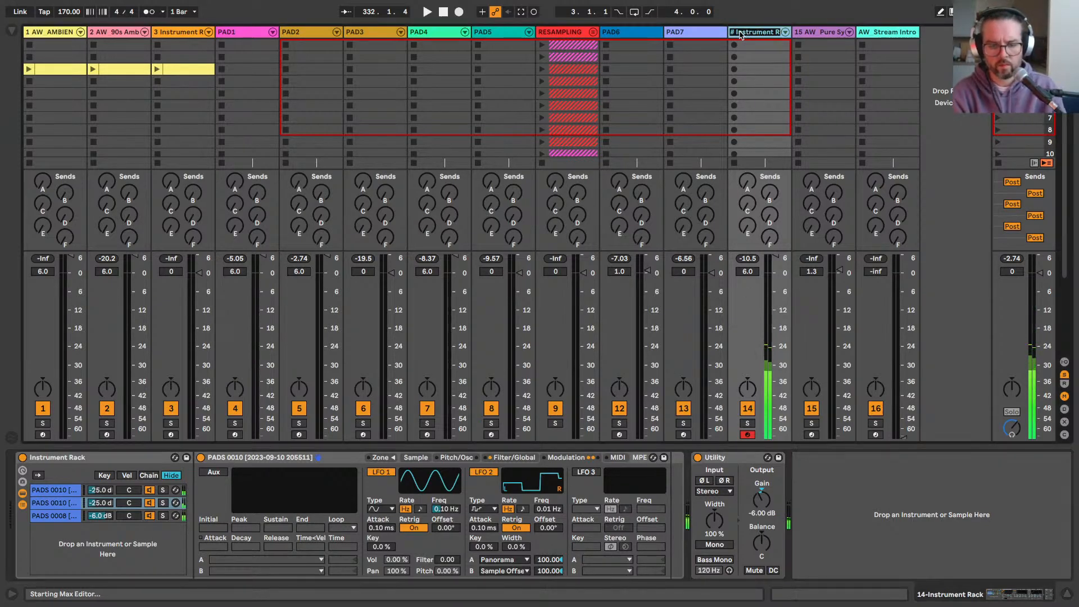
pyautogui.write('PAD8')
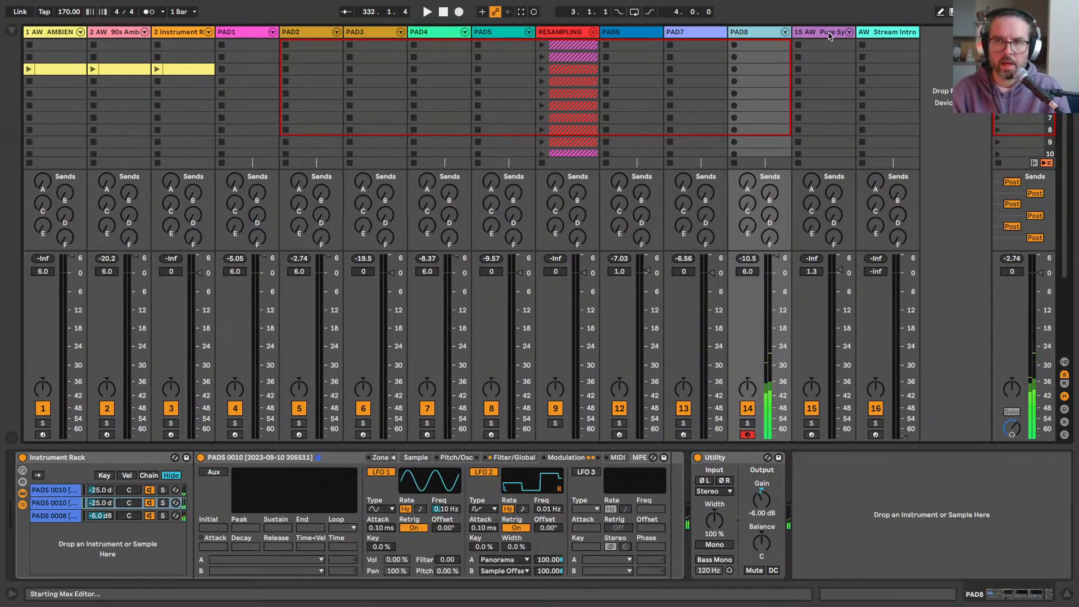
# Step: Delete the unused AW_Pure Synthetics and AW_Stream Intro tracks
pyautogui.click(827, 34)
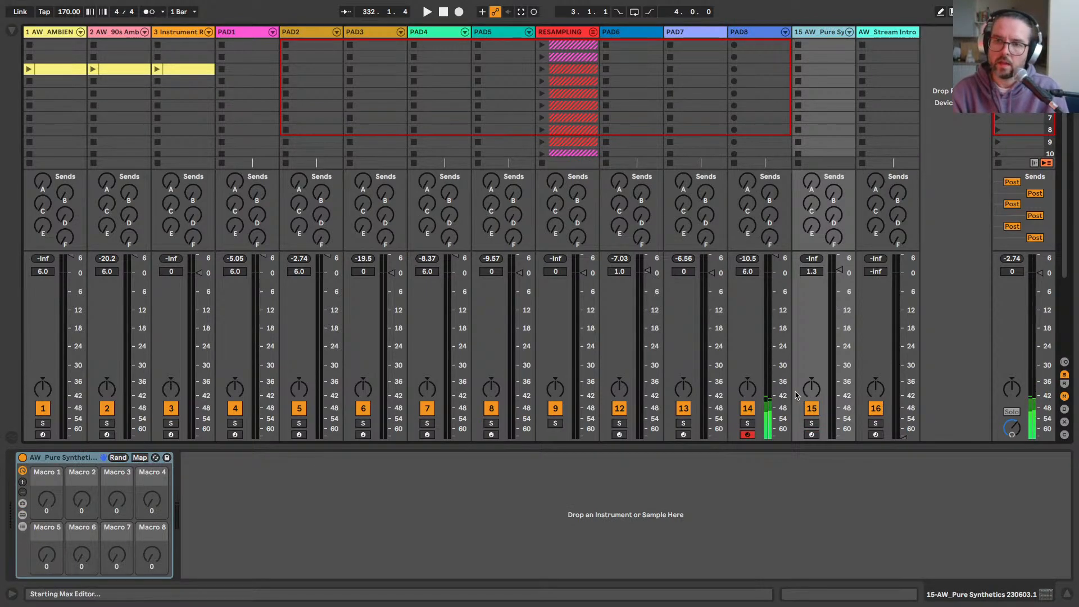
pyautogui.click(811, 435)
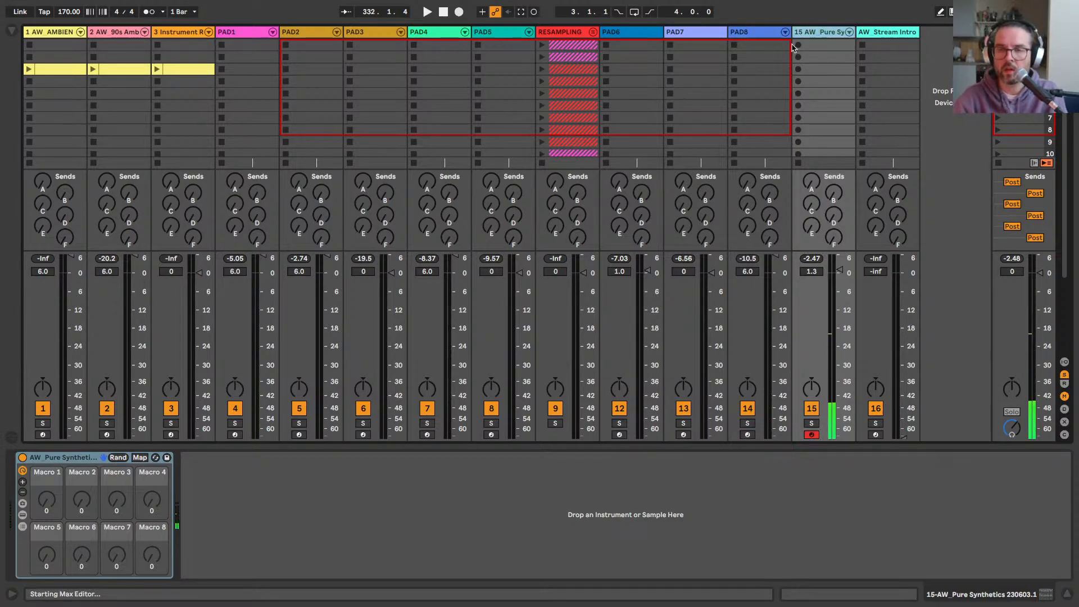
pyautogui.press('Delete')
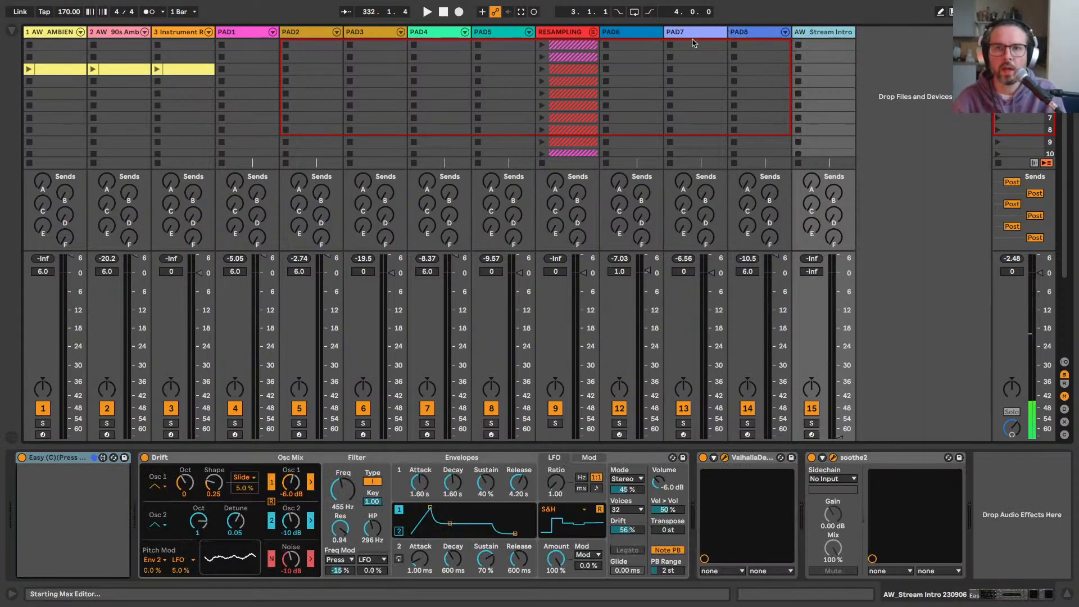
pyautogui.click(616, 32)
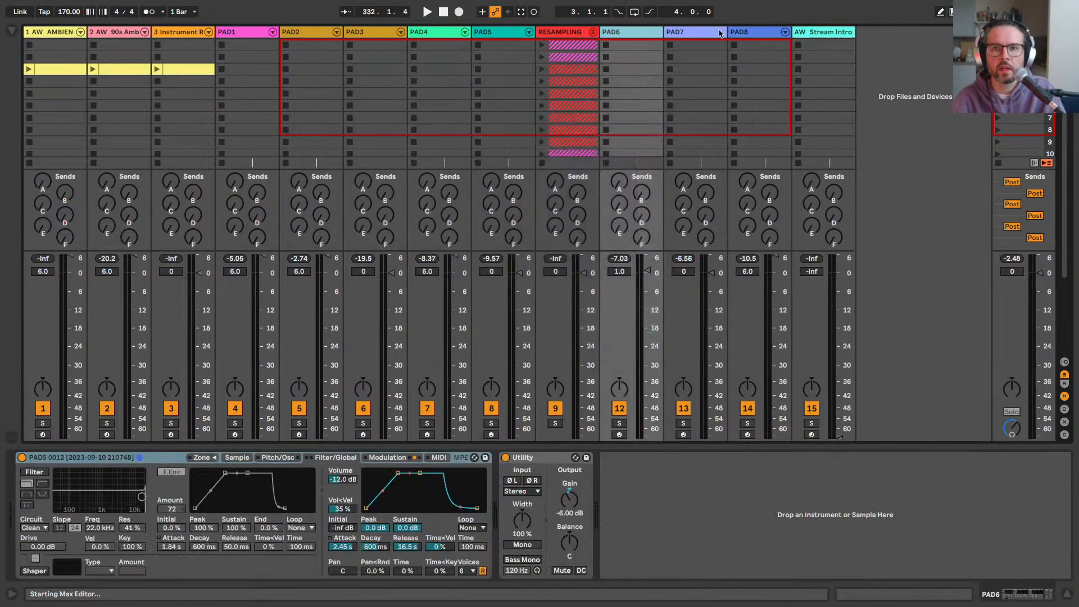
pyautogui.click(823, 32)
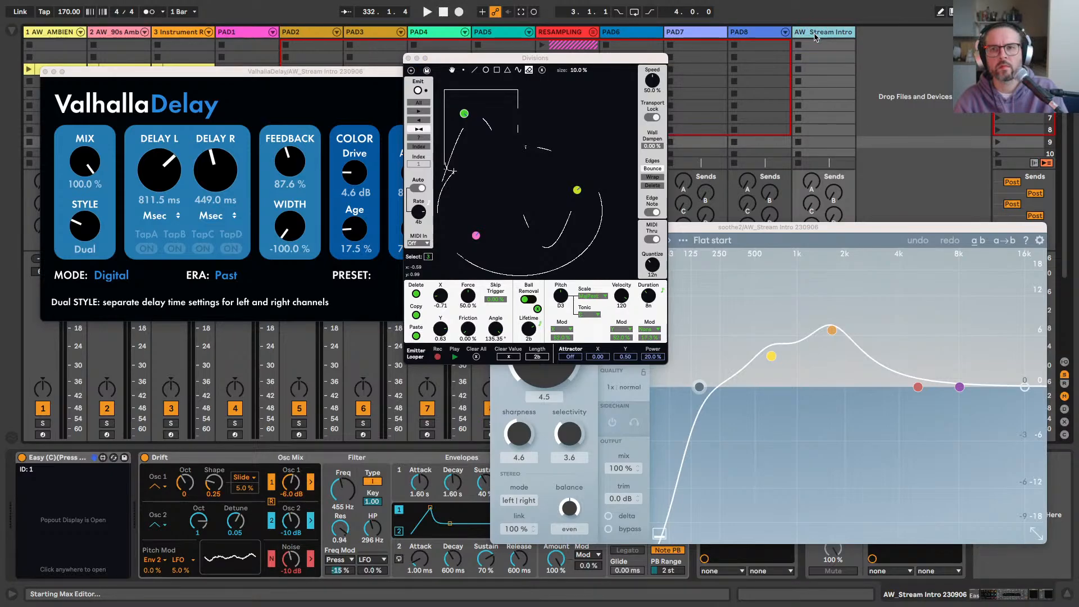
pyautogui.press('Delete')
# Step: Move tracks PAD6 to PAD8 ahead of the RESAMPLING track and group PAD1 through PAD8 together
pyautogui.click(619, 35)
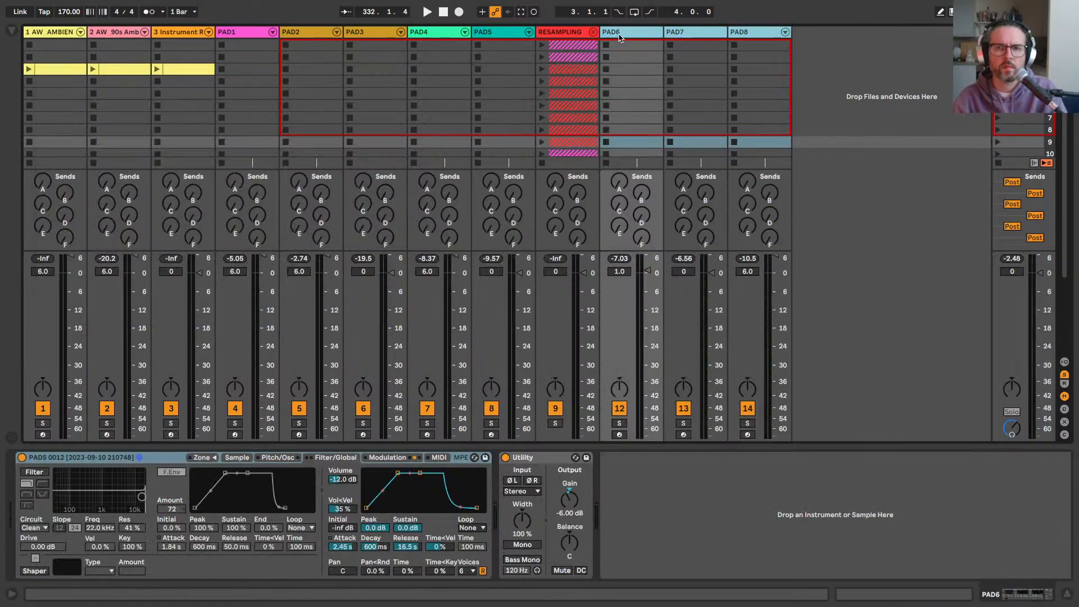
pyautogui.moveTo(619, 35); pyautogui.dragTo(553, 35)
pyautogui.click(673, 32)
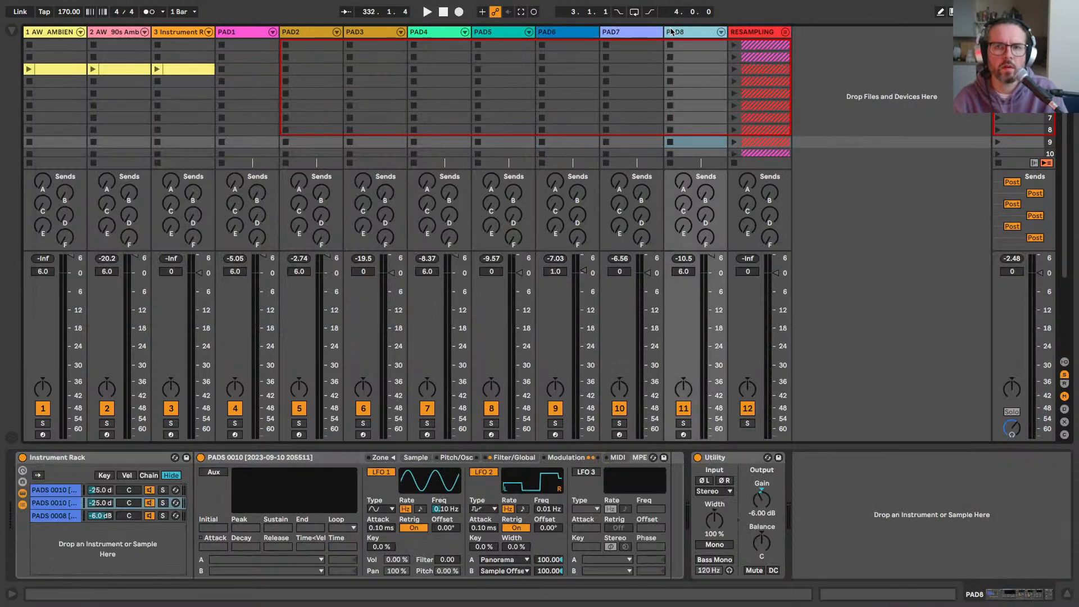
pyautogui.keyDown('shift'); pyautogui.click(232, 34); pyautogui.keyUp('shift')
pyautogui.hotkey('ctrl', 'g')
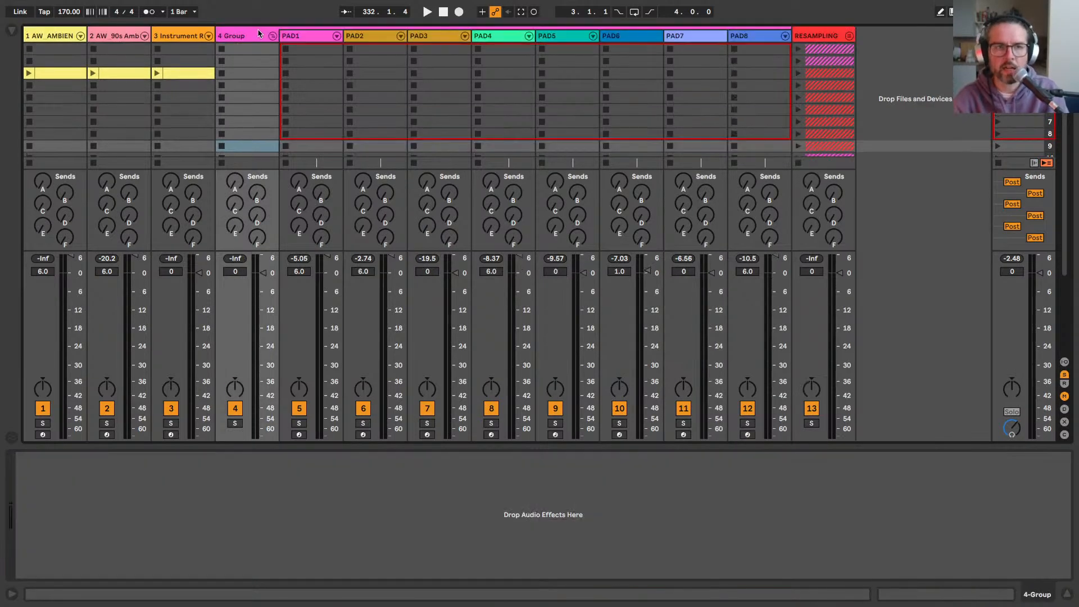
# Step: Open the User Library in the browser and name the PAD group track "HS_90s Ambient Jungle Pads 230913"
pyautogui.hotkey('ctrl', 'r')
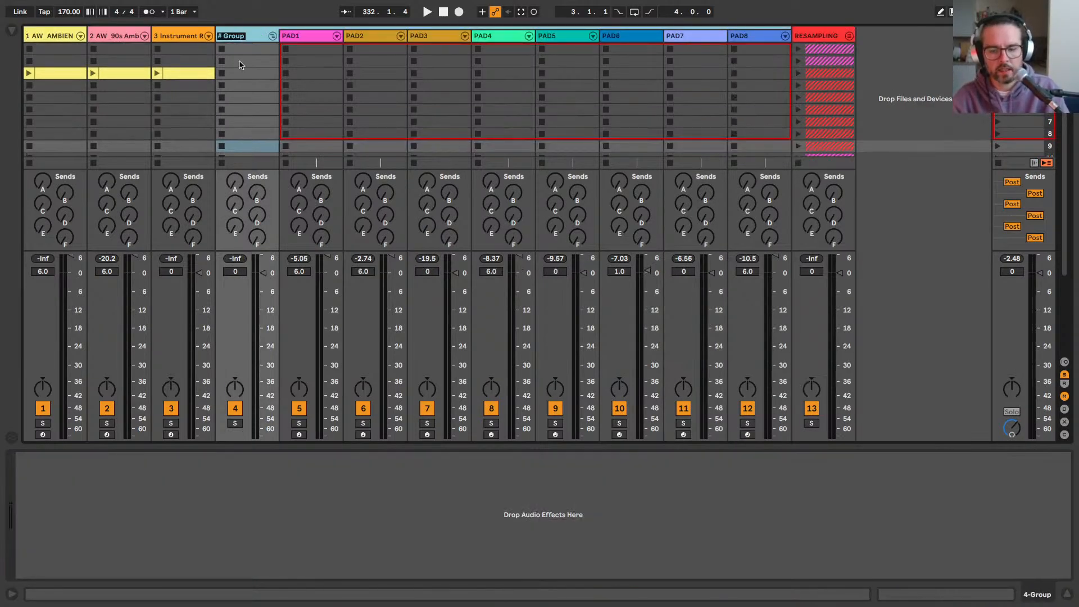
pyautogui.write('23')
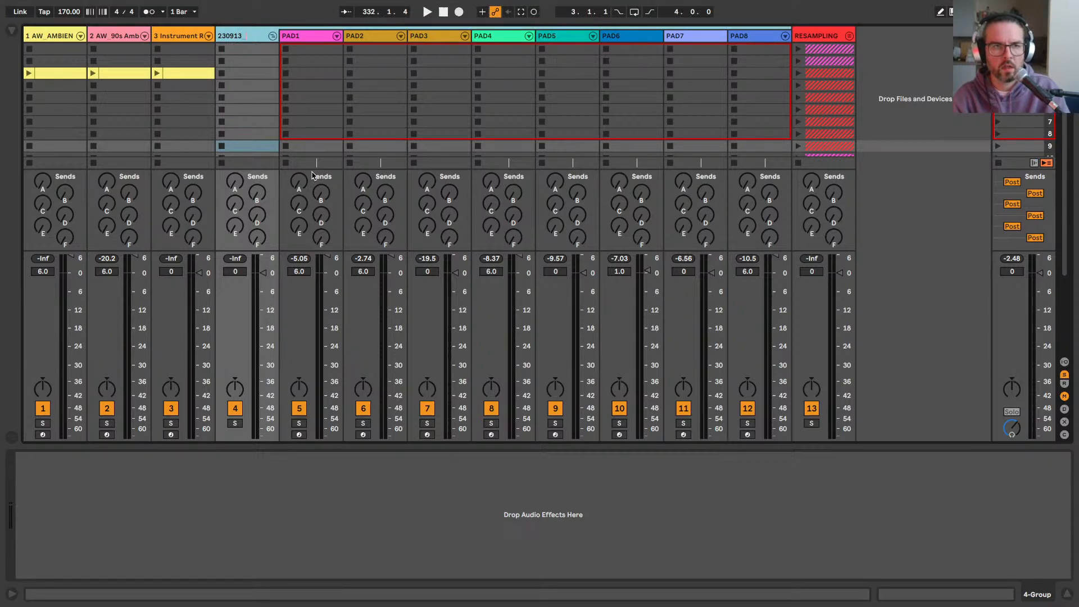
pyautogui.write('0913')
pyautogui.press('super+a')
pyautogui.write('HS')
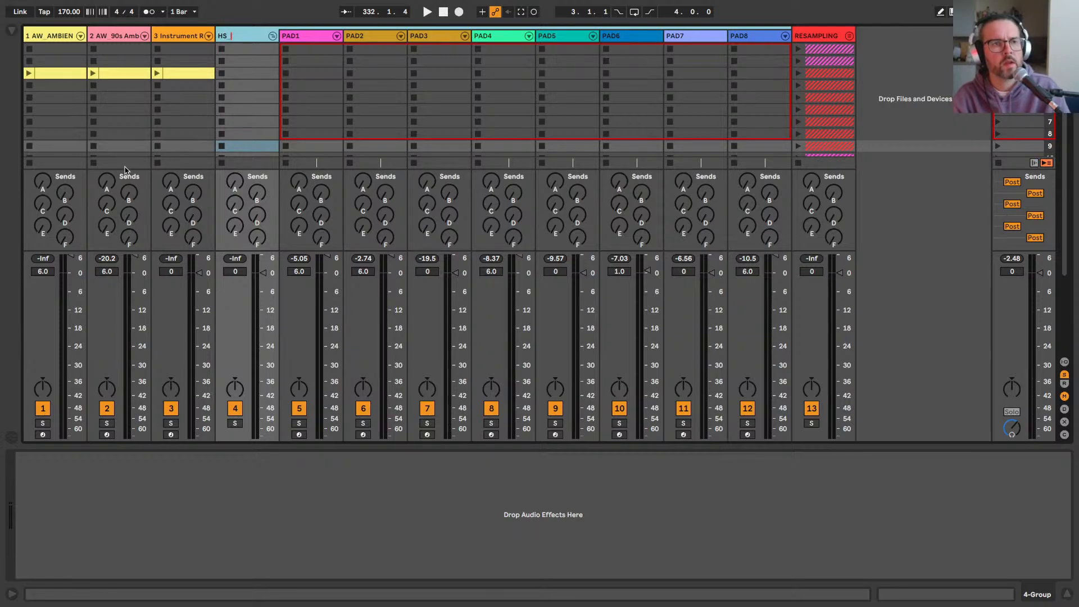
pyautogui.click(12, 30)
pyautogui.click(44, 355)
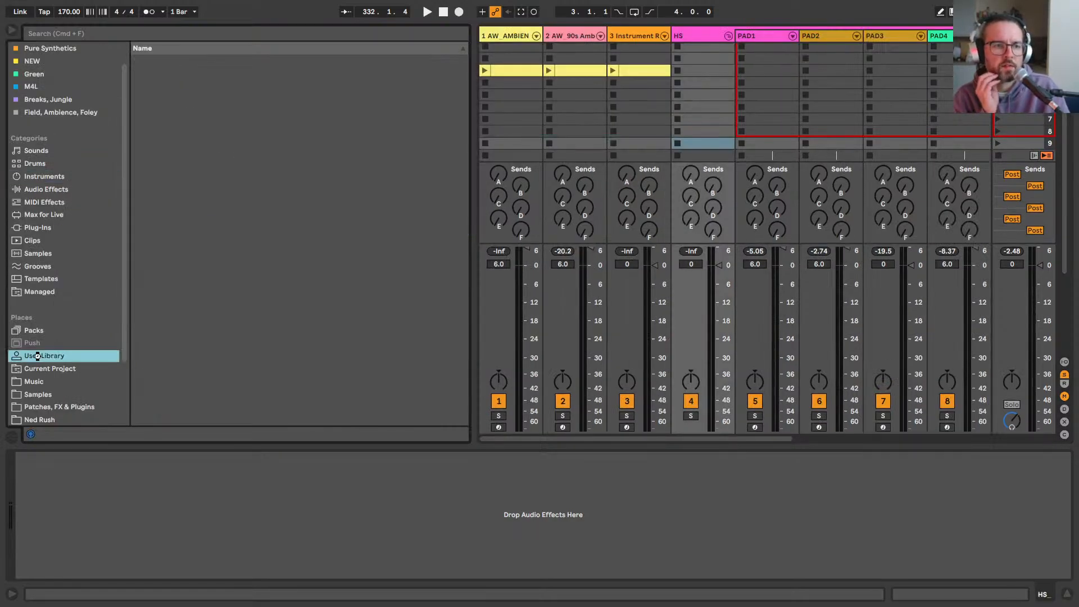
pyautogui.doubleClick(705, 36)
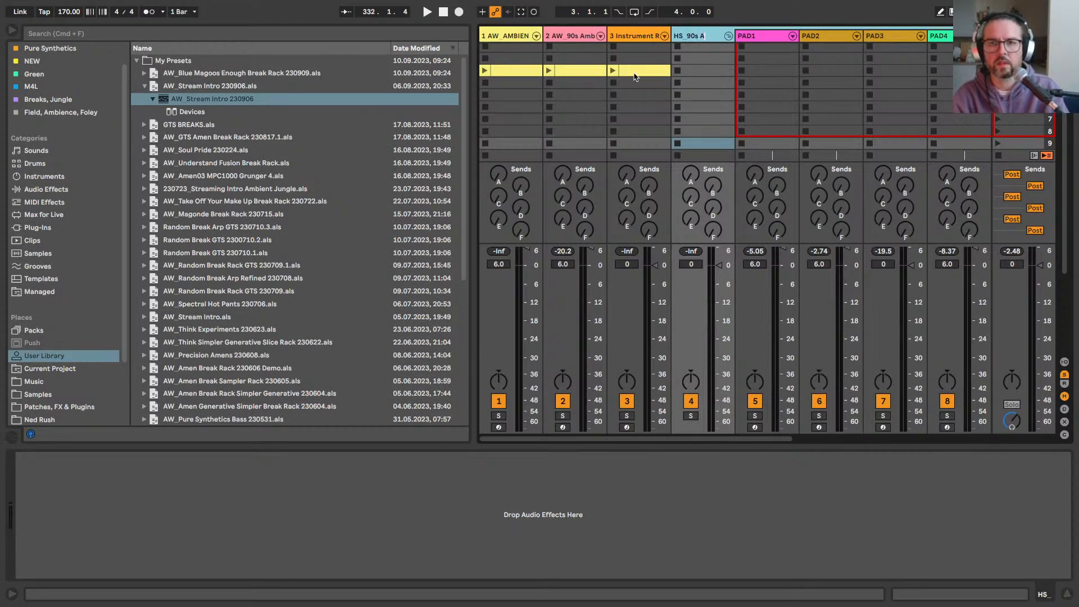
pyautogui.write('_90s Ambient Jungle P')
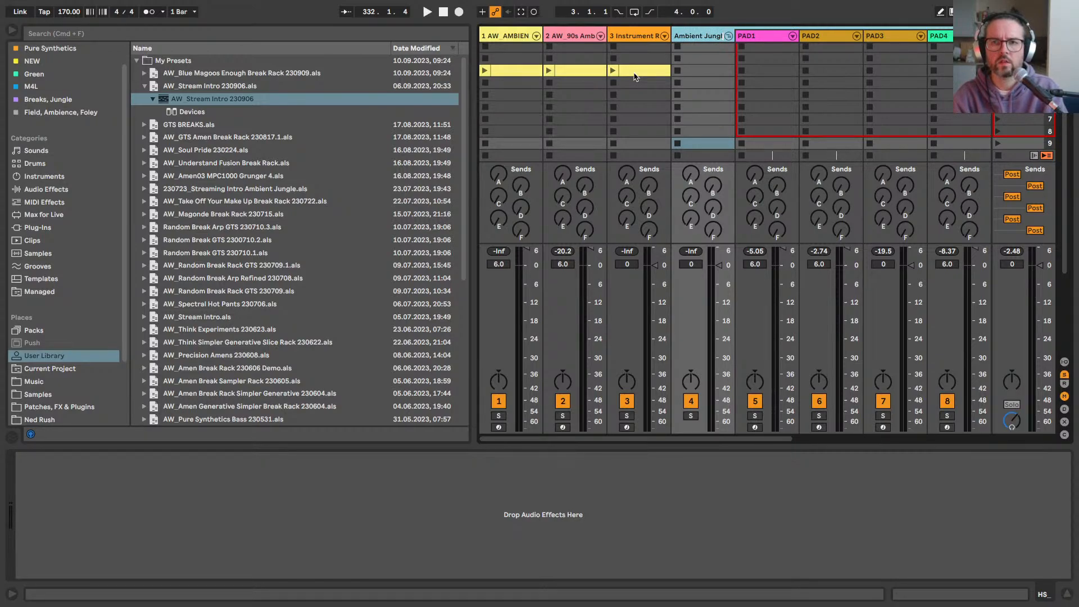
pyautogui.write('ads')
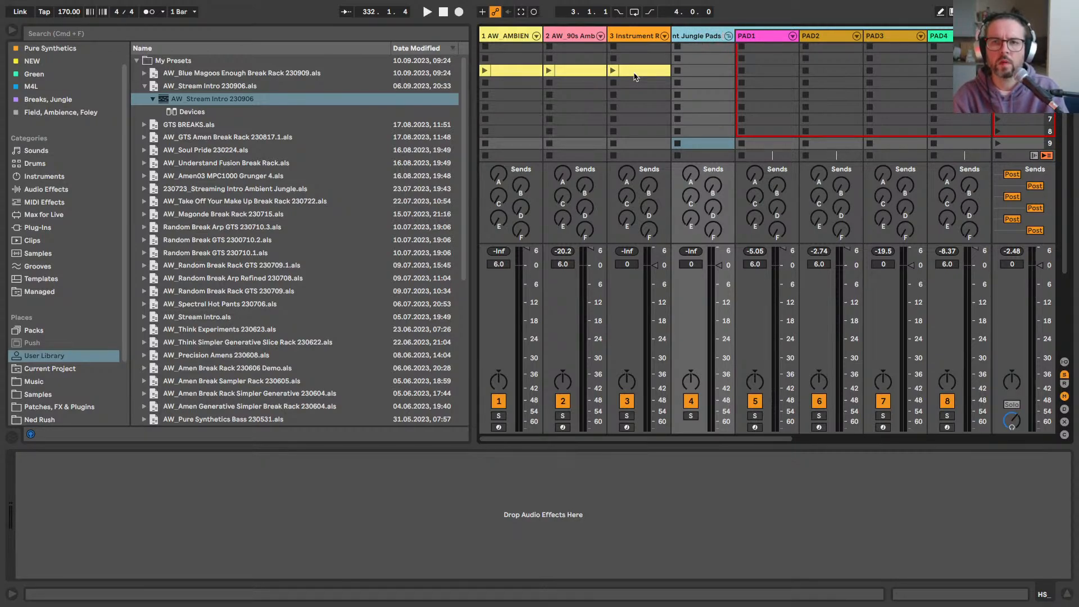
pyautogui.write(' 230913')
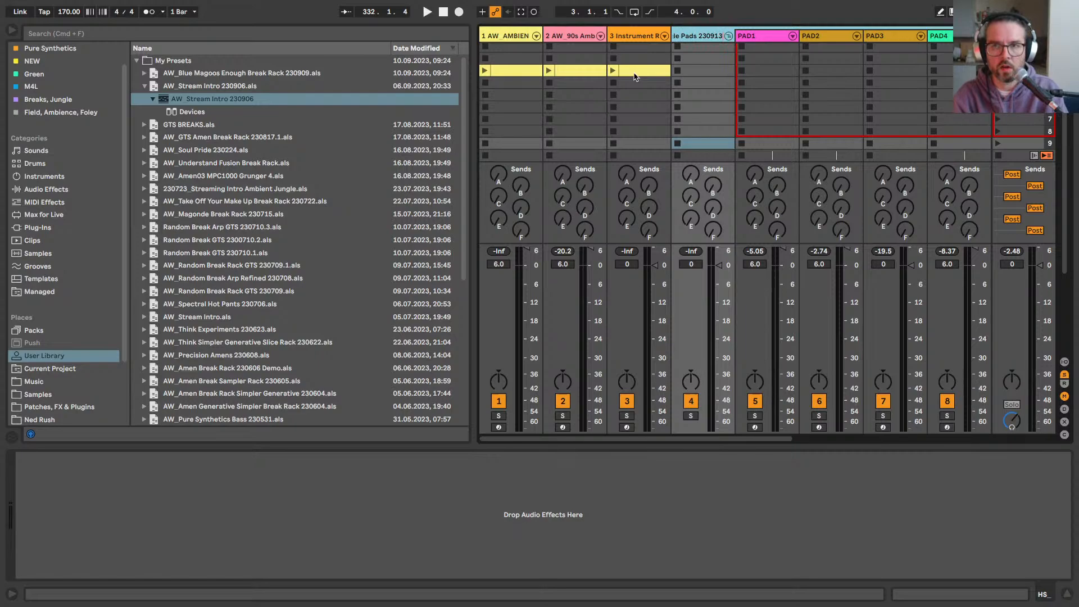
pyautogui.press('Return')
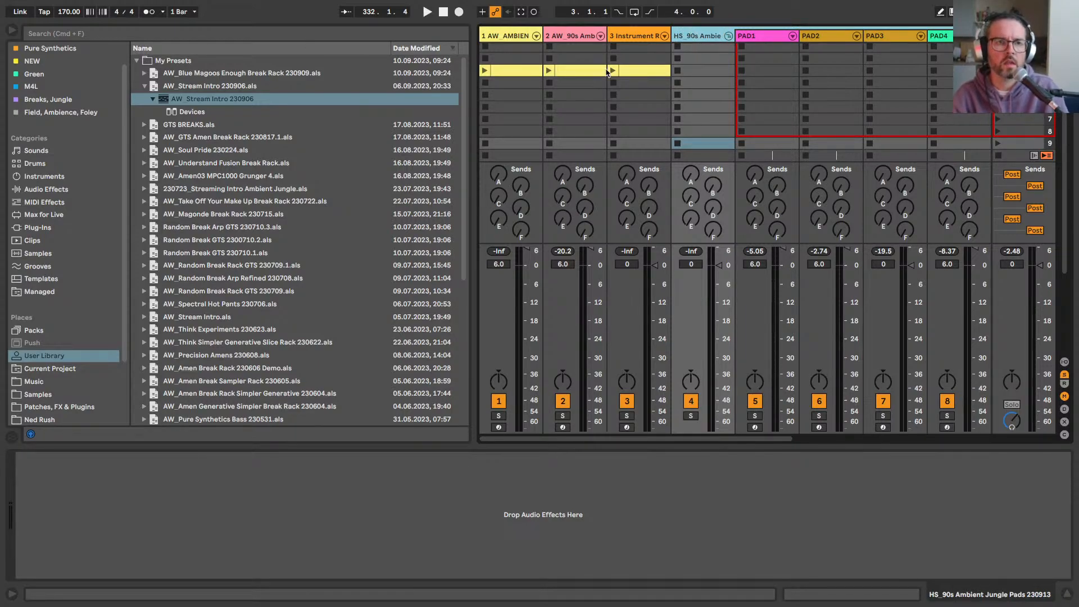
# Step: Fold the HS_90s Ambient Jungle Pads 230913 group, save it to the User Library's My Presets folder and expand the saved set's tracks
pyautogui.click(727, 37)
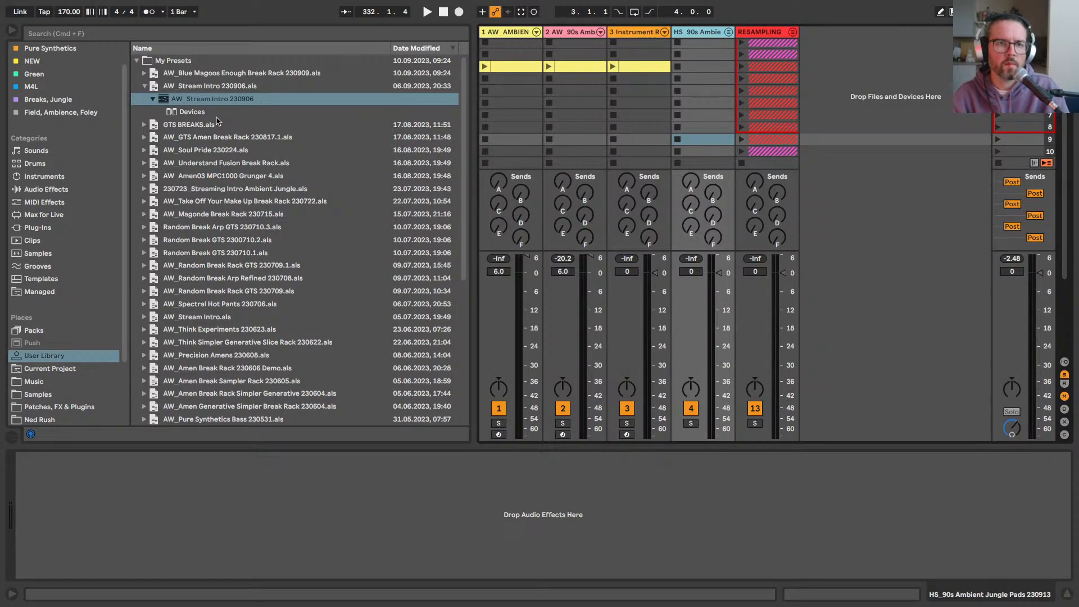
pyautogui.moveTo(700, 33); pyautogui.dragTo(169, 82)
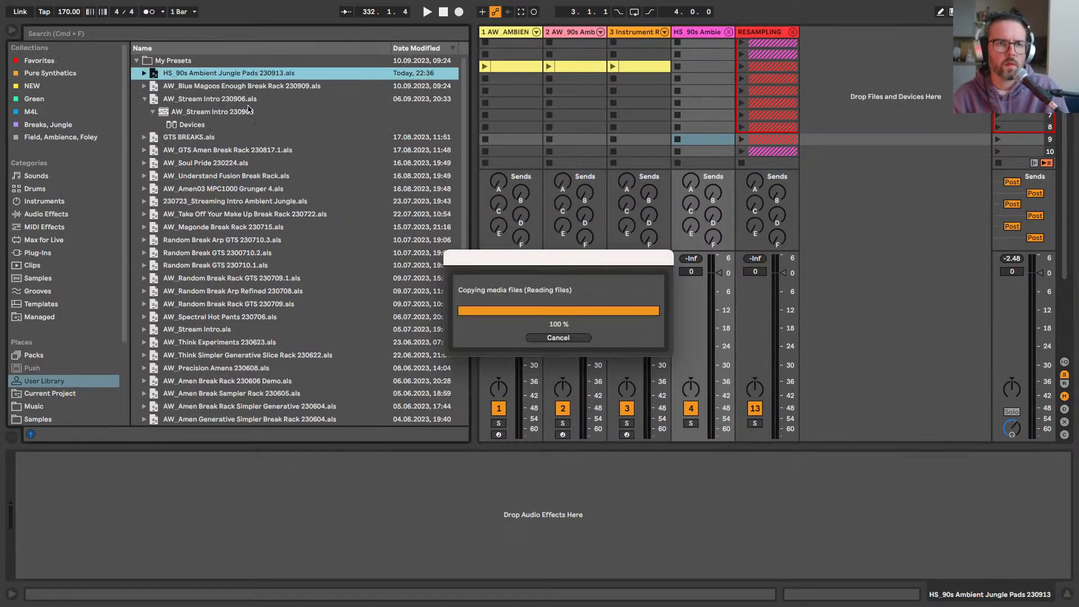
pyautogui.click(12, 30)
pyautogui.press('super+alt+b')
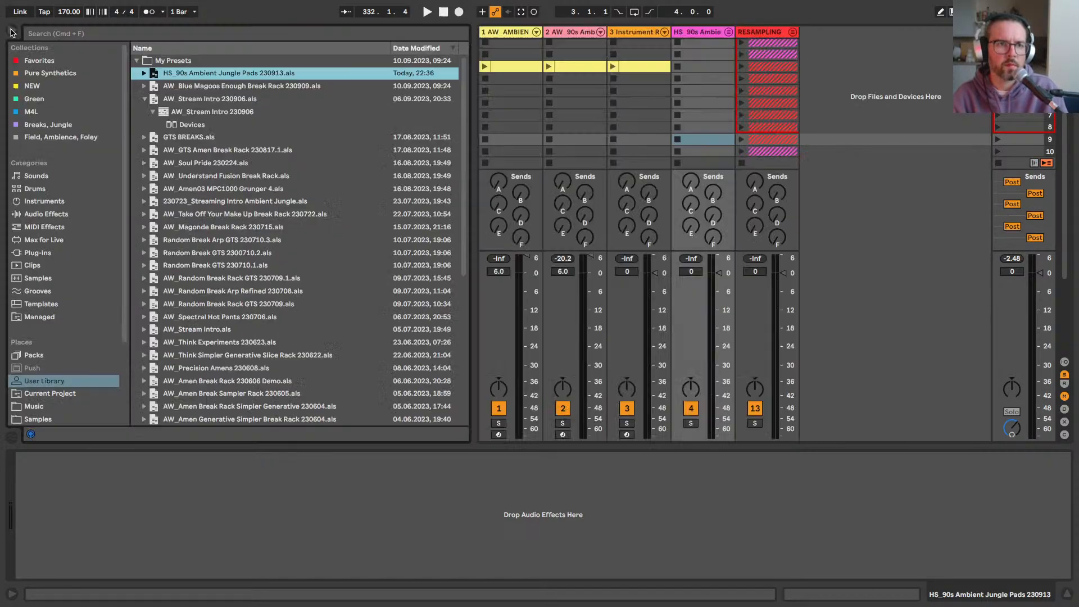
pyautogui.click(144, 73)
pyautogui.click(152, 85)
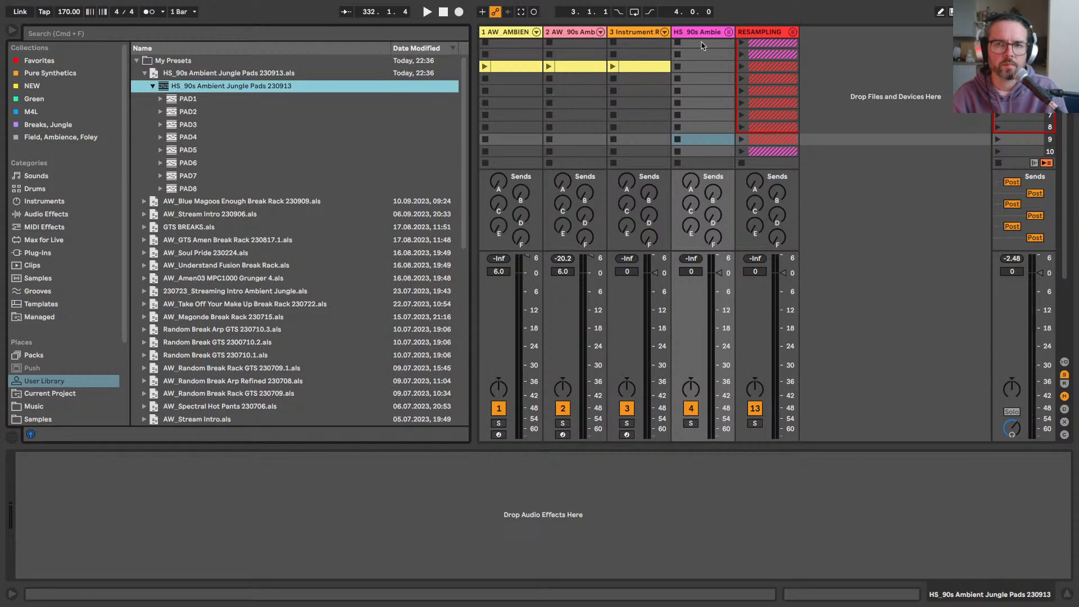
# Step: Rename the first three pad generator tracks as JPG1, JPG2 and JPG3
pyautogui.click(613, 33)
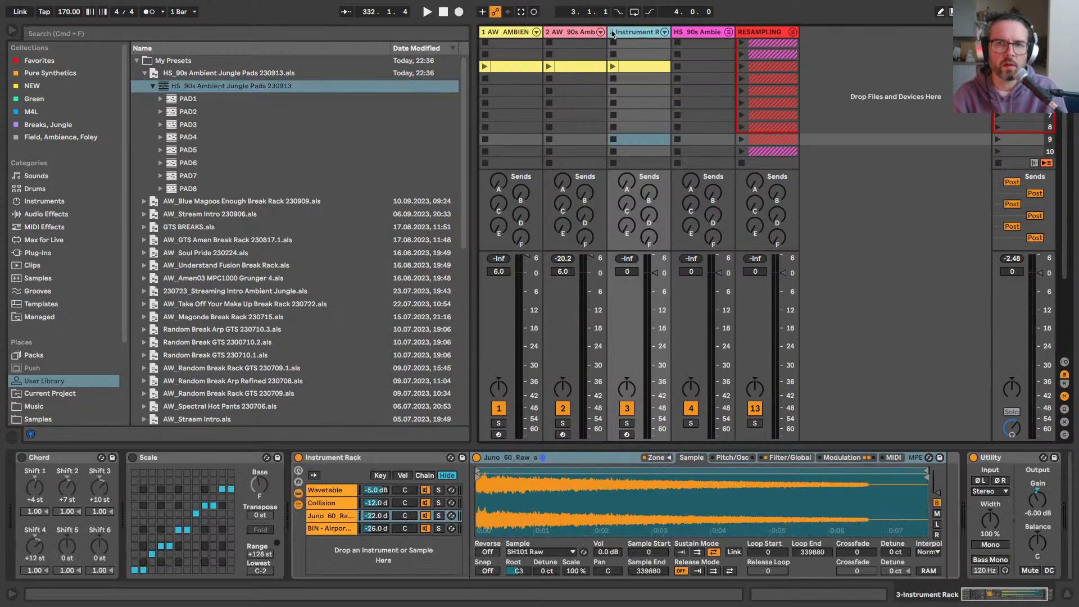
pyautogui.click(495, 34)
pyautogui.write('P')
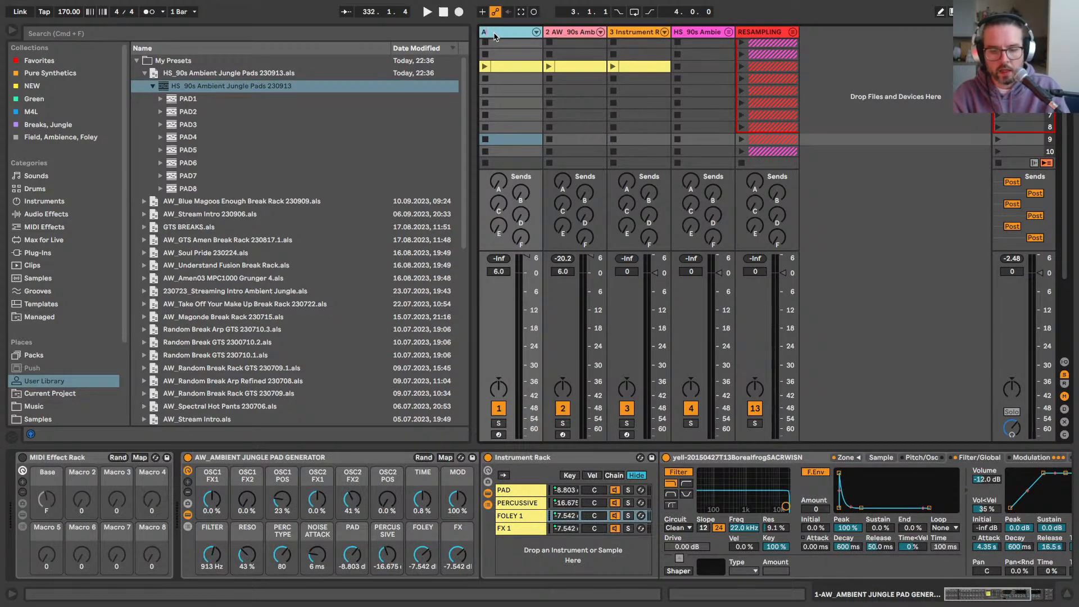
pyautogui.write('W_90s')
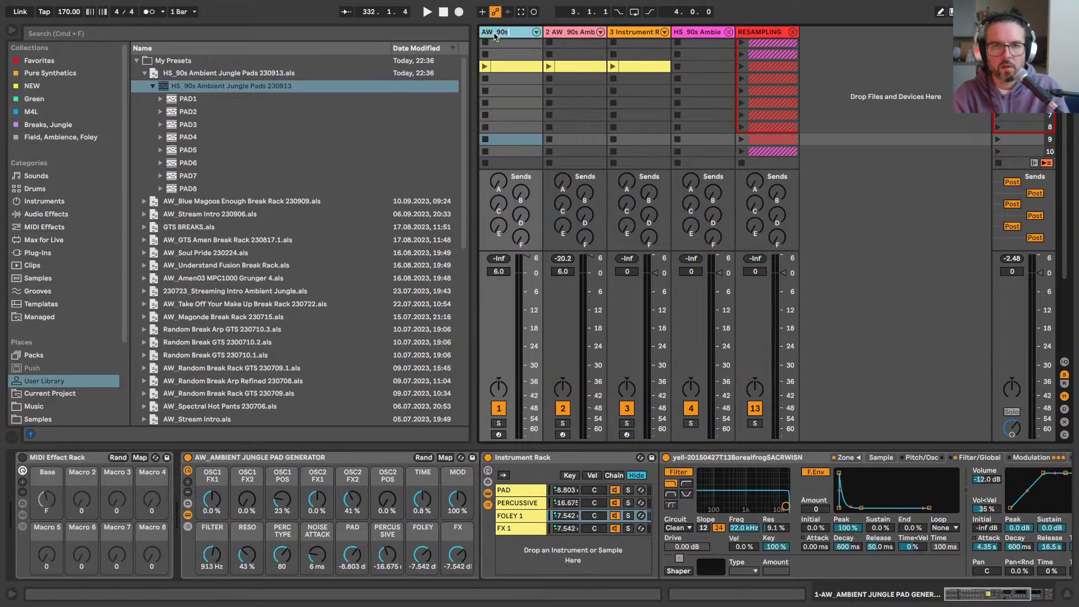
pyautogui.press('BackSpace')
pyautogui.press('BackSpace')
pyautogui.press('BackSpace')
pyautogui.press('BackSpace')
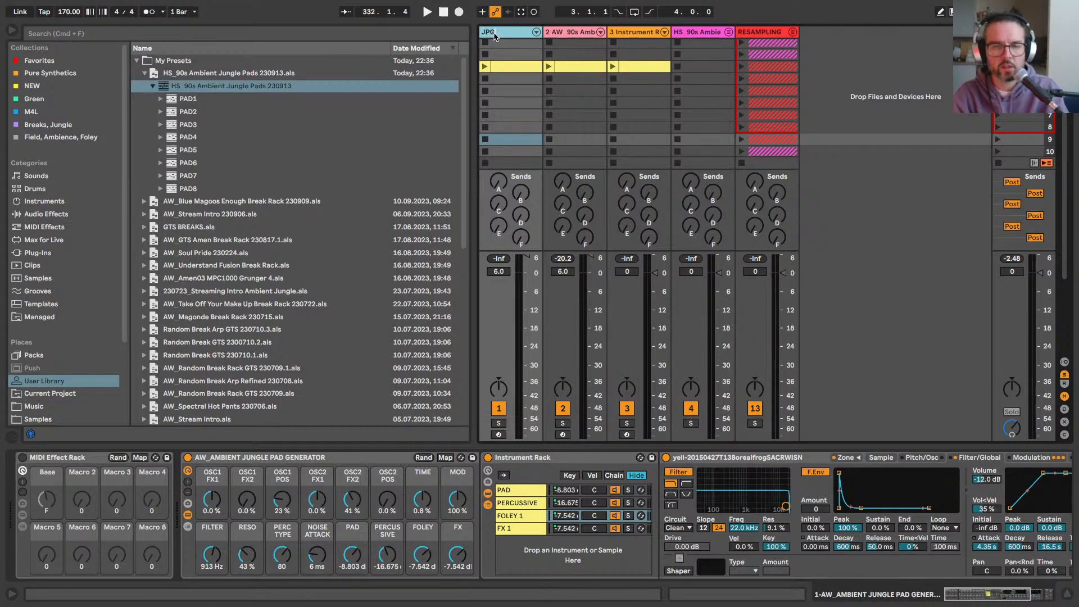
pyautogui.press('Tab')
pyautogui.write('JP')
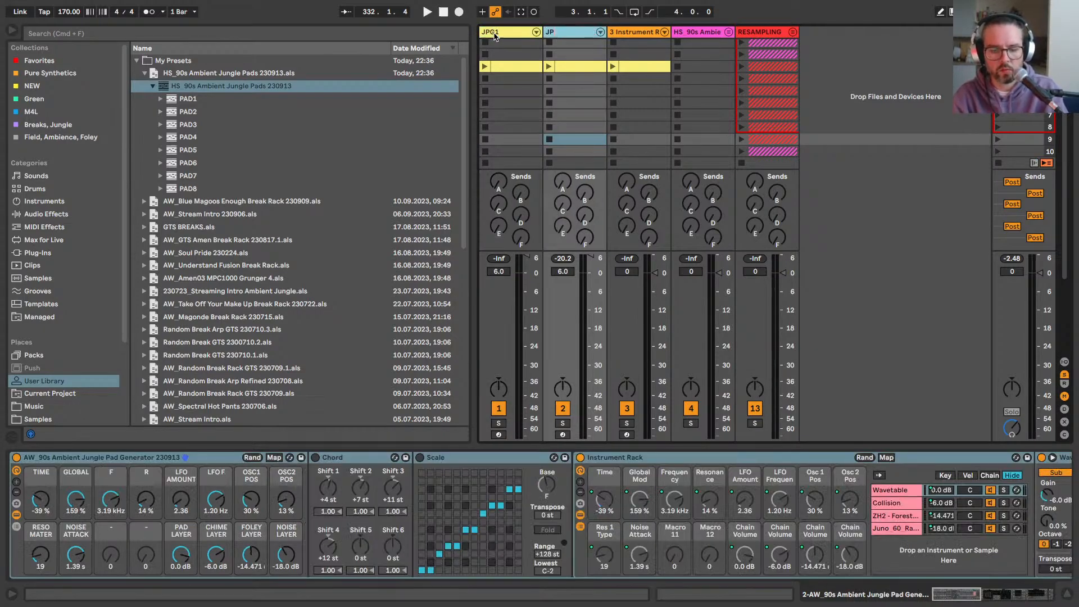
pyautogui.write('G2')
pyautogui.press('Tab')
pyautogui.write('J')
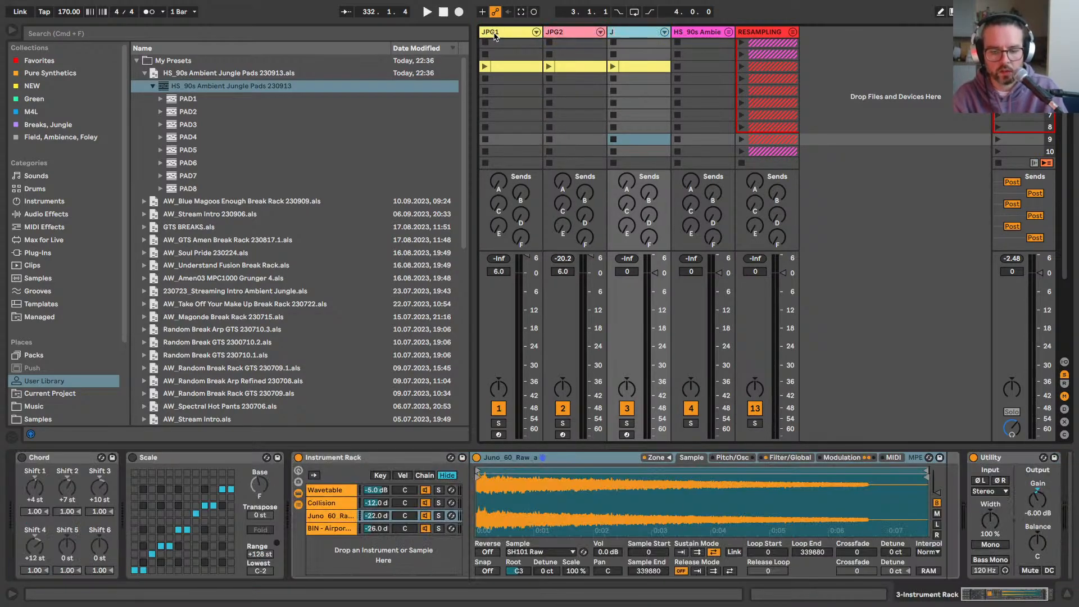
pyautogui.click(494, 34)
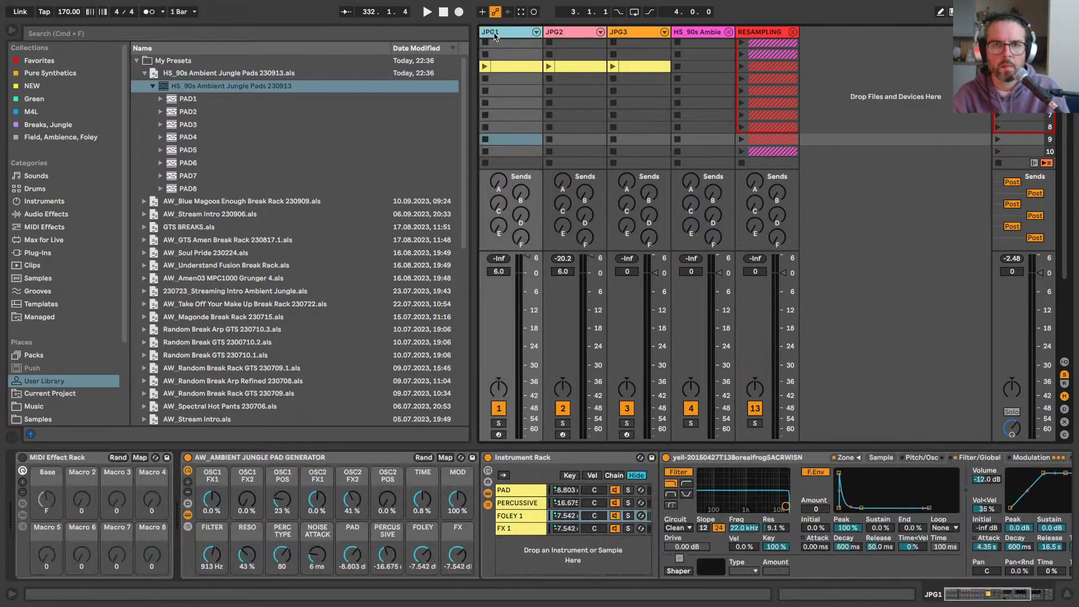
# Step: Group the JPG1, JPG2 and JPG3 tracks
pyautogui.click(57, 457)
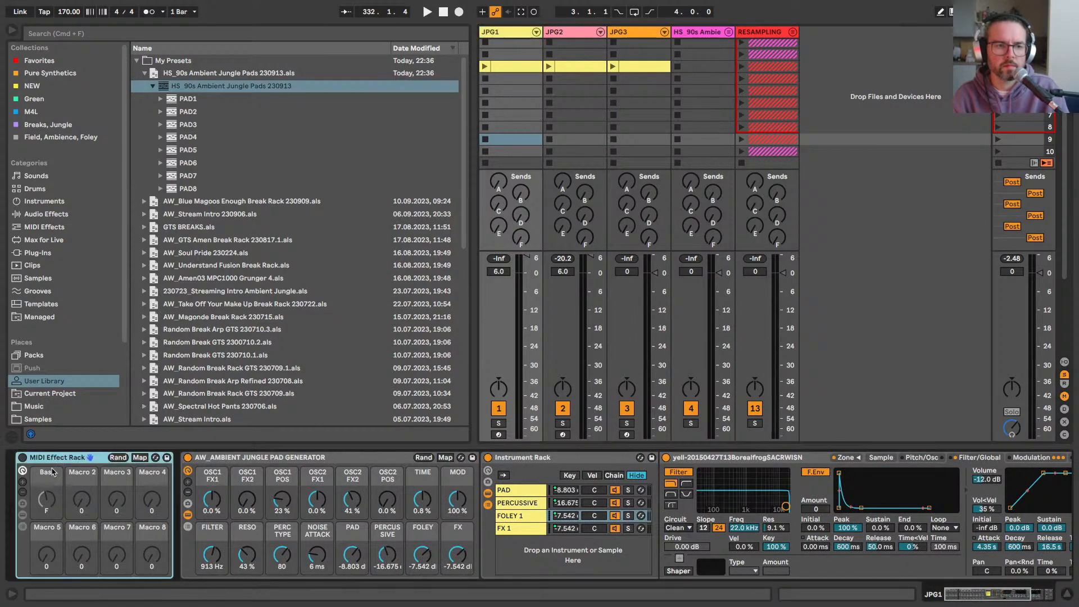
pyautogui.click(504, 34)
pyautogui.click(635, 32)
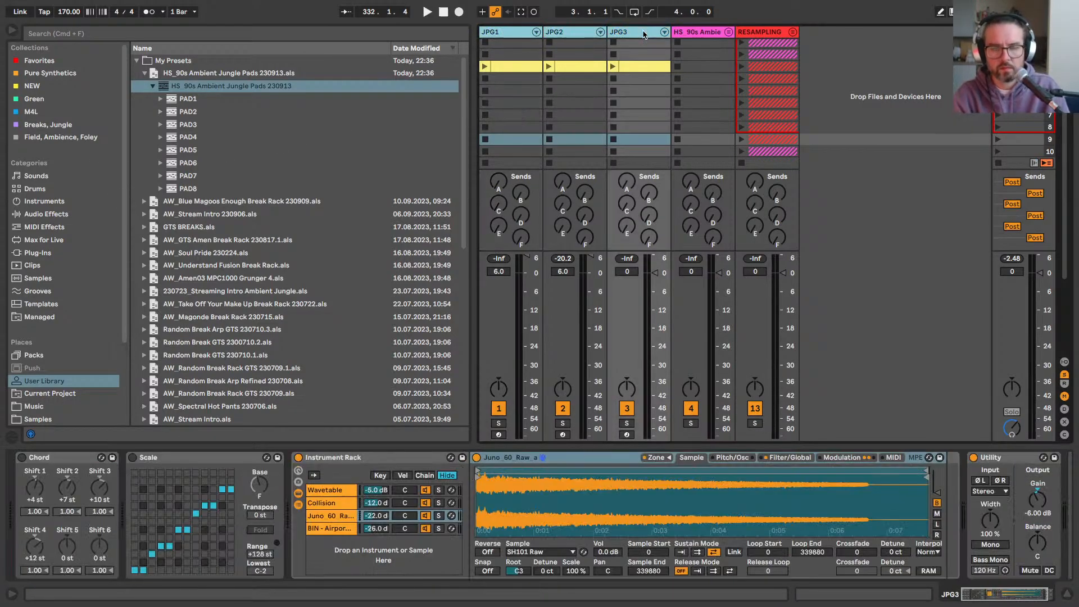
pyautogui.press('super+g')
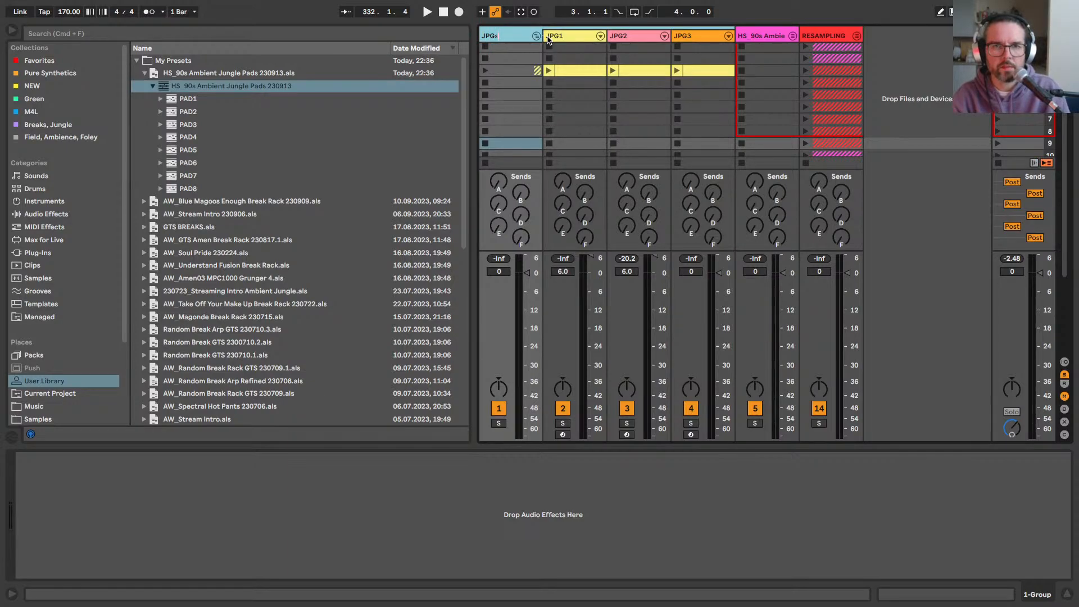
# Step: Fold the JPGs group, check the return tracks, and hide the returns and sends from the mixer
pyautogui.click(536, 36)
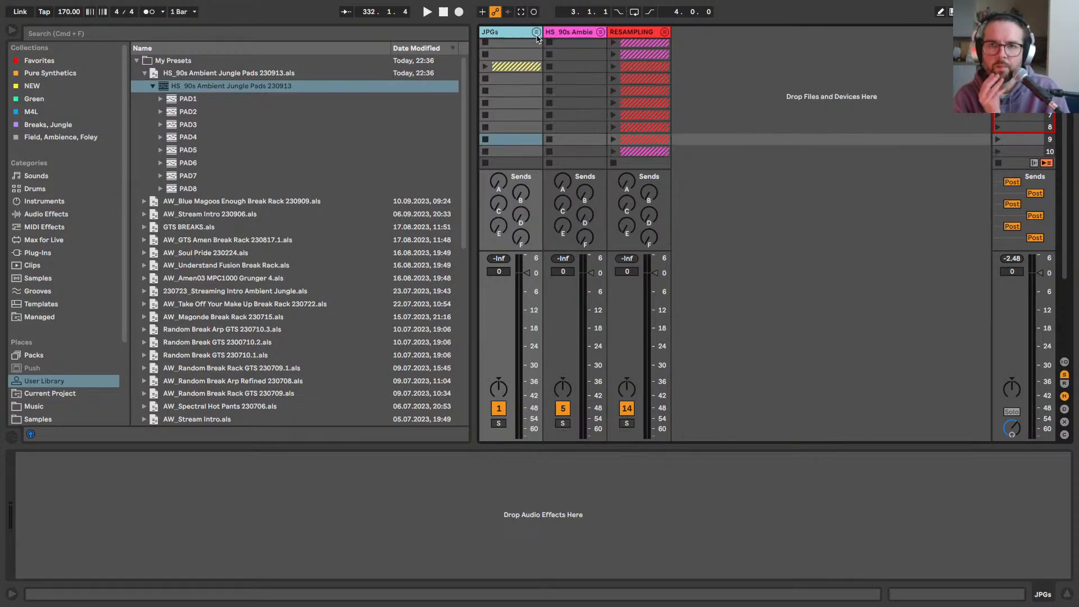
pyautogui.click(698, 32)
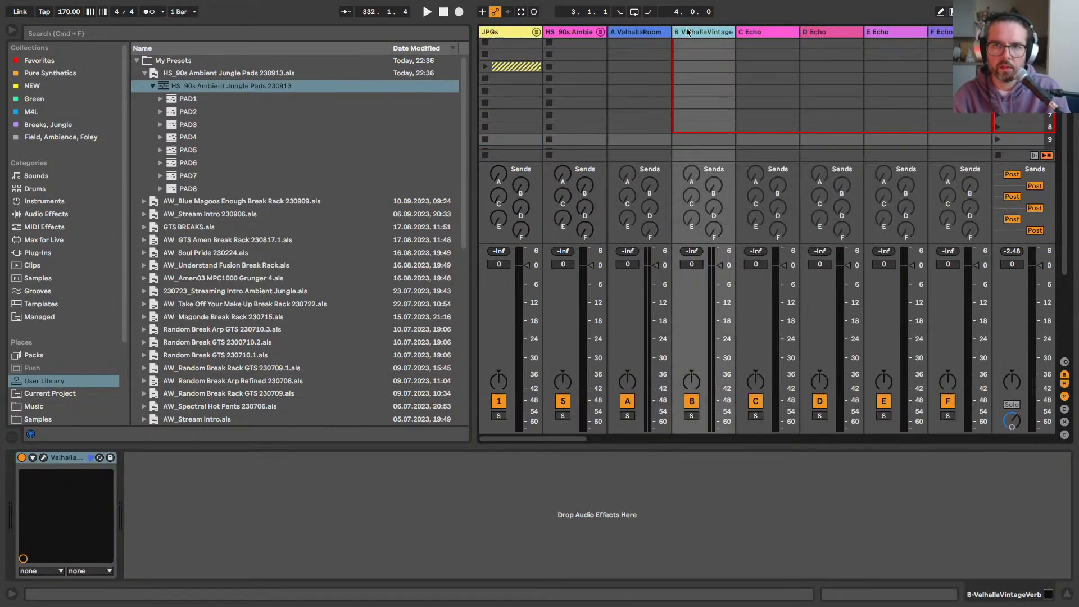
pyautogui.click(647, 37)
pyautogui.click(938, 37)
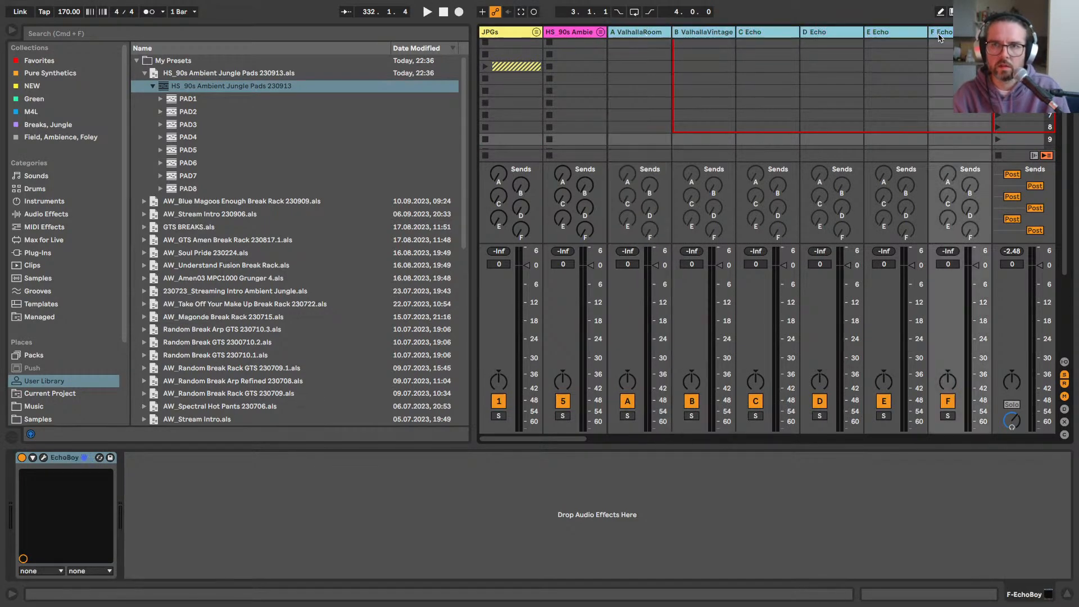
pyautogui.press('super+alt+r')
pyautogui.press('super+alt+s')
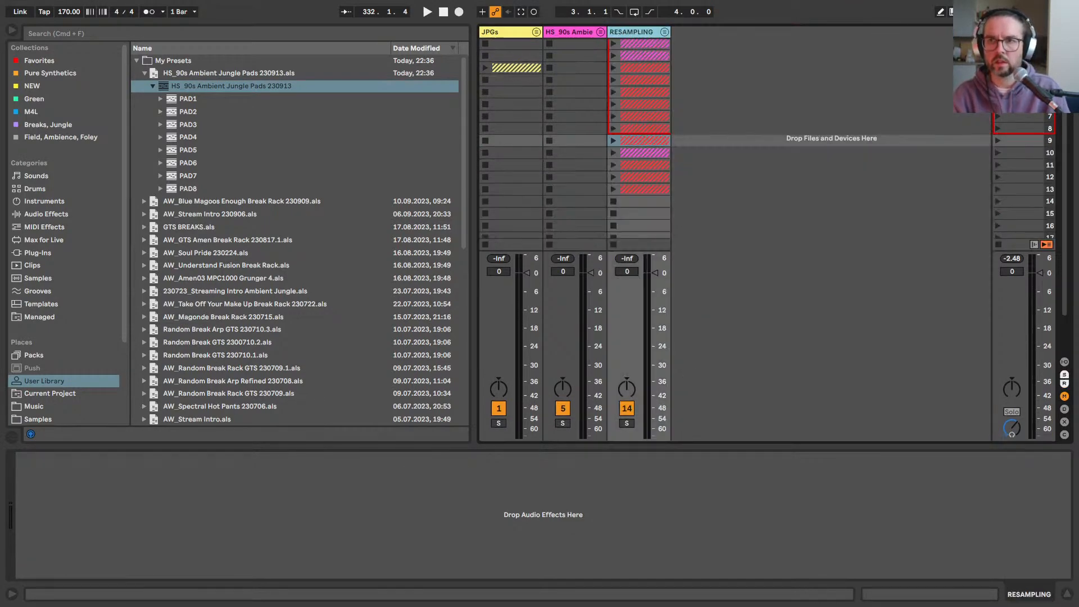
pyautogui.click(1018, 33)
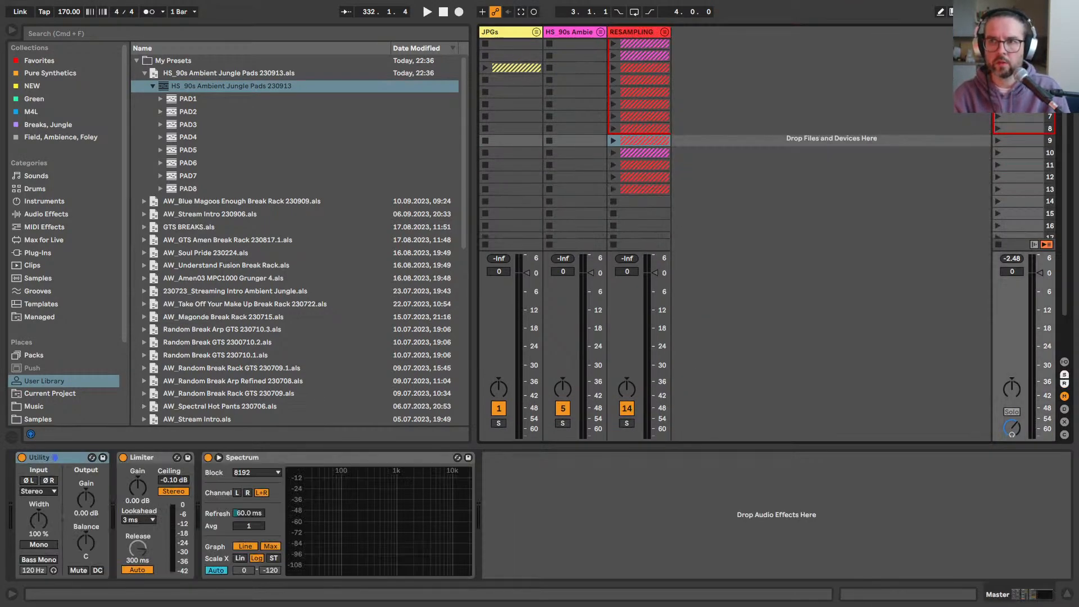
# Step: Hide the browser and save the Live Set under a new name with its date prefix changed to 230901
pyautogui.click(13, 29)
pyautogui.click(61, 6)
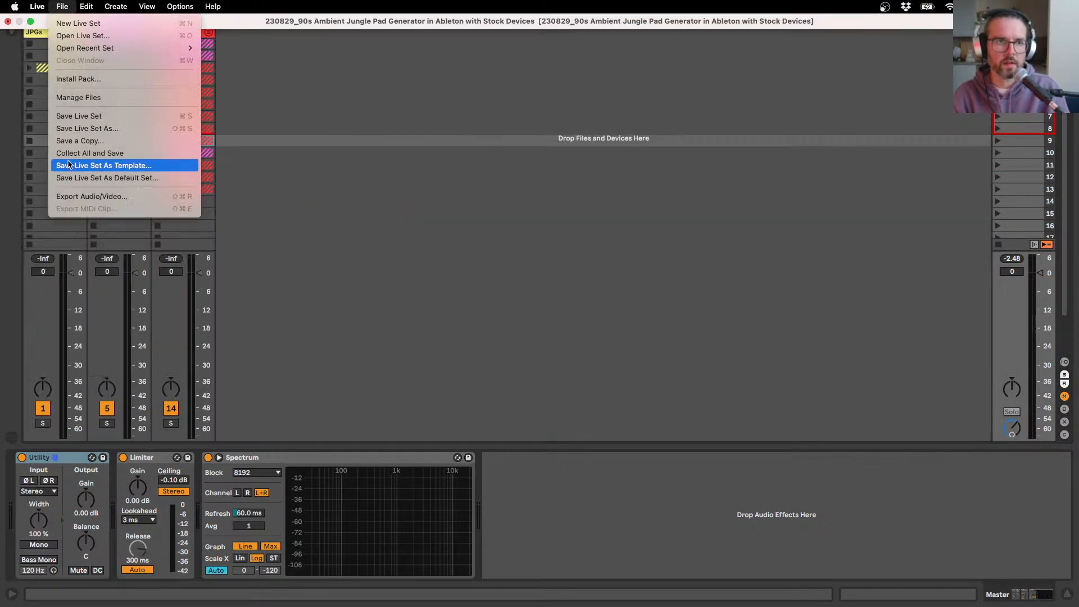
pyautogui.click(87, 128)
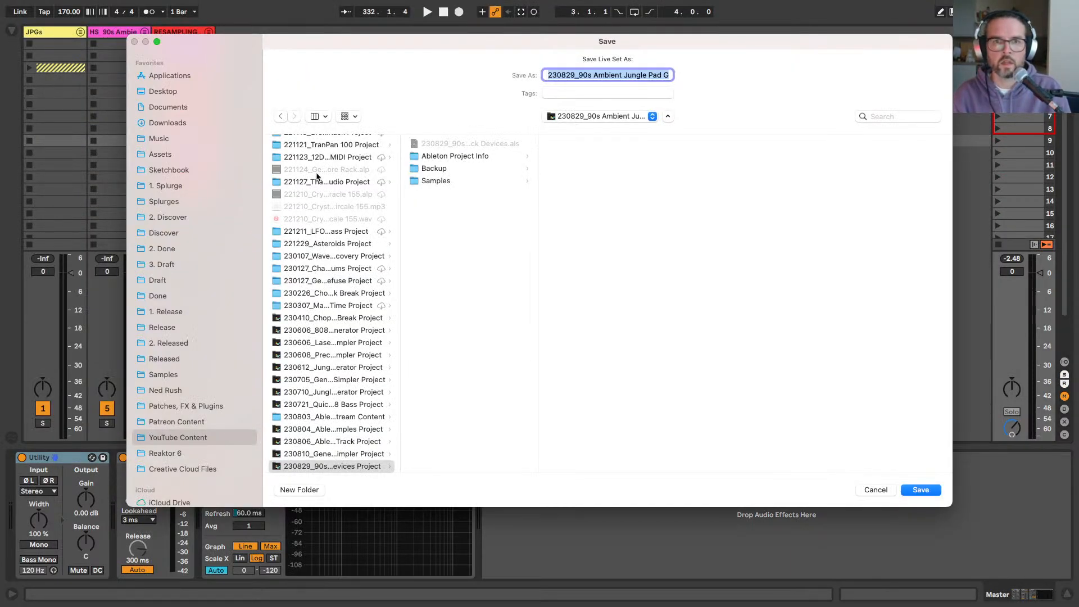
pyautogui.click(575, 76)
pyautogui.press('BackSpace')
pyautogui.press('BackSpace')
pyautogui.press('BackSpace')
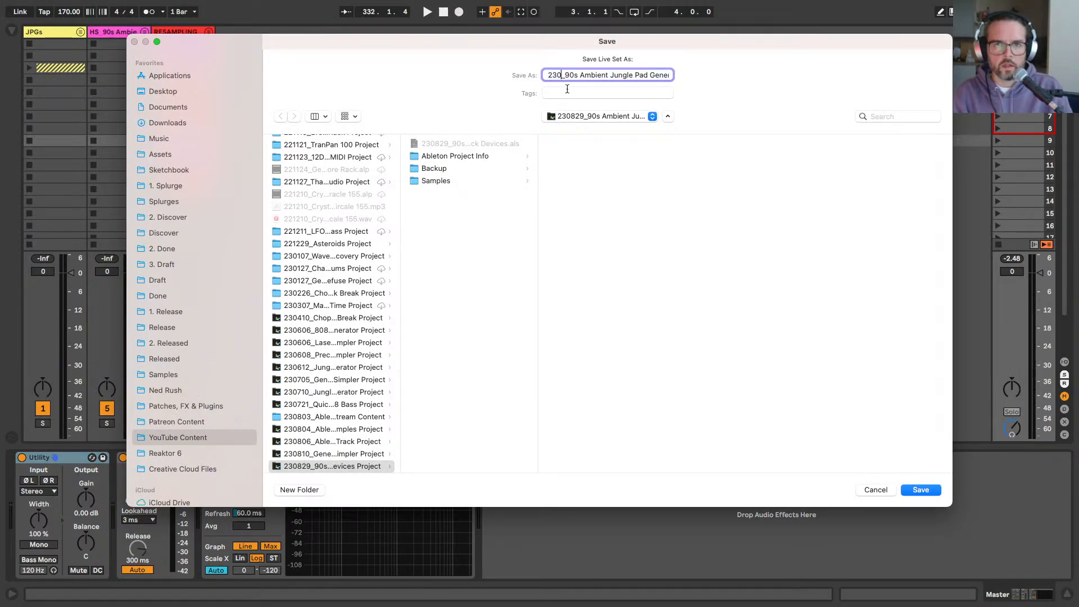
pyautogui.write('901')
pyautogui.press('Return')
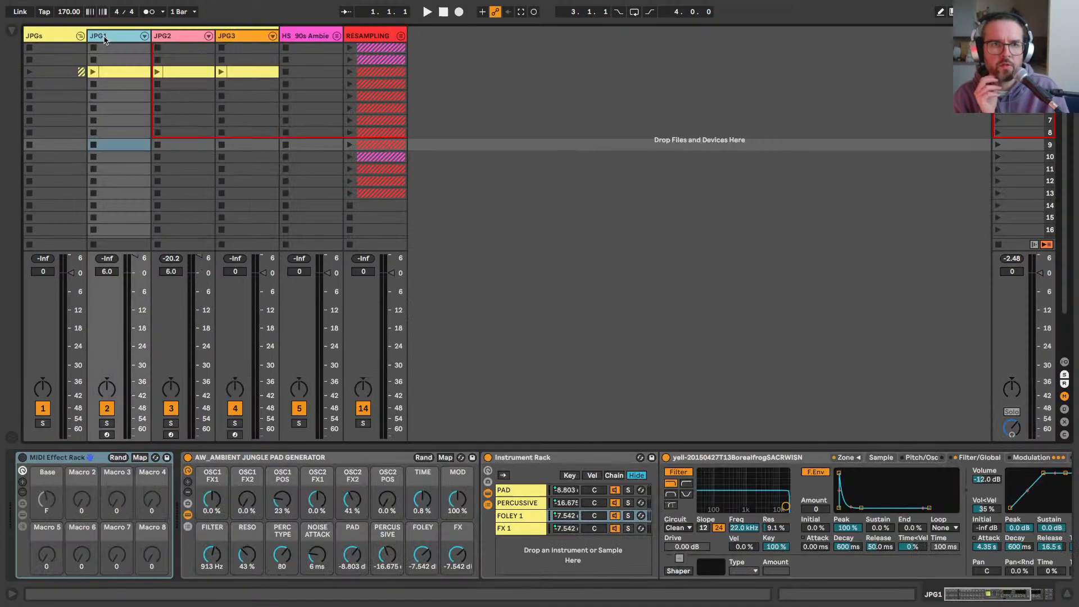
# Step: Look through the device chains of the JPG tracks and arm JPG1 to audition it
pyautogui.click(176, 38)
pyautogui.press('Right')
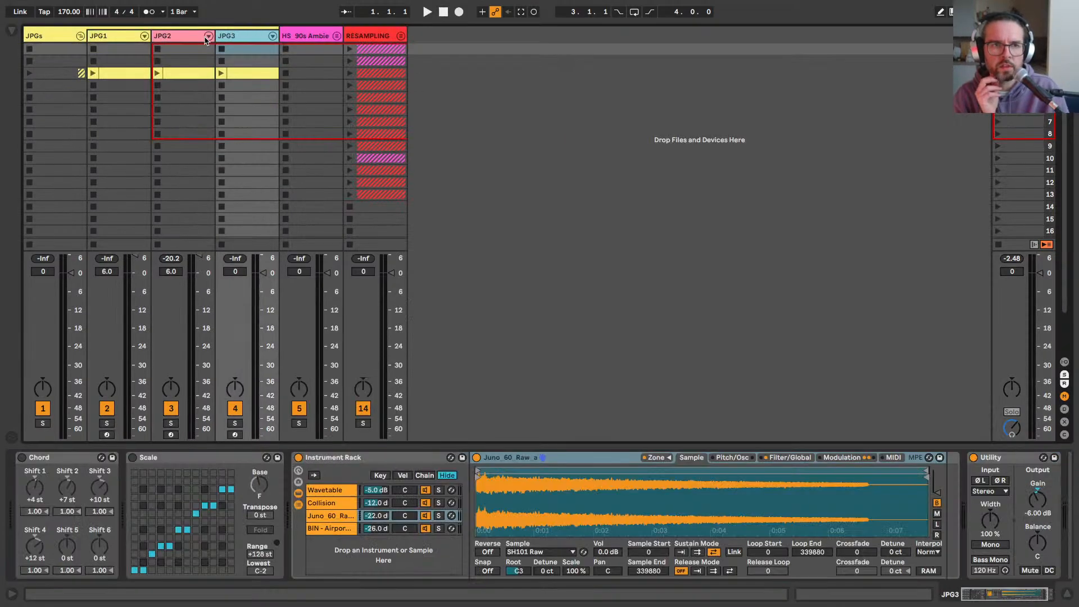
pyautogui.press('Left')
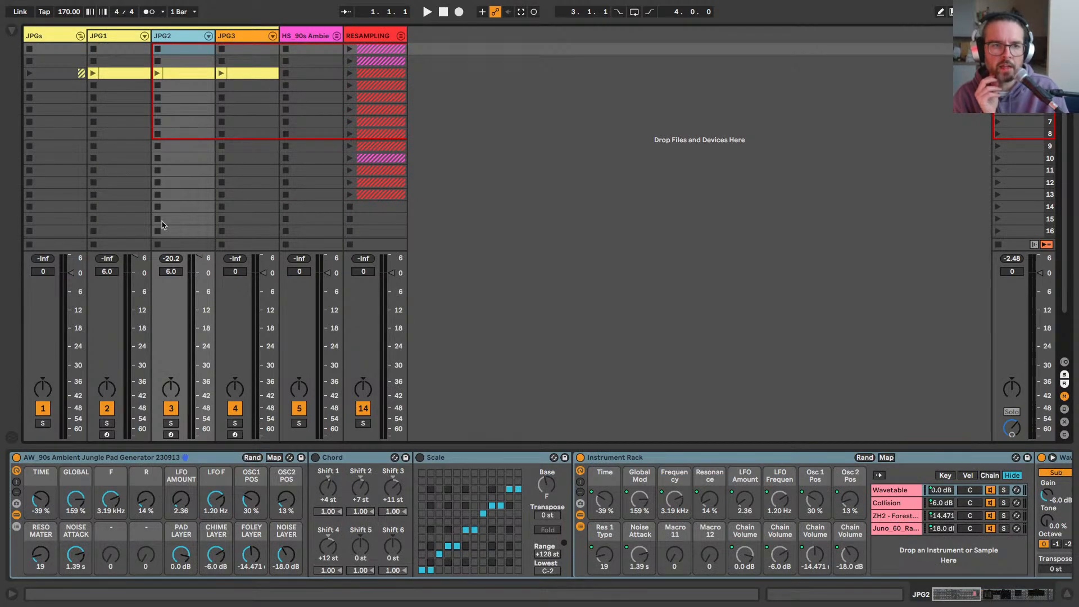
pyautogui.click(109, 435)
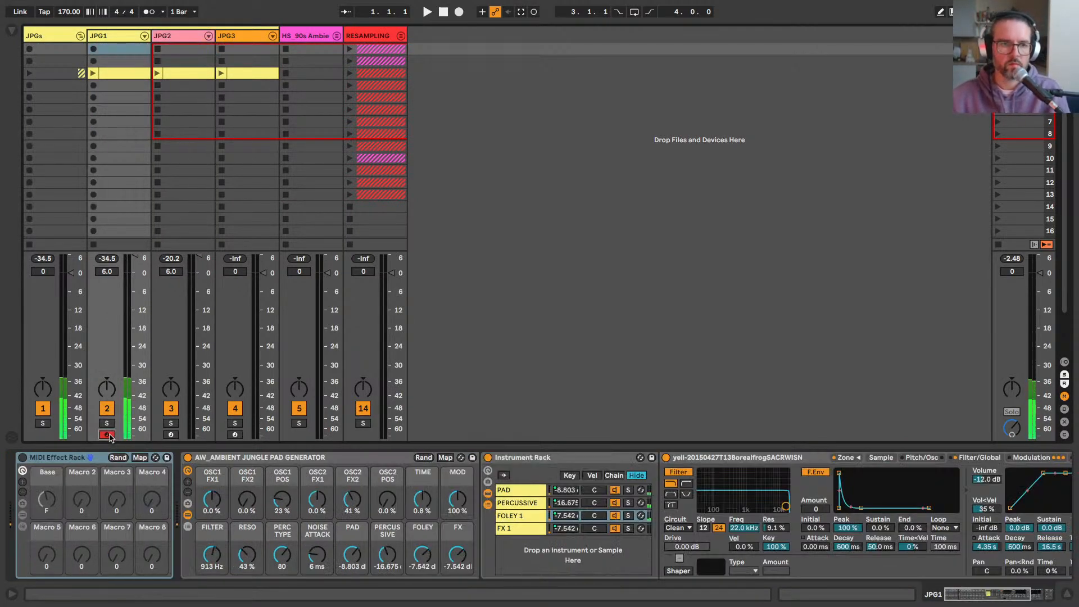
# Step: Arm JPG2 and randomize the macros of its AW_90s Ambient Jungle Pad Generator 230913 rack twice
pyautogui.click(171, 435)
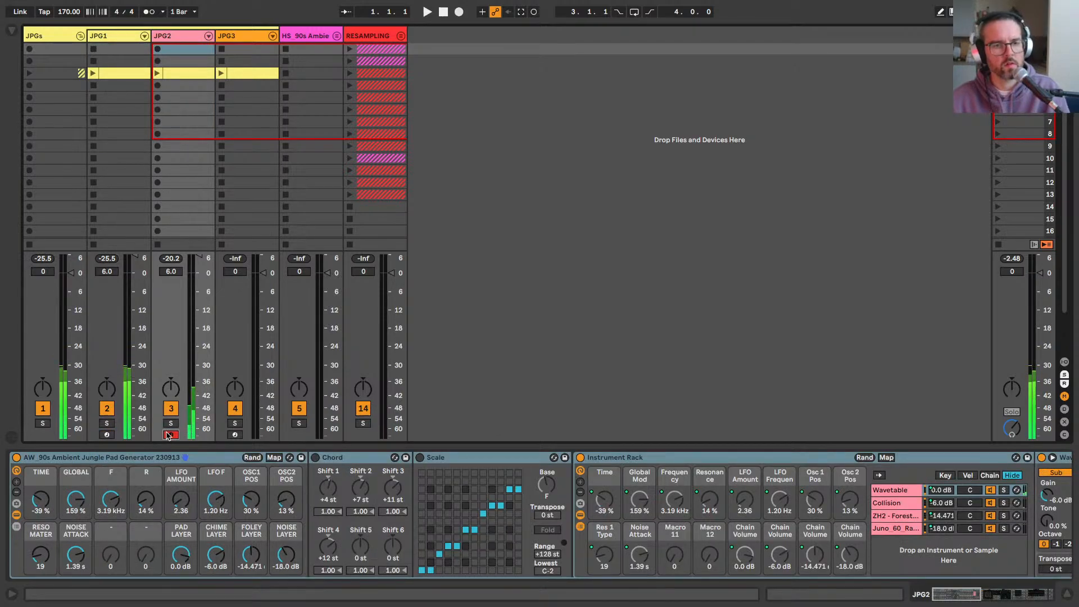
pyautogui.click(252, 458)
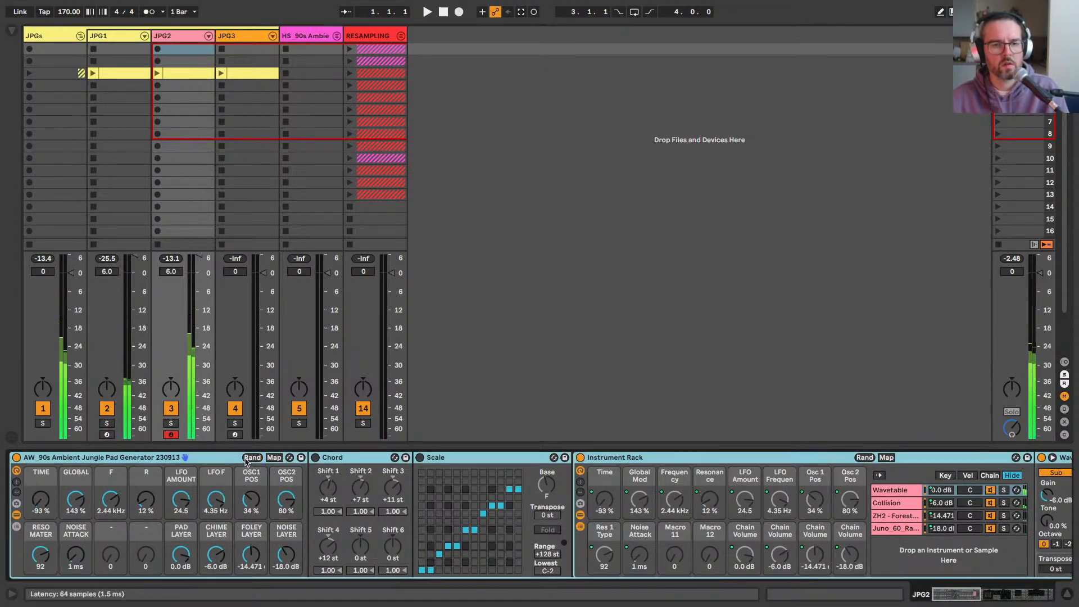
pyautogui.click(247, 459)
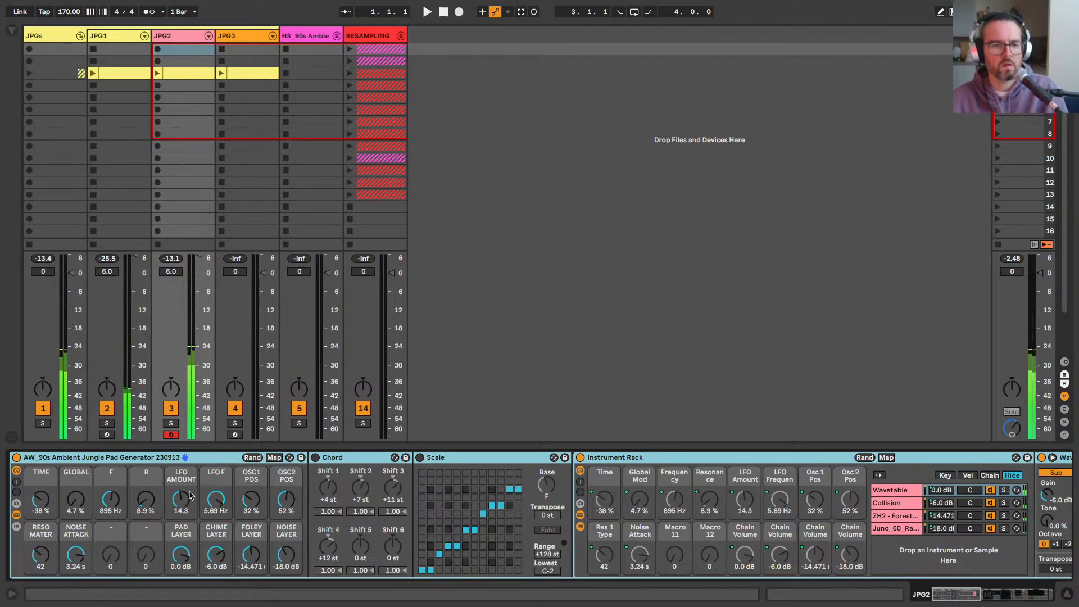
# Step: Arm JPG3 to audition it and fold the JPGs group
pyautogui.click(235, 436)
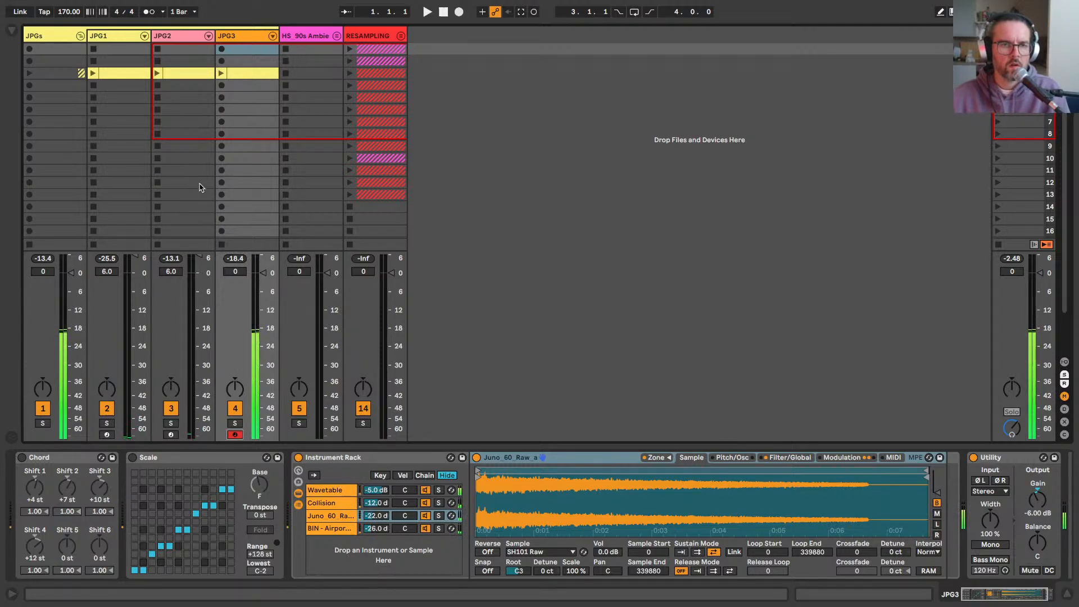
pyautogui.keyDown('shift'); pyautogui.click(136, 38); pyautogui.keyUp('shift')
pyautogui.press('Delete')
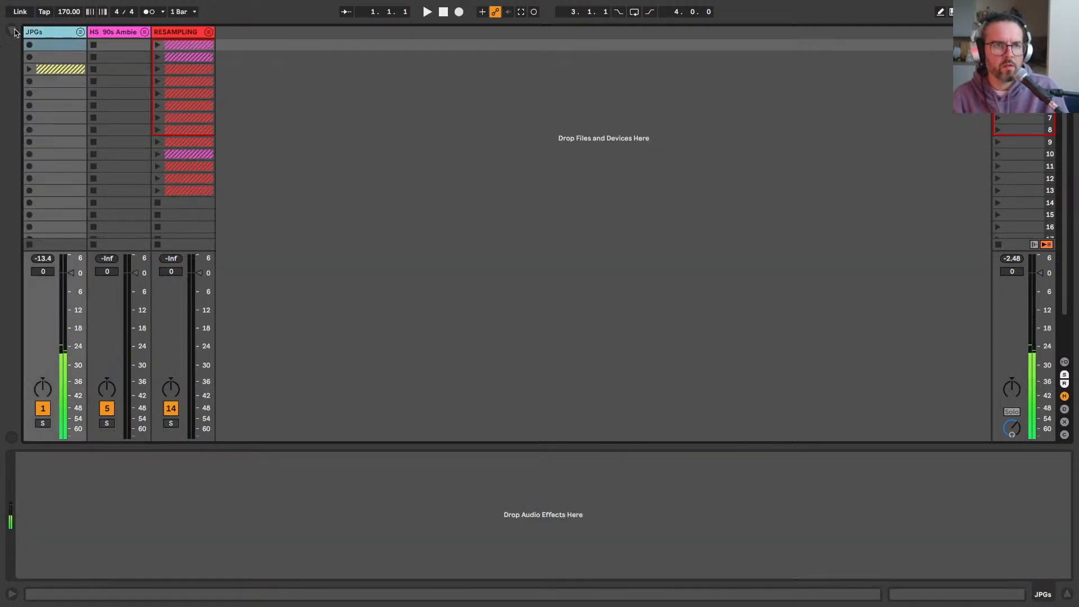
# Step: Show the browser and rename the JPGs group track as "HS_JPGs 230913"
pyautogui.click(7, 34)
pyautogui.click(500, 33)
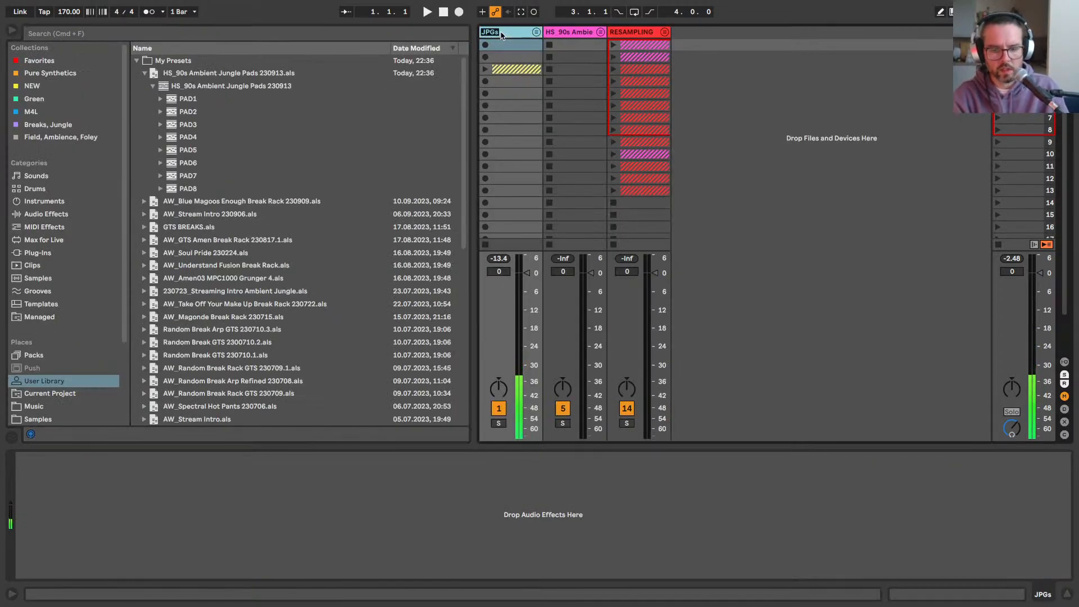
pyautogui.press('Left')
pyautogui.write('A')
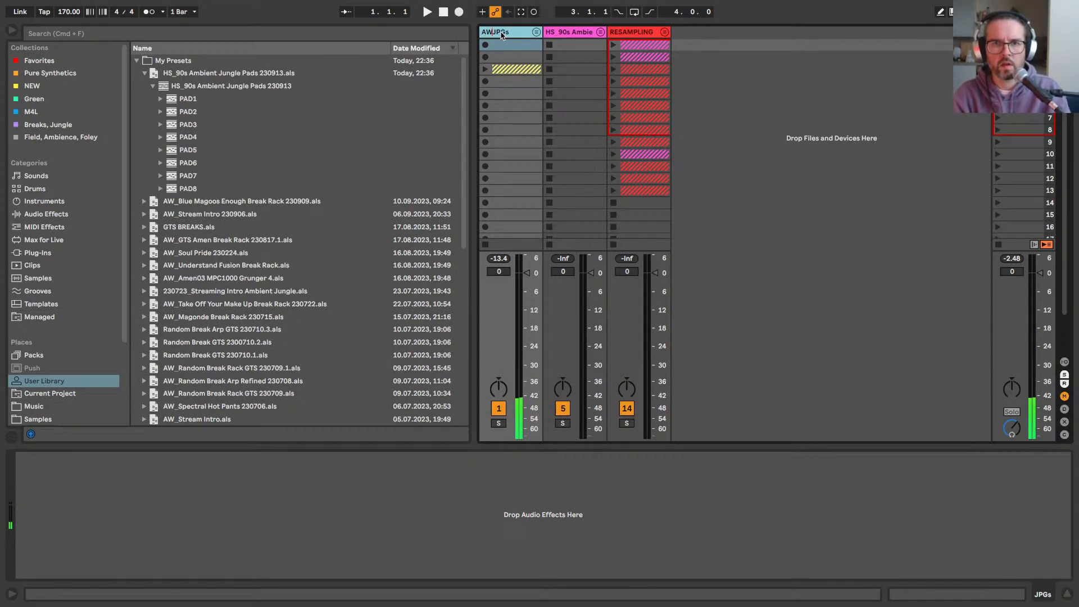
pyautogui.press('BackSpace')
pyautogui.write('HS ')
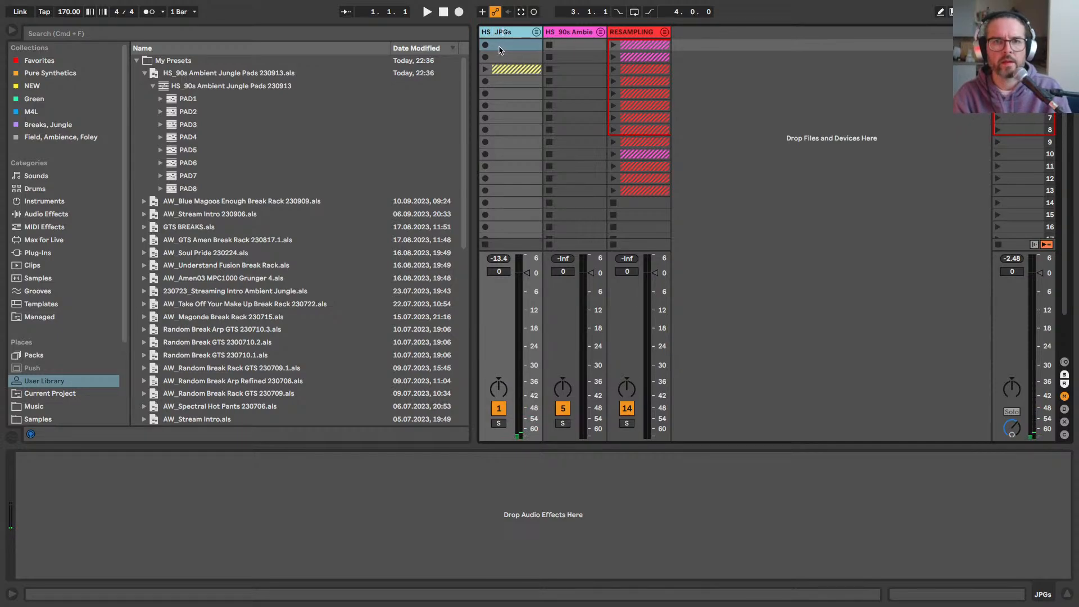
pyautogui.write(' 23')
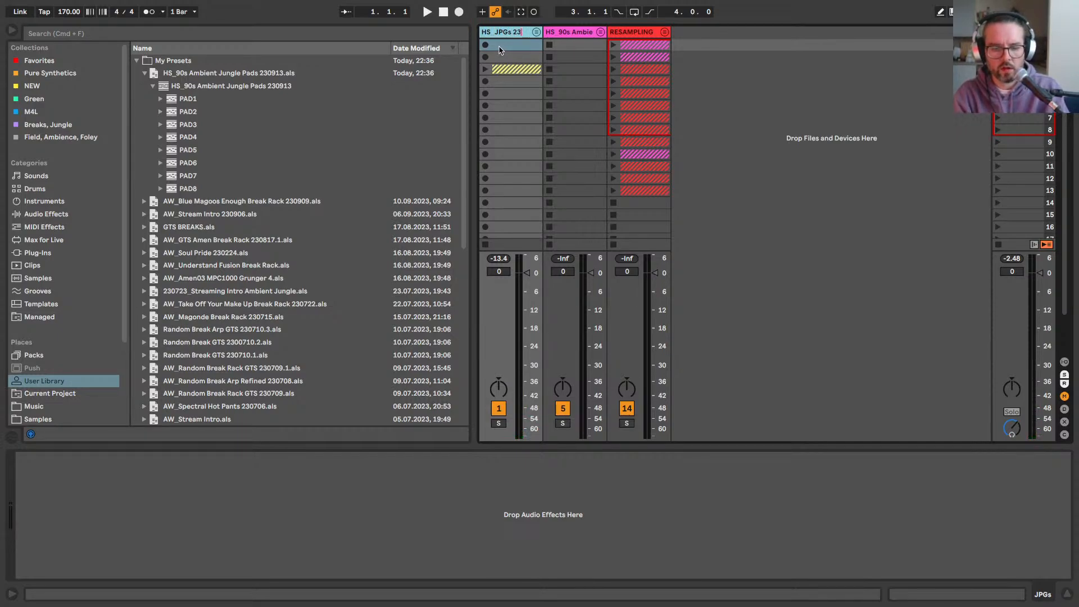
pyautogui.write('0913')
pyautogui.press('Return')
# Step: Save the HS_JPGs 230913 group to the User Library's My Presets folder and hide the browser
pyautogui.moveTo(503, 36); pyautogui.dragTo(222, 159)
pyautogui.press('Return')
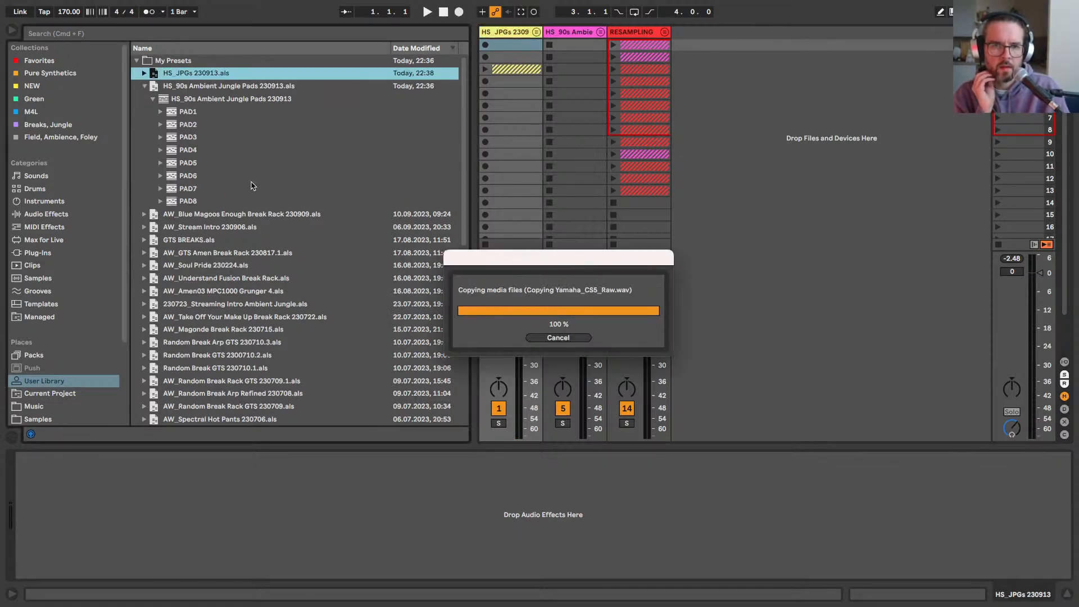
pyautogui.click(11, 30)
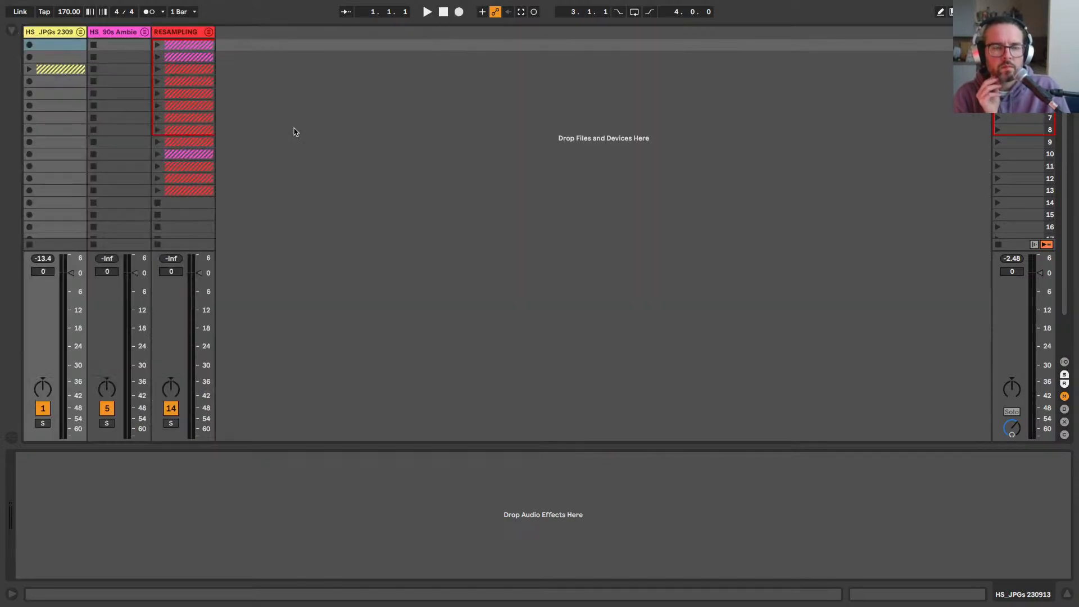
# Step: Unfold the HS_JPGs 230913 group and review the devices on JPG1, JPG2 and JPG3
pyautogui.click(81, 32)
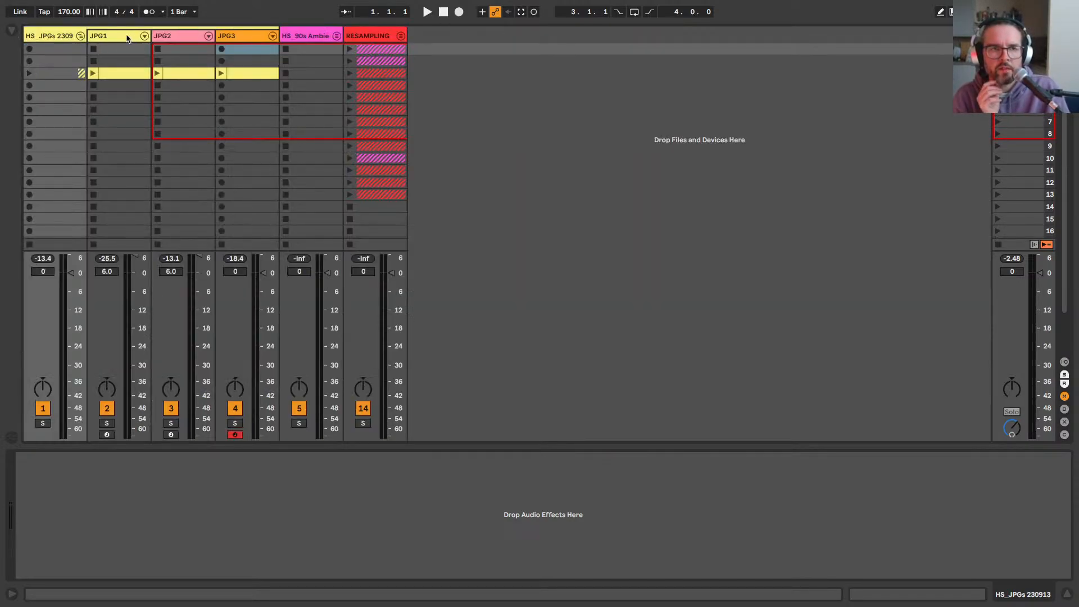
pyautogui.click(127, 38)
pyautogui.click(172, 38)
pyautogui.click(236, 40)
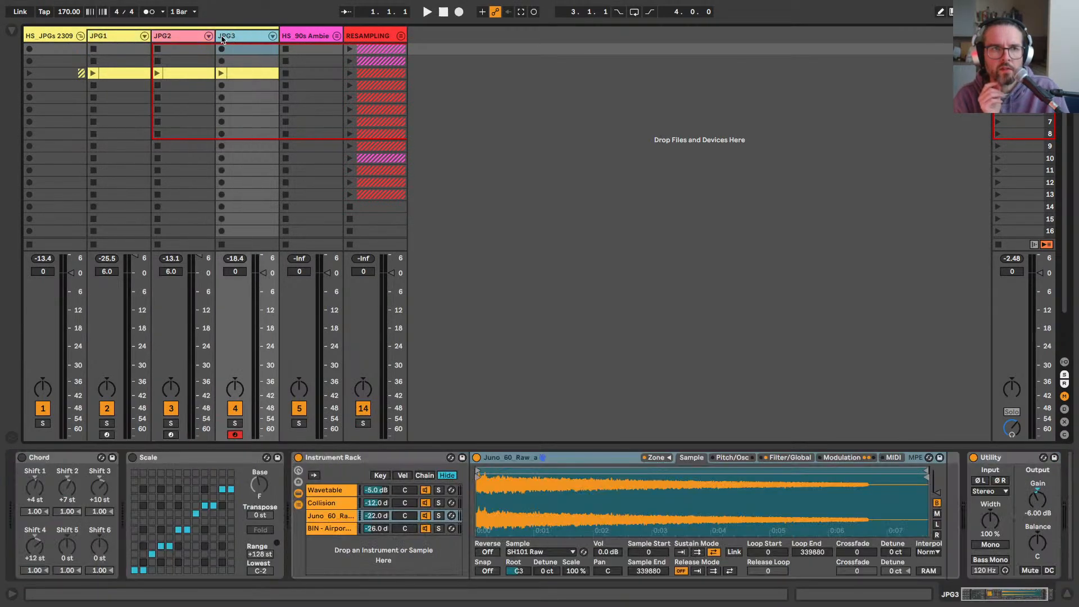
pyautogui.click(190, 40)
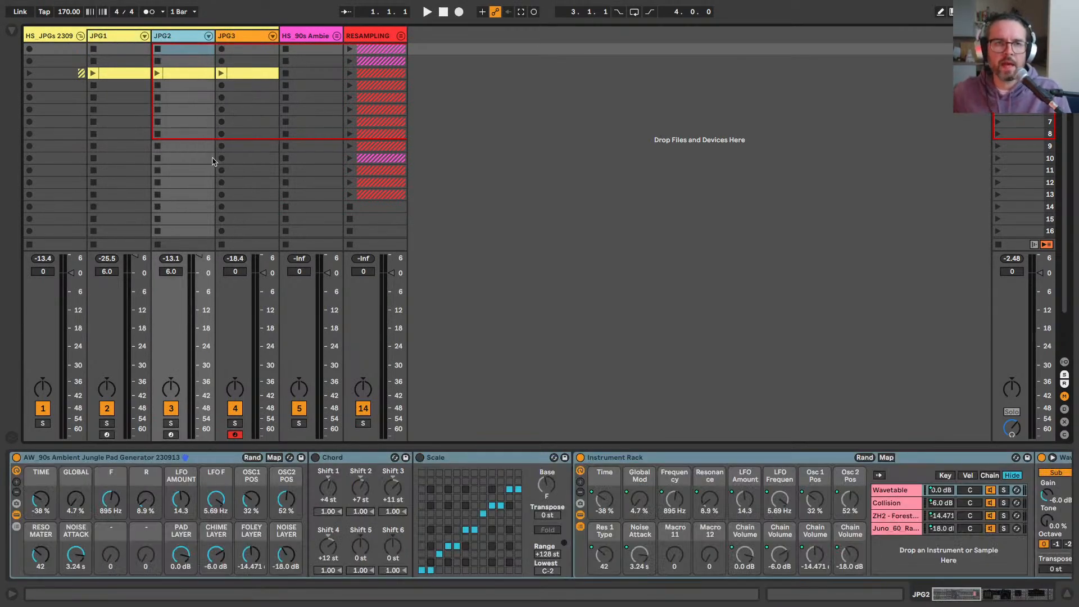
pyautogui.click(235, 39)
# Step: Unfold the HS_90s Ambient Jungle Pads 230913 group and select its PAD1 track
pyautogui.click(311, 38)
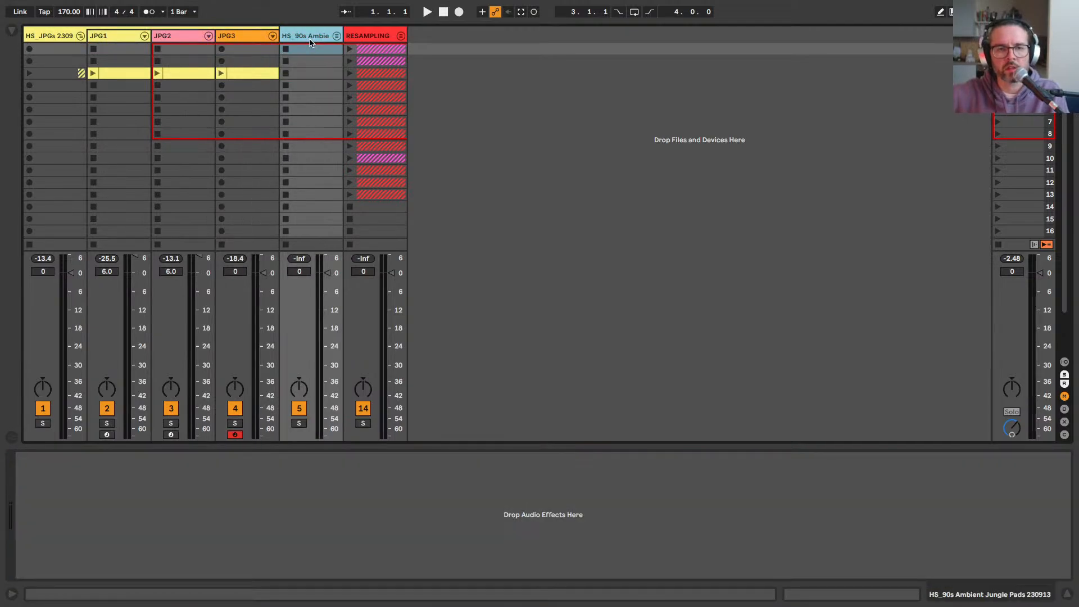
pyautogui.click(357, 34)
pyautogui.click(309, 38)
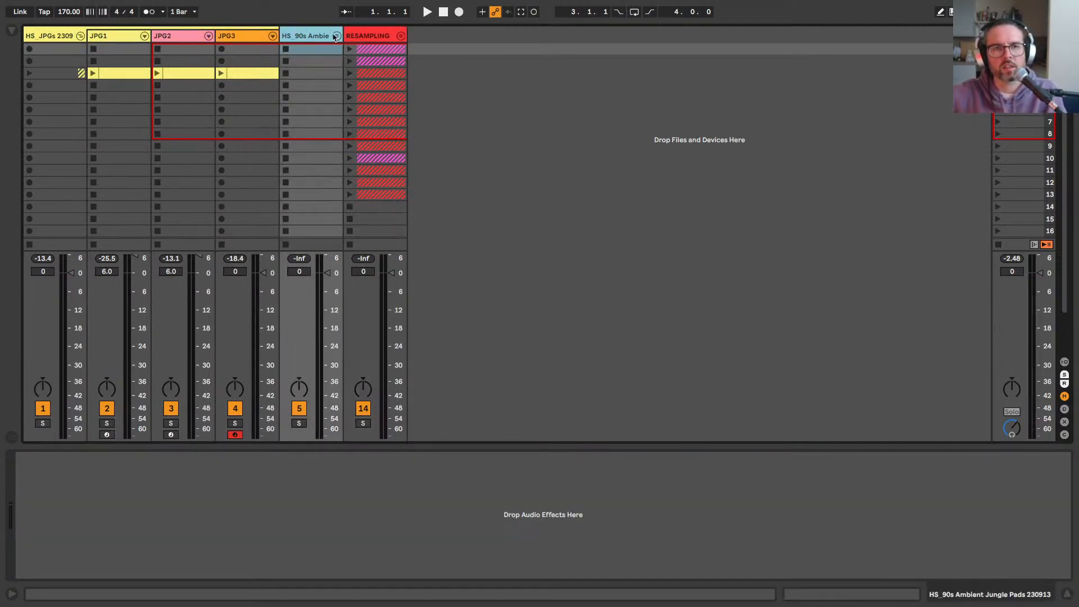
pyautogui.click(336, 36)
pyautogui.click(362, 38)
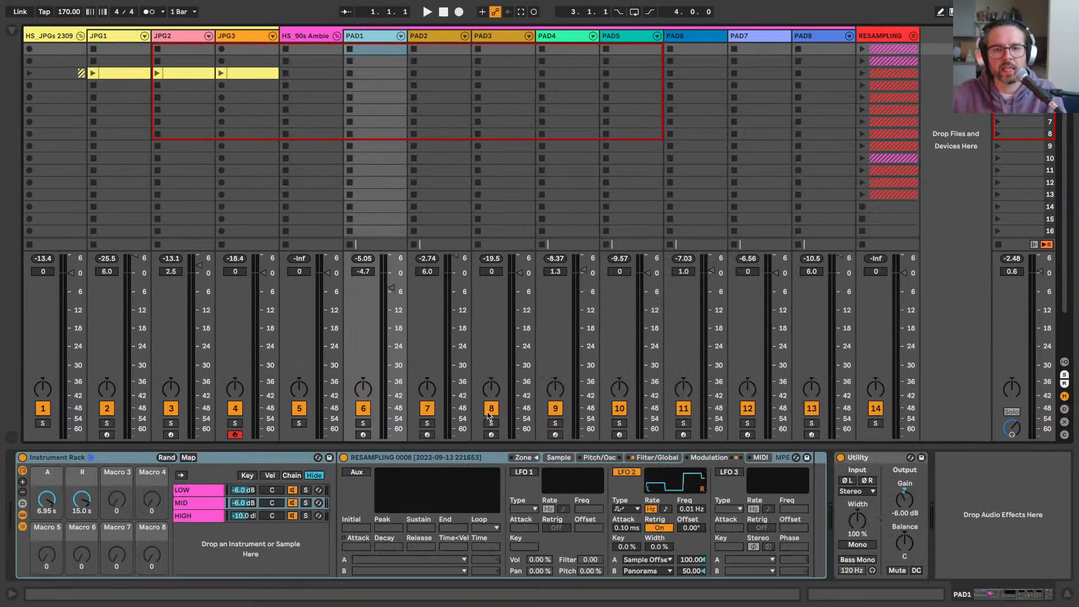
# Step: Arm PAD4, PAD1 and PAD2 in turn to audition them, then return to PAD1
pyautogui.click(554, 434)
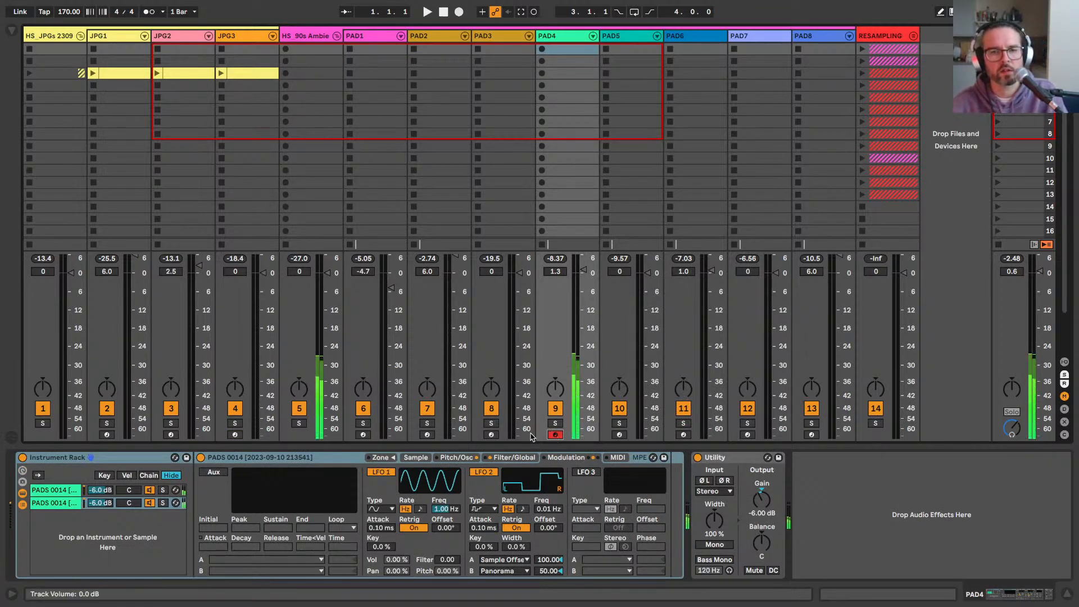
pyautogui.click(363, 435)
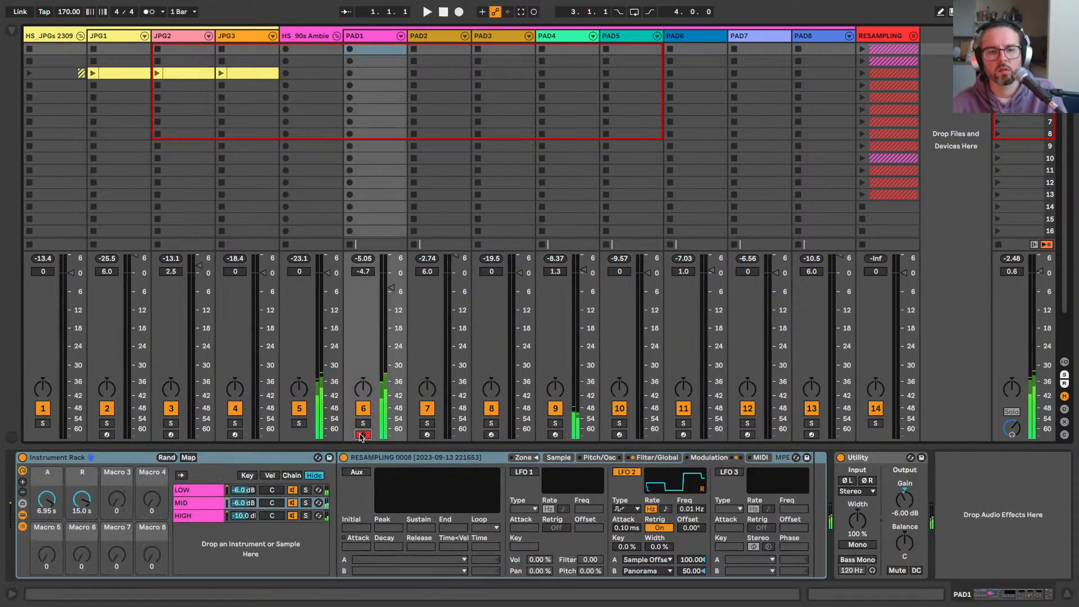
pyautogui.click(427, 434)
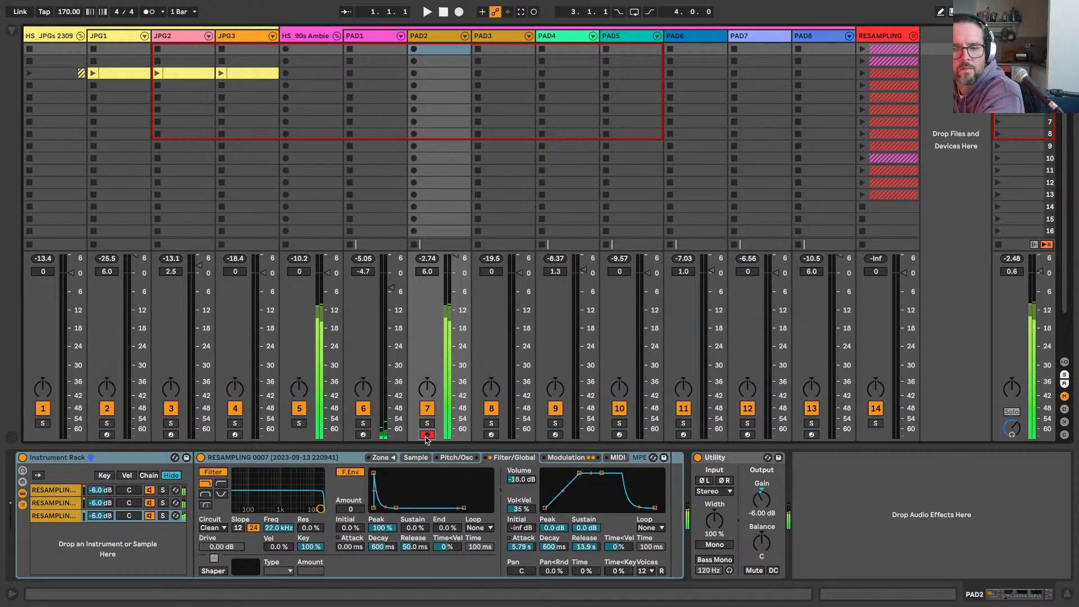
pyautogui.click(363, 435)
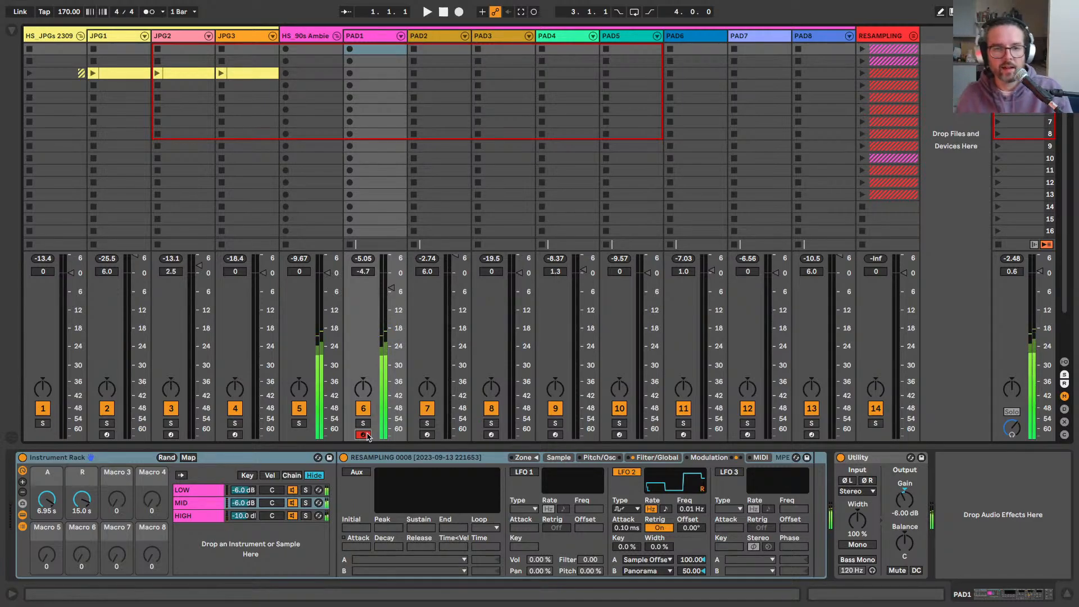
# Step: Reset the volumes of PAD1, PAD2, PAD4, PAD6, PAD8, JPG1 and JPG2 to 0 dB
pyautogui.click(363, 271)
pyautogui.press('Delete')
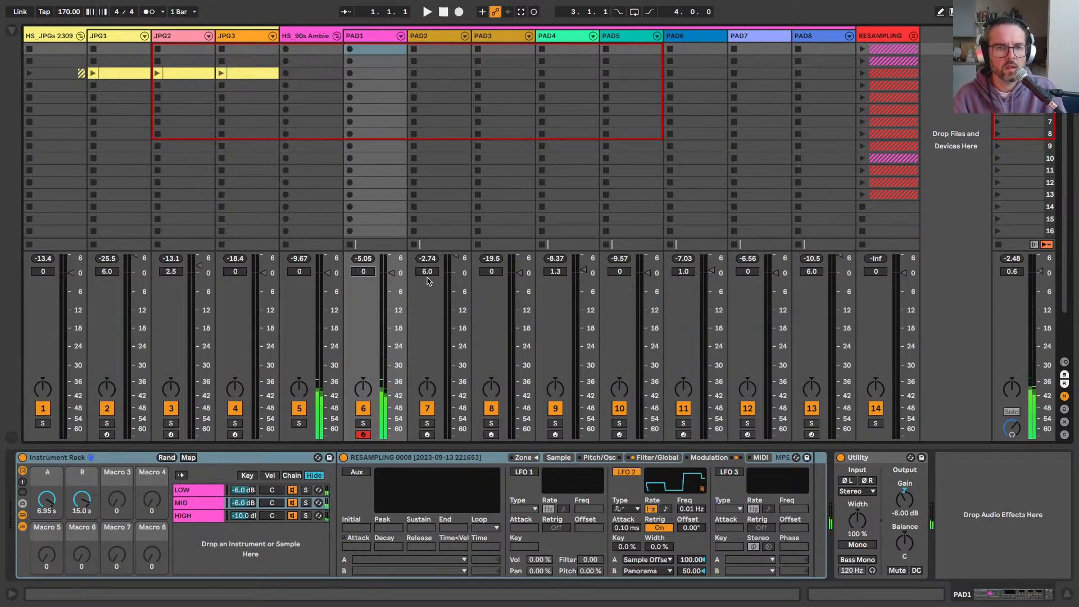
pyautogui.press('Delete')
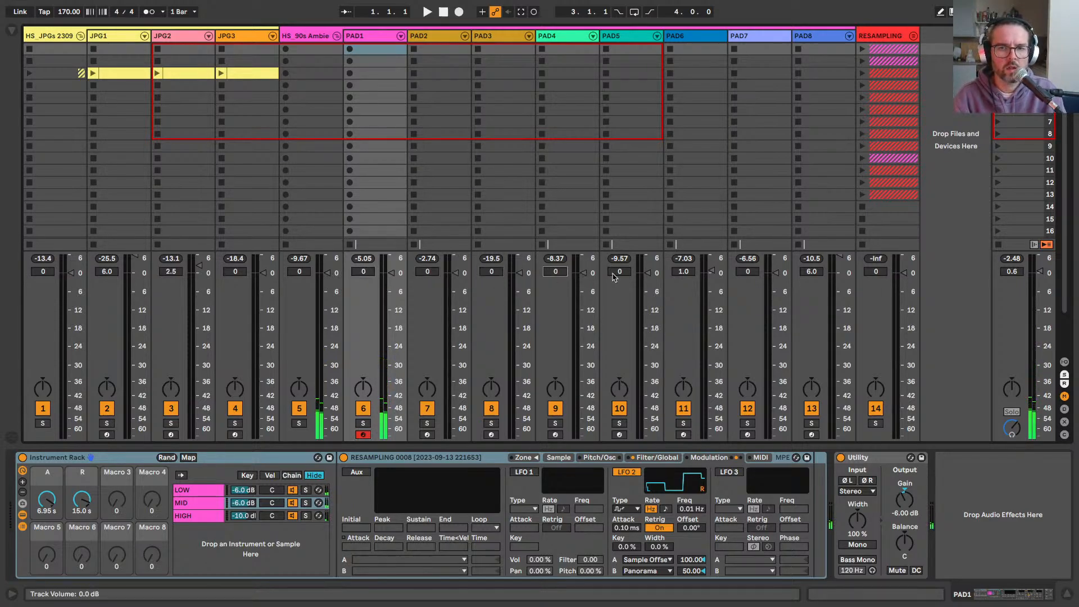
pyautogui.click(812, 271)
pyautogui.press('Delete')
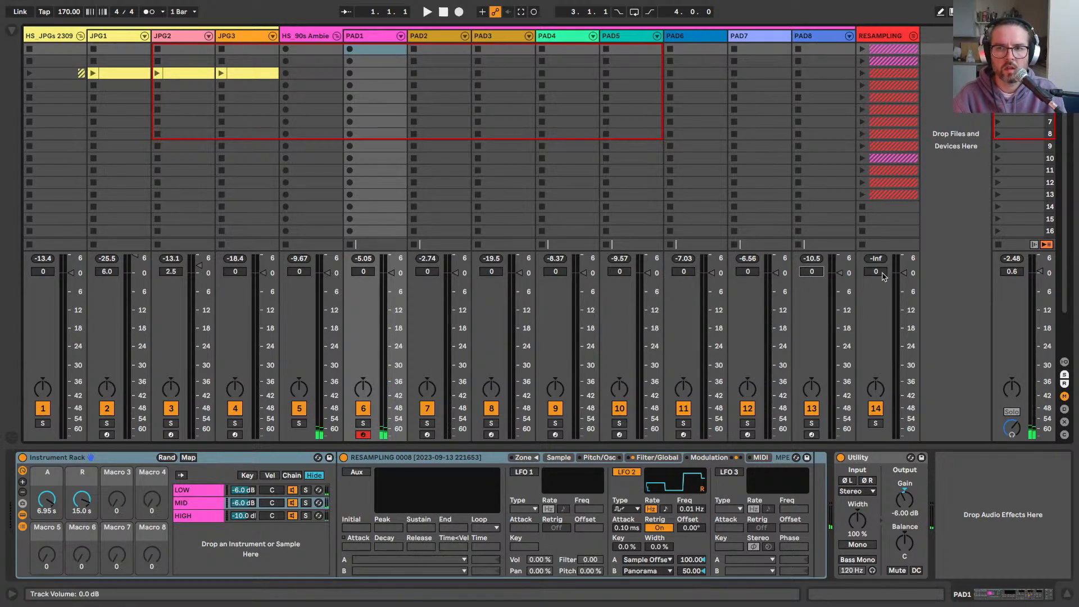
pyautogui.click(108, 271)
pyautogui.press('Delete')
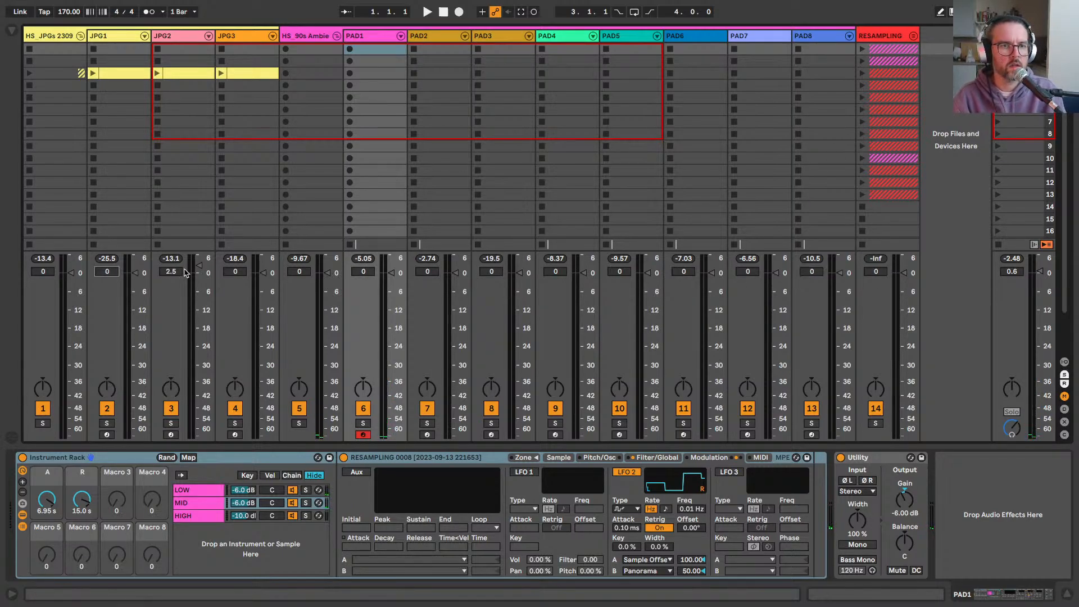
pyautogui.click(171, 271)
pyautogui.press('Delete')
# Step: Save the set and fold the HS_90s Ambient Jungle Pads 230913 and HS_JPGs 230913 groups
pyautogui.hotkey('ctrl', 's')
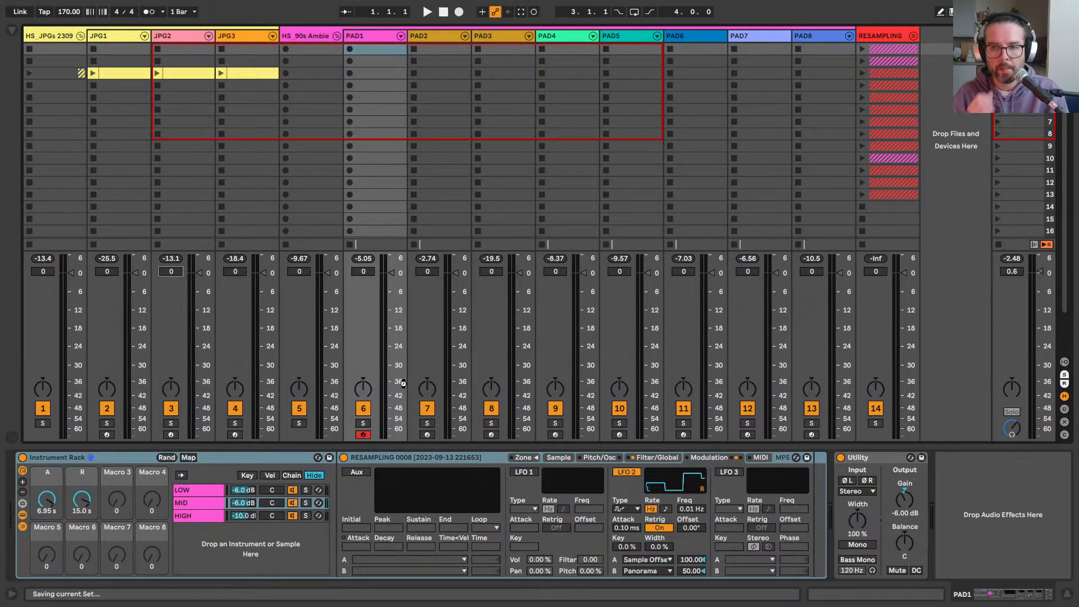
pyautogui.click(337, 35)
pyautogui.click(81, 35)
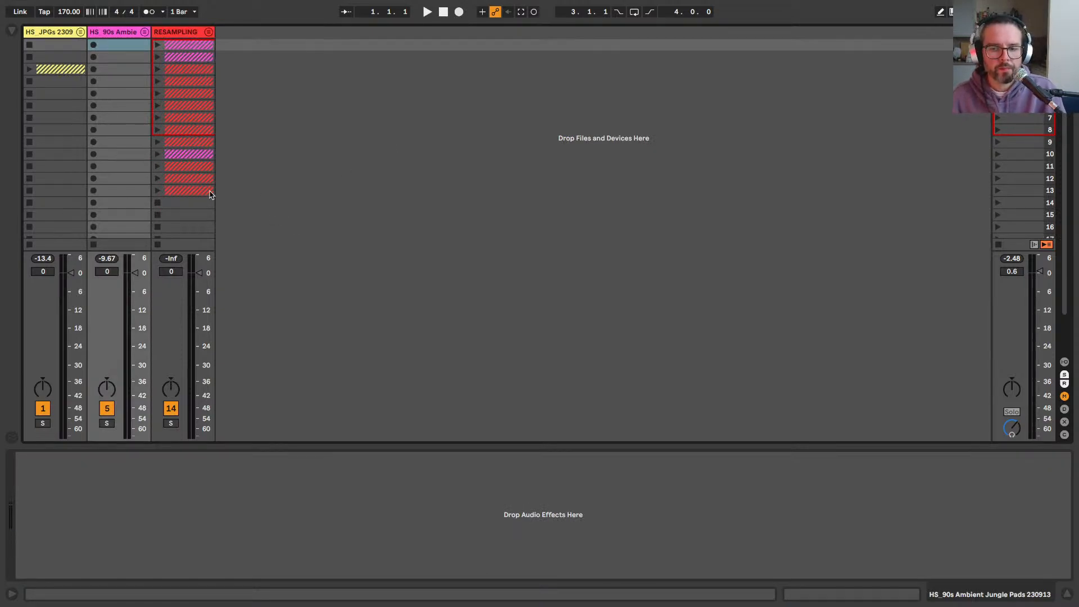
# Step: Collect the project's external files from elsewhere and from the User Library into the project, save, and close the File Manager
pyautogui.moveTo(44, 21)
pyautogui.click(146, 6)
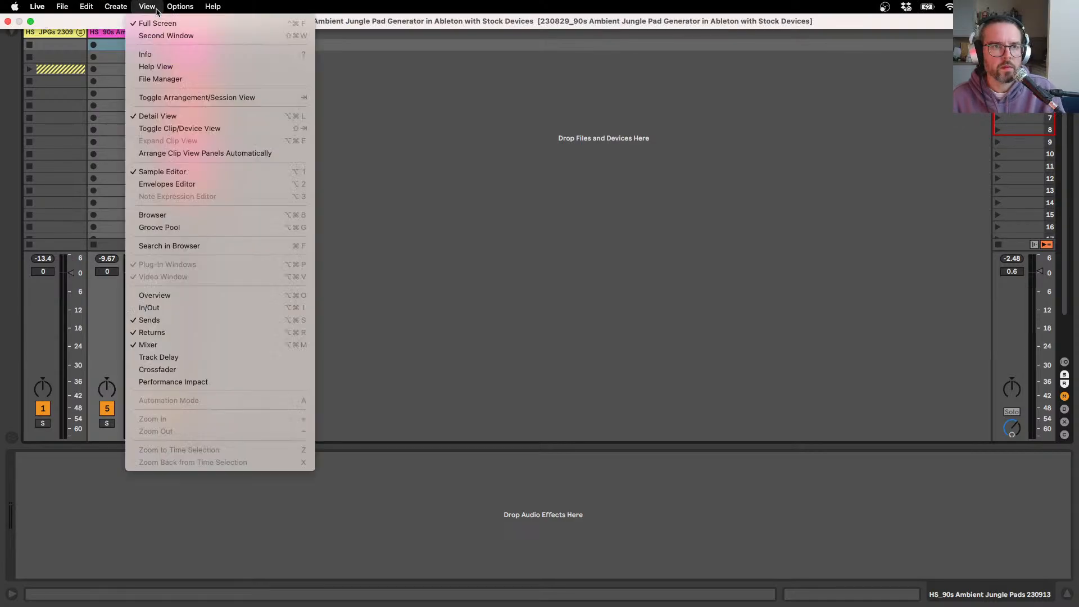
pyautogui.click(168, 79)
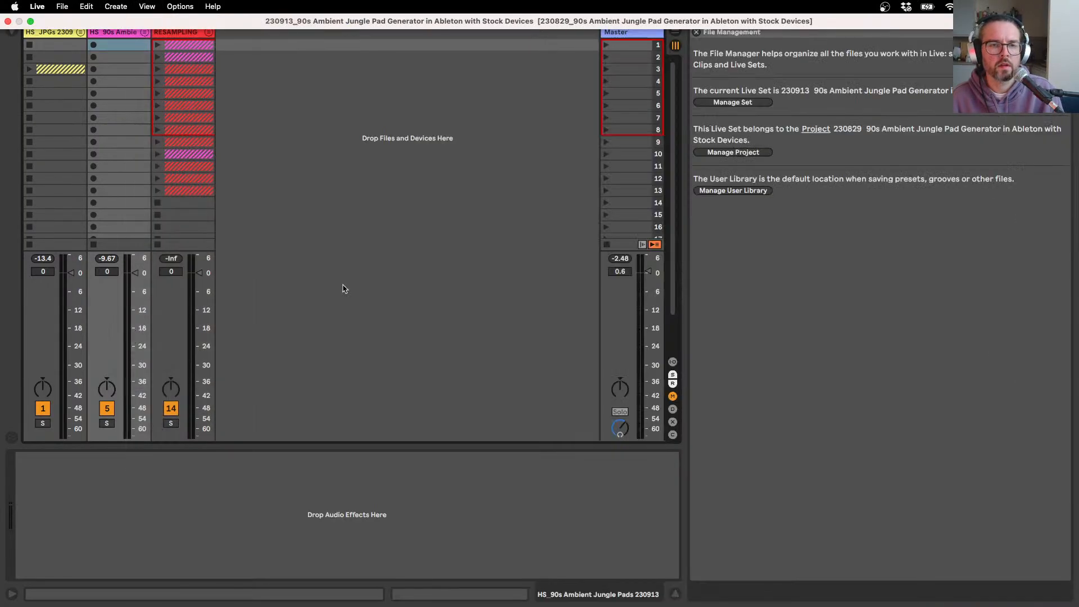
pyautogui.click(733, 153)
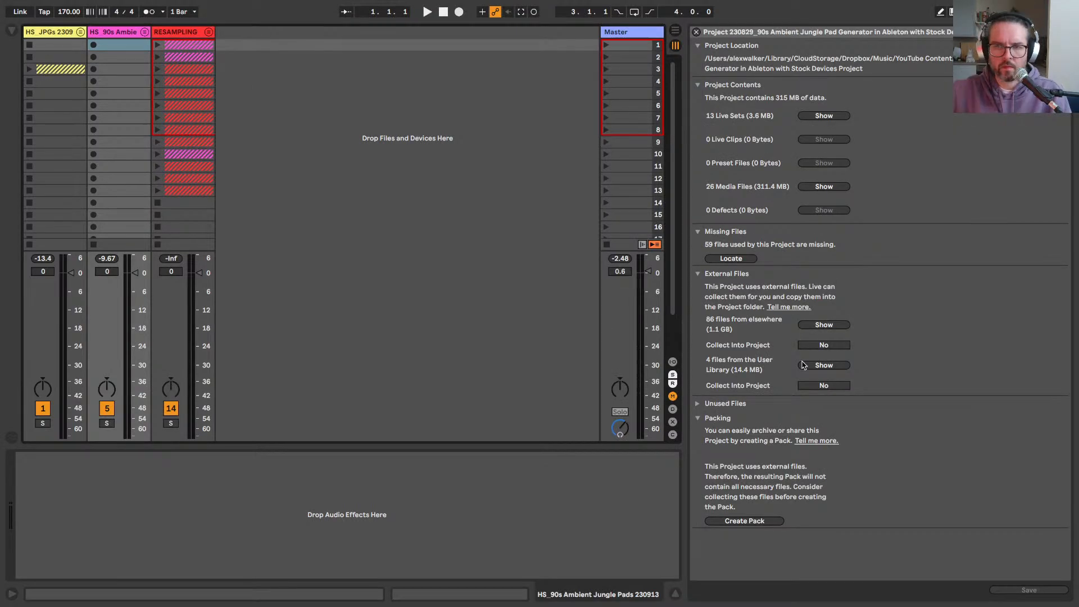
pyautogui.click(807, 346)
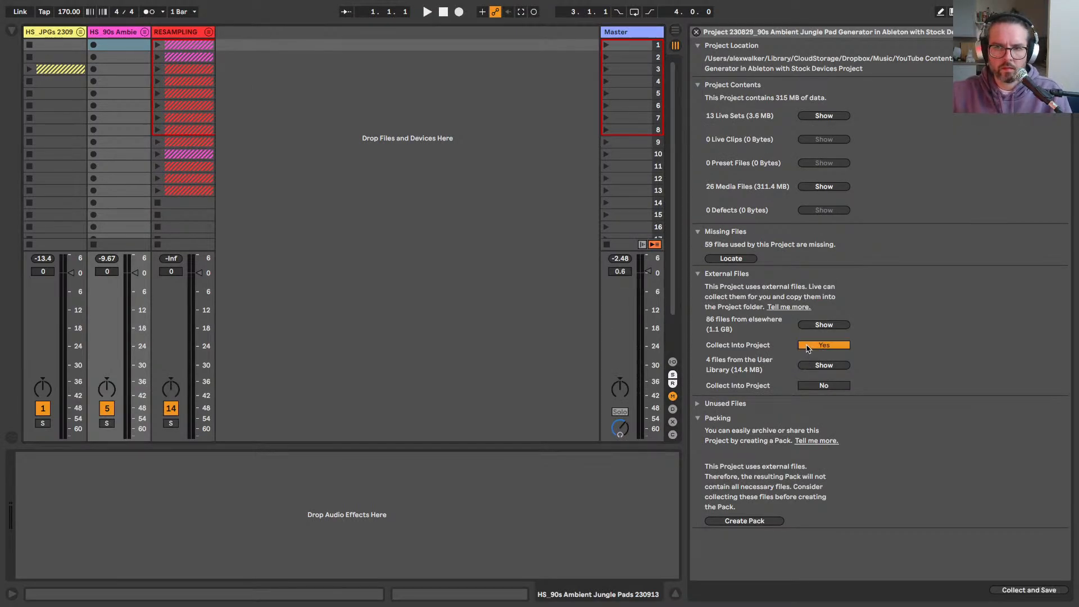
pyautogui.click(808, 386)
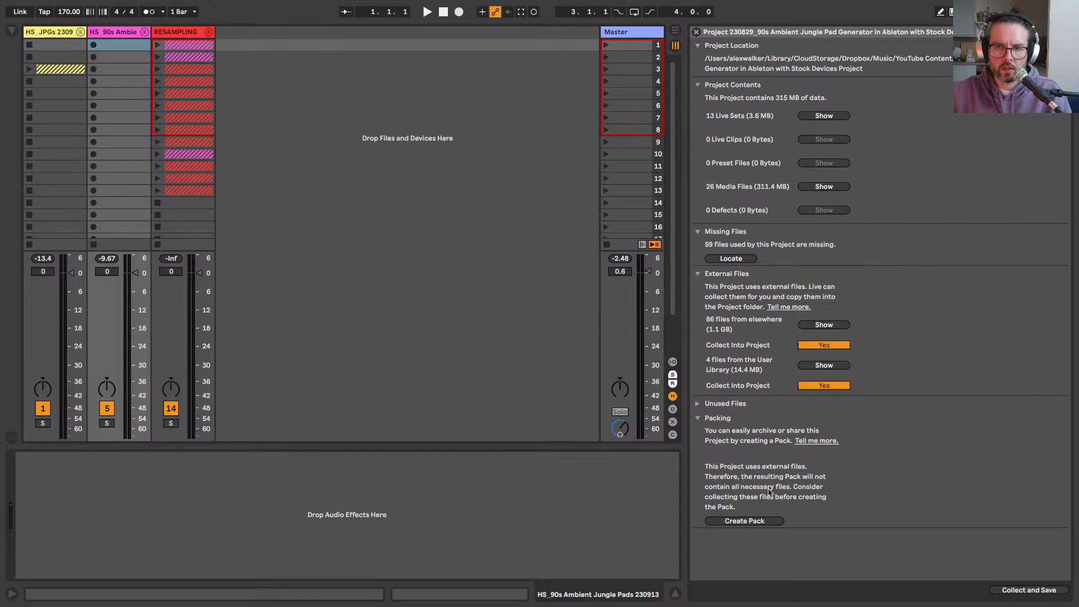
pyautogui.click(1023, 591)
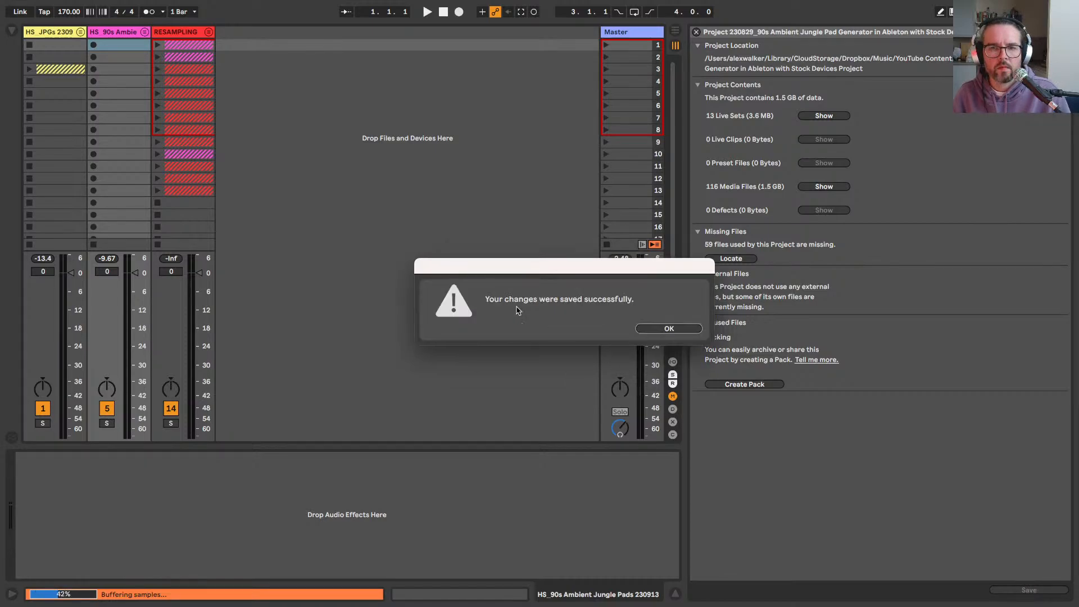
pyautogui.click(650, 332)
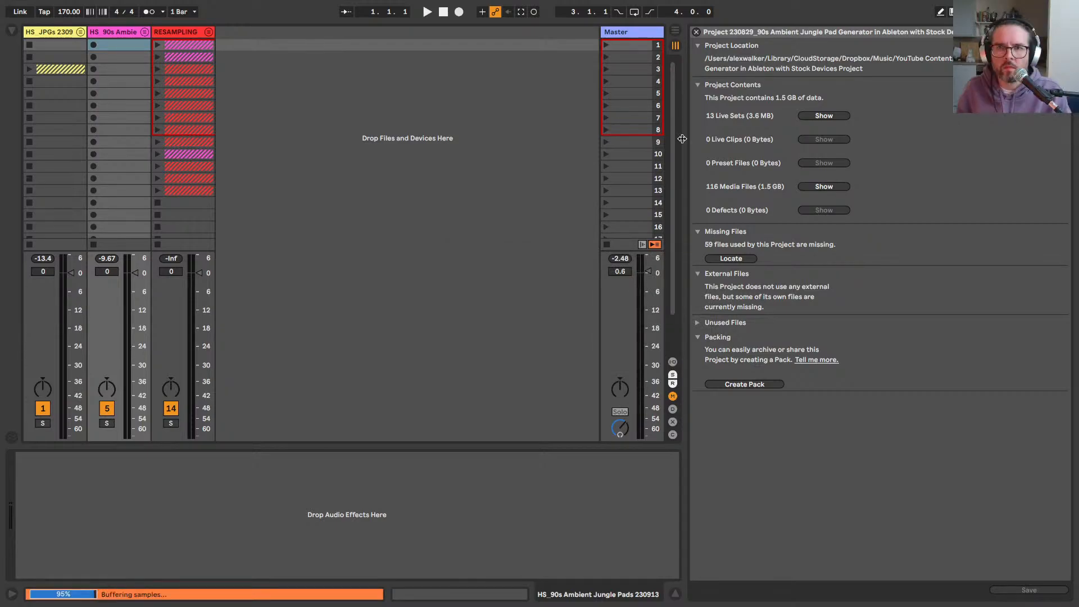
pyautogui.click(696, 33)
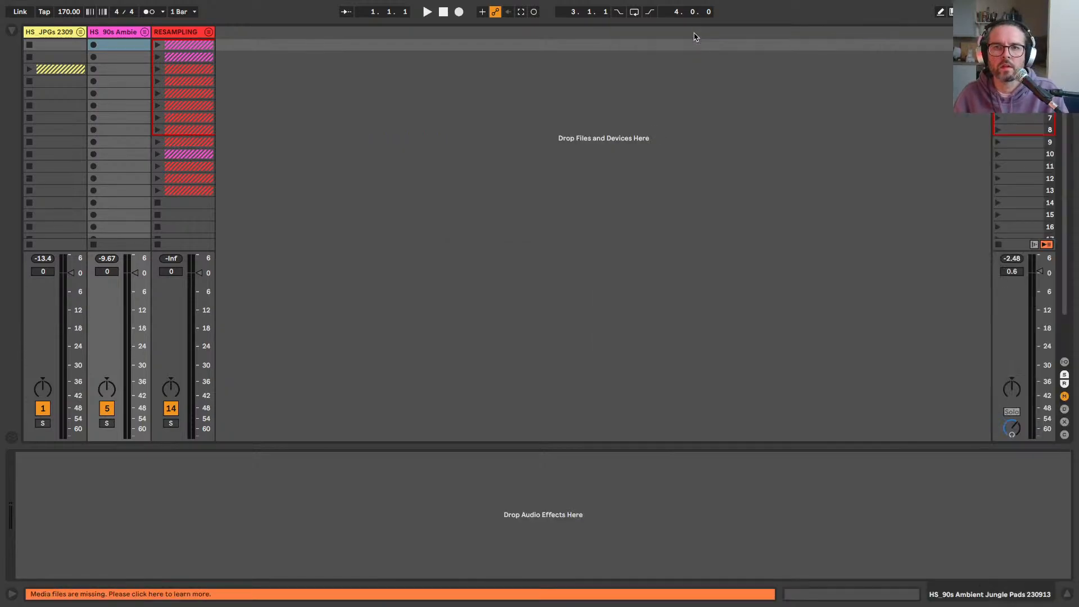
# Step: Create a Pack of the project named 230913_90s Ambient Jungle Pad Generator in Ableton with Stock Devices in the Patreon Content folder
pyautogui.click(146, 6)
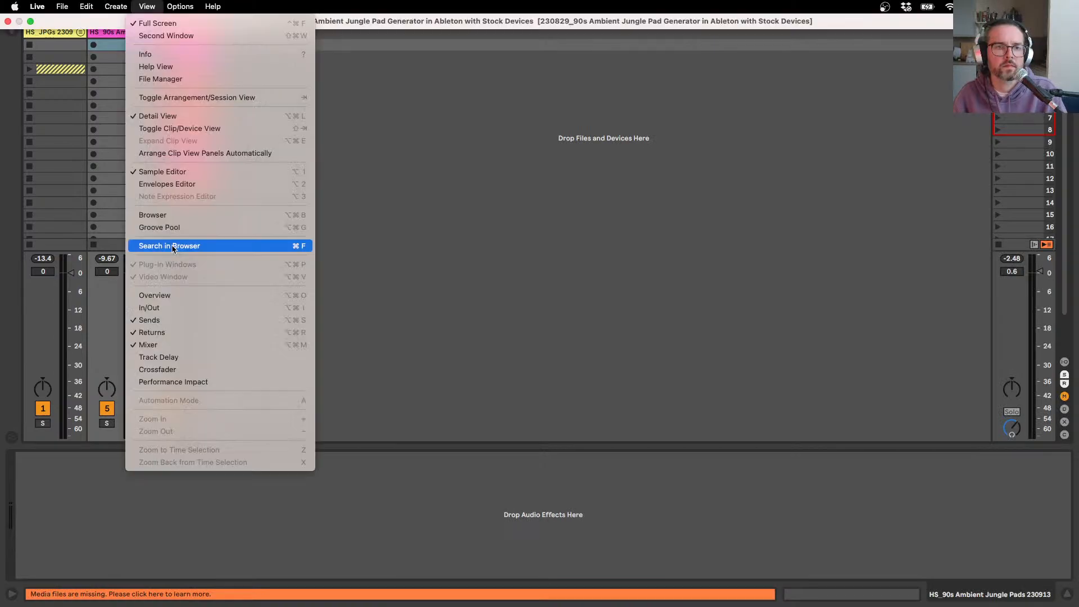
pyautogui.click(166, 84)
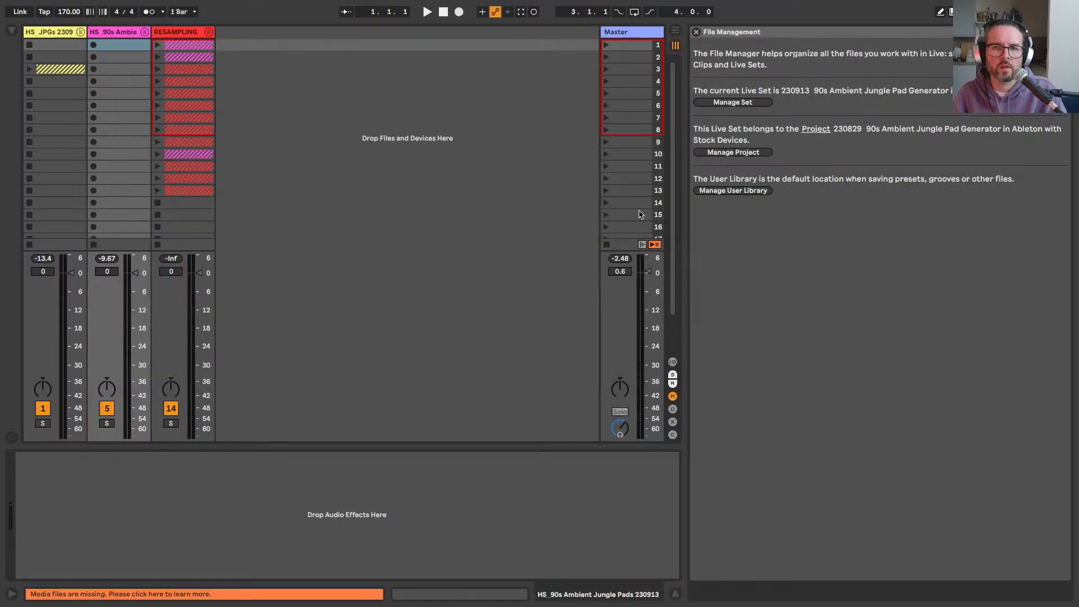
pyautogui.click(733, 152)
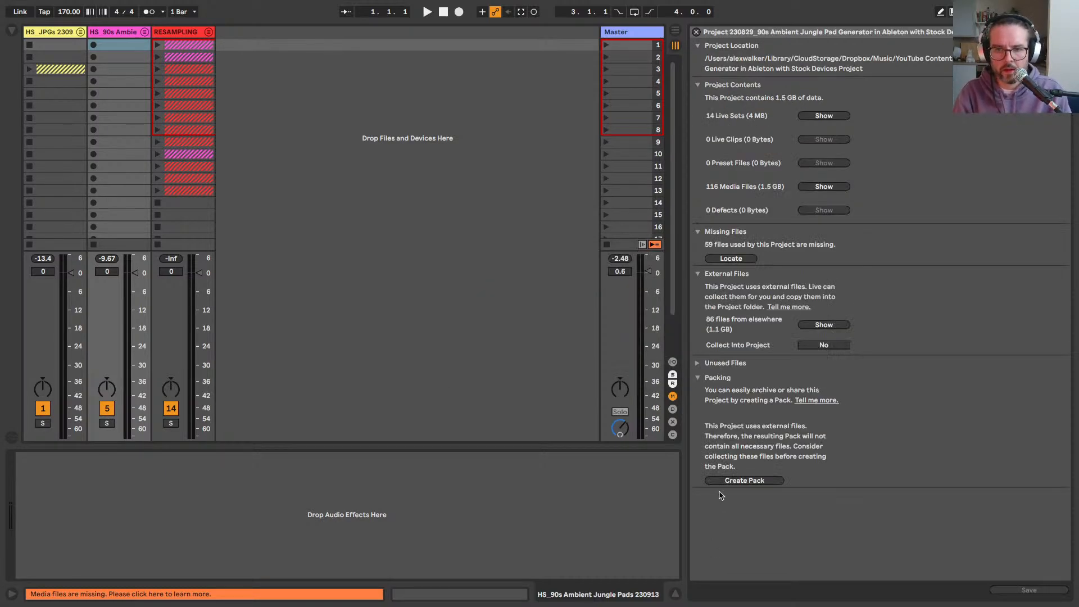
pyautogui.click(727, 481)
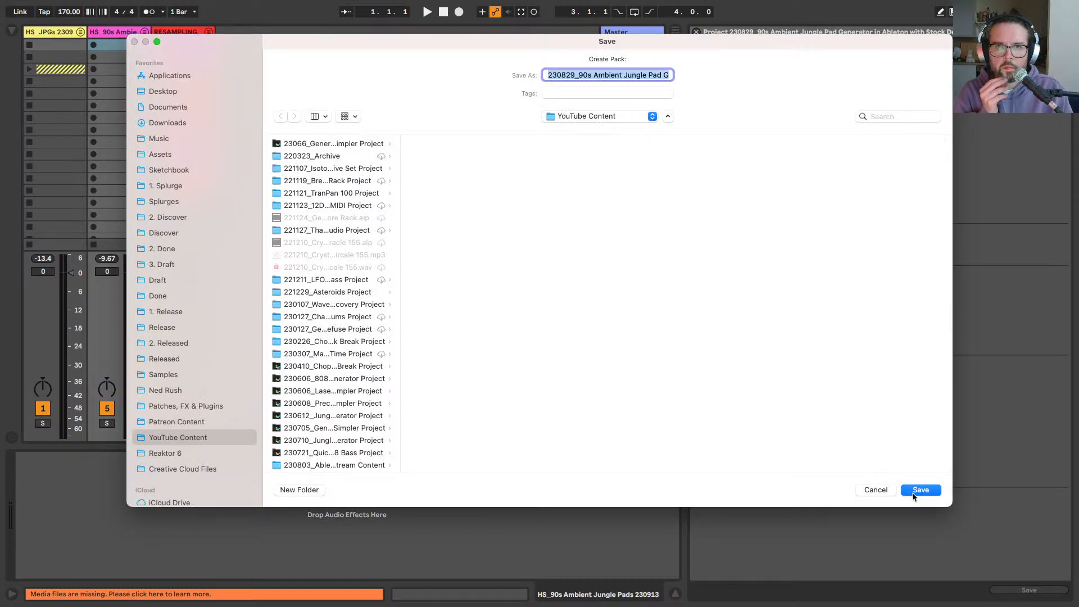
pyautogui.moveTo(821, 5)
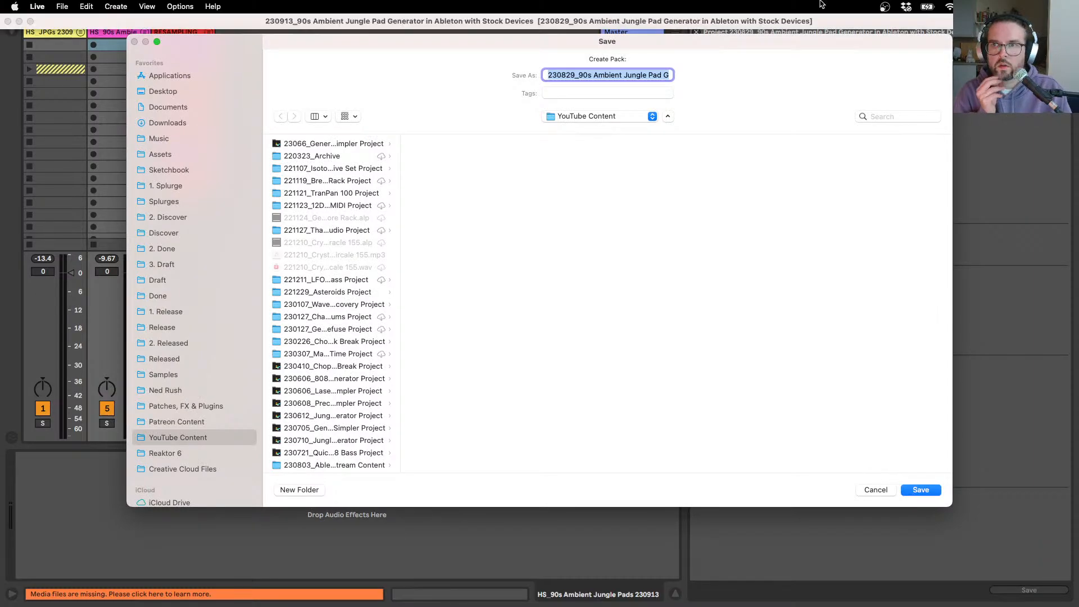
pyautogui.click(571, 71)
pyautogui.press('BackSpace')
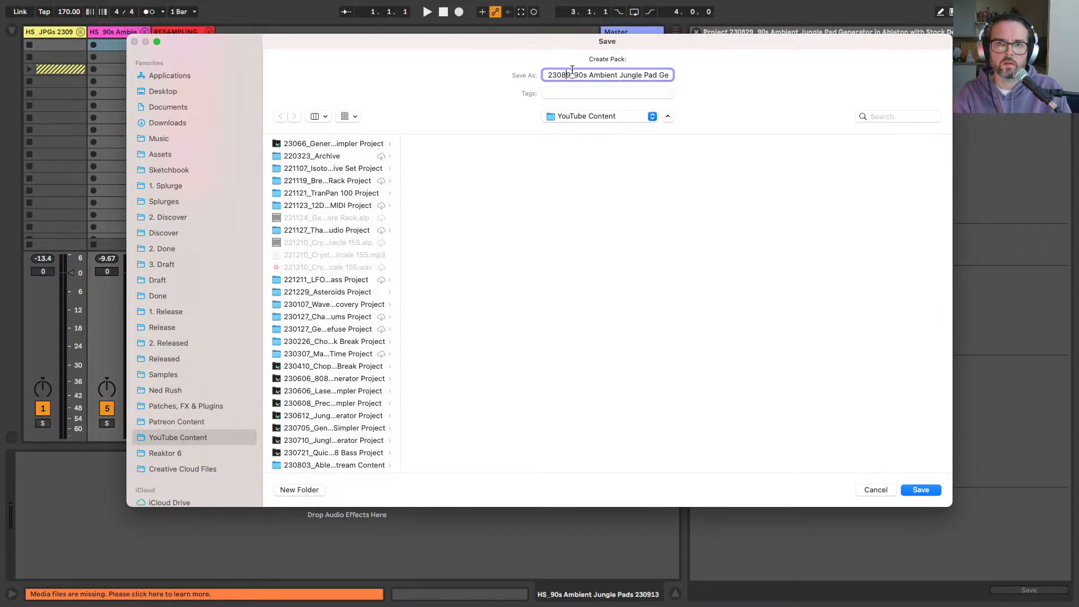
pyautogui.press('BackSpace')
pyautogui.press('Right')
pyautogui.write('13')
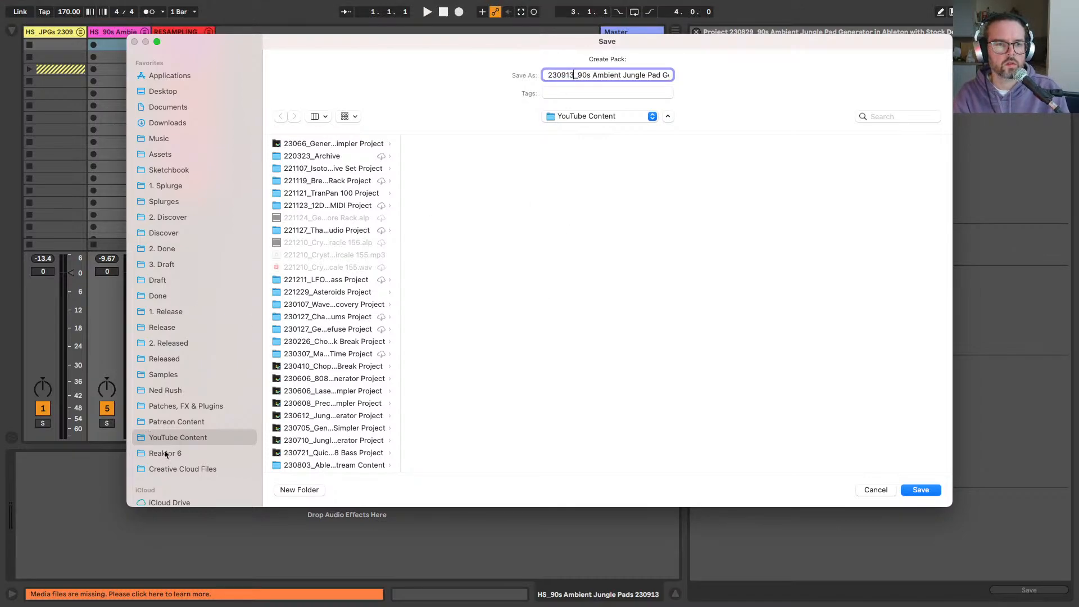
pyautogui.press('Return')
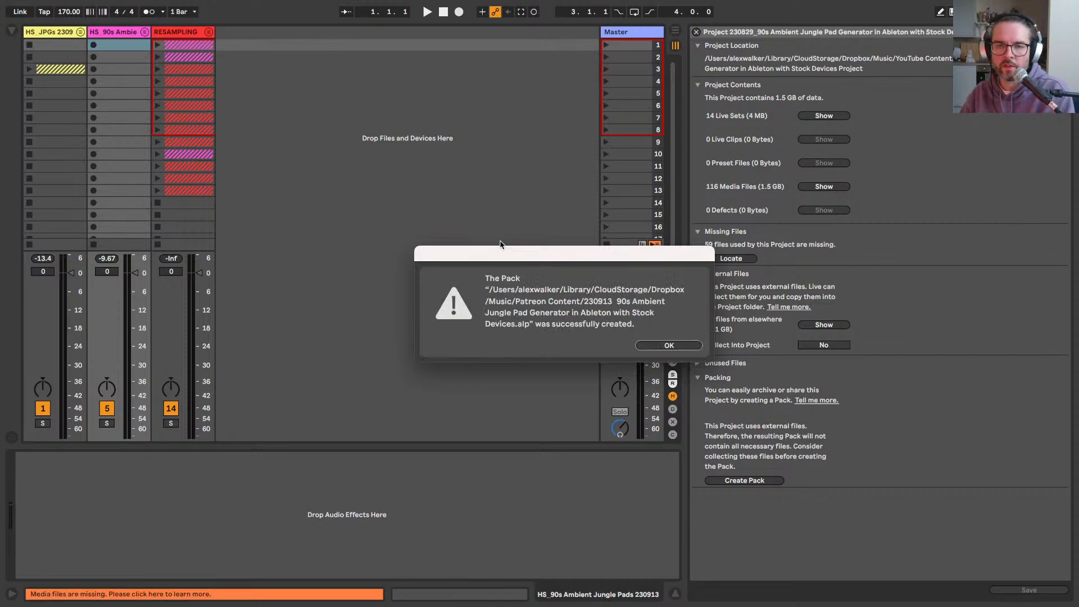
pyautogui.click(655, 345)
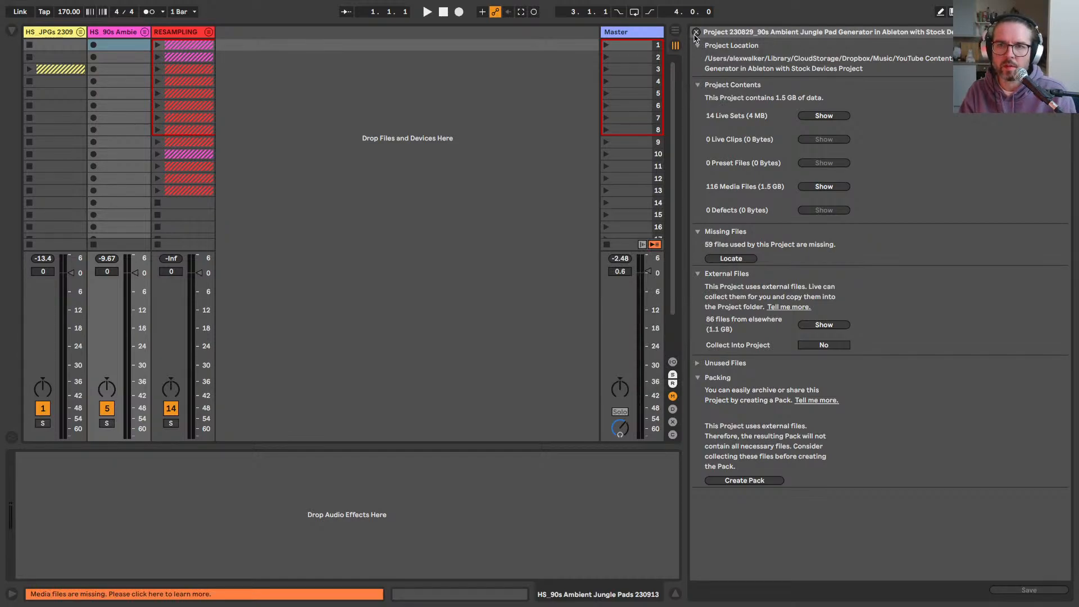
pyautogui.click(697, 32)
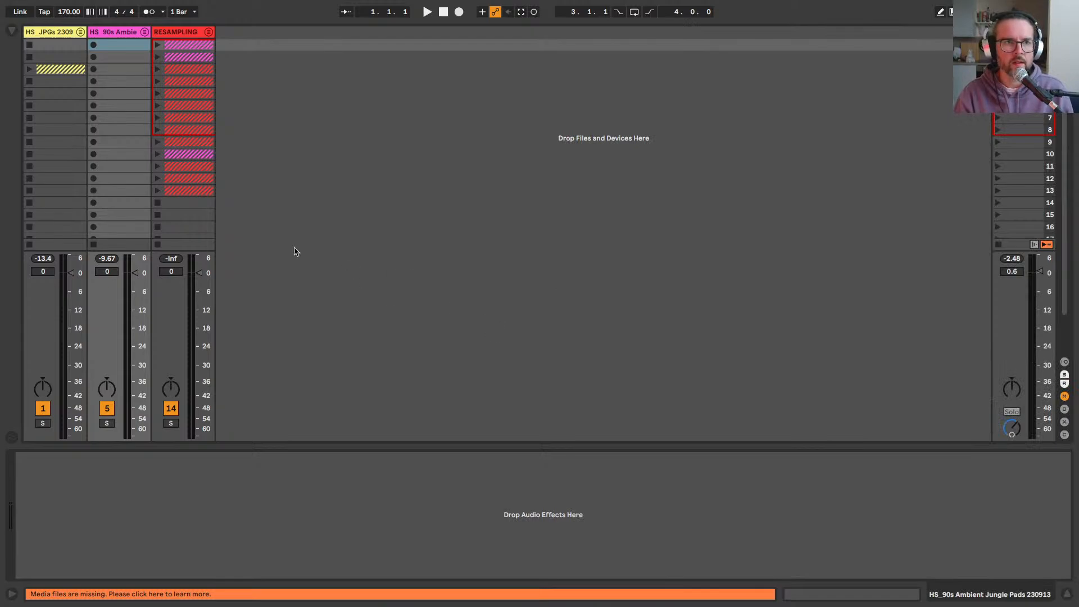
# Step: Unfold the HS_JPGs 230913 group, arm JPG1 to audition it, and fold the group again
pyautogui.click(80, 33)
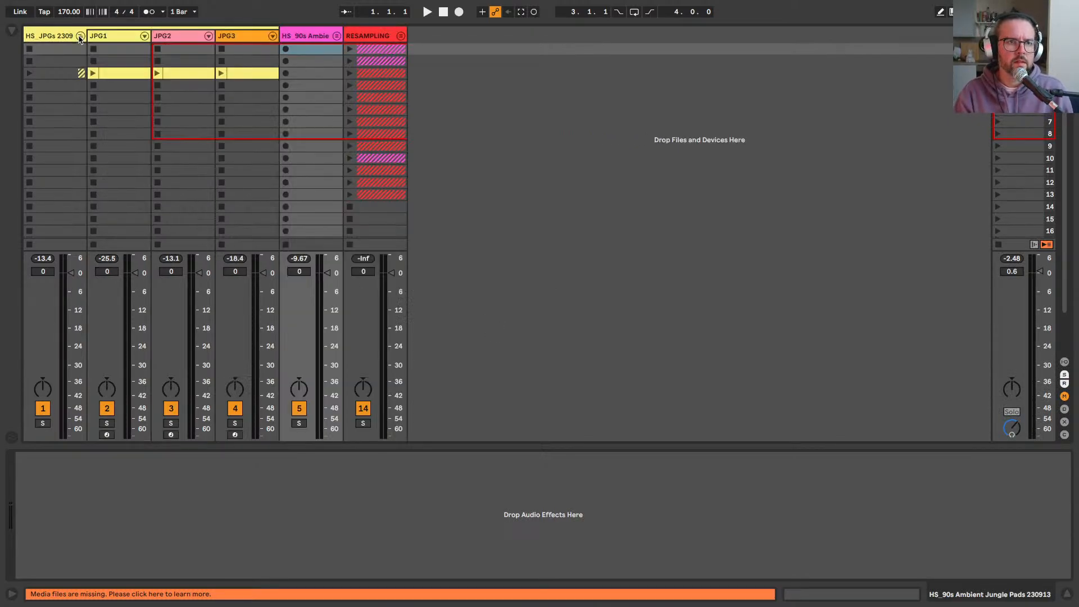
pyautogui.click(102, 35)
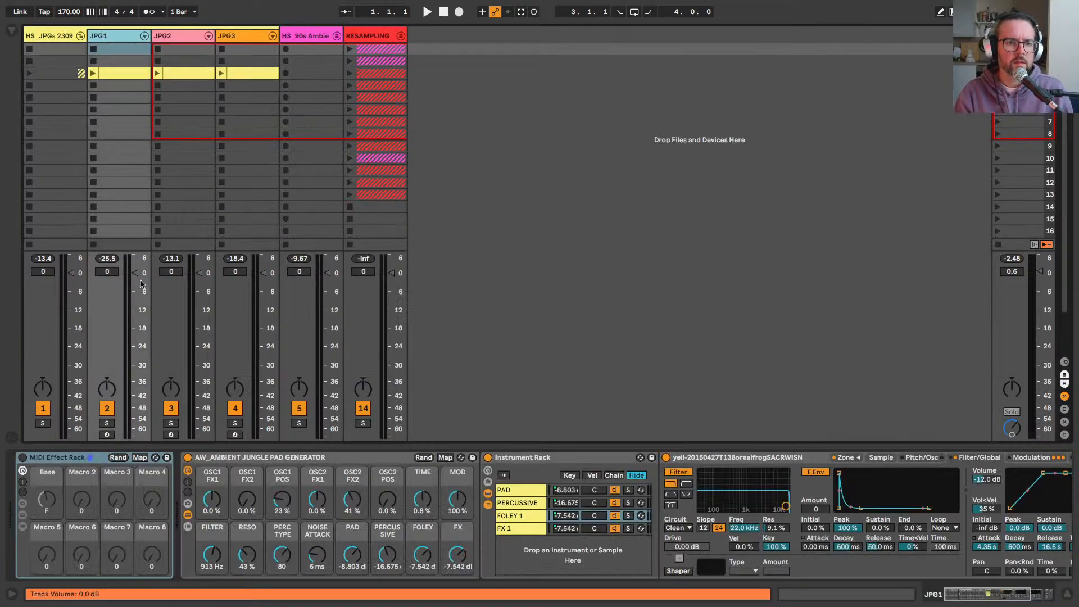
pyautogui.click(108, 435)
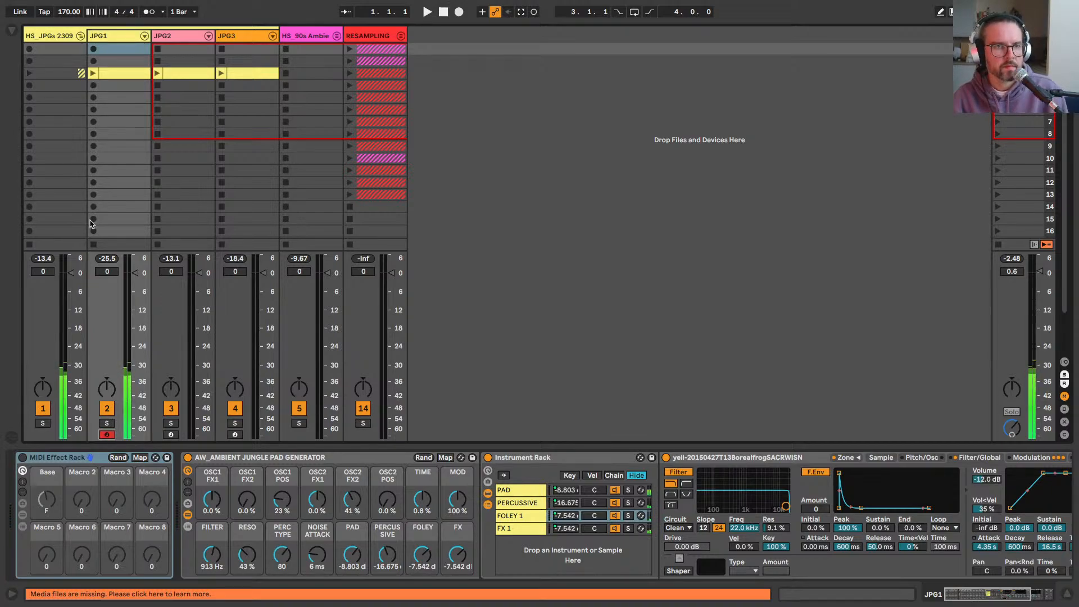
pyautogui.click(81, 36)
# Step: Unfold the HS_90s Ambient Jungle Pads 230913 group, audition PAD1 to PAD4 by arming each in turn, and fold it again
pyautogui.click(144, 35)
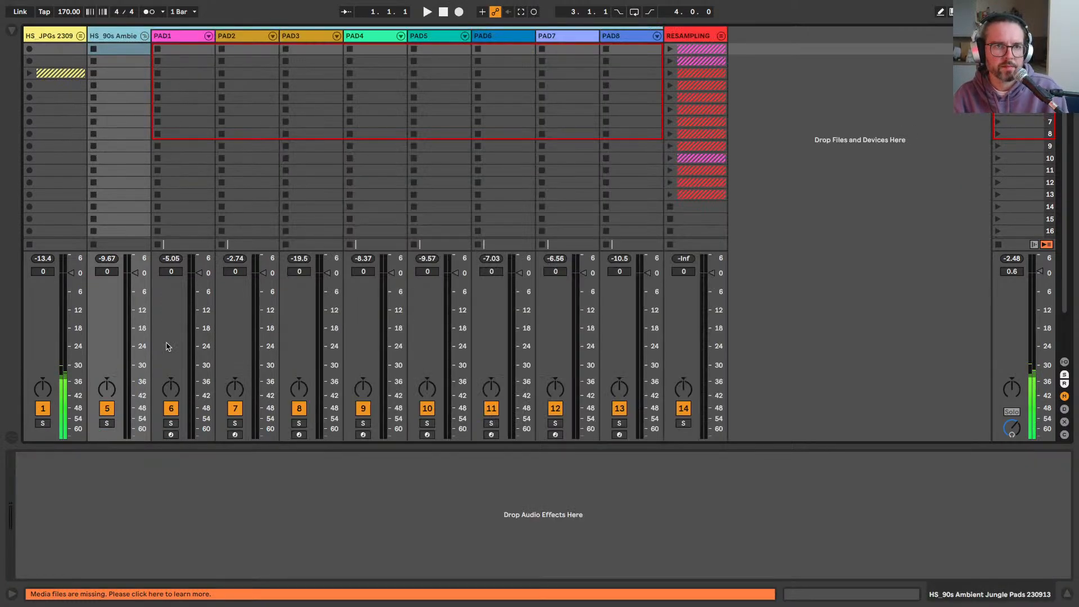
pyautogui.click(172, 434)
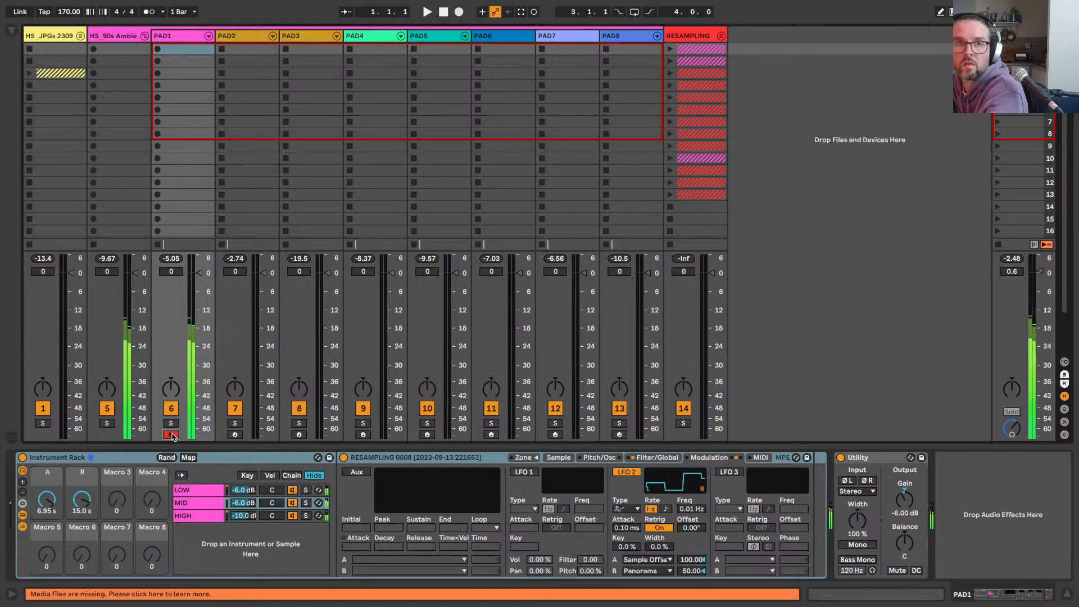
pyautogui.click(234, 435)
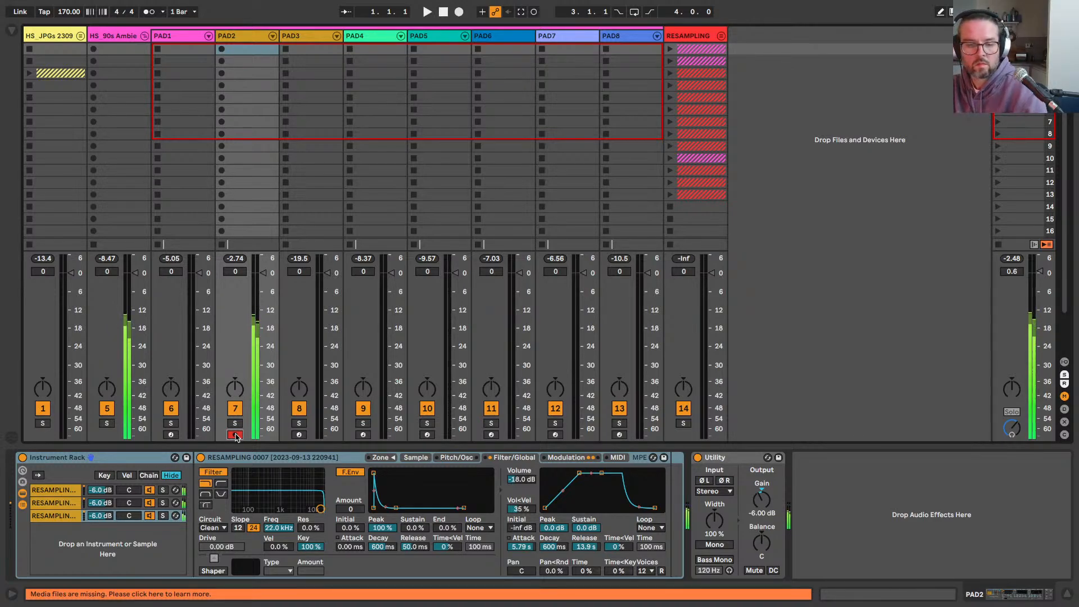
pyautogui.click(299, 434)
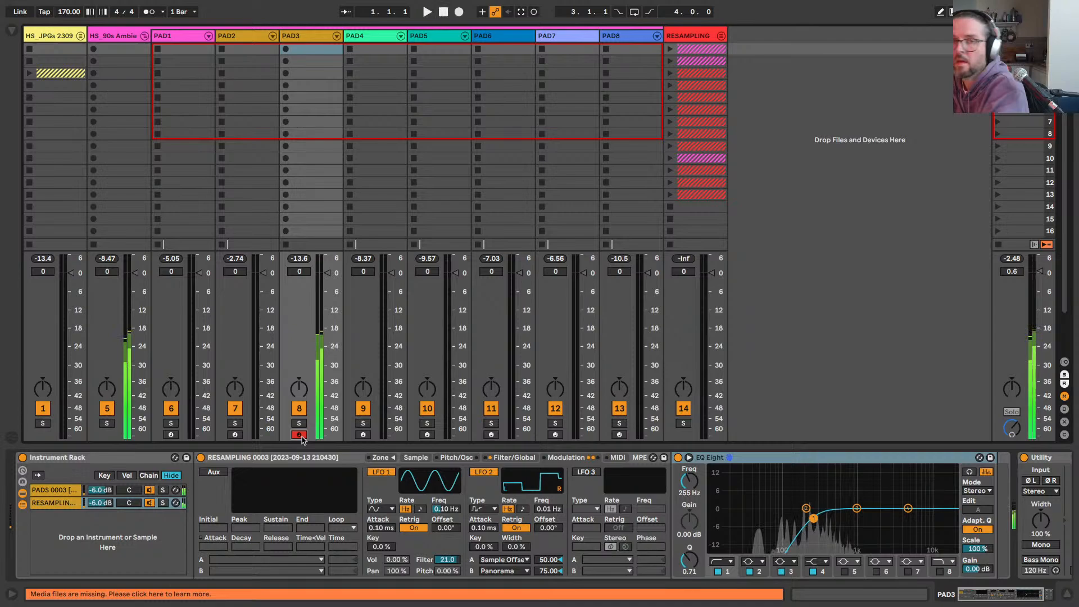
pyautogui.click(364, 435)
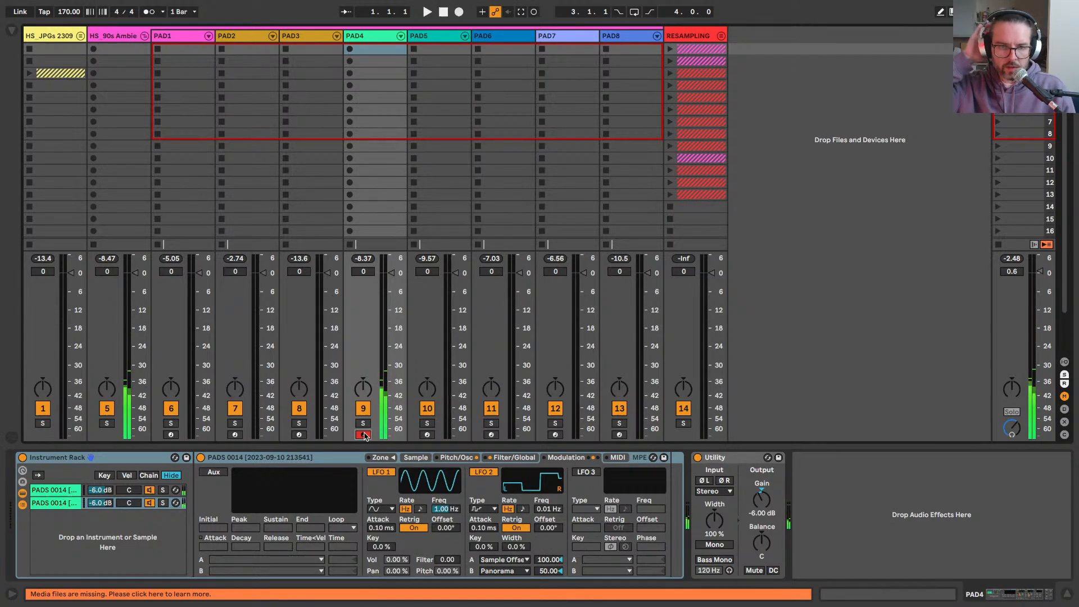
pyautogui.press('Delete')
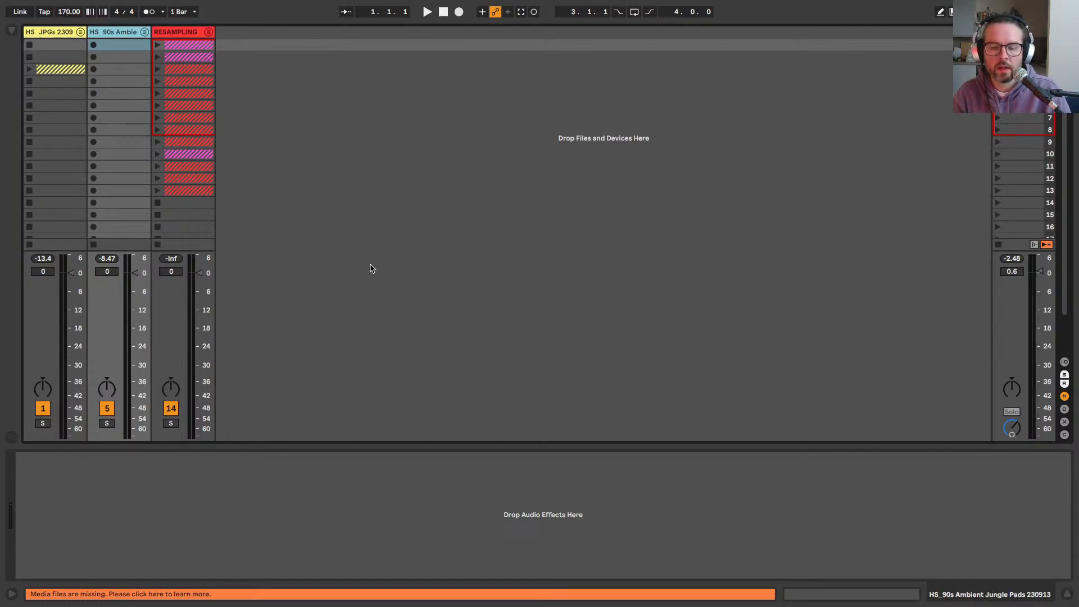
# Step: Unfold the HS_90s Ambient Jungle Pads 230913 group and select PAD2, PAD3 and PAD1 to view their devices
pyautogui.click(145, 32)
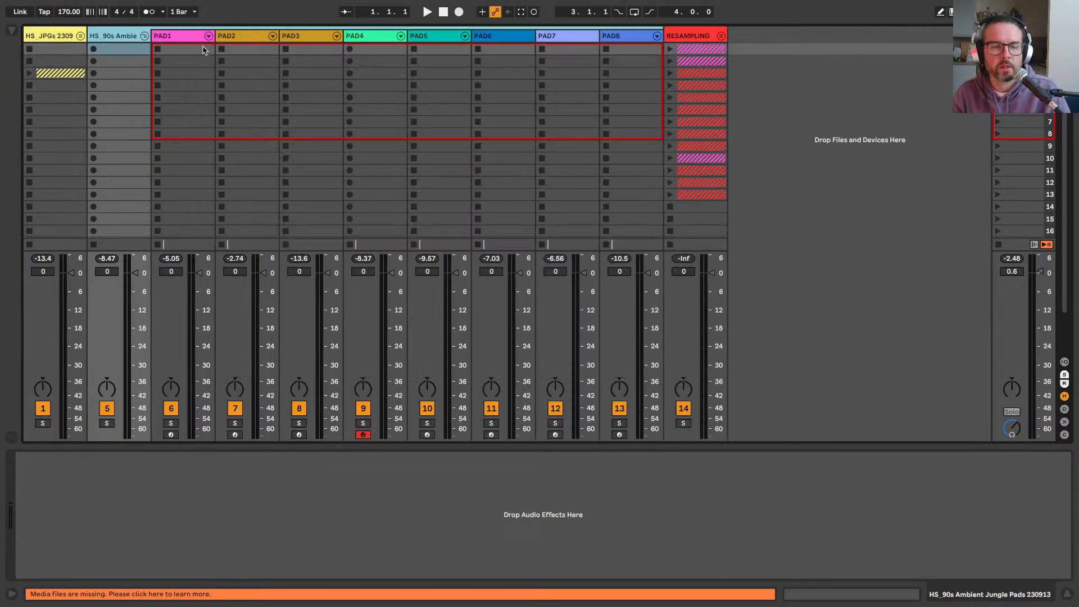
pyautogui.click(237, 38)
pyautogui.click(298, 36)
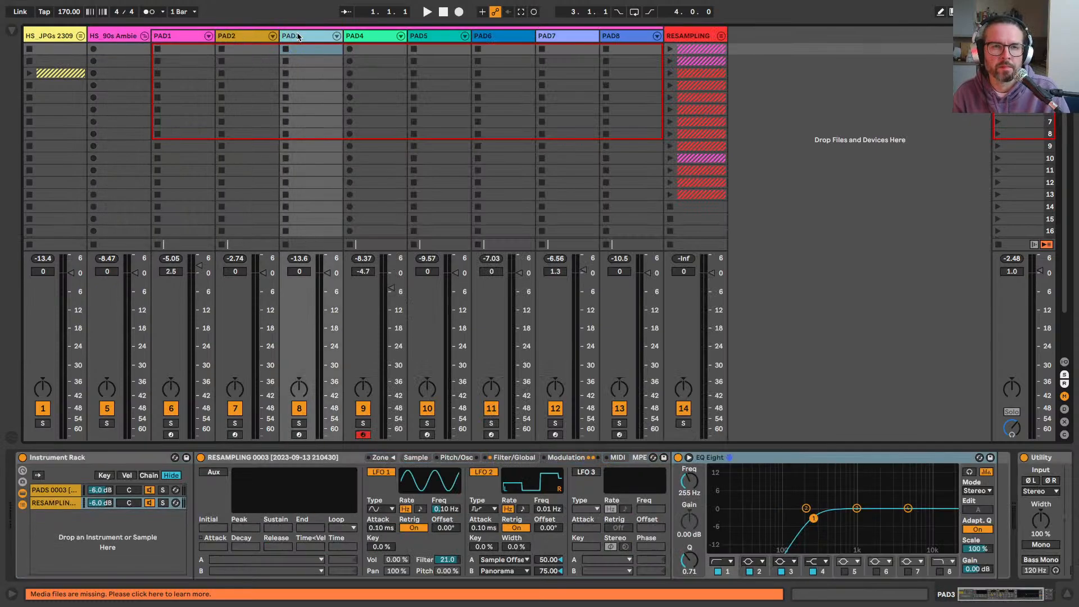
pyautogui.click(375, 47)
pyautogui.click(166, 37)
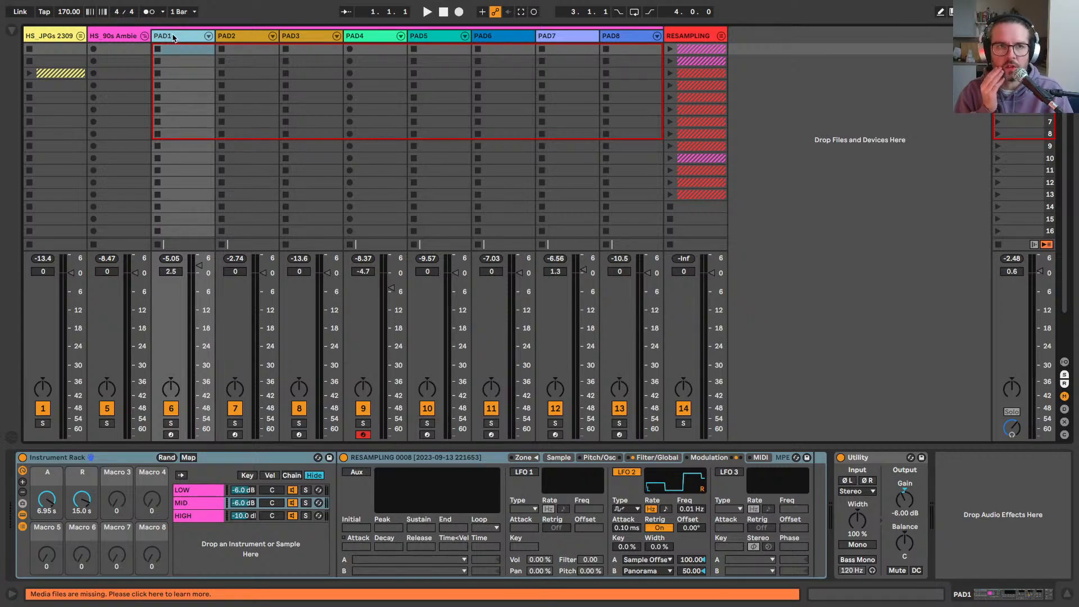
# Step: Arm PAD4 and PAD5 to audition them and fold the HS_90s Ambient Jungle Pads 230913 group
pyautogui.click(427, 436)
pyautogui.click(363, 436)
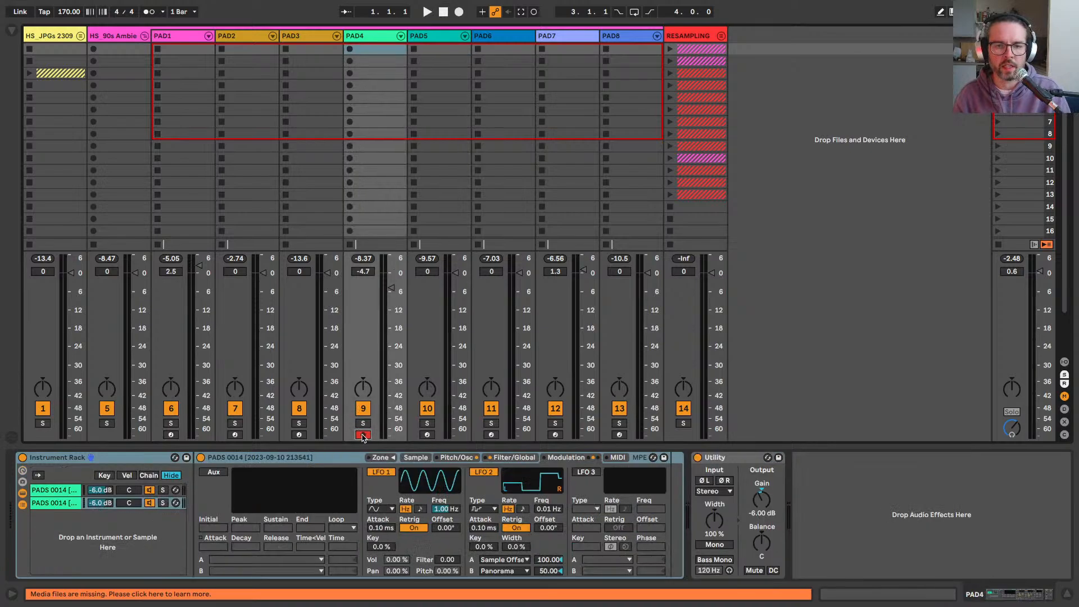
pyautogui.click(448, 434)
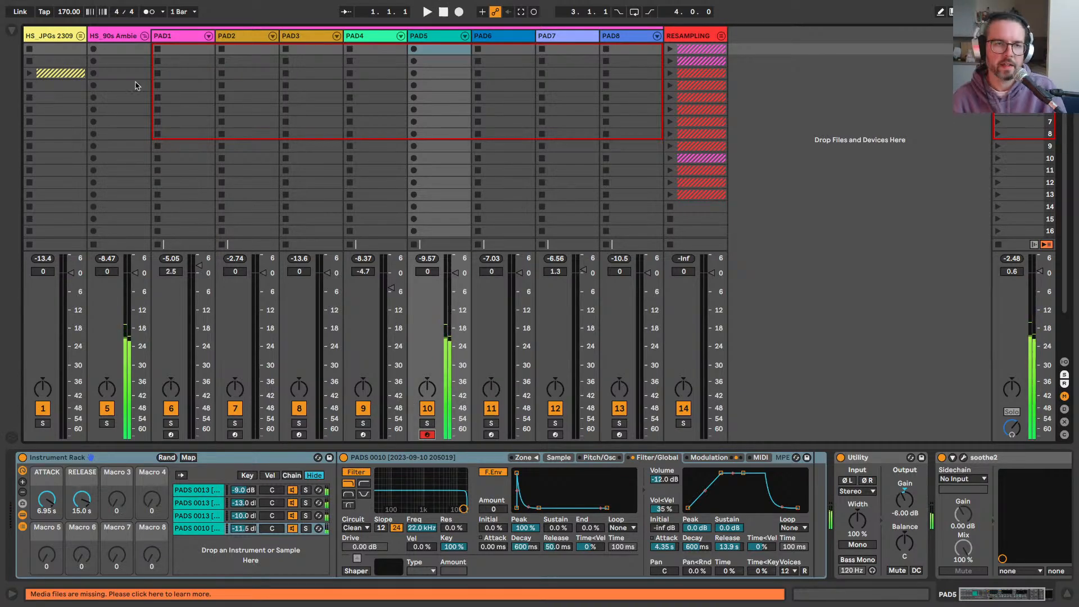
pyautogui.press('Delete')
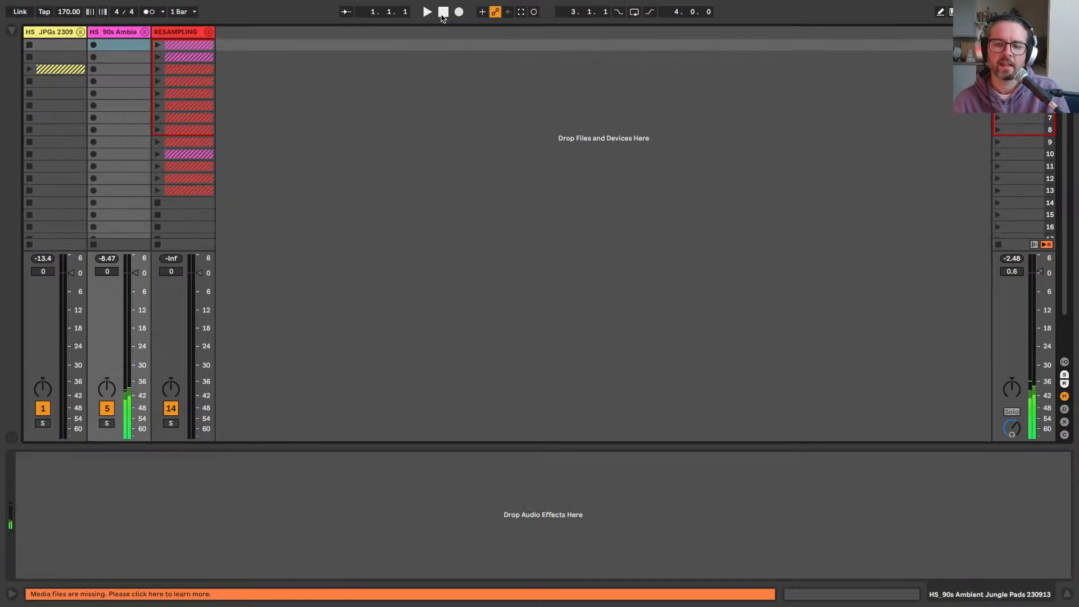